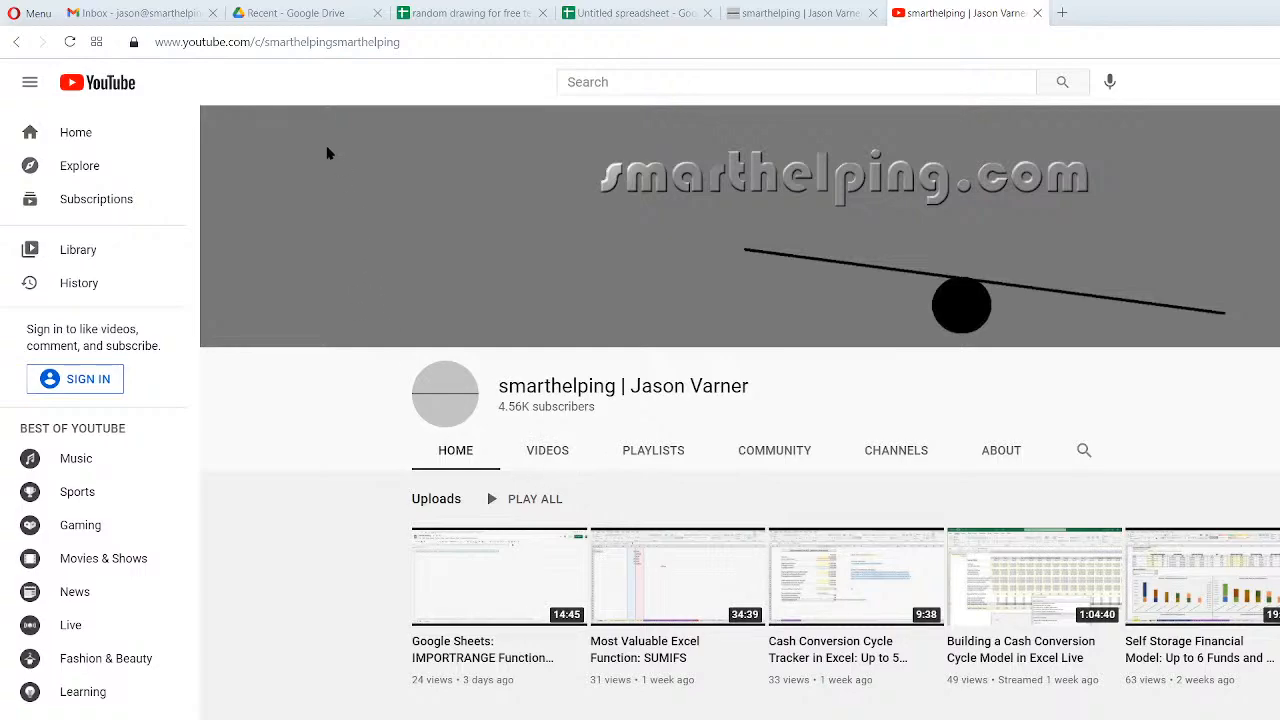
Reload the YouTube channel page, check that its live stream plays, and close the tab.
left_click(70, 42)
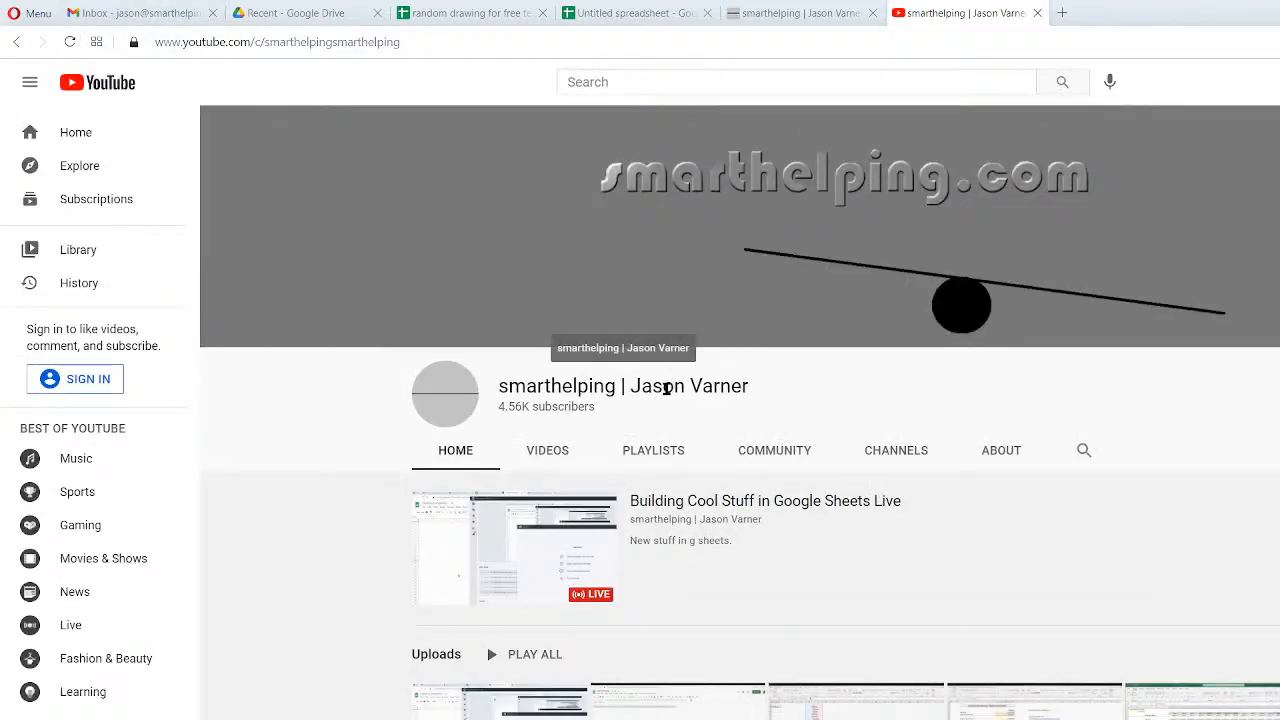
left_click(600, 505)
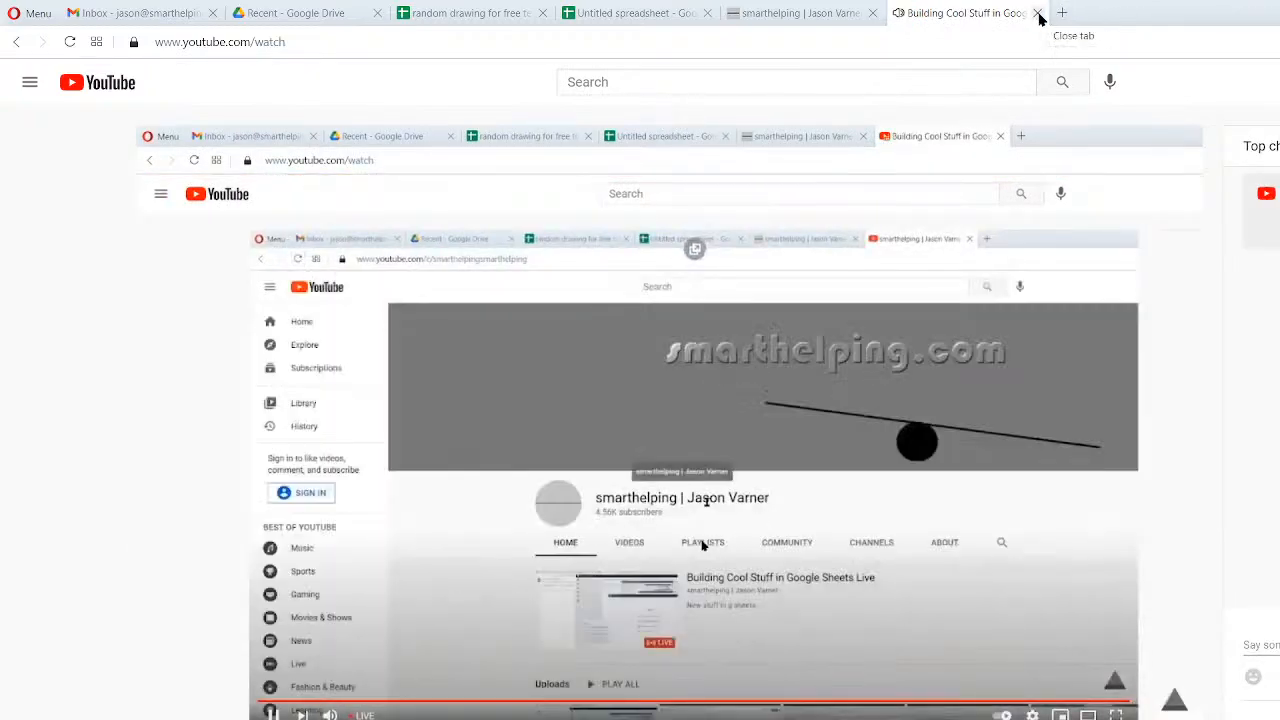
left_click(1038, 13)
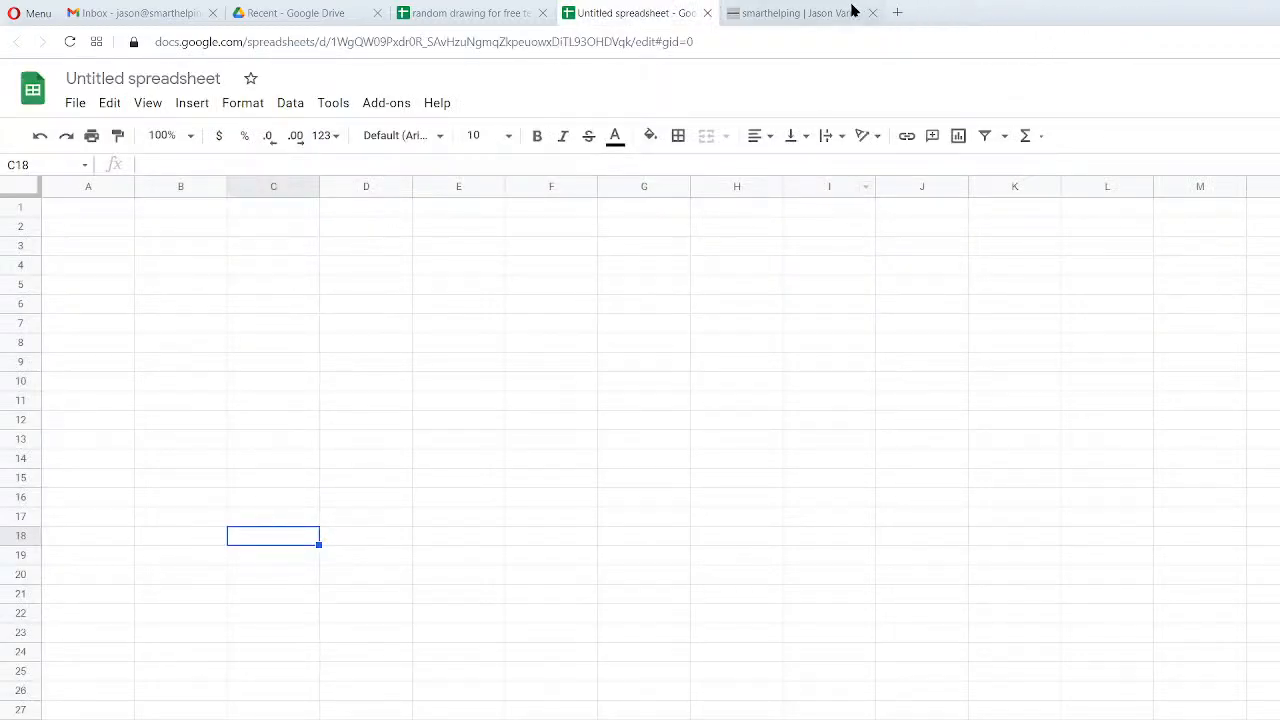
left_click(528, 346)
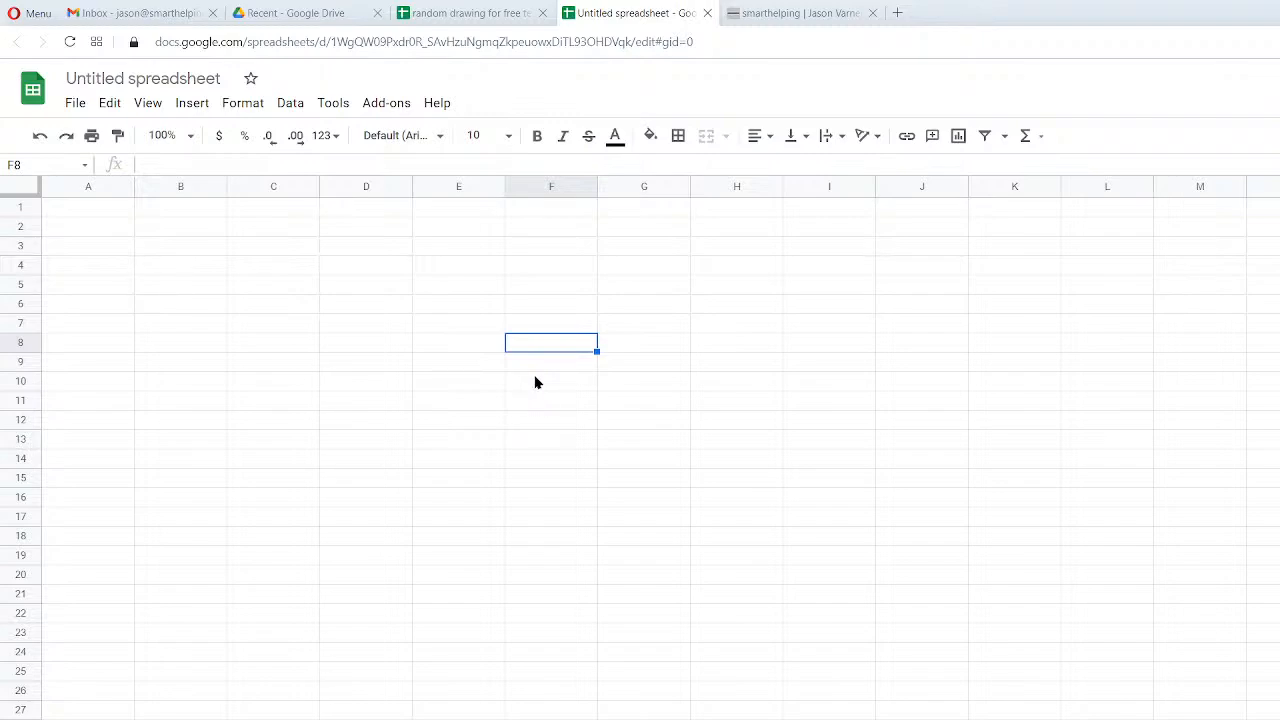
left_click(112, 214)
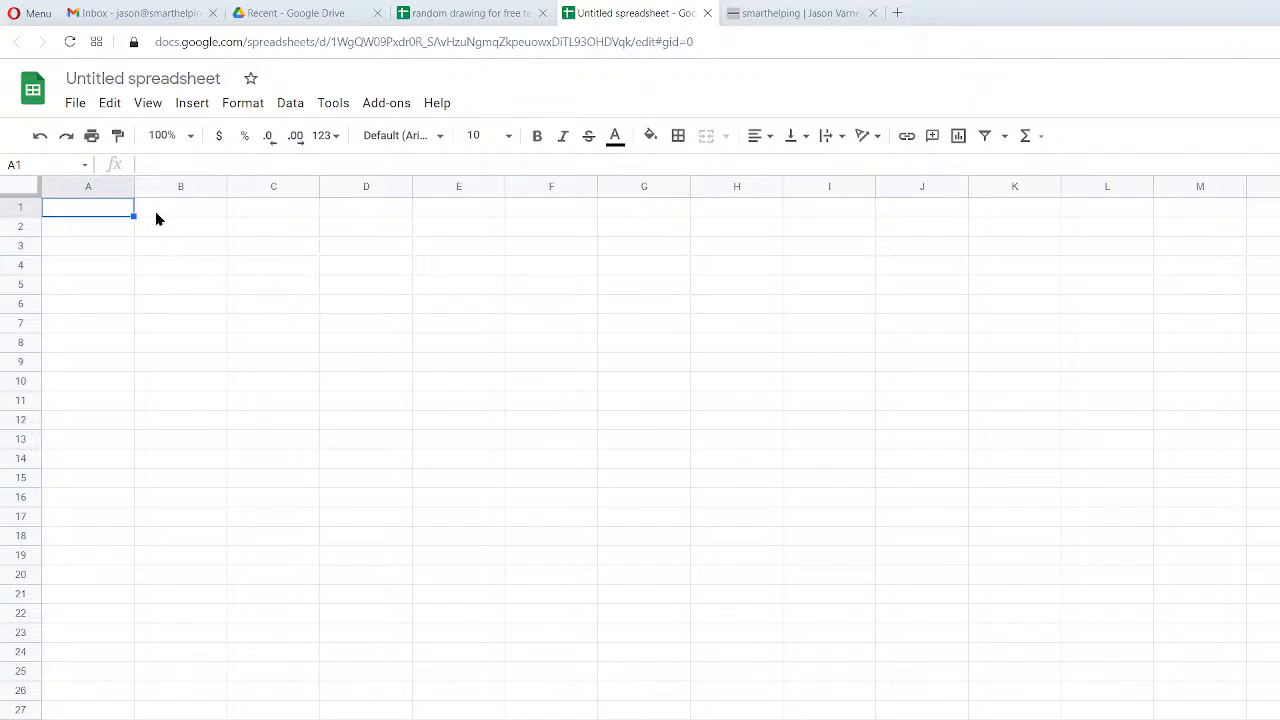
left_click(379, 329)
left_click(568, 286)
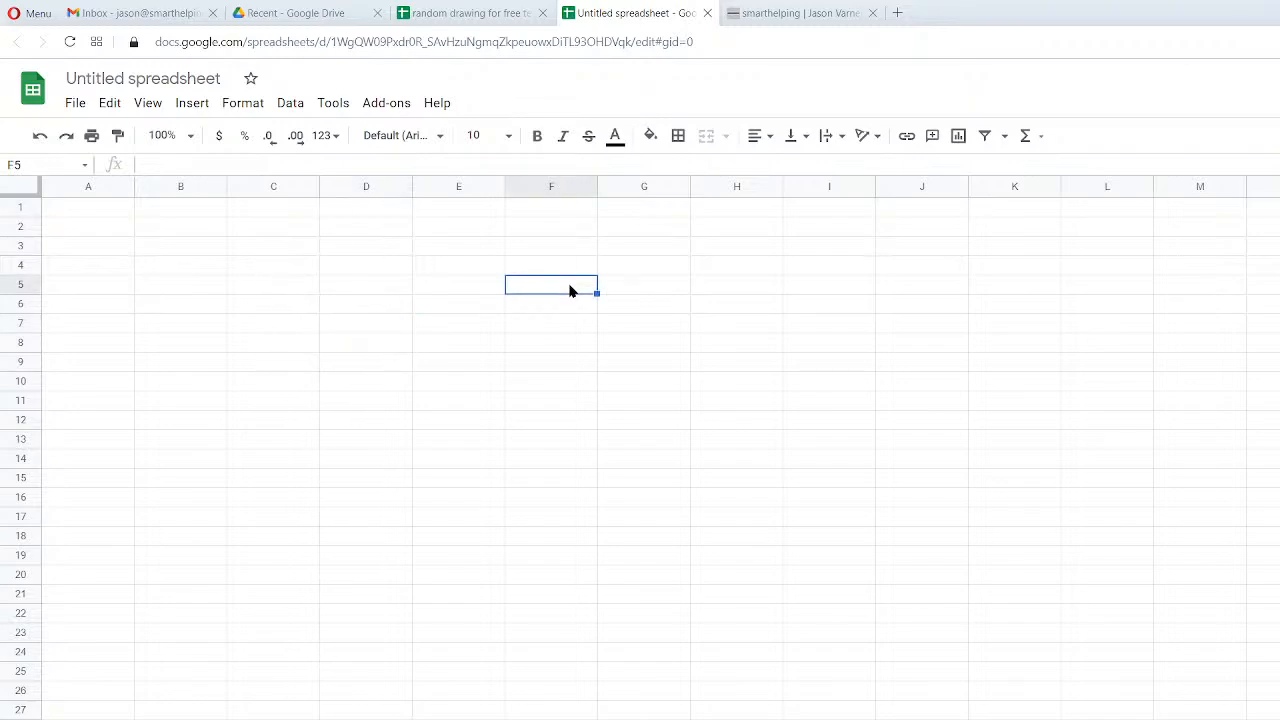
left_click(616, 404)
left_click(317, 381)
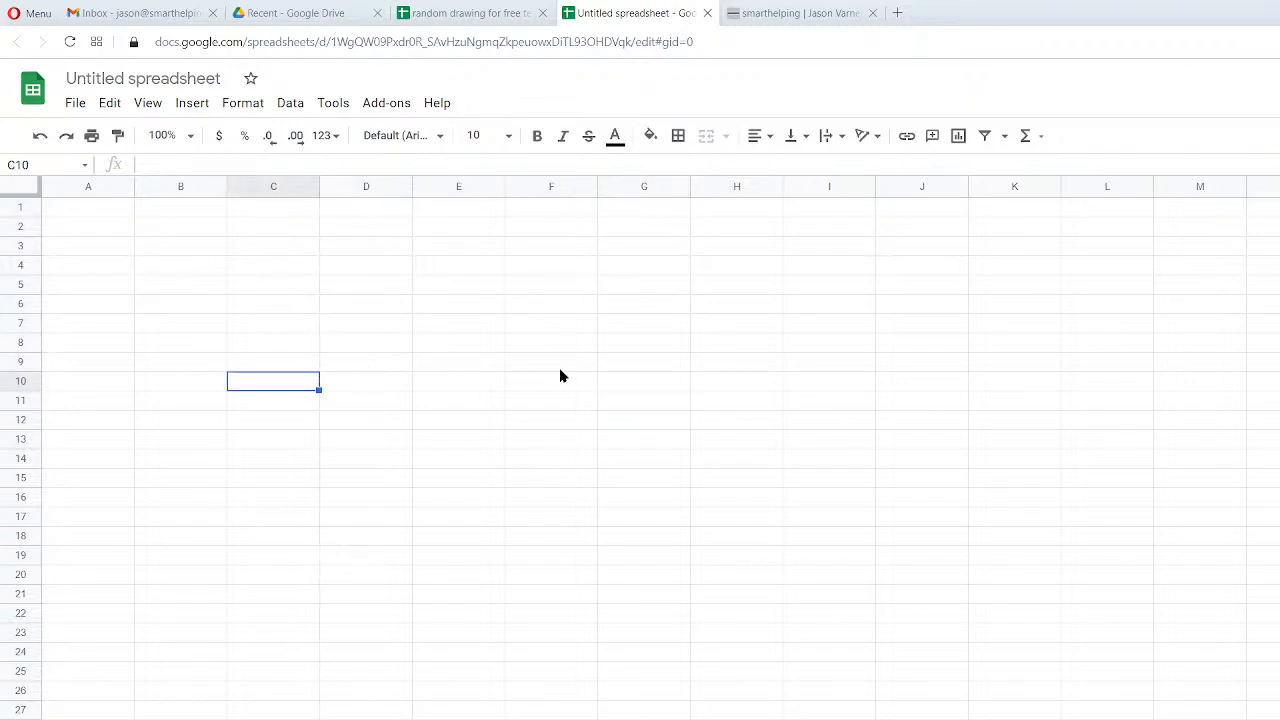
left_click(99, 214)
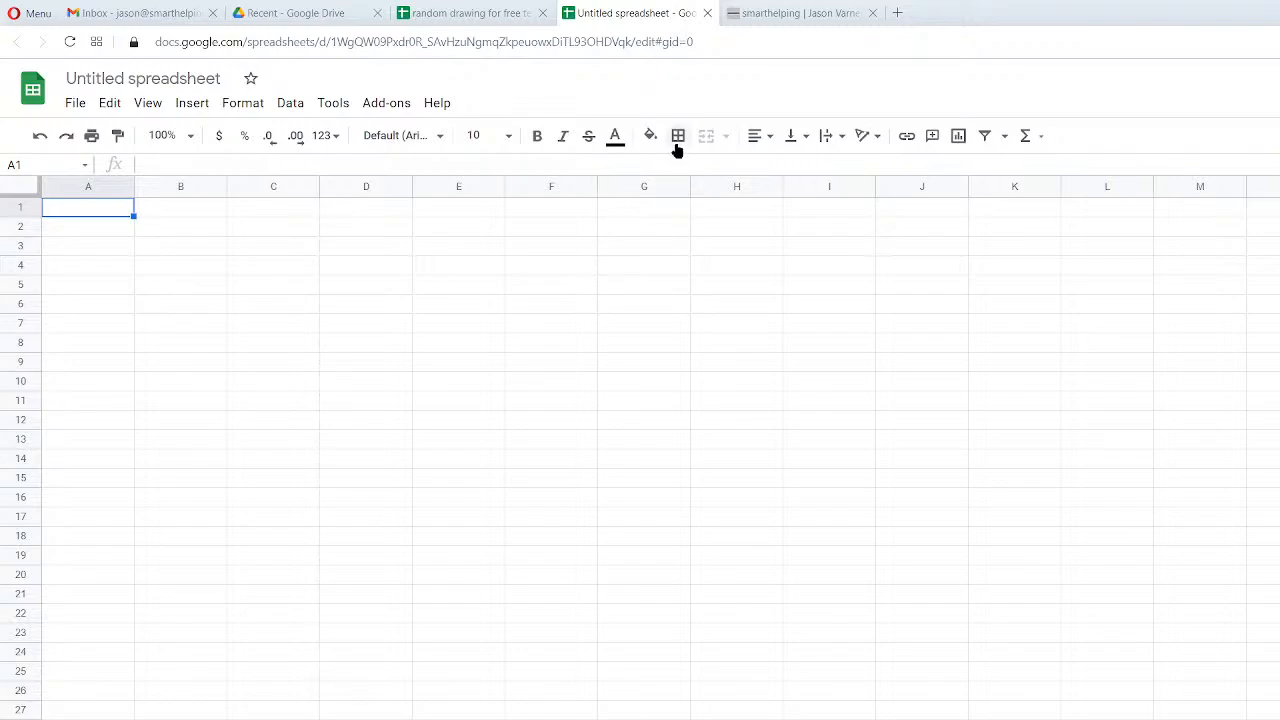
Switch to the "random drawing for free template - weekly" spreadsheet and select the number in cell B6.
left_click(474, 14)
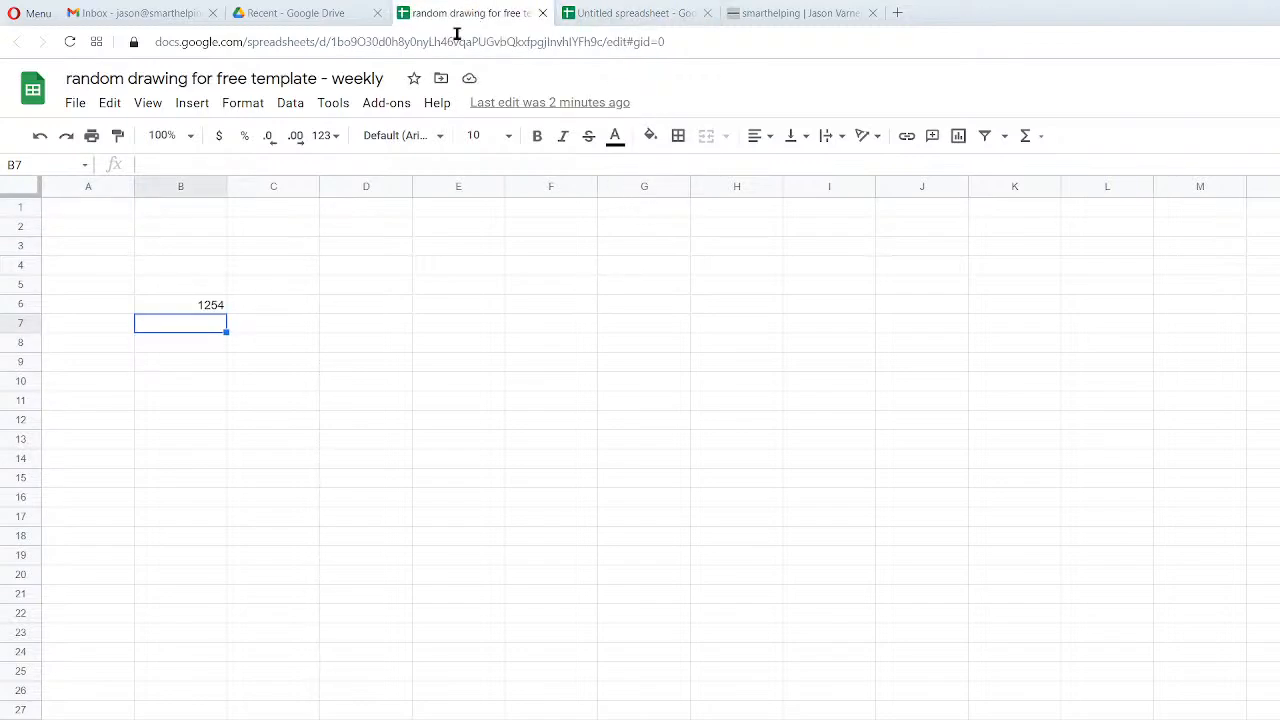
left_click(214, 306)
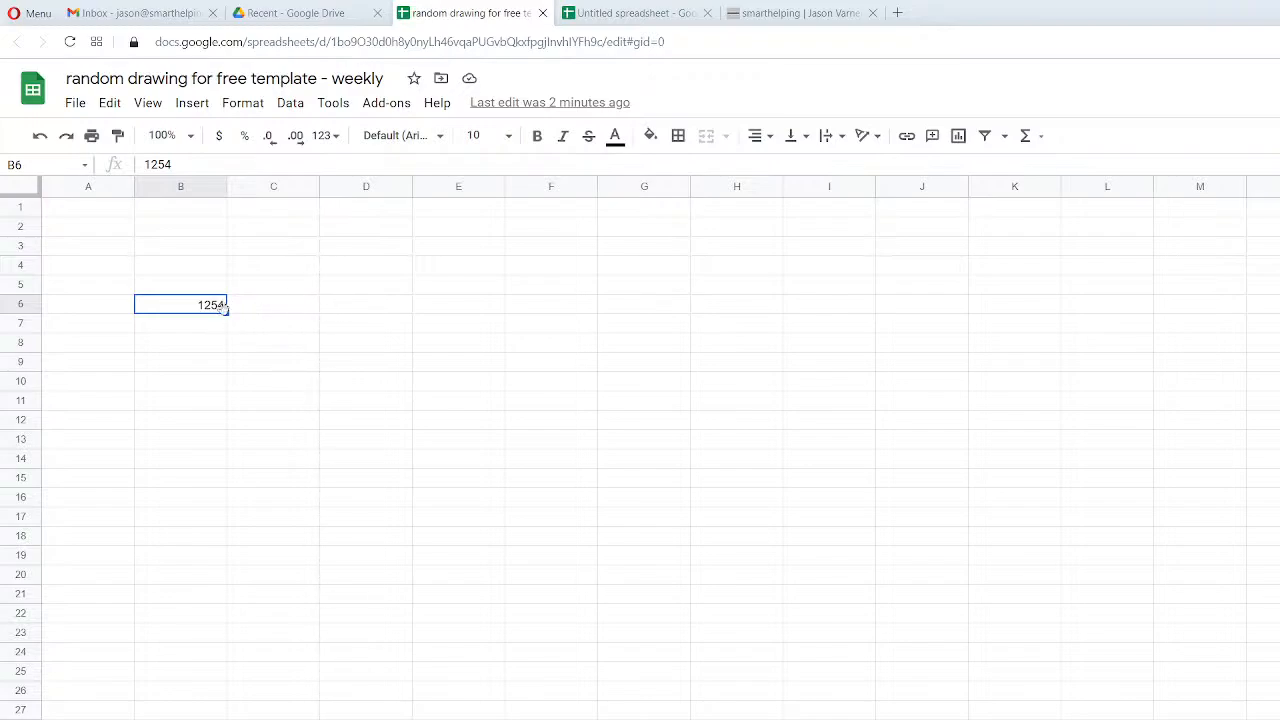
left_click(368, 326)
left_click(370, 362)
left_click(364, 420)
left_click(384, 366)
left_click(370, 401)
left_click(363, 438)
left_click_drag(366, 389, 371, 457)
left_click(374, 480)
Try the formula =random(1,B6) in cell D6.
left_click(385, 310)
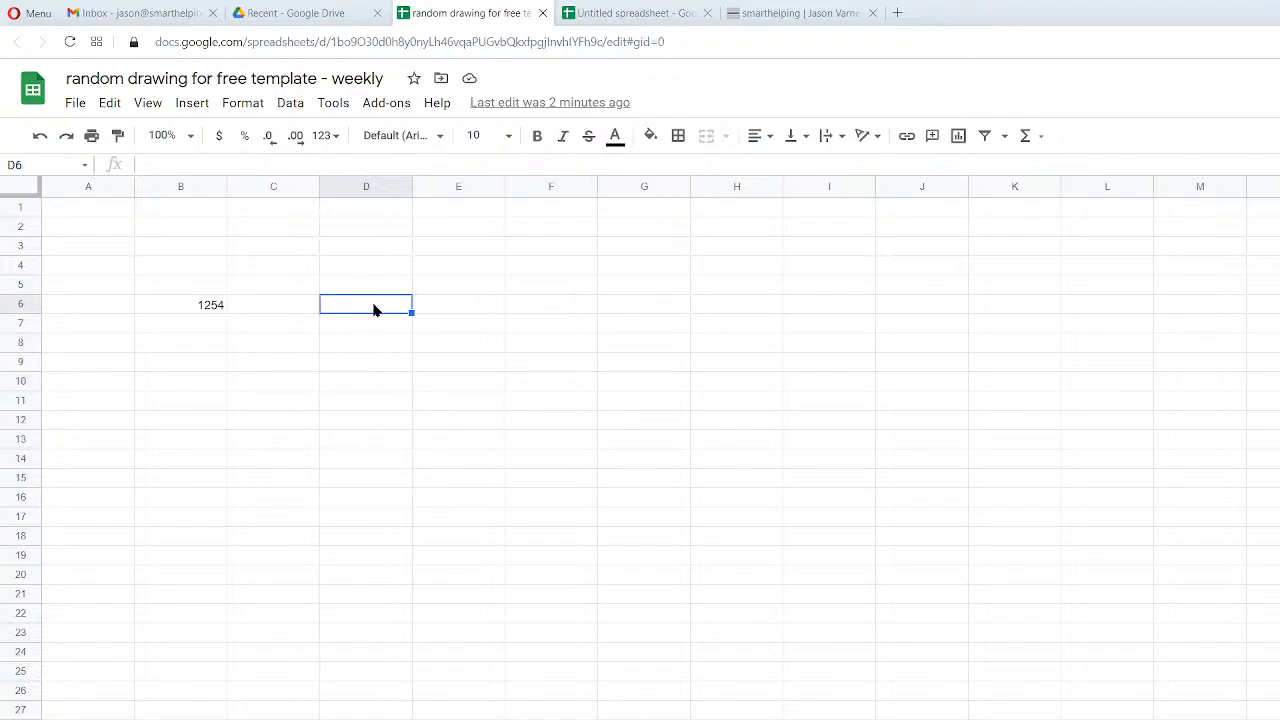
type("=random")
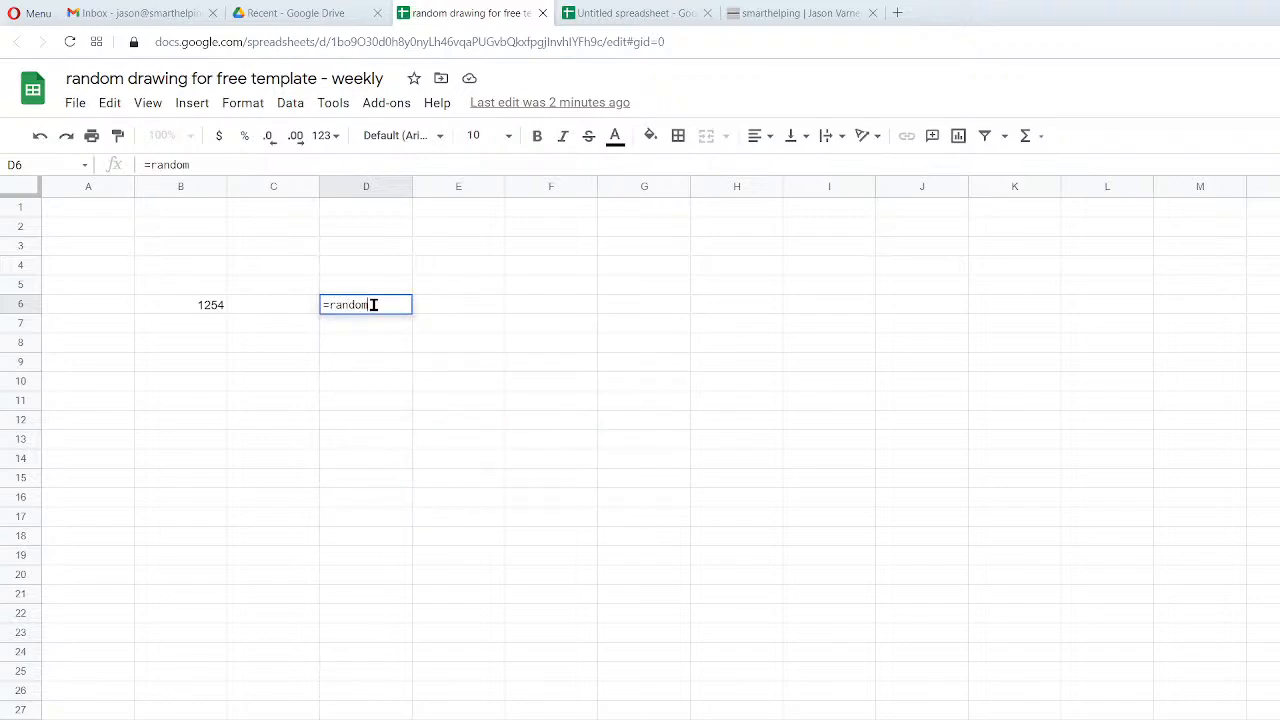
type("(")
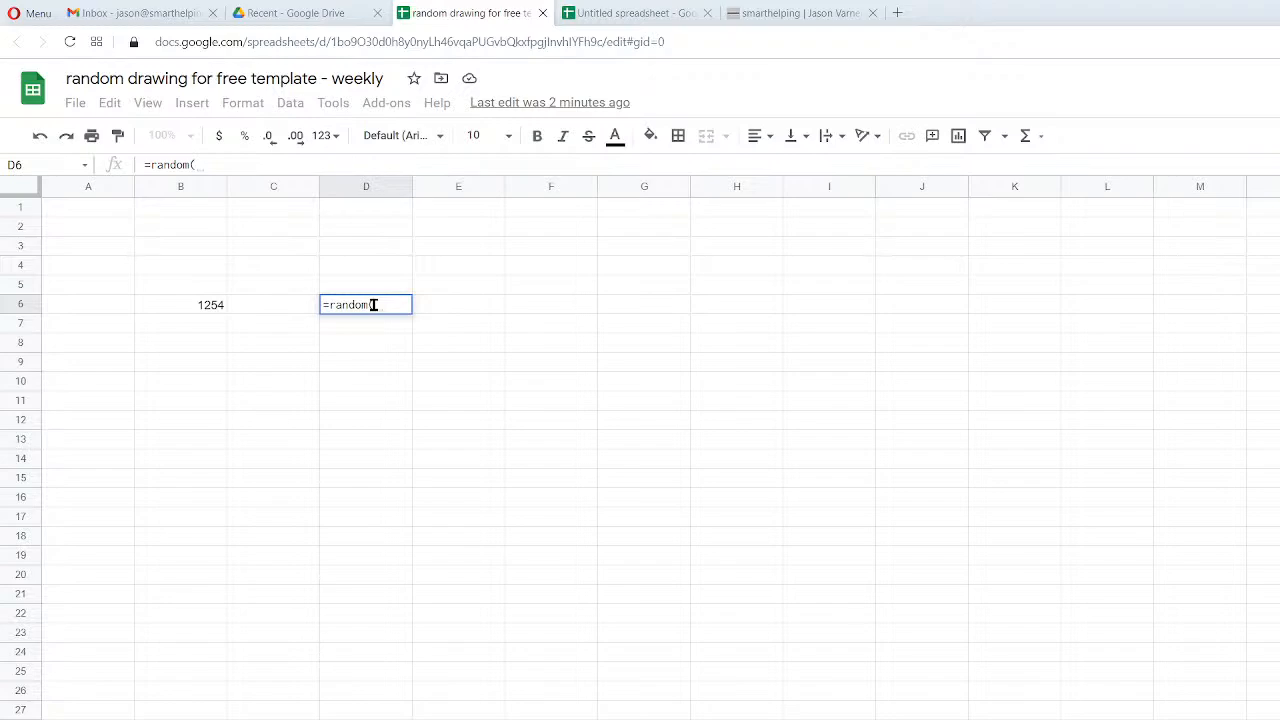
type("1,")
left_click(189, 307)
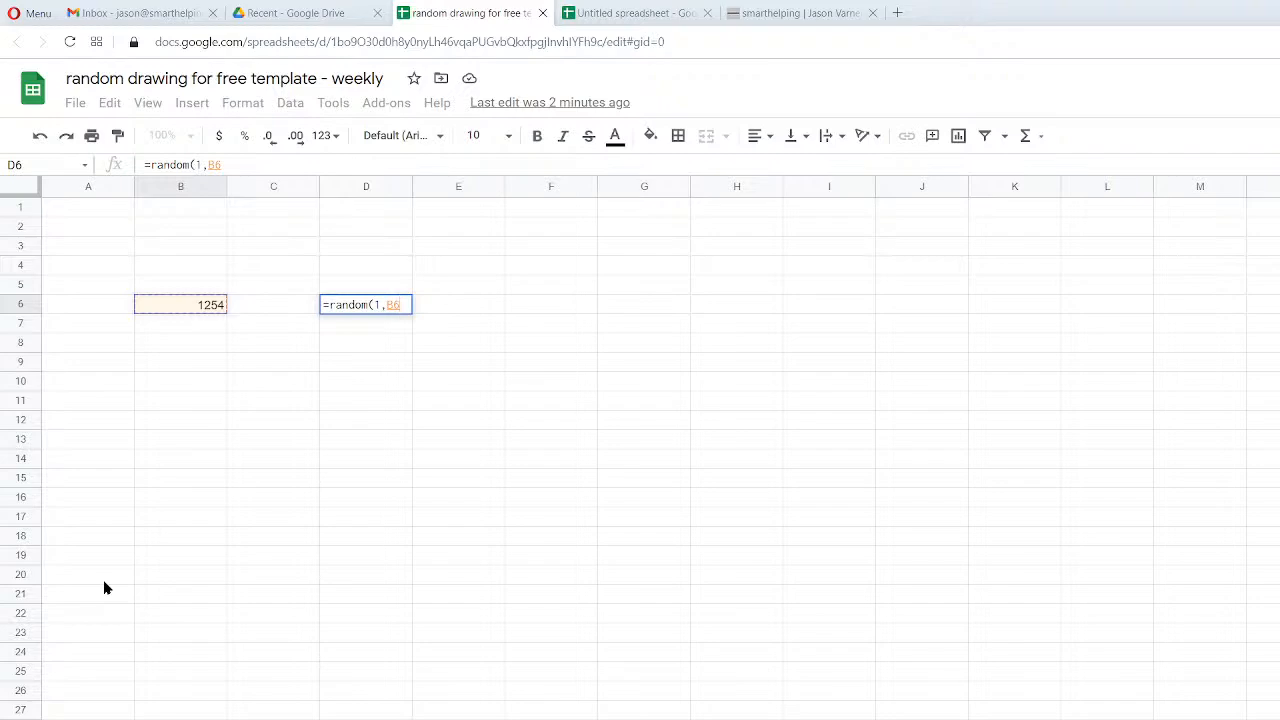
key("Return")
key("Up")
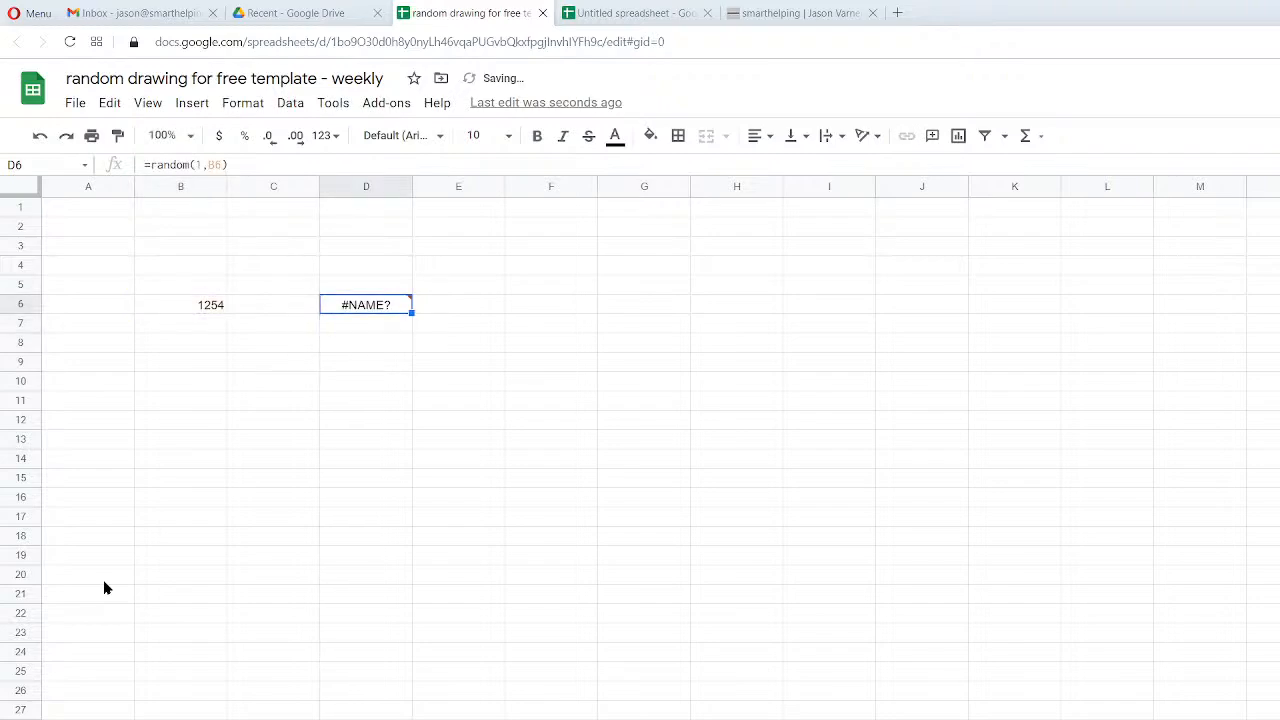
Replace the formula in cell D6 with =rand(1,B6).
left_click(205, 166)
double_click(219, 164)
left_click(156, 164)
left_click(221, 164)
key("BackSpace")
key("BackSpace")
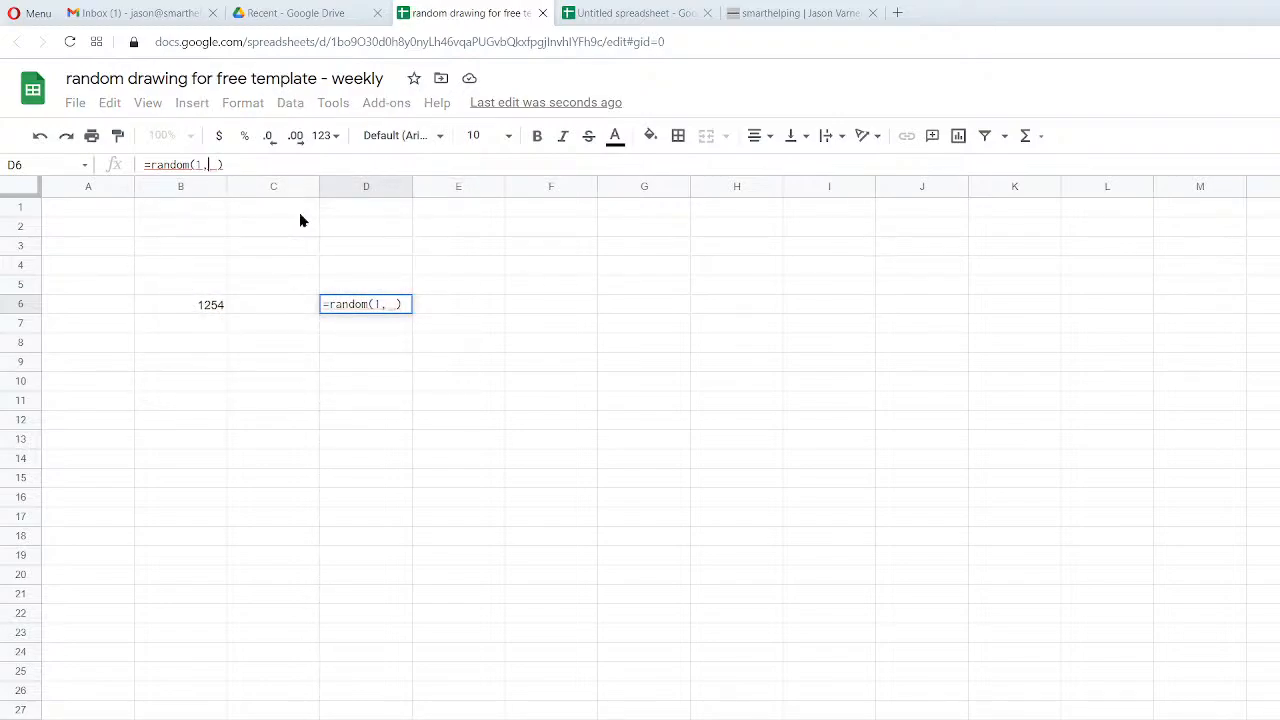
left_click_drag(243, 164, 6, 134)
type("=rand(")
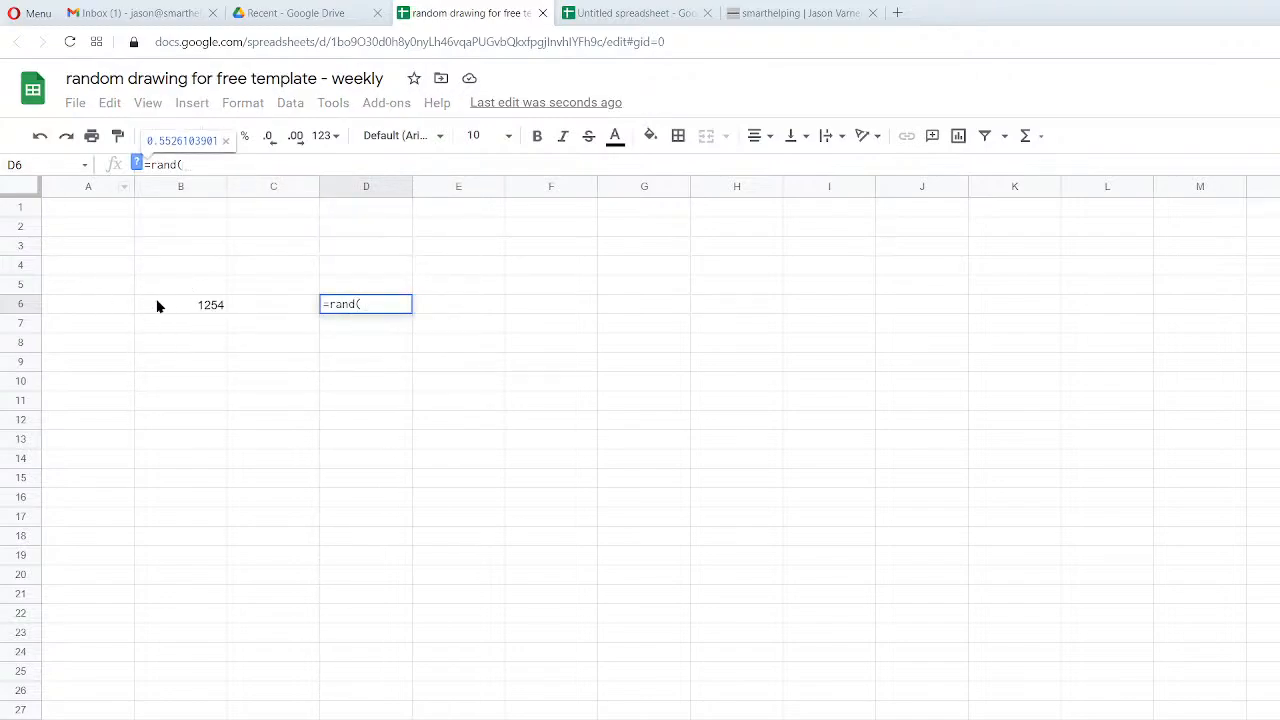
type("1,")
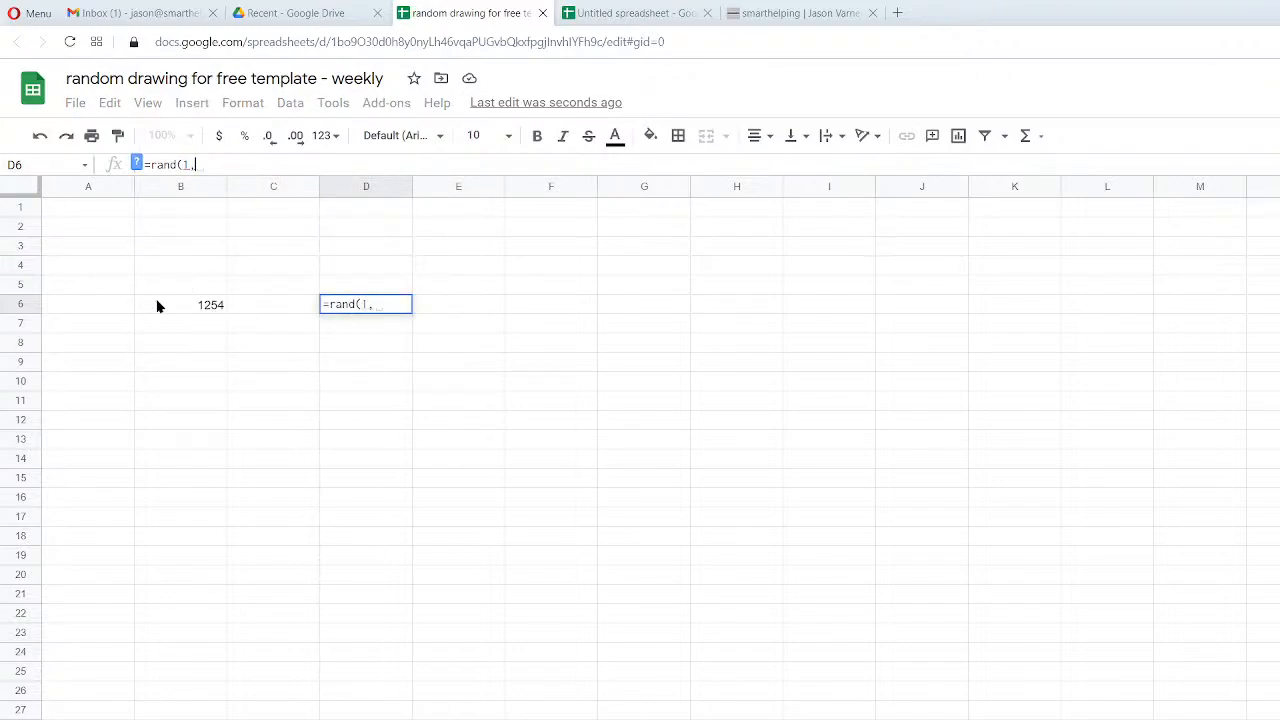
left_click(160, 306)
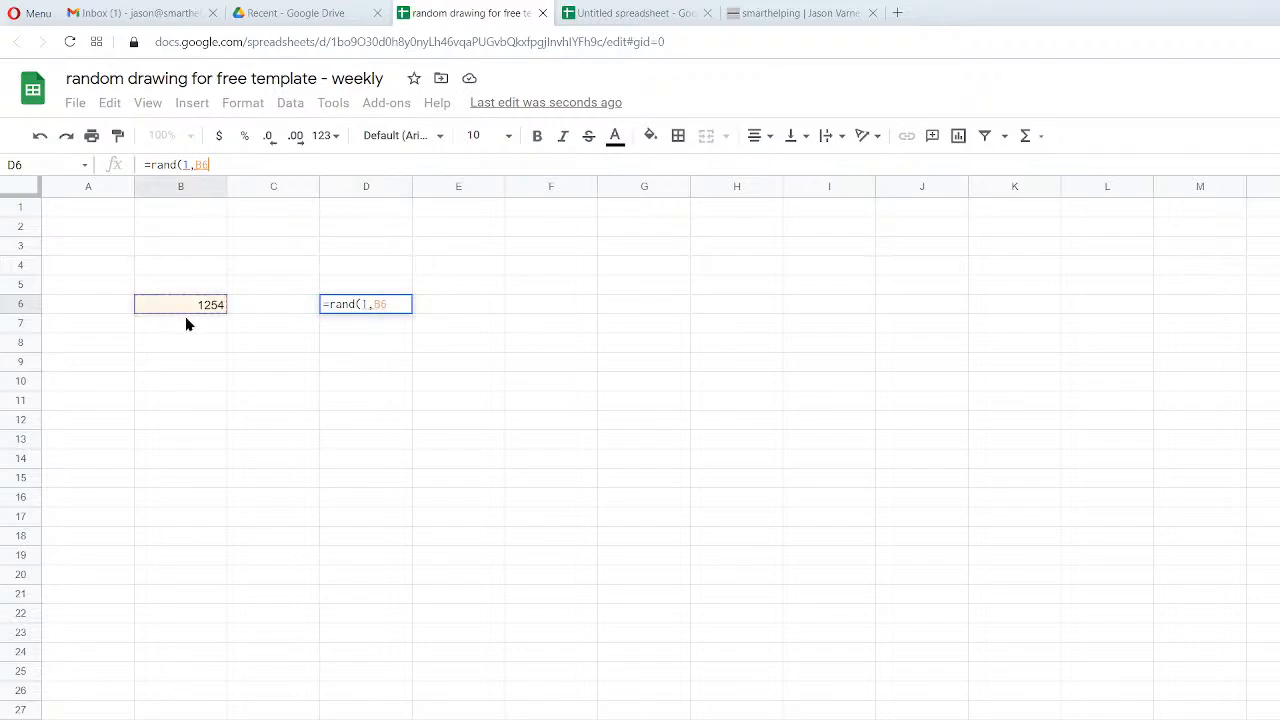
key("Return")
Correct the function in cell D6 so the formula reads =RANDBETWEEN(1,B6).
mouse_move(367, 312)
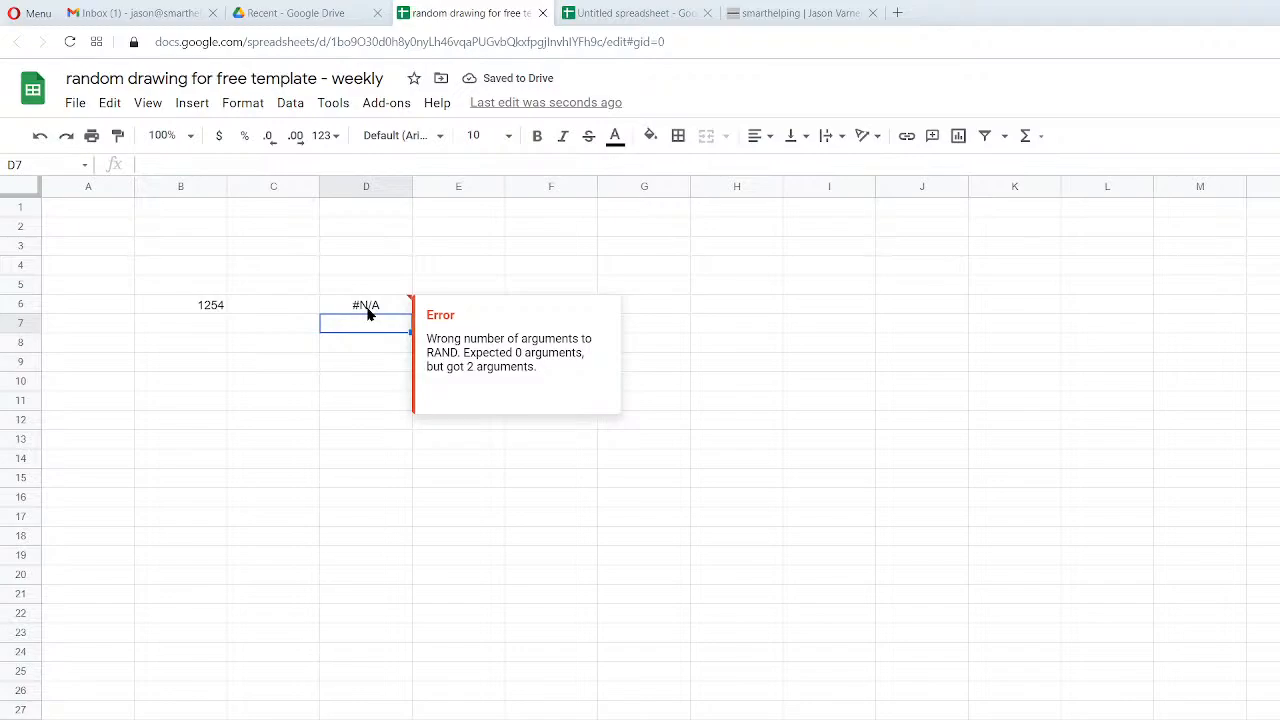
left_click(367, 312)
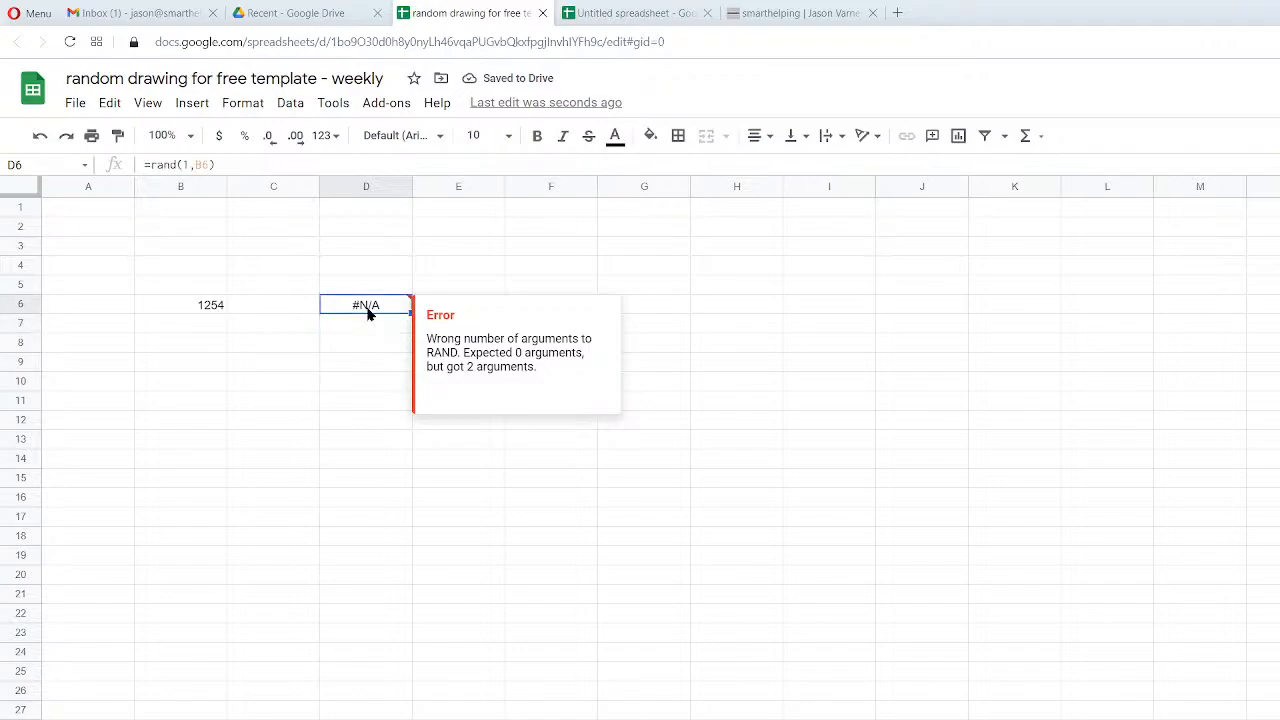
left_click(185, 164)
type("between")
left_click(383, 166)
key("Return")
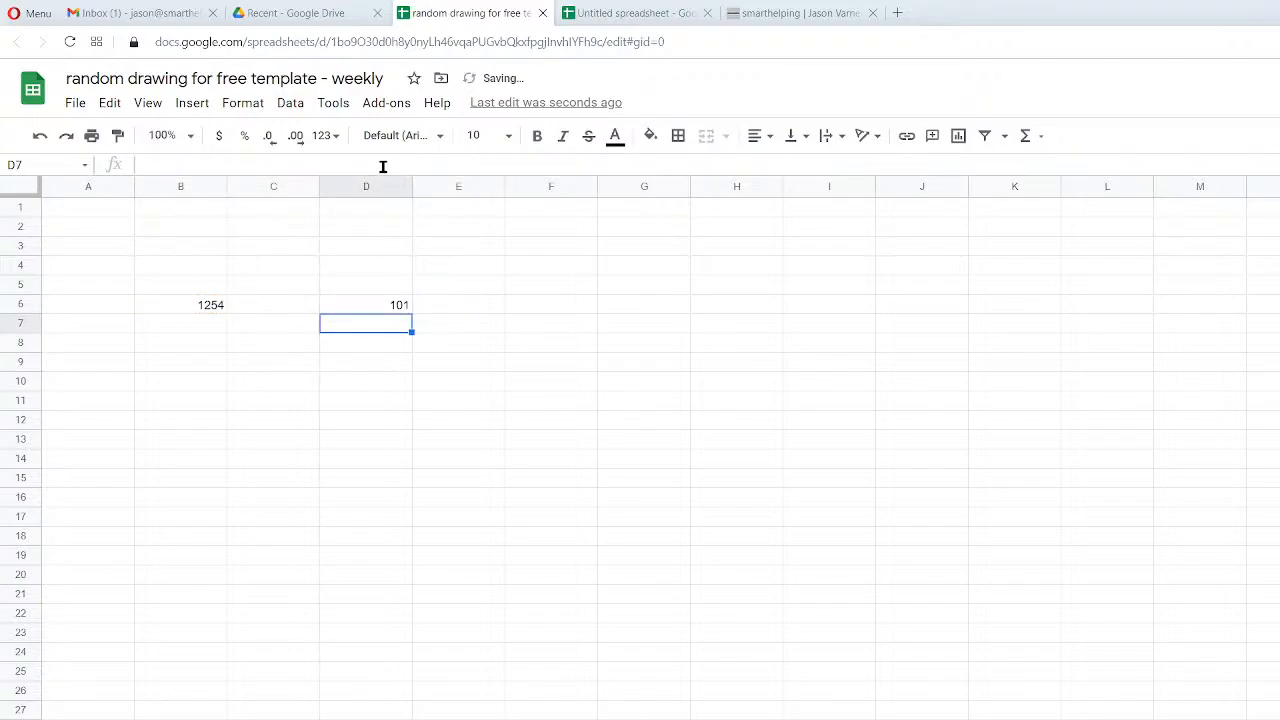
Make the random number in cell D6 bold.
left_click(397, 311)
left_click(537, 136)
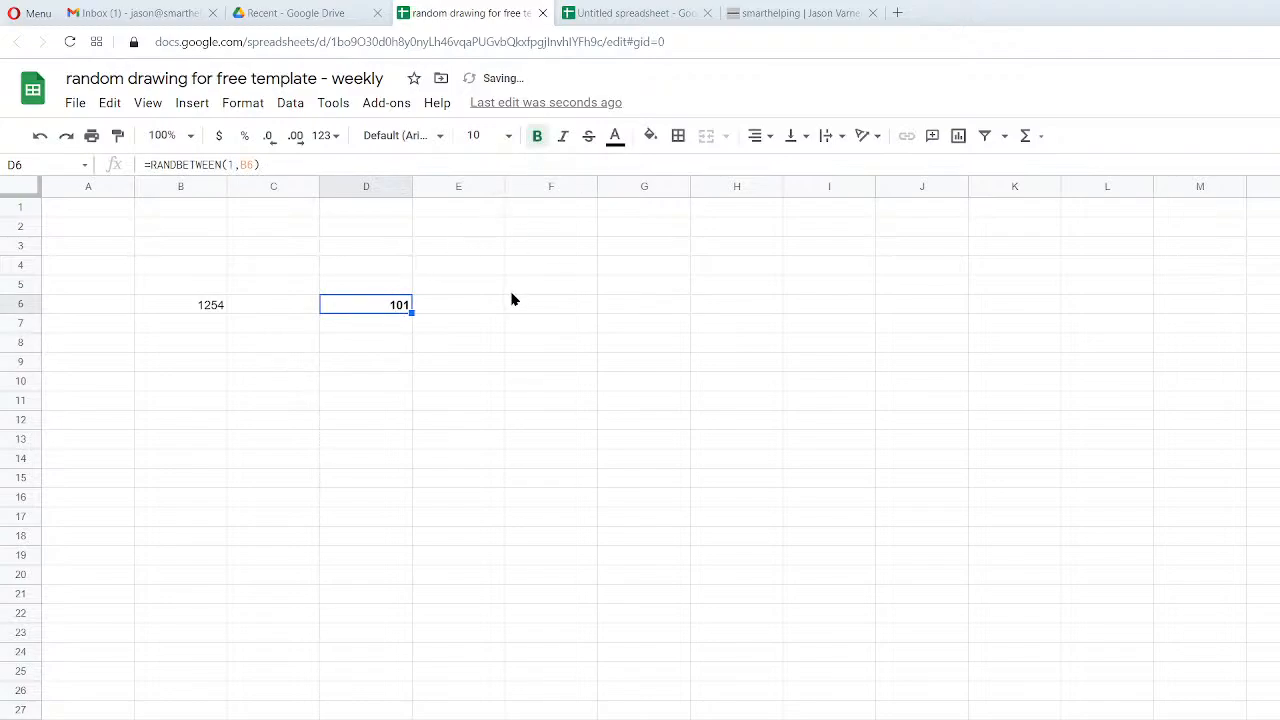
left_click(640, 310)
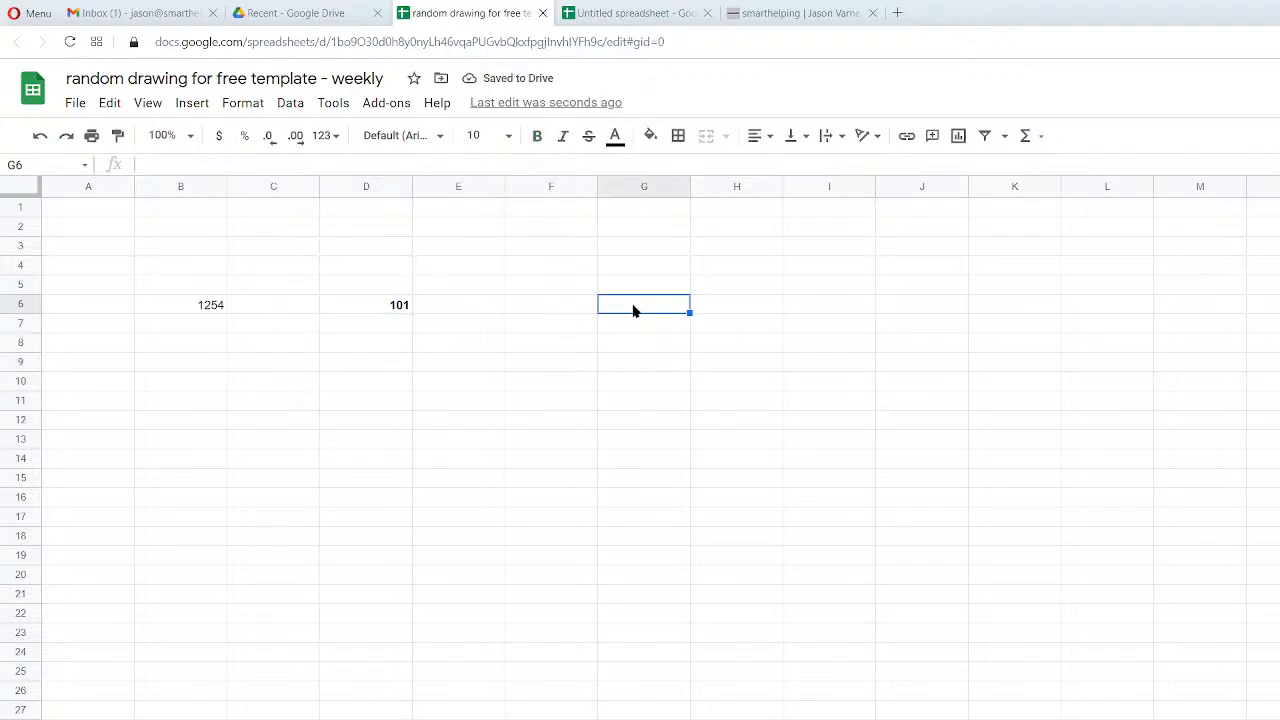
Switch to the smarthelping website and open its Financial Models page.
left_click(808, 20)
scroll(130, 448, "down", 3)
scroll(130, 456, "up", 3)
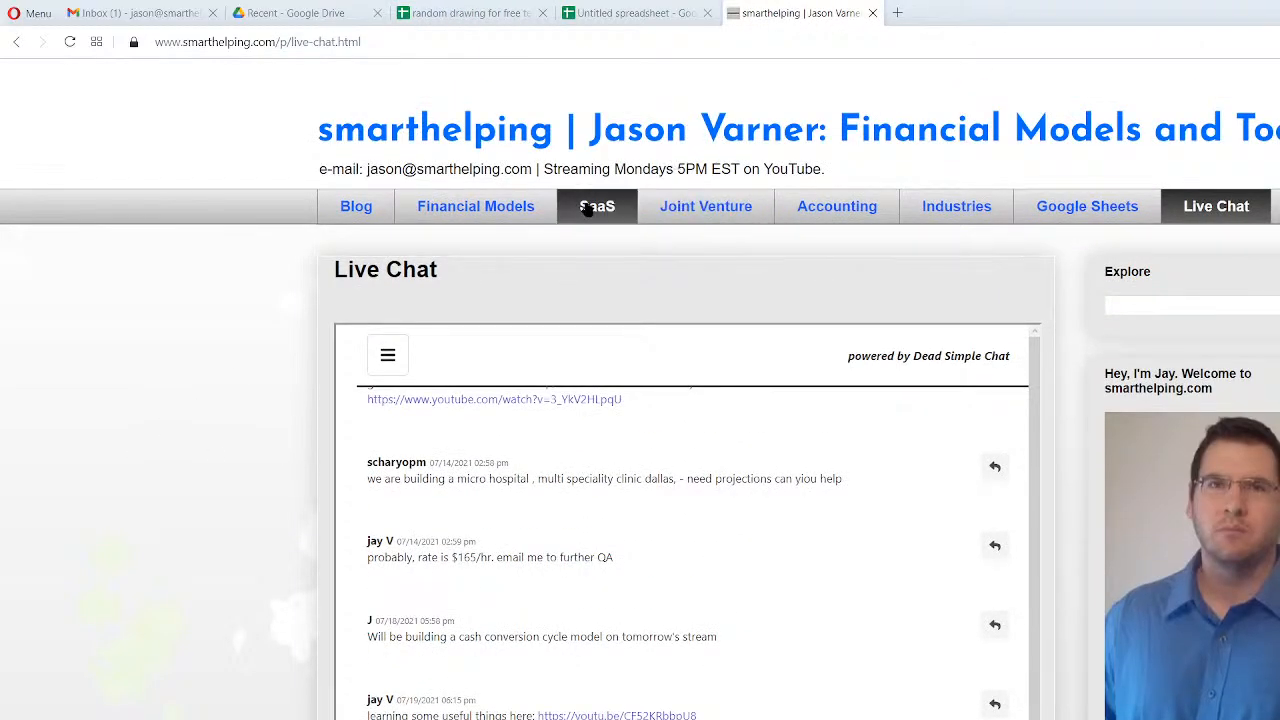
left_click(600, 212)
left_click(540, 208)
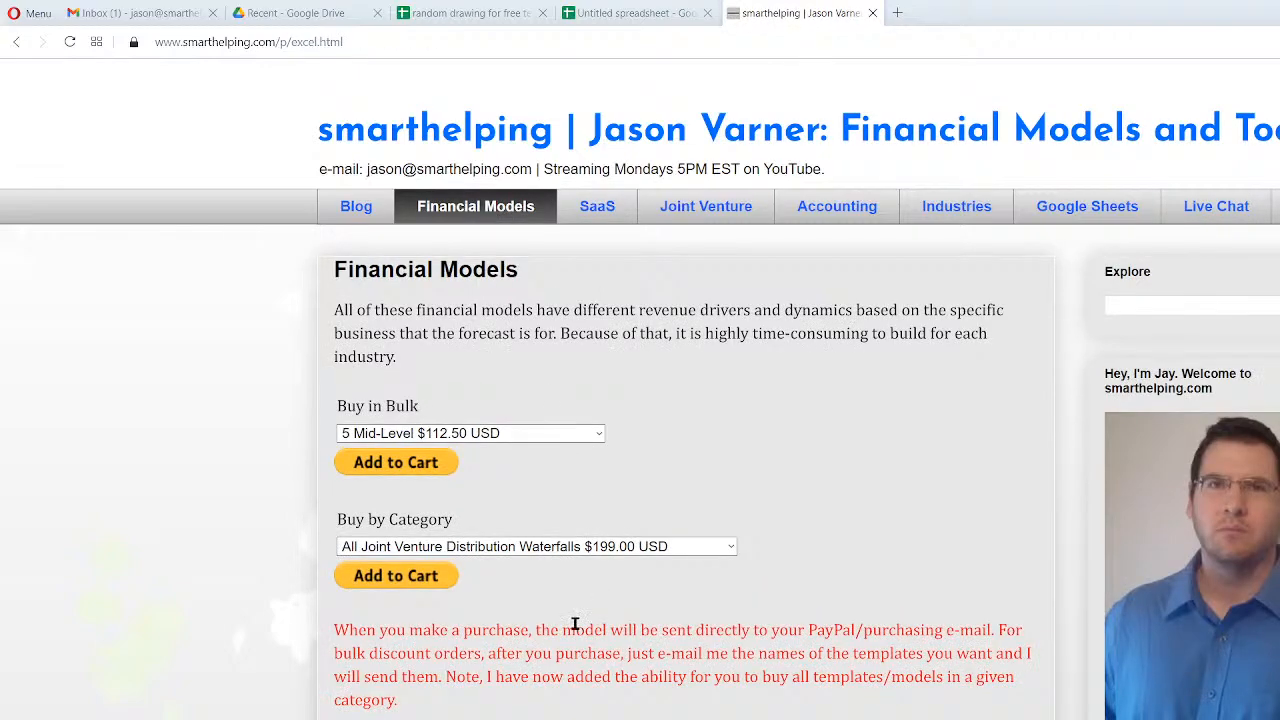
Examine the template price tiers and the list of models by category on the Financial Models page.
scroll(566, 646, "down", 3)
left_click_drag(750, 443, 806, 442)
left_click_drag(868, 440, 914, 441)
scroll(469, 660, "down", 3)
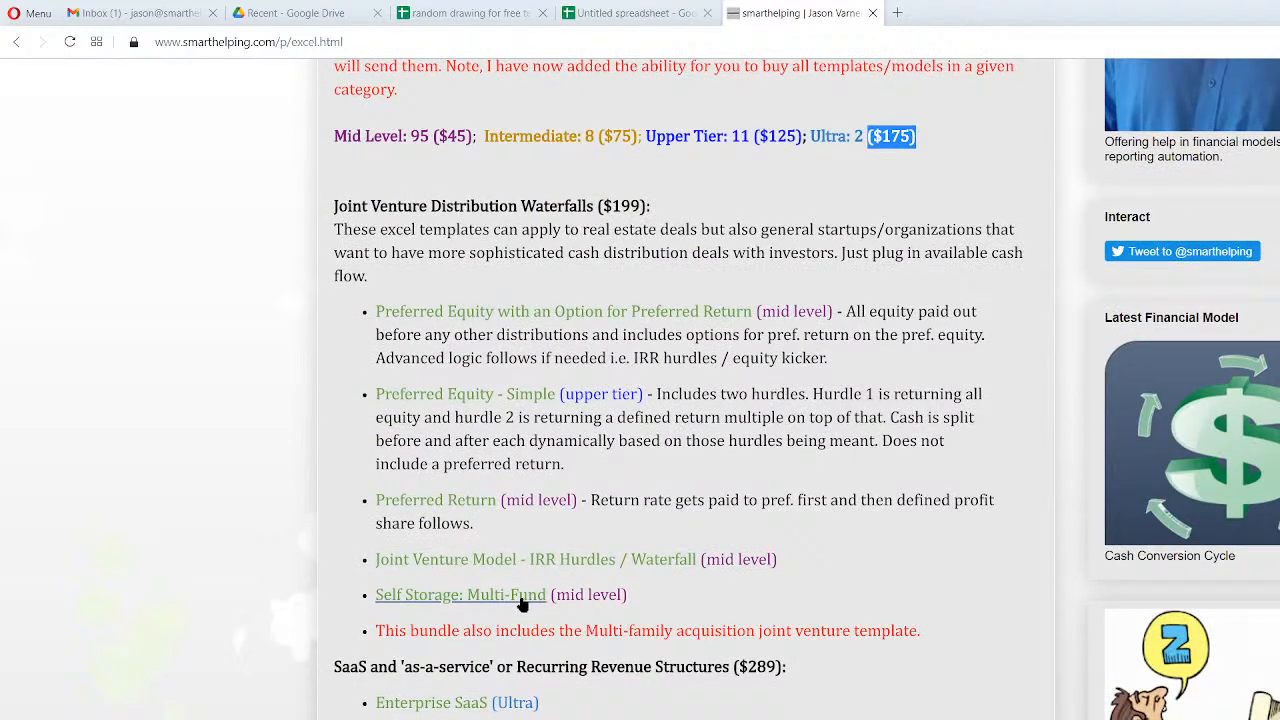
scroll(522, 605, "down", 3)
scroll(522, 605, "down", 20)
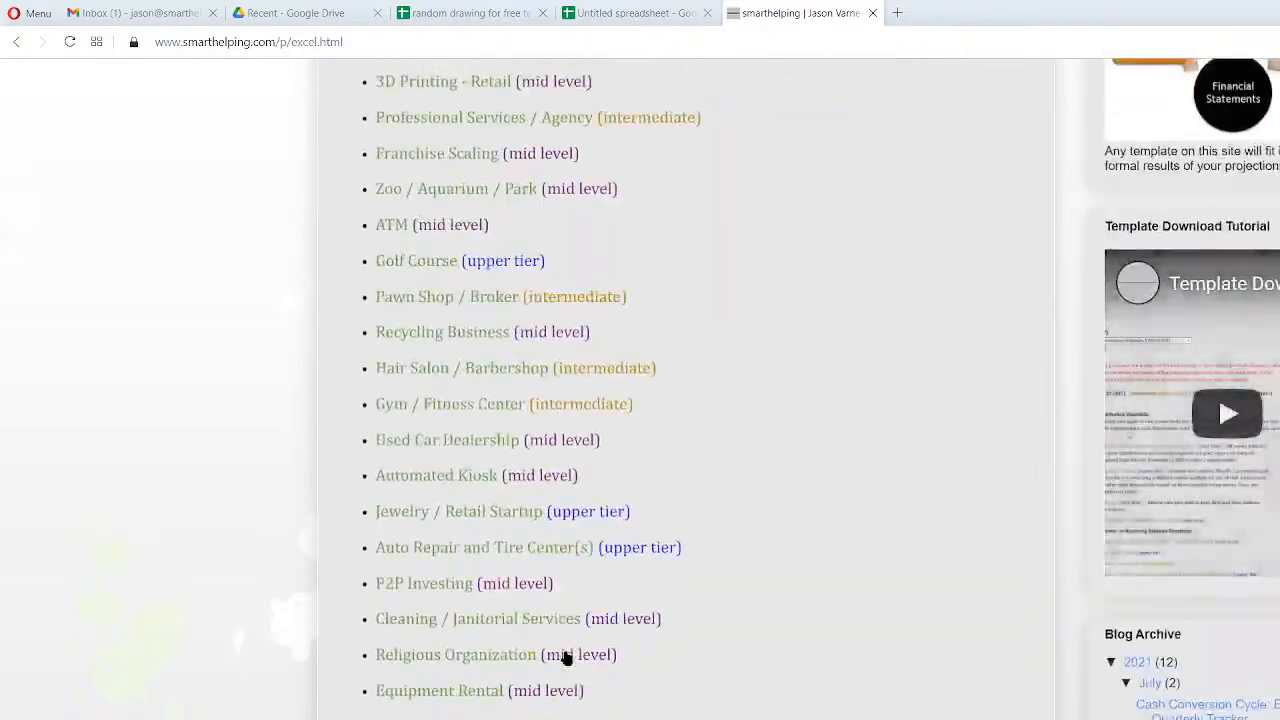
scroll(566, 658, "down", 3)
scroll(566, 659, "up", 20)
scroll(514, 631, "down", 17)
scroll(514, 631, "up", 20)
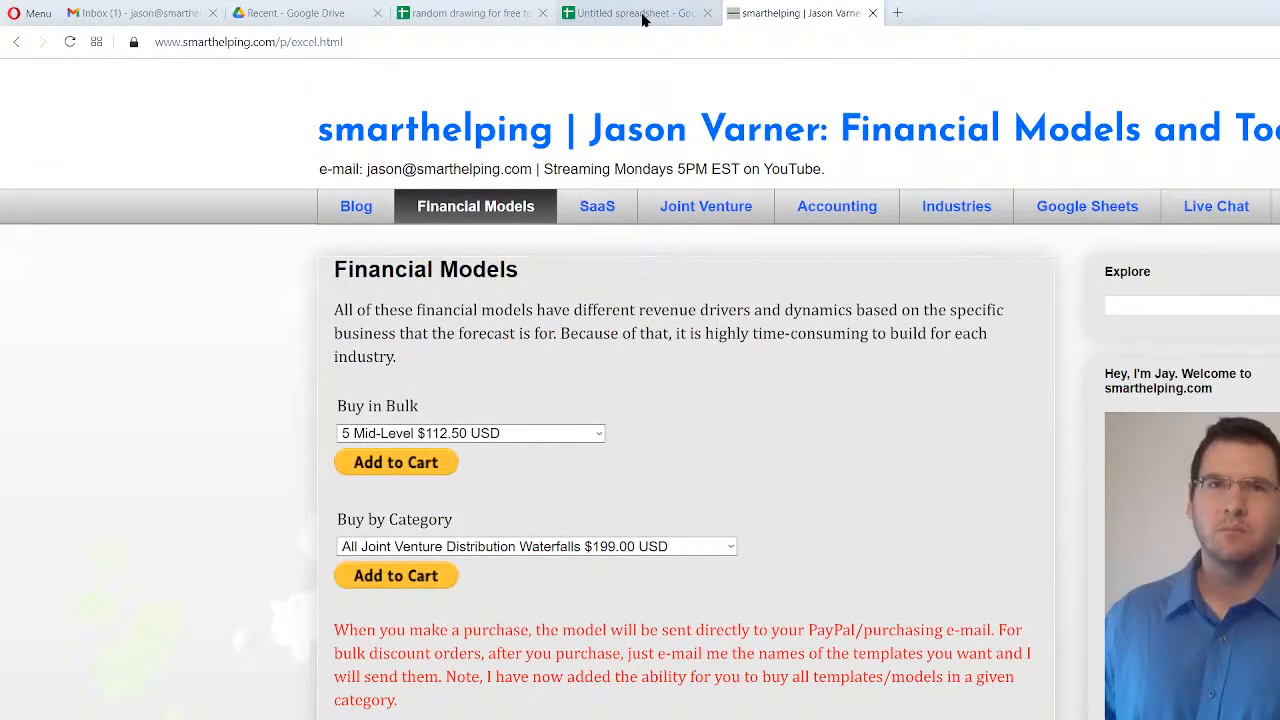
left_click(490, 16)
left_click(557, 309)
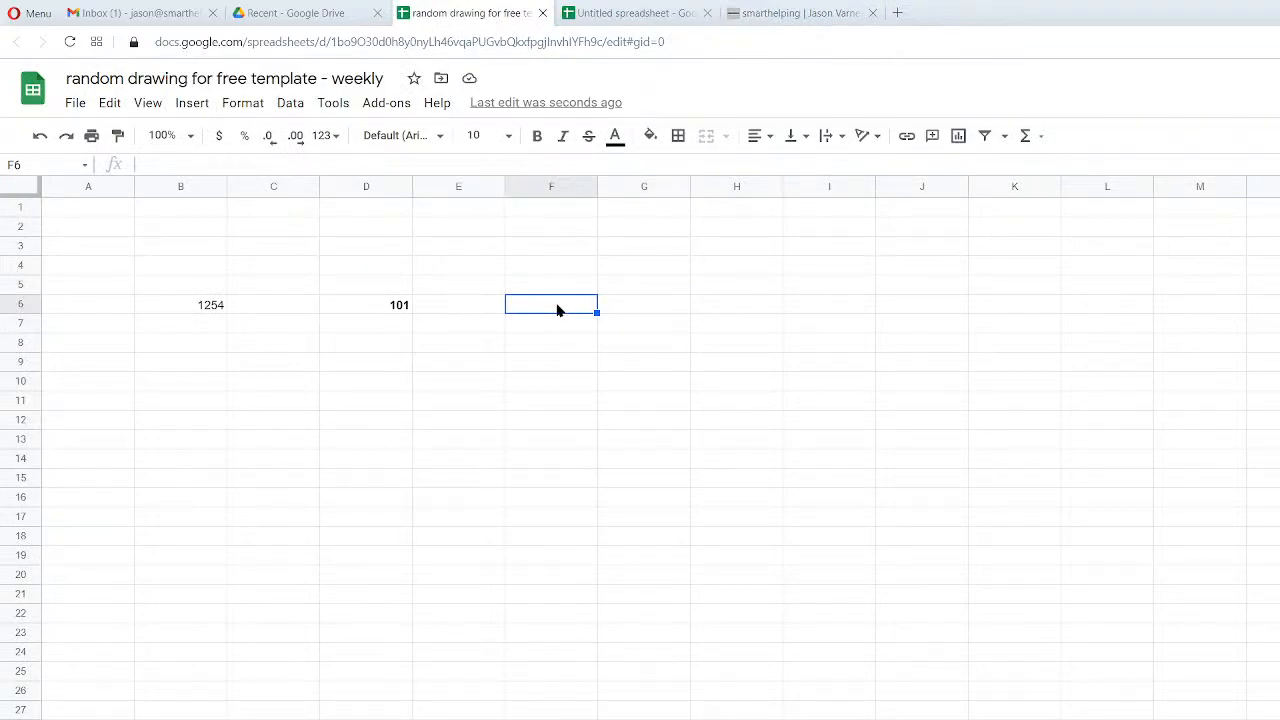
Switch to the untitled spreadsheet and rename it "Employee Benefits Tracker".
left_click(630, 14)
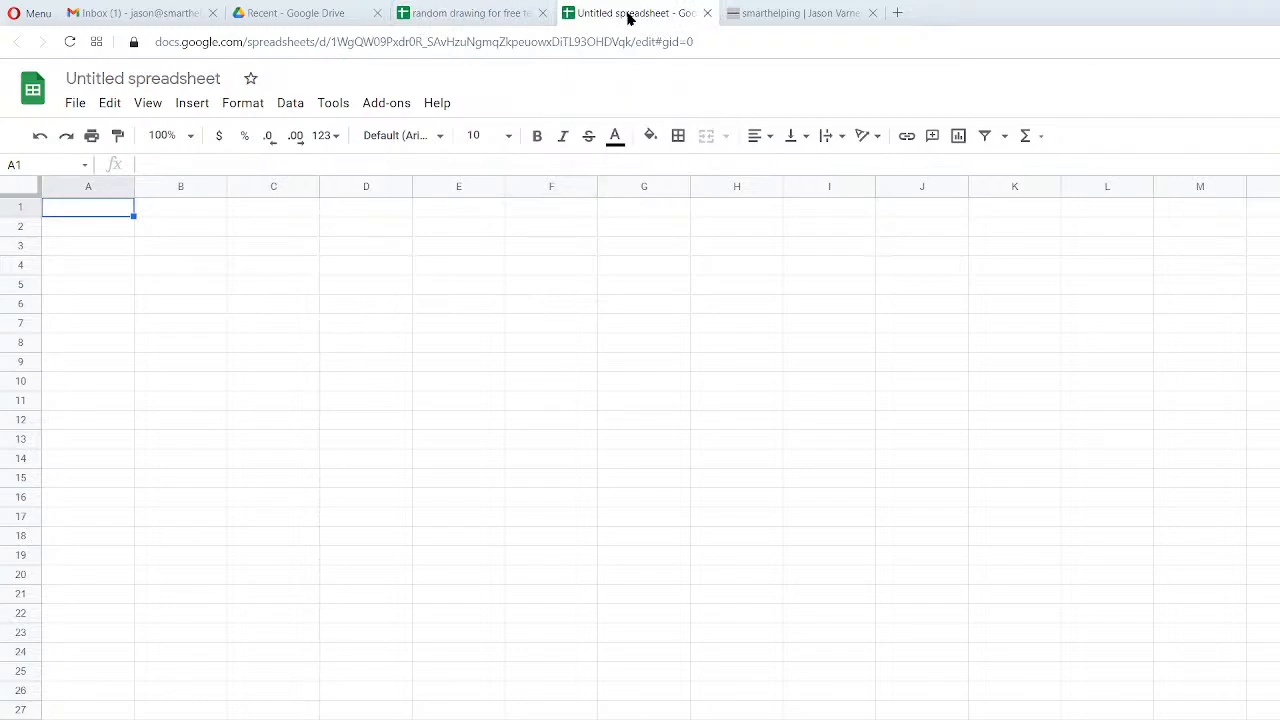
left_click(187, 79)
type("Em")
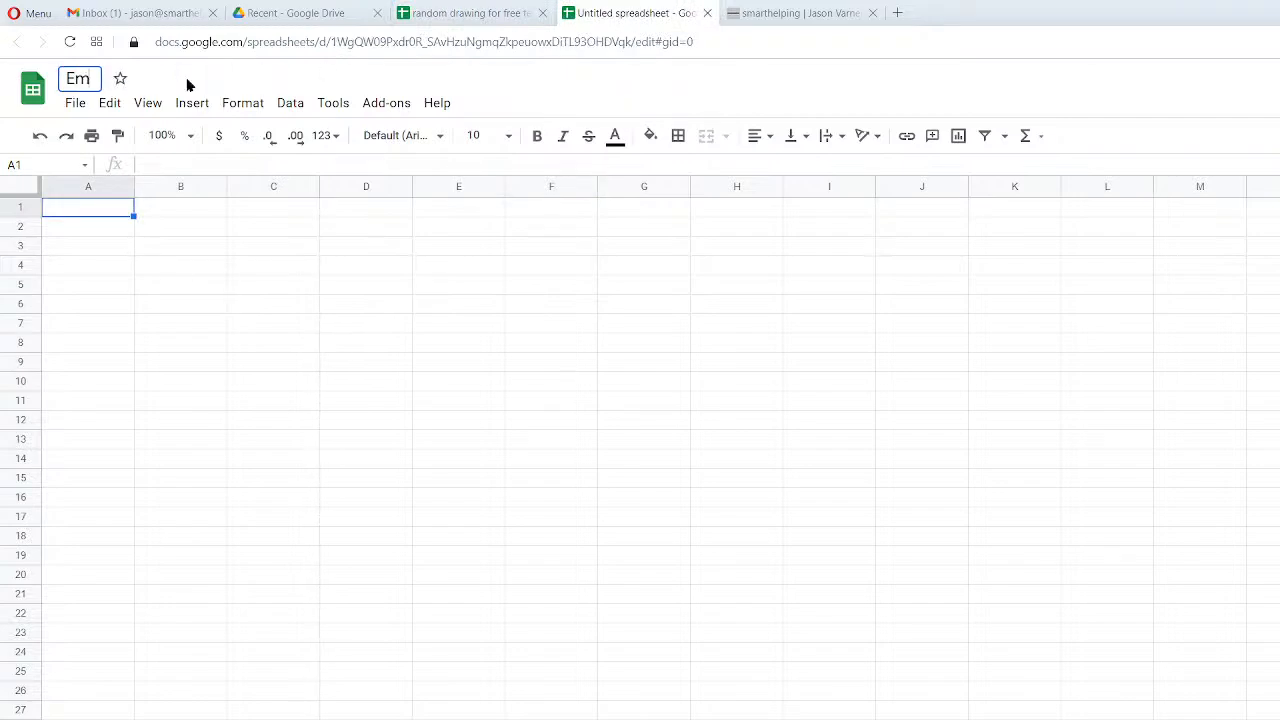
type("ployee Benefits")
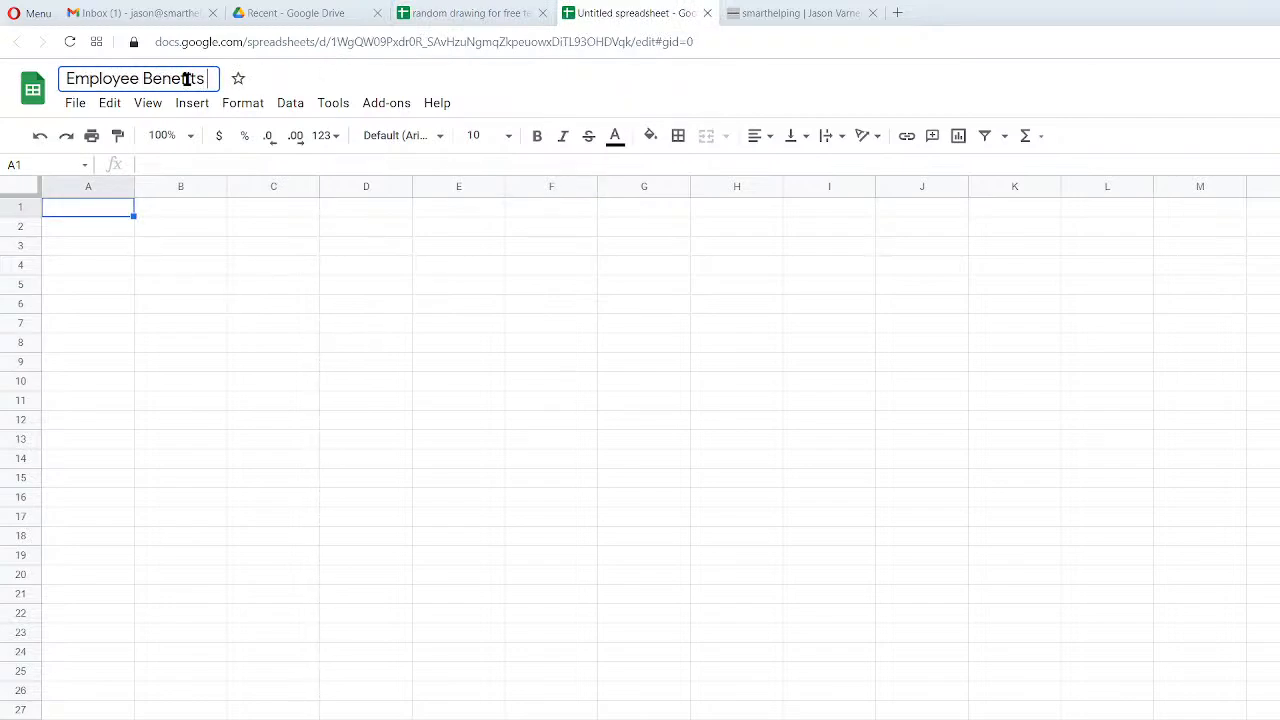
type(" Tracker")
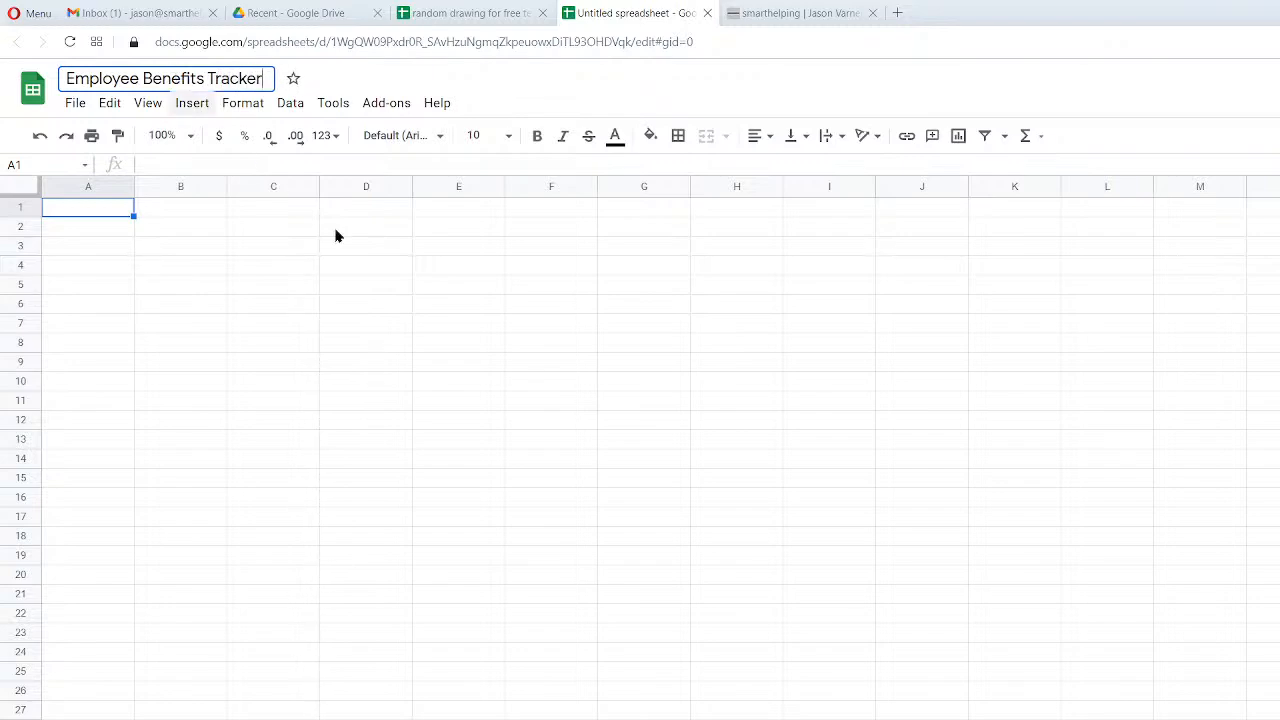
left_click(436, 288)
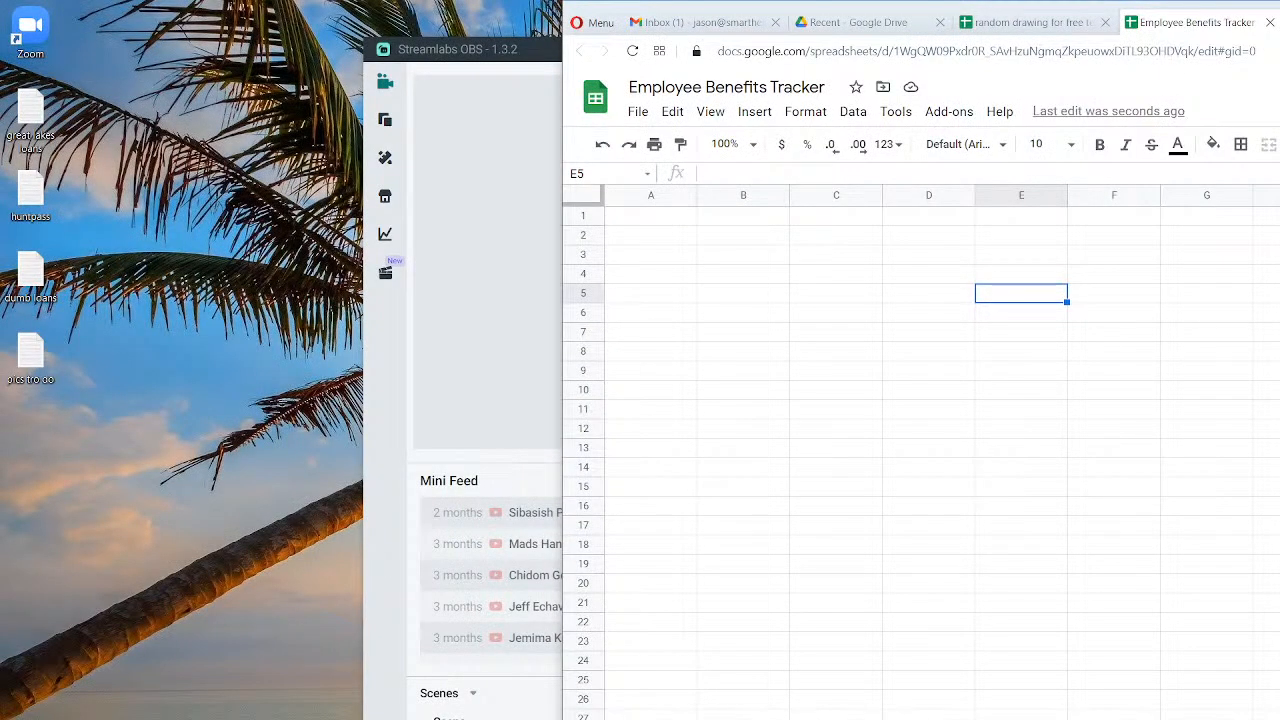
Move and widen the browser window so the spreadsheet spans the full screen width.
left_click_drag(1279, 20, 894, 10)
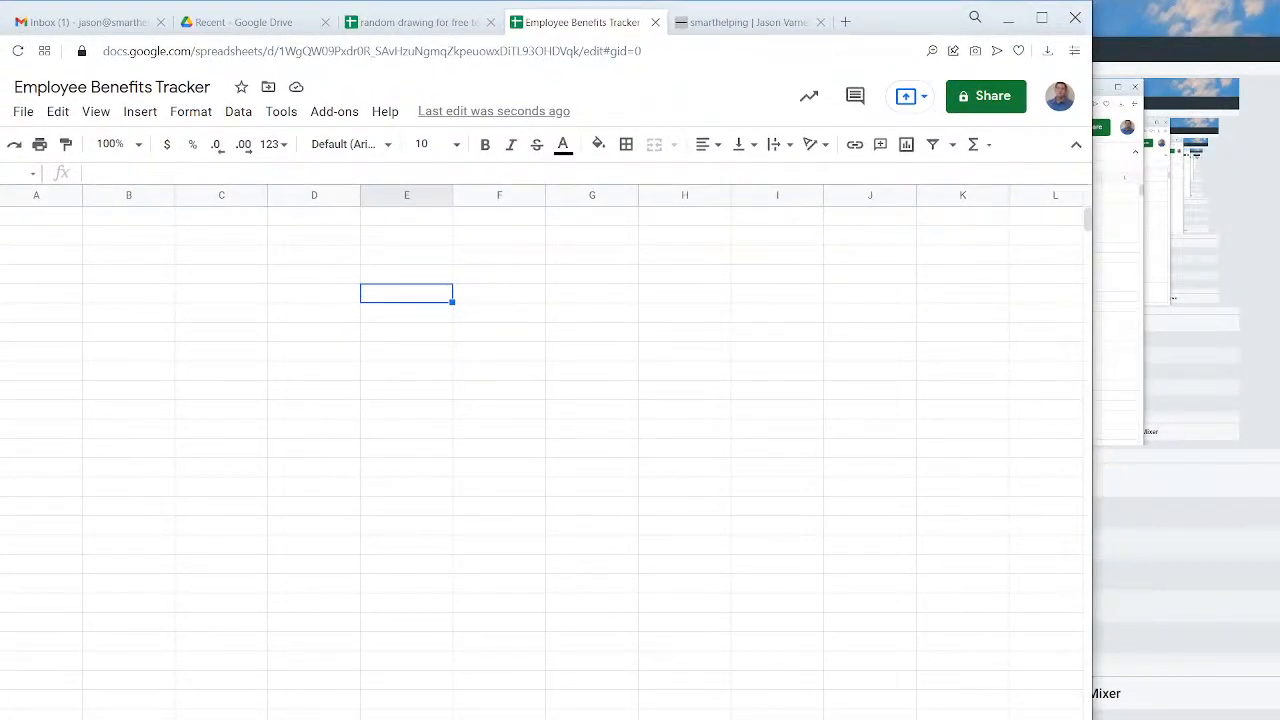
left_click_drag(1092, 400, 1279, 400)
left_click(517, 531)
left_click_drag(880, 29, 938, 31)
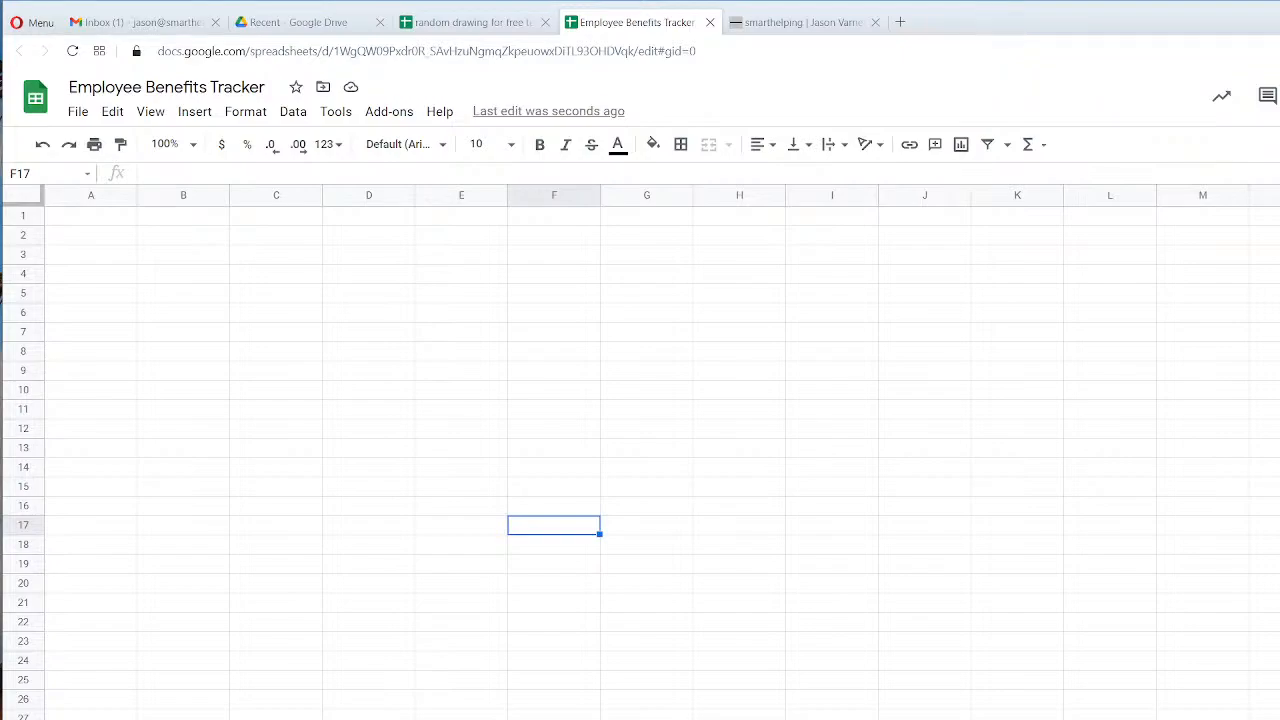
Freeze the top row of the first sheet.
left_click(663, 260)
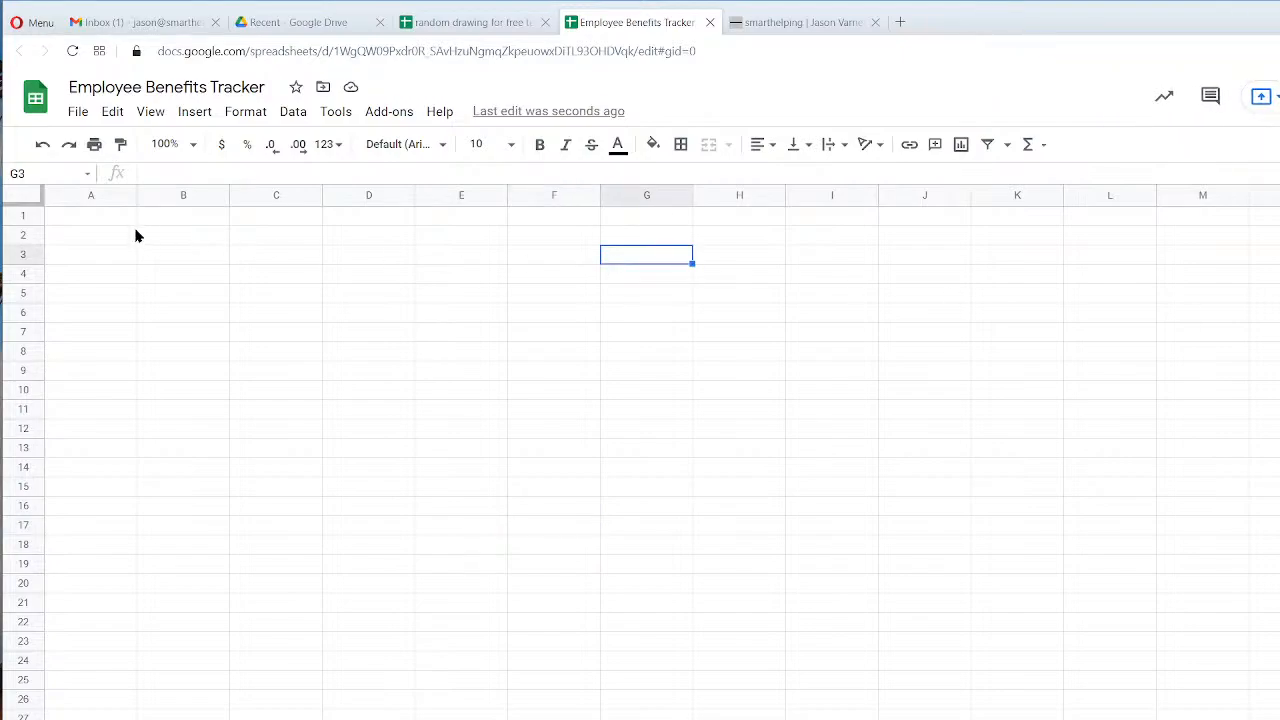
left_click(114, 218)
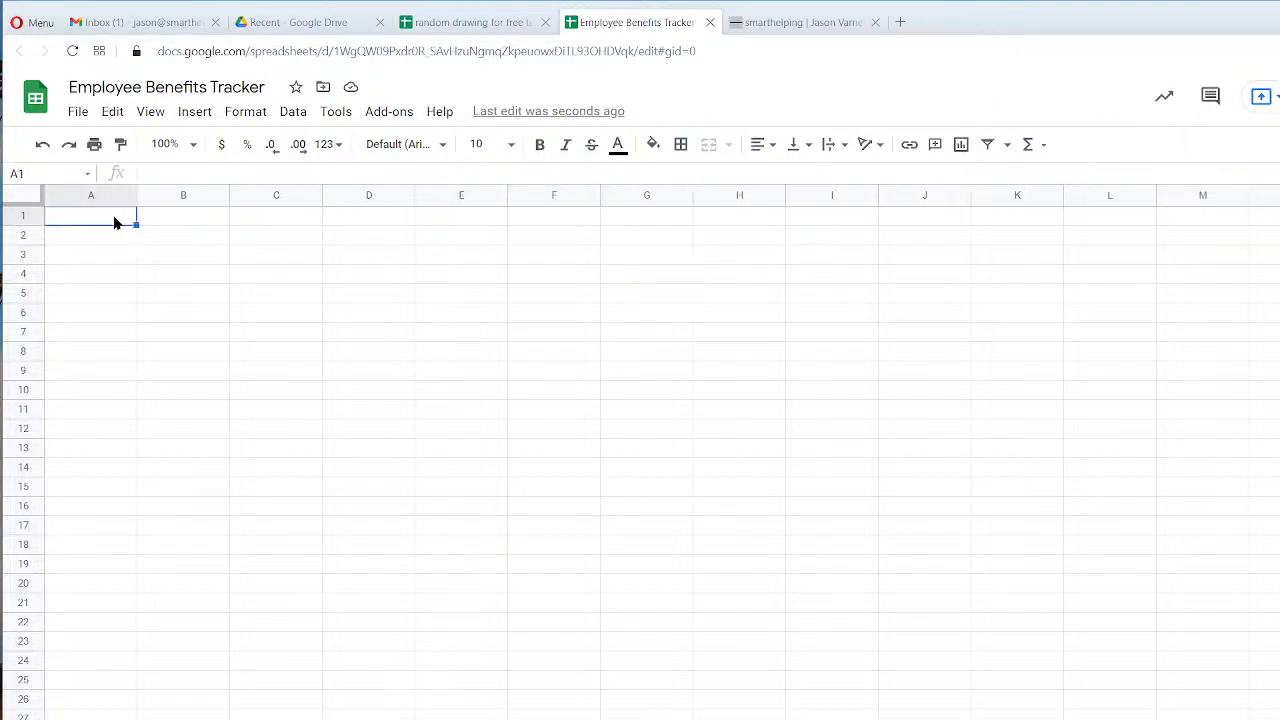
left_click(152, 112)
mouse_move(170, 145)
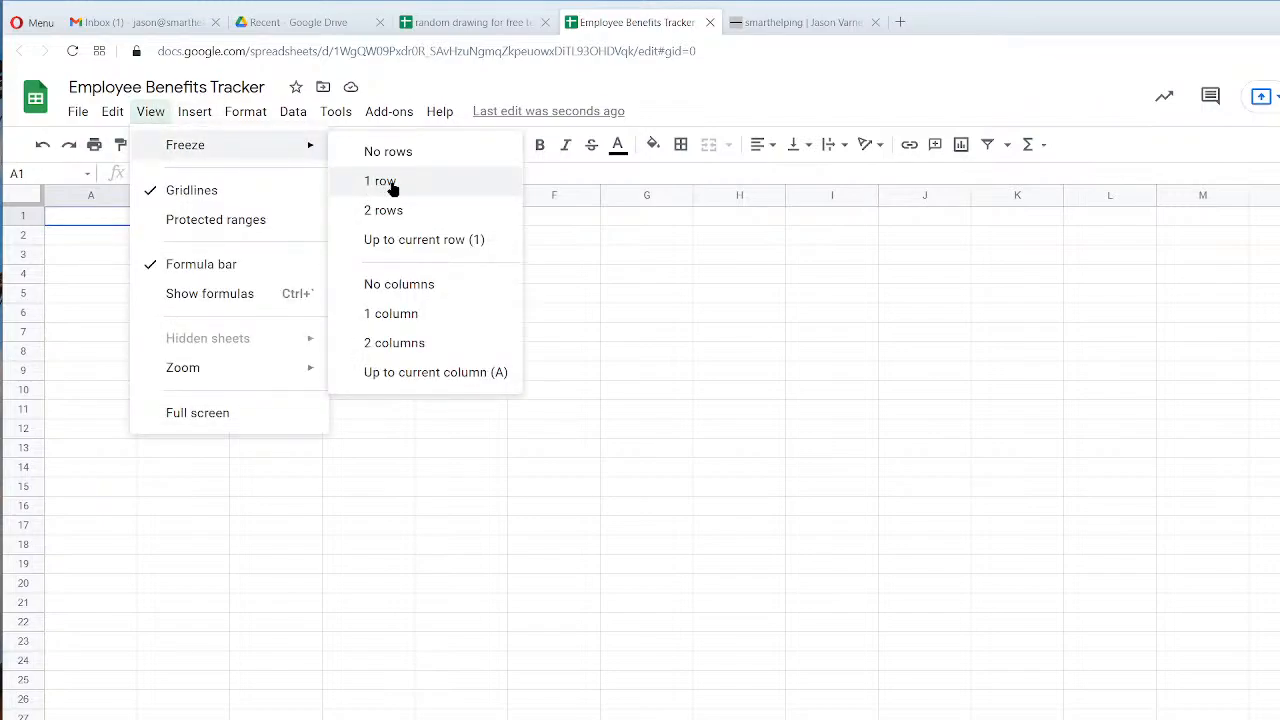
left_click(391, 183)
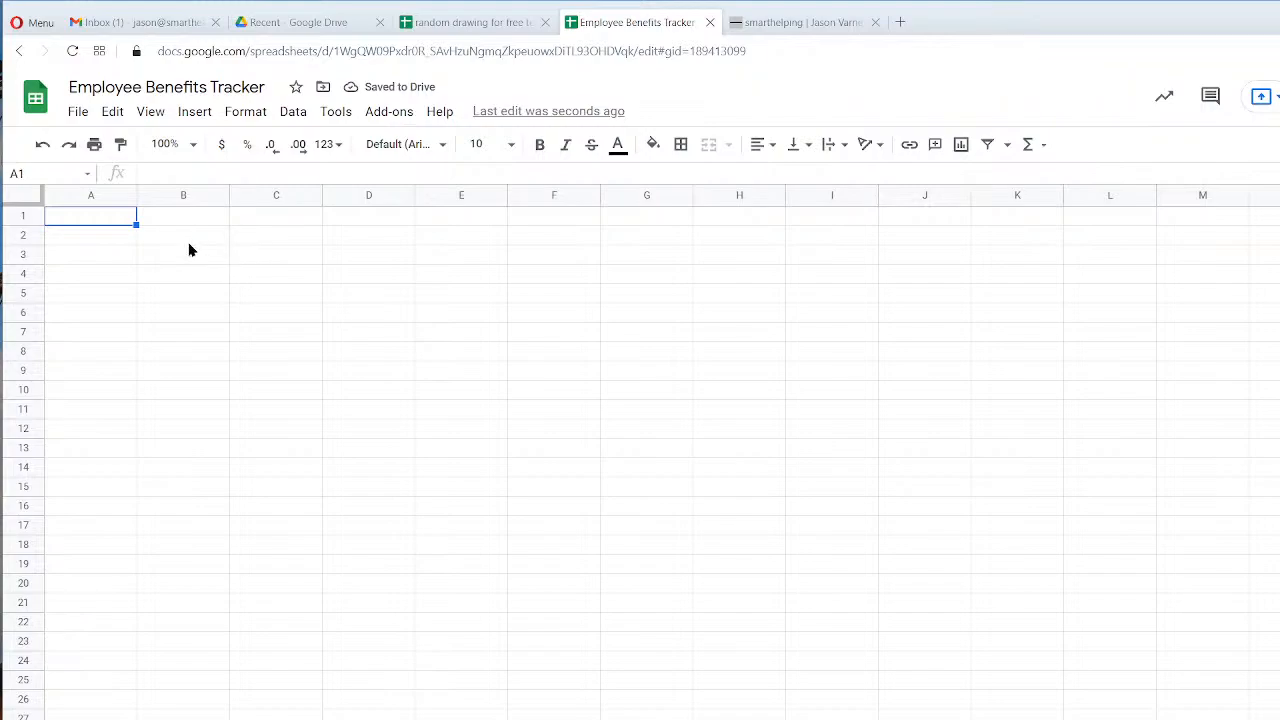
left_click_drag(189, 243, 366, 398)
left_click(78, 111)
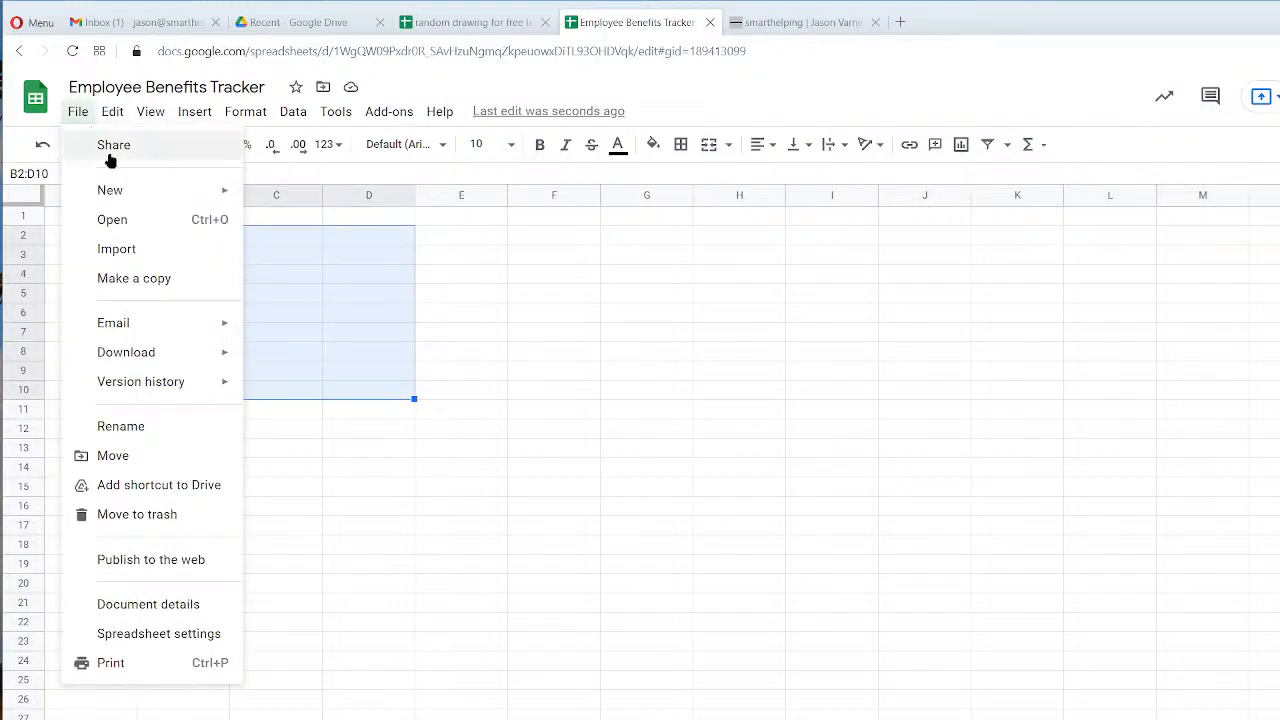
left_click(651, 432)
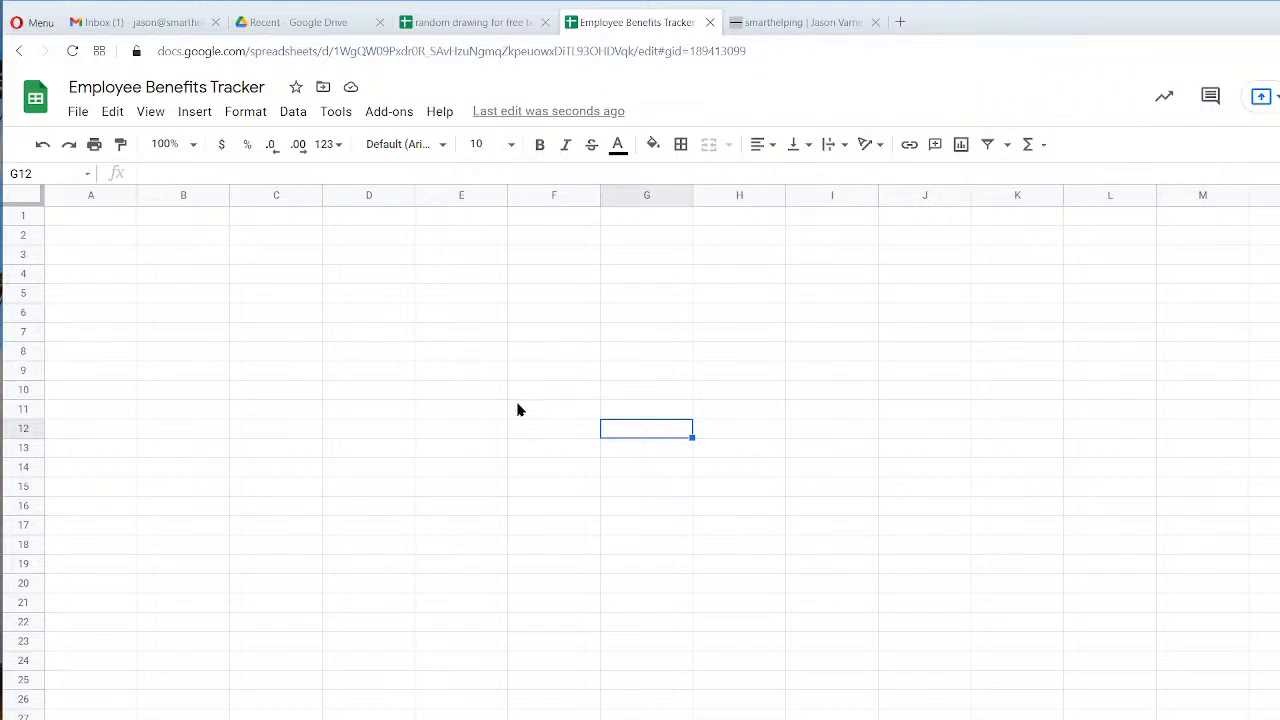
Freeze row 1 of the newly added second sheet.
left_click(117, 225)
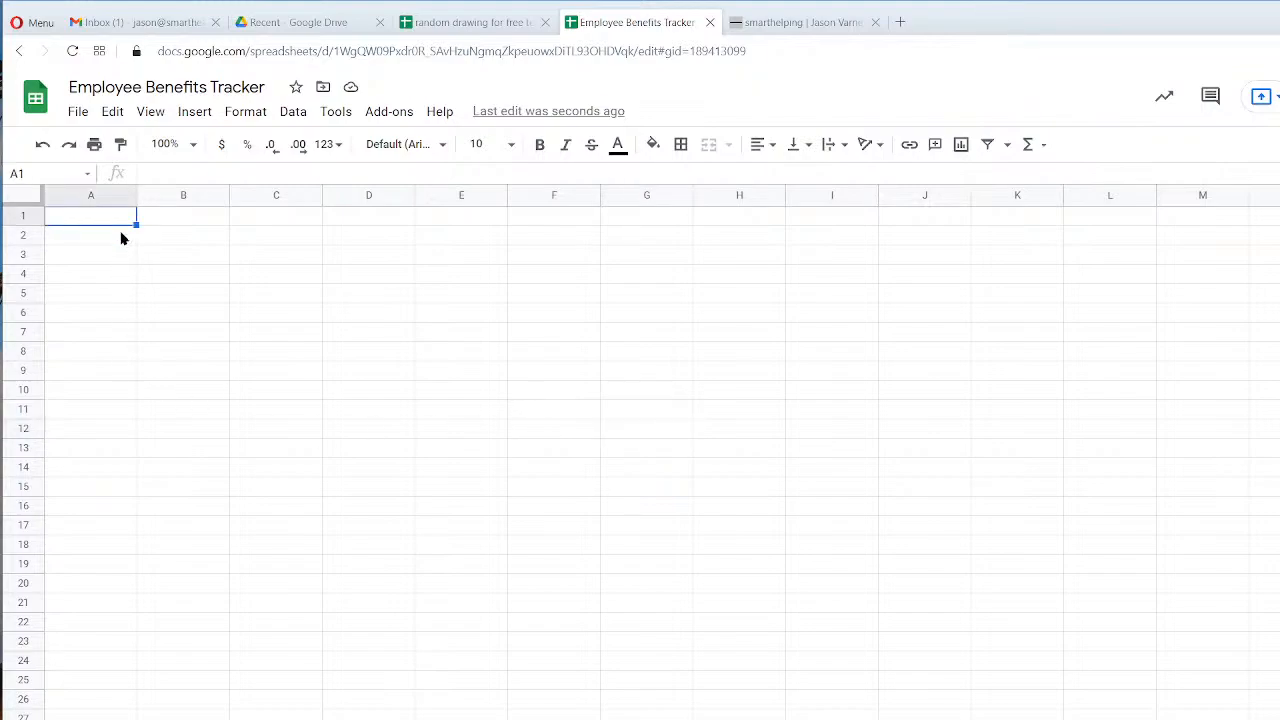
left_click(150, 112)
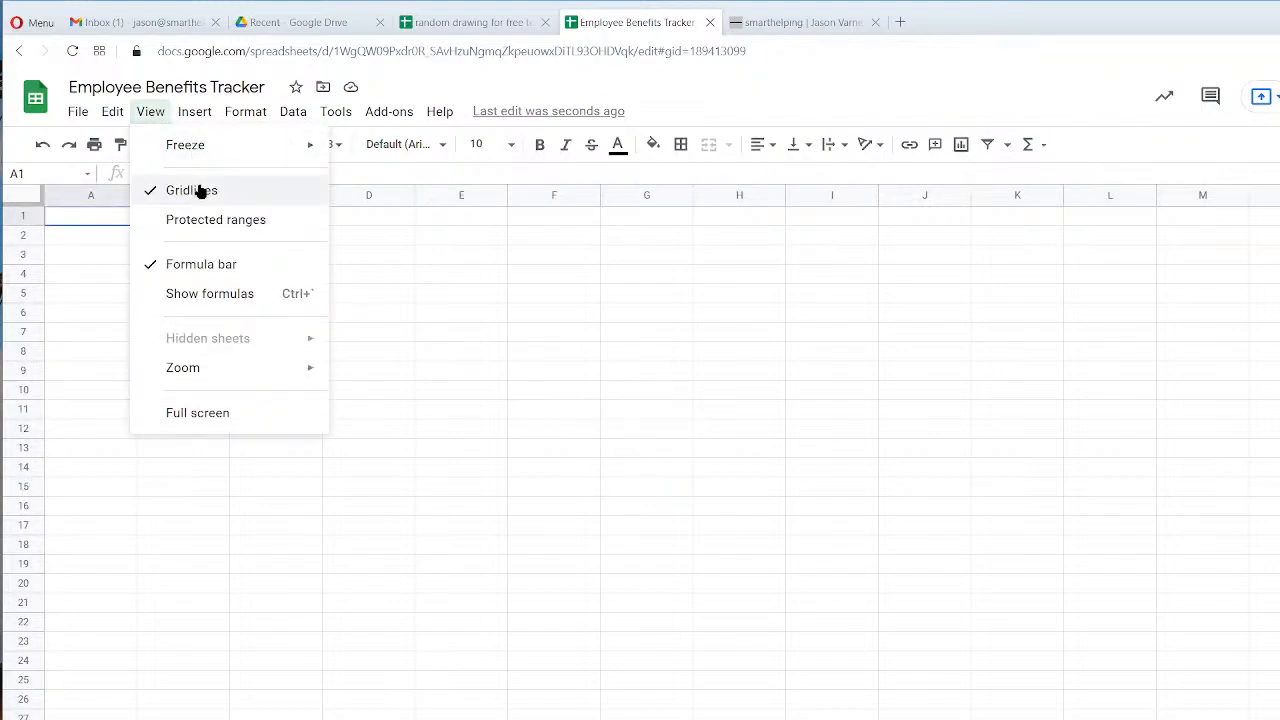
mouse_move(200, 149)
left_click(371, 181)
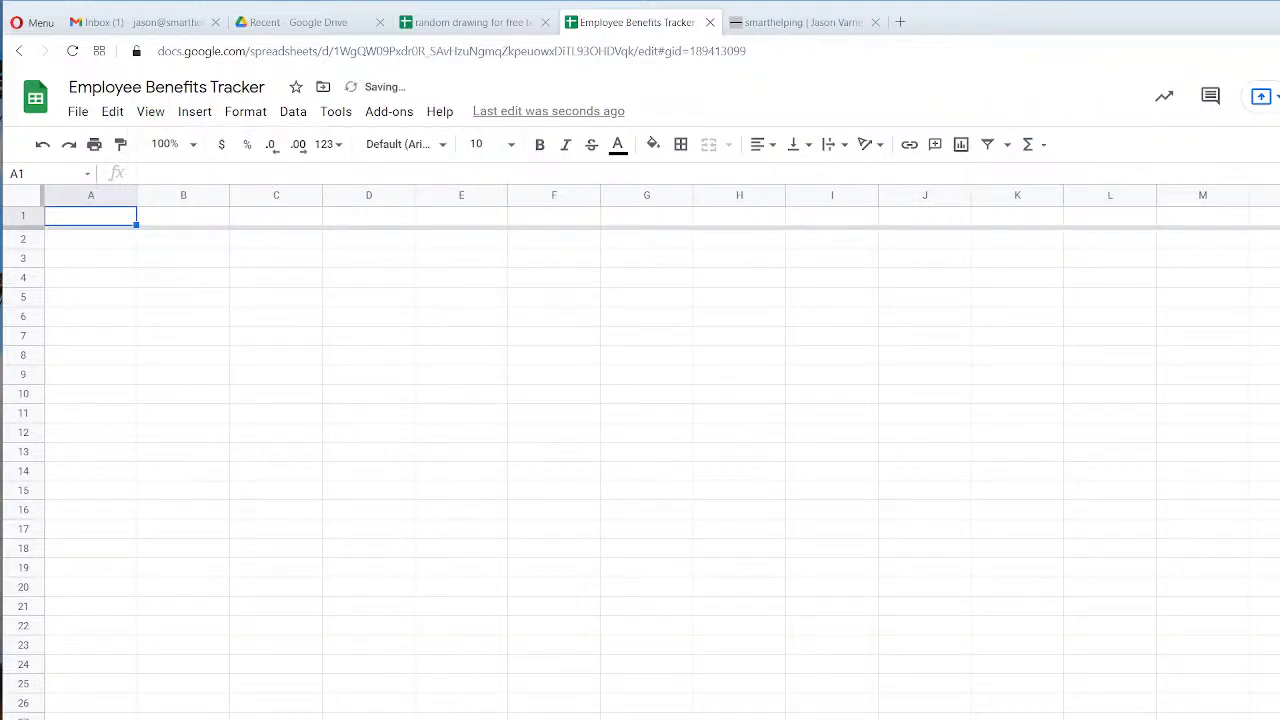
Enter the heading "Instructions:" in cell A1 of the newly added sheet.
key("ctrl+shift+Page_Up")
key("ctrl+shift+Page_Down")
right_click(150, 718)
left_click(432, 645)
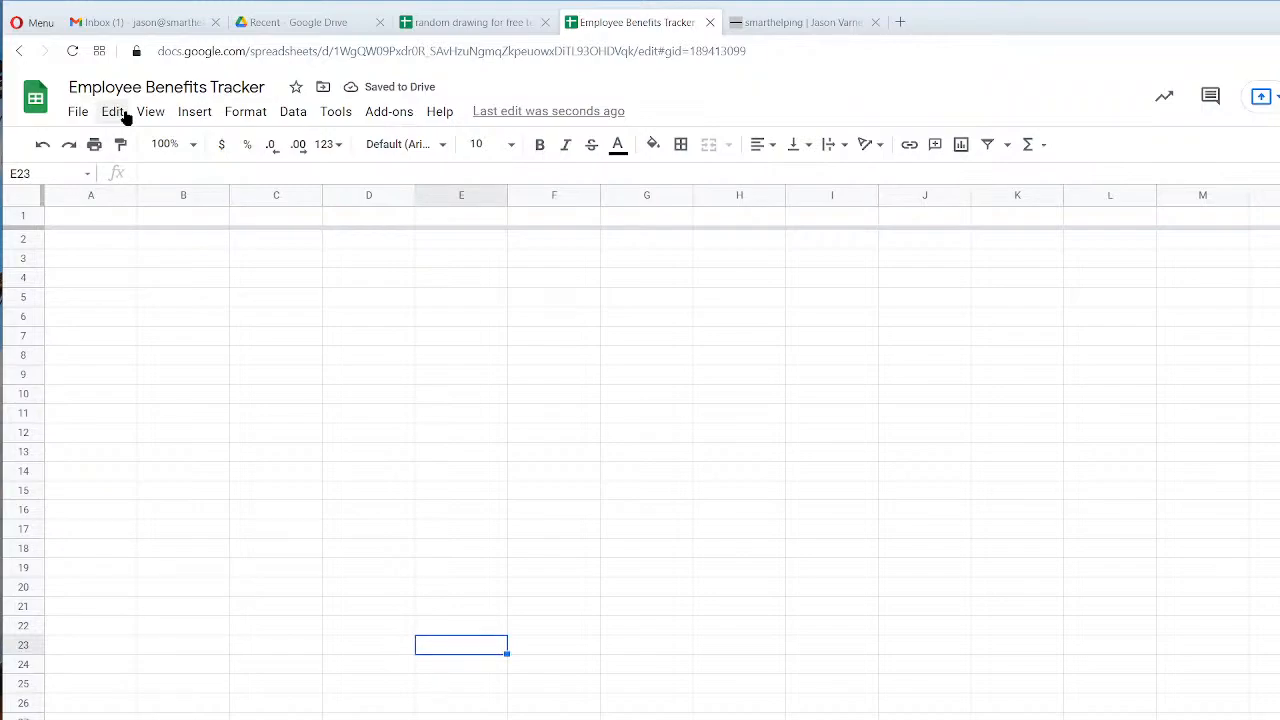
left_click(120, 220)
type("Instructions:")
key("Return")
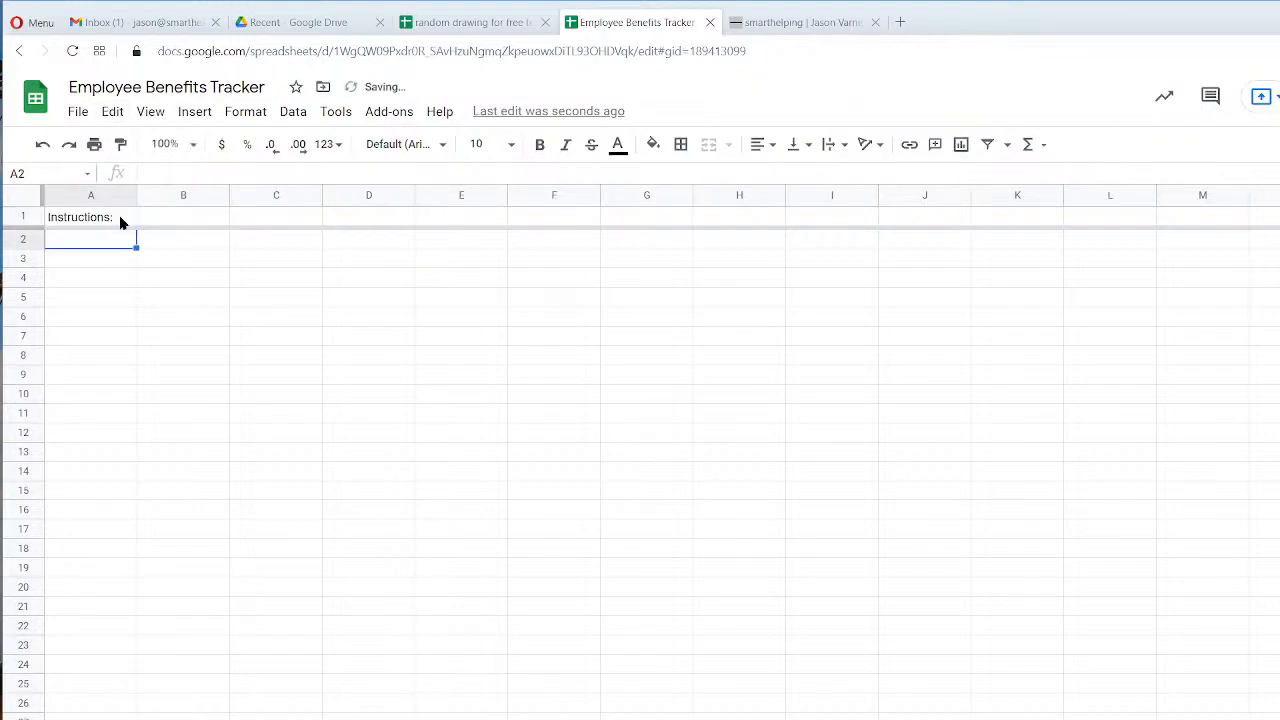
Unfreeze the frozen row on the sheet with the "Instructions:" heading.
left_click(150, 111)
mouse_move(212, 148)
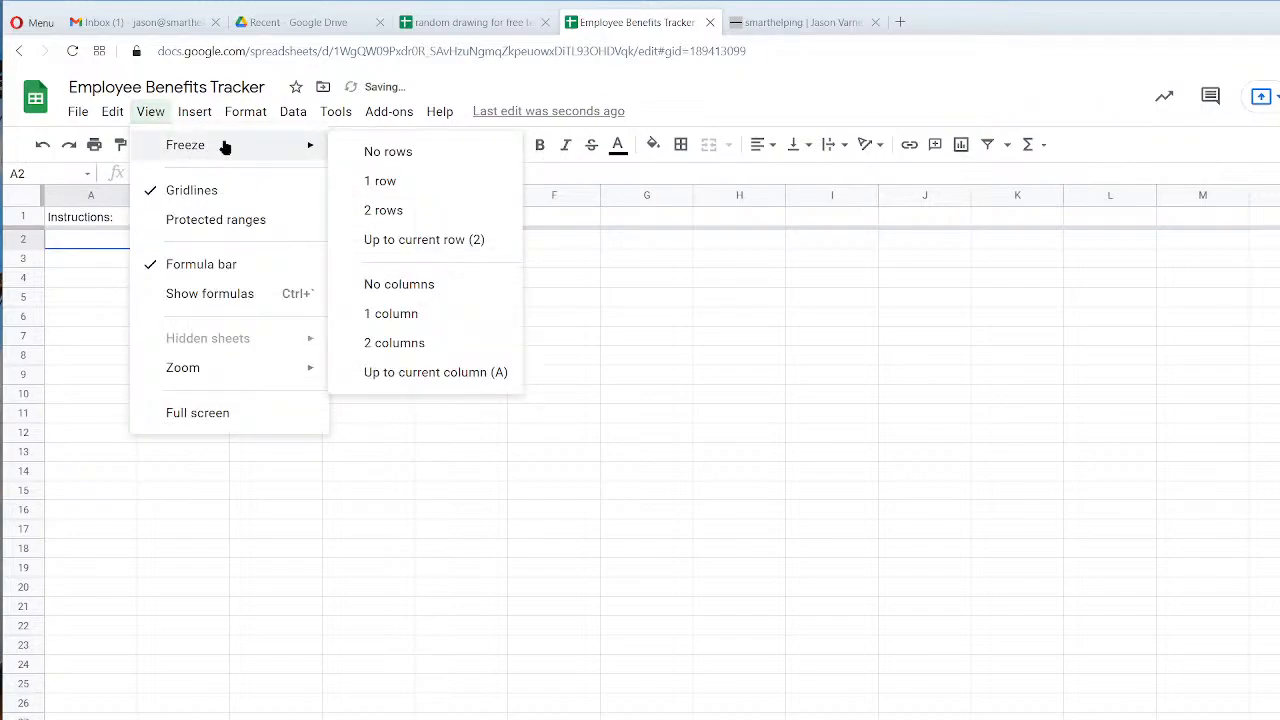
left_click(400, 153)
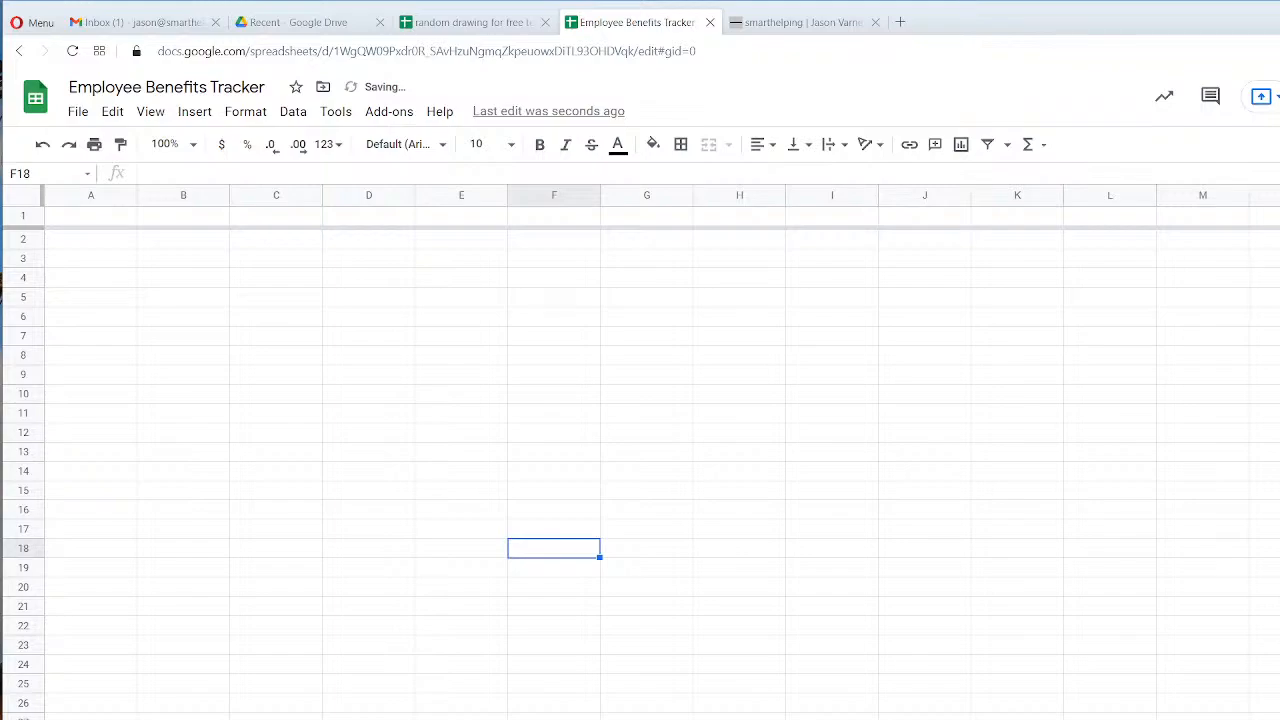
left_click_drag(114, 217, 116, 258)
left_click_drag(120, 406, 118, 490)
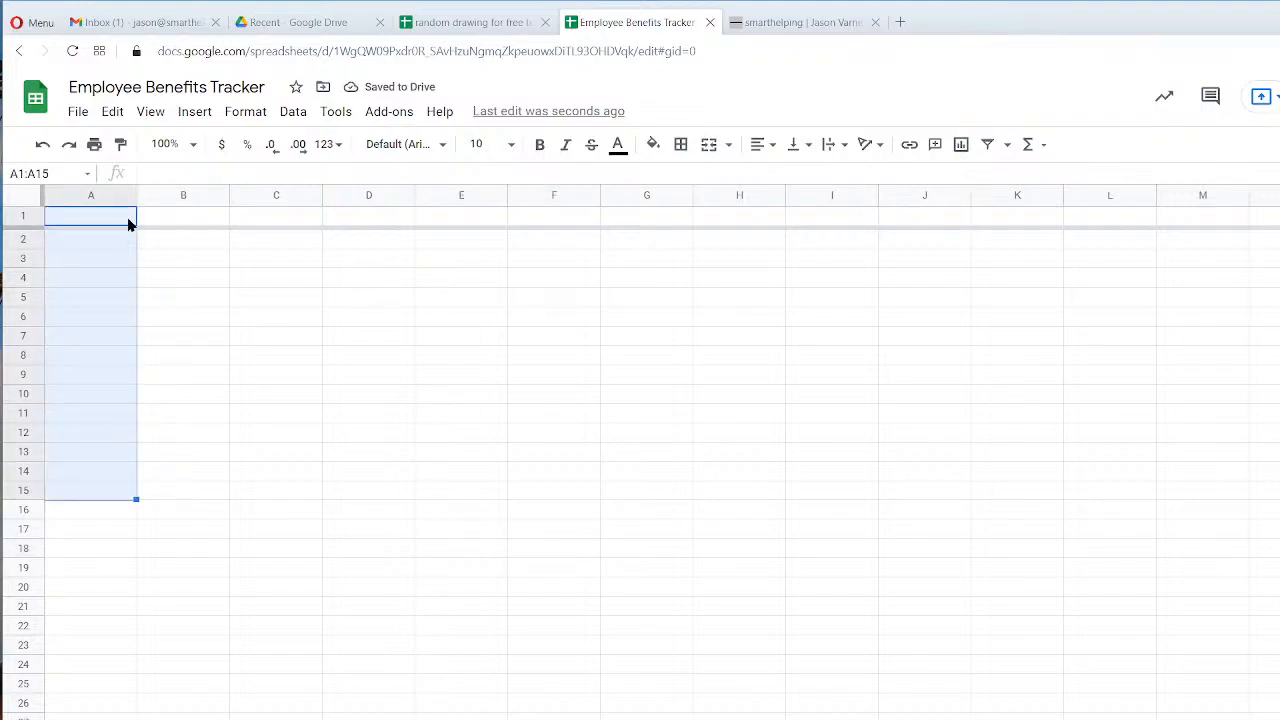
left_click(97, 224)
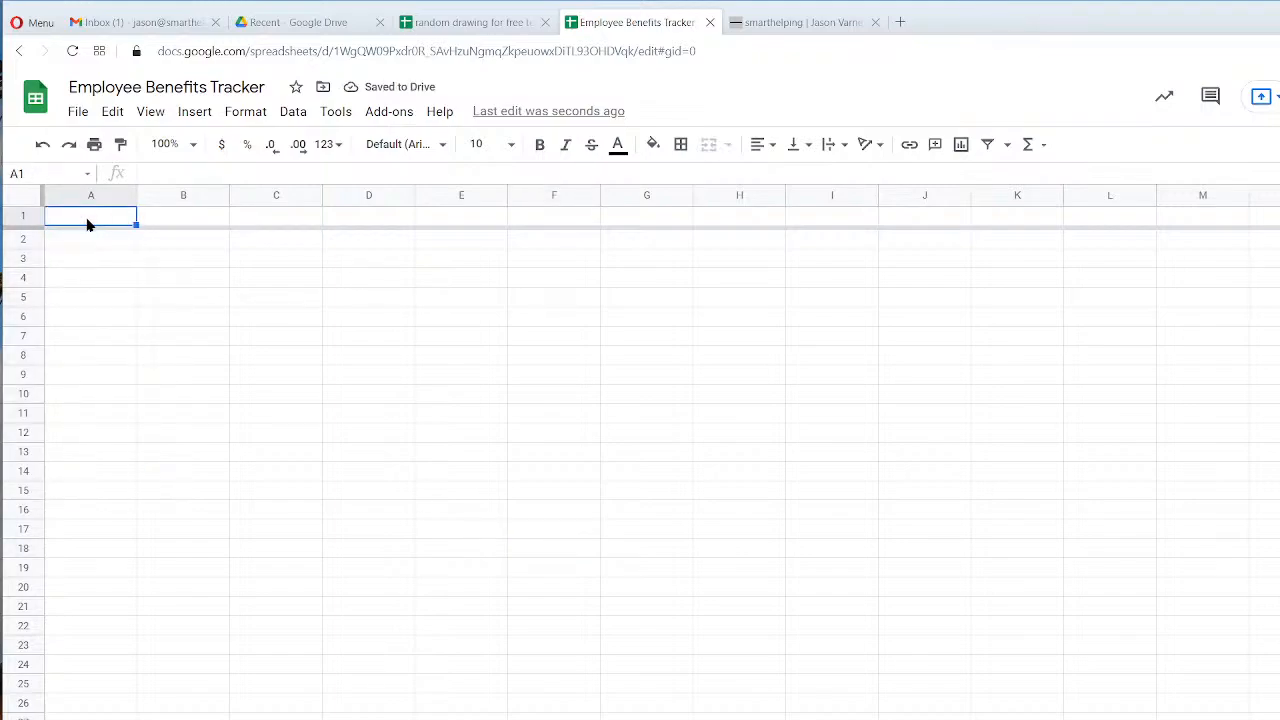
key("Tab")
key("Tab")
key("Return")
left_click_drag(71, 249, 1086, 243)
left_click(110, 245)
left_click(75, 261)
left_click(120, 338)
left_click(466, 397)
left_click_drag(113, 248, 1187, 632)
Add three blank sheets to the spreadsheet and return to the first sheet with the frozen row.
key("shift+F11")
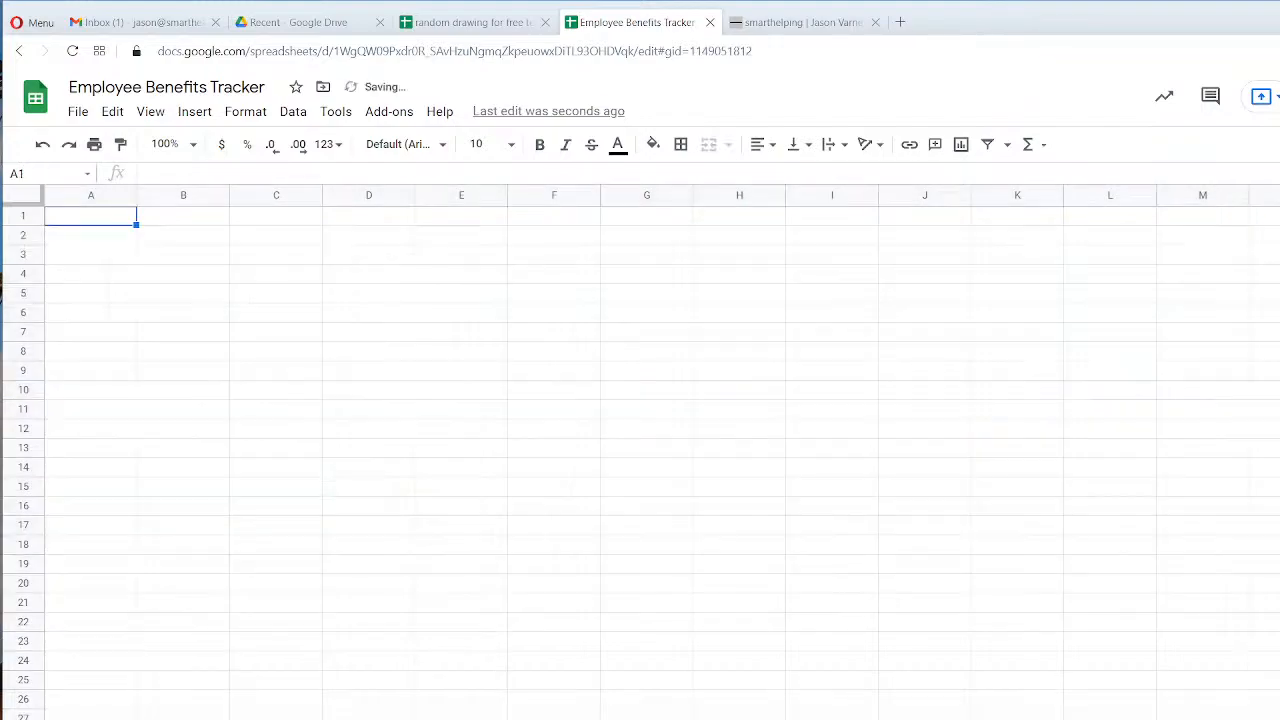
key("shift+F11")
key("shift+F11")
left_click(380, 718)
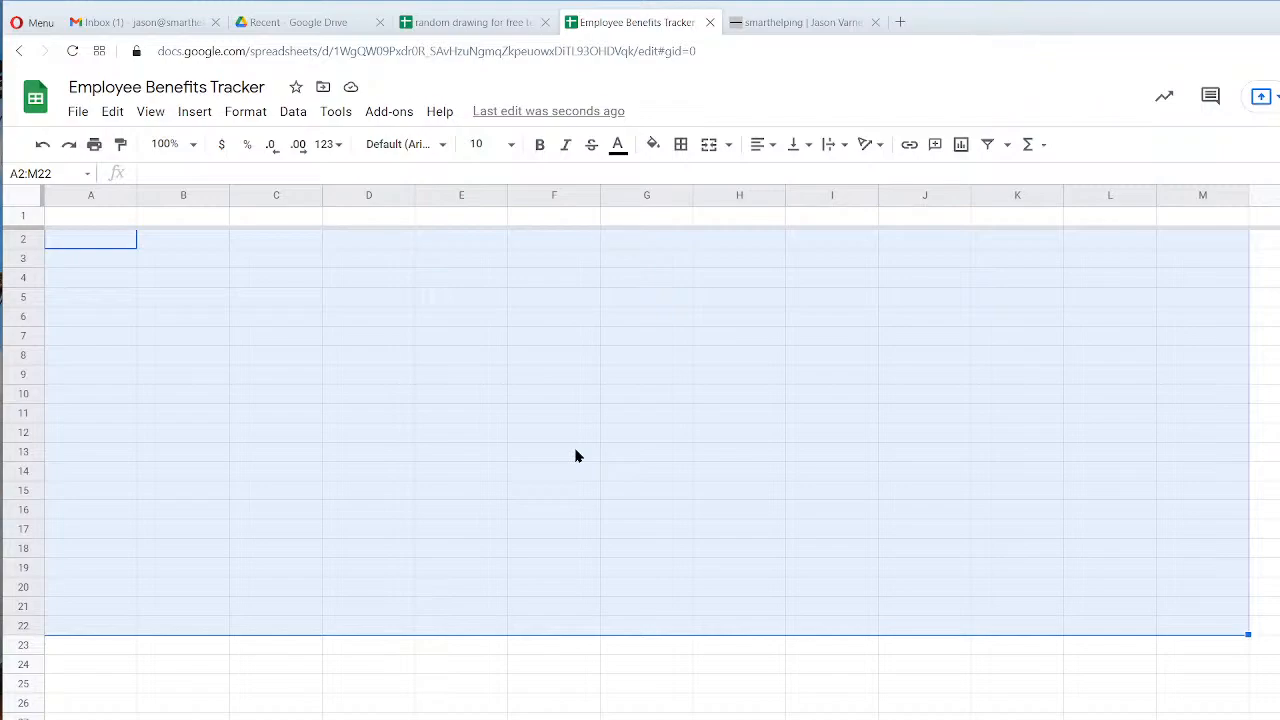
left_click(333, 437)
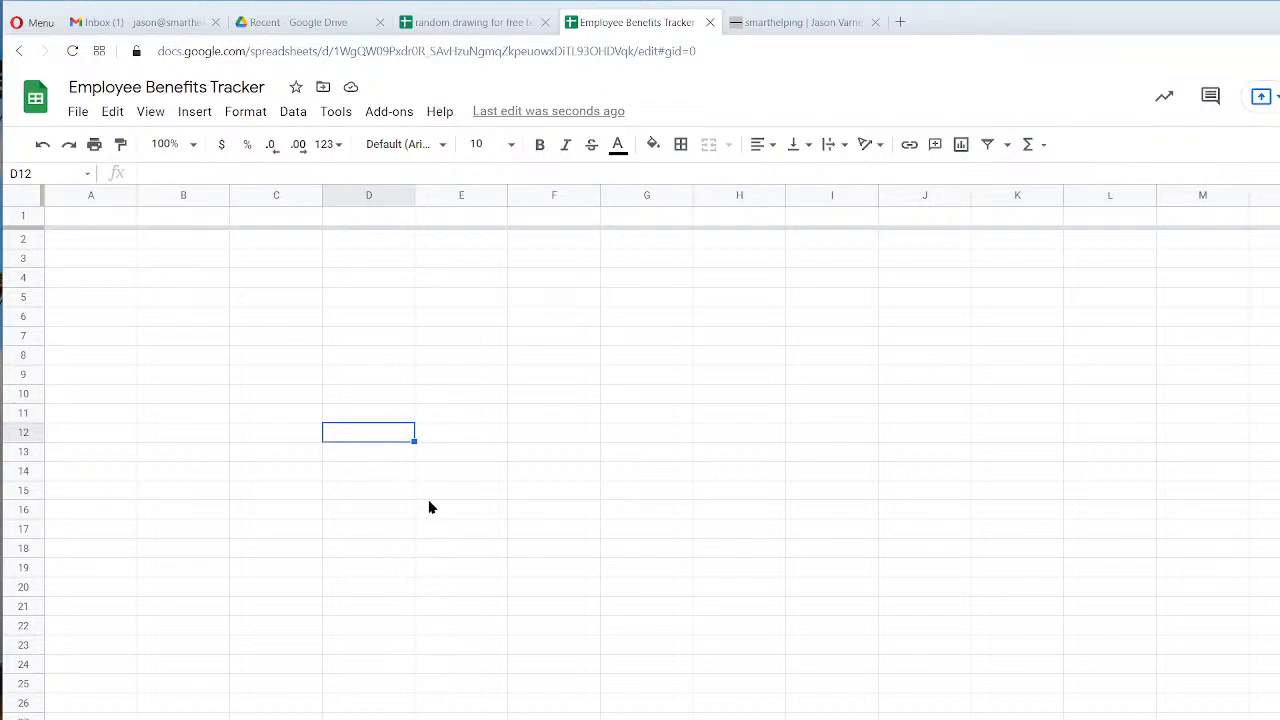
left_click(222, 299)
left_click(115, 220)
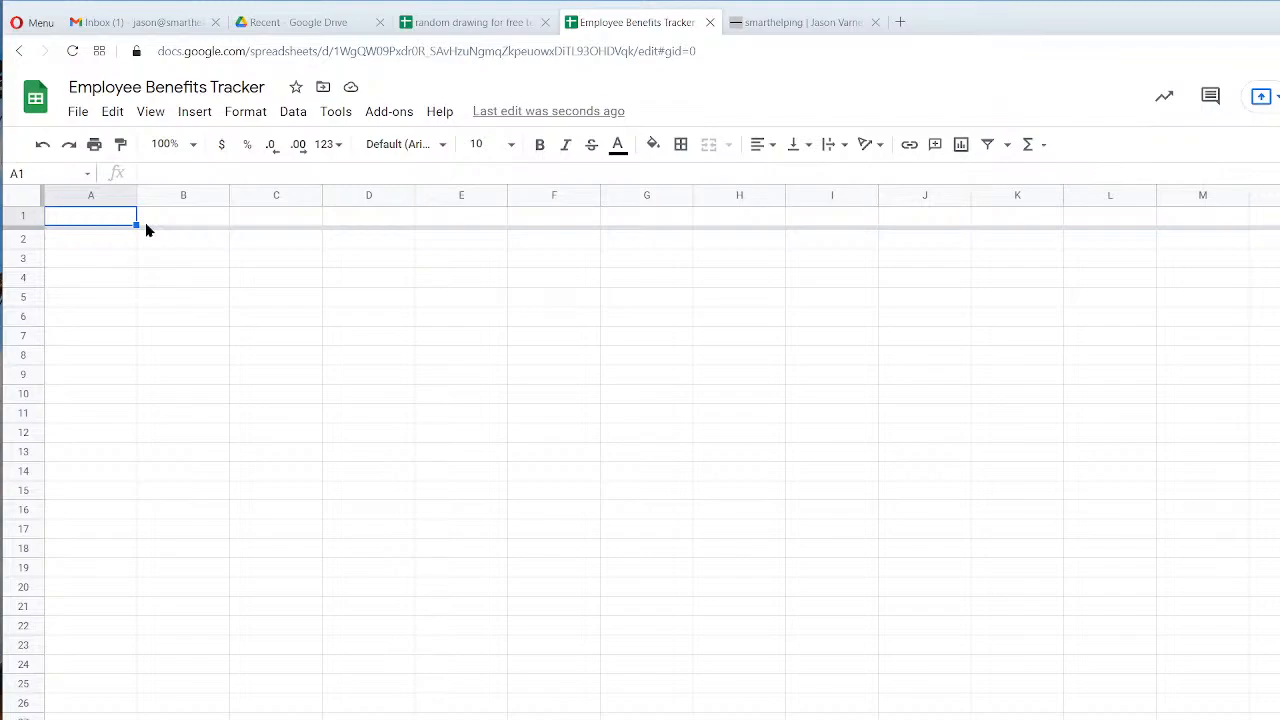
left_click(146, 222)
key("Left")
key("Right")
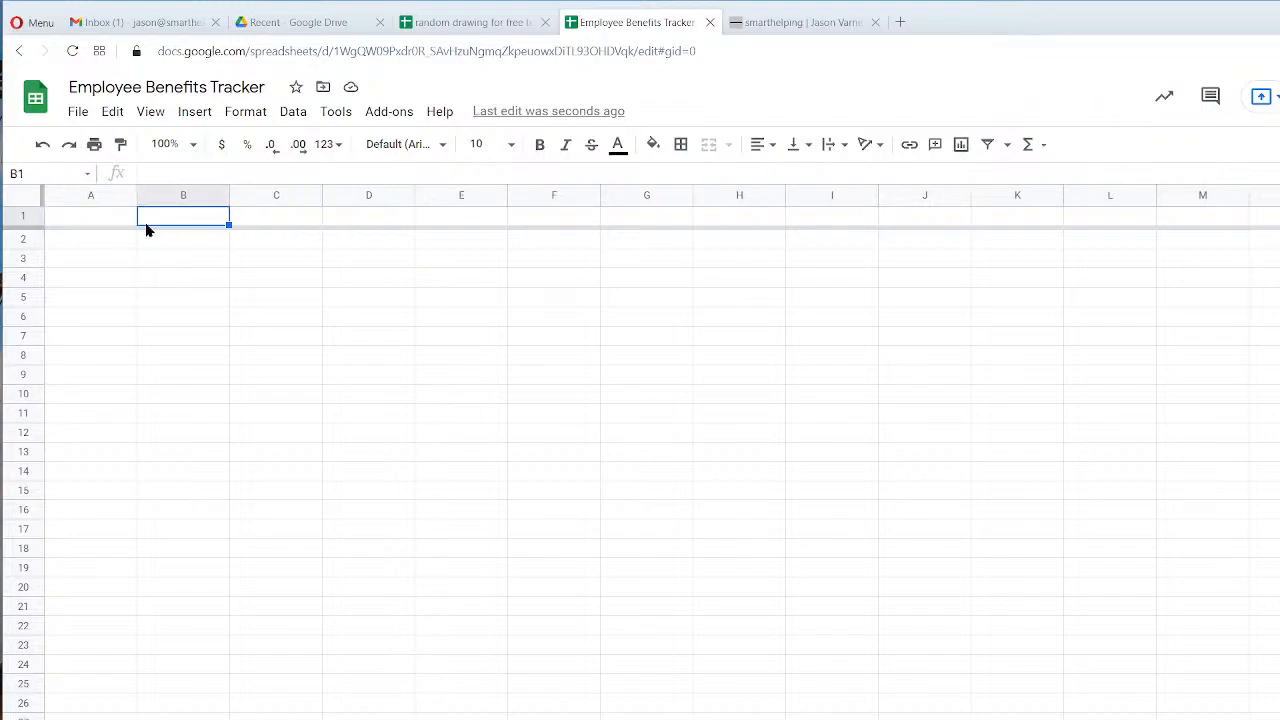
key("Right")
key("Left")
key("Right")
key("Left")
key("Right")
key("Left")
key("Right")
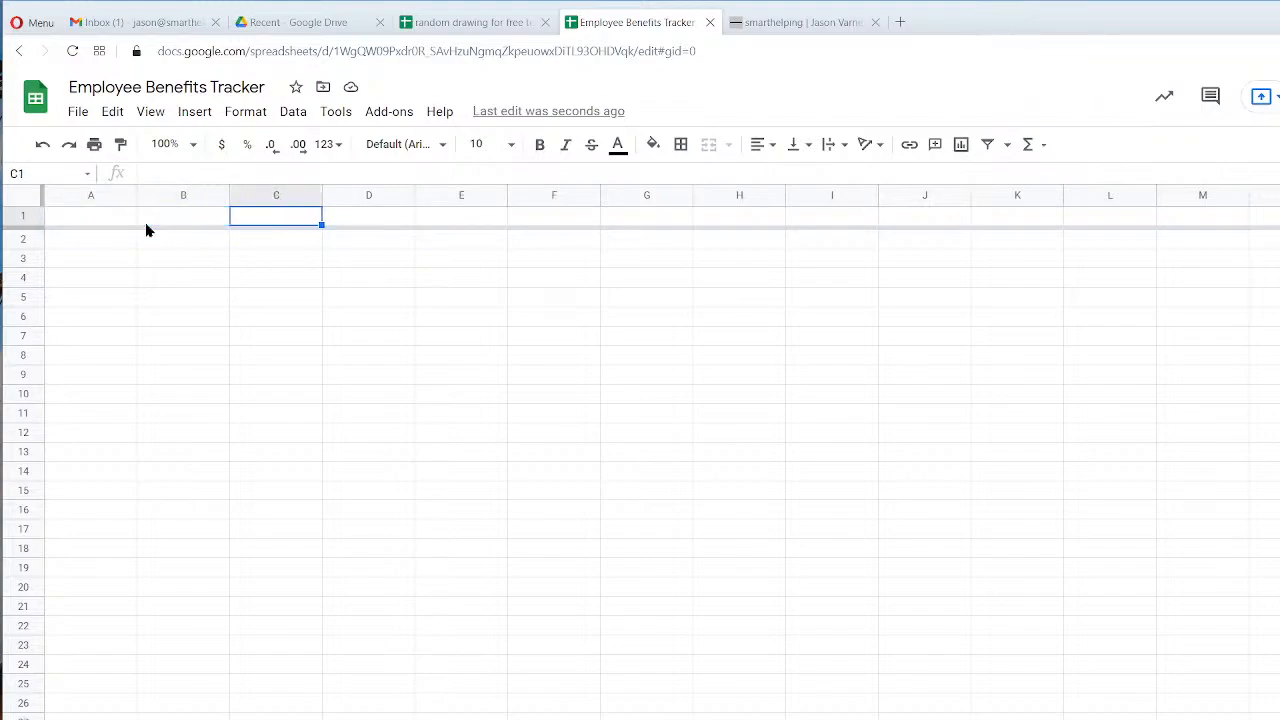
key("Right")
key("Right")
key("Left")
key("Right")
key("Right")
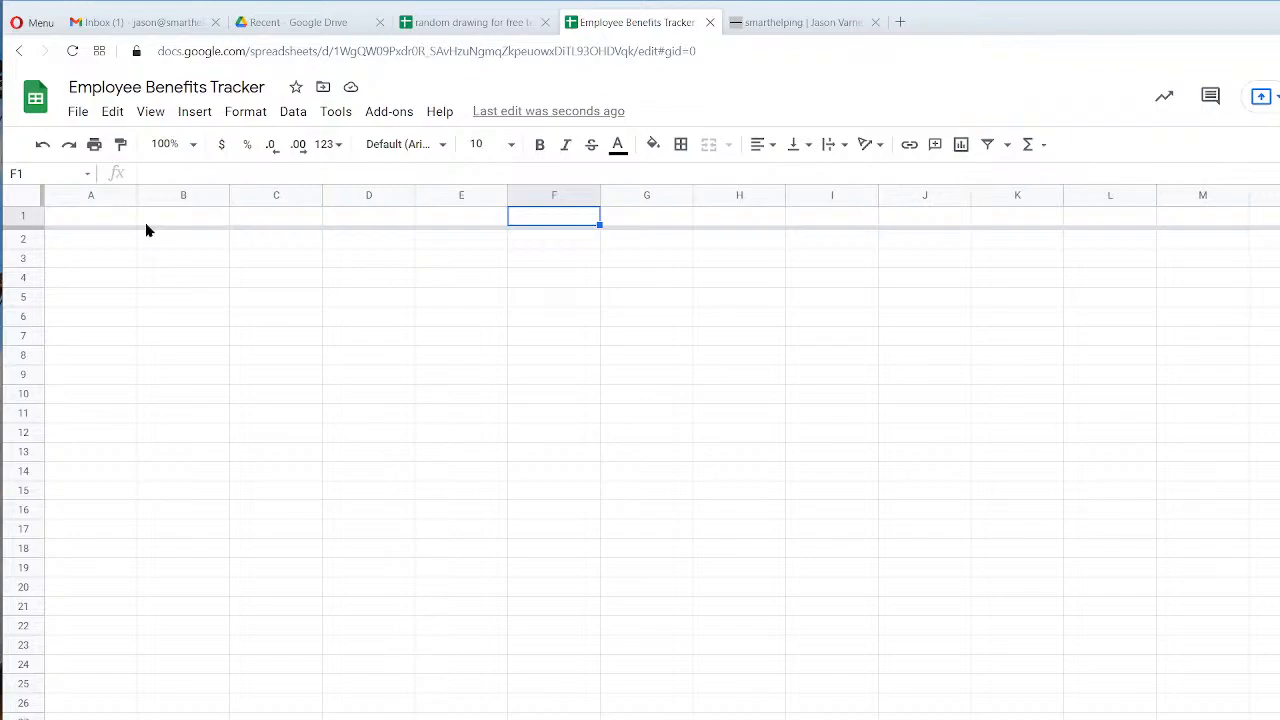
key("Left")
key("Left")
key("Left")
key("Left")
key("Left")
key("Right")
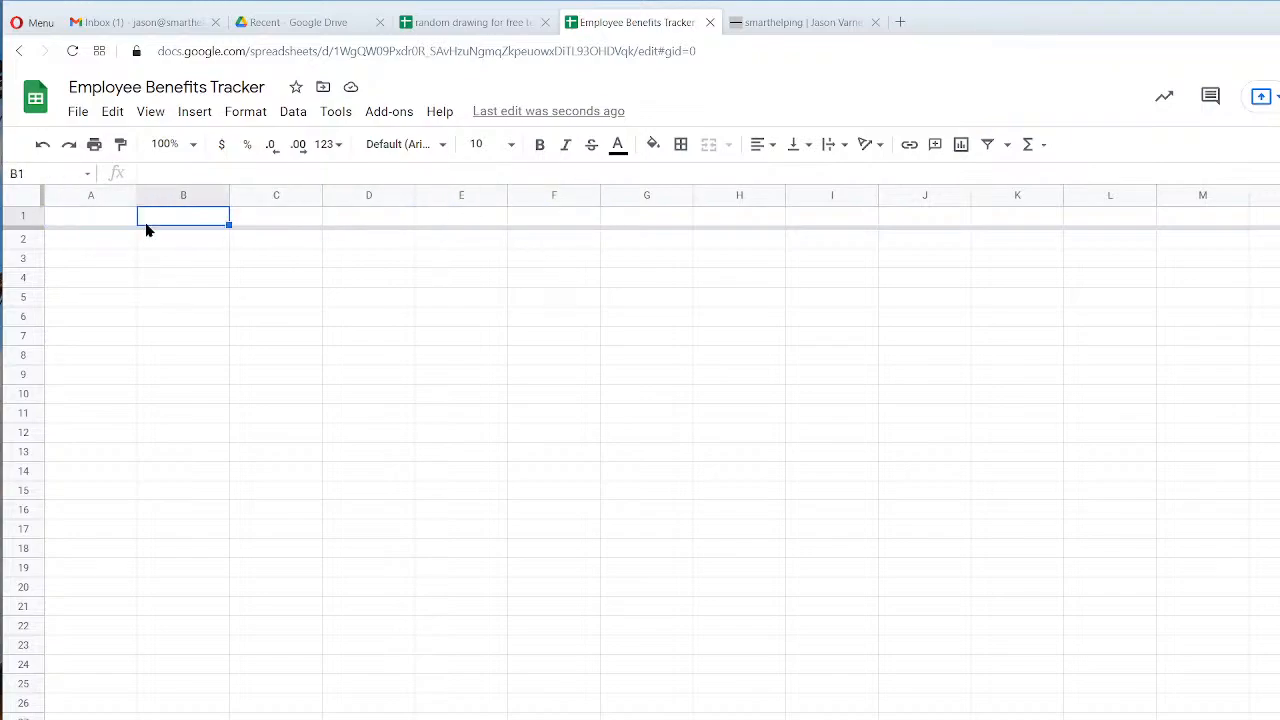
key("Right")
key("Right")
key("Right")
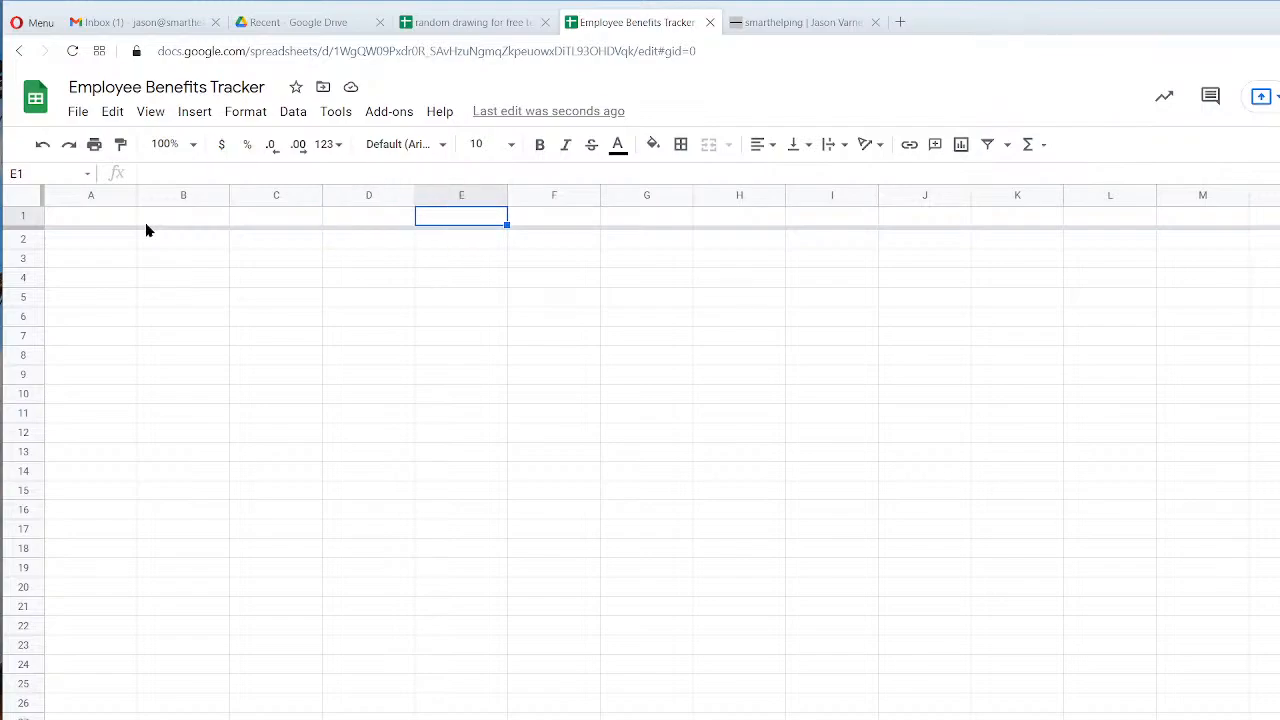
key("Left")
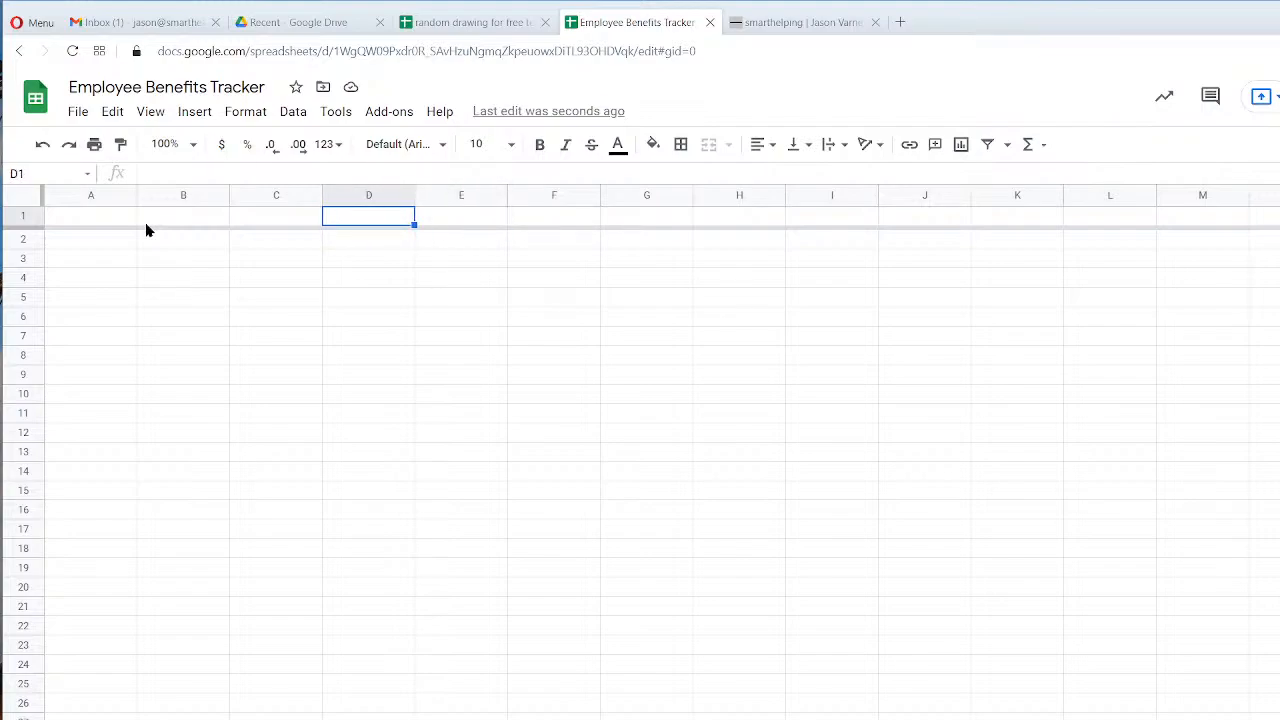
key("Left")
key("Left")
key("Left")
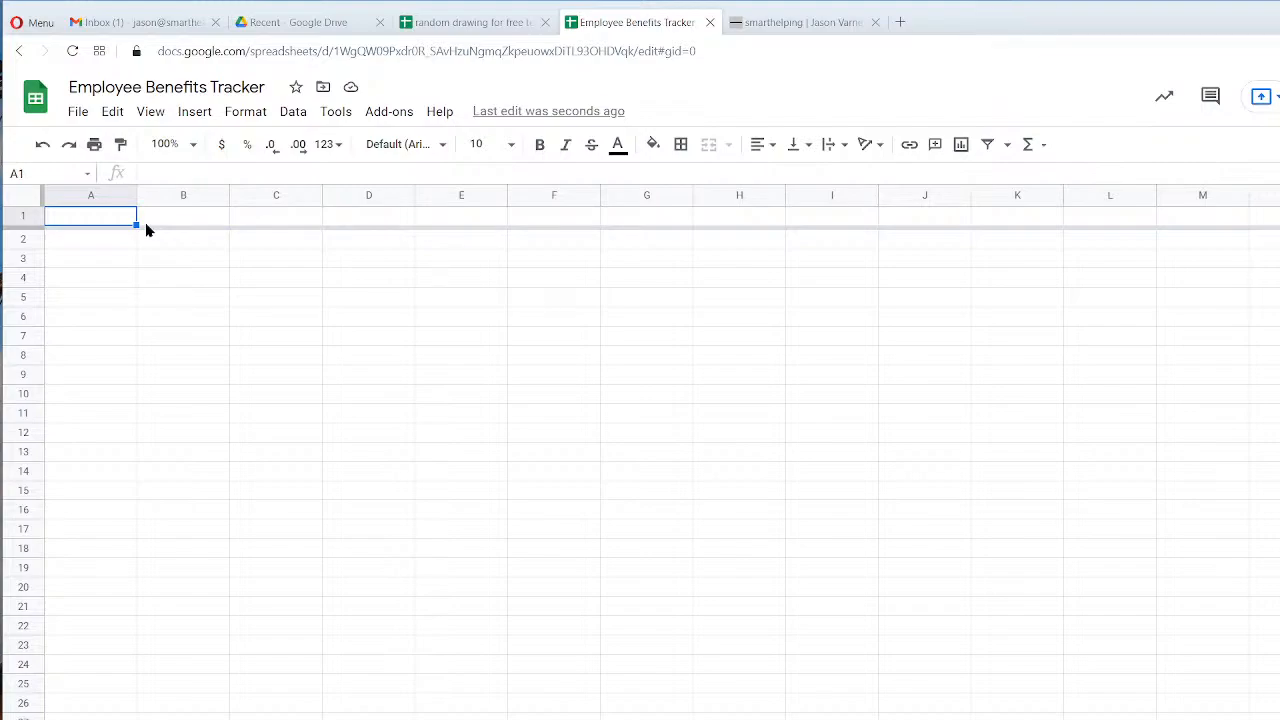
key("Down")
key("Down")
key("Down")
key("Down")
key("Right")
key("Right")
key("Right")
key("Right")
key("Right")
key("Right")
key("Right")
key("Right")
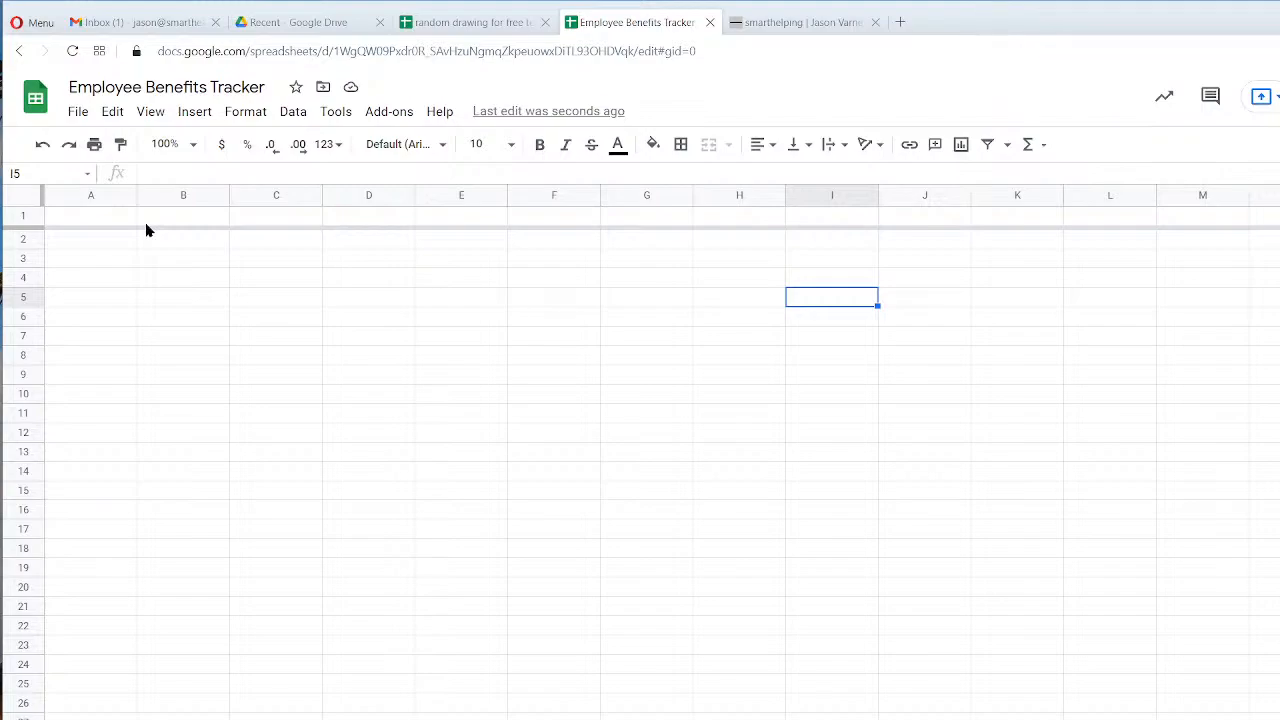
Enter the column header "Employee ID" in cell A1 of the first sheet and move on to cell B1.
left_click(97, 218)
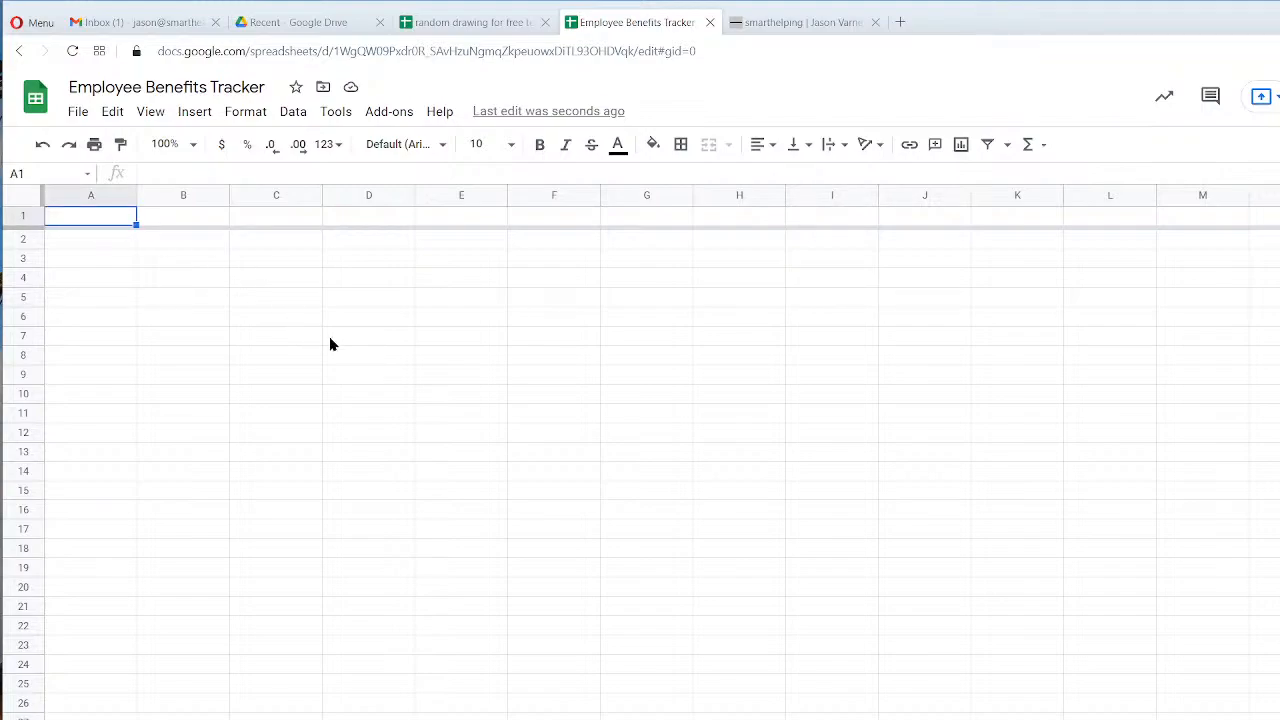
type("Employee ID")
key("Return")
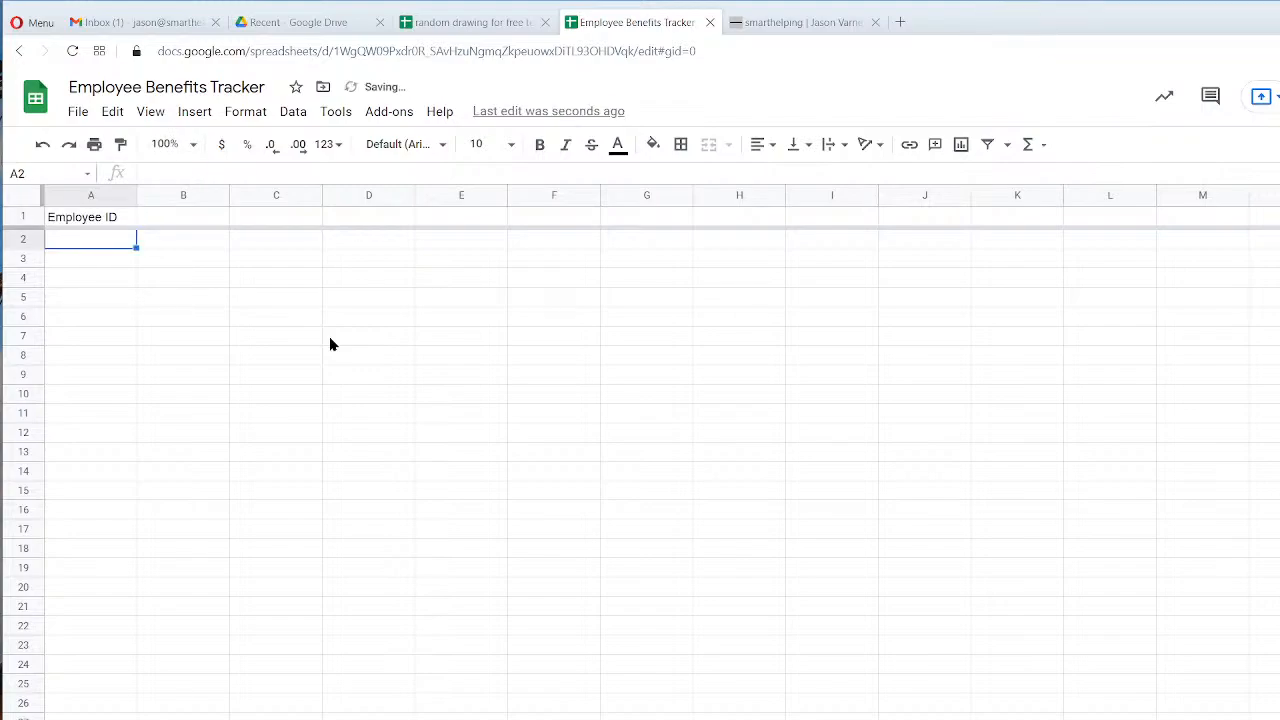
key("Up")
key("Right")
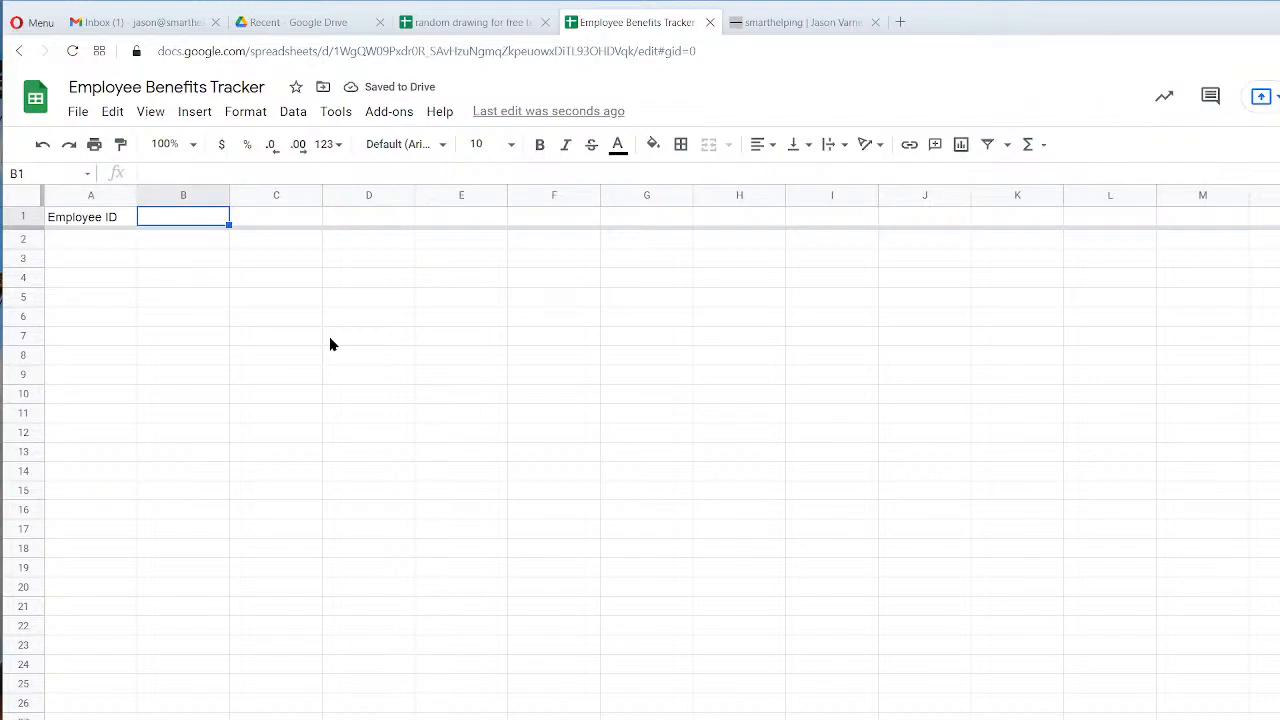
Fill the whole Employee ID column with a light yellow background.
left_click(88, 193)
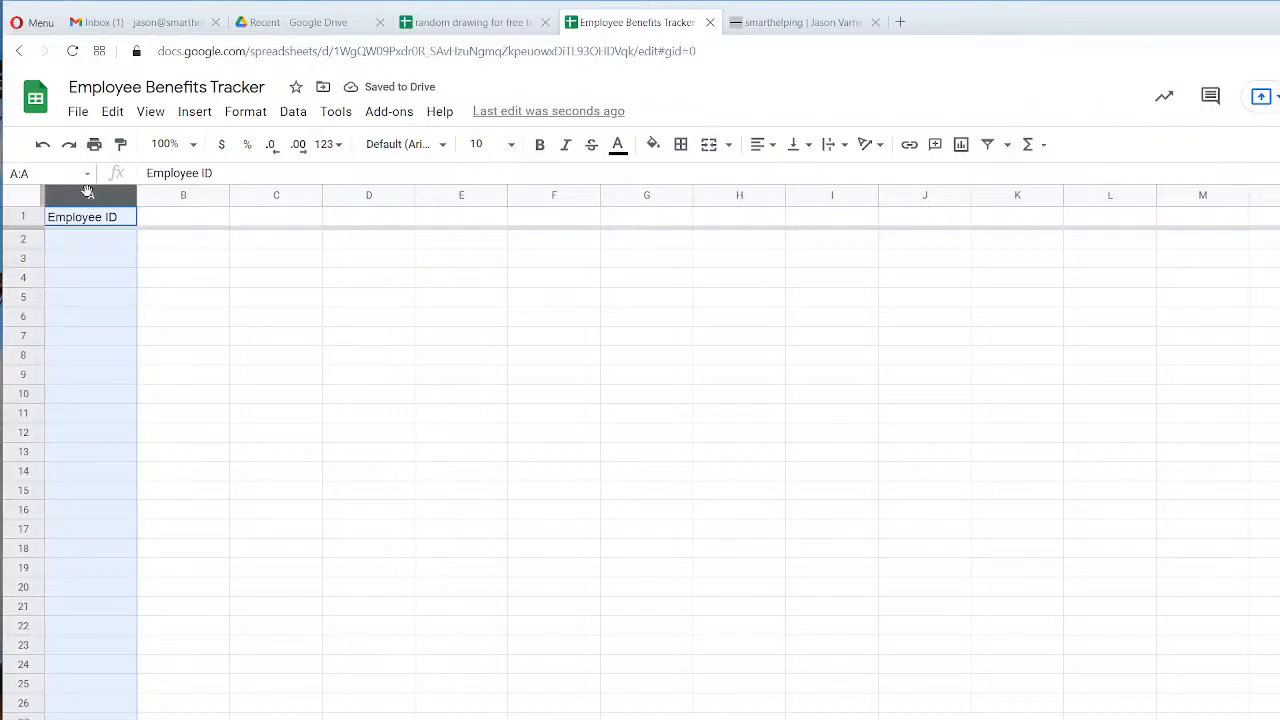
left_click(653, 144)
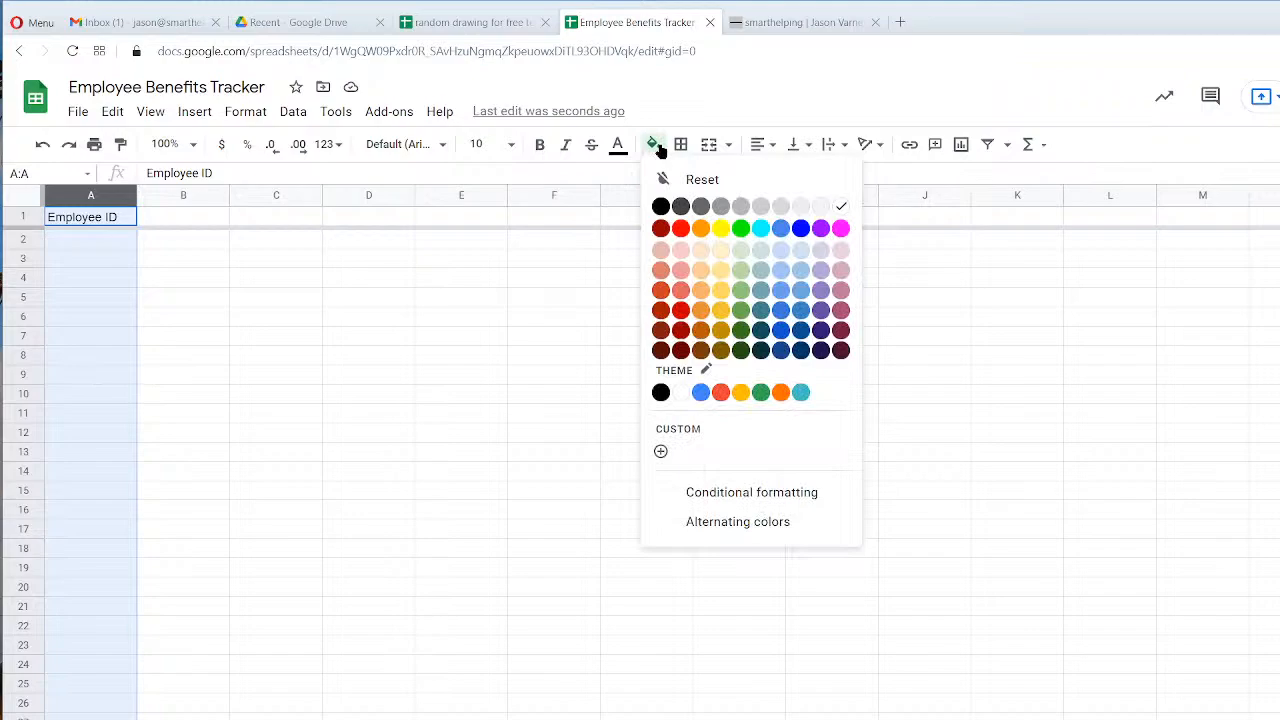
left_click(721, 252)
left_click(295, 354)
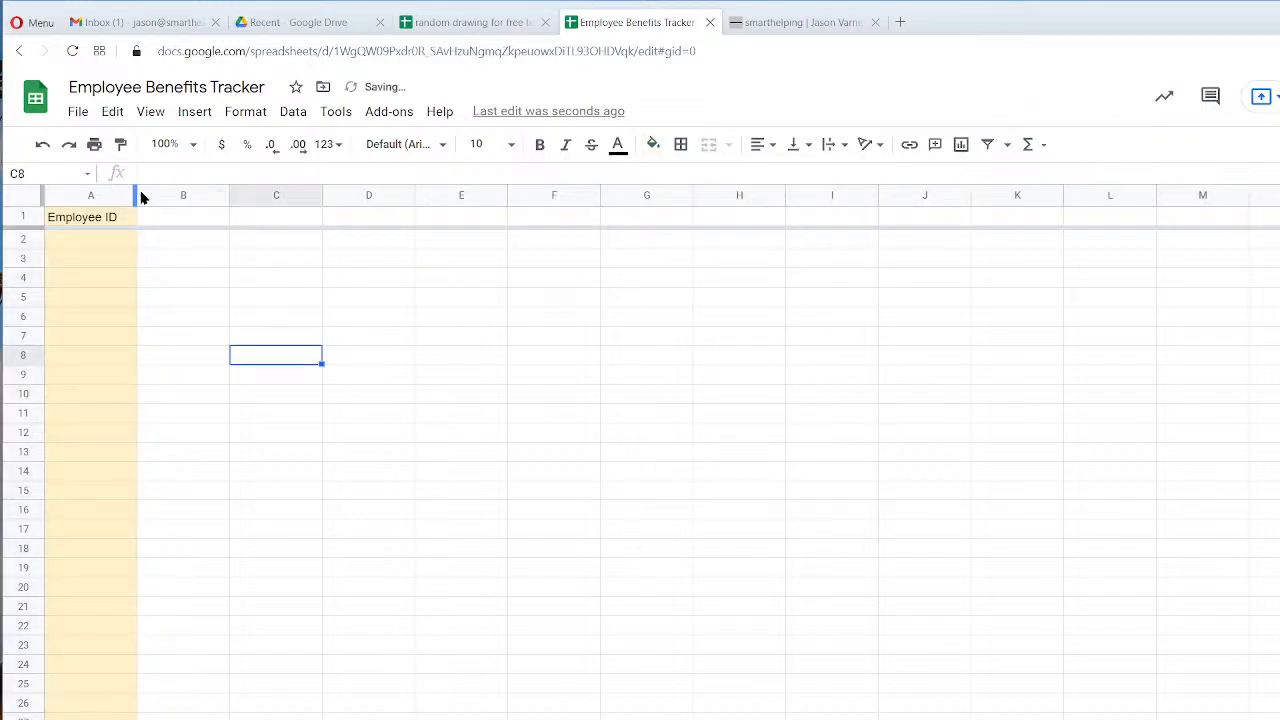
Widen the Employee ID column and try out a sample entry below its header, then clear that entry.
left_click_drag(133, 195, 168, 195)
left_click(216, 195)
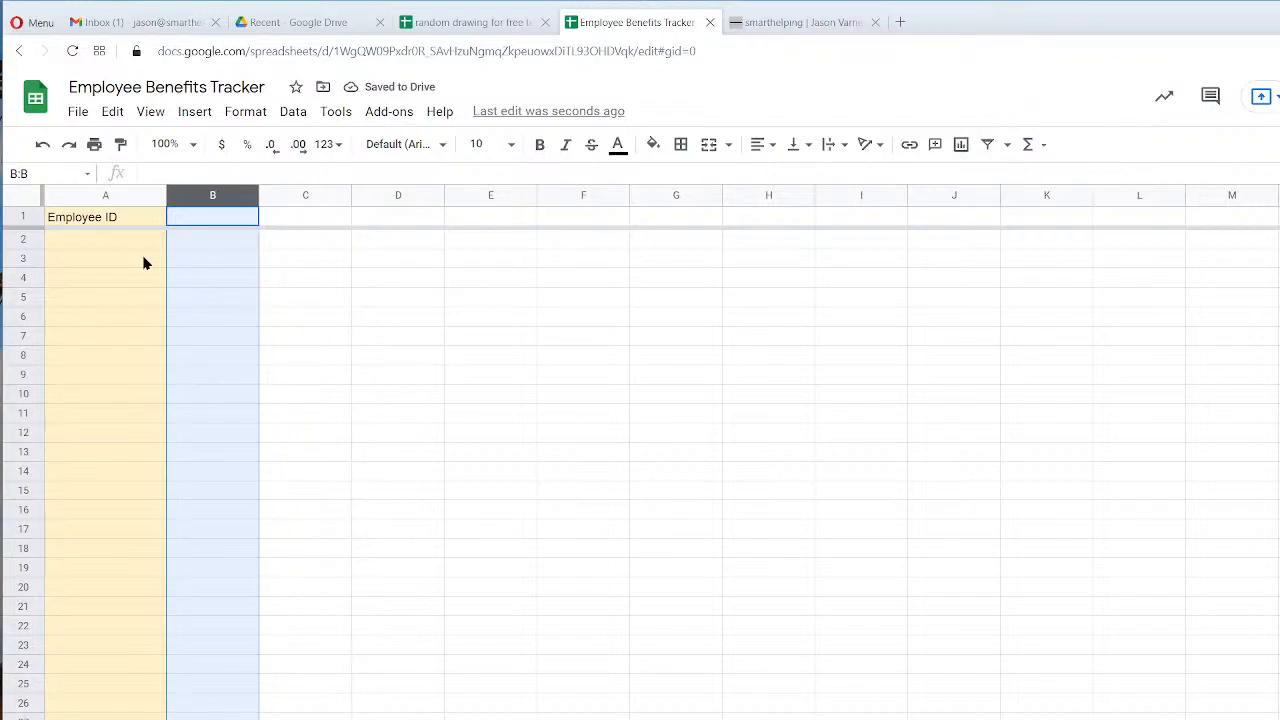
left_click(104, 238)
type("34f")
left_click(88, 282)
left_click(85, 246)
key("Delete")
key("Down")
key("Down")
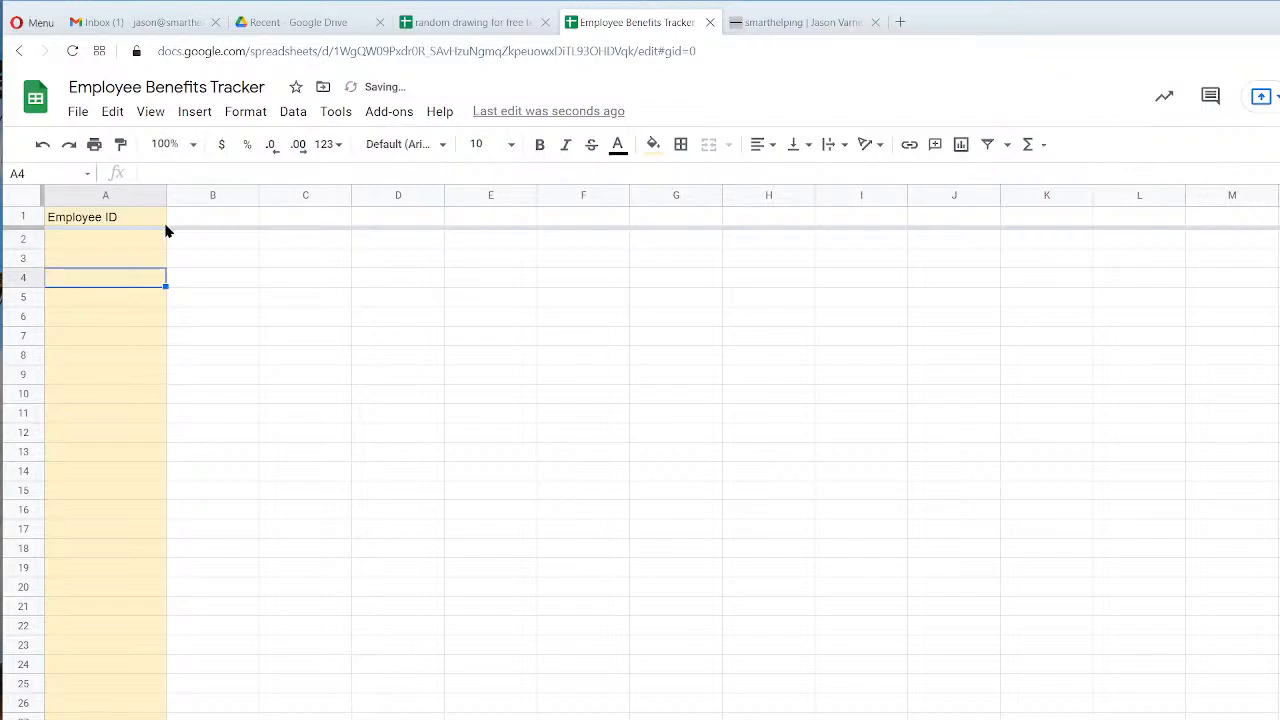
Copy the Employee ID header across row 1 through column G and make the whole header row bold.
left_click(165, 224)
left_click_drag(165, 224, 700, 223)
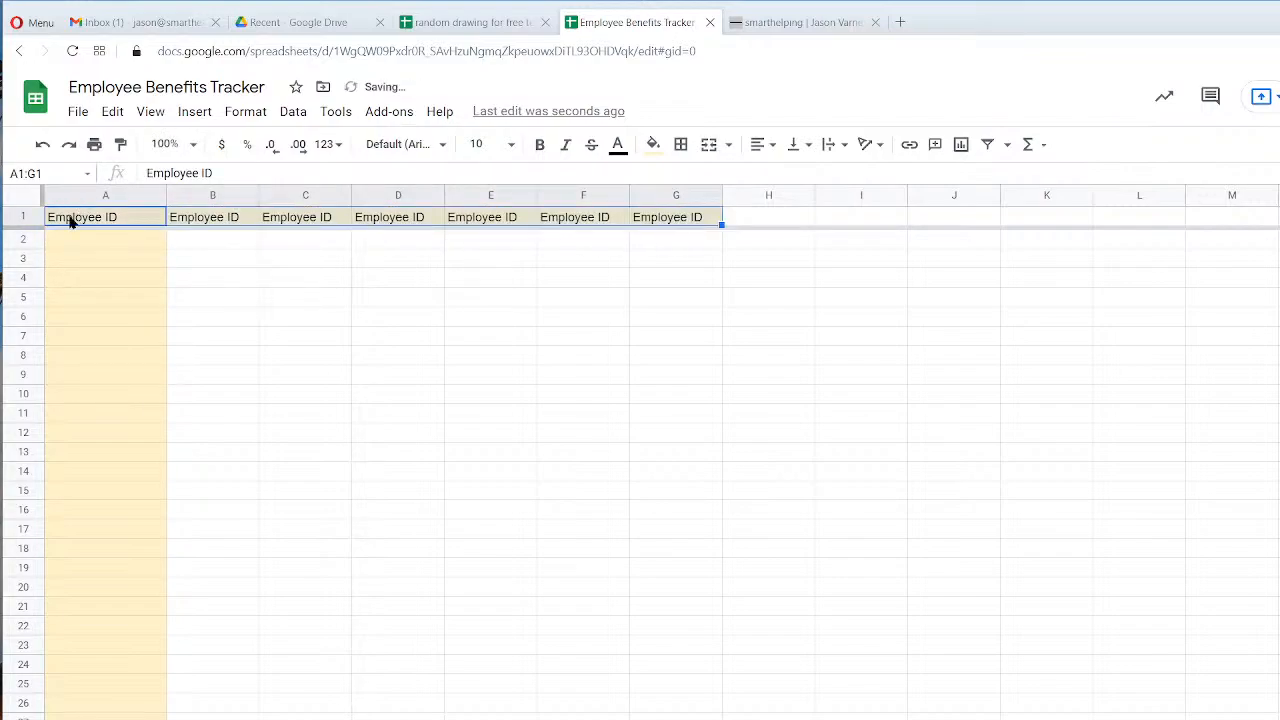
left_click(22, 217)
left_click(539, 145)
Enter the column headers "First Name" in cell B1 and "Last Name" in cell C1.
left_click(234, 217)
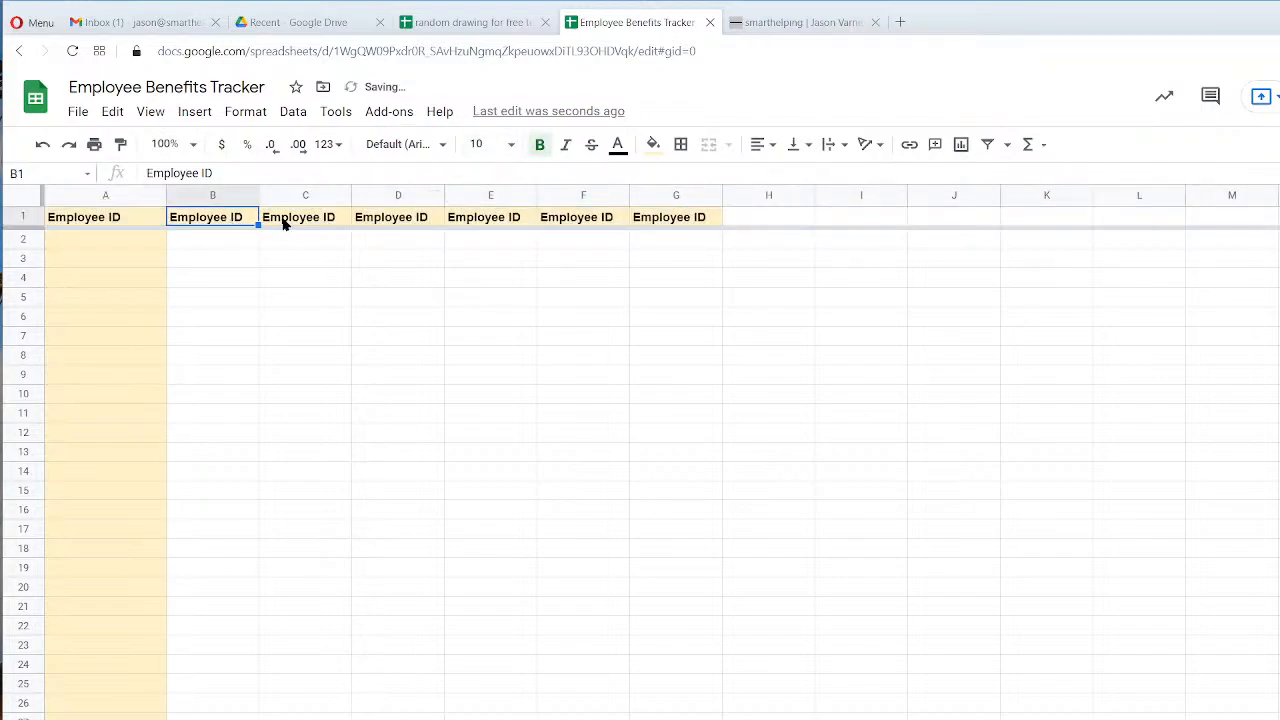
type("Name")
key("Return")
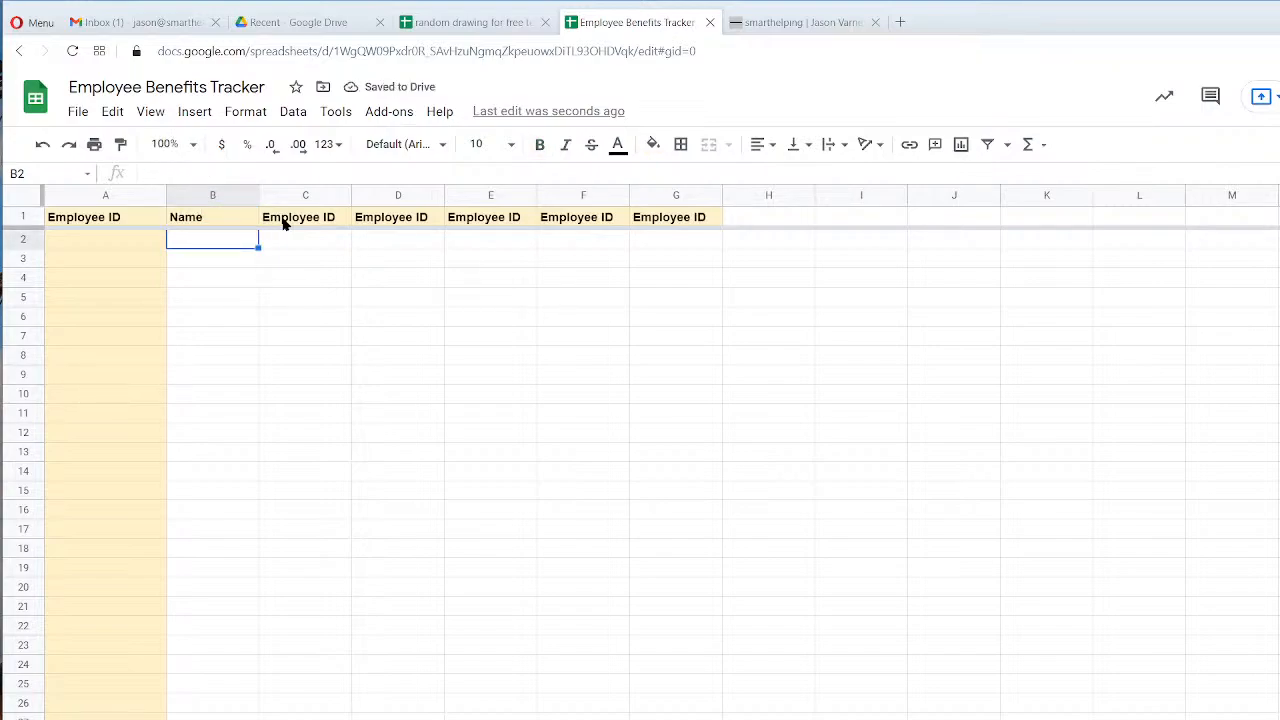
key("Up")
type("First")
key("Return")
key("Up")
type("First Name")
key("Return")
left_click(283, 224)
type("Last Name")
key("Return")
Enter the column header "Start Date" in cell D1.
key("Up")
key("Right")
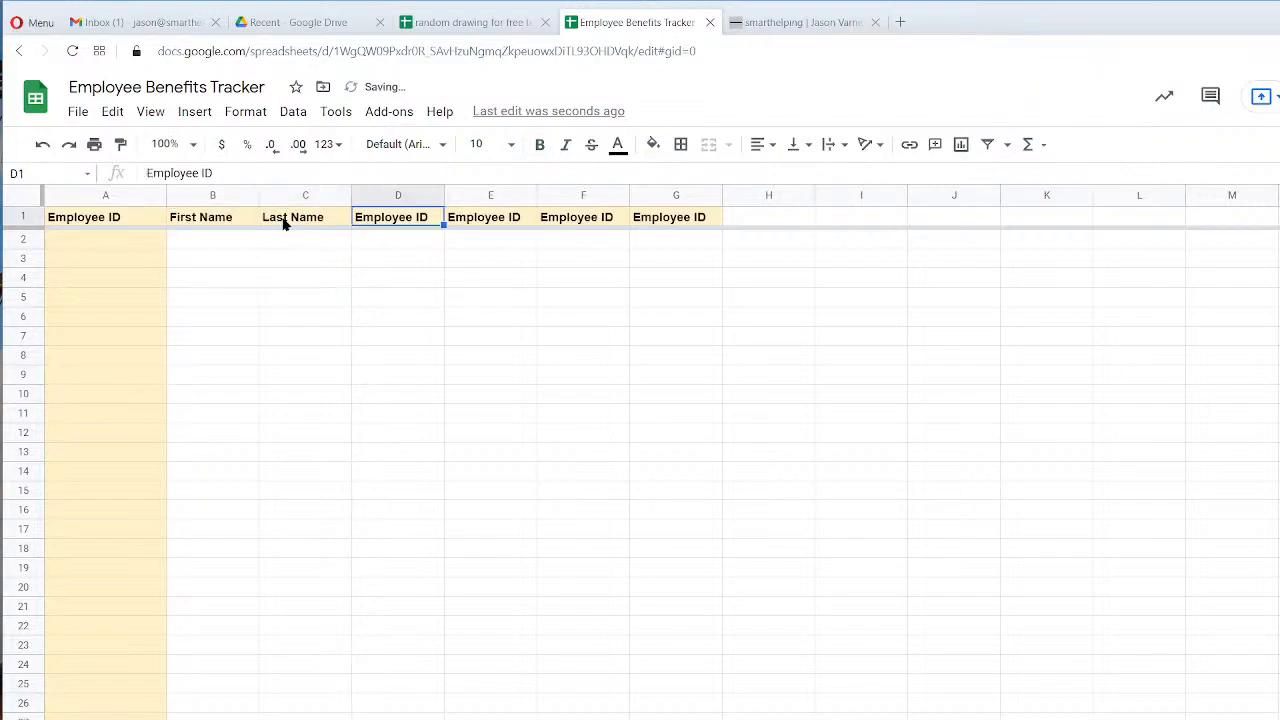
type("Start Date")
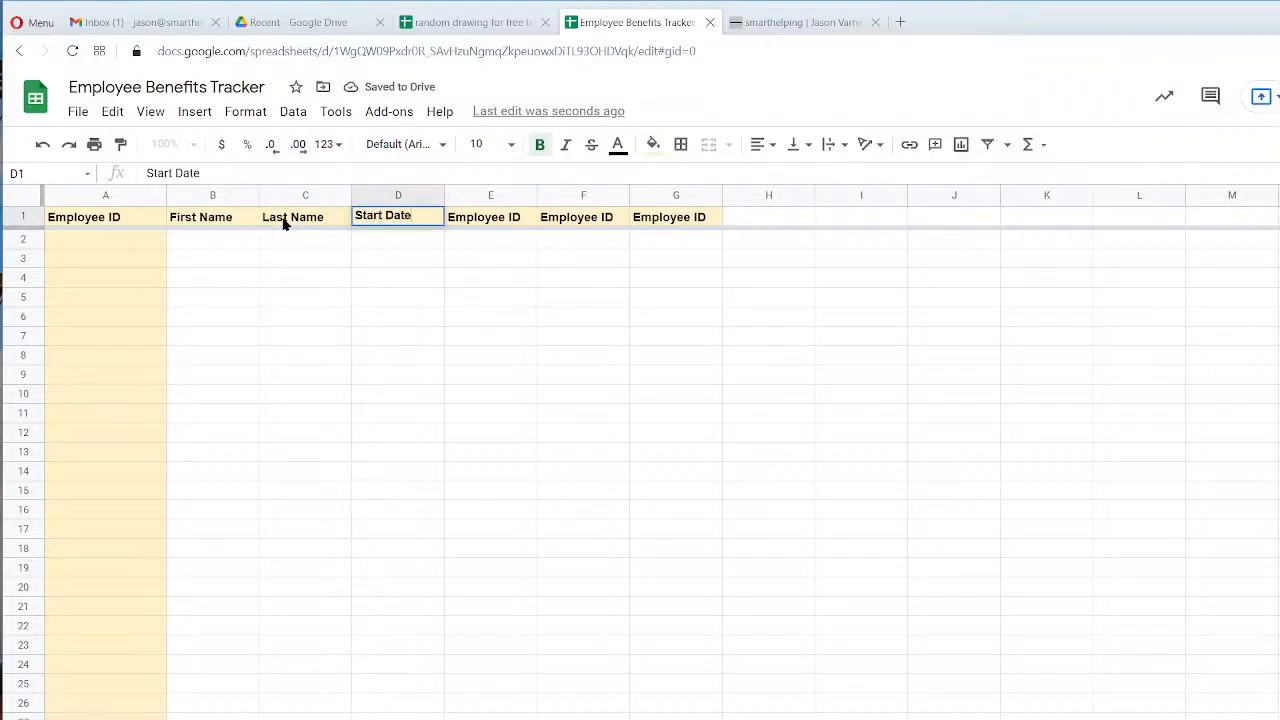
key("Return")
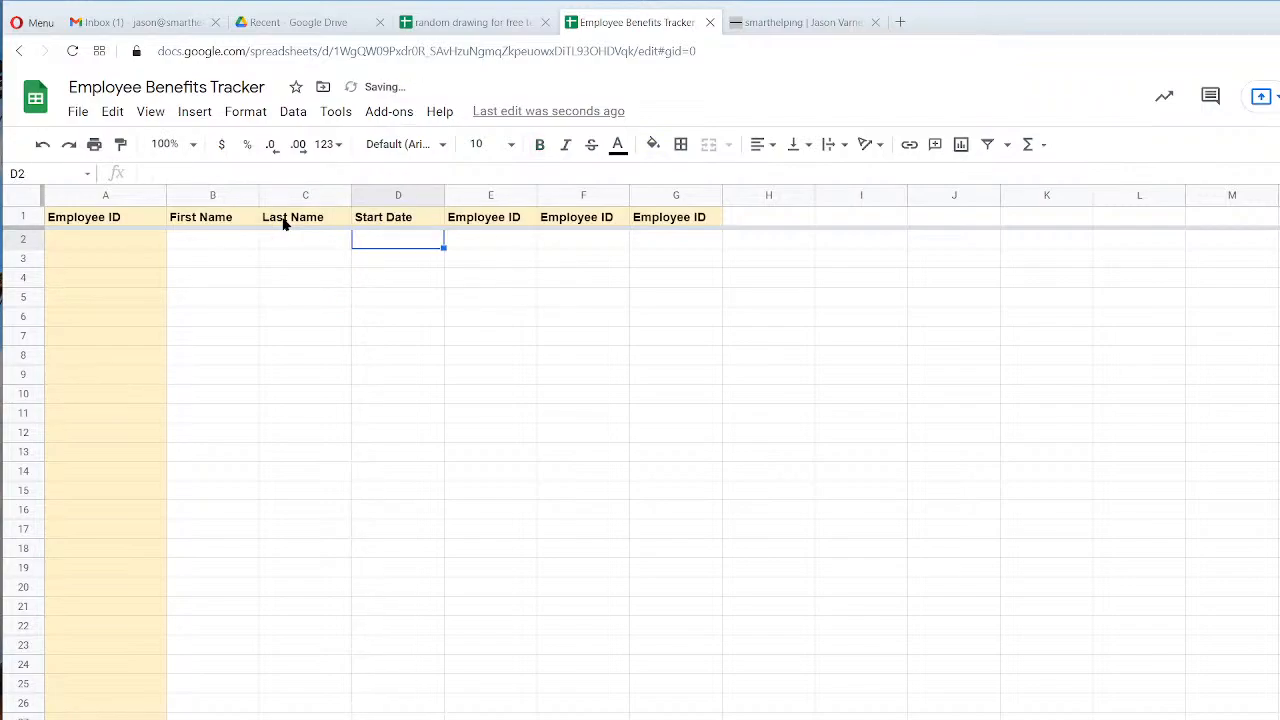
Apply data validation requiring a valid date to the whole Start Date column and fill it with light yellow.
left_click(357, 200)
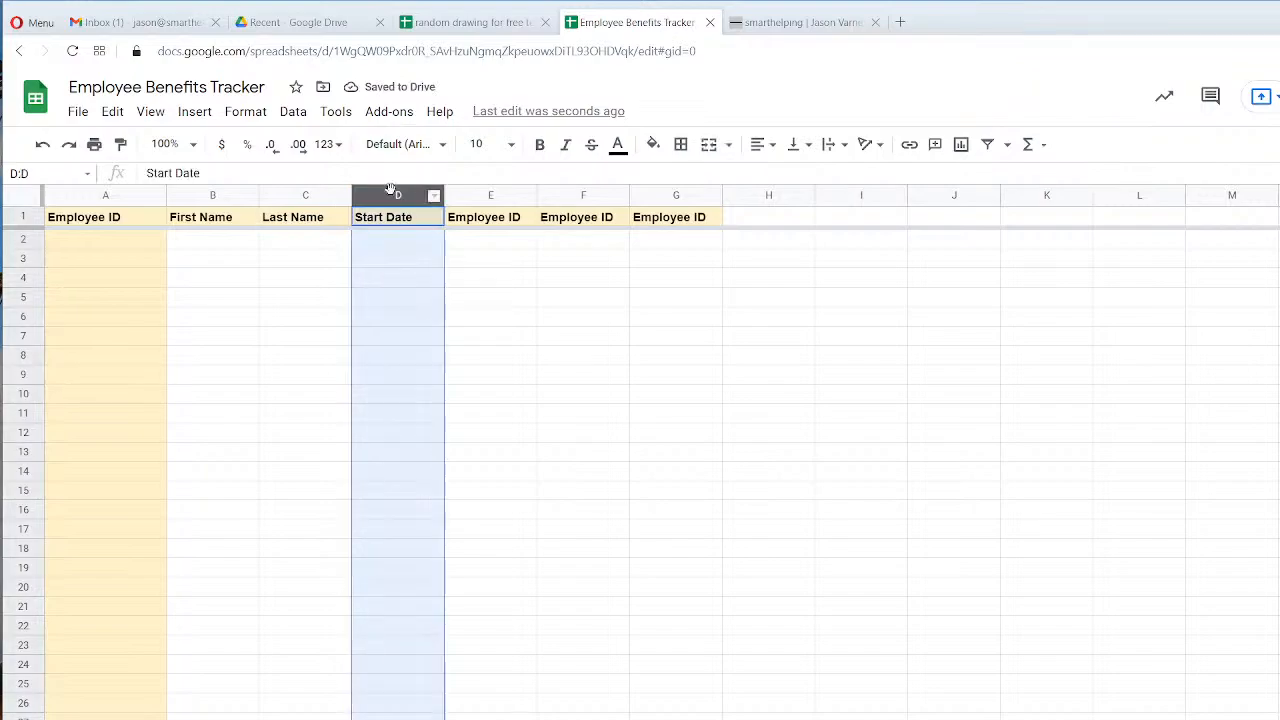
right_click(392, 196)
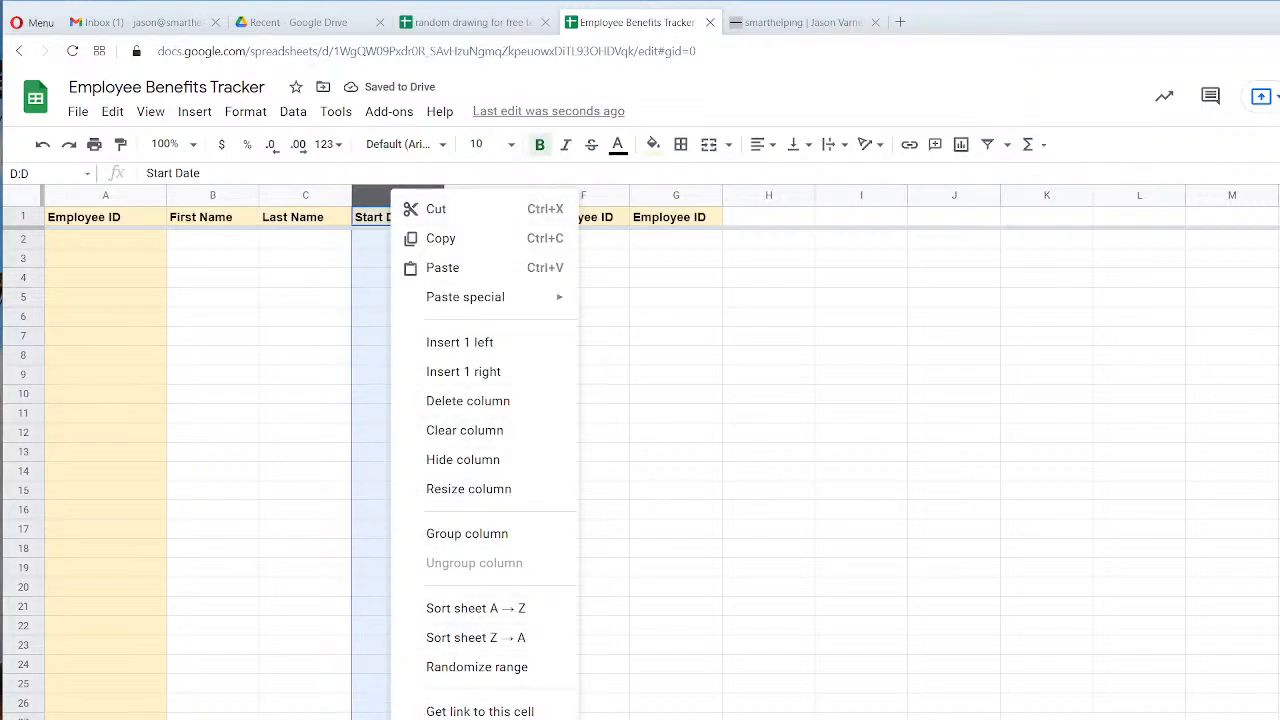
left_click(480, 719)
left_click(664, 446)
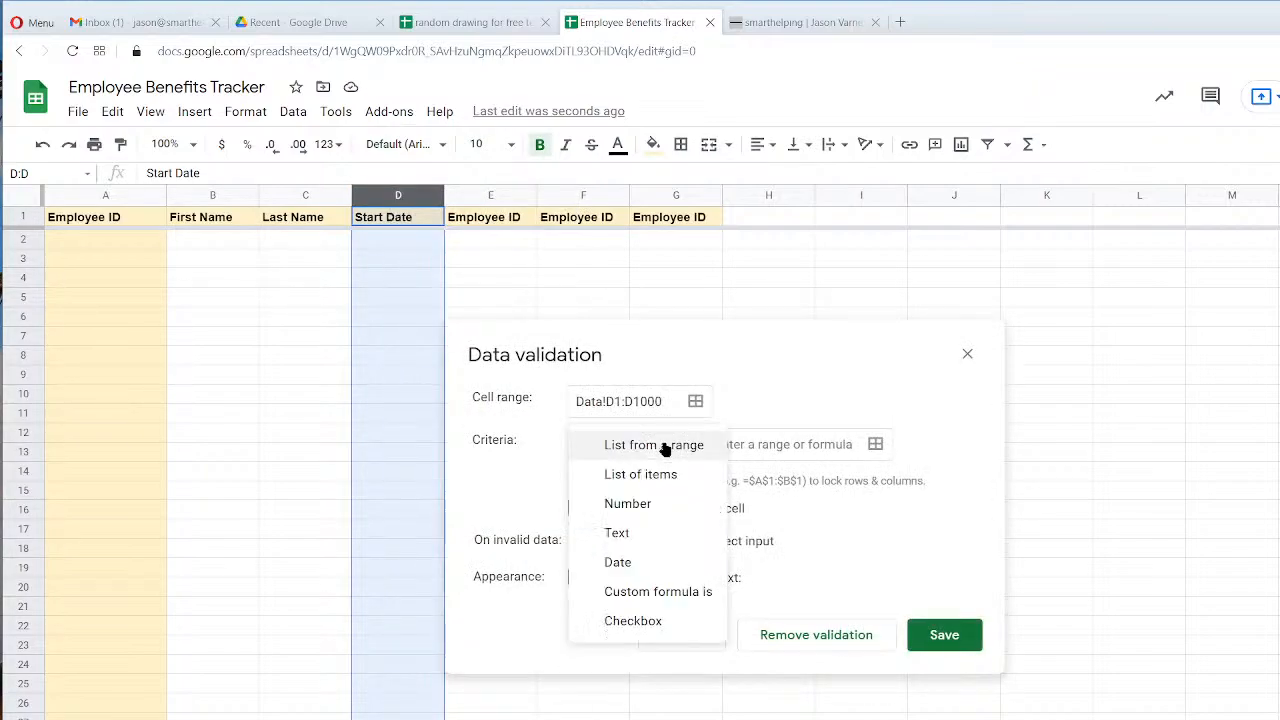
left_click(618, 562)
left_click(944, 579)
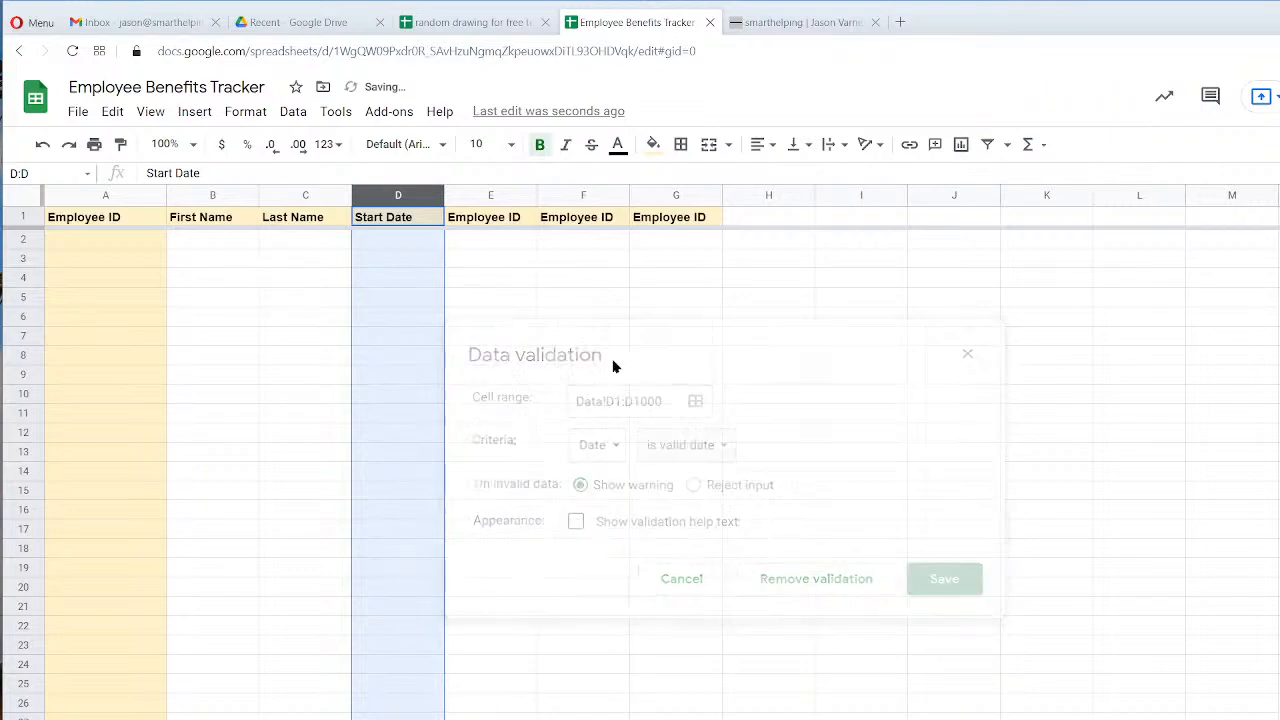
left_click(653, 145)
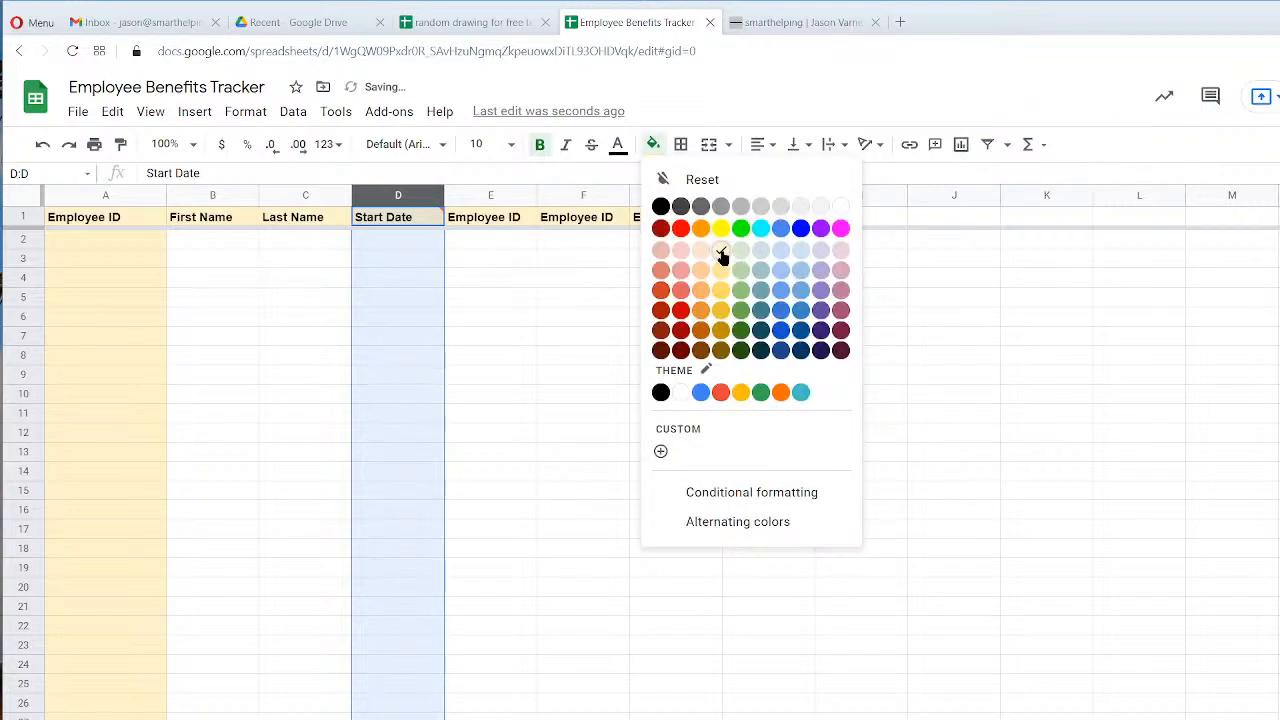
left_click(722, 257)
Try out the date picker in several Start Date cells, browsing through months without entering a date.
double_click(397, 260)
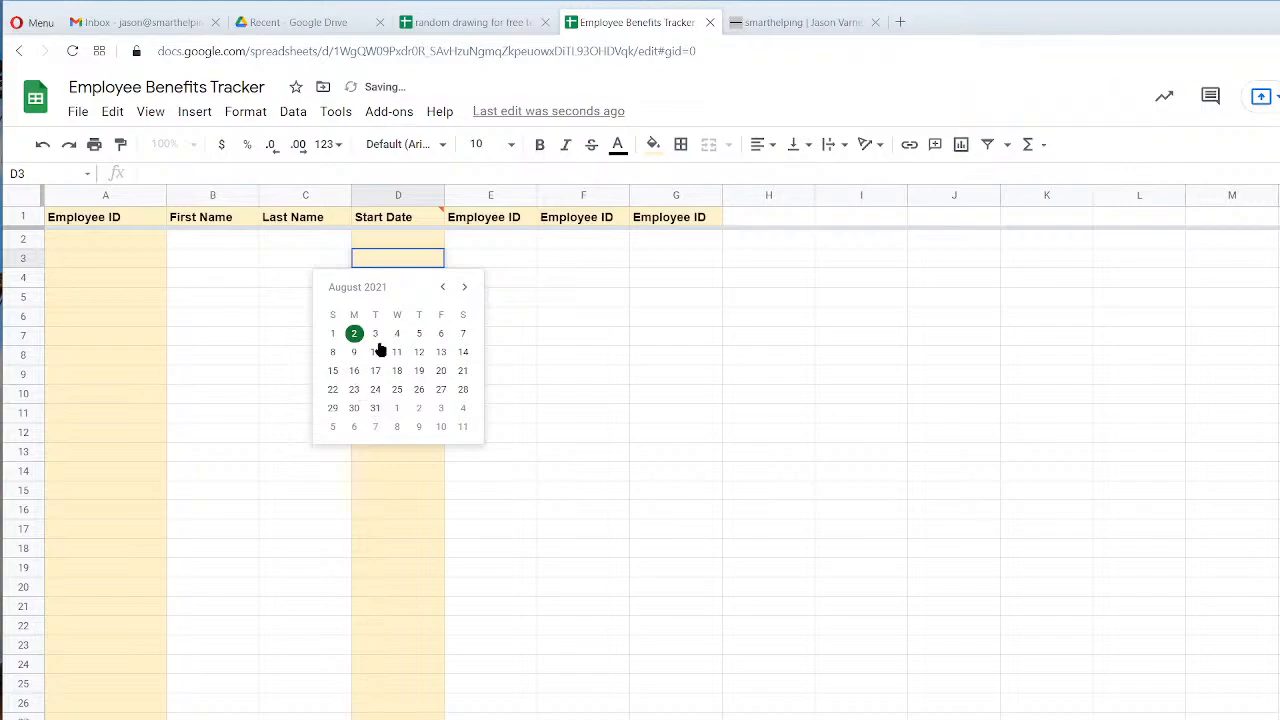
left_click(442, 287)
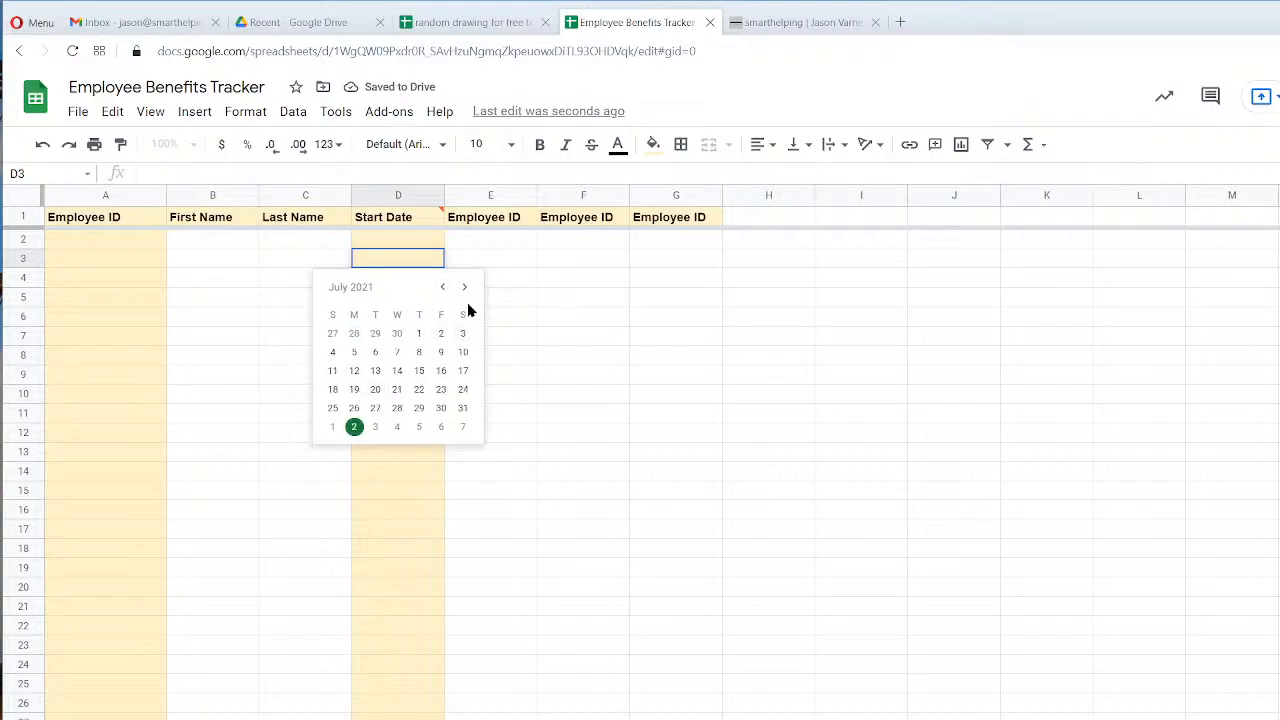
left_click(464, 287)
left_click(464, 287)
left_click(757, 377)
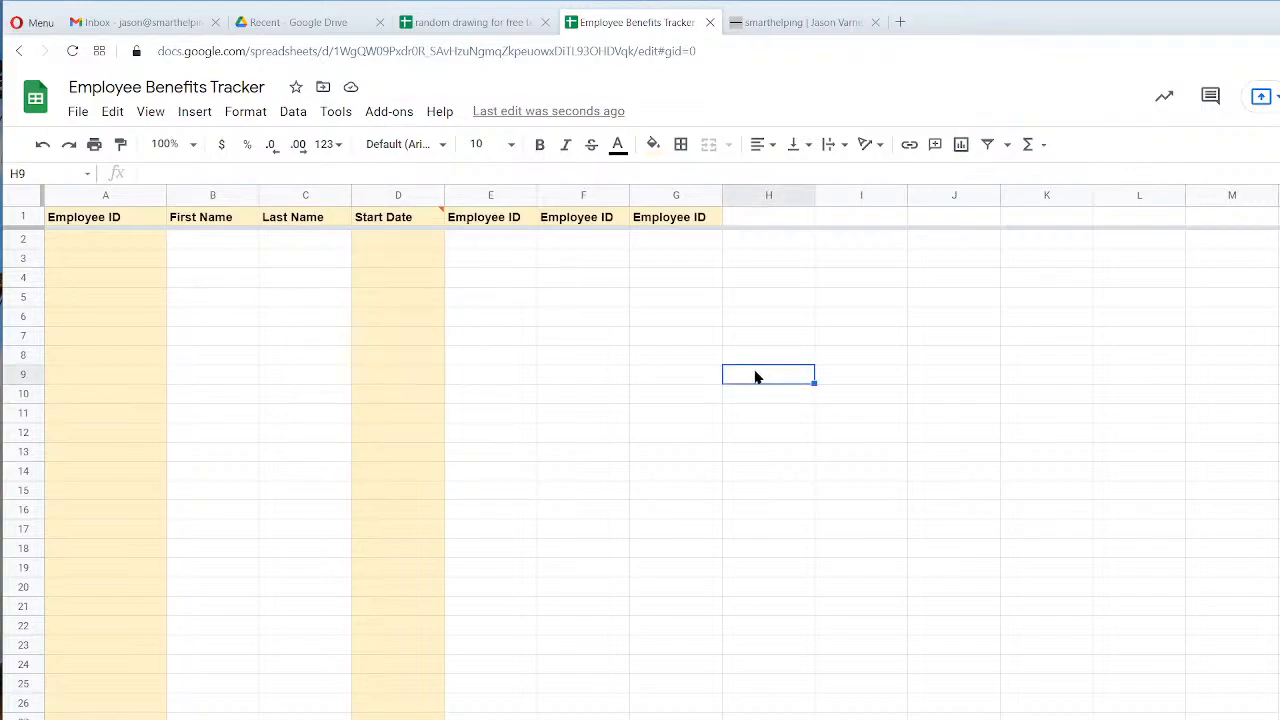
double_click(409, 243)
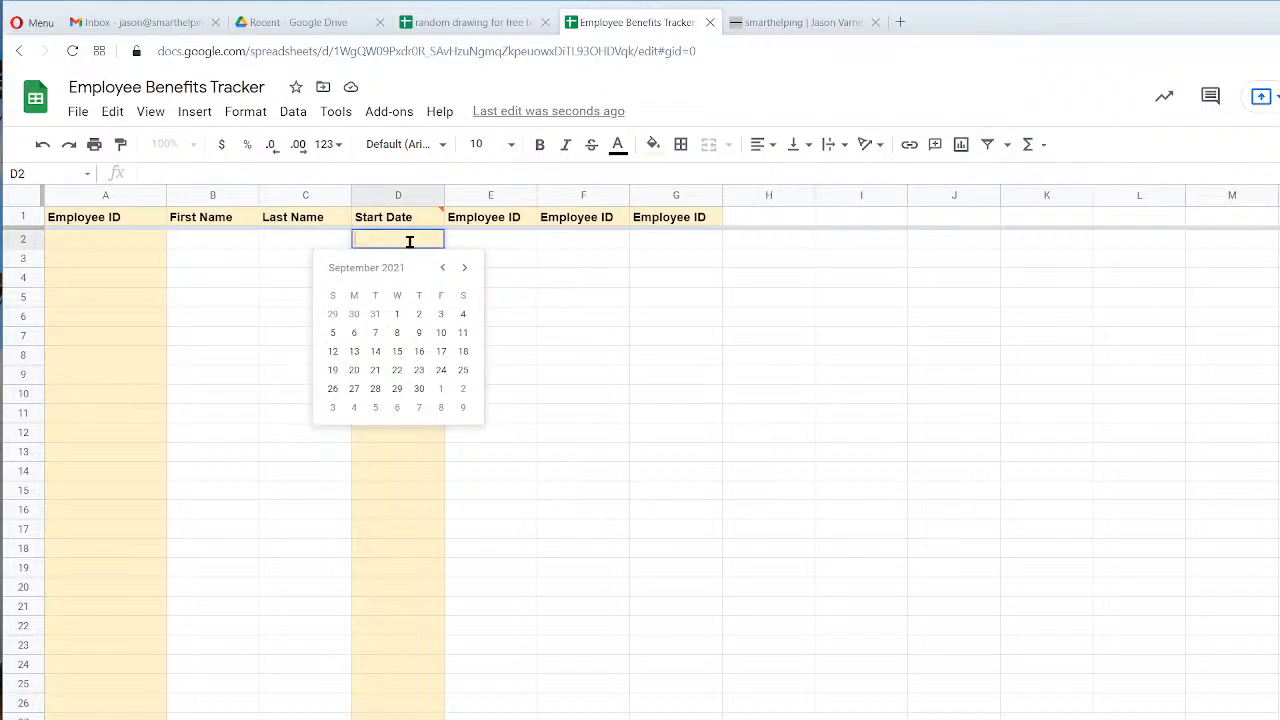
left_click(701, 325)
double_click(407, 316)
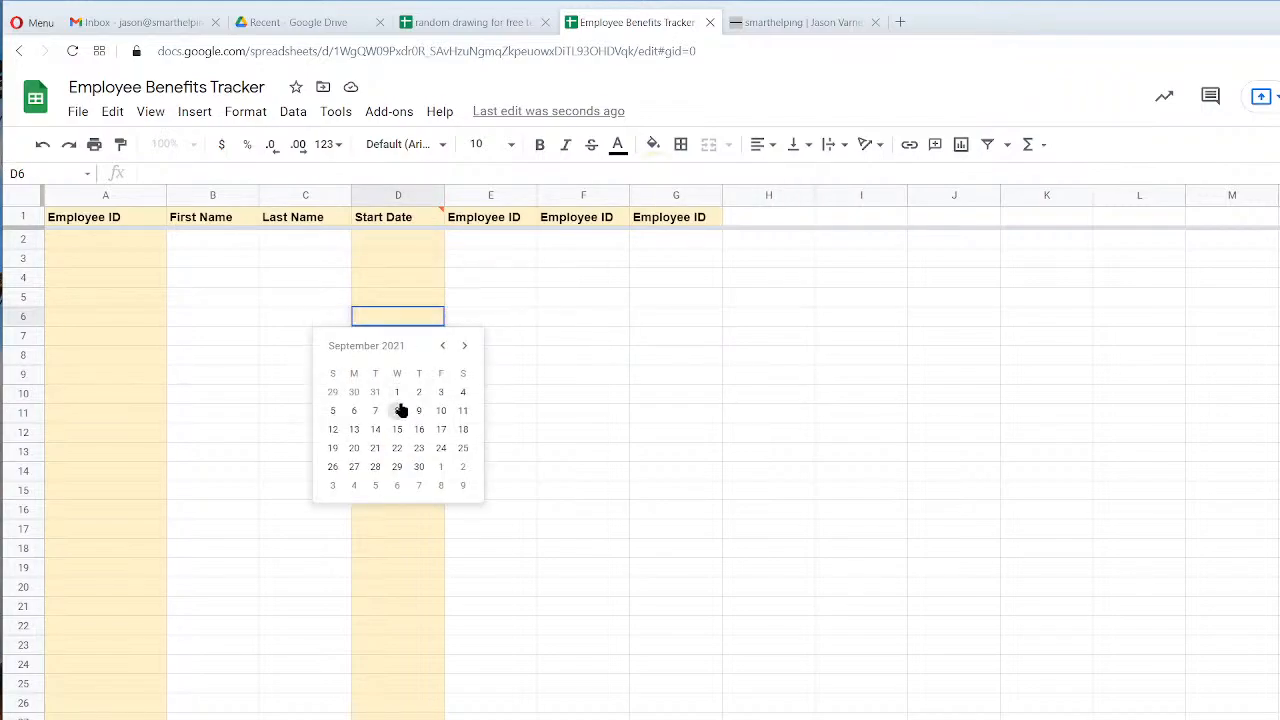
left_click(442, 345)
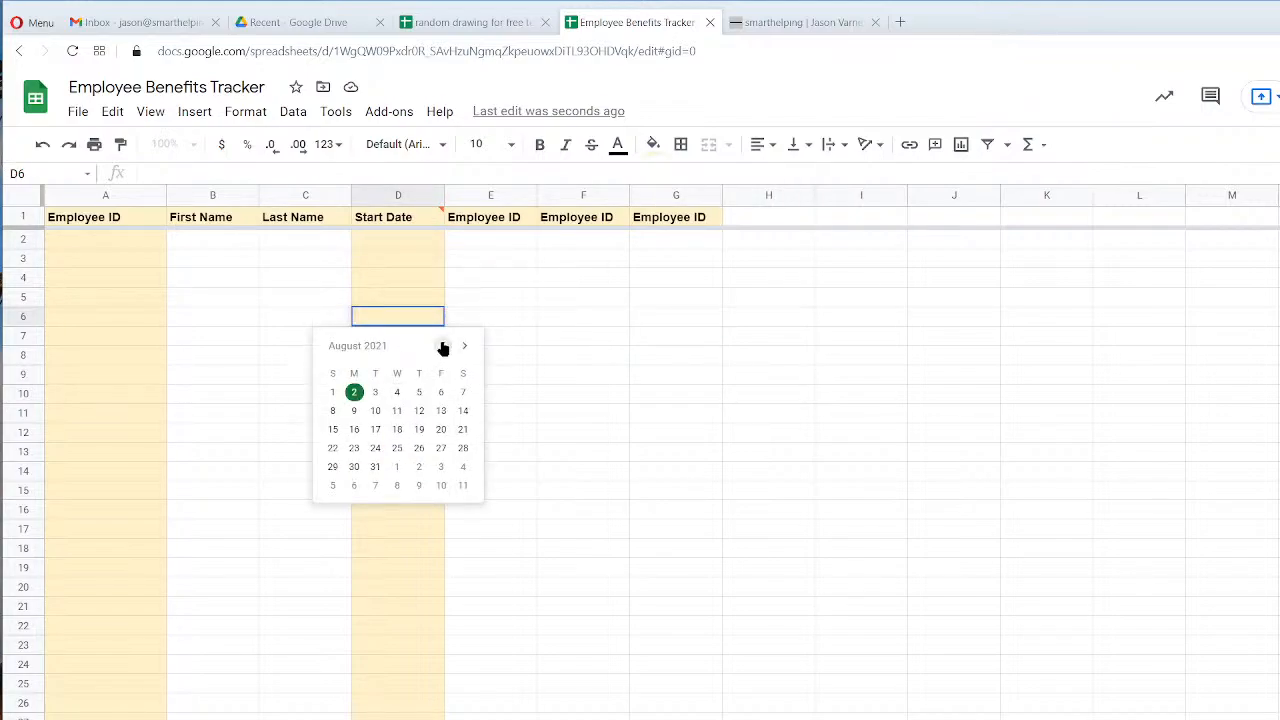
left_click(571, 362)
double_click(406, 240)
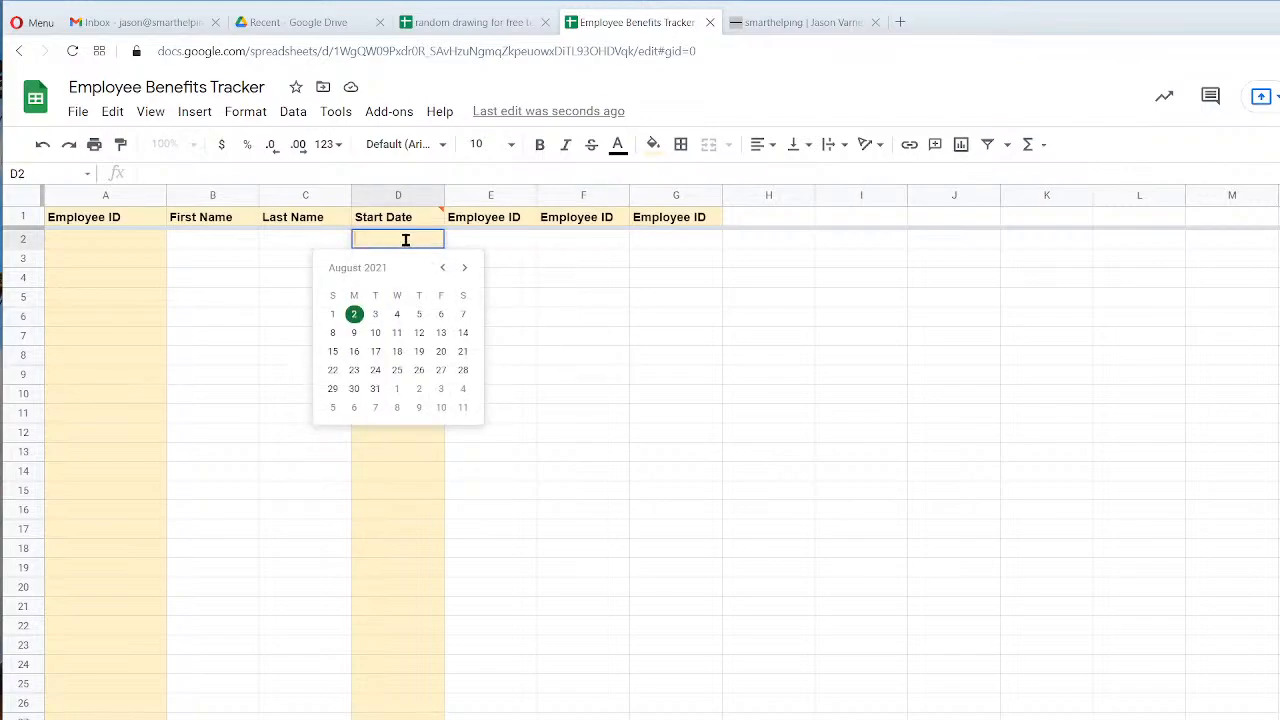
left_click(465, 272)
left_click(465, 272)
left_click(443, 270)
left_click(443, 270)
left_click(760, 383)
double_click(421, 468)
left_click(845, 495)
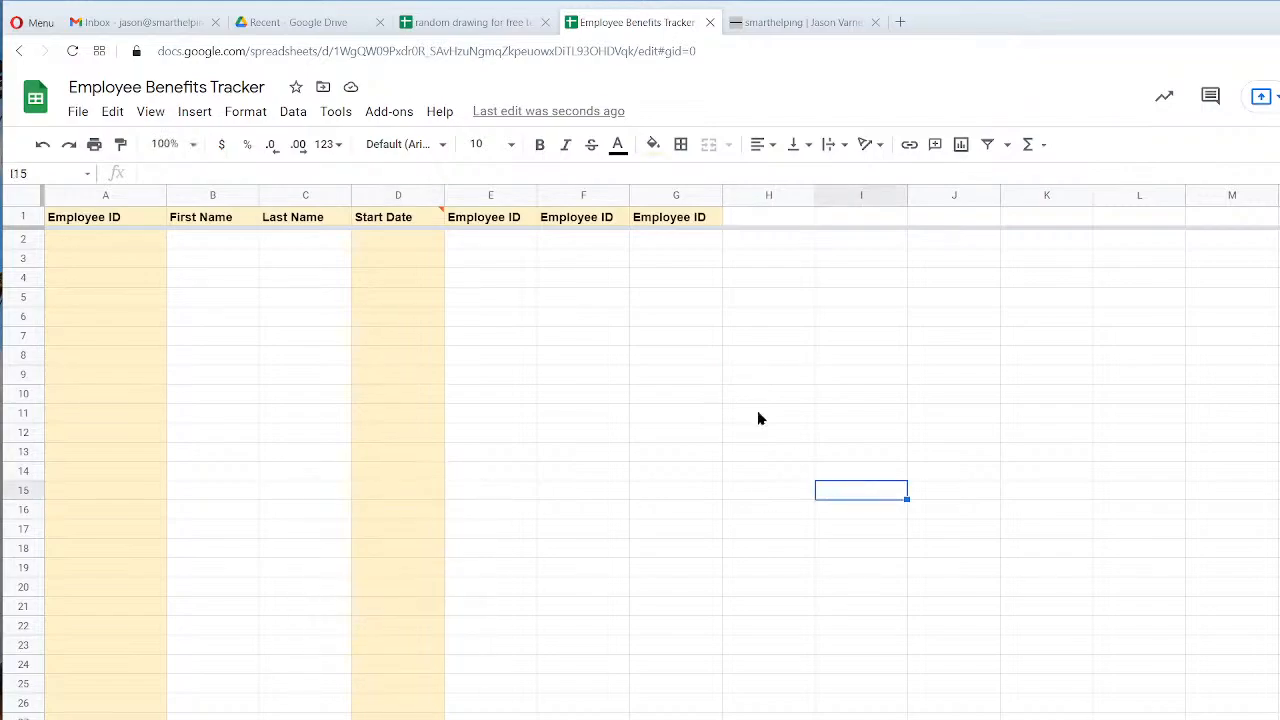
Remove the date validation from the Start Date header cell D1.
right_click(405, 223)
left_click(470, 714)
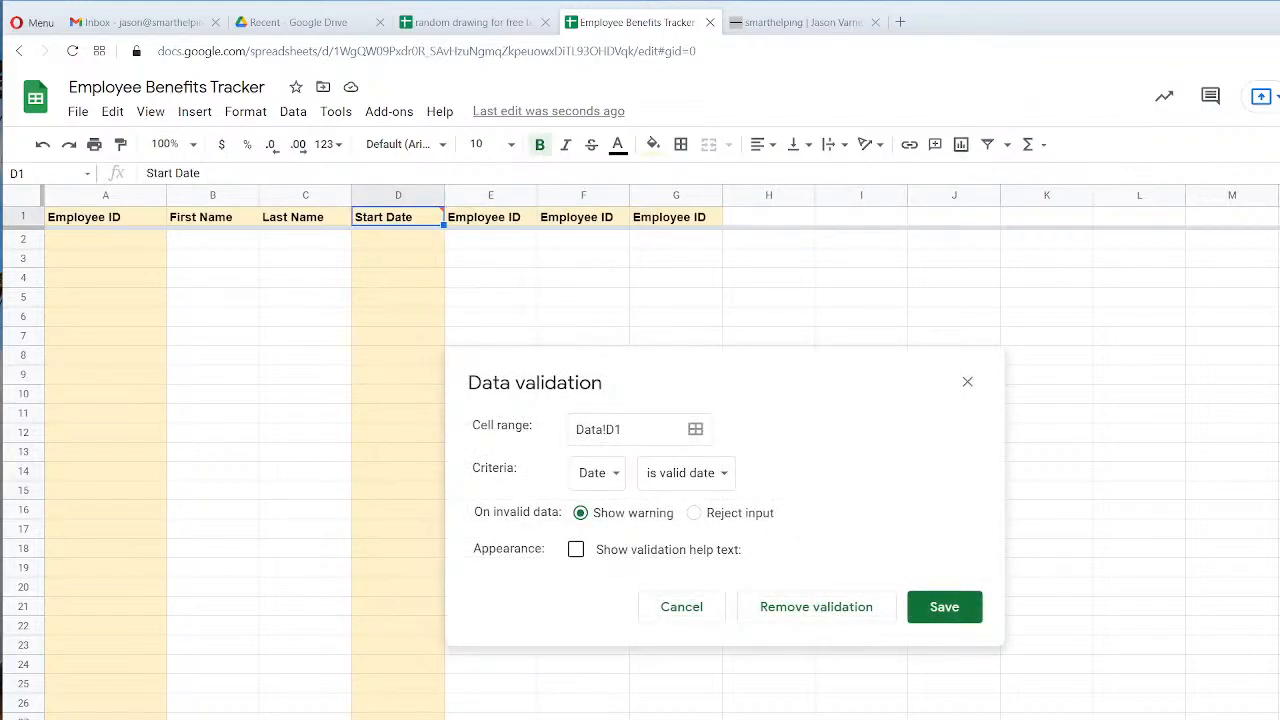
left_click(816, 607)
left_click(660, 400)
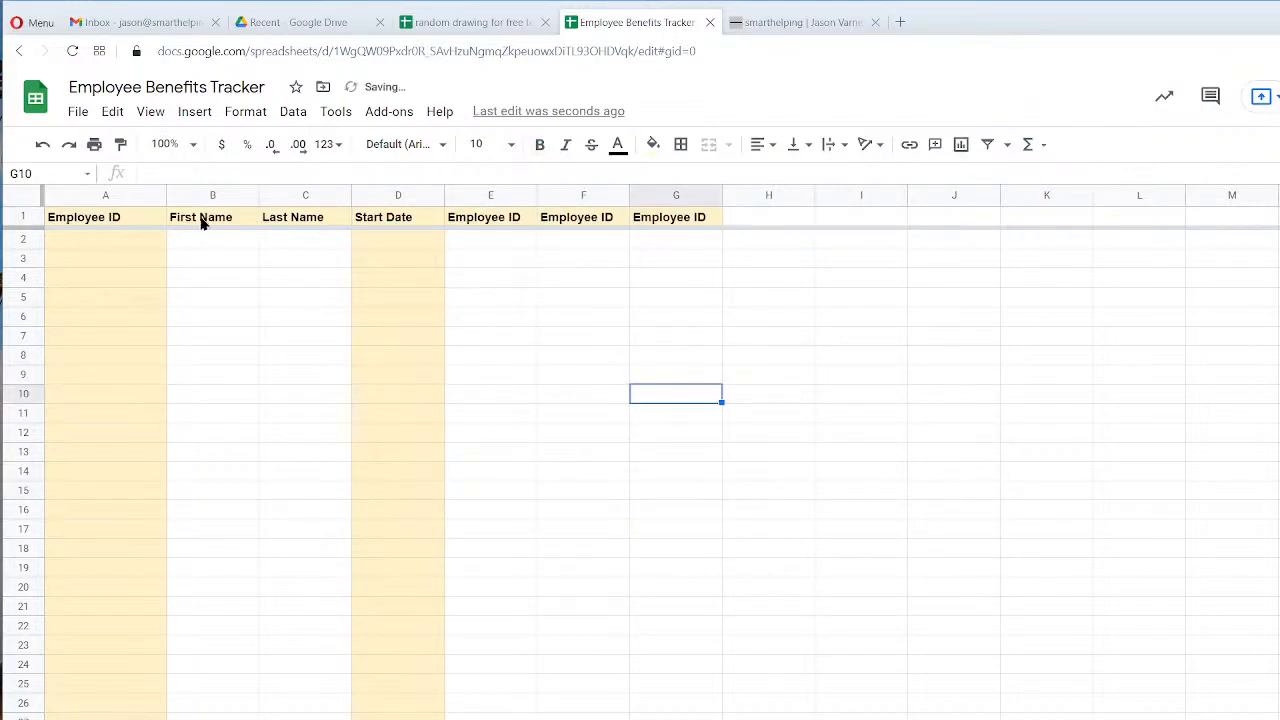
Fill the First Name and Last Name columns with light yellow and narrow the Employee ID column close to its header text.
left_click_drag(214, 198, 294, 195)
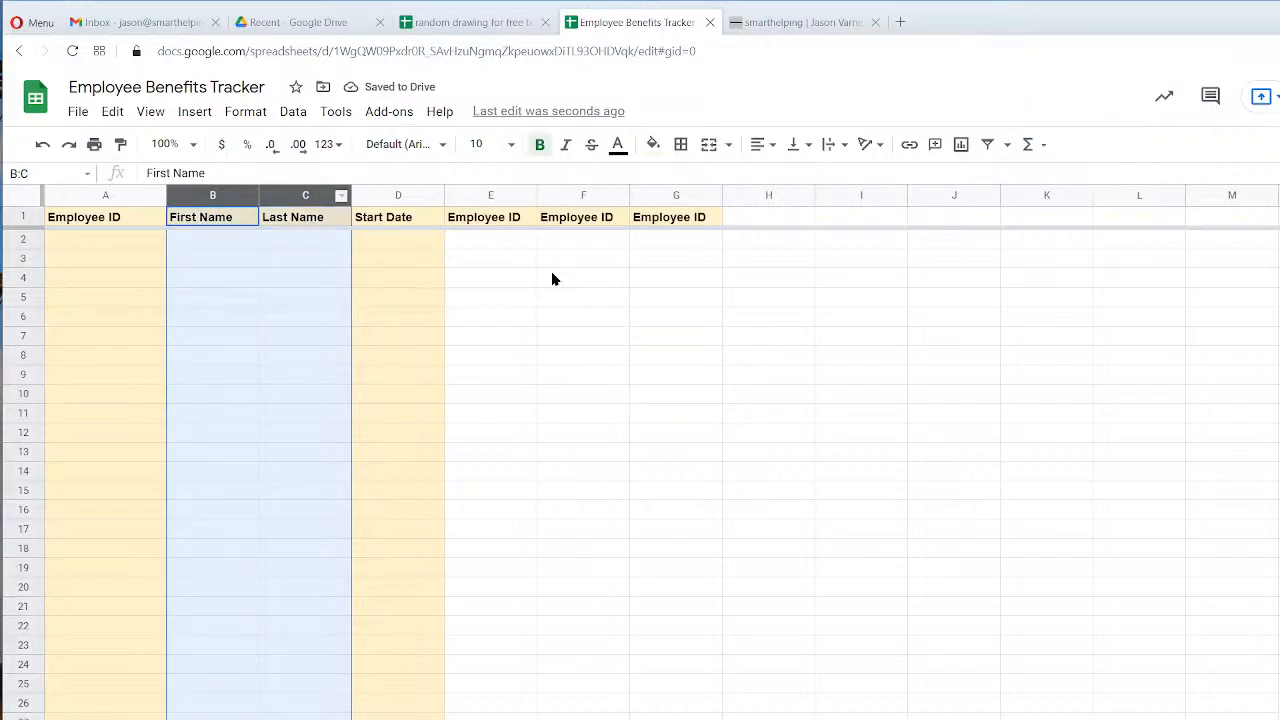
left_click(653, 145)
left_click(722, 249)
left_click(726, 378)
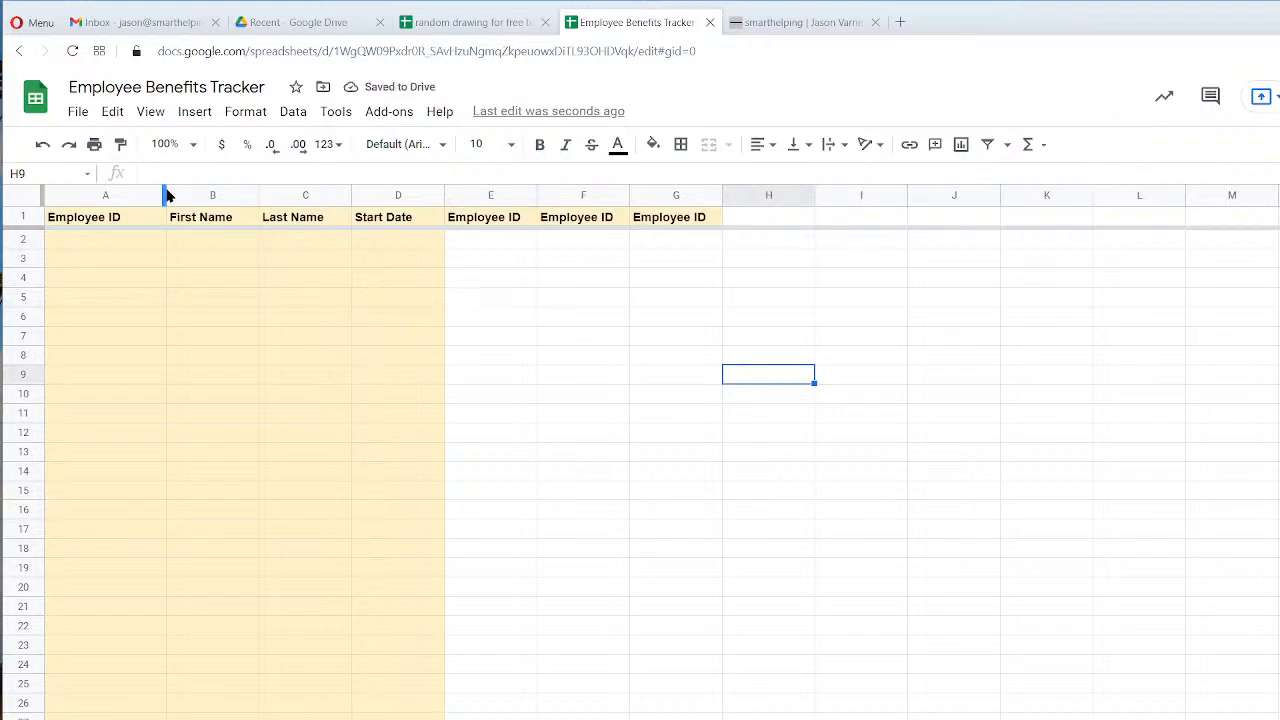
left_click_drag(166, 190, 140, 190)
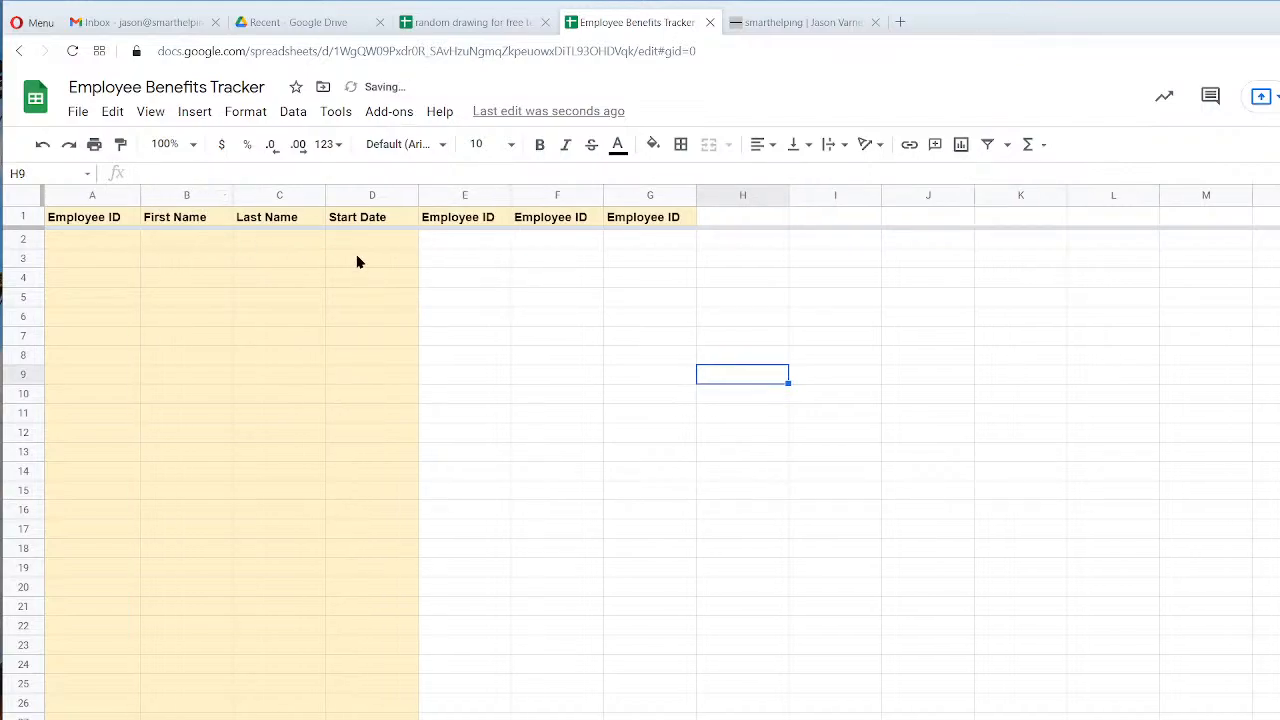
Clear the duplicate Employee ID headers from cells E1 through G1 and return to cell E1.
left_click(453, 222)
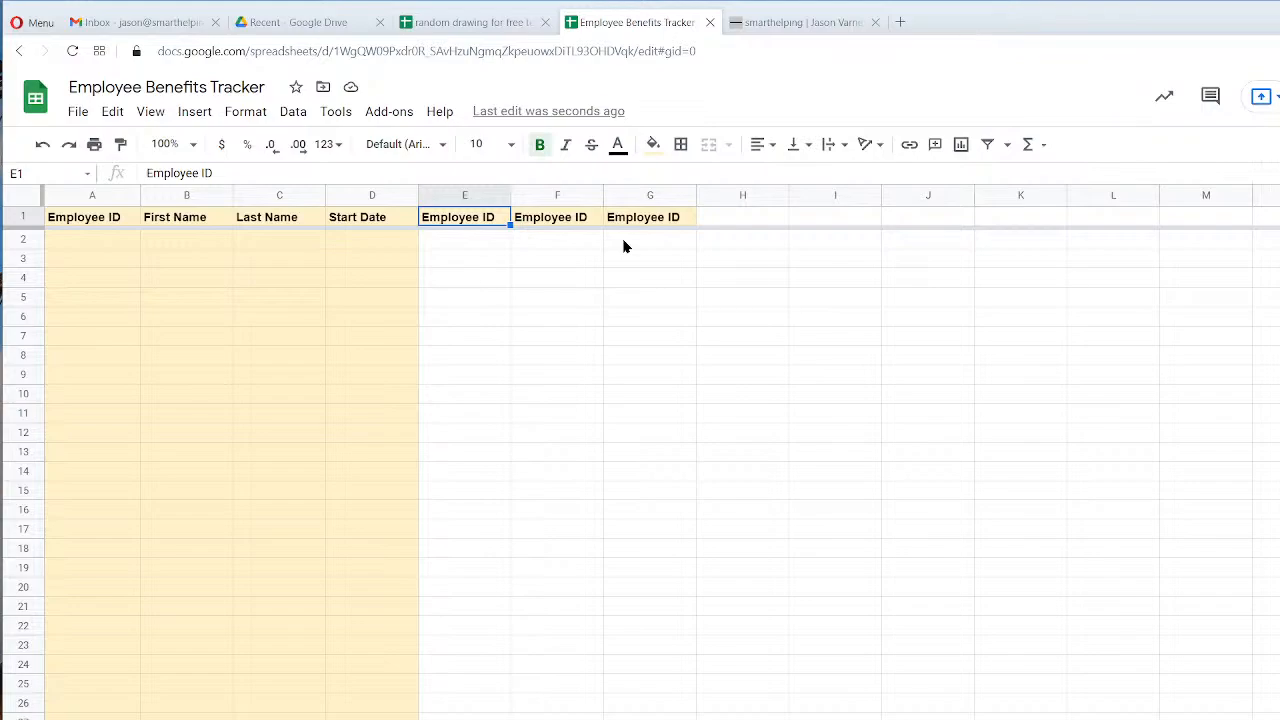
key("Delete")
key("Right")
key("Delete")
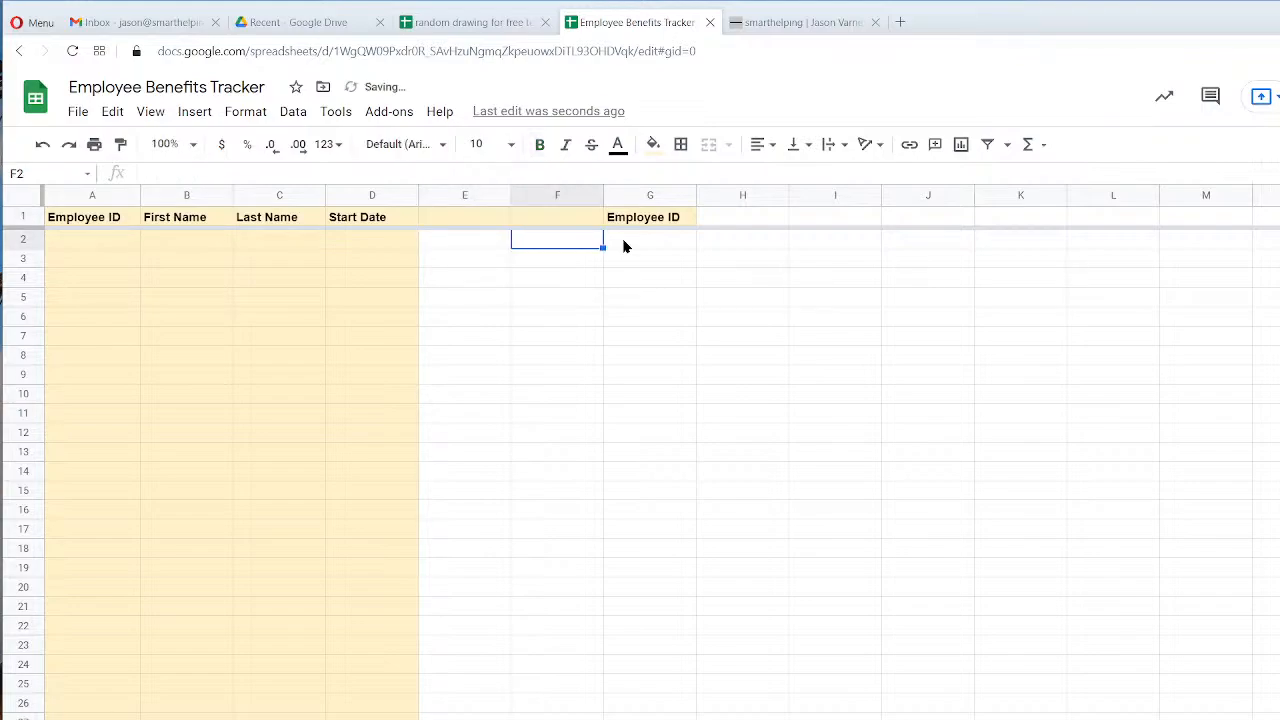
key("Right")
key("Delete")
key("Down")
key("Up")
key("Left")
key("Left")
key("Left")
key("Left")
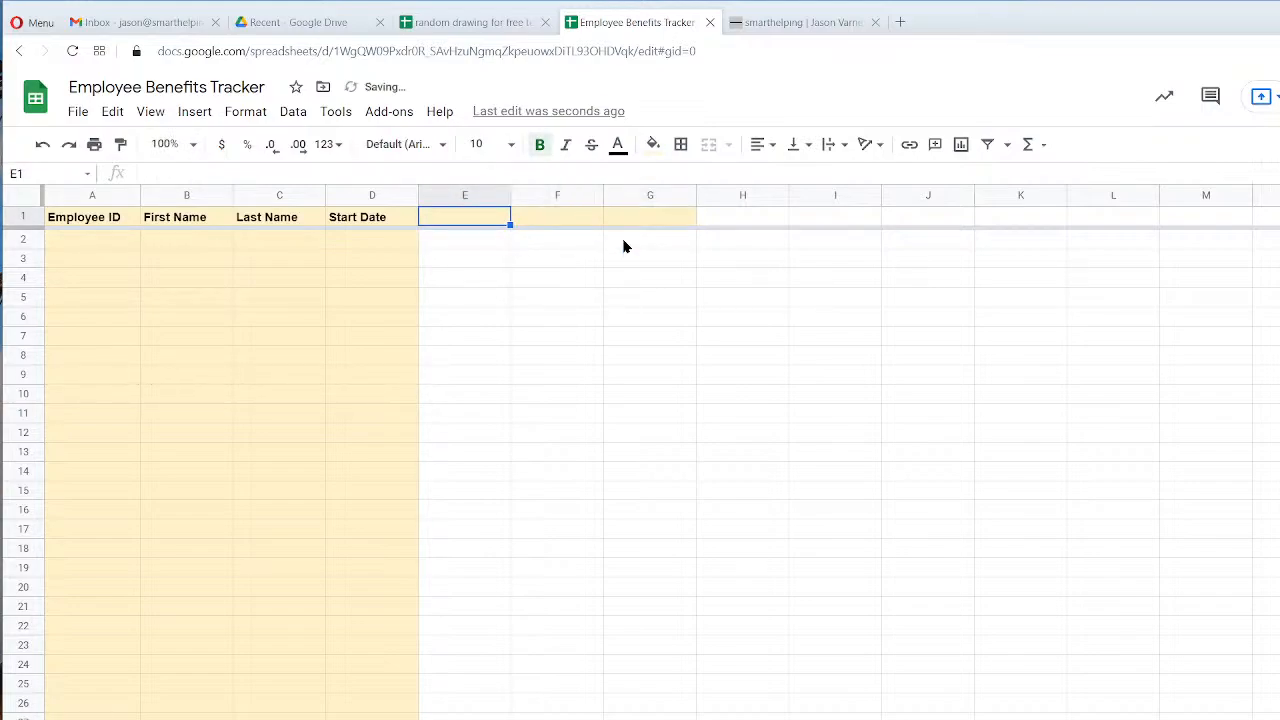
key("Right")
key("Right")
key("Left")
key("Left")
key("Left")
key("Left")
key("Right")
key("Right")
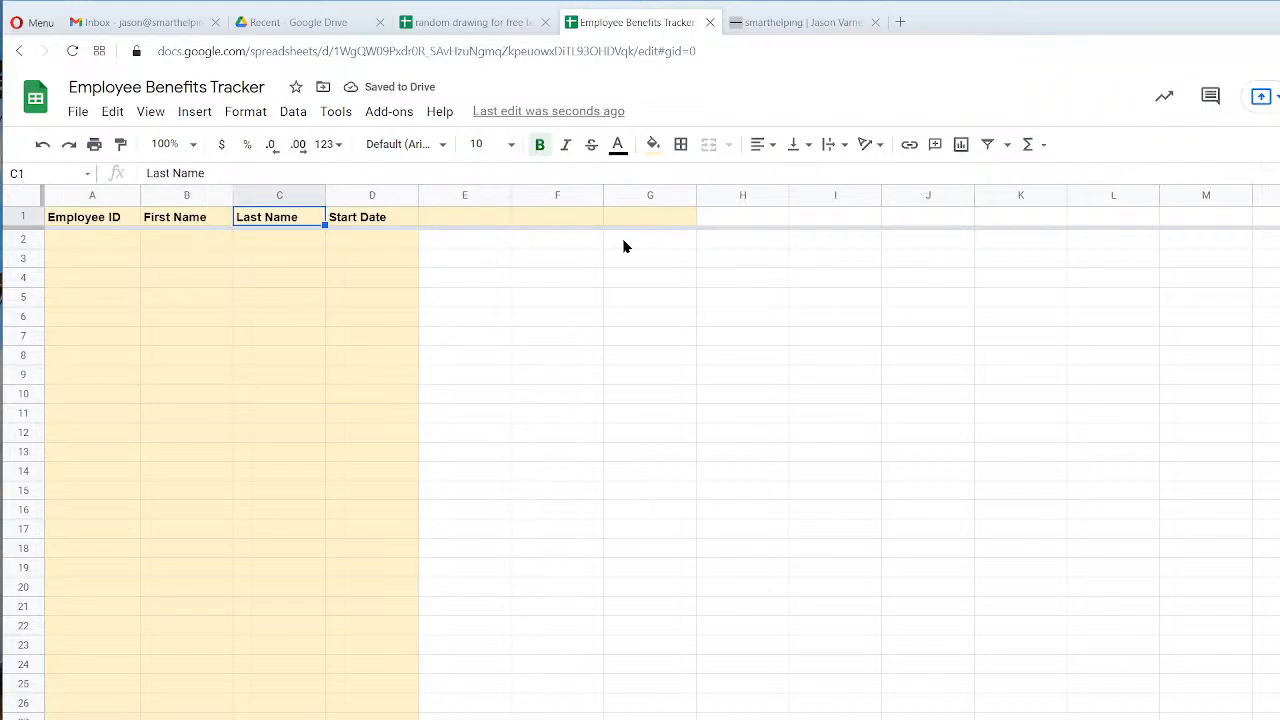
Enter the column header "Worker Type" in cell E1.
key("Right")
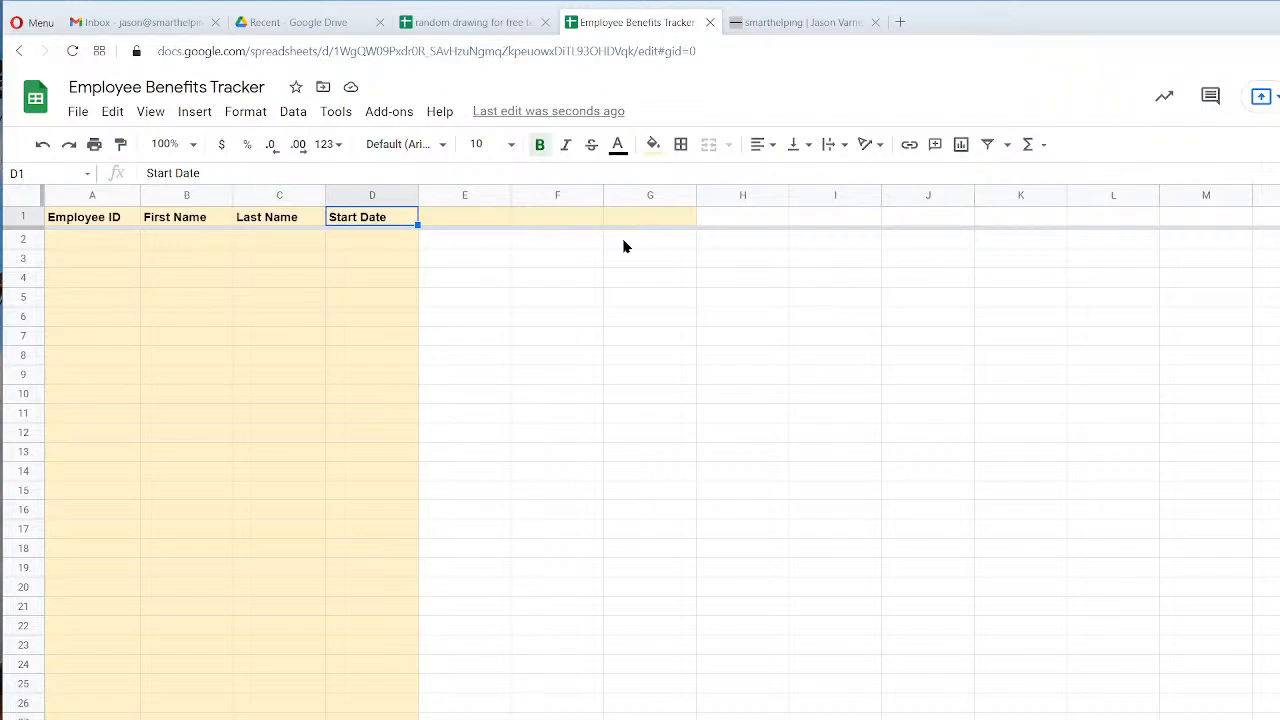
key("Right")
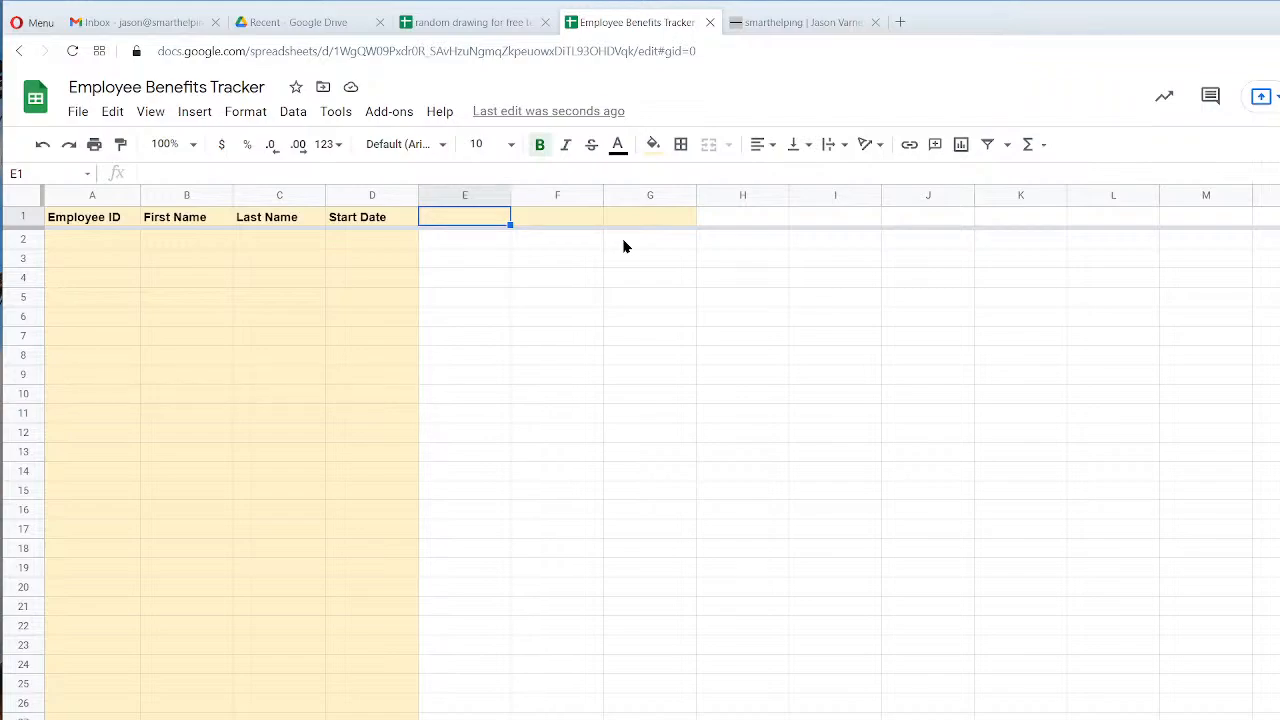
type("Worker Type")
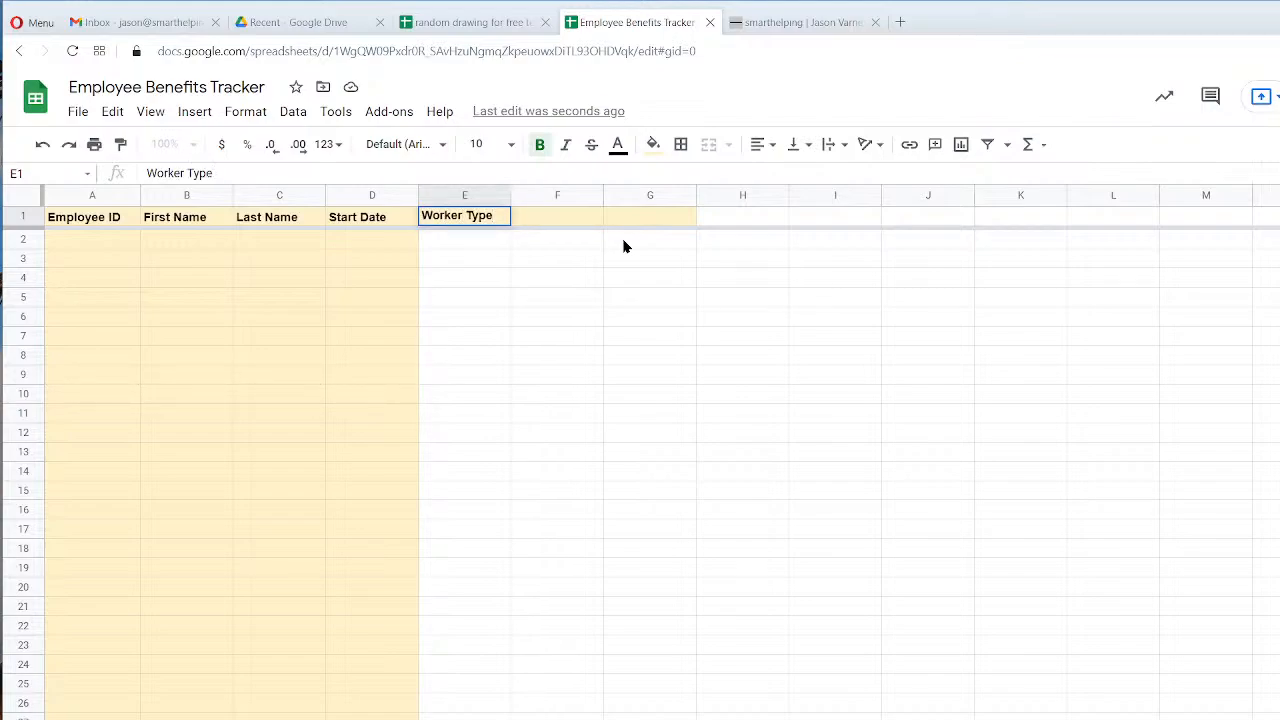
key("Return")
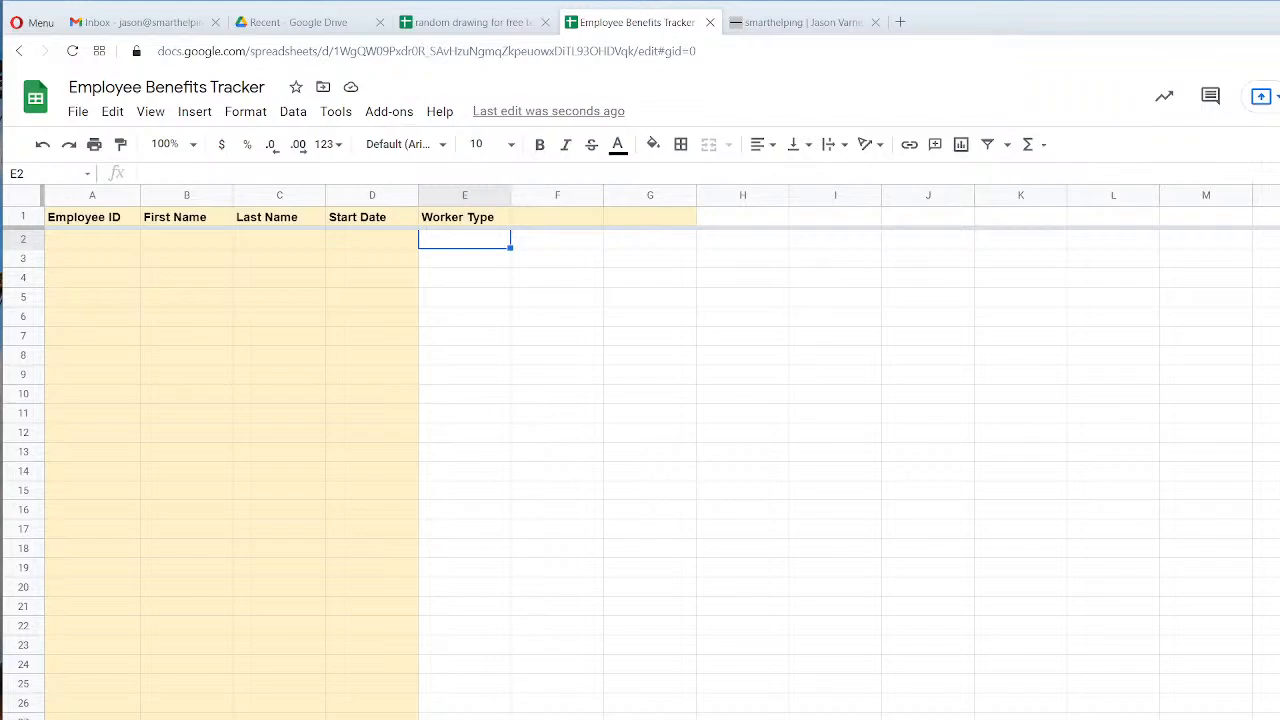
Insert a new blank sheet into the spreadsheet.
key("shift+F11")
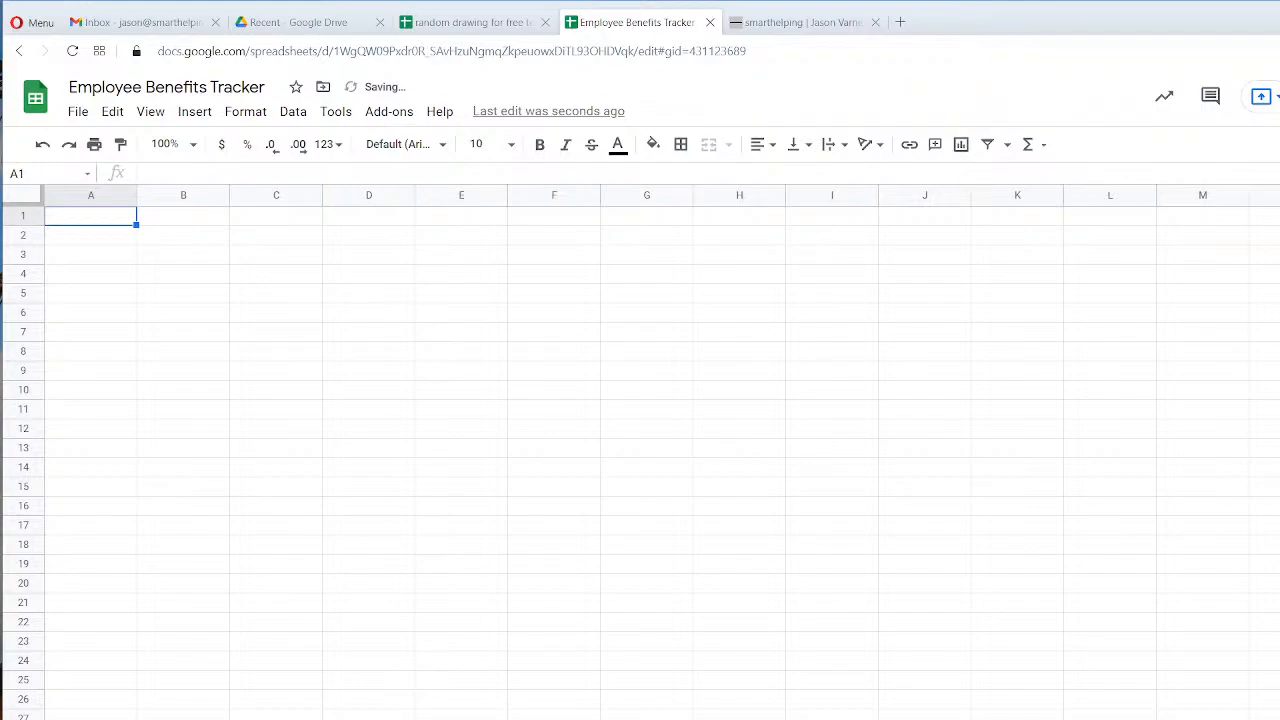
Enter the header "Worker Type" in A1 with the options Full Time, Part Time and Contractor below it in A2 through A4.
type("Worker Type")
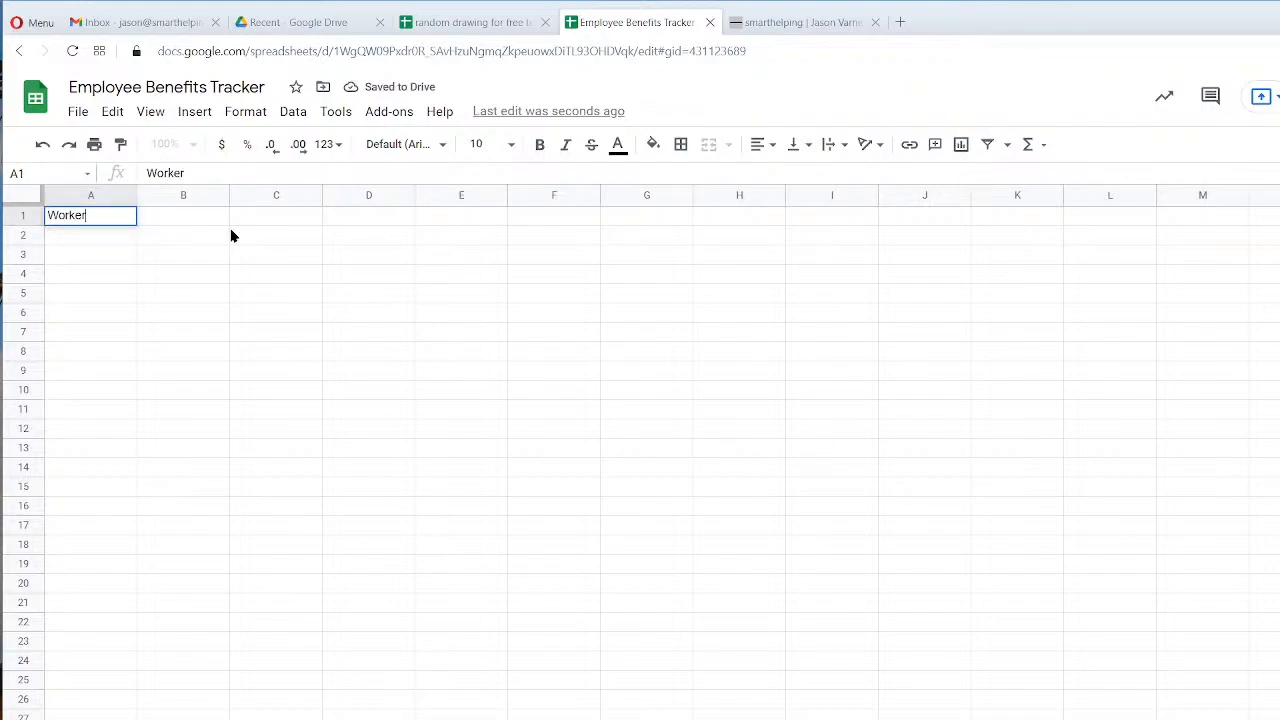
key("Return")
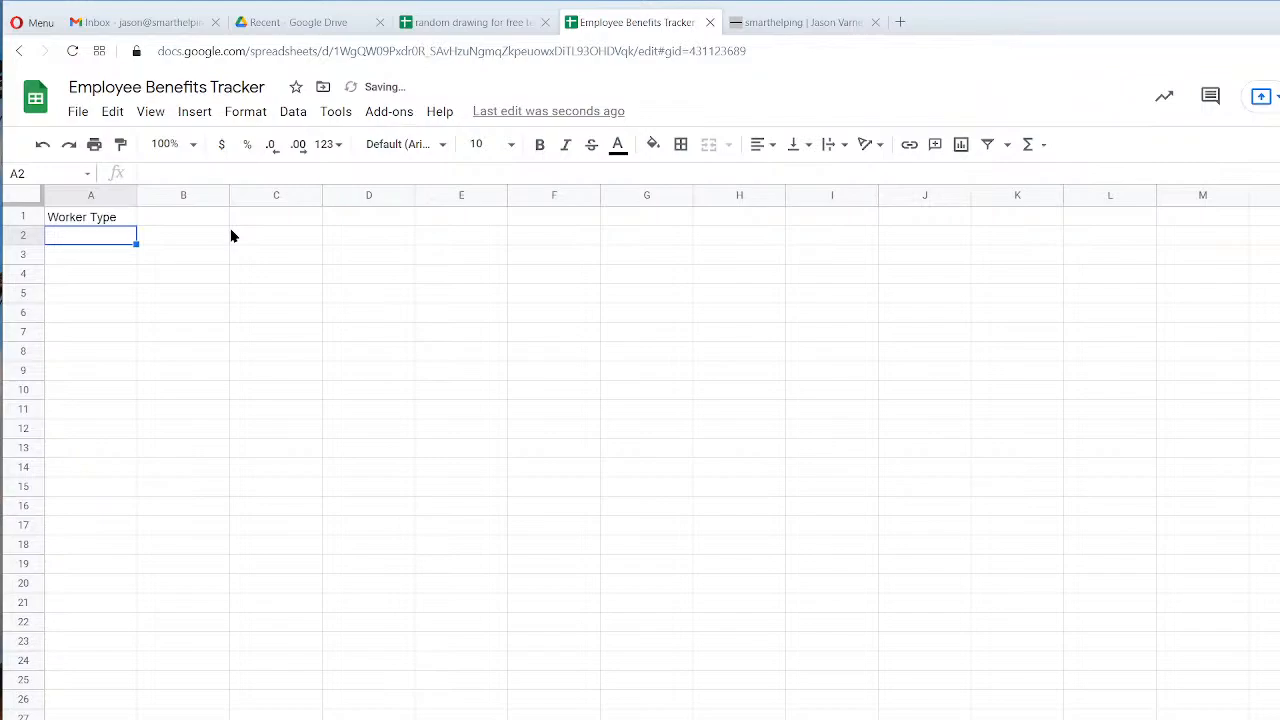
type("Full Time")
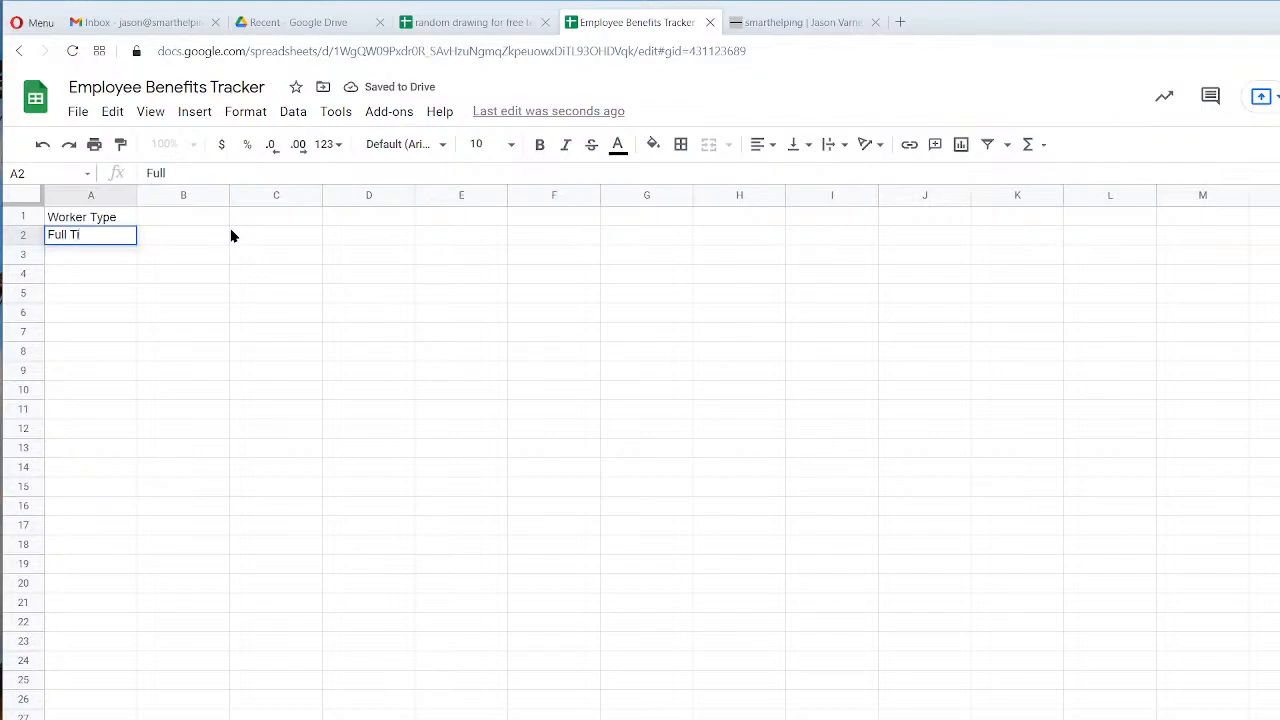
key("Return")
type("Part Time")
key("Return")
type("Contractor")
key("Return")
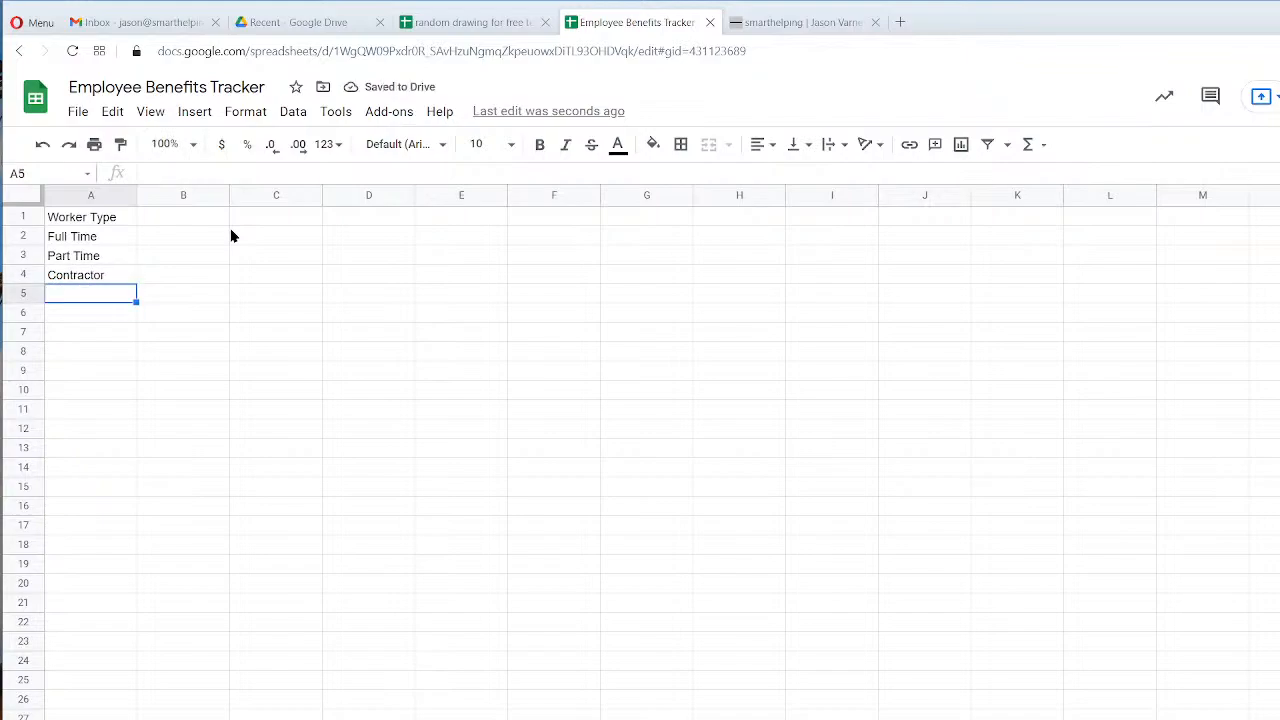
Make the Worker Type header in cell A1 bold.
left_click(105, 219)
left_click(530, 146)
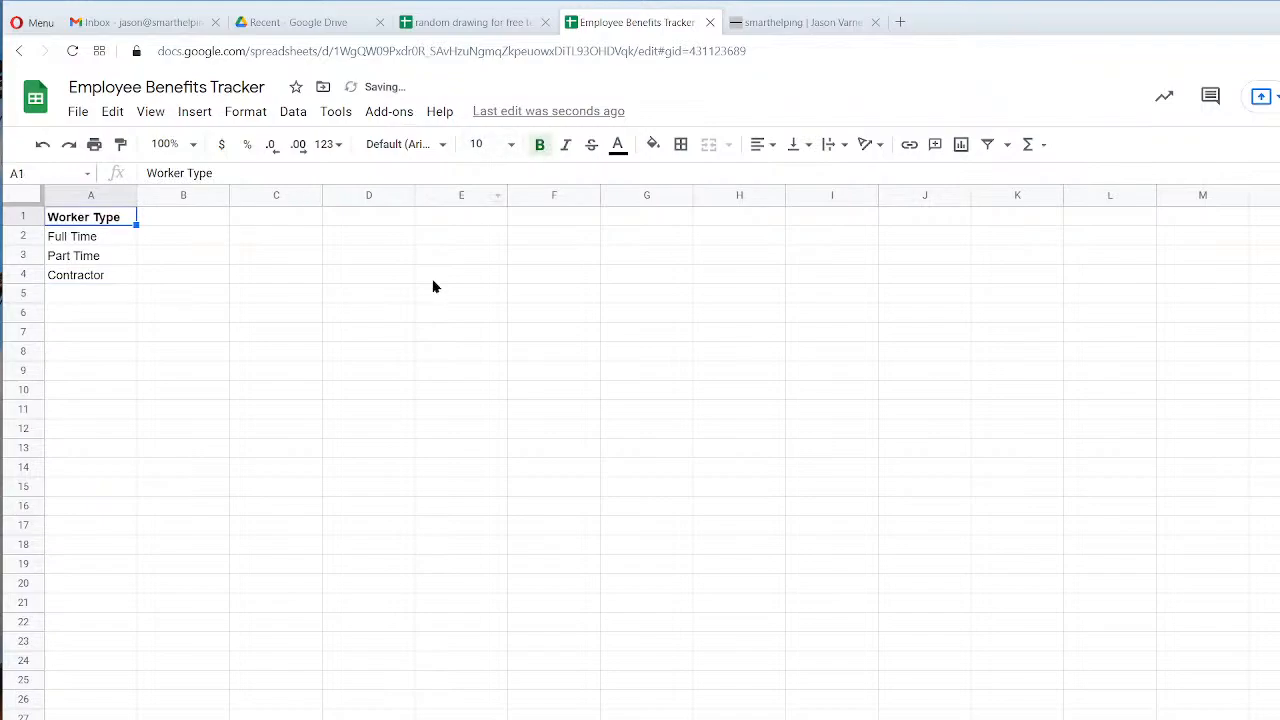
left_click(368, 311)
left_click_drag(108, 238, 108, 318)
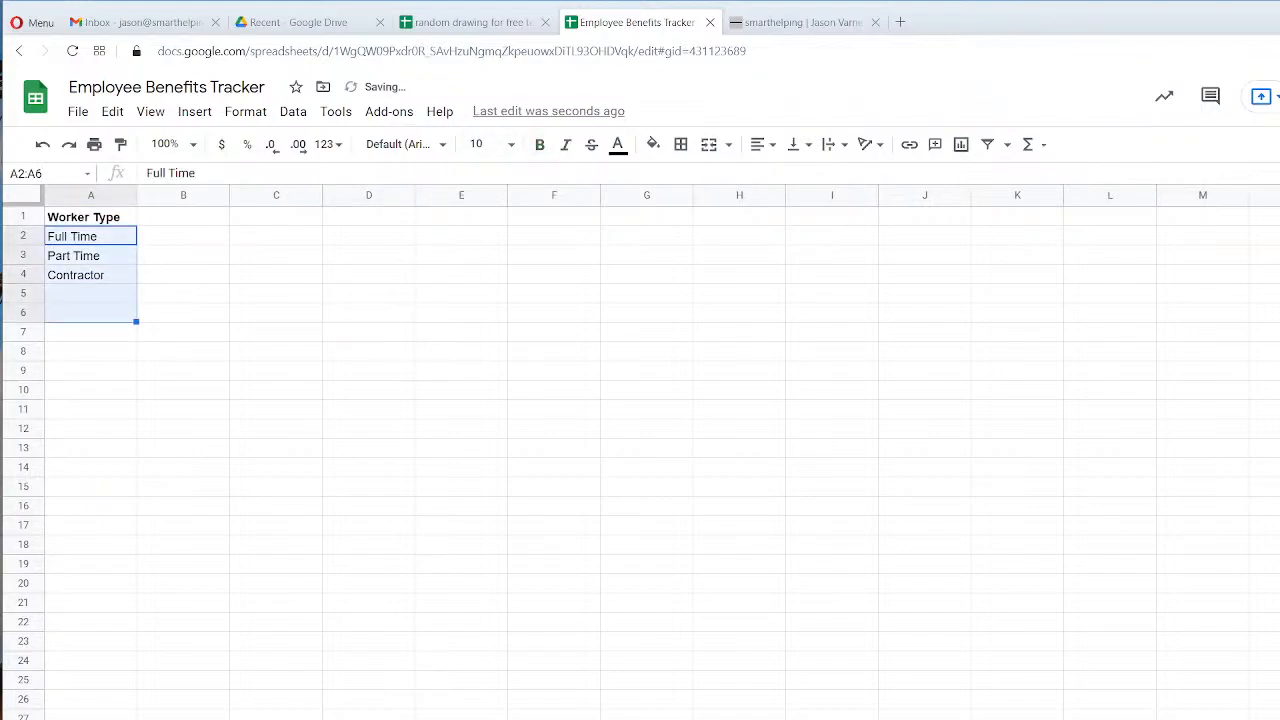
Add dropdown data validation to column E of the Data sheet, using the open-ended list range validation!$A$2:$A.
left_click(150, 718)
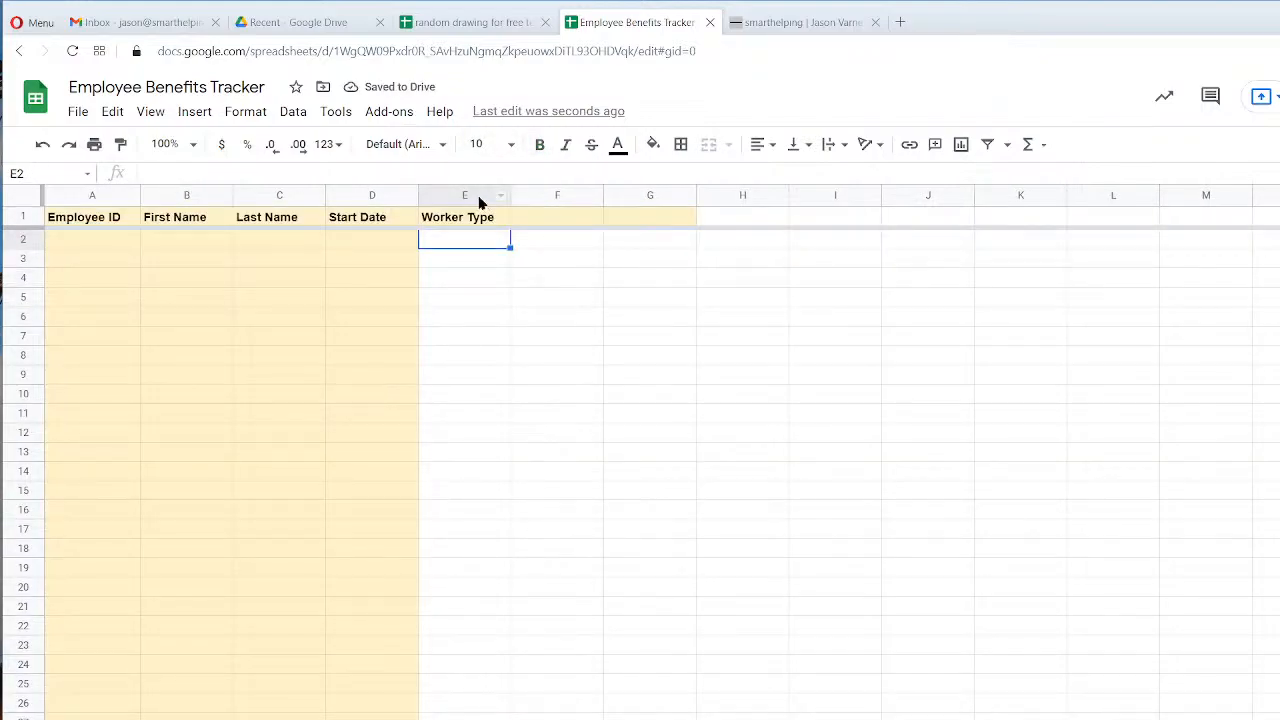
right_click(475, 192)
left_click(560, 718)
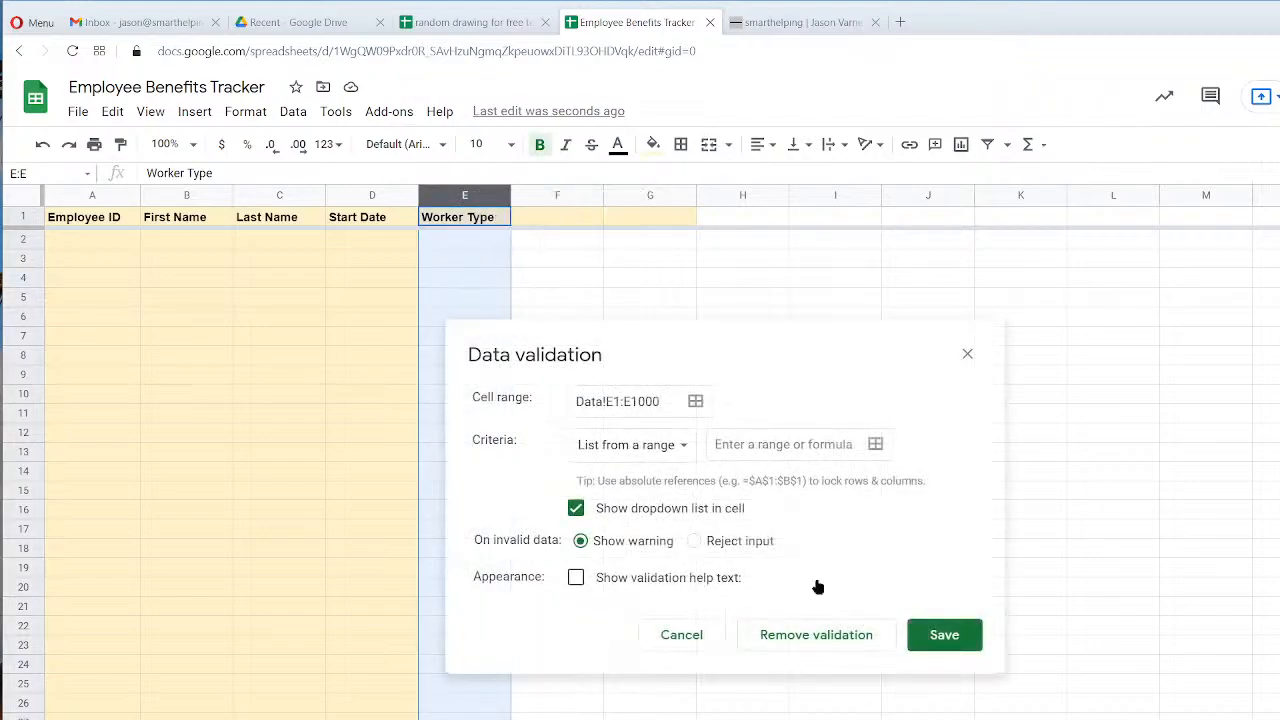
left_click(876, 445)
left_click(220, 718)
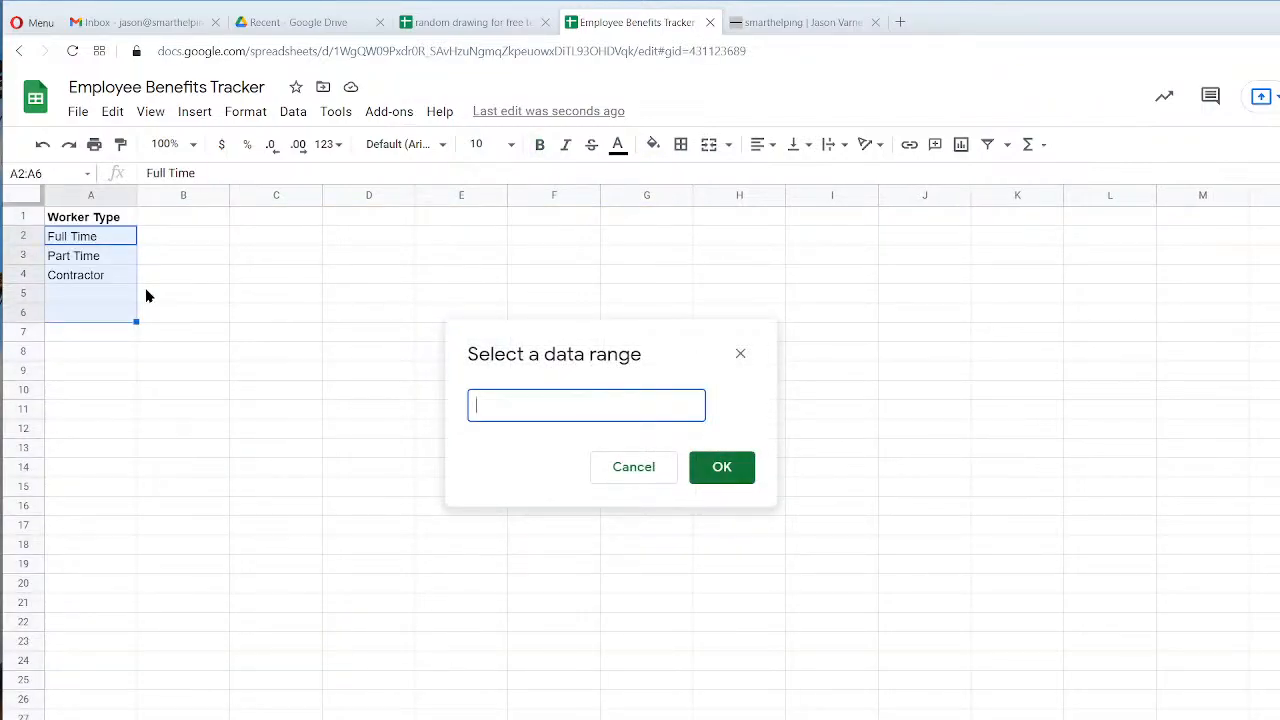
left_click_drag(92, 238, 93, 295)
left_click(594, 406)
key("BackSpace")
left_click(721, 467)
left_click(944, 635)
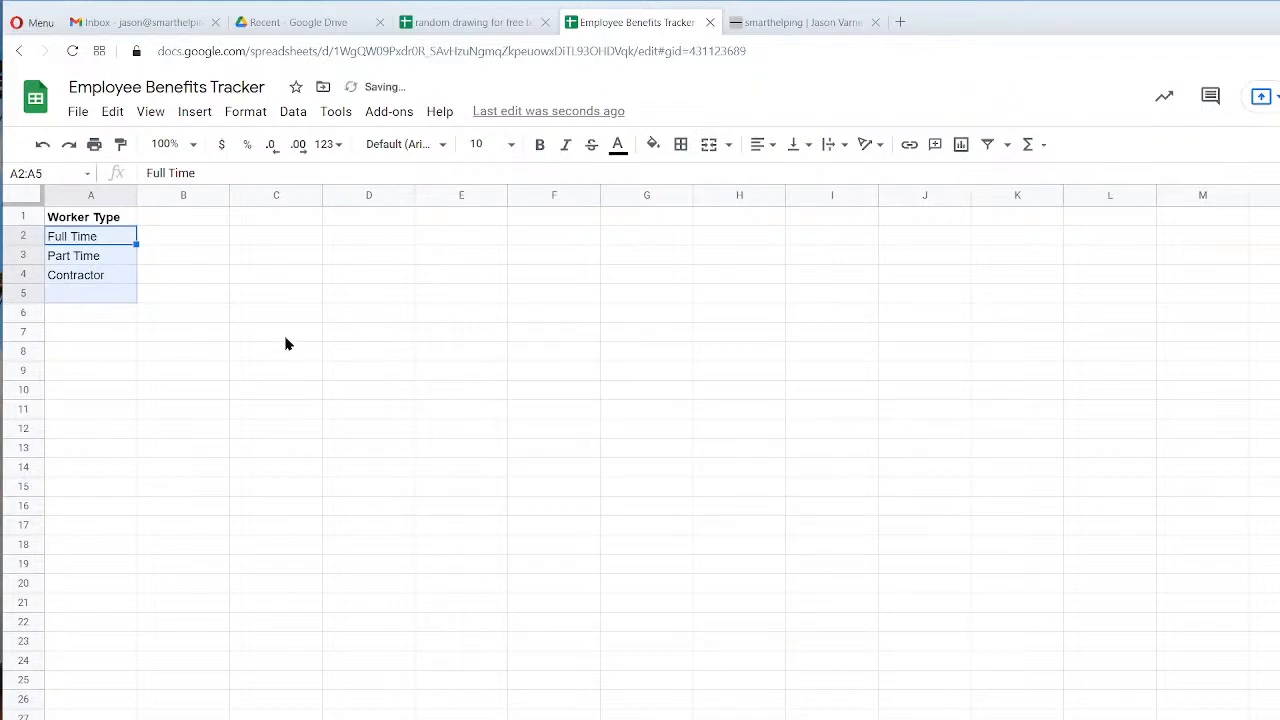
Fill the whole Worker Type list column on the validation sheet with light yellow.
left_click(233, 332)
left_click(110, 240)
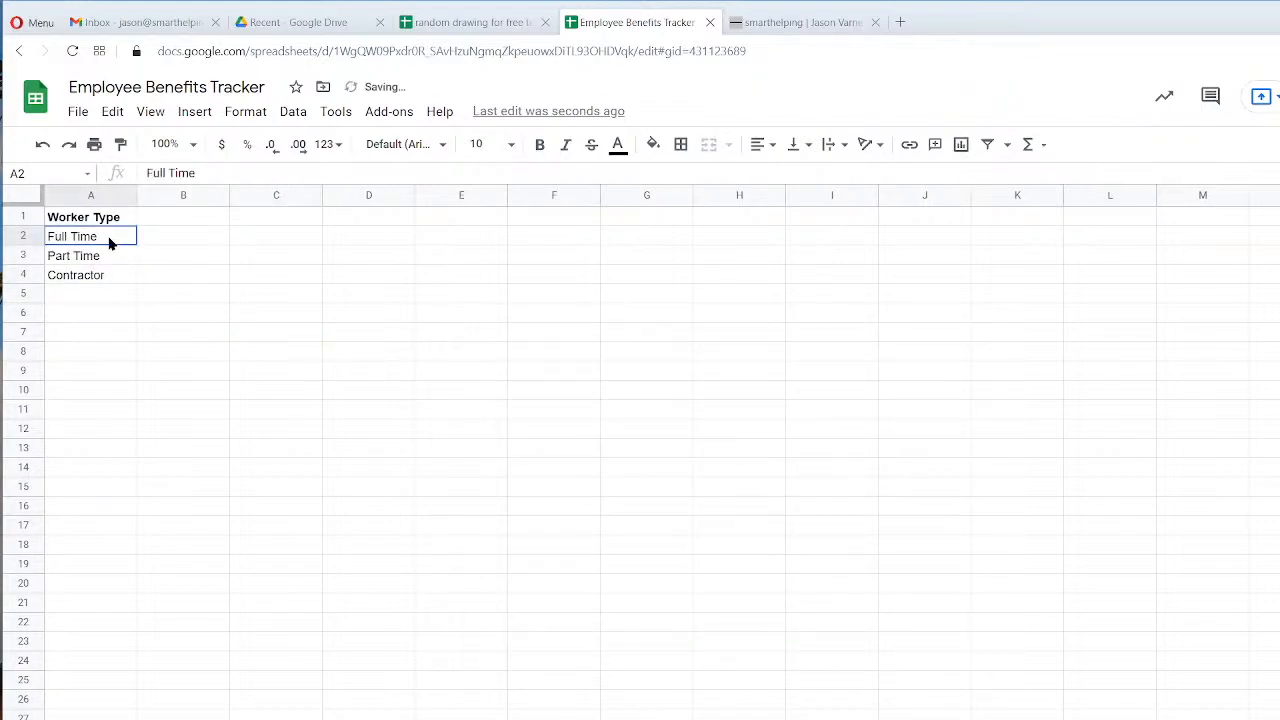
key("ctrl+space")
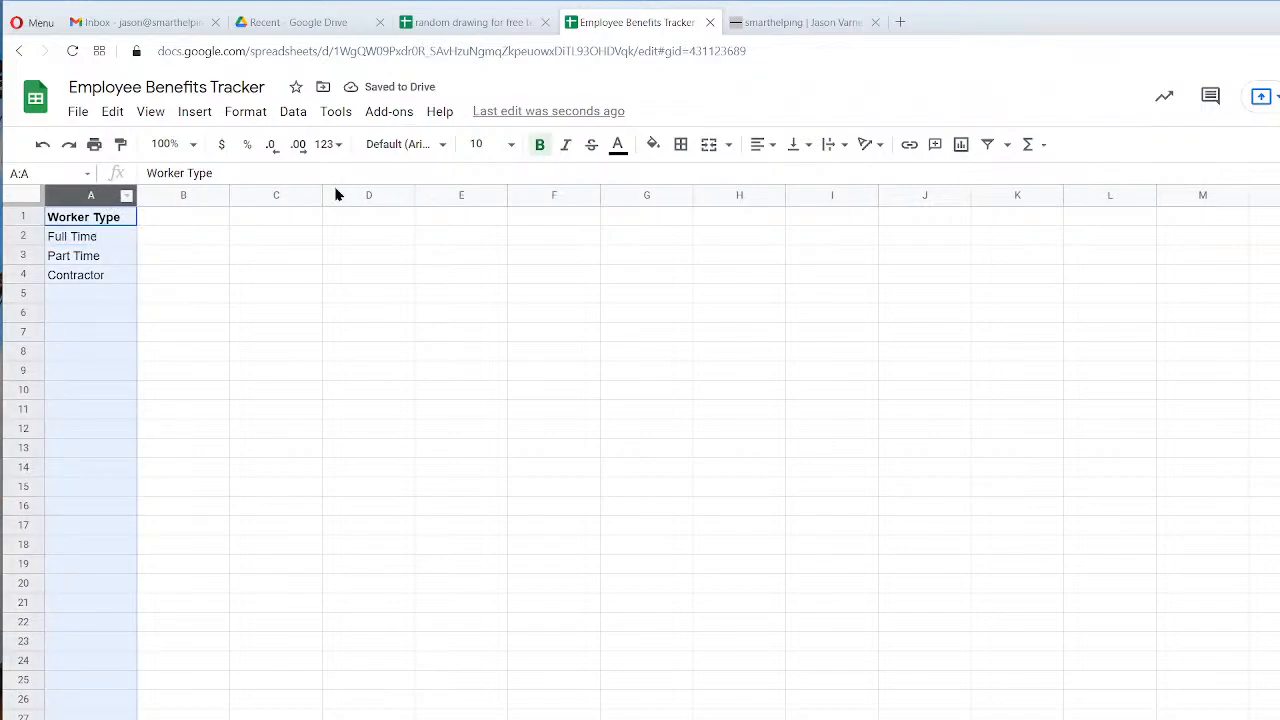
left_click(653, 144)
left_click(717, 250)
left_click(235, 286)
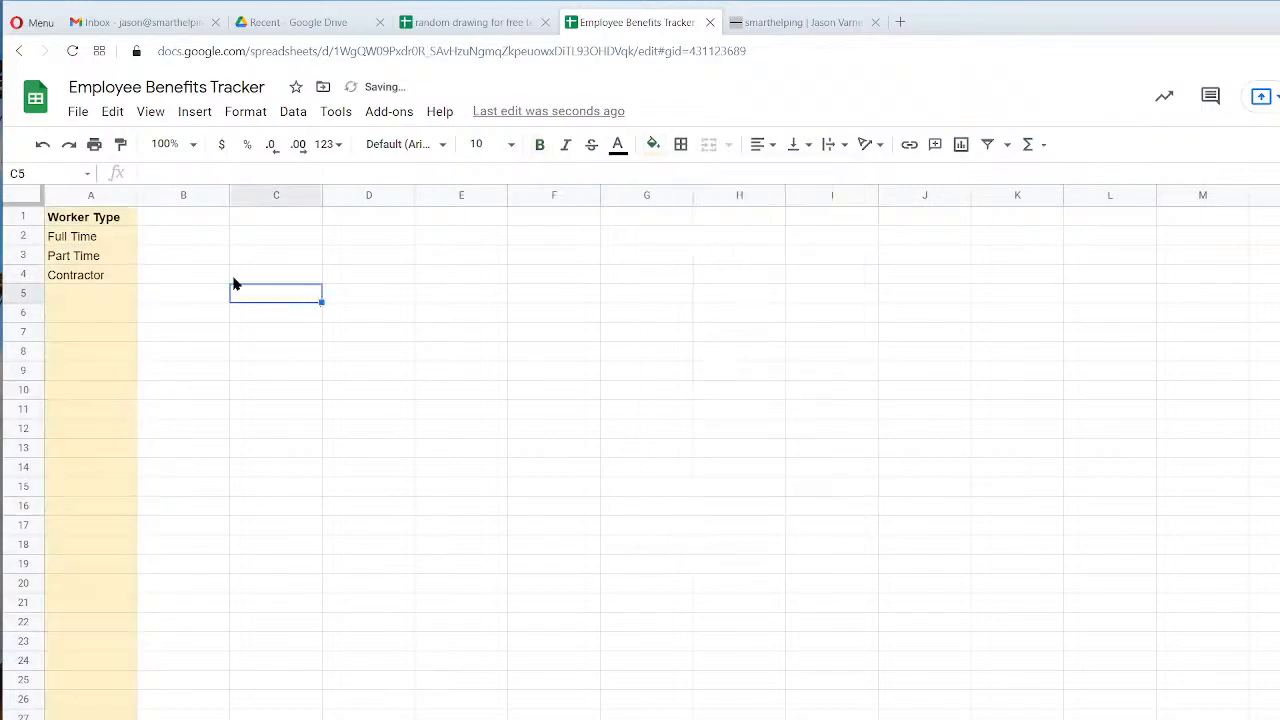
Set the fill of the Worker Type header cell A1 on the validation sheet to white.
left_click(110, 226)
left_click(653, 144)
left_click(840, 208)
left_click(493, 337)
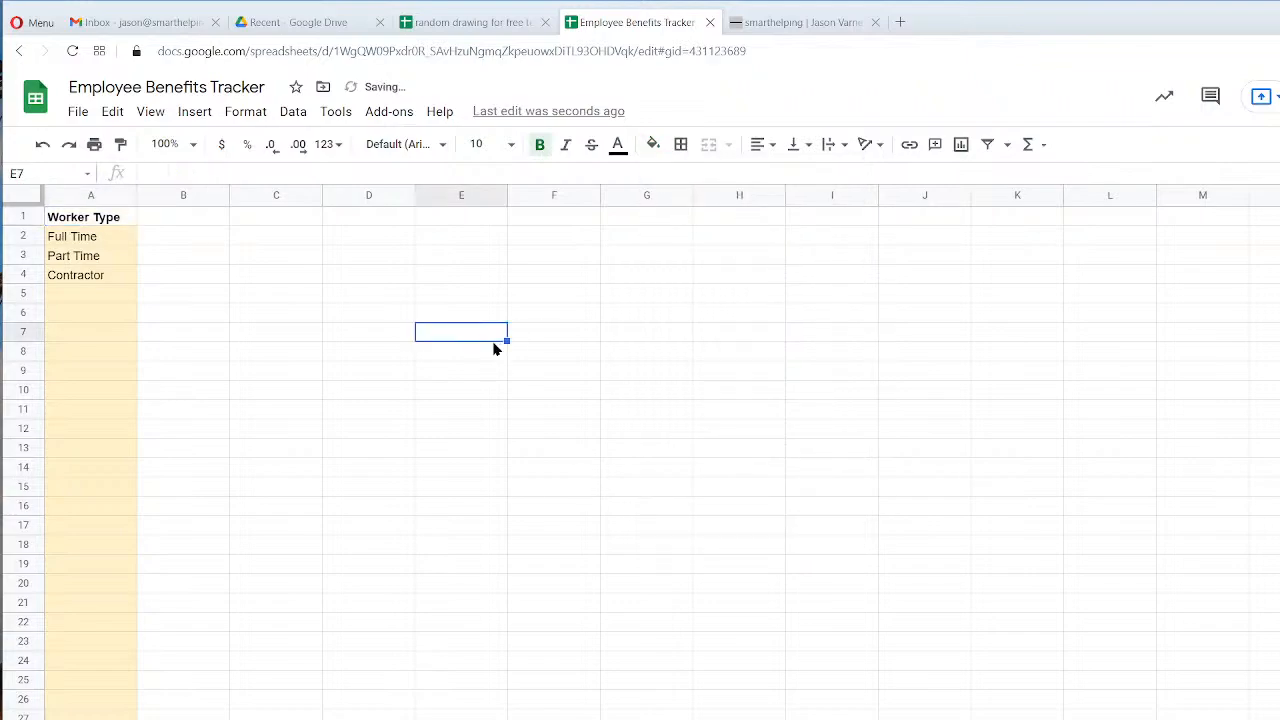
left_click(105, 224)
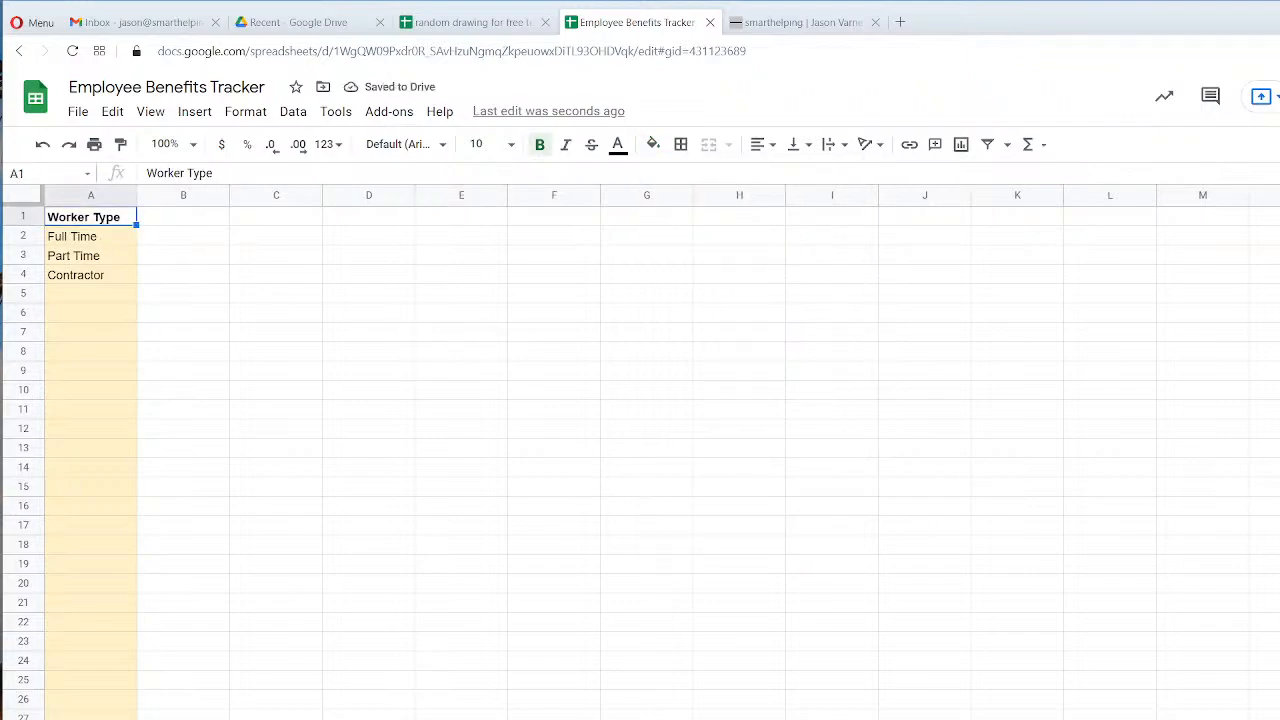
Check the dropdown options offered in cell E2 of the Data sheet.
left_click(340, 719)
left_click(500, 239)
left_click(745, 357)
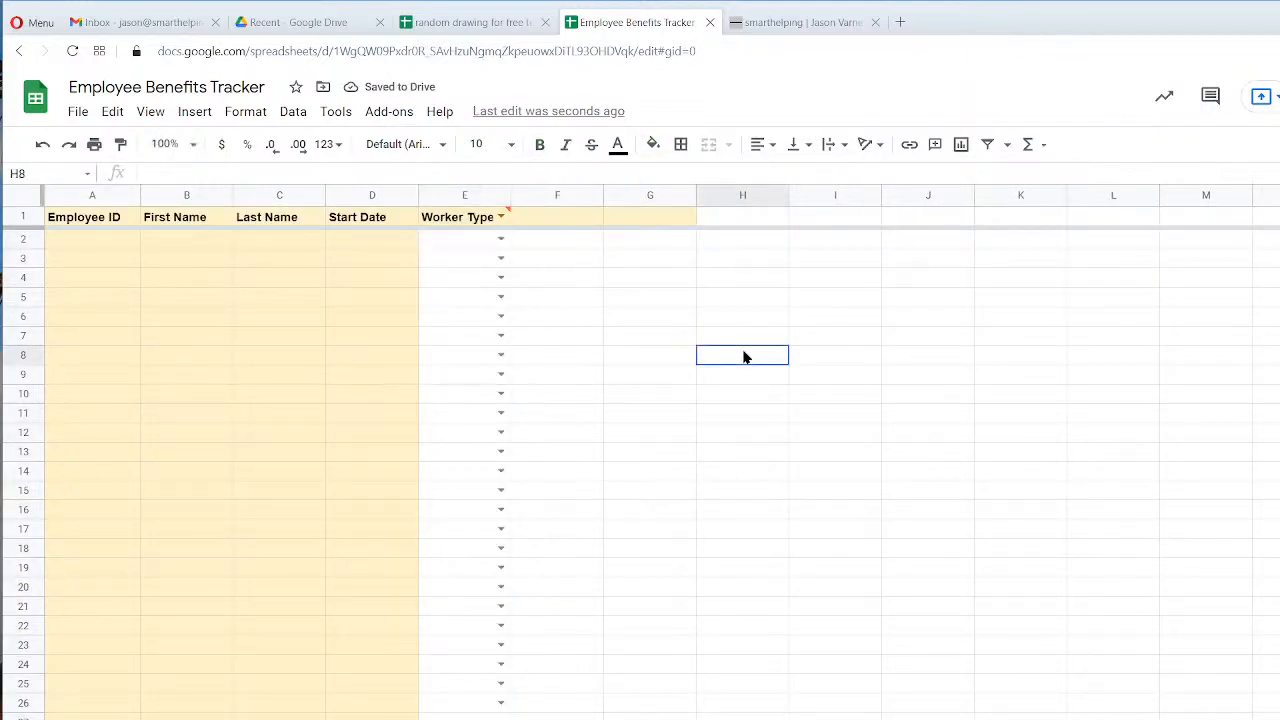
Add "PRN" as another worker type in cell A5 of the validation sheet.
left_click(580, 719)
left_click(96, 297)
type("asdfsadf")
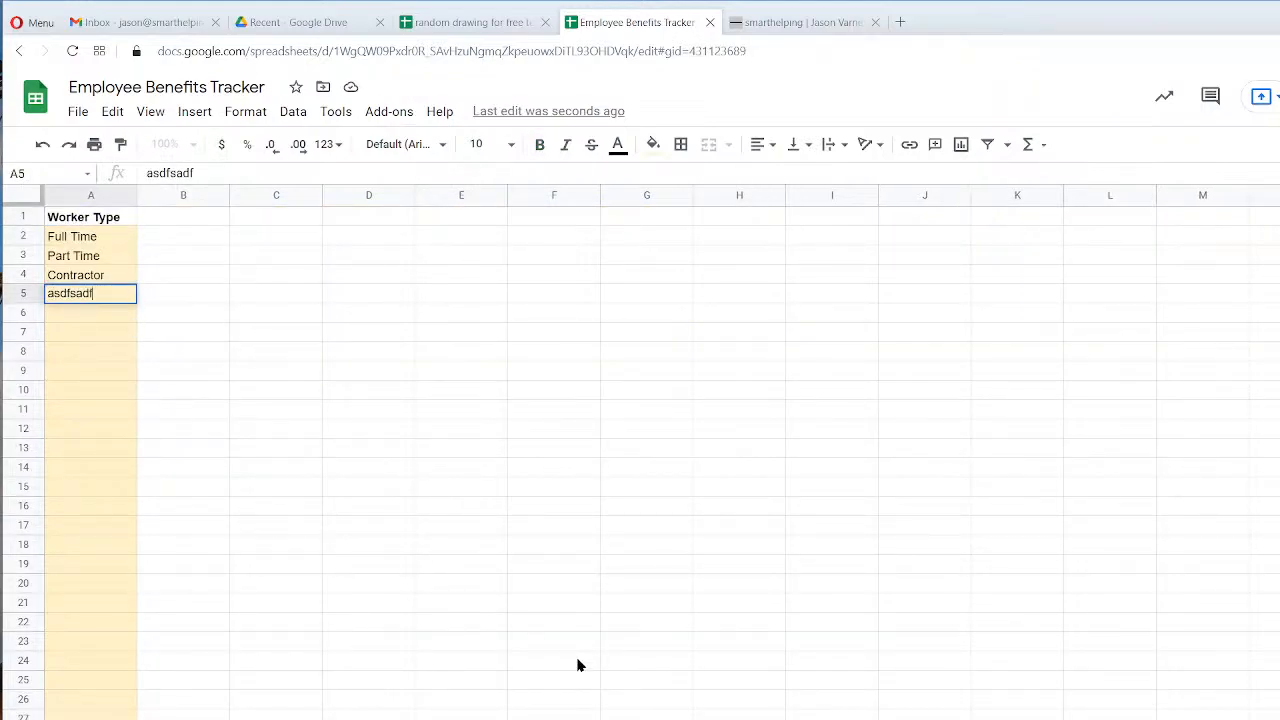
key("ctrl+a")
type("PRN")
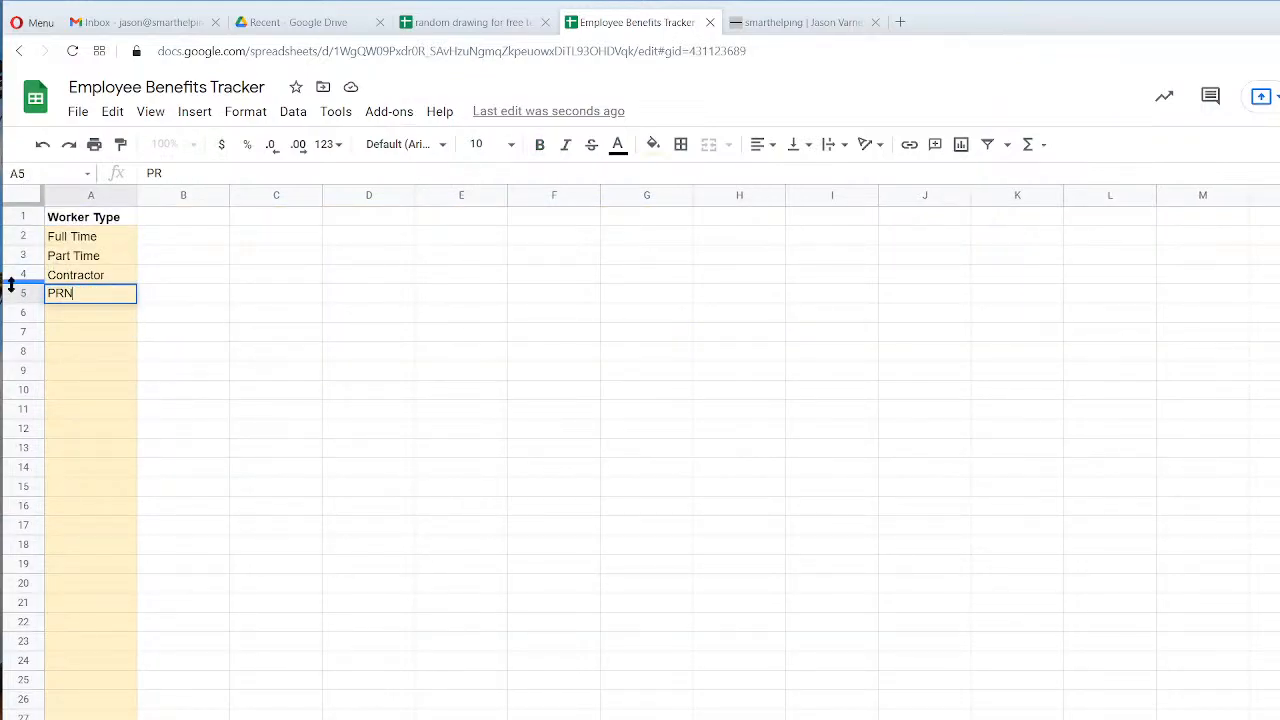
key("Return")
Check whether the Worker Type dropdown on the Data sheet offers the added PRN option.
left_click(270, 719)
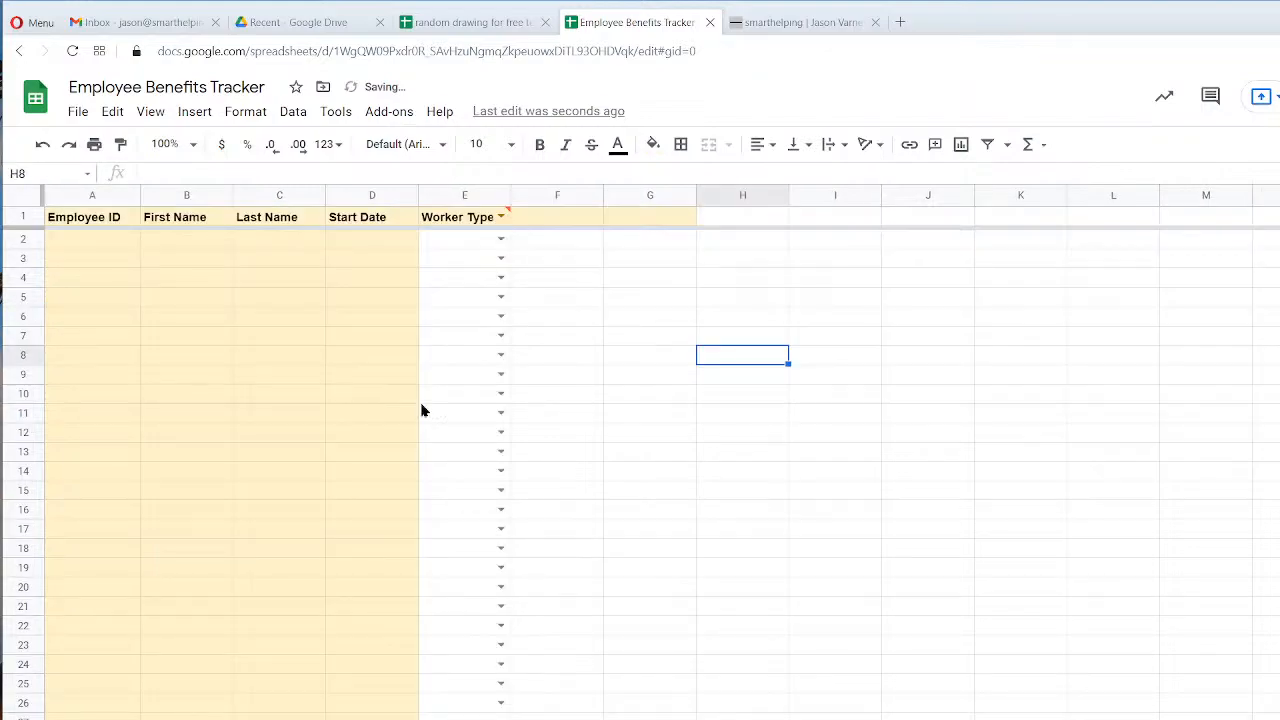
left_click(499, 243)
left_click(675, 350)
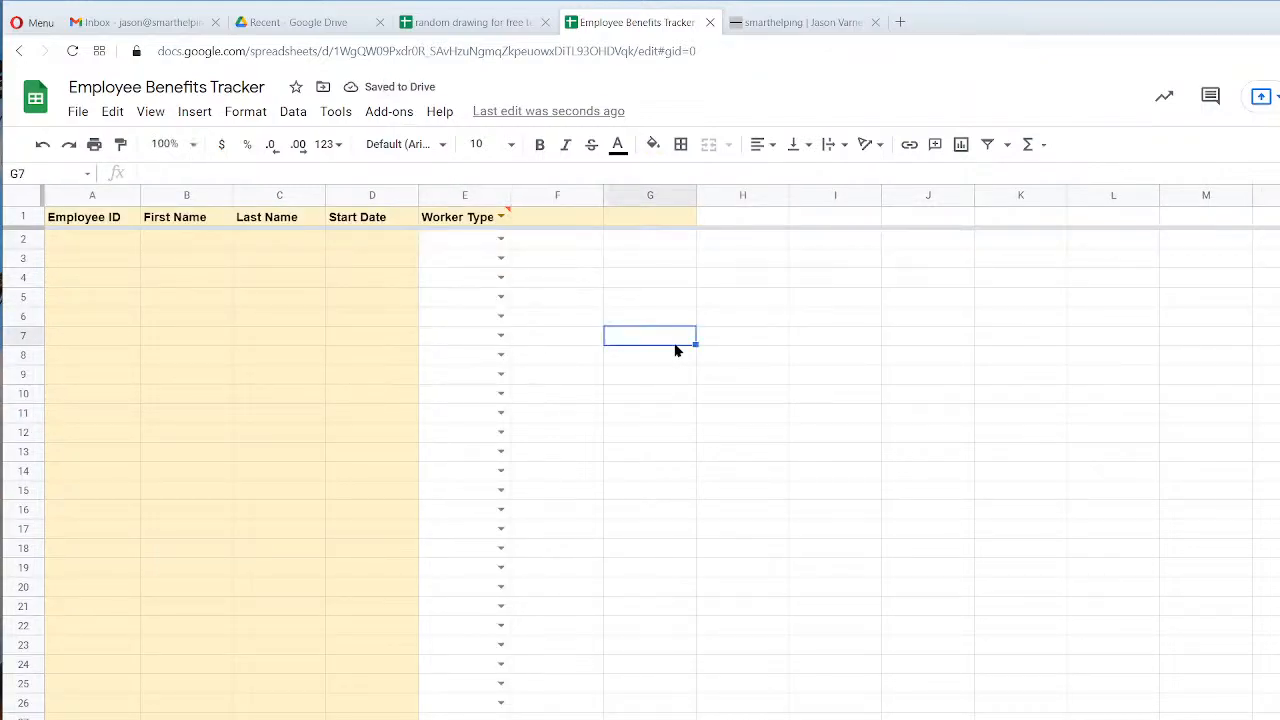
Fill the whole Worker Type column on the Data sheet with light yellow.
left_click(467, 200)
left_click(653, 144)
left_click(720, 250)
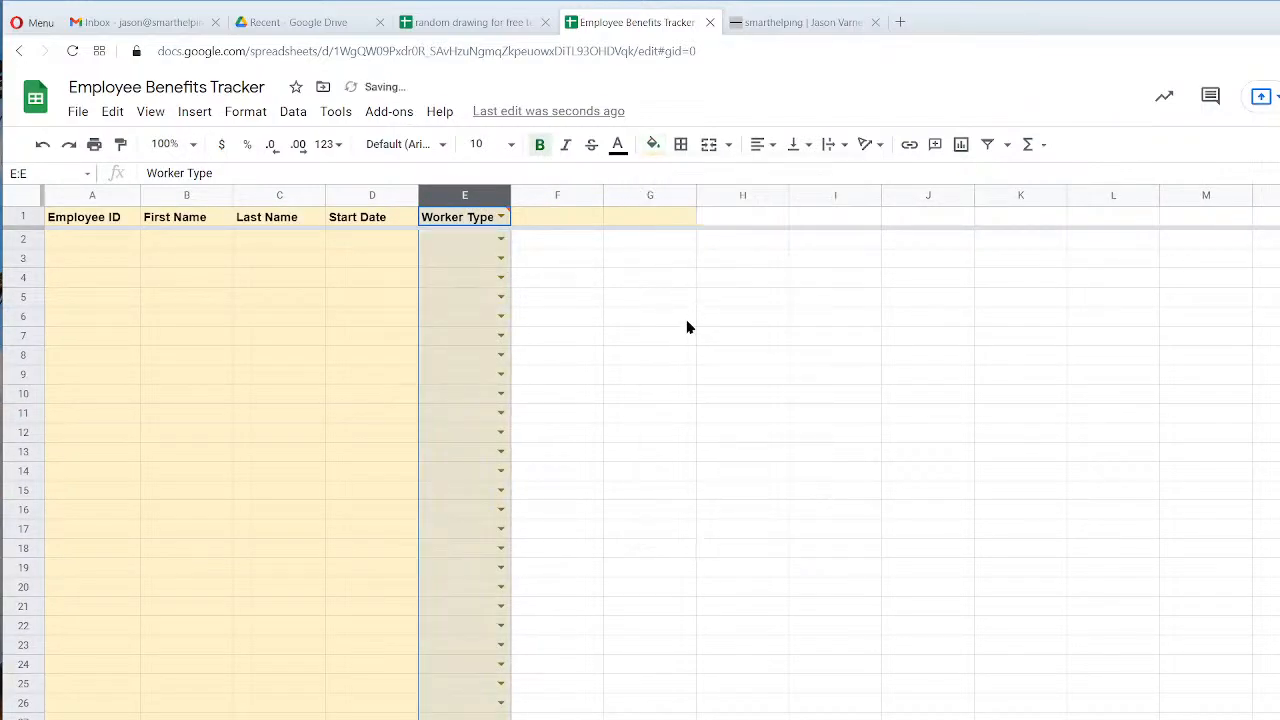
left_click(687, 313)
Remove the data validation from the Worker Type header cell E1.
right_click(467, 222)
left_click(545, 719)
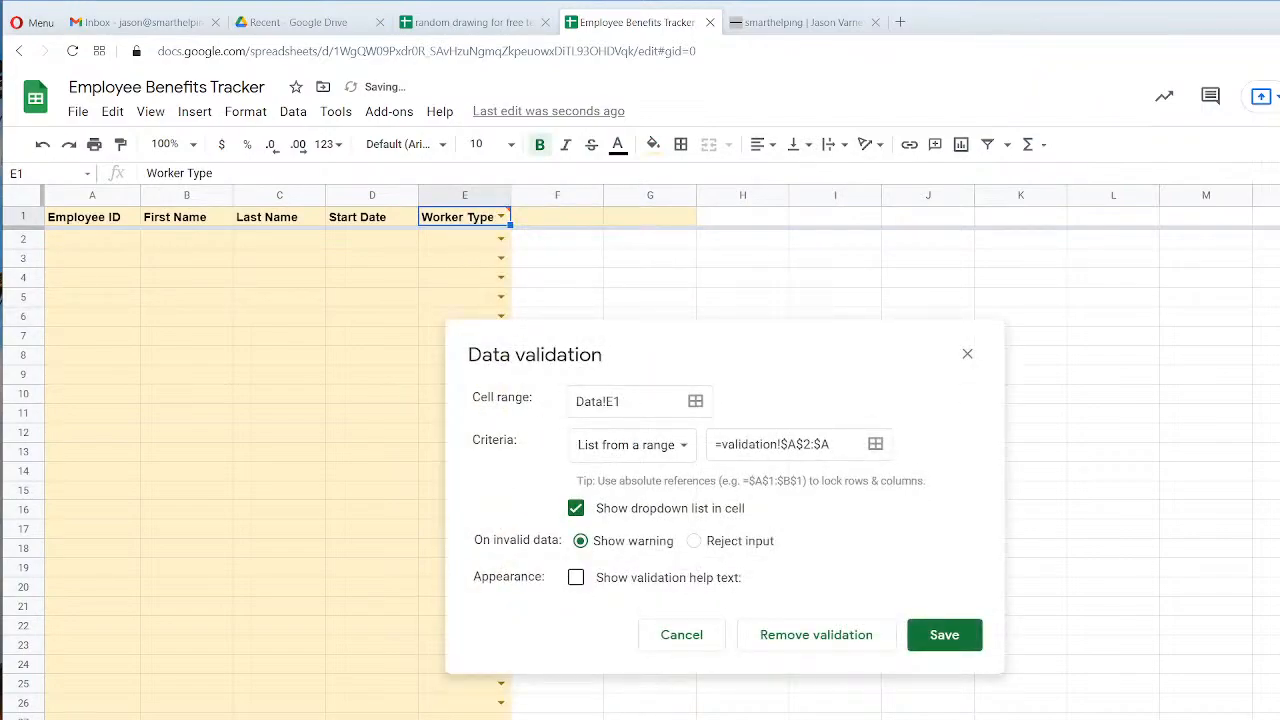
left_click(790, 627)
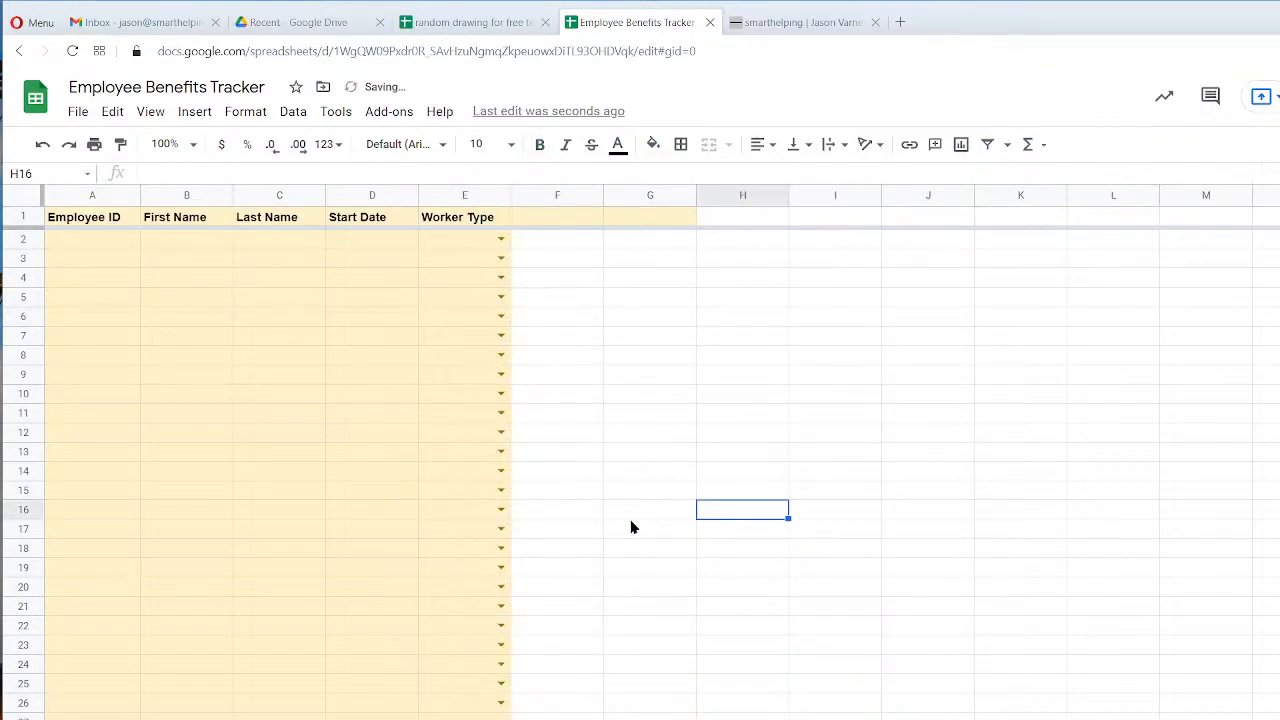
Choose Full Time as the worker type in row 2 and enter the sample employee ID "55test" in A2.
left_click(500, 240)
left_click(475, 268)
left_click(88, 242)
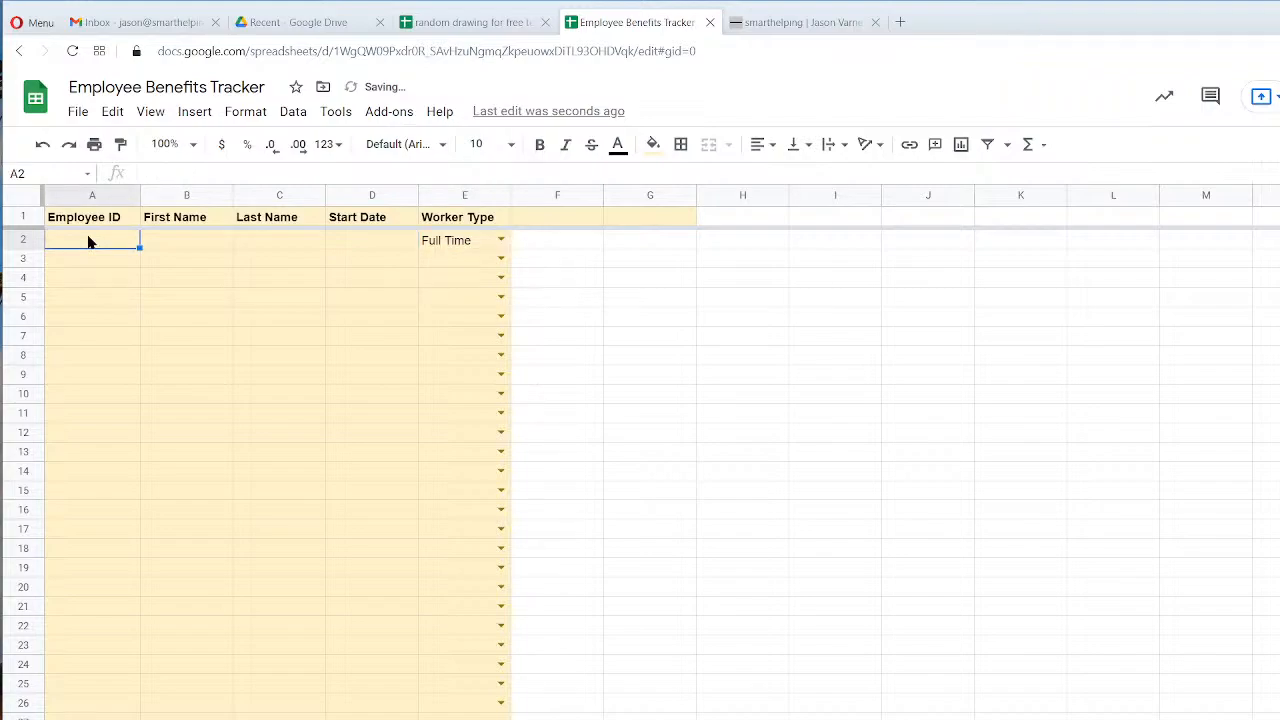
type("55test")
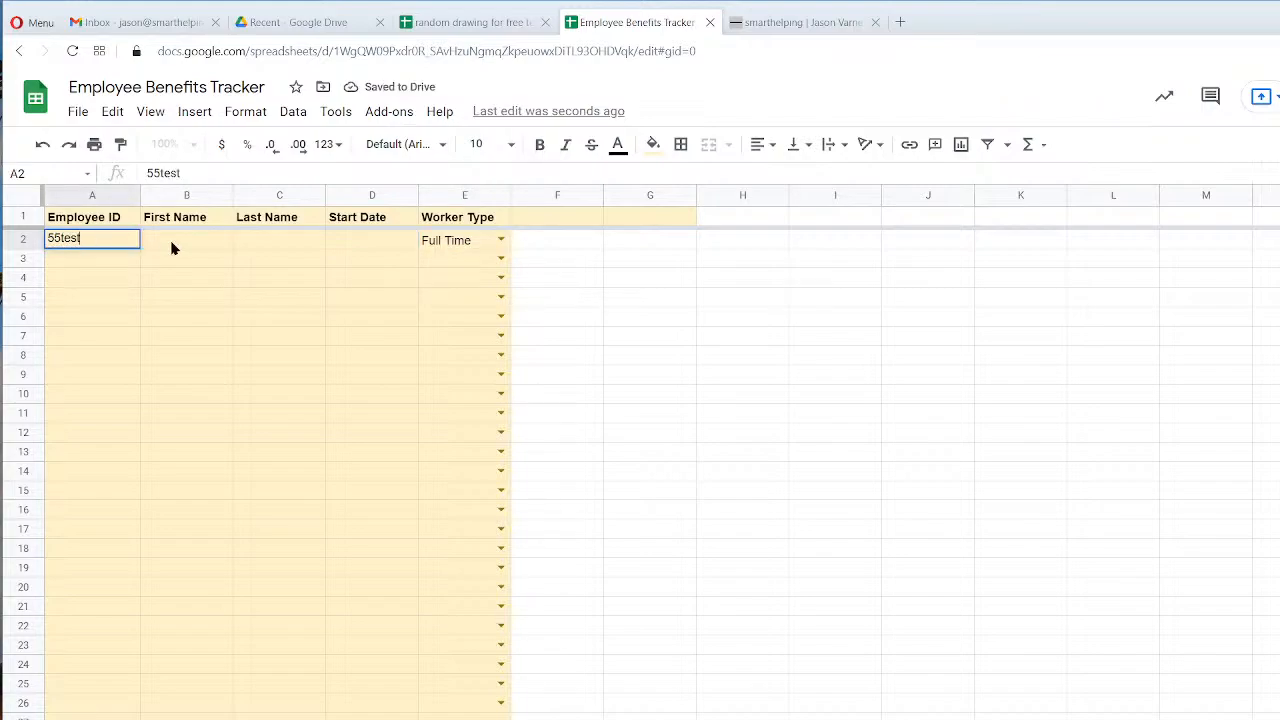
left_click(190, 248)
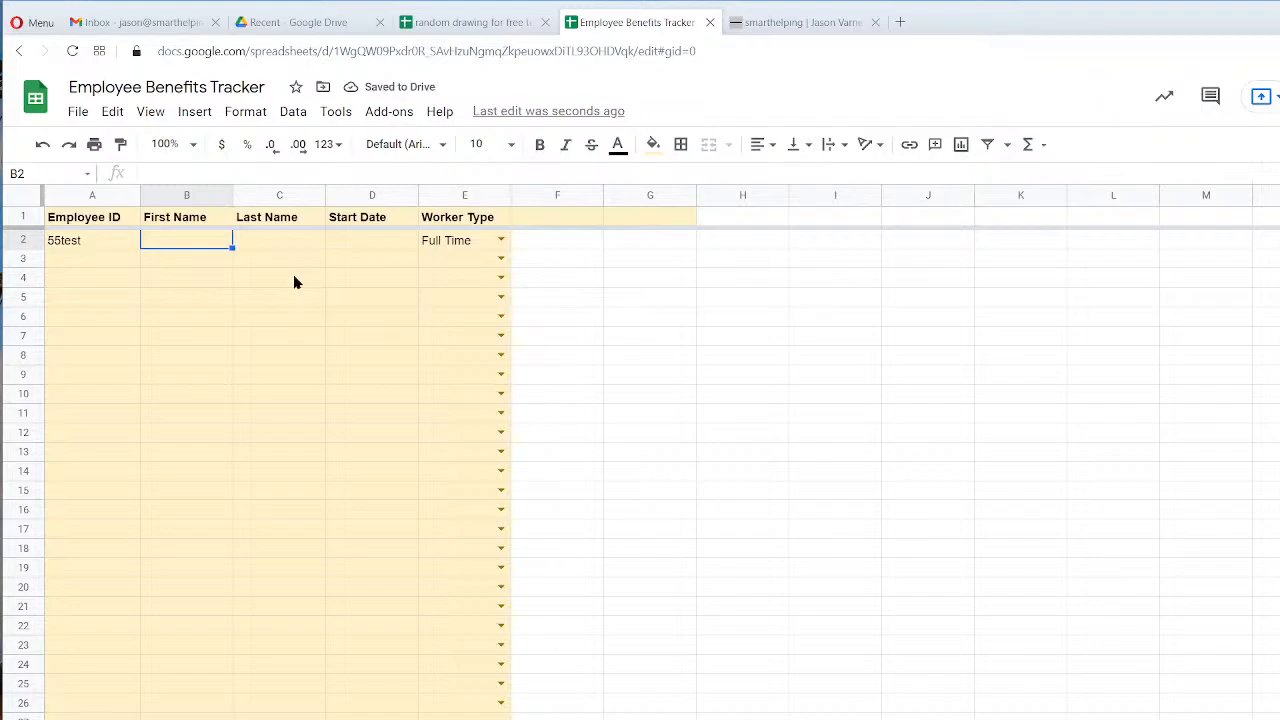
Enter the sample first name "test1" in B2 and the sample last name "test2" in C2.
type("test1")
key("Return")
key("Up")
key("Right")
type("test2")
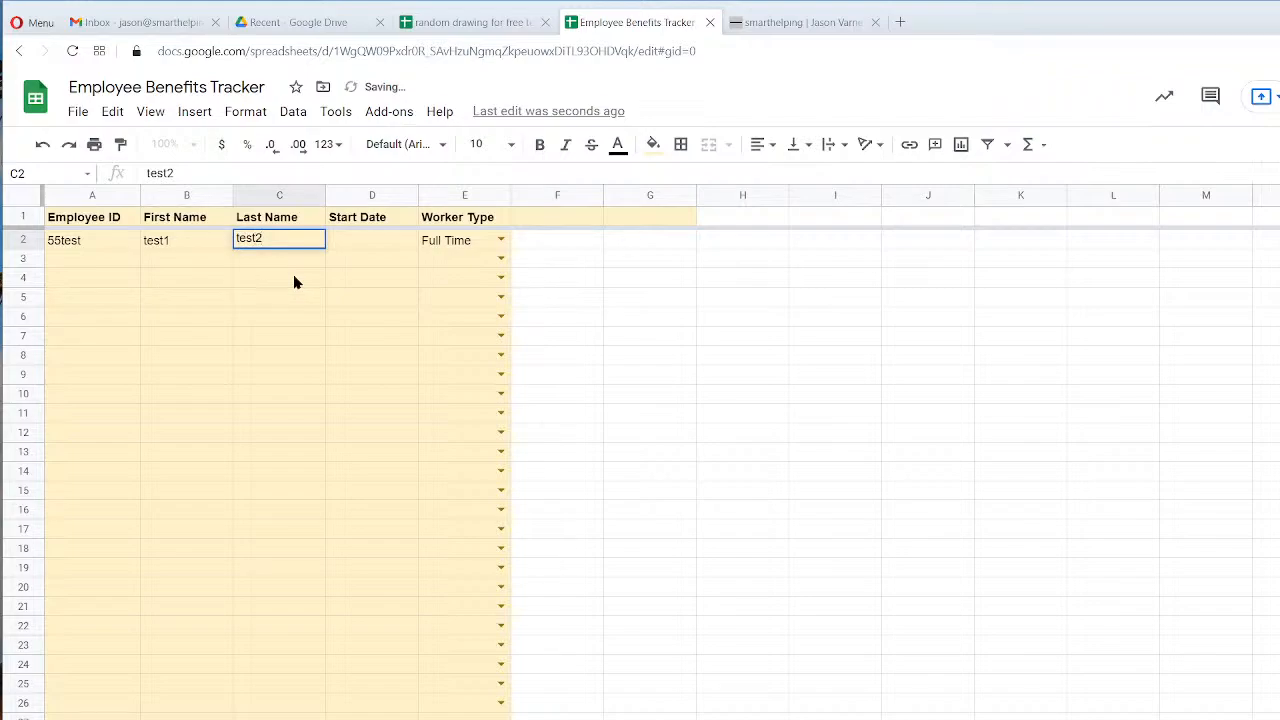
key("Return")
Set the start date in cell D2 to 2021-08-02 using the date picker.
key("Up")
key("Right")
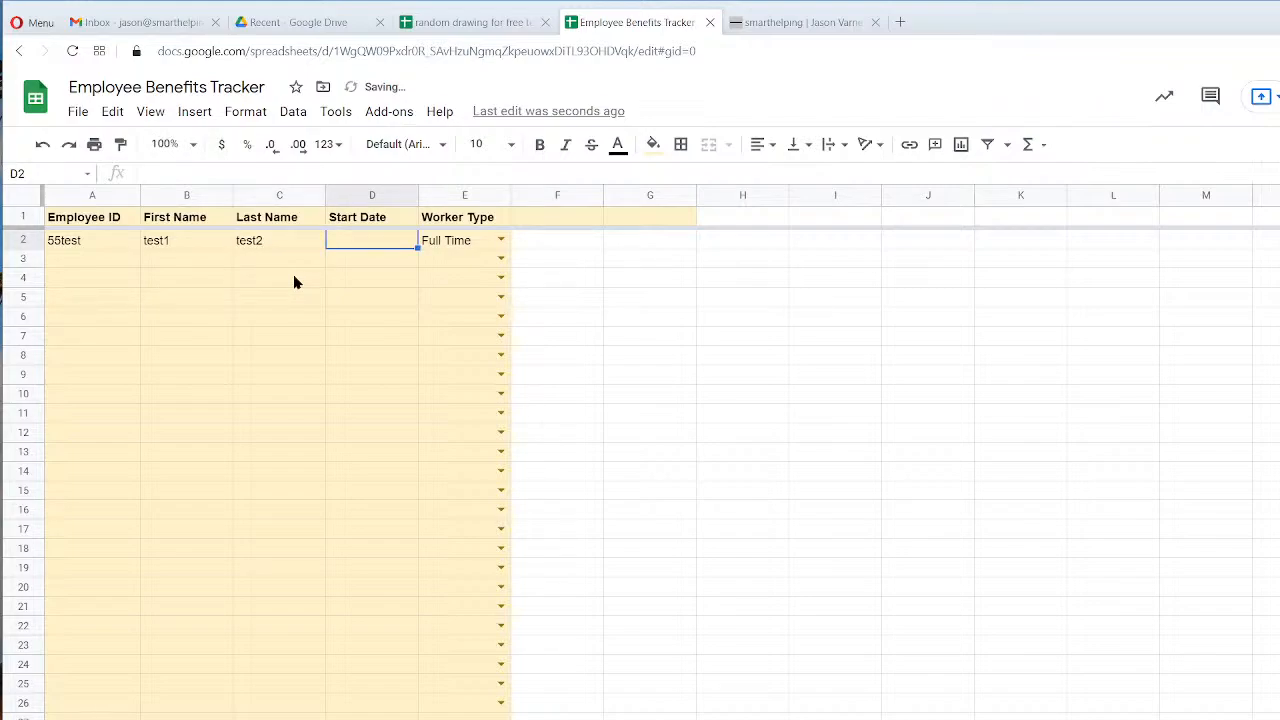
double_click(350, 245)
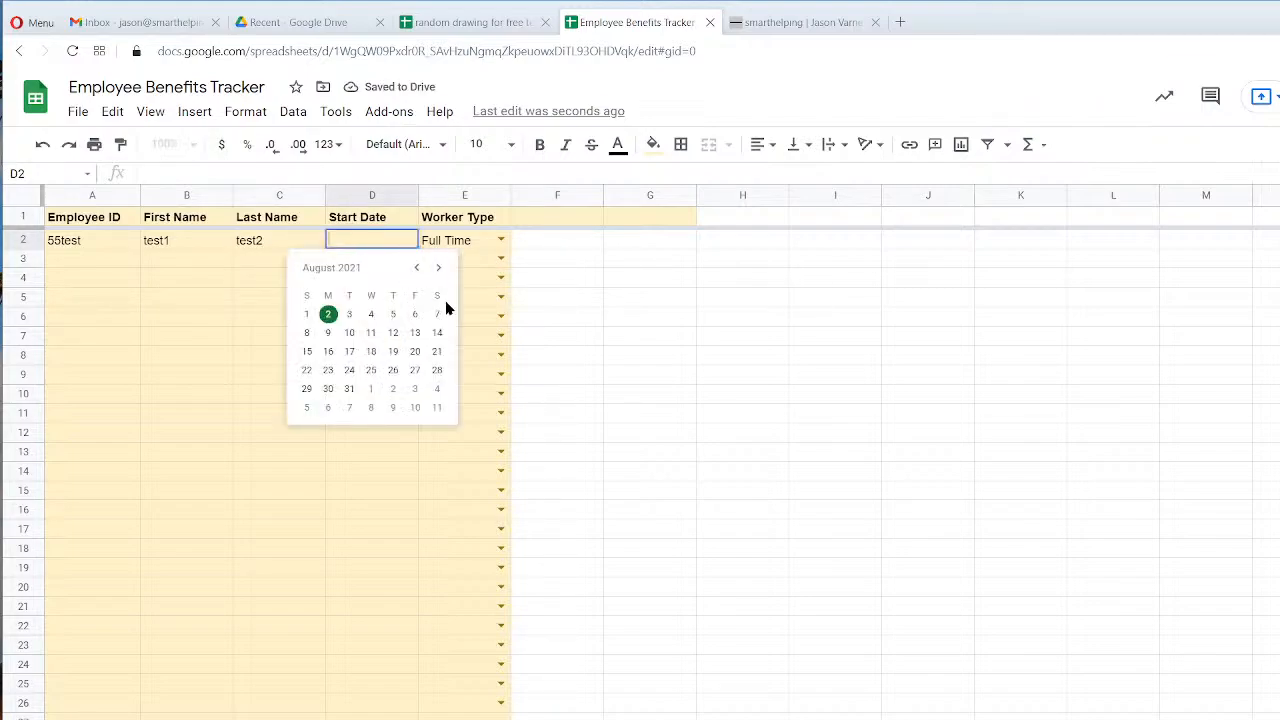
left_click(329, 314)
Left-align all cells of the Data sheet.
left_click(375, 198)
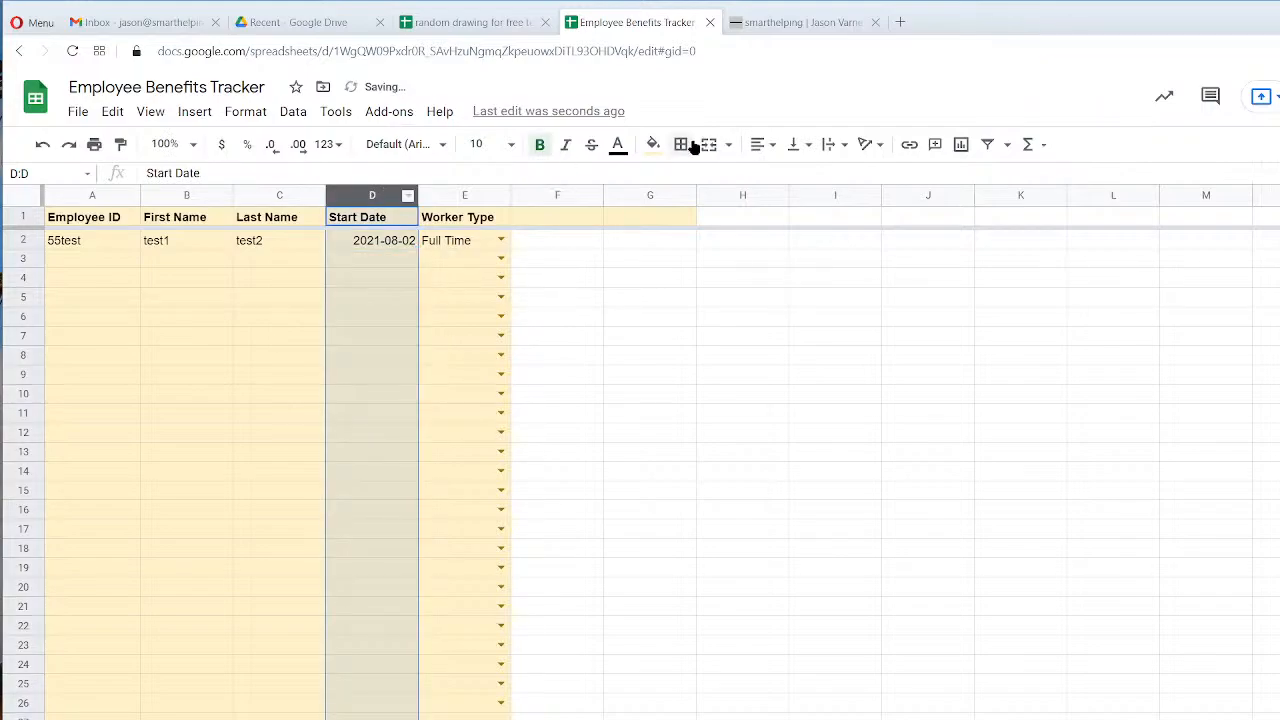
left_click(36, 198)
left_click(756, 144)
left_click(757, 174)
left_click(362, 320)
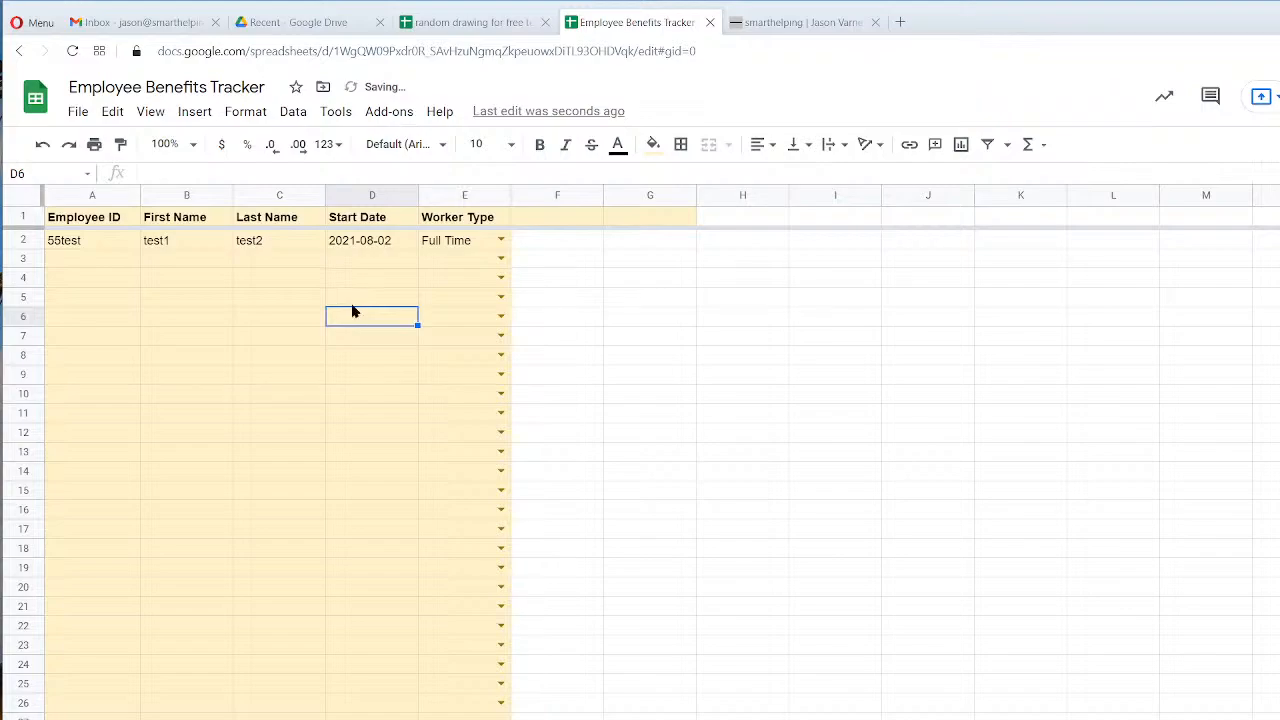
Apply the Date time number format to the whole Start Date column.
left_click(448, 220)
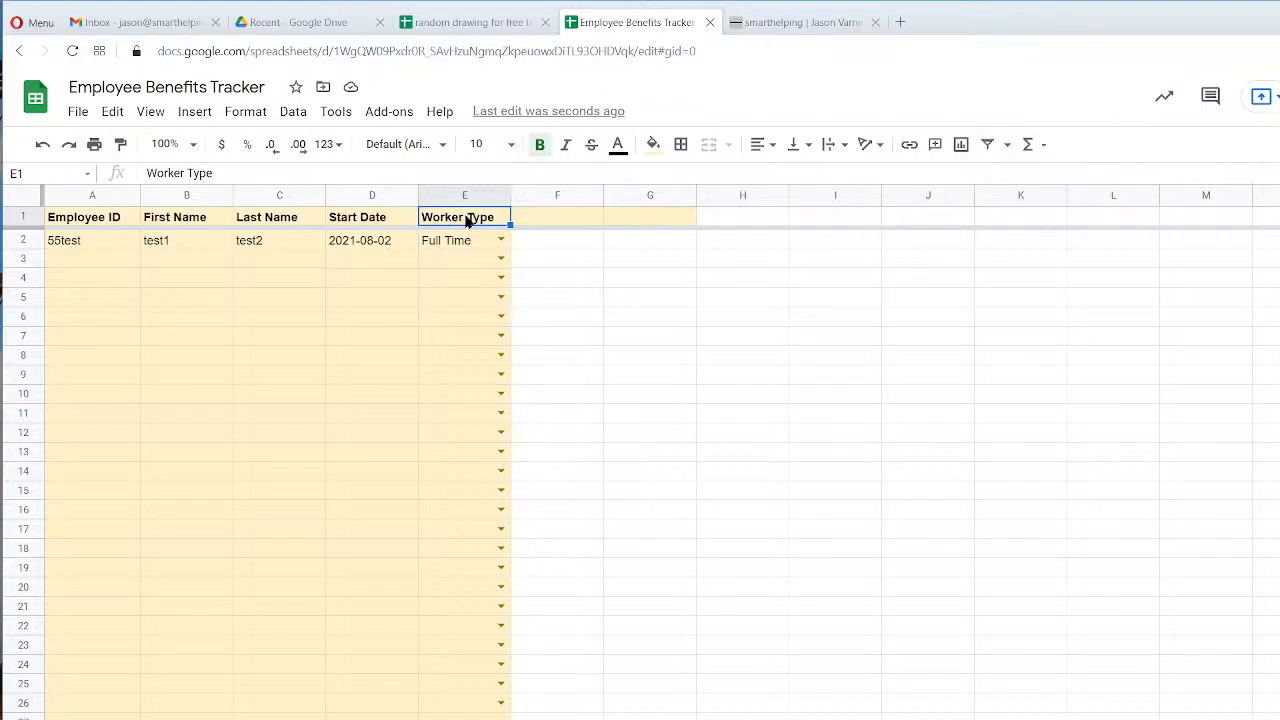
left_click(369, 197)
left_click(293, 111)
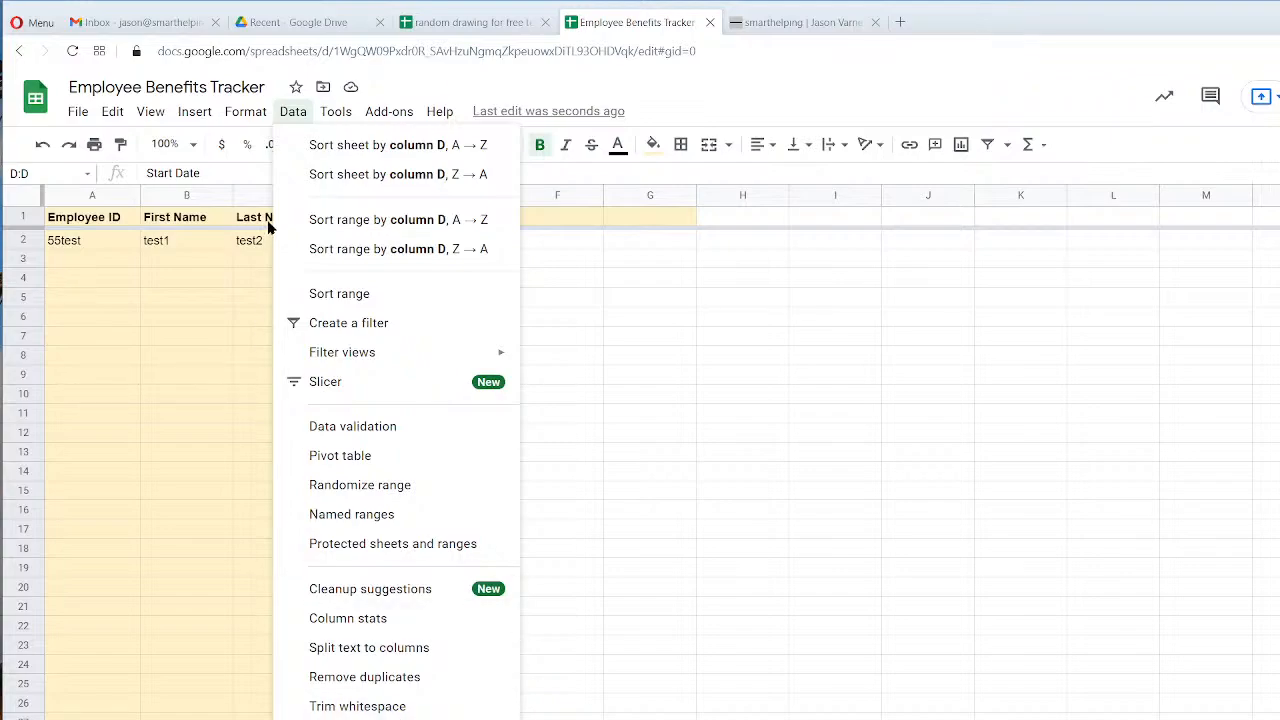
mouse_move(243, 115)
mouse_move(277, 188)
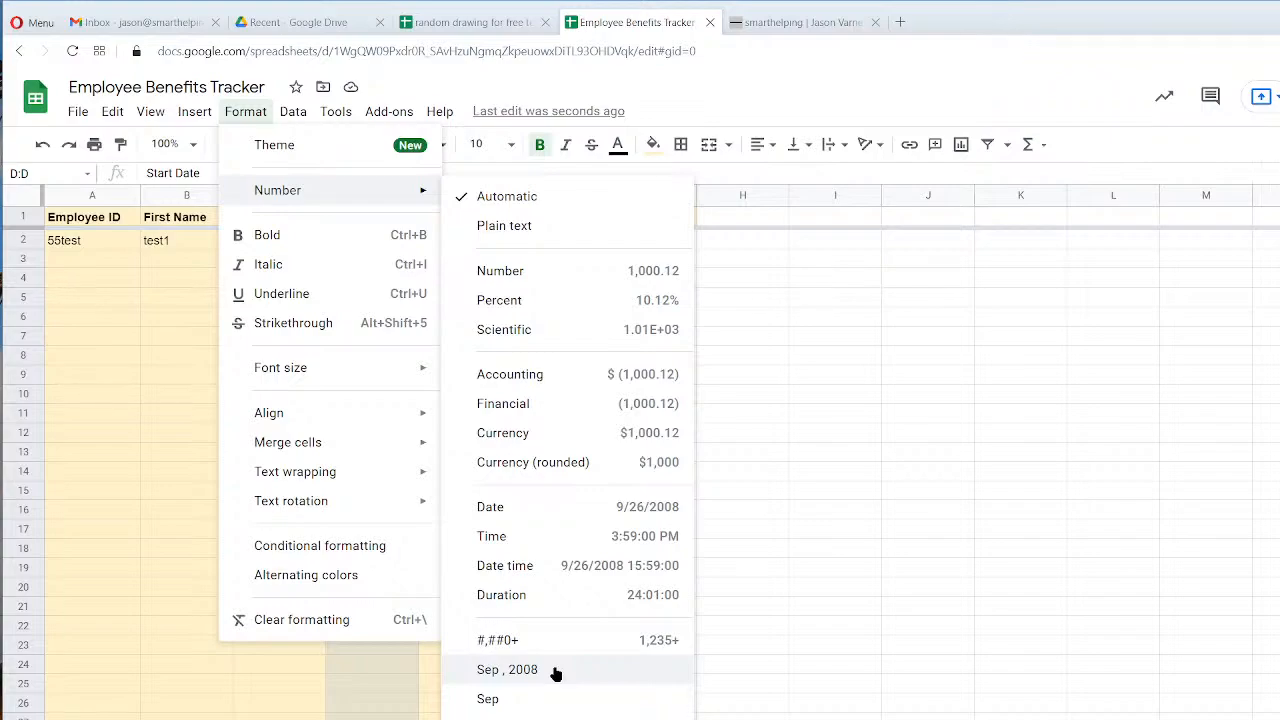
left_click(566, 567)
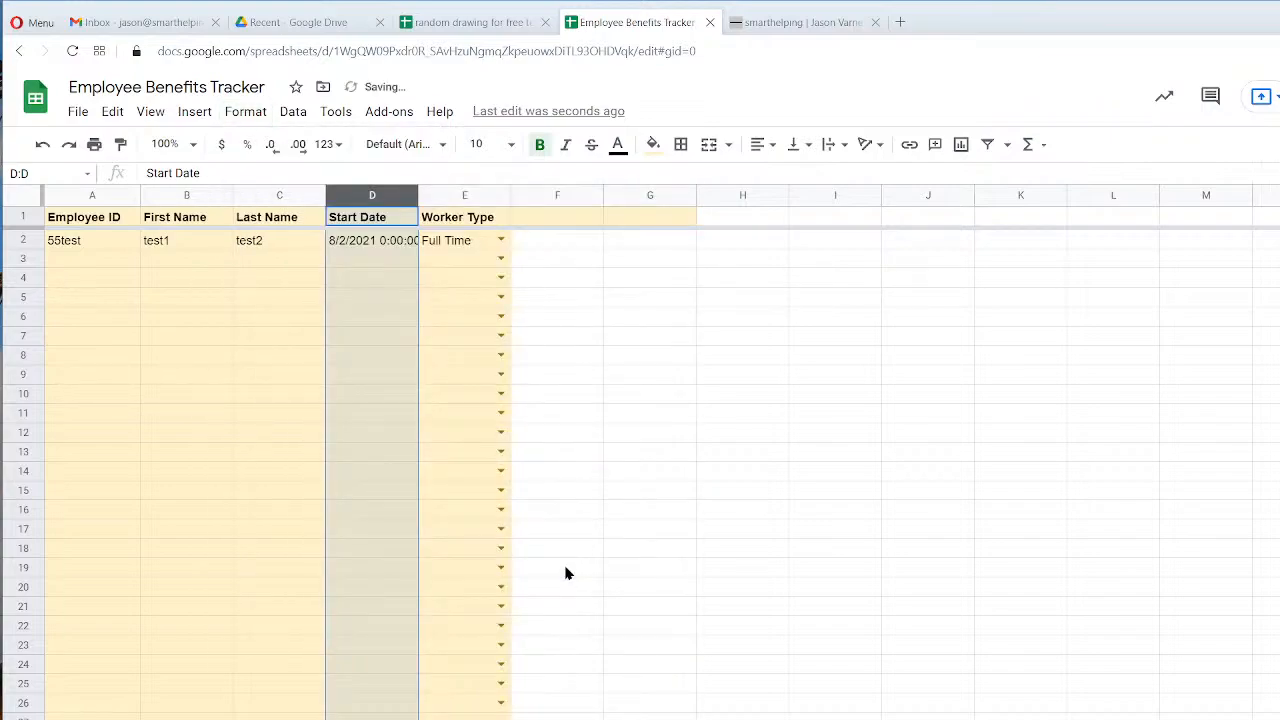
Change the number format of the whole Start Date column to Date.
left_click(245, 112)
mouse_move(288, 192)
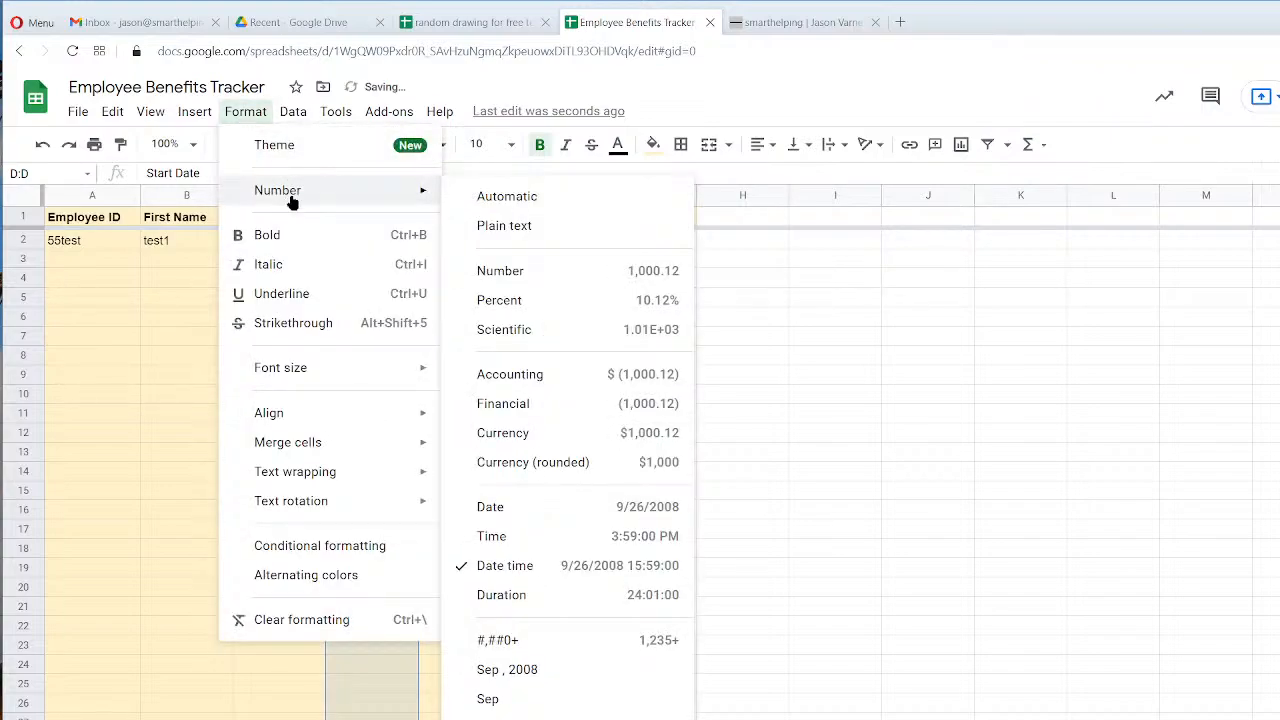
left_click(549, 508)
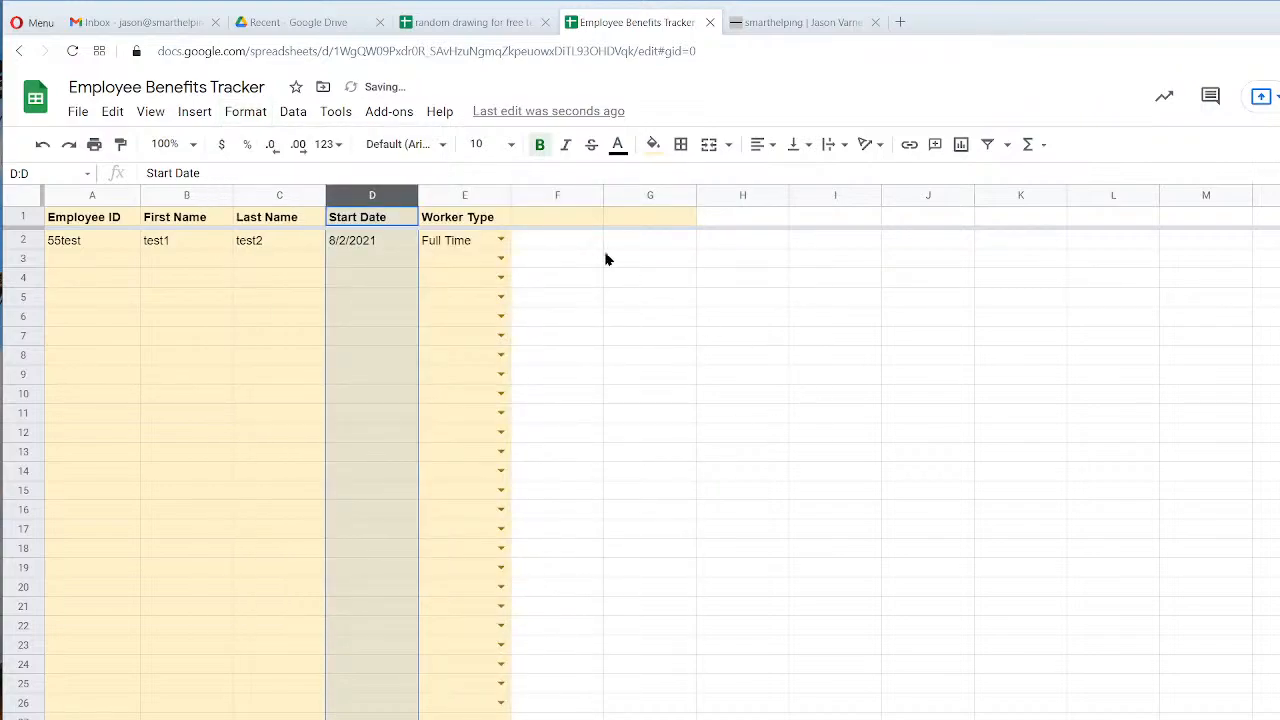
left_click(677, 358)
left_click(367, 249)
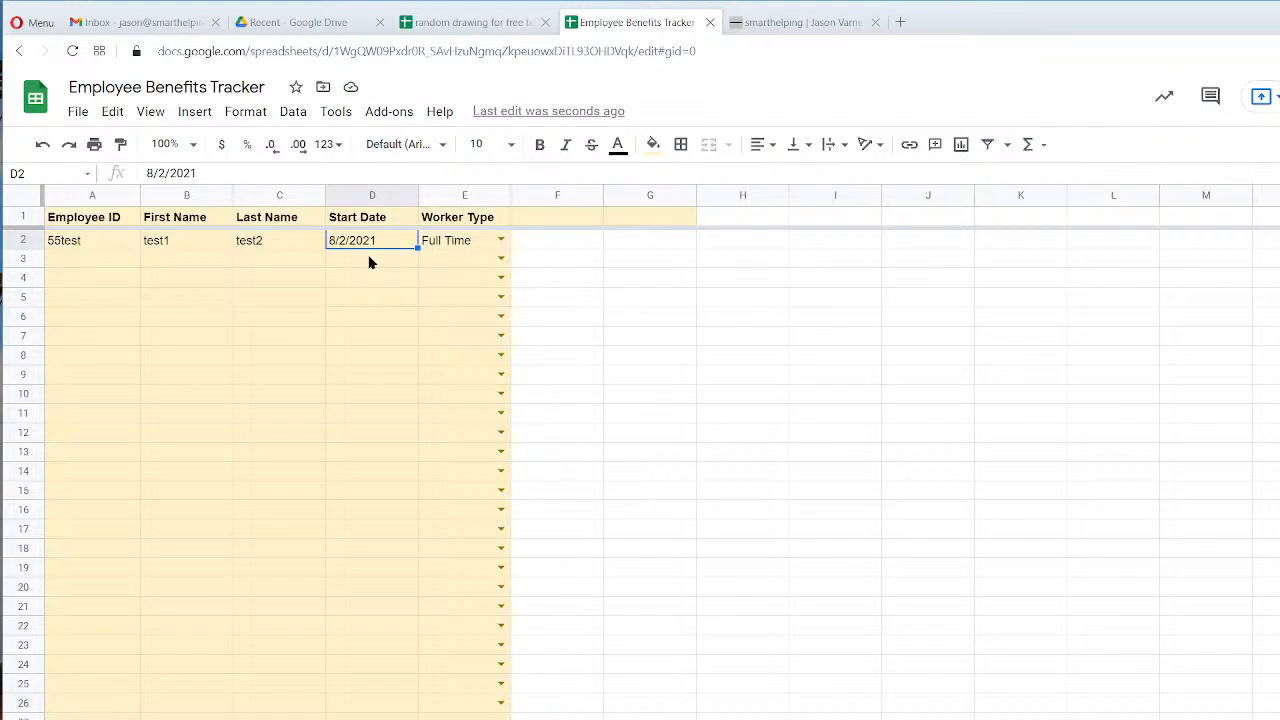
left_click(718, 322)
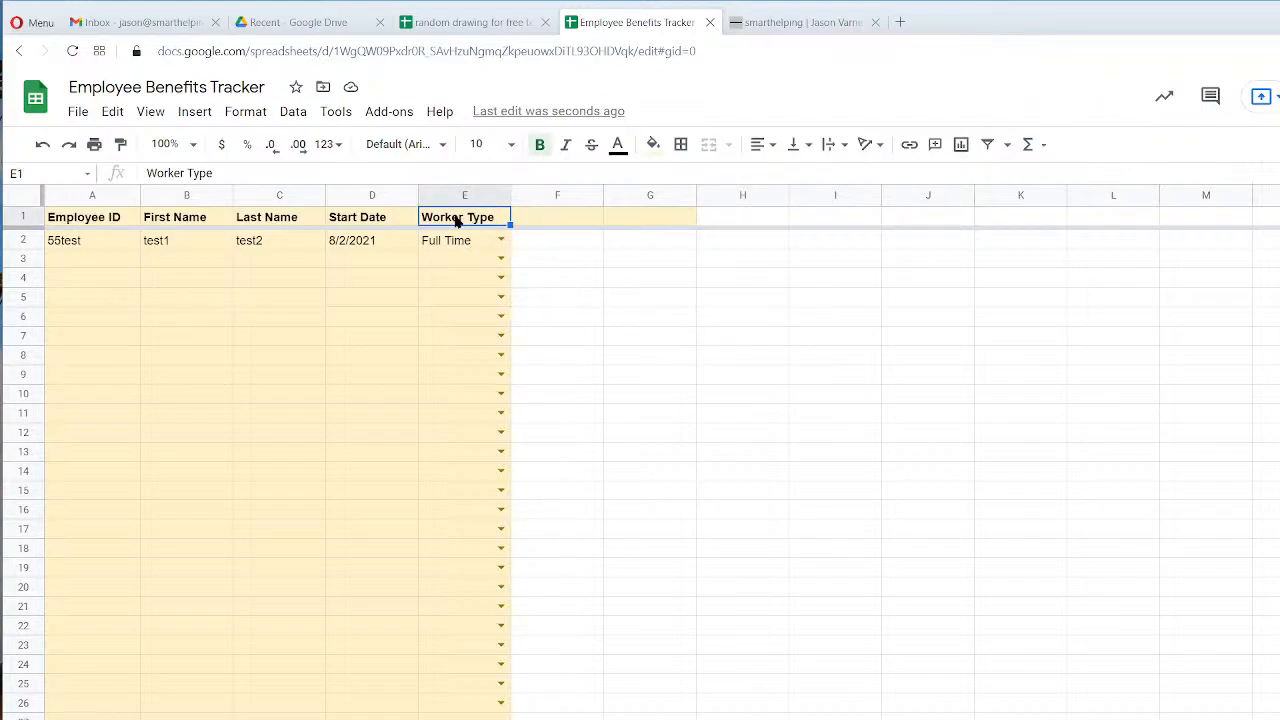
Review the Worker Type dropdown choices in E2 and the source list on the validation sheet that feeds them.
left_click(501, 241)
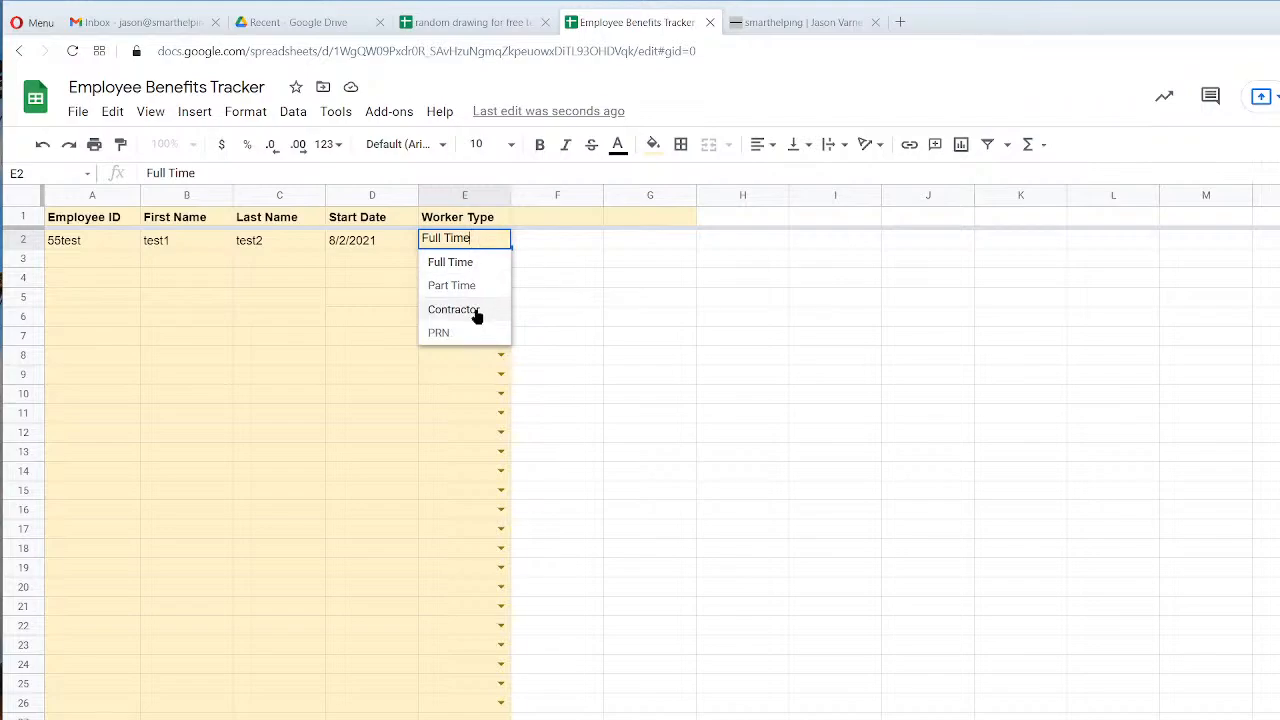
left_click(806, 354)
left_click(455, 251)
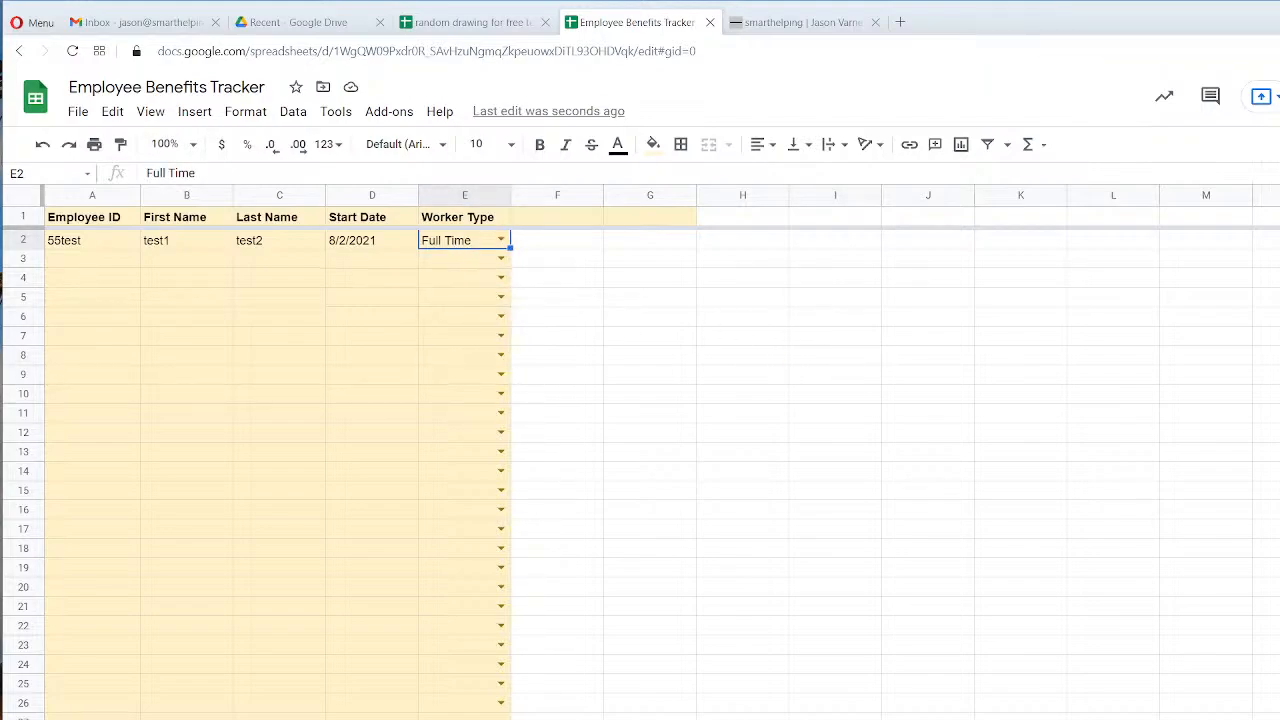
key("ctrl+shift+Page_Down")
left_click_drag(99, 235, 102, 304)
left_click_drag(108, 246, 100, 313)
left_click(98, 258)
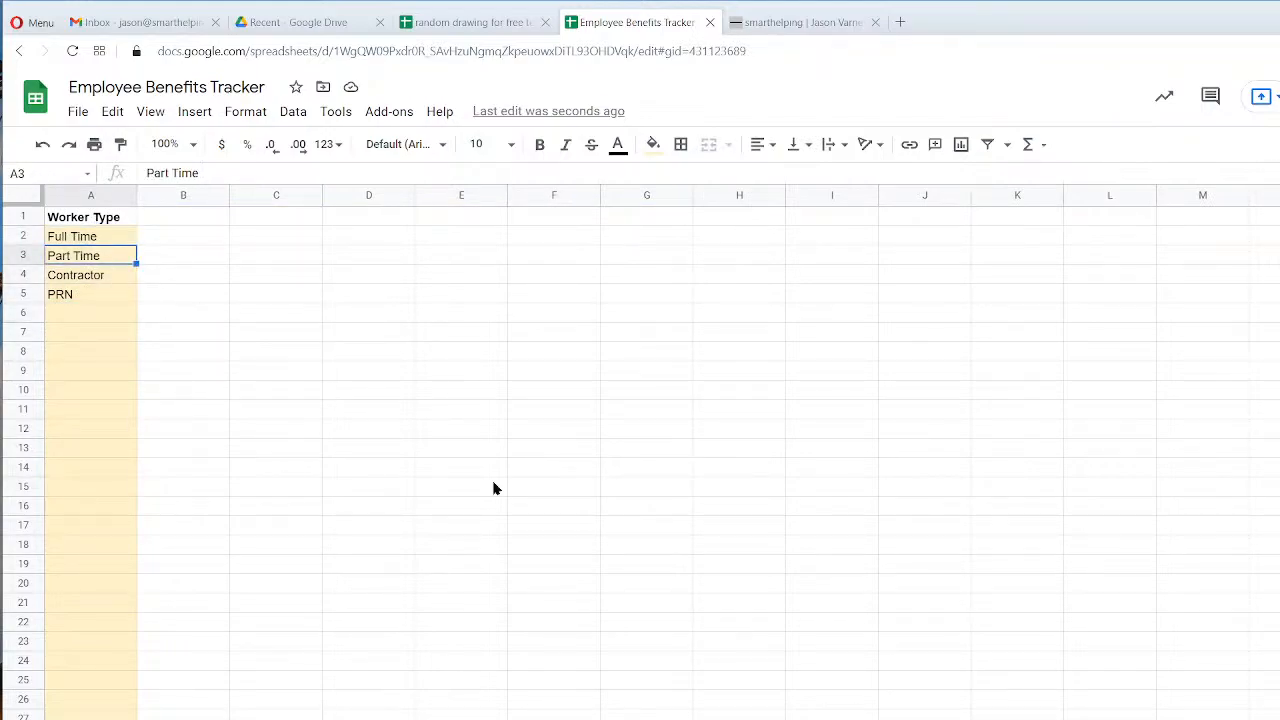
left_click(704, 550)
key("ctrl+shift+Page_Up")
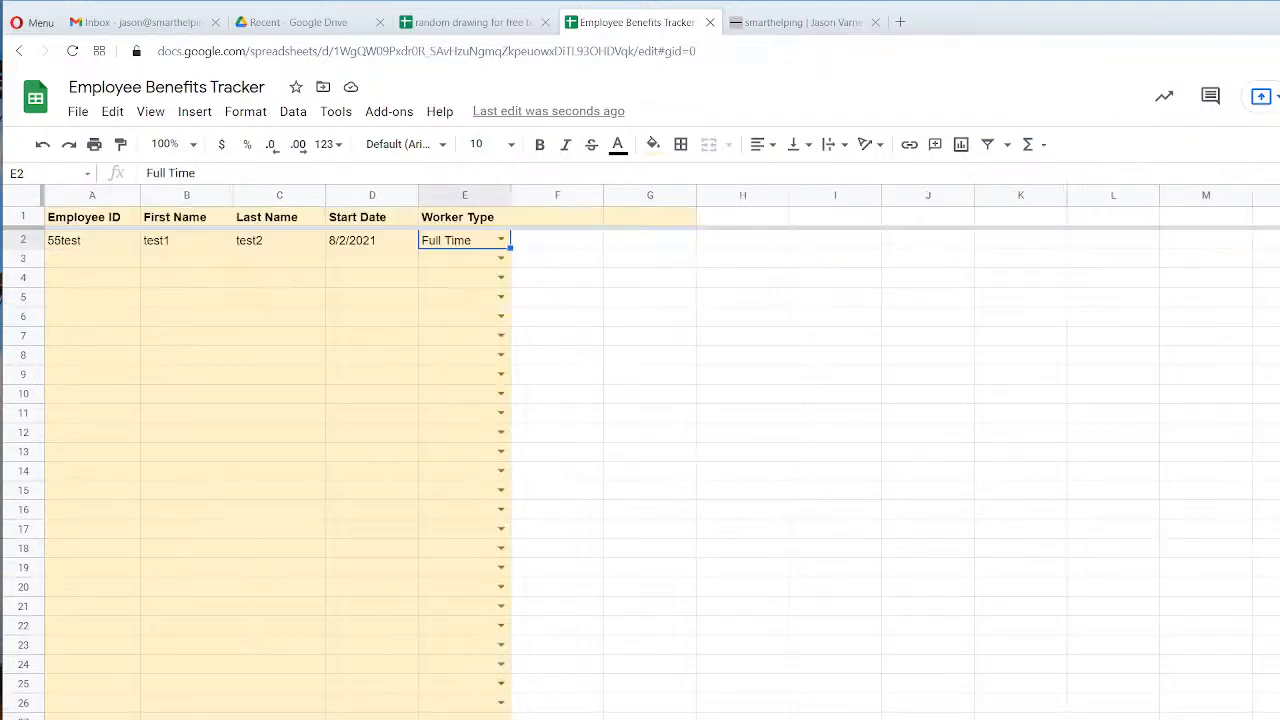
left_click(812, 382)
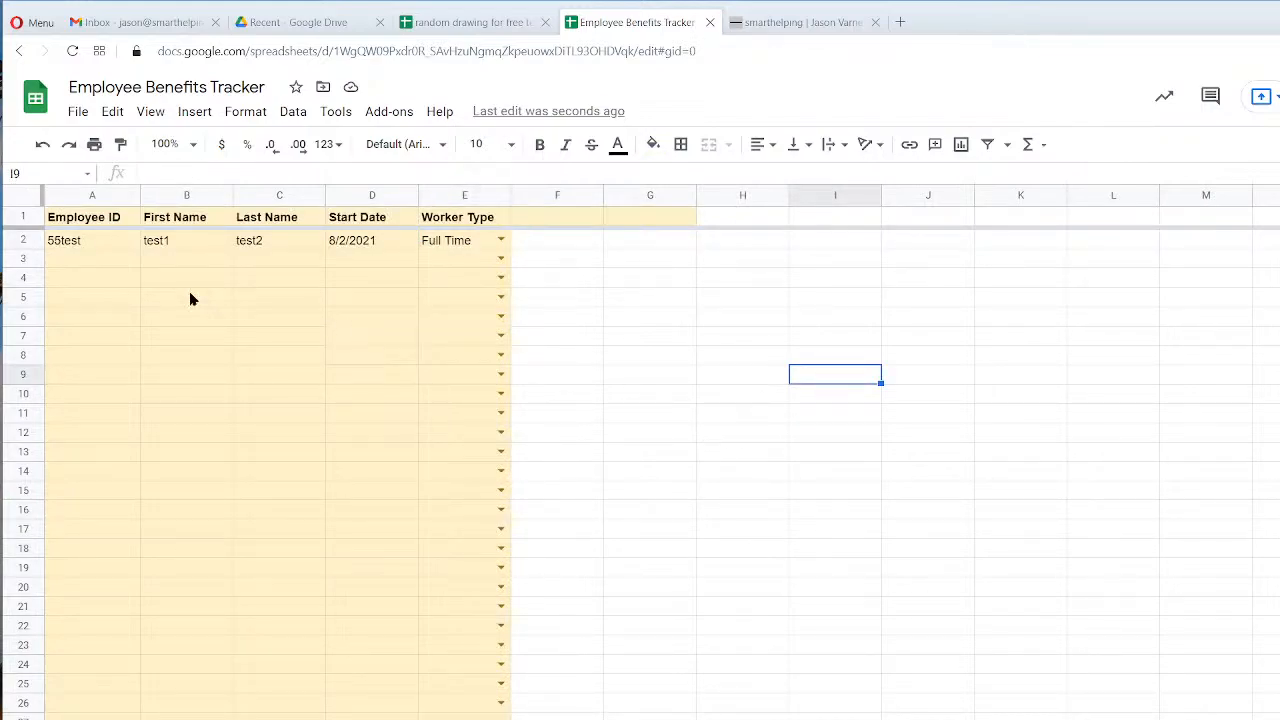
left_click(458, 240)
left_click(494, 238)
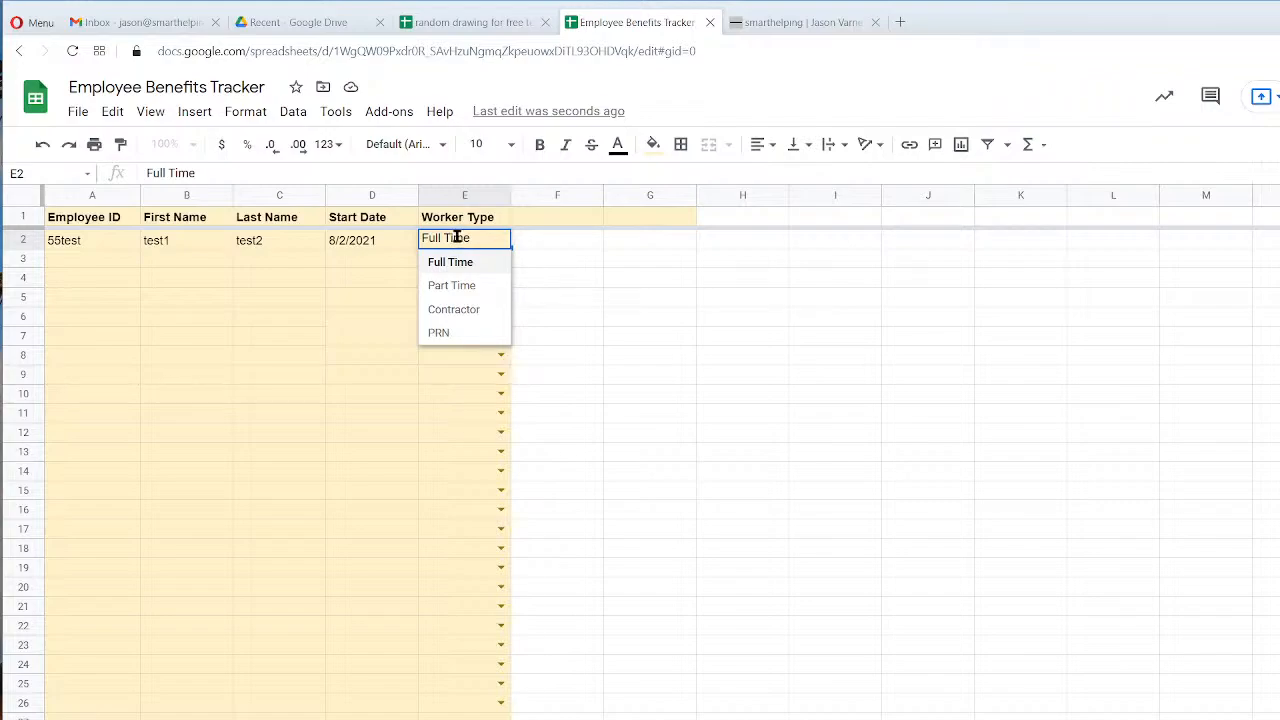
left_click(801, 381)
left_click(482, 245)
left_click(481, 217)
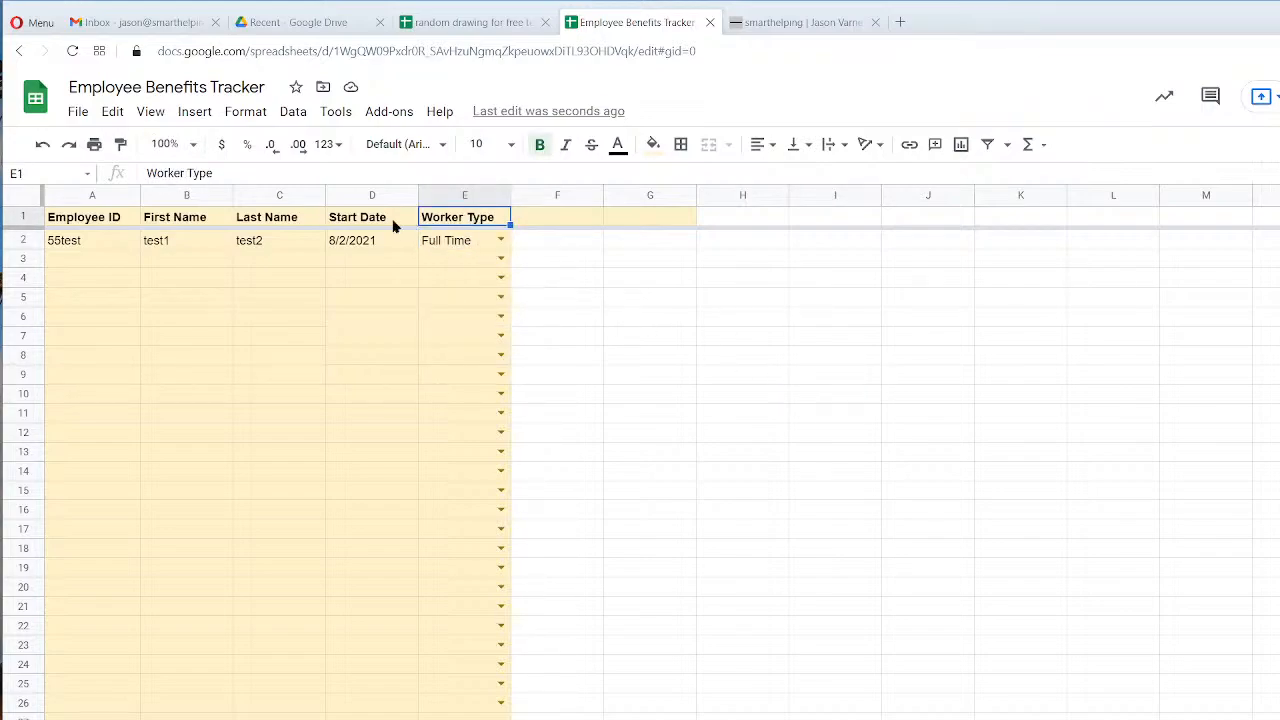
left_click(857, 416)
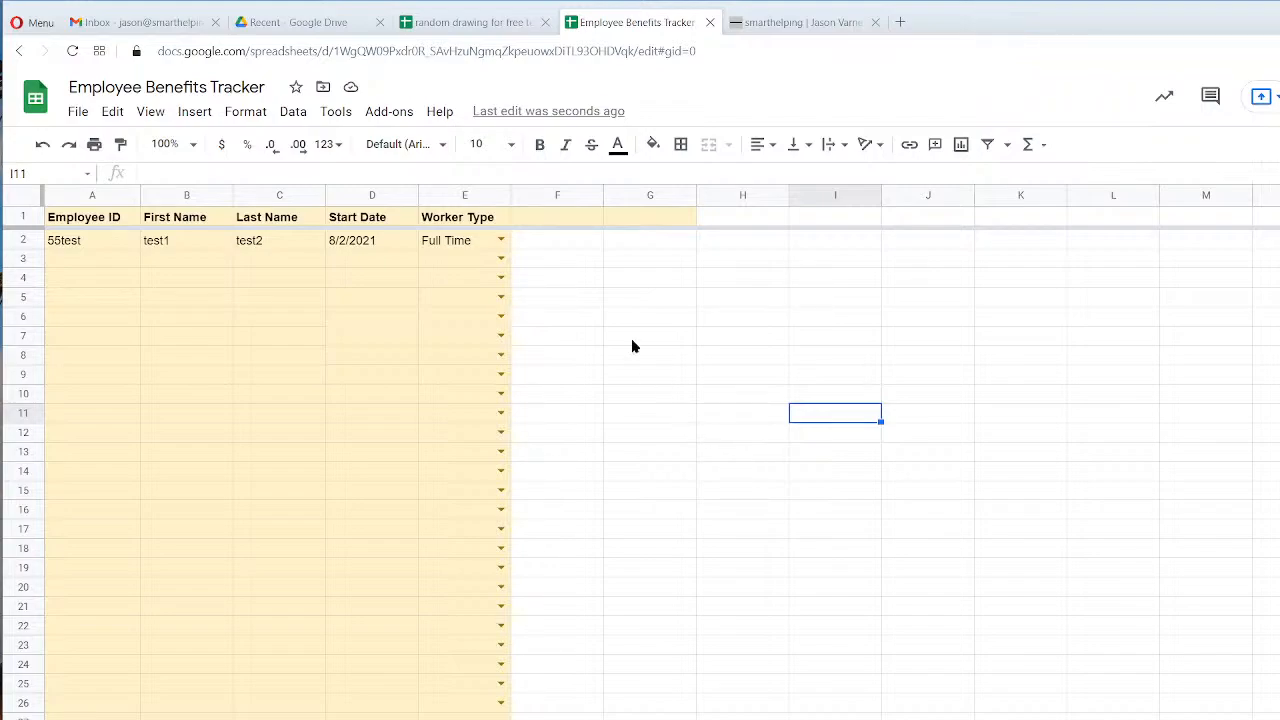
Enter the header "Age" in F1 and fill all of column F with the light yellow of the other data columns.
left_click(551, 223)
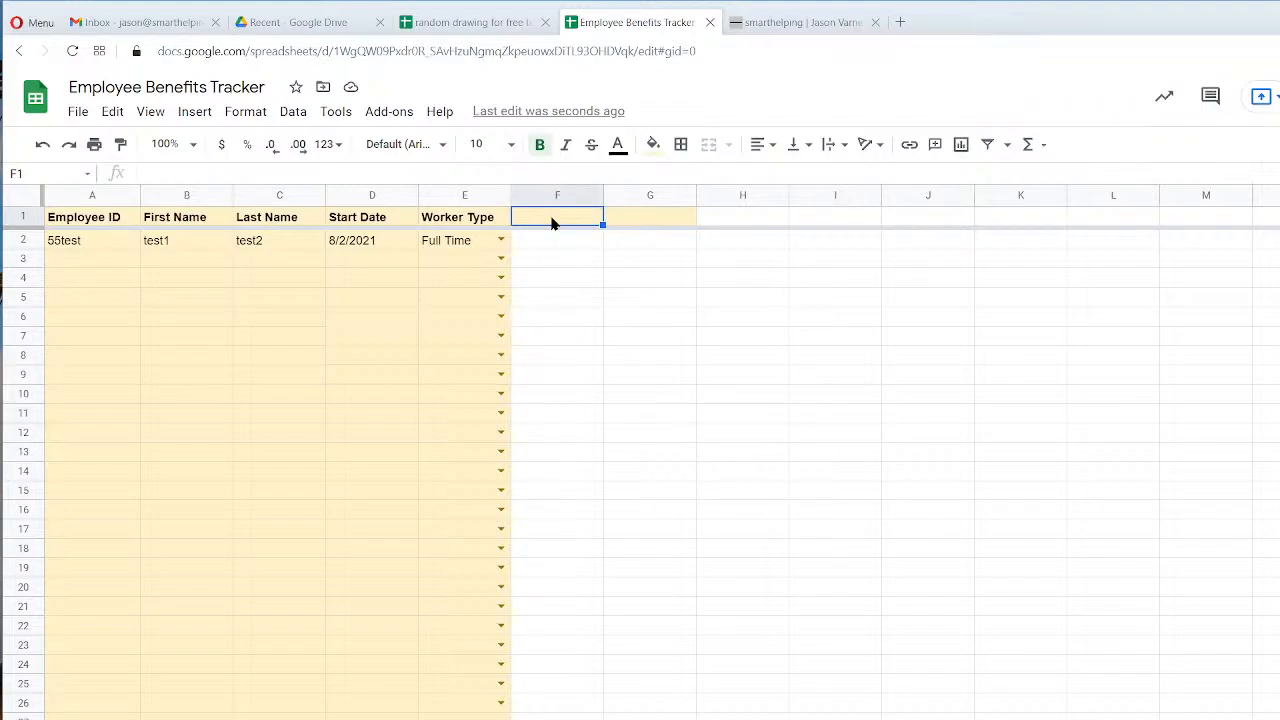
type("Age")
key("Return")
left_click(556, 195)
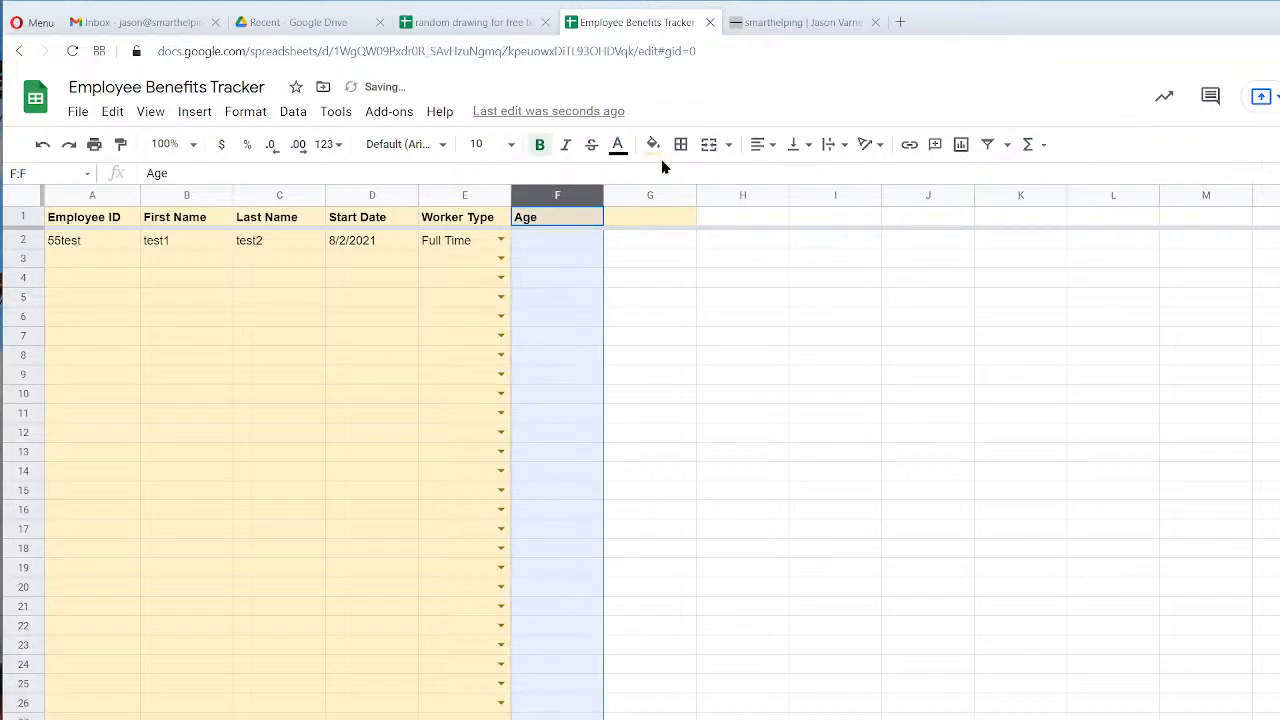
left_click(653, 144)
left_click(724, 252)
left_click(708, 300)
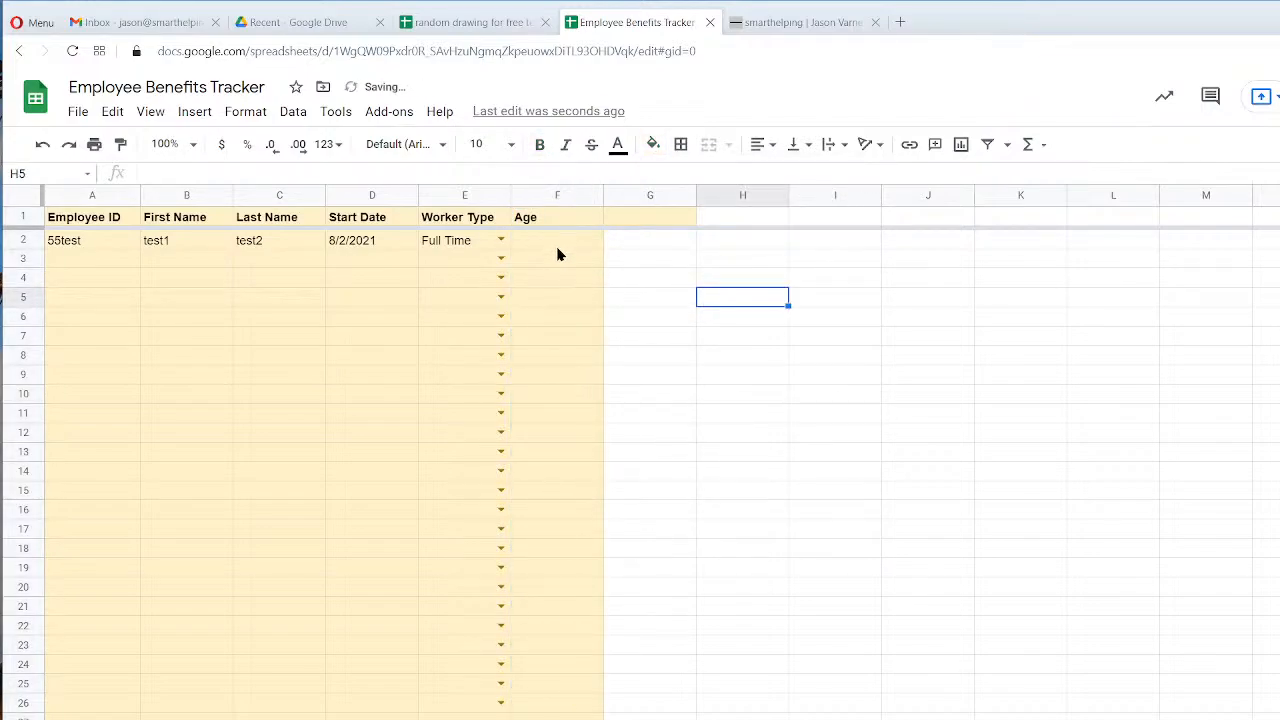
Enter trial ages 55 and 65 in F2 and F3 and clear both cells again.
left_click(548, 241)
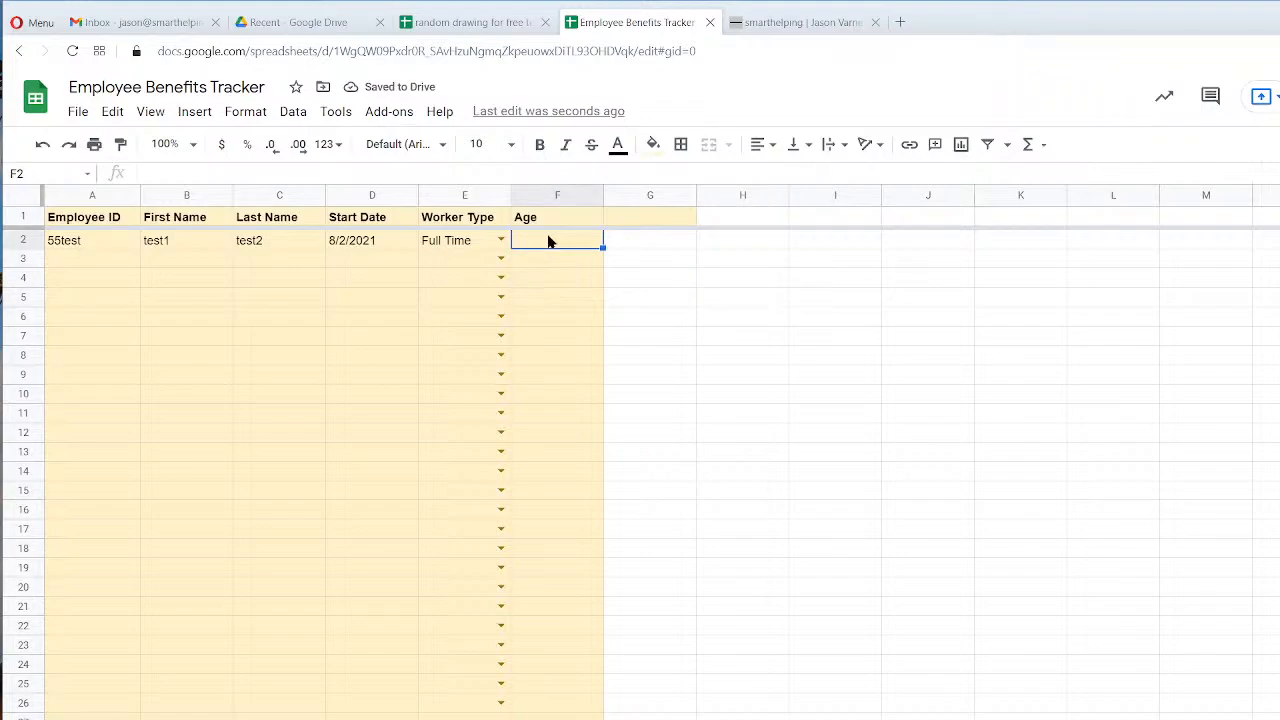
type("55")
key("Return")
type("65")
key("Return")
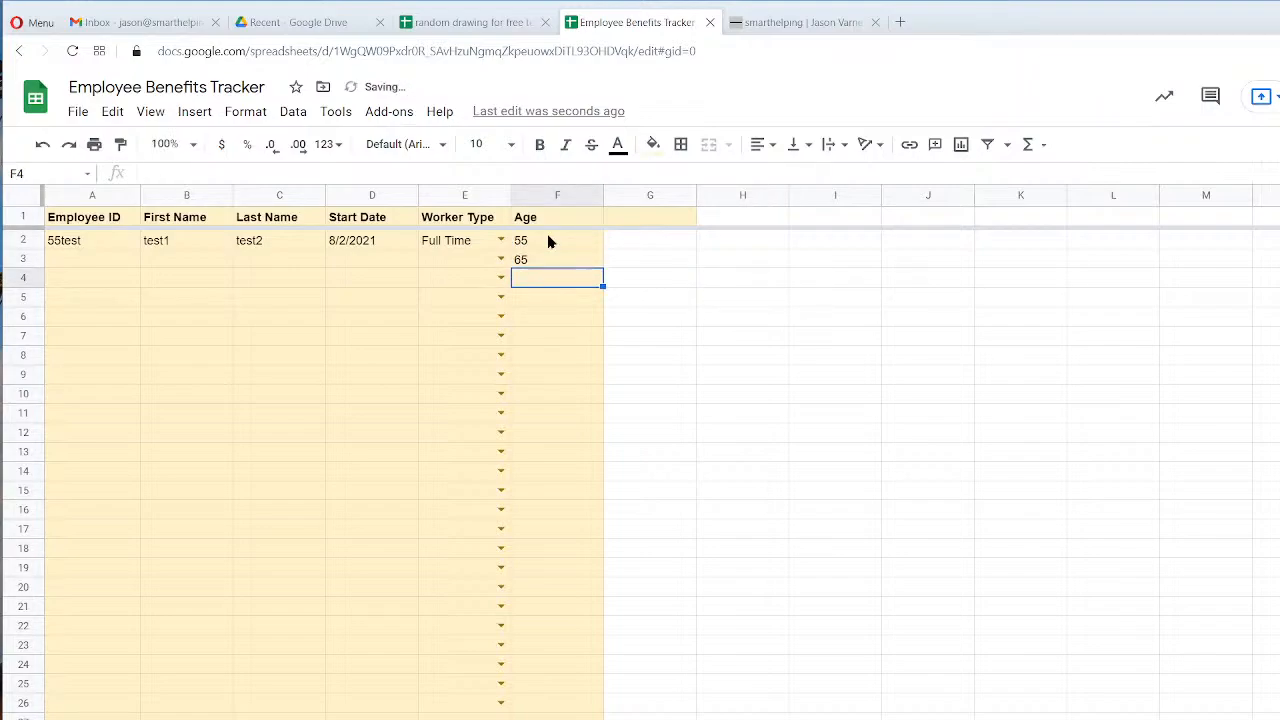
left_click_drag(548, 241, 548, 260)
key("Delete")
left_click(812, 410)
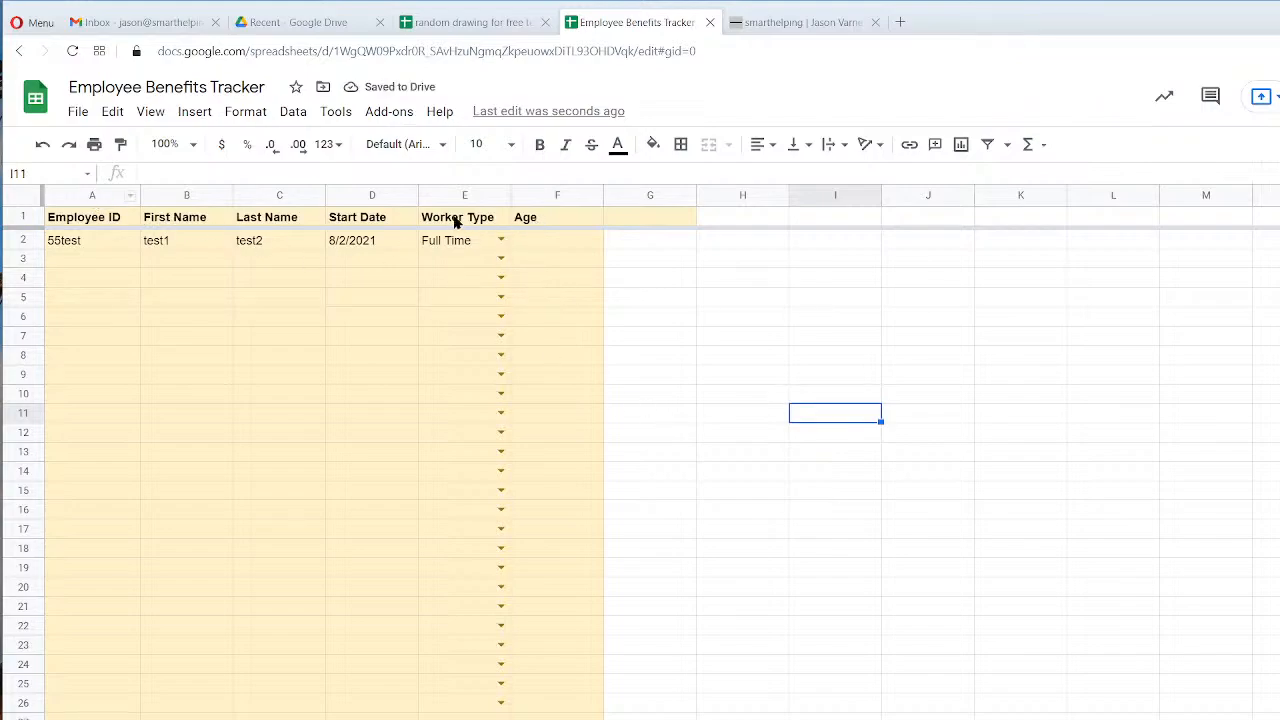
Enter the header "Starting Wage" in G1 and fill all of column G with the same light yellow.
left_click(638, 226)
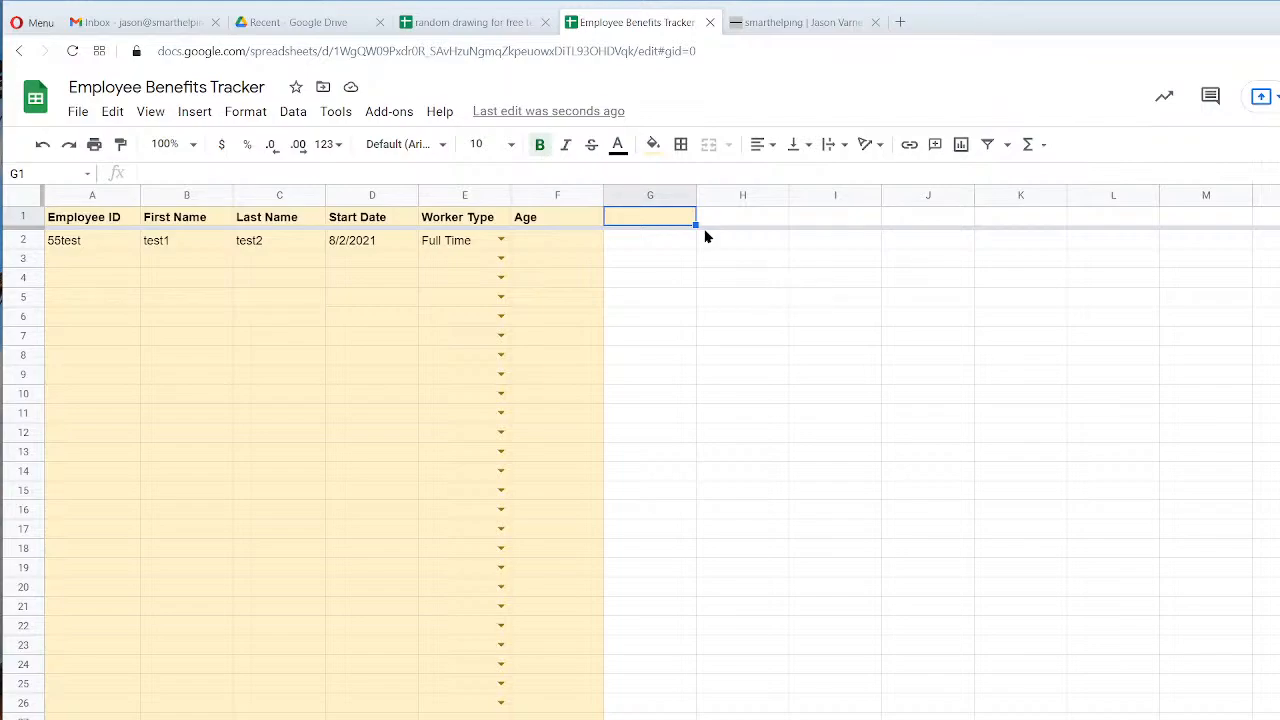
type("Starting Wage")
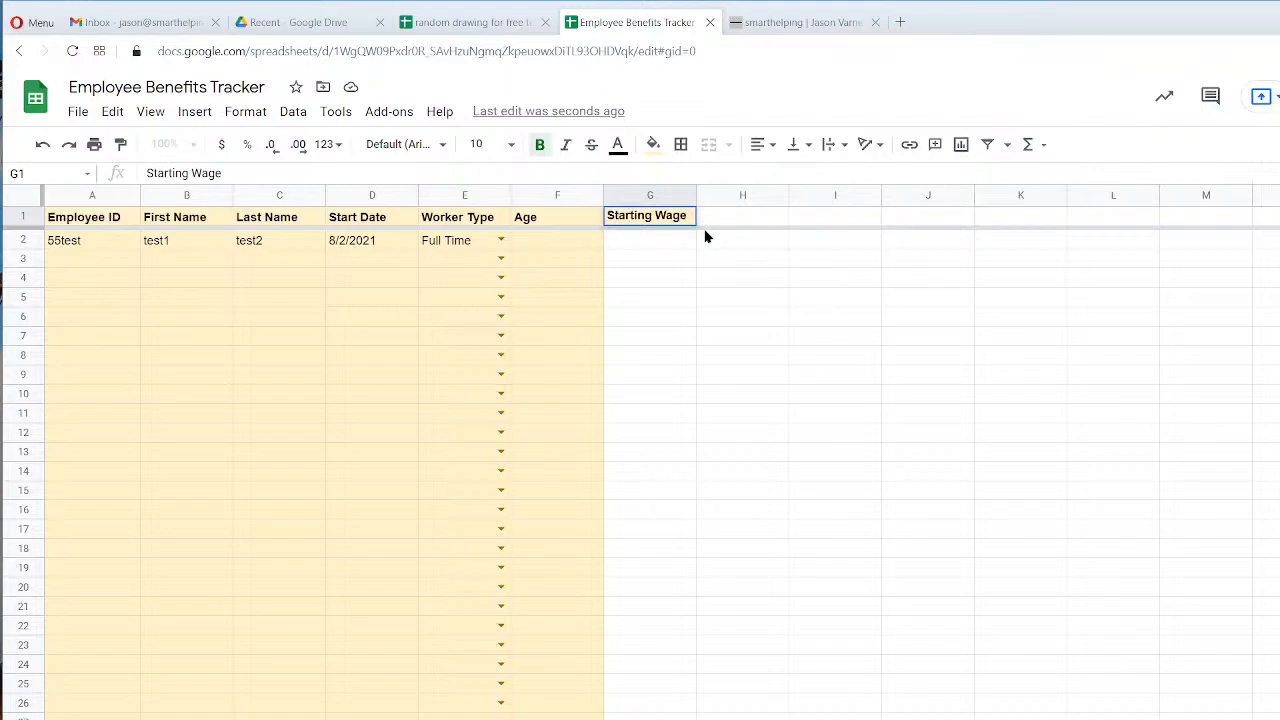
key("Return")
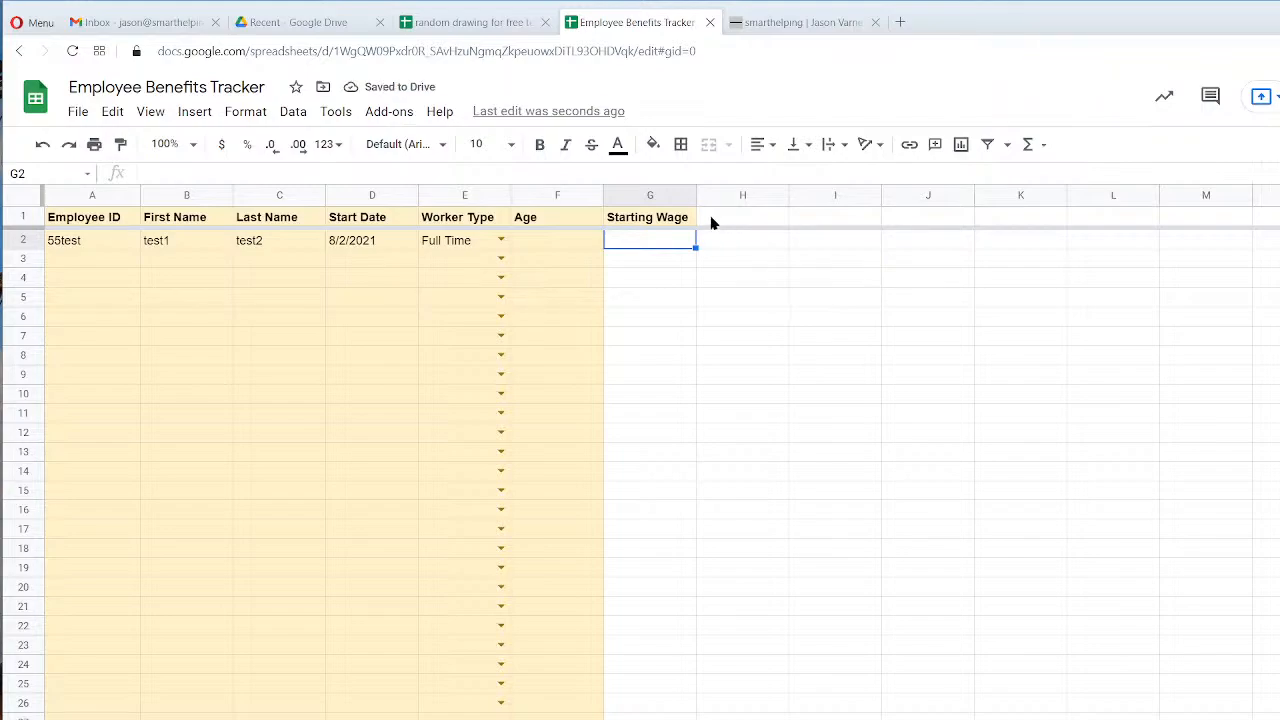
left_click(657, 198)
left_click(653, 144)
left_click(724, 251)
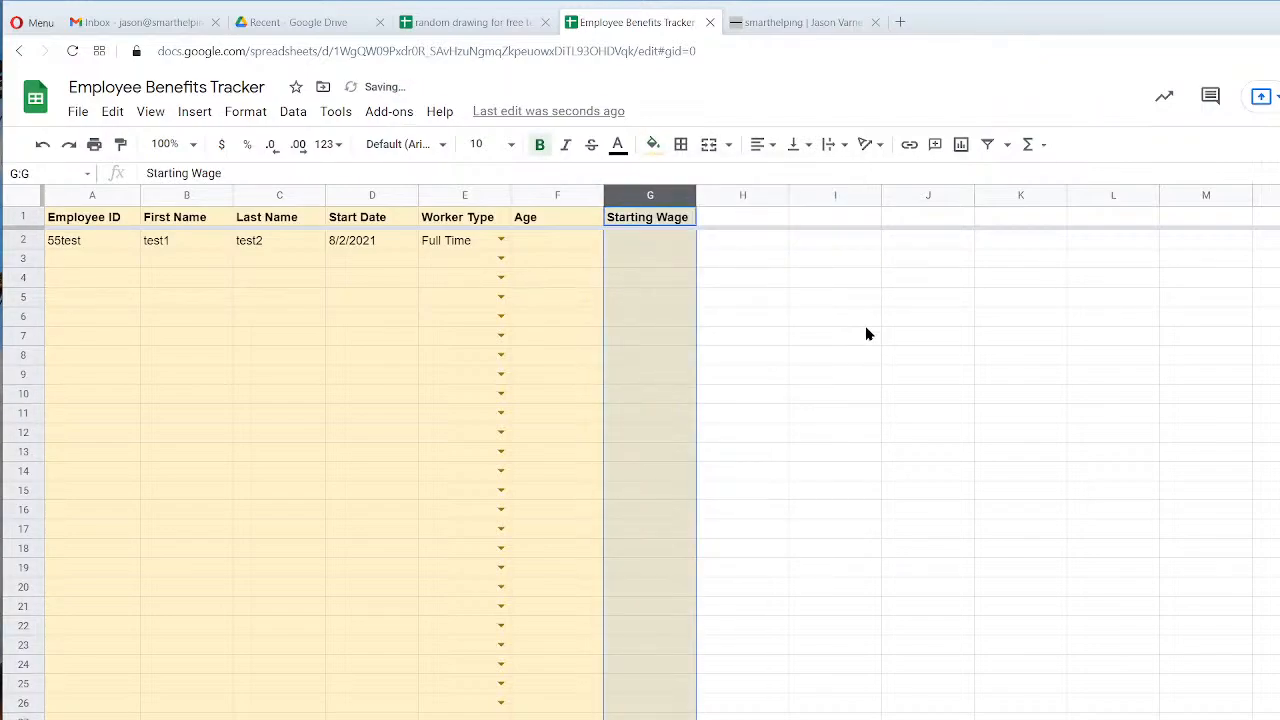
left_click(867, 334)
left_click(660, 220)
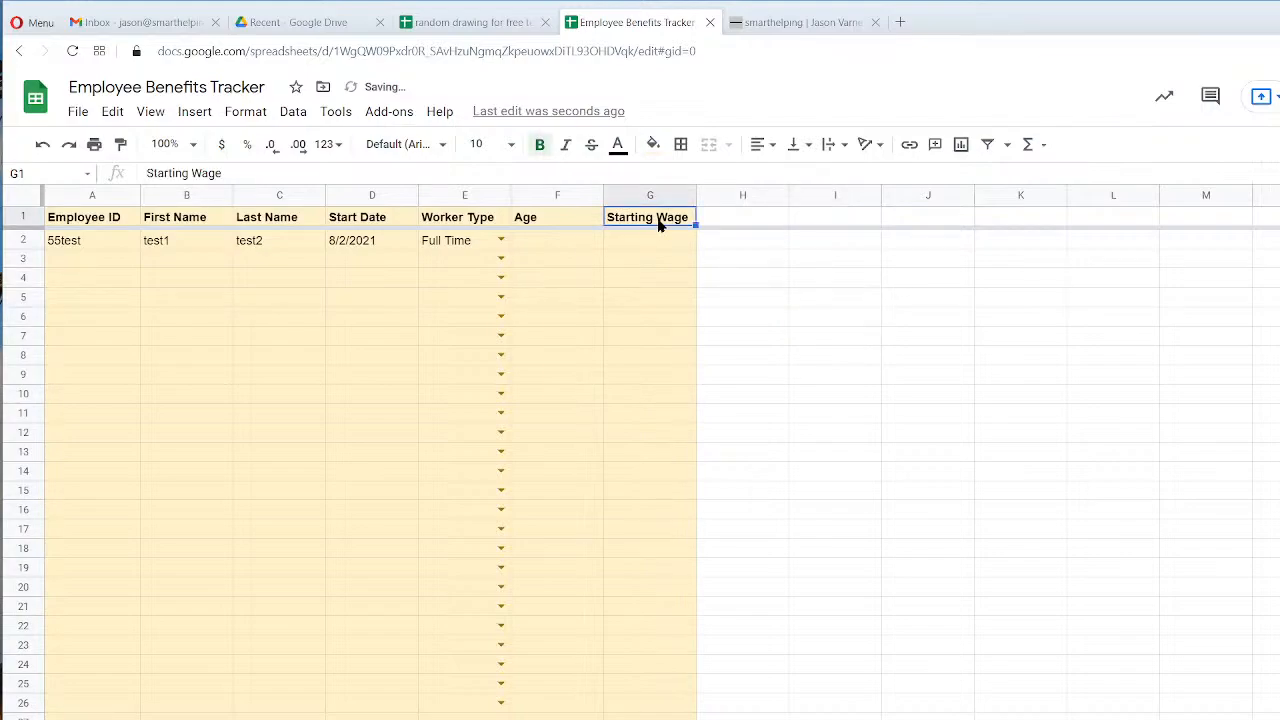
left_click(657, 242)
left_click_drag(657, 242, 637, 540)
left_click_drag(655, 244, 616, 510)
left_click_drag(645, 242, 633, 455)
left_click_drag(651, 241, 629, 486)
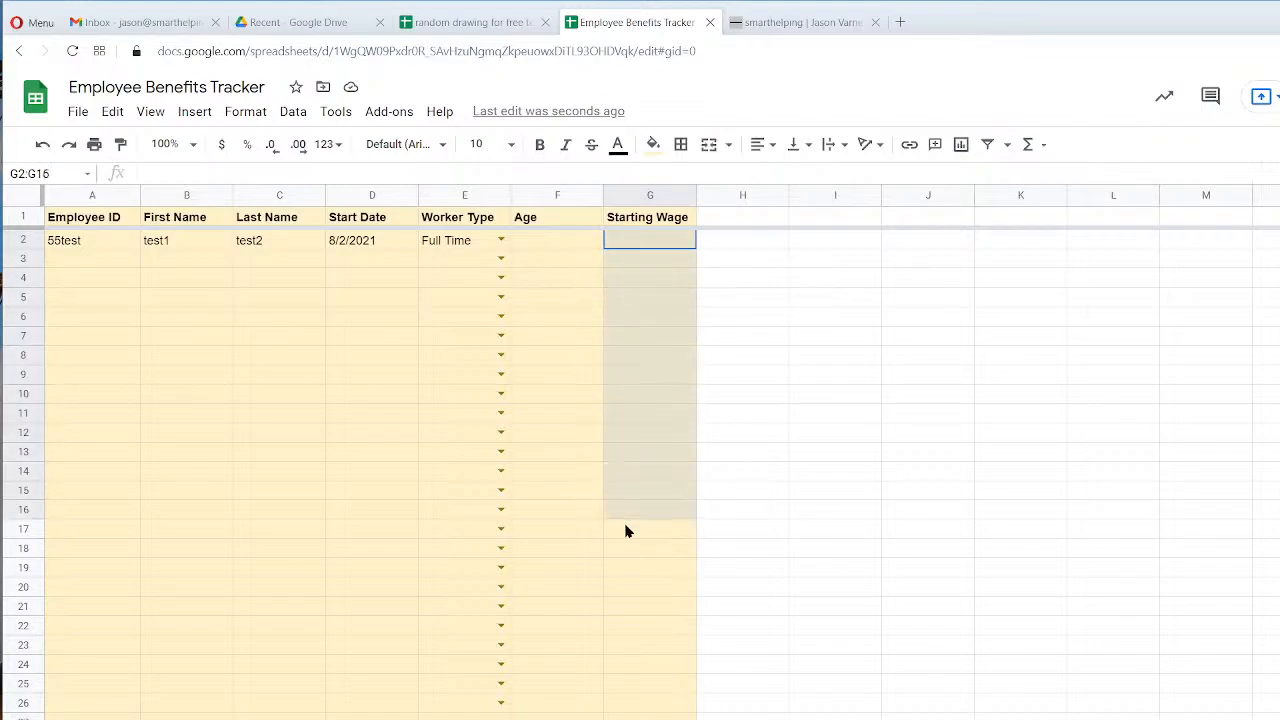
left_click_drag(648, 242, 629, 486)
left_click_drag(650, 242, 649, 463)
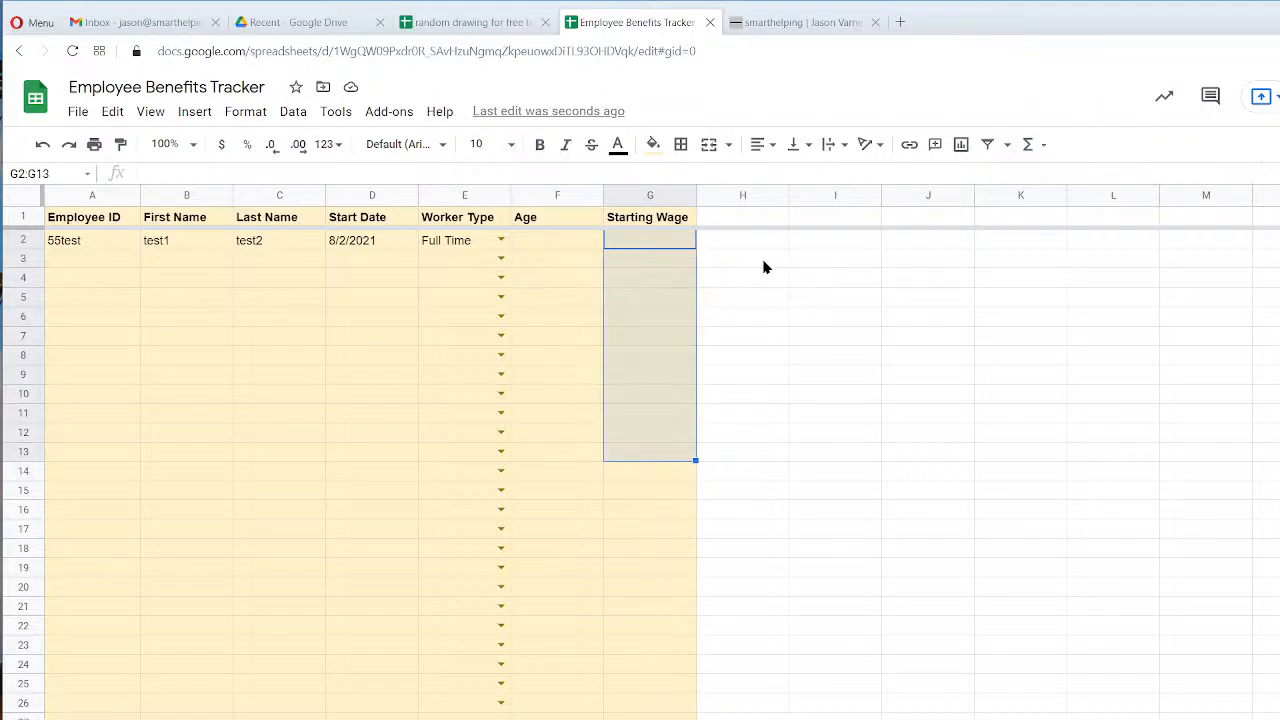
Extend the G1 header to "Starting Wage (hourly)" and widen column G to fit the text.
left_click(646, 220)
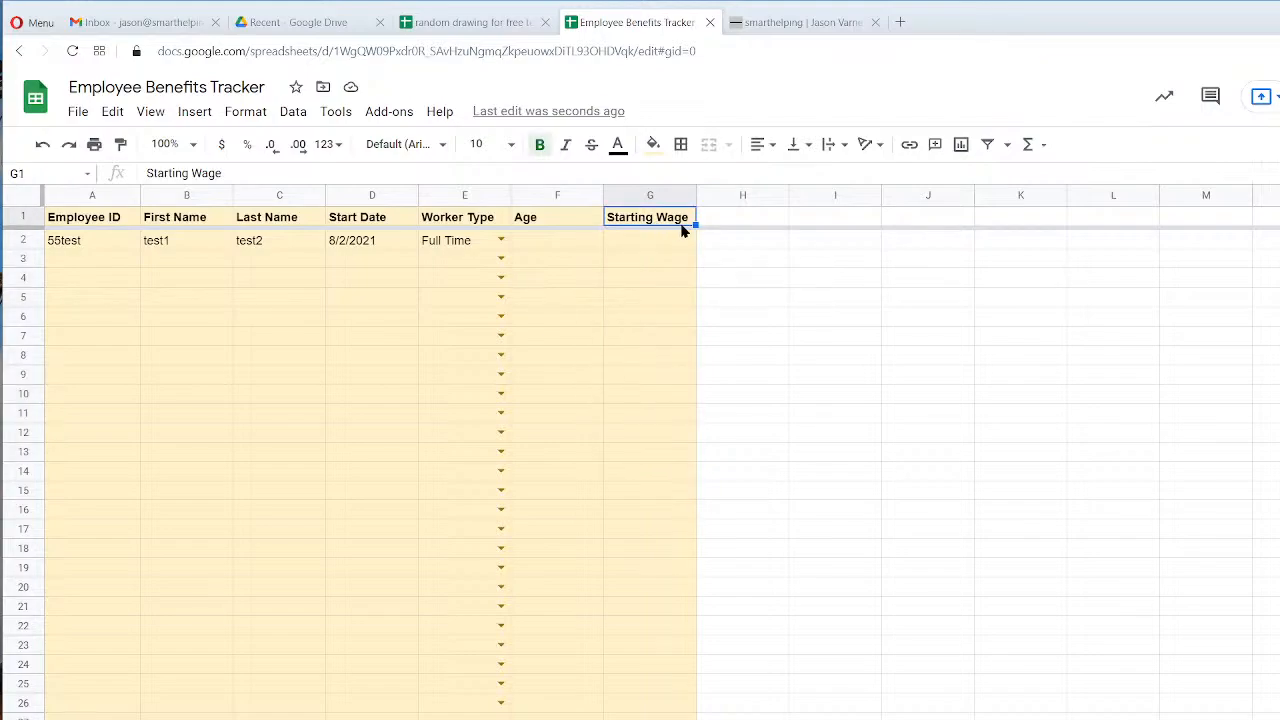
left_click(304, 165)
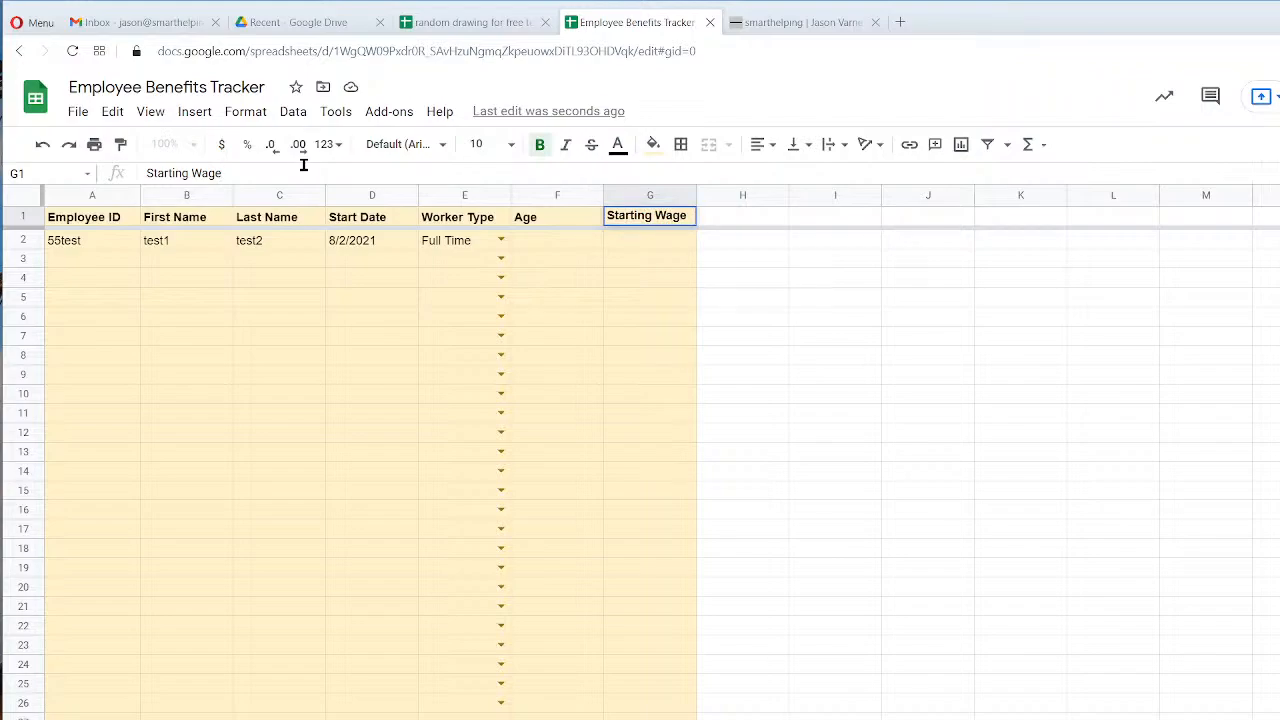
type("(hourly)")
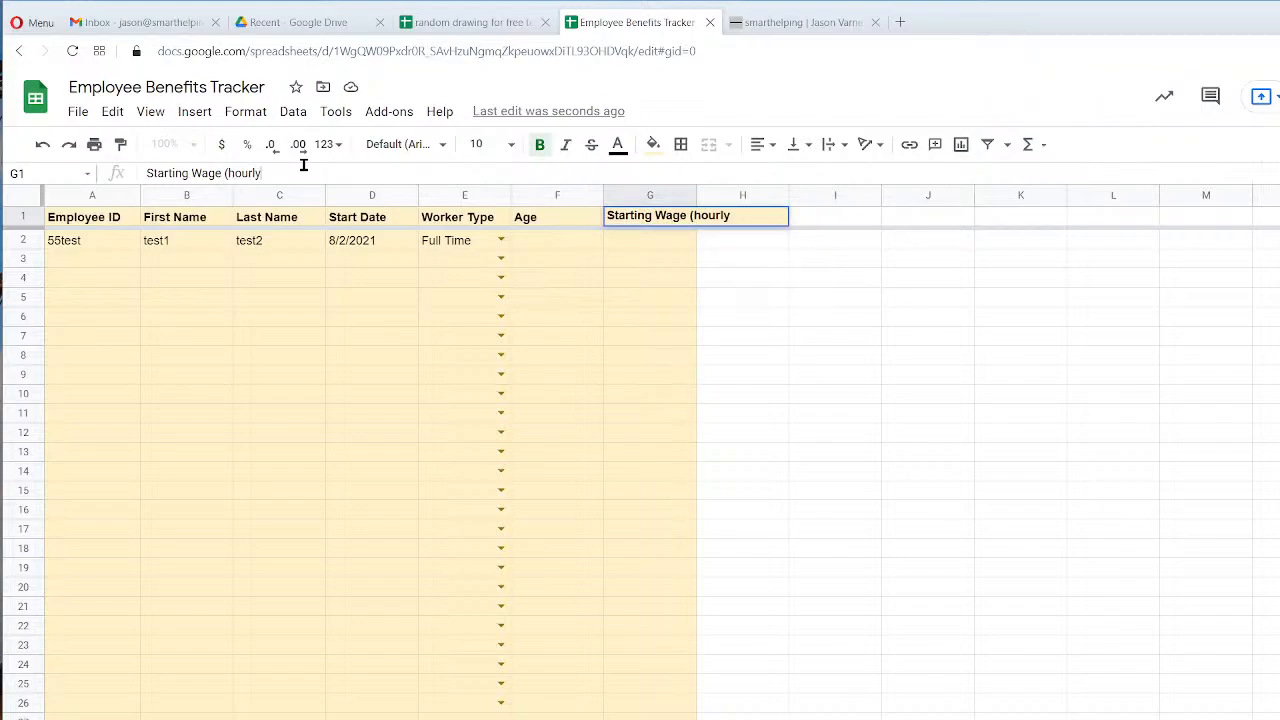
key("Return")
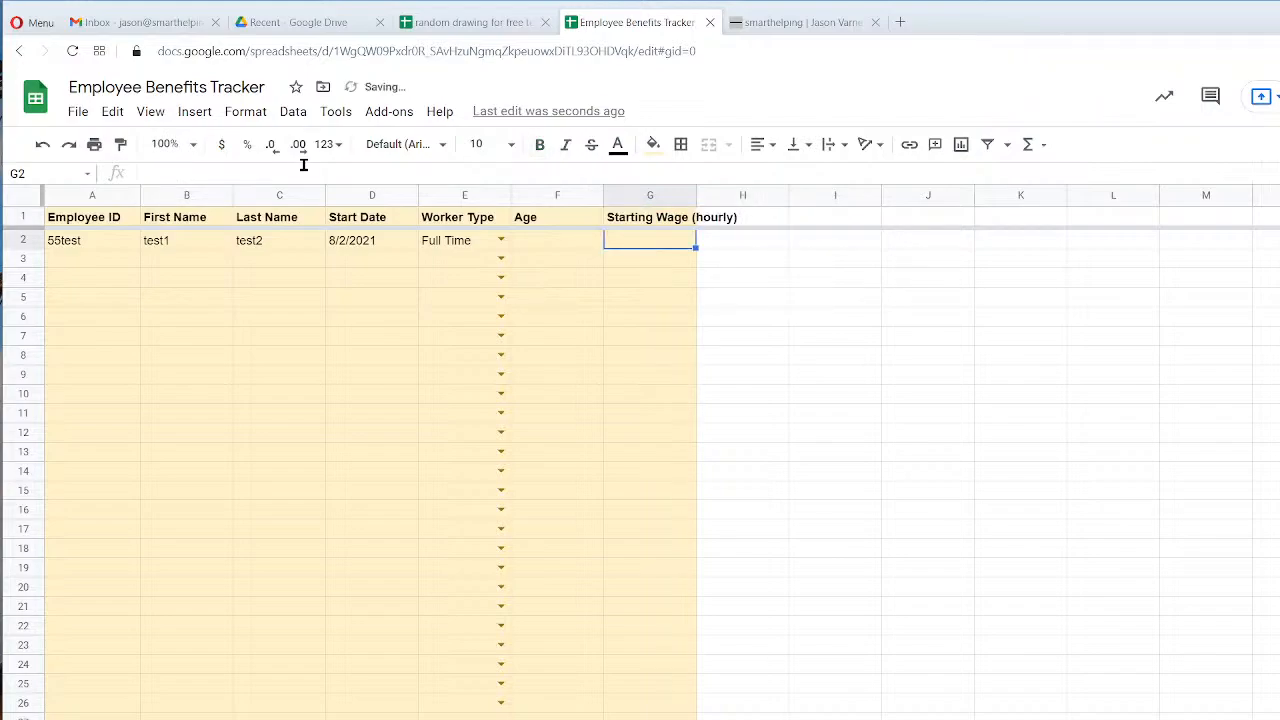
left_click_drag(697, 195, 759, 196)
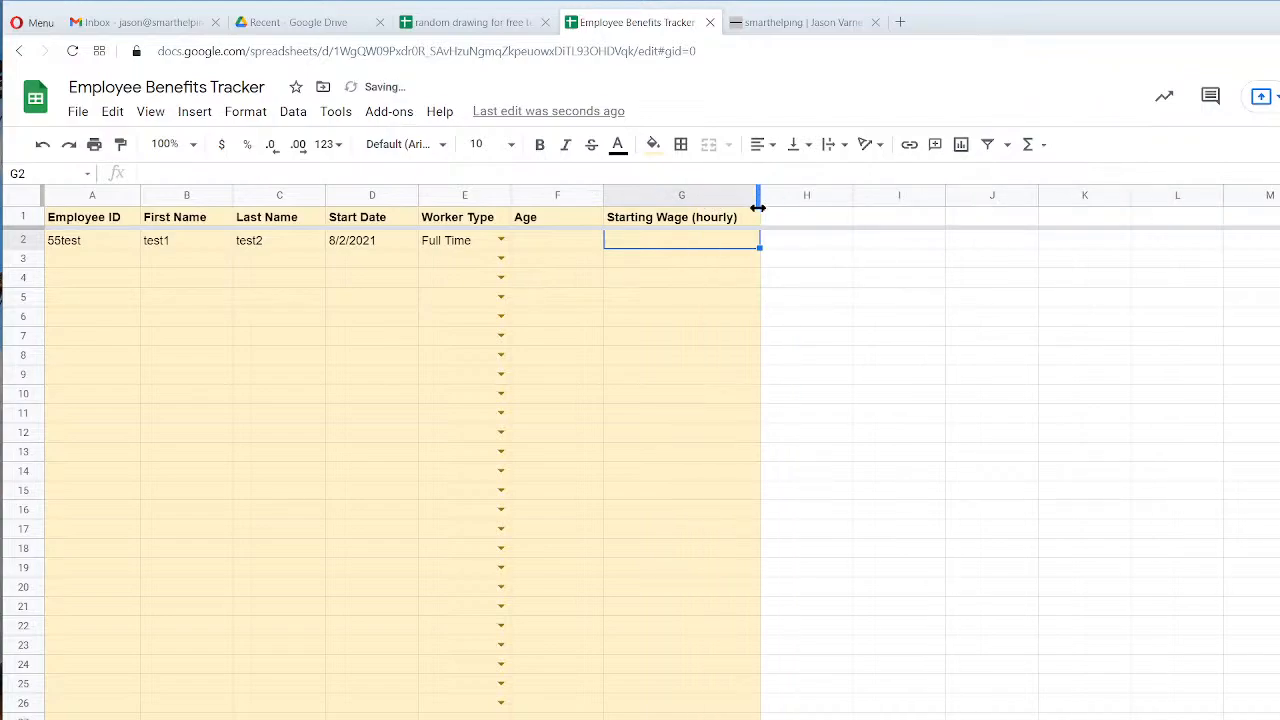
Fill the Starting Wage (hourly) header down into G2 and undo that fill.
left_click(755, 224)
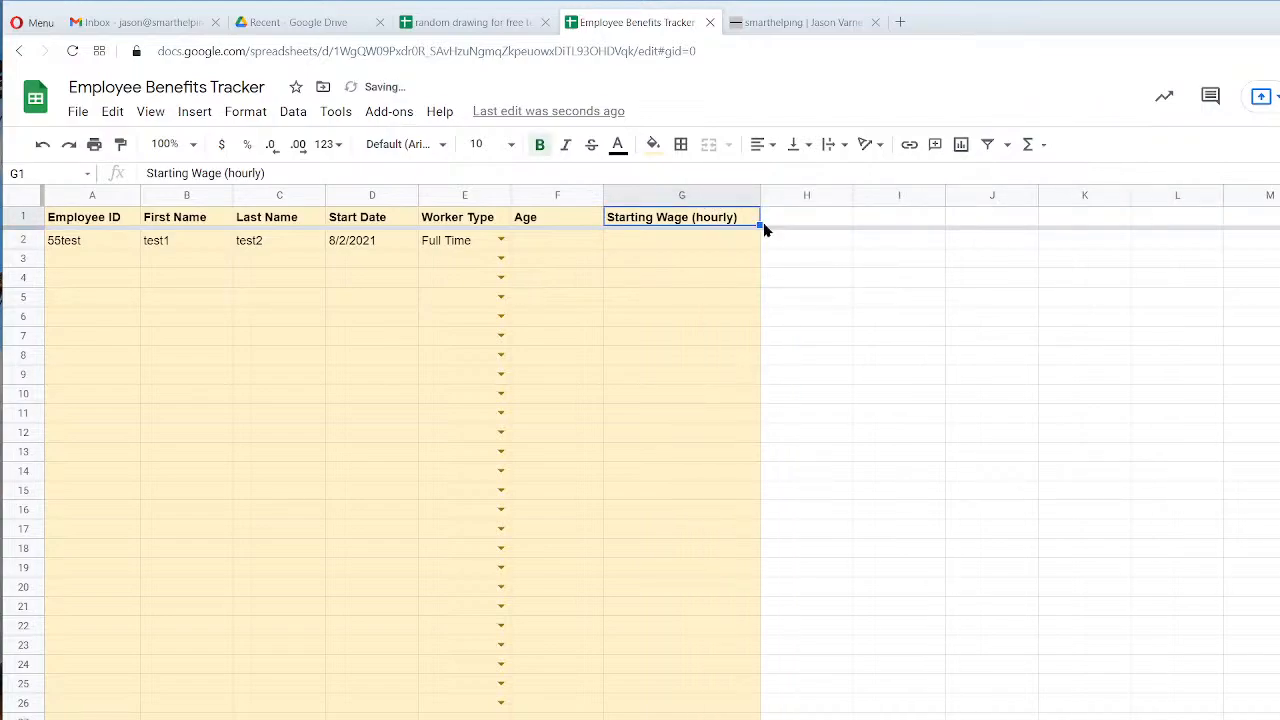
left_click_drag(759, 224, 762, 246)
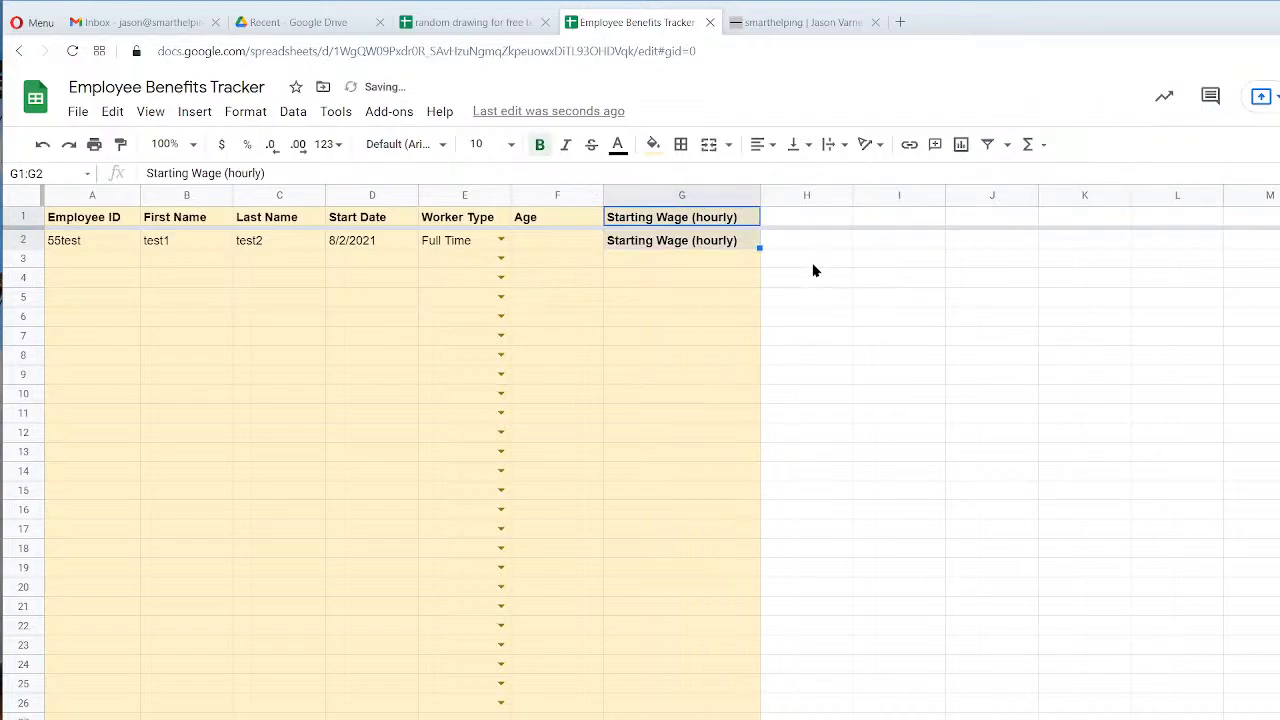
left_click(42, 144)
left_click(668, 243)
left_click(665, 297)
left_click(662, 450)
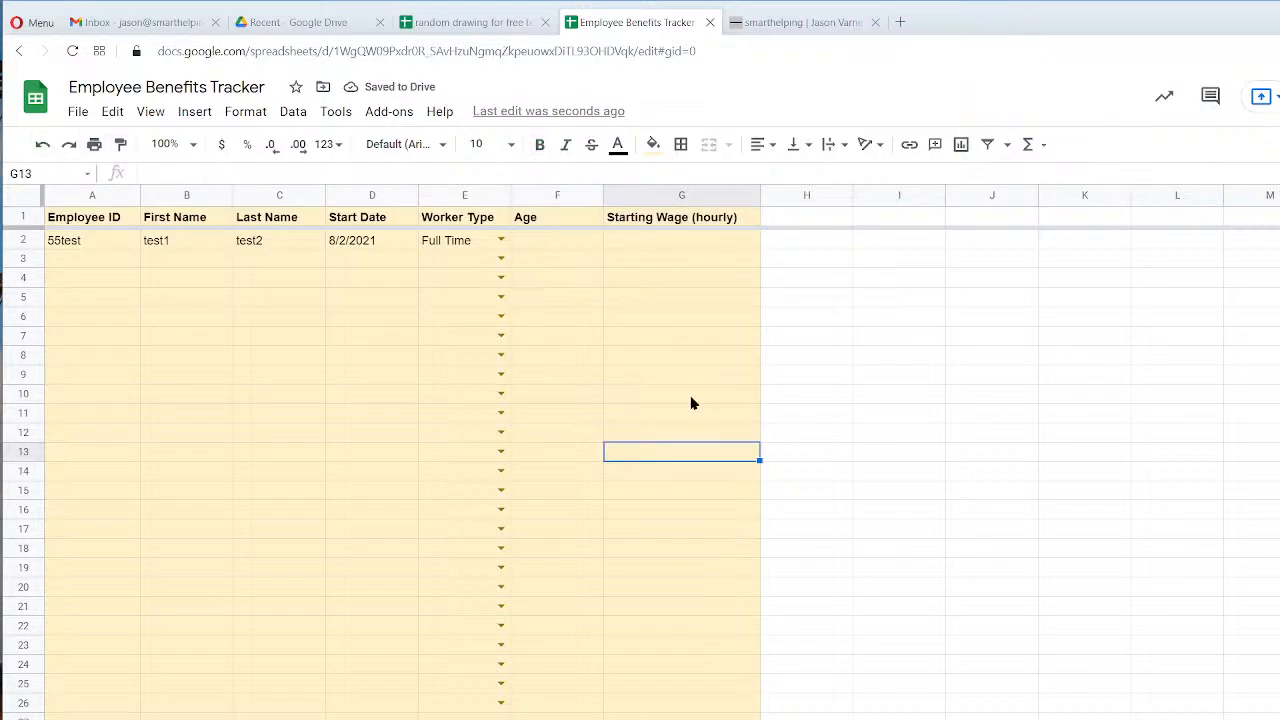
left_click(720, 244)
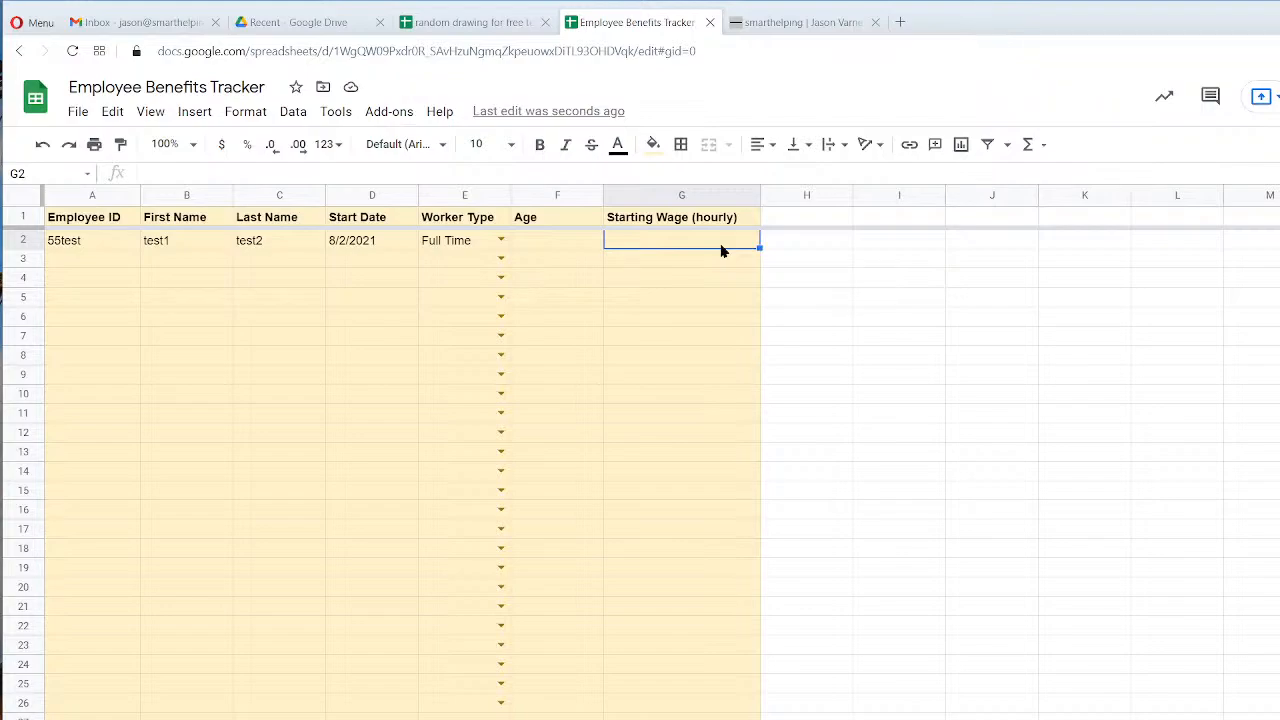
left_click(715, 220)
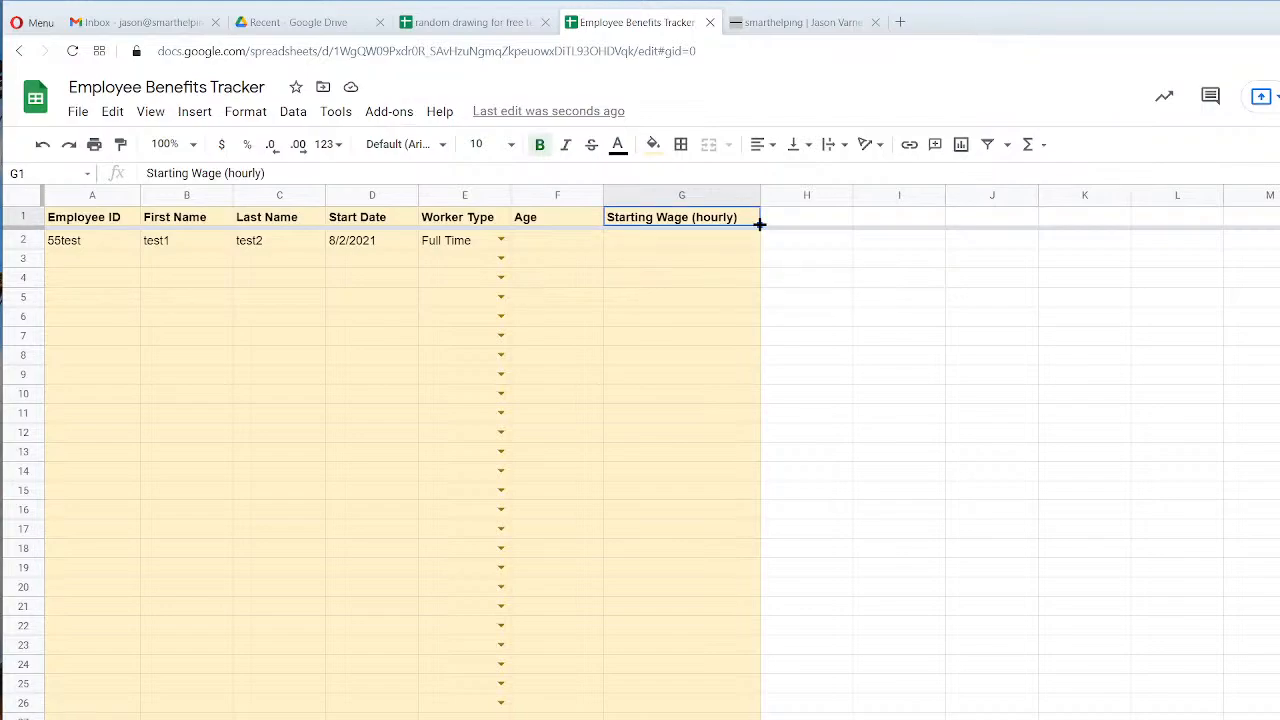
Fill the Starting Wage (hourly) header across into H1 and undo that fill.
left_click_drag(758, 226, 820, 224)
left_click(820, 222)
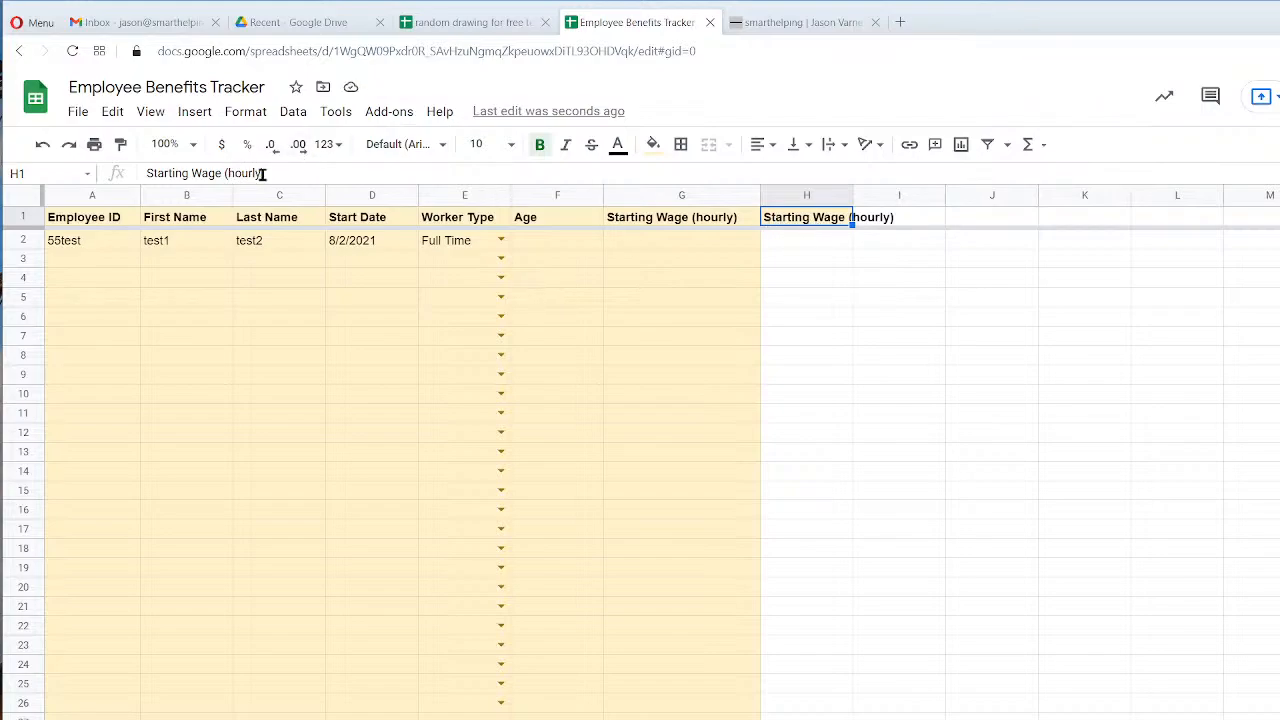
left_click(907, 216)
left_click(801, 222)
key("ctrl+z")
left_click(857, 310)
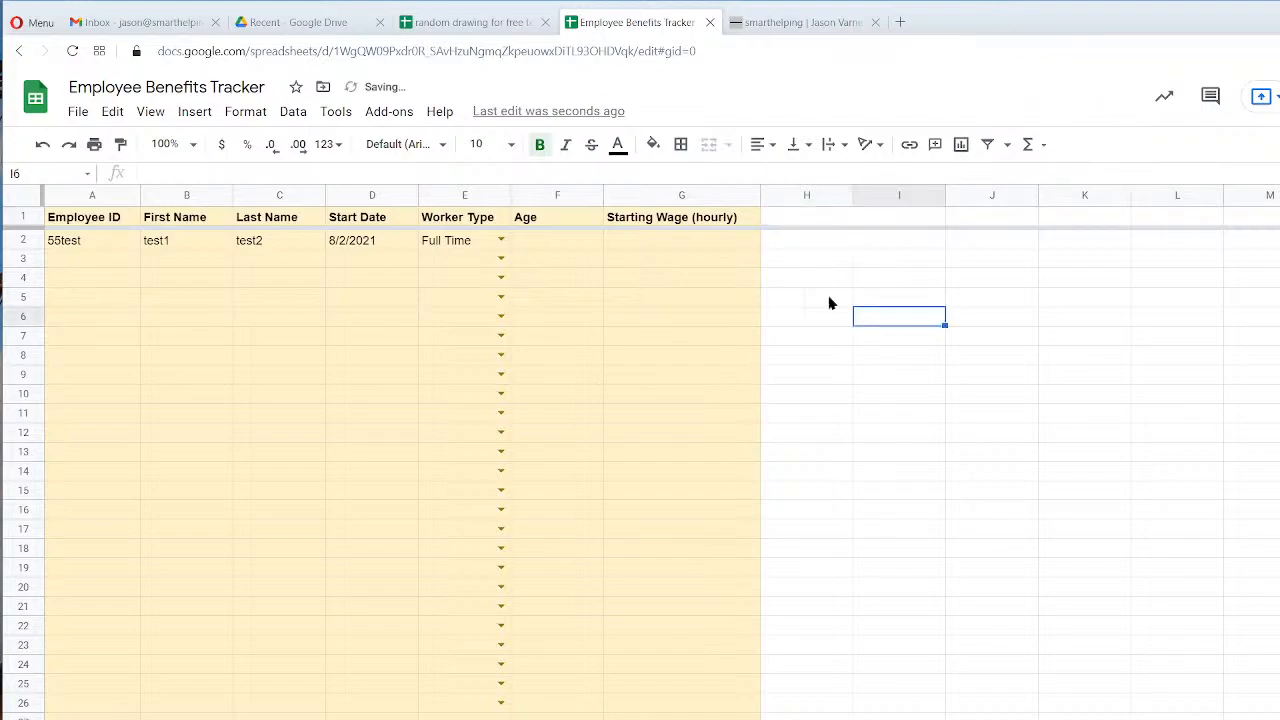
Enter trial wages "15/hr" in G2 and "40k/year" in G3 and clear both cells again.
left_click(678, 222)
left_click(672, 243)
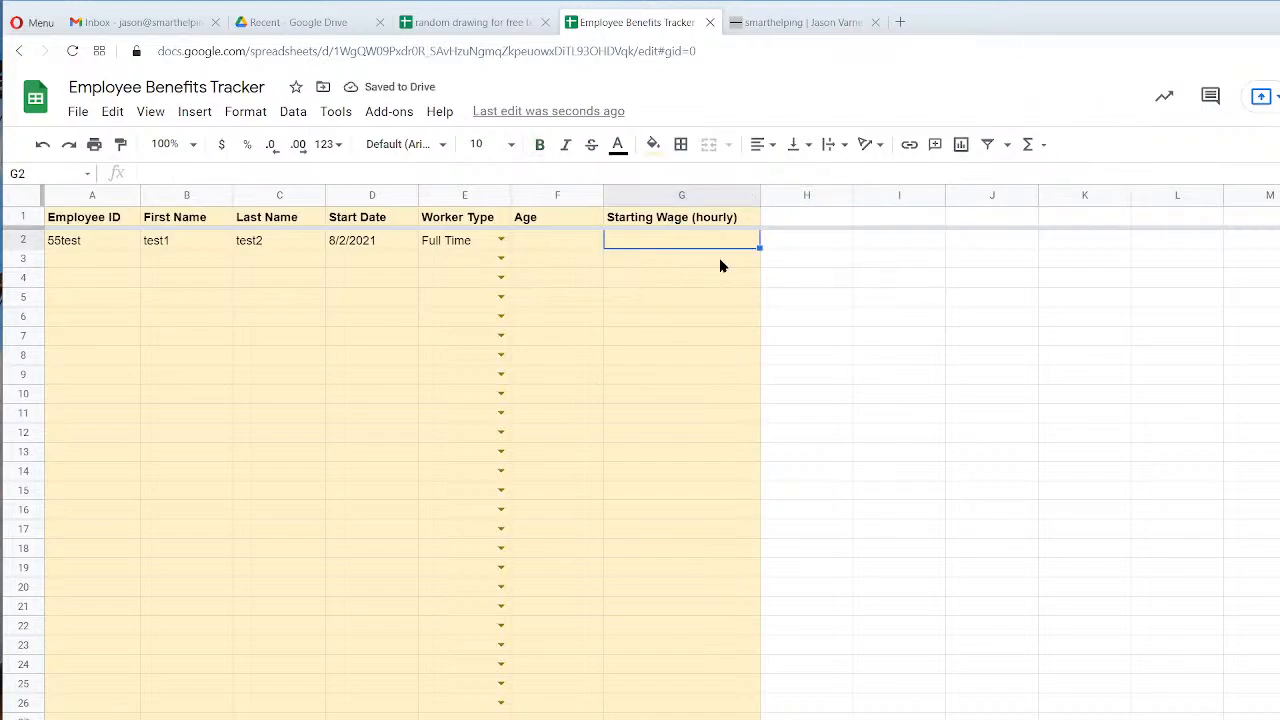
type("15/hr")
key("Return")
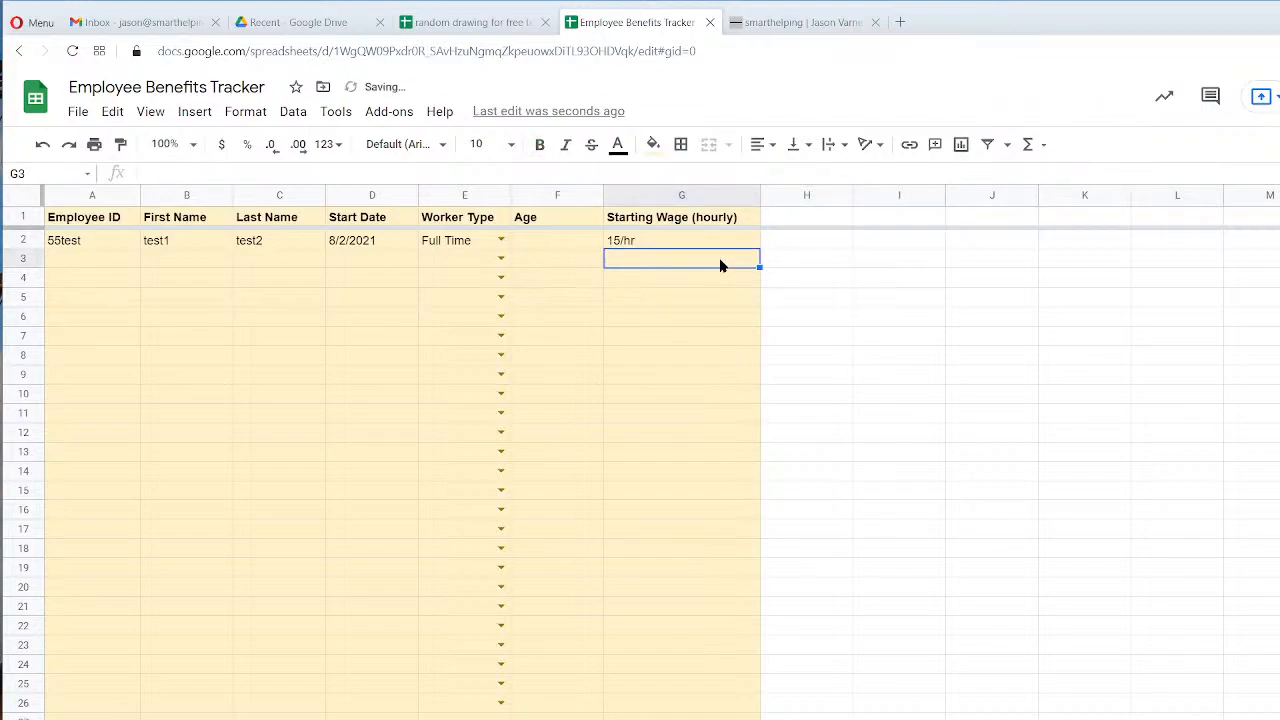
type("40k/year")
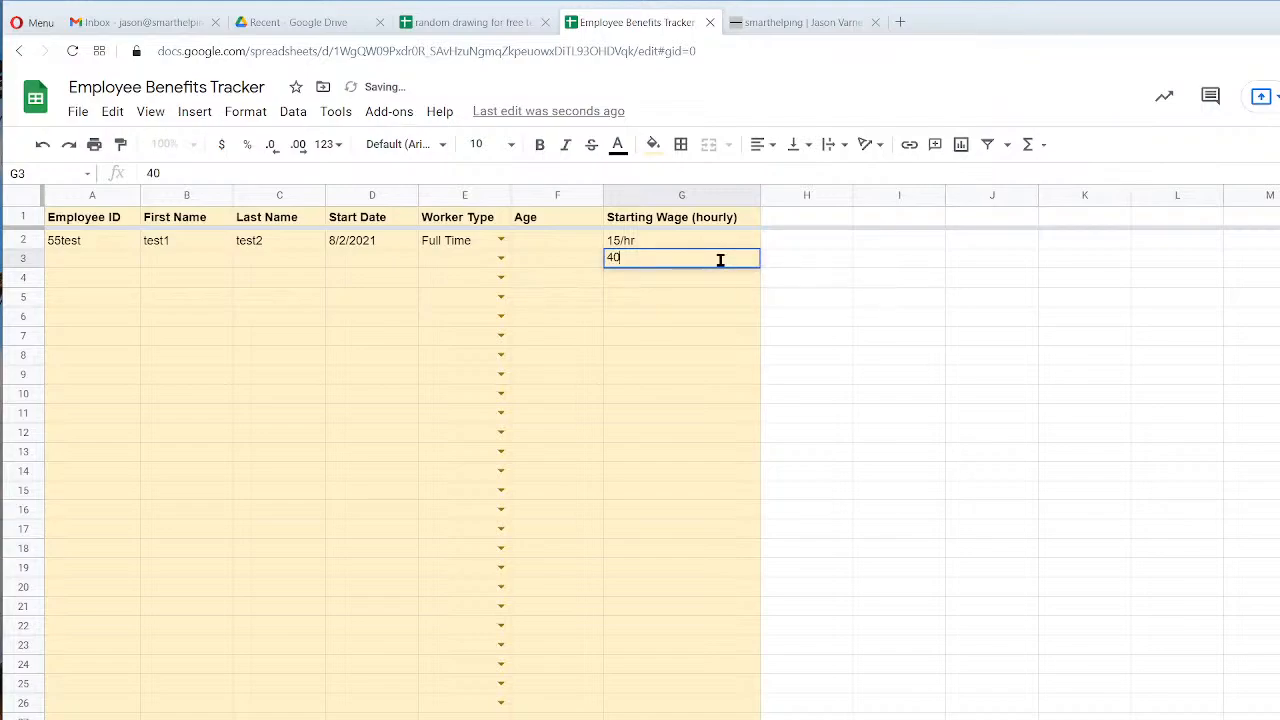
key("Return")
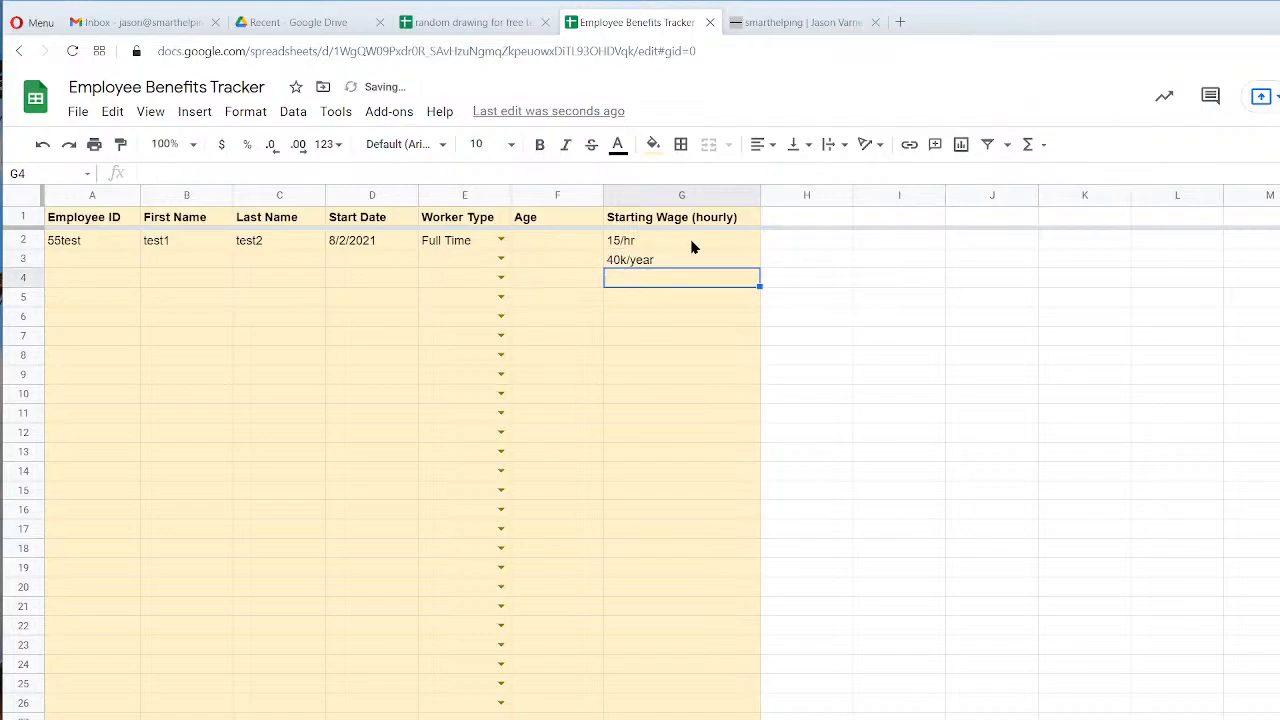
left_click_drag(695, 248, 692, 364)
left_click(657, 247)
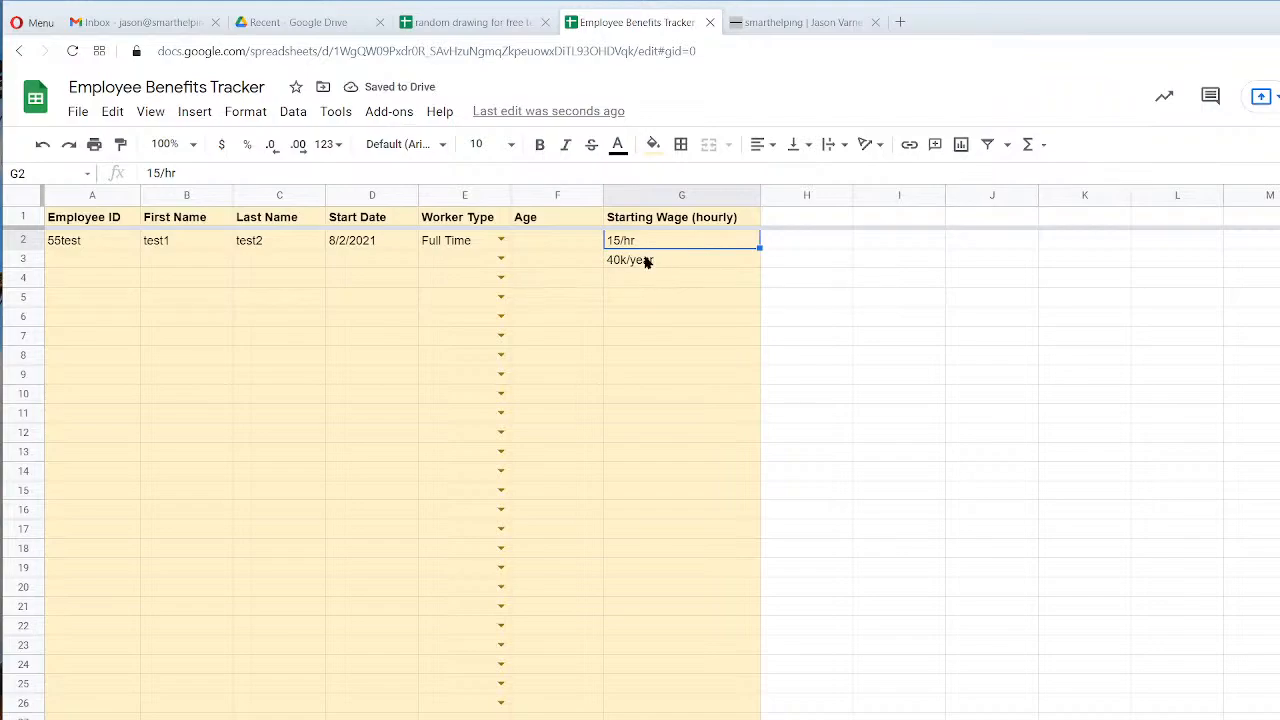
key("Delete")
left_click(650, 260)
key("Delete")
left_click(652, 355)
Left-align columns A through G.
left_click_drag(675, 193, 128, 196)
left_click(757, 148)
left_click(783, 175)
left_click(812, 290)
Fill the G1 header across into H1 and replace its text with "First Raise".
left_click(751, 219)
left_click_drag(759, 226, 815, 222)
left_click(815, 222)
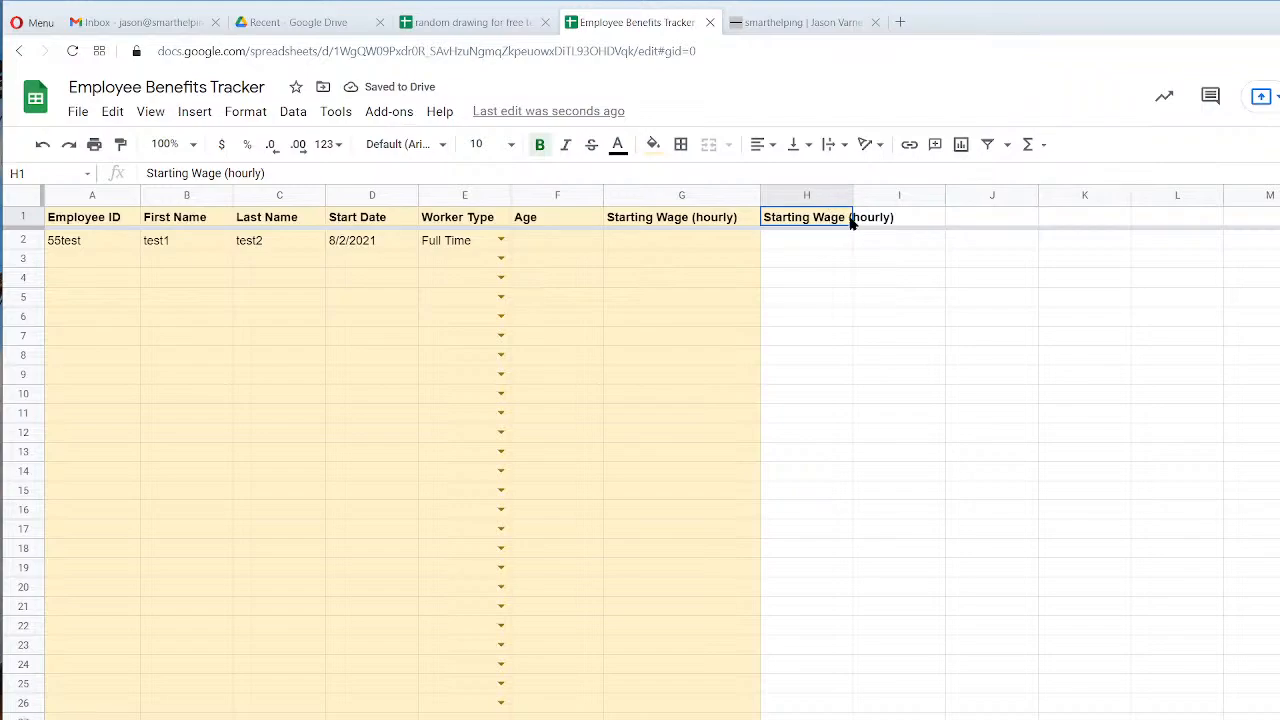
type("First Raise")
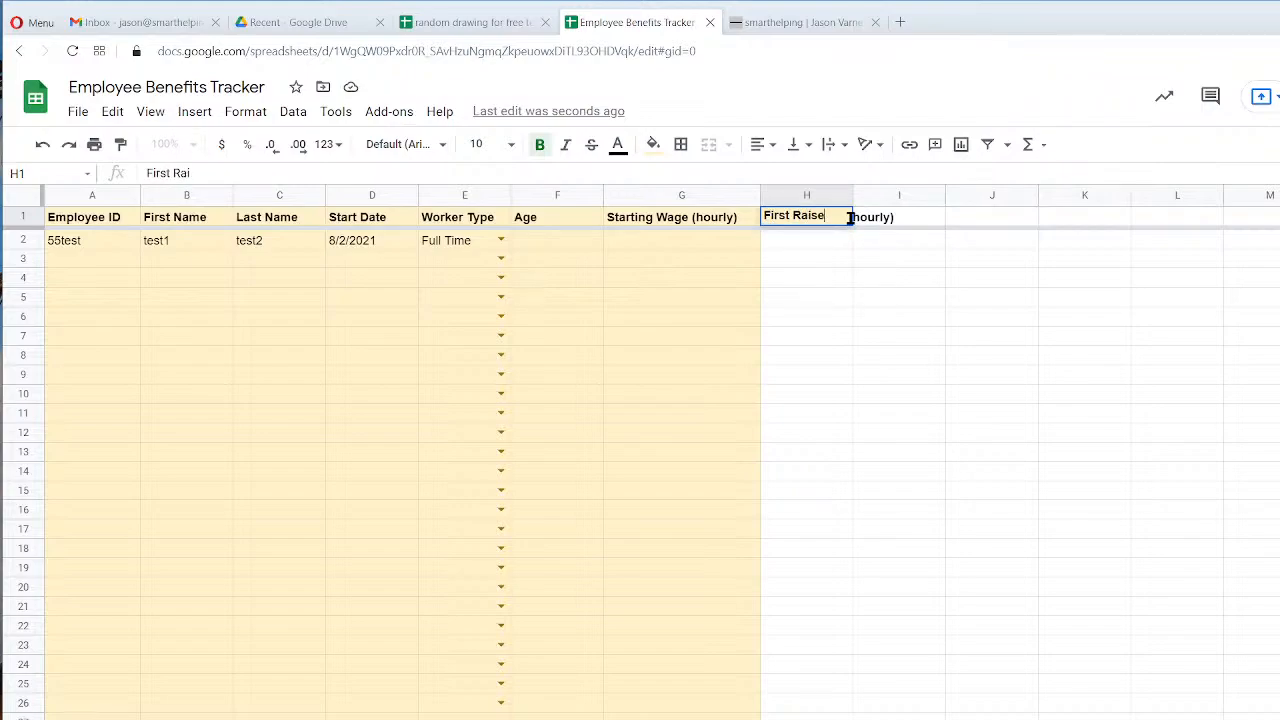
key("Return")
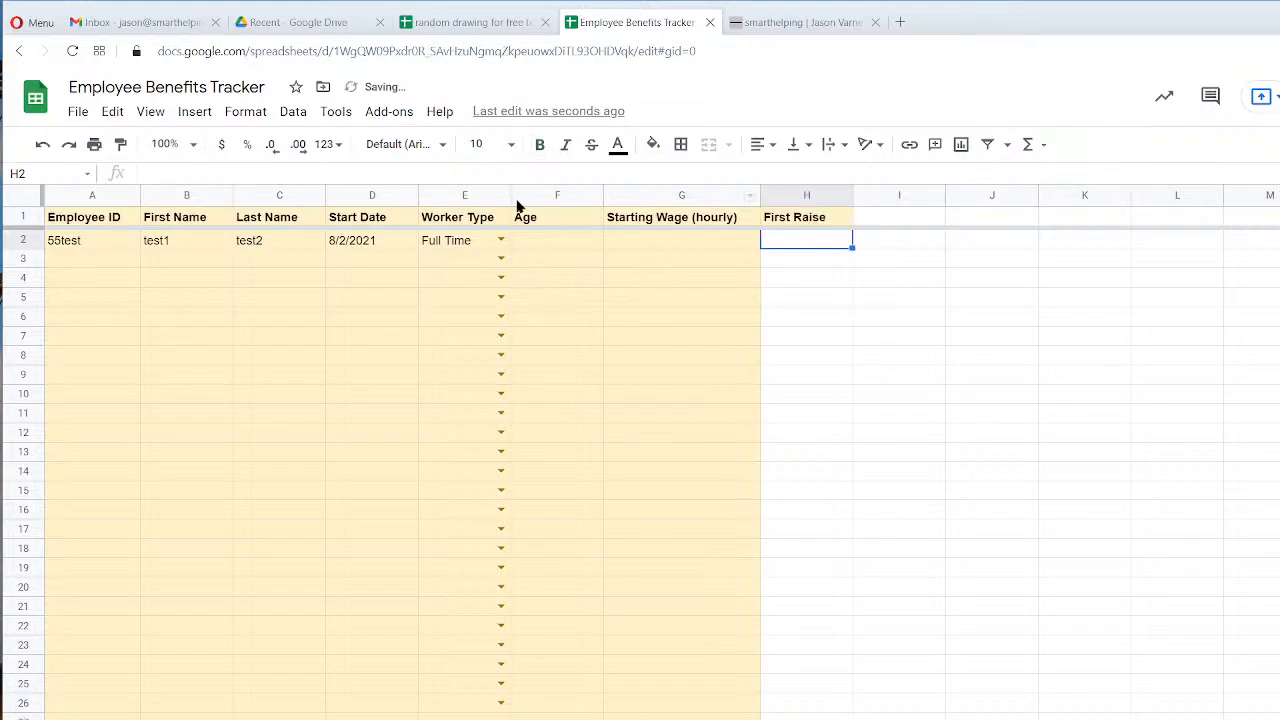
Copy the Start Date column into column H and change its header to "First Raise".
right_click(368, 196)
left_click(388, 243)
right_click(805, 197)
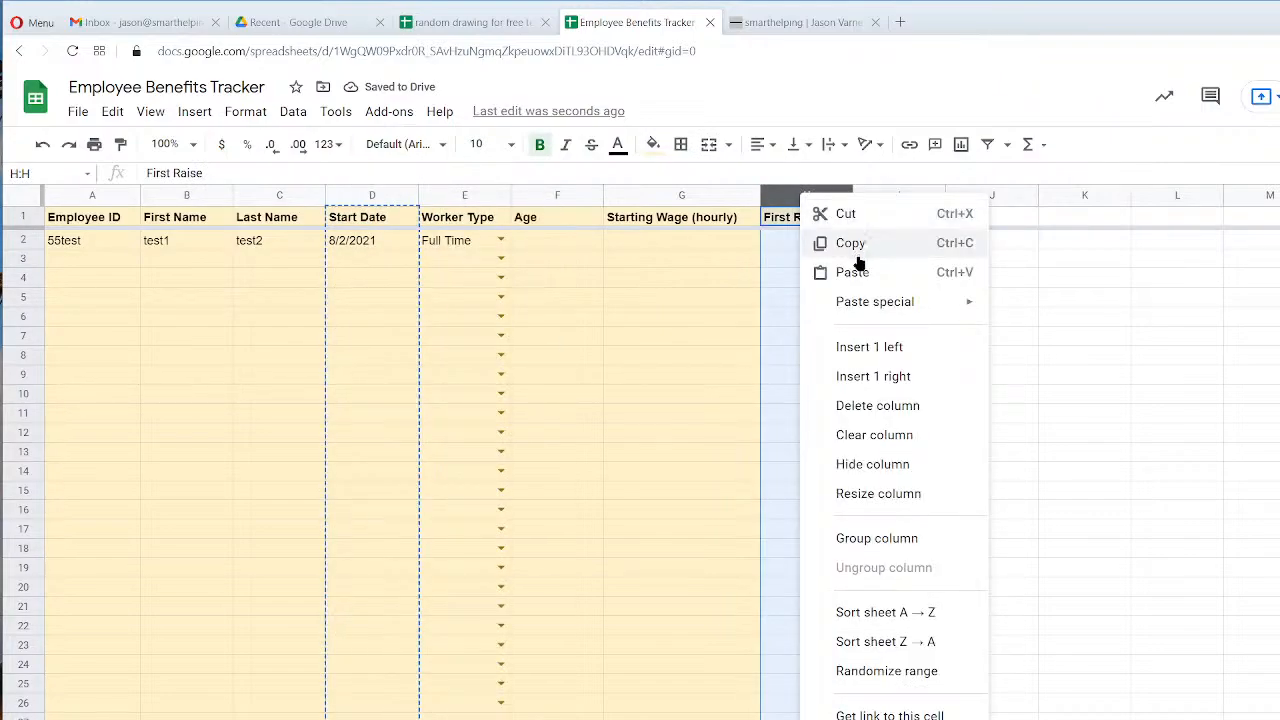
left_click(820, 271)
left_click(907, 382)
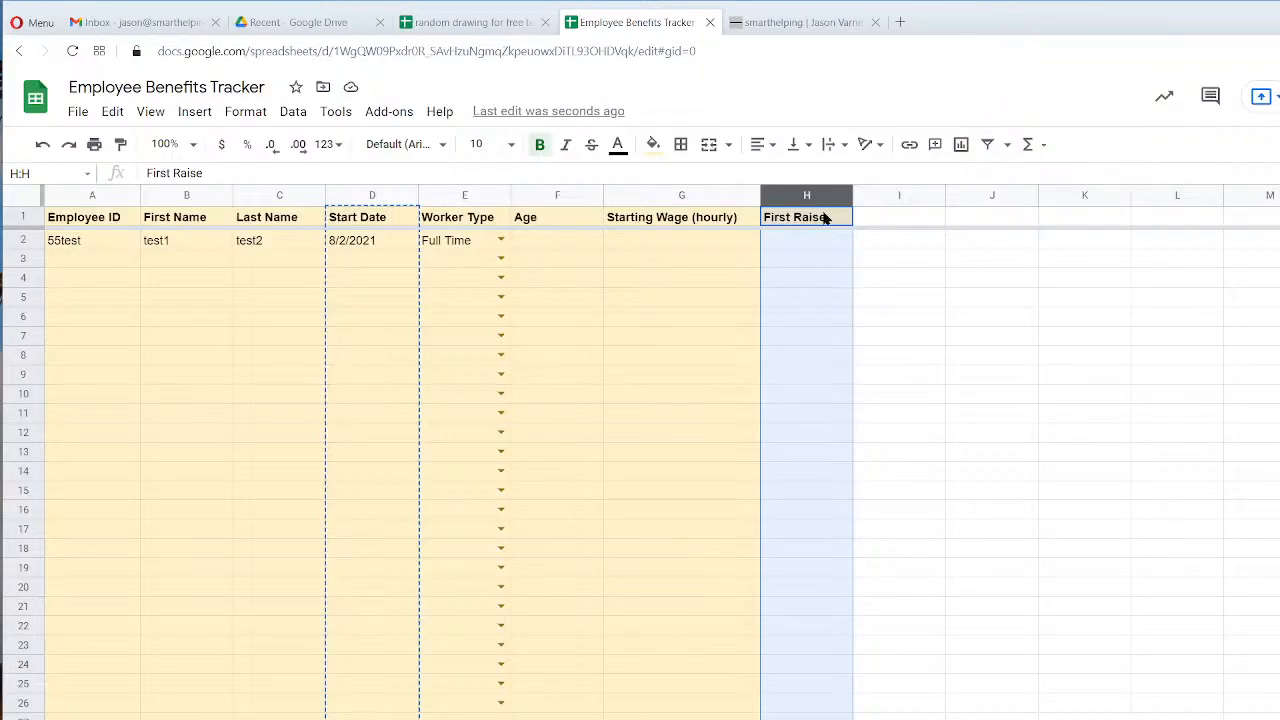
key("ctrl+v")
left_click(846, 225)
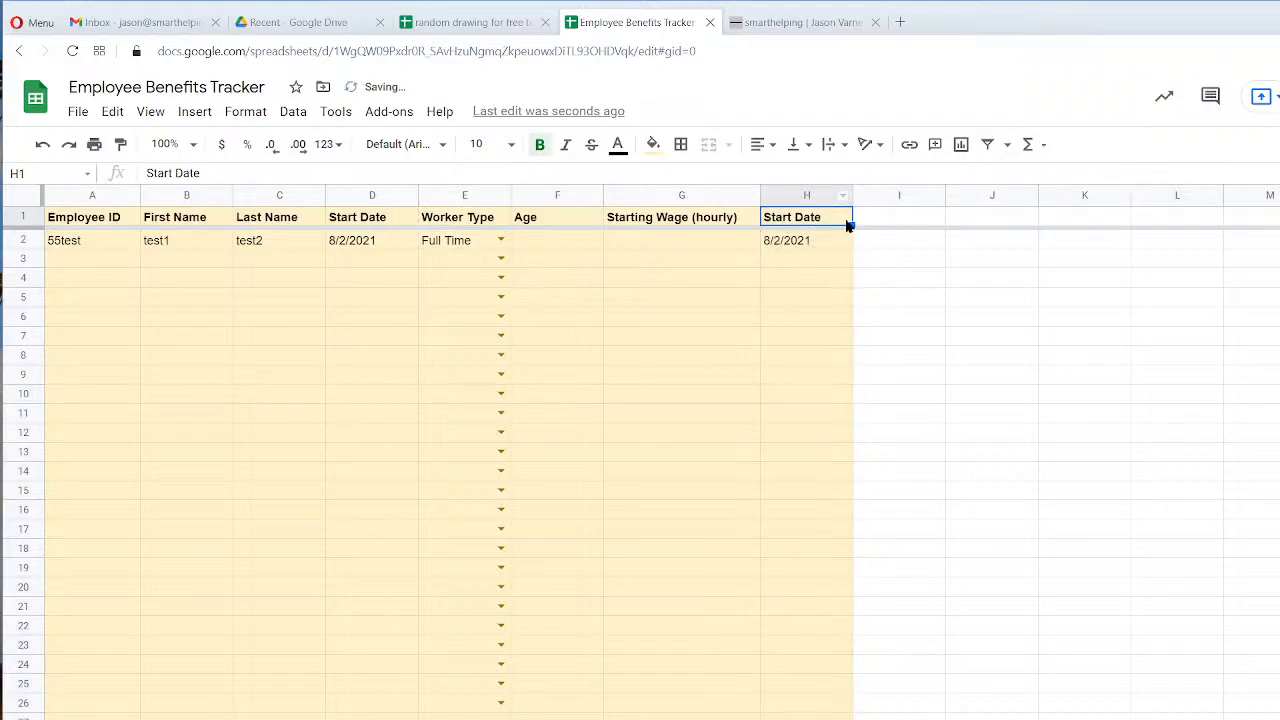
type("First Raise")
key("Return")
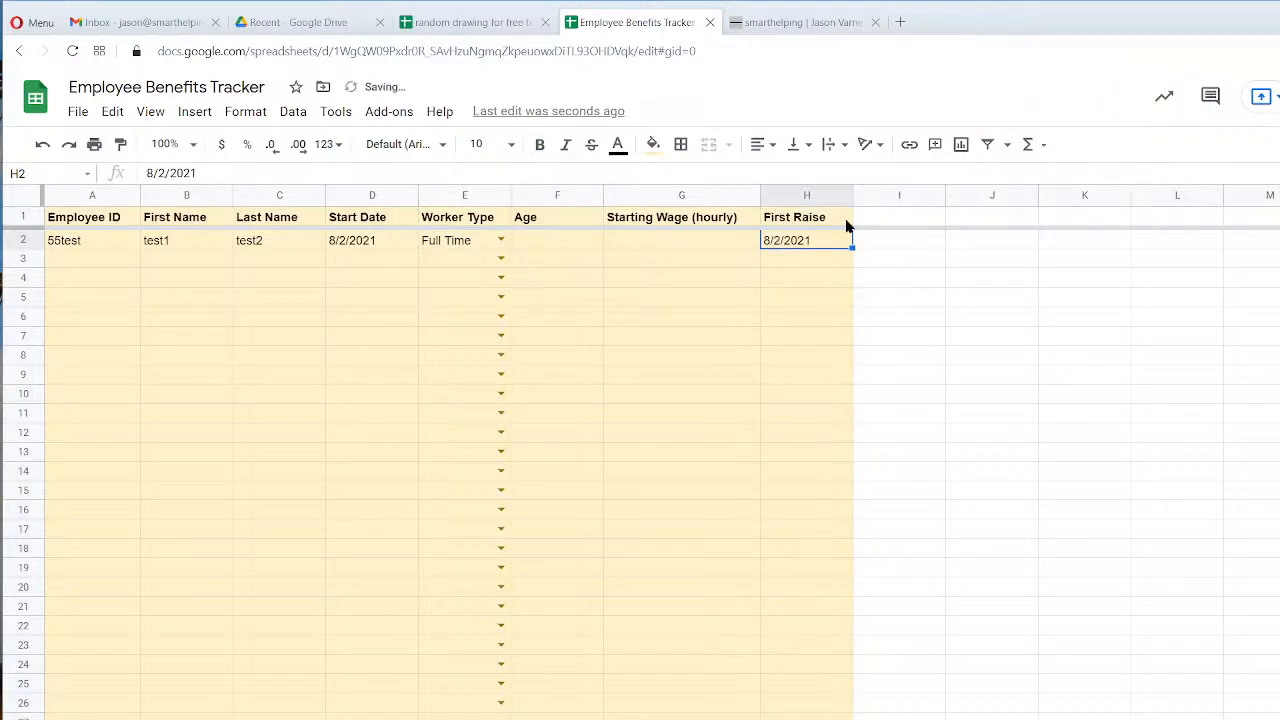
Set the Start Date in D2 to 2/1/2021 with the date picker.
double_click(365, 241)
left_click(418, 268)
left_click(418, 268)
left_click(418, 268)
left_click(418, 269)
left_click(418, 269)
left_click(418, 269)
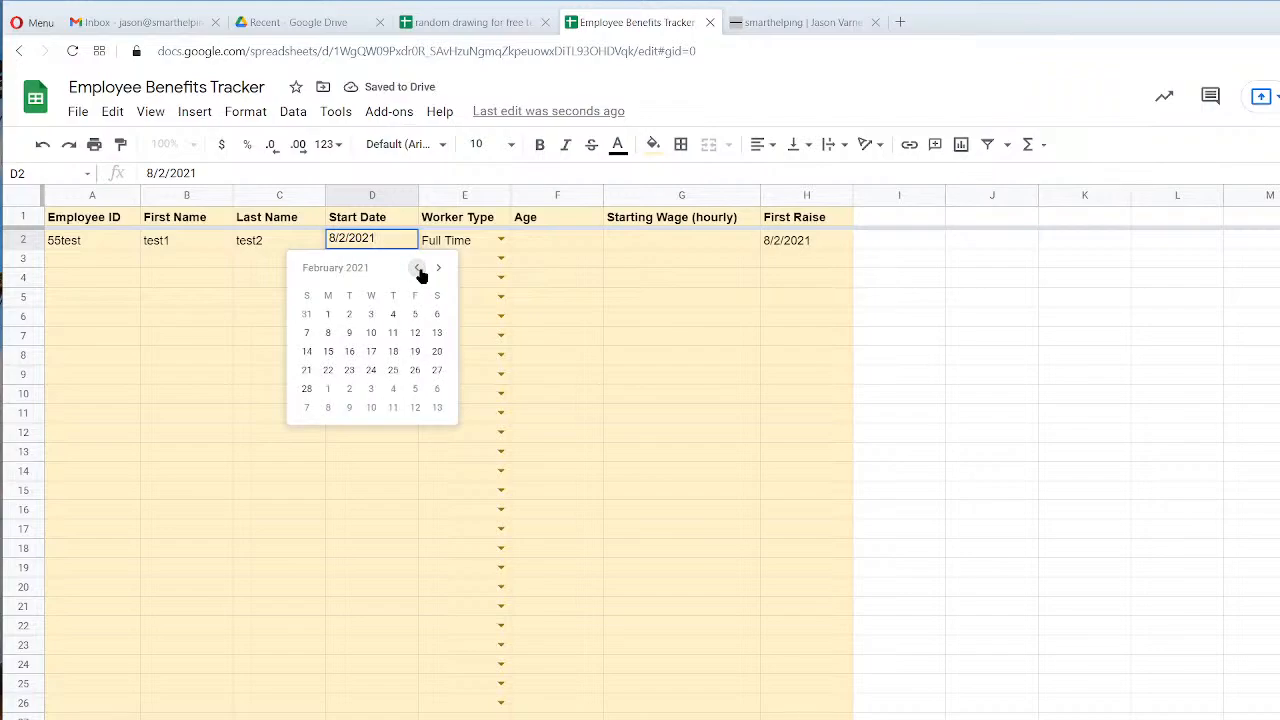
left_click(328, 314)
Choose 8/2/2021 in the date picker for the First Raise cell H2.
left_click(800, 241)
double_click(800, 241)
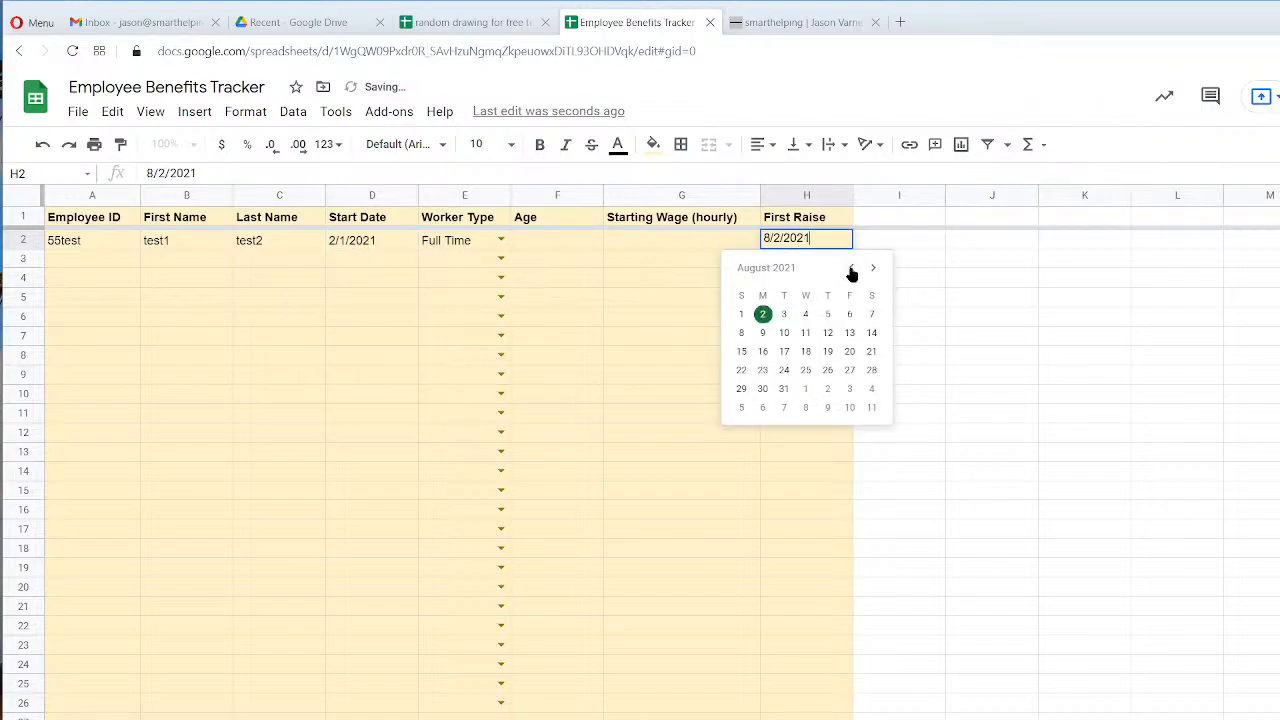
left_click(763, 314)
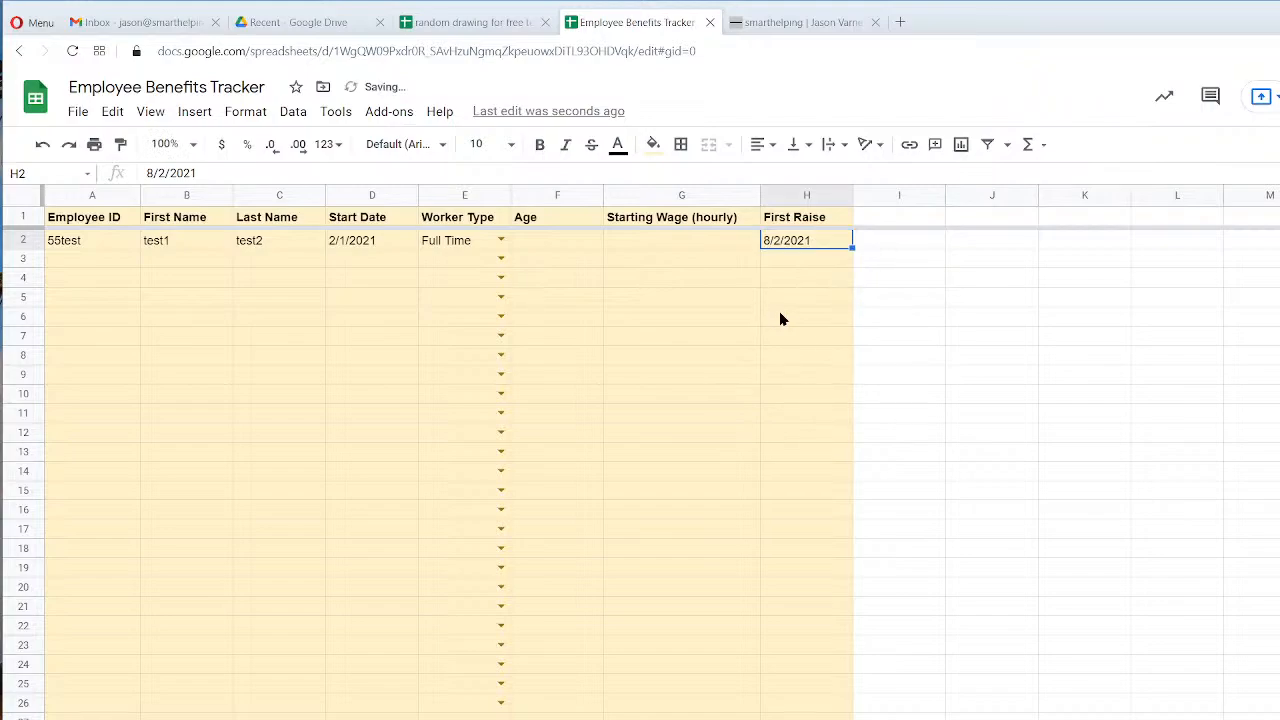
left_click(801, 320)
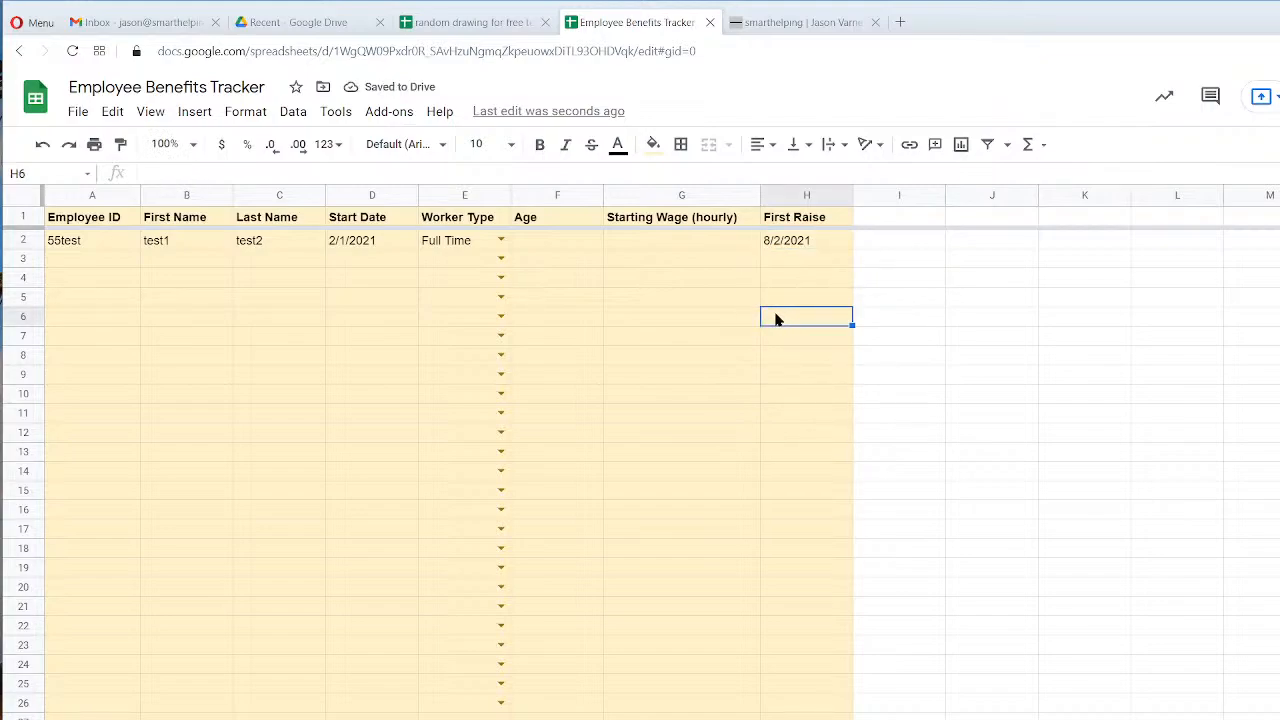
Rename the H1 header to "Most Recent Raise" and widen column H to fit the text.
left_click(785, 220)
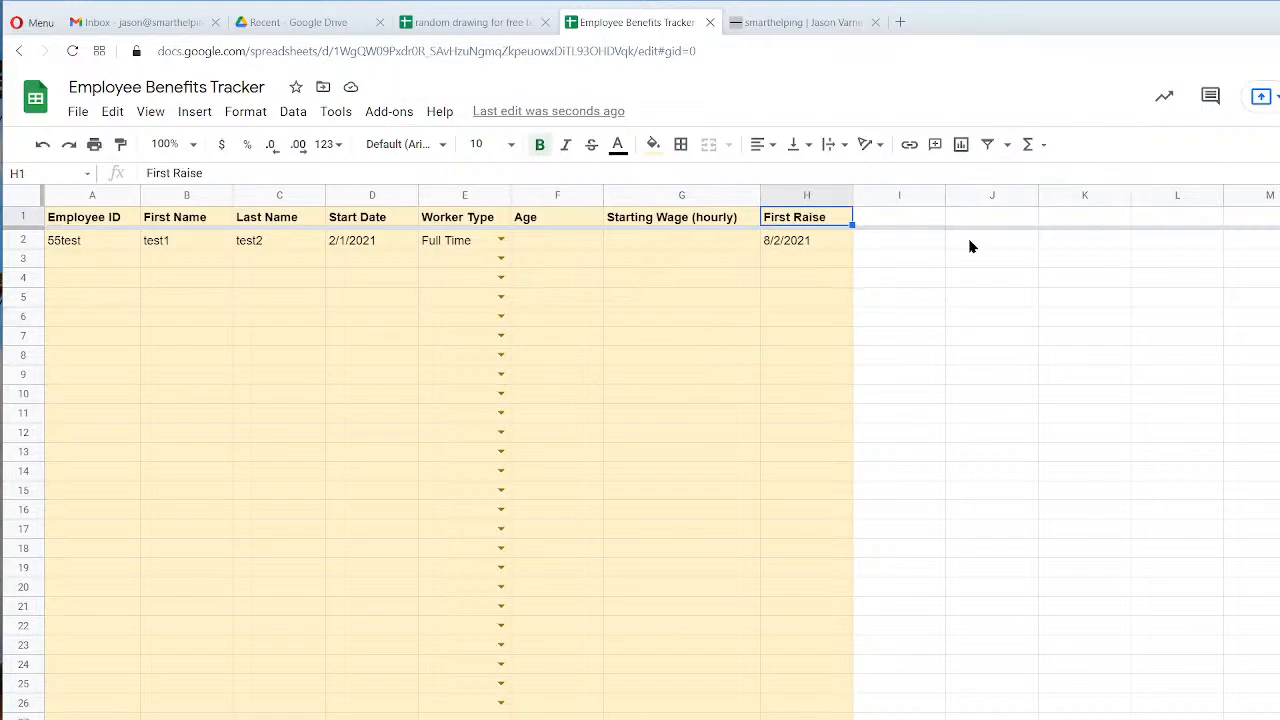
type("Most Recent Raise")
key("Return")
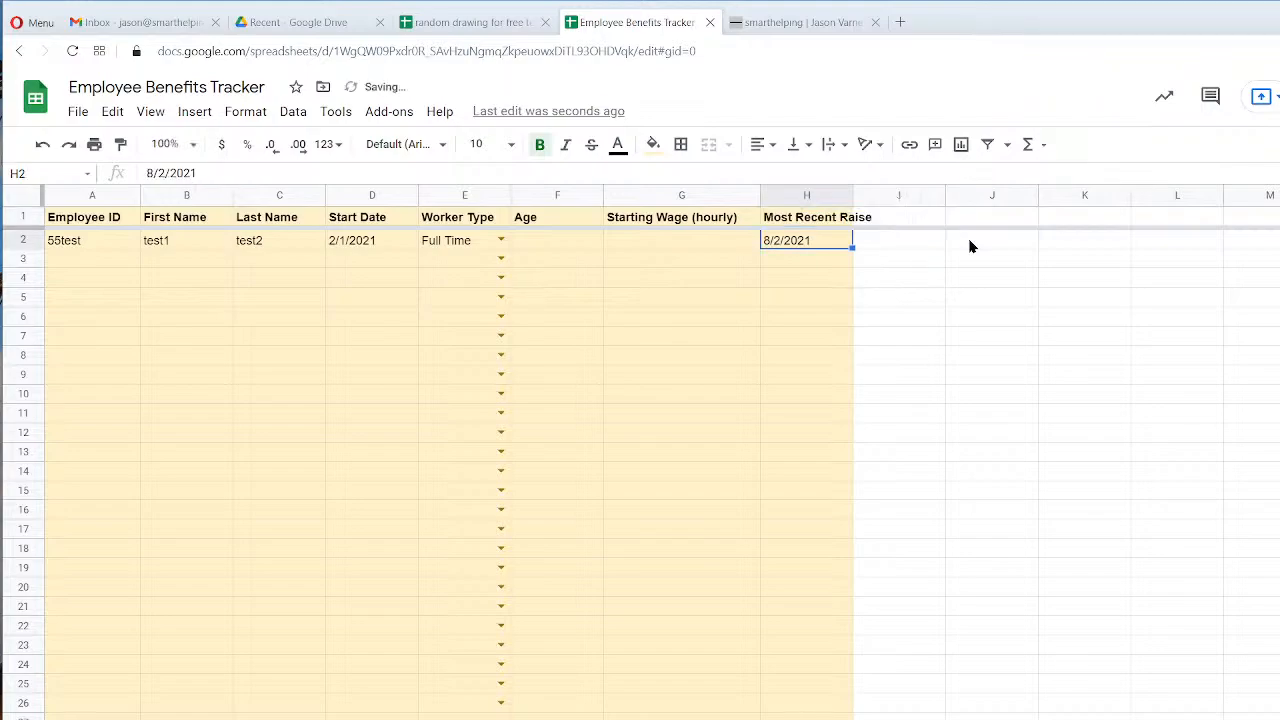
left_click_drag(853, 195, 906, 195)
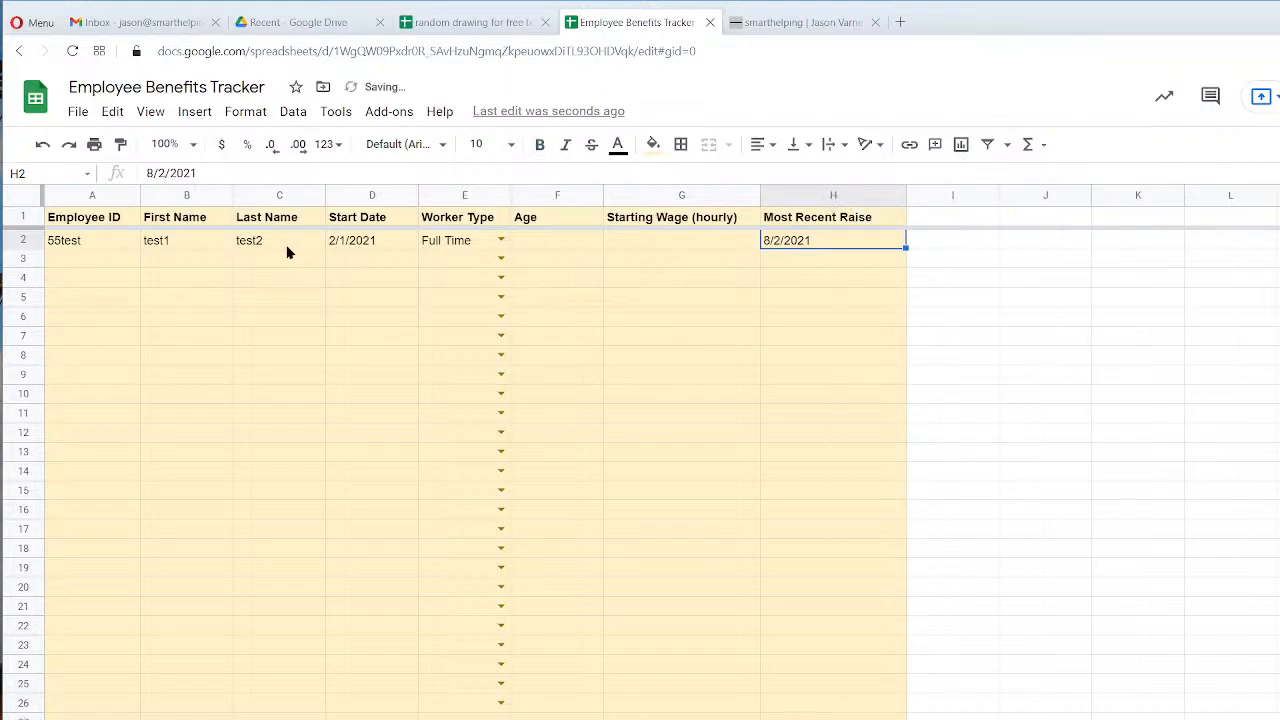
left_click(946, 246)
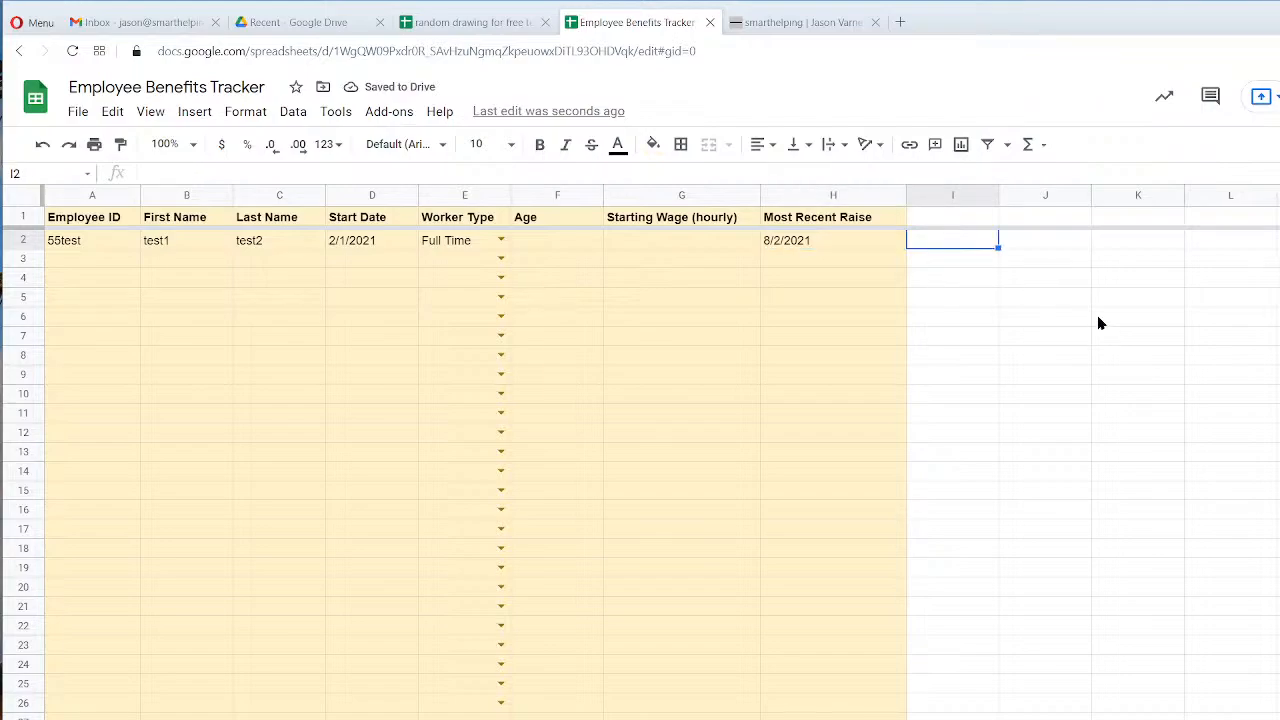
Set the Most Recent Raise date in H2 to 4/7/2021 with the date picker.
double_click(786, 241)
left_click(877, 268)
left_click(877, 268)
left_click(877, 268)
left_click(877, 268)
left_click(831, 332)
left_click(818, 352)
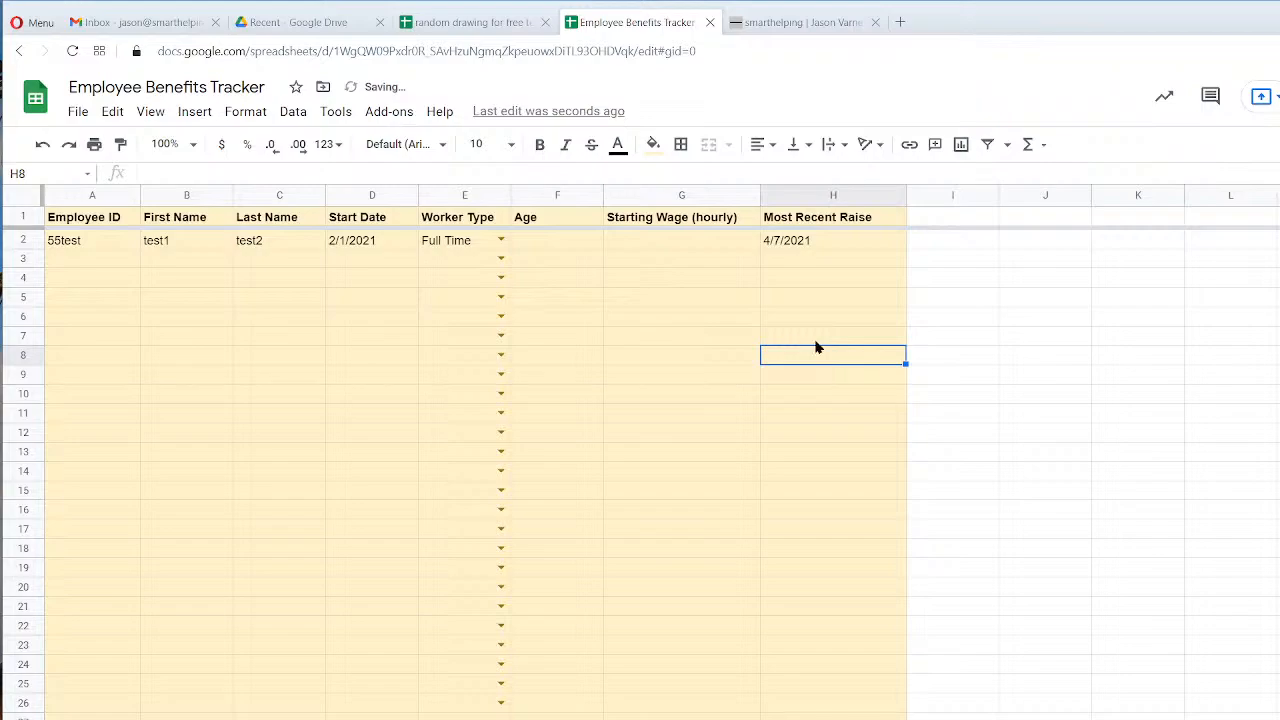
Enter the header "Days Since Last Raise" in I1 and fit column I to its text.
left_click(959, 216)
type("Days")
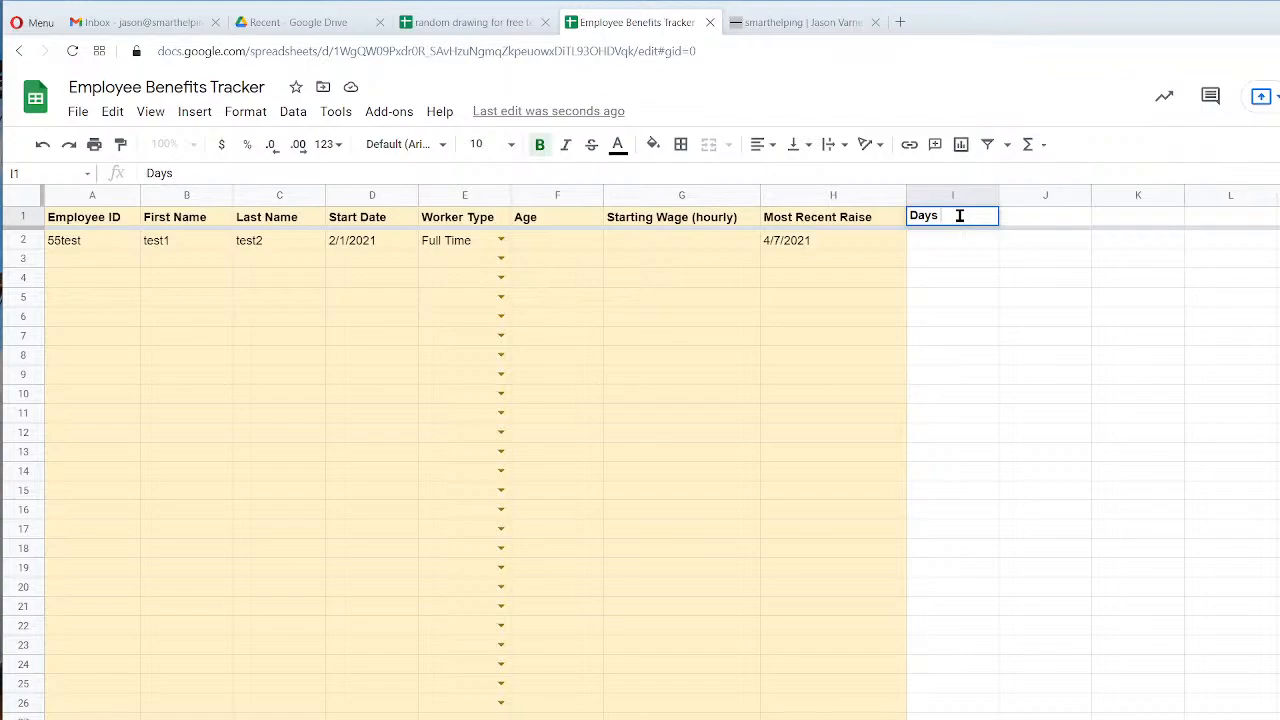
type(" Since Last Rai")
type("se")
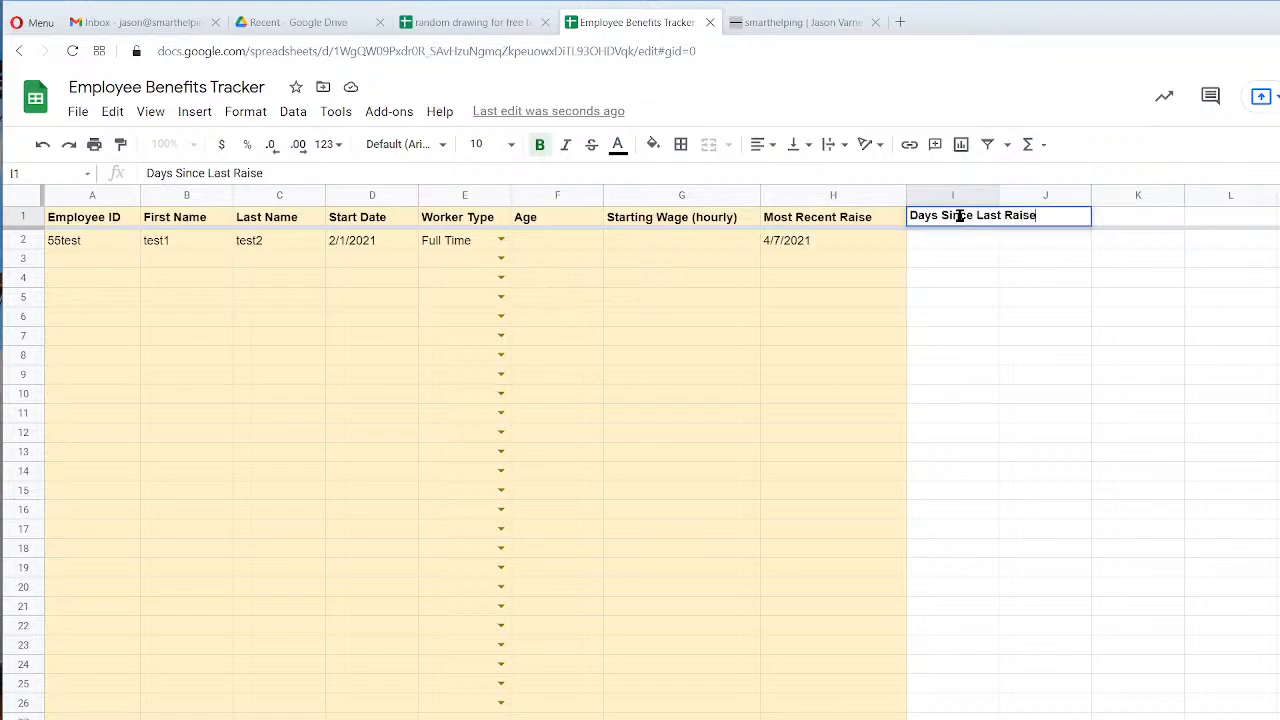
key("Return")
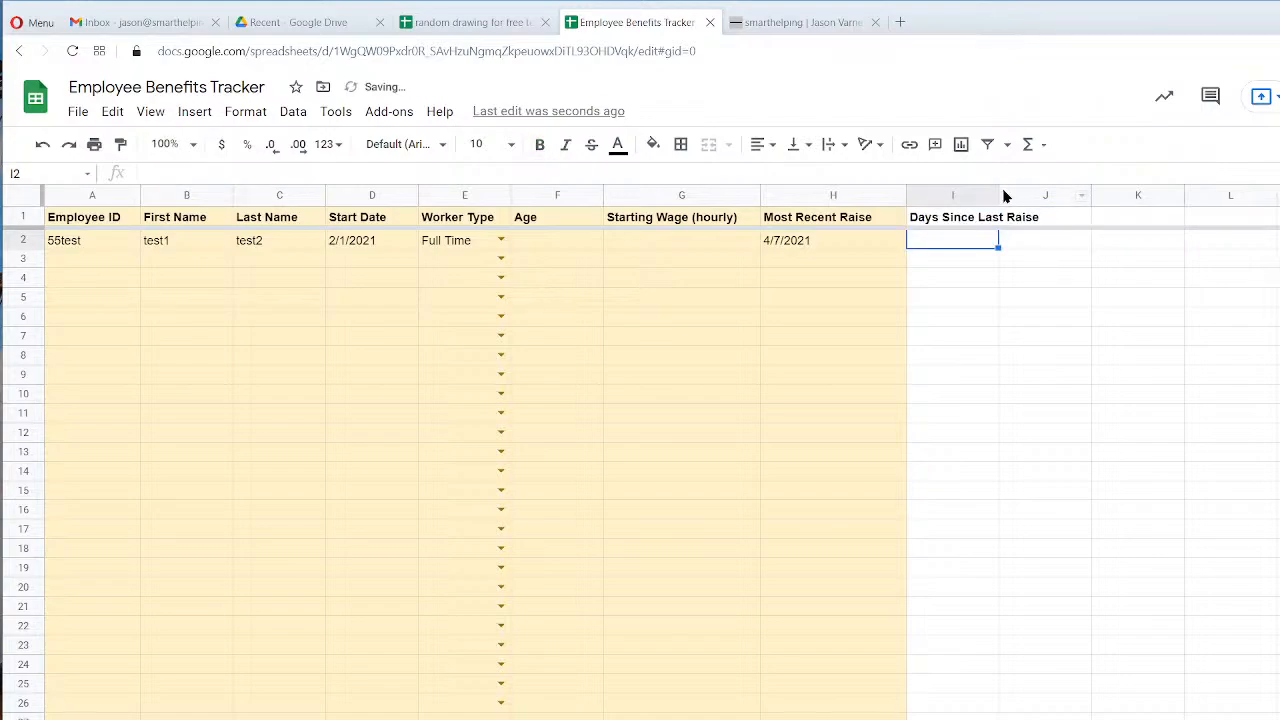
double_click(997, 195)
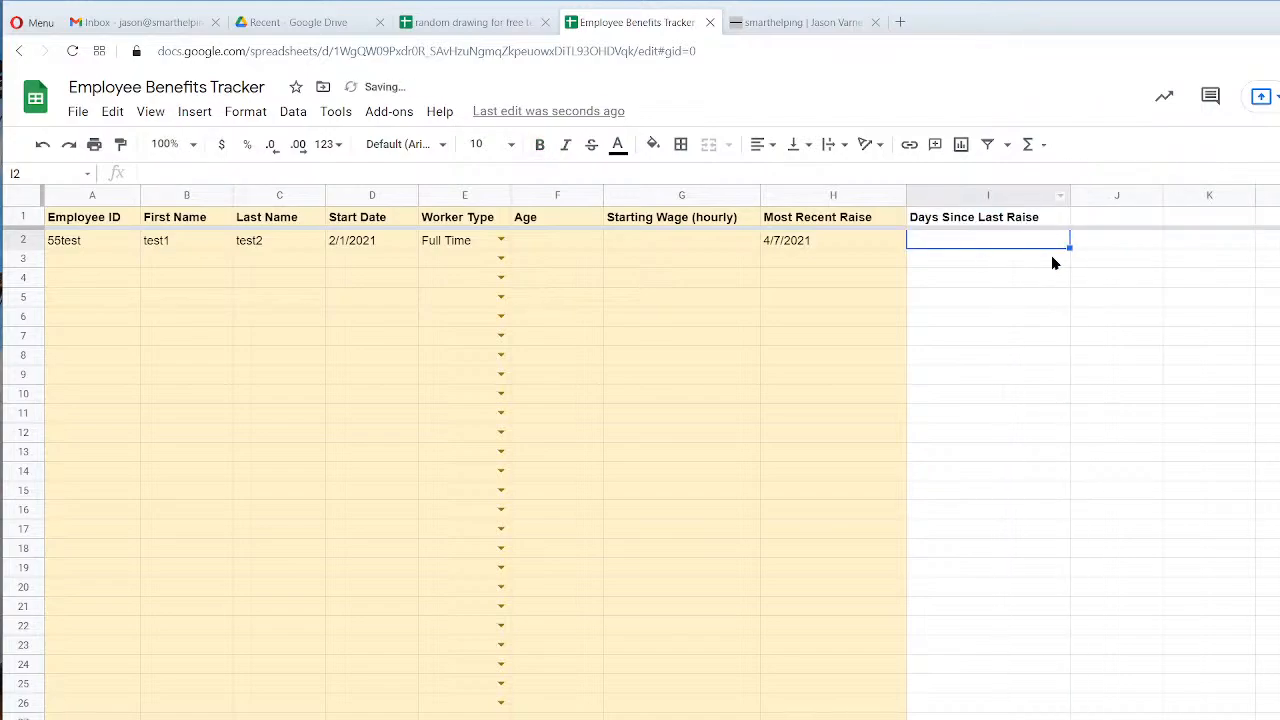
Begin an array formula in I2 that subtracts H2:H from today(): =arrayformula(today()-h2:h.
type("=arrayformula(")
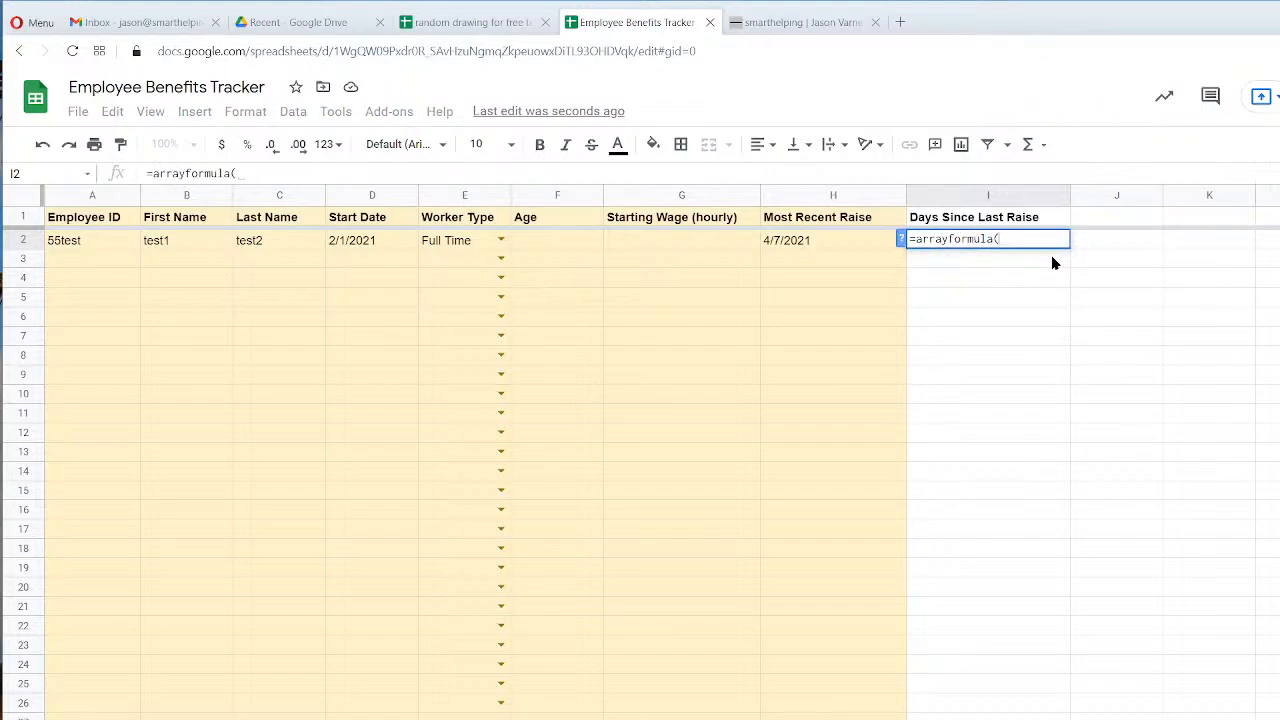
type("tod")
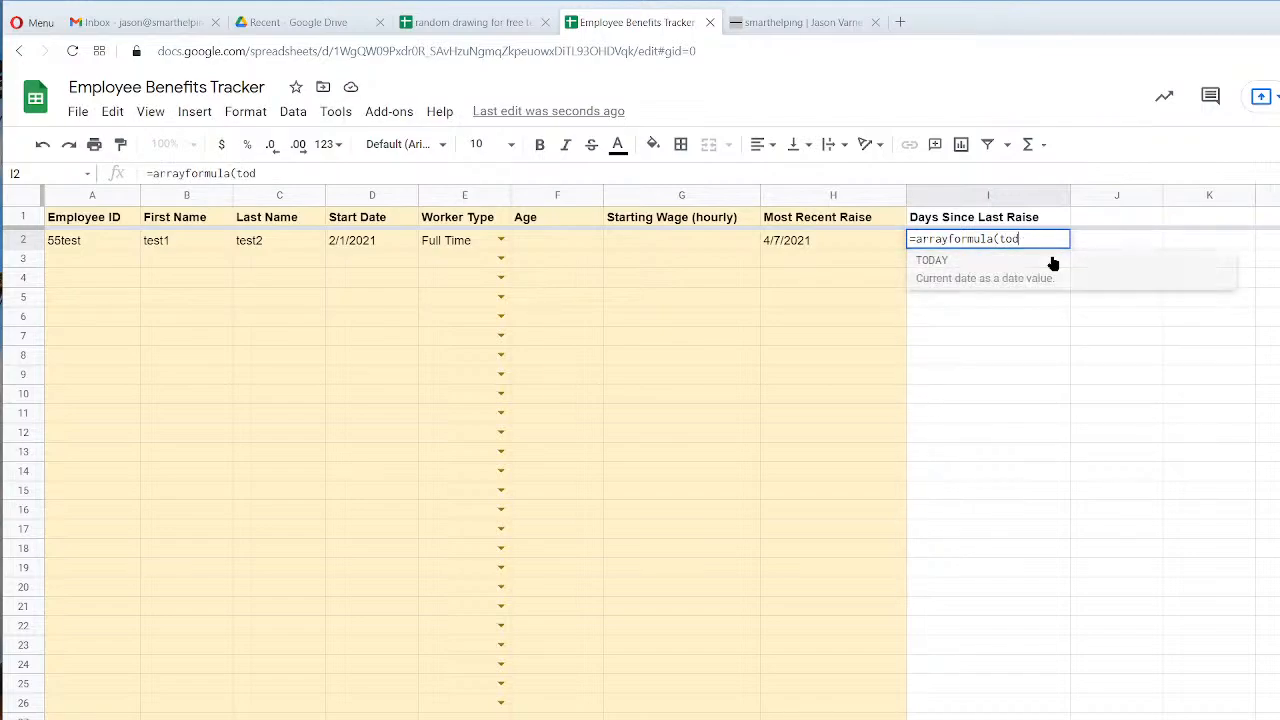
type("ay()")
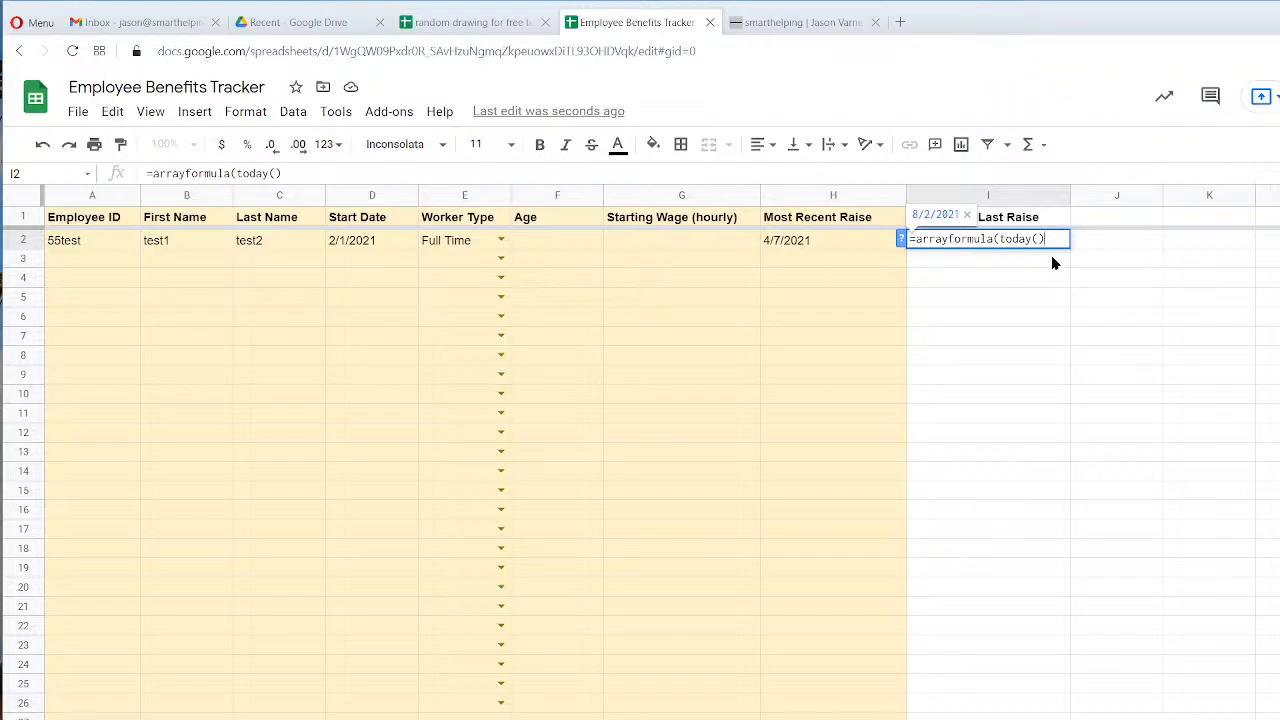
type("-h2:h")
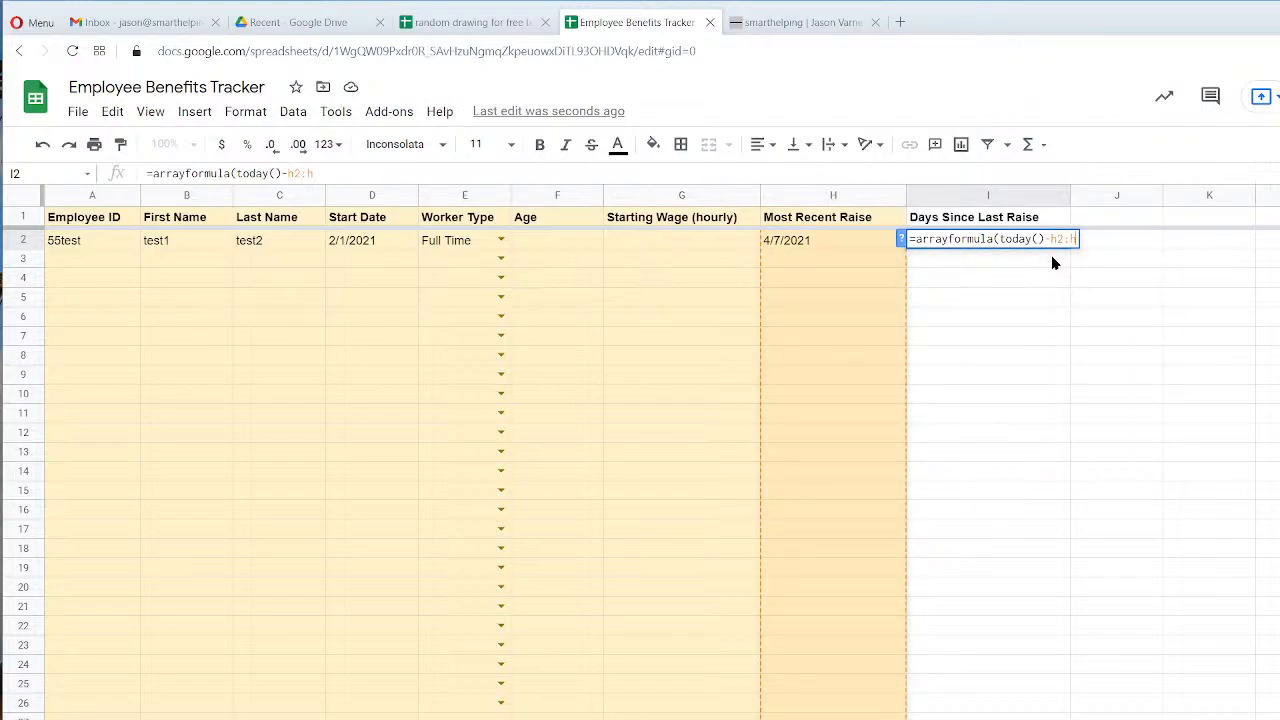
Wrap the I2 subtraction in if(h2:h="","", so rows without a raise date stay blank, and commit the formula.
key("Left")
key("Left")
key("Left")
key("Left")
key("Left")
key("Left")
key("Left")
key("Left")
key("Left")
key("Left")
key("Left")
key("Left")
type("if(h2:h")
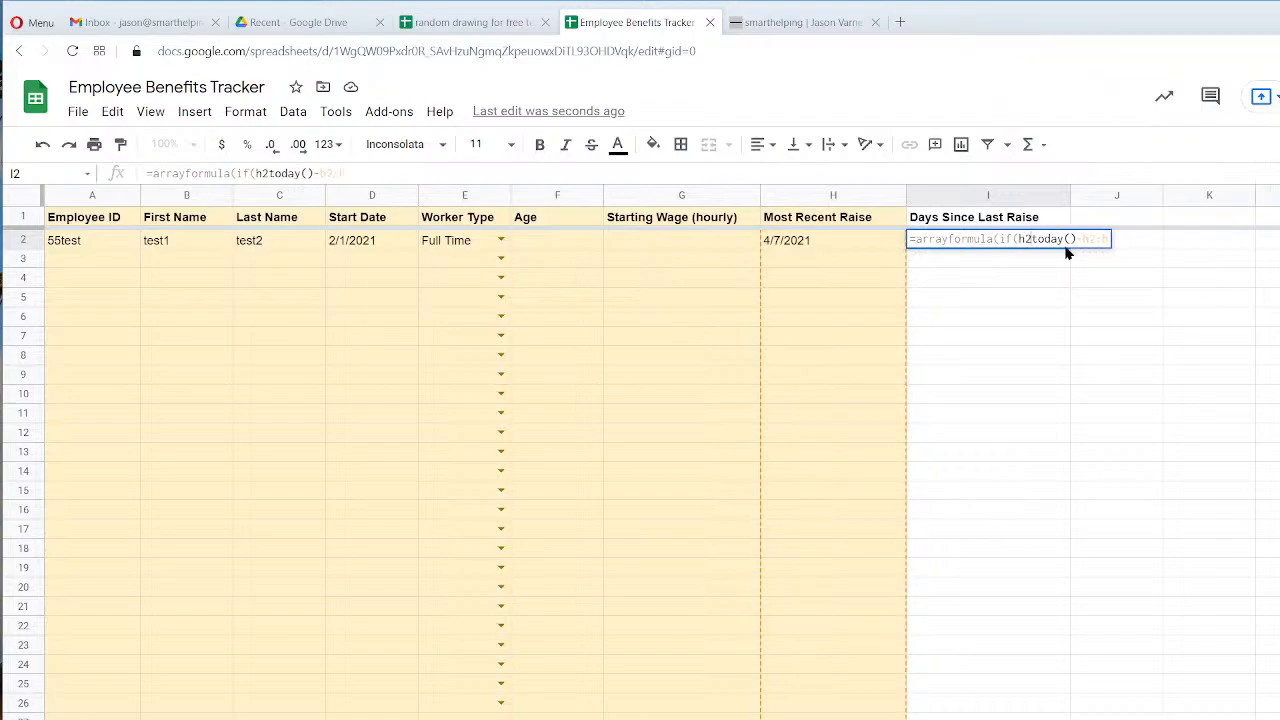
type("=\"\",\"\",")
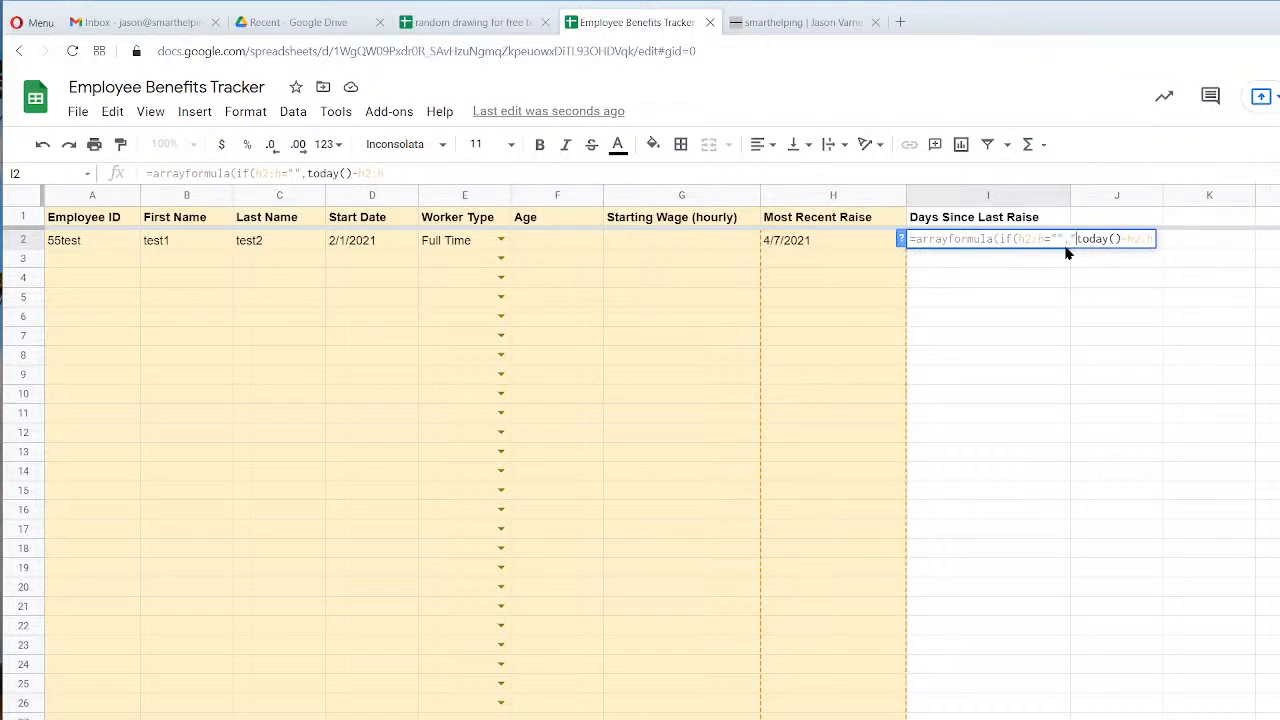
key("Return")
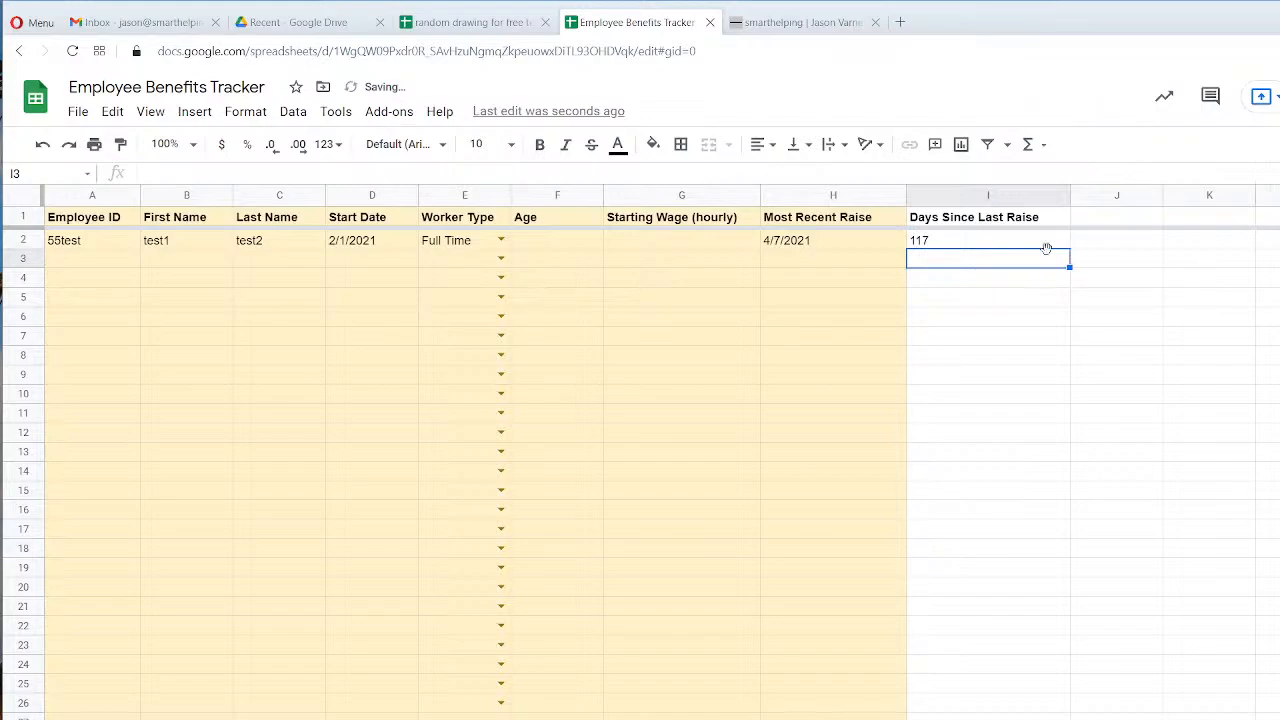
Set the Most Recent Raise dates in H3, H4 and H5 to 4/15/2021, 5/13/2021 and 7/21/2021 with the date picker.
double_click(833, 260)
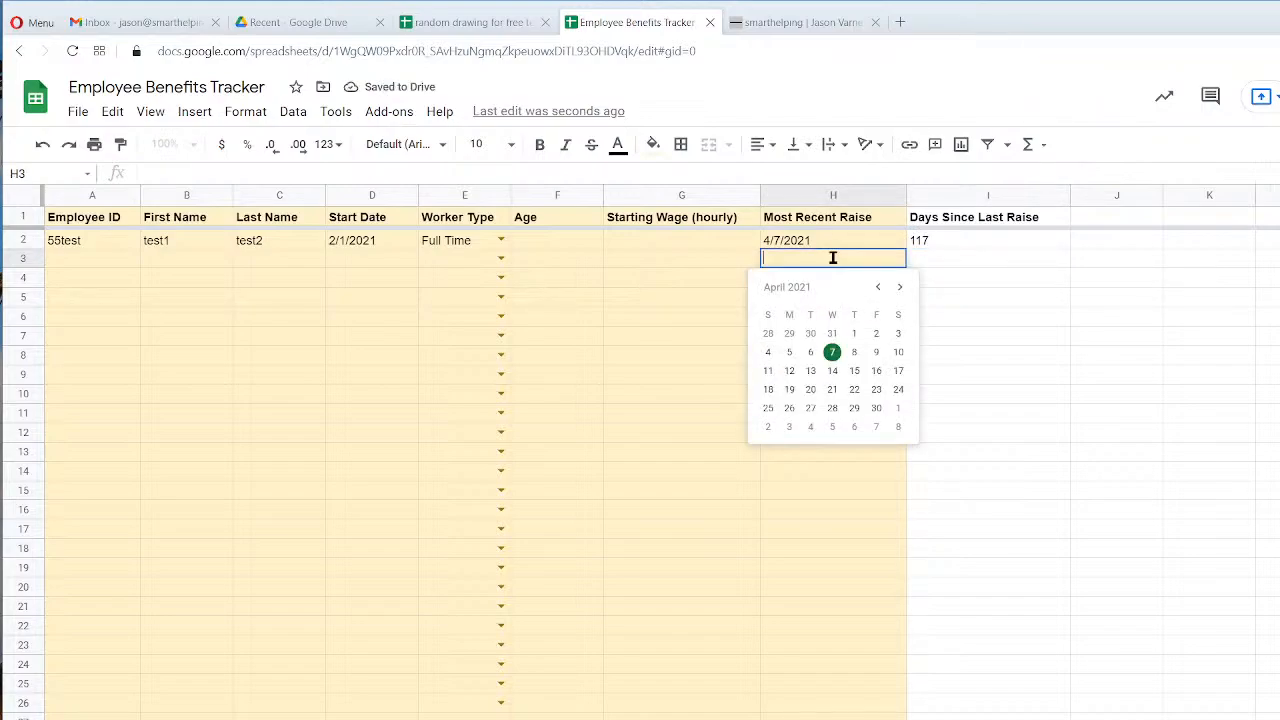
left_click(859, 373)
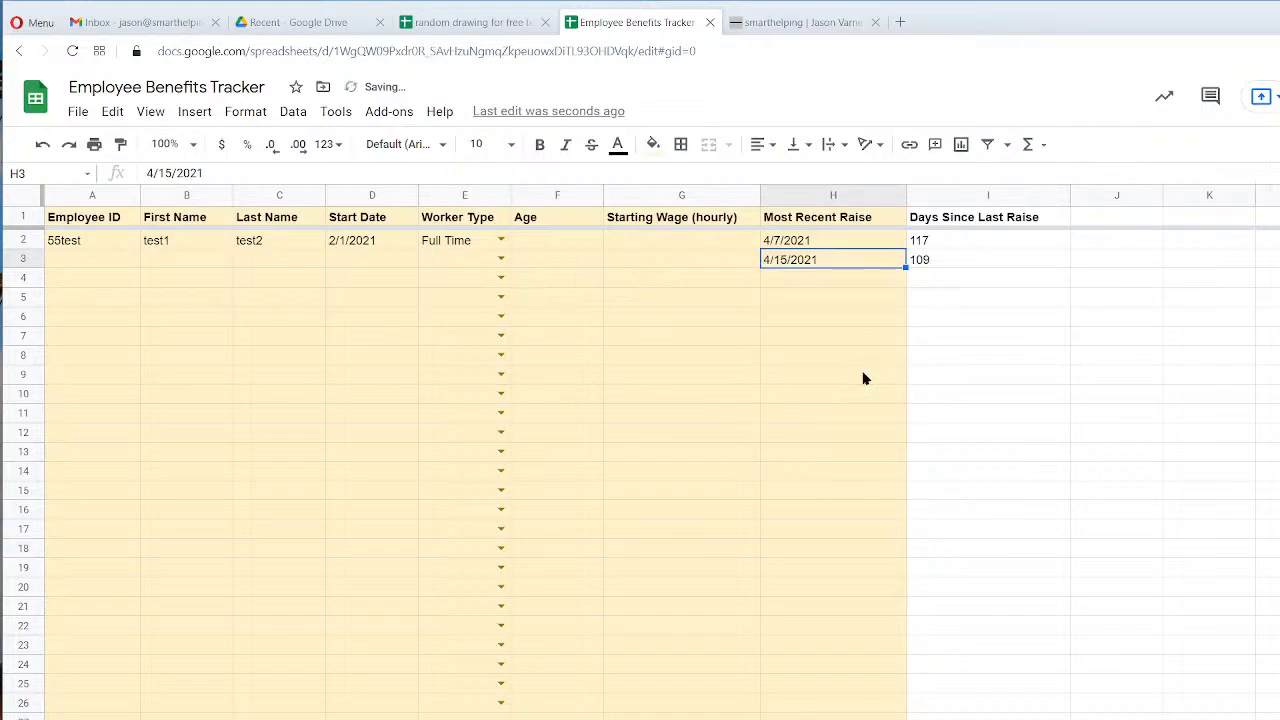
double_click(823, 278)
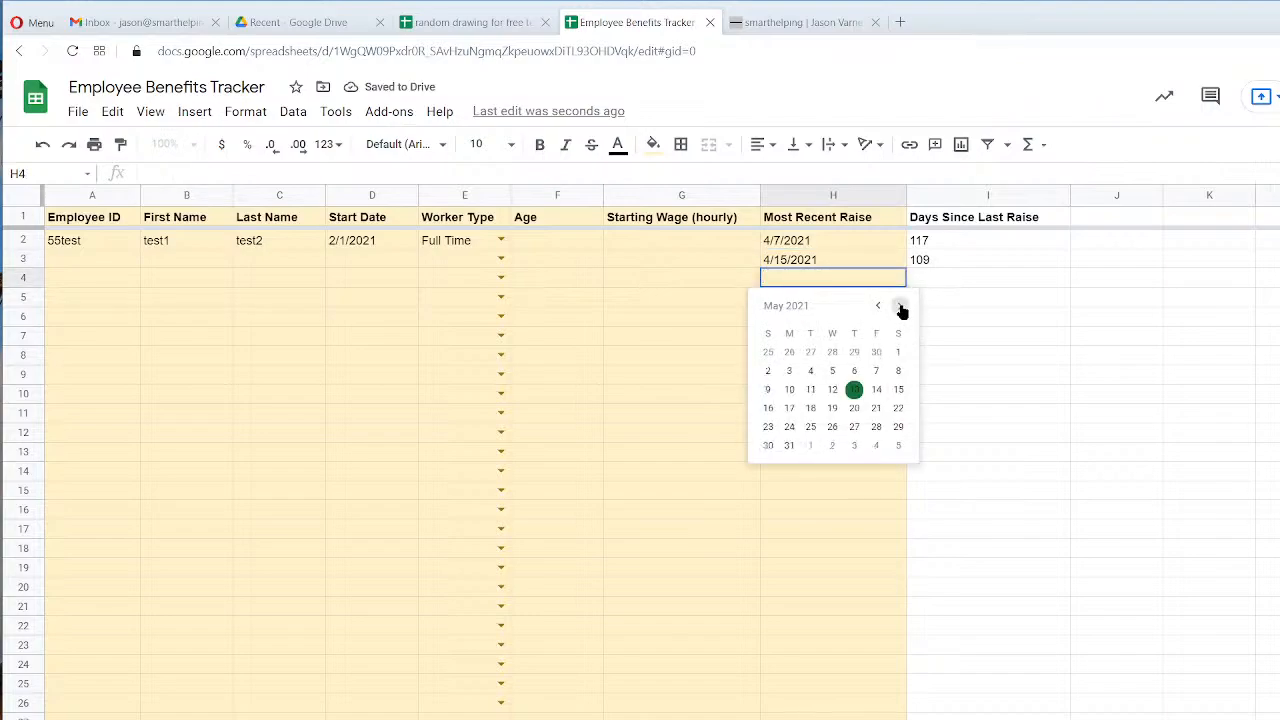
left_click(899, 306)
left_click(854, 389)
double_click(858, 298)
left_click(899, 326)
left_click(899, 326)
left_click(836, 430)
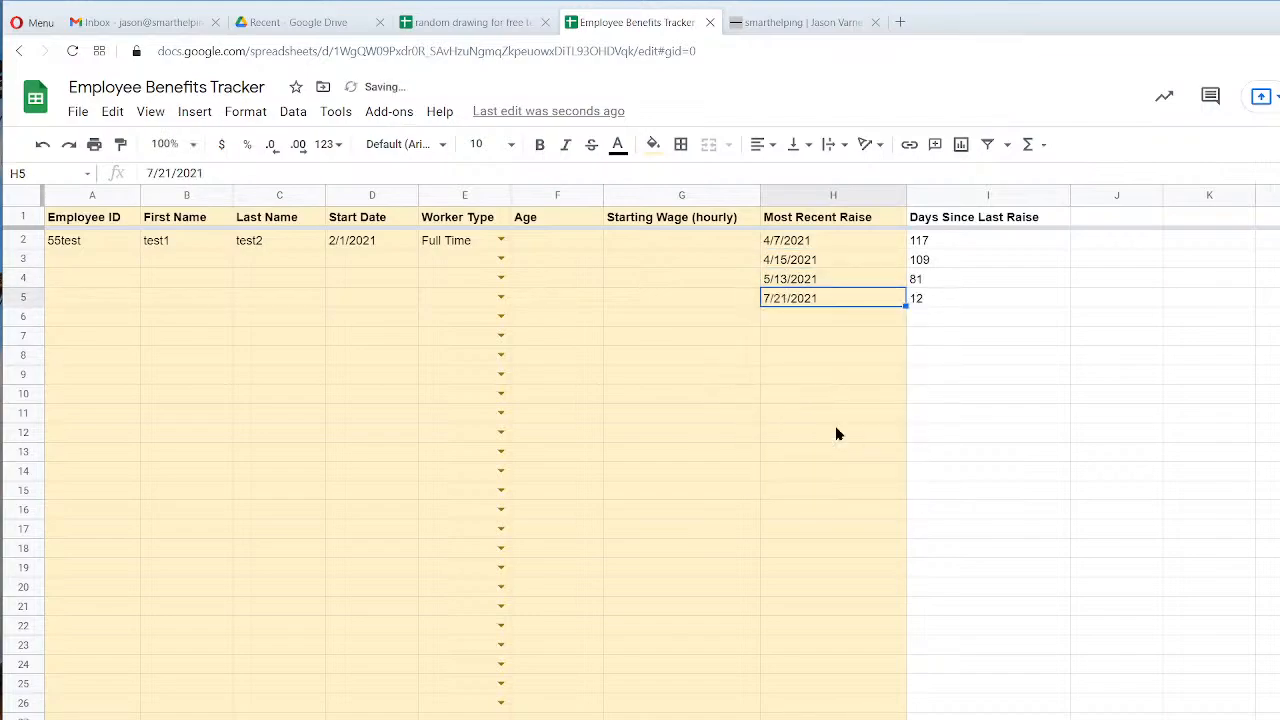
Left-align all the tracker columns from A through I.
left_click(934, 300)
left_click(970, 194)
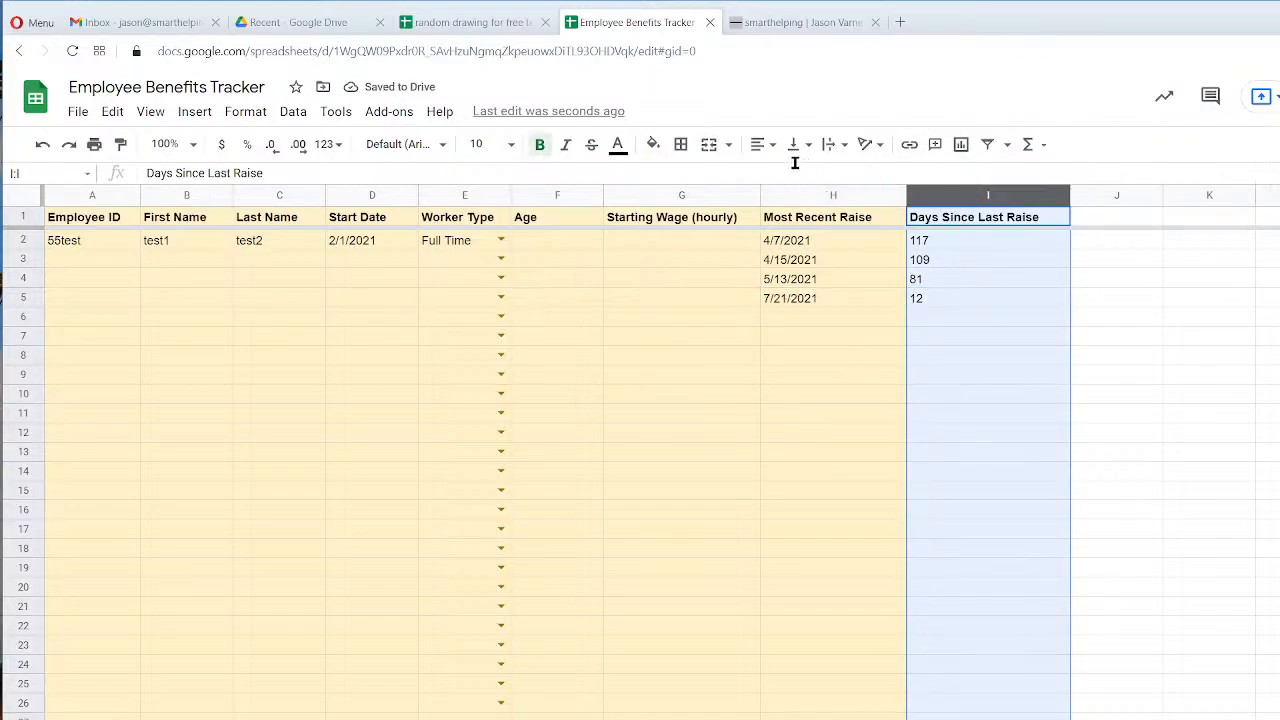
left_click(1190, 339)
left_click(938, 195)
left_click_drag(937, 195, 100, 196)
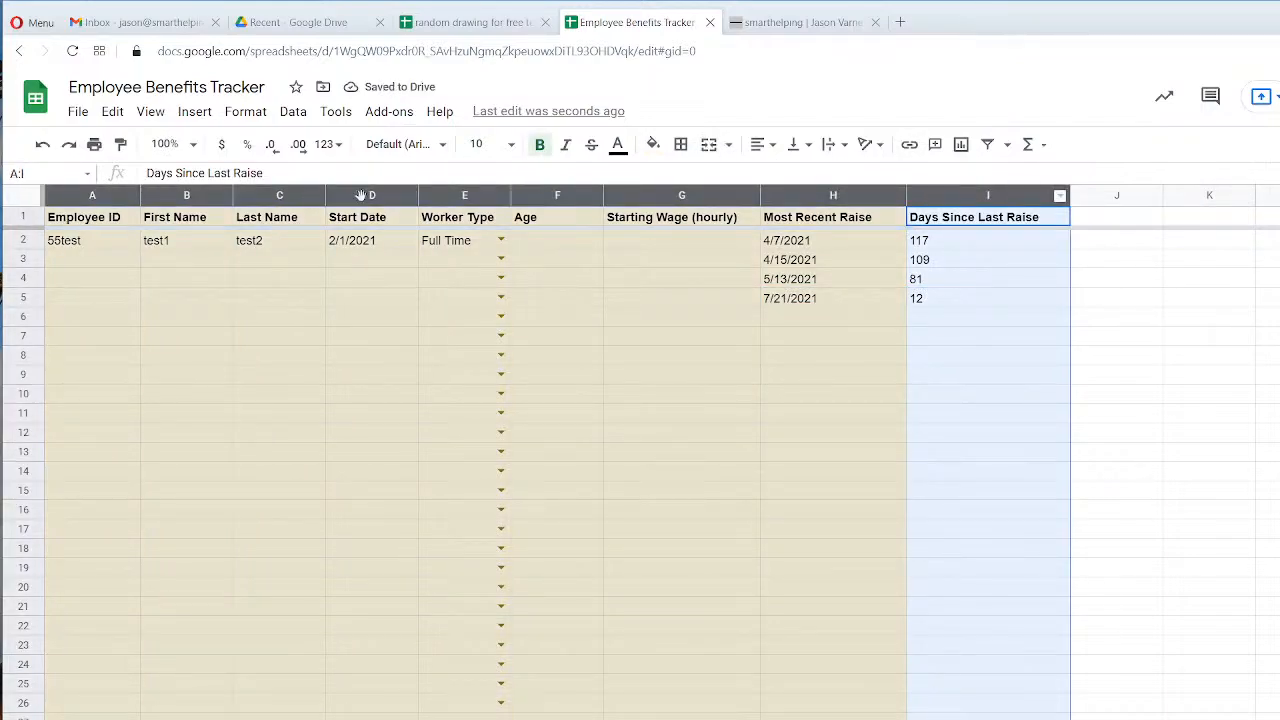
left_click(758, 145)
left_click(763, 175)
left_click(1183, 398)
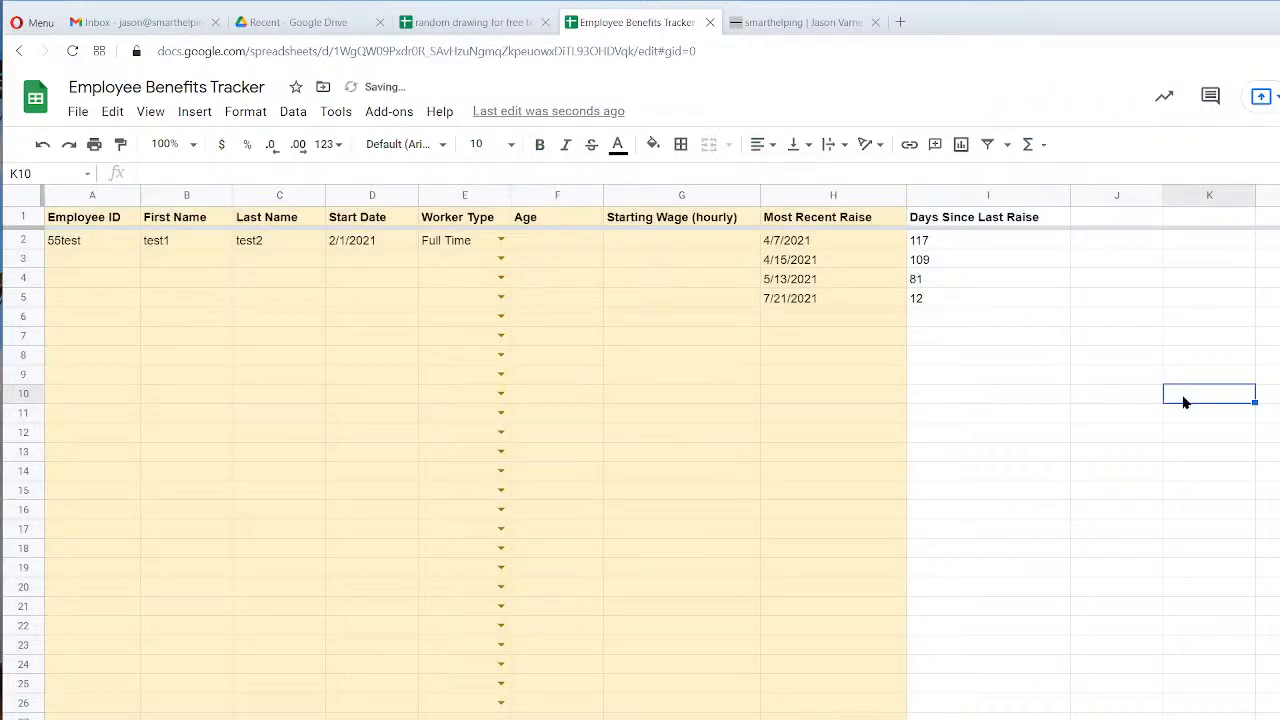
Enter the sample wages 16/hr, 50k/year and 75k/year in G2, G3 and G4.
left_click(956, 245)
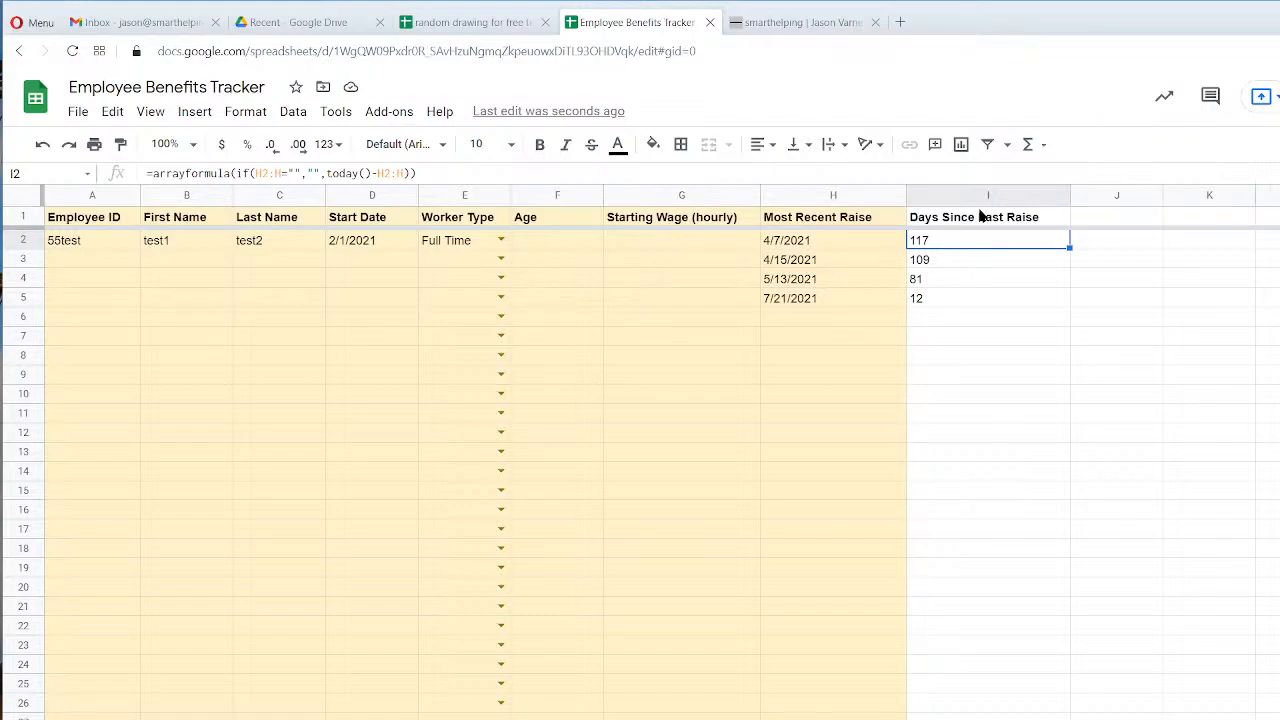
left_click(852, 246)
left_click(651, 246)
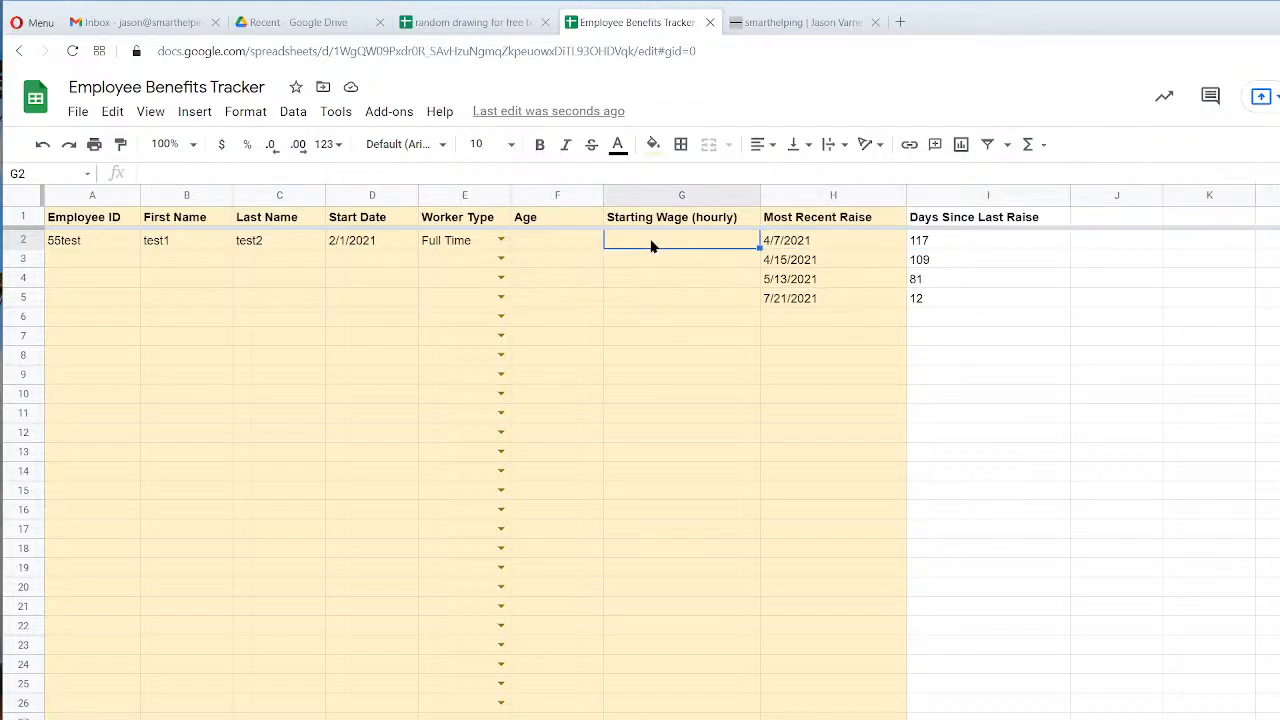
type("16/hr")
key("Return")
type("50k/h")
key("BackSpace")
type("year")
key("Return")
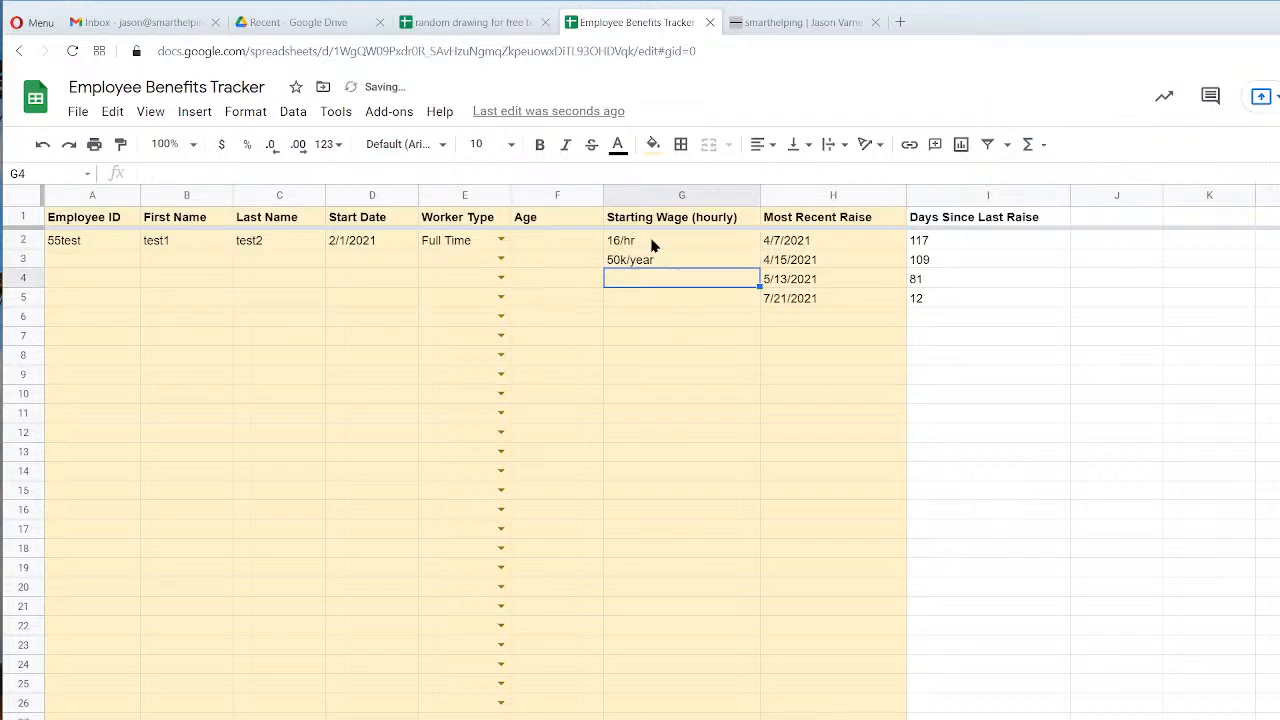
type("75k/year")
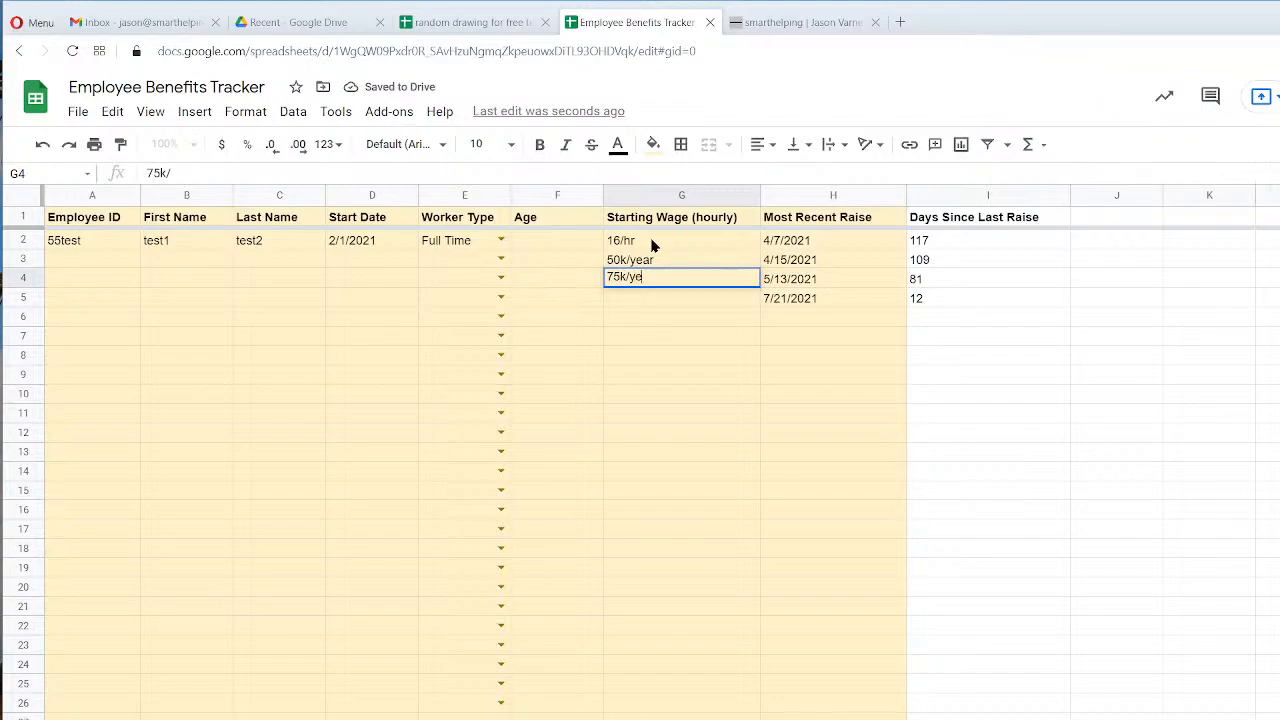
key("Return")
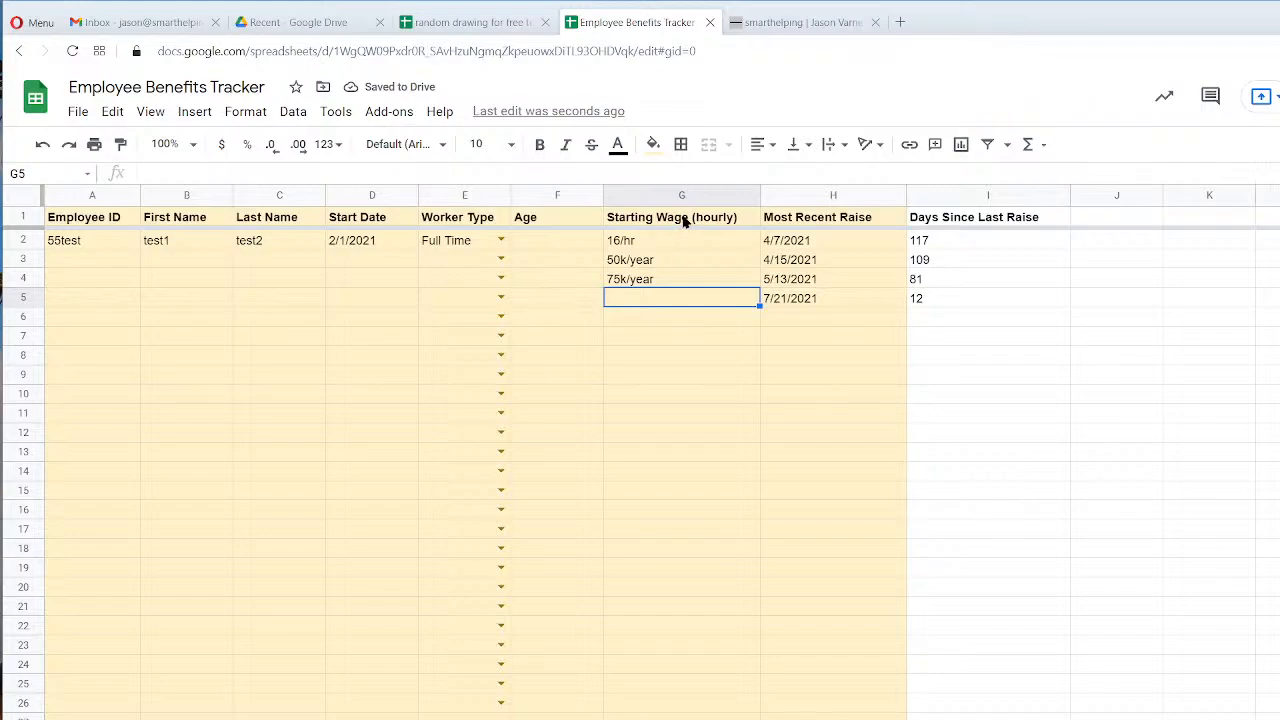
Change the G1 header to "Current Wage", dropping the "(hourly)" suffix.
double_click(684, 220)
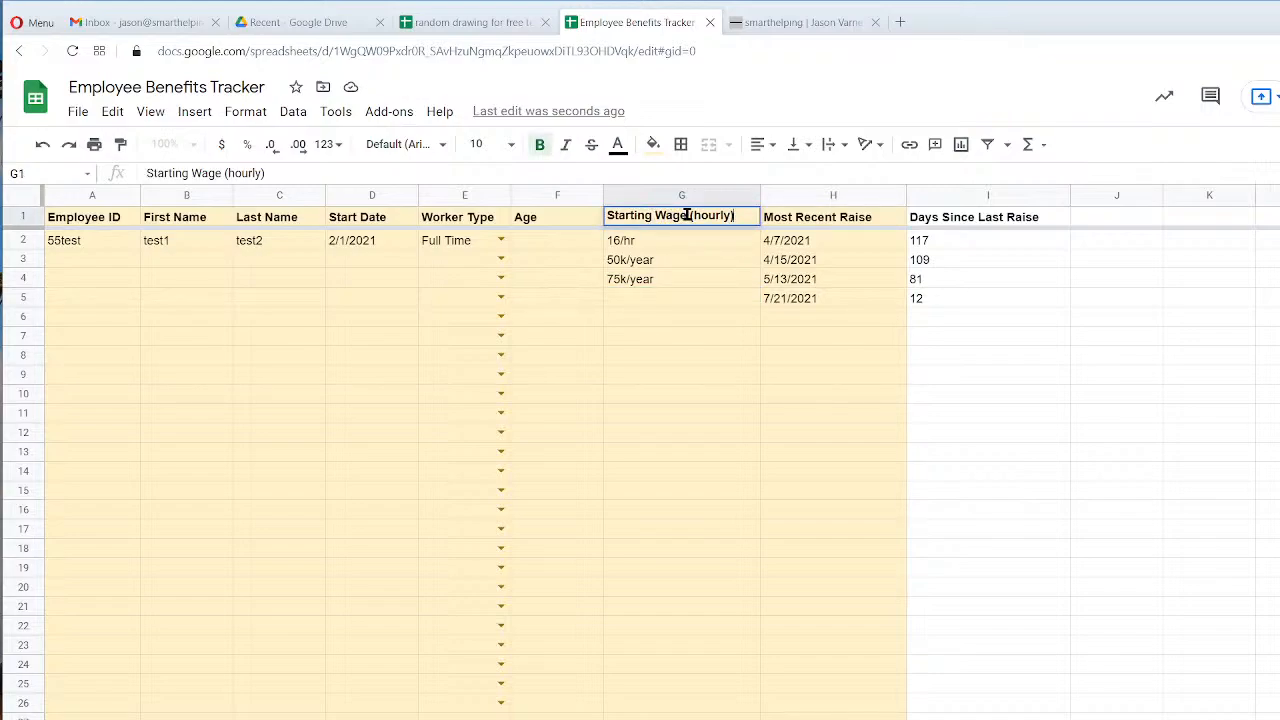
left_click_drag(687, 215, 487, 210)
type("Current Wage")
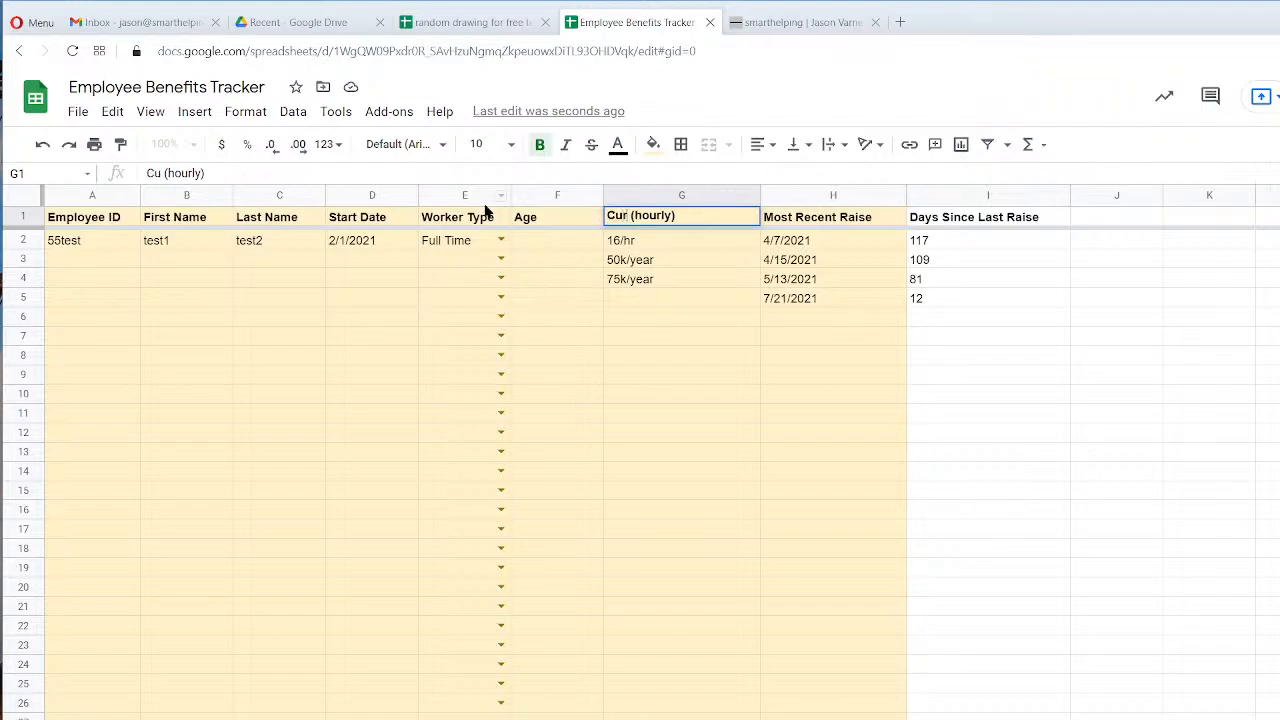
key("Return")
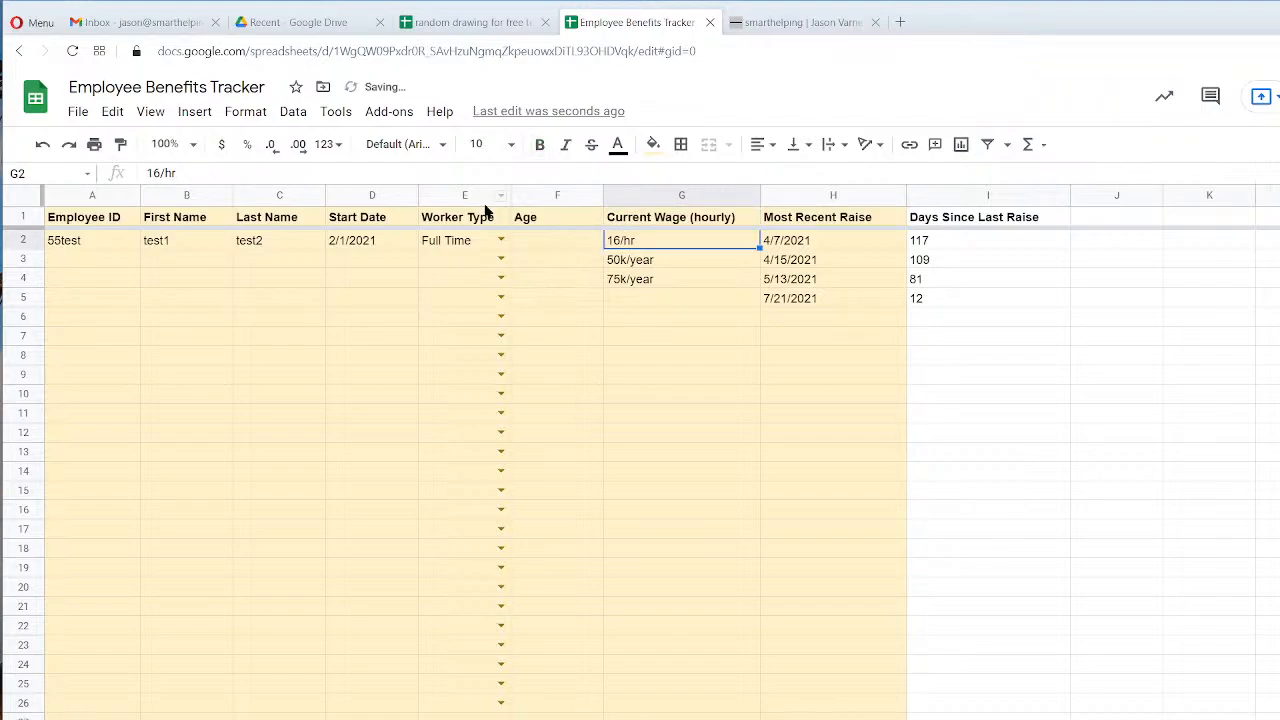
left_click(697, 217)
double_click(695, 217)
left_click_drag(689, 215, 838, 220)
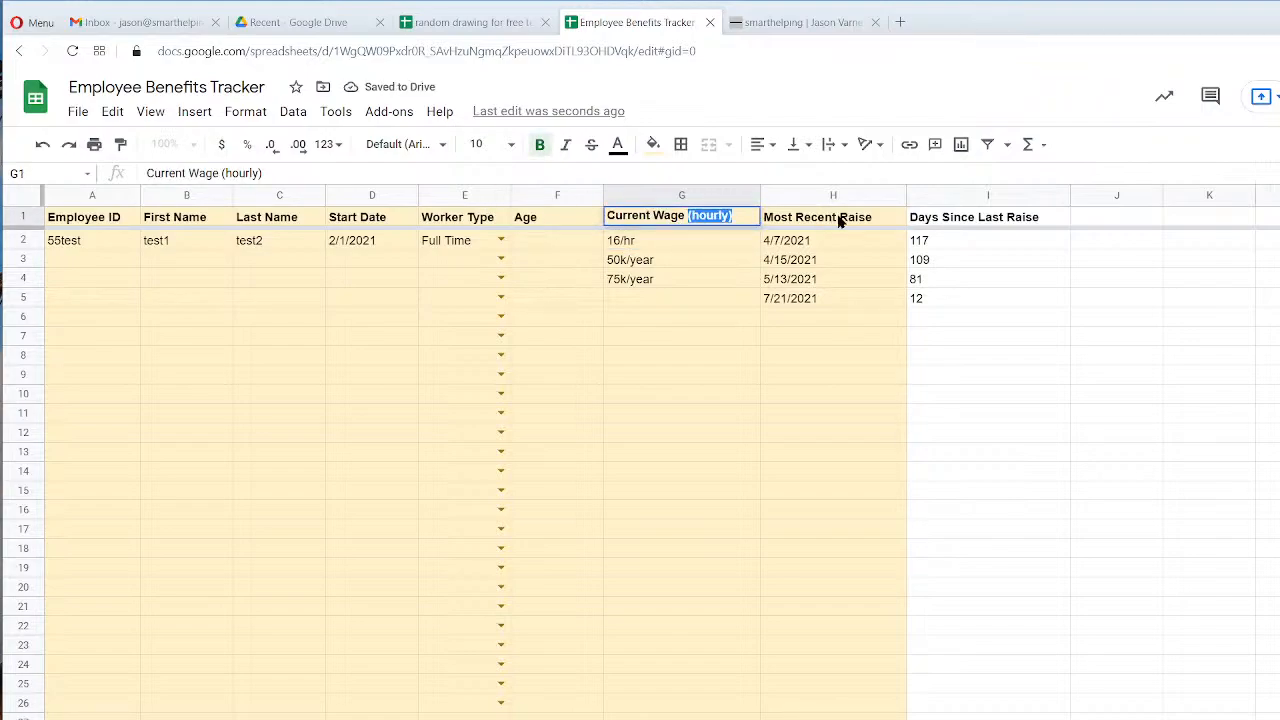
key("BackSpace")
key("Return")
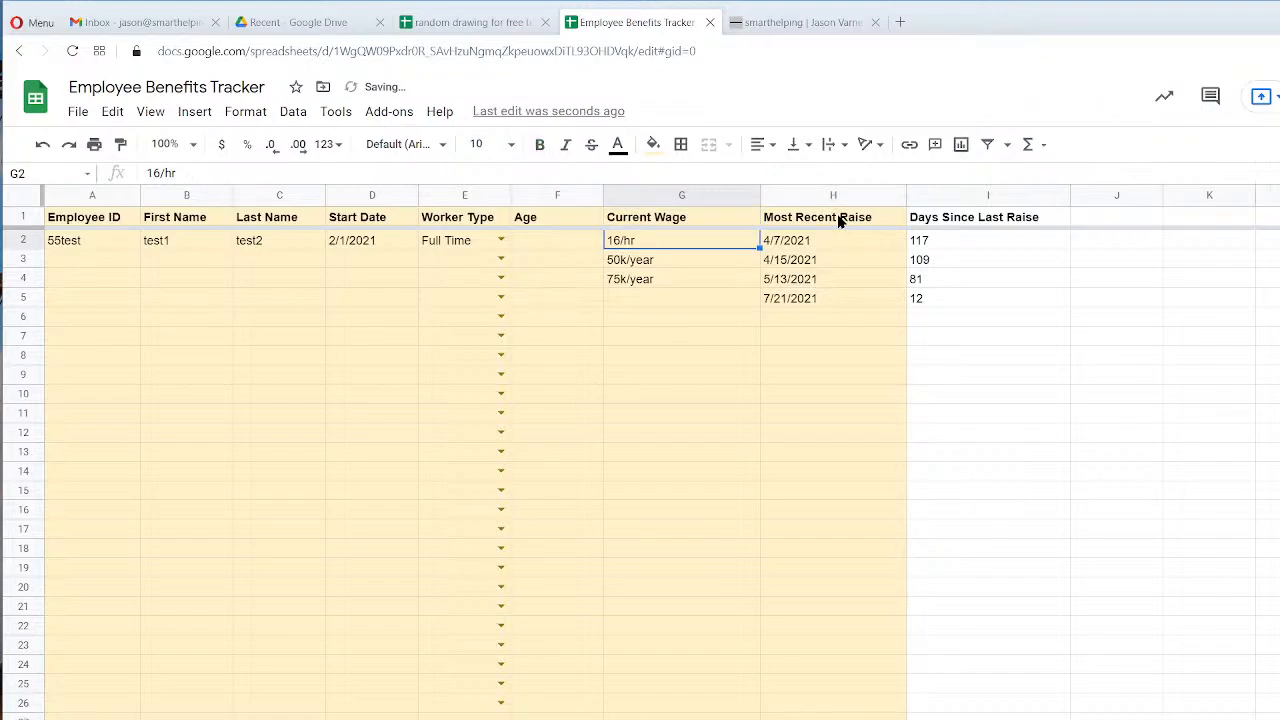
left_click(707, 472)
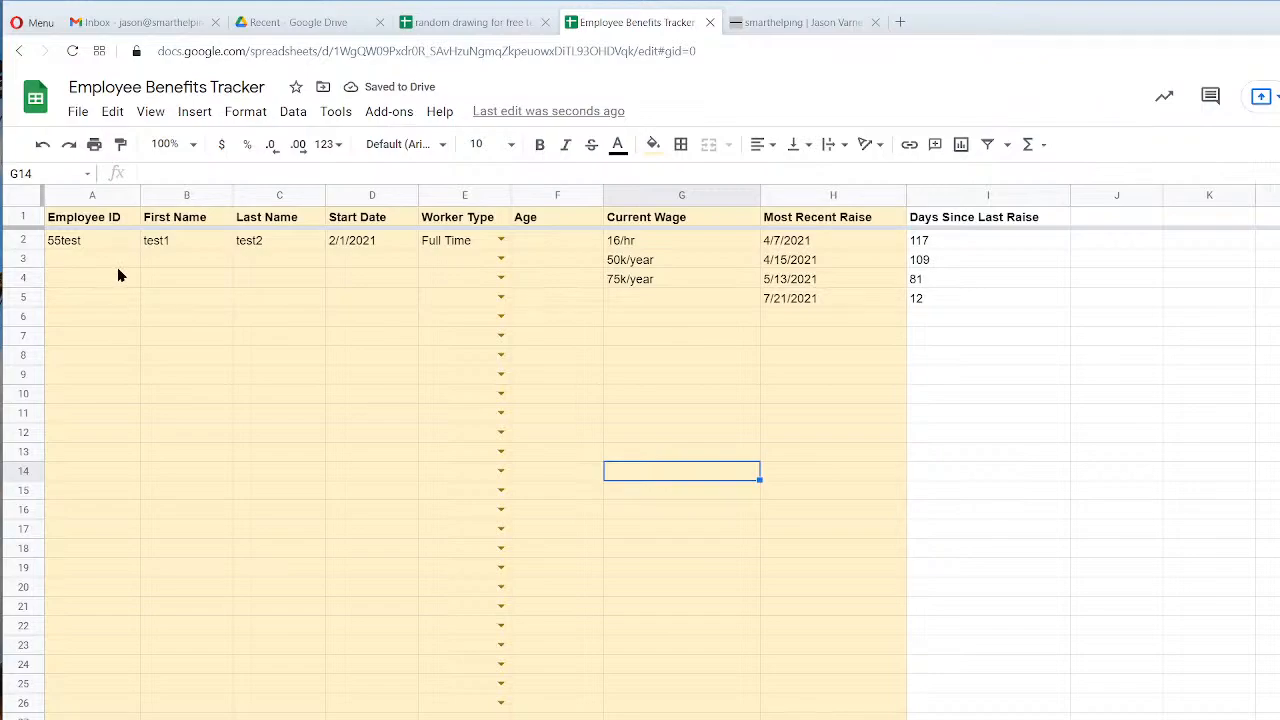
Enter 44 as the test employee's age in F2.
left_click(92, 246)
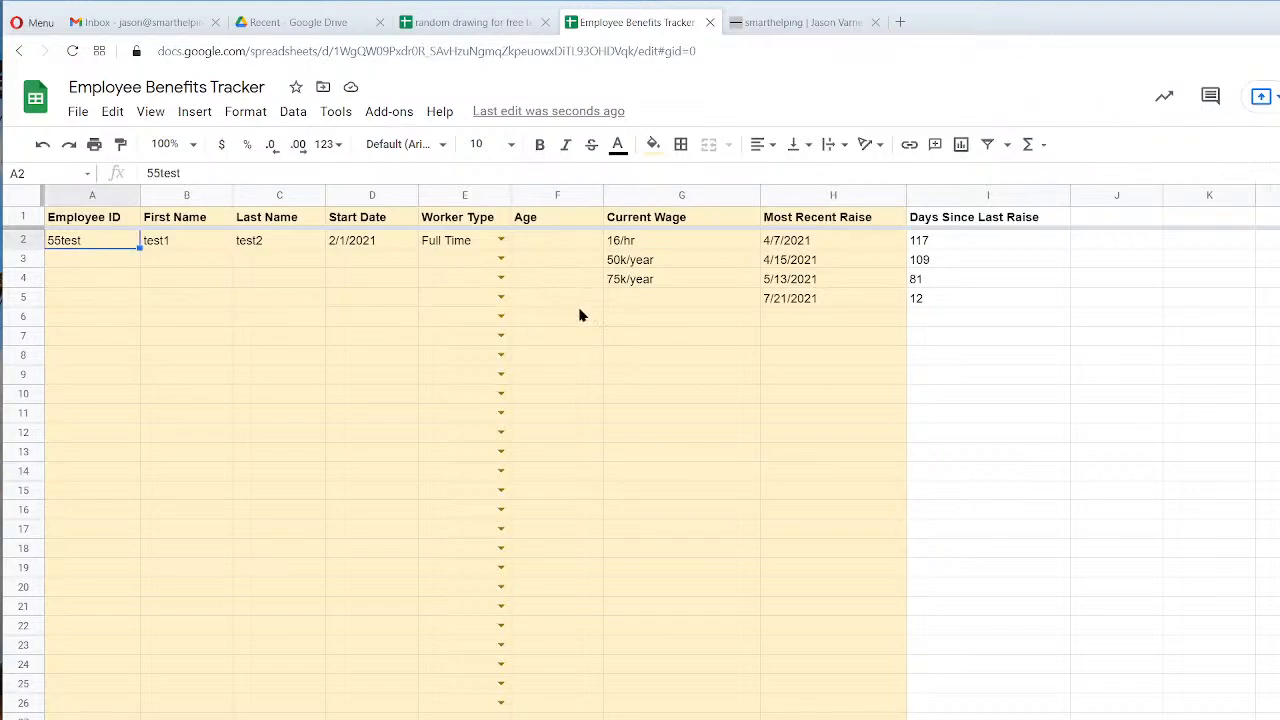
left_click(539, 242)
type("4")
left_click(551, 332)
left_click(529, 243)
type("44")
left_click(571, 340)
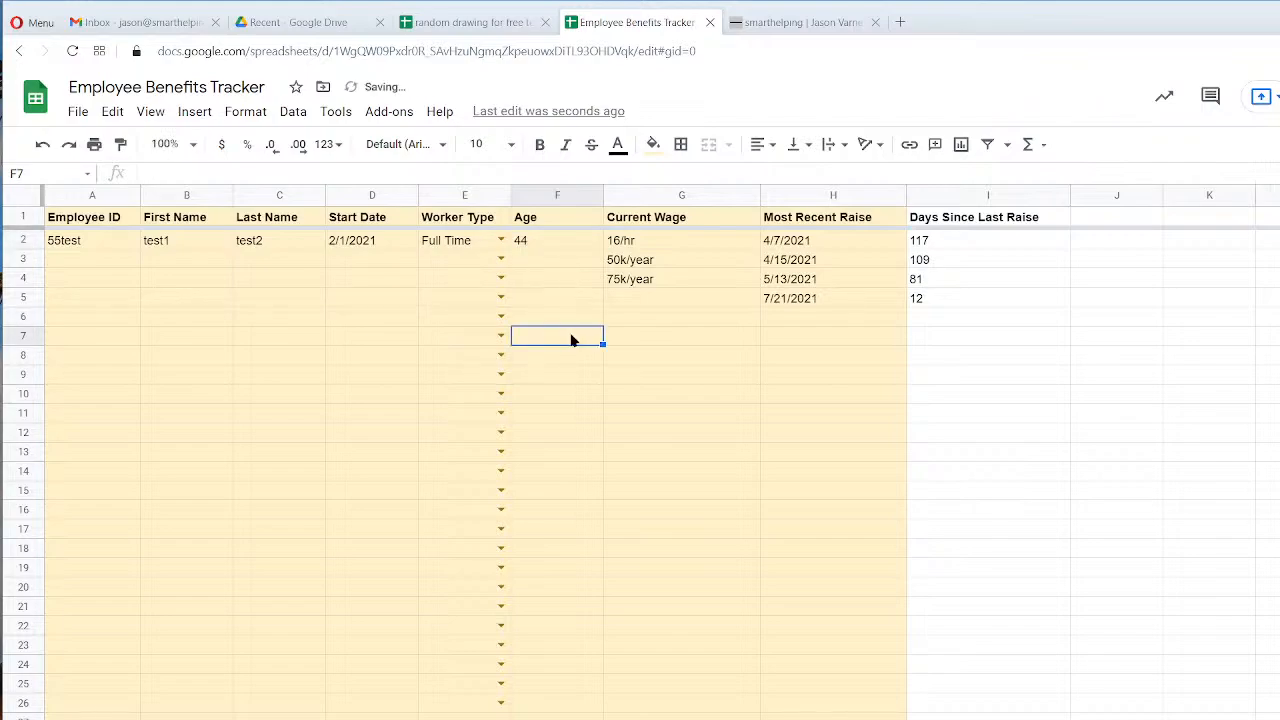
Review the wage and raise headers, the raise dates in H2:H5 and the calculated days since last raise in column I.
left_click(680, 217)
left_click(815, 222)
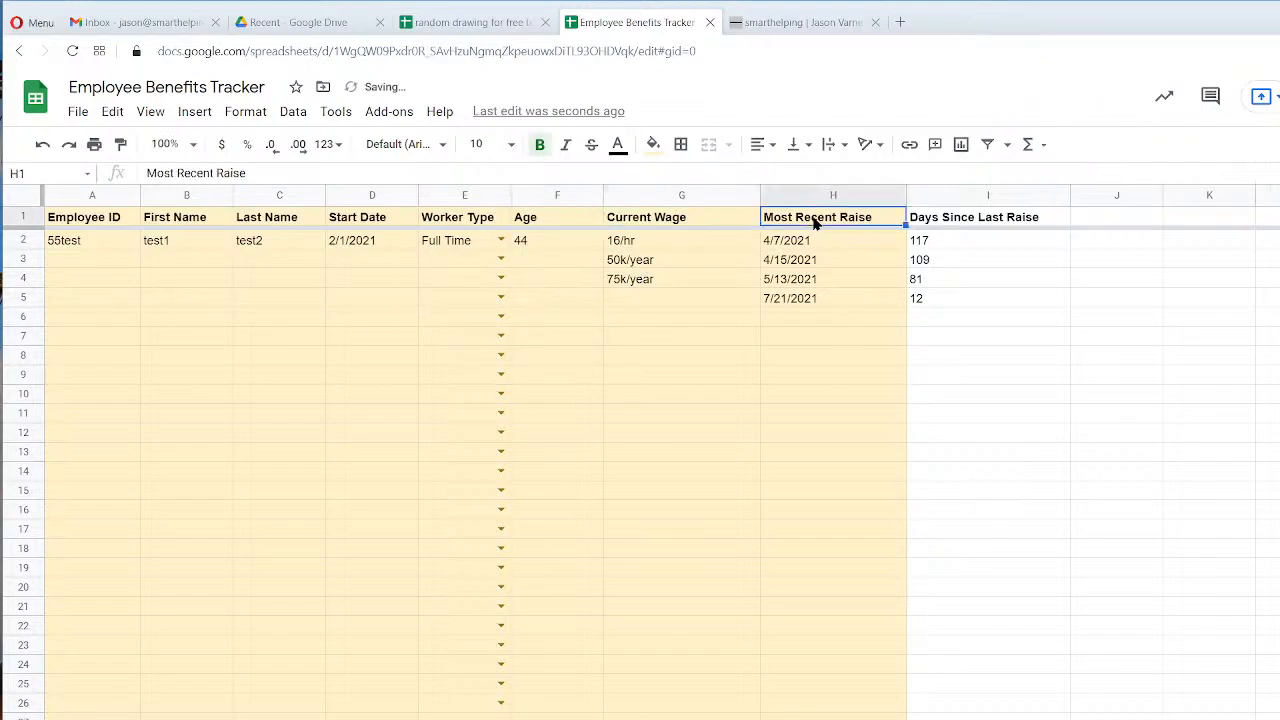
left_click(819, 245)
left_click(818, 265)
left_click(808, 280)
left_click(806, 298)
left_click_drag(985, 246, 997, 355)
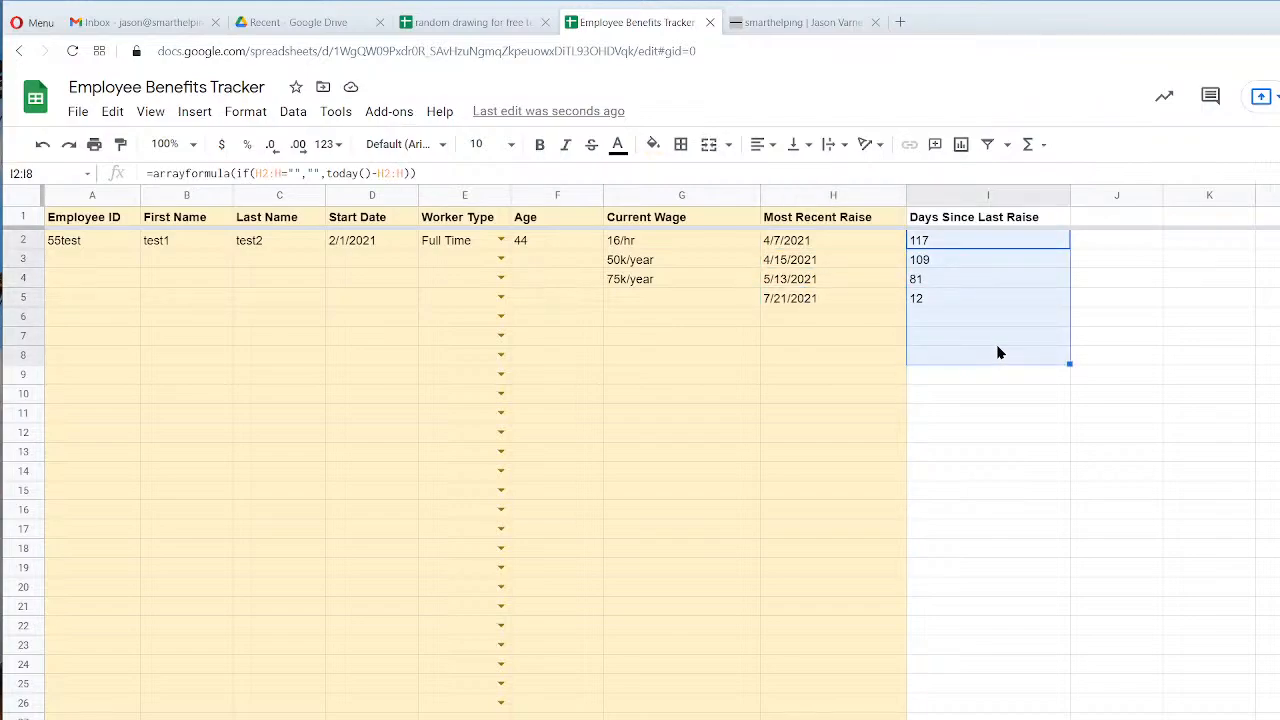
left_click(970, 262)
left_click(968, 300)
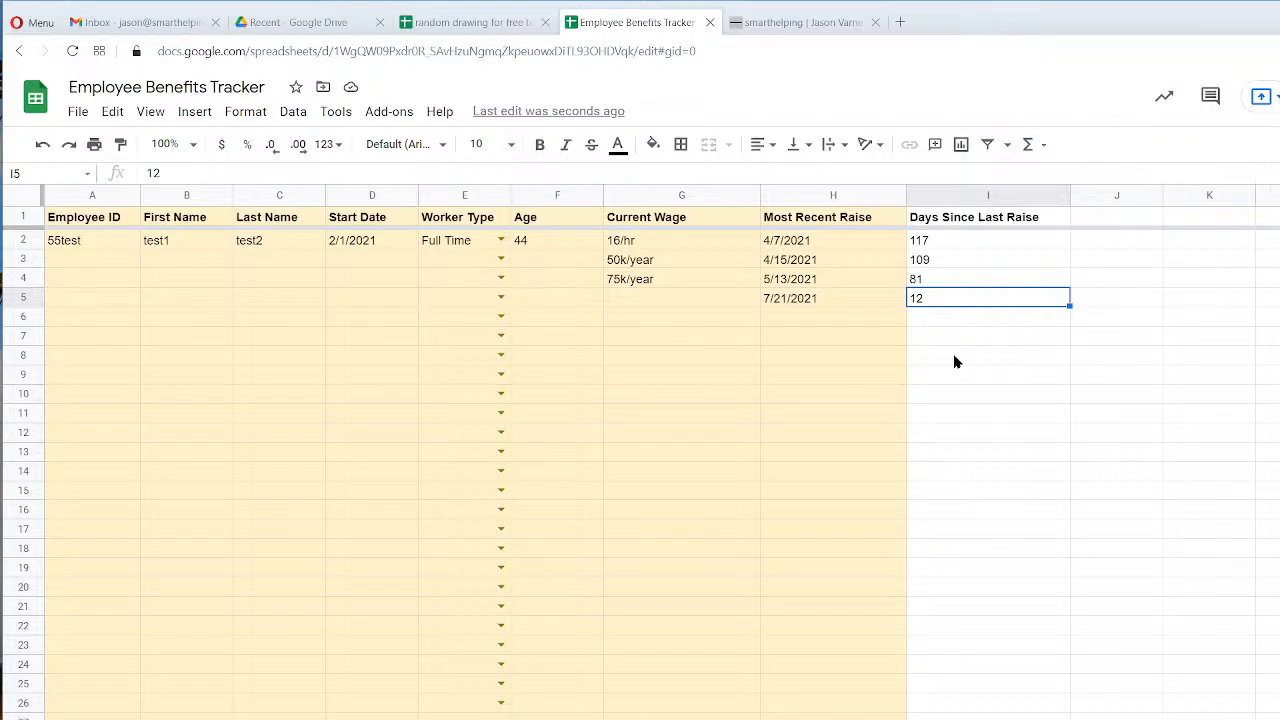
Center-align all the tracker columns from A through I.
left_click(981, 191)
left_click_drag(981, 191, 92, 195)
left_click(765, 144)
left_click(782, 176)
left_click(793, 489)
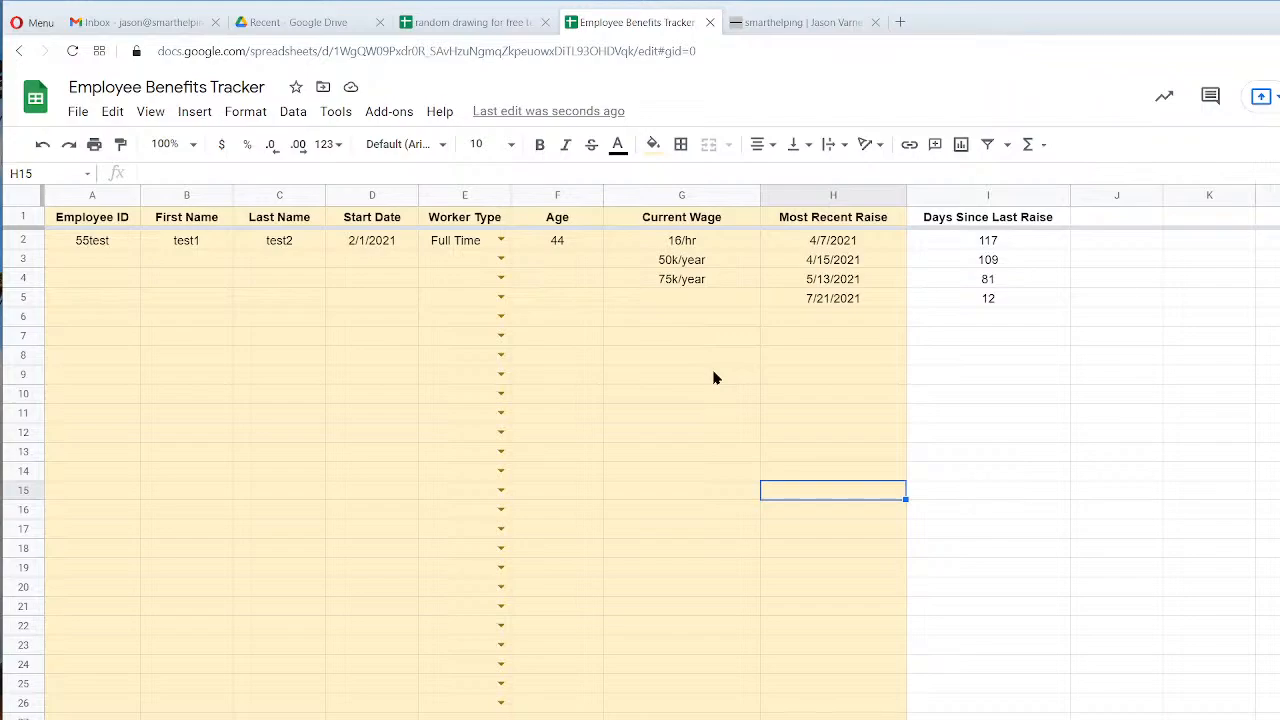
Insert a new column between Age and Current Wage.
left_click(697, 245)
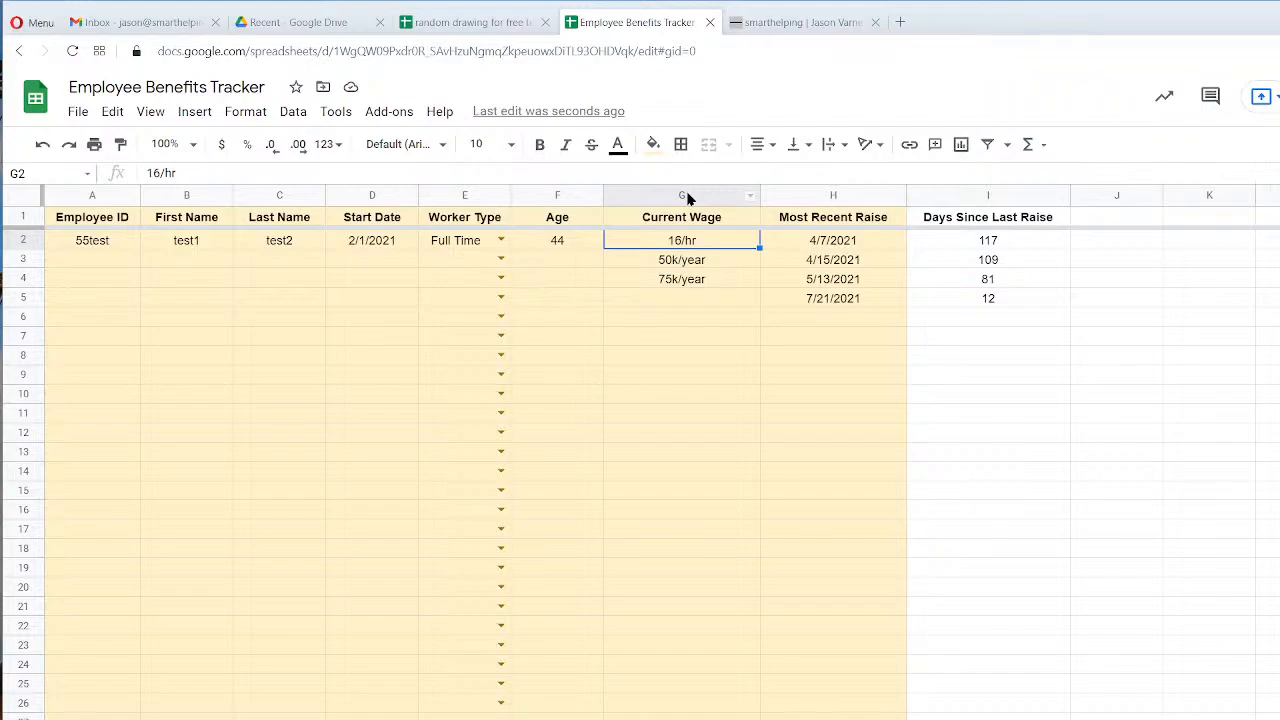
left_click(559, 225)
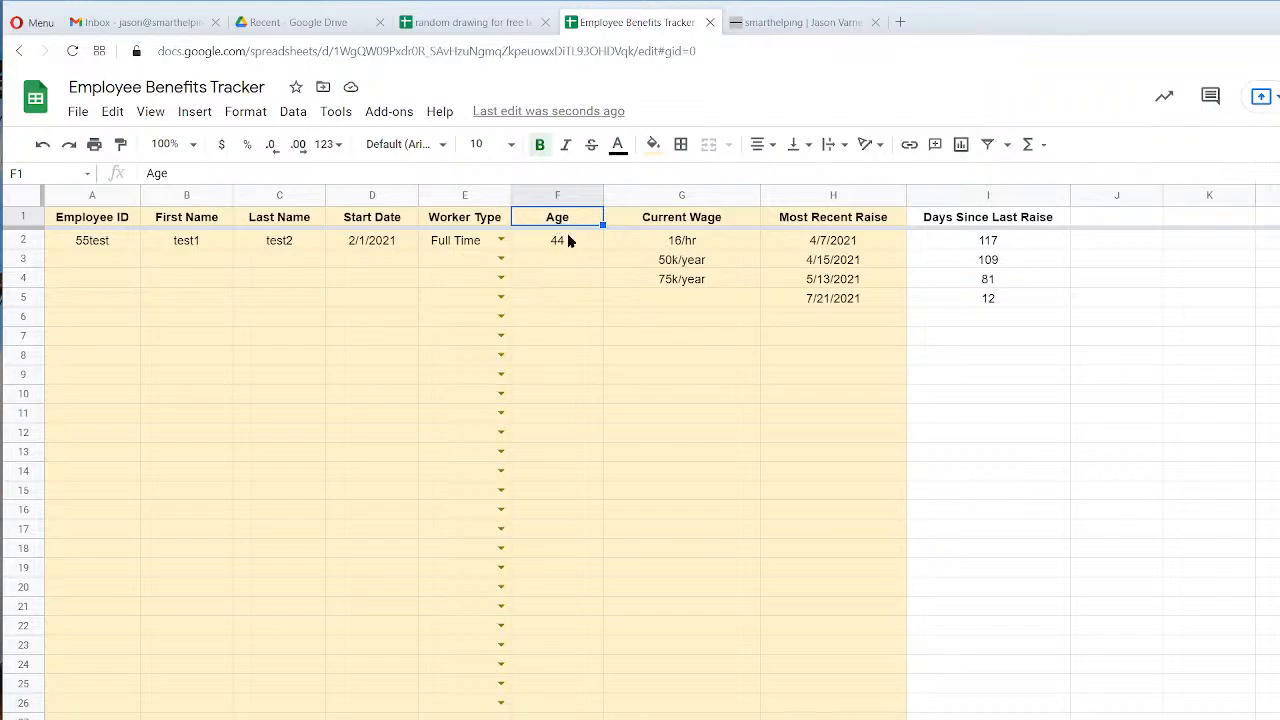
right_click(641, 194)
left_click(617, 338)
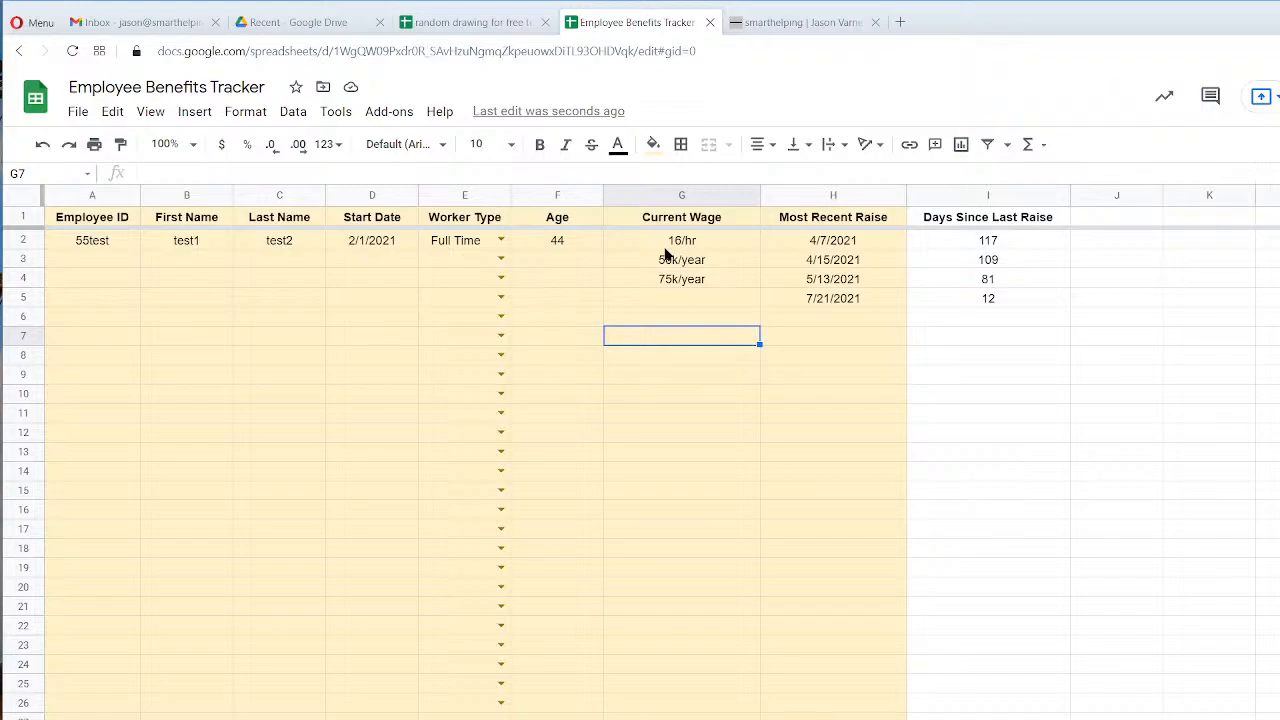
right_click(660, 195)
left_click(702, 340)
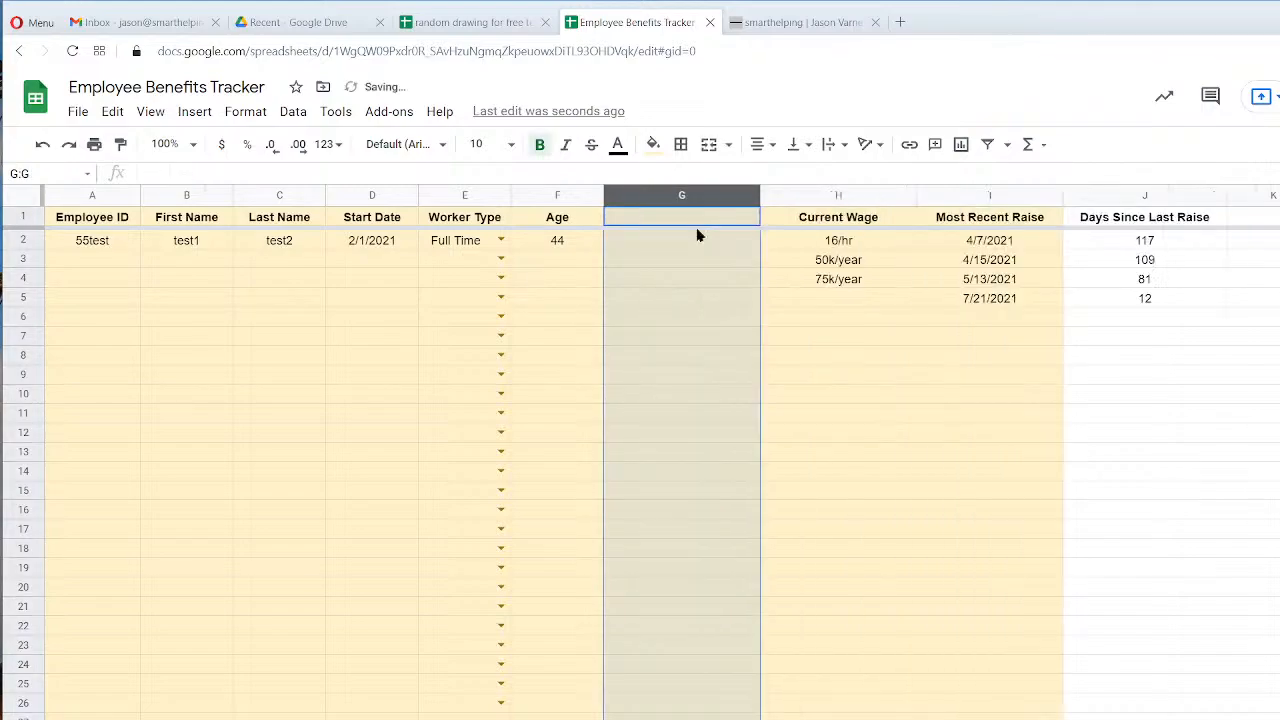
Fill the Age header across to G1 and replace its text with "# of Strikes".
left_click(591, 220)
left_click_drag(601, 226, 633, 224)
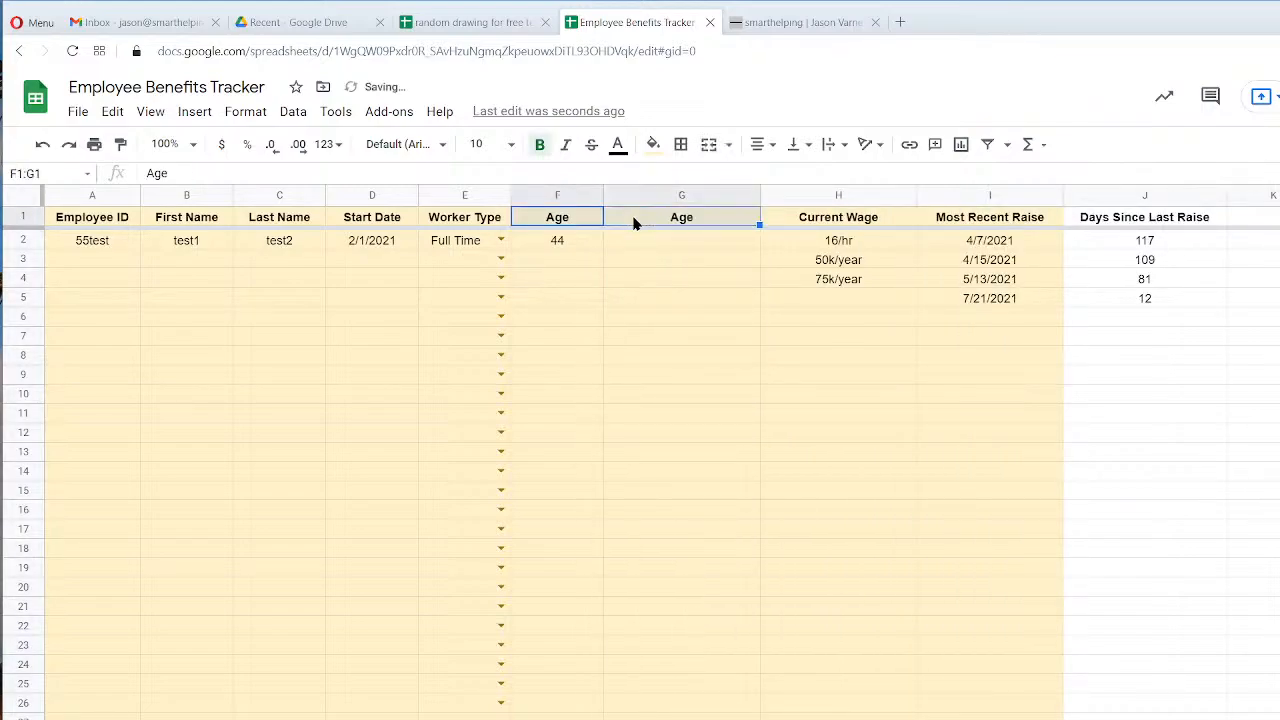
left_click(748, 221)
type("# of STrik")
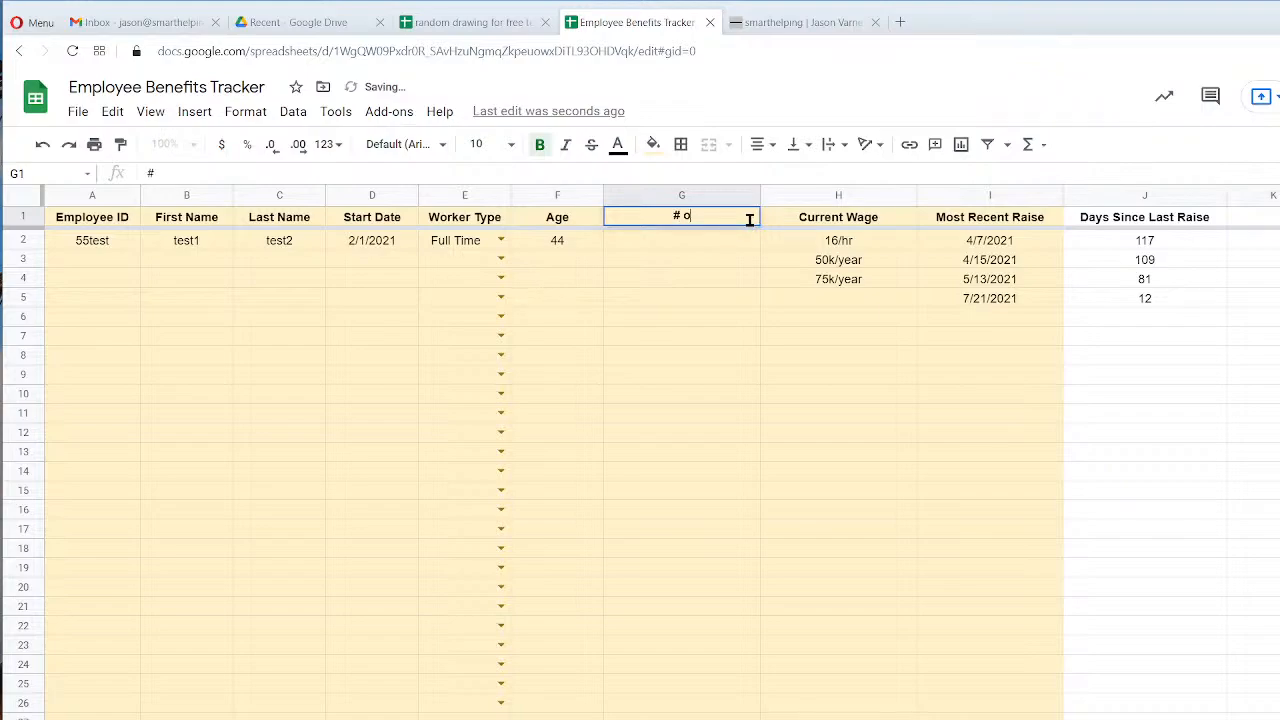
key("BackSpace")
key("BackSpace")
key("BackSpace")
key("BackSpace")
type("trikes")
key("Return")
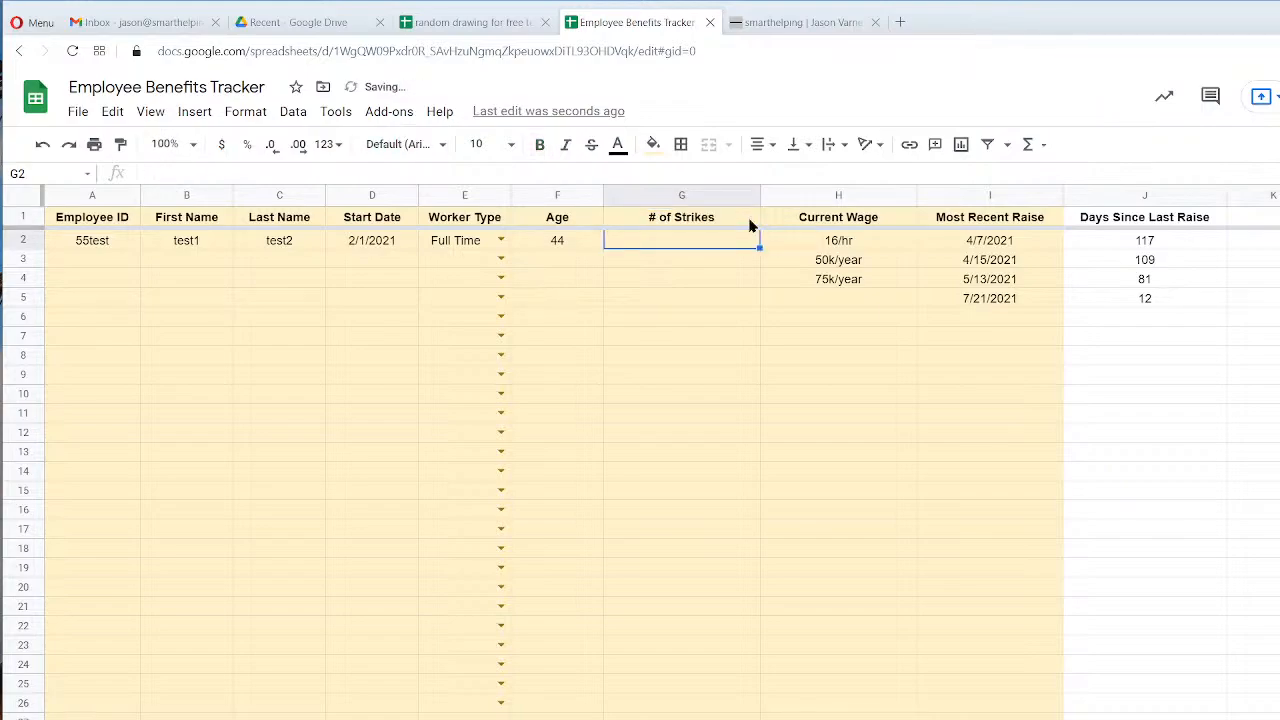
type("213")
key("Return")
key("Up")
key("Delete")
key("Down")
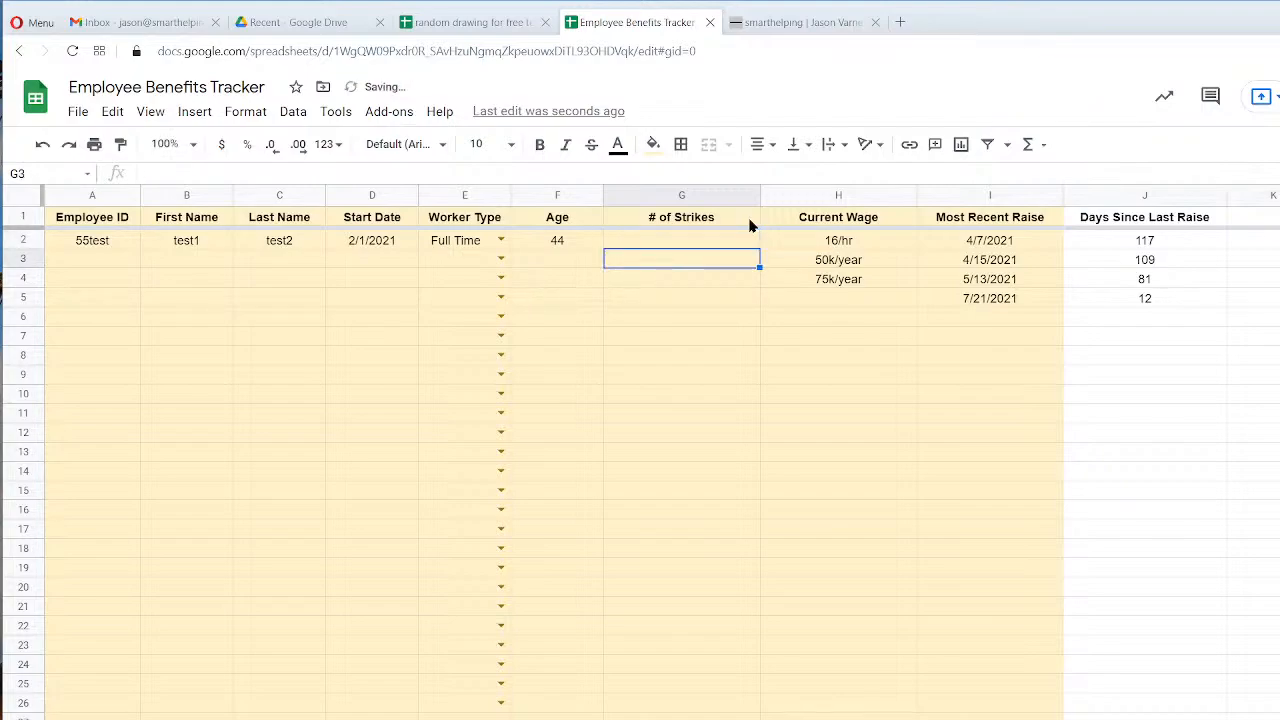
left_click(689, 246)
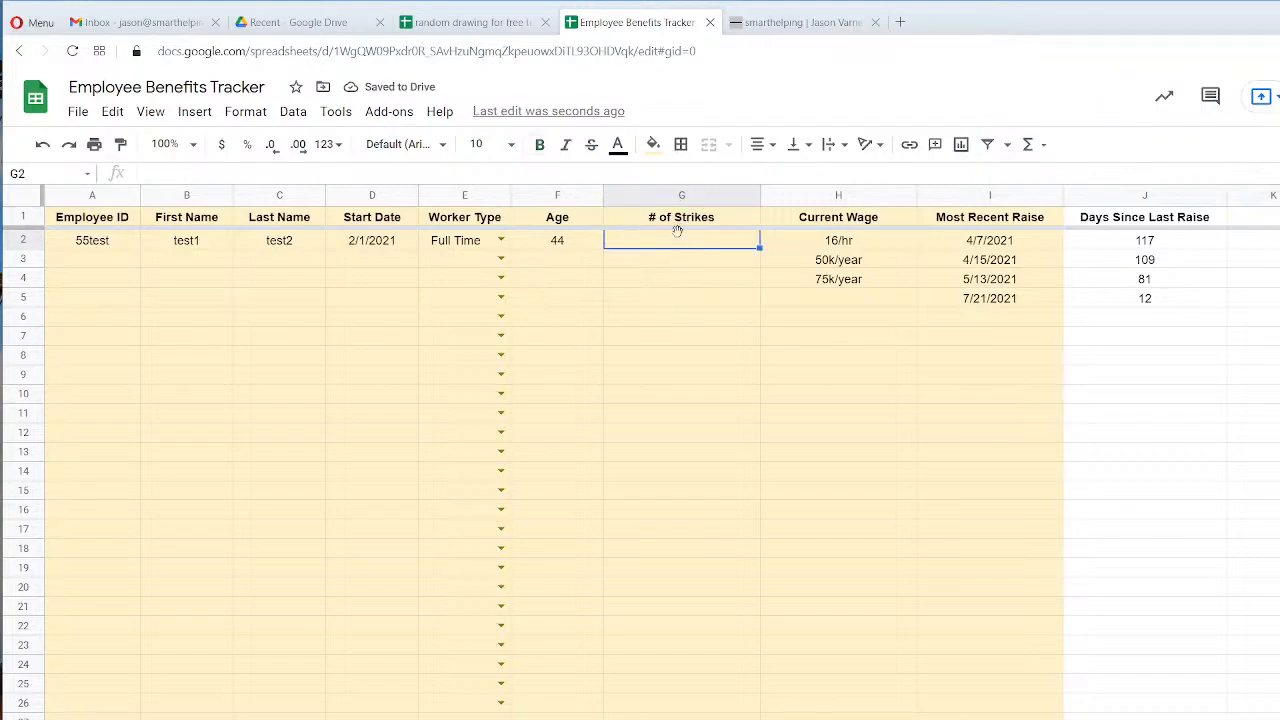
Insert a new column before Current Wage and copy the # of Strikes header from G1 into H1.
right_click(787, 194)
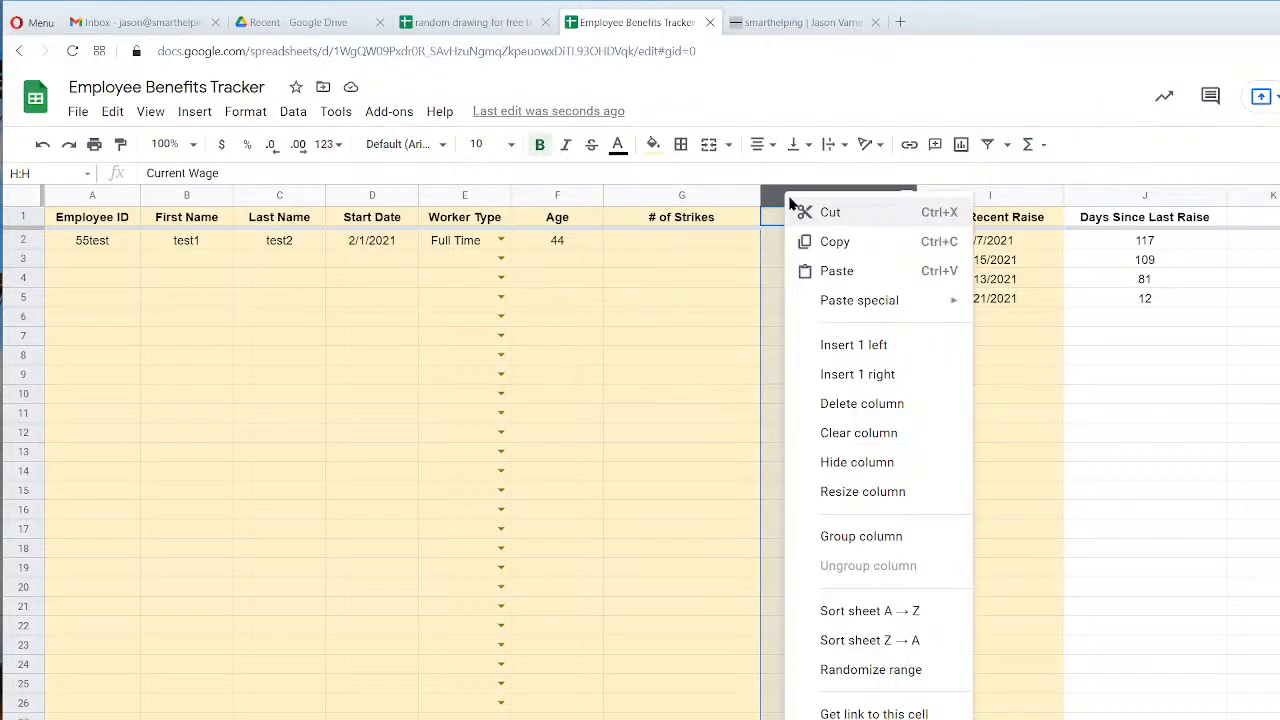
left_click(849, 346)
left_click(730, 219)
left_click_drag(760, 225, 826, 219)
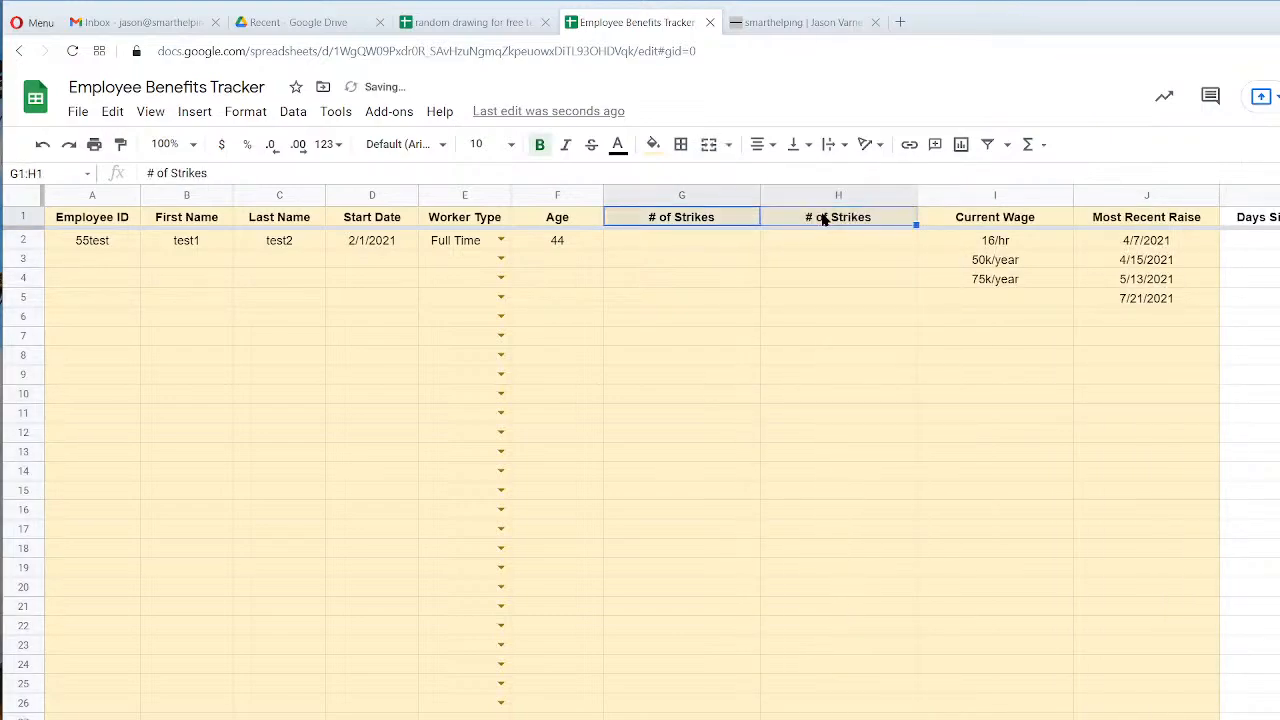
Replace the header text in H1 with "# of Excused Absences".
left_click(832, 219)
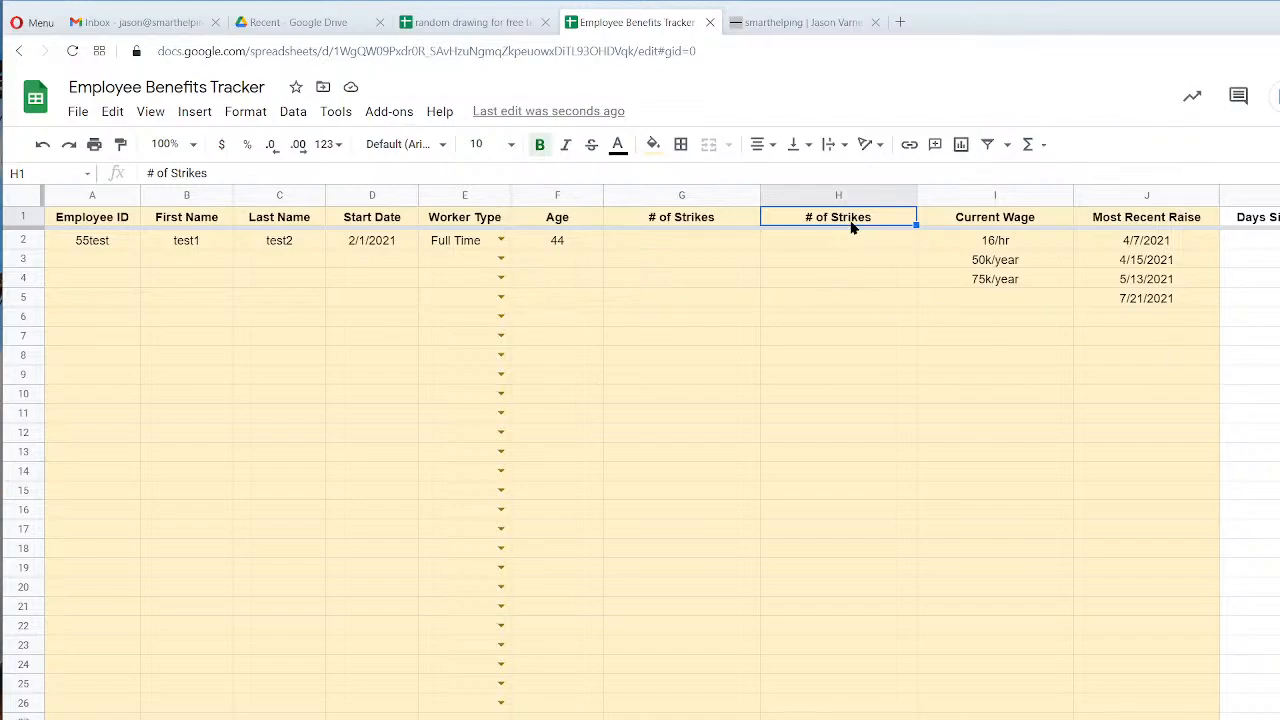
type("# of")
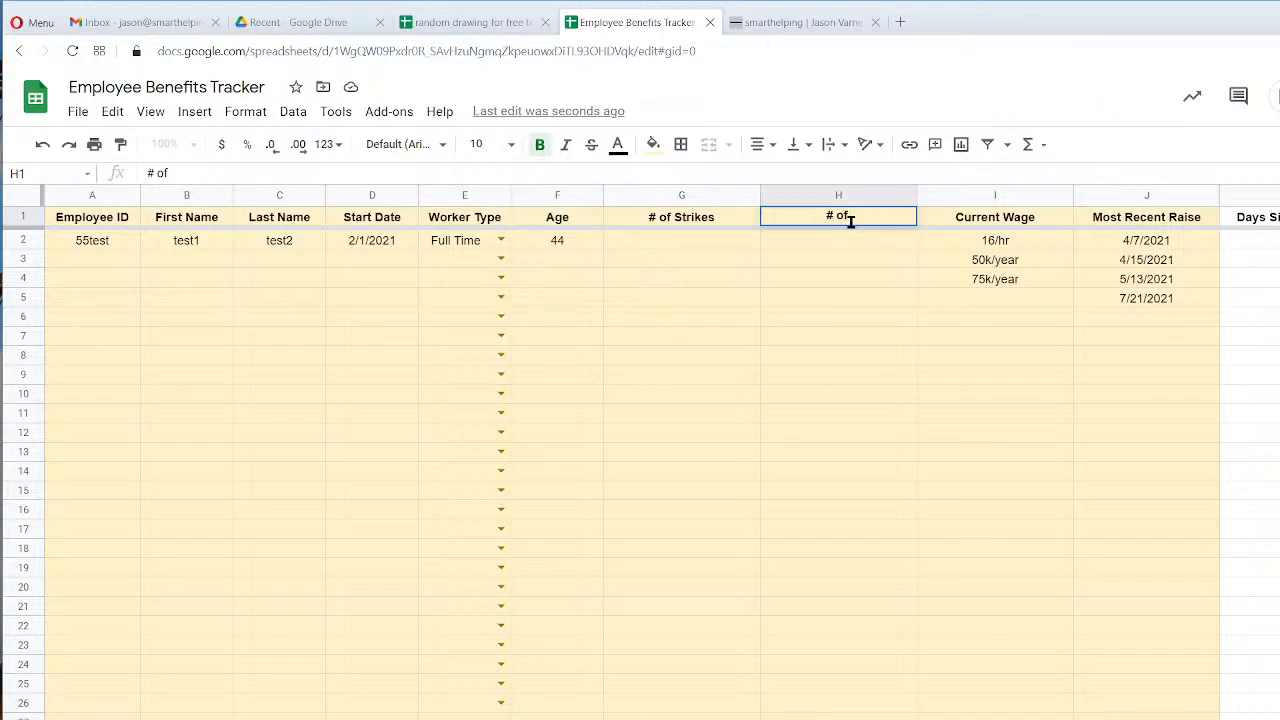
type(" Excused Ab")
key("BackSpace")
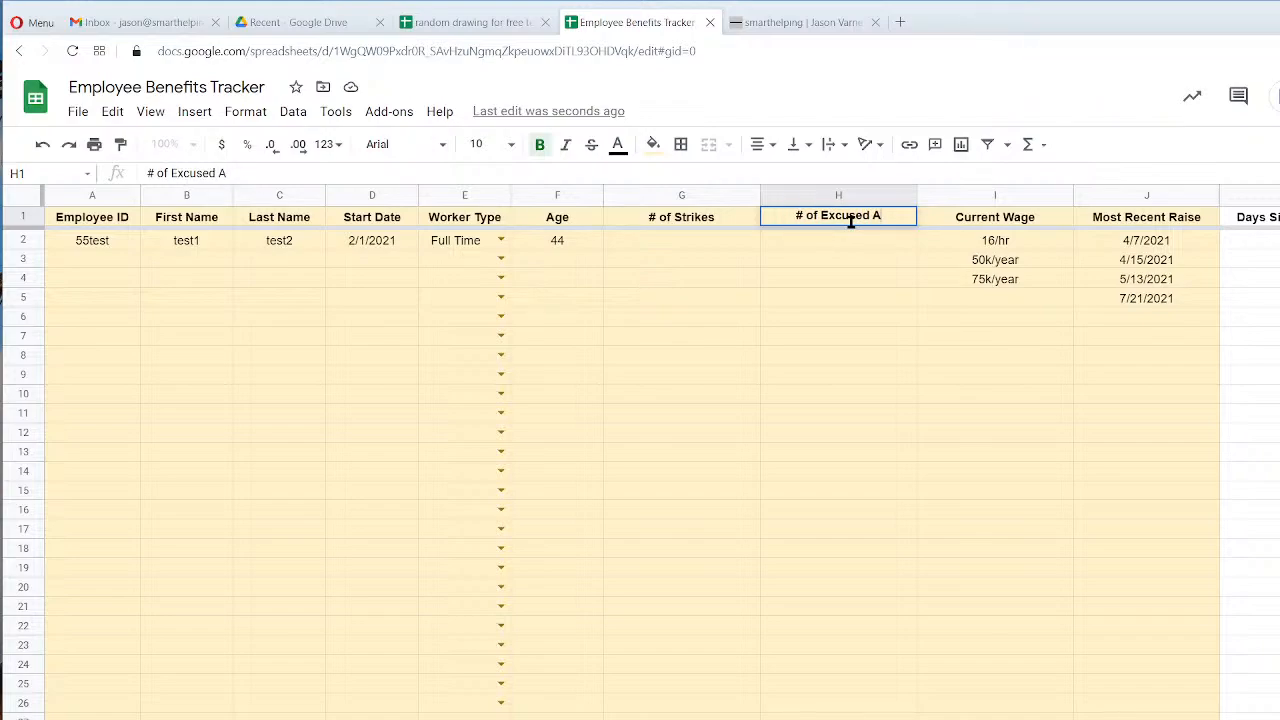
type("bsences")
key("Return")
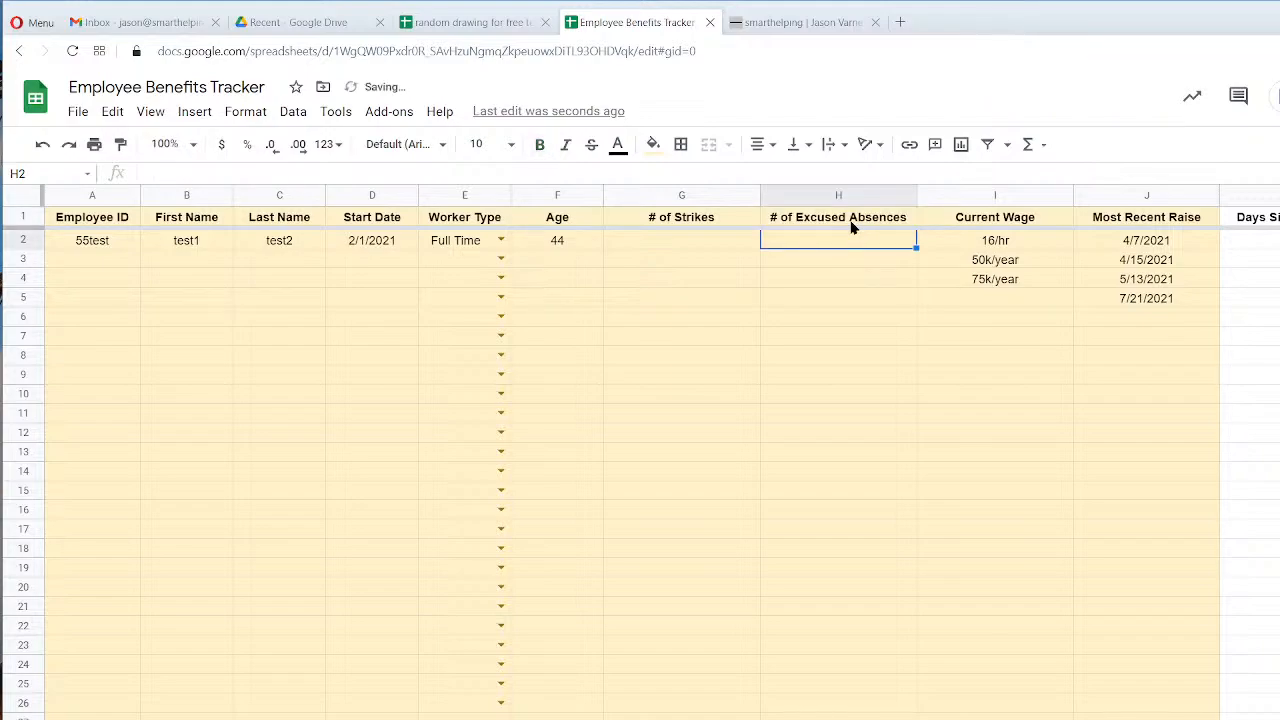
Insert another column before Current Wage and copy the excused absences header from H1 into I1.
right_click(970, 196)
left_click(1040, 346)
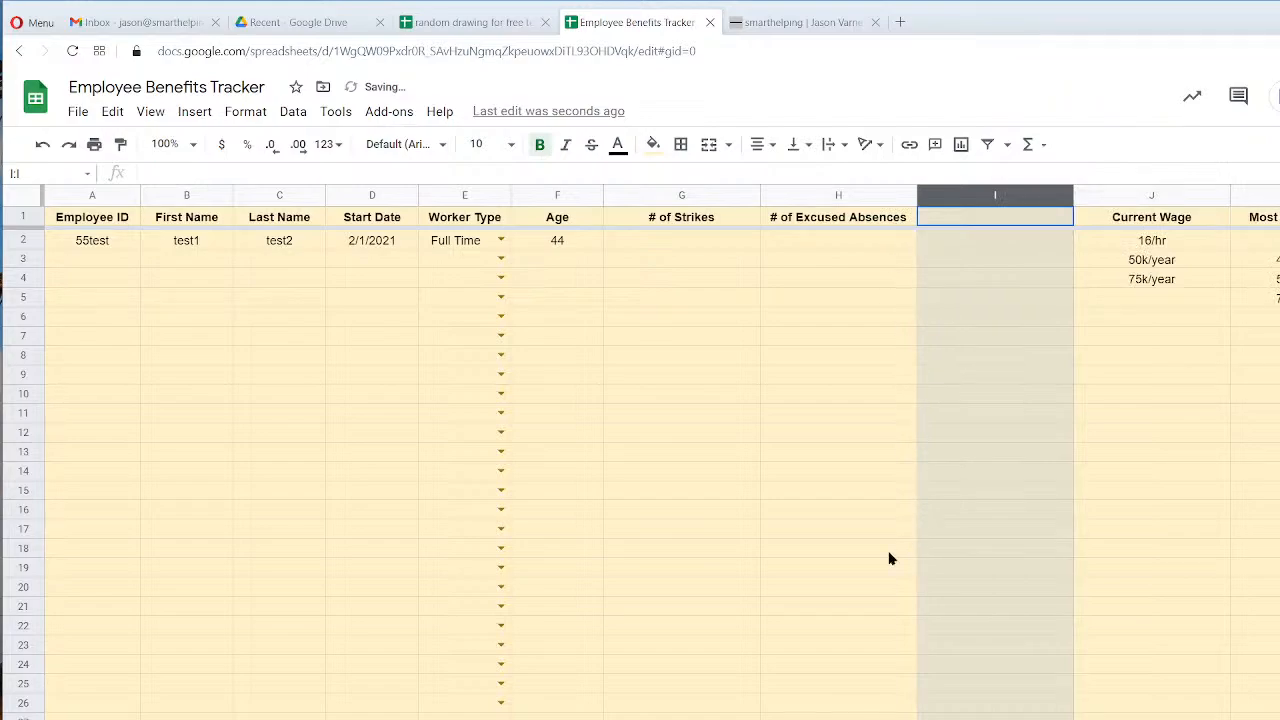
left_click(765, 570)
key("ctrl+minus")
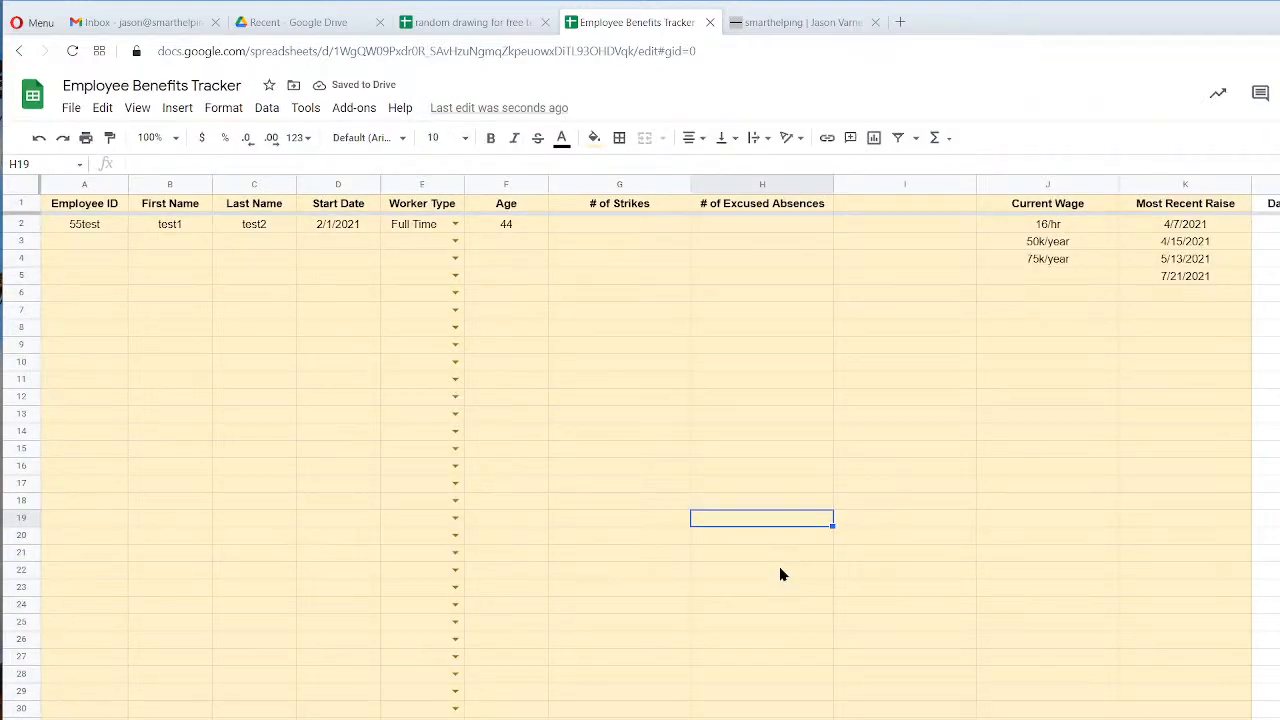
left_click(780, 205)
left_click_drag(831, 208, 906, 206)
Change the I1 header to "# of Unexcused Absences" and widen column I slightly to fit it.
left_click(875, 202)
key("BackSpace")
type("Une")
key("Return")
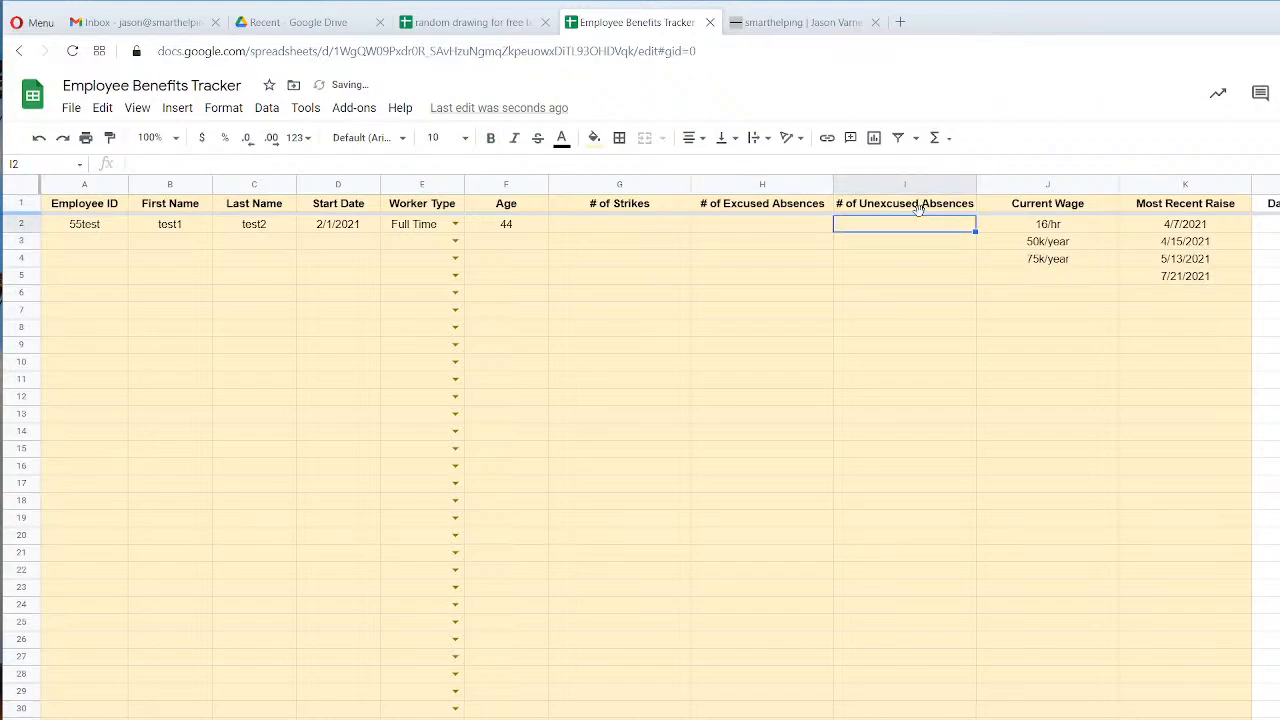
left_click_drag(976, 184, 993, 184)
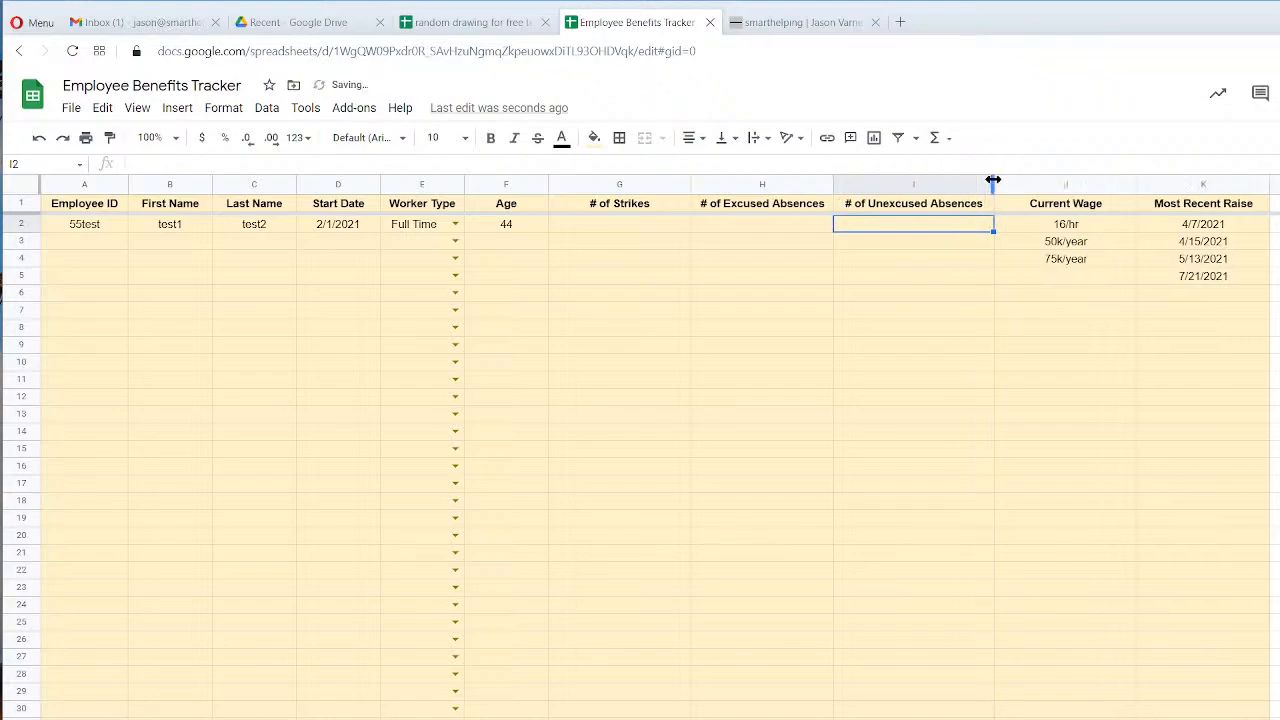
left_click(625, 327)
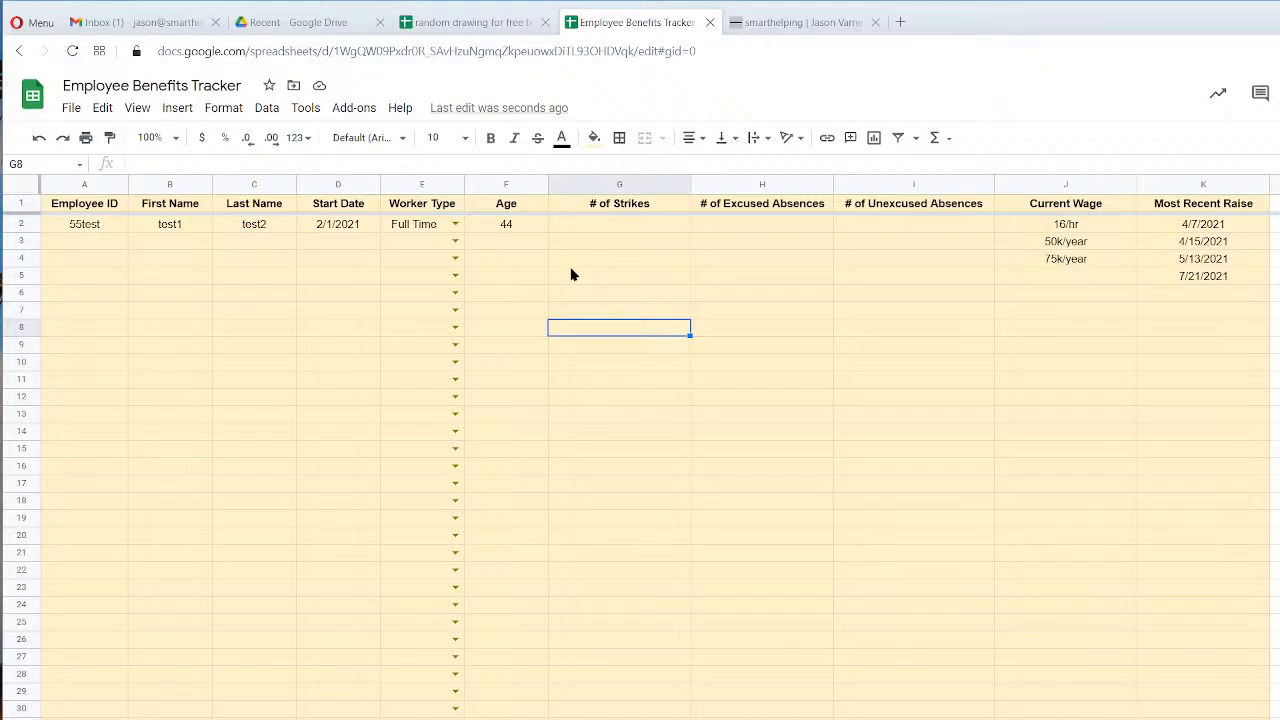
Close the Google Drive and Gmail browser pages and switch to the weekly random drawing spreadsheet.
left_click(380, 22)
left_click(215, 22)
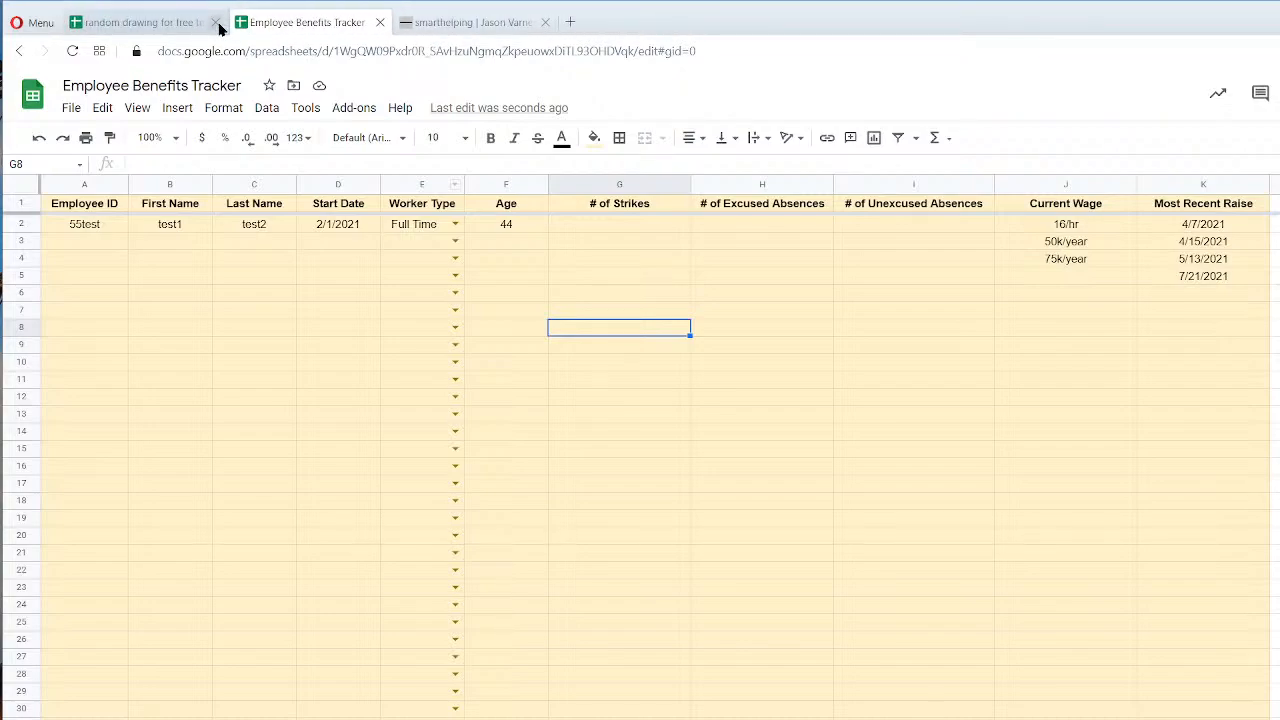
left_click(166, 25)
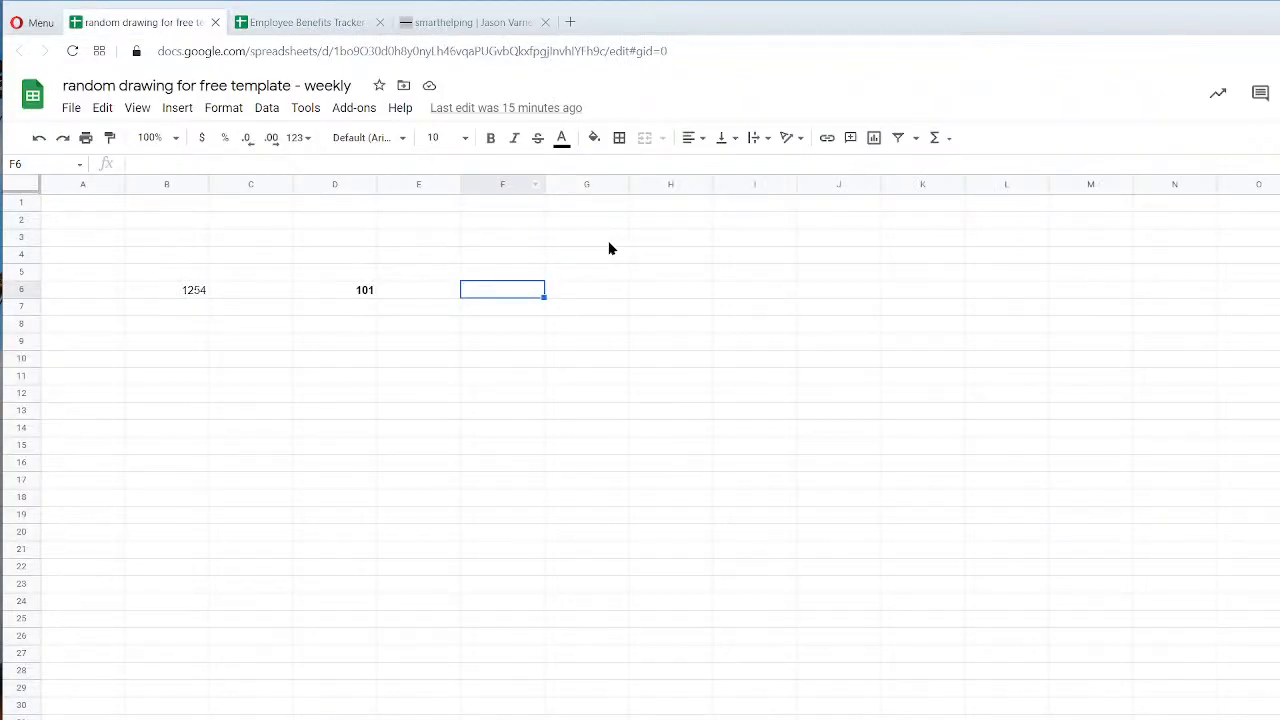
Copy the random number in D6 and paste only its value into E6.
right_click(358, 290)
left_click(400, 336)
right_click(430, 293)
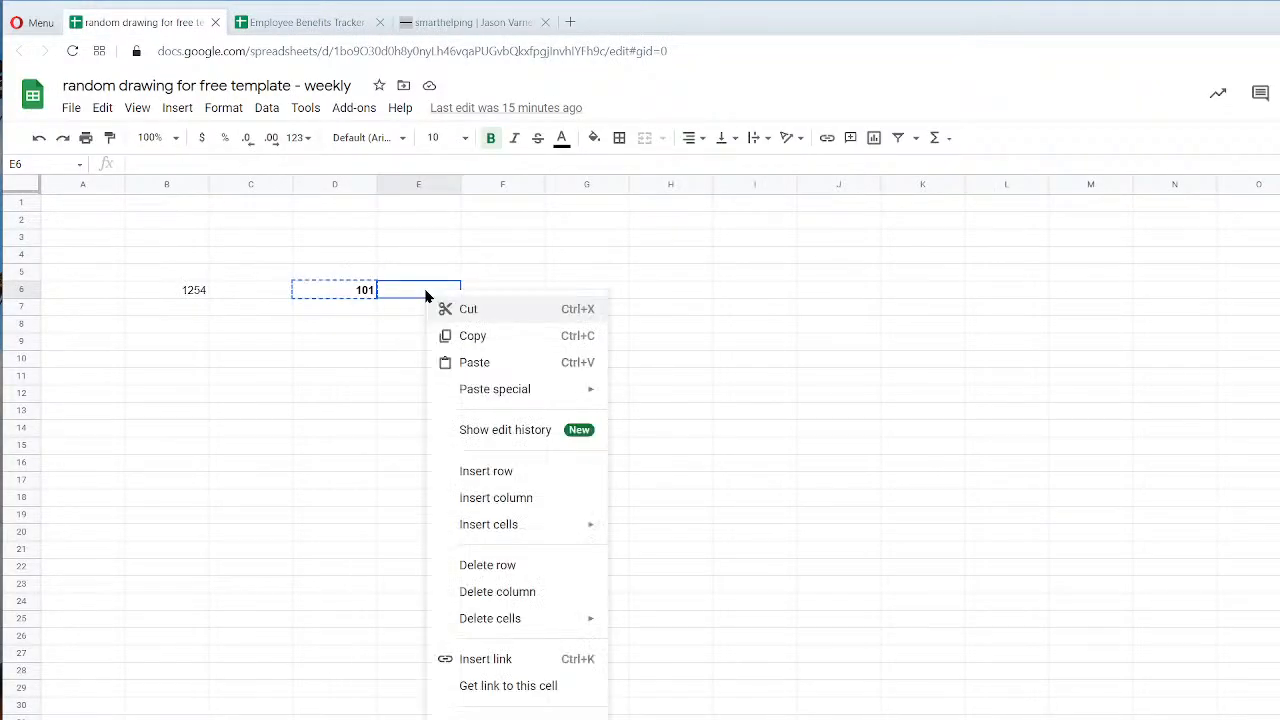
mouse_move(445, 395)
left_click(694, 399)
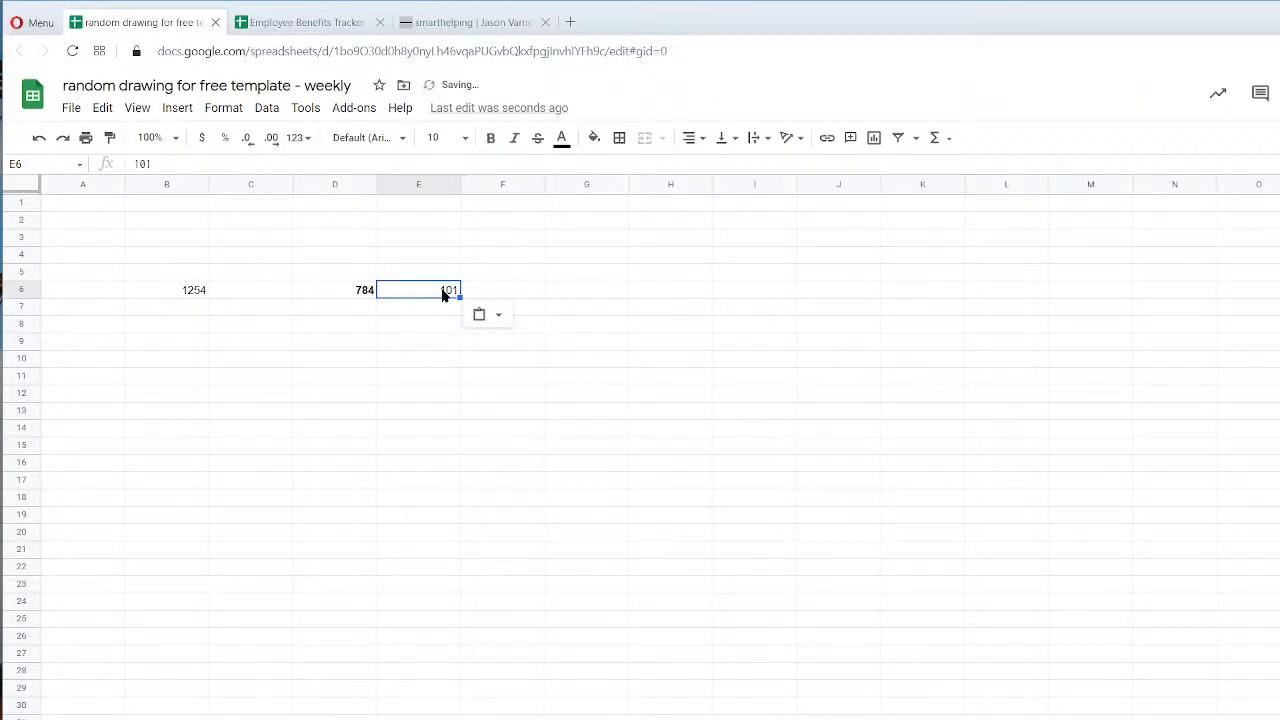
left_click(358, 297)
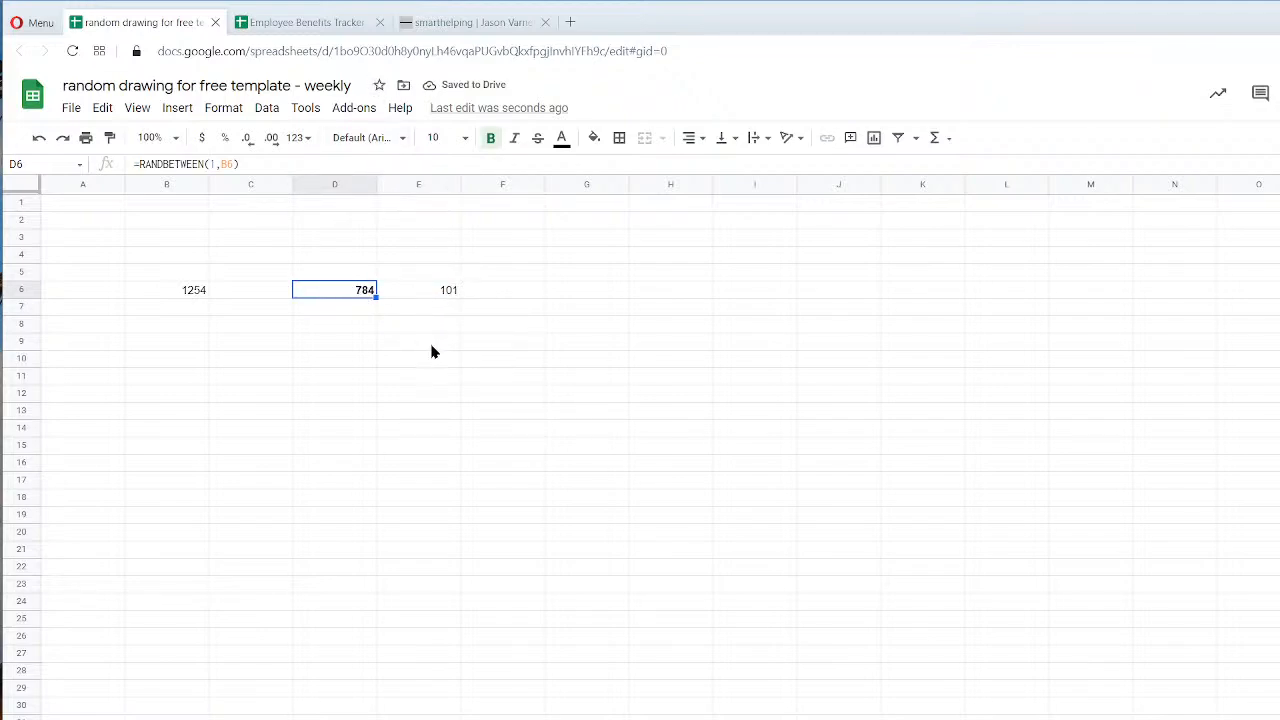
left_click(438, 292)
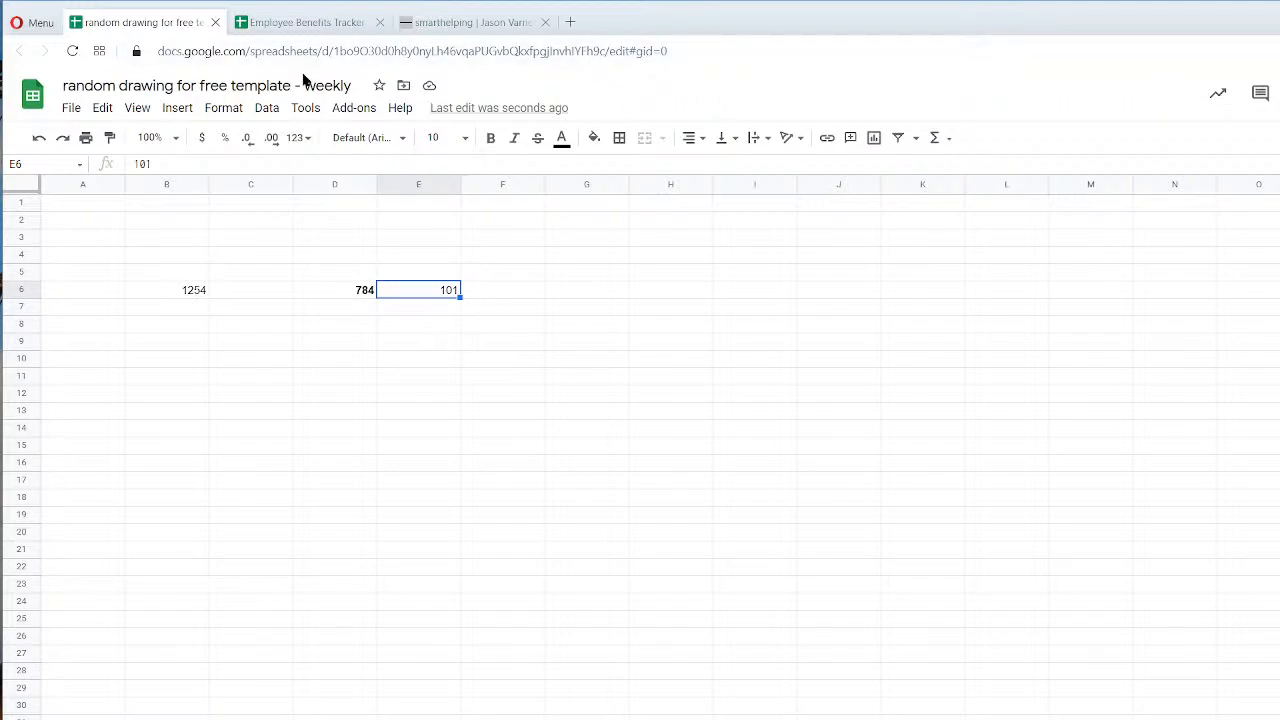
Return to the Employee Benefits Tracker and review the strikes, absences and wage cells in row 2.
left_click(305, 22)
left_click(889, 465)
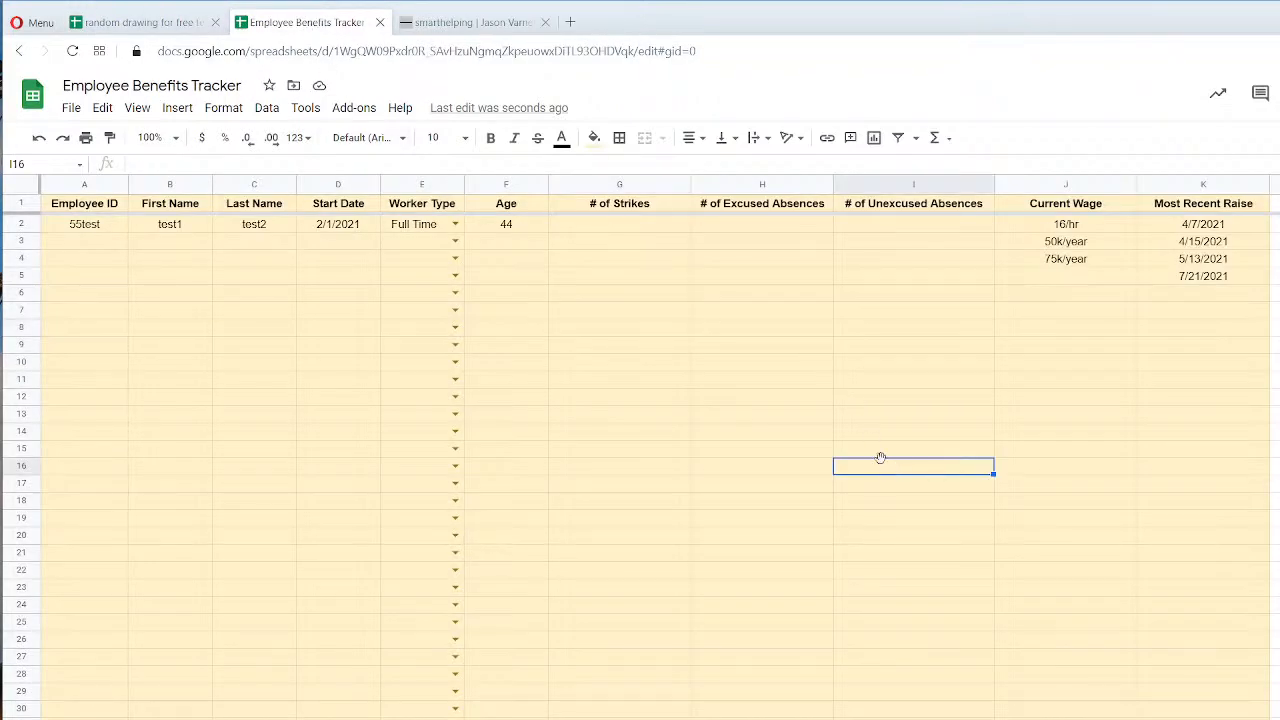
left_click(623, 226)
left_click(759, 226)
left_click(869, 229)
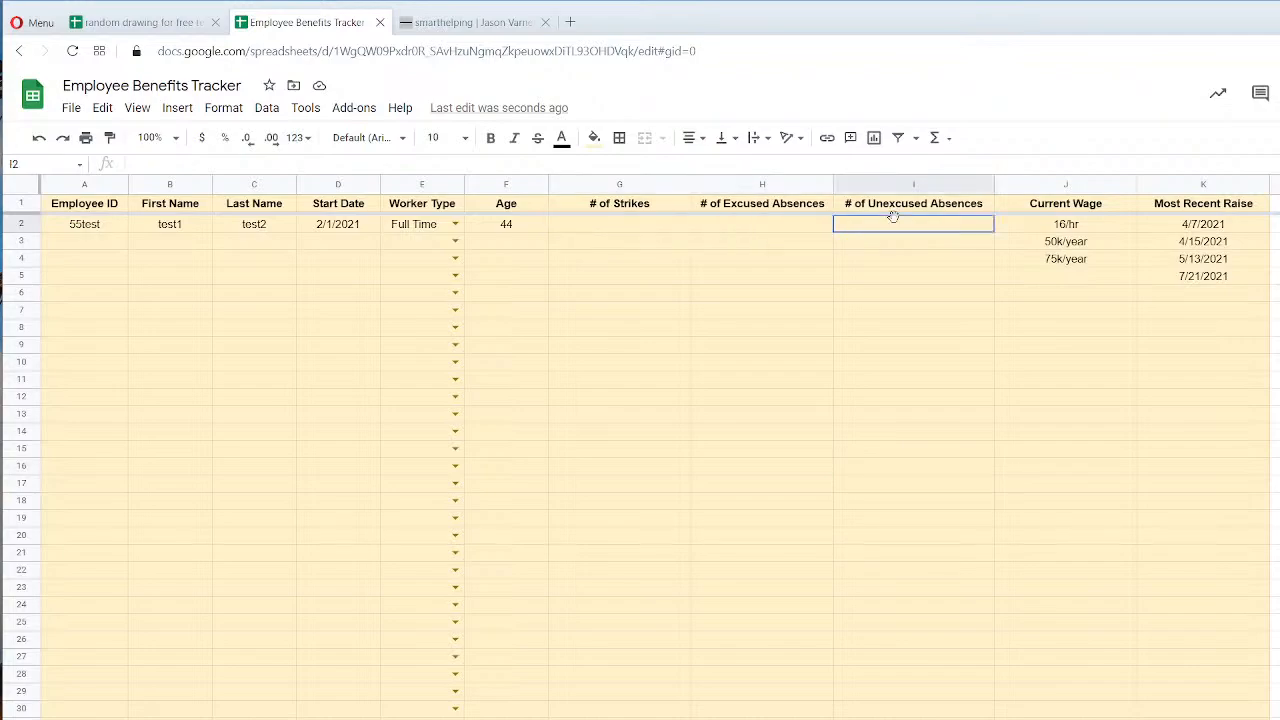
left_click(1075, 230)
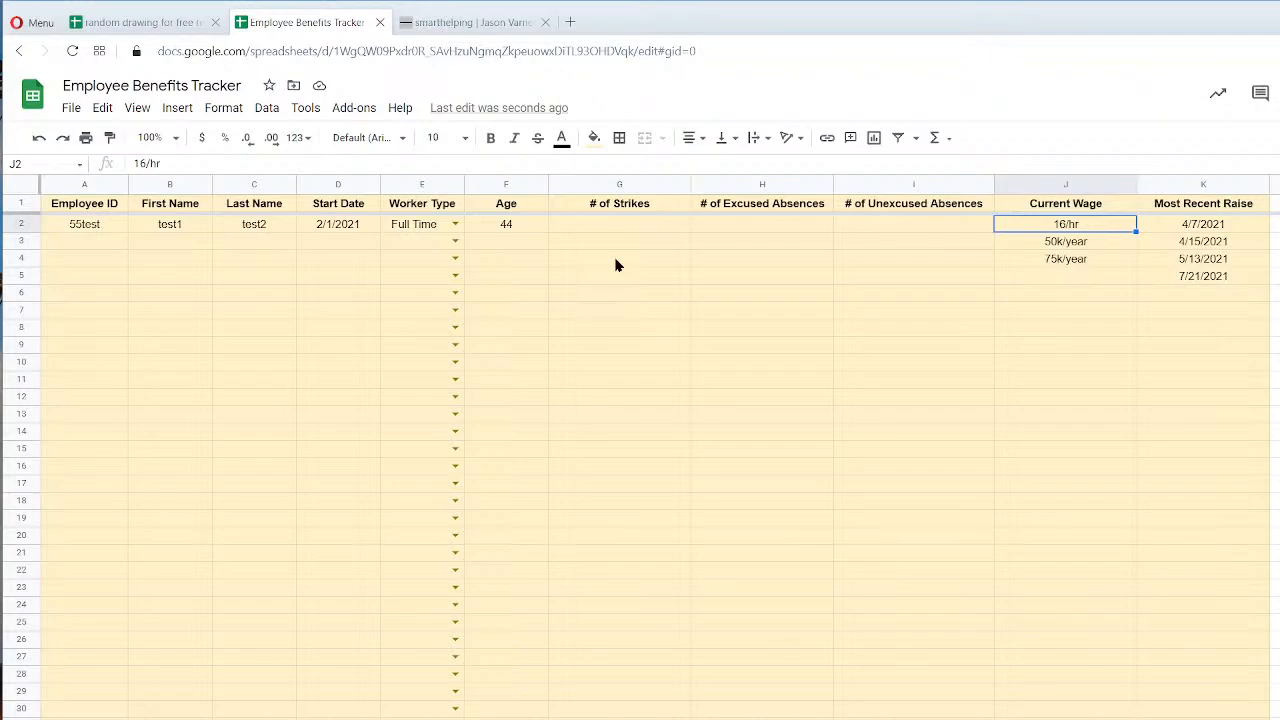
Add a new sheet with "Instructions:" as a bold heading in A1.
key("ctrl+shift+Page_Down")
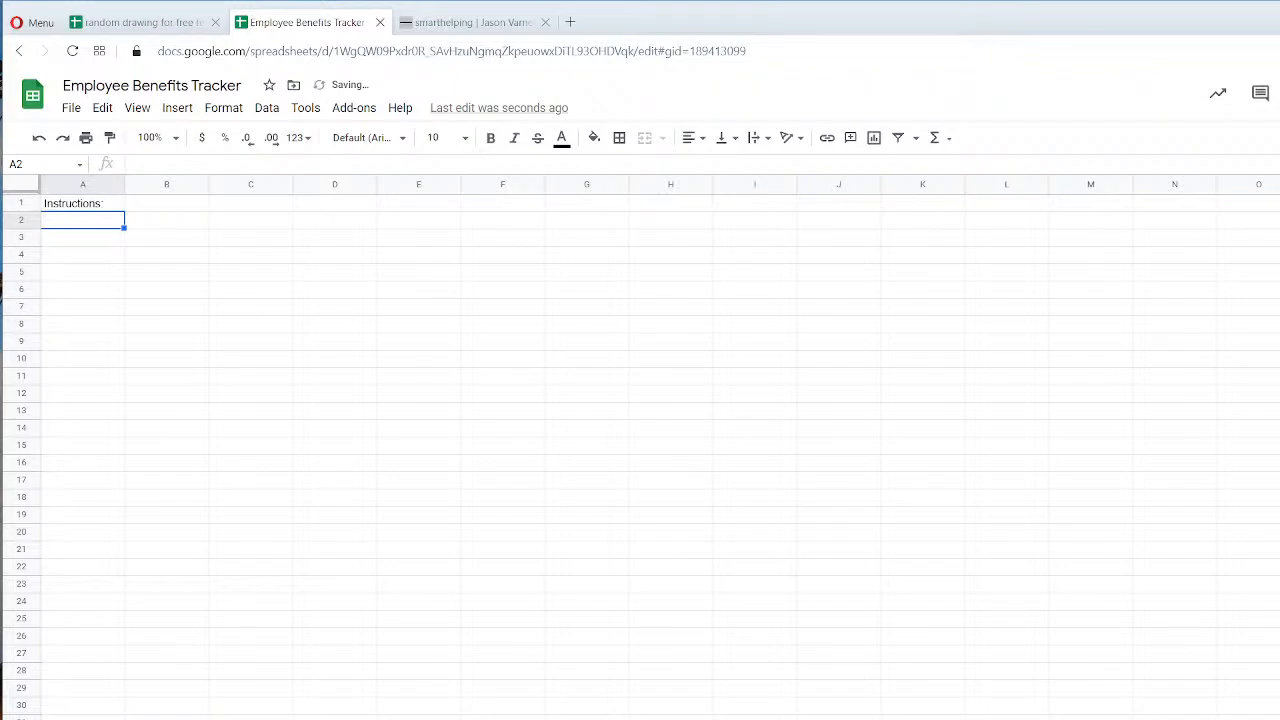
left_click(92, 203)
left_click(490, 137)
Enter "1. Hit File > Make a Copy" in A2, capitalizing the word Copy.
left_click(84, 224)
type("1 ")
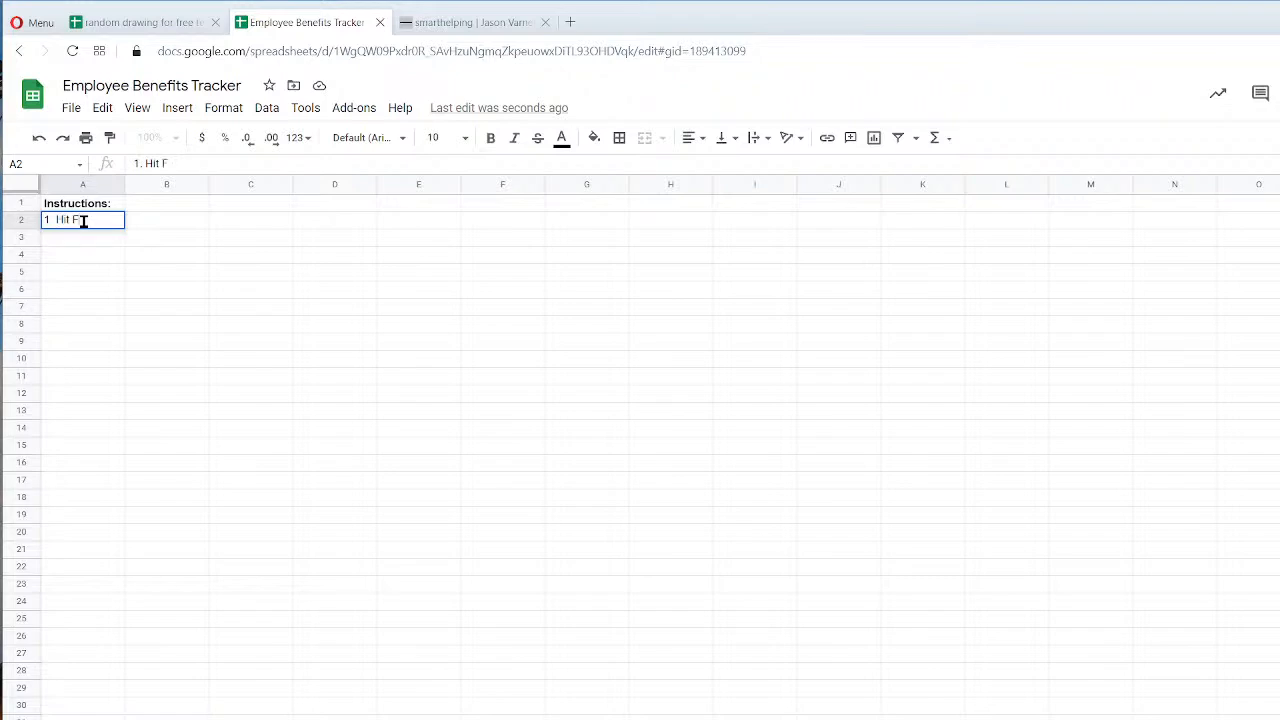
type(" Hit File > Make a copy")
key("Return")
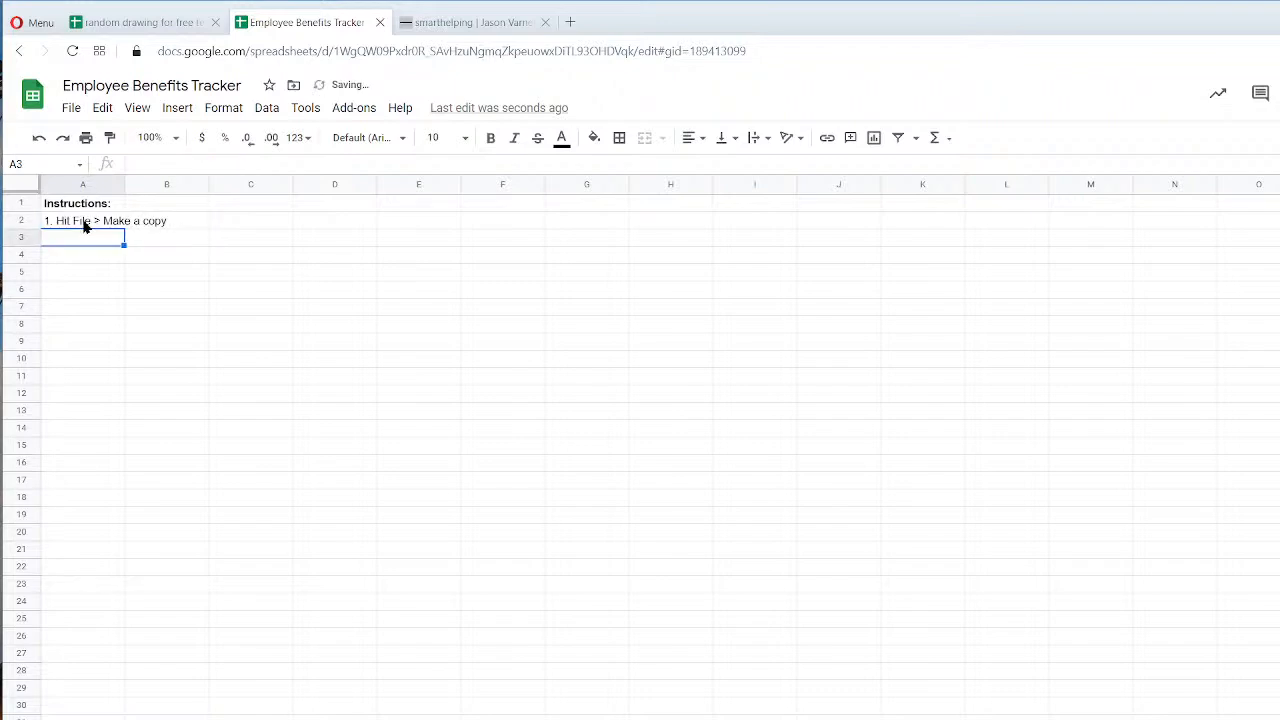
double_click(89, 220)
left_click(238, 163)
key("BackSpace")
type("C")
key("Return")
Return to the tracker sheet and turn on text wrapping for the header row.
left_click(316, 719)
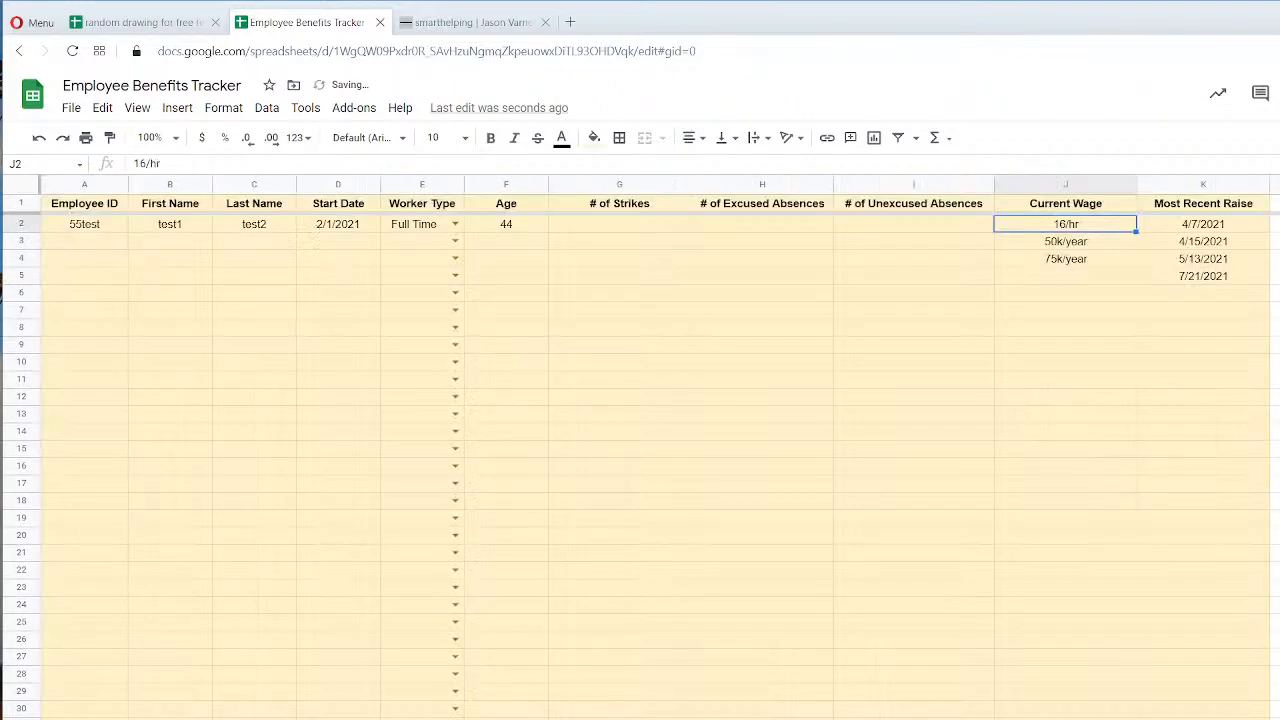
left_click(610, 382)
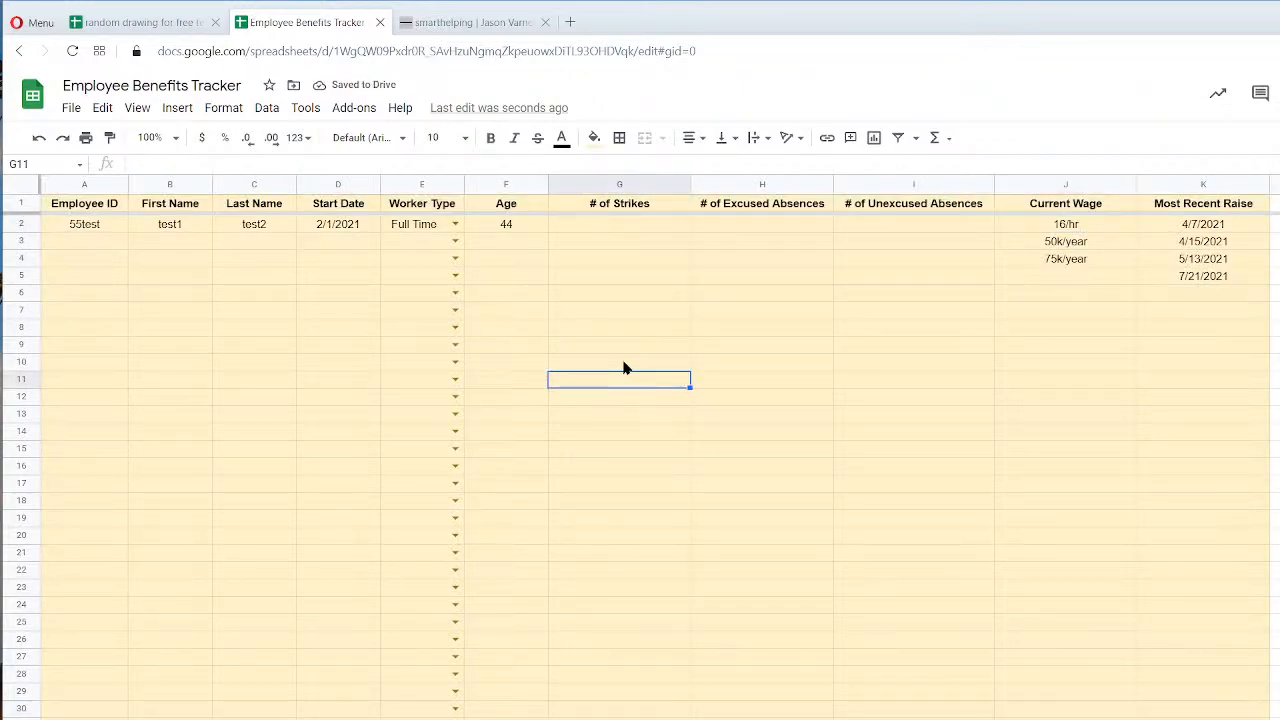
left_click(21, 203)
left_click(757, 137)
left_click(777, 168)
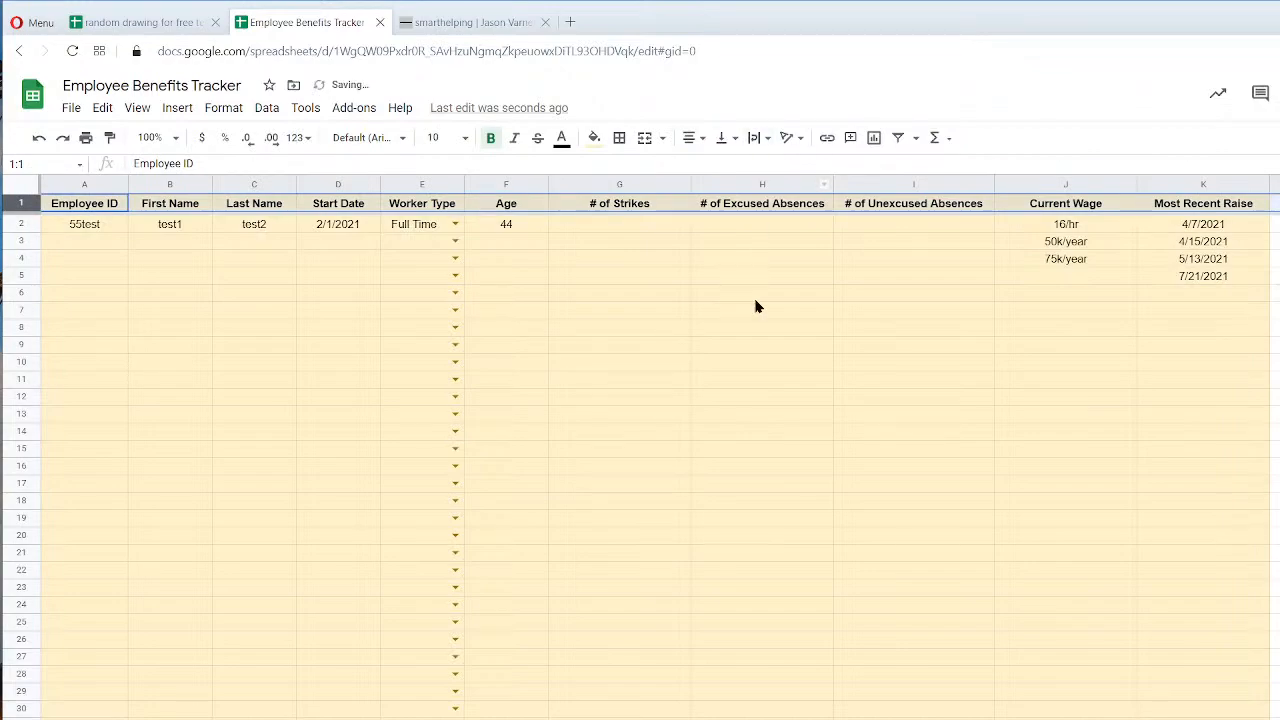
Set the width of the # of Strikes column to 120 pixels.
right_click(635, 188)
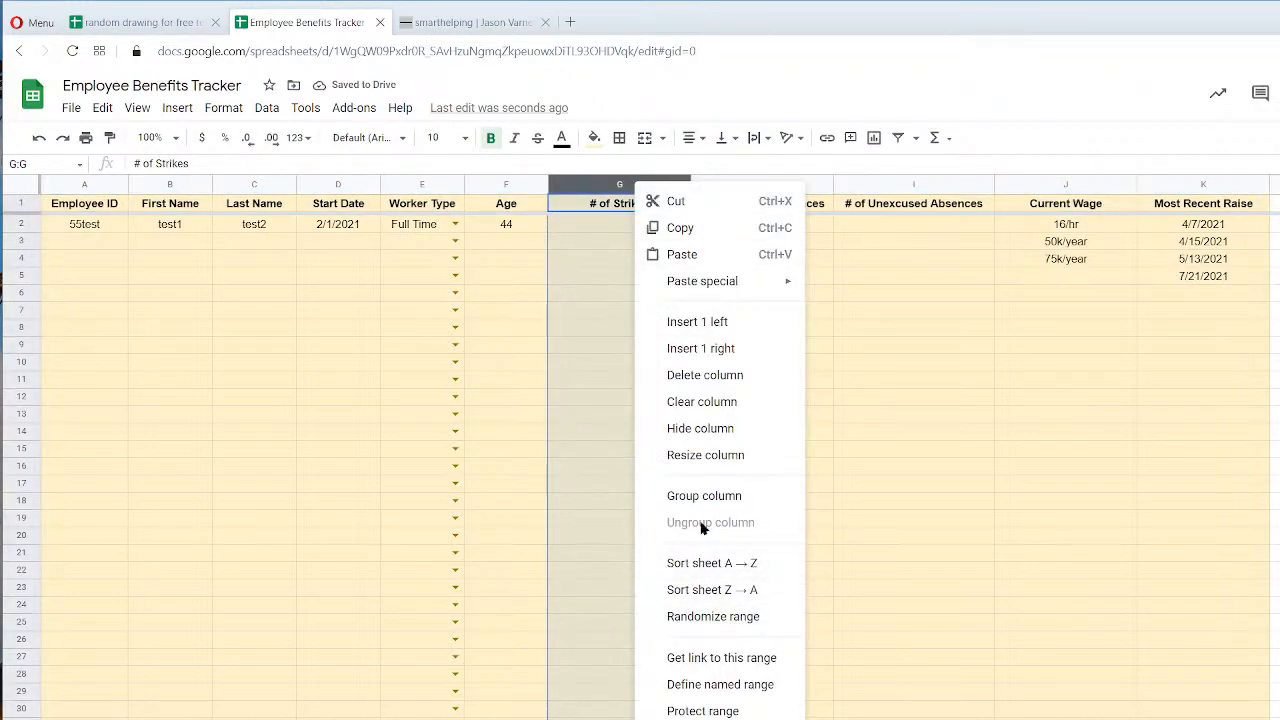
left_click(700, 457)
type("120")
key("Return")
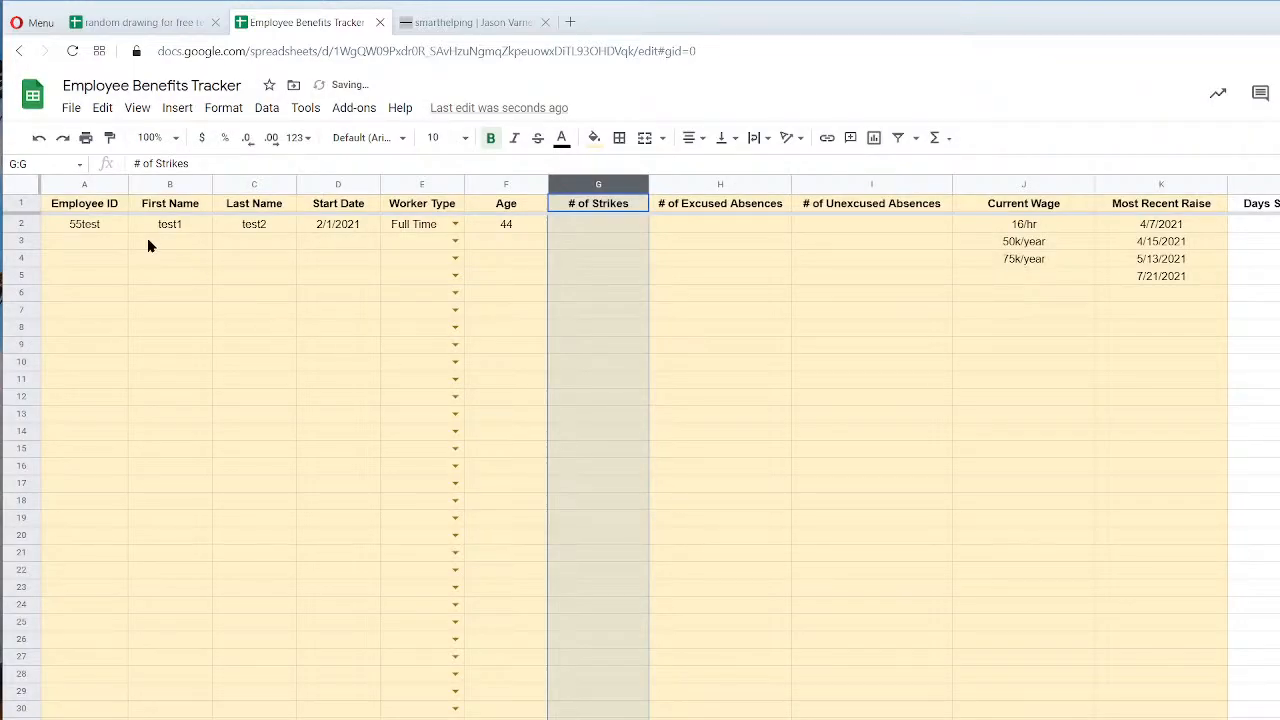
Resize columns A through L to a uniform width of 75 pixels.
left_click_drag(96, 184, 1143, 183)
right_click(1143, 183)
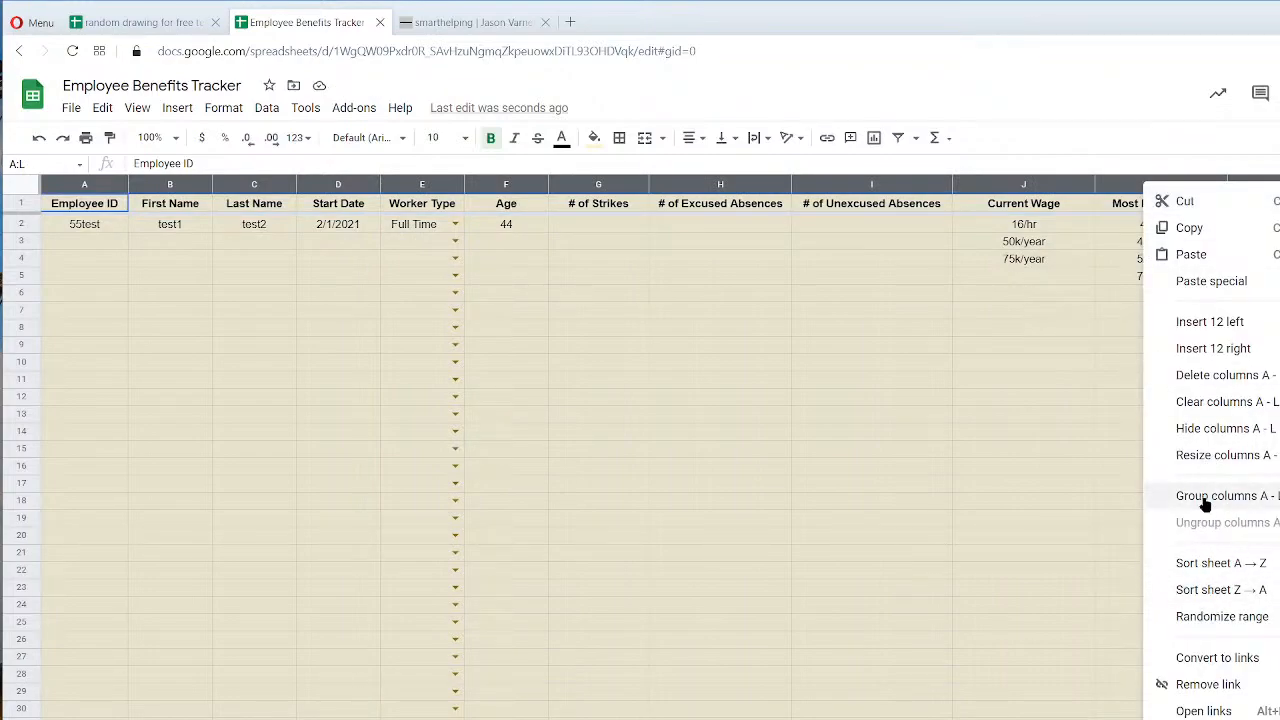
left_click(1212, 455)
type("75")
key("Return")
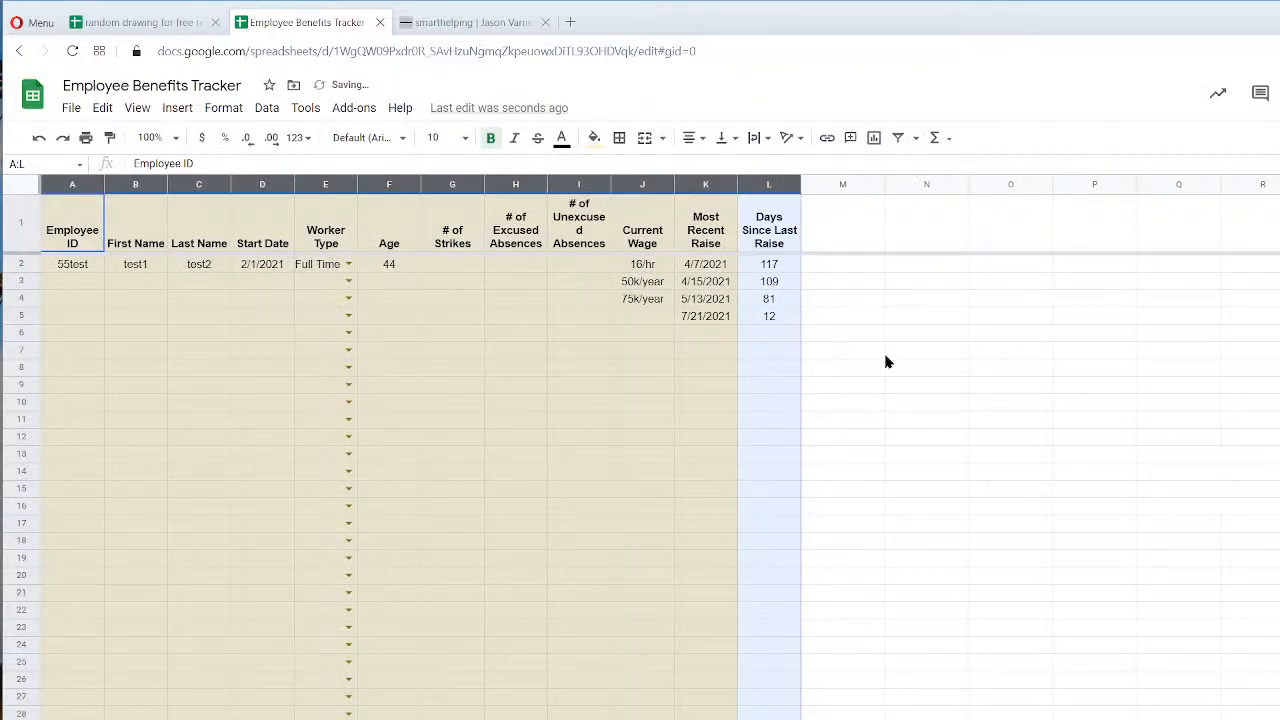
Vertically center the text of the header row.
left_click(135, 316)
left_click(20, 222)
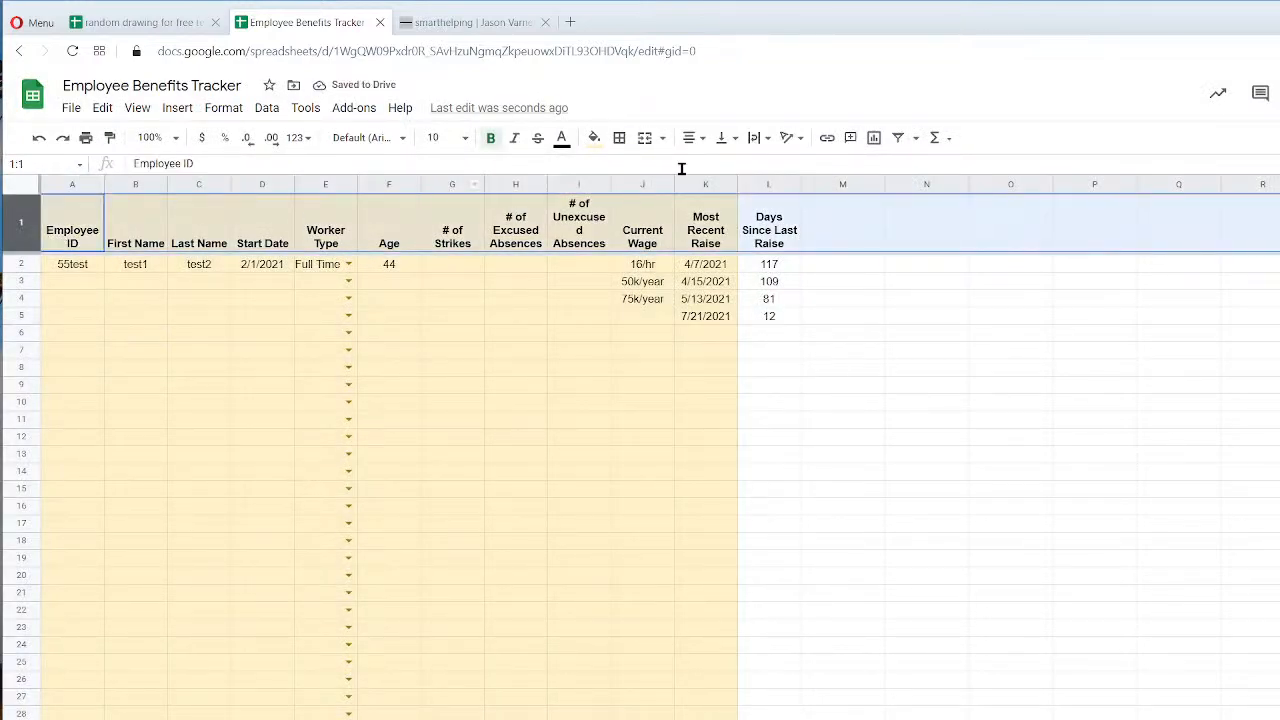
left_click(727, 140)
left_click(747, 166)
left_click(990, 396)
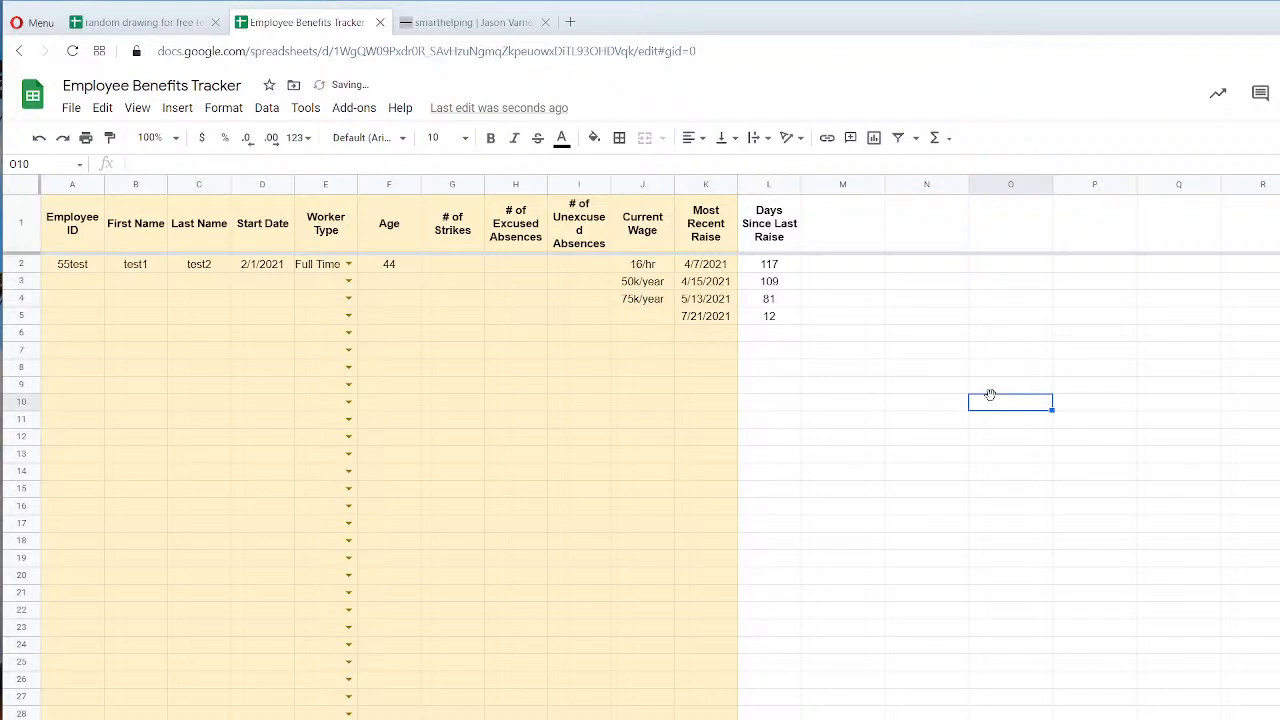
Widen the unexcused absences, excused absences and Most Recent Raise columns so their headers wrap onto two lines.
left_click_drag(608, 178, 644, 180)
left_click_drag(548, 180, 567, 178)
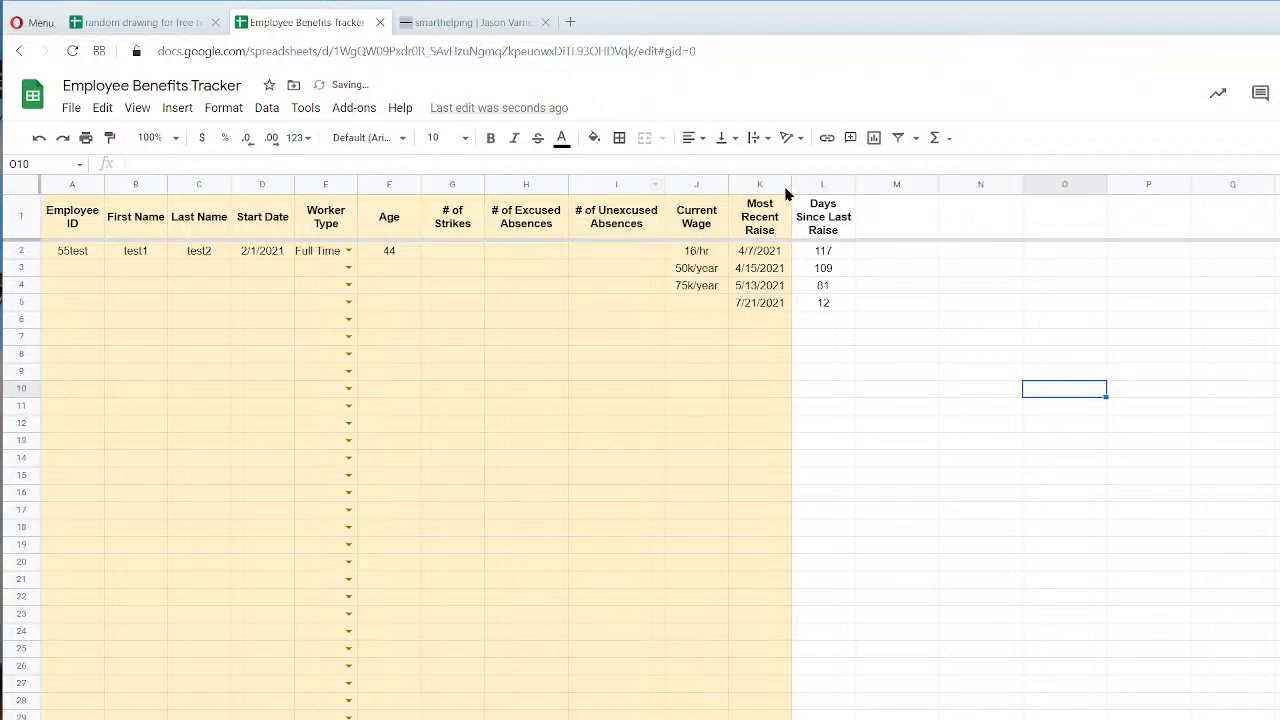
left_click_drag(790, 183, 819, 182)
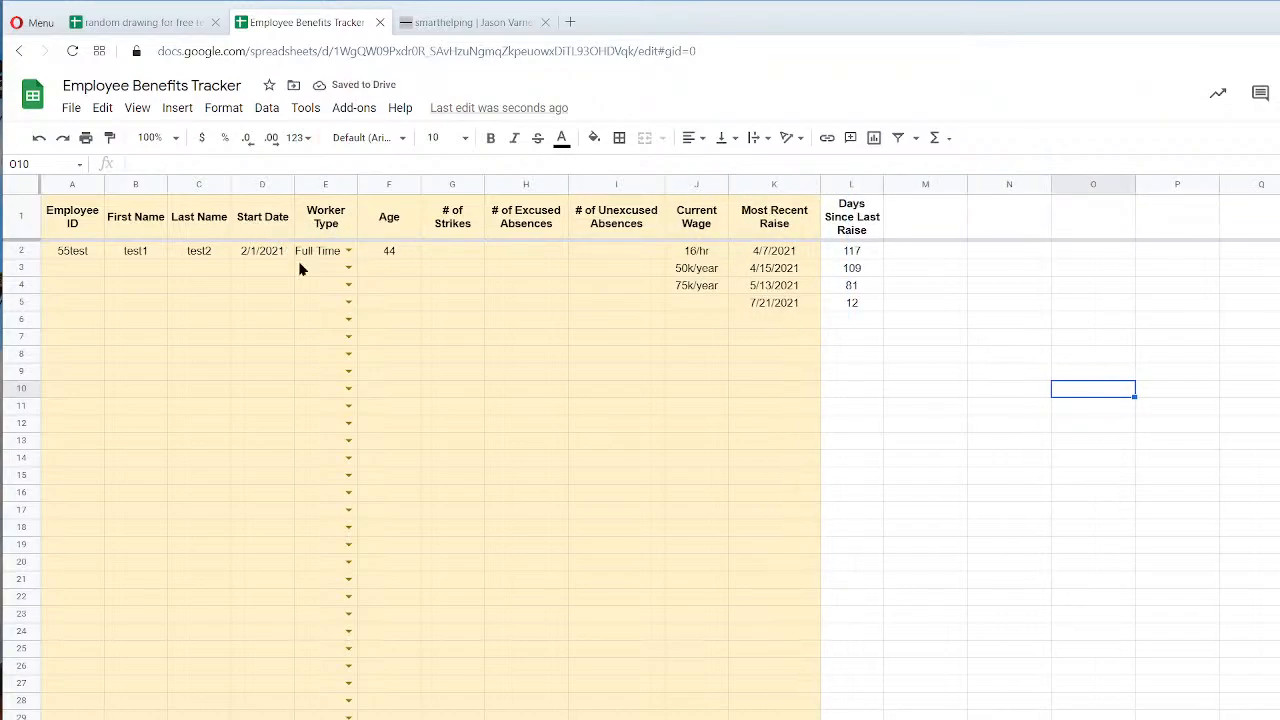
Review the employee ID, age, strikes and absences cells in row 2.
left_click(66, 254)
left_click(398, 257)
left_click(452, 257)
left_click(506, 255)
left_click(614, 255)
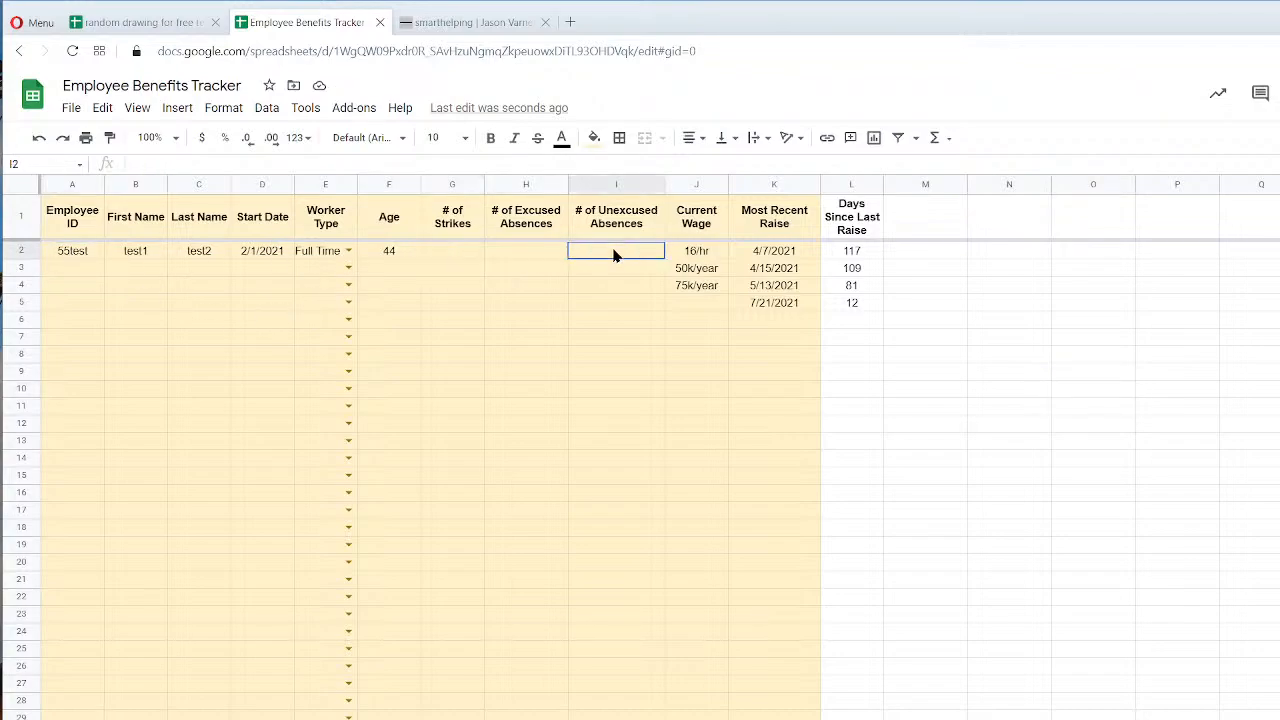
Review the Current Wage and Most Recent Raise entries in rows 2 to 4.
left_click(696, 252)
left_click(700, 270)
left_click(714, 289)
left_click(787, 250)
left_click(784, 284)
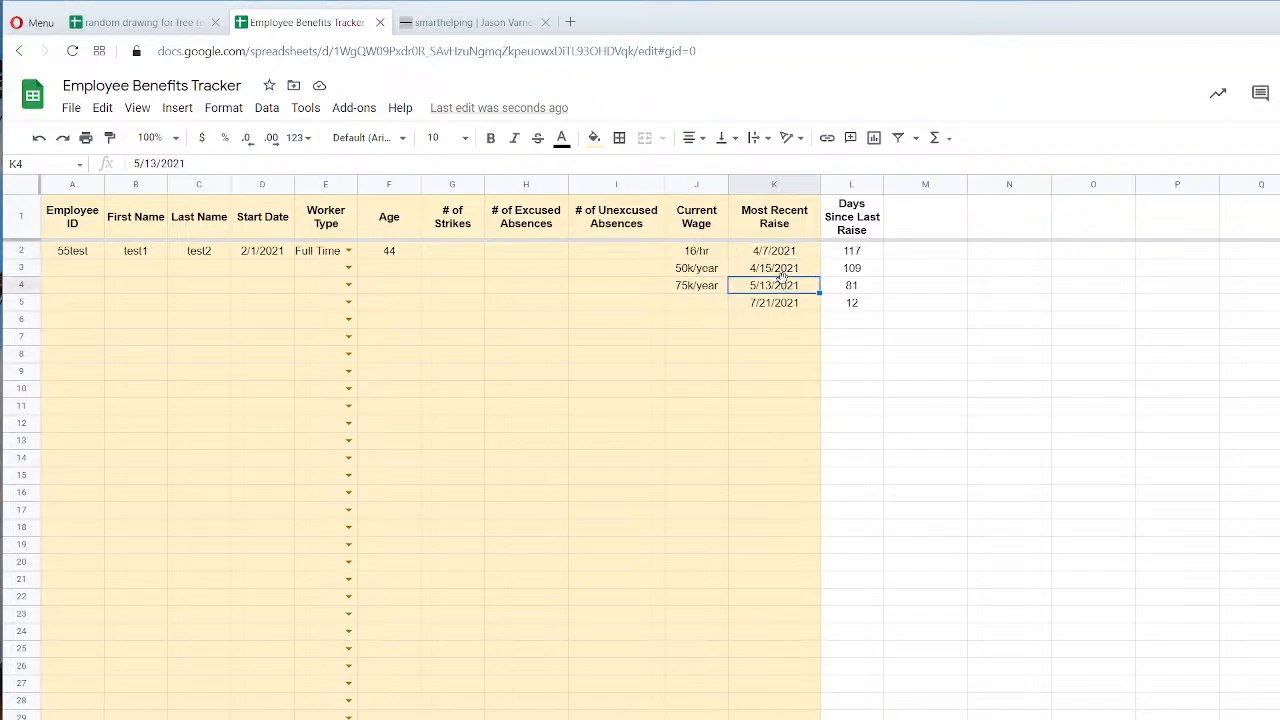
left_click(695, 252)
left_click(696, 269)
left_click(697, 287)
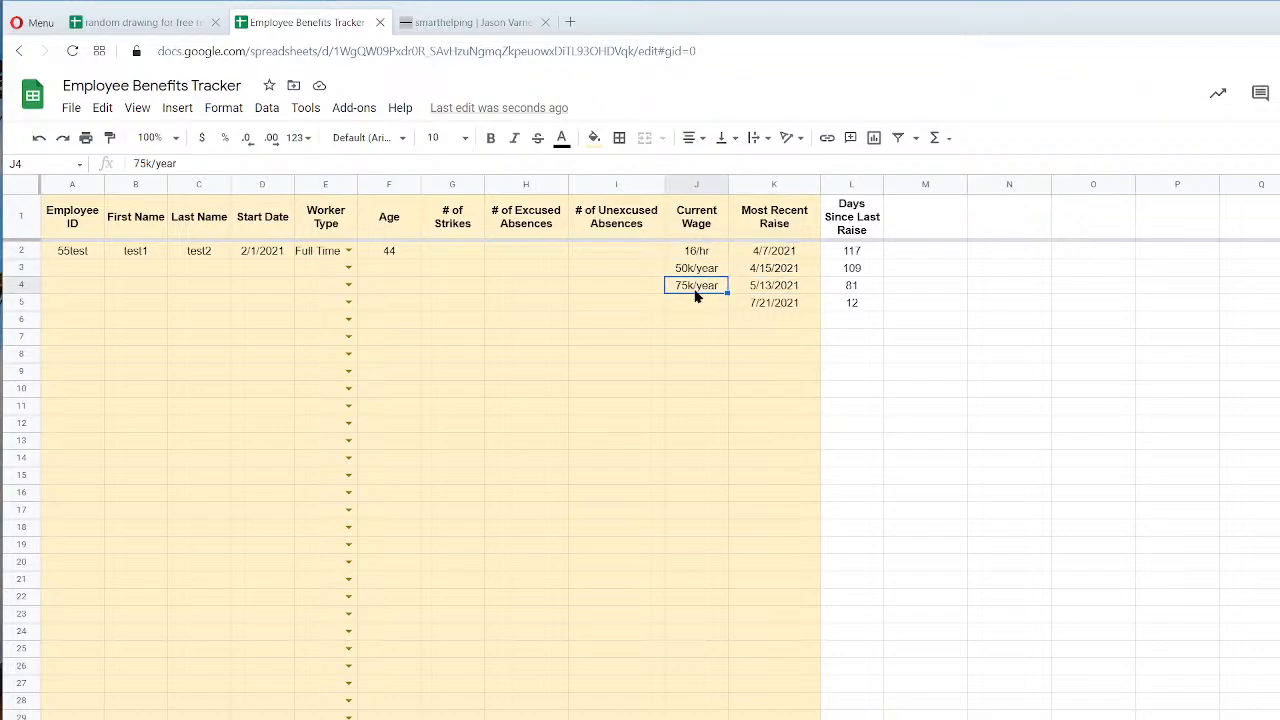
Review the excused and unexcused absences headers, the unexcused absences cells in rows 2 to 4 and the first strikes cell.
left_click(551, 230)
left_click(621, 227)
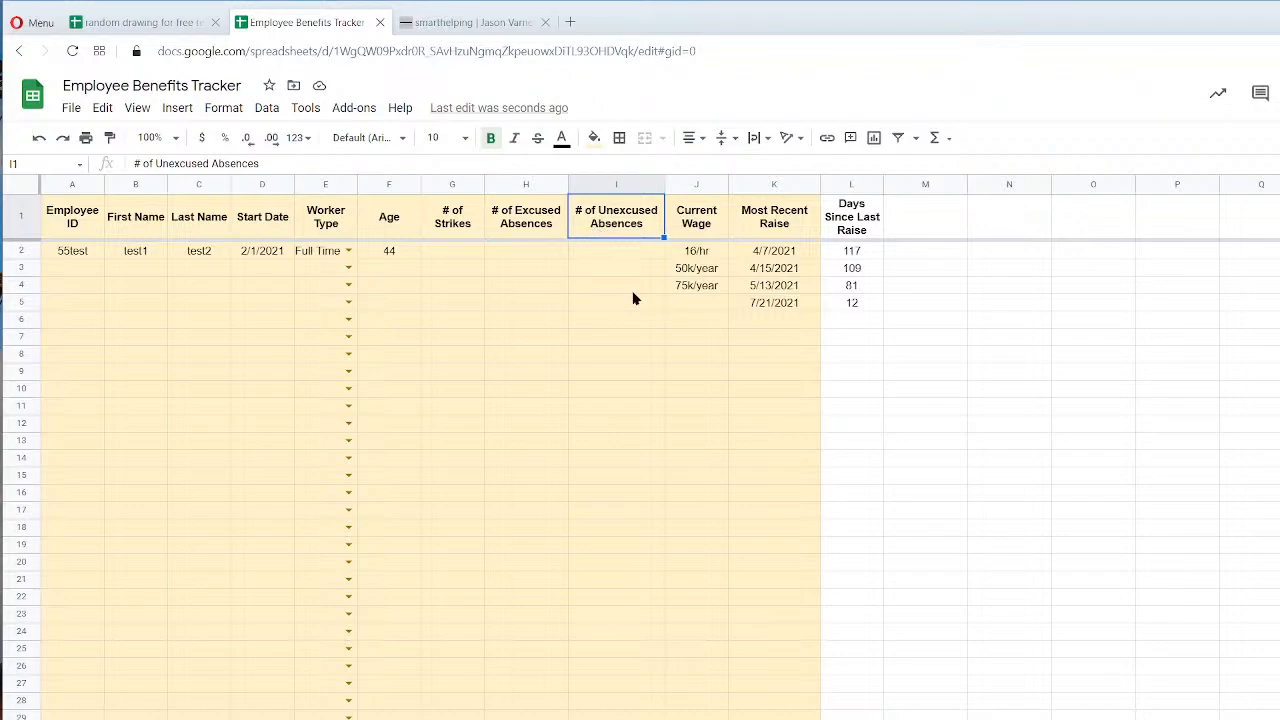
left_click(633, 287)
left_click(629, 251)
left_click(622, 269)
left_click(615, 289)
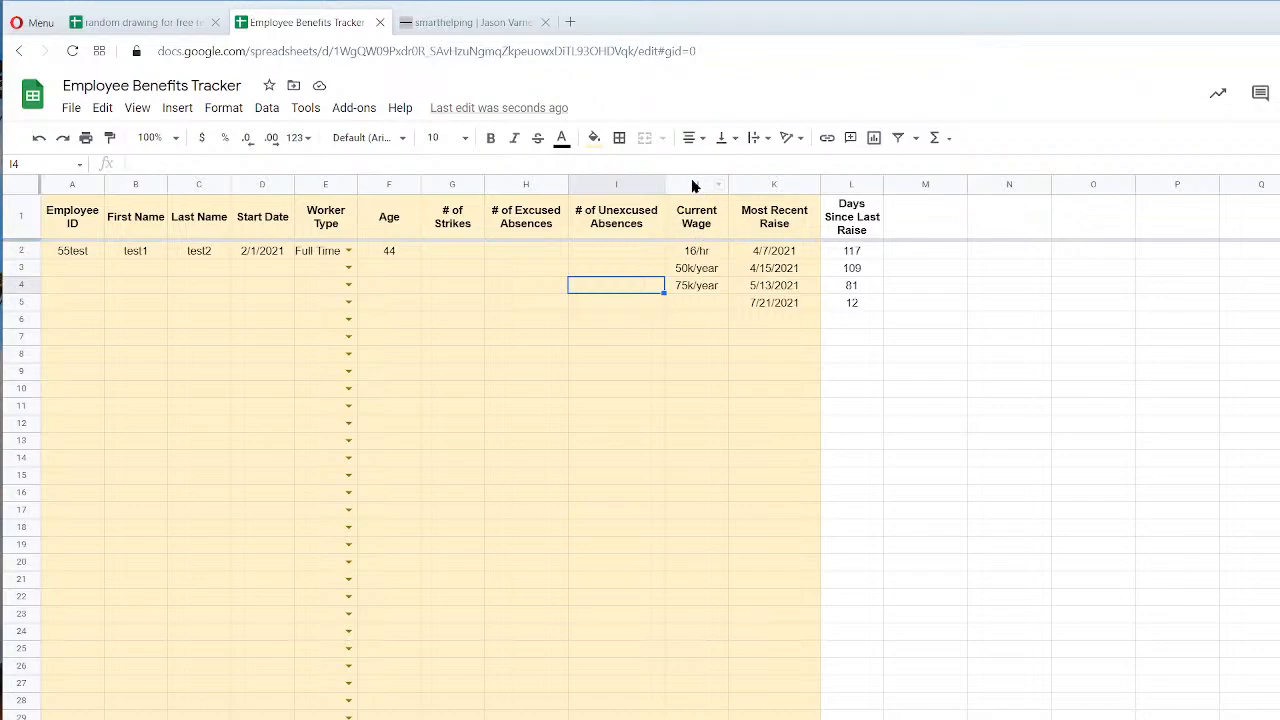
left_click(437, 260)
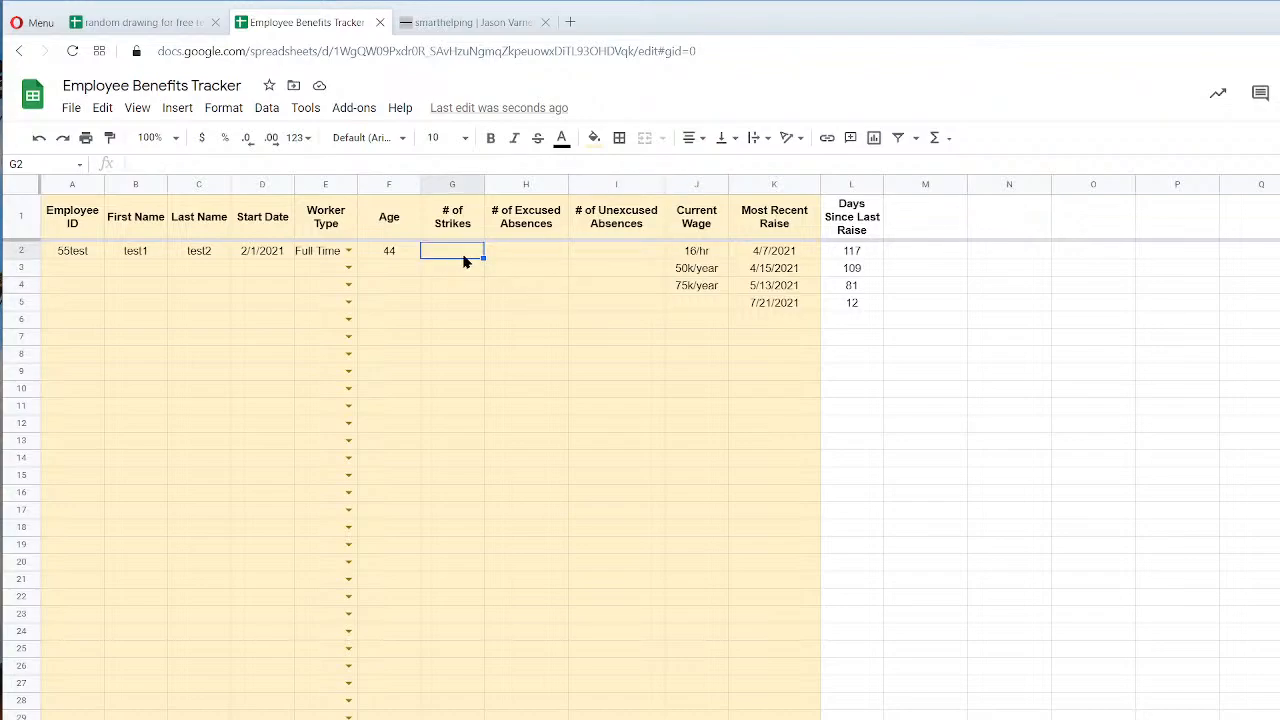
Widen the Worker Type column so its header fits on one line.
left_click(327, 257)
left_click(357, 184)
left_click(357, 184)
left_click_drag(357, 184, 367, 186)
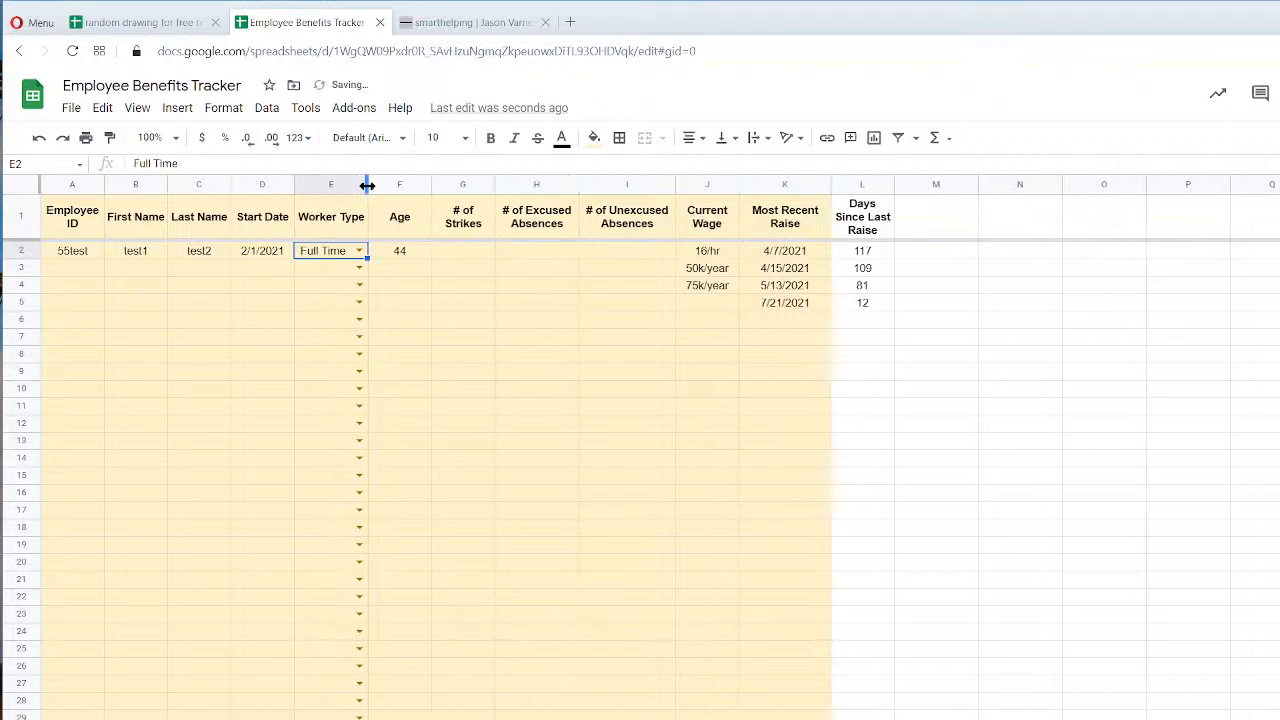
left_click(507, 331)
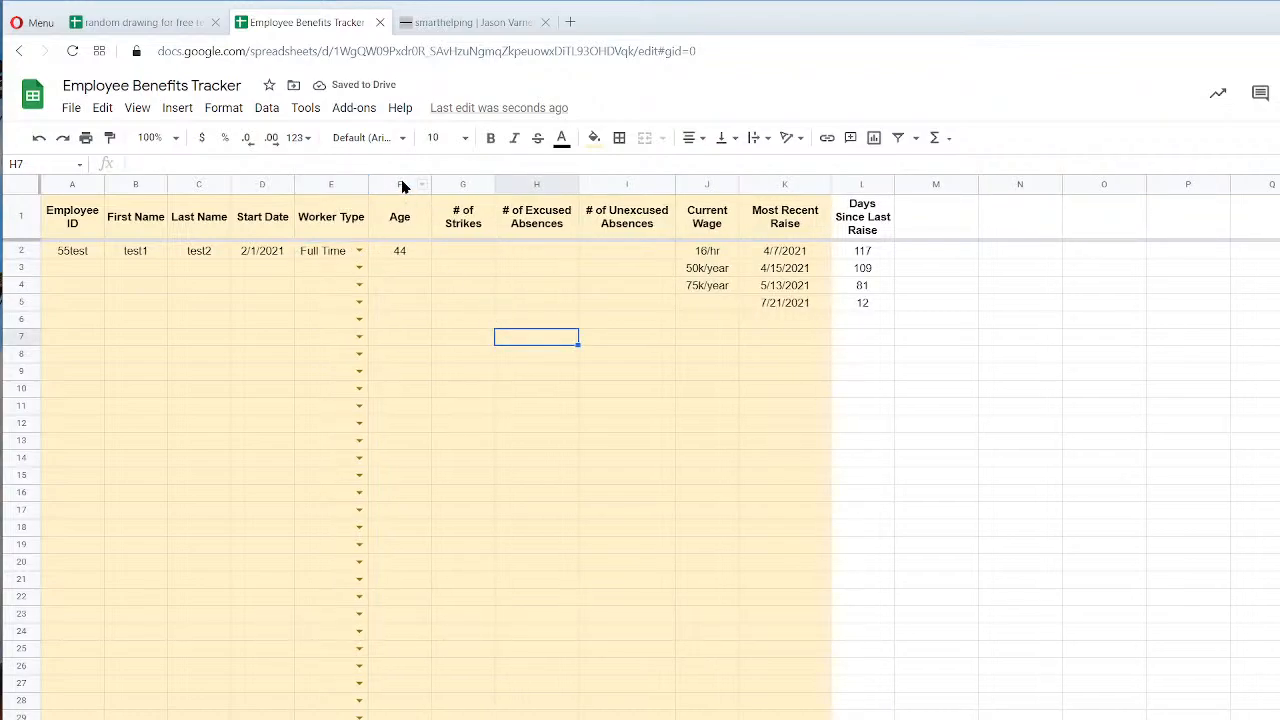
Insert an empty column between Worker Type and Age.
left_click(400, 184)
right_click(400, 184)
left_click(470, 320)
left_click(577, 370)
Try to copy the # of Unexcused Absences header into the new column's header cell.
right_click(700, 216)
left_click(745, 258)
right_click(403, 225)
left_click(448, 290)
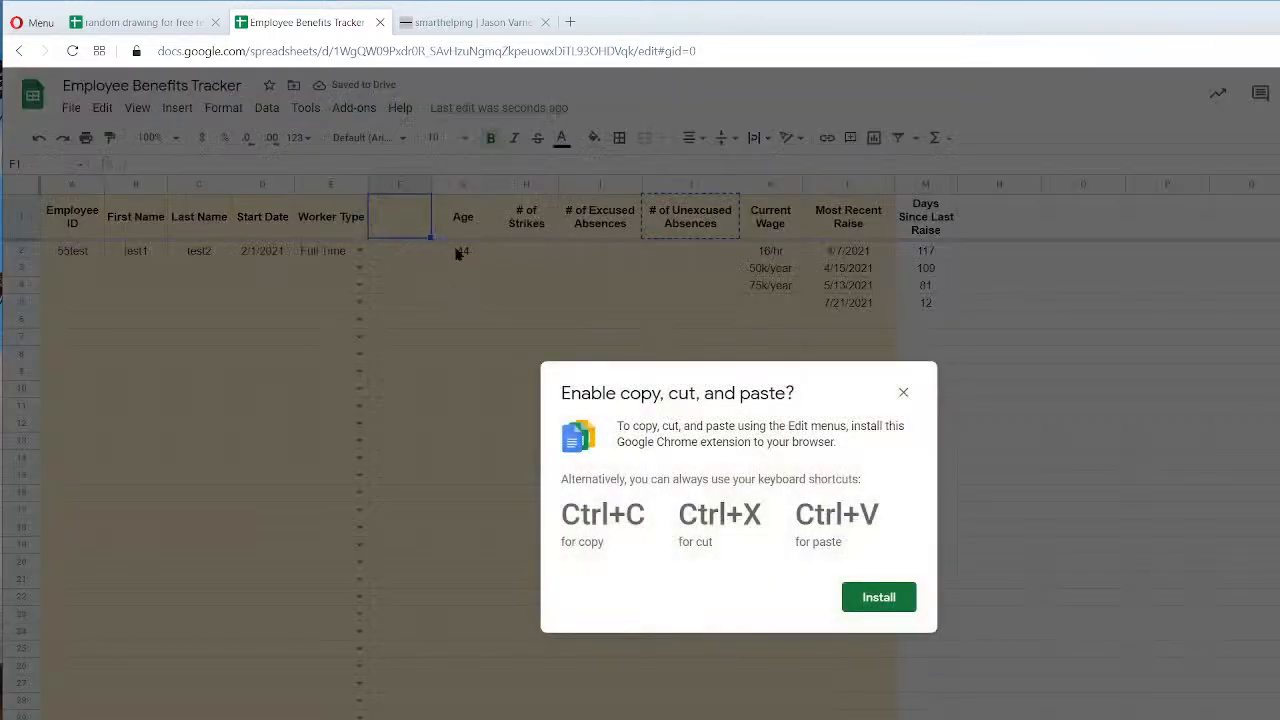
left_click(907, 393)
Draft the new column's header as Has Insurance Been Offered.
type("Insurance (h")
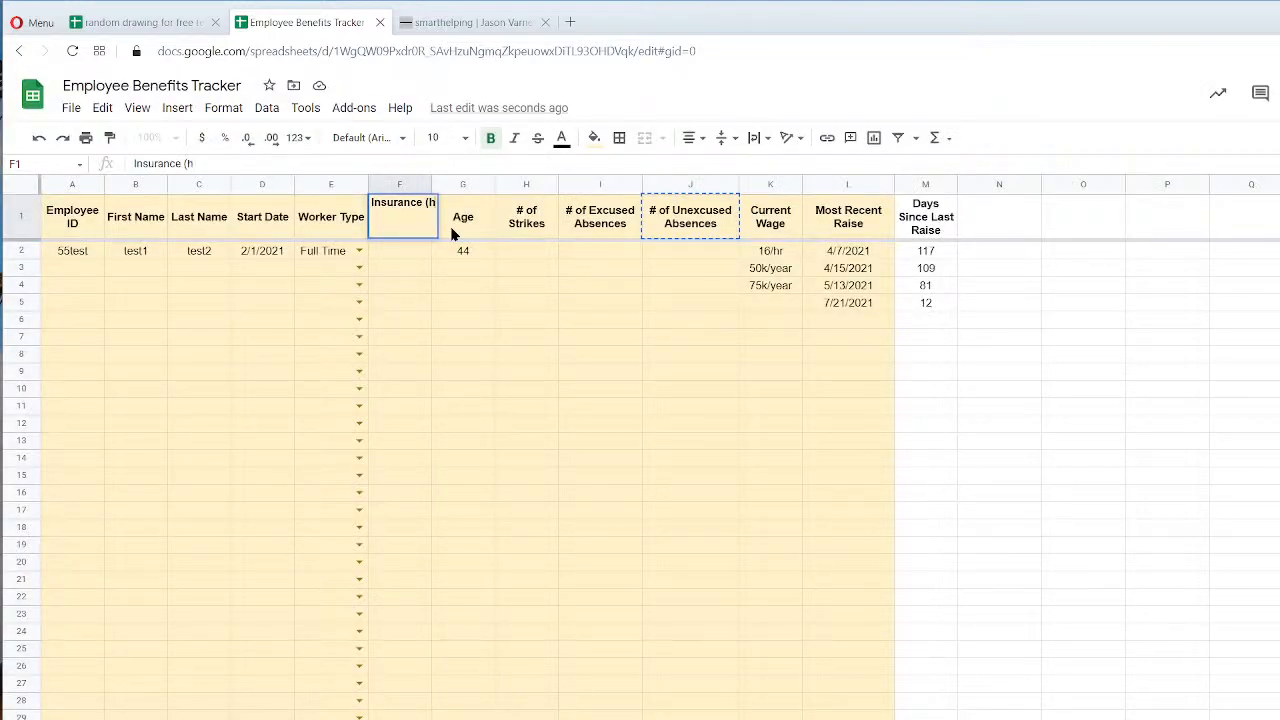
key("BackSpace")
key("BackSpace")
key("BackSpace")
key("BackSpace")
key("BackSpace")
key("BackSpace")
key("BackSpace")
key("BackSpace")
key("BackSpace")
key("BackSpace")
key("BackSpace")
key("BackSpace")
type("Has")
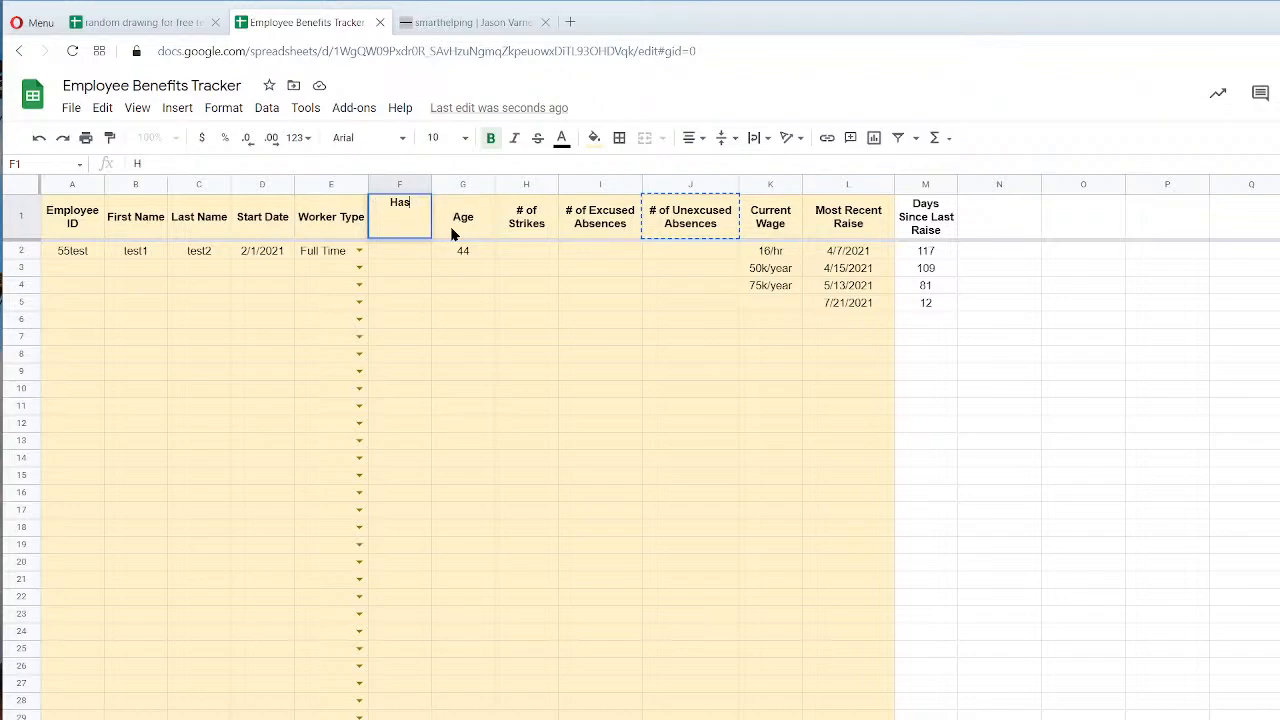
type(" Insurance B")
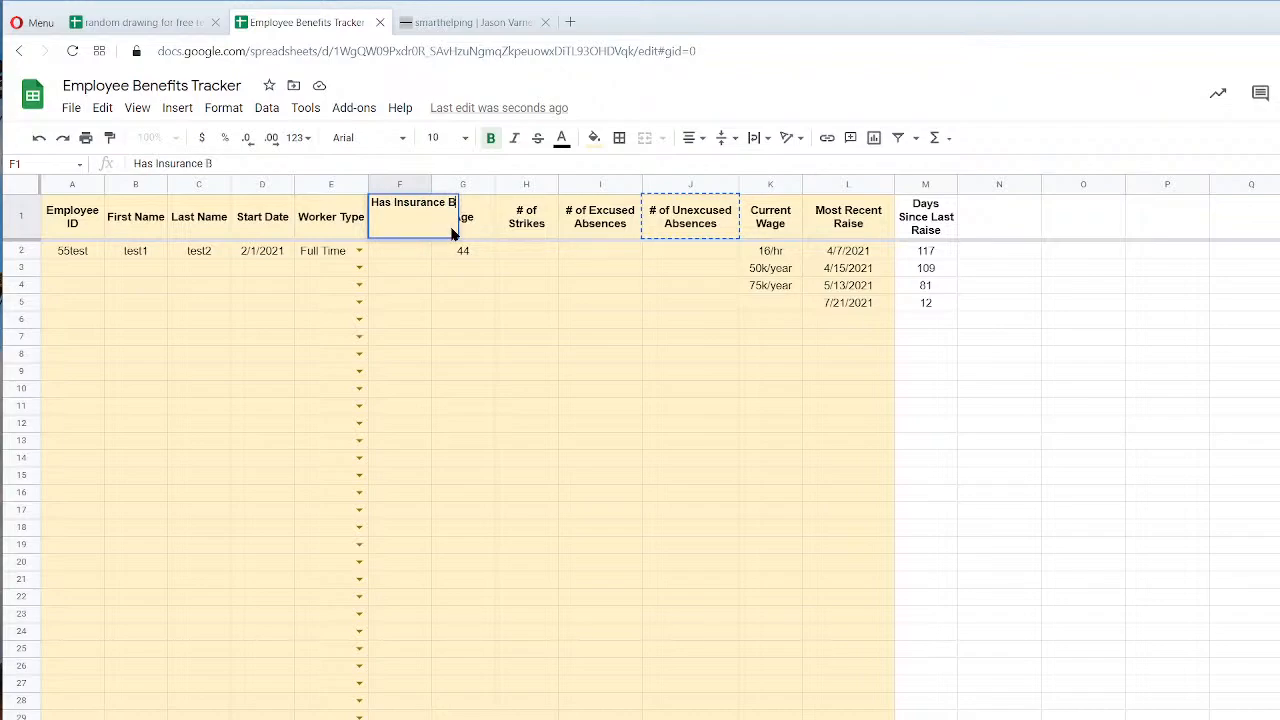
type("een Offered")
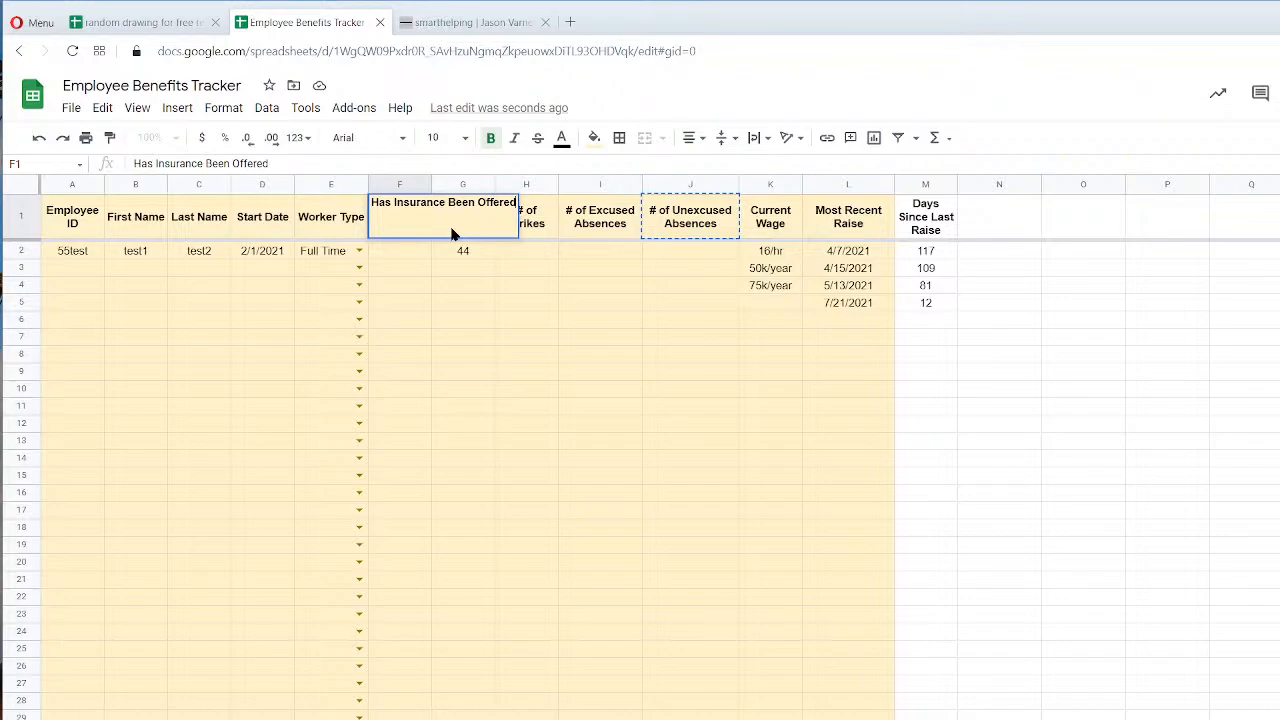
Replace the draft header of the new column with Insurance Status.
key("BackSpace")
key("BackSpace")
key("BackSpace")
key("BackSpace")
key("BackSpace")
key("BackSpace")
key("BackSpace")
key("BackSpace")
key("BackSpace")
key("BackSpace")
key("BackSpace")
key("BackSpace")
key("BackSpace")
key("BackSpace")
key("BackSpace")
key("BackSpace")
key("BackSpace")
key("BackSpace")
key("BackSpace")
key("BackSpace")
type("Insurance Status")
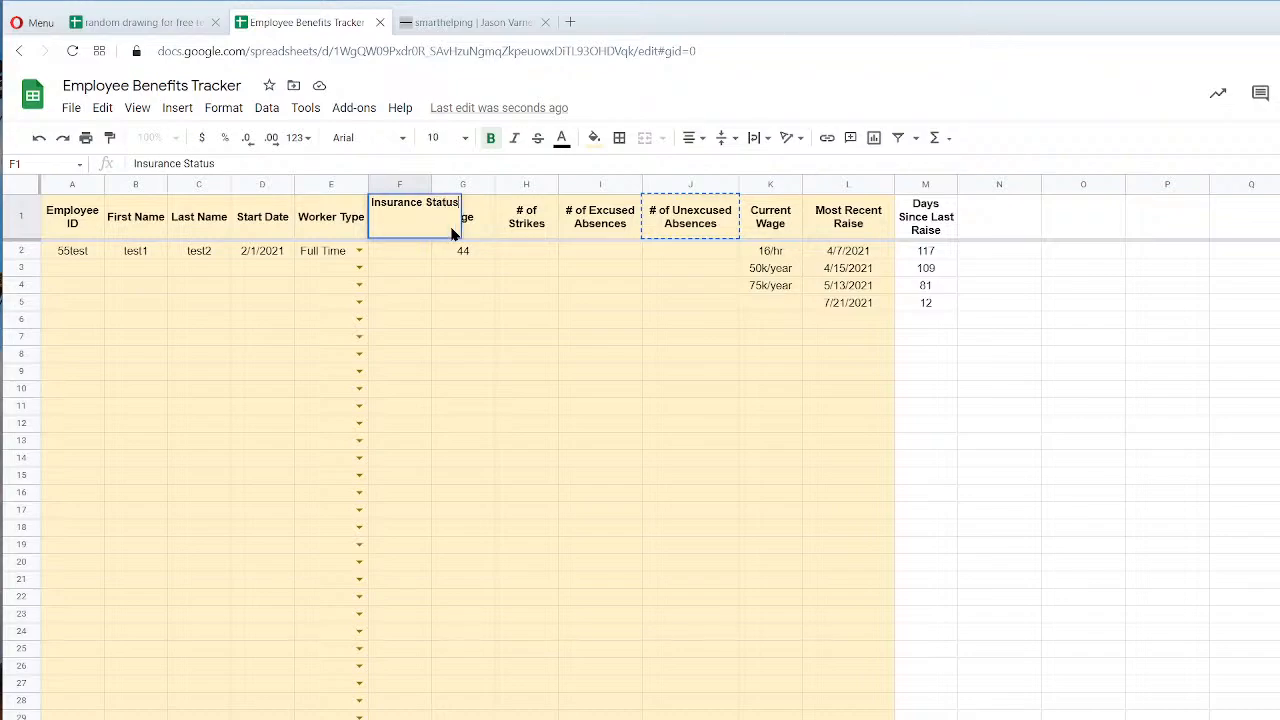
key("Return")
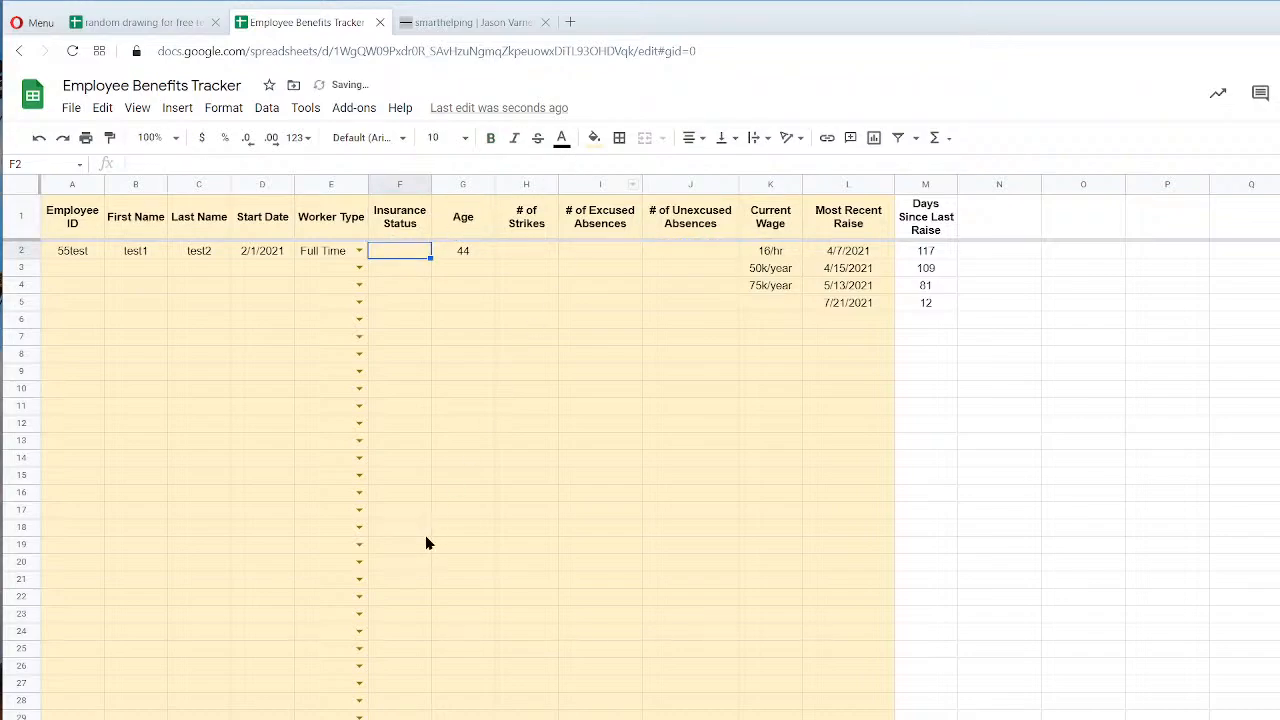
Duplicate the Worker Type column of the validation sheet into column B.
left_click(348, 224)
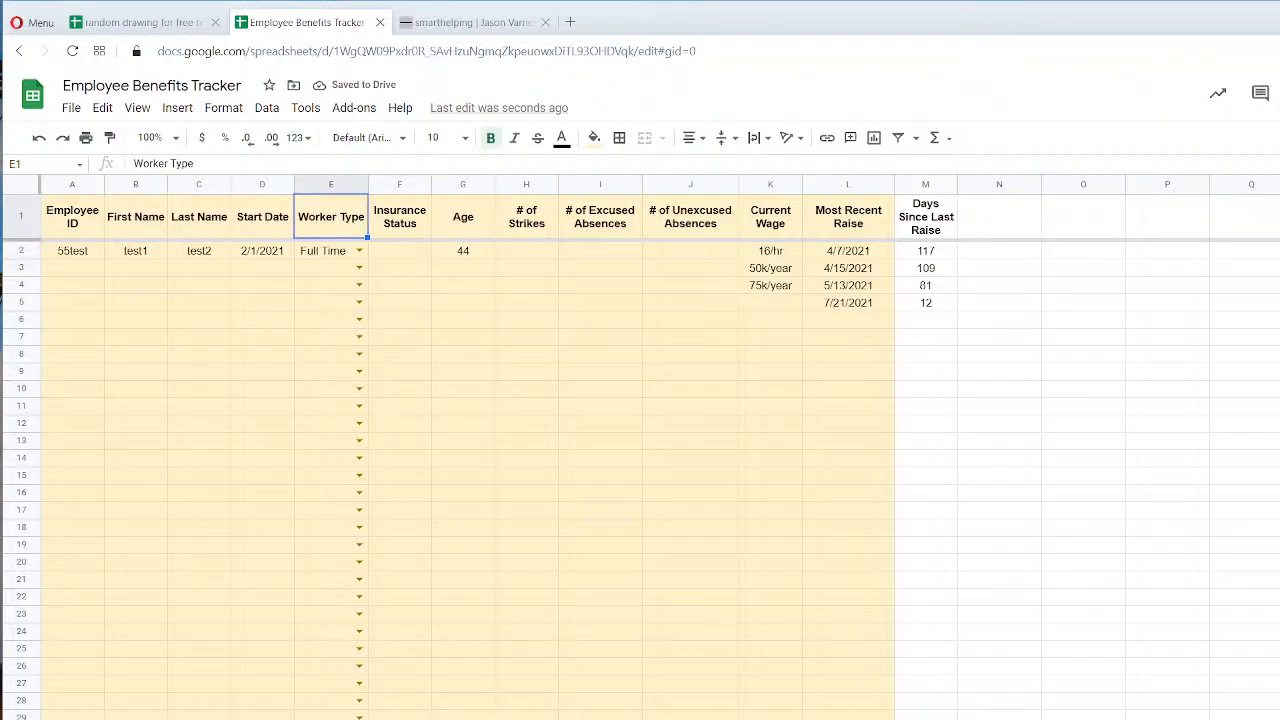
key("ctrl+shift+Page_Down")
left_click(112, 208)
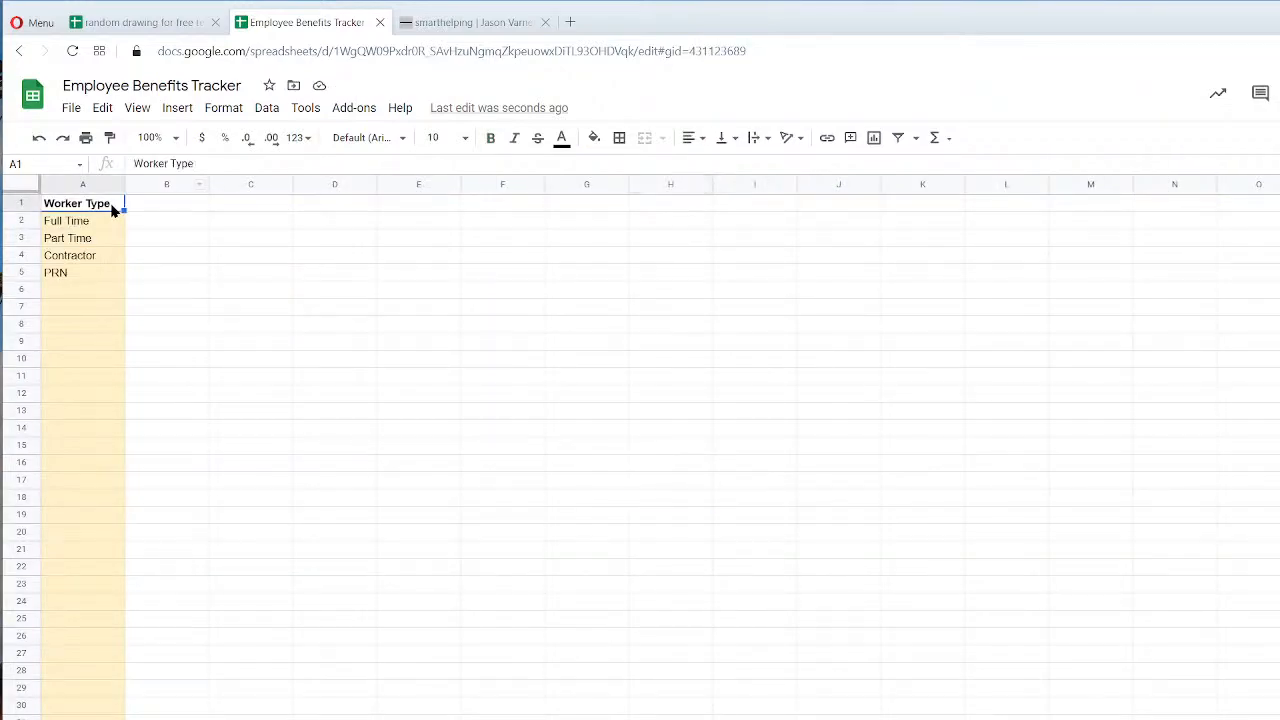
left_click_drag(124, 211, 142, 207)
left_click(97, 189)
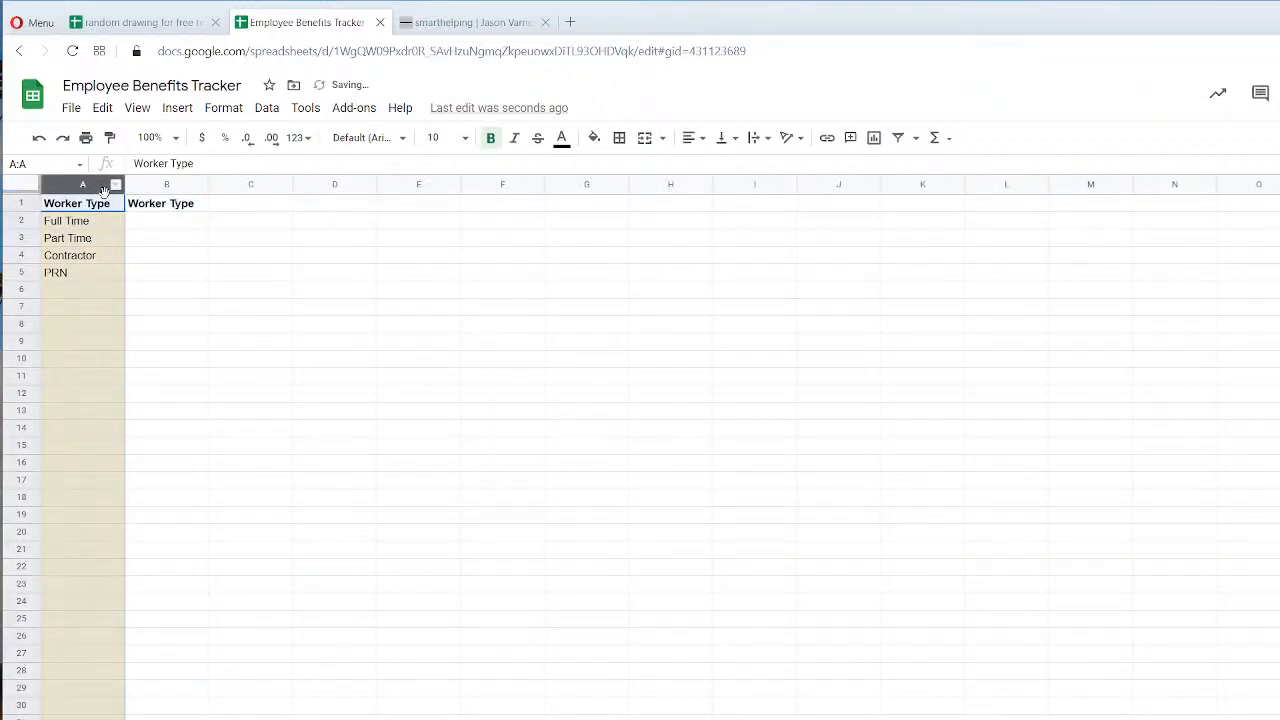
right_click(91, 180)
left_click(138, 226)
left_click(166, 184)
key("ctrl+v")
Retitle column B of the validation sheet Insurance Status and widen it to fit the header.
left_click(170, 204)
type("Insurance Status")
key("Return")
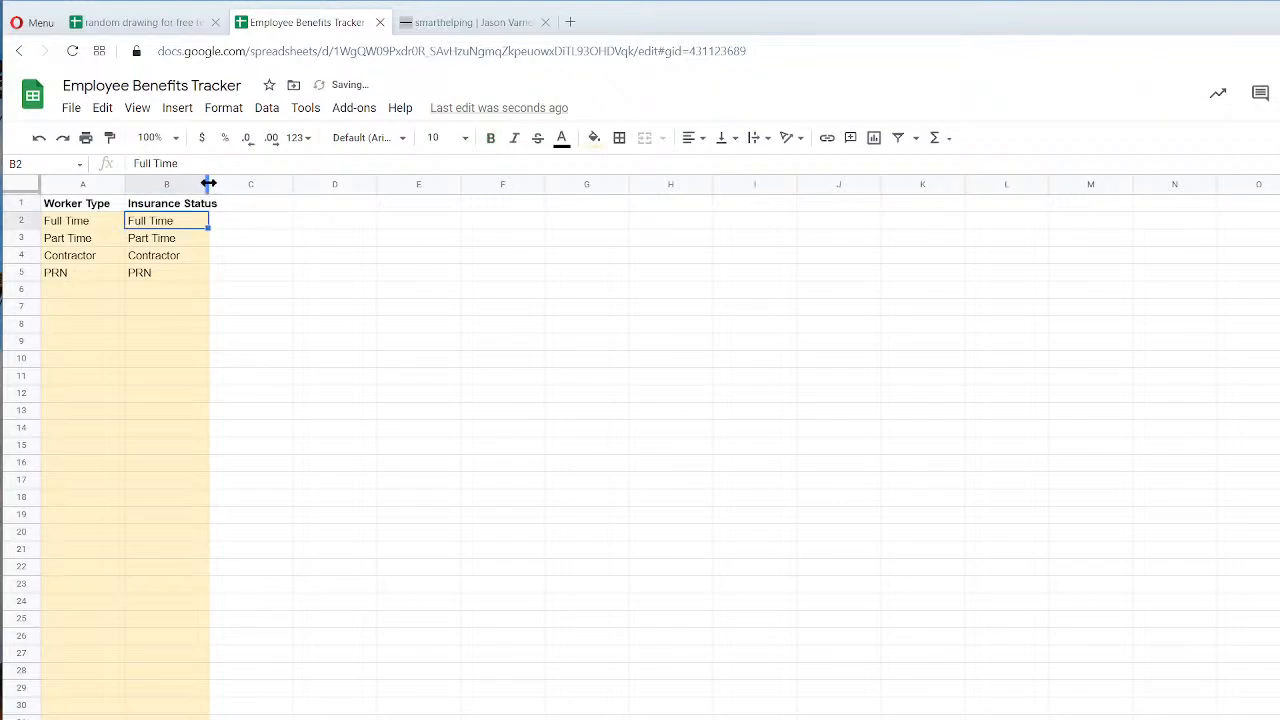
double_click(209, 184)
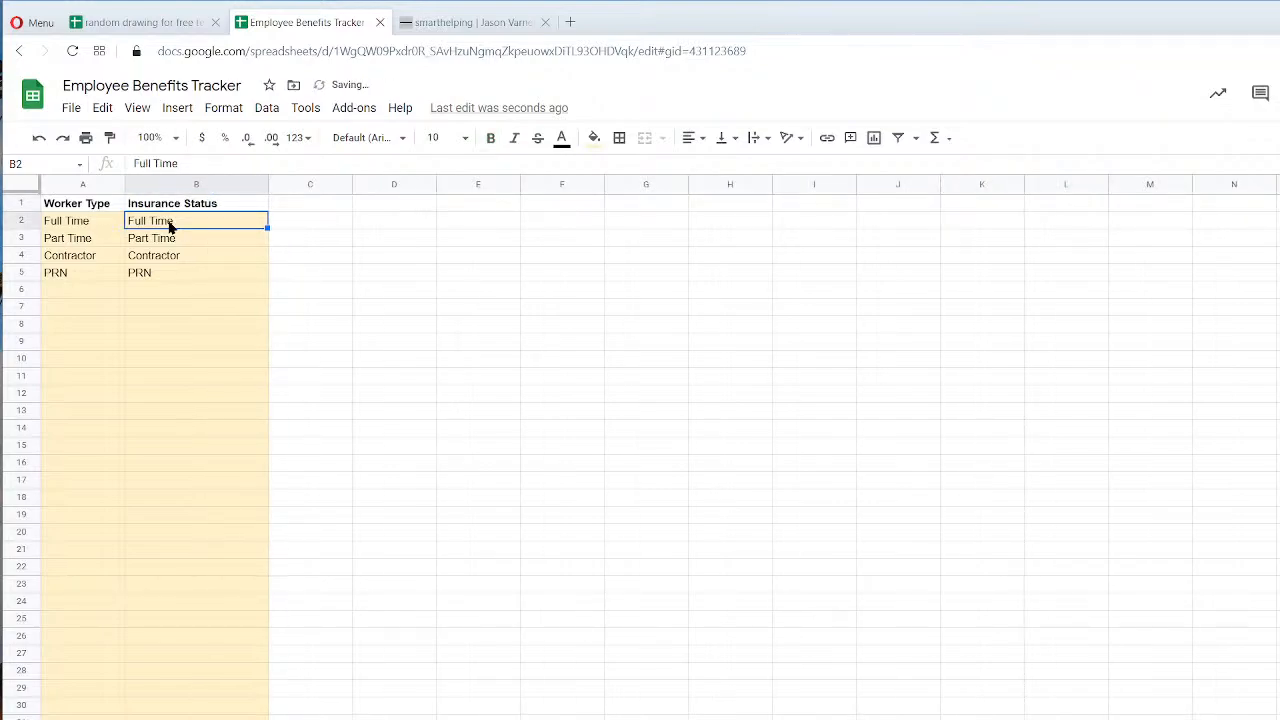
Clear the copied worker types below the Insurance Status header on the validation sheet.
type("Eli")
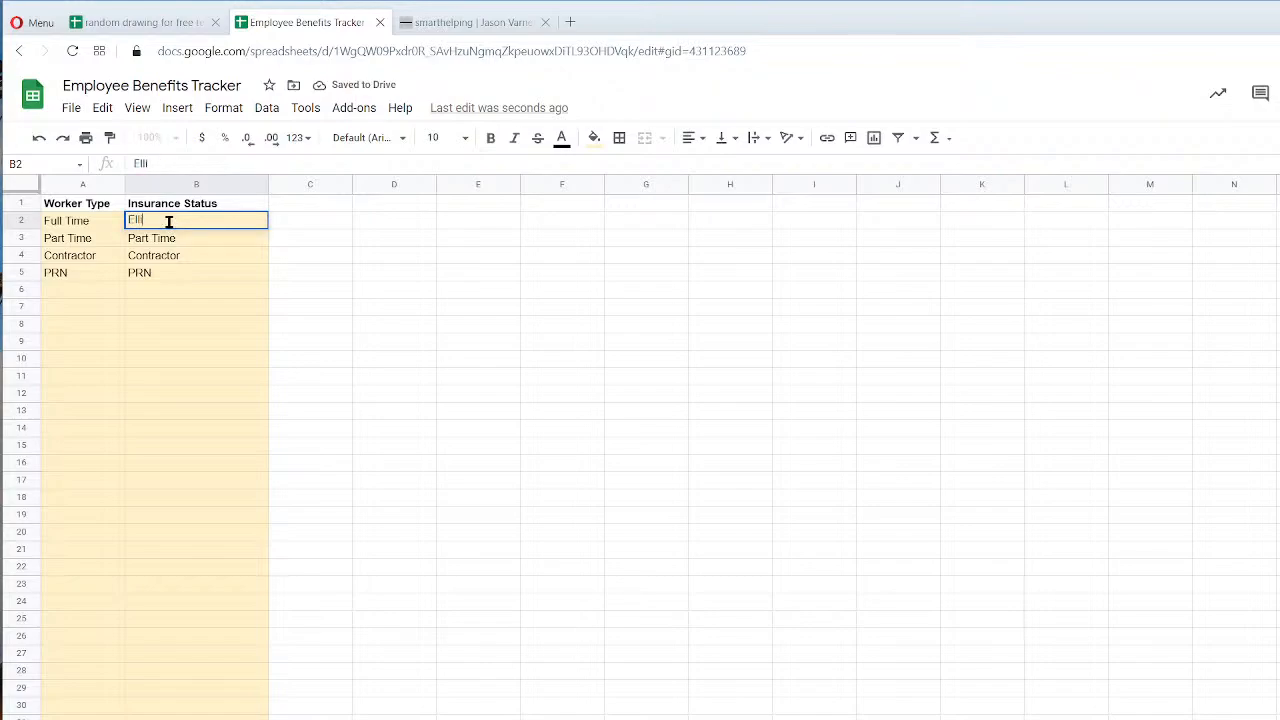
key("Return")
key("Delete")
key("Down")
key("Delete")
key("Down")
key("Delete")
key("Down")
key("Down")
key("Up")
key("Up")
key("Up")
key("Up")
key("Up")
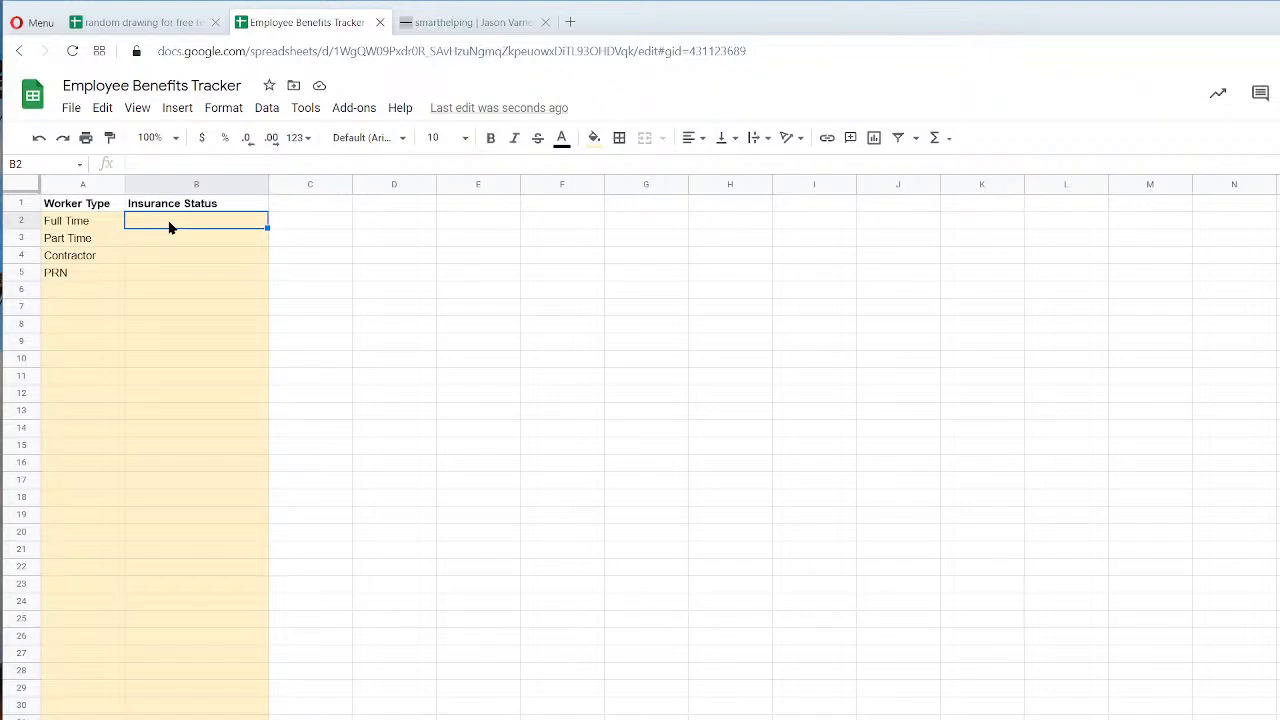
List the insurance statuses Signed up and Not Signed Up in cells B2 and B3.
type("Signed up")
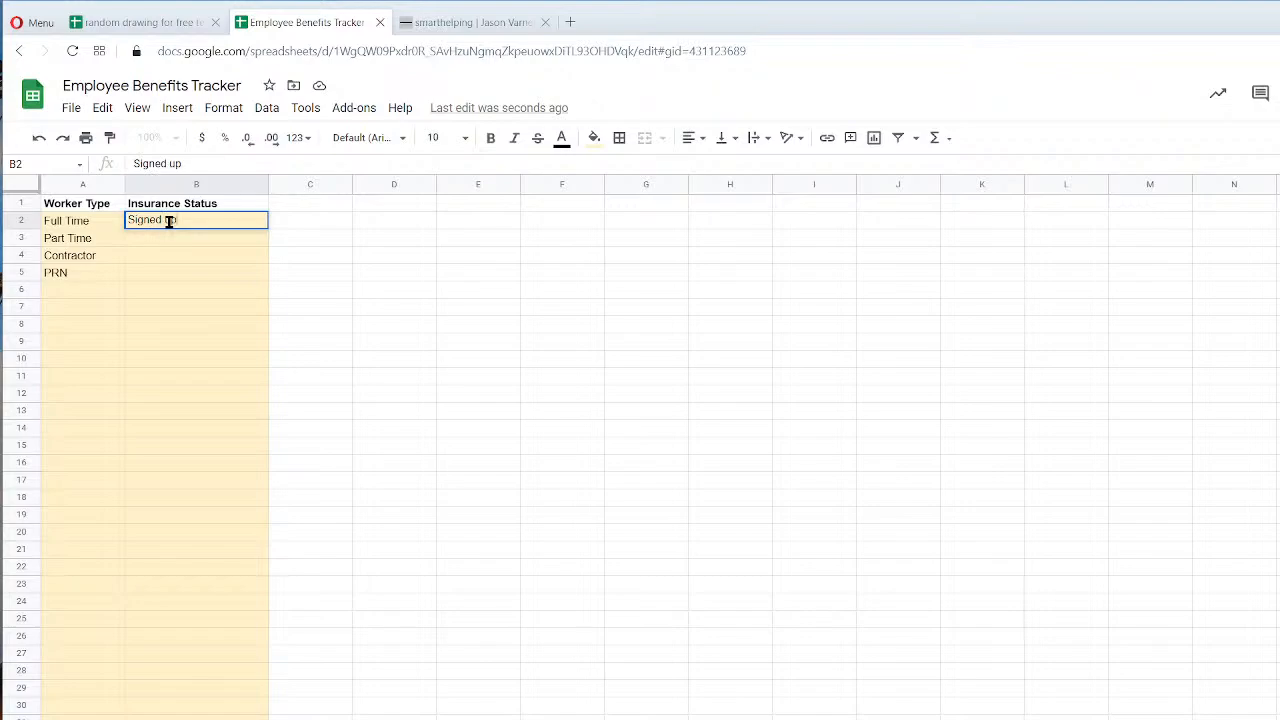
key("Return")
type("Not Signe")
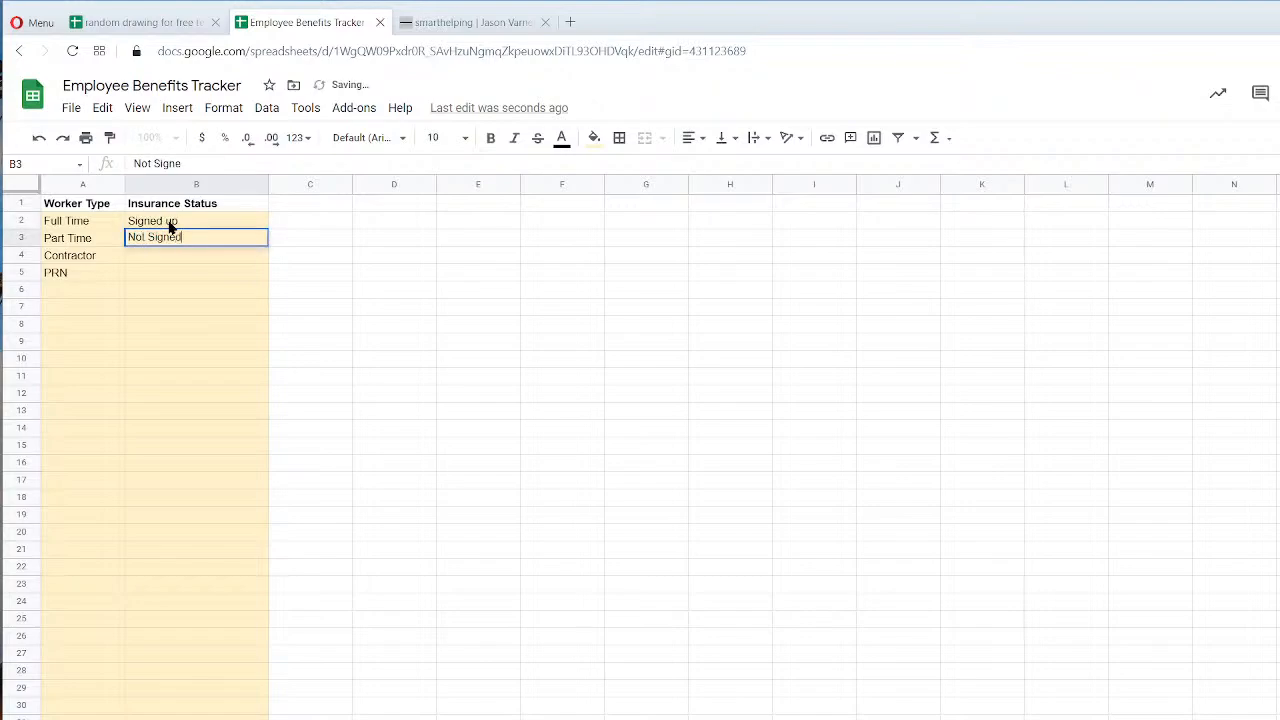
type("d Up")
key("Return")
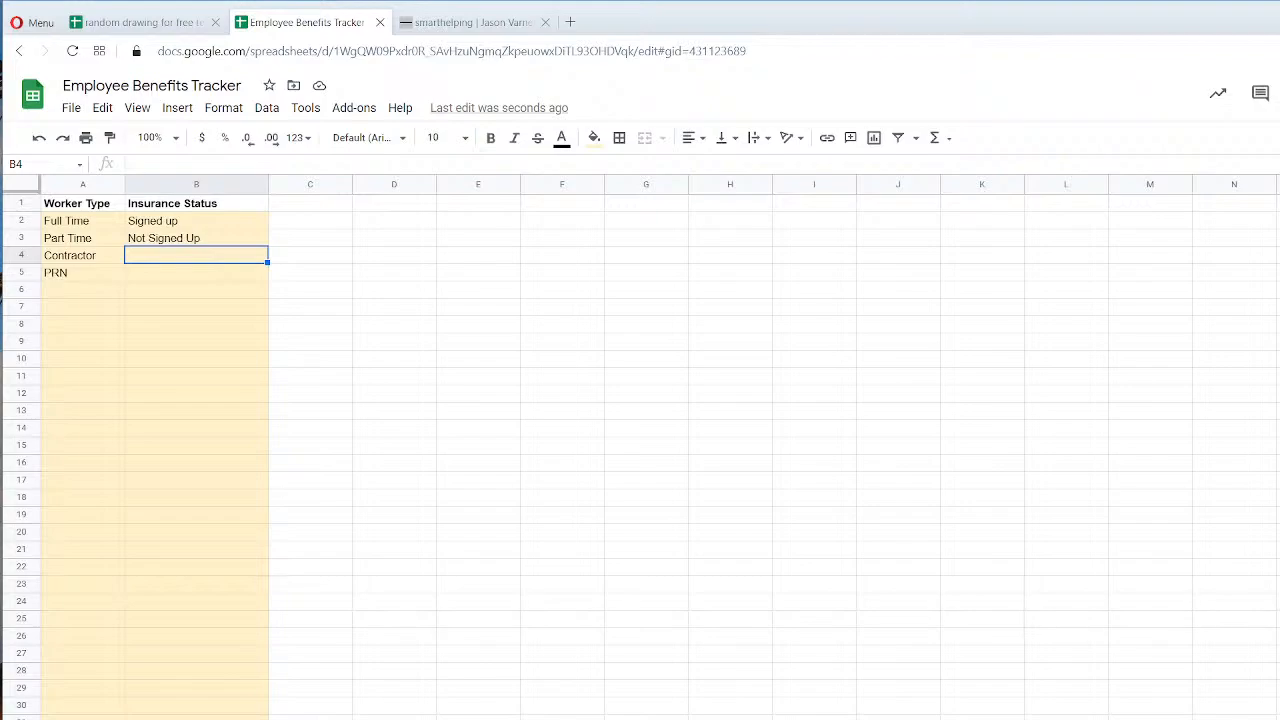
Insert an empty column between Insurance Status and Age on the Data sheet.
key("ctrl+shift+Page_Up")
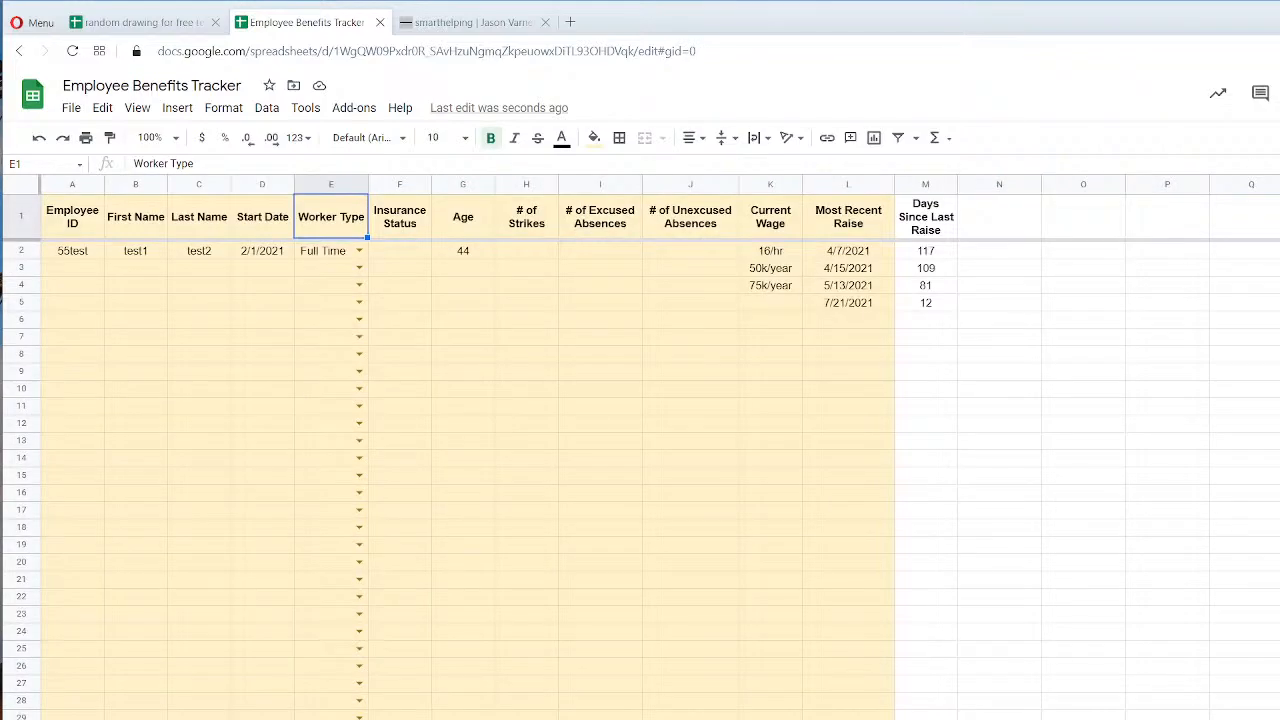
right_click(460, 185)
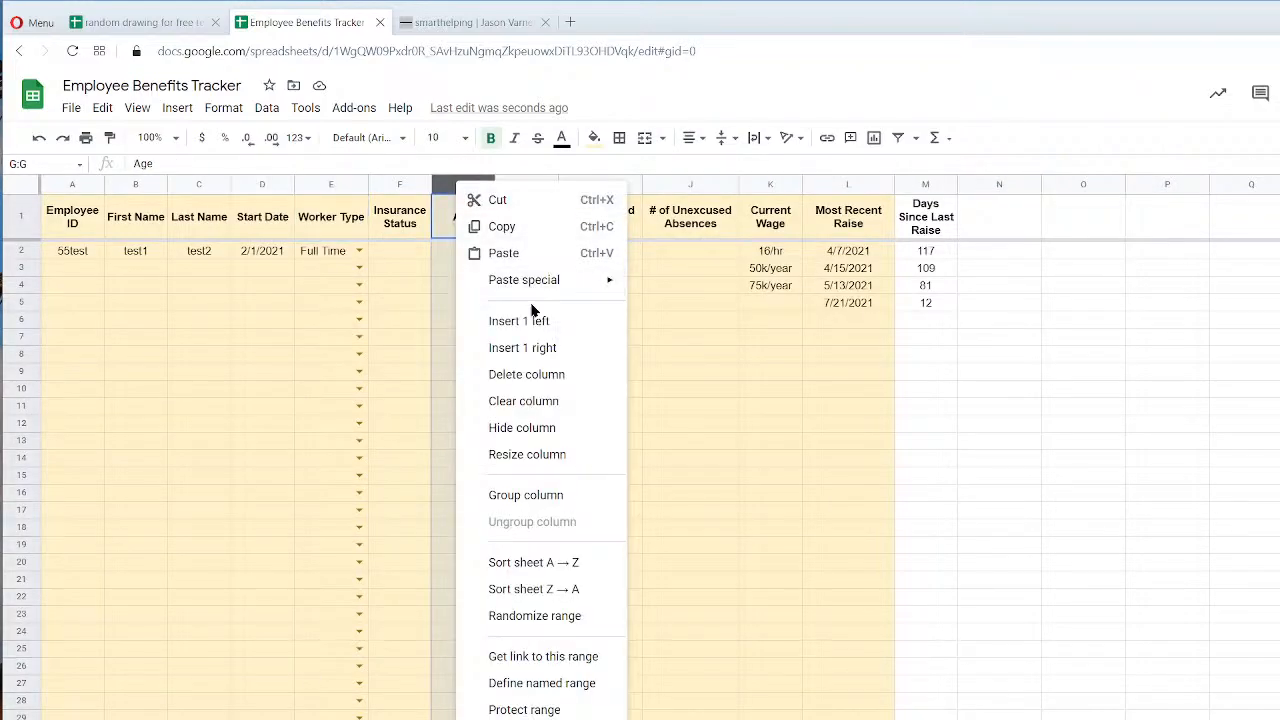
left_click(500, 319)
Apply data validation to the Insurance Status column on the Data sheet, with a dropdown list from the range validation!B2:B.
right_click(406, 184)
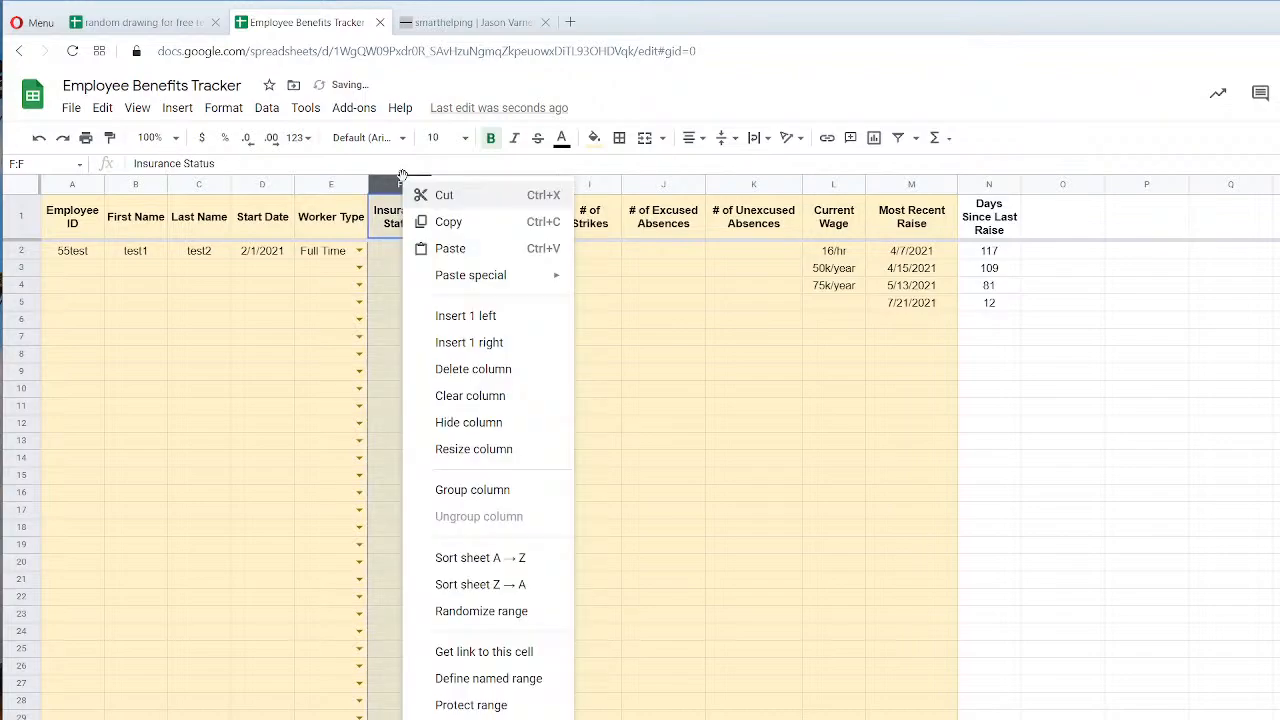
left_click(490, 719)
left_click(875, 449)
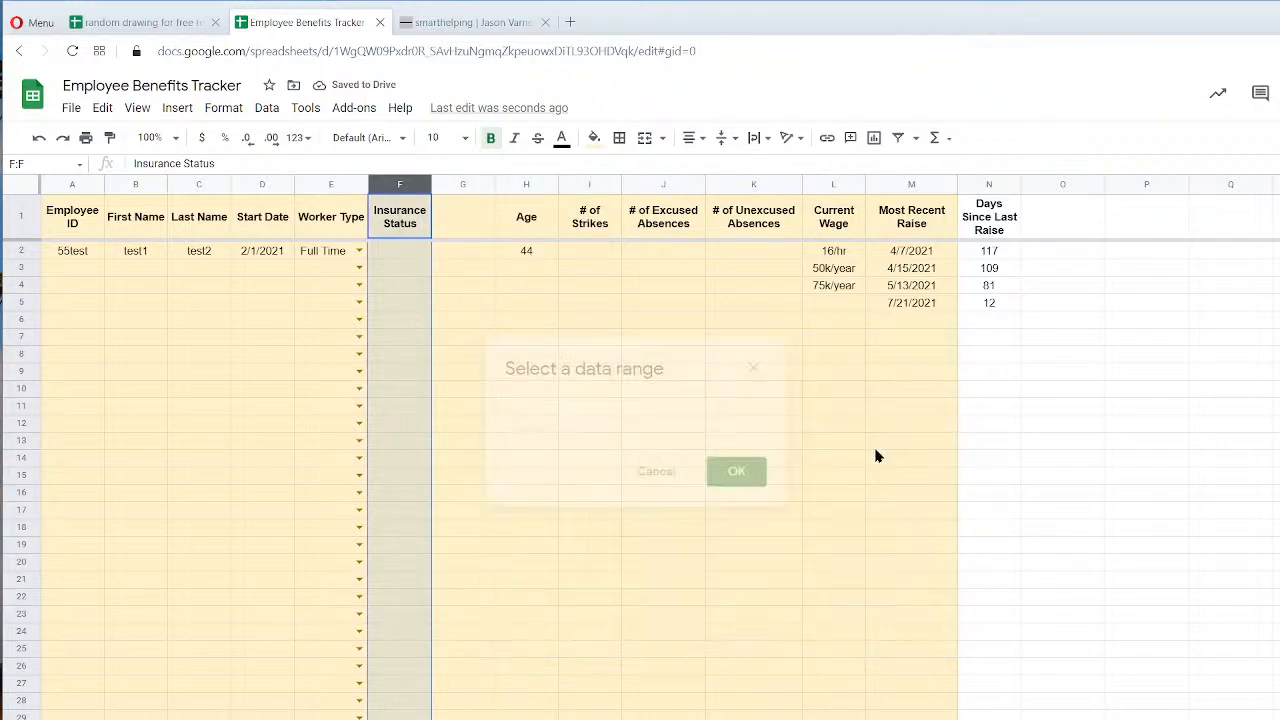
left_click(633, 411)
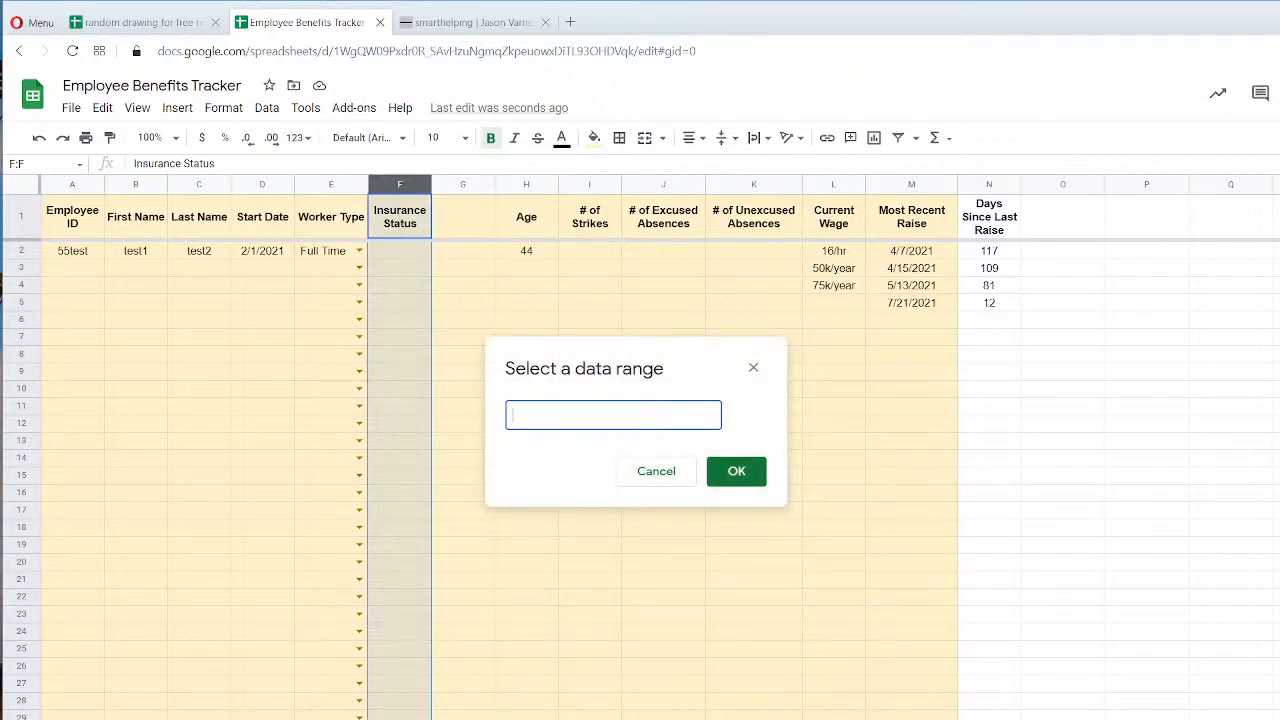
left_click(284, 719)
left_click_drag(171, 220, 169, 262)
left_click(643, 415)
key("BackSpace")
left_click(746, 477)
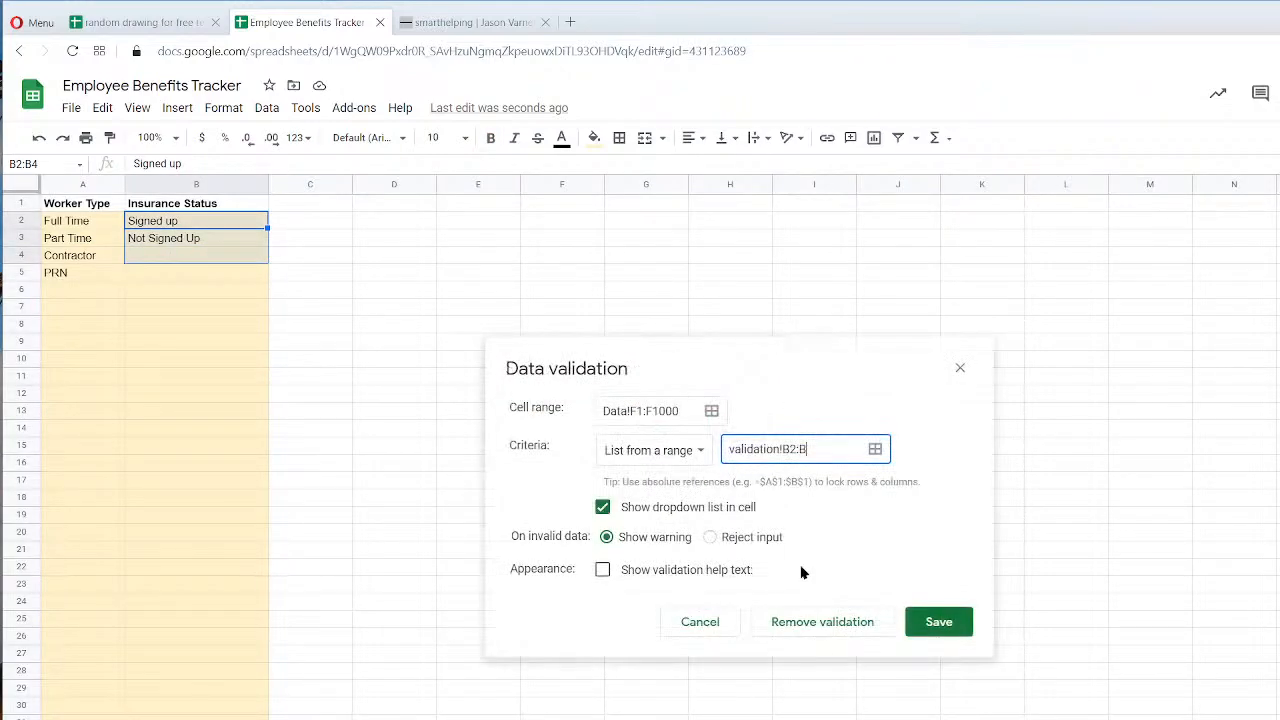
left_click(965, 628)
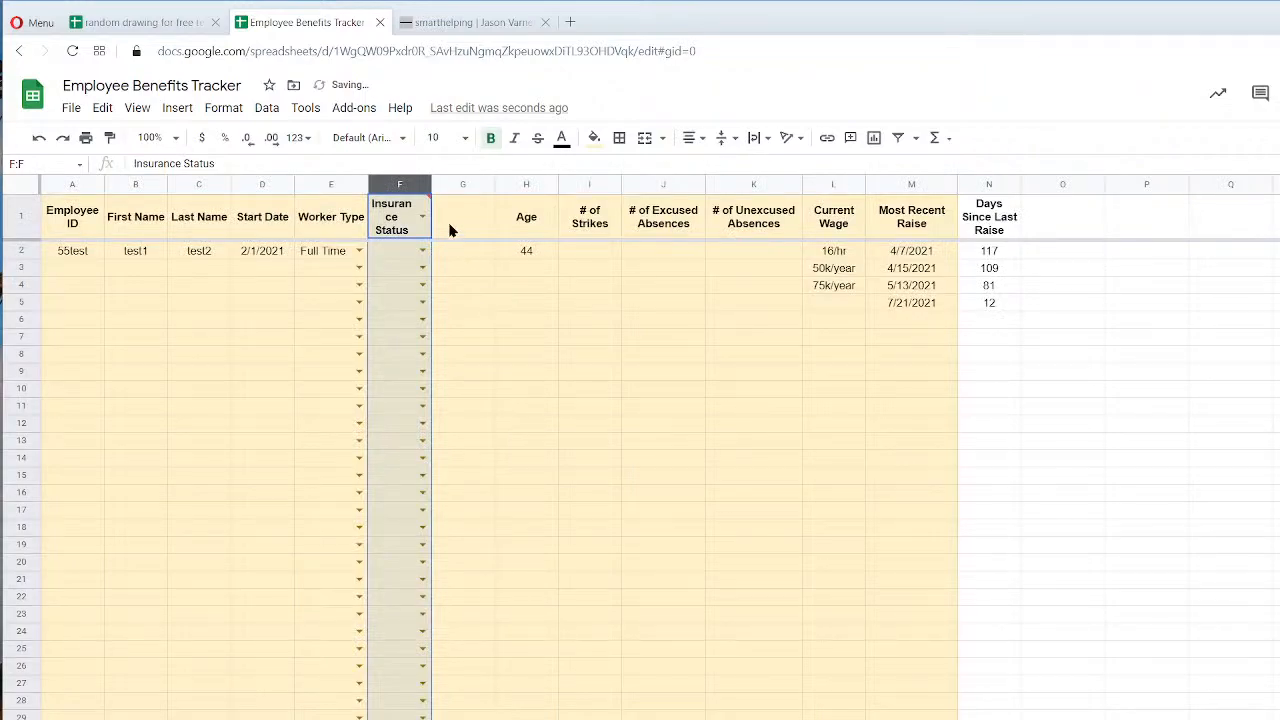
Widen the Insurance Status column and remove the data validation from its header cell.
left_click_drag(431, 184, 470, 184)
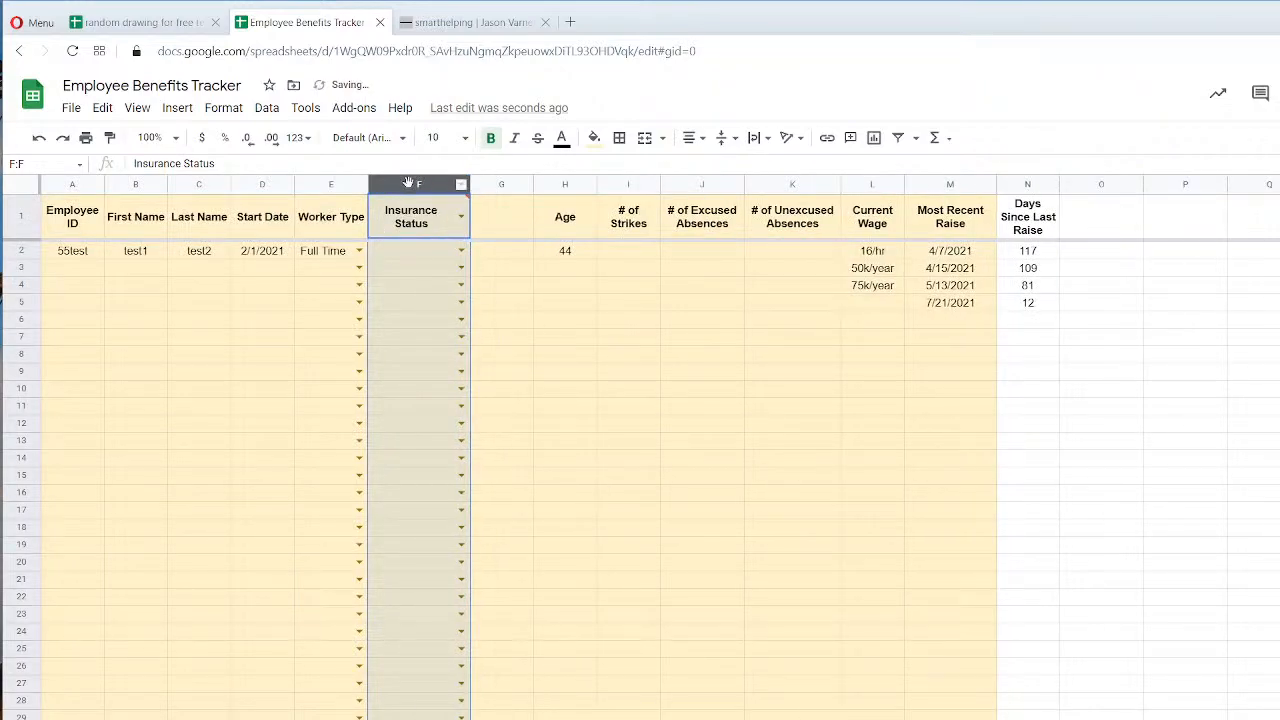
left_click(426, 220)
right_click(424, 219)
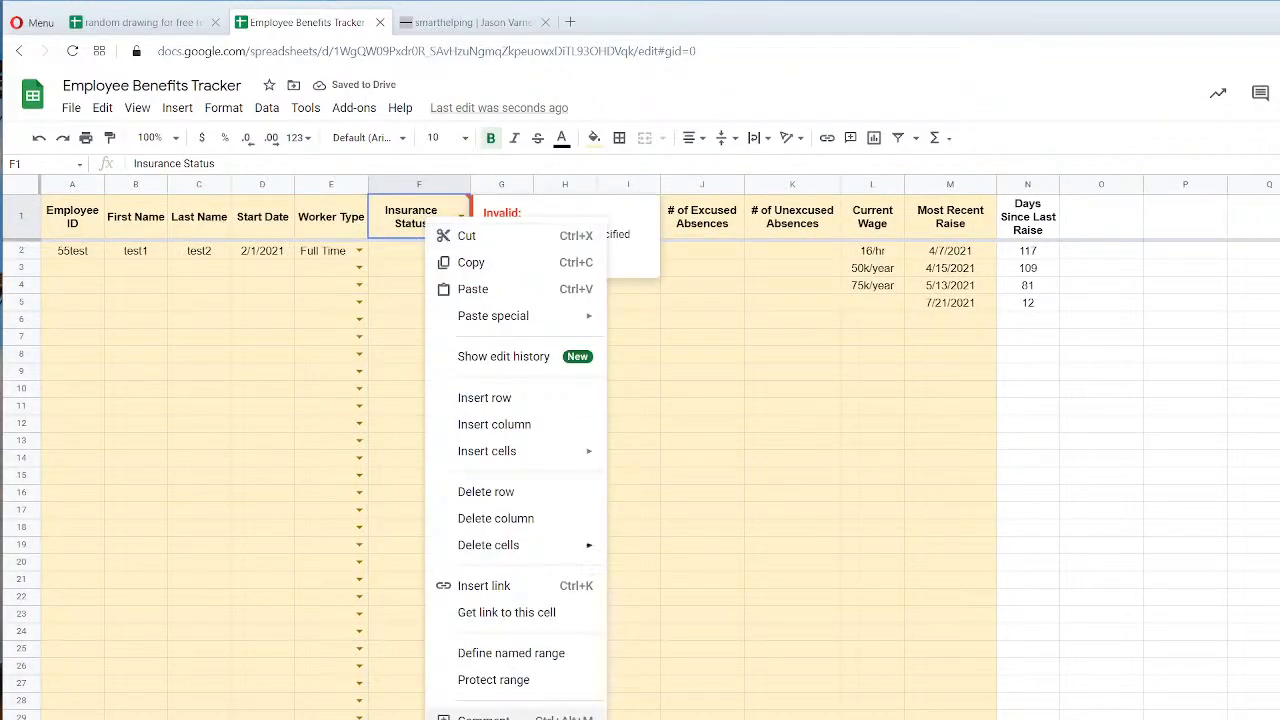
left_click(490, 718)
left_click(794, 621)
left_click(530, 477)
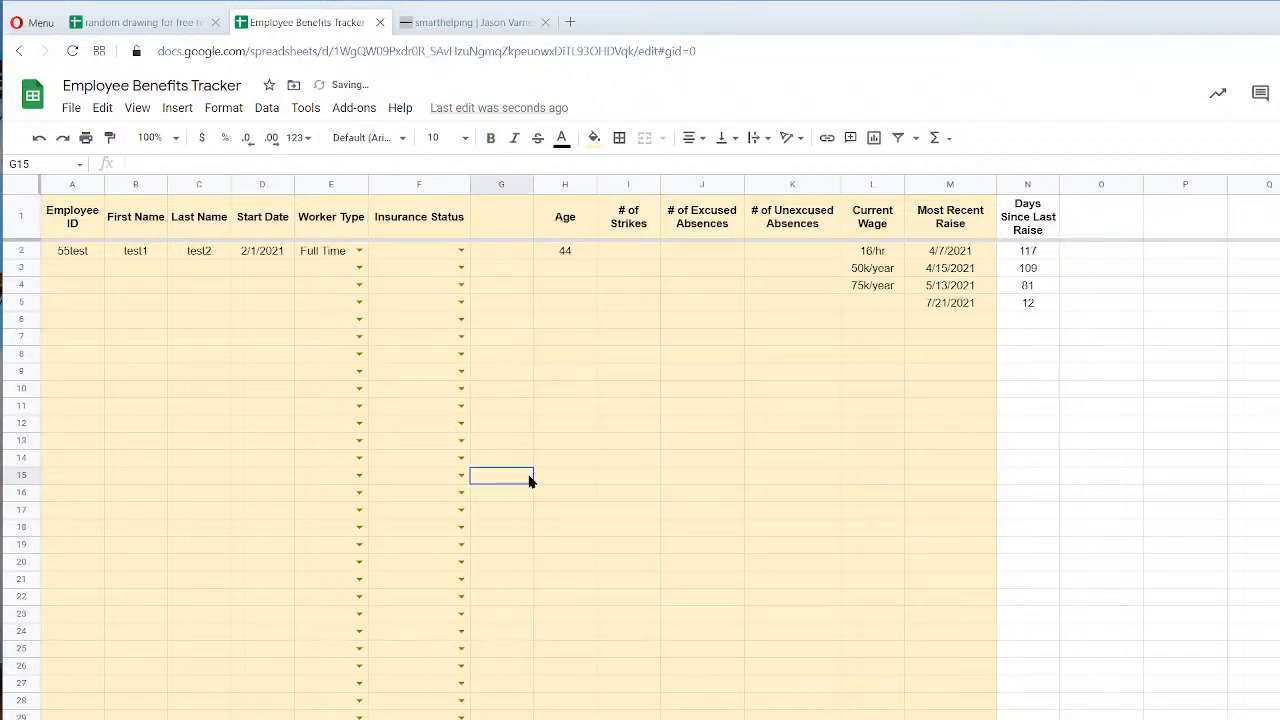
Insert a column before Insurance Status on the Data sheet and copy the Insurance Status header into its first cell.
right_click(421, 178)
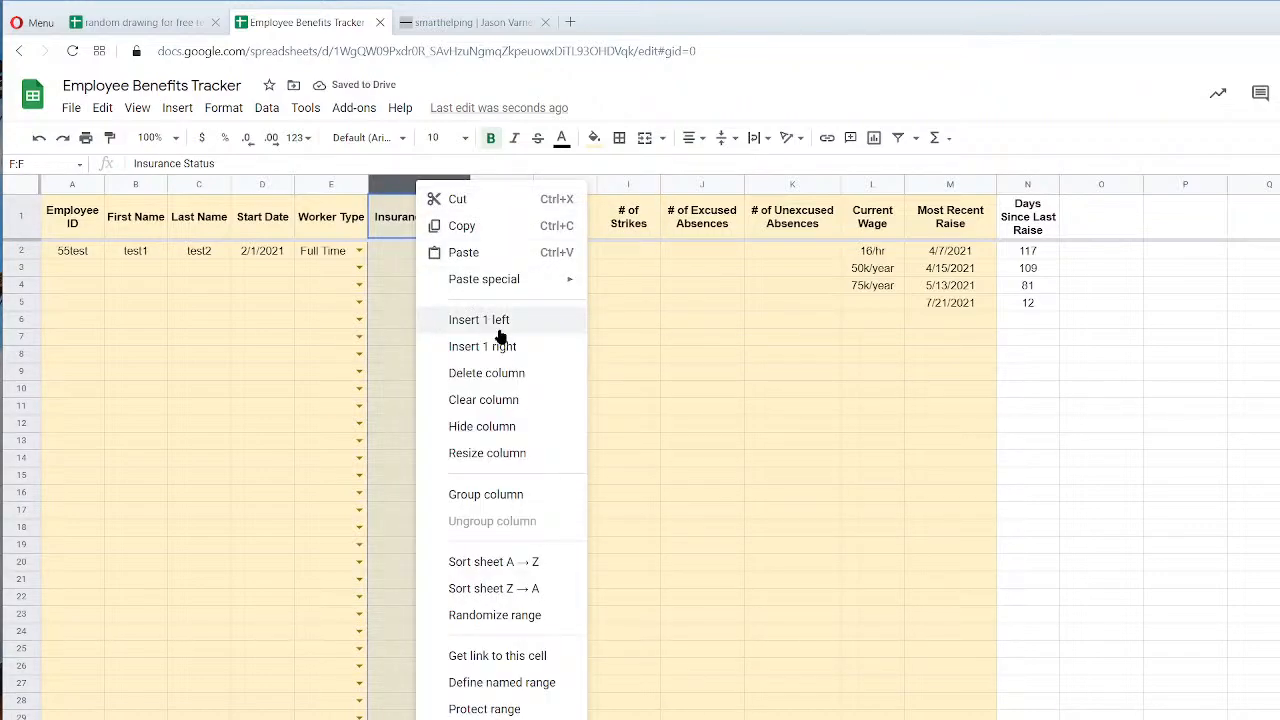
left_click(493, 322)
left_click(752, 407)
left_click(531, 229)
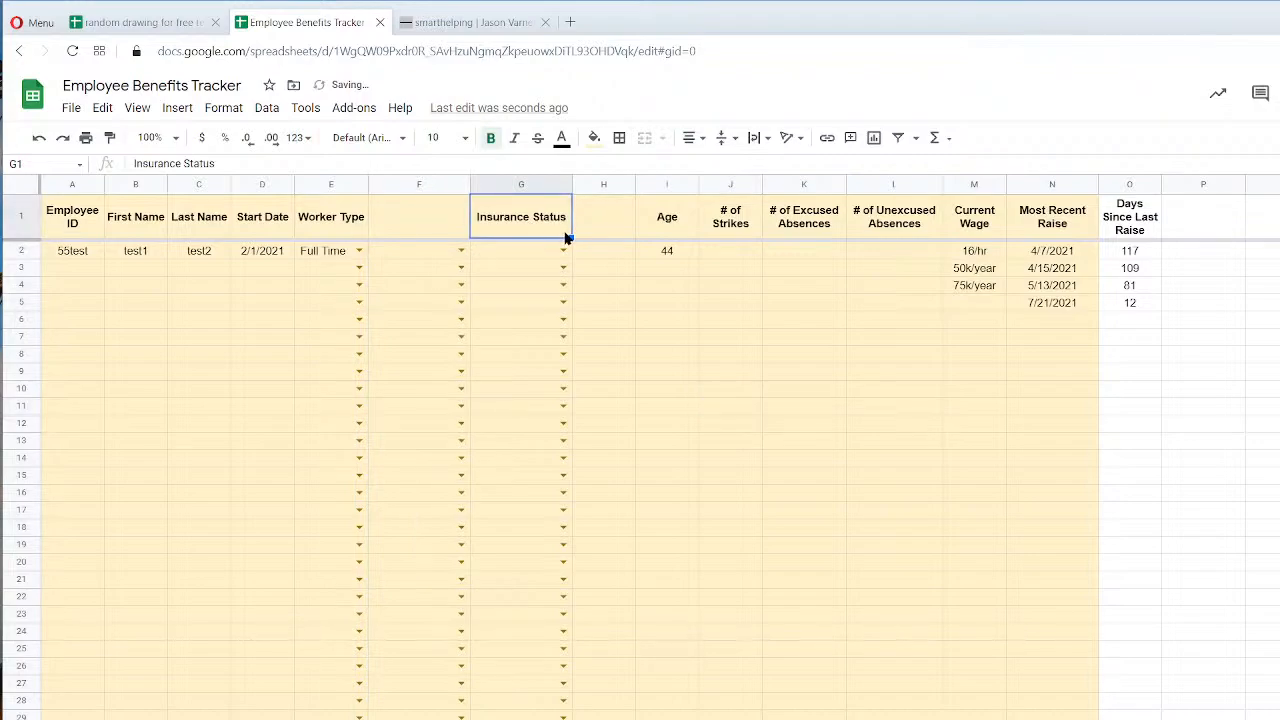
left_click_drag(569, 236, 429, 237)
left_click(450, 225)
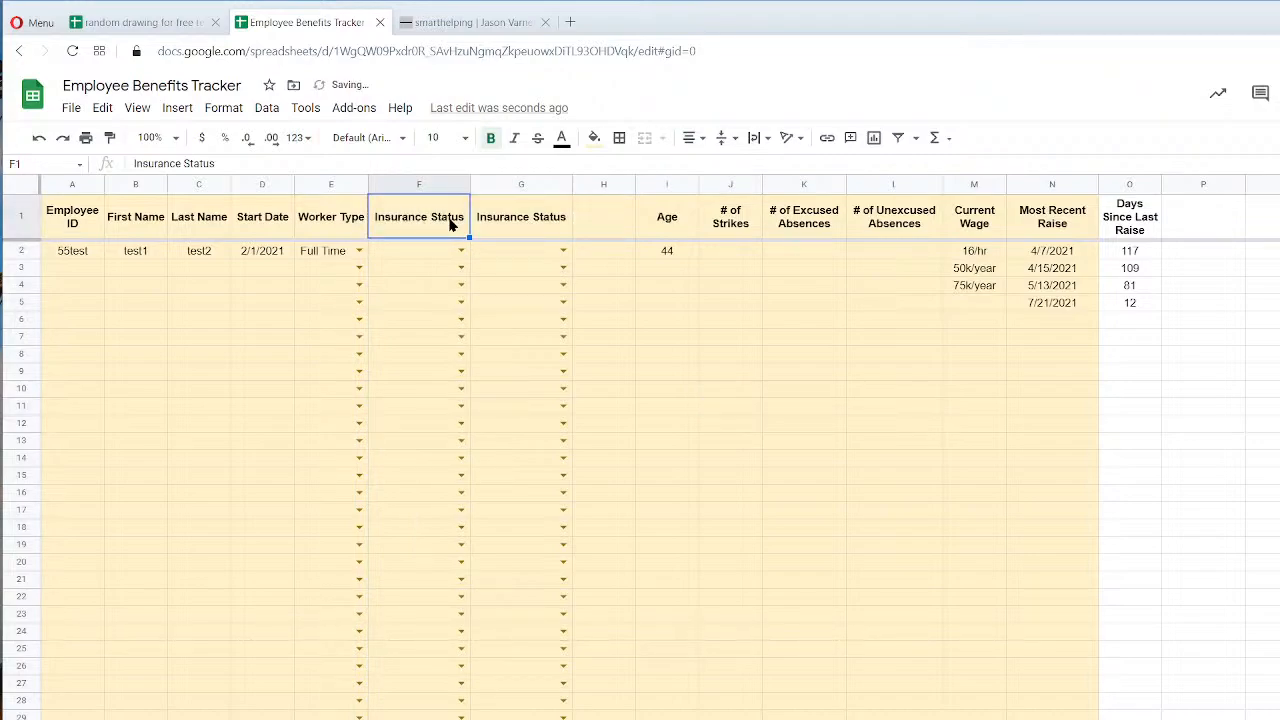
Replace the copied header in cell F1 with "Elligibiilty Status".
type("eli")
key("BackSpace")
key("BackSpace")
key("BackSpace")
key("Escape")
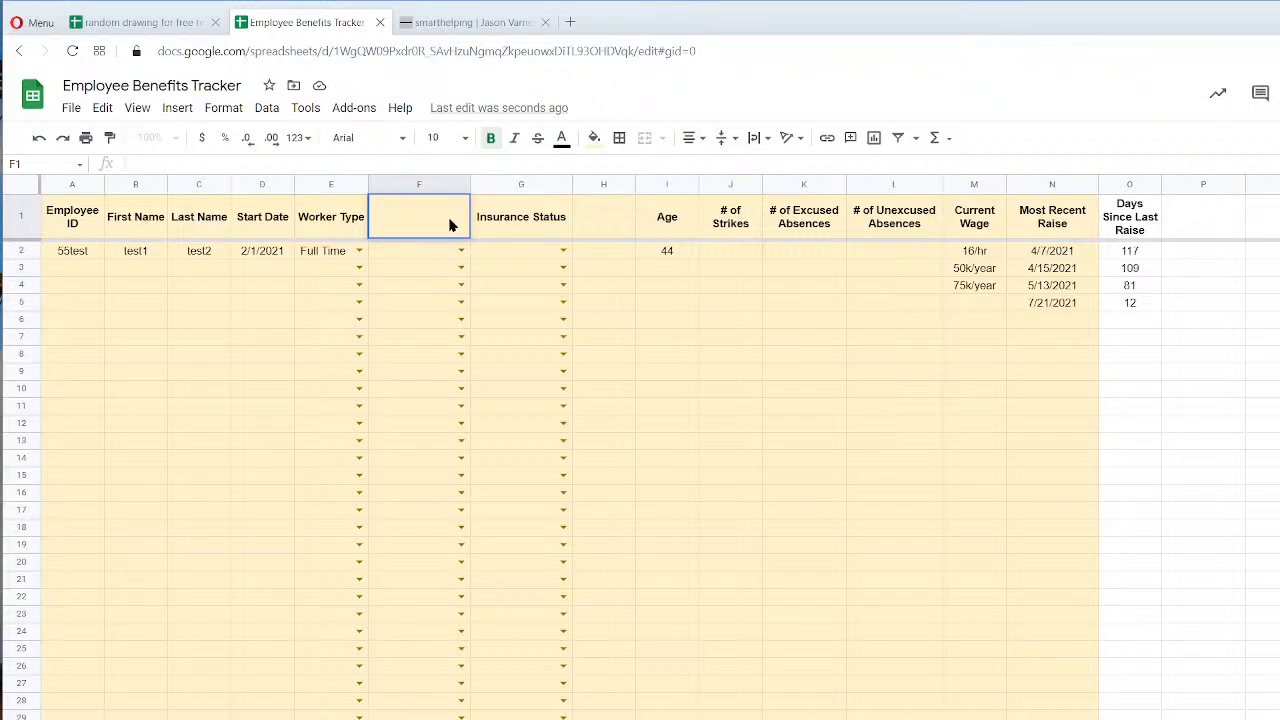
type("Elligibilty Status")
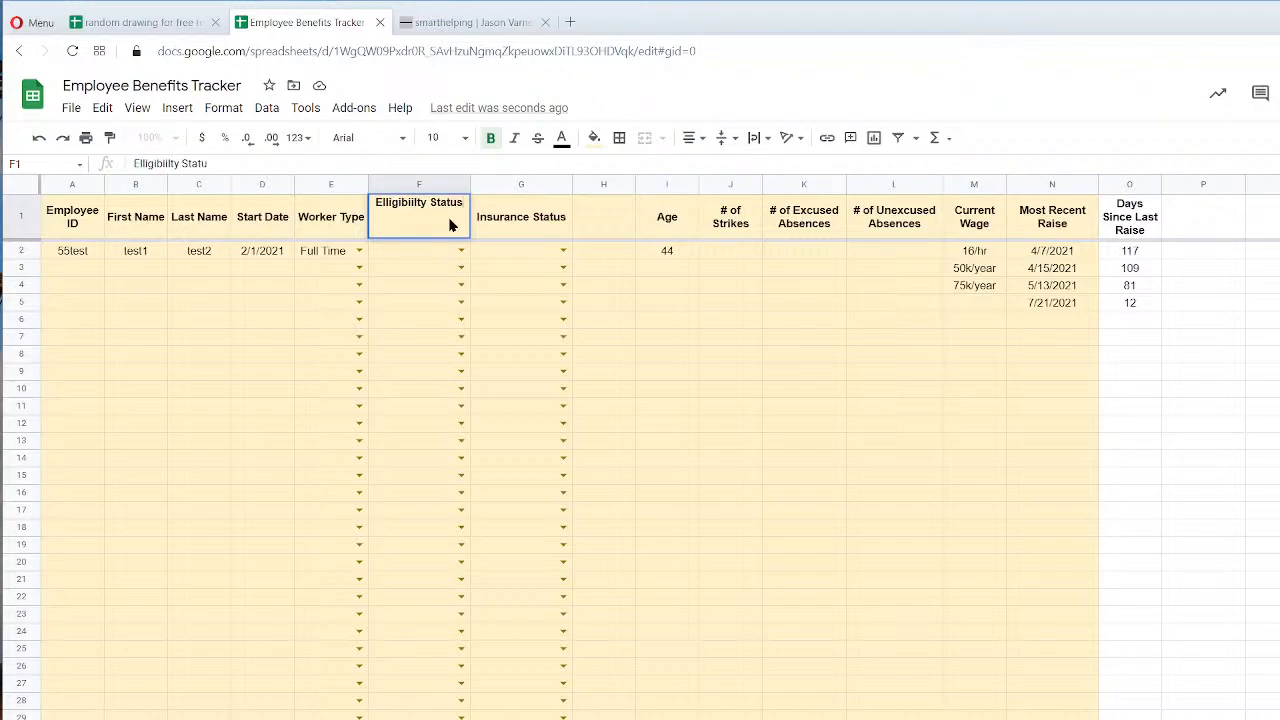
key("Return")
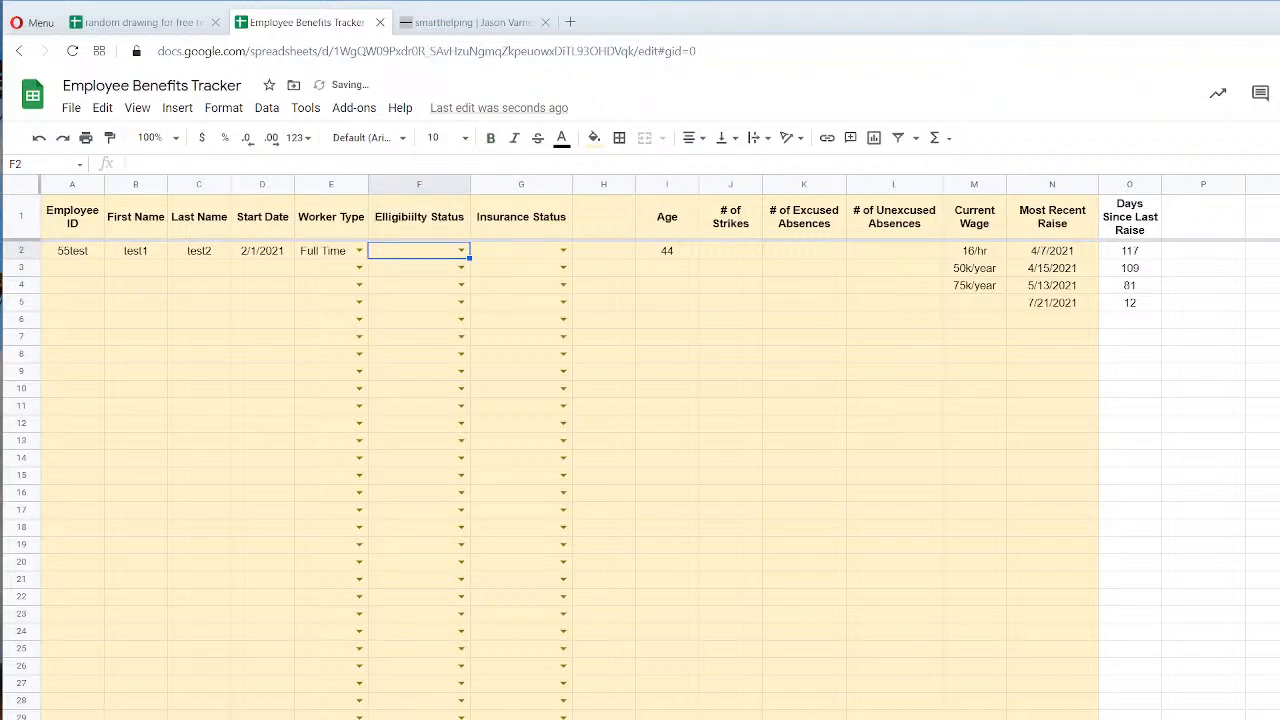
On the validation sheet, insert a column before Insurance Status and paste a copy of the Insurance Status column into it.
key("alt+Down")
right_click(202, 183)
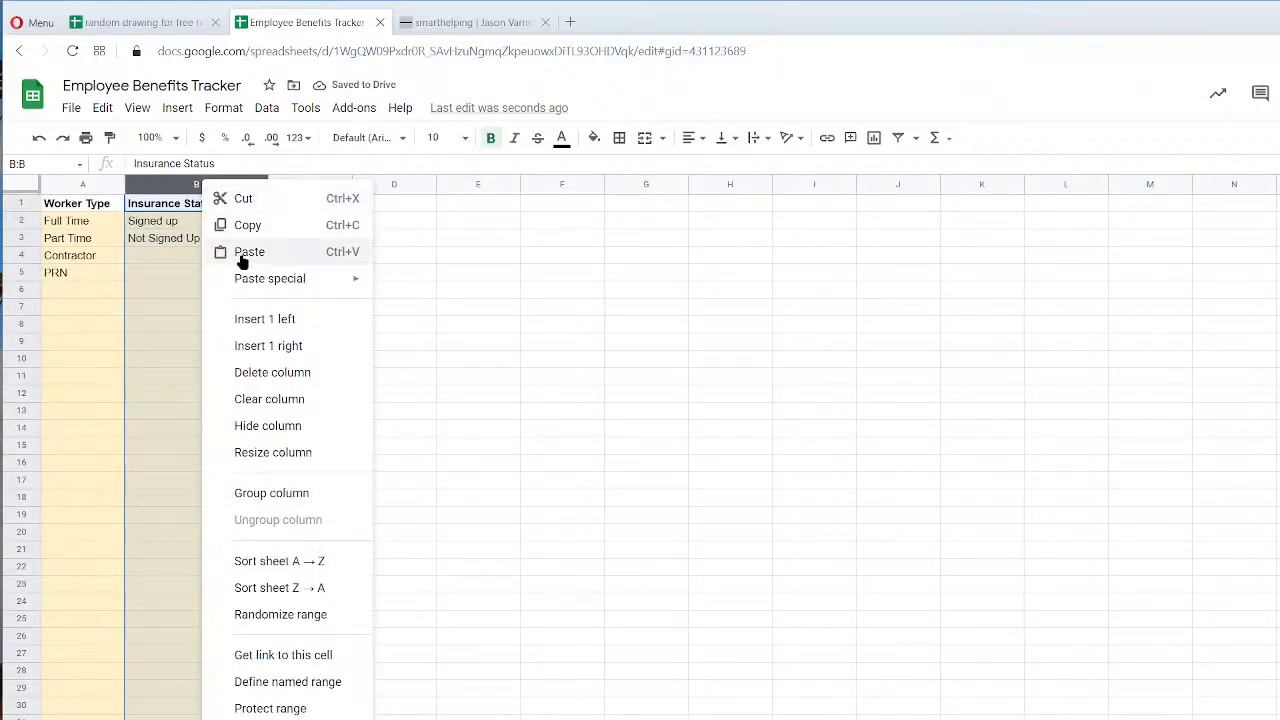
left_click(250, 319)
right_click(347, 185)
left_click(384, 226)
left_click(196, 184)
key("ctrl+v")
Change the header of the copied column in cell B1 to "Eligability Status".
left_click(198, 204)
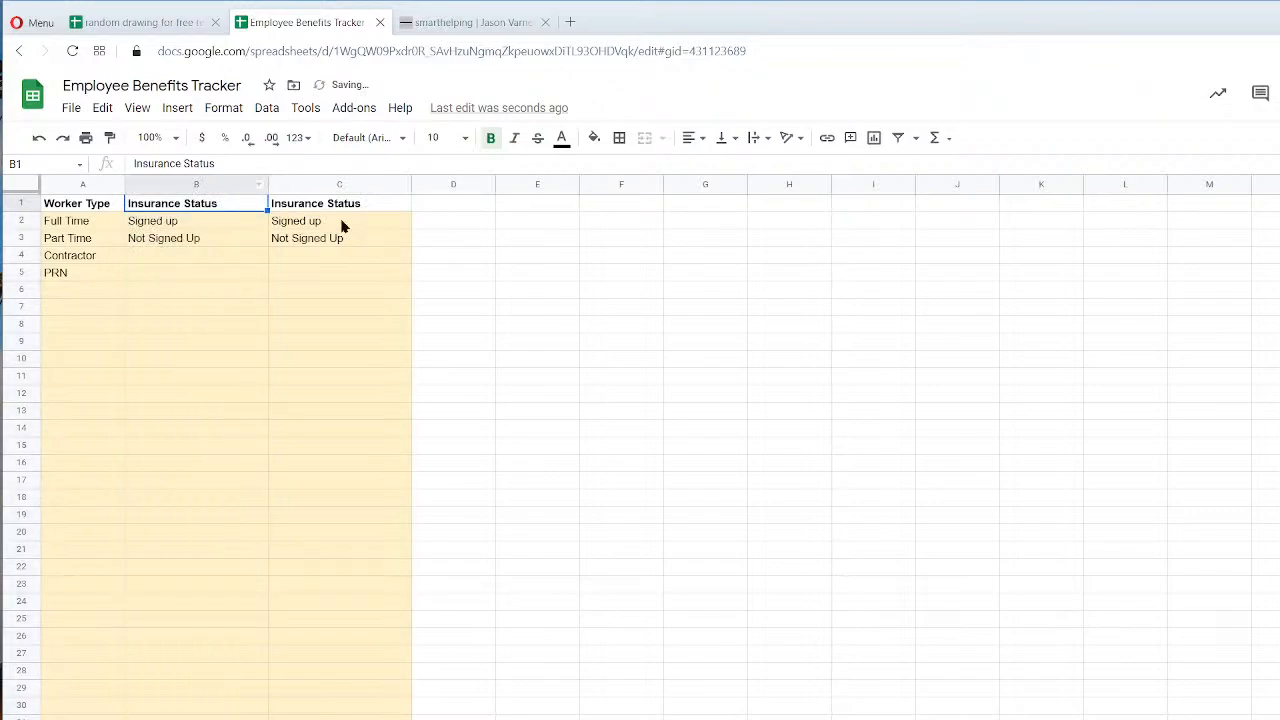
type("Eli")
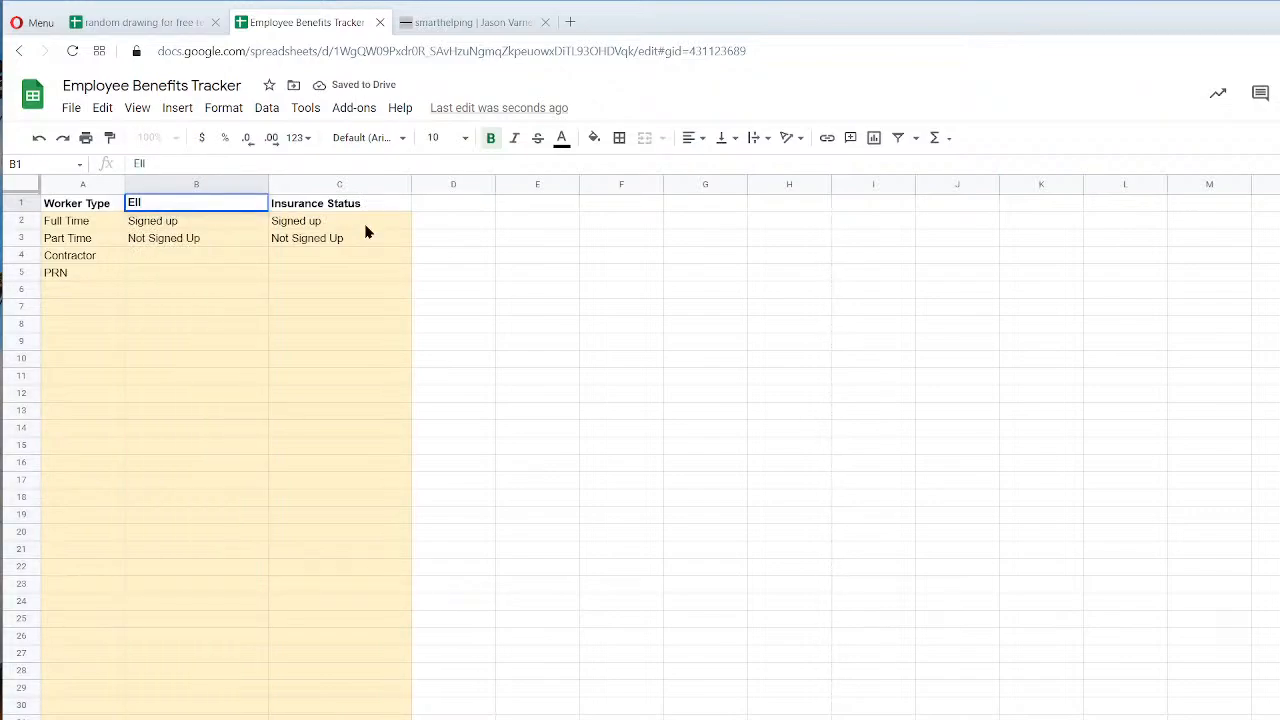
type("ligability Status")
key("Return")
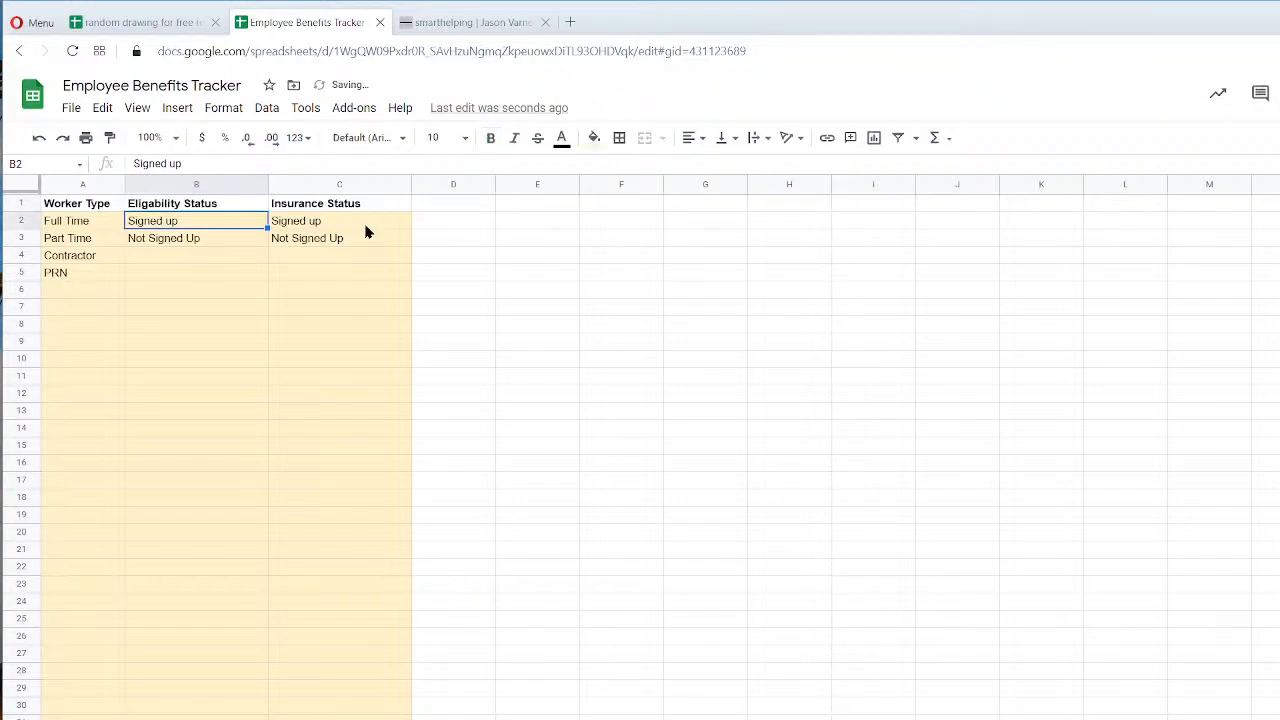
Replace the options in cells B2 and B3 with "Eligable" and "Not Eligable".
type("Ell")
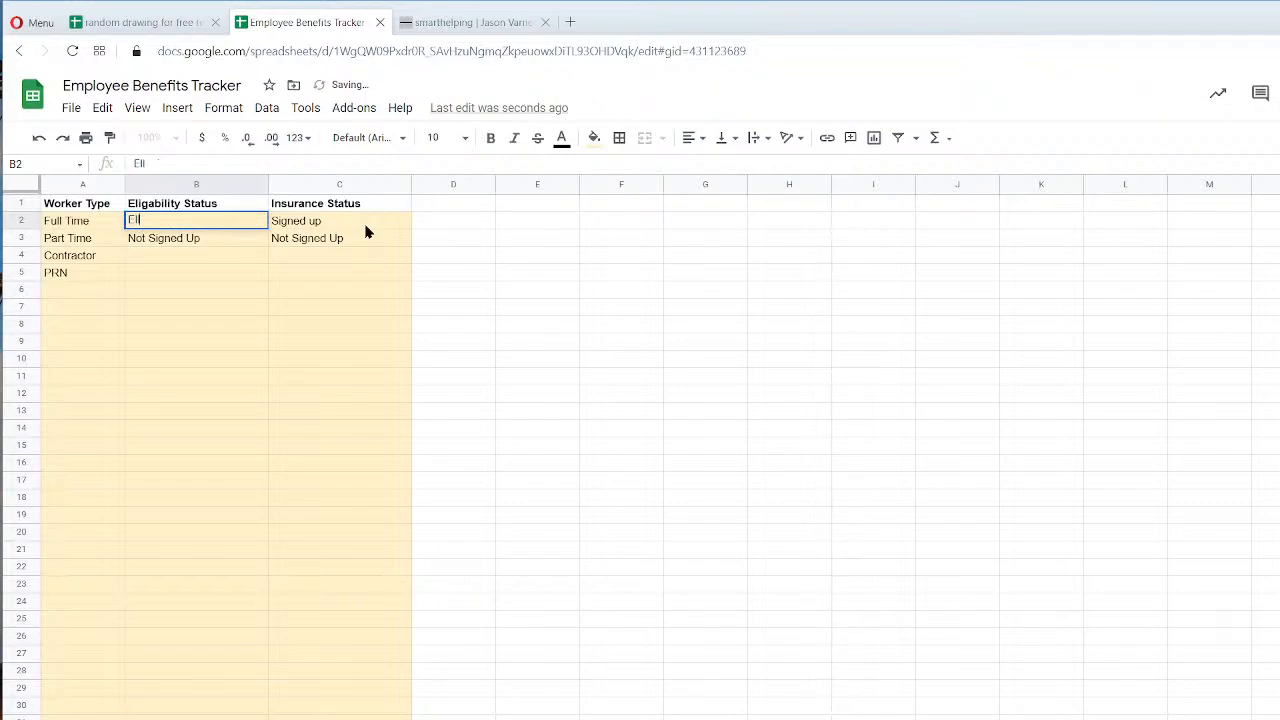
type("igable")
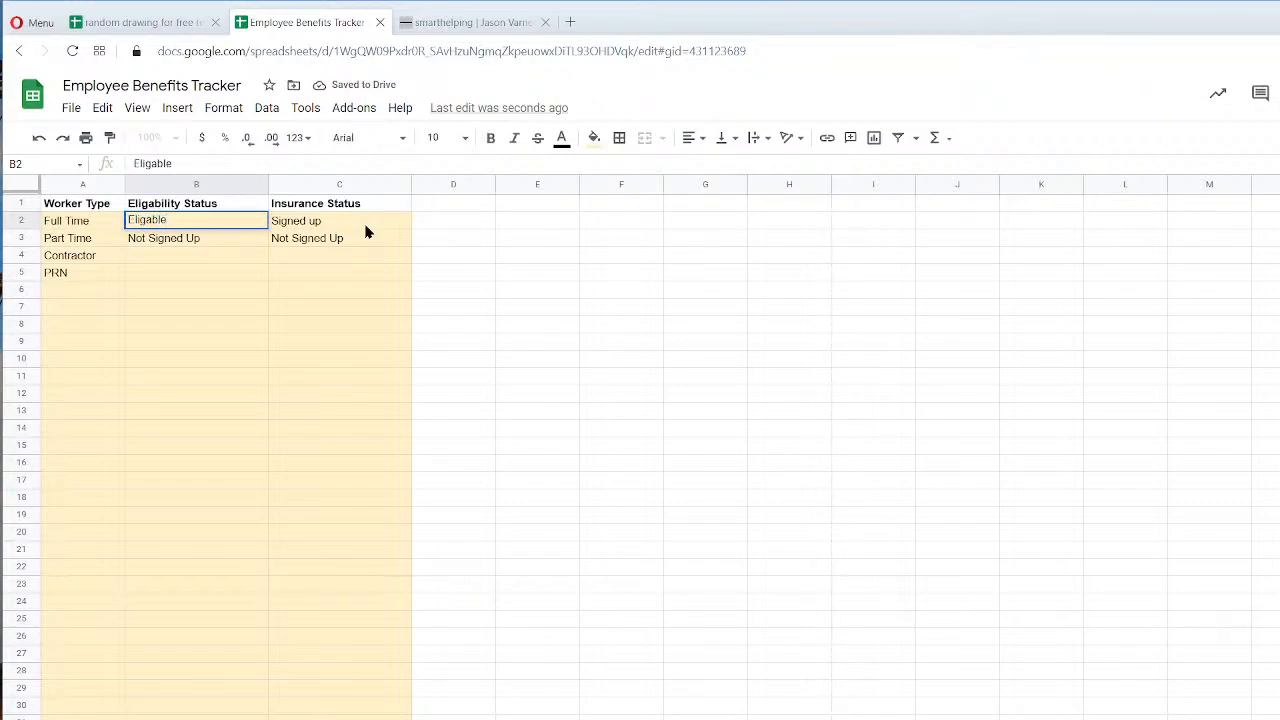
key("Return")
type("Not Ell")
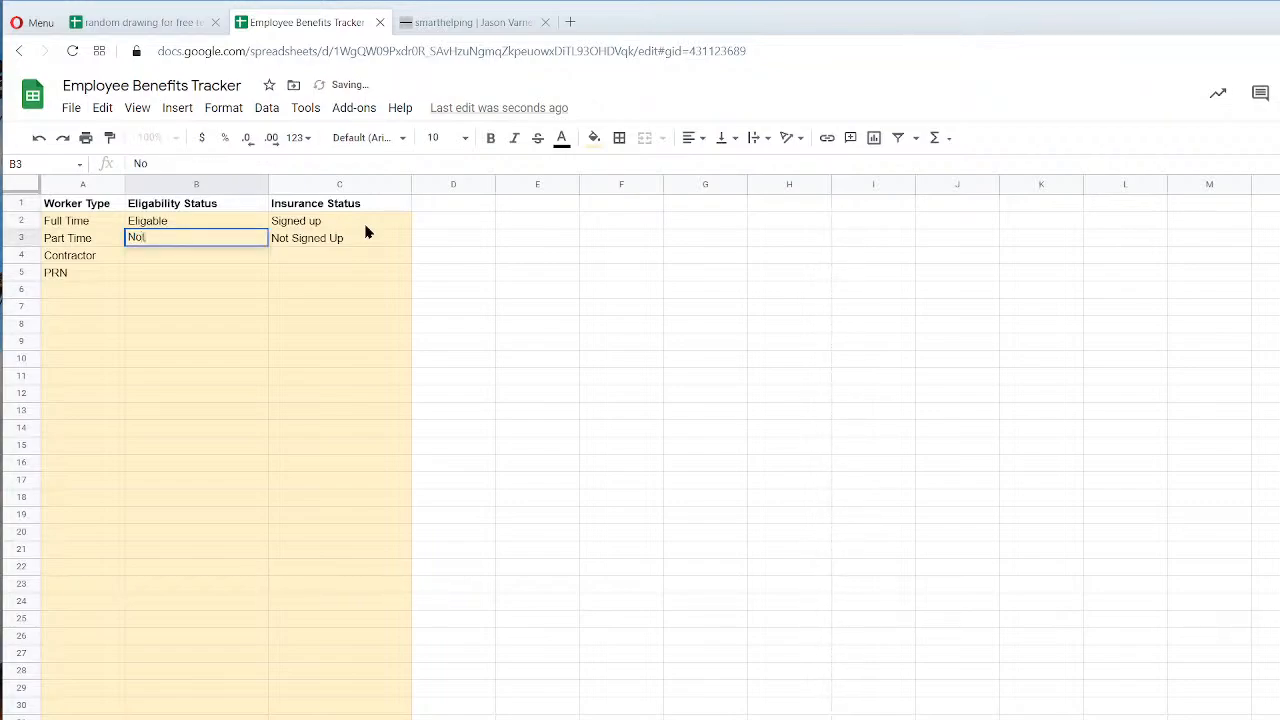
type("i")
key("BackSpace")
key("BackSpace")
key("BackSpace")
key("BackSpace")
type("Eli")
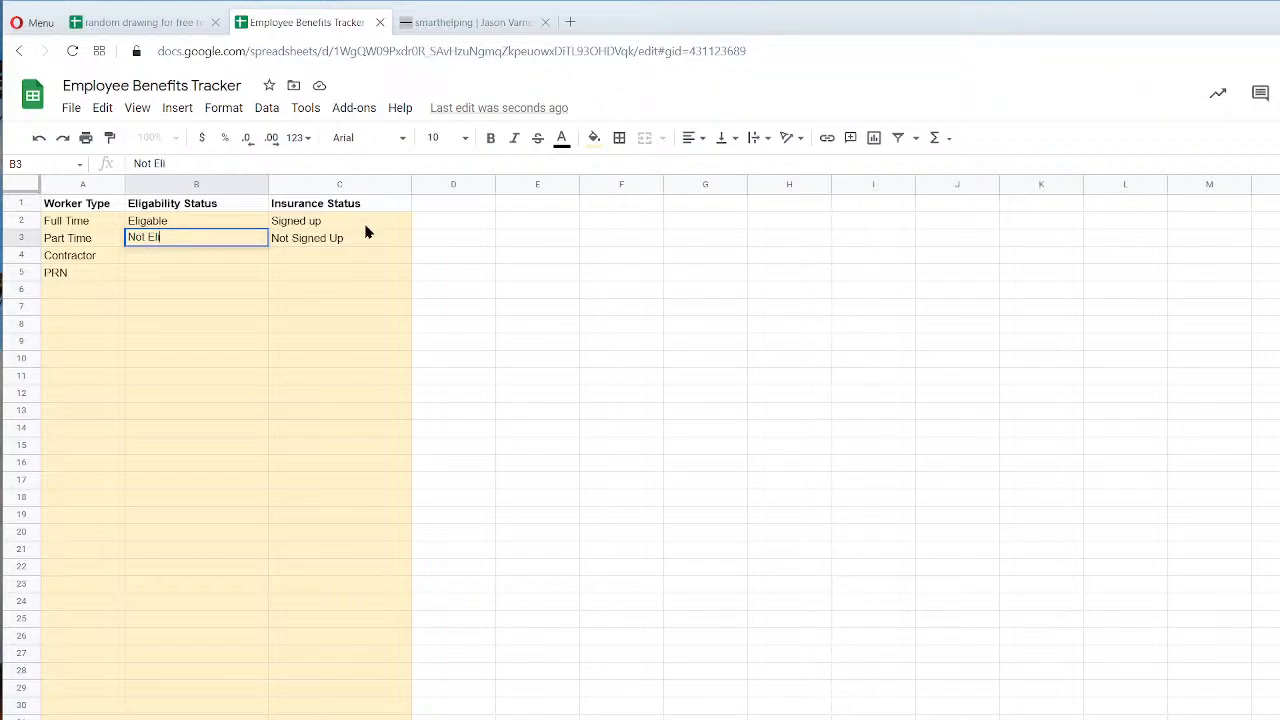
type("gable")
key("Return")
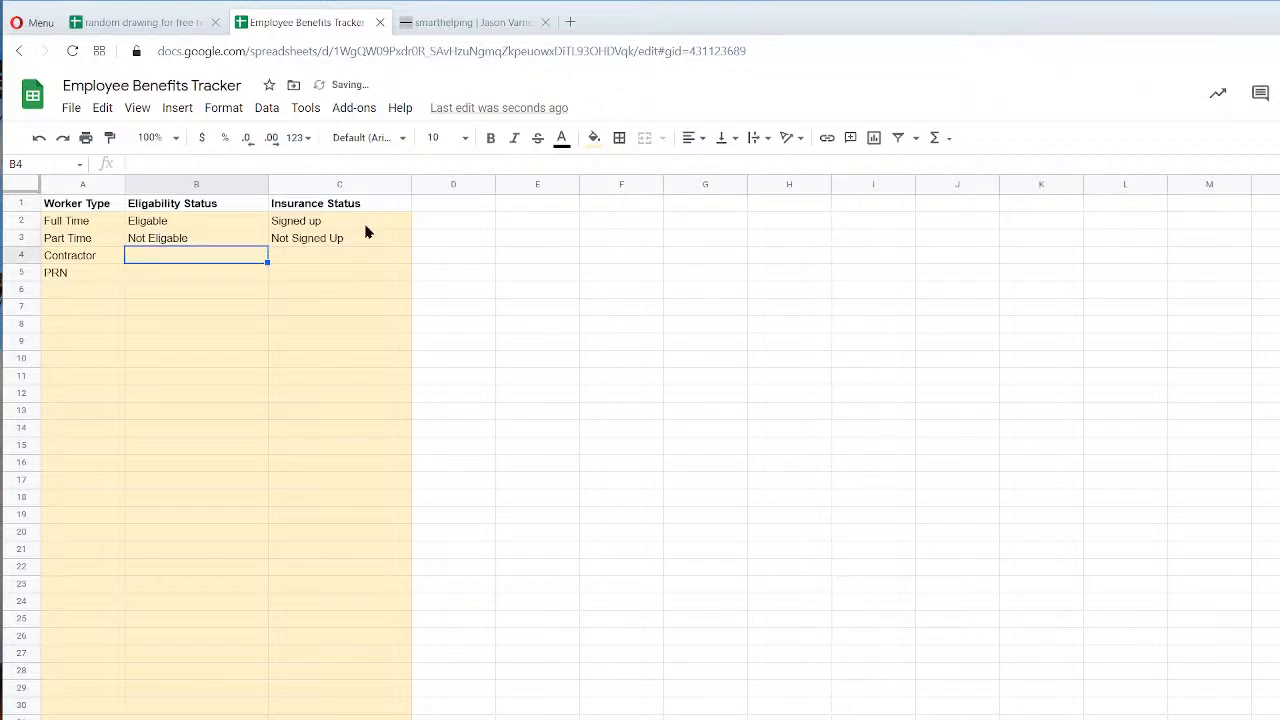
Correct the spelling in cell B3 to "Not Eligible".
left_click(216, 240)
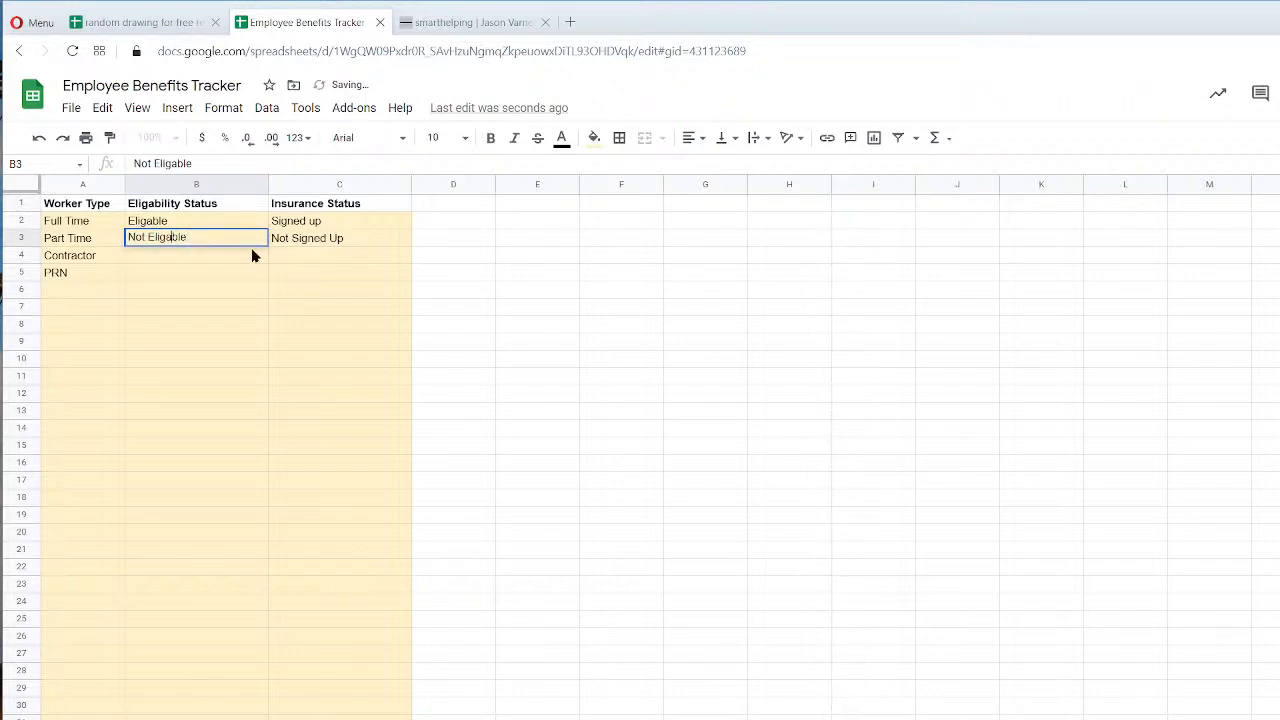
key("BackSpace")
type("i")
key("Return")
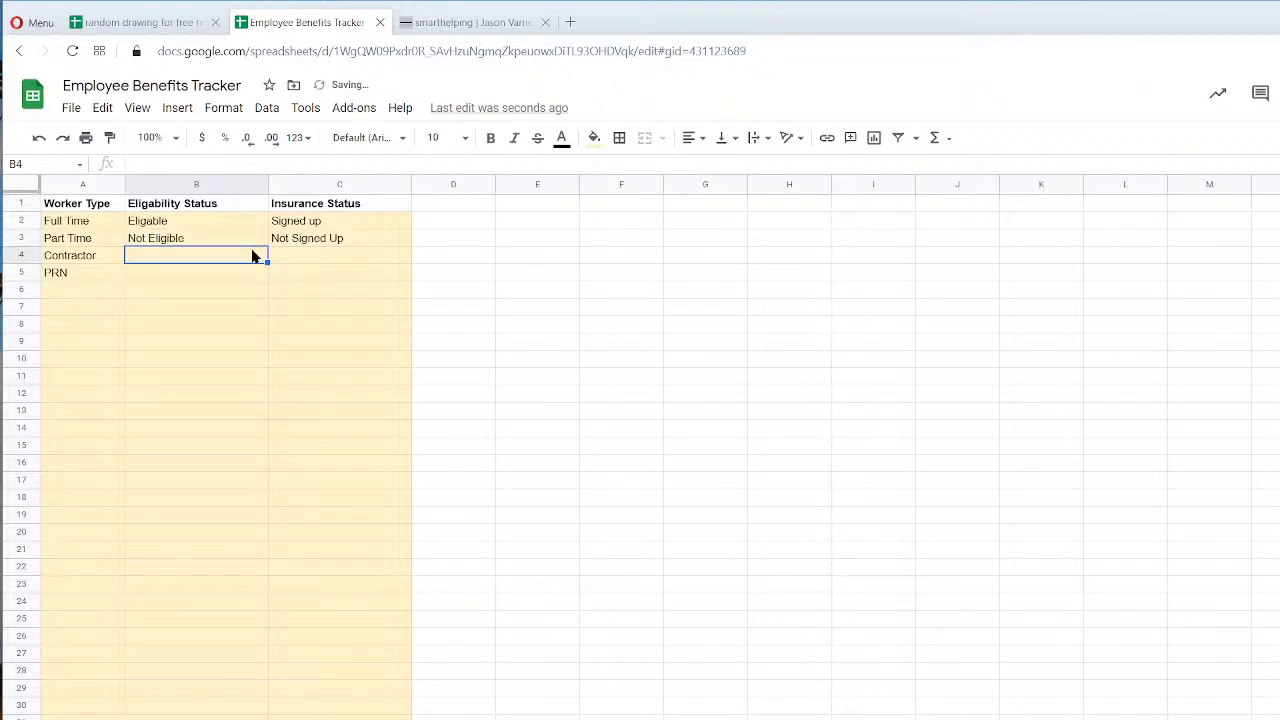
Open a new browser tab and search Google for "eligable" to check its spelling.
left_click(570, 22)
type("eligable")
key("Return")
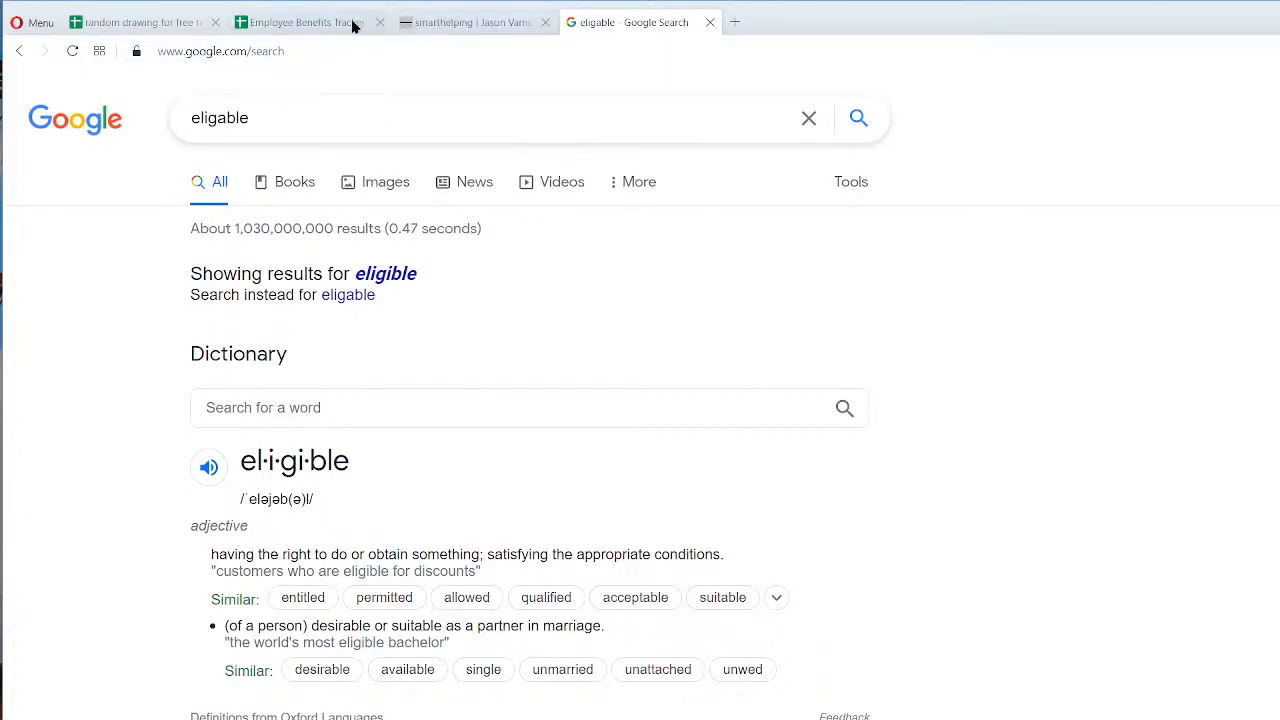
Return to the tracker's validation sheet and enter "Eligible" in cell B2 and "Not Eligible" in cell B3.
left_click(310, 26)
left_click(186, 206)
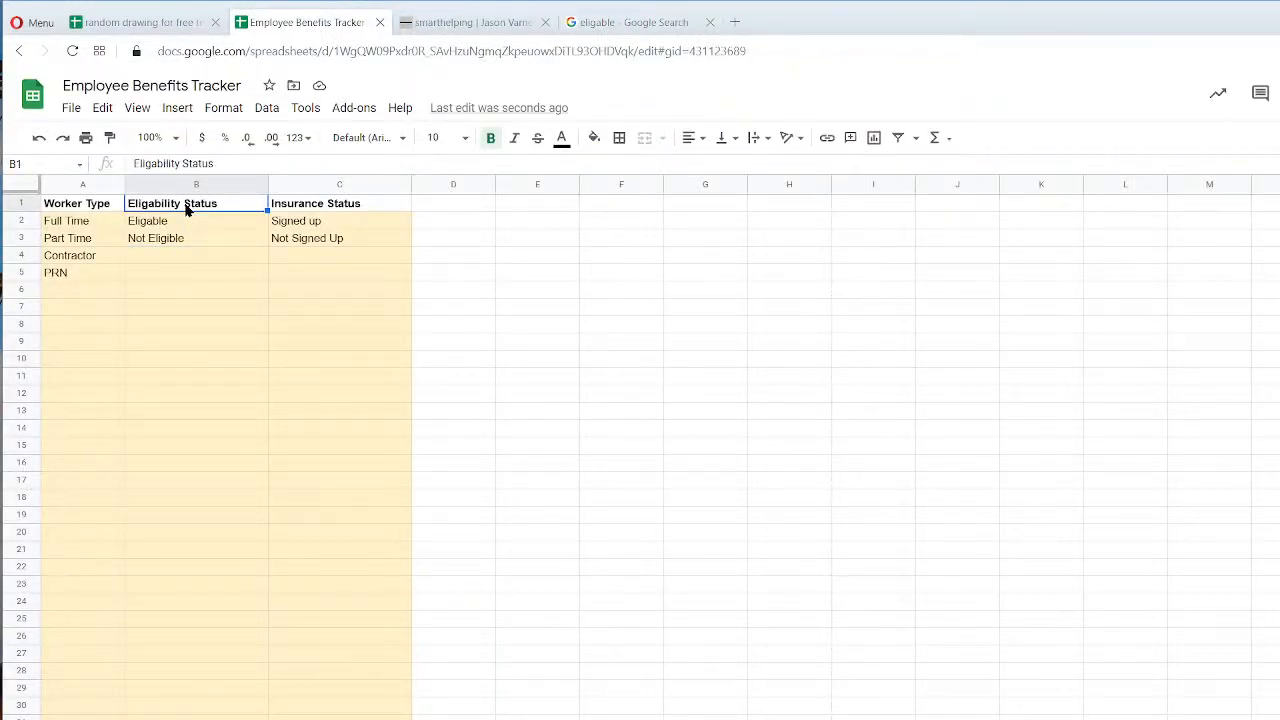
left_click(181, 222)
double_click(183, 220)
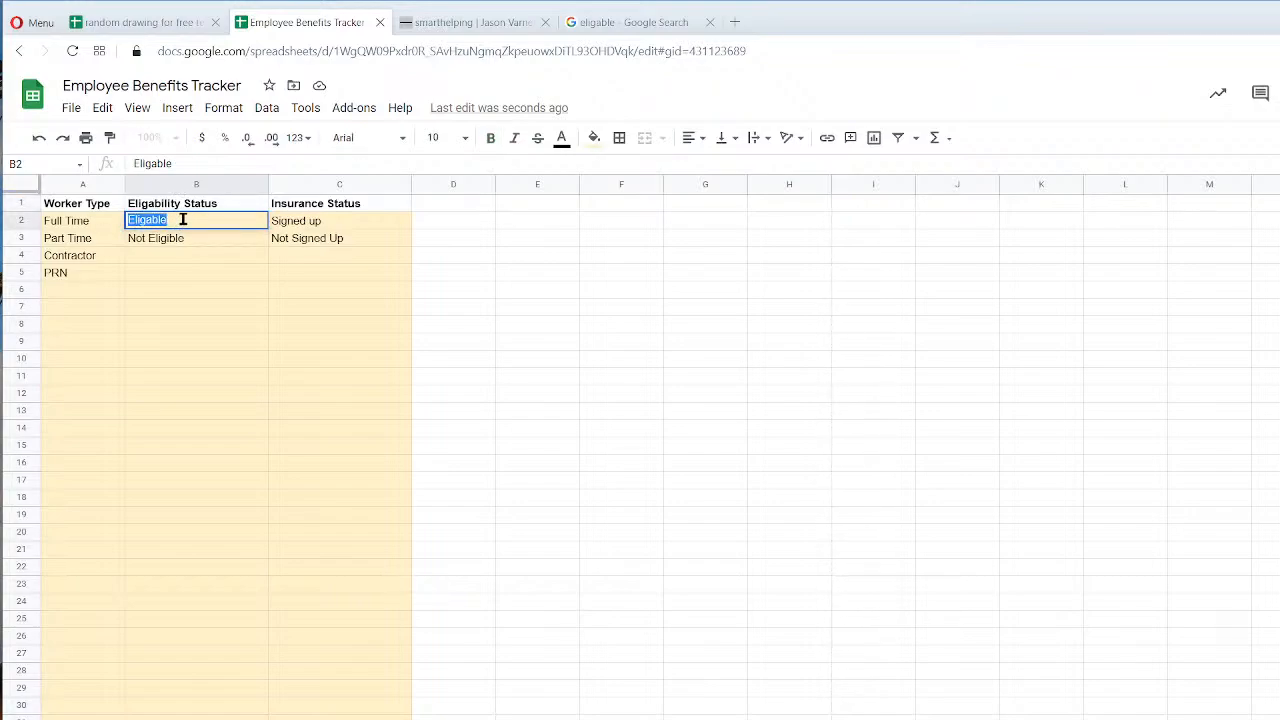
left_click(630, 22)
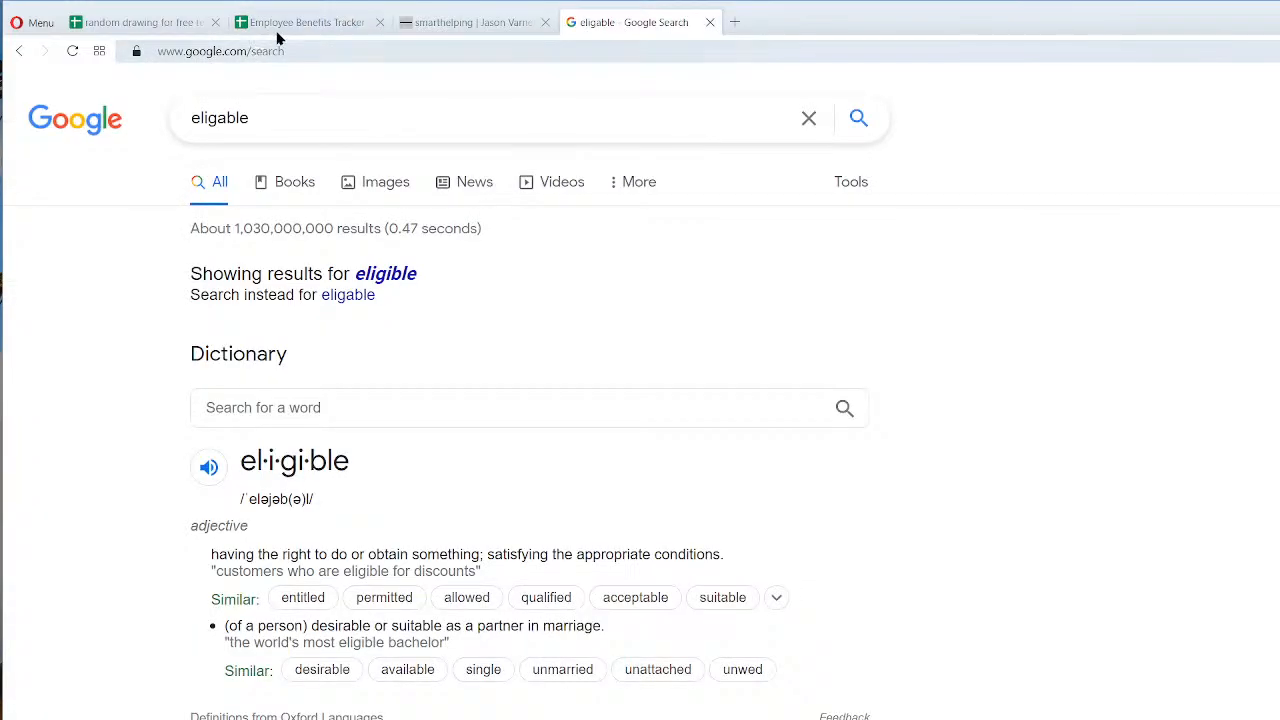
left_click(292, 24)
type("Eligible")
key("Return")
type("Not Eligible")
key("Return")
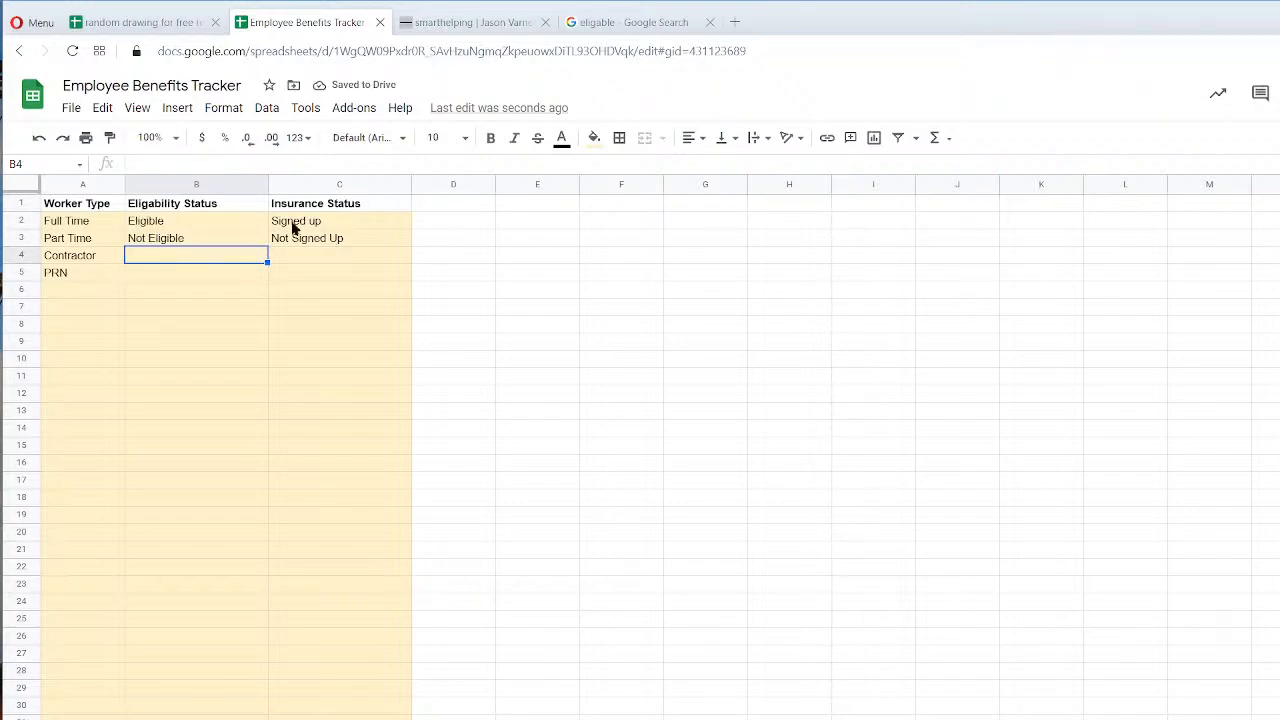
Change the header in cell B1 to "Eligibility Status".
left_click(222, 185)
left_click(220, 203)
type("Elibility Status")
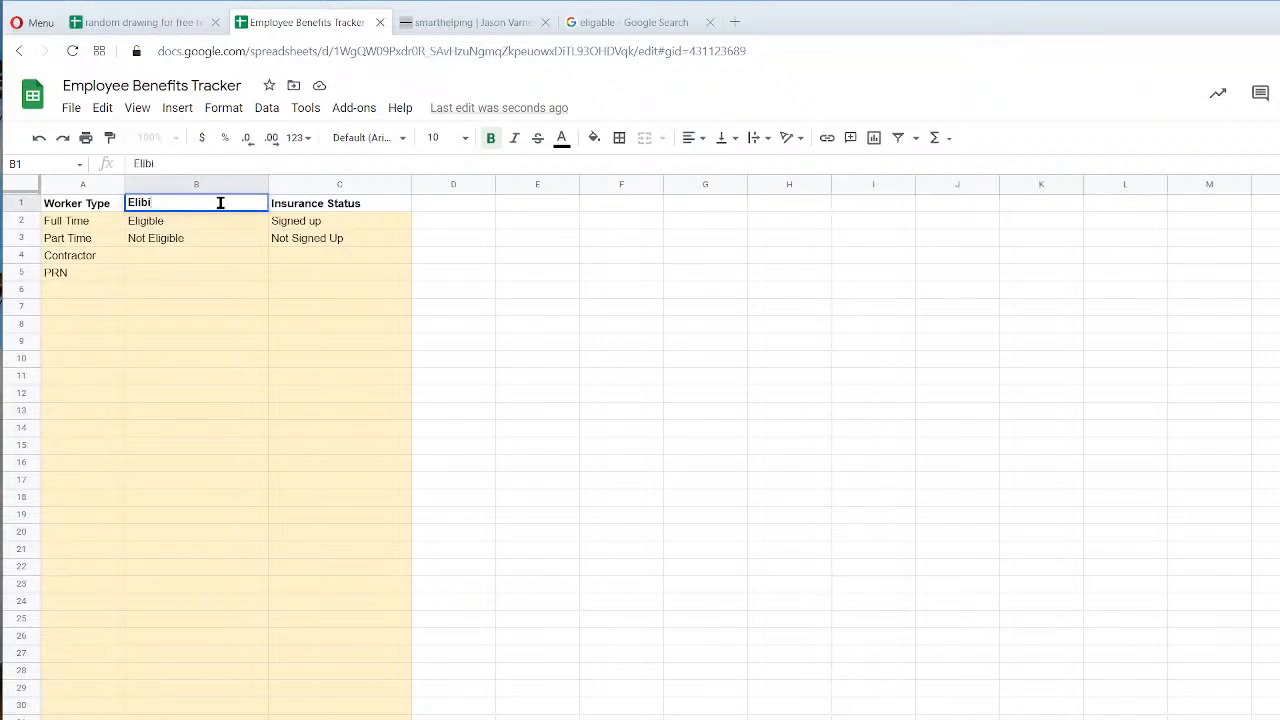
key("Return")
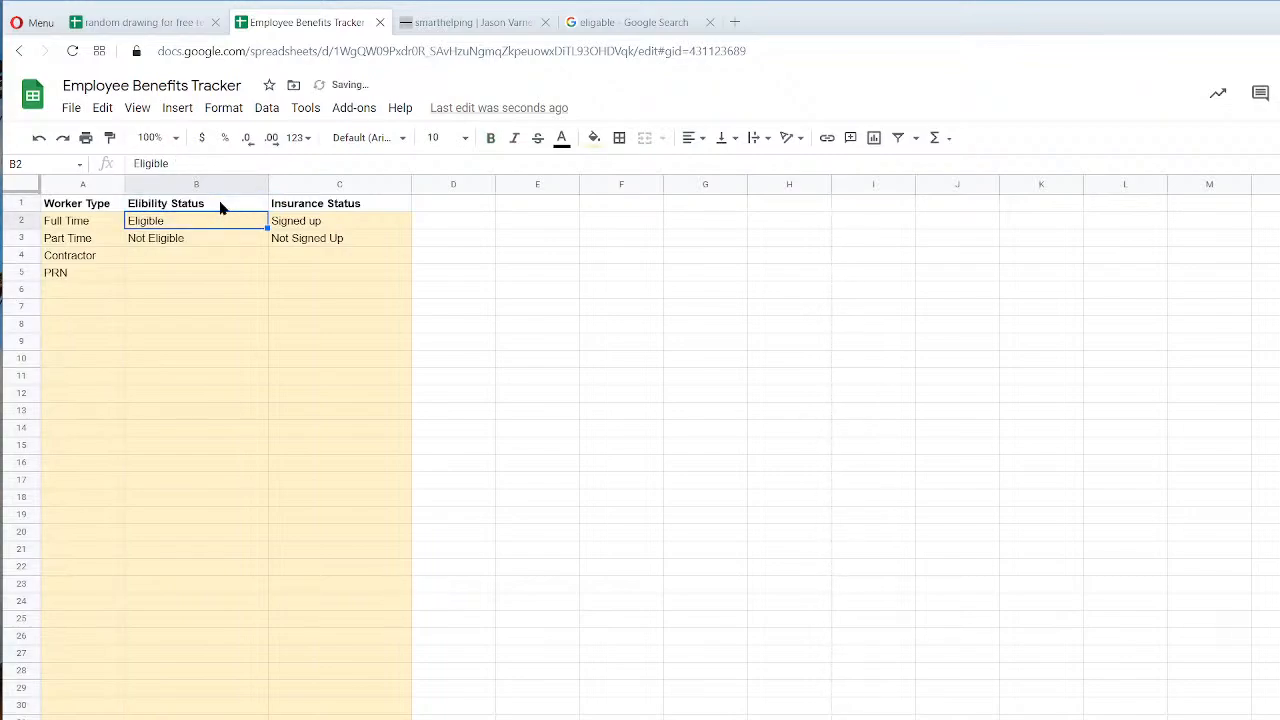
double_click(143, 202)
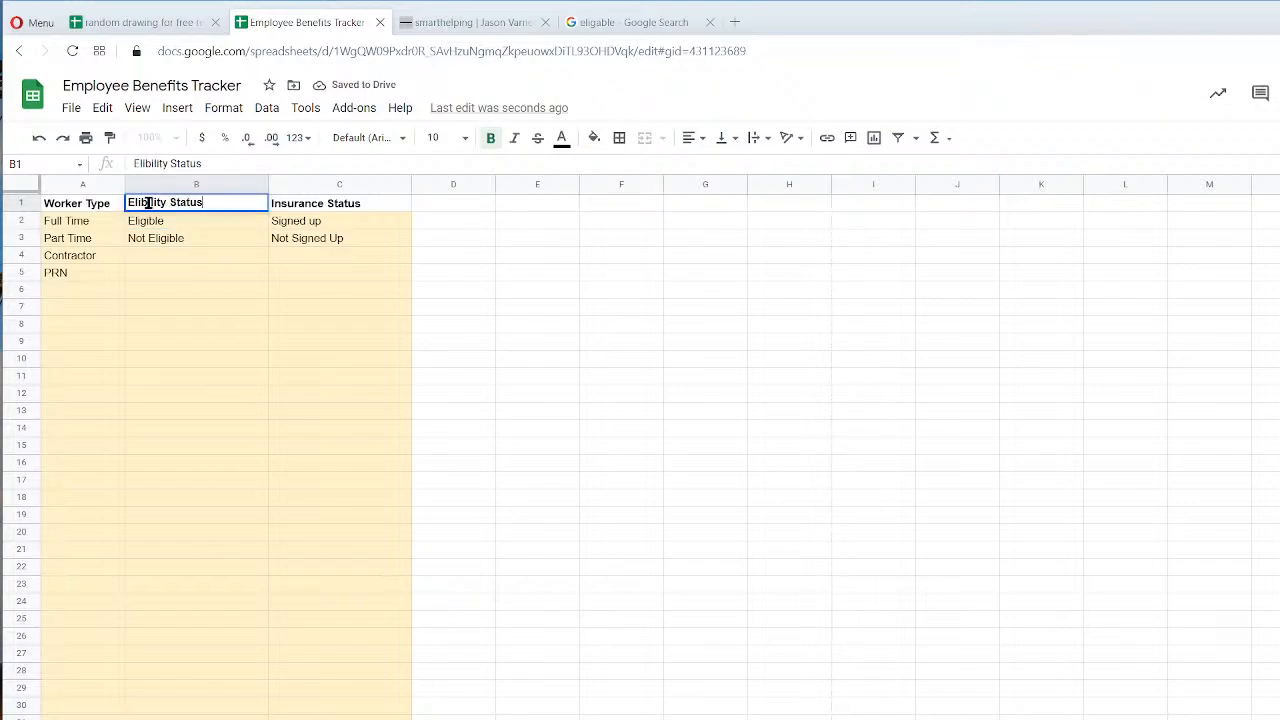
key("BackSpace")
type("g")
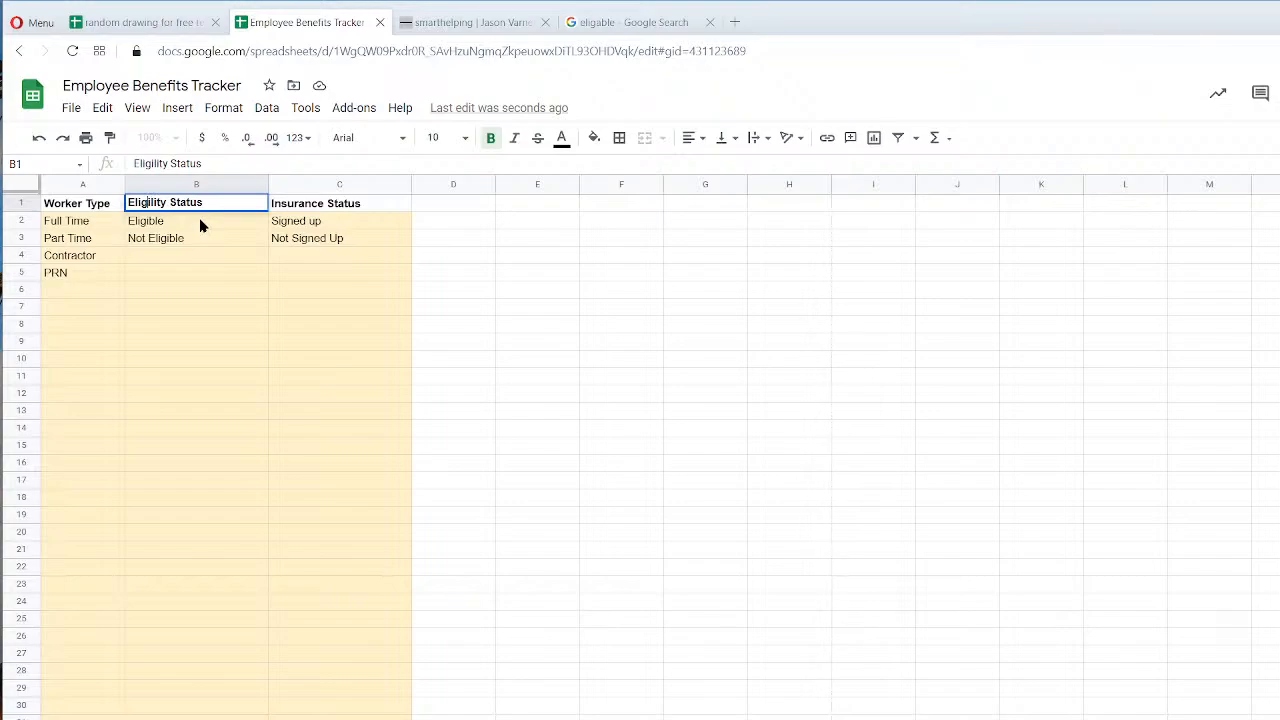
type("ib")
key("Return")
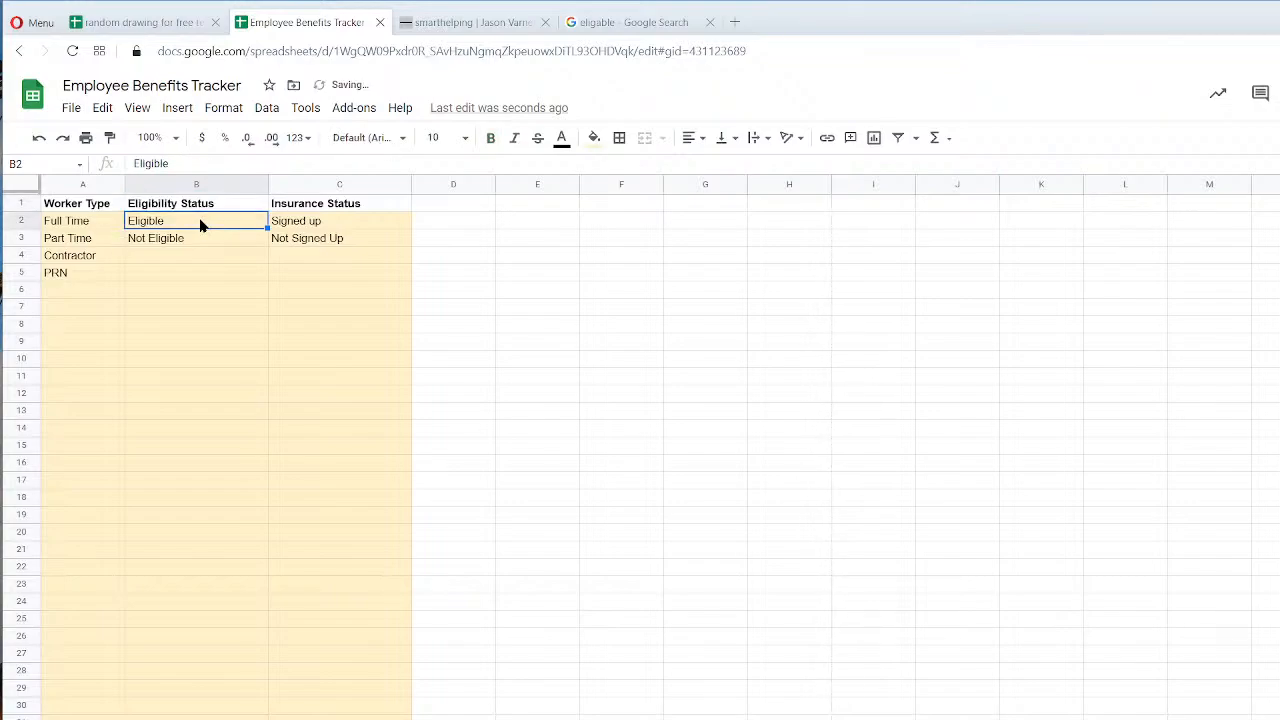
Search Google for "elibibalty" and copy the correctly spelled word from the dictionary entry.
left_click(196, 208)
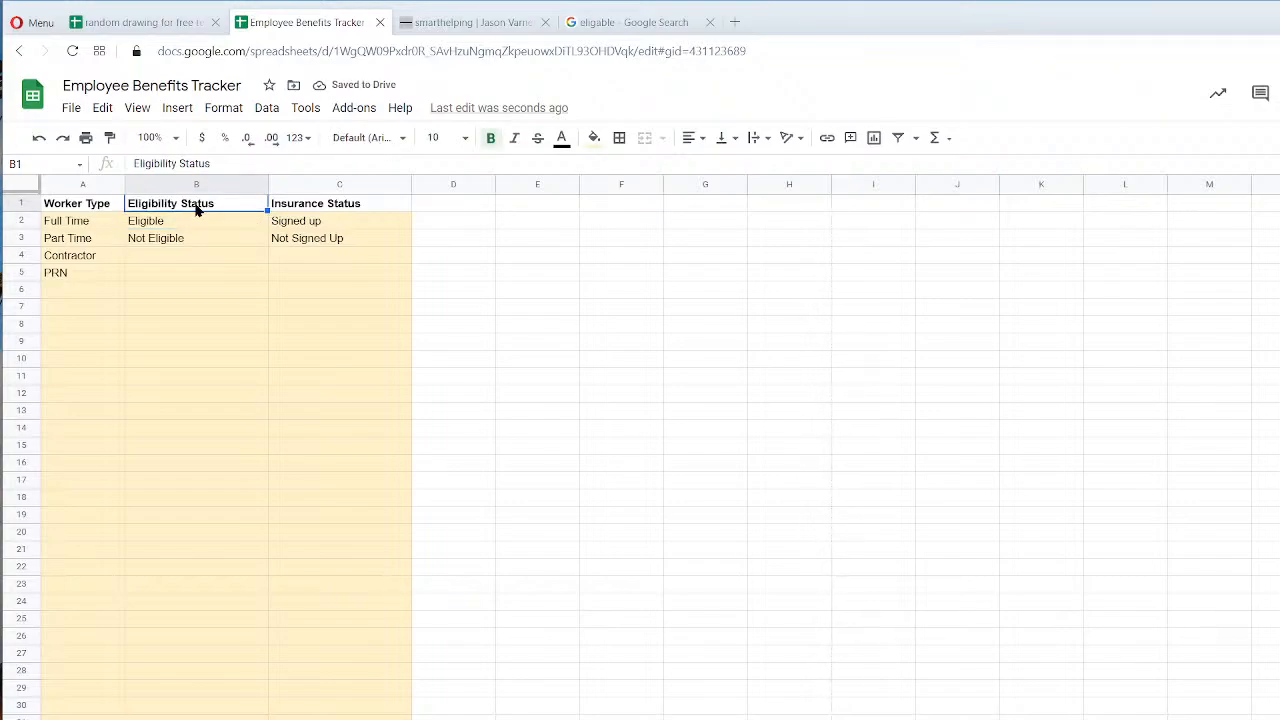
left_click(657, 26)
left_click_drag(386, 117, 113, 120)
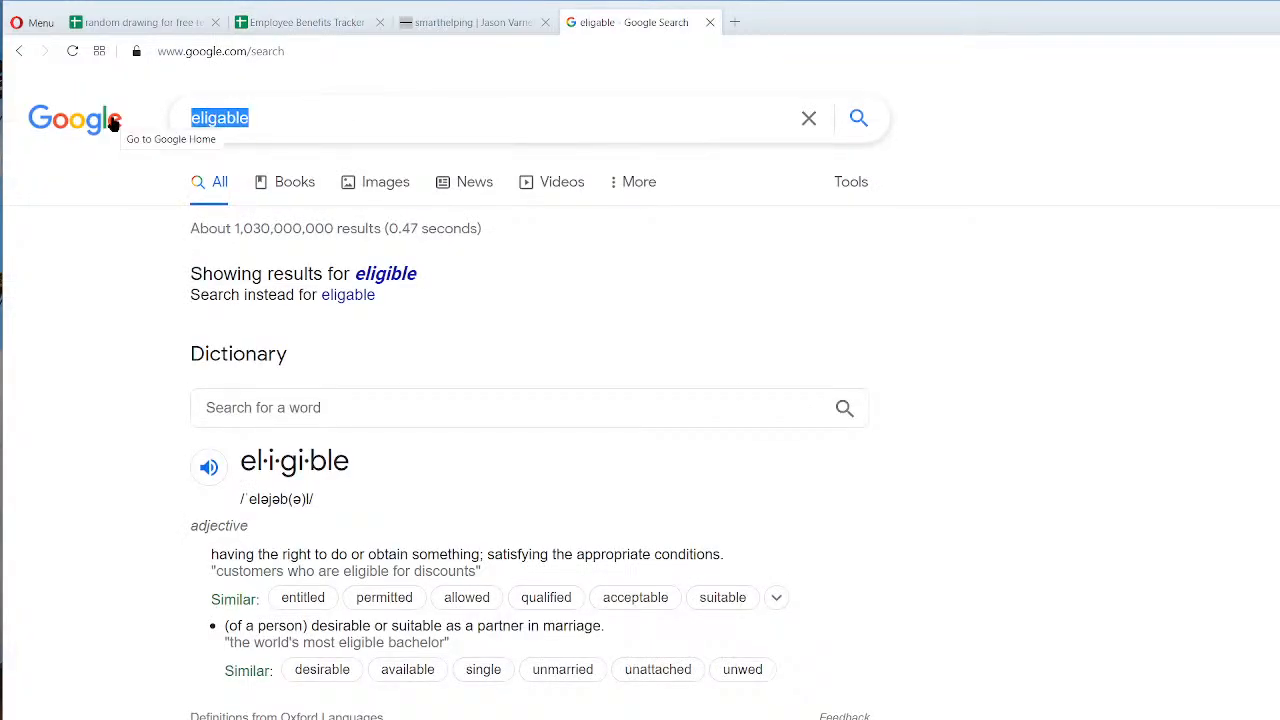
type("elibi")
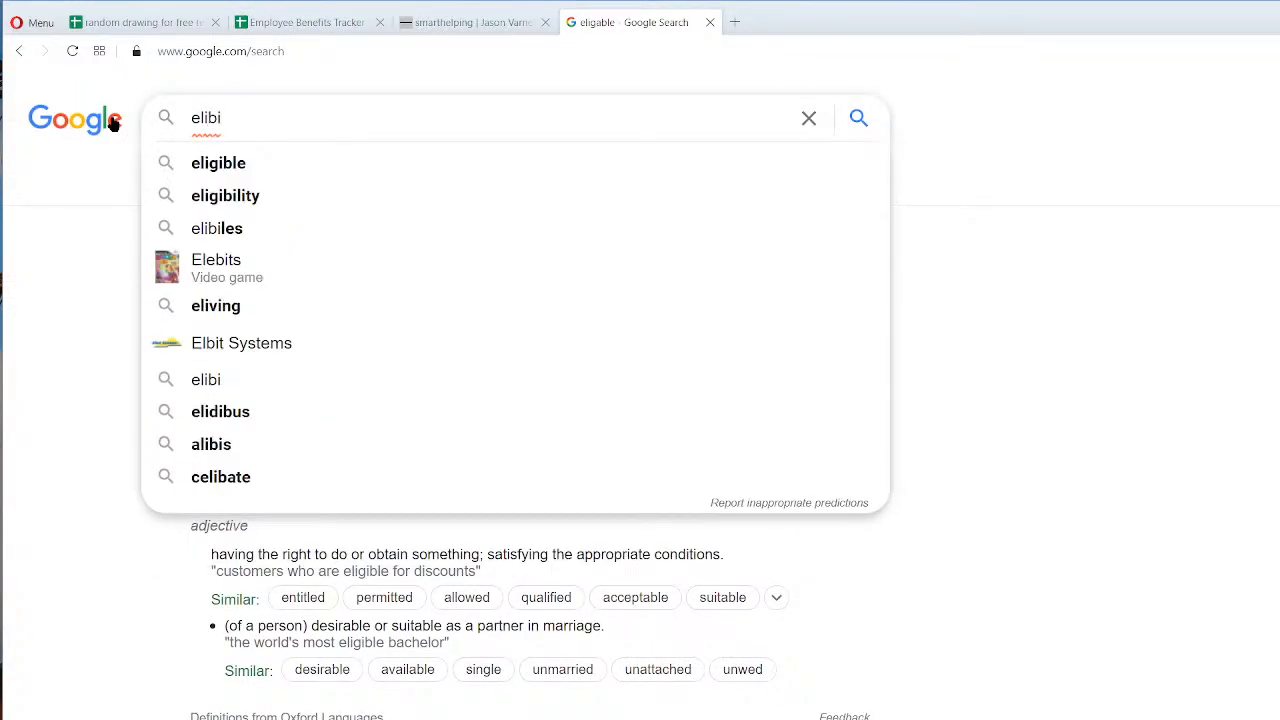
type("balty")
key("Return")
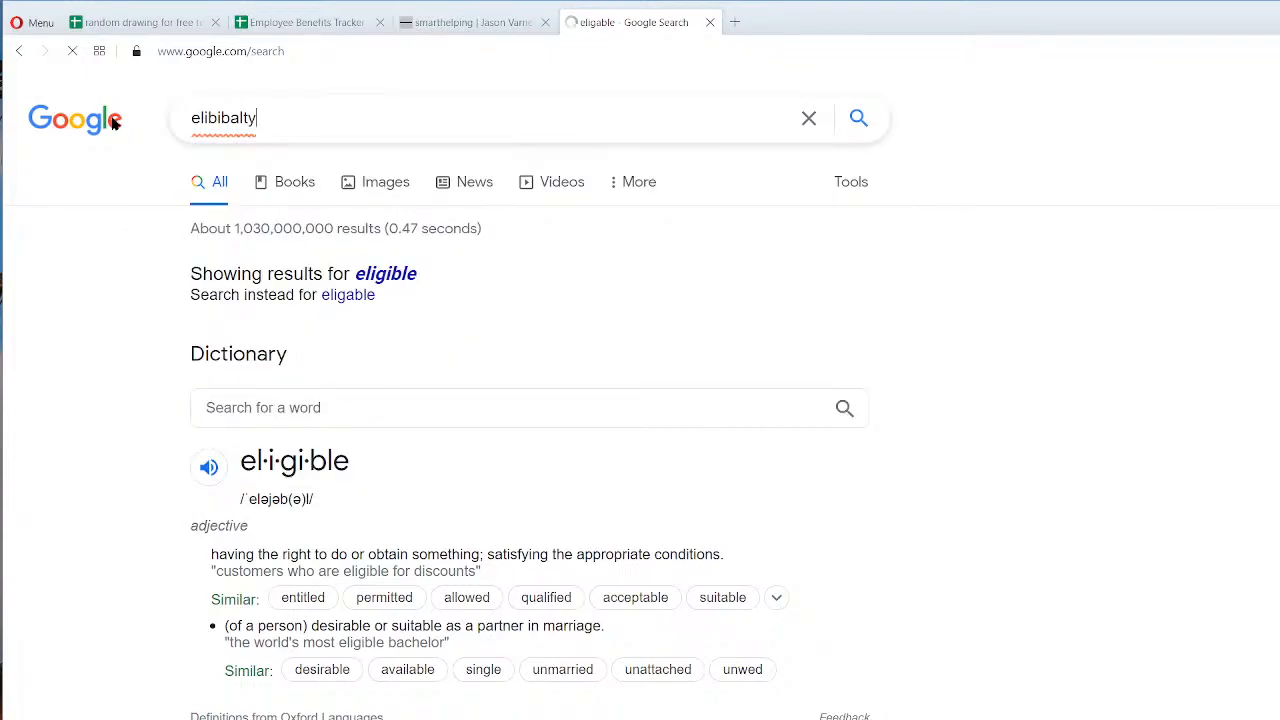
left_click_drag(388, 468, 247, 472)
right_click(278, 468)
left_click(323, 528)
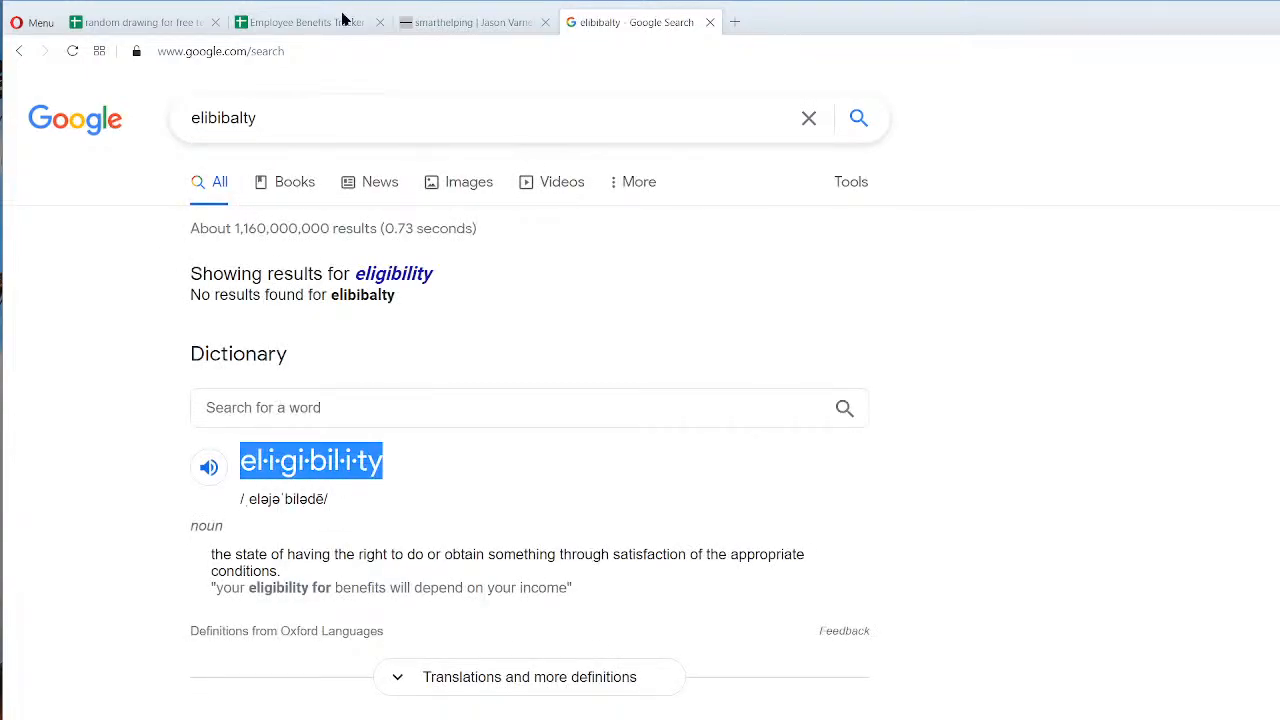
Return to the tracker and paste the copied word into validation cell B1, correcting it so the header reads "Eligibility Status".
left_click(330, 27)
double_click(177, 164)
key("ctrl+v")
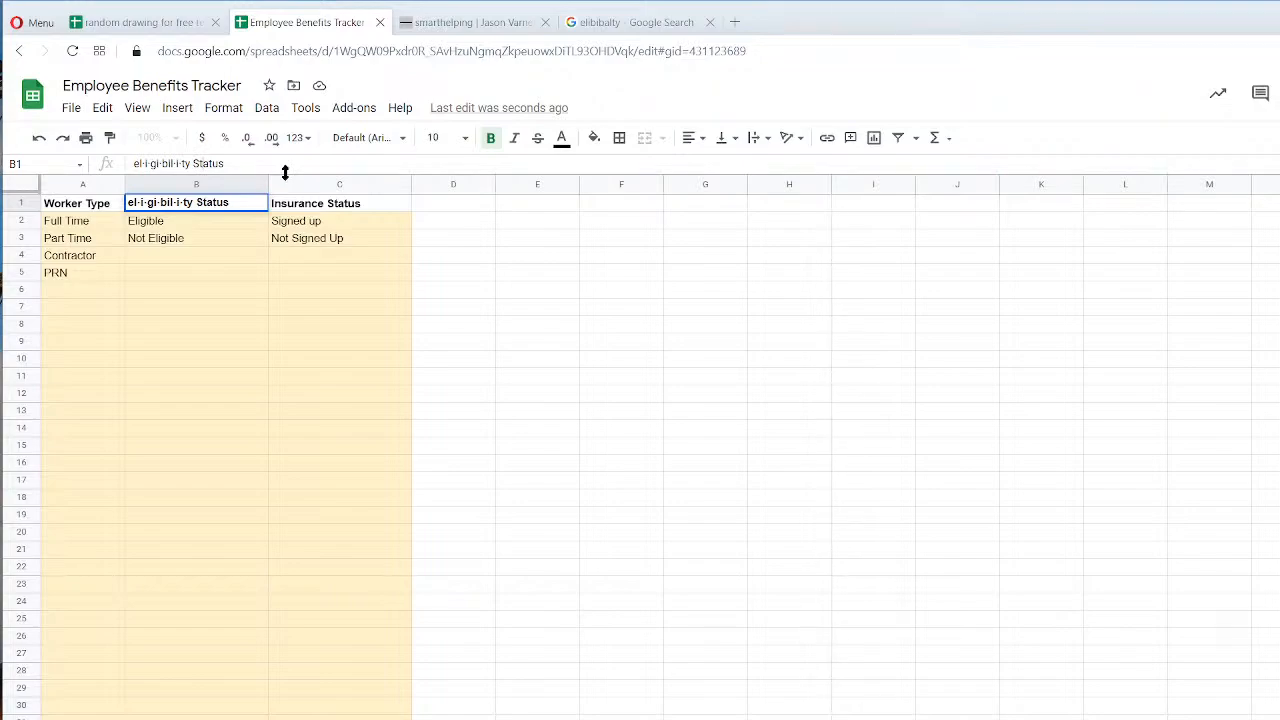
key("BackSpace")
key("Left")
key("BackSpace")
key("BackSpace")
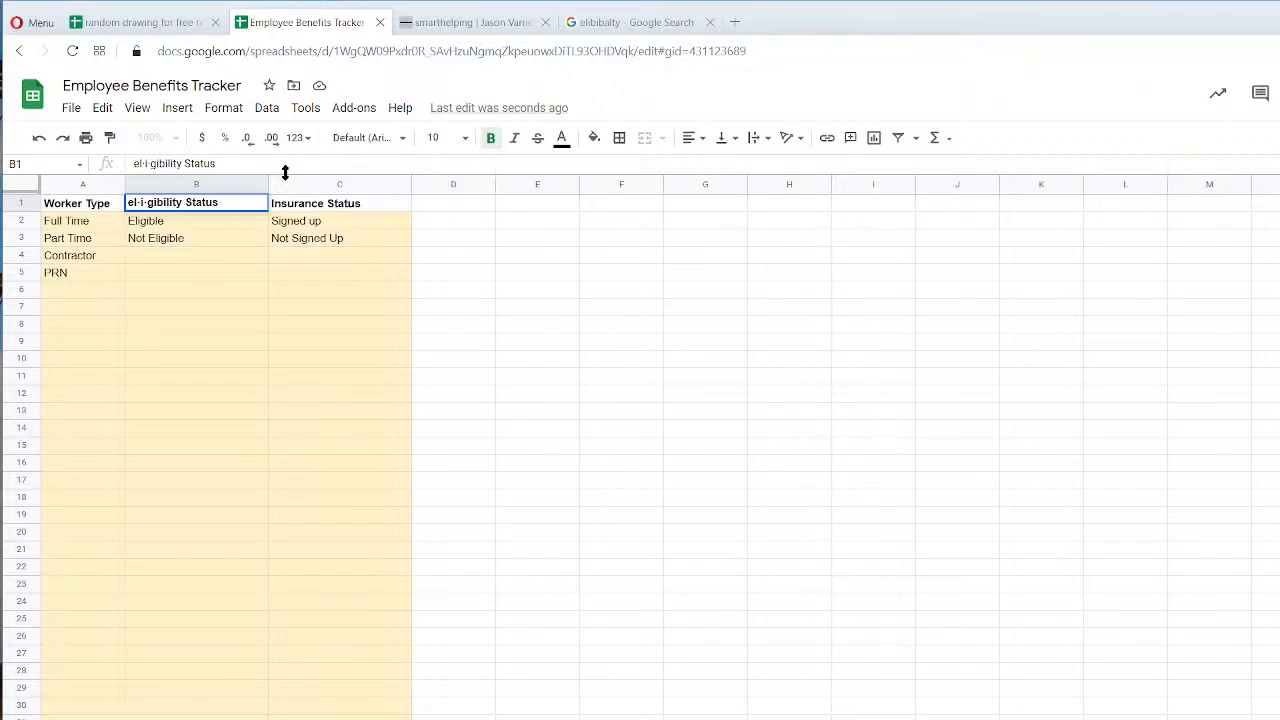
key("BackSpace")
key("BackSpace")
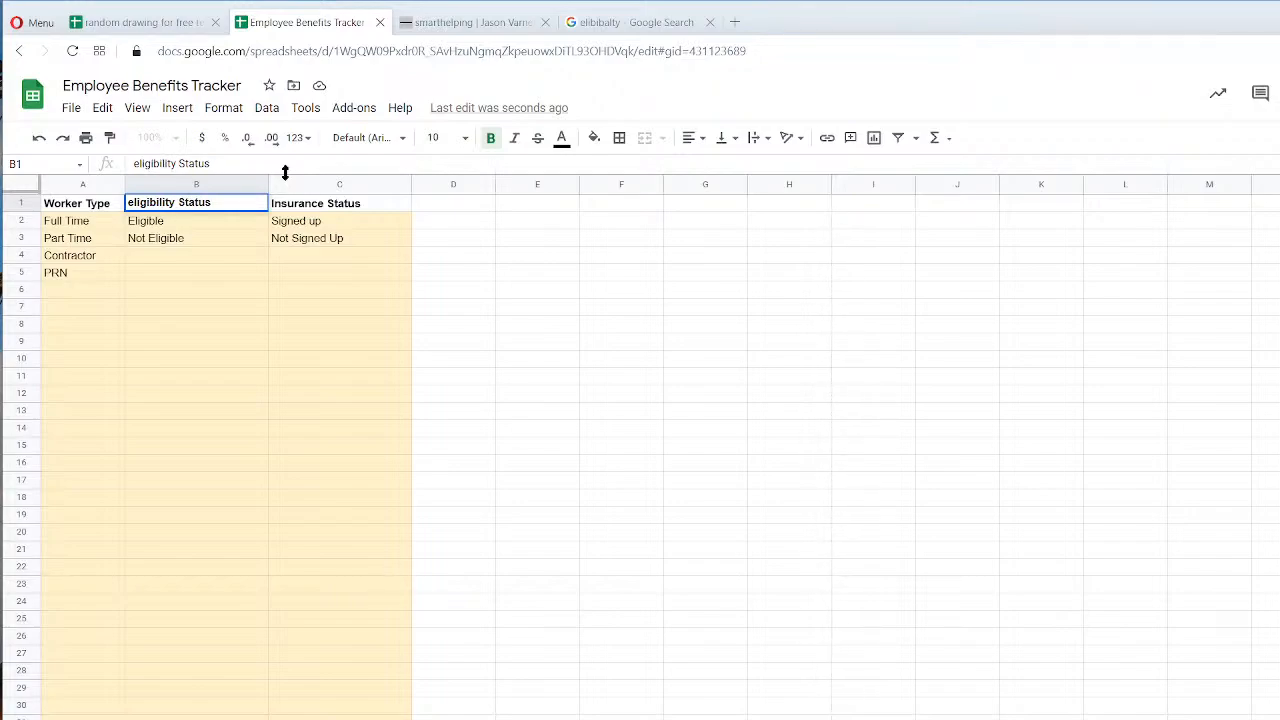
key("Left")
key("BackSpace")
type("E")
key("Return")
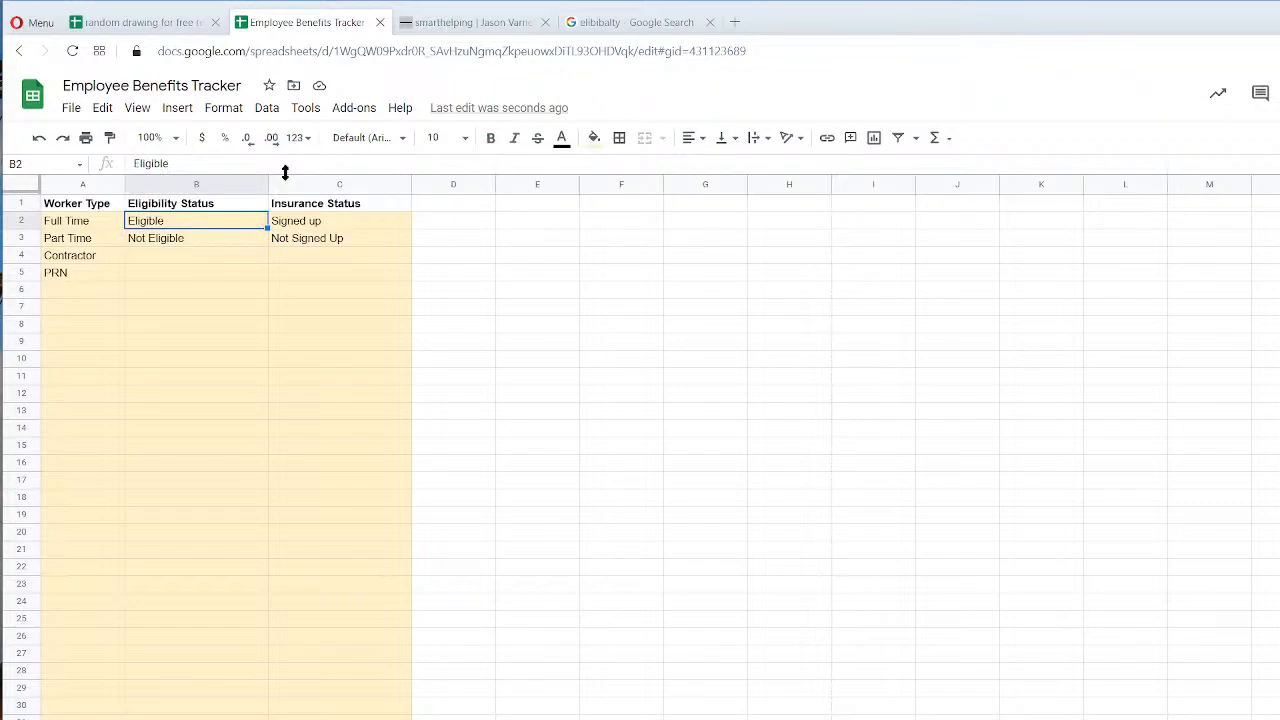
Copy the "Eligibility Status" header from the validation sheet and paste its text into header cell F1 of the Data sheet.
right_click(180, 203)
left_click(215, 243)
key("ctrl+shift+Page_Up")
left_click(408, 217)
left_click(228, 166)
key("ctrl+a")
key("ctrl+v")
left_click(563, 405)
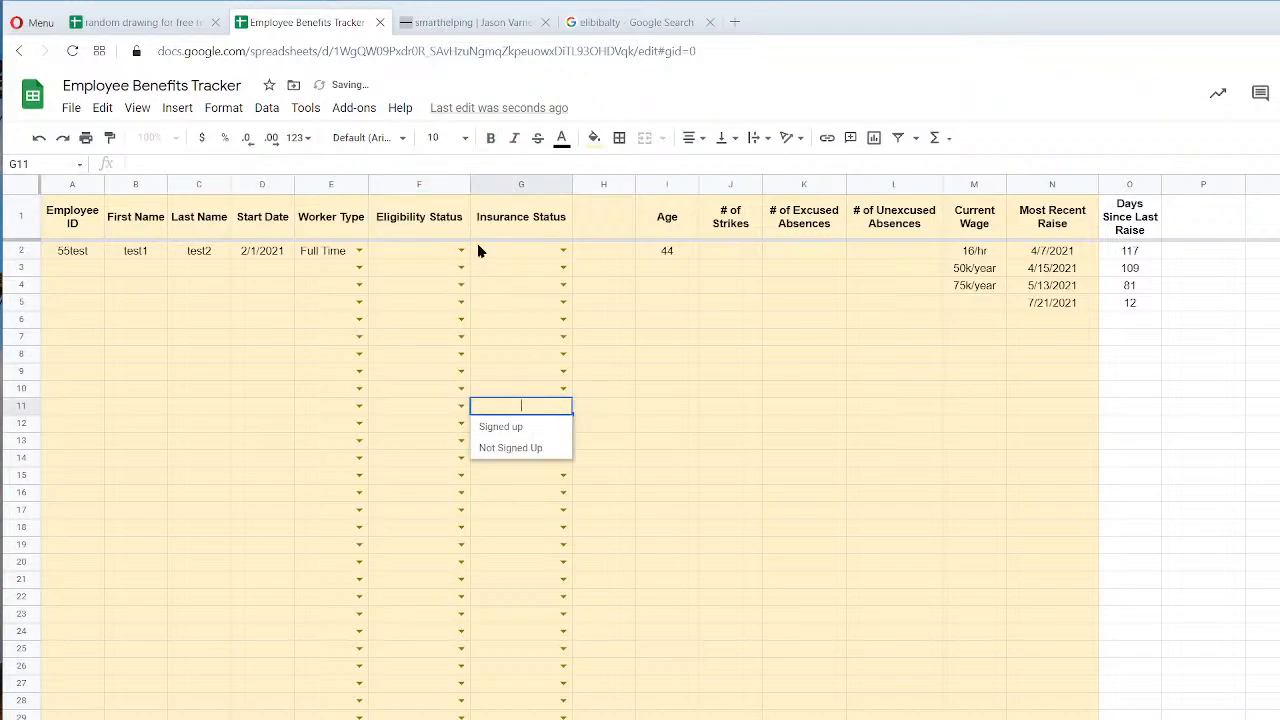
left_click(433, 251)
left_click(461, 251)
left_click(580, 290)
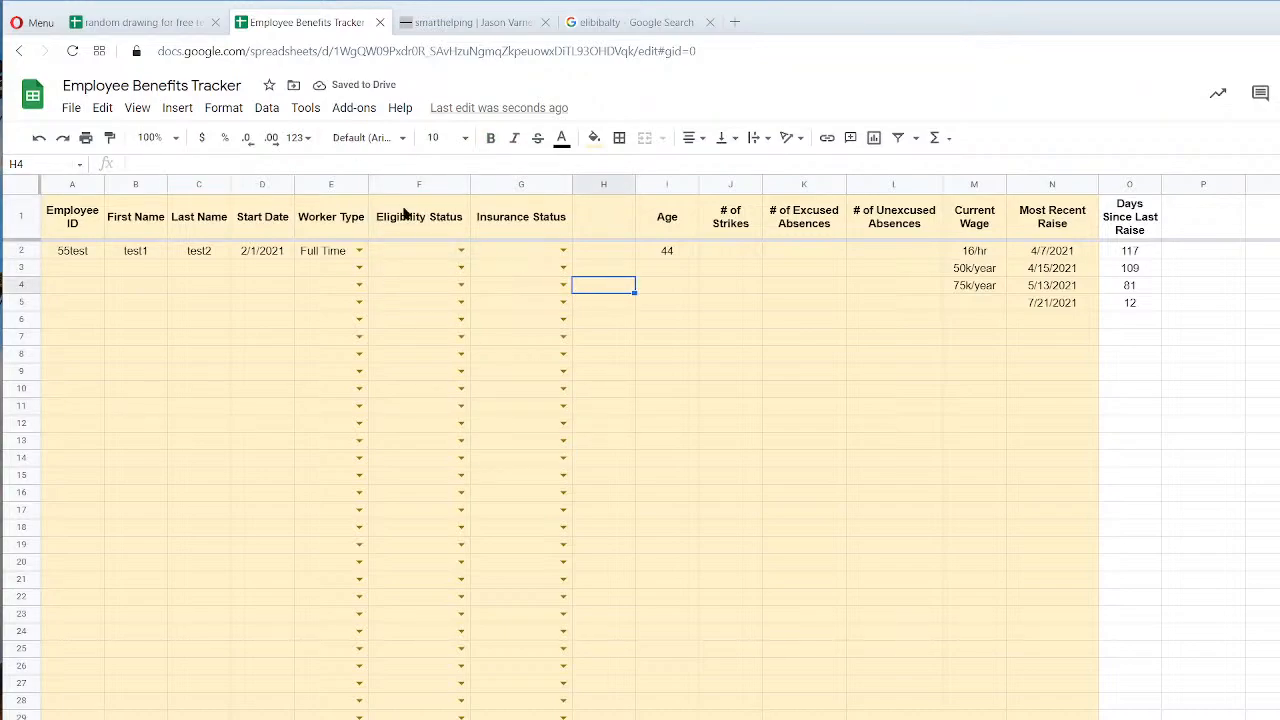
Set data validation on column F to a dropdown list from the range validation!B2:B.
left_click(408, 185)
right_click(408, 185)
left_click(513, 563)
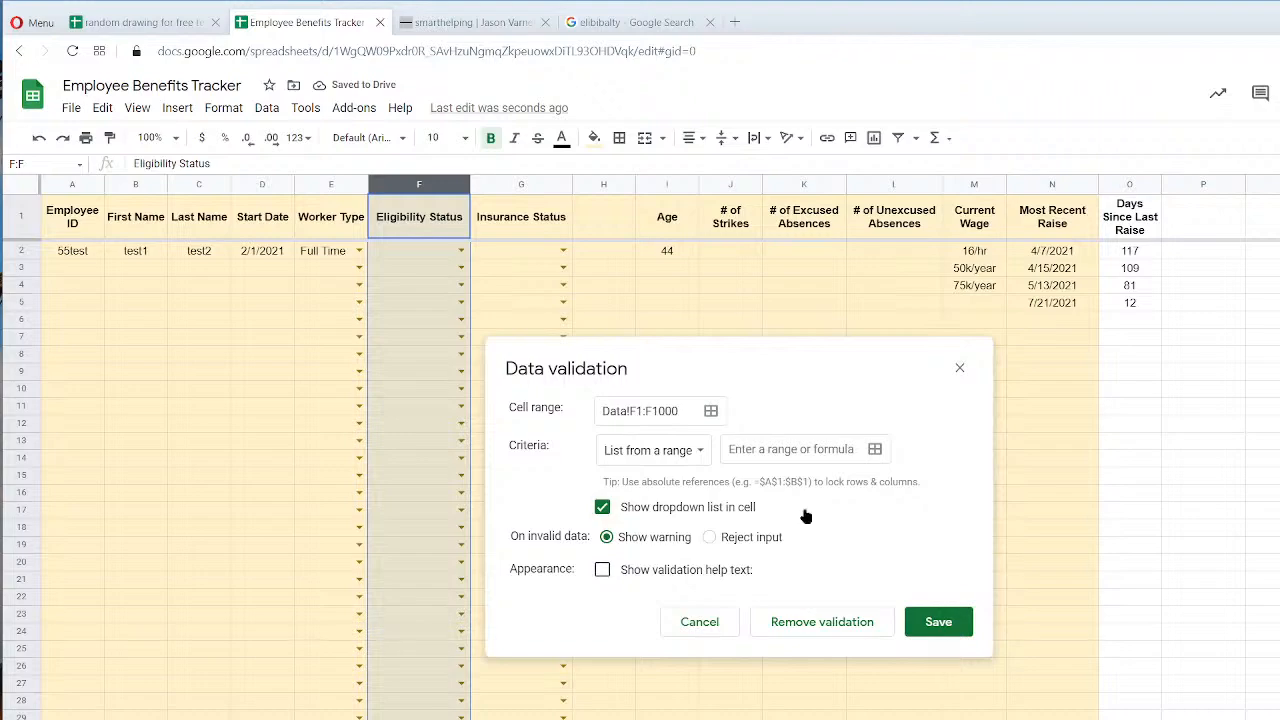
left_click(555, 420)
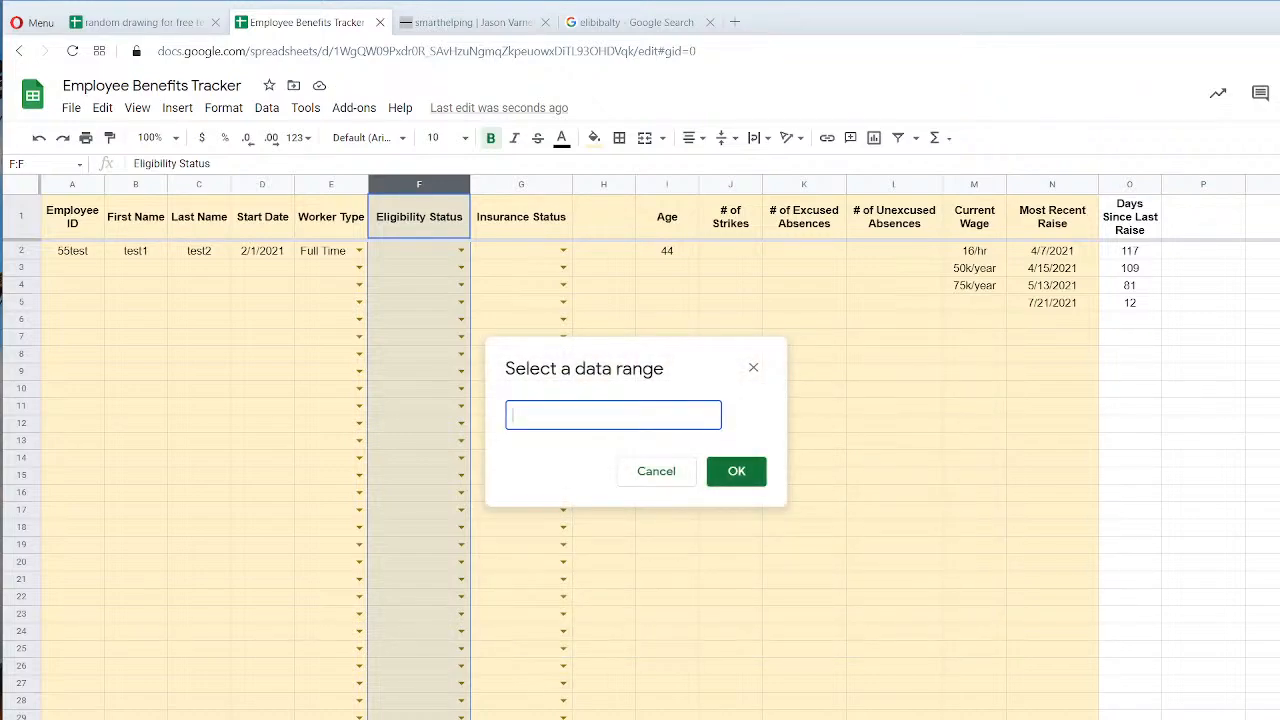
left_click(215, 718)
left_click_drag(186, 226, 186, 276)
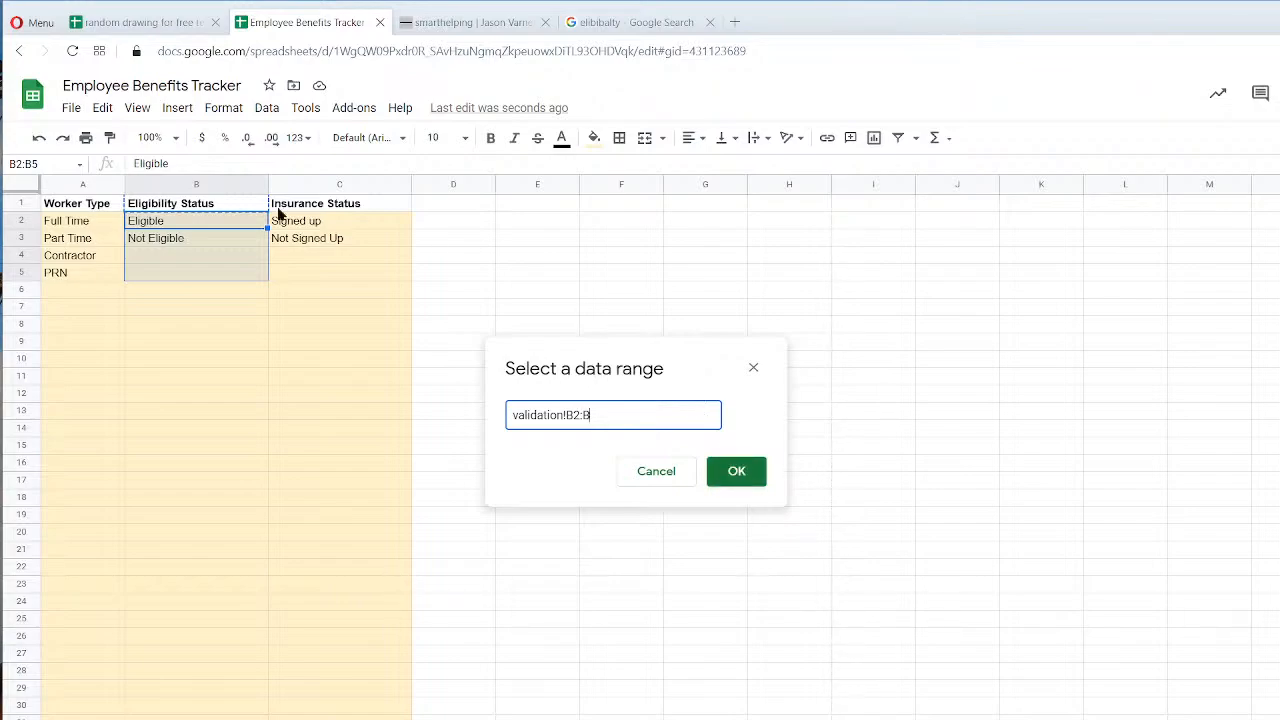
left_click(748, 476)
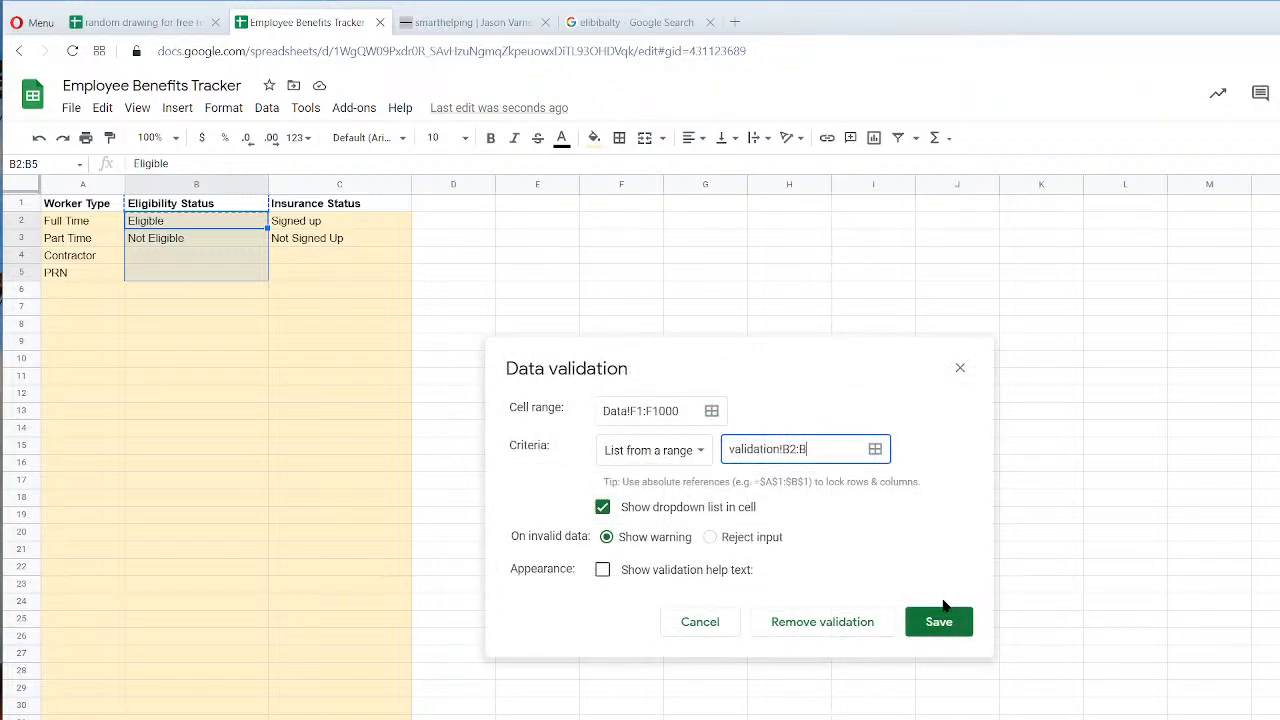
left_click(938, 620)
left_click(702, 561)
Change the tab color of the validation sheet.
left_click(120, 718)
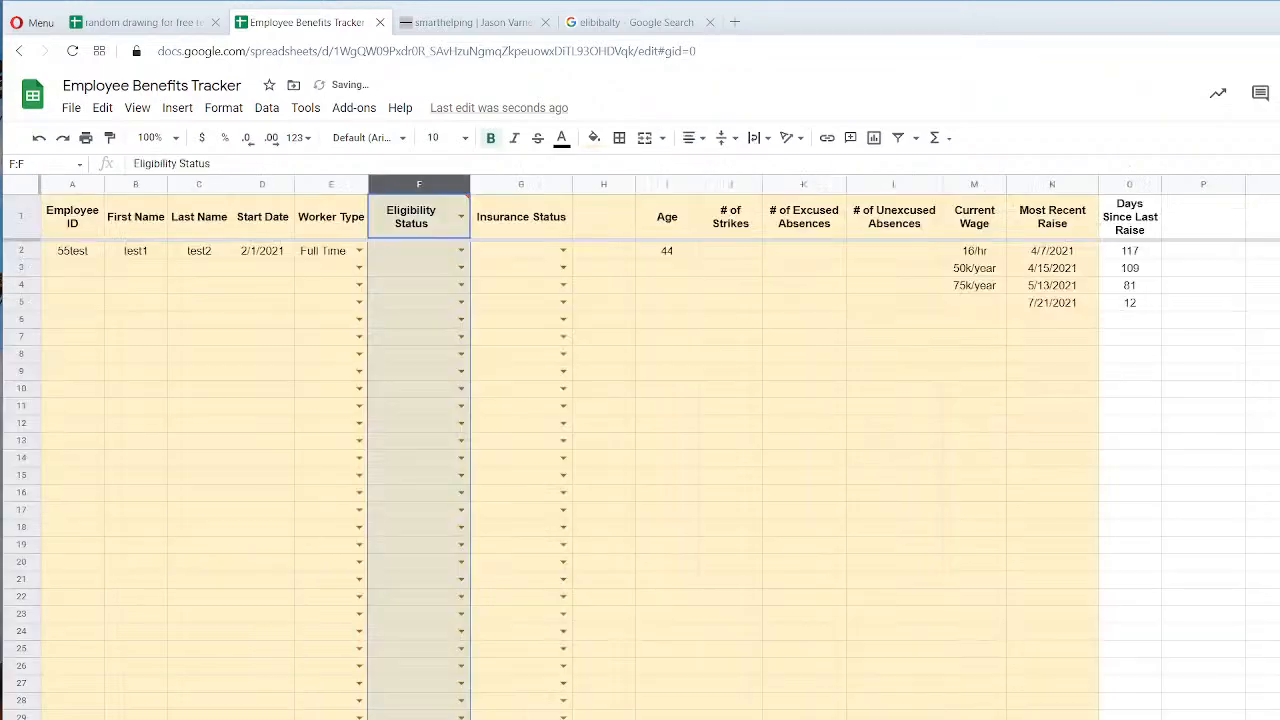
right_click(256, 718)
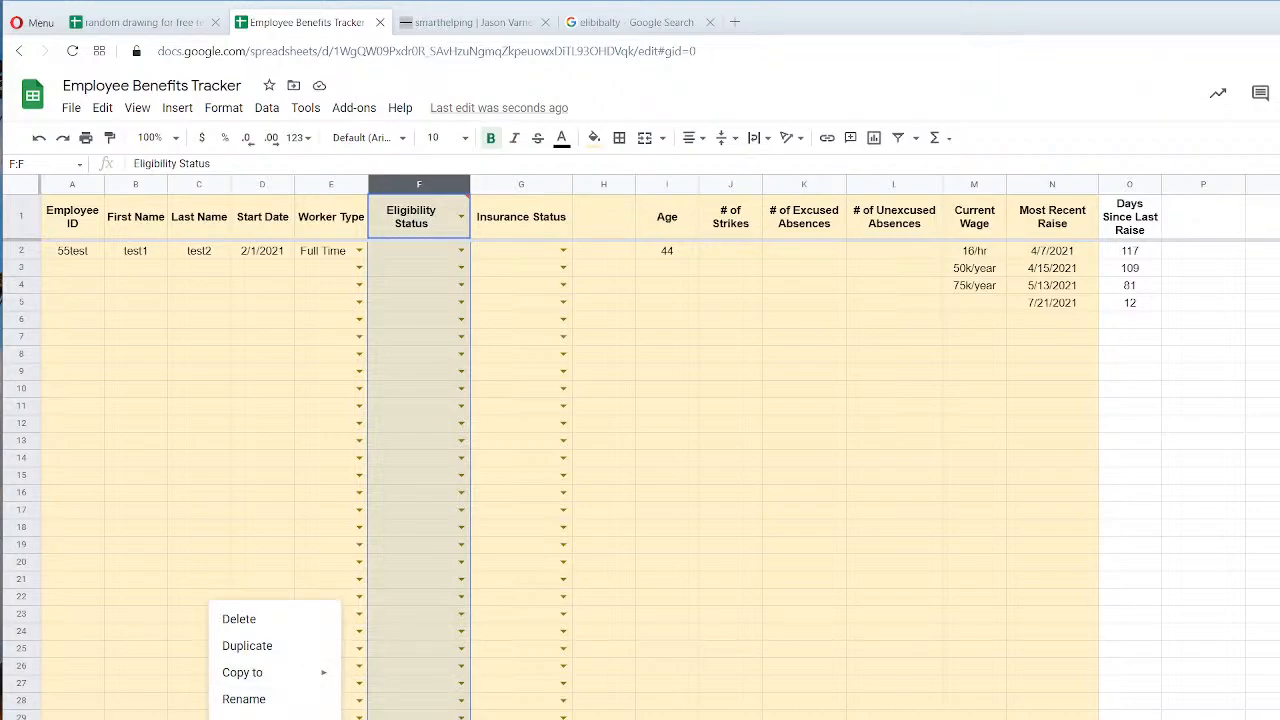
mouse_move(260, 717)
left_click(400, 600)
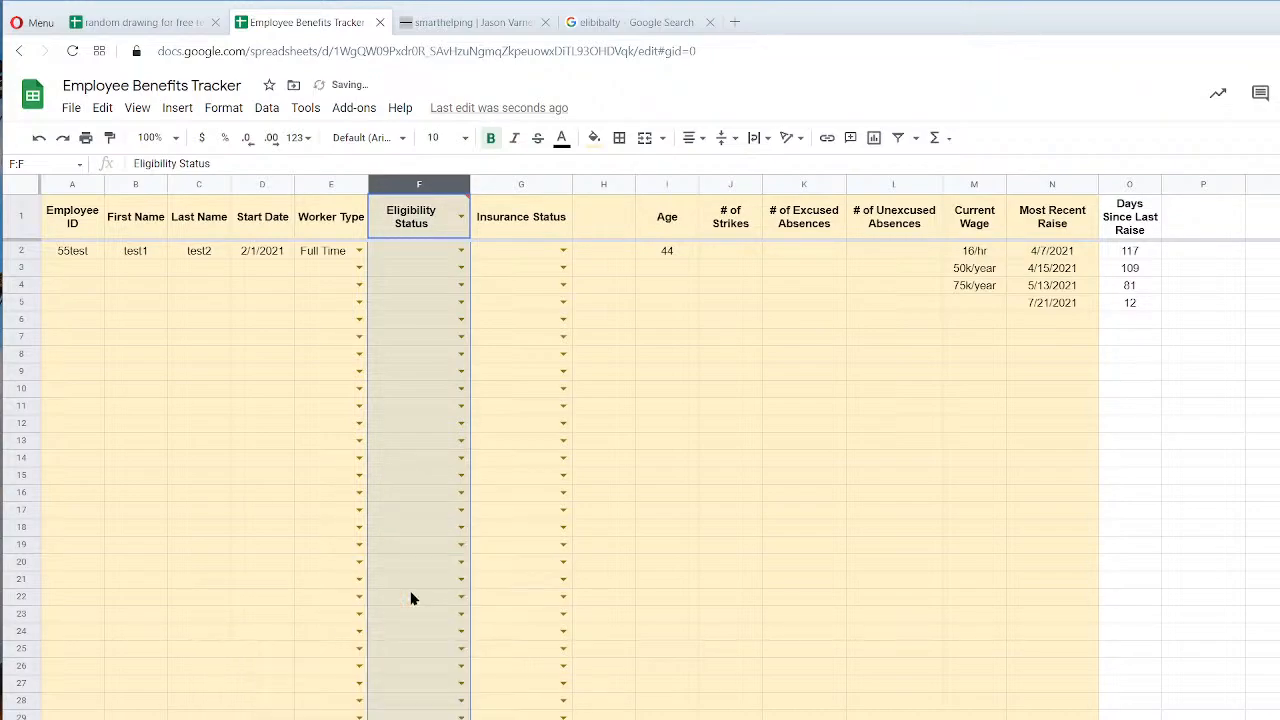
Remove the data validation from the Eligibility Status header cell F1.
right_click(419, 232)
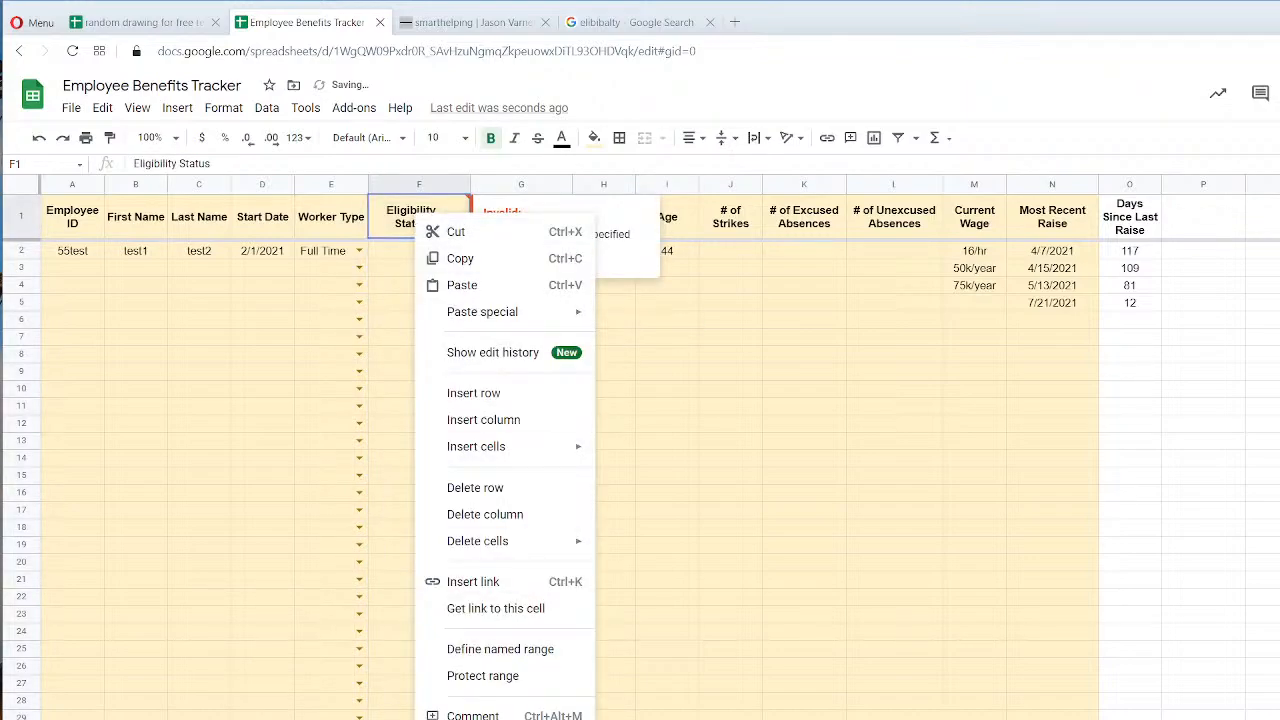
left_click(486, 719)
left_click(825, 622)
left_click(810, 443)
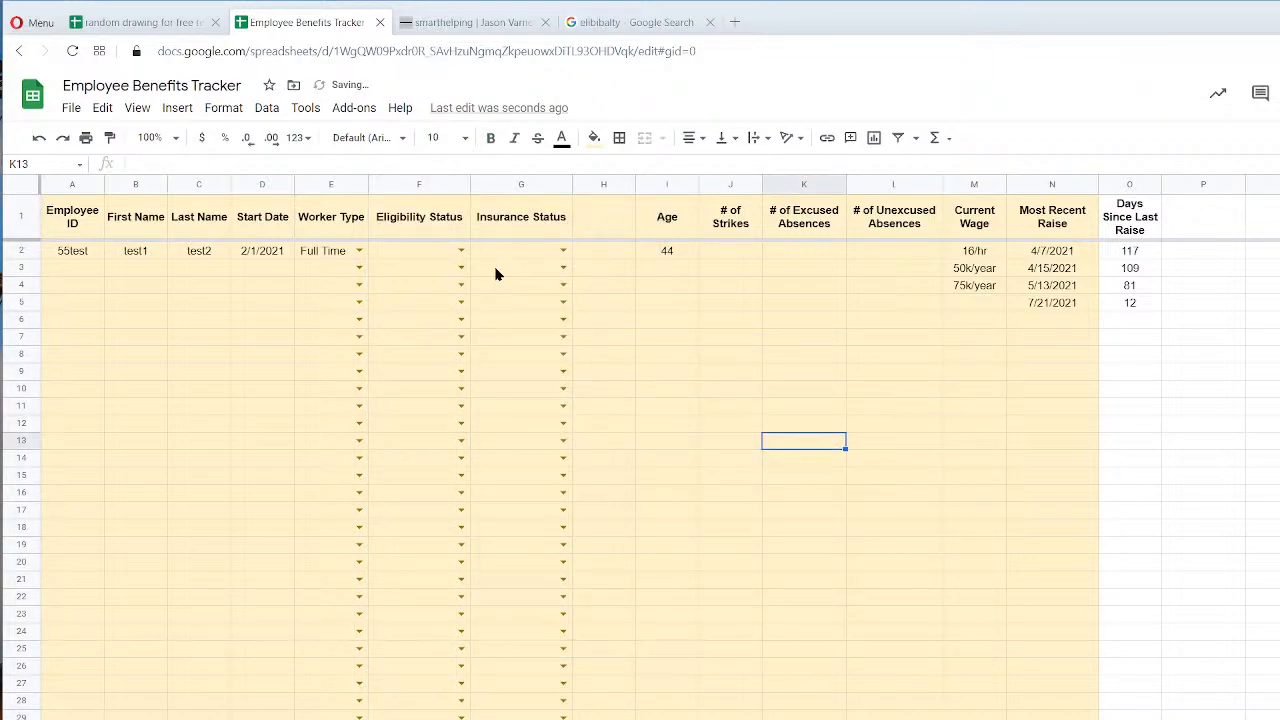
Set row 2's eligibility status to Eligible and its insurance status to Not Signed Up.
left_click(461, 250)
left_click(405, 271)
left_click(558, 250)
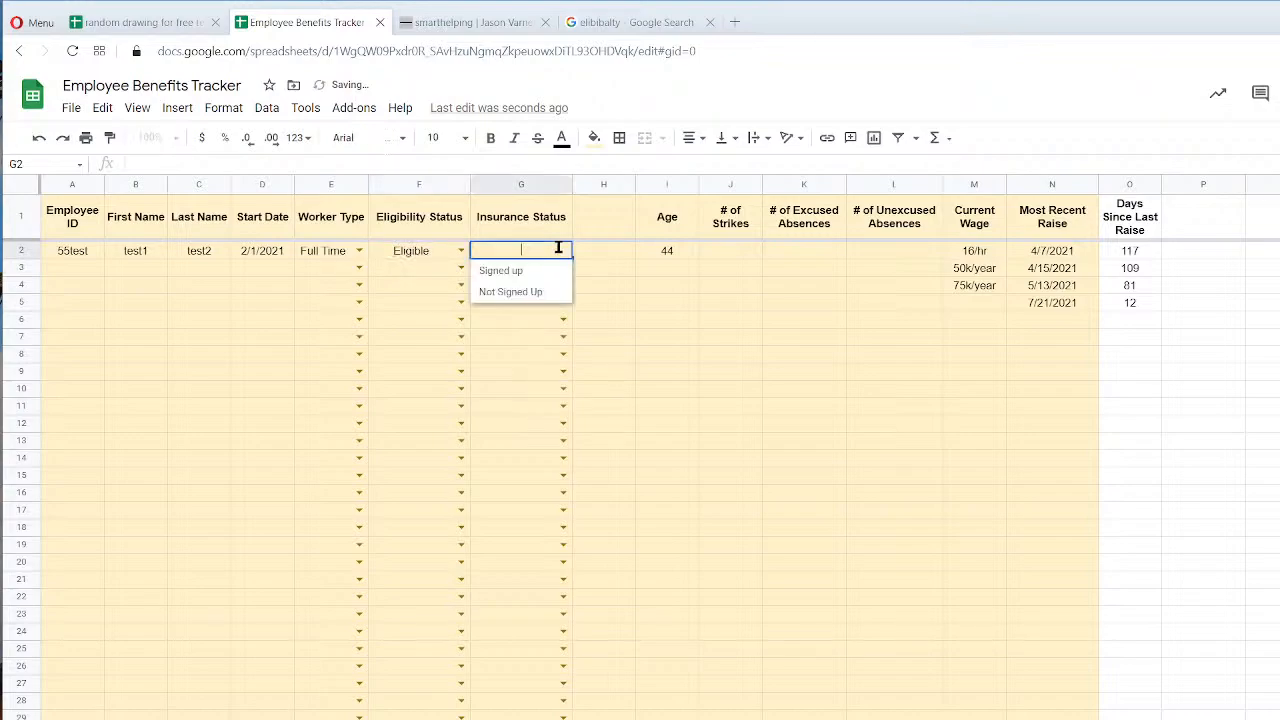
left_click(545, 292)
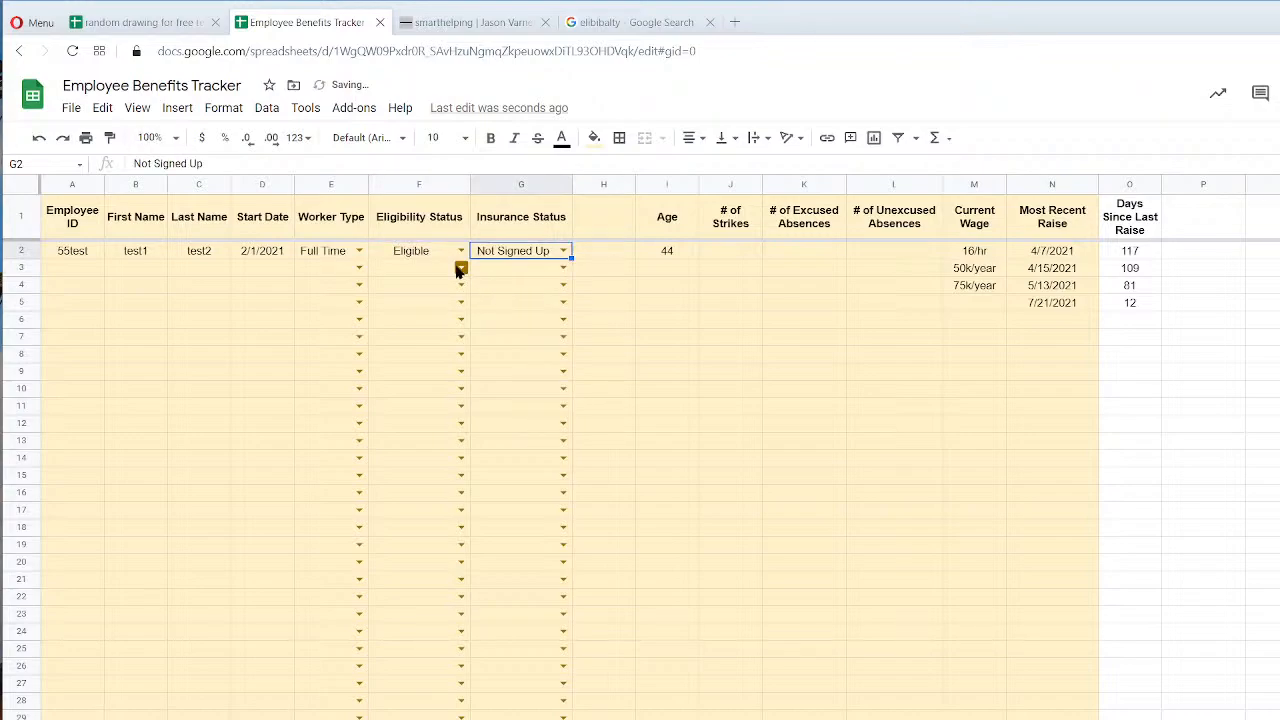
Set row 3's eligibility status to Not Eligible and its insurance status to Not Signed Up.
left_click(461, 267)
left_click(418, 309)
left_click(562, 267)
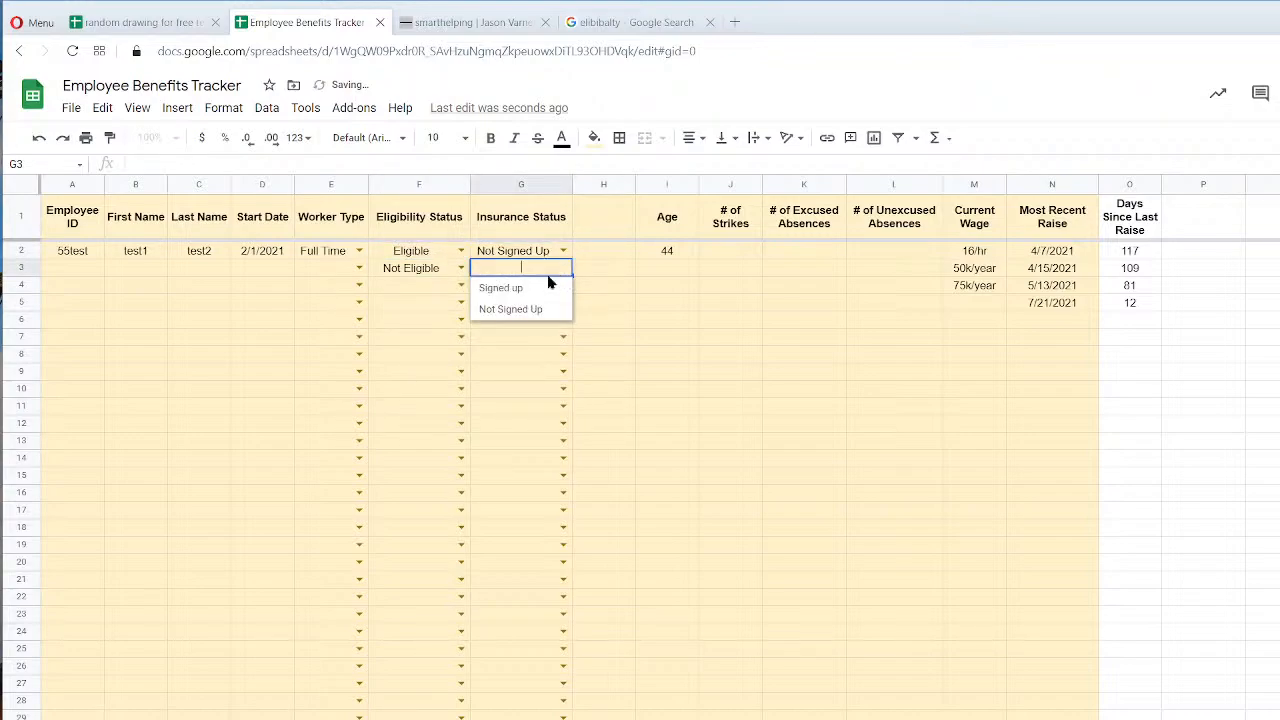
left_click(521, 287)
left_click(563, 265)
left_click(511, 309)
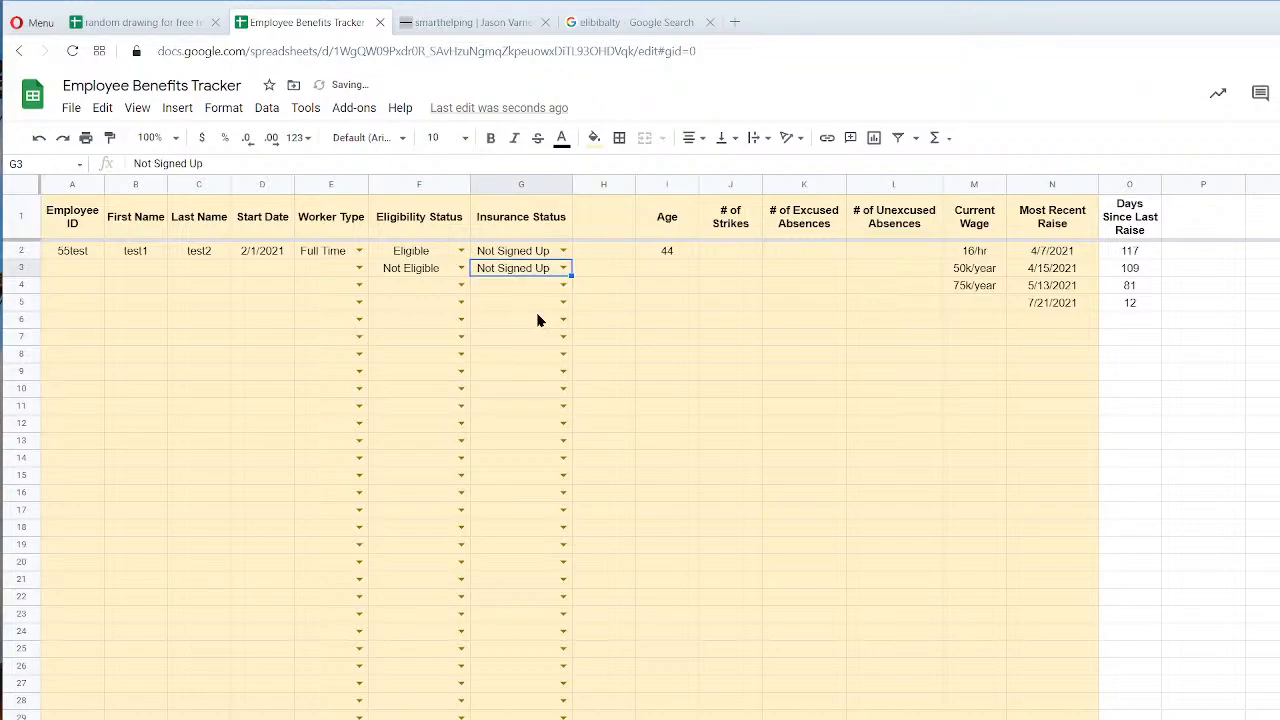
Review the Eligibility Status and Insurance Status entries in the sample rows and compare how the two columns relate.
left_click(411, 272)
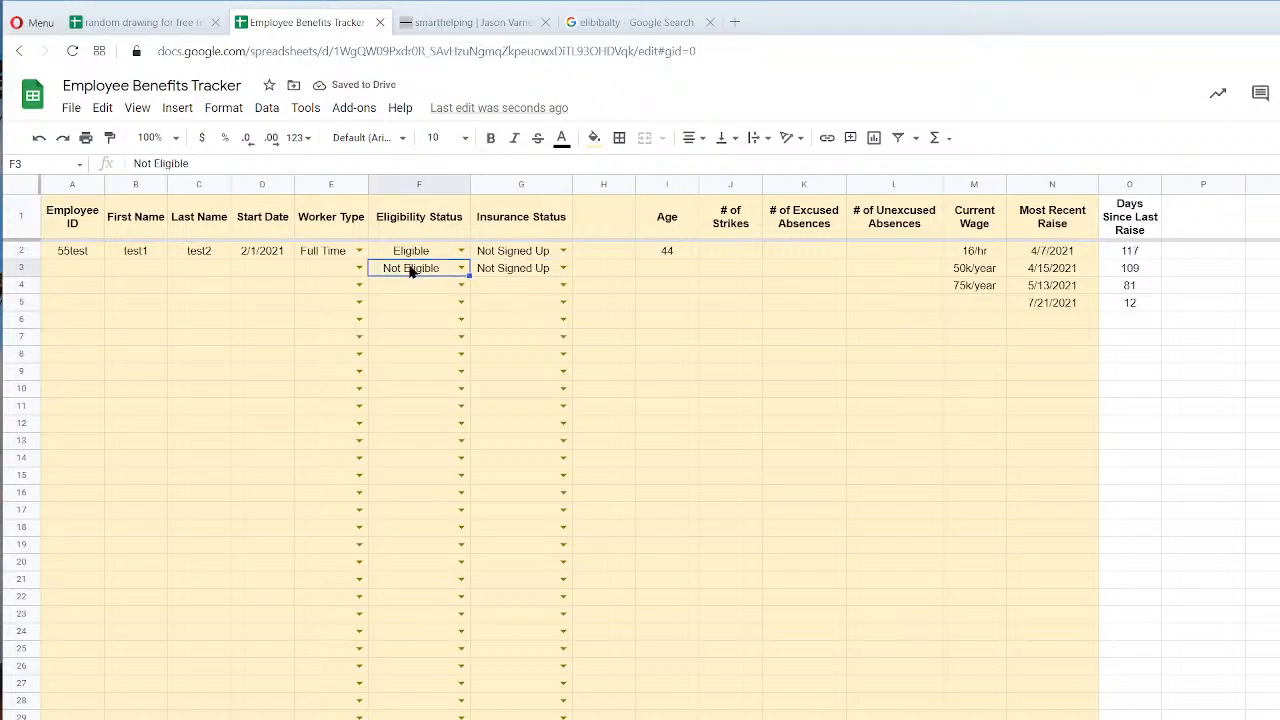
left_click(521, 268)
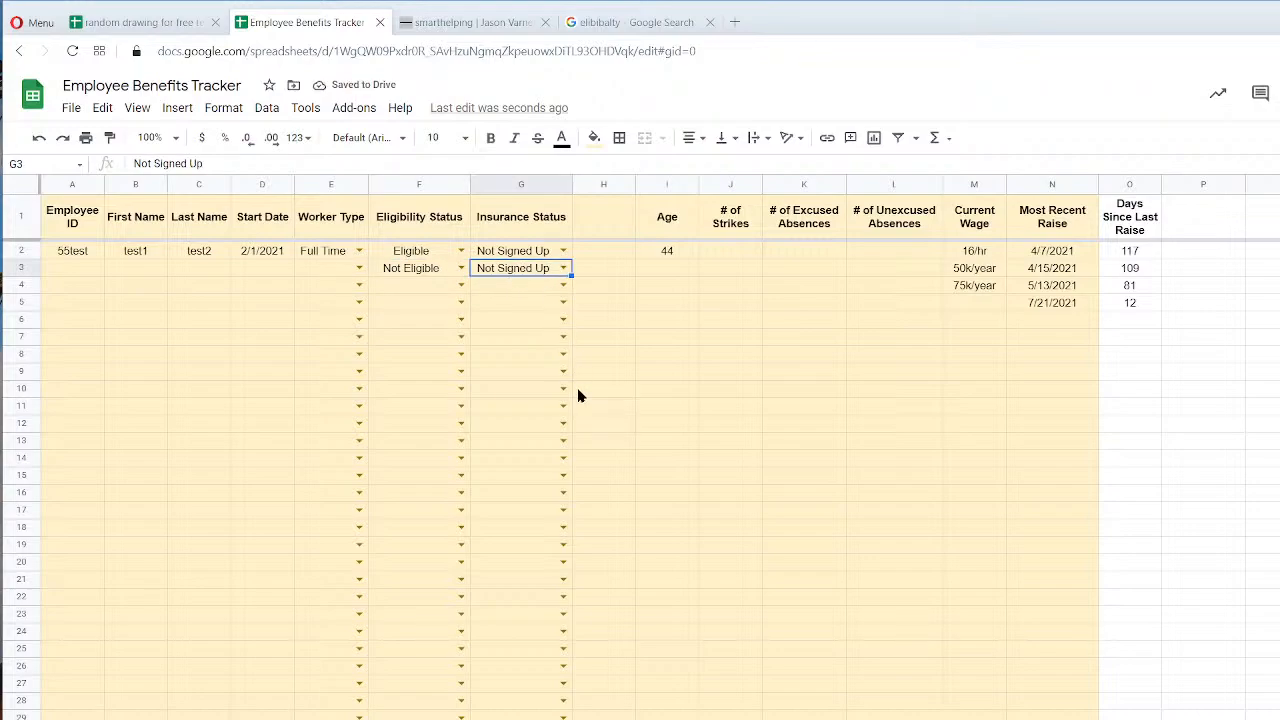
left_click(433, 271)
left_click(529, 274)
left_click(442, 274)
left_click(527, 274)
left_click(442, 274)
left_click(530, 273)
left_click_drag(525, 255, 512, 311)
left_click(528, 254)
left_click_drag(528, 253, 520, 305)
left_click(421, 273)
left_click_drag(426, 252, 416, 340)
left_click_drag(419, 250, 412, 371)
left_click(419, 249)
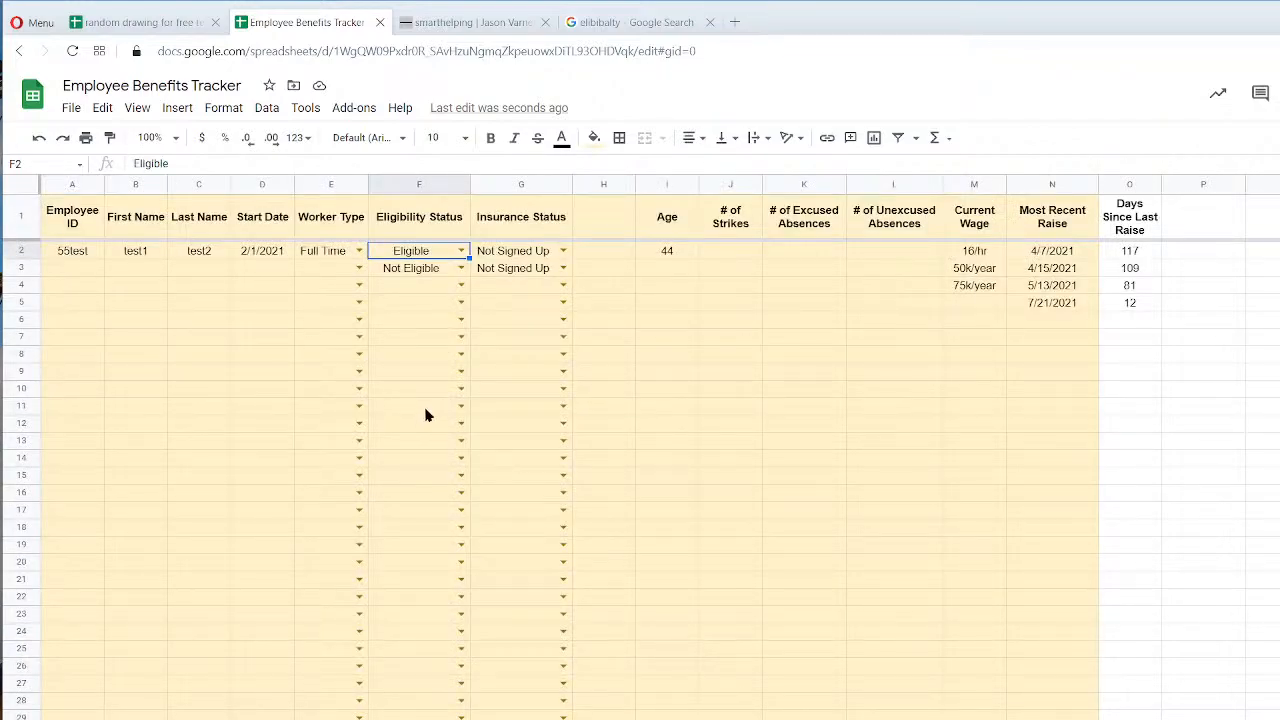
left_click(64, 256)
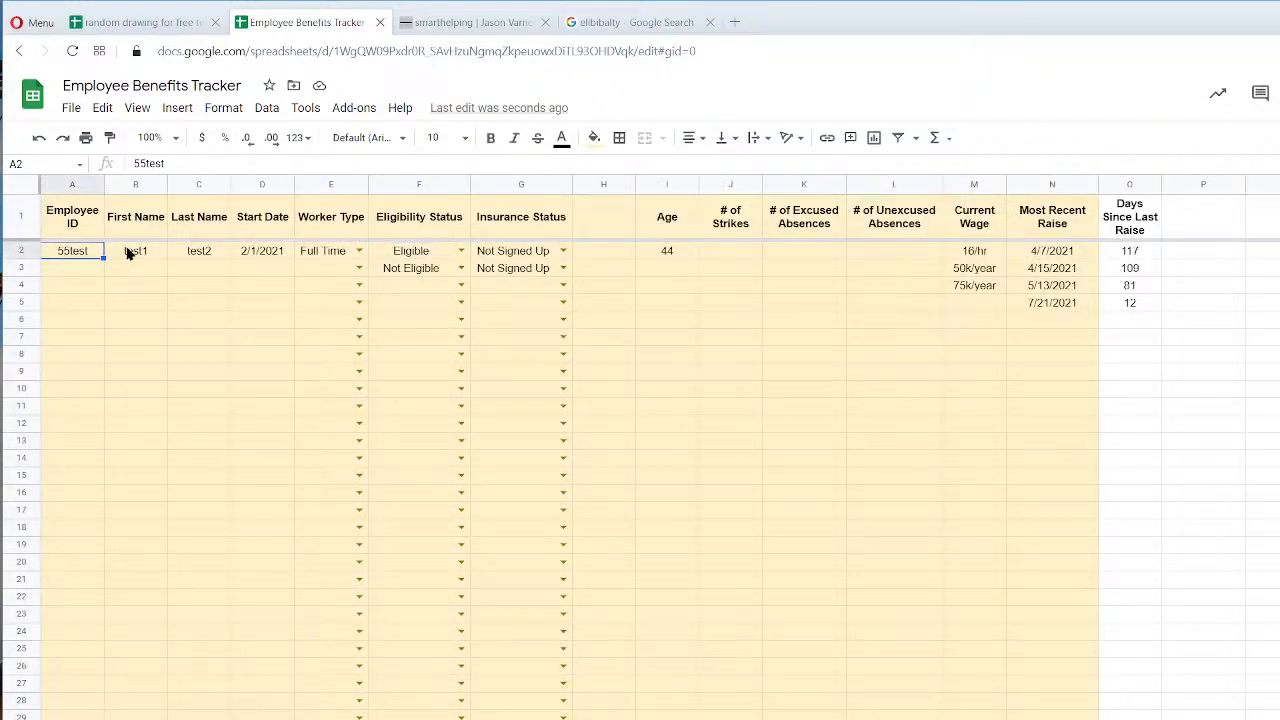
Narrow the First Name, Last Name and Start Date columns and slightly widen the Worker Type and Insurance Status columns.
left_click_drag(167, 184, 337, 184)
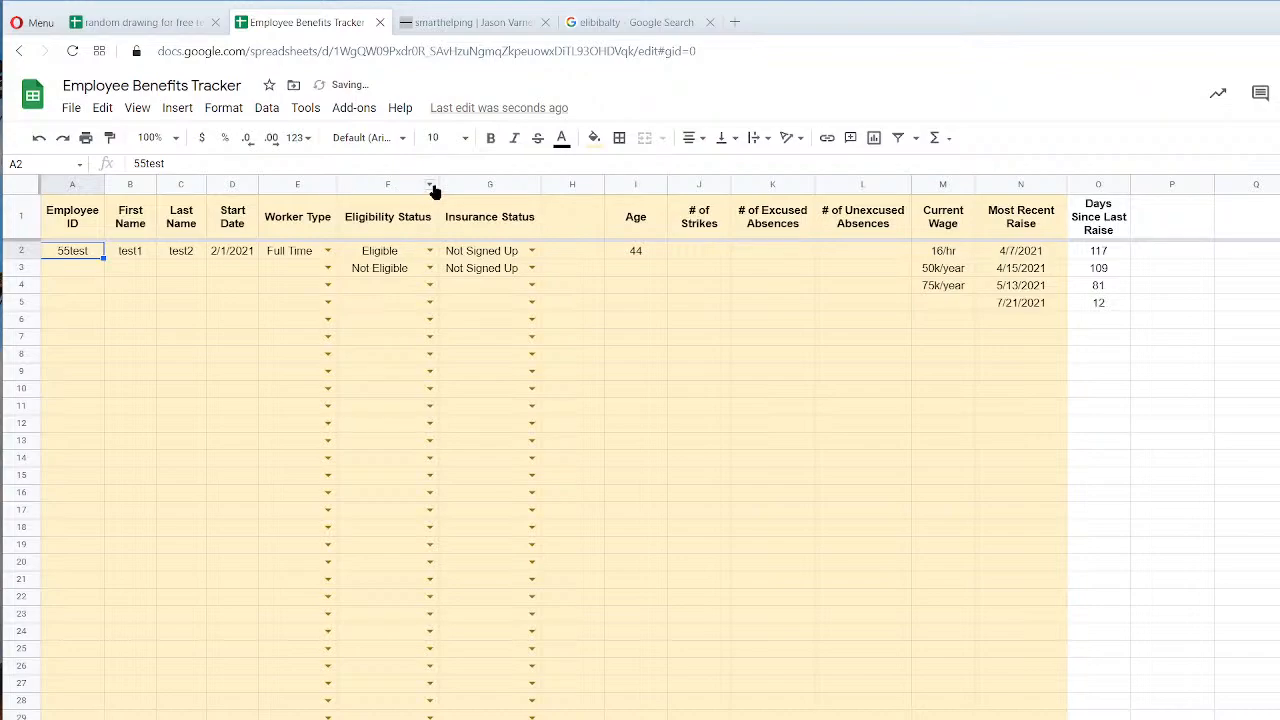
left_click_drag(541, 184, 548, 184)
left_click(657, 358)
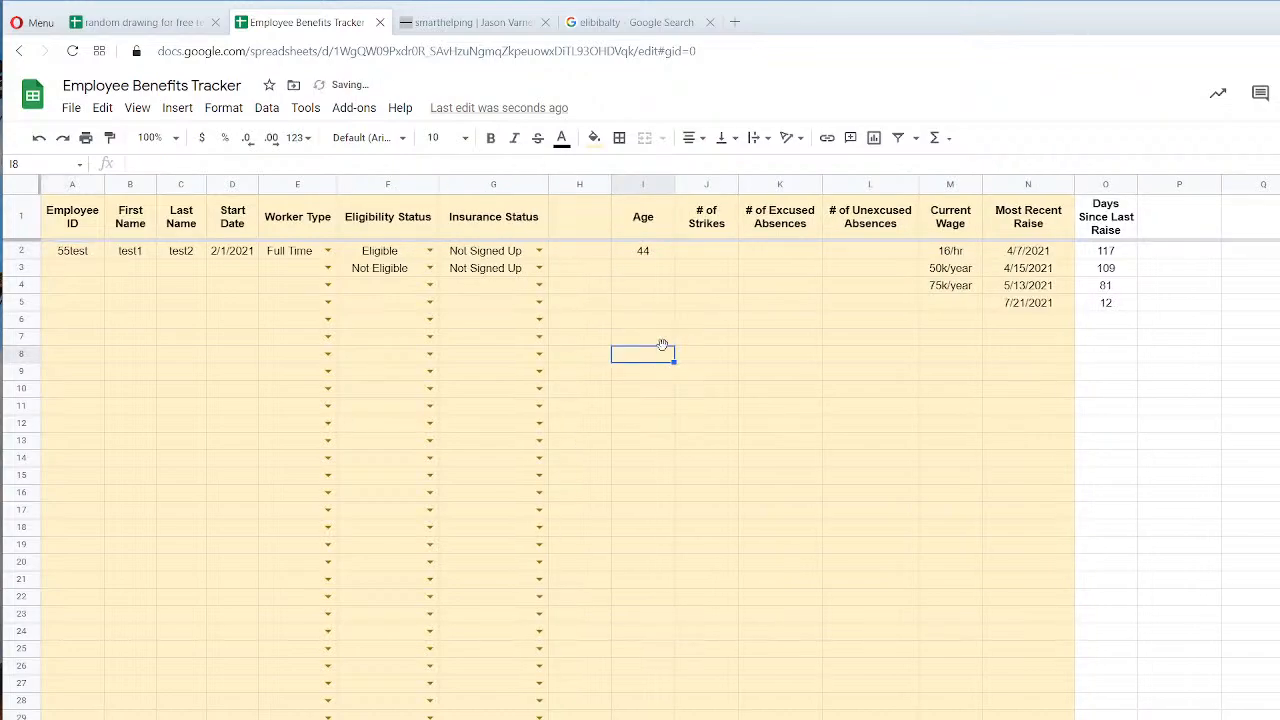
left_click(374, 232)
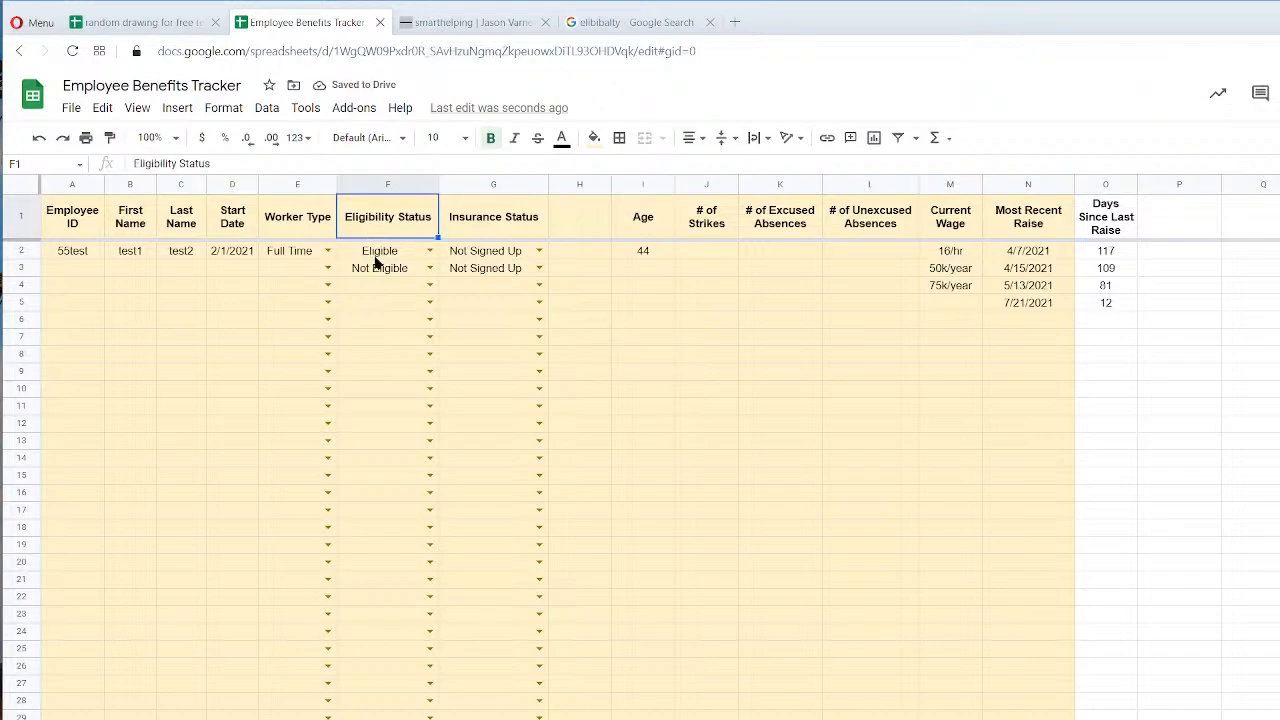
left_click(495, 229)
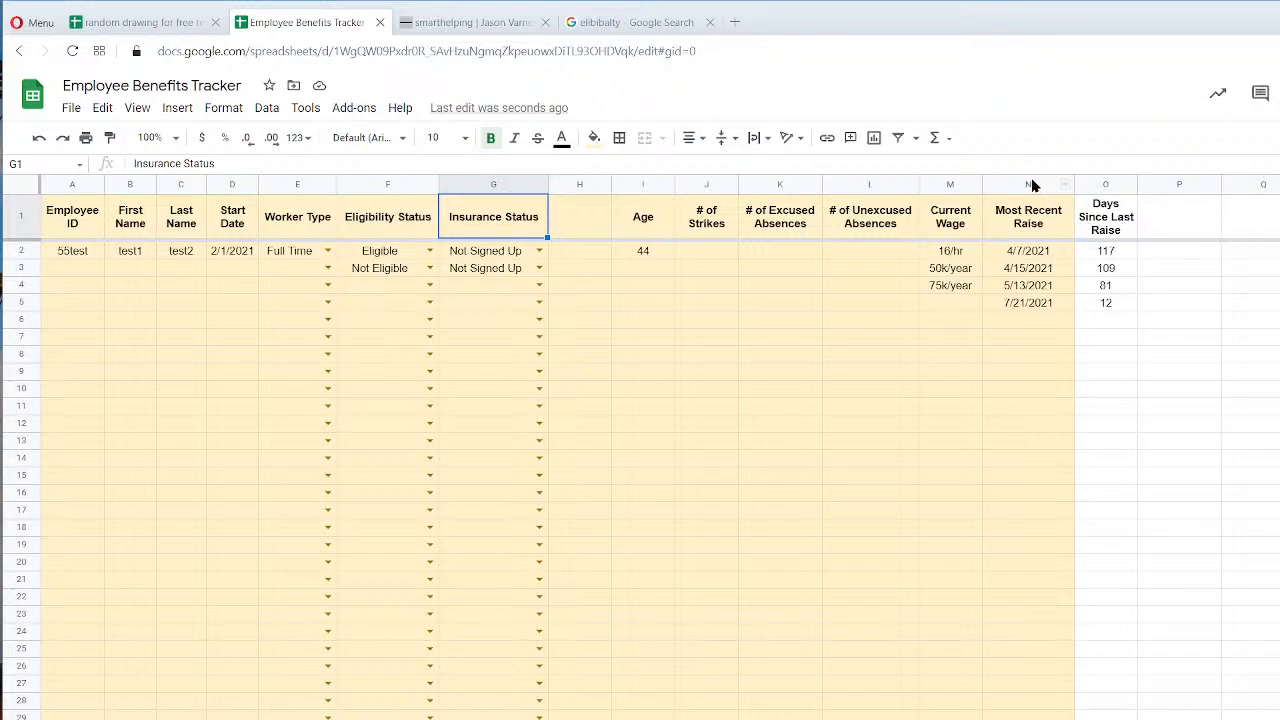
Copy the # of Unexcused Absences column into column P and change its header to "Notes".
right_click(893, 183)
left_click(900, 226)
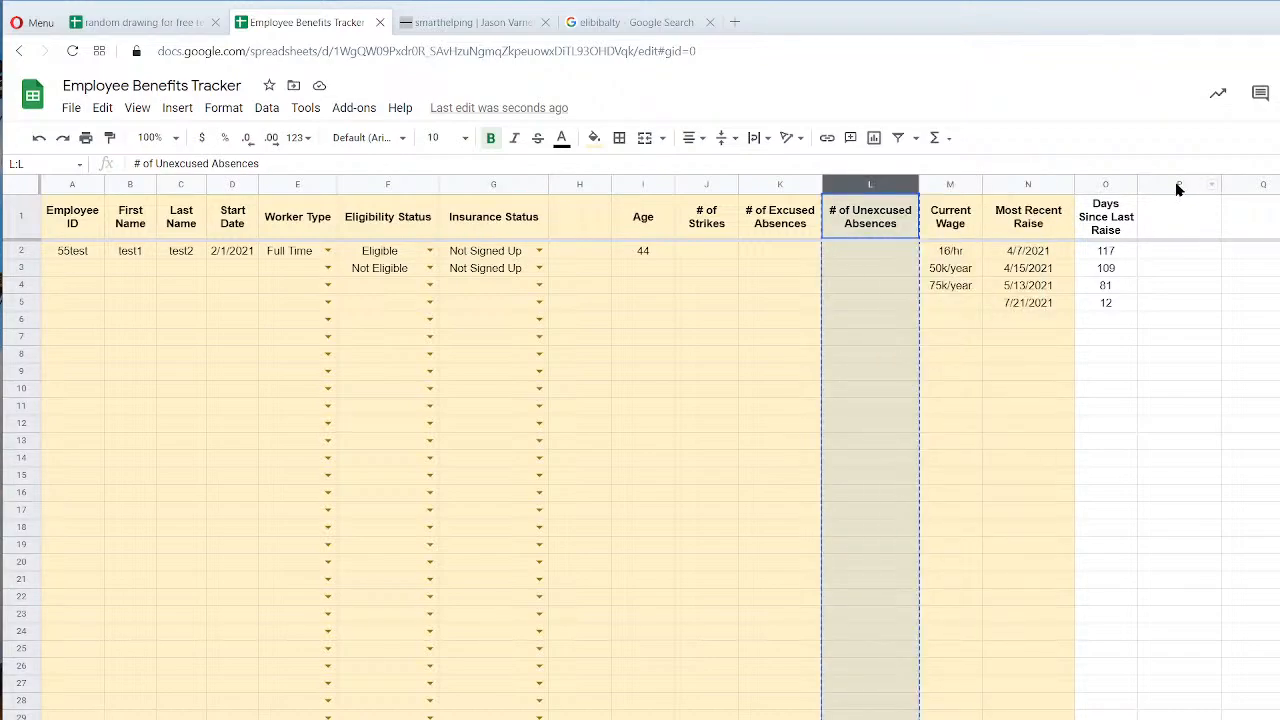
left_click(1176, 183)
key("ctrl+v")
type("N")
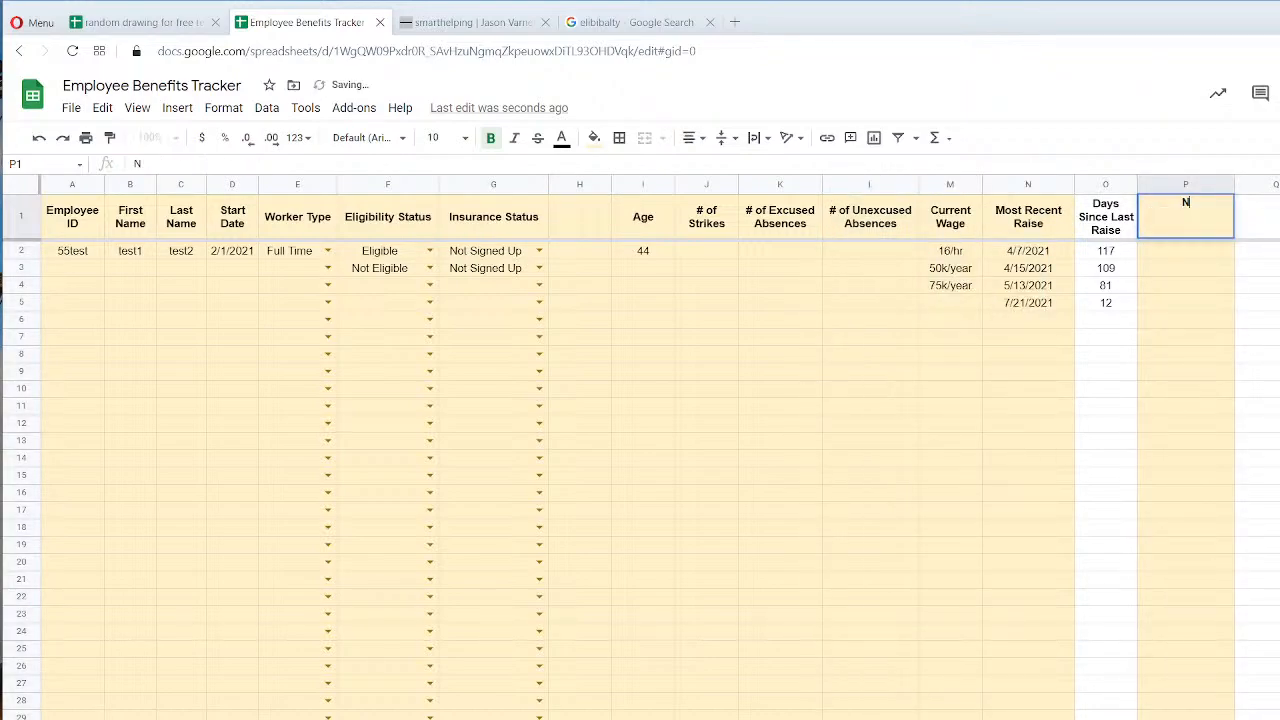
type("otes")
key("Return")
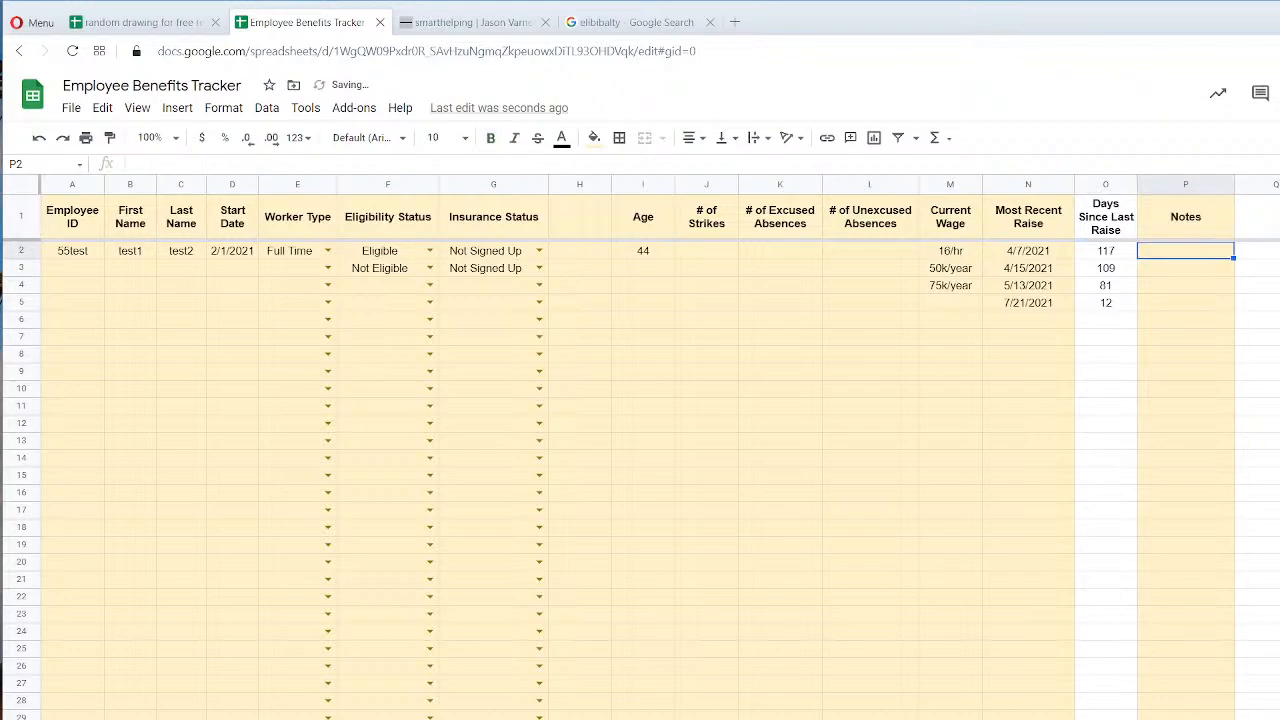
Widen the Notes column considerably to make room for long comments.
left_click_drag(1234, 184, 1279, 184)
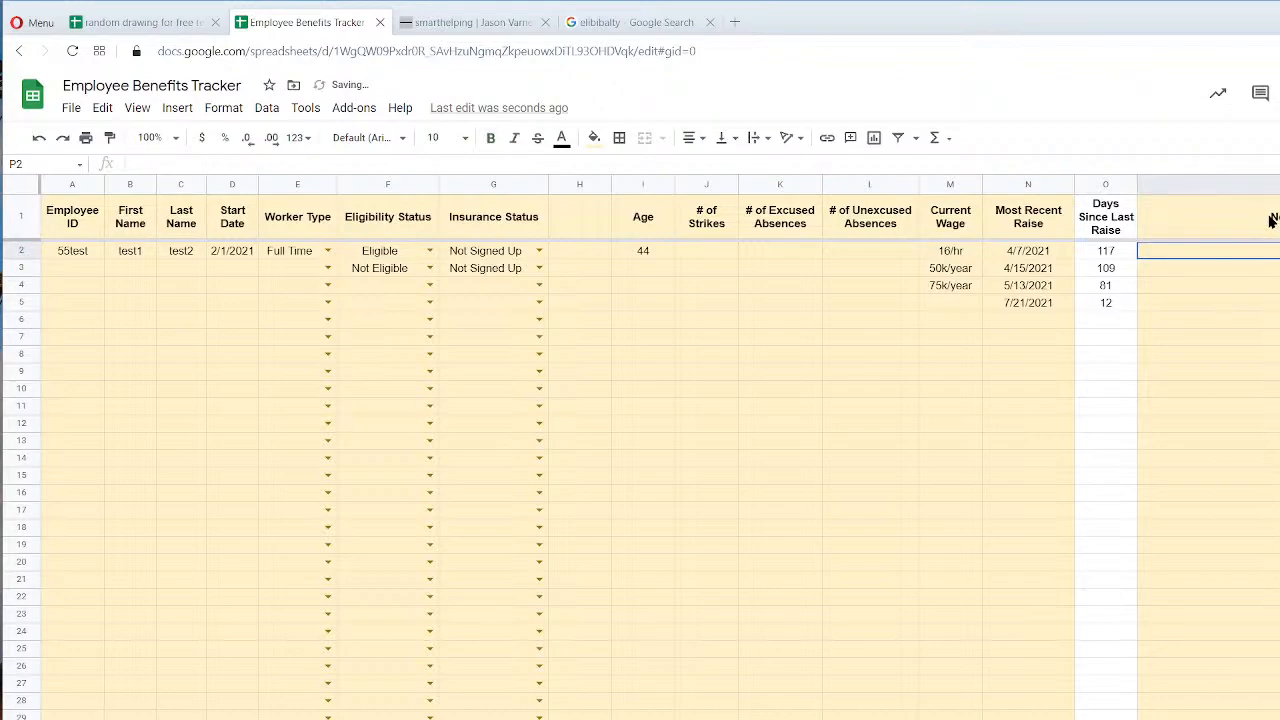
left_click(1266, 285)
left_click(1266, 405)
left_click(1218, 252)
left_click(1220, 320)
left_click(1258, 512)
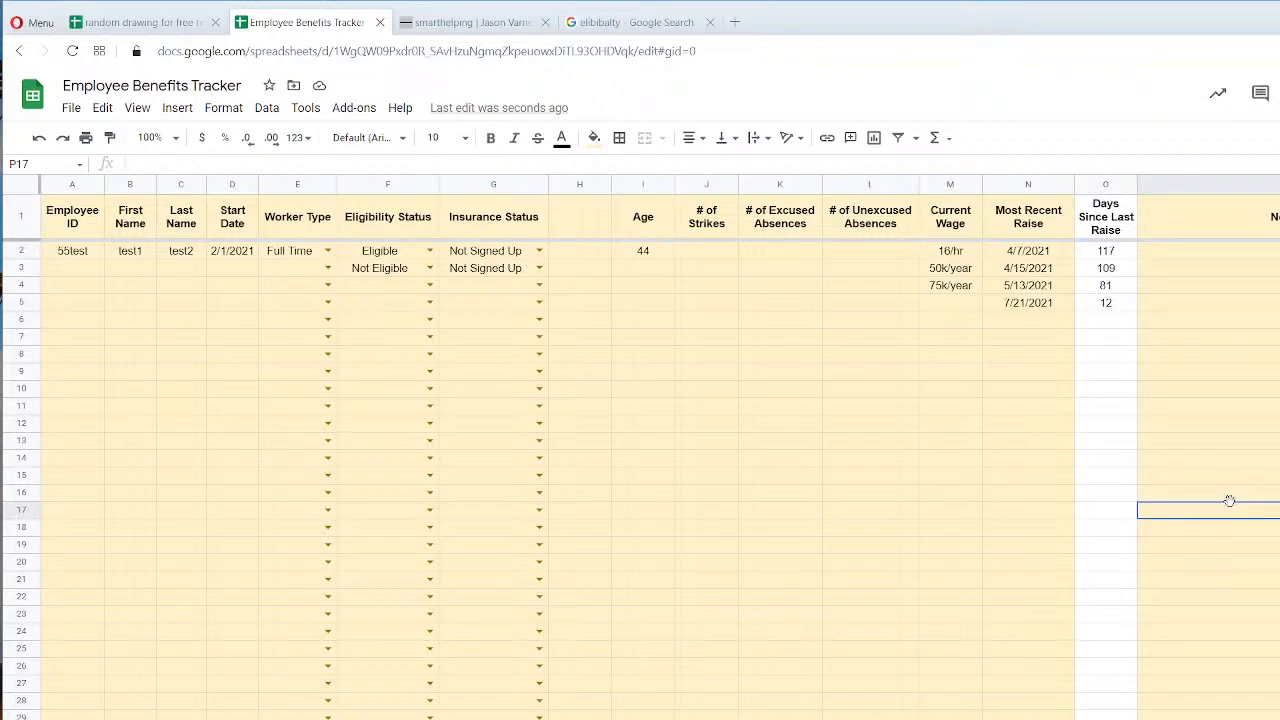
Delete the empty column H between Insurance Status and Age.
left_click(578, 190)
right_click(578, 190)
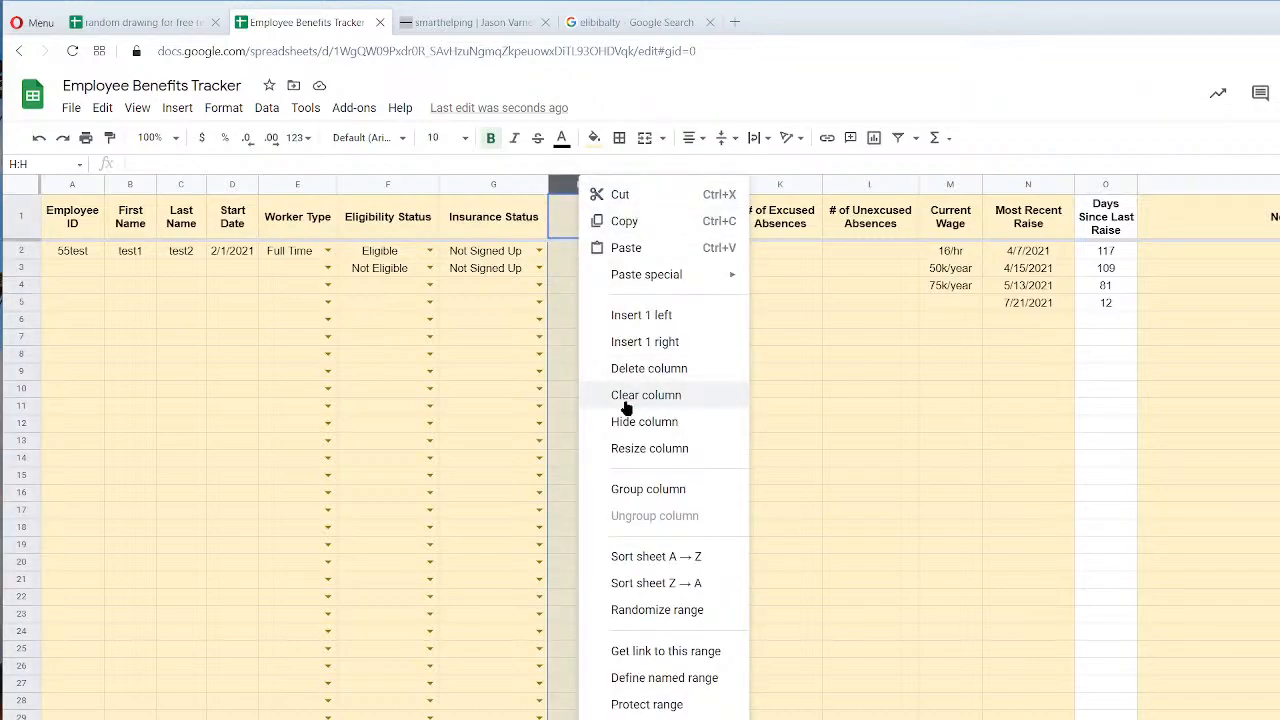
left_click(645, 368)
left_click(743, 326)
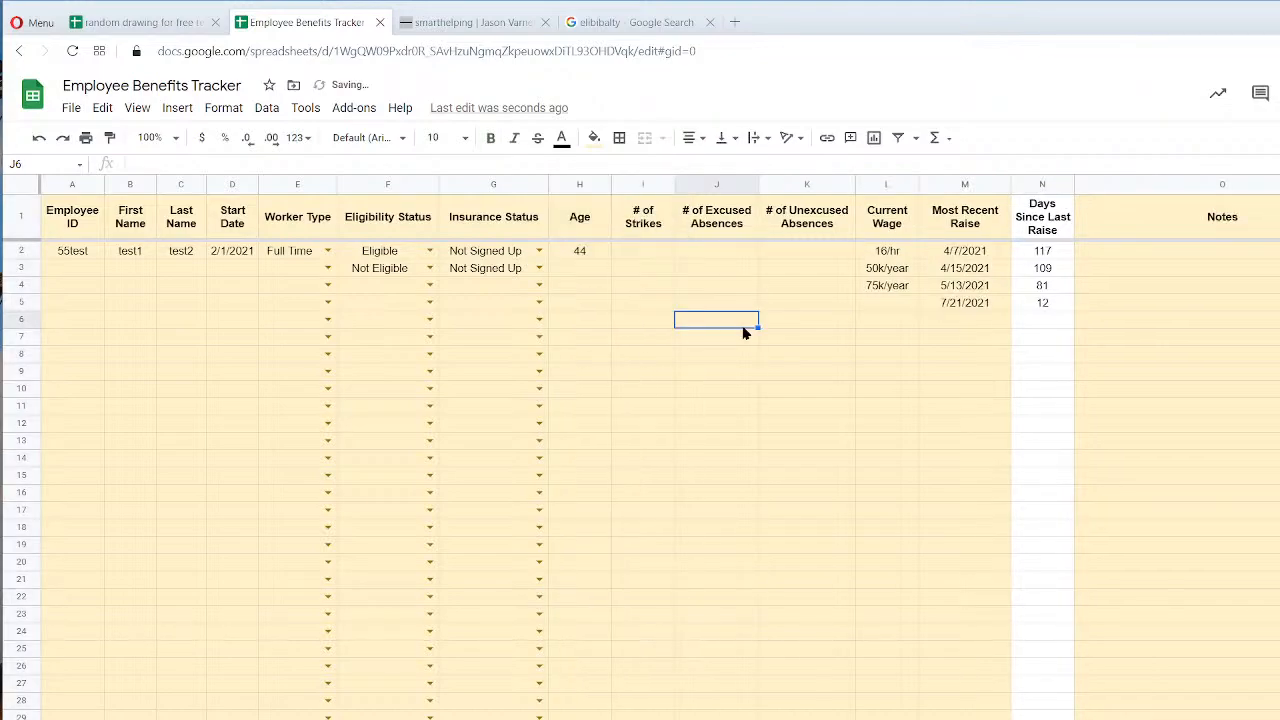
Insert a blank column O between Days Since Last Raise and Notes, and narrow it.
right_click(1203, 190)
left_click(1273, 330)
left_click(1270, 326)
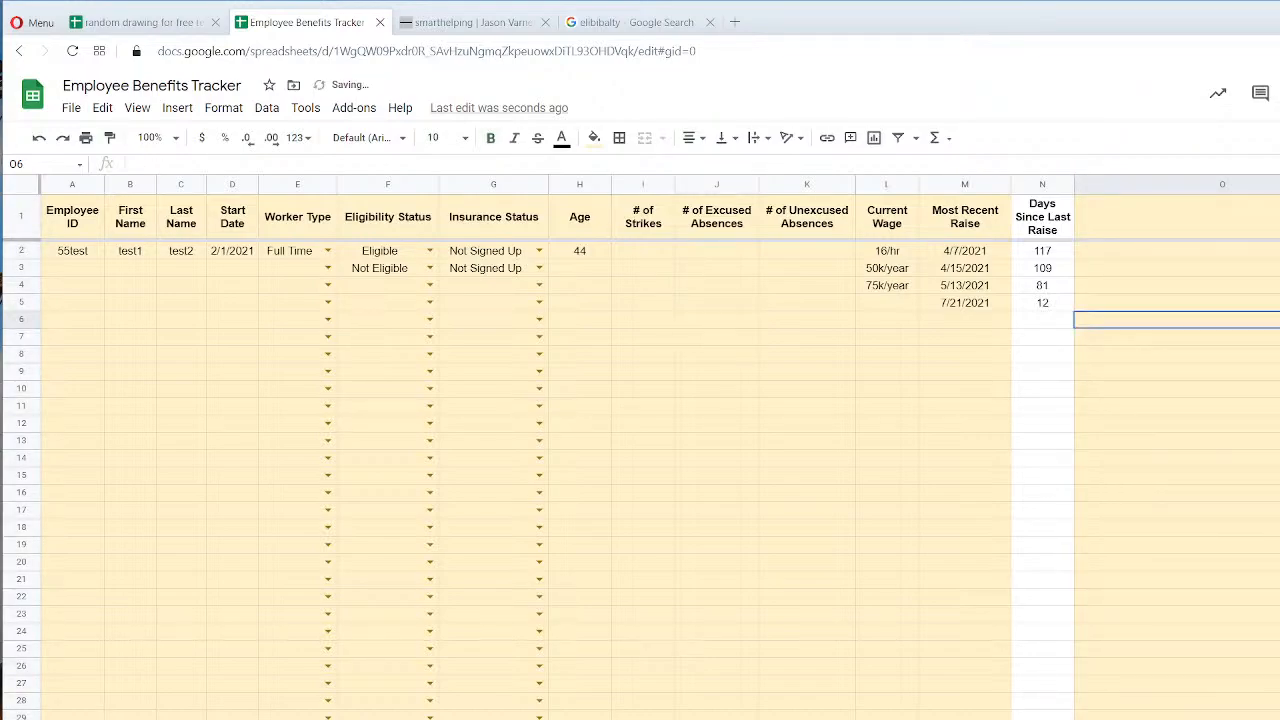
left_click_drag(1279, 186, 1187, 186)
Insert four more blank columns before Notes, leaving columns O through S free for extra data.
right_click(1150, 186)
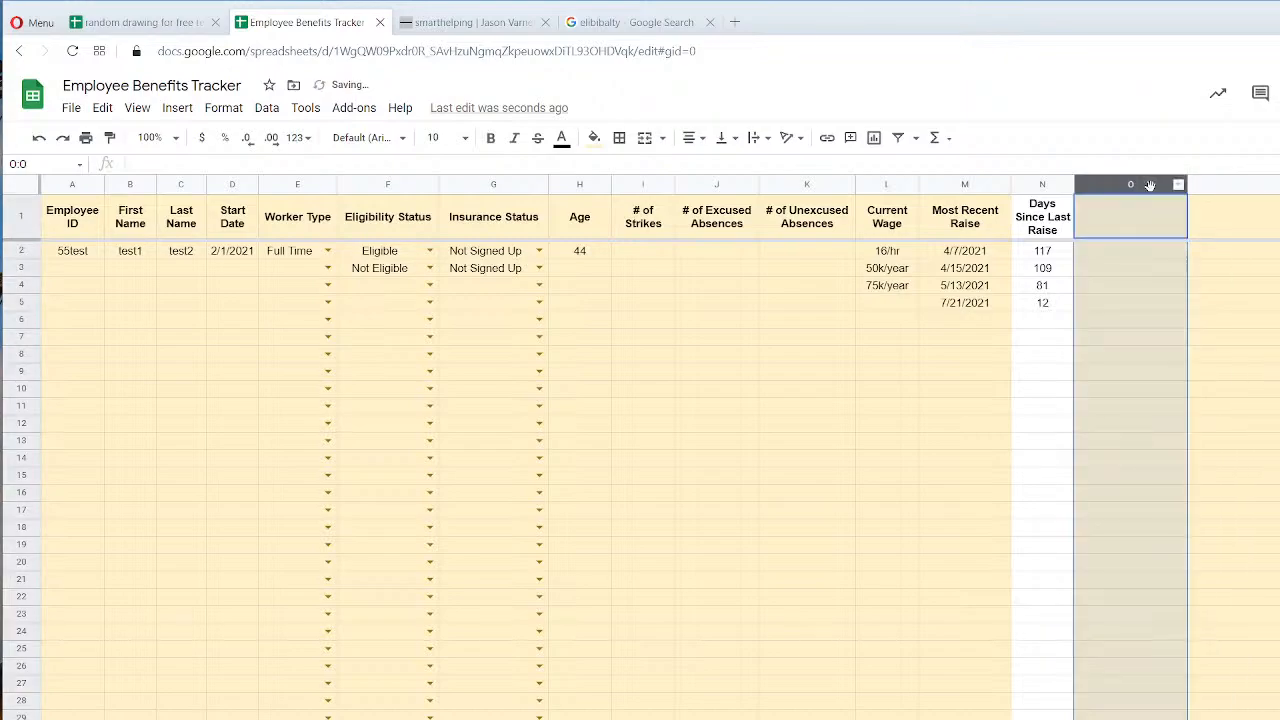
left_click(1201, 326)
right_click(1226, 186)
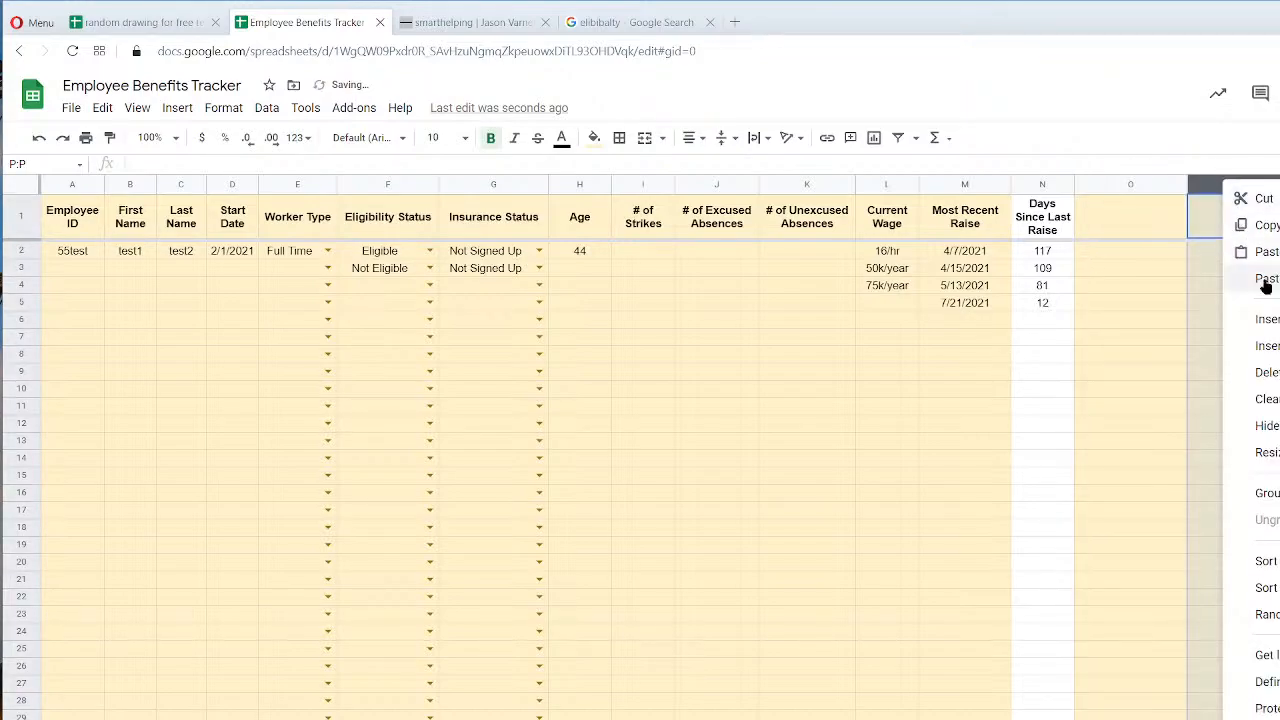
left_click(1228, 186)
right_click(1230, 188)
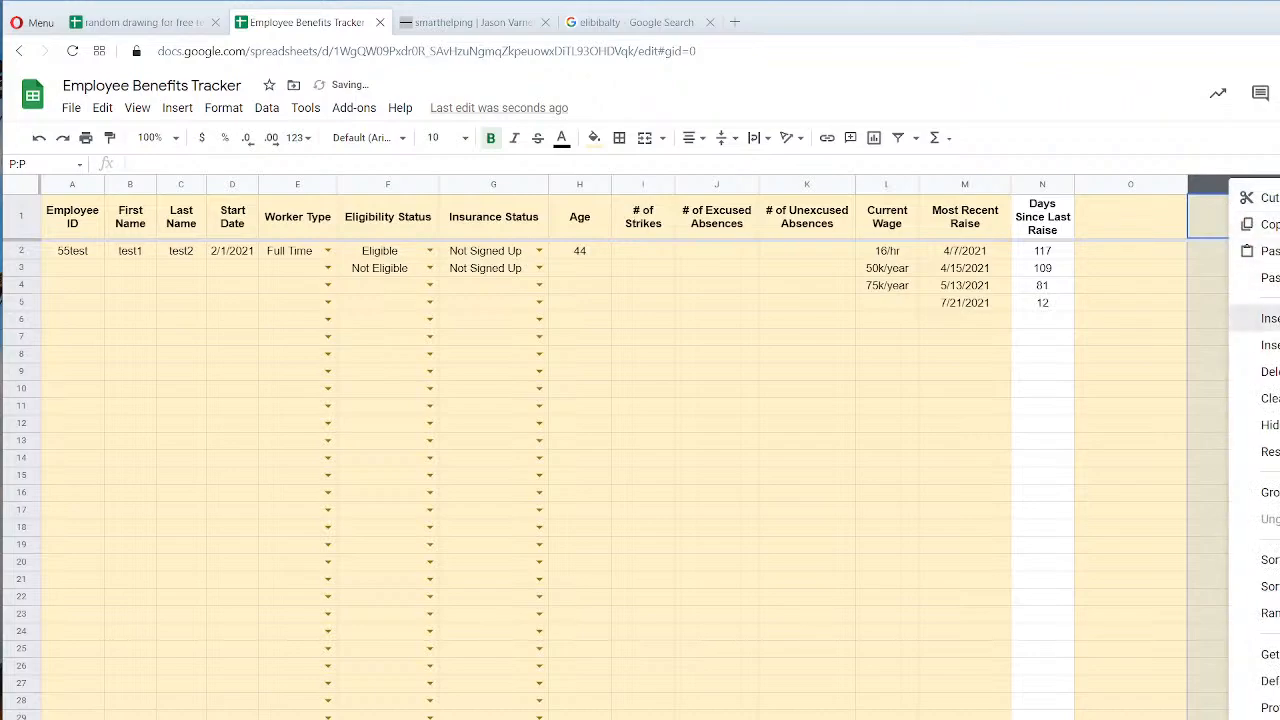
left_click(1254, 322)
right_click(1221, 183)
left_click(1254, 323)
left_click(1246, 358)
Resize the blank columns O through S to a uniform width of 100 pixels.
left_click_drag(1186, 183, 1151, 186)
left_click_drag(1266, 183, 1212, 187)
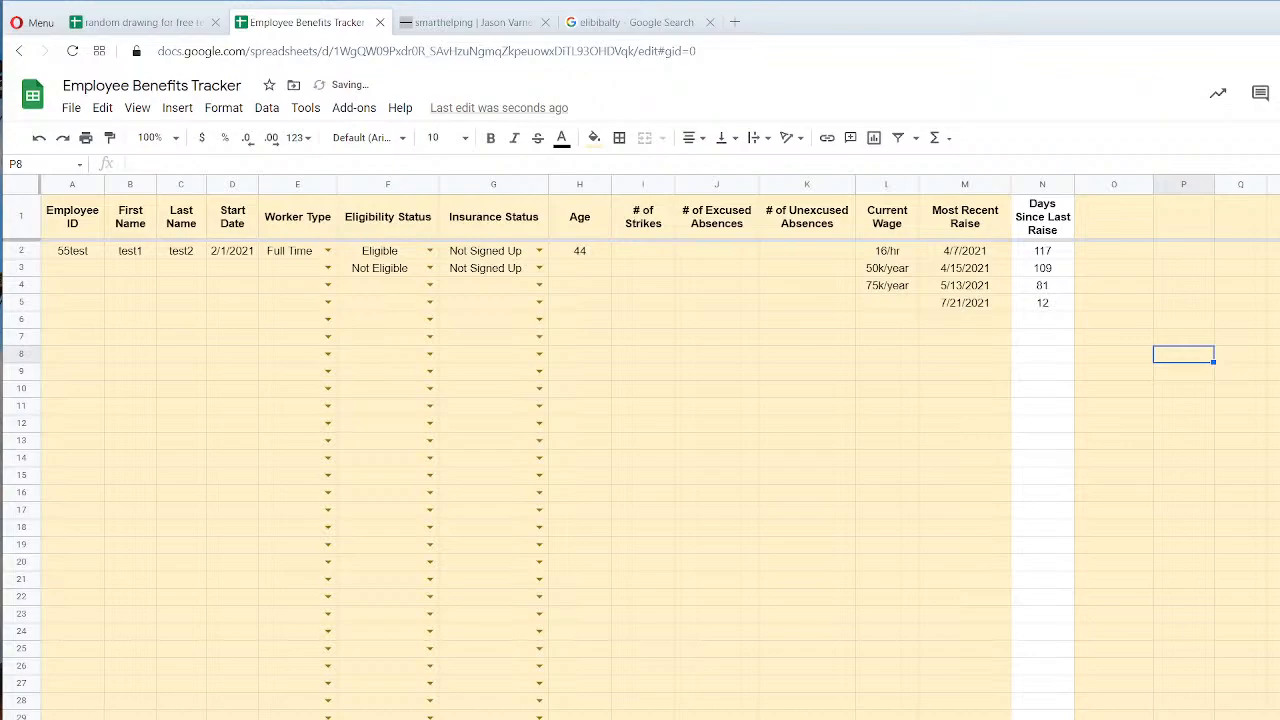
scroll(640, 450, "right", 3)
left_click(960, 229)
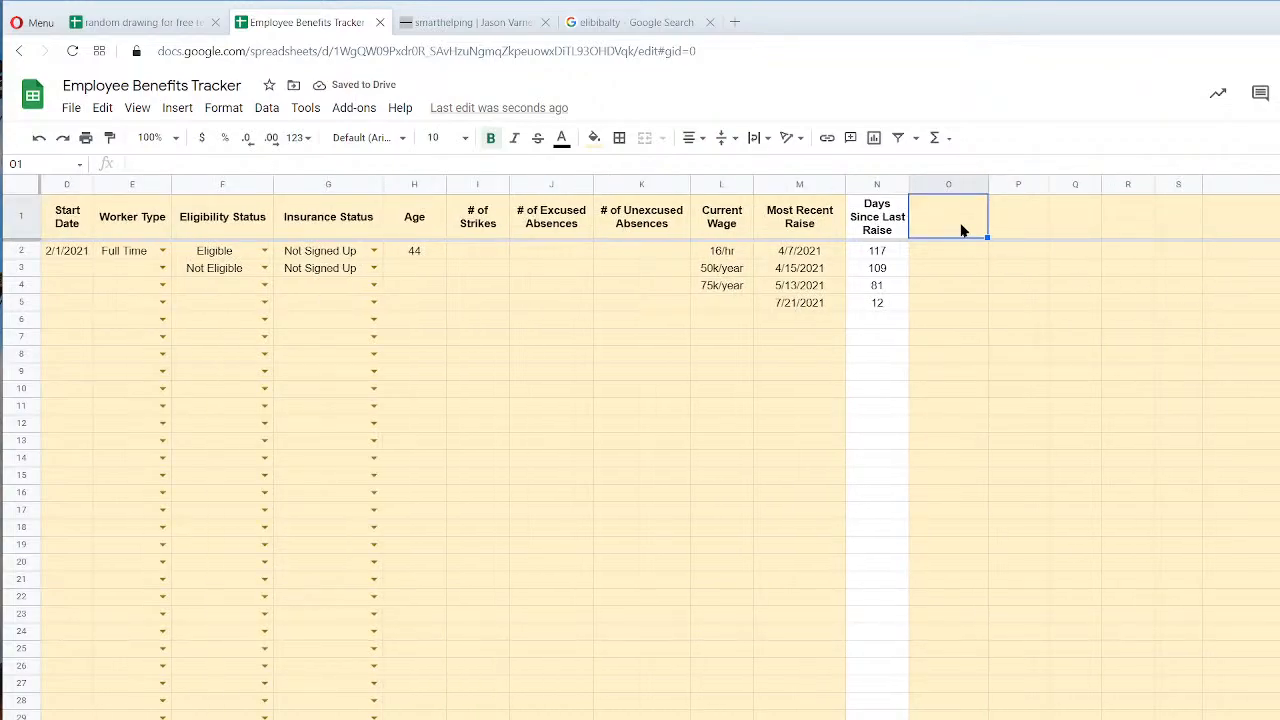
left_click(951, 185)
left_click(1178, 185, "shift")
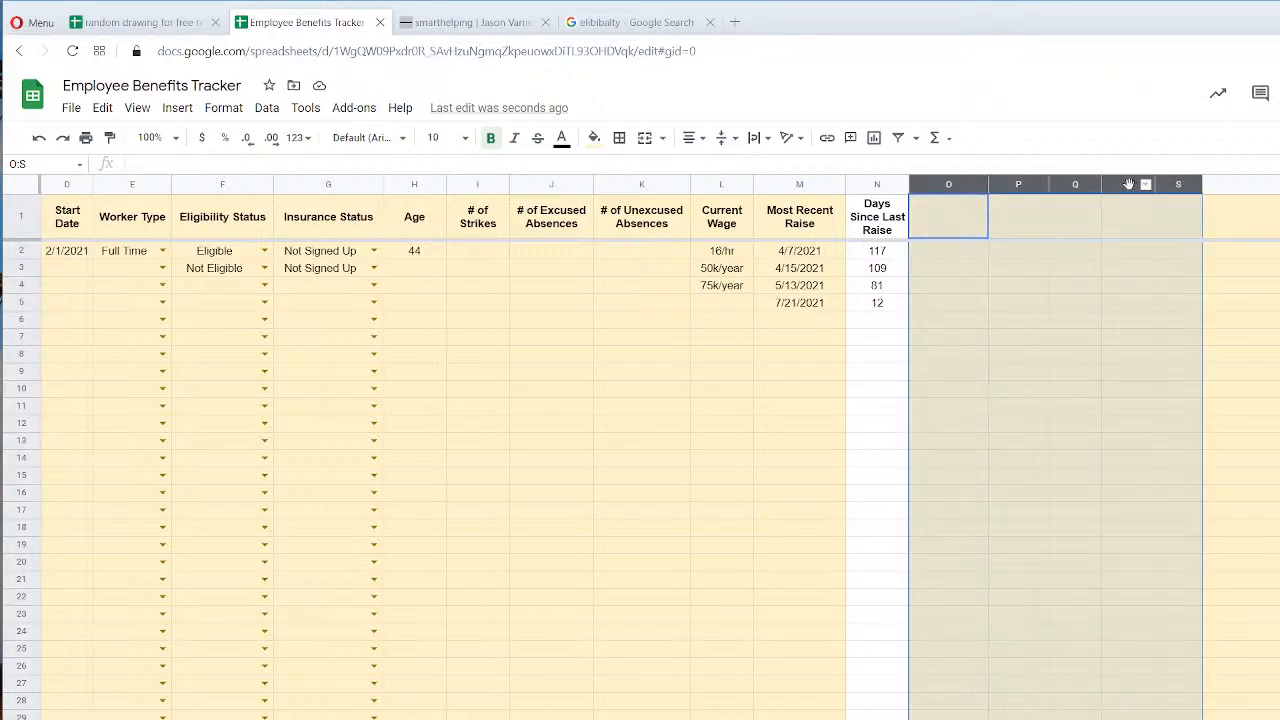
right_click(1178, 185)
left_click(1215, 456)
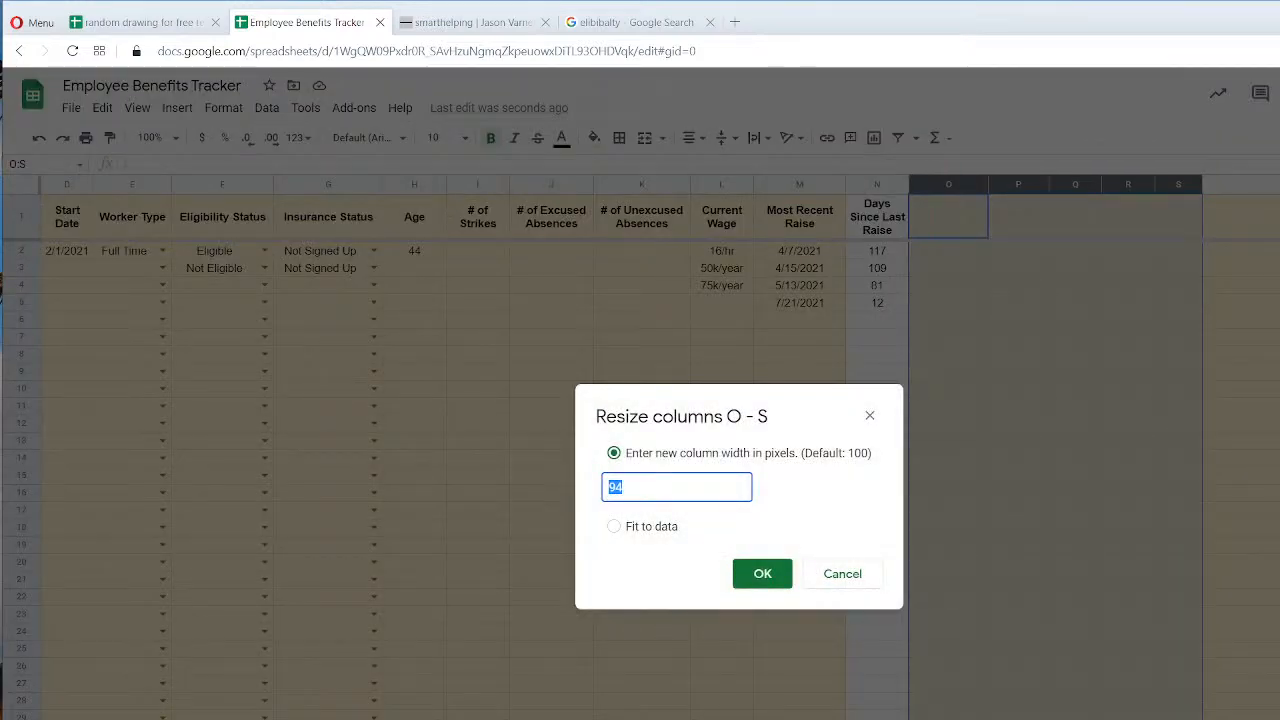
type("100")
key("Return")
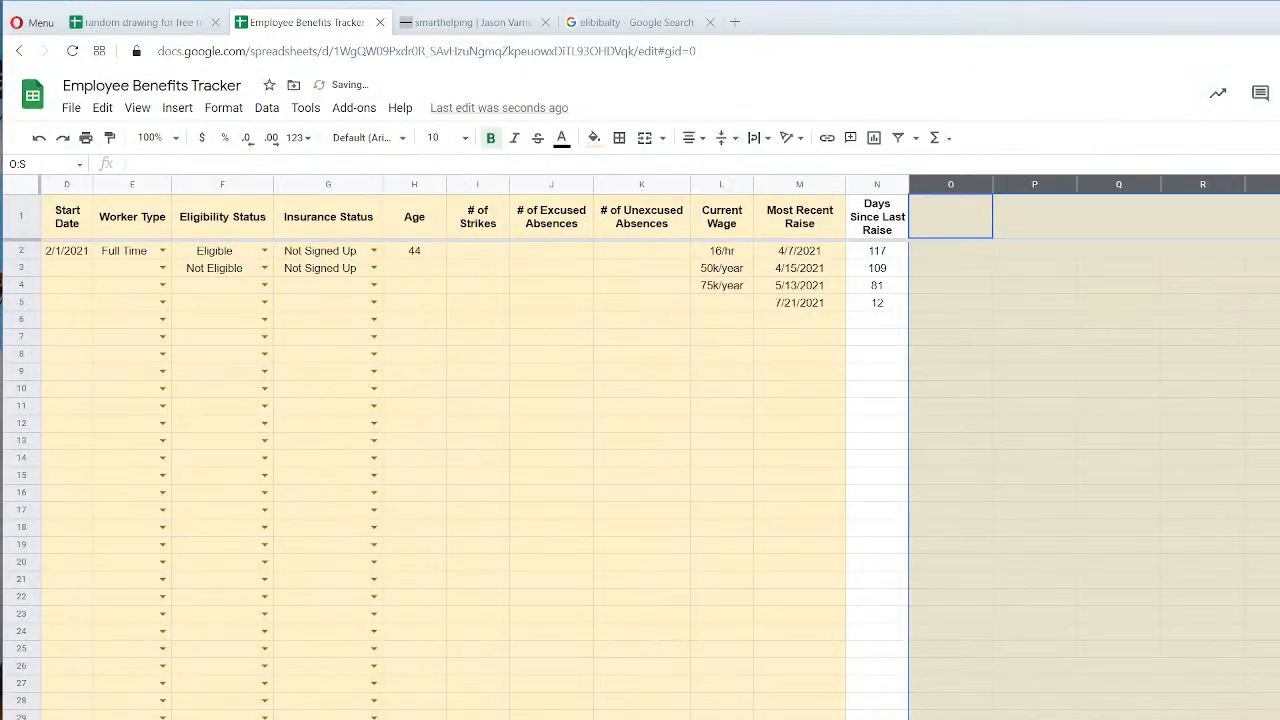
Enter the header "Extra Fields" in O1 and fill it across to S1.
left_click(938, 222)
type("Extra Fields")
key("Return")
left_click(952, 222)
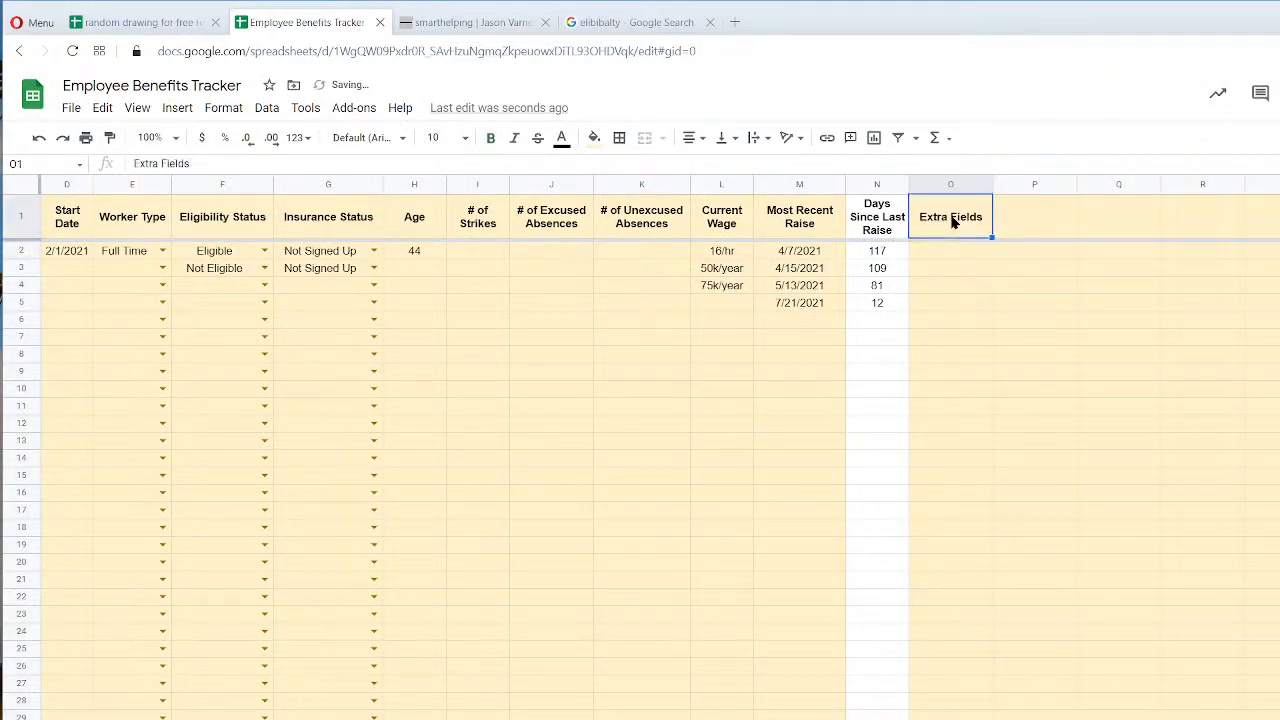
left_click_drag(992, 237, 1266, 236)
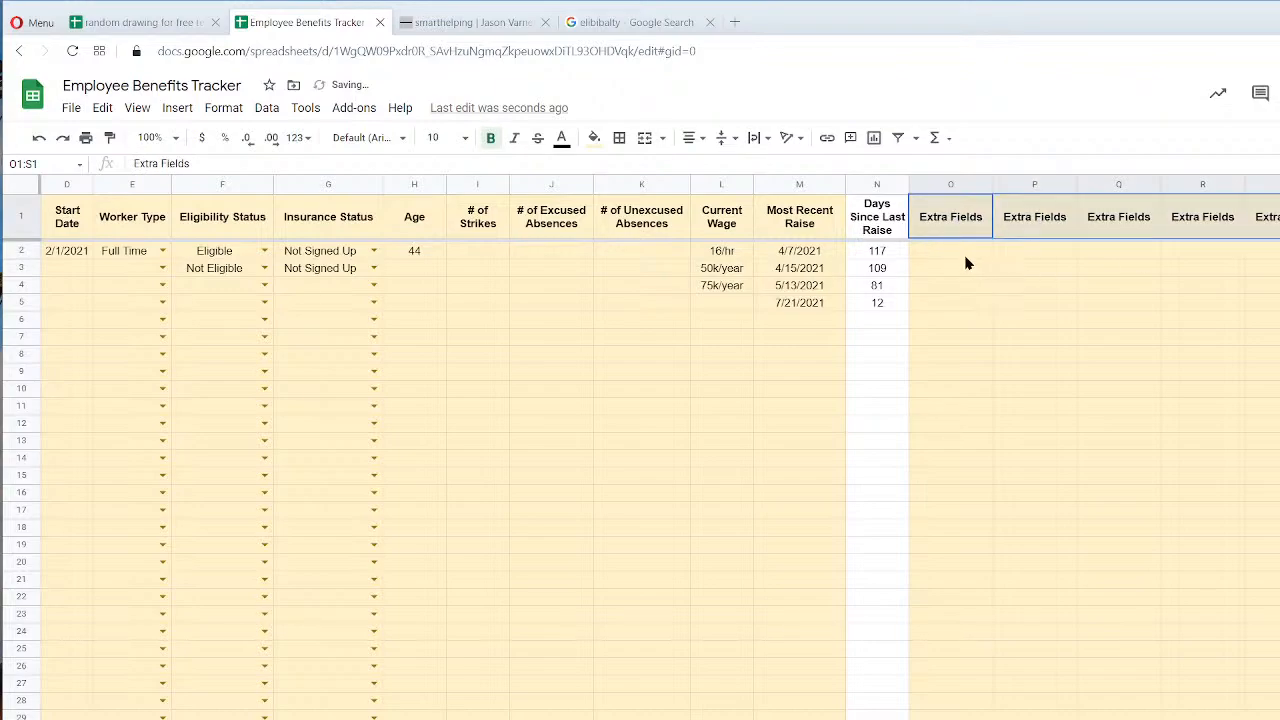
left_click(968, 320)
left_click(1046, 340)
left_click(1155, 408)
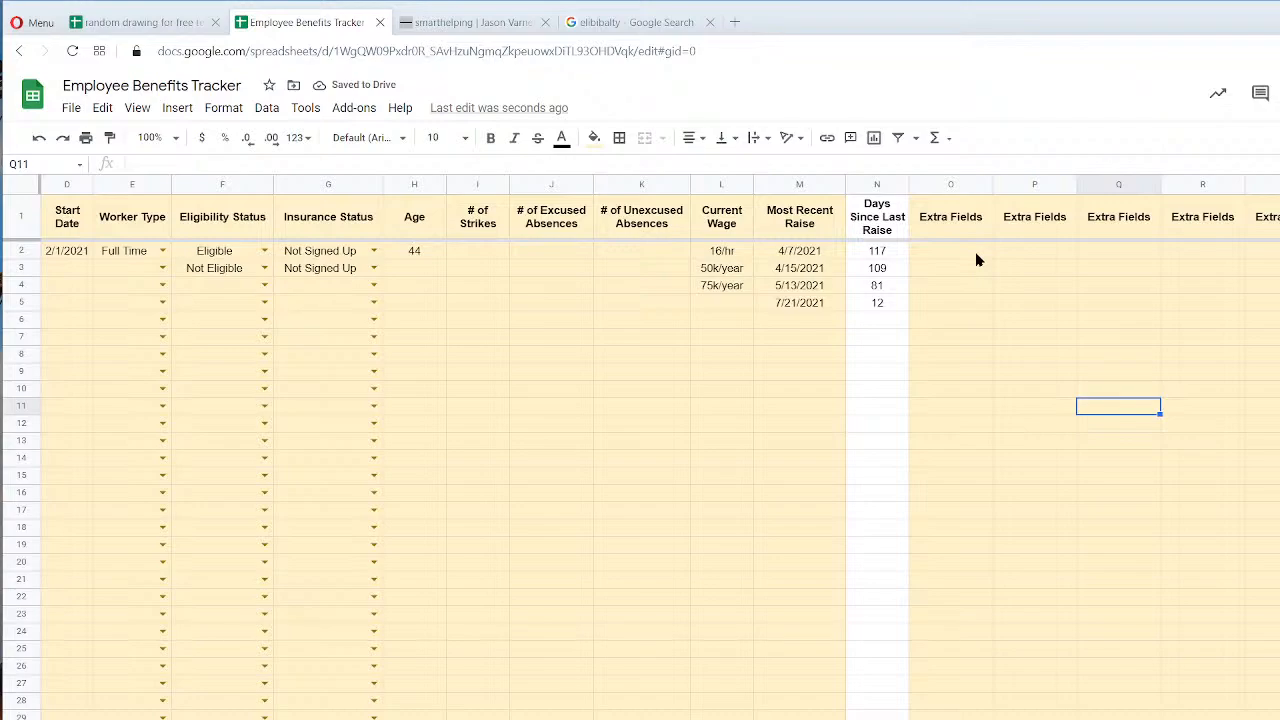
left_click(976, 320)
Create a filter over columns A through T, from Employee ID to Notes.
scroll(640, 455, "left", 2)
left_click_drag(66, 185, 669, 190)
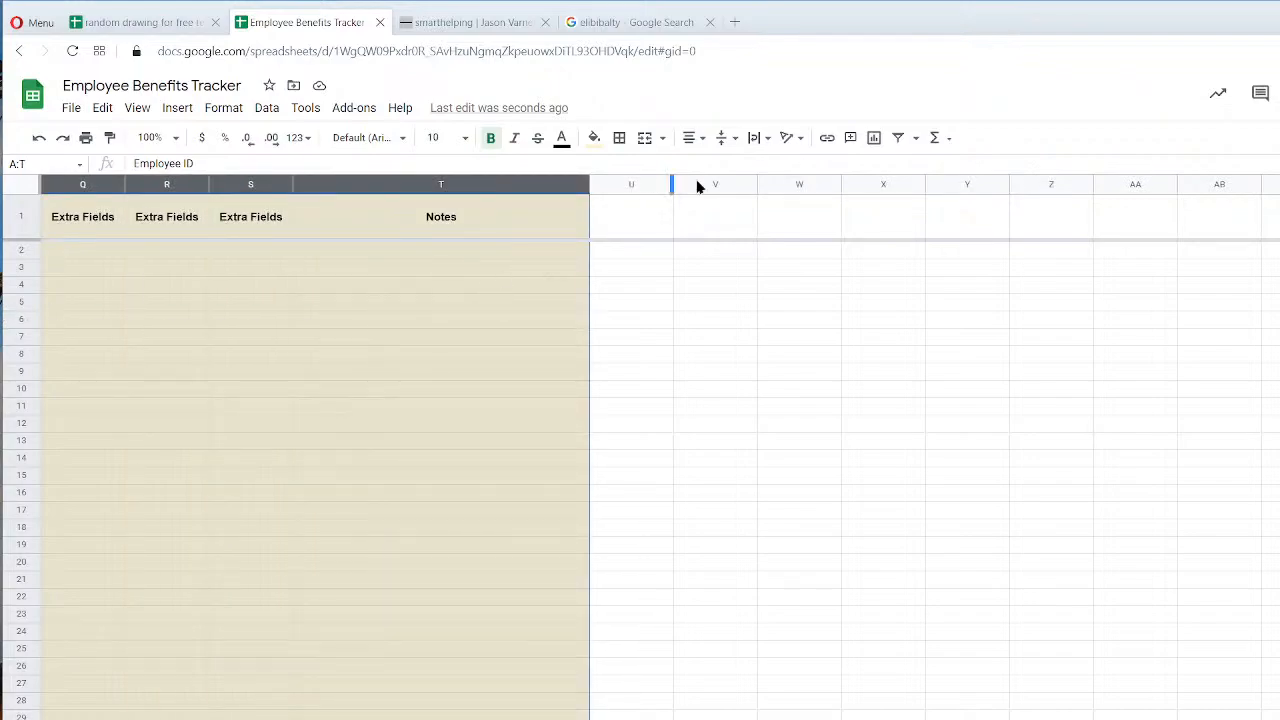
left_click(898, 138)
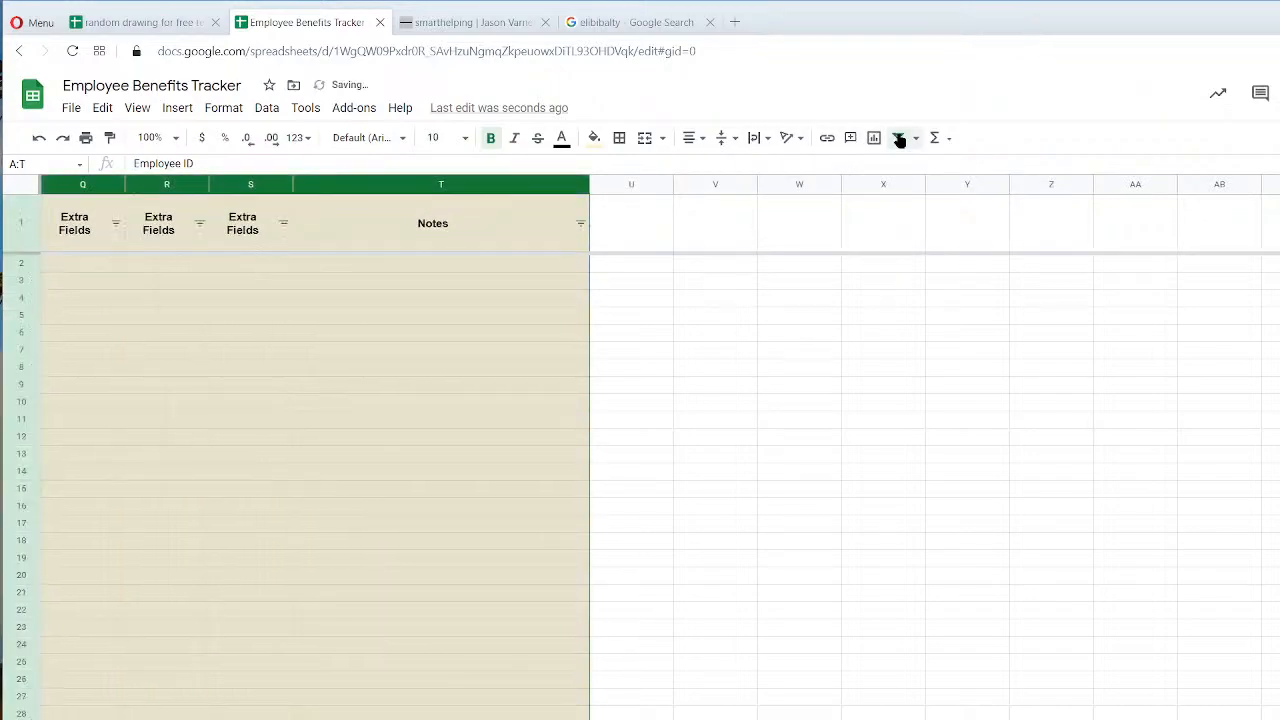
left_click(894, 473)
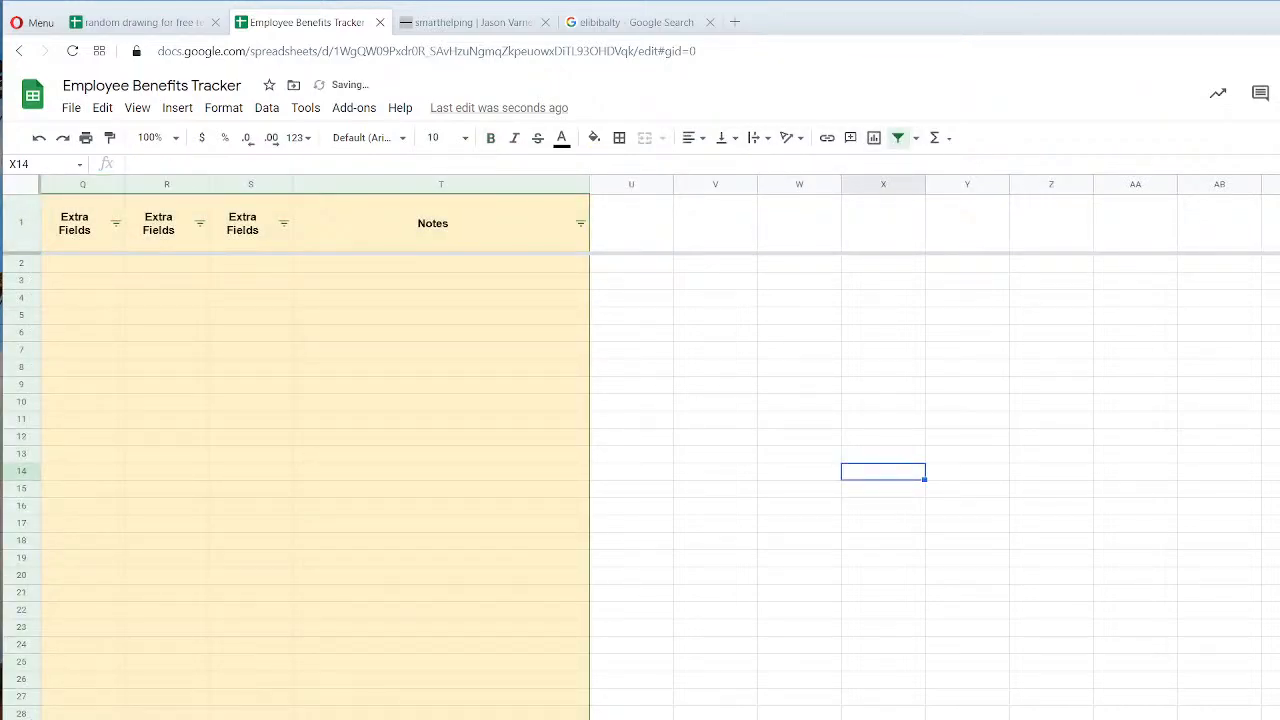
left_click_drag(880, 645, 3, 648)
left_click(778, 440)
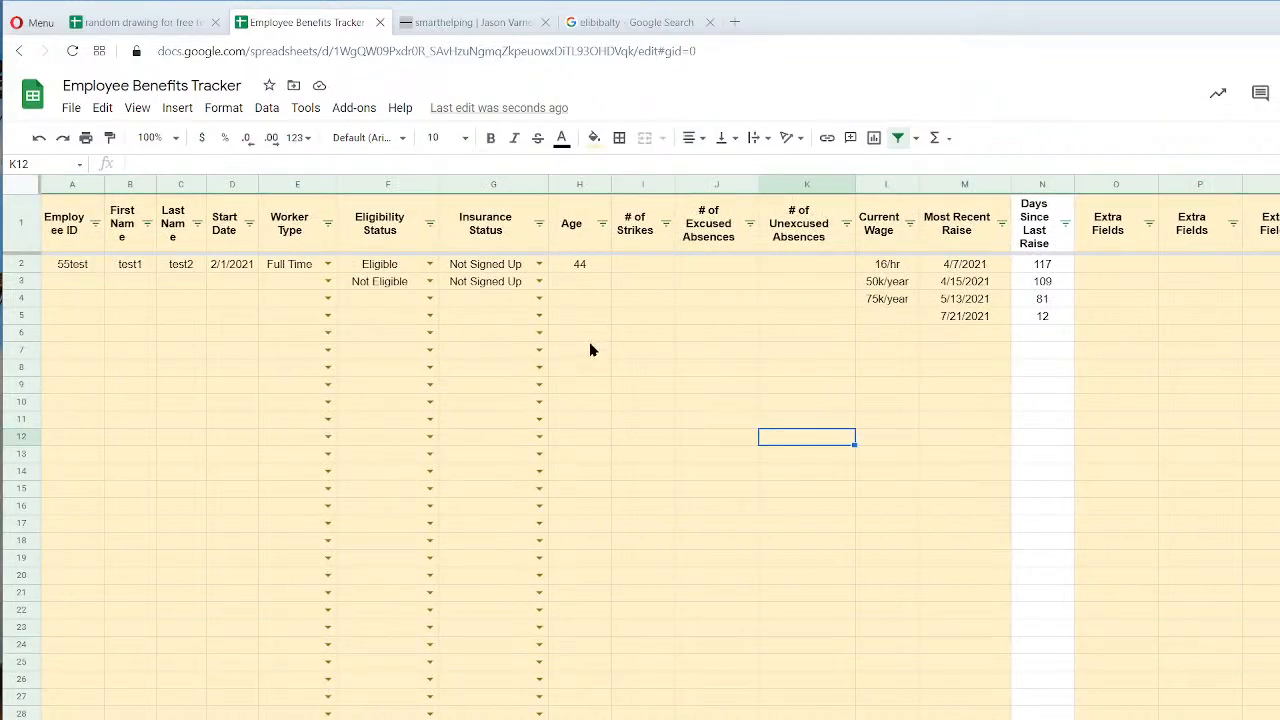
Filter Insurance Status to only Not Signed Up, excluding blanks, and restore all values.
left_click(539, 224)
left_click(385, 500)
left_click(488, 636)
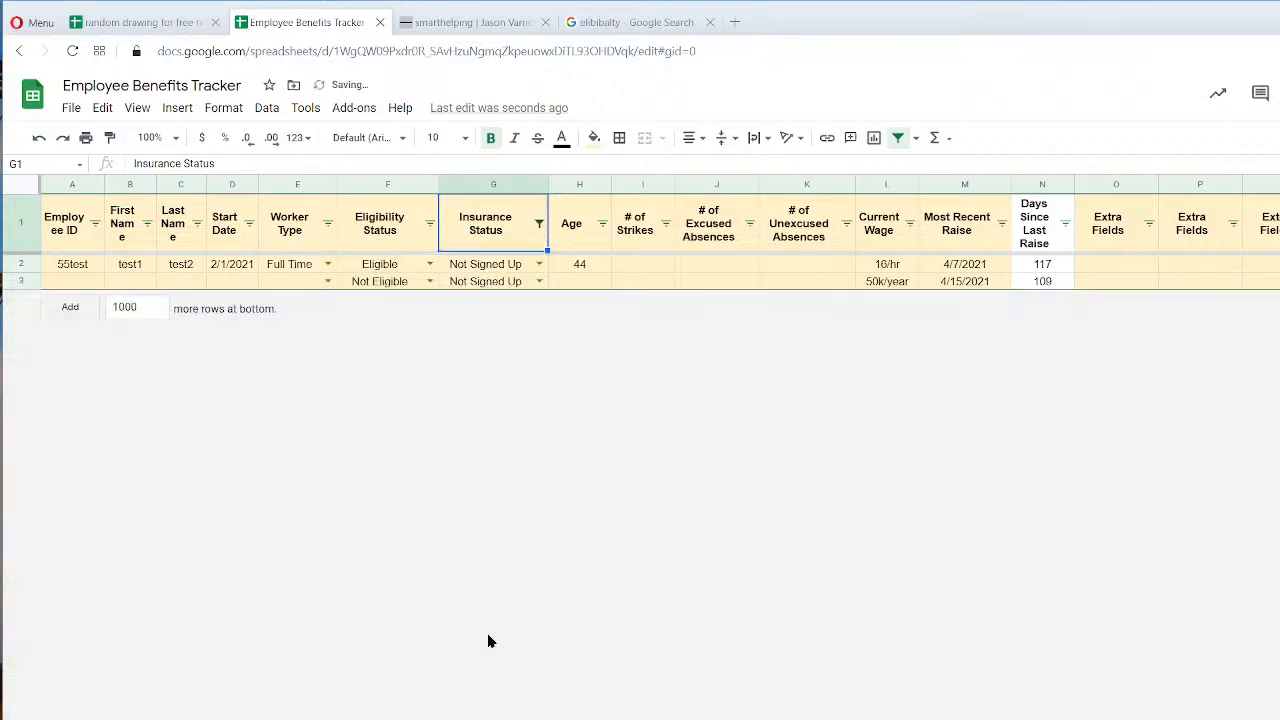
left_click(539, 224)
left_click(336, 429)
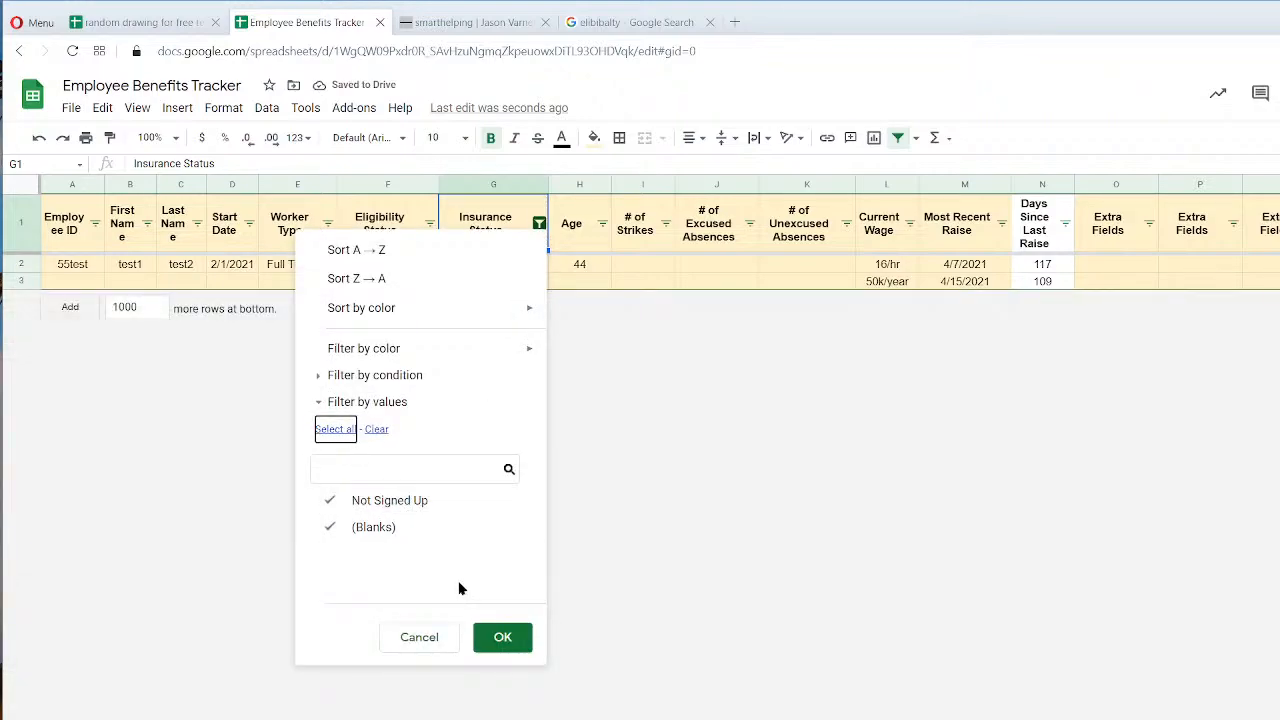
left_click(500, 637)
Filter Eligibility Status to only Eligible employees, and restore all values.
left_click(429, 224)
left_click(267, 429)
left_click(261, 527)
left_click(393, 637)
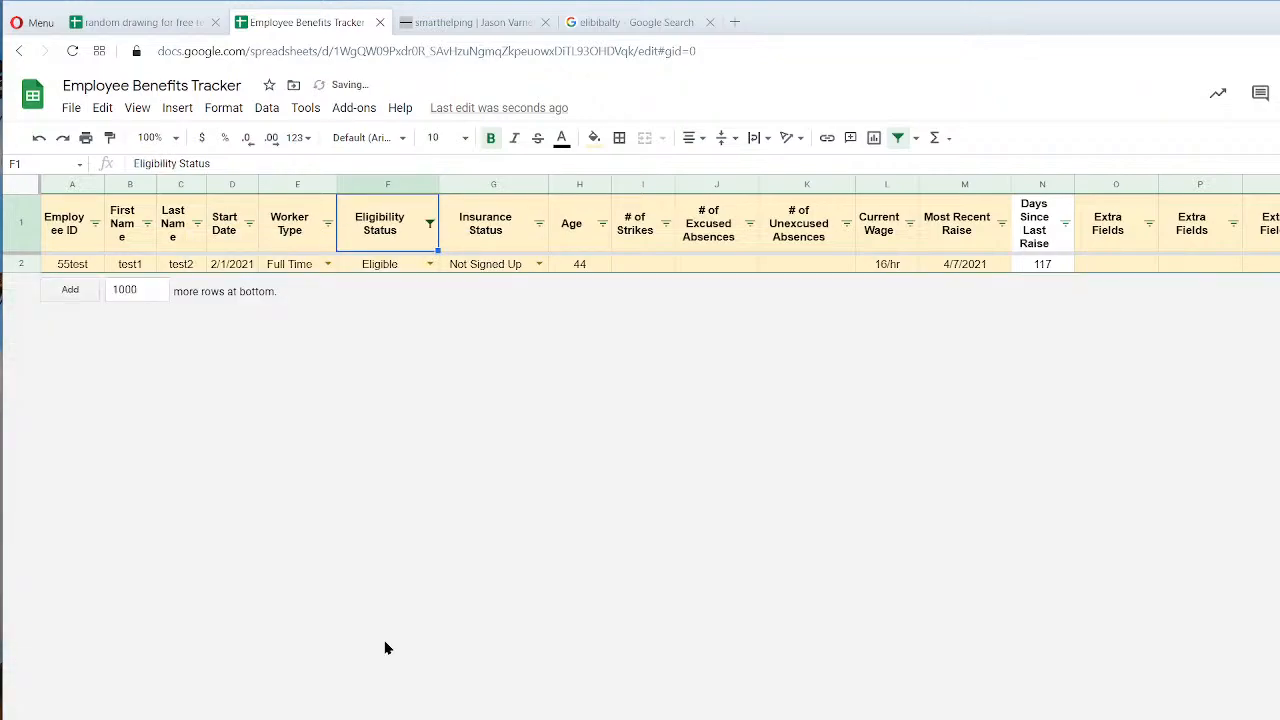
left_click(431, 226)
left_click(226, 429)
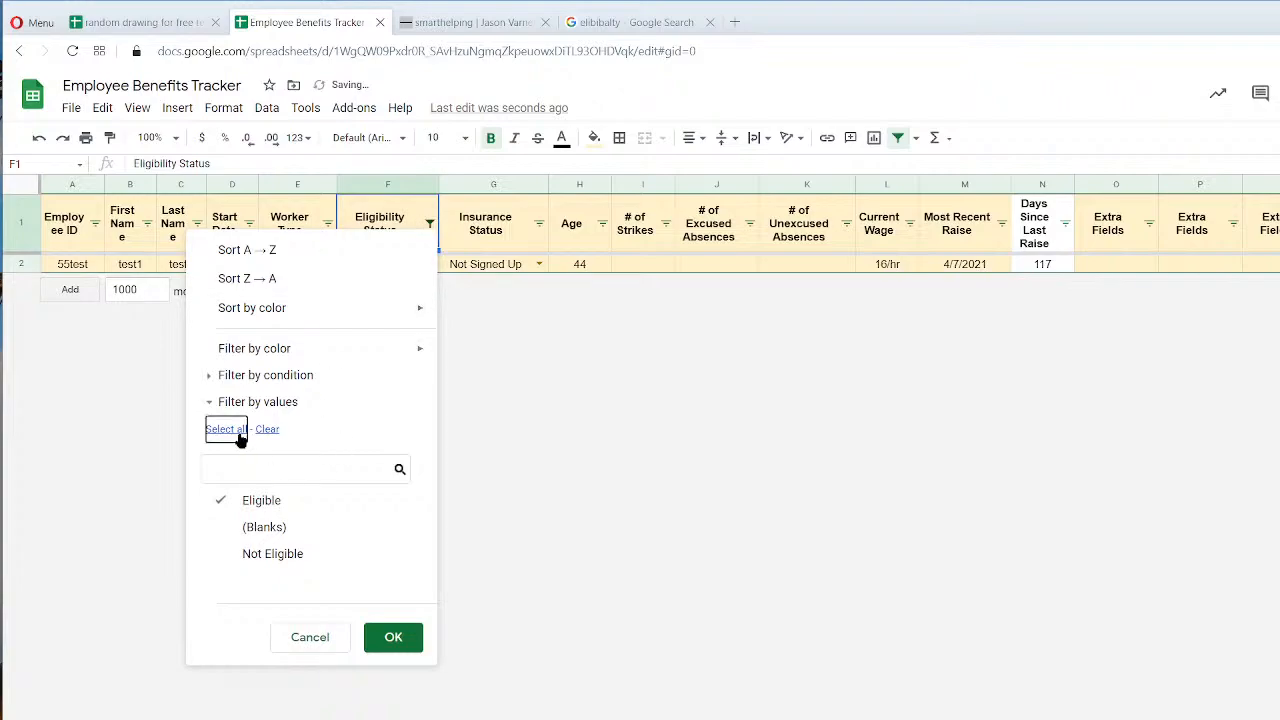
left_click(393, 640)
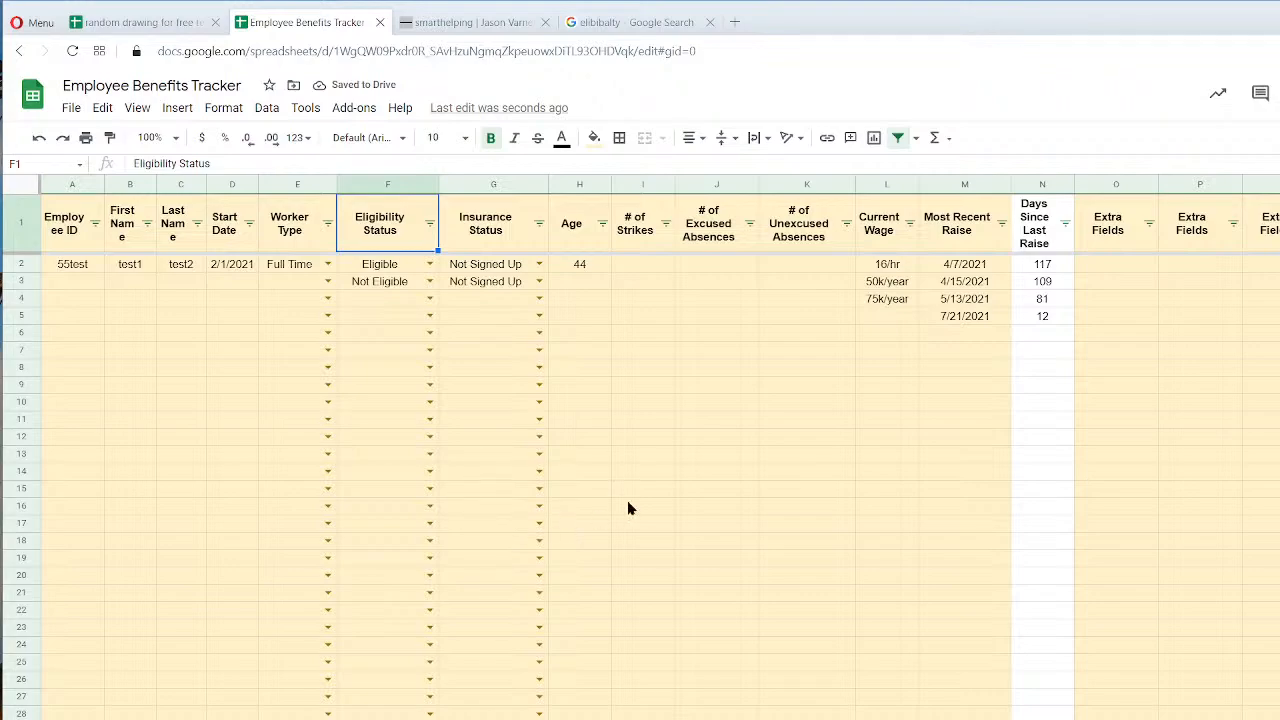
Widen the Days Since Last Raise column slightly so its header fits on two lines.
left_click(722, 446)
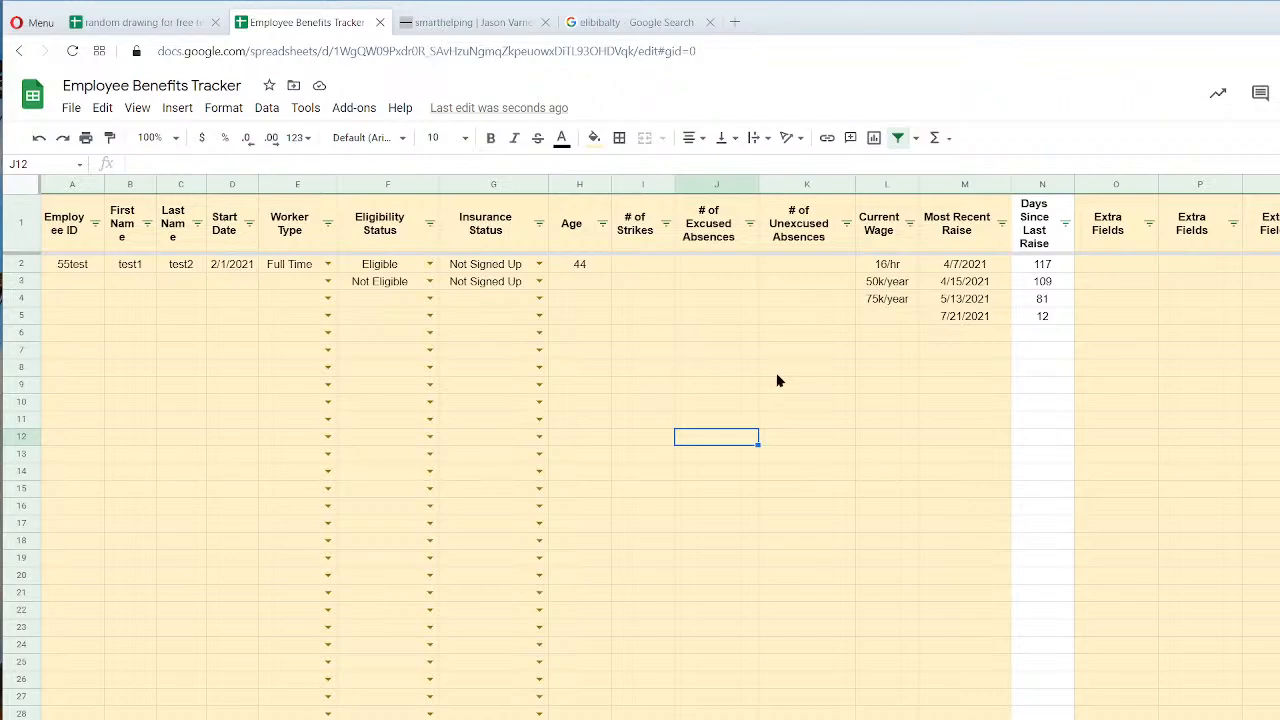
left_click_drag(1075, 185, 1099, 185)
left_click(1072, 230)
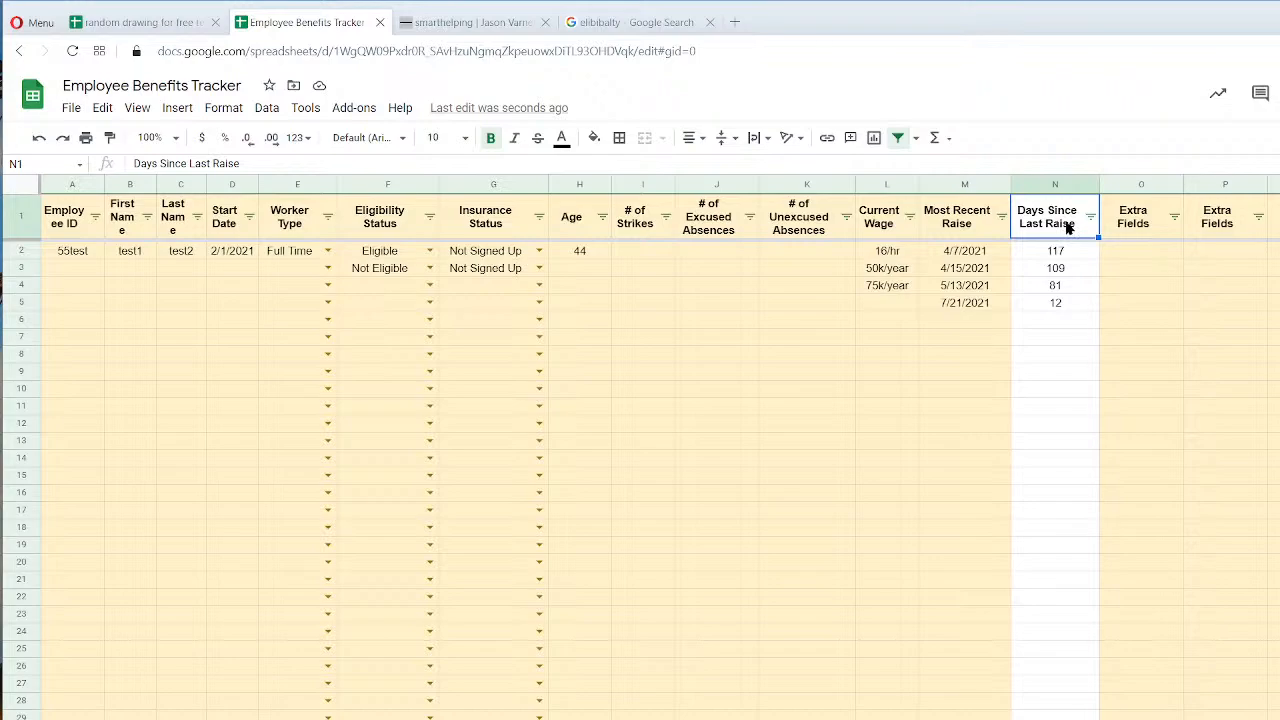
Examine the Days Since Last Raise cells in N2 through N5, including the array formula in N2.
left_click(1070, 252)
left_click(1068, 270)
left_click(1067, 287)
left_click(1073, 304)
left_click(1062, 251)
left_click(1065, 275)
left_click(1068, 308)
left_click(1062, 286)
left_click(1066, 270)
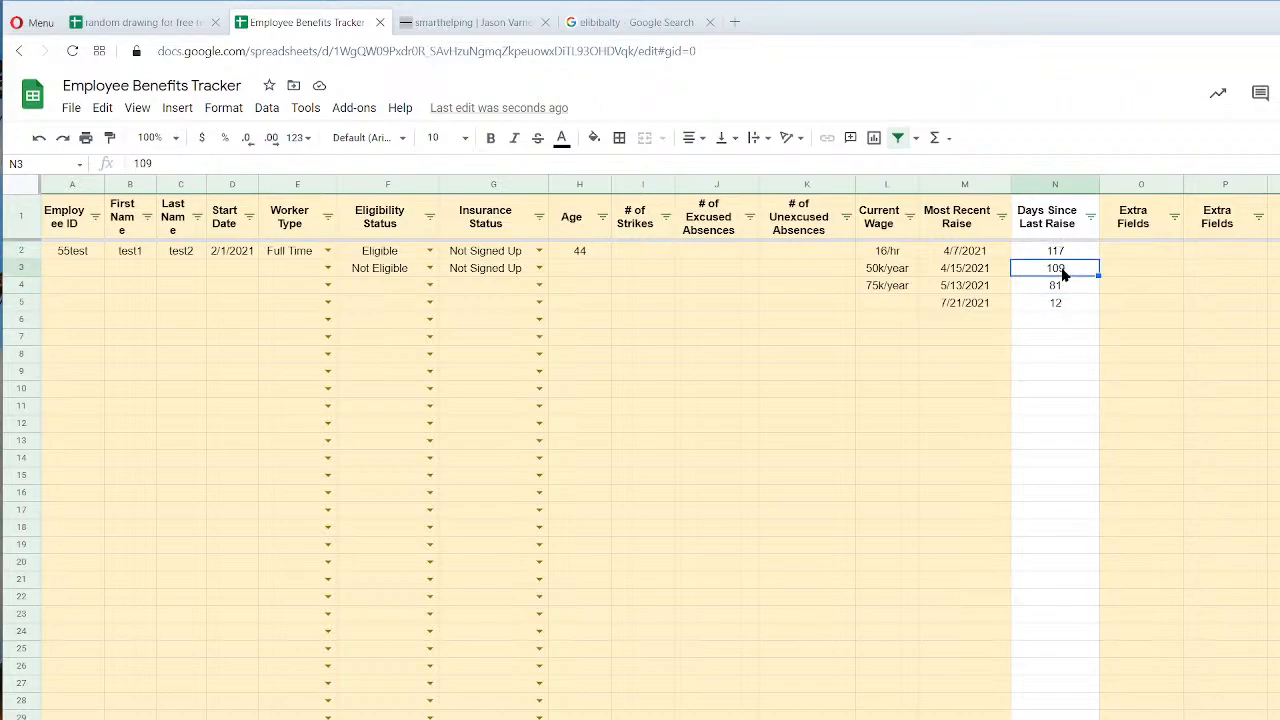
left_click(1064, 256)
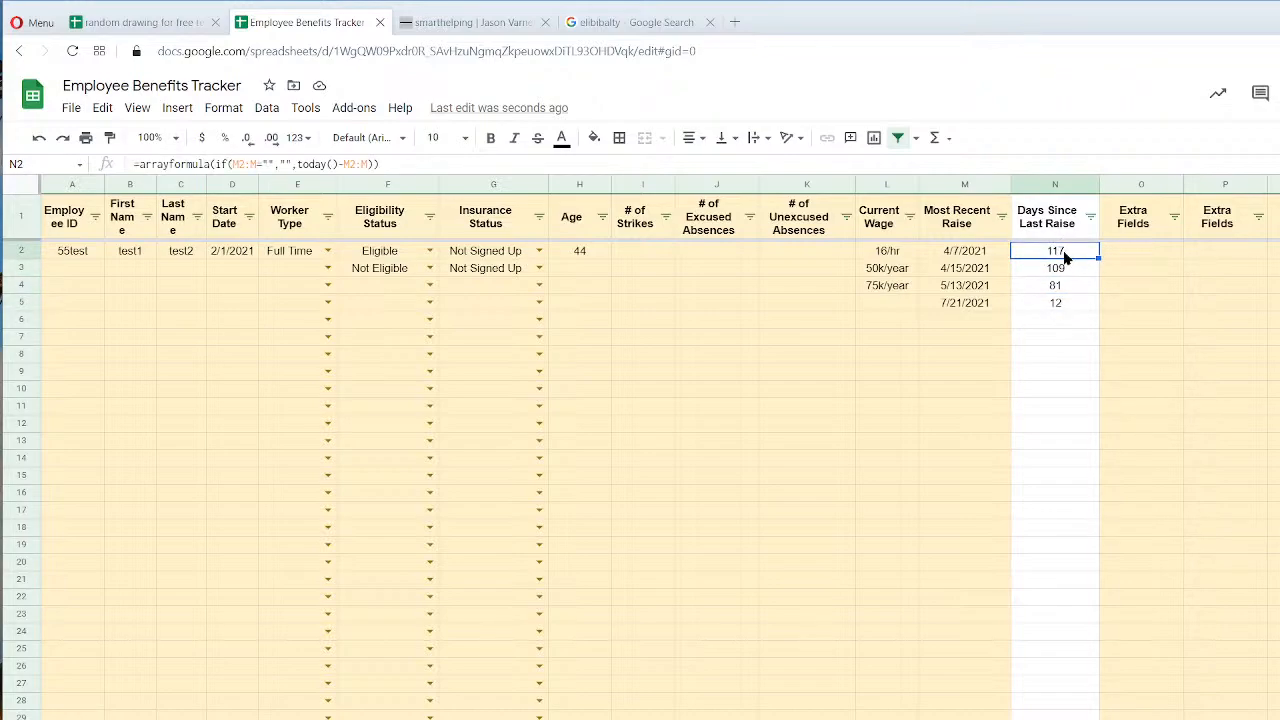
left_click(1070, 270)
left_click(1072, 287)
left_click(1072, 306)
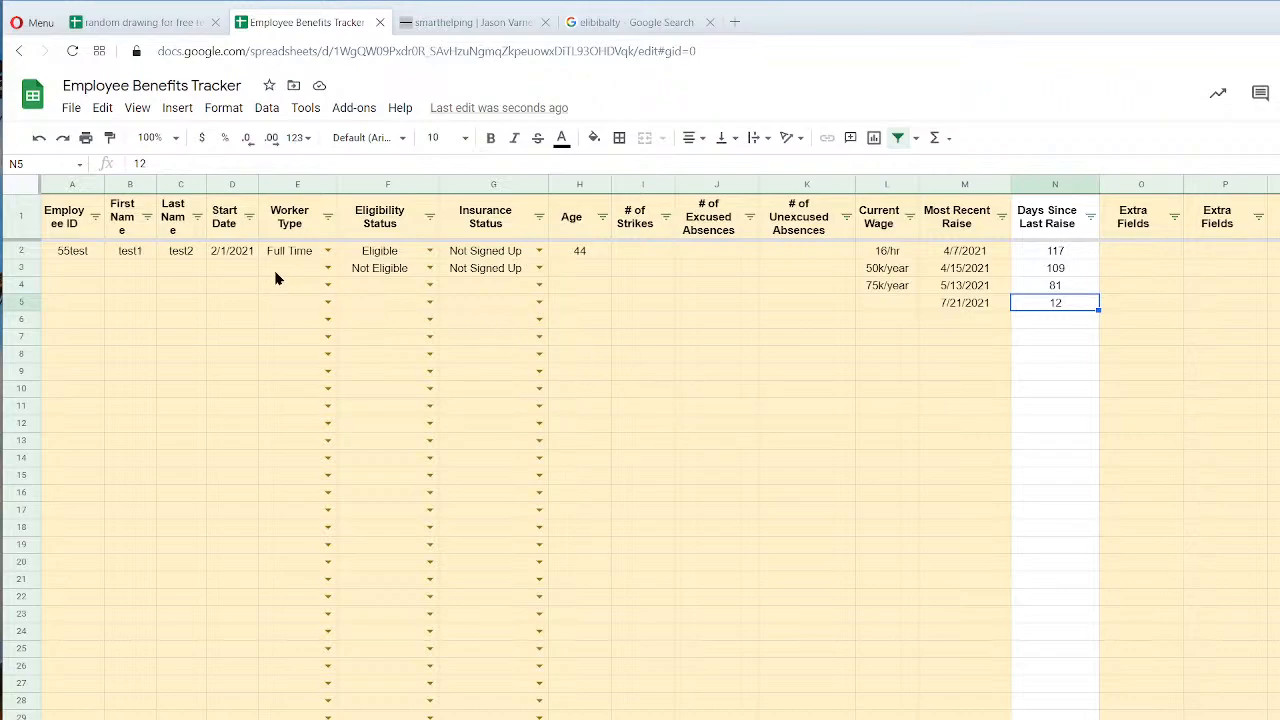
left_click(316, 269)
left_click(1049, 270)
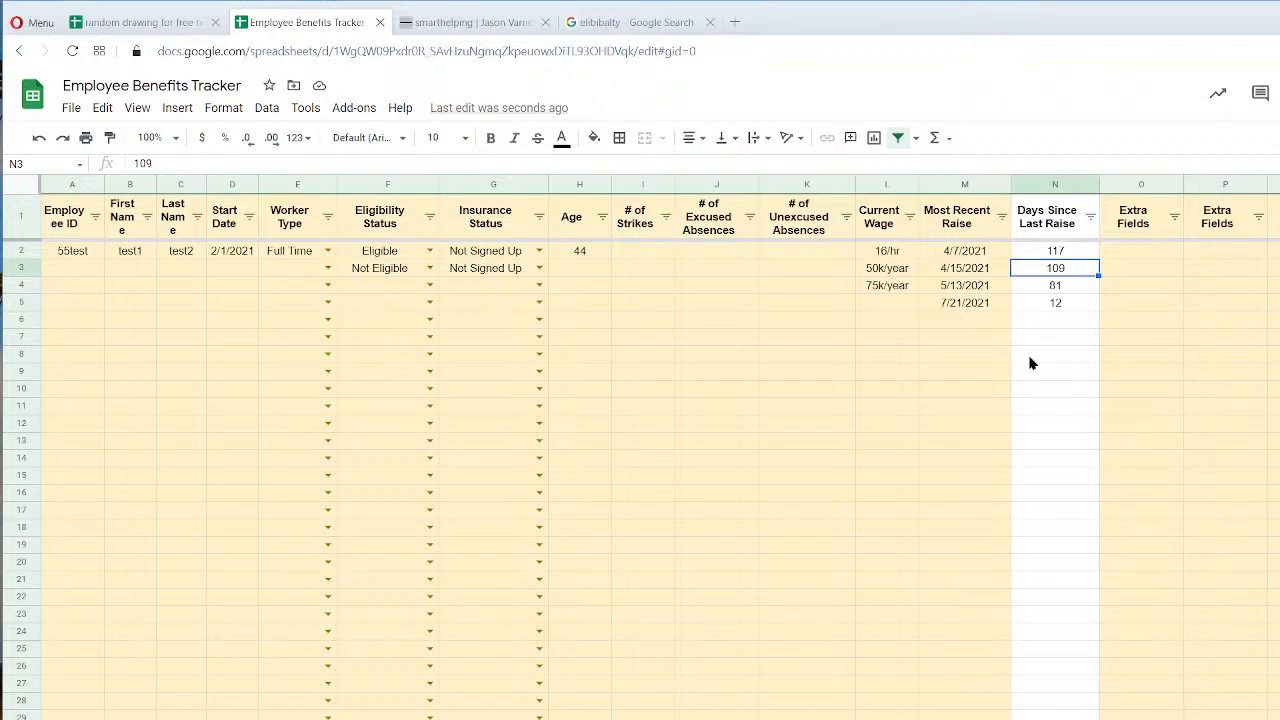
Rename the header in M1 to "Date of Last Raise".
left_click(958, 213)
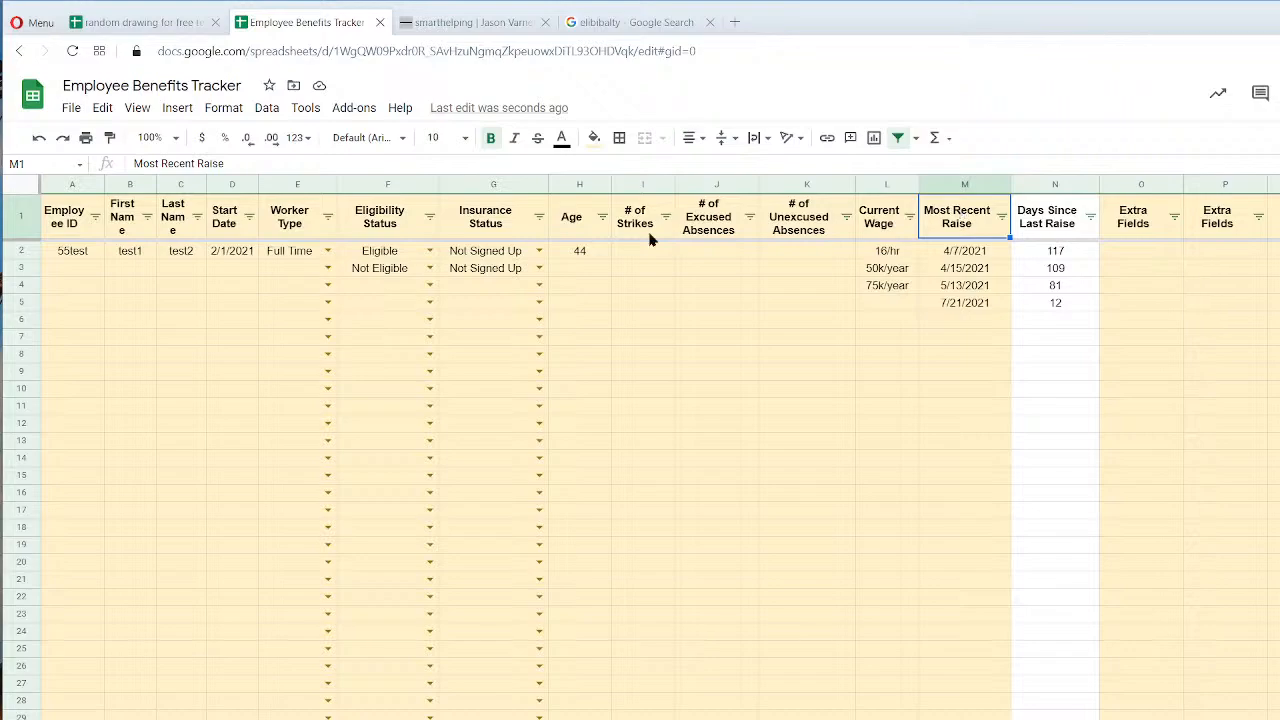
left_click_drag(238, 163, 4, 163)
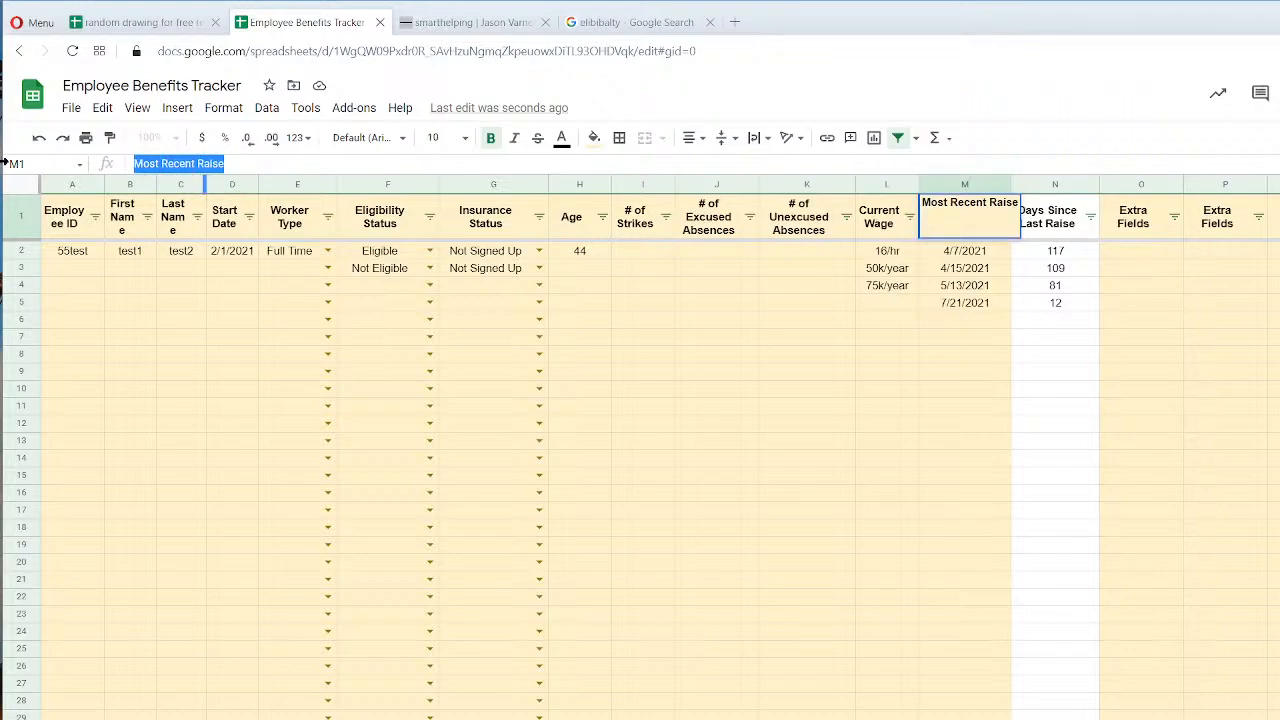
type("Date of La")
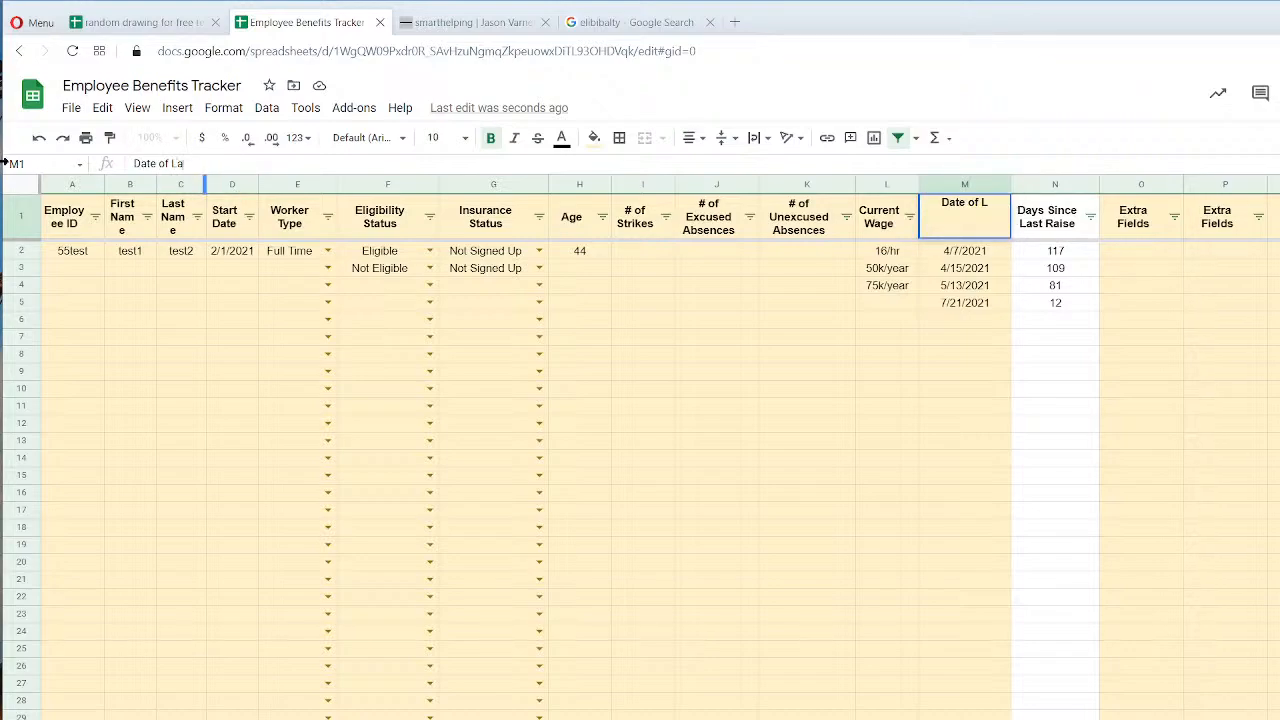
type("st Raise")
key("Return")
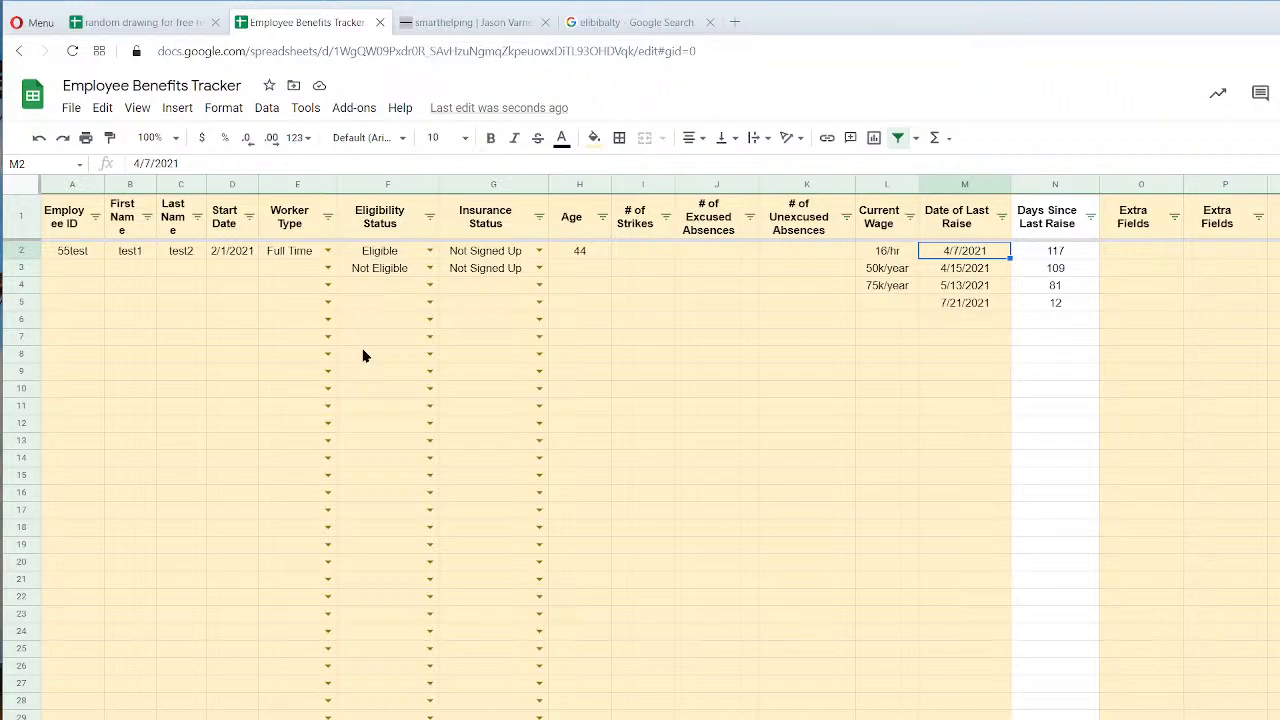
Switch to the smarthelping website and look through its template list to the Accounts Receivable and Payable entry under Accounting Tools.
left_click(489, 25)
scroll(643, 459, "down", 10)
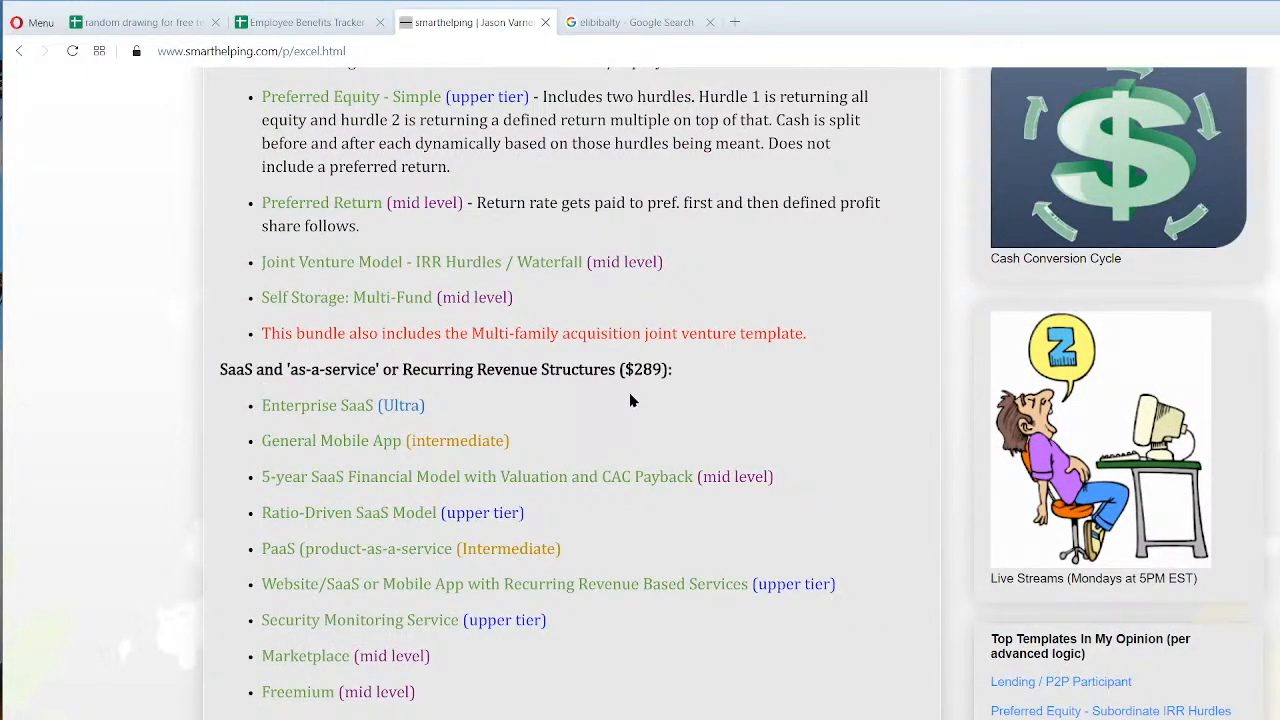
scroll(629, 392, "down", 8)
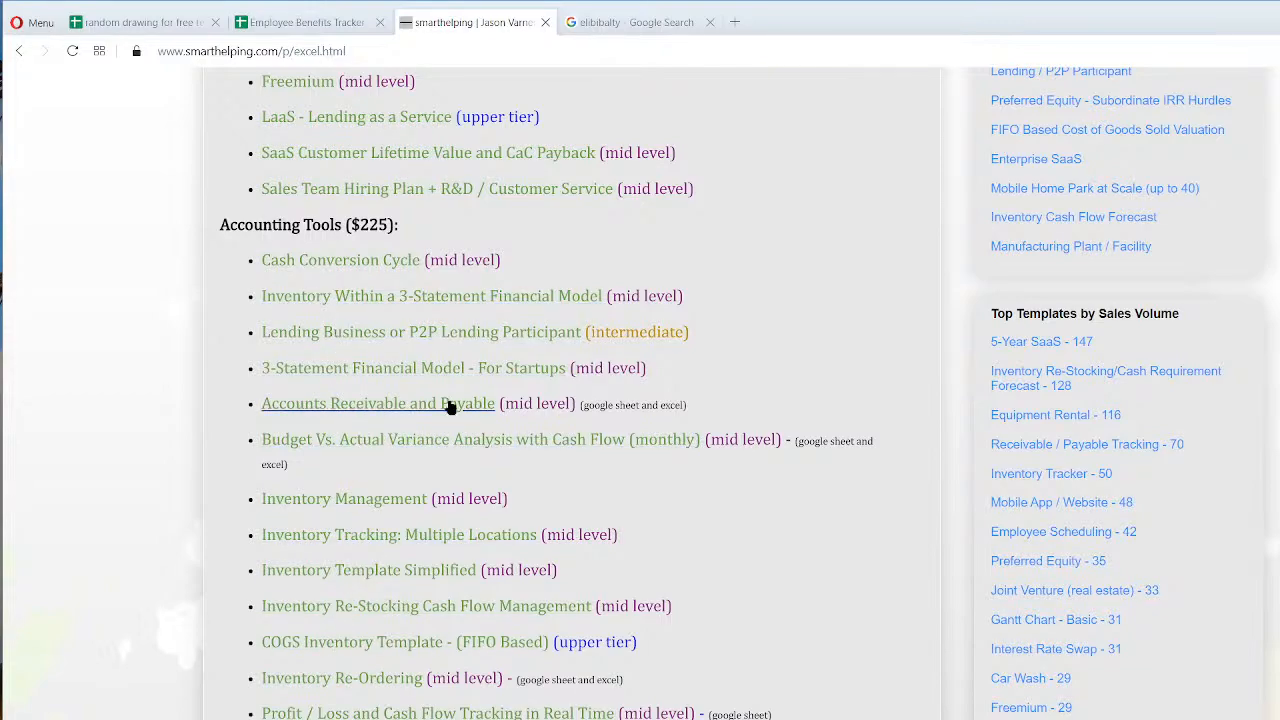
left_click_drag(565, 403, 255, 403)
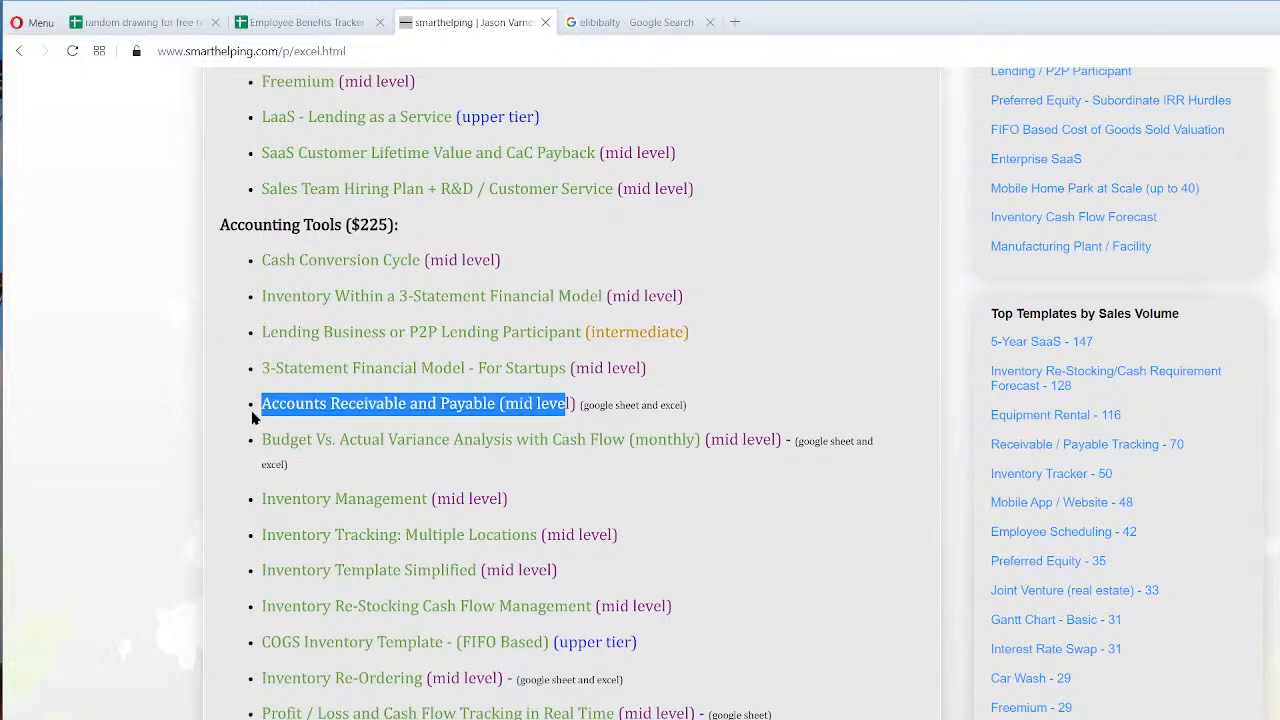
left_click(528, 403)
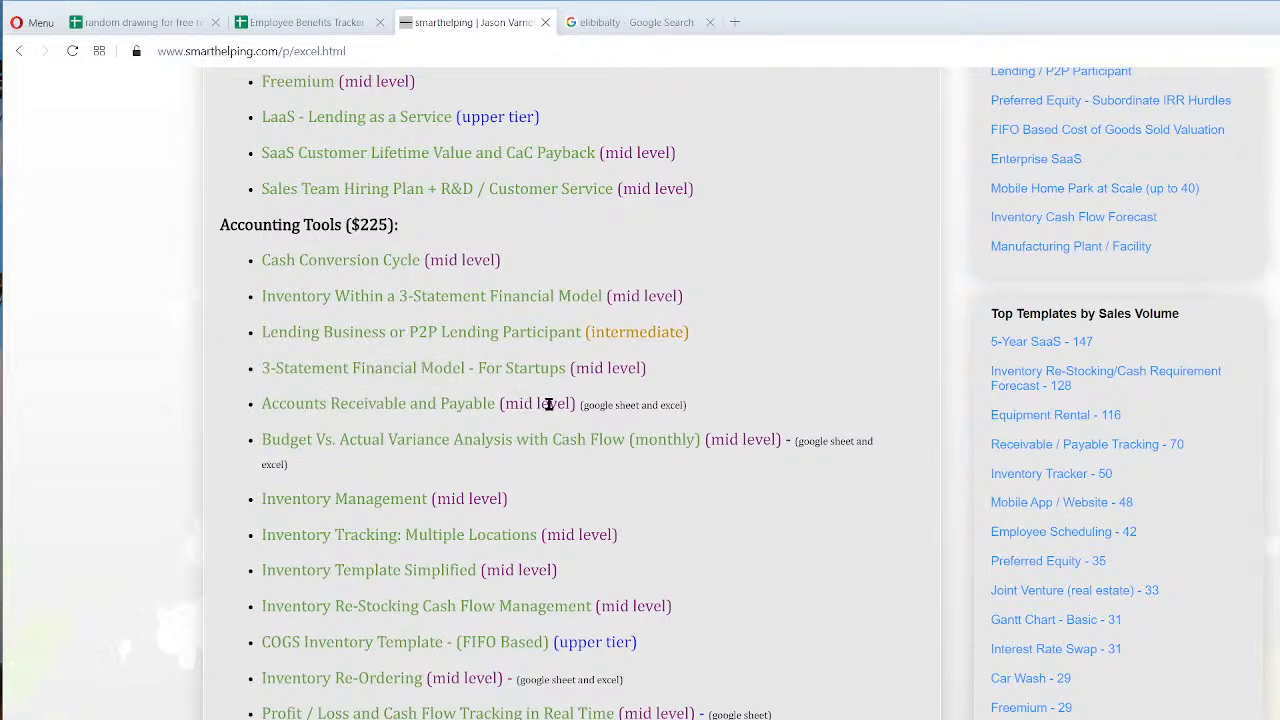
Look through the site's template list from Accounting Tools to the Sales Pipeline / CRM section and the industry-specific financial models.
left_click_drag(572, 404, 257, 421)
left_click_drag(766, 439, 286, 447)
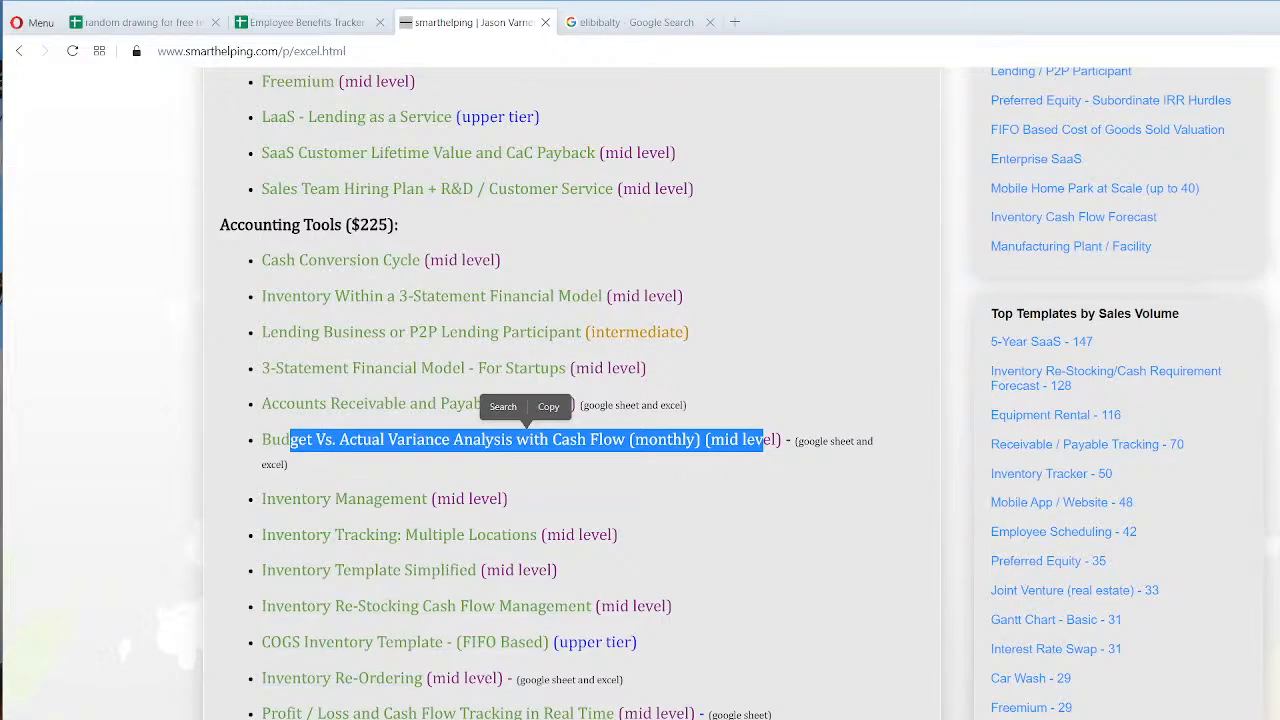
scroll(244, 549, "up", 3)
scroll(244, 549, "up", 3)
scroll(244, 549, "down", 15)
scroll(244, 549, "down", 3)
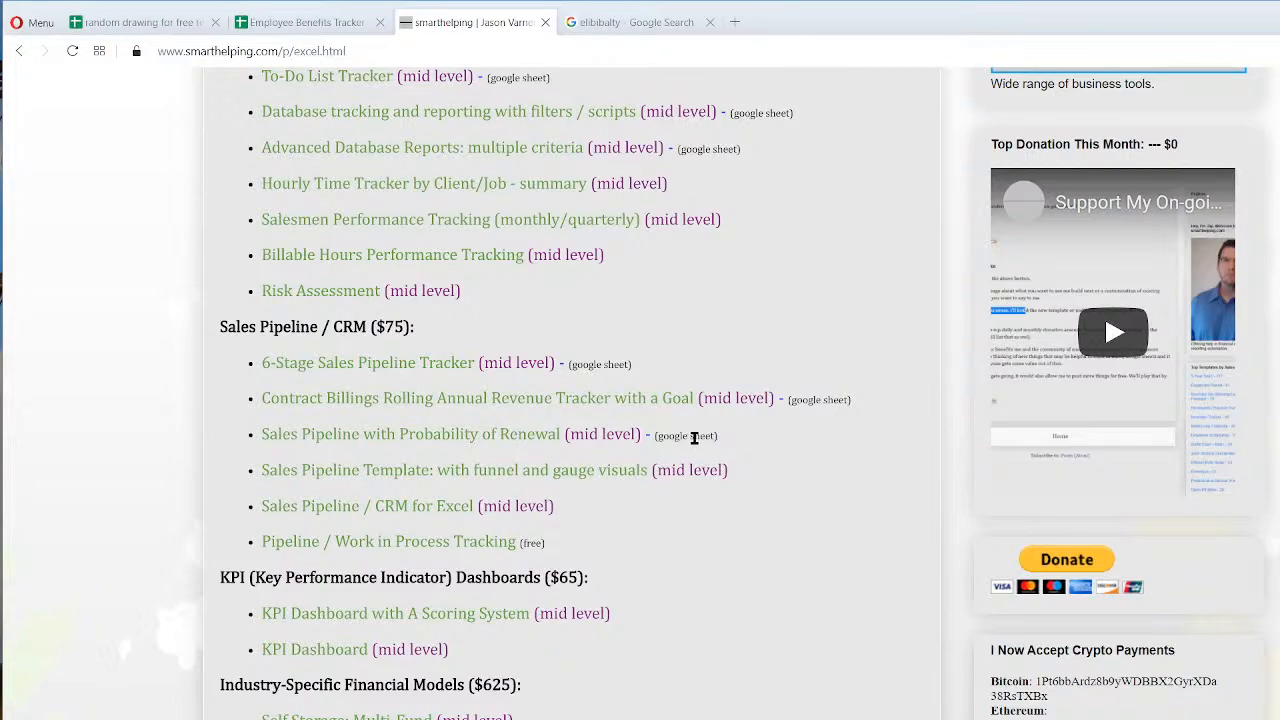
left_click_drag(634, 364, 272, 362)
left_click(606, 368)
scroll(641, 578, "down", 20)
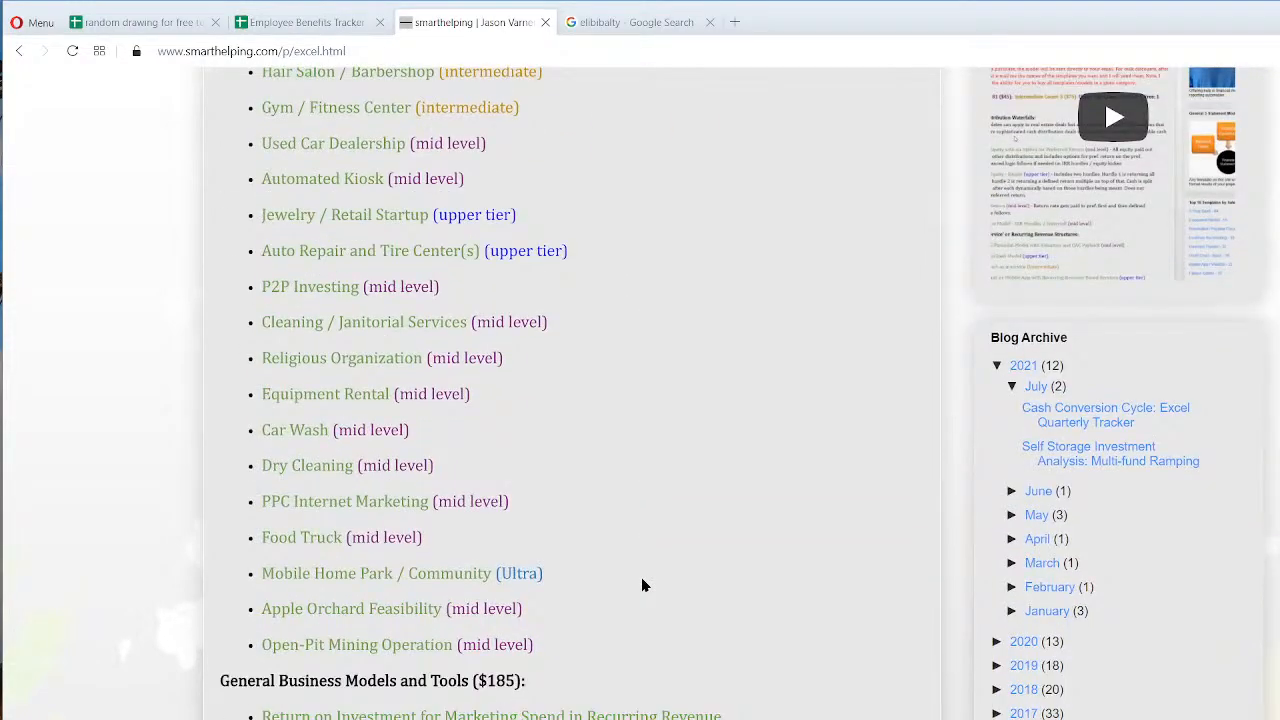
scroll(641, 586, "up", 20)
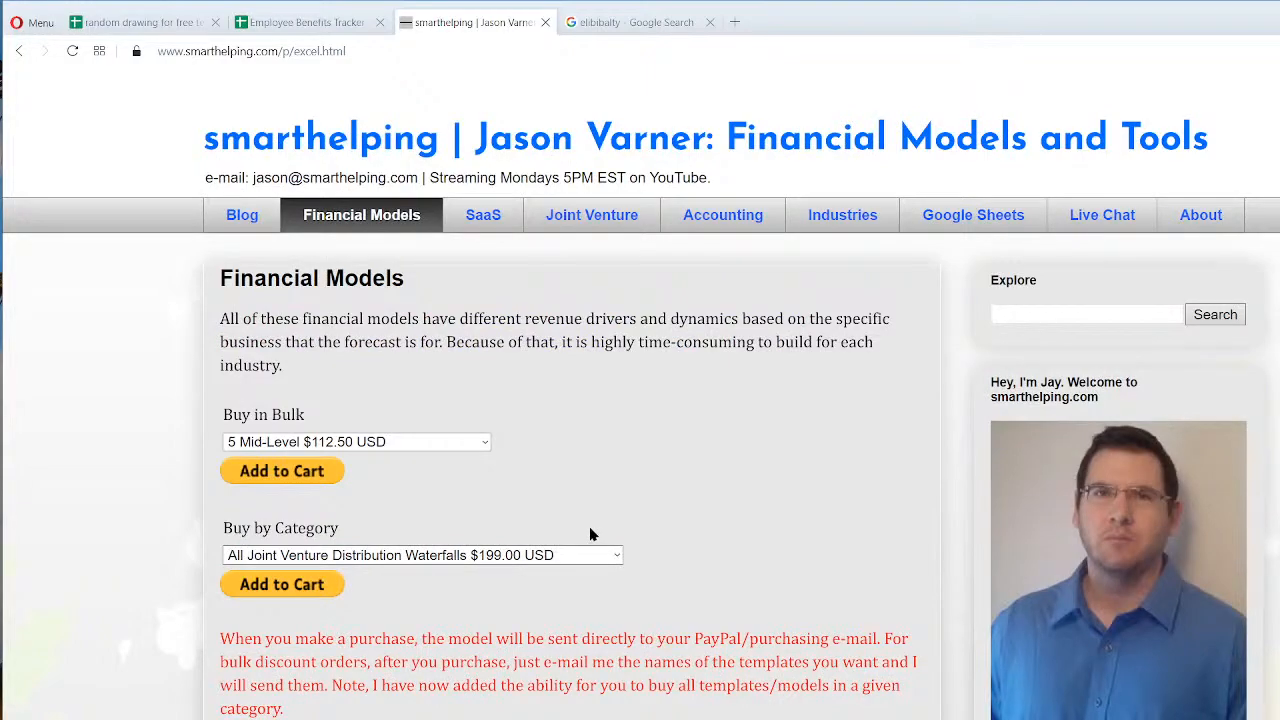
Open the site's Live Chat page and look over its most recent messages.
left_click(1095, 226)
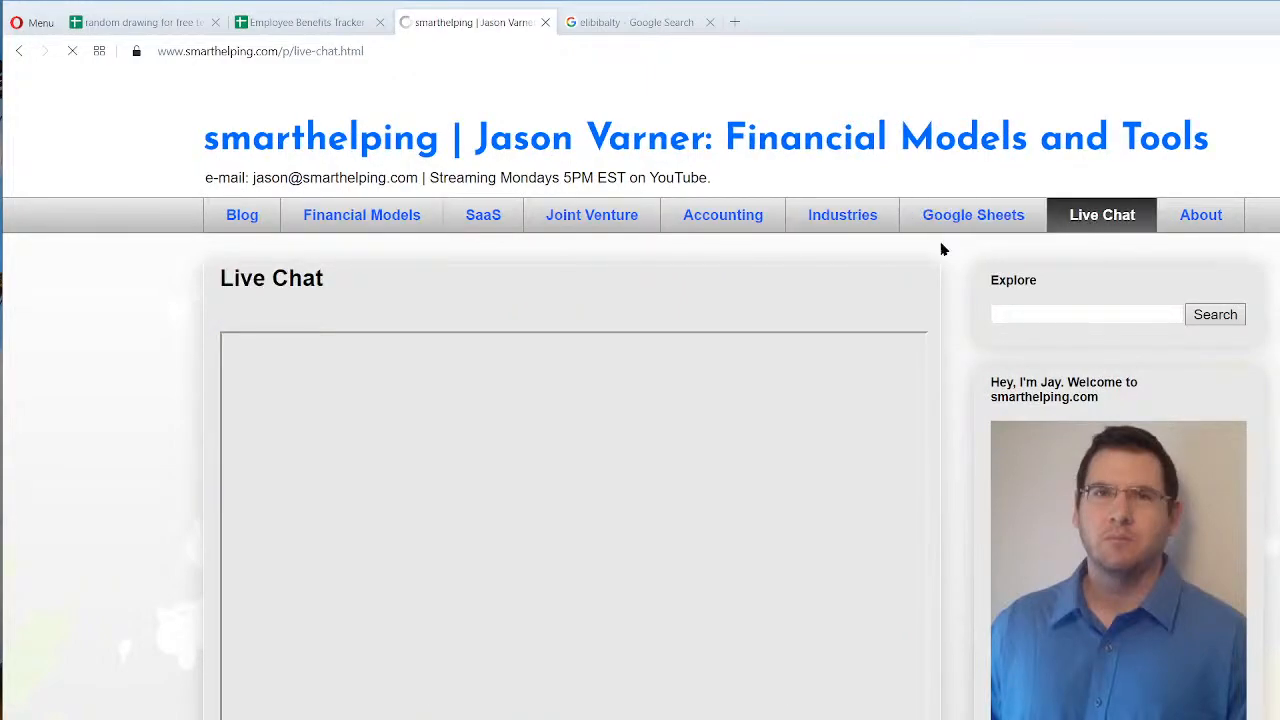
scroll(150, 437, "down", 6)
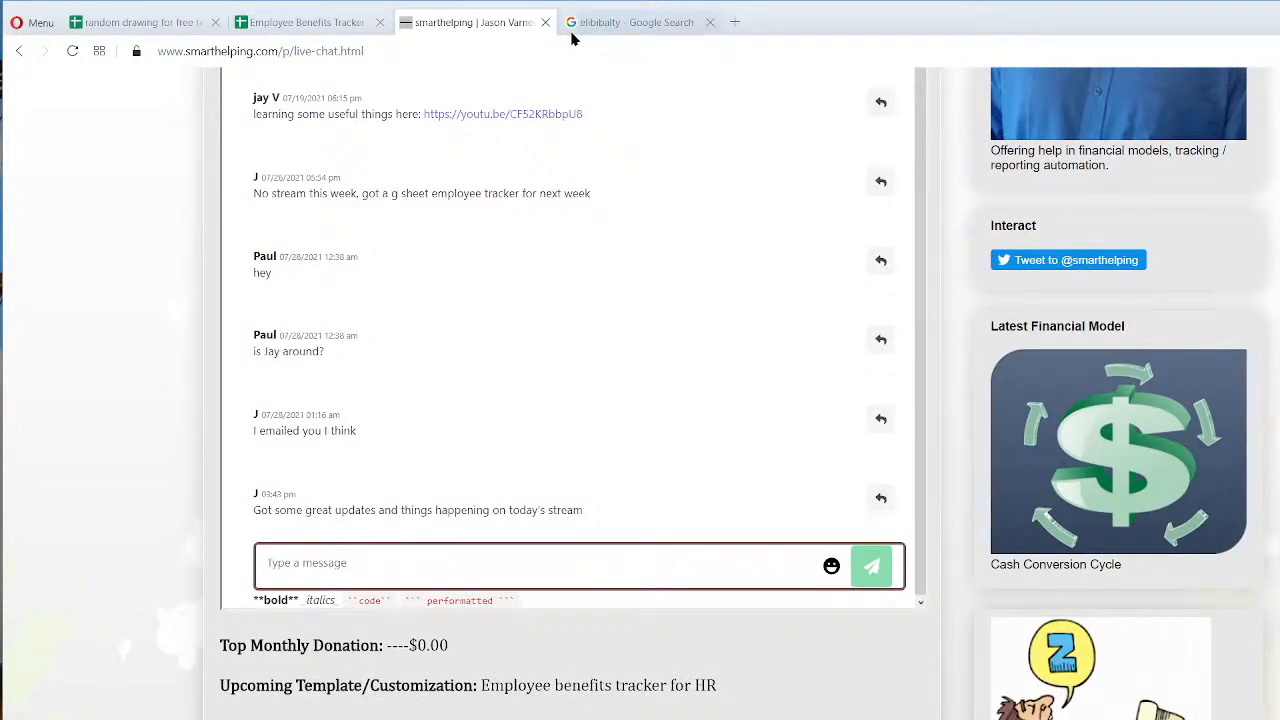
left_click(620, 24)
Switch to the Employee Benefits Tracker spreadsheet and examine the wage, last raise date and days since raise entries in rows 2 and 3.
left_click(309, 24)
left_click(375, 376)
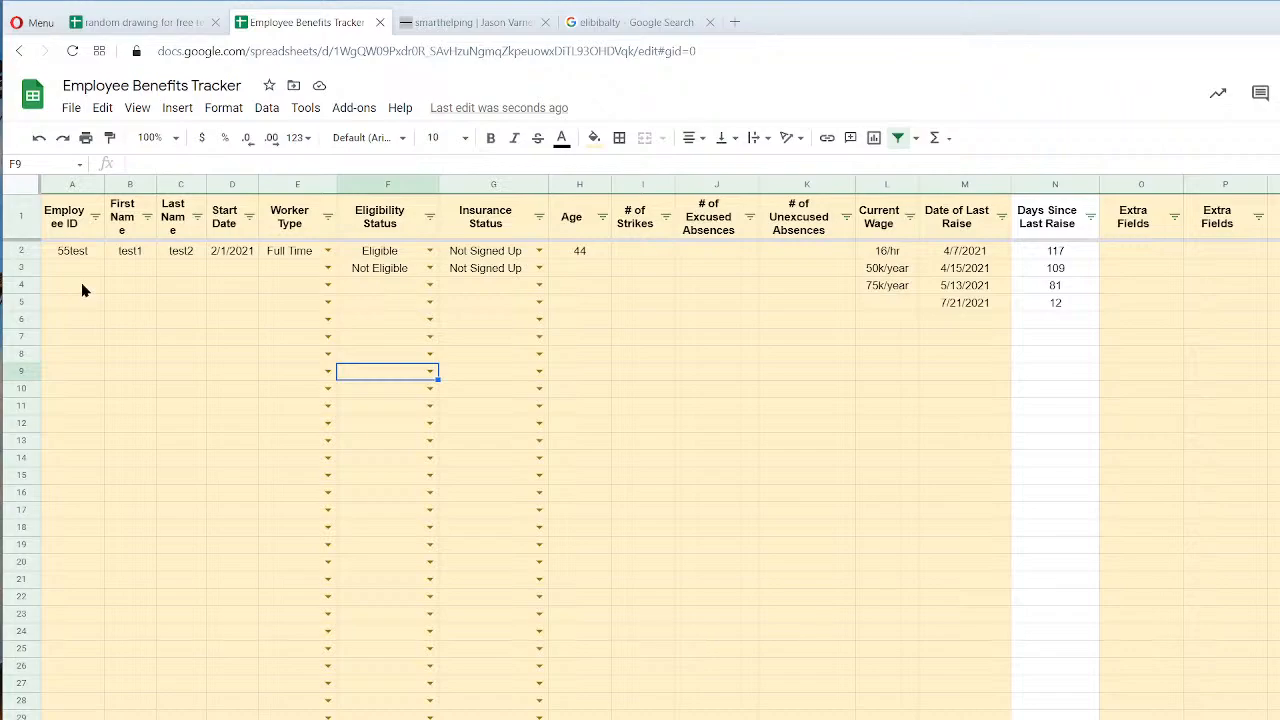
left_click(893, 269)
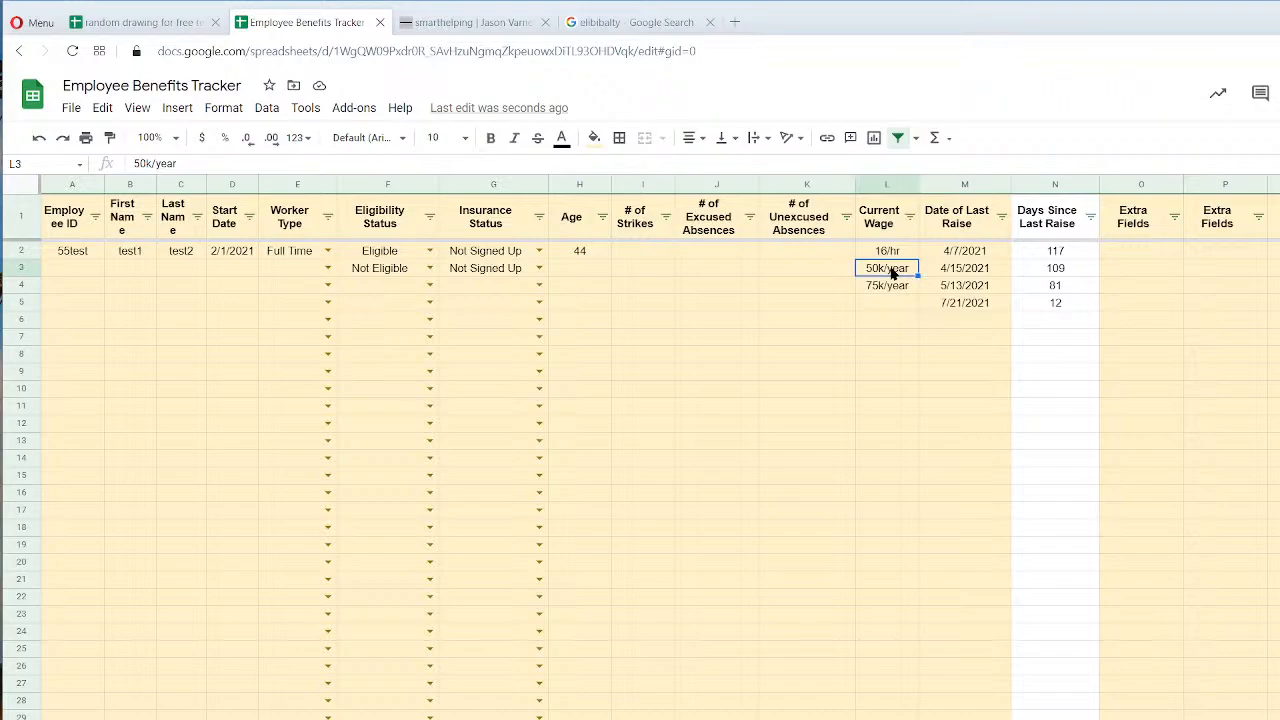
left_click(970, 257)
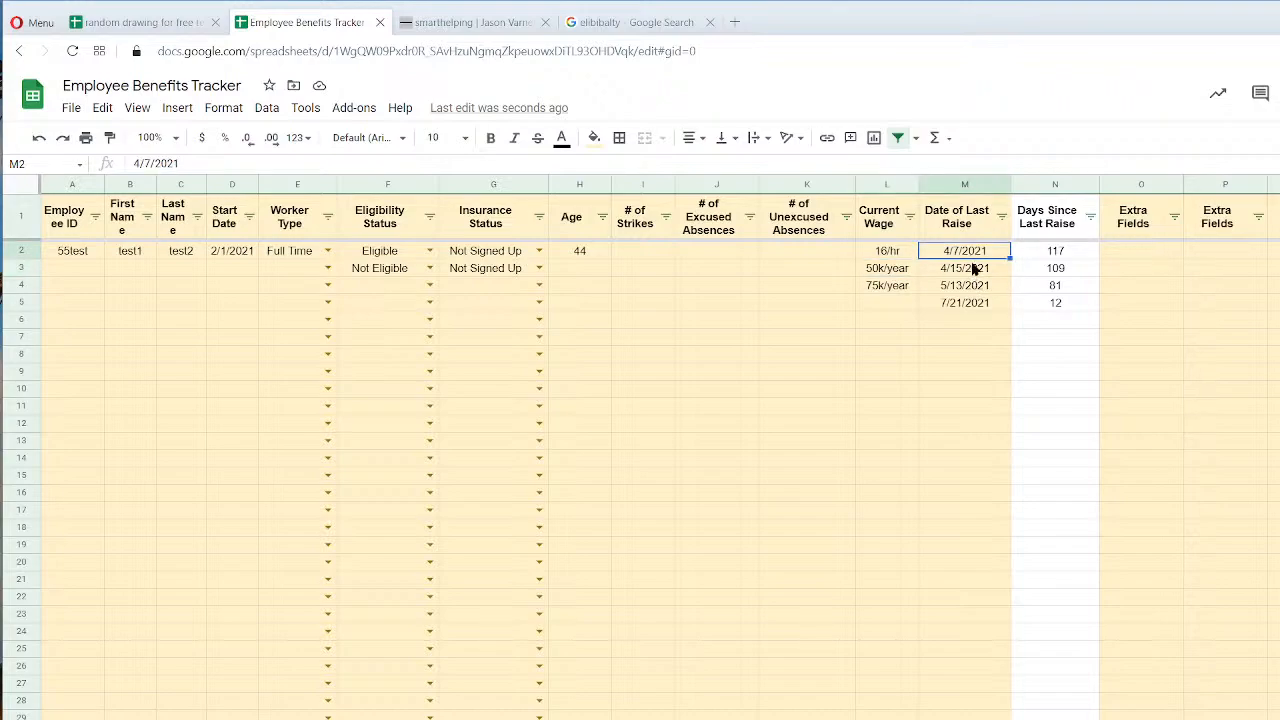
left_click(967, 272)
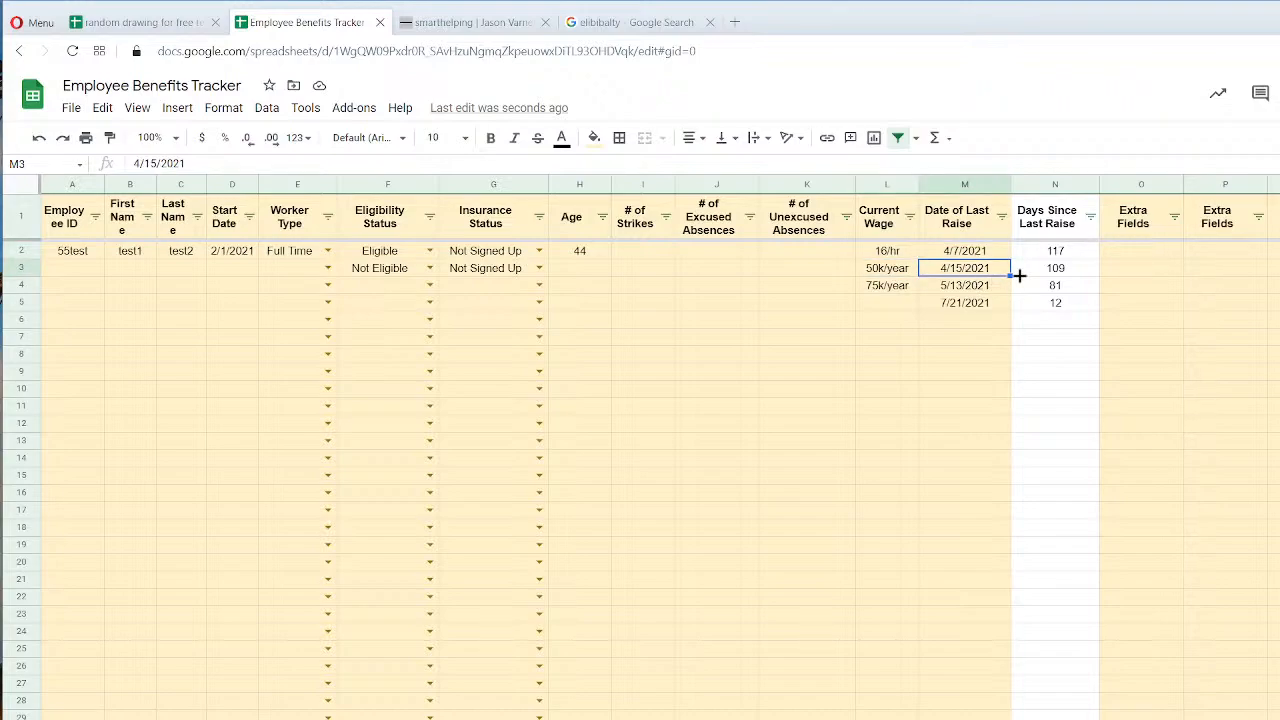
left_click(1062, 272)
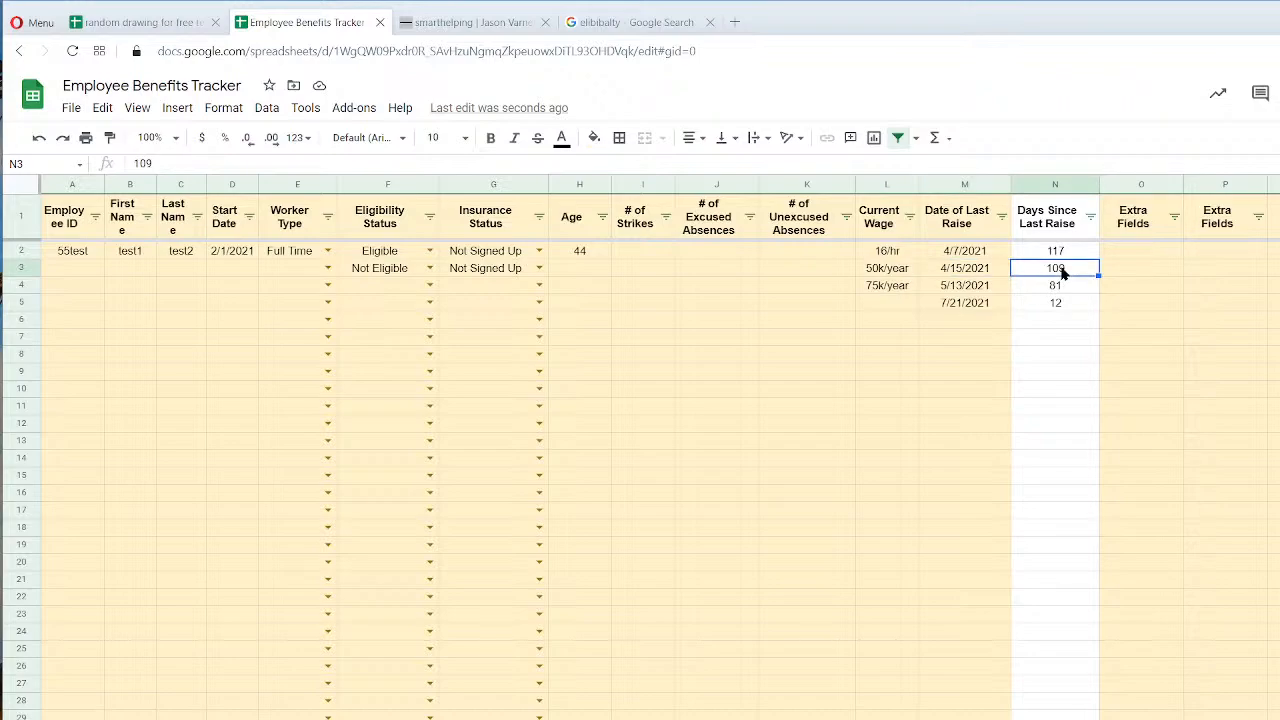
left_click(974, 270)
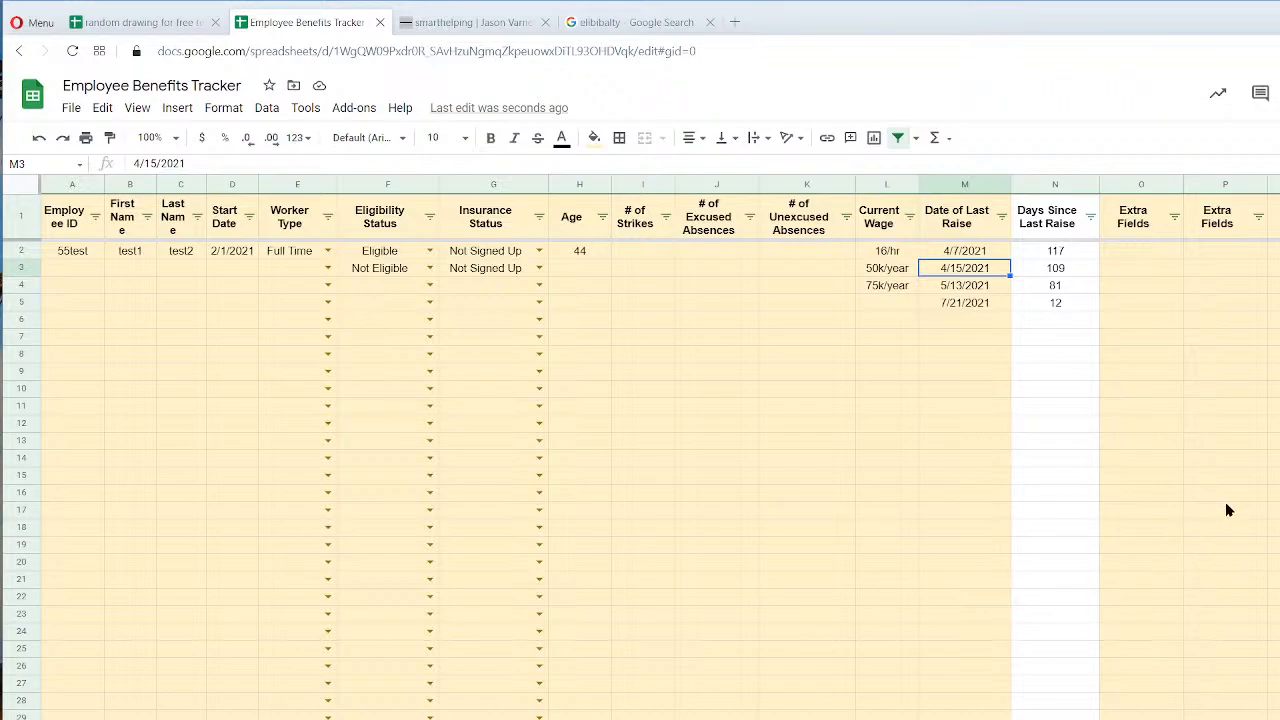
left_click_drag(70, 256, 1278, 441)
left_click(1275, 371)
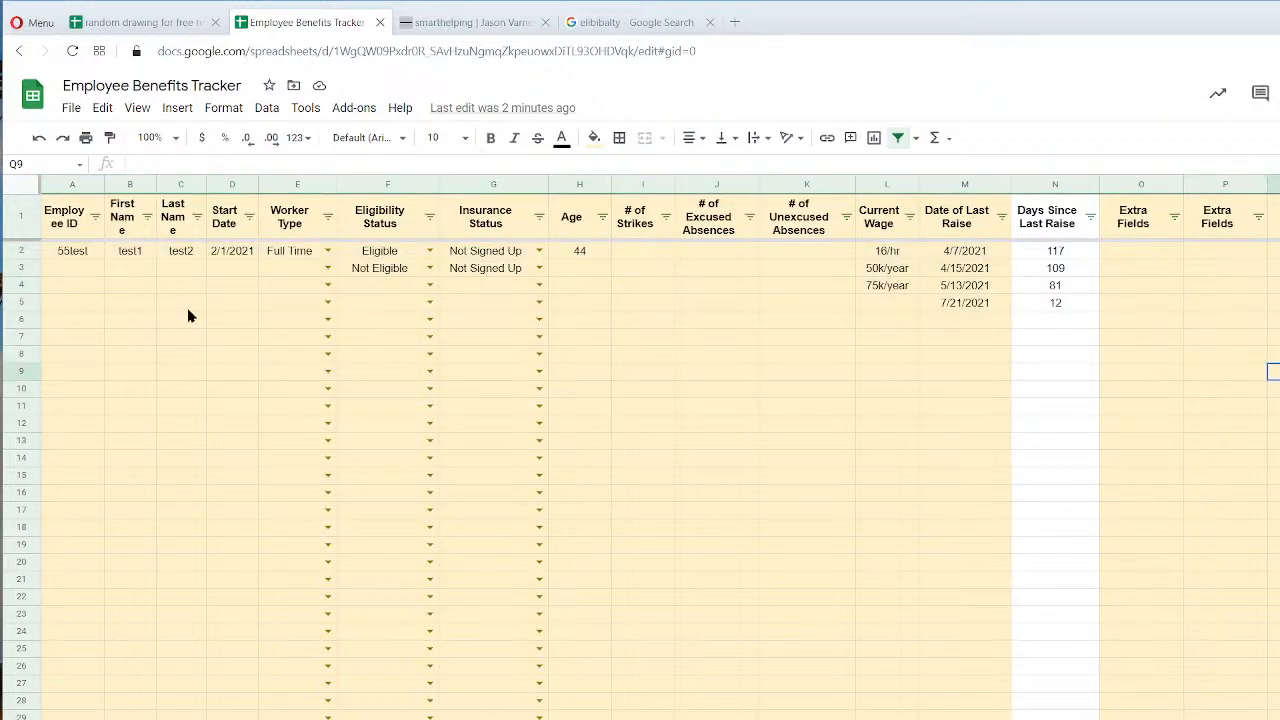
Widen the Employee ID, First Name, Last Name and Start Date columns so their headers no longer break within words.
left_click(72, 256)
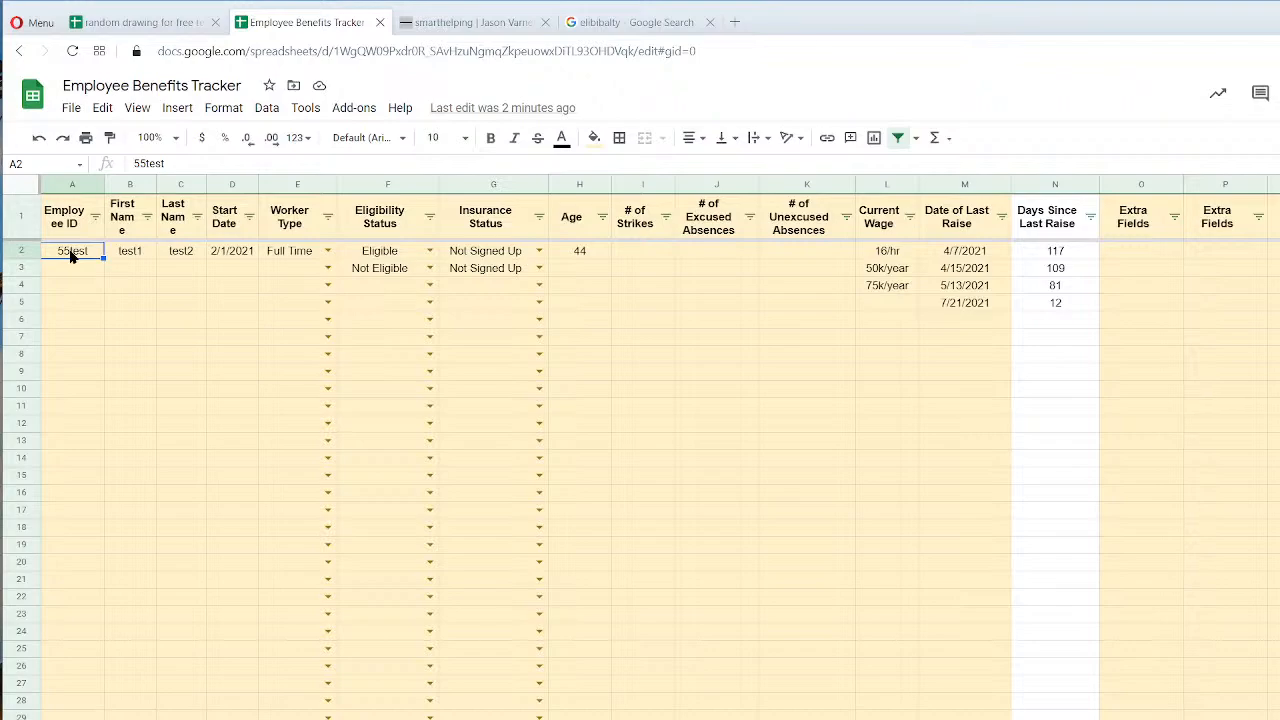
key("Right")
key("Right")
key("Right")
key("Left")
key("Left")
key("Left")
left_click_drag(155, 184, 116, 180)
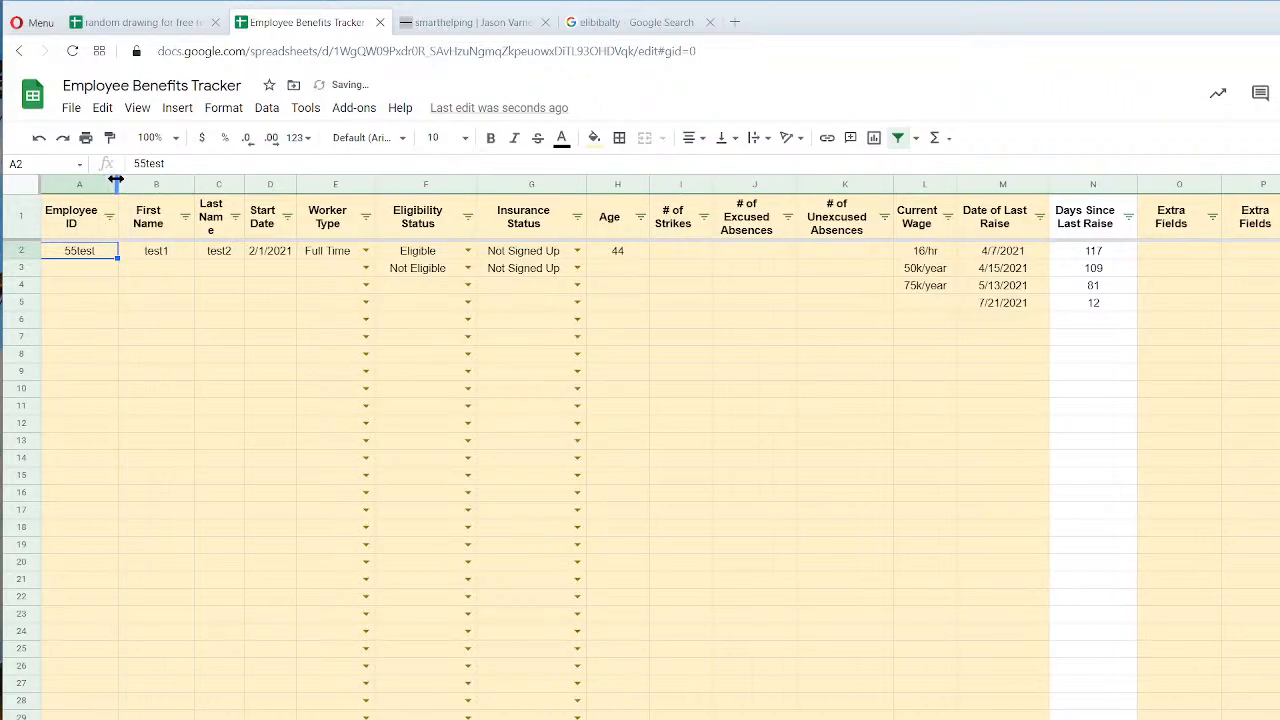
left_click_drag(245, 184, 341, 185)
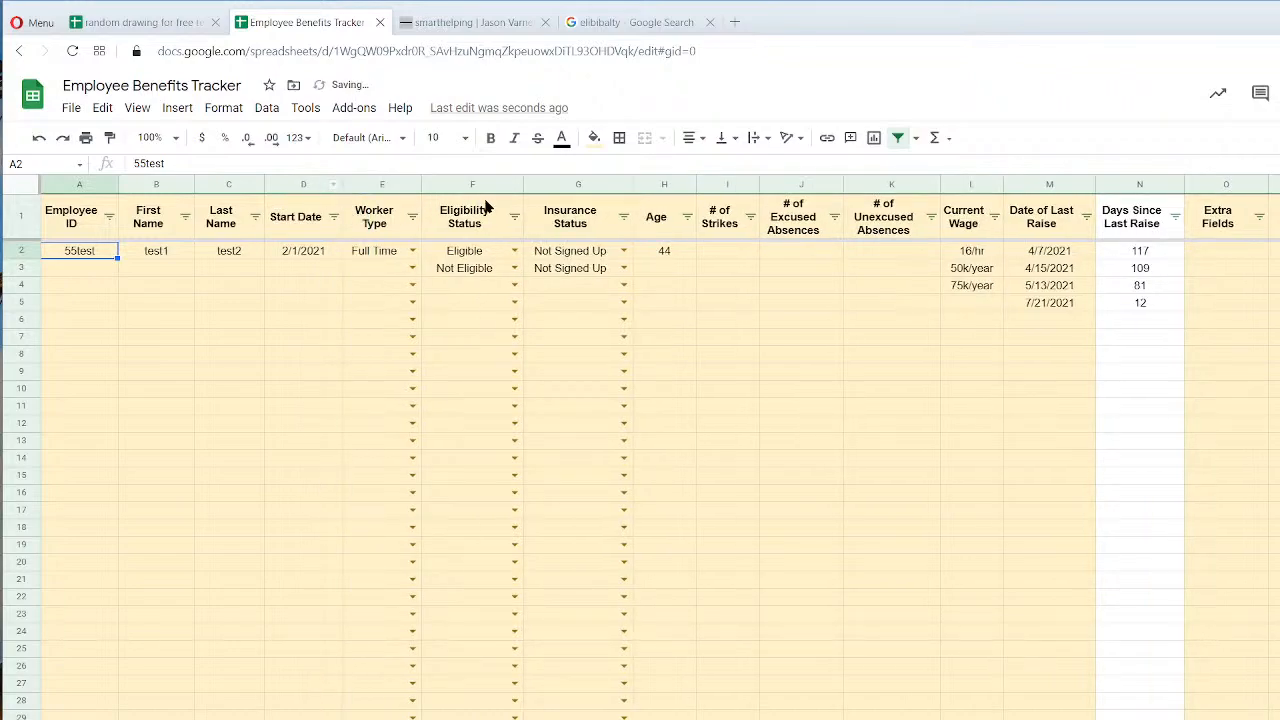
Review the columns across to Extra Fields and the Eligibility Status and Insurance Status dropdown choices in row 6.
left_click(738, 318)
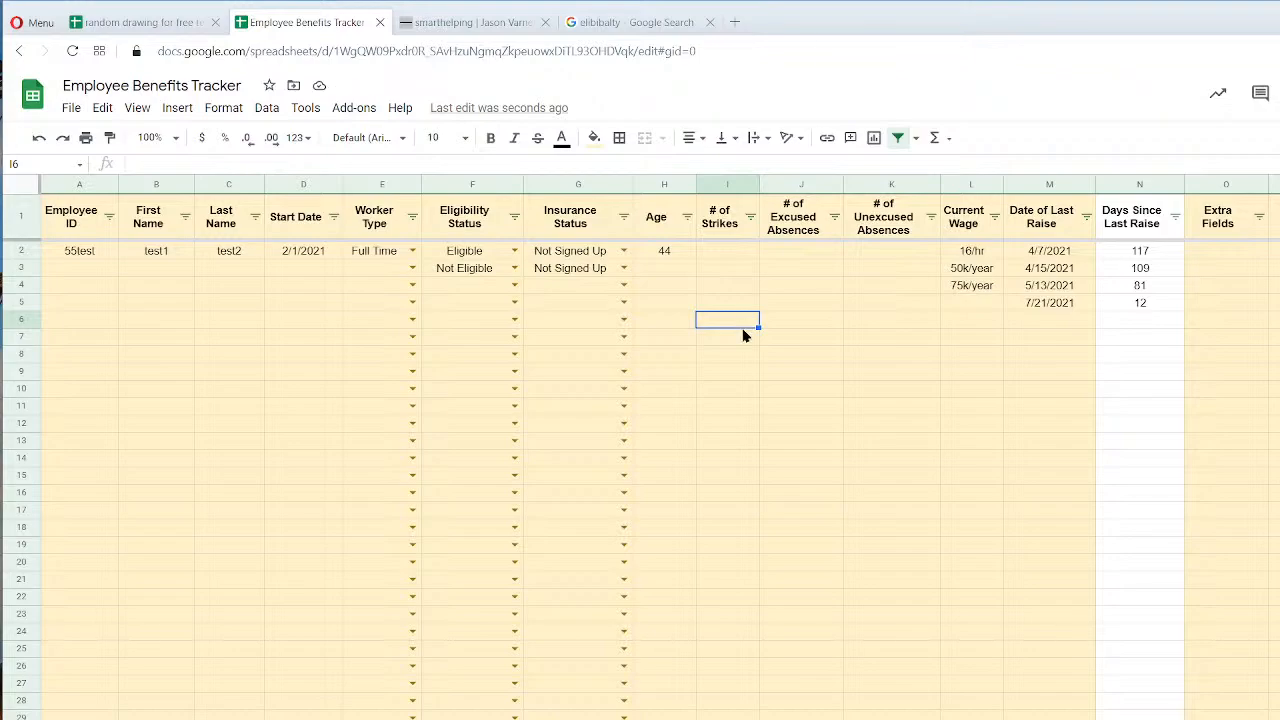
scroll(640, 450, "right", 4)
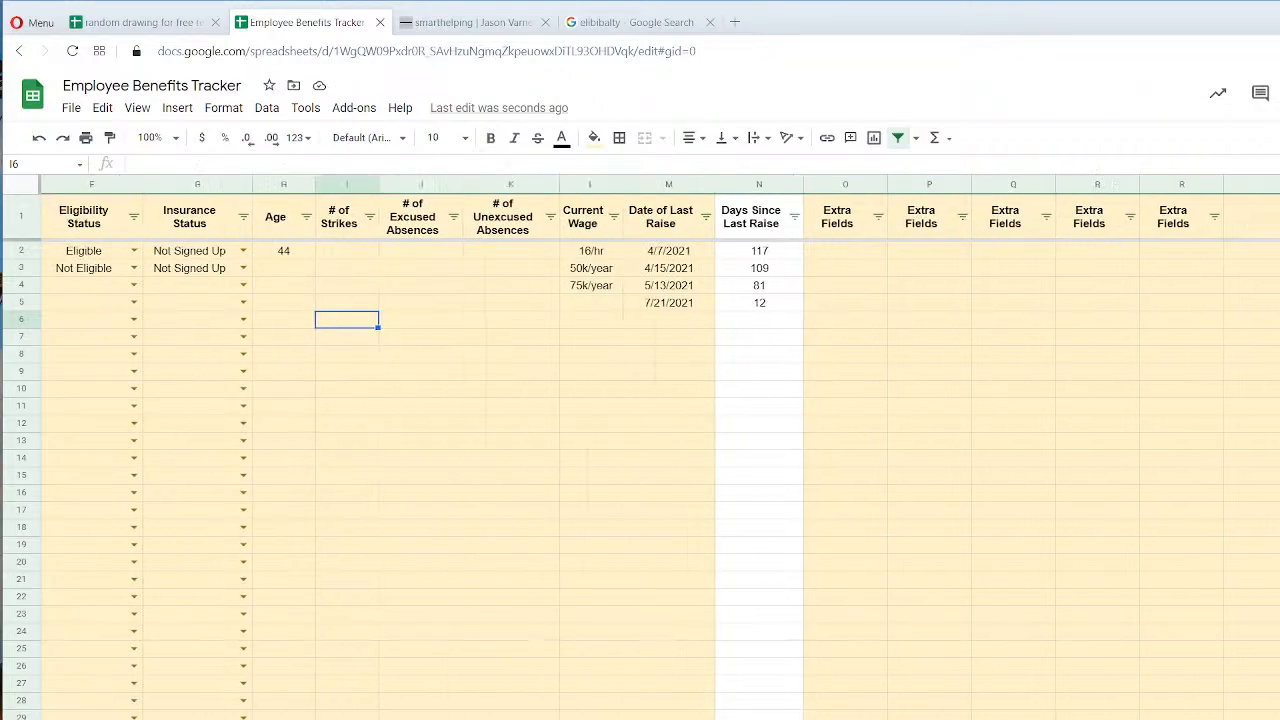
scroll(640, 450, "right", 2)
scroll(640, 450, "left", 5)
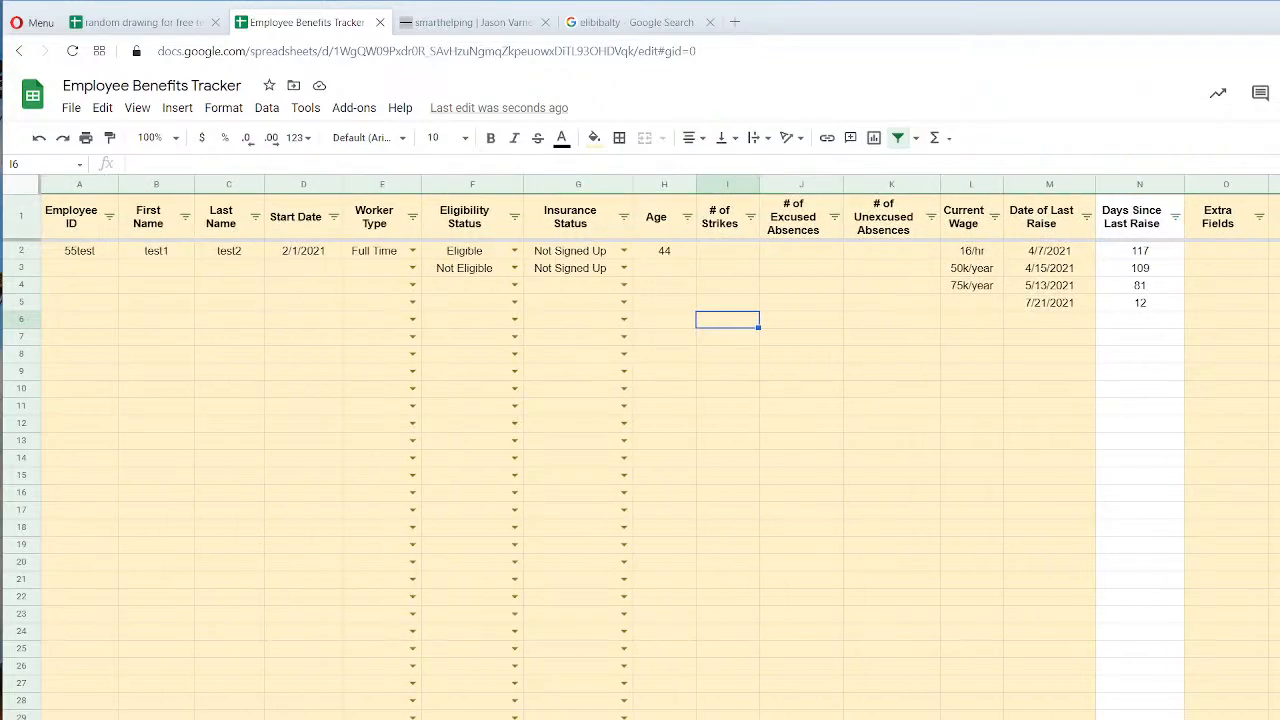
left_click(515, 319)
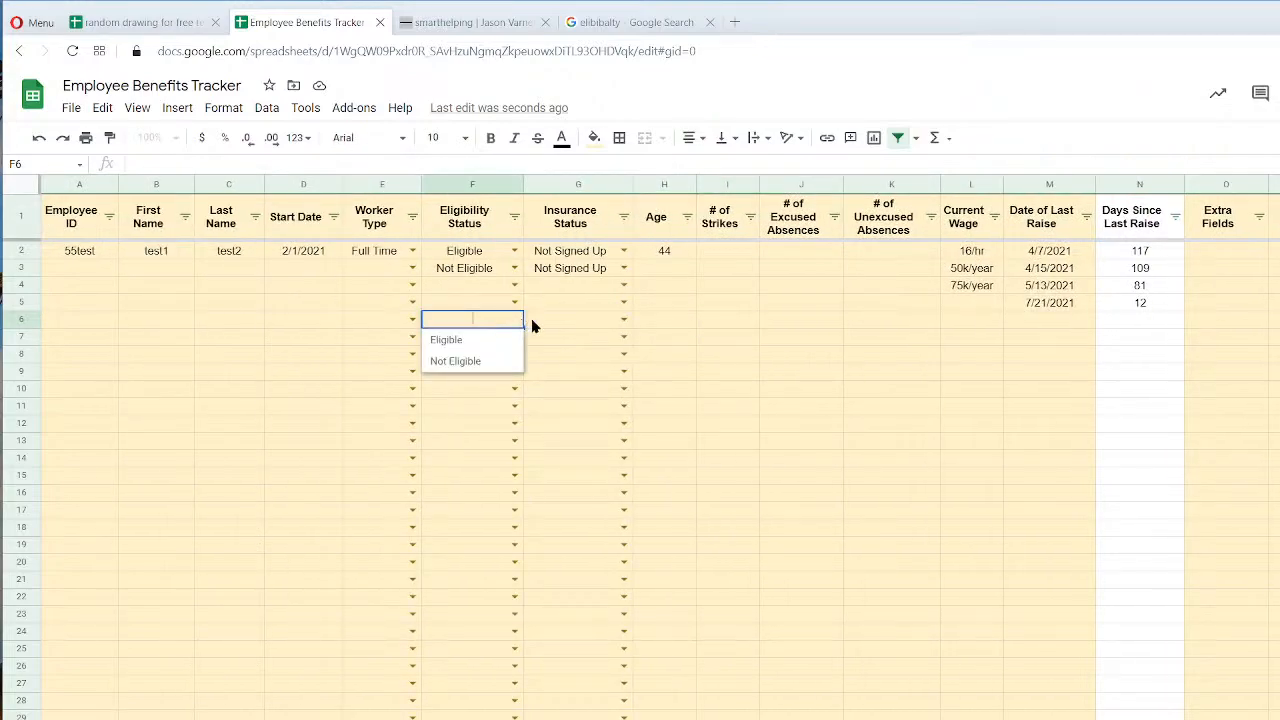
left_click(624, 319)
left_click(730, 362)
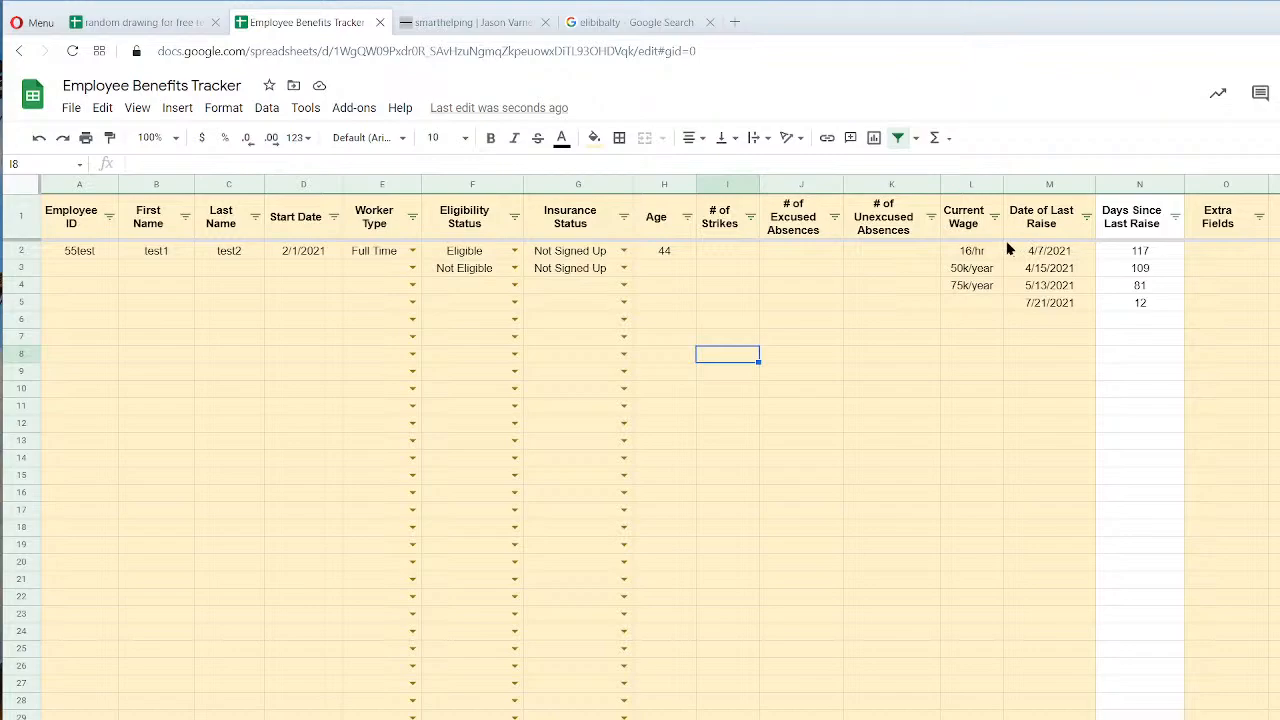
Insert two blank columns between # of Unexcused Absences and Current Wage.
right_click(969, 181)
left_click(870, 287)
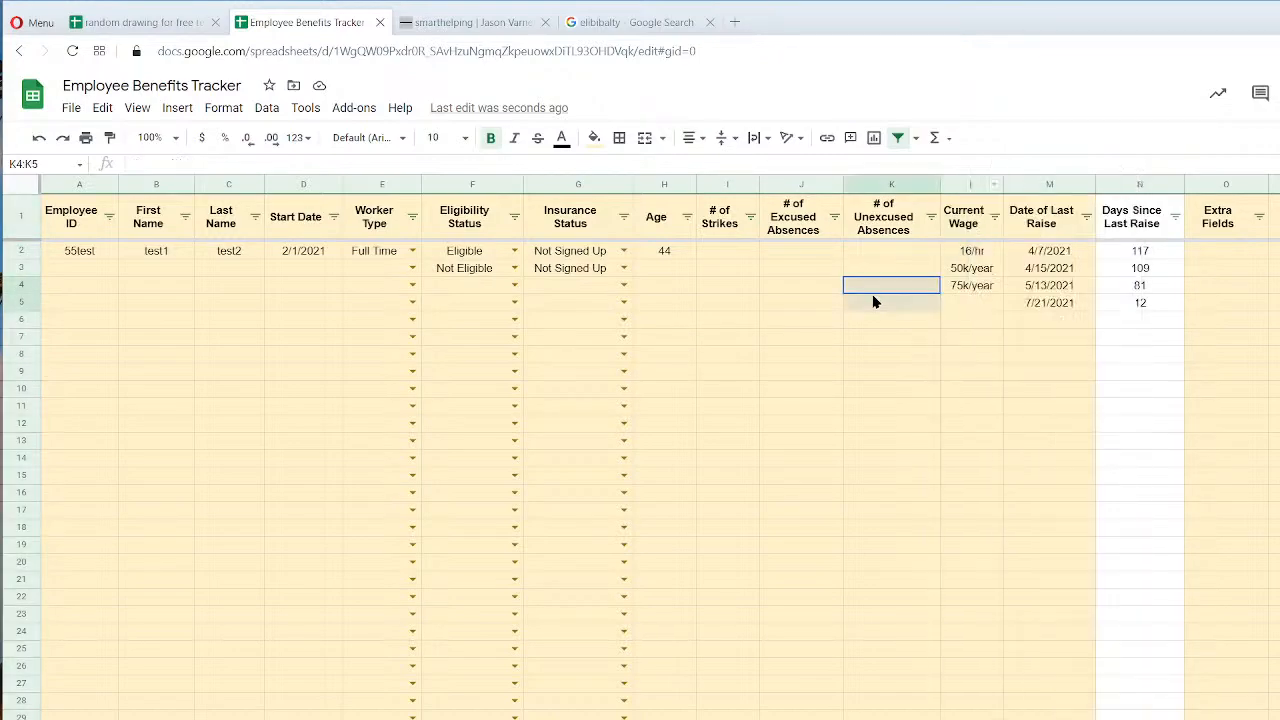
right_click(968, 181)
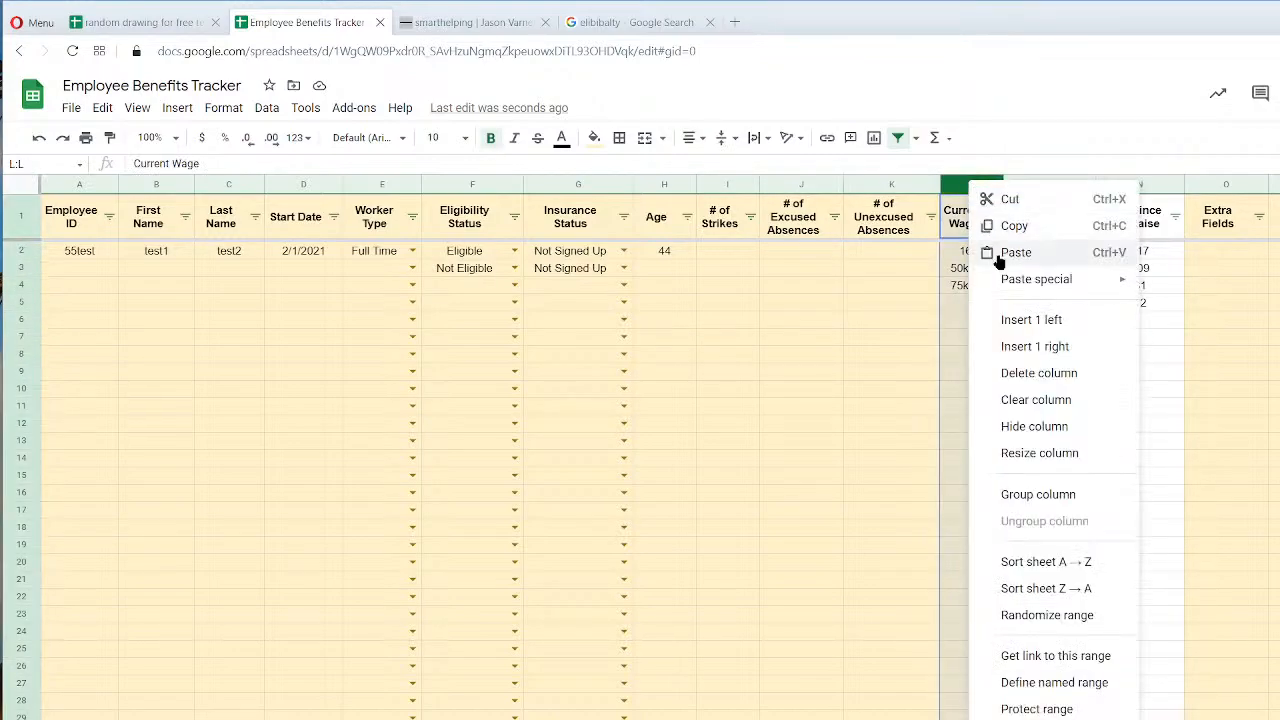
left_click(1014, 319)
left_click(912, 229)
right_click(973, 190)
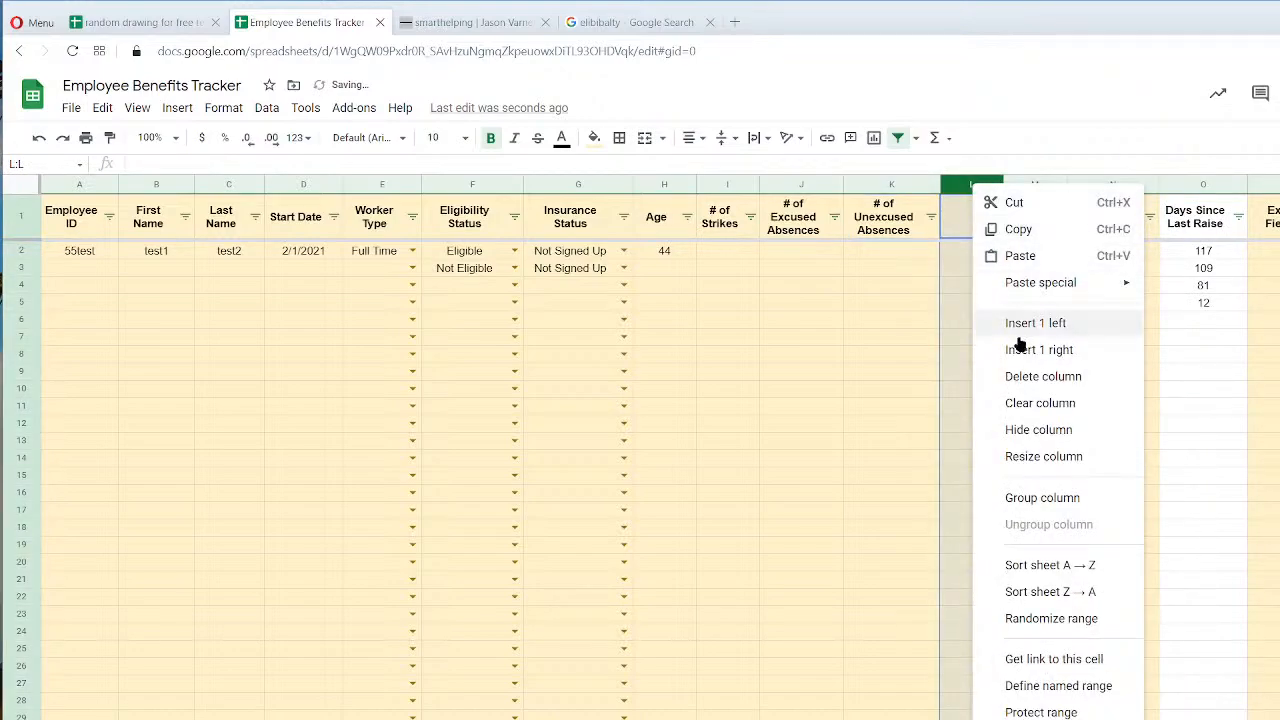
left_click(982, 320)
Give L1 the same header formatting as # of Unexcused Absences, with the text "Vacation Days Available".
left_click_drag(966, 233, 975, 236)
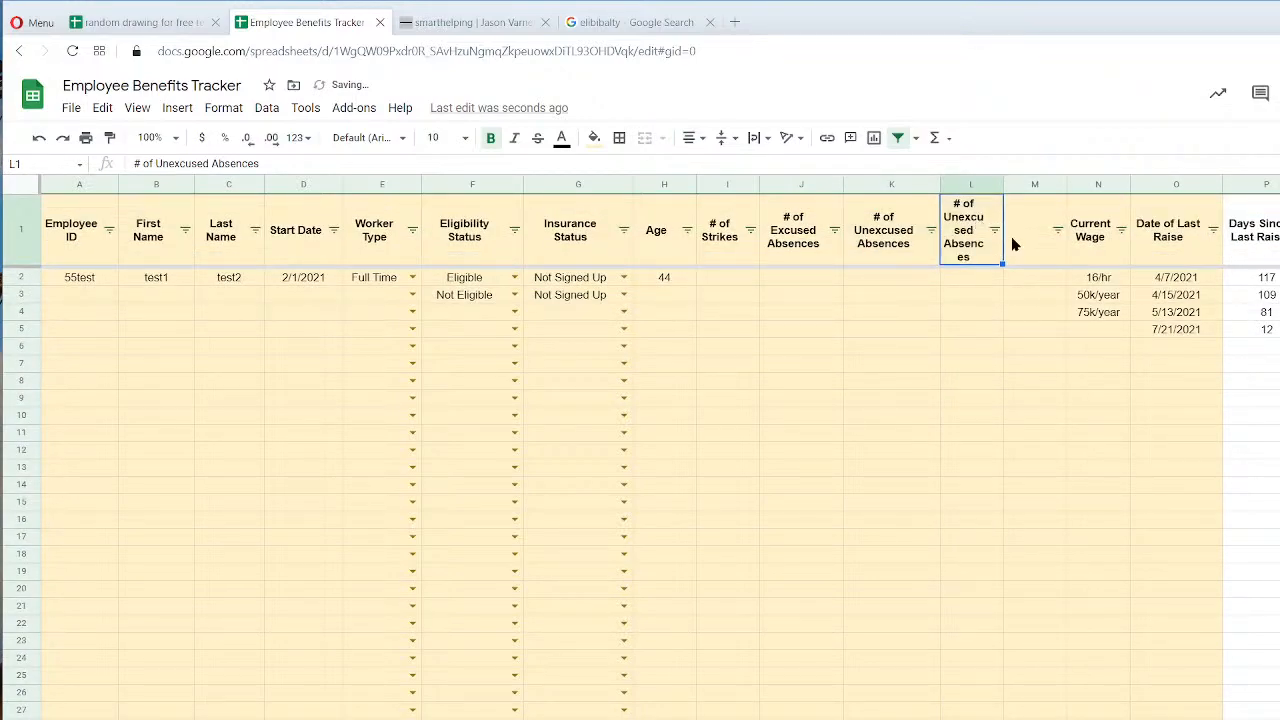
type("Cu")
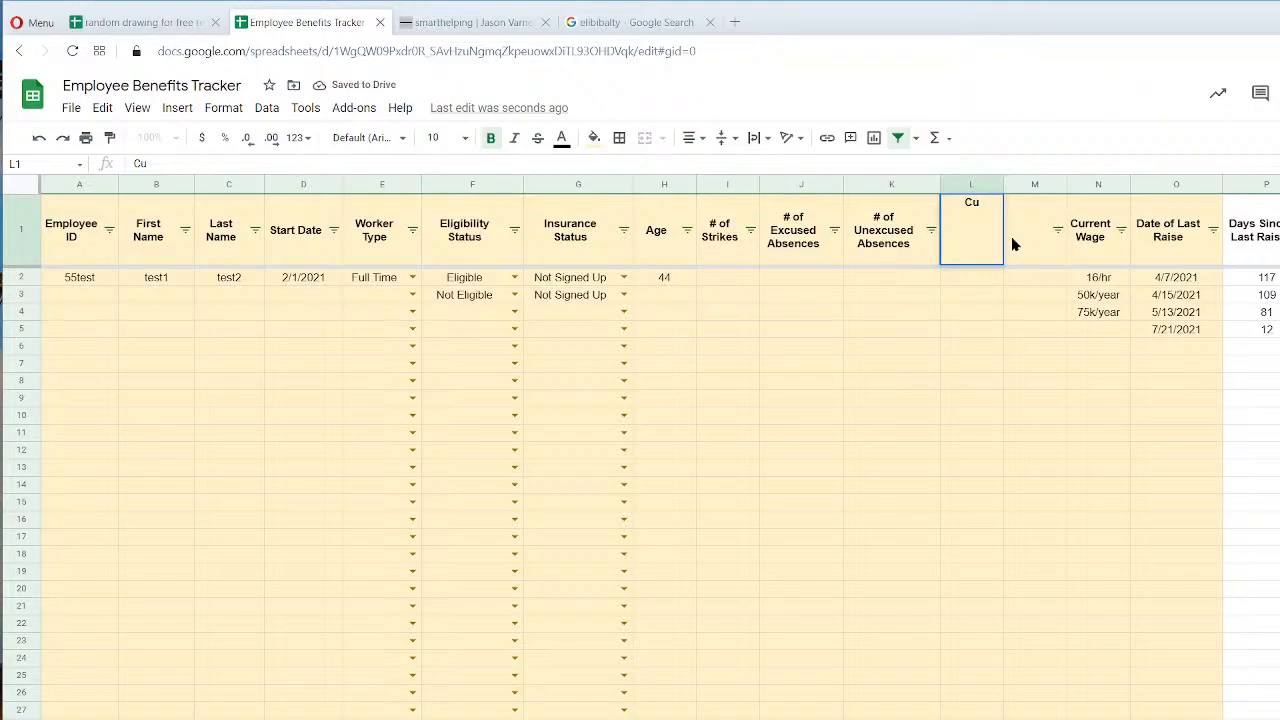
key("BackSpace")
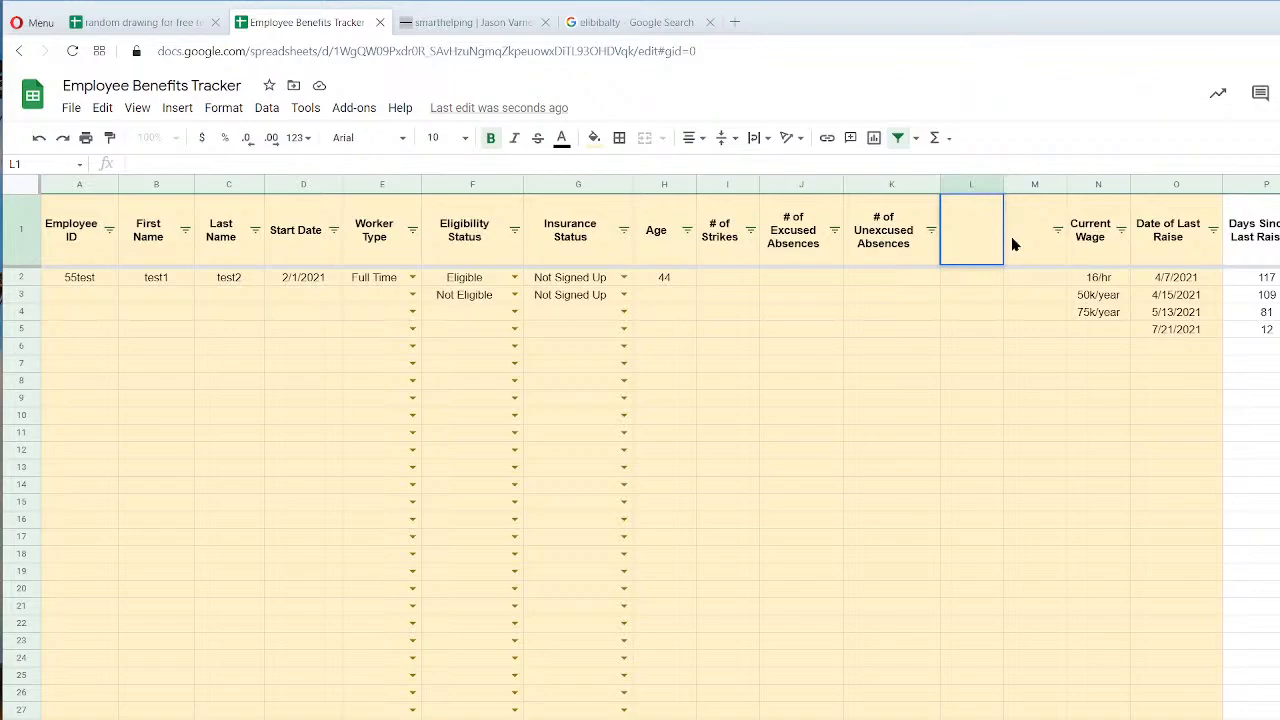
type("Vacation Days AVa")
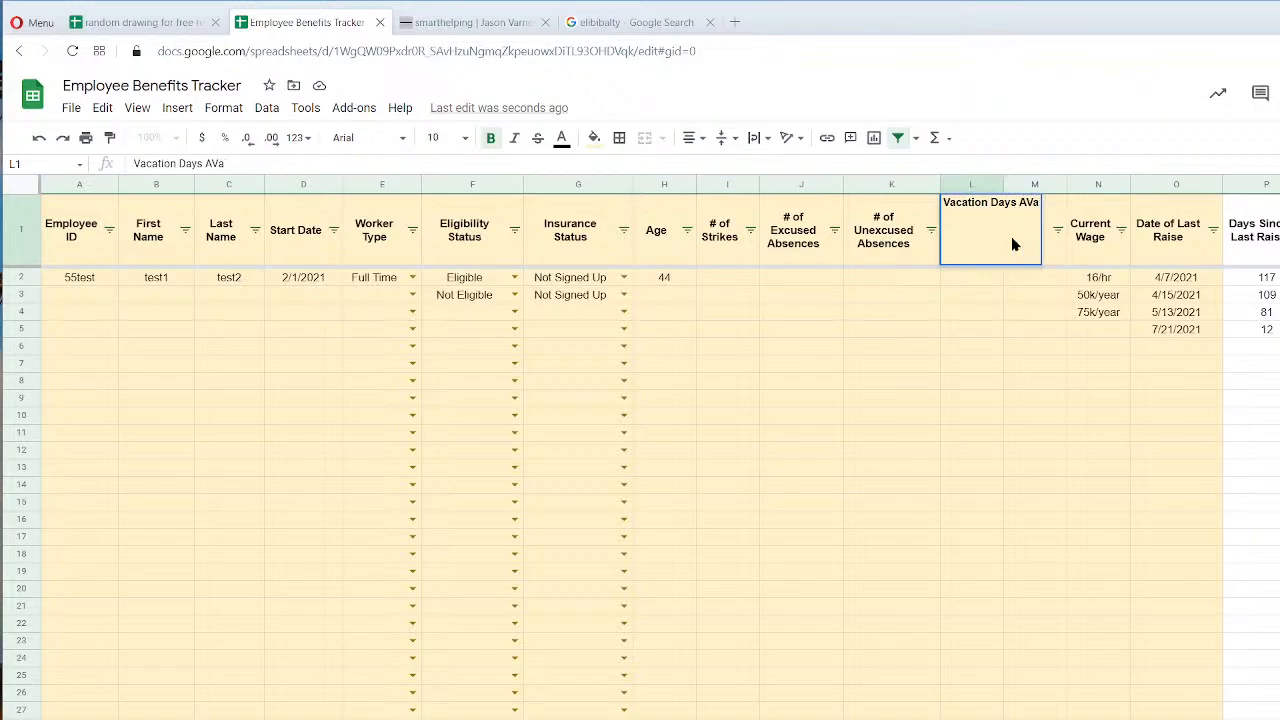
type("ailable")
key("Tab")
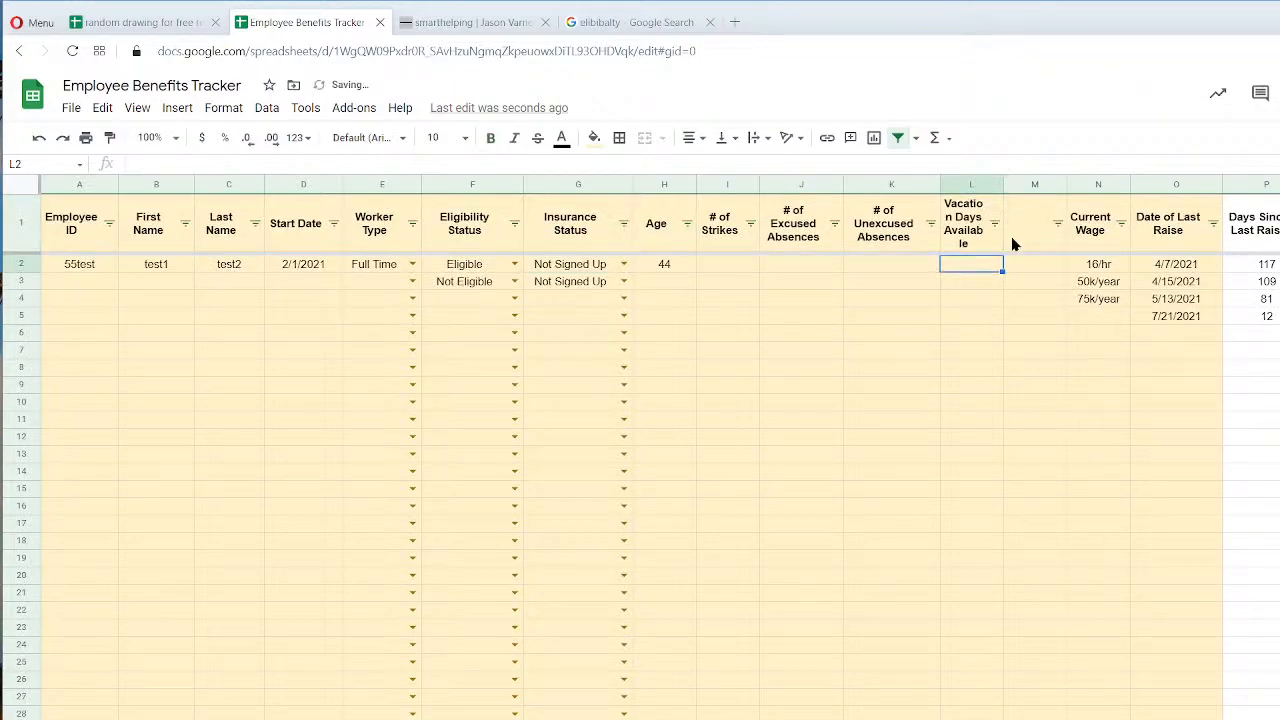
Enter the header "Vacation Days Used" in M1, with a capital U in the last word.
type("Vacation Days used")
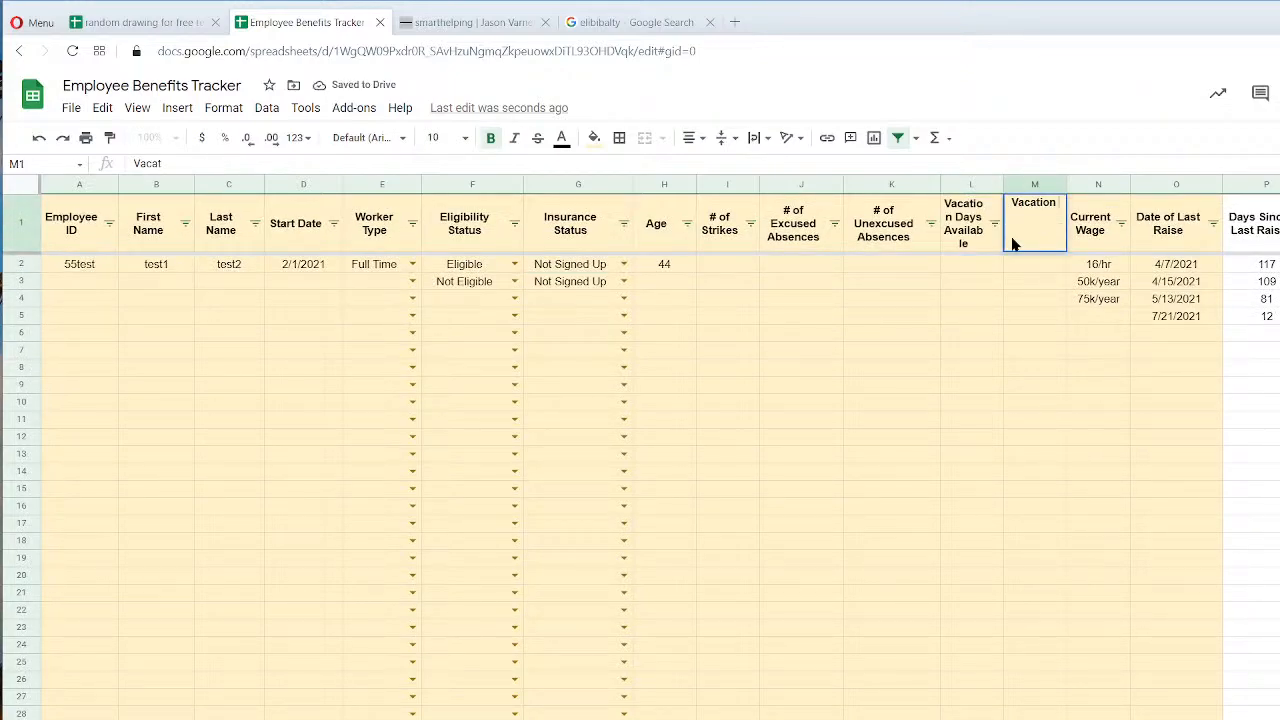
key("Return")
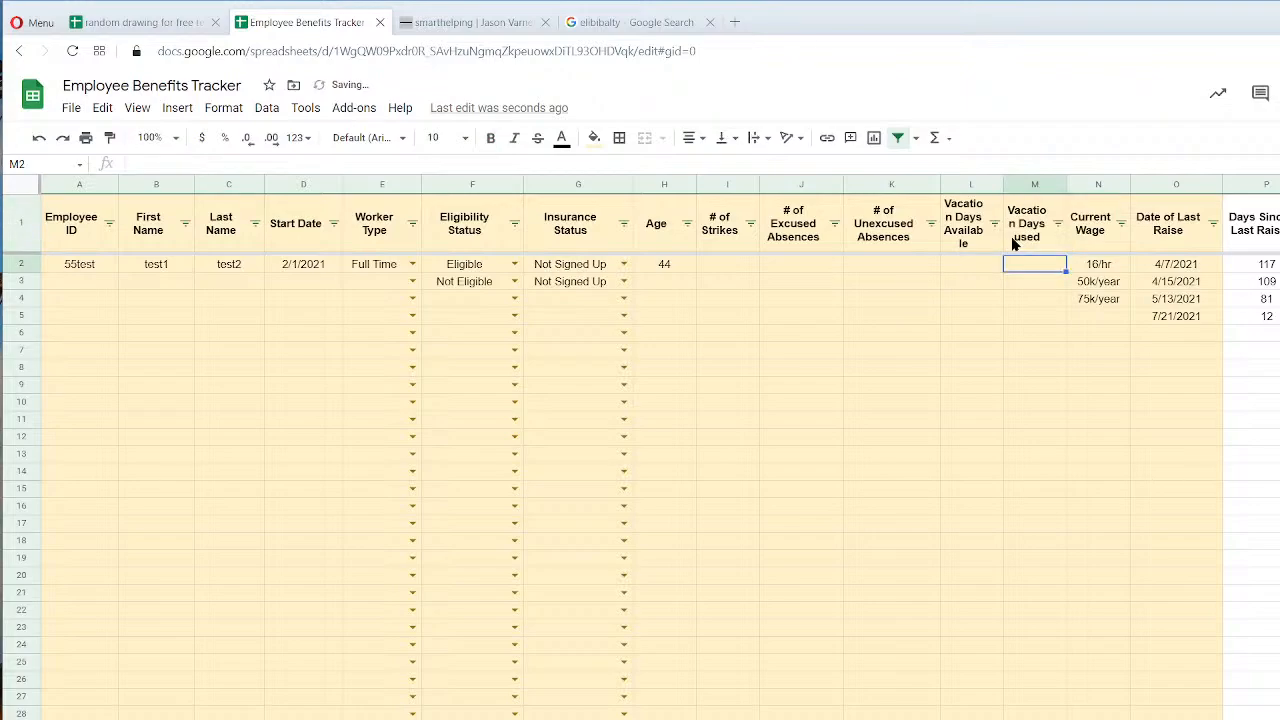
left_click(1040, 238)
left_click(216, 163)
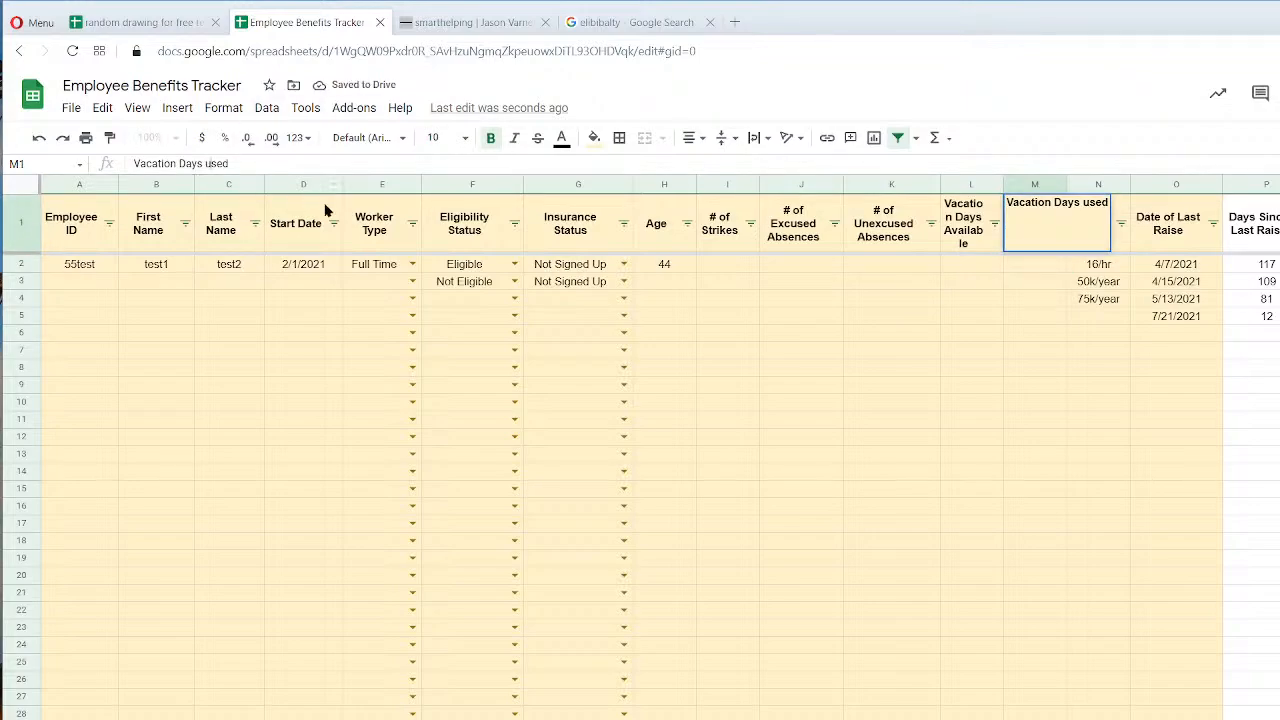
key("BackSpace")
type("U")
key("Return")
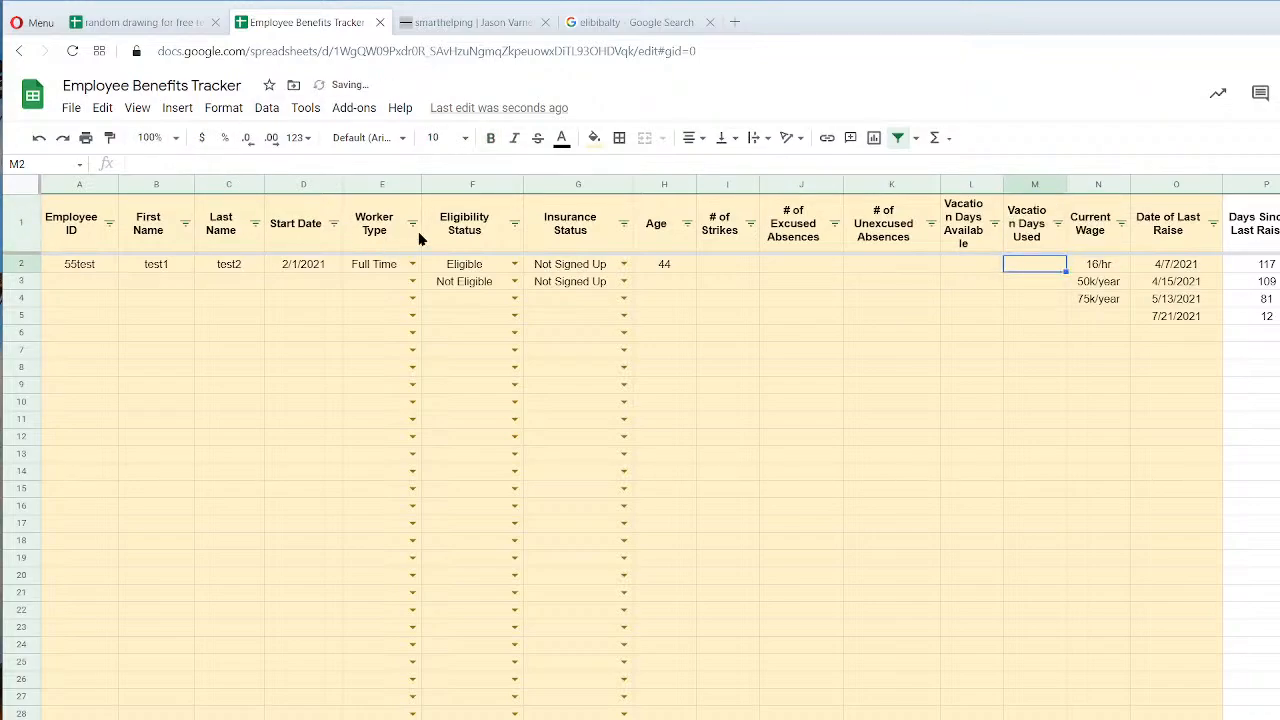
Widen the Vacation Days Available and Vacation Days Used columns so each header fits on two lines.
left_click_drag(1012, 180, 1126, 186)
left_click(876, 371)
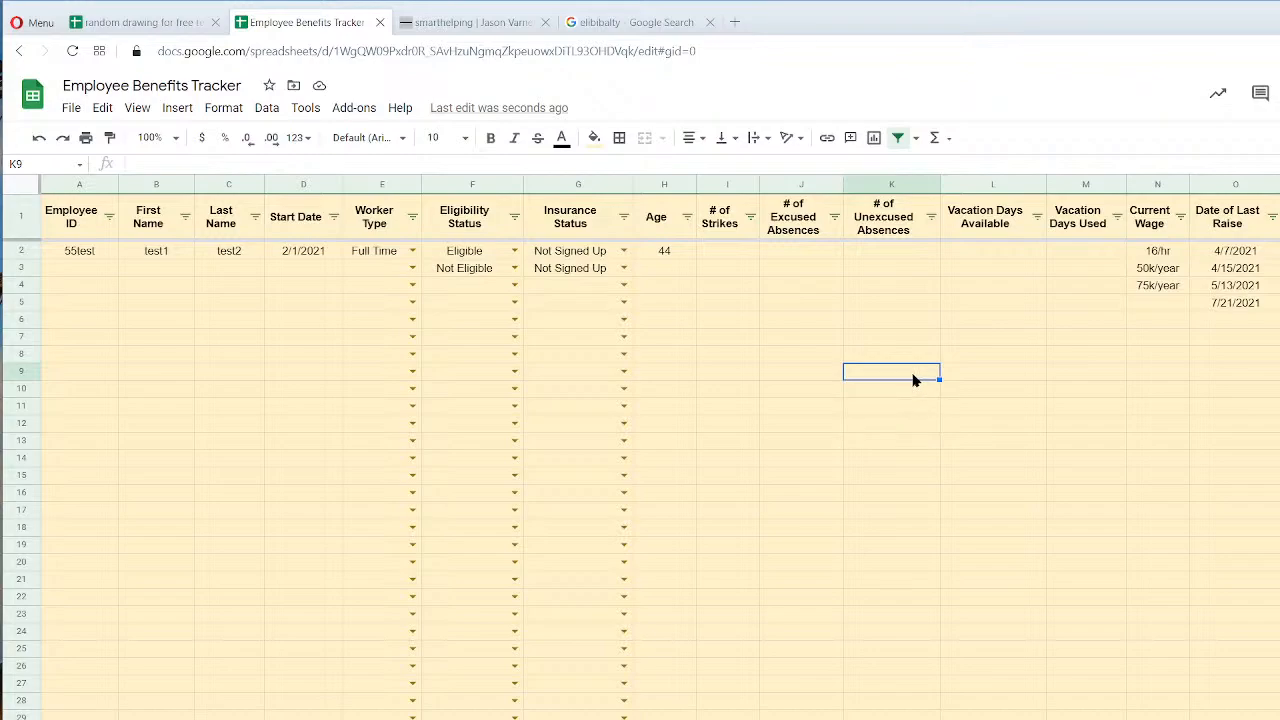
left_click(84, 258)
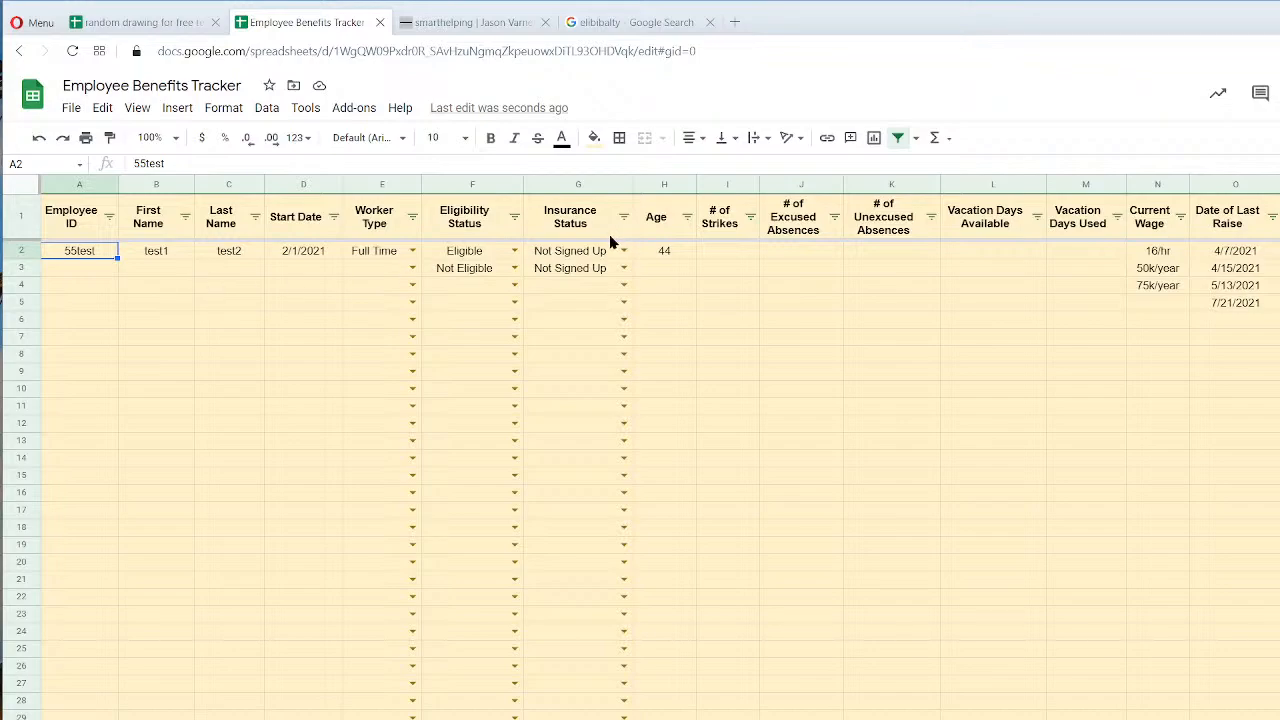
Enter 20 as the vacation days available and 5 as the vacation days used for the employee in row 2.
left_click(1003, 224)
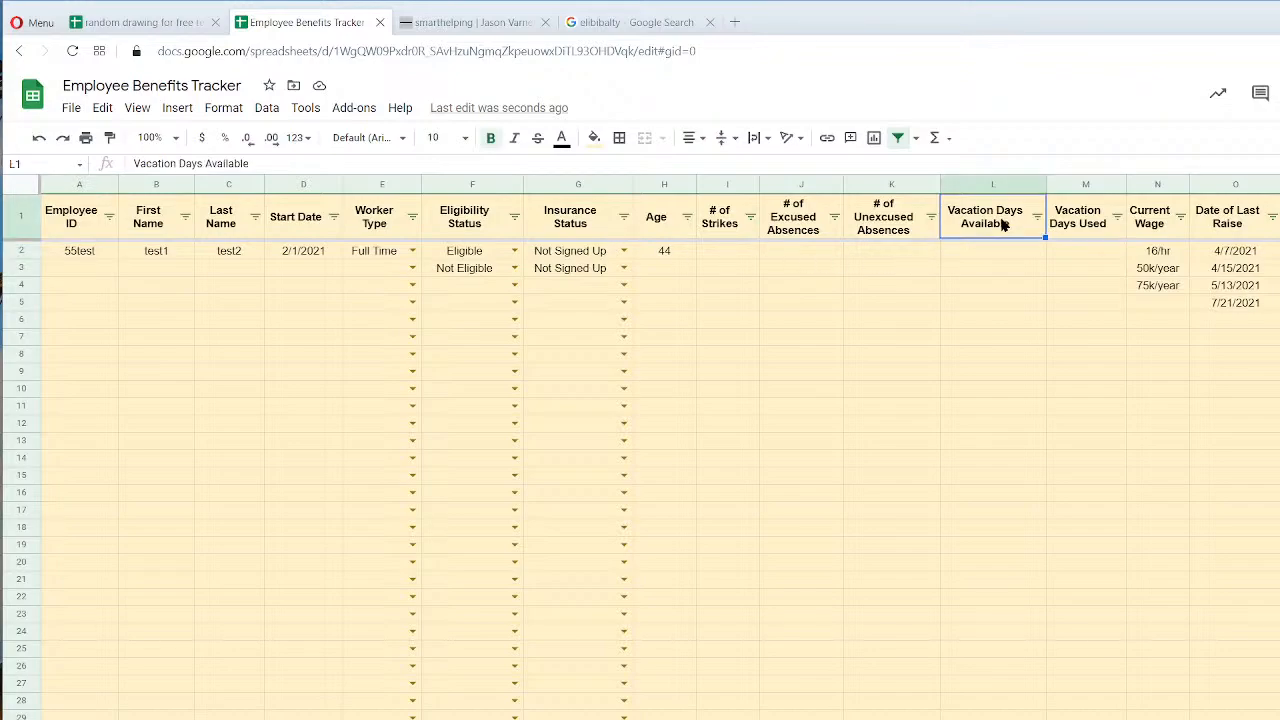
left_click(1074, 225)
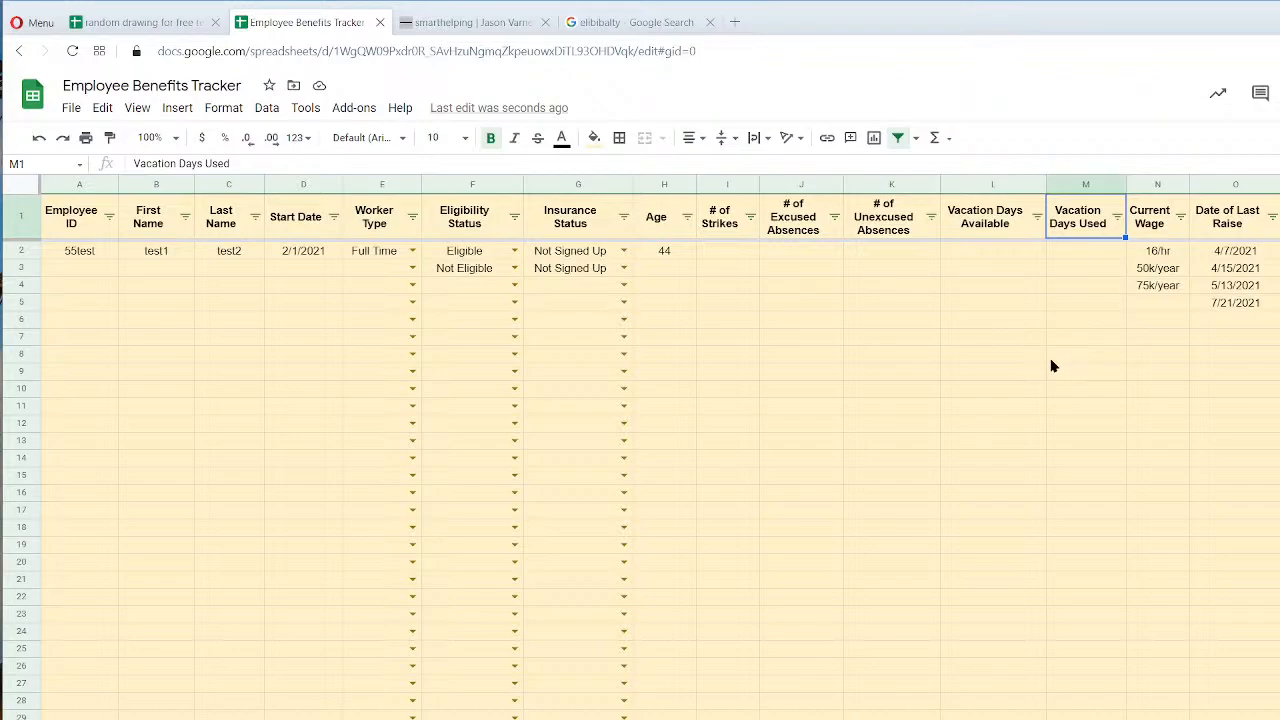
left_click(988, 258)
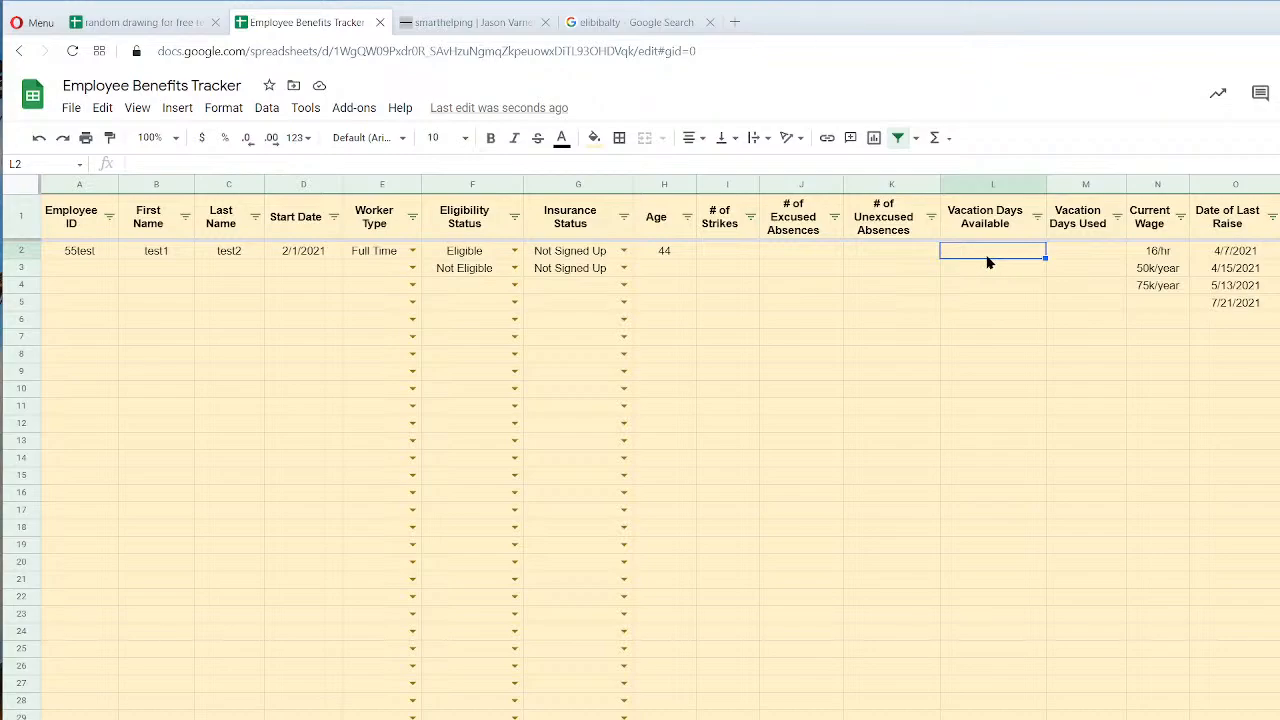
type("20")
key("Return")
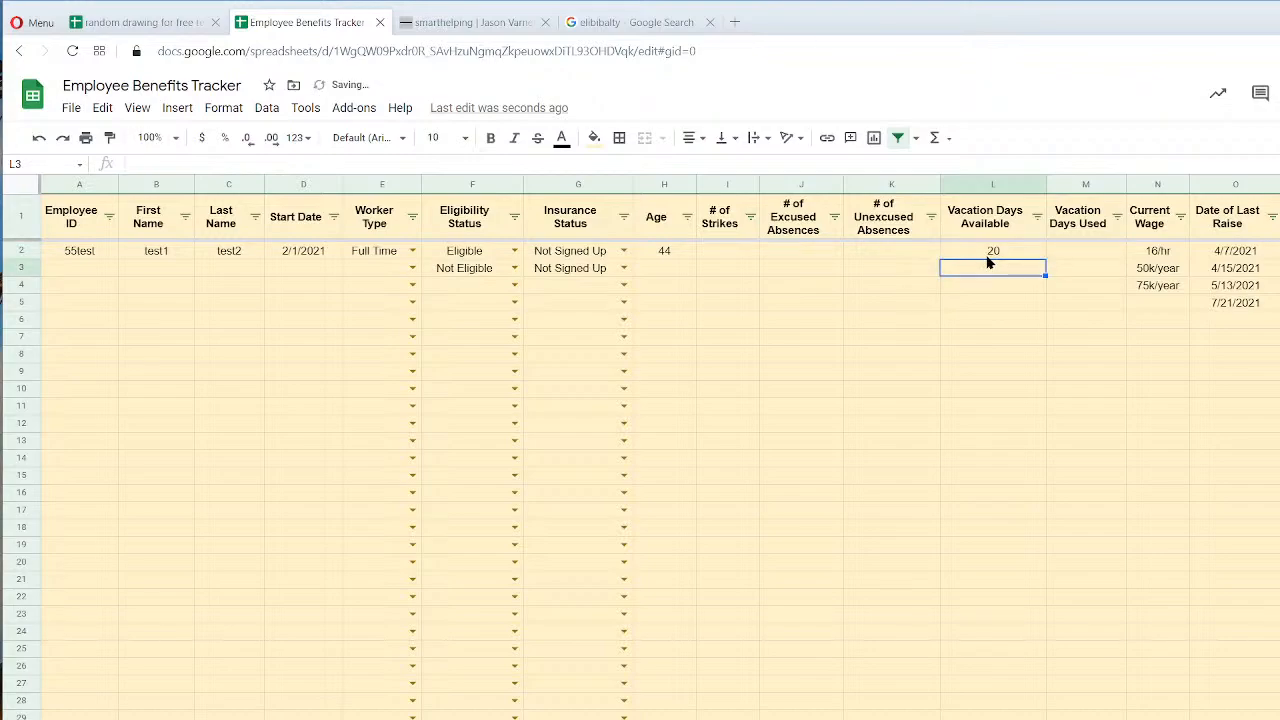
key("Up")
key("Right")
type("5")
key("Return")
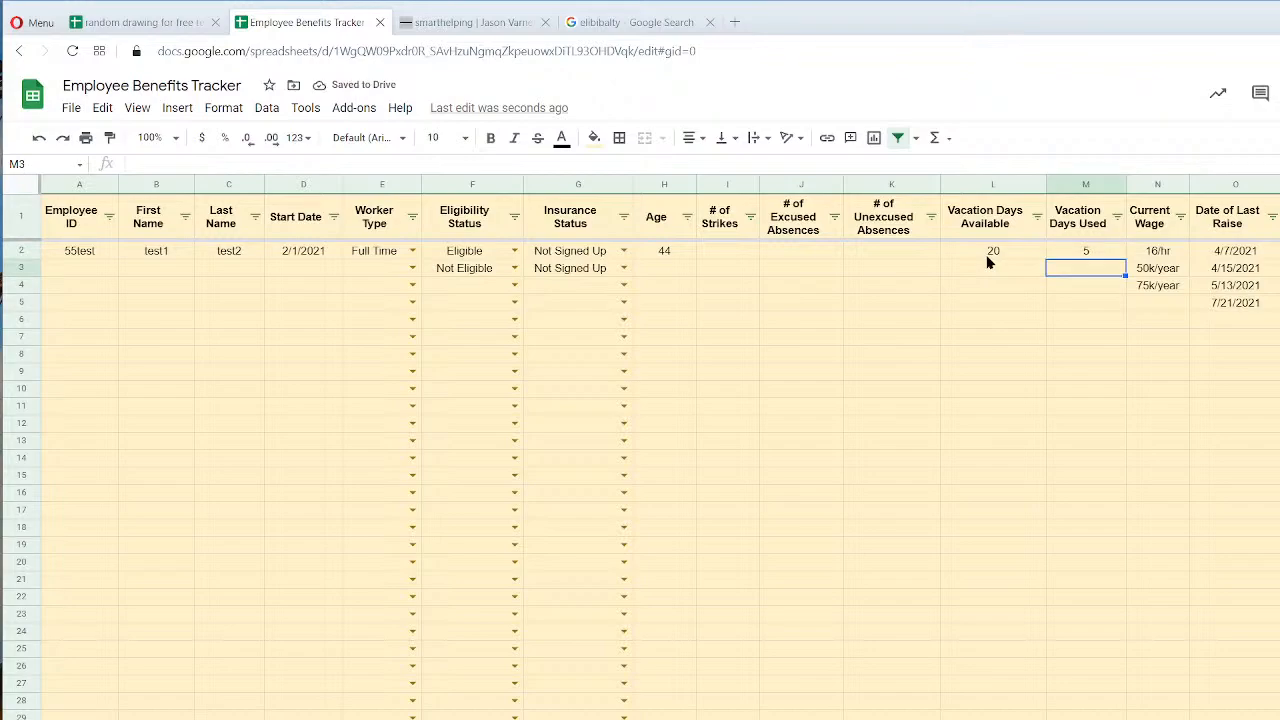
left_click(987, 258)
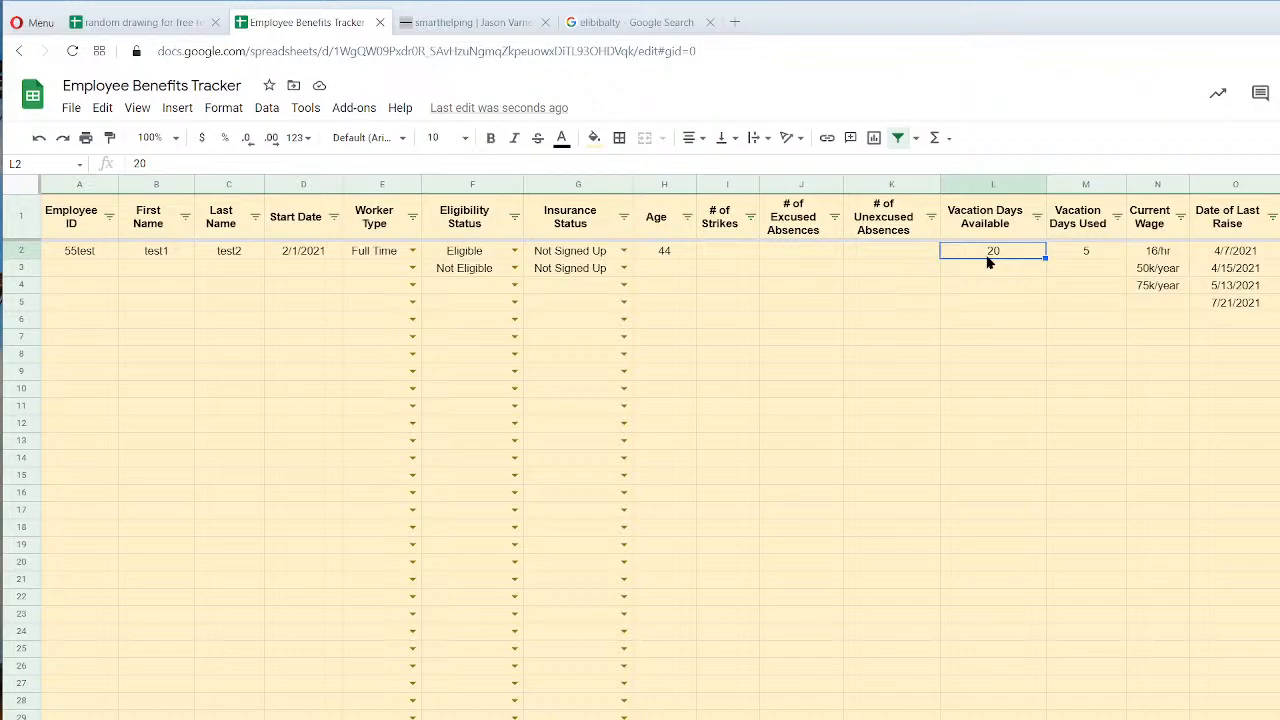
key("Right")
left_click(987, 260)
key("Right")
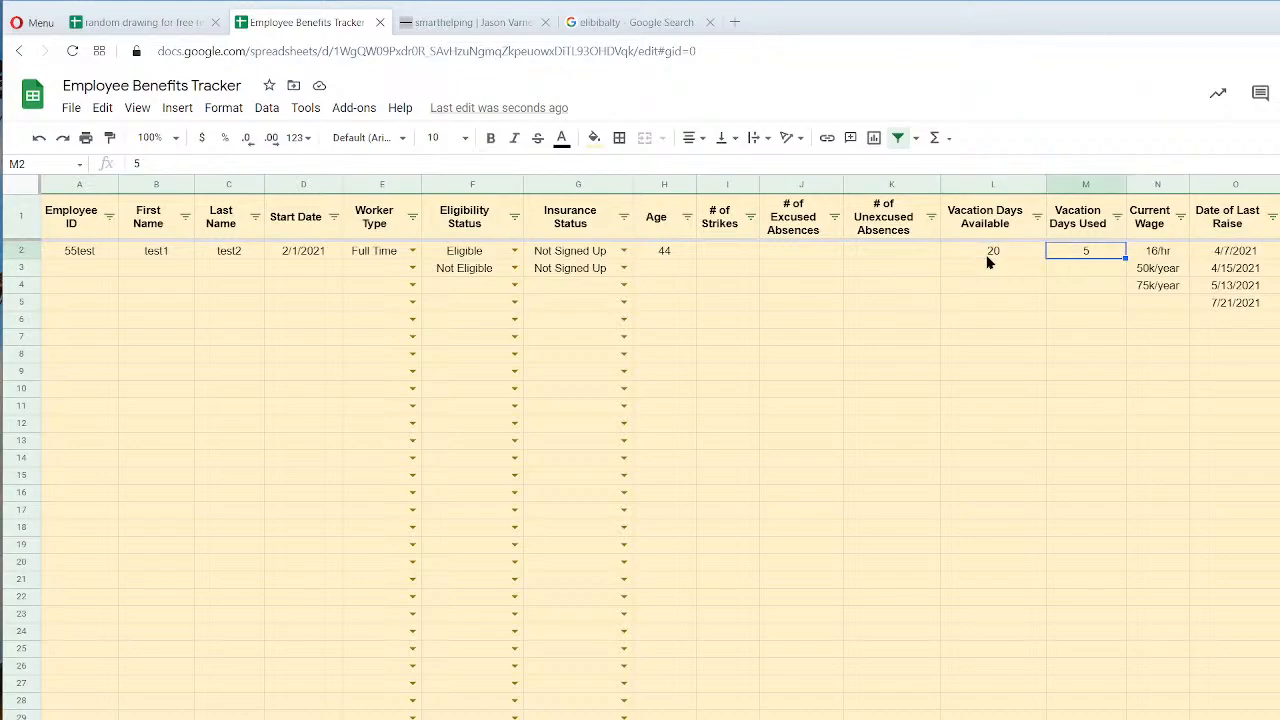
left_click(987, 260)
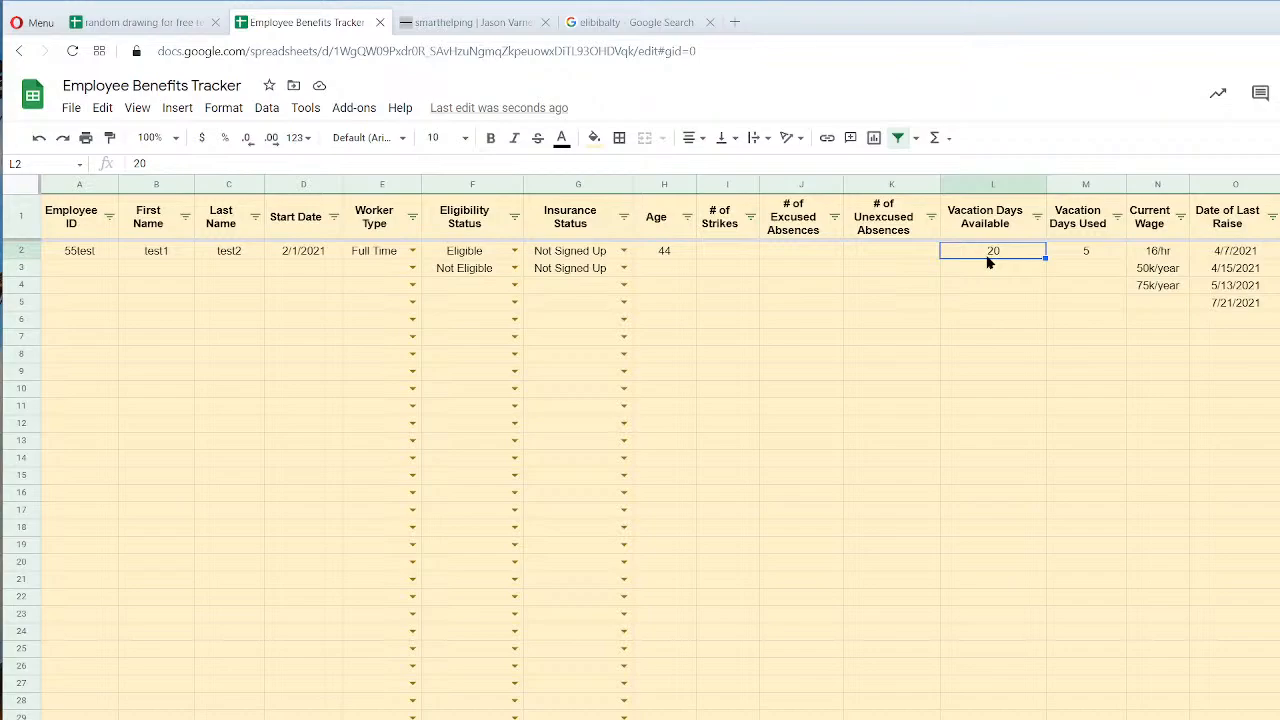
Change the Vacation Days Available header in L1 to "Max Vacation Days Alotted".
key("Up")
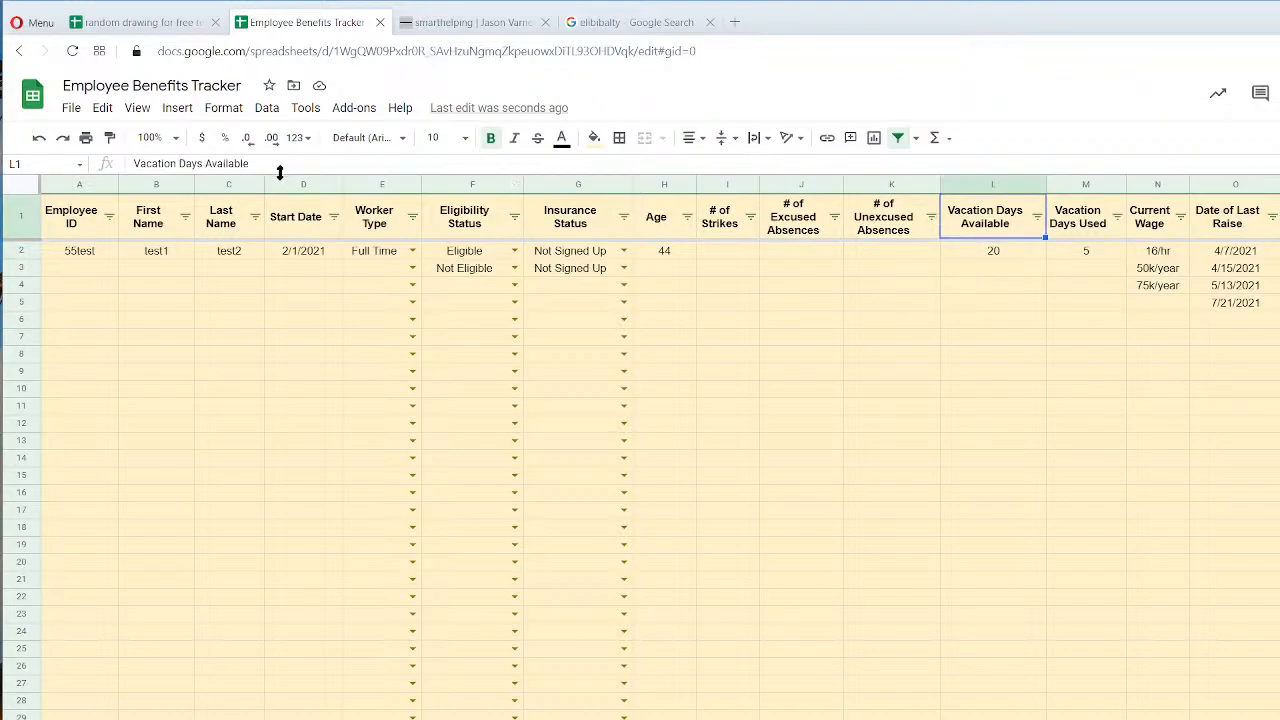
left_click_drag(211, 163, 335, 163)
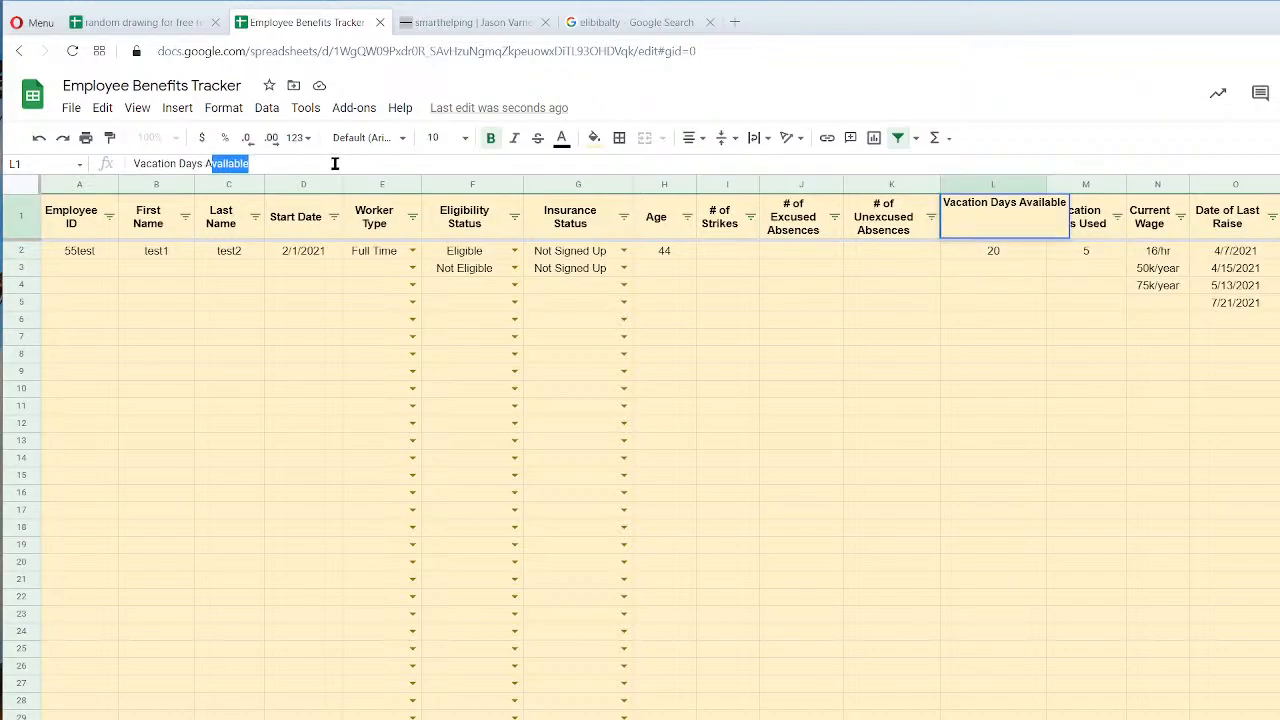
key("BackSpace")
key("BackSpace")
key("BackSpace")
key("BackSpace")
key("BackSpace")
key("BackSpace")
key("BackSpace")
key("BackSpace")
key("BackSpace")
key("BackSpace")
key("BackSpace")
key("BackSpace")
key("BackSpace")
key("BackSpace")
key("BackSpace")
key("BackSpace")
type("Max")
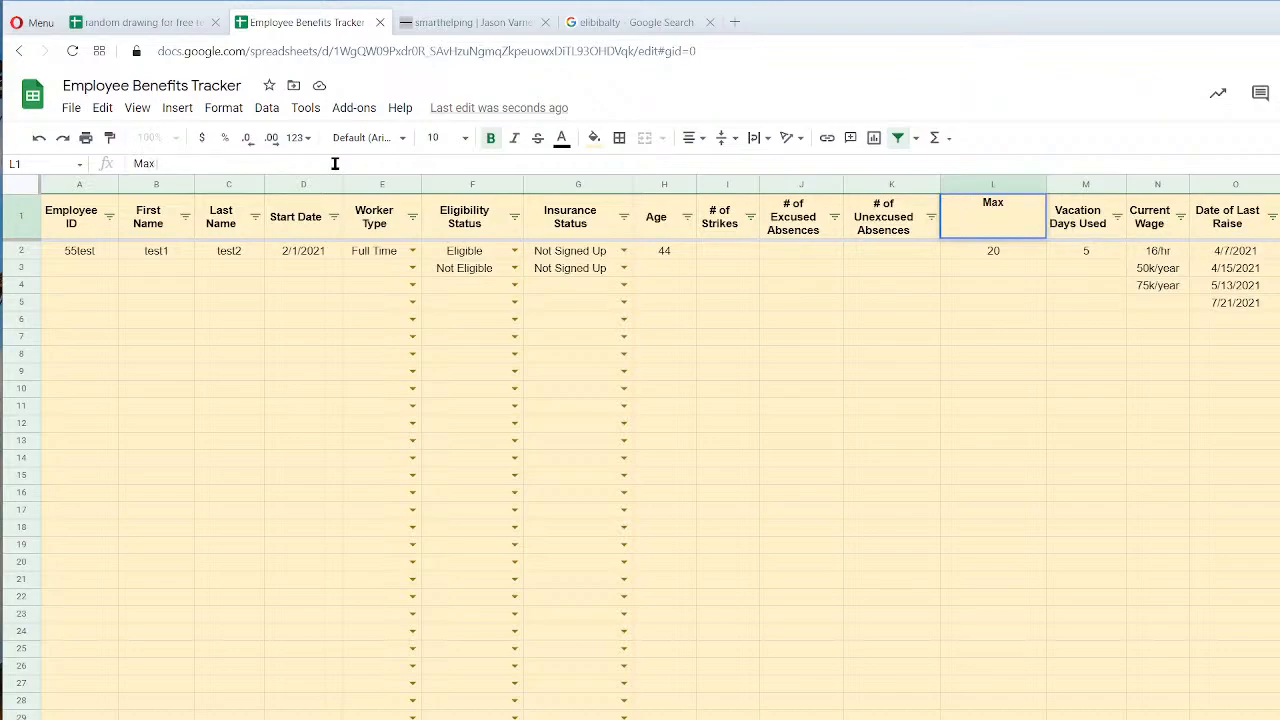
type(" Vacation Days")
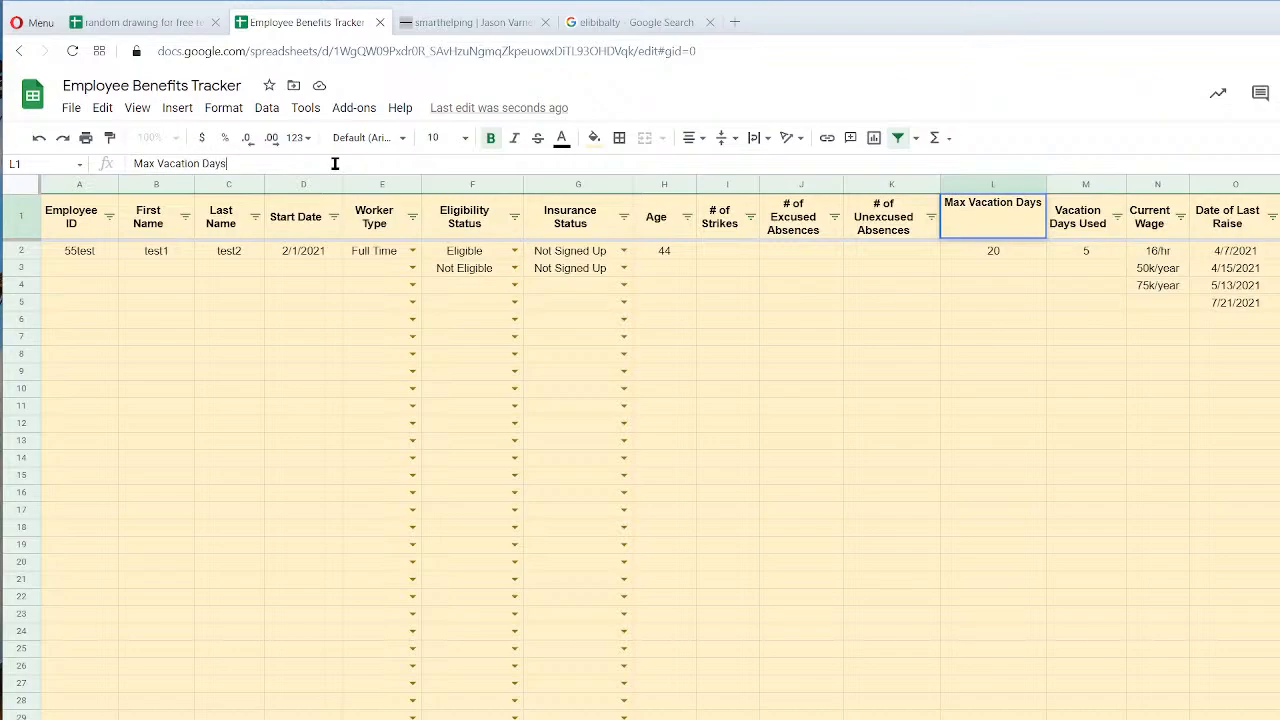
type(" Al")
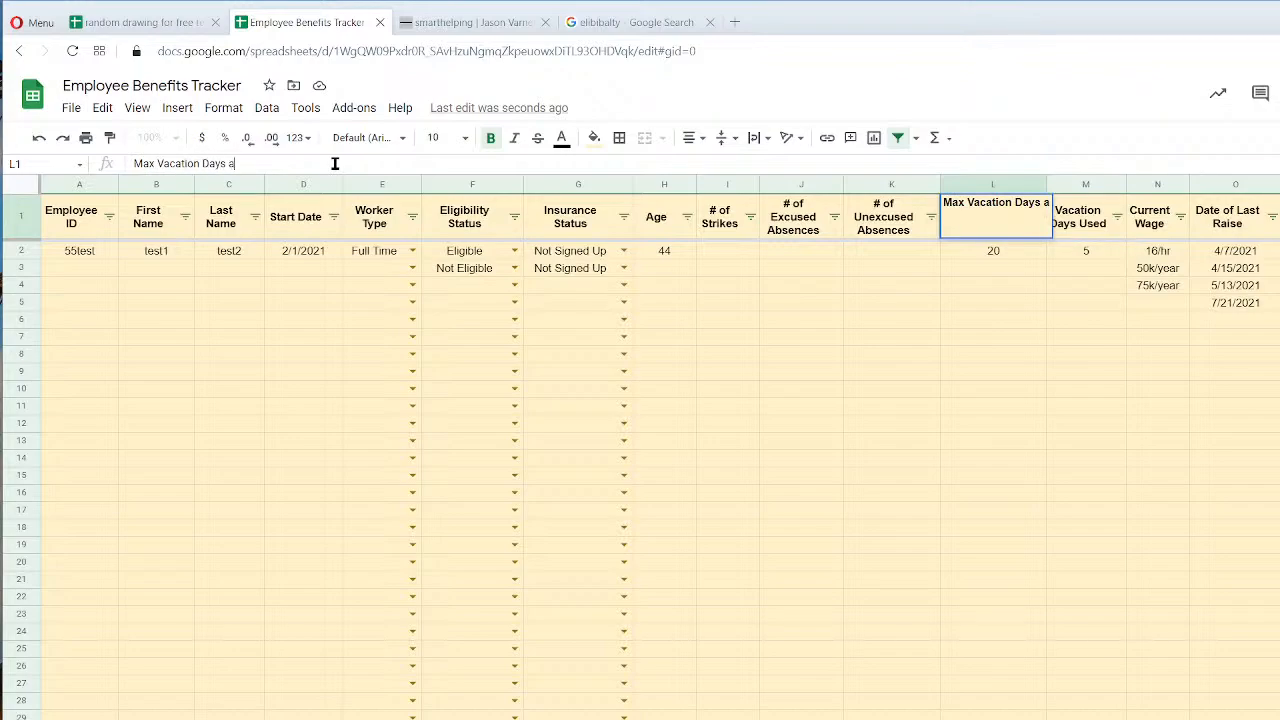
type("lotted")
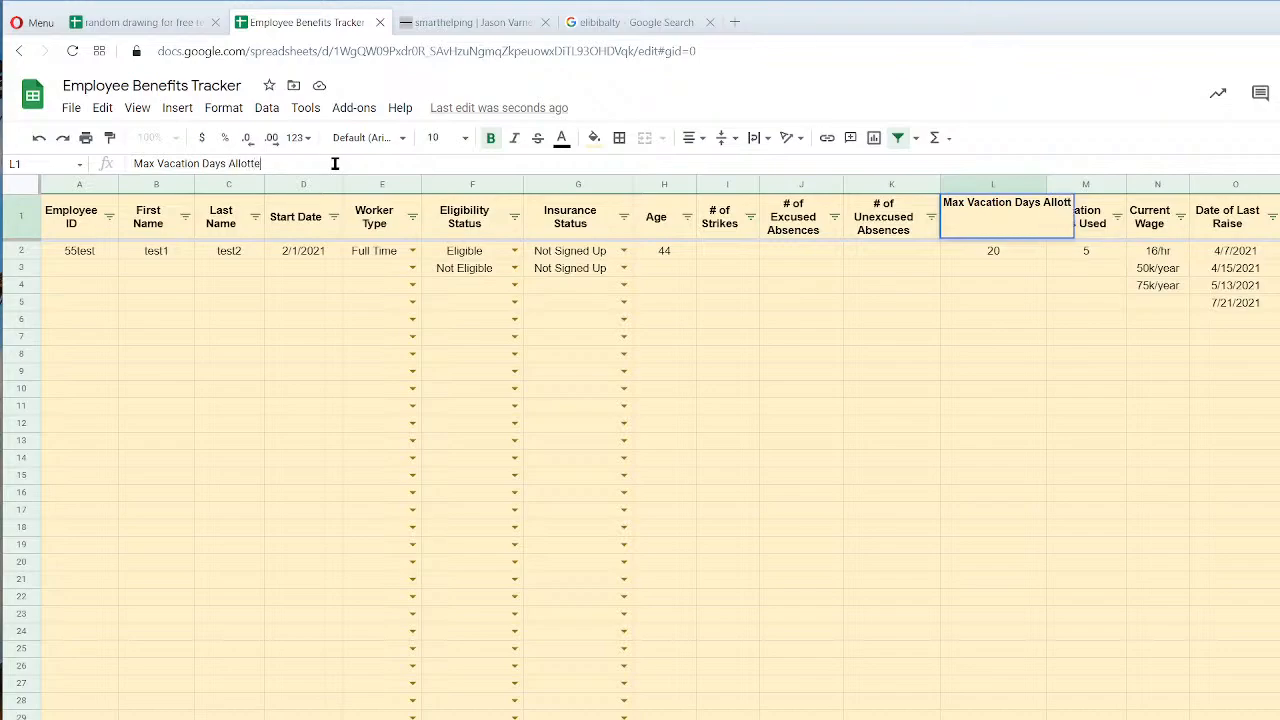
key("BackSpace")
key("BackSpace")
key("BackSpace")
key("BackSpace")
key("BackSpace")
key("BackSpace")
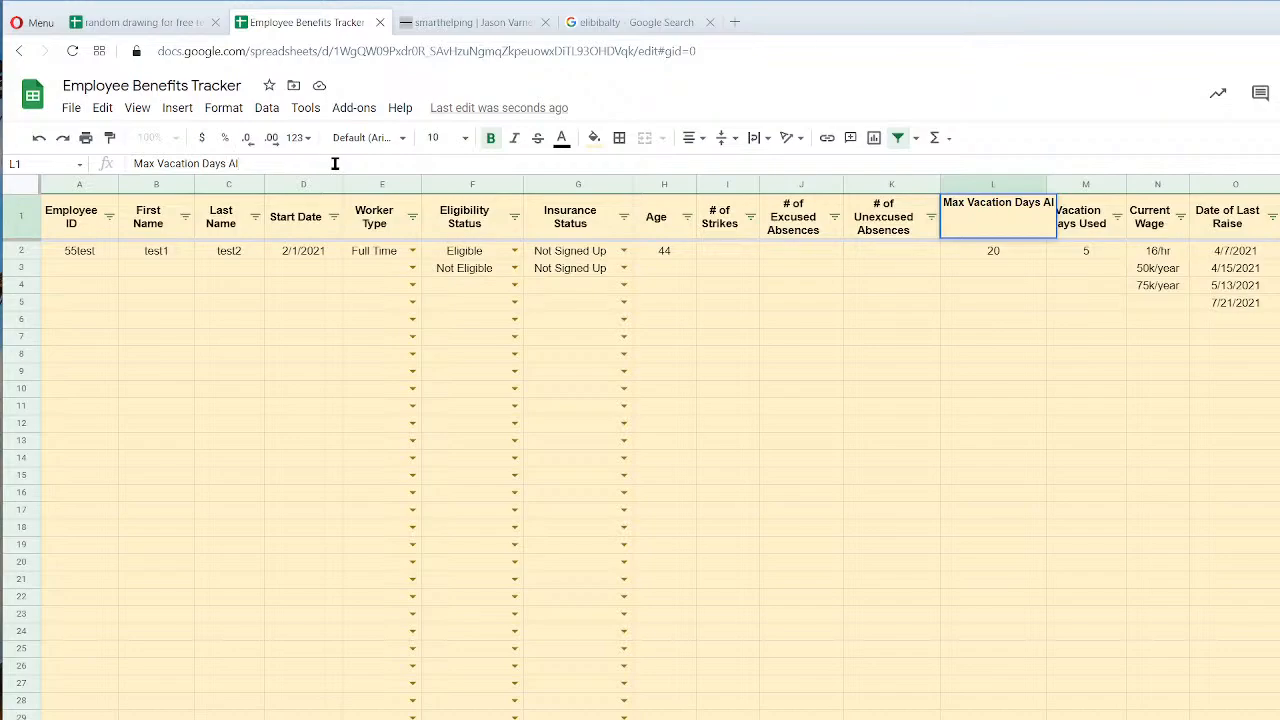
type("otted")
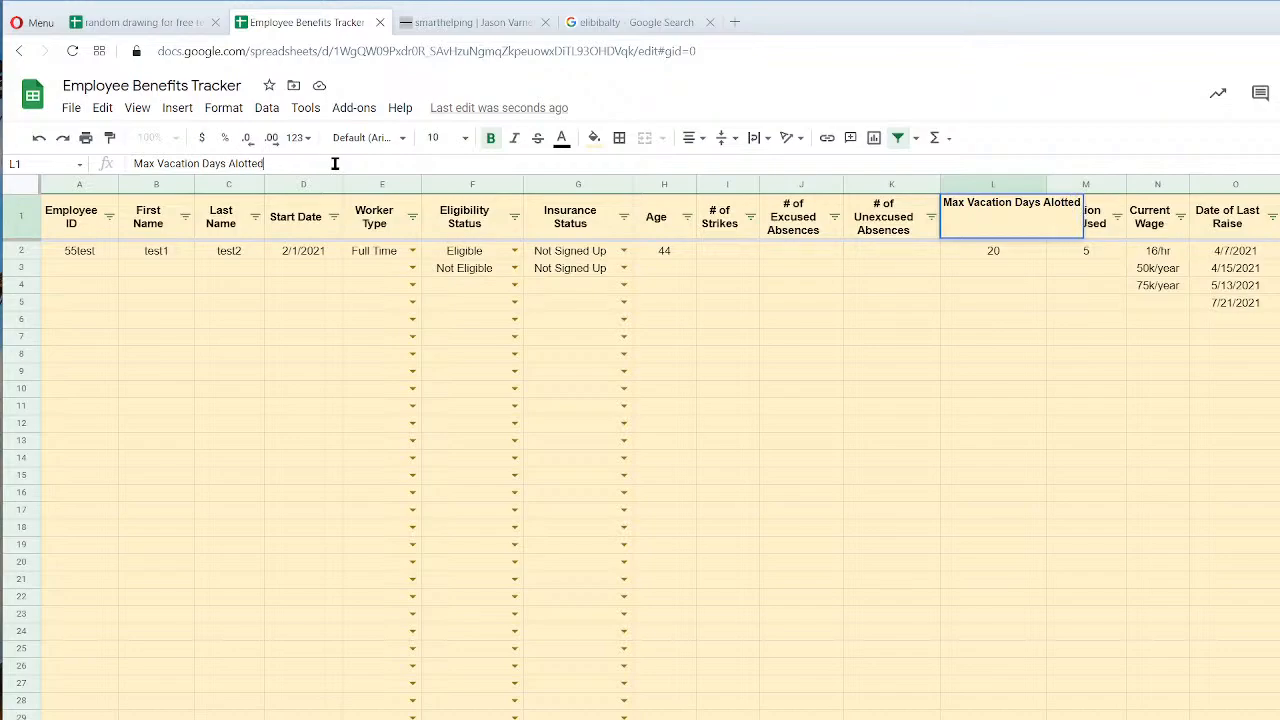
key("Return")
Set the maximum vacation days for the employee in row 2 to 14.
key("Up")
key("Right")
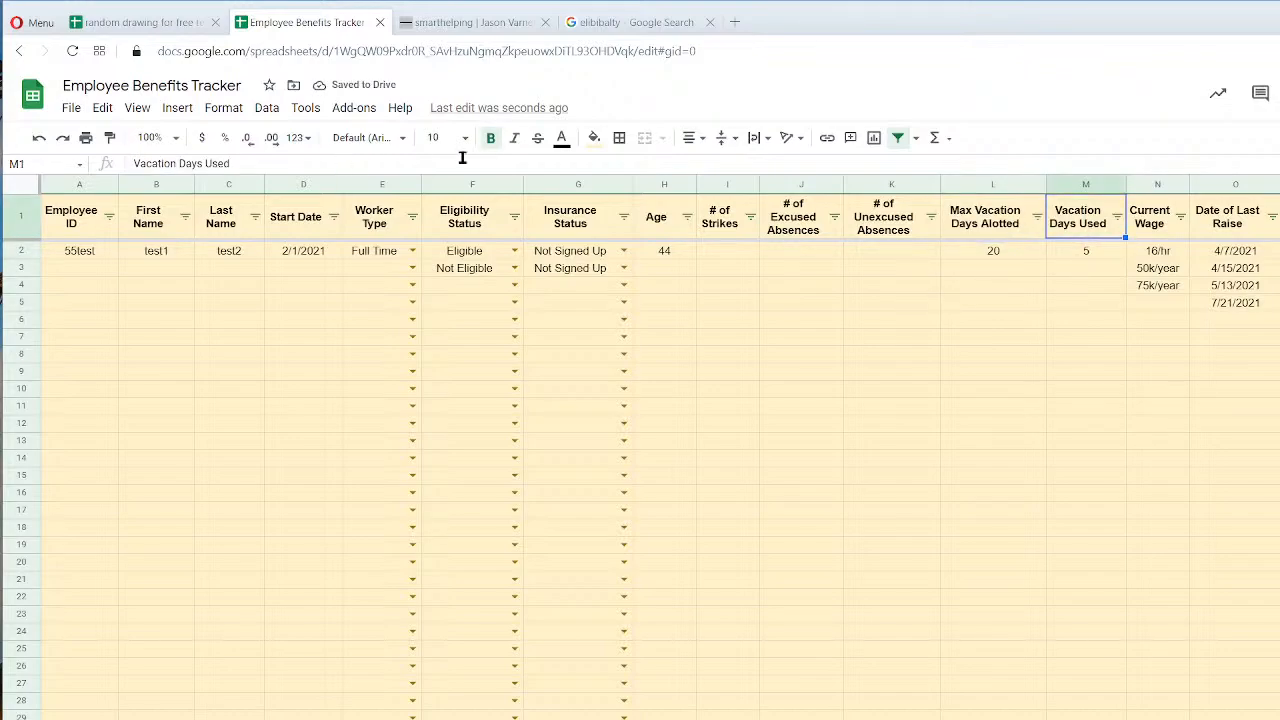
key("Left")
key("Down")
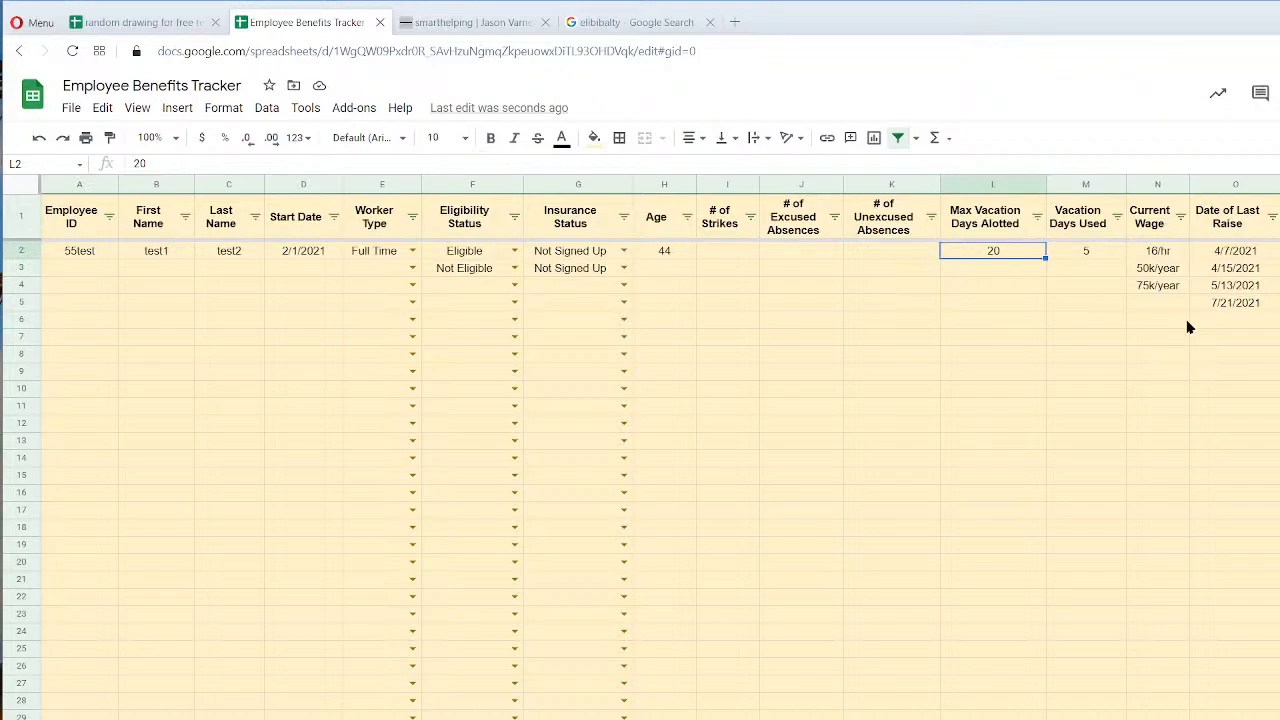
type("14")
key("Return")
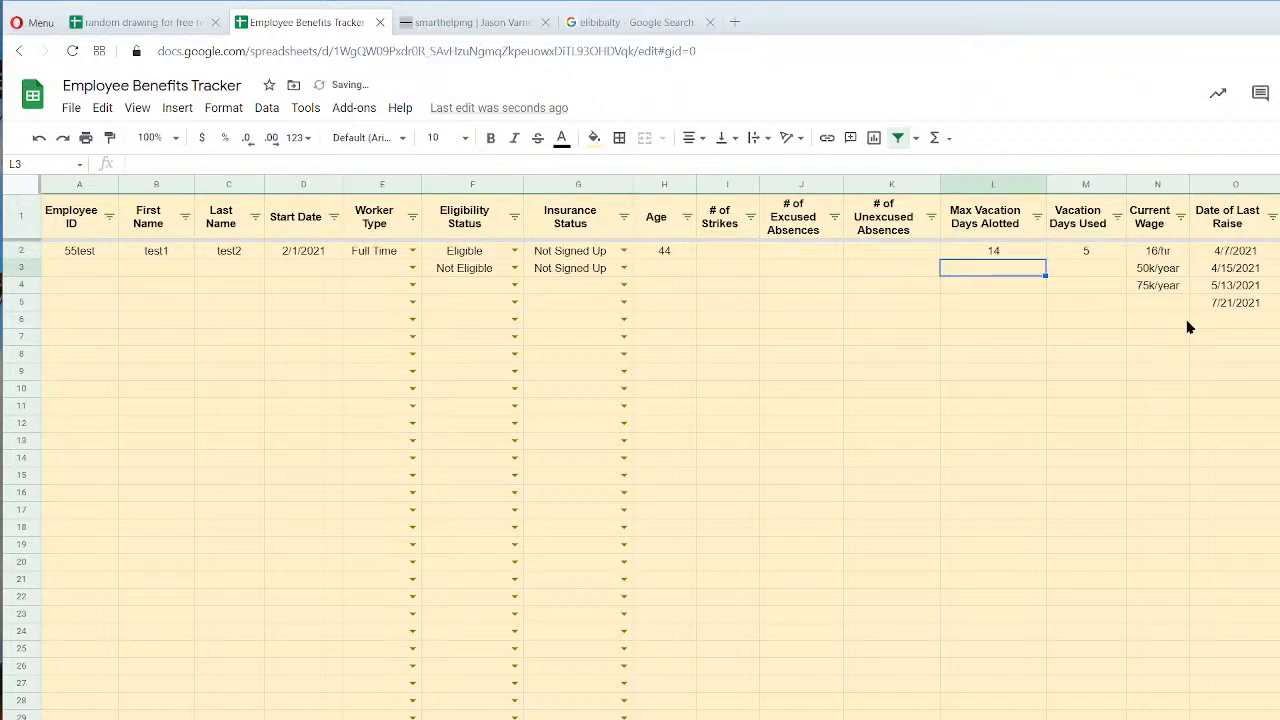
Correct the spelling of the L1 header to "Max Vacation Days Allotted".
key("Up")
key("Right")
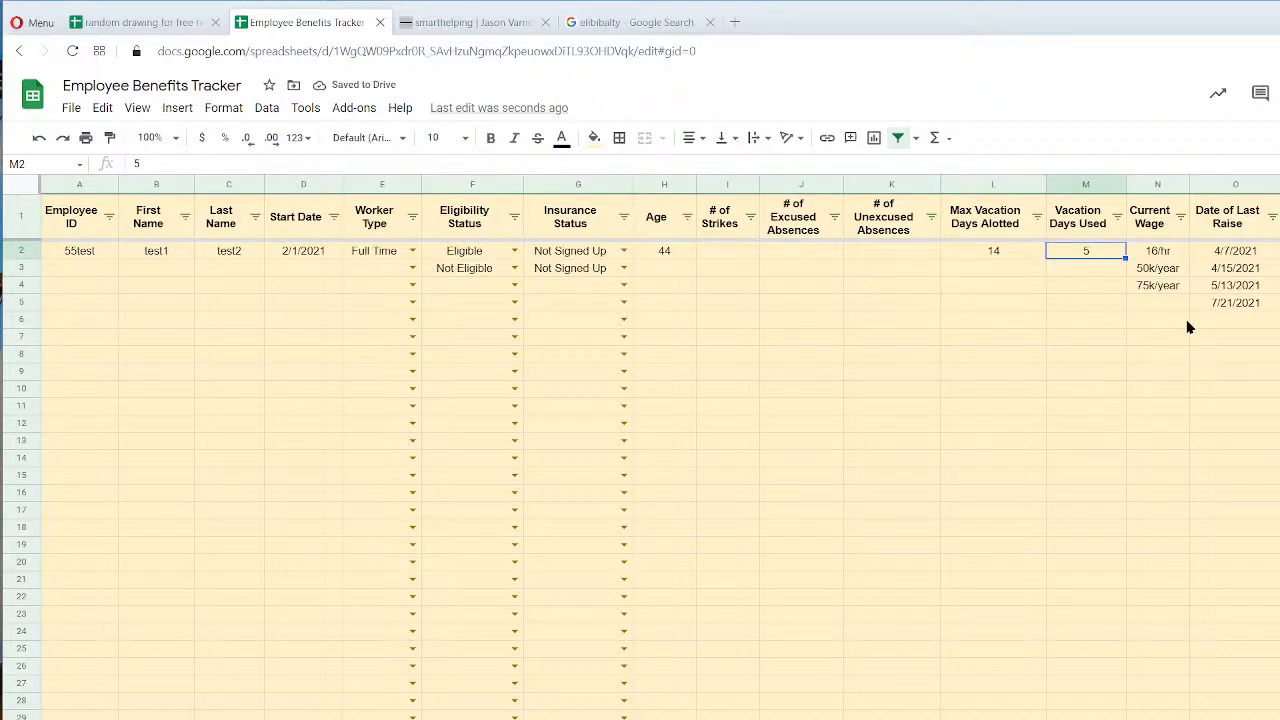
key("Up")
key("Left")
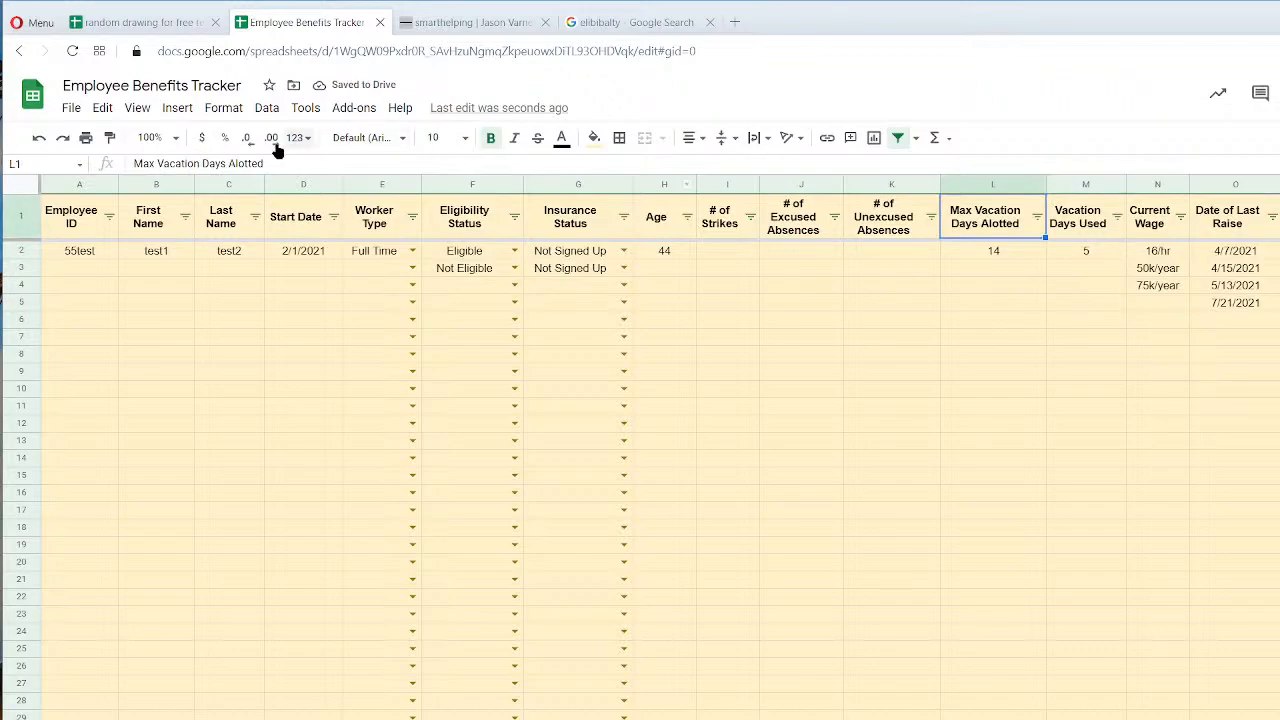
left_click(238, 163)
type("l")
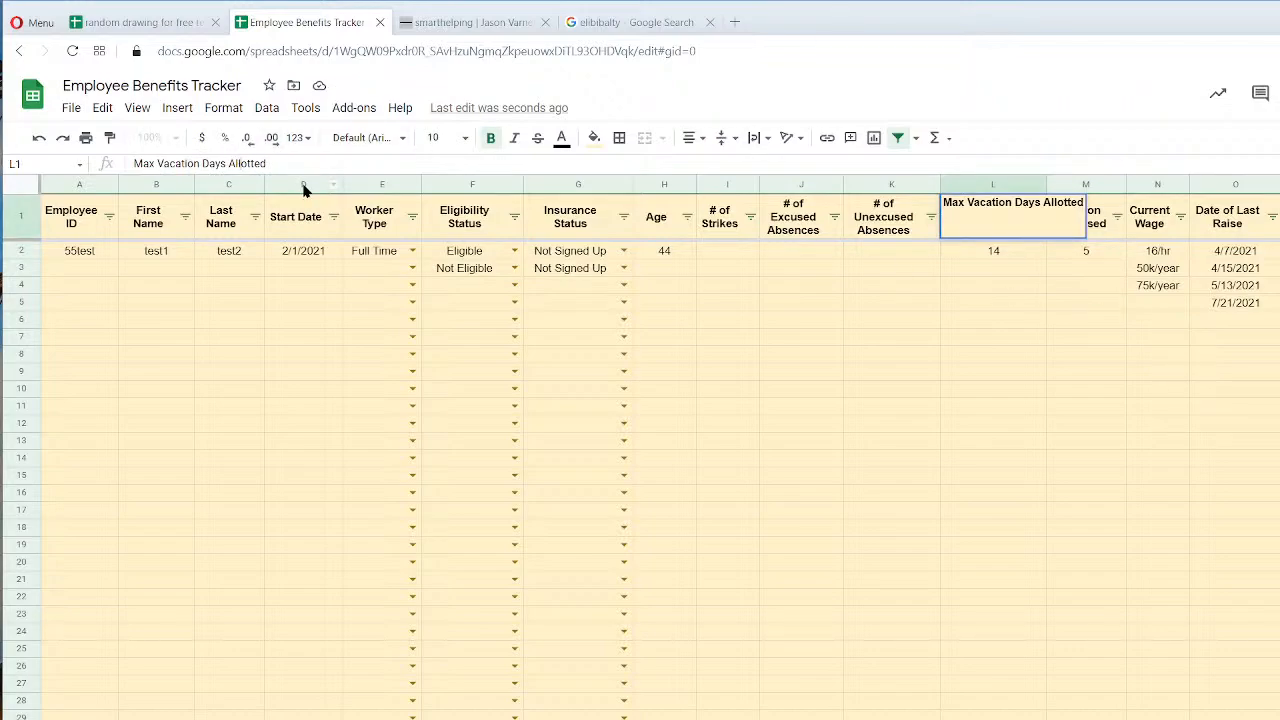
key("Return")
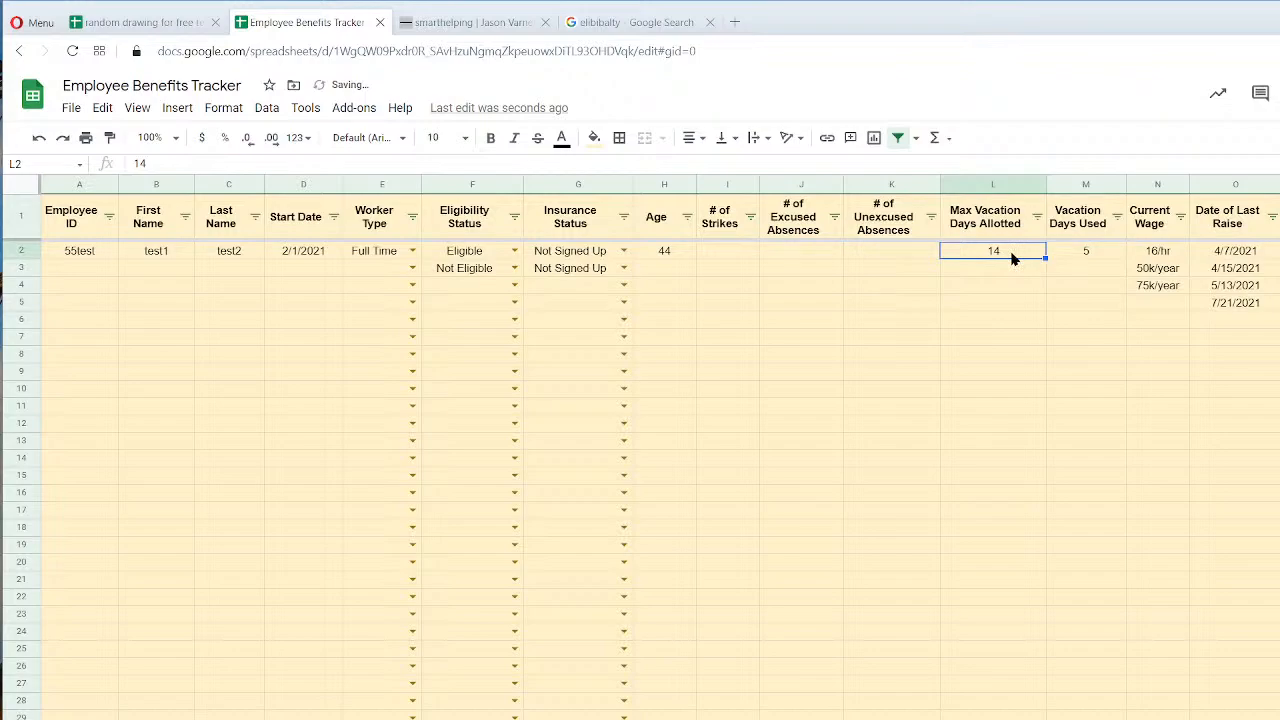
Insert one column between Vacation Days Used and Current Wage and give it a white fill.
left_click(1085, 257)
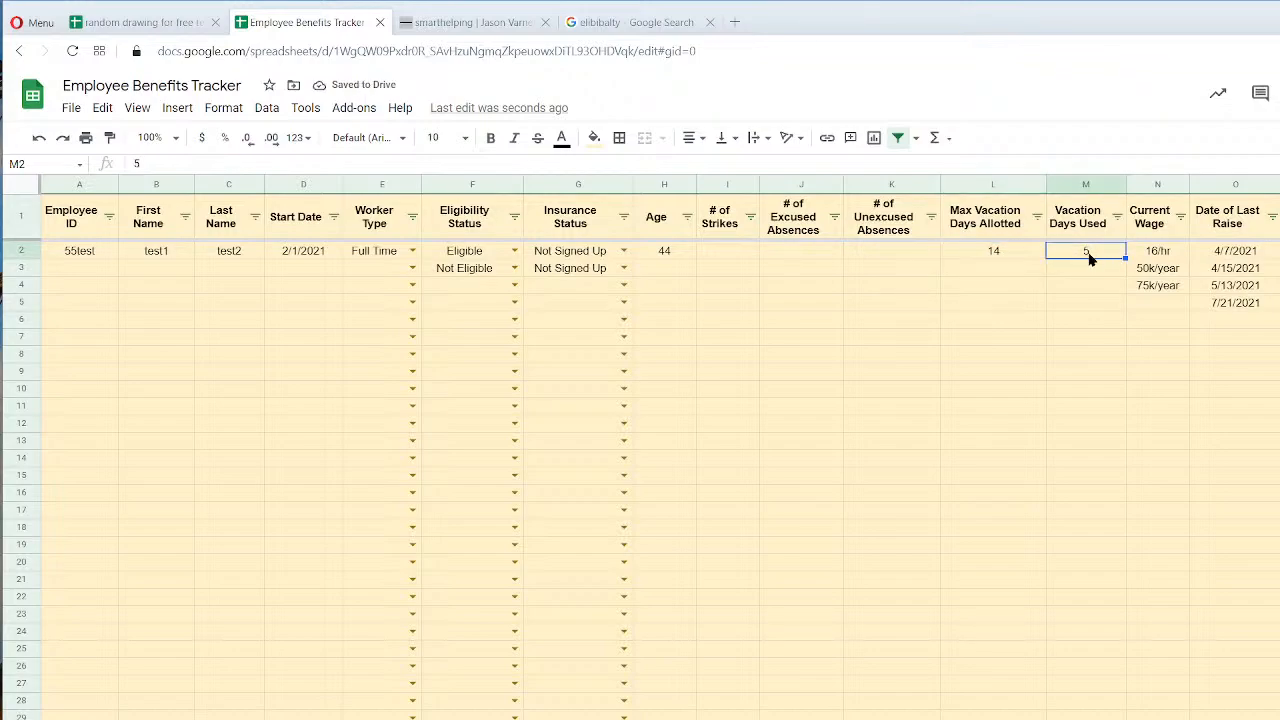
right_click(1160, 185)
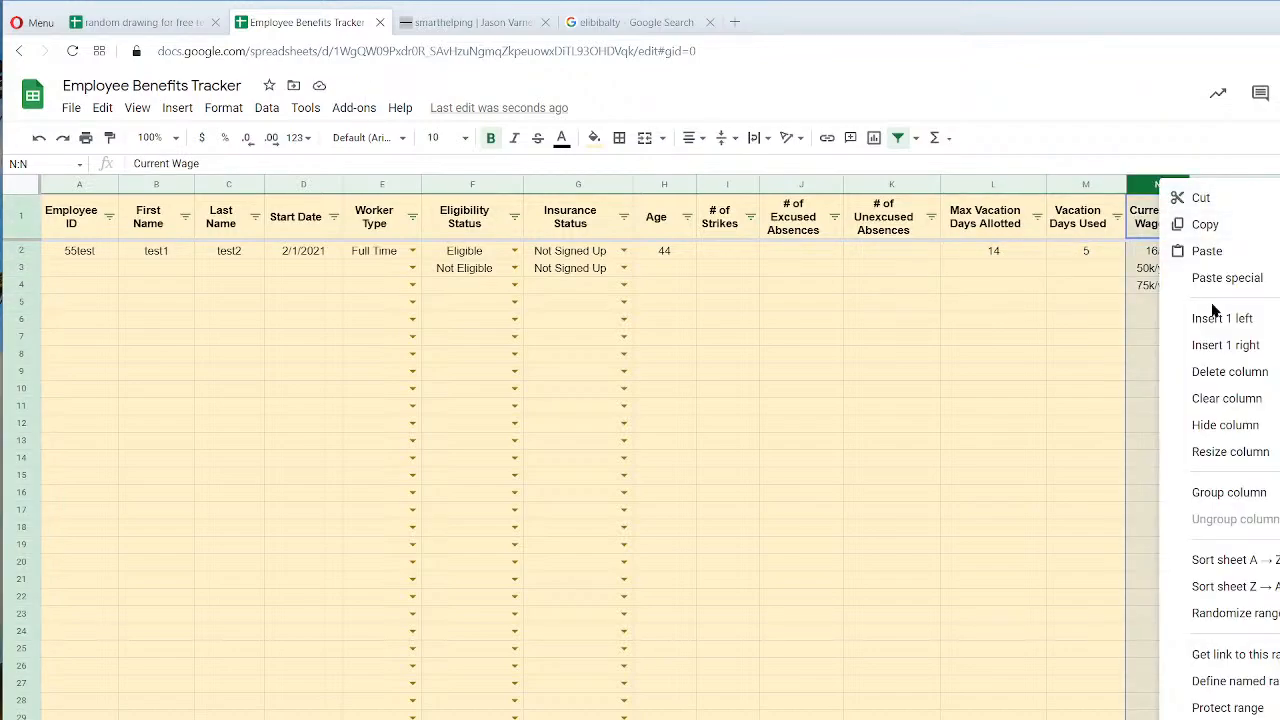
left_click(1205, 316)
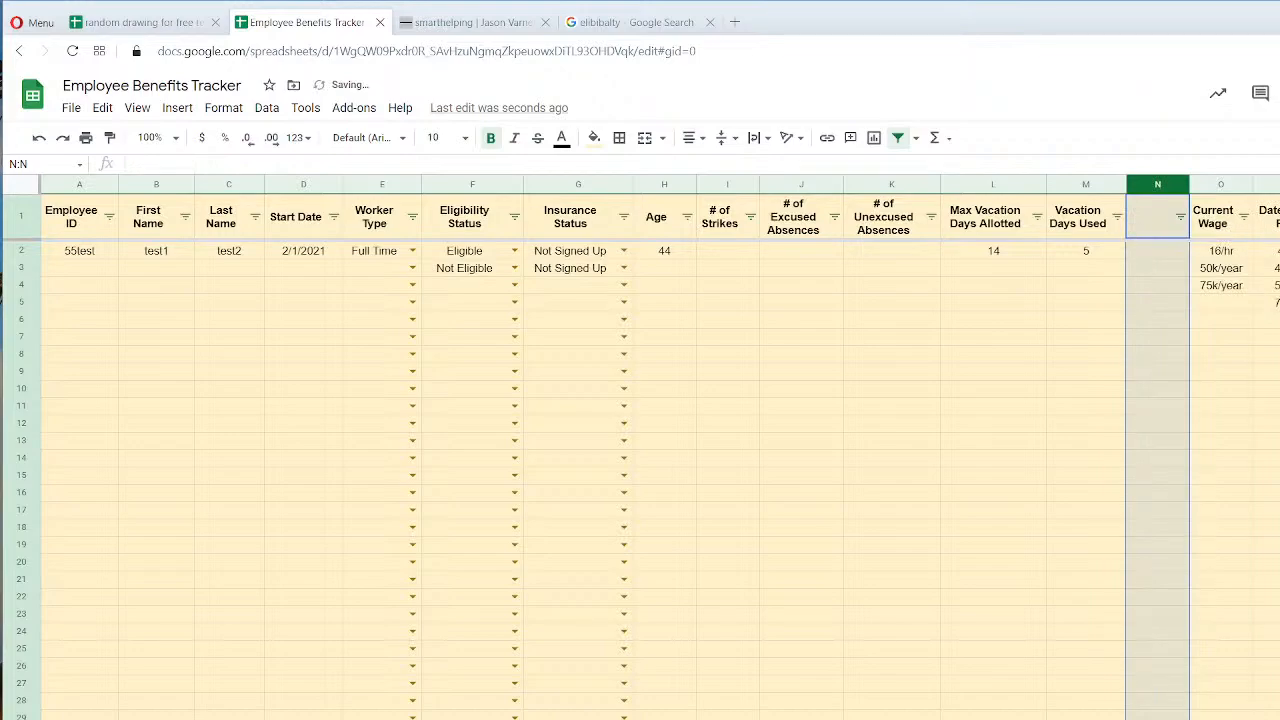
left_click(594, 137)
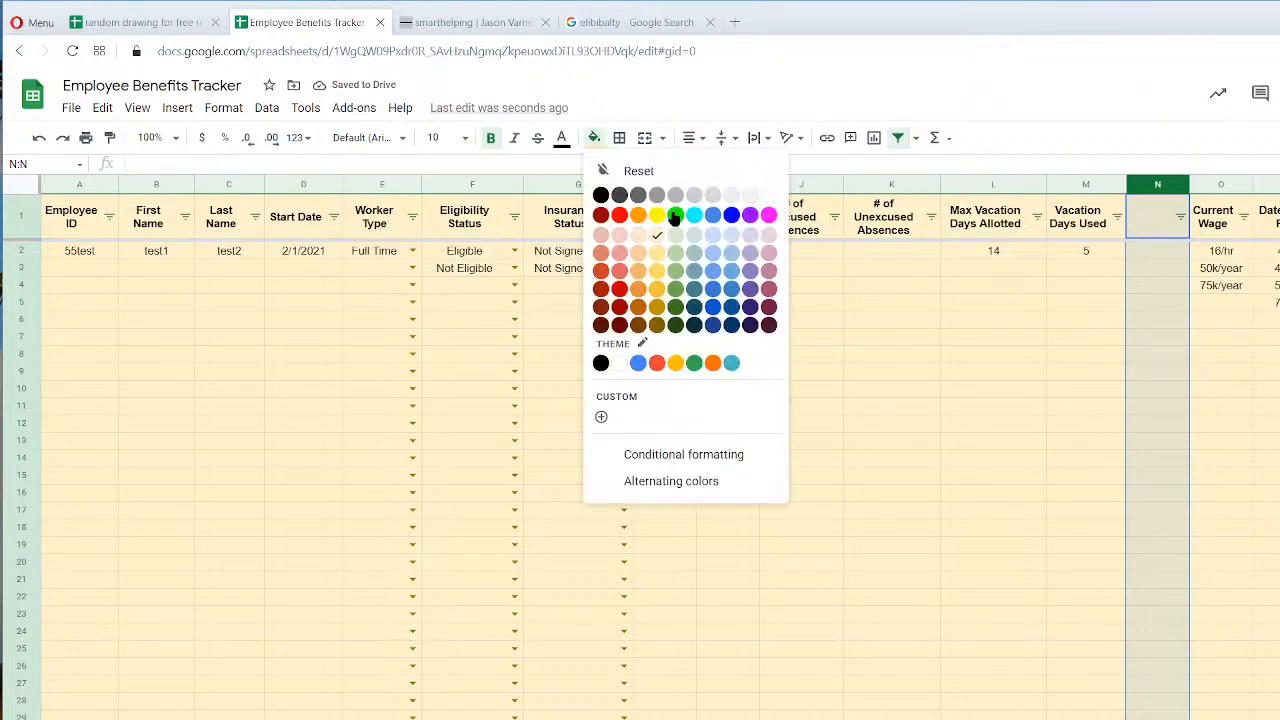
left_click(769, 195)
Enter the header "Remaining Vacation Days" in N1.
left_click(1153, 230)
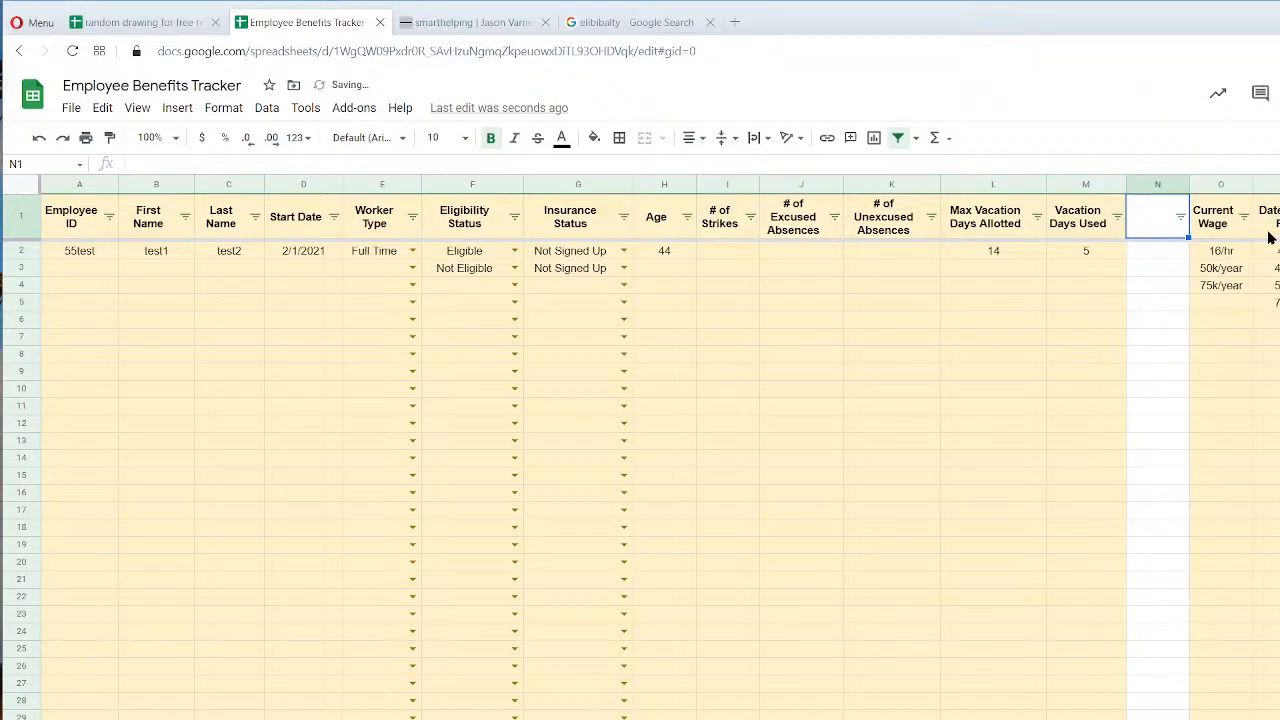
type("Remaining")
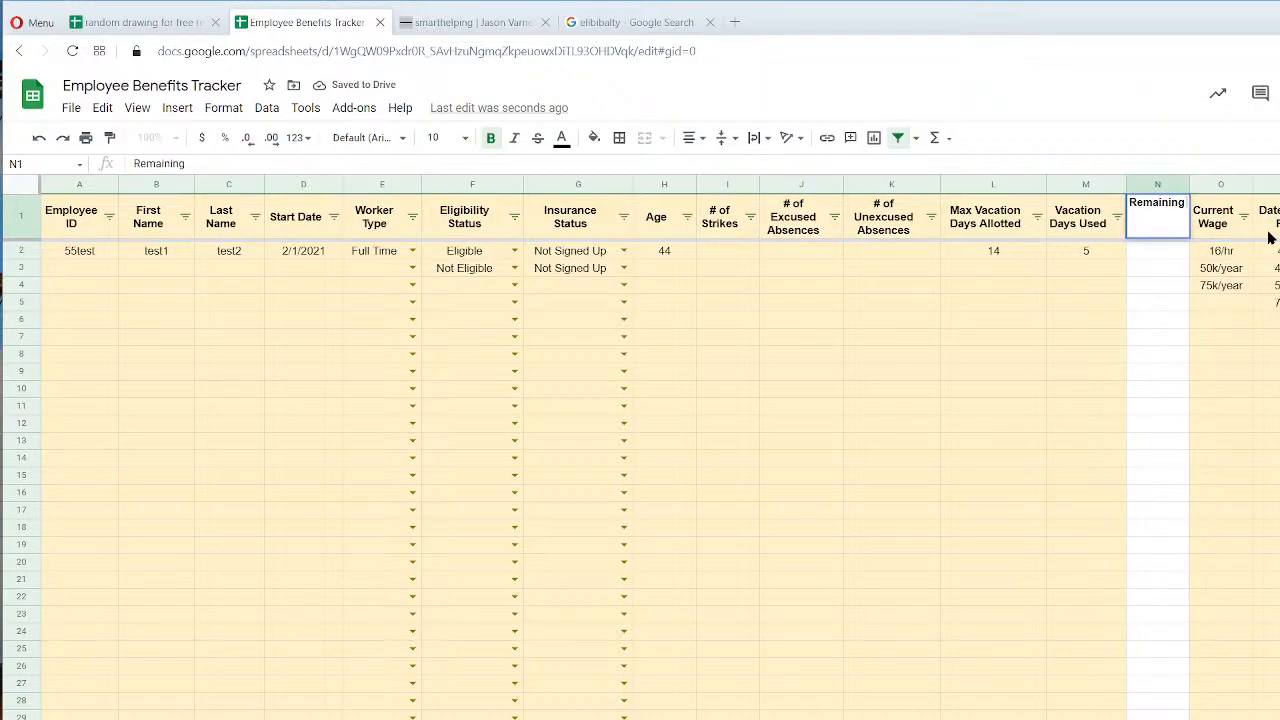
type(" Vacation Days")
key("Return")
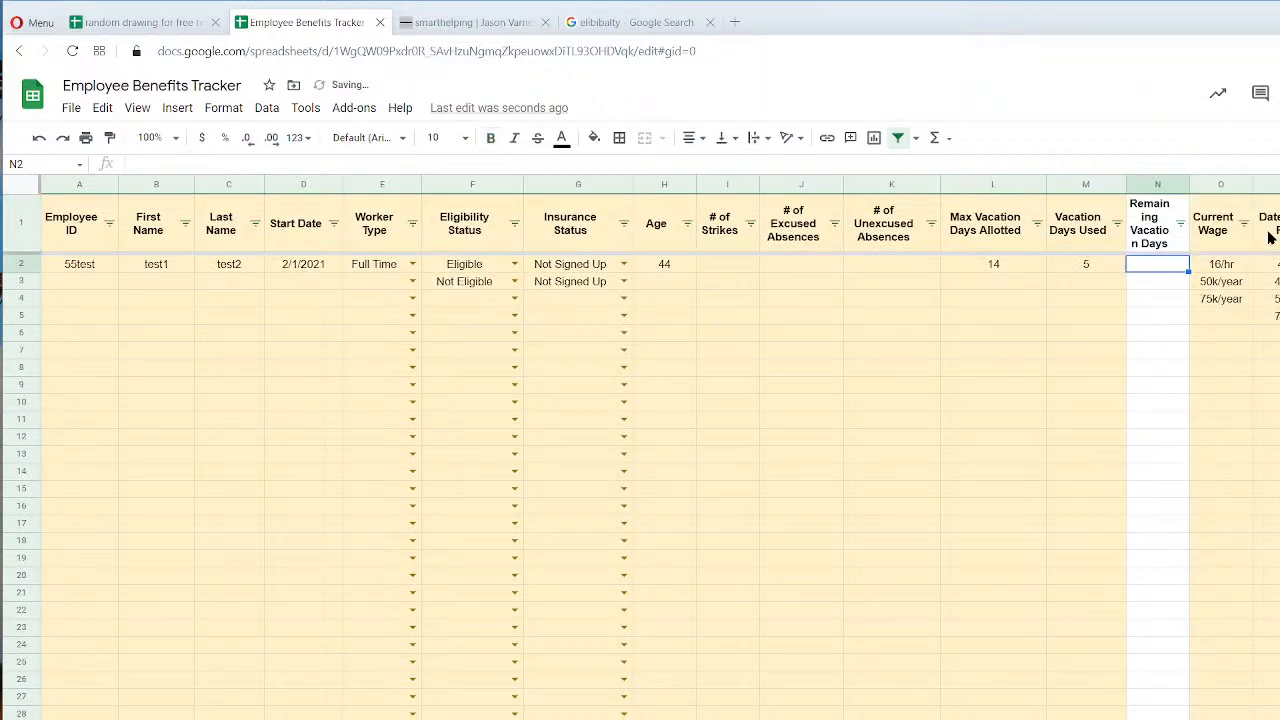
Set the vacation days used for the employee in row 2 to 0.
key("Left")
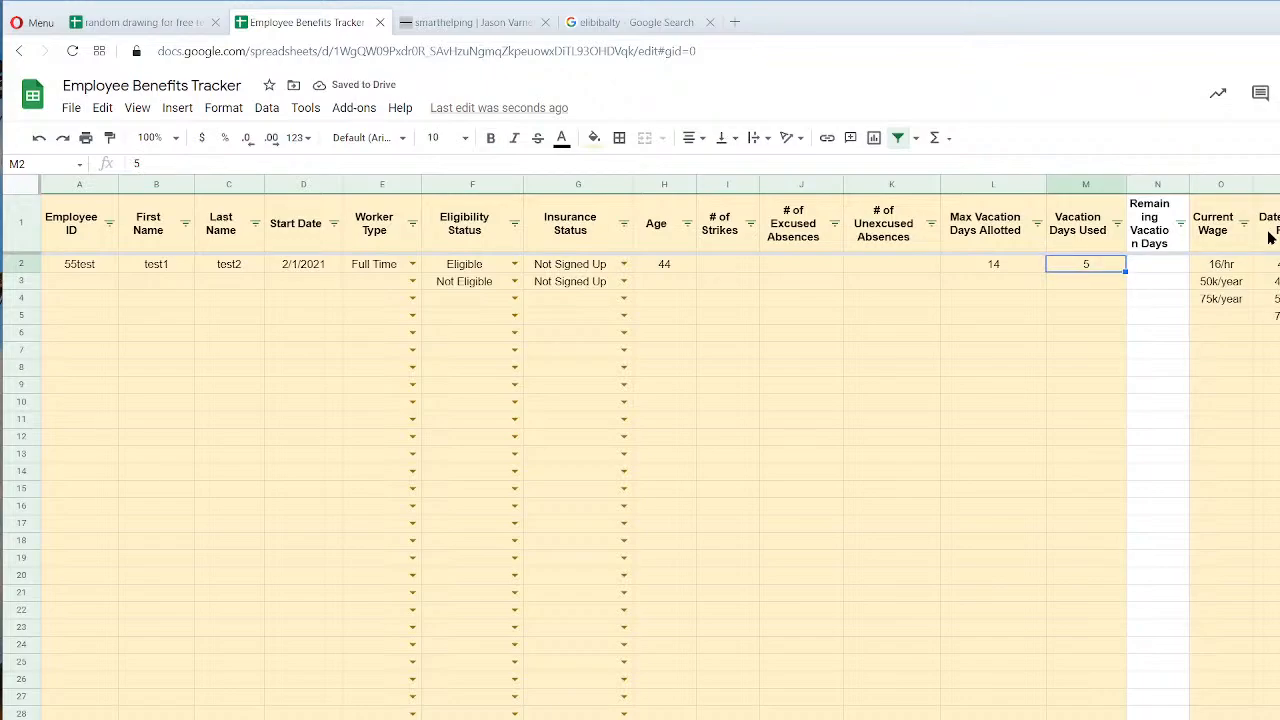
type("0")
key("Return")
key("Up")
key("Left")
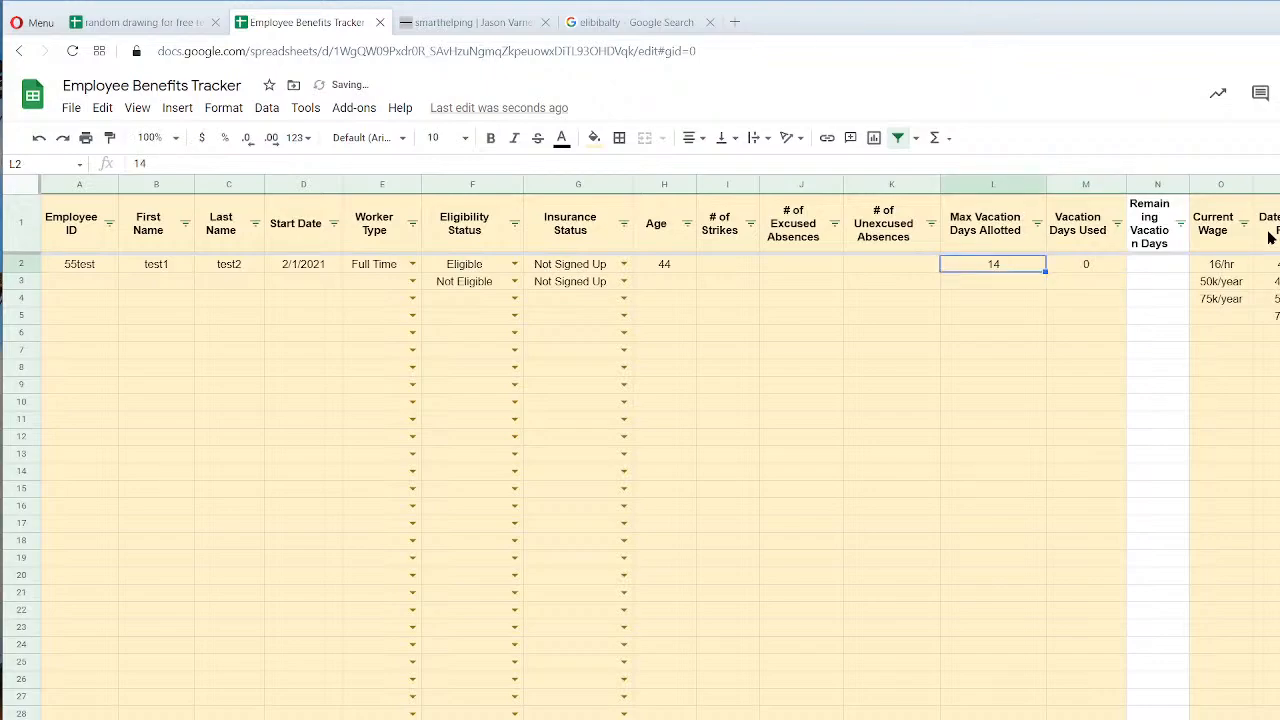
Calculate remaining vacation days down column N with =arrayformula(L2:L-M2:M) in N2, and widen the column so its header reads cleanly.
key("Right")
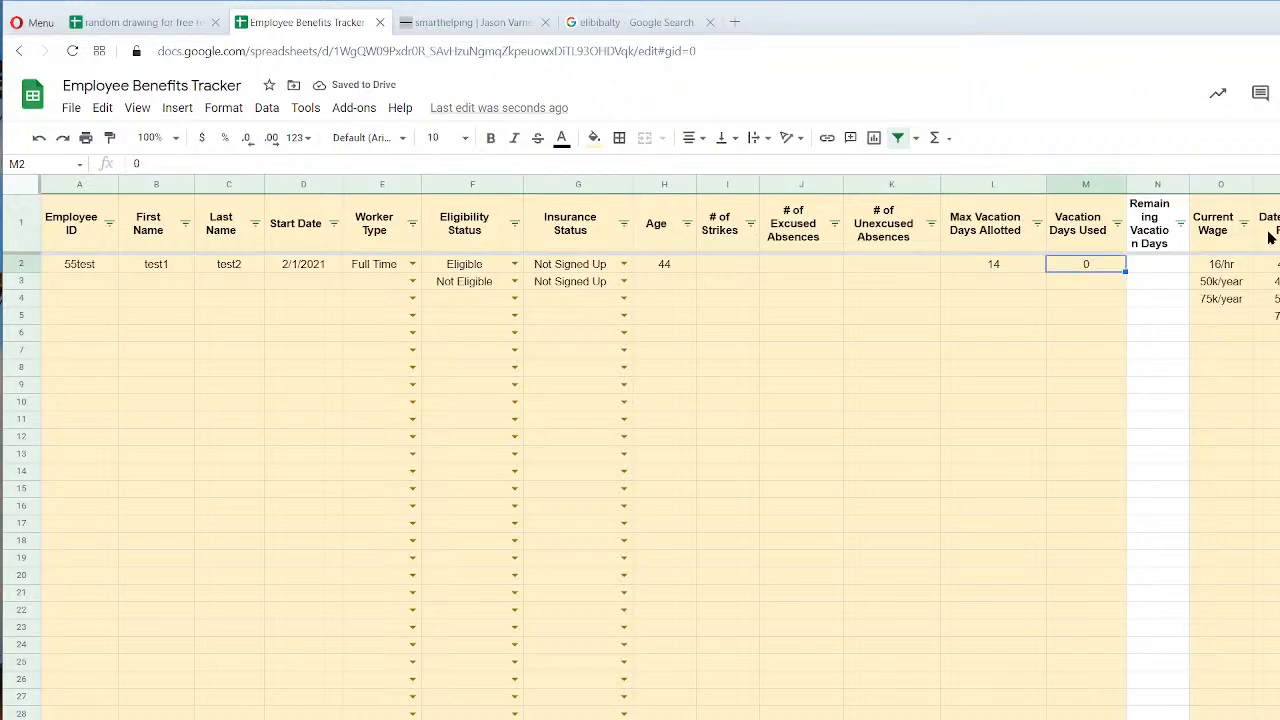
key("Right")
type("=arrayformula(L2:l-")
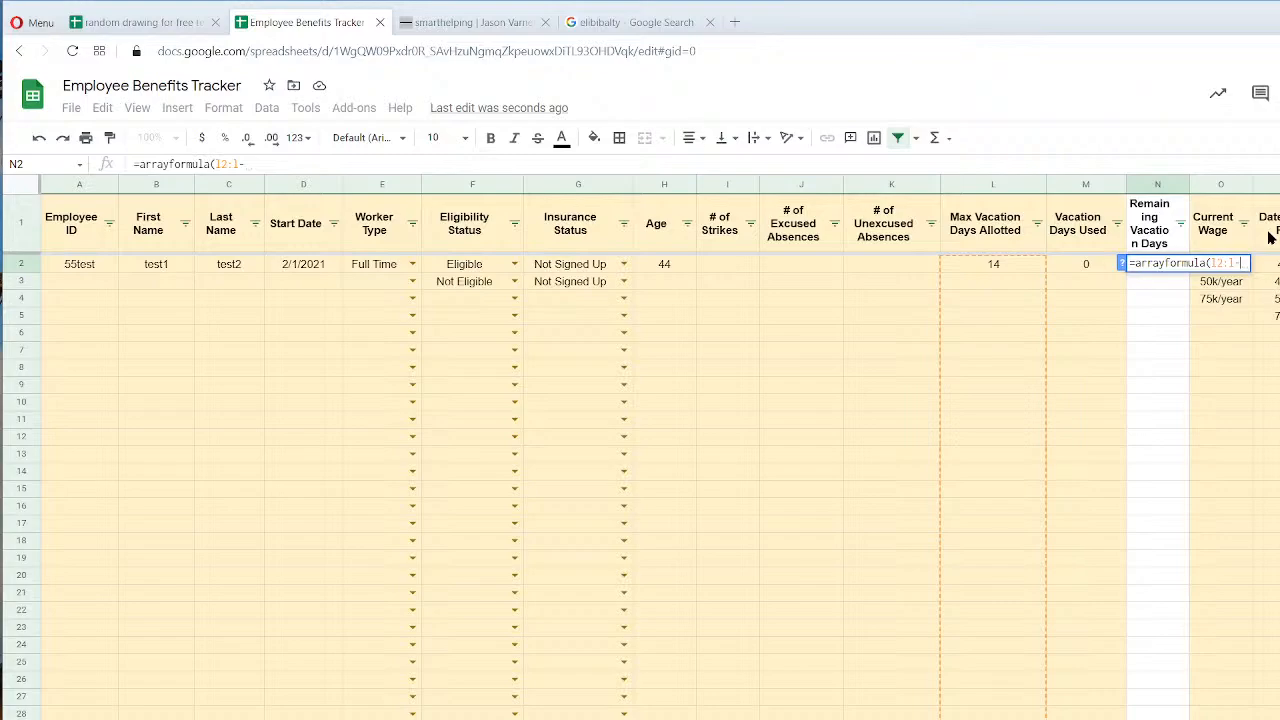
type("m2:m")
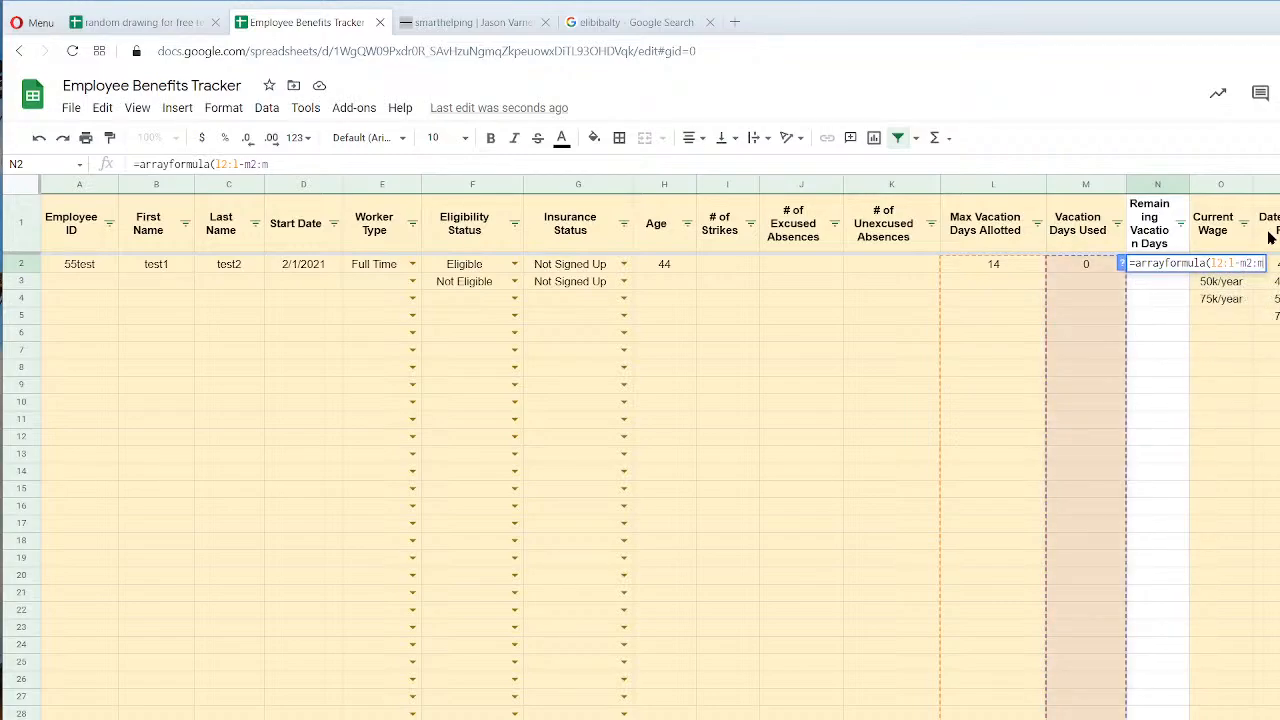
key("Return")
left_click(1163, 267)
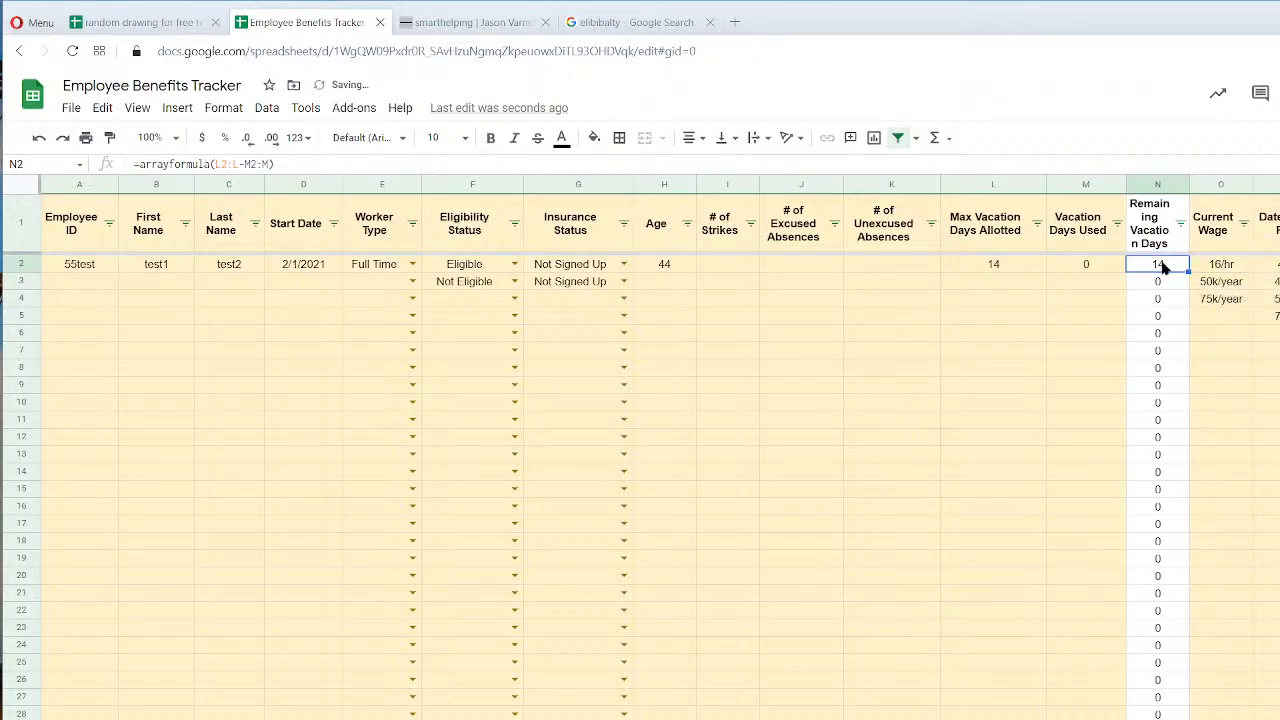
left_click_drag(1189, 184, 1214, 184)
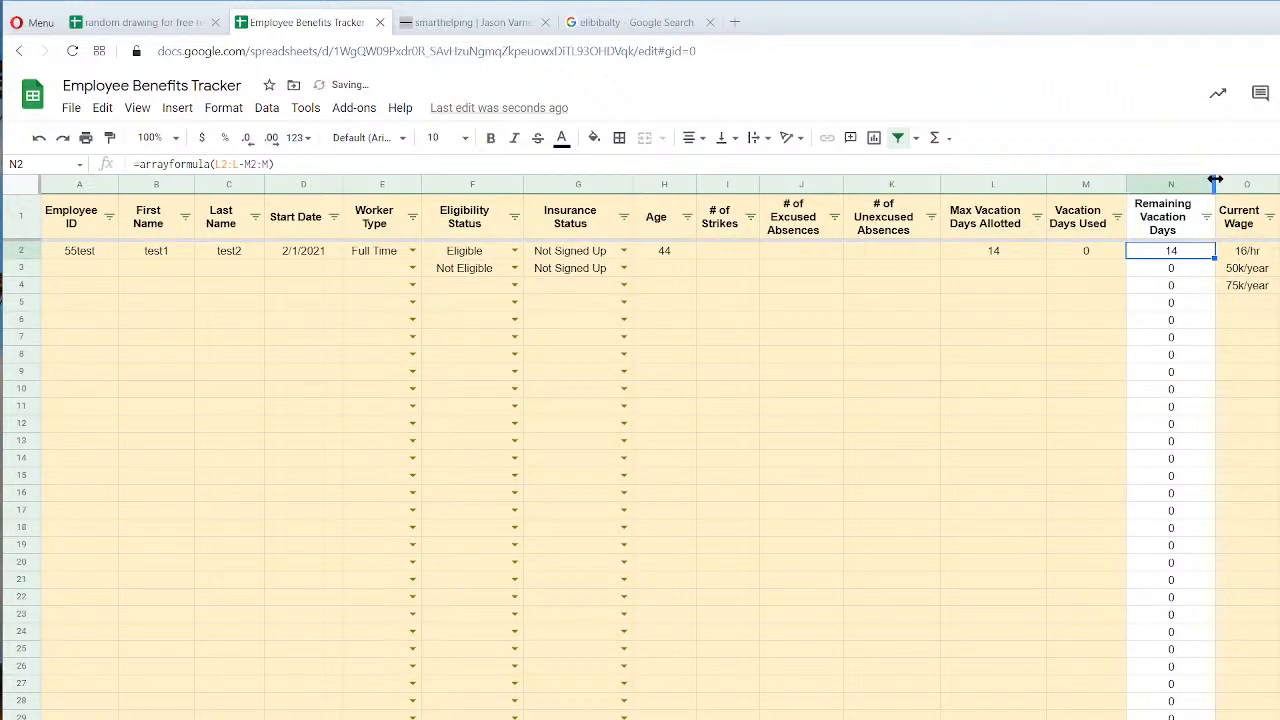
left_click_drag(1178, 267, 1171, 409)
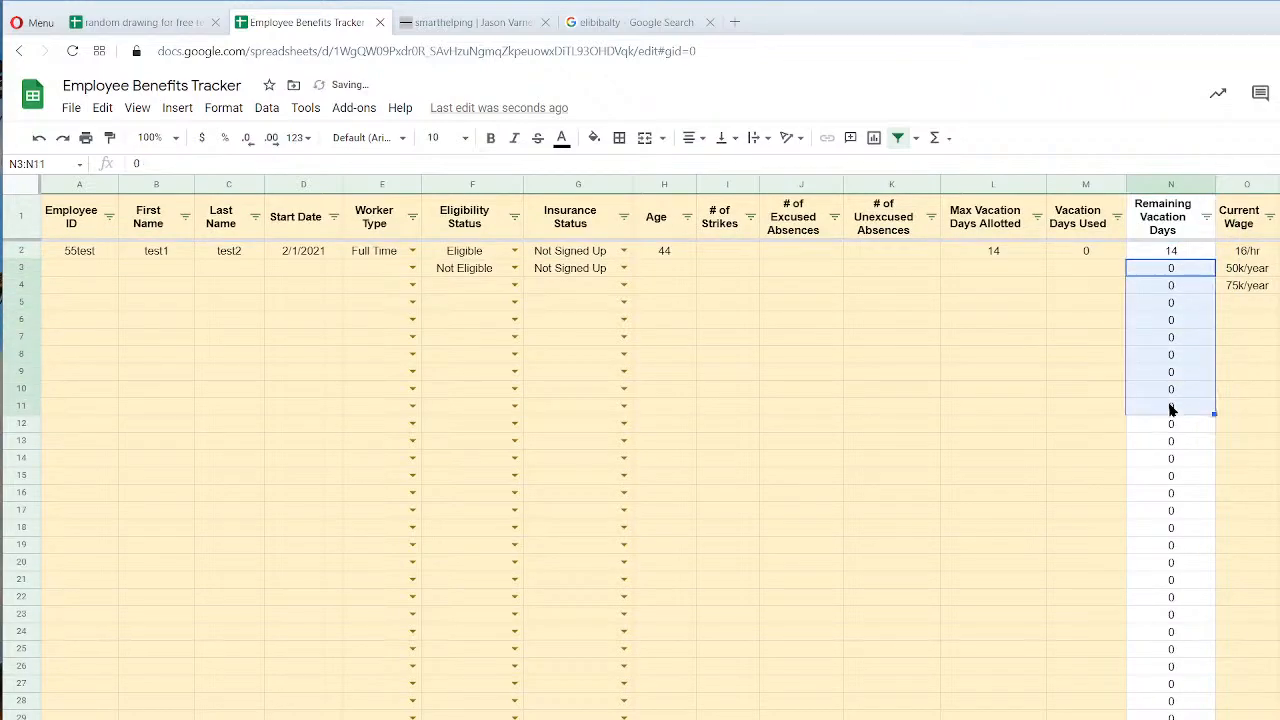
Fill in row 3 with 10 maximum vacation days allotted and 2 vacation days used.
left_click(997, 257)
left_click(997, 267)
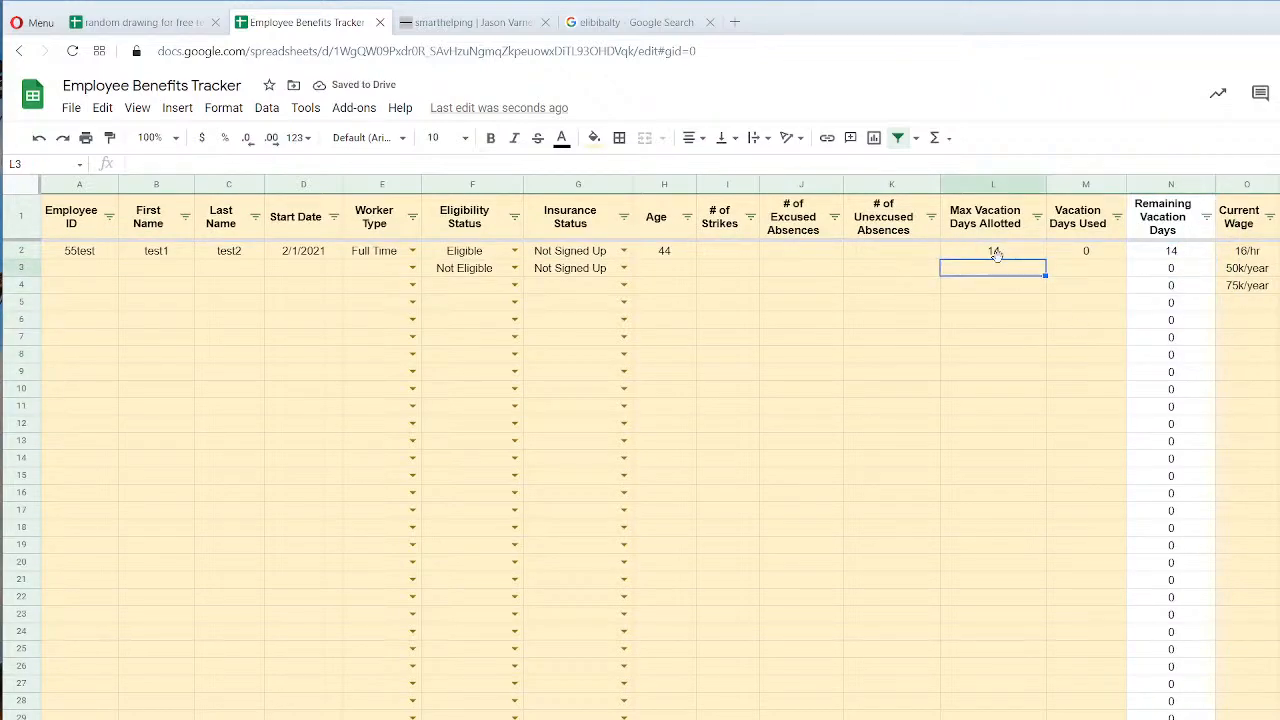
type("10")
key("Return")
key("Up")
key("Right")
type("5")
key("Return")
key("Up")
key("Right")
key("Left")
type("2")
key("Return")
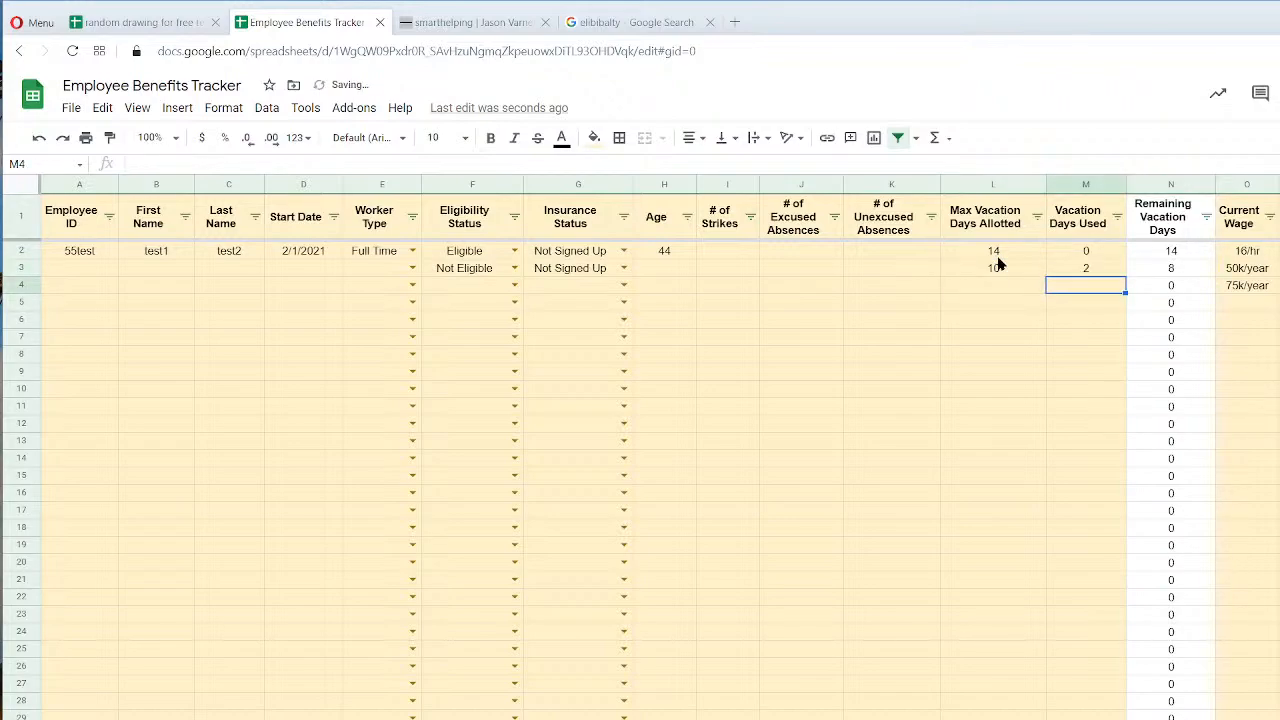
Try overriding the calculated remaining vacation days in N3 with a manual 0, and clear that entry.
key("Up")
key("Right")
type("0")
key("Return")
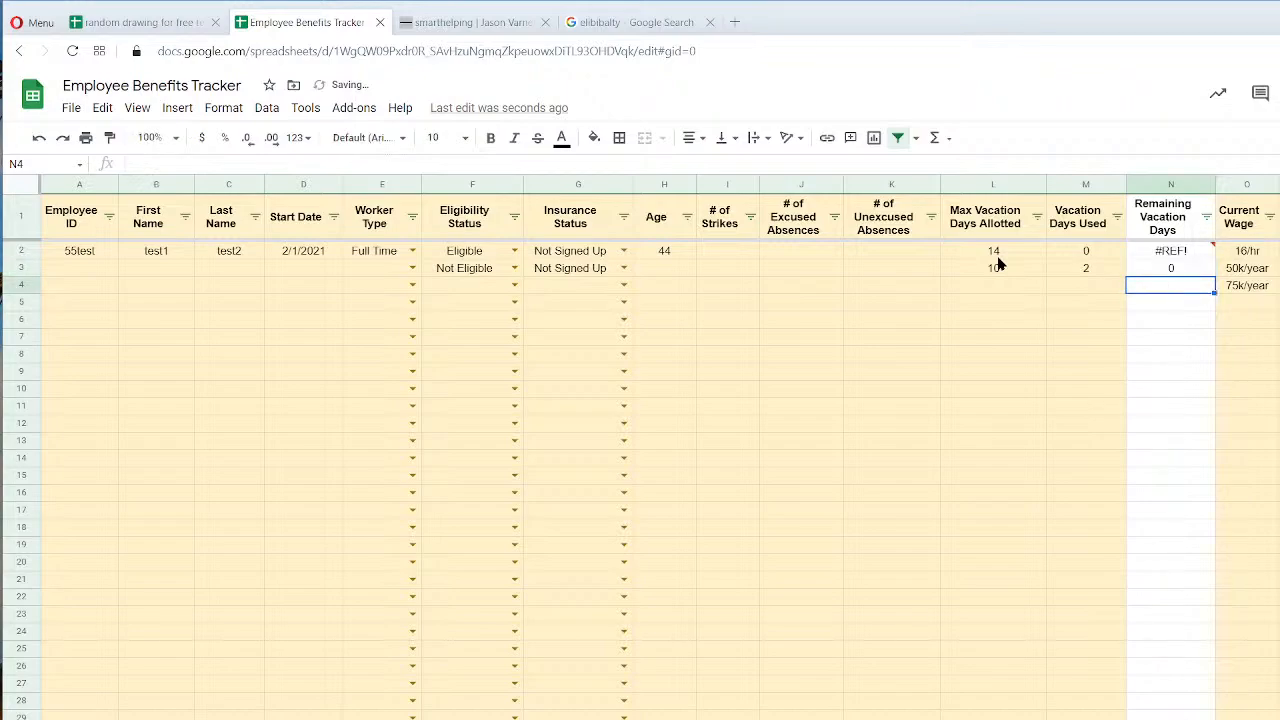
left_click(1168, 266)
key("Delete")
key("Down")
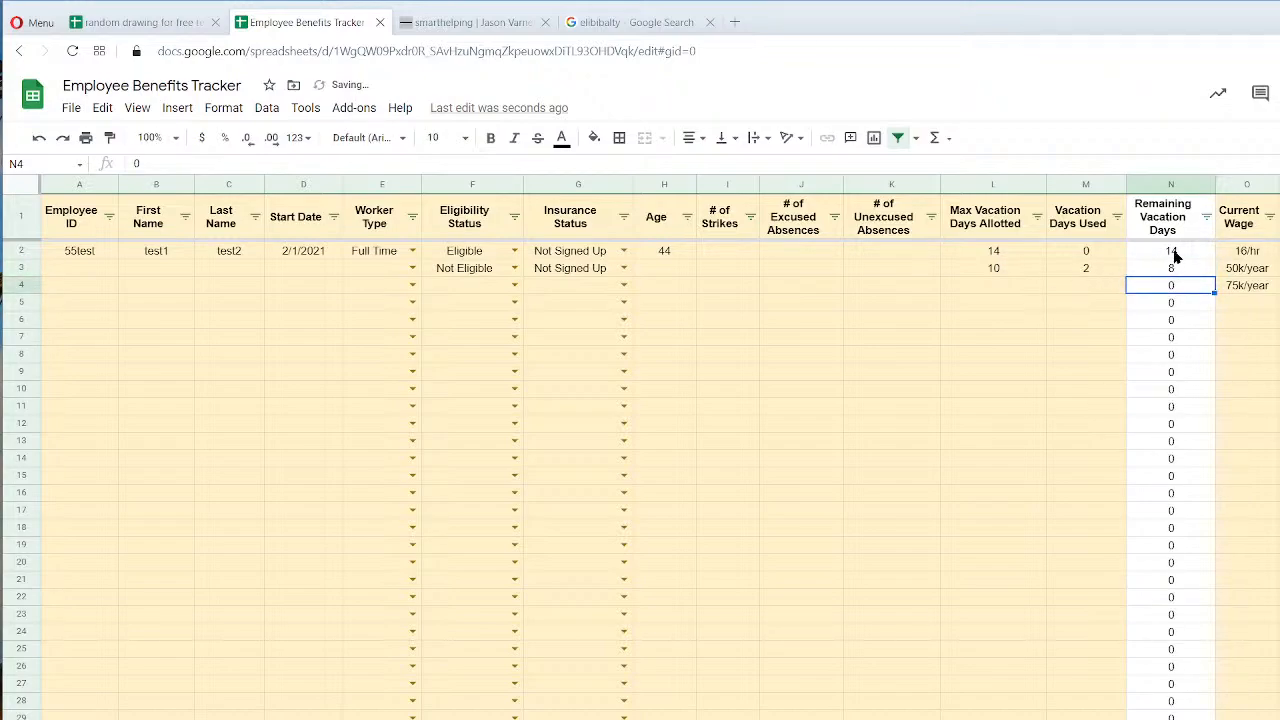
Review the Remaining Vacation Days results and the Age, Eligibility Status, Insurance Status and Worker Type columns with their dropdown choices.
left_click_drag(1171, 252, 1171, 340)
left_click(1020, 371)
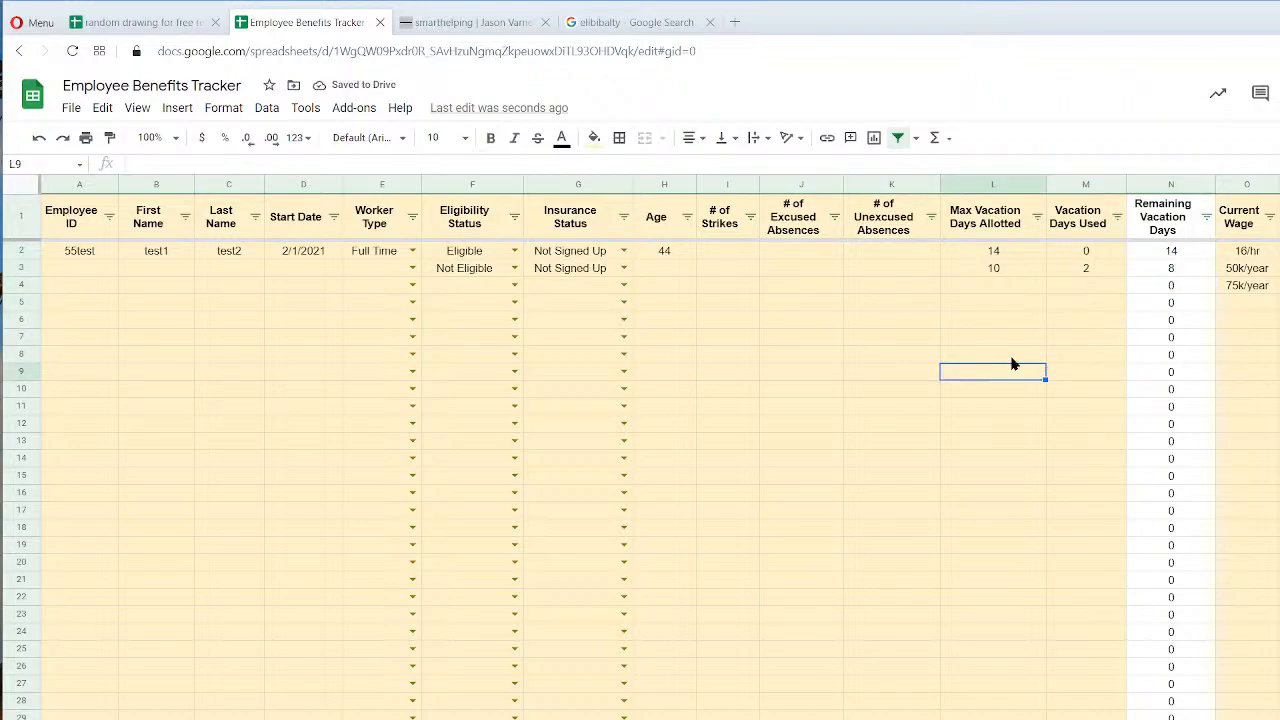
left_click(973, 321)
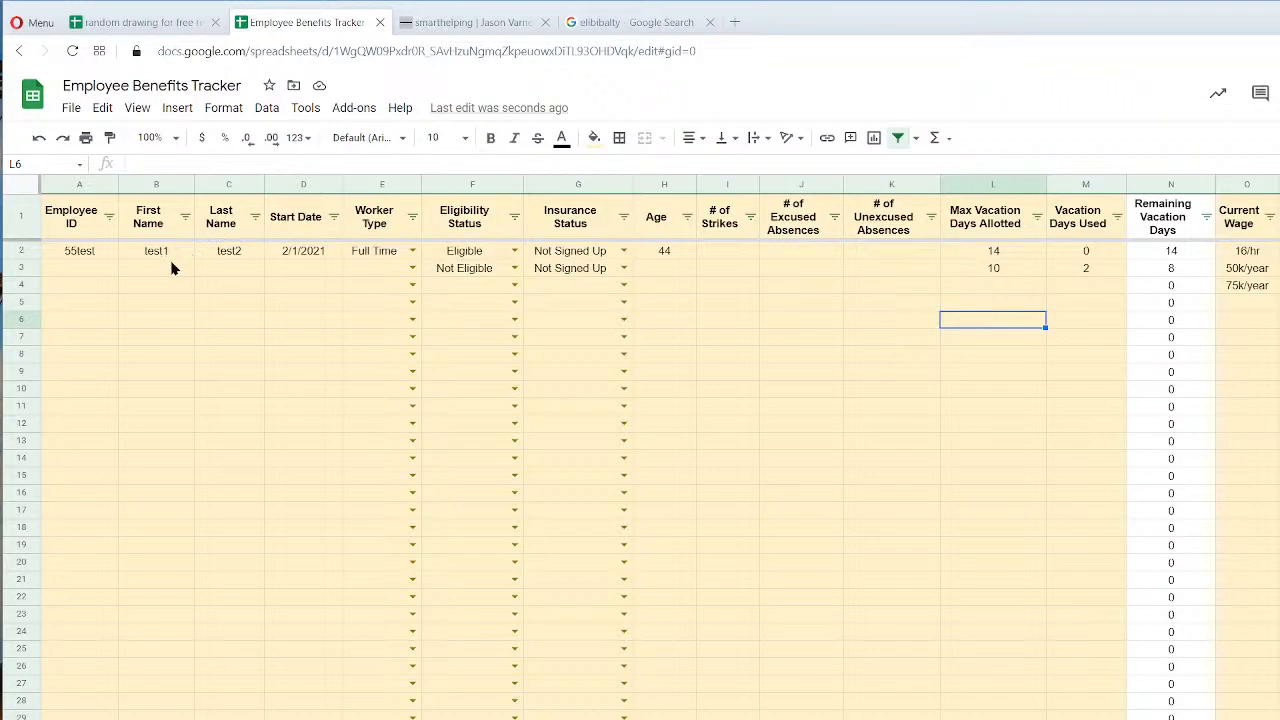
left_click(670, 256)
left_click(671, 272)
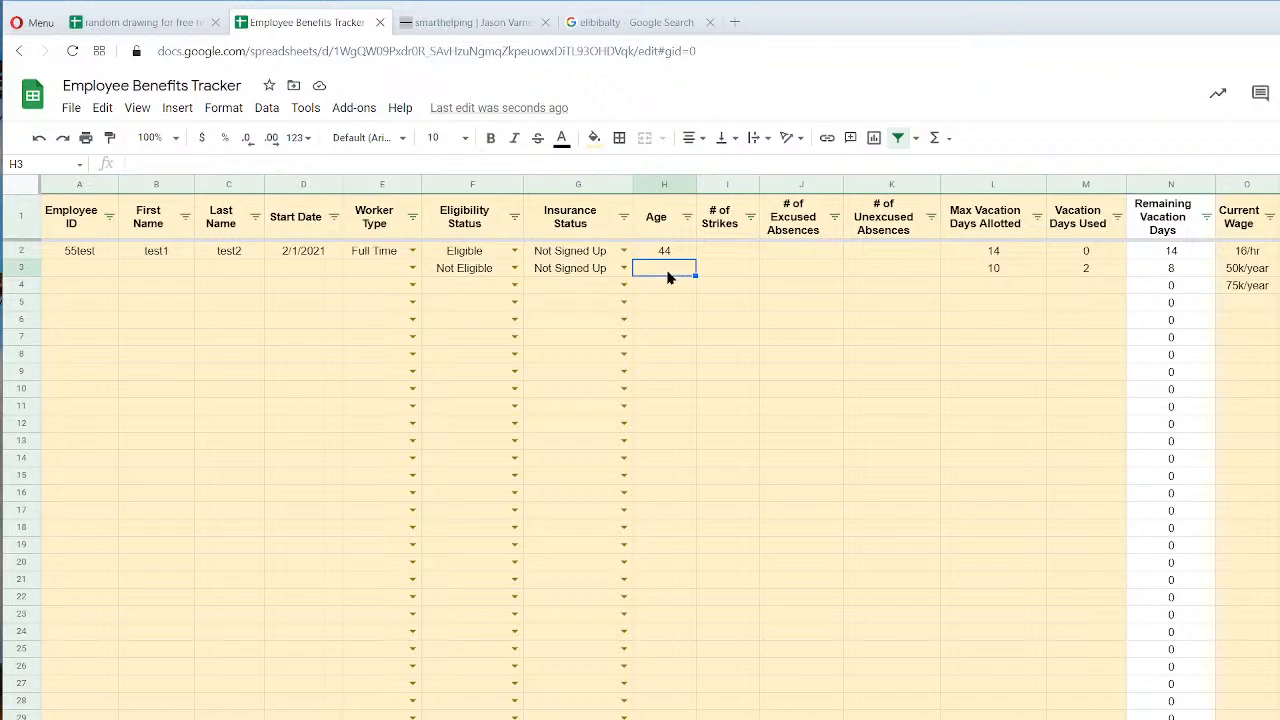
left_click(513, 255)
left_click(574, 257)
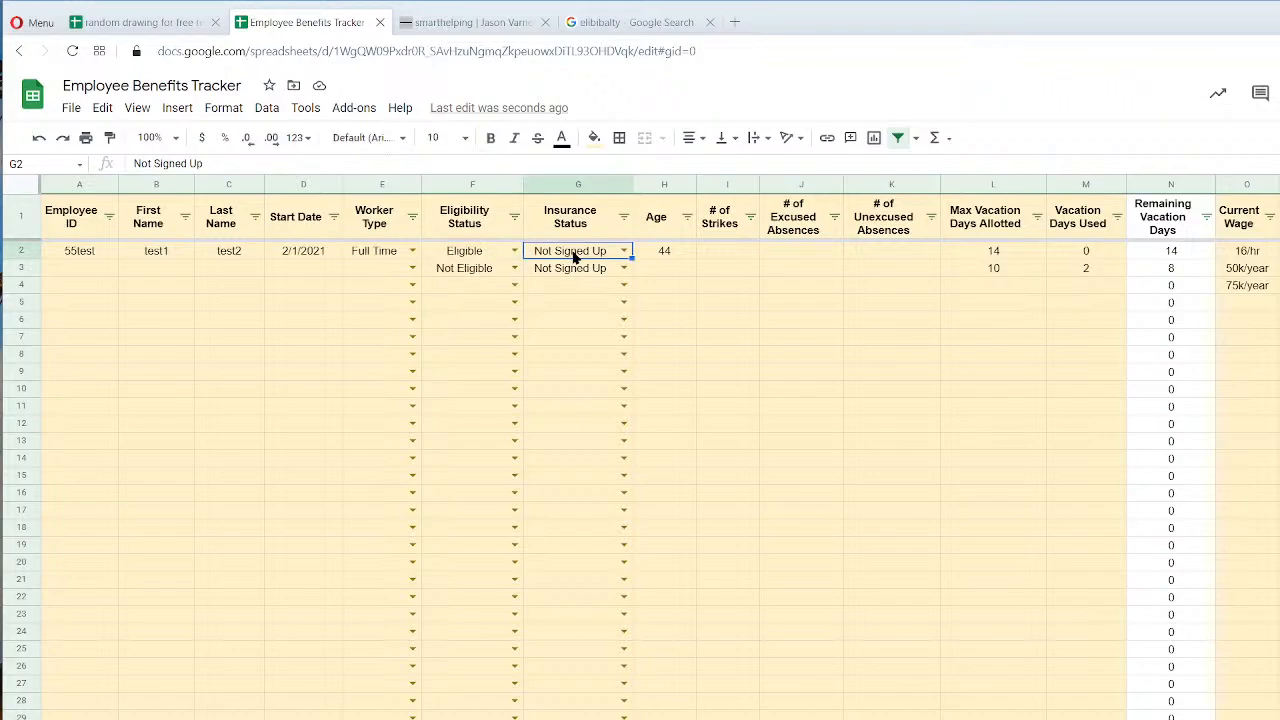
left_click(623, 251)
left_click(807, 338)
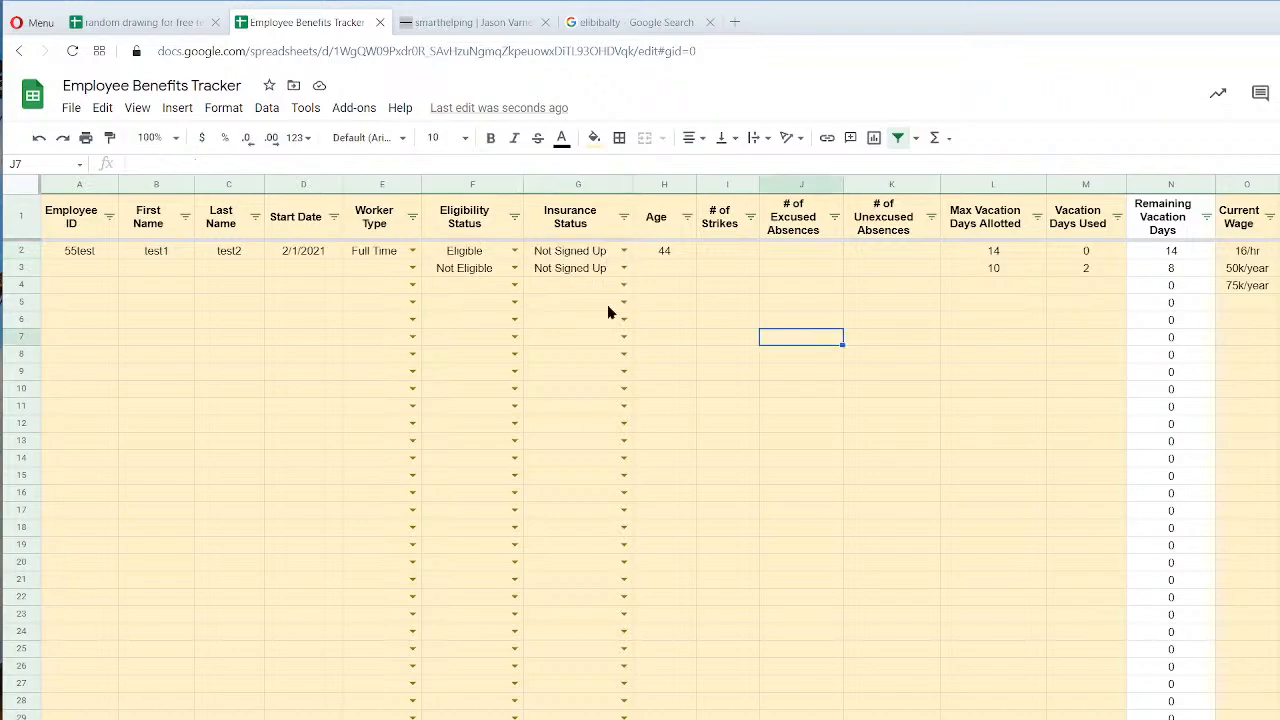
left_click(418, 251)
left_click(912, 428)
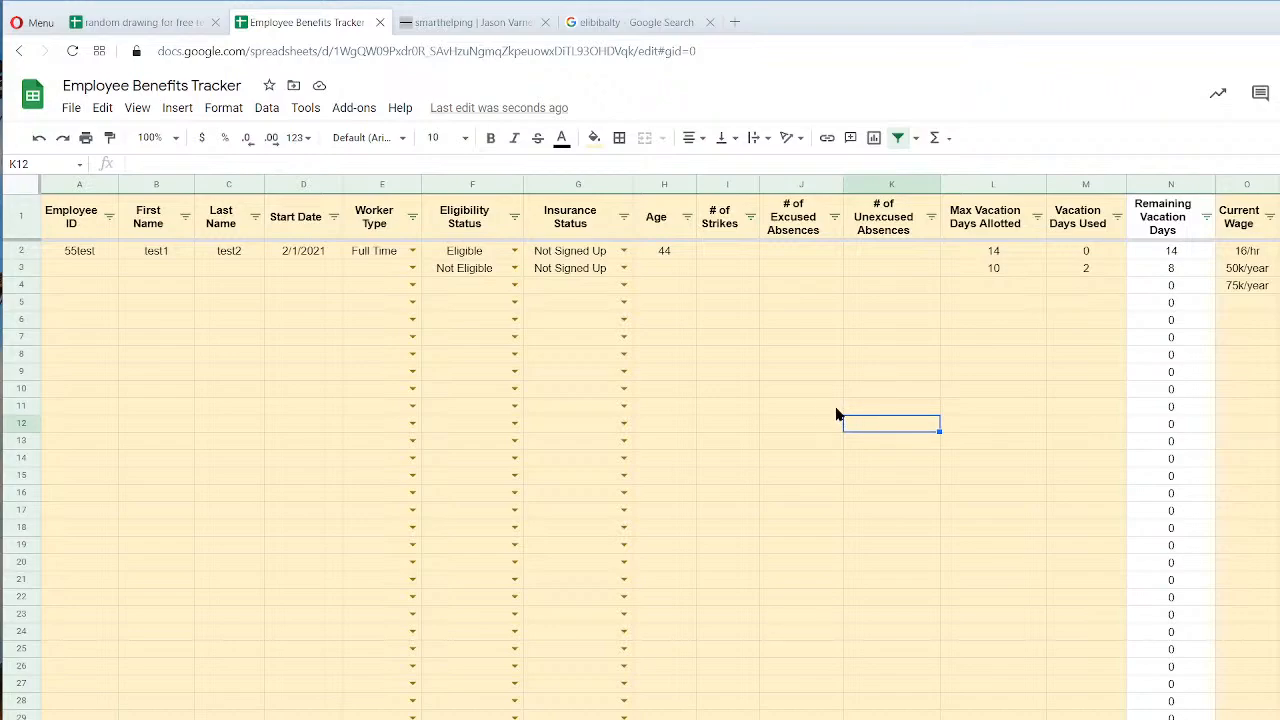
Insert two blank columns between # of Unexcused Absences and Max Vacation Days Allotted.
right_click(988, 190)
left_click(1030, 327)
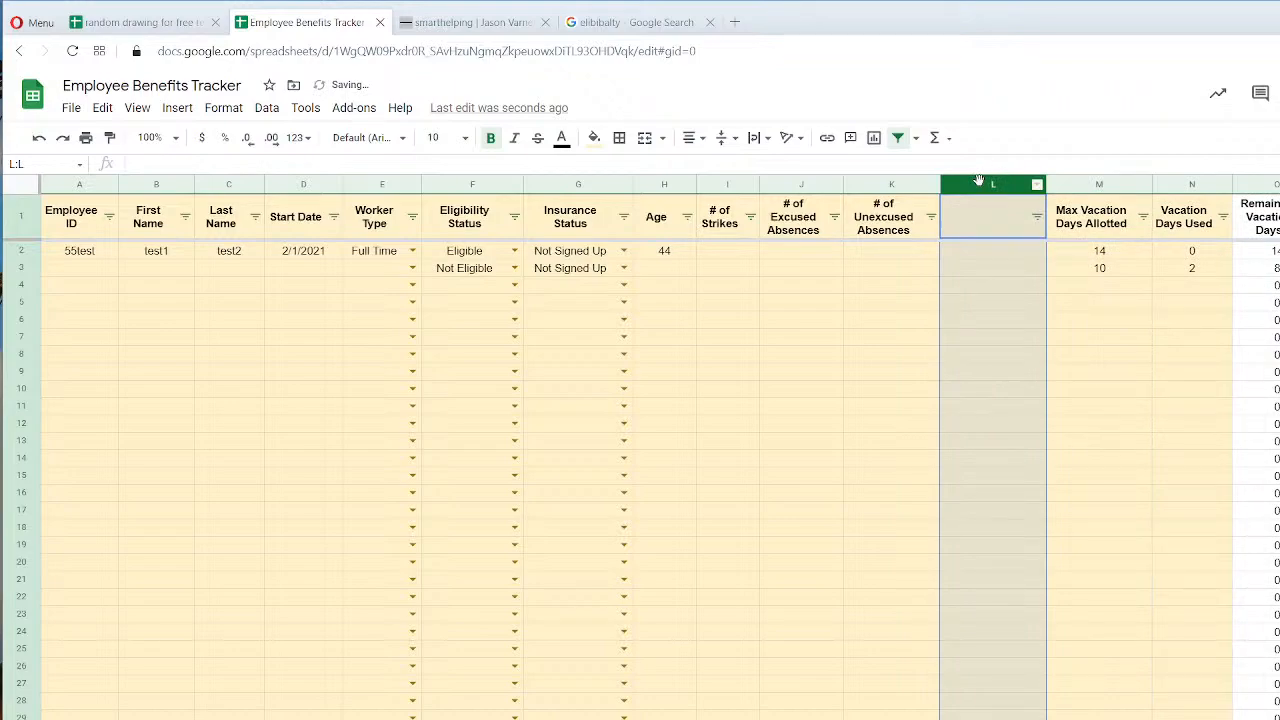
right_click(979, 184)
left_click(1041, 326)
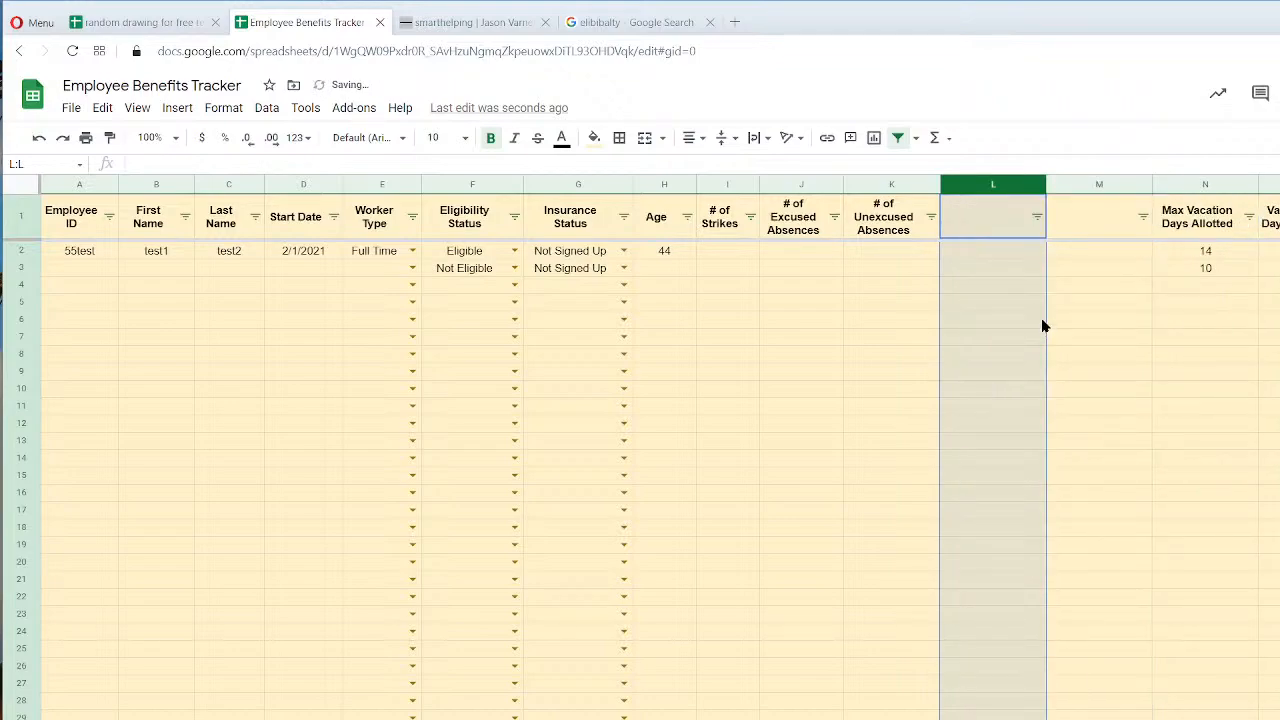
left_click(1082, 288)
Enter the headers "Max Sick Days" in L1 and "Used Sick Days" in M1.
left_click(1010, 230)
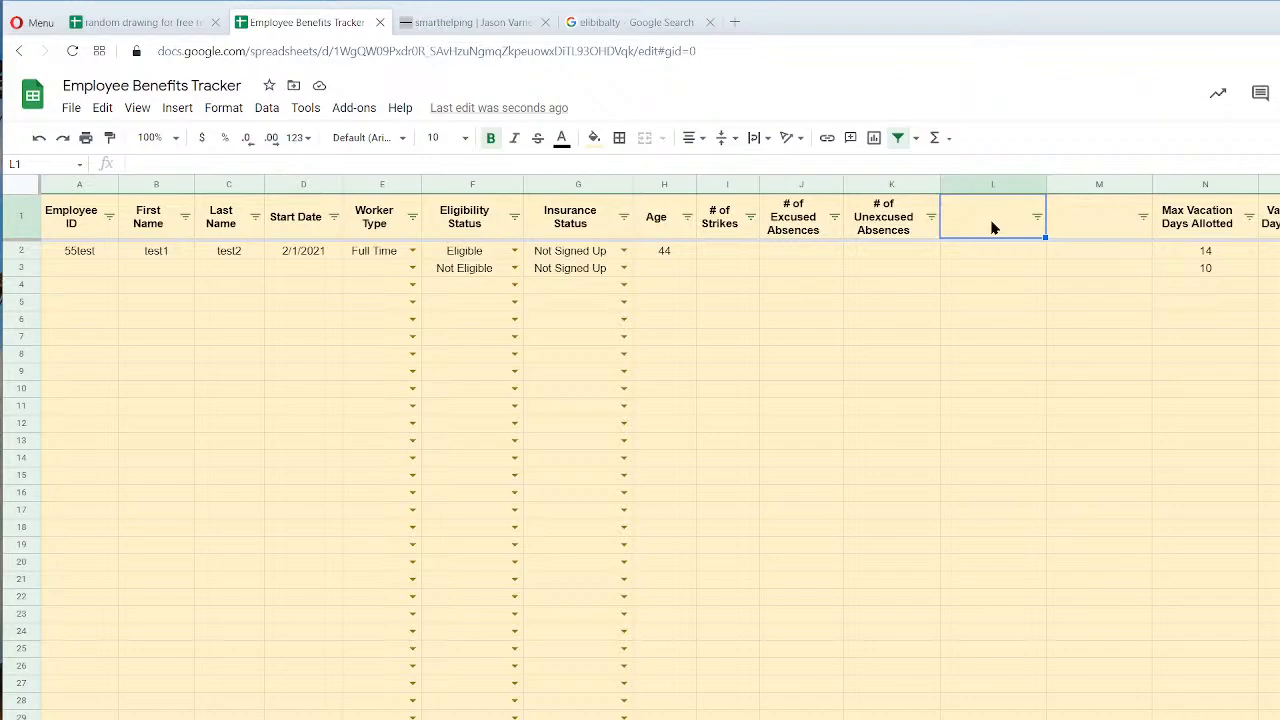
type("Max Sick")
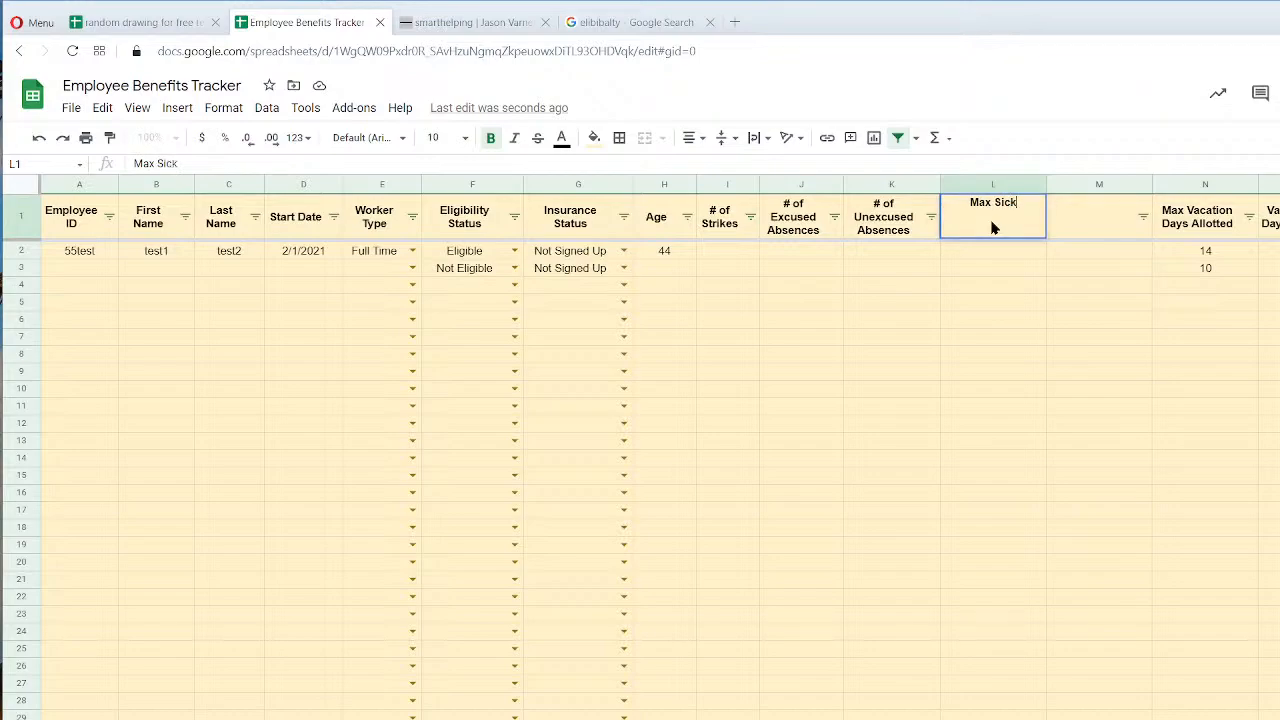
type(" Days")
key("Return")
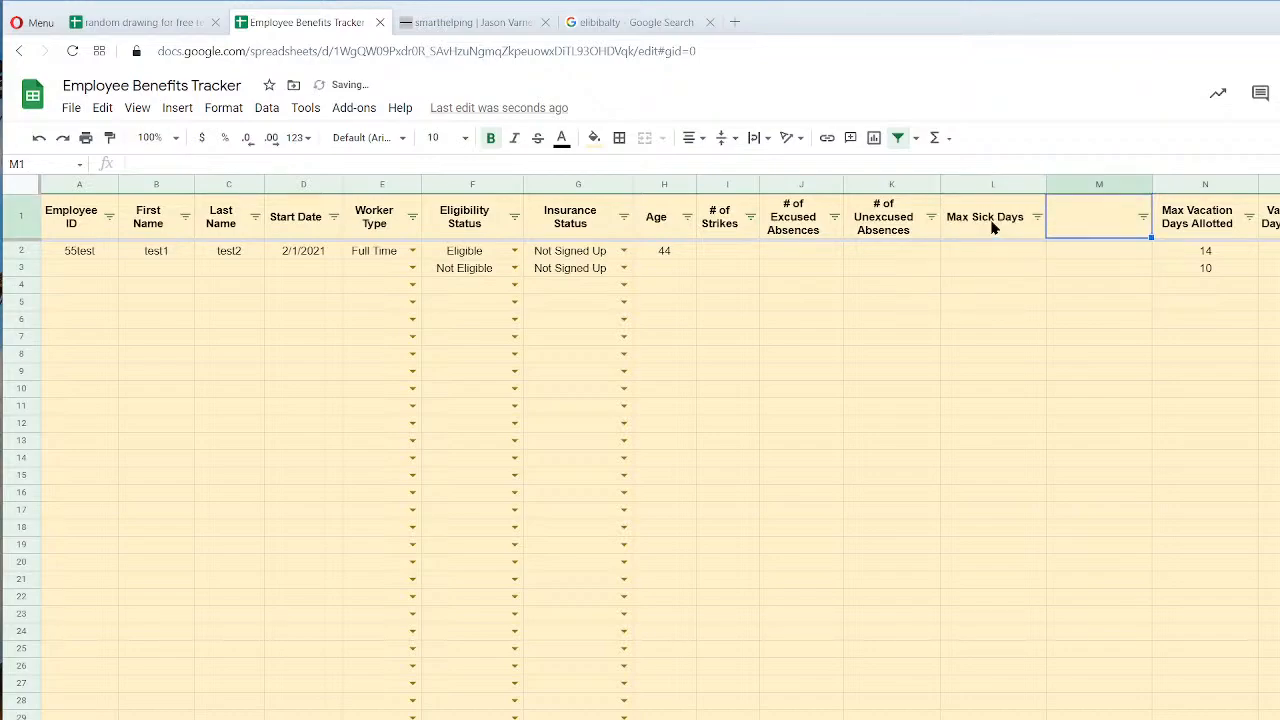
type("Used Sick Days")
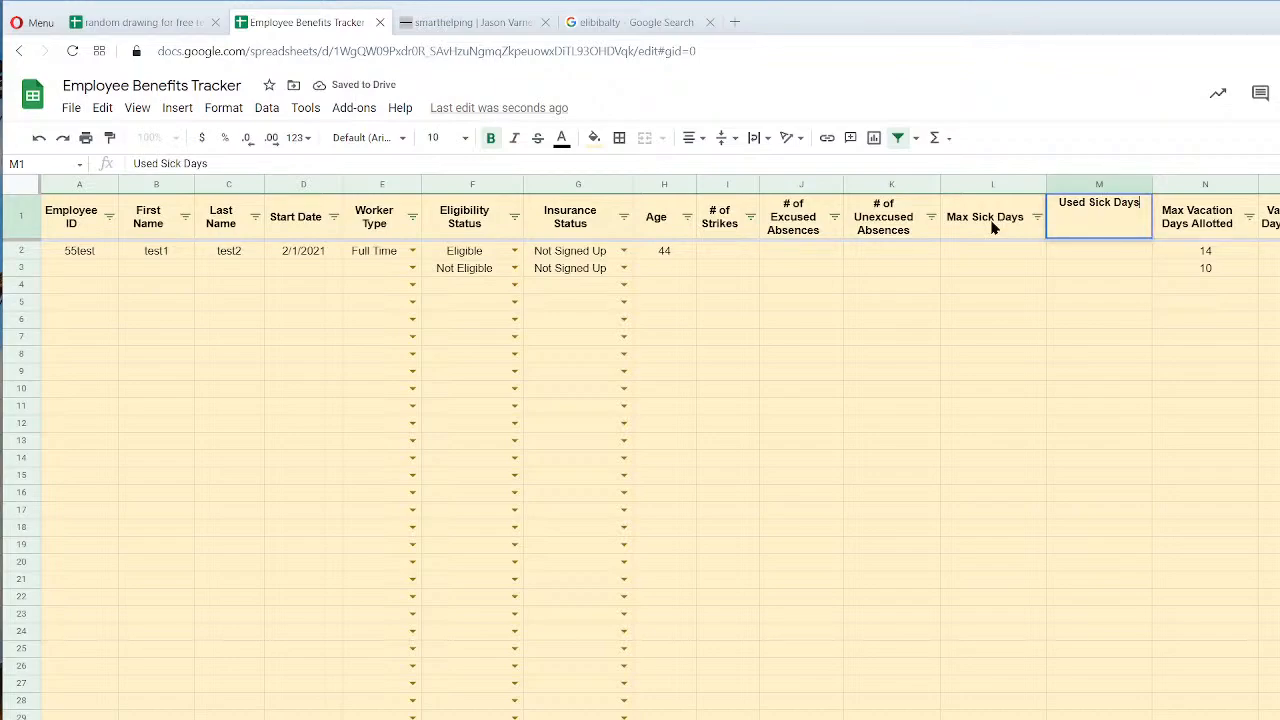
key("Return")
Rename the O1 header to "Used Vacation Days" to match the wording of the sick-day columns.
key("Up")
key("Right")
key("Right")
type("Used Vacation Days")
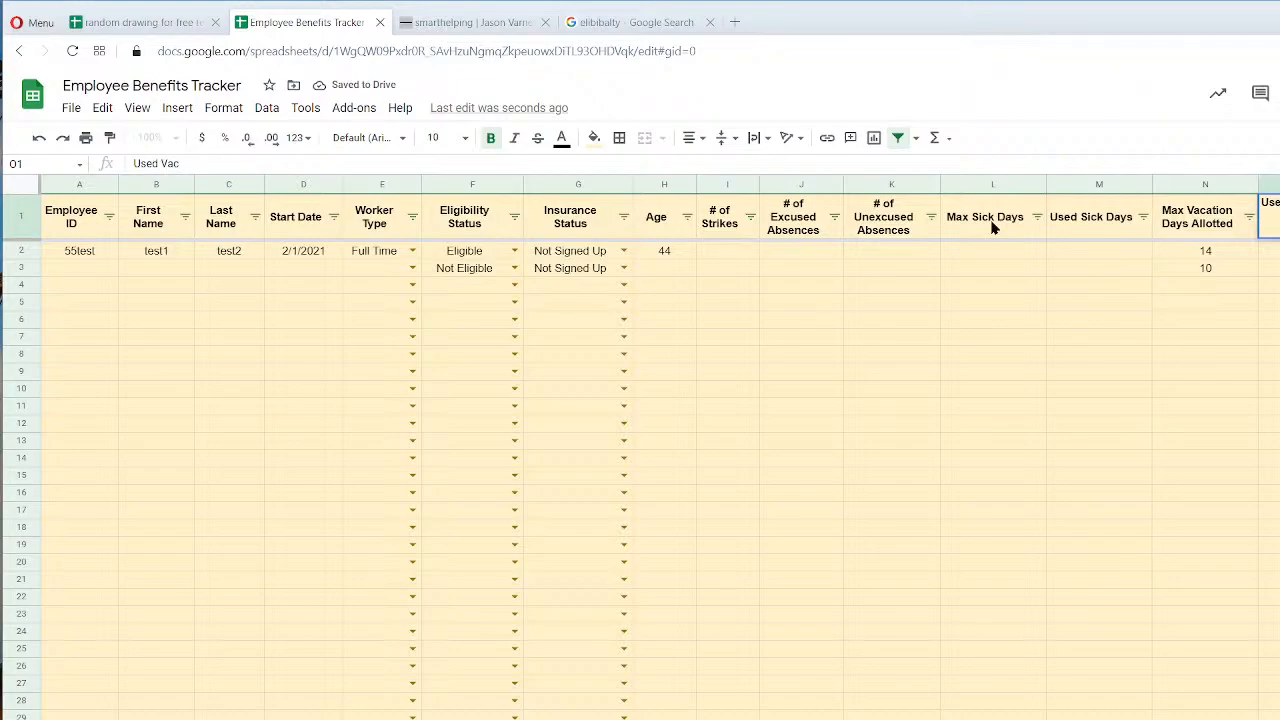
key("Return")
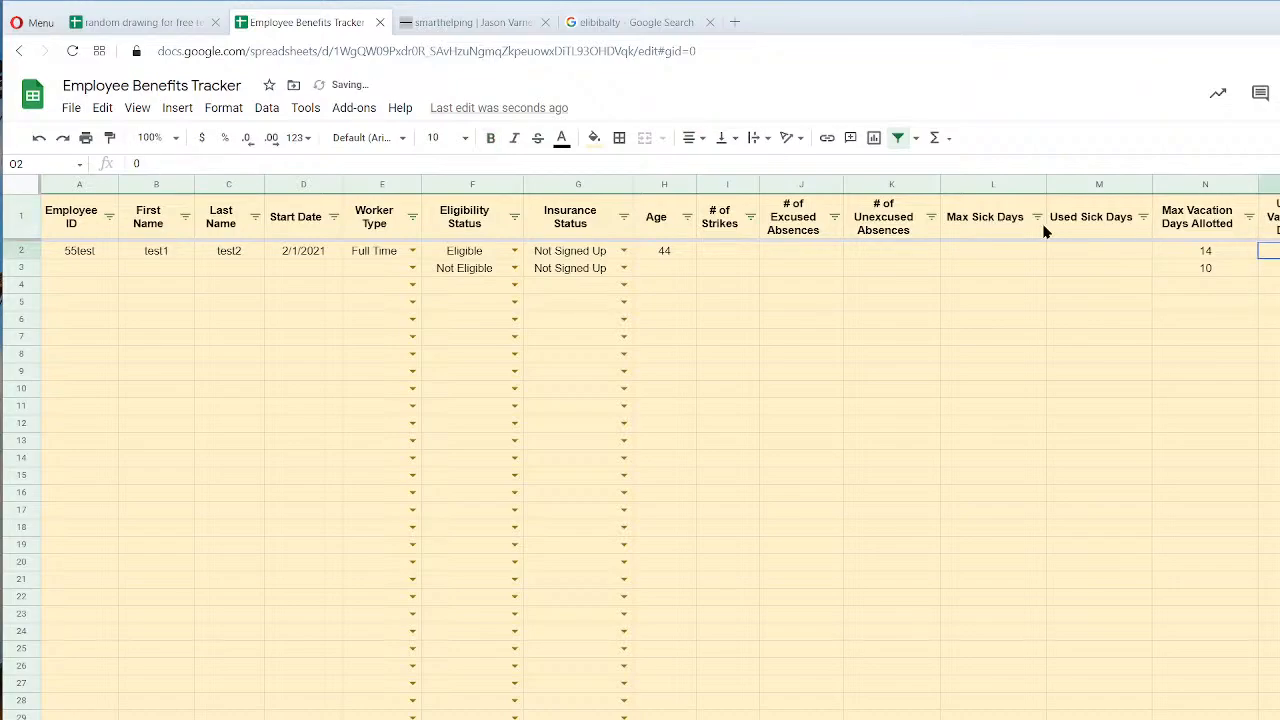
Insert one column before Max Vacation Days Allotted and copy the Remaining Vacation Days header and formula from Q1:Q2 into N1:N2.
right_click(1190, 180)
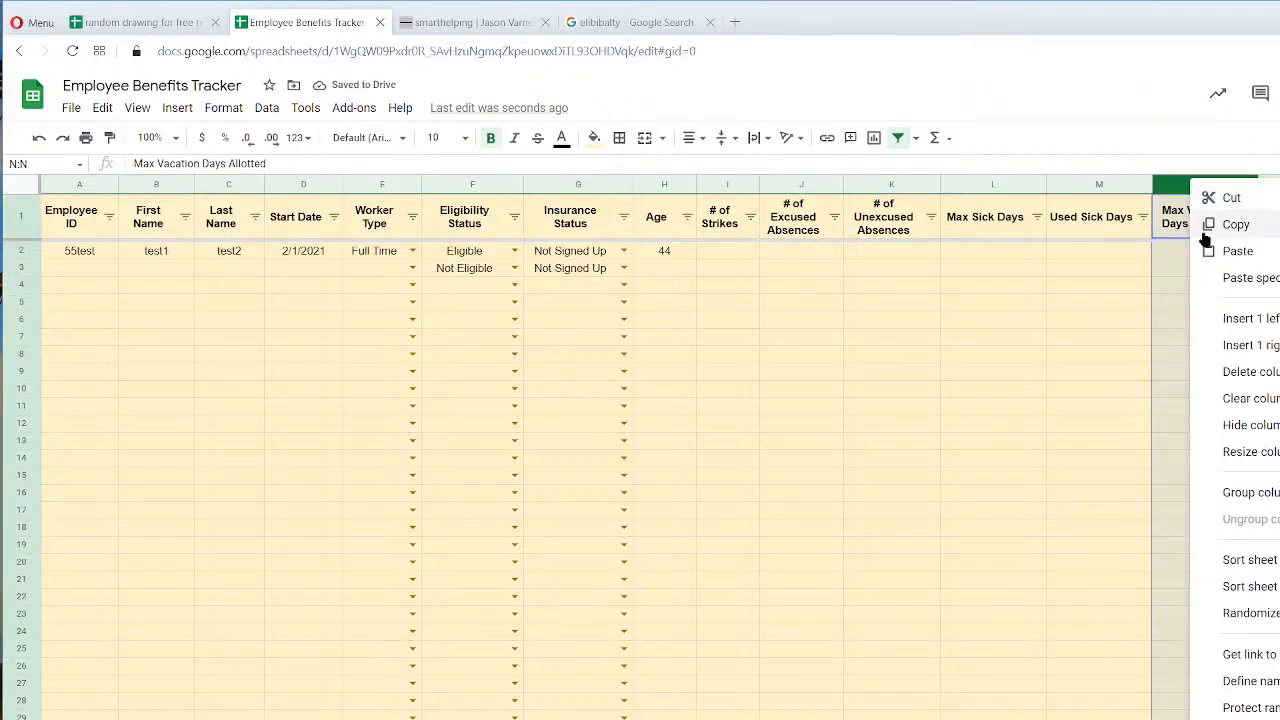
left_click(1228, 318)
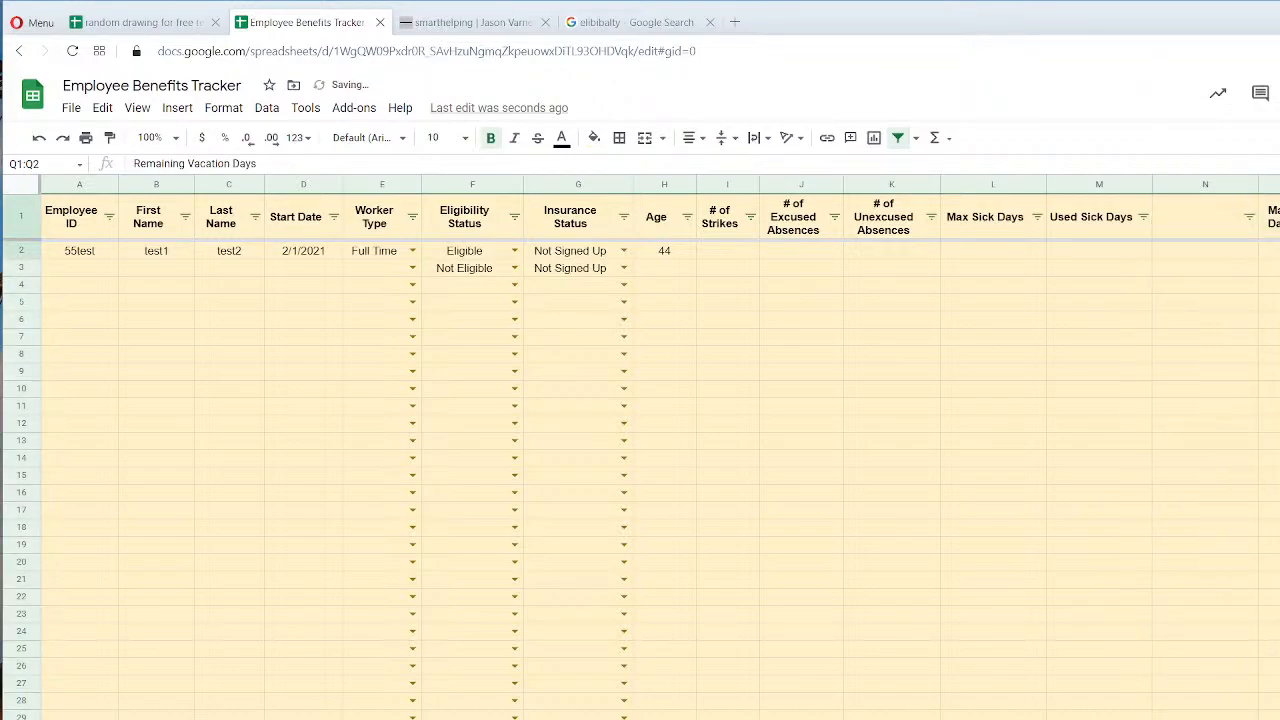
right_click(1200, 224)
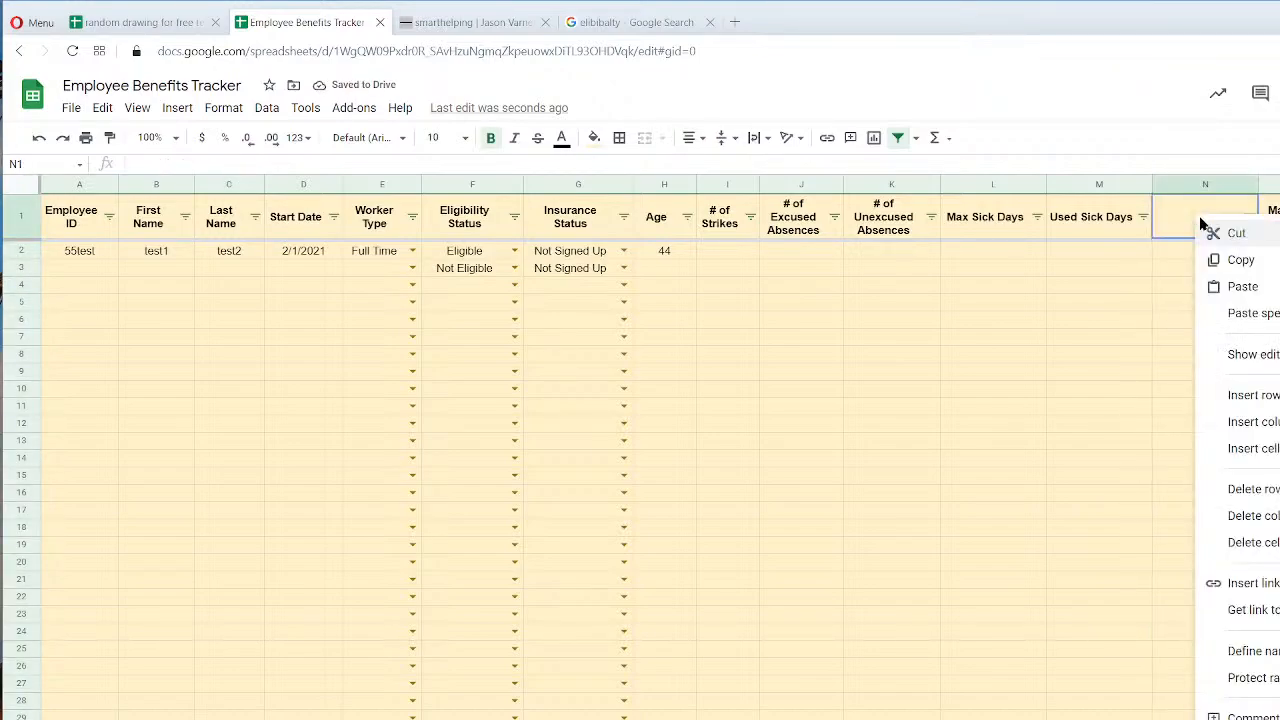
left_click(1240, 286)
left_click(903, 394)
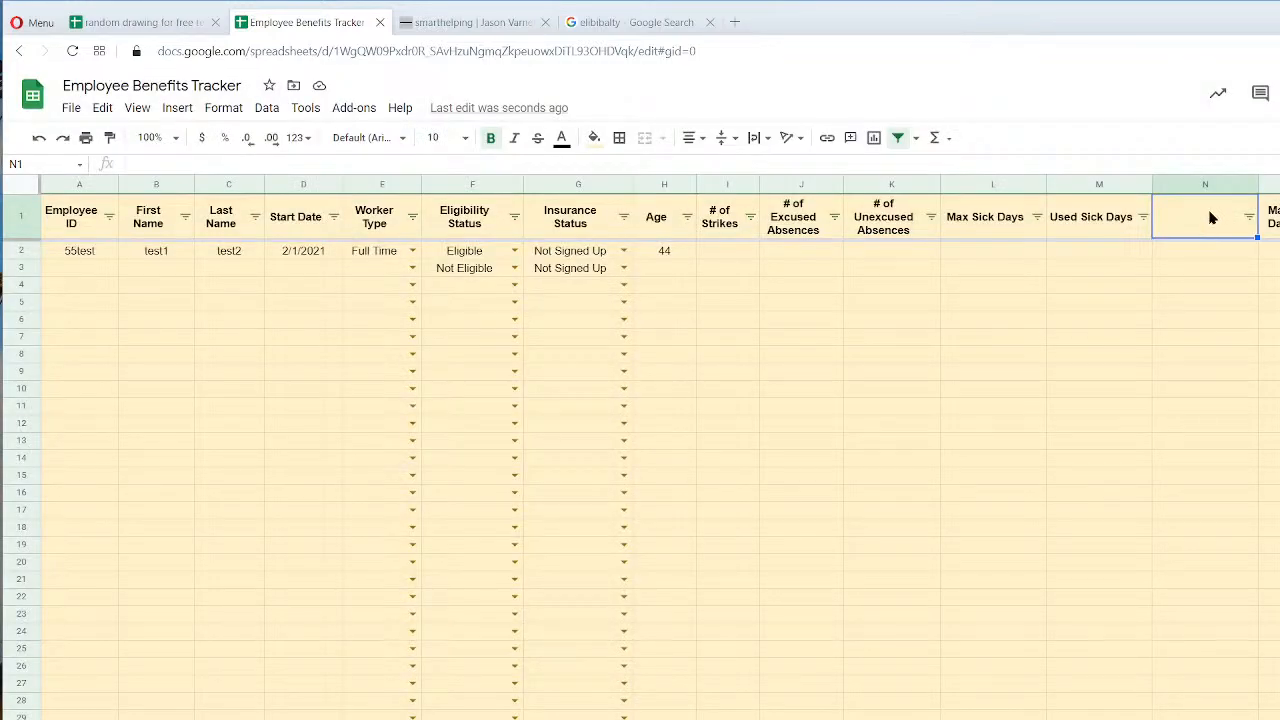
type("Remaining Vacation Days 0")
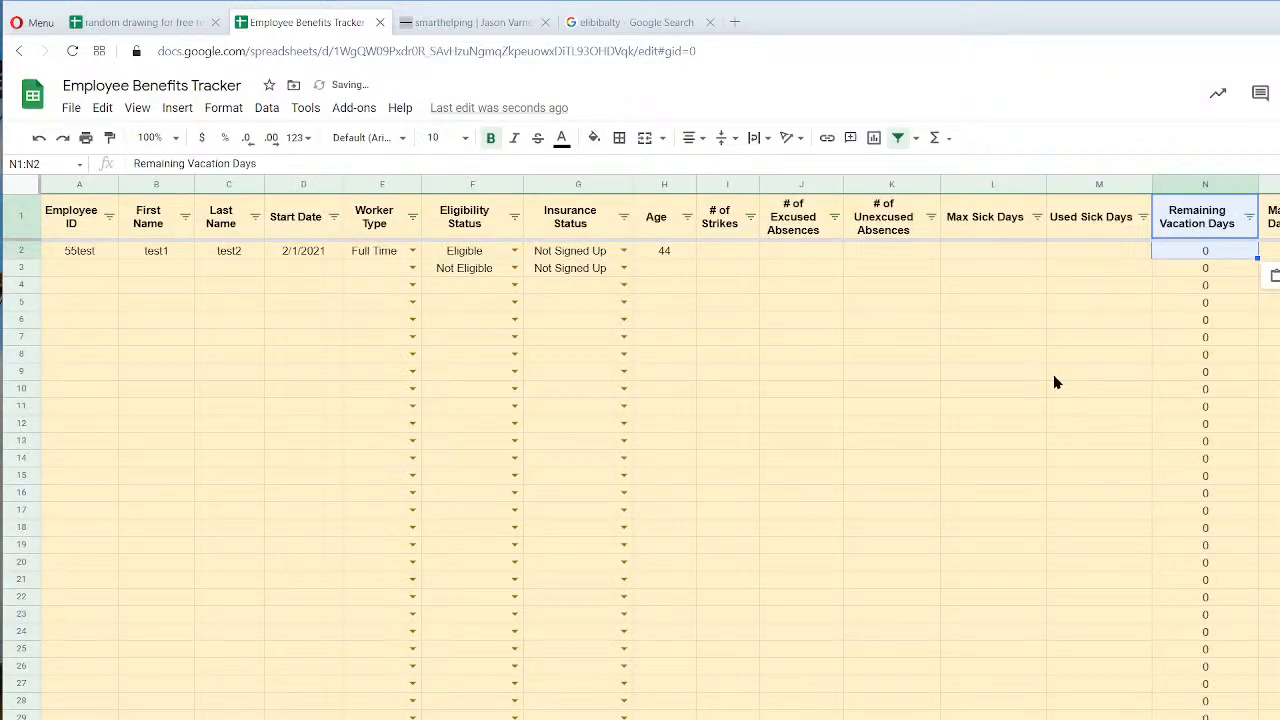
Give the whole of column N a white fill.
left_click(1205, 185)
left_click(594, 137)
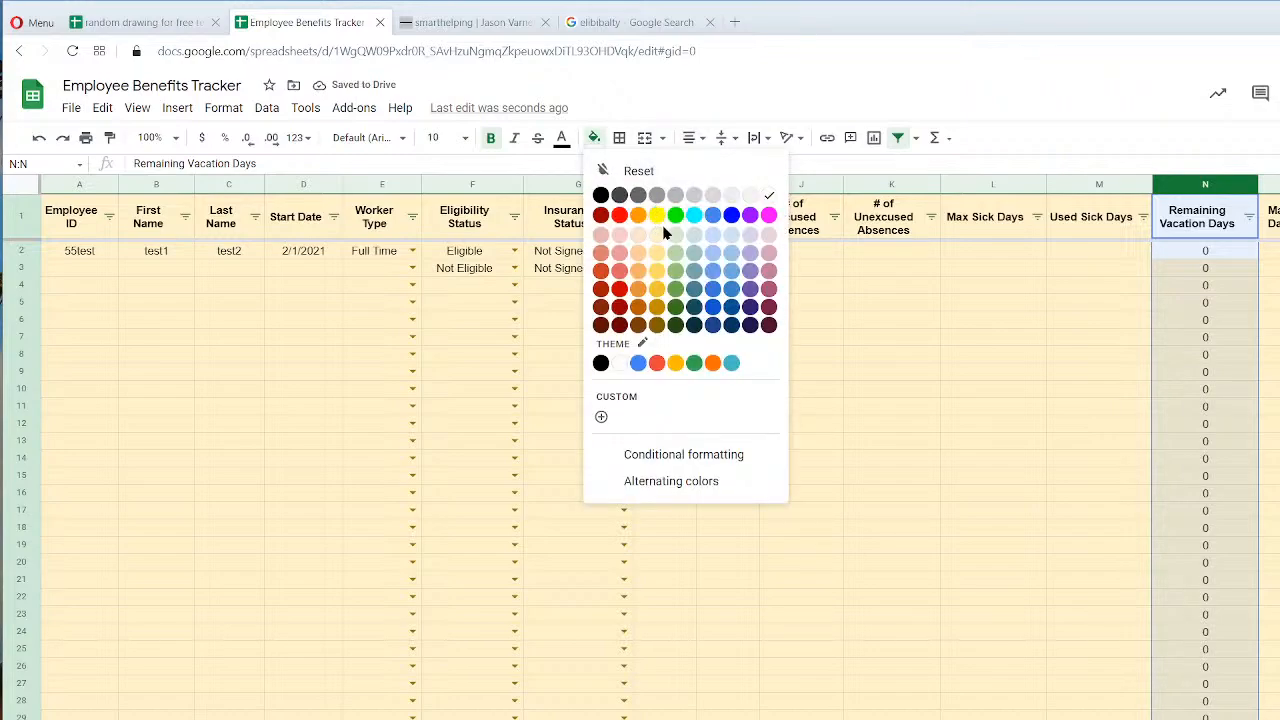
left_click(768, 195)
Change the N1 header to "Remaining Sick Days".
left_click(1213, 221)
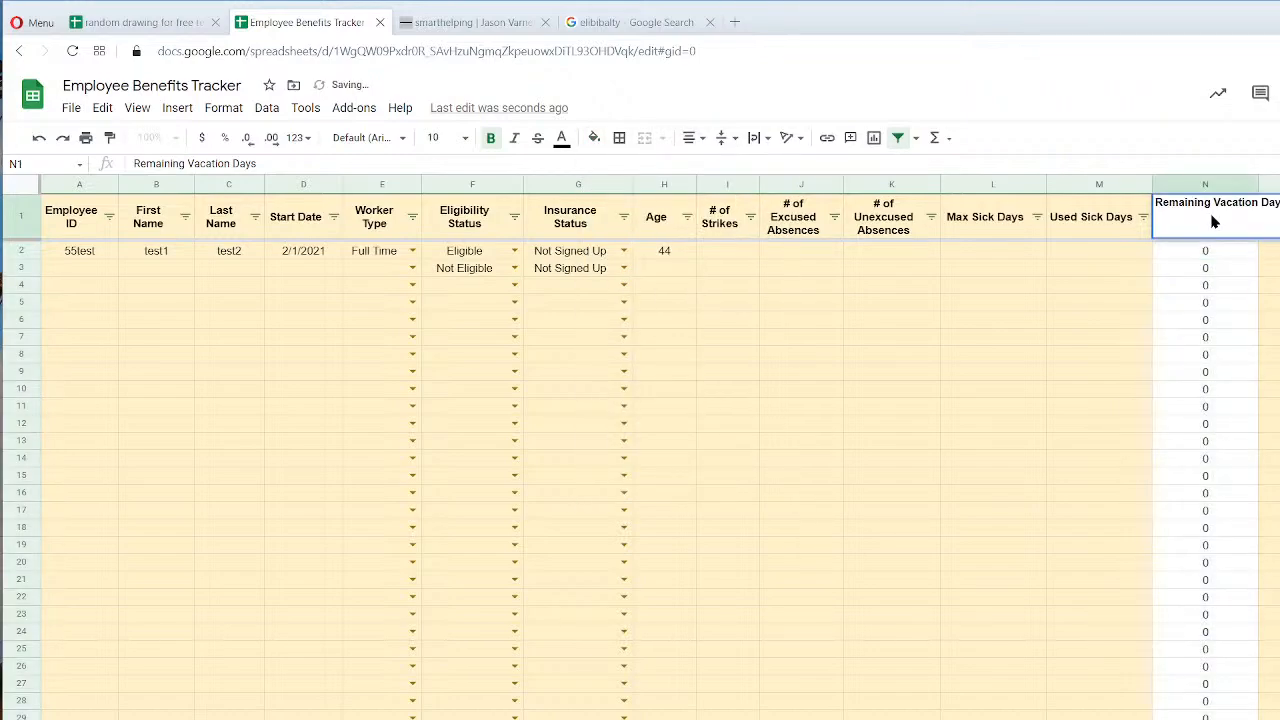
left_click_drag(1214, 203, 1258, 203)
type("Sick")
key("Return")
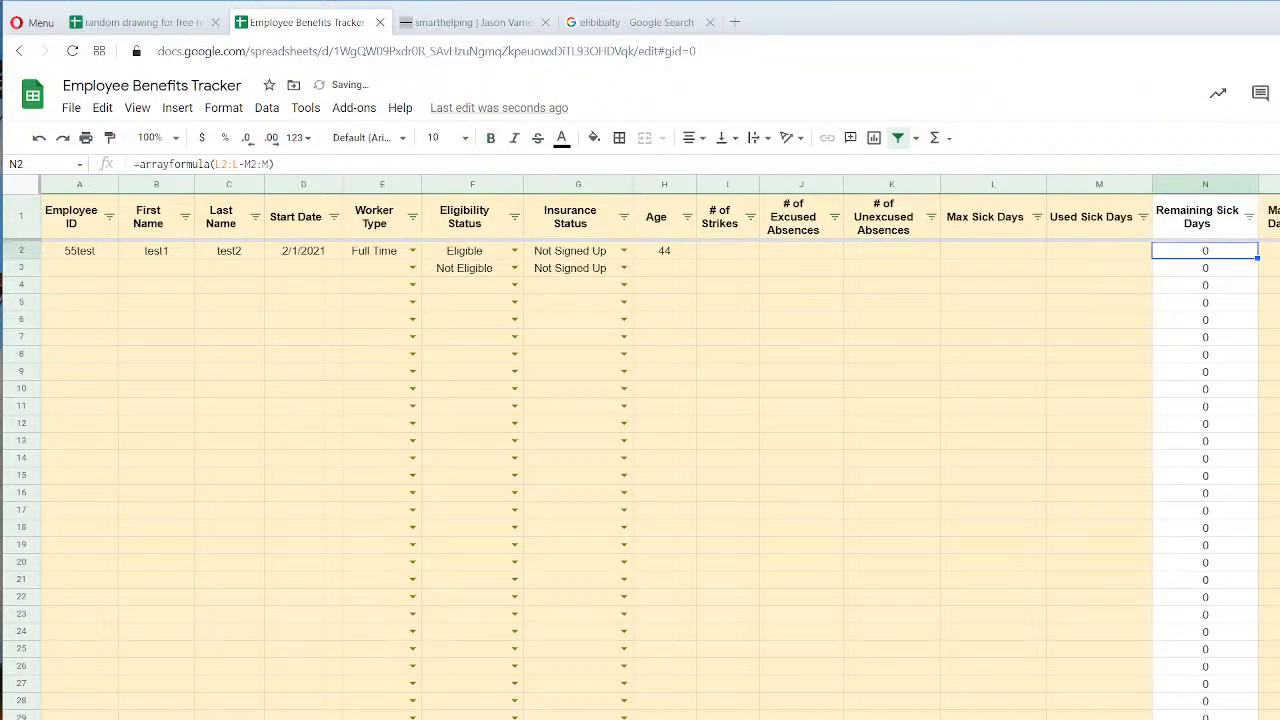
Set the maximum sick days for the employee in row 2 to 100.
left_click(988, 220)
left_click(1095, 227)
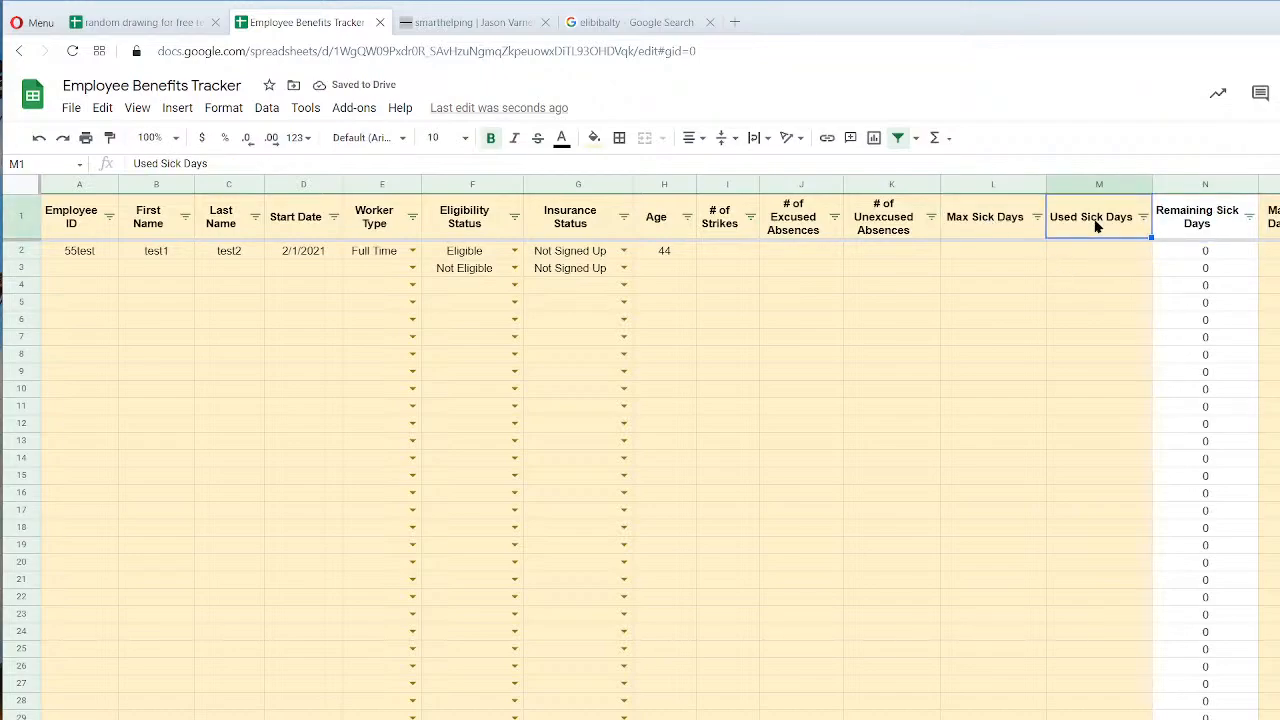
left_click(1203, 224)
left_click(993, 258)
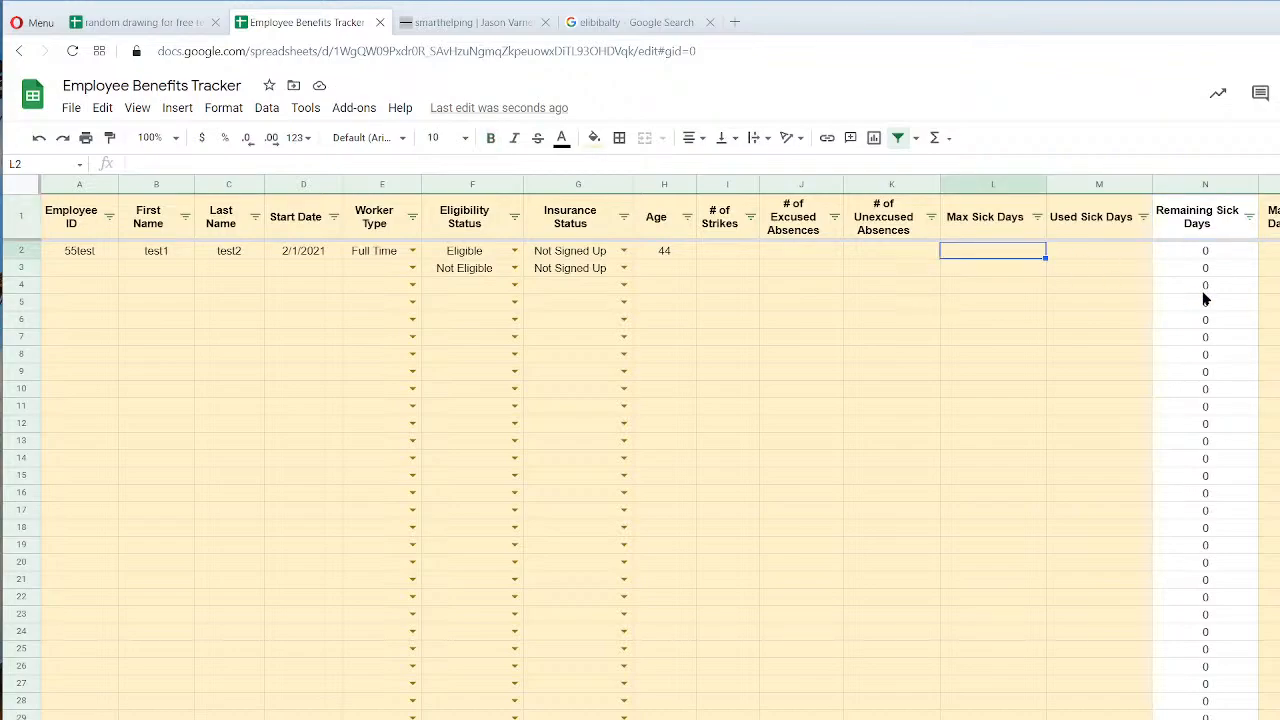
type("100")
key("Return")
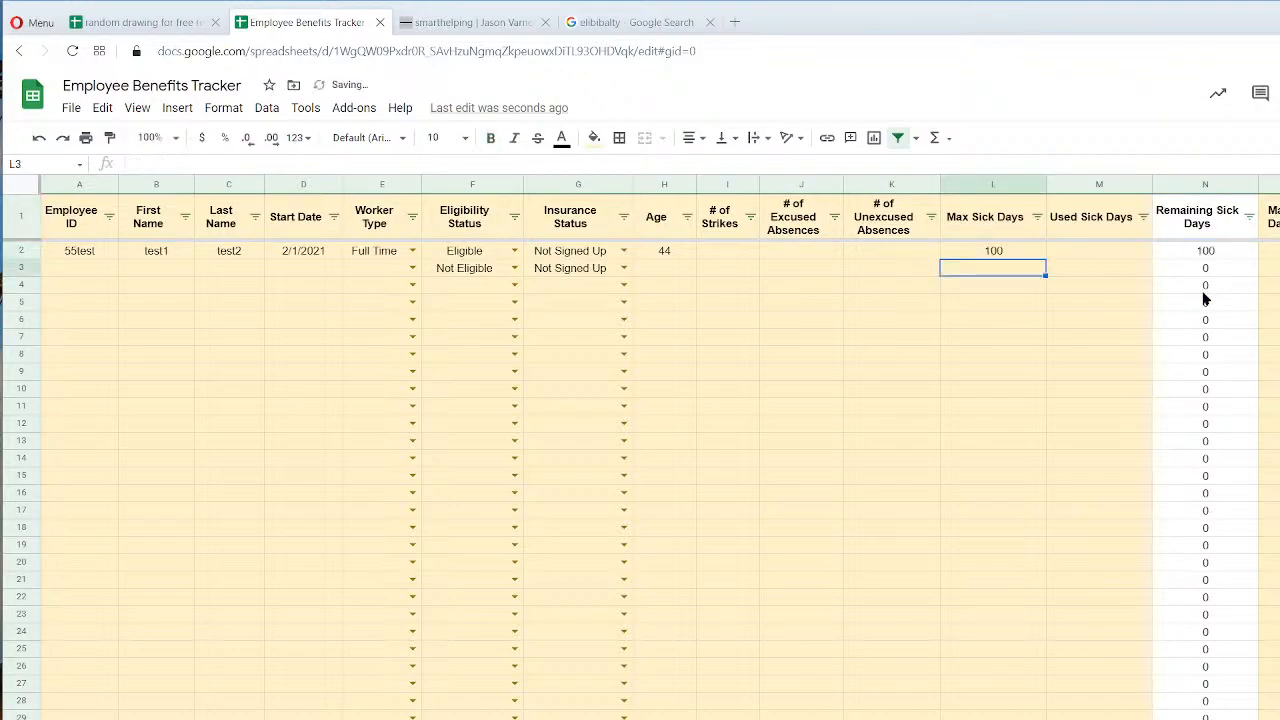
Set the used sick days for the employee in row 2 to 10.
key("Up")
key("Right")
type("10")
key("Return")
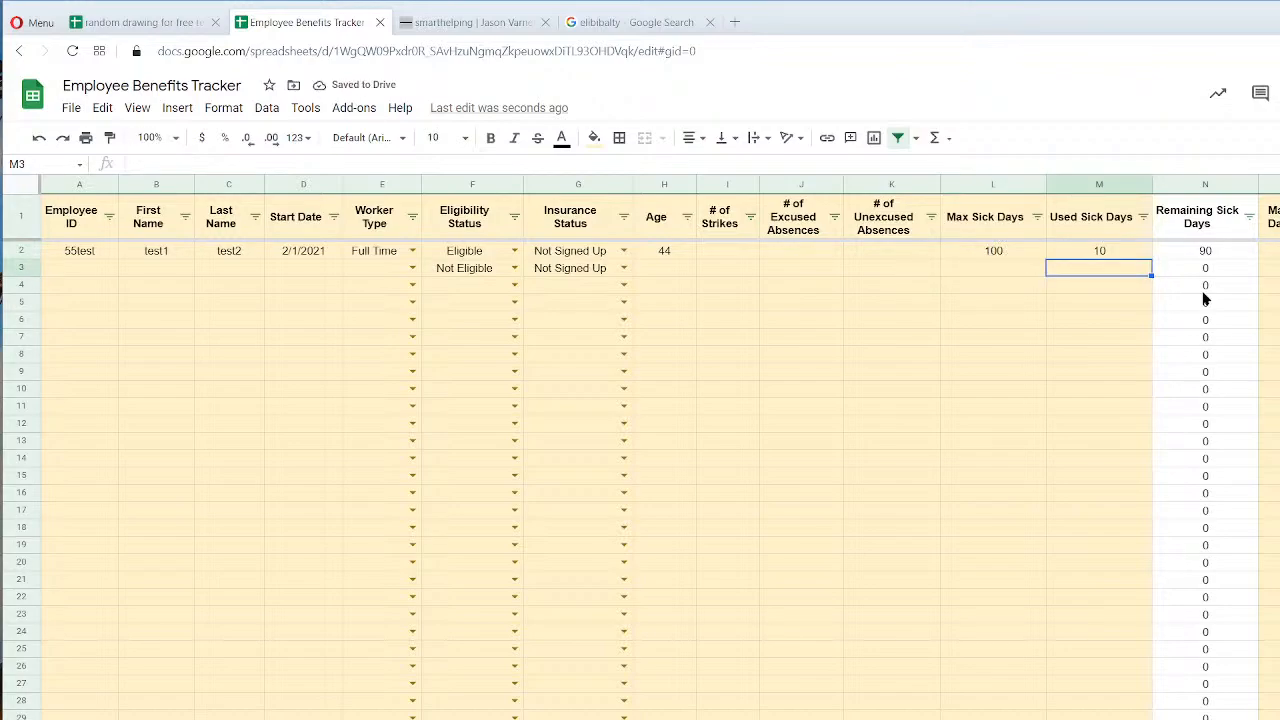
key("Up")
key("Left")
key("Right")
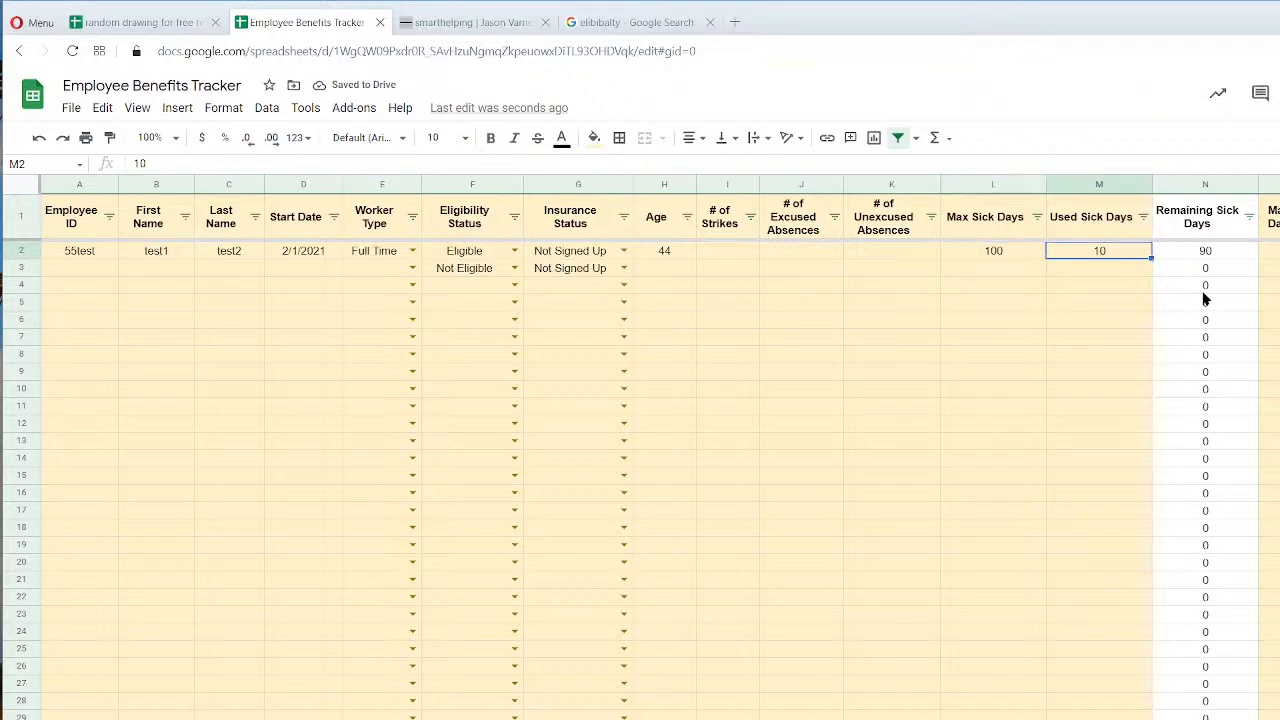
key("Left")
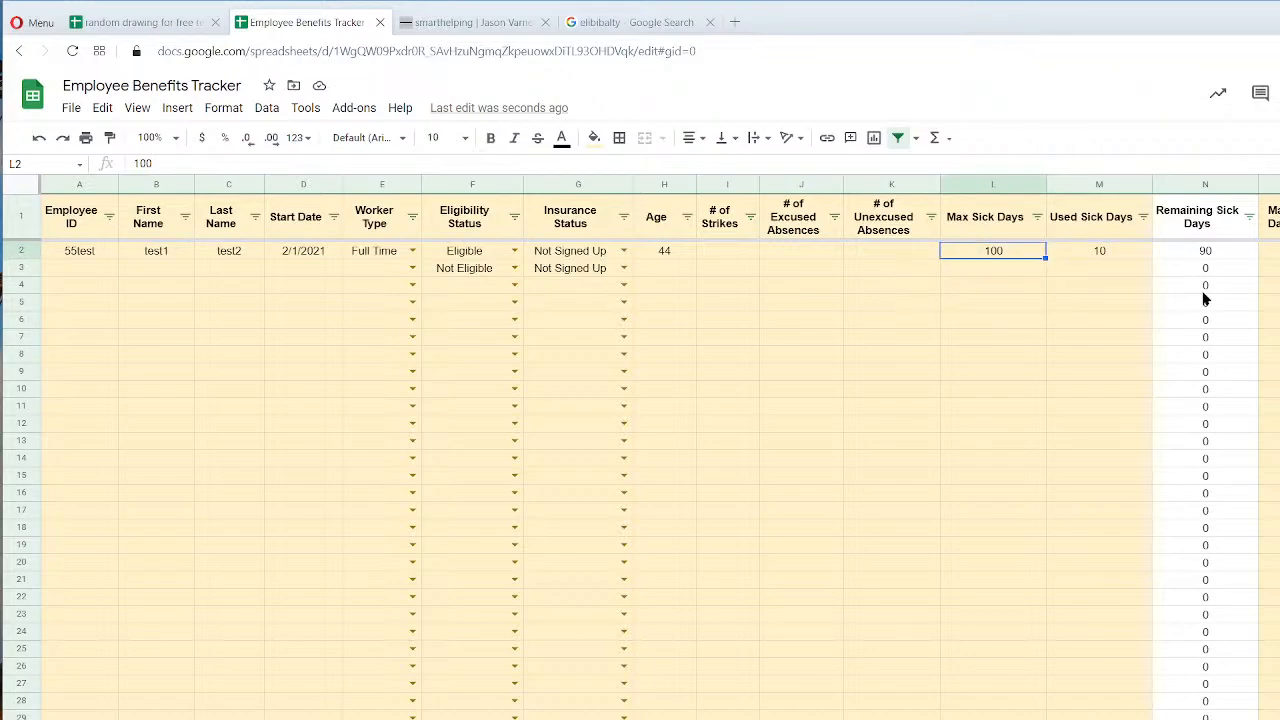
key("Left")
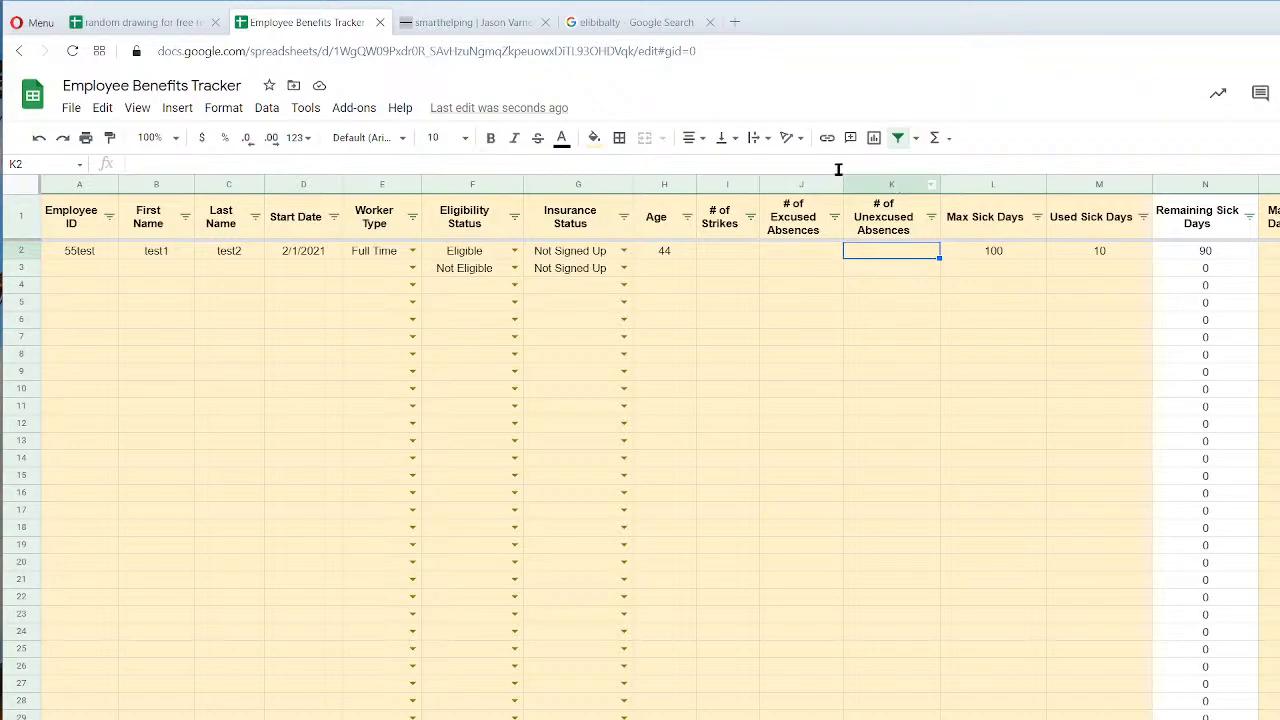
Widen the # of Excused Absences, # of Unexcused Absences and Used Vacation Days columns so each header fits on two lines.
left_click_drag(843, 183, 855, 183)
left_click_drag(953, 183, 969, 183)
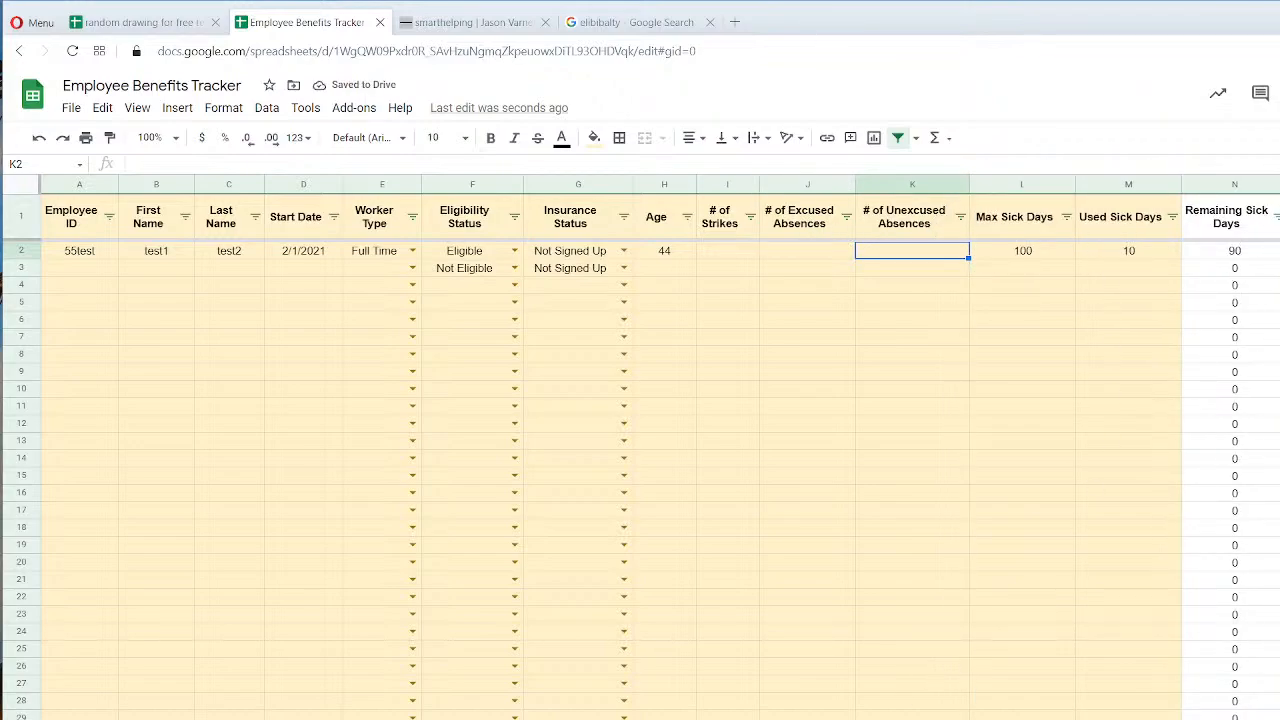
scroll(660, 456, "right", 3)
left_click_drag(1247, 184, 1274, 182)
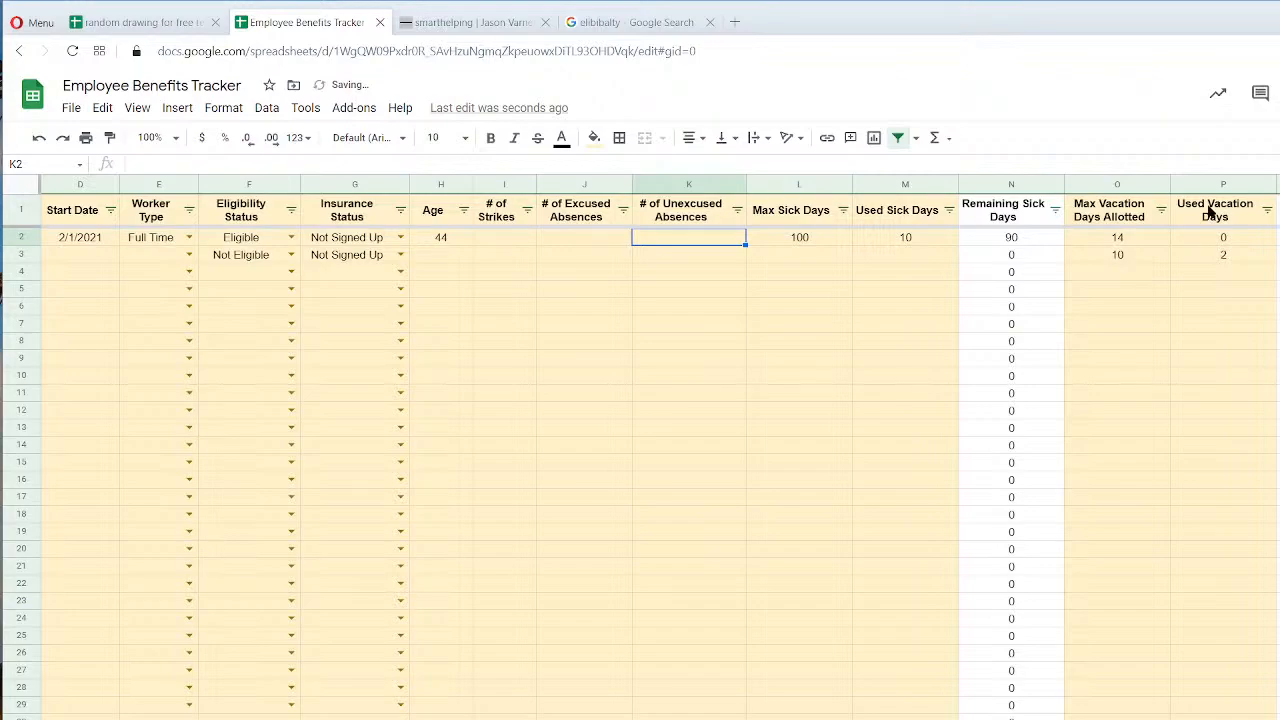
Review the strikes, absences, sick-day, vacation-day and raise columns across the sheet.
left_click(798, 238)
left_click(908, 238)
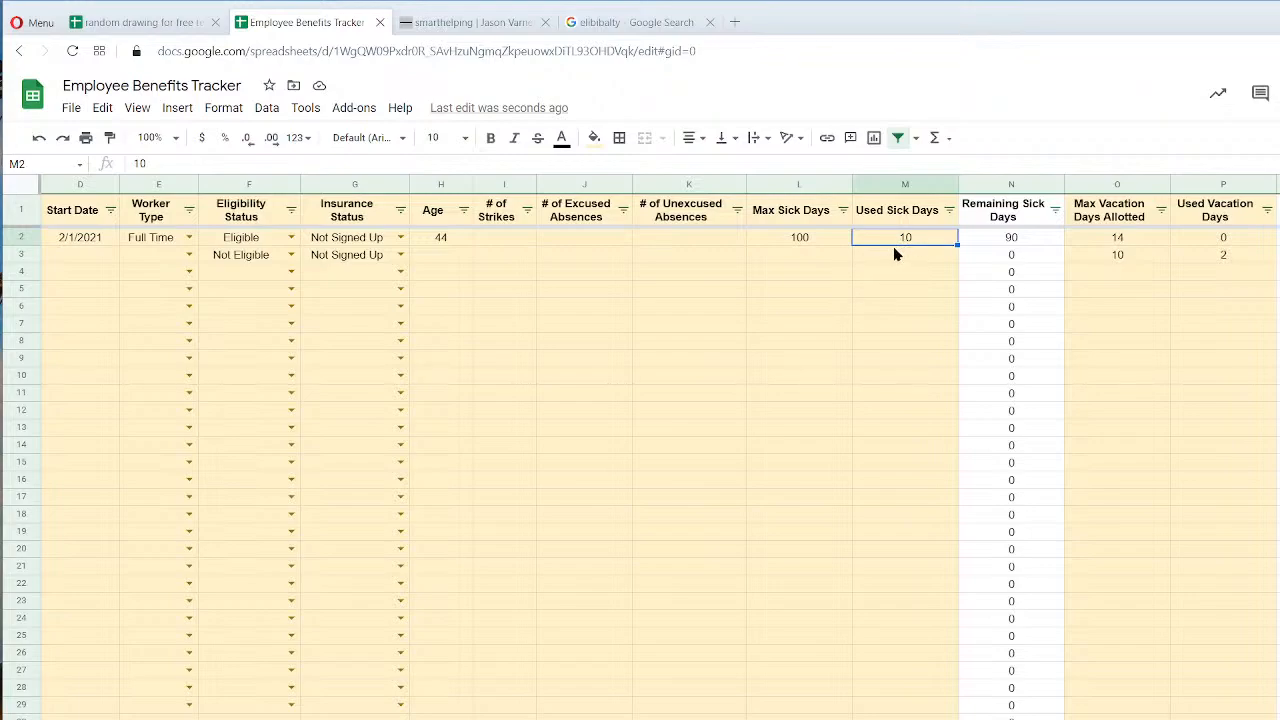
left_click(1229, 256)
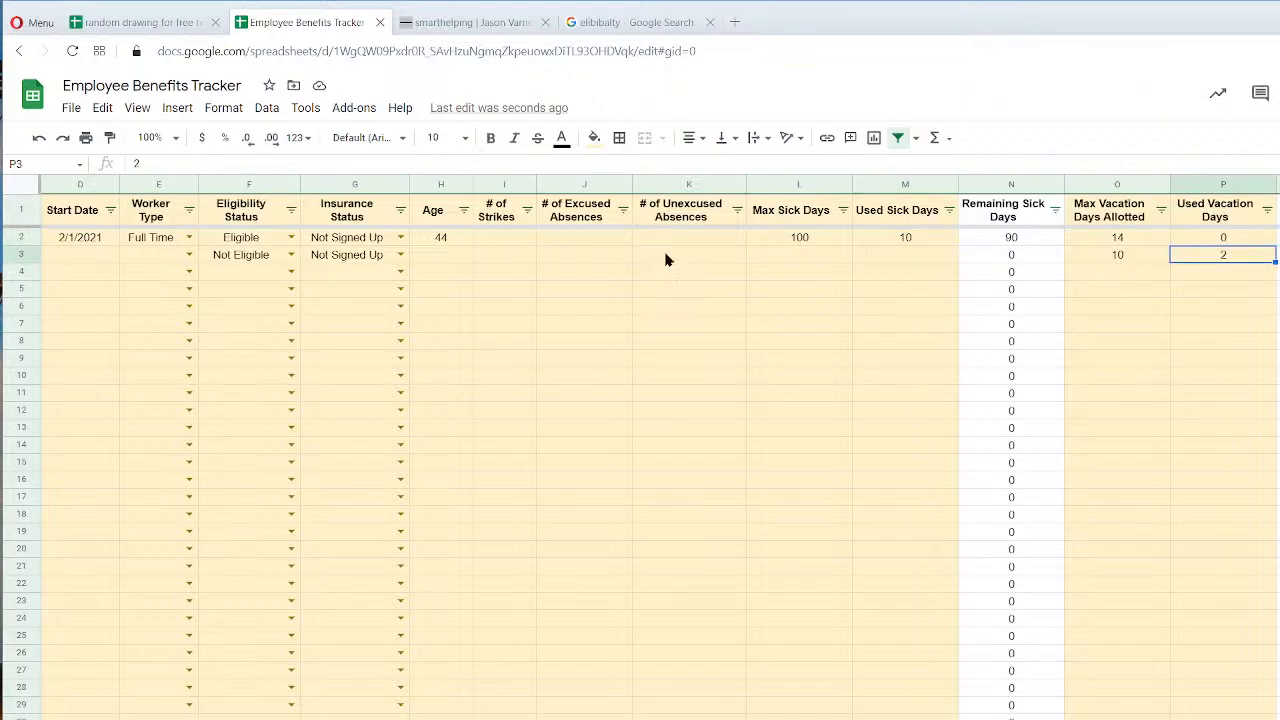
left_click_drag(506, 239, 690, 358)
left_click_drag(591, 247, 501, 313)
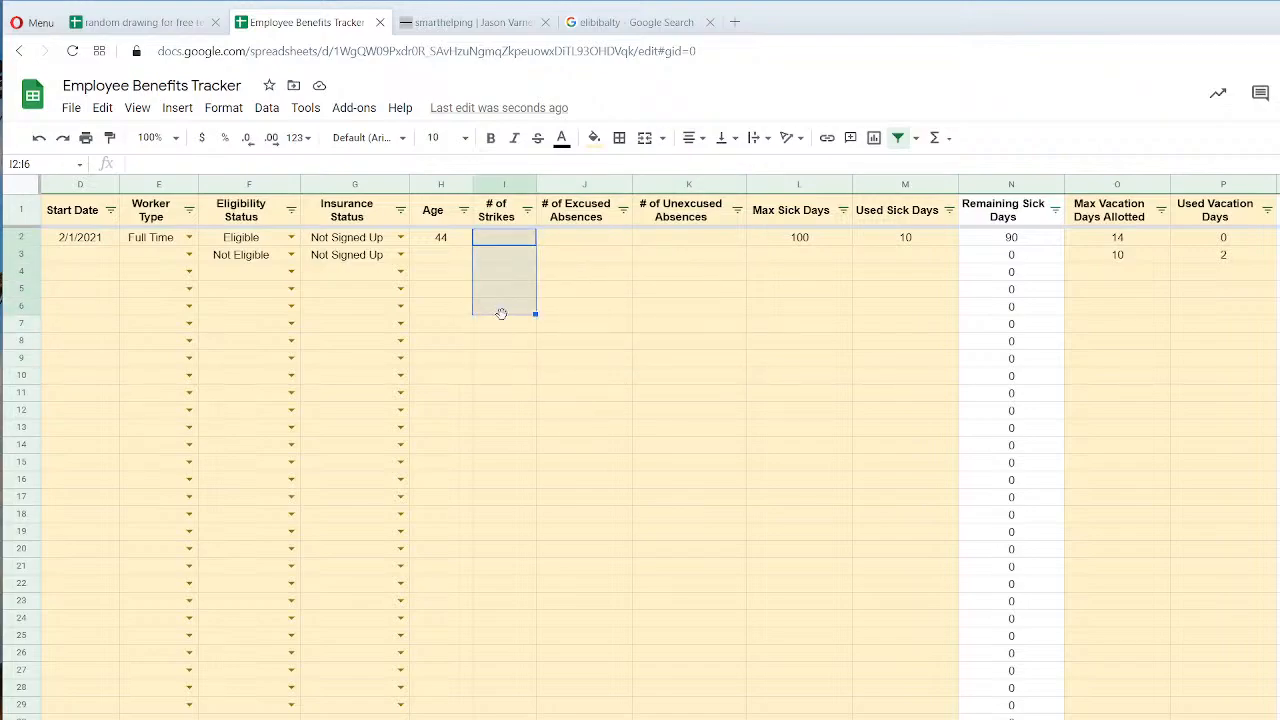
left_click(512, 240)
scroll(660, 450, "right", 10)
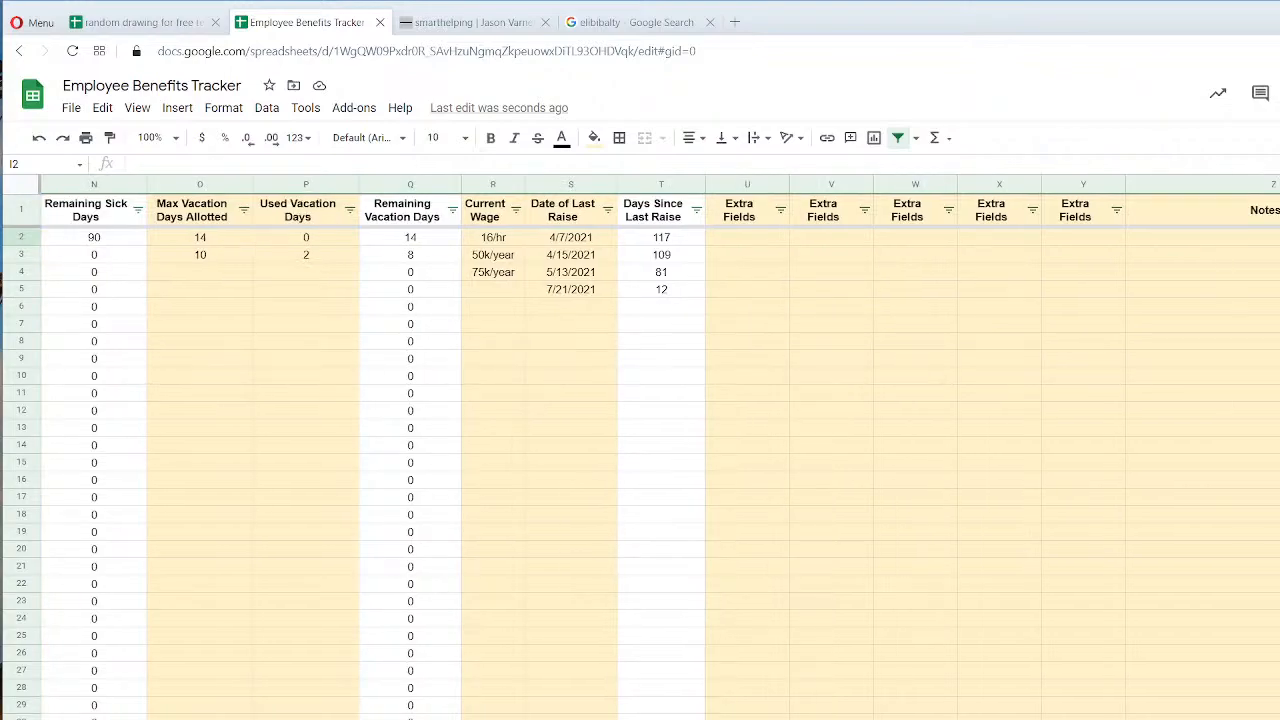
scroll(640, 450, "left", 10)
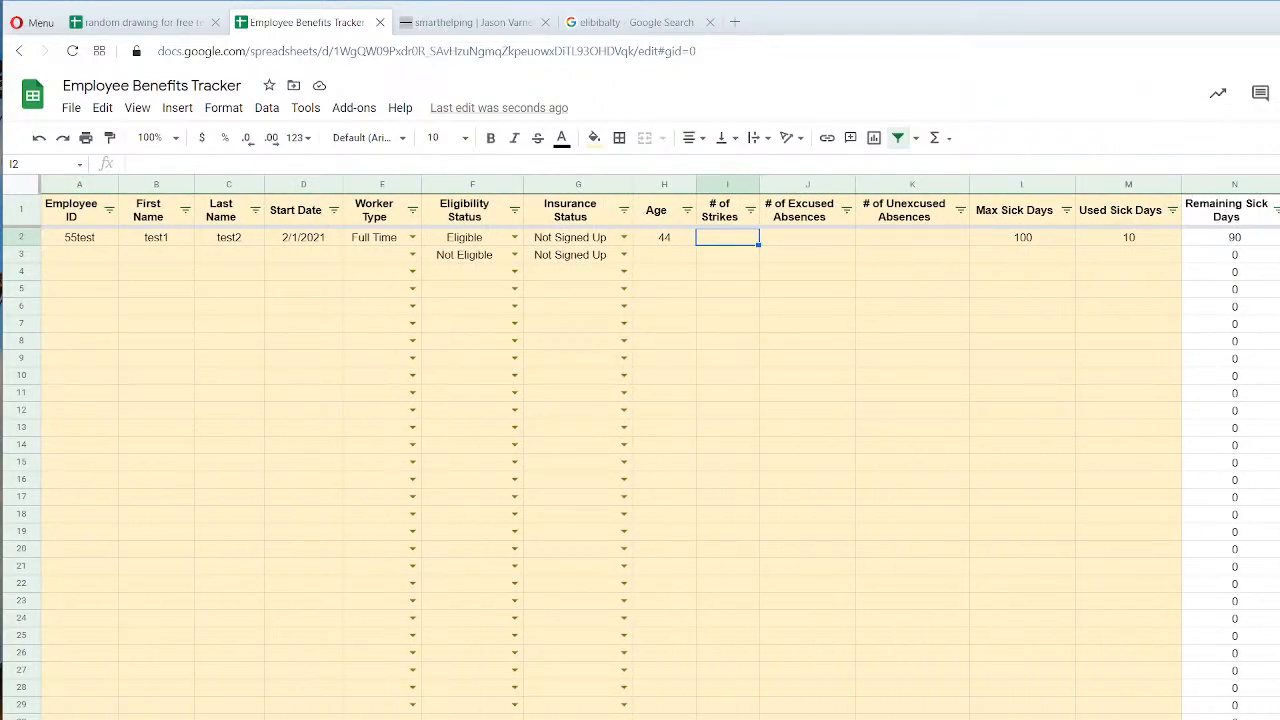
left_click(812, 442)
left_click(940, 347)
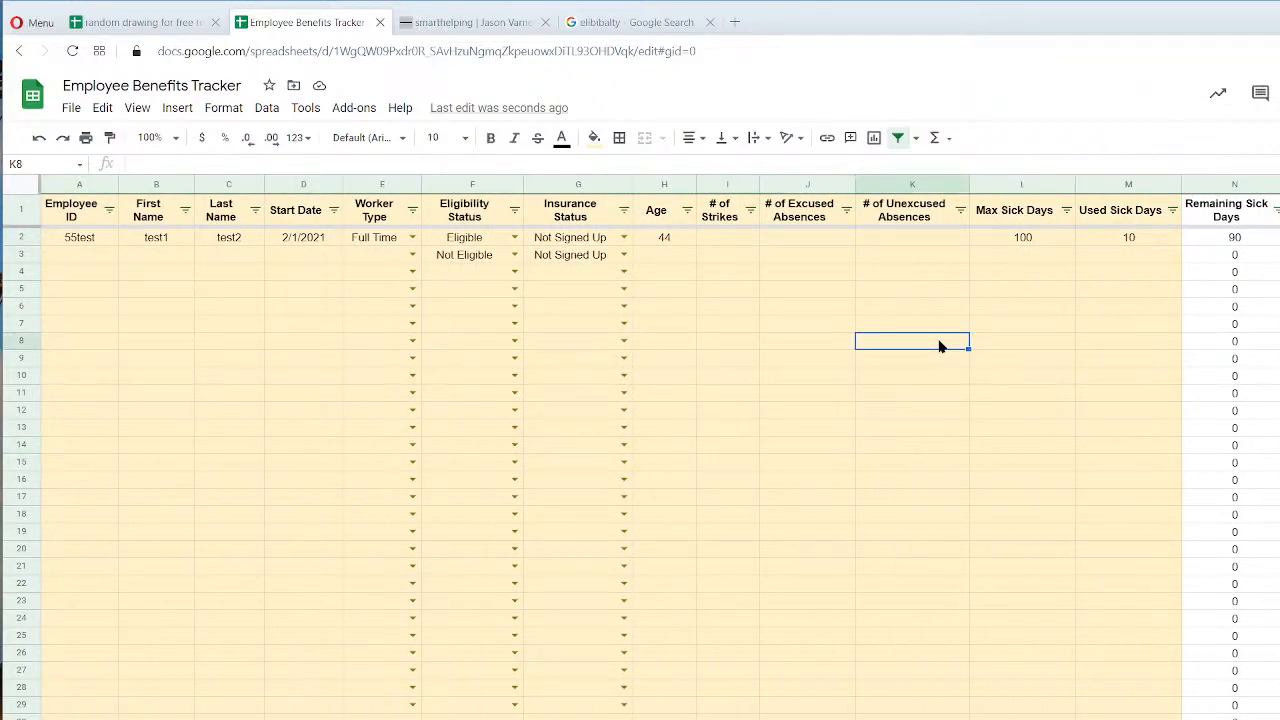
left_click(714, 227)
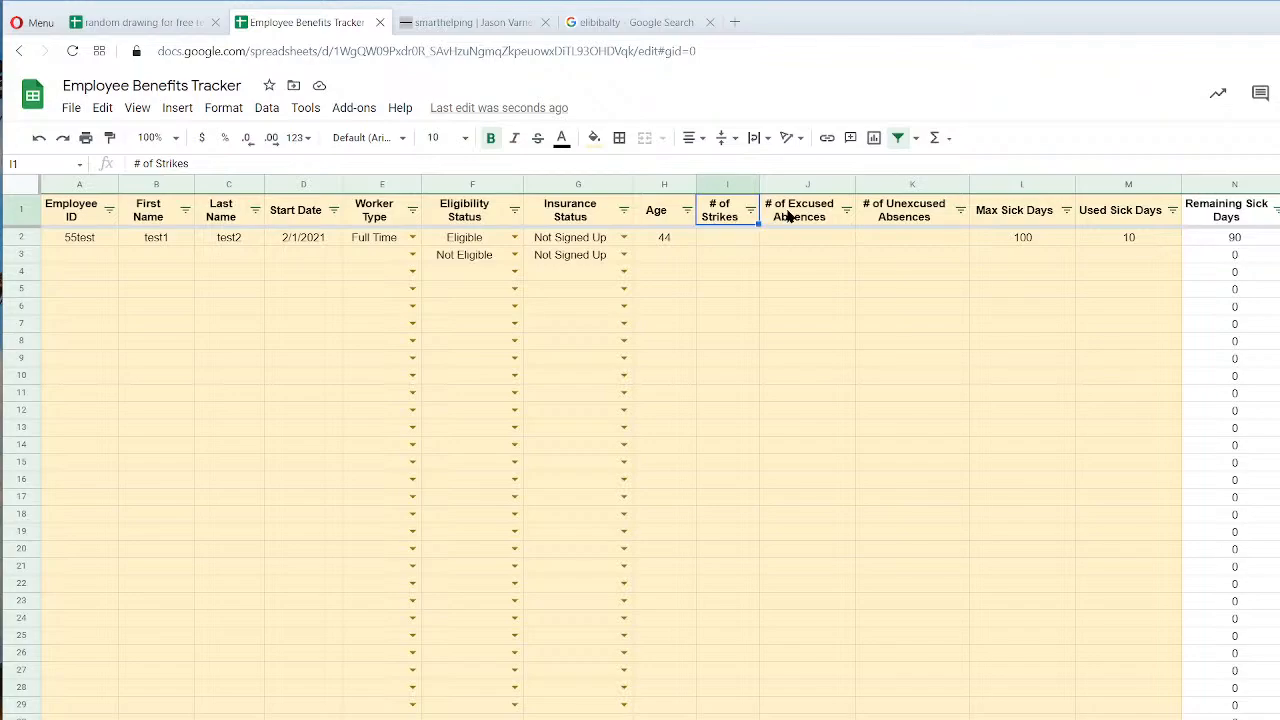
left_click_drag(789, 217, 1279, 306)
left_click(737, 222)
left_click(729, 245)
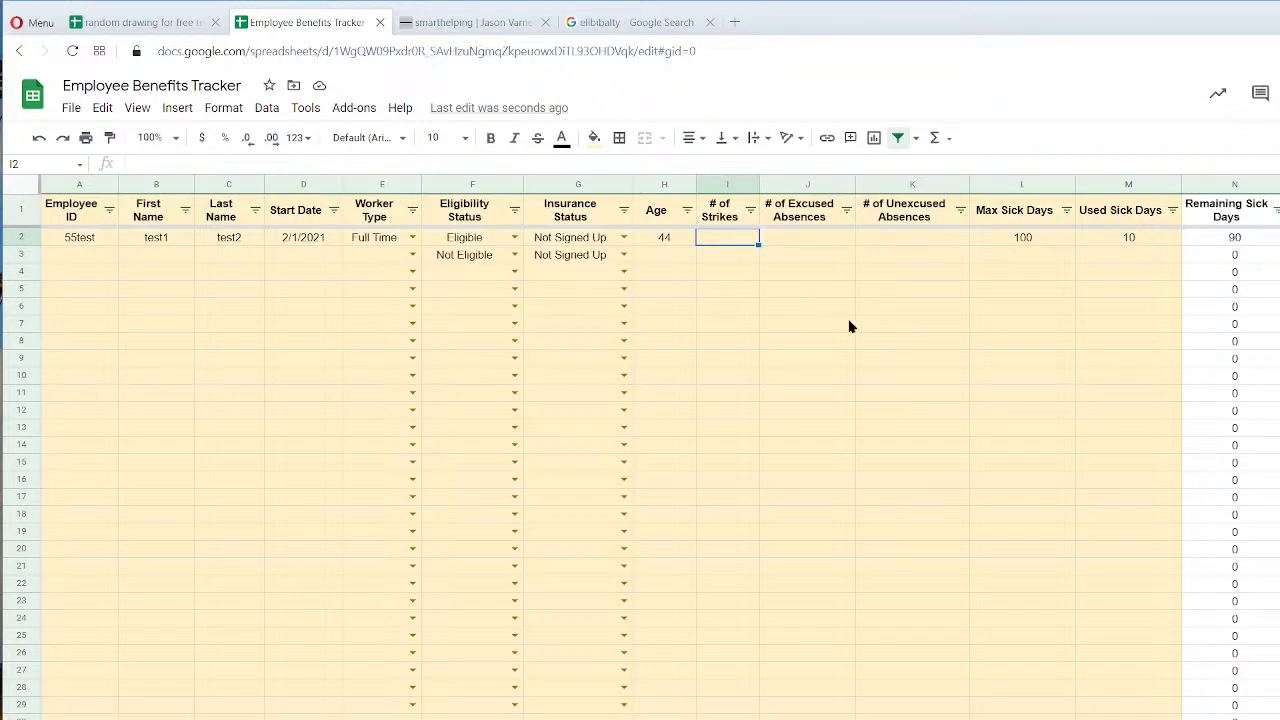
Try strike counts of 5 and 6 for the employee in row 2, and clear the cell.
type("5")
key("Return")
key("Up")
type("6")
key("Return")
key("Up")
key("Delete")
key("Down")
key("Up")
key("Up")
key("Down")
key("Up")
key("Down")
key("Up")
key("Down")
key("Up")
key("Down")
key("Up")
key("Right")
key("Right")
key("Right")
key("Right")
key("Left")
key("Left")
key("Left")
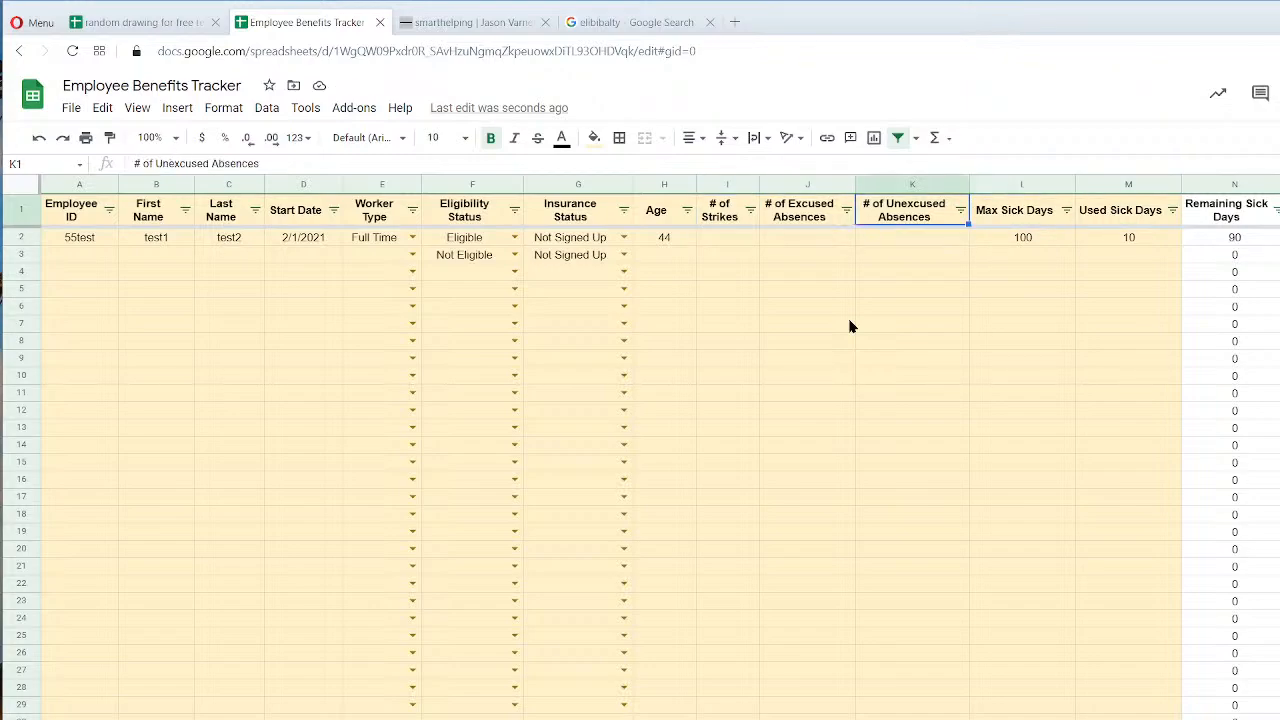
key("Right")
key("Left")
key("Left")
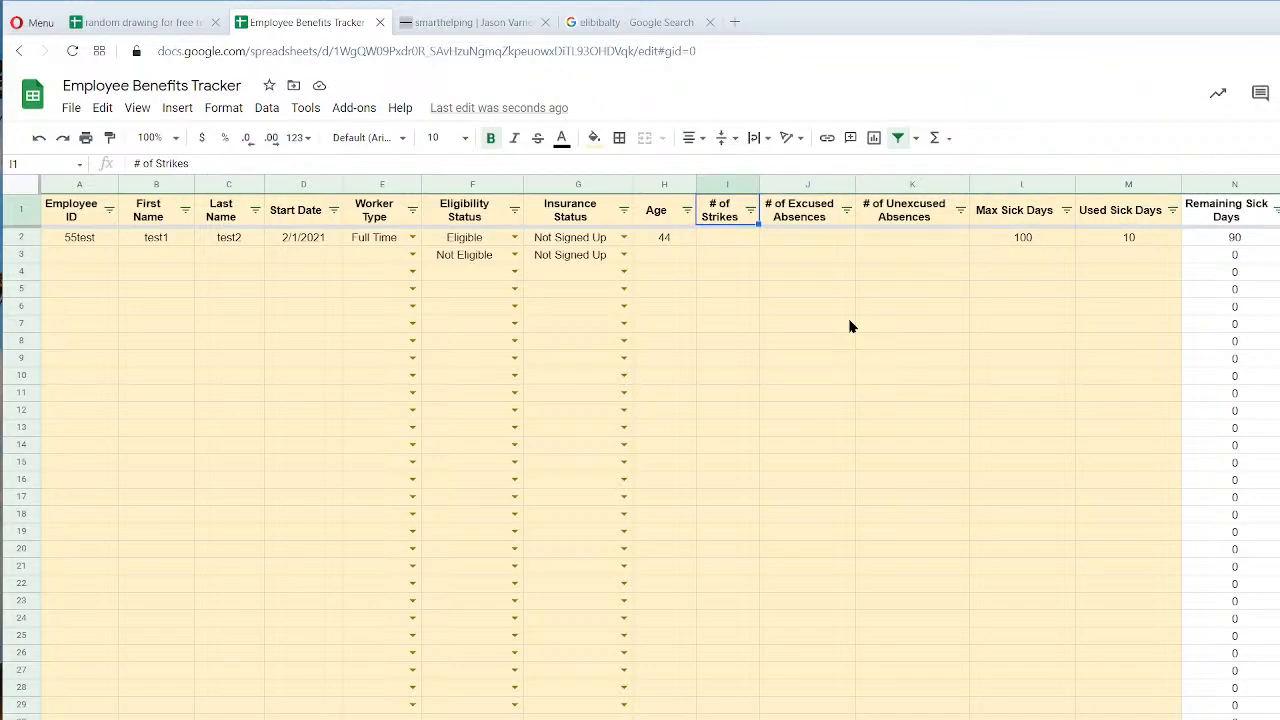
key("Down")
key("Down")
key("Up")
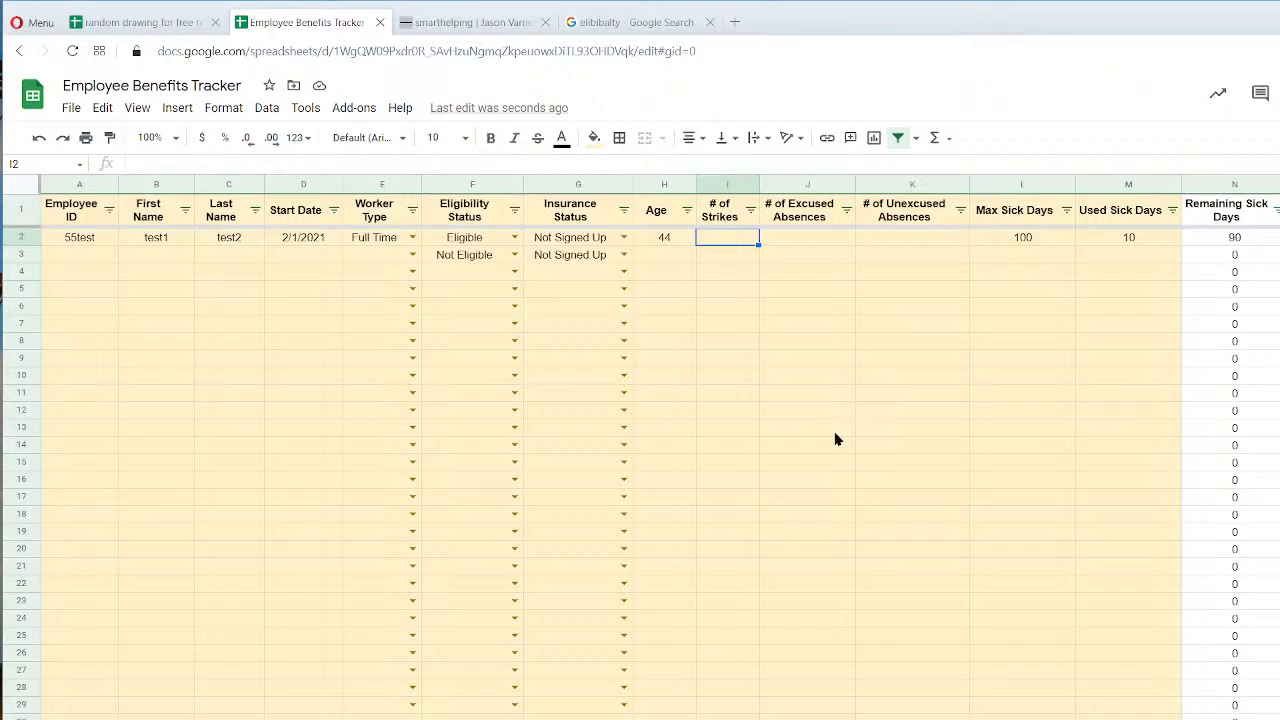
Look over the columns from # of Strikes through the sick, vacation and wage columns to Extra Fields.
left_click(746, 334)
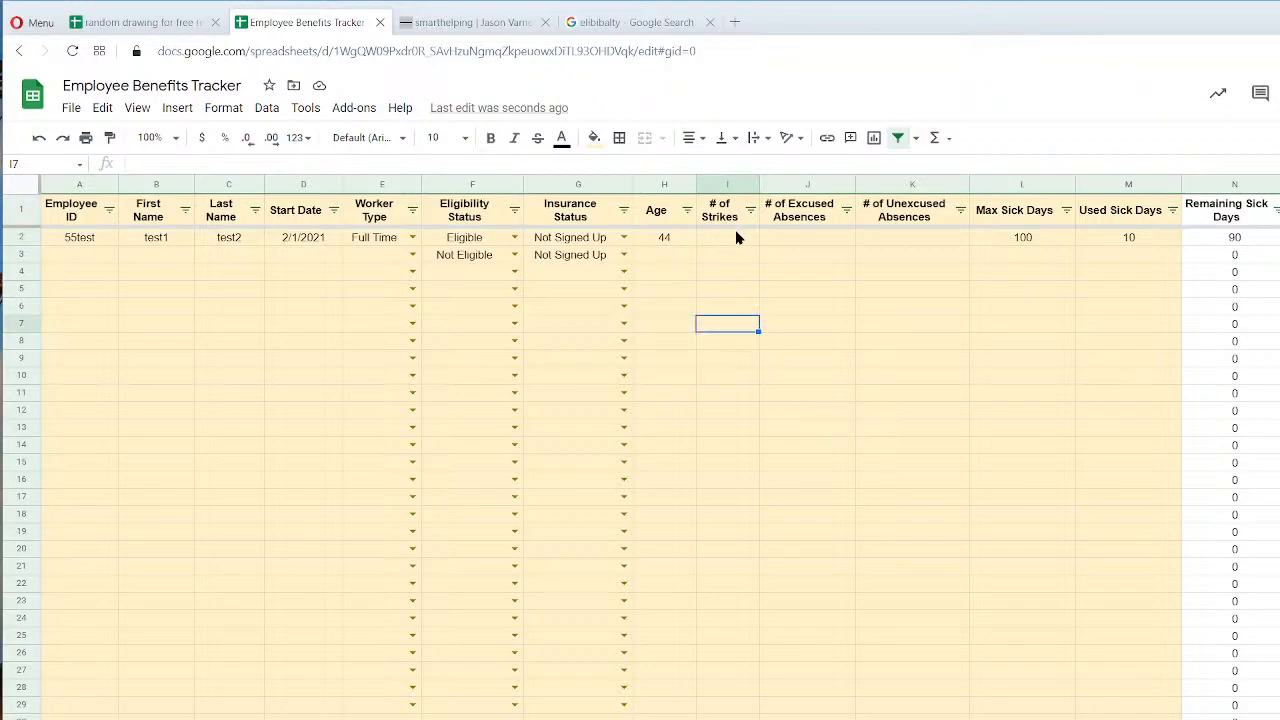
left_click_drag(737, 237, 748, 398)
left_click(845, 465)
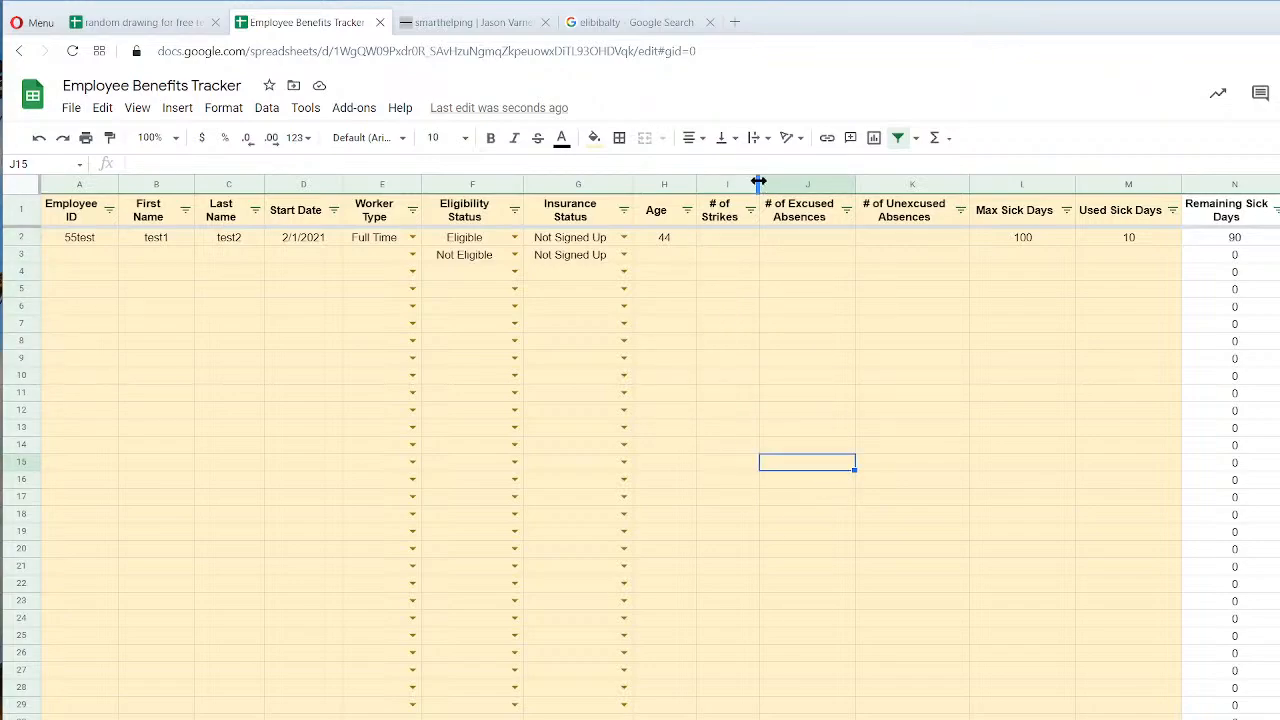
left_click(889, 262)
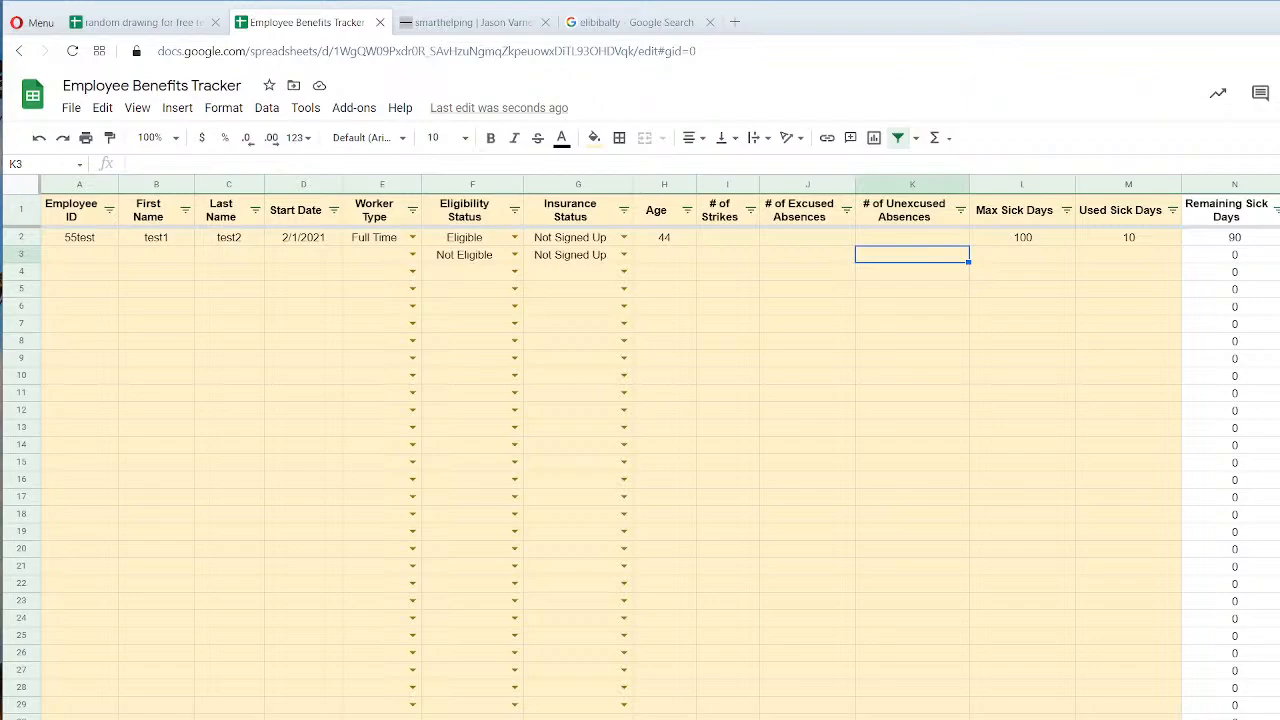
scroll(640, 450, "right", 5)
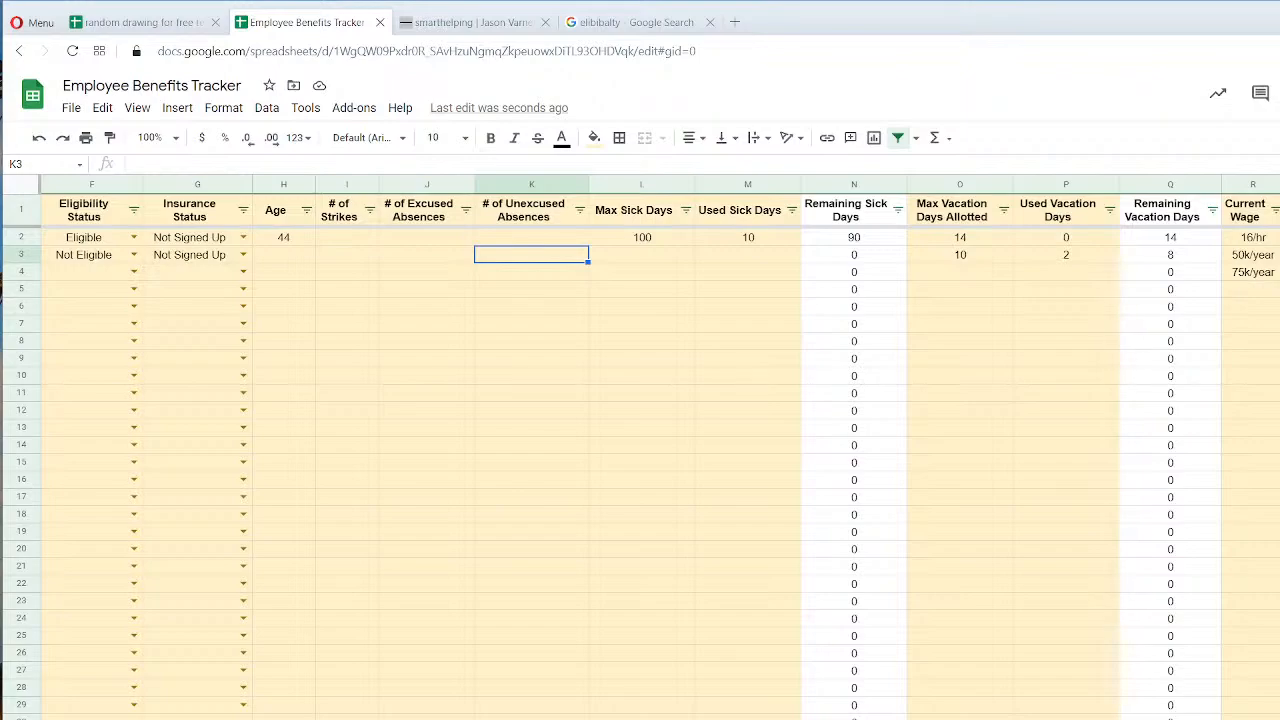
left_click(748, 215)
left_click(754, 240)
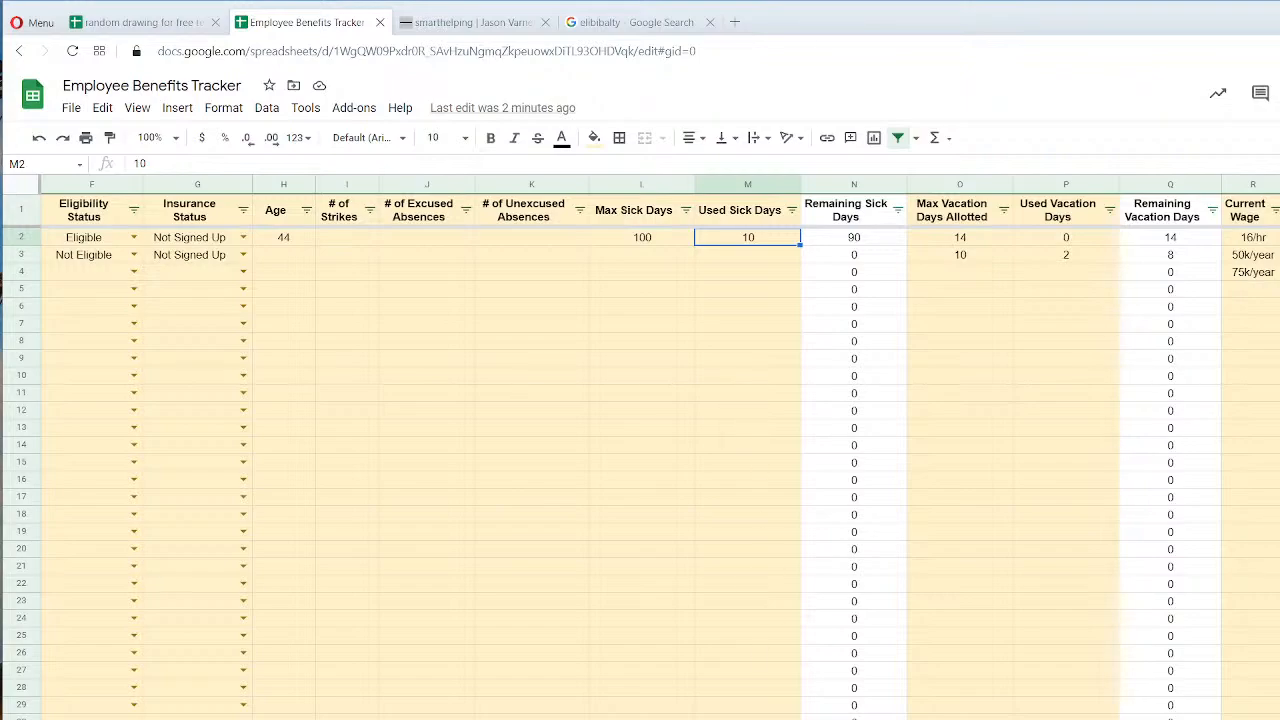
scroll(934, 658, "right", 5)
left_click(970, 222)
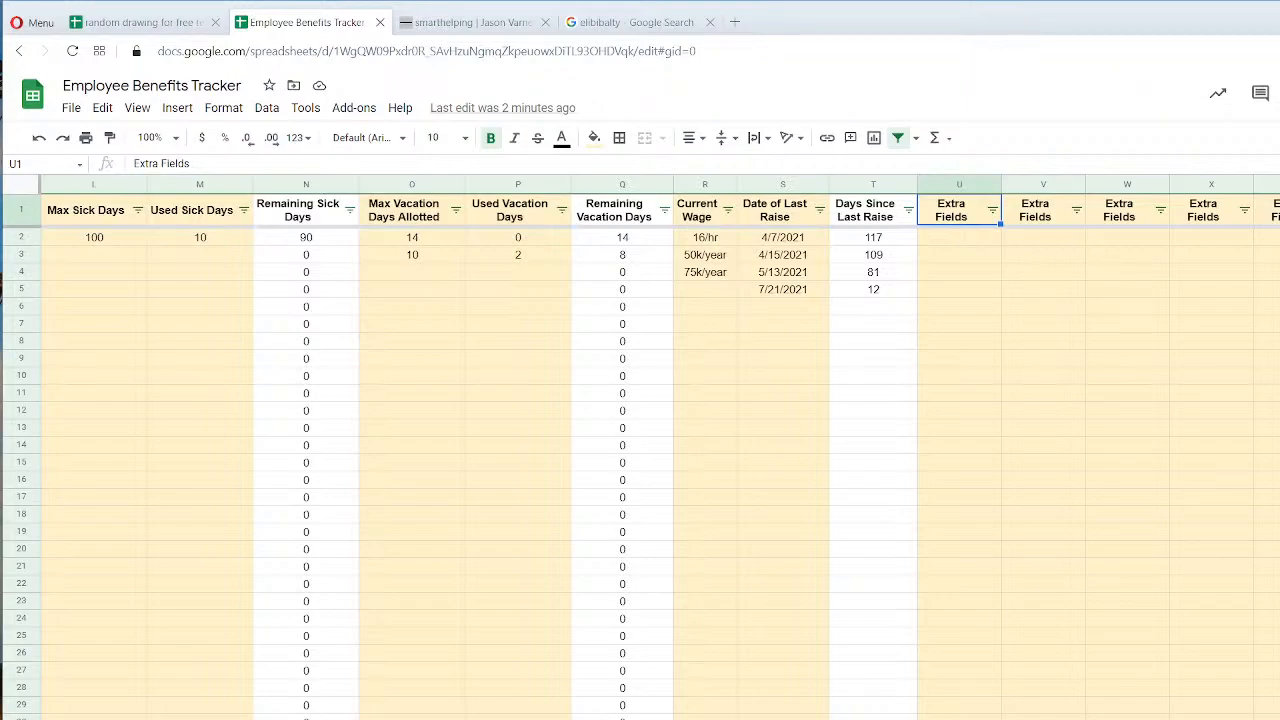
scroll(640, 450, "left", 10)
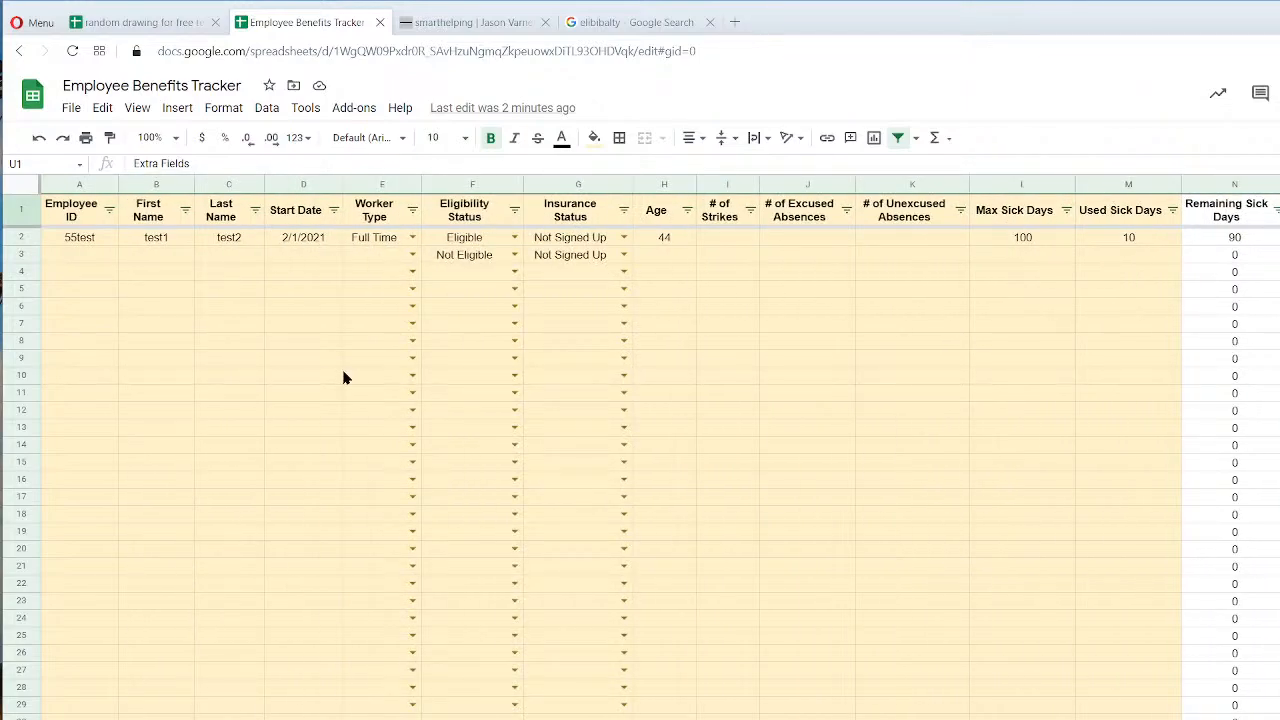
Insert one column before Worker Type and copy the Worker Type header into E1.
right_click(381, 183)
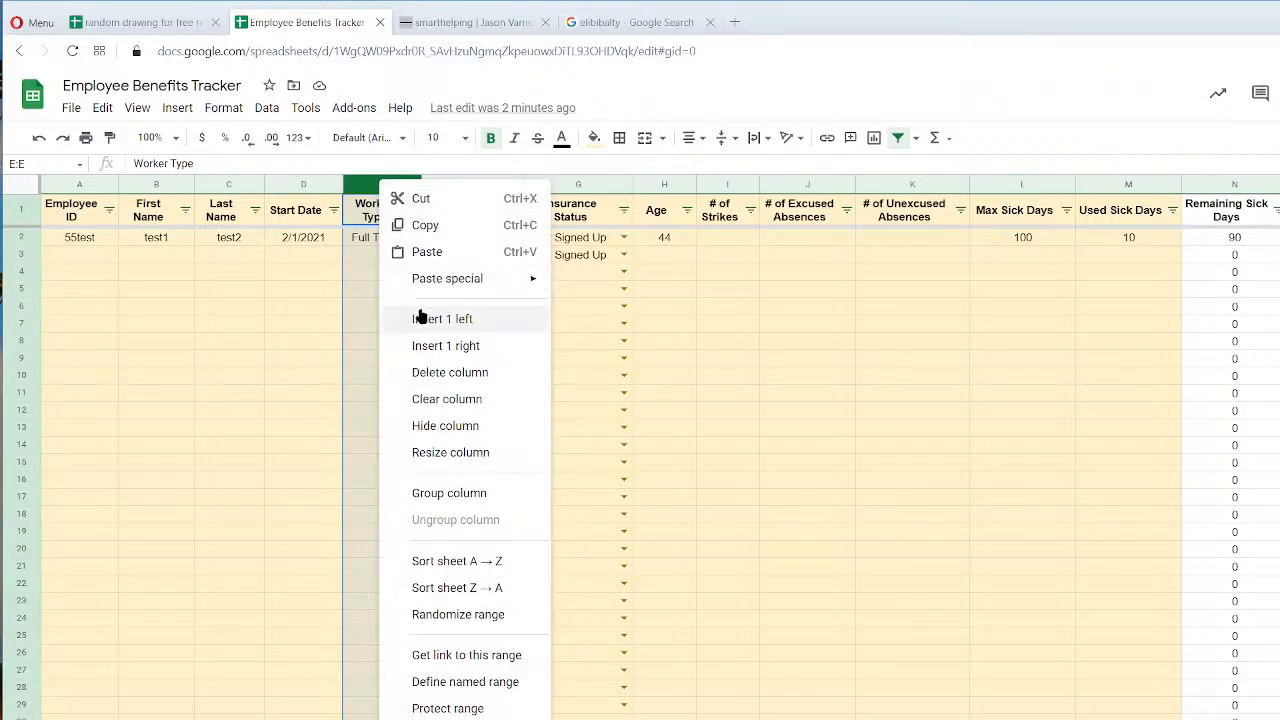
left_click(430, 318)
left_click(494, 222)
left_click_drag(498, 222, 386, 216)
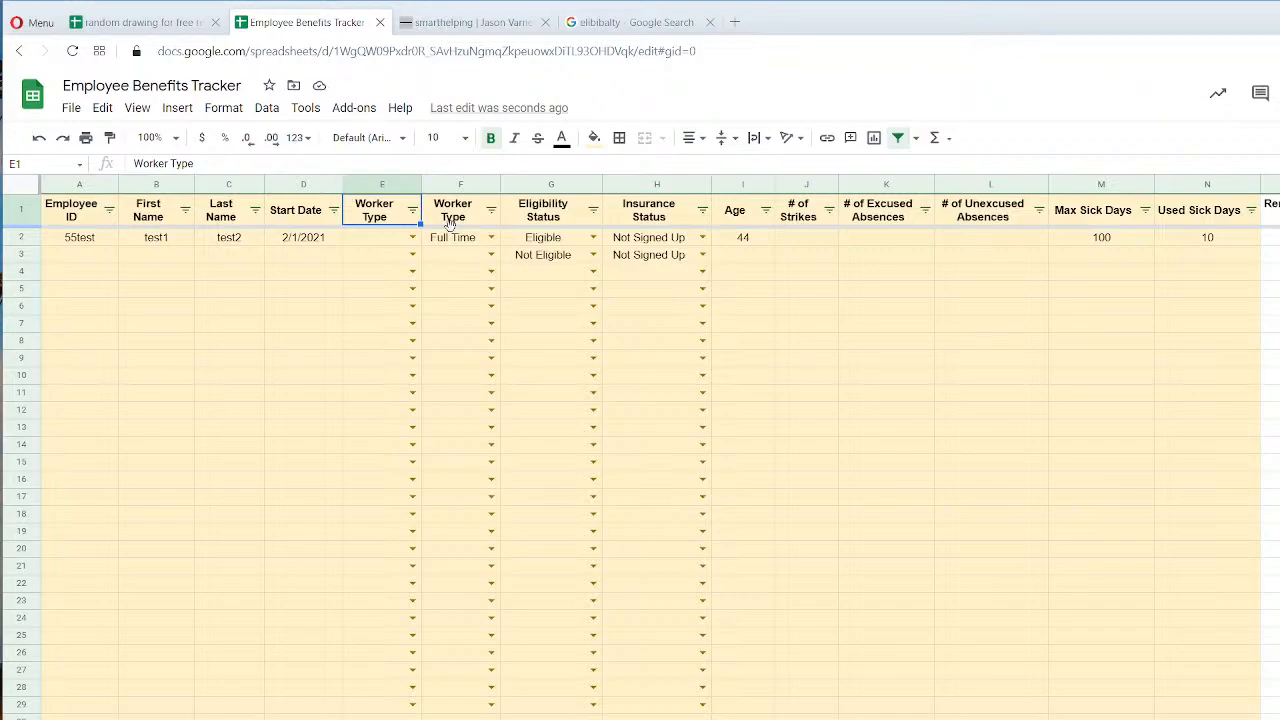
Change the E1 header to "Days Since Hire Date".
type("Days")
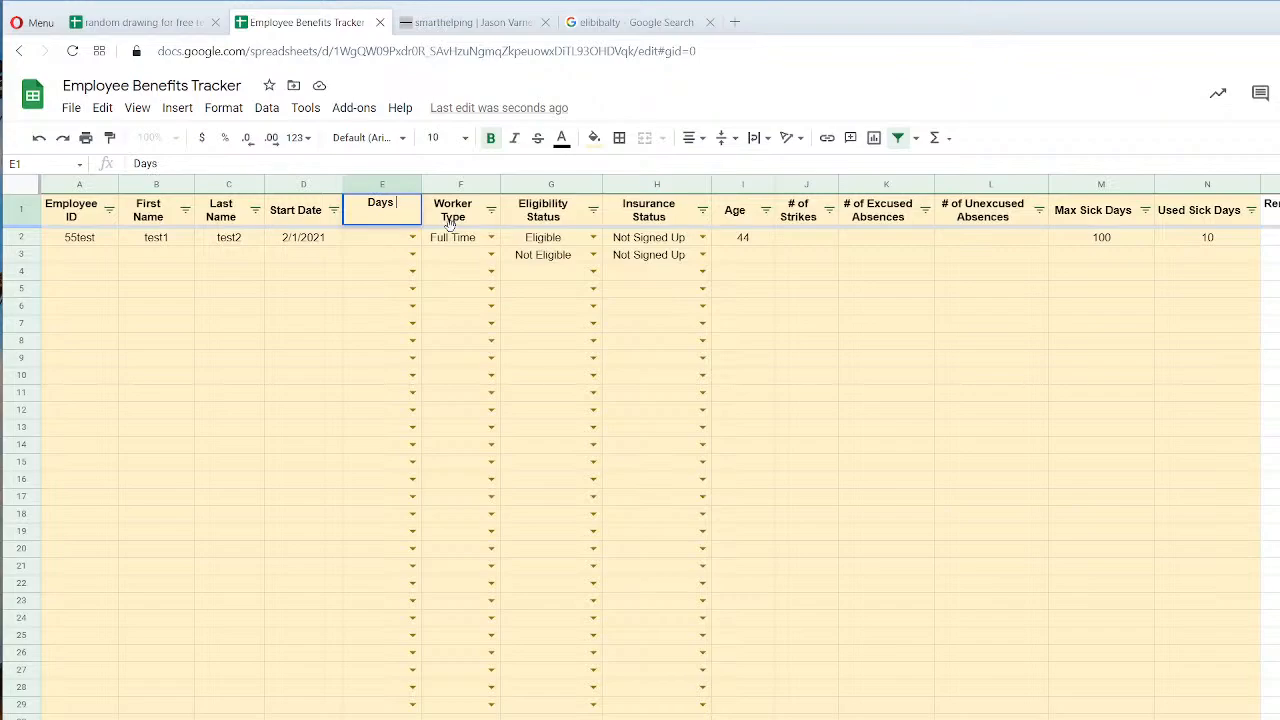
type(" Worked")
key("BackSpace")
key("BackSpace")
key("BackSpace")
key("BackSpace")
key("BackSpace")
key("BackSpace")
key("BackSpace")
key("BackSpace")
type("s Since First")
key("BackSpace")
key("BackSpace")
key("BackSpace")
key("BackSpace")
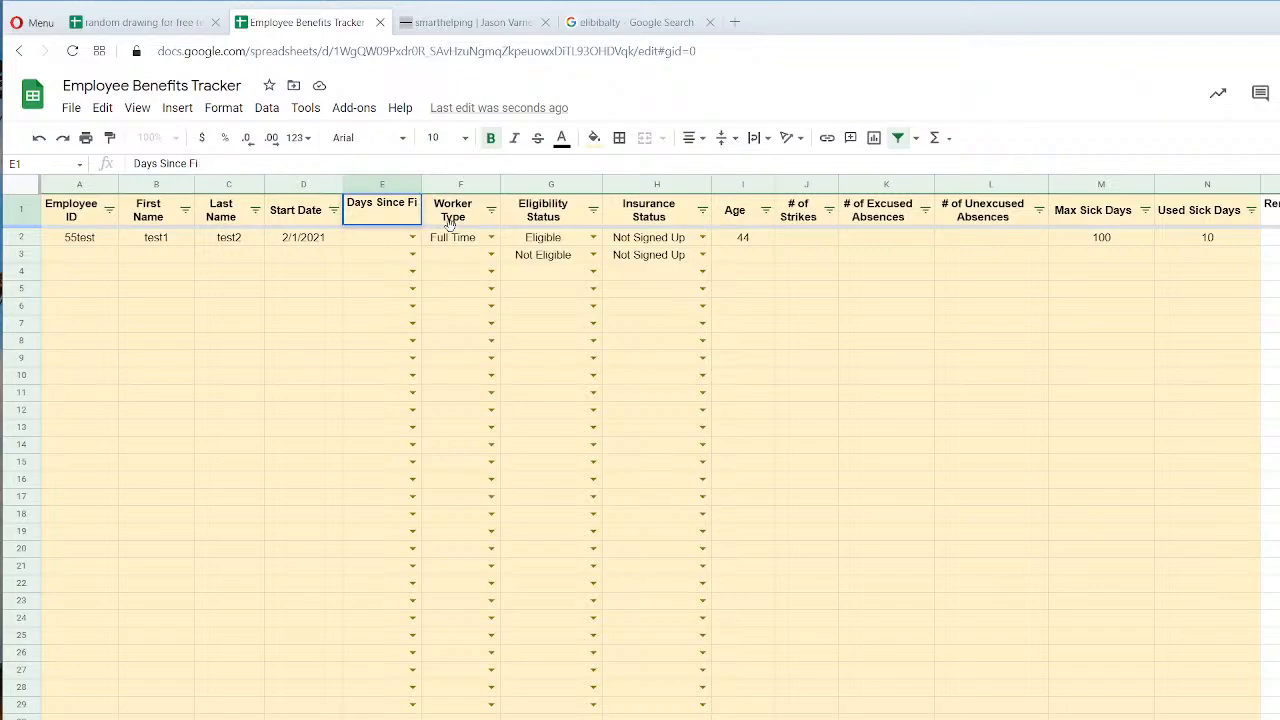
type("Hire Date")
Rename the Start Date header in D1 as "Hire Date".
key("shift+Tab")
type("Hire Date")
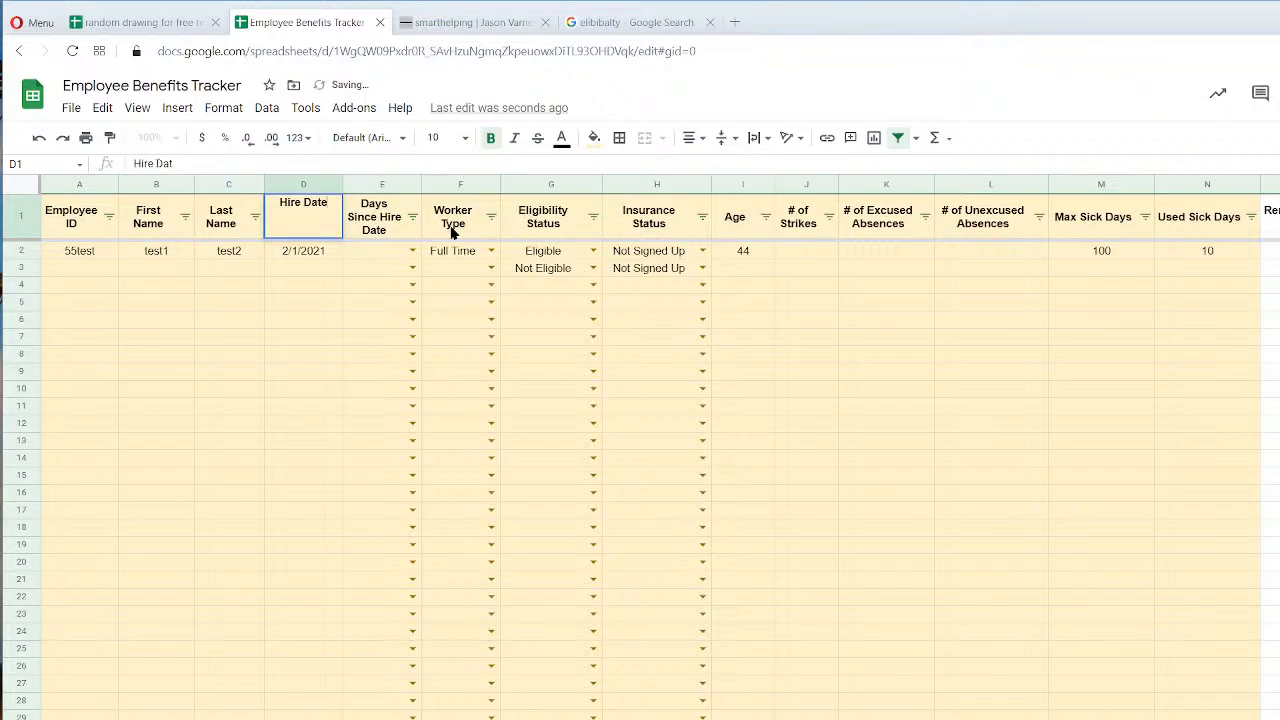
key("Return")
key("Up")
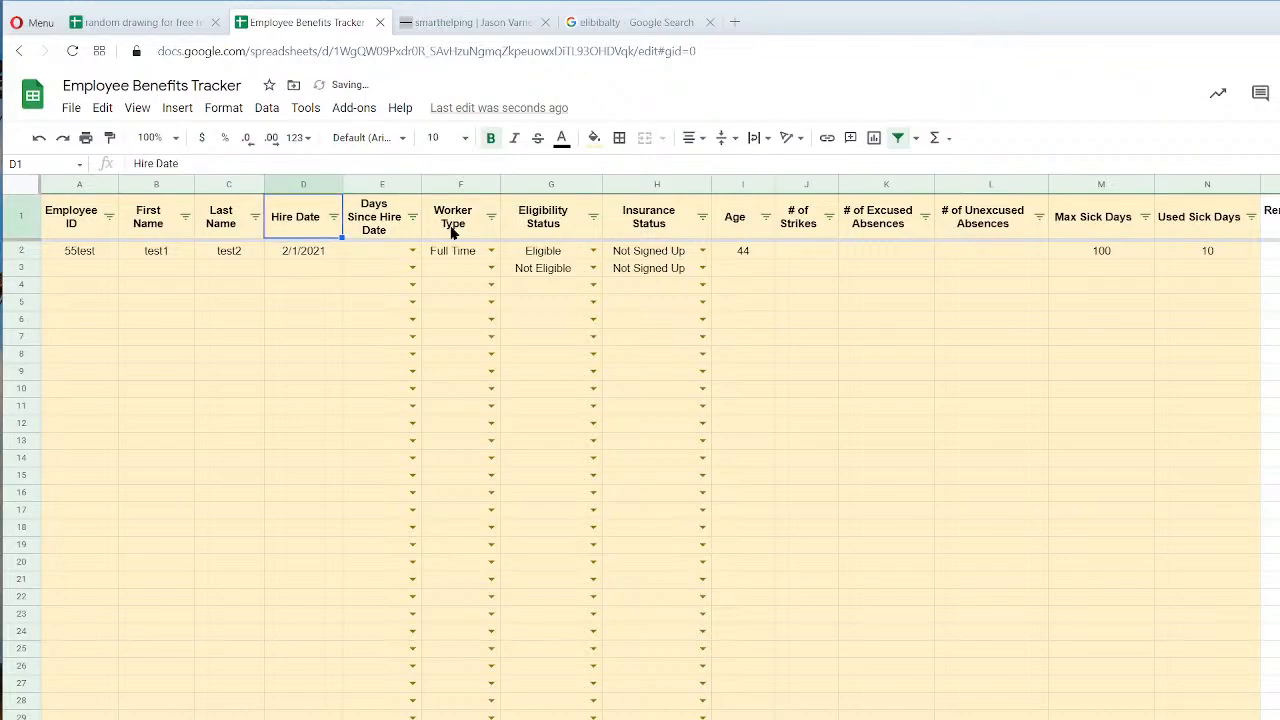
Widen the Days Since Hire Date column to fit its header on two lines and give the whole column a white fill.
left_click_drag(421, 184, 449, 184)
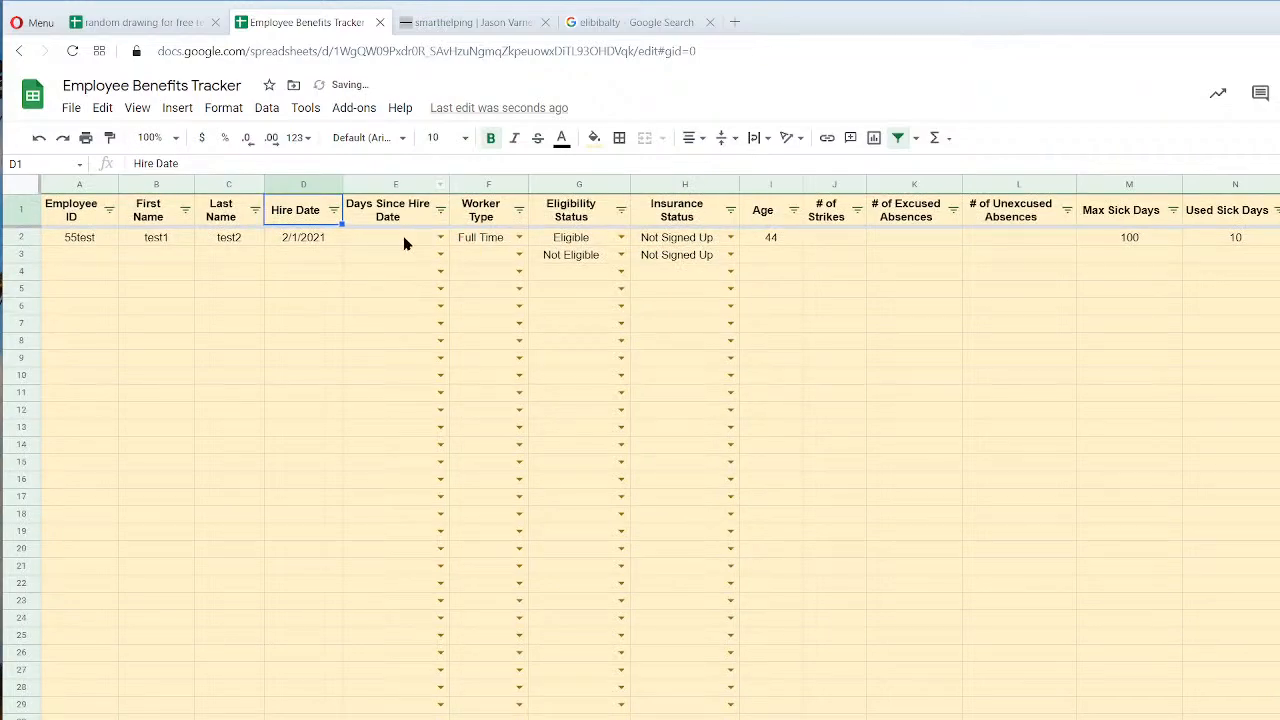
left_click(395, 184)
left_click(594, 137)
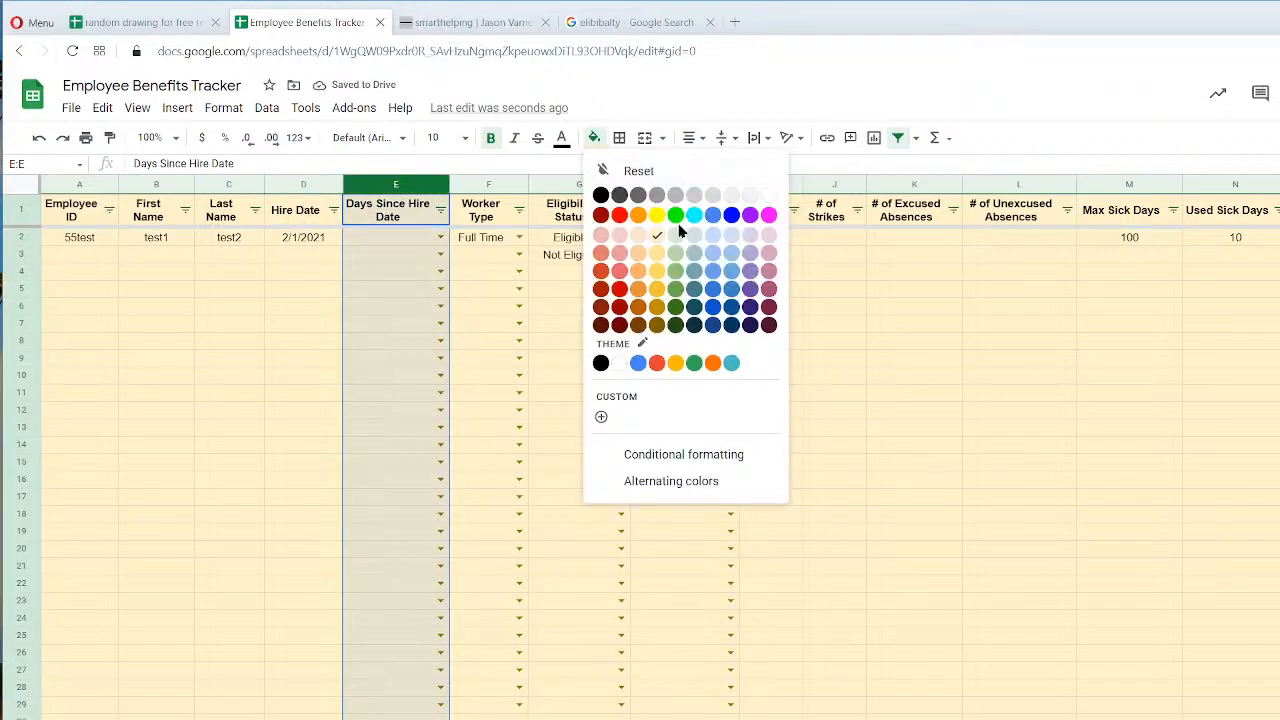
left_click(768, 195)
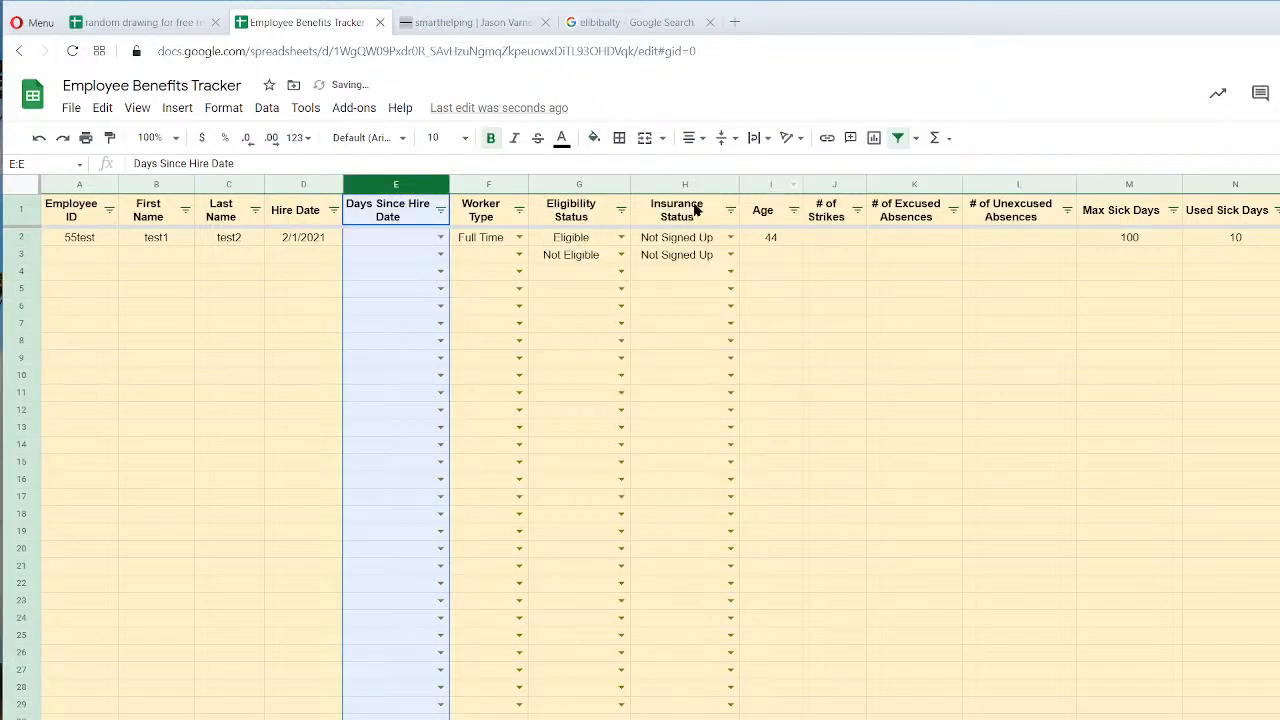
Remove the data validation dropdowns from the whole Days Since Hire Date column.
right_click(395, 188)
left_click(465, 719)
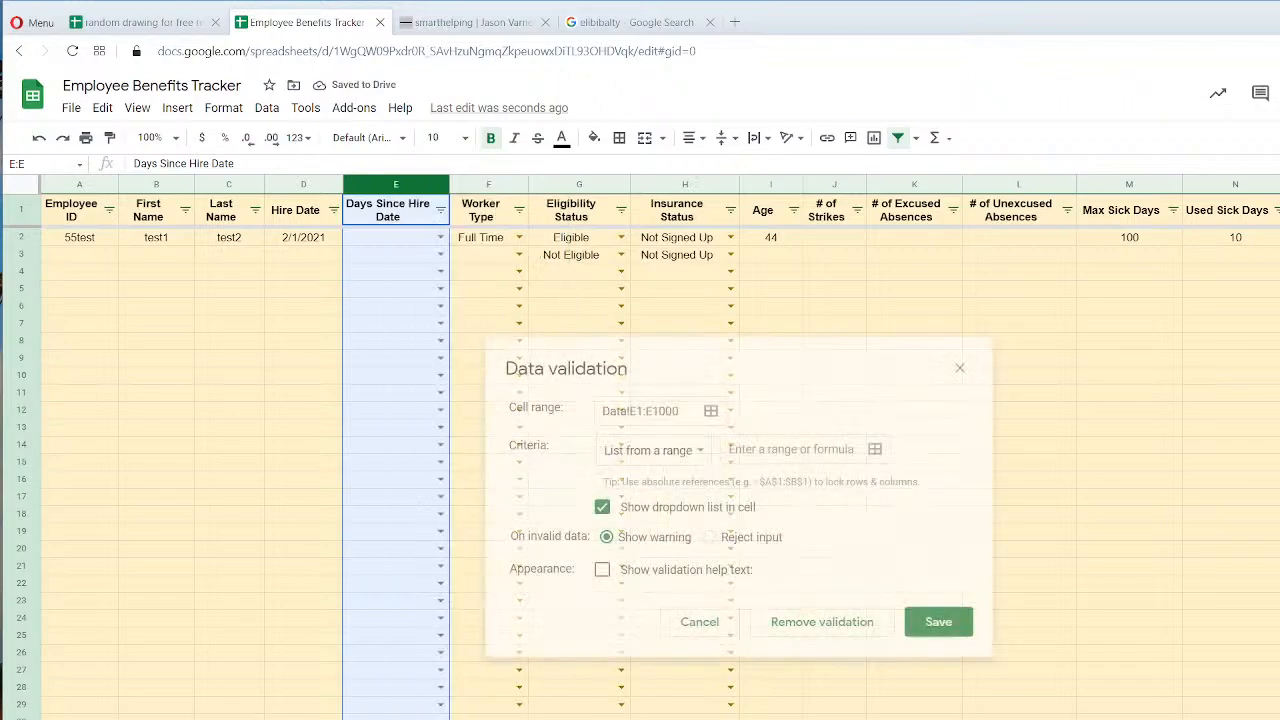
left_click(822, 622)
left_click(401, 238)
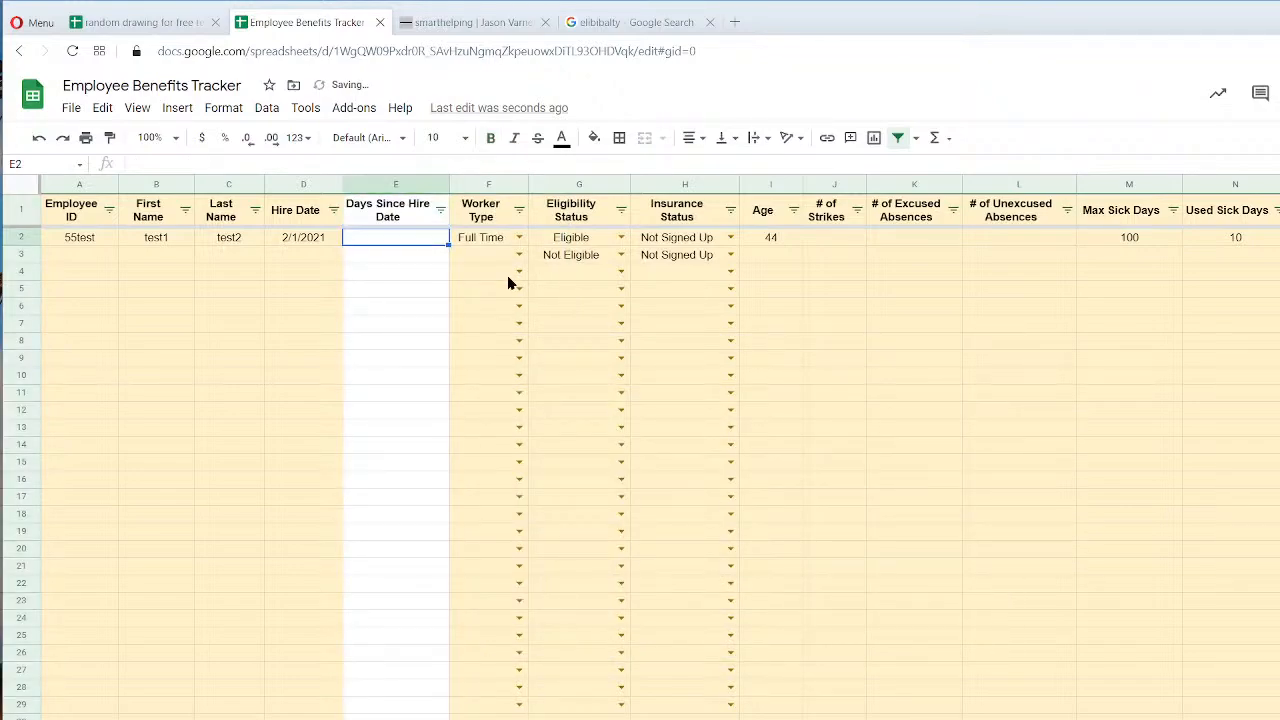
Enter =arrayformula(if(D2:D="","",today()-D2:D)) in E2 to calculate the days since each hire date.
type("=arrayf")
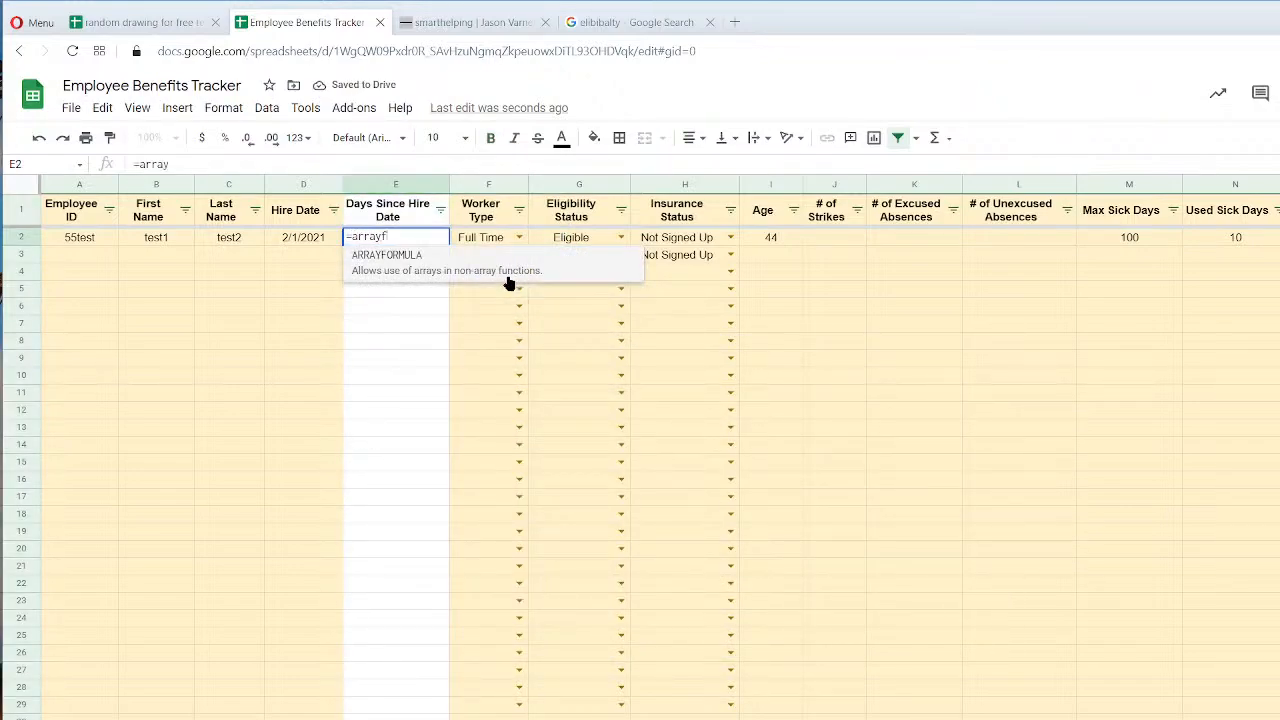
type("ormula(")
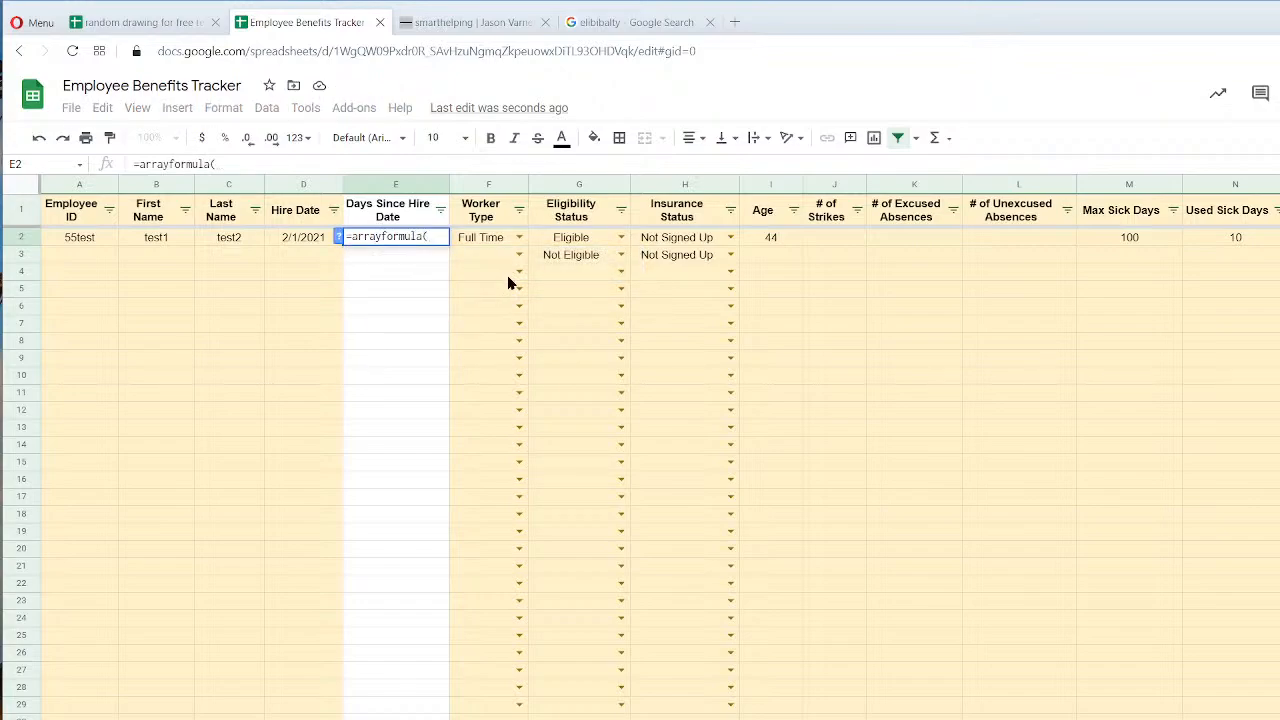
type("if(d2:d=\"\",\"")
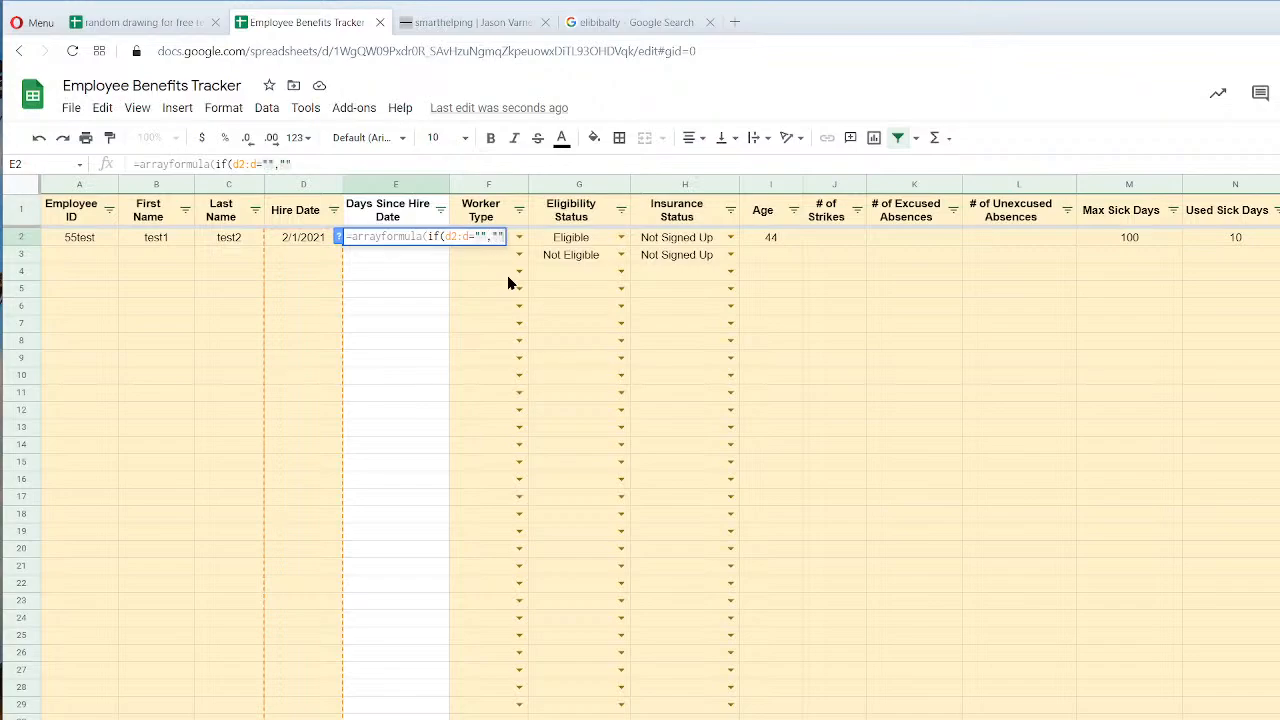
type(",today()-d2:d))")
key("Return")
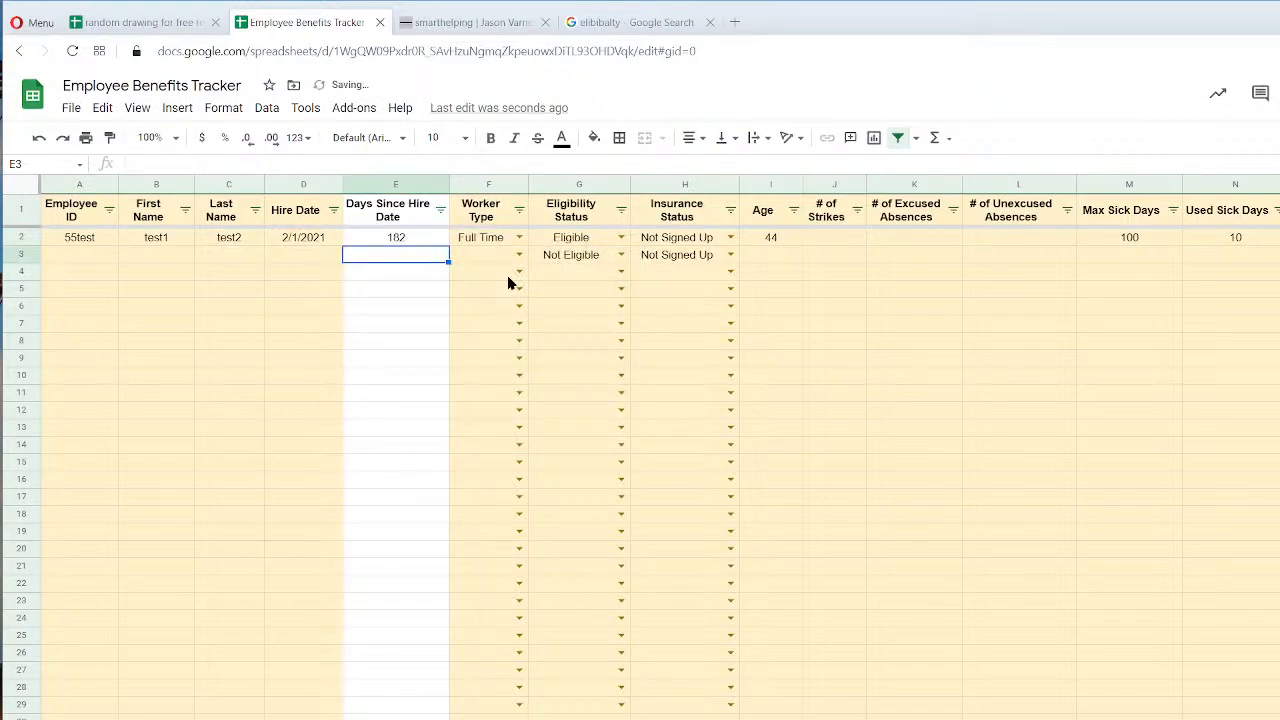
left_click(391, 240)
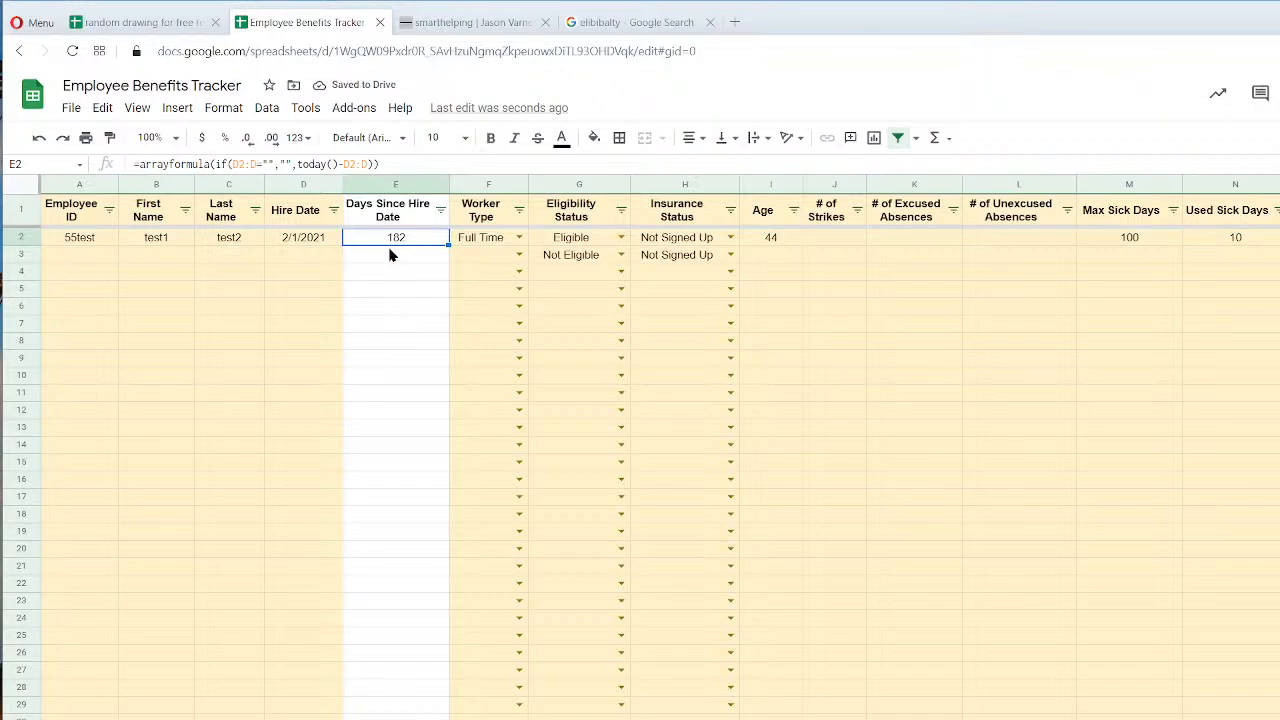
Insert a column before Worker Type and give it the header "Year Since Hire Date".
right_click(486, 180)
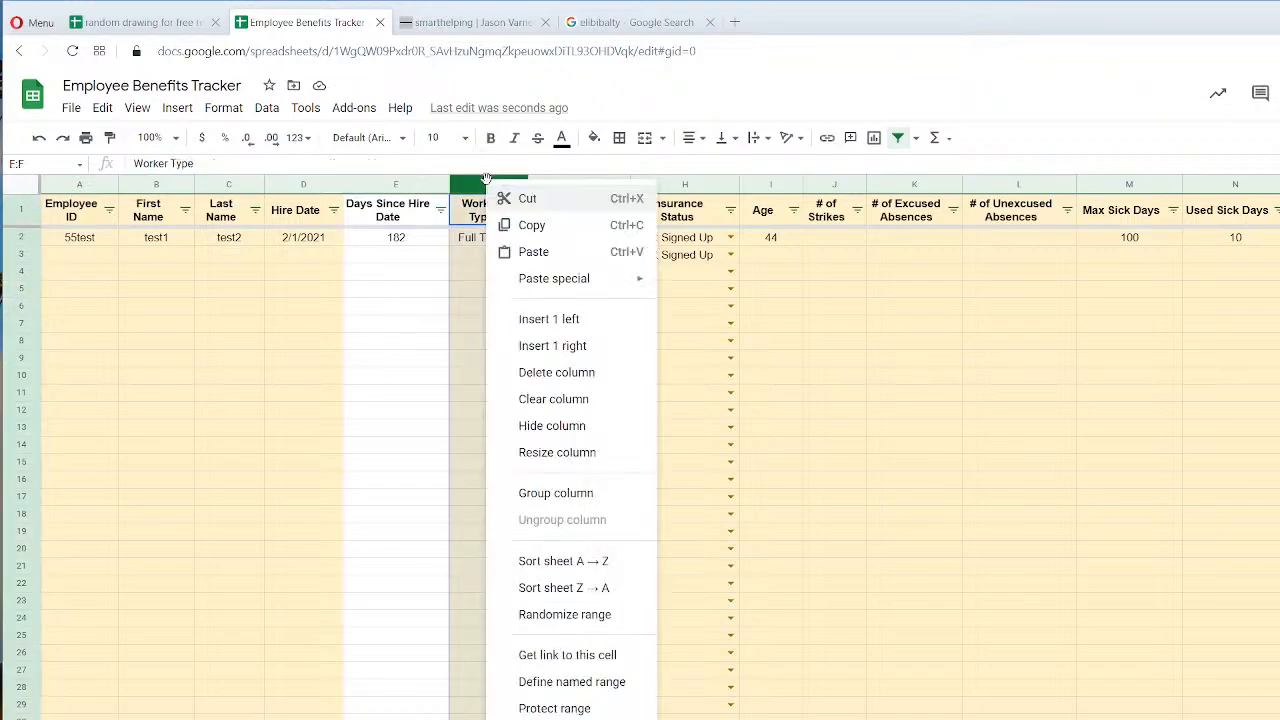
left_click(559, 325)
left_click(421, 215)
left_click_drag(448, 226, 500, 217)
left_click(511, 221)
type("Yea")
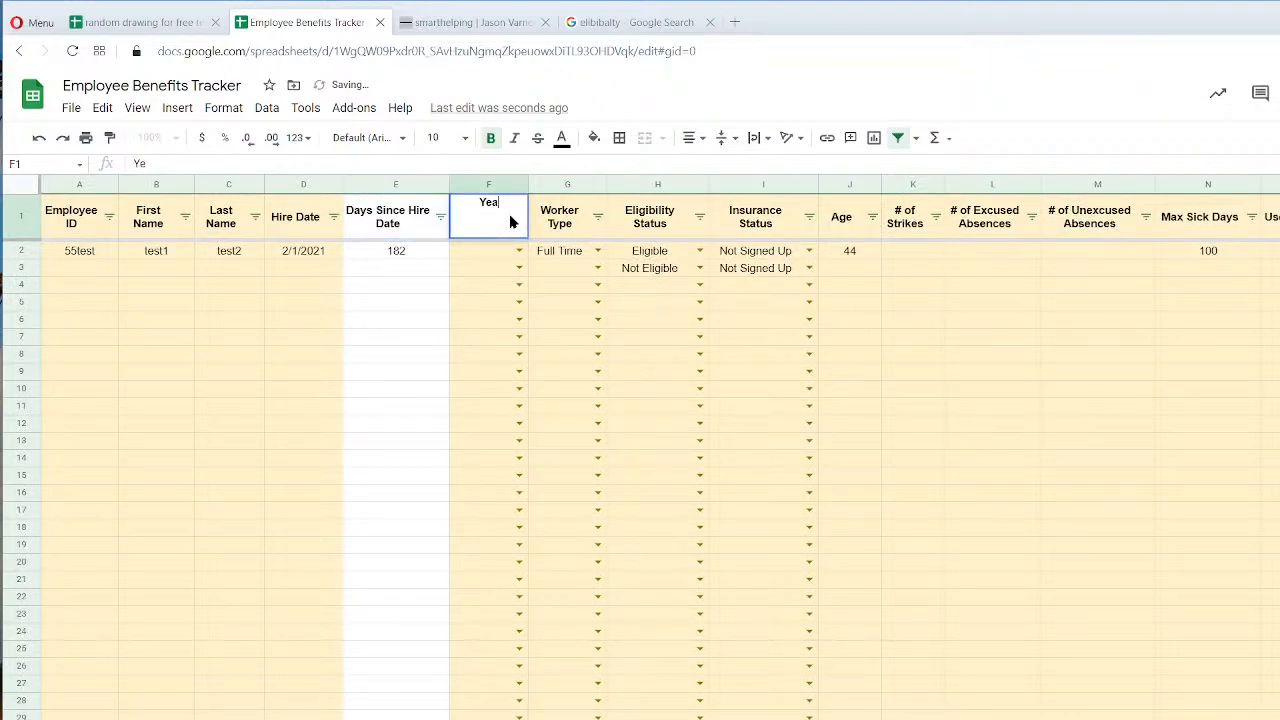
type("r Since Hire Date")
key("Return")
Enter =arrayformula(E2:E/365) in F2 to convert the days since hire into years.
type("=arrayformula")
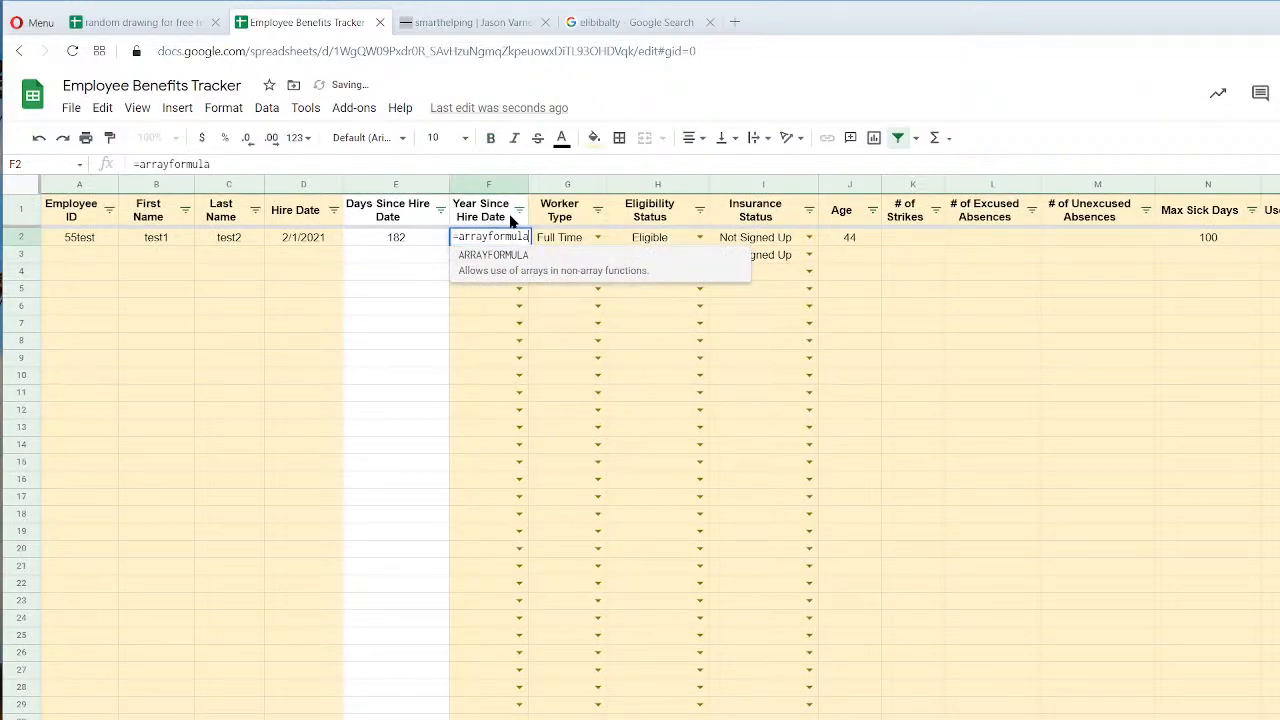
type("(e2:e")
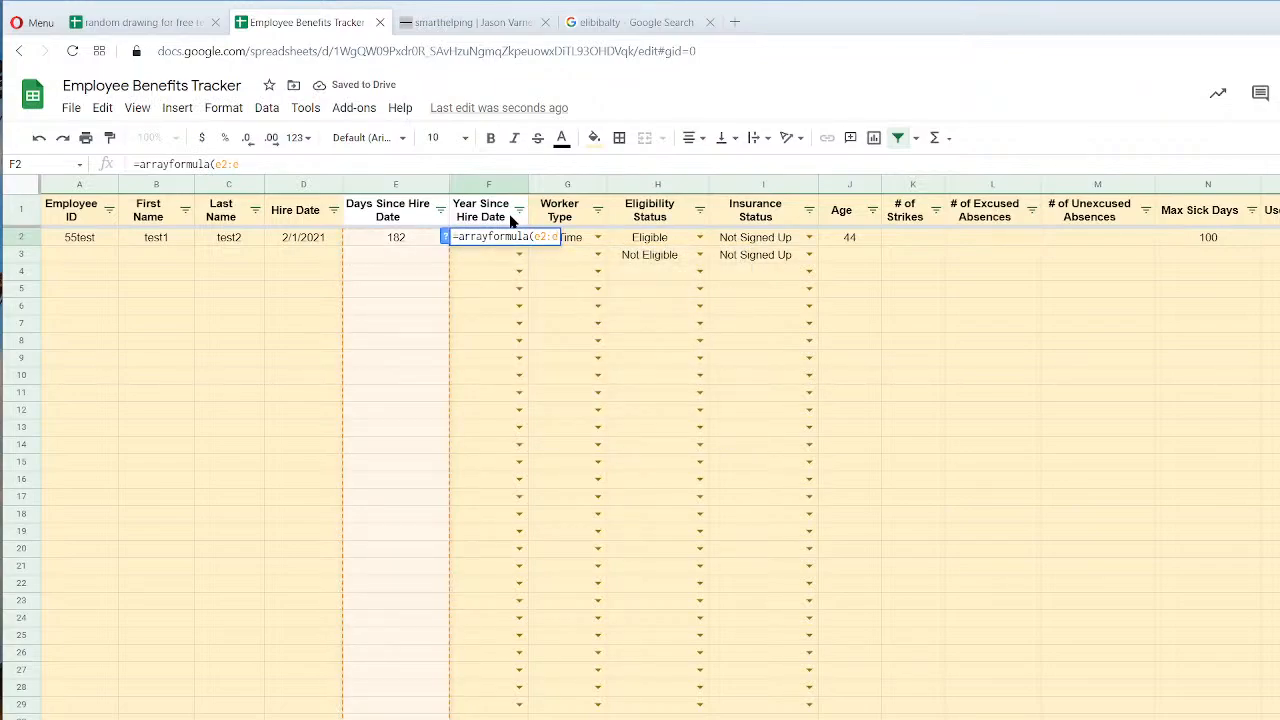
type("/365)")
key("Return")
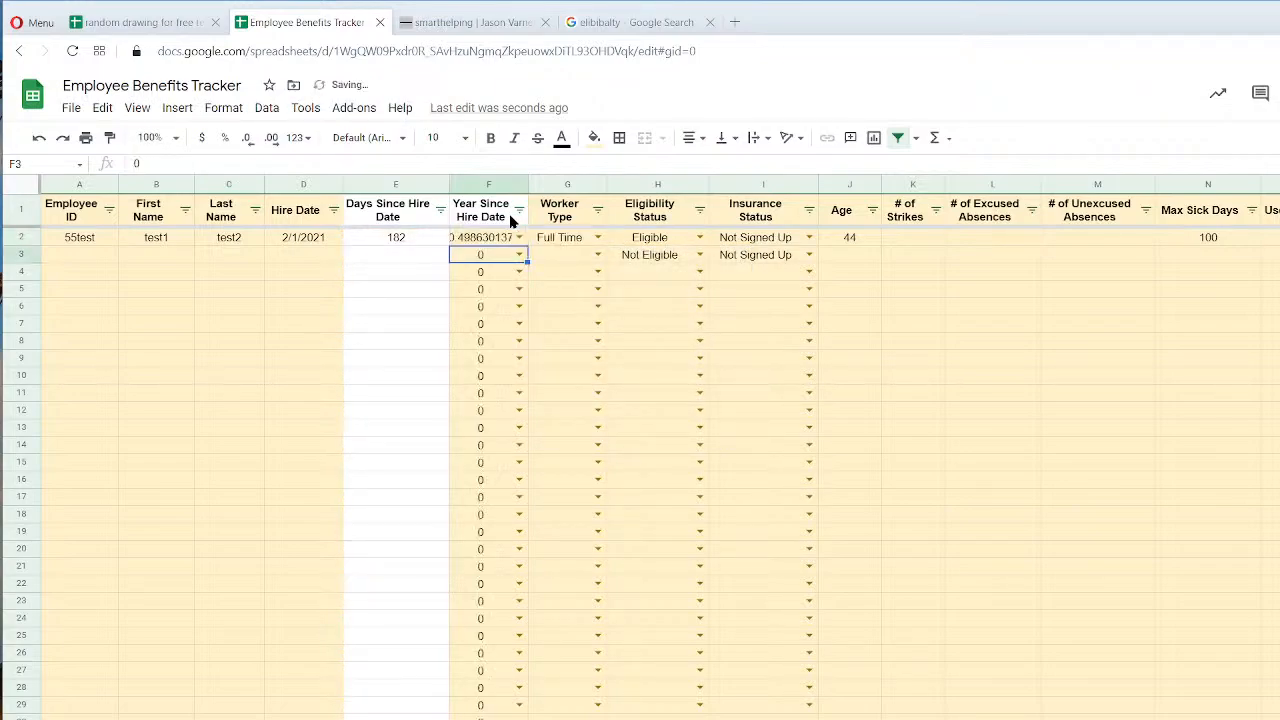
Format the whole Year Since Hire Date column as Number with two decimal places.
left_click(500, 184)
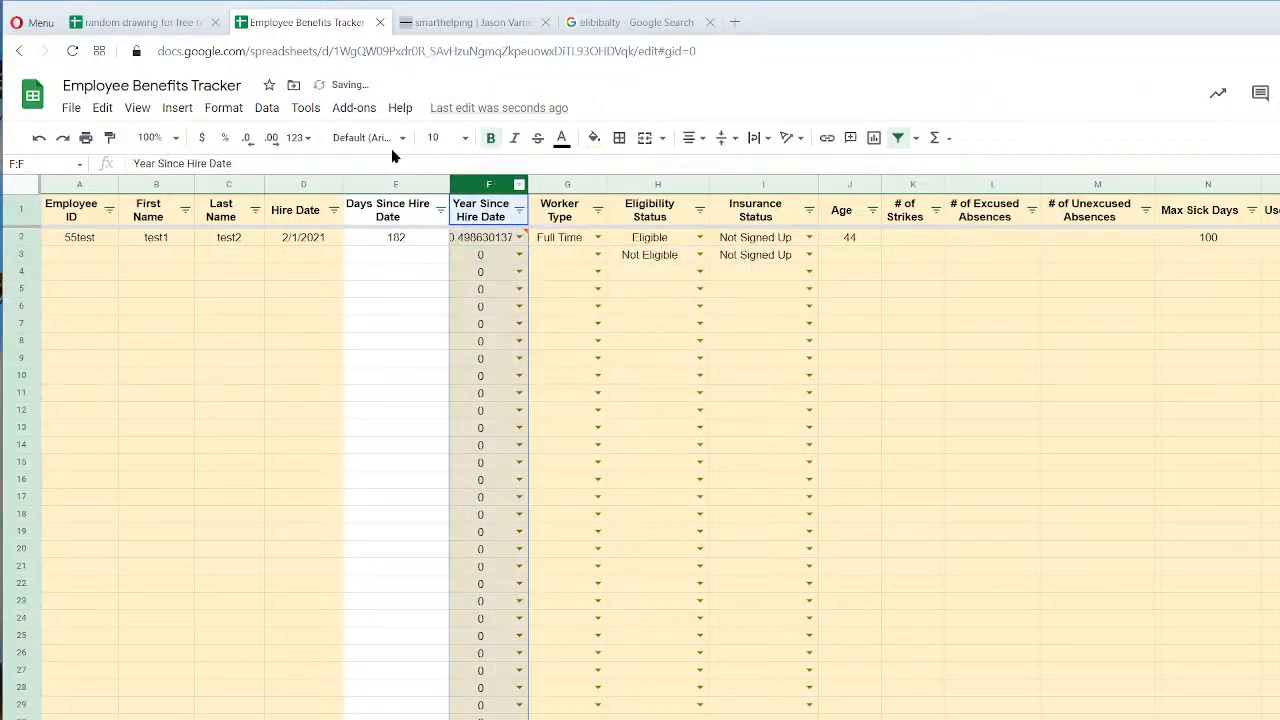
left_click(224, 107)
mouse_move(300, 178)
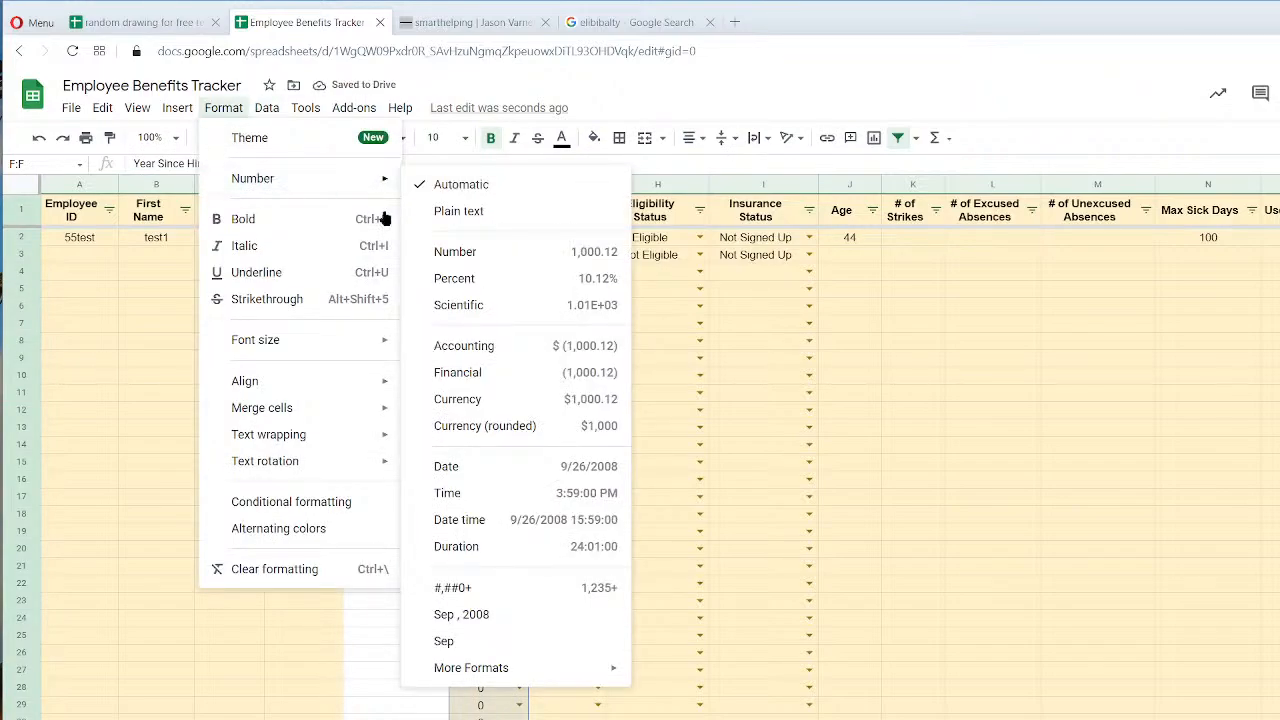
left_click(453, 254)
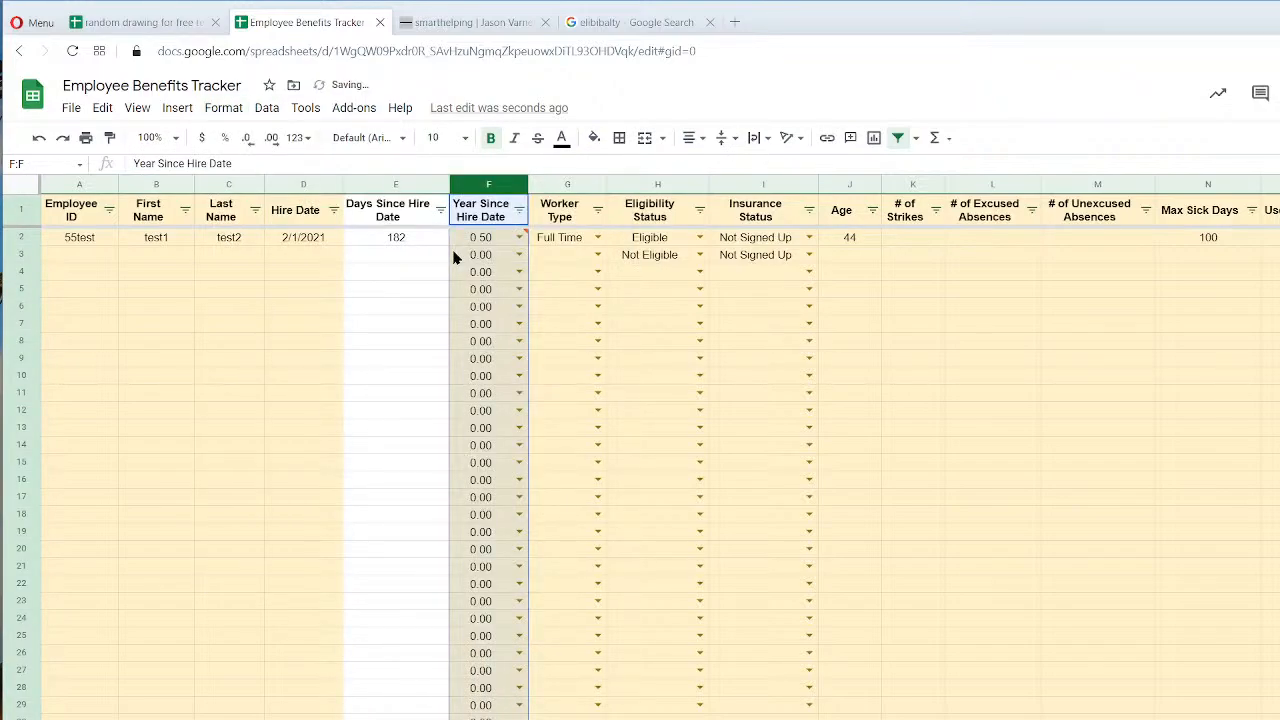
Remove the data validation dropdowns from the whole Year Since Hire Date column.
right_click(489, 184)
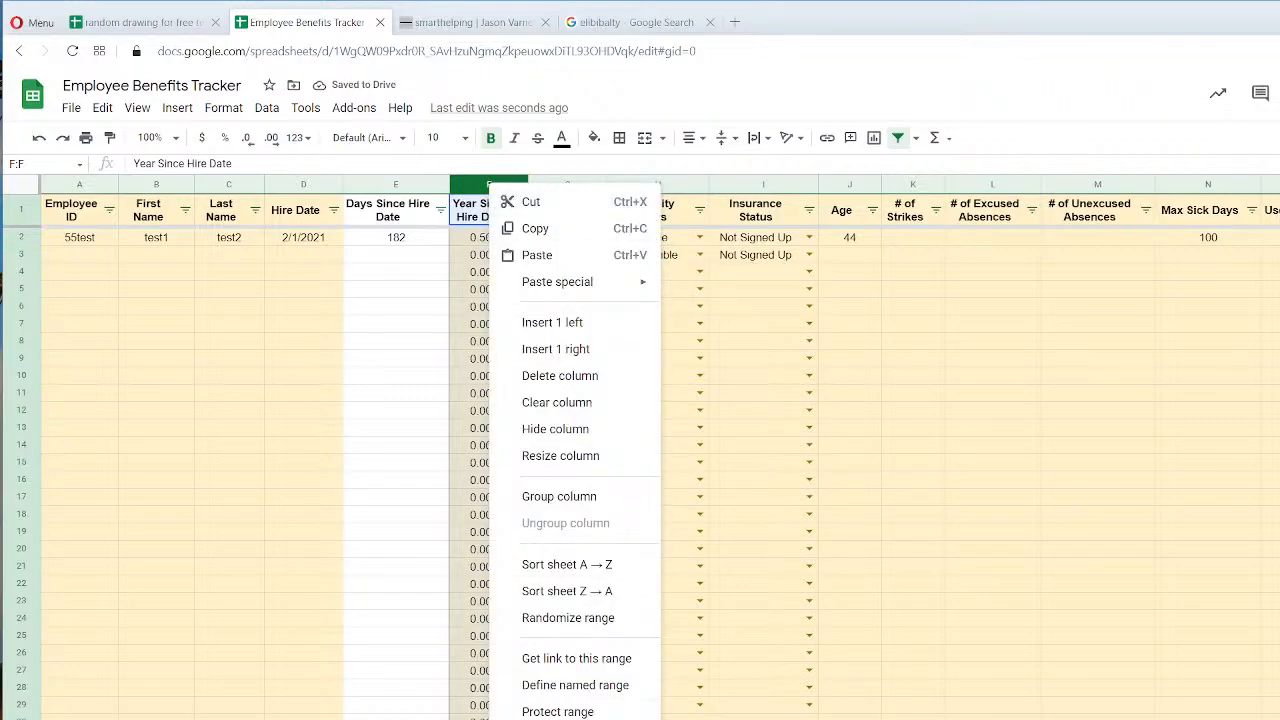
left_click(562, 719)
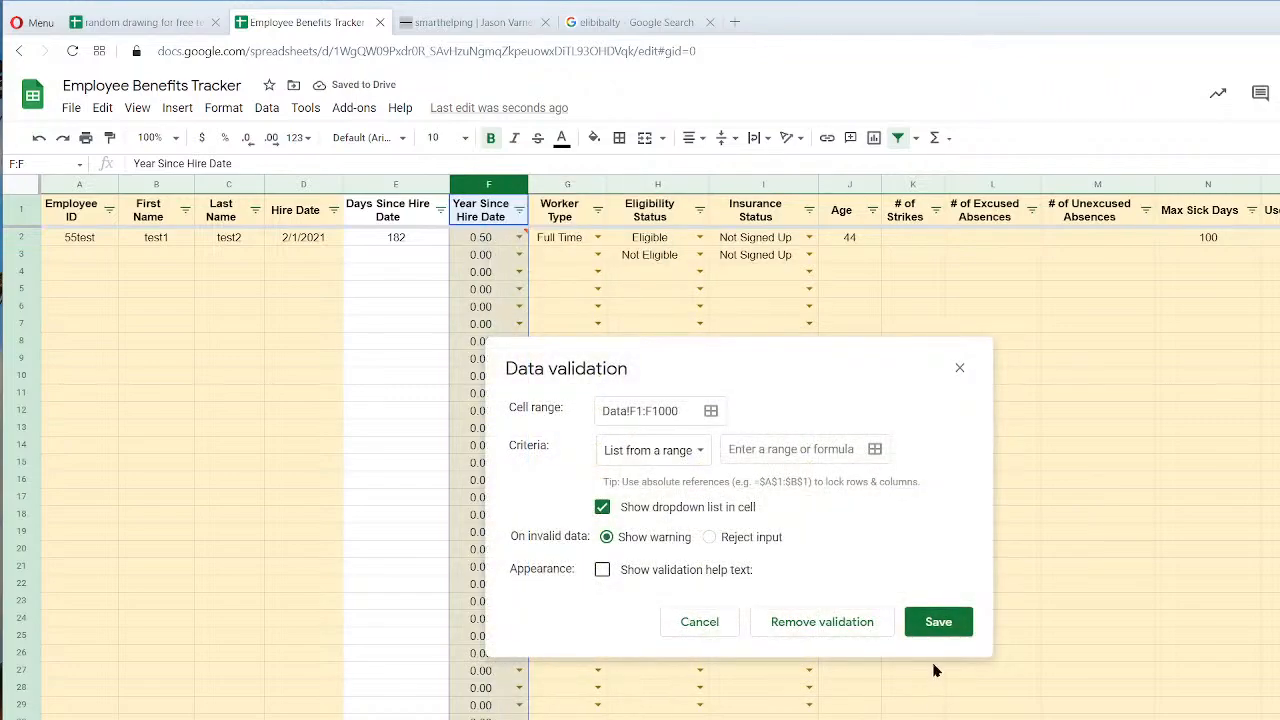
left_click(822, 622)
left_click(975, 572)
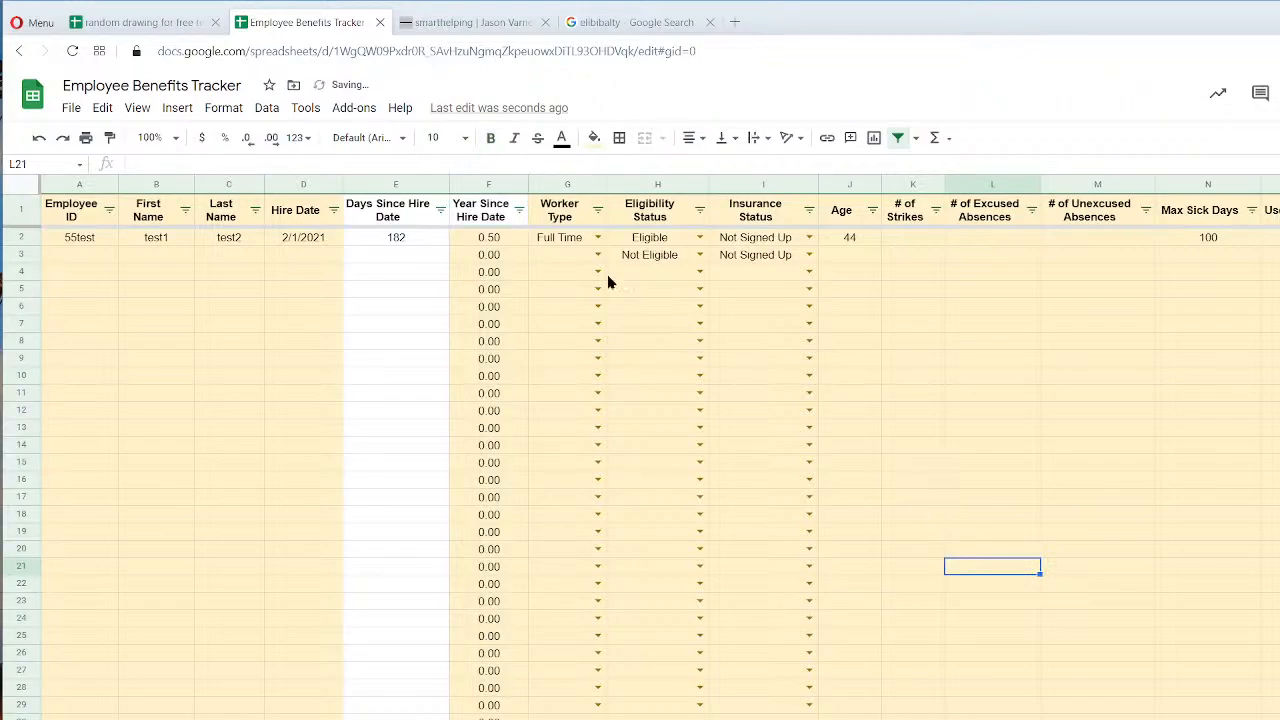
Give the whole Year Since Hire Date column a white fill and widen it slightly.
left_click(494, 242)
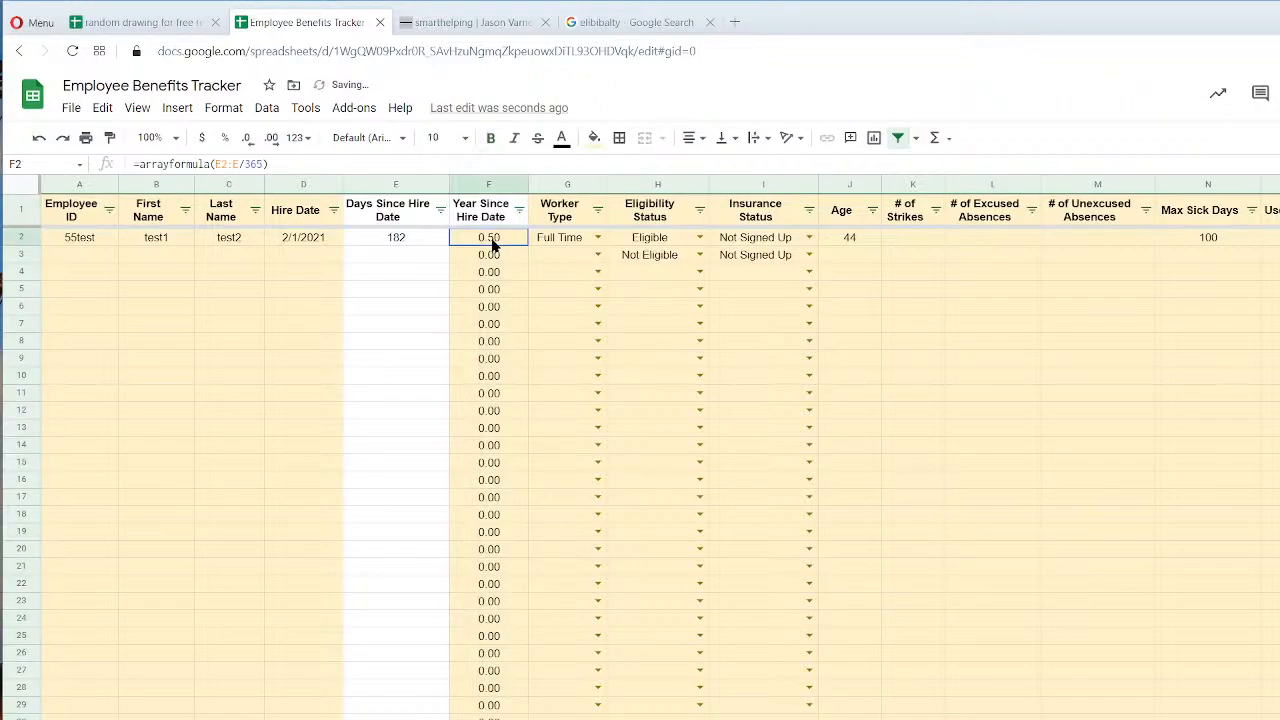
left_click(490, 190)
left_click(594, 137)
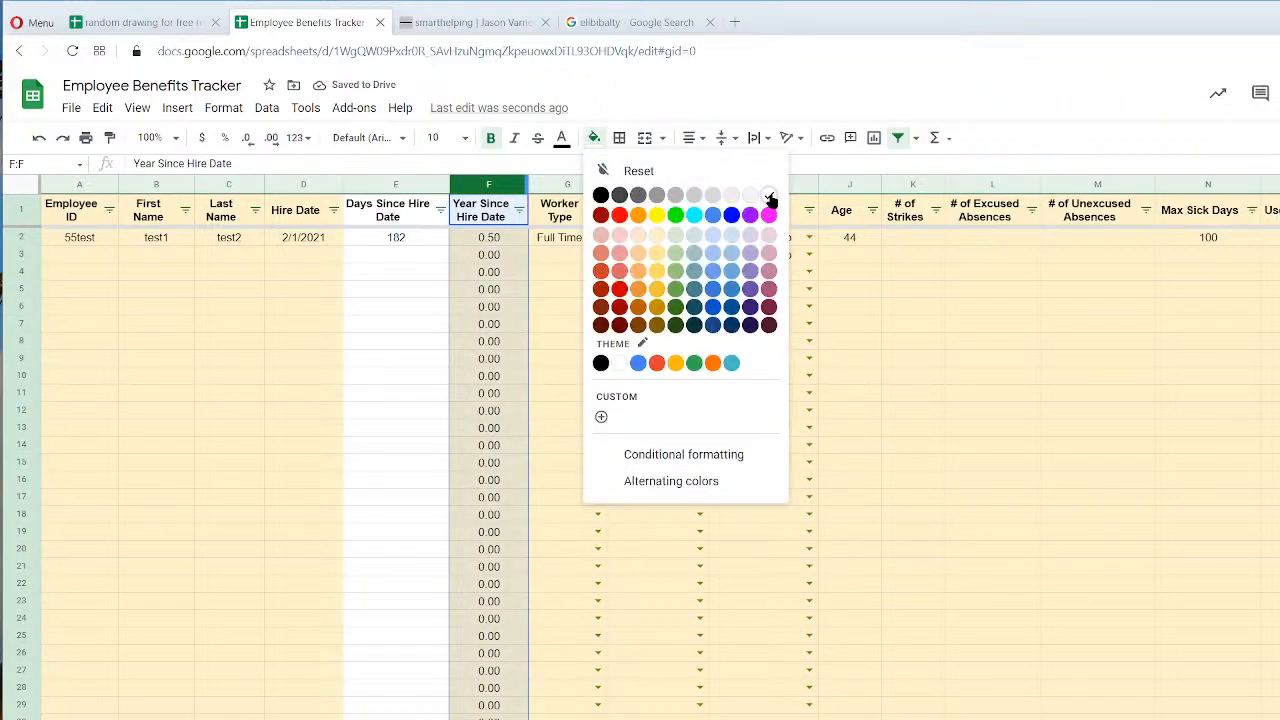
left_click(771, 200)
left_click(1038, 380)
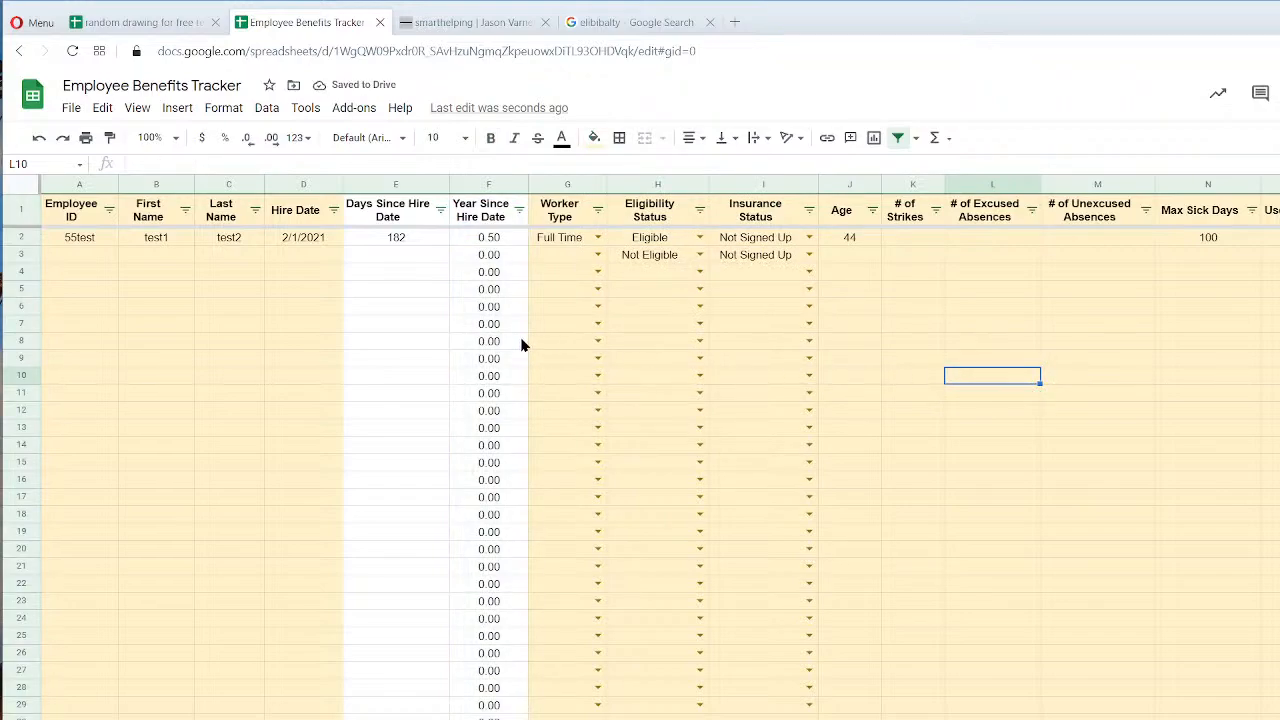
left_click_drag(528, 184, 538, 184)
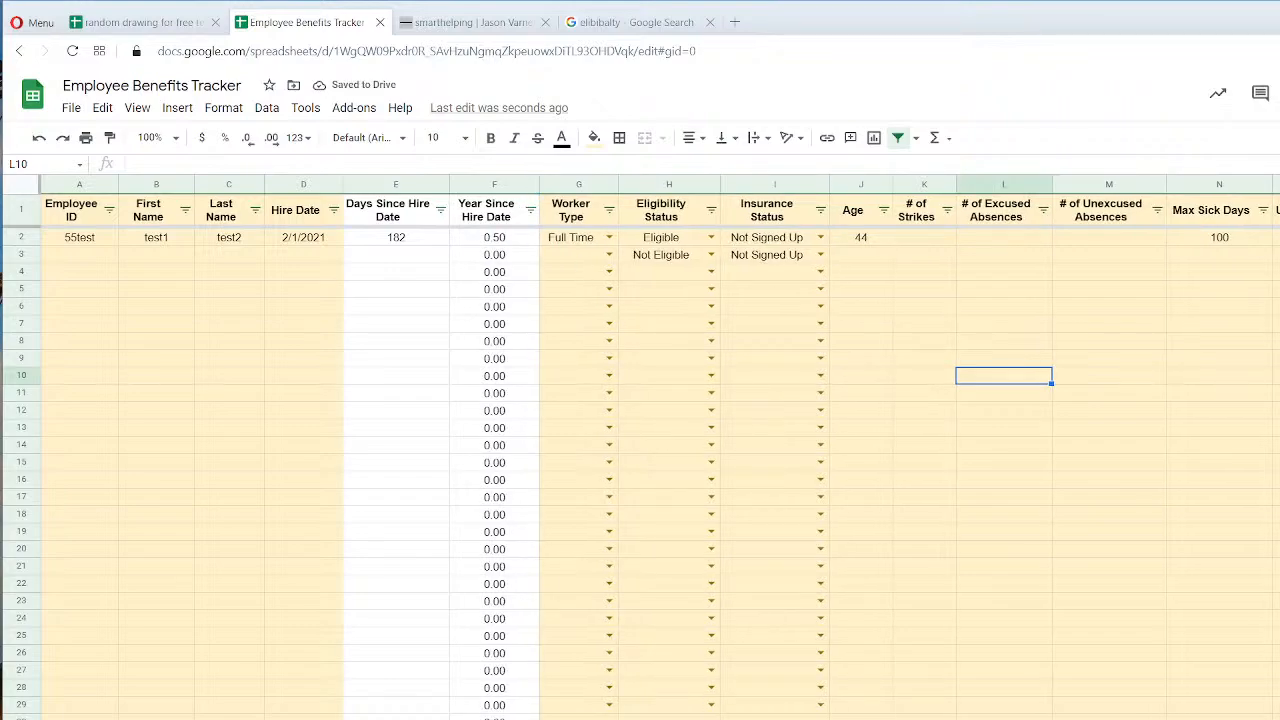
Rename the Year Since Hire Date header in F1 as "Tenure (years)".
scroll(640, 450, "right", 3)
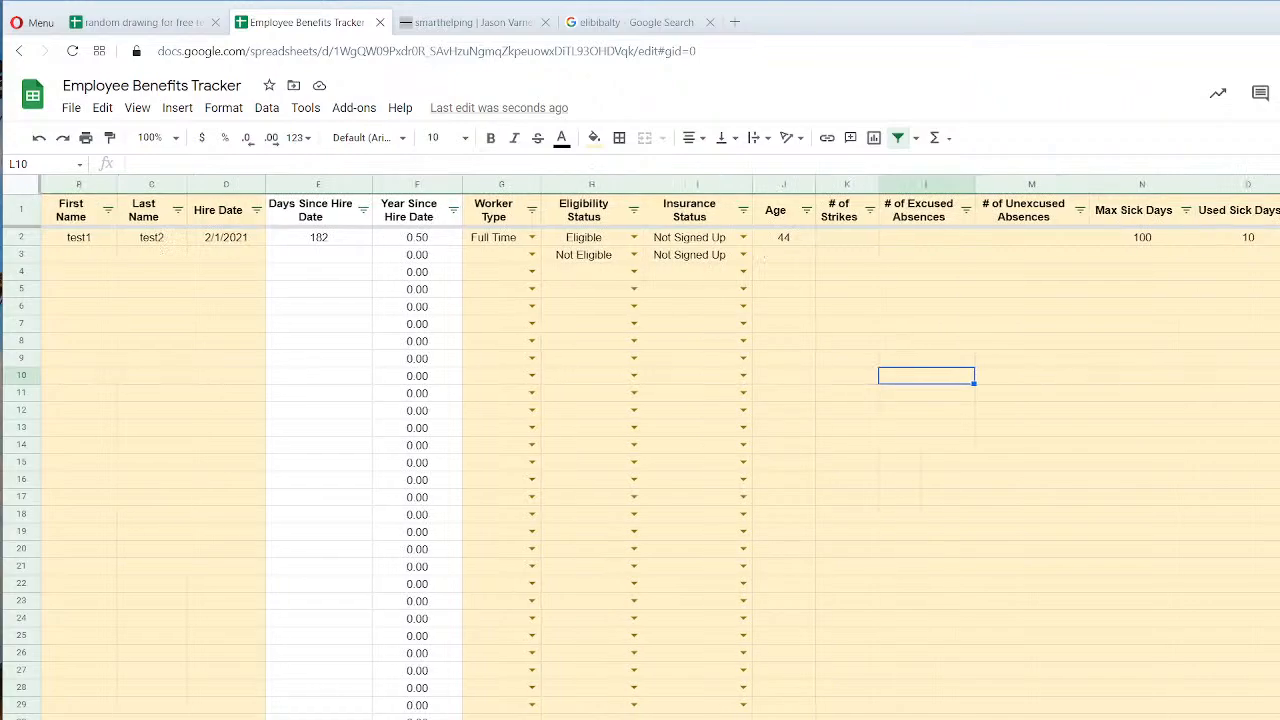
scroll(640, 450, "left", 3)
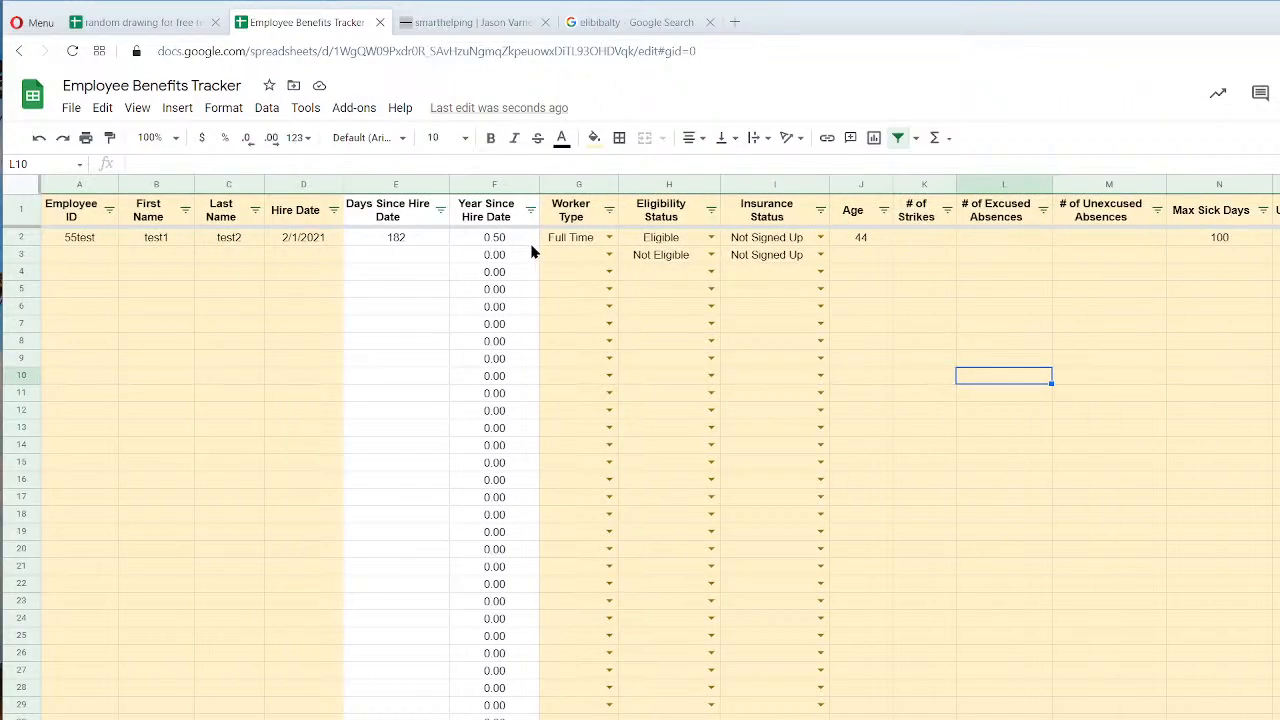
left_click(486, 214)
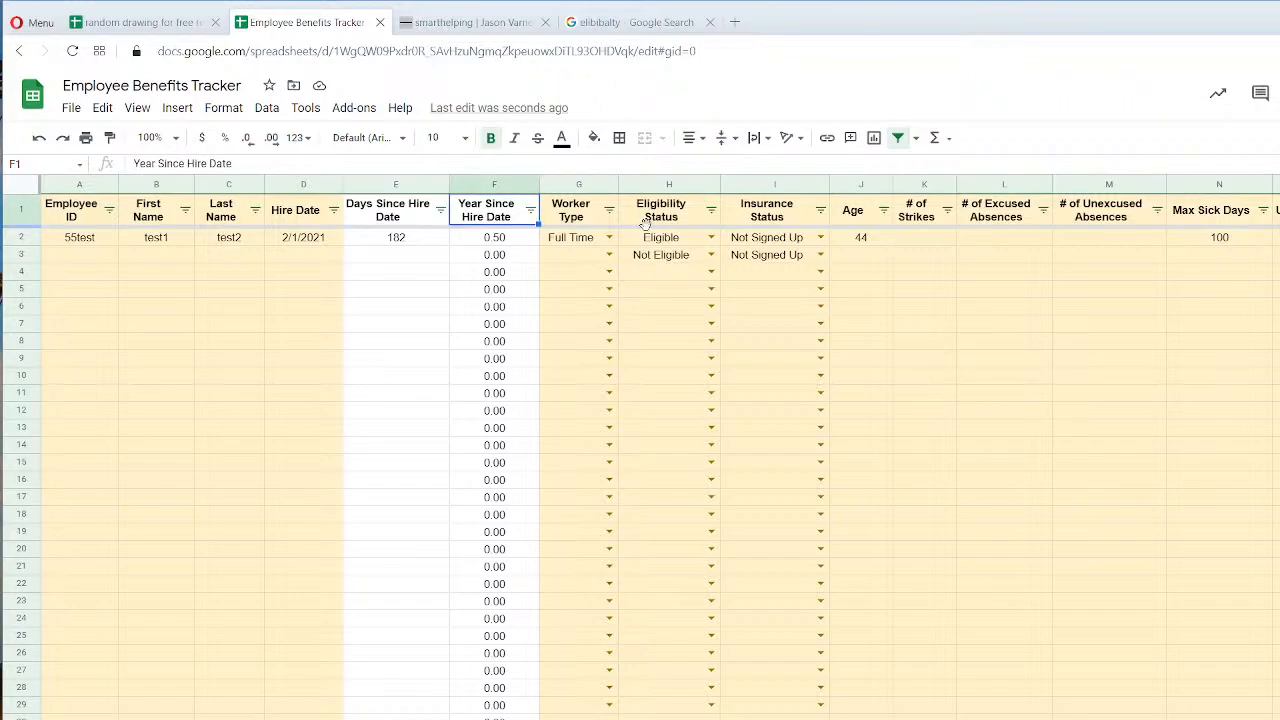
type("Tenure (years)")
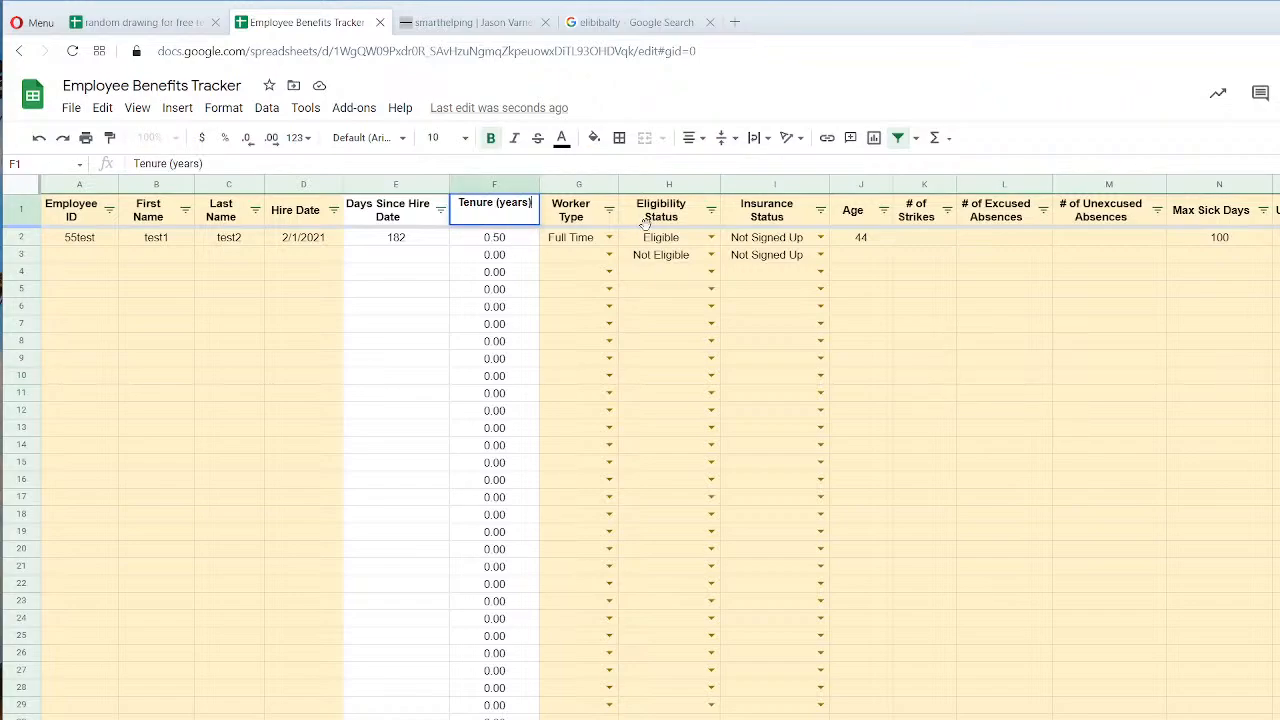
key("Return")
Rename the E1 header as "Tenure (days)" and narrow its column so the header wraps onto two lines.
key("Up")
key("Left")
type("Tenu")
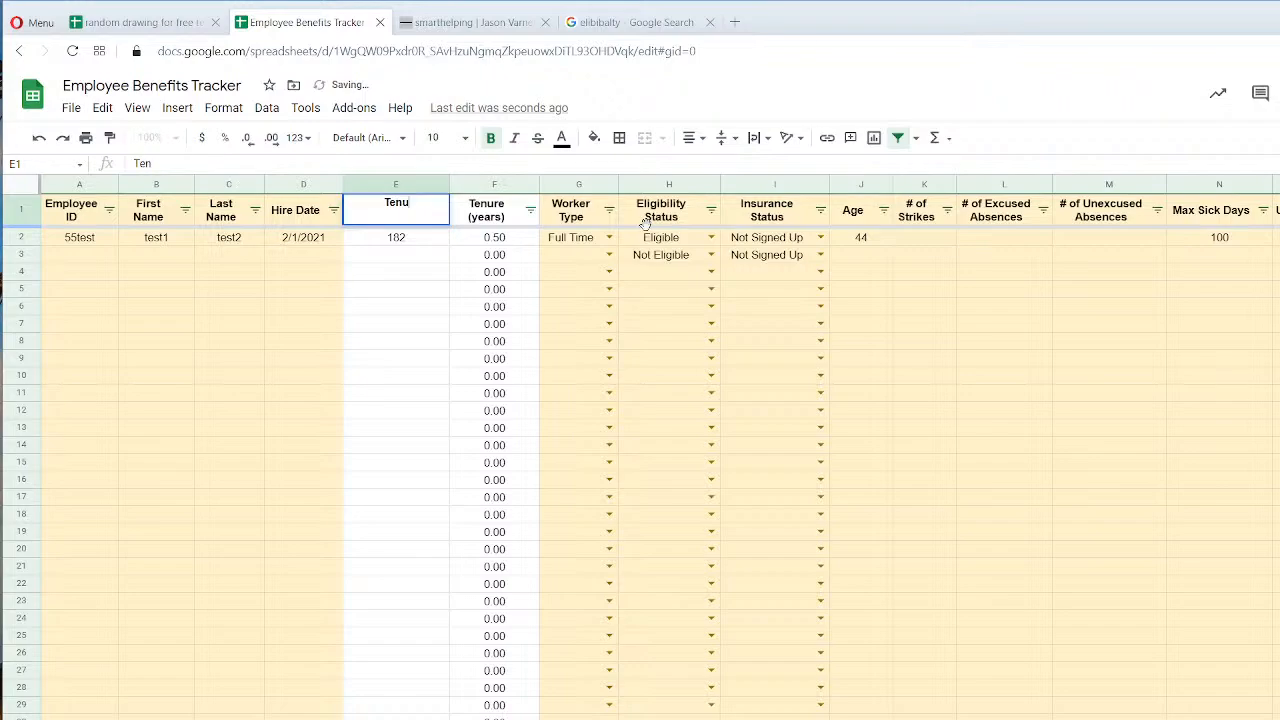
type("re (days)")
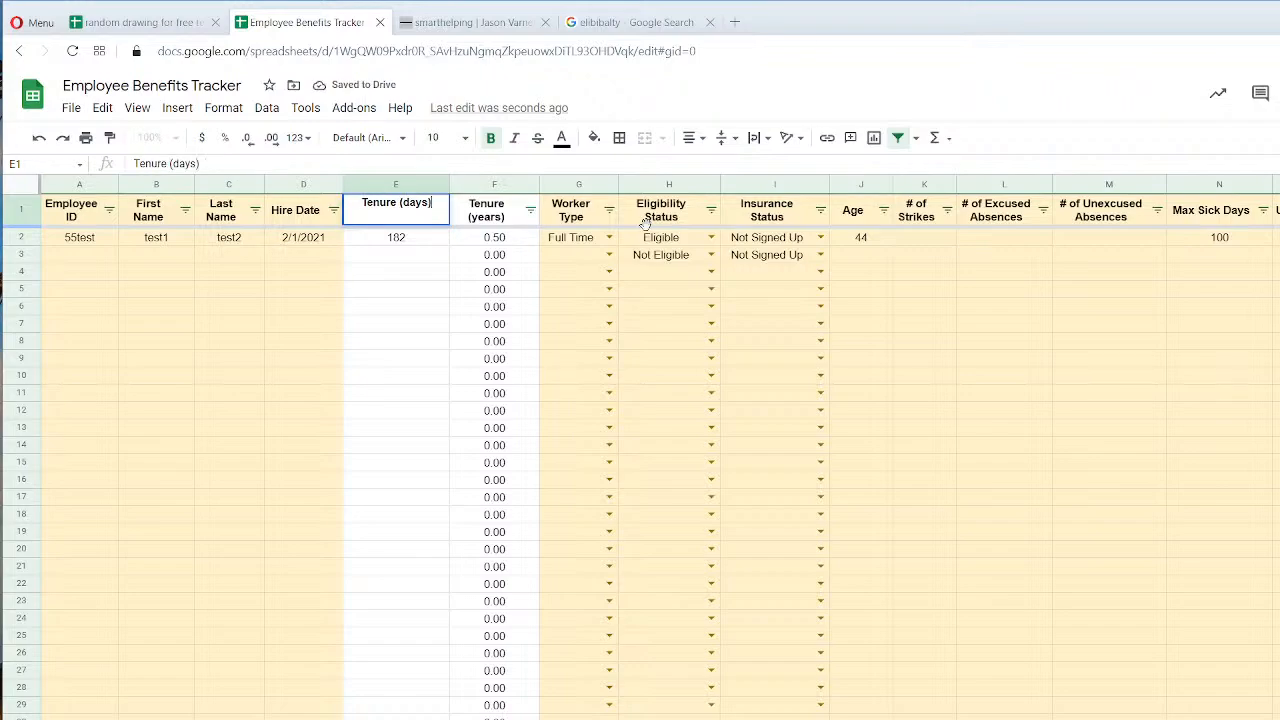
key("Return")
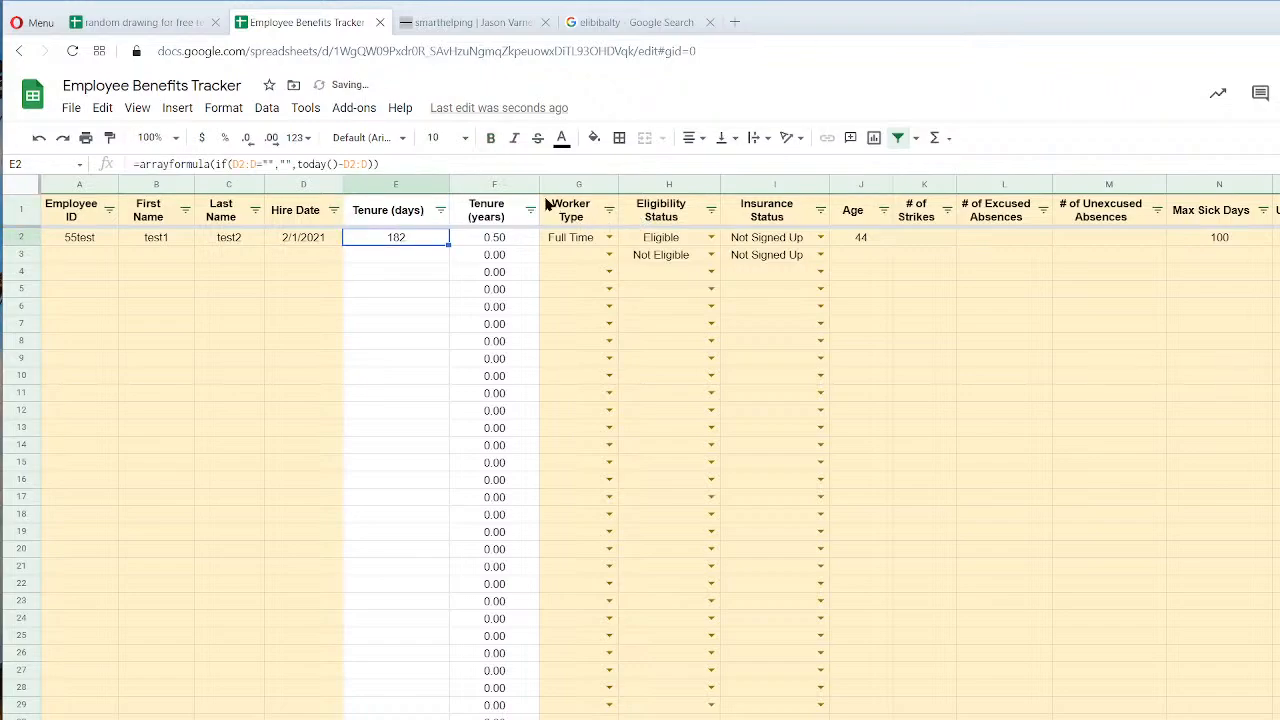
left_click_drag(447, 186, 420, 186)
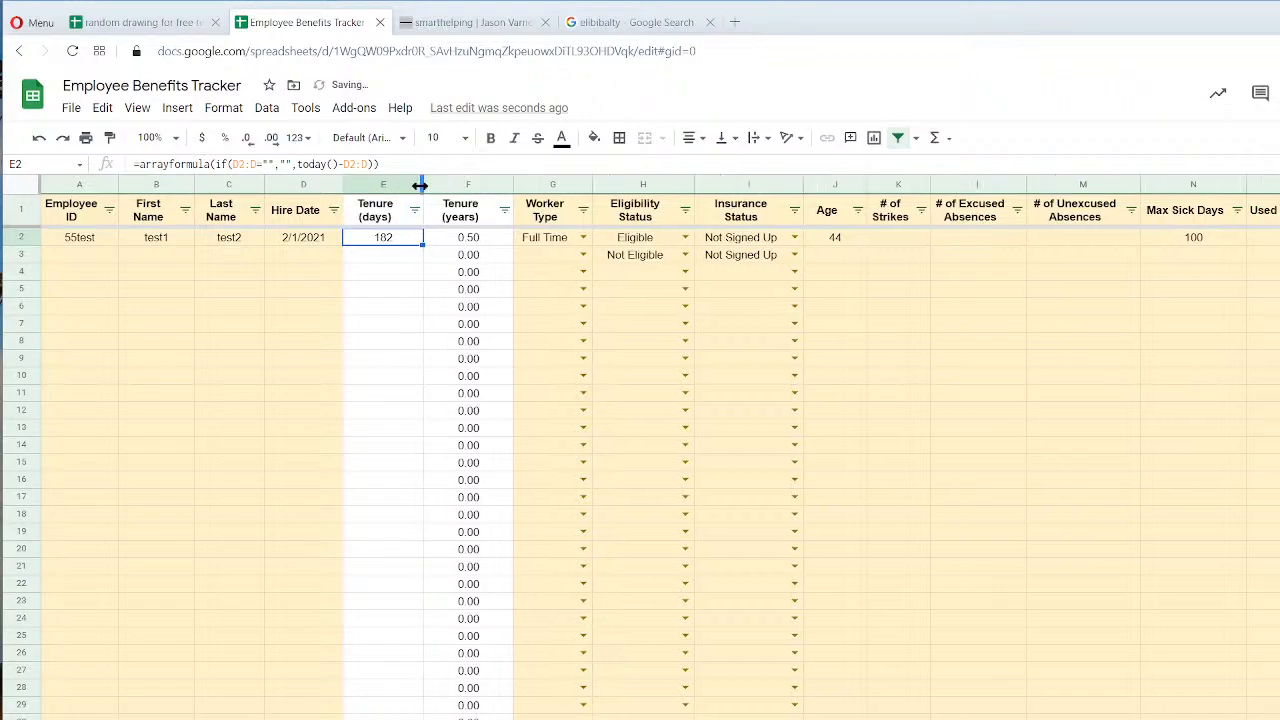
Switch to the open Google search page and search for "tenure".
left_click(462, 212)
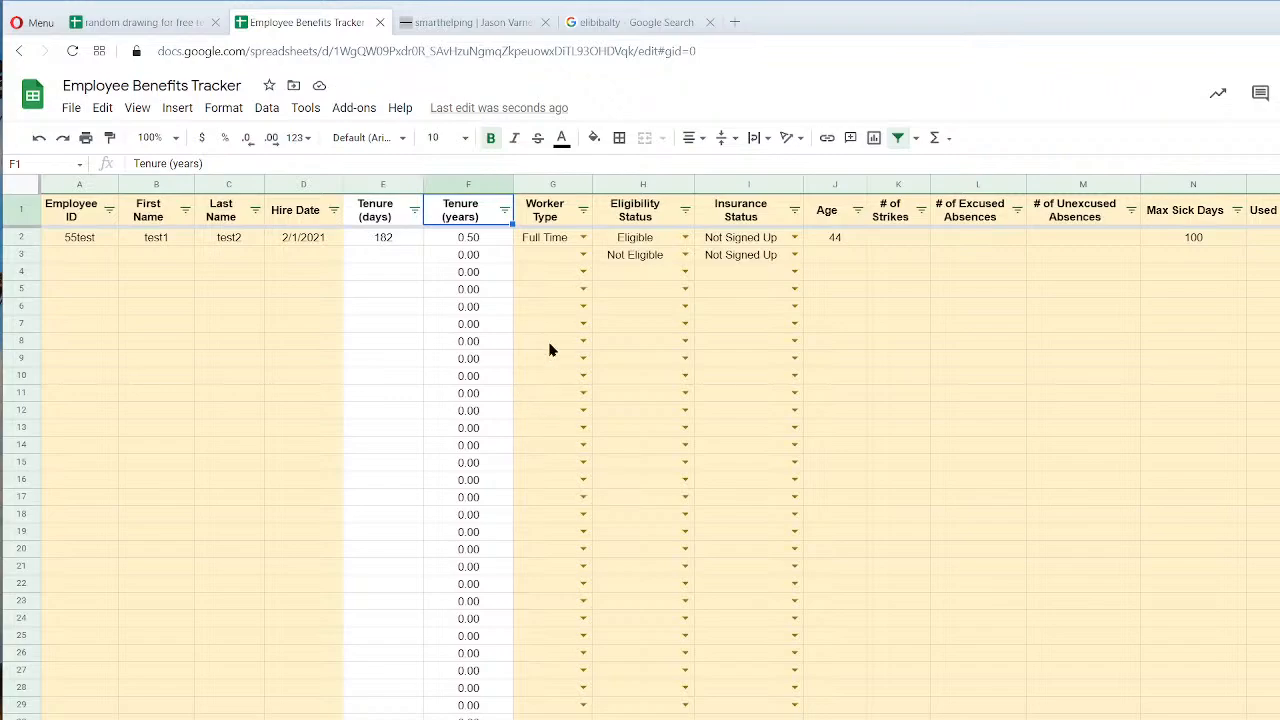
left_click(646, 22)
left_click_drag(428, 117, 5, 116)
type("tenure")
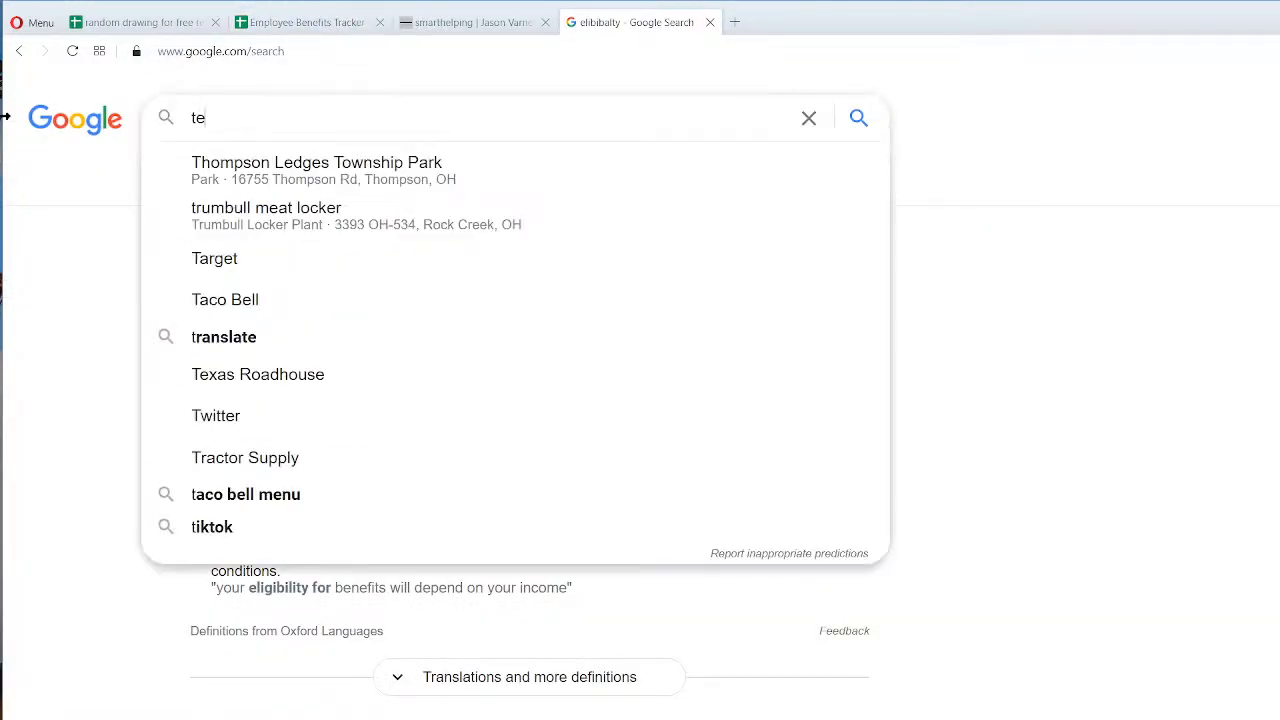
key("Return")
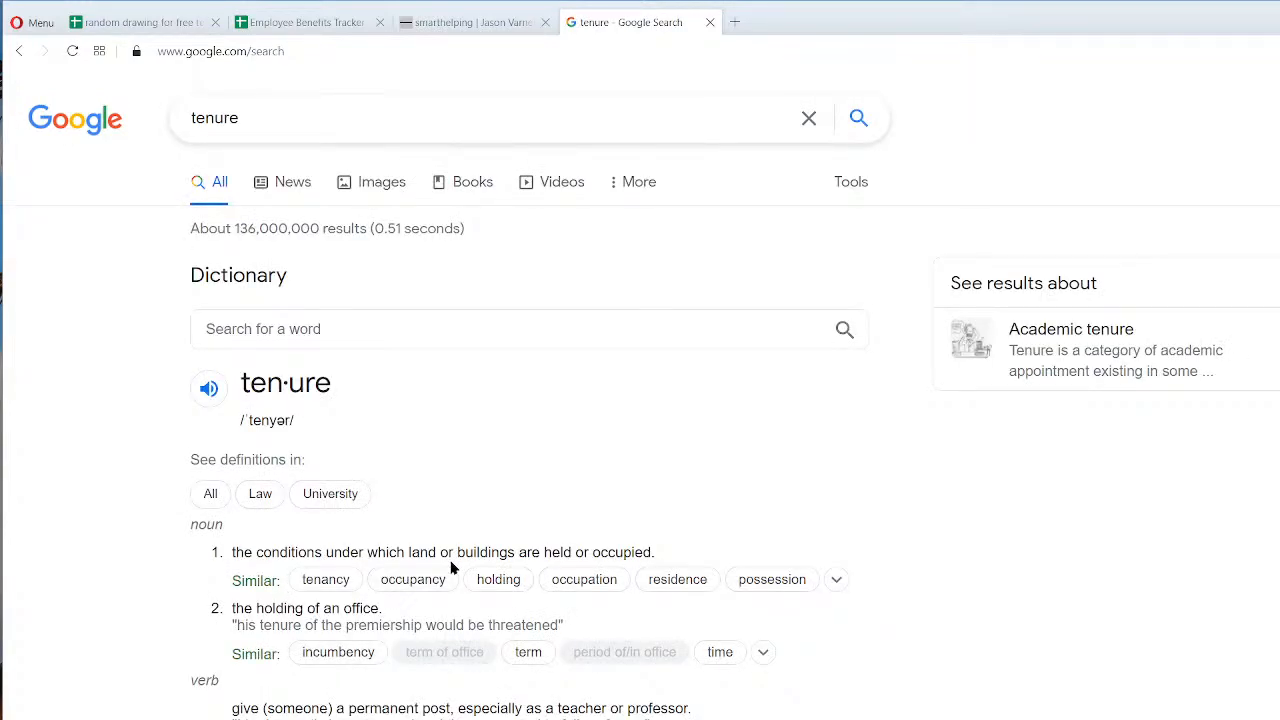
Read the dictionary definitions of tenure, close the search page and return to the Employee Benefits Tracker spreadsheet.
left_click_drag(466, 554, 625, 555)
left_click_drag(262, 608, 355, 616)
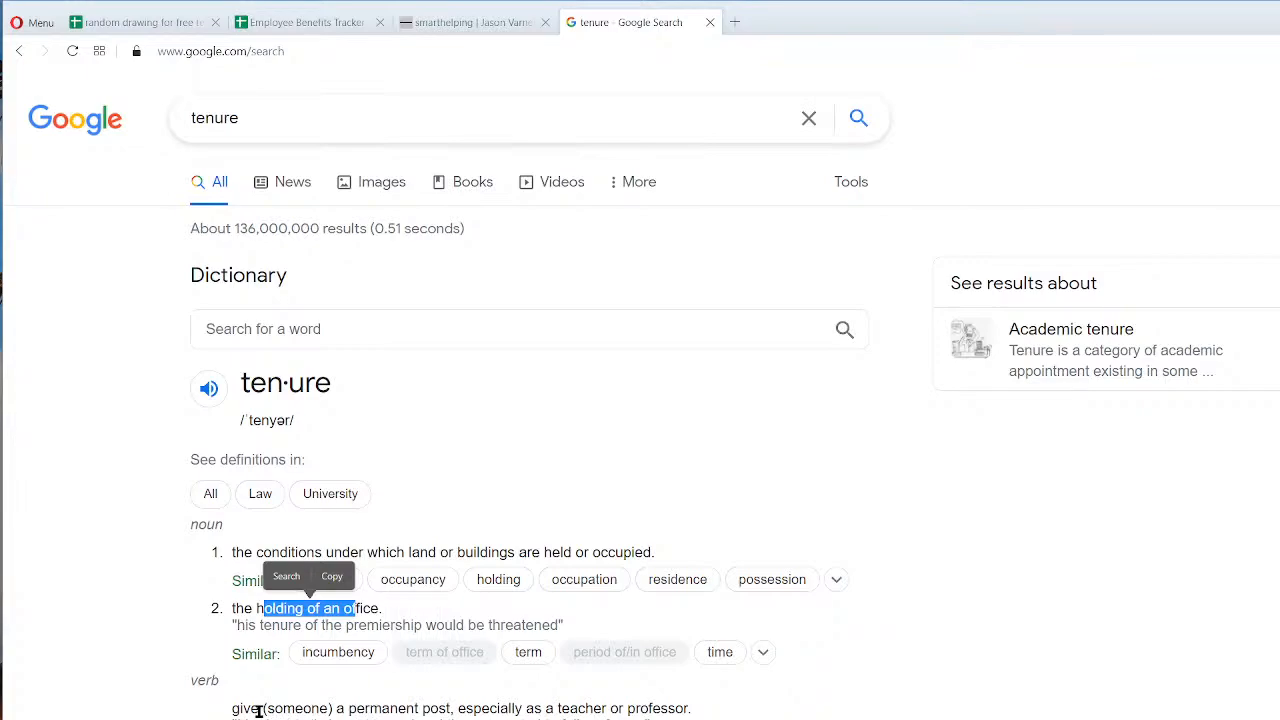
left_click_drag(258, 710, 405, 711)
left_click_drag(241, 553, 360, 601)
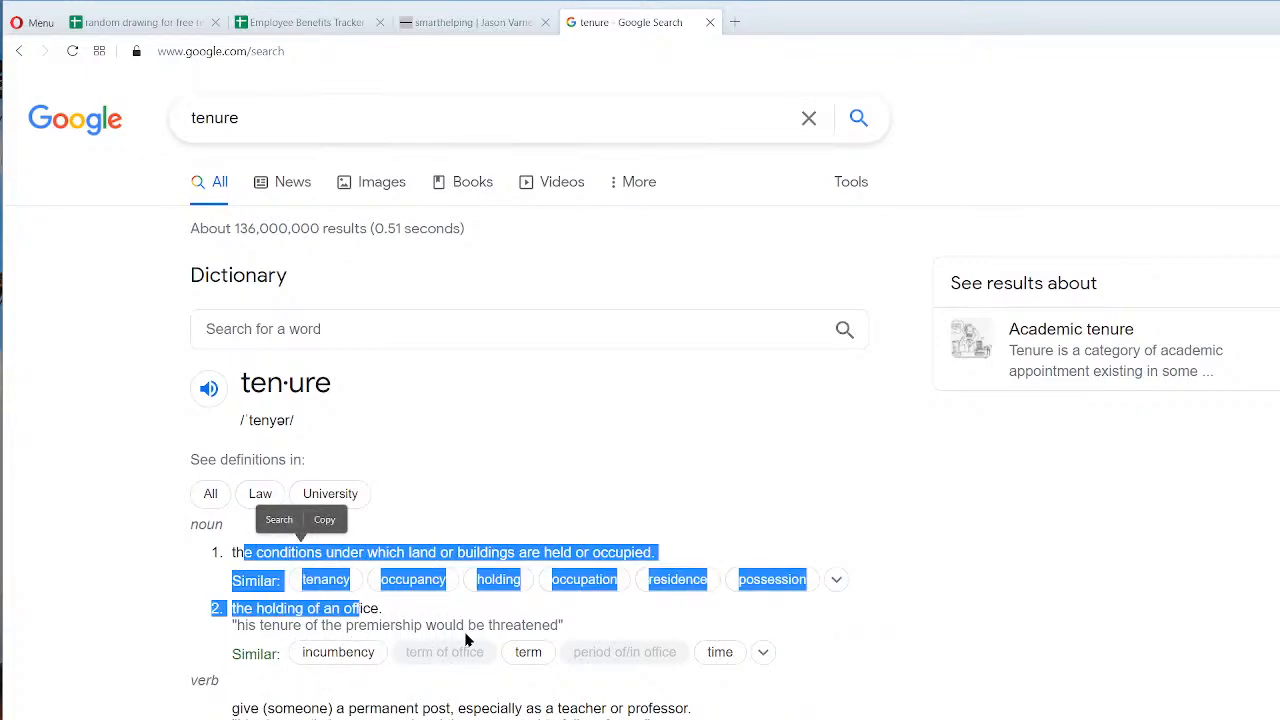
left_click(284, 627)
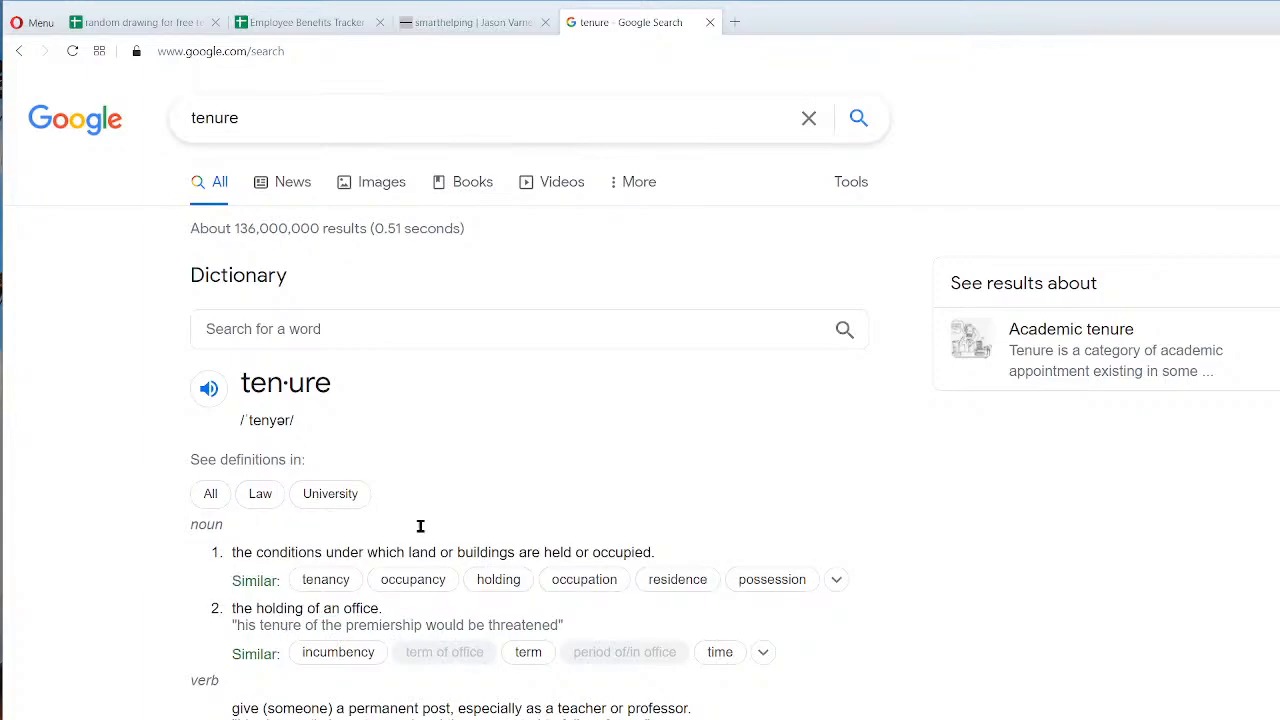
left_click(710, 22)
left_click(305, 25)
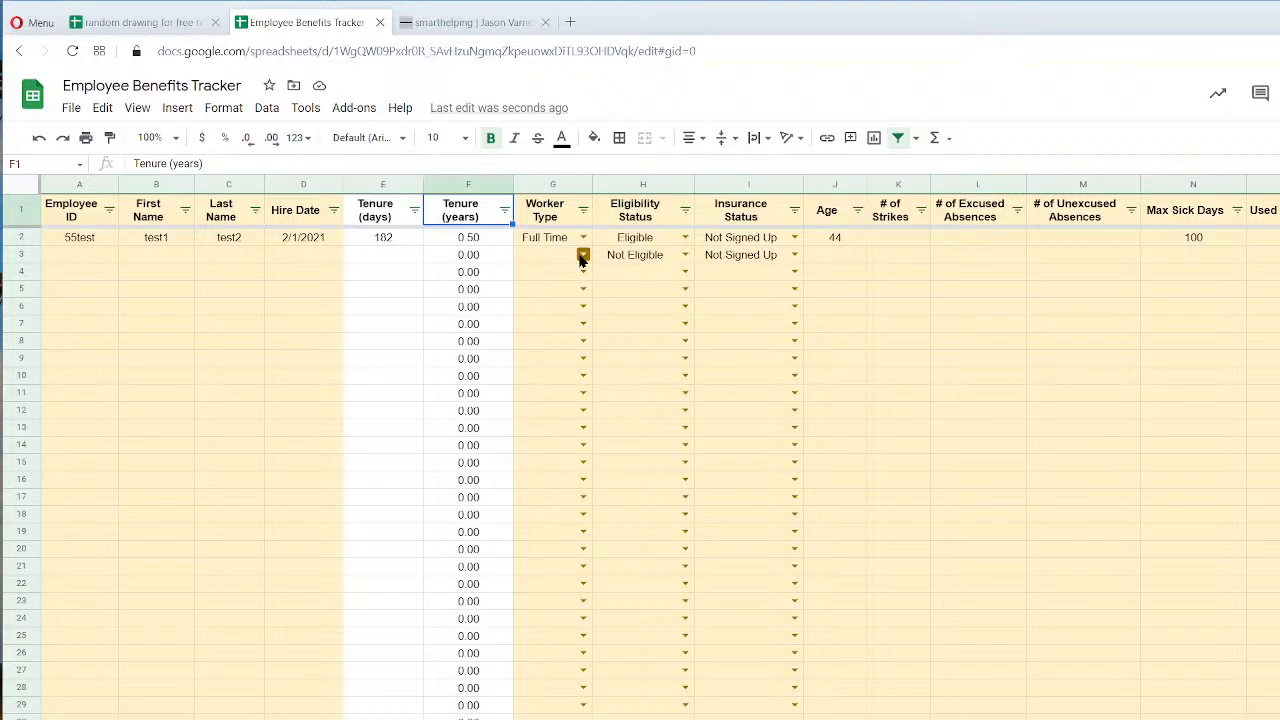
Rename the Tenure (years) header in F1 as "Total Years Employed".
type("total")
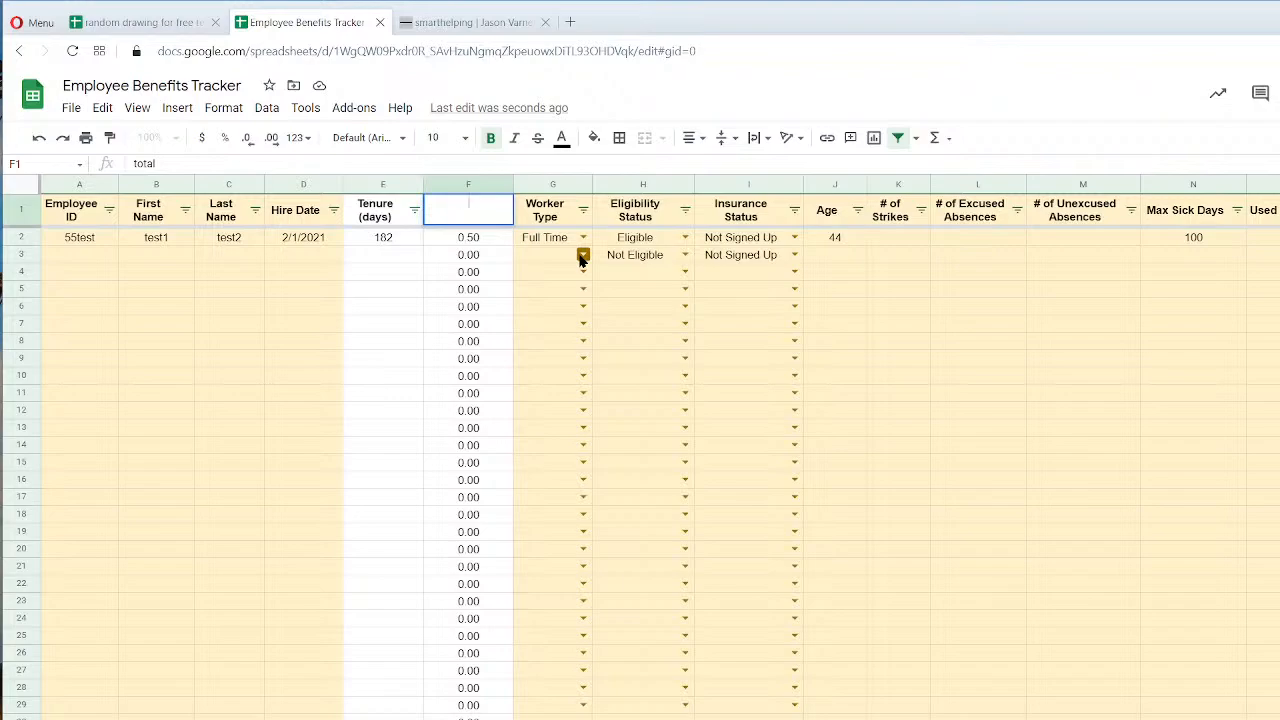
type("Total yea")
key("BackSpace")
key("BackSpace")
key("BackSpace")
type("Years Employed")
key("Return")
Rename the Tenure (days) header in E1 as "Days Employed".
key("Up")
key("Left")
type("Days Employed")
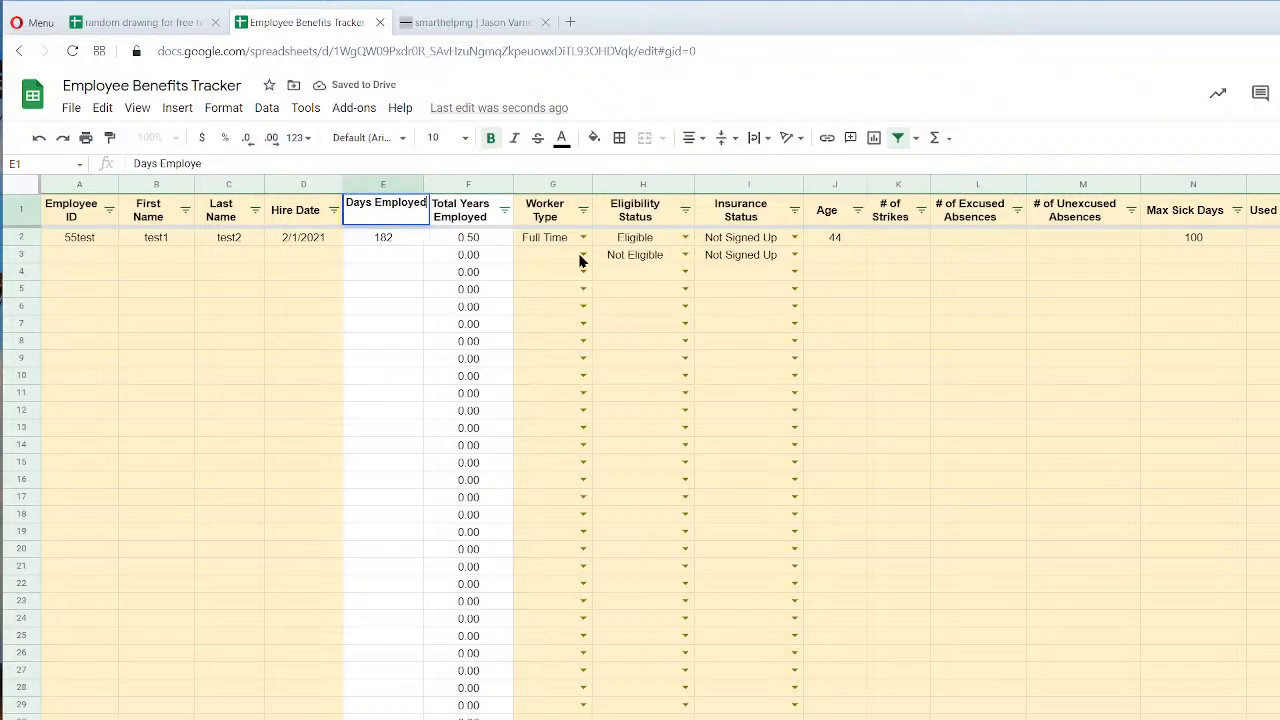
key("Return")
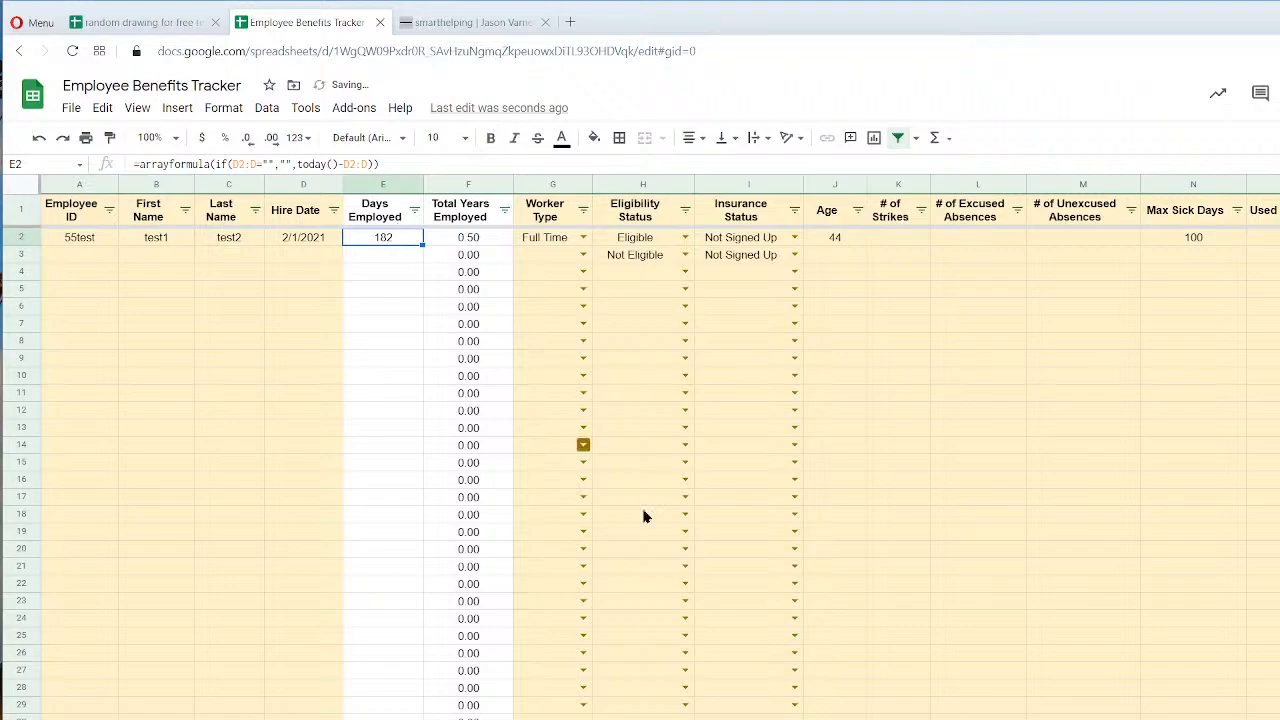
Insert a new column between Days Since Last Raise and the first Extra Fields column.
scroll(660, 450, "right", 8)
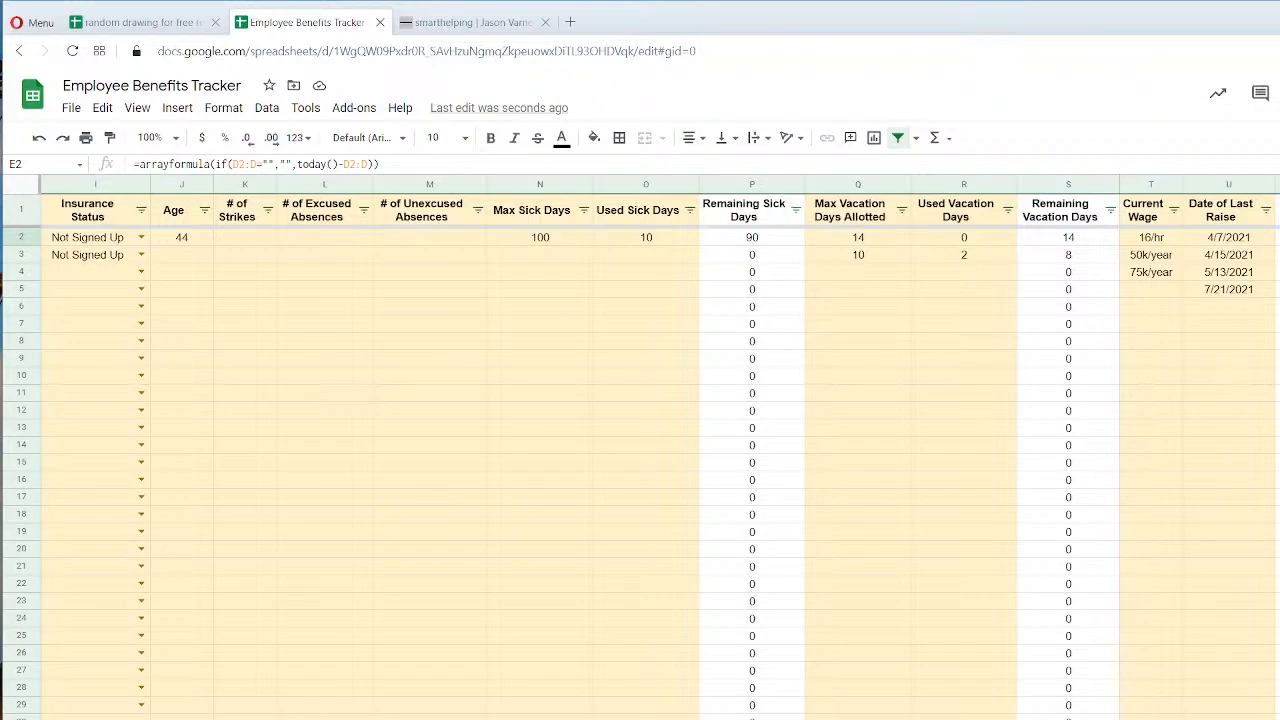
scroll(640, 450, "right", 6)
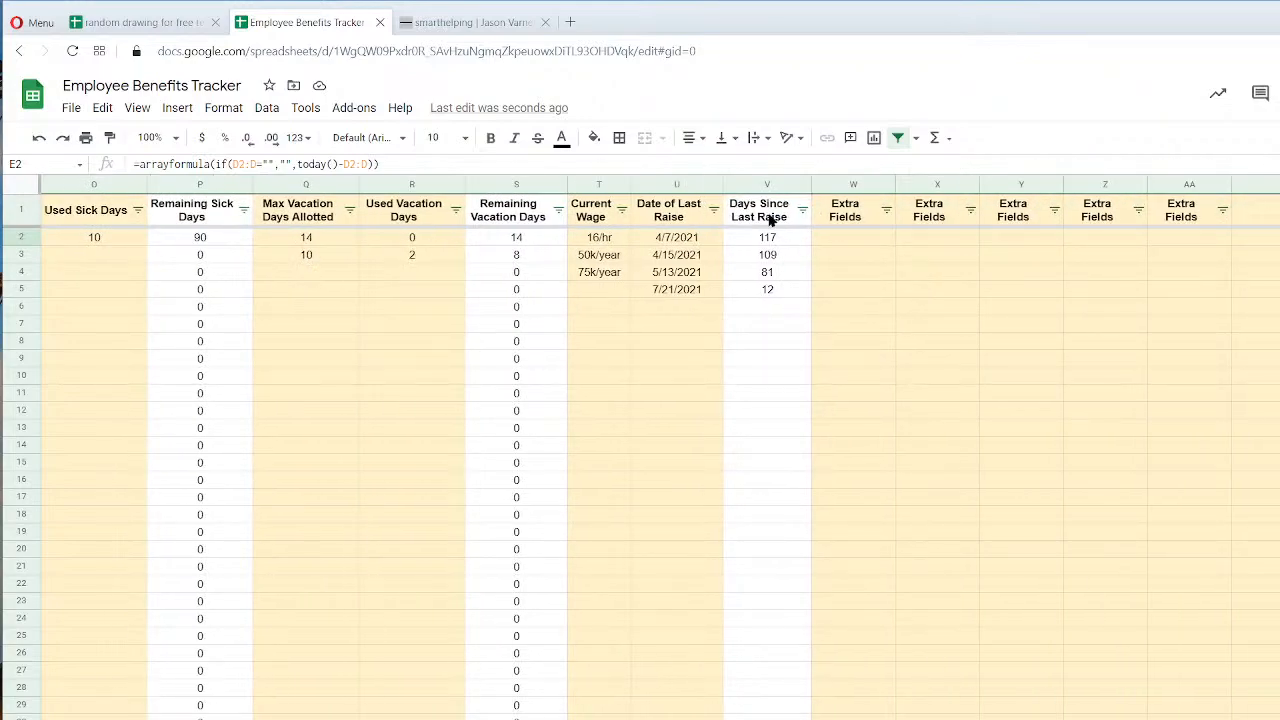
right_click(851, 184)
left_click(916, 320)
Fill the Days Since Last Raise header and formula across into column W and rename W1 as "Years Since Last Raise".
left_click(800, 212)
left_click_drag(811, 227, 843, 223)
left_click(778, 245)
left_click_drag(813, 243, 890, 242)
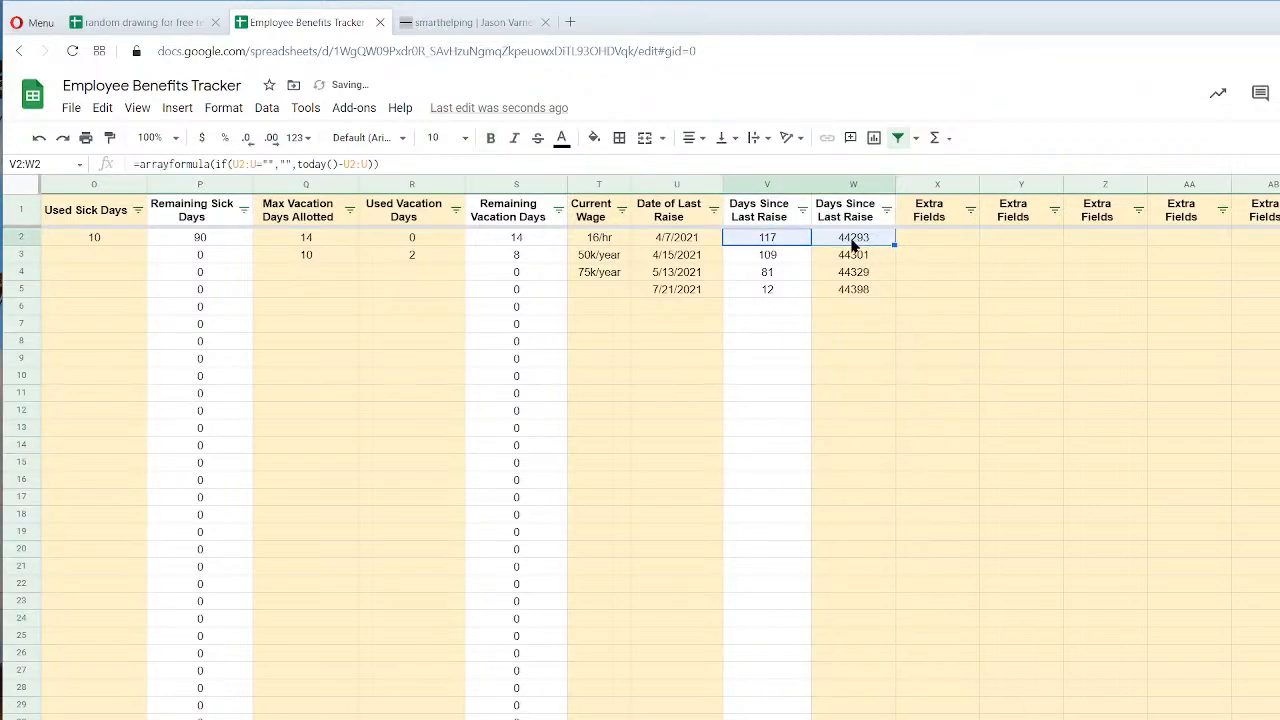
key("Up")
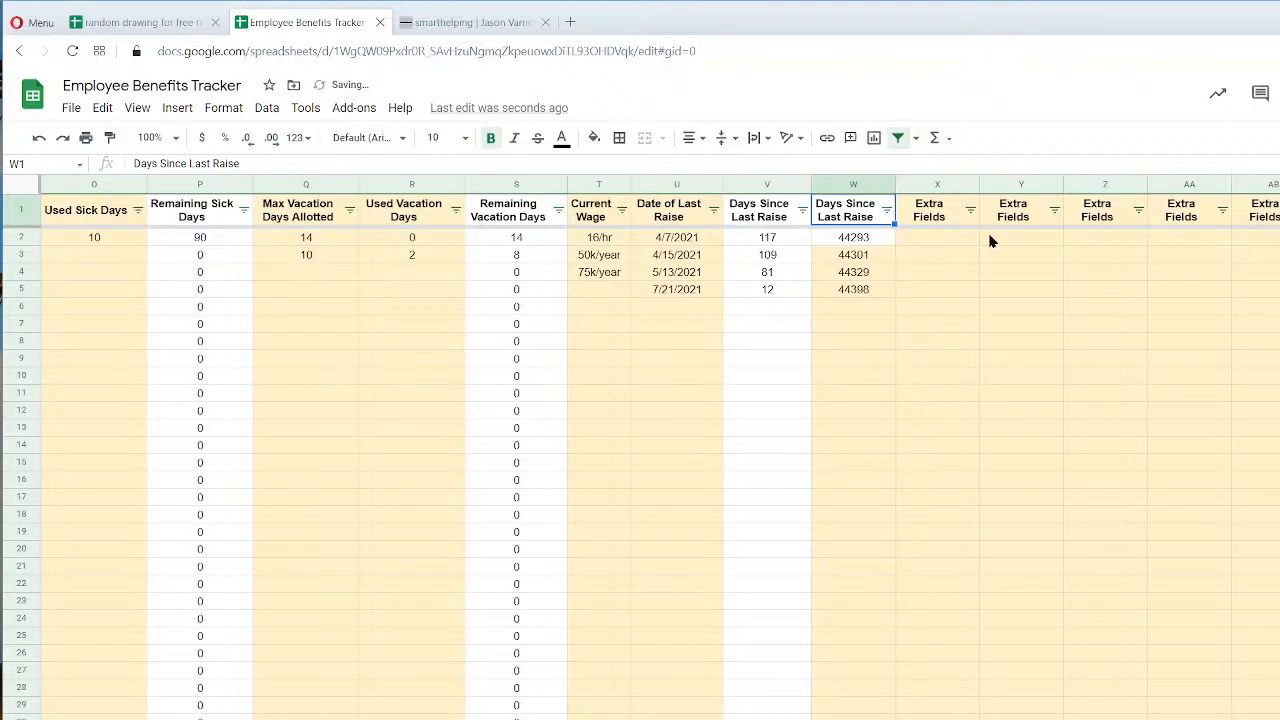
type("Years Since Last Raise")
key("Return")
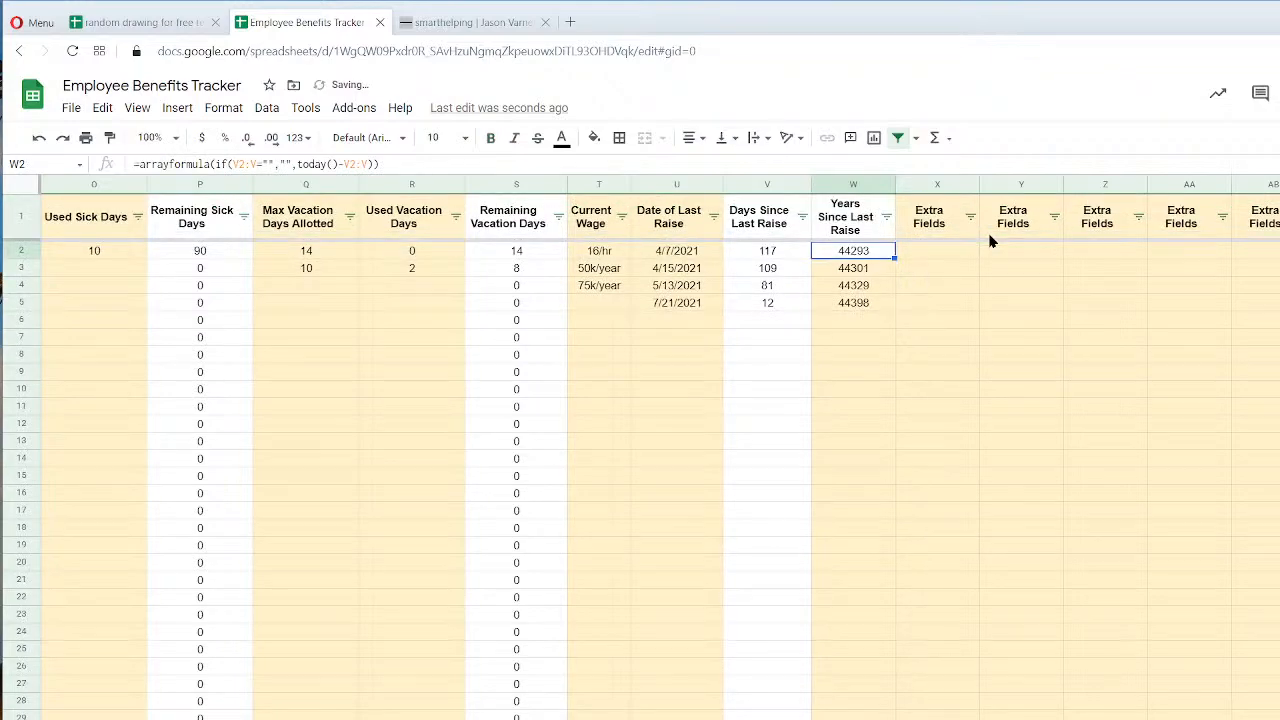
scroll(220, 517, "left", 10)
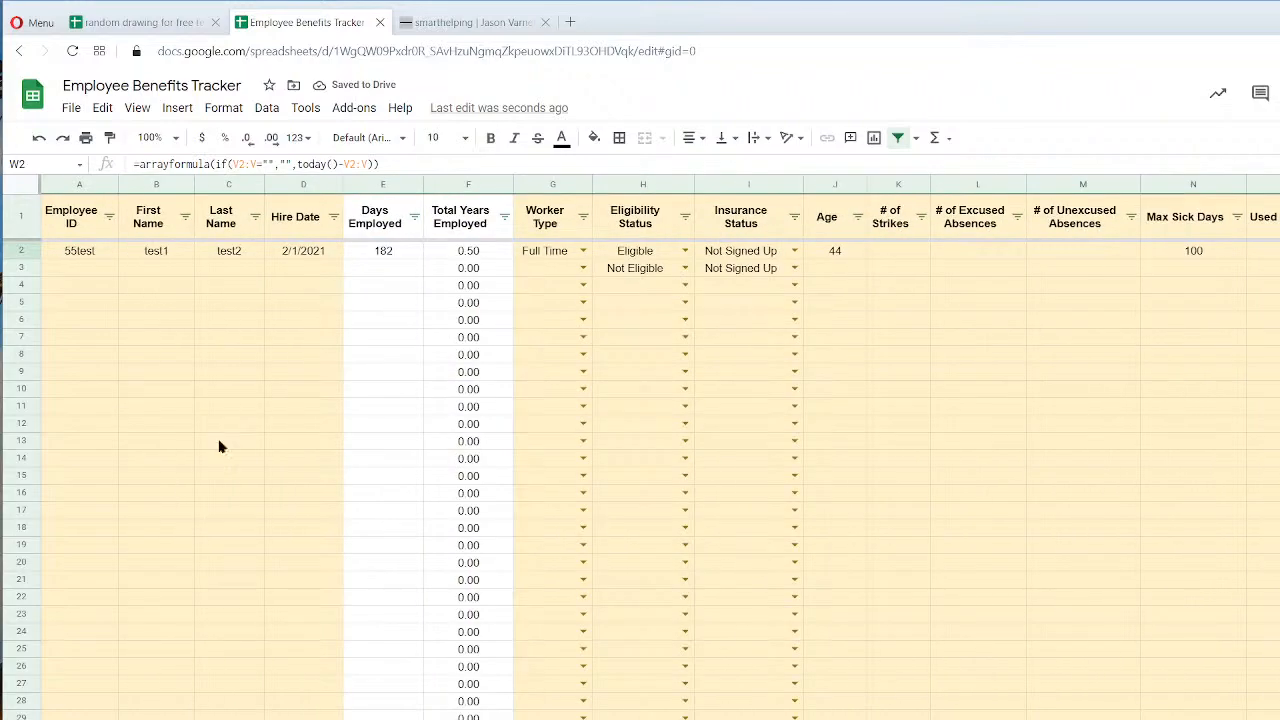
left_click(443, 191)
right_click(456, 186)
left_click(505, 229)
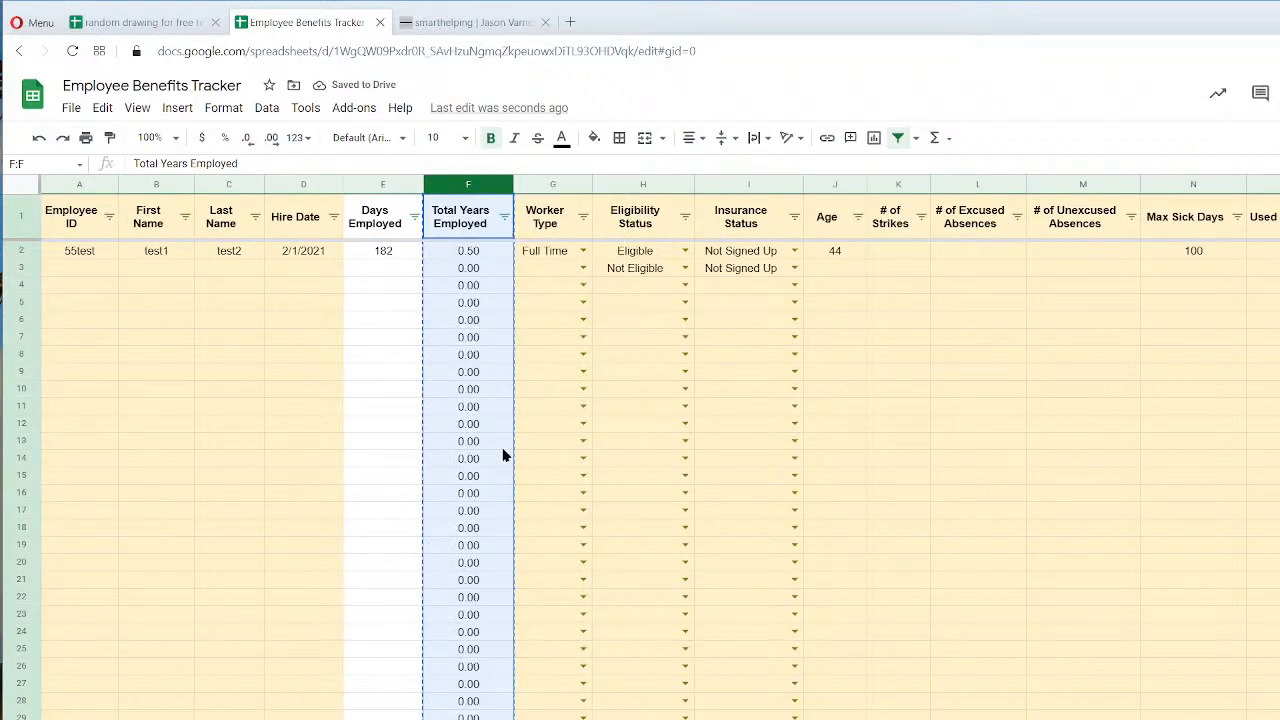
Wrap the Total Years Employed formula in F2 with if(e2:e="","", so rows without days employed stay blank.
left_click(482, 256)
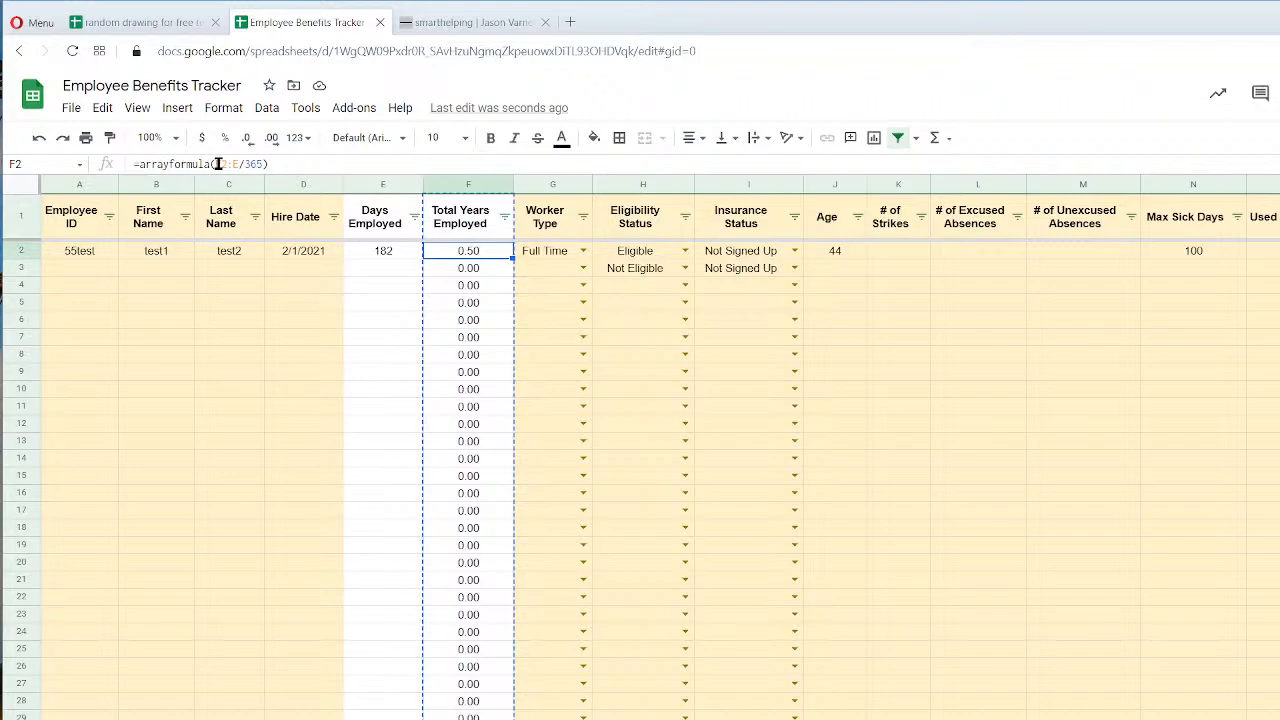
left_click(215, 164)
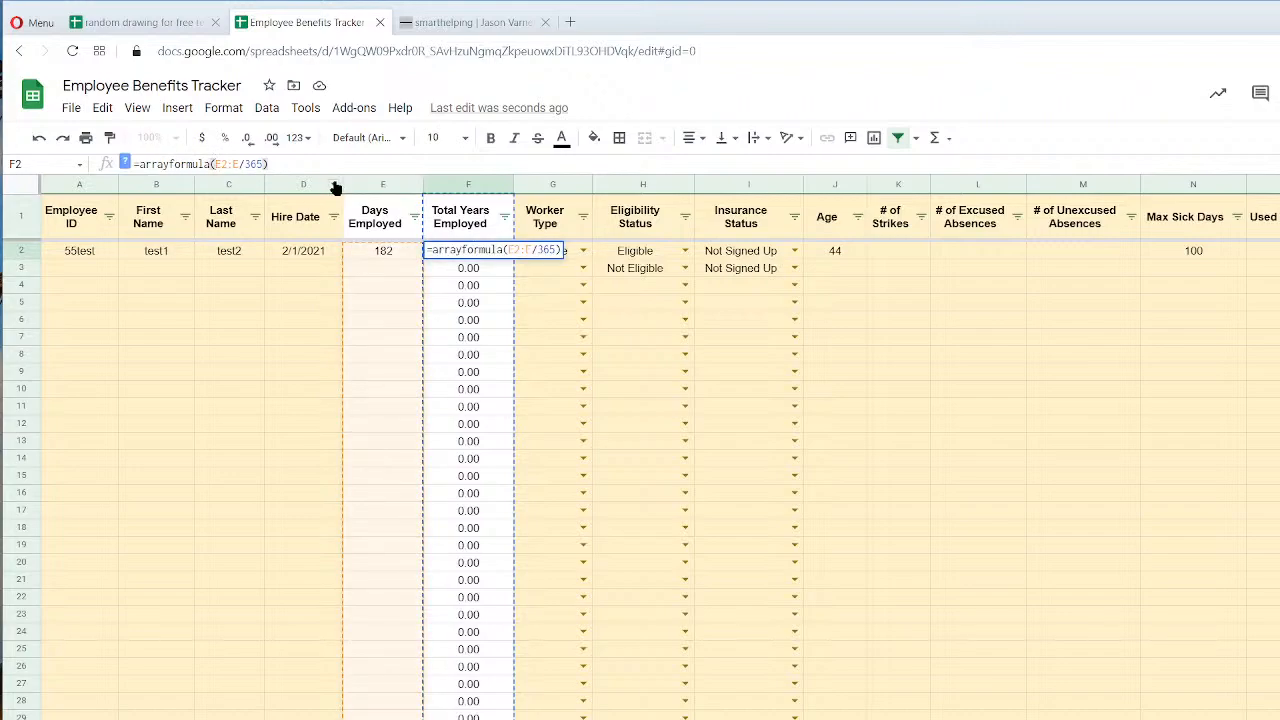
type("if(e2:e=\"\",\"\",")
key("Return")
Copy the whole Total Years Employed column and paste it over column W.
right_click(471, 183)
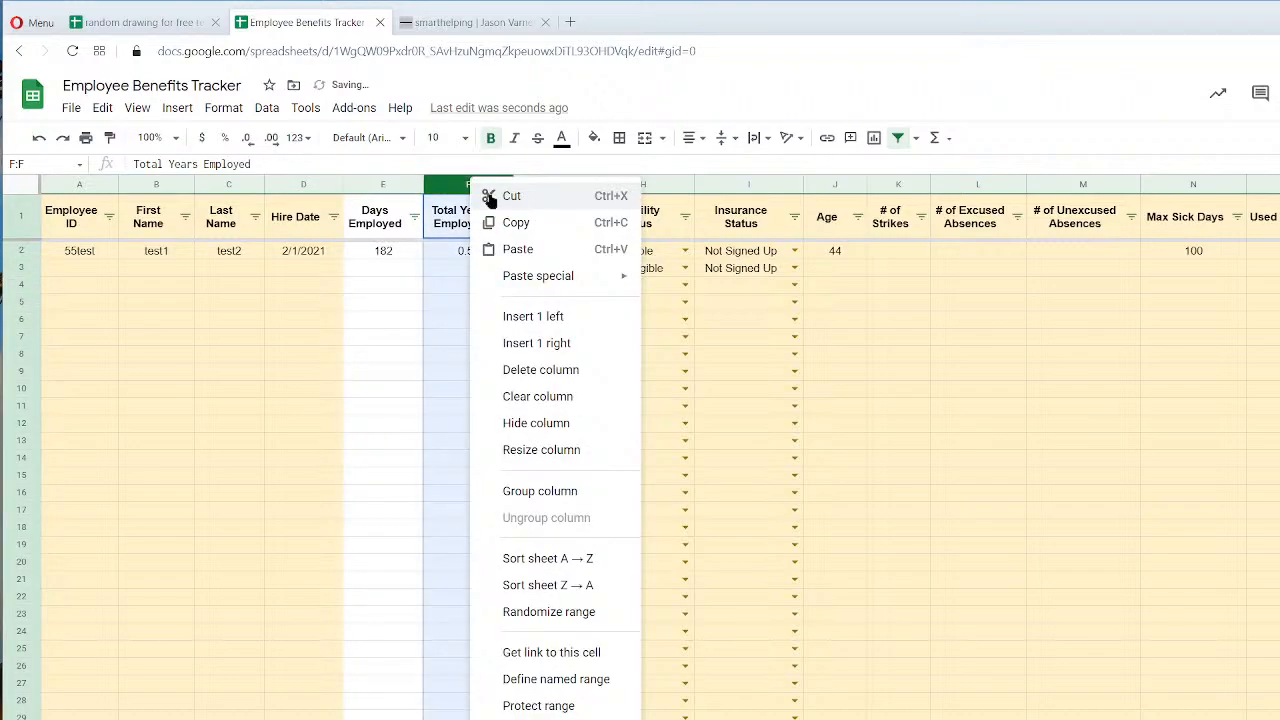
left_click(507, 222)
scroll(640, 450, "right", 10)
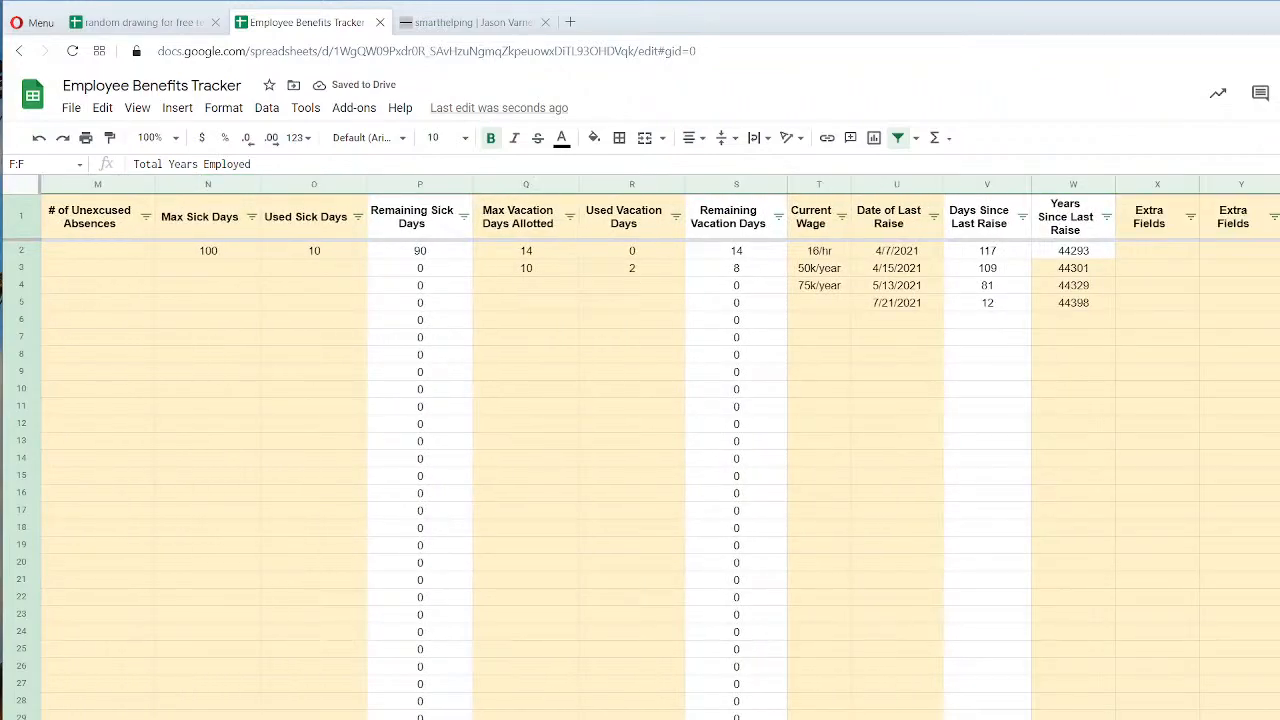
scroll(966, 271, "right", 1)
left_click(955, 185)
key("ctrl+v")
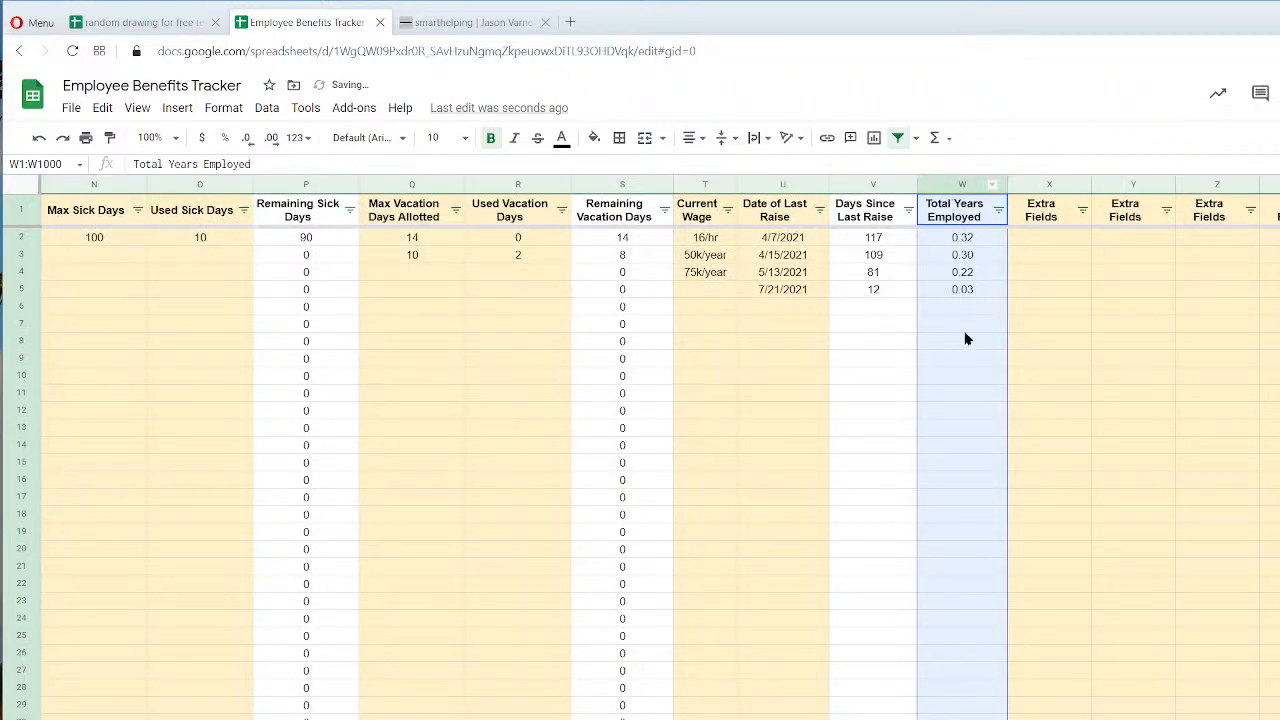
Rename the pasted Total Years Employed header in W1 as "Years Since Last Raise".
left_click(972, 212)
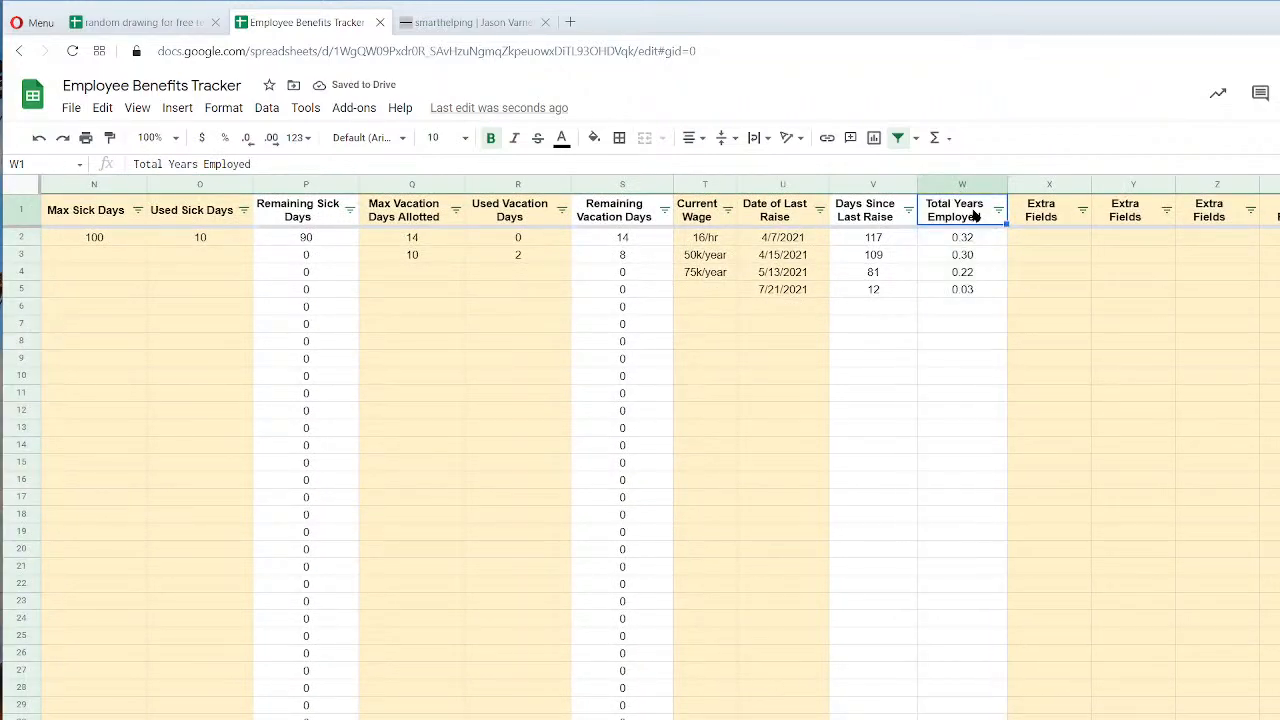
type("Yea")
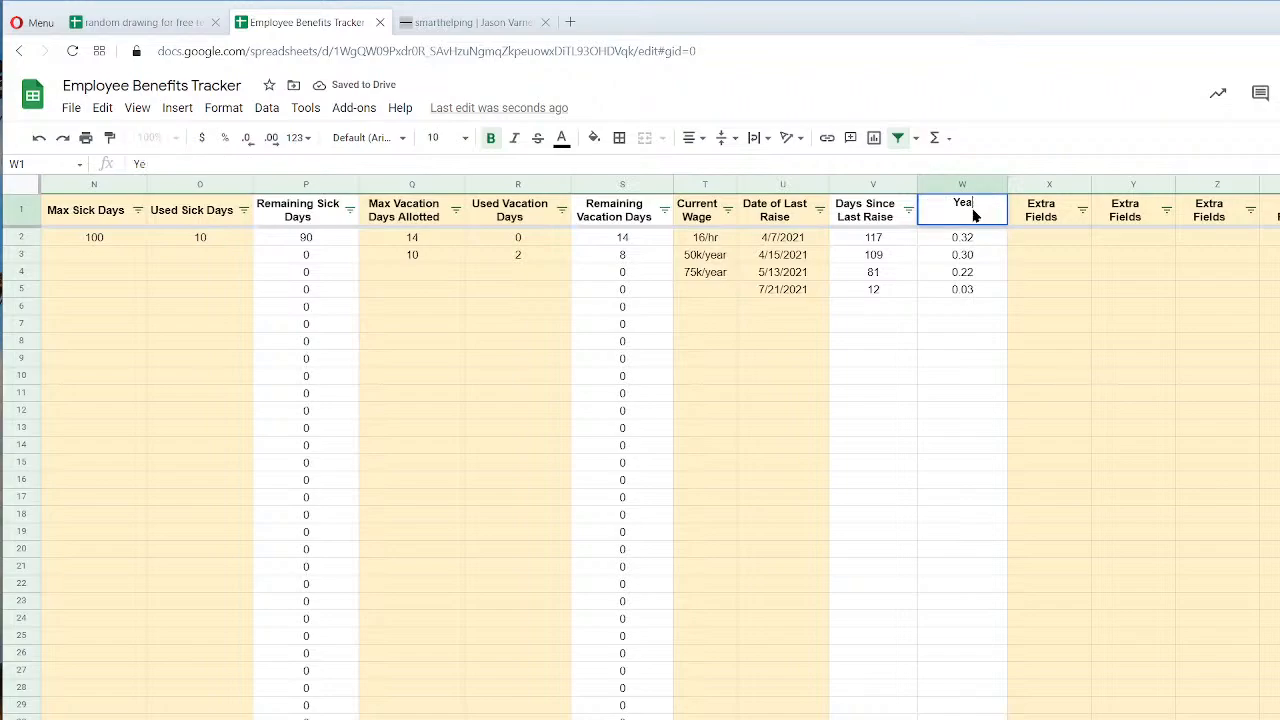
type("rs Since Last Raise")
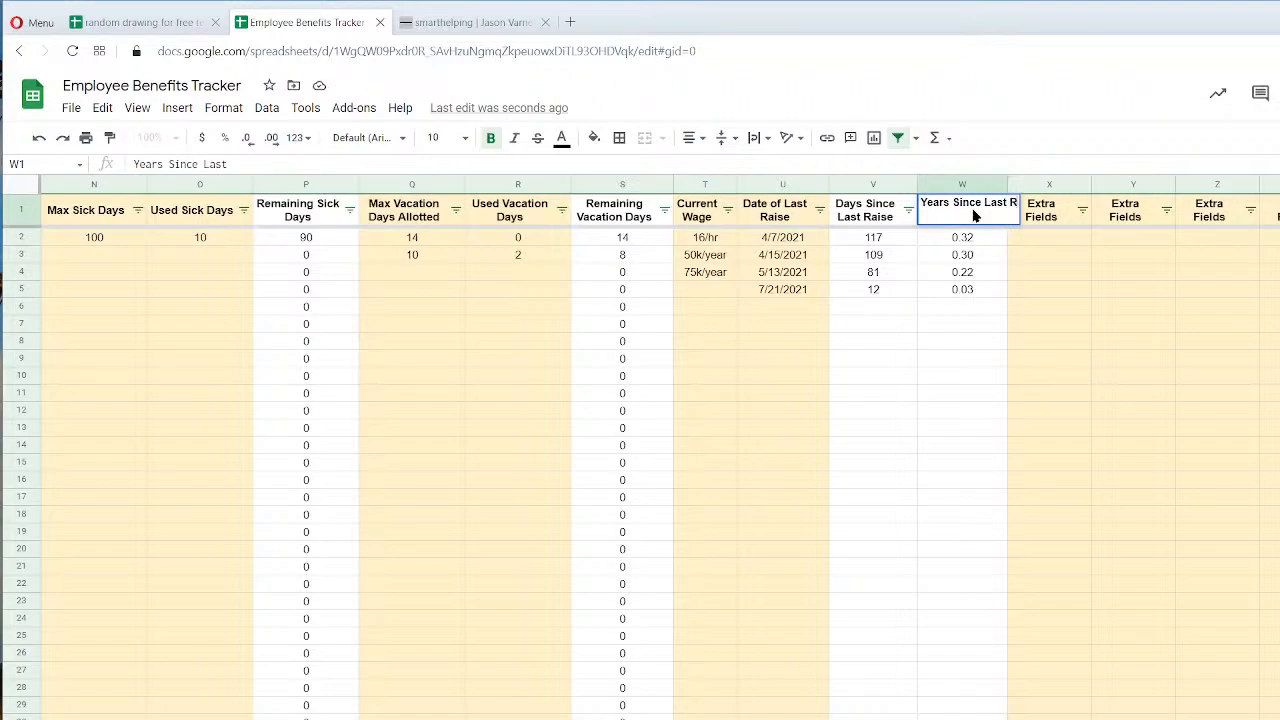
key("Return")
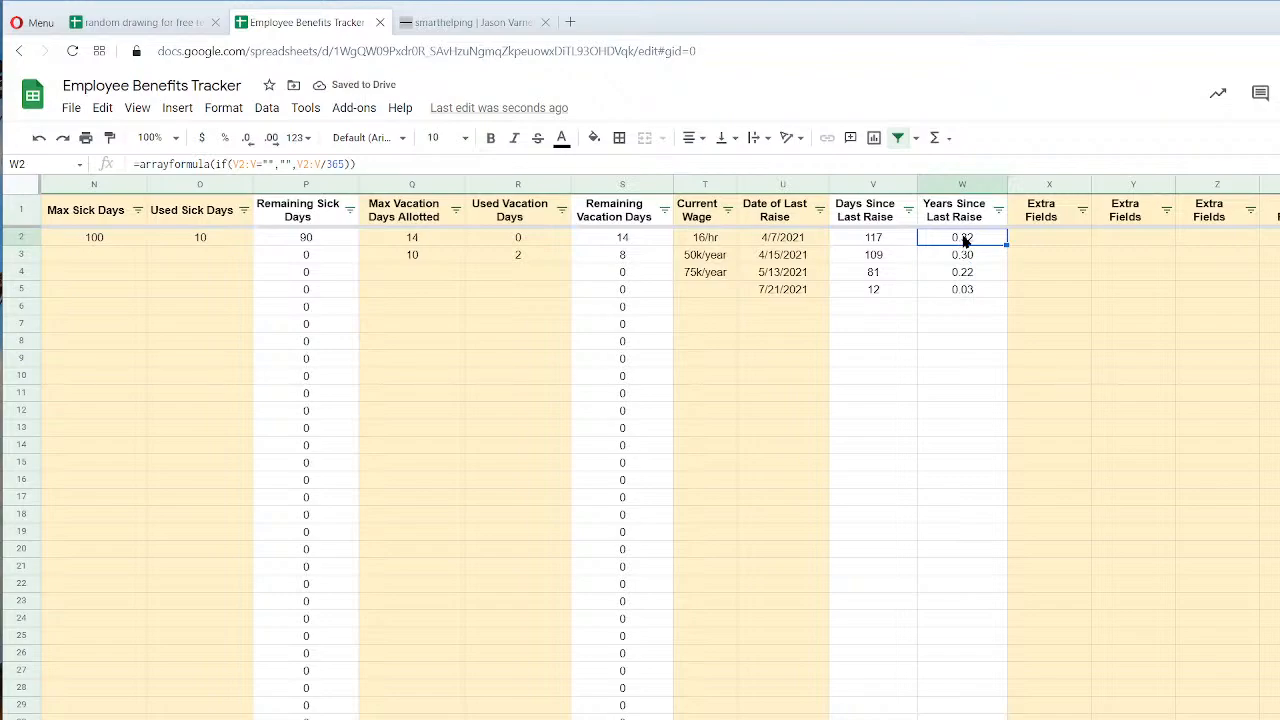
Review the tracker's columns from Employee ID through the raise columns and the Extra Fields.
left_click(962, 215)
left_click(887, 214)
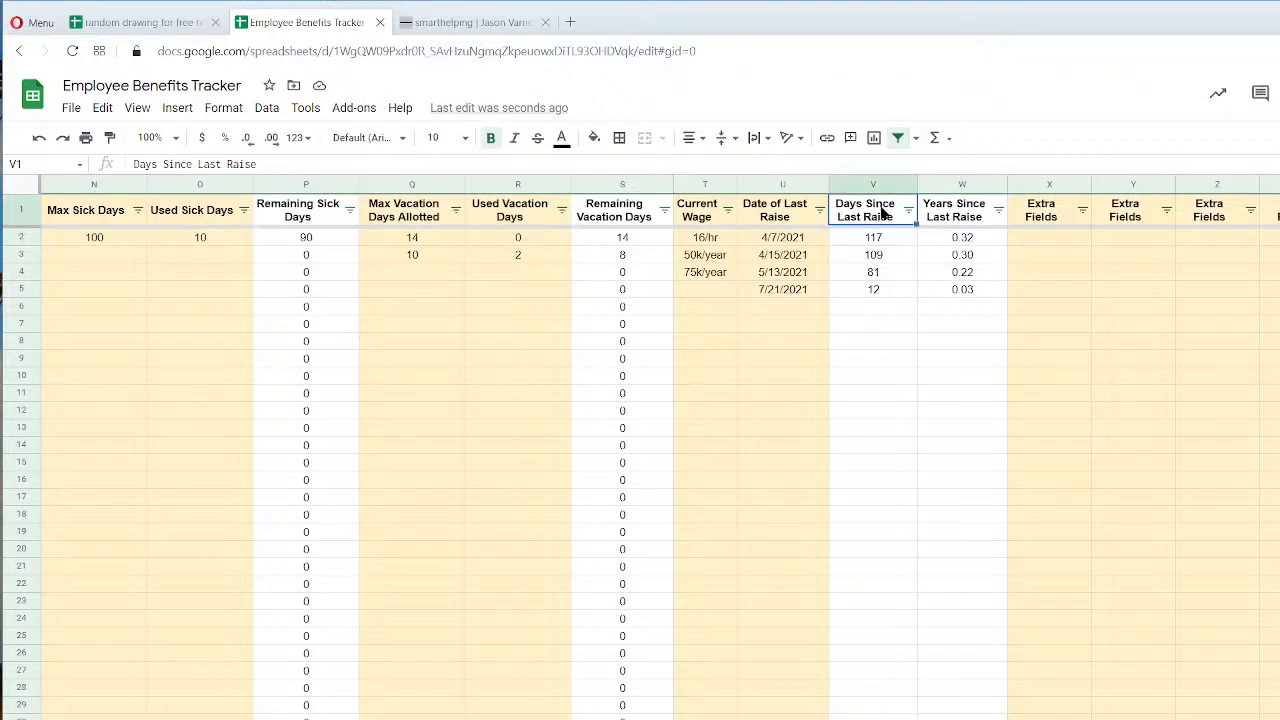
scroll(640, 450, "left", 4)
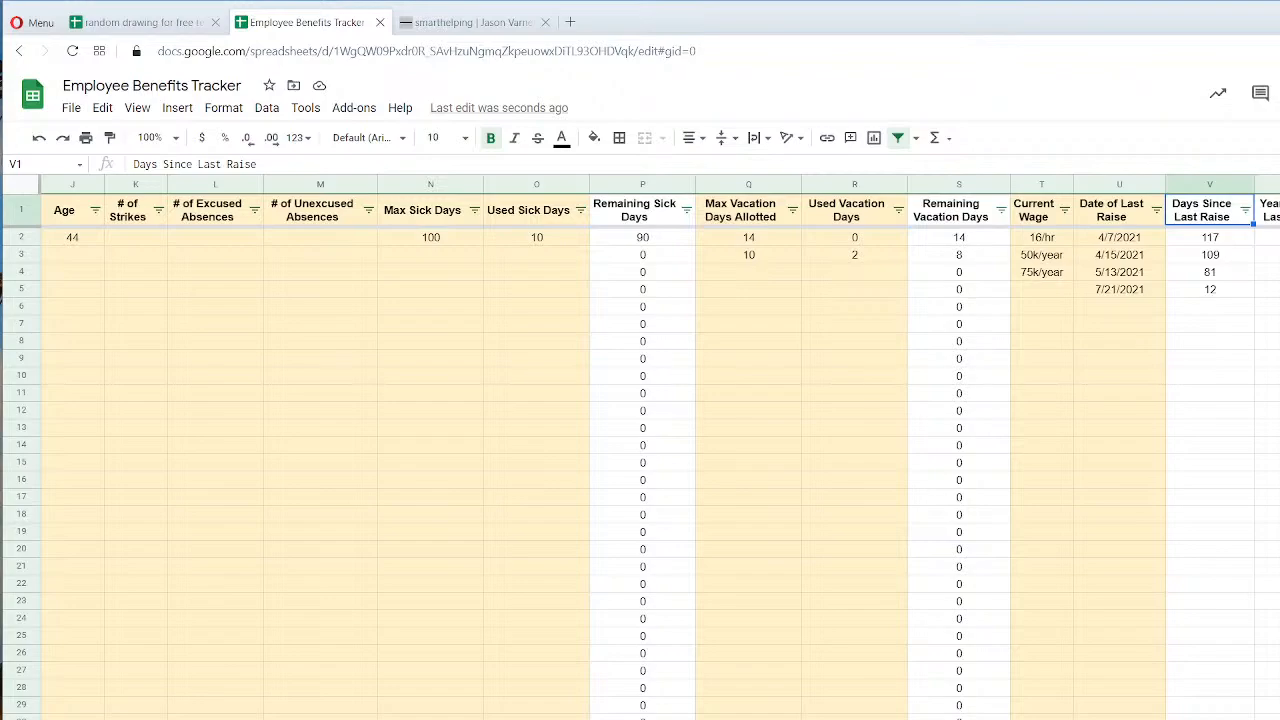
scroll(640, 450, "left", 6)
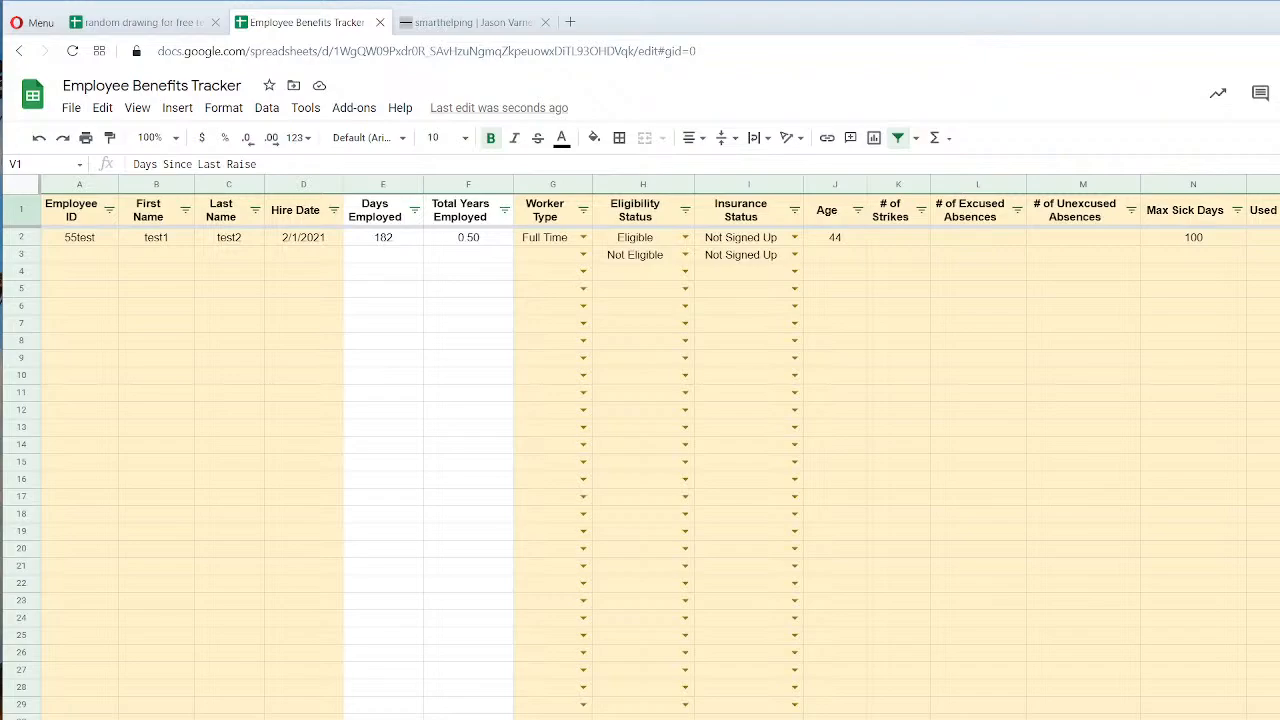
scroll(640, 450, "right", 6)
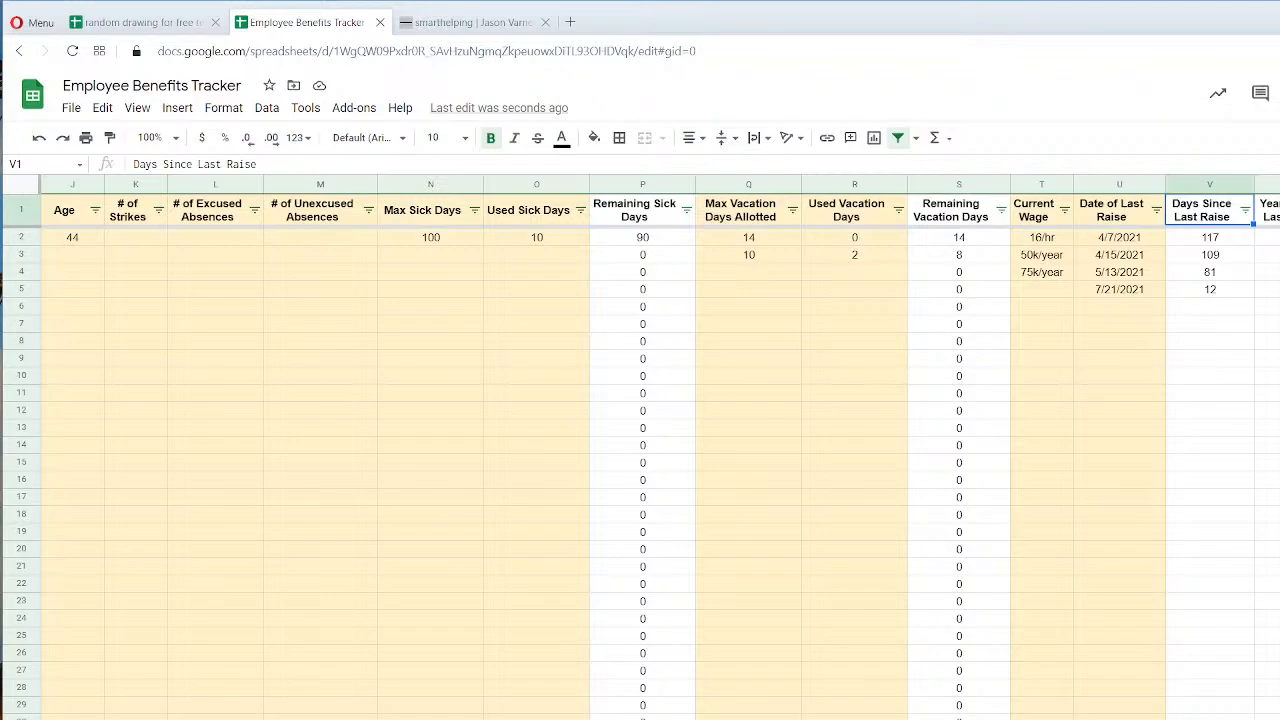
scroll(640, 450, "right", 4)
scroll(640, 450, "right", 3)
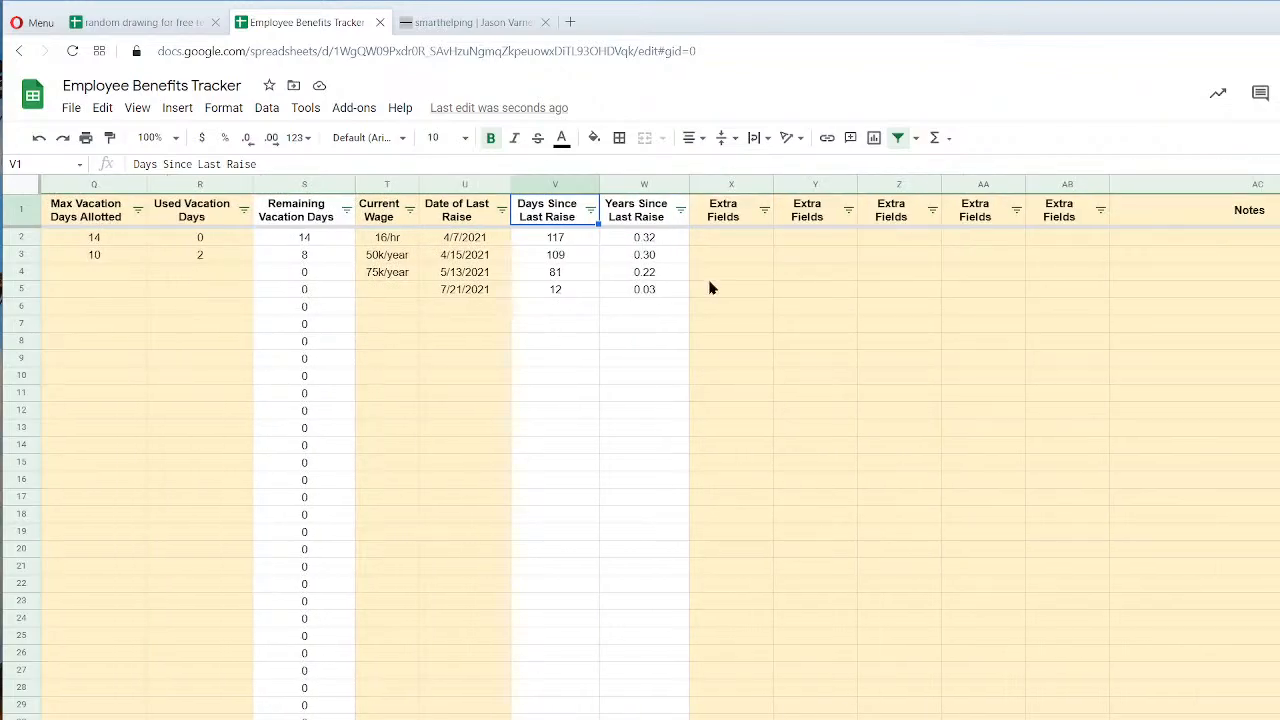
left_click(744, 206)
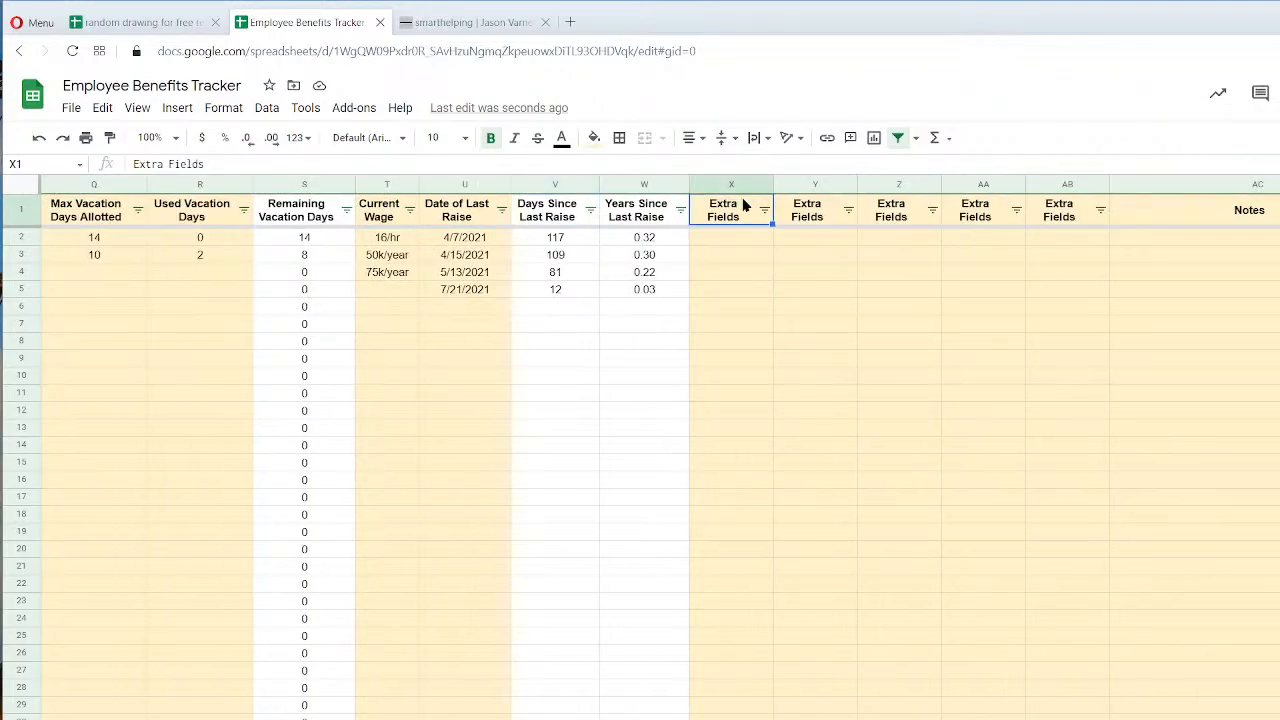
Wrap the Remaining Vacation Days formula in S2 with if(r2:r="","", so rows without used vacation days stay blank.
left_click(306, 238)
left_click(224, 165)
type("if(")
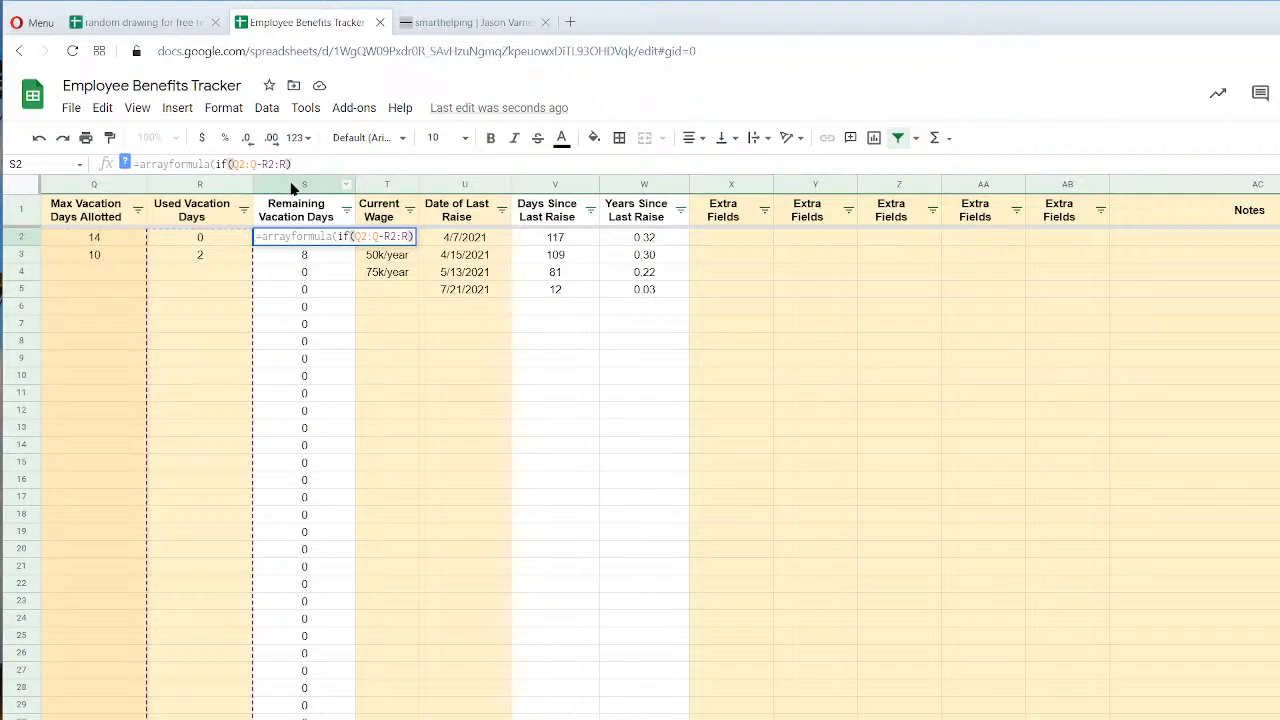
type("r2:r=")
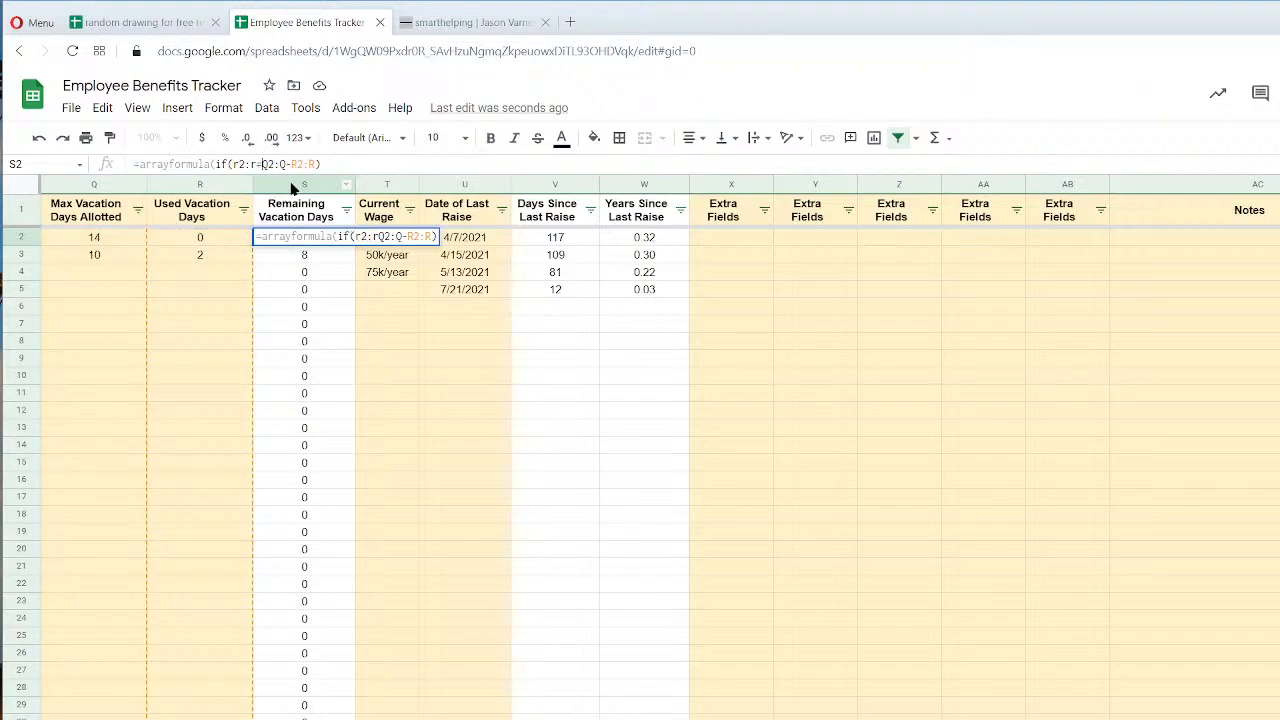
type("\"\",\"\",")
key("Return")
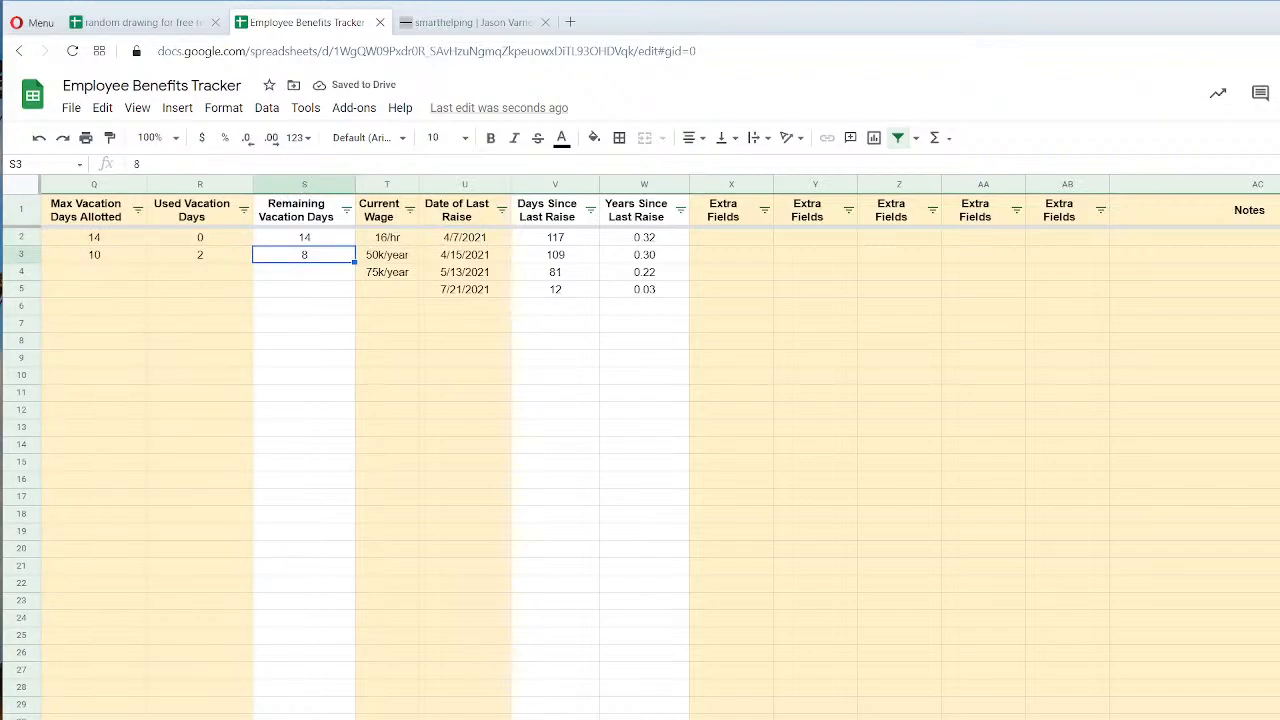
Rename the first Extra Fields header in X1 as "Personal Leave Days".
scroll(640, 450, "left", 8)
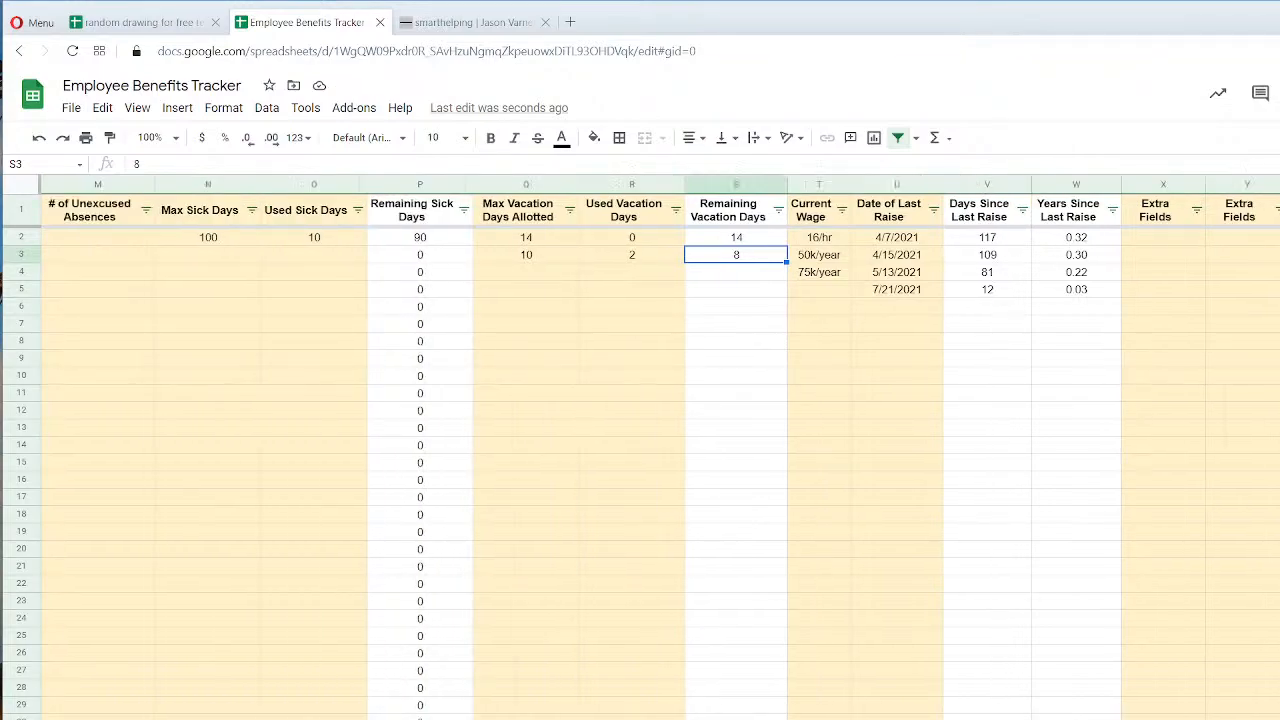
scroll(640, 450, "right", 4)
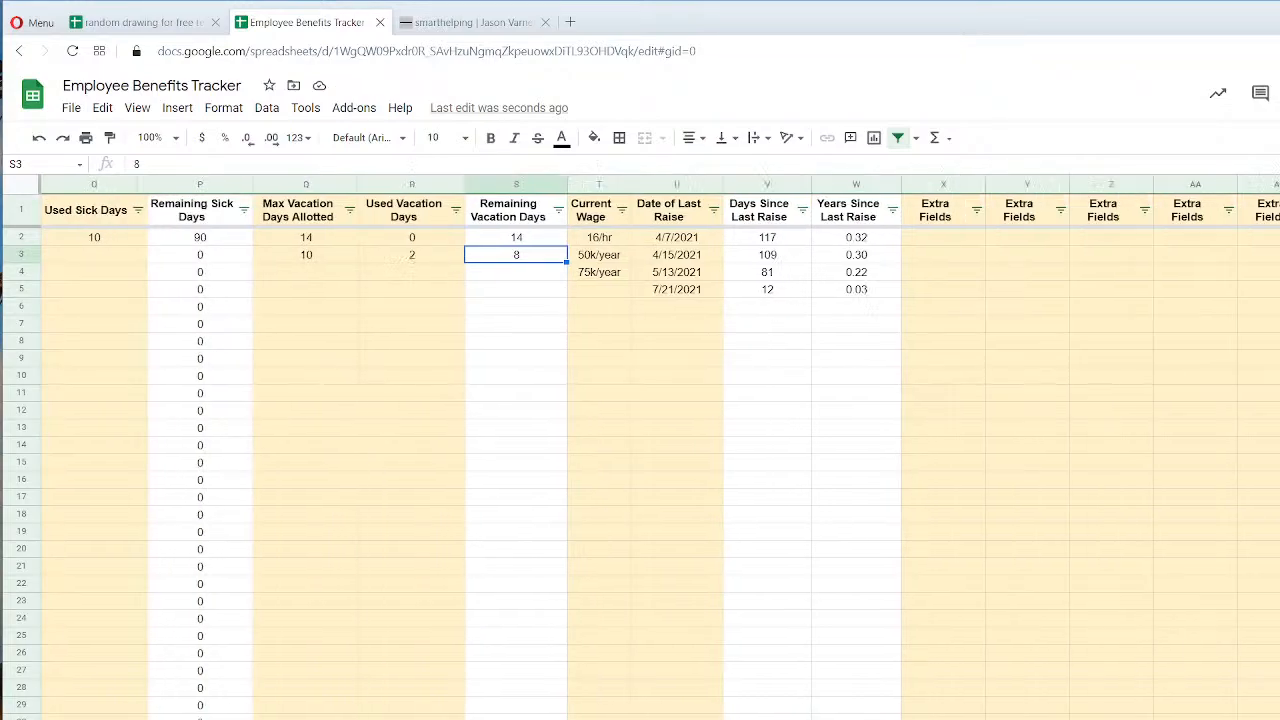
left_click(953, 218)
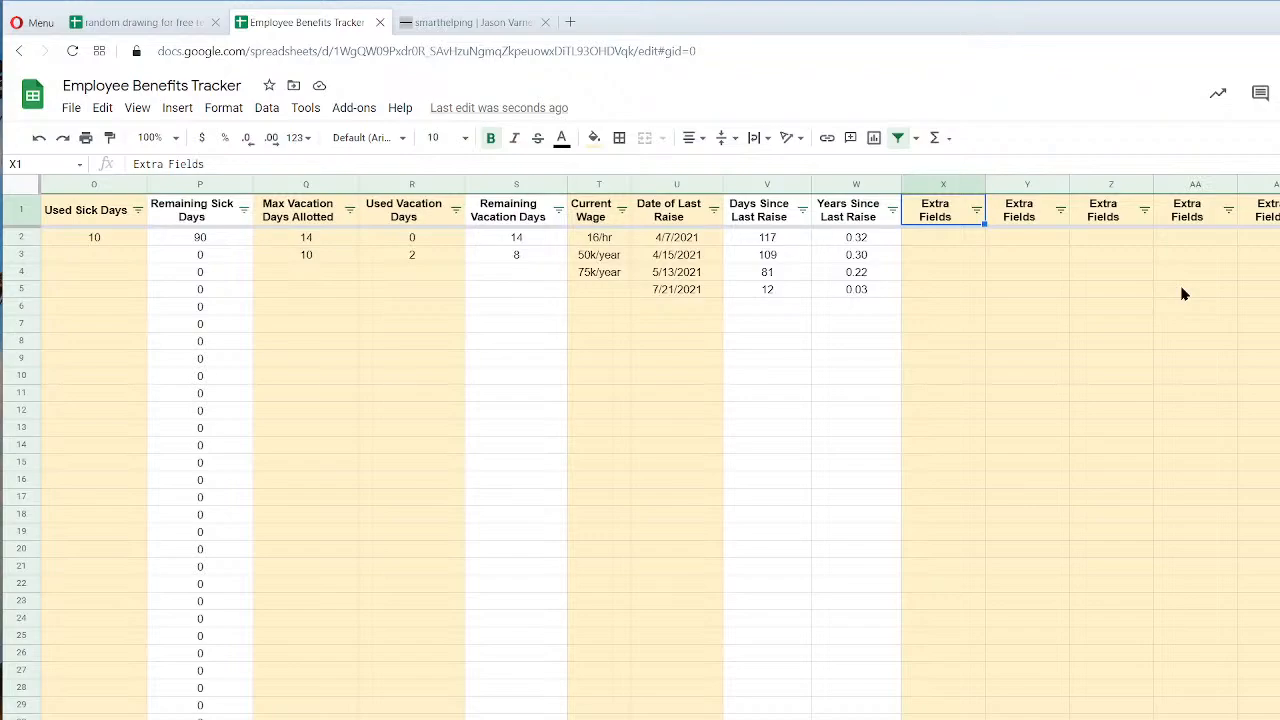
type("Person")
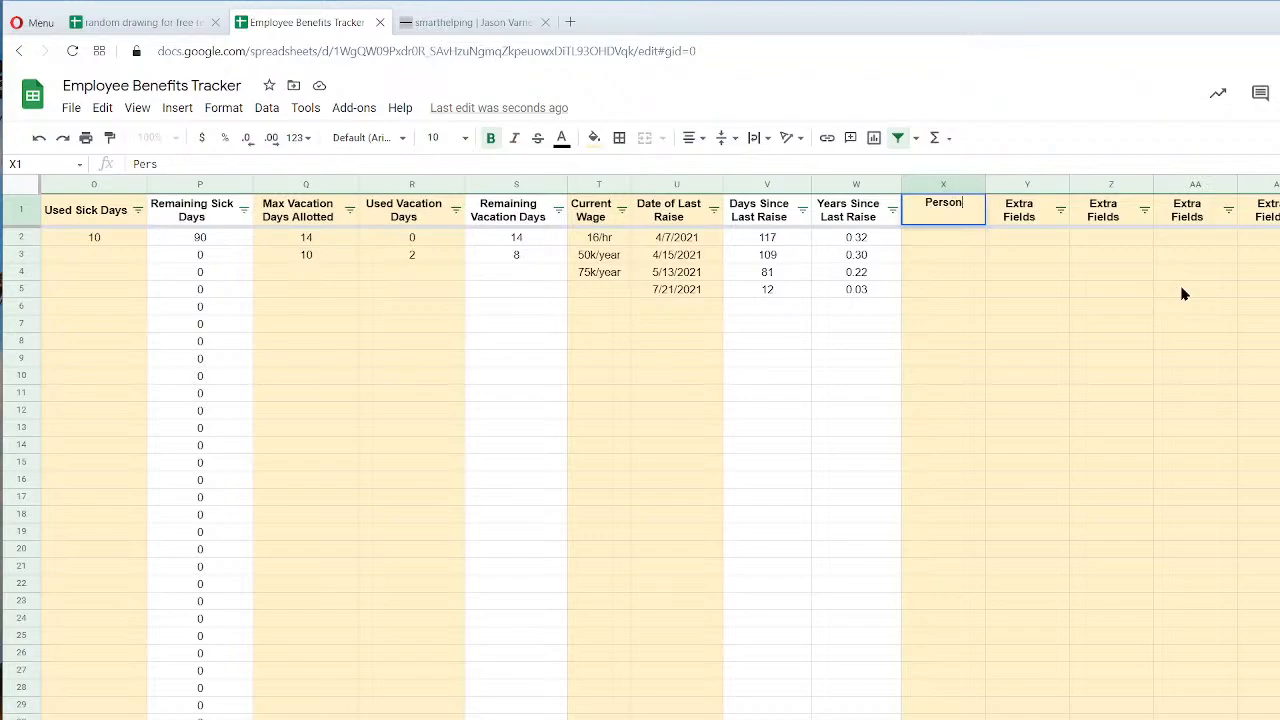
type("al Leave Days")
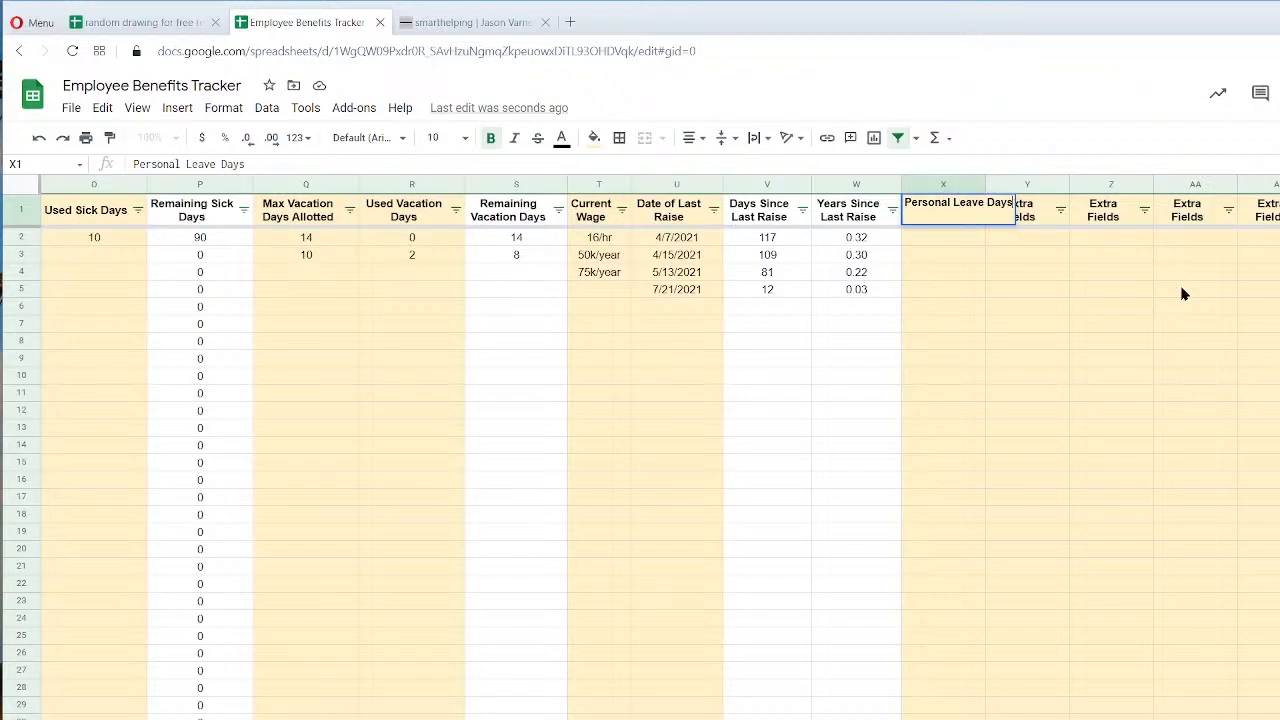
key("Return")
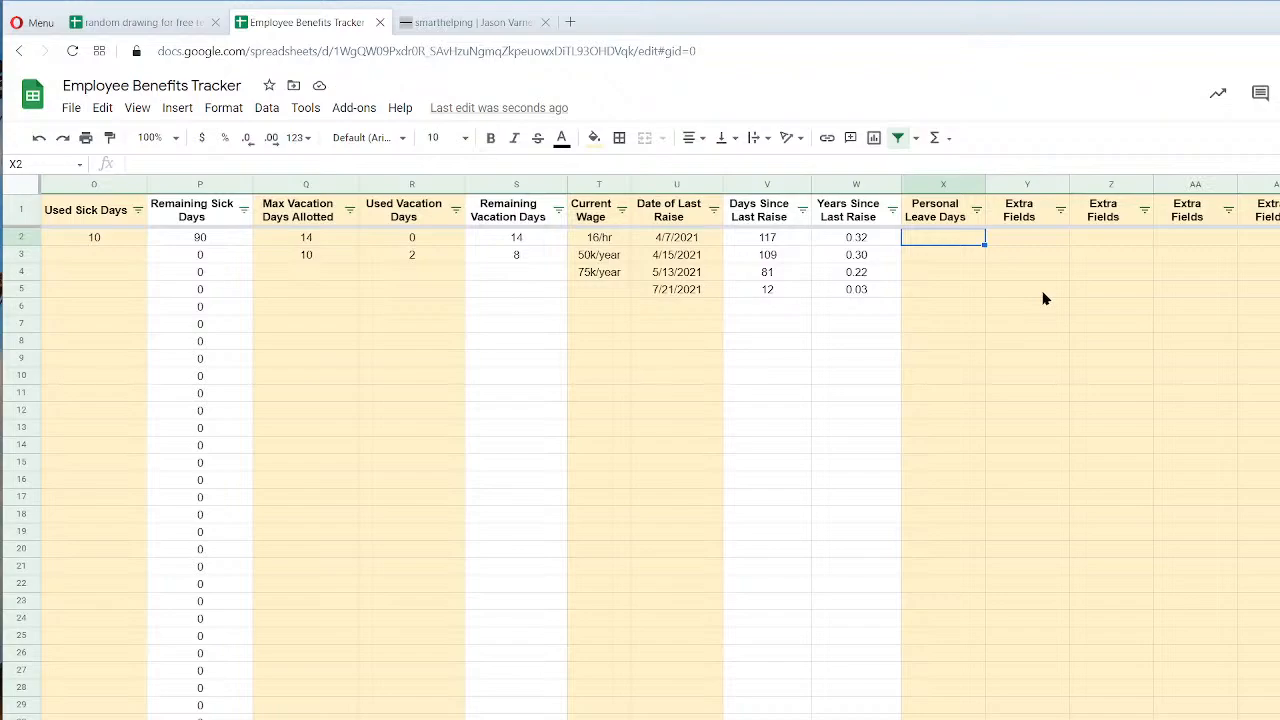
scroll(640, 450, "left", 10)
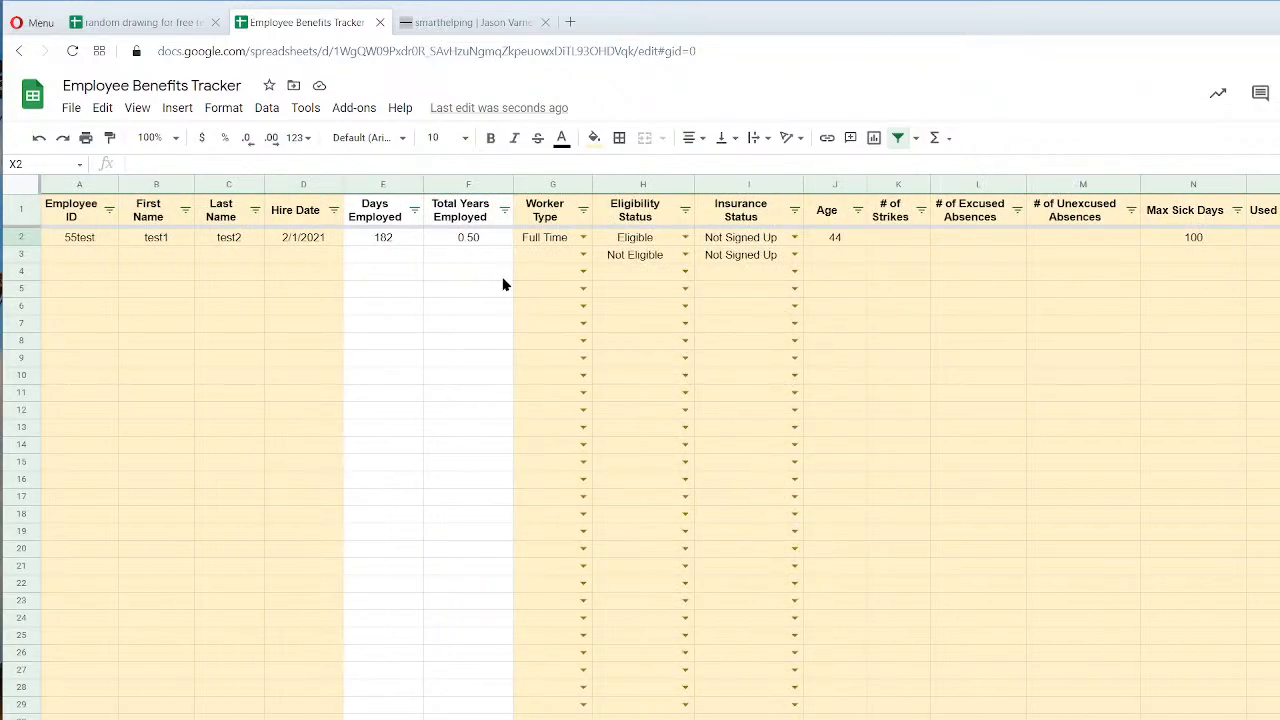
Freeze the sheet's columns up to and including Total Years Employed in column F.
left_click(475, 184)
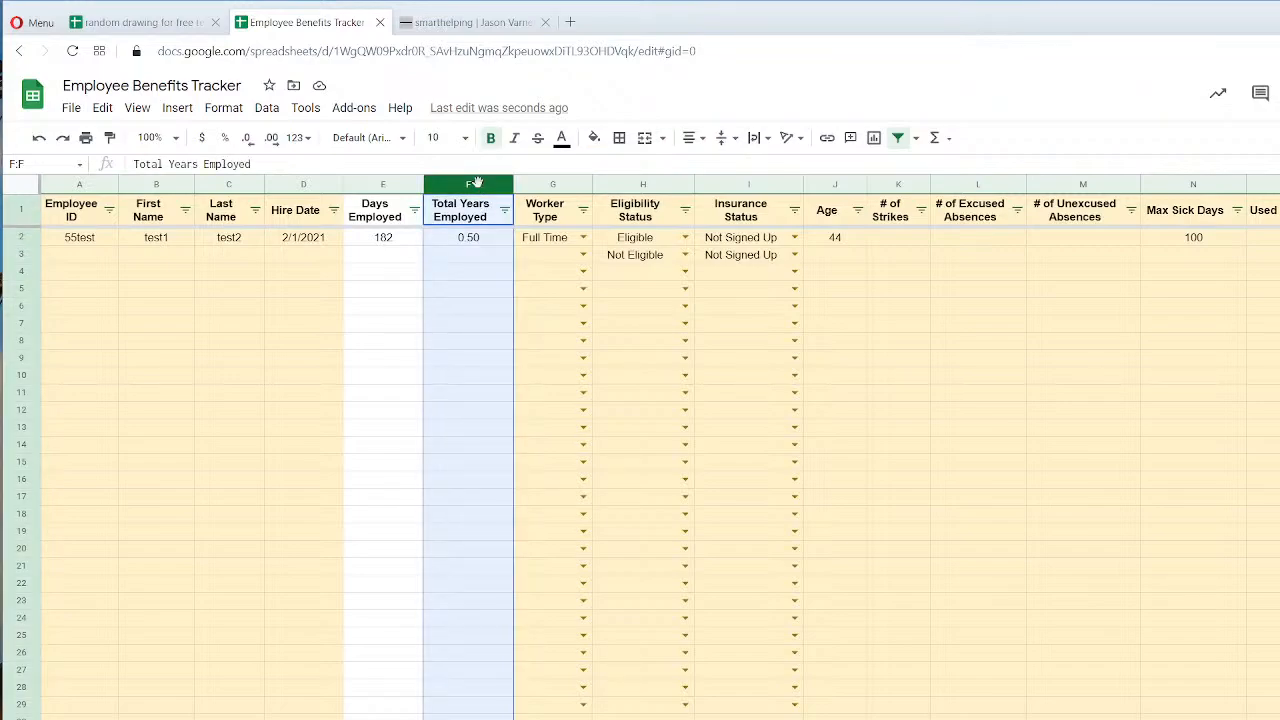
left_click(137, 108)
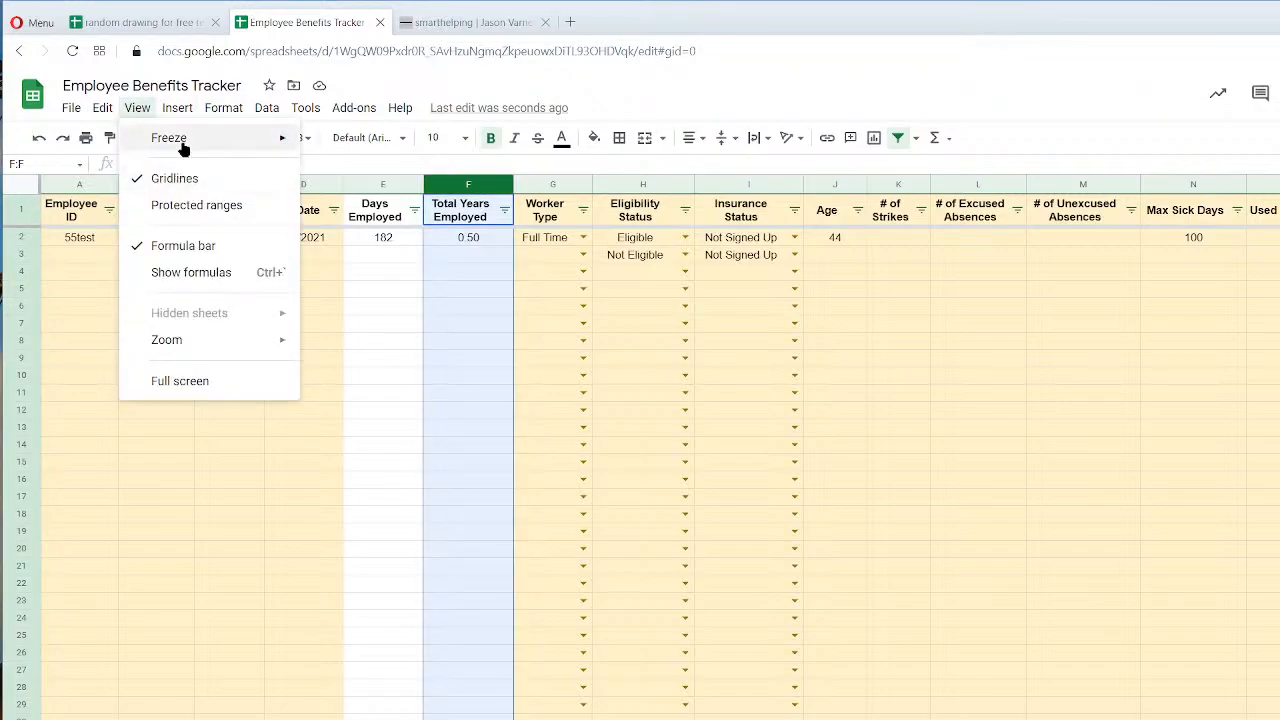
mouse_move(180, 143)
left_click(422, 345)
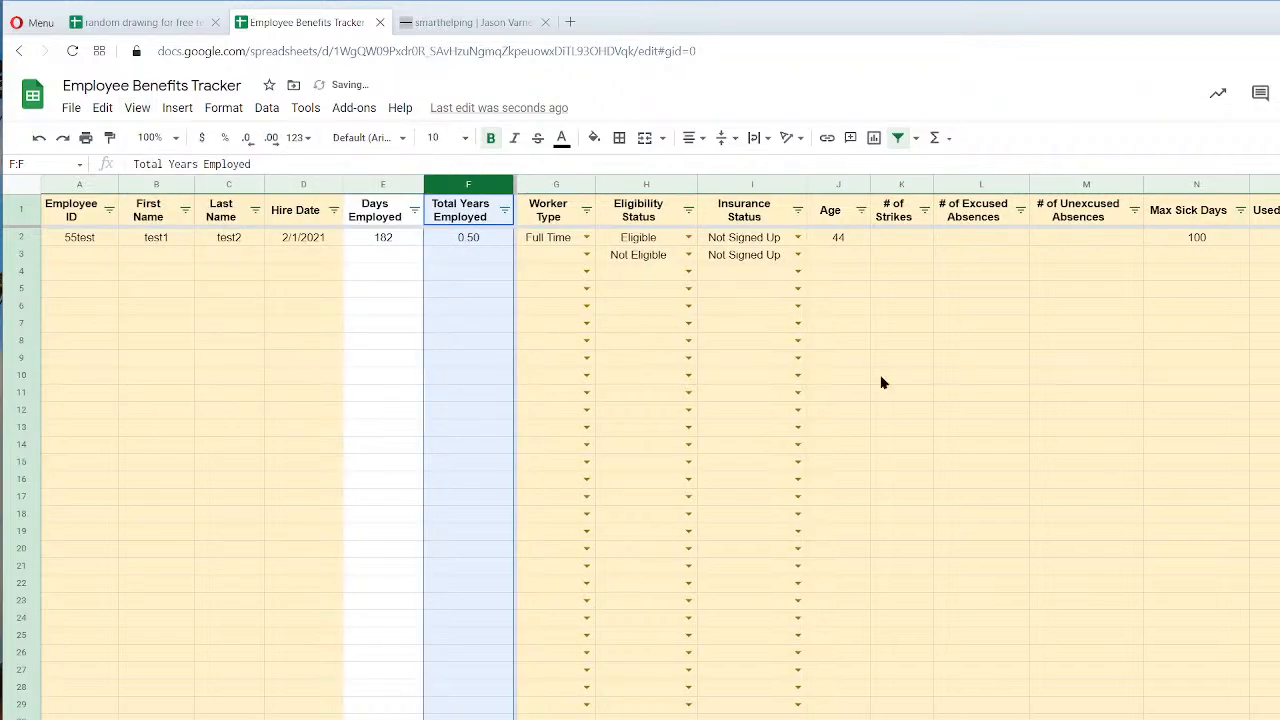
left_click(1026, 394)
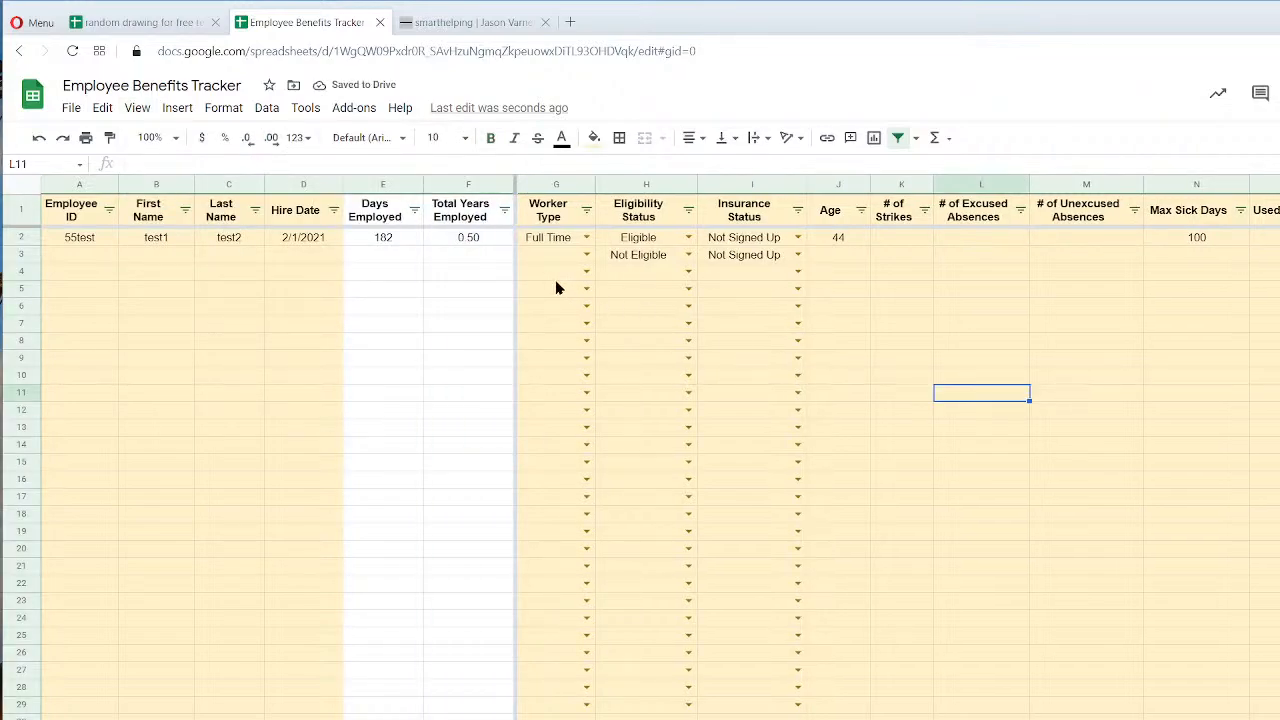
left_click(475, 247)
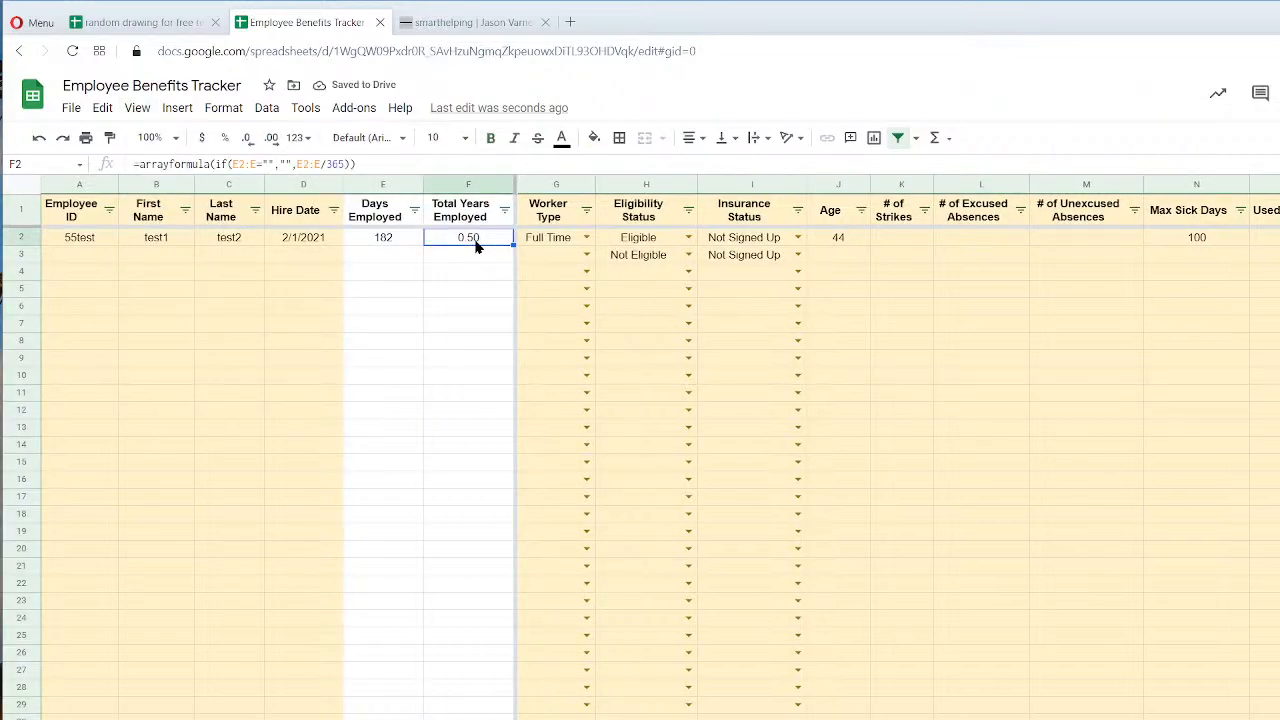
left_click(405, 247)
left_click(467, 247)
Enter 28 in X2 as the first employee's Personal Leave Days.
scroll(897, 450, "right", 15)
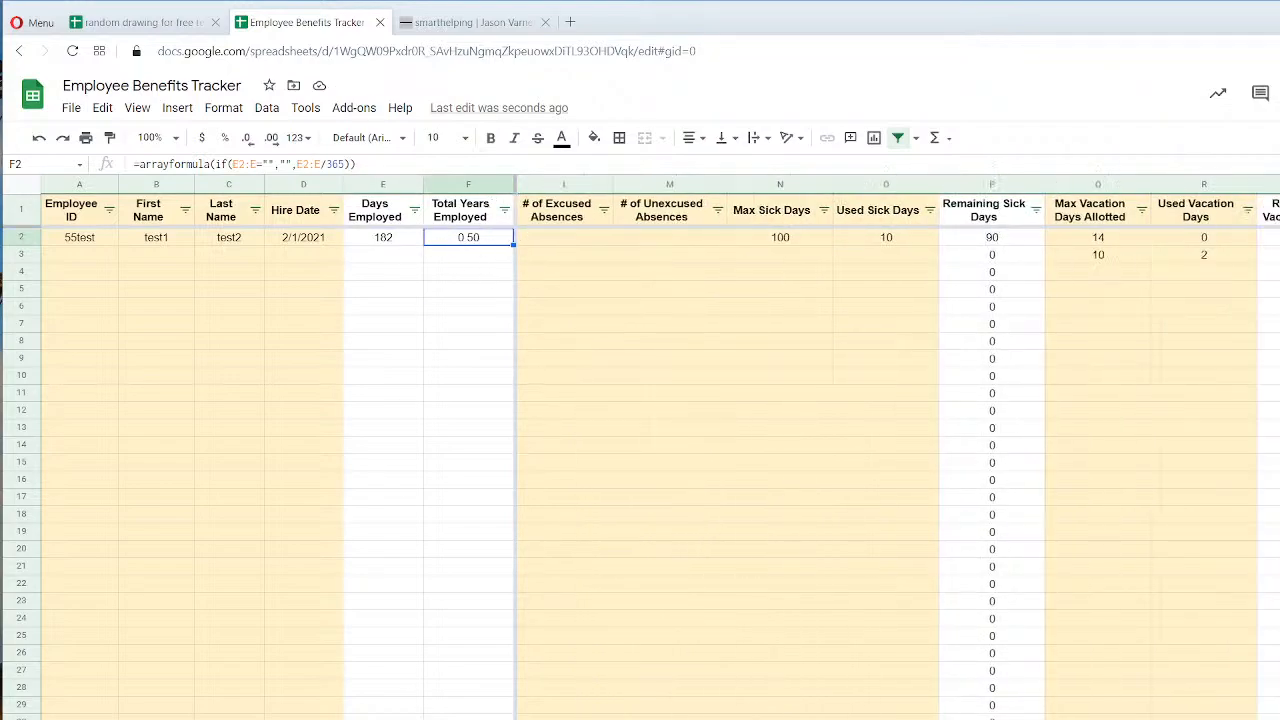
scroll(980, 390, "left", 10)
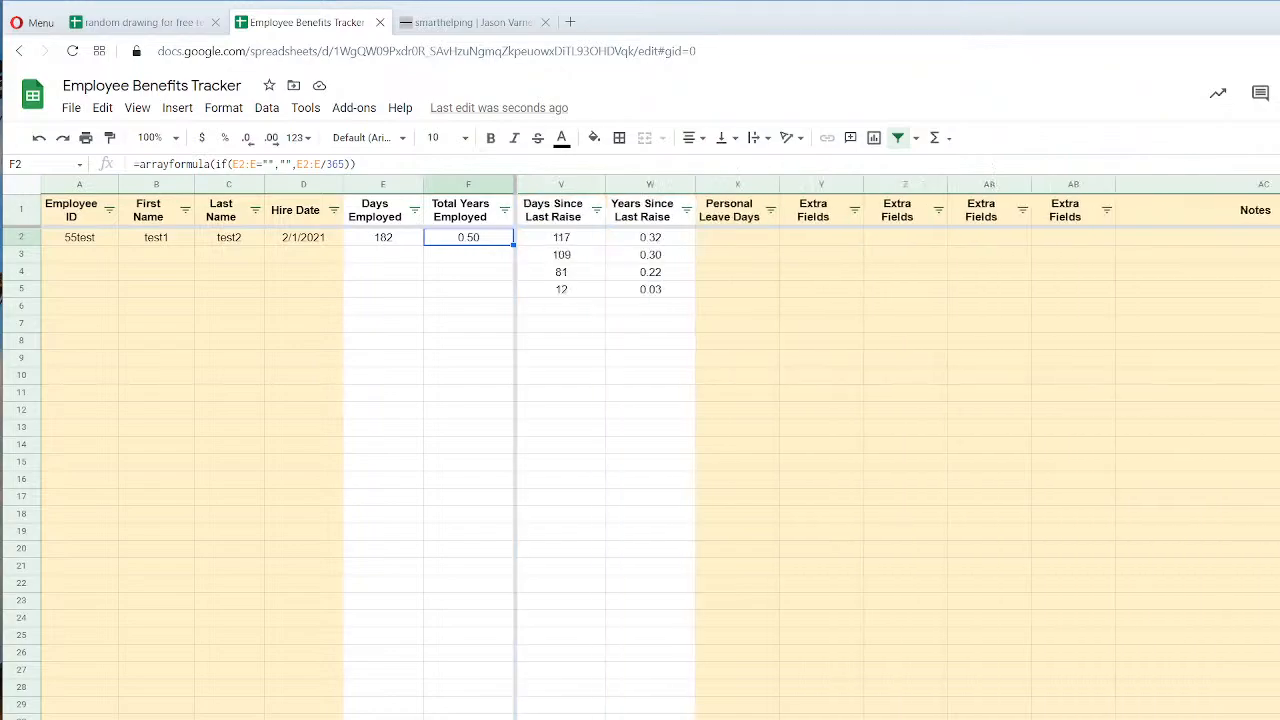
scroll(980, 390, "right", 1)
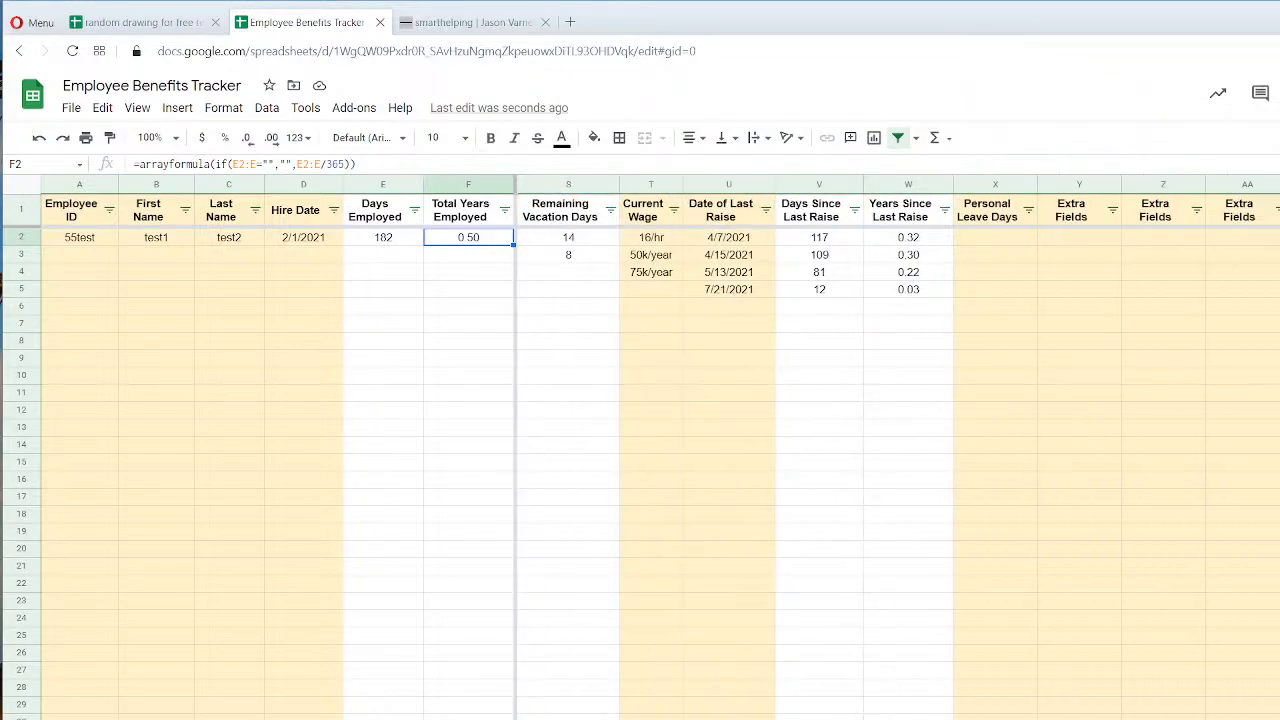
left_click(993, 240)
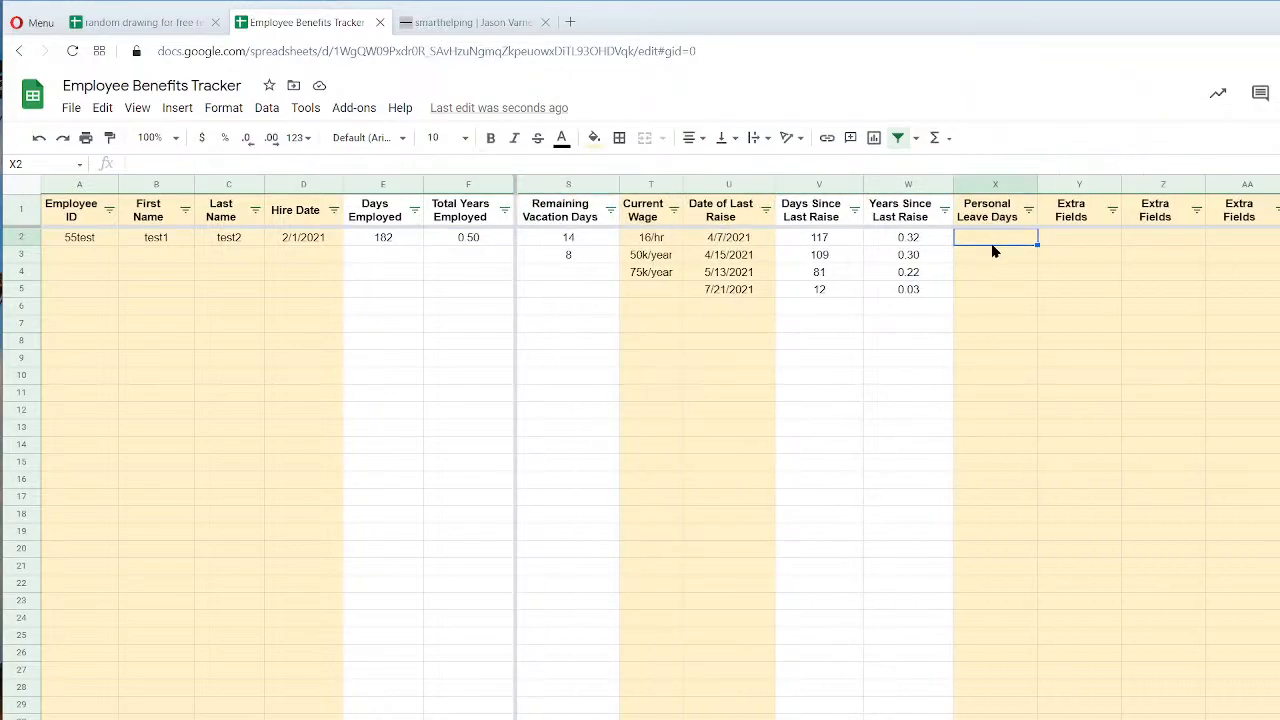
left_click(990, 254)
left_click(993, 268)
left_click(997, 240)
type("28")
key("Return")
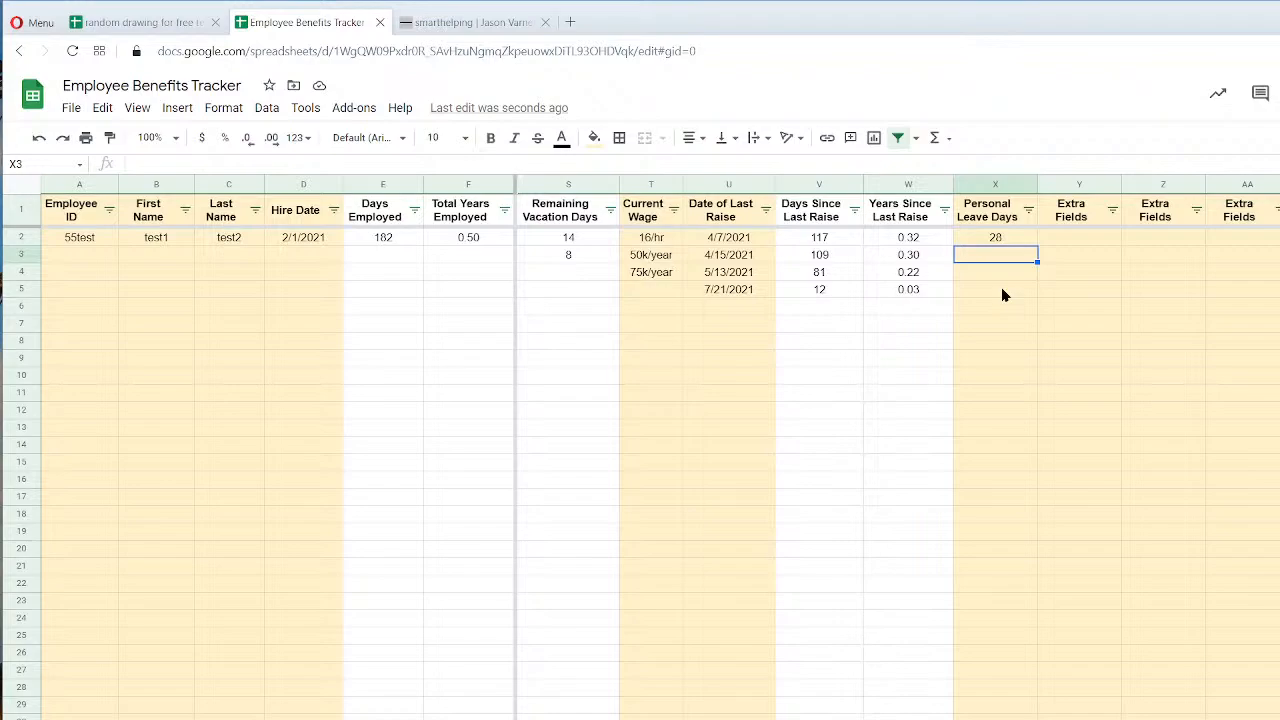
Rename the Extra Fields header in Y1 as "Personal Leave Days Used".
key("Up")
key("Up")
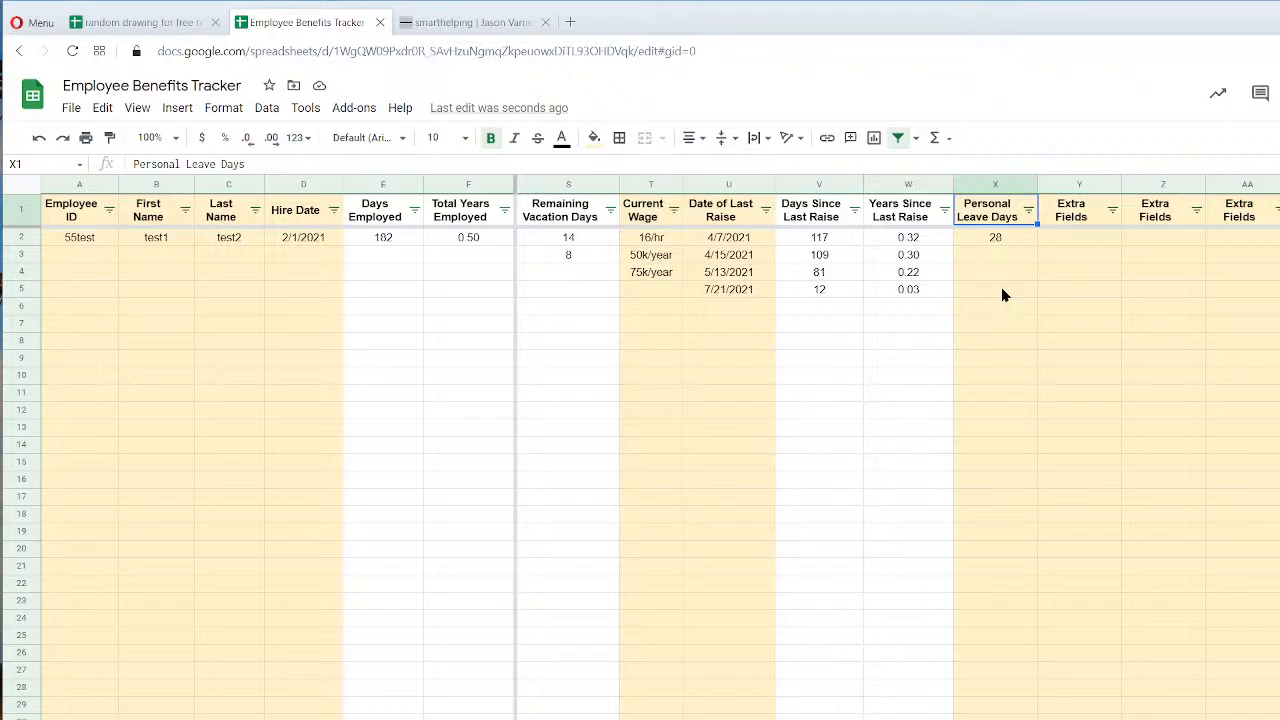
key("Right")
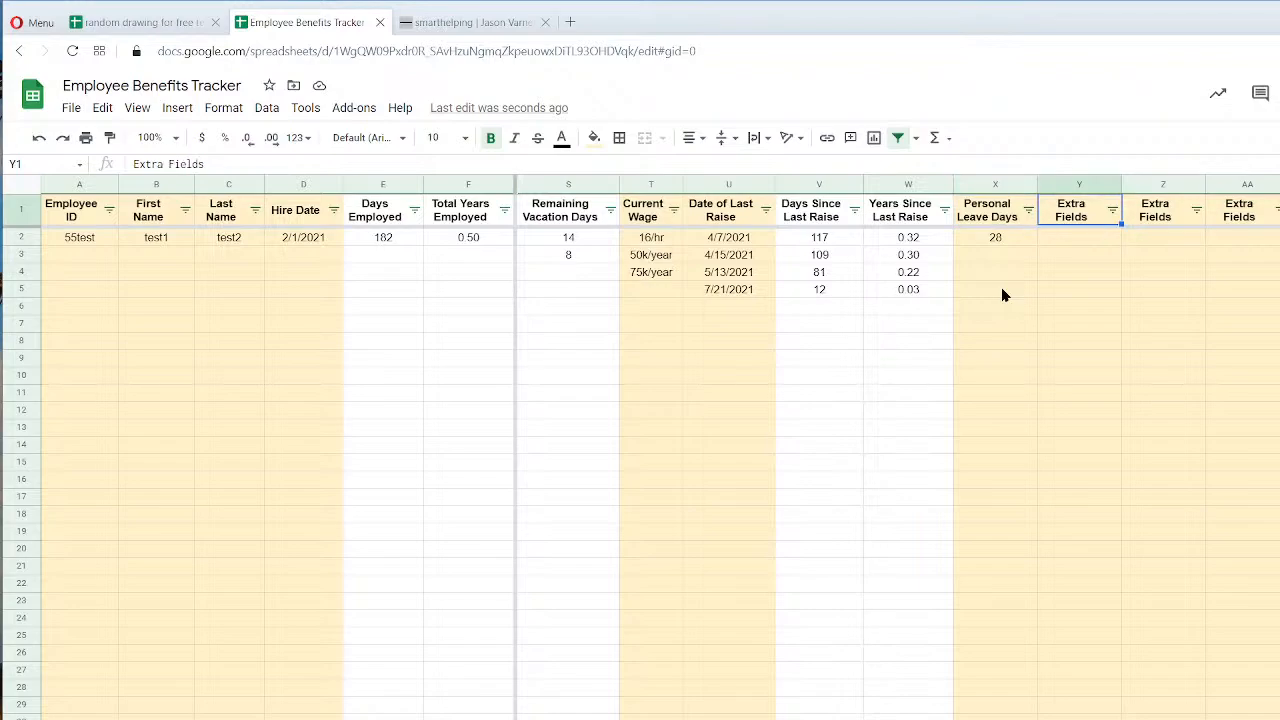
type("Personal Leave")
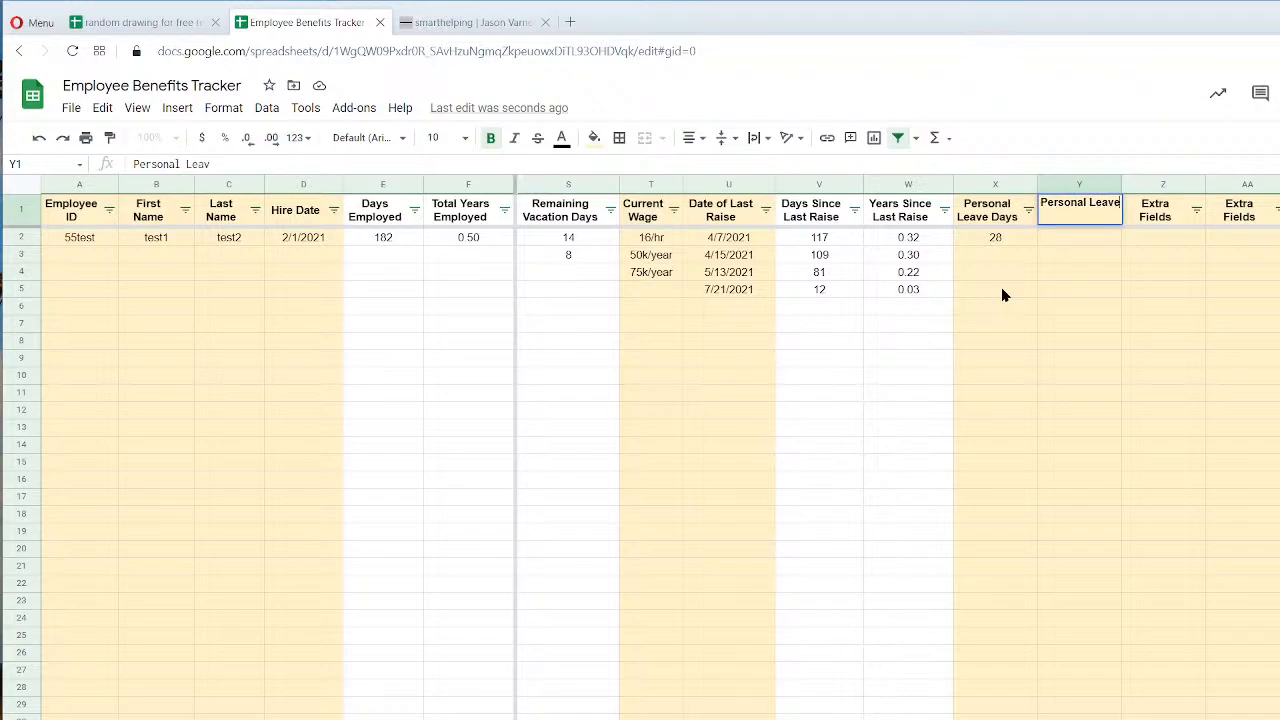
type(" Days Used")
key("Return")
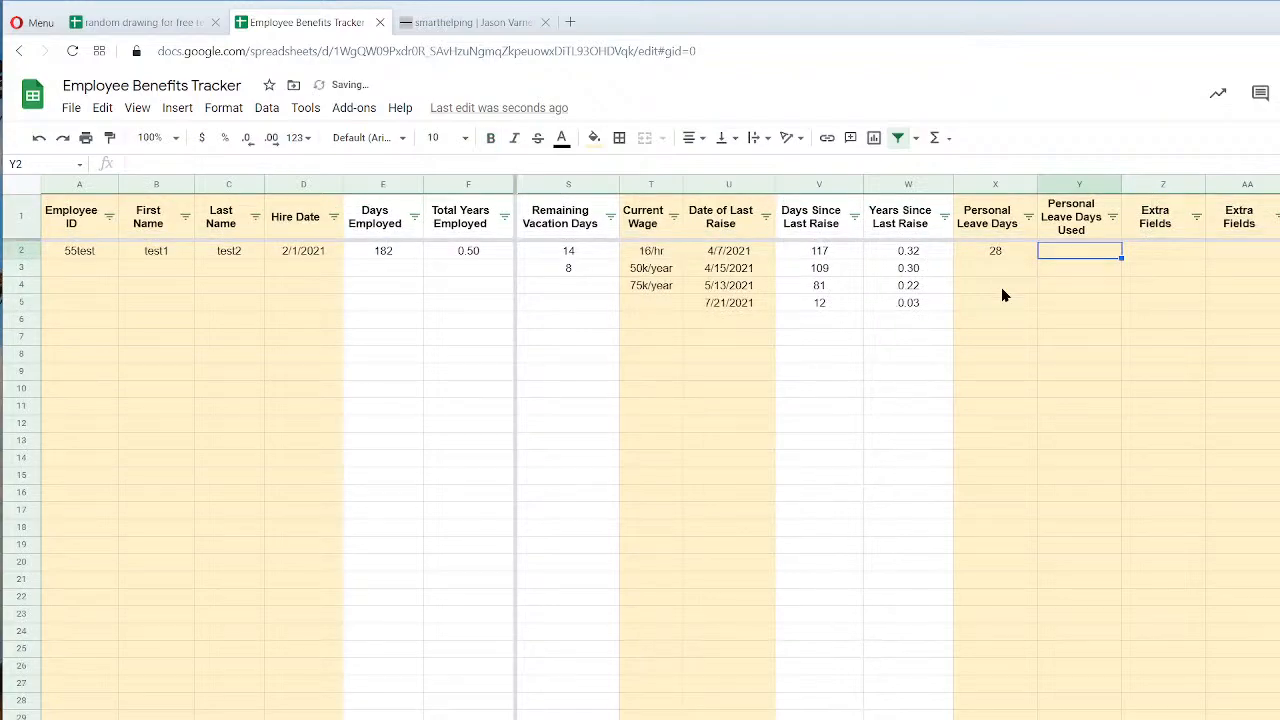
Change the X1 header to "Max Personal Leave Days" and widen columns X and Y so both headers fit on two lines.
left_click(997, 222)
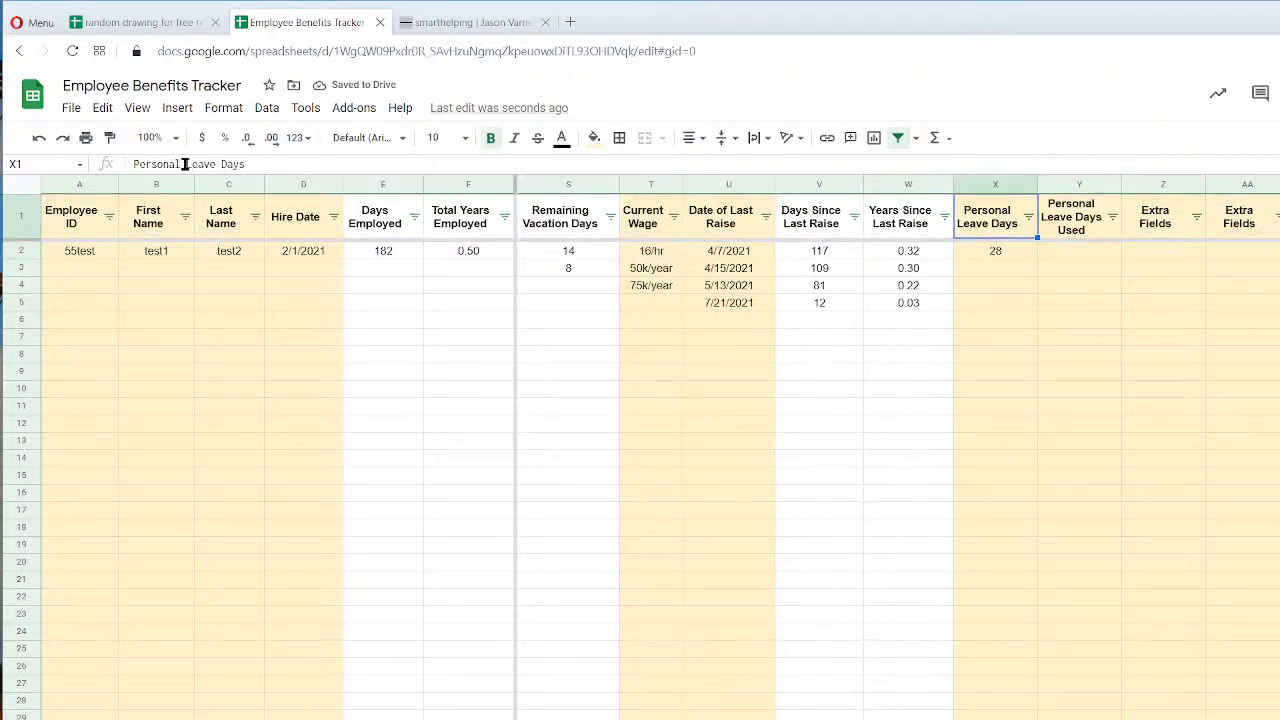
left_click(133, 164)
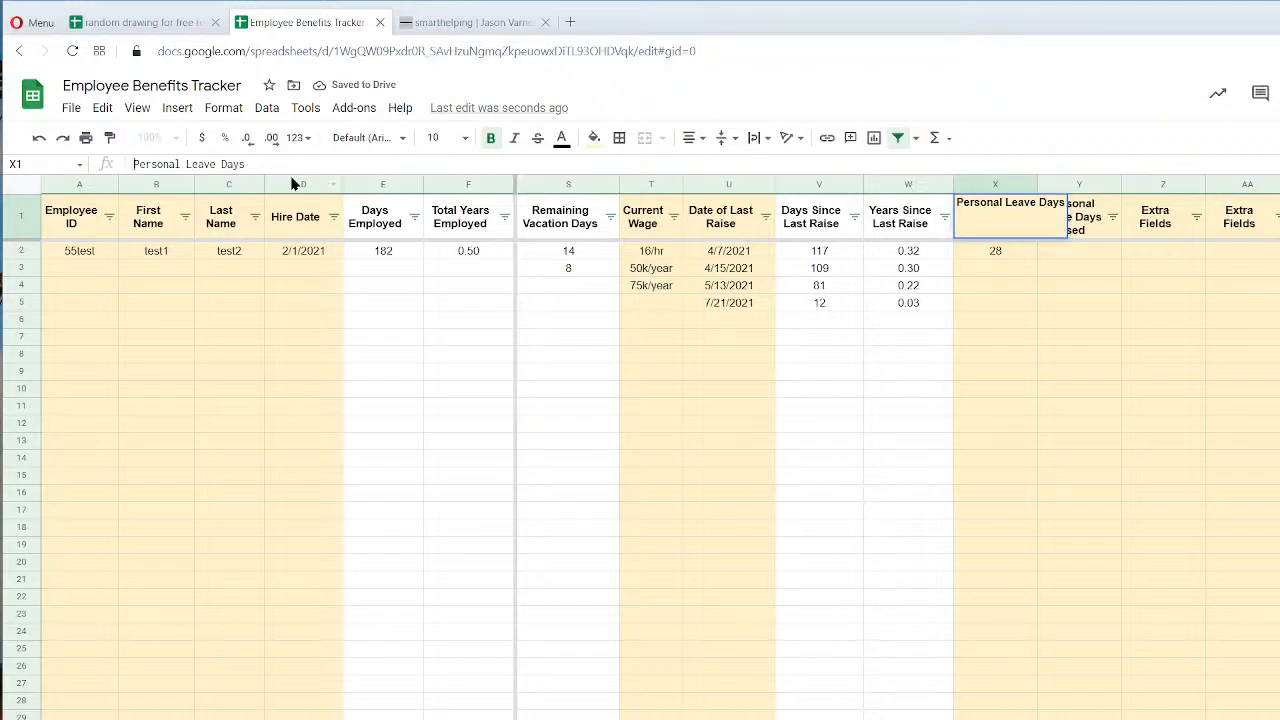
type("Max")
key("Return")
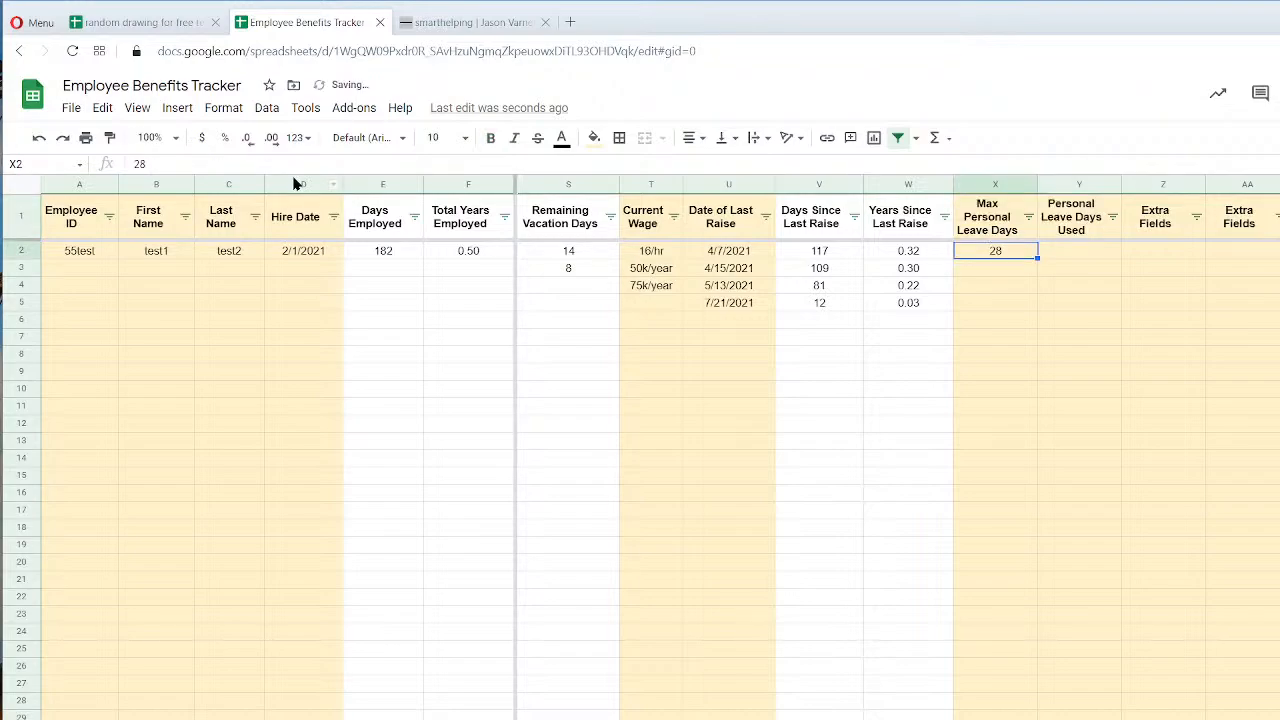
left_click_drag(1037, 184, 1053, 184)
left_click_drag(1137, 183, 1164, 183)
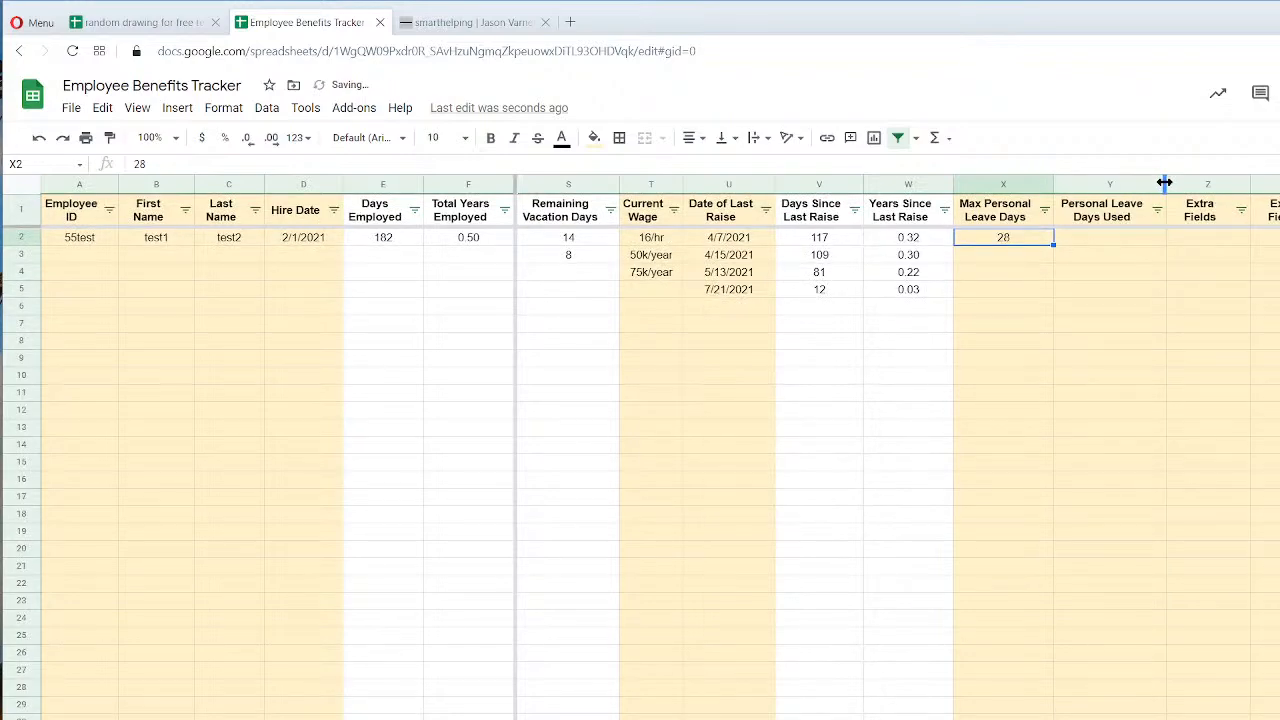
Enter 2 as the personal leave days used in Y2 and insert a blank column before the Extra Fields column Z.
left_click(1127, 214)
left_click(1090, 240)
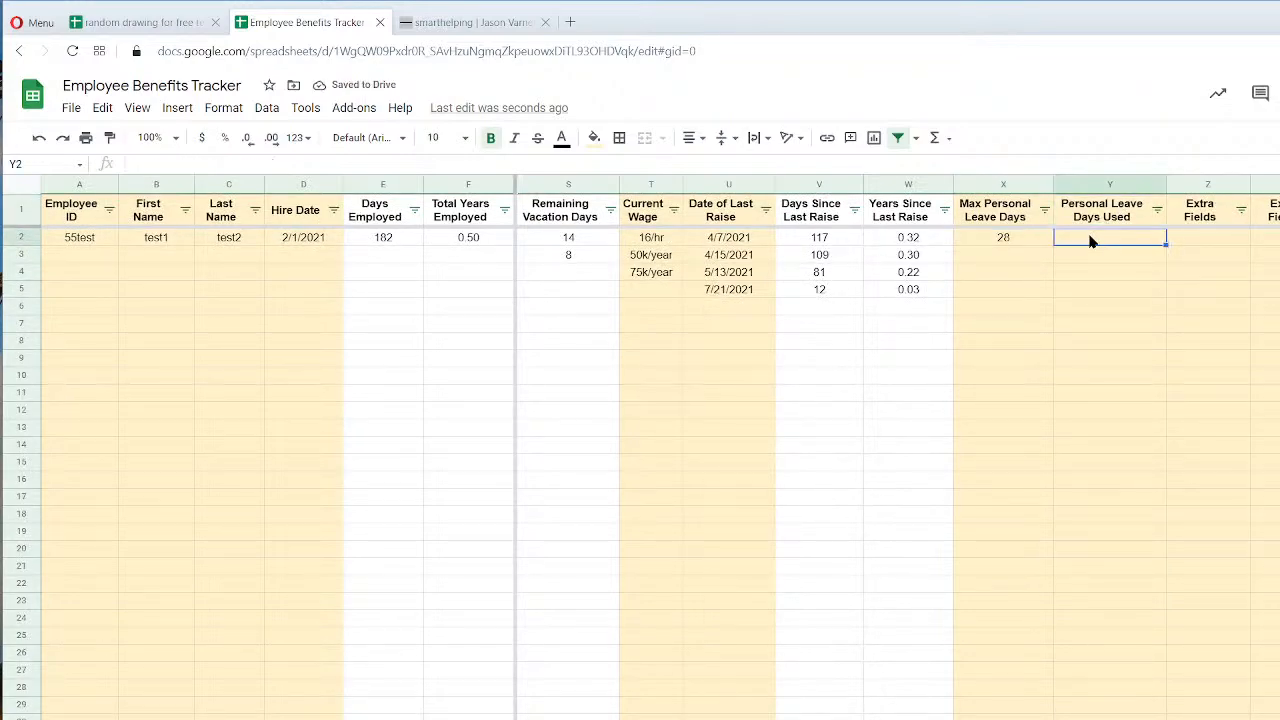
type("2")
key("Return")
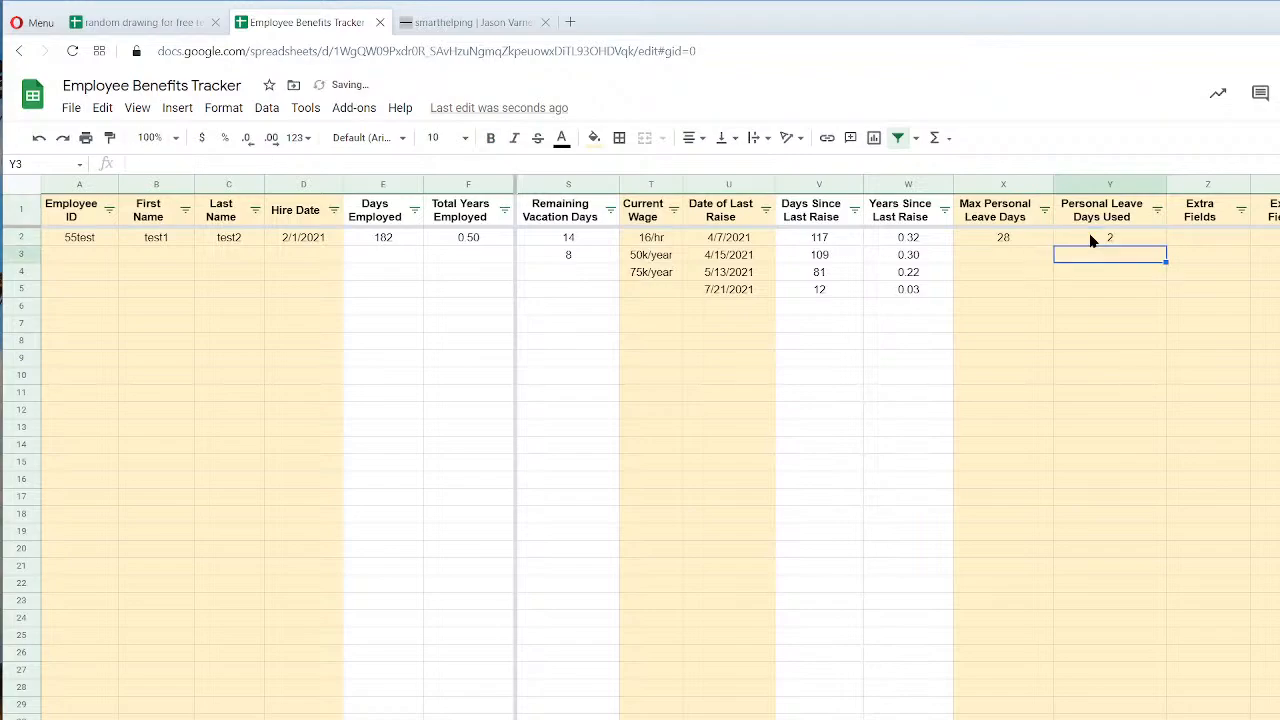
right_click(1206, 188)
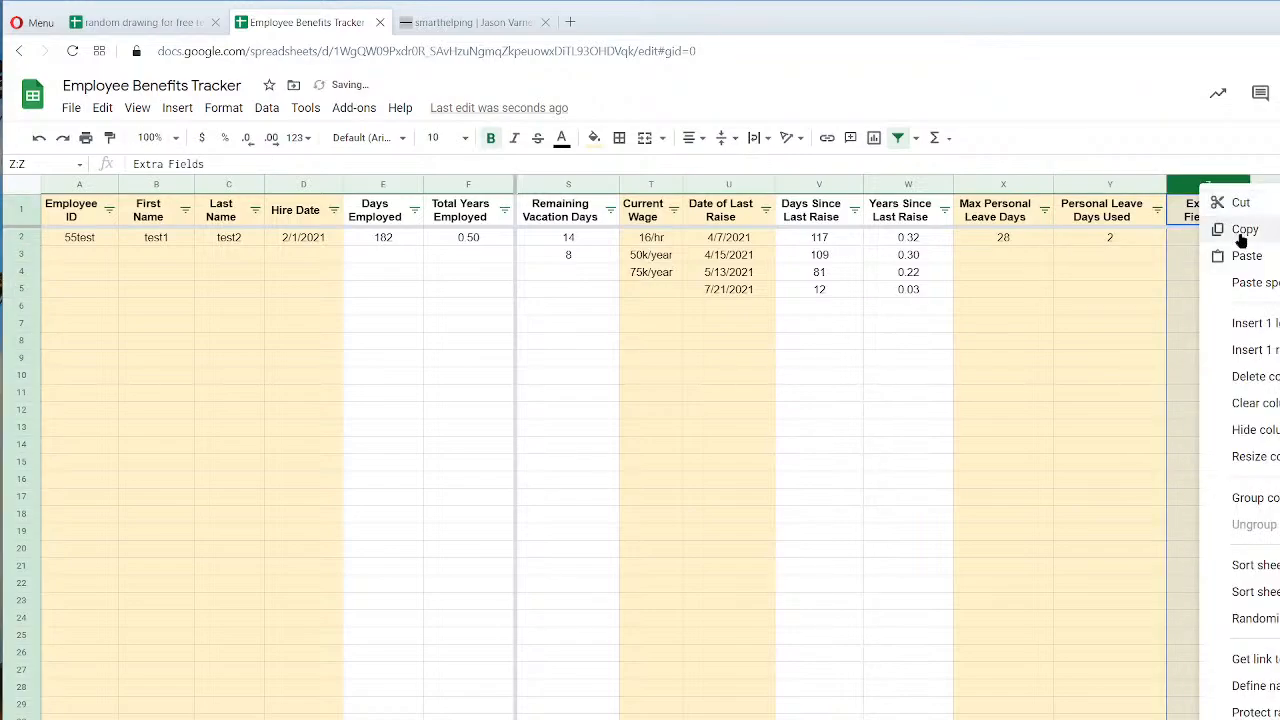
left_click(1255, 325)
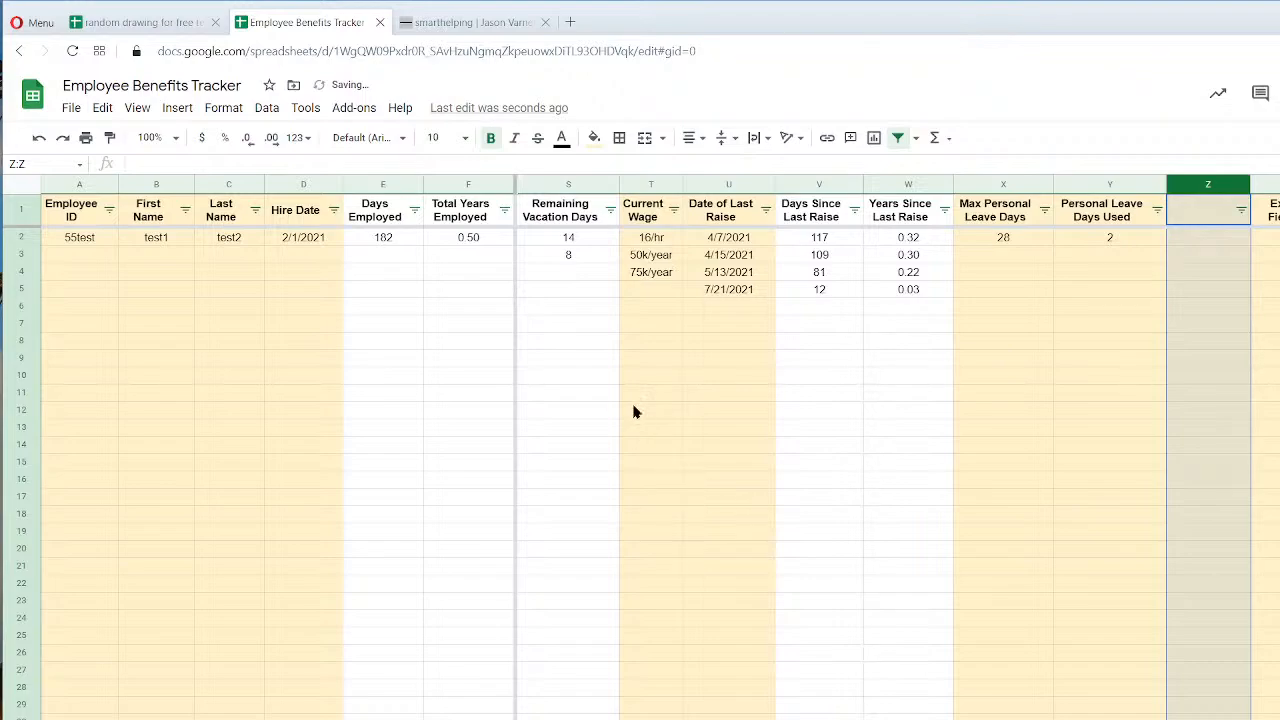
Remove the column freeze so that no columns are frozen.
scroll(607, 374, "left", 10)
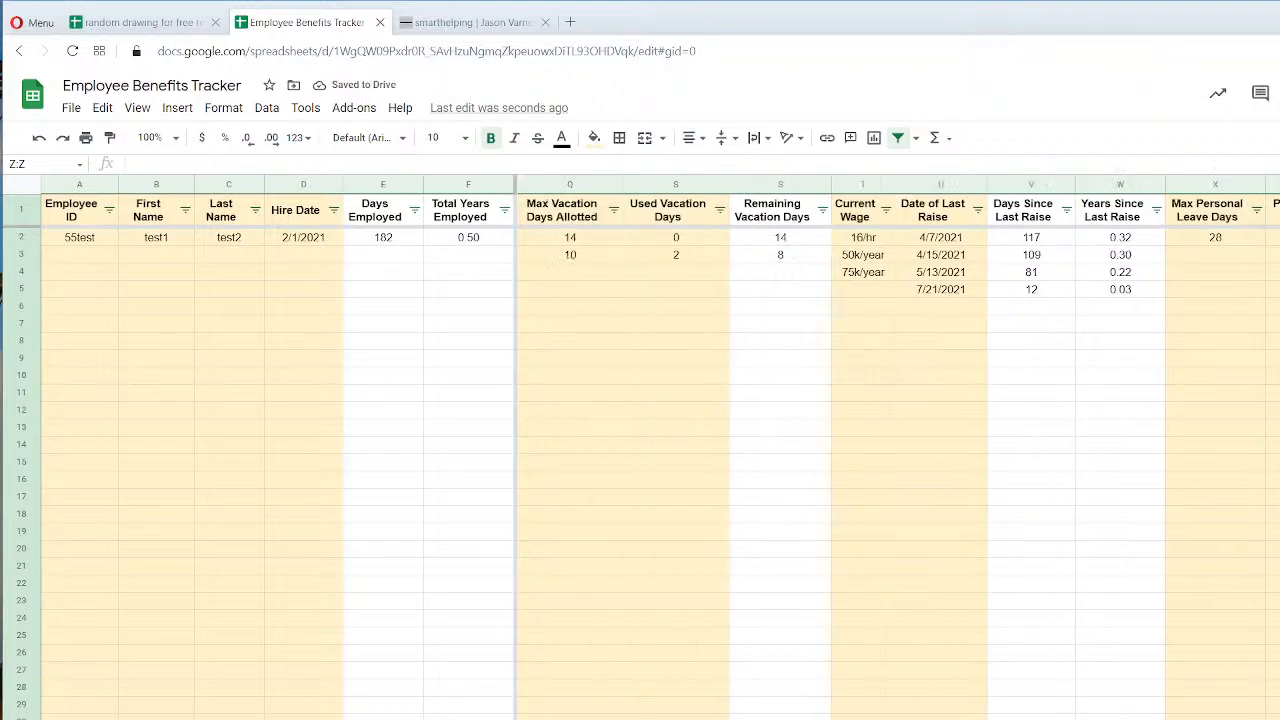
scroll(898, 450, "right", 2)
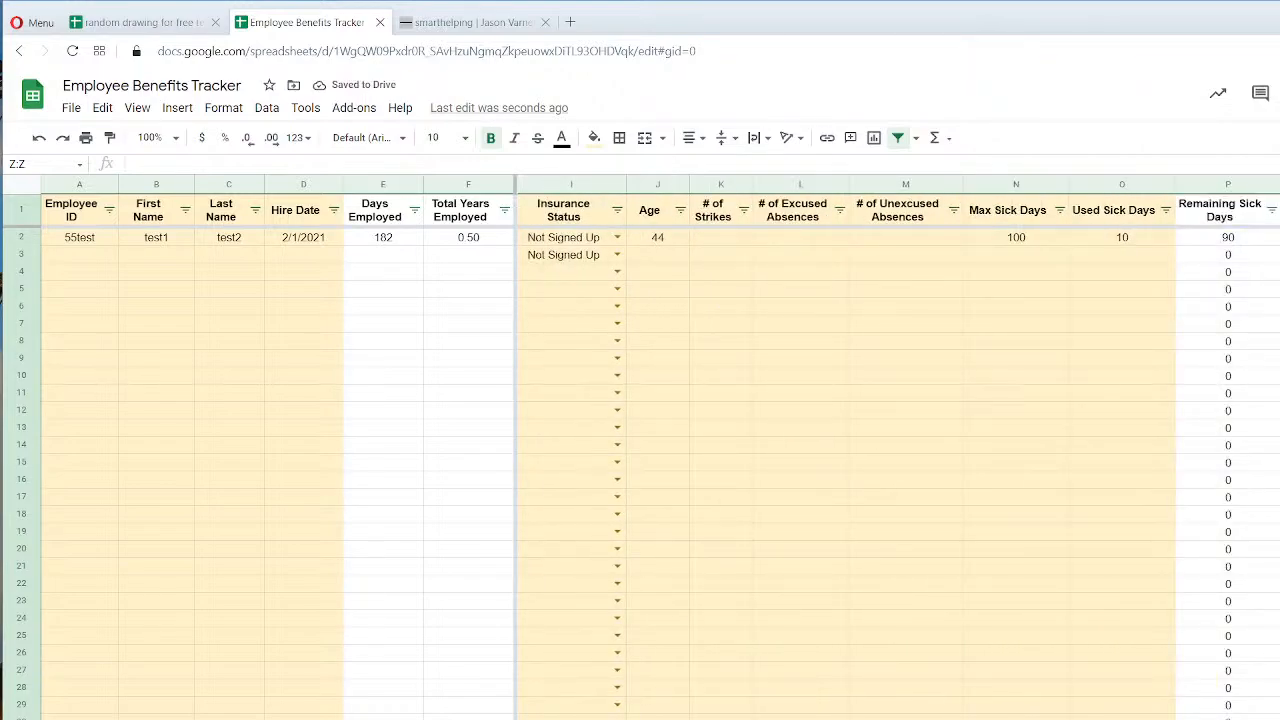
left_click(477, 186)
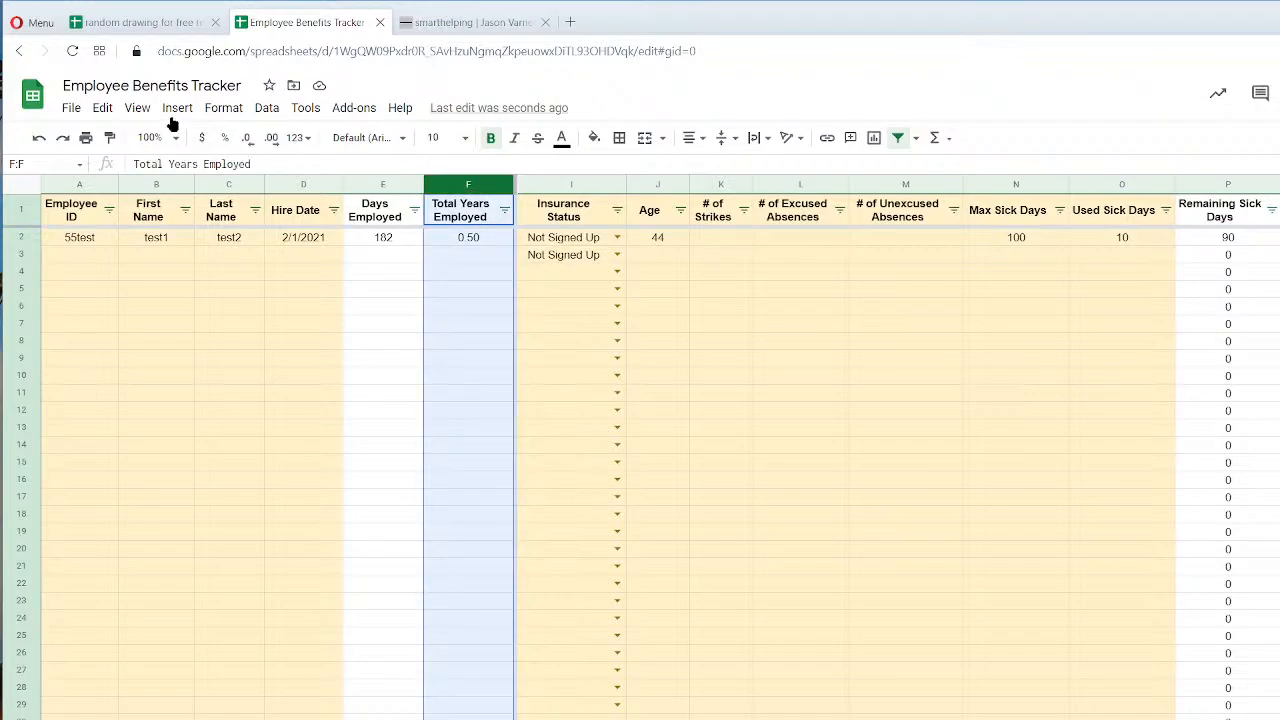
left_click(137, 108)
mouse_move(205, 137)
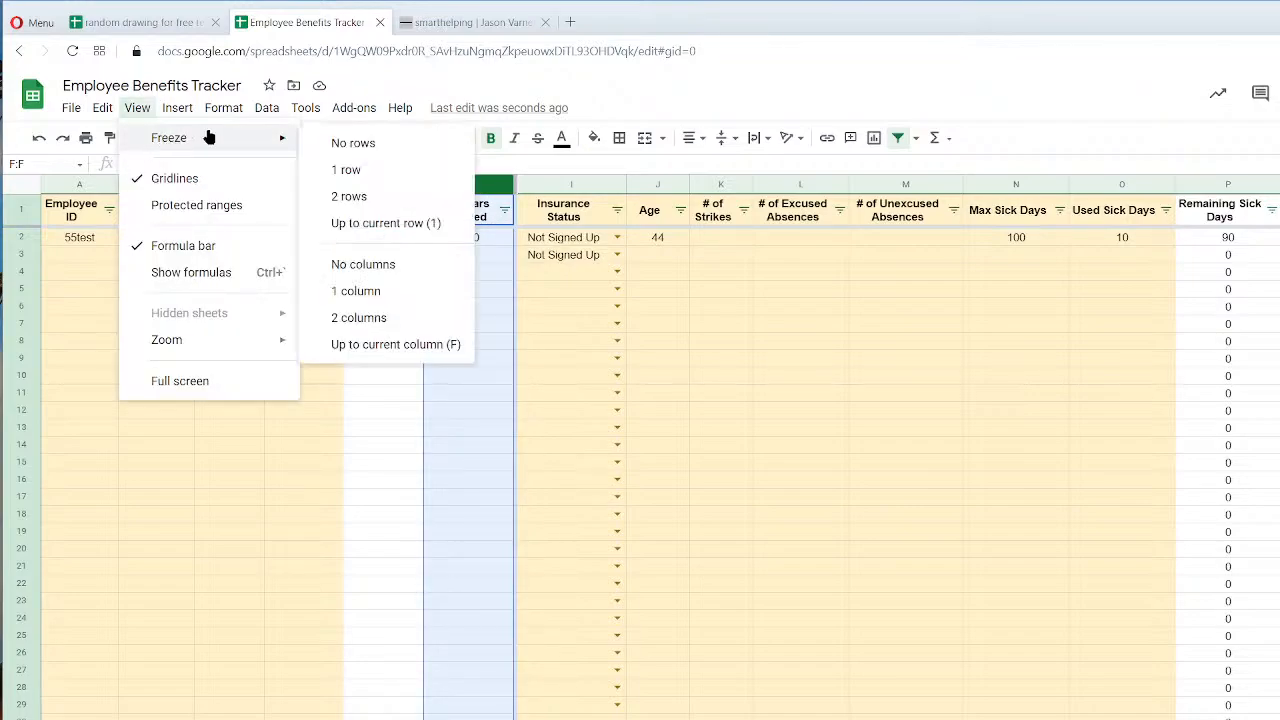
left_click(359, 262)
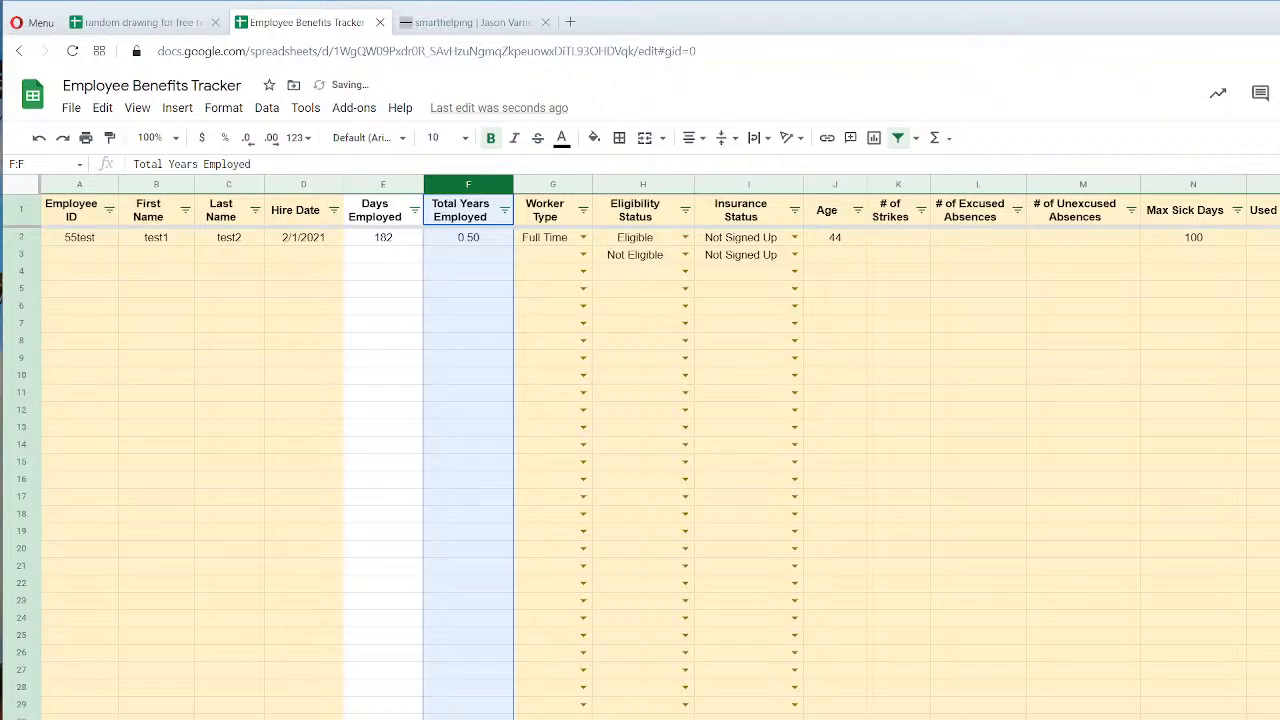
scroll(584, 397, "right", 10)
scroll(584, 397, "left", 10)
left_click(137, 108)
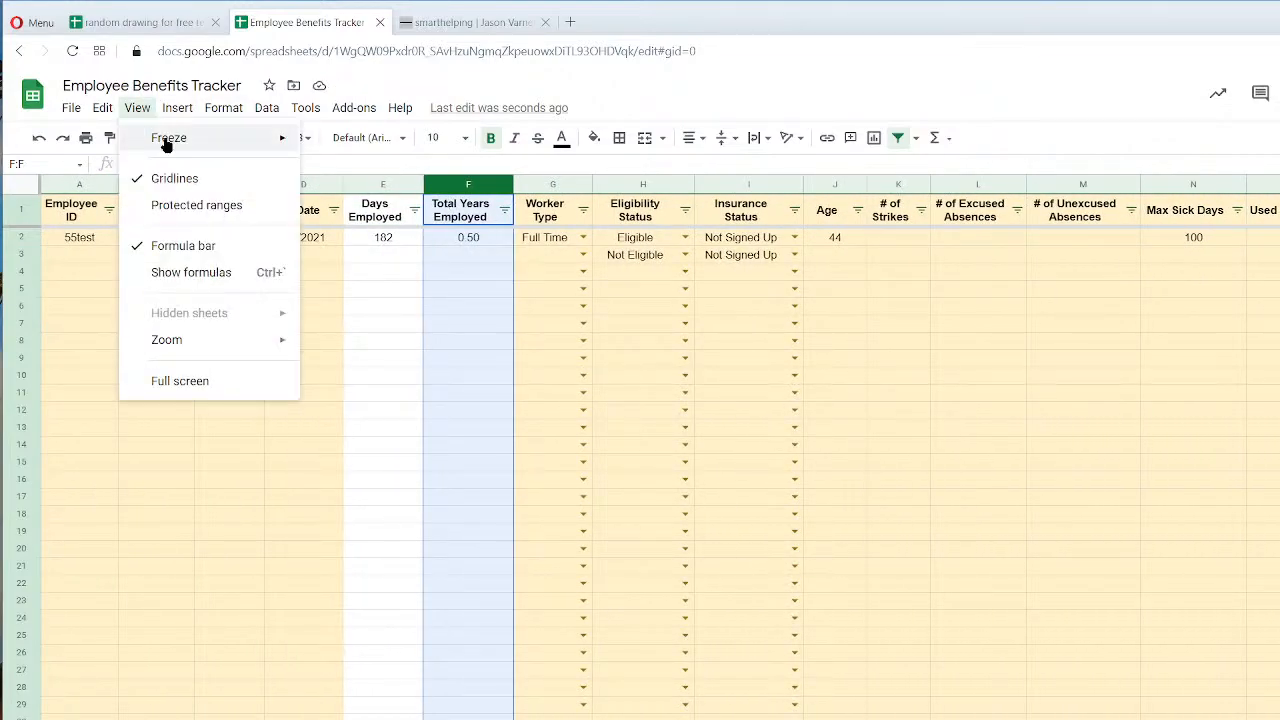
mouse_move(167, 142)
left_click(1048, 434)
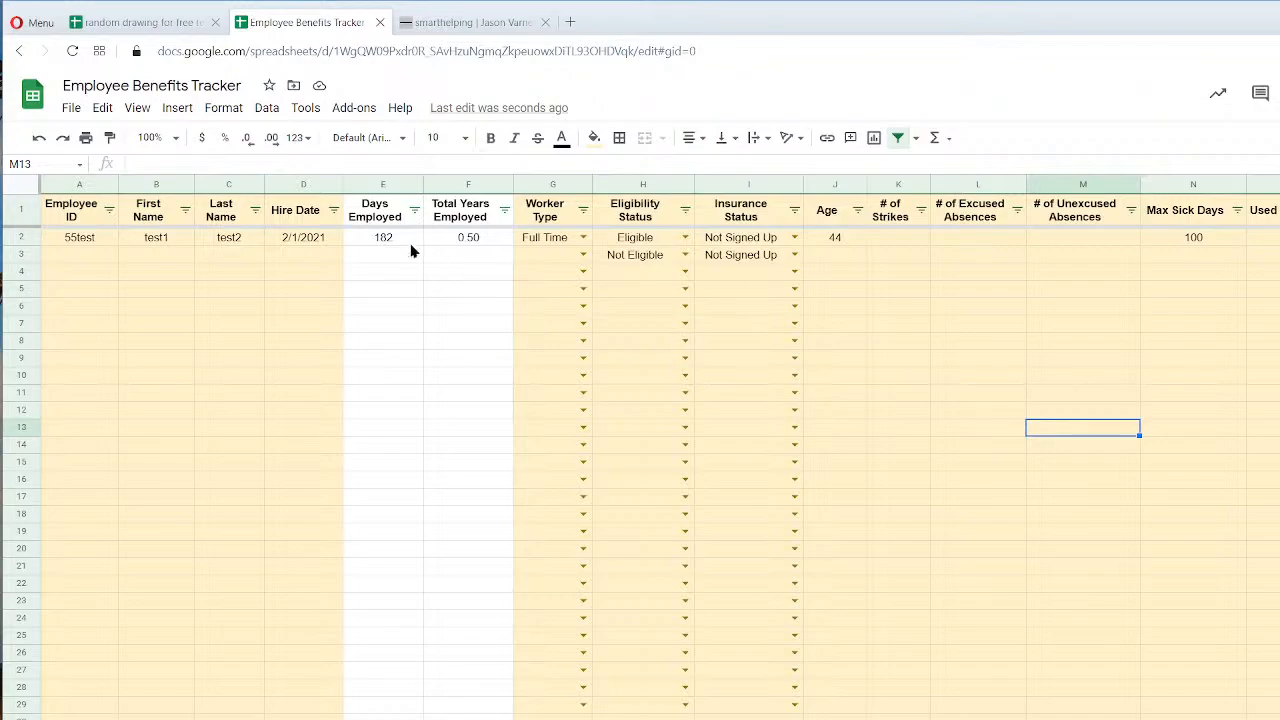
Insert a blank column before Days Employed and move the Age column's contents into it, right after Hire Date.
left_click(836, 185)
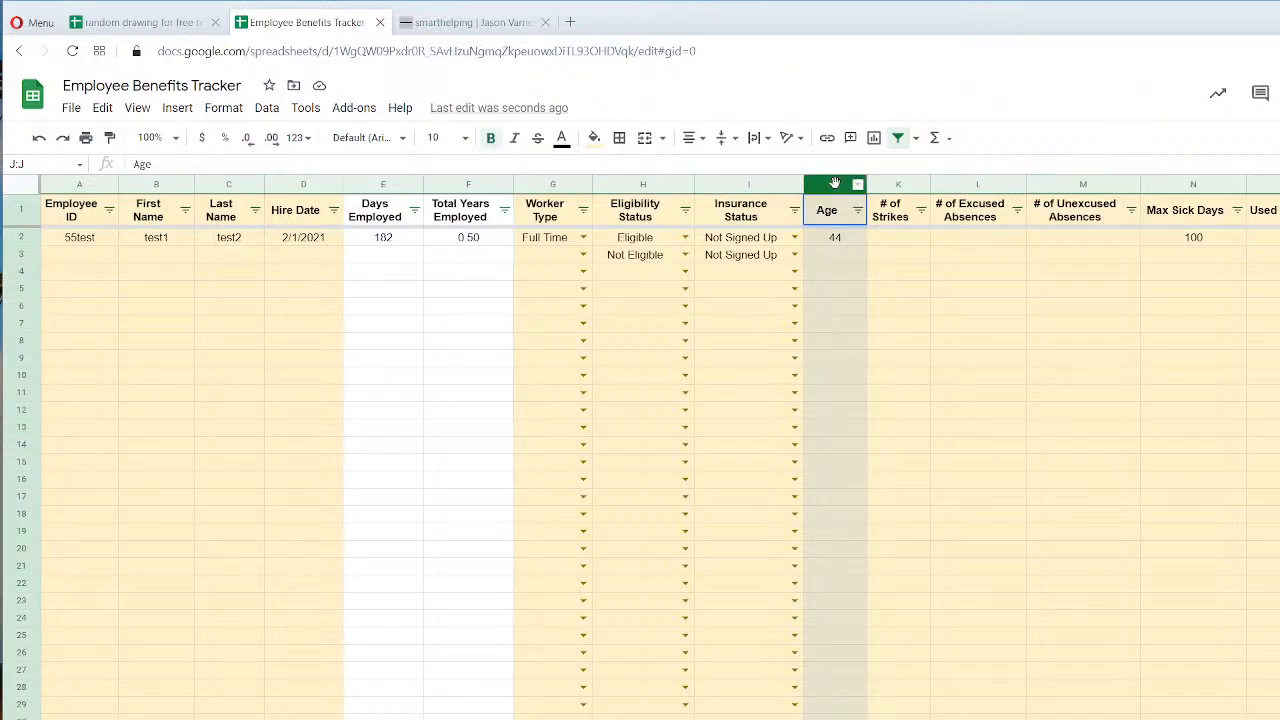
left_click(398, 186)
right_click(348, 187)
left_click(400, 320)
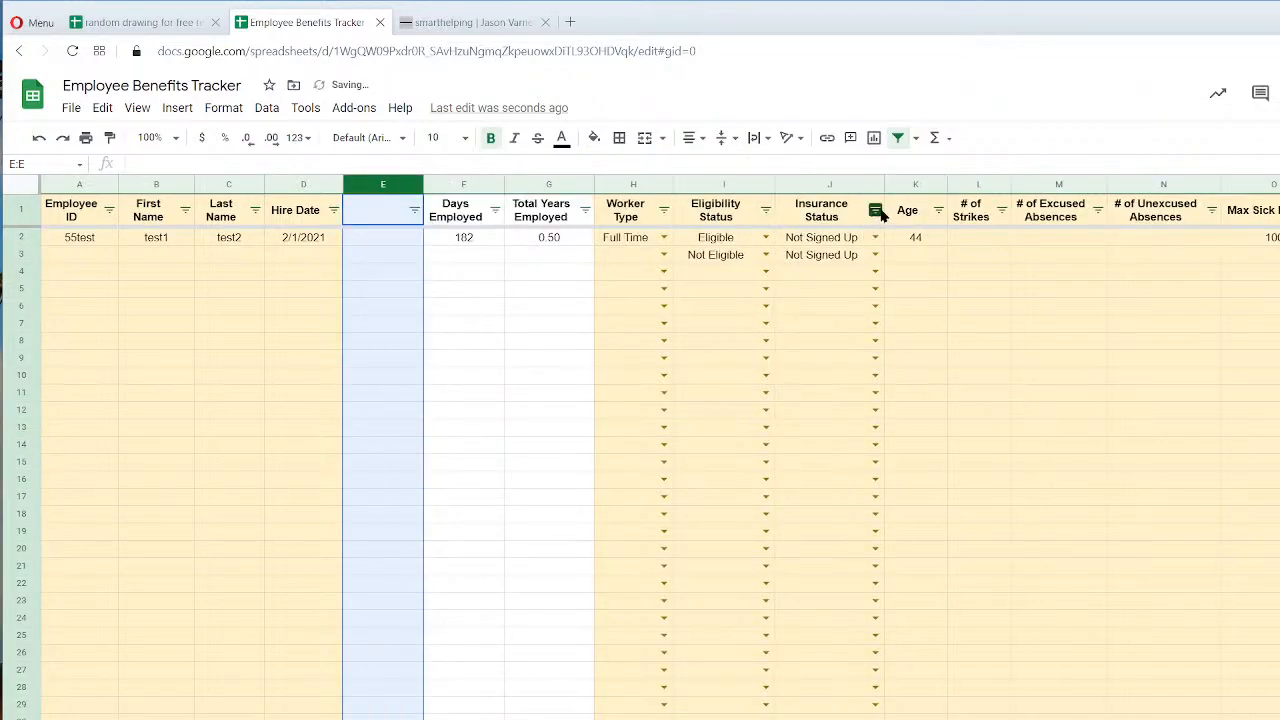
left_click(916, 185)
left_click_drag(930, 186, 405, 228)
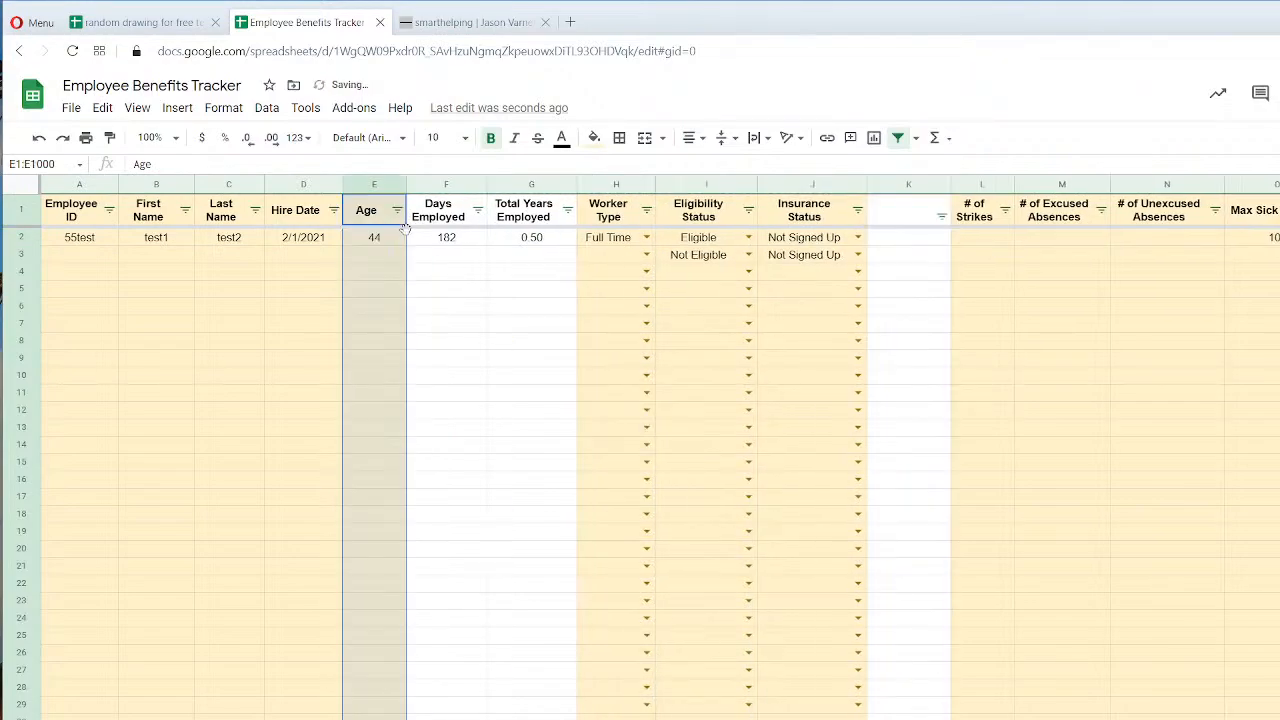
Delete the empty column K left between Insurance Status and # of Strikes.
right_click(901, 183)
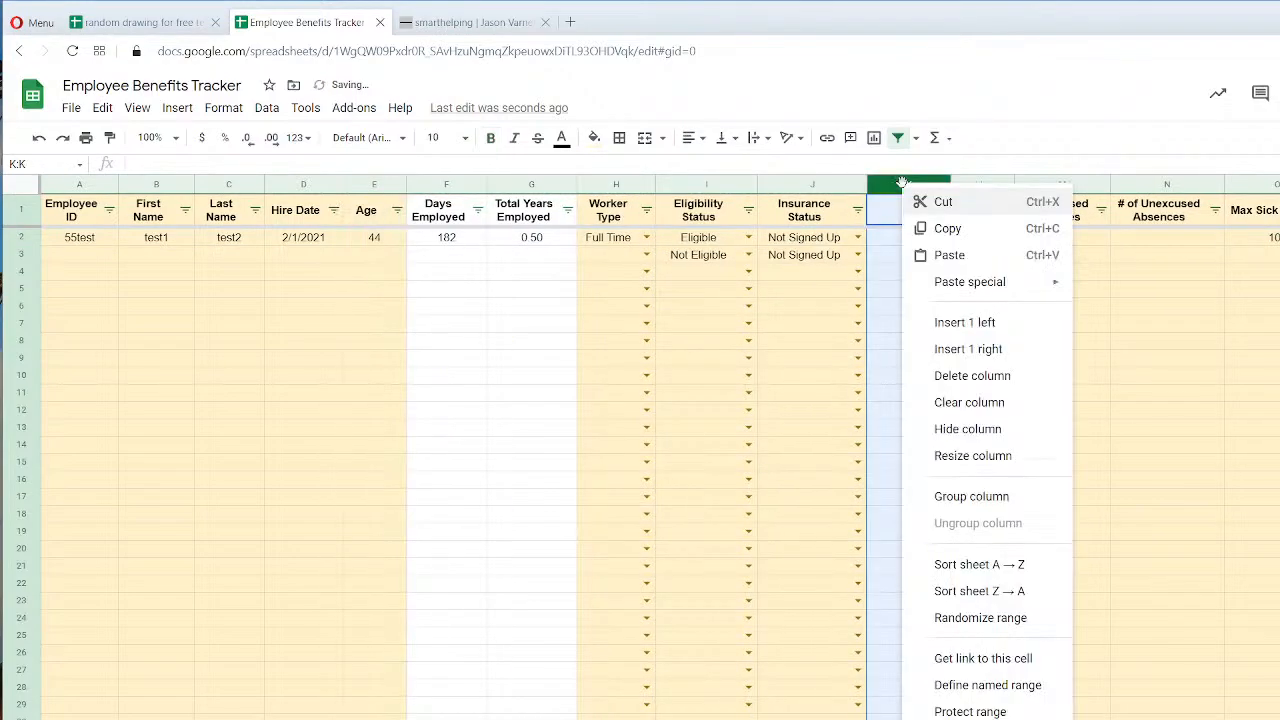
left_click(975, 377)
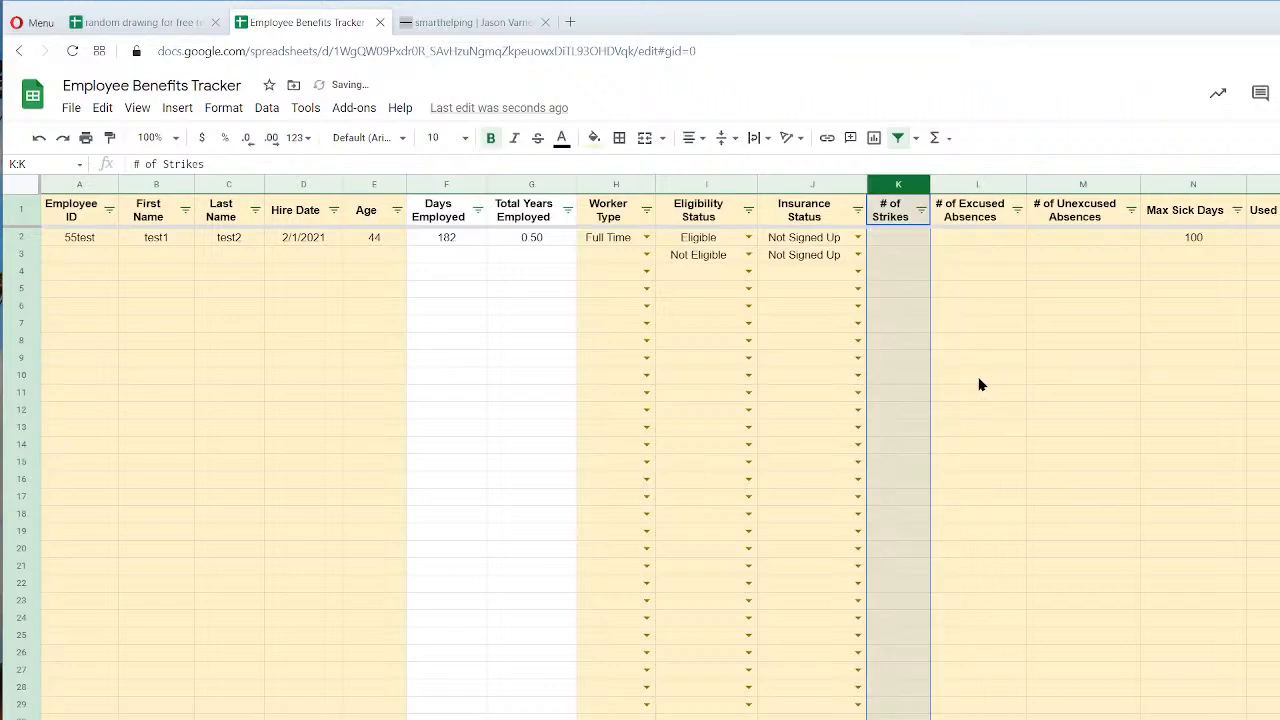
left_click(1077, 396)
left_click(377, 189)
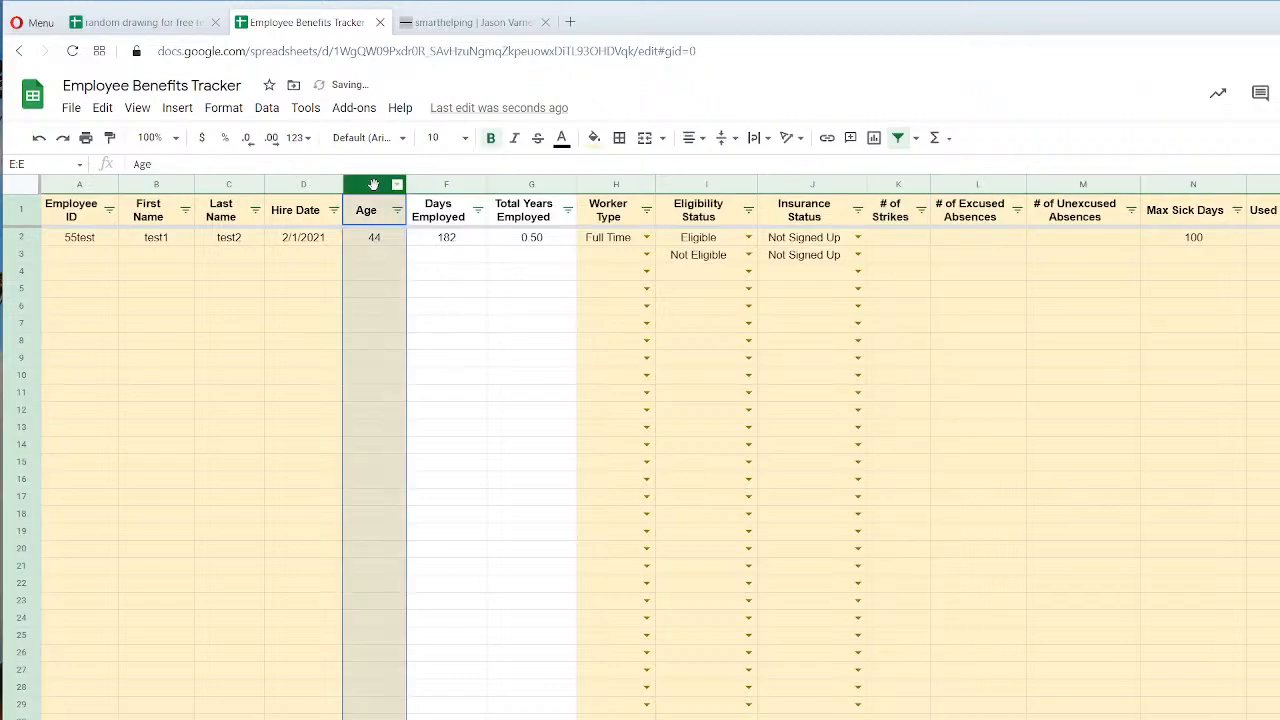
Freeze the columns up to and including Total Years Employed (column G).
left_click(540, 186)
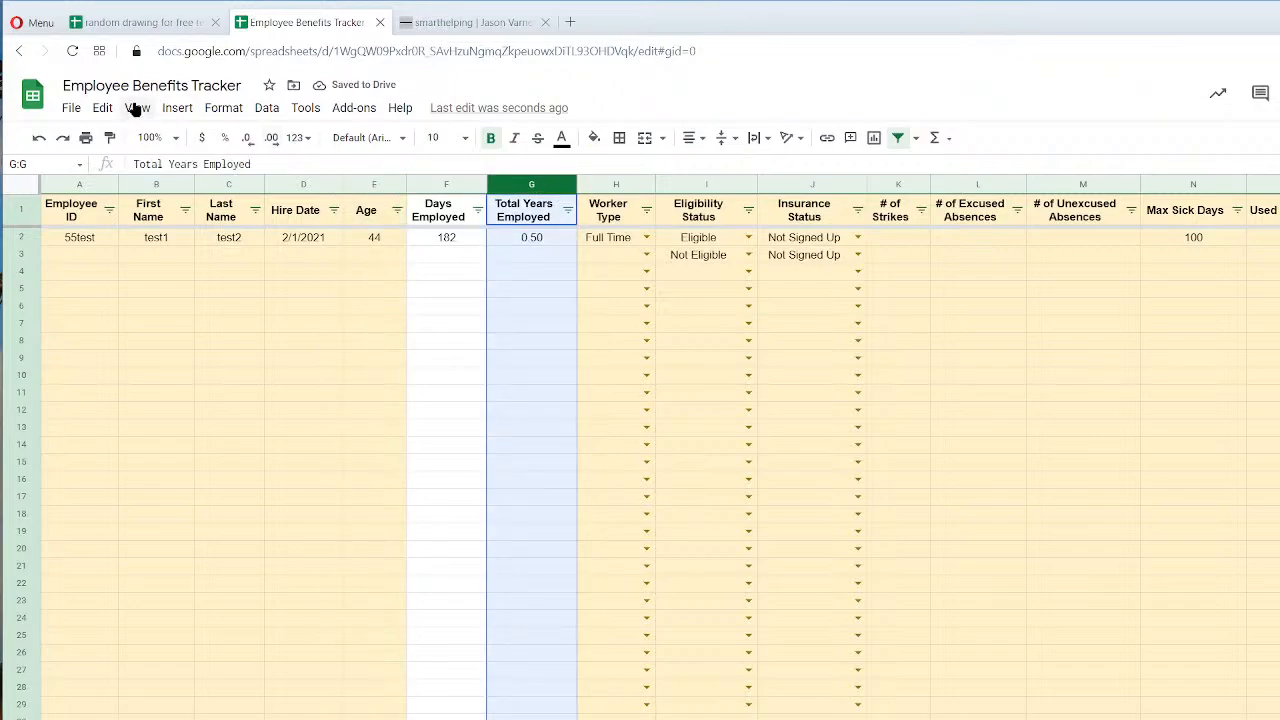
left_click(137, 108)
mouse_move(168, 146)
left_click(470, 346)
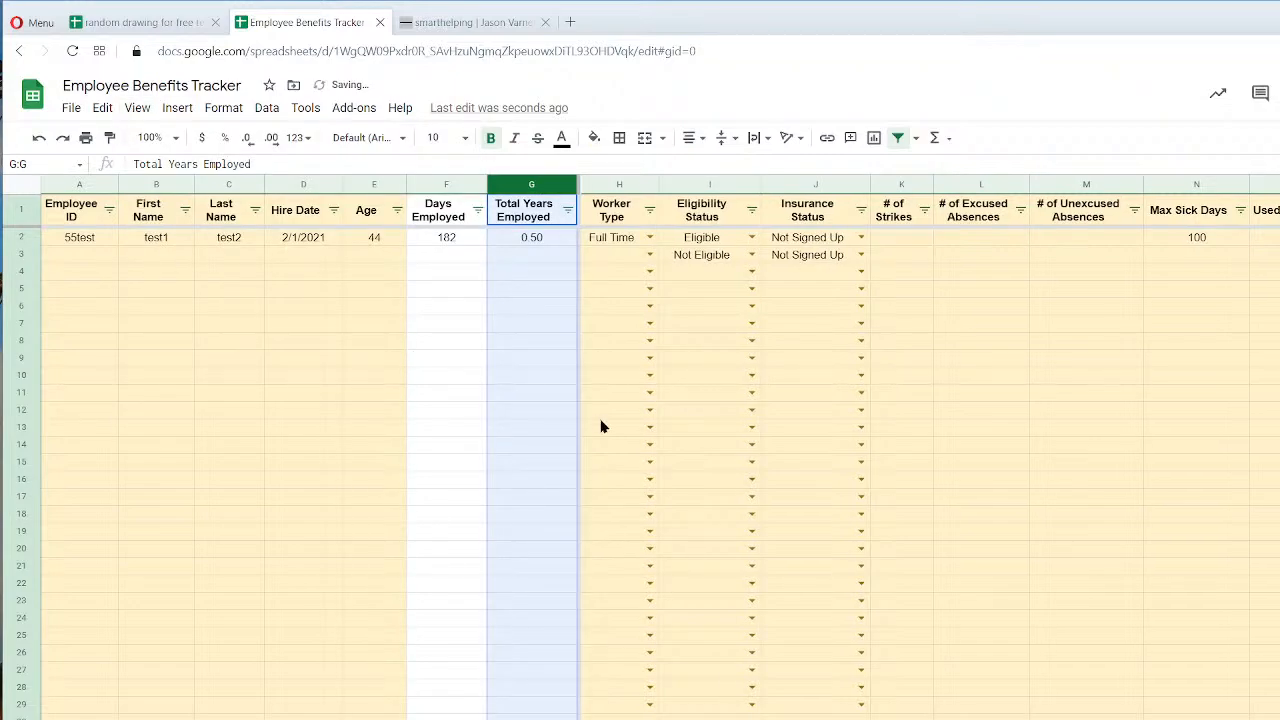
Enter the header "Remaining Leave Days" in Z1 of the blank column after Personal Leave Days Used.
scroll(928, 450, "right", 10)
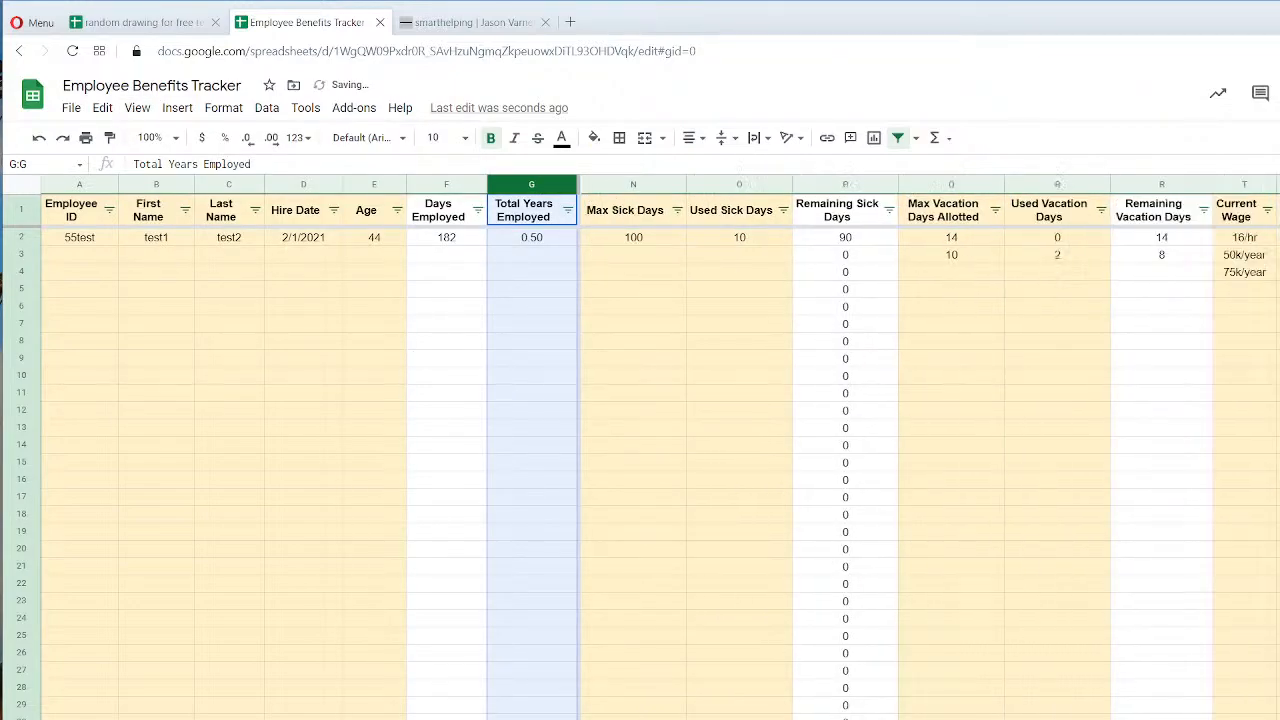
scroll(980, 307, "right", 2)
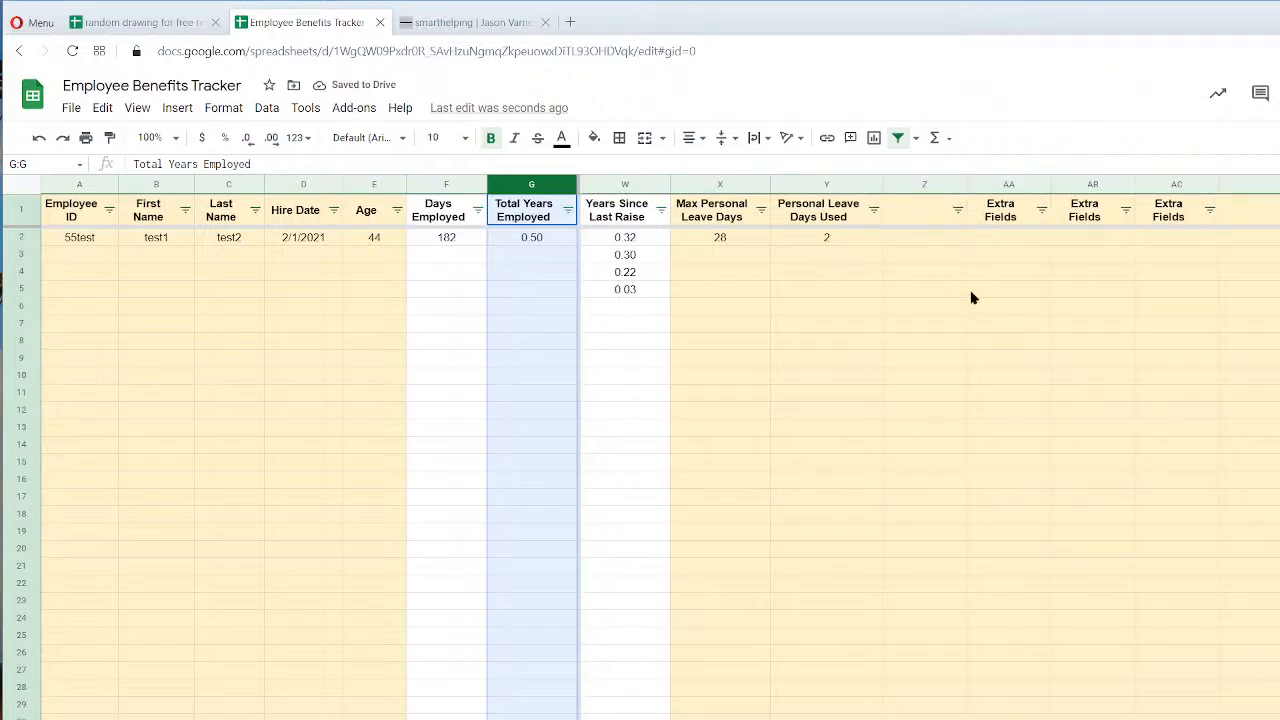
left_click(919, 209)
type("R")
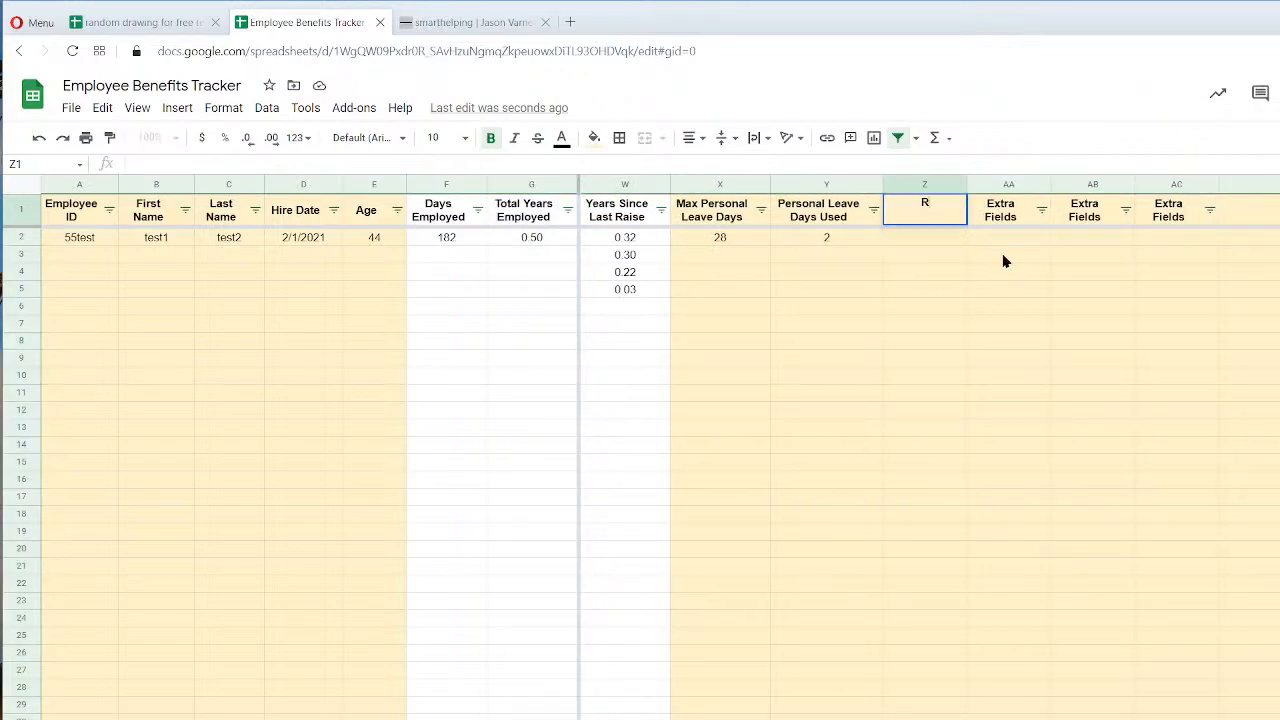
type("emaining Lea")
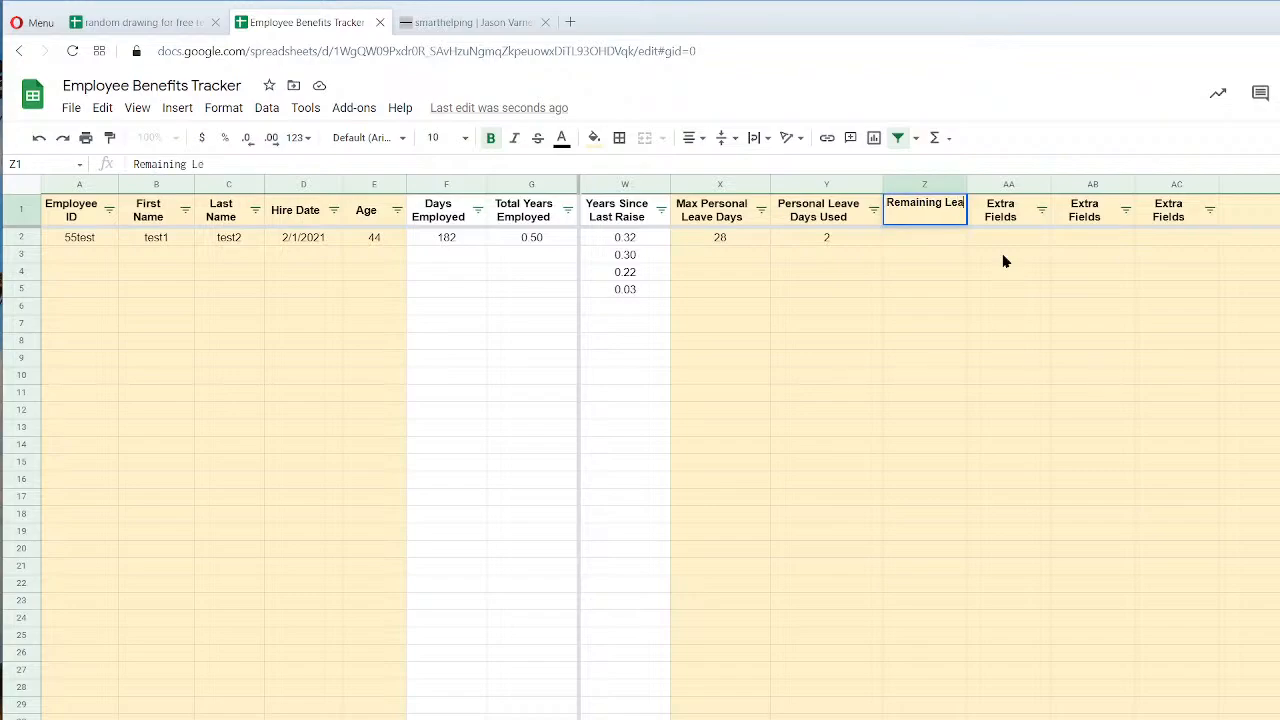
type("ve Days")
key("Return")
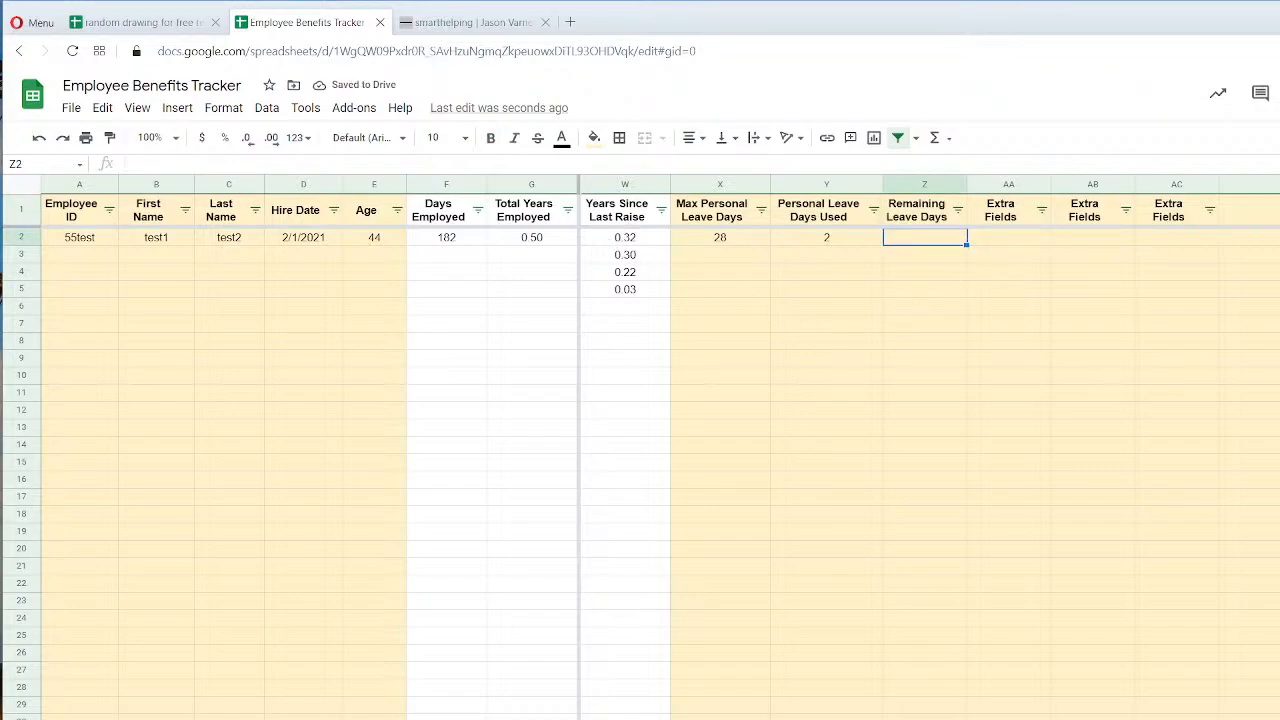
Copy the Remaining Vacation Days header and its array formula from S1:S2 into Z1:Z2.
scroll(900, 450, "left", 6)
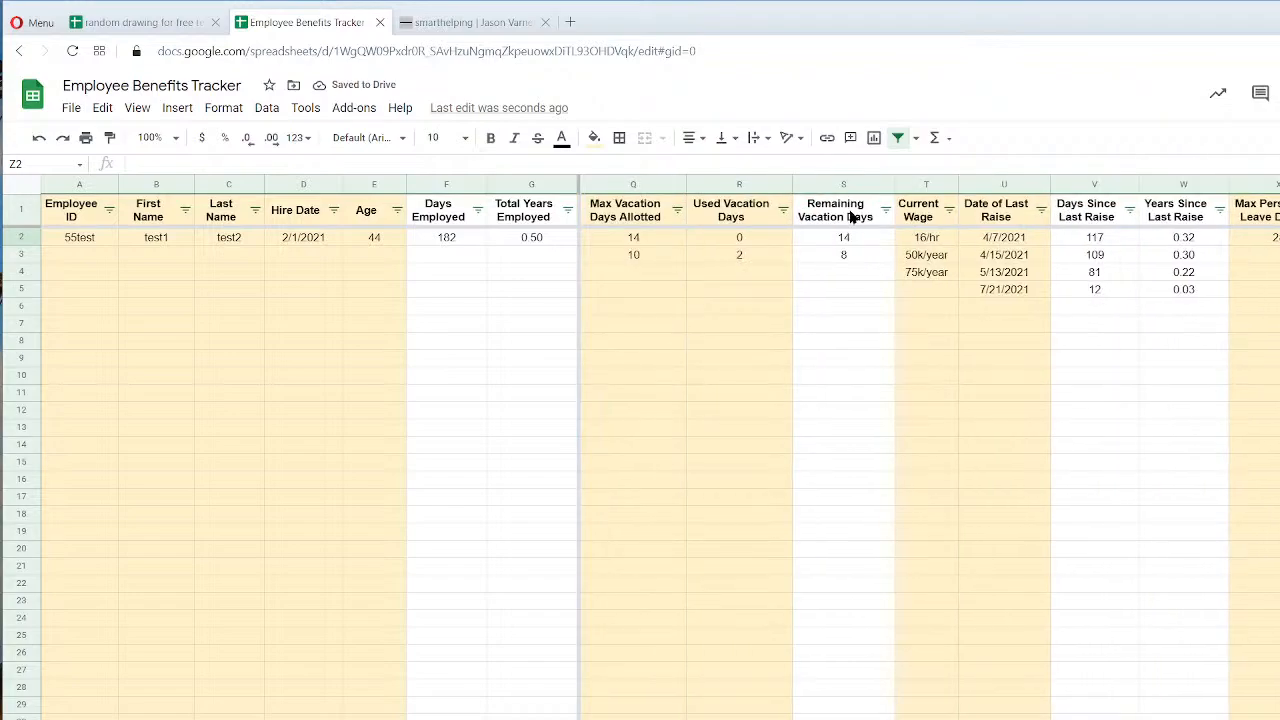
left_click_drag(849, 214, 851, 249)
right_click(848, 224)
left_click(895, 262)
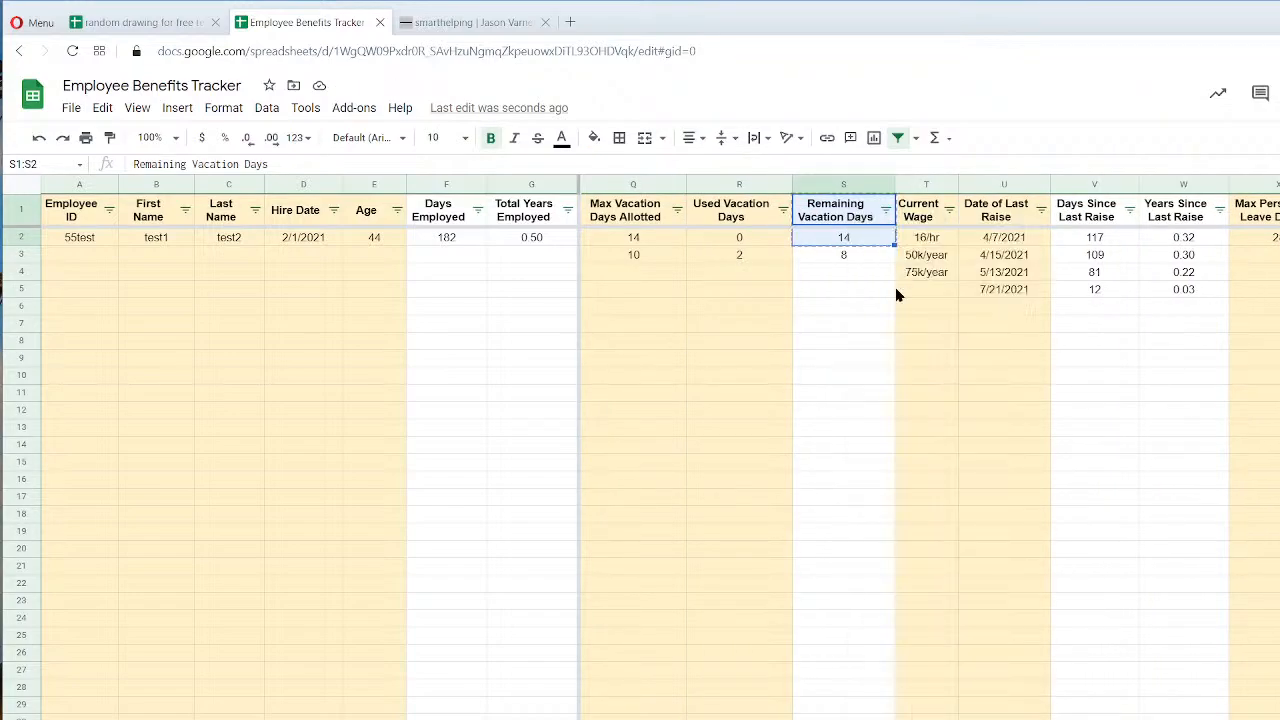
scroll(929, 266, "right", 6)
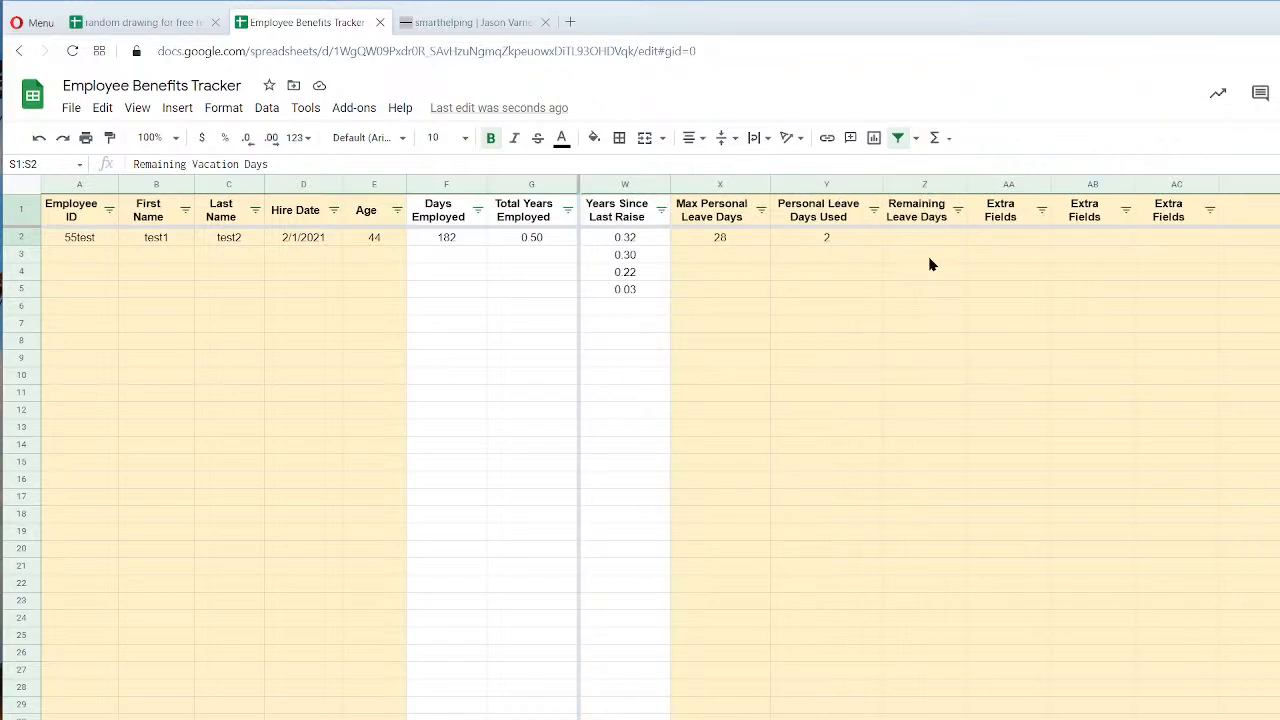
left_click(928, 218)
key("ctrl+v")
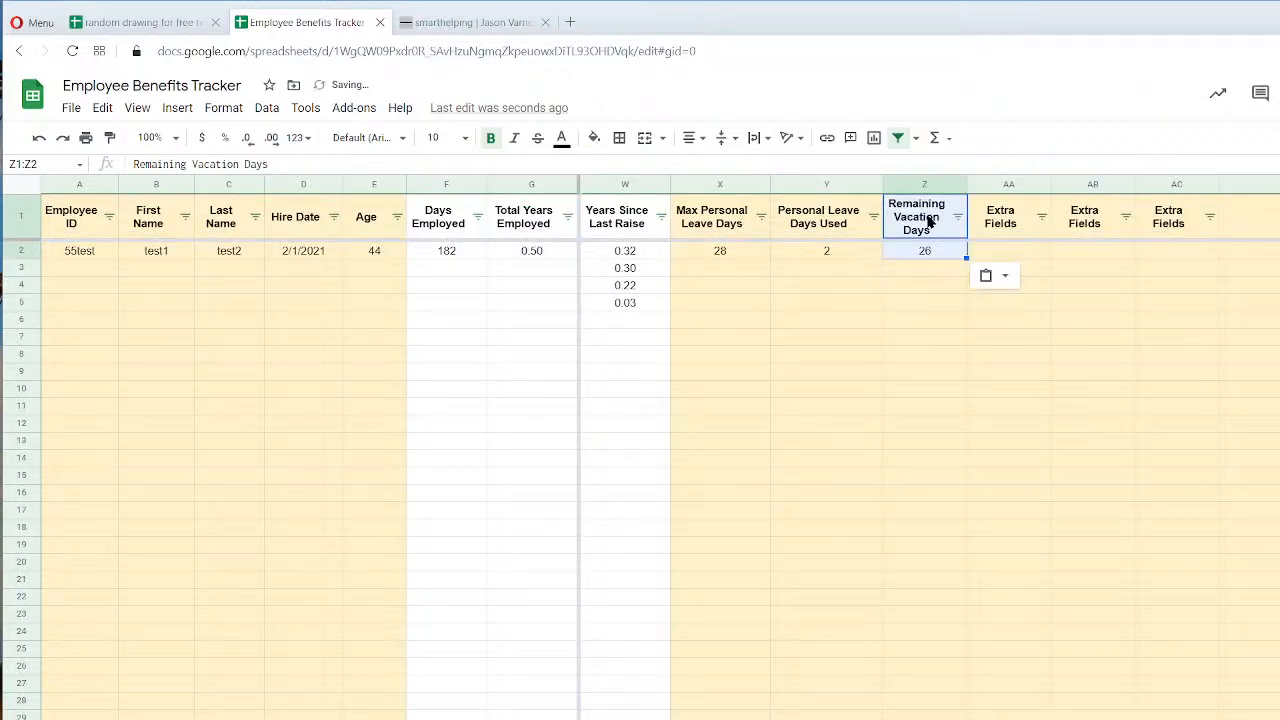
Replace "Vacation" with "Leave" in the pasted Z1 header so it reads "Remaining Leave Days".
double_click(929, 221)
left_click_drag(944, 203, 990, 203)
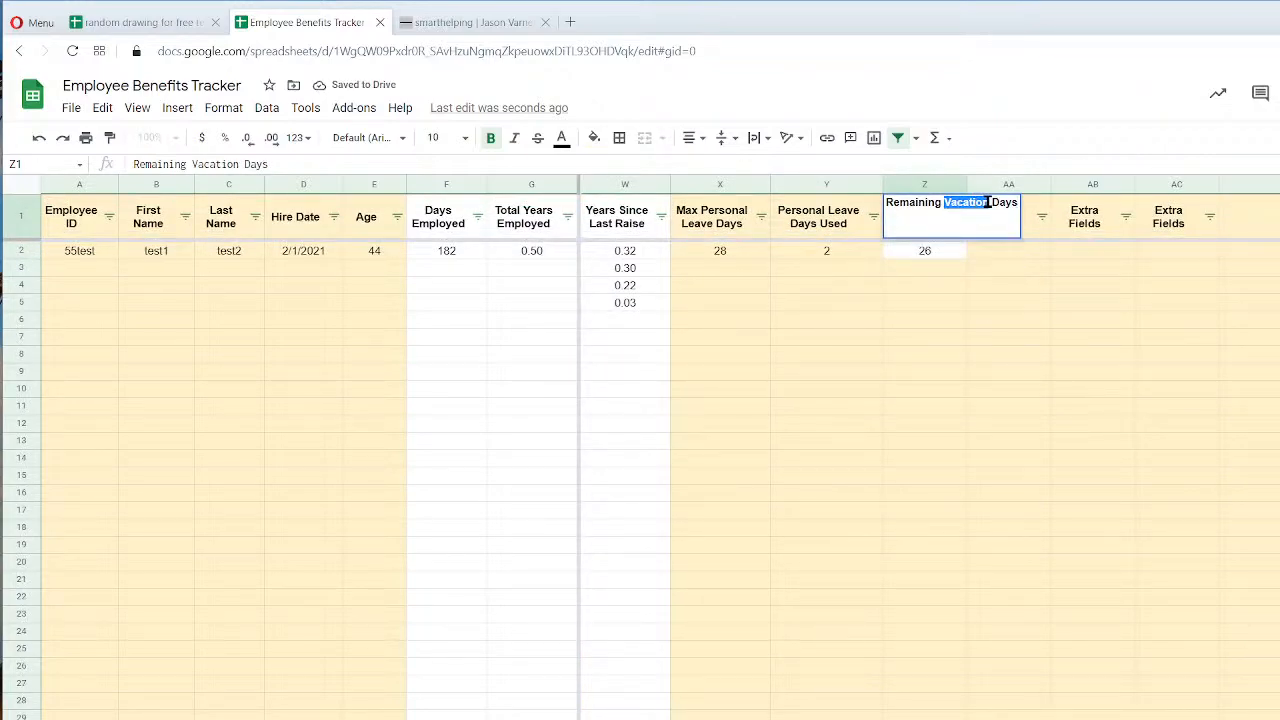
type("Leave")
key("Return")
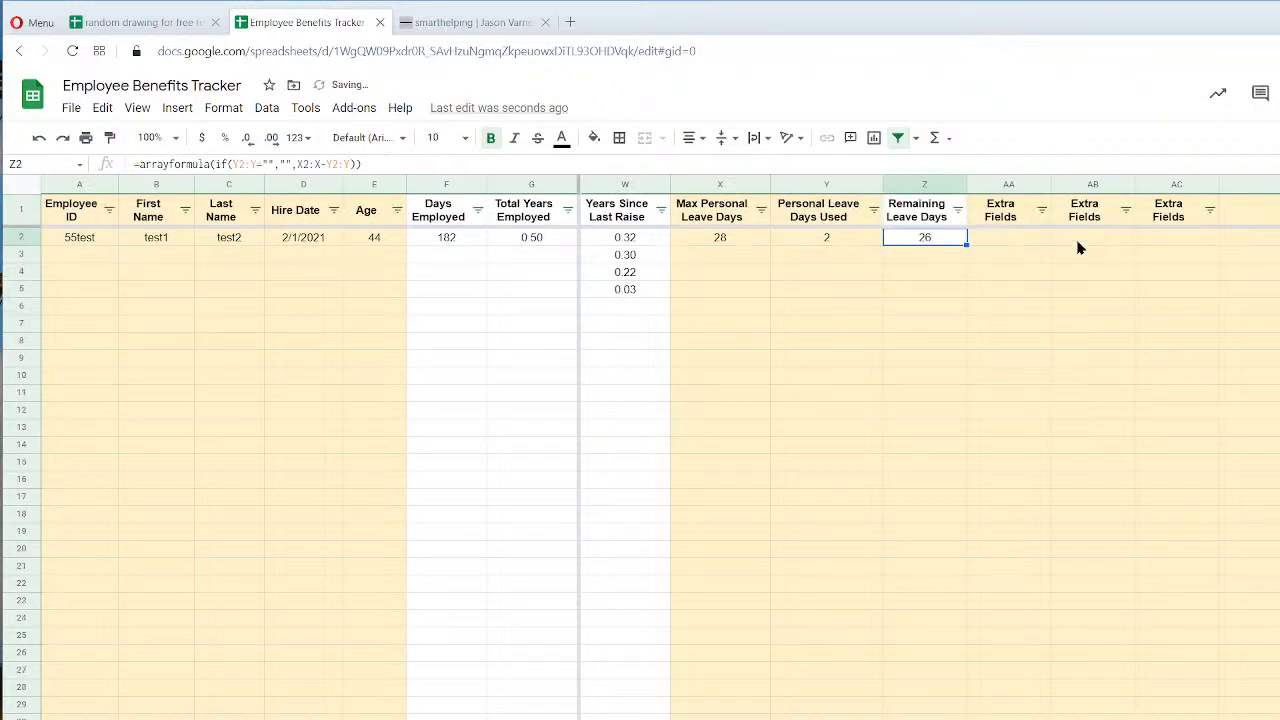
Give the whole Remaining Leave Days column Z a white background like the other calculated columns.
left_click(930, 186)
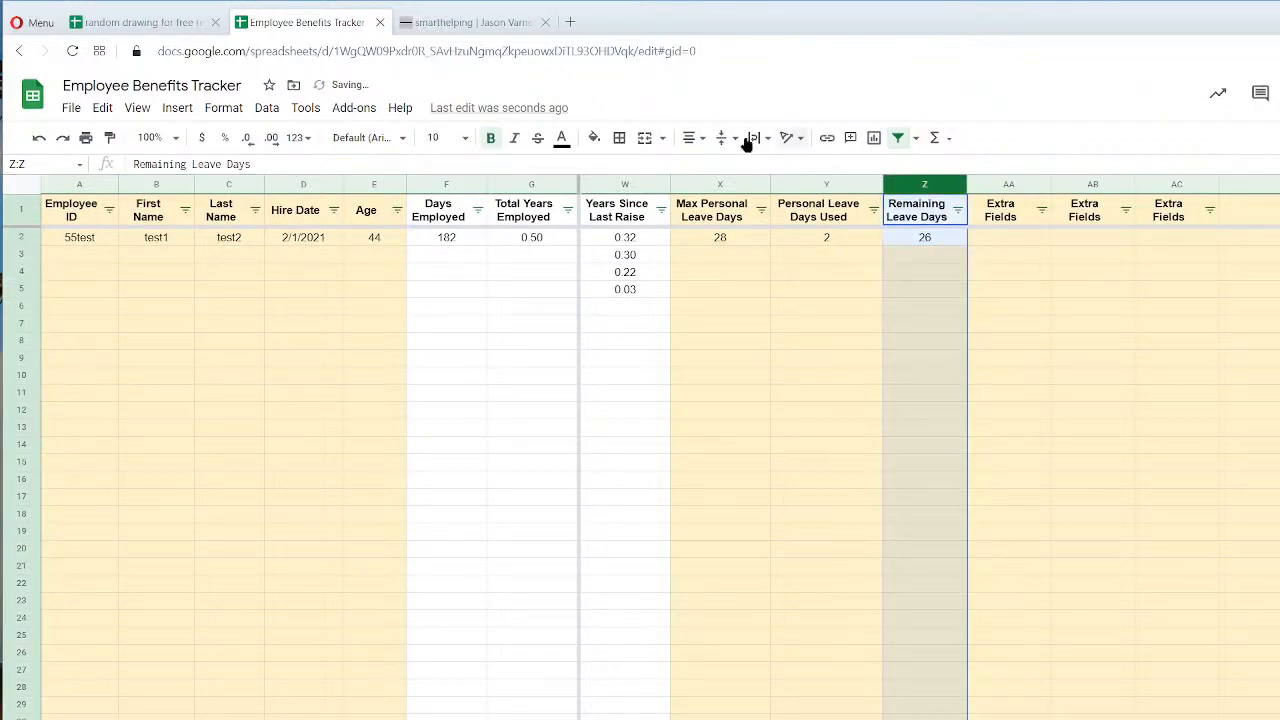
left_click(594, 138)
left_click(750, 195)
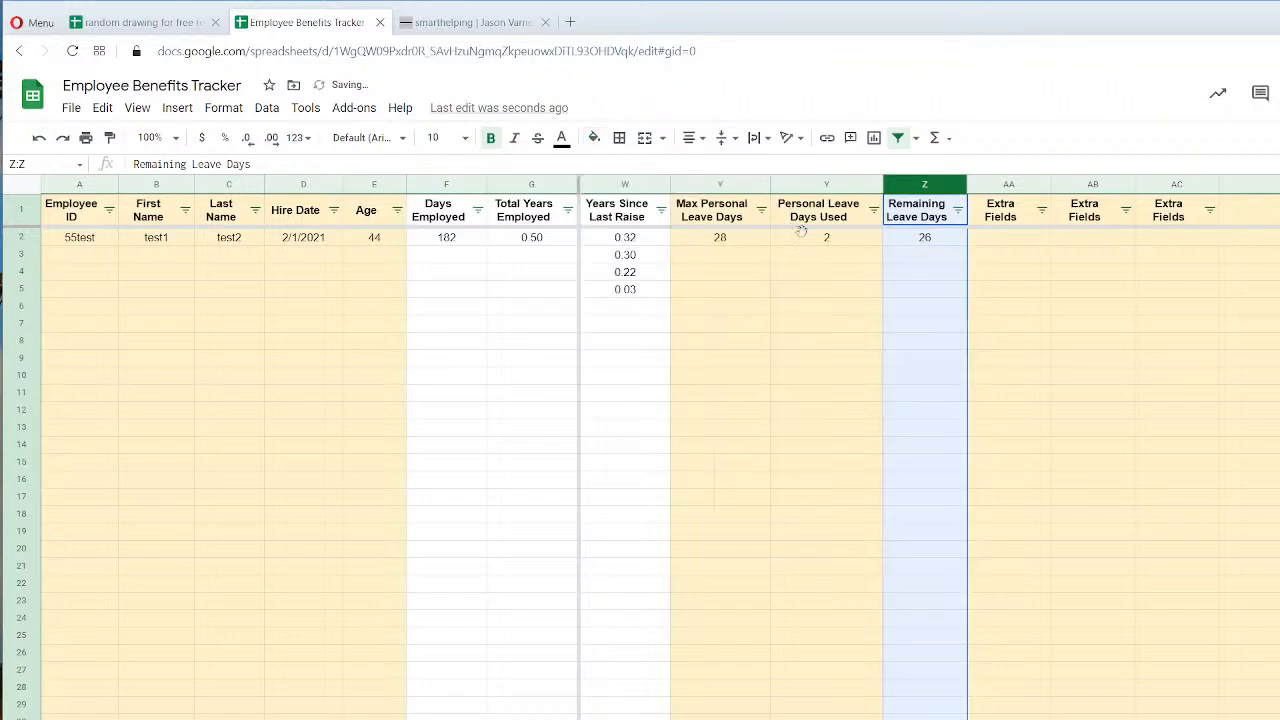
Enter 14 as the maximum personal leave days in X3 and 10 as the days used in Y3.
left_click(743, 258)
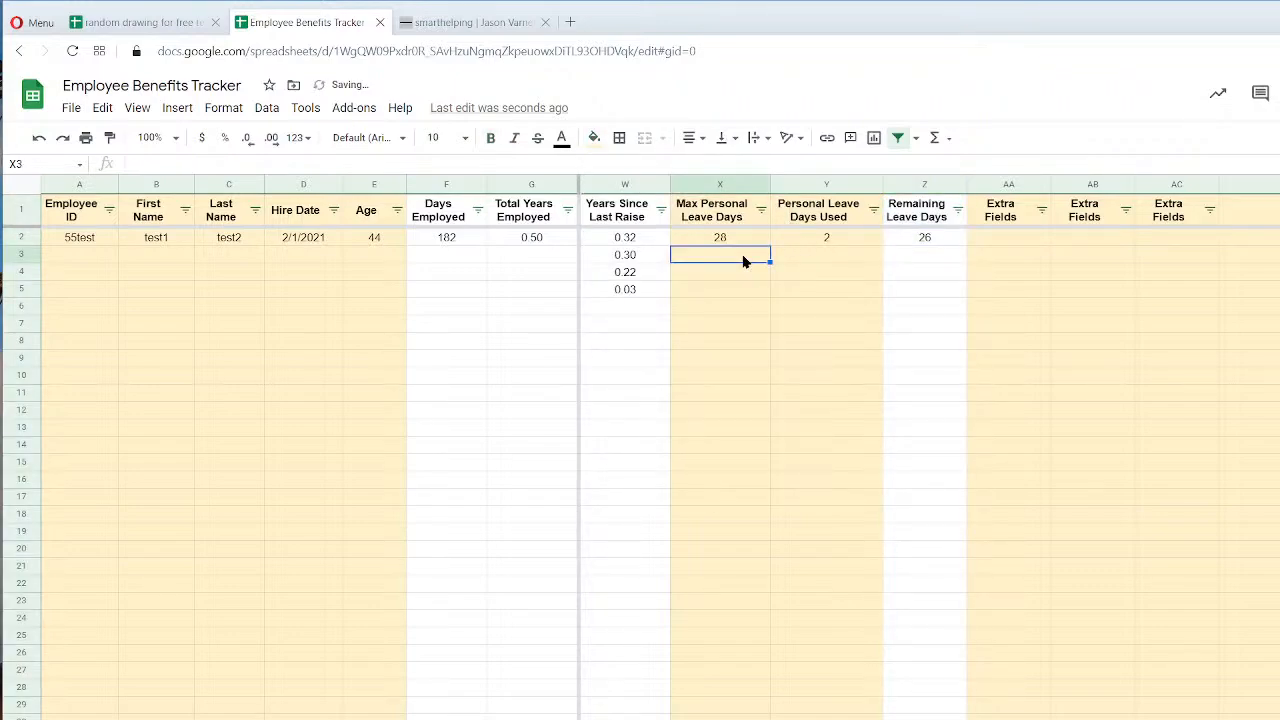
type("14")
key("Return")
key("Up")
key("Right")
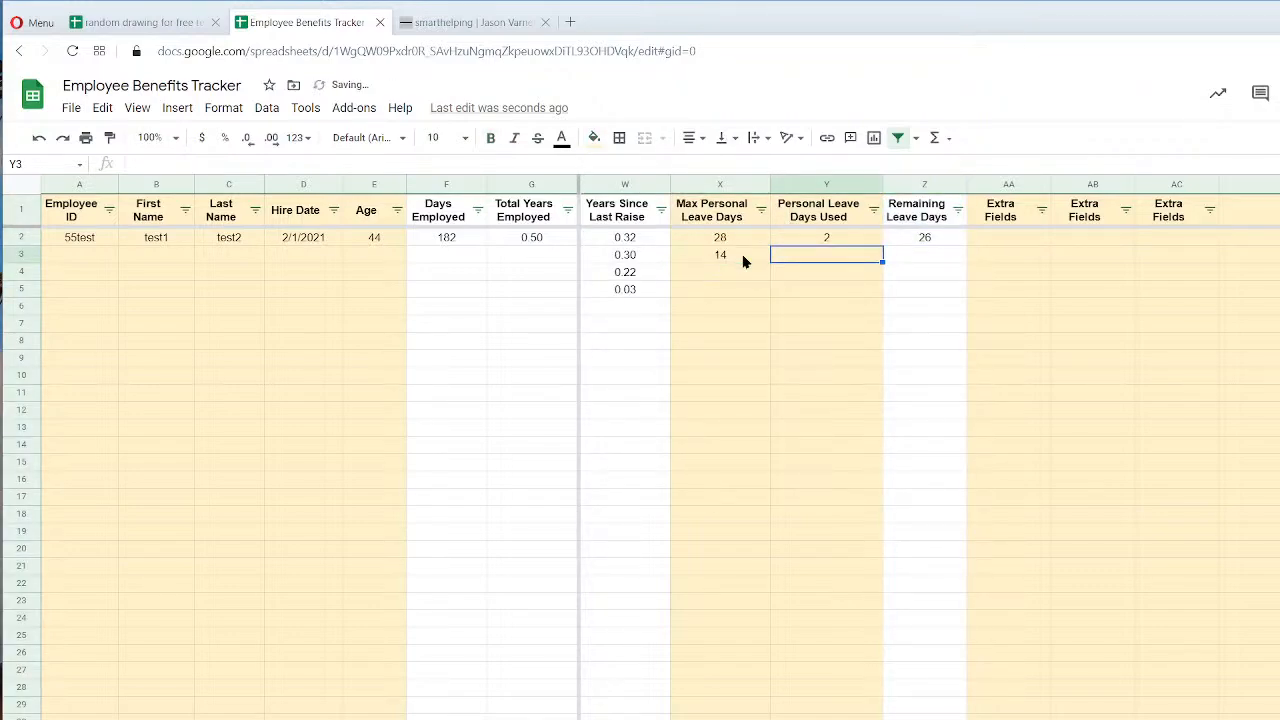
type("10")
key("Return")
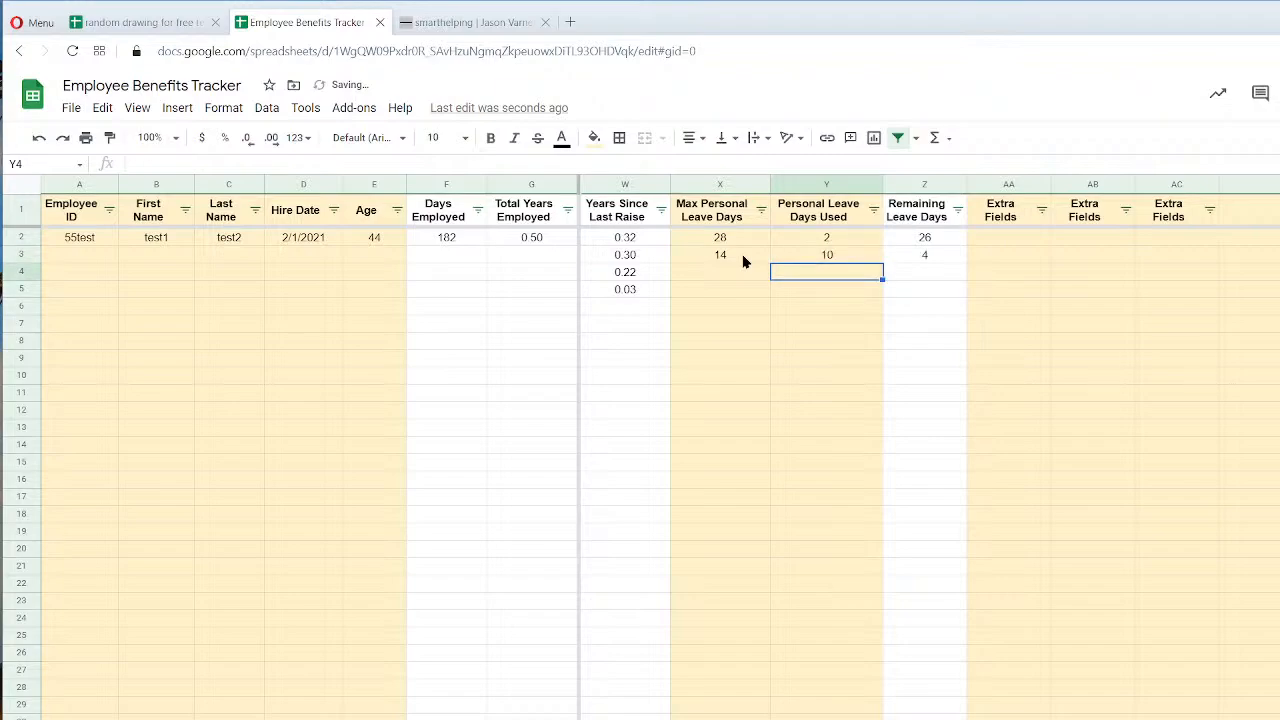
Check the personal leave figures and review the tracker's columns back to Worker Type.
left_click(927, 240)
left_click(924, 310)
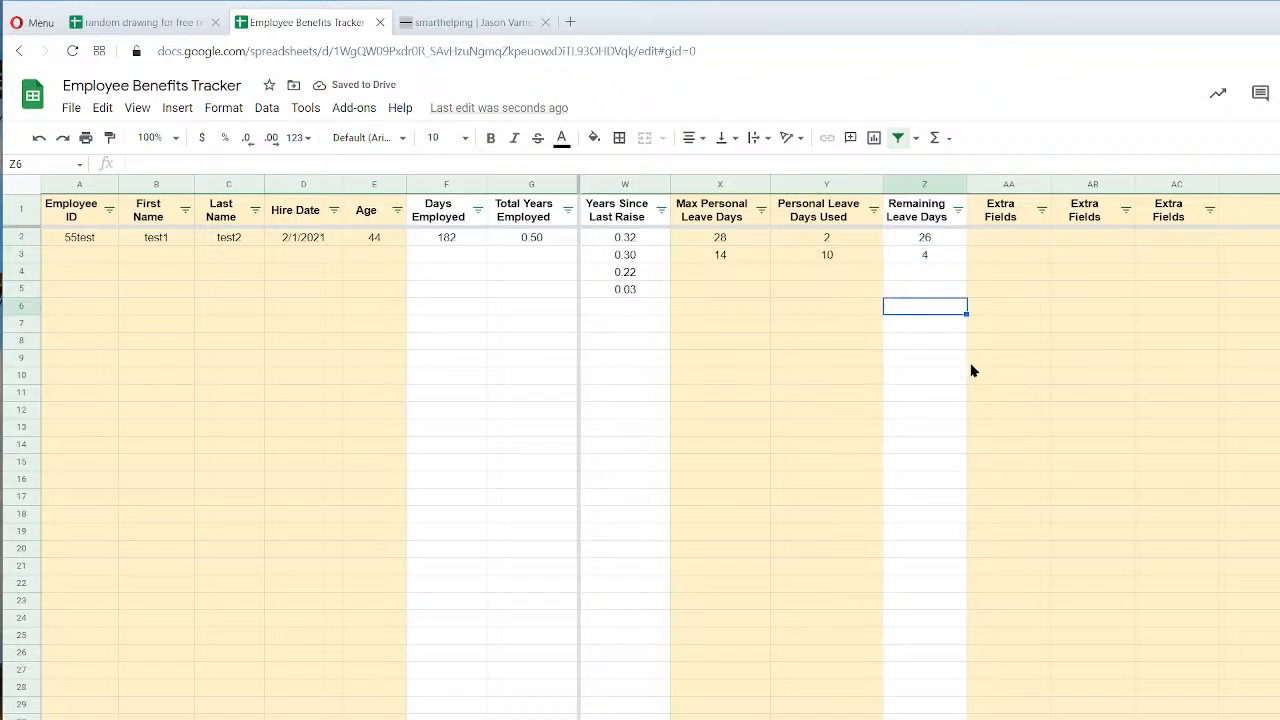
left_click(734, 240)
left_click(734, 254)
left_click(736, 240)
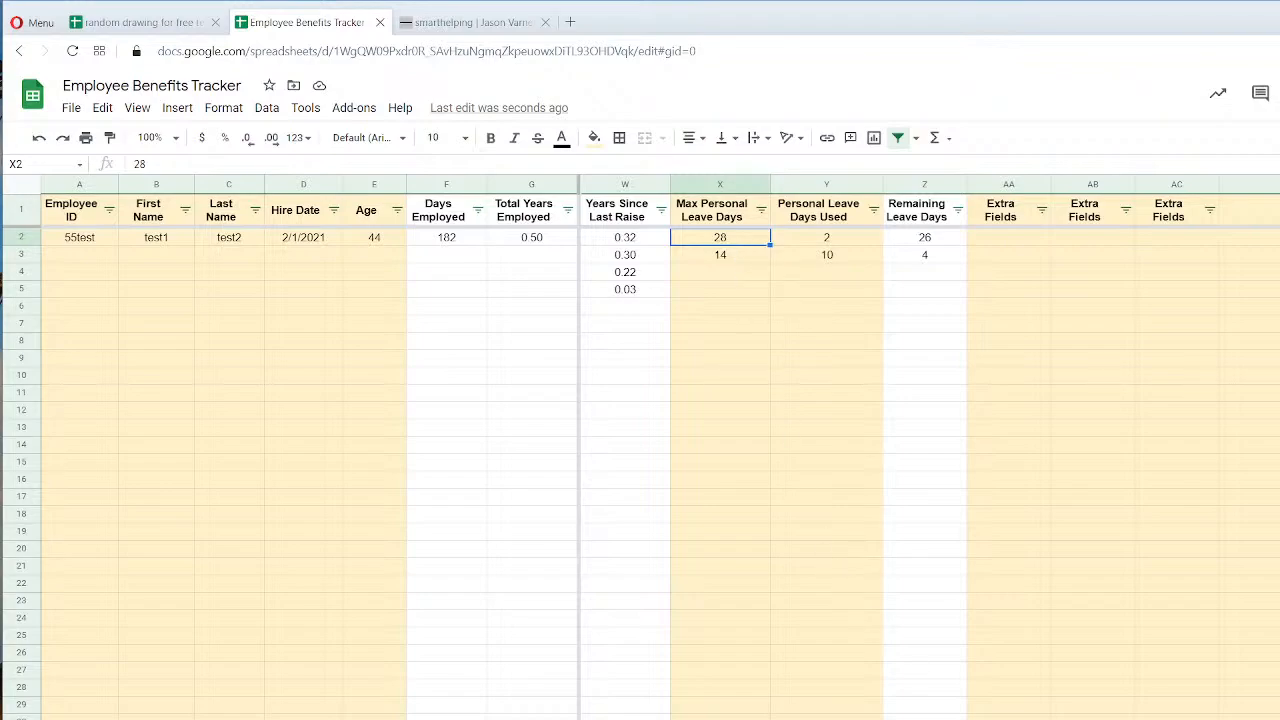
scroll(930, 450, "left", 1)
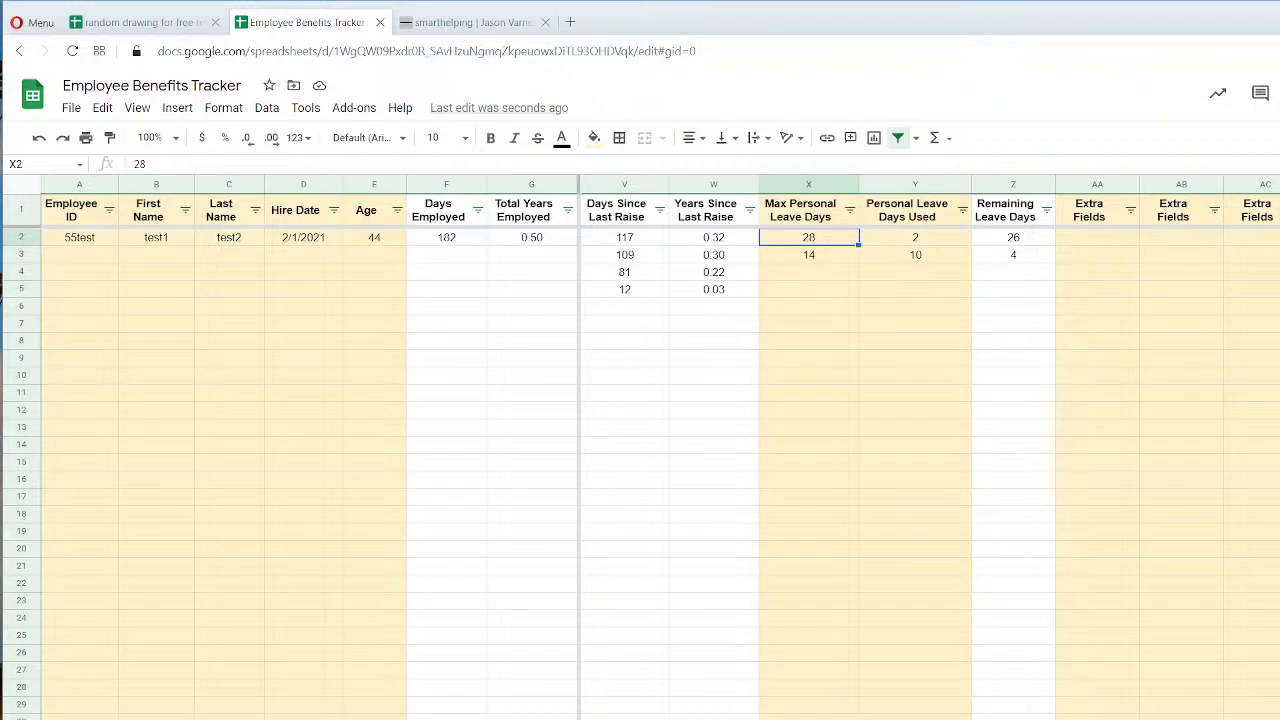
scroll(930, 450, "left", 1)
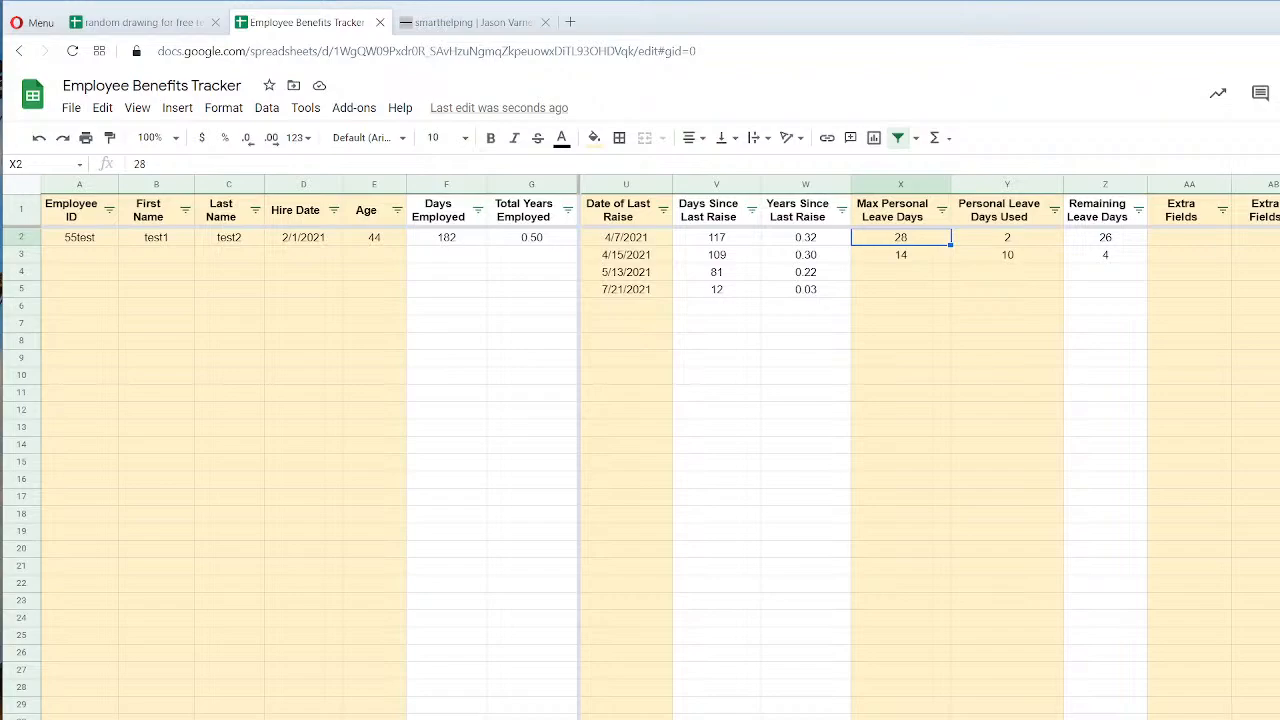
scroll(930, 450, "left", 2)
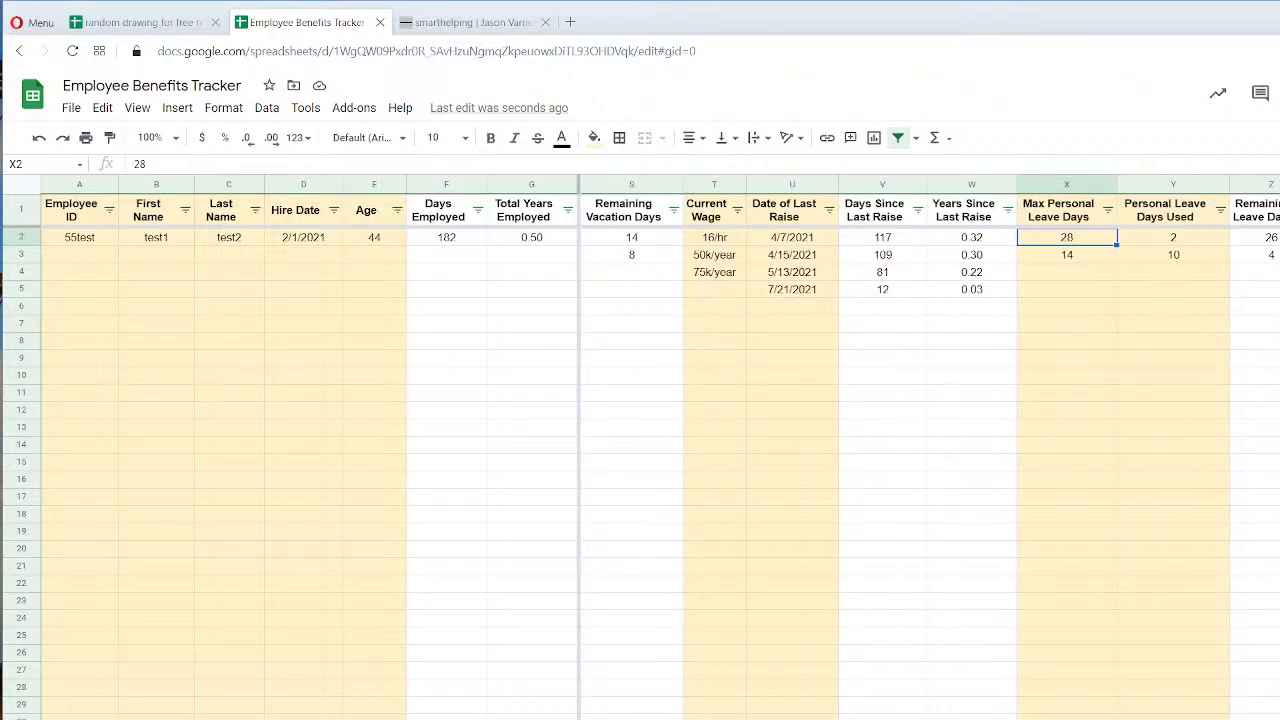
scroll(930, 450, "left", 11)
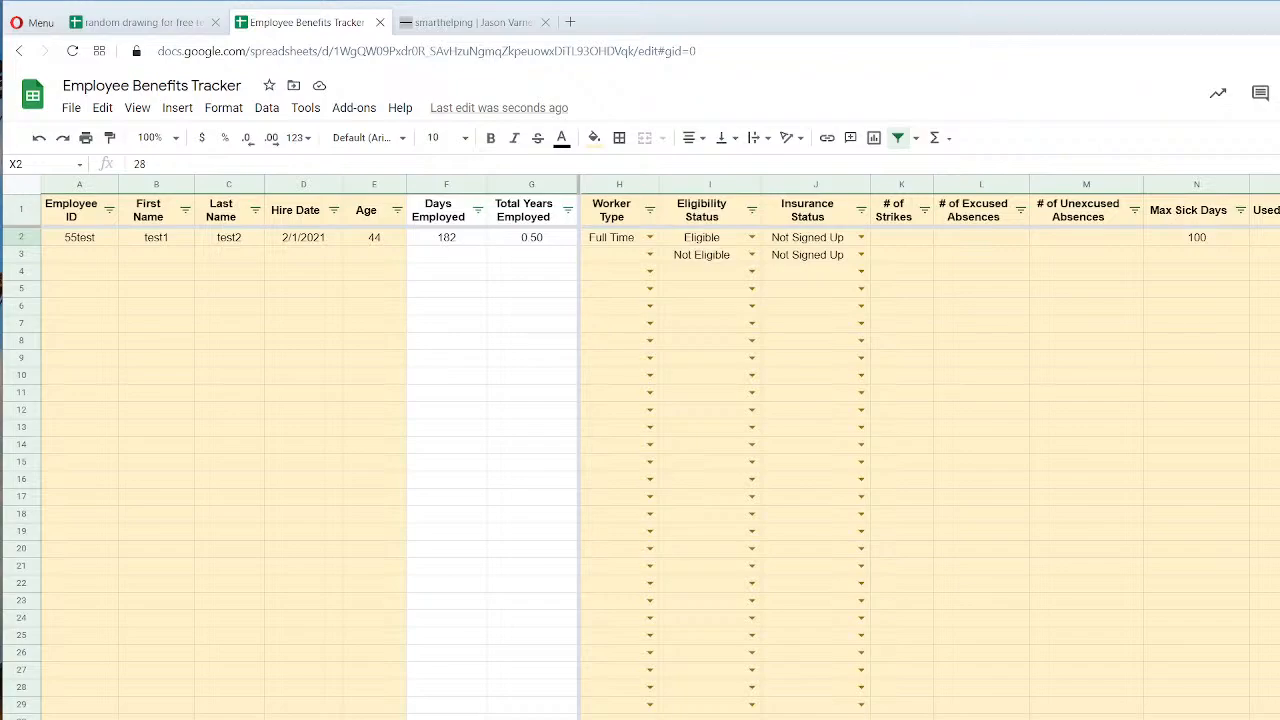
scroll(930, 450, "right", 3)
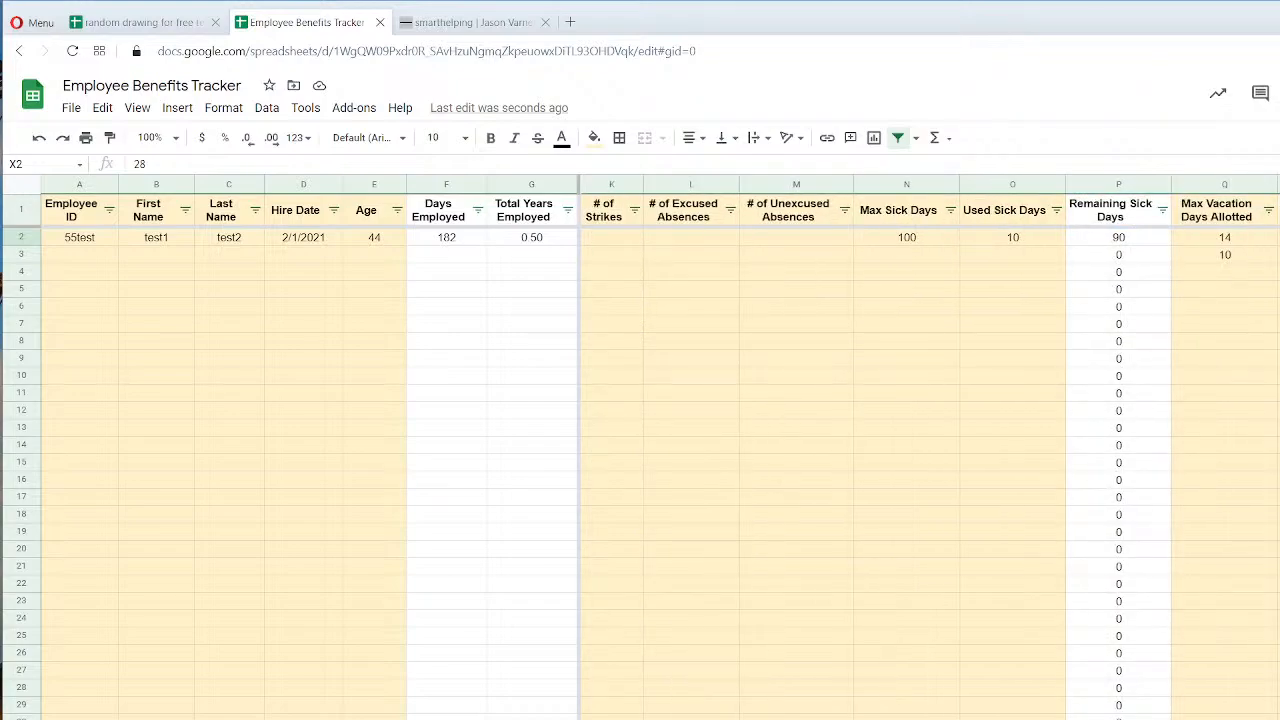
scroll(930, 450, "left", 3)
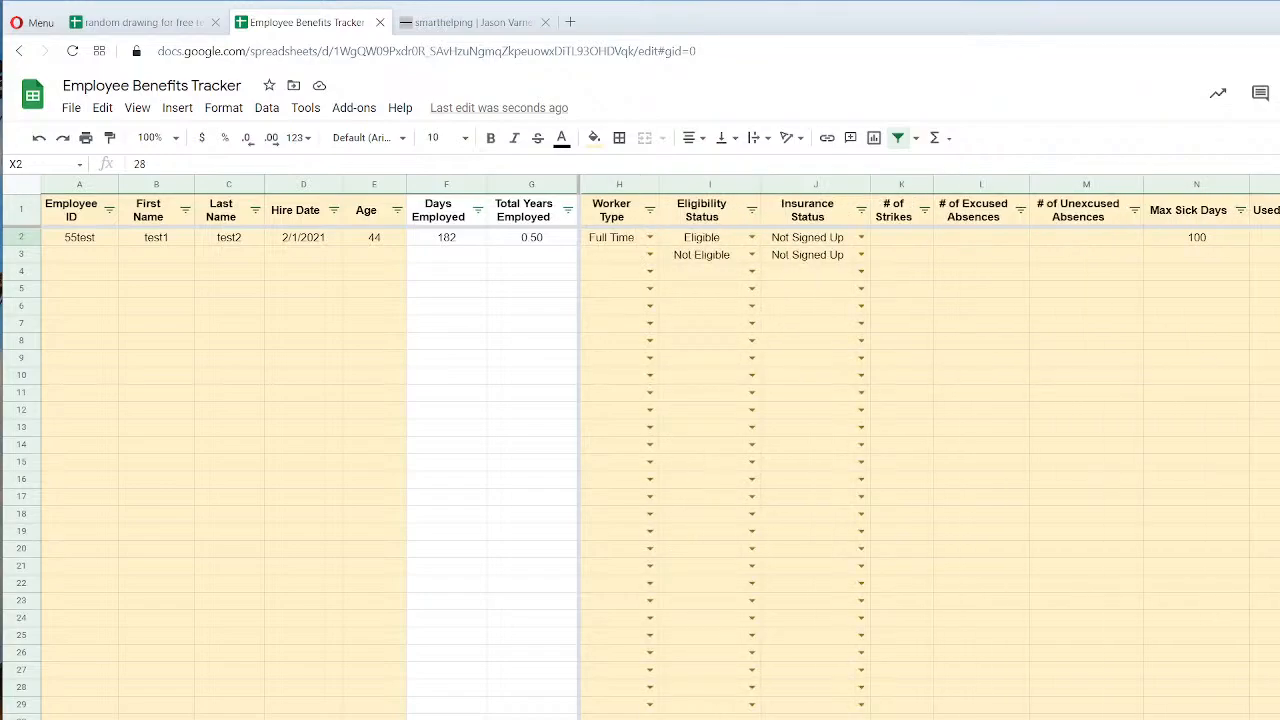
Enter sample # of Strikes values of 4 in K2 and 2 in K3.
left_click(908, 240)
type("4")
left_click(911, 256)
type("2")
left_click(950, 308)
Enter 2 as the # of Excused Absences in both L2 and L3.
left_click(985, 240)
type("4")
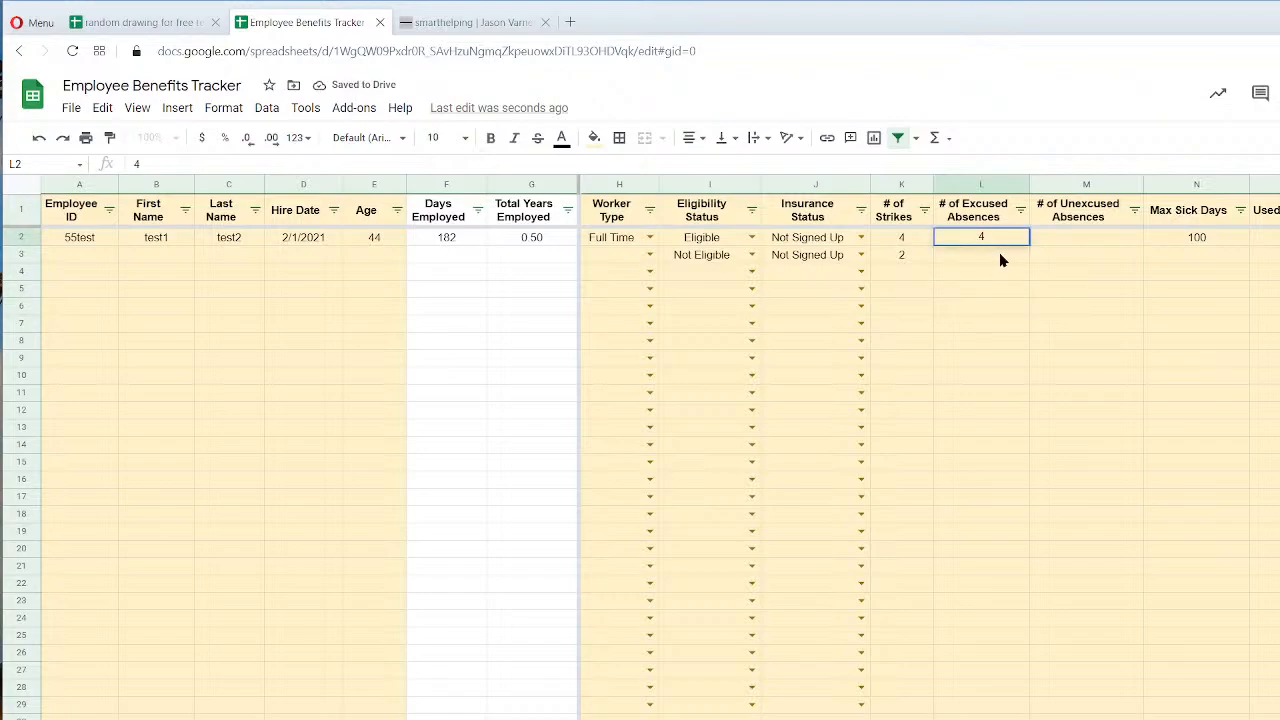
left_click(999, 256)
left_click(986, 240)
type("2")
left_click(989, 257)
type("2")
Enter sample # of Unexcused Absences values of 1 in M2 and 3 in M3.
left_click(1065, 235)
type("1")
left_click(1089, 255)
type("3")
left_click(1111, 291)
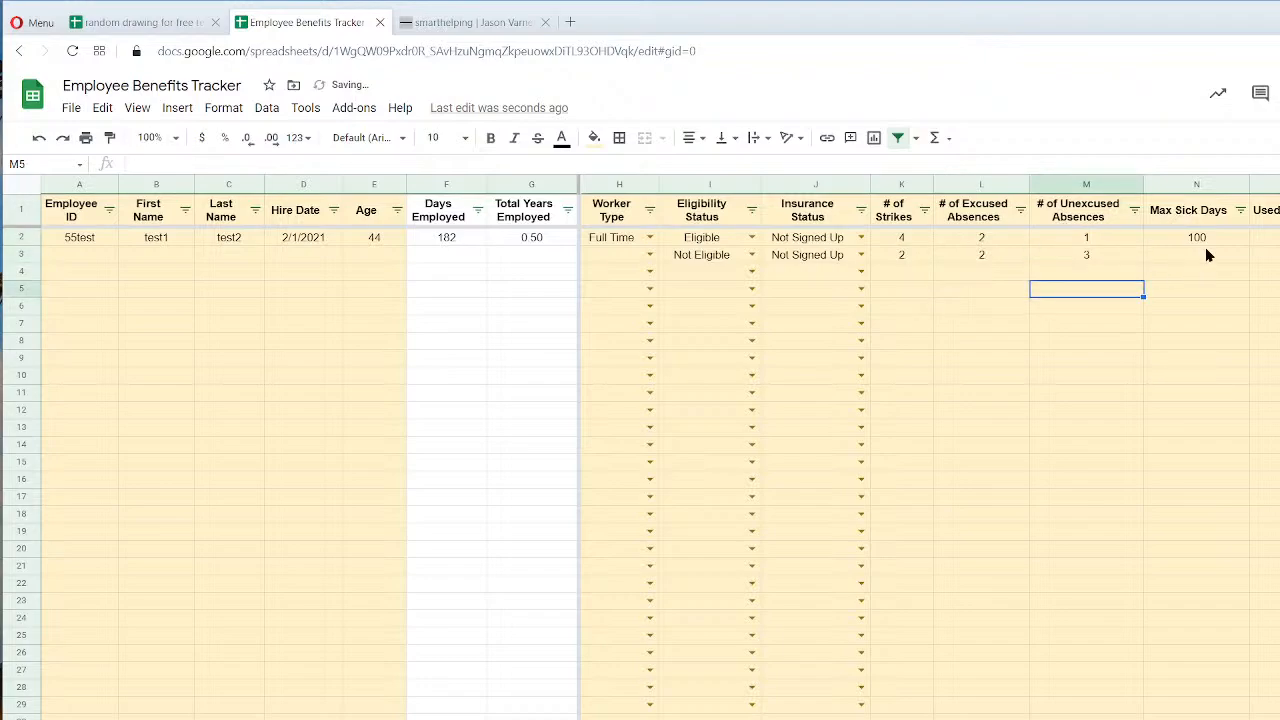
Enter 111 as the max sick days in N3 and 33 as the used sick days in O3.
left_click(1205, 252)
type("111")
left_click(1276, 255)
type("2")
left_click(1277, 377)
Review the tracker's columns from Worker Type through the Extra Fields with the sample data.
scroll(930, 450, "right", 10)
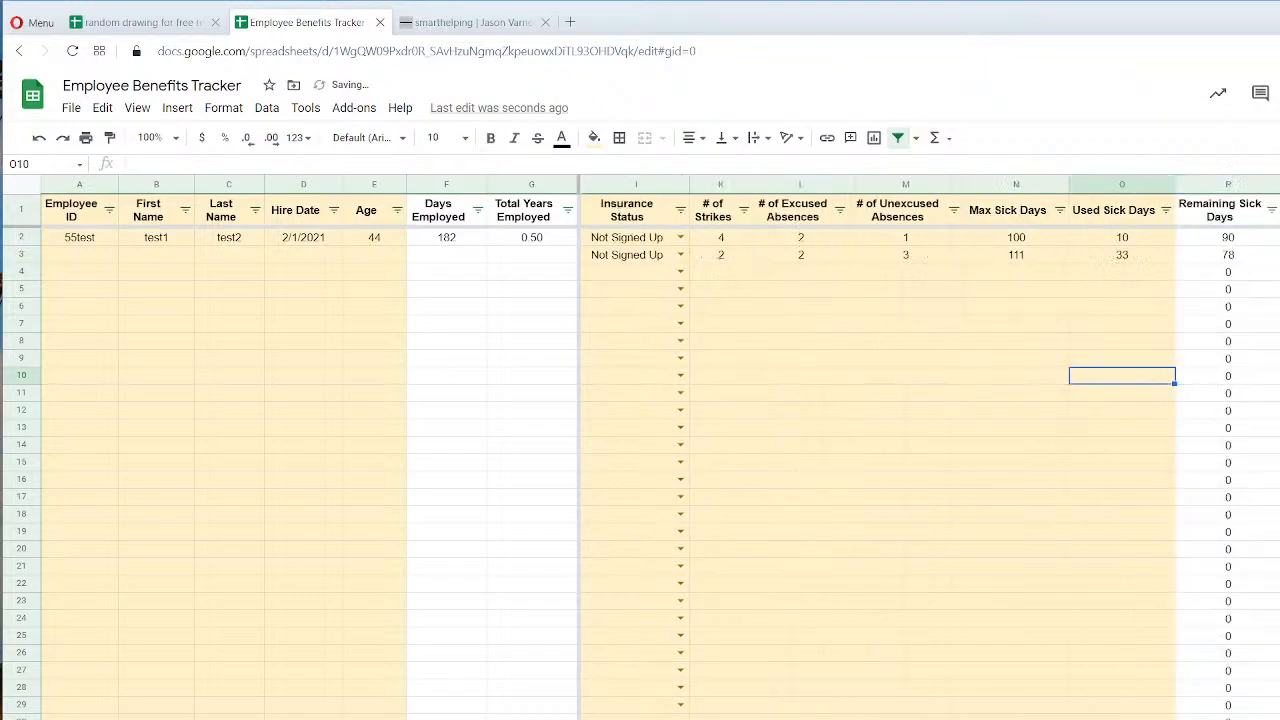
scroll(930, 450, "right", 3)
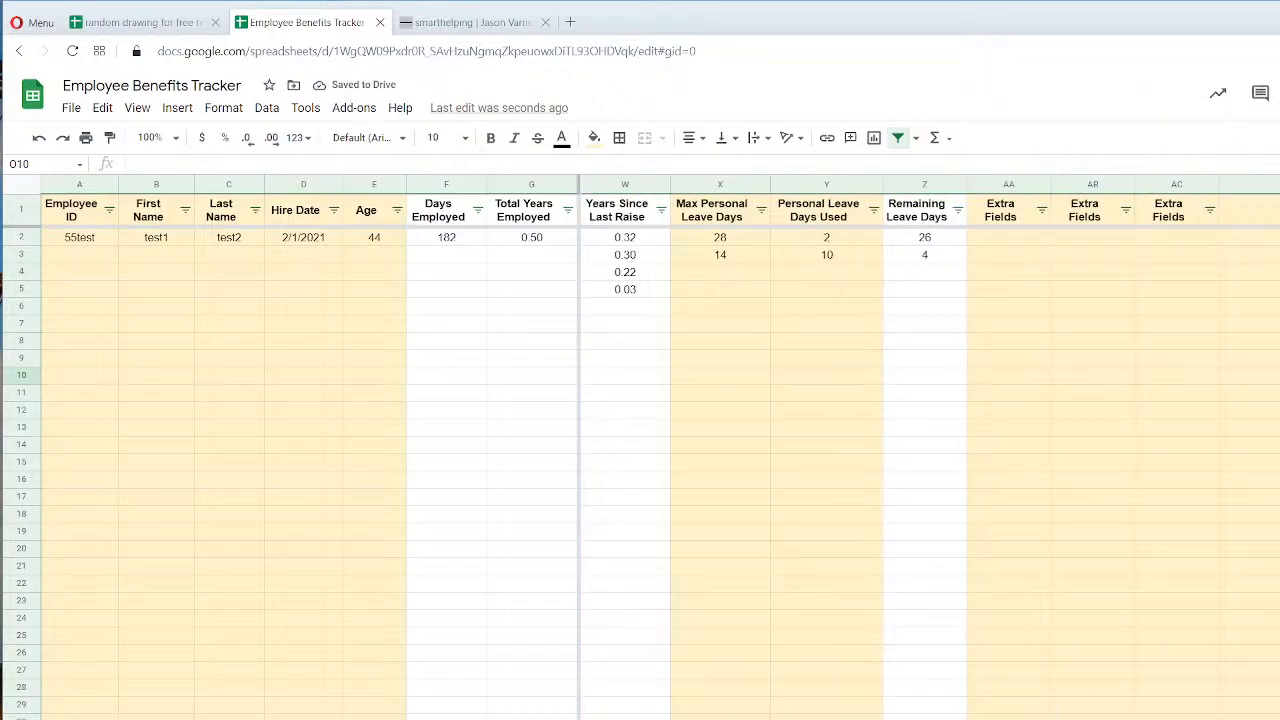
scroll(930, 450, "left", 12)
scroll(930, 450, "left", 1)
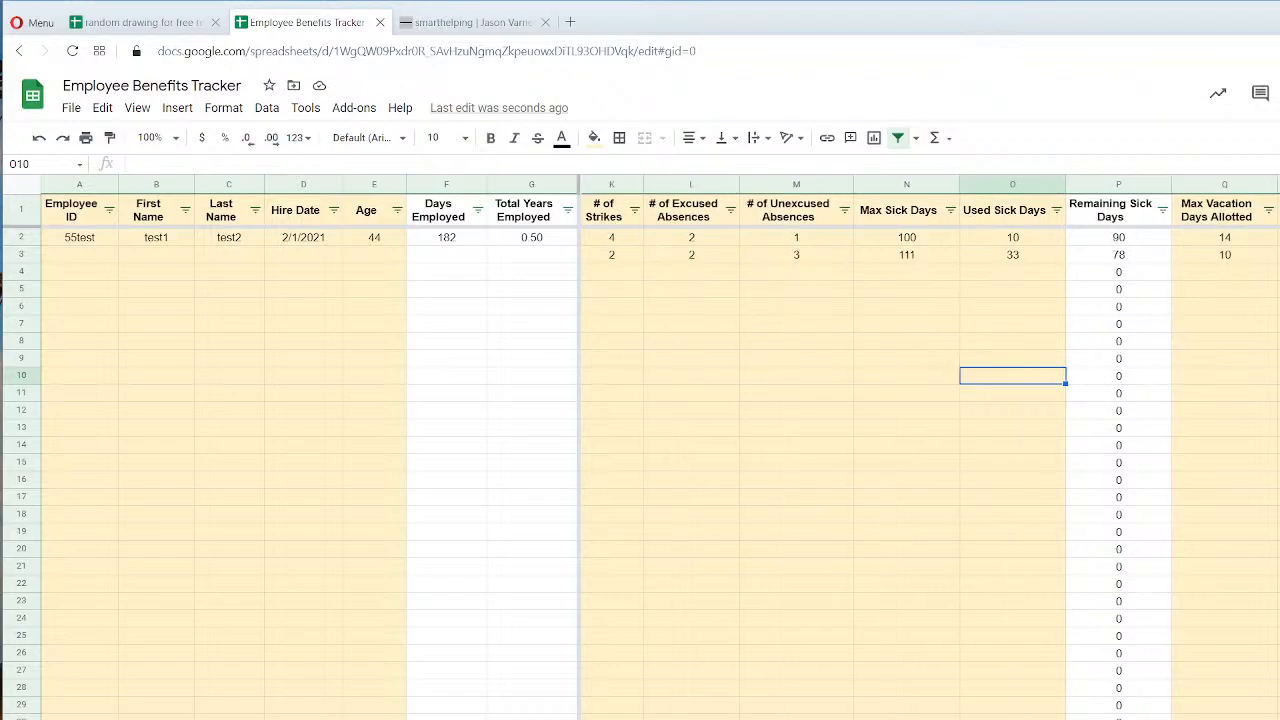
scroll(930, 450, "left", 3)
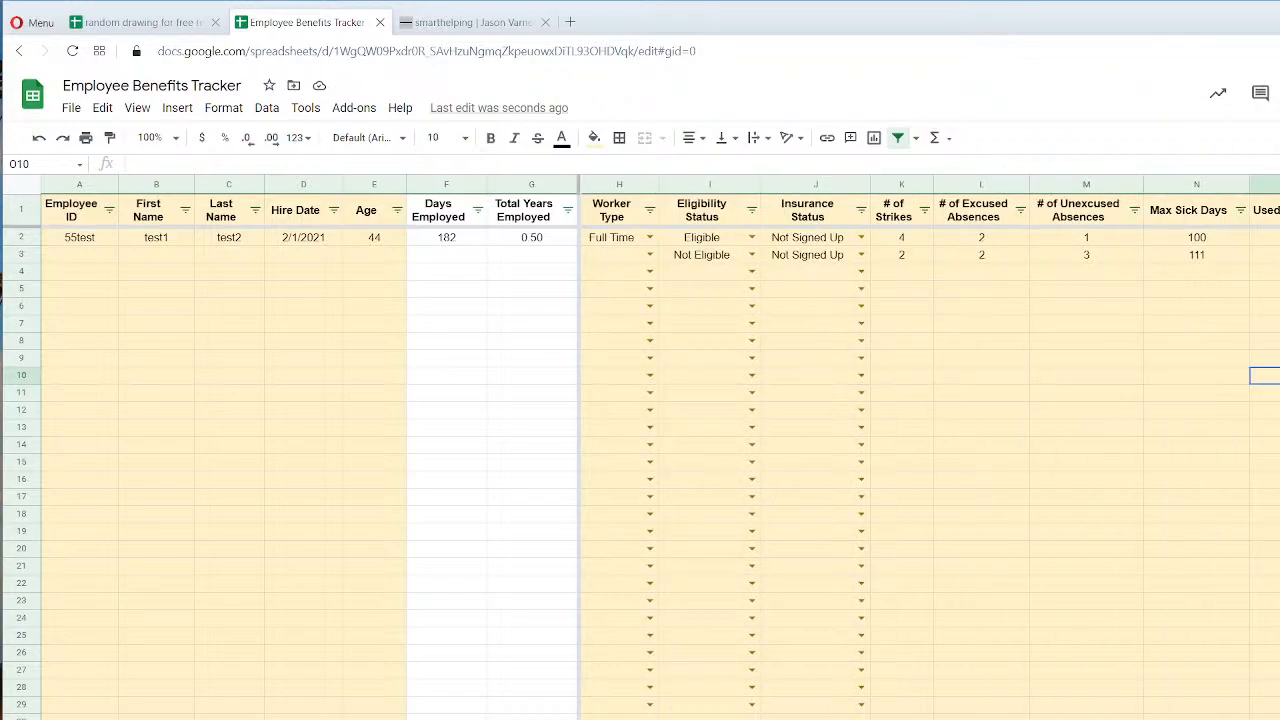
scroll(930, 450, "right", 7)
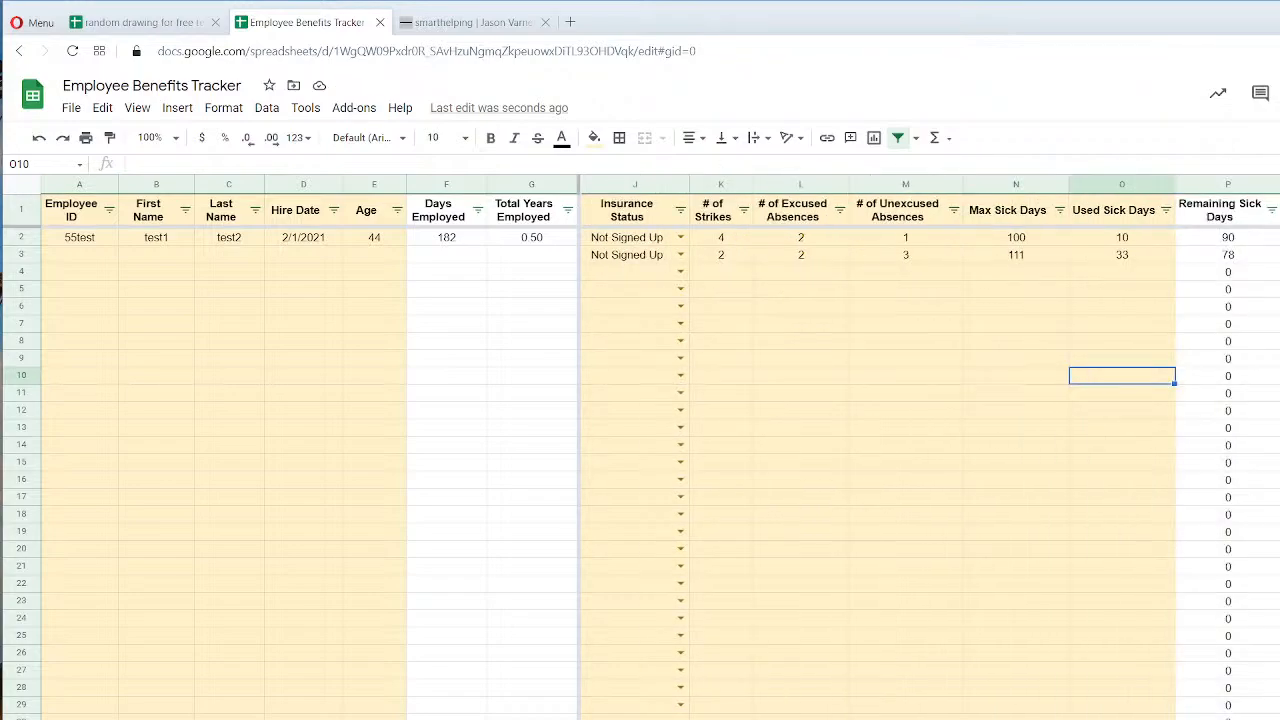
scroll(930, 450, "right", 1)
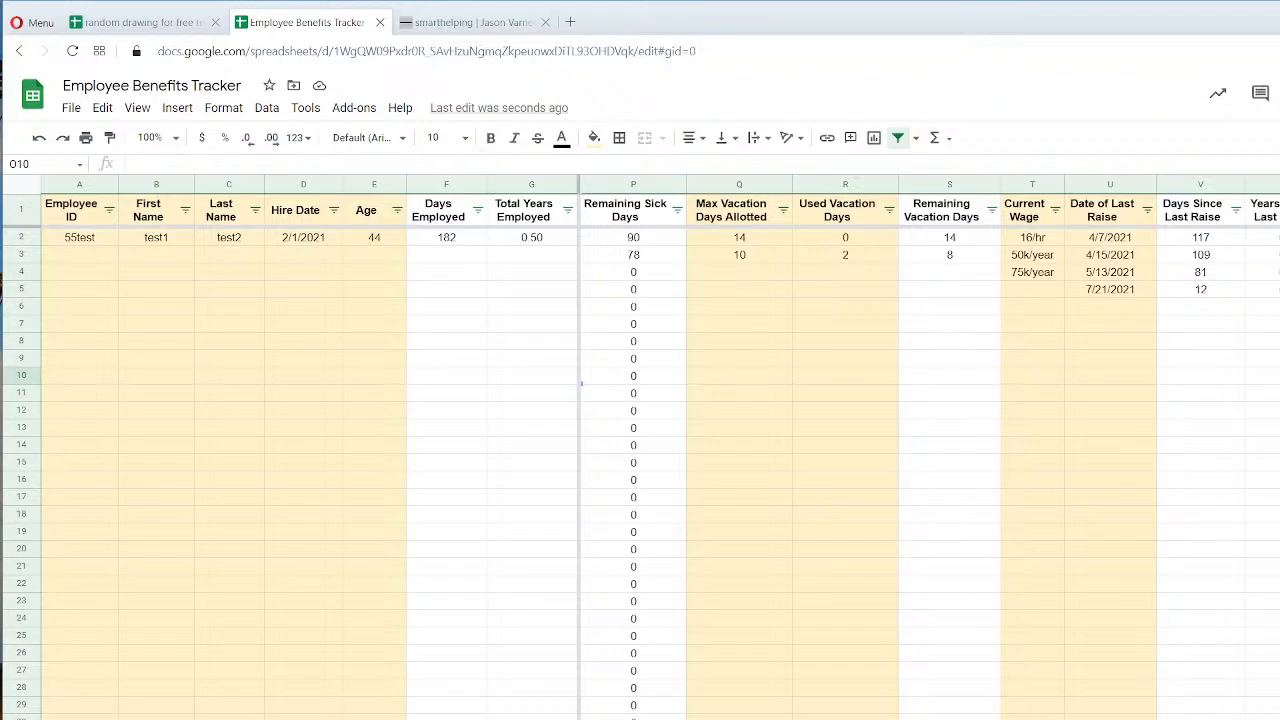
scroll(581, 383, "left", 8)
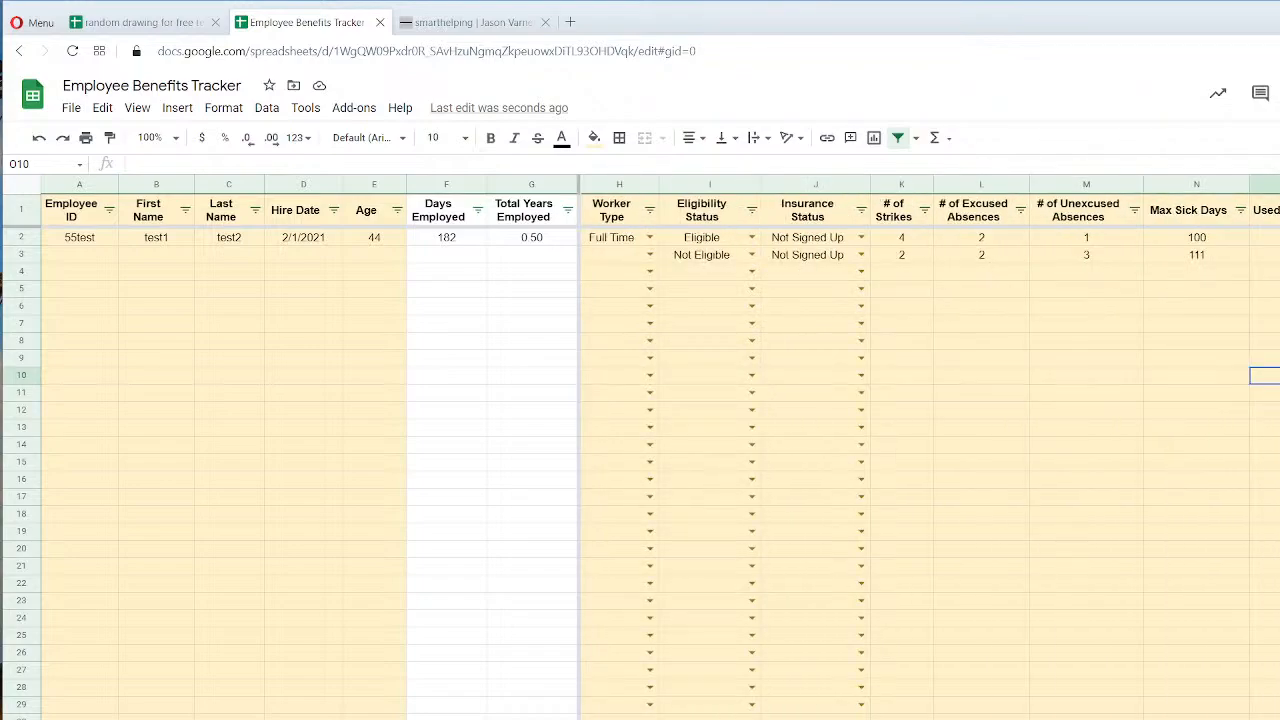
Review the sample entries in rows 2 and 3 from Employee ID through Max Sick Days.
left_click_drag(80, 240, 983, 258)
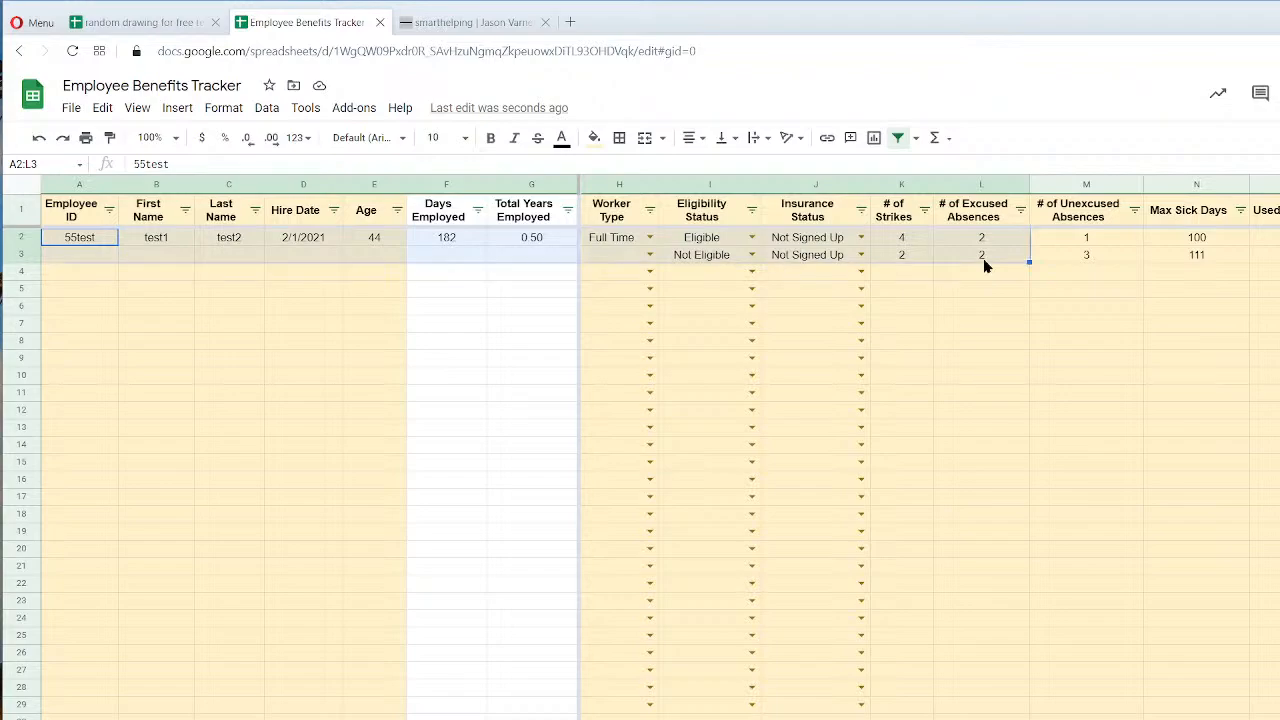
left_click(68, 240)
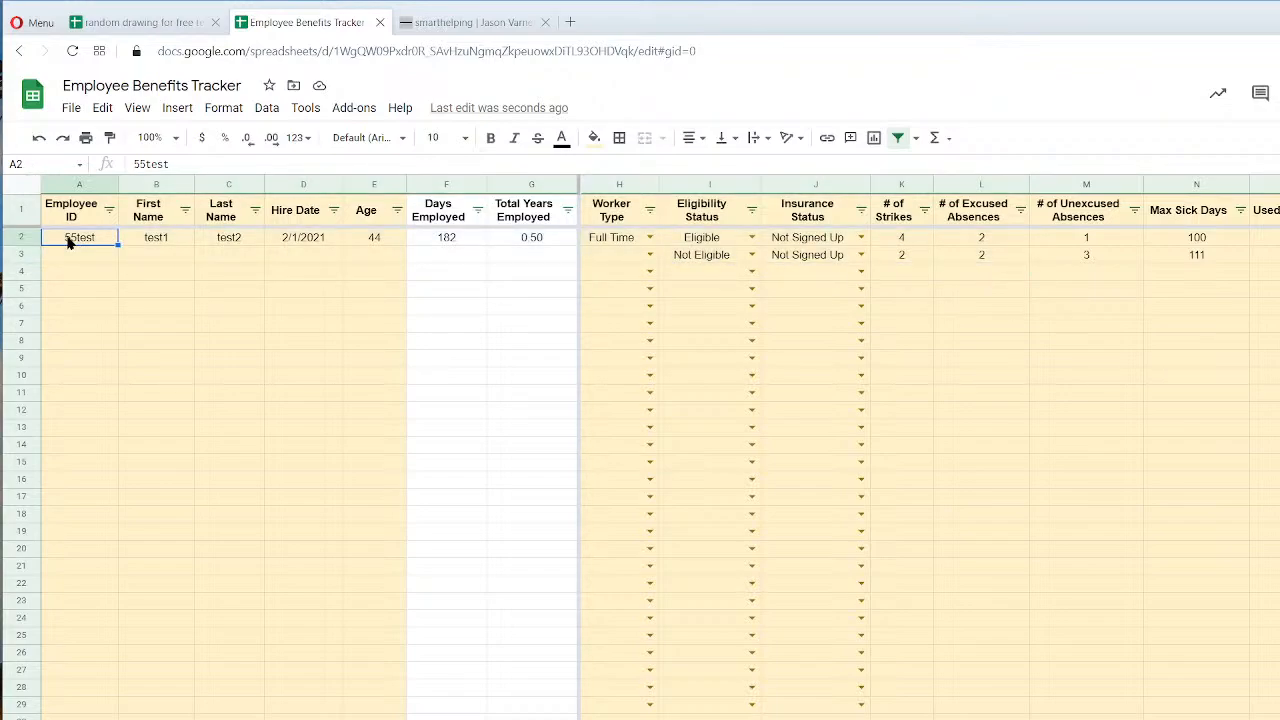
left_click_drag(68, 240, 1116, 289)
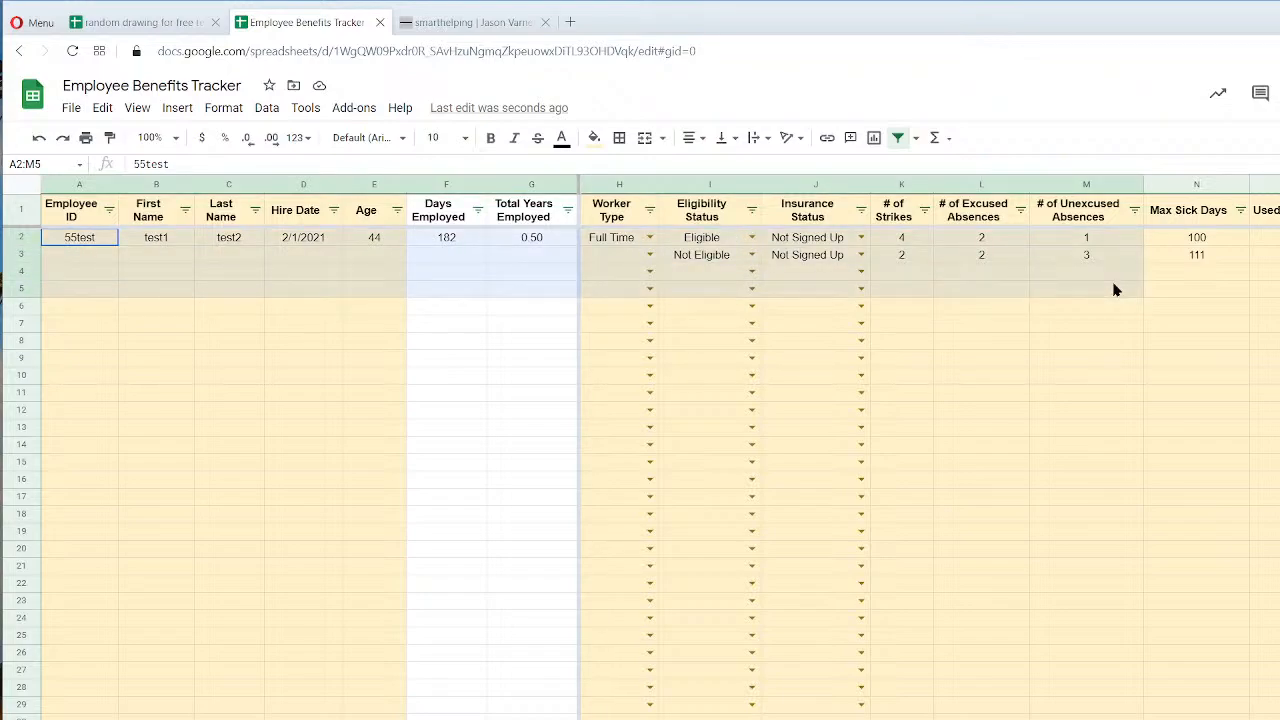
left_click(1105, 464)
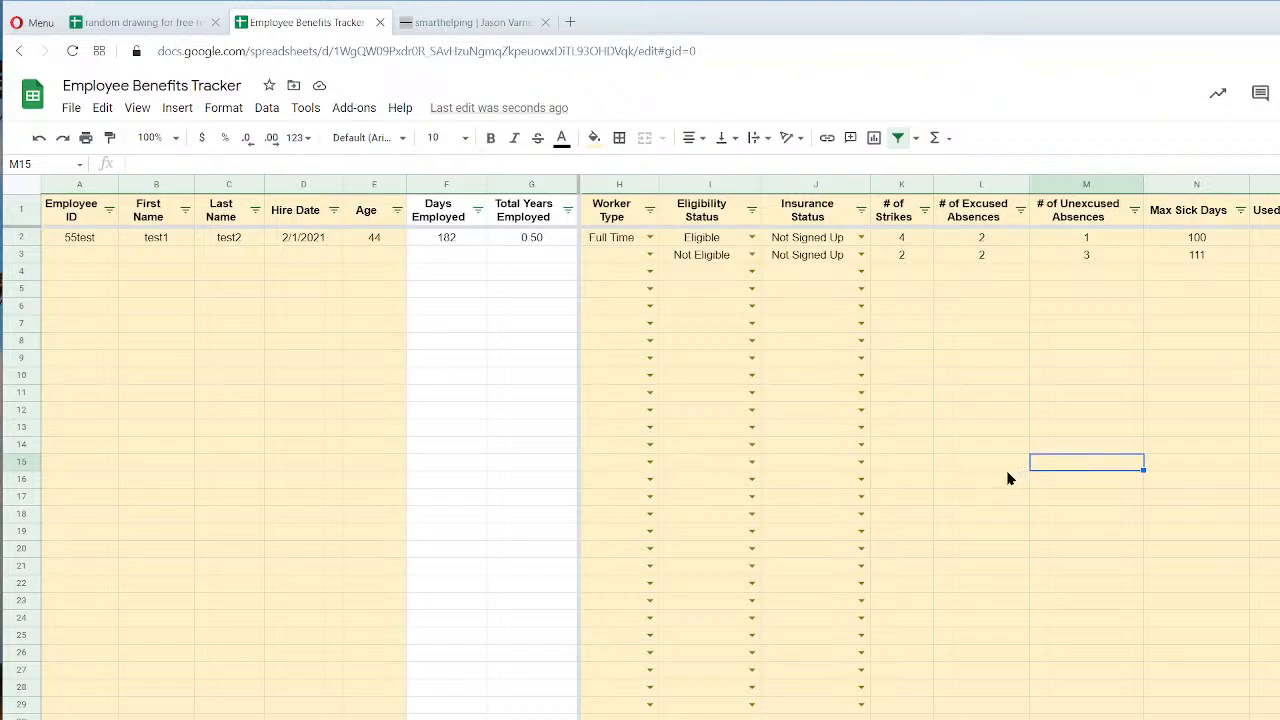
left_click(81, 239)
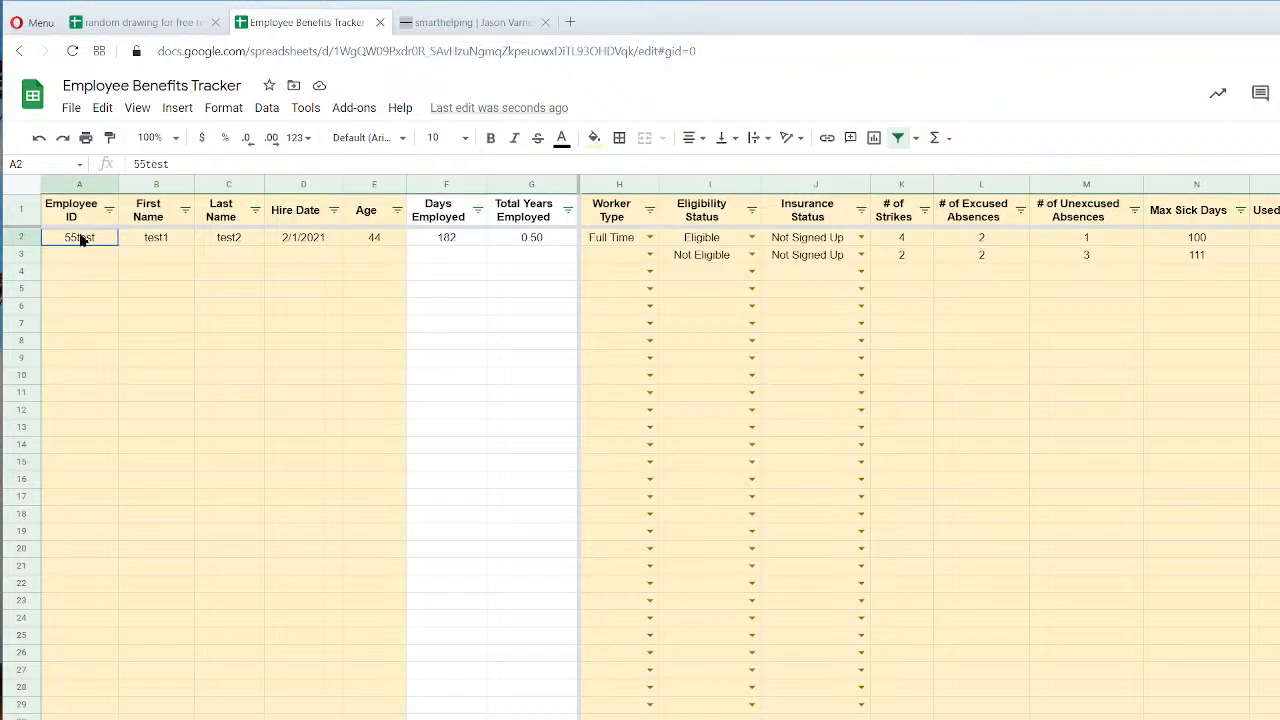
left_click_drag(81, 239, 1192, 240)
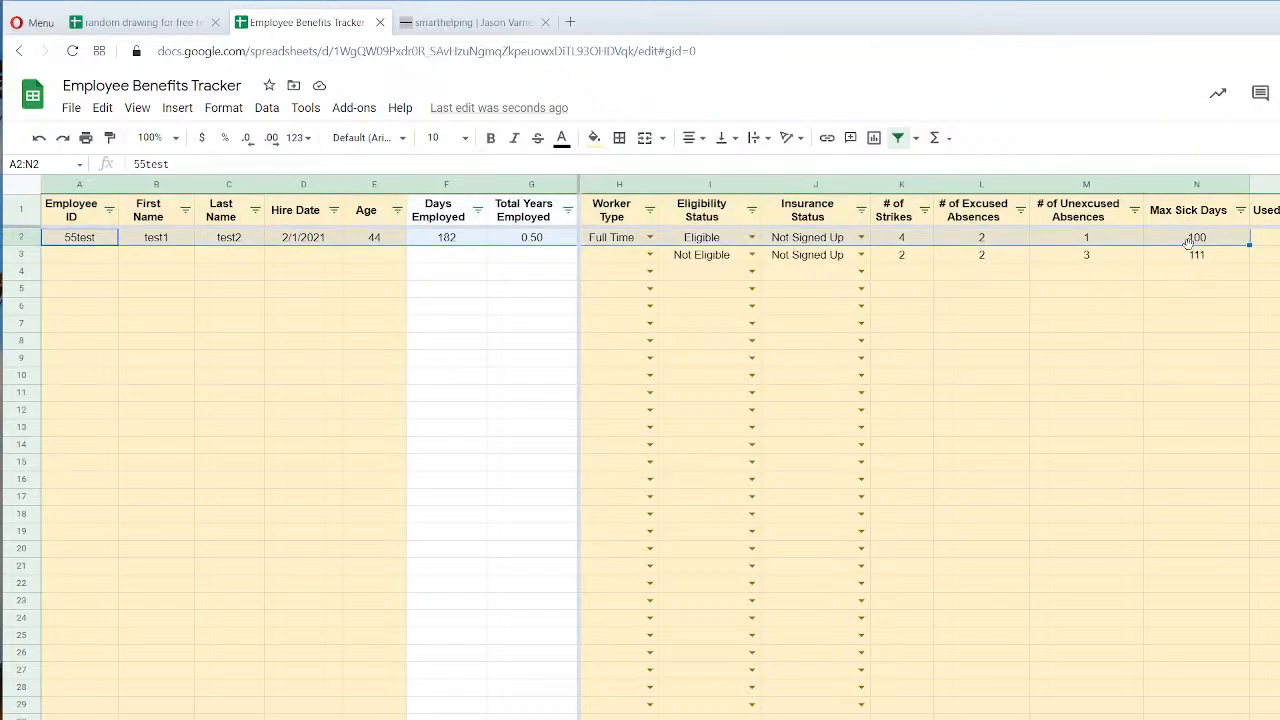
left_click(1001, 499)
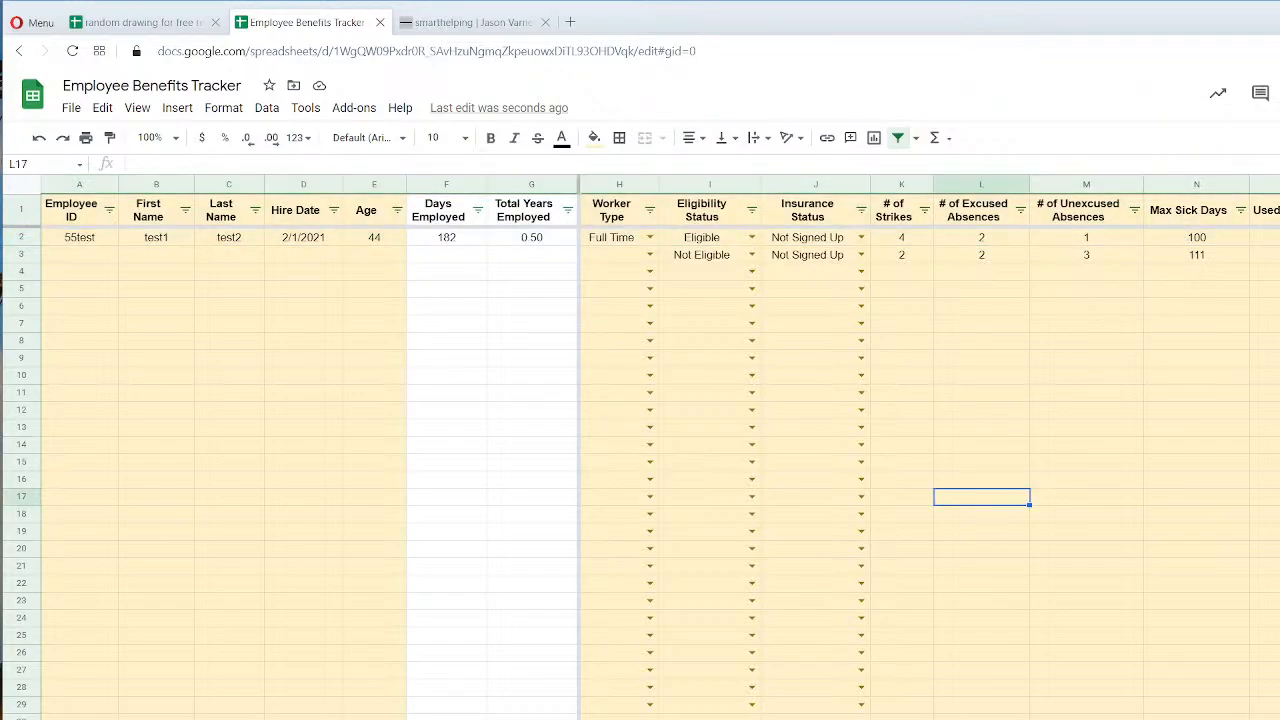
Examine the absence, sick day and vacation day columns, including the Remaining Sick Days formula in P2.
scroll(930, 450, "right", 10)
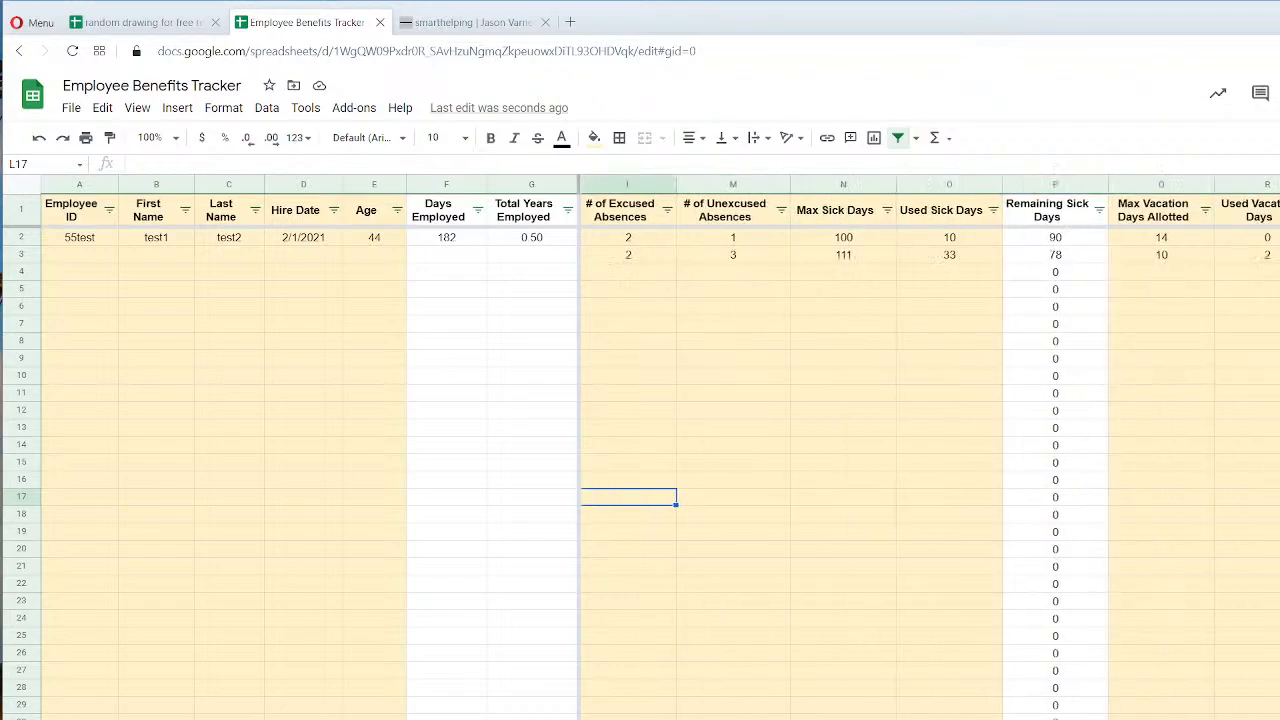
scroll(930, 450, "left", 10)
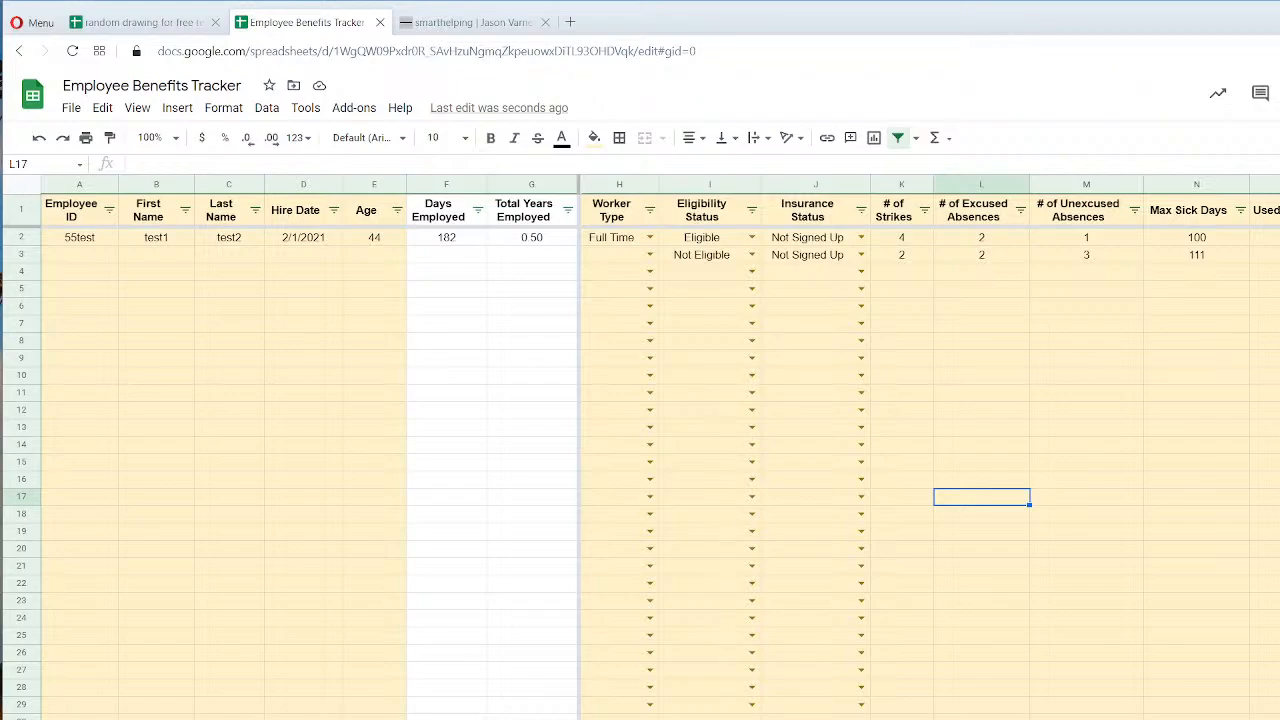
scroll(930, 450, "right", 3)
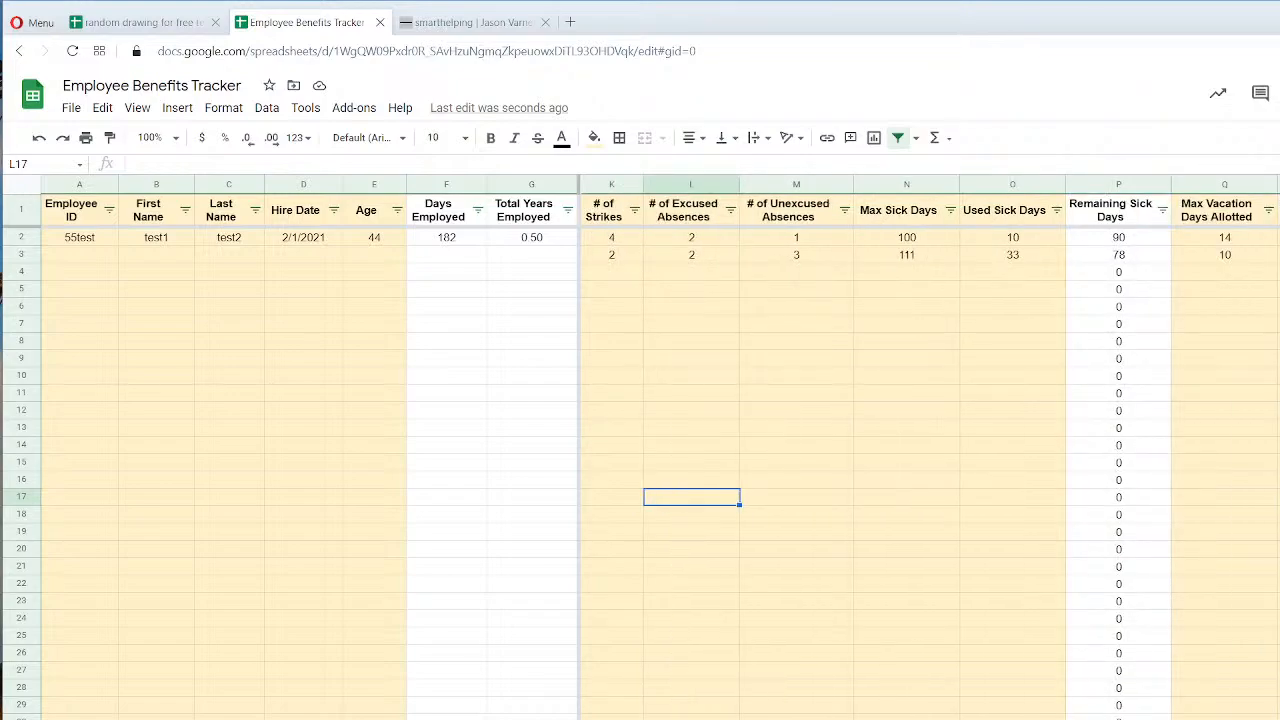
scroll(930, 450, "right", 3)
scroll(930, 450, "left", 5)
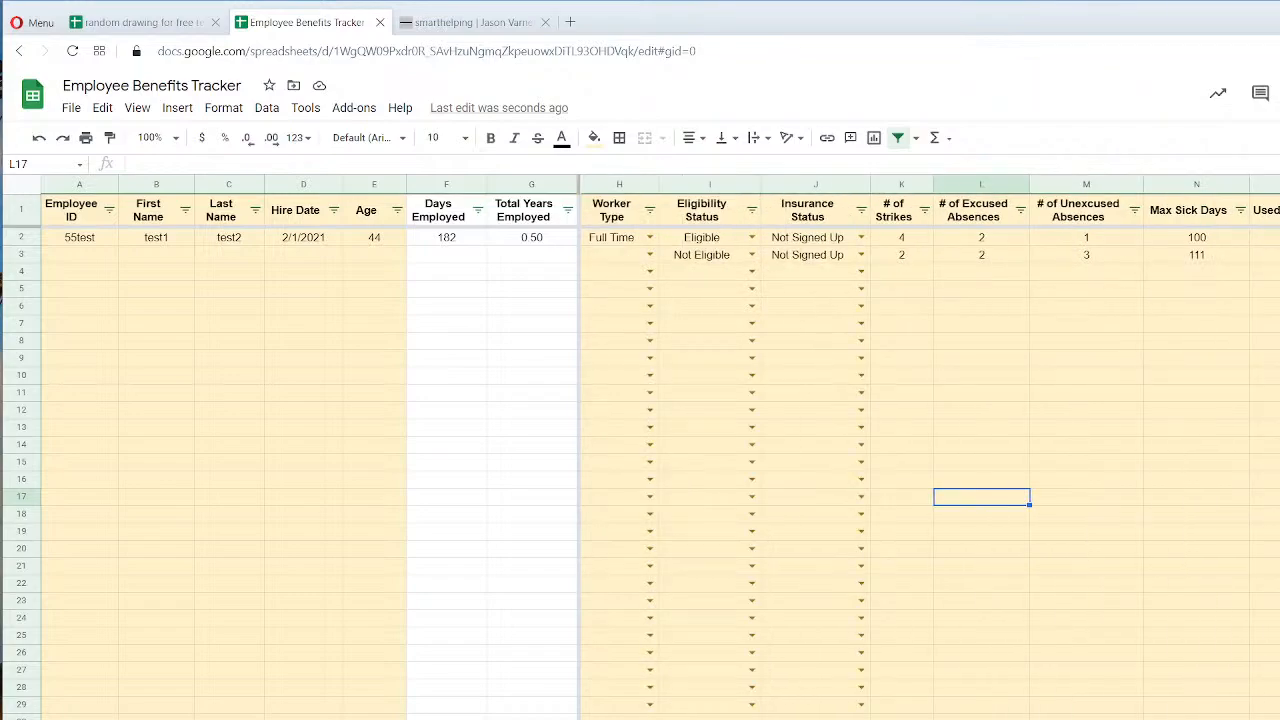
scroll(930, 450, "right", 1)
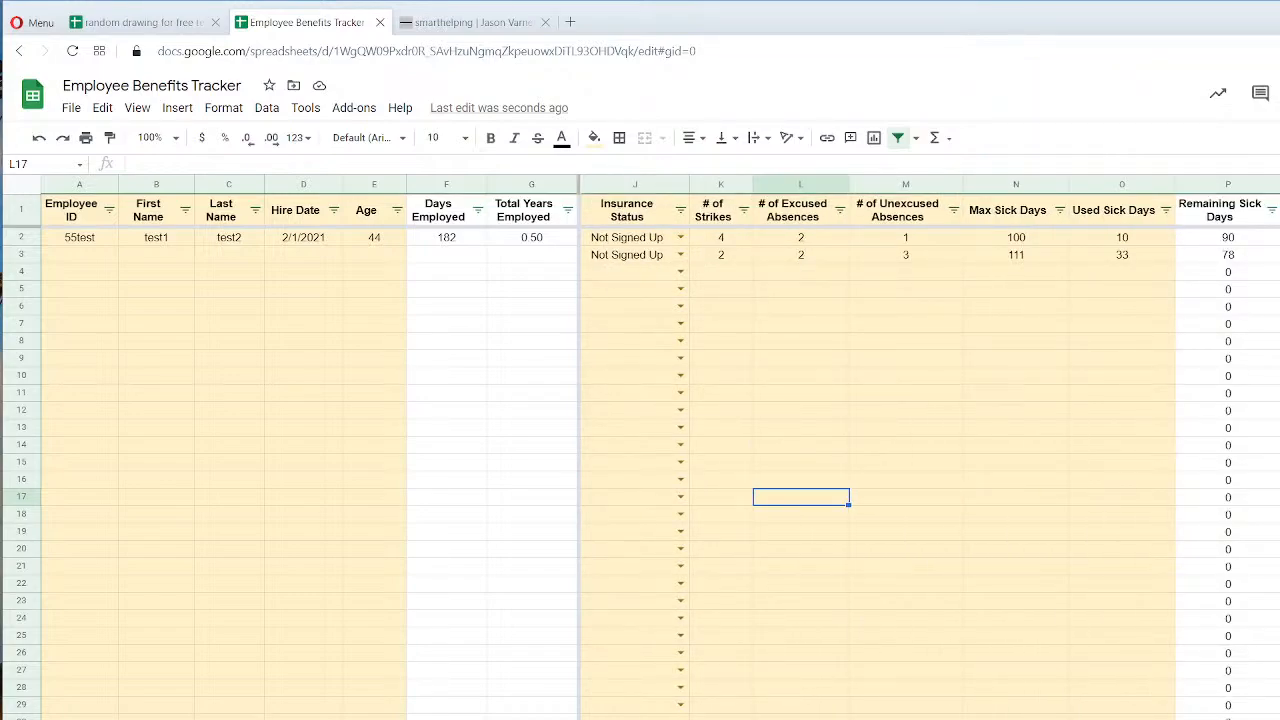
scroll(930, 450, "right", 2)
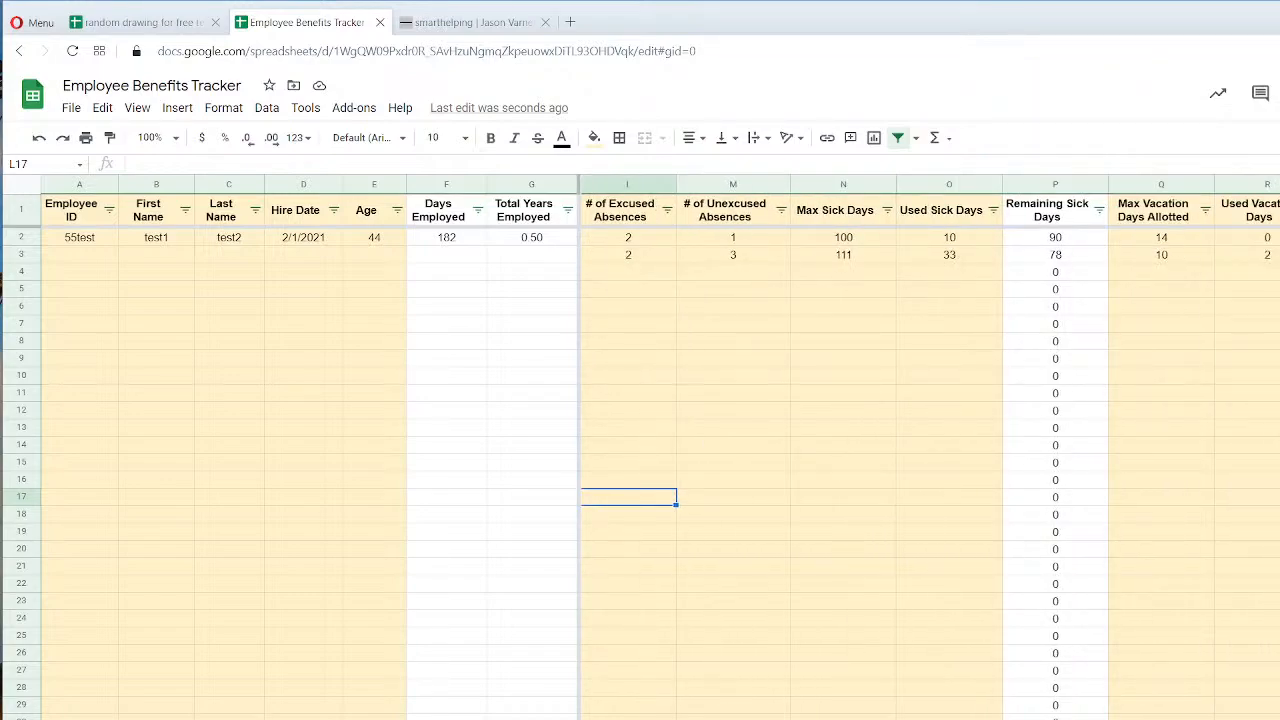
scroll(847, 531, "right", 2)
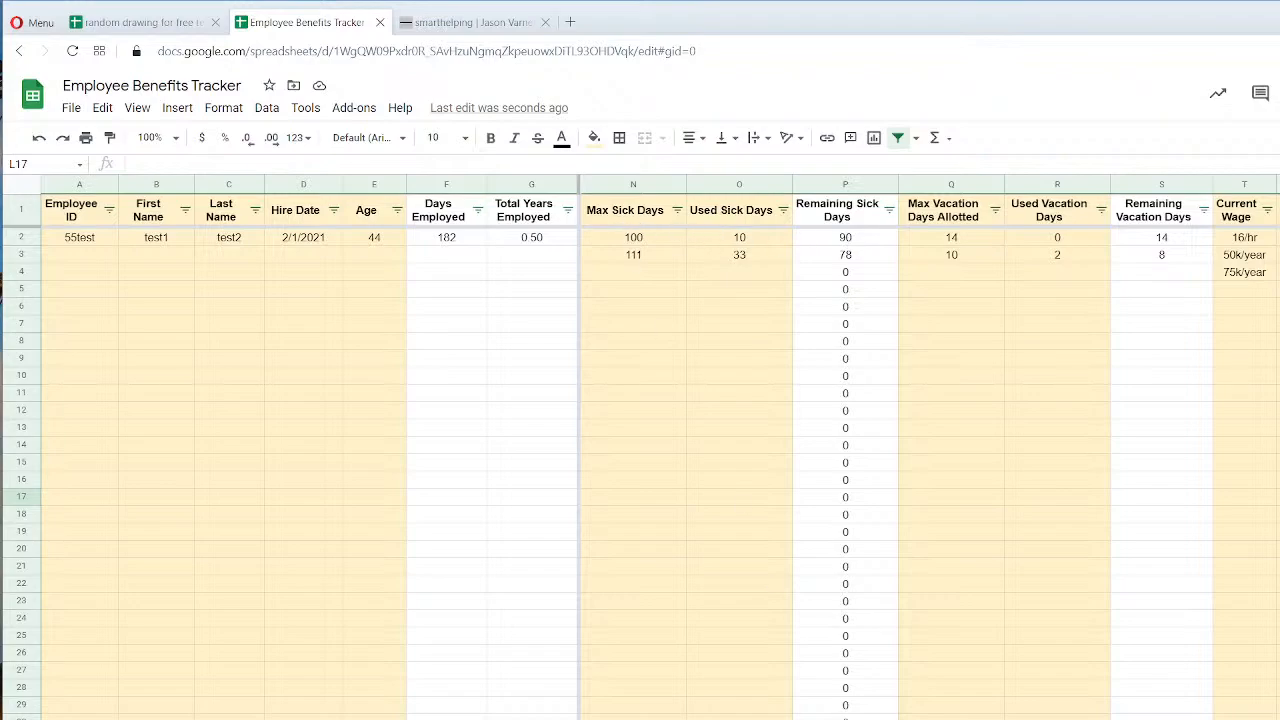
scroll(930, 460, "left", 2)
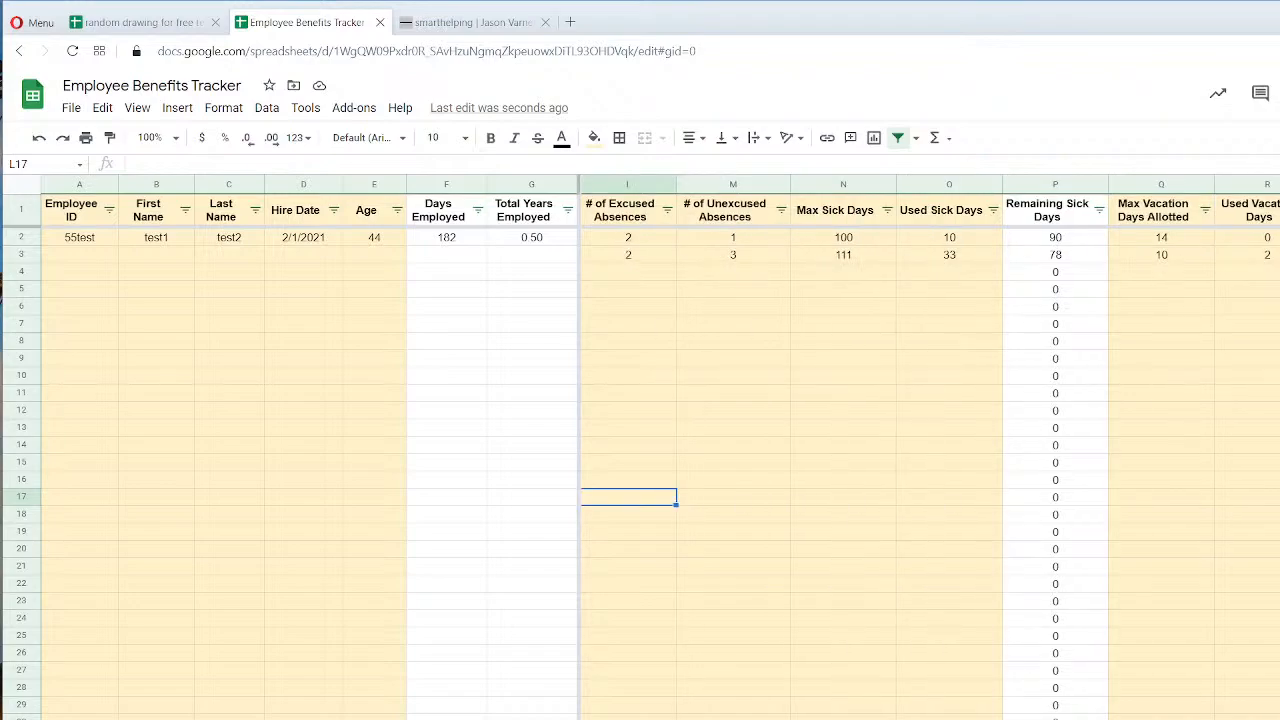
left_click_drag(855, 211, 1024, 394)
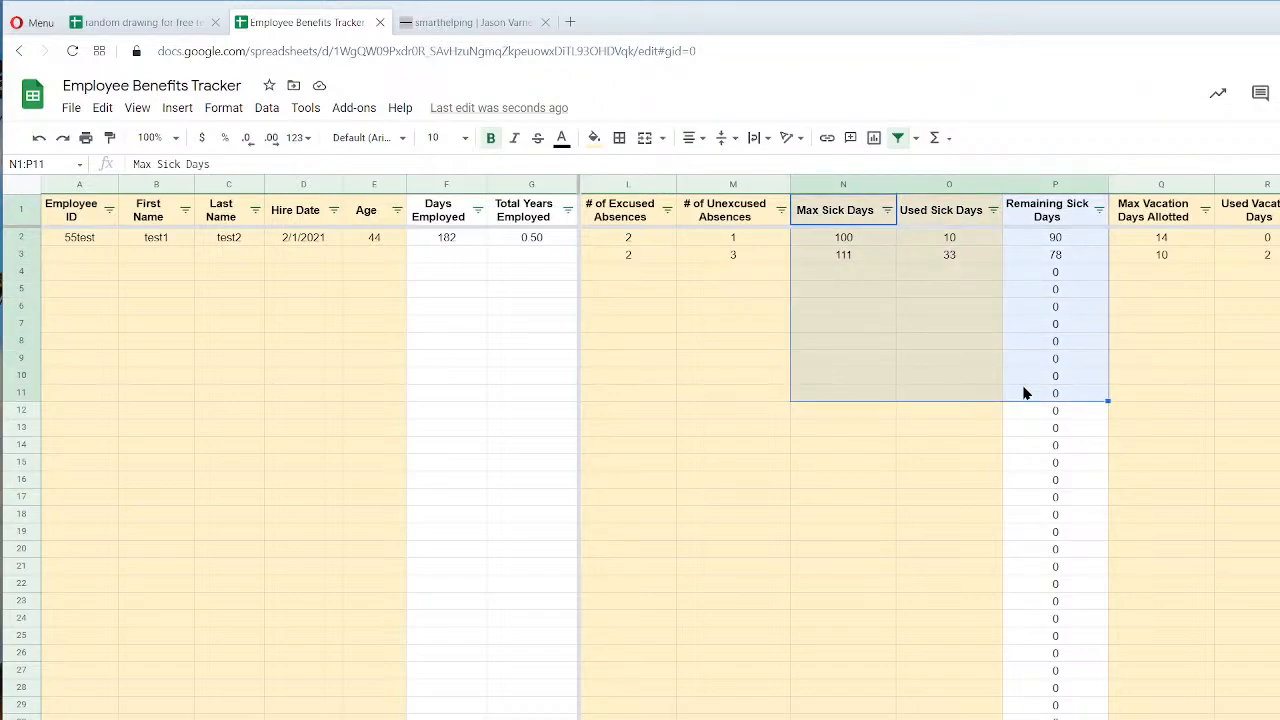
left_click(1060, 241)
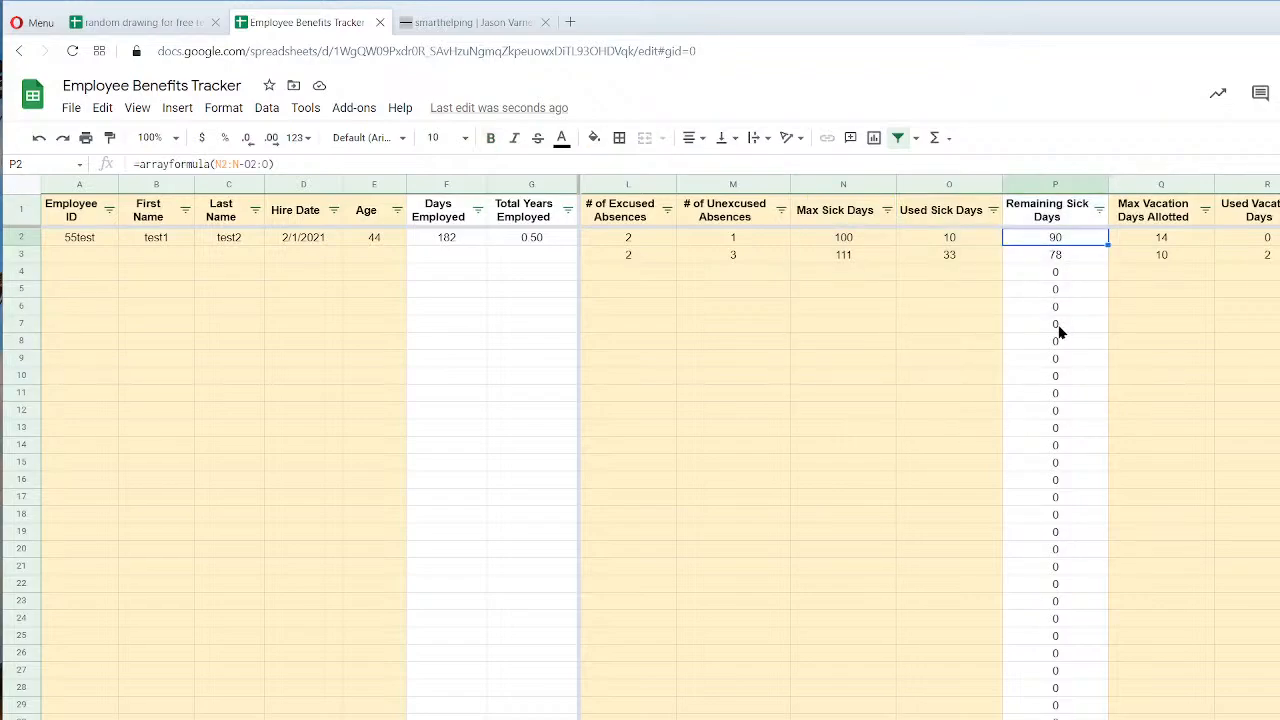
Add a conditional formatting rule to columns N:P with a custom formula testing whether column P is less than 0.
left_click_drag(863, 186, 1052, 184)
left_click(223, 107)
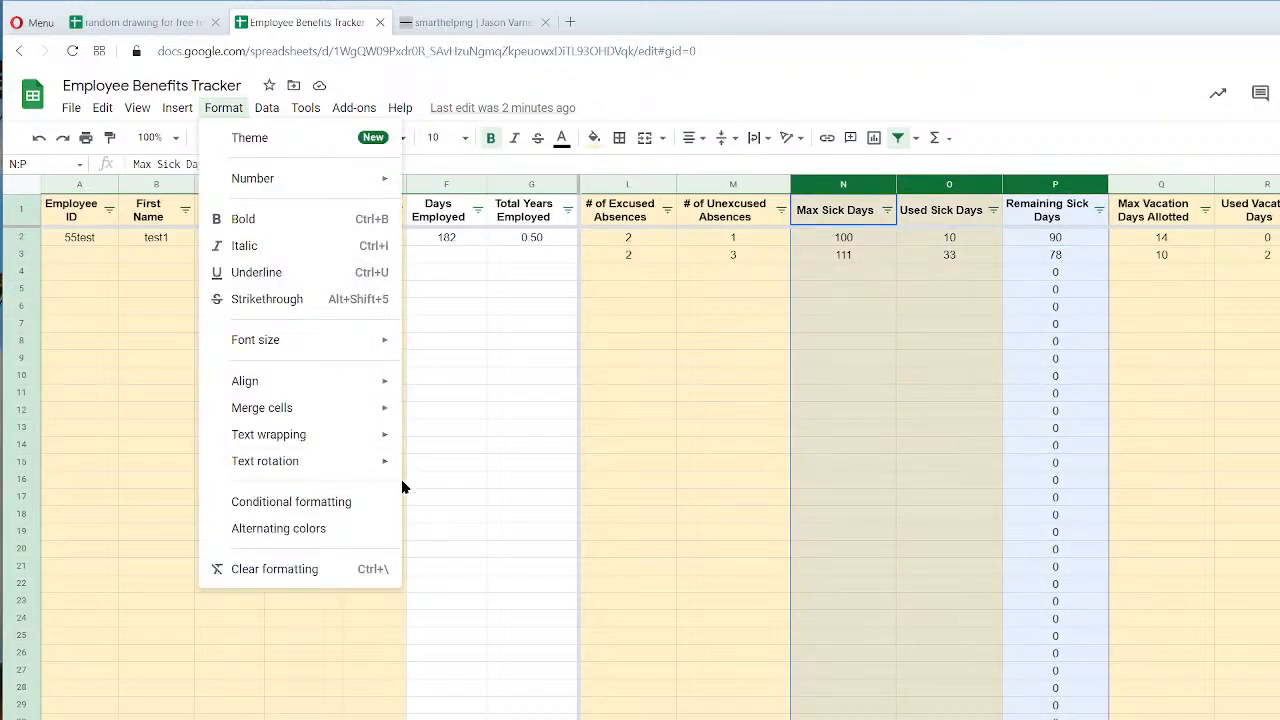
left_click(300, 502)
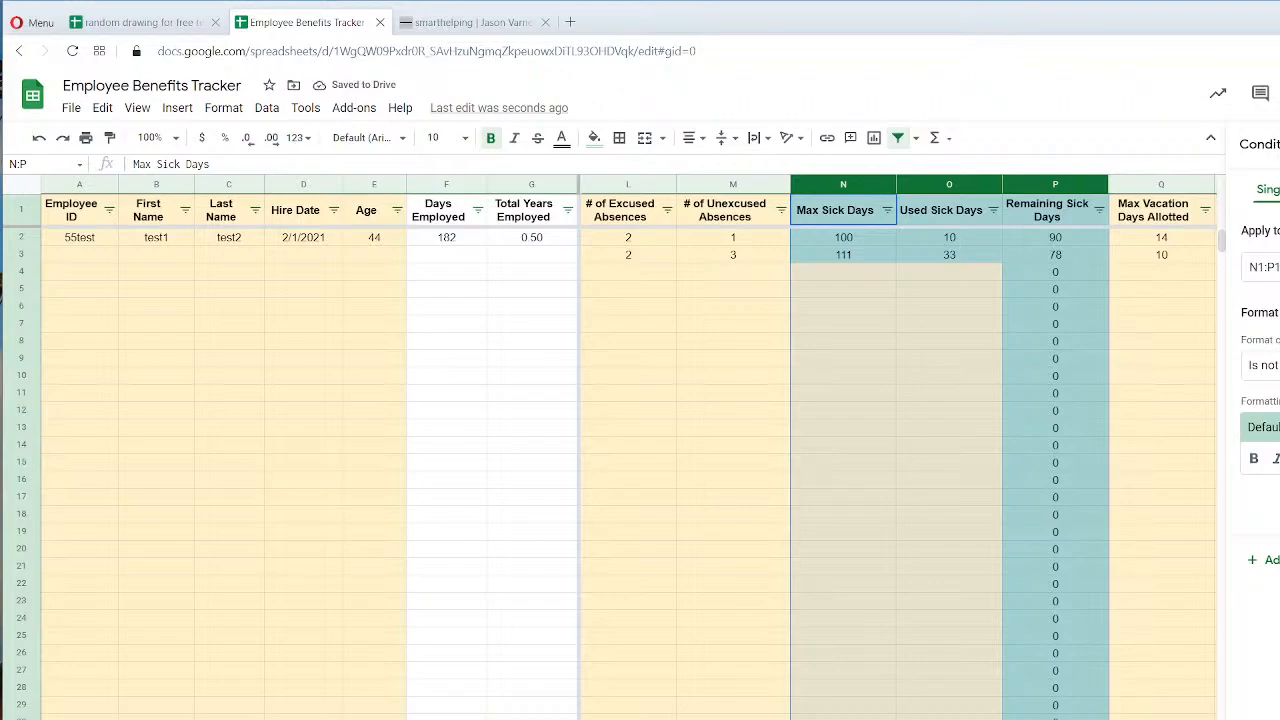
left_click(1264, 365)
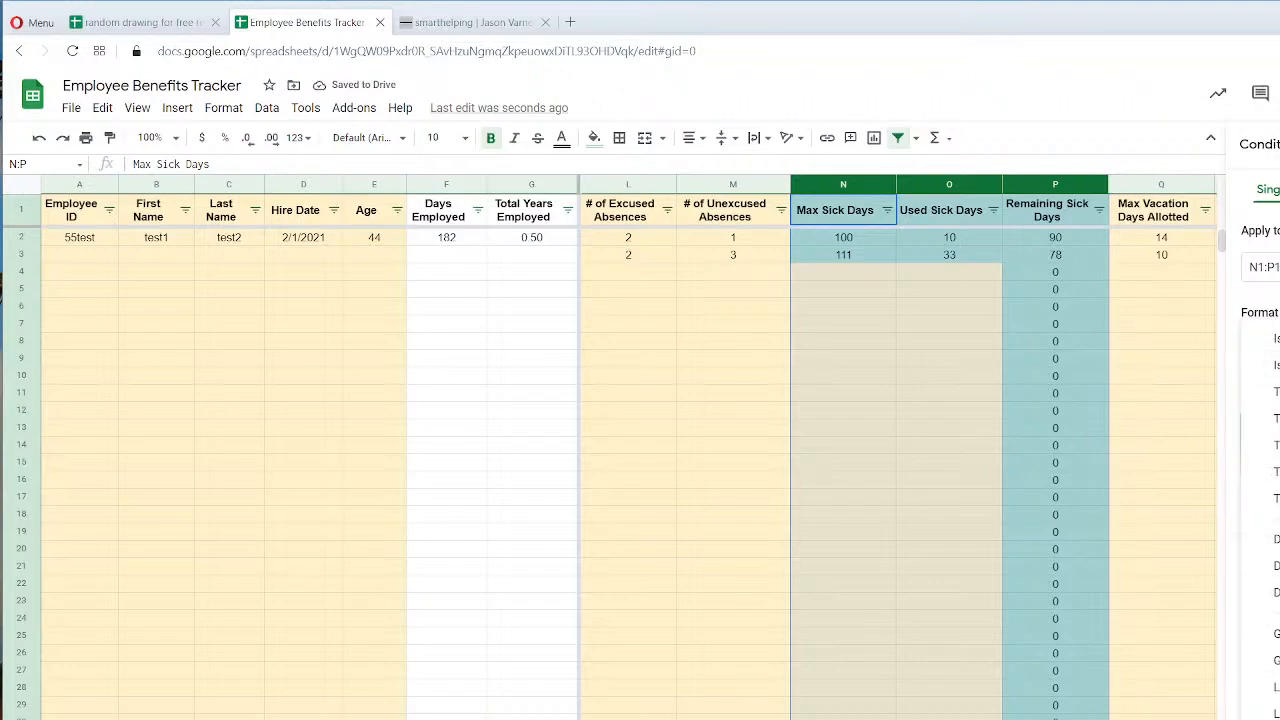
left_click(1264, 708)
left_click(1262, 402)
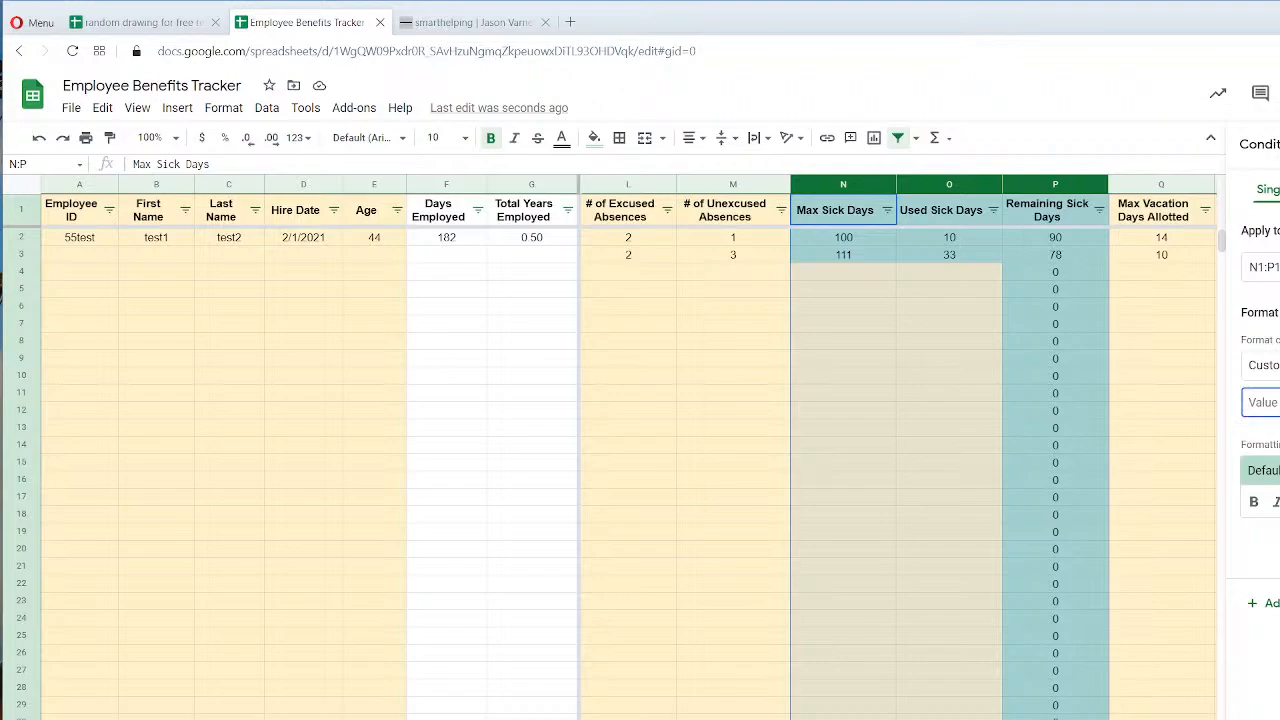
type("=")
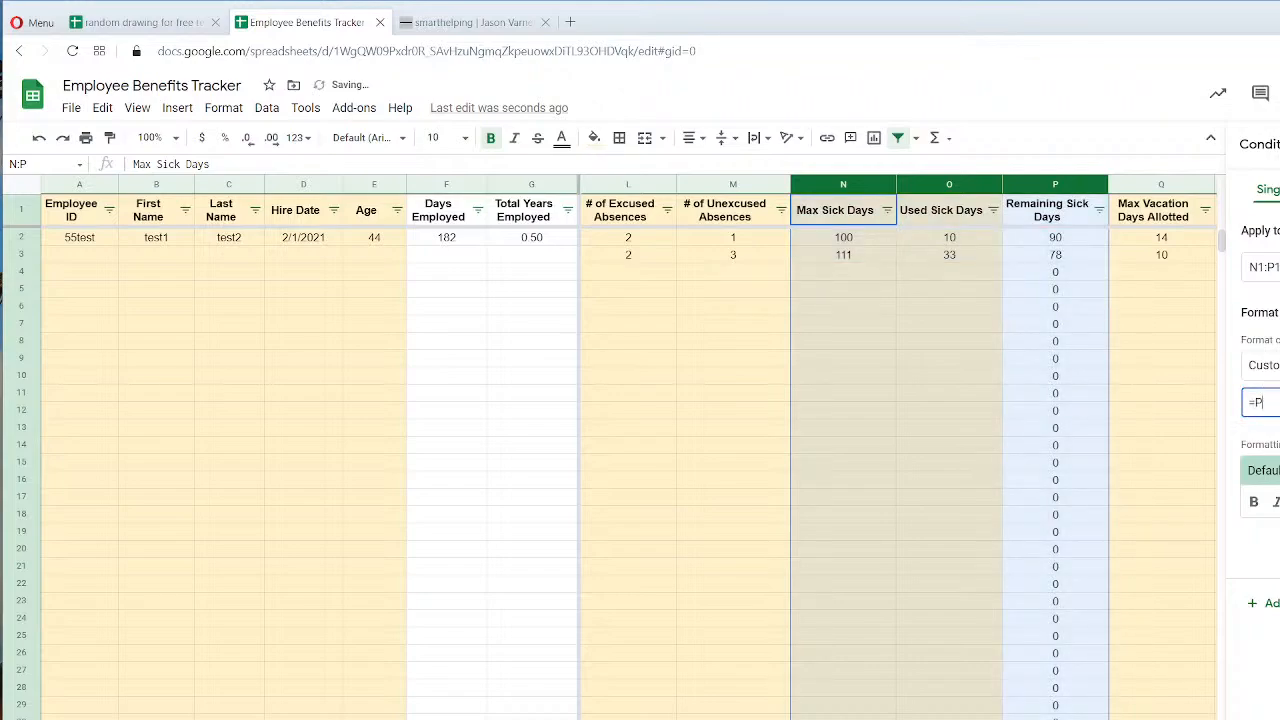
type("P::")
type("P")
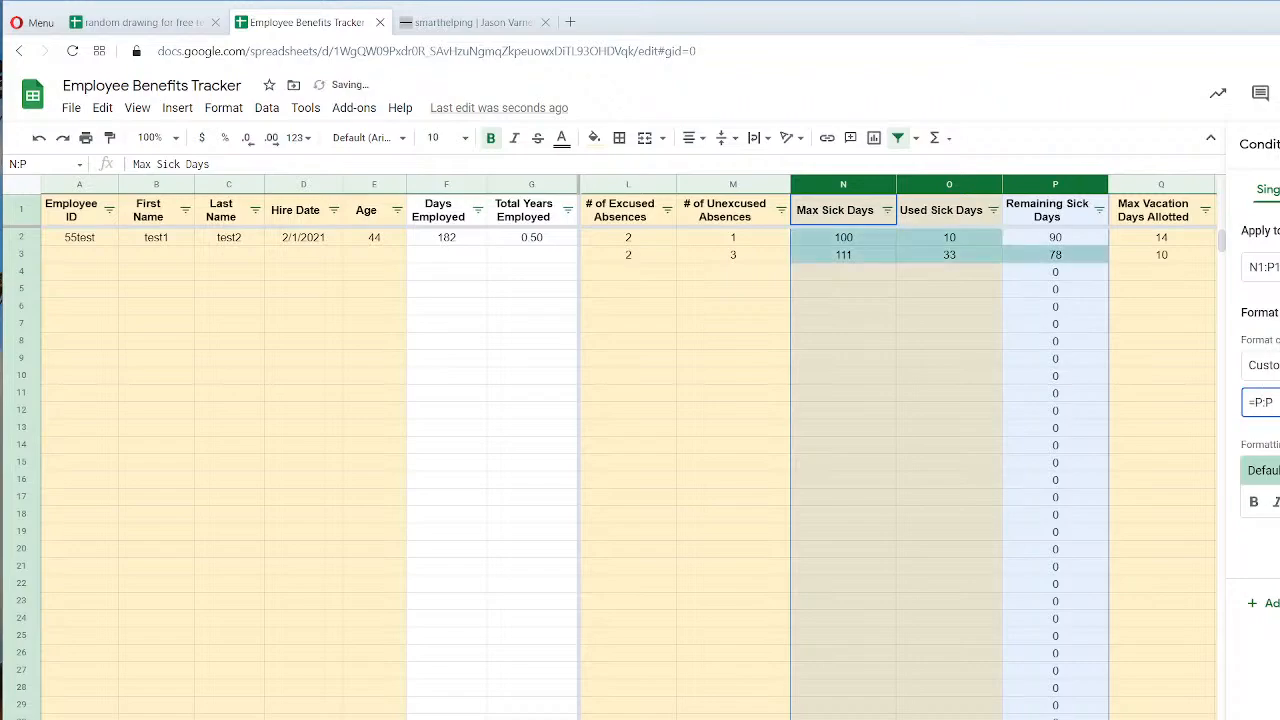
type("<")
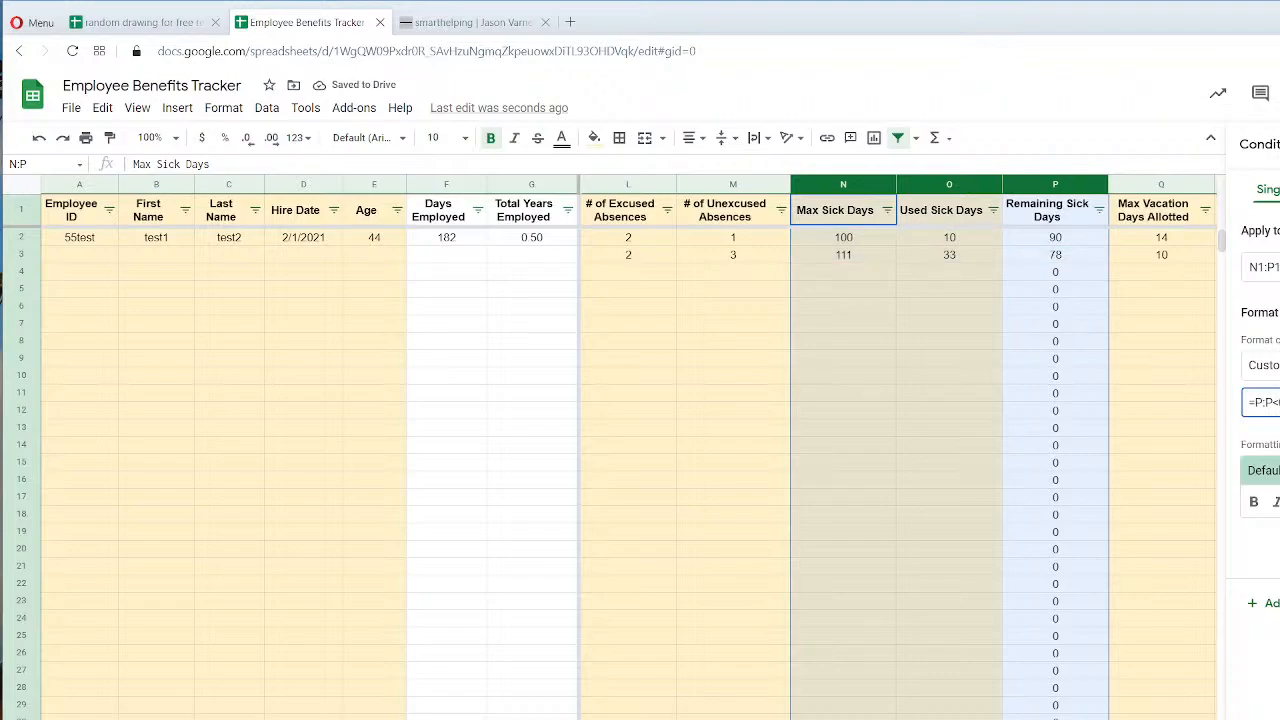
Make both column references in the custom formula absolute, as $P:$P.
left_click(1268, 405)
type("$")
left_click(1256, 403)
type("$")
Give the sick days rule a pale red berry fill and save it.
left_click(1279, 502)
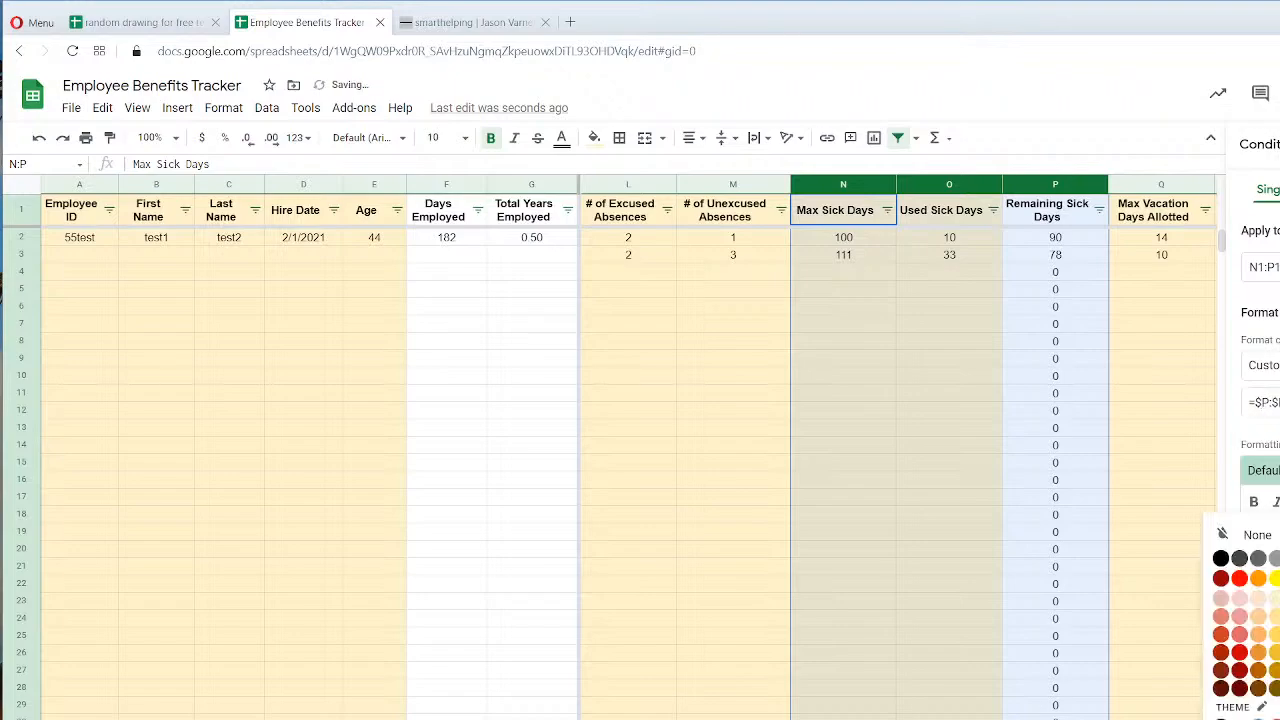
left_click(1240, 615)
left_click(1279, 502)
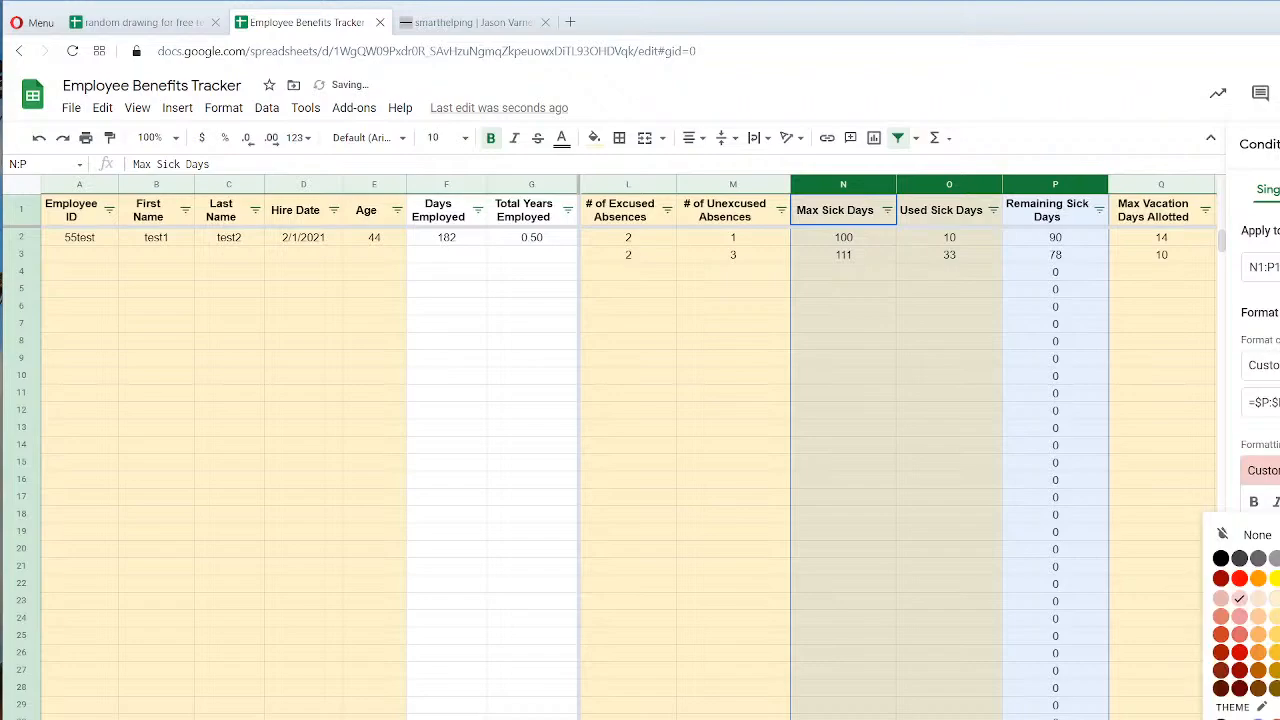
left_click(1220, 602)
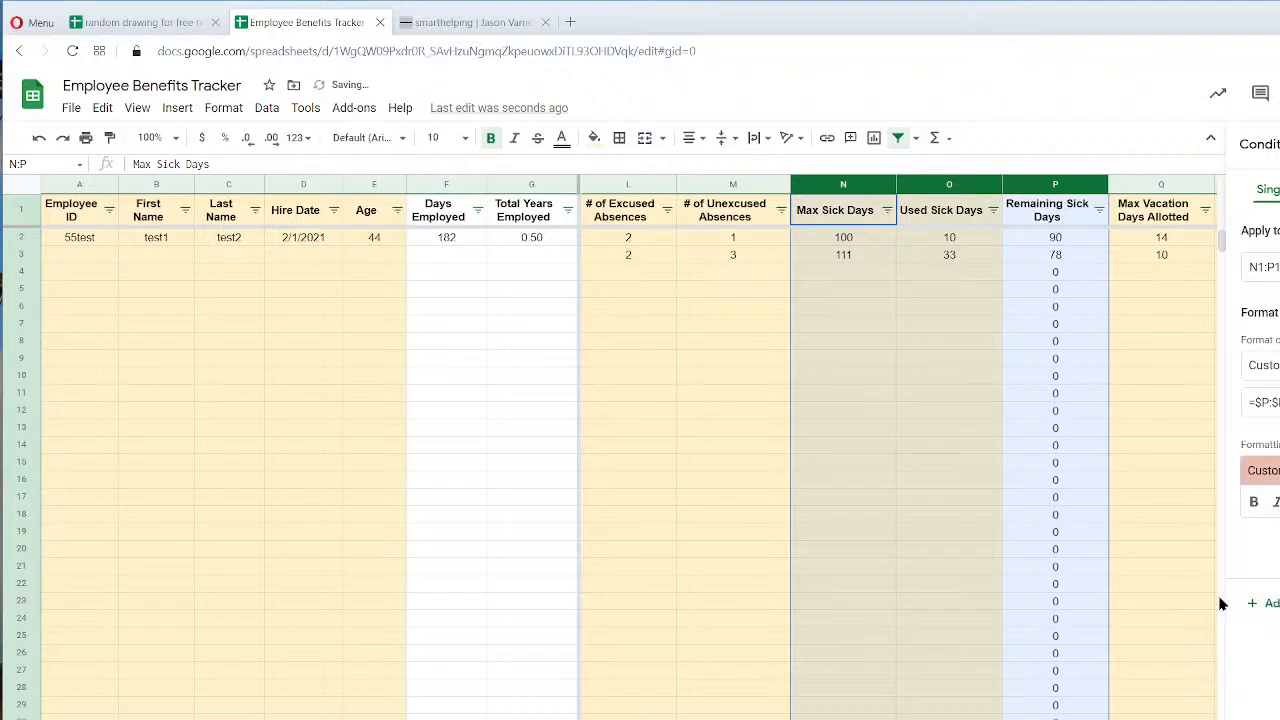
left_click(1279, 548)
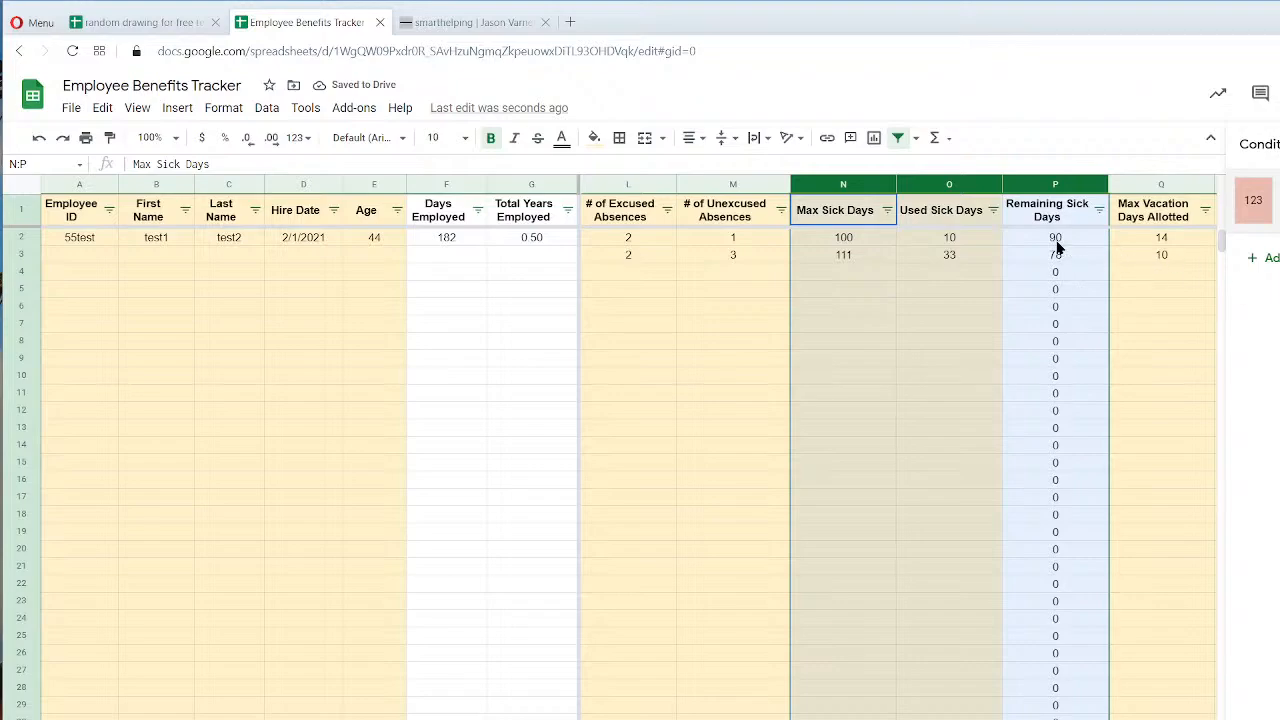
Test the rule with 101 used sick days in O2, and reset that cell to 99.
left_click(959, 239)
type("101")
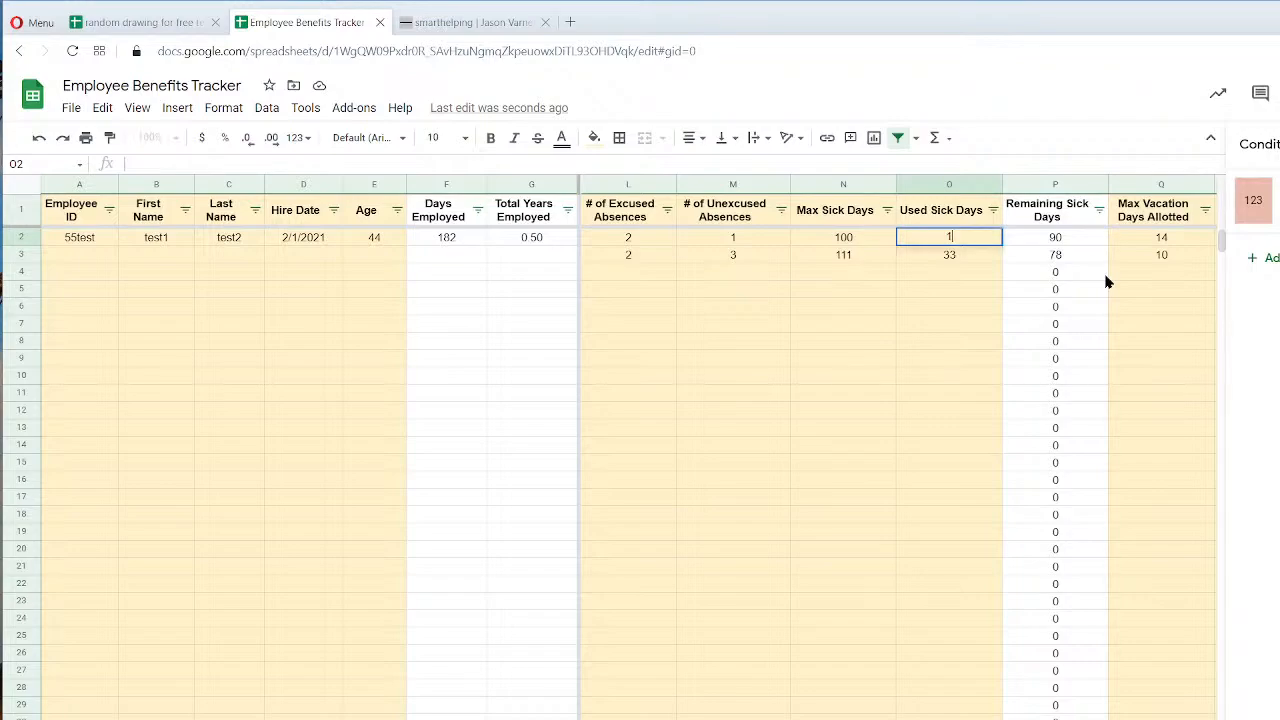
key("Return")
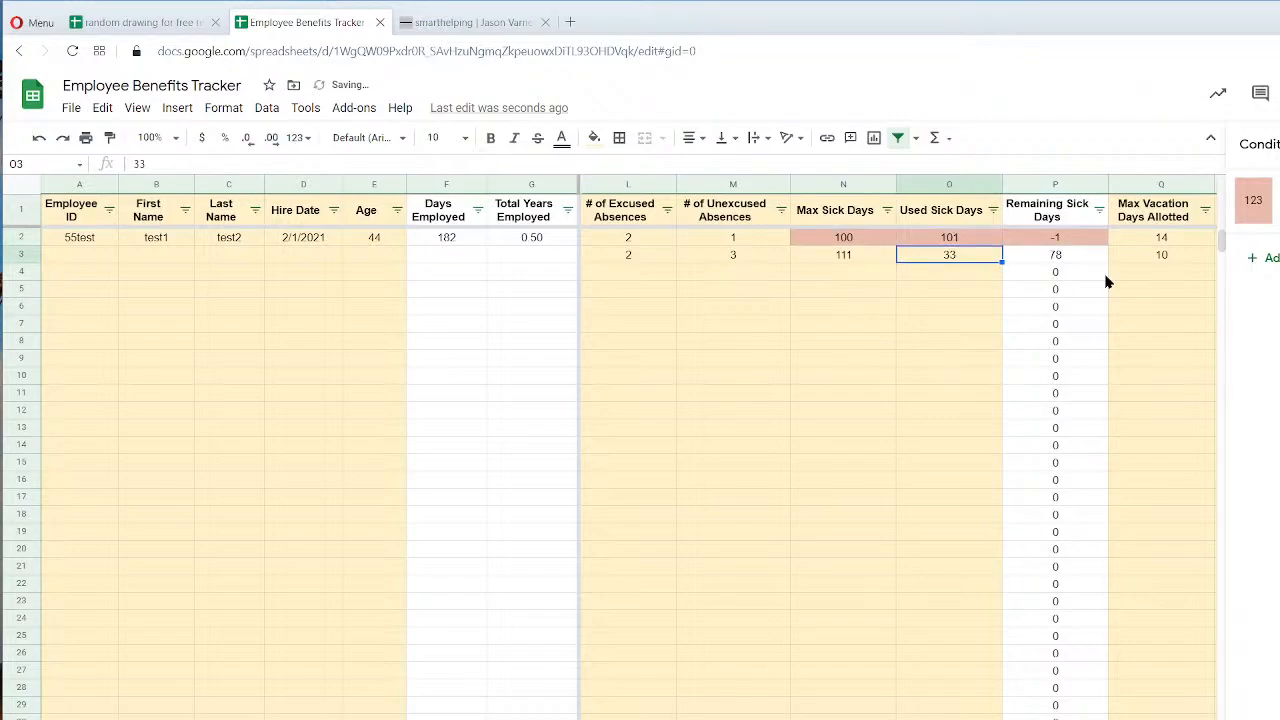
key("Up")
type("99")
key("Return")
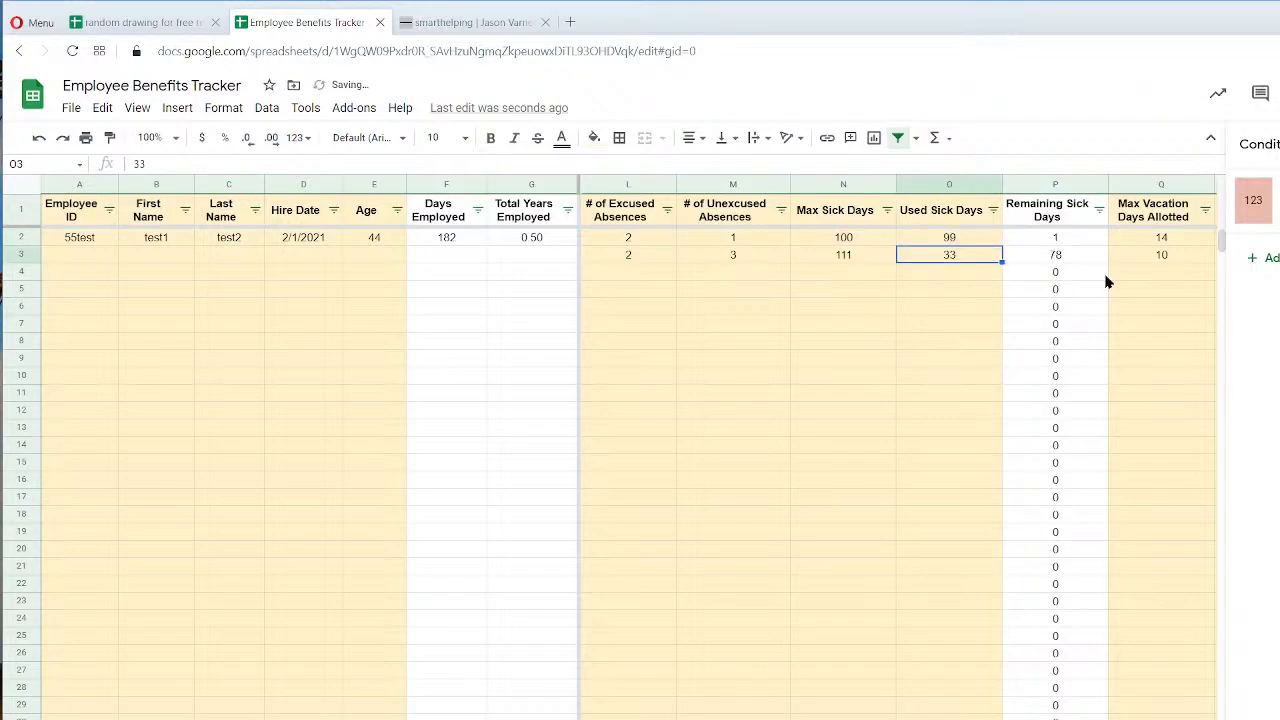
Test the sick days rule with 115 used sick days in O3, and change that cell to 50.
type("115")
key("Return")
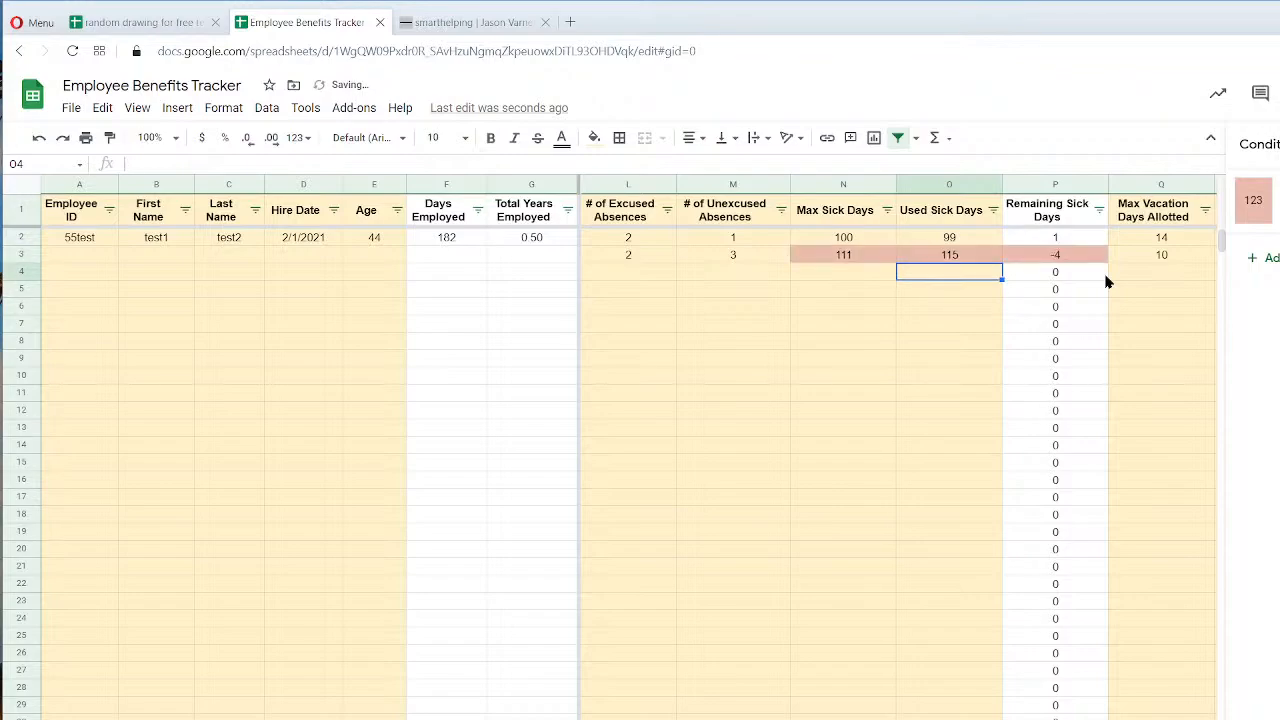
key("Up")
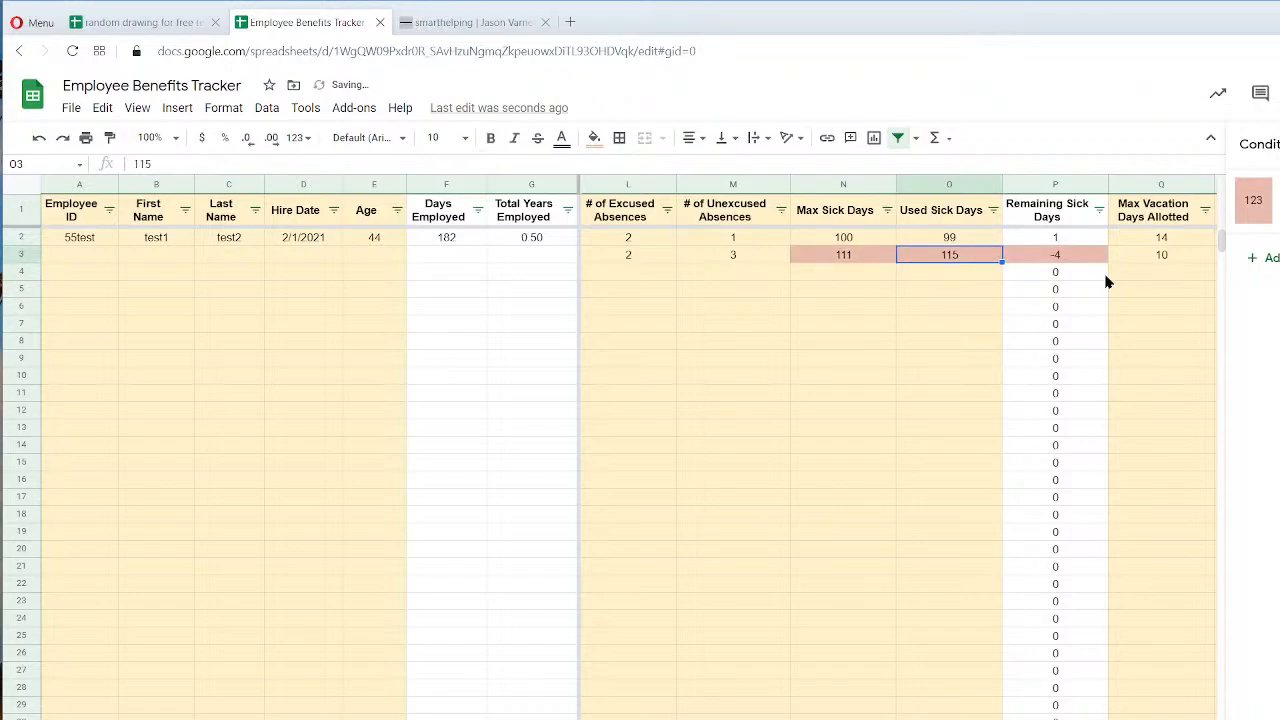
type("50")
key("Return")
key("Up")
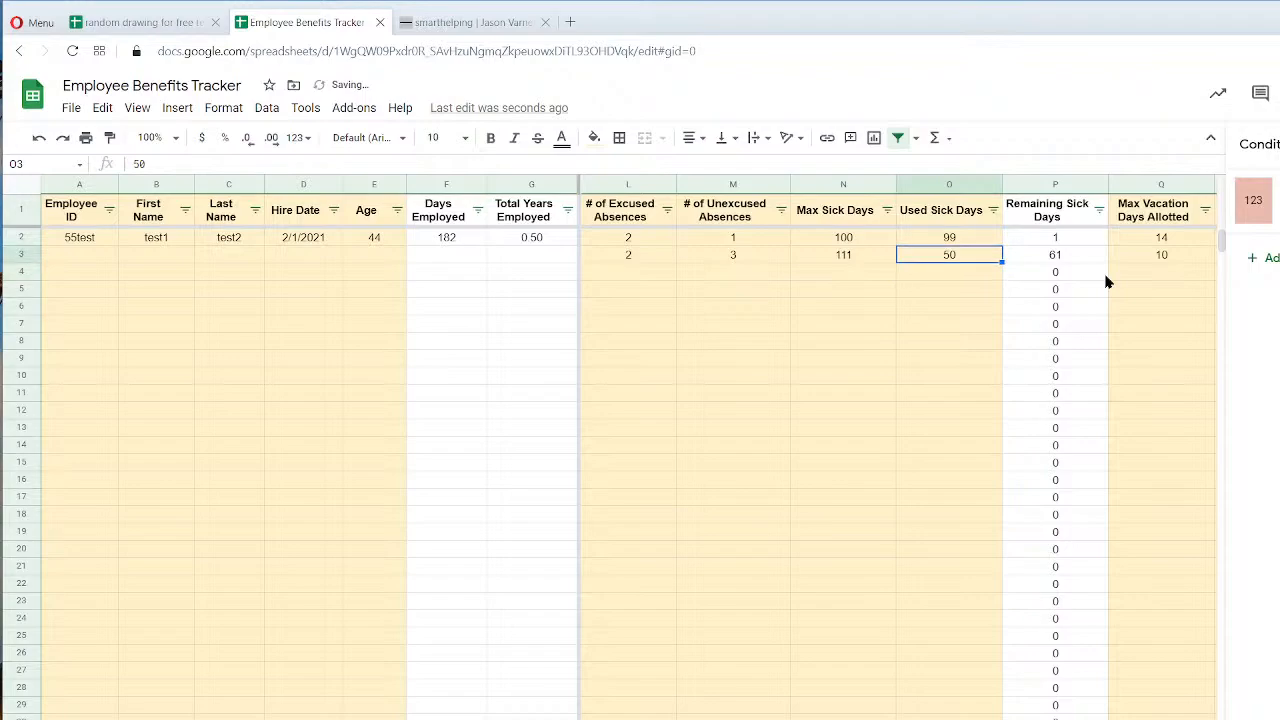
Try 101 and 112 used sick days in O3 against the formatting rule, and reset the cell to 50.
type("101")
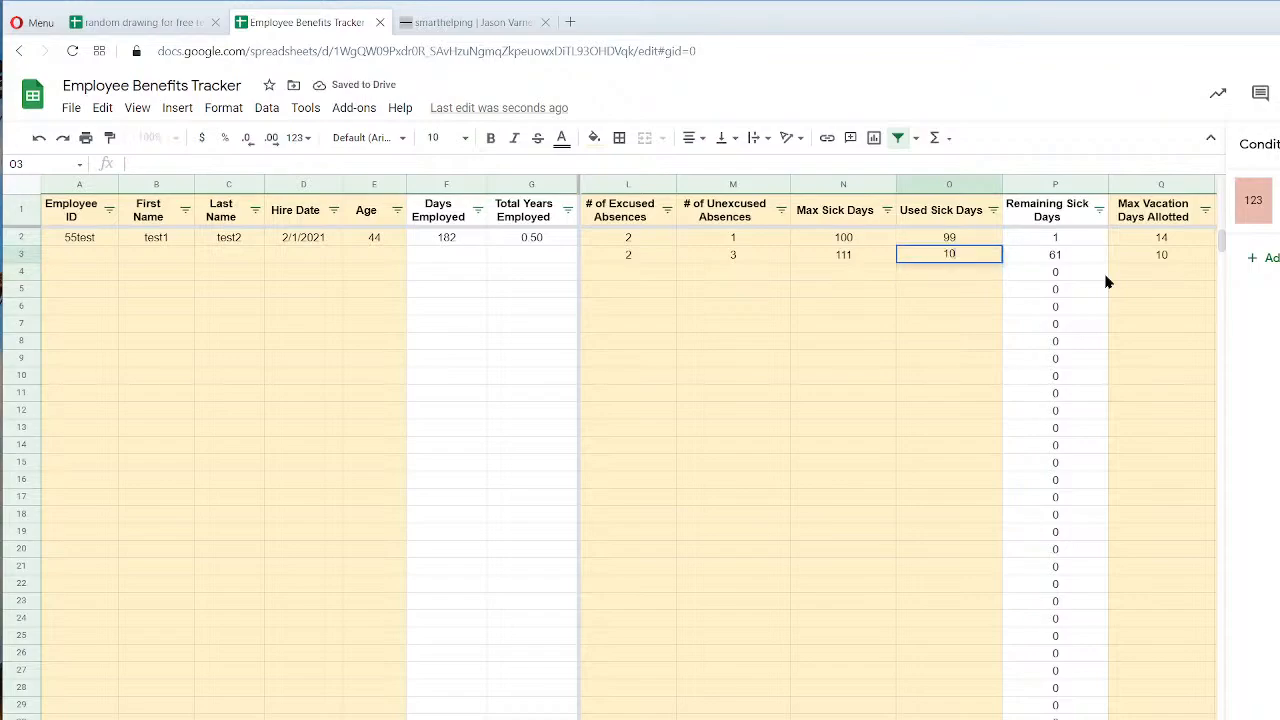
key("Return")
key("Up")
type("112")
key("Return")
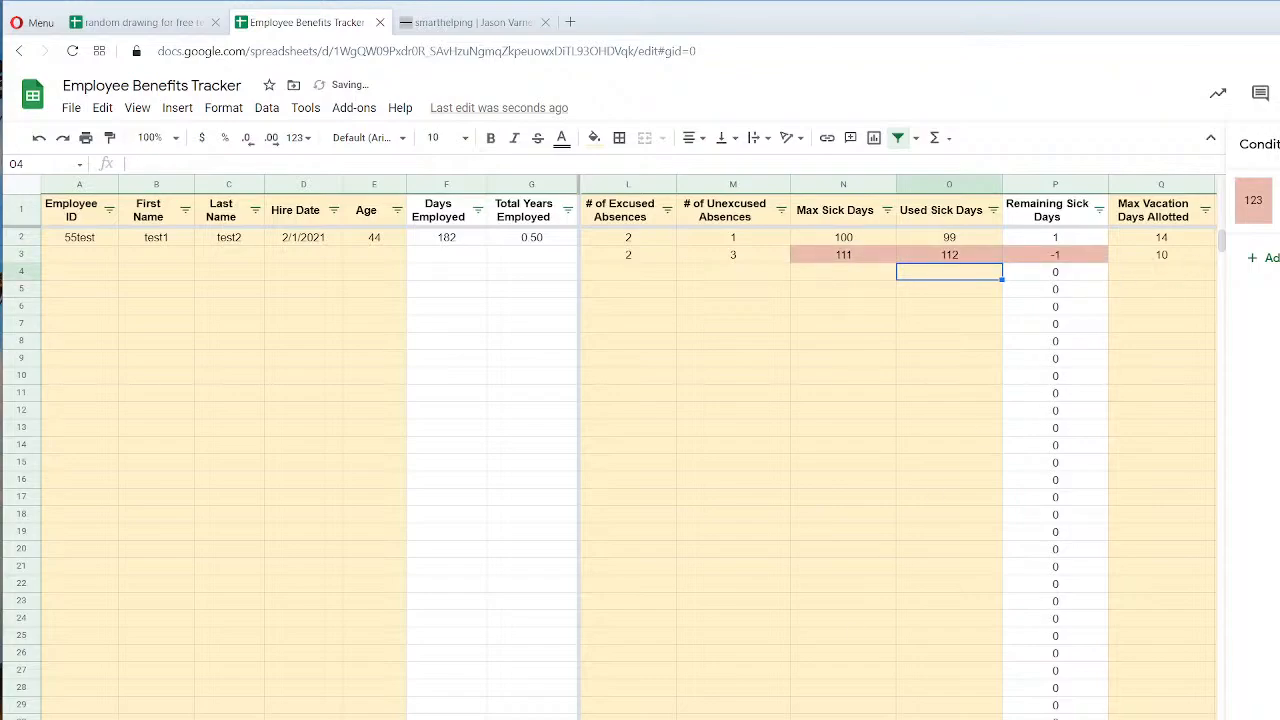
scroll(900, 450, "right", 1)
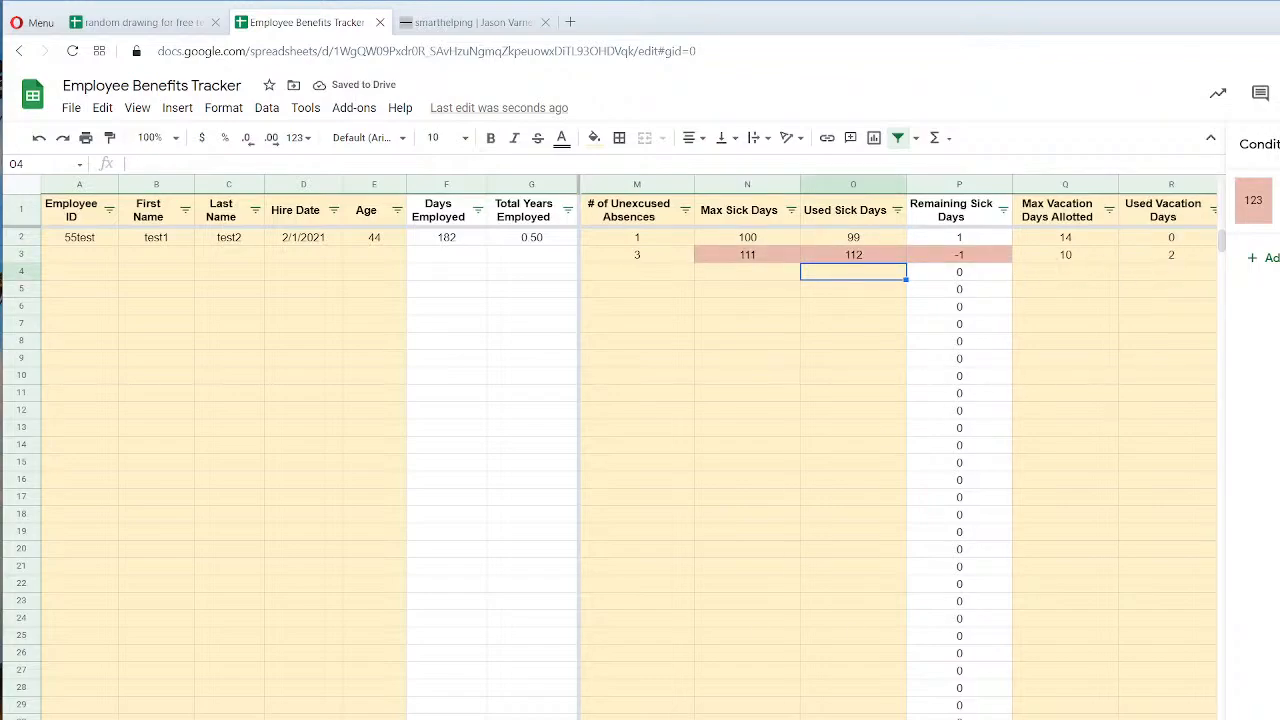
scroll(960, 350, "right", 4)
scroll(960, 350, "left", 5)
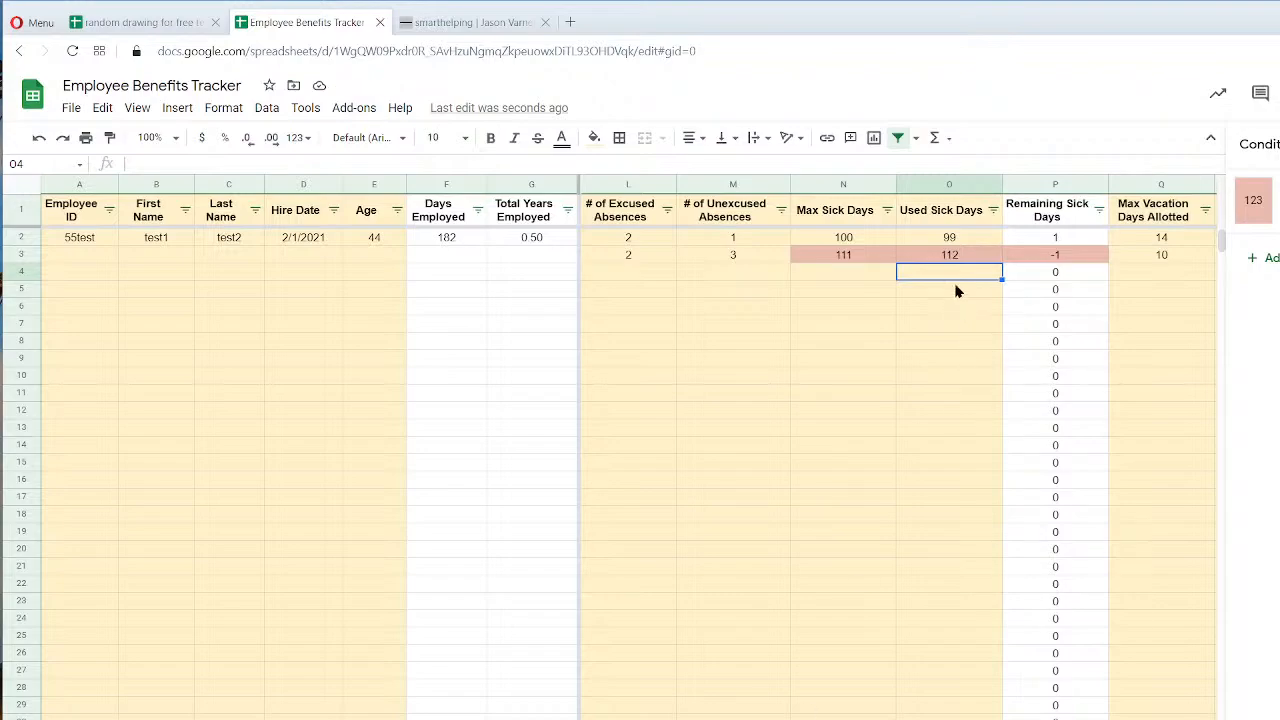
left_click(859, 262)
left_click(977, 257)
type("50")
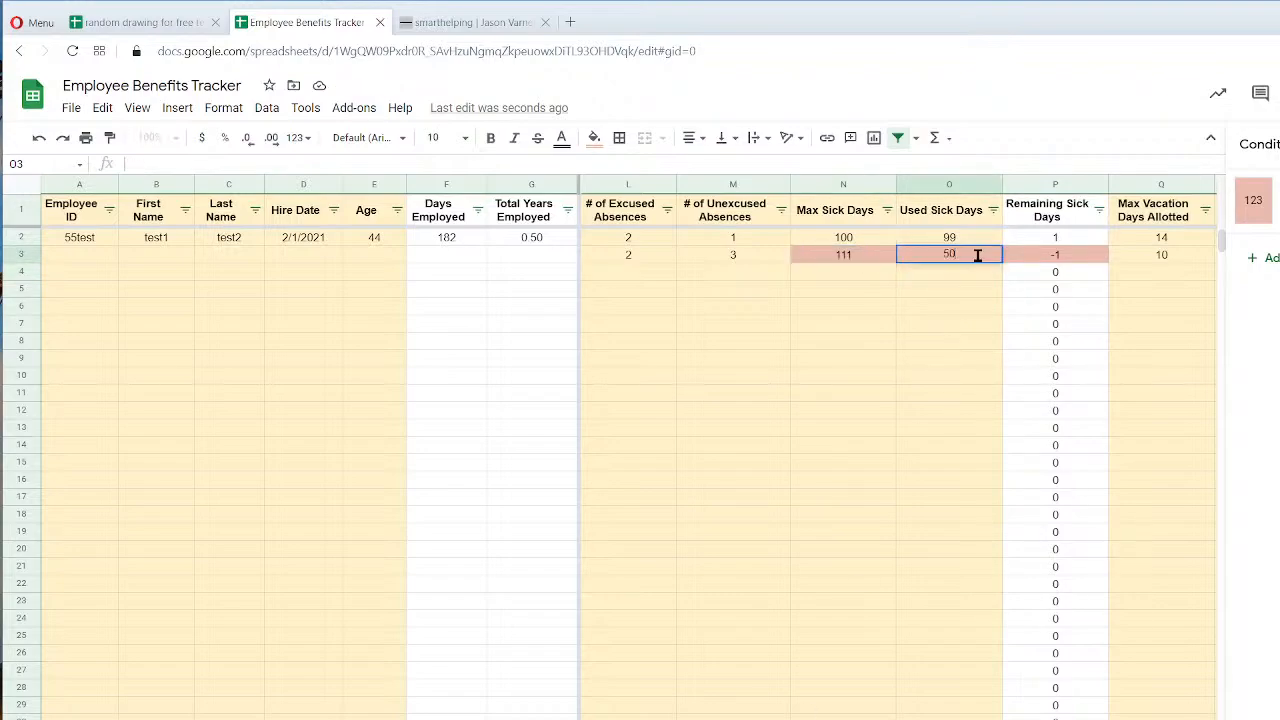
key("Return")
left_click(979, 258)
Examine the # of Strikes entries for both sample rows in column K.
key("Left")
key("Up")
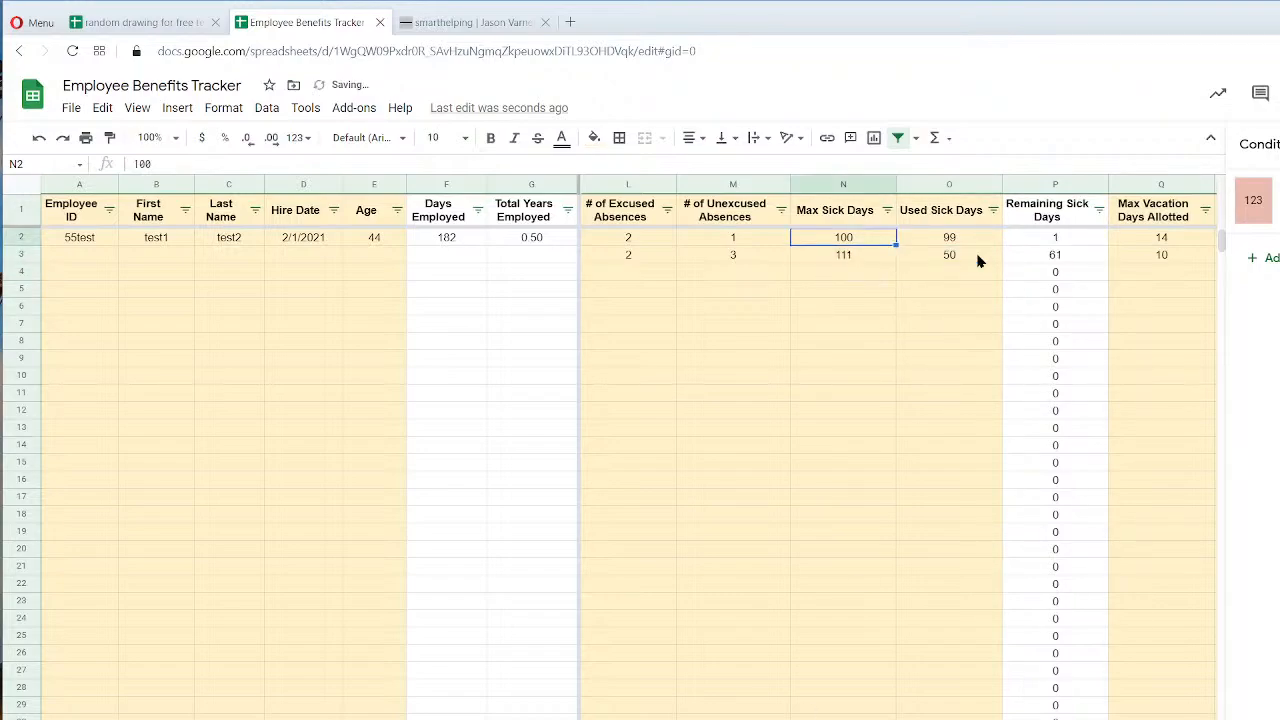
key("Left")
key("Left")
key("Left")
key("Left")
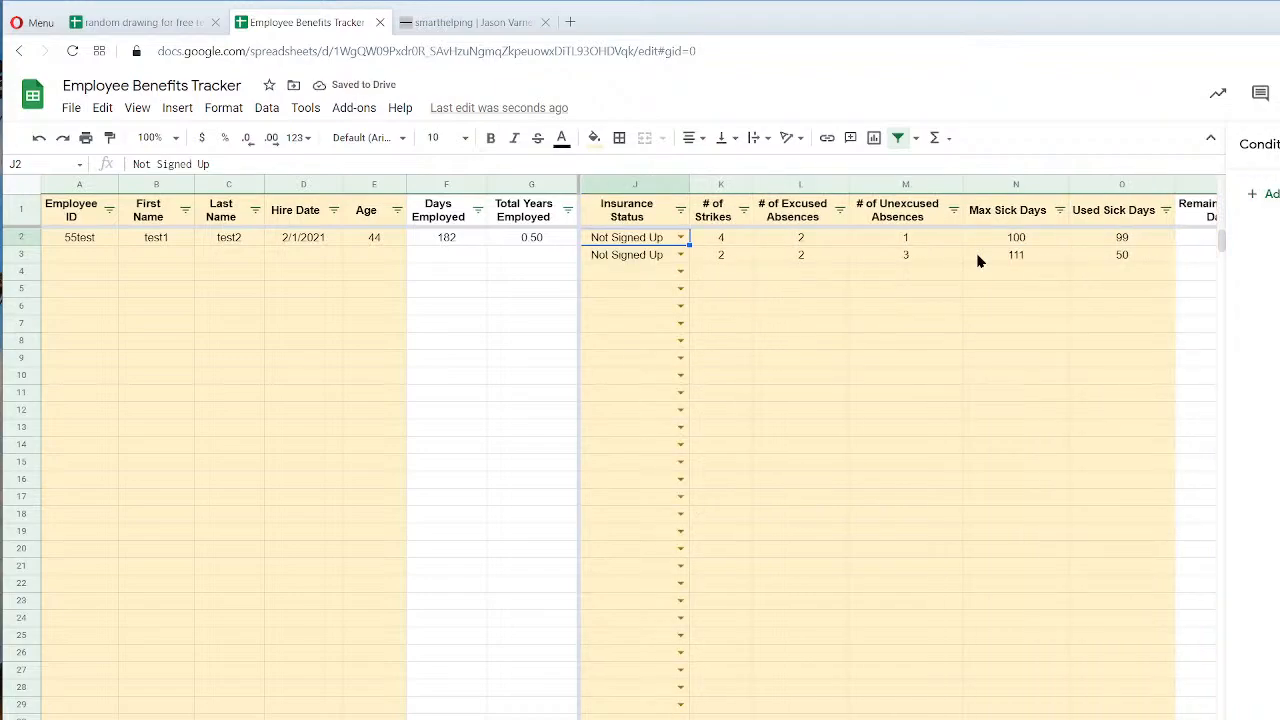
key("Right")
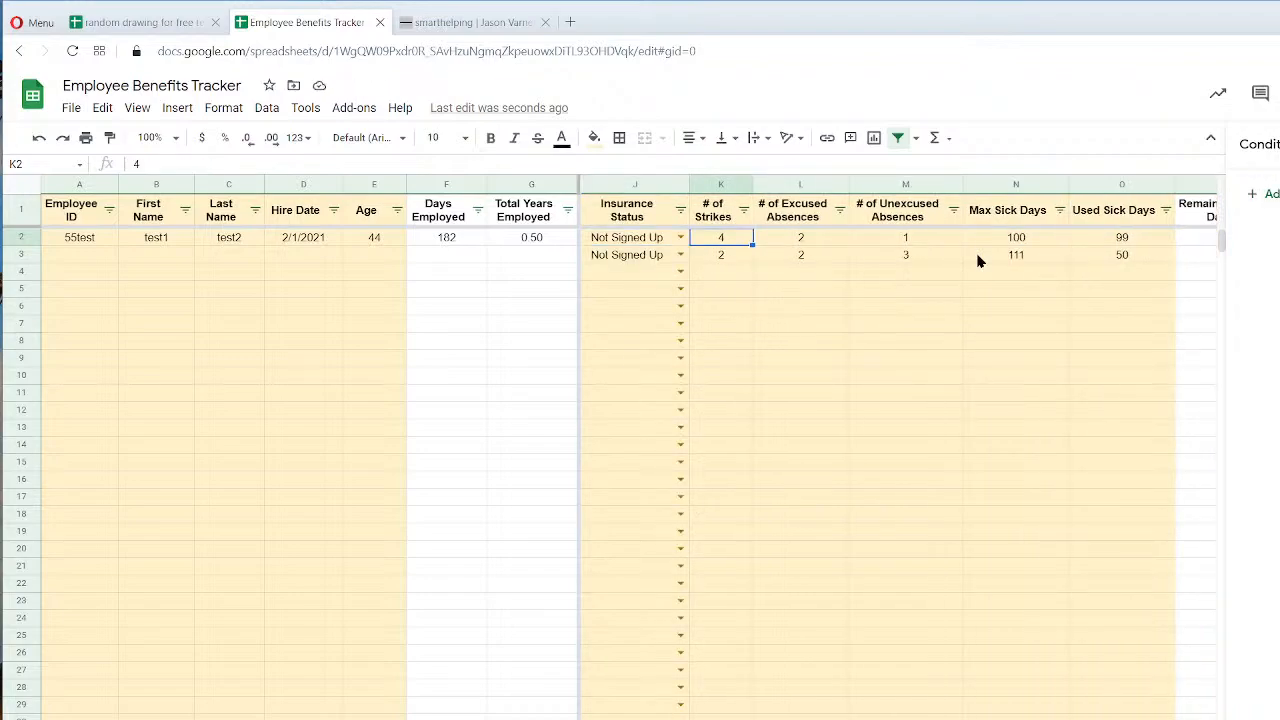
key("Down")
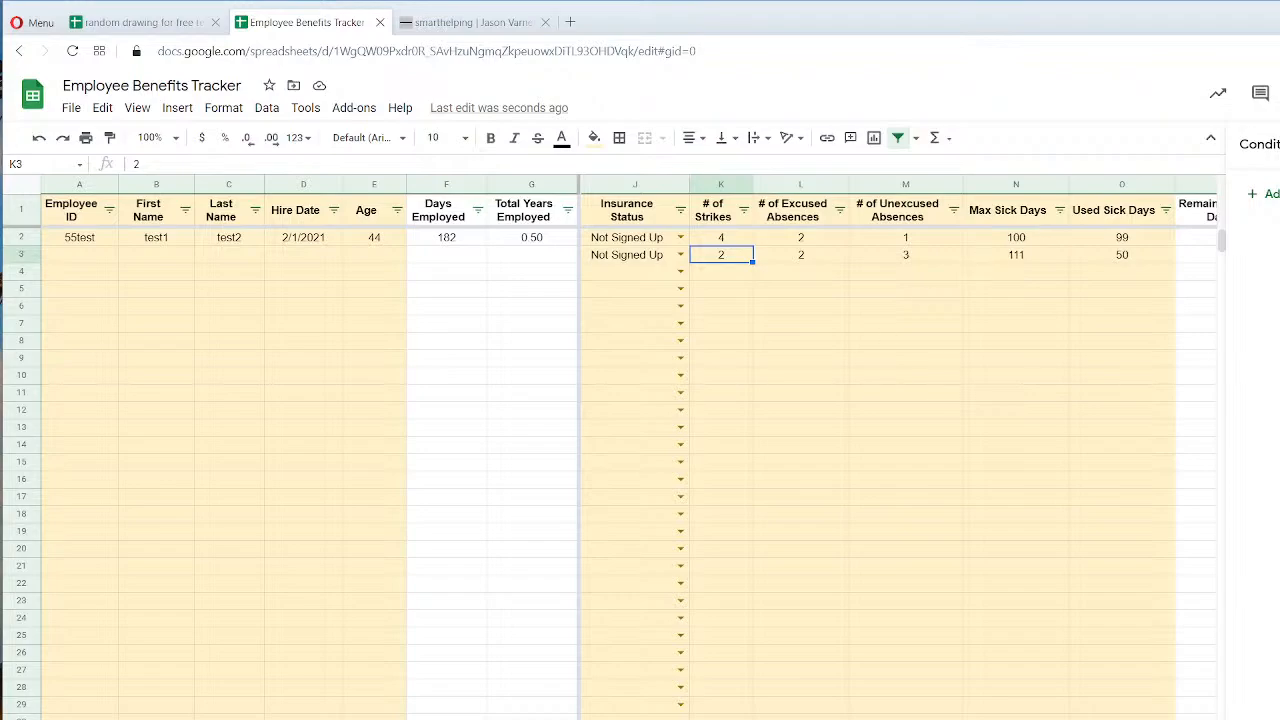
On the dropdown lists sheet, enter the heading # of Strikes in F1 and the value 0 in F2.
key("ctrl+shift+Page_Down")
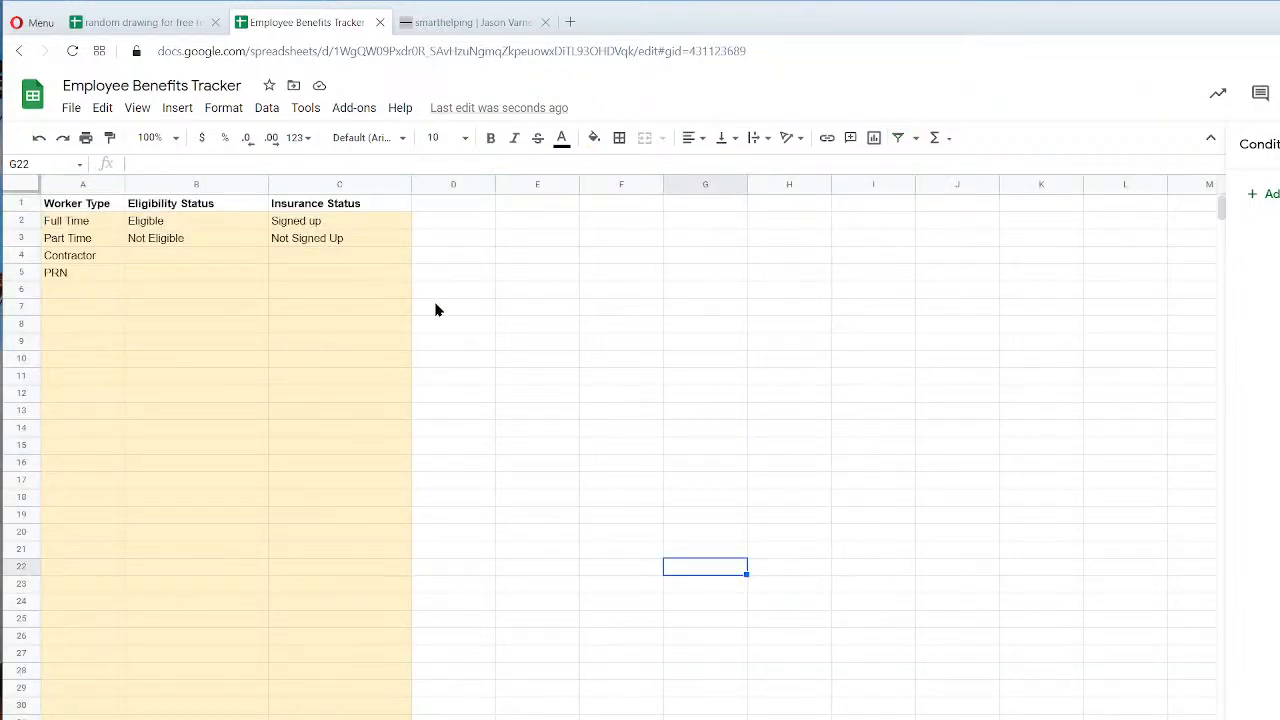
left_click(630, 208)
type("# of Strikes")
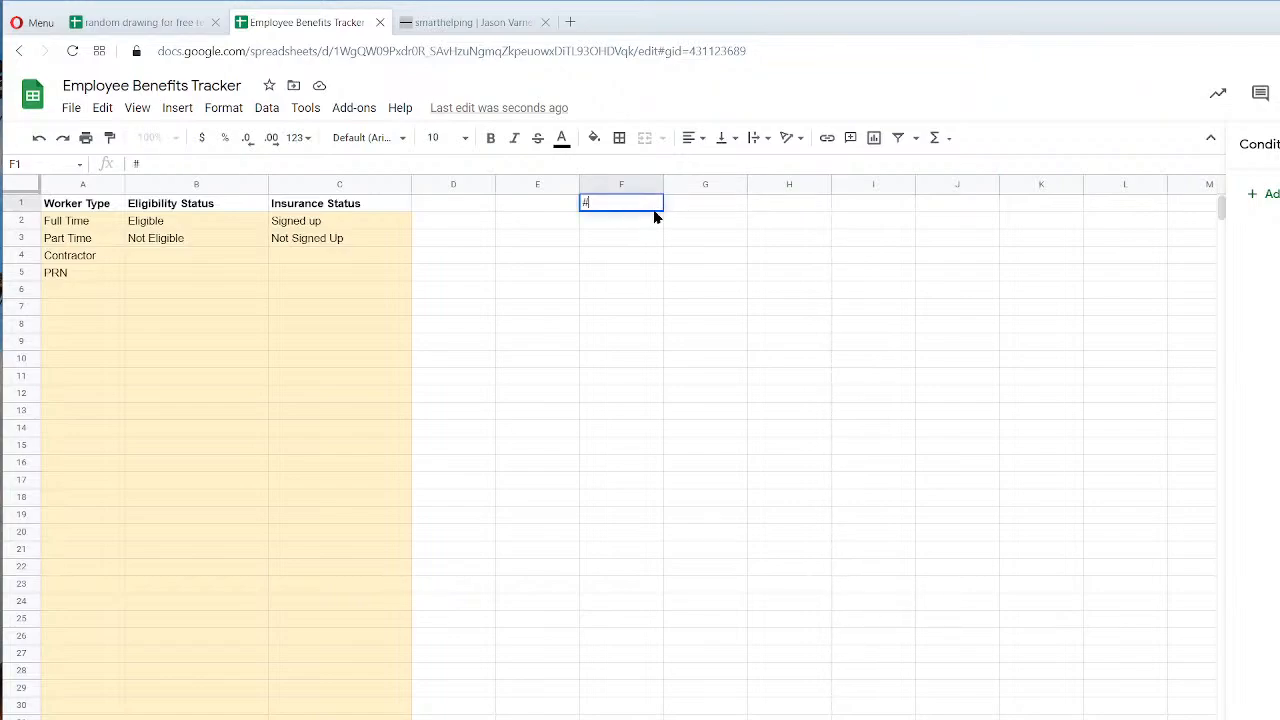
key("Return")
type("3")
key("Return")
key("Up")
key("Right")
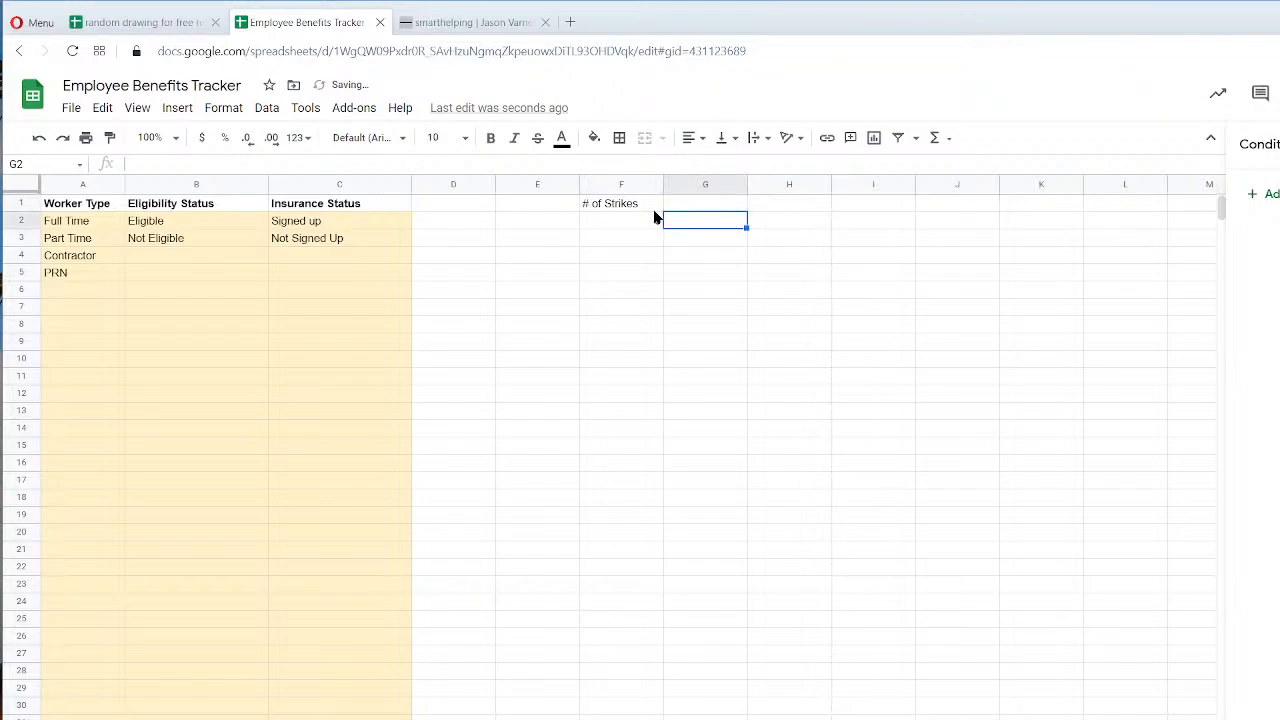
Center-align the cells F1:G2.
left_click_drag(650, 205, 705, 220)
left_click(696, 137)
left_click(711, 161)
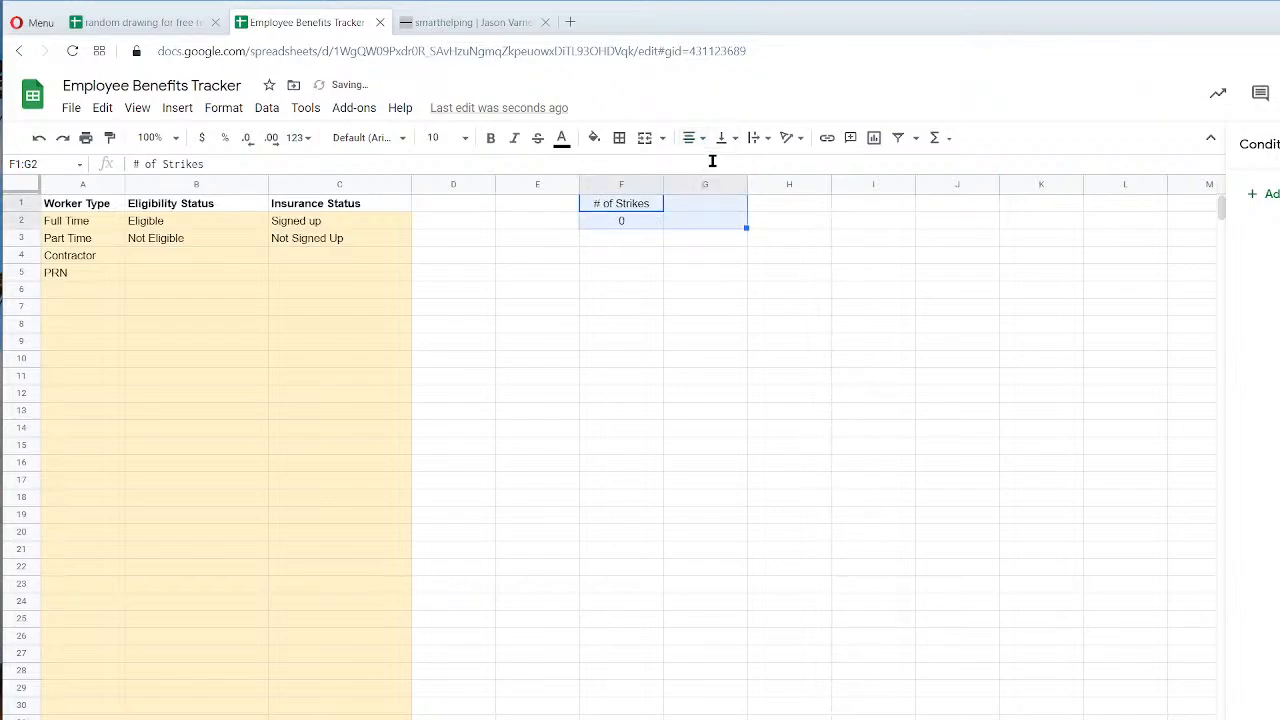
Enter the label Green (good) in H2 and the upper limit 10 in G2.
left_click(776, 222)
type("Green (good")
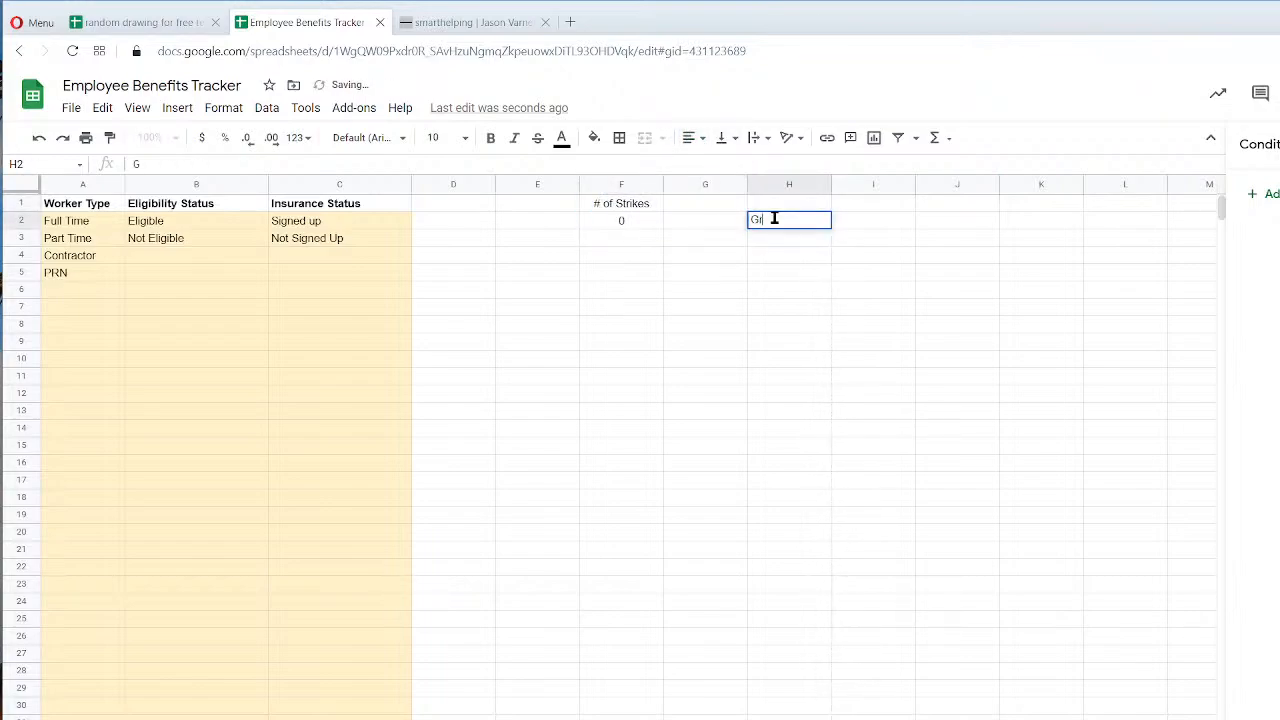
type(")")
key("Return")
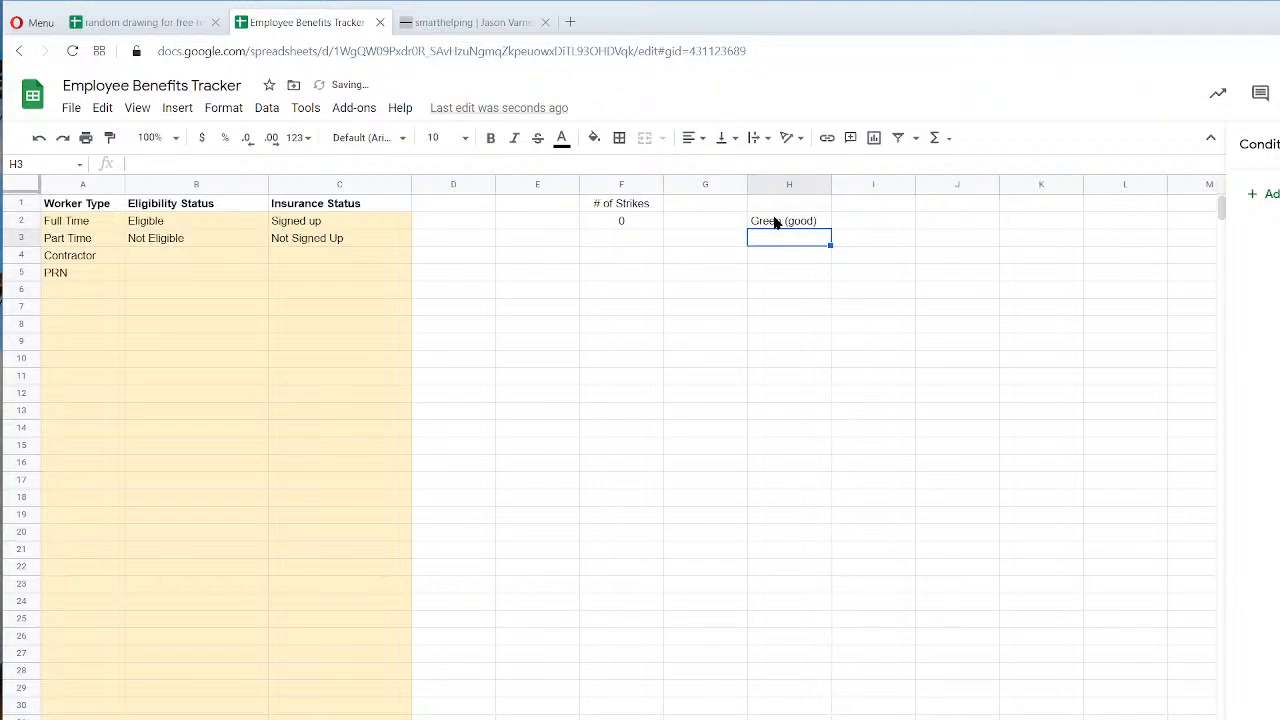
key("Up")
key("Left")
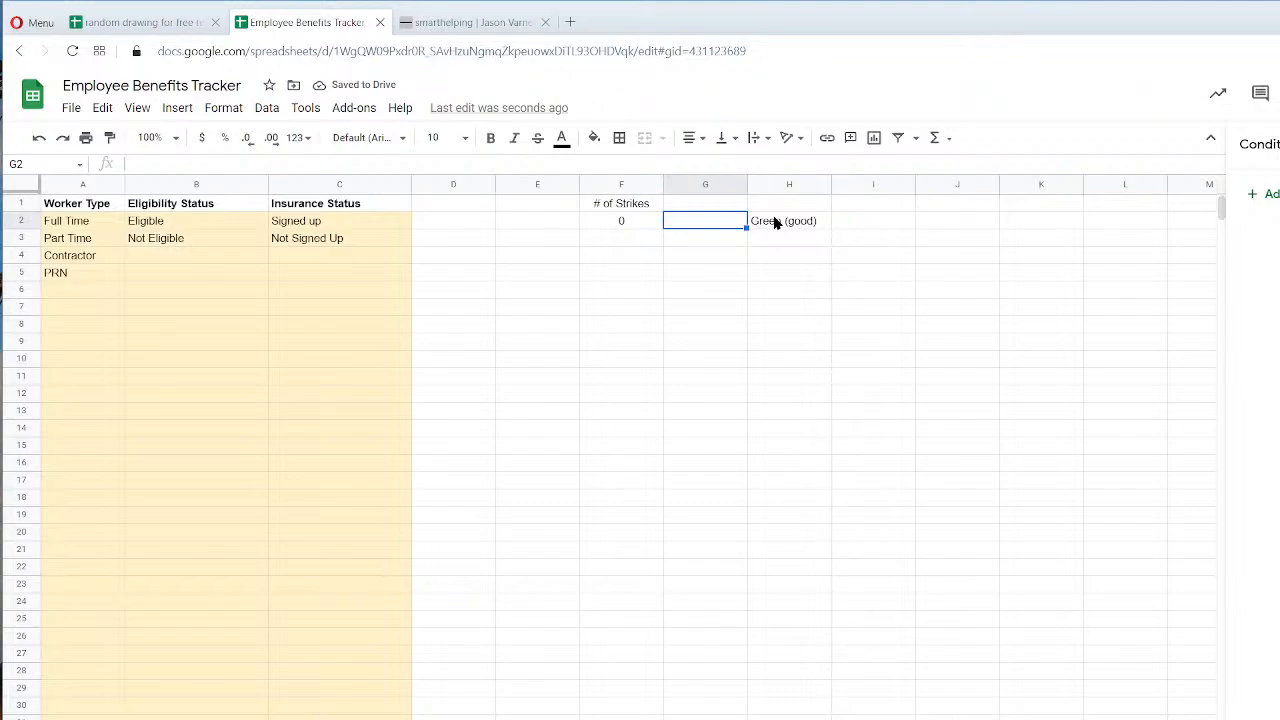
type("10")
key("Return")
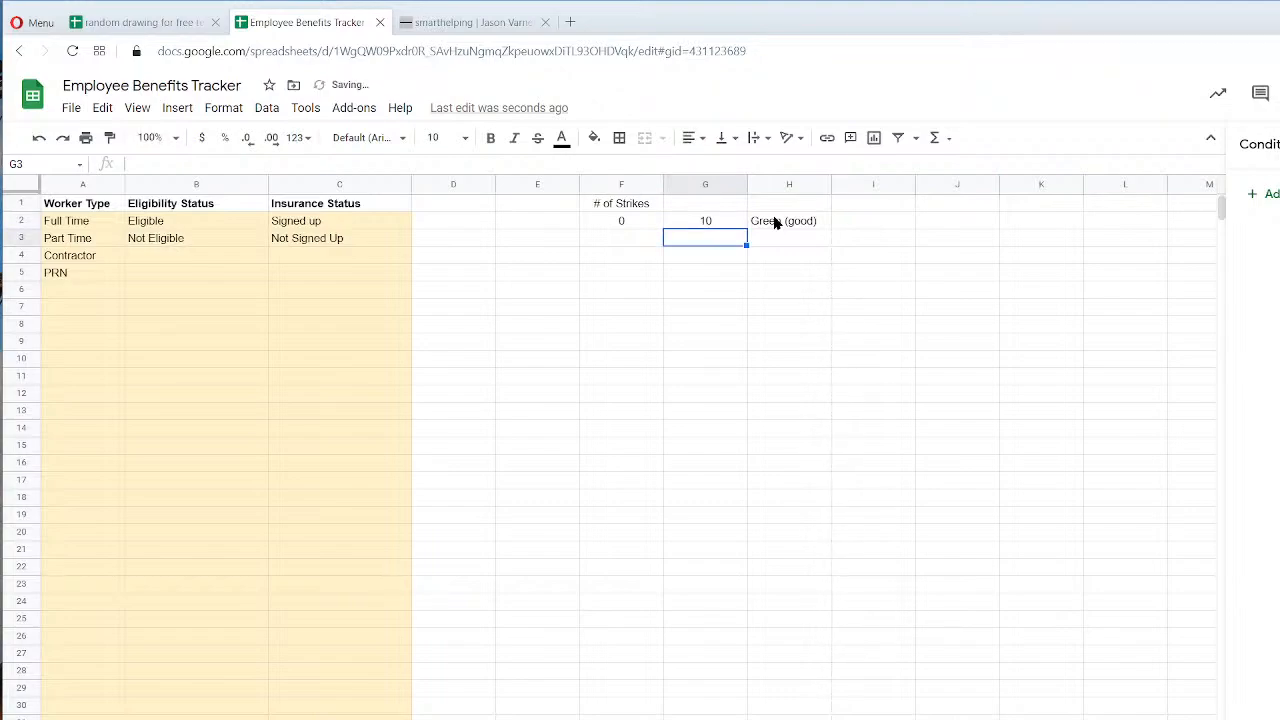
Enter the label Yellow (good) in H3, directly below the green label.
key("Left")
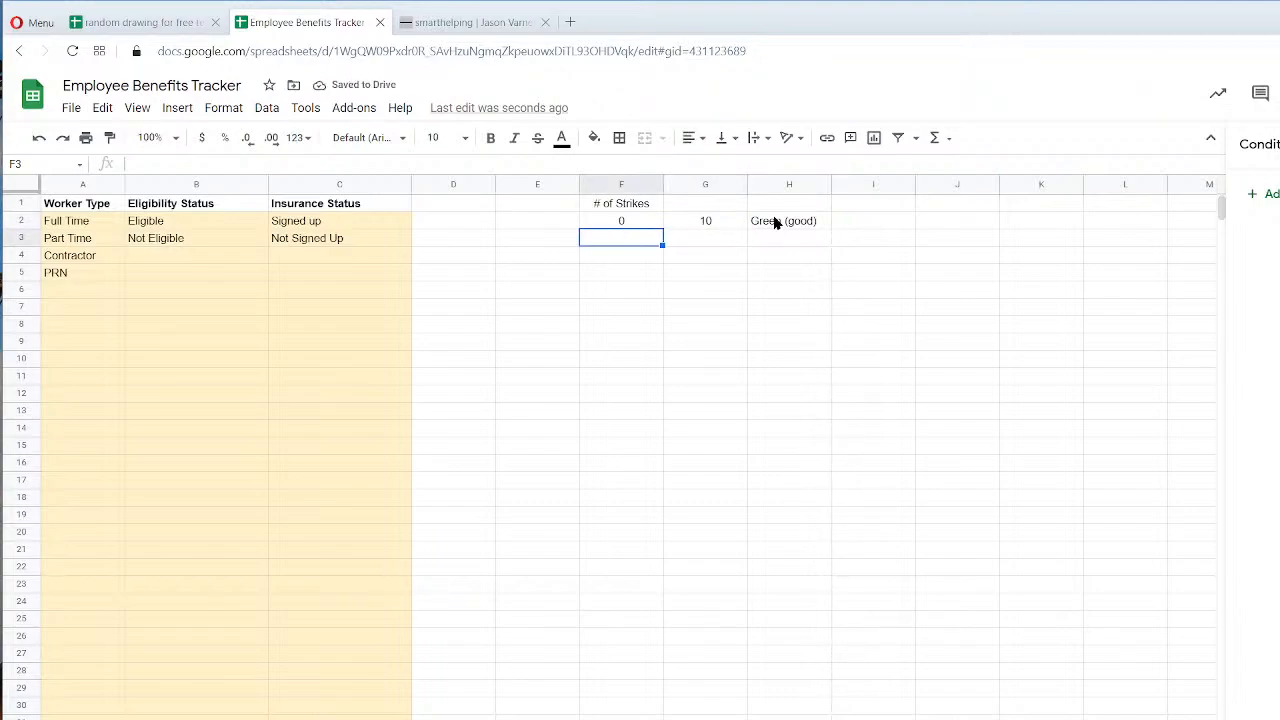
left_click(775, 222)
left_click_drag(829, 228, 679, 246)
left_click(811, 237)
type("Yellow (good")
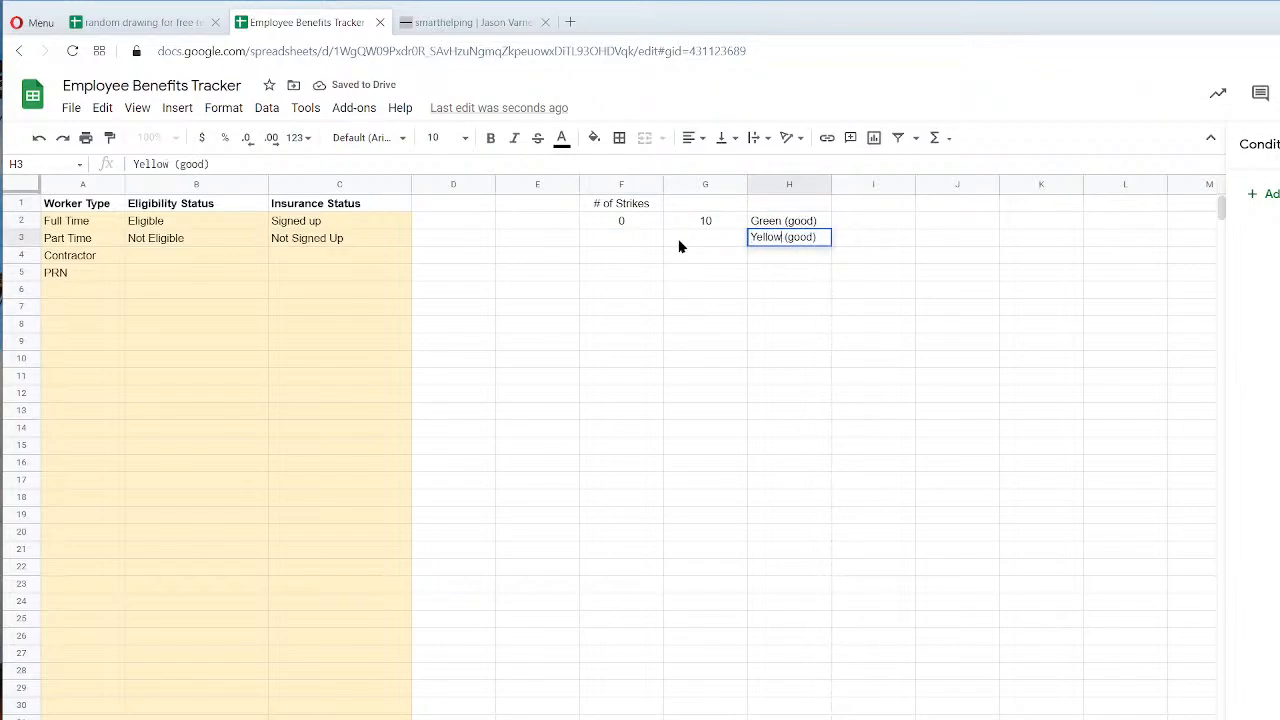
key("Return")
Change the green range's upper limit in G2 to 5.
left_click(701, 219)
double_click(712, 224)
type("5")
key("Return")
Enter the yellow range limits 6 in F3 and 10 in G3, and center them.
key("Left")
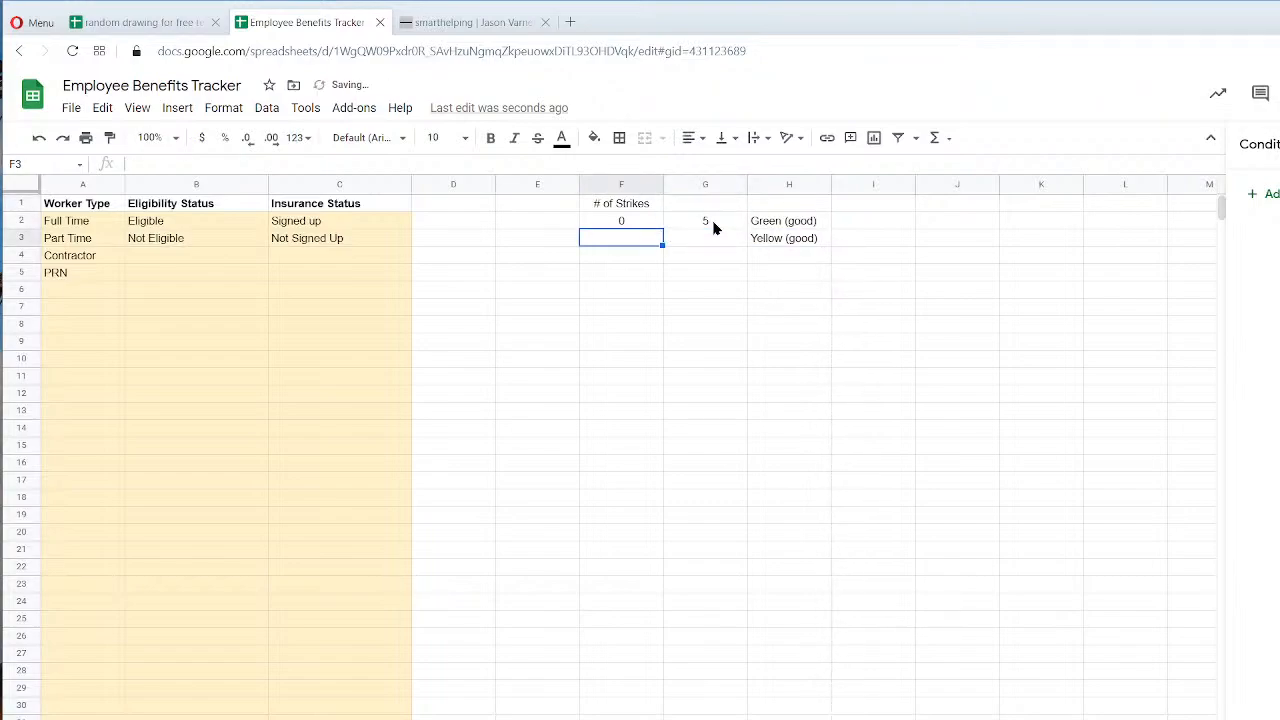
type("6")
key("Tab")
type("10")
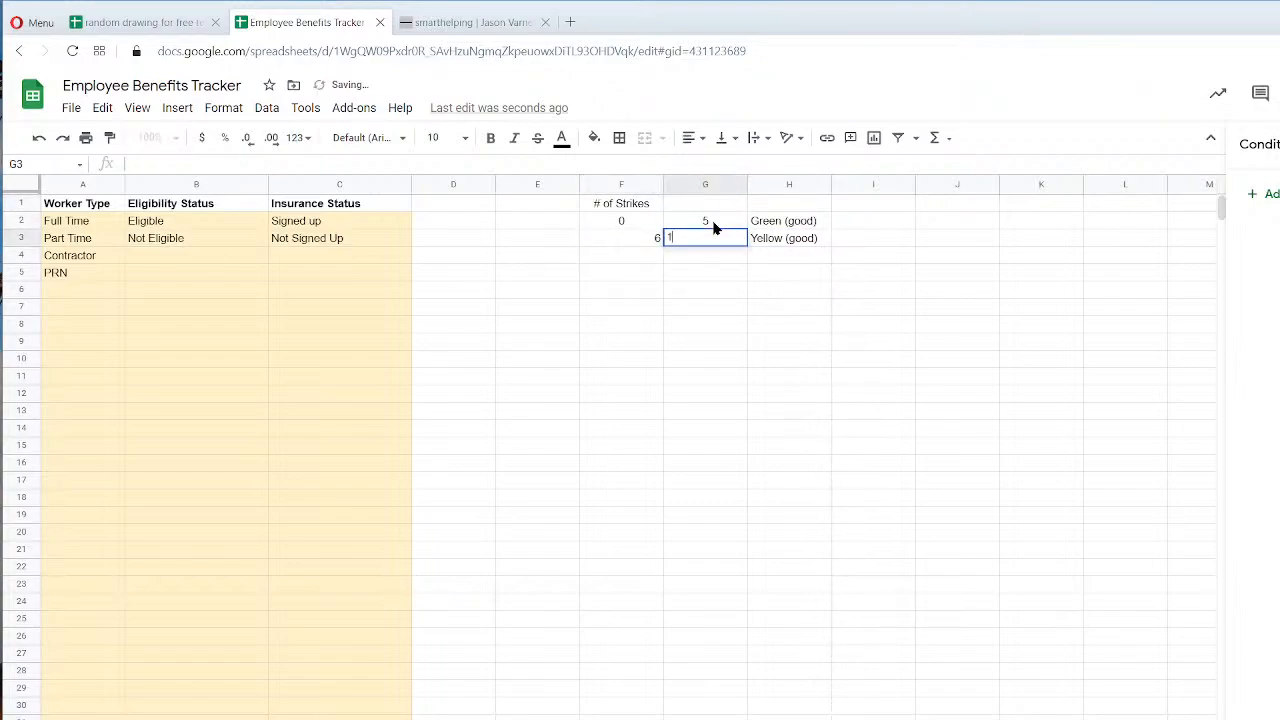
key("Return")
key("Left")
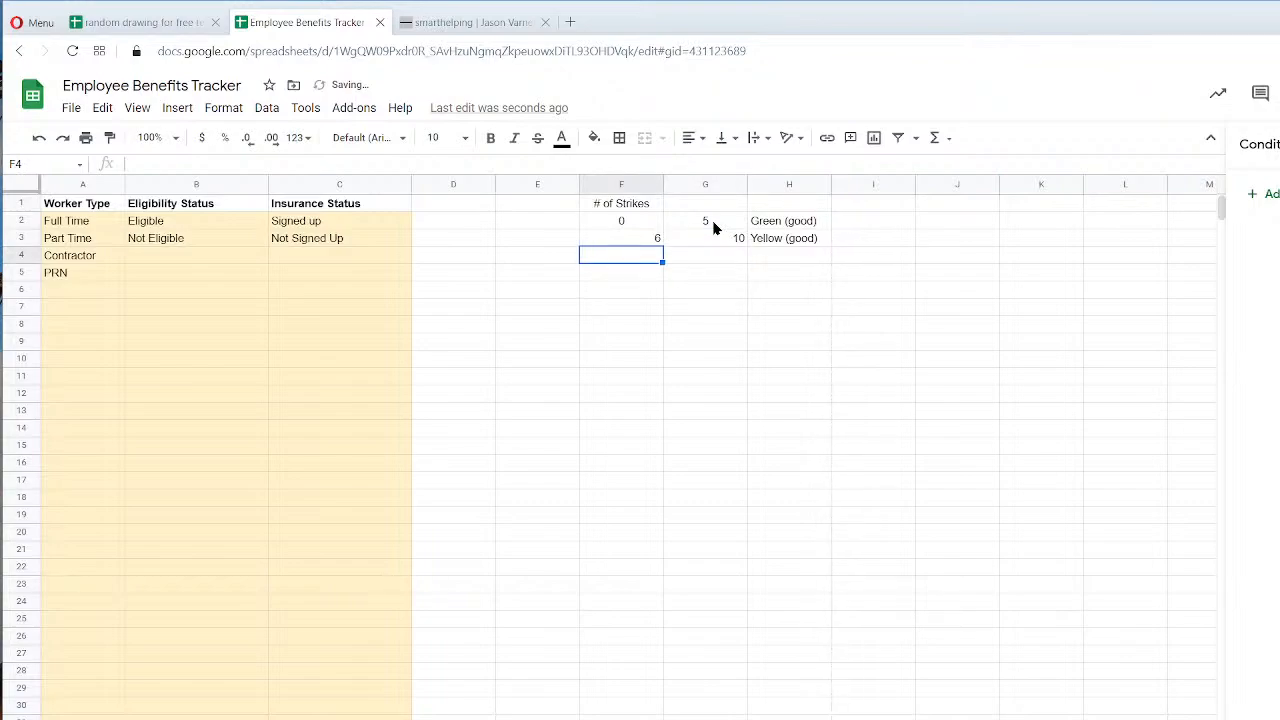
mouse_move(658, 218)
left_mouse_down()
mouse_move(670, 232)
mouse_move(661, 257)
mouse_move(682, 220)
left_mouse_up()
left_click(692, 137)
left_click(711, 165)
Enter 11 in F4 as the start of the third strike range, and center it.
left_click(640, 255)
type("11")
key("Return")
key("Up")
left_click(693, 140)
left_click(712, 166)
Change the label in H3 to Yellow (acceptable).
left_click(816, 240)
double_click(814, 240)
left_click_drag(787, 238, 812, 237)
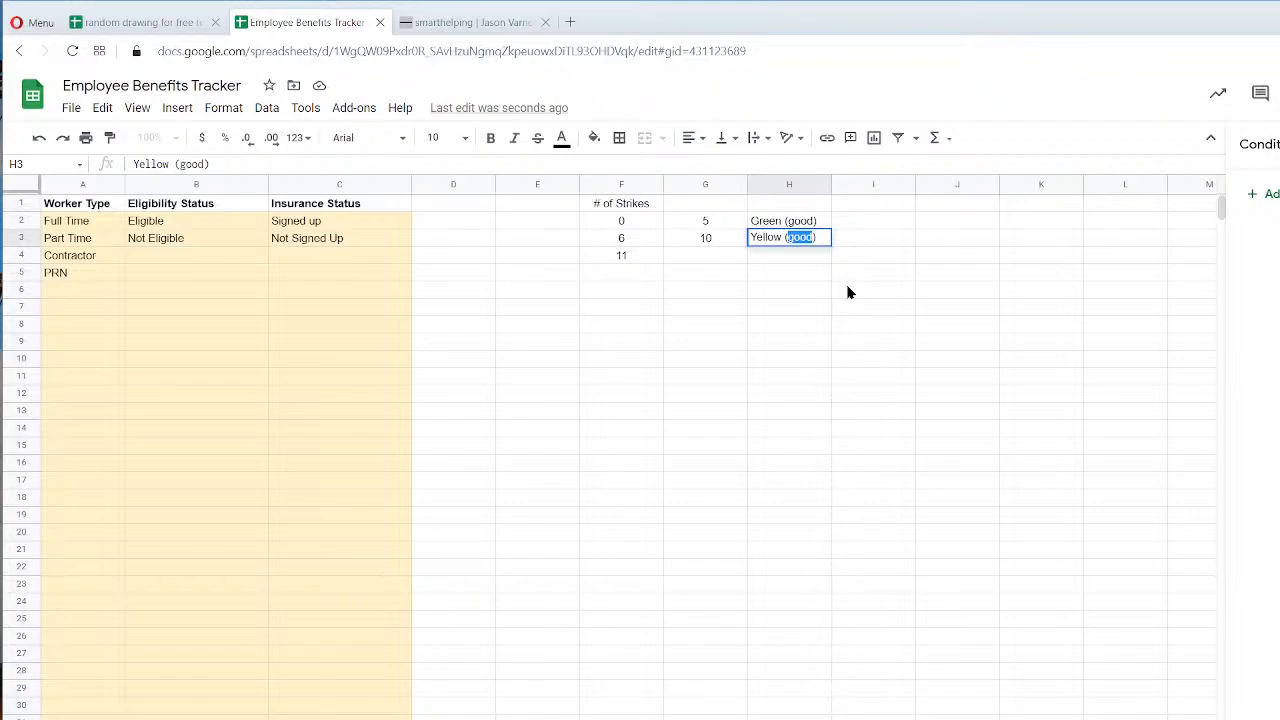
type("acceptable")
key("Return")
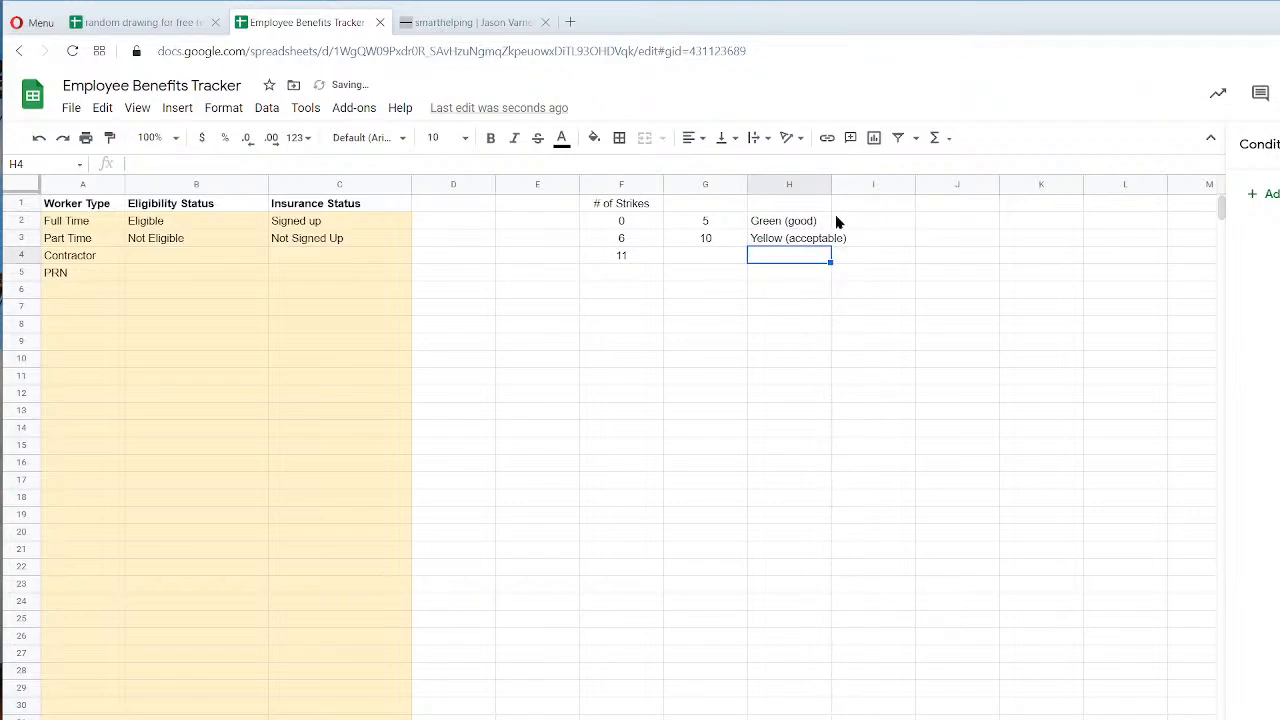
Widen column H to fit its labels, copy the yellow label into H4, and change it to Red (not good).
left_click_drag(831, 184, 874, 184)
left_click(855, 238)
left_click_drag(874, 246, 874, 260)
double_click(791, 256)
left_click_drag(791, 256, 898, 288)
key("BackSpace")
type("Red (")
type("not good")
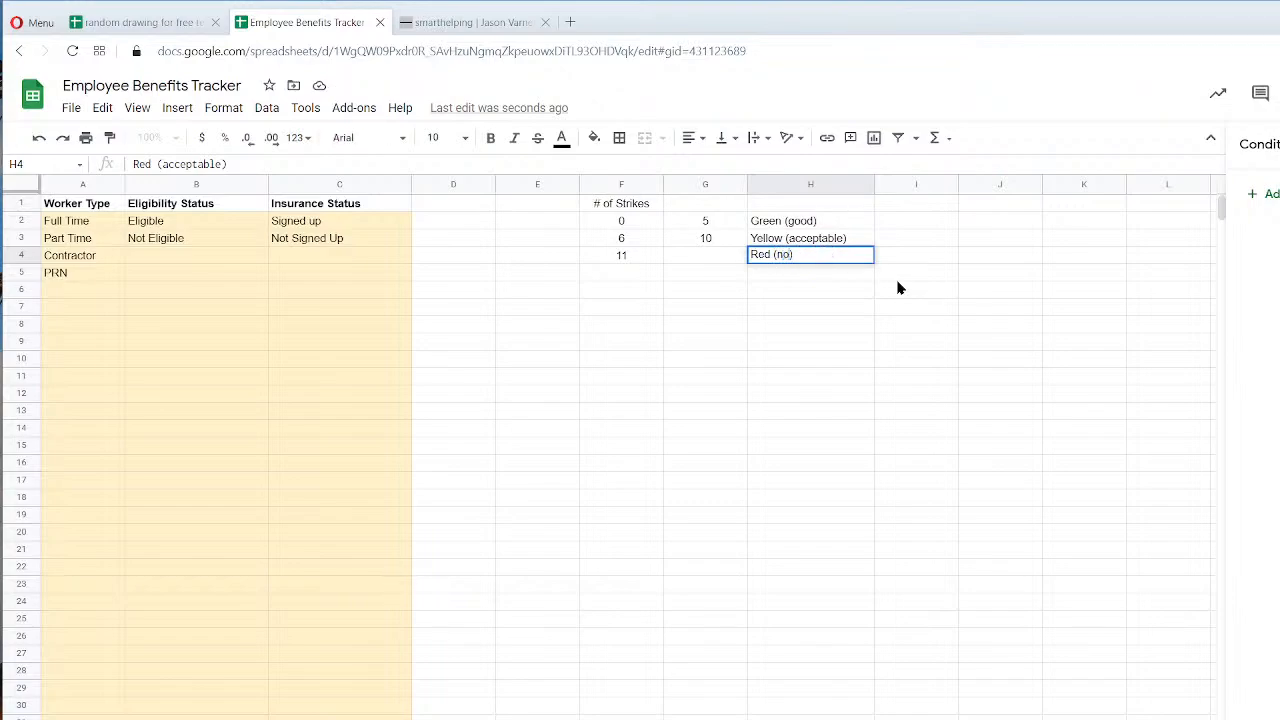
key("Return")
Give the strike threshold cells F2:G3 and F4 a light yellow input fill.
key("Up")
key("Left")
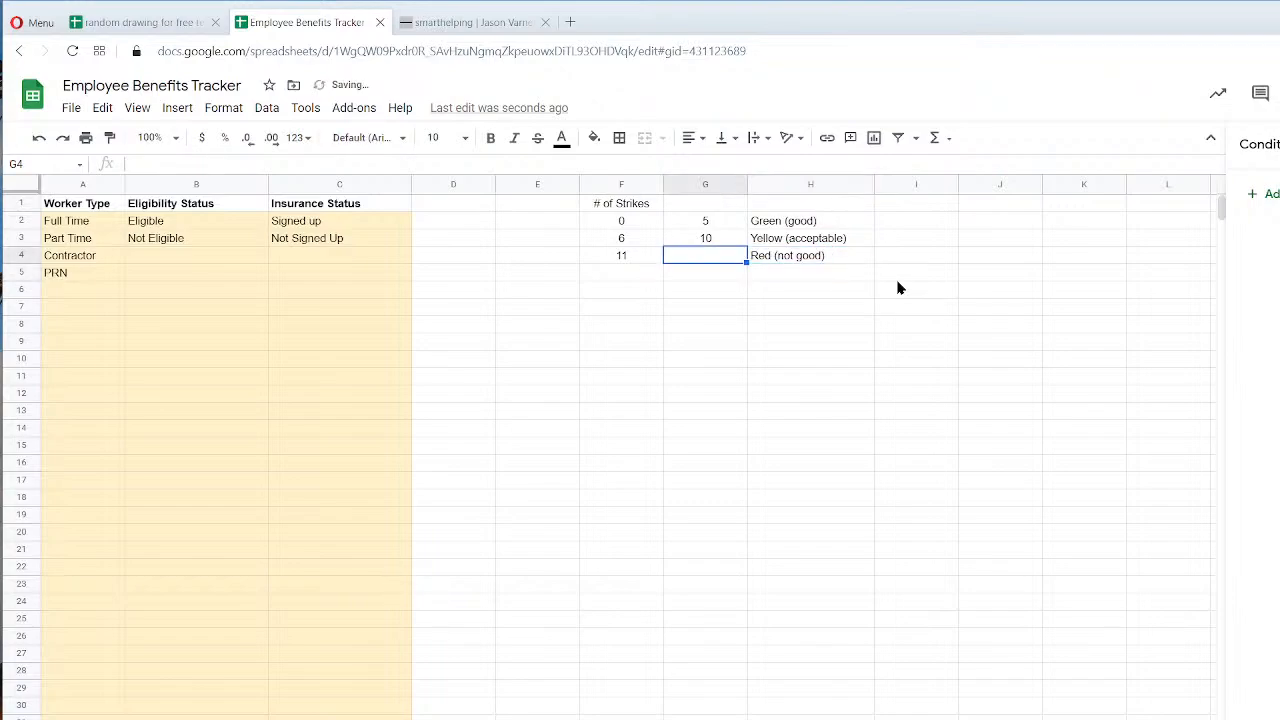
key("Up")
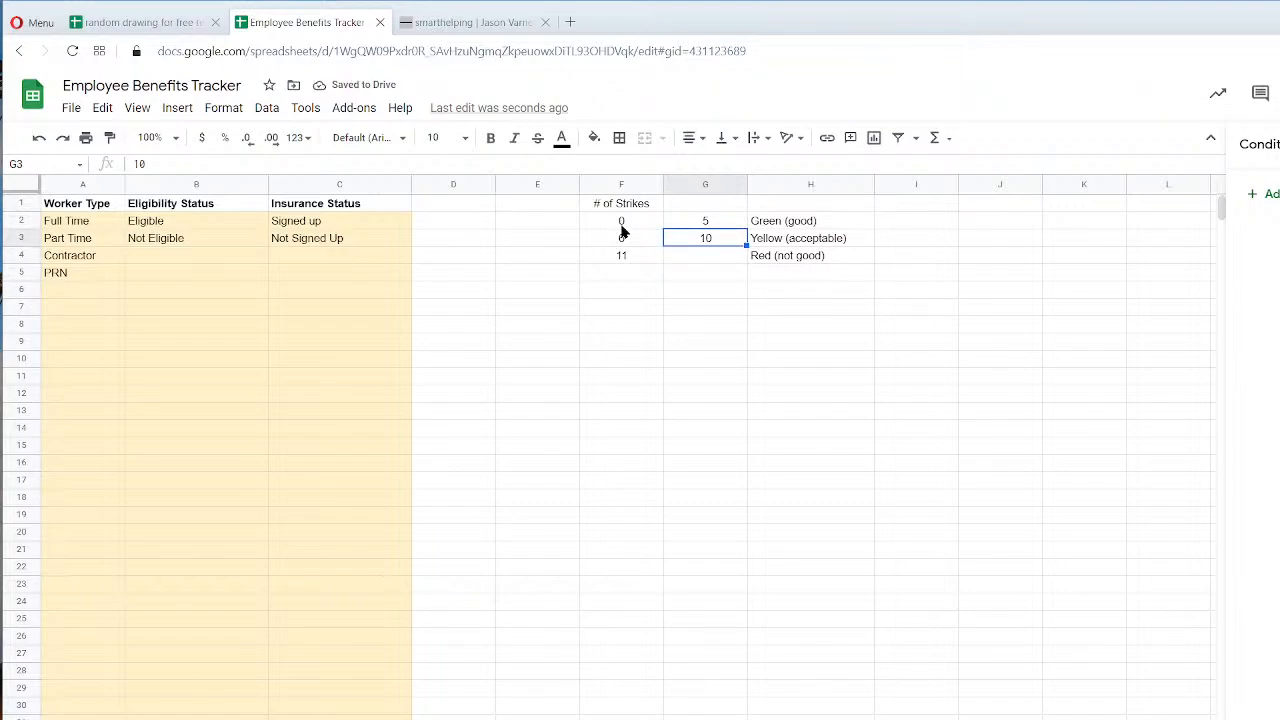
left_click_drag(622, 224, 686, 242)
left_click(594, 137)
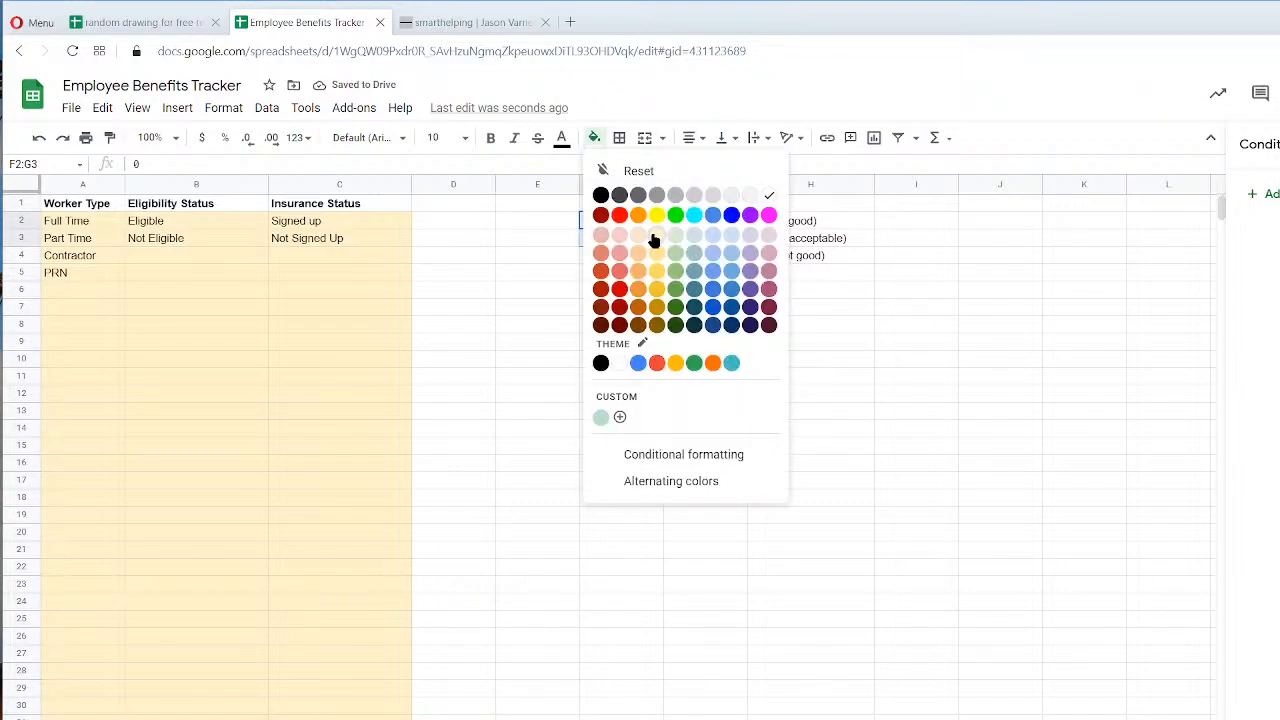
left_click(651, 240)
left_click(625, 262)
left_click(594, 137)
left_click(655, 240)
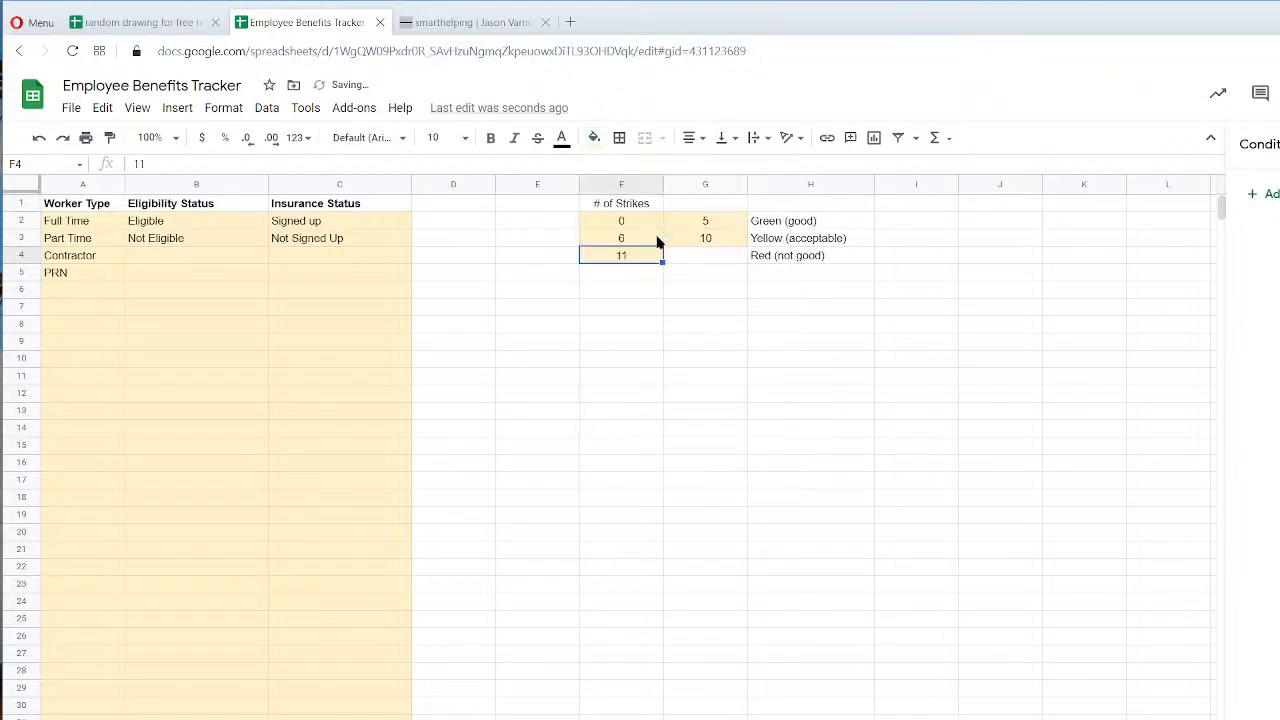
left_click(808, 363)
left_click(631, 220)
left_click(705, 228)
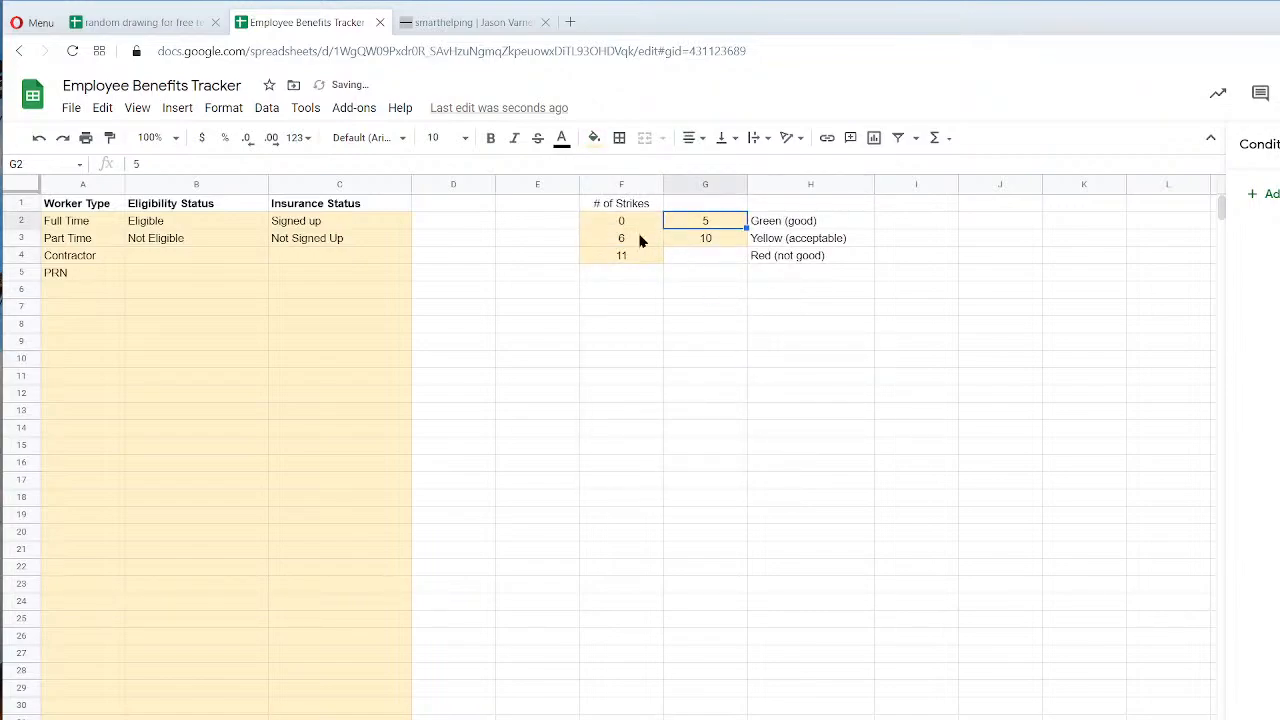
left_click(625, 247)
left_click(703, 250)
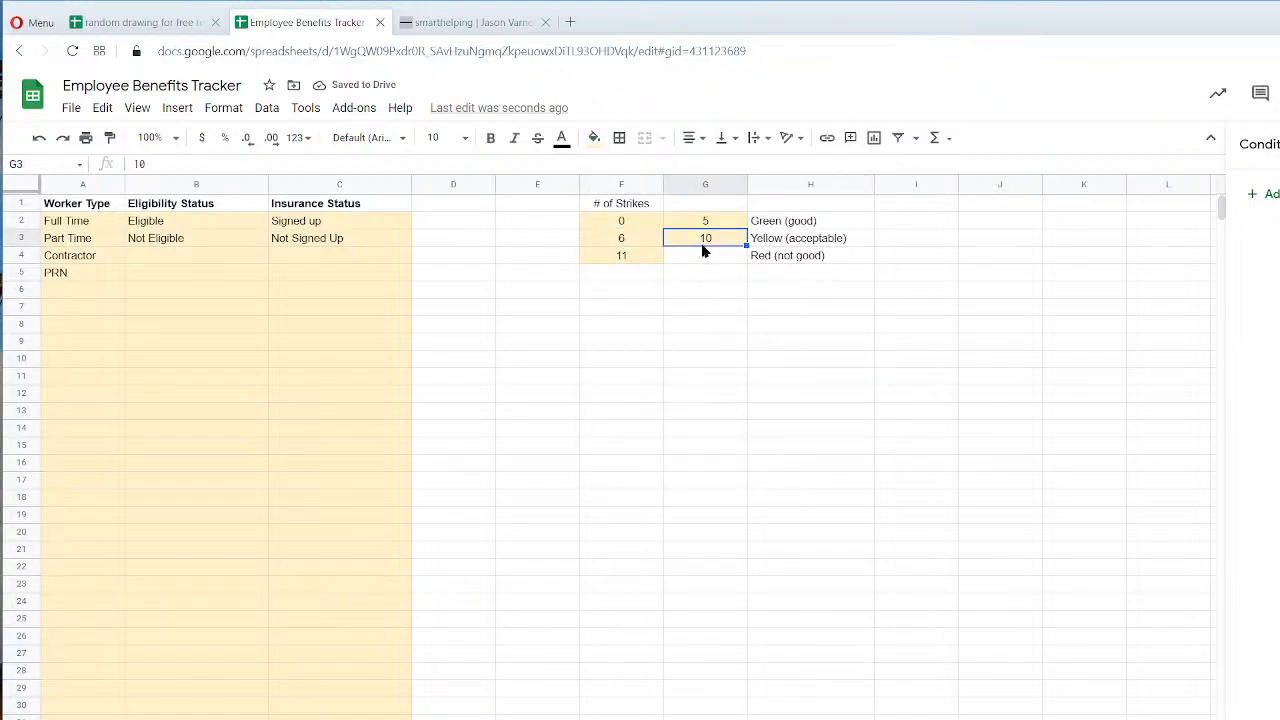
Enter the formula =G2+1 in cell F3 so the yellow strike range starts one above the green limit.
left_click(623, 246)
type("=")
left_click(713, 226)
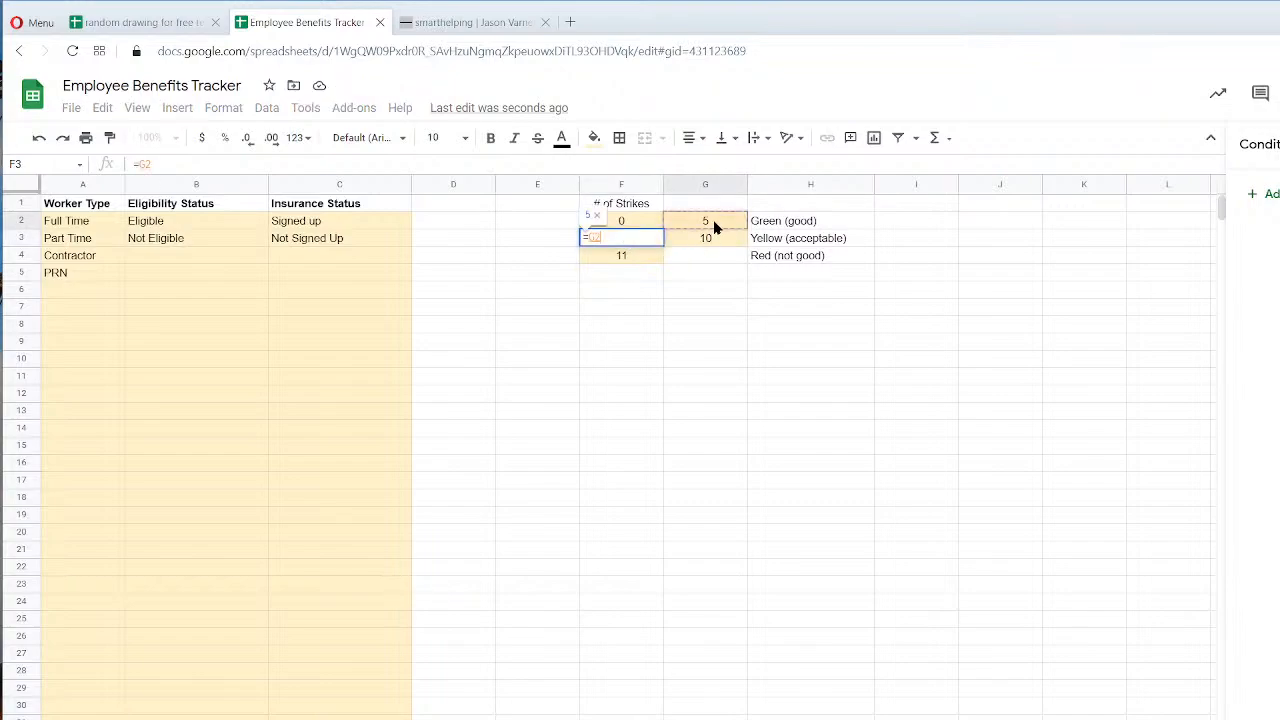
type("+1")
key("Return")
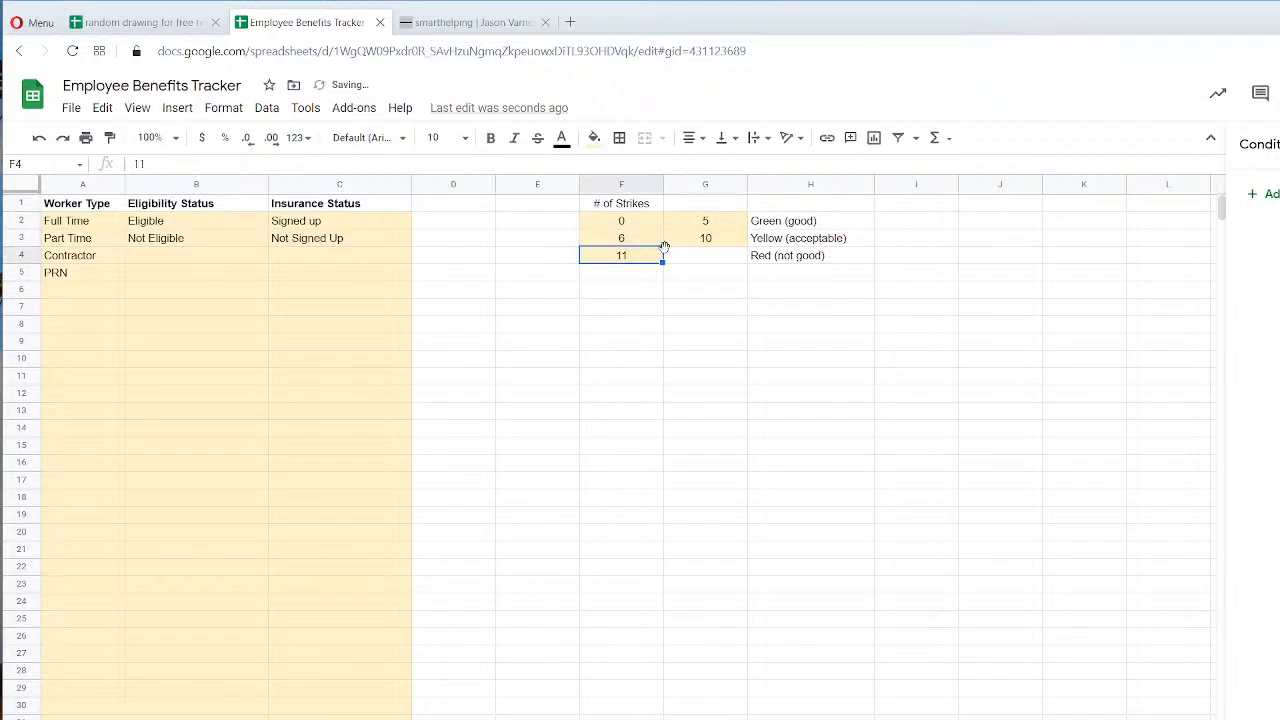
Remove the yellow fill from the strike range start values in F2:F4.
left_click(634, 219)
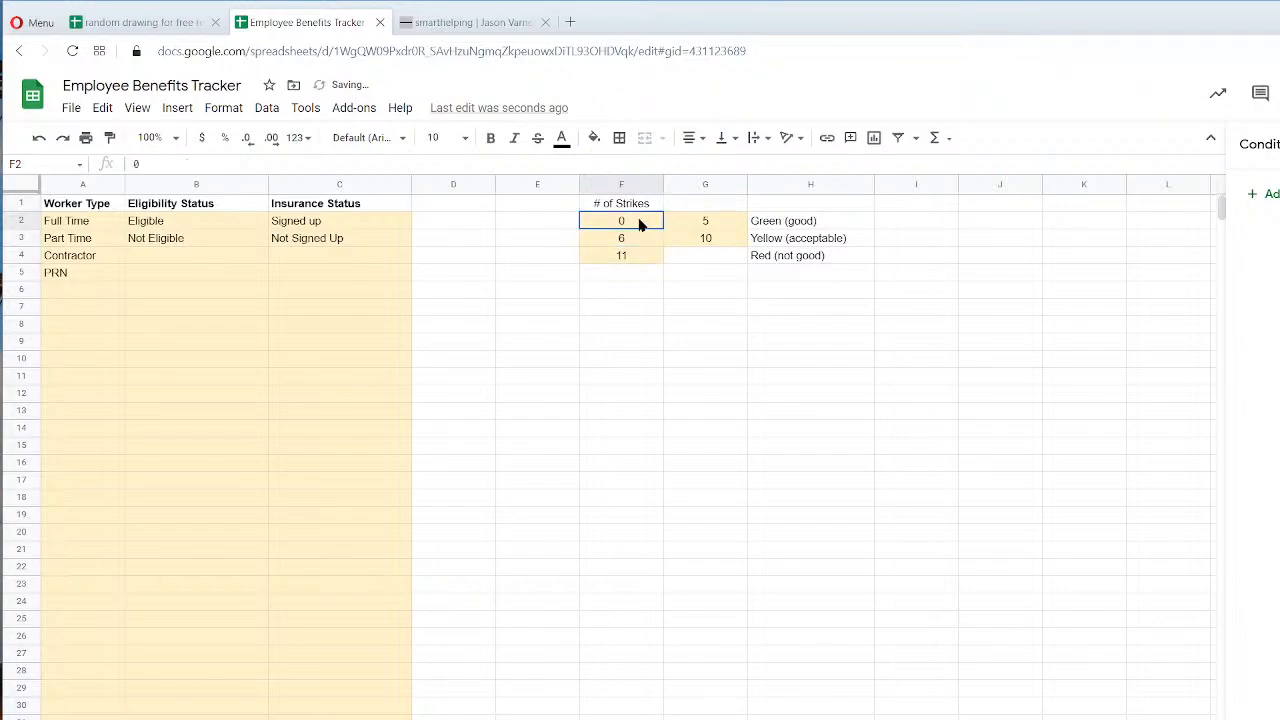
left_click_drag(634, 219, 629, 253)
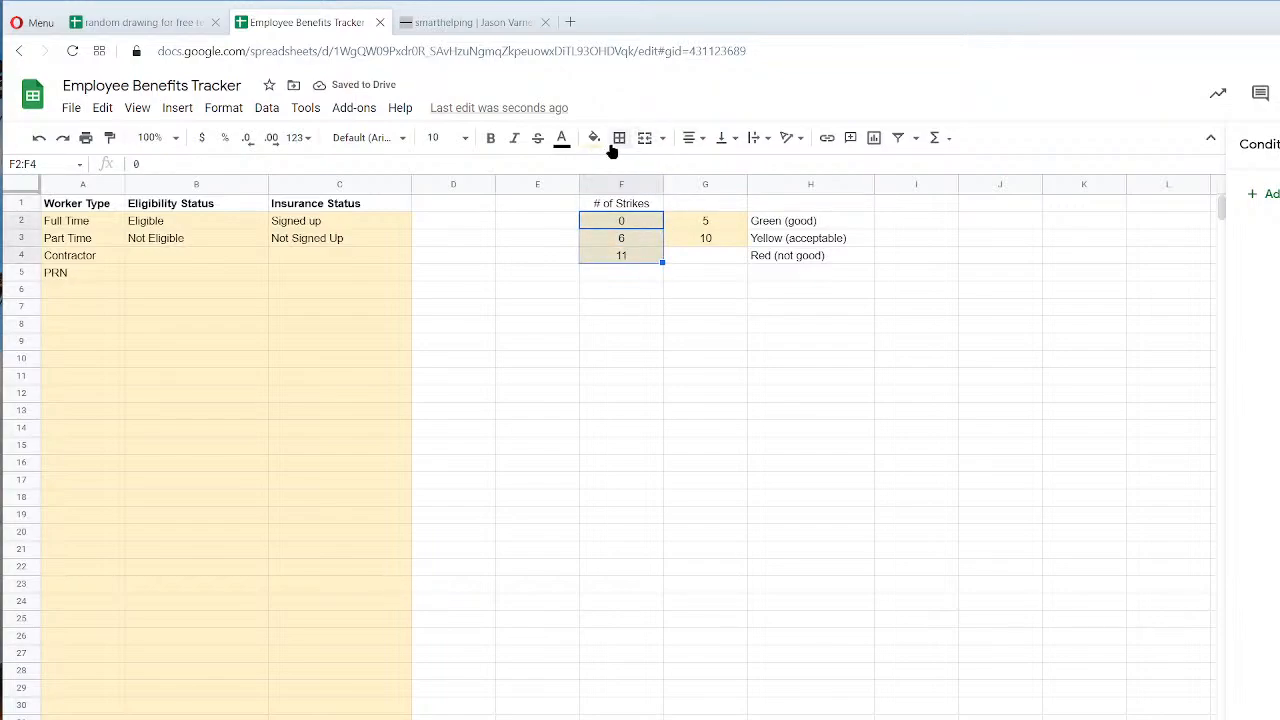
left_click(594, 137)
left_click(770, 196)
left_click(843, 397)
left_click(726, 220)
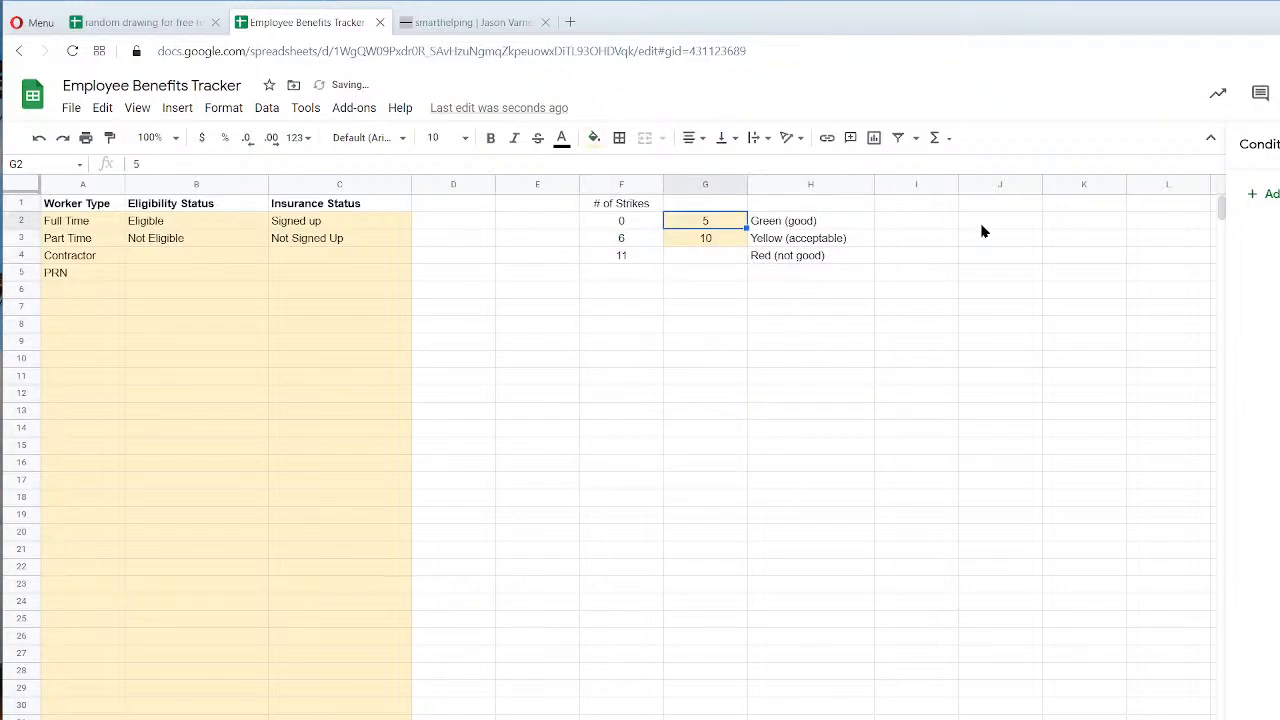
key("Down")
key("Up")
key("Down")
key("Up")
key("Down")
key("Up")
key("Down")
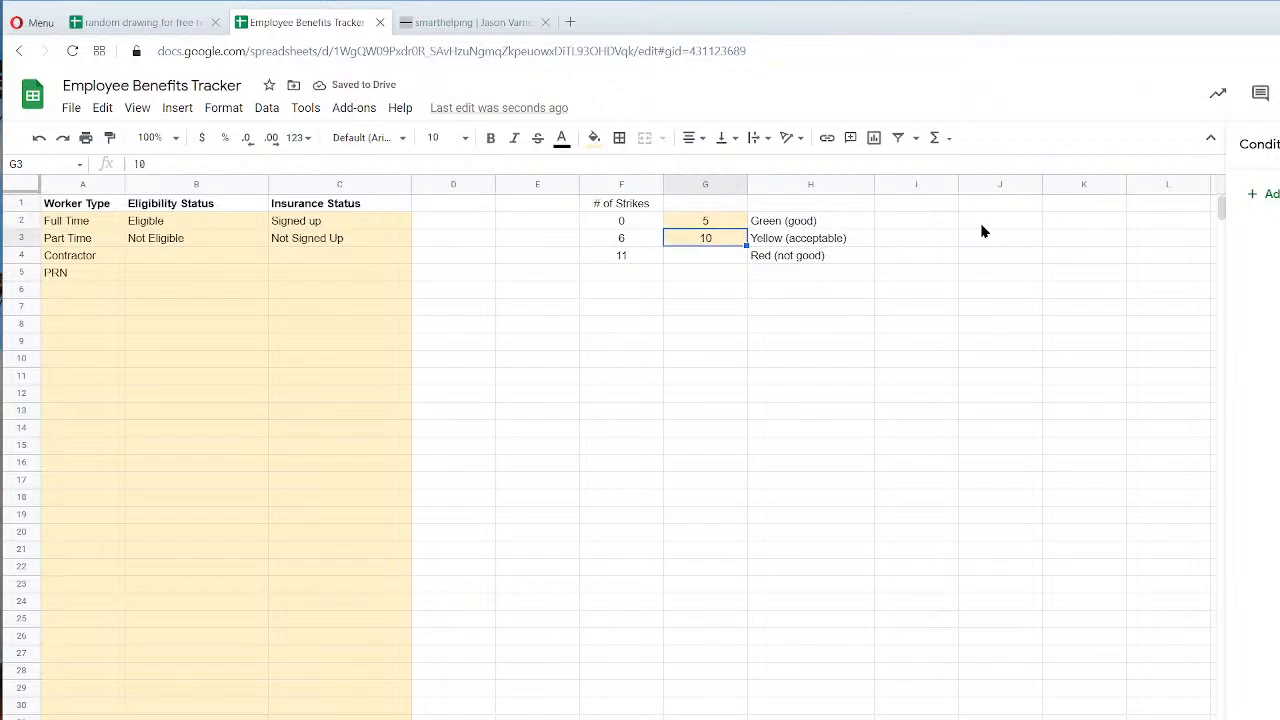
Make the "# of Strikes" header in F1 bold.
key("Left")
key("Up")
key("Up")
left_click(490, 137)
Try out other strike limits by setting G2 to 3 and G3 to 15.
left_click(703, 219)
key("Down")
key("Up")
key("Left")
key("Right")
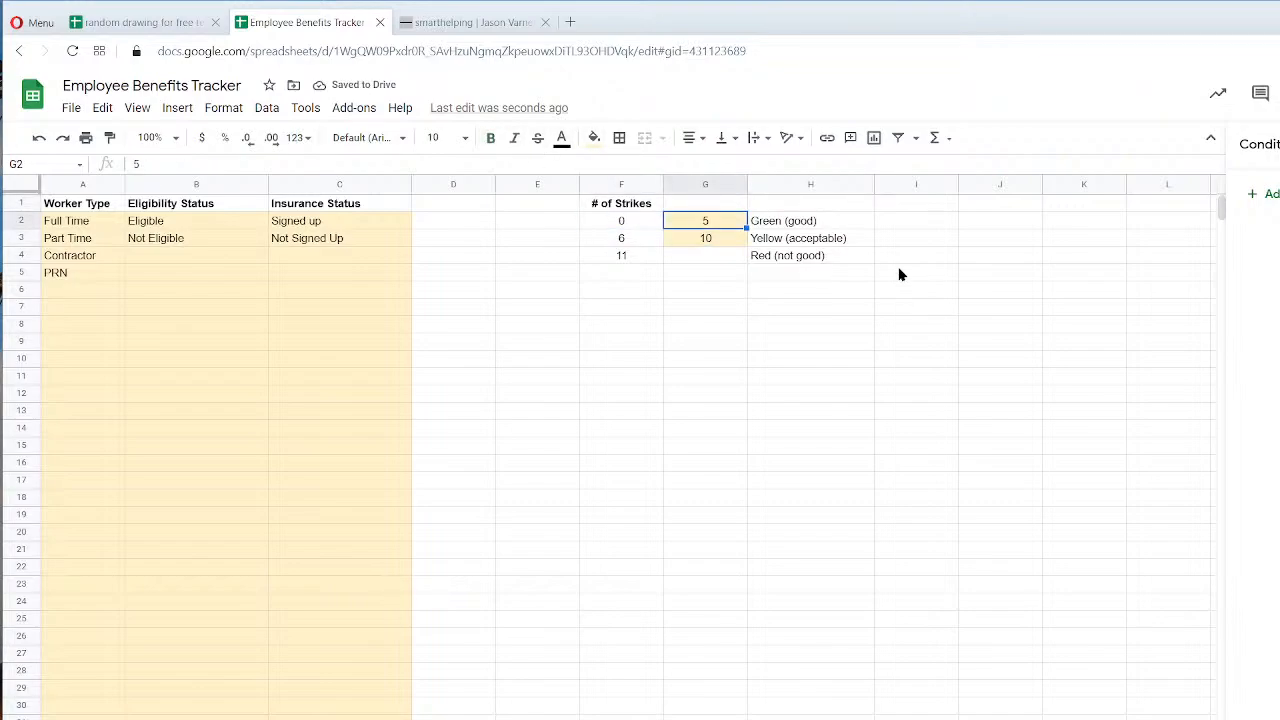
type("3")
key("Return")
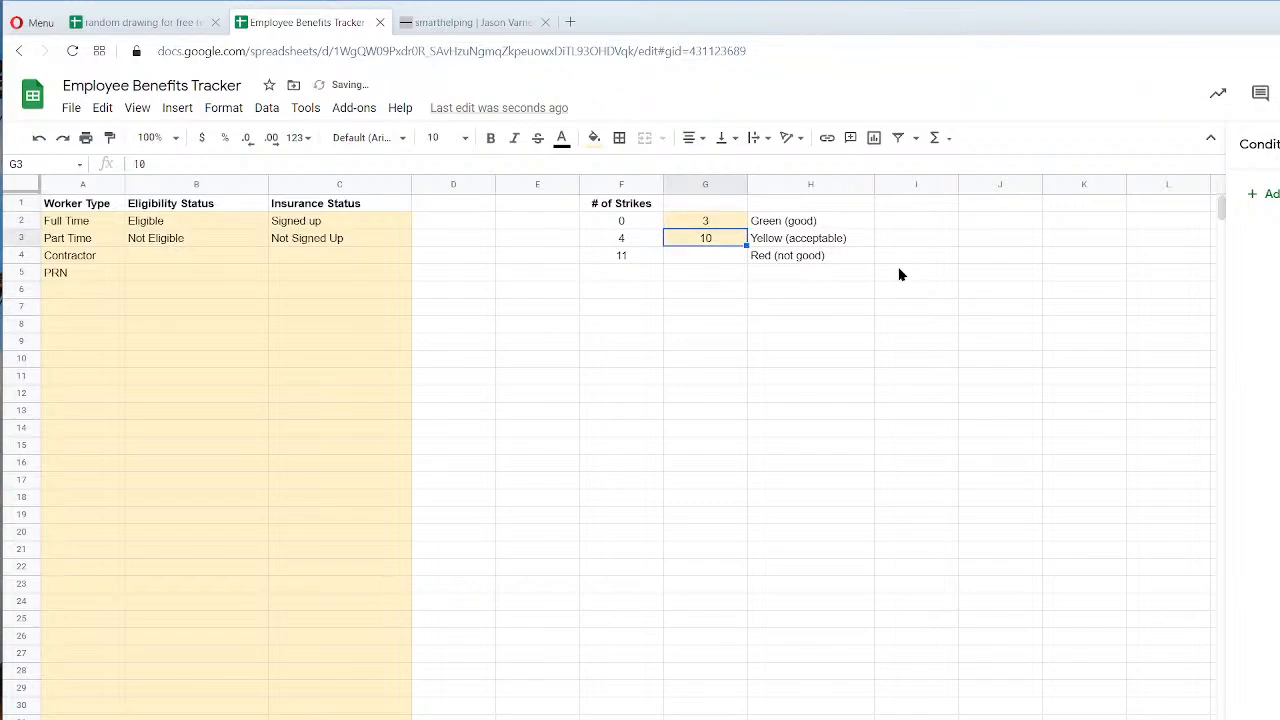
key("Left")
key("Right")
type("15")
key("Return")
Set the strike limits back to 5 in G2 and 10 in G3.
key("Left")
key("Right")
key("Up")
key("Up")
type("5")
key("Return")
type("10")
key("Return")
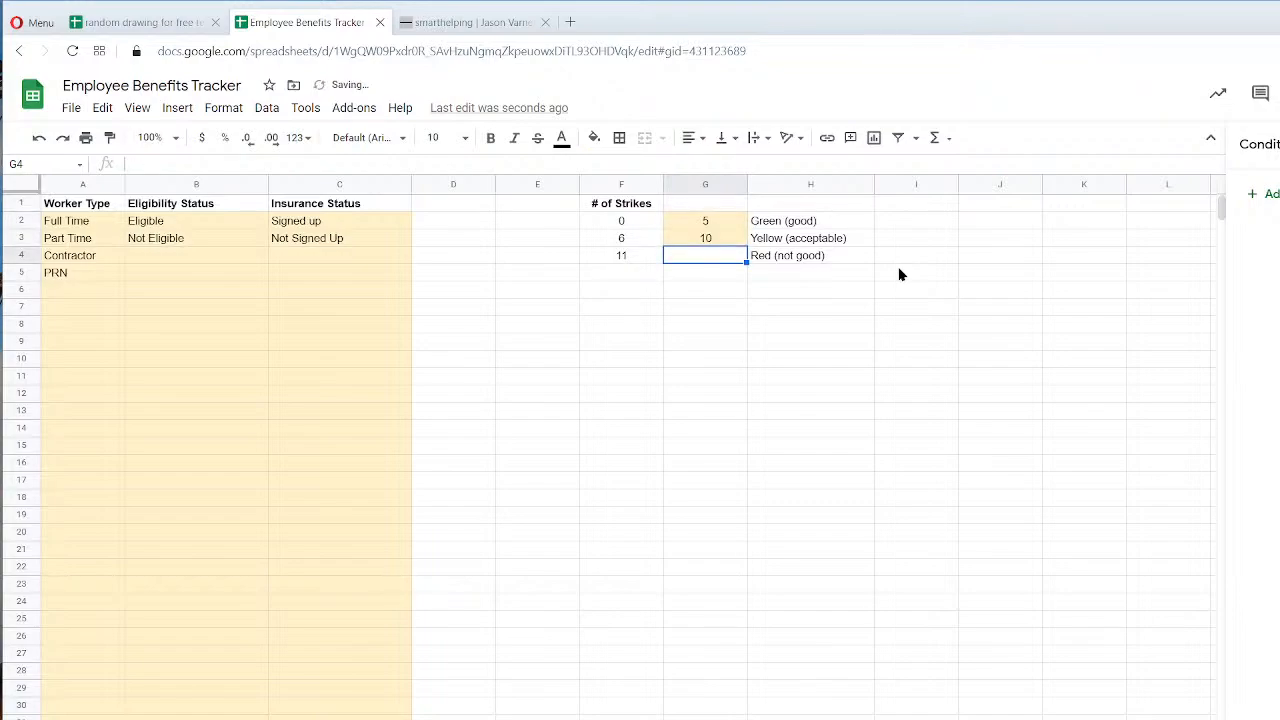
Apply all borders to the strike threshold table in F2:H4.
left_click_drag(706, 222, 706, 240)
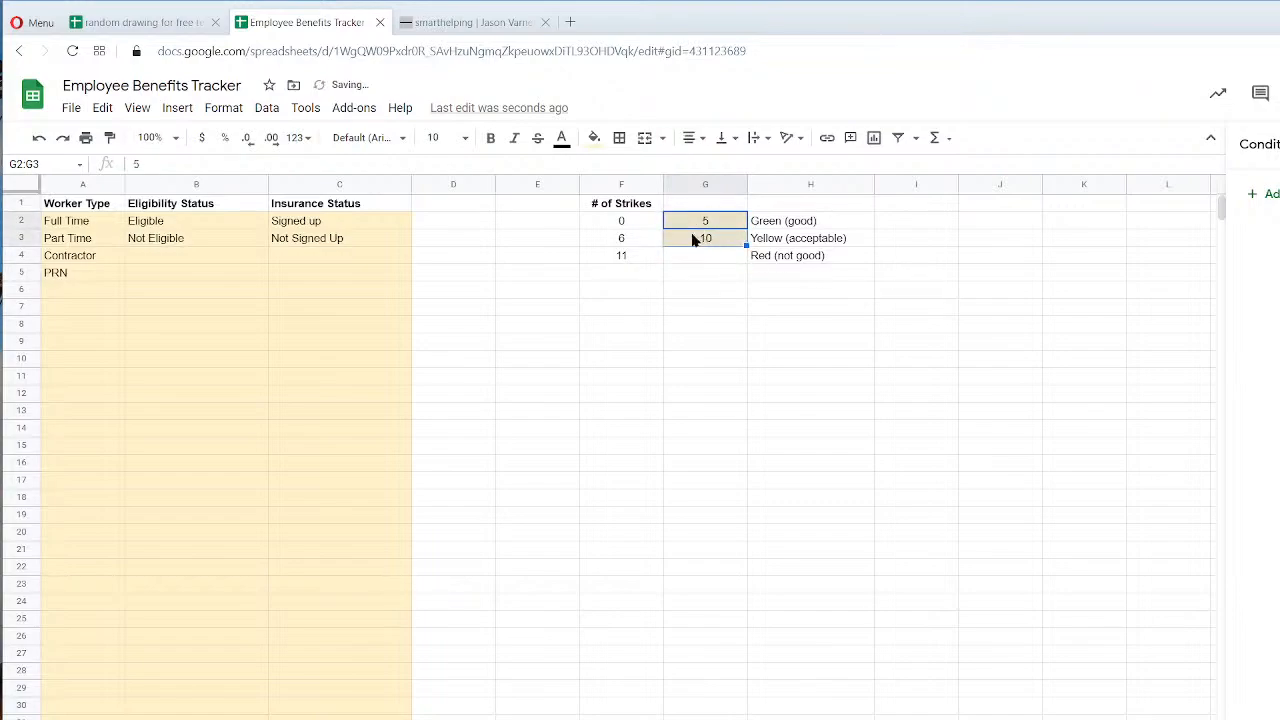
left_click_drag(603, 228, 810, 258)
left_click(619, 137)
left_click(625, 170)
left_click(705, 380)
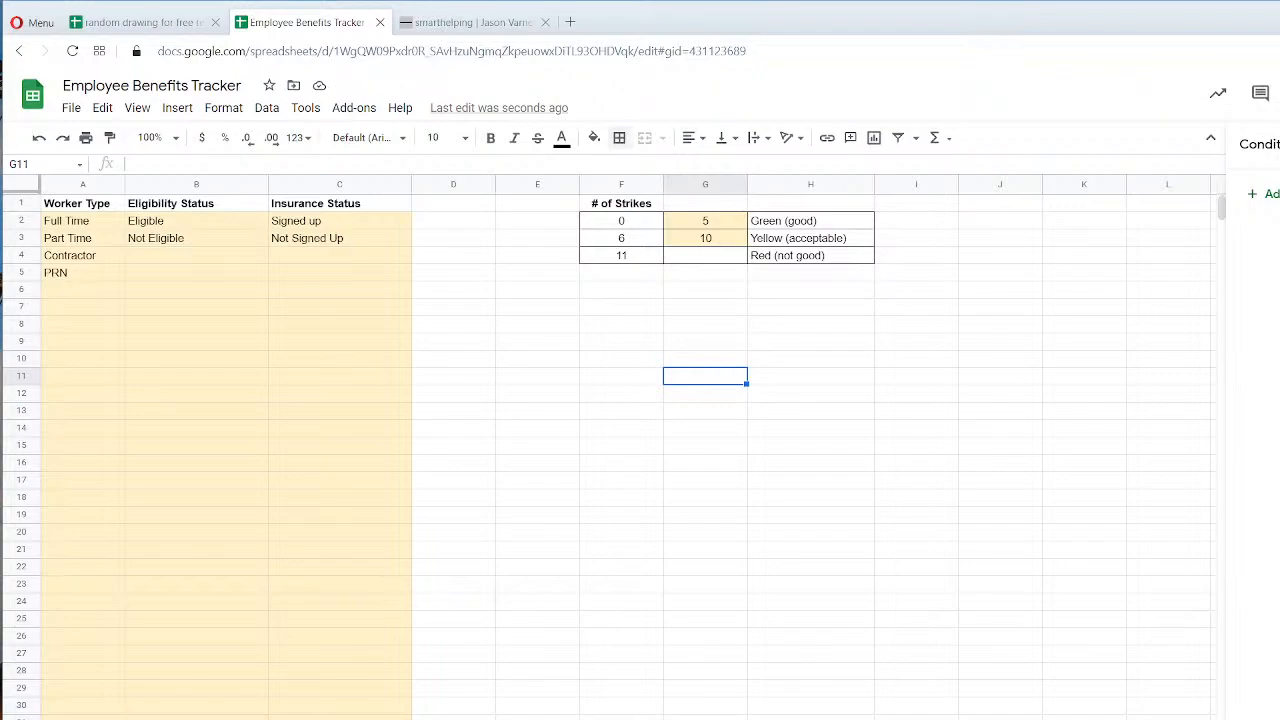
Switch to the Data sheet that holds the employee records.
key("ctrl+shift+Page_Up")
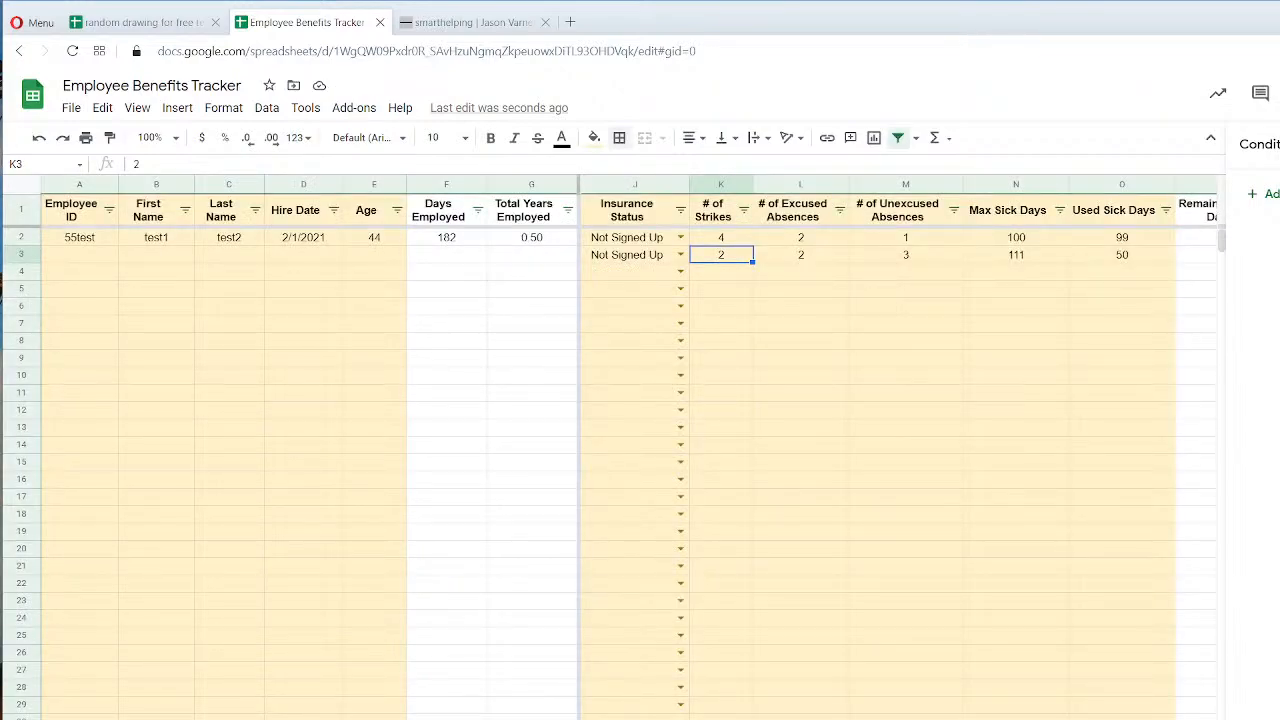
scroll(898, 450, "left", 2)
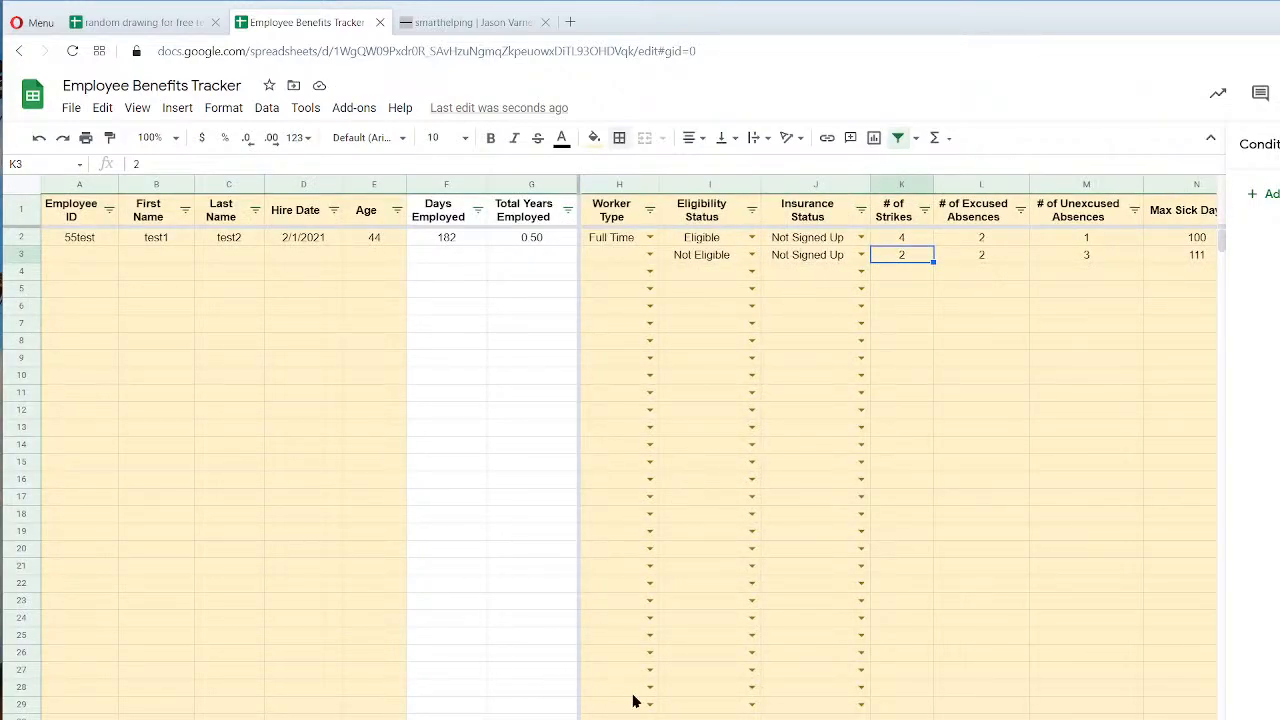
key("Escape")
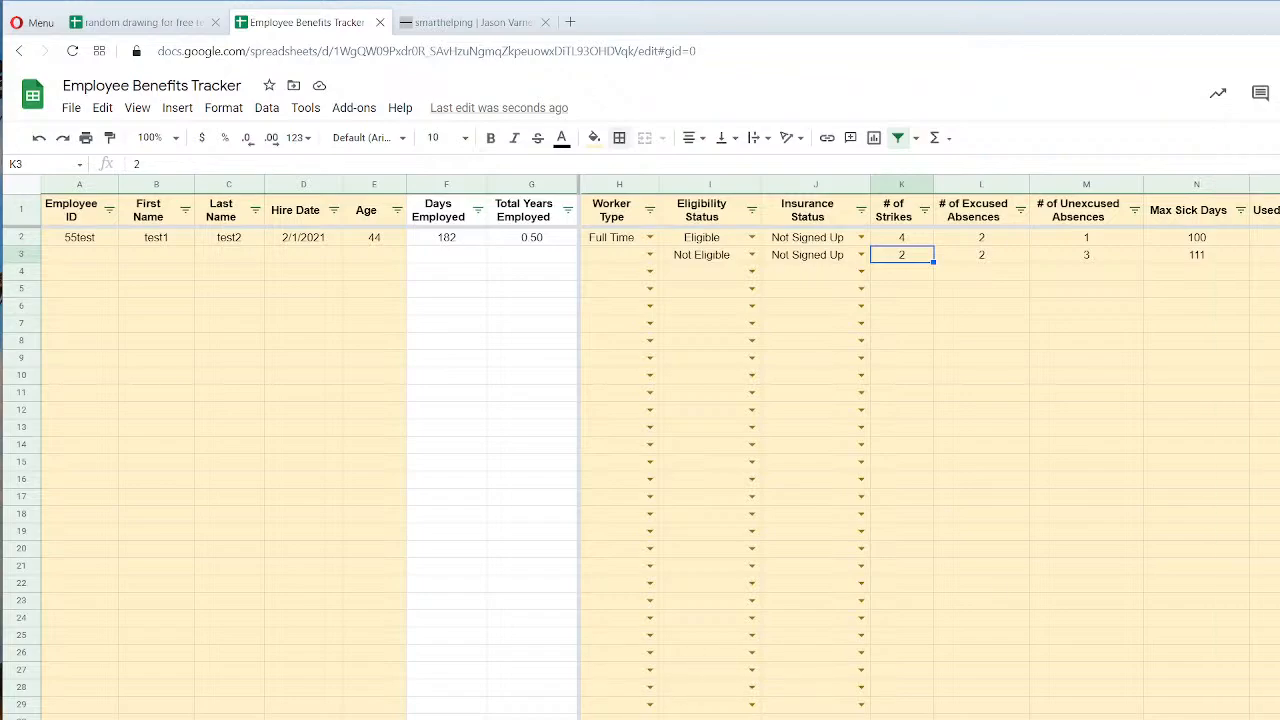
left_click(1050, 447)
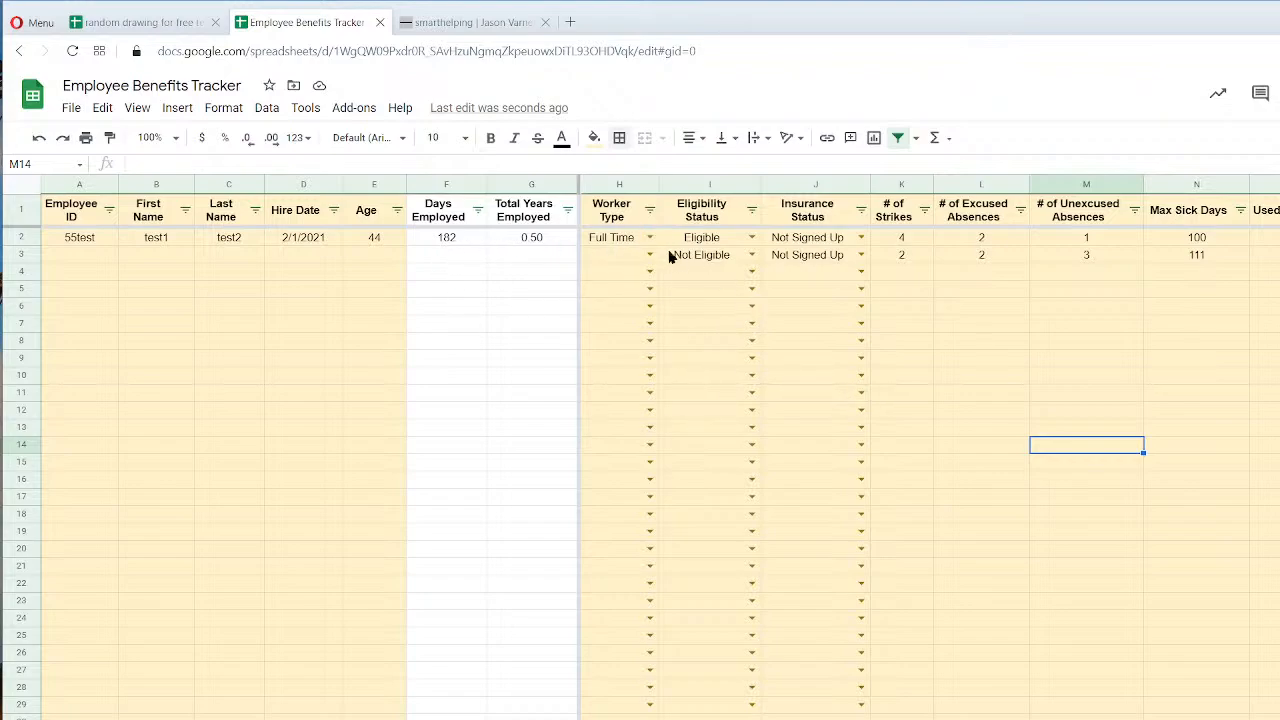
left_click(901, 184)
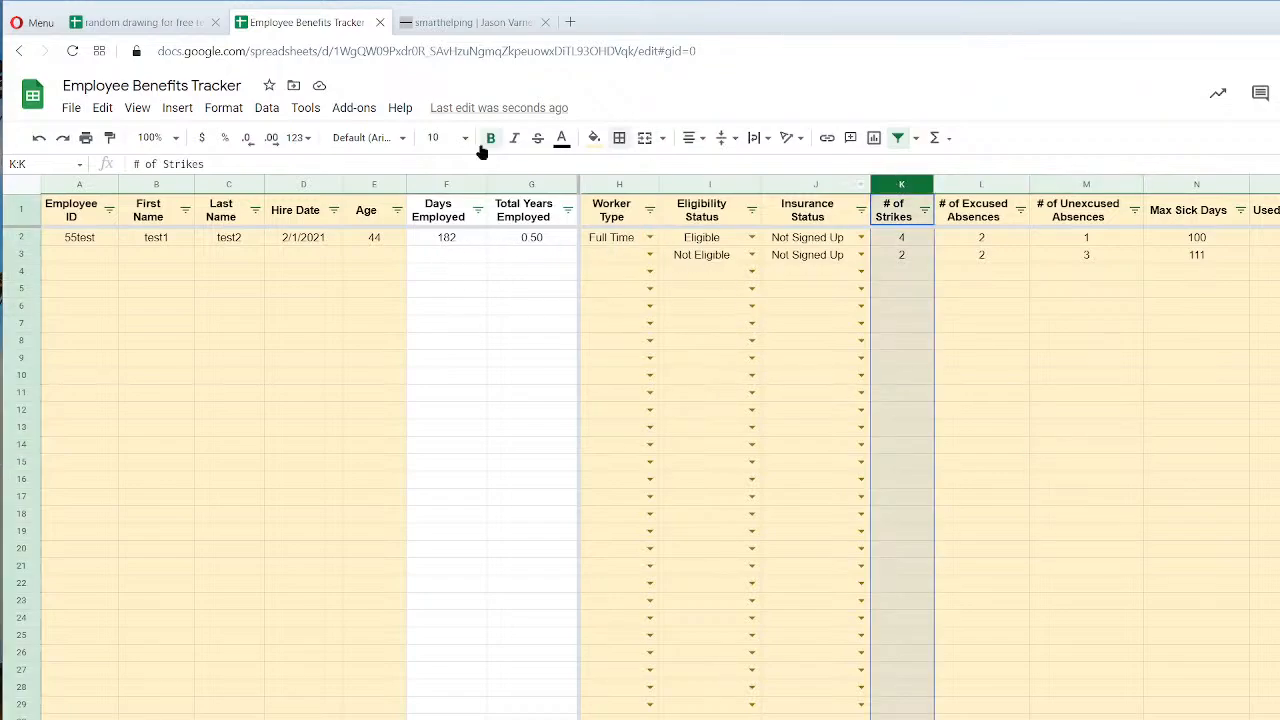
left_click(224, 108)
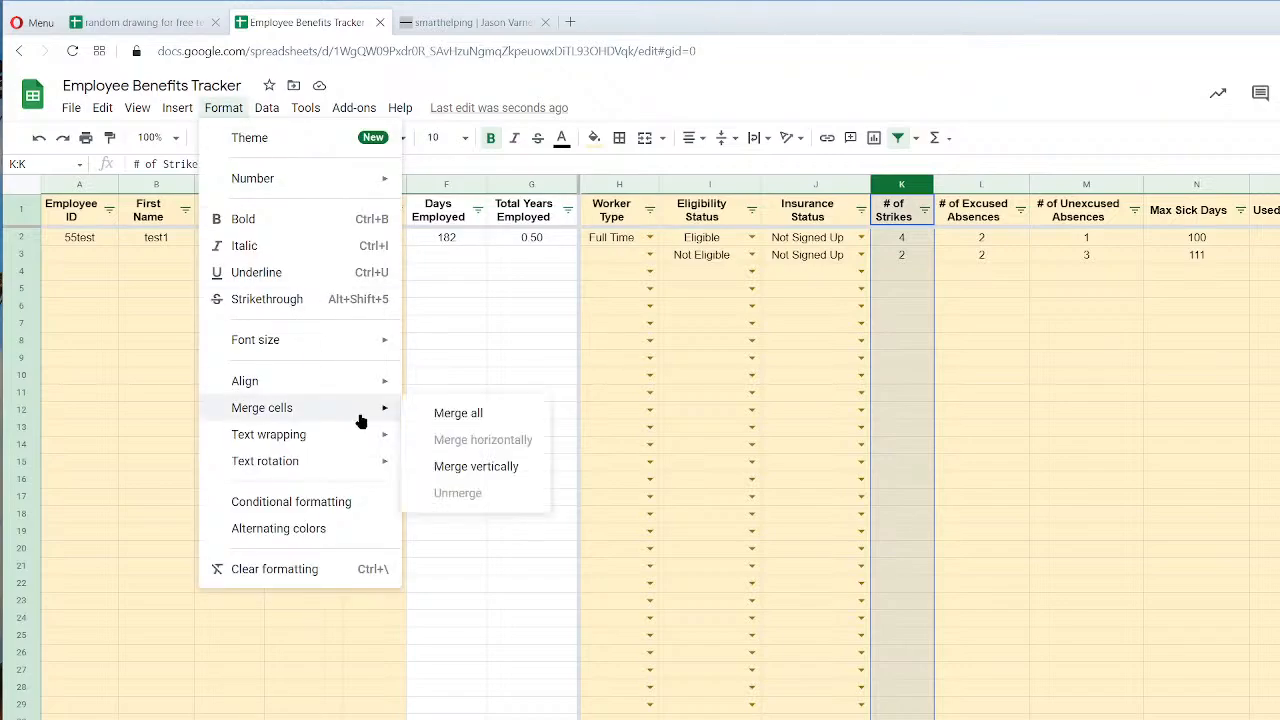
left_click(330, 502)
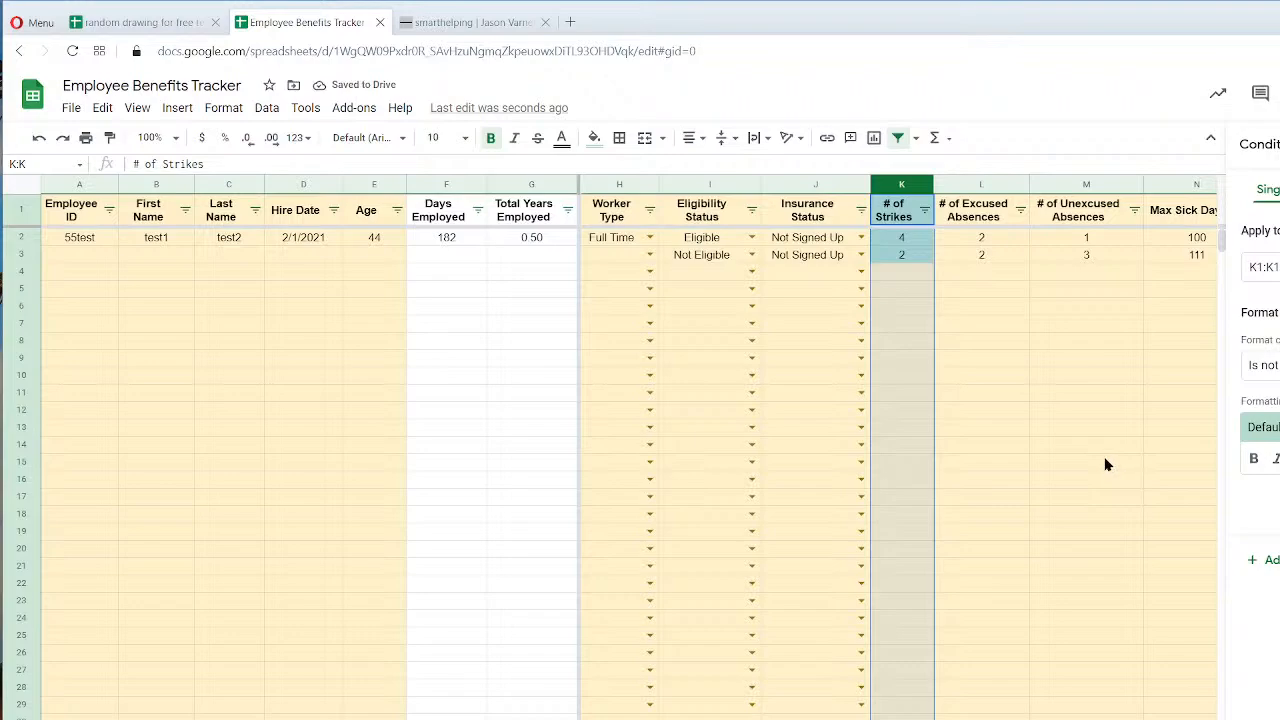
left_click(1262, 365)
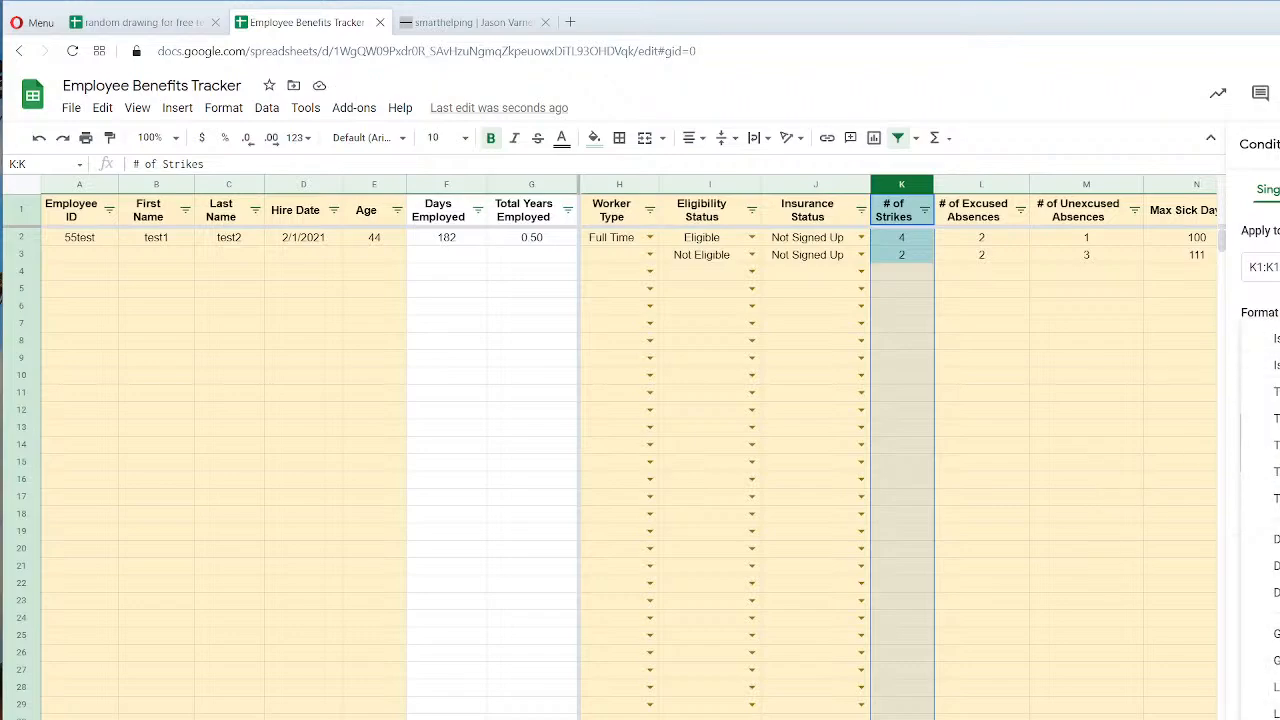
left_click(1276, 716)
left_click(1264, 402)
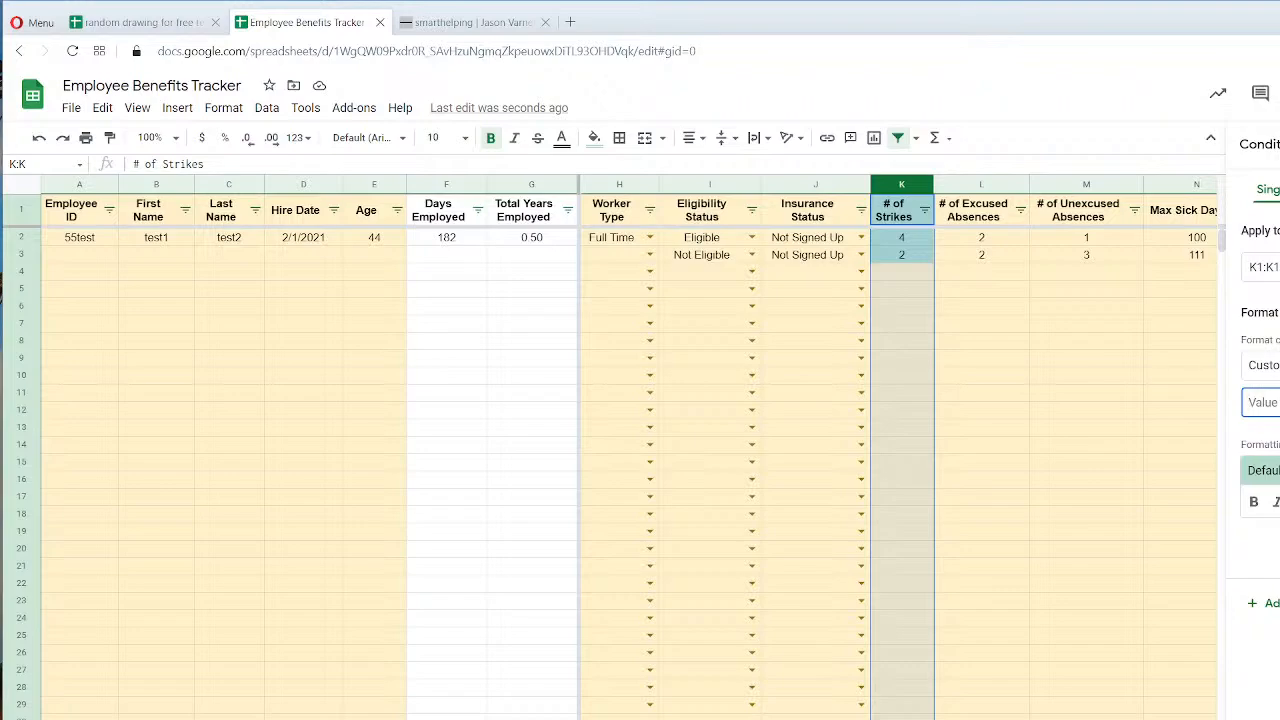
type("=and")
key("BackSpace")
key("BackSpace")
key("BackSpace")
key("BackSpace")
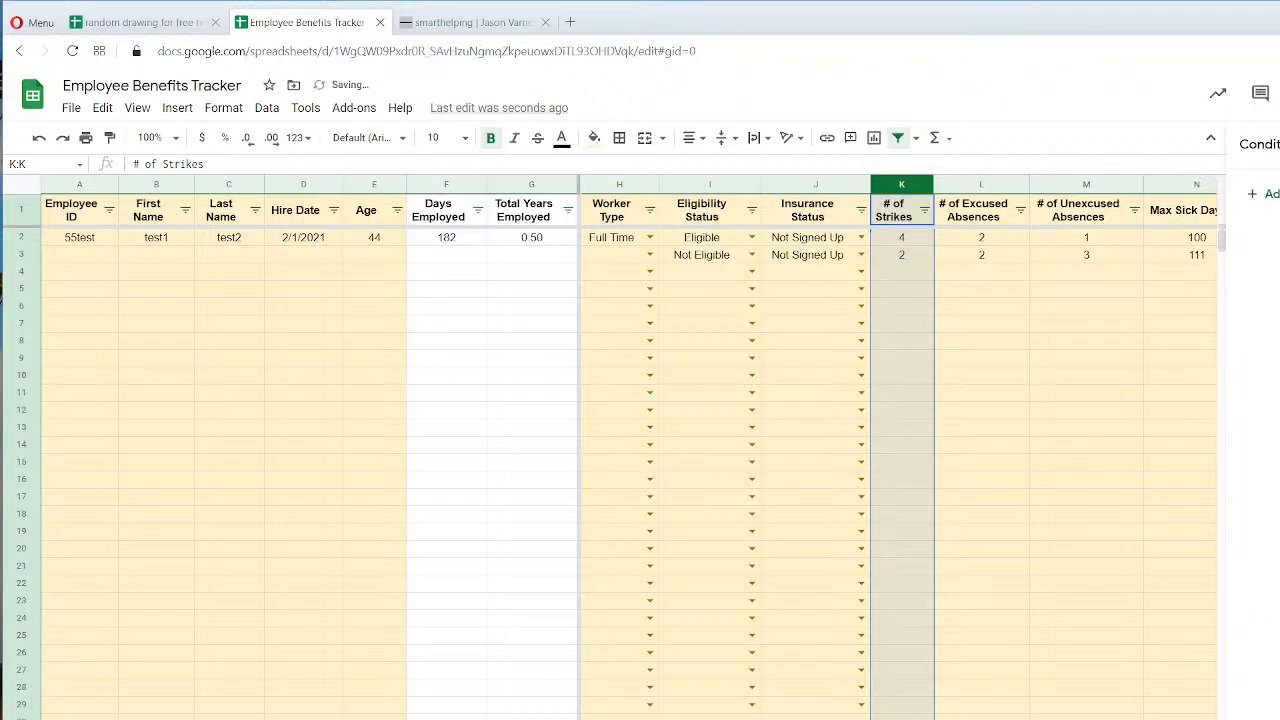
Add the header "Strikes Range" in cell AT1, the last column of the Data sheet.
scroll(898, 450, "right", 20)
scroll(898, 450, "left", 10)
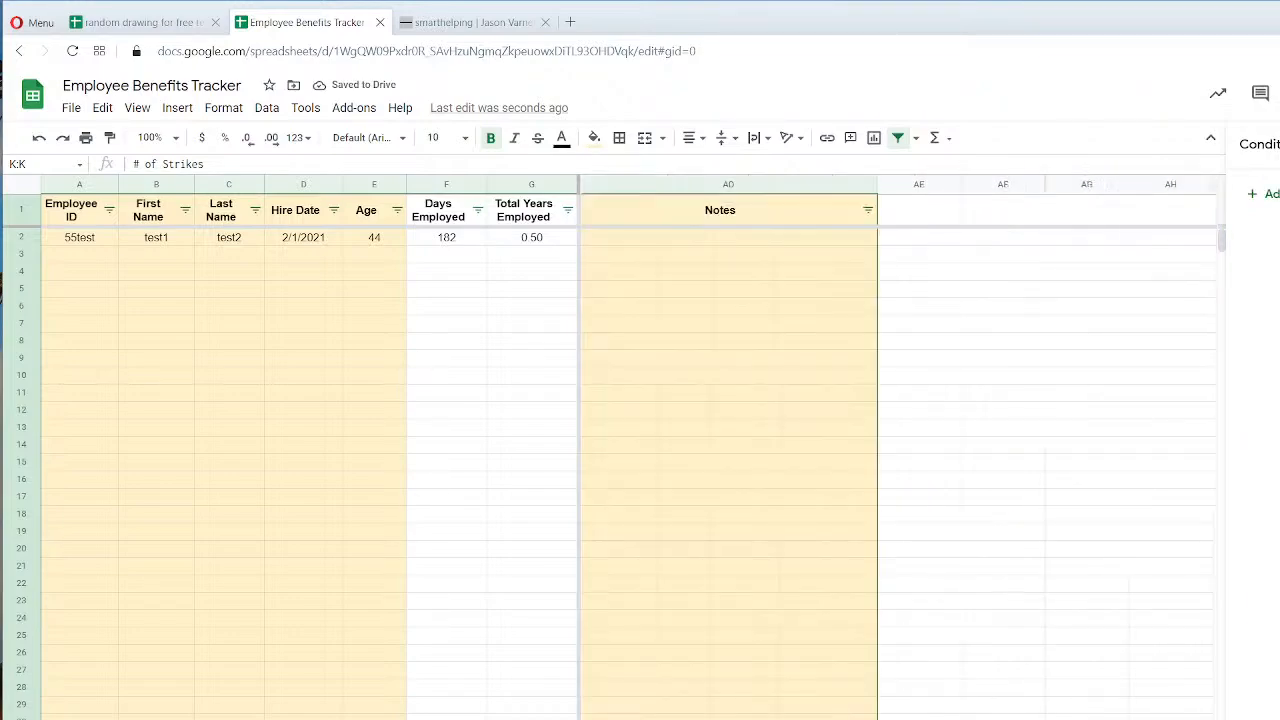
scroll(900, 450, "right", 5)
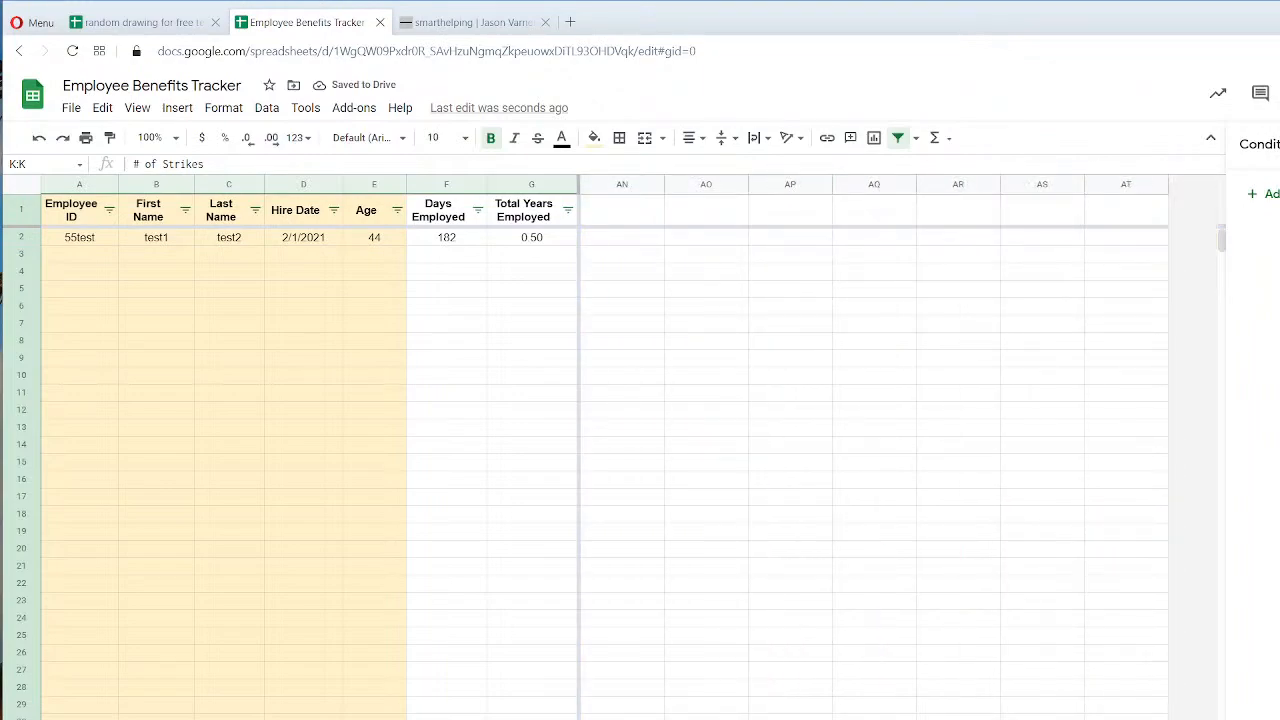
left_click(1118, 212)
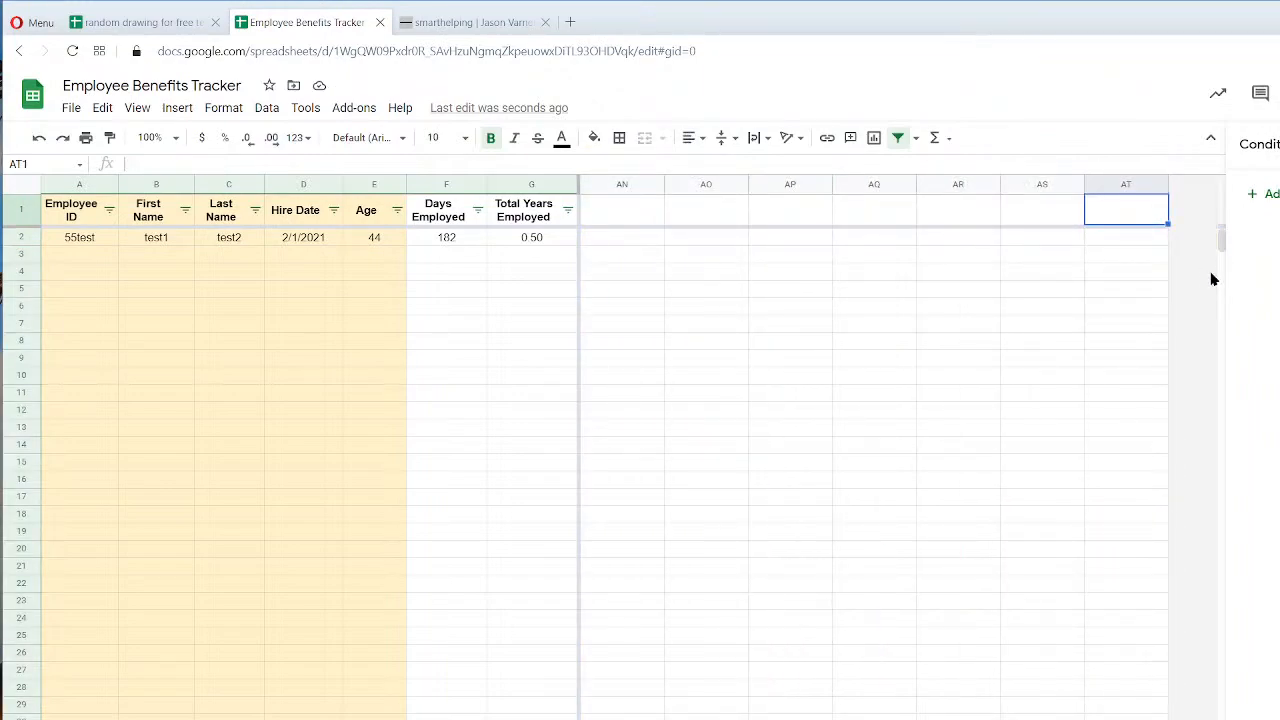
type("Strikes Range")
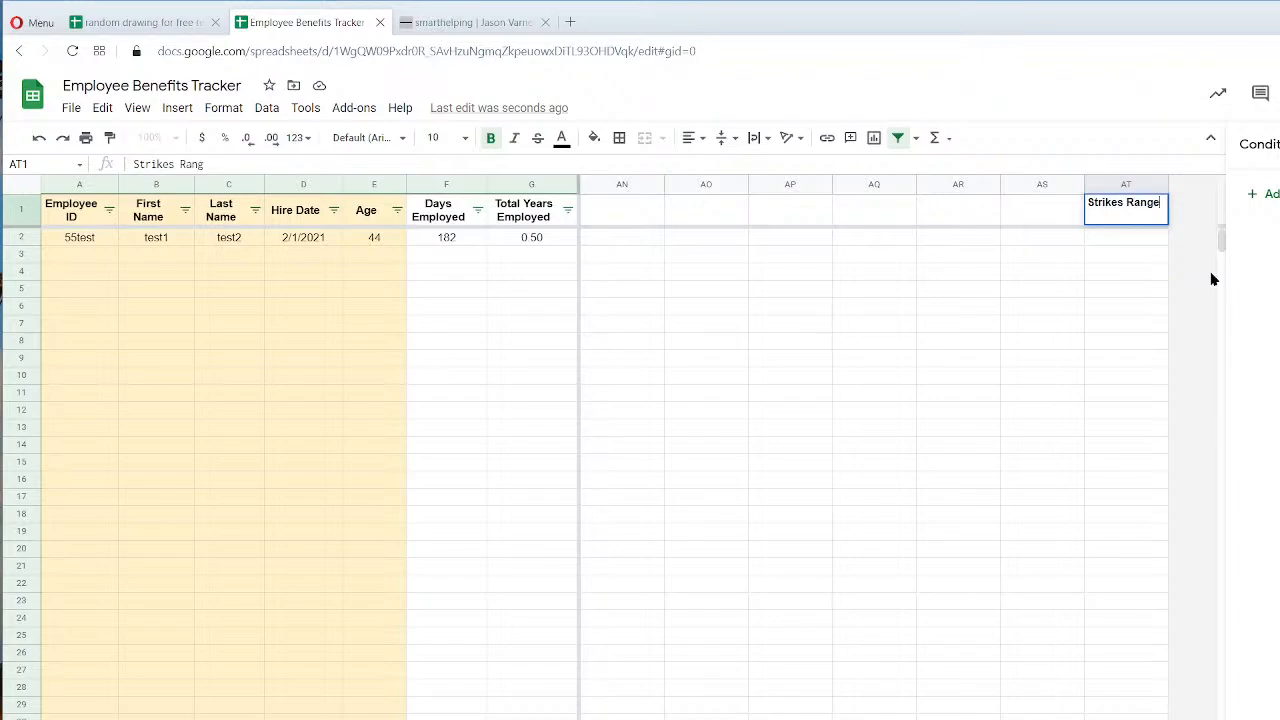
key("Return")
Link AT2 to validation!G2 and fill the formula down to AT3.
type("=")
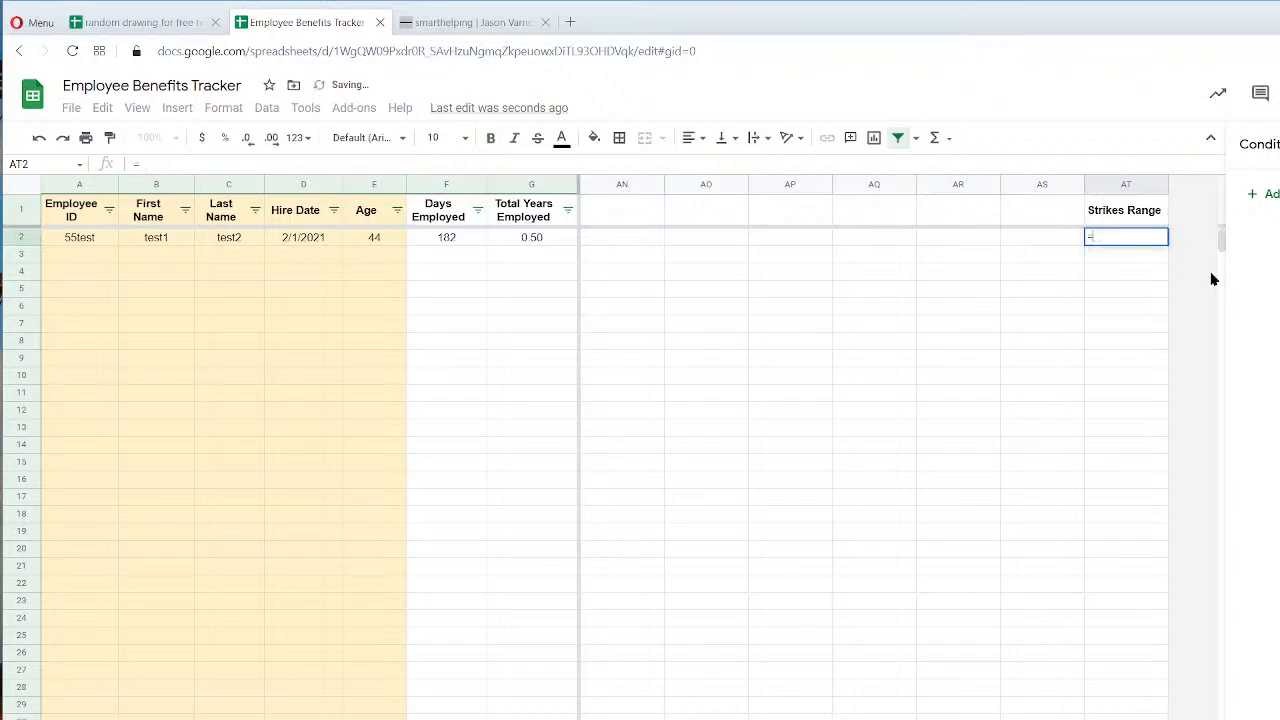
left_click(200, 719)
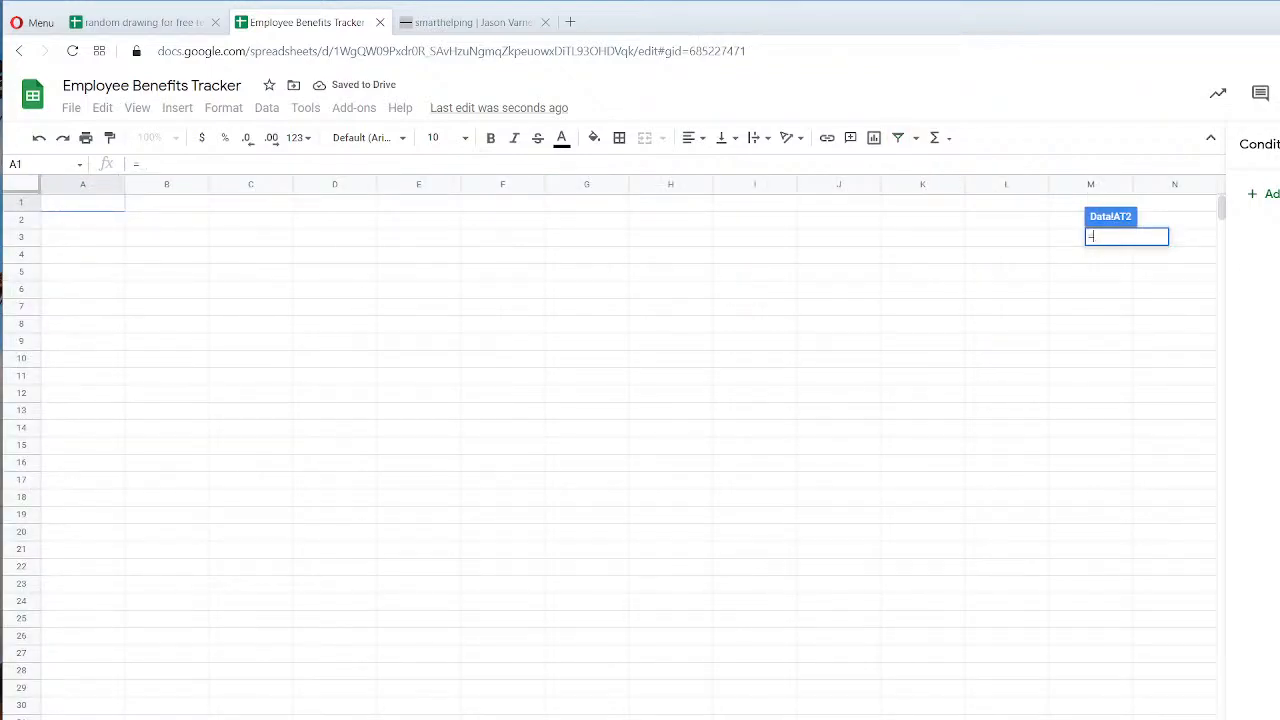
left_click(400, 719)
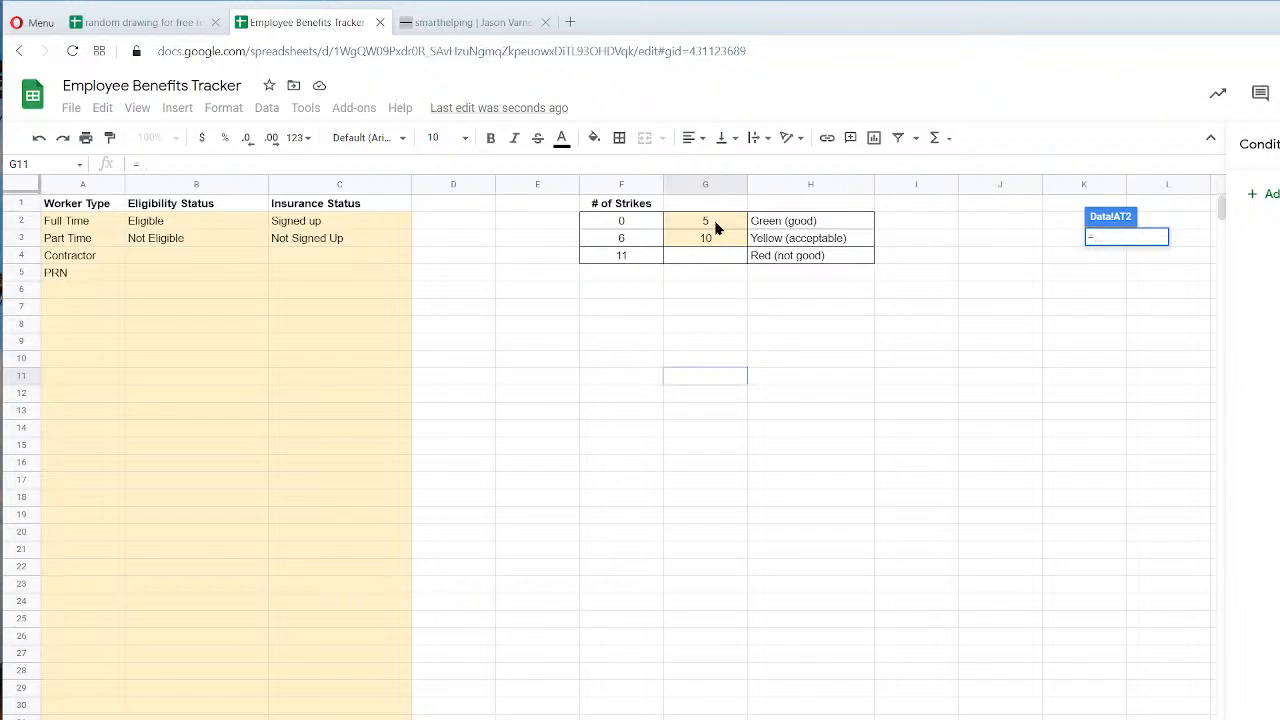
left_click(716, 229)
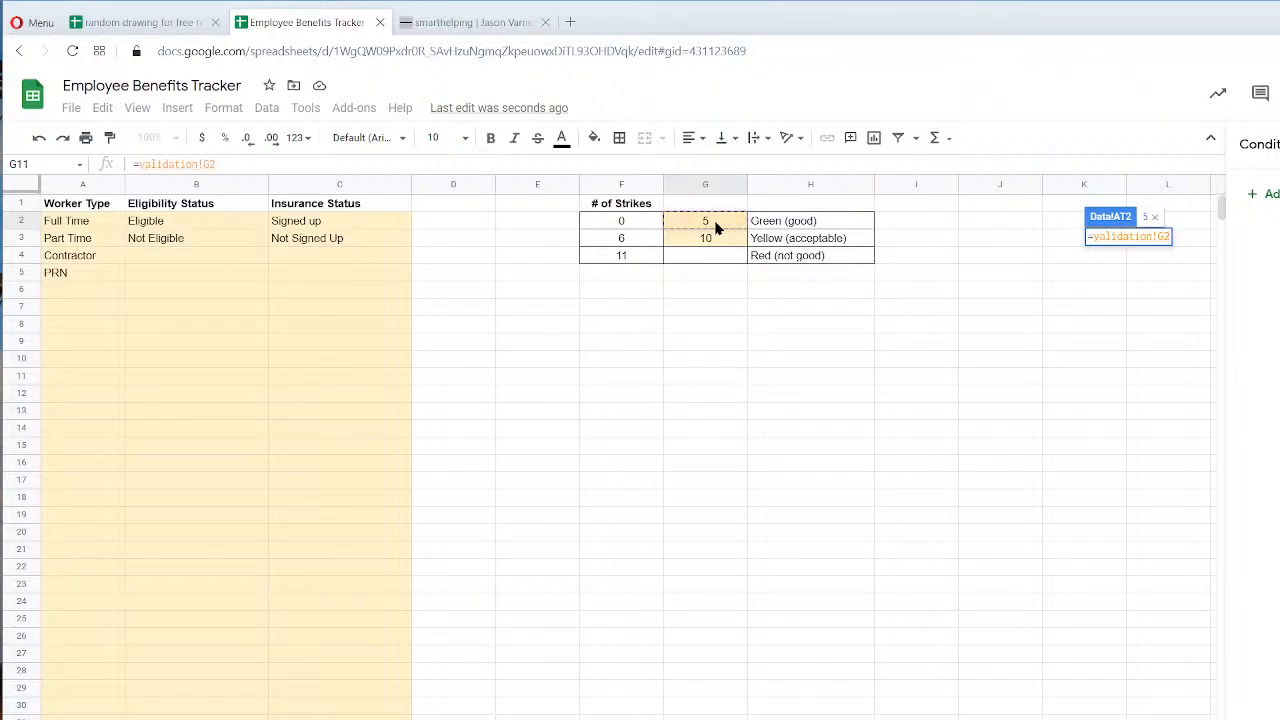
key("Return")
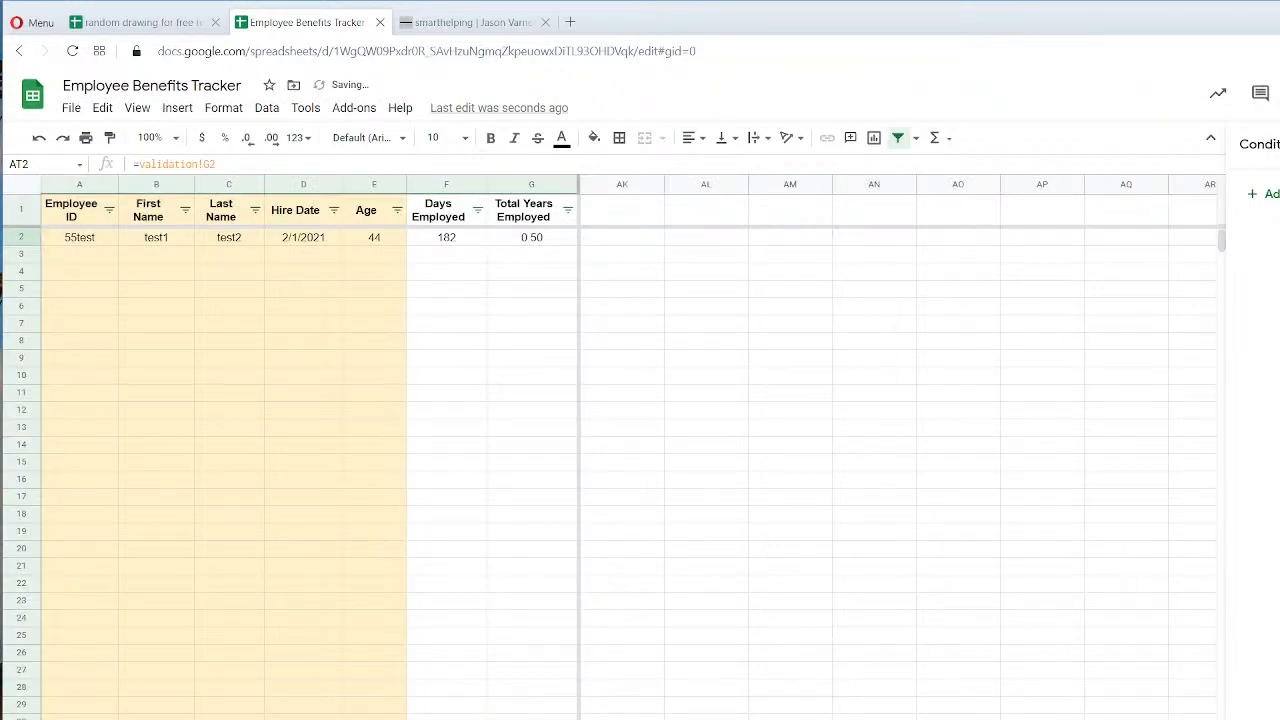
left_click_drag(1167, 245, 1170, 258)
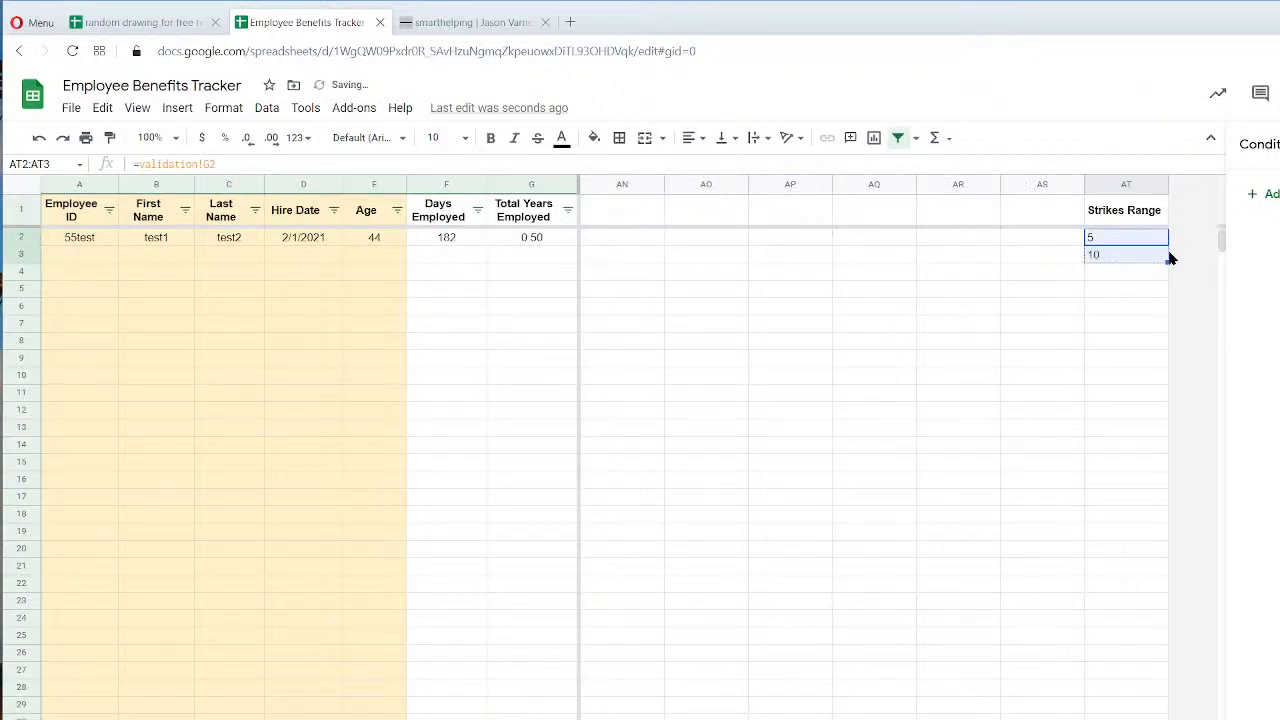
left_click(1100, 243)
left_click(1096, 258)
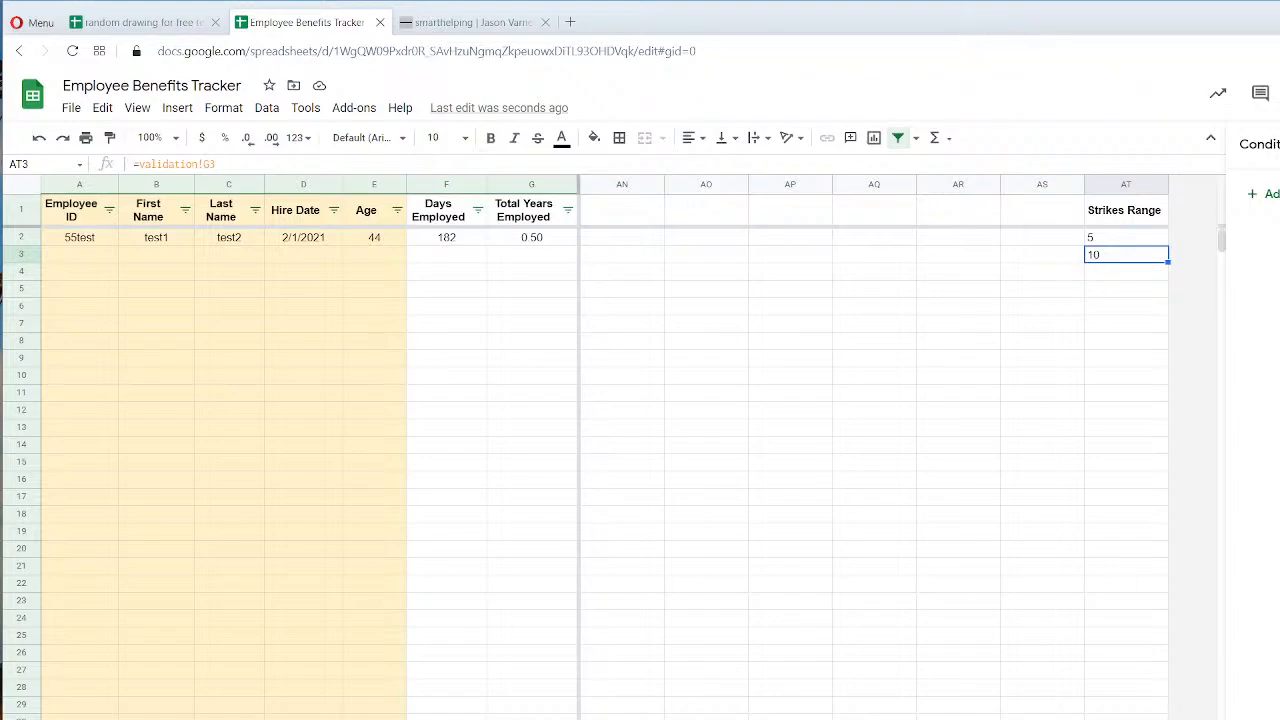
scroll(900, 450, "left", 10)
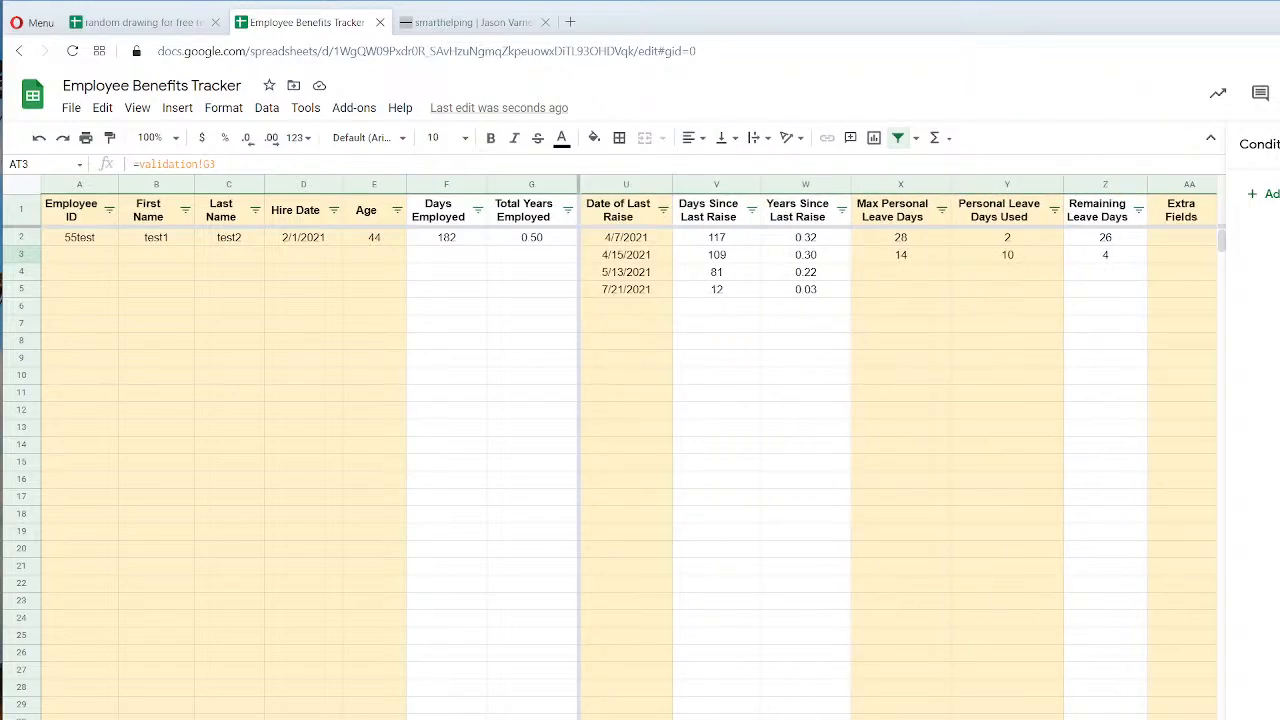
scroll(900, 450, "right", 10)
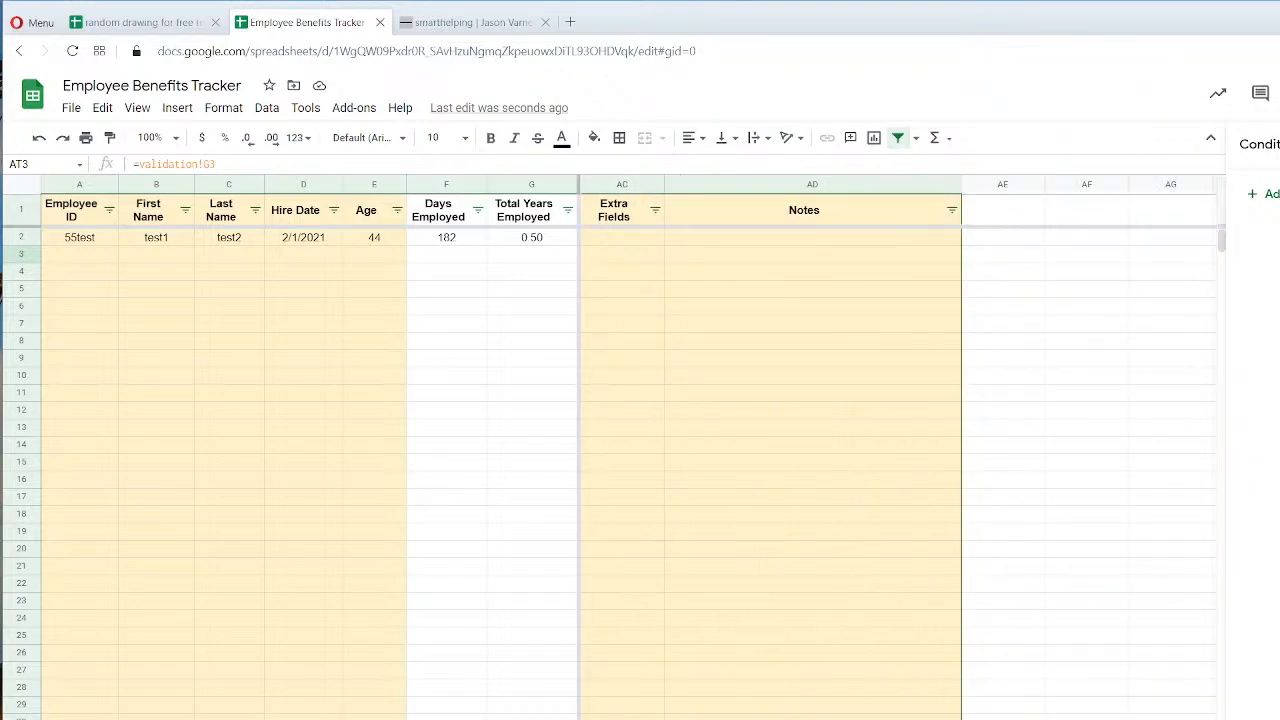
scroll(900, 450, "right", 5)
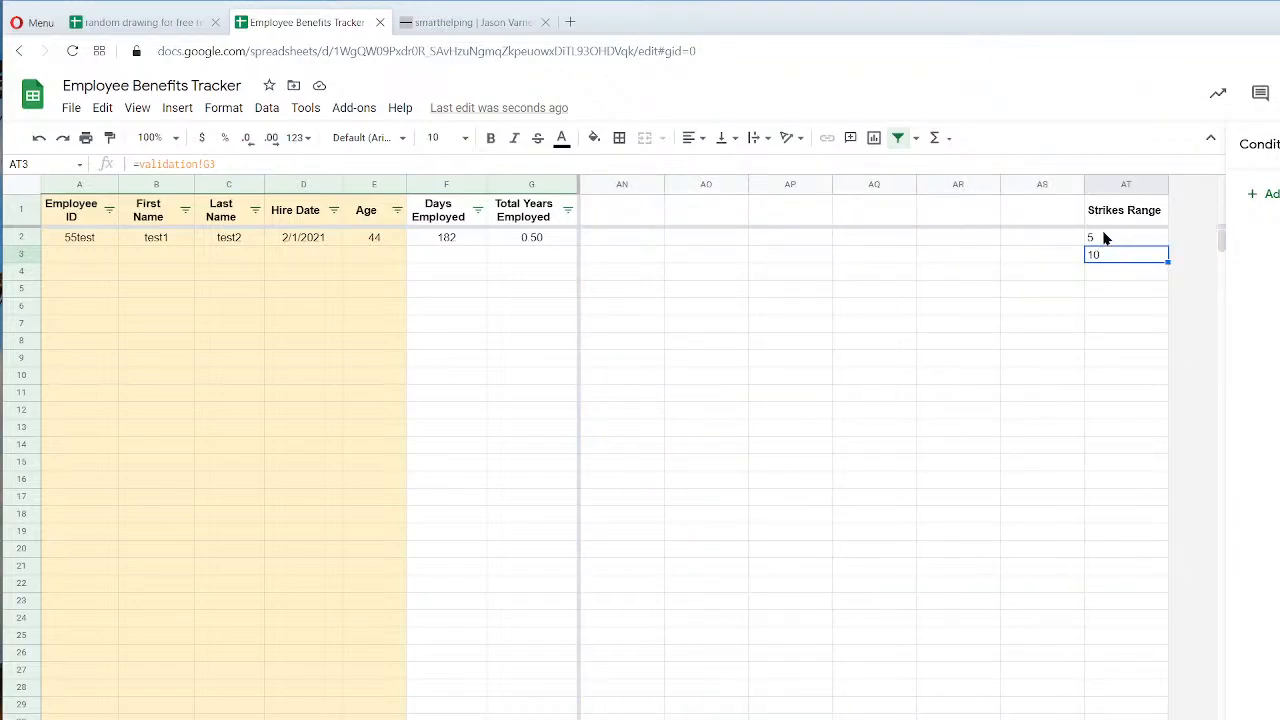
Start a new conditional formatting rule for the entire # of Strikes column (K) on the Data sheet.
scroll(655, 285, "left", 15)
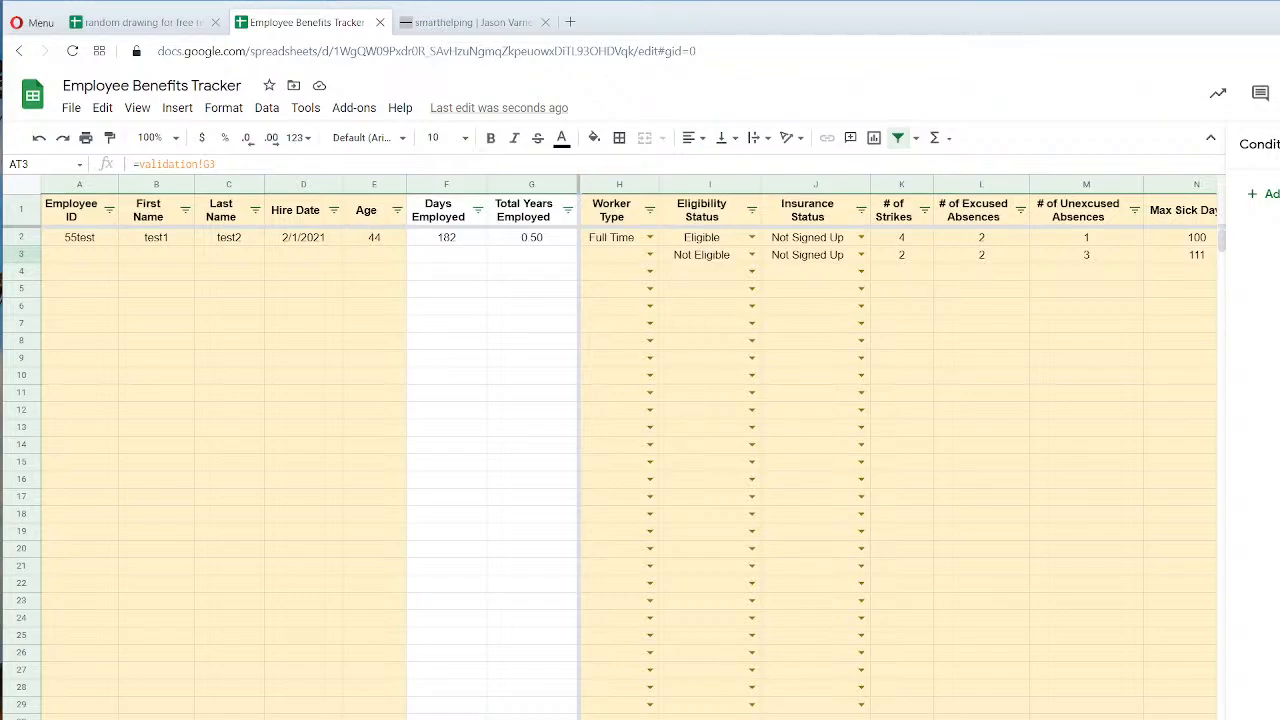
scroll(900, 450, "right", 10)
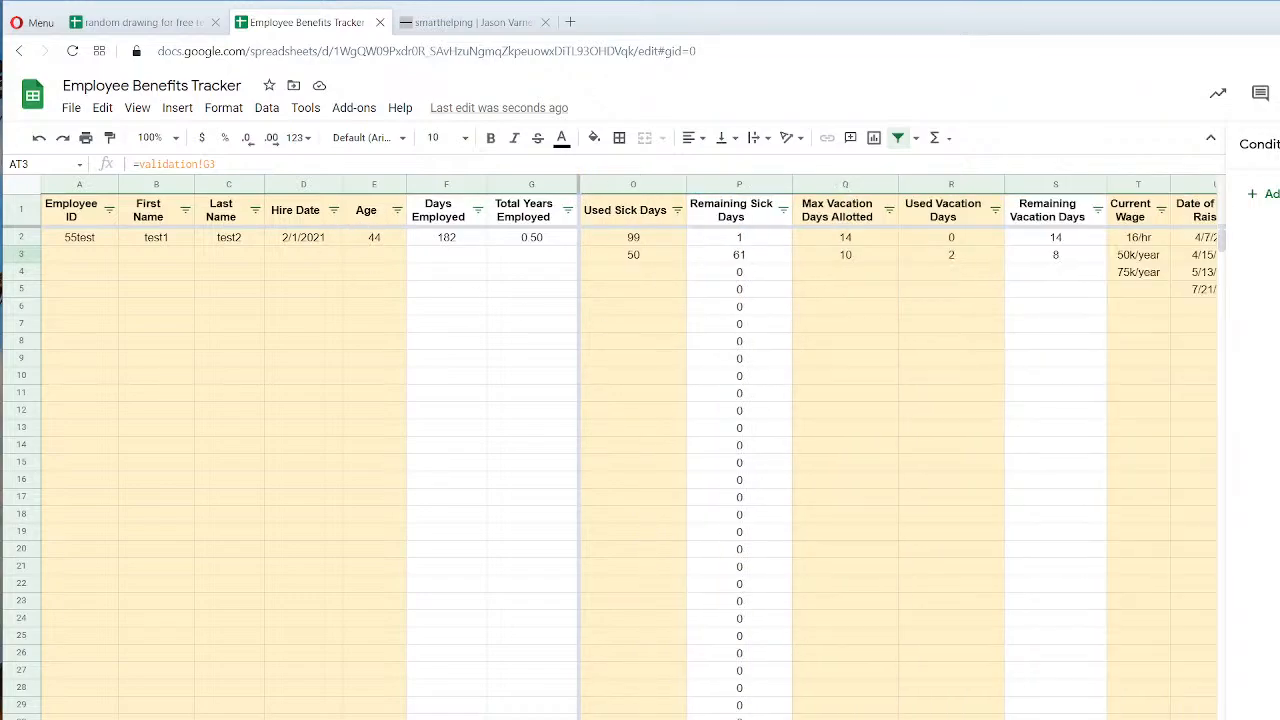
scroll(900, 450, "left", 10)
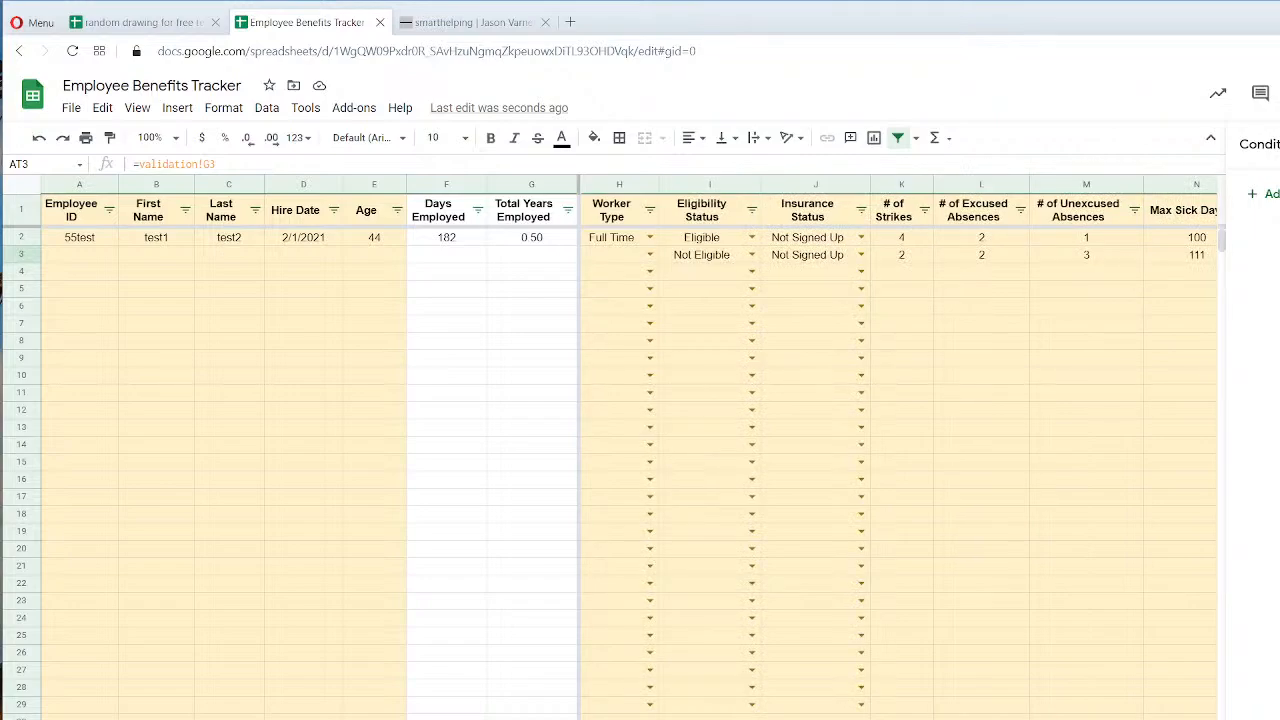
left_click(902, 184)
left_click(223, 107)
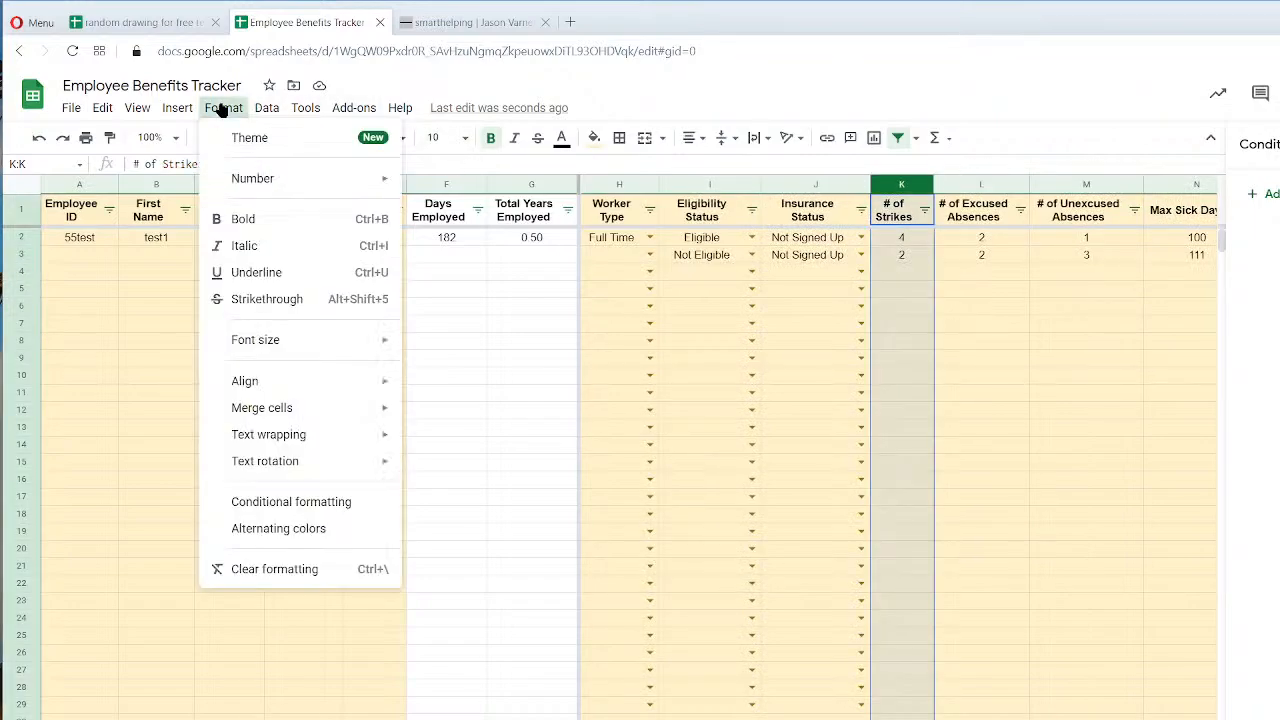
left_click(295, 503)
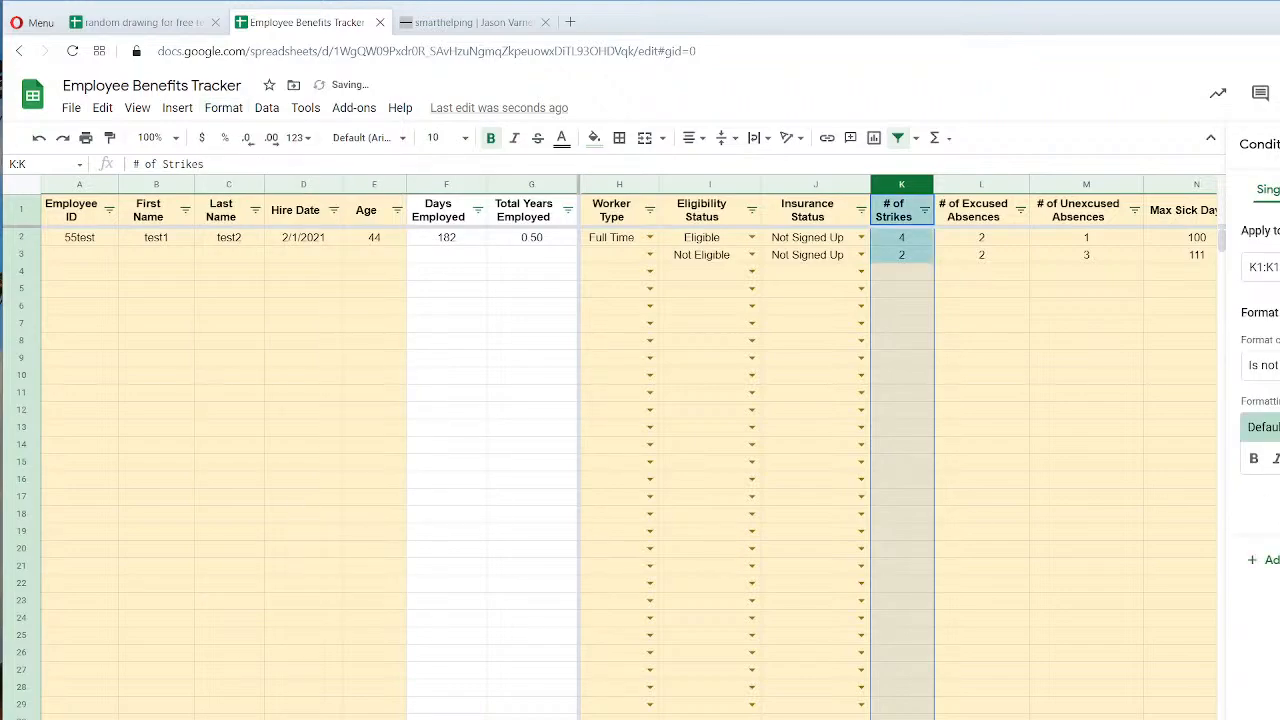
Set the rule's condition to less than or equal to =AT$5 and save the rule.
scroll(870, 450, "right", 15)
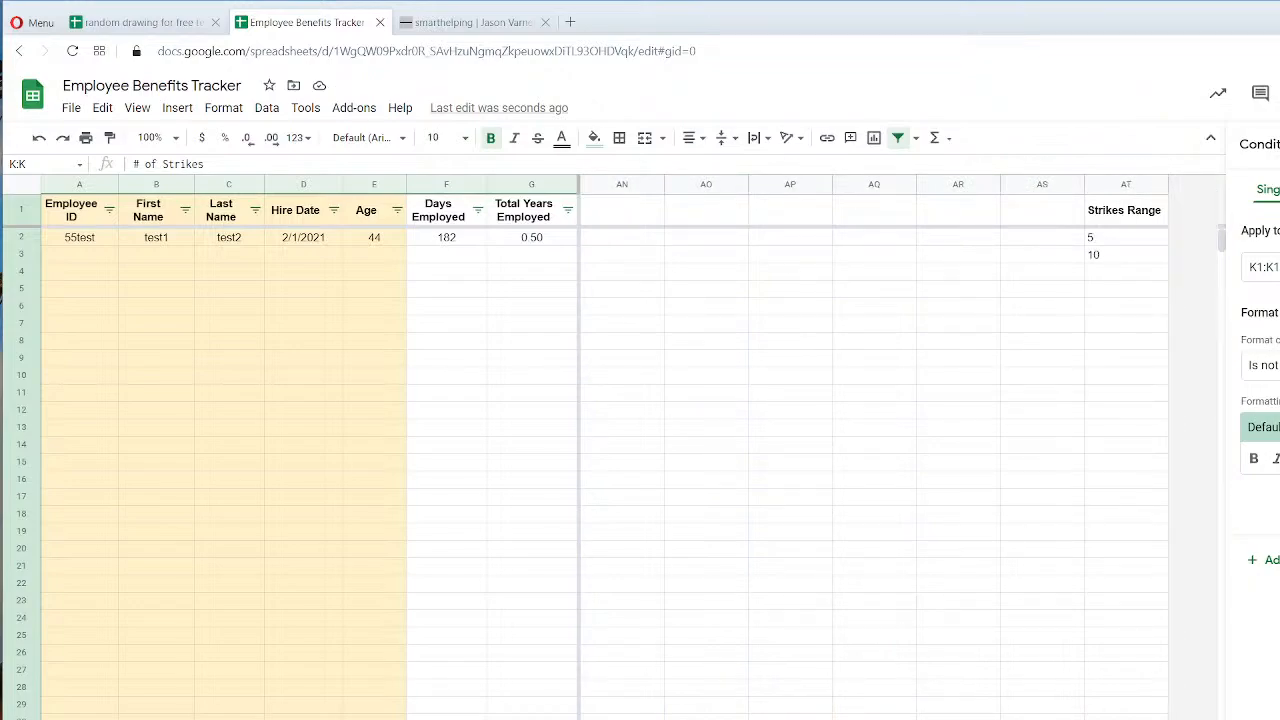
left_click(1264, 365)
left_click(1264, 714)
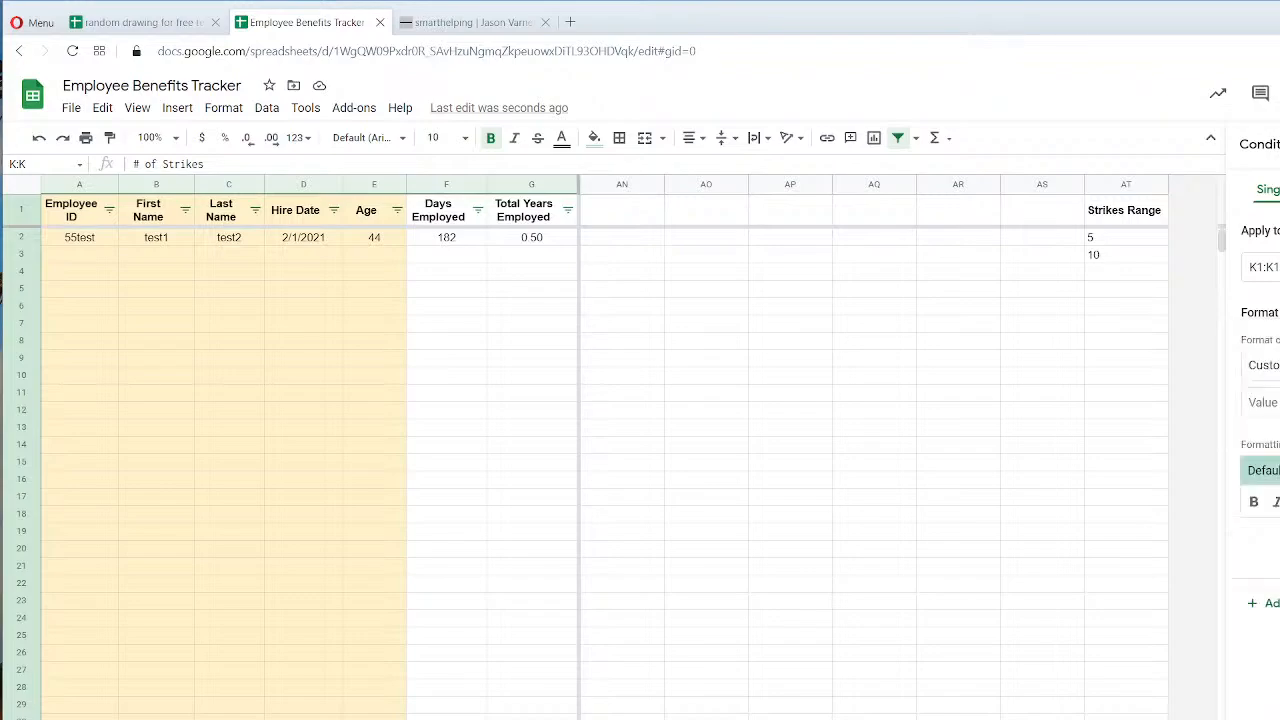
left_click(1264, 402)
left_click(1264, 366)
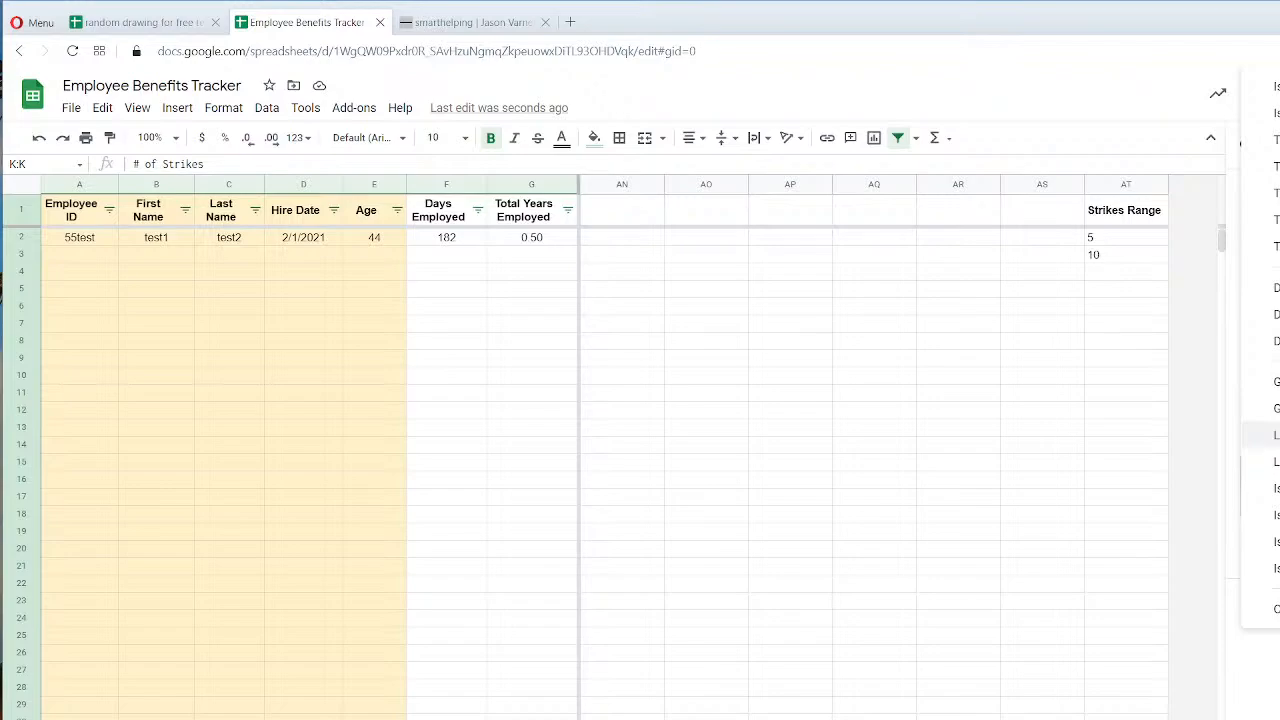
left_click(1262, 462)
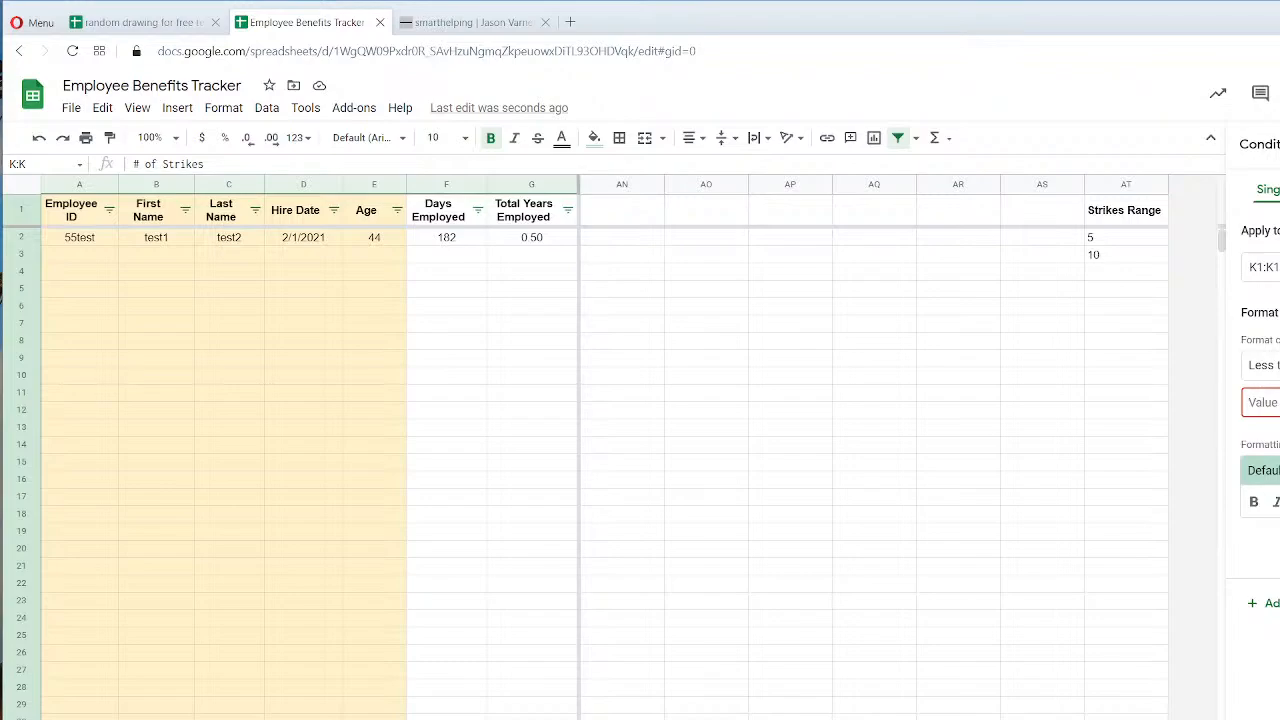
type("=at5")
key("Left")
type("$")
key("Return")
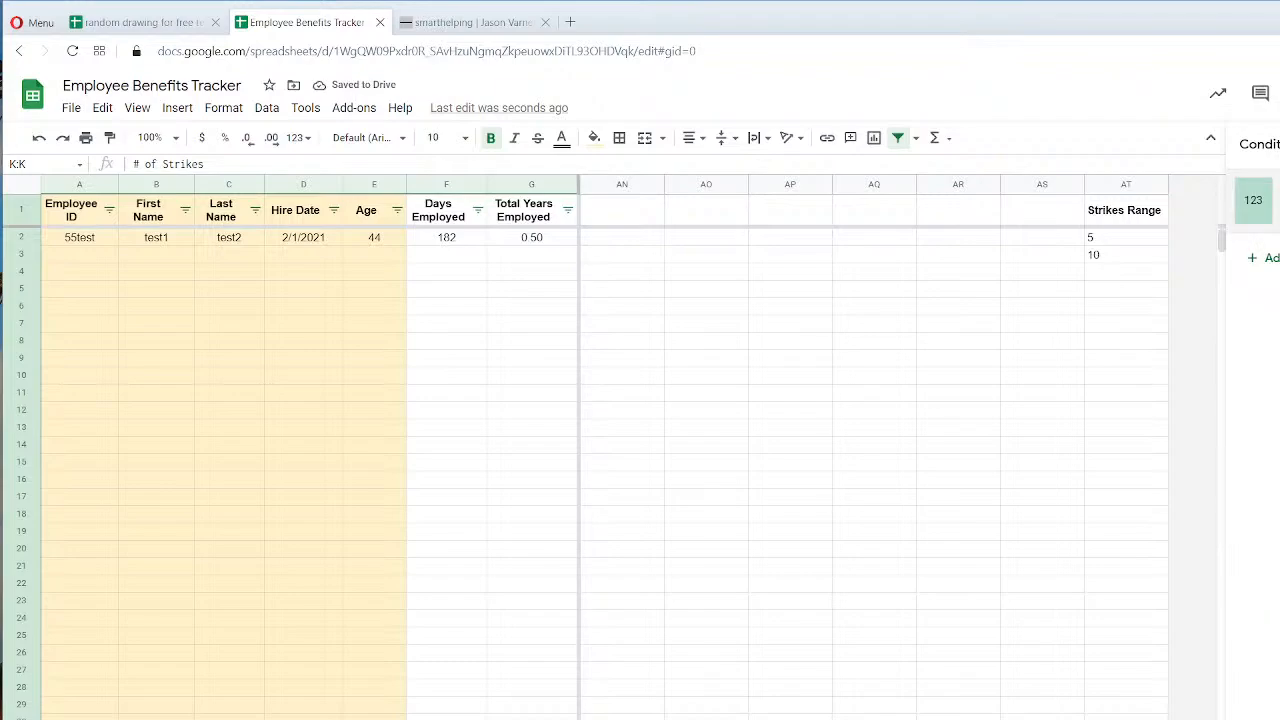
Check the strike cells in column K and reopen the formatting rule that applies to K2.
scroll(898, 450, "left", 20)
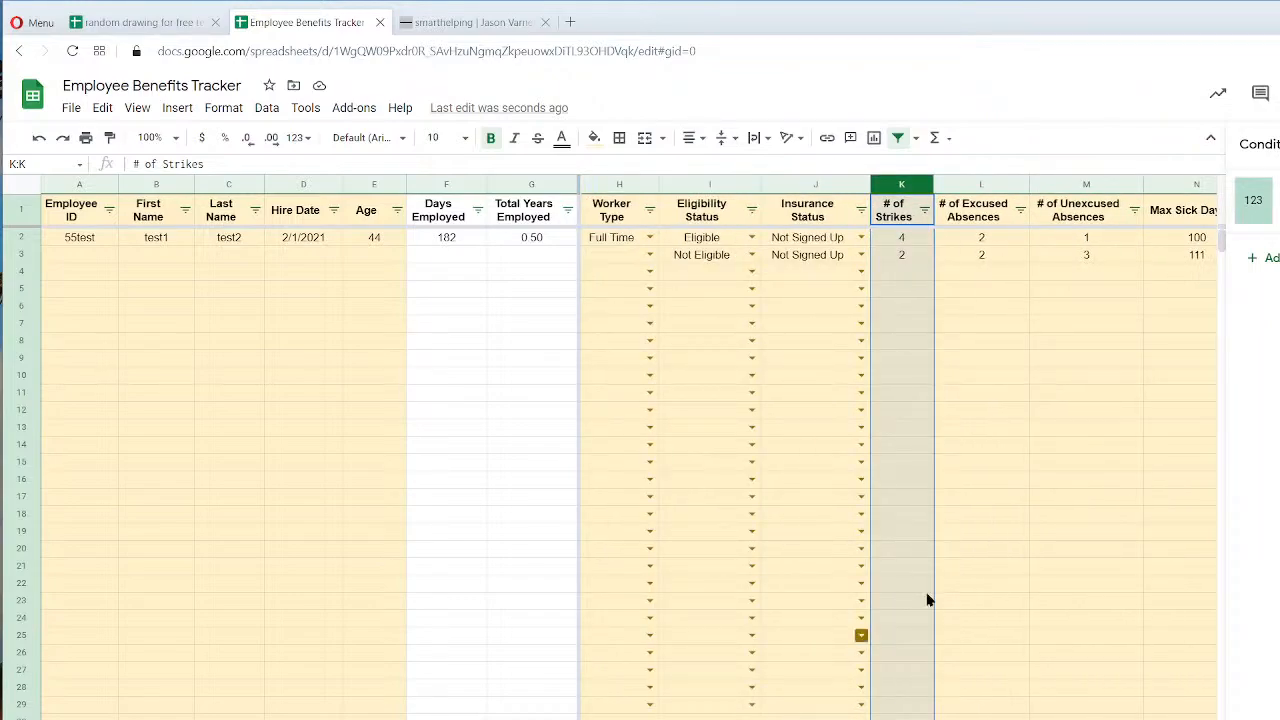
left_click(1036, 484)
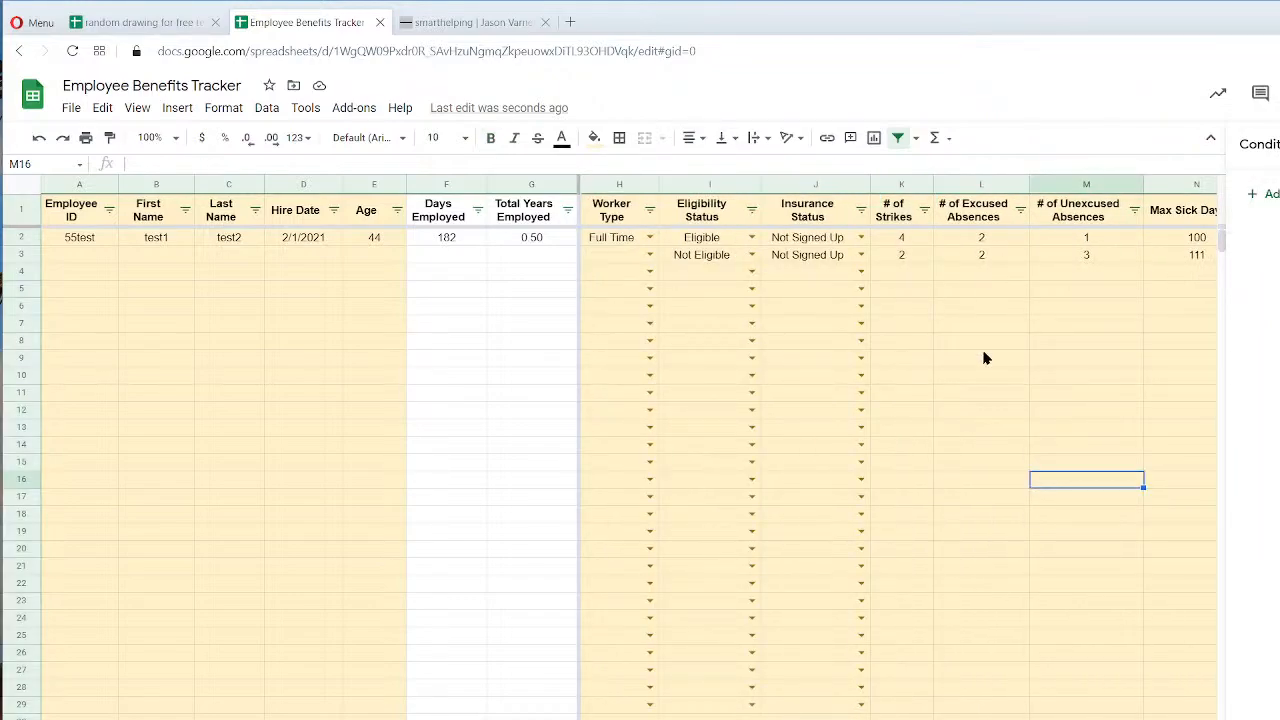
left_click(904, 239)
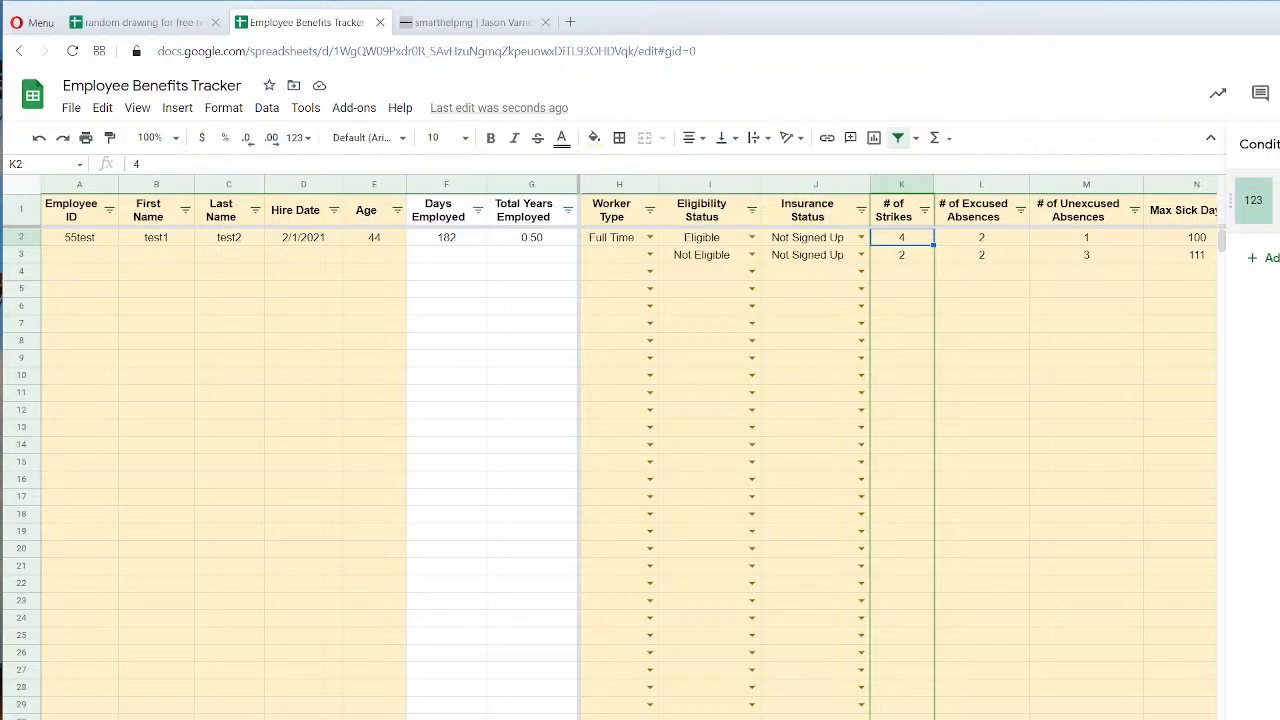
left_click(1262, 201)
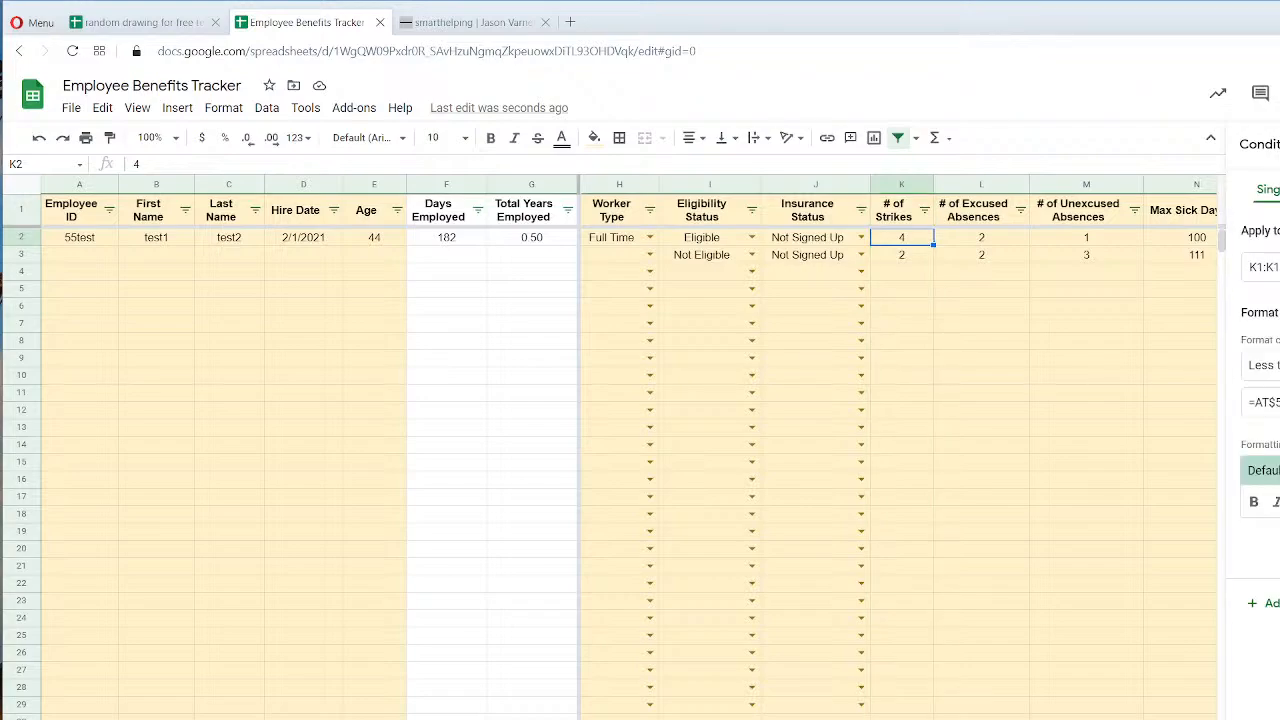
Switch the rule to a custom formula that compares K:K with the first strike threshold, AT$2, using a less-than comparison.
scroll(900, 450, "right", 20)
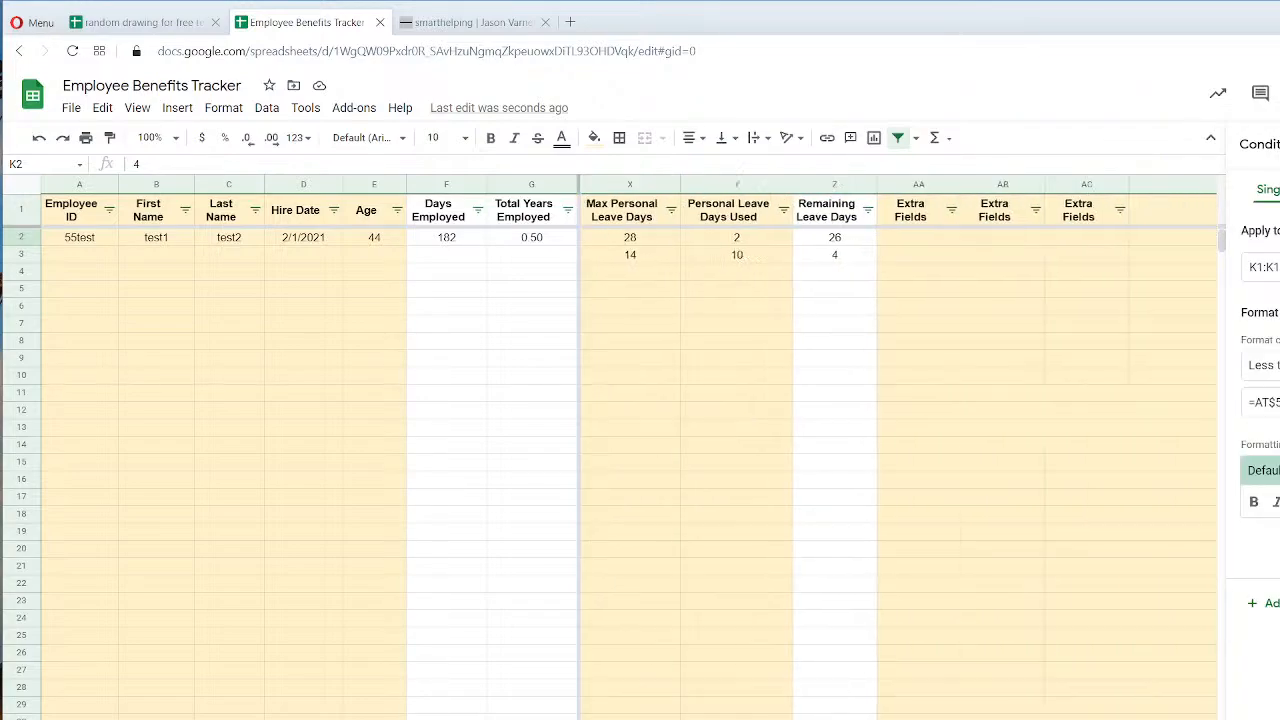
scroll(900, 450, "right", 5)
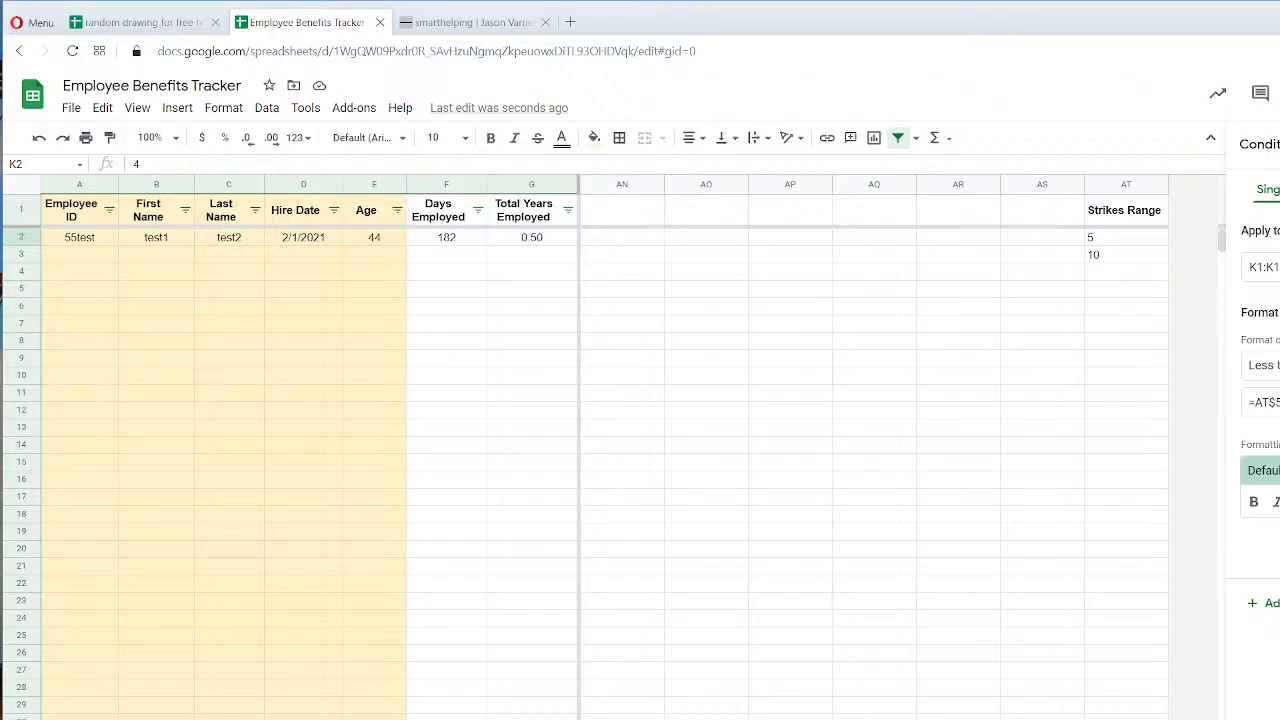
scroll(900, 450, "left", 20)
scroll(900, 450, "right", 20)
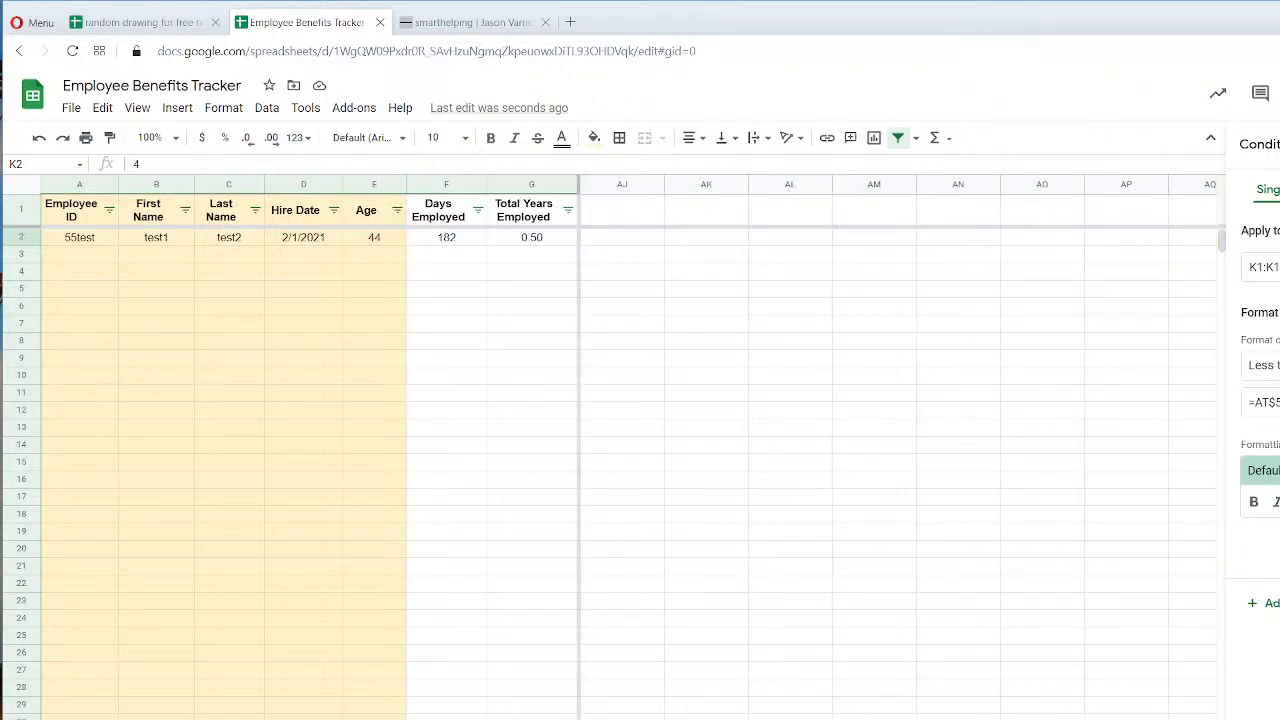
left_click(1264, 366)
left_click(1264, 609)
left_click_drag(1279, 402, 1168, 399)
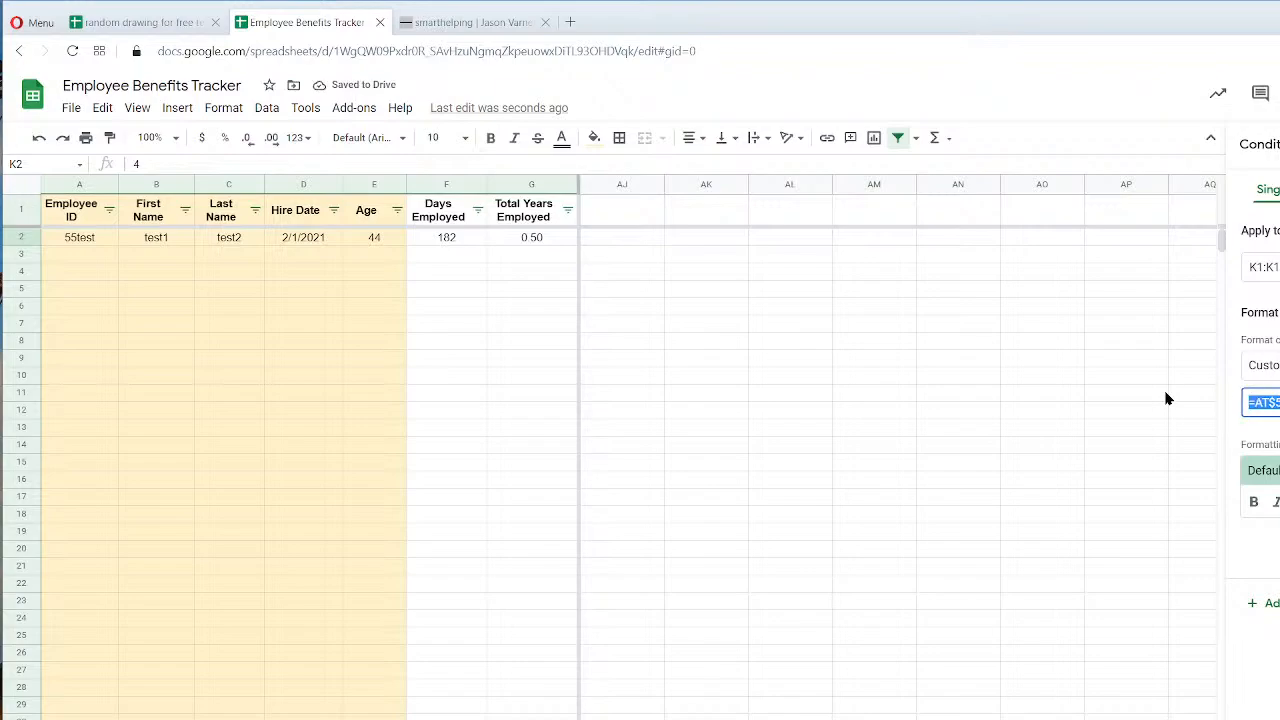
type("=K")
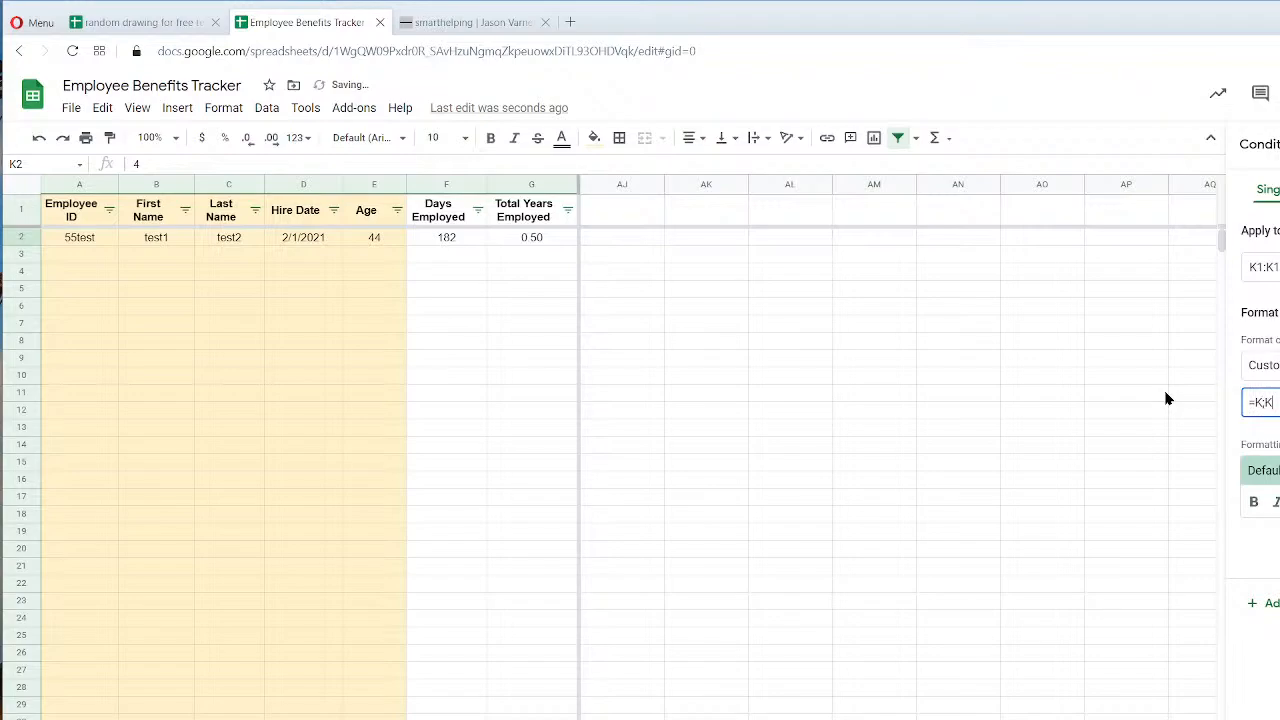
type(":K<")
scroll(870, 450, "right", 2)
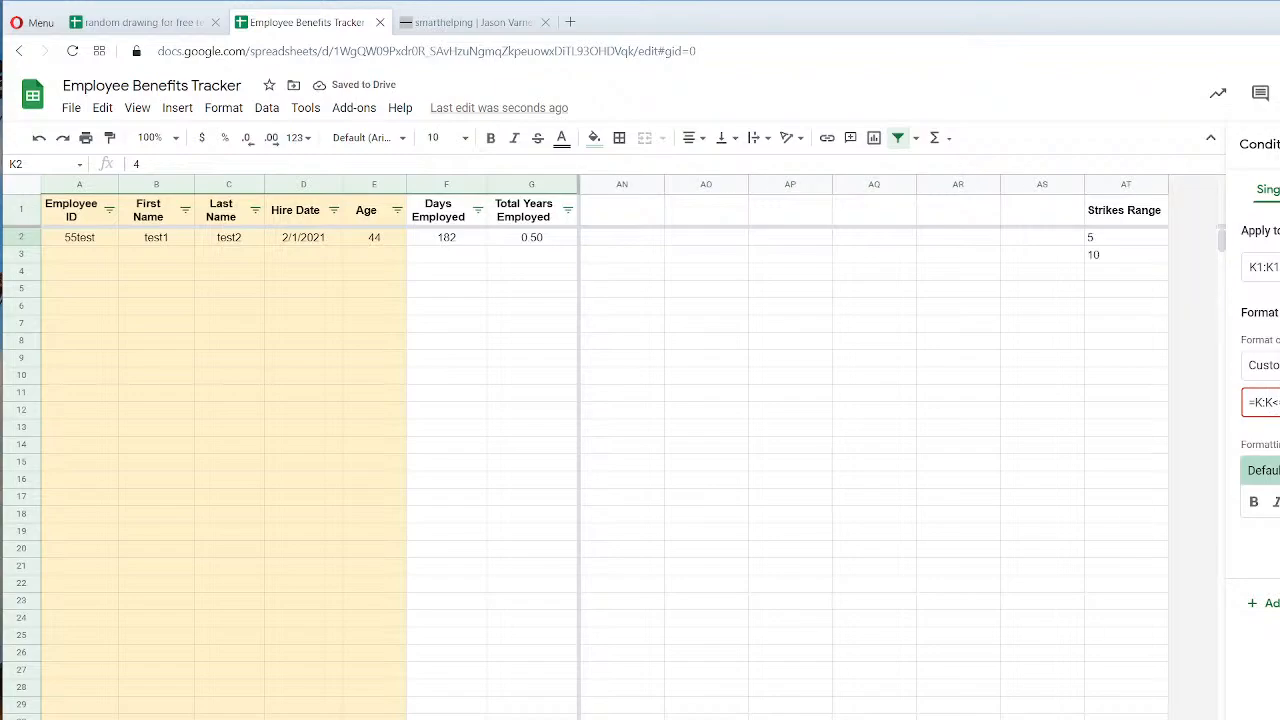
type("at2")
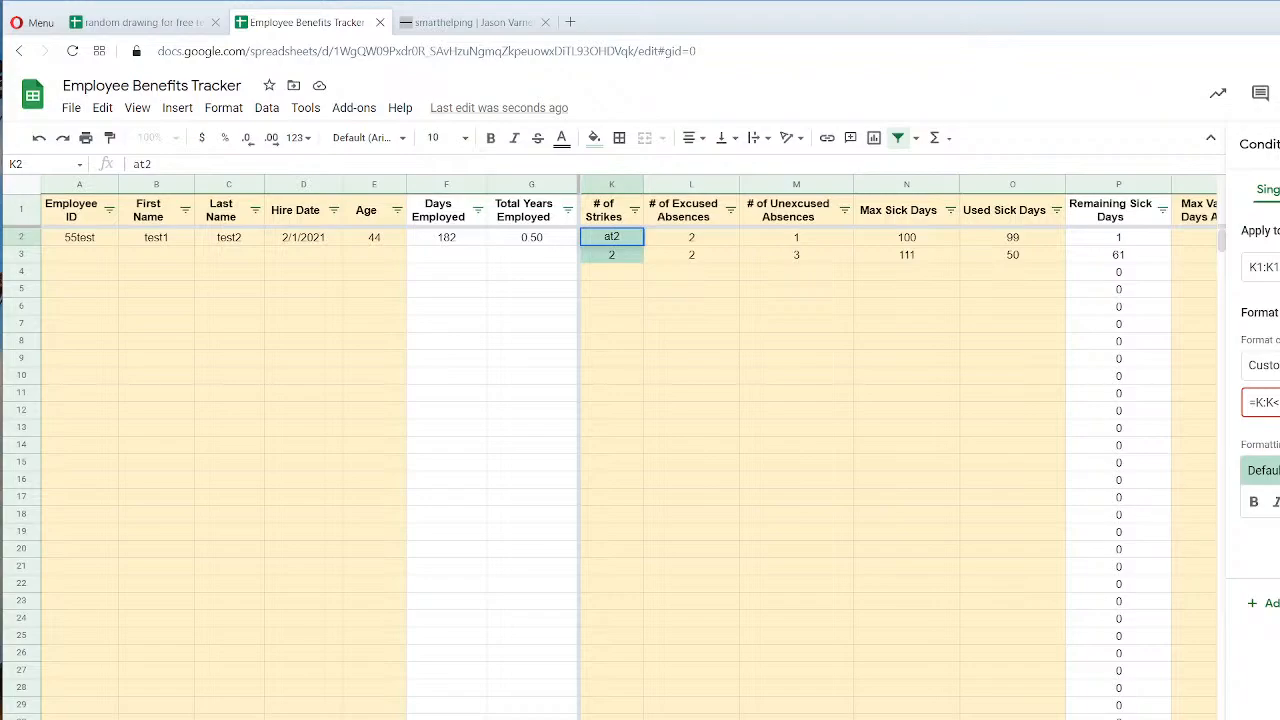
type("at2")
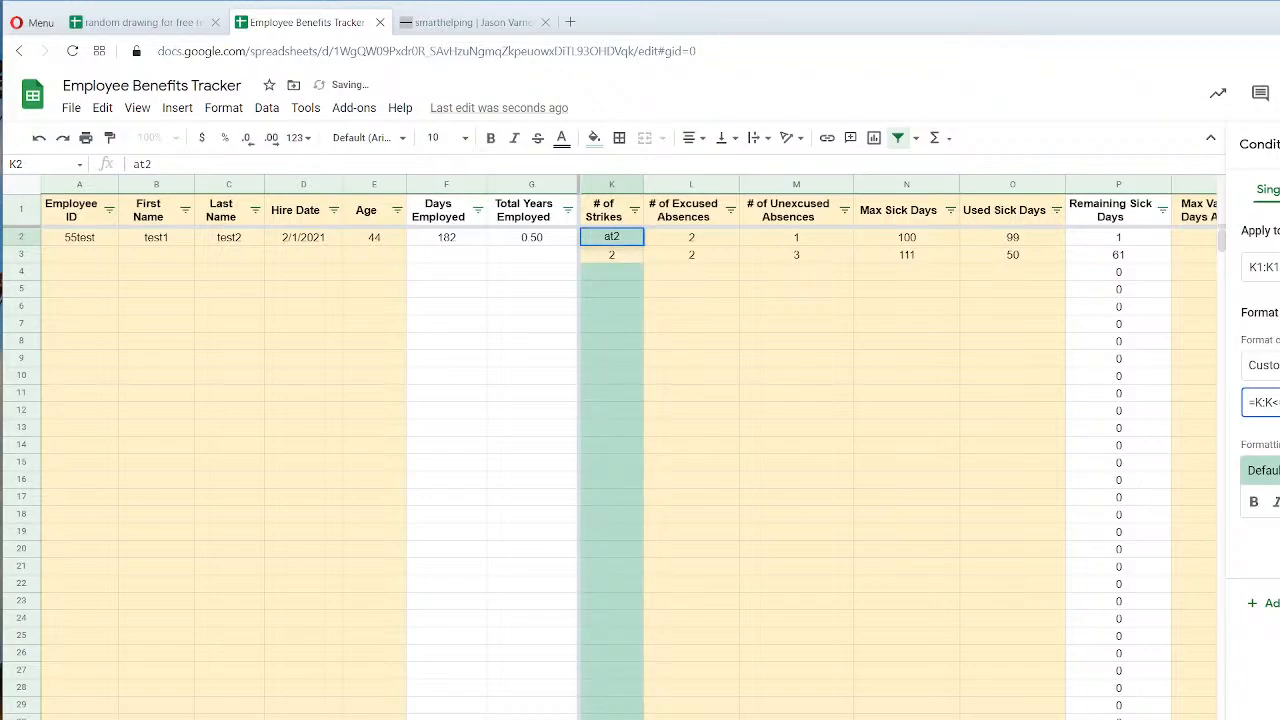
type("$")
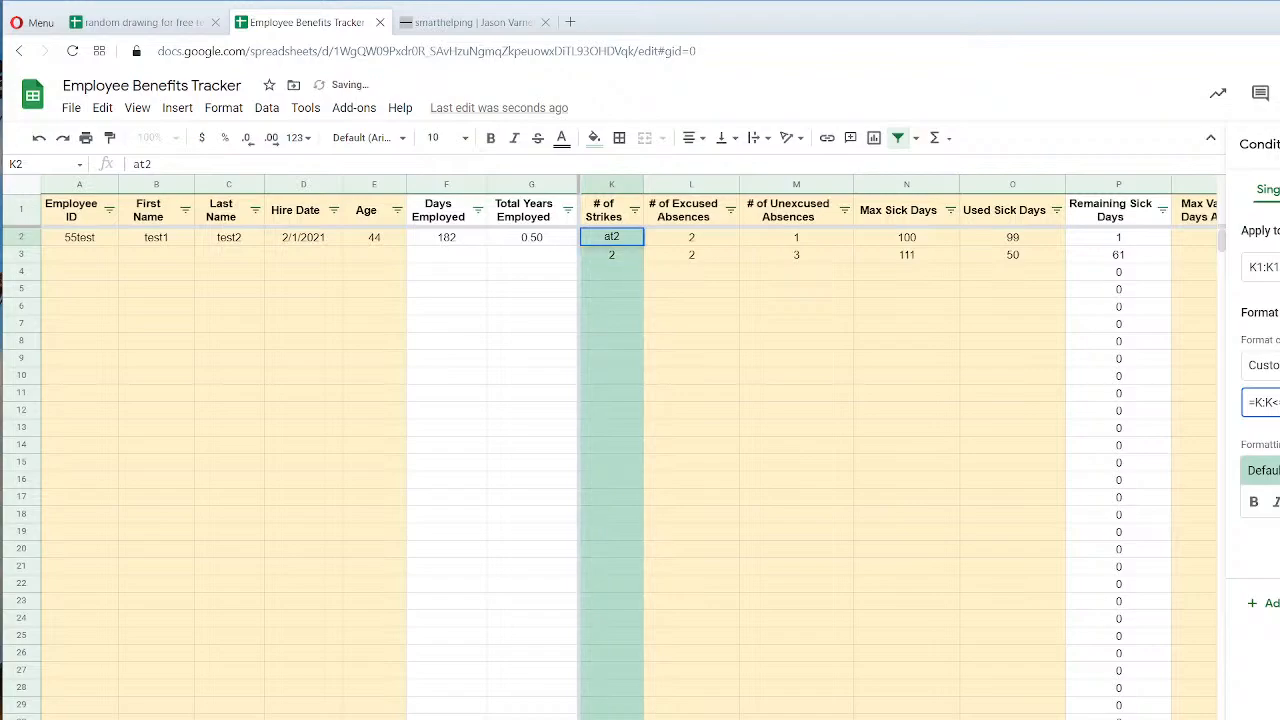
Make the column references in the custom formula absolute as $K:$K and save the rule.
left_click(1266, 402)
type("$")
left_click(1255, 402)
type("$")
left_click(1279, 547)
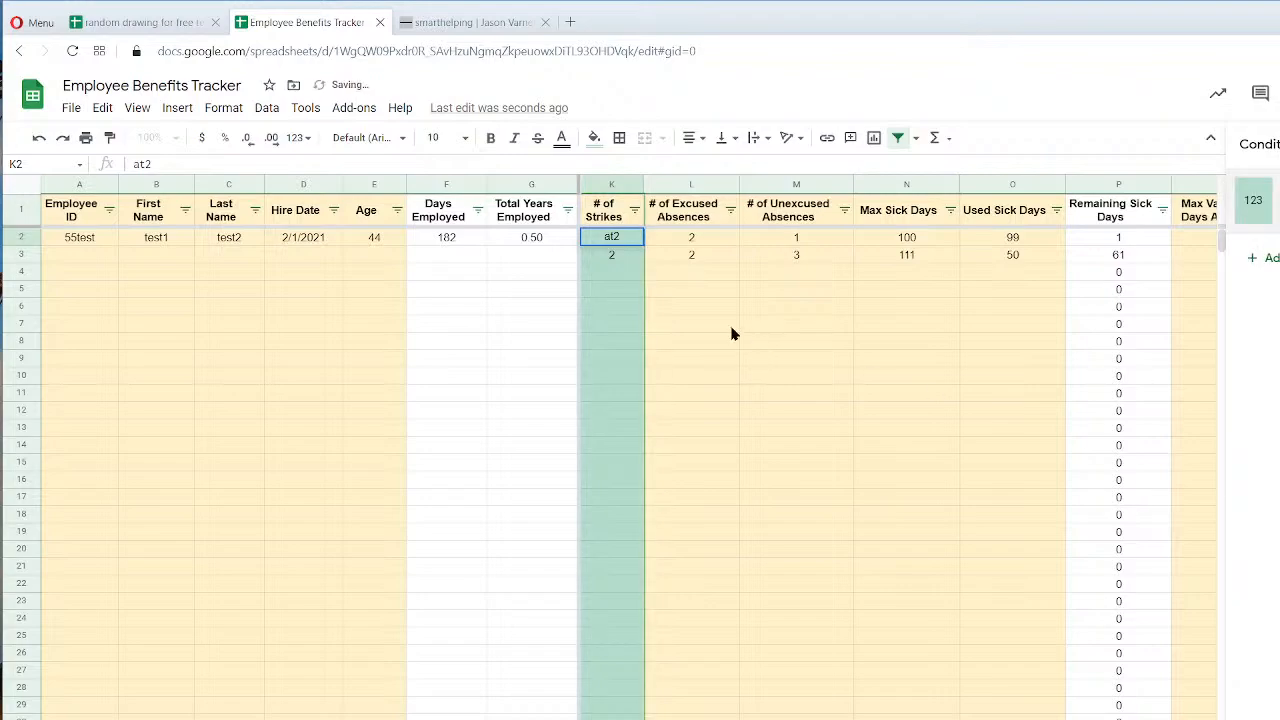
Set the # of Strikes in K2 to 5.
left_click(691, 306)
left_click(609, 238)
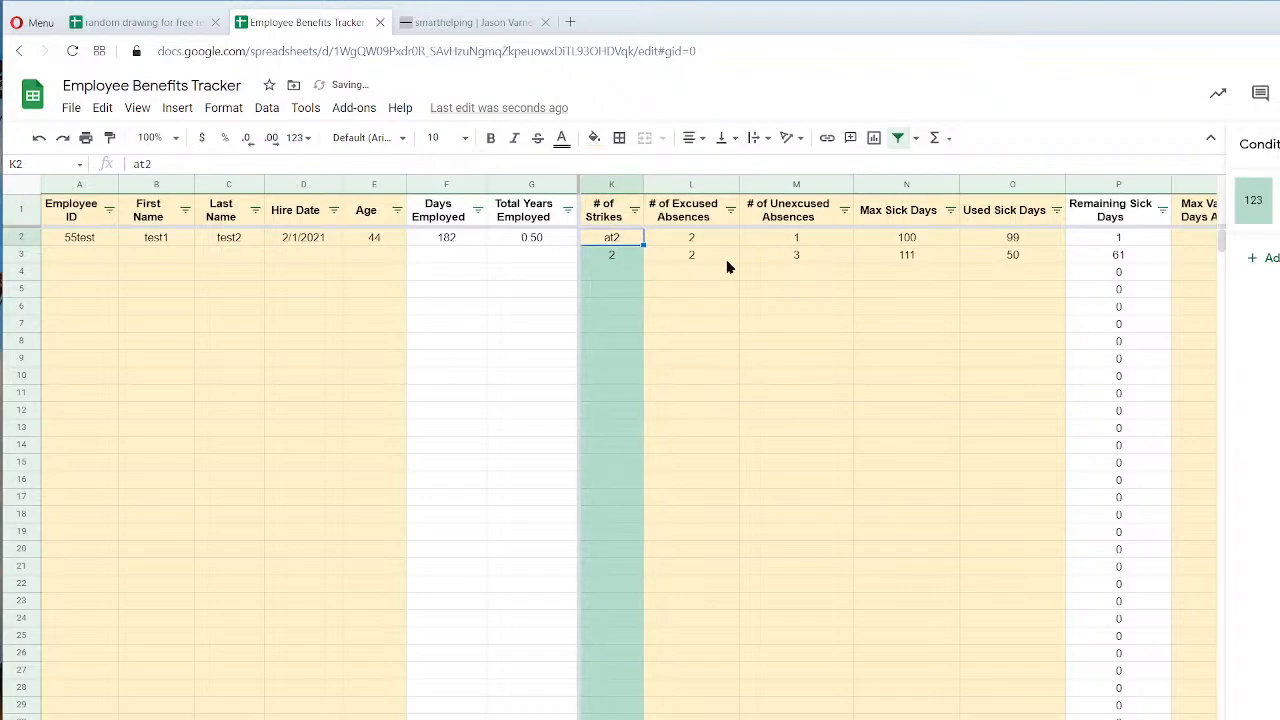
type("5")
key("Return")
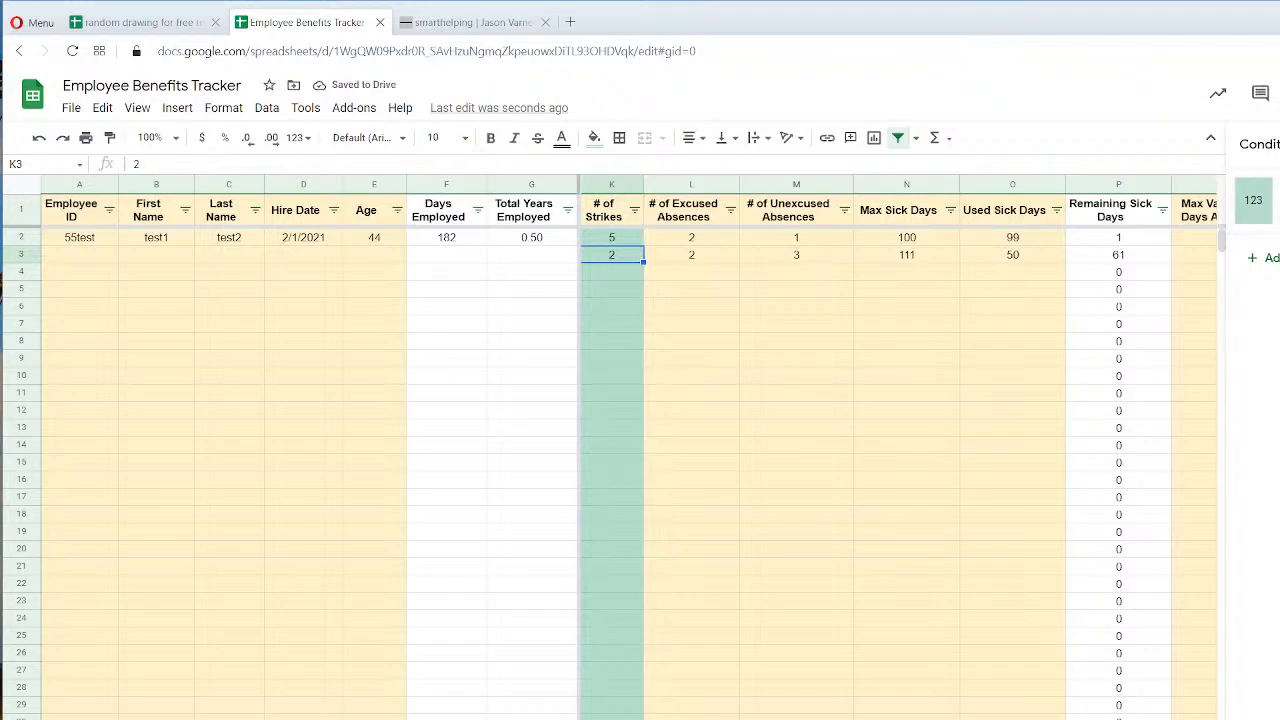
Reopen the # of Strikes rule and review its condition and custom formula against the Strikes Range values.
scroll(900, 450, "right", 15)
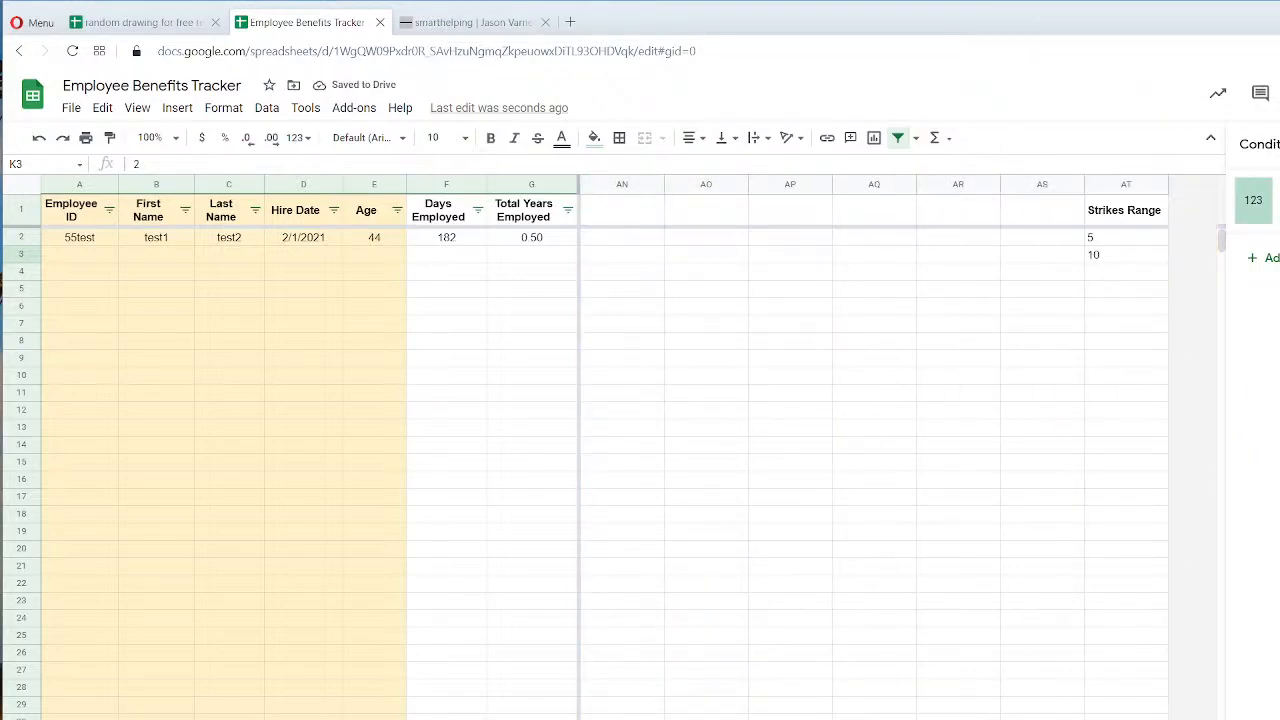
left_click(1265, 201)
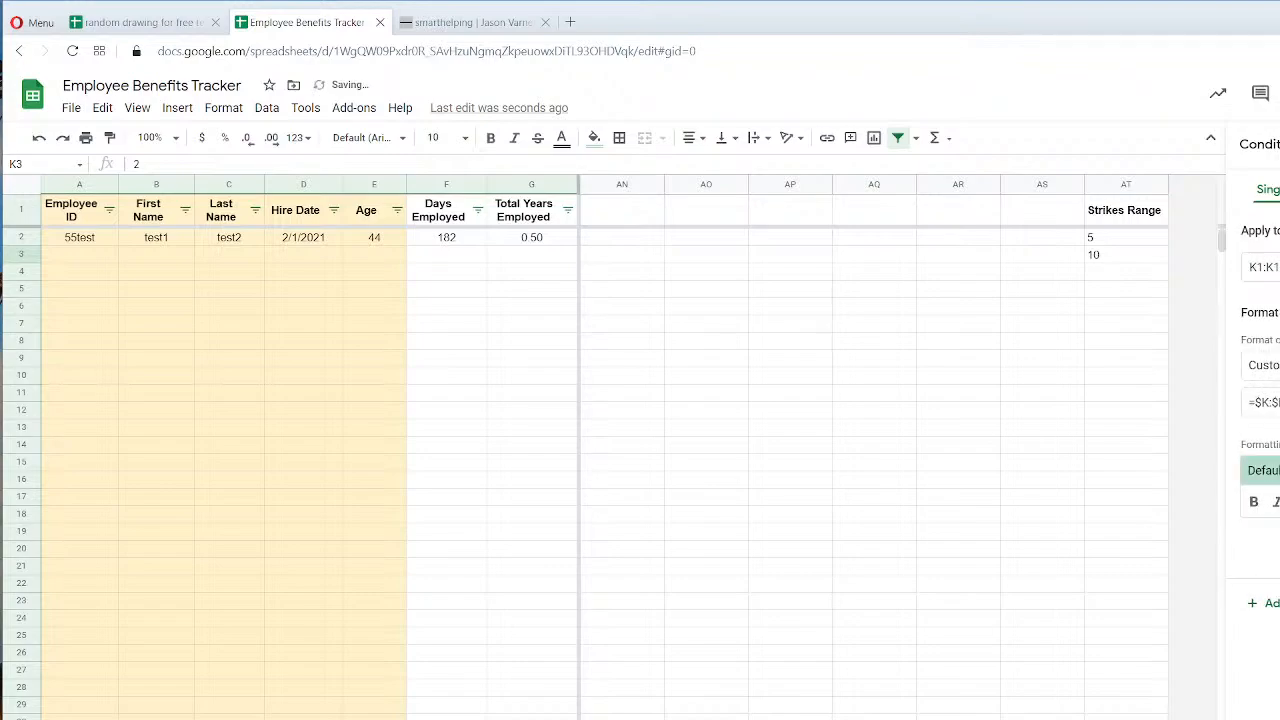
left_click(1264, 402)
left_click(1264, 366)
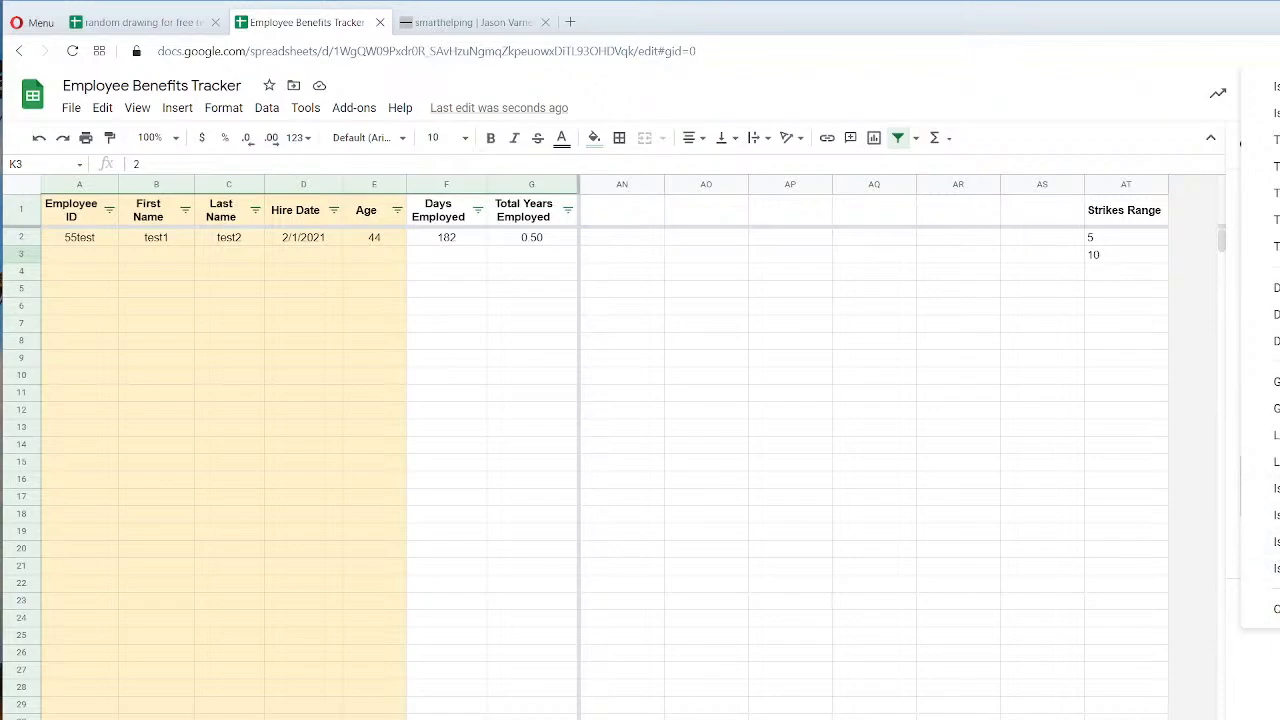
key("Escape")
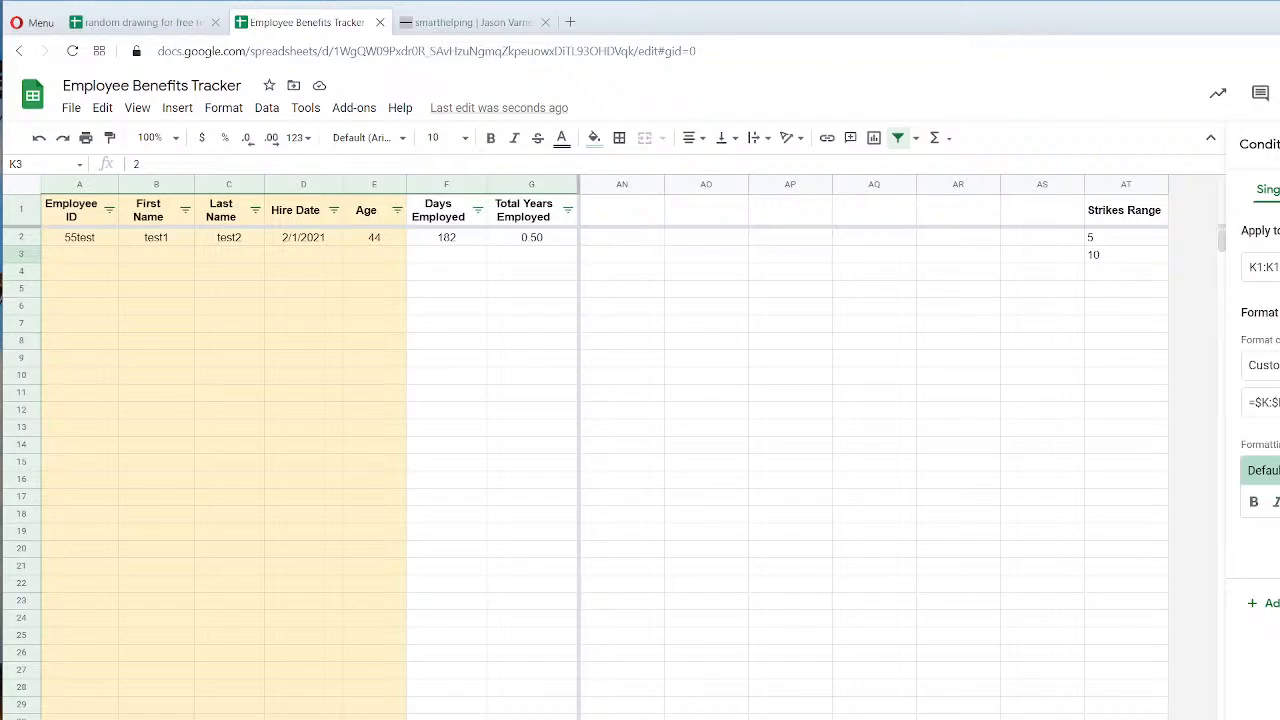
left_click(1264, 402)
Give the second # of Strikes custom-formula rule a custom yellow fill, #f2f22e.
left_click(1279, 502)
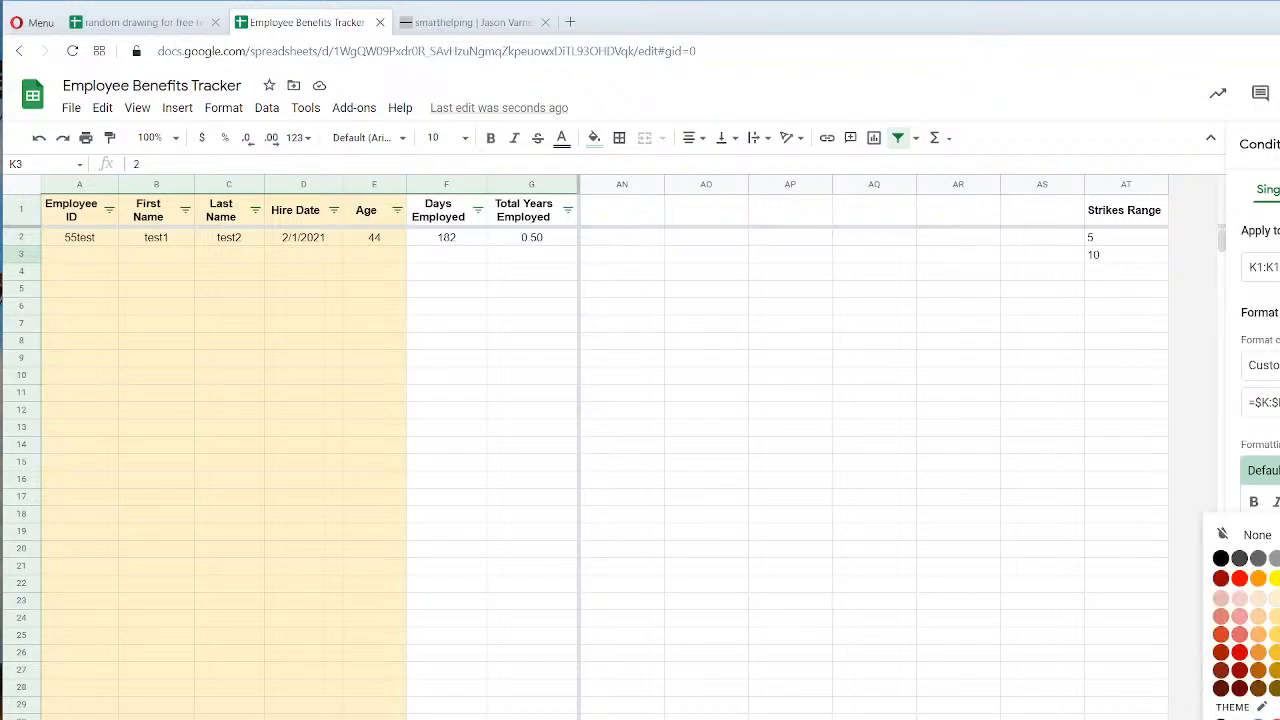
left_click(1275, 600)
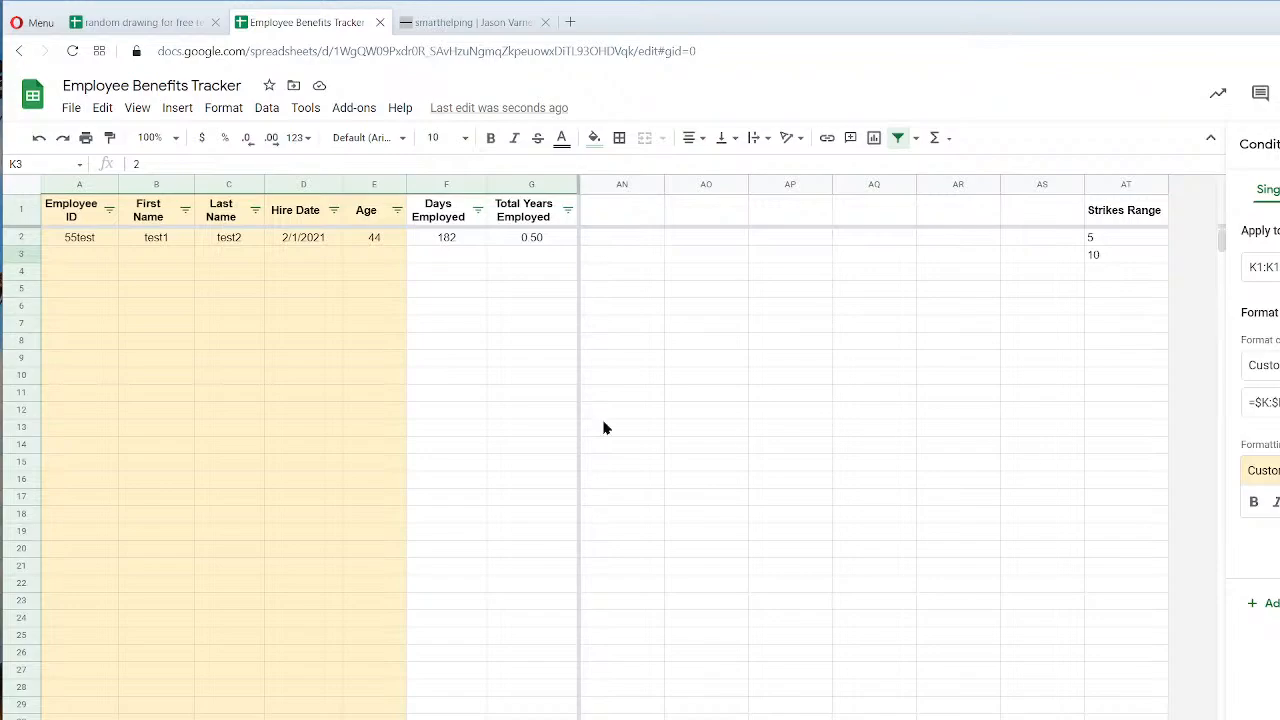
left_click(1279, 502)
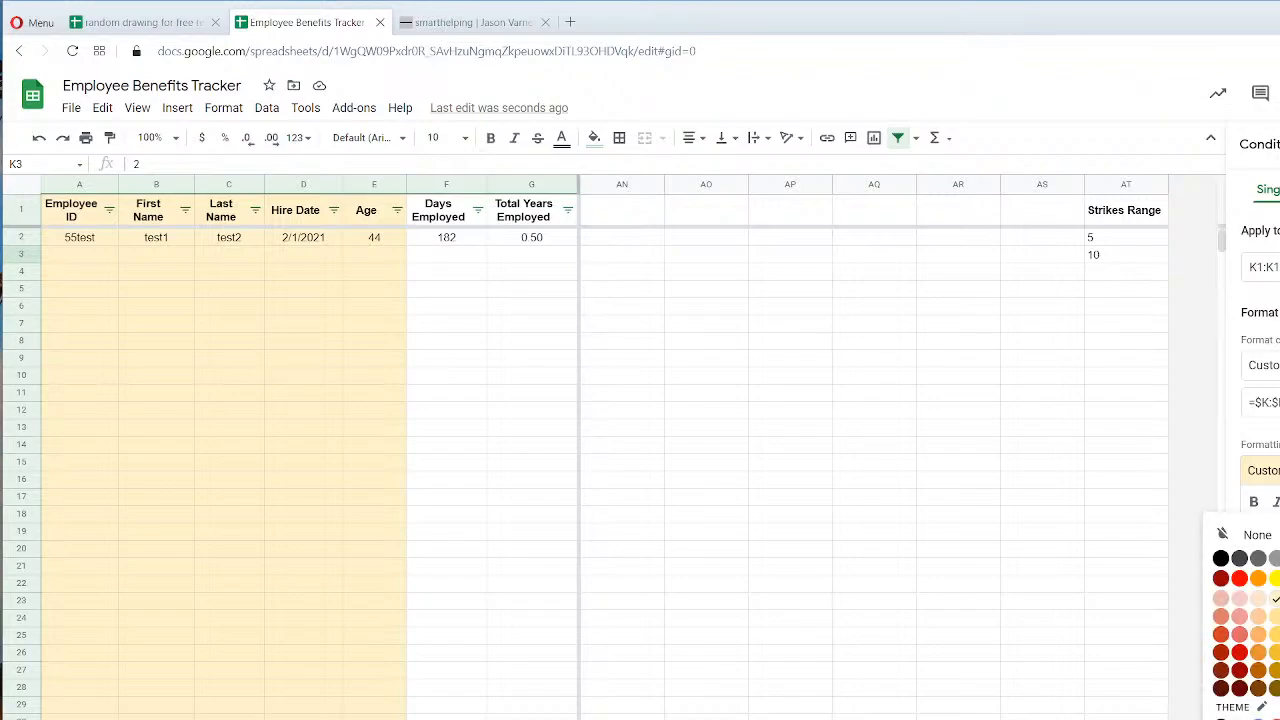
left_click(1277, 636)
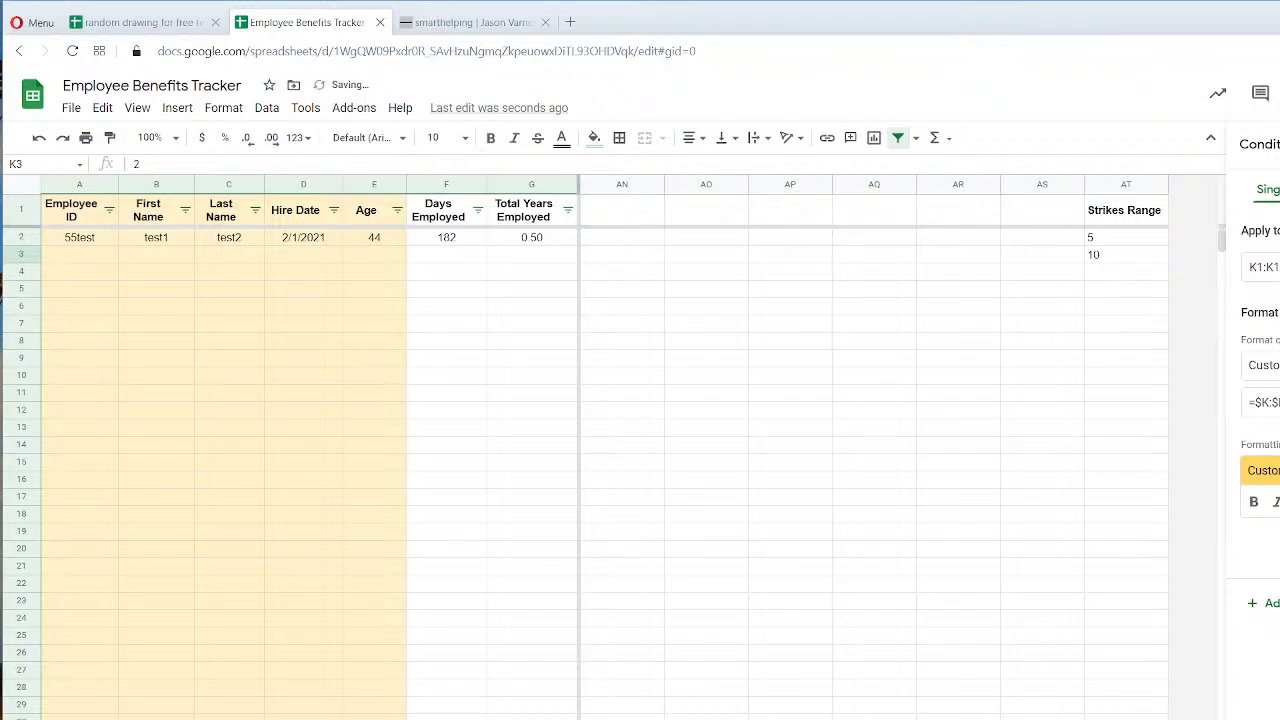
left_click(1278, 502)
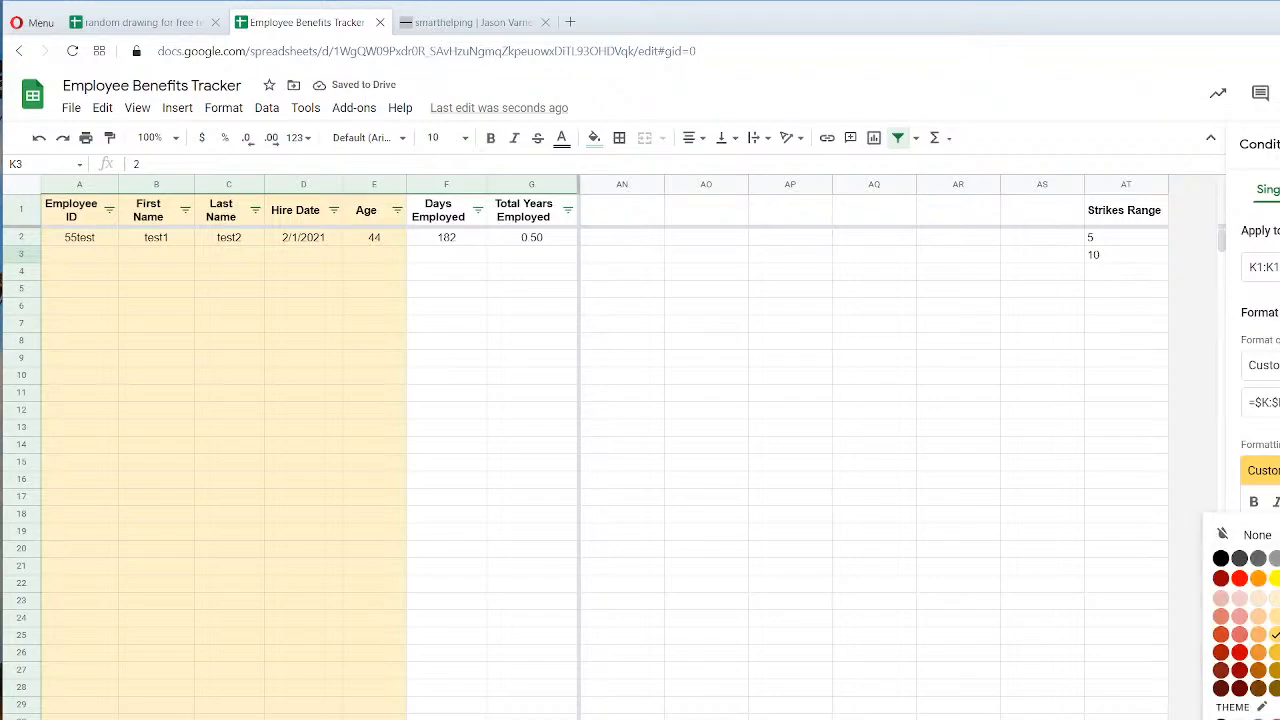
left_click(1275, 580)
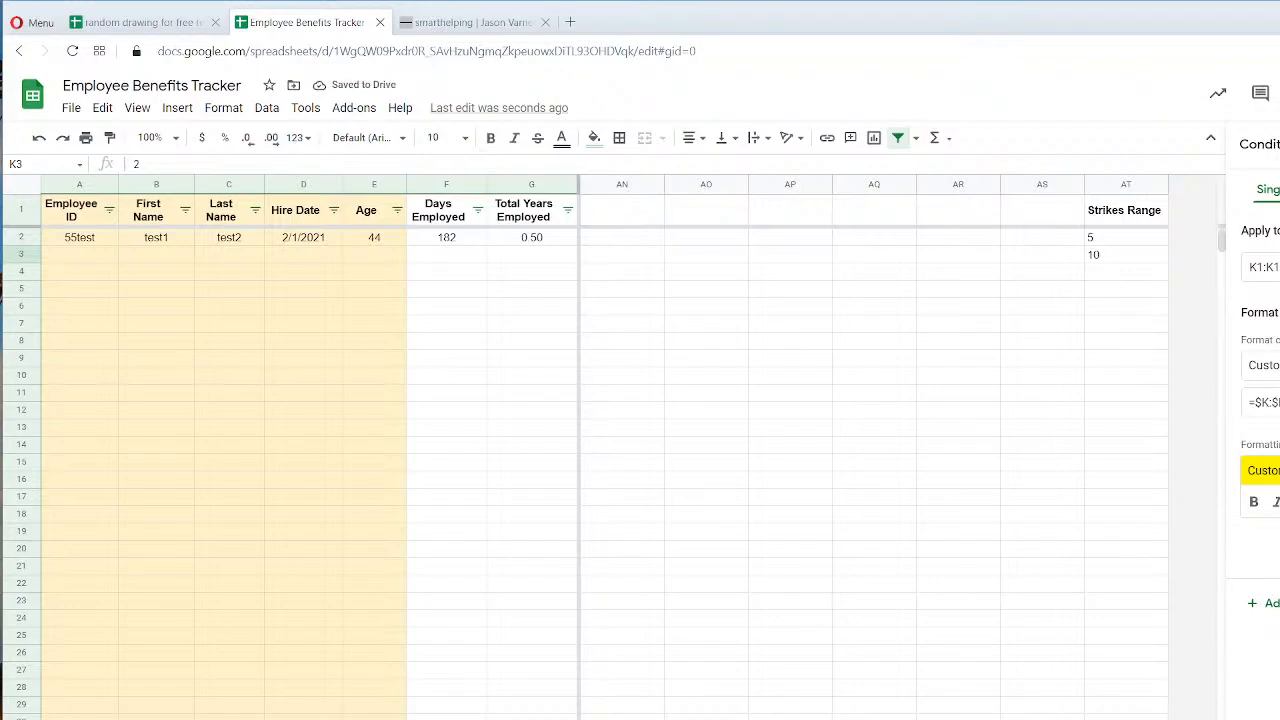
left_click(1279, 502)
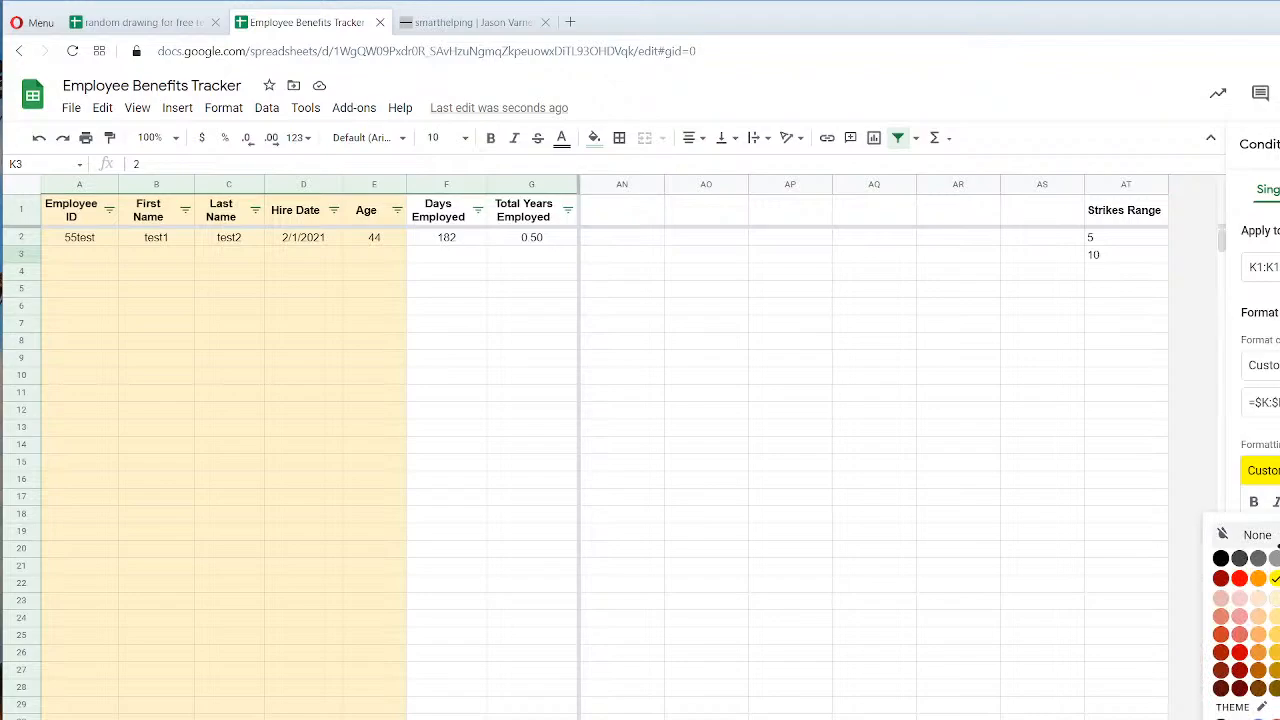
left_click(1221, 719)
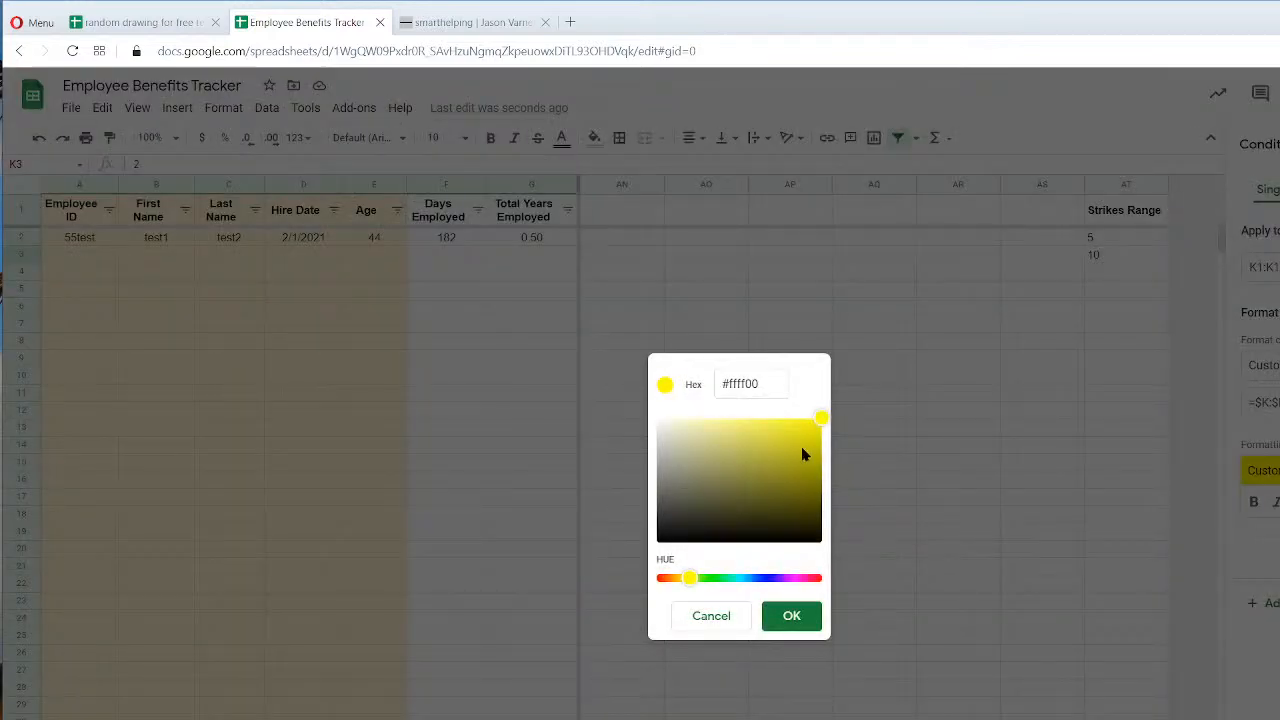
left_click_drag(820, 423, 791, 430)
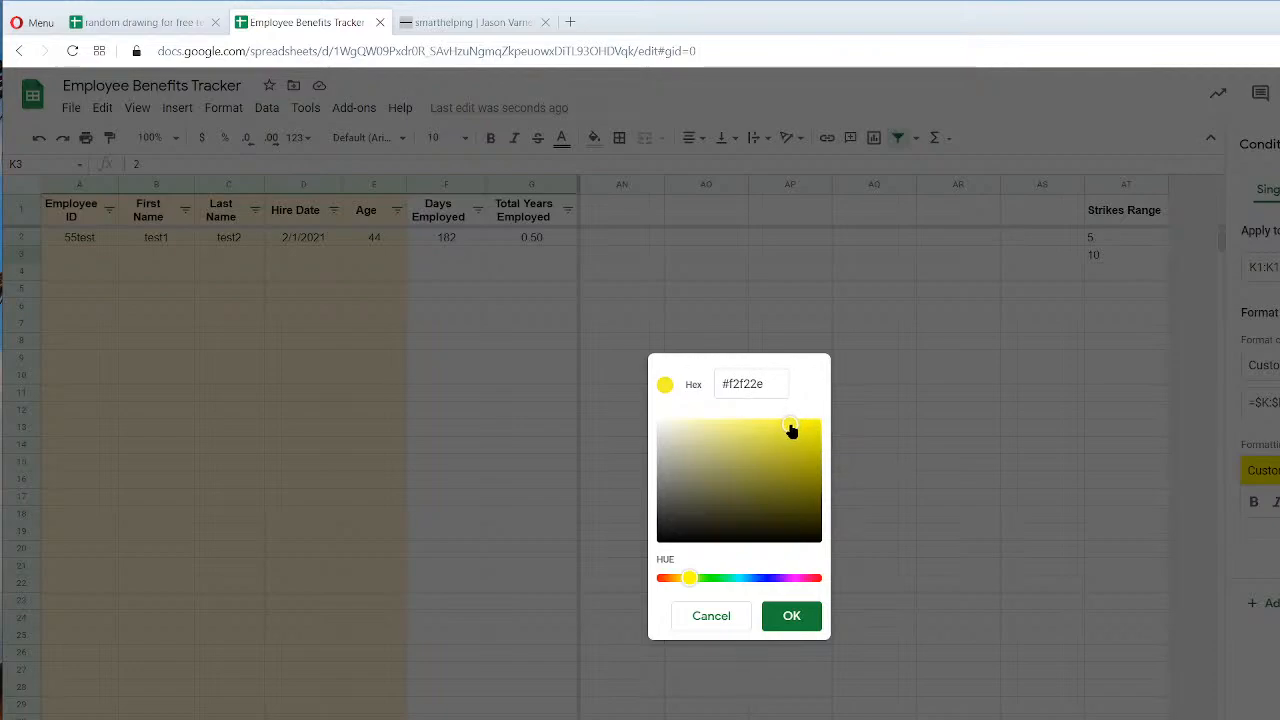
left_click(809, 620)
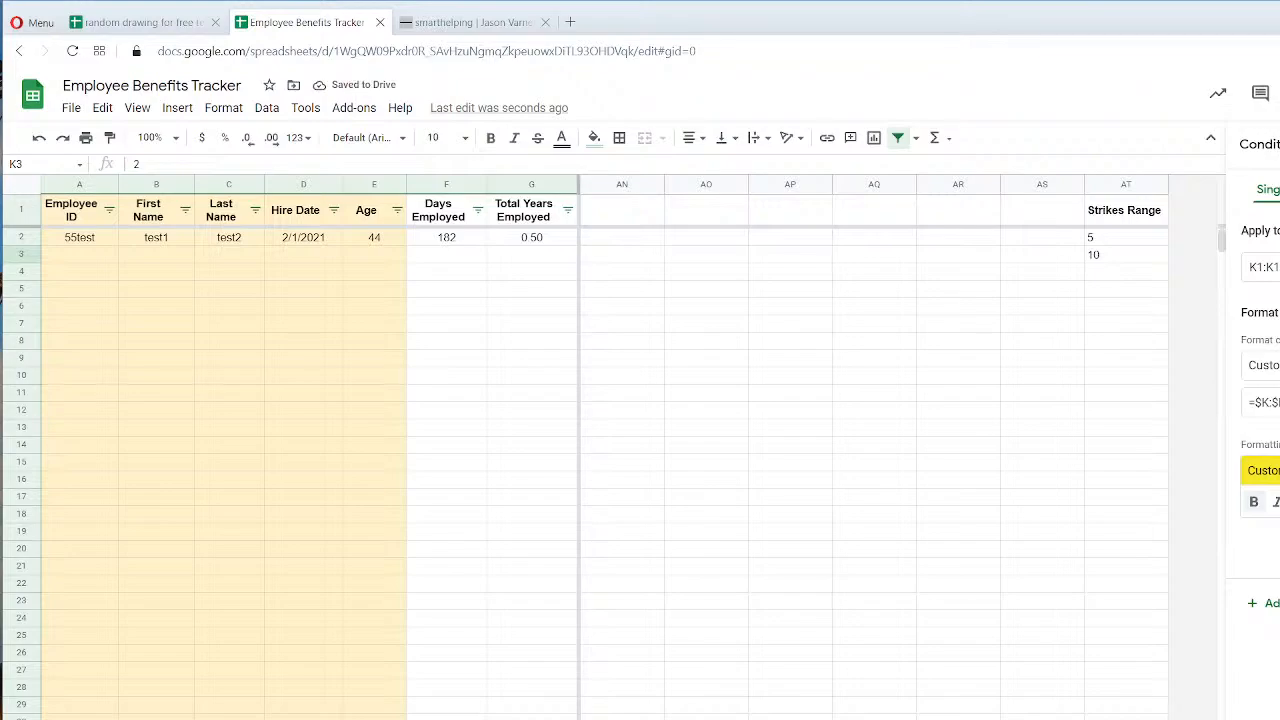
Add a third custom-formula rule to the # of Strikes column with a light red fill and save it.
left_click(1264, 402)
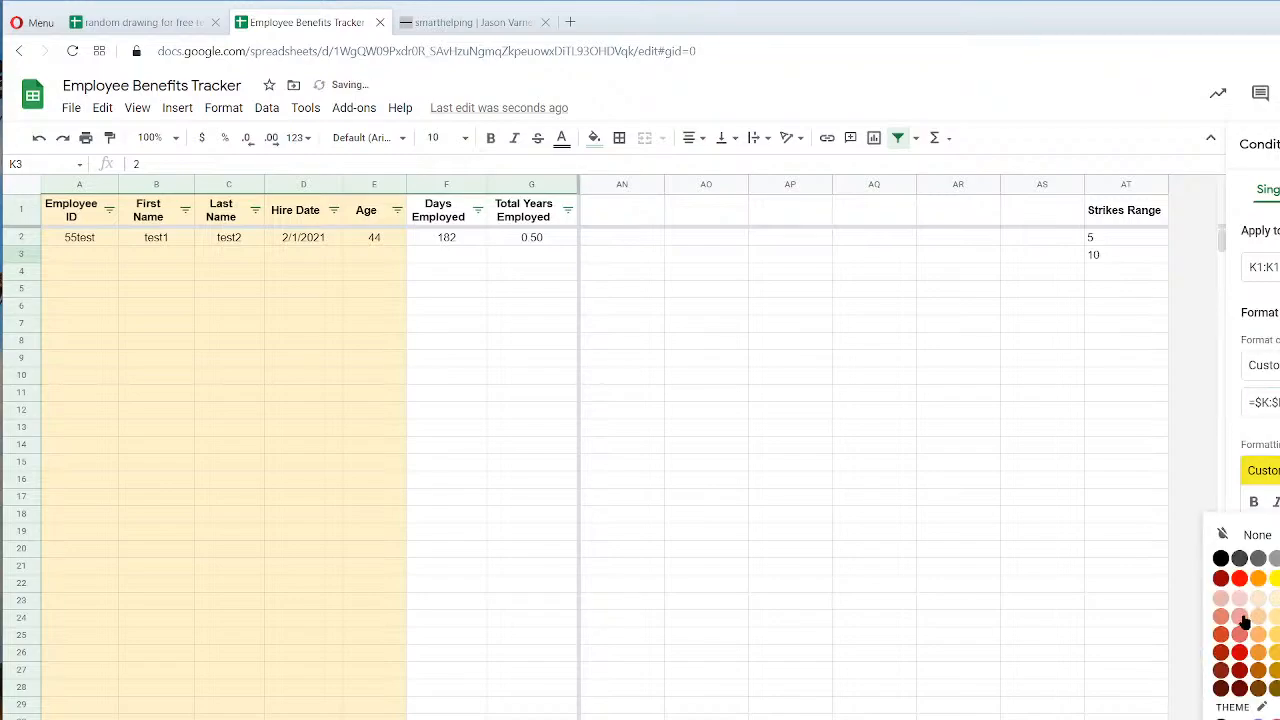
left_click(1238, 622)
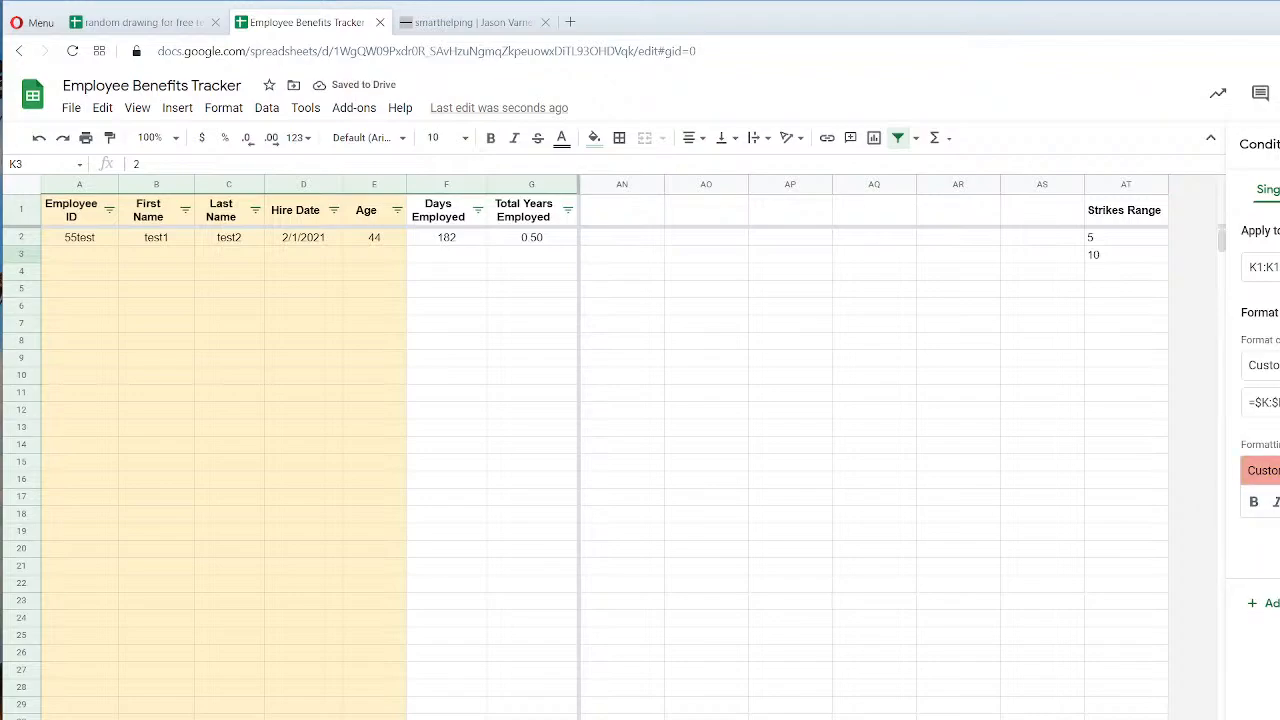
left_click(1279, 547)
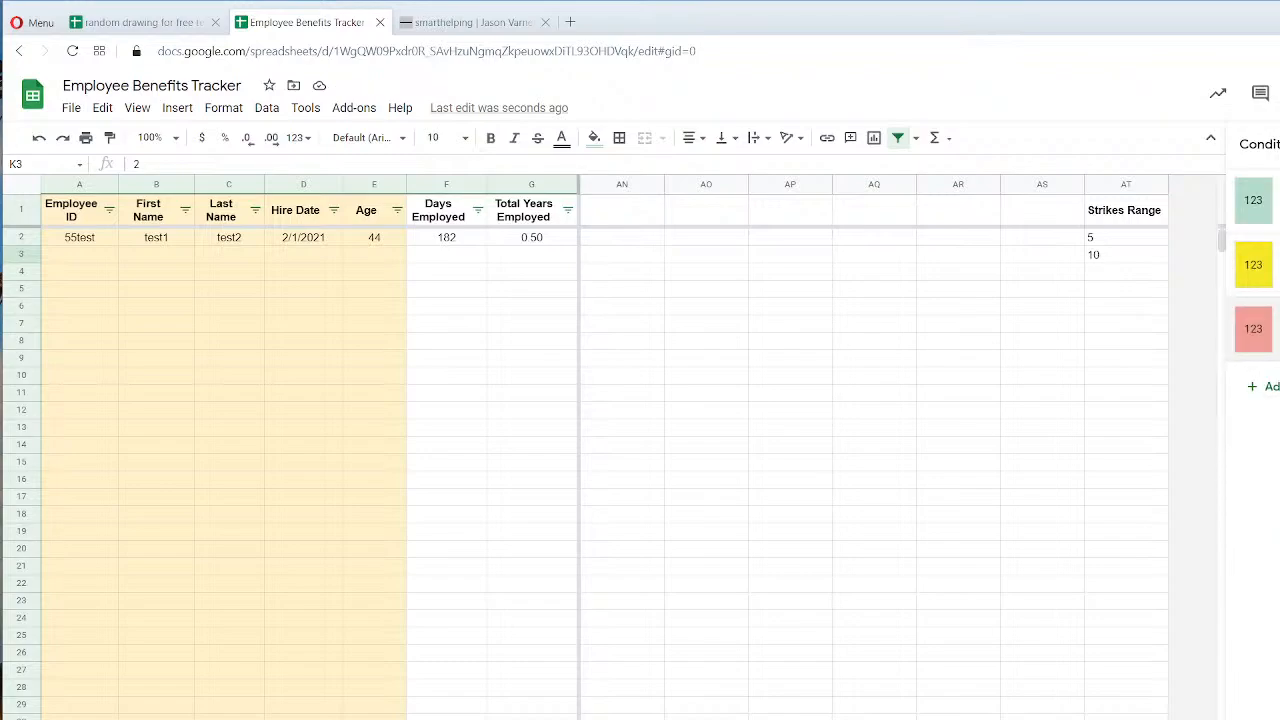
Change the green # of Strikes rule's range to start at K2 so it excludes the header cell, and save it.
left_click(790, 719)
scroll(790, 719, "left", 20)
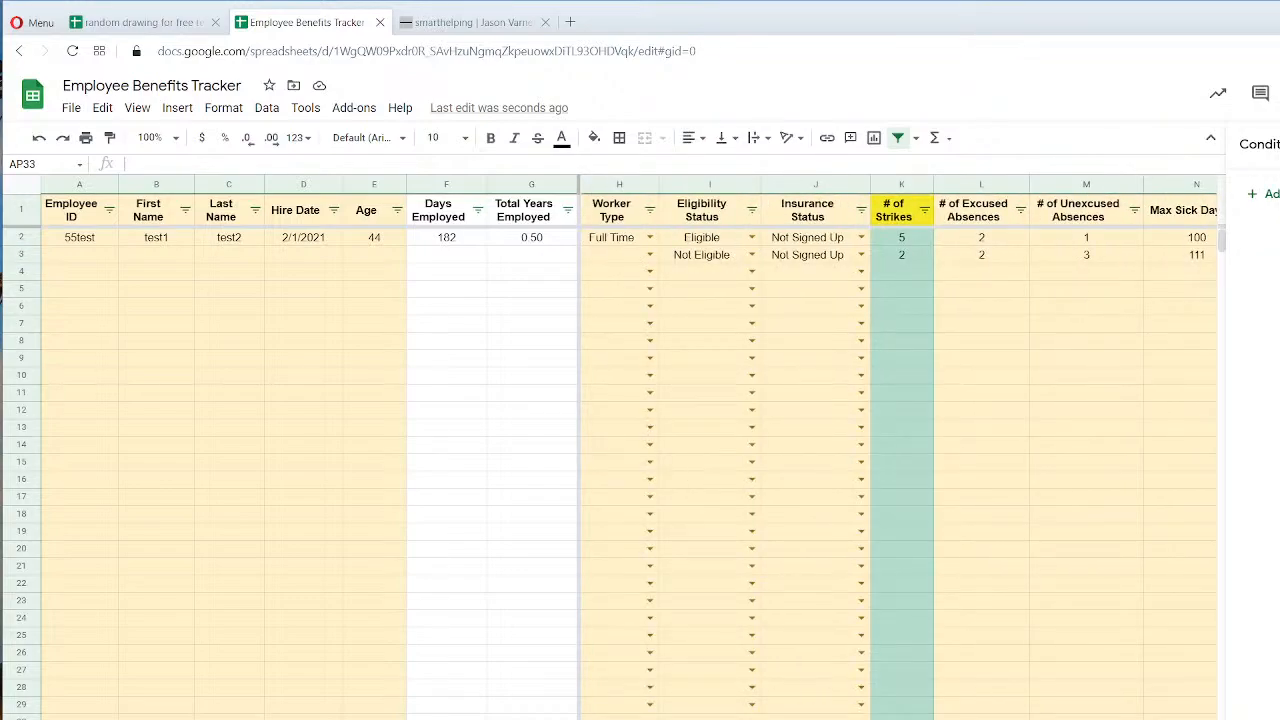
left_click(903, 215)
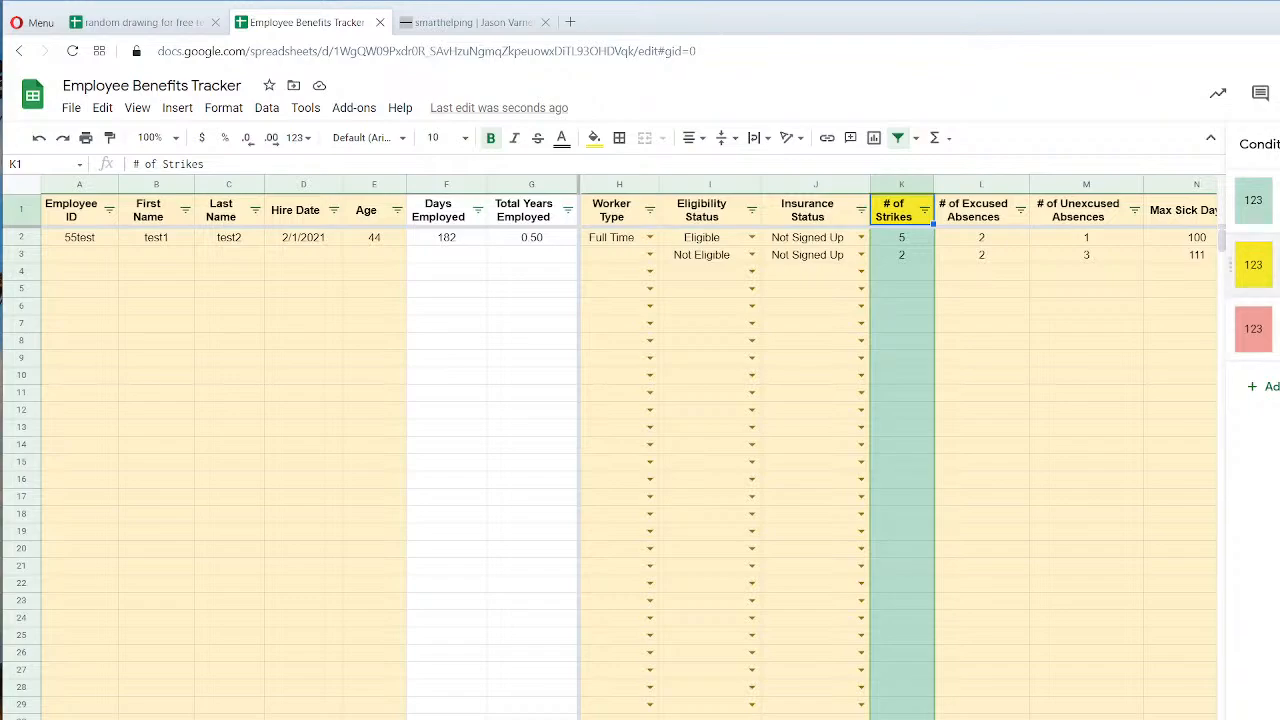
left_click(1255, 200)
left_click(1264, 268)
key("BackSpace")
type("2:K1")
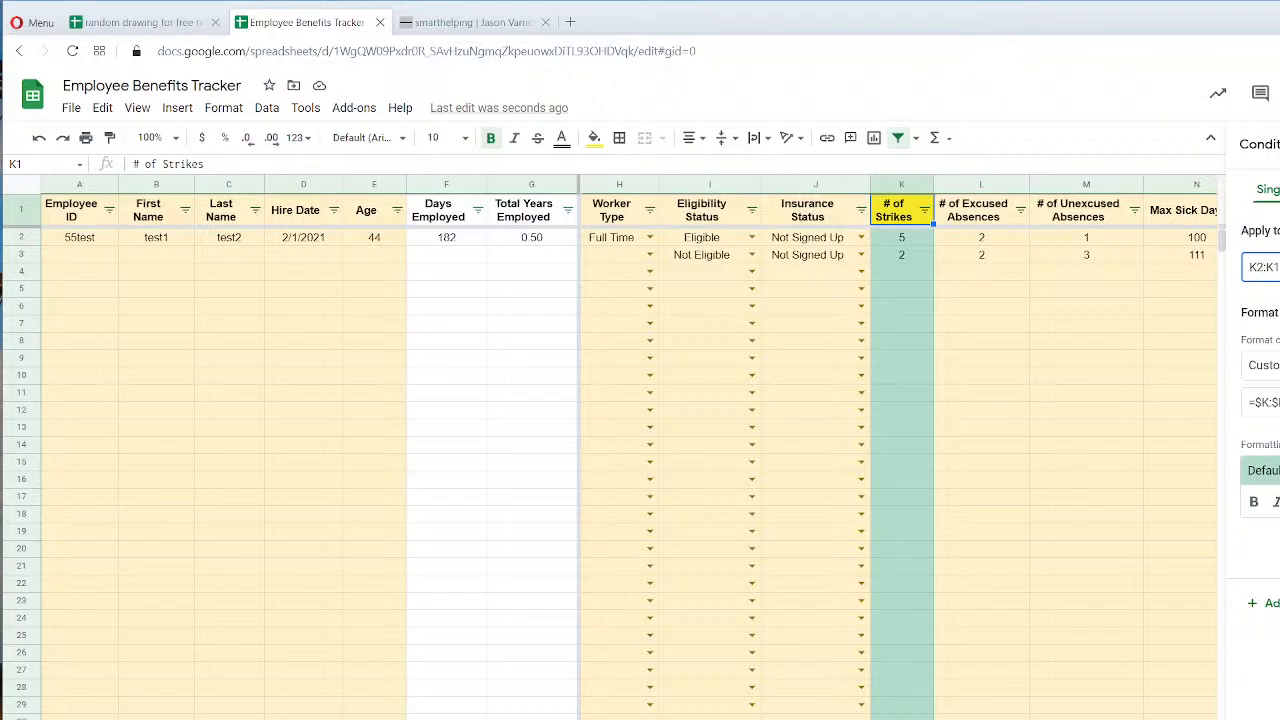
key("Return")
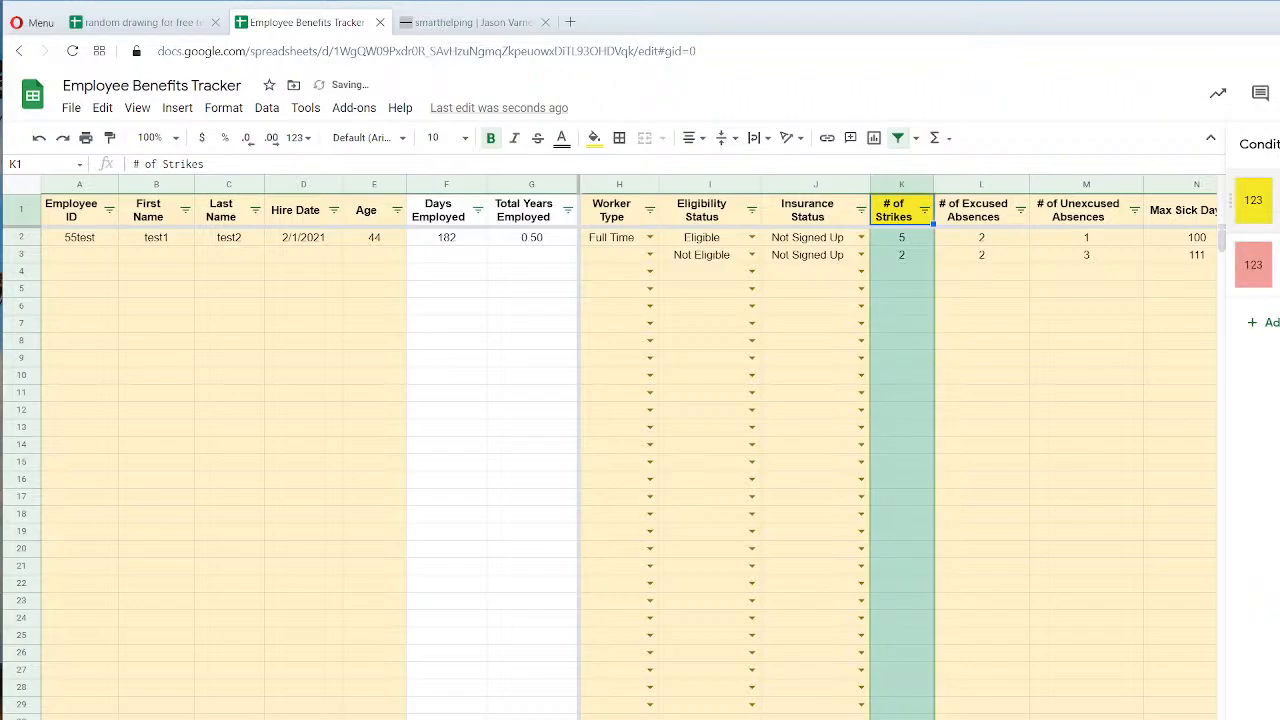
Change the yellow rule's range to start at K2 and save it.
left_click(1270, 201)
left_click(1263, 267)
key("BackSpace")
type("2:K1")
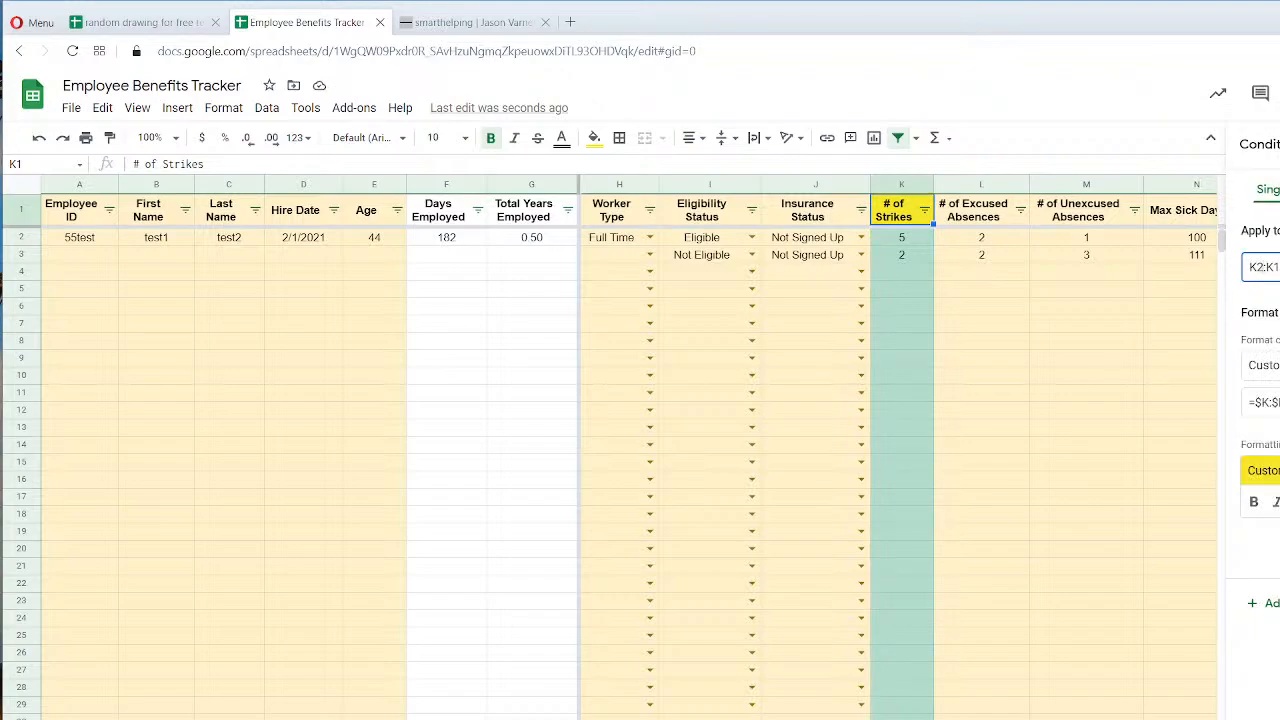
key("Return")
Change the light red rule's range to start at K2 and save it.
left_click(1270, 201)
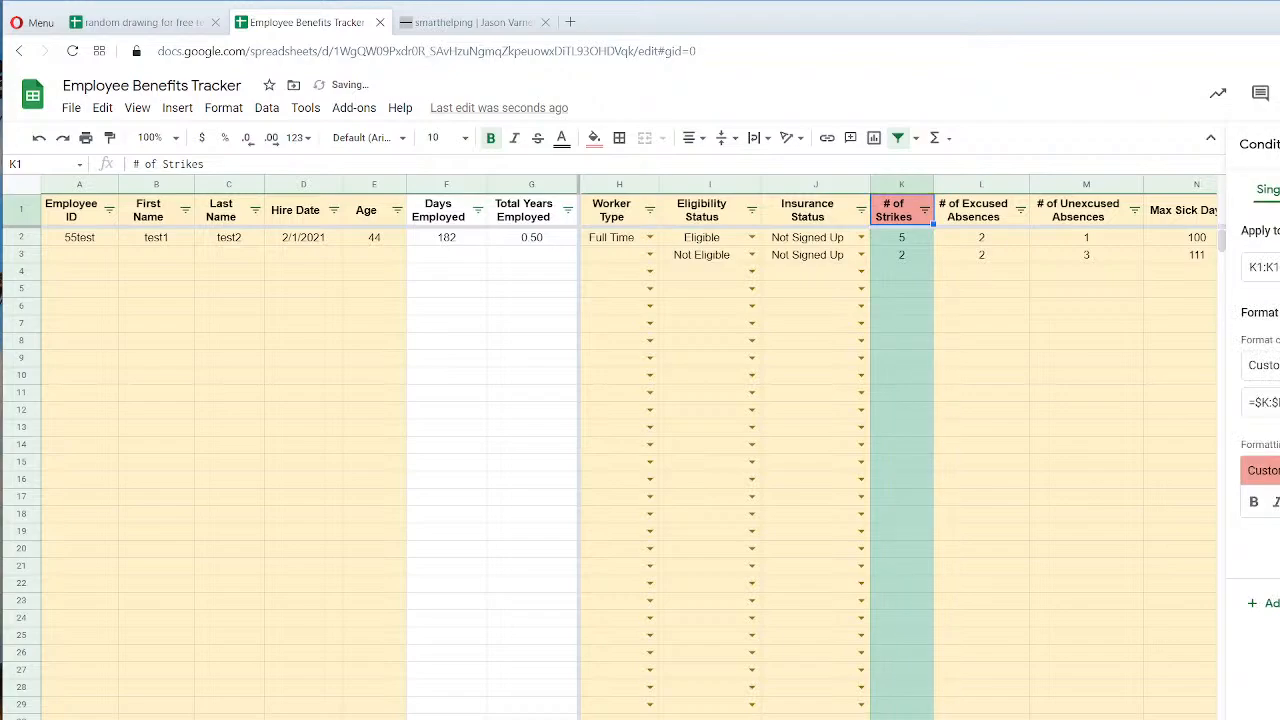
left_click(1262, 266)
key("BackSpace")
type("2")
key("Return")
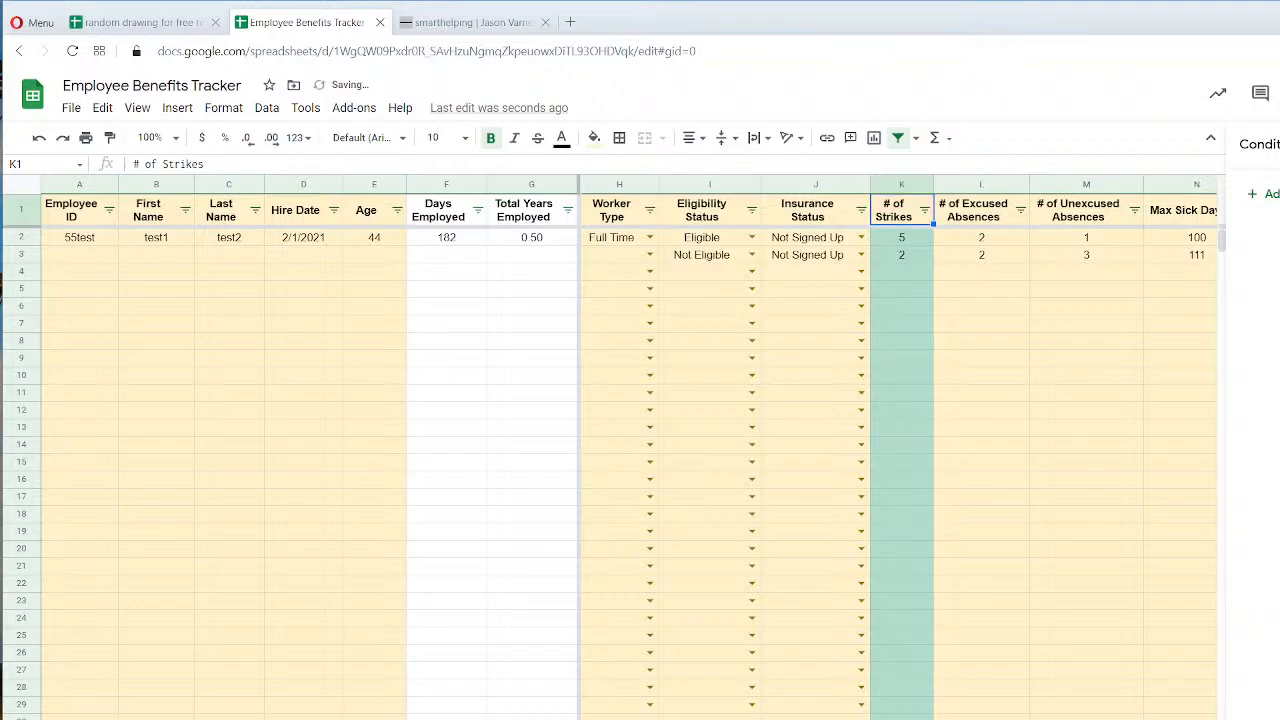
Test the rule colours in K2 by entering strike counts from 6 through 14 one after another, followed by 11.
left_click(901, 239)
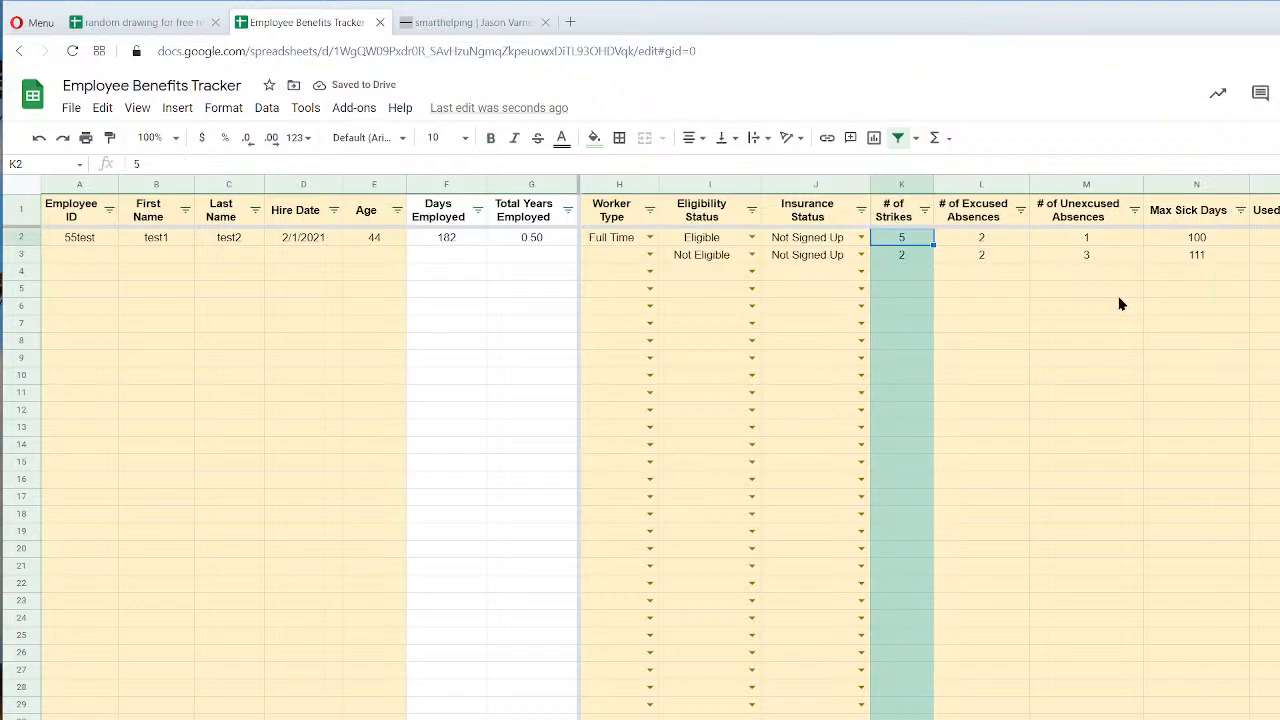
type("6")
key("Return")
key("Up")
type("7")
key("Return")
key("Up")
type("8")
key("Return")
key("Up")
type("9")
key("Return")
key("Up")
type("10")
key("Return")
key("Up")
type("11")
key("Return")
key("Up")
type("12")
key("Return")
key("Up")
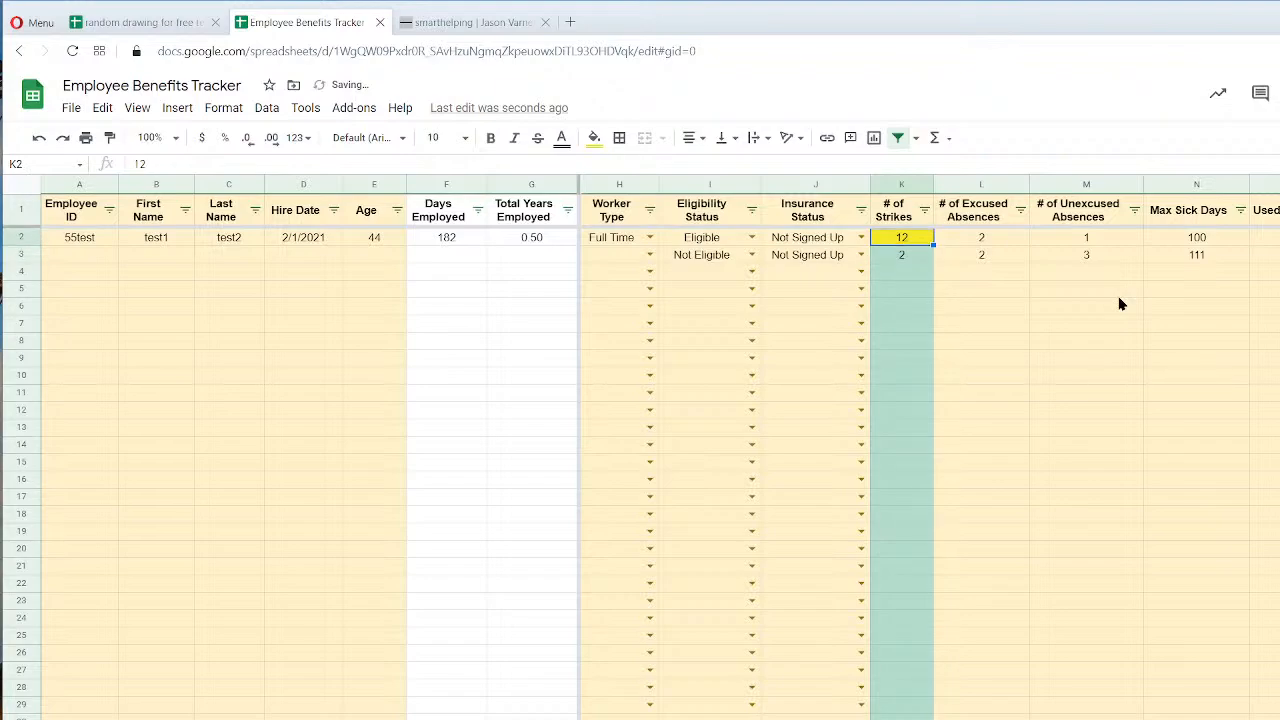
type("13")
key("Return")
key("Up")
type("14")
key("Return")
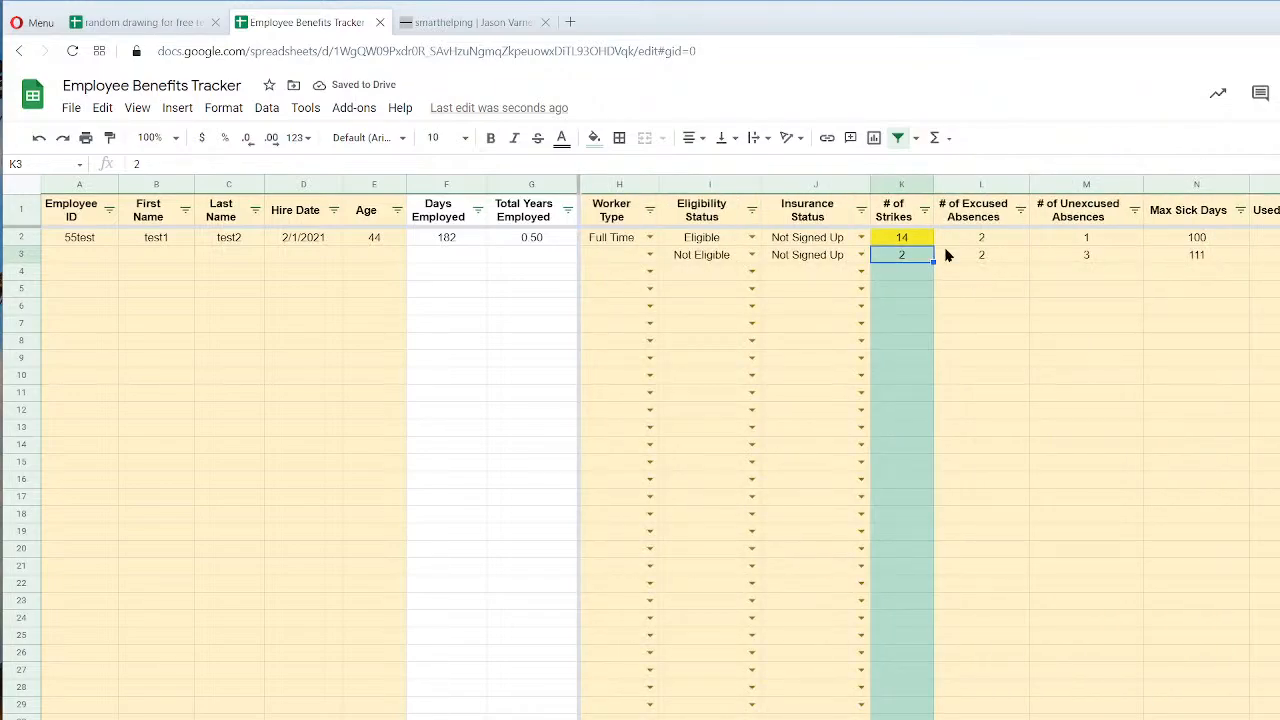
key("Up")
type("11")
key("Return")
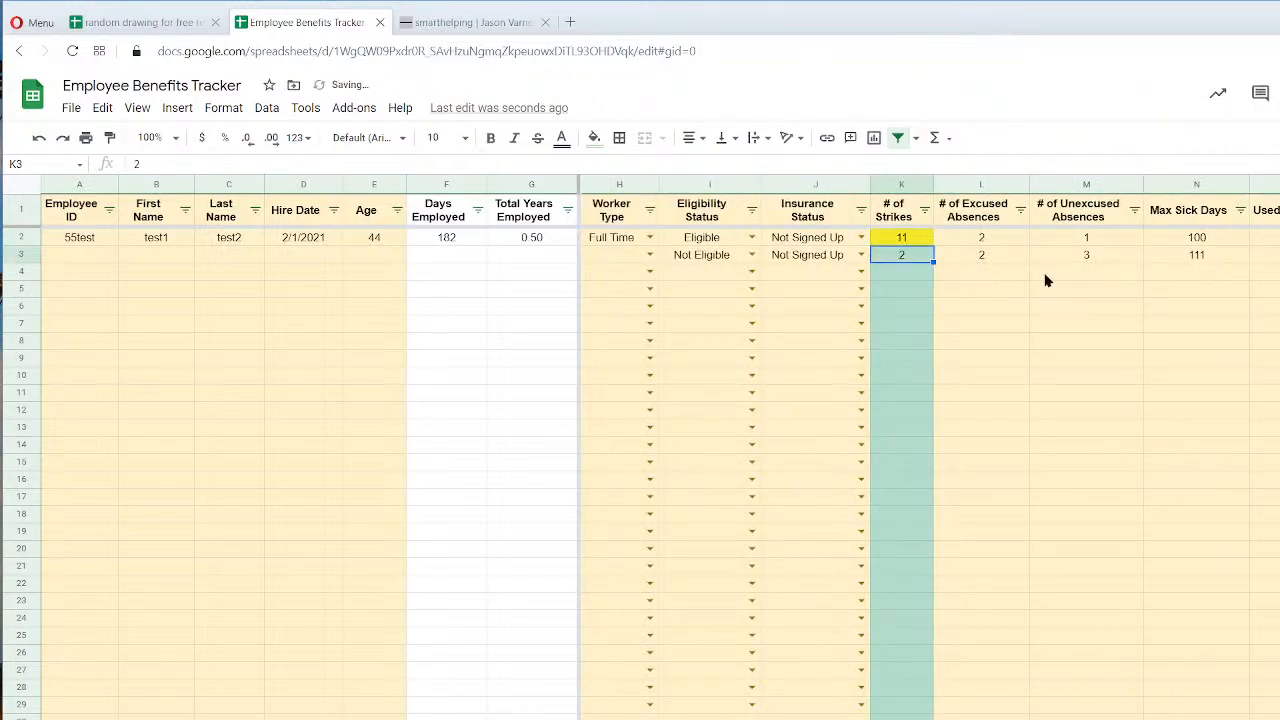
Test the lower threshold in K3 by entering 5, 6 and 5 again as the # of Strikes.
left_click(897, 238)
left_click(901, 256)
type("5")
key("Return")
key("Up")
type("6")
key("Return")
key("Up")
type("5")
key("Return")
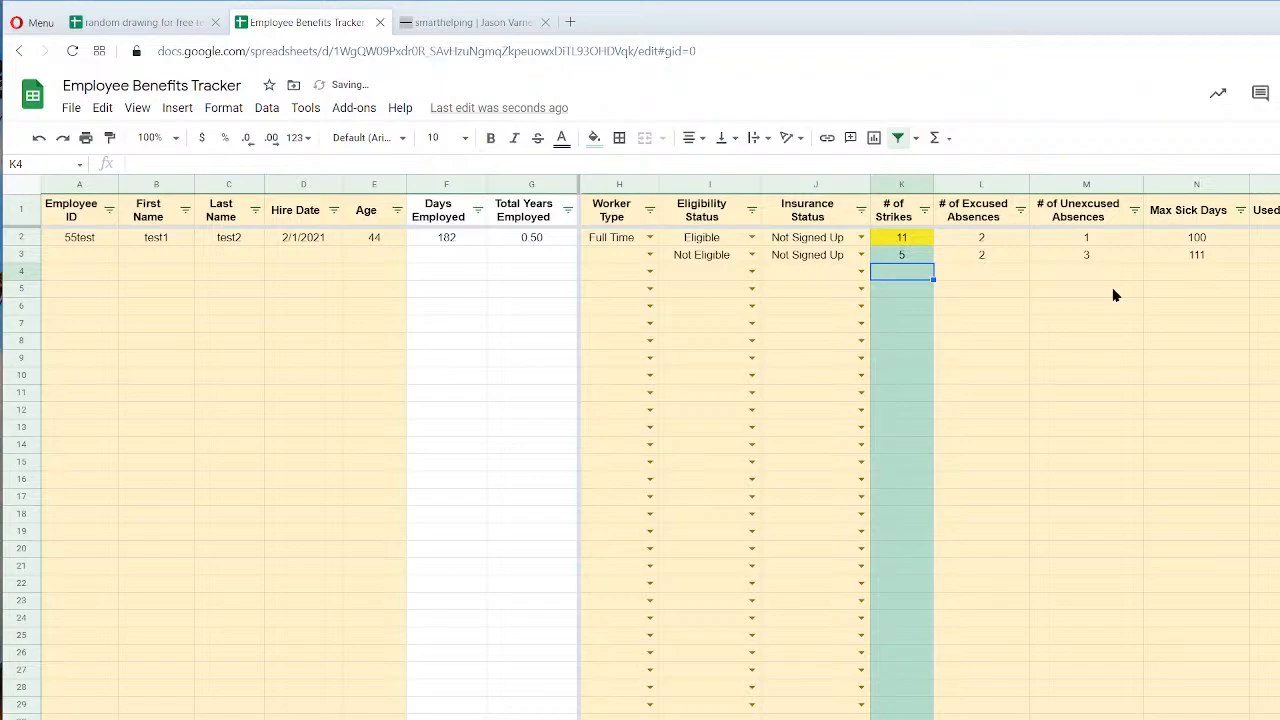
Reopen the conditional formatting rules for K2 and move the light red rule above the yellow one.
key("Up")
key("Up")
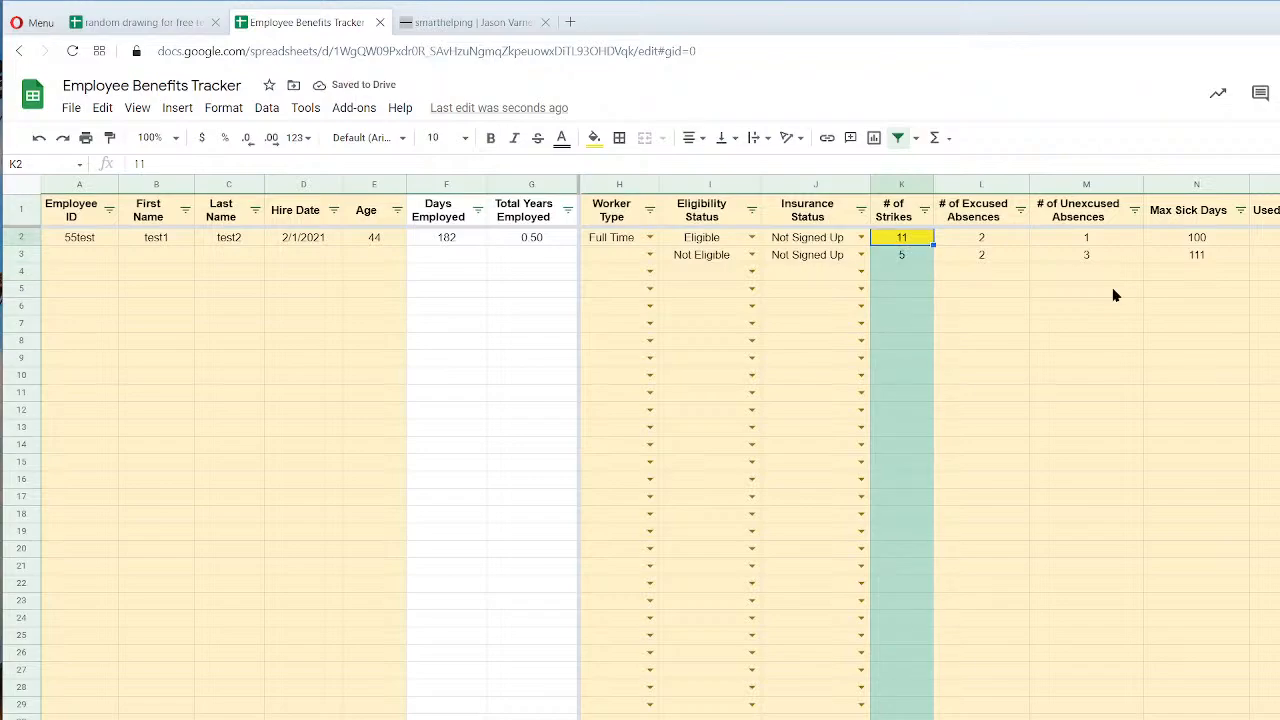
left_click(236, 112)
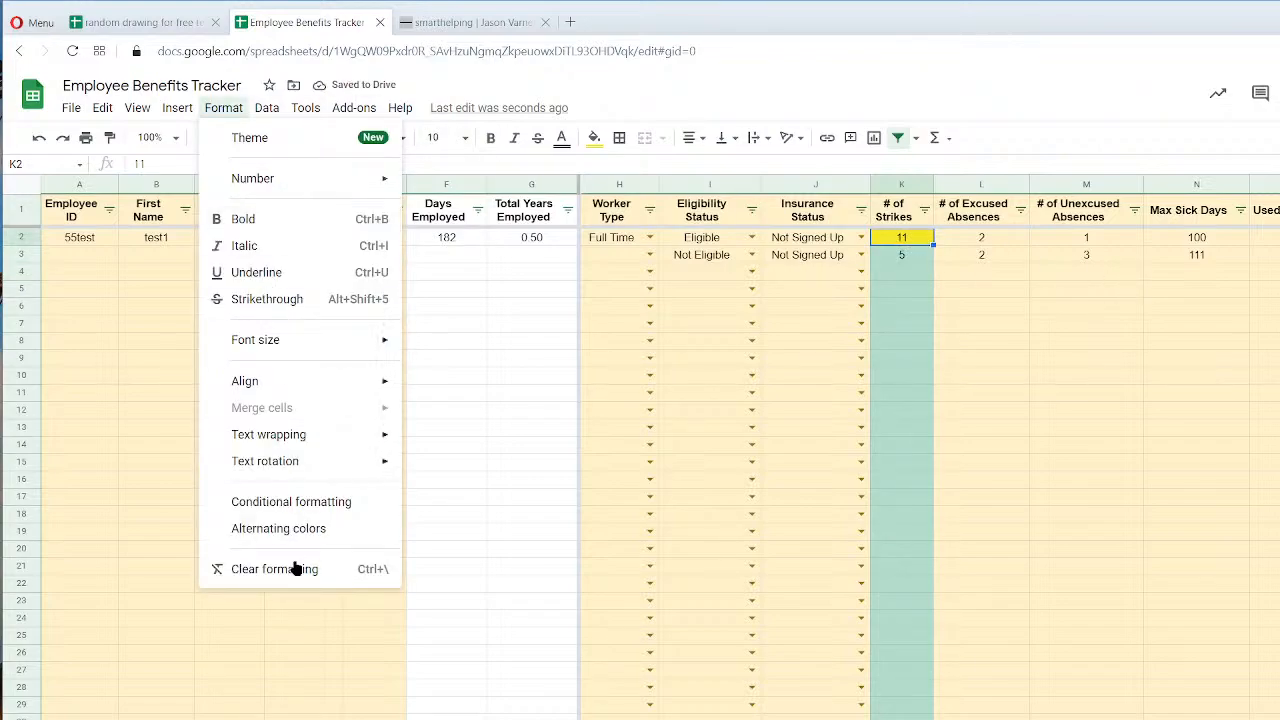
left_click(298, 509)
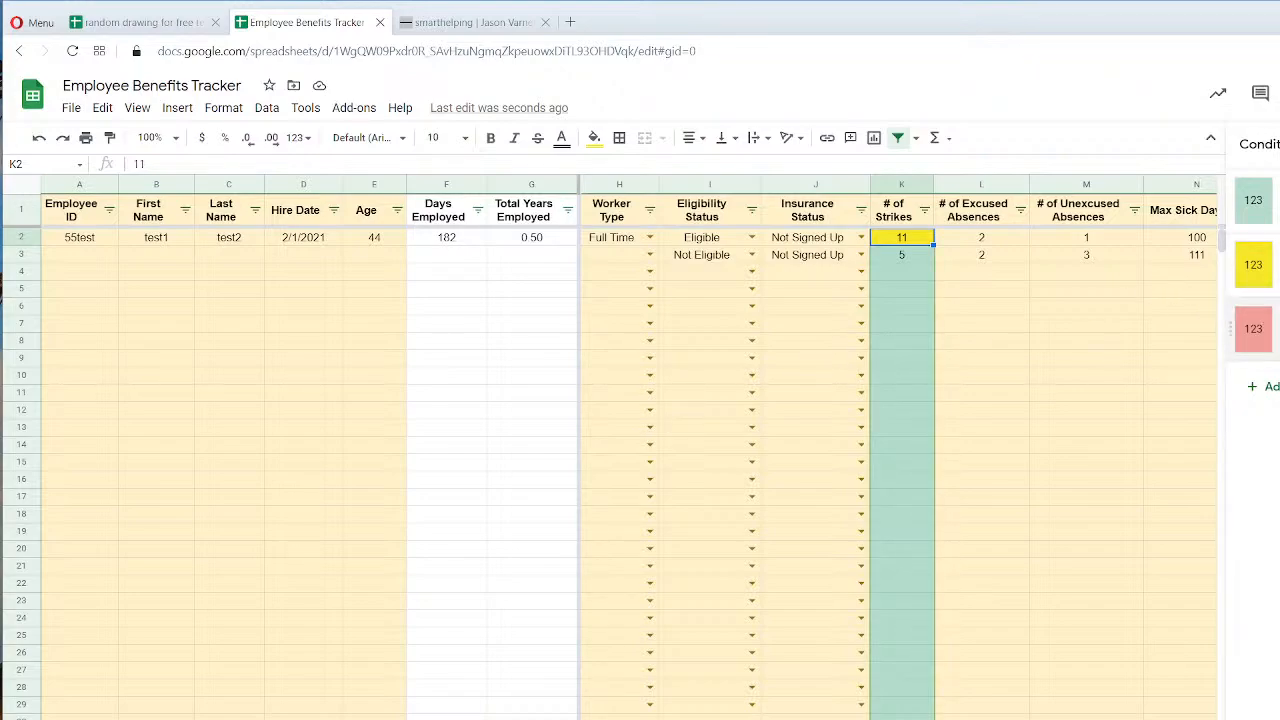
left_click_drag(1229, 331, 1236, 257)
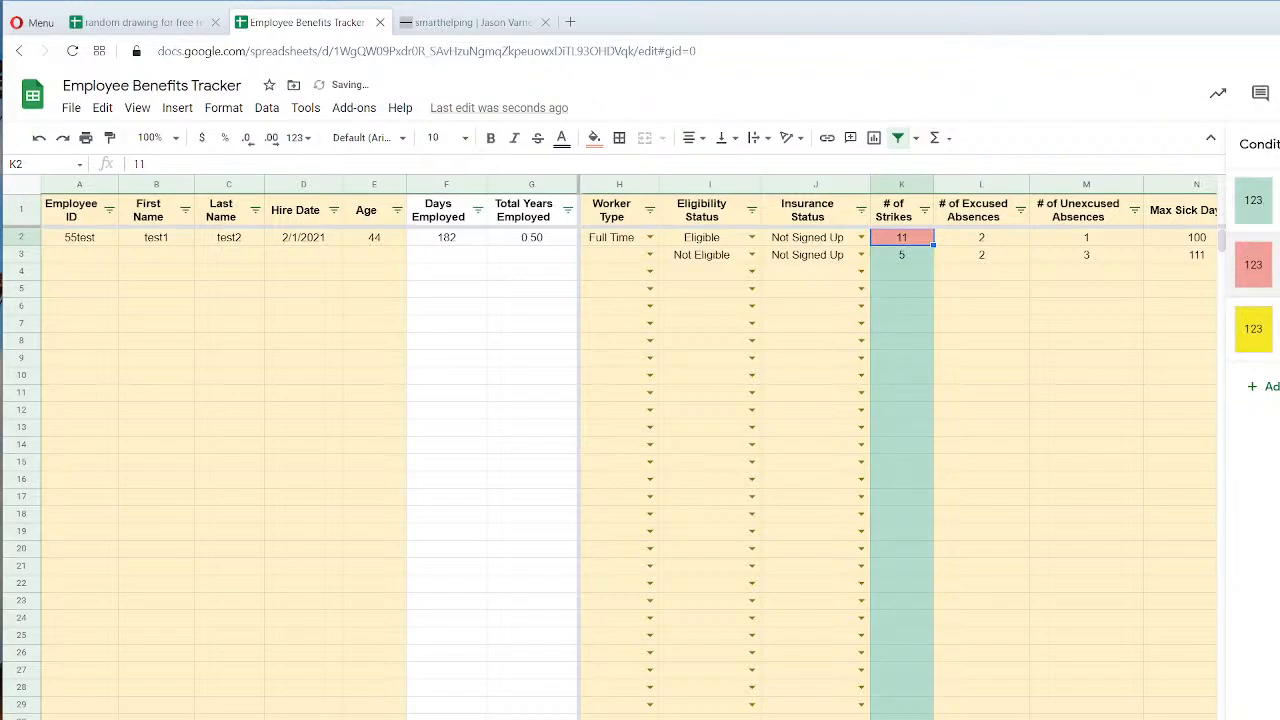
left_click(1279, 144)
Test the reordered rules in K2 by entering 10, 9, 8, 5 and 4 in turn.
type("10")
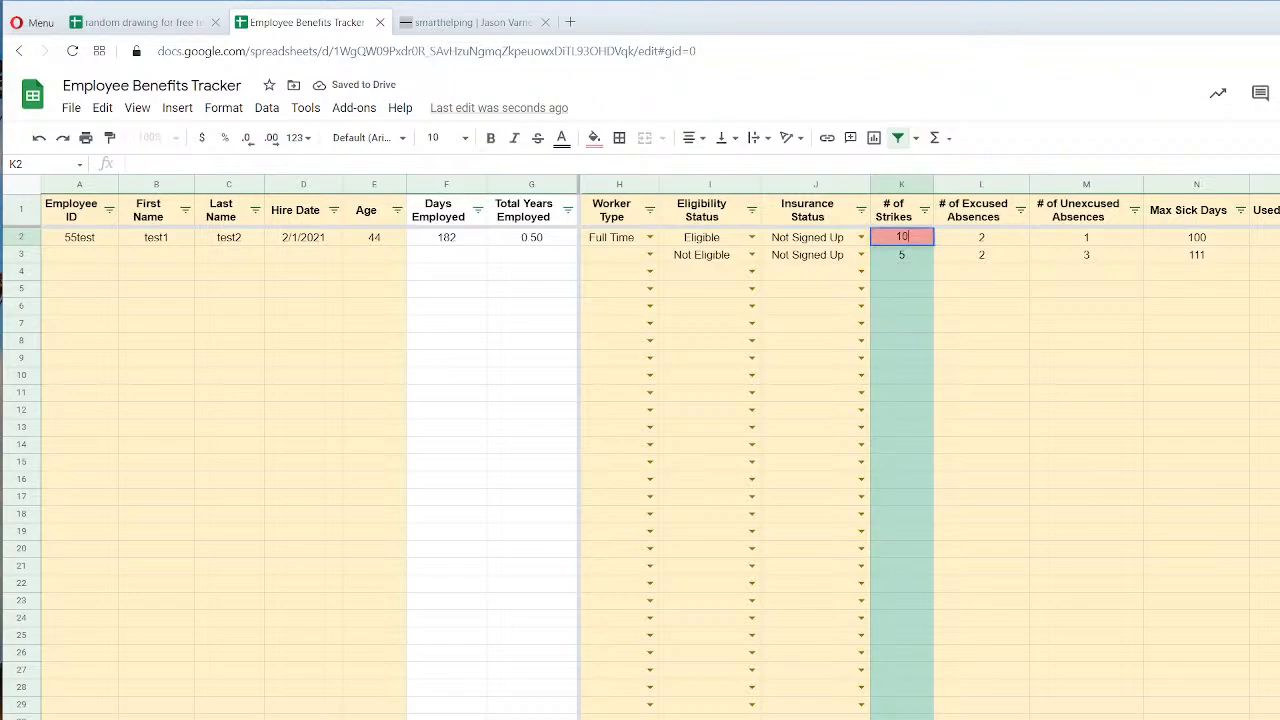
key("Return")
key("Up")
type("9")
key("Return")
key("Up")
type("8")
key("Return")
key("Up")
type("5")
key("Return")
key("Up")
type("4")
key("Return")
key("Up")
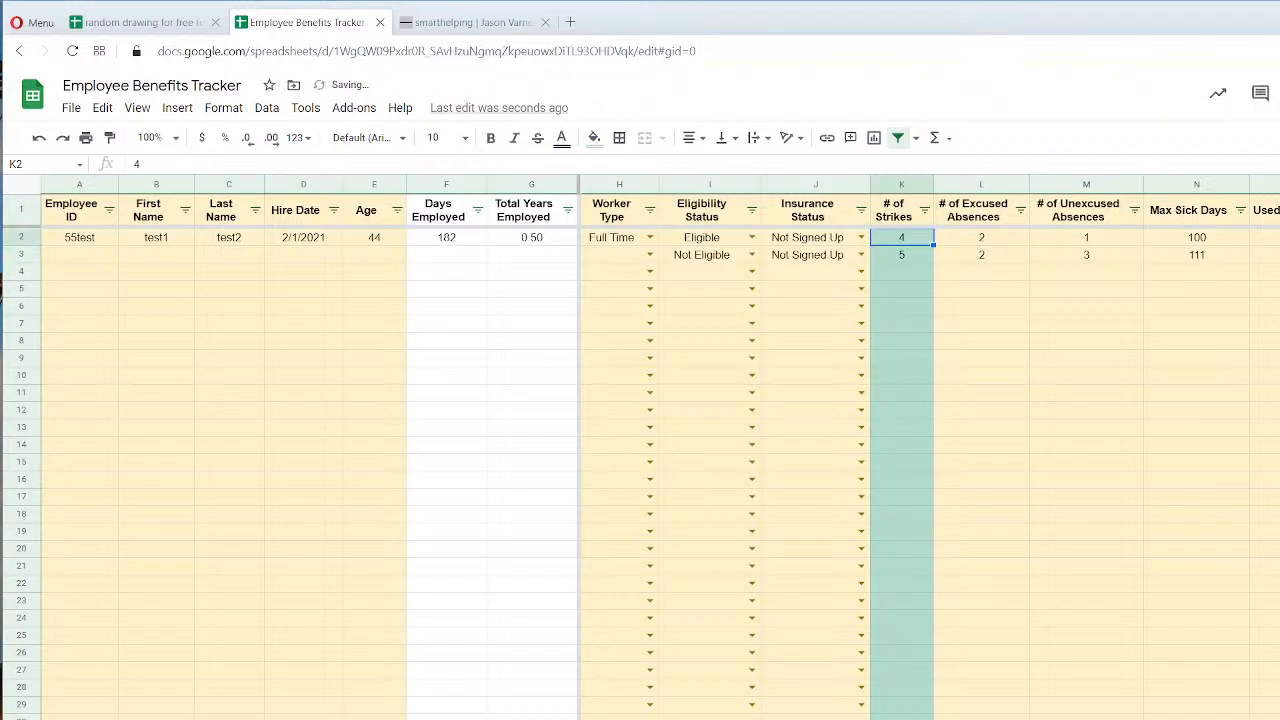
Retest K2 with rising strike counts, including 6, 9 and 10.
type("5")
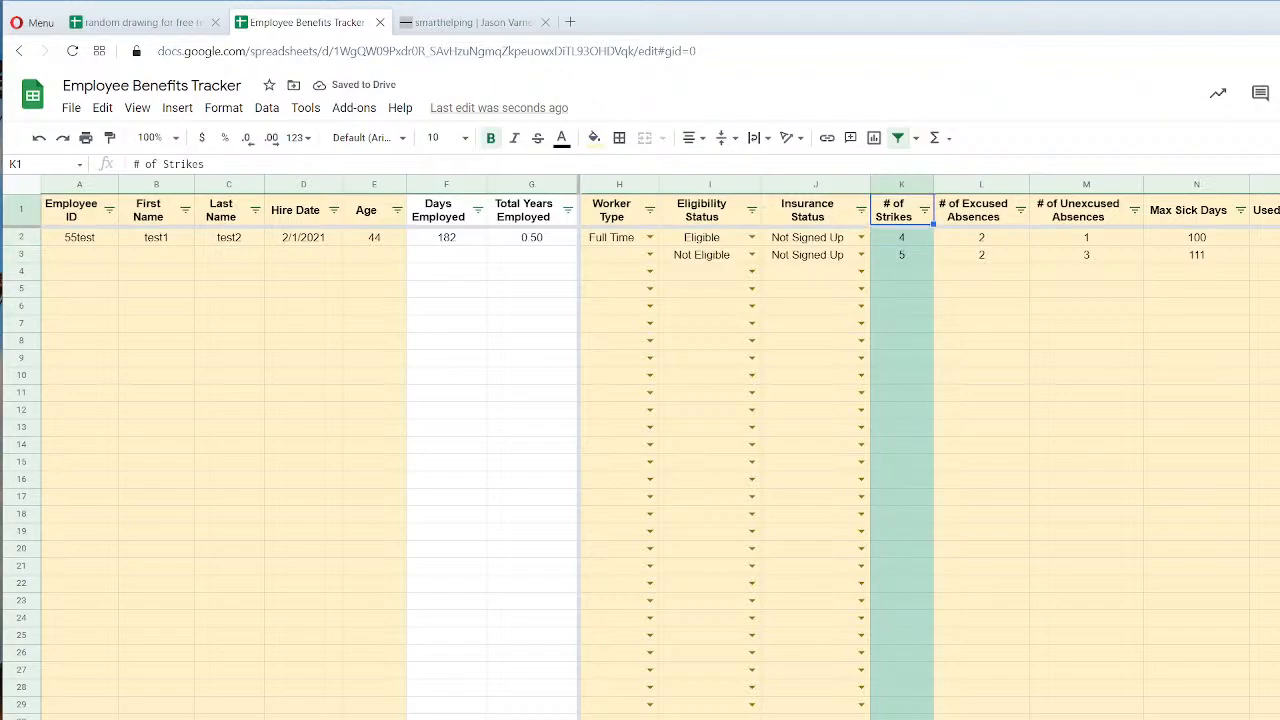
key("Return")
type("6")
key("Return")
key("Up")
key("Down")
key("Up")
type("9")
key("Return")
key("Up")
type("10")
key("Return")
key("Up")
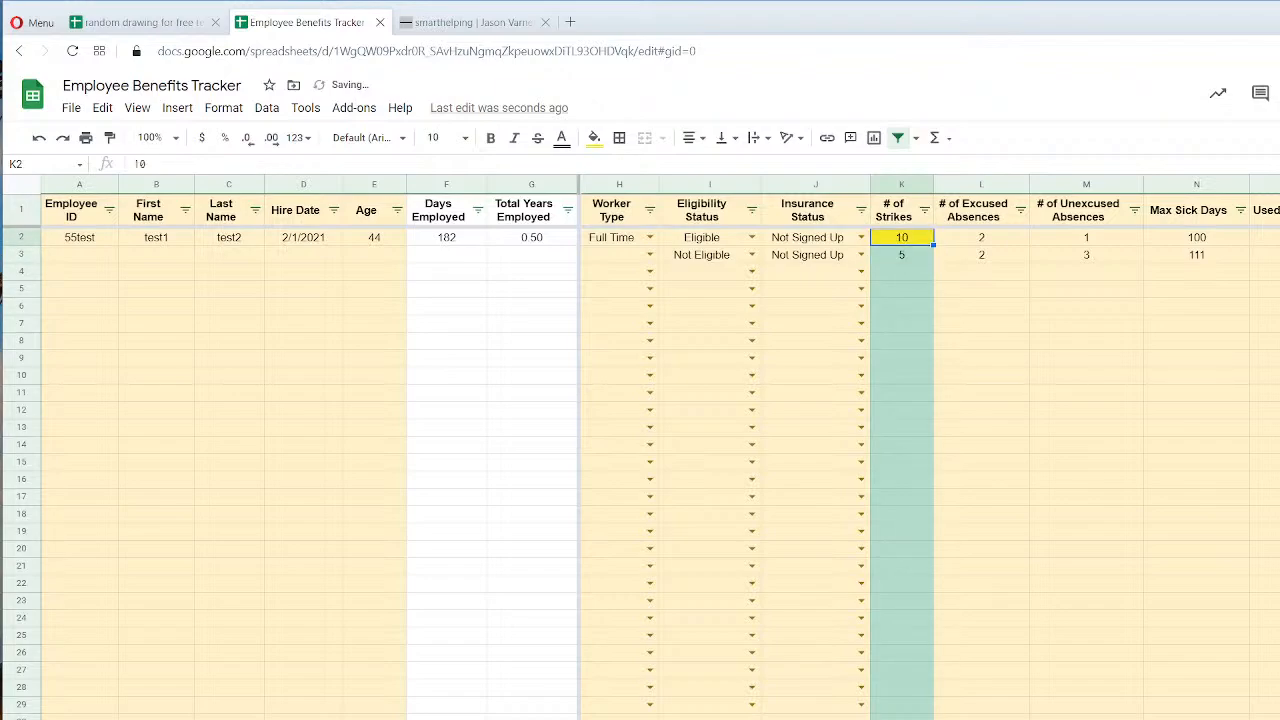
Enter strike counts above the upper threshold: 11 in K2, 11 in K3 and 12 in K4.
type("11")
key("Return")
type("11")
key("Return")
type("12")
key("Return")
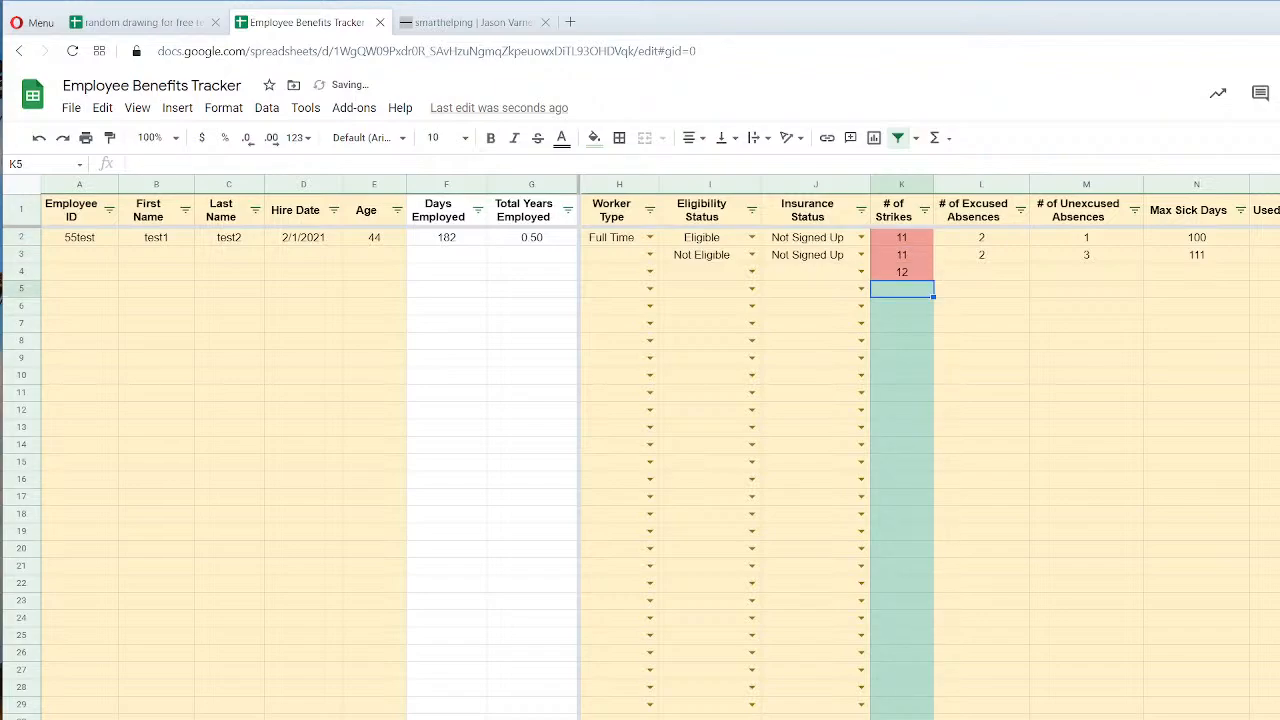
Set the # of Strikes to 4 in K2 and 6 in K3.
left_click(893, 241)
type("4")
key("Return")
type("6")
key("Return")
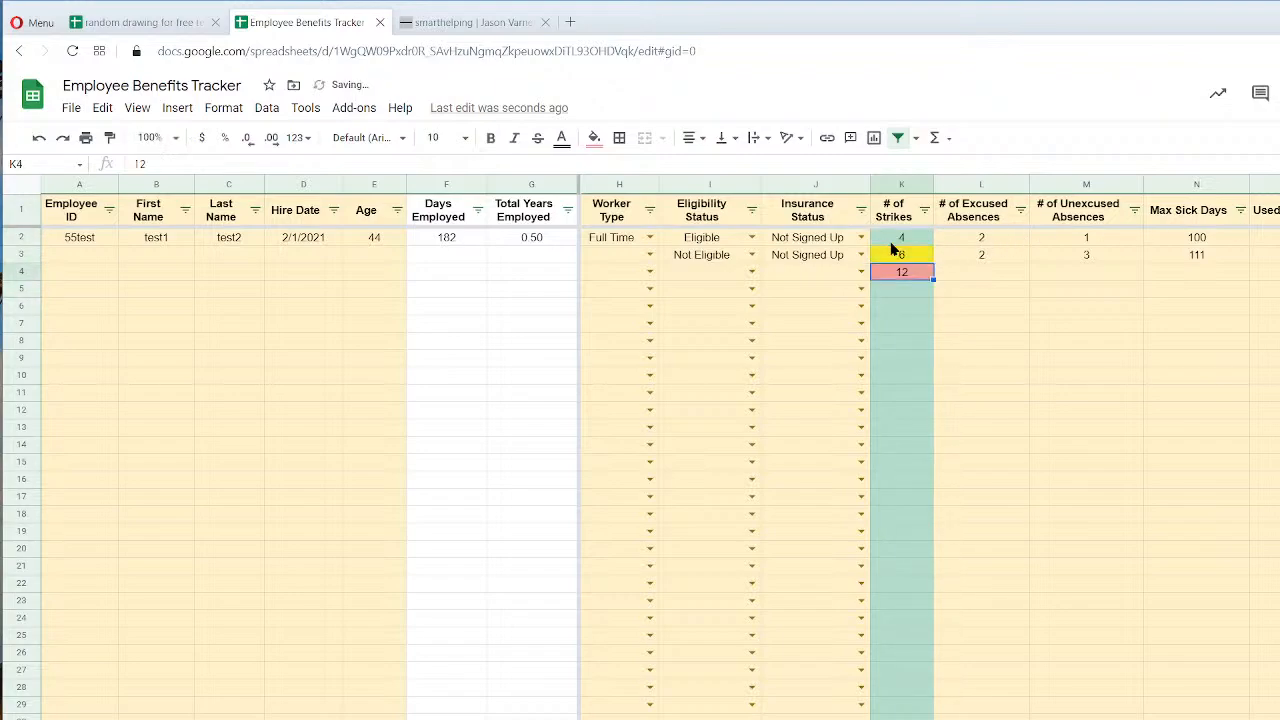
Enter 11 as the # of Strikes in K4 to test the red formatting.
type("11")
key("Return")
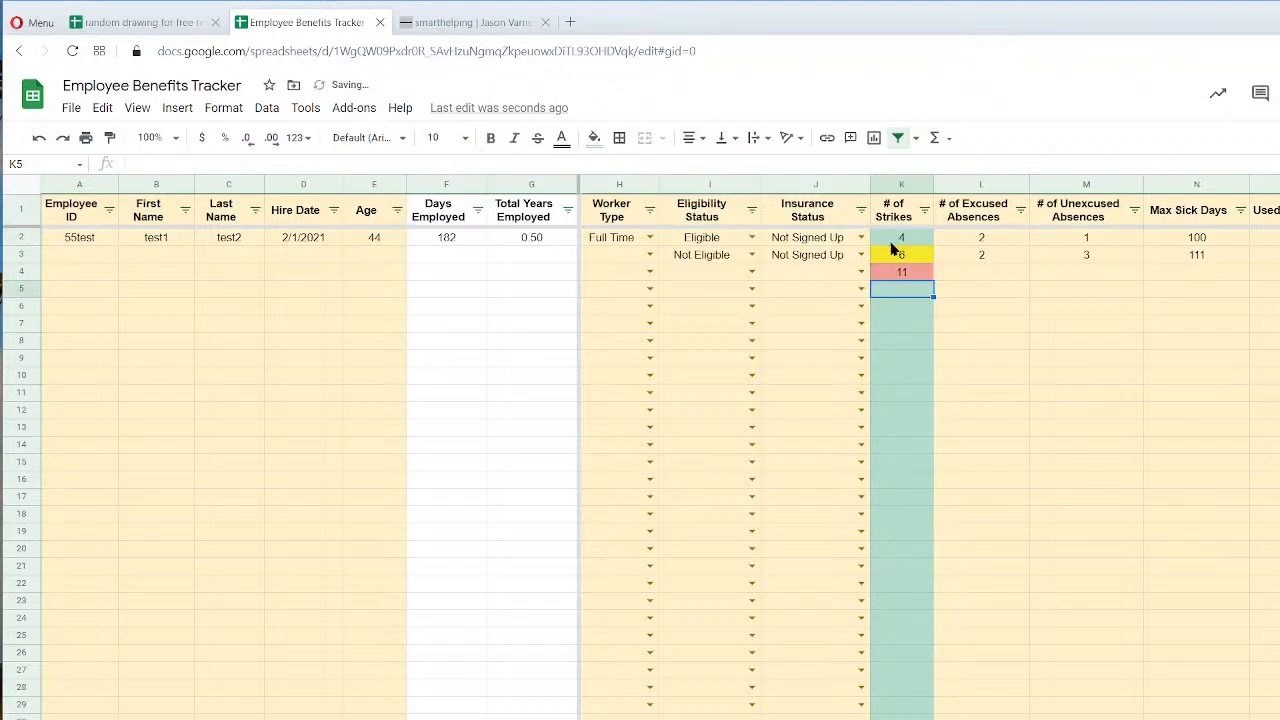
left_click(1167, 408)
Set the # of Strikes to 5 in K3 and clear the test strike count from K4.
left_click(913, 237)
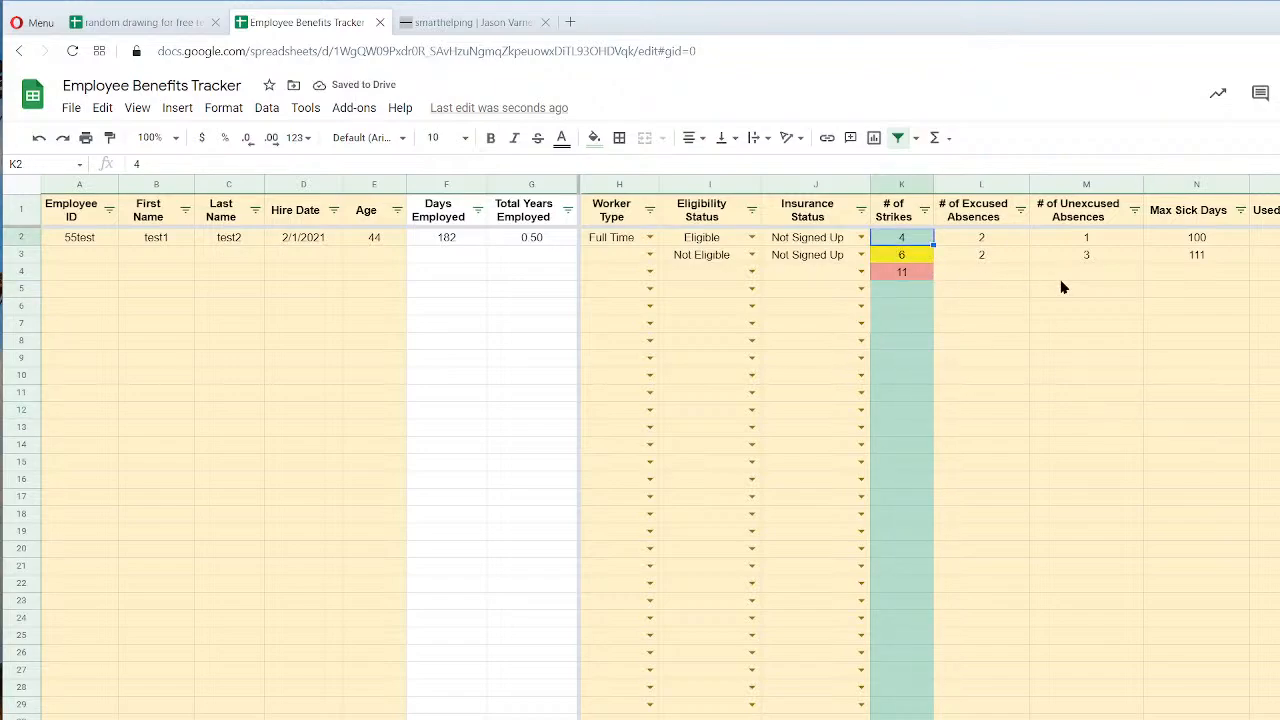
key("Down")
type("5")
key("Return")
type("56")
key("Return")
key("Up")
type("5")
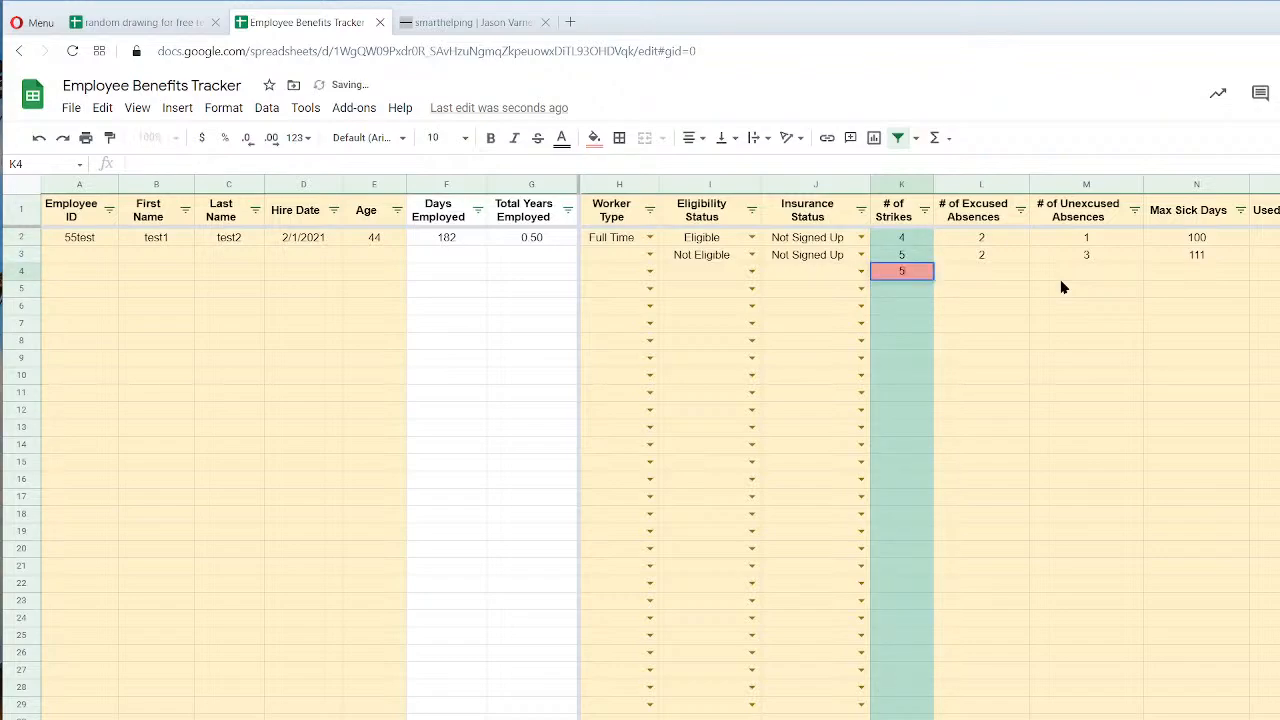
key("Return")
key("Up")
key("Delete")
key("Down")
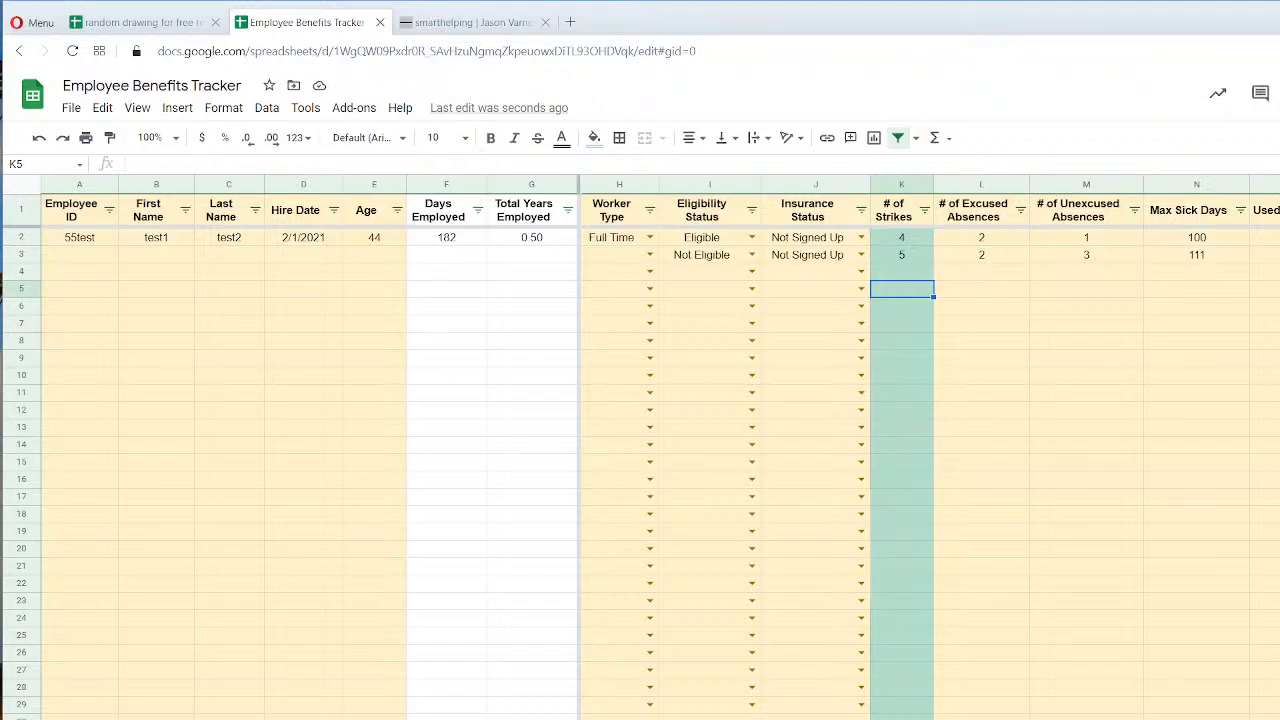
Examine the strikes, excused and unexcused absences, sick day and vacation day columns.
scroll(930, 450, "right", 1)
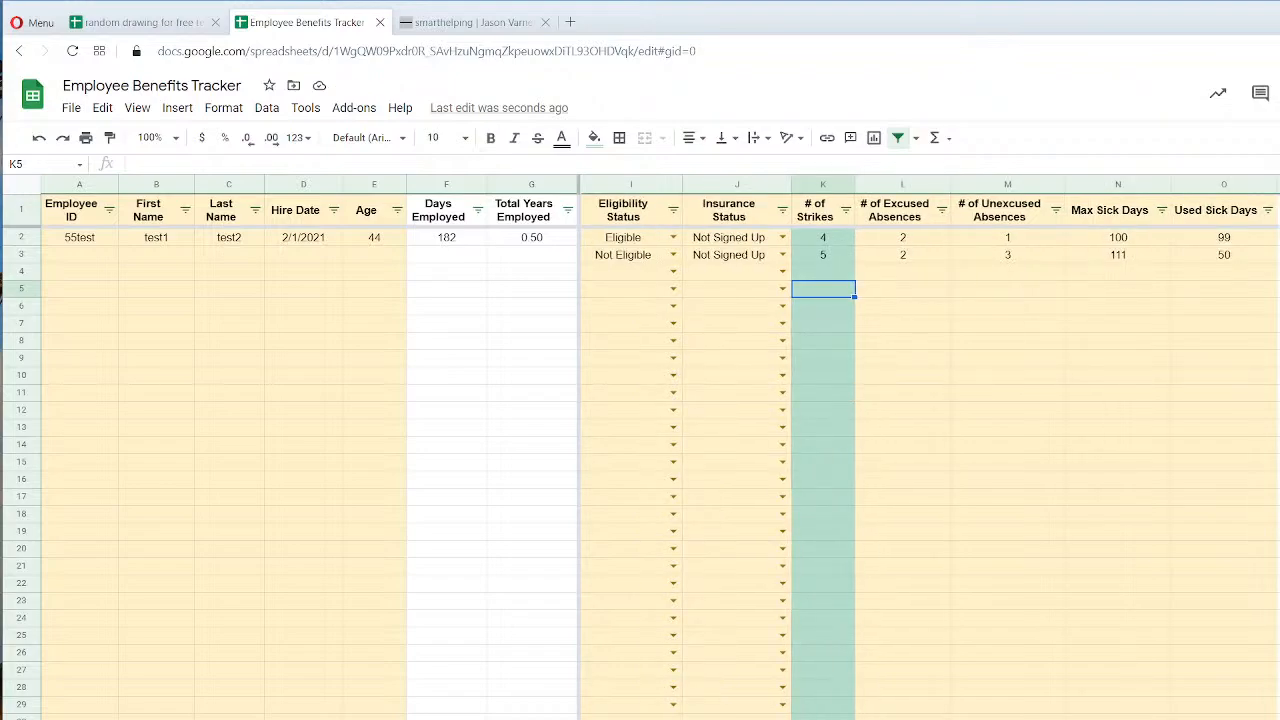
scroll(930, 450, "right", 3)
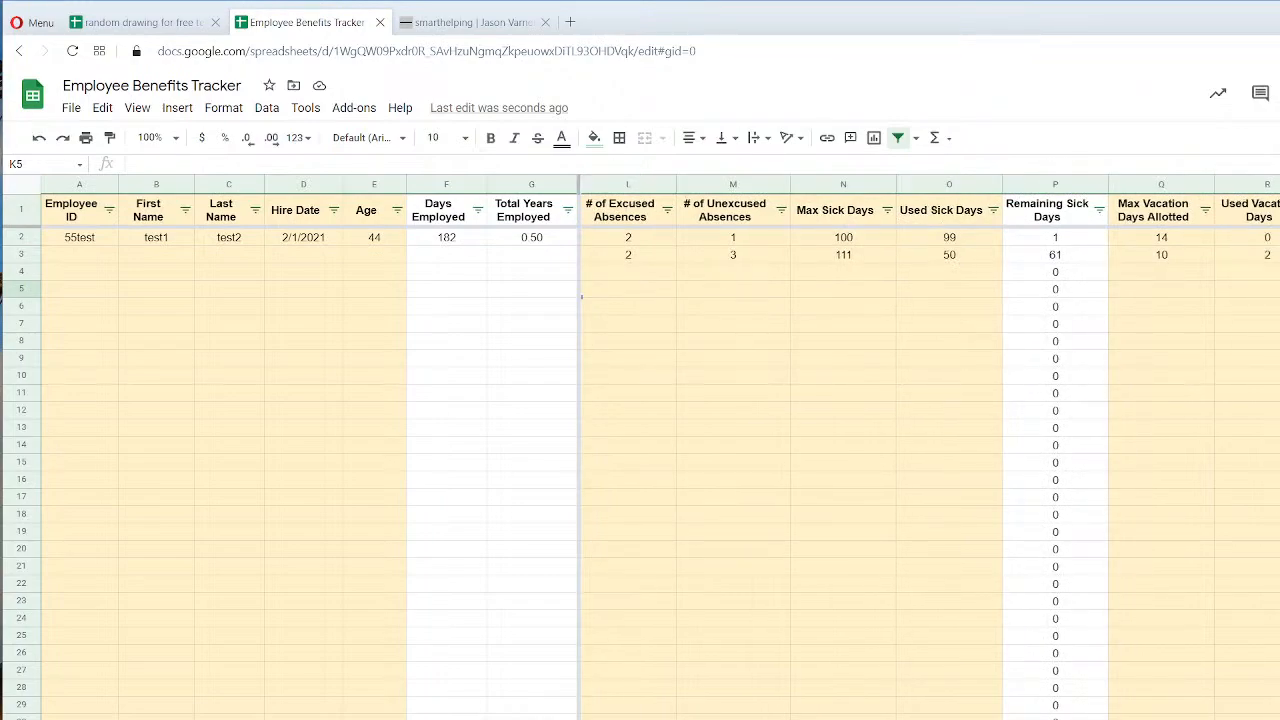
scroll(930, 450, "right", 1)
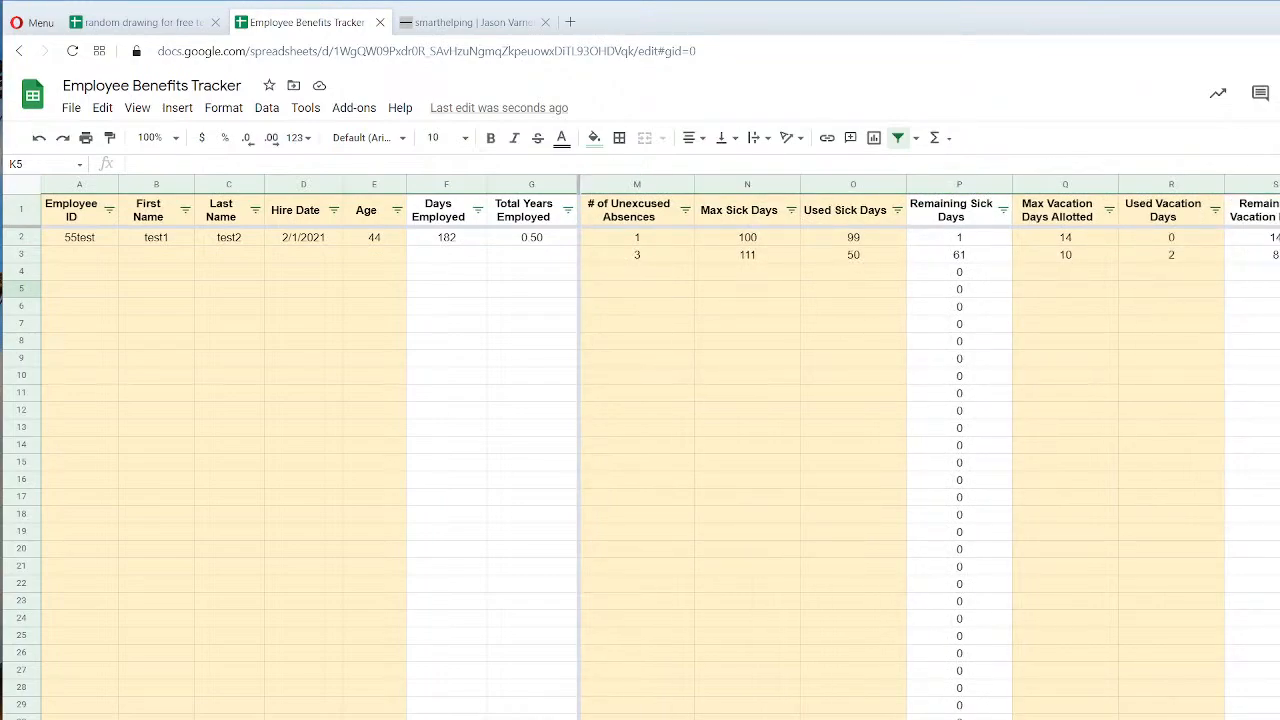
scroll(930, 450, "left", 4)
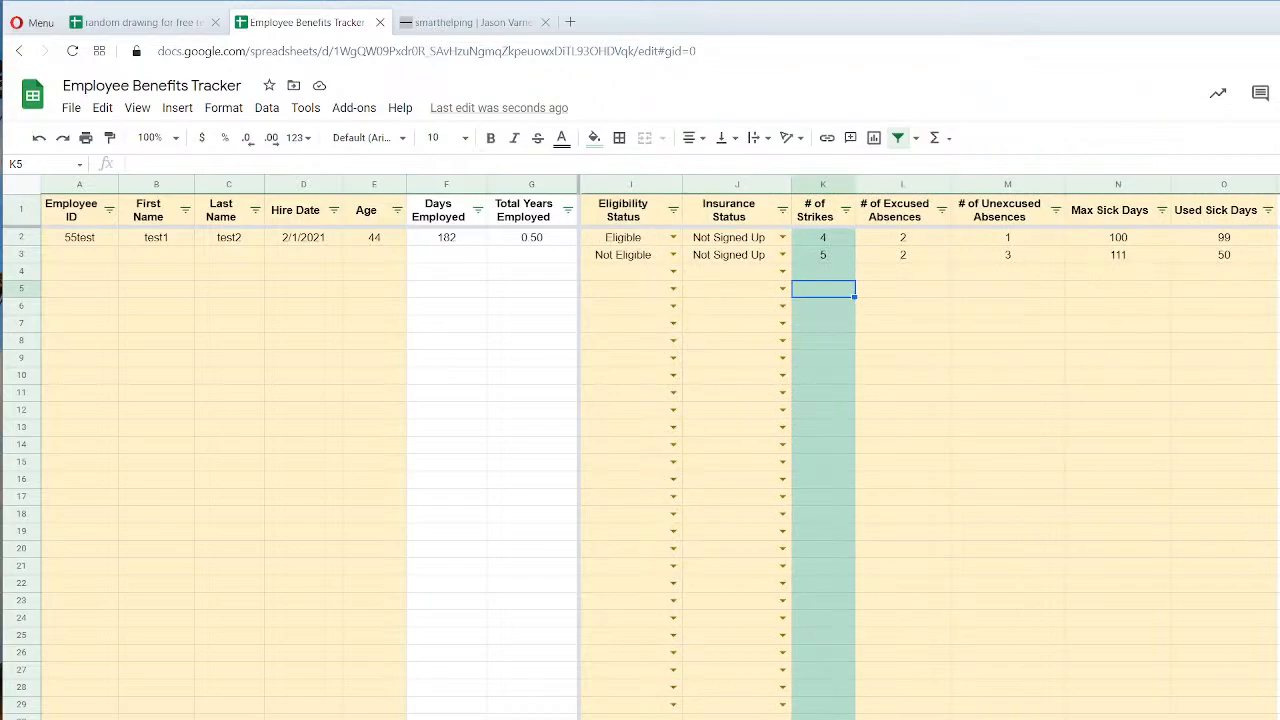
scroll(930, 450, "right", 2)
scroll(930, 450, "right", 3)
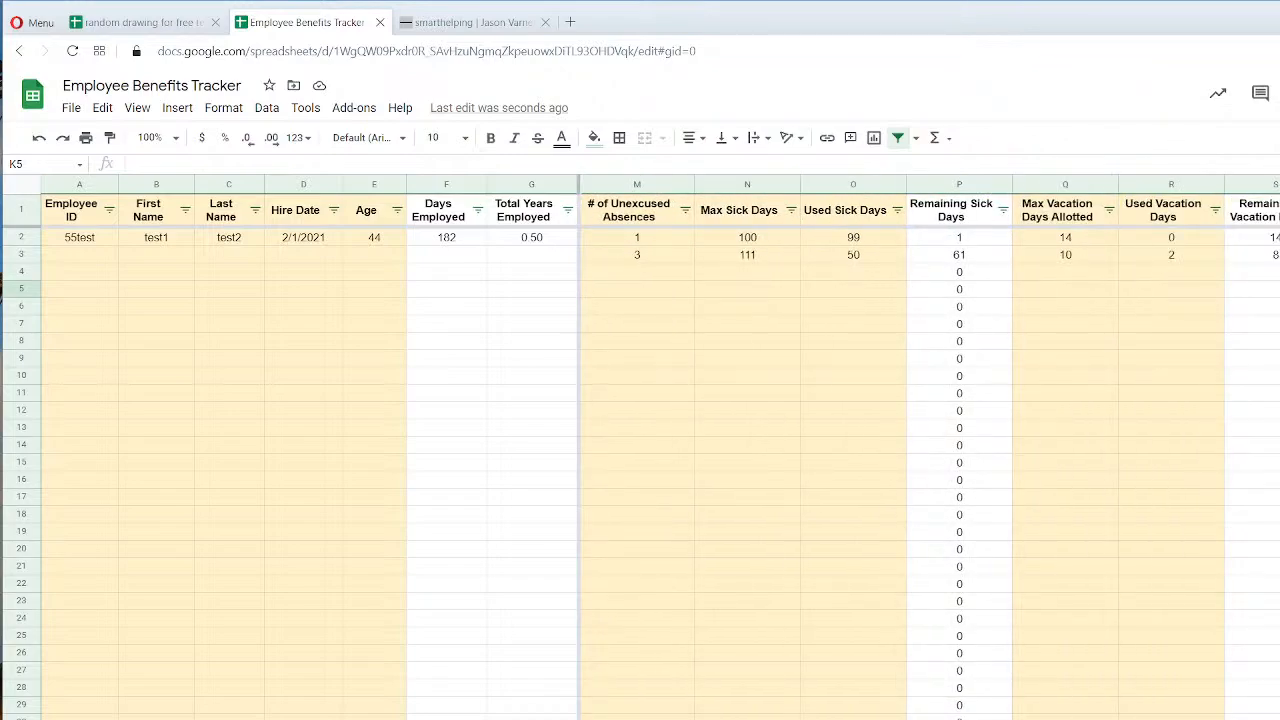
scroll(930, 450, "left", 2)
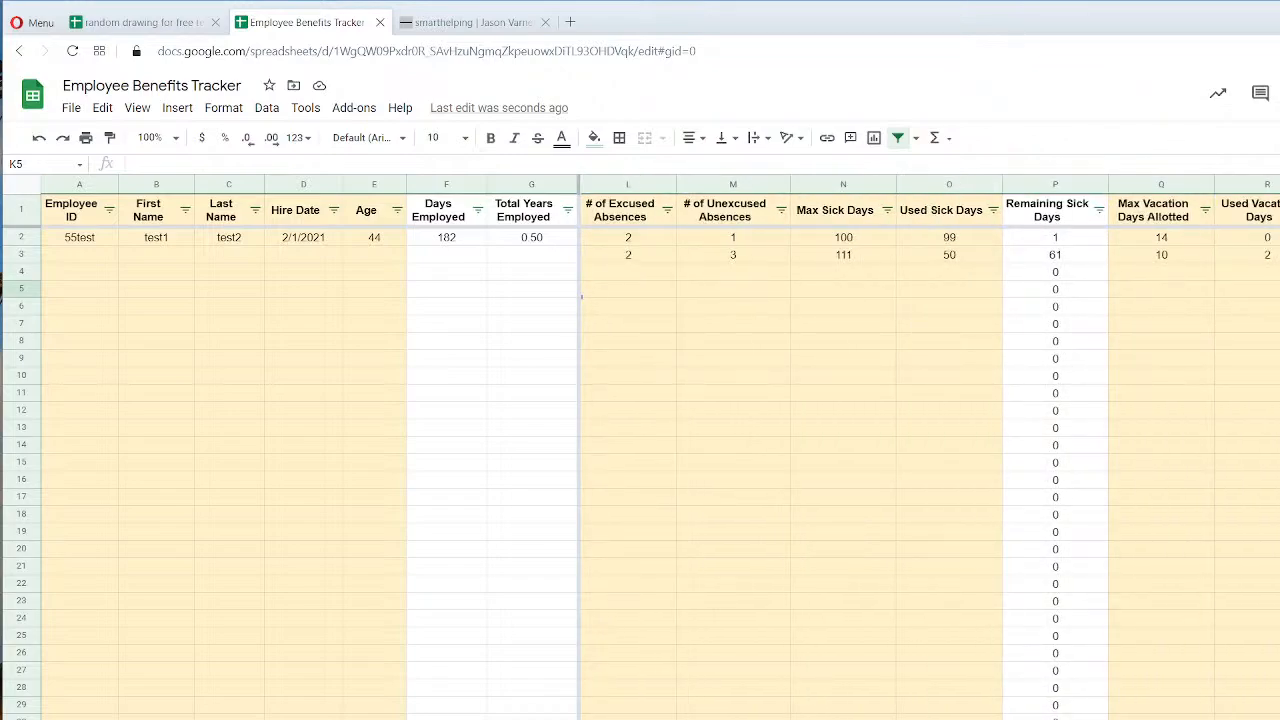
scroll(930, 450, "left", 2)
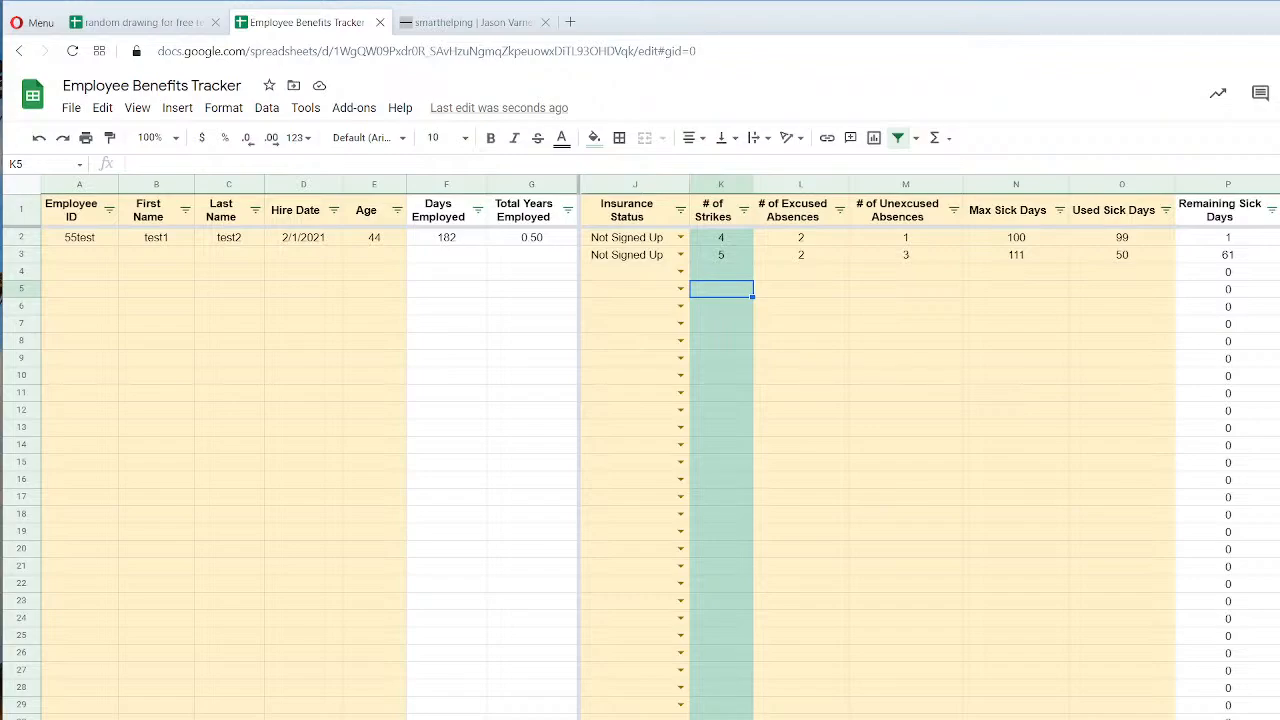
Insert a new column before # of Excused Absences and give it the header Total Absenses.
right_click(798, 186)
left_click(844, 330)
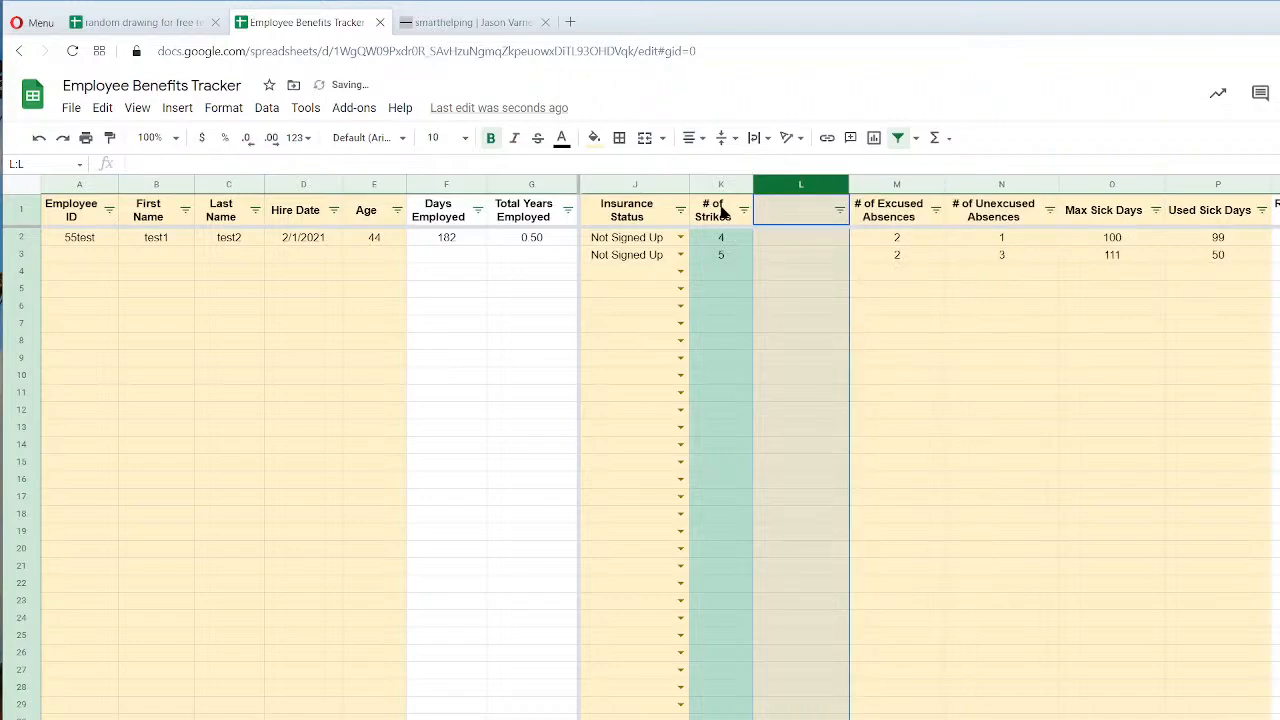
left_click(720, 212)
left_click_drag(754, 223, 798, 217)
left_click(800, 214)
type("Total Absenses")
key("Return")
Begin L2's formula as =arrayformula(if(m2:m="","",m2:m+n2:n to sum excused and unexcused absences, leaving rows without excused absences blank.
type("=")
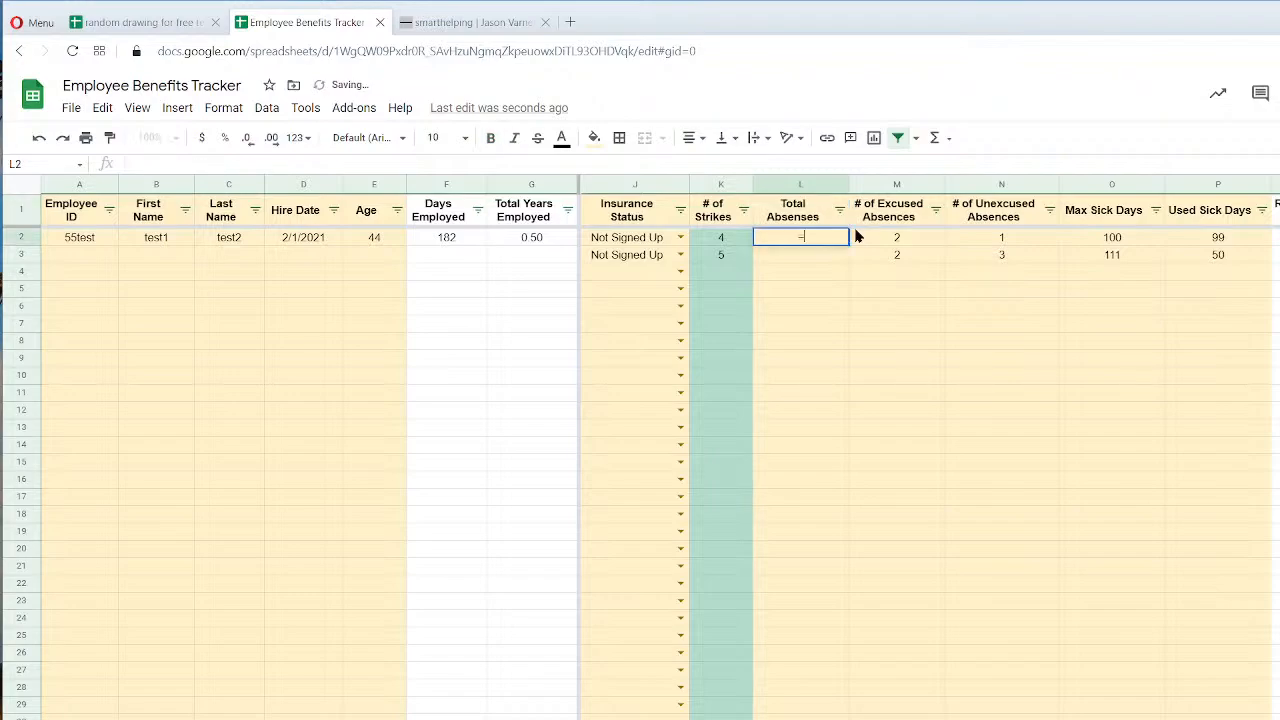
type("arrayformula(if(")
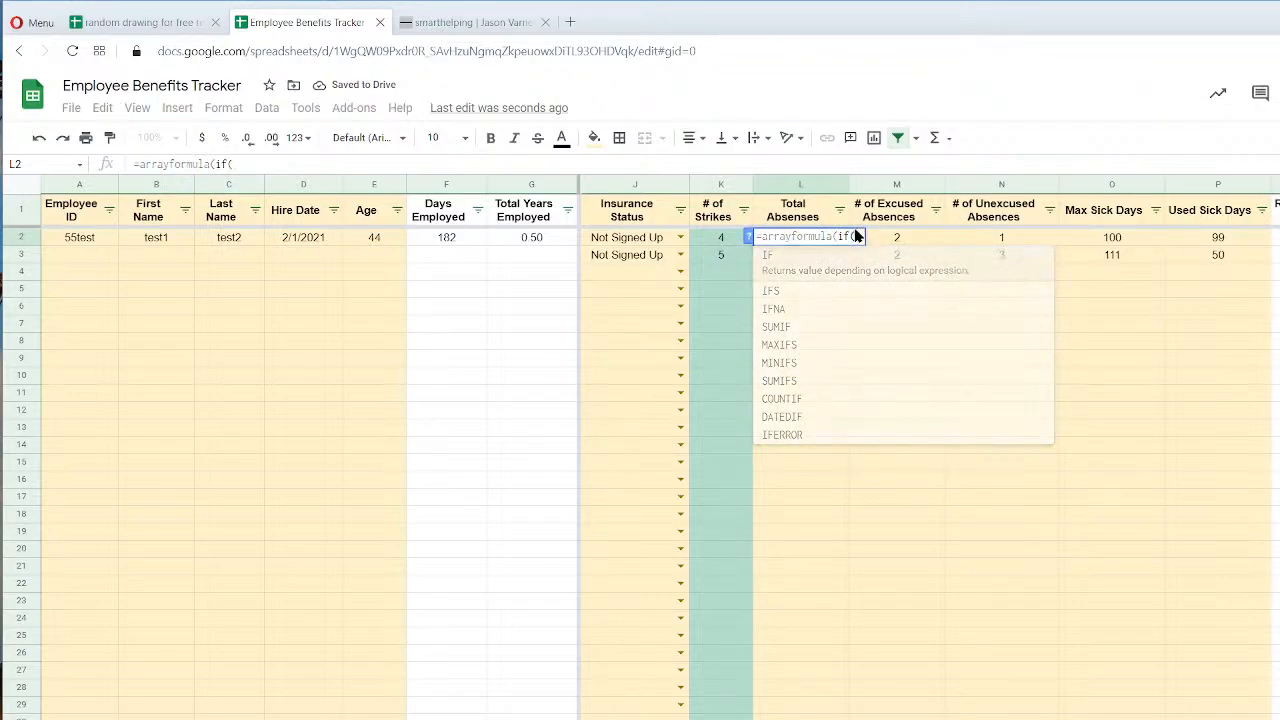
type("m2:m=\"\",\"\"")
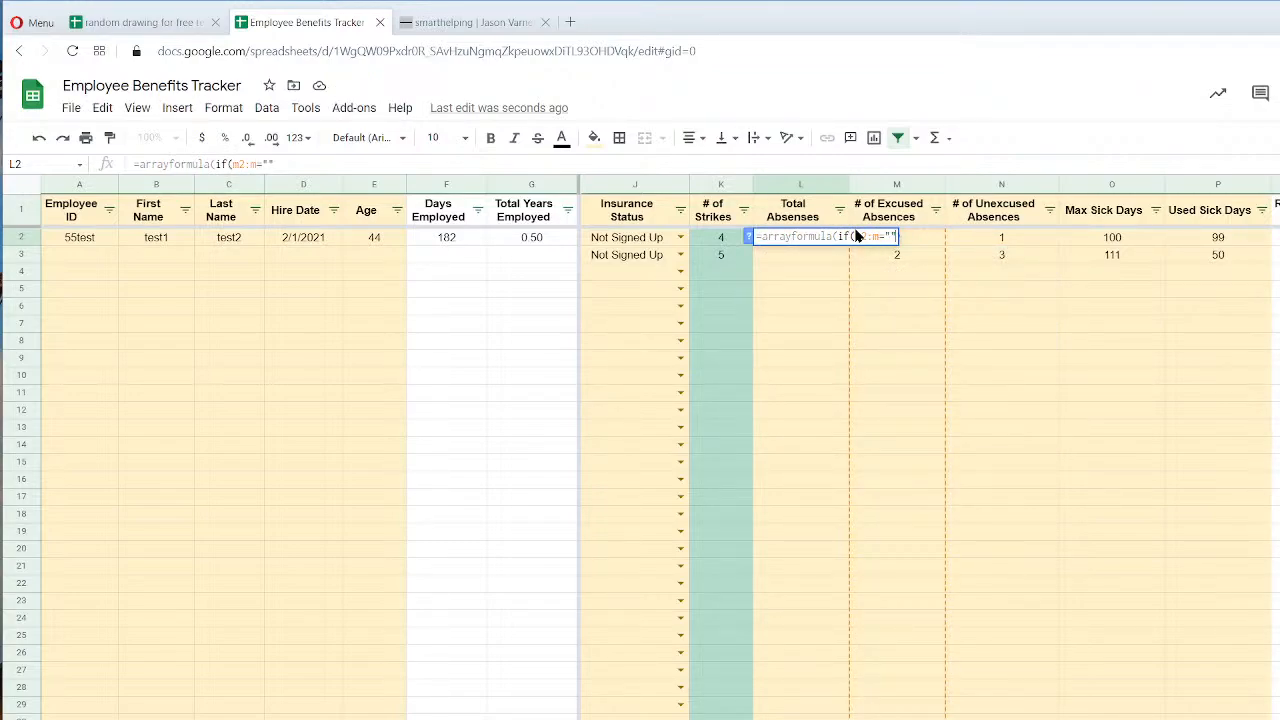
type(",m2:m")
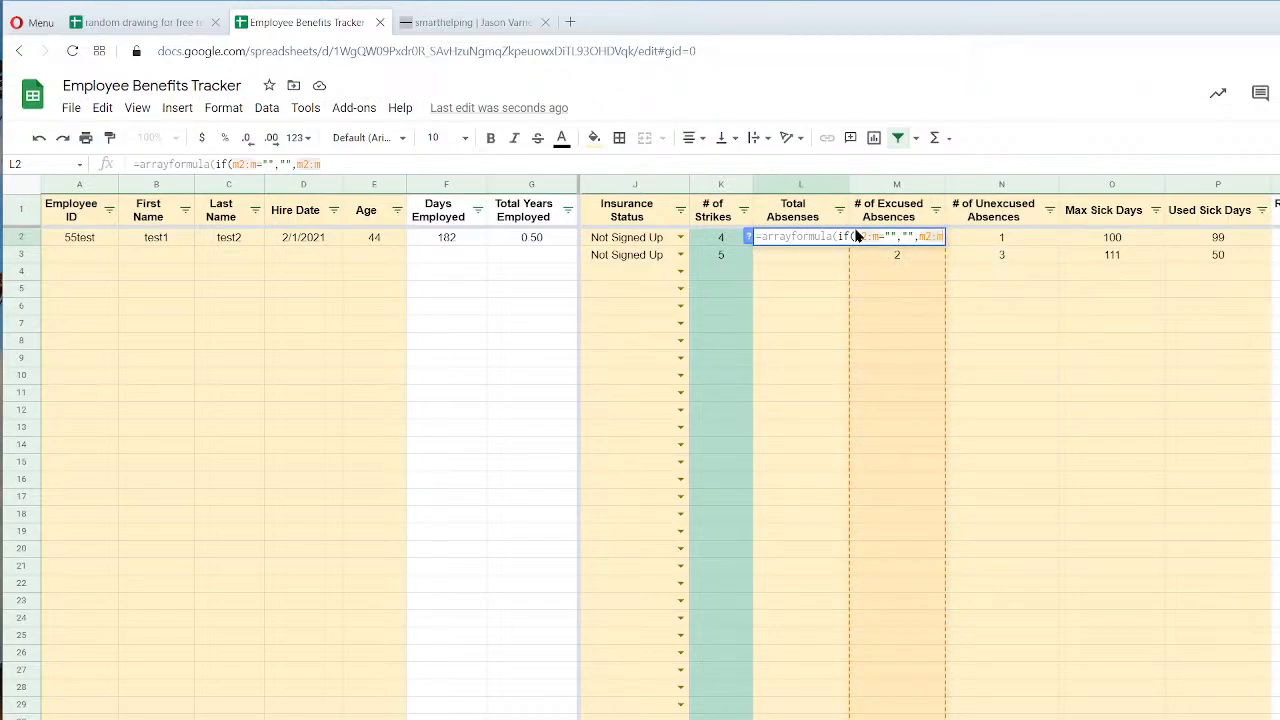
type("+")
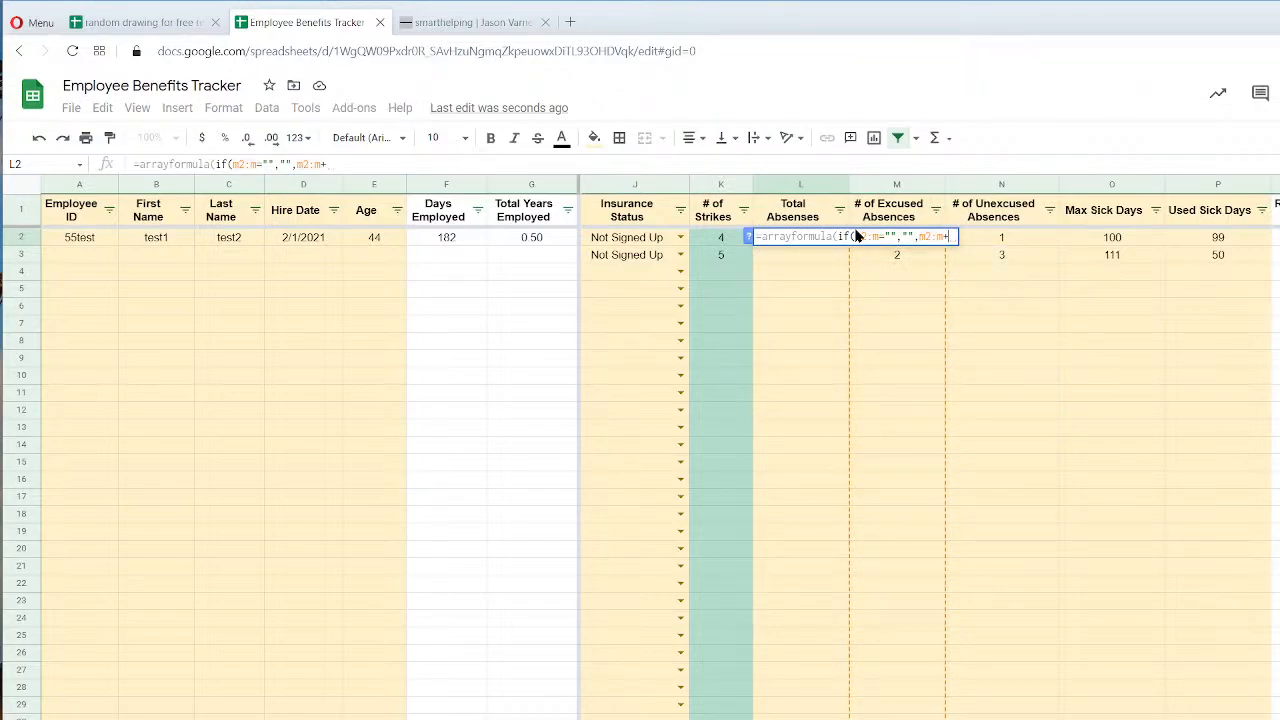
type("n2:n")
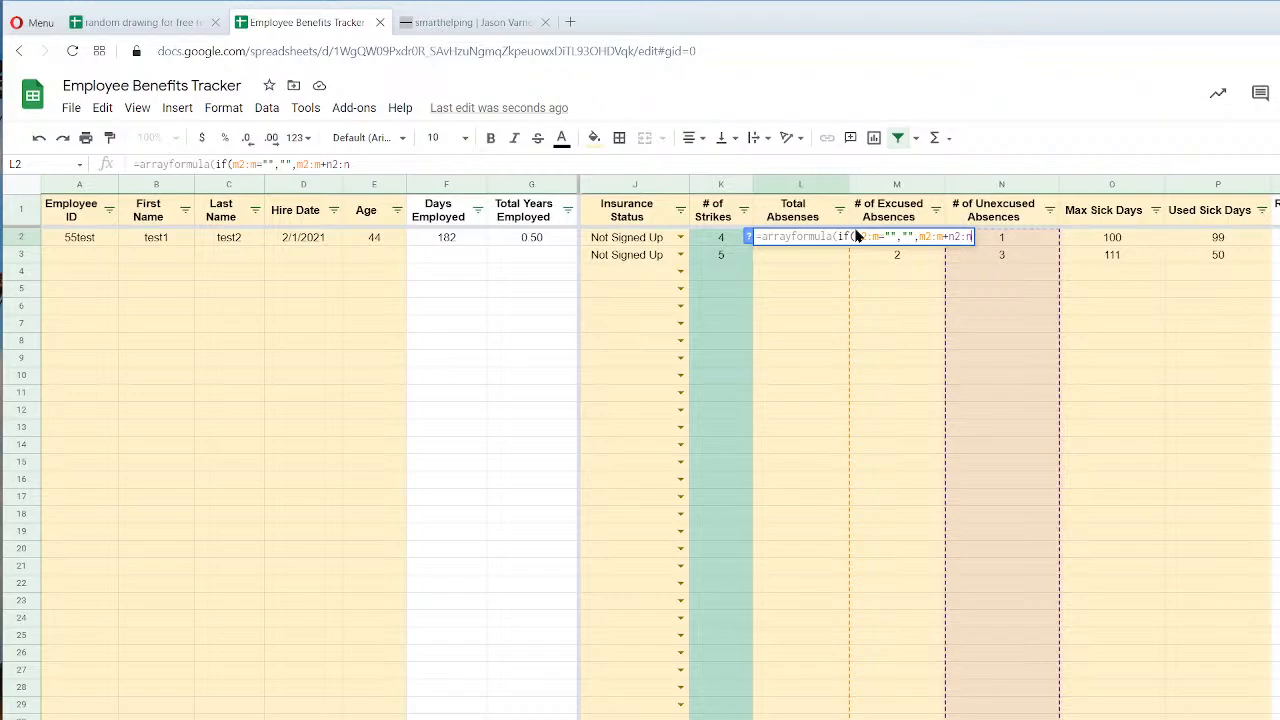
Extend the L2 formula with +z2:z so it also adds the Personal Leave Days Used.
type("+")
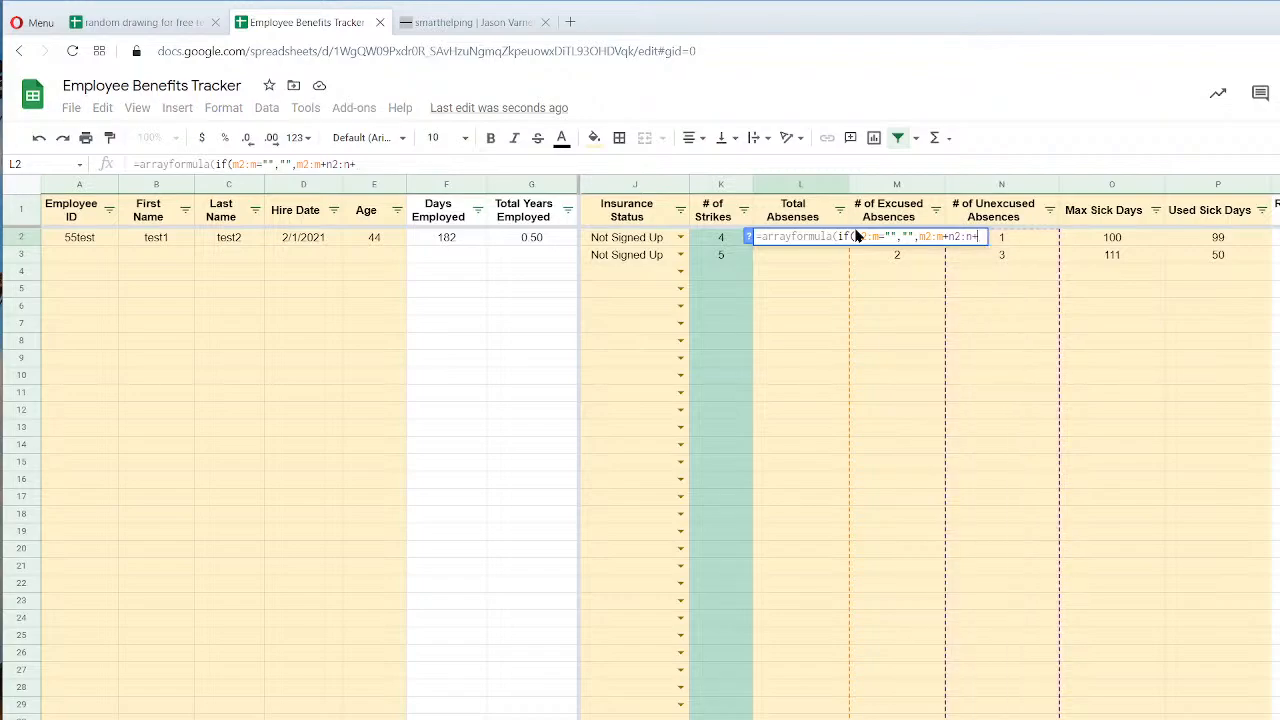
scroll(800, 450, "right", 5)
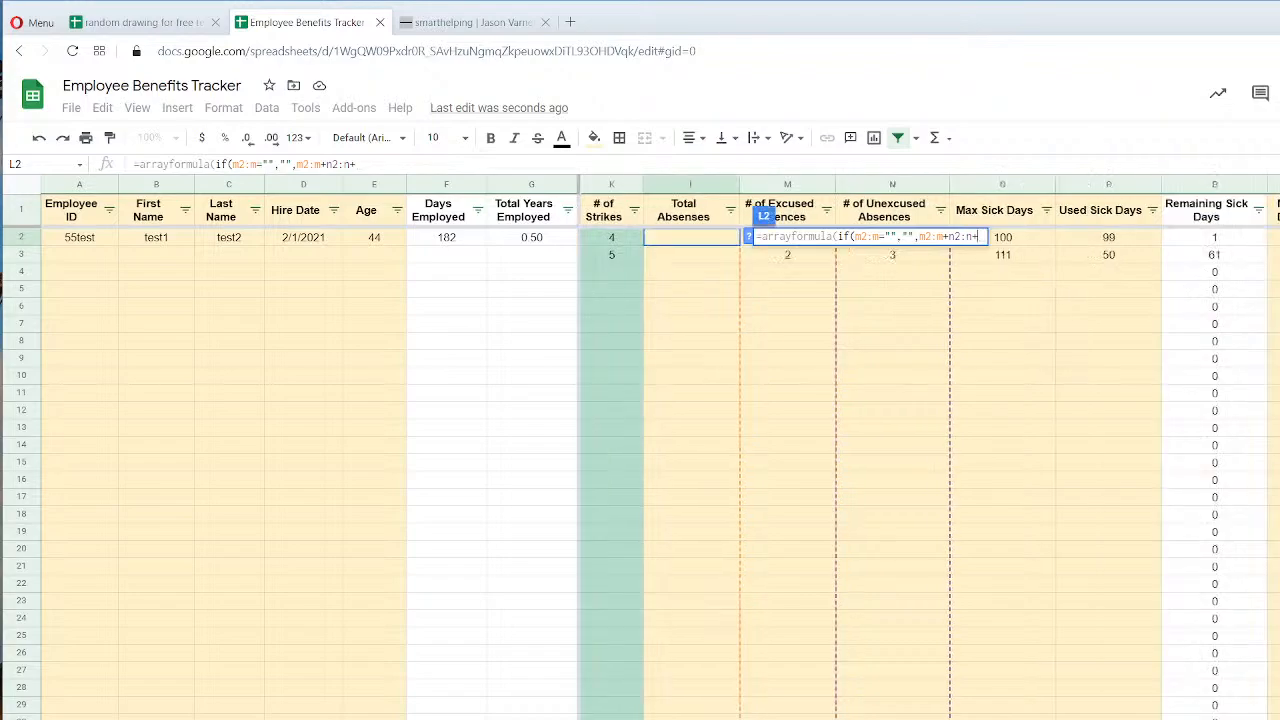
scroll(930, 450, "right", 6)
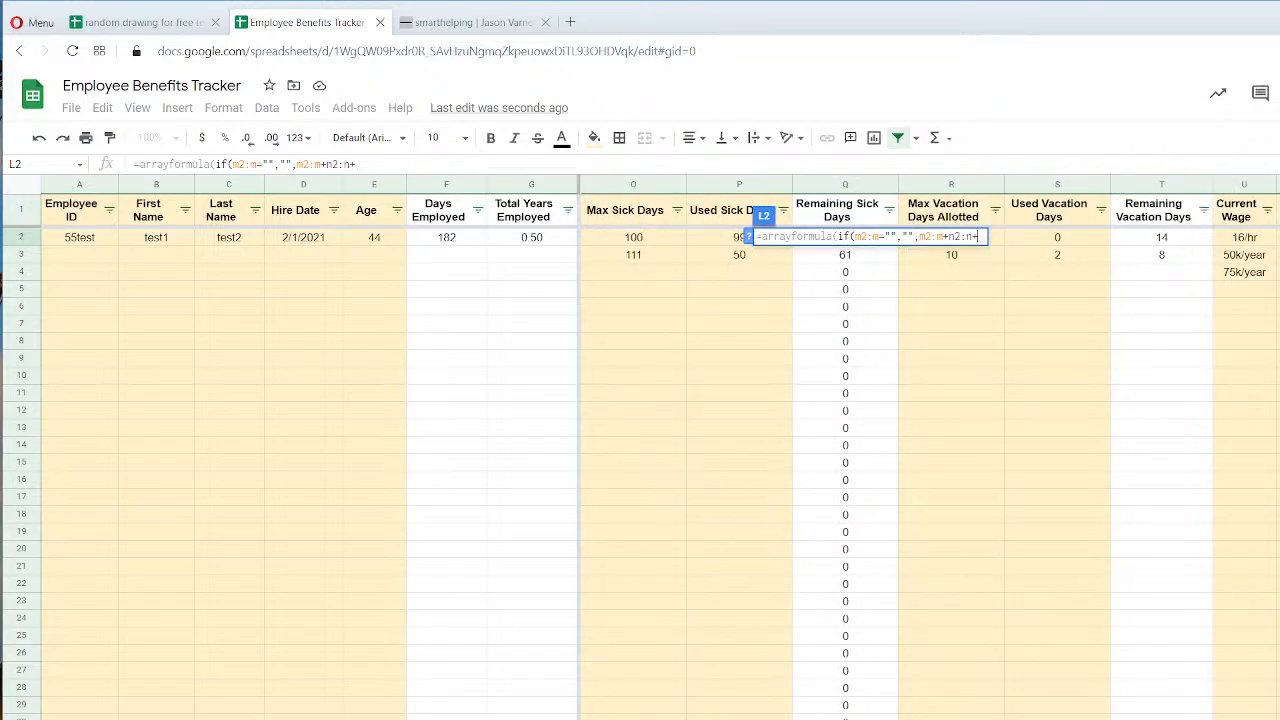
scroll(930, 450, "right", 3)
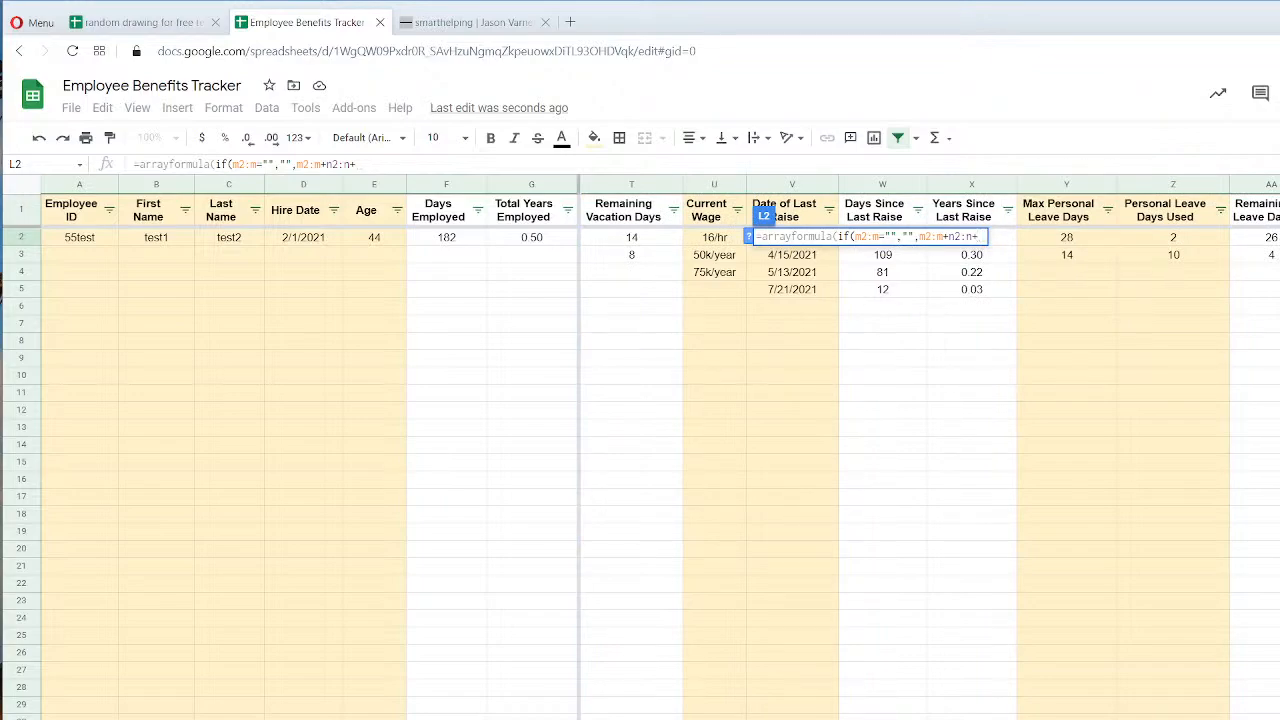
type("z")
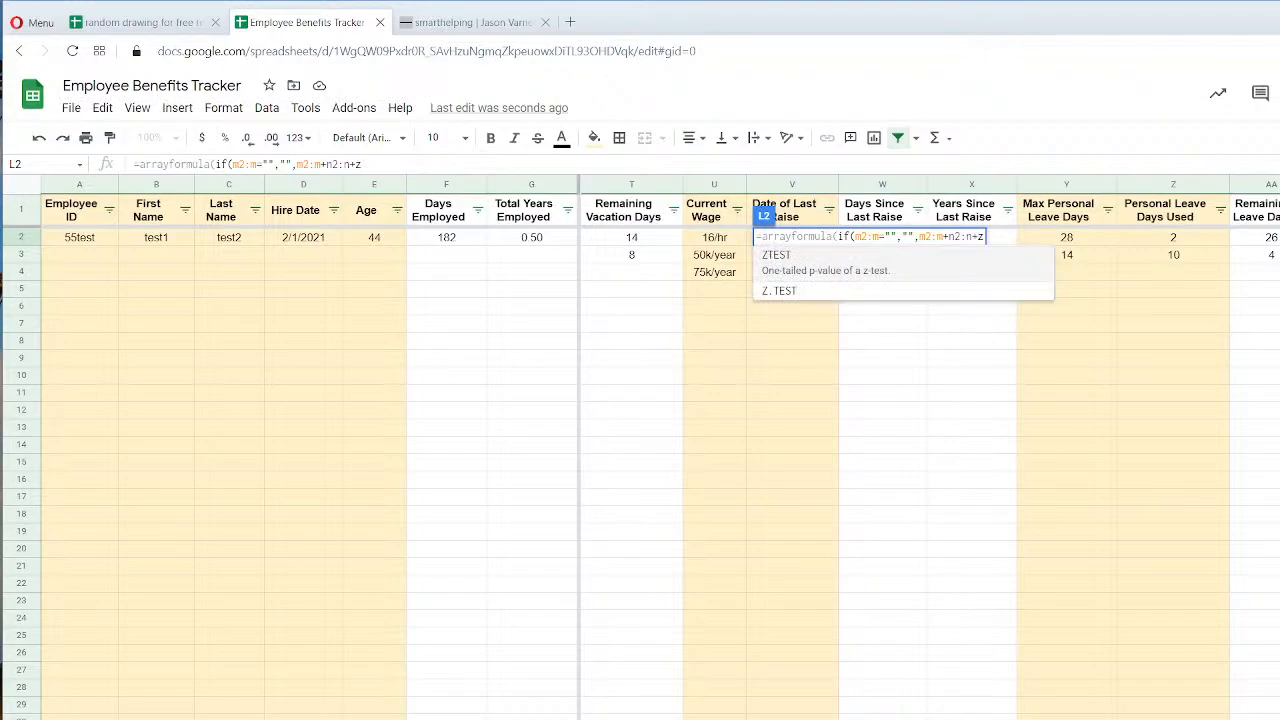
type("2:z")
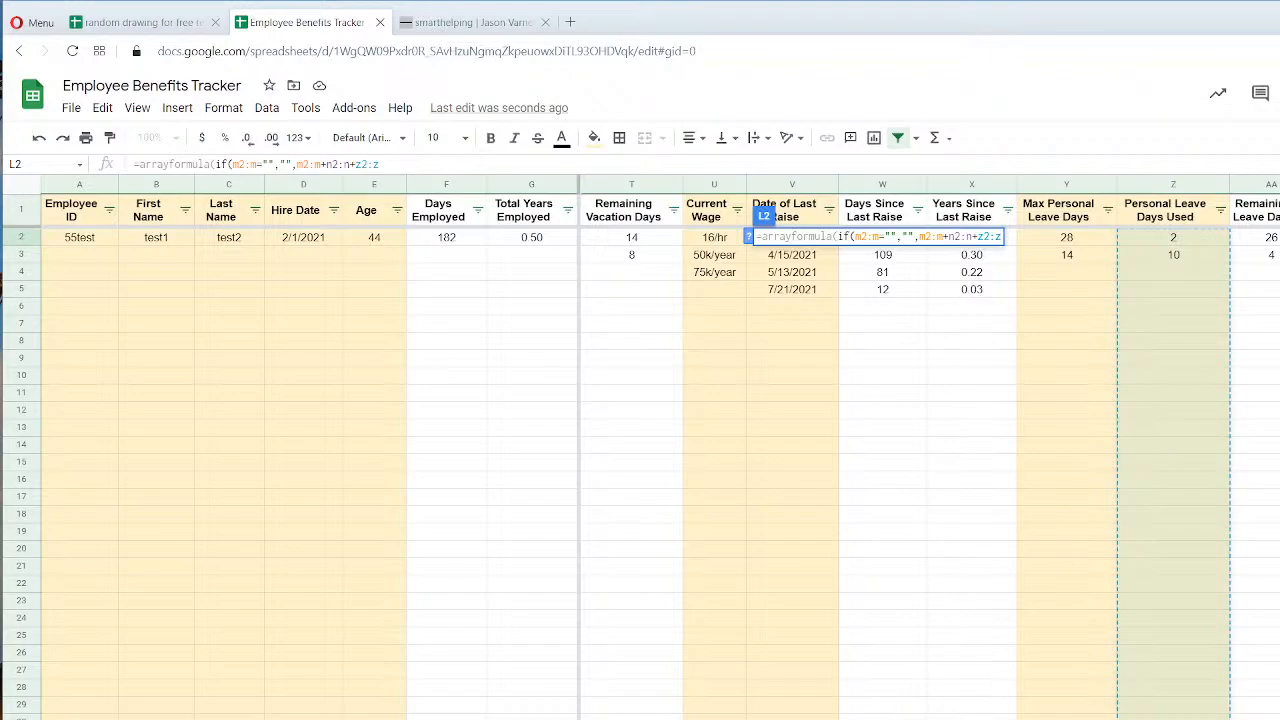
scroll(930, 450, "left", 5)
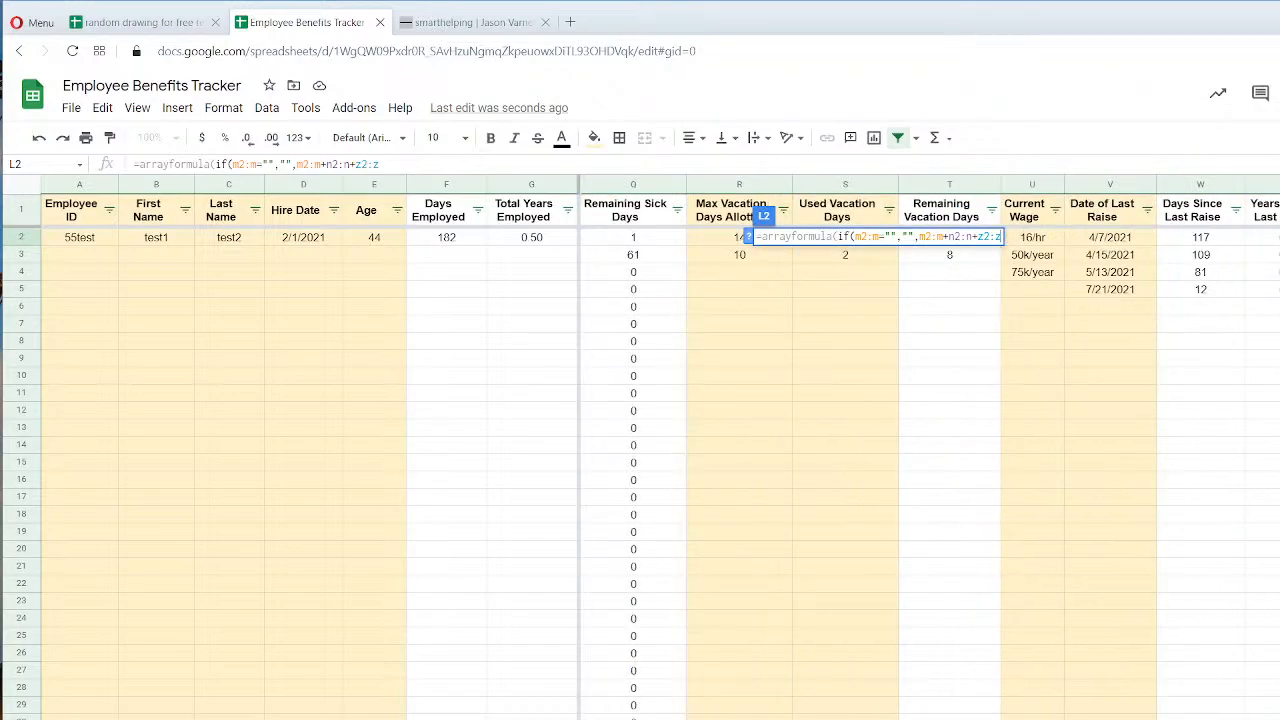
scroll(930, 450, "left", 3)
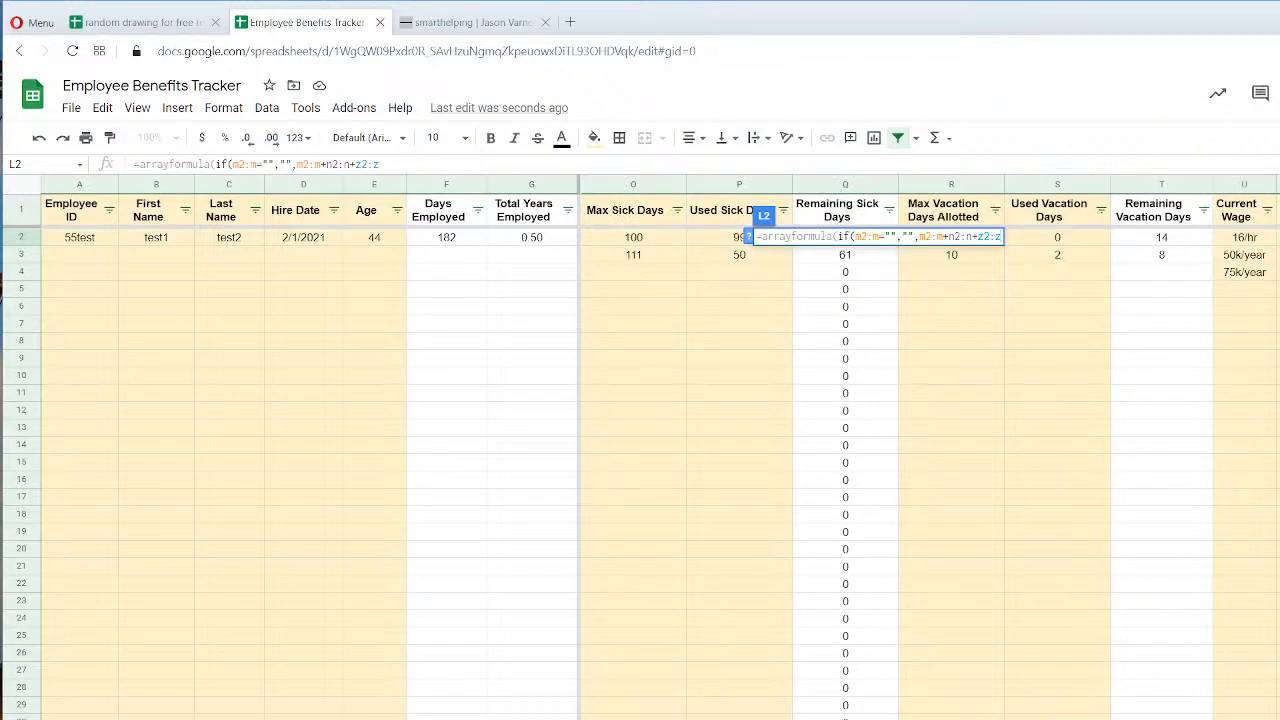
type("+")
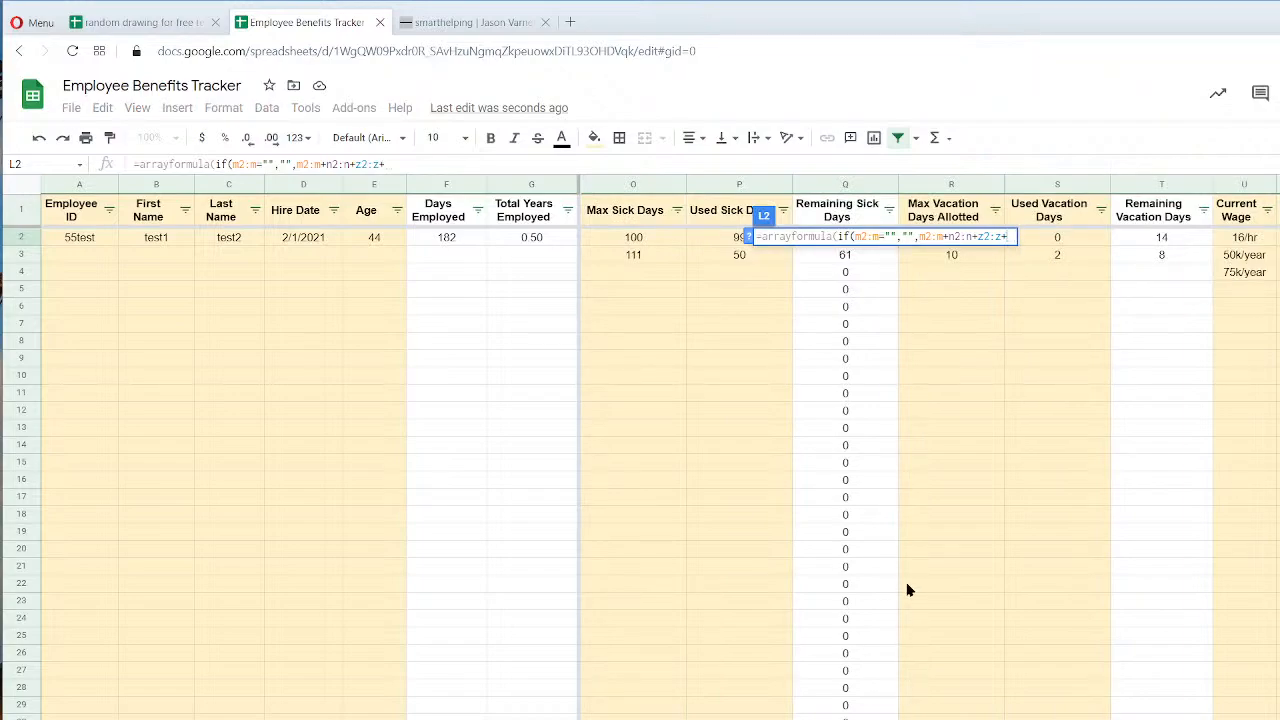
key("BackSpace")
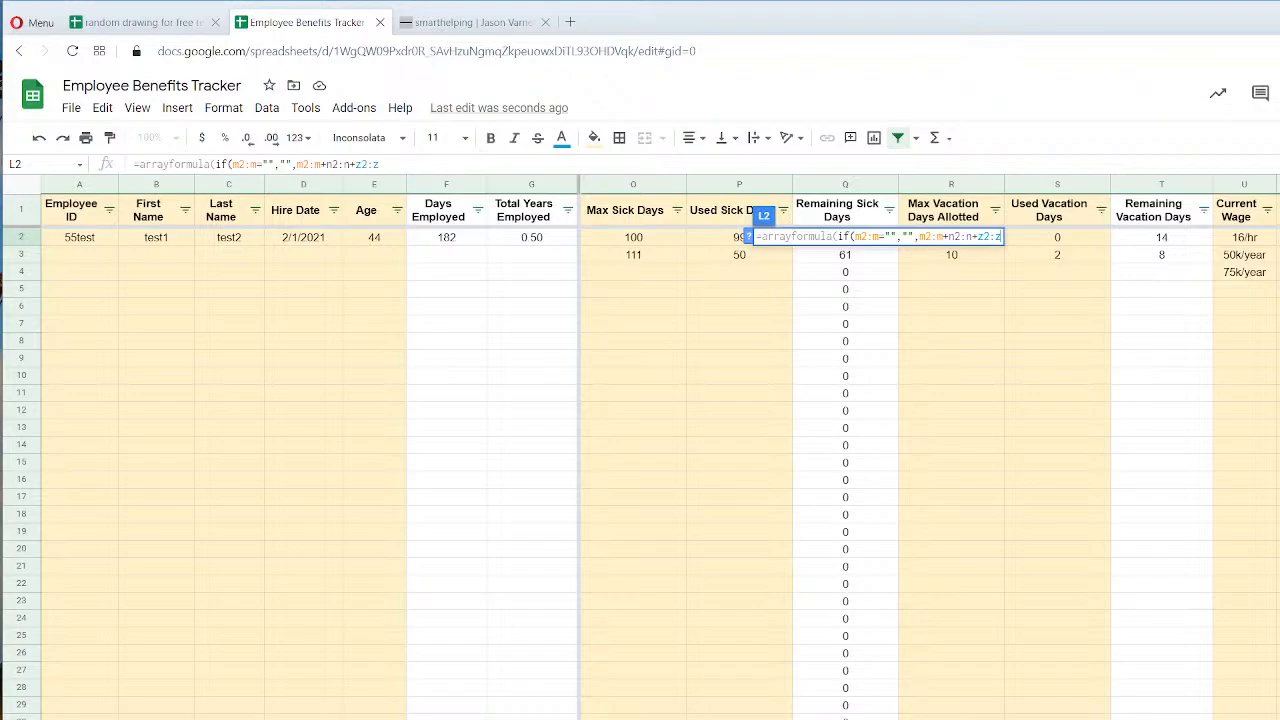
Review the strikes, absence, sick day and vacation columns against the unfinished total absences formula.
scroll(930, 450, "left", 4)
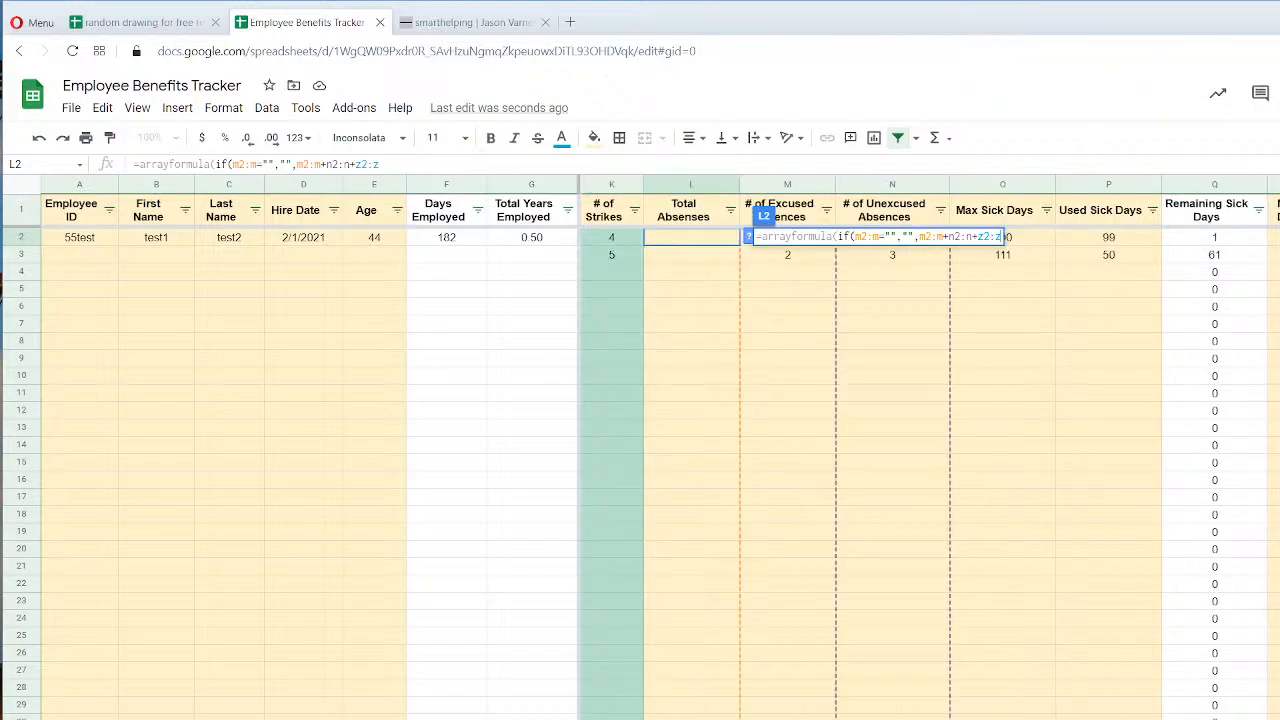
scroll(900, 450, "left", 2)
scroll(900, 450, "right", 2)
scroll(900, 450, "right", 1)
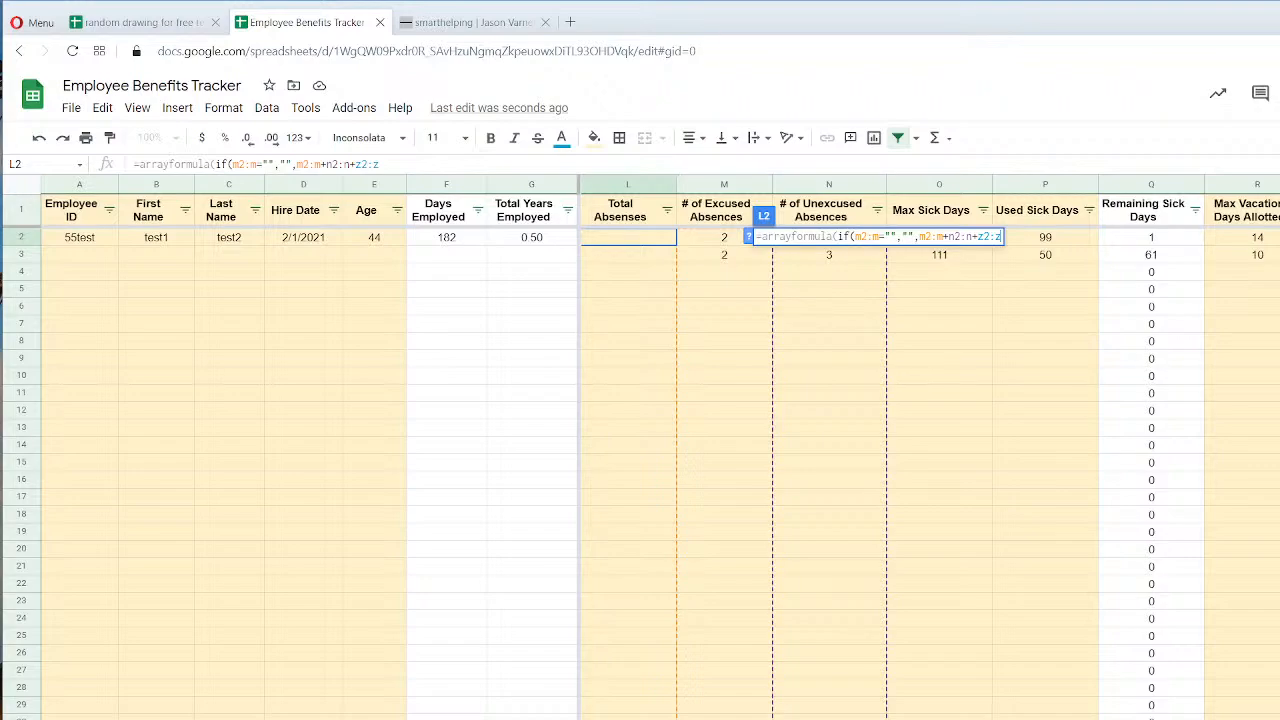
scroll(930, 450, "right", 1)
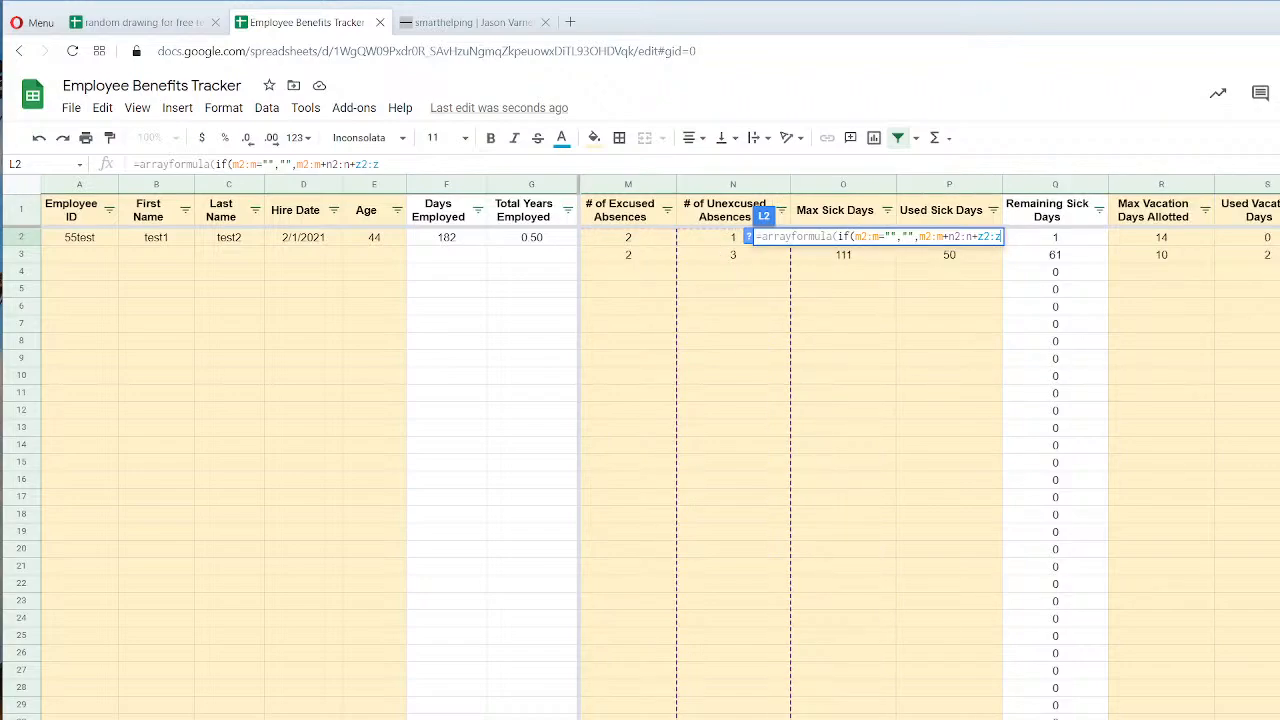
scroll(930, 450, "right", 1)
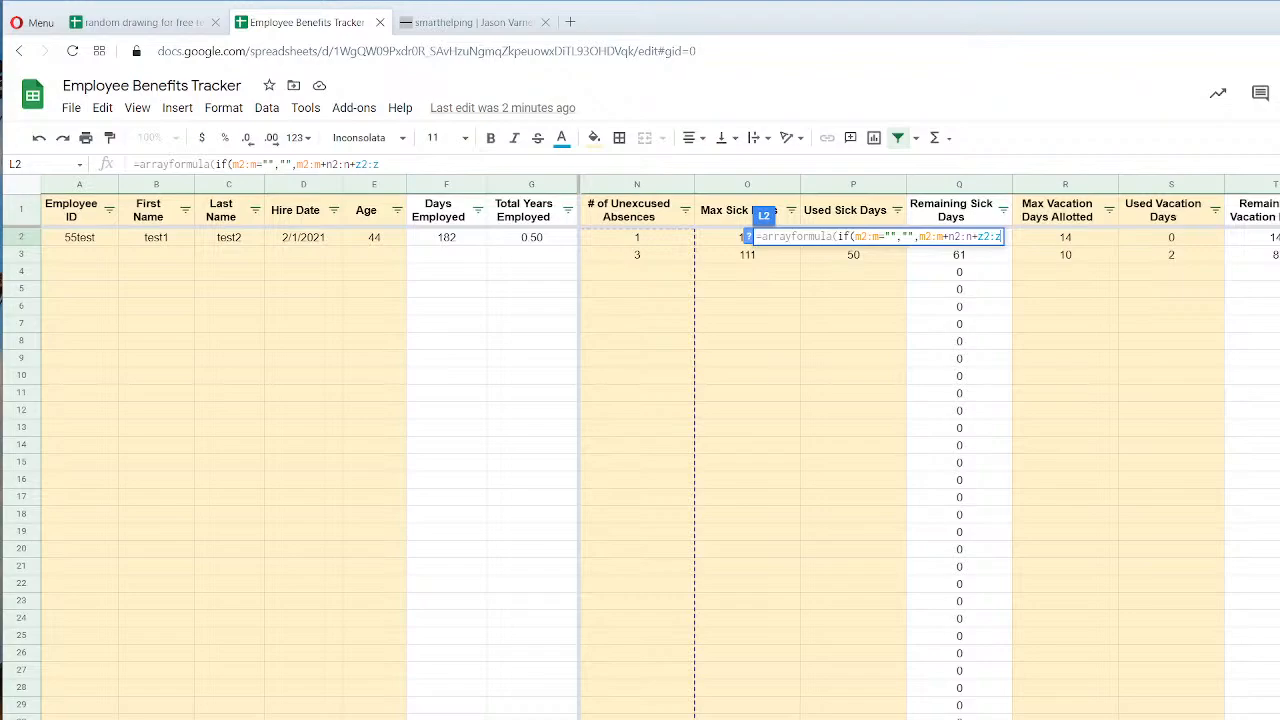
scroll(930, 450, "left", 4)
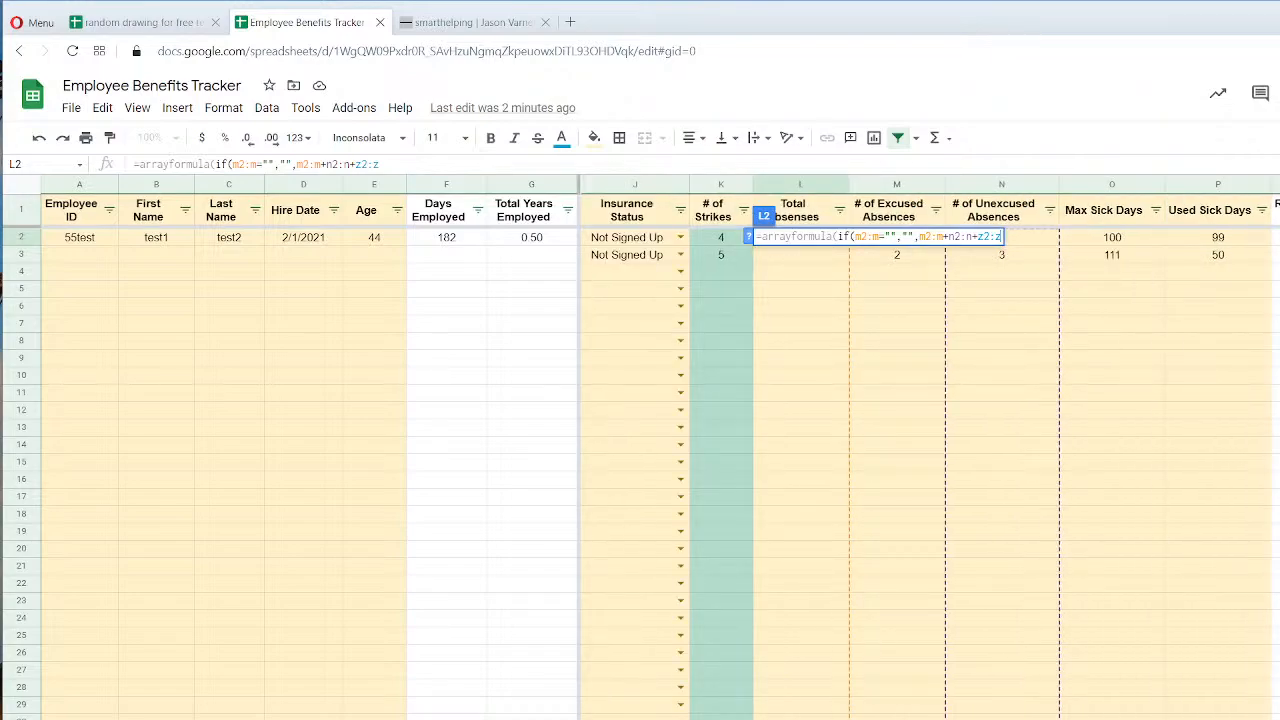
scroll(930, 450, "left", 2)
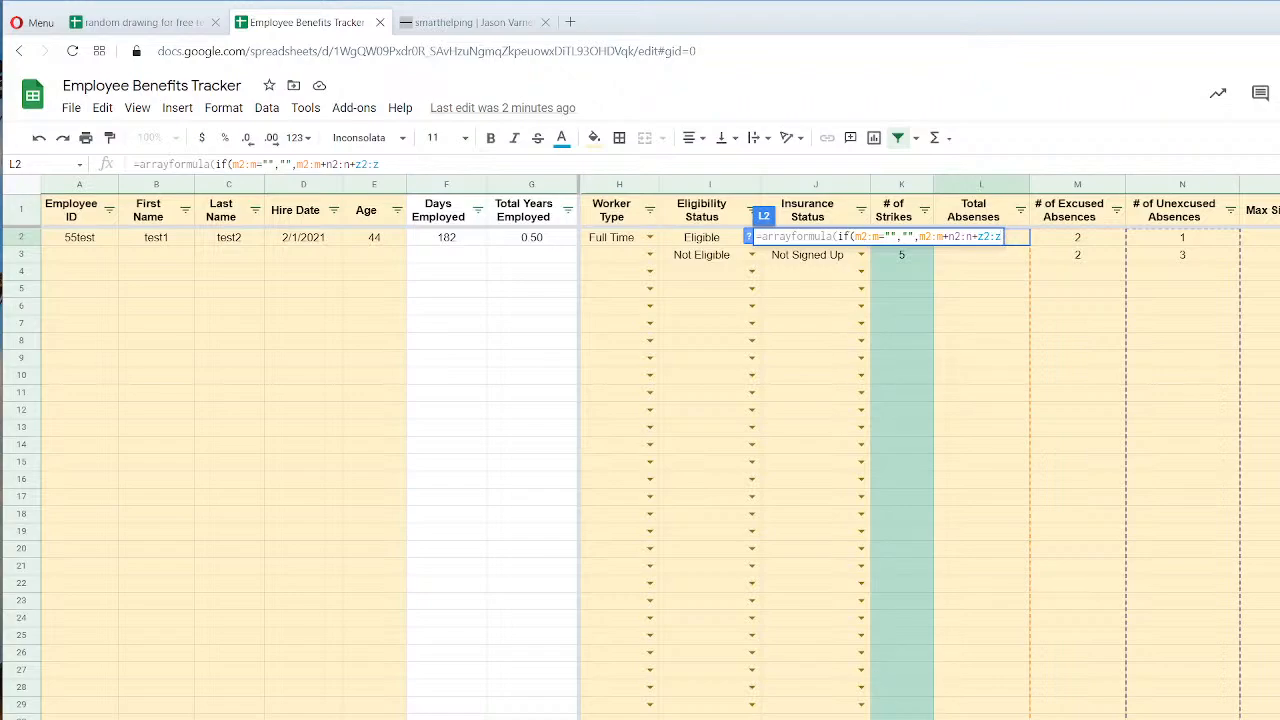
scroll(930, 450, "right", 2)
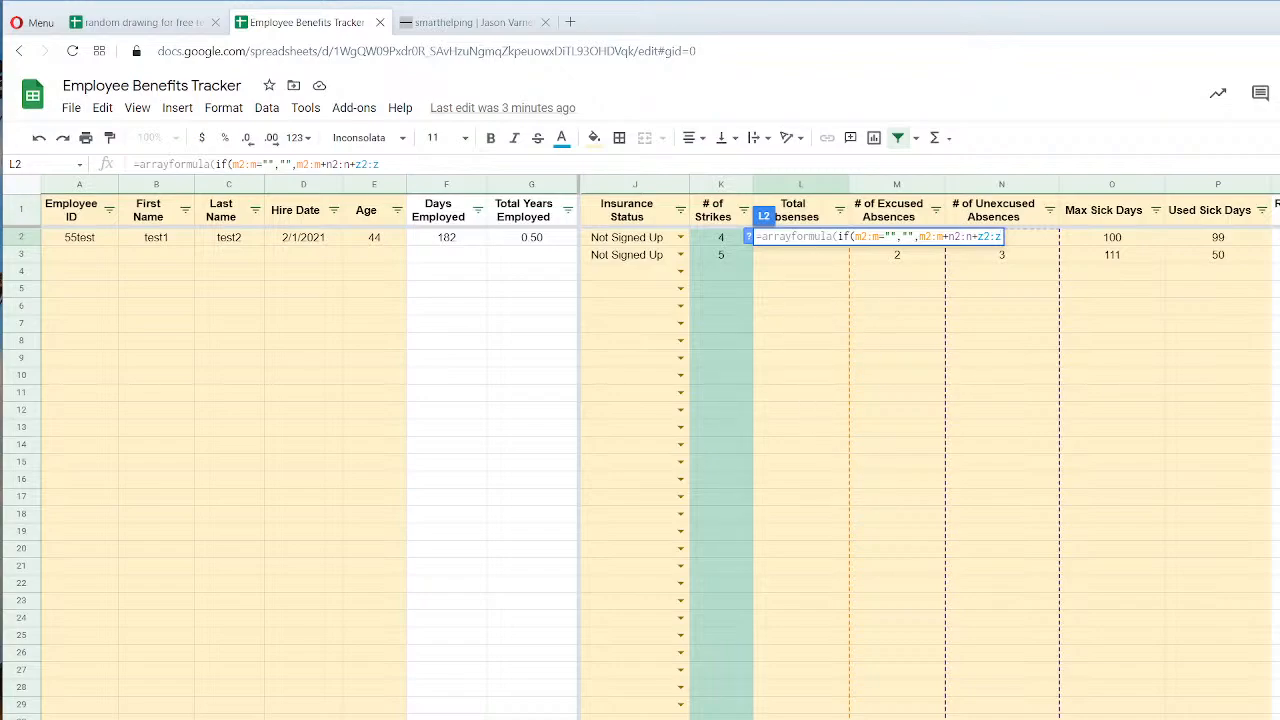
Review the tracker's columns from Worker Type through Personal Leave Days Used while the total absences formula stays open.
scroll(928, 460, "left", 2)
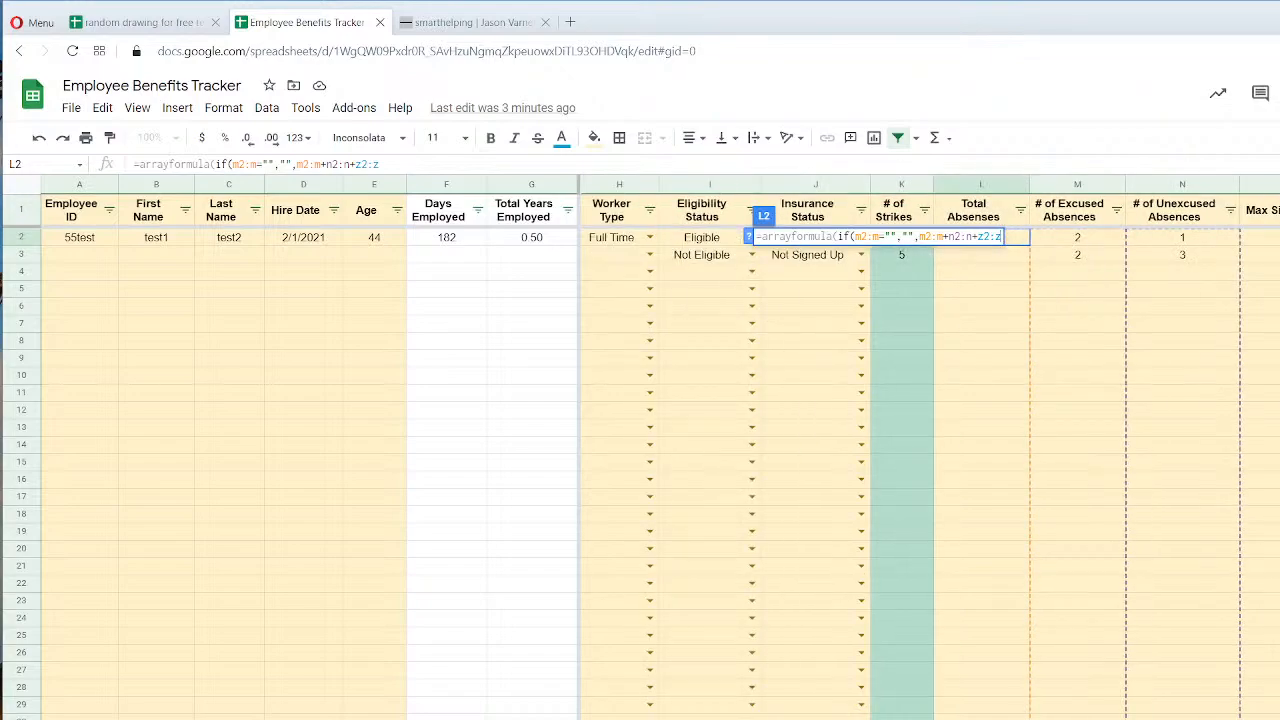
scroll(928, 460, "right", 2)
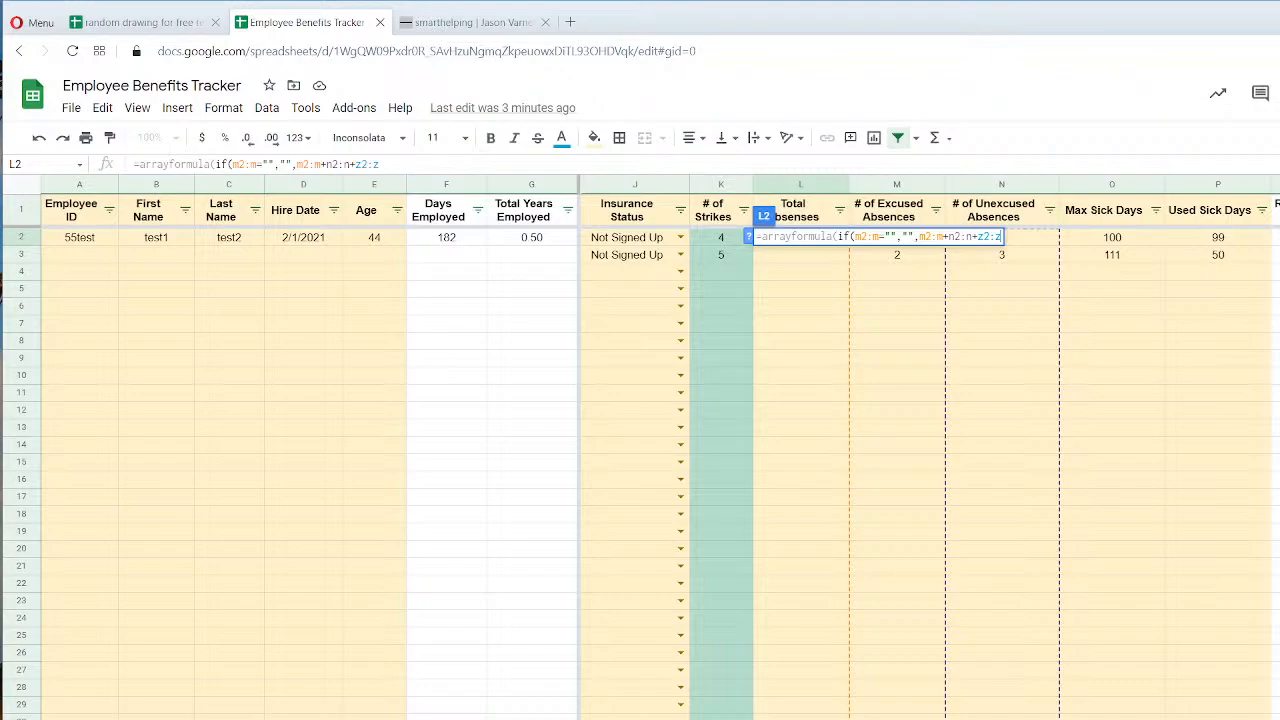
scroll(928, 460, "right", 2)
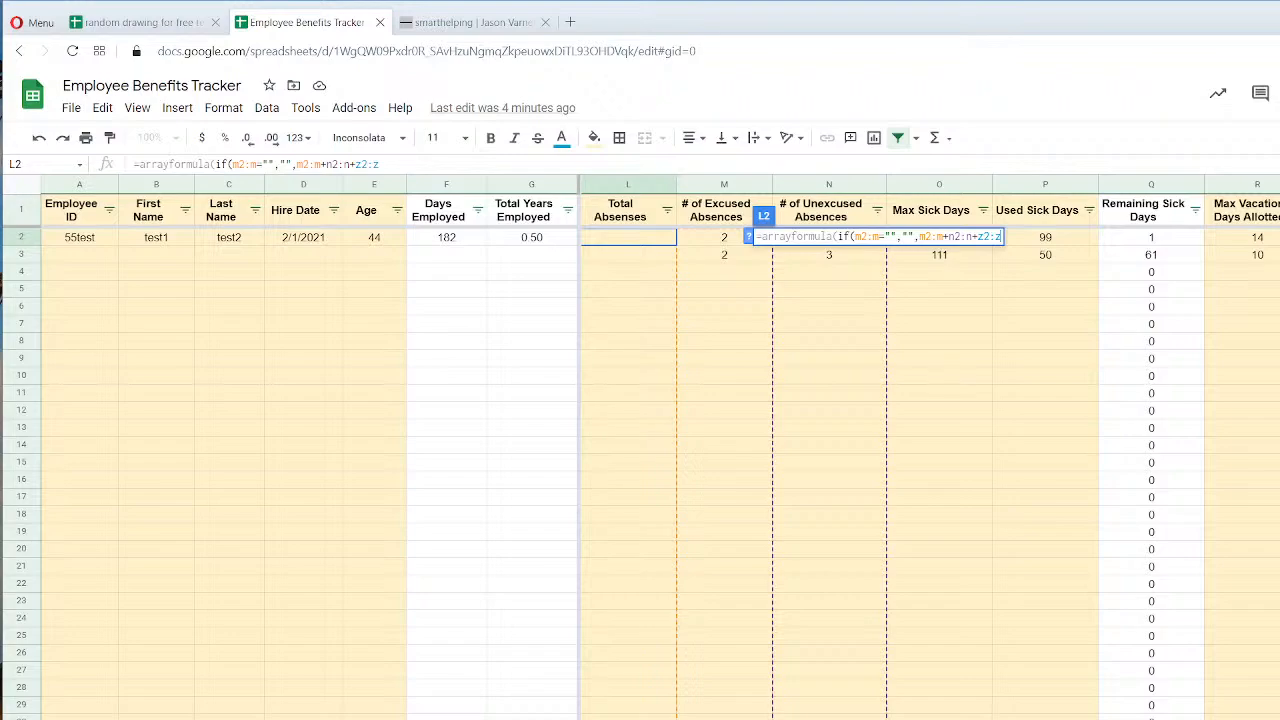
scroll(928, 450, "right", 1)
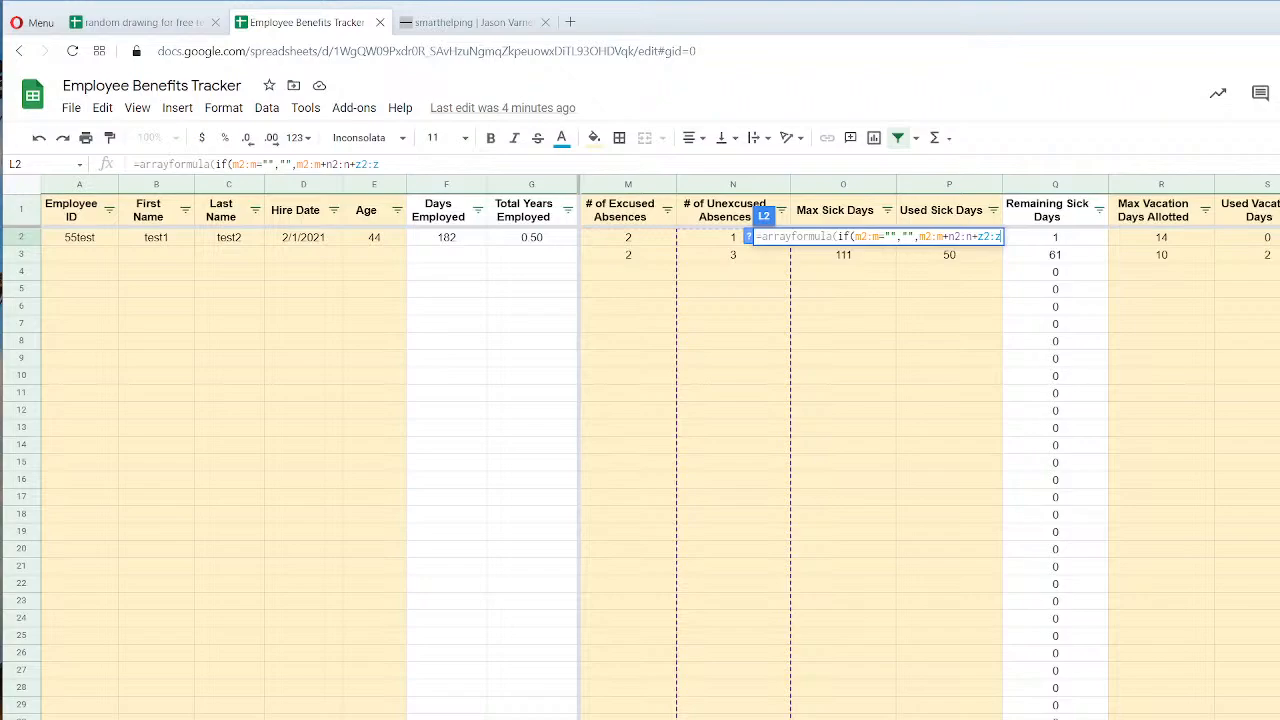
scroll(928, 450, "right", 1)
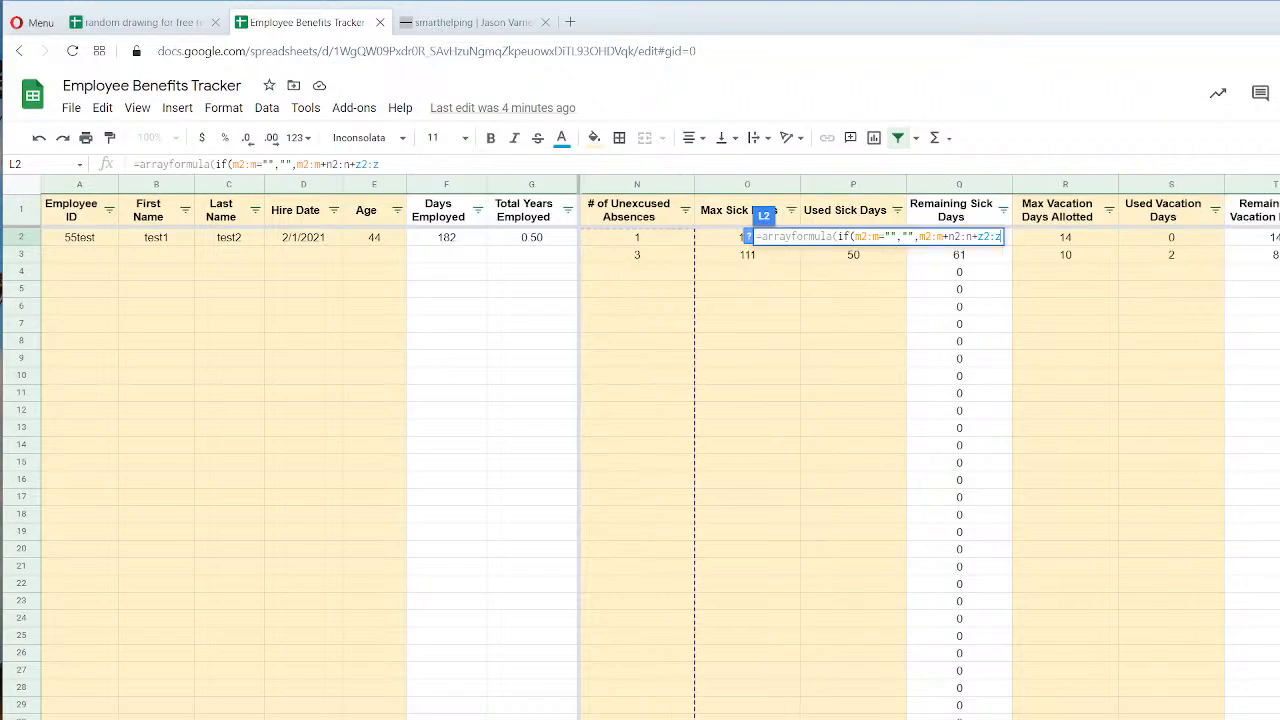
scroll(928, 450, "right", 1)
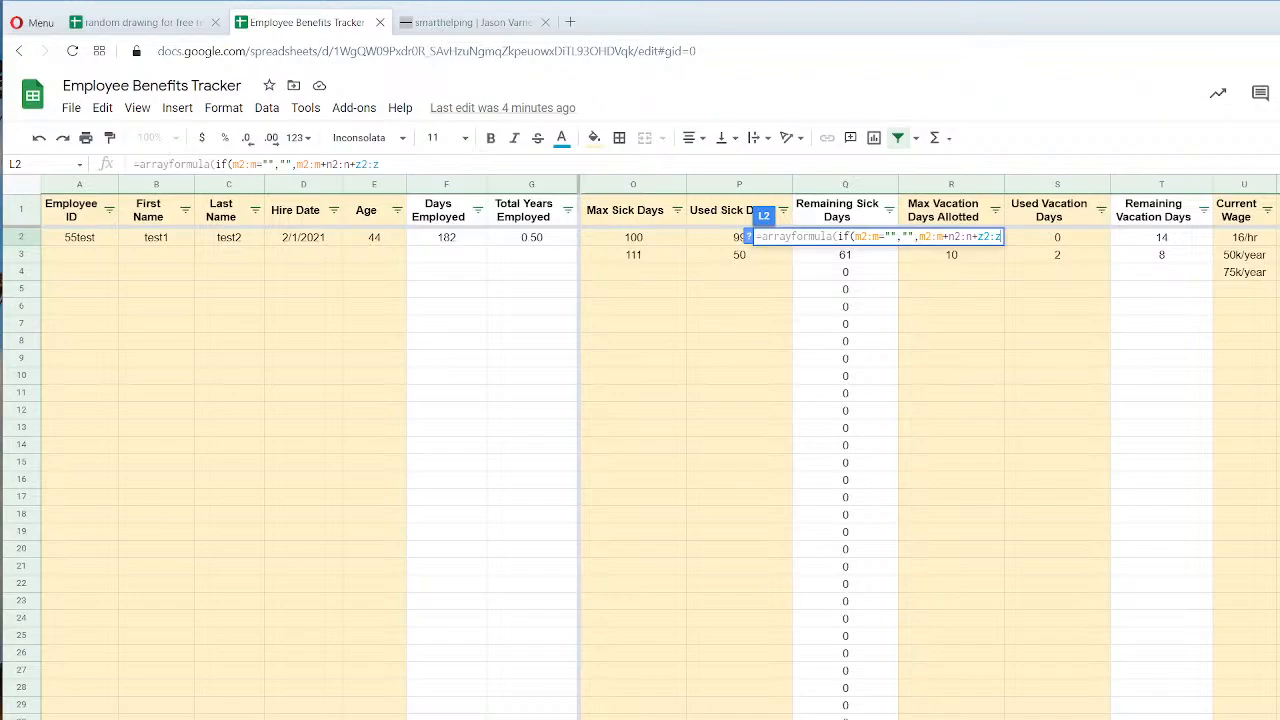
scroll(928, 450, "right", 4)
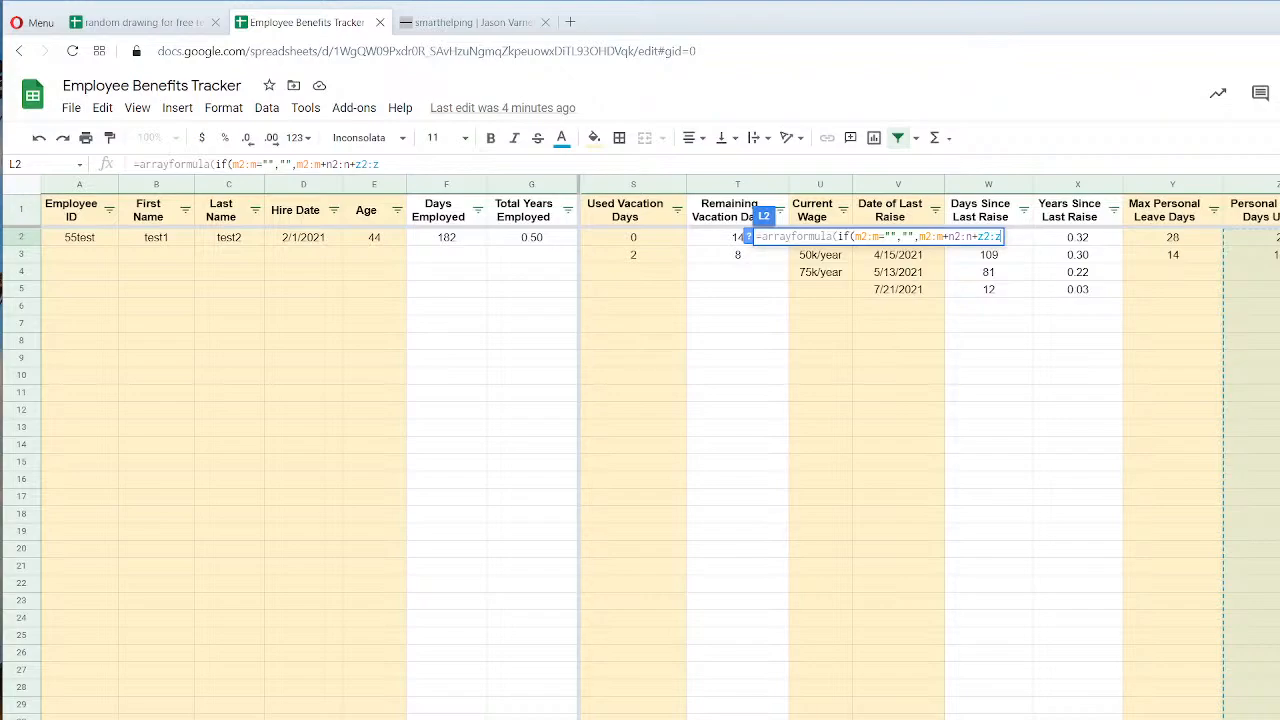
scroll(928, 450, "right", 1)
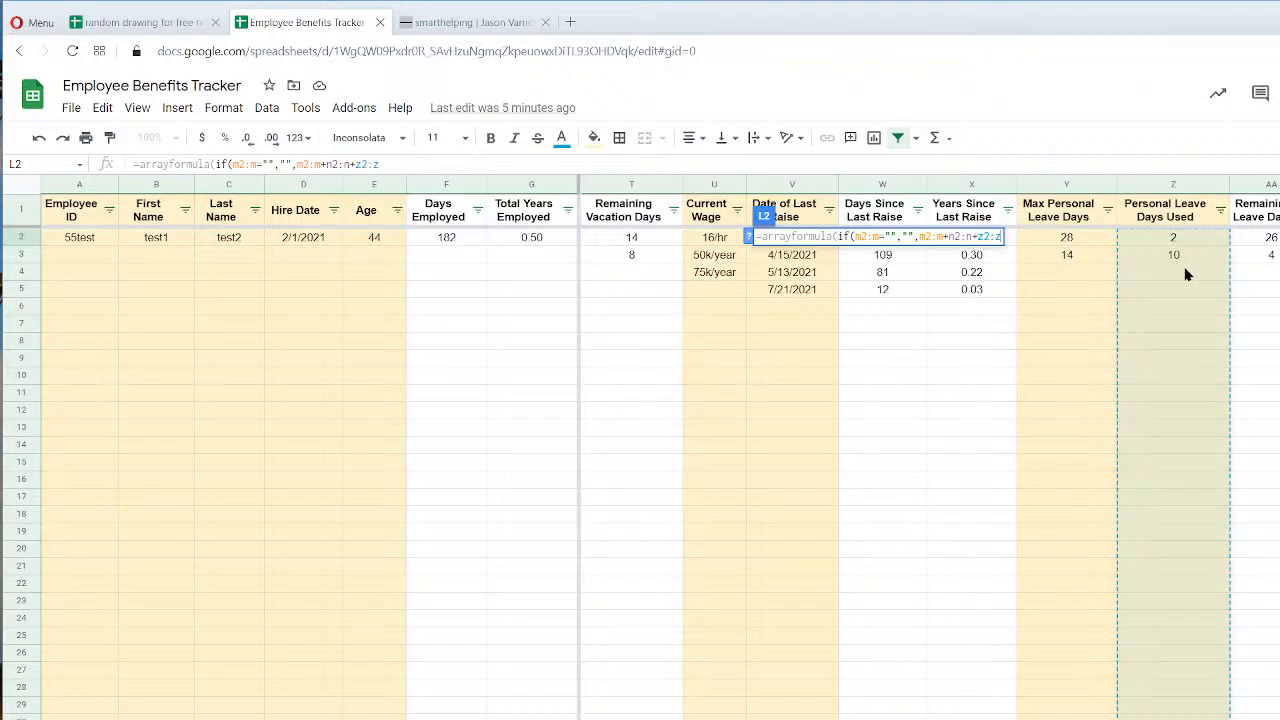
Search the web in a new tab for "do companies usually max personal days per year or running total" and expand the question on normal yearly personal days.
left_click(577, 28)
type("d")
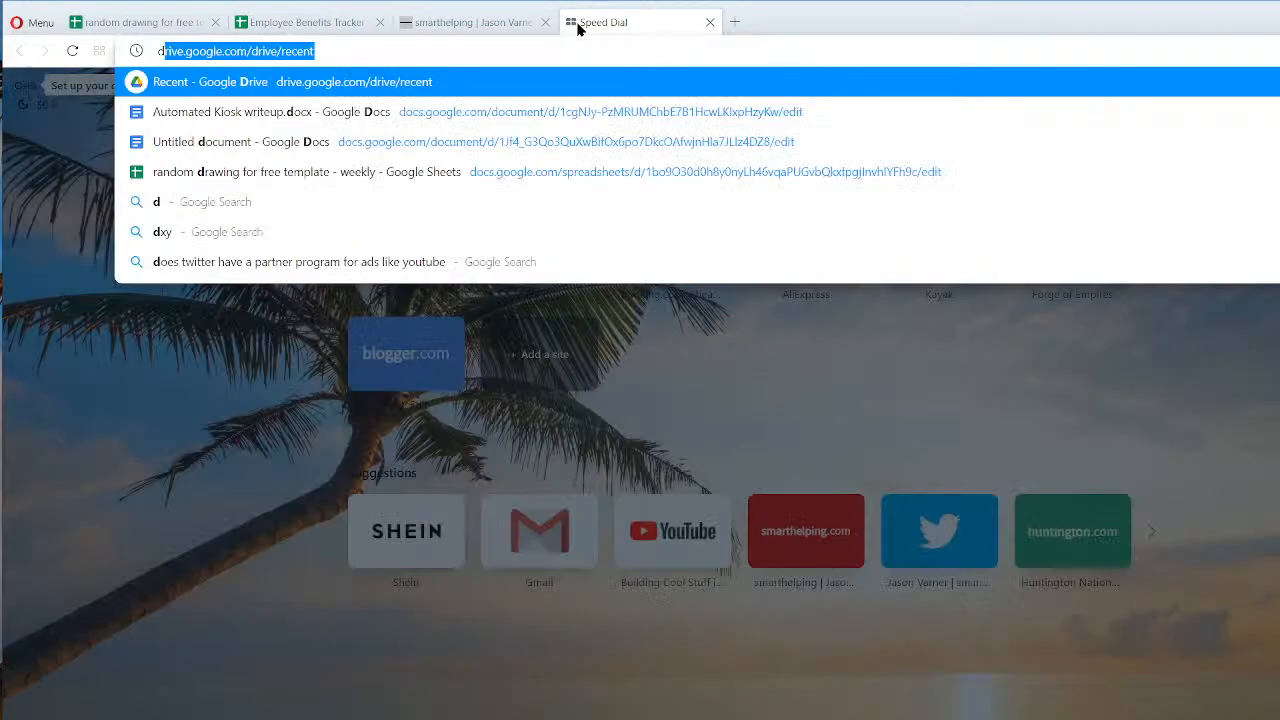
type("o companies ")
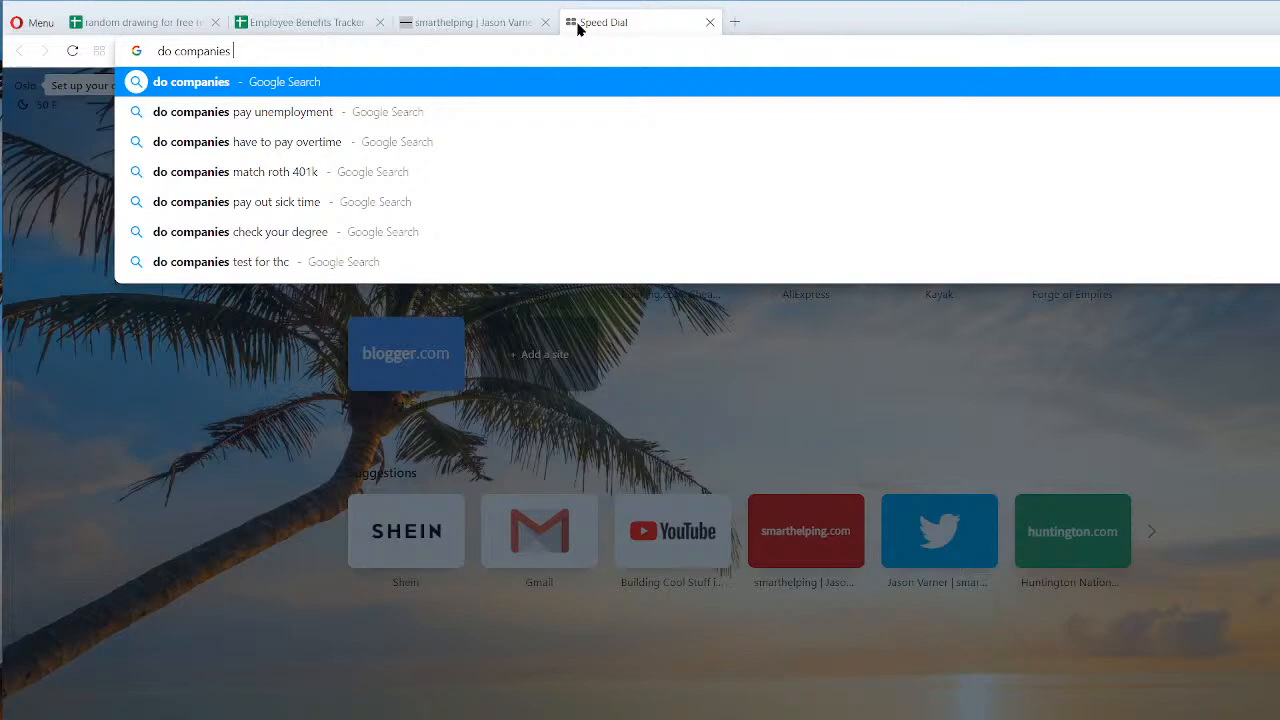
type("usually give")
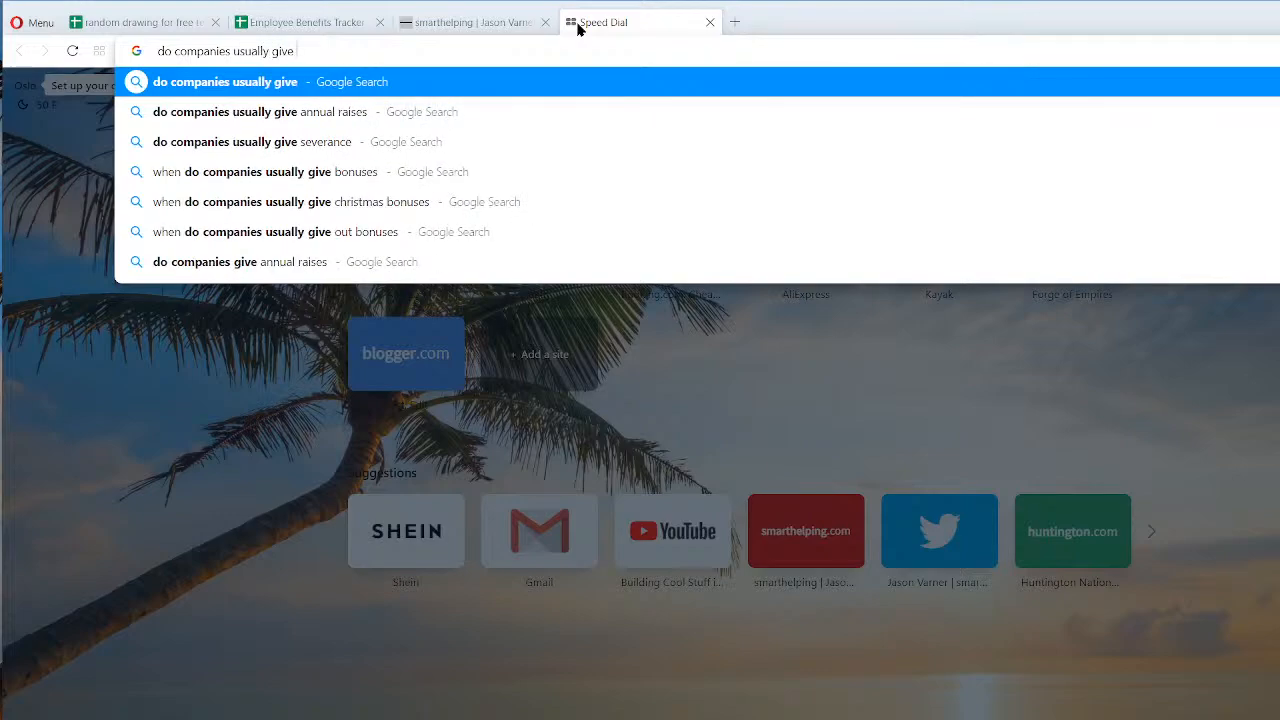
key("BackSpace")
key("BackSpace")
key("BackSpace")
key("BackSpace")
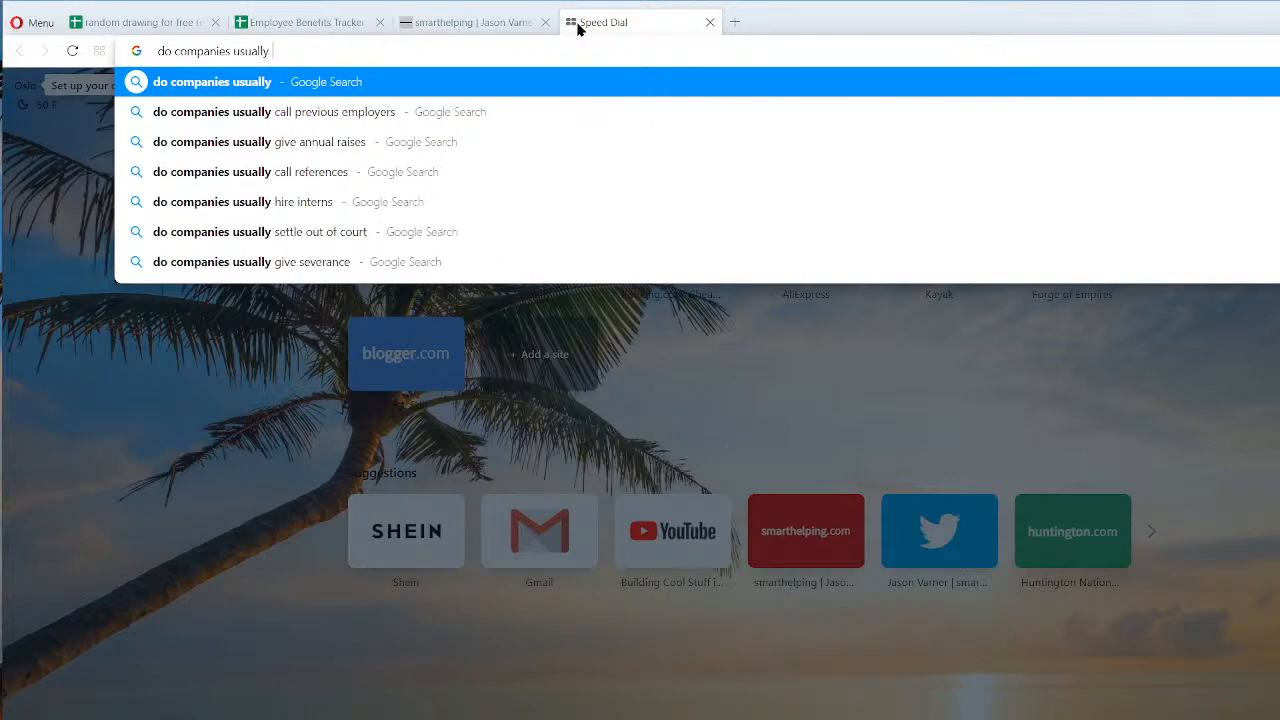
type("max pers")
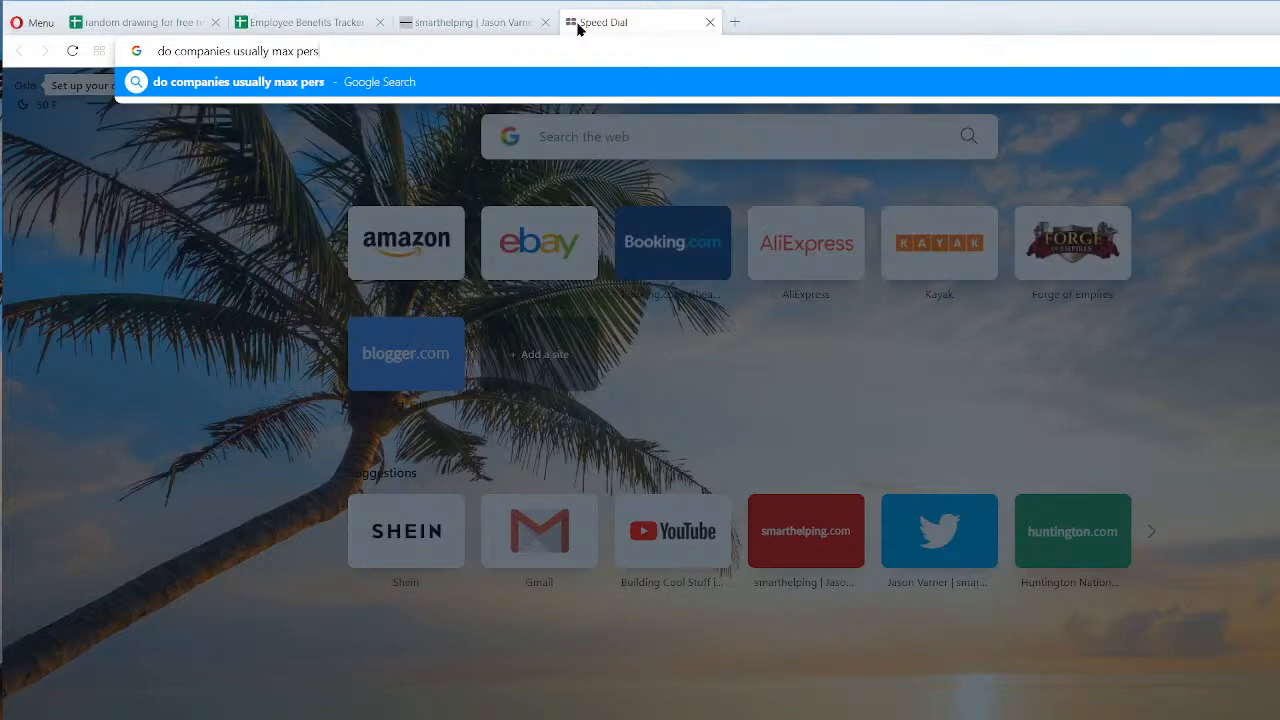
type("onal days per year")
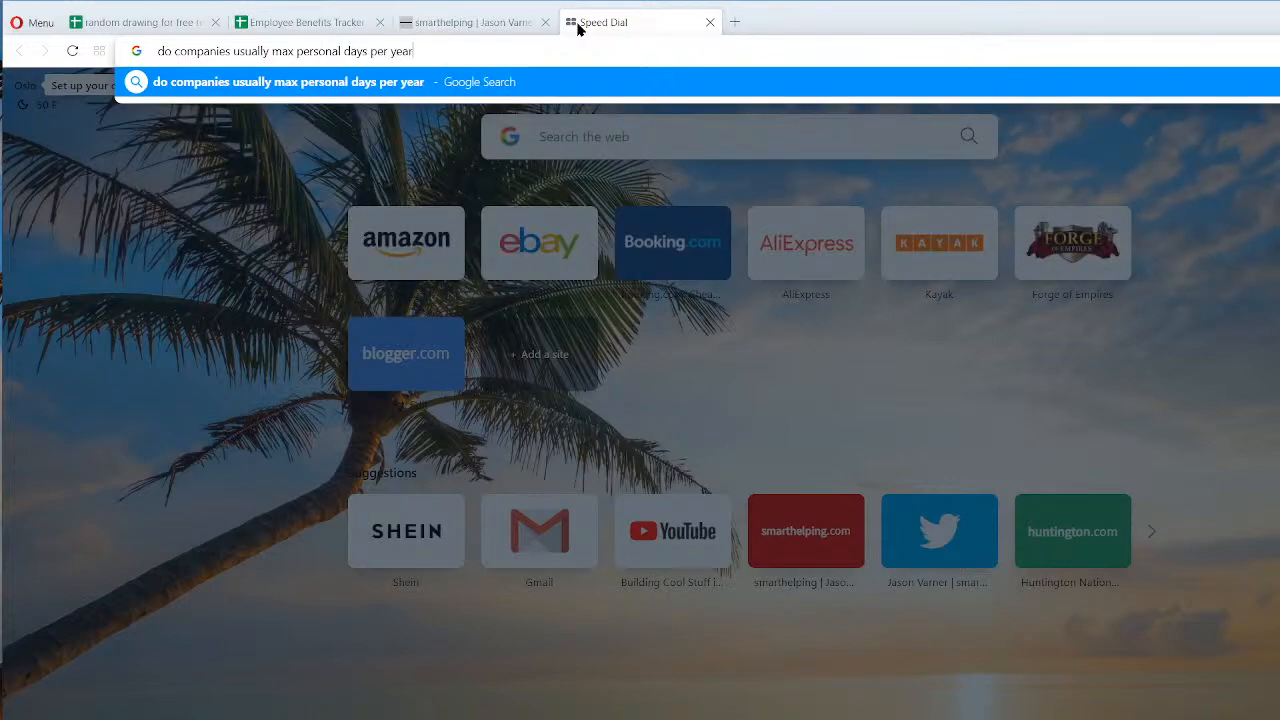
type(" or running total")
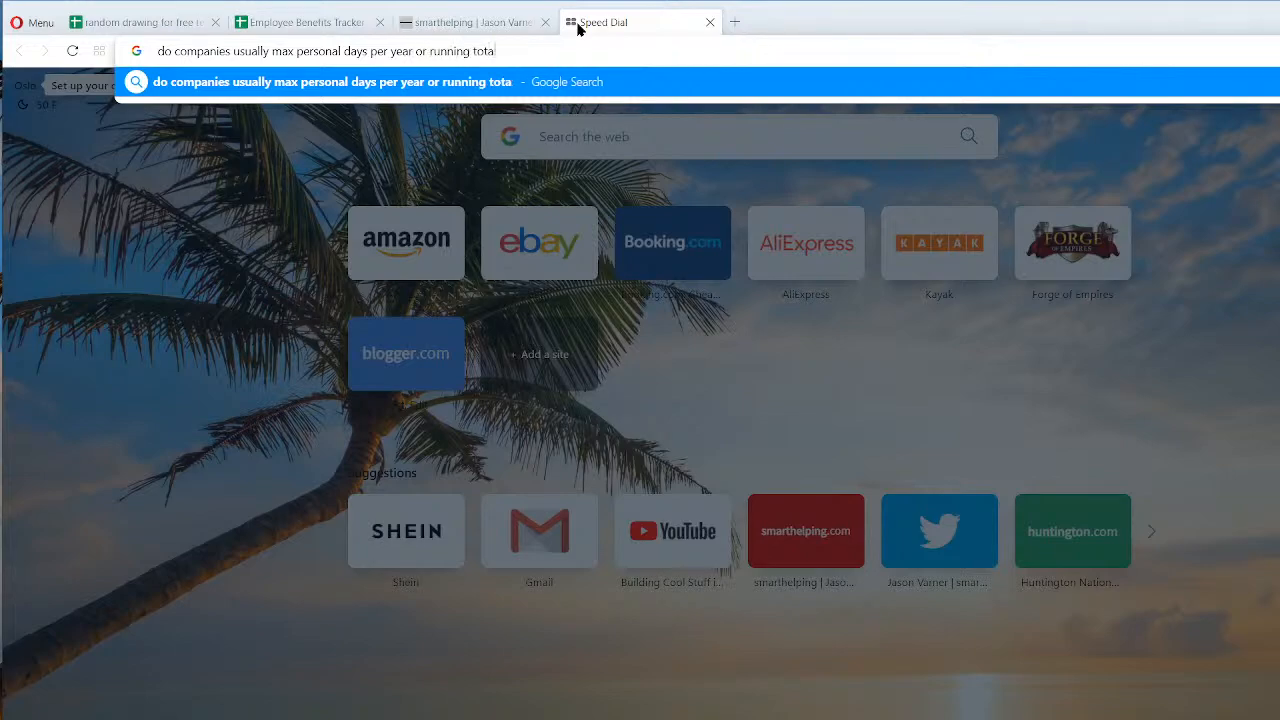
key("Return")
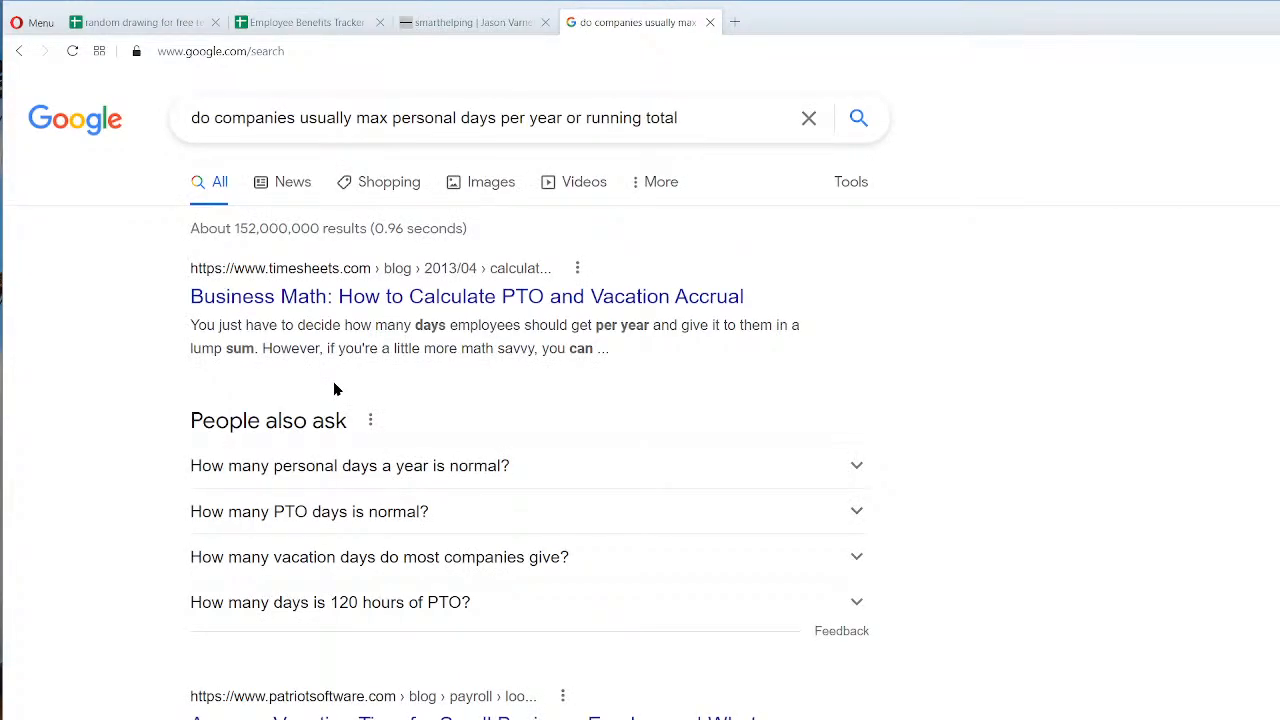
left_click(331, 484)
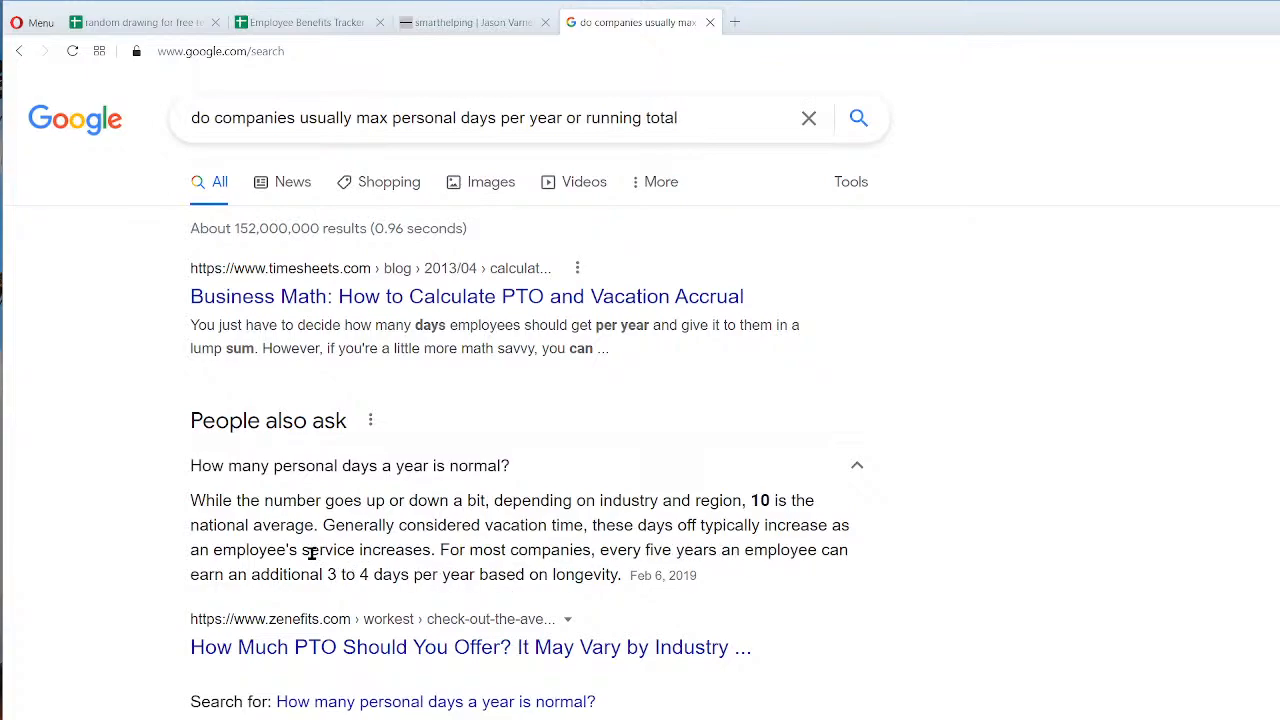
Return to the Employee Benefits Tracker and commit the Total Absenses array formula in L2.
left_click(292, 20)
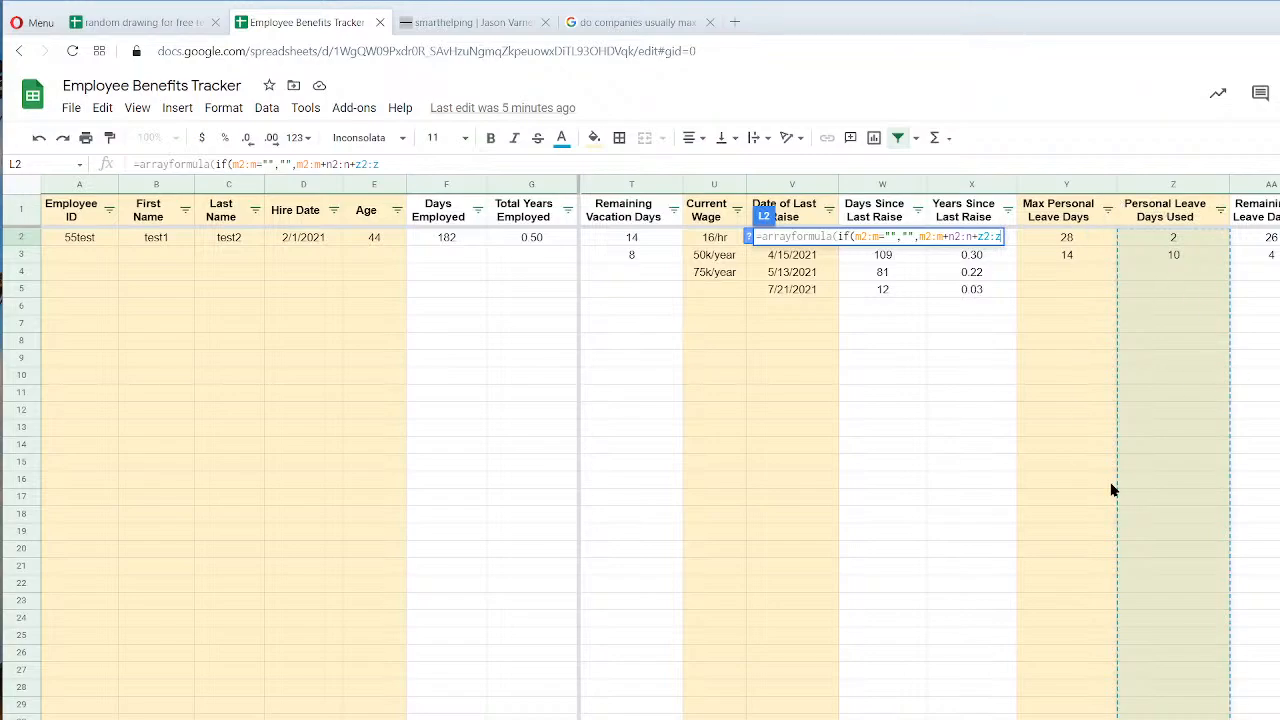
scroll(930, 450, "left", 10)
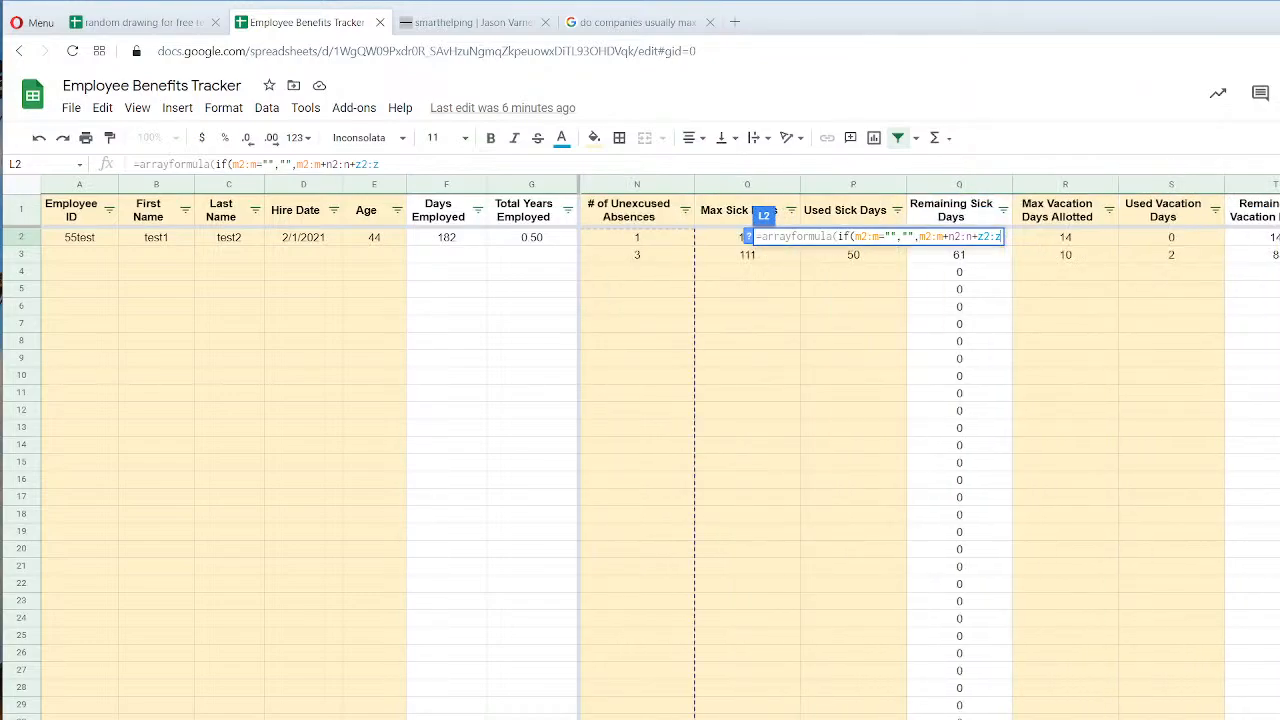
scroll(930, 450, "left", 2)
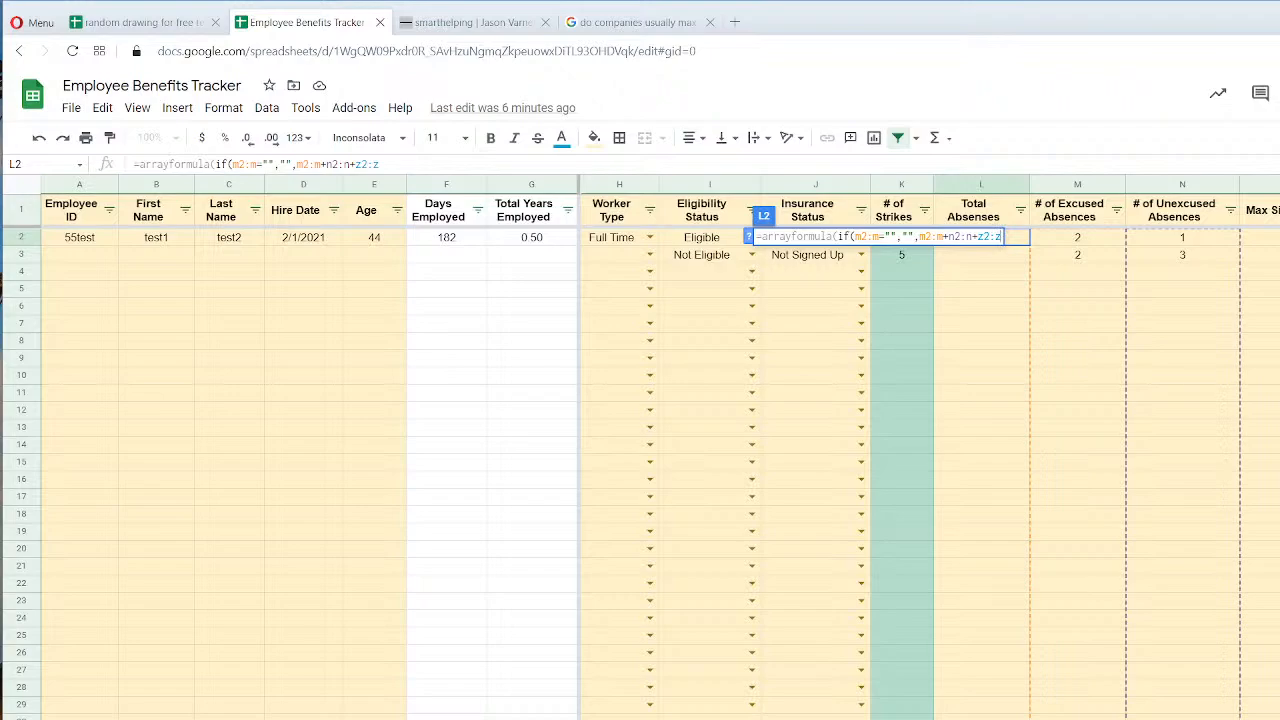
key("Return")
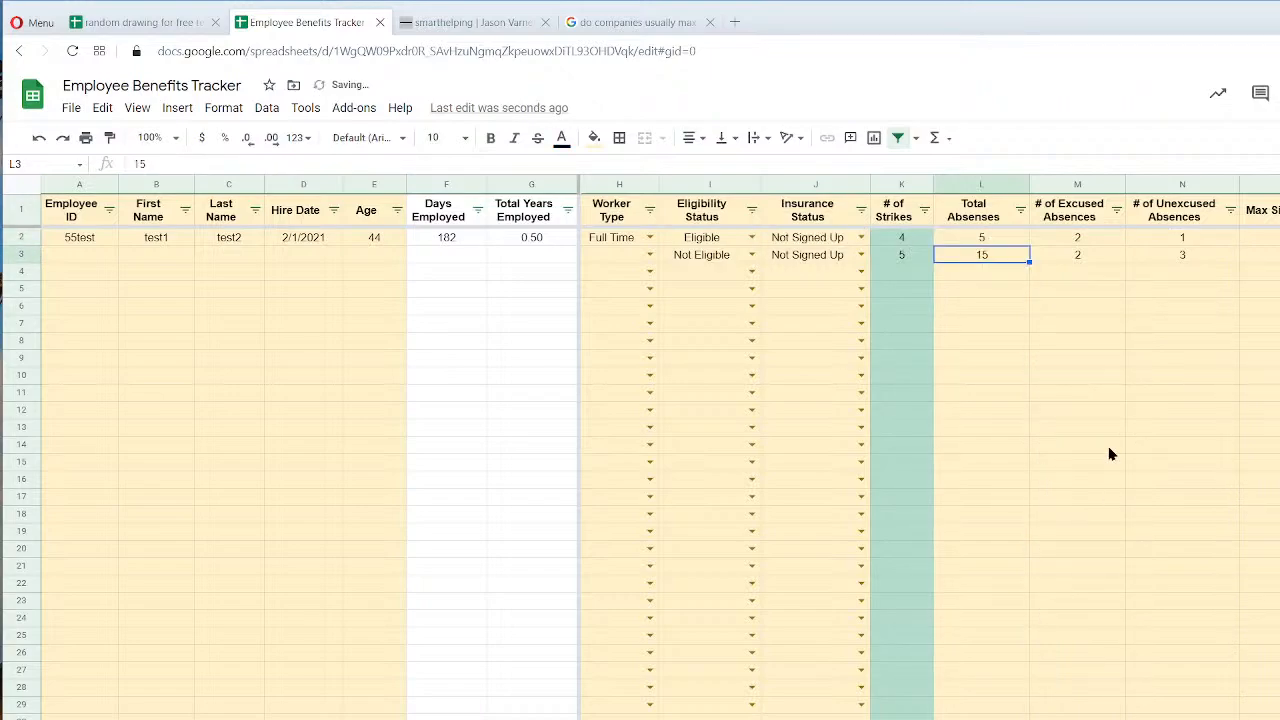
Delete the Total Absenses column.
right_click(979, 183)
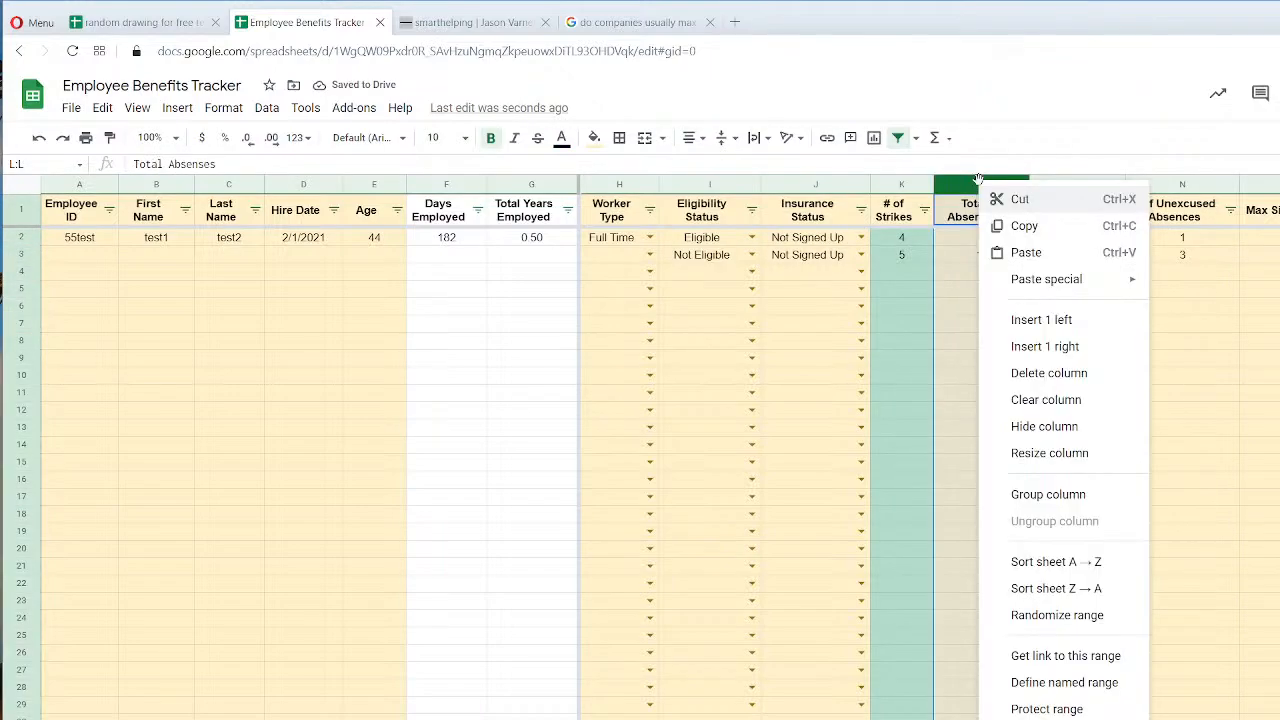
left_click(1060, 374)
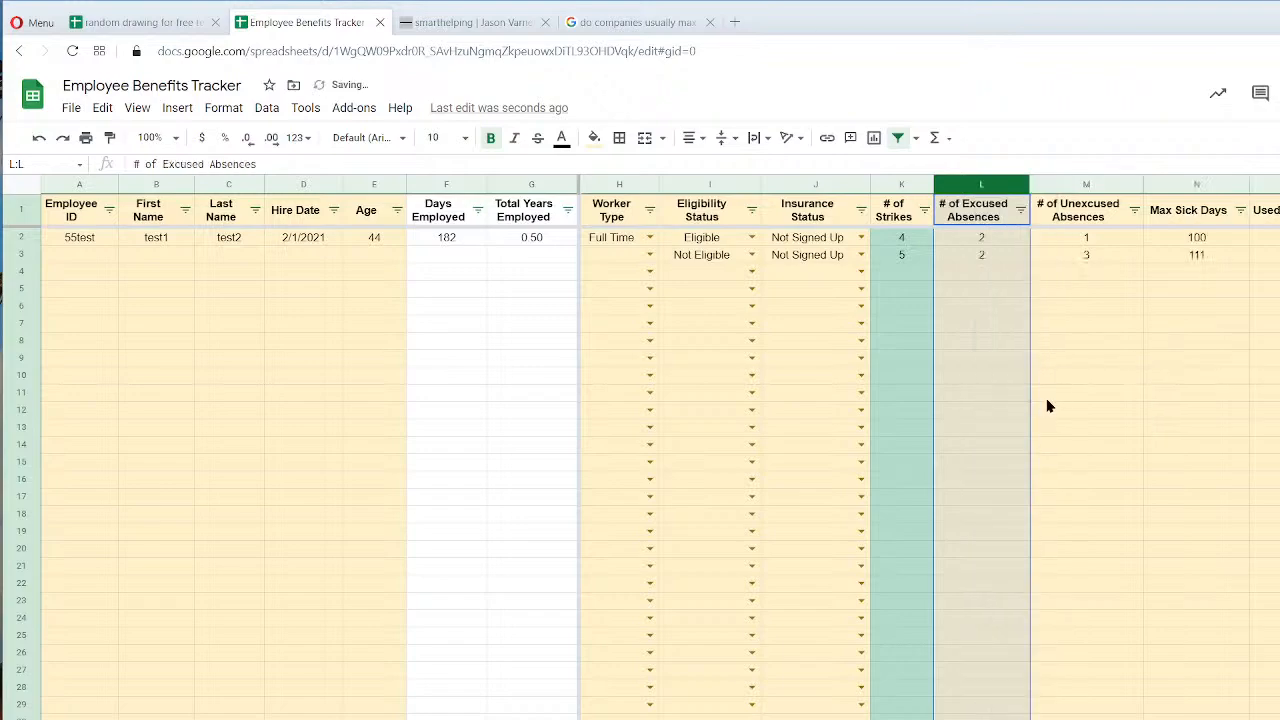
Review the absence, sick day, vacation, wage, raise and personal leave columns and the employee entries across A2:M9.
left_click(988, 252)
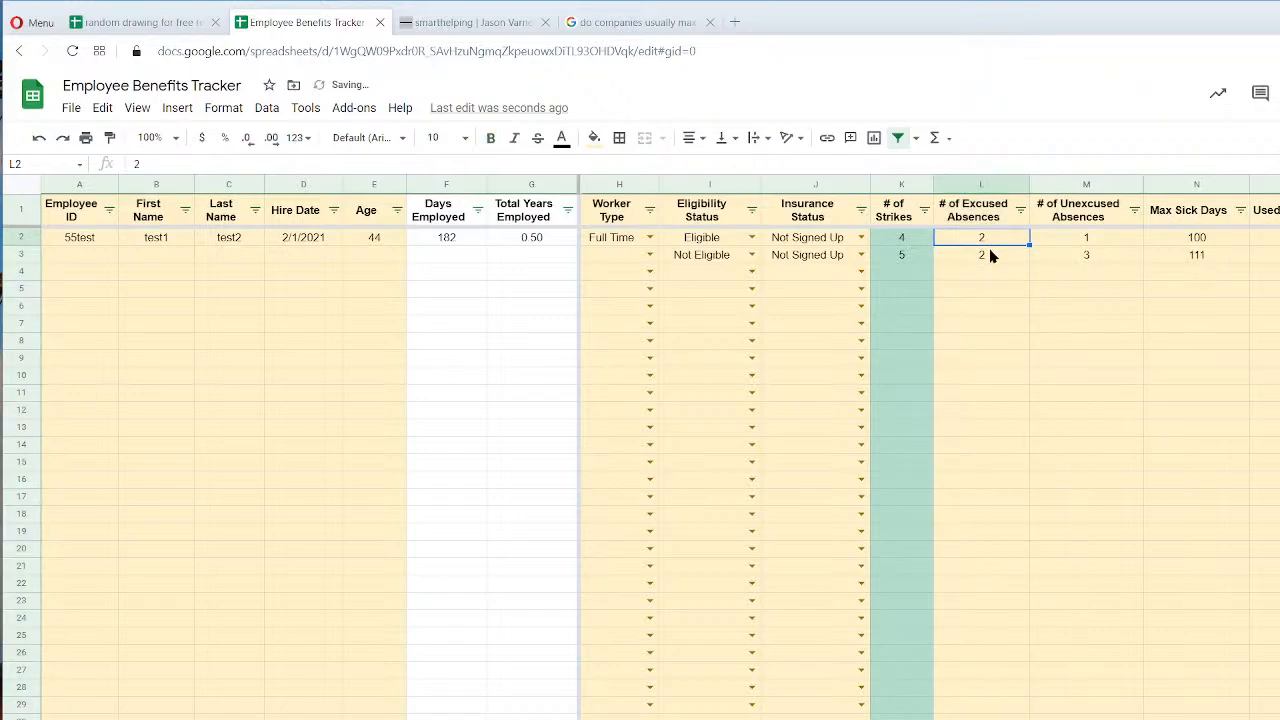
left_click(1099, 257)
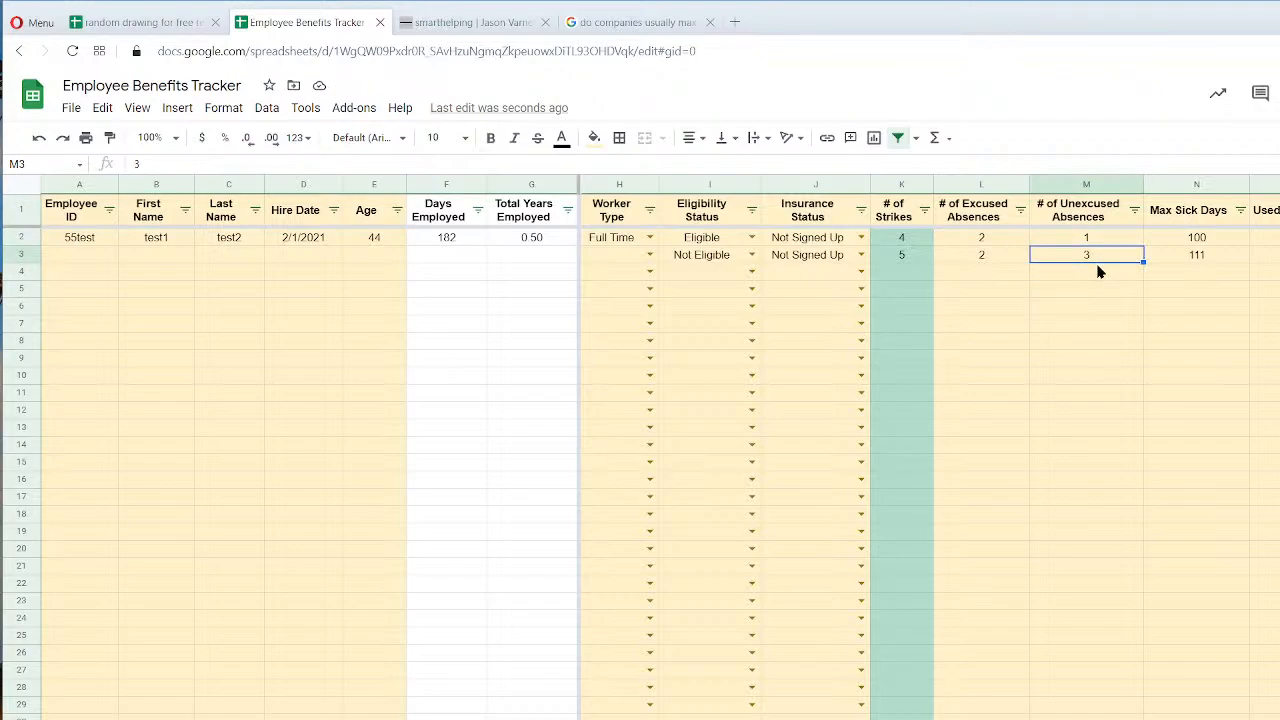
left_click(1264, 237)
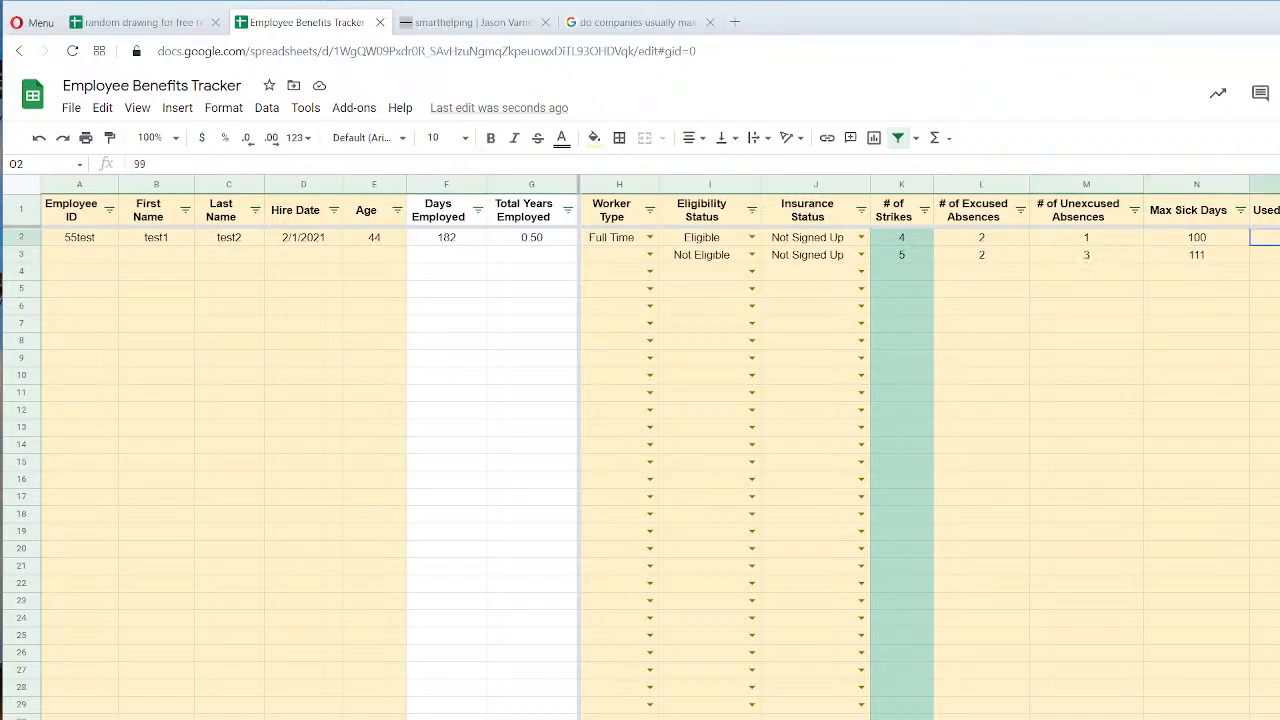
left_click_drag(981, 237, 981, 282)
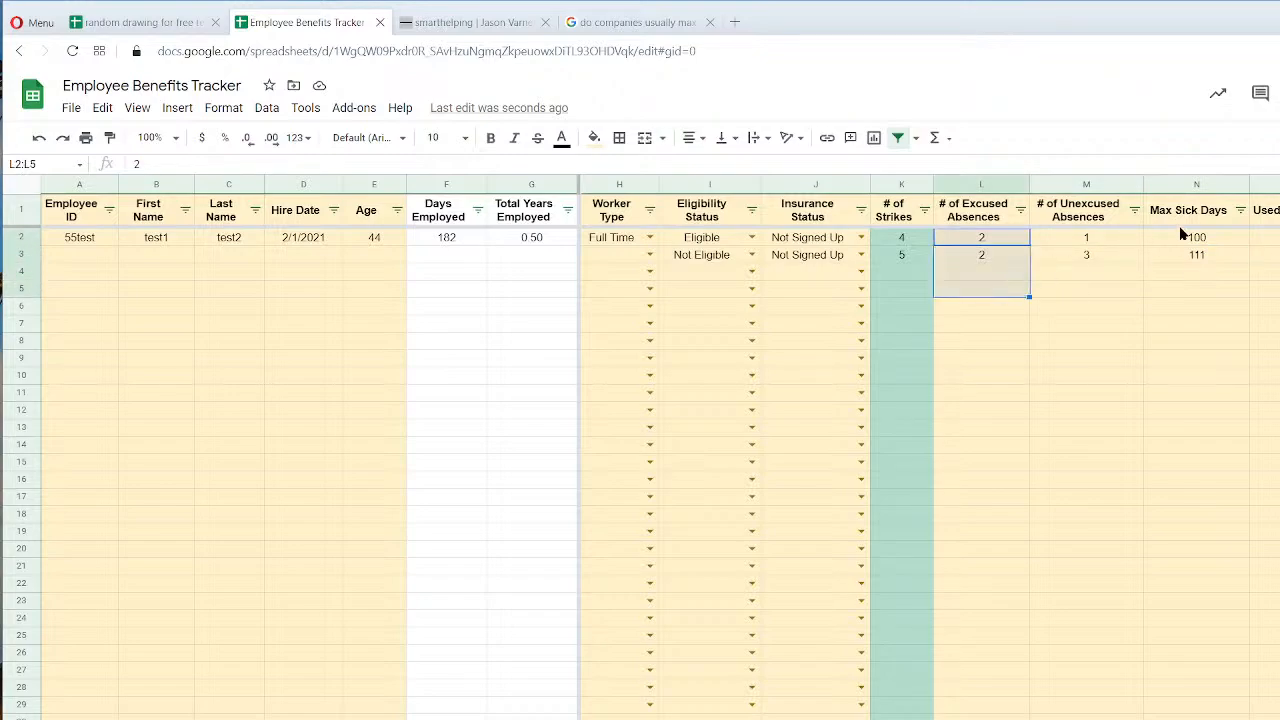
left_click_drag(1190, 237, 1188, 284)
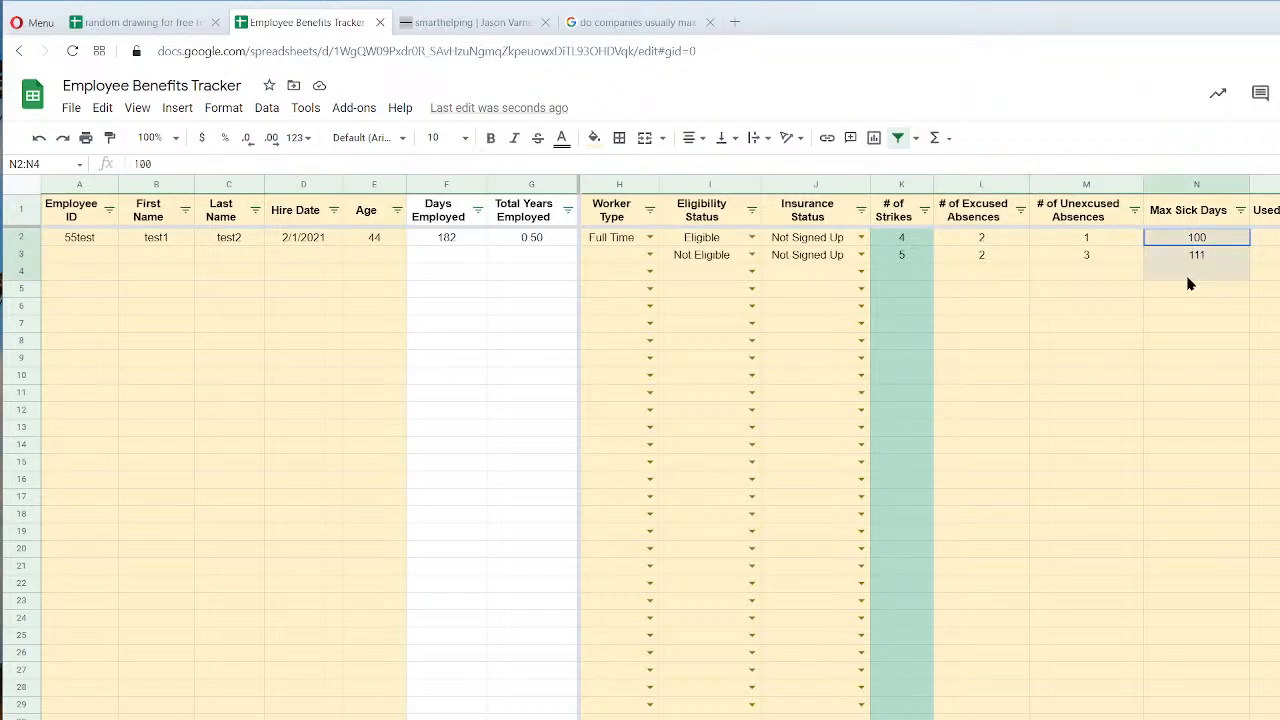
left_click(1096, 244)
left_click(1094, 257)
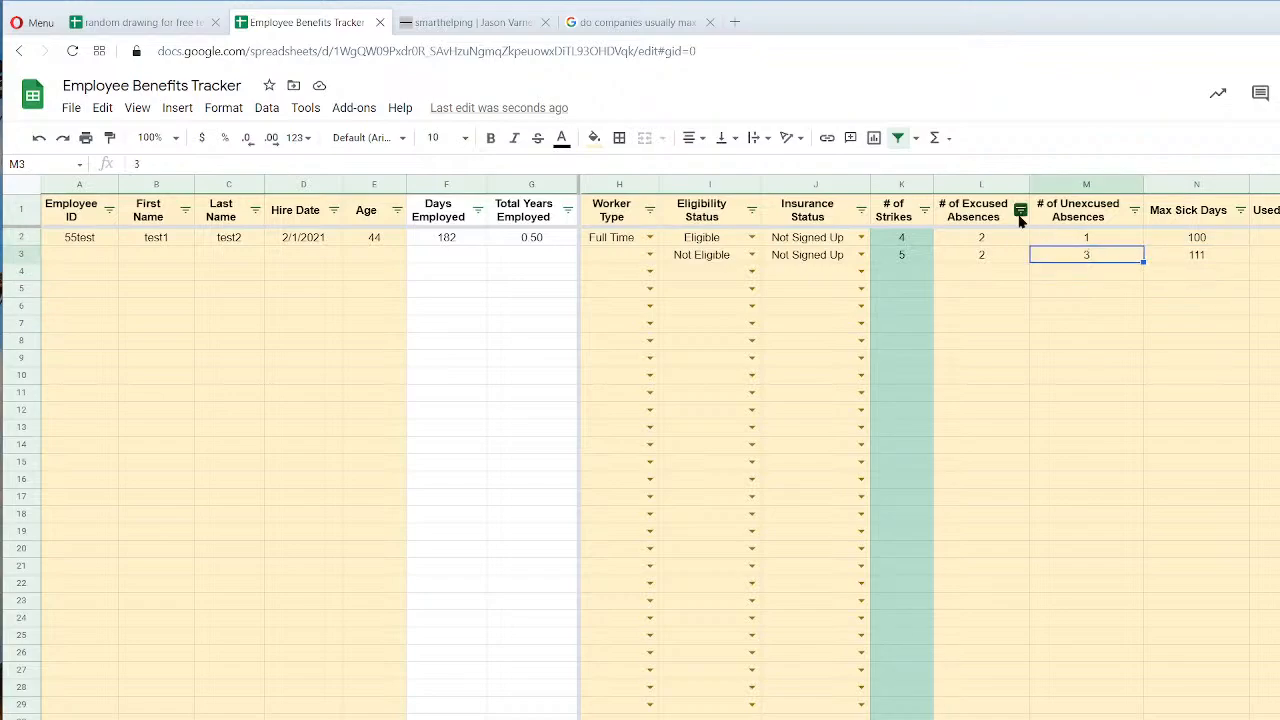
left_click(1005, 216)
left_click(1093, 218)
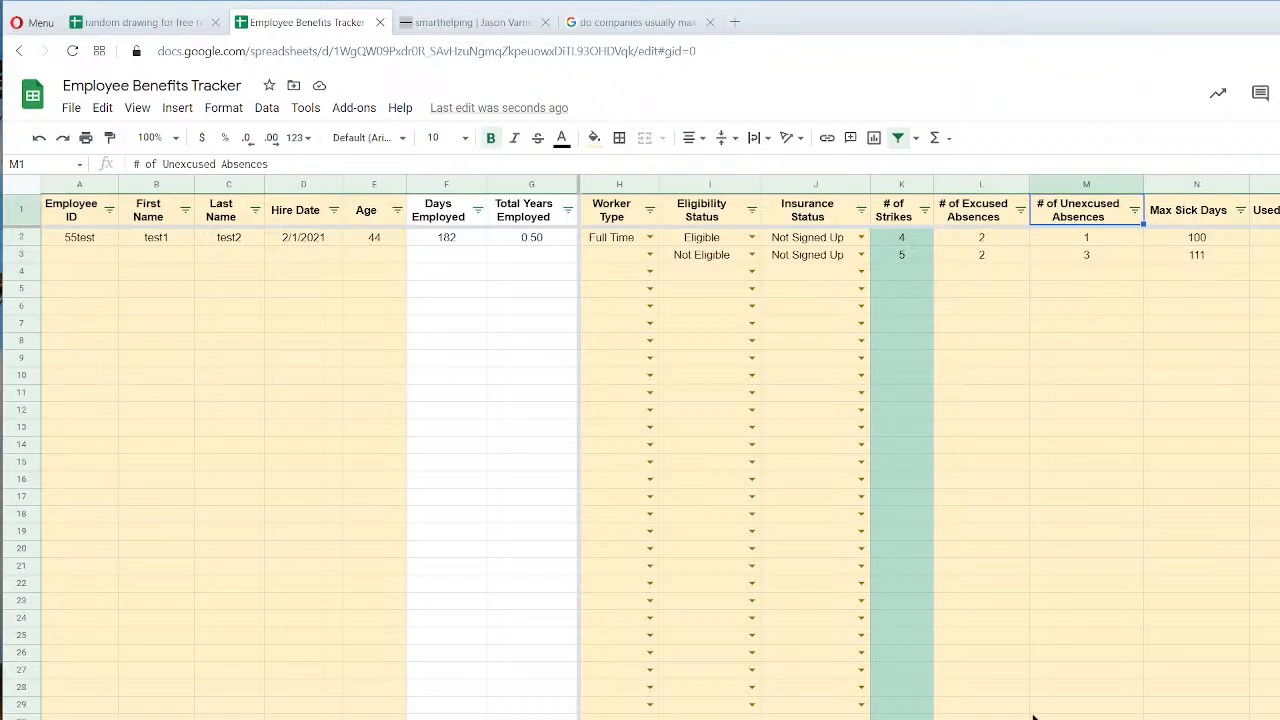
scroll(930, 450, "right", 8)
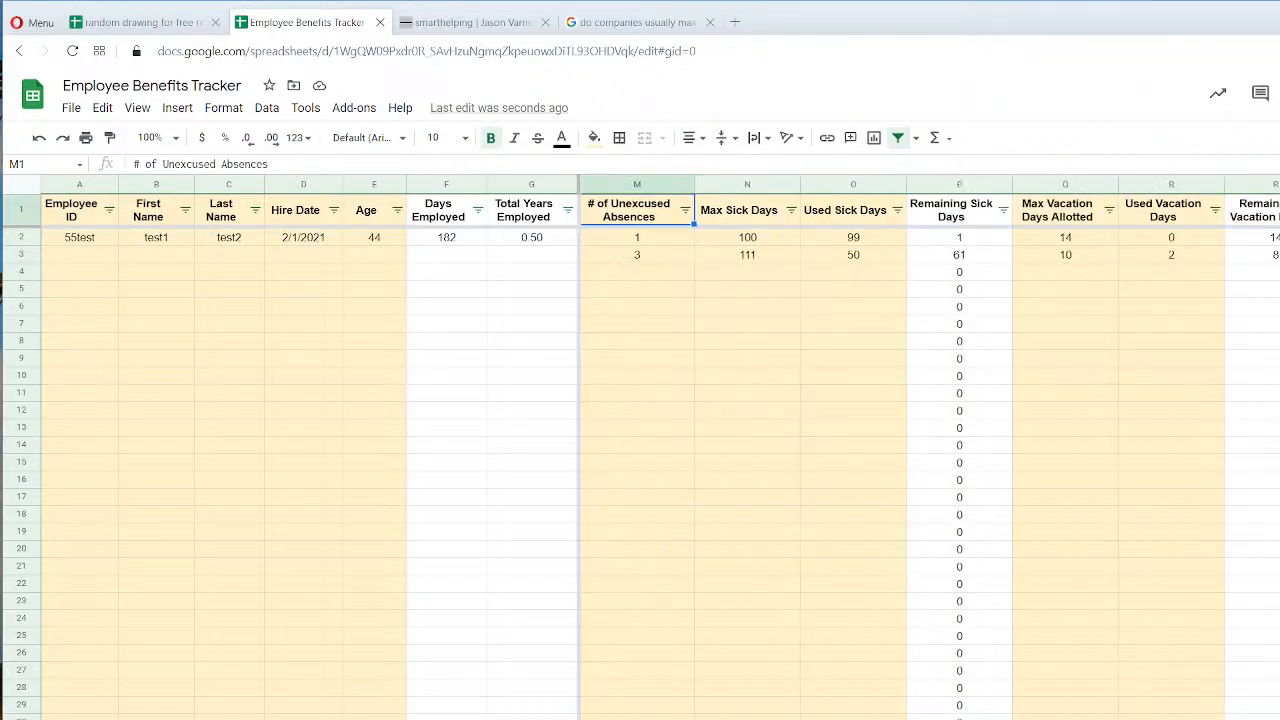
scroll(930, 450, "right", 8)
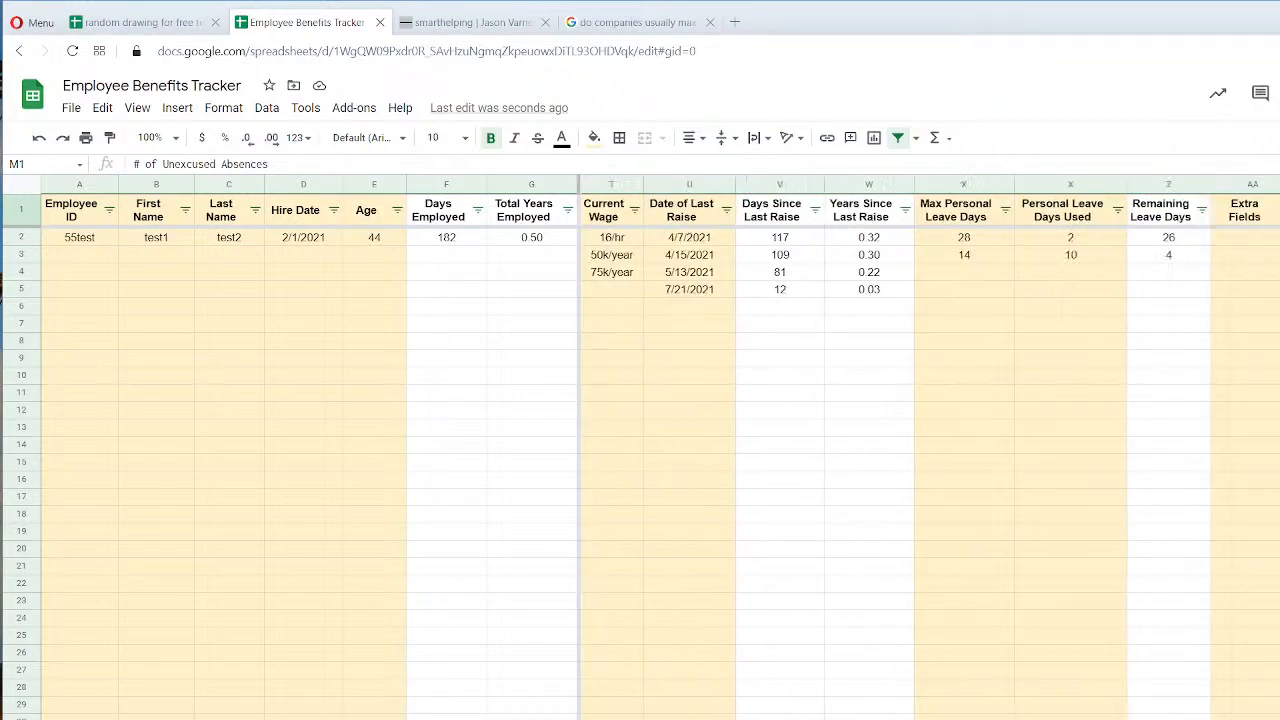
scroll(930, 450, "left", 6)
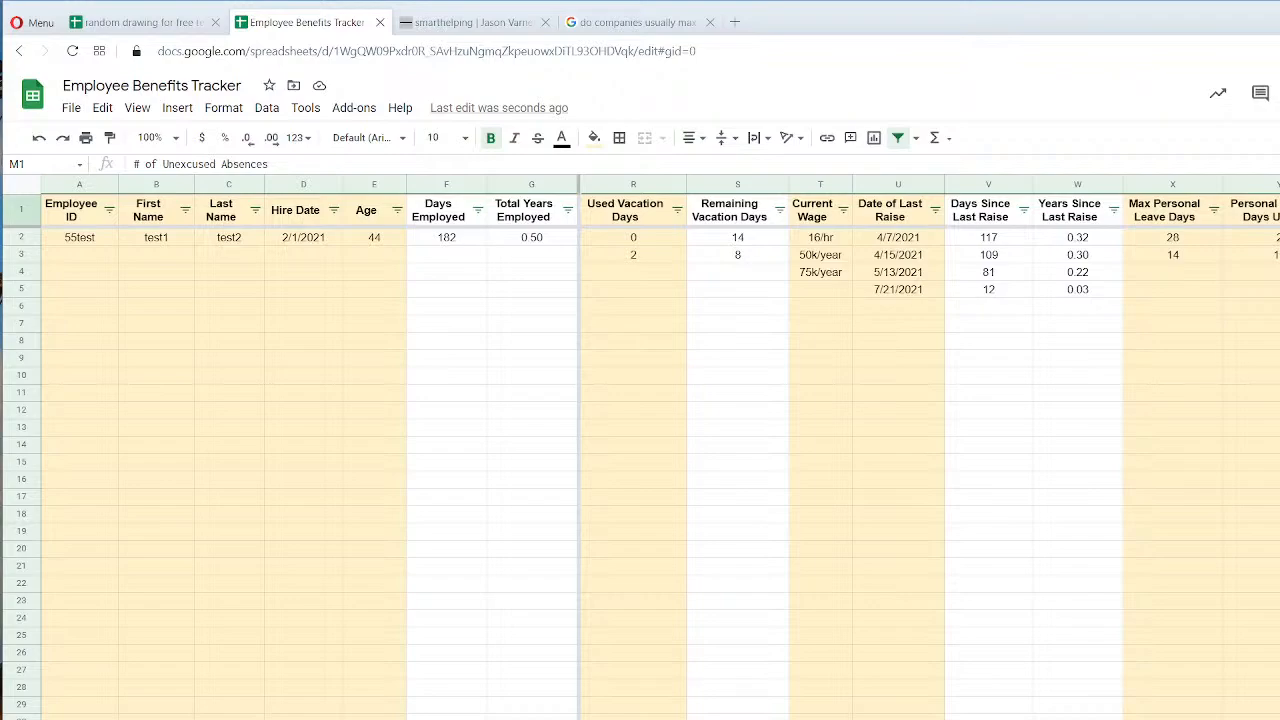
left_click_drag(71, 237, 1114, 366)
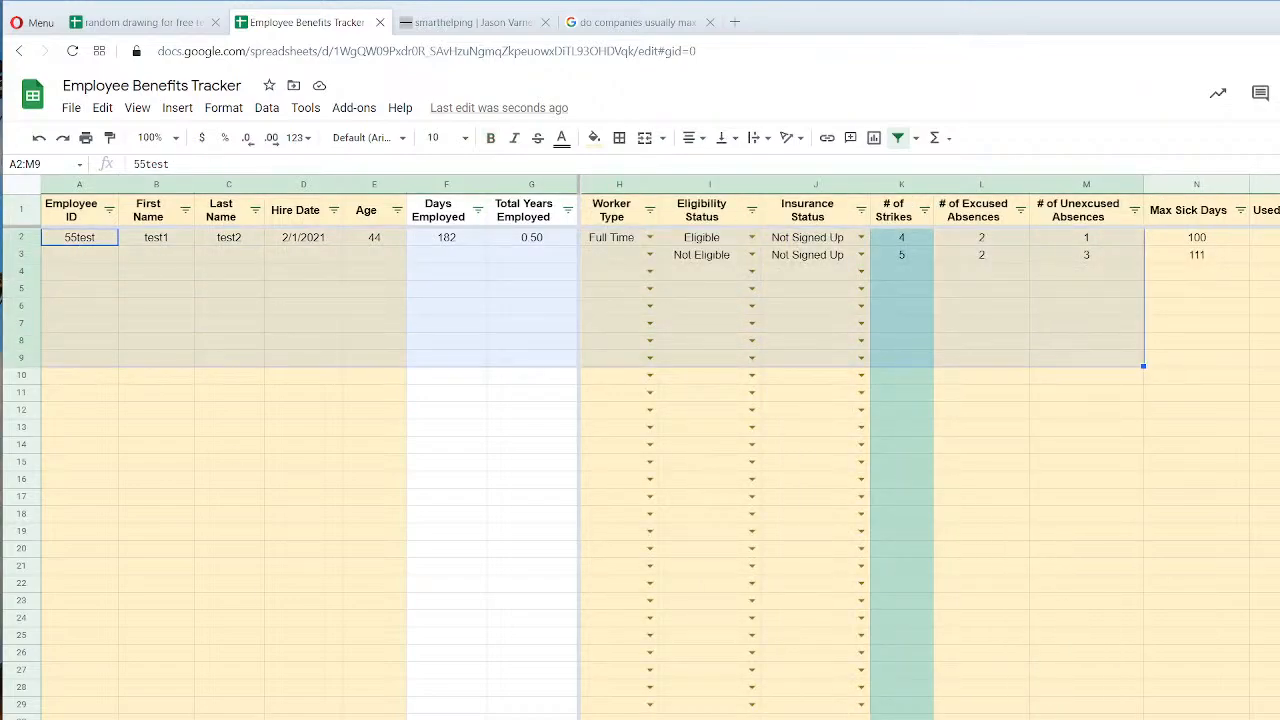
left_click(158, 290)
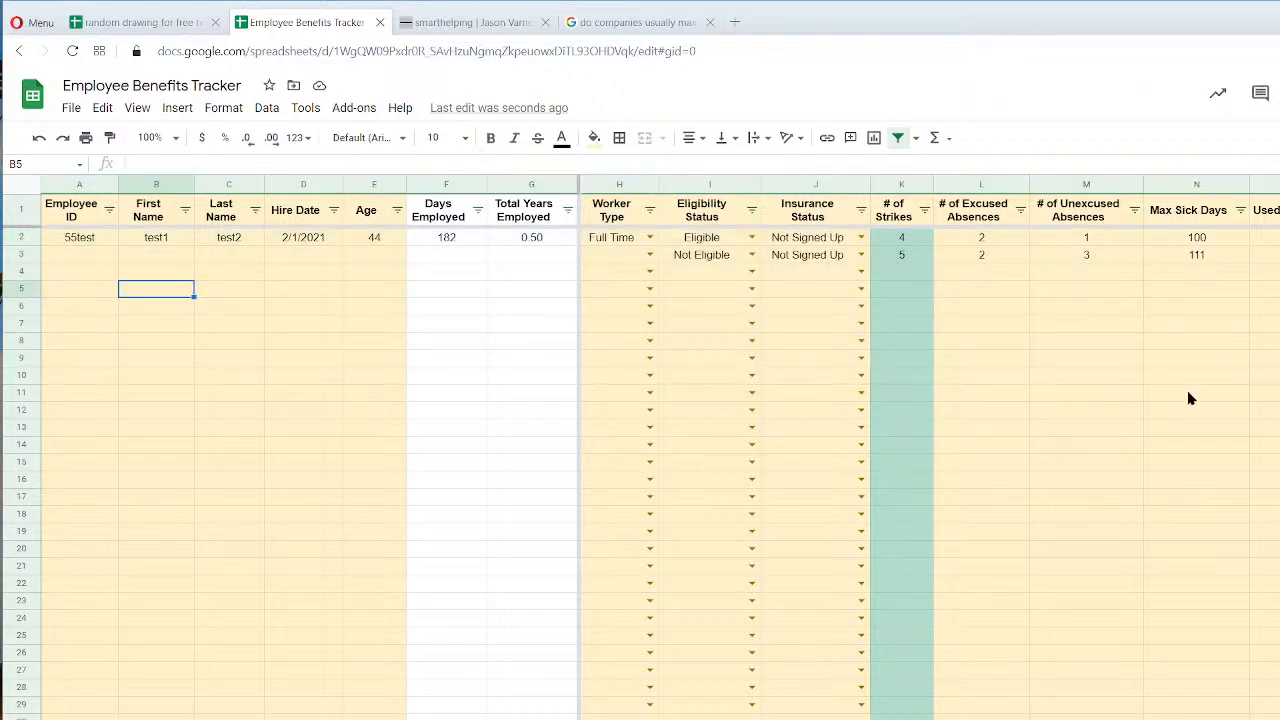
Add a new blank sheet named Strikes to the workbook.
left_click_drag(1180, 393, 1090, 393)
left_click_drag(946, 409, 5, 412)
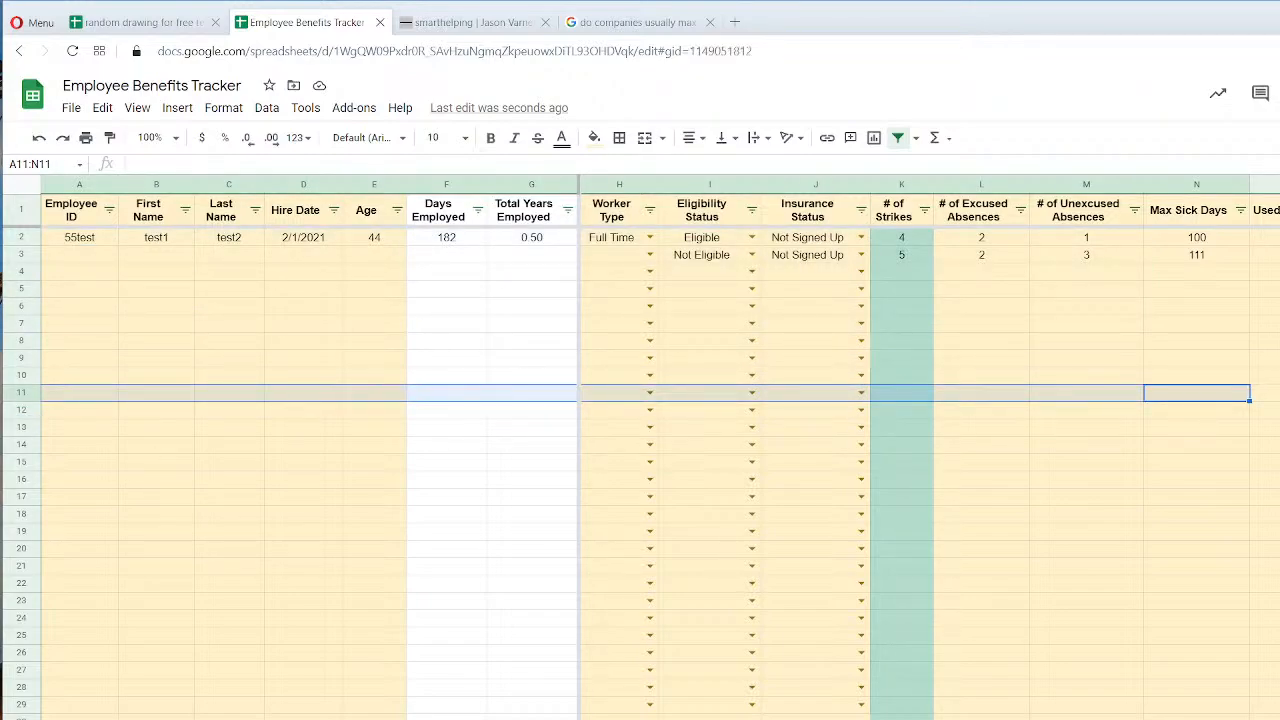
key("shift+F11")
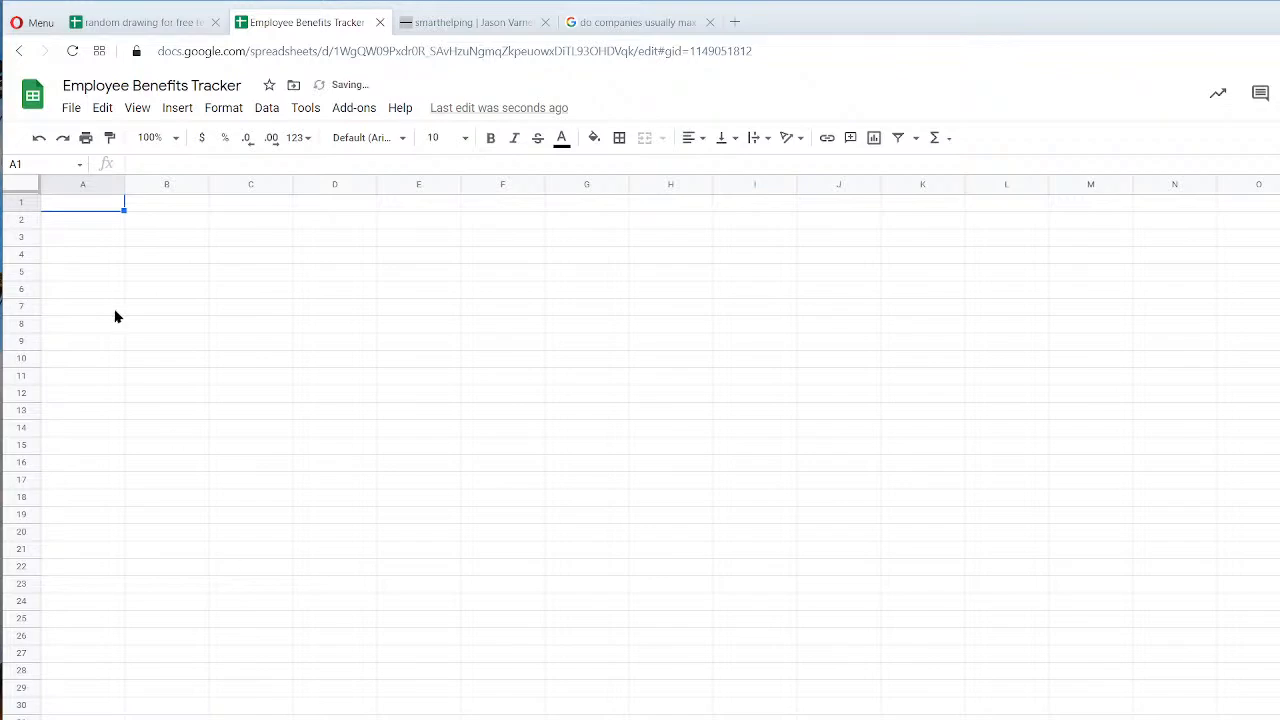
Enter the label "Less than 'x' Strikes" in B3 and widen column B to fit it.
left_click(165, 240)
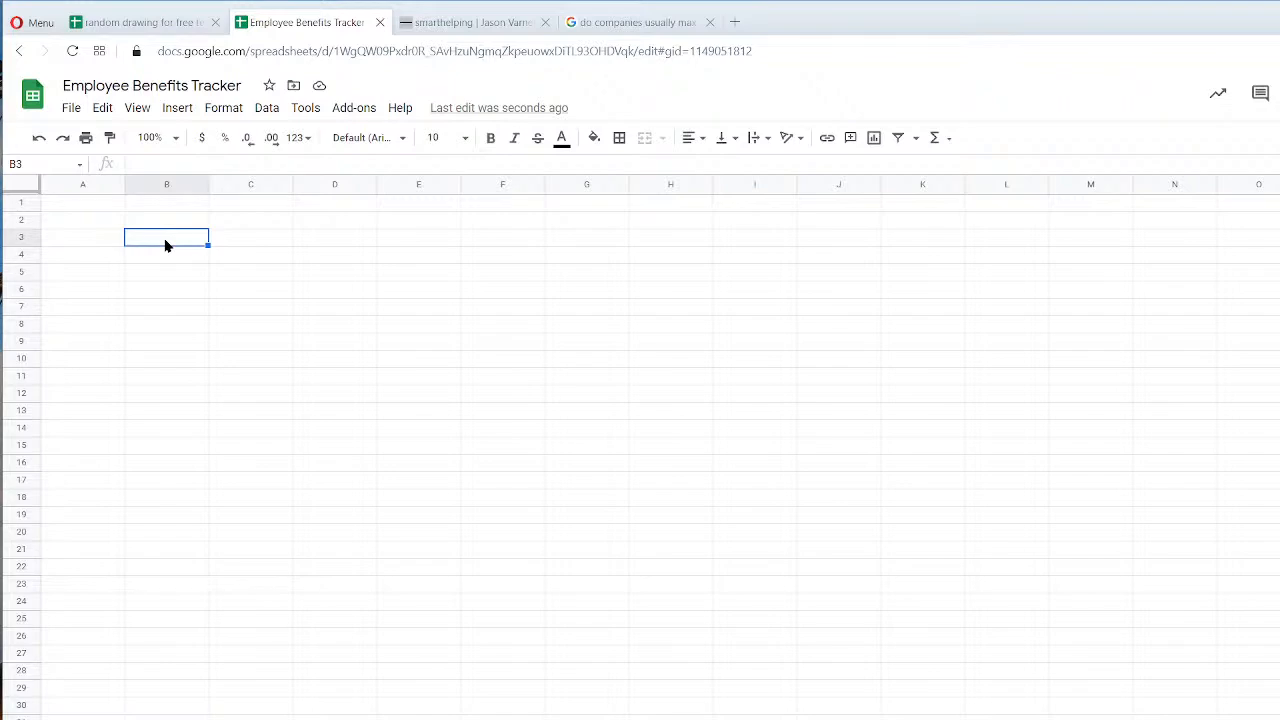
type("Less than 'x' Strikes")
key("Return")
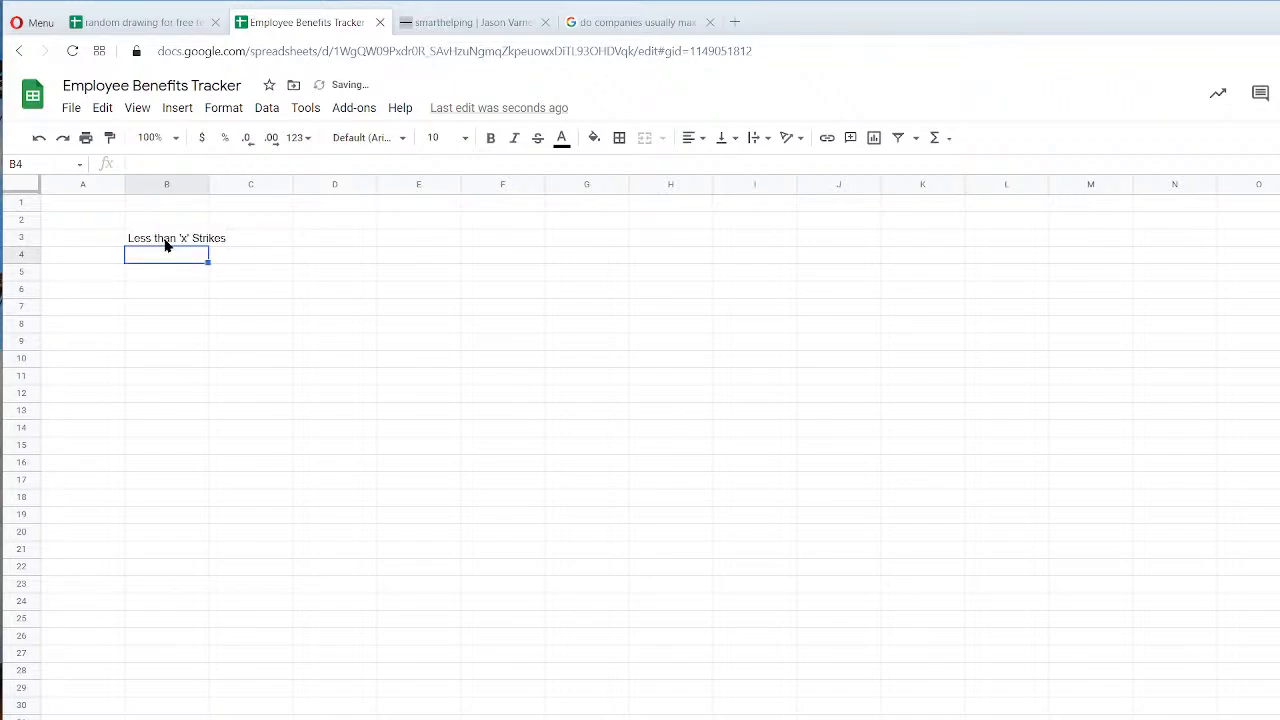
left_click_drag(209, 184, 243, 184)
Give the strike threshold cell C3 a border and a light yellow fill.
left_click(274, 240)
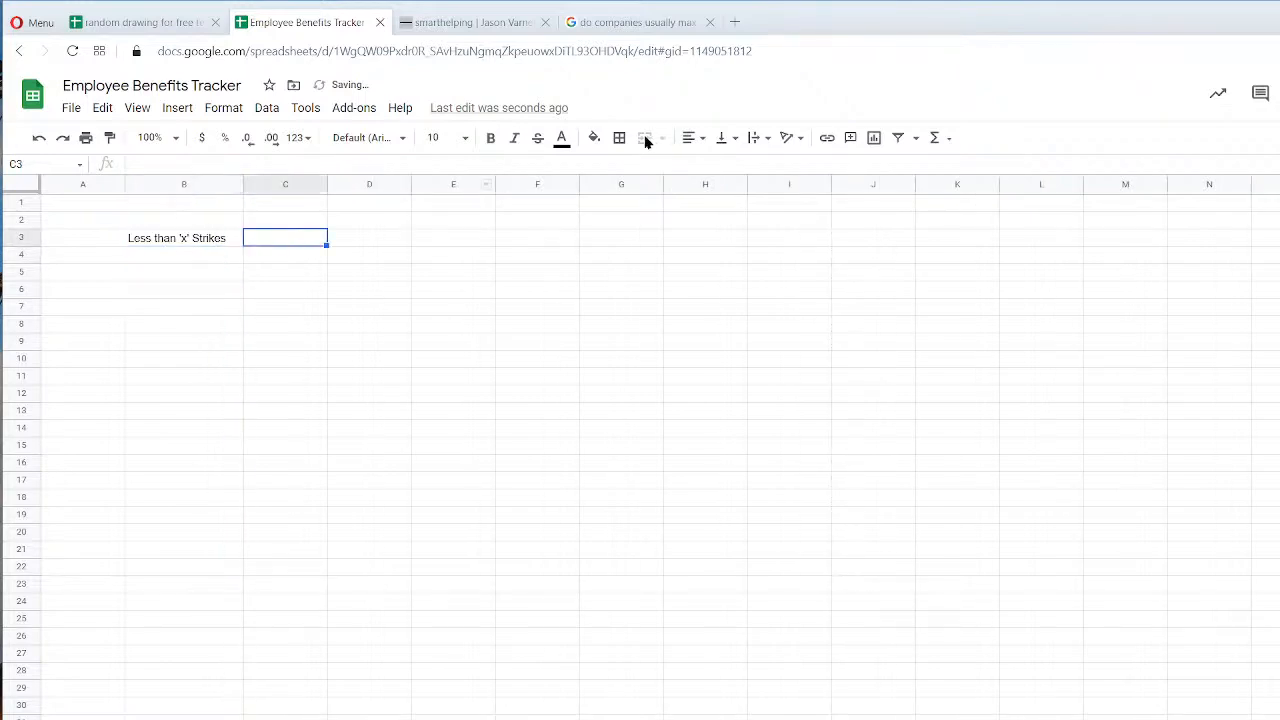
left_click(619, 137)
left_click(594, 137)
left_click(658, 236)
Freeze the Strikes sheet's rows up to row 3.
left_click(19, 240)
left_click(137, 108)
mouse_move(163, 142)
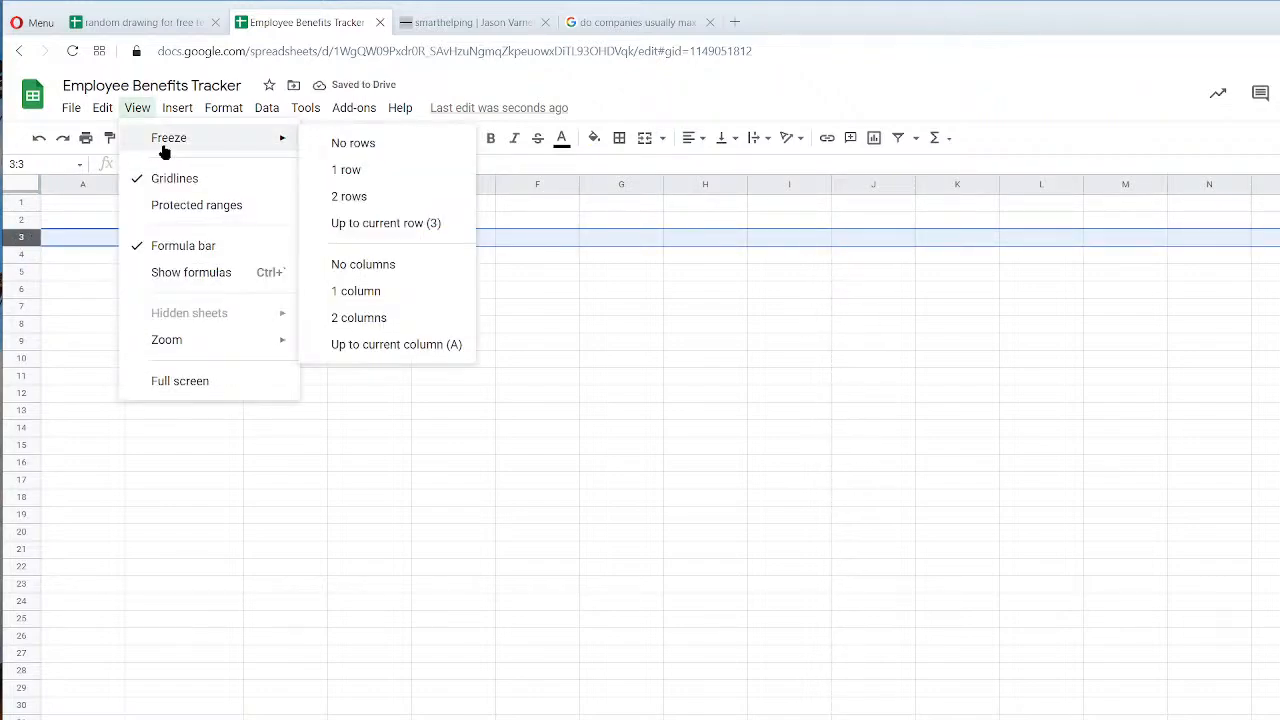
left_click(391, 222)
left_click(252, 306)
Begin a FILTER formula in A4 of the Strikes sheet with Data!A2:AD as the range to return.
left_click(89, 261)
type("=filter(")
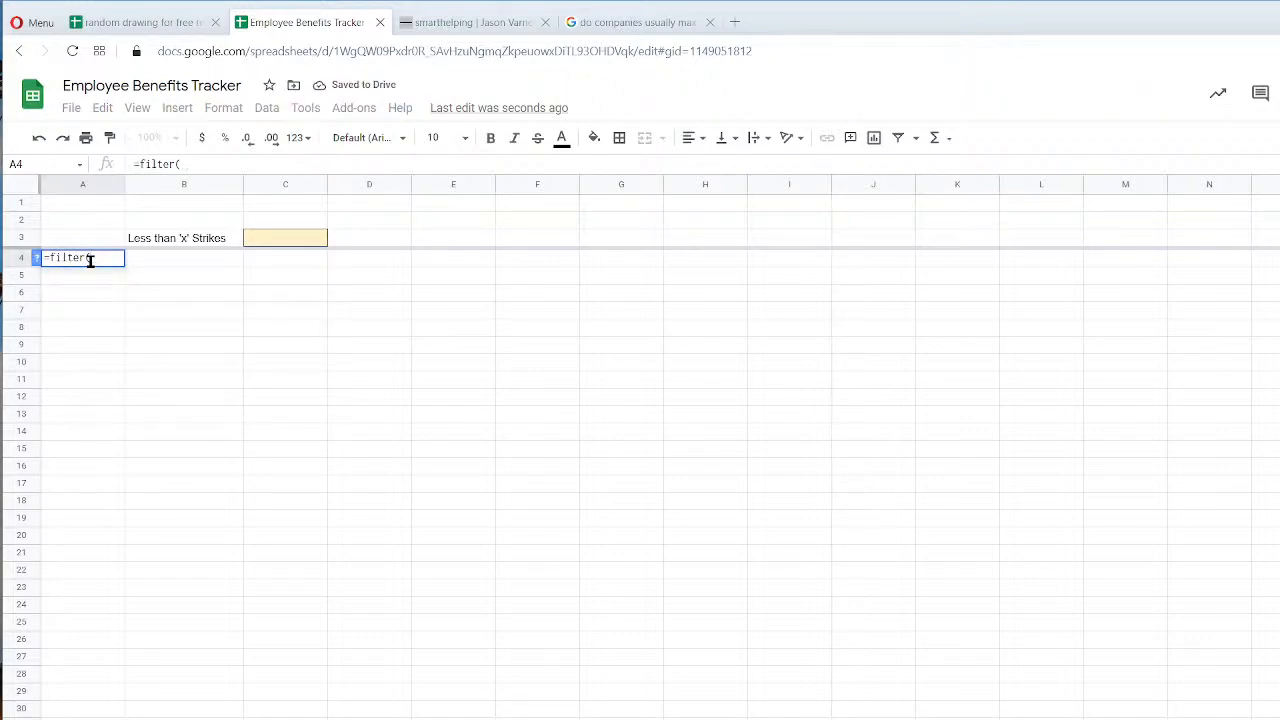
left_click(175, 718)
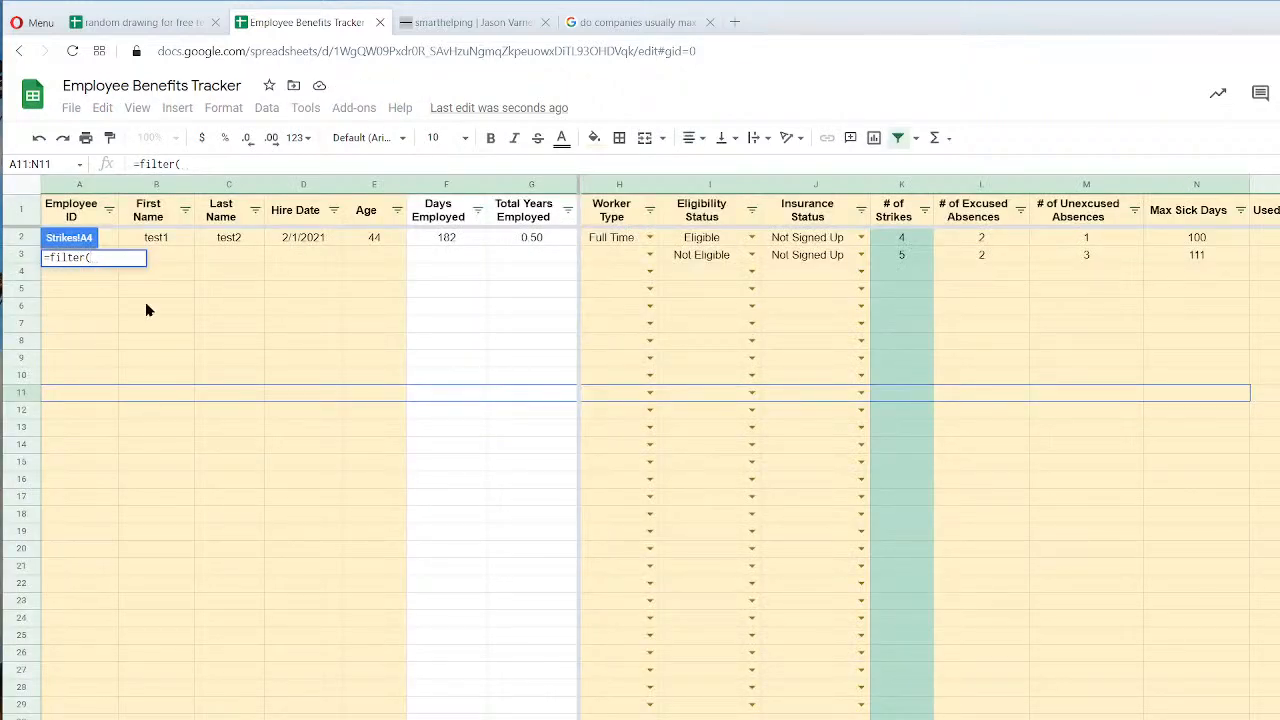
left_click_drag(108, 238, 241, 278)
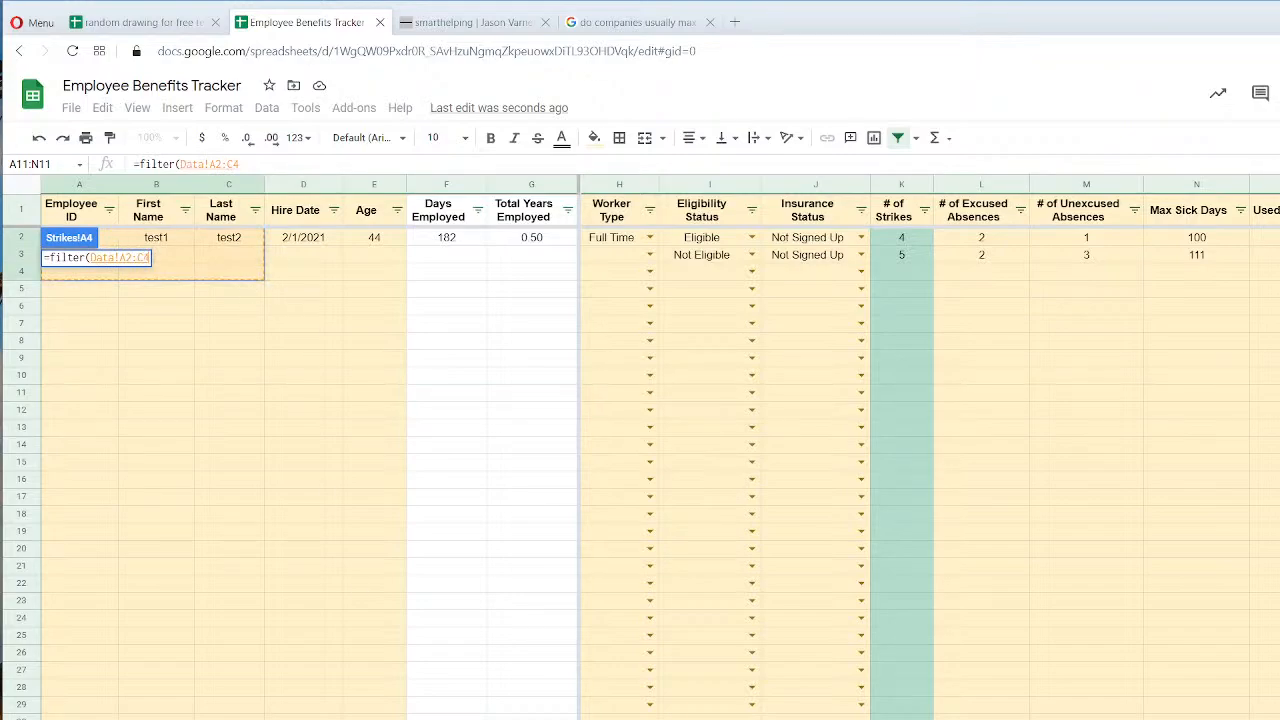
scroll(821, 689, "right", 10)
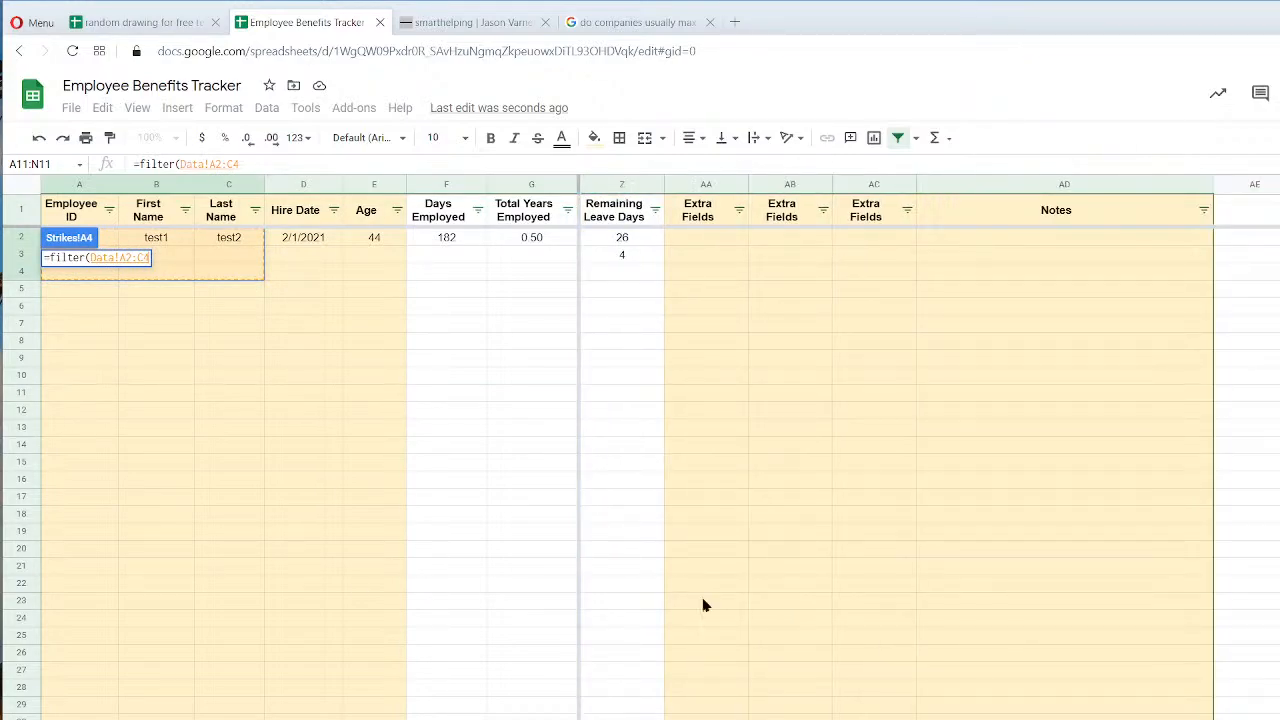
key("BackSpace")
key("BackSpace")
type("ad")
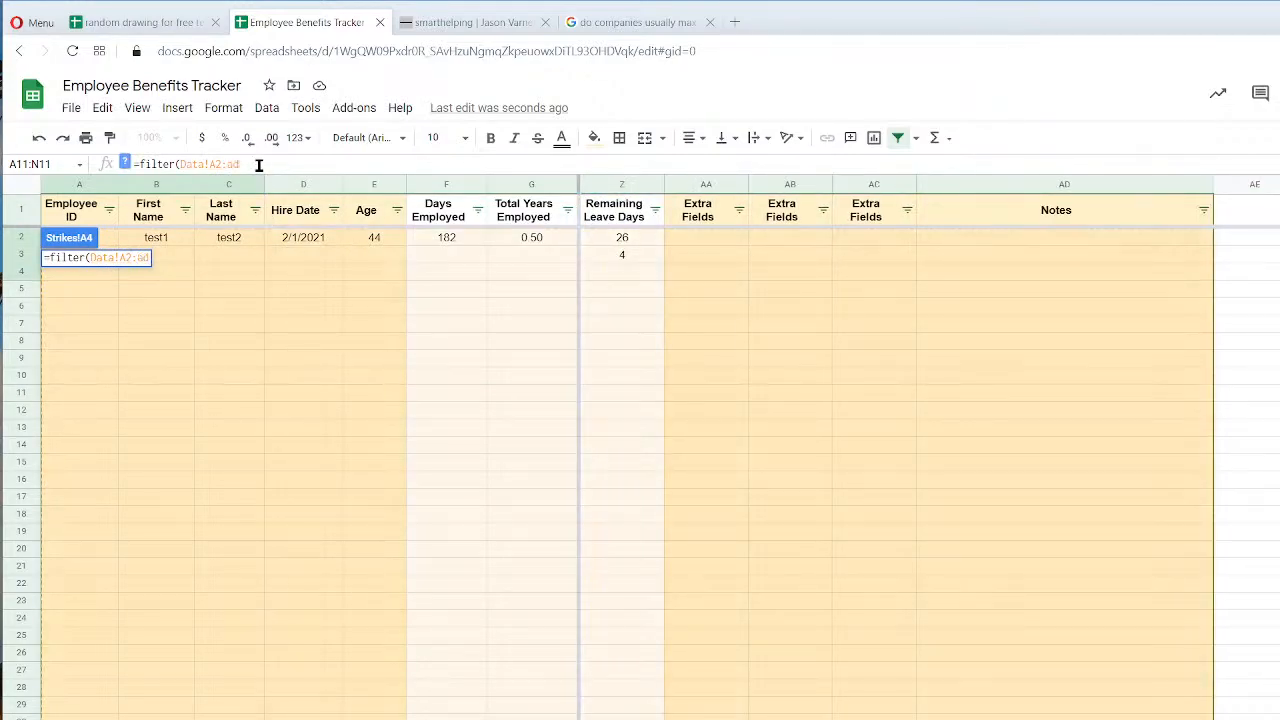
type(",")
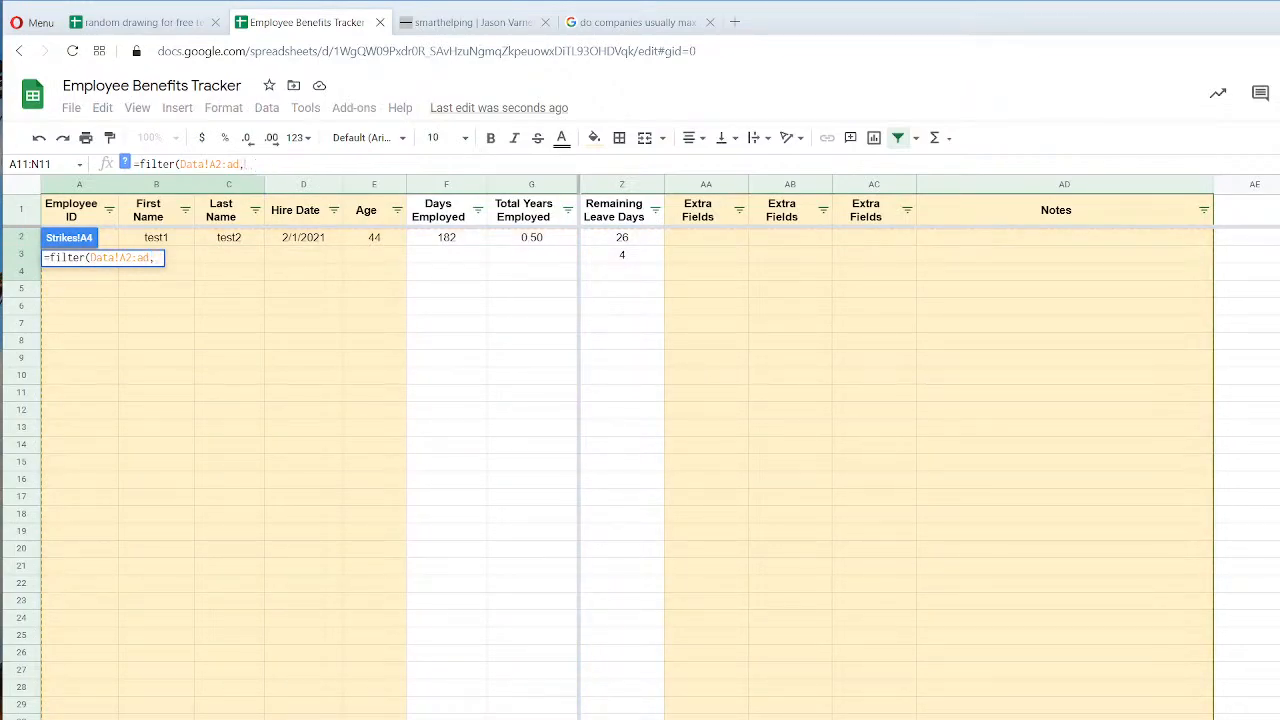
Complete the FILTER formula with the condition Data!K2:K<=C3 and commit it.
scroll(930, 450, "left", 10)
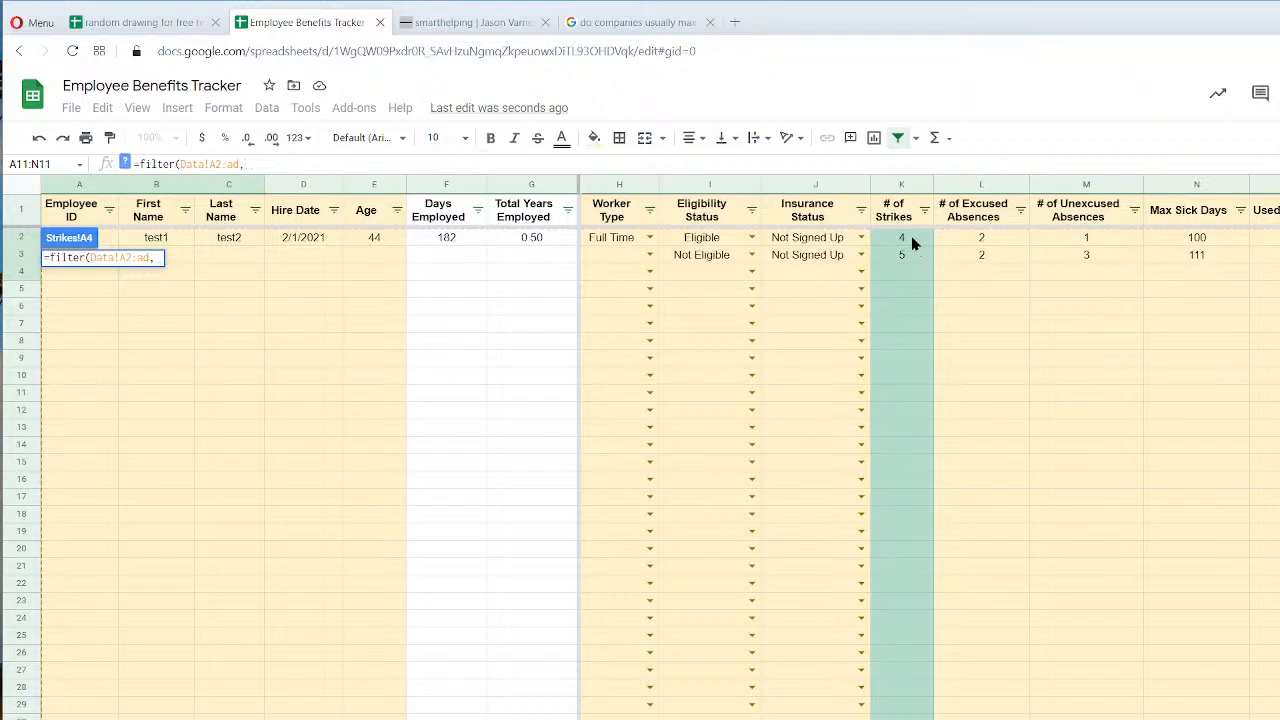
left_click_drag(912, 244, 905, 257)
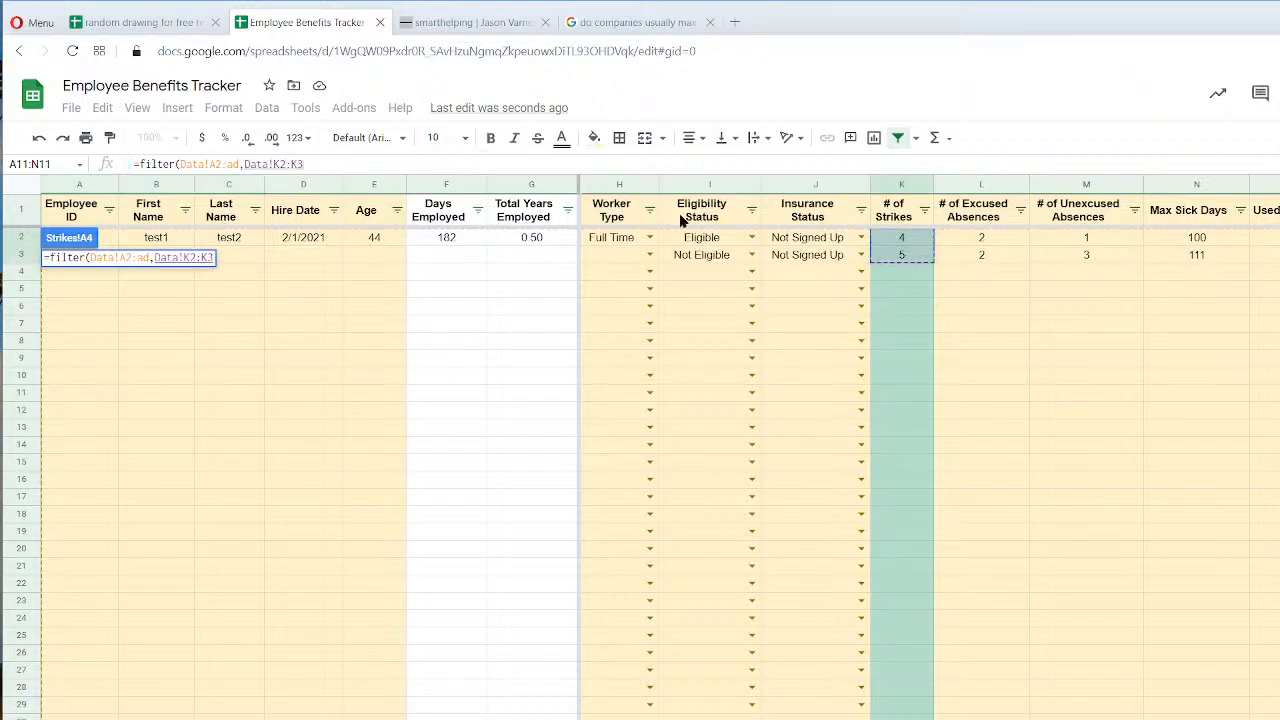
key("BackSpace")
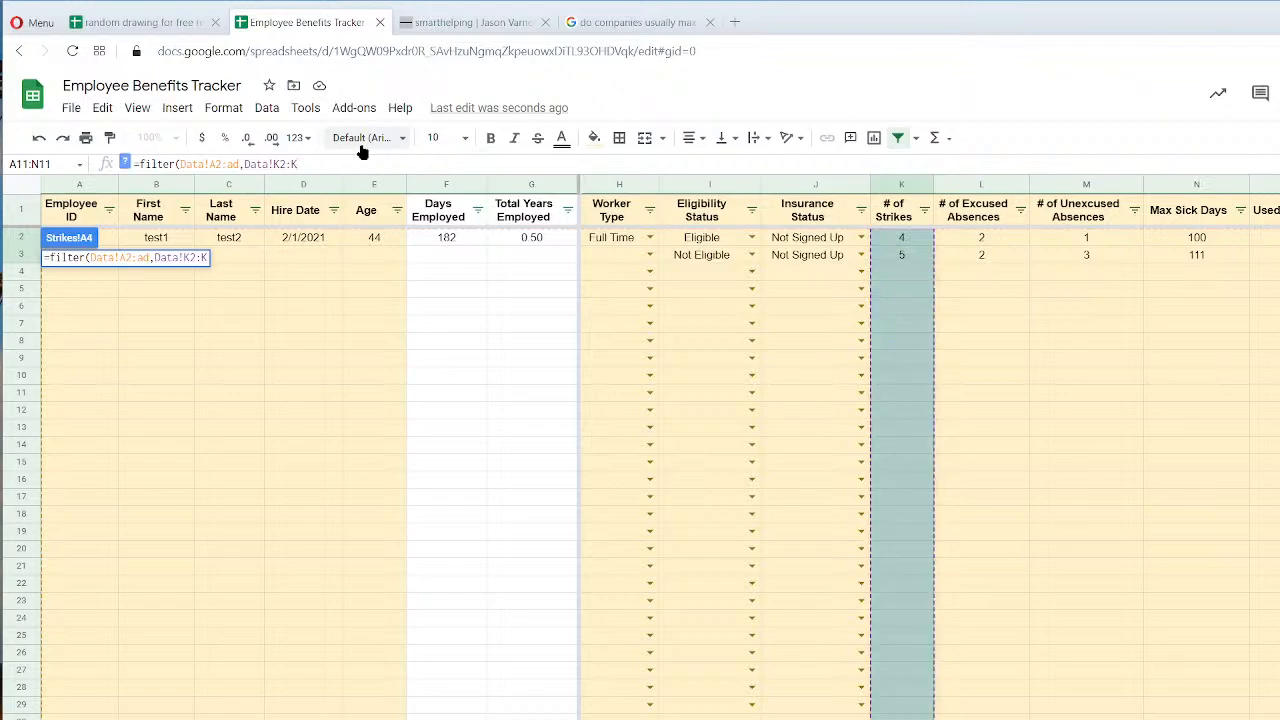
type("<=")
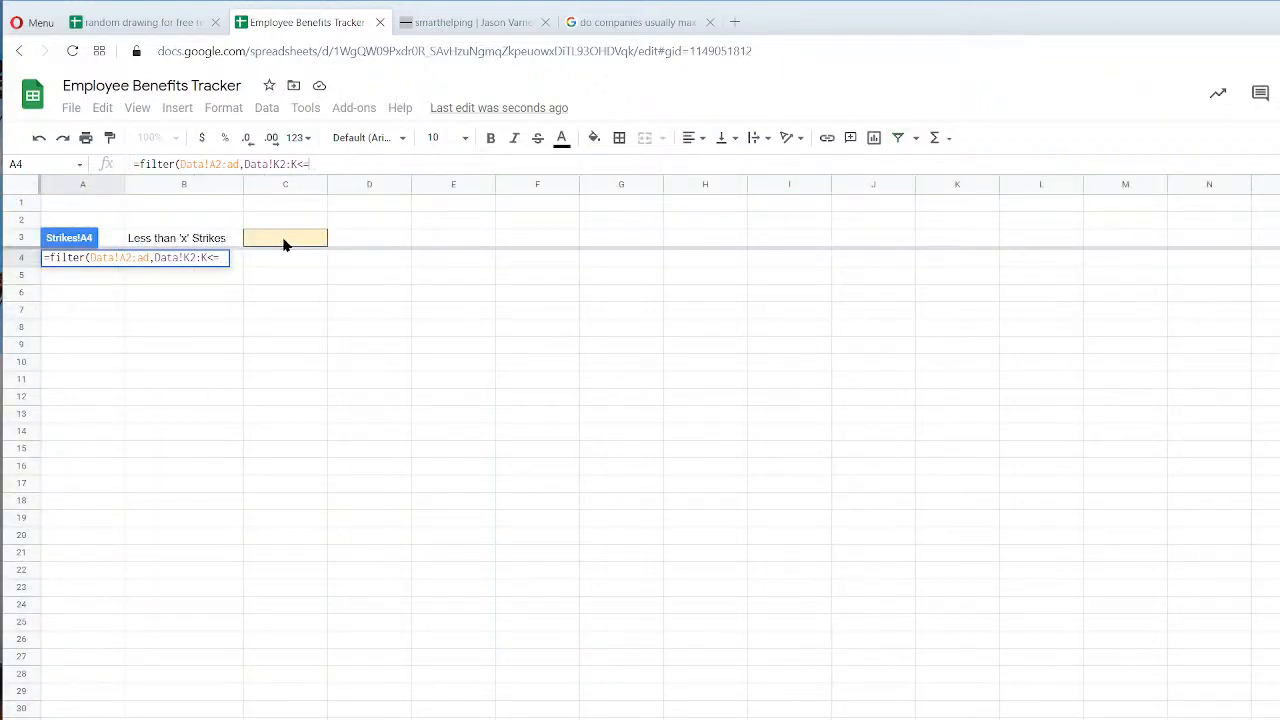
left_click(286, 238)
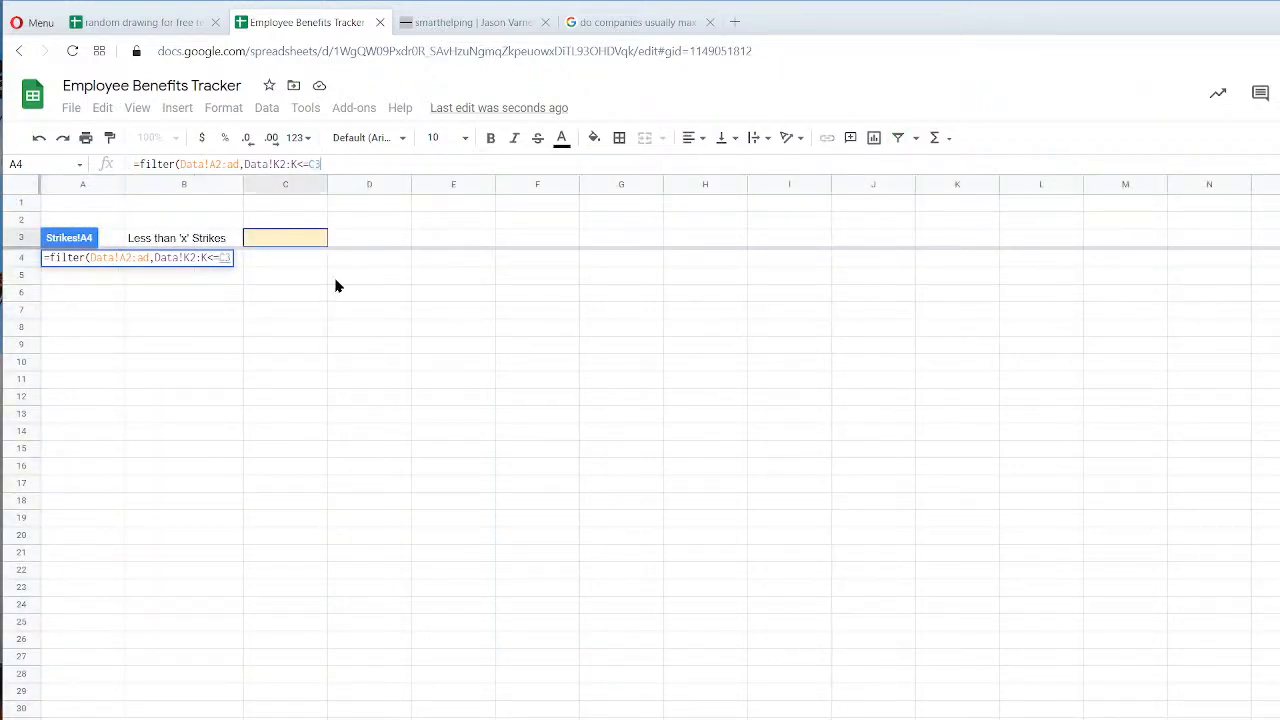
key("Return")
Enter 5 as the strike threshold in C3 to test the filter.
key("Up")
key("Right")
key("Up")
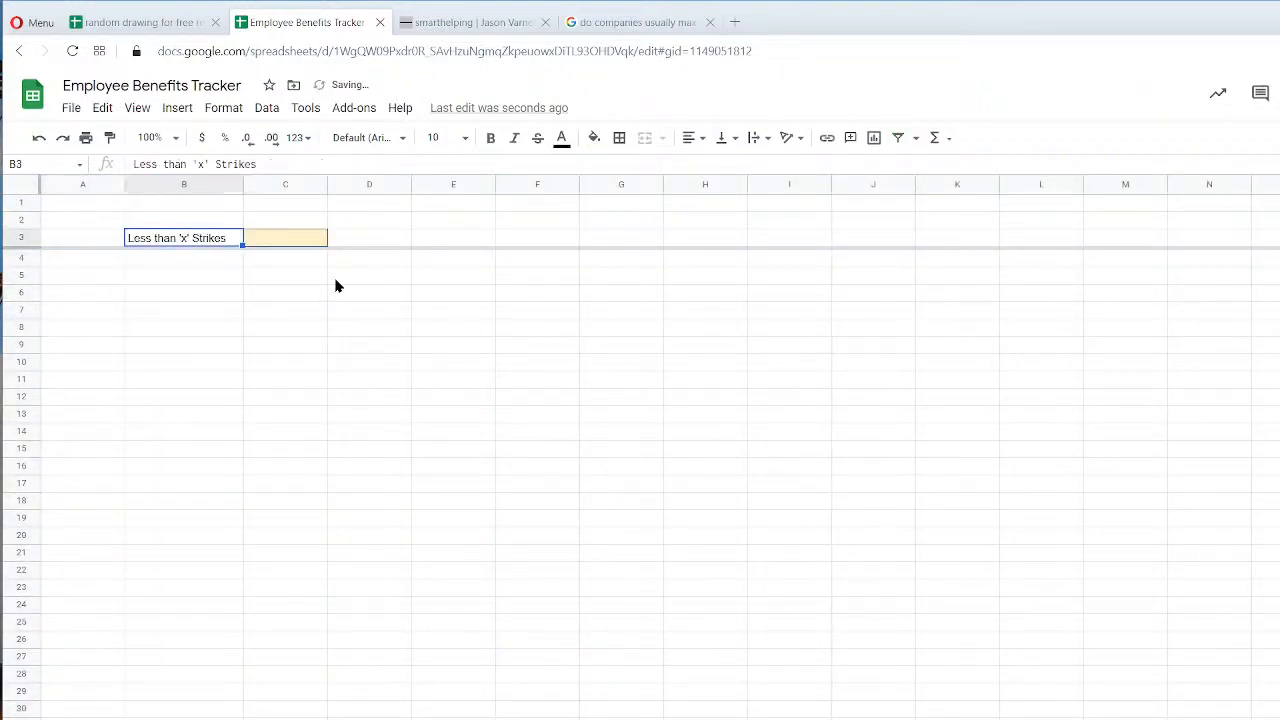
key("Up")
key("Right")
key("Down")
type("5")
key("Return")
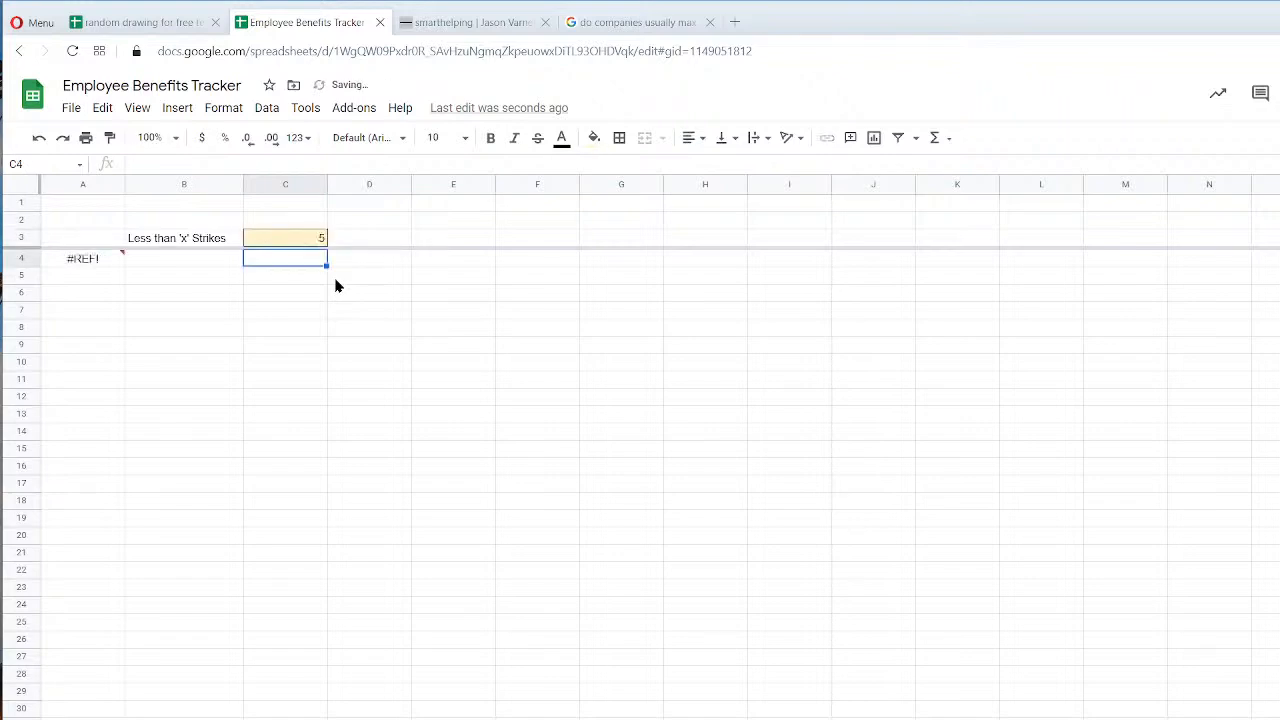
key("Up")
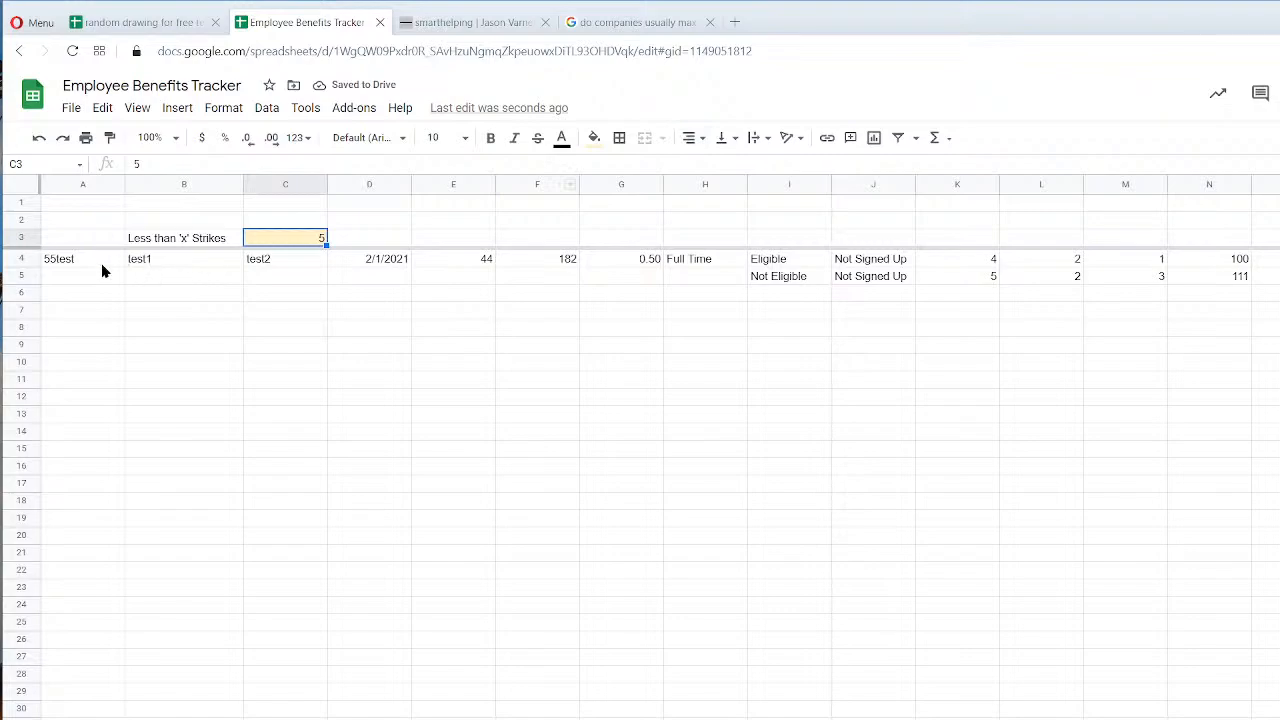
Move the strike label and threshold from B3:C3 to B2:C2 and insert a blank row above the filtered results.
left_click_drag(170, 248, 270, 218)
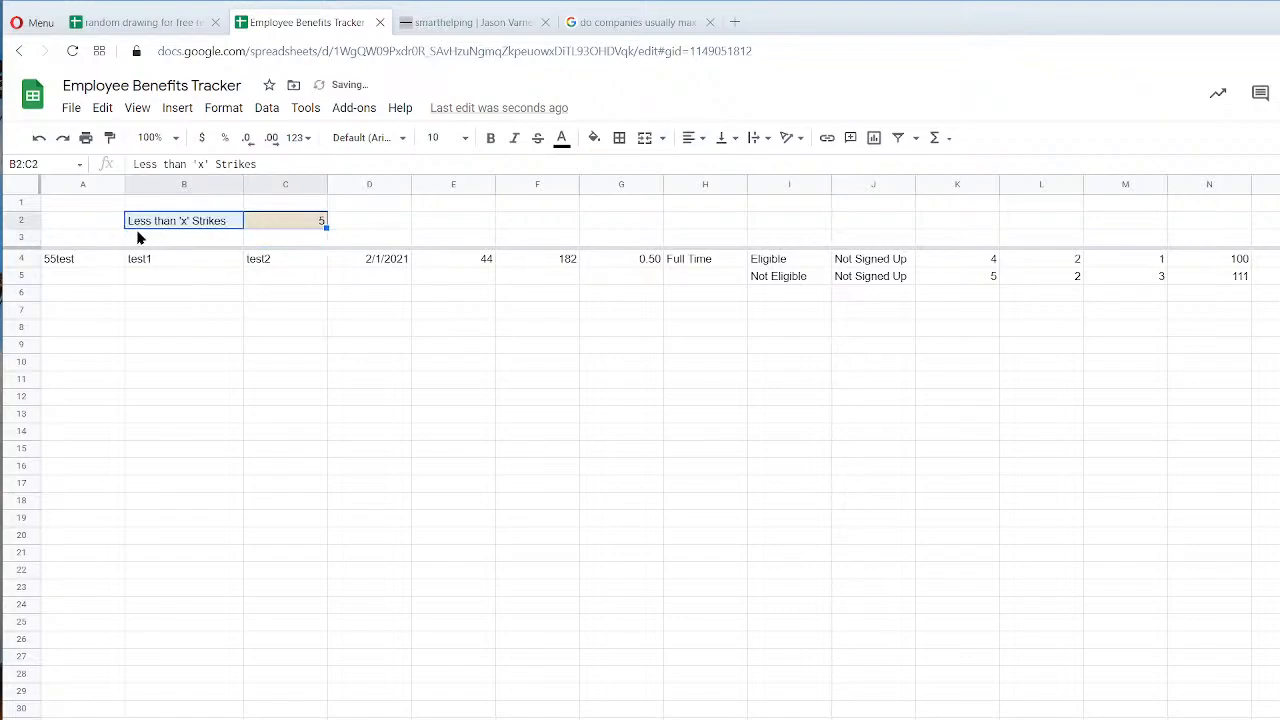
right_click(20, 239)
left_click(40, 381)
Link A4 to the Employee ID header with =Data!A1 and fill the formula across to Z4.
left_click(91, 261)
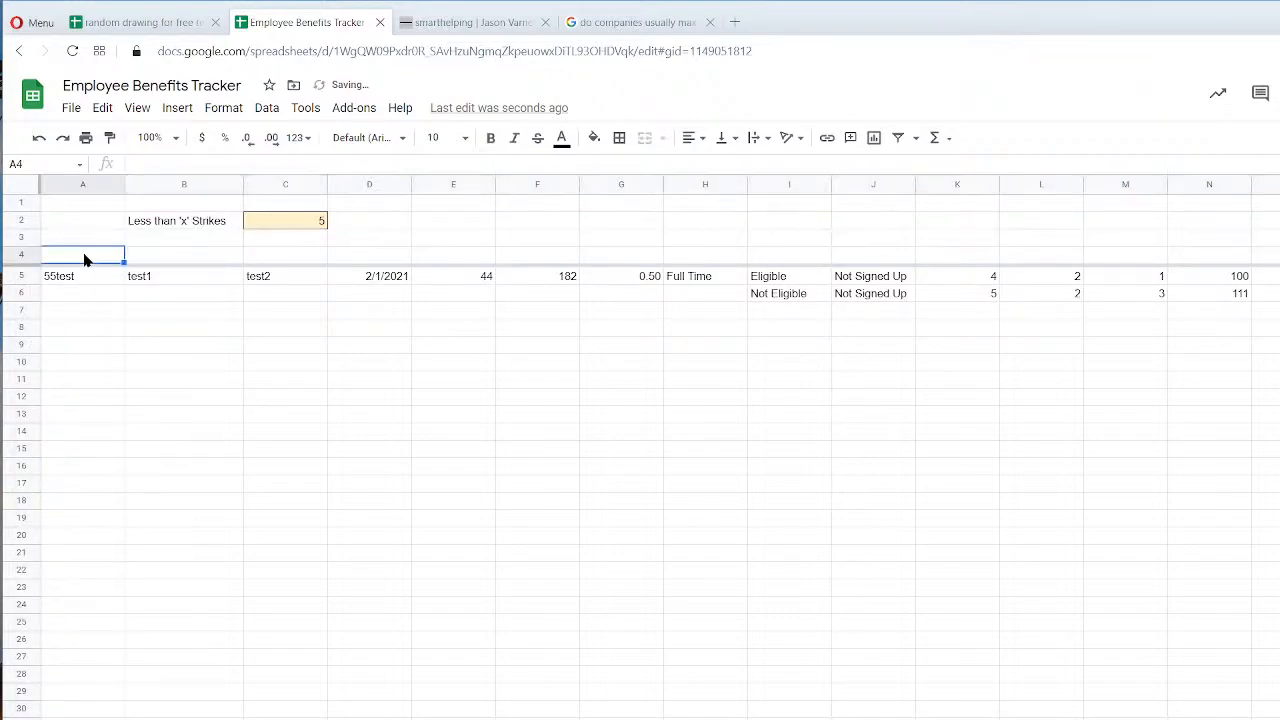
type("=")
key("ctrl+shift+Page_Up")
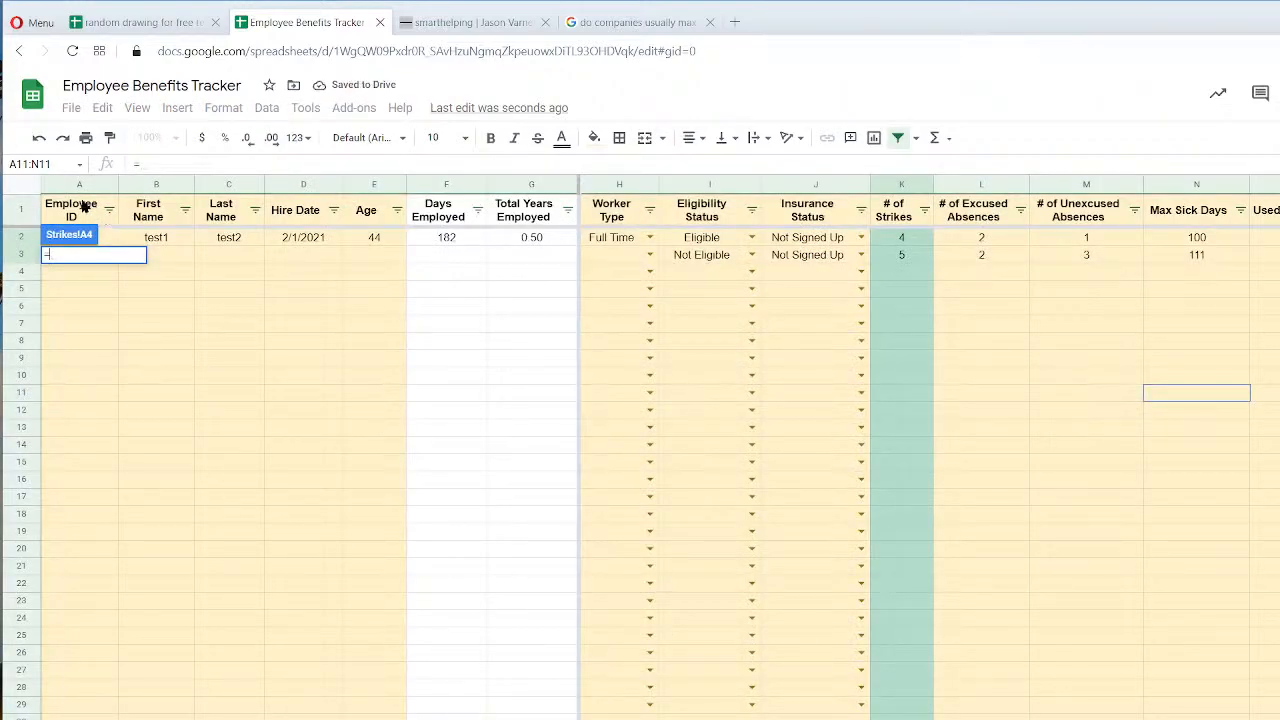
left_click(80, 208)
key("Return")
left_click_drag(121, 260, 1278, 258)
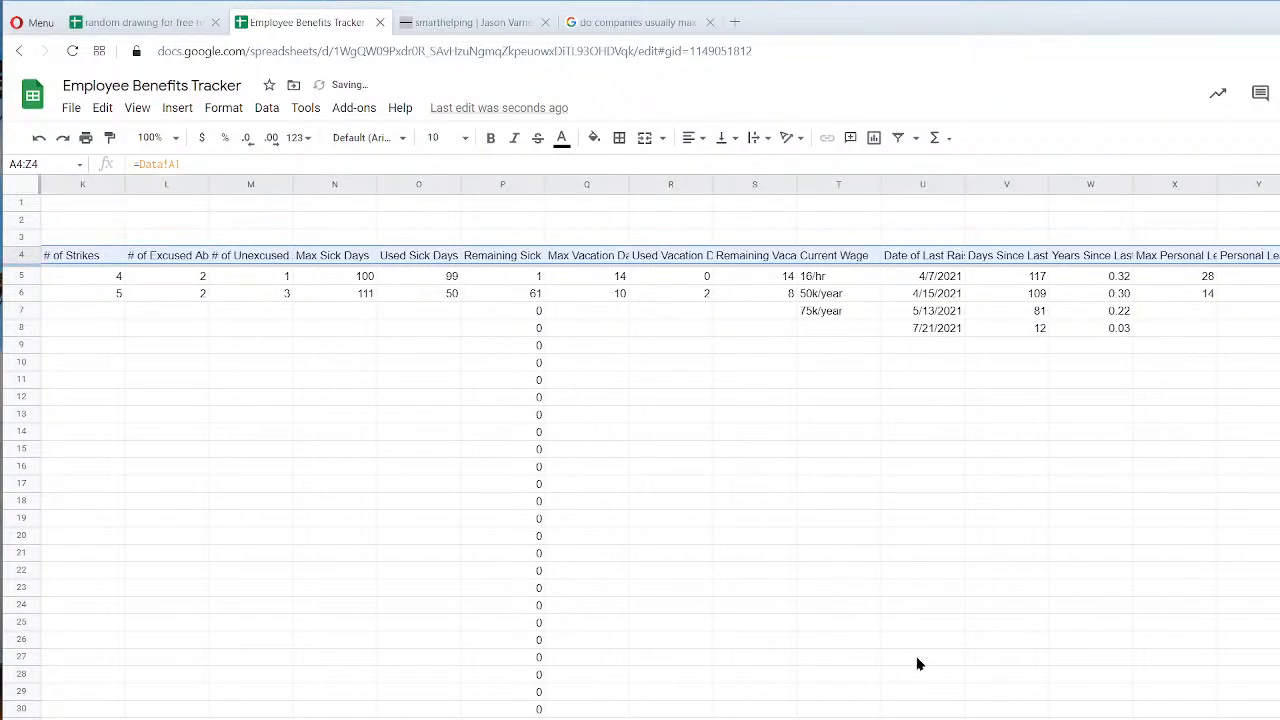
scroll(915, 684, "left", 10)
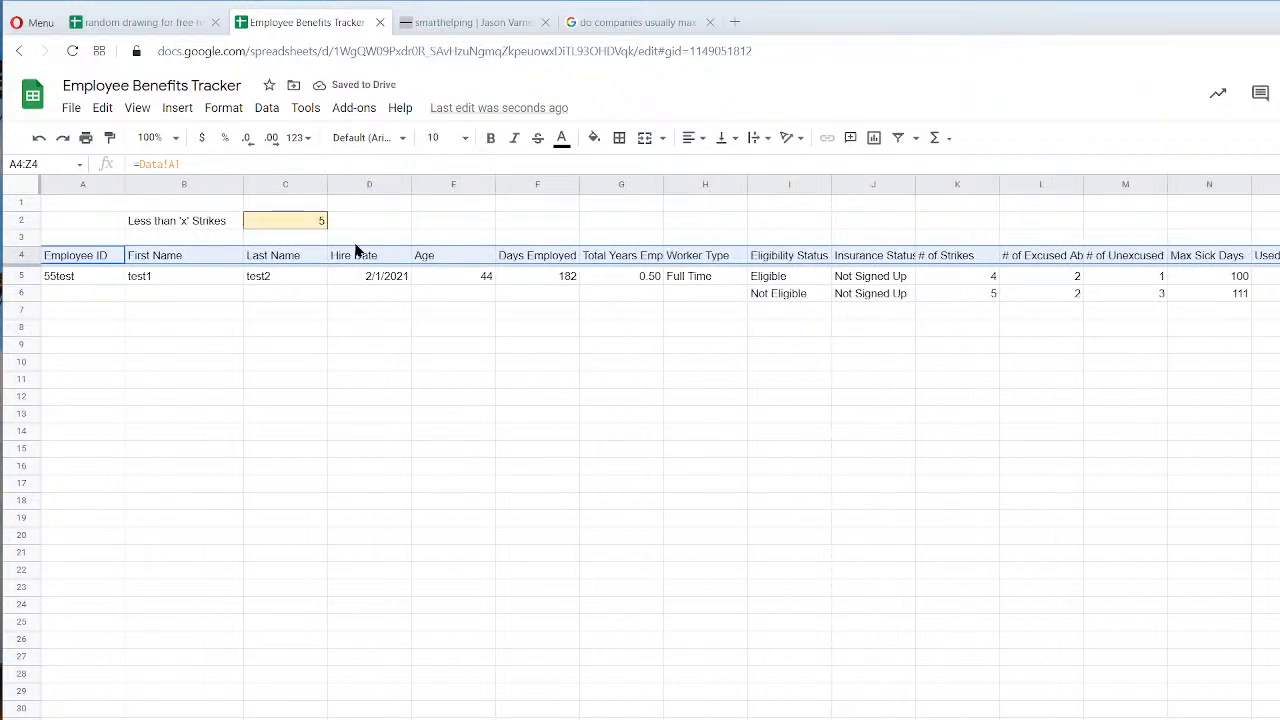
Set the strike threshold in C2 to 4 and check the # of Strikes value in the filtered row.
left_click(305, 228)
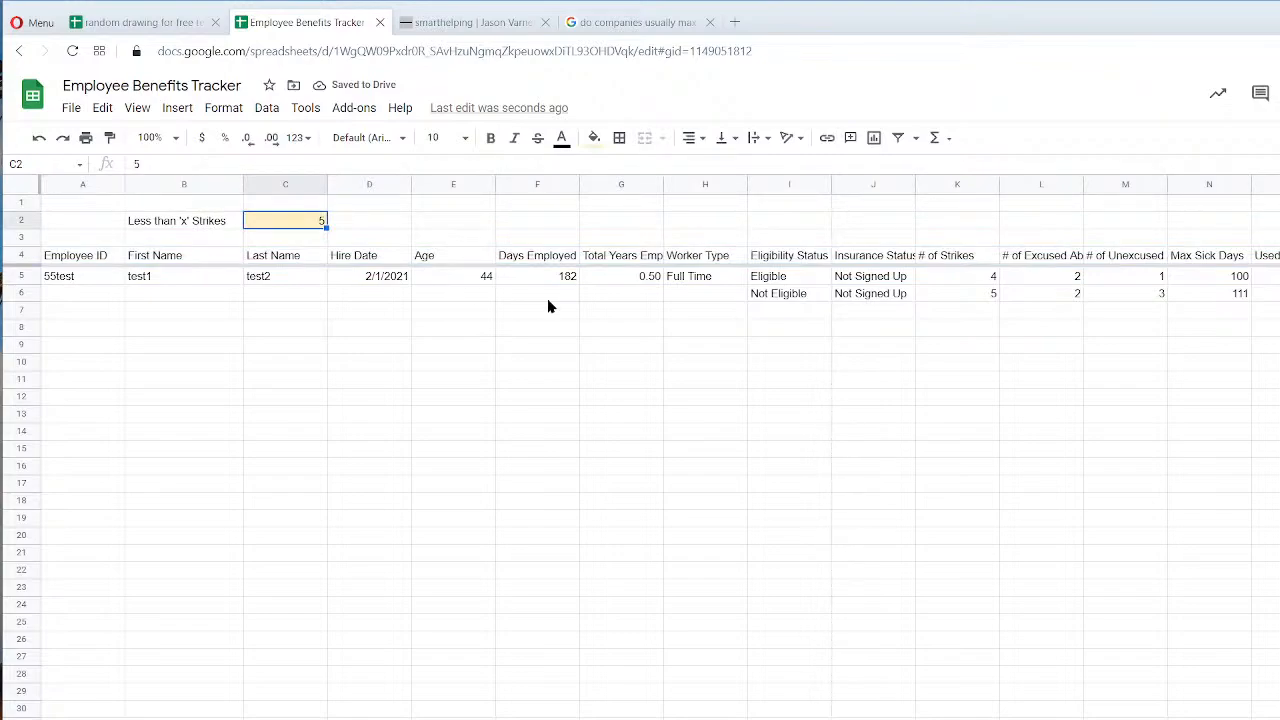
type("4")
key("Return")
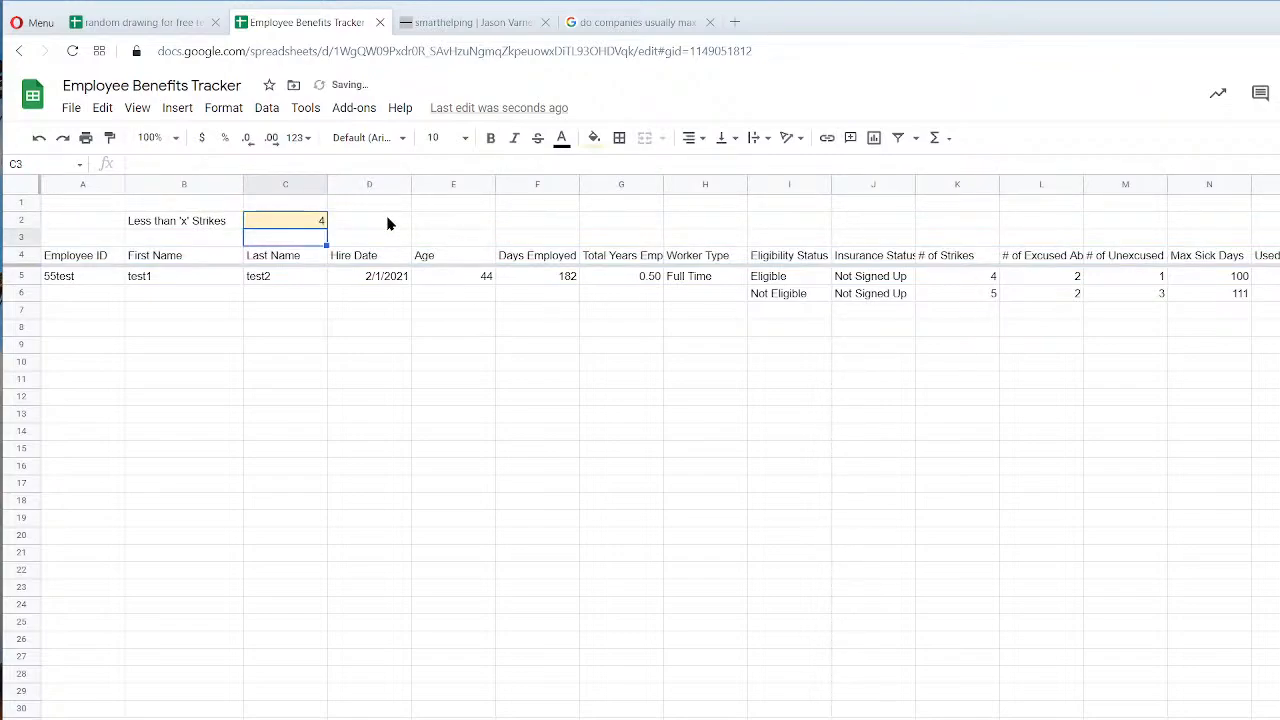
left_click(356, 272)
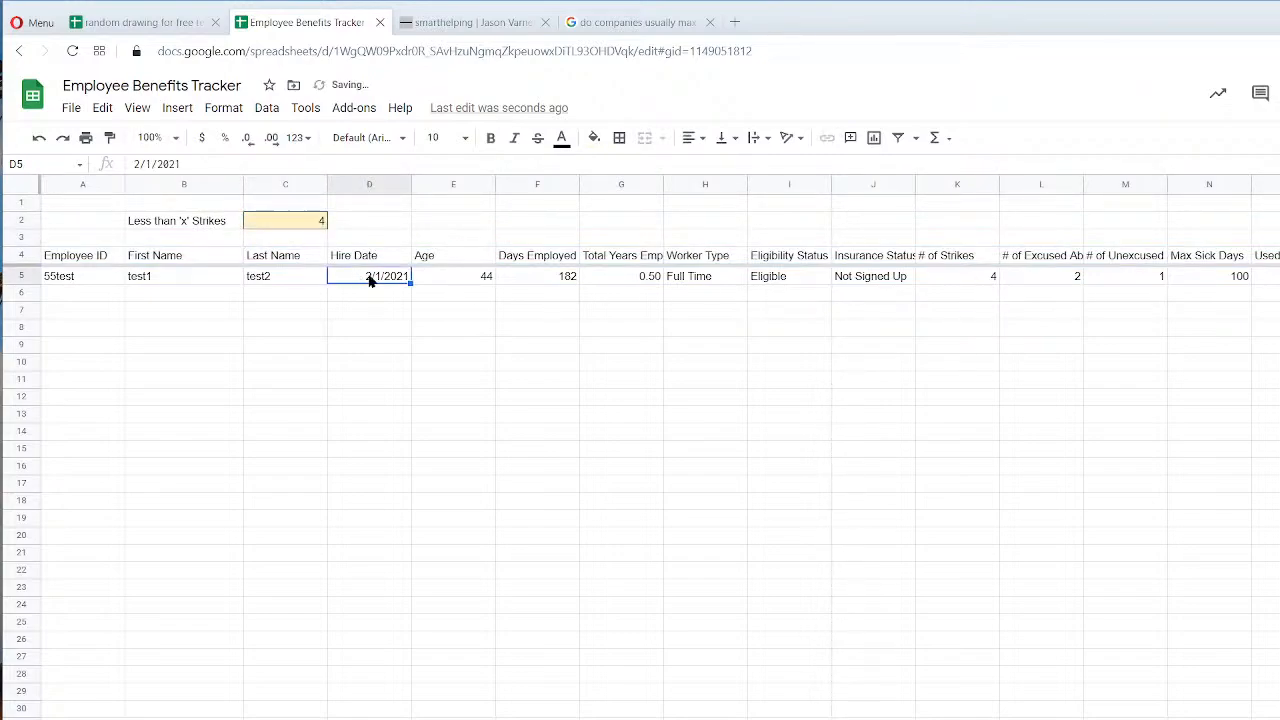
left_click(966, 277)
Wrap the header text in row 4 and centre it horizontally and vertically.
left_click(21, 256)
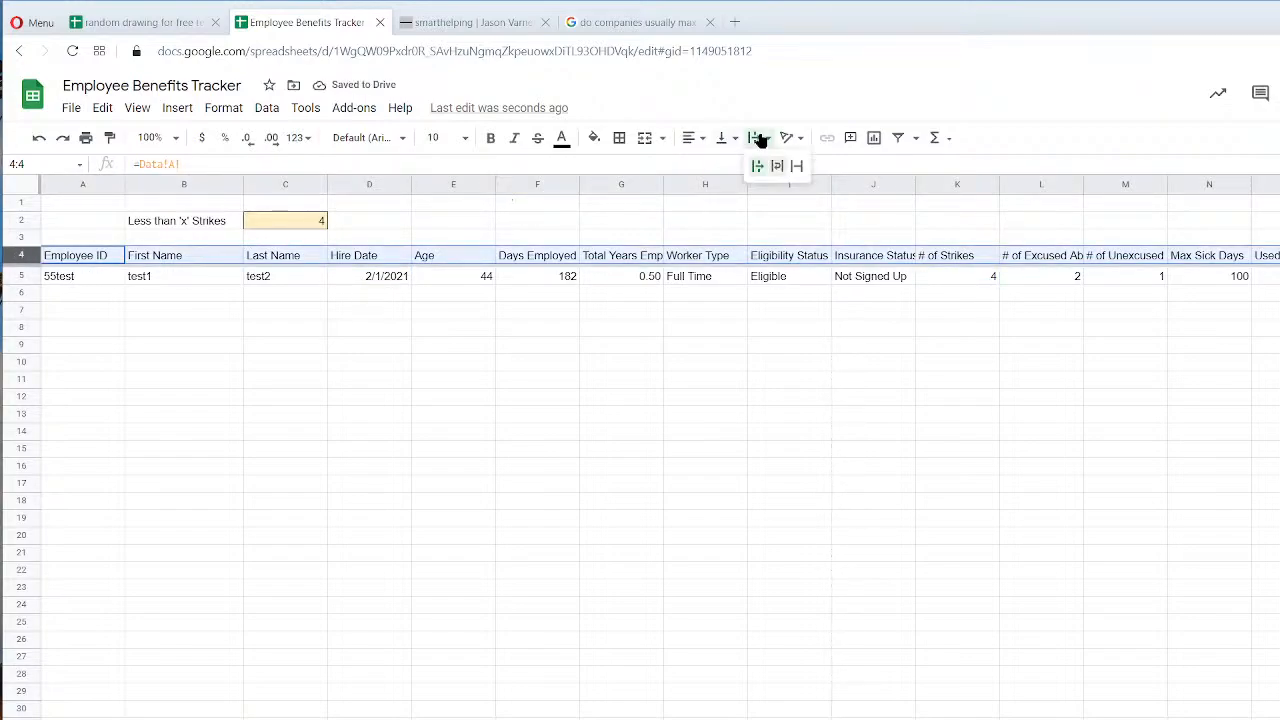
left_click(757, 137)
left_click(776, 171)
left_click(690, 138)
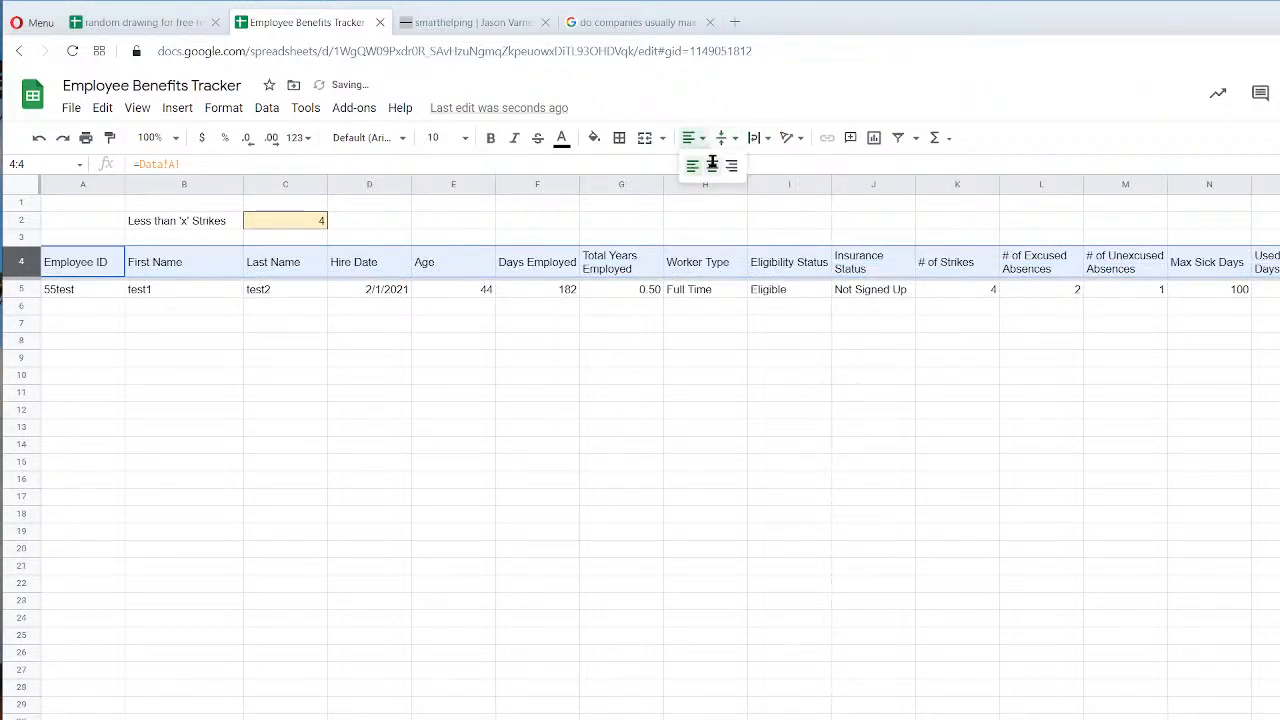
left_click(712, 162)
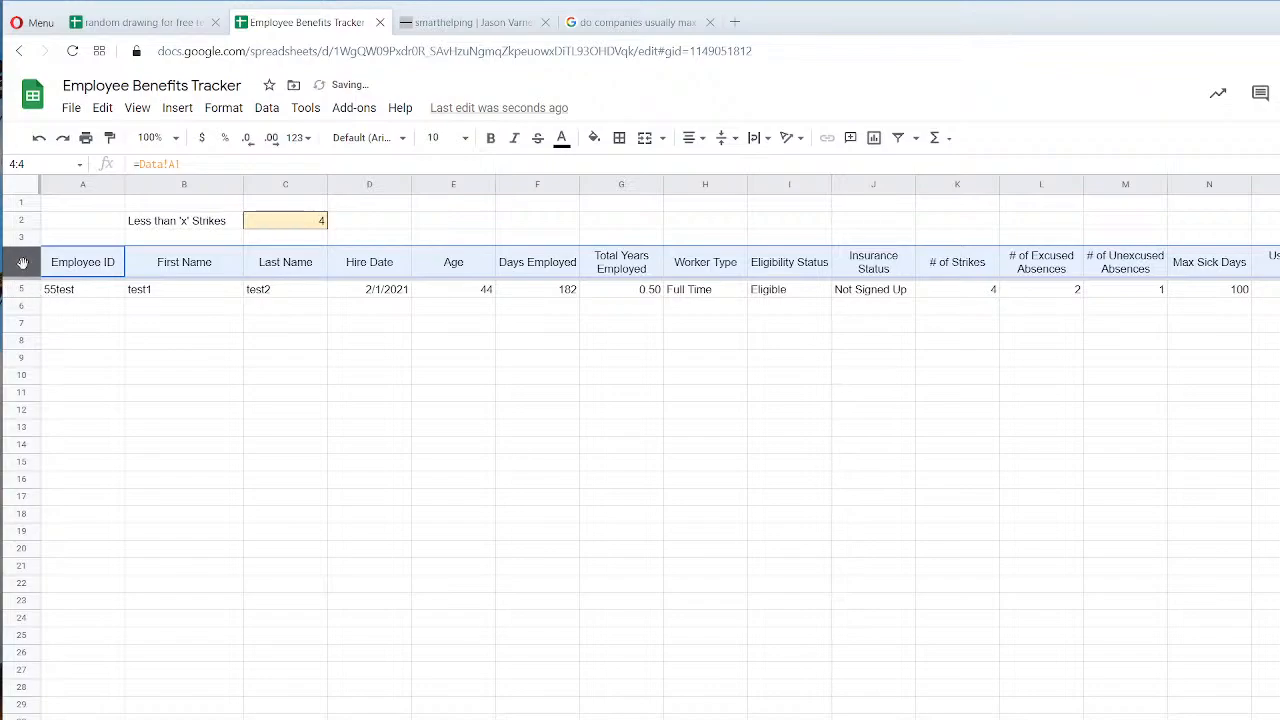
Centre the contents of columns A through Z horizontally, and select the first Remaining Sick Days result.
left_click(81, 184)
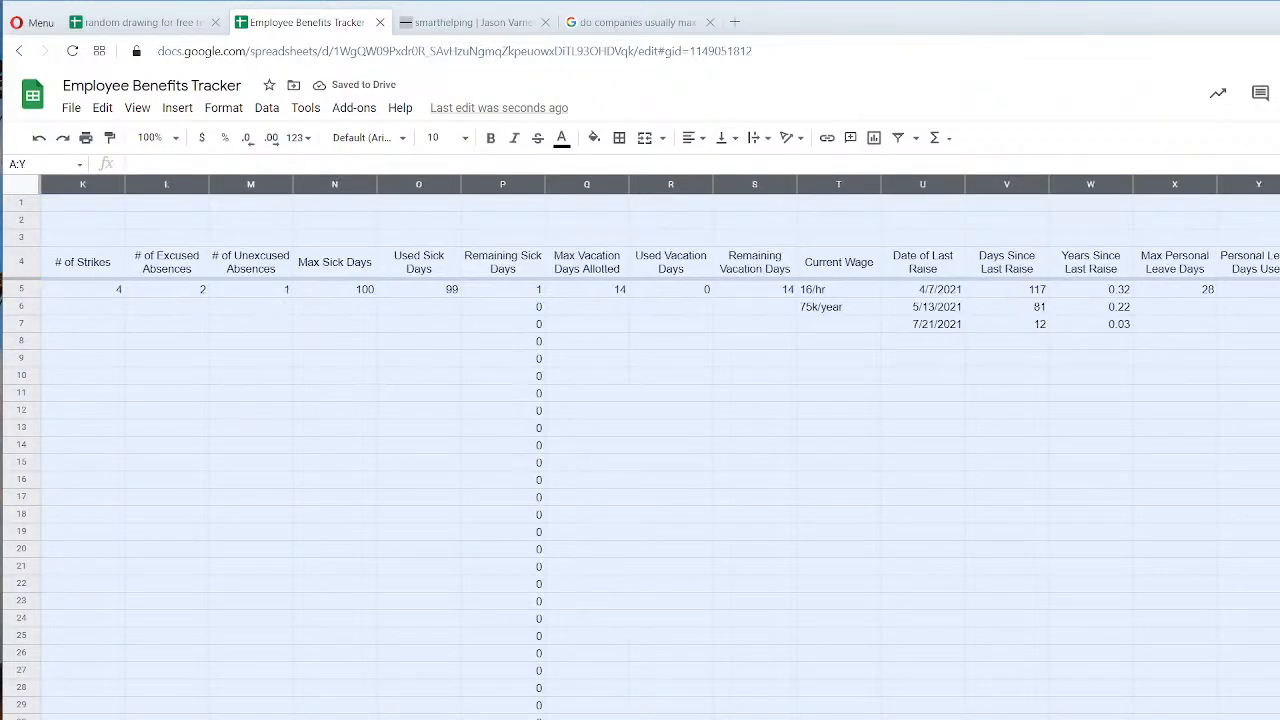
left_click(692, 137)
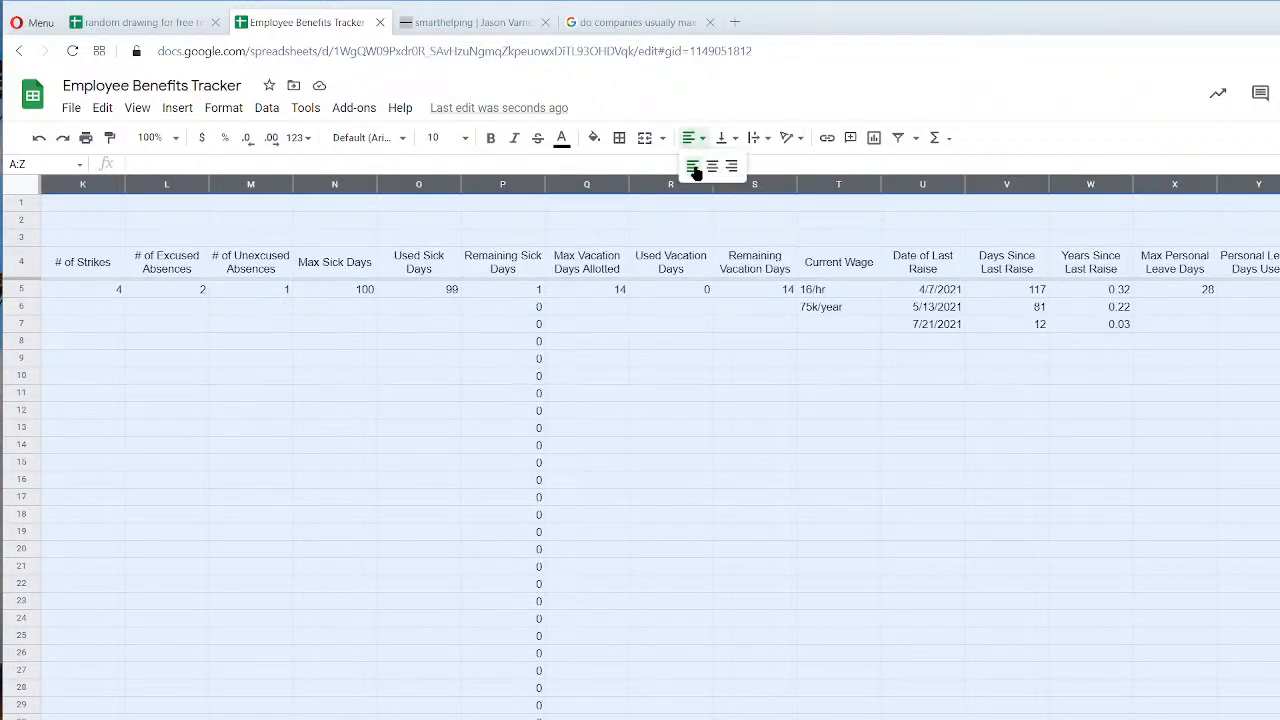
left_click(710, 167)
left_click(938, 547)
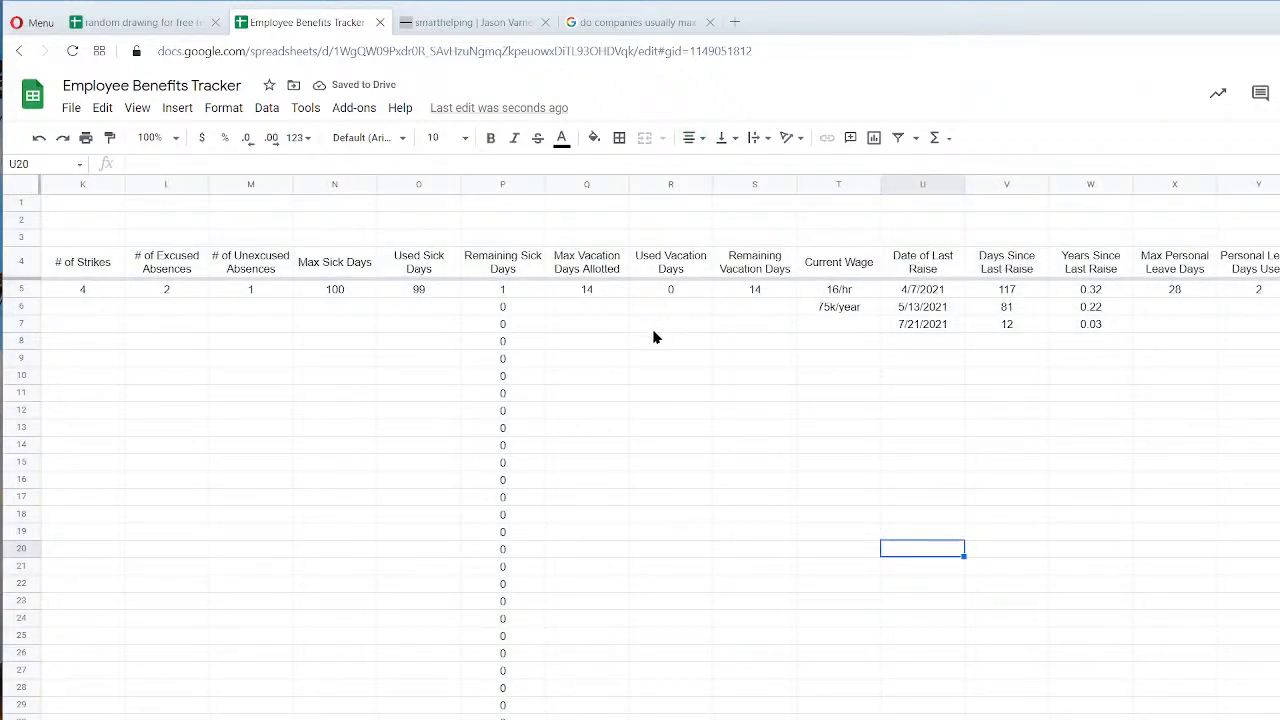
left_click(509, 291)
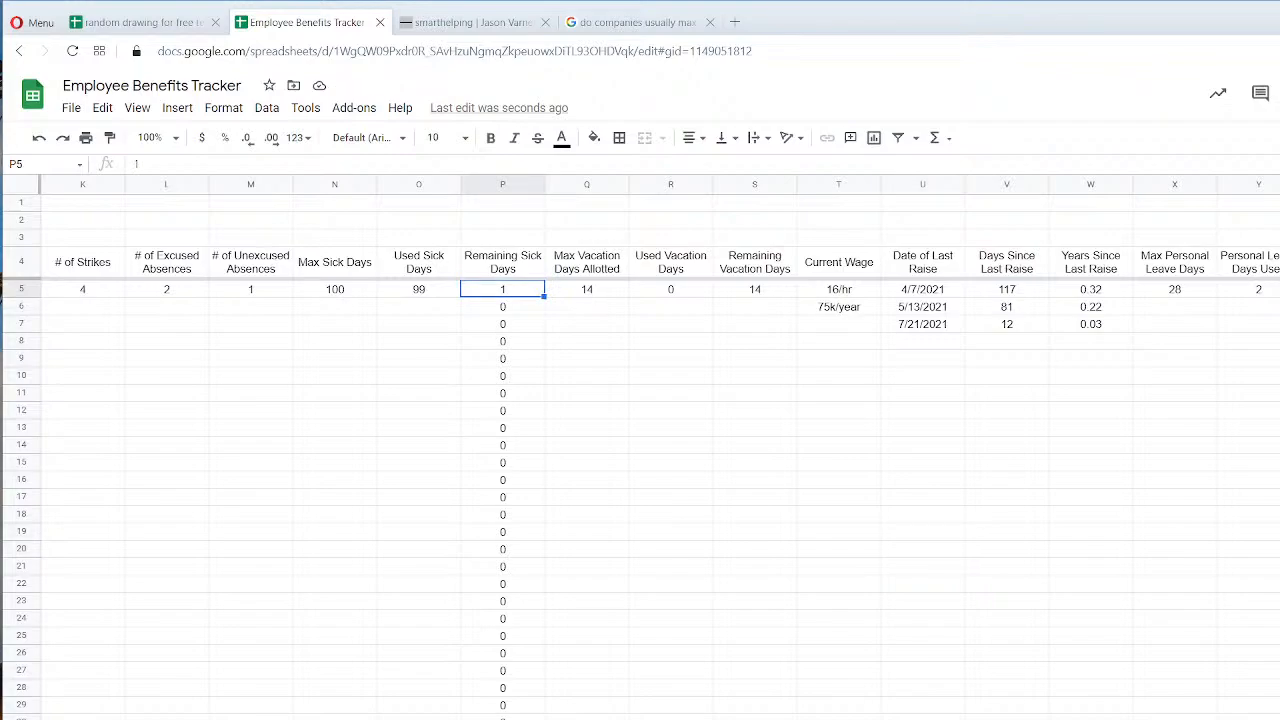
Hide the gridlines on the Strikes report sheet.
scroll(640, 450, "left", 5)
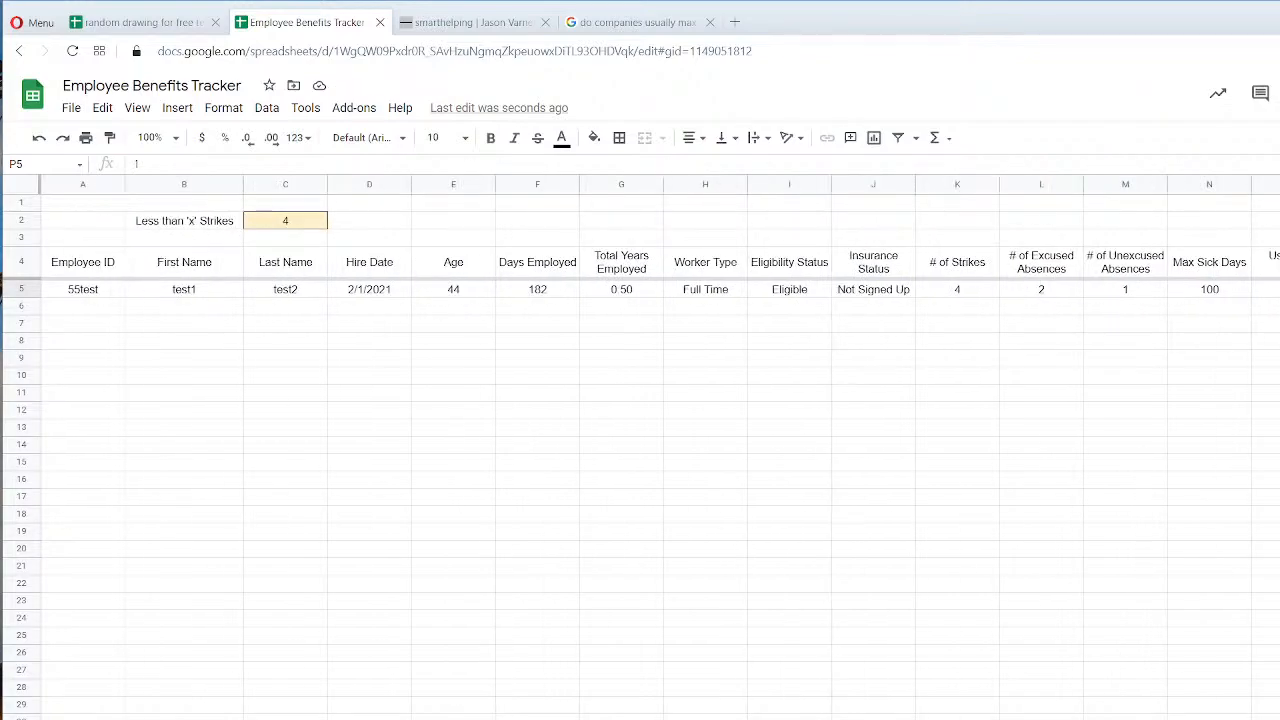
left_click(137, 110)
left_click(172, 180)
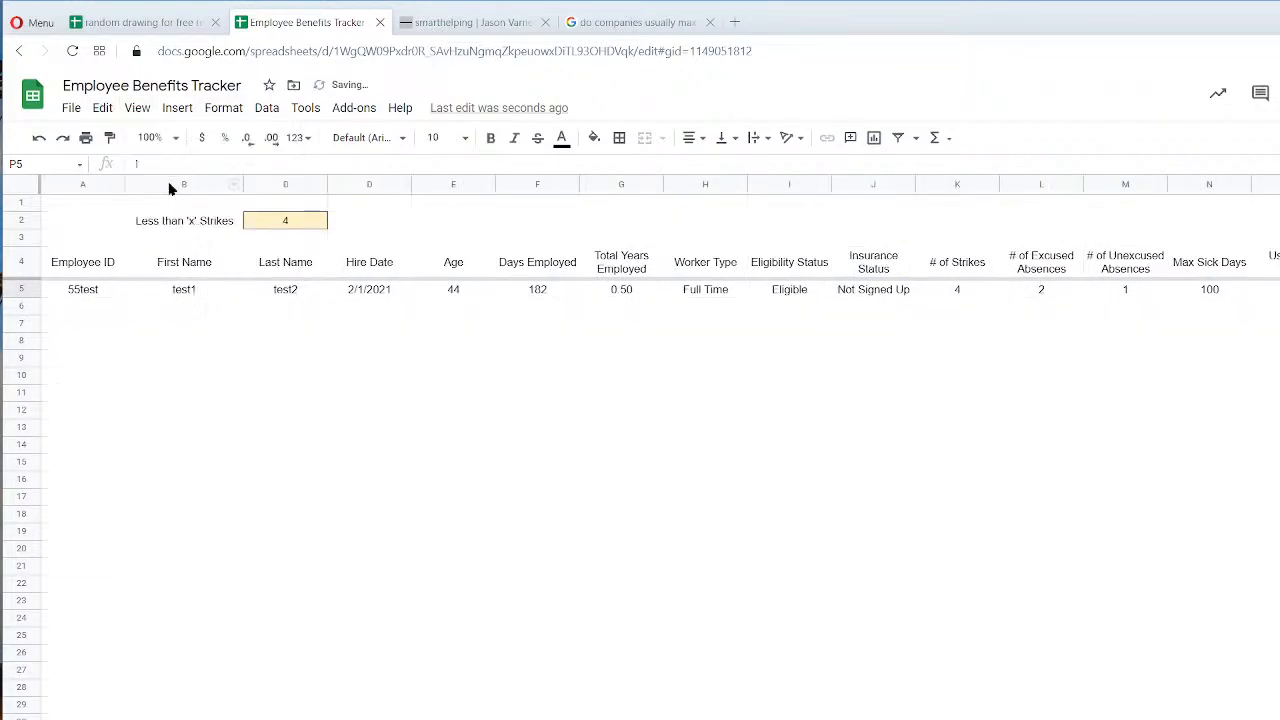
left_click(299, 428)
Apply alternating colors with the default grey header style to A4:Z1128.
left_click_drag(83, 266, 1279, 719)
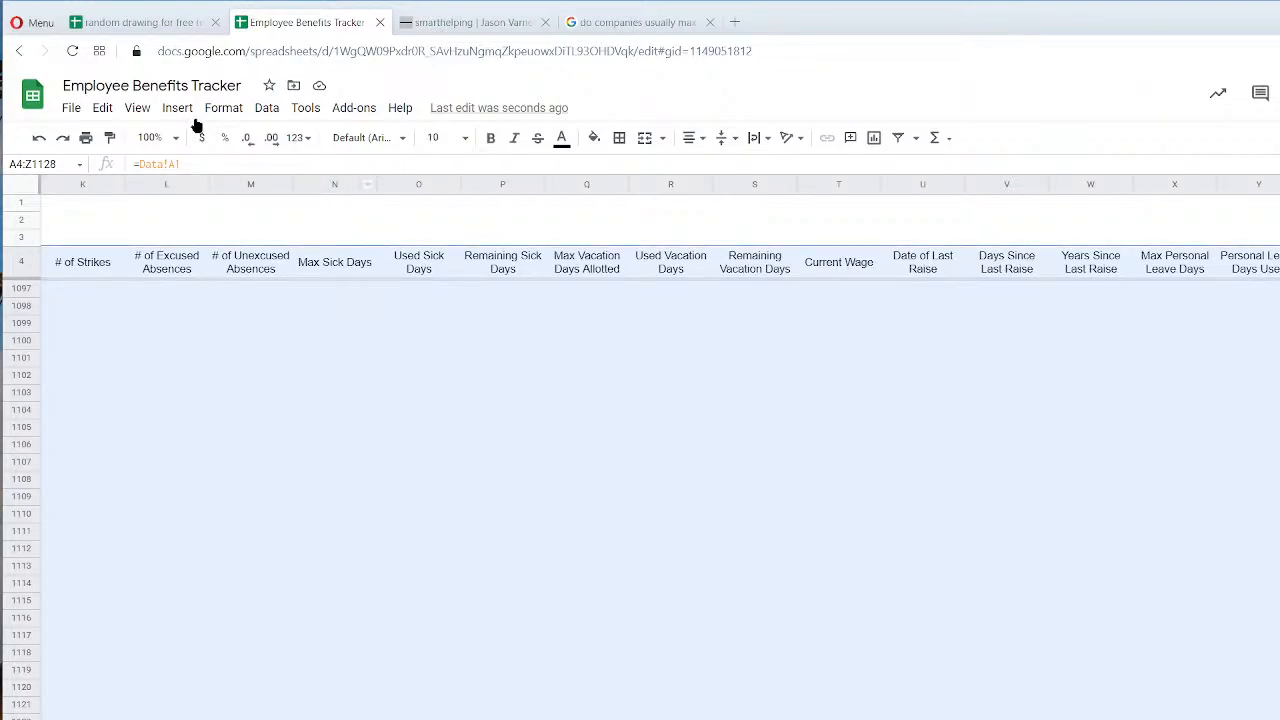
left_click(226, 112)
left_click(338, 528)
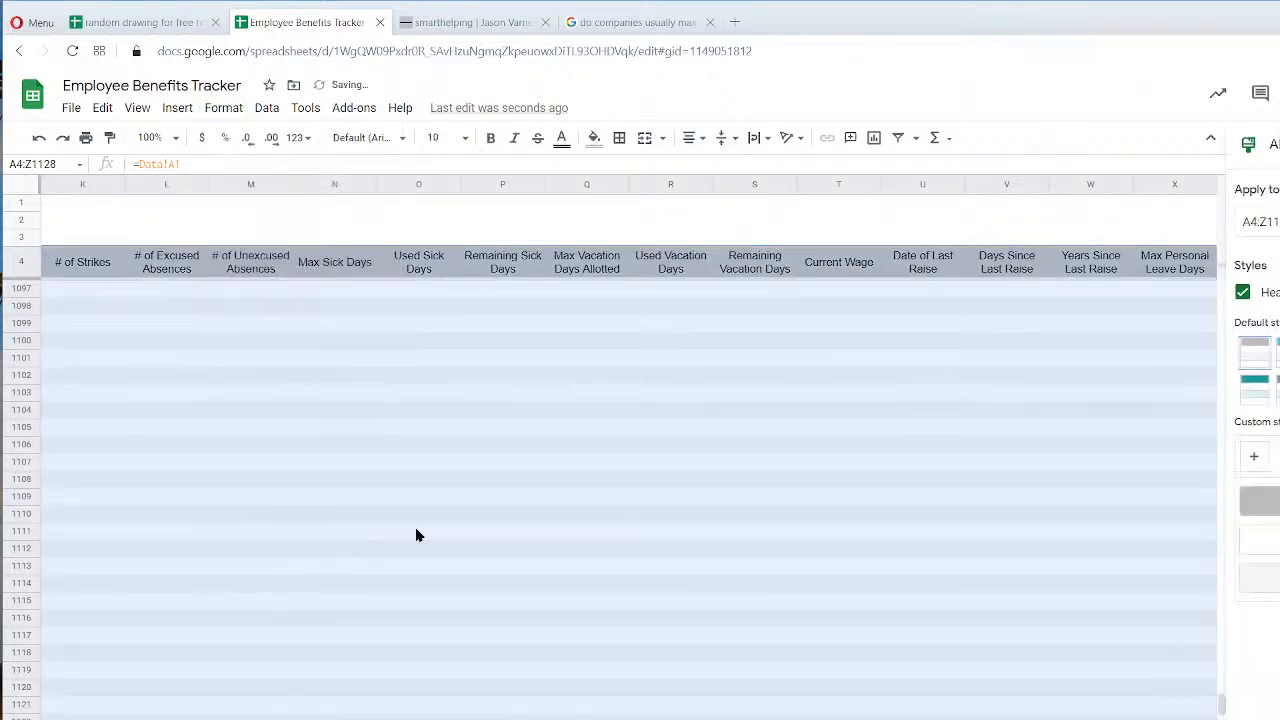
key("Escape")
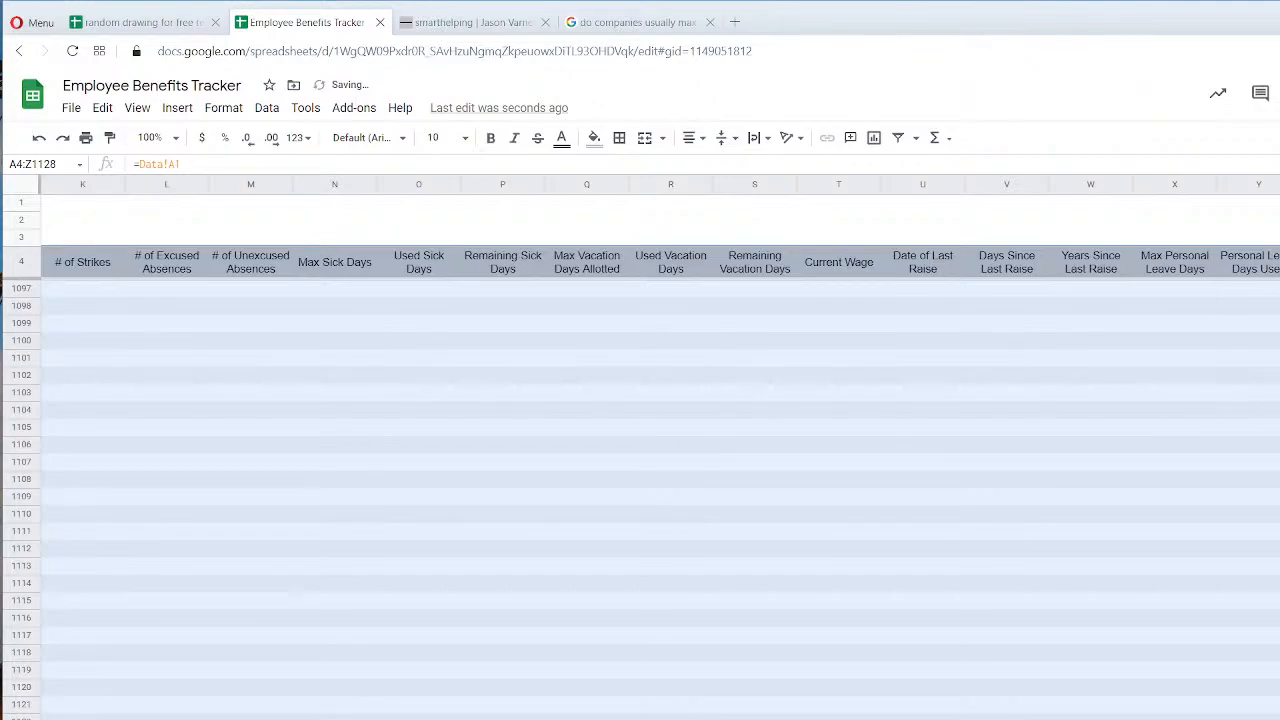
scroll(660, 500, "up", 20)
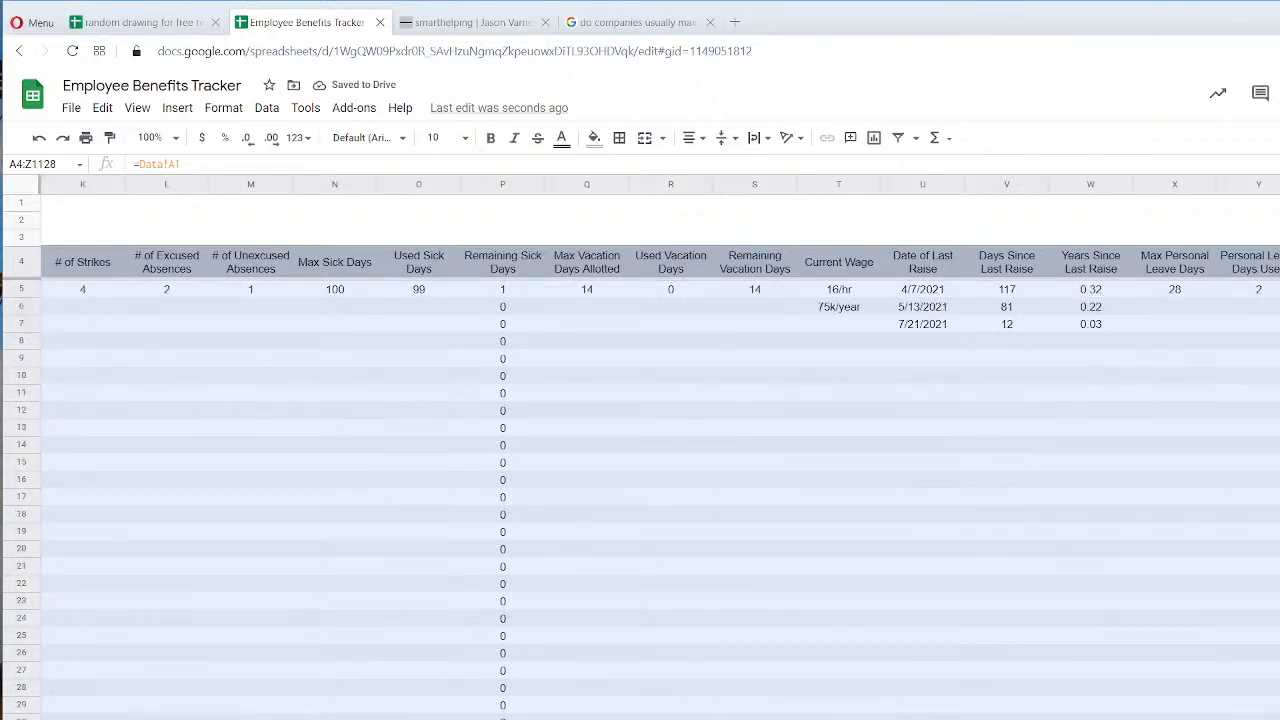
Review the filtered employee row, the strike threshold in C2 and the filter formula in A5.
left_click(1100, 292)
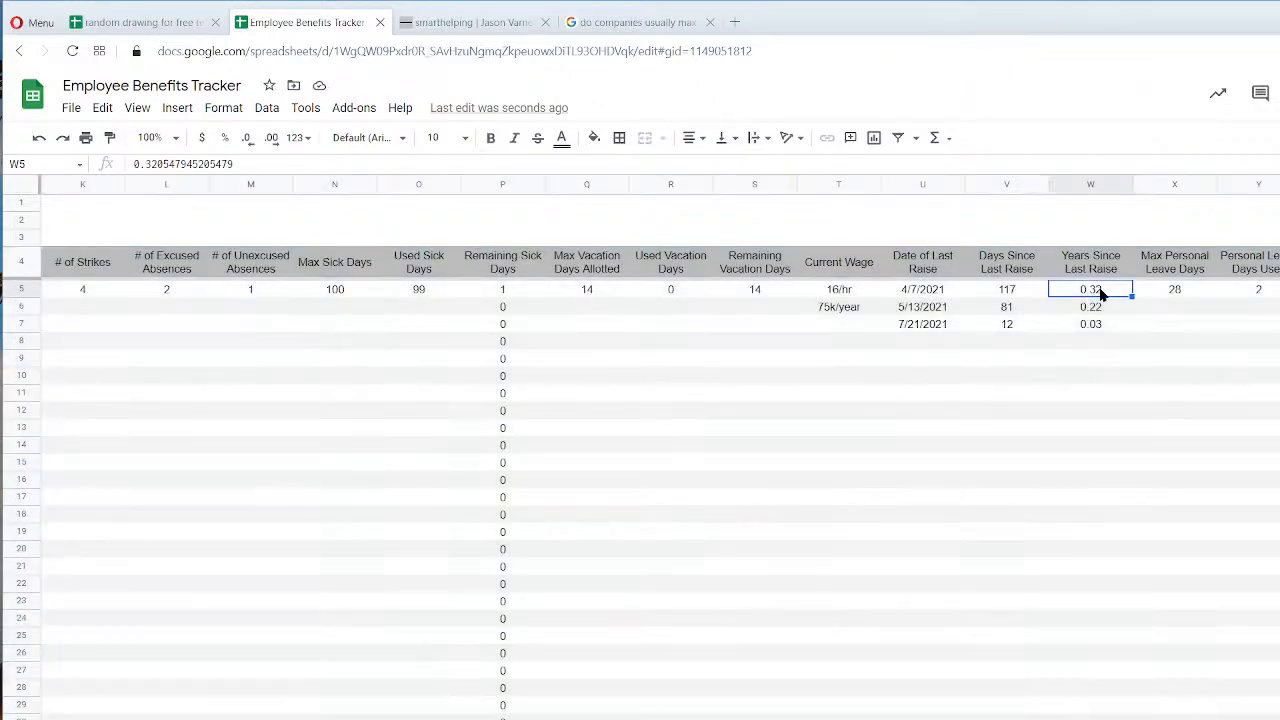
left_click(1010, 292)
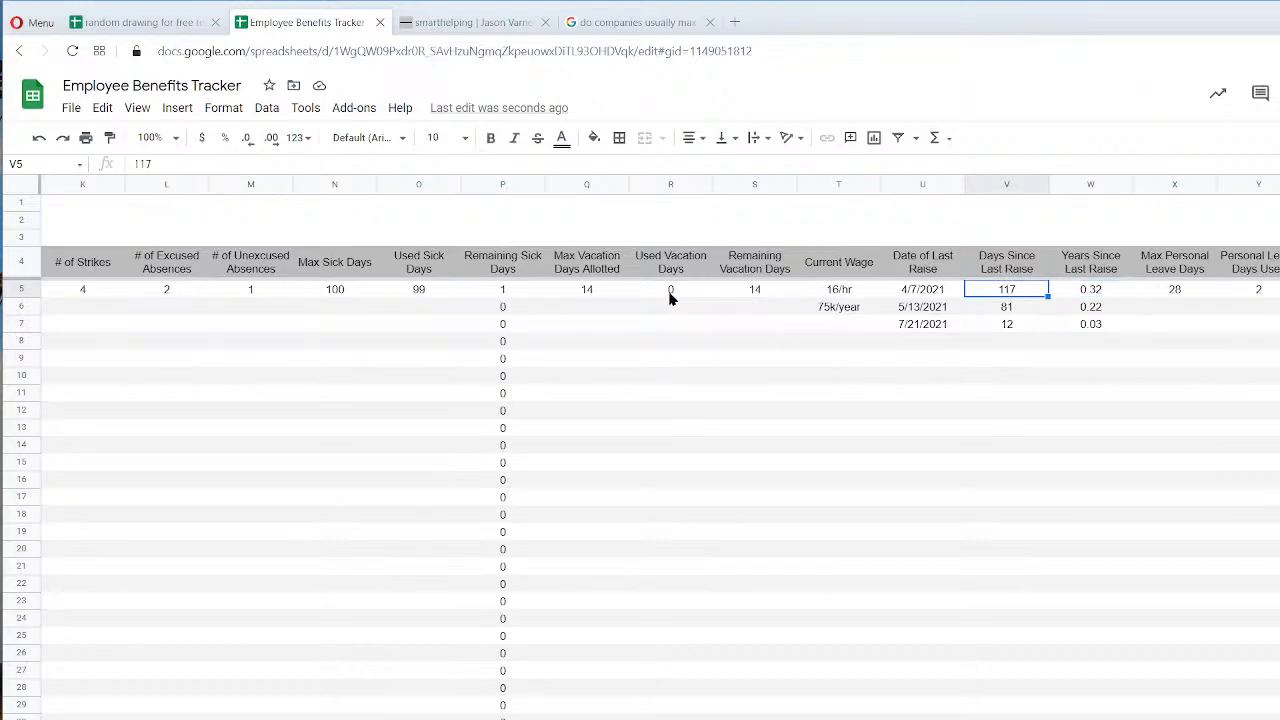
left_click(750, 290)
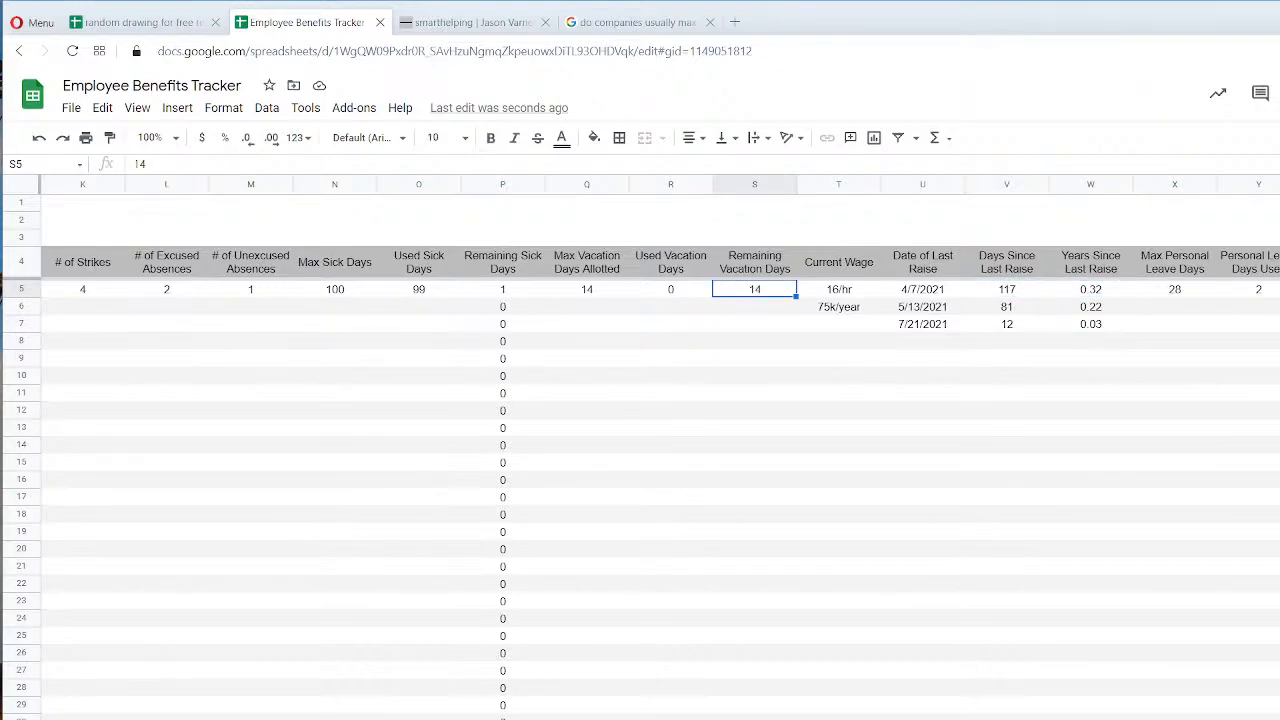
scroll(660, 450, "left", 10)
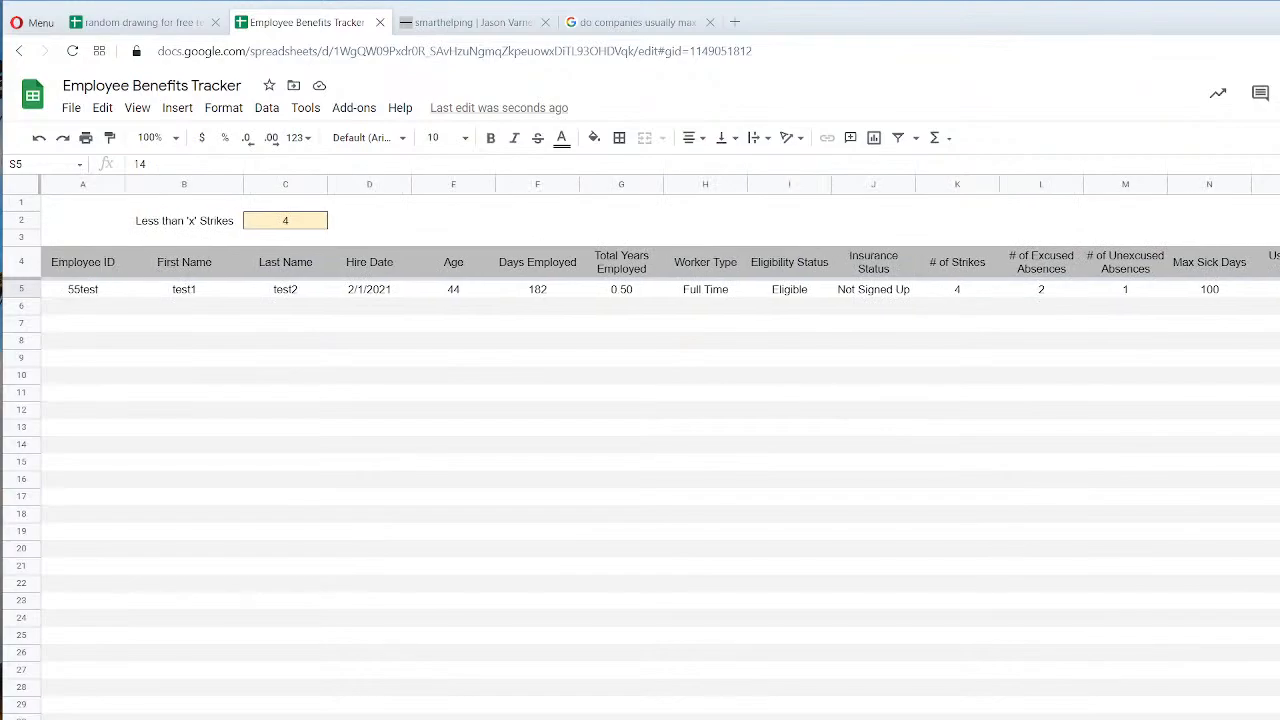
left_click(370, 480)
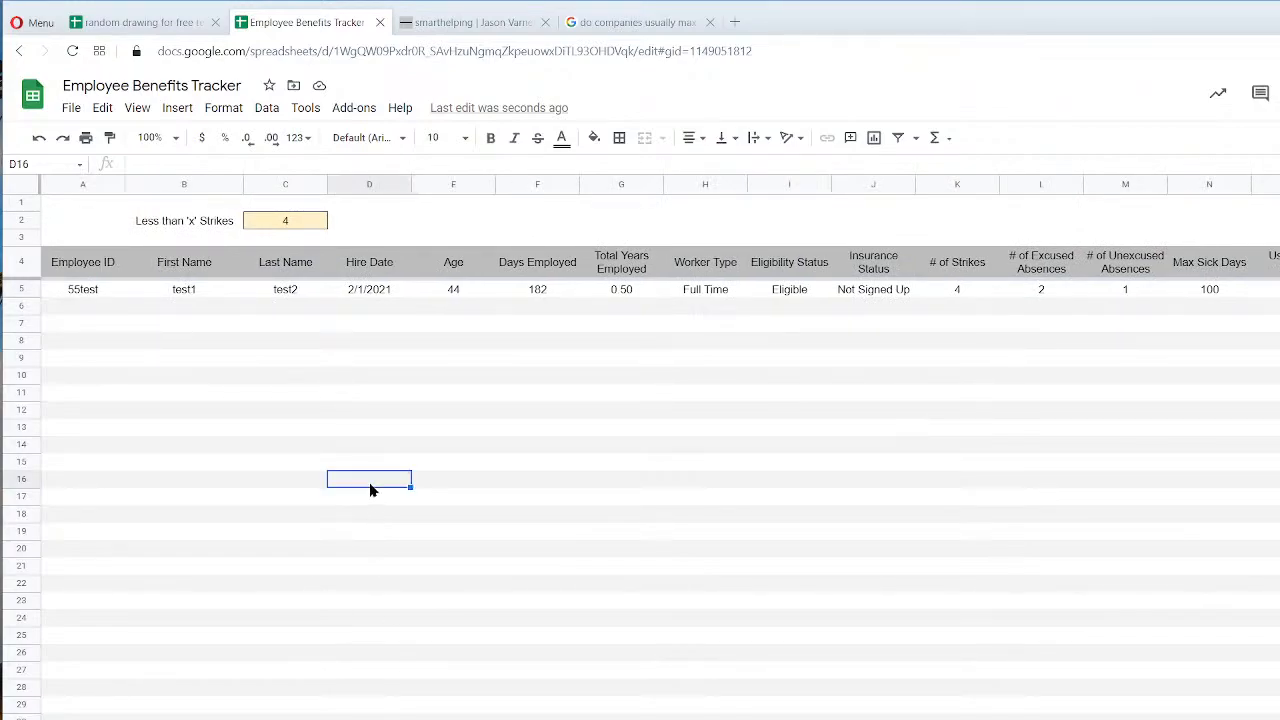
left_click(213, 224)
left_click(395, 427)
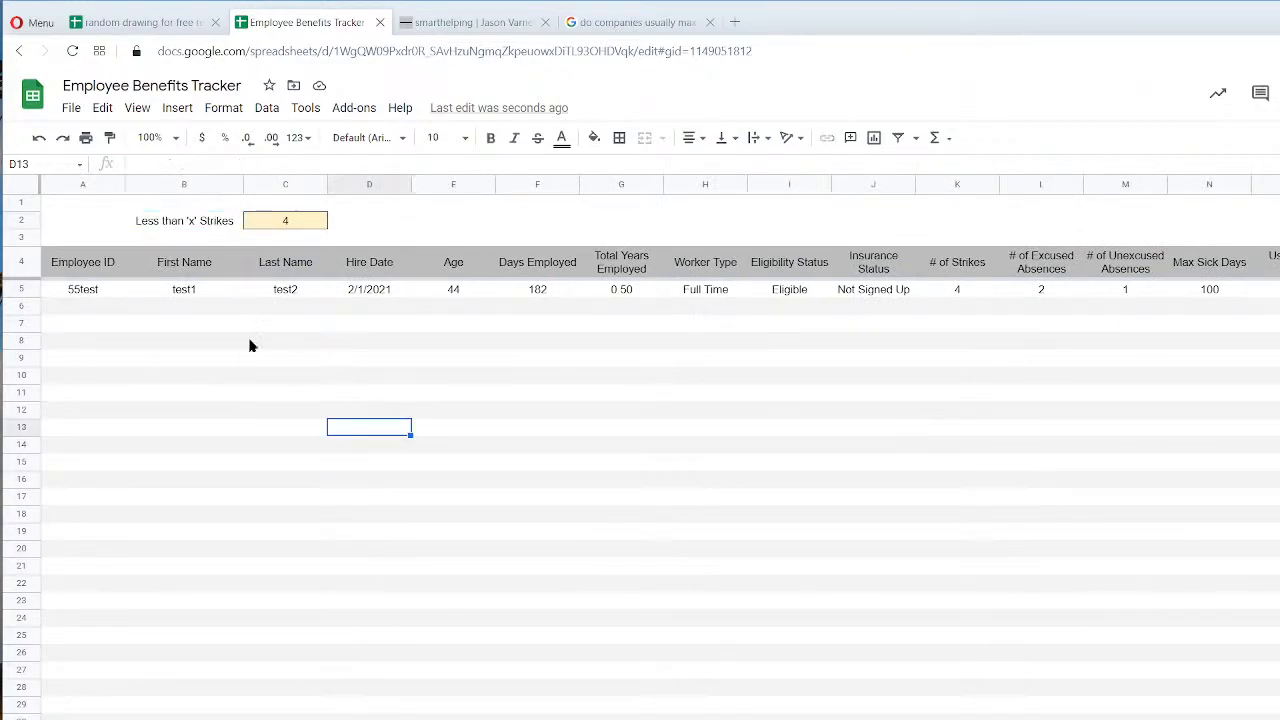
left_click_drag(77, 297, 889, 434)
left_click(897, 578)
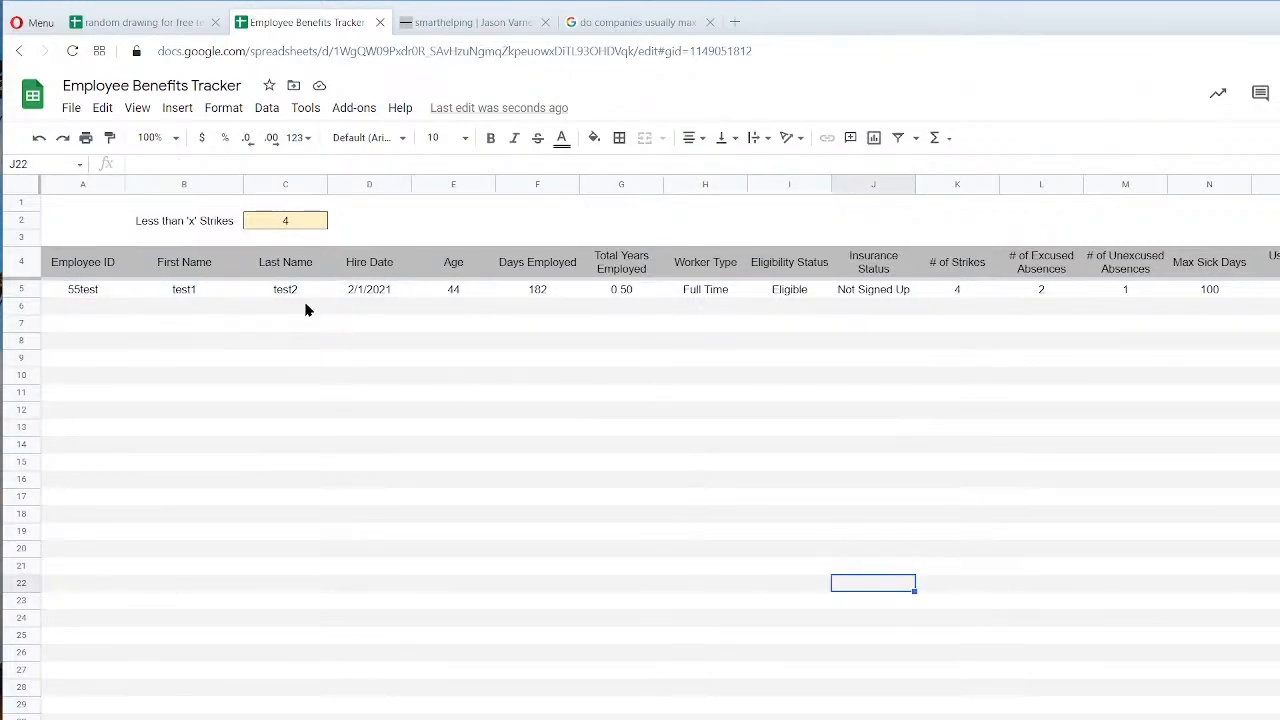
left_click(286, 222)
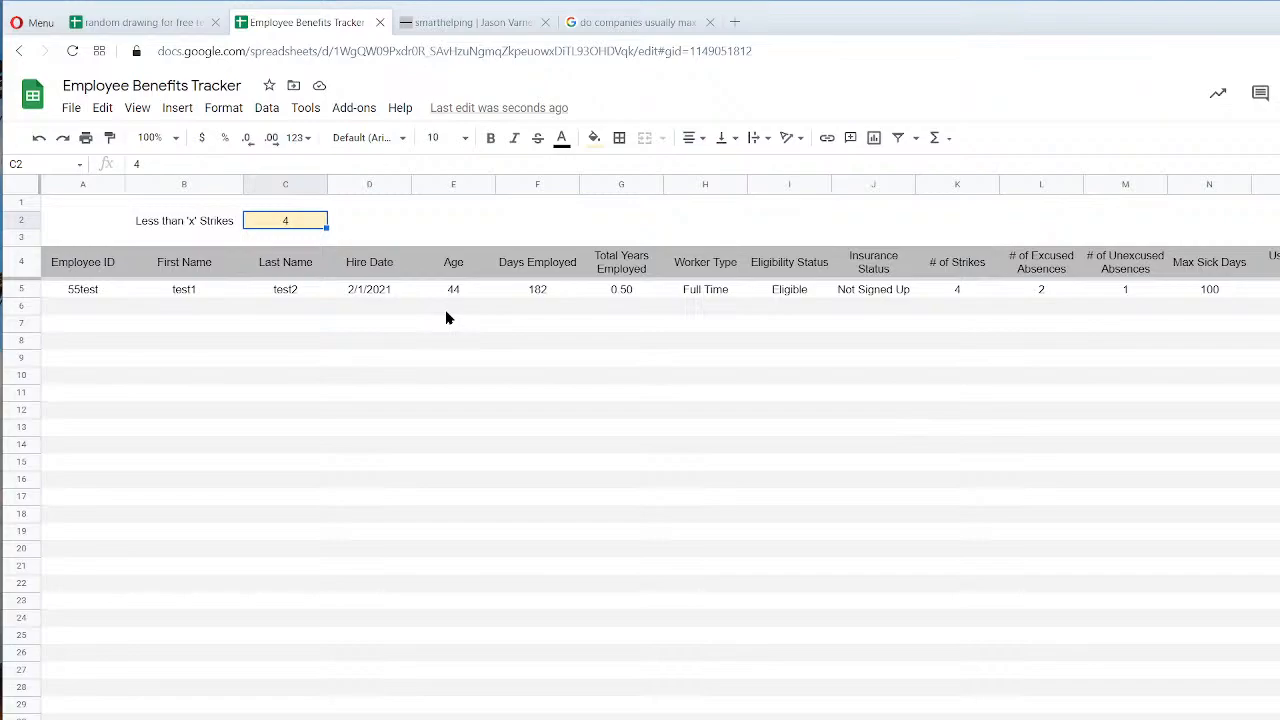
left_click(78, 293)
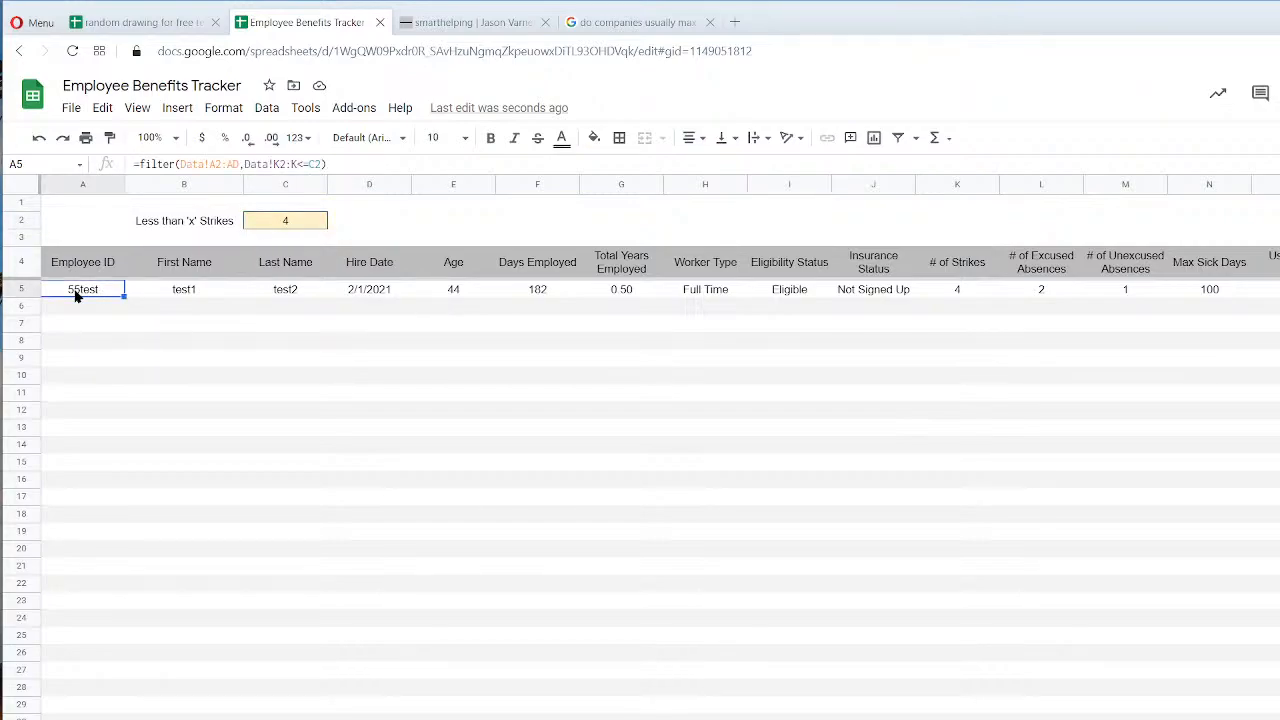
Change the threshold label in B2 to "Less than or equal to 'x' Strikes".
left_click(210, 224)
left_click(186, 164)
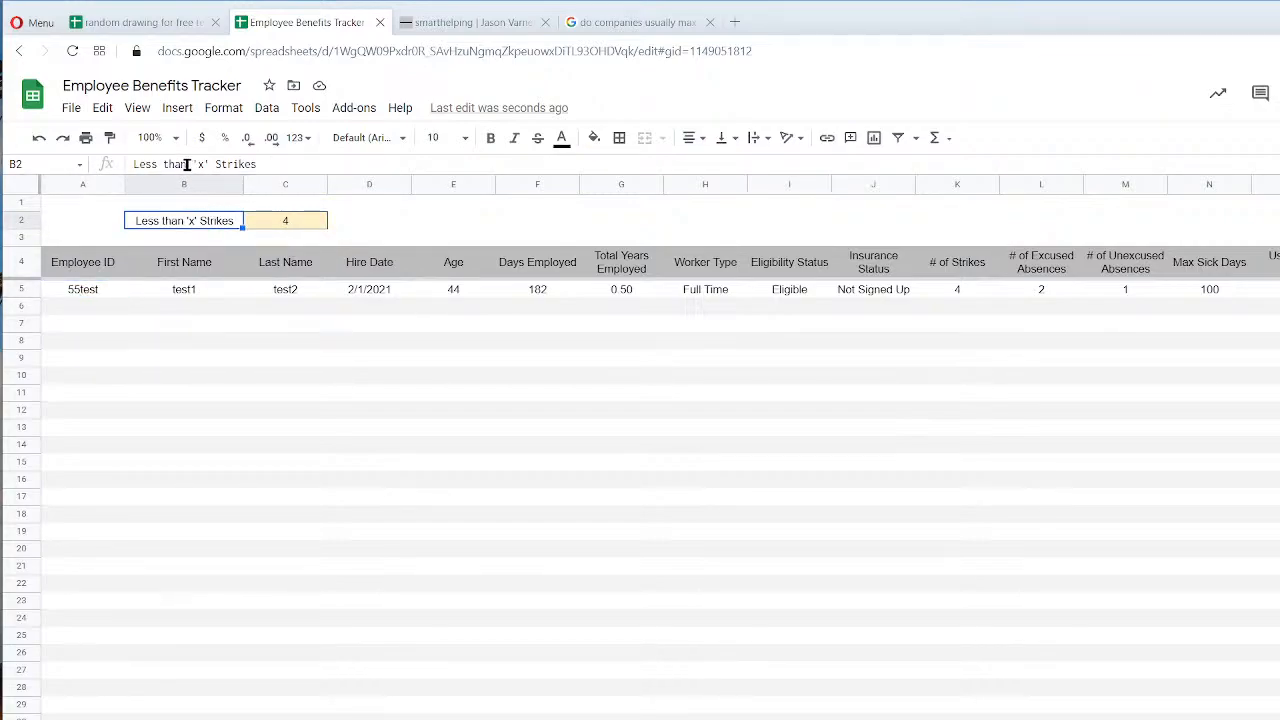
type("or equal to")
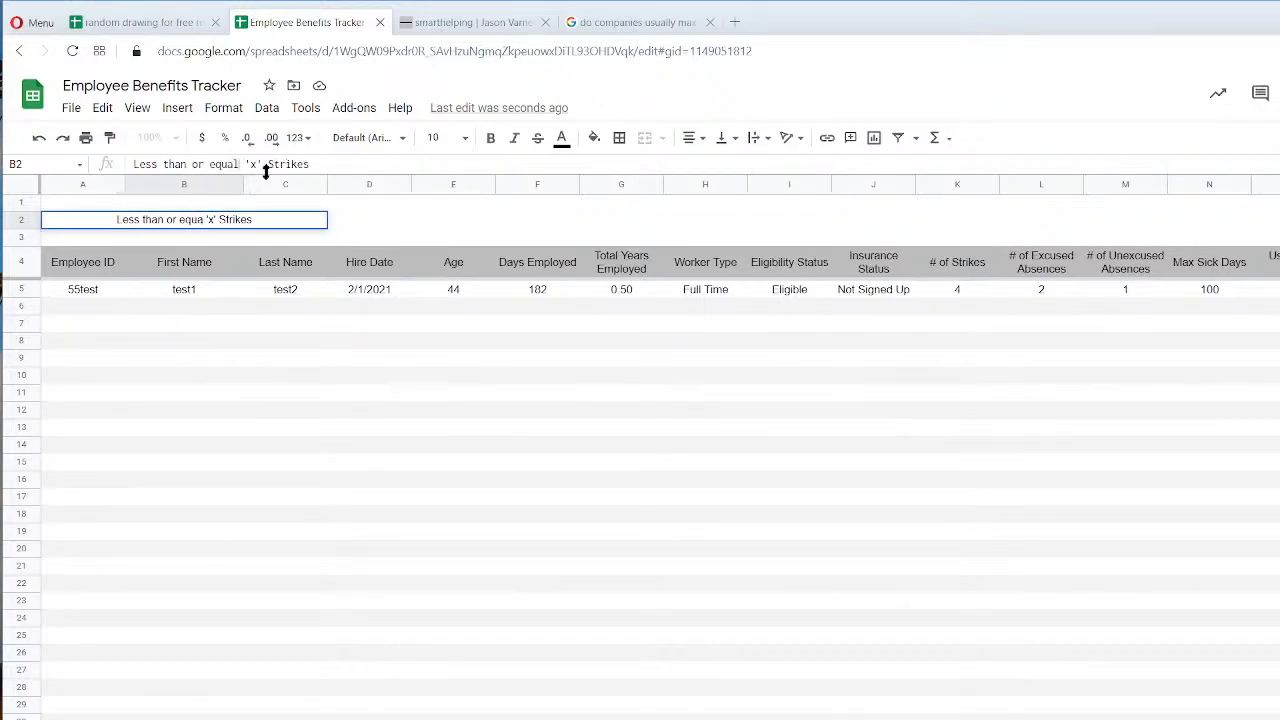
key("Return")
Right-align the threshold label in B2 and make it bold.
left_click(242, 222)
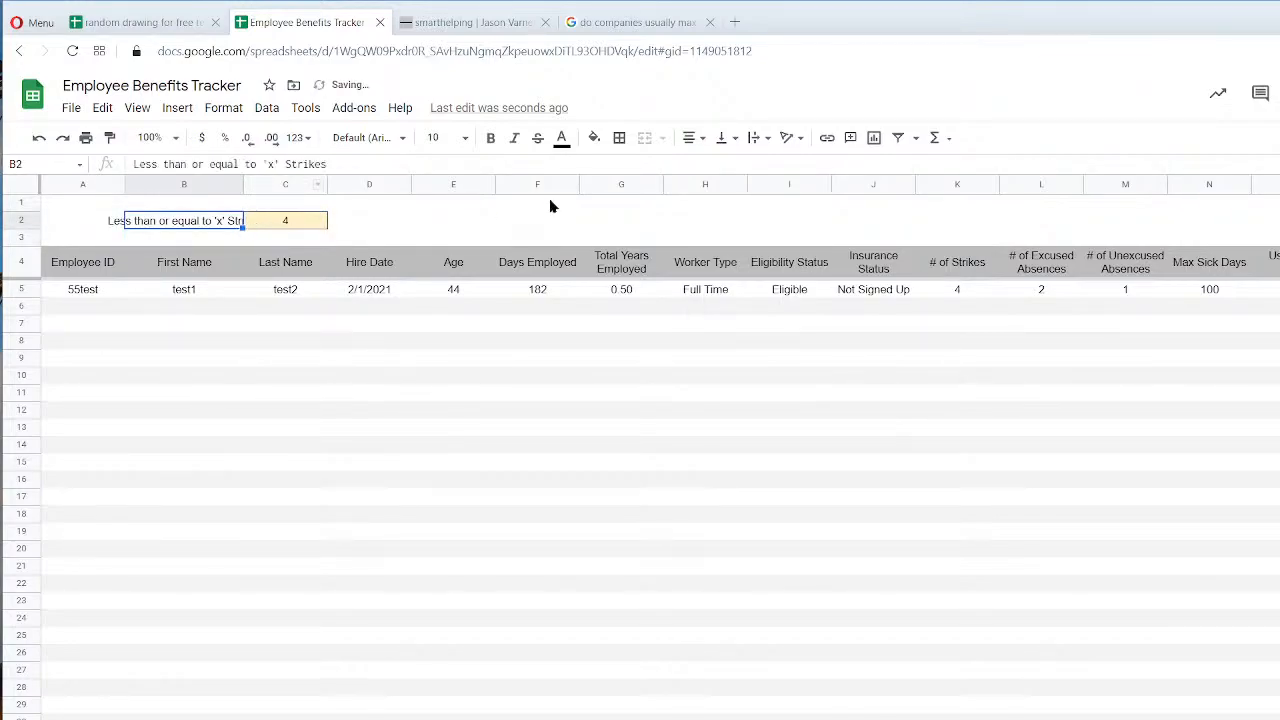
left_click(689, 137)
left_click(731, 165)
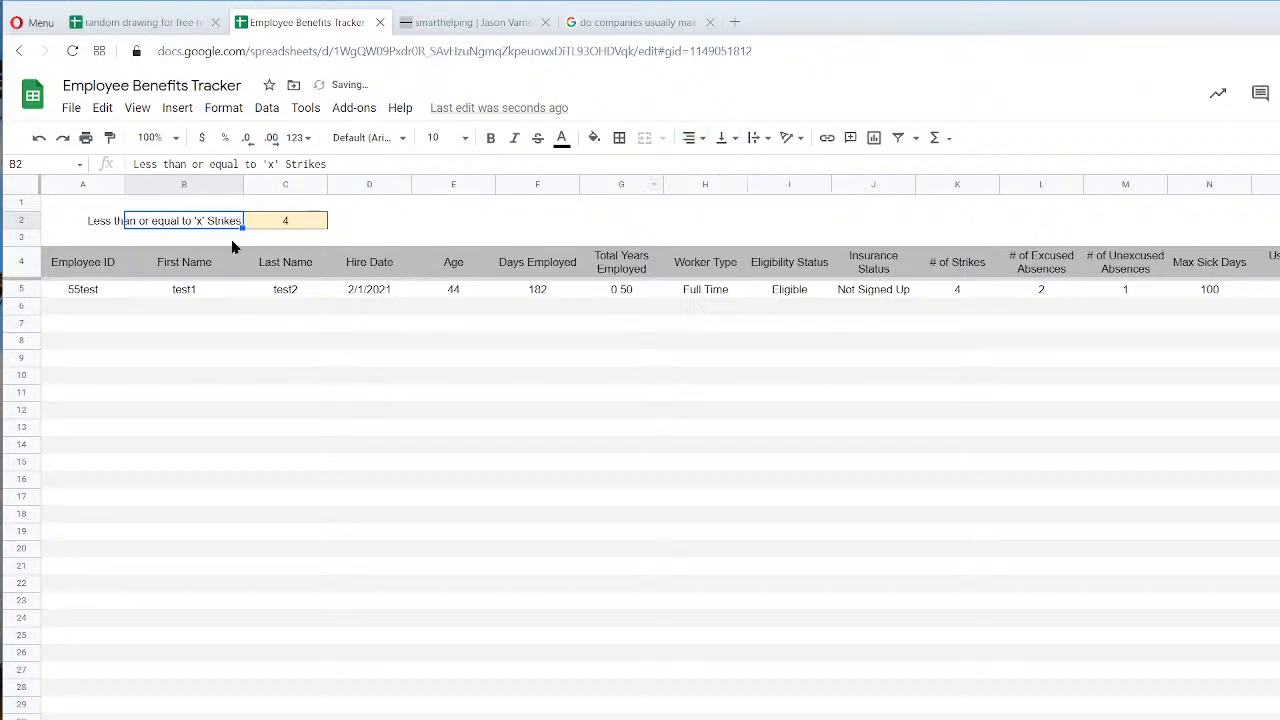
left_click(490, 137)
left_click(455, 480)
Examine the first employee record on the Data sheet from Employee ID across to Worker Type.
left_click(300, 719)
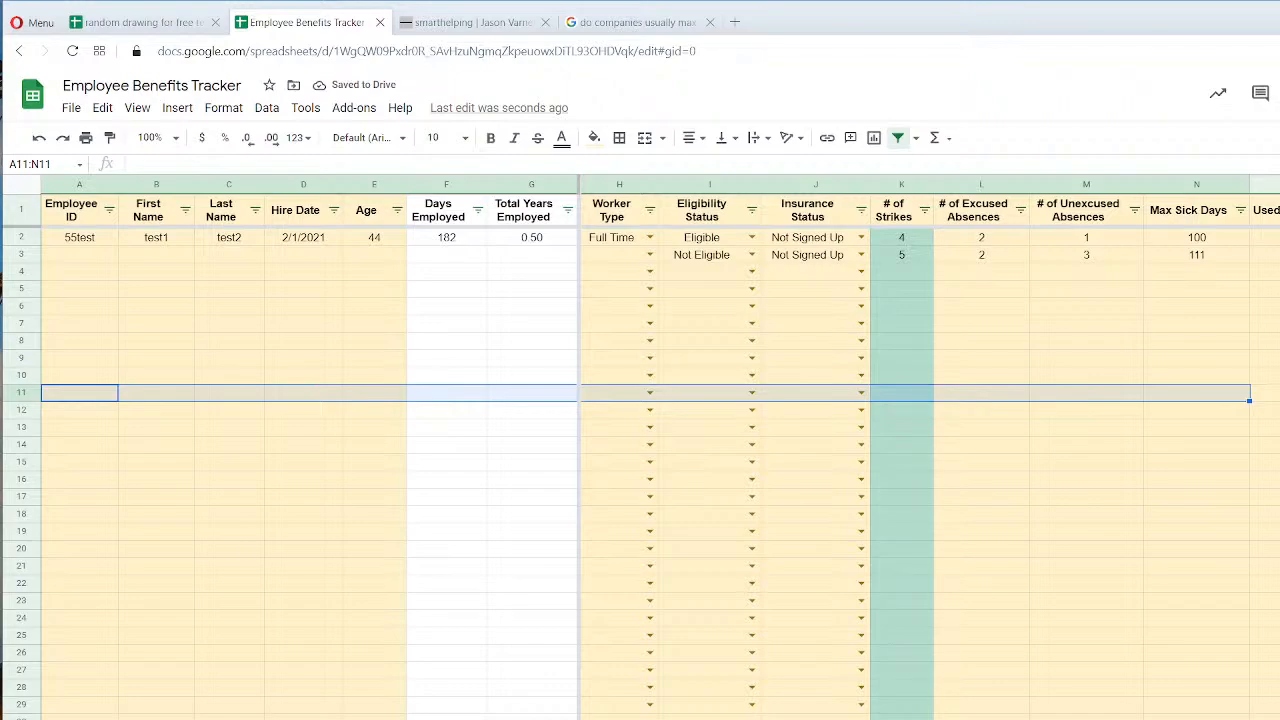
left_click(92, 247)
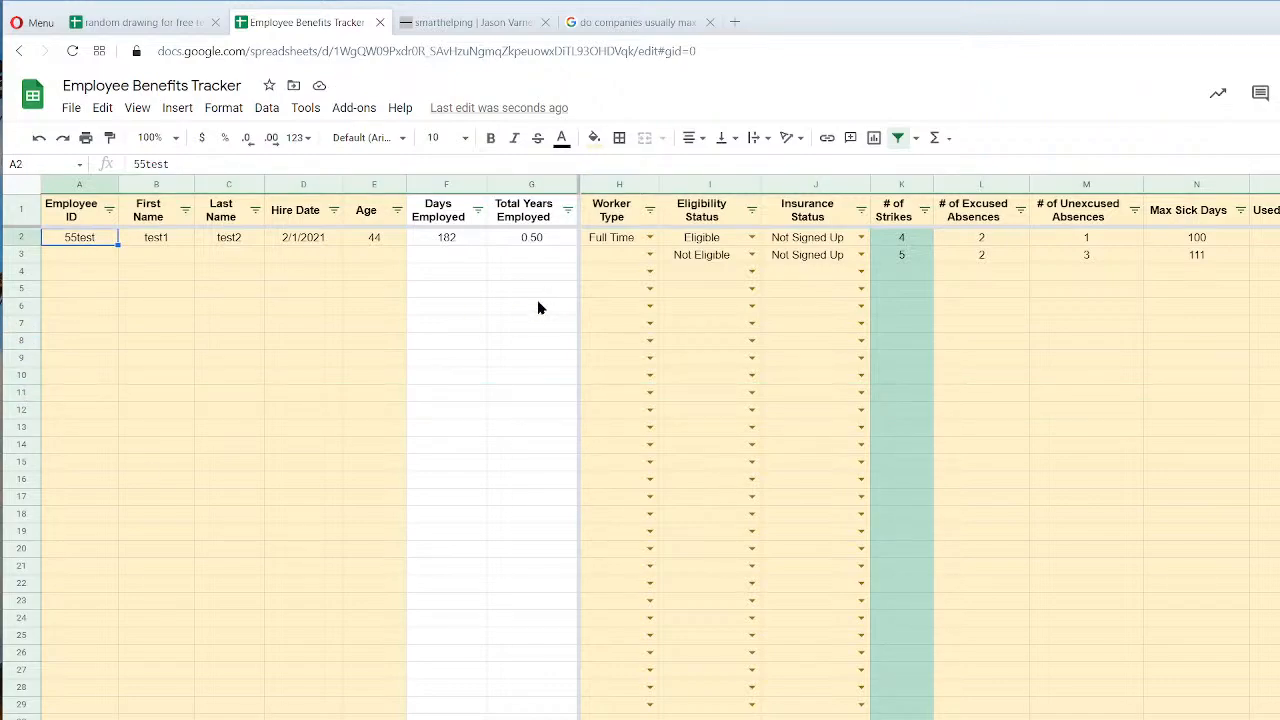
key("Right")
key("Right")
key("Right")
key("Right")
key("Right")
key("Right")
key("Right")
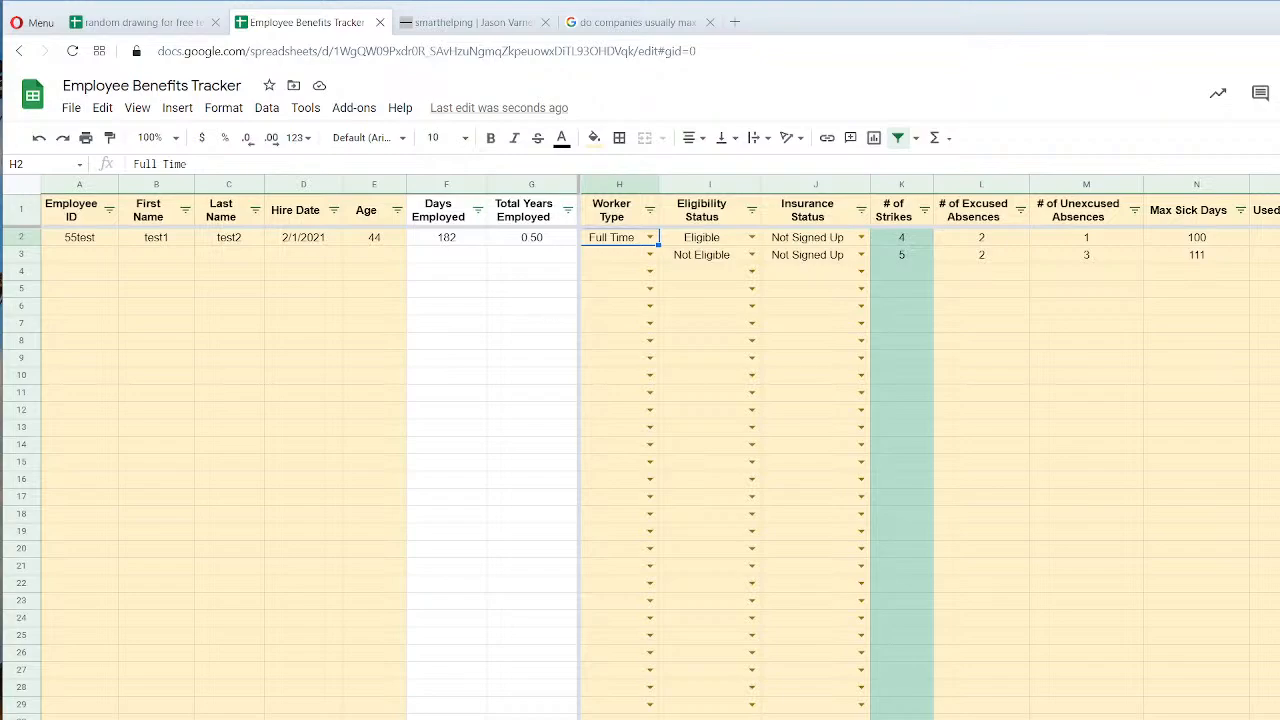
Duplicate the Strikes report sheet and name the copy Worker Type.
key("ctrl+shift+Page_Down")
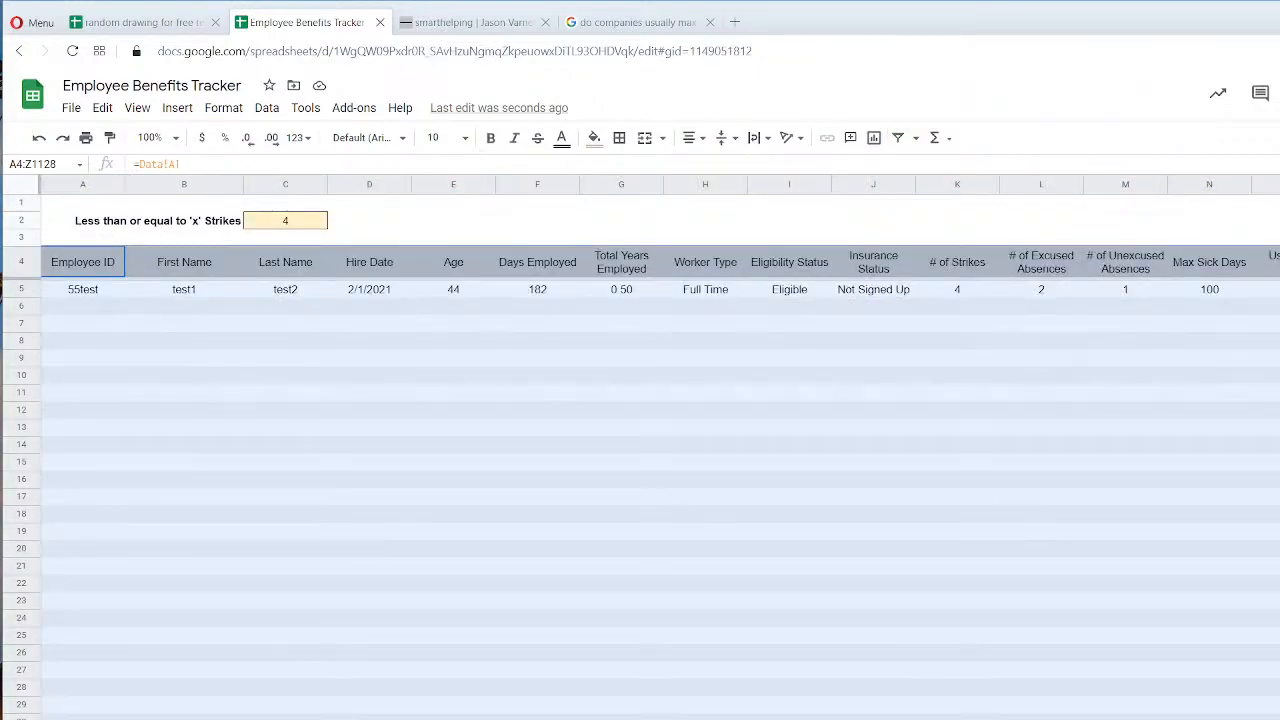
right_click(285, 712)
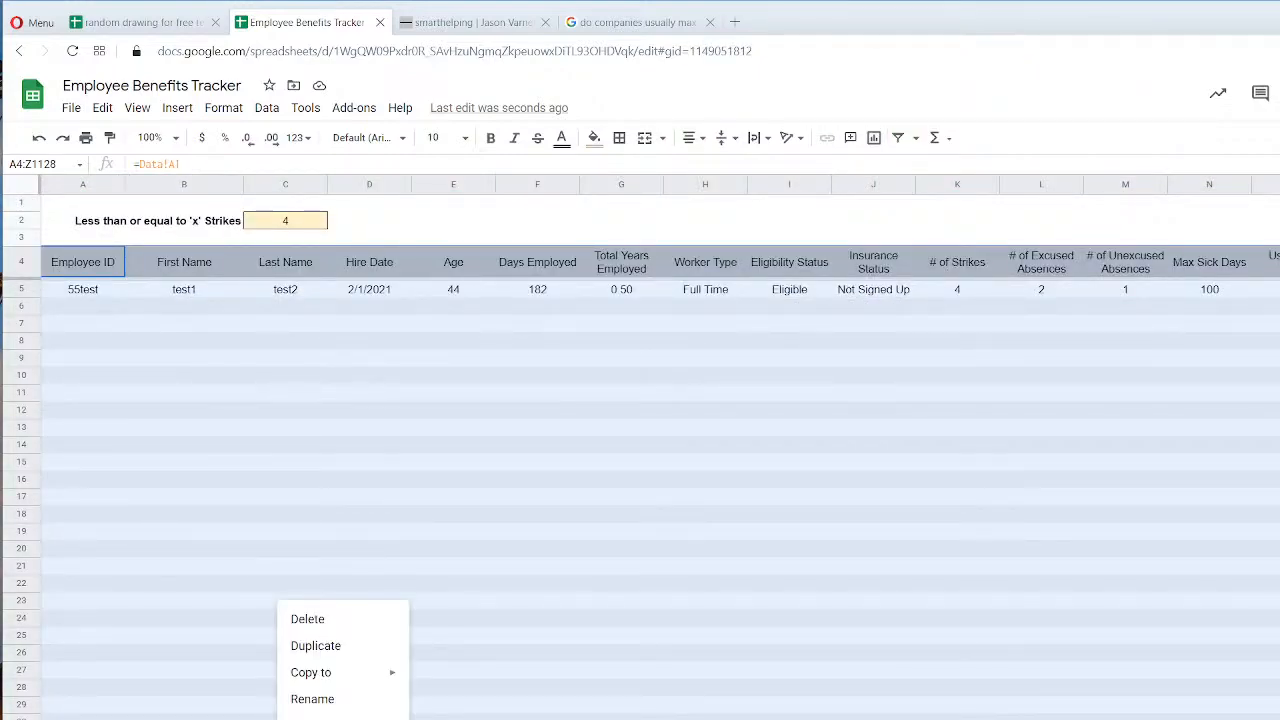
left_click(331, 649)
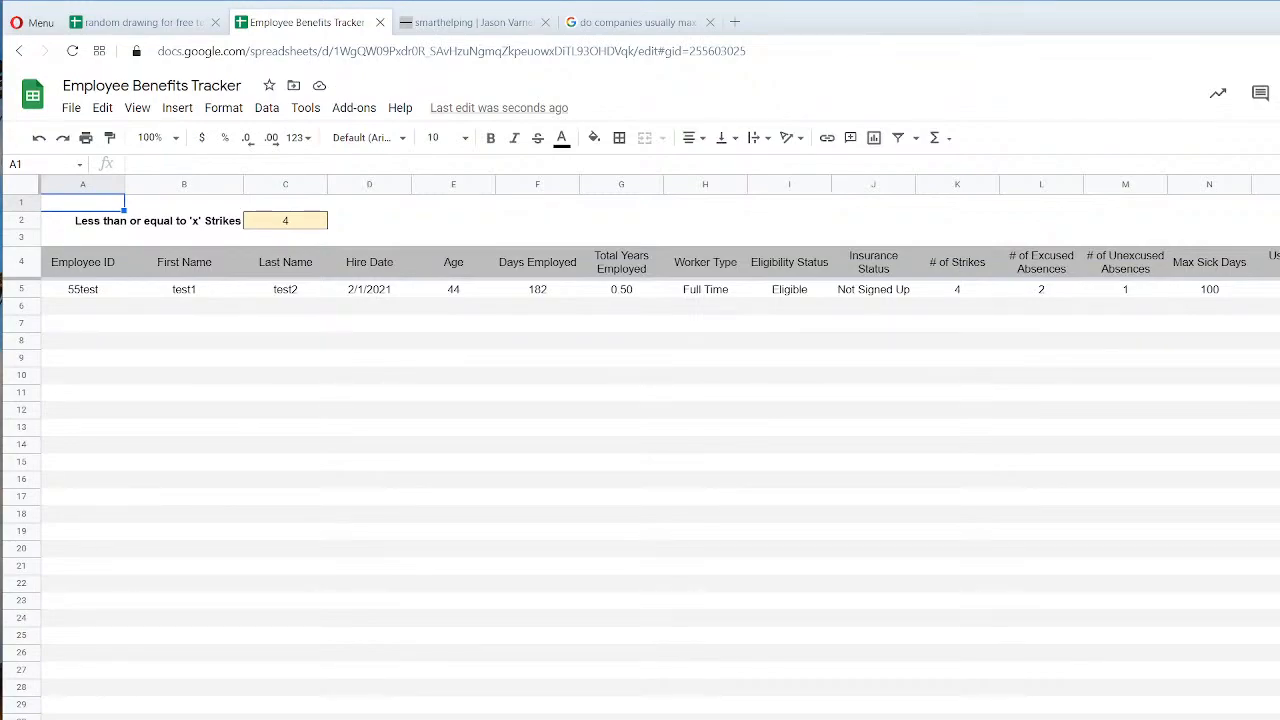
key("ctrl+shift+Page_Up")
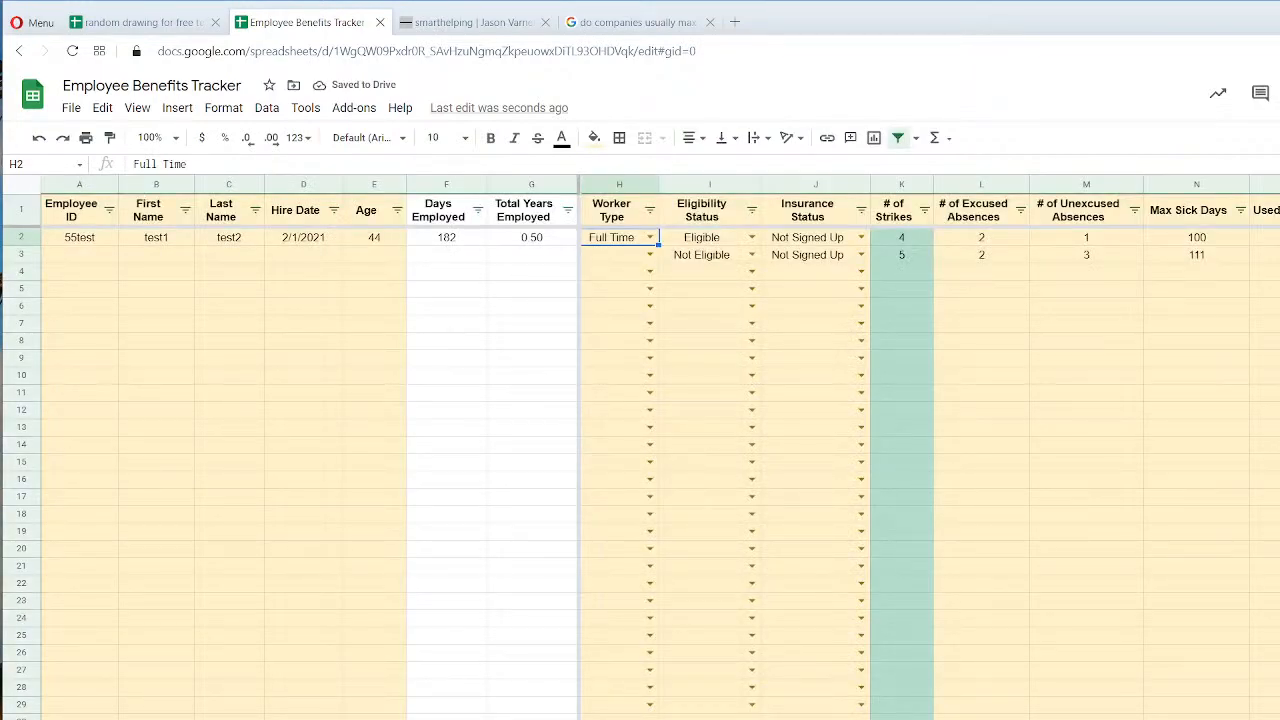
key("ctrl+shift+Page_Down")
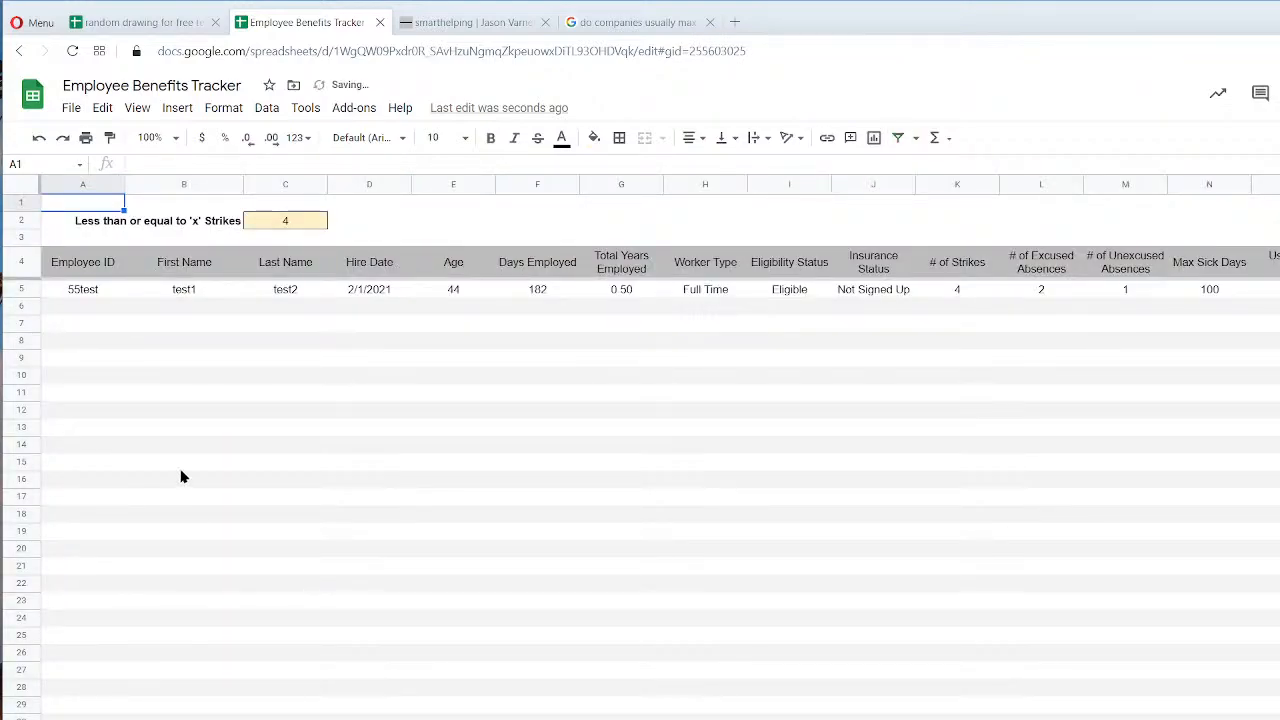
Add a dropdown to C2 listing the Worker Type entries in column A of the validation sheet, from A2 down.
left_click(277, 221)
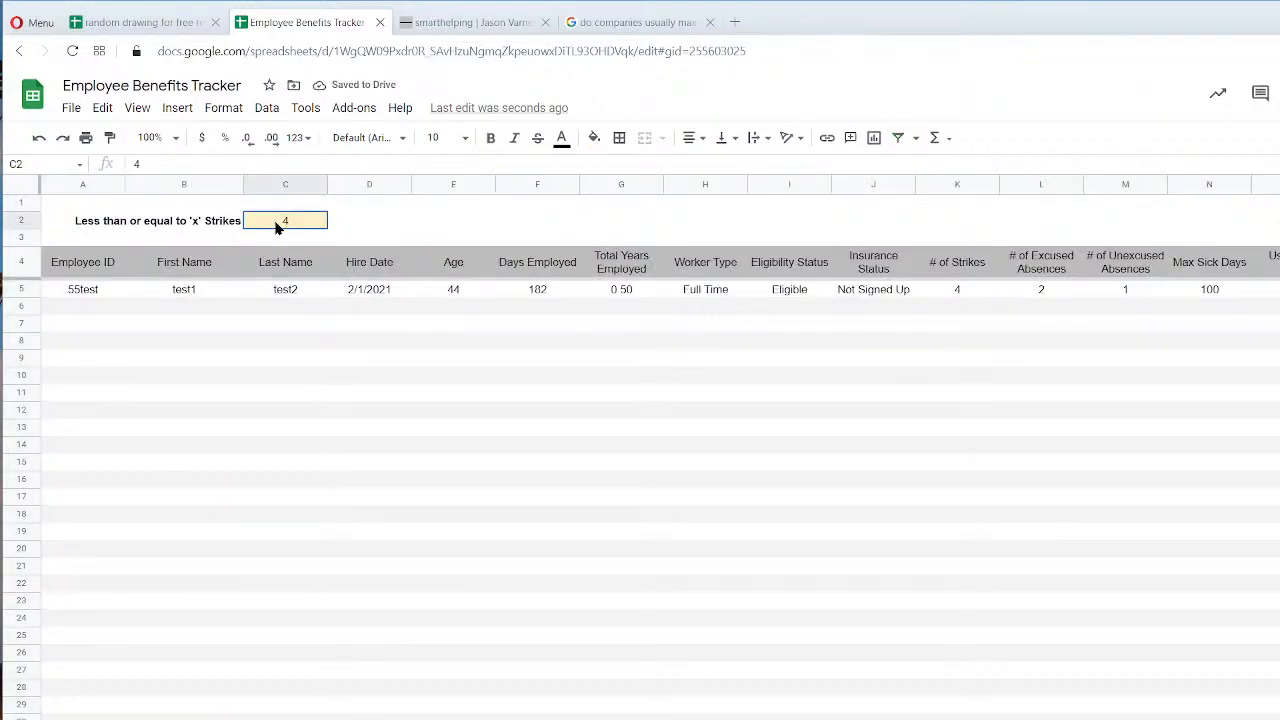
left_click(266, 108)
left_click(355, 327)
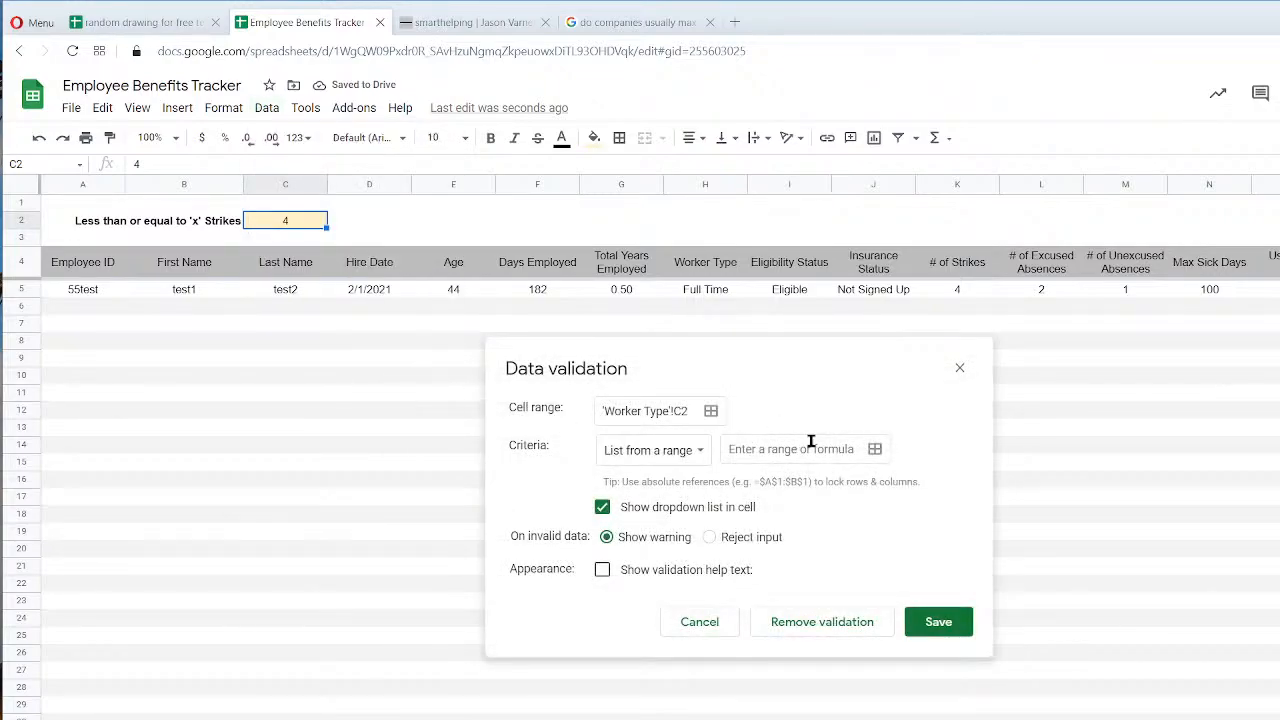
left_click(874, 449)
left_click(500, 718)
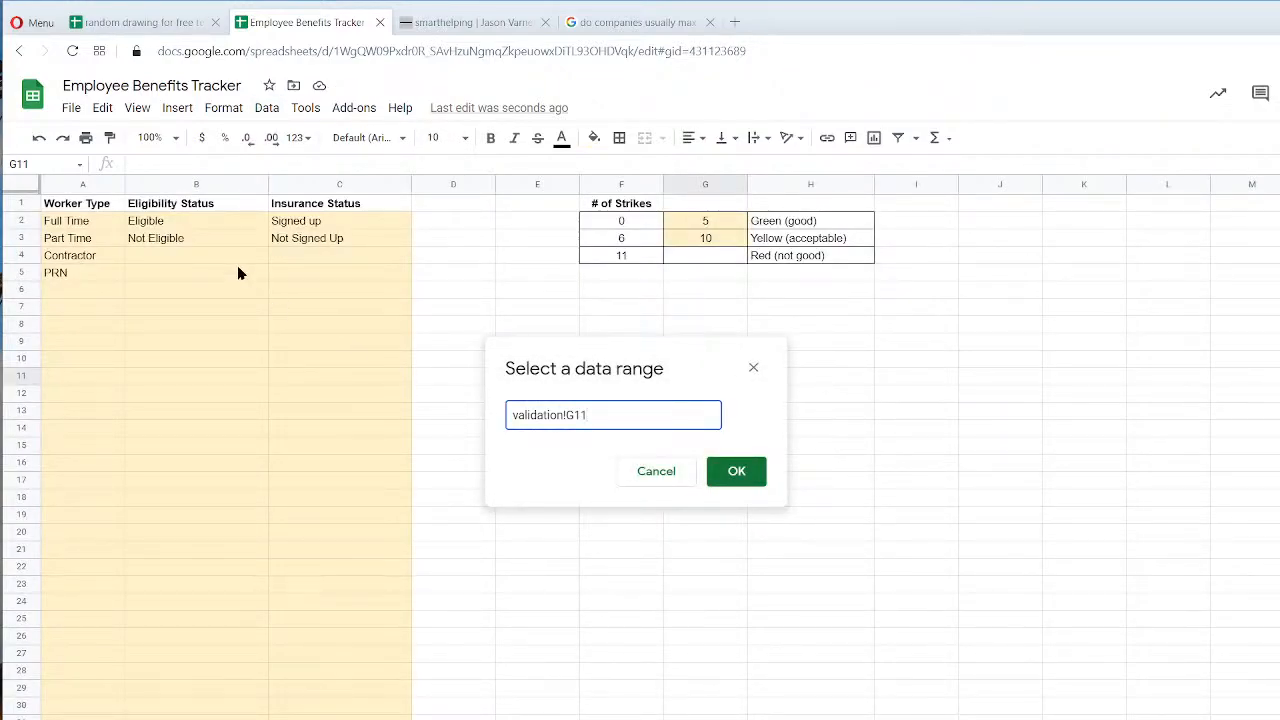
left_click_drag(80, 221, 73, 256)
left_click(634, 414)
key("BackSpace")
left_click(758, 476)
left_click(935, 624)
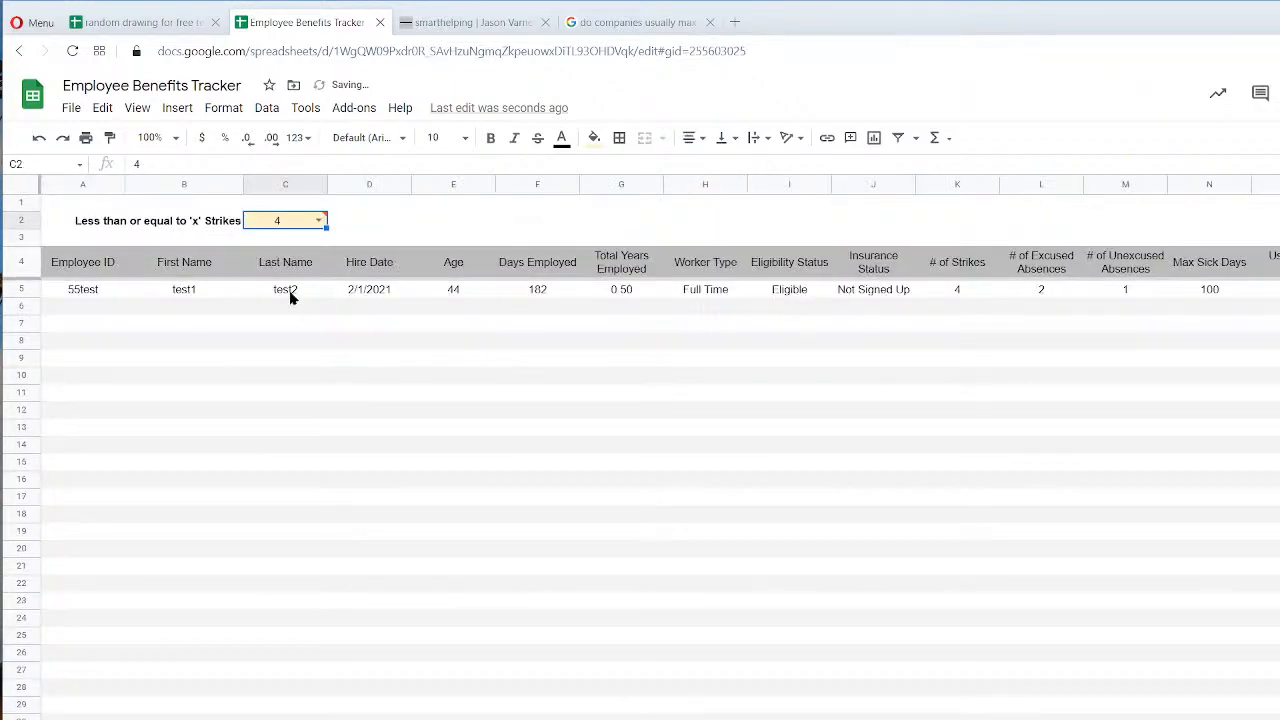
Choose Full Time from the worker type dropdown in C2.
left_click(318, 220)
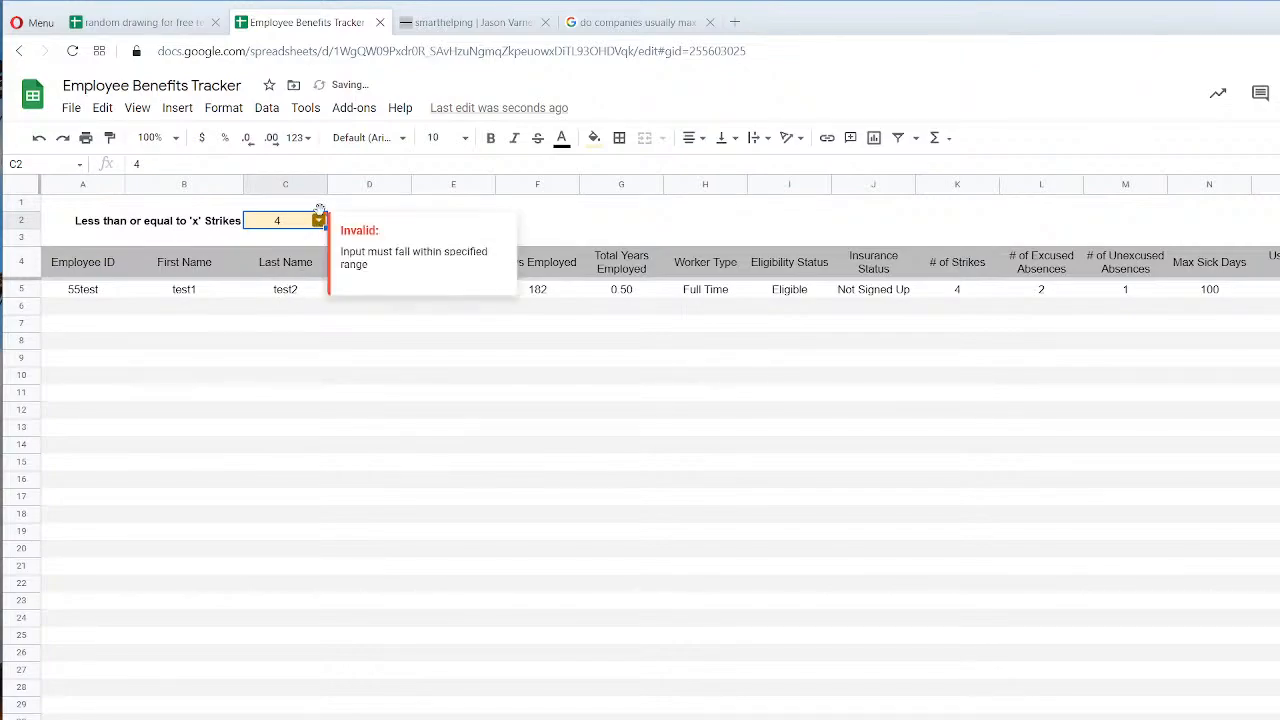
left_click(272, 238)
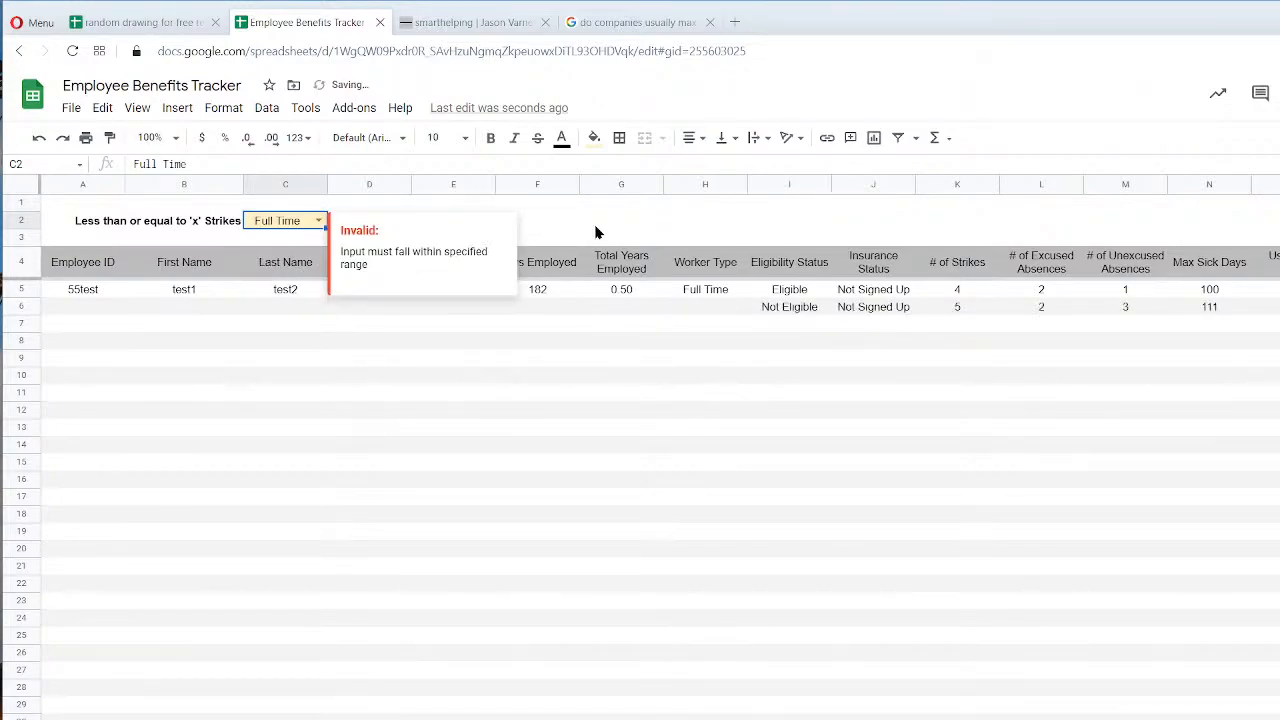
left_click(630, 224)
left_click(298, 225)
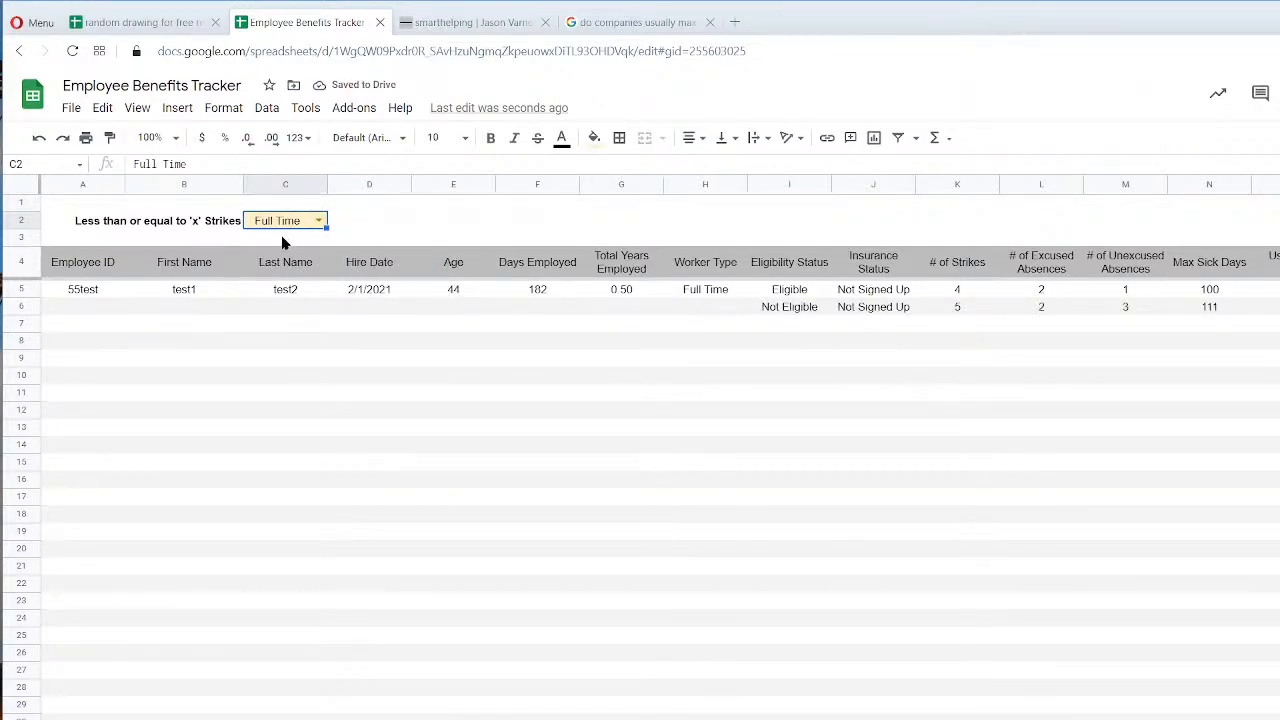
left_click(286, 266)
left_click(300, 328)
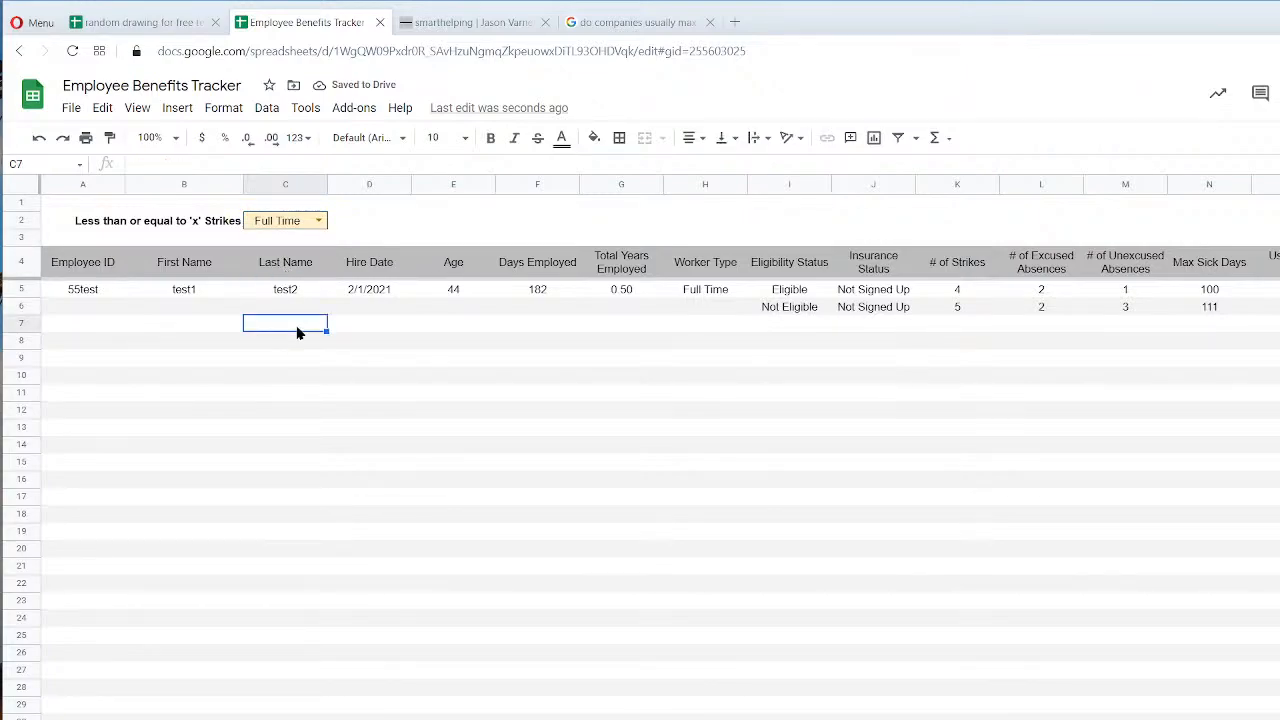
Switch the worker type in C2 to Part Time and check the filter formula in A5.
left_click(318, 220)
left_click(280, 268)
left_click(358, 238)
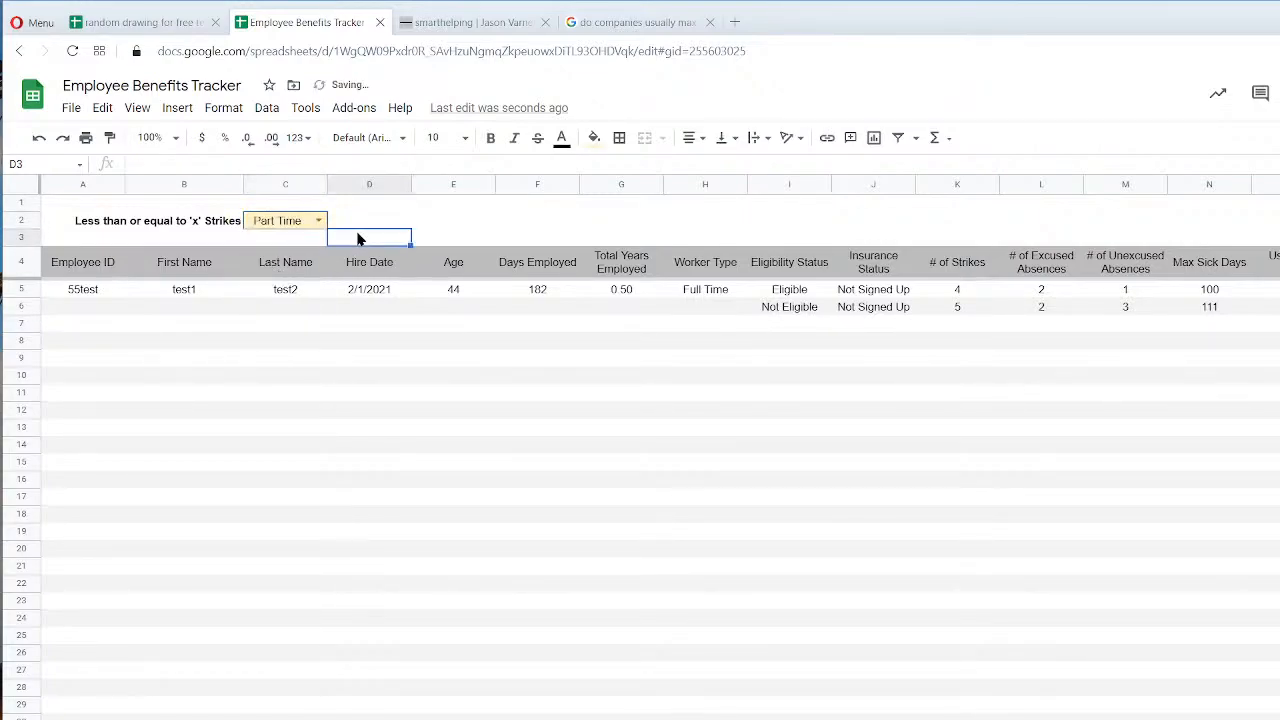
left_click(281, 238)
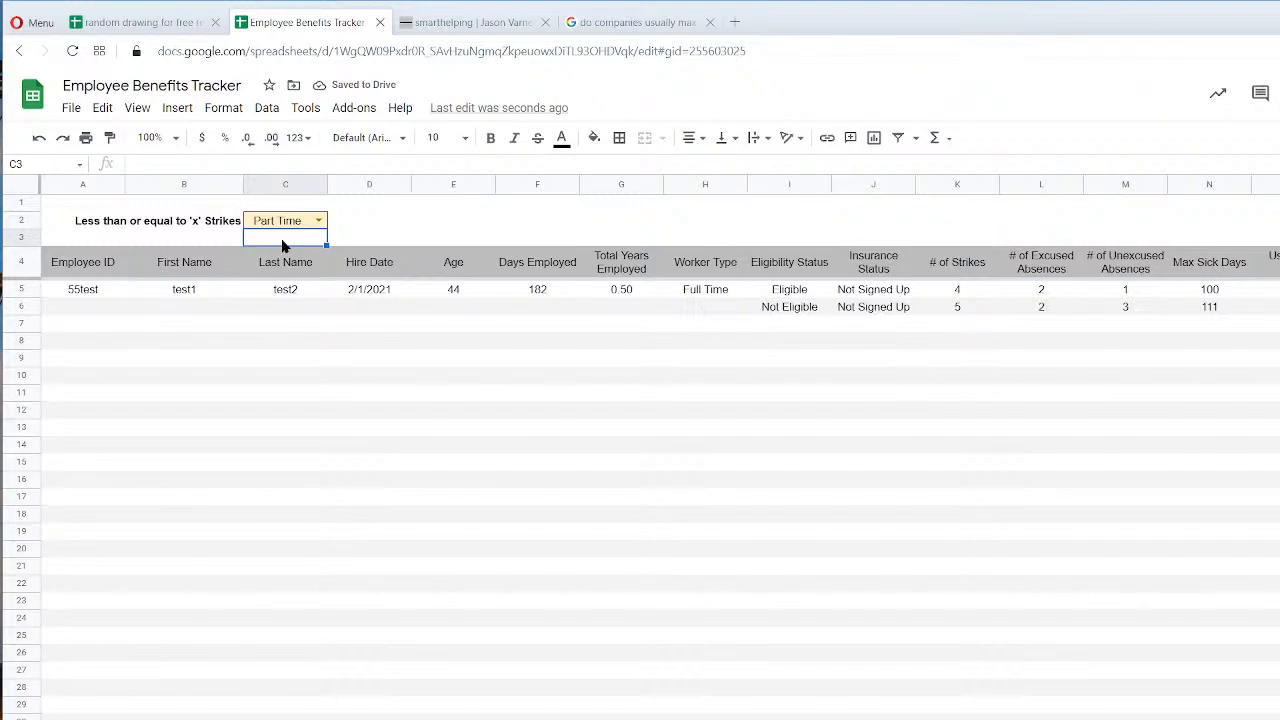
left_click(85, 293)
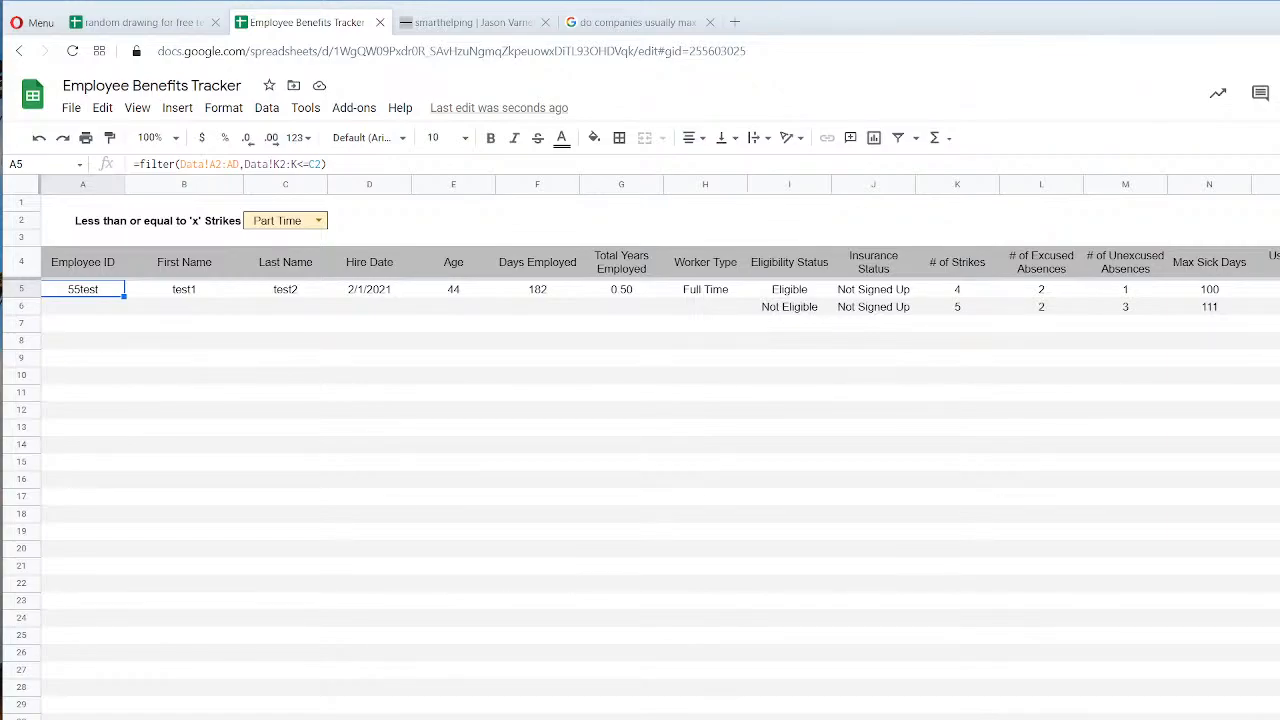
left_click(416, 572)
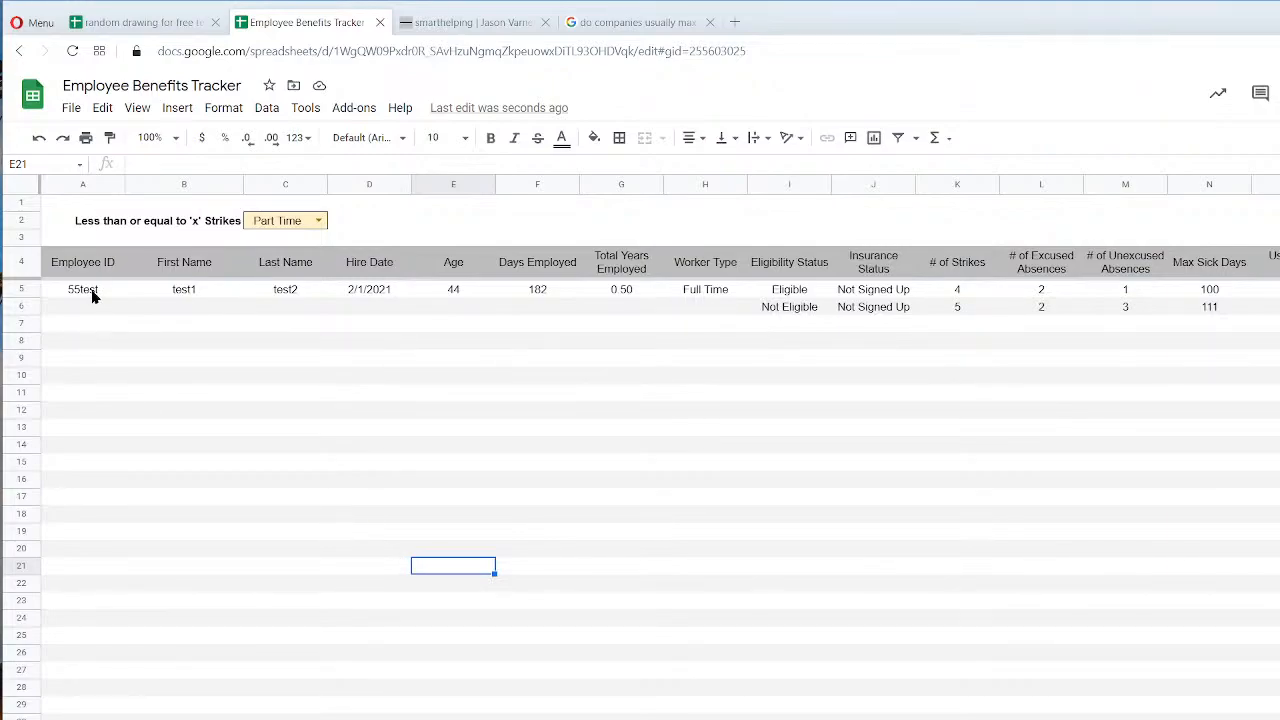
Relabel B2 as "Worker Type>" and choose Full Time in C2.
left_click(237, 229)
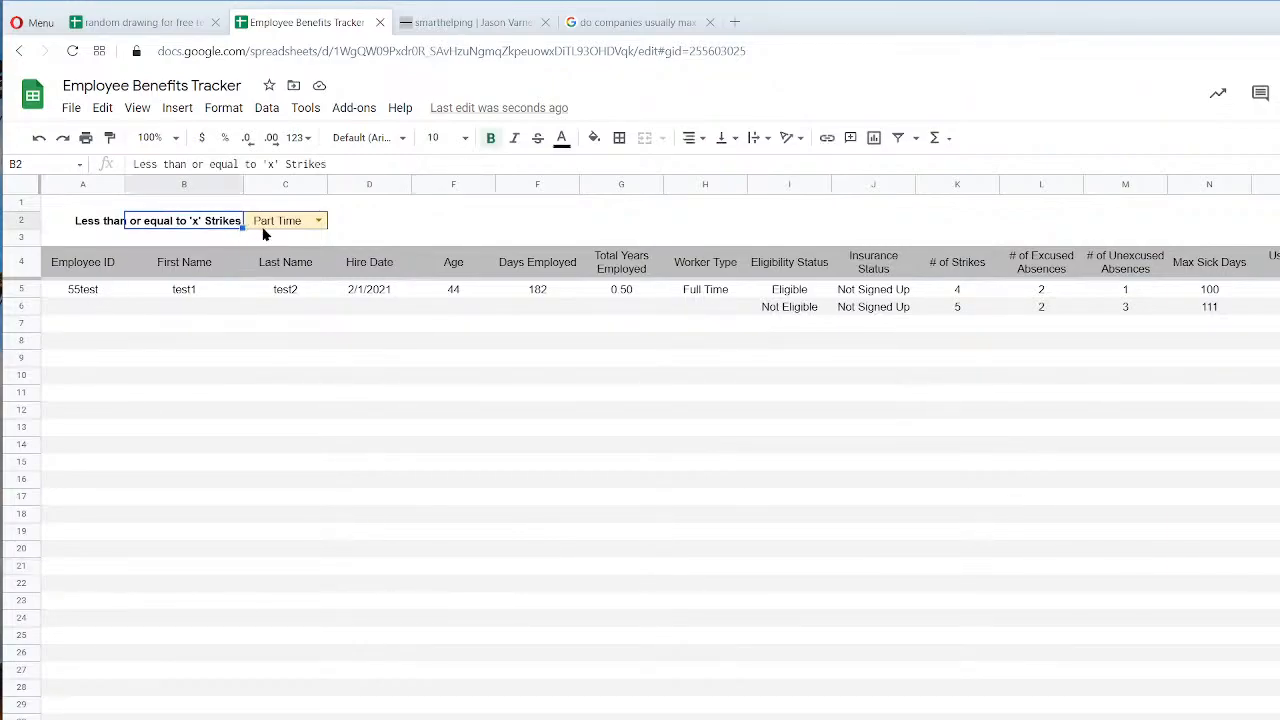
type("Worker T")
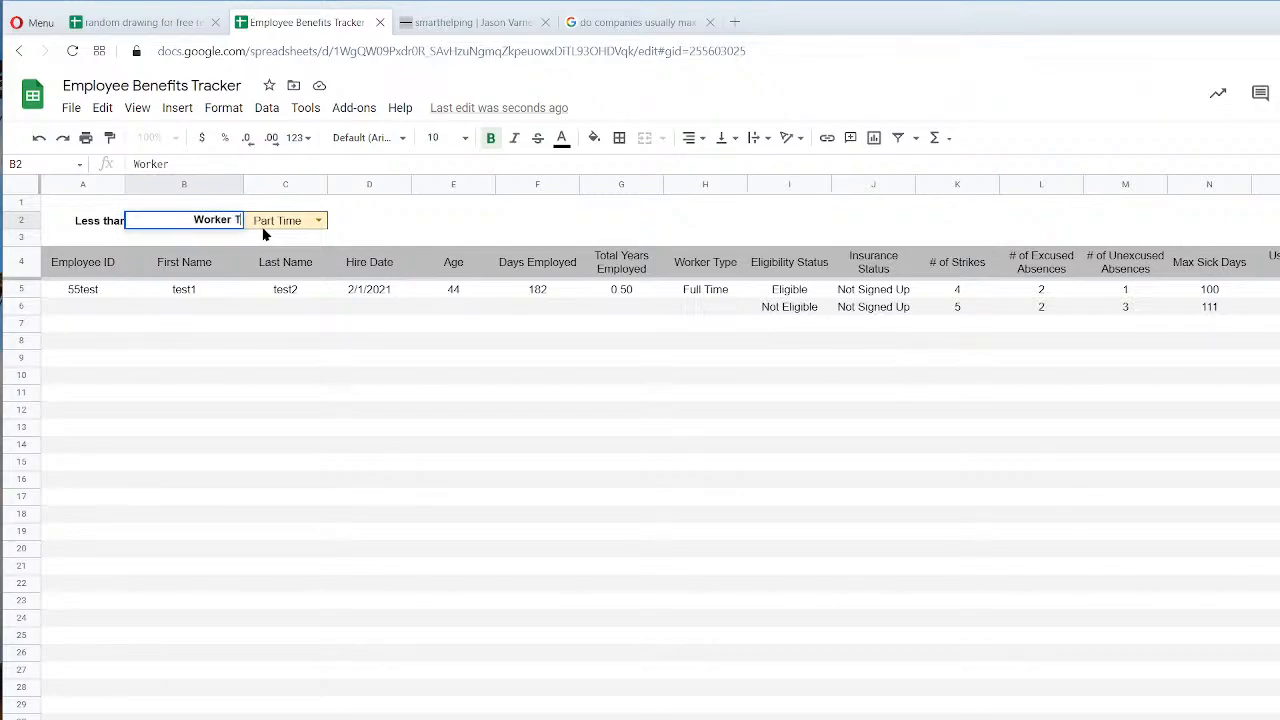
type("ype>")
key("Return")
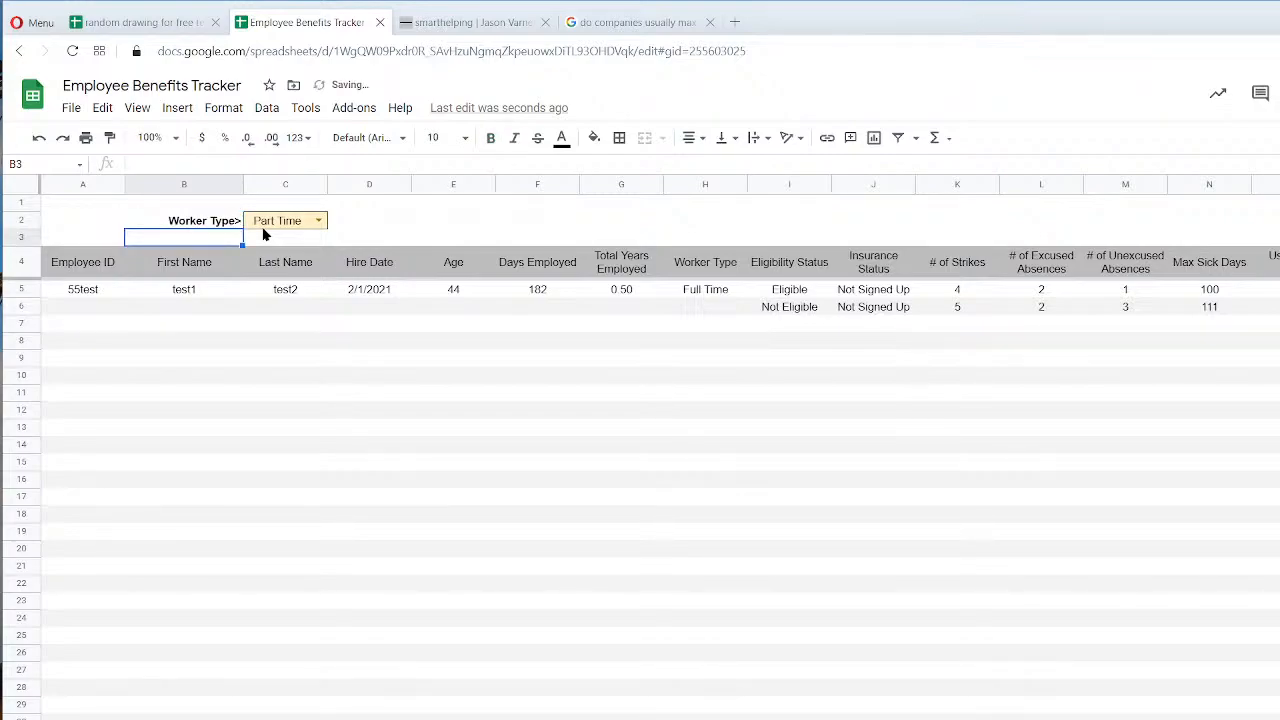
left_click(319, 220)
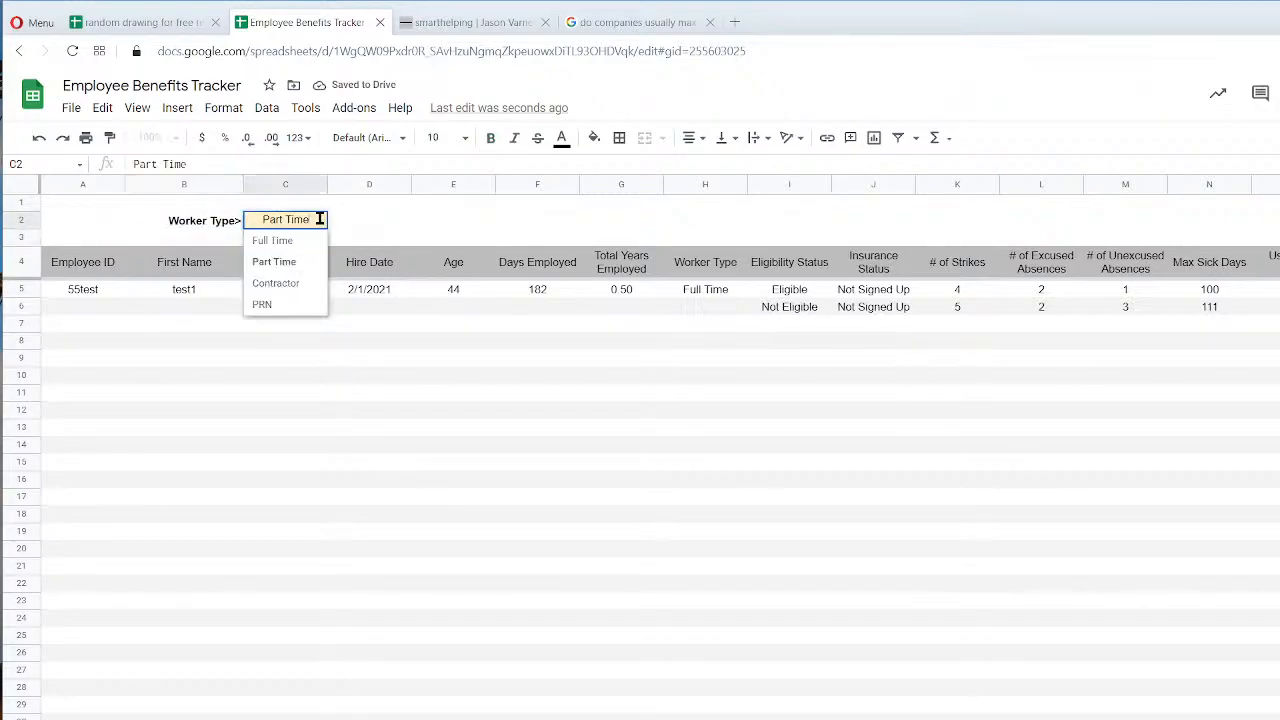
left_click(293, 242)
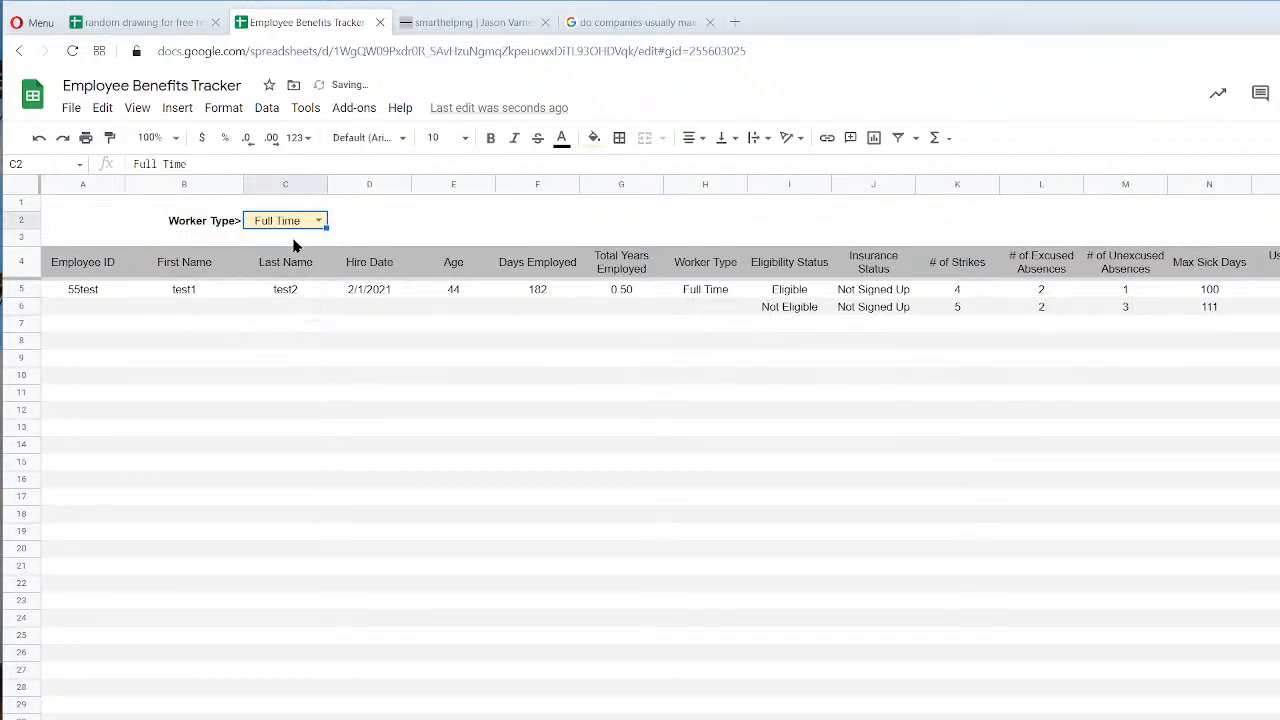
Label E2 "count:" and enter a COUNTA formula over A5:A7 in F2.
left_click(444, 224)
type("count:")
key("Tab")
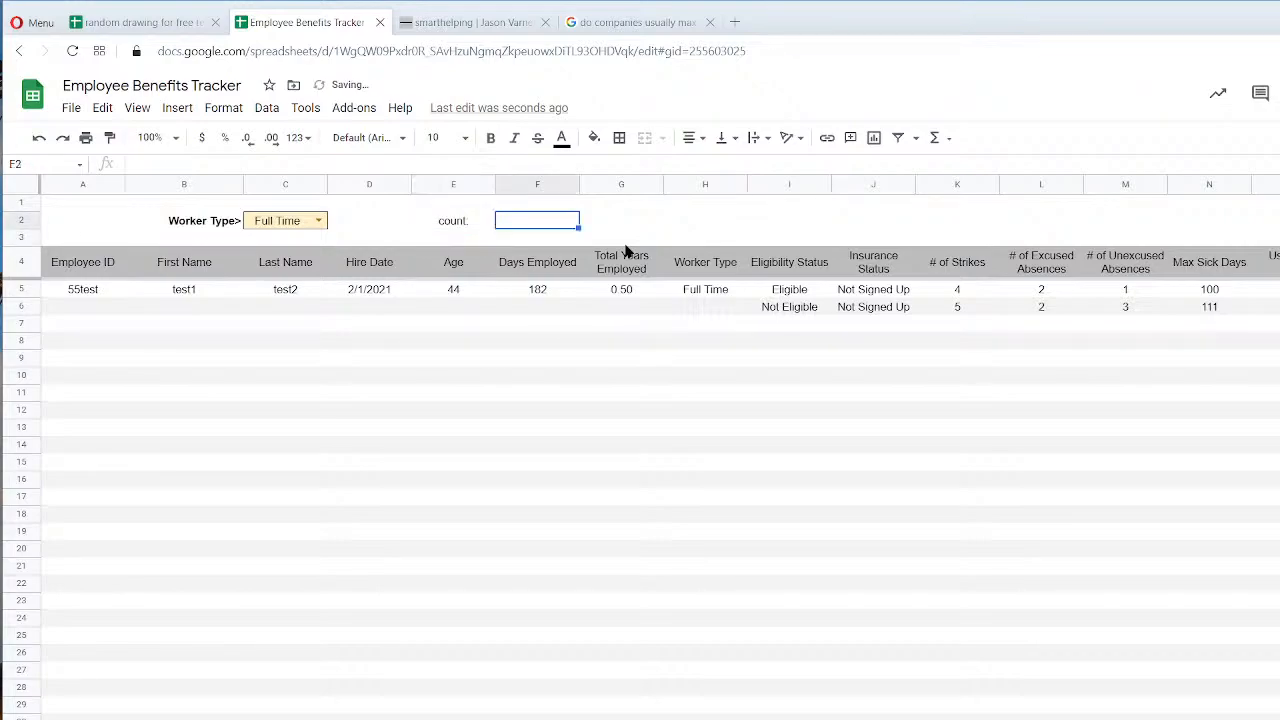
type("=counta(")
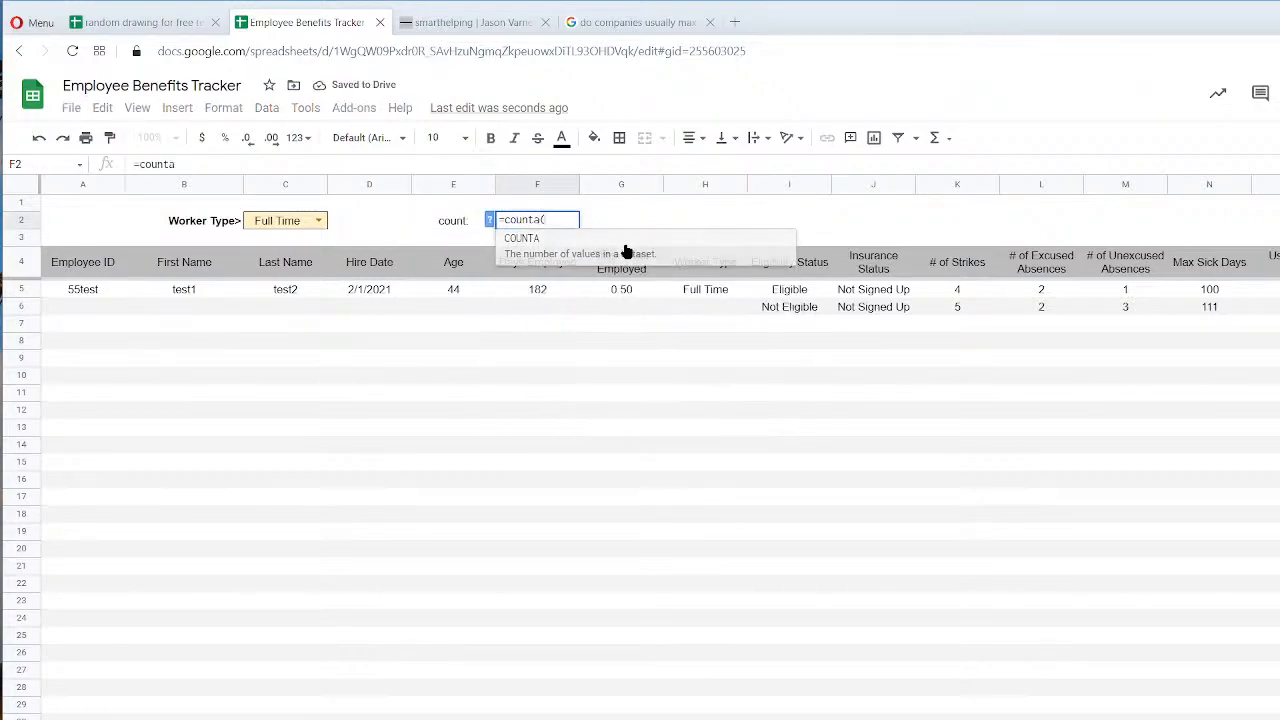
left_click_drag(90, 290, 93, 321)
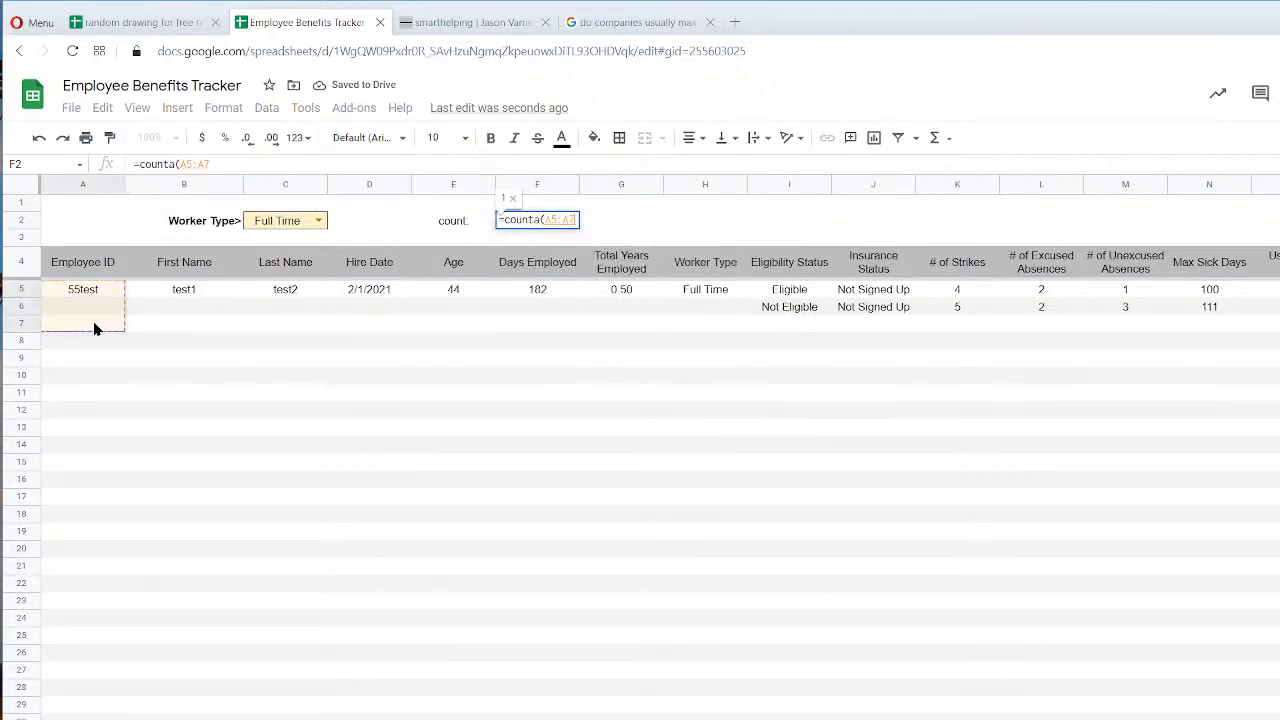
key("Return")
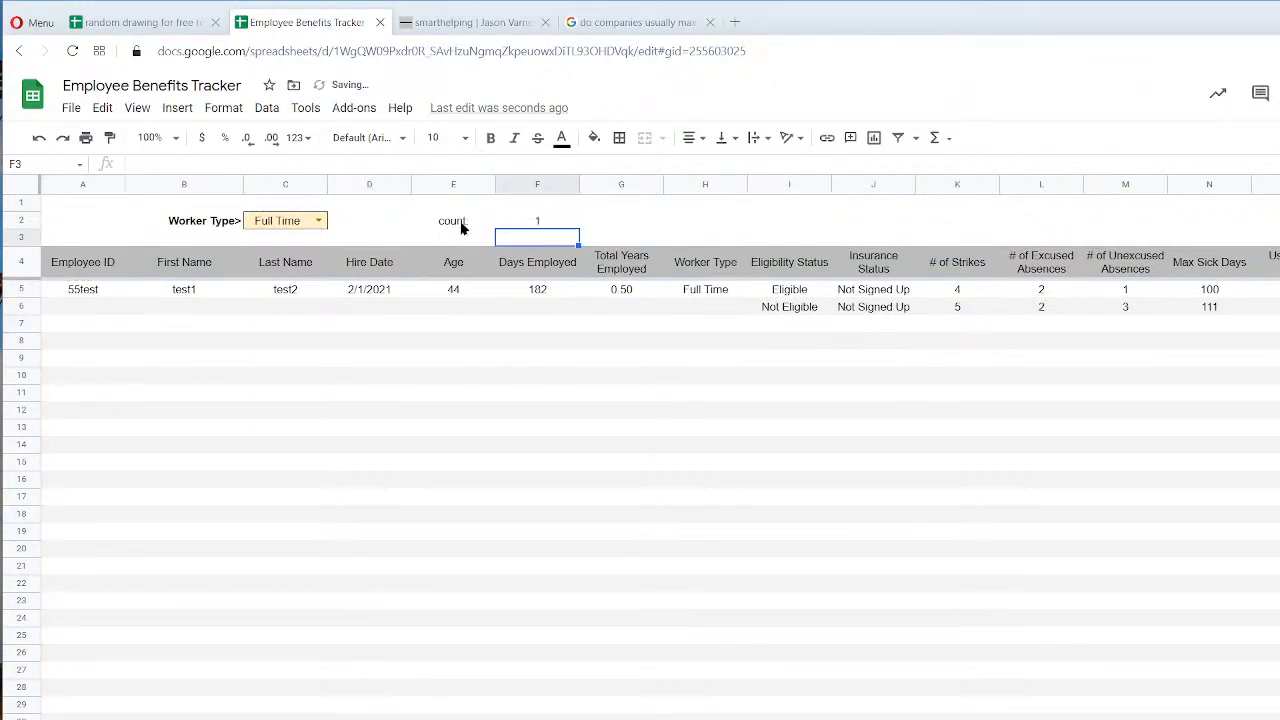
Apply all borders and bold formatting to the count cells E2:F2.
left_click_drag(453, 220, 535, 220)
left_click(620, 137)
left_click(626, 170)
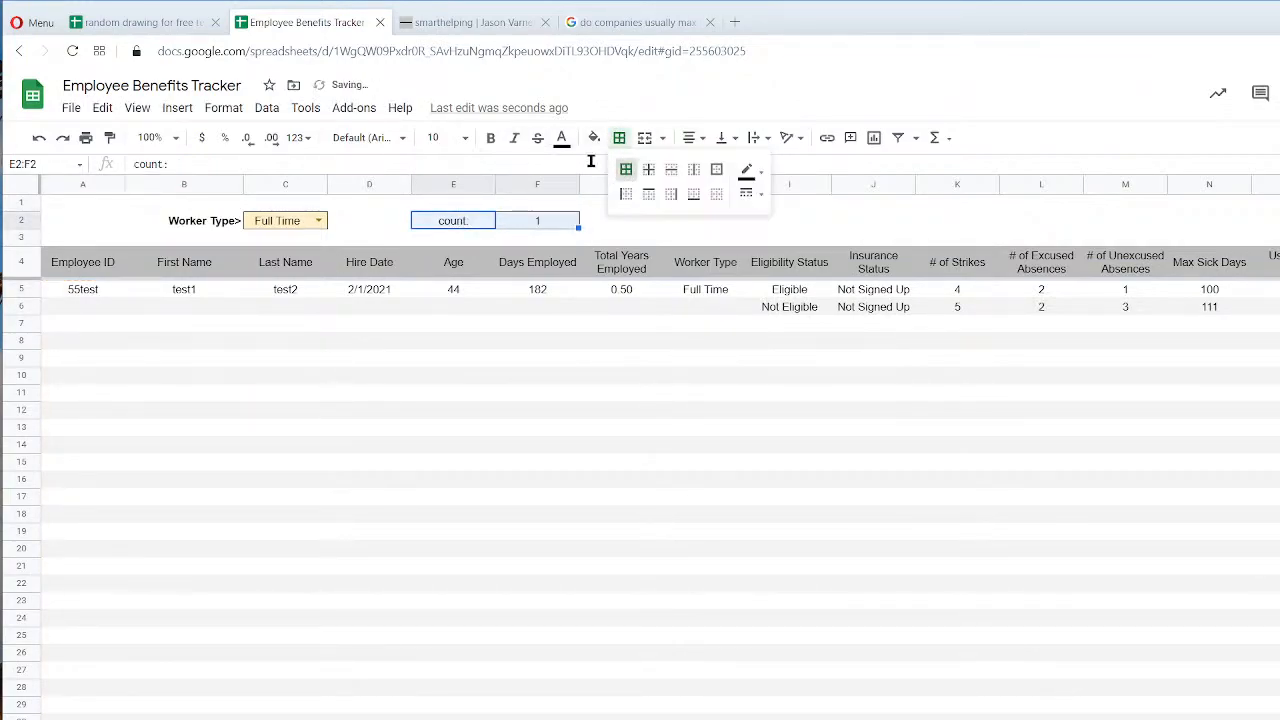
left_click(490, 137)
left_click(640, 204)
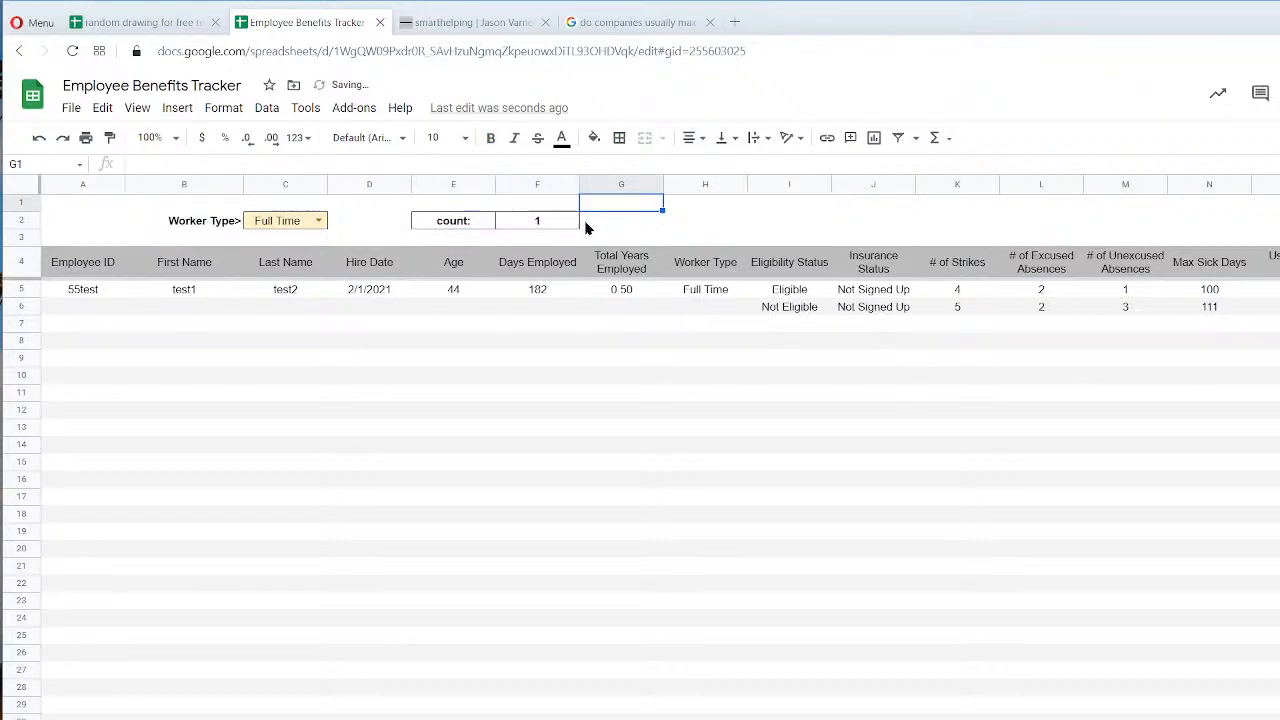
Select Part Time as the worker type again and inspect the formula behind the first Employee ID result.
left_click(318, 220)
left_click(289, 262)
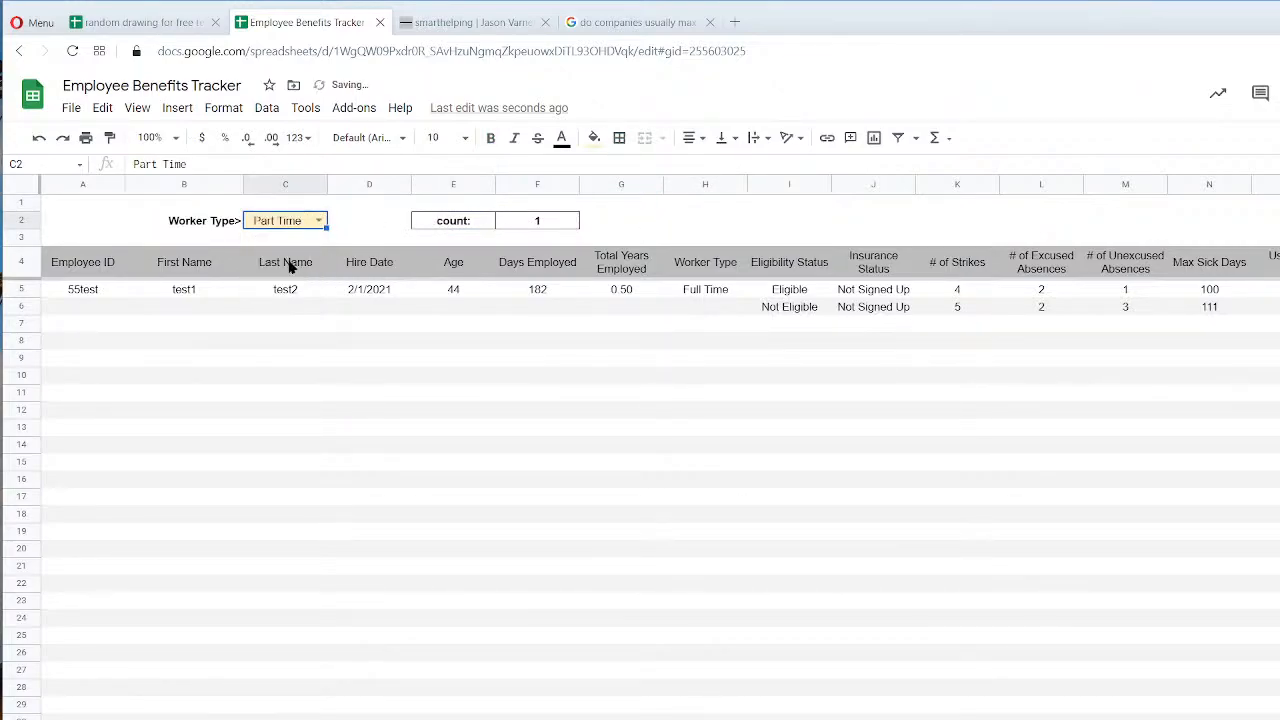
left_click(89, 290)
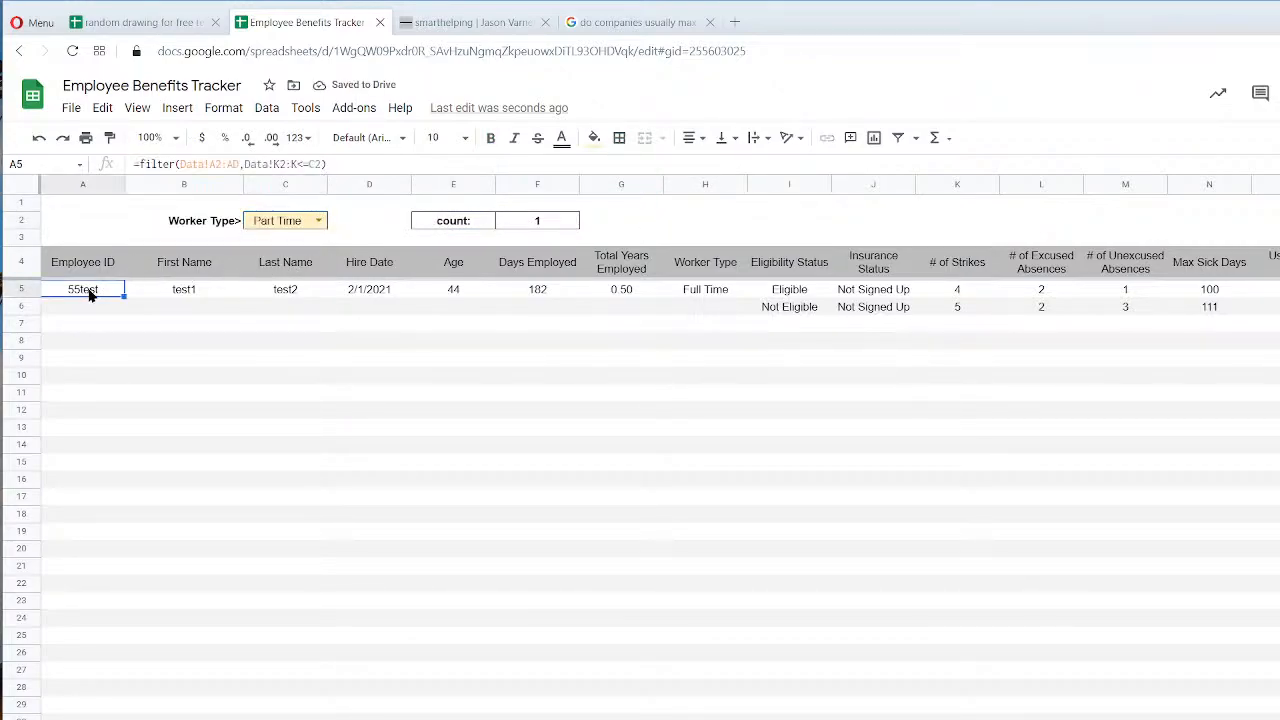
On the Data sheet, add employee IDs 66test and 75test in A3:A4 and fill the name, hire date and age entries down to row 4.
left_click(120, 718)
left_click(90, 259)
type("66test")
key("Return")
type("75test")
key("Return")
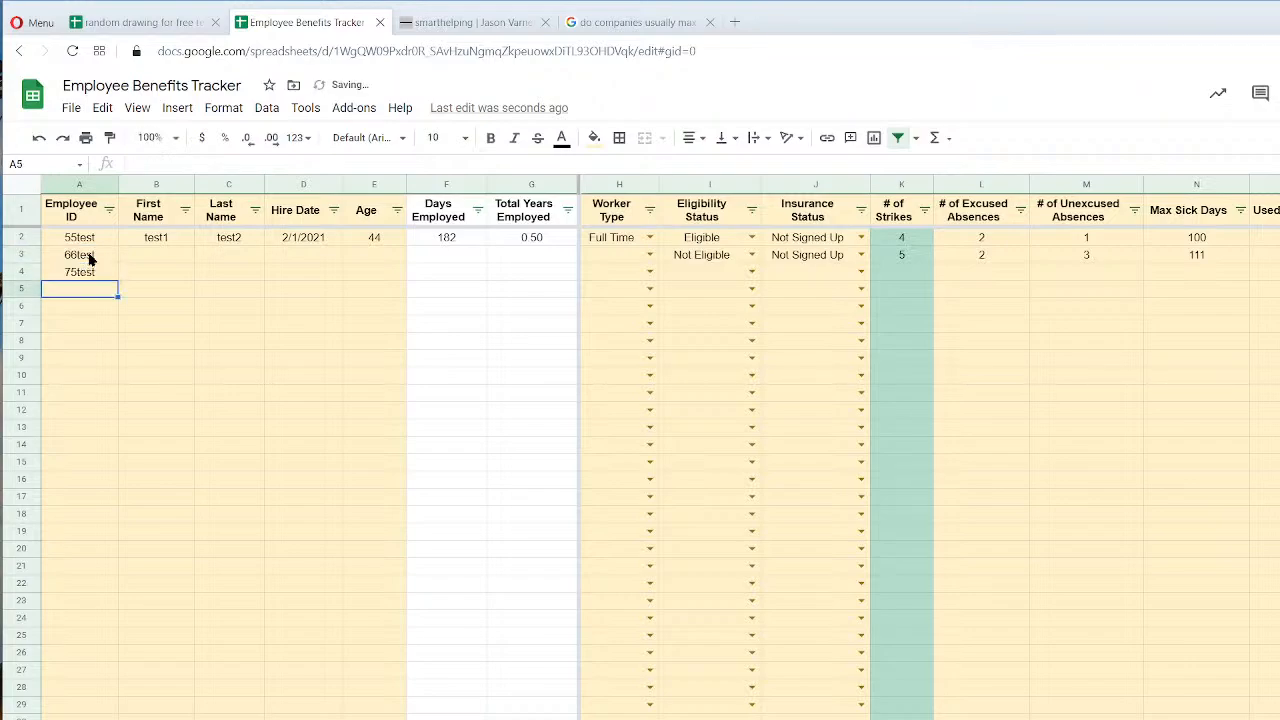
left_click_drag(150, 240, 406, 272)
Set the Worker Type of employees 66test and 75test to Part Time.
left_click(637, 259)
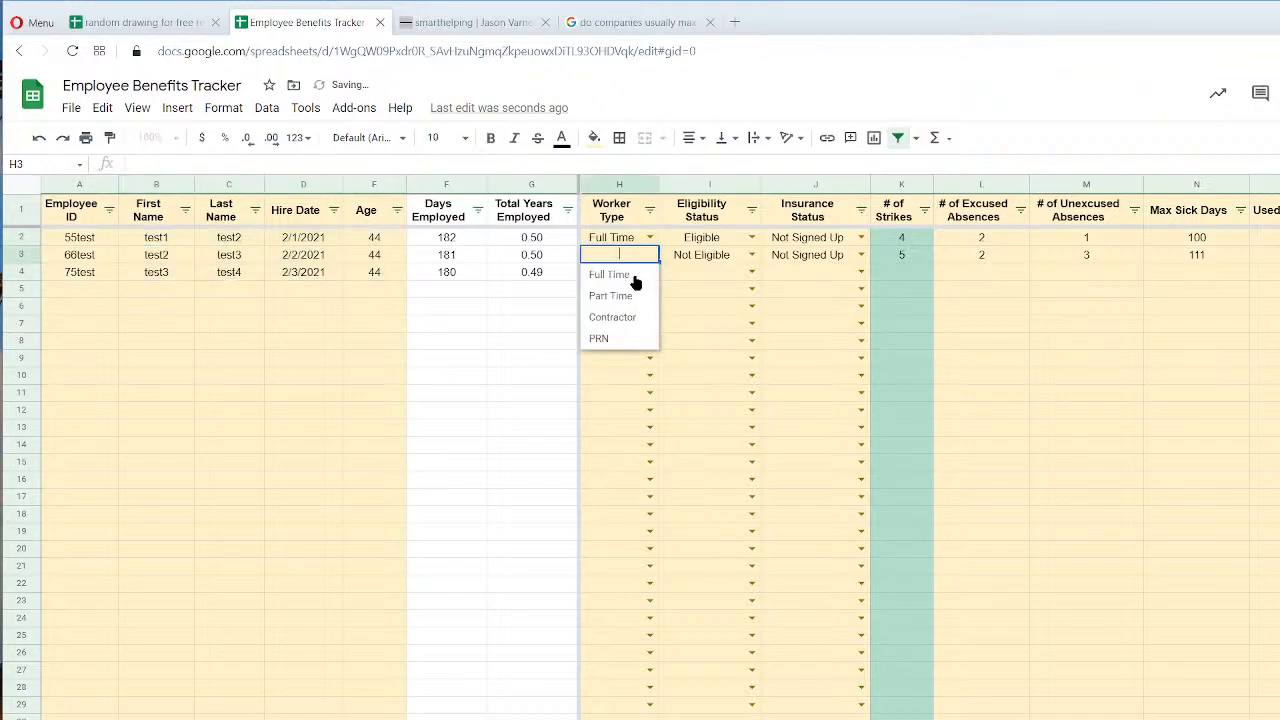
left_click(609, 296)
left_click(648, 272)
left_click(612, 313)
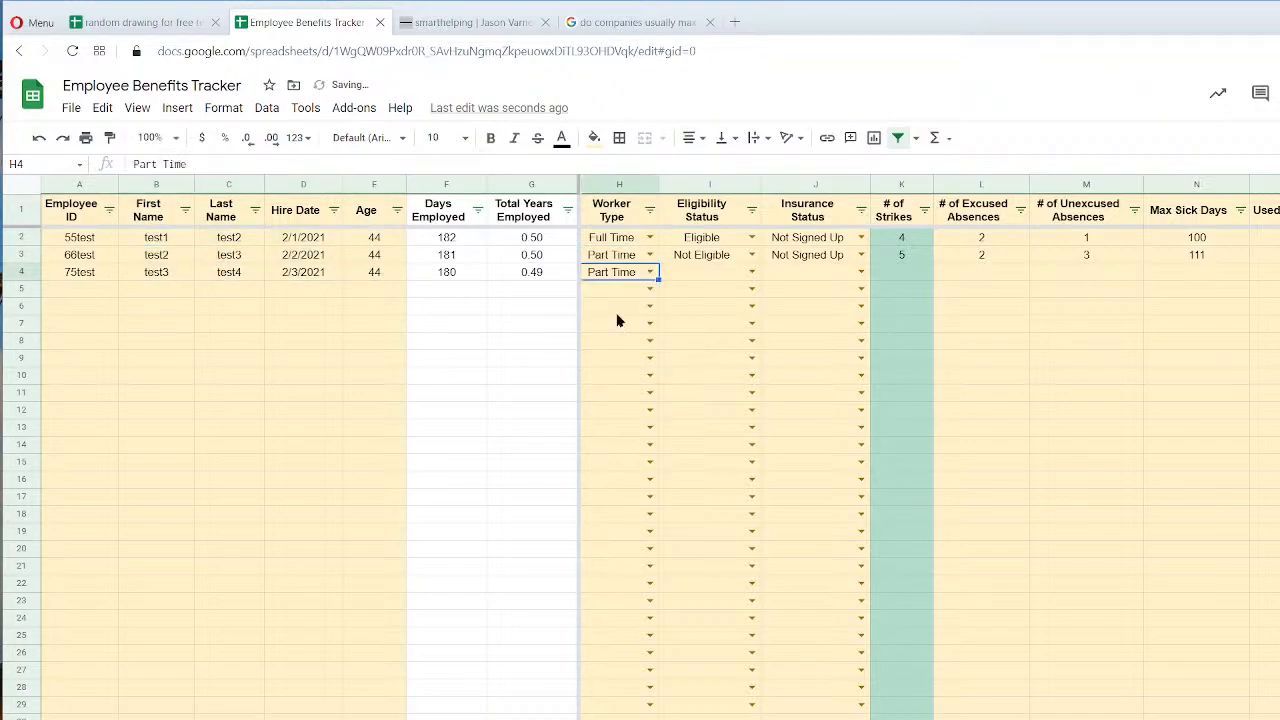
Return to the Worker Type sheet and choose Full Time from the dropdown in C2.
left_click(300, 719)
left_click(371, 719)
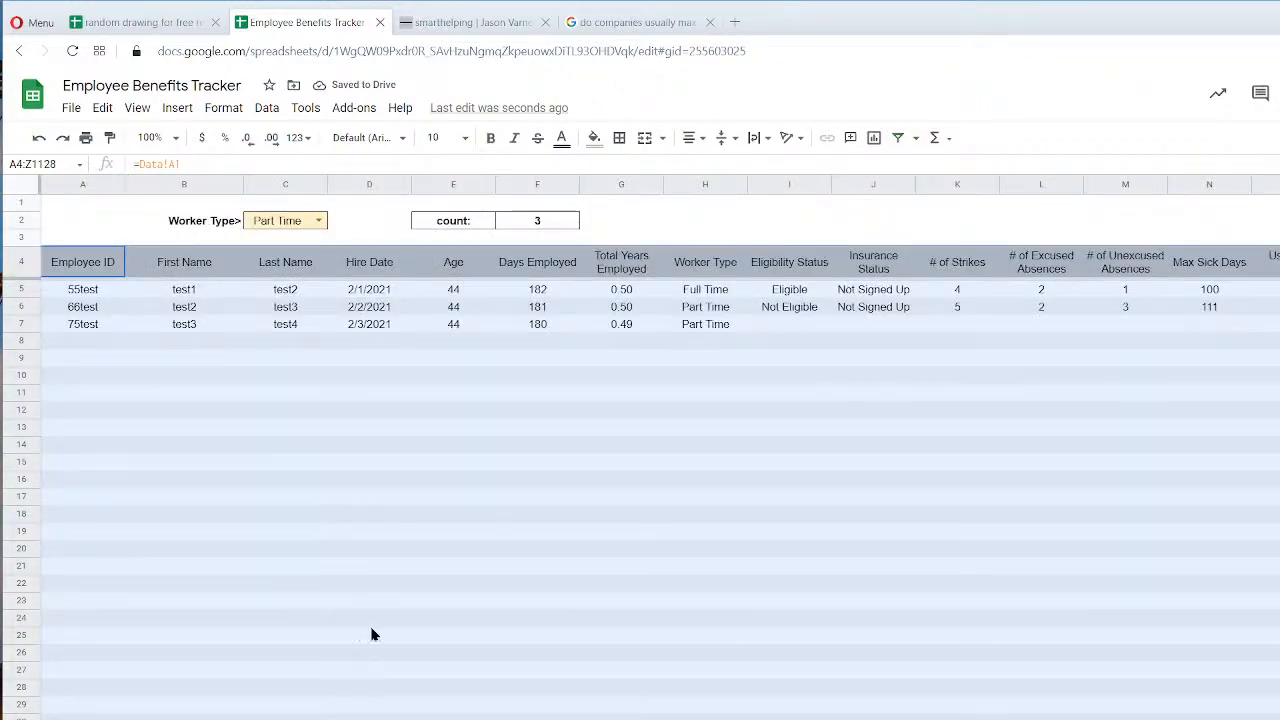
left_click(317, 220)
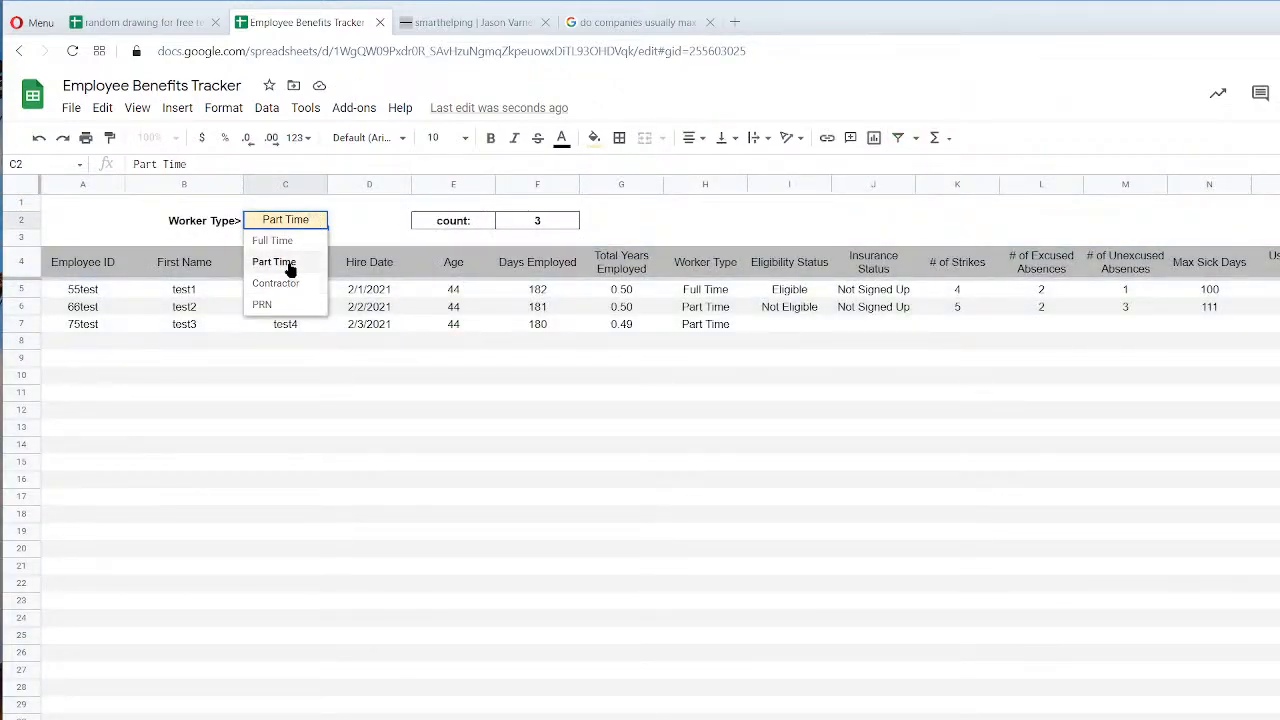
left_click(274, 262)
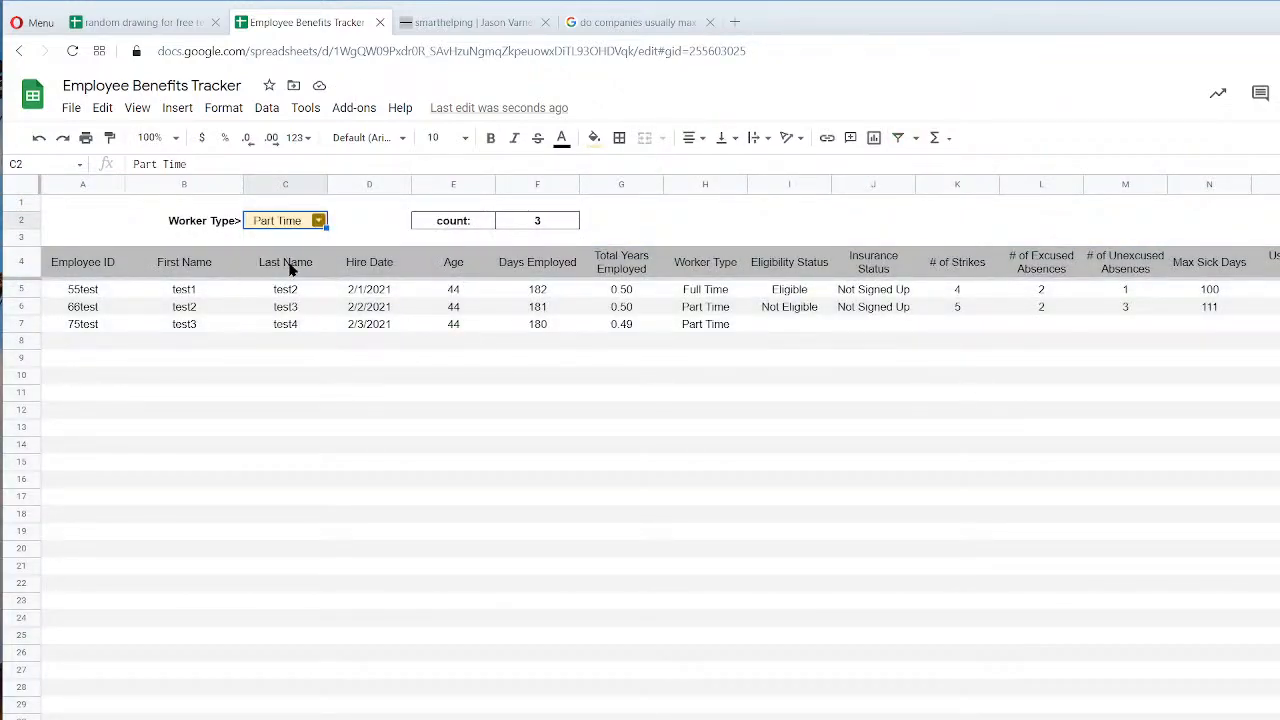
left_click(319, 220)
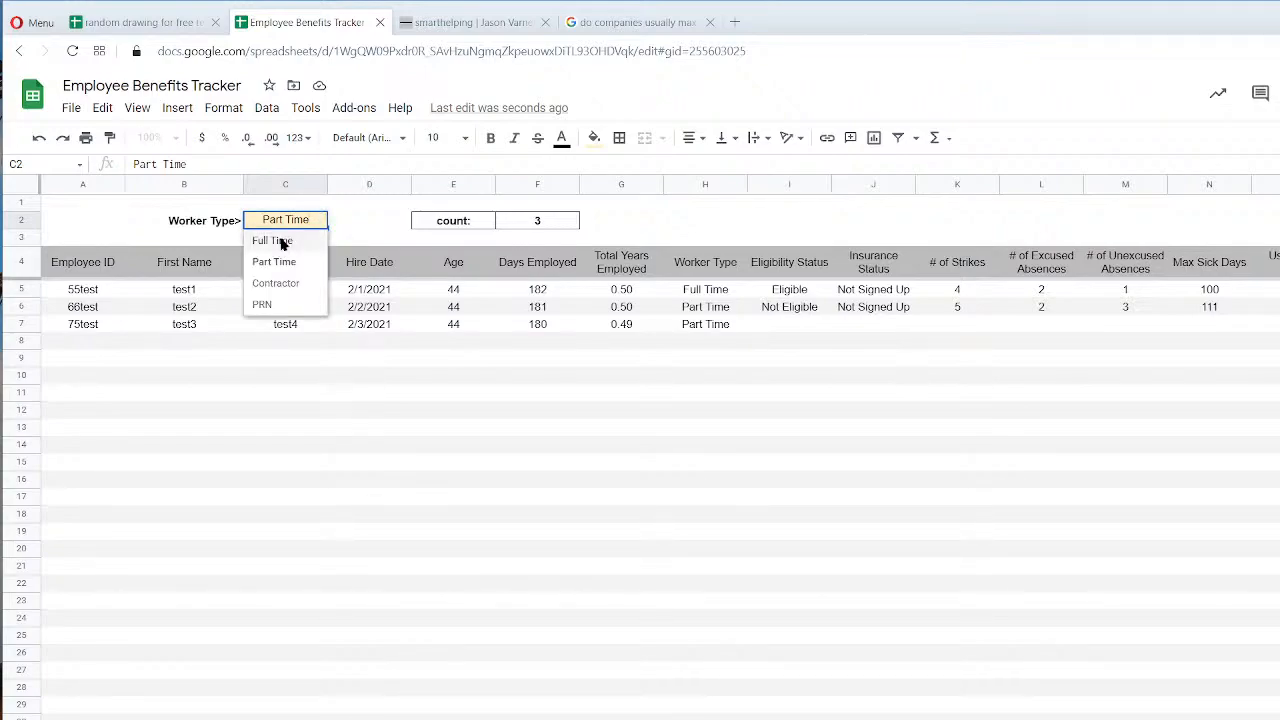
left_click(281, 242)
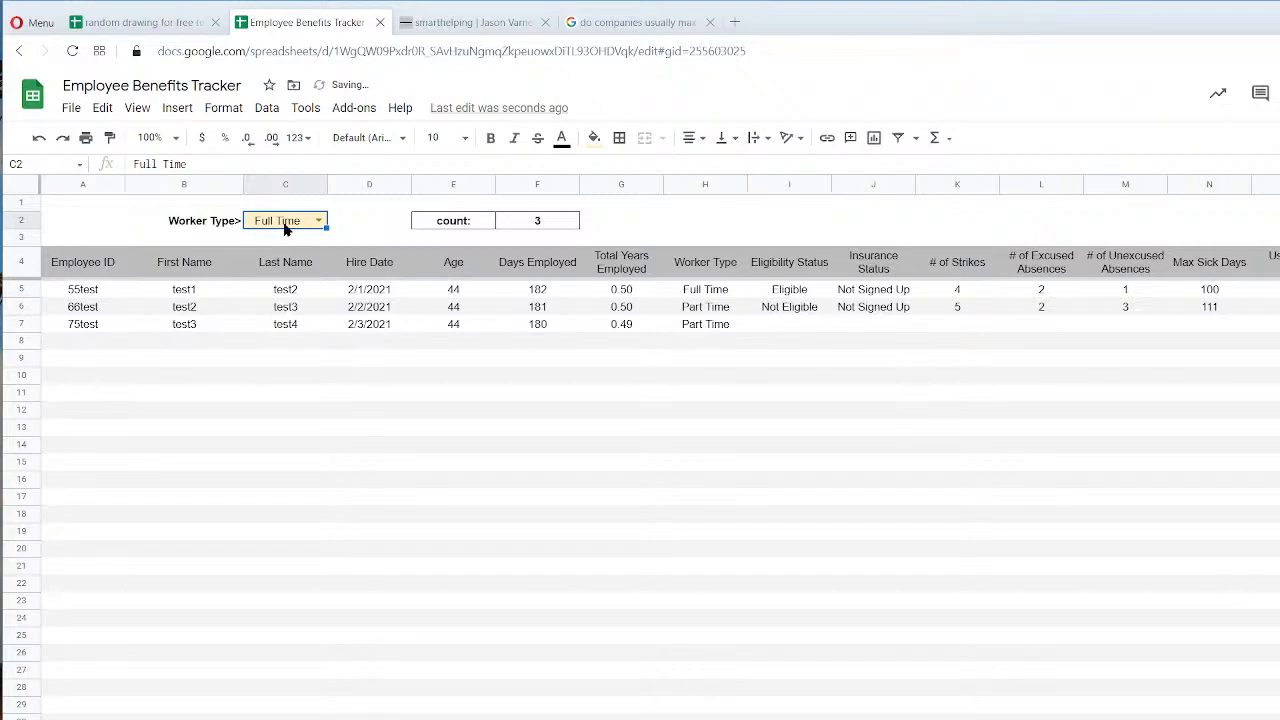
Replace the strikes condition in the A5 filter formula with Data!H2:H=A4:Z1128.
left_click(86, 289)
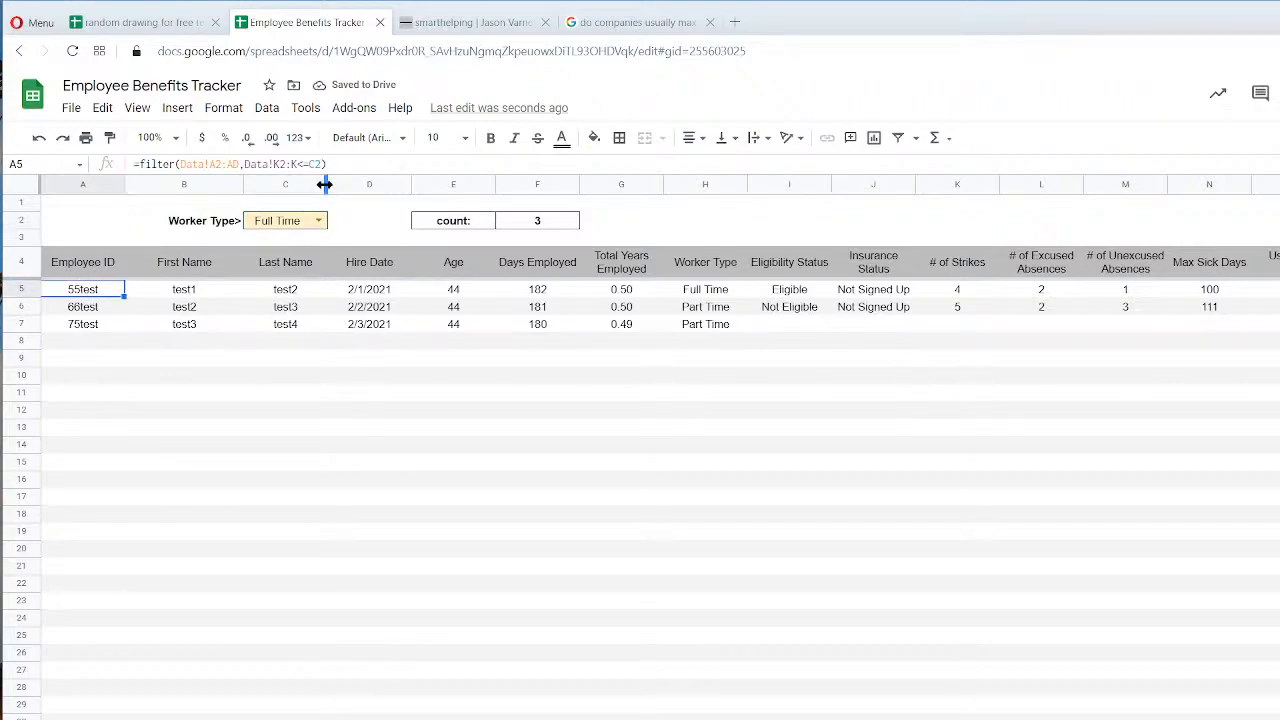
left_click_drag(245, 163, 608, 170)
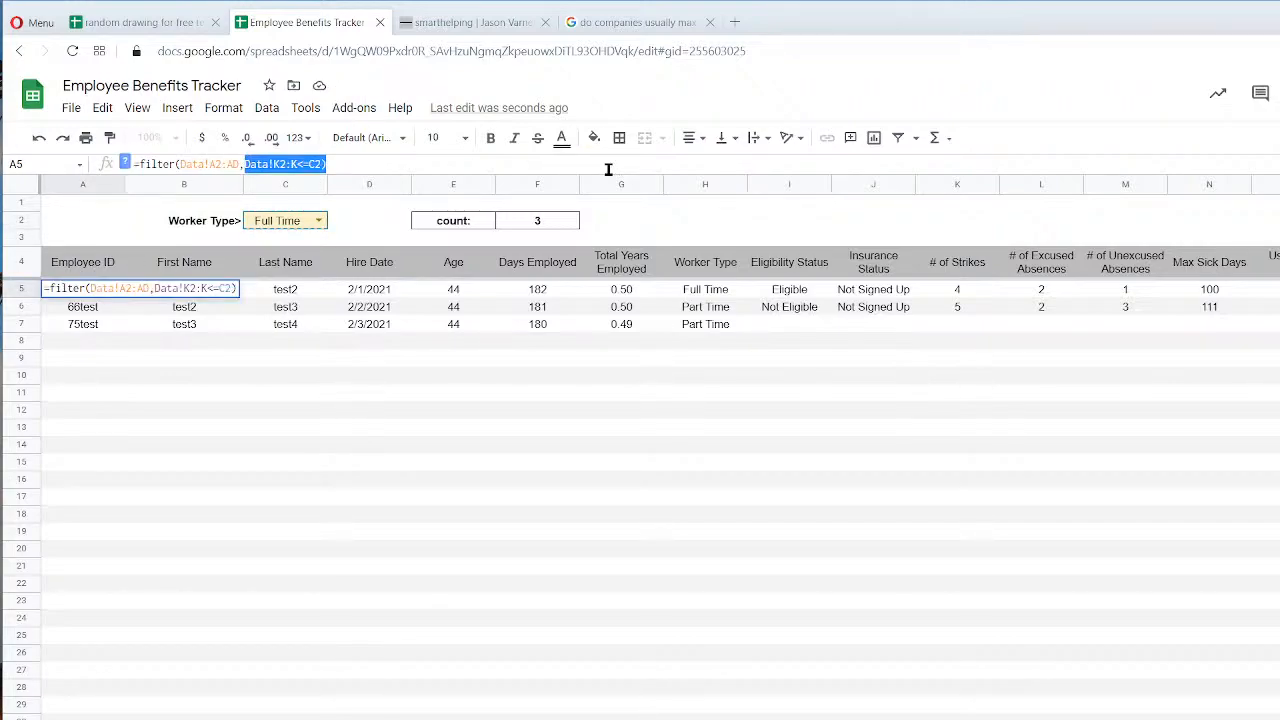
key("BackSpace")
left_click(140, 718)
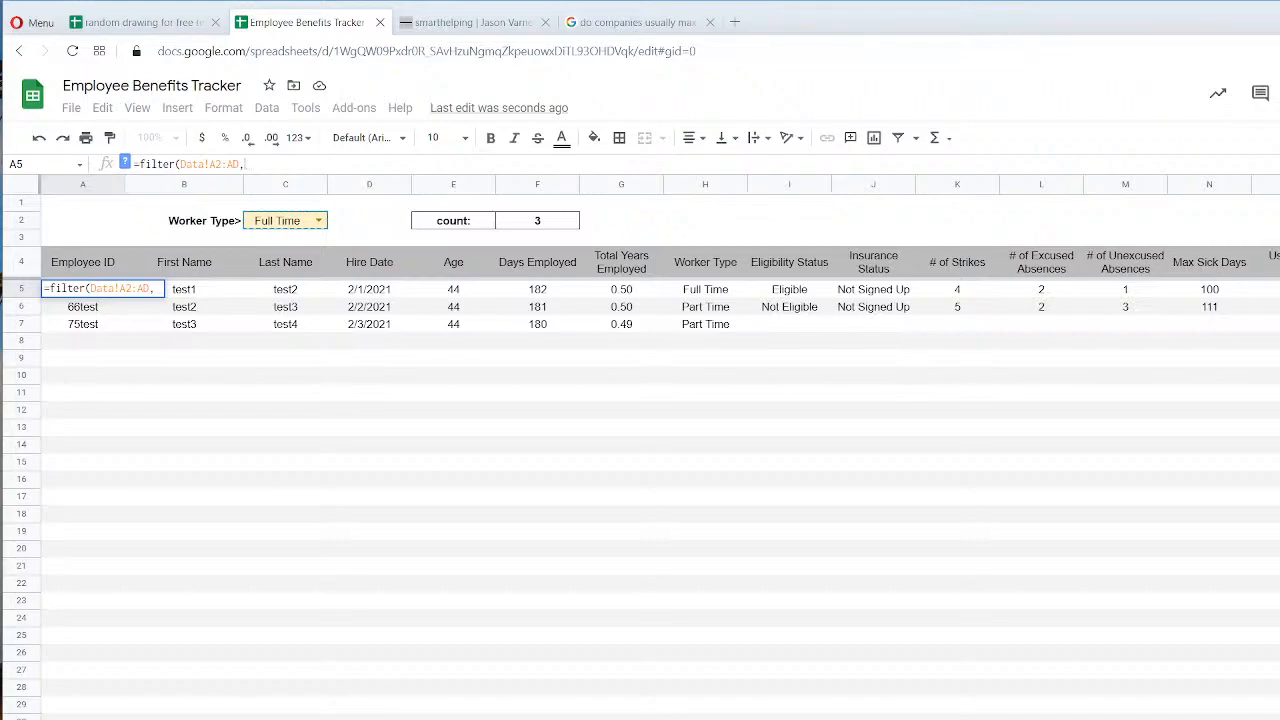
left_click(623, 190)
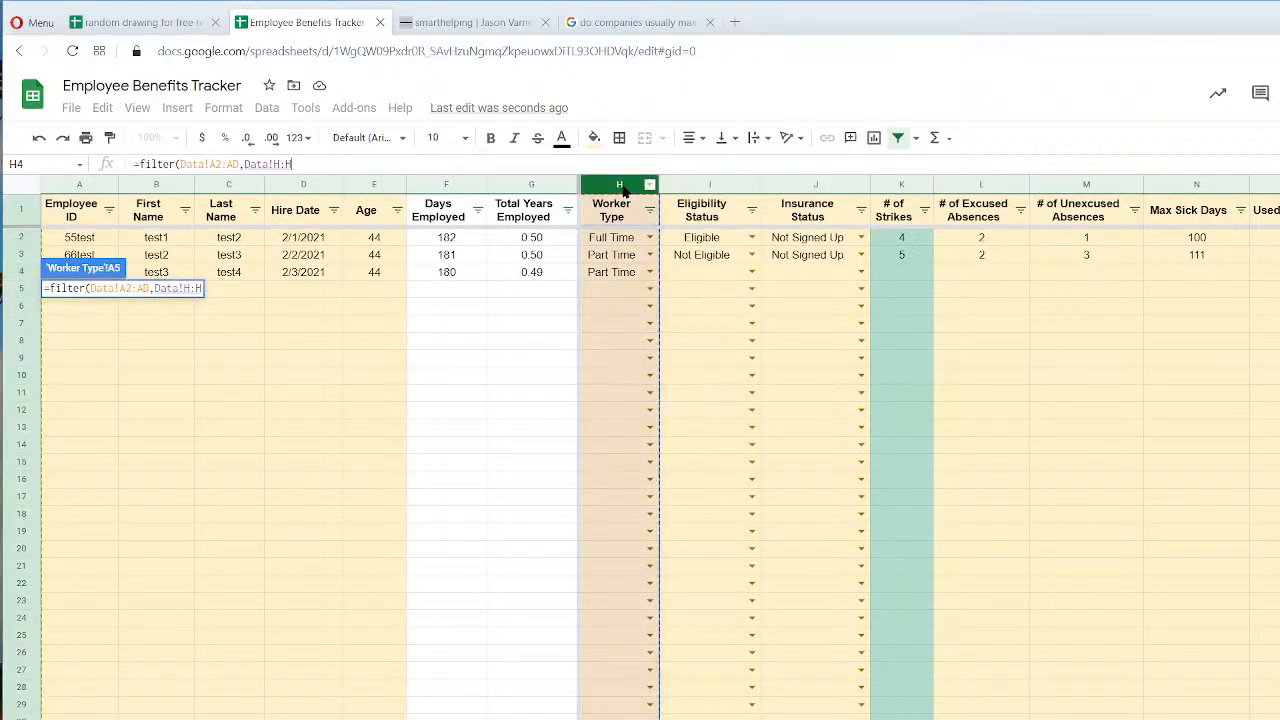
left_click(281, 164)
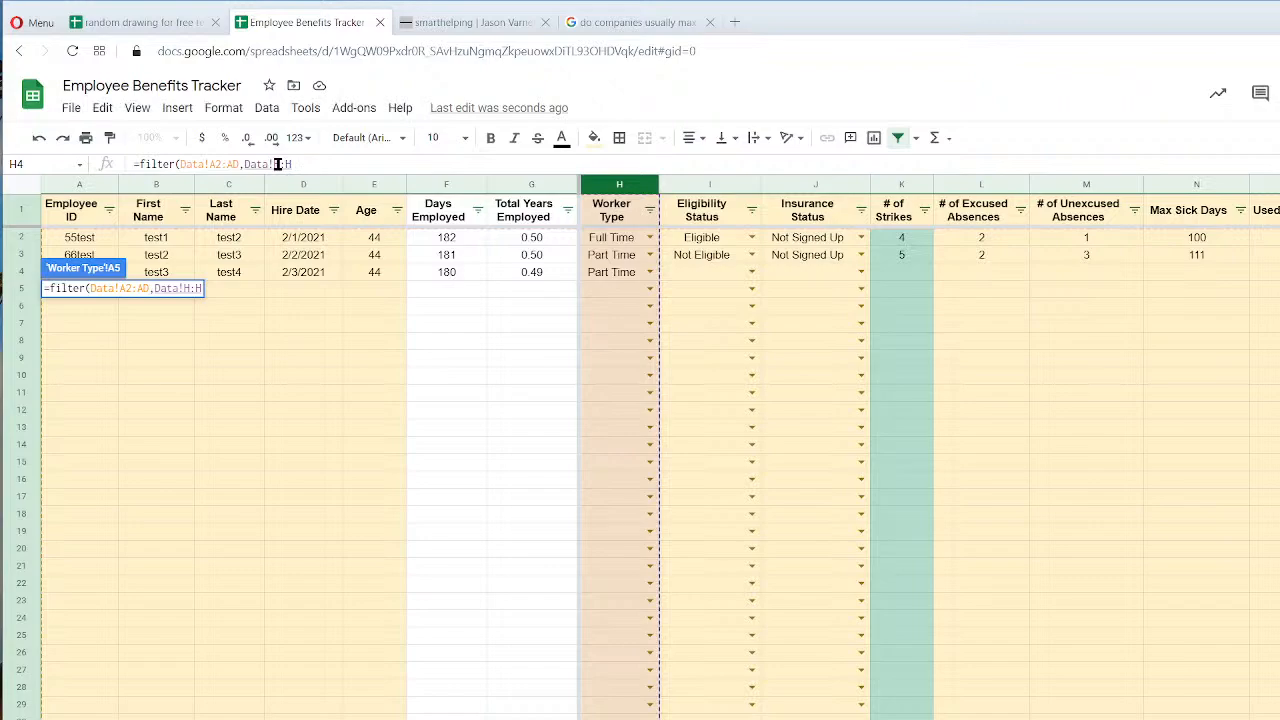
type("2:H")
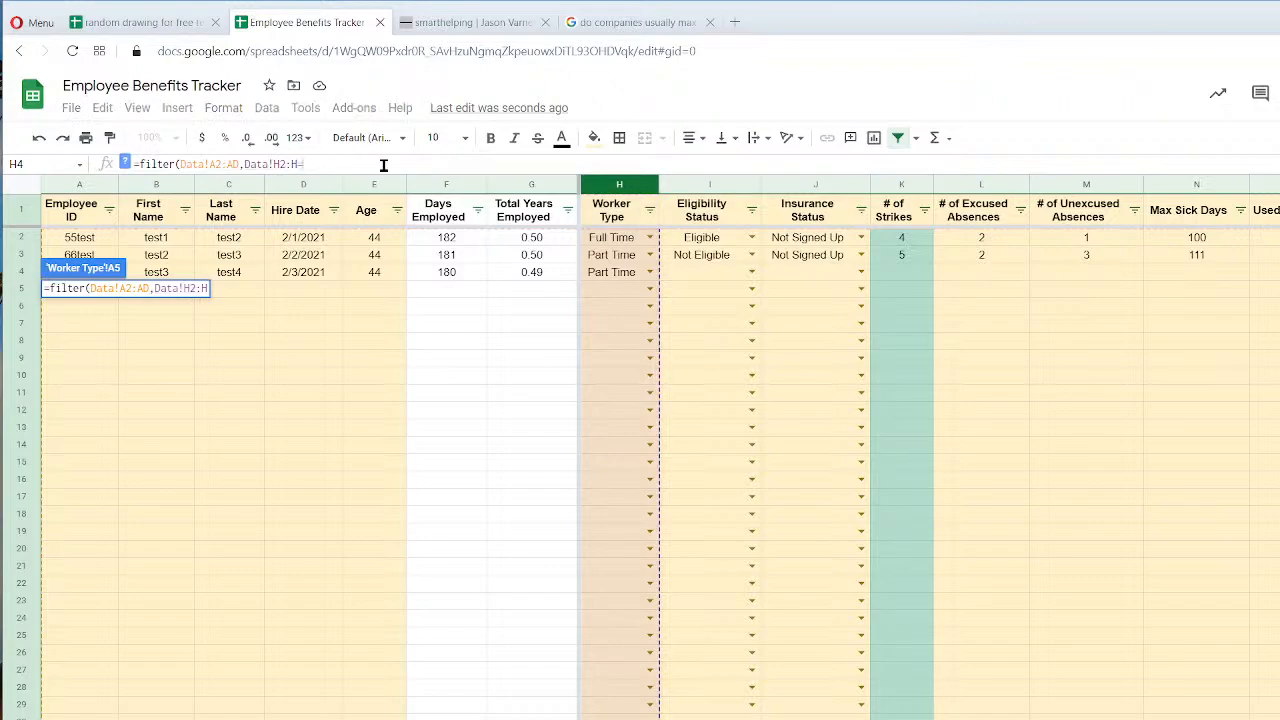
type("=")
key("ctrl+shift+Page_Down")
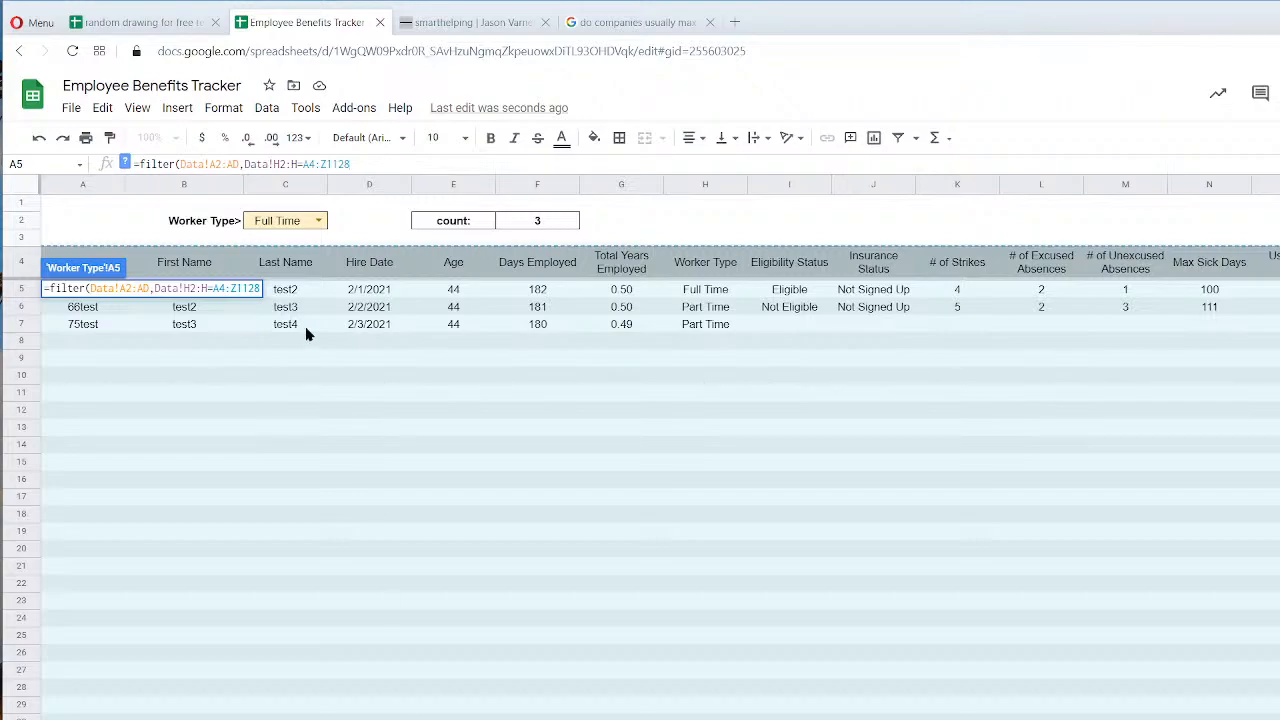
key("Return")
Remove :Z1128 from the A5 filter condition so that it compares Data!H2:H with A4 only.
left_click(280, 221)
left_click(85, 290)
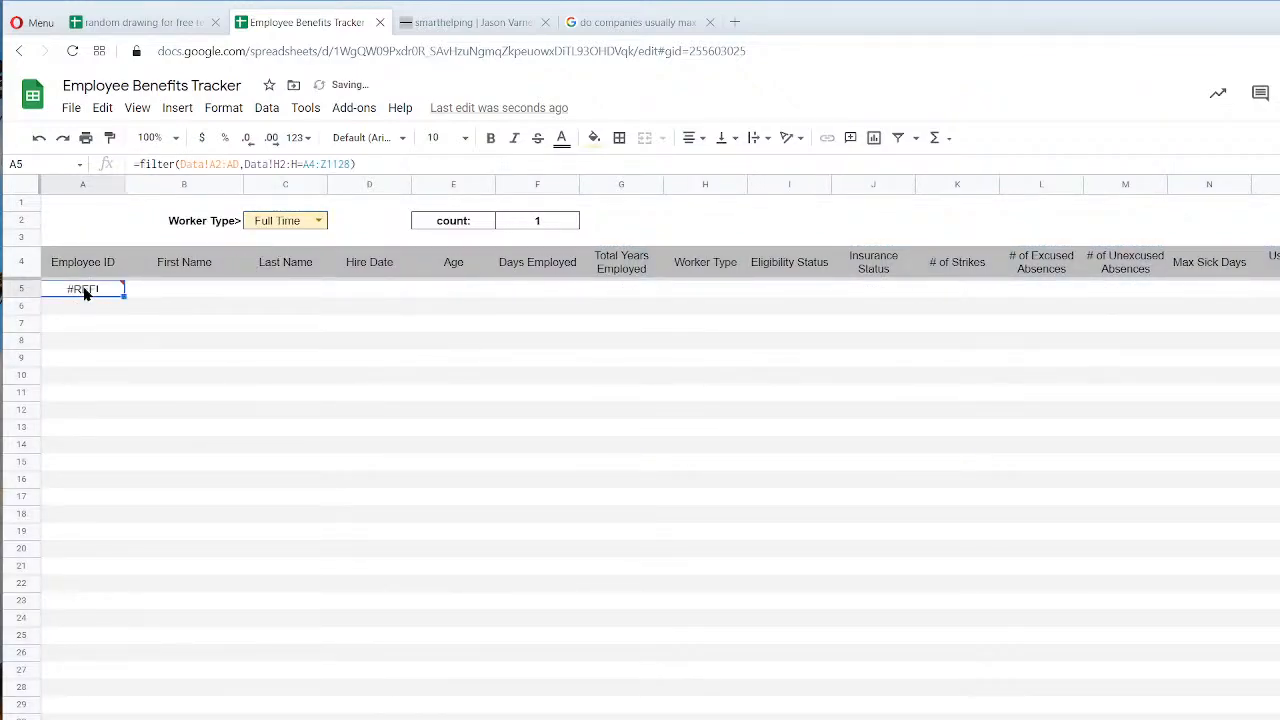
left_click(371, 167)
left_click_drag(371, 167, 315, 165)
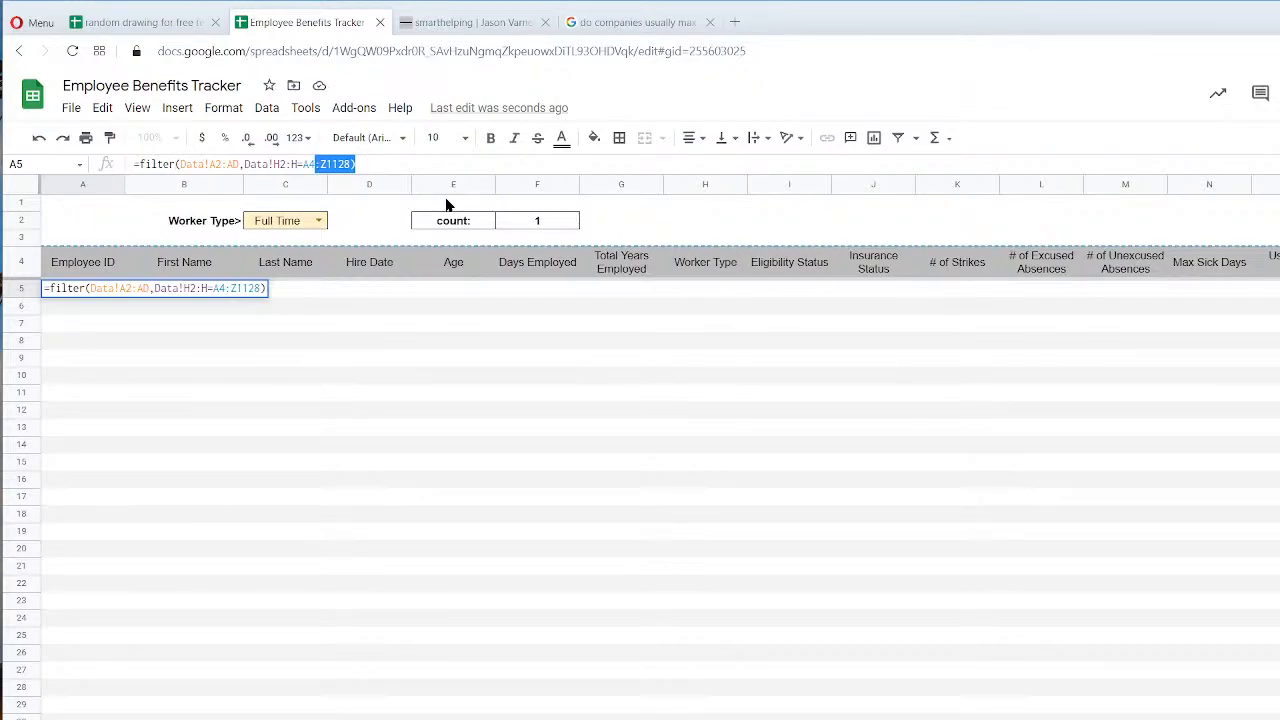
key("BackSpace")
key("Return")
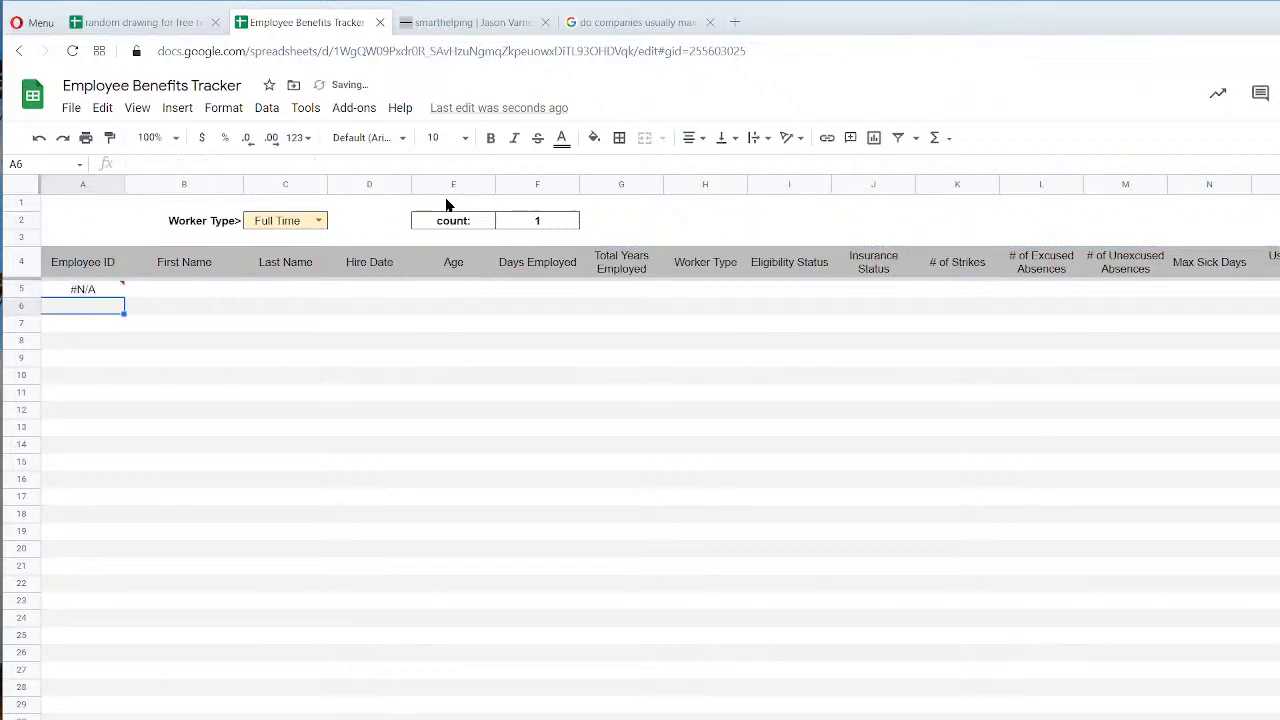
Change the A5 filter condition so that Data!H2:H is compared with the worker type in C2.
key("Up")
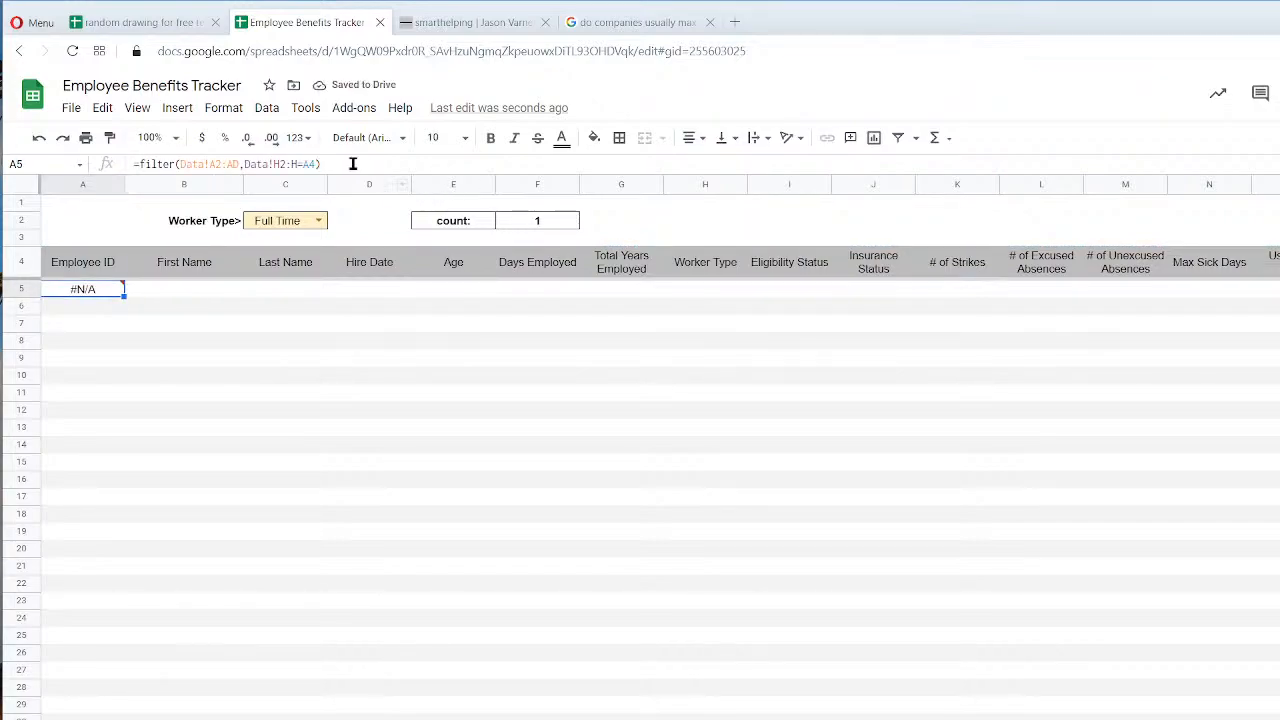
left_click(340, 163)
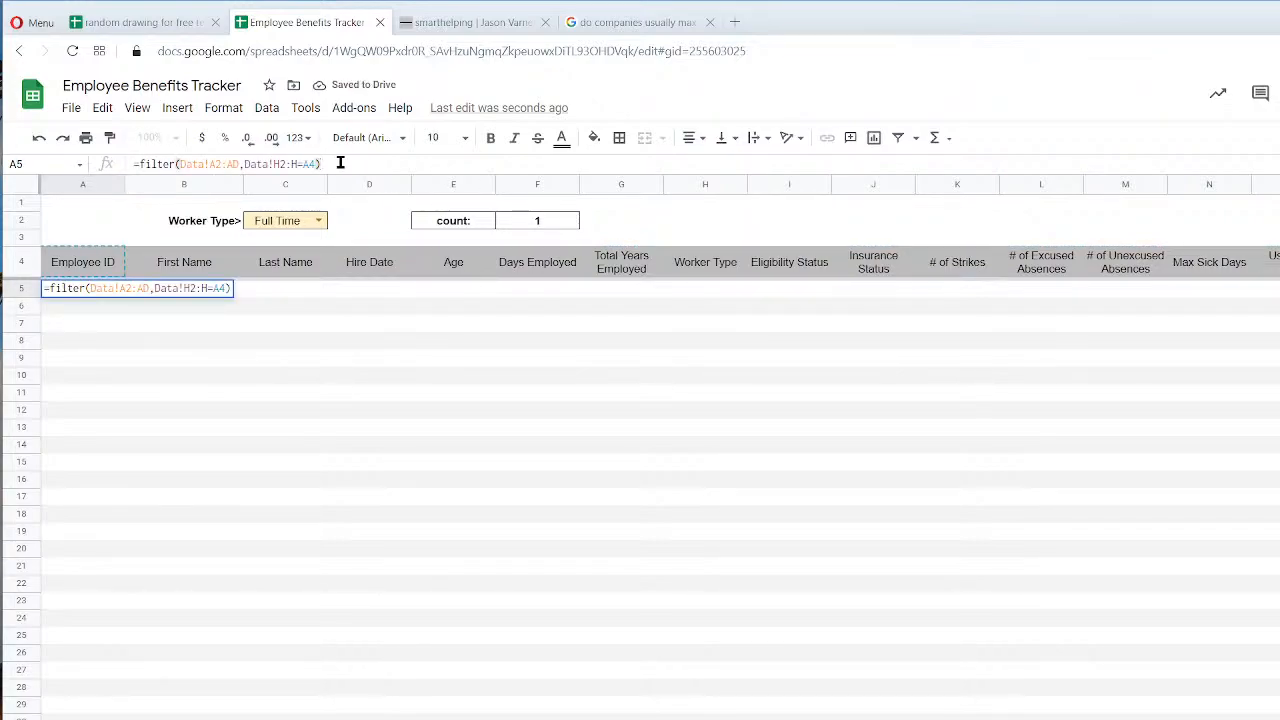
left_click(305, 163)
key("BackSpace")
key("BackSpace")
type("c2")
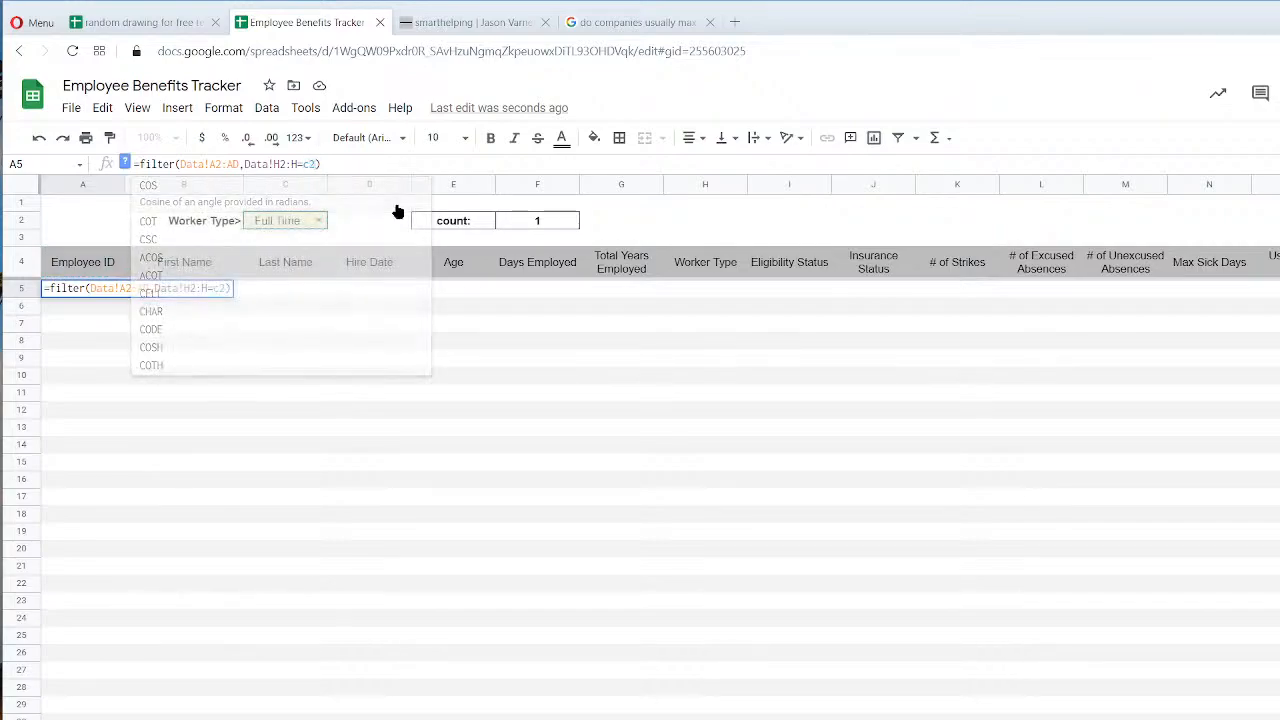
key("Return")
Set the Worker Type selector in C2 to Part Time to test the filter.
left_click(318, 220)
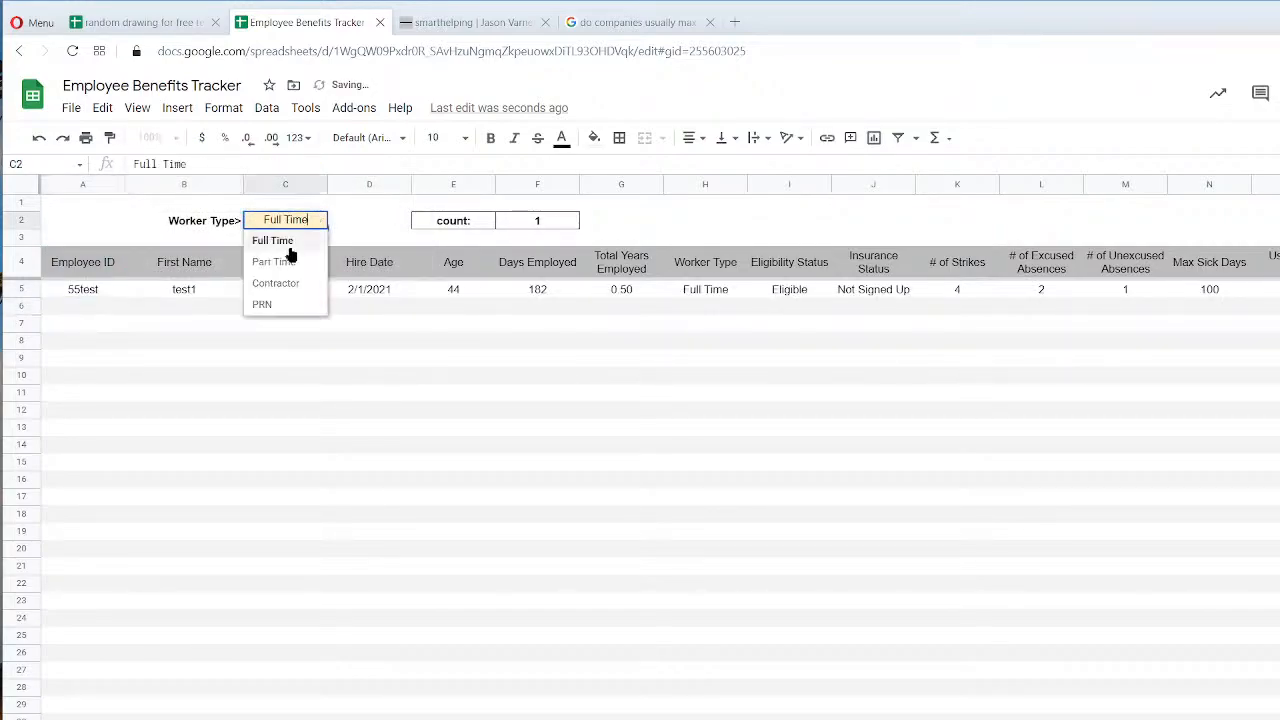
left_click(285, 264)
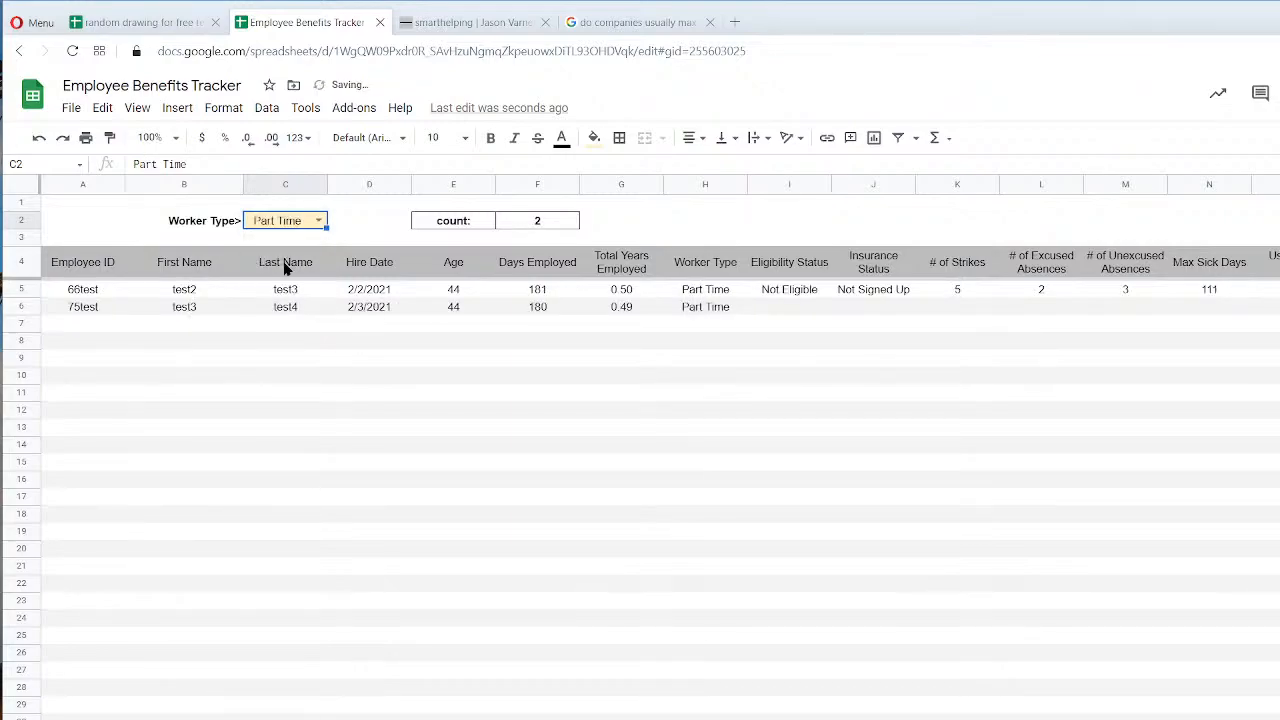
left_click(319, 221)
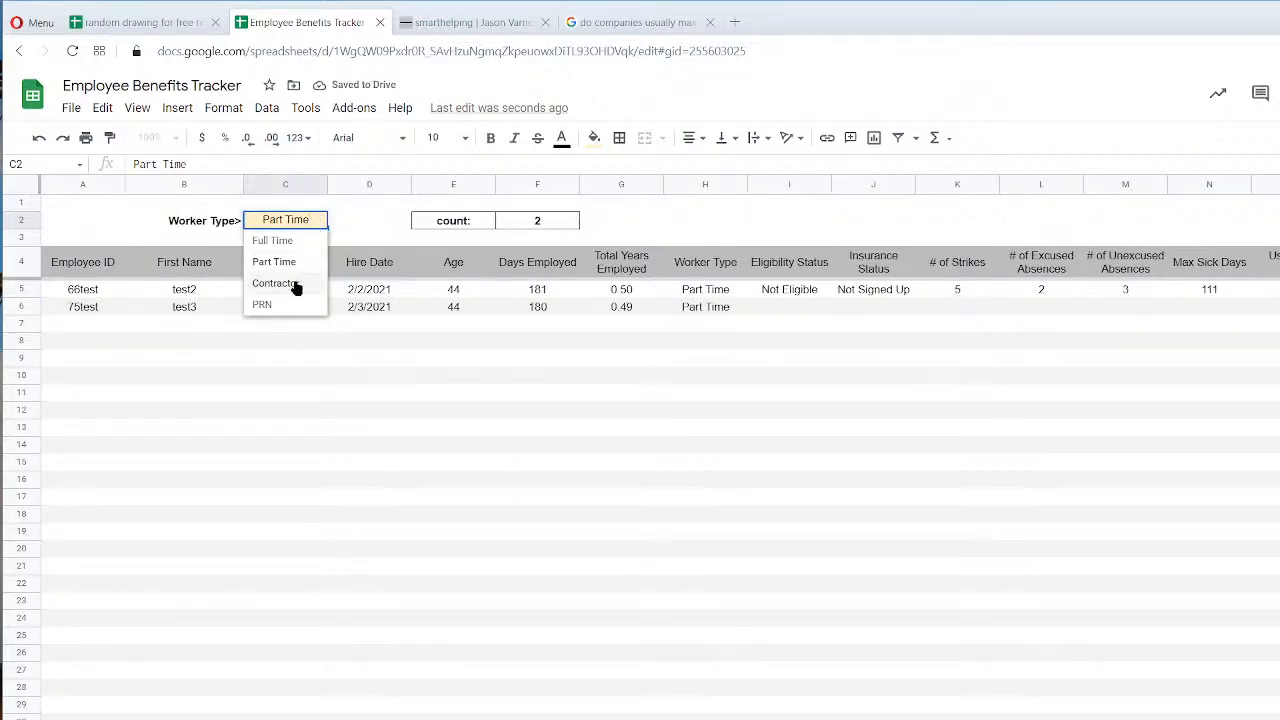
left_click(554, 416)
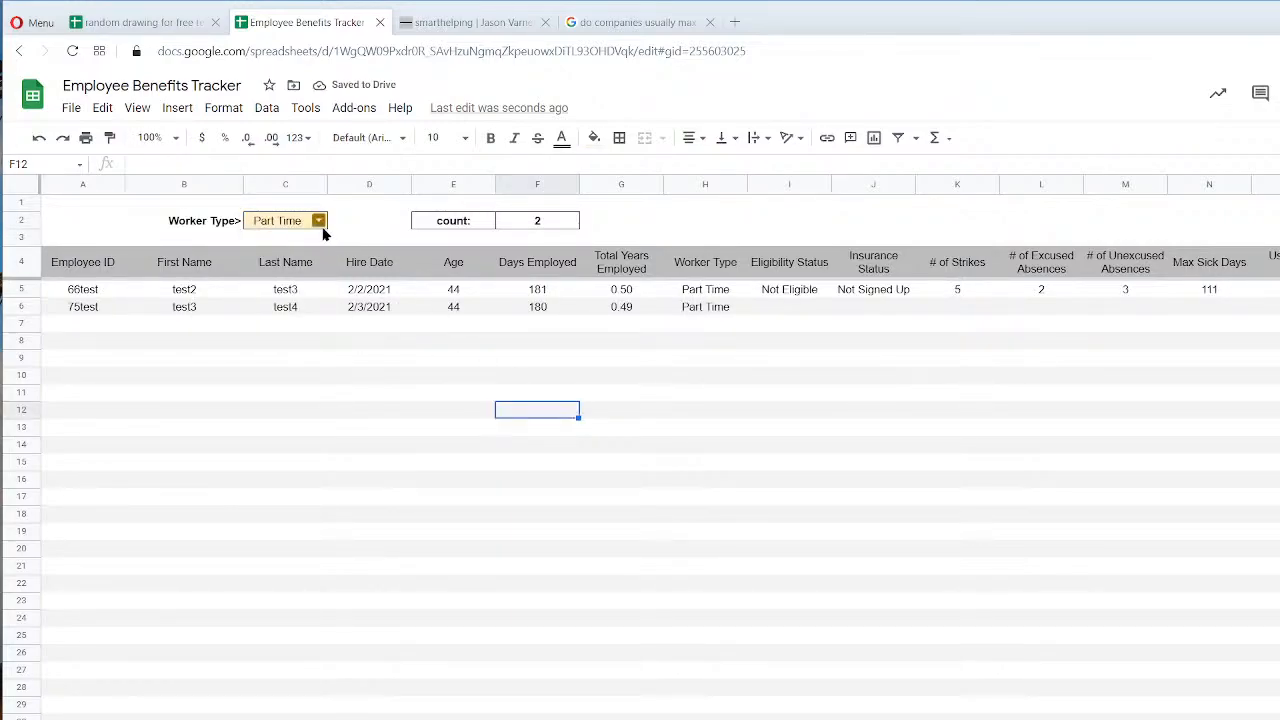
Add a Summary sheet, reference the first worker type in B3 with =validation!A2, and fill it down to B21.
key("alt+Up")
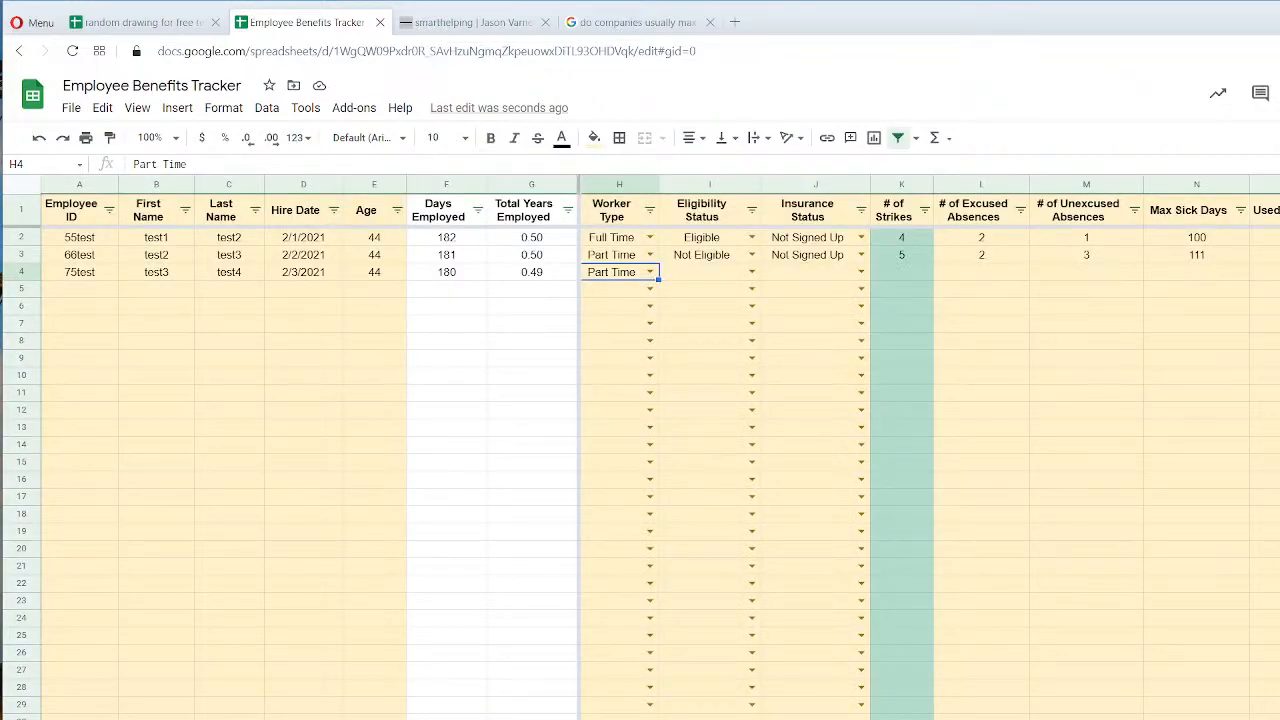
key("shift+F11")
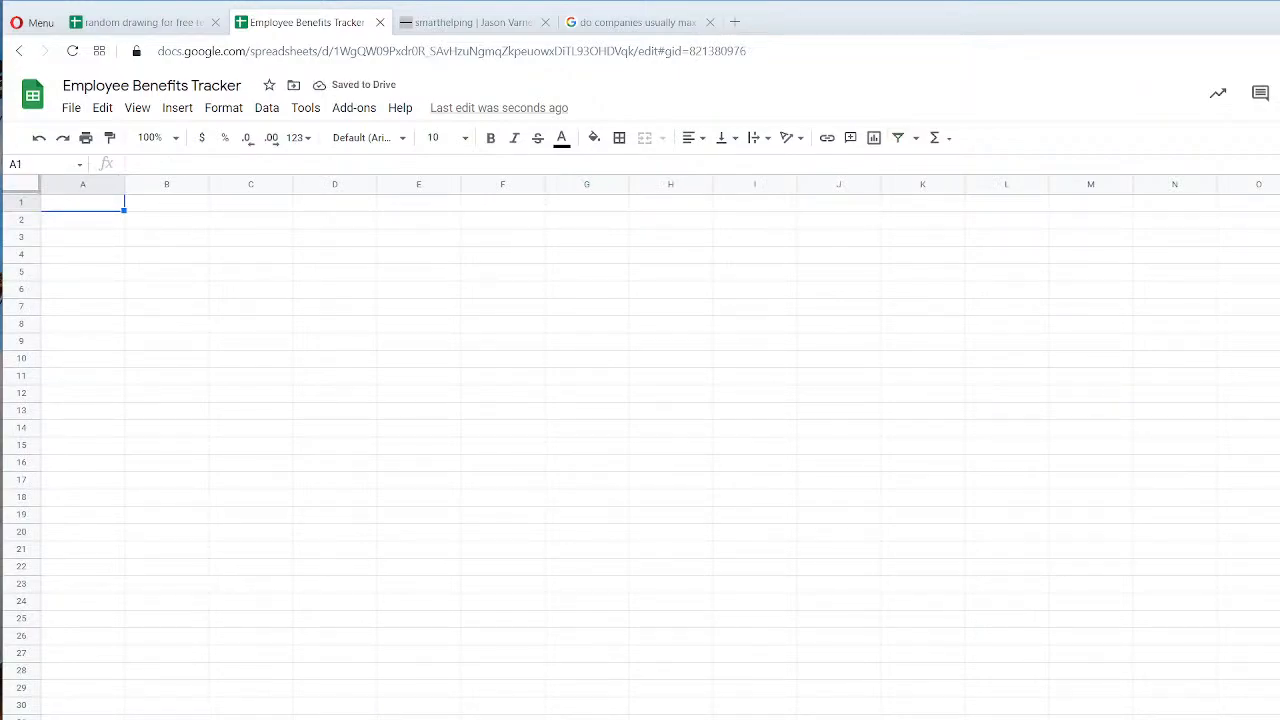
left_click(172, 243)
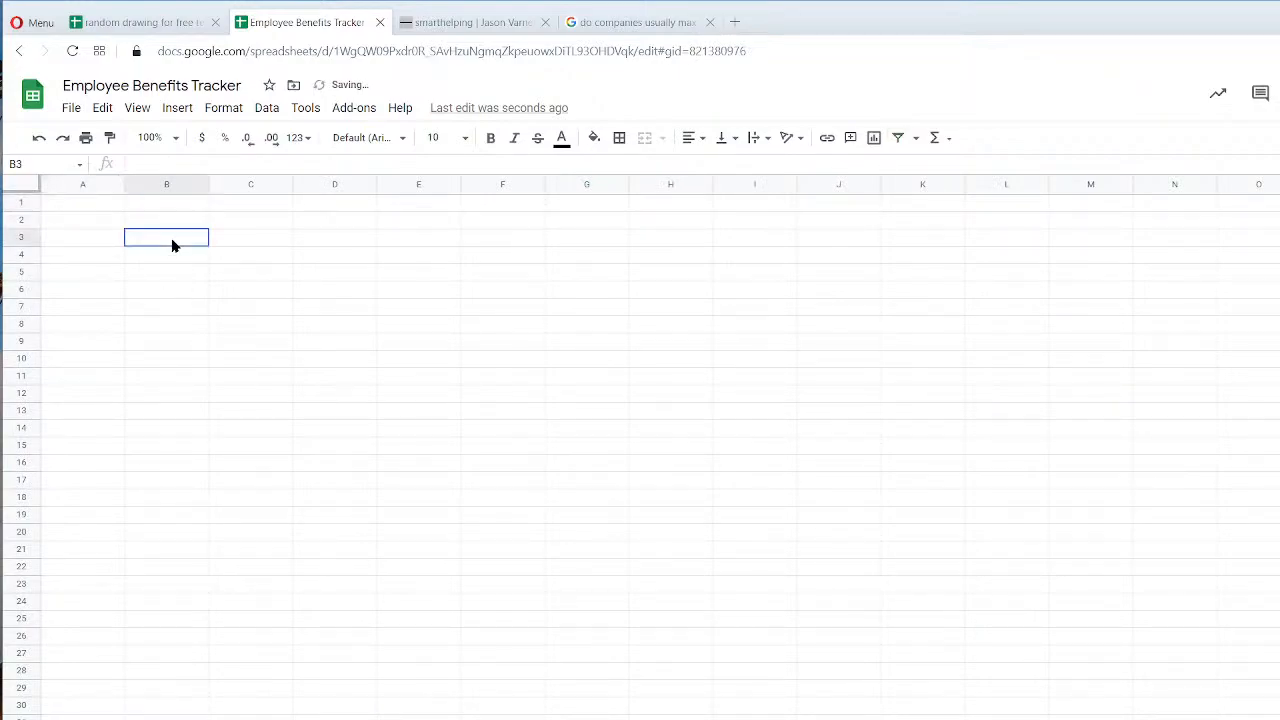
type("=")
key("ctrl+shift+Page_Up")
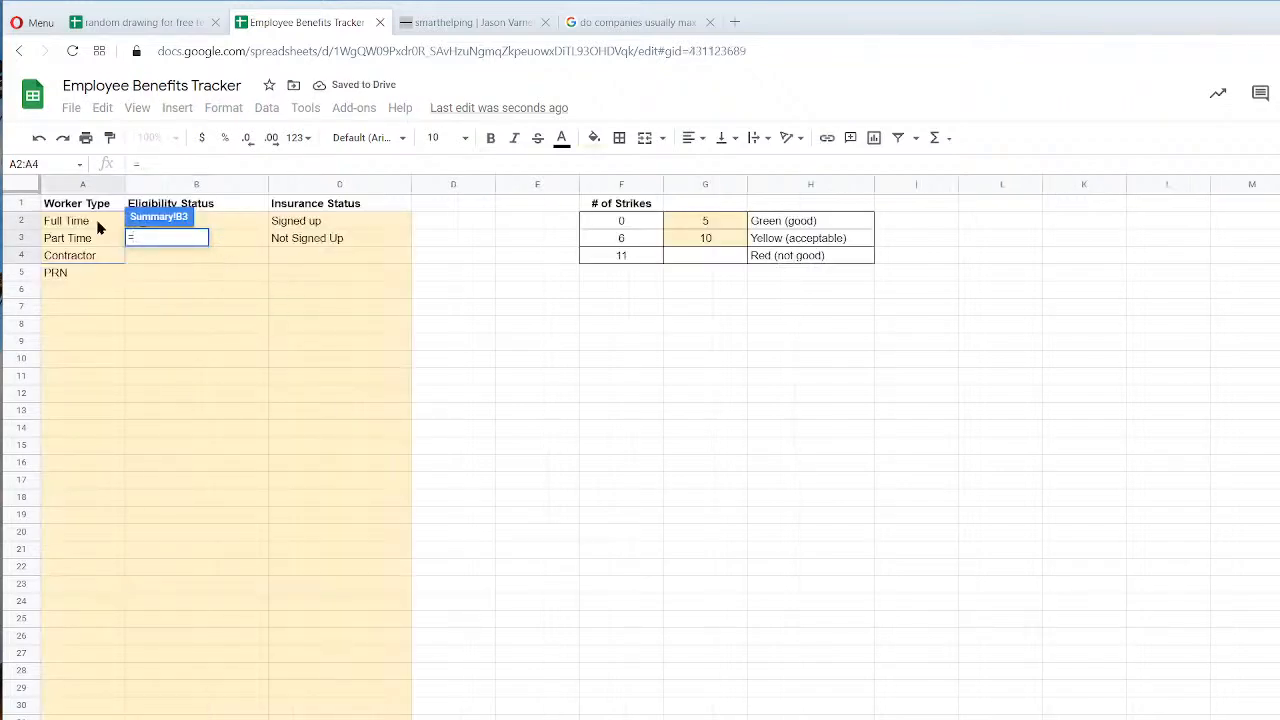
left_click(80, 228)
key("Return")
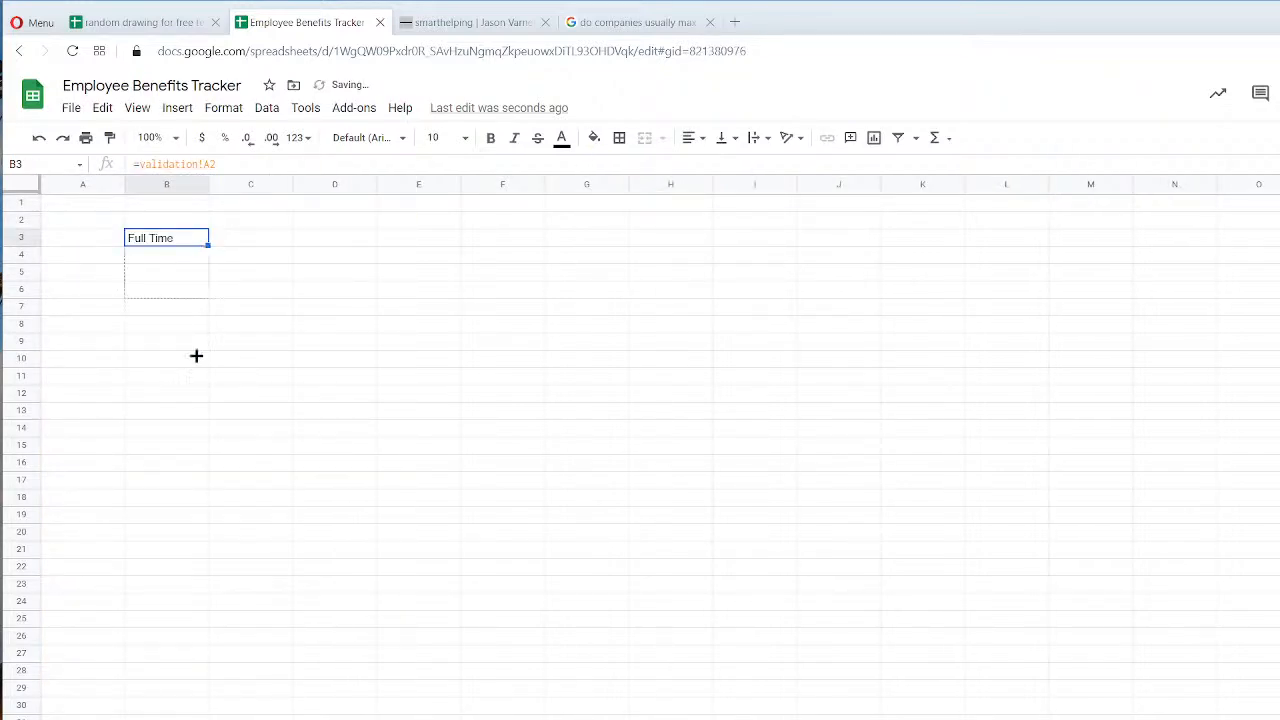
left_click_drag(203, 302, 215, 556)
Check the Worker Type options on the Data sheet and extend the validation references further down column B of Summary.
key("ctrl+shift+Page_Up")
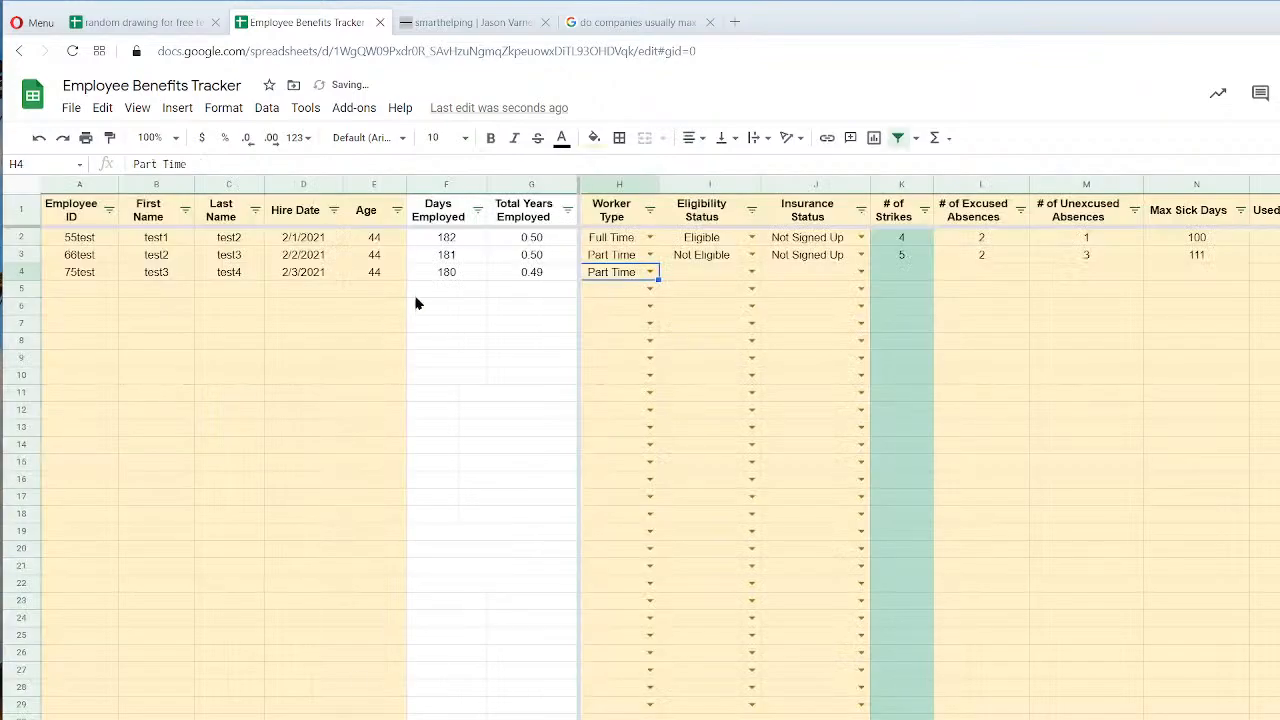
left_click(647, 237)
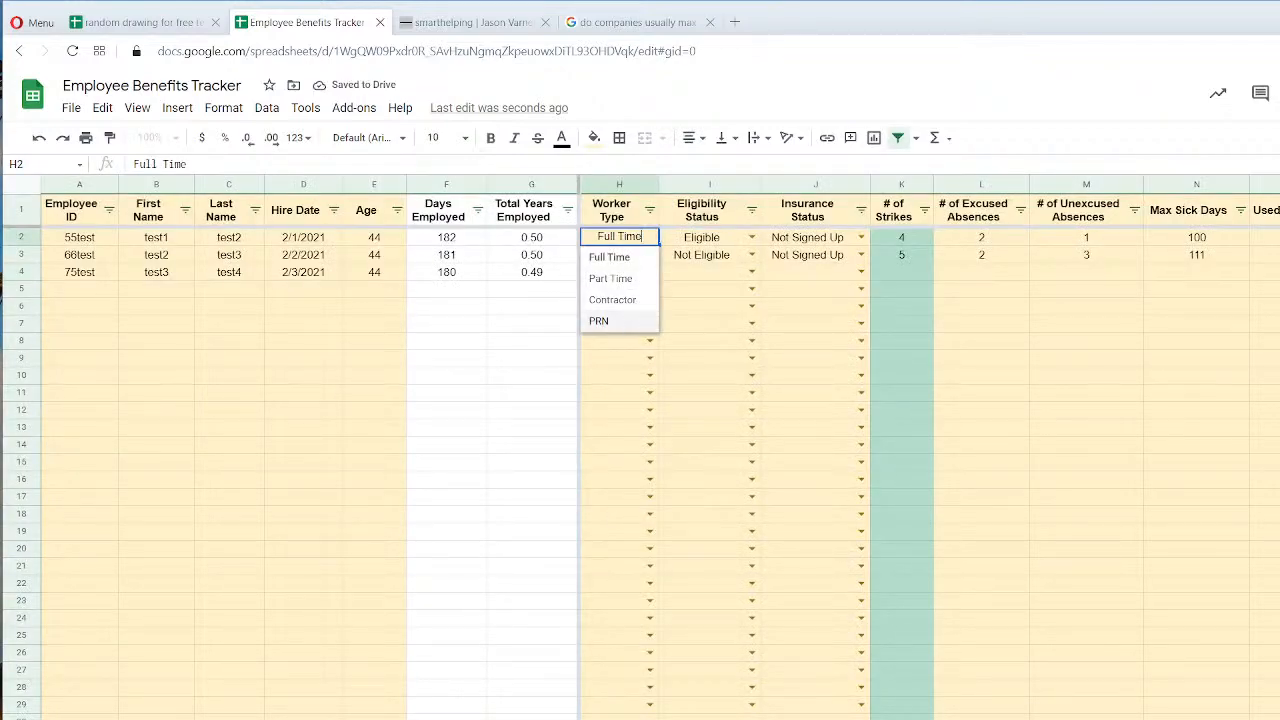
key("ctrl+shift+Page_Down")
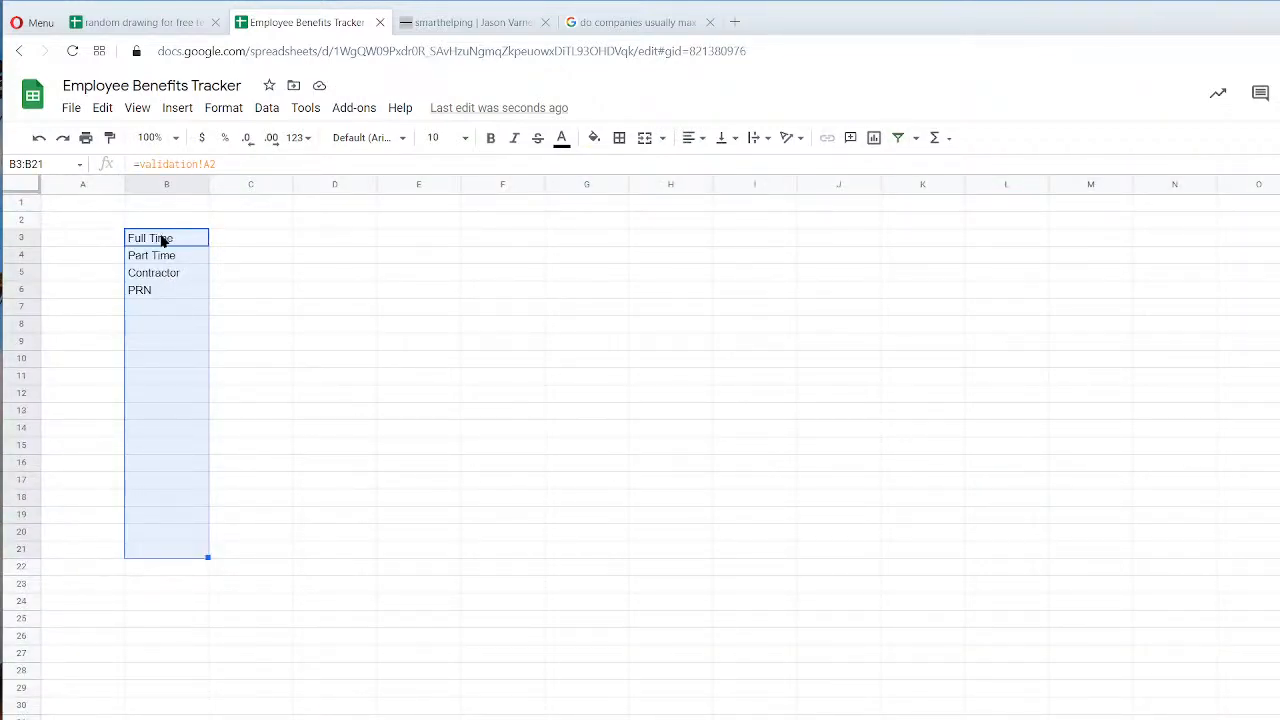
left_click(188, 289)
left_click_drag(207, 297, 335, 719)
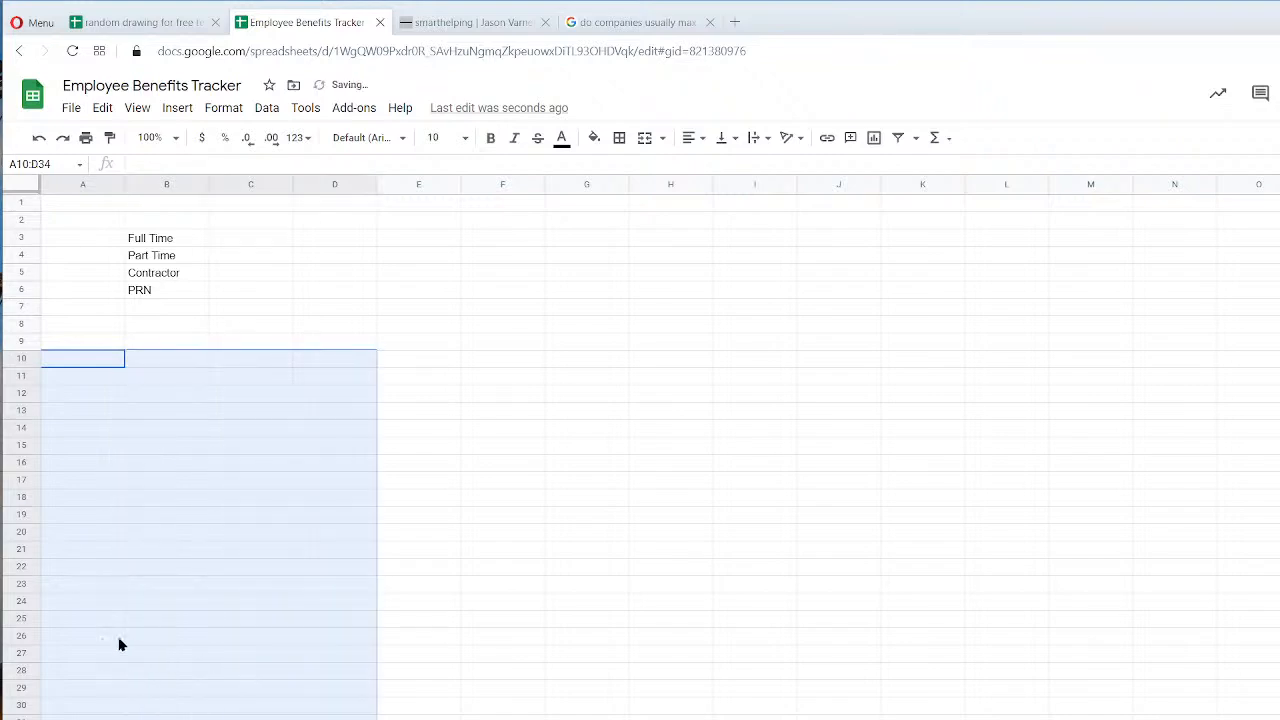
left_click(149, 674)
left_click(172, 244)
key("ctrl+shift+Down")
Enter the header Worker Types in B2 above the list of worker types.
left_click(166, 224)
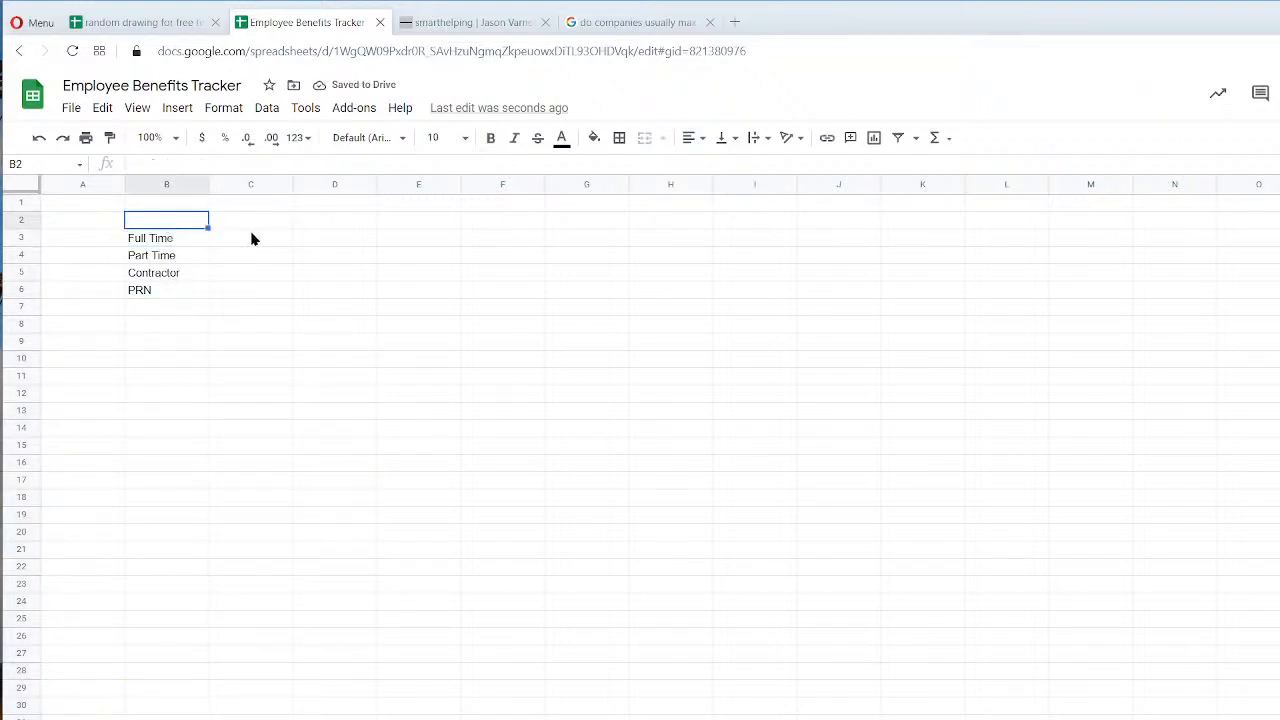
type("Worker ty")
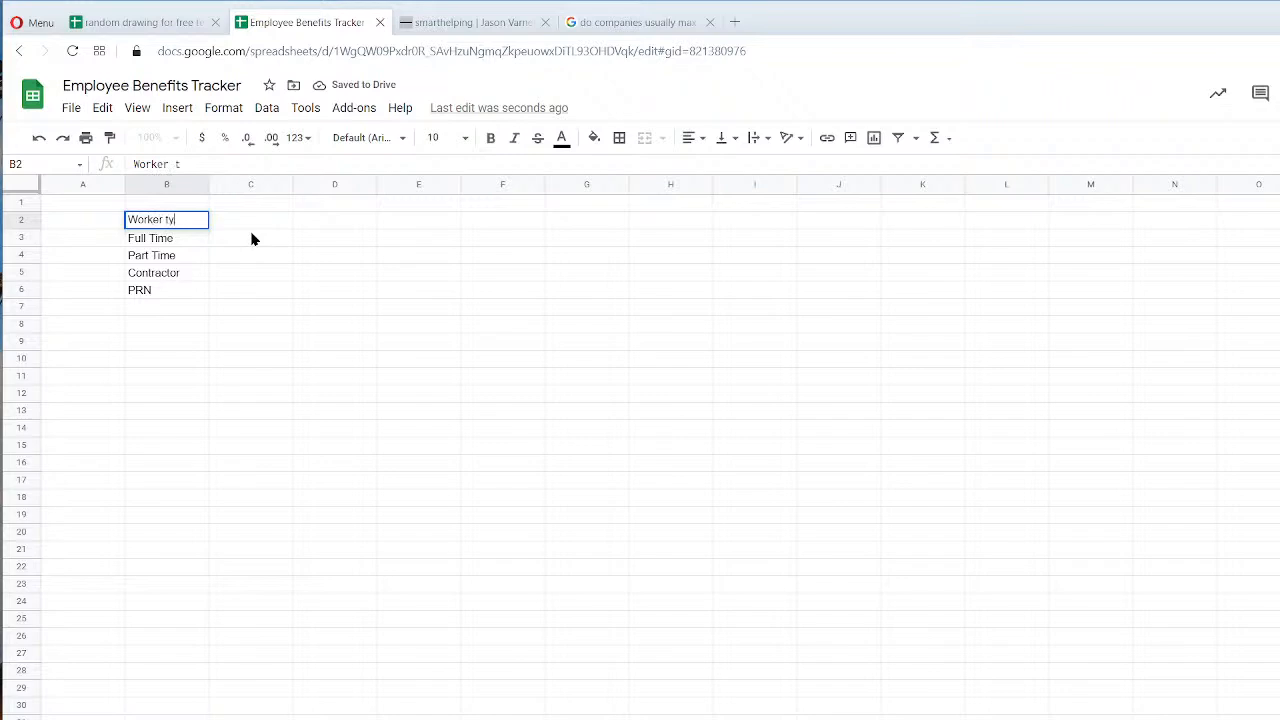
type("pes")
key("BackSpace")
key("BackSpace")
key("BackSpace")
type("Types")
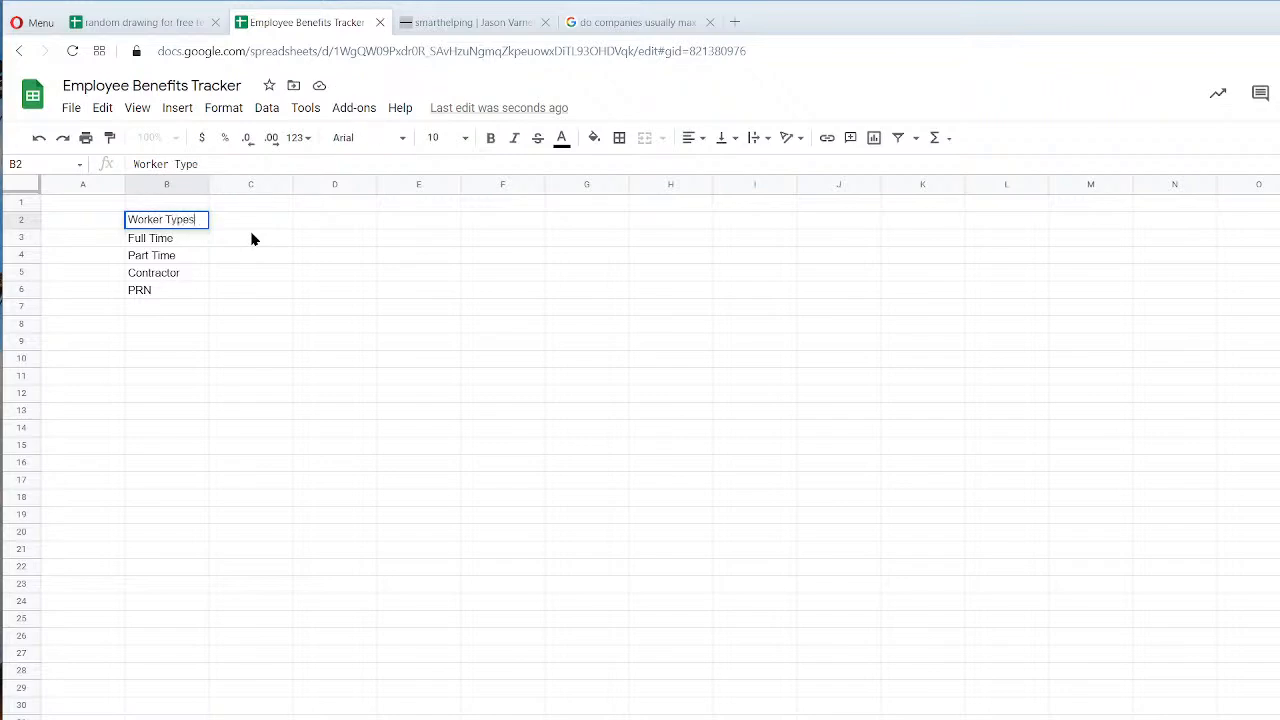
key("Return")
Add the column headers Count in C2 and % in D2.
key("Up")
key("Right")
type("Count")
key("Return")
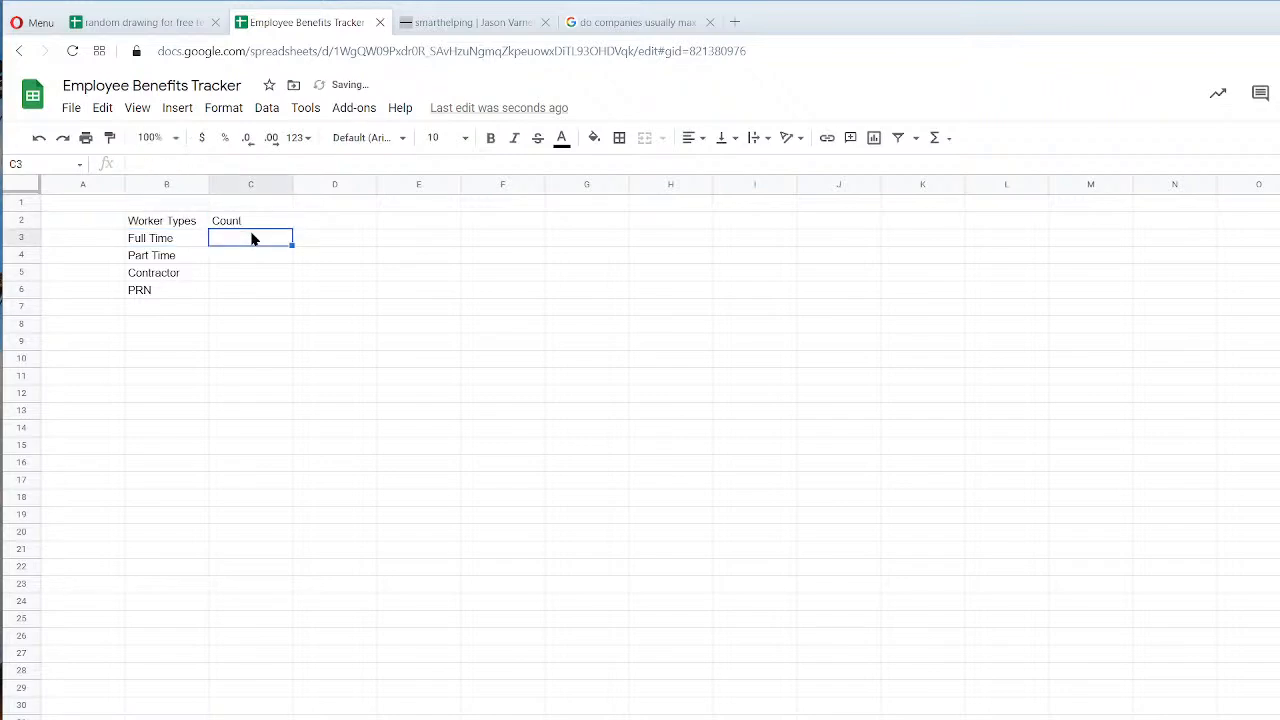
key("Up")
key("Right")
type("%")
Count each worker type with =countifs(Data!H:H,B3) in C3 and fill the formula down to C6.
left_click(251, 237)
type("=")
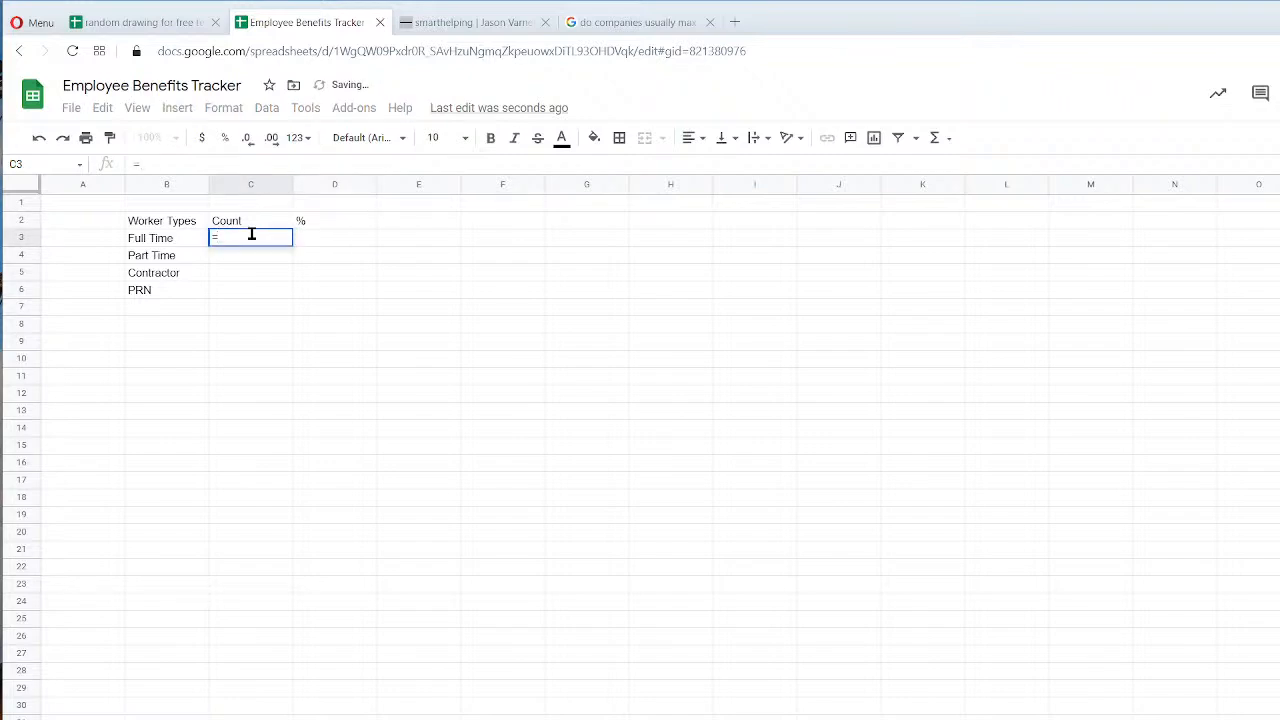
type("countifs(")
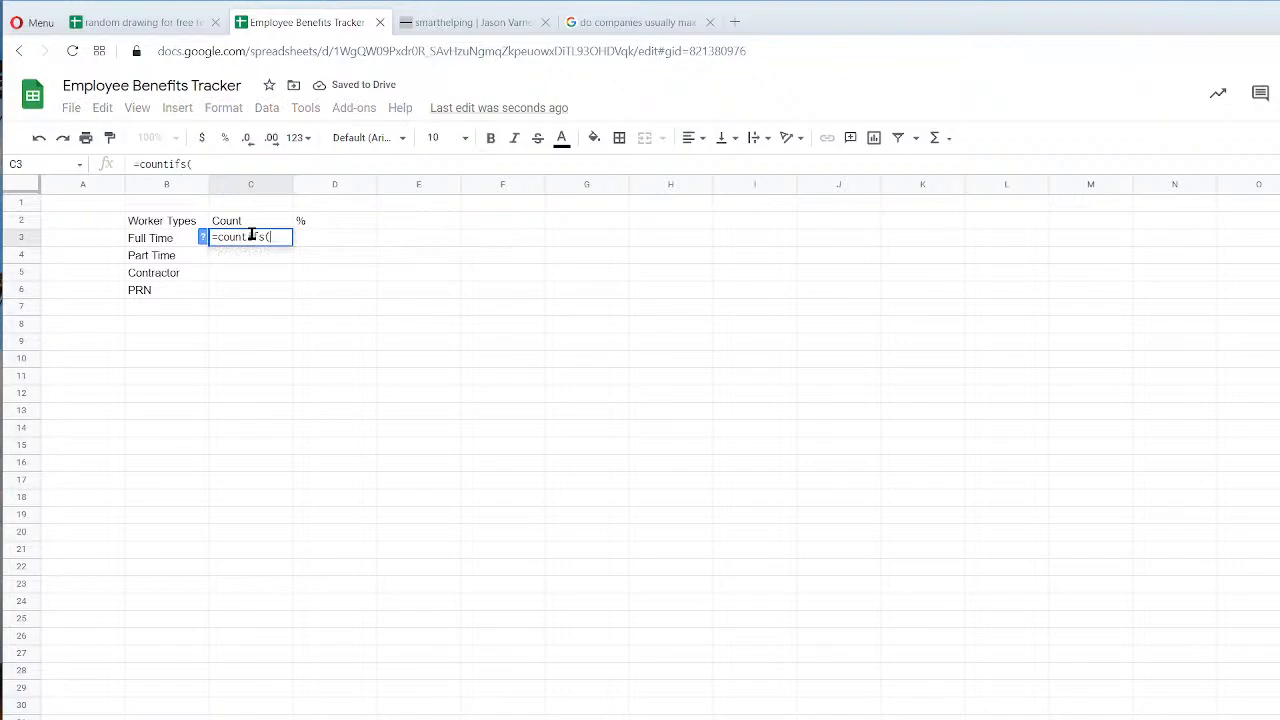
key("ctrl+shift+Page_Up")
left_click(617, 186)
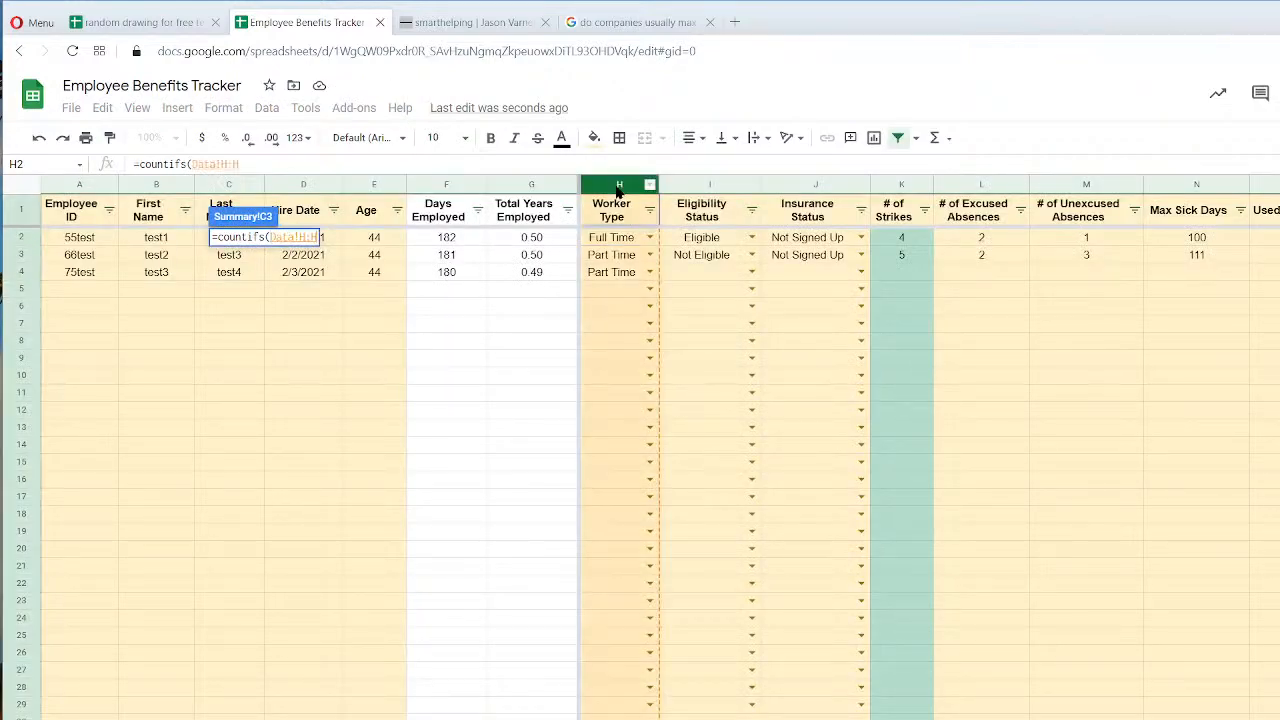
type(",")
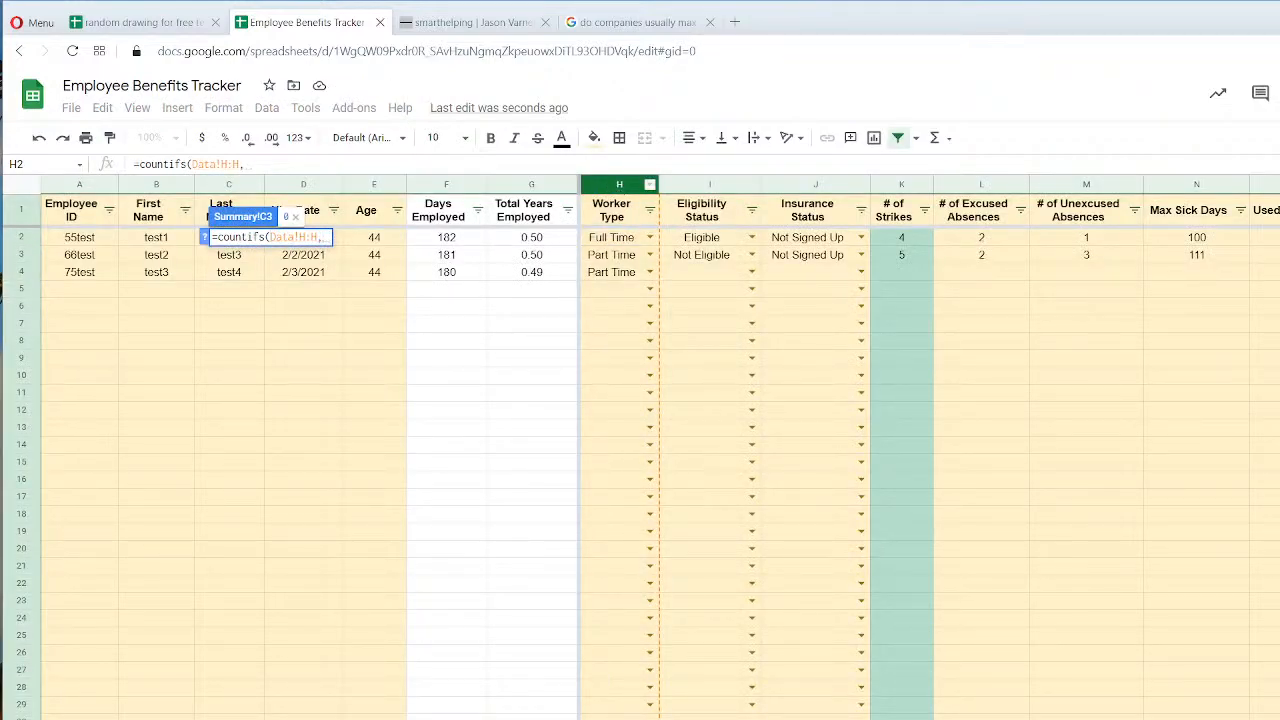
key("ctrl+shift+Page_Down")
left_click(163, 240)
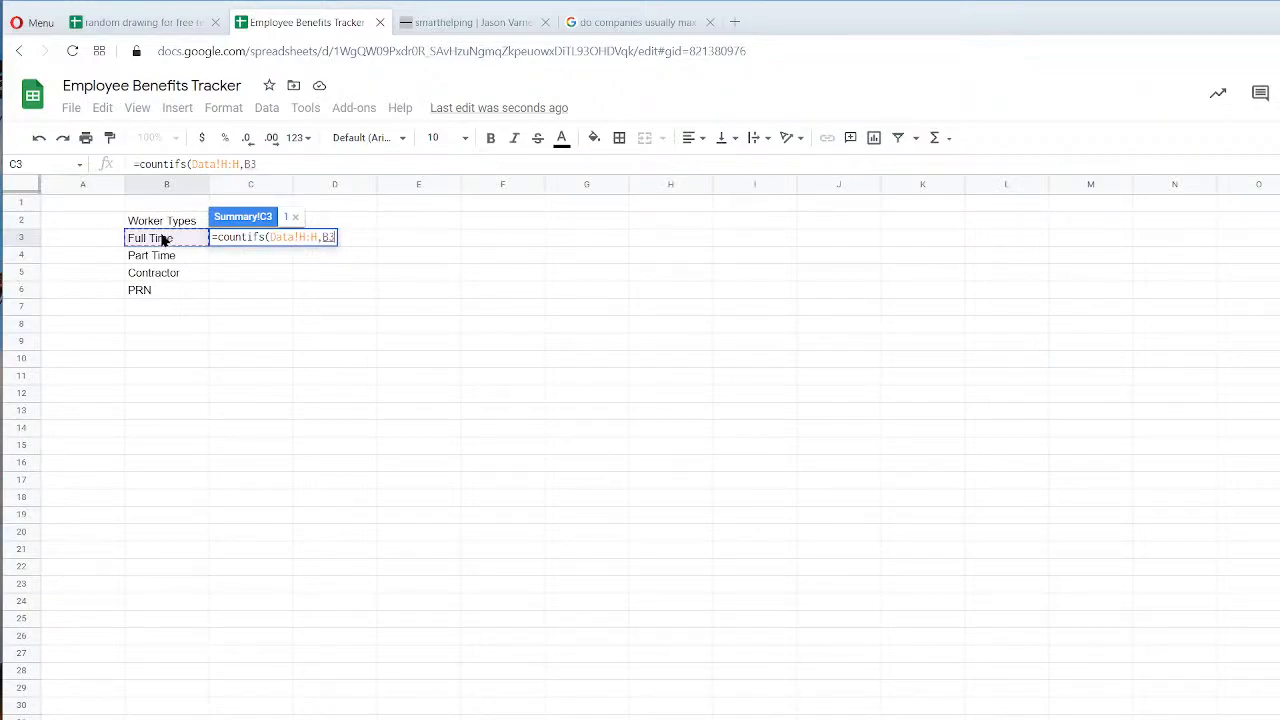
key("Return")
left_click(312, 344)
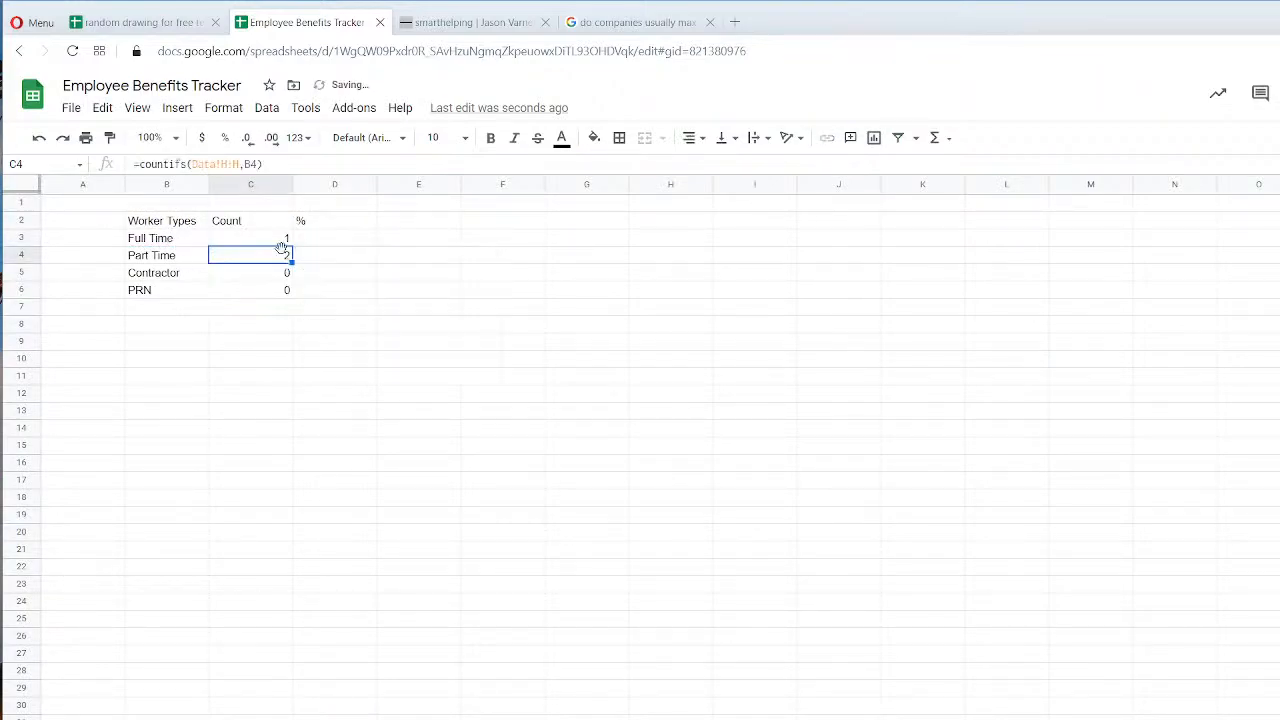
Center the counts in C3:C6 and apply all borders to the table B2:D6.
left_click_drag(268, 240, 265, 290)
left_click(689, 137)
left_click(711, 163)
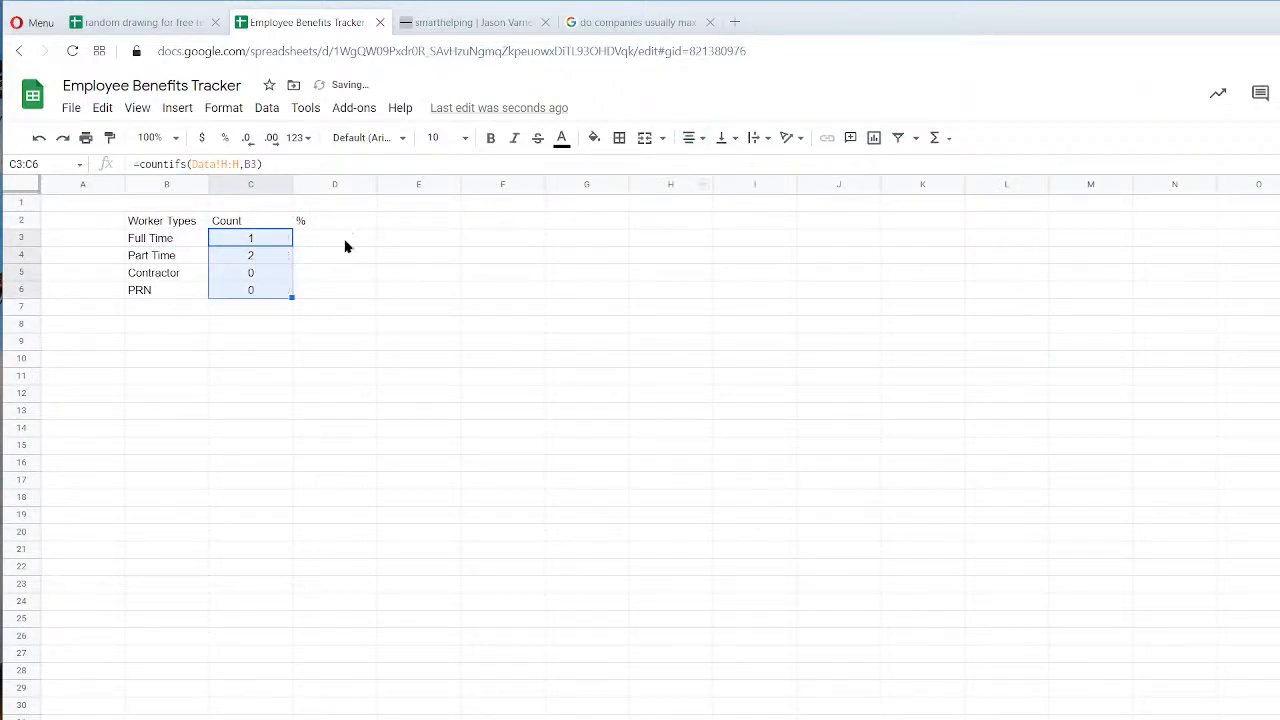
left_click_drag(165, 221, 323, 300)
left_click(619, 137)
left_click(626, 169)
left_click(322, 243)
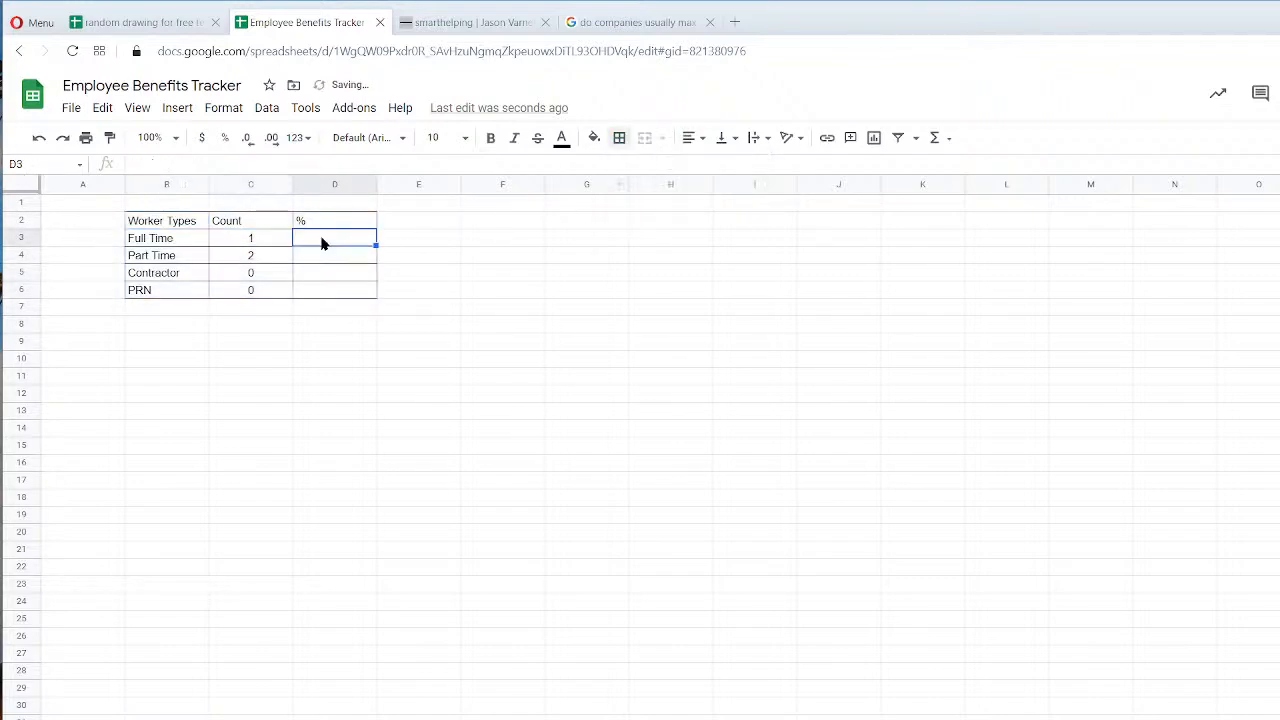
Enter the label Total Employees in B7 below the worker type list.
left_click(166, 308)
type("Total")
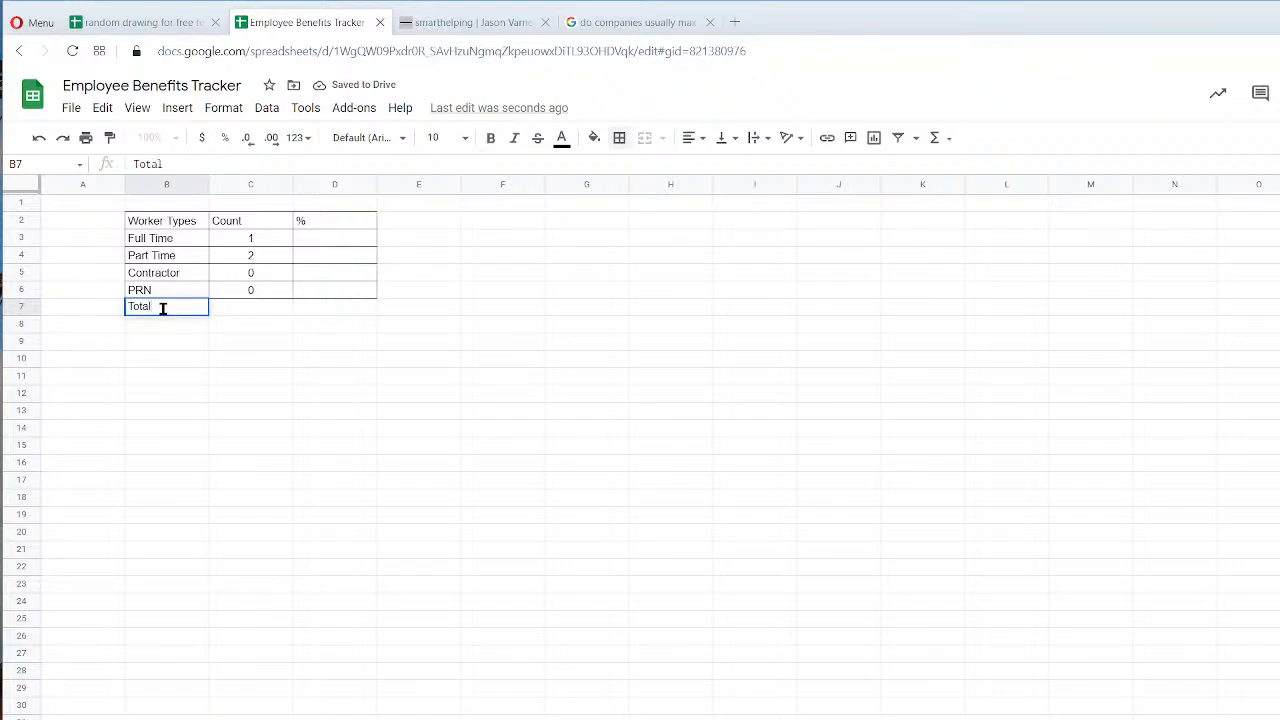
type(" Employees")
key("Return")
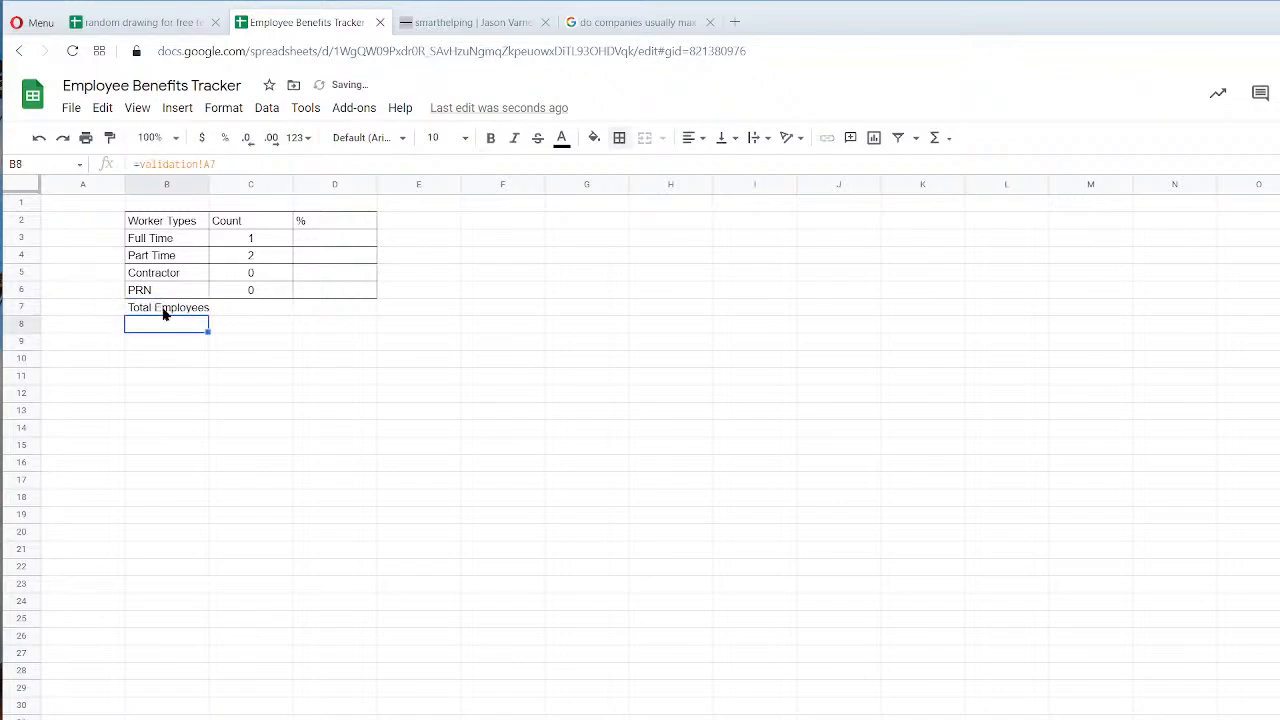
Sum the worker type counts in C7 with SUM and center the total row cells B7:C7.
key("Up")
key("Right")
left_click(952, 139)
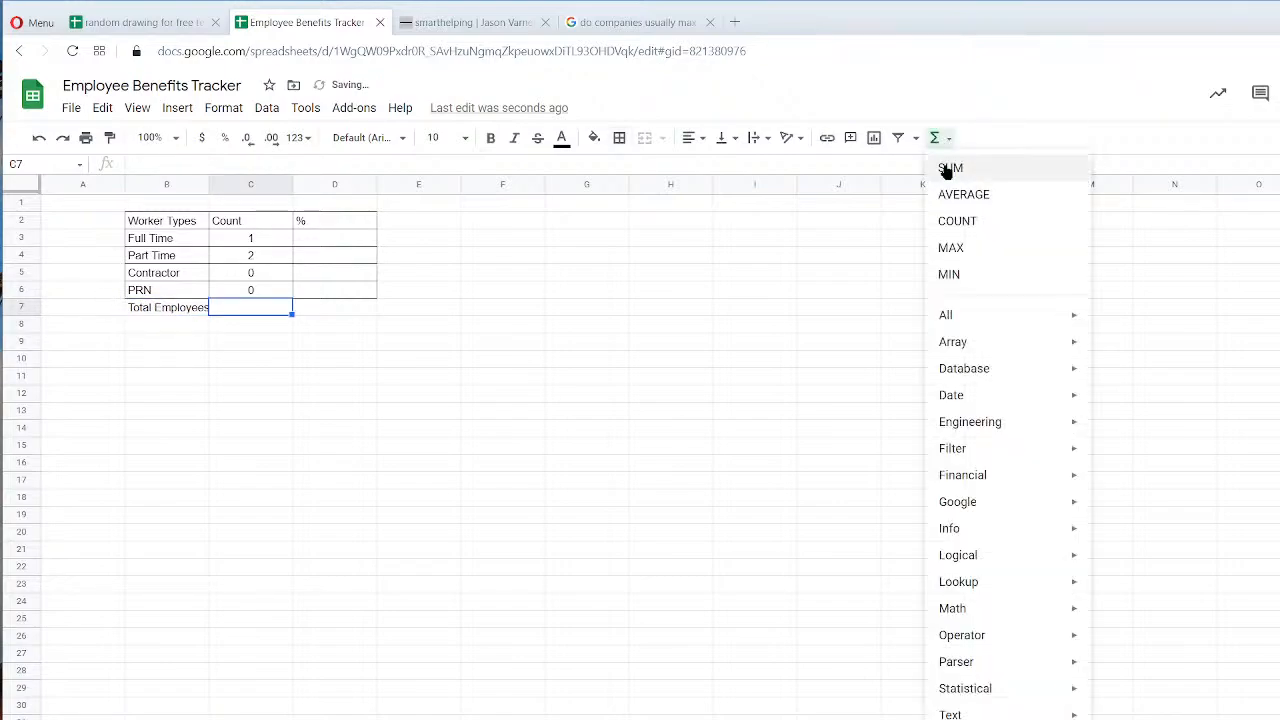
left_click(945, 168)
left_click_drag(257, 240, 229, 309)
key("Return")
left_click(688, 138)
left_click(712, 167)
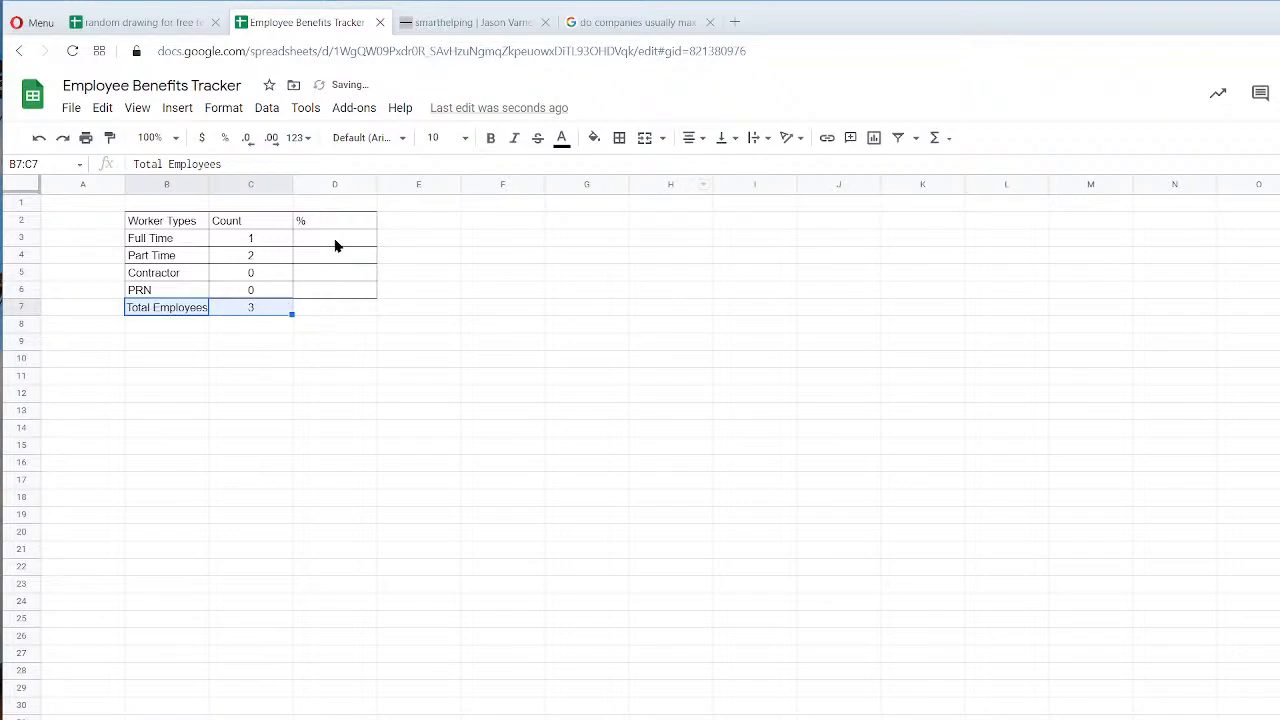
Calculate the Full Time share of all employees in D3 with =C3/C7.
left_click(335, 245)
type("=")
left_click(246, 240)
type("/")
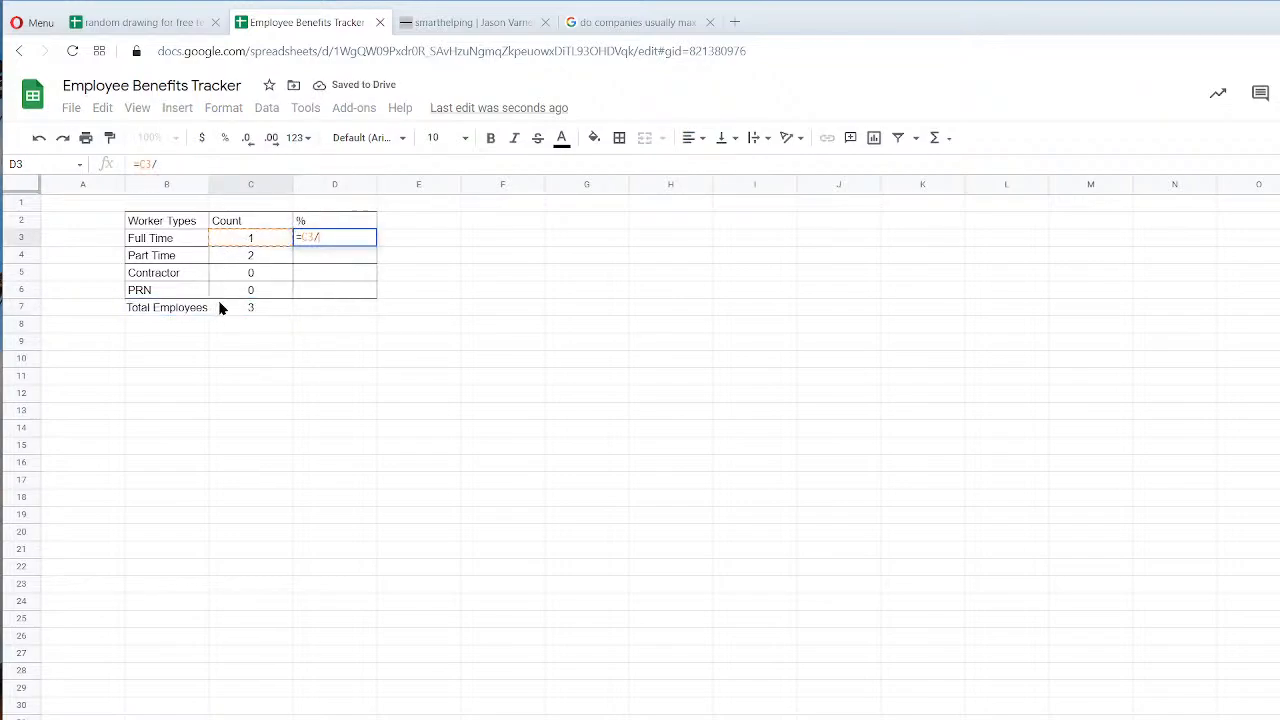
left_click(250, 308)
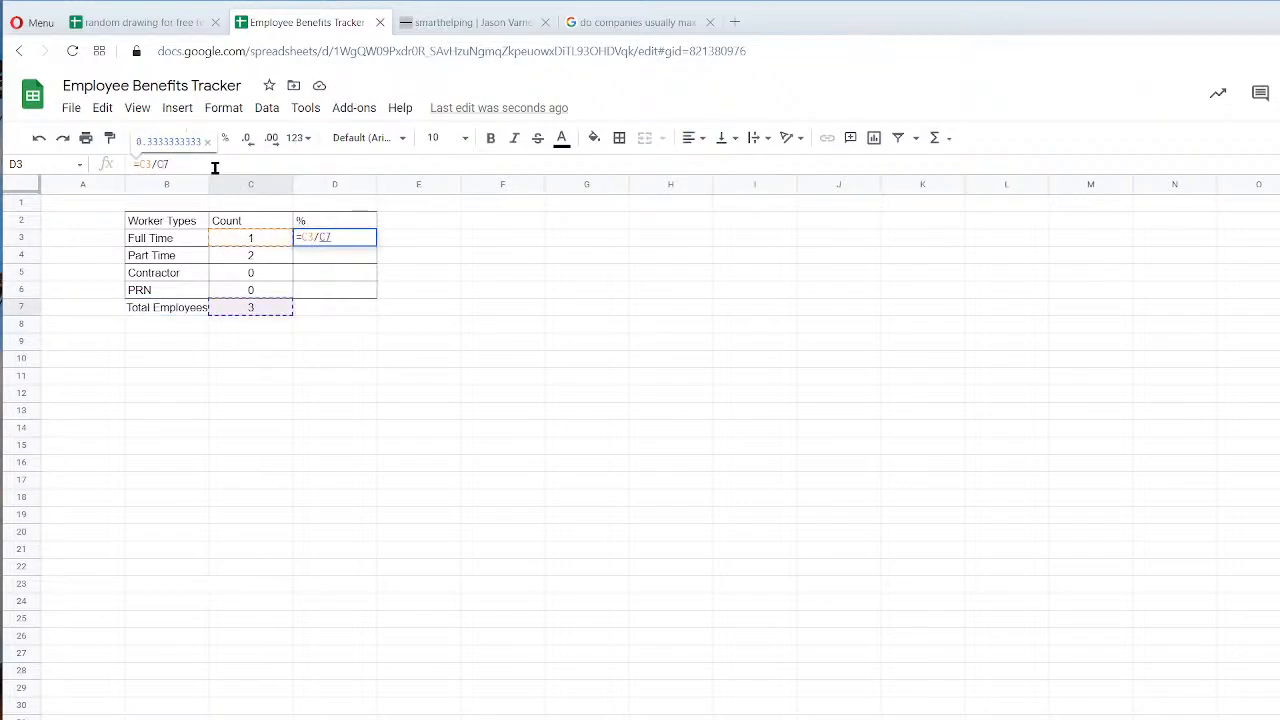
key("Return")
Center the contents of the % column, D2:D6.
left_click_drag(336, 222, 190, 308)
left_click_drag(335, 221, 335, 290)
left_click(690, 138)
left_click(710, 164)
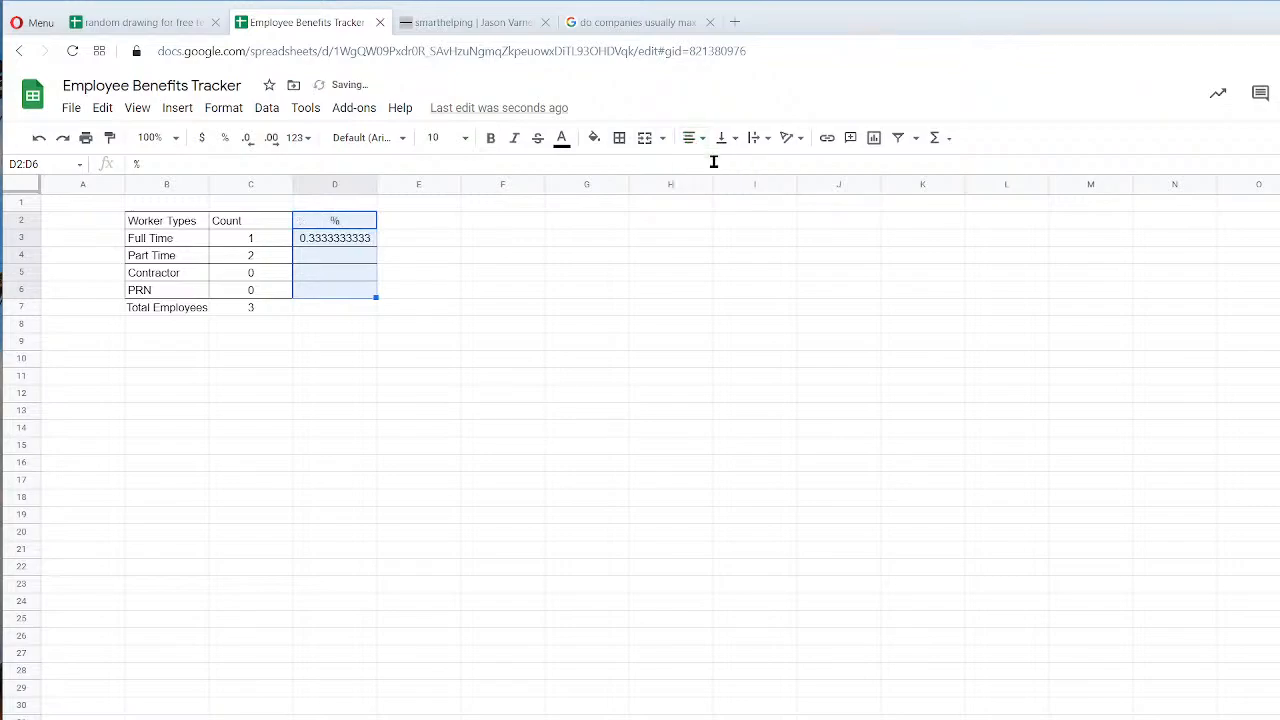
Format D2:D6 as percentages and fill the share formula from D3 down through D6.
left_click(225, 137)
left_click(352, 242)
left_click_drag(375, 244, 362, 294)
Bold the Total Employees row B7:D7 and hide the sheet's gridlines.
left_click_drag(178, 314, 363, 298)
left_click(490, 137)
left_click(137, 107)
left_click(172, 177)
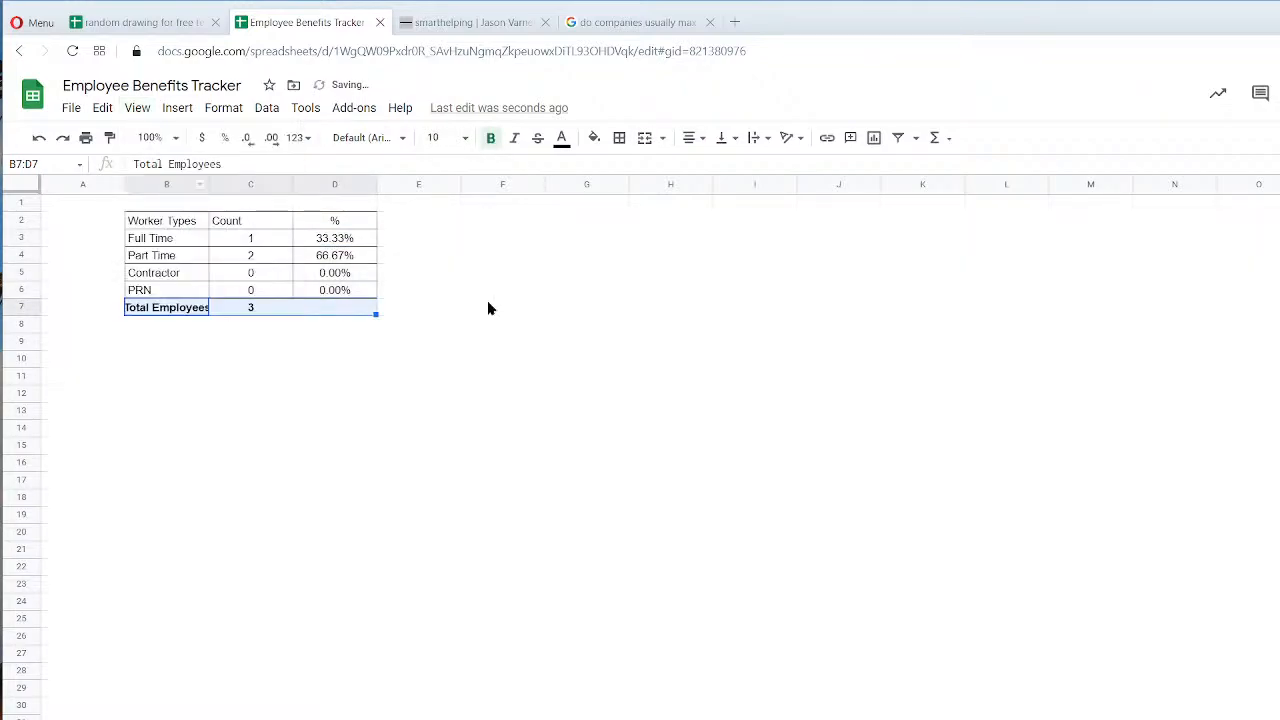
Bold and center the table headers in B2:D2.
left_click(552, 341)
left_click_drag(165, 221, 345, 222)
left_click(490, 137)
left_click(695, 138)
left_click(710, 161)
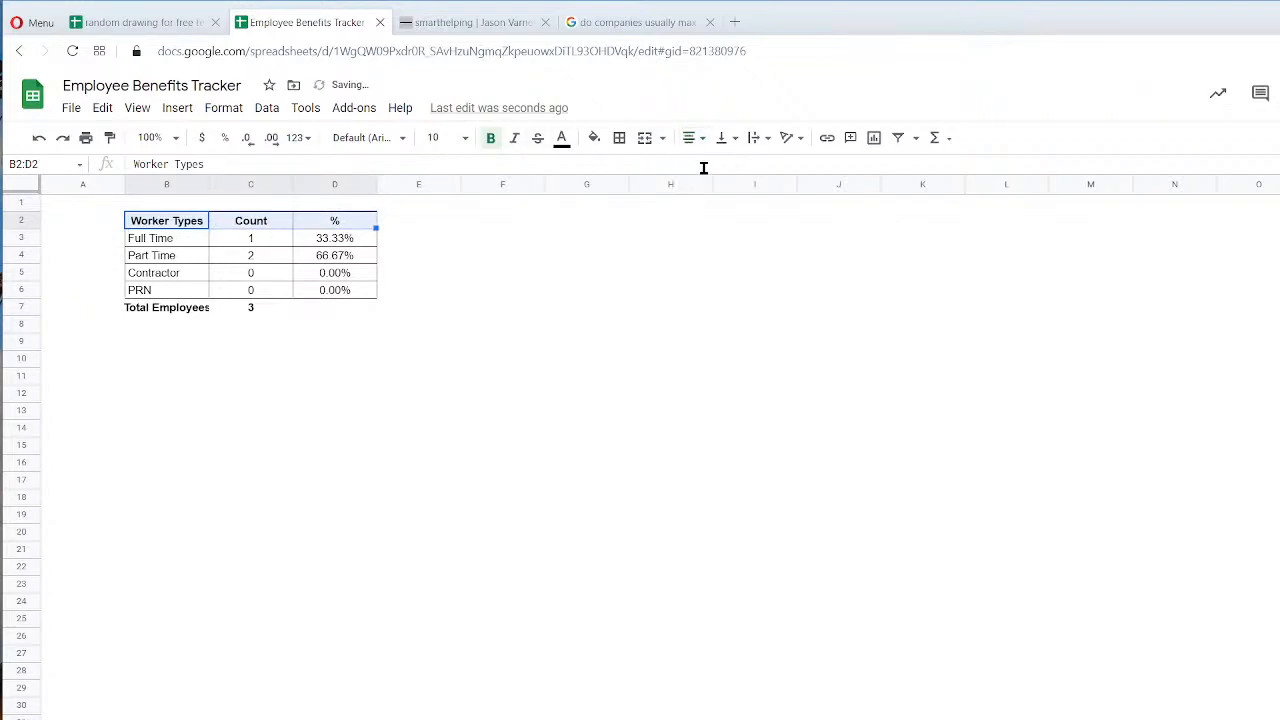
left_click(606, 310)
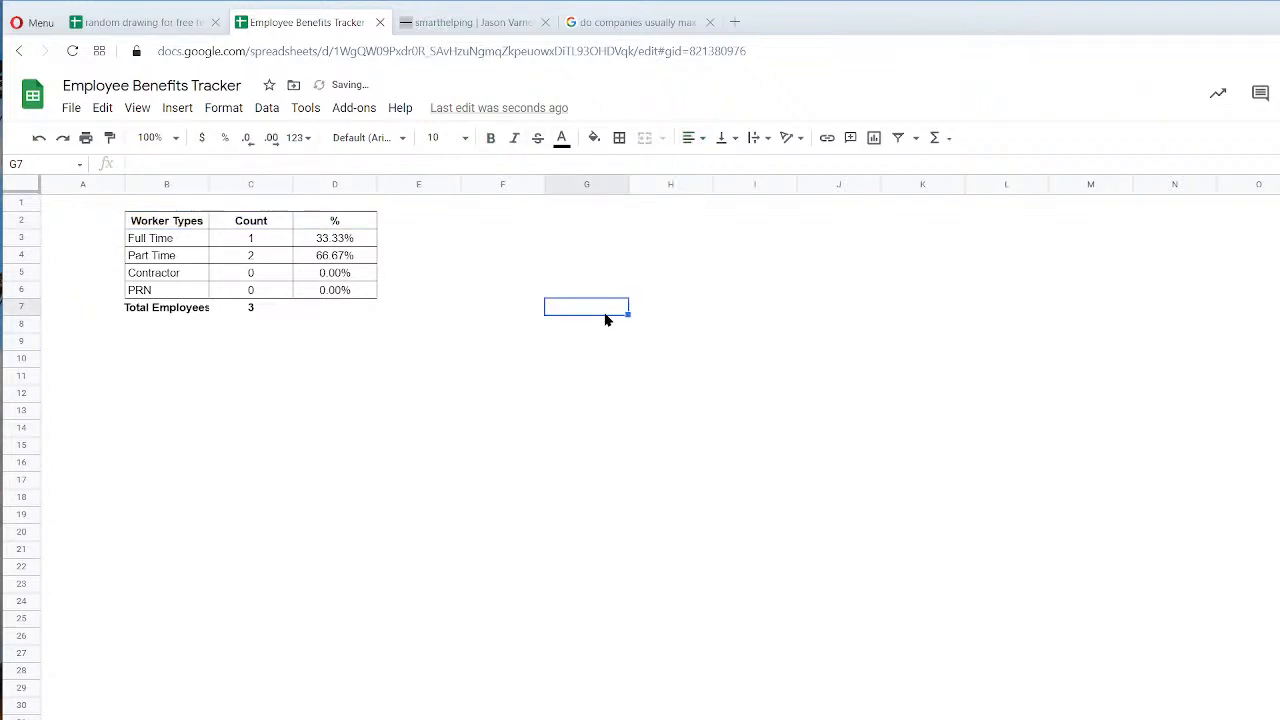
Insert one blank row at the top of the sheet, above the worker types table.
right_click(15, 206)
right_click(15, 206)
left_click(75, 343)
left_click(285, 414)
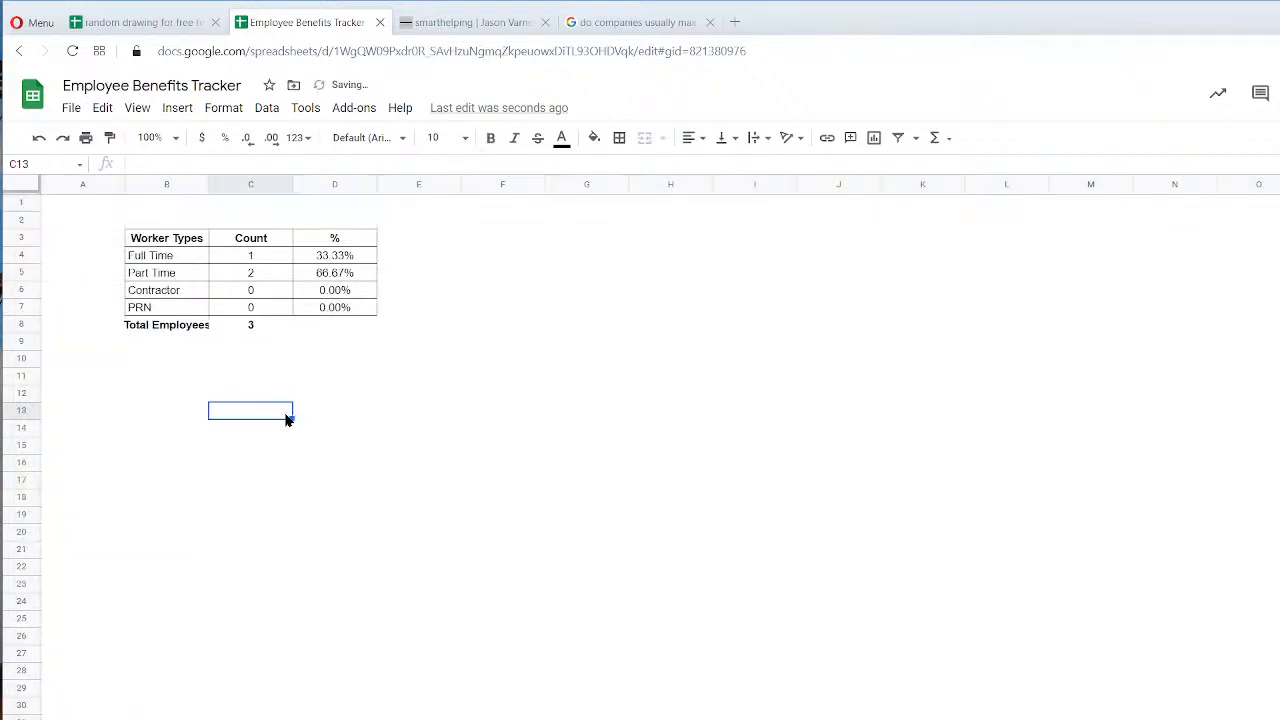
Insert four rows above Total Employees and fill the worker type formula from B7 down to B11.
left_click(177, 331)
left_click(174, 346)
left_click_drag(107, 347, 98, 624)
left_click_drag(167, 331, 248, 403)
left_click(188, 318)
left_click_drag(205, 314, 208, 379)
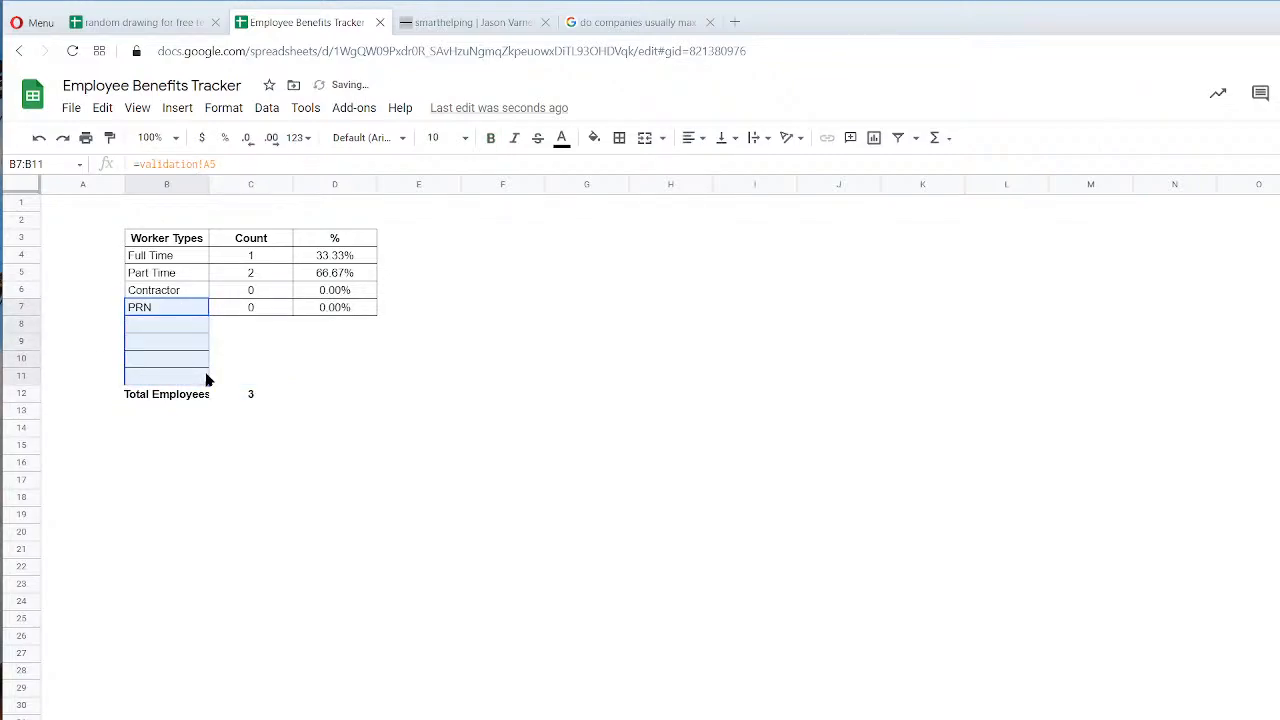
Fill the count and percentage formulas from C7:D7 down to row 11 and extend the C12 SUM range over the added rows.
left_click(170, 412)
left_click_drag(257, 309, 372, 380)
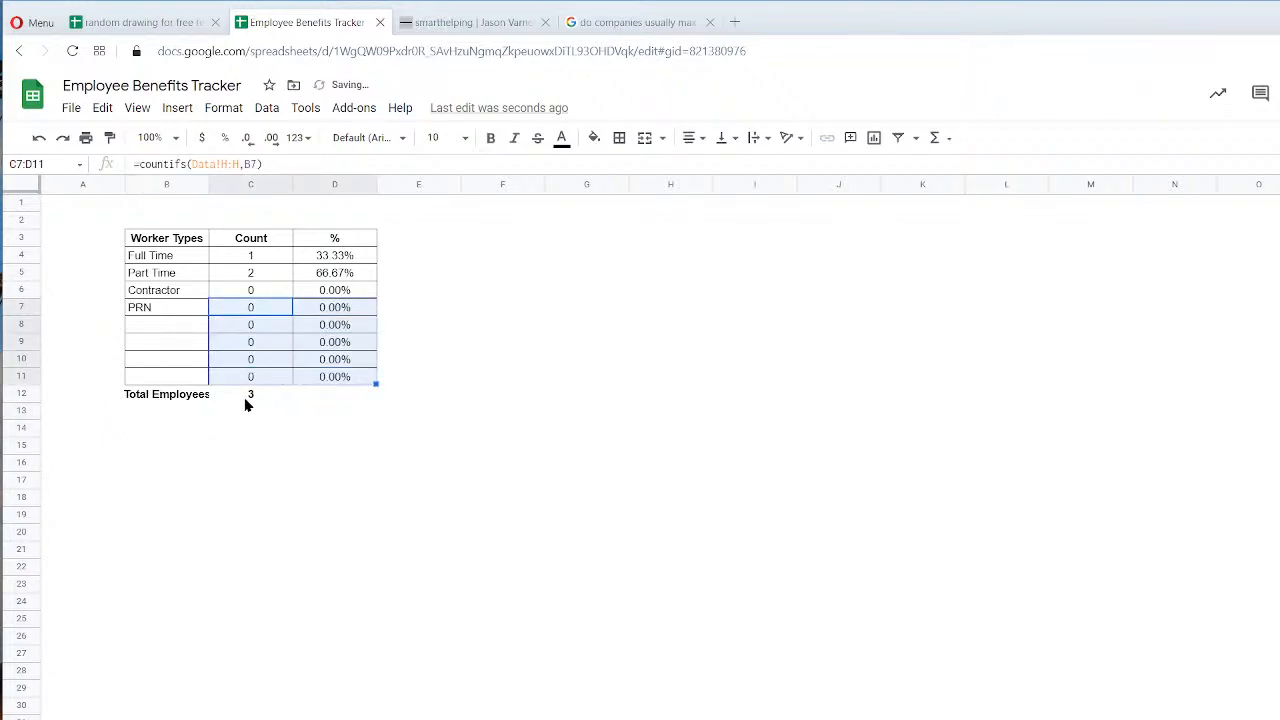
left_click(246, 400)
double_click(224, 166)
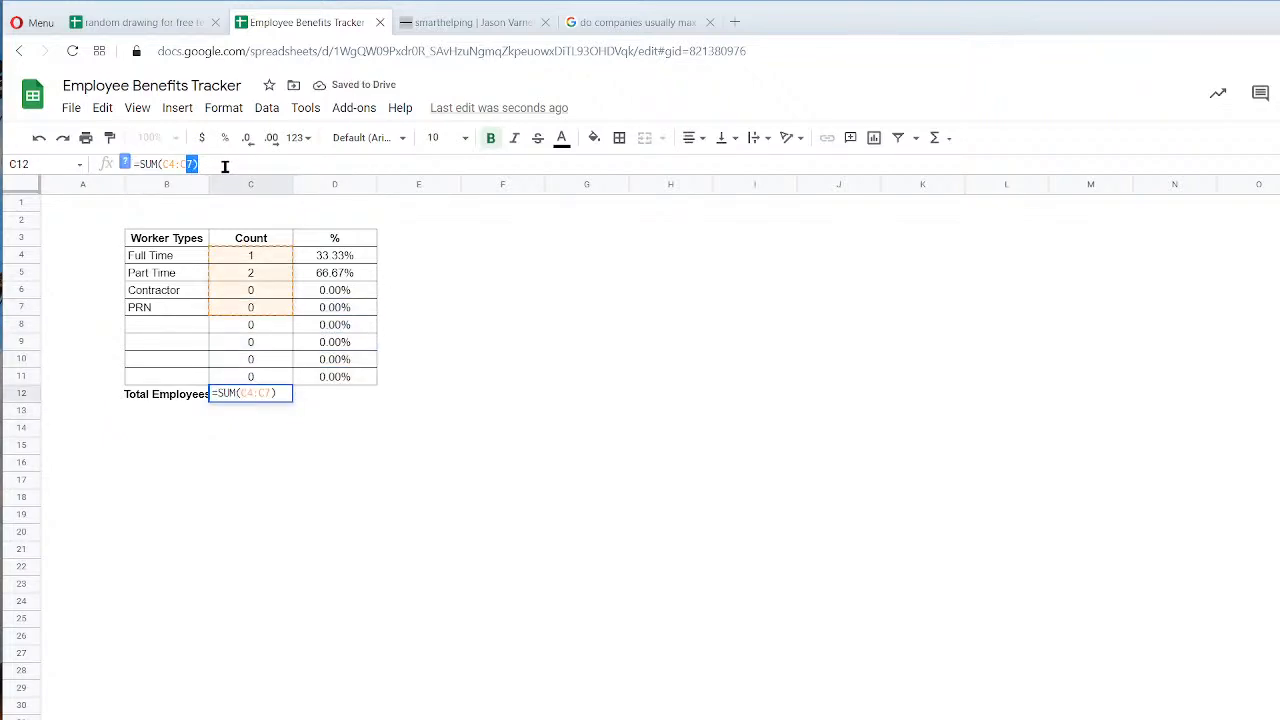
key("Return")
Copy the total formula from C12 across to D12.
left_click(284, 398)
left_click_drag(292, 402, 370, 400)
left_click(343, 464)
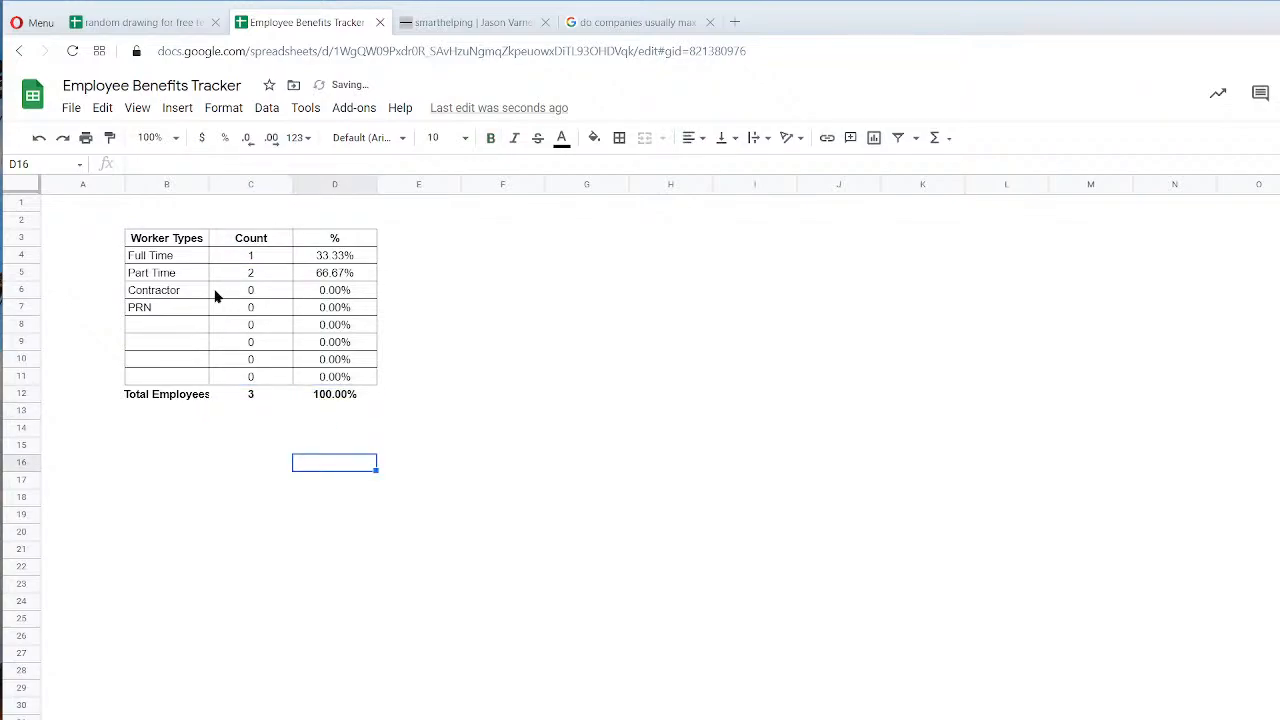
Widen column B to fit the Total Employees label and clear the contents of D12.
left_click_drag(206, 184, 224, 184)
left_click(349, 397)
key("BackSpace")
Apply all borders to the total row B12:D12.
left_click_drag(175, 394, 350, 396)
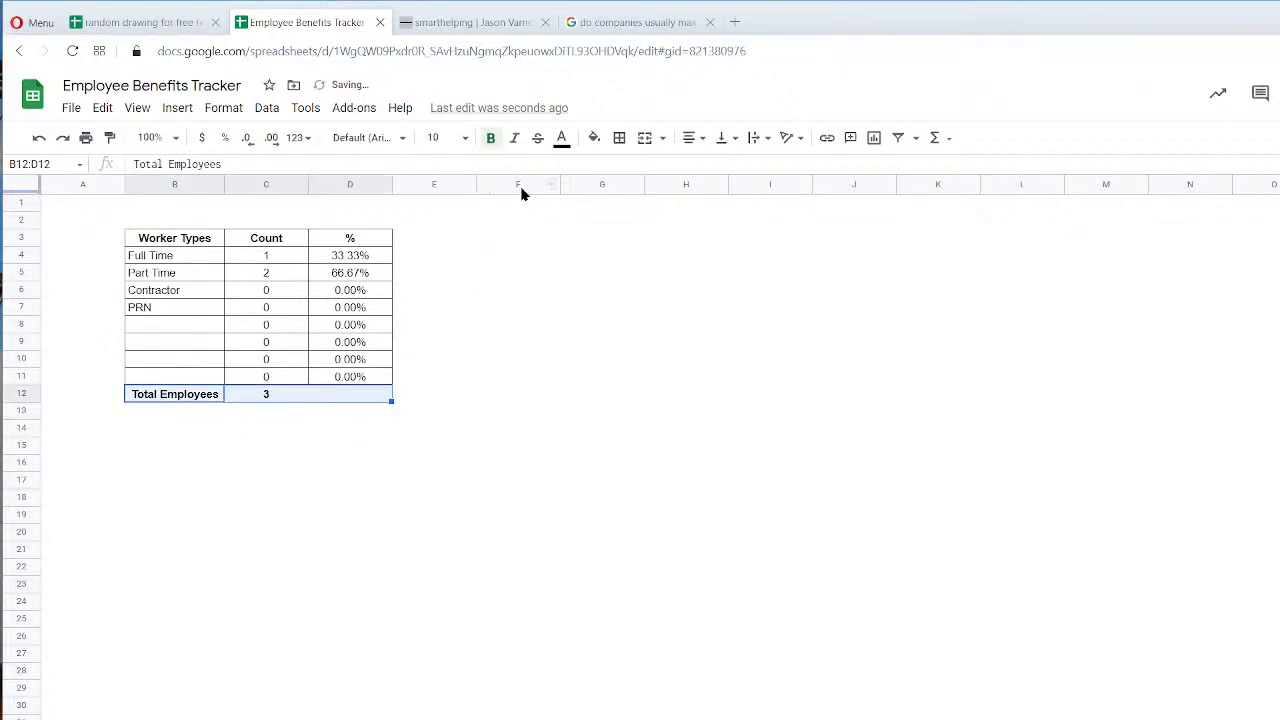
left_click(619, 140)
left_click(624, 170)
left_click(683, 430)
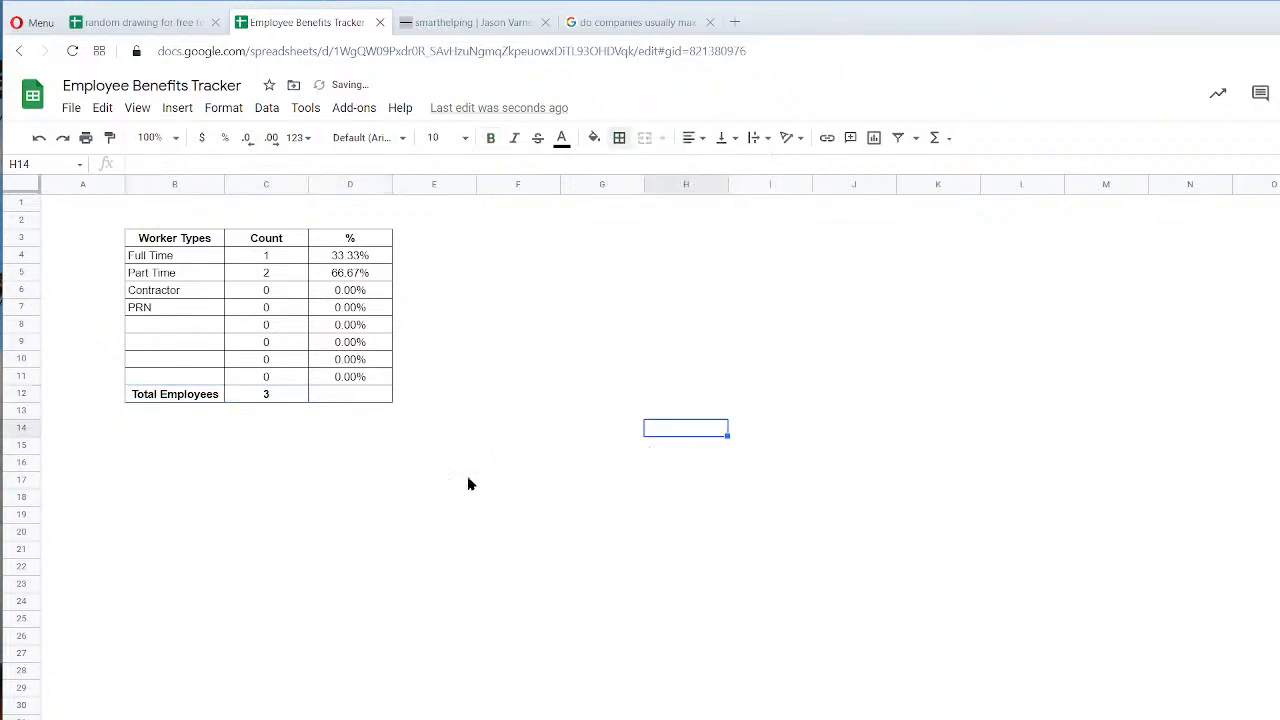
Fill the total row B12:D12 with a very light gray.
left_click_drag(205, 400, 331, 397)
left_click(594, 137)
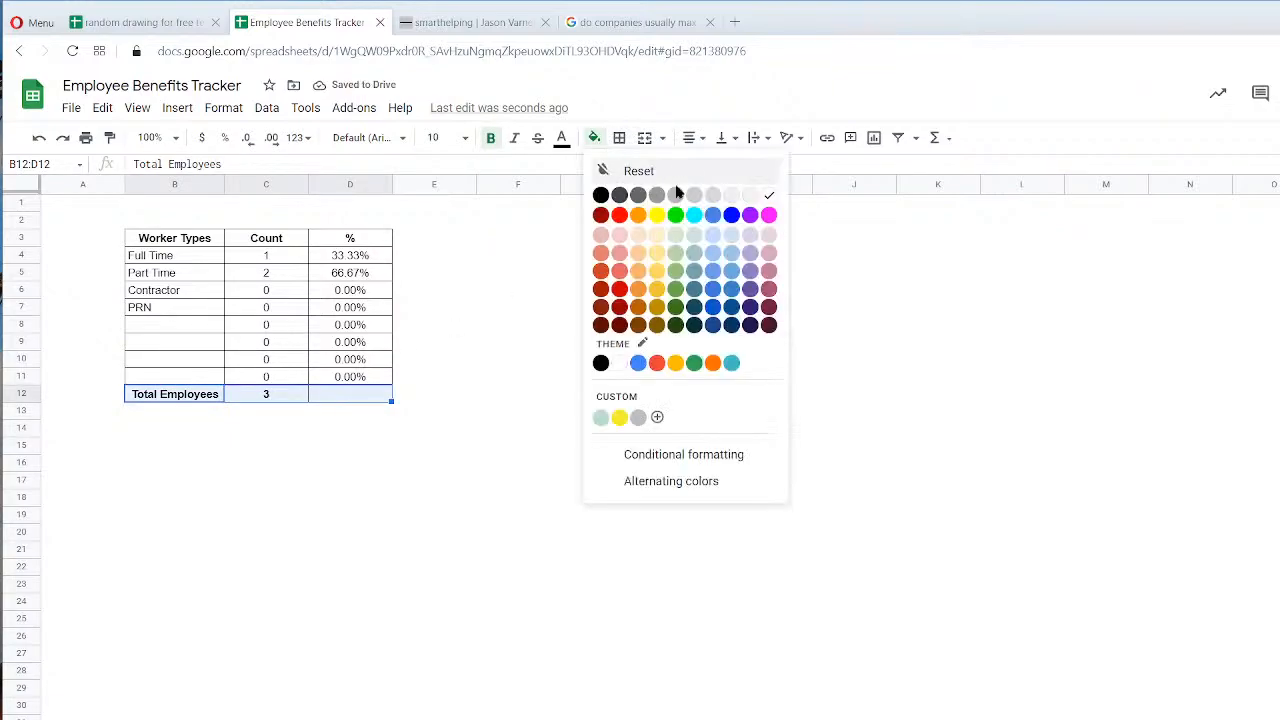
left_click(751, 197)
left_click(680, 362)
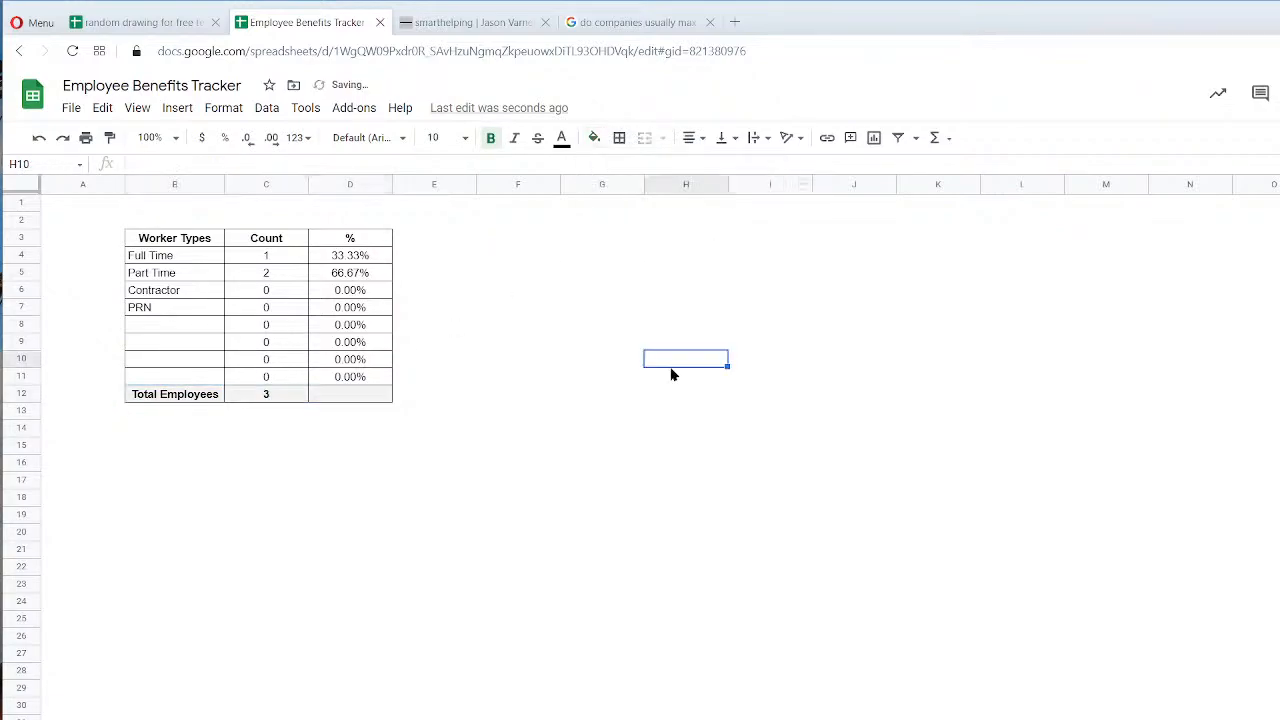
Left-align the Worker Types header in B3.
left_click(165, 241)
left_click(688, 137)
left_click(691, 163)
Insert a chart from the worker types and counts in B4:C11.
left_click_drag(183, 261, 277, 380)
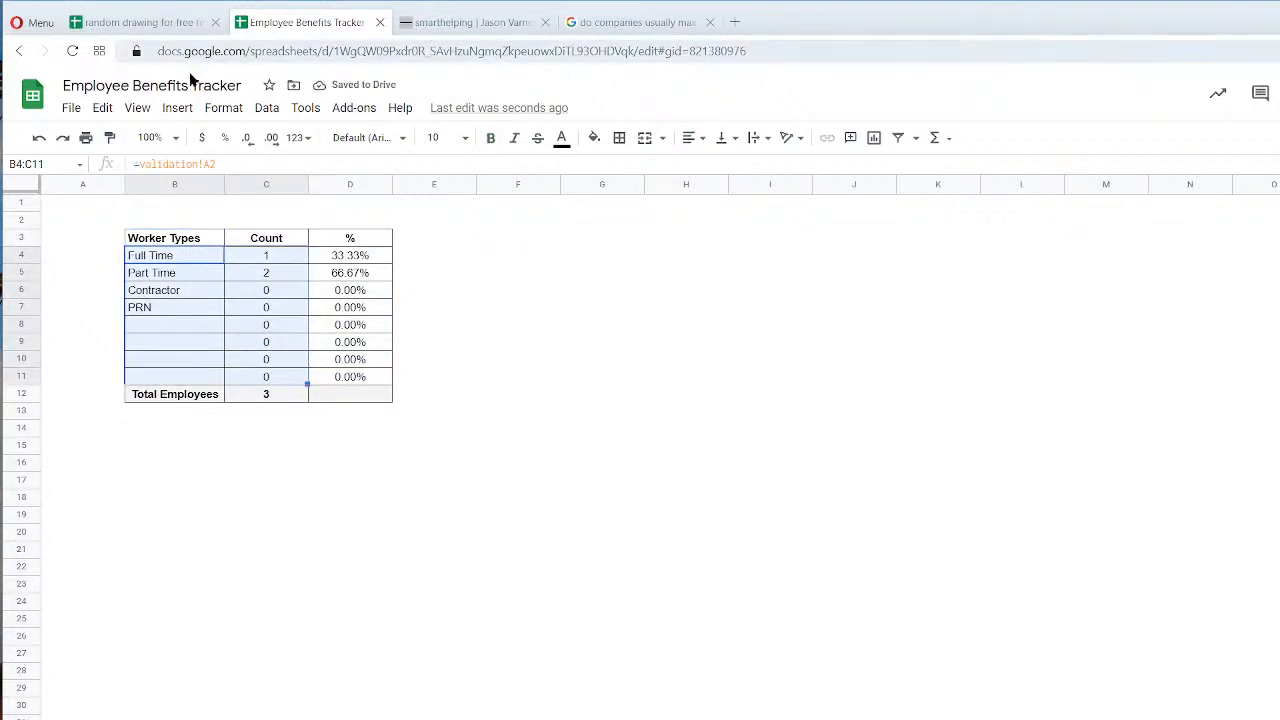
left_click(177, 108)
mouse_move(230, 366)
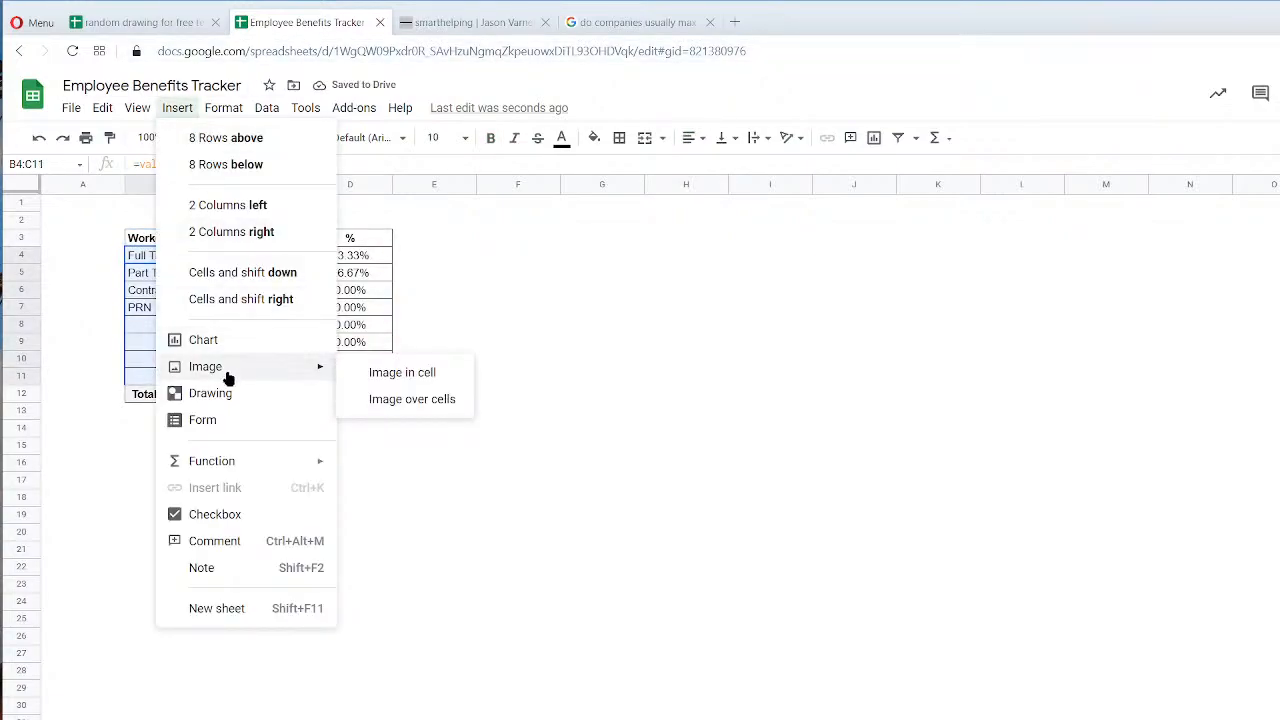
left_click(238, 343)
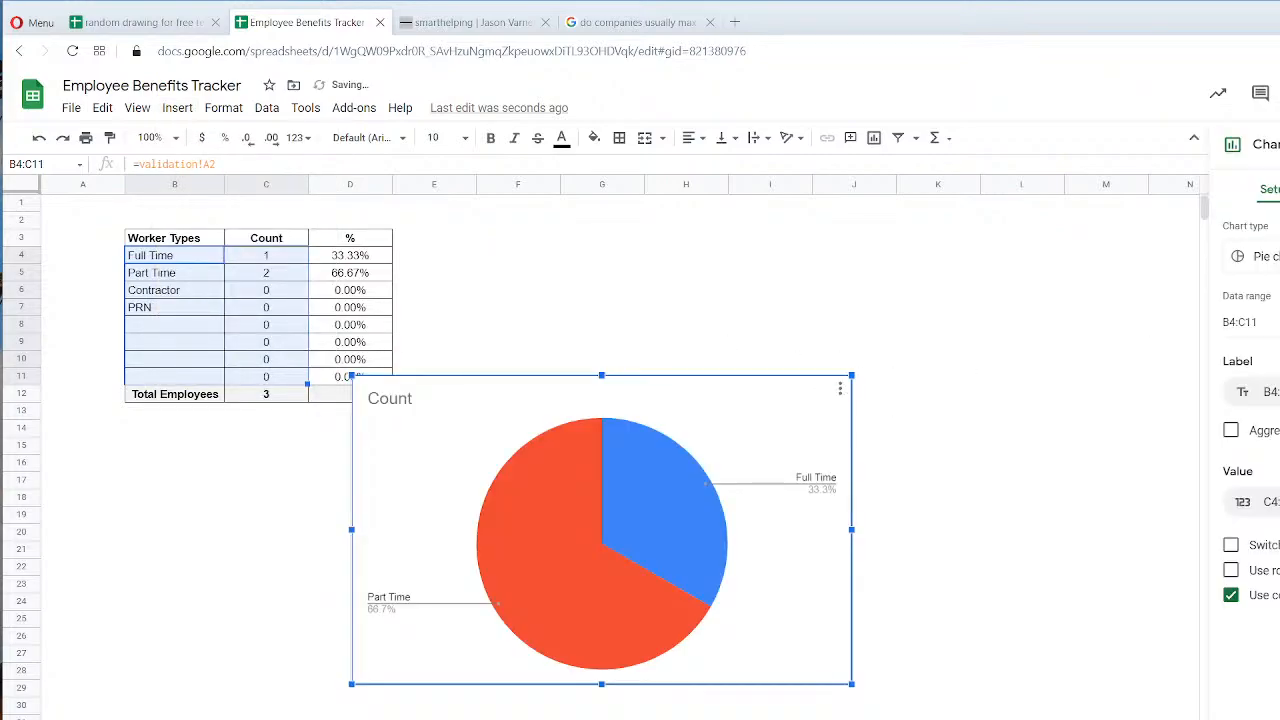
Change the chart to a column chart and place it directly below the table, aligned with column B.
left_click(1264, 256)
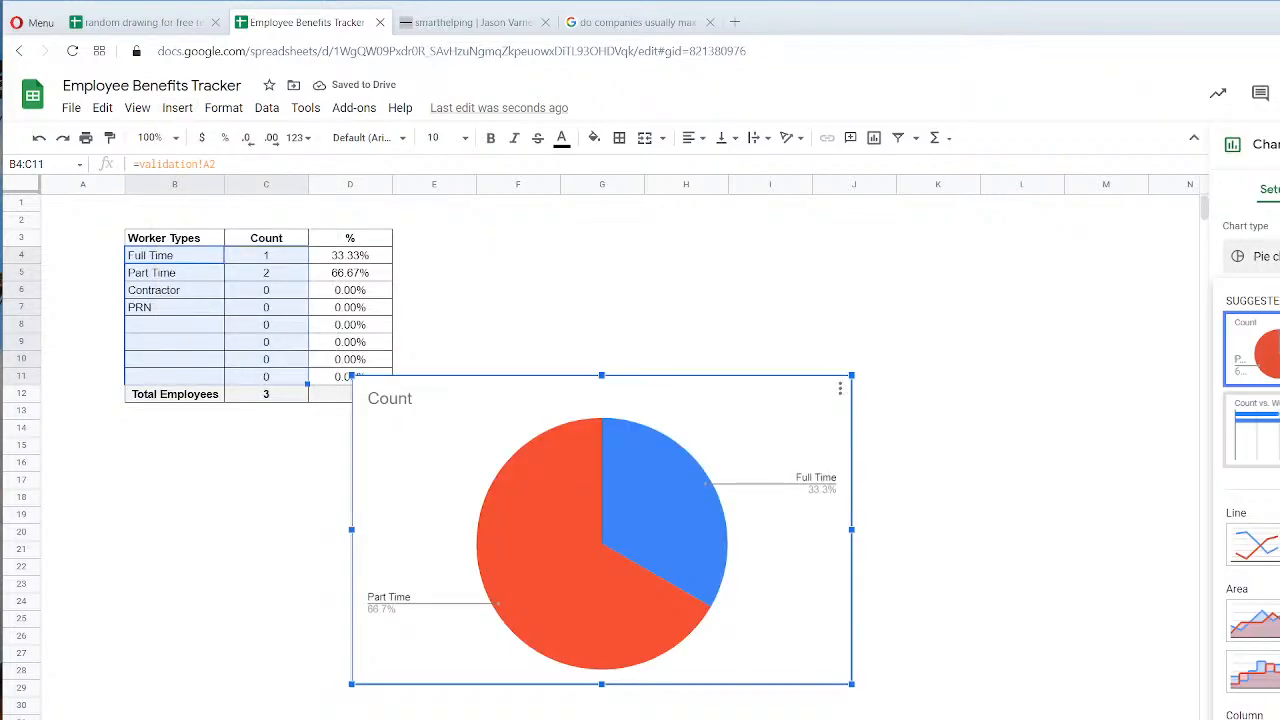
left_click(1258, 718)
left_click_drag(767, 392, 541, 428)
Remove the horizontal axis title Worker Types and the vertical axis title Count from the chart.
left_click(393, 703)
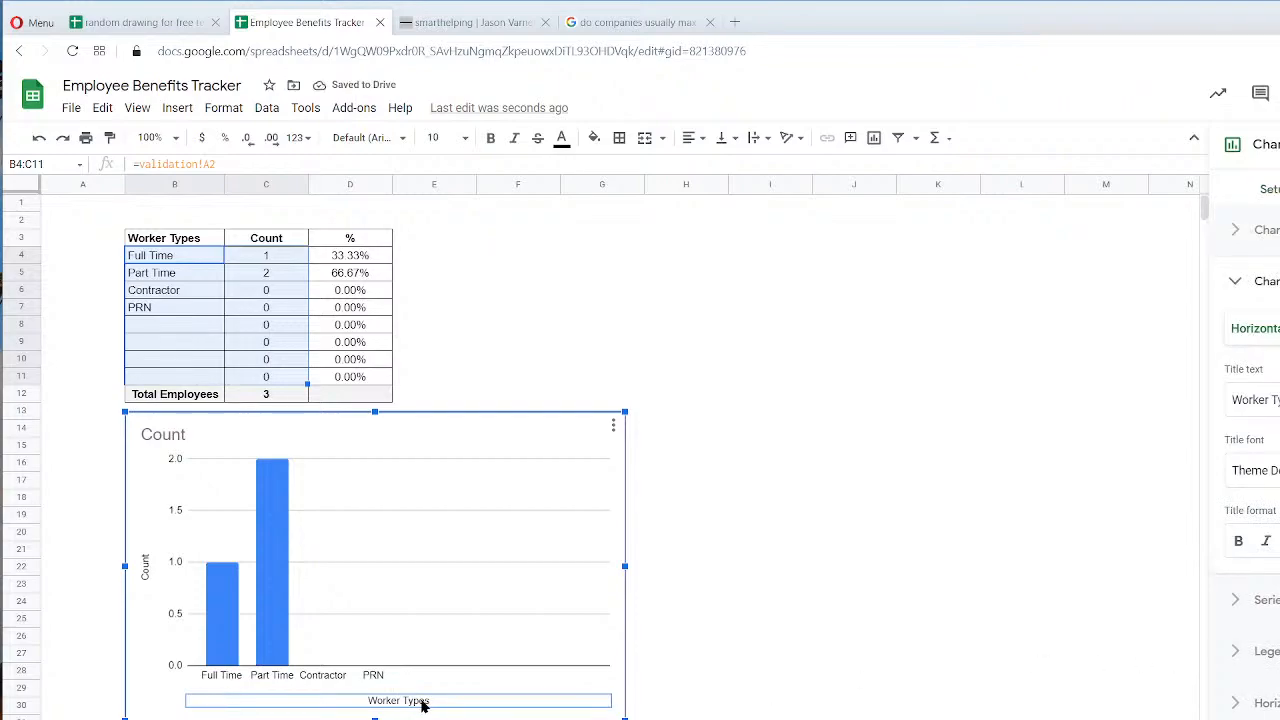
right_click(420, 700)
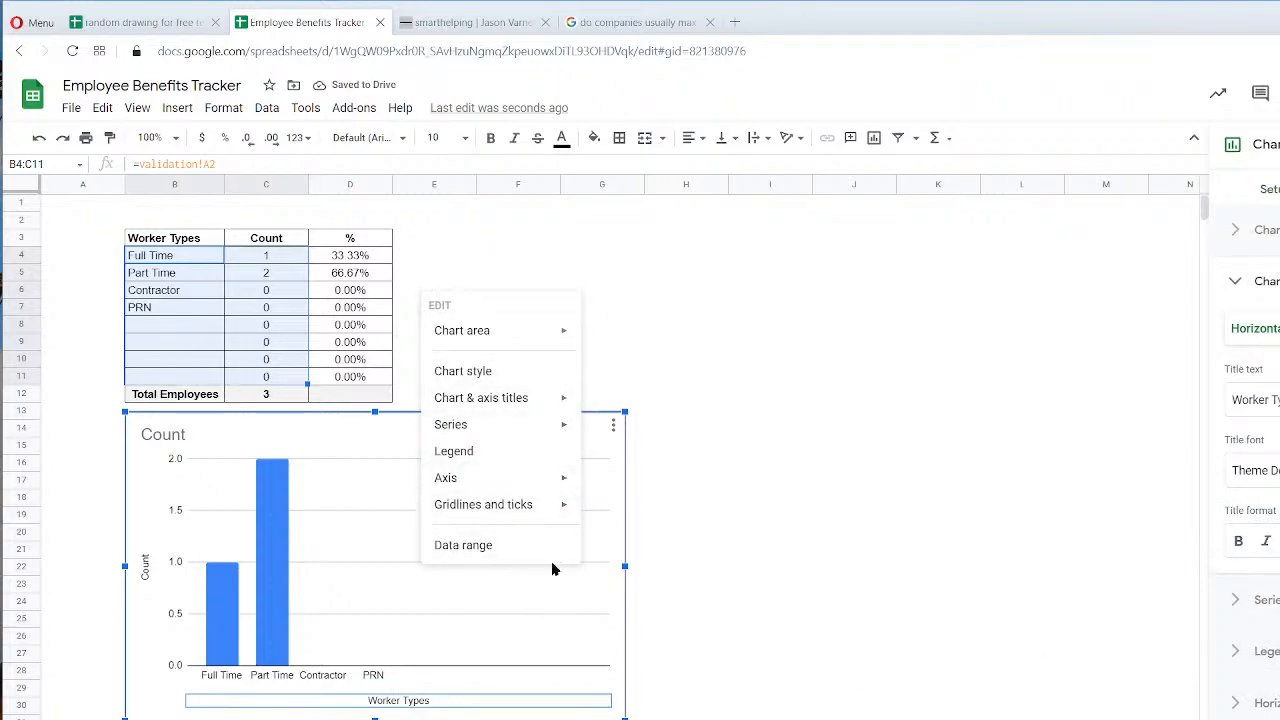
key("Escape")
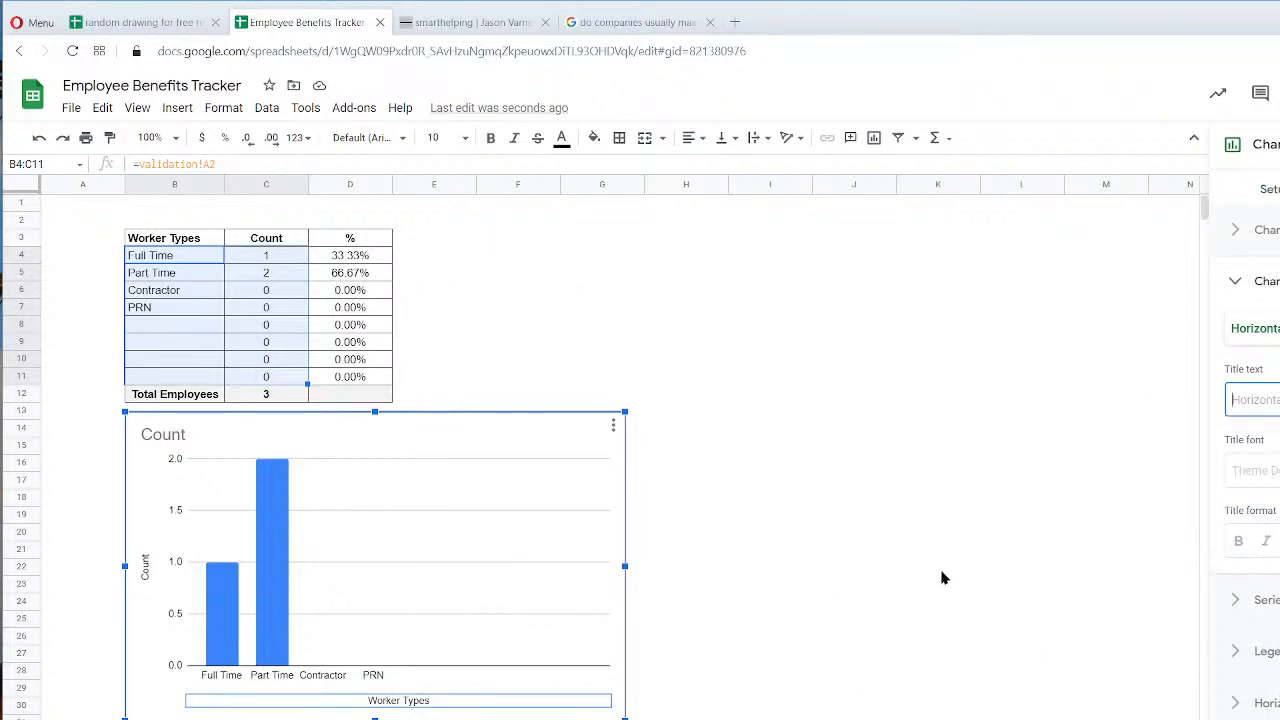
left_click(940, 568)
double_click(148, 588)
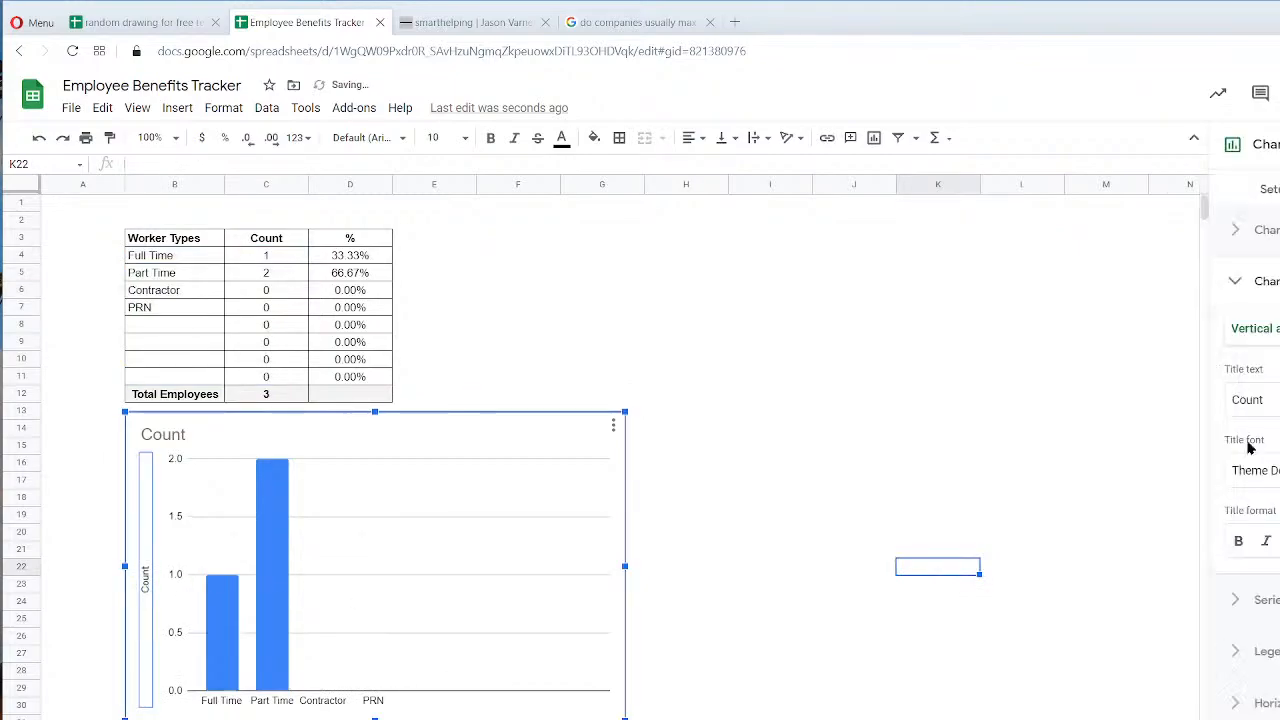
Change the chart title to "Count of Employees by Type".
double_click(168, 437)
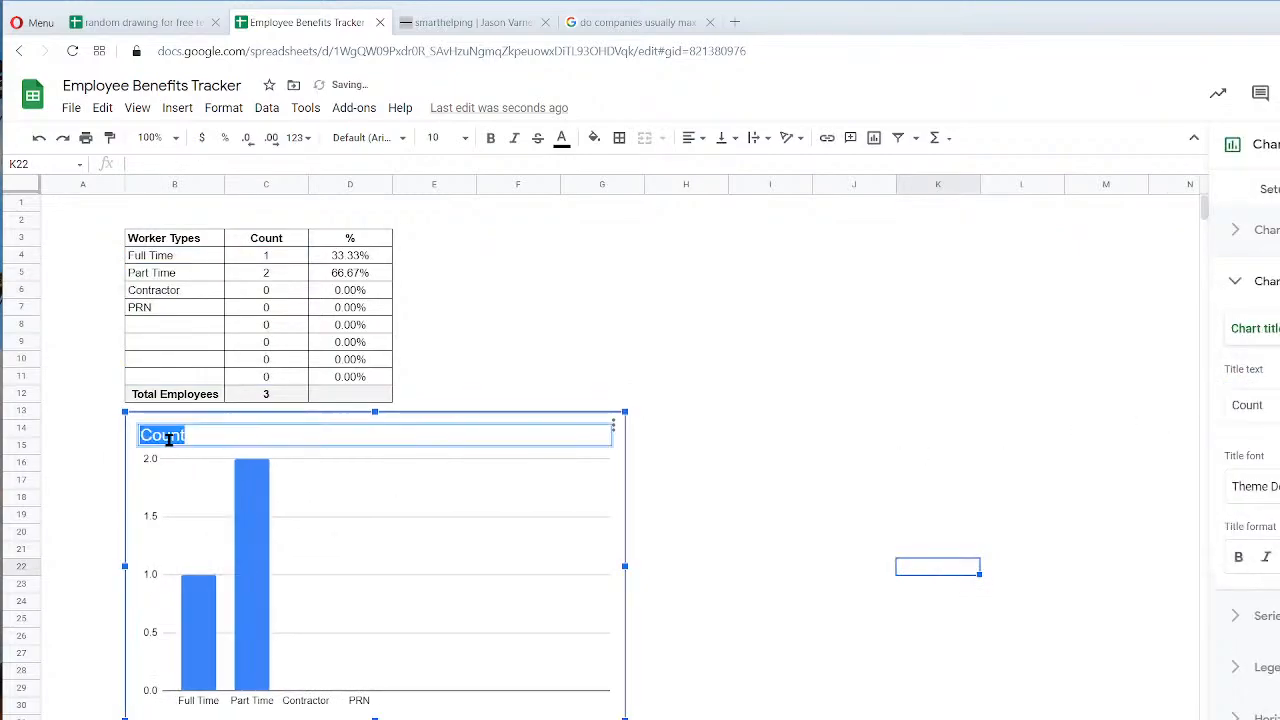
type("Cou")
type("Employees by")
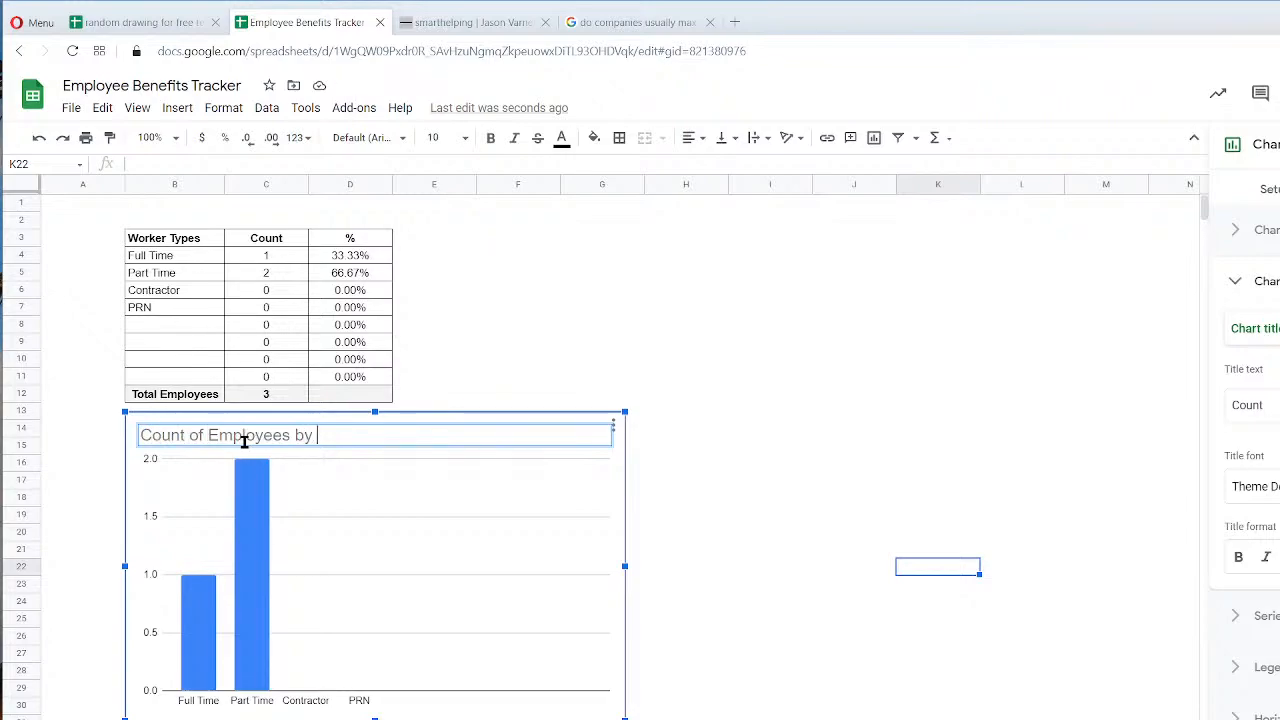
type(" Type")
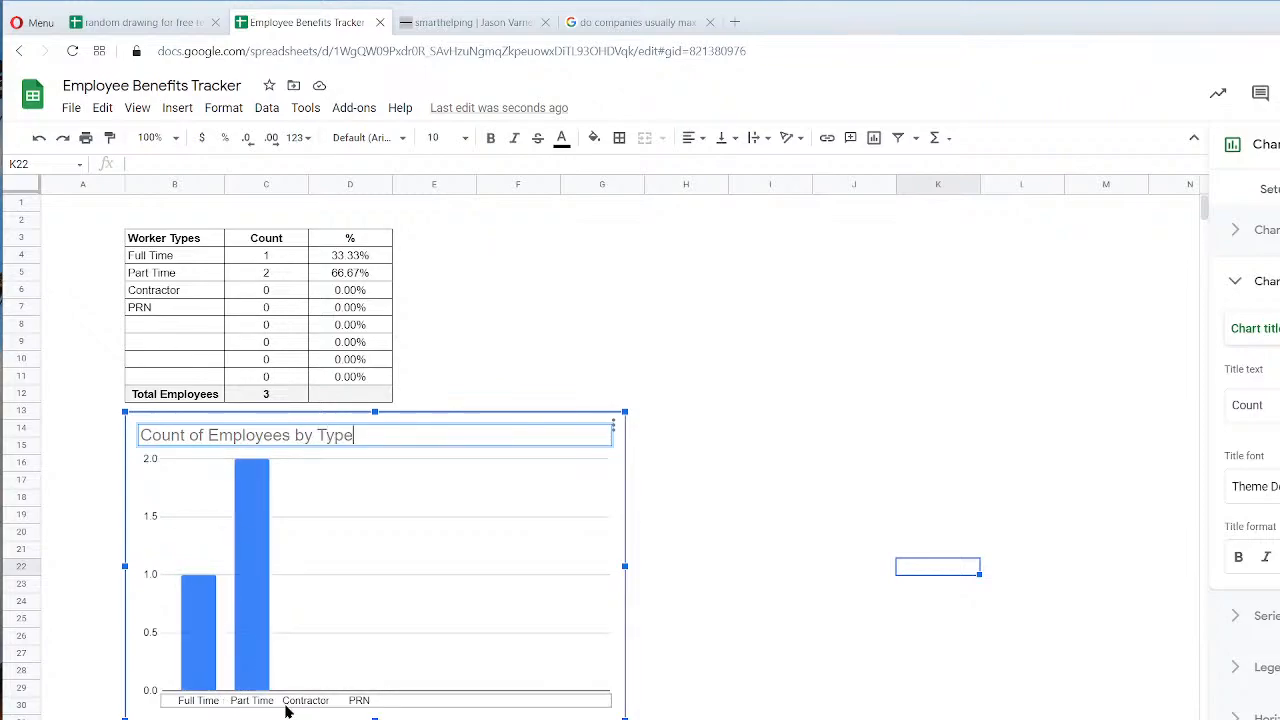
left_click(266, 719)
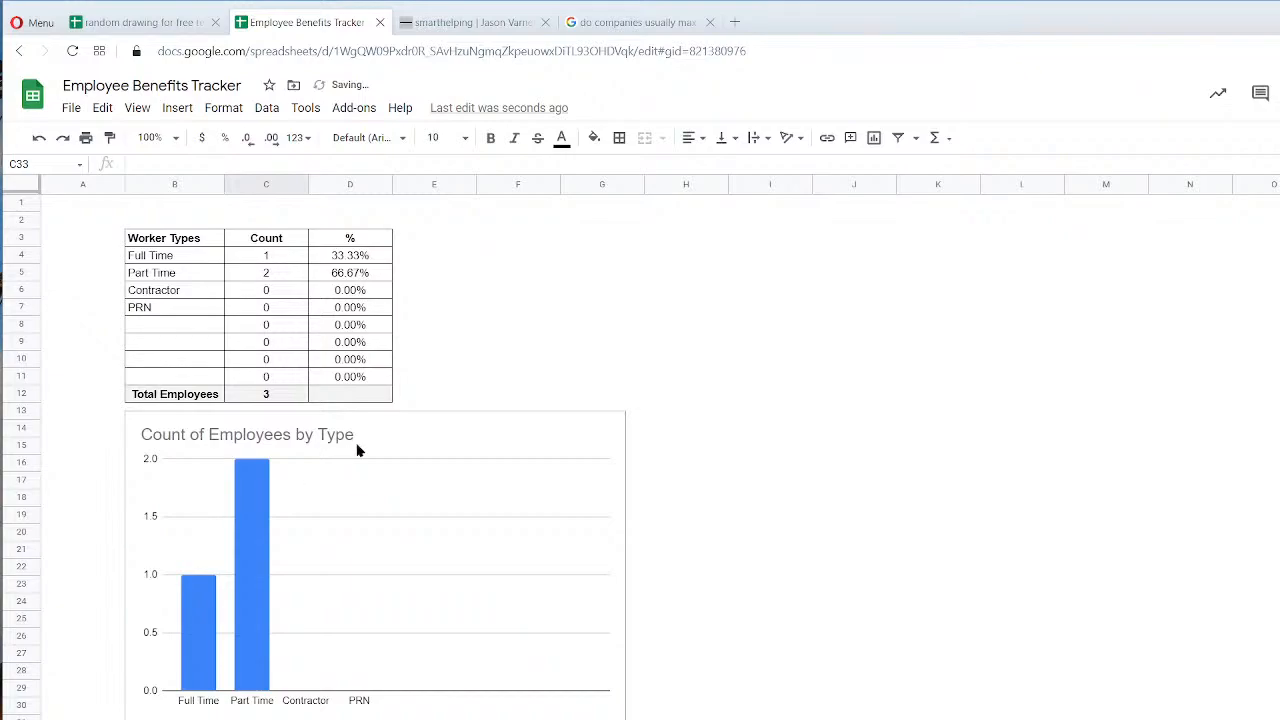
Edit the chart style to give the employee count chart a light gray background.
left_click(423, 429)
left_click(614, 430)
left_click(590, 446)
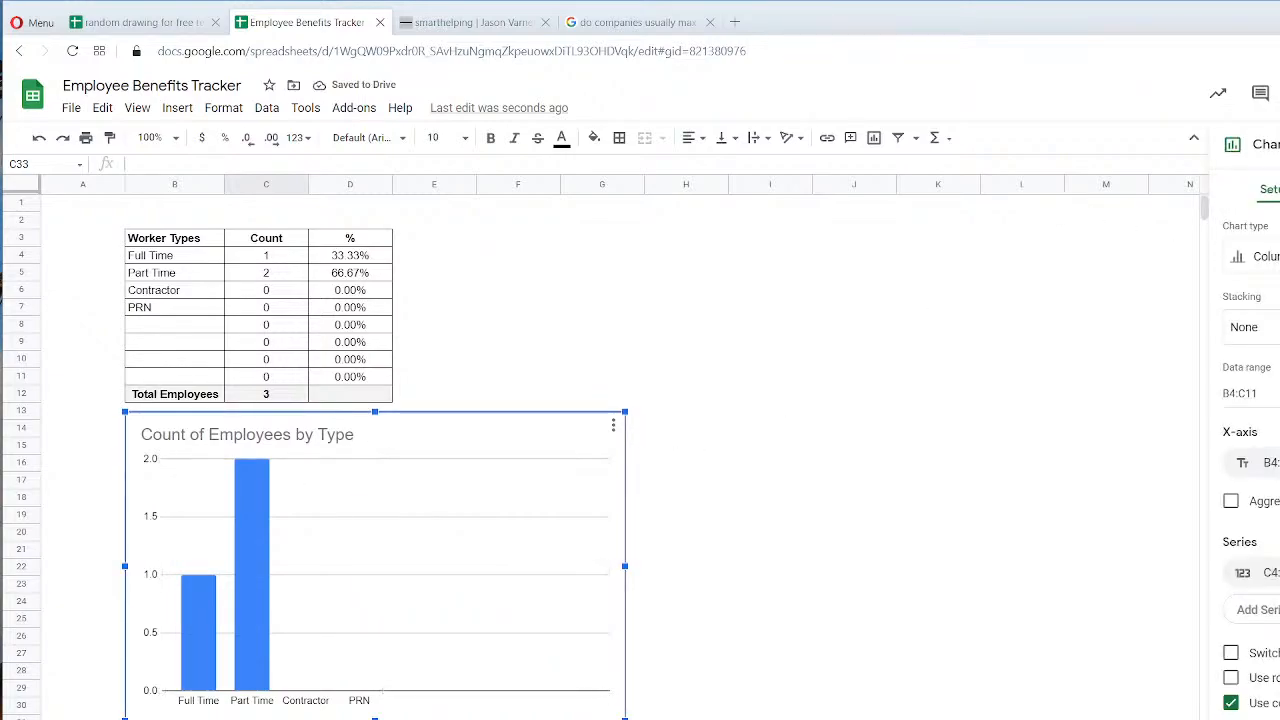
left_click(1278, 189)
left_click(1262, 230)
left_click(1266, 300)
left_click(1268, 306)
left_click(1268, 306)
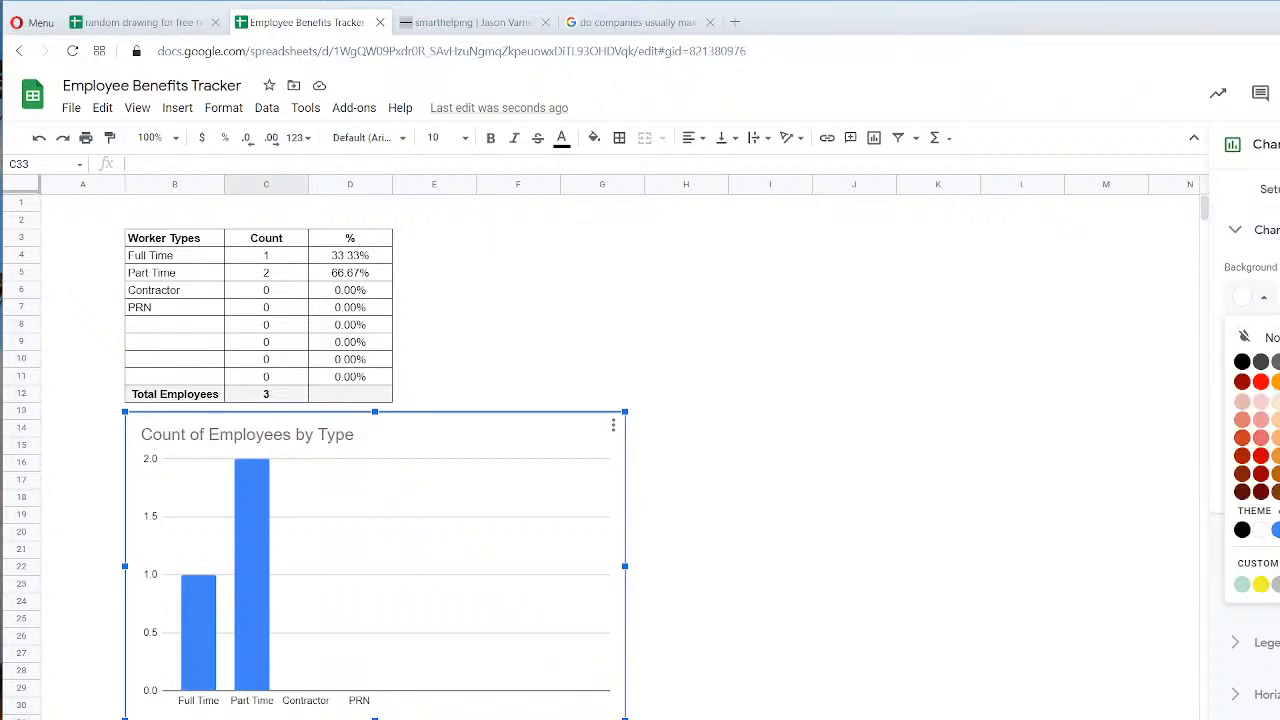
left_click(1279, 362)
left_click(968, 430)
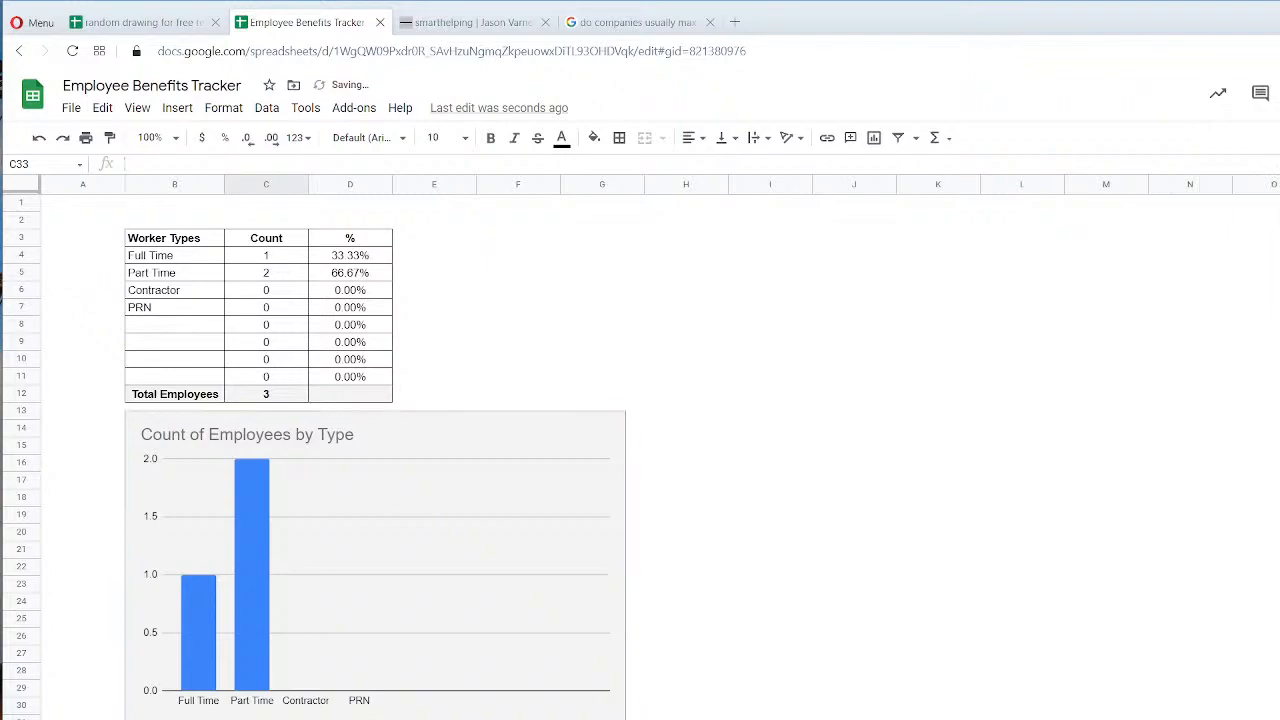
Narrow column A and move the chart so it lines up with the table's edge just below the total row.
left_click(477, 436)
left_click_drag(477, 436, 475, 431)
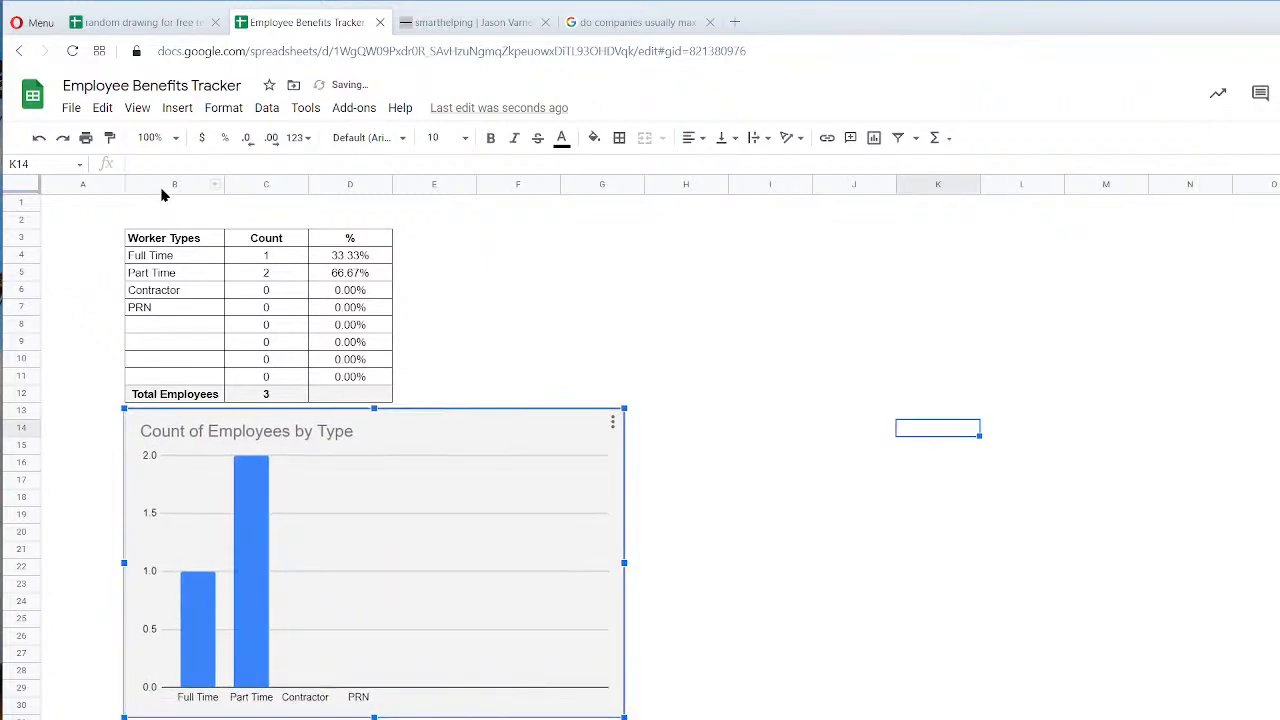
left_click_drag(125, 184, 70, 184)
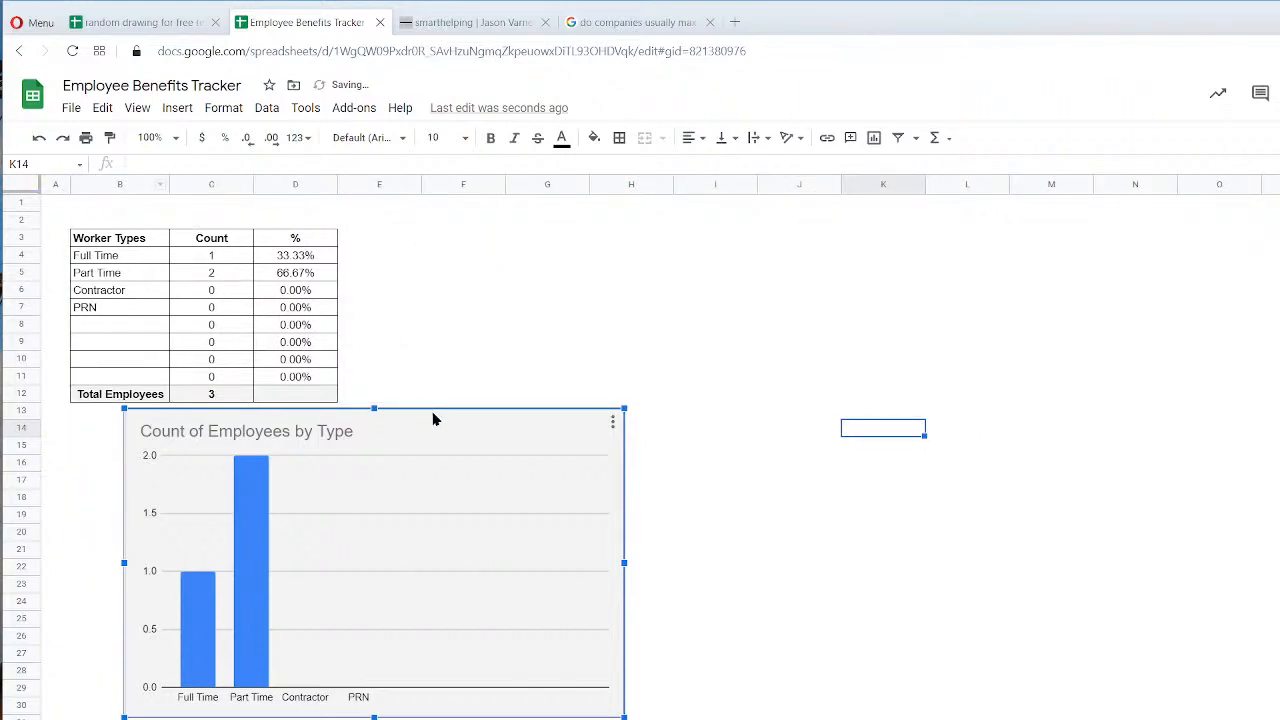
left_click_drag(408, 425, 408, 431)
left_click(485, 346)
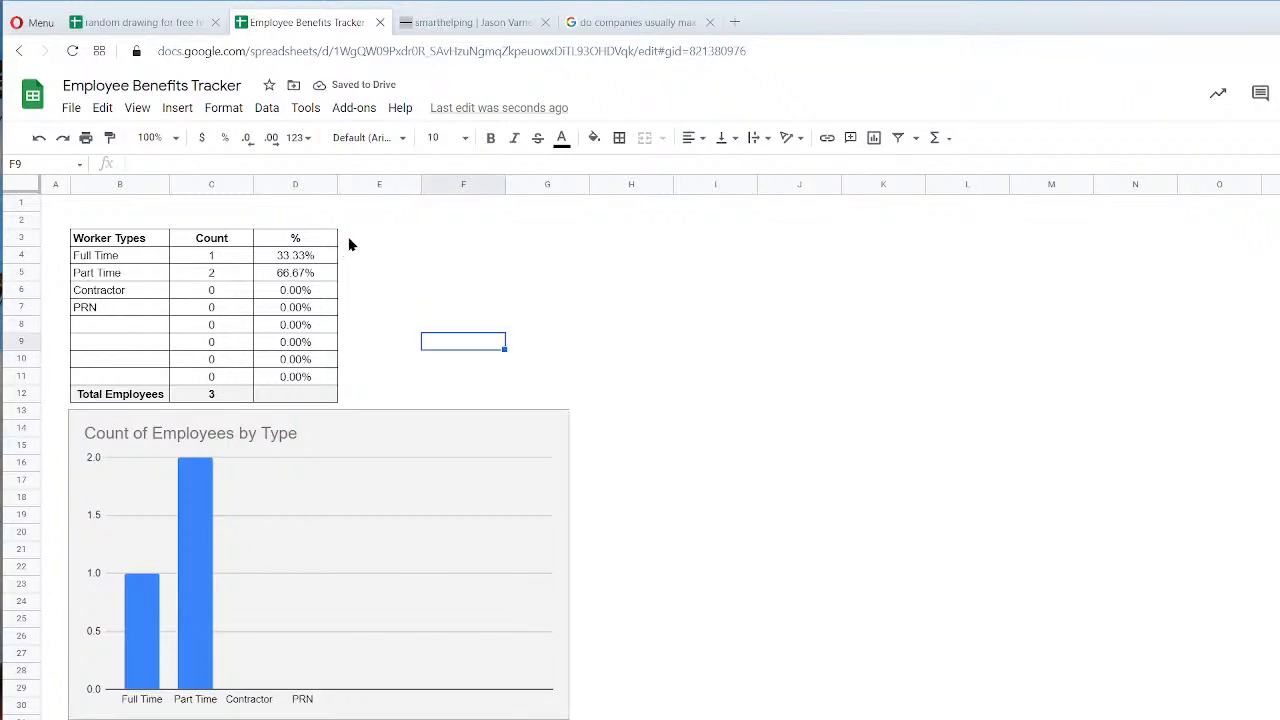
On the Data sheet, set the first employee's insurance status in J2 to Signed up.
left_click_drag(126, 263, 128, 376)
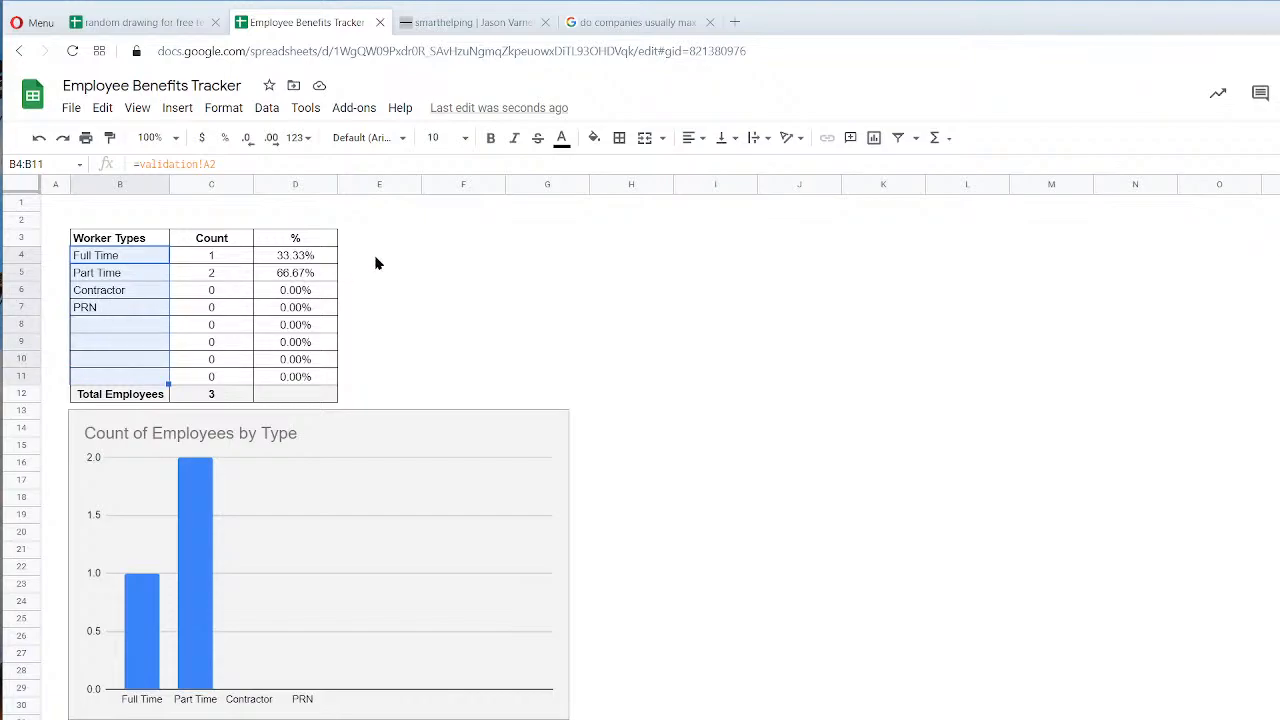
left_click(200, 719)
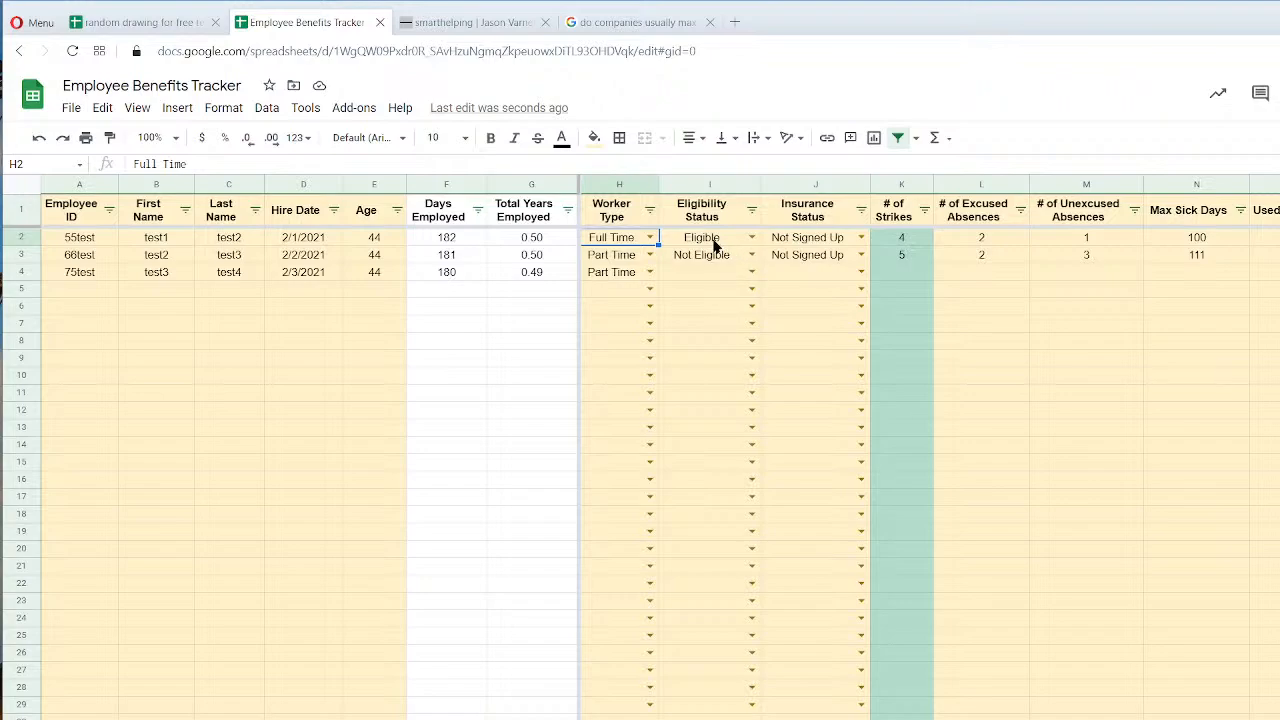
left_click(860, 237)
left_click(827, 254)
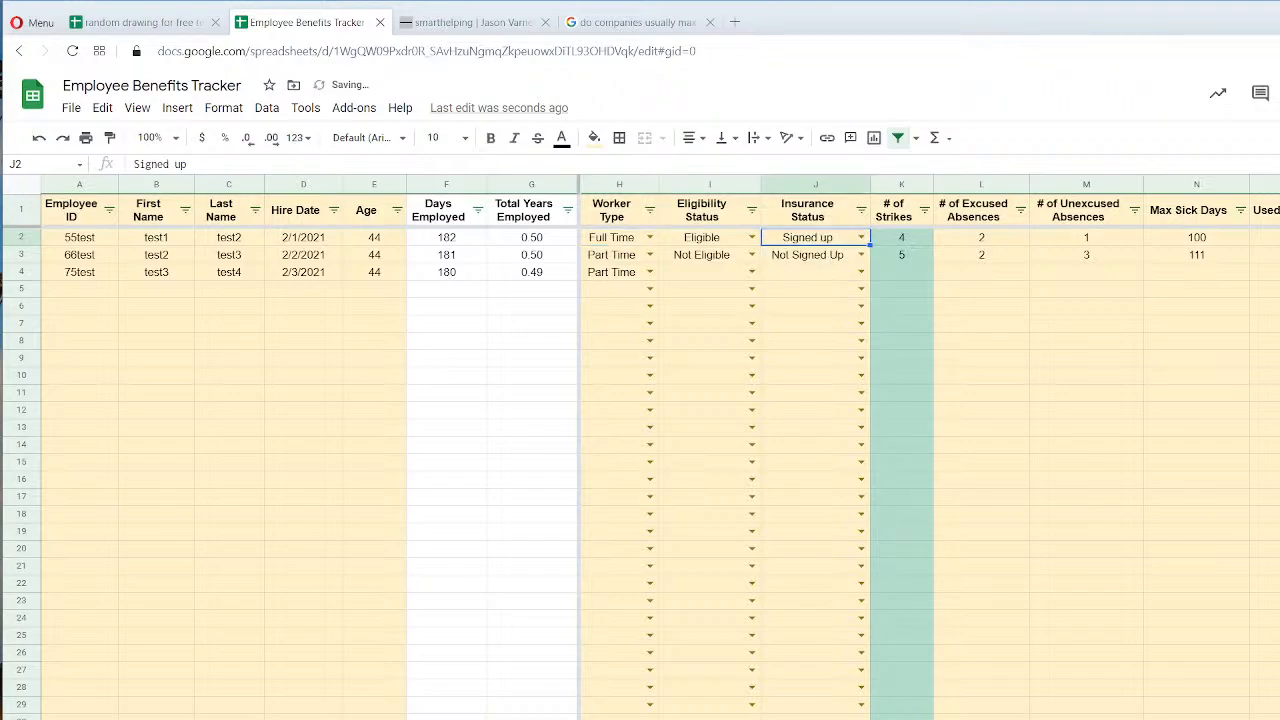
On the Summary sheet, enter =countifs(Data!J:J,"Signed Up",Data!H:H,B4) in E4 to count insured workers of the first type.
key("ctrl+shift+Page_Down")
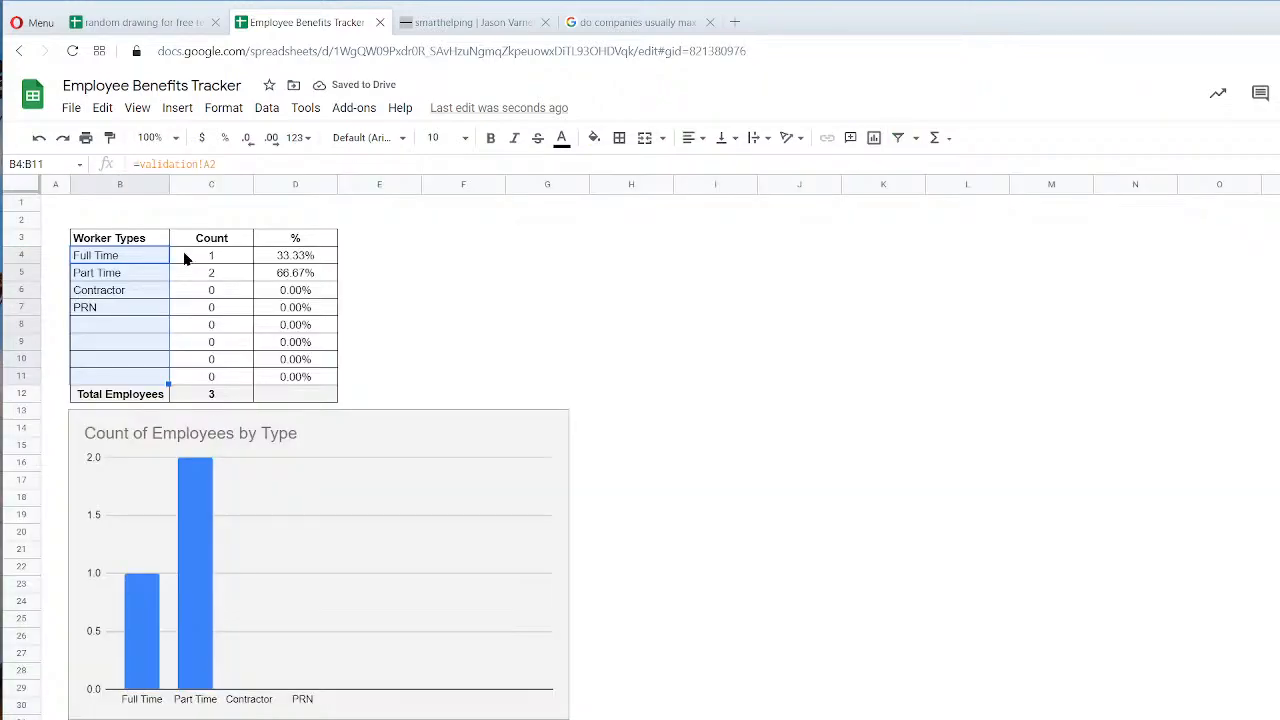
left_click(135, 258)
left_click(365, 257)
type("=countifs(")
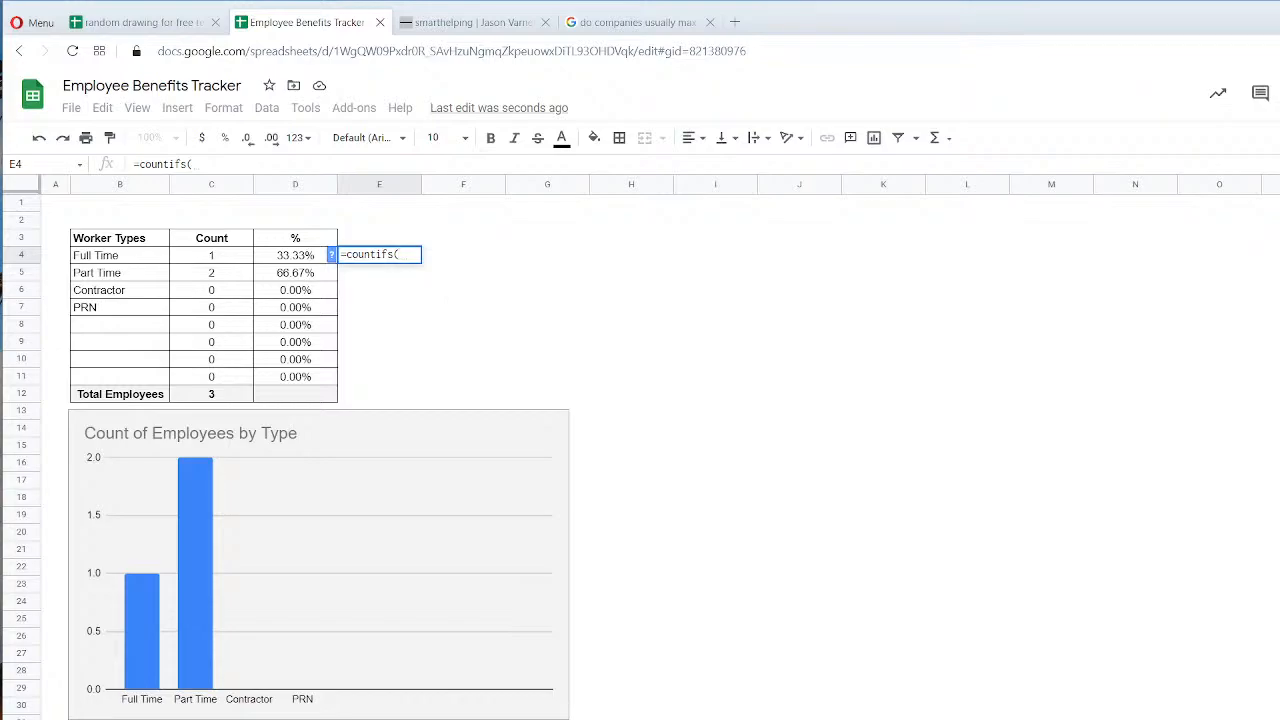
left_click(130, 718)
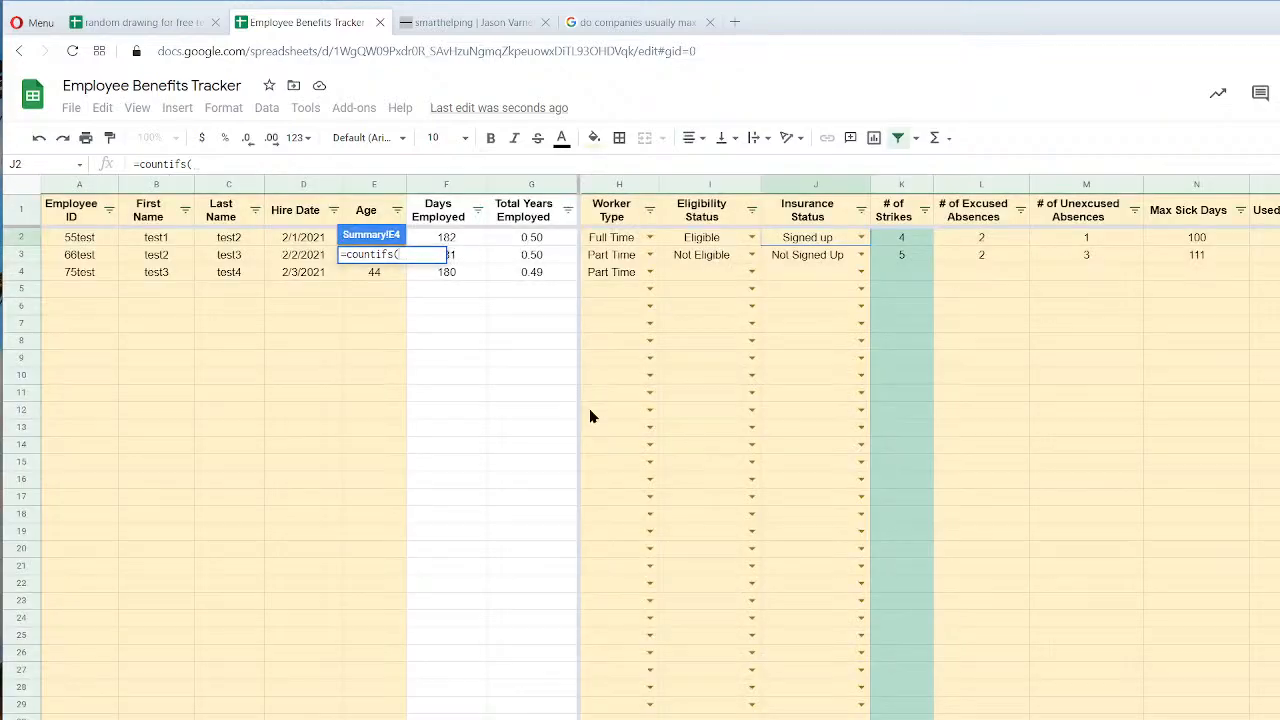
left_click(812, 188)
type(",")
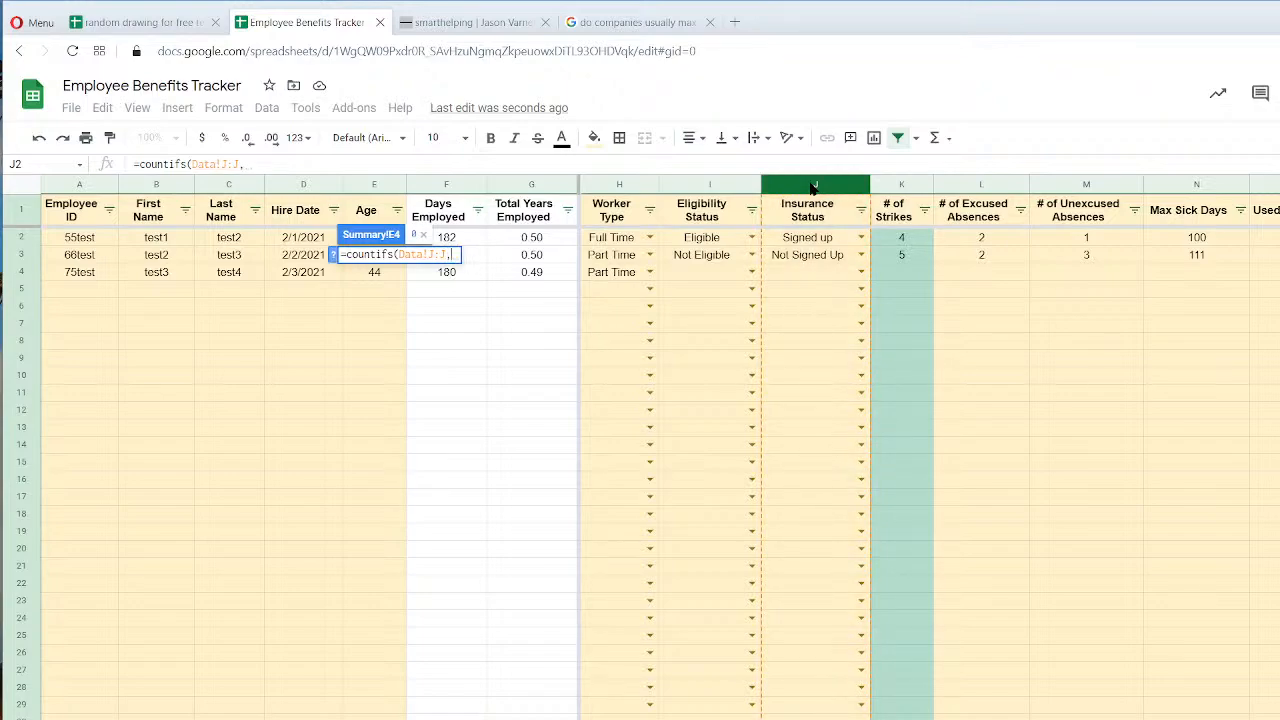
type("\"Sign")
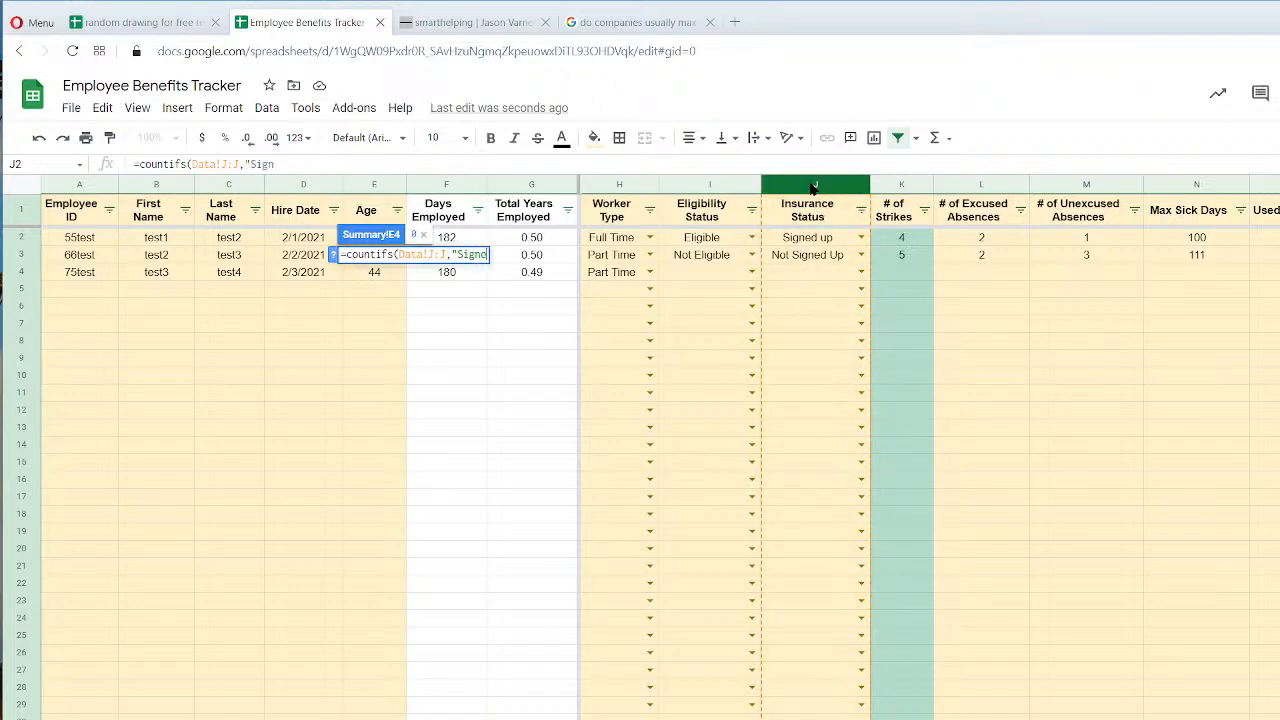
type("ed Up\",")
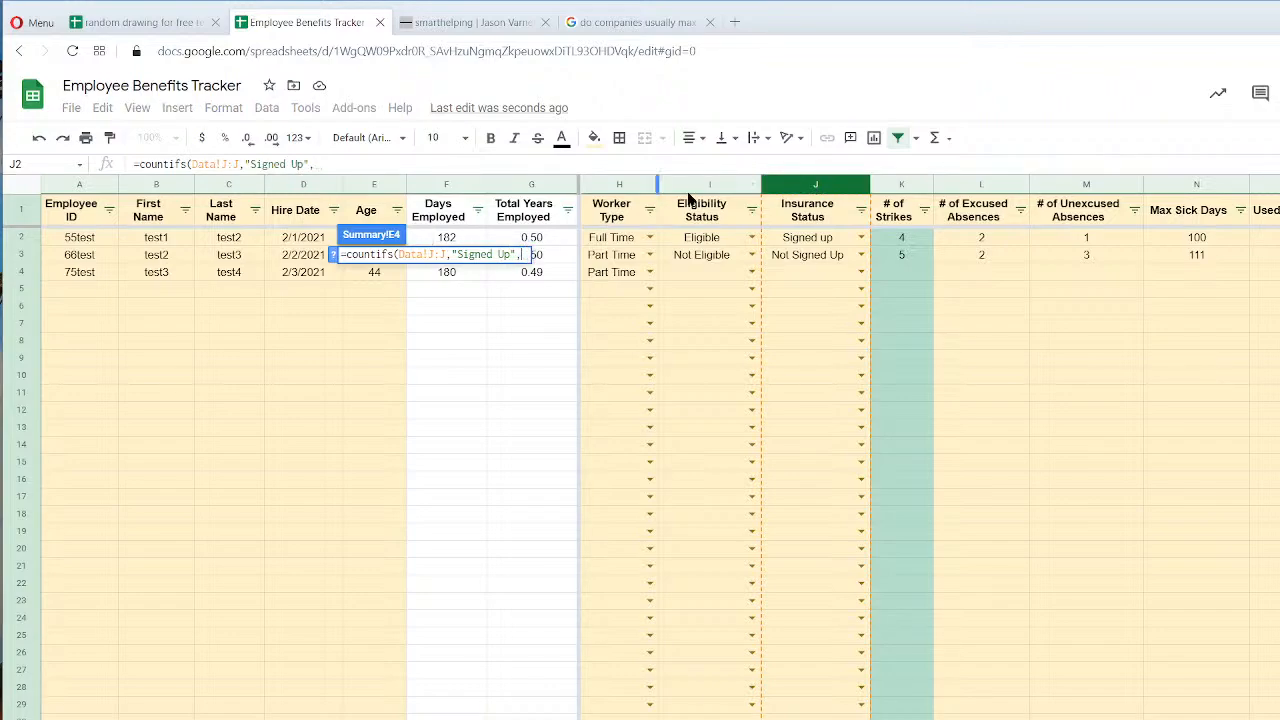
left_click(619, 186)
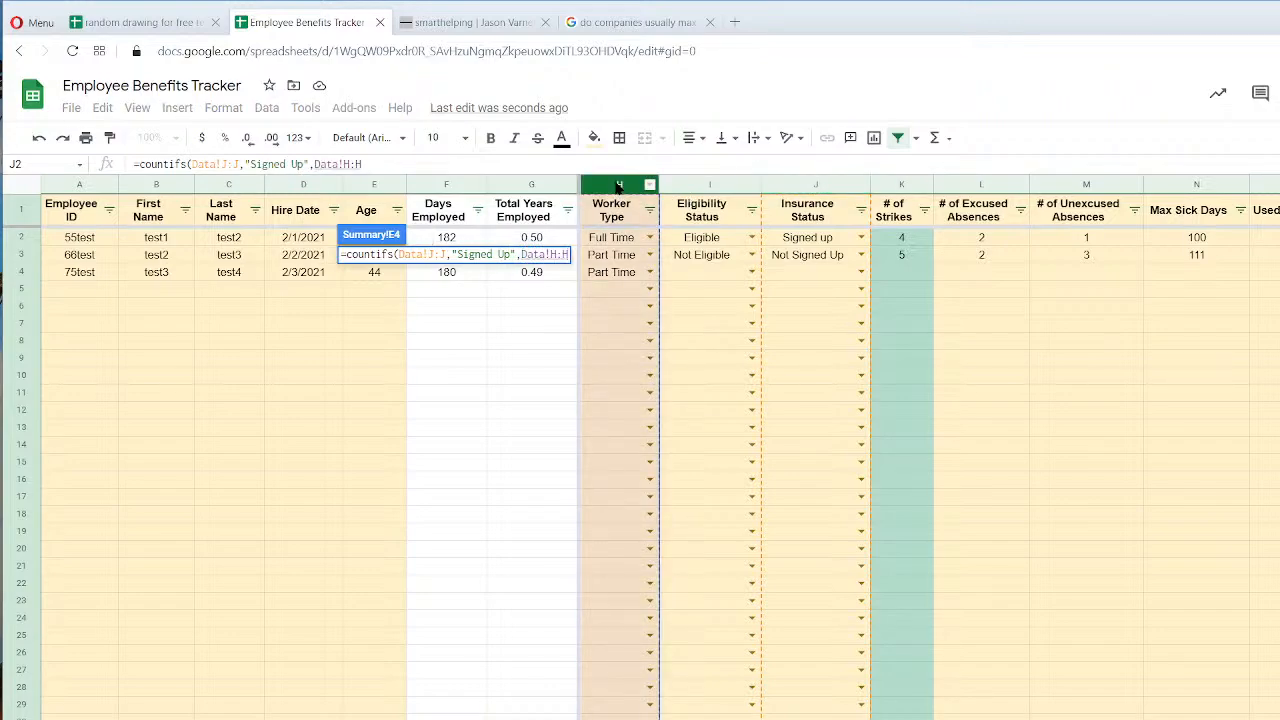
type(",")
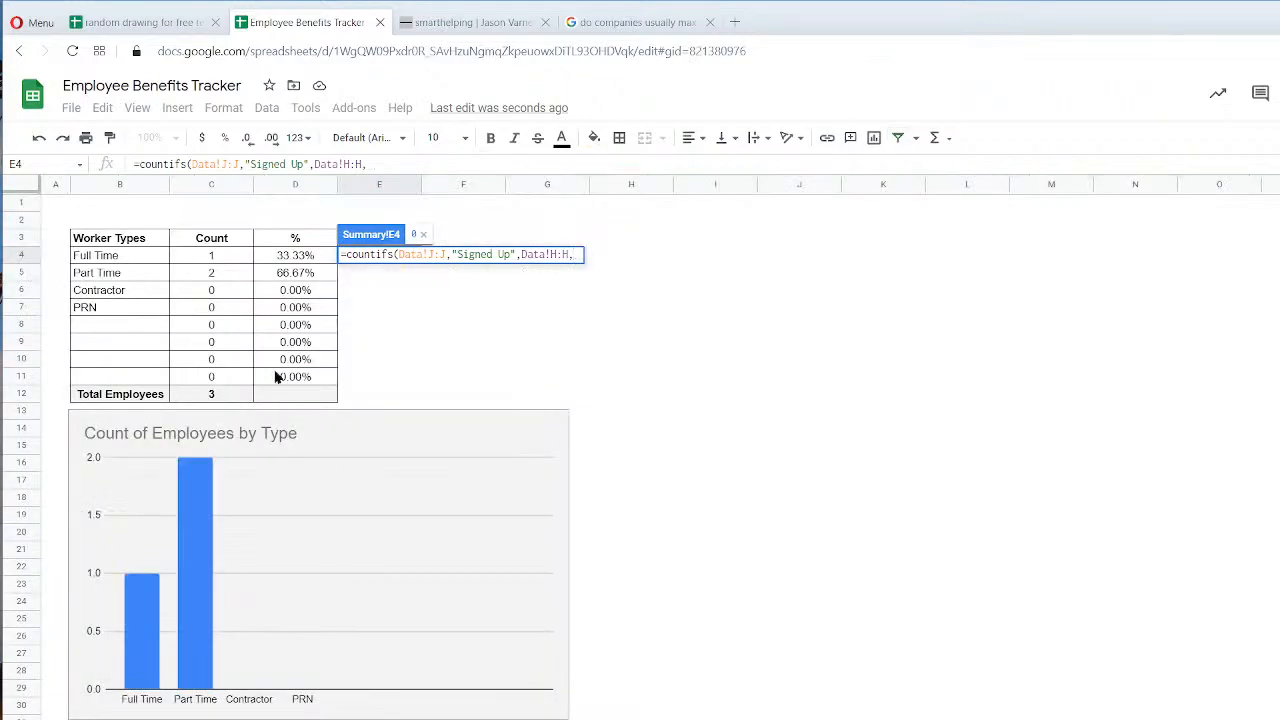
left_click(97, 260)
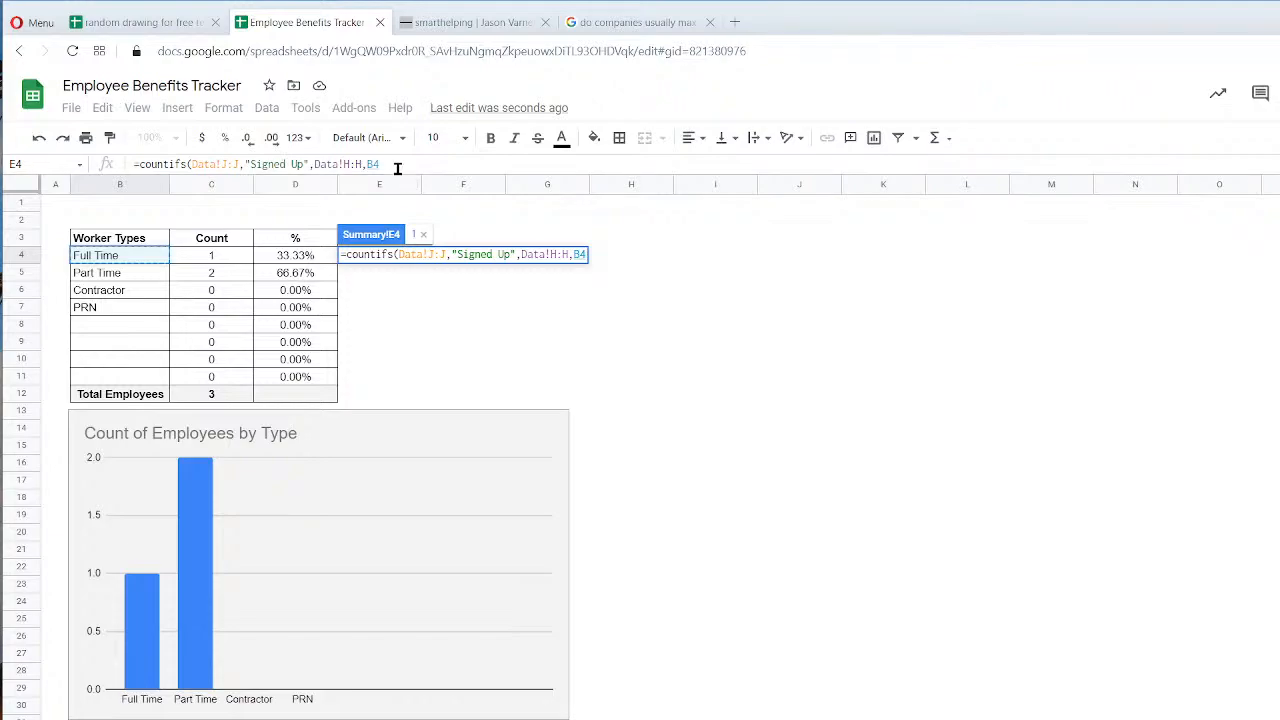
key("Return")
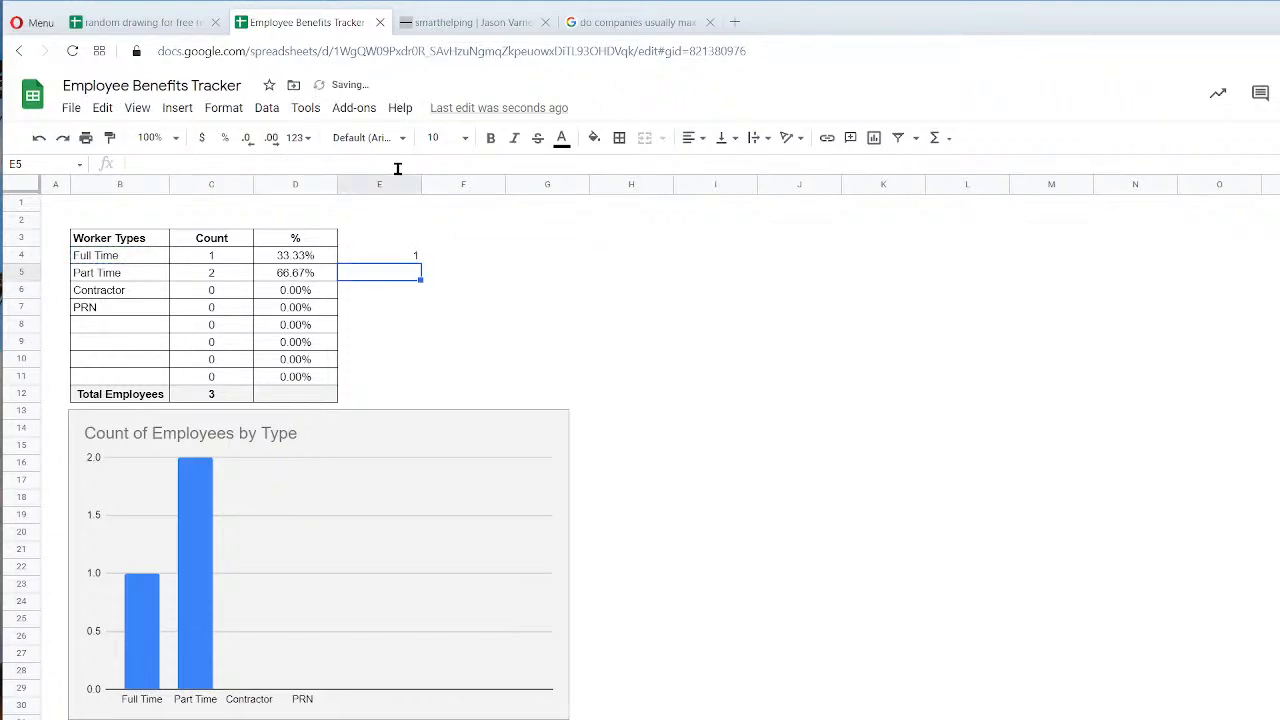
Center the insurance count in E4 and fill its formula down through E11.
left_click(403, 255)
left_click(695, 138)
left_click_drag(420, 261, 399, 381)
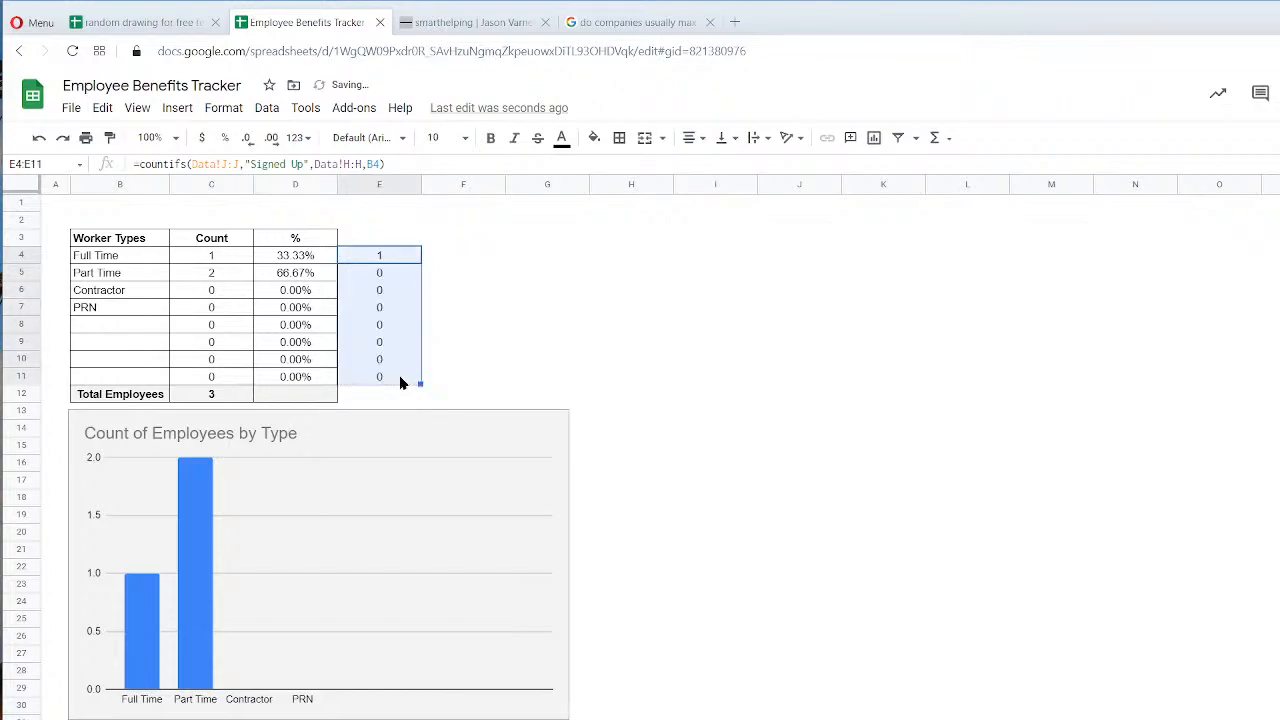
Title the new count column "Signed Up for Insurance" in E3 and widen column E to fit the heading.
left_click(386, 240)
type("Signed up")
key("BackSpace")
key("BackSpace")
type("Up for Insurance")
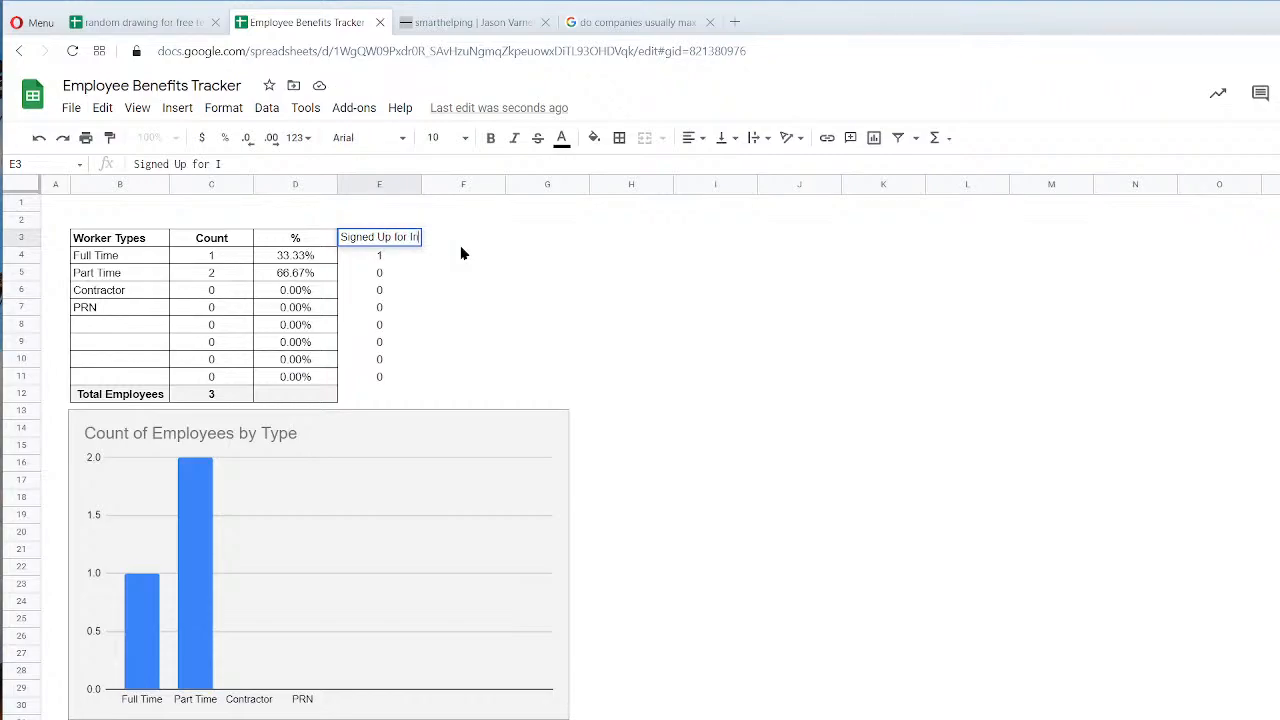
key("Return")
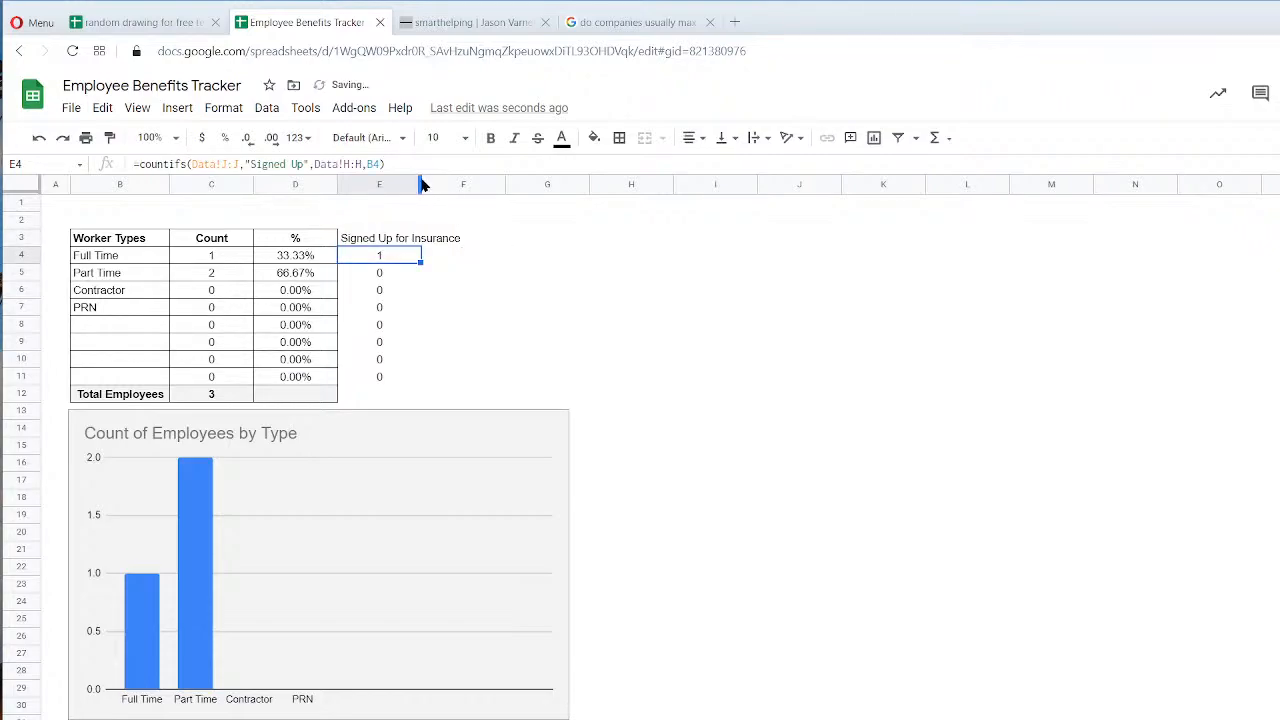
left_click_drag(421, 184, 480, 184)
Bold and center the heading in E3 and add borders around all the insurance counts in E4:E11.
left_click(415, 240)
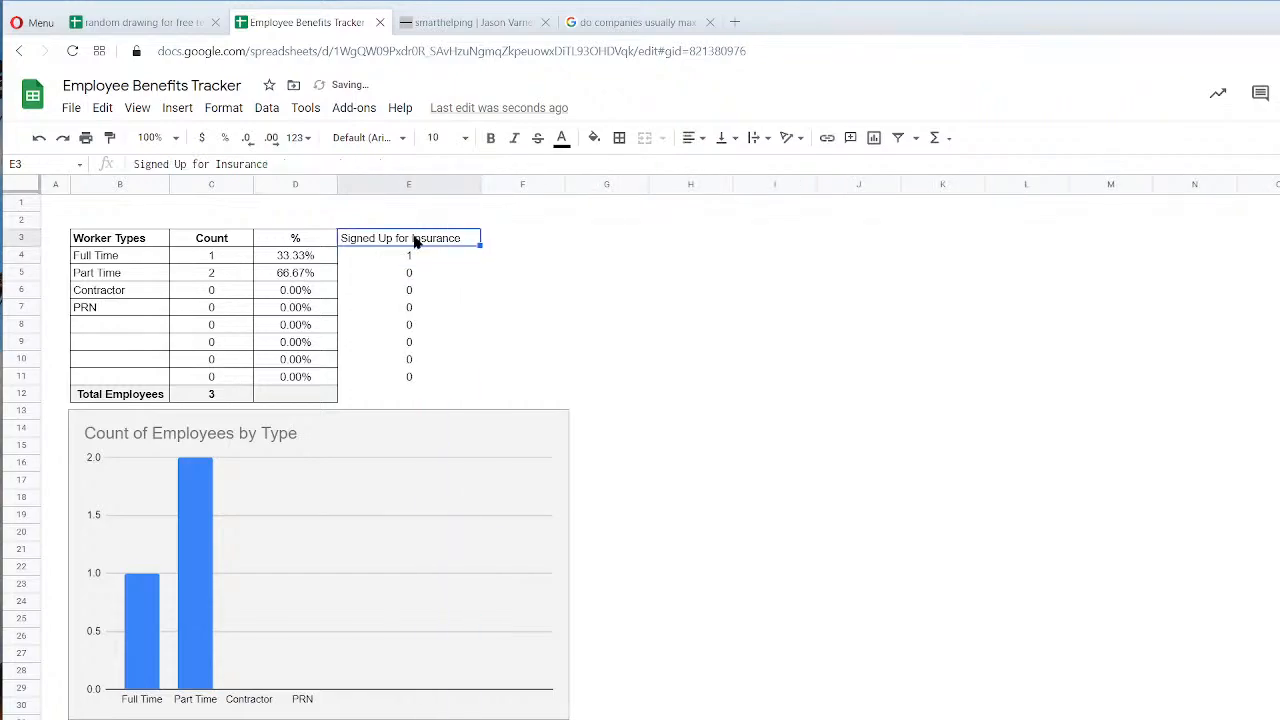
left_click(490, 137)
left_click(690, 138)
left_click(712, 166)
left_click_drag(455, 256, 409, 378)
left_click(645, 137)
left_click(622, 169)
left_click(606, 394)
Apply the total row's formatting from D12 to E12 and add borders to the heading cell E3.
left_click(300, 394)
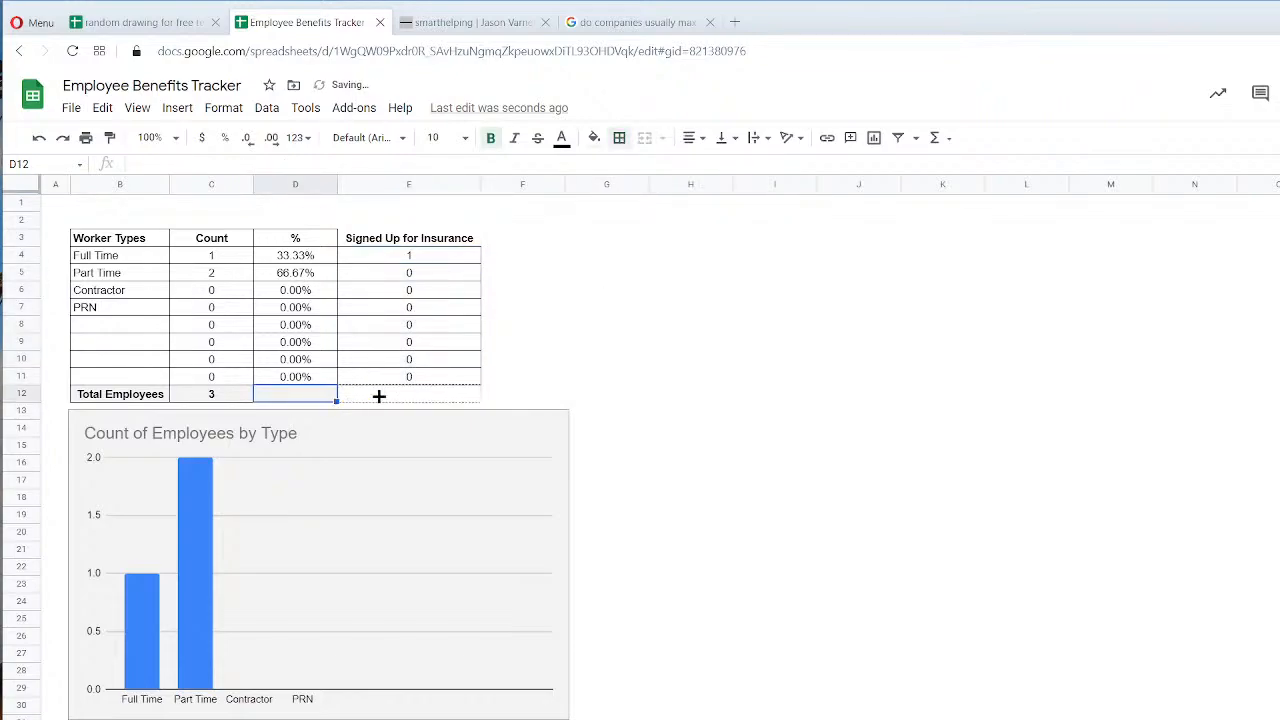
left_click(418, 396)
left_click(410, 244)
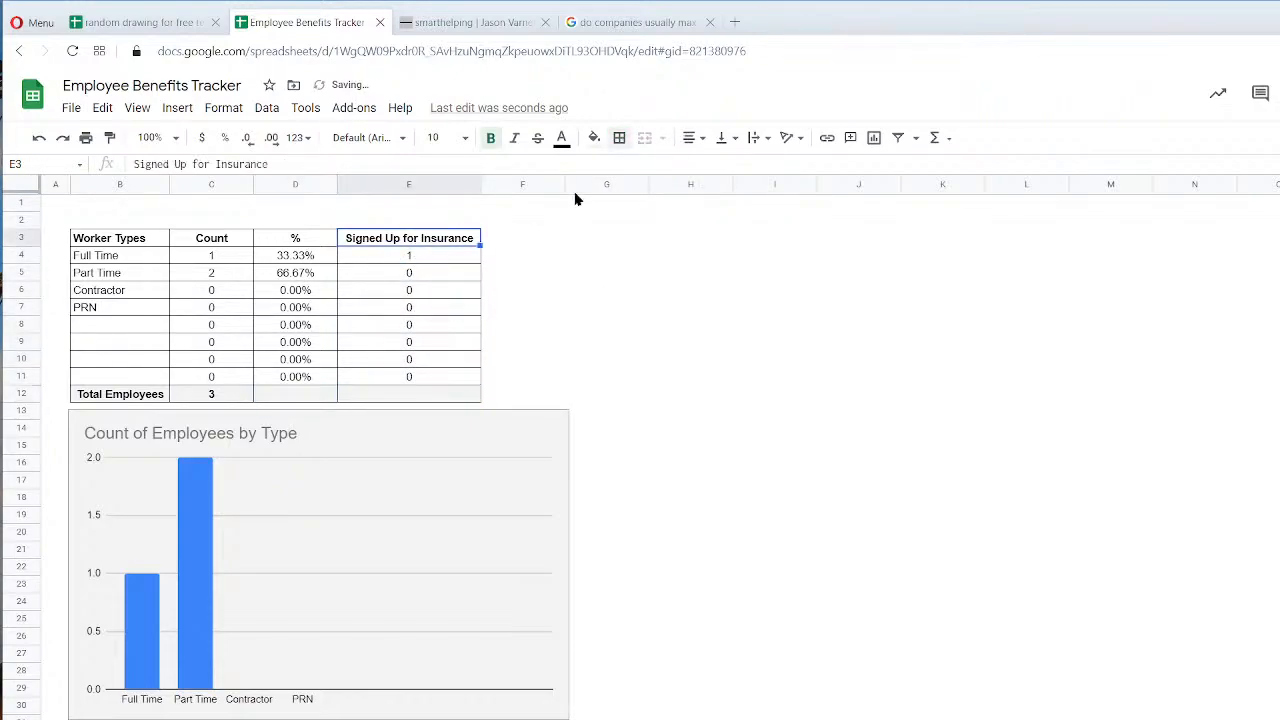
left_click(620, 137)
left_click(563, 265)
Copy the whole % column D3:D12 into column F, beside the Signed Up for Insurance counts.
left_click_drag(305, 240, 295, 390)
right_click(313, 245)
left_click(350, 278)
right_click(512, 244)
left_click(553, 308)
left_click(903, 392)
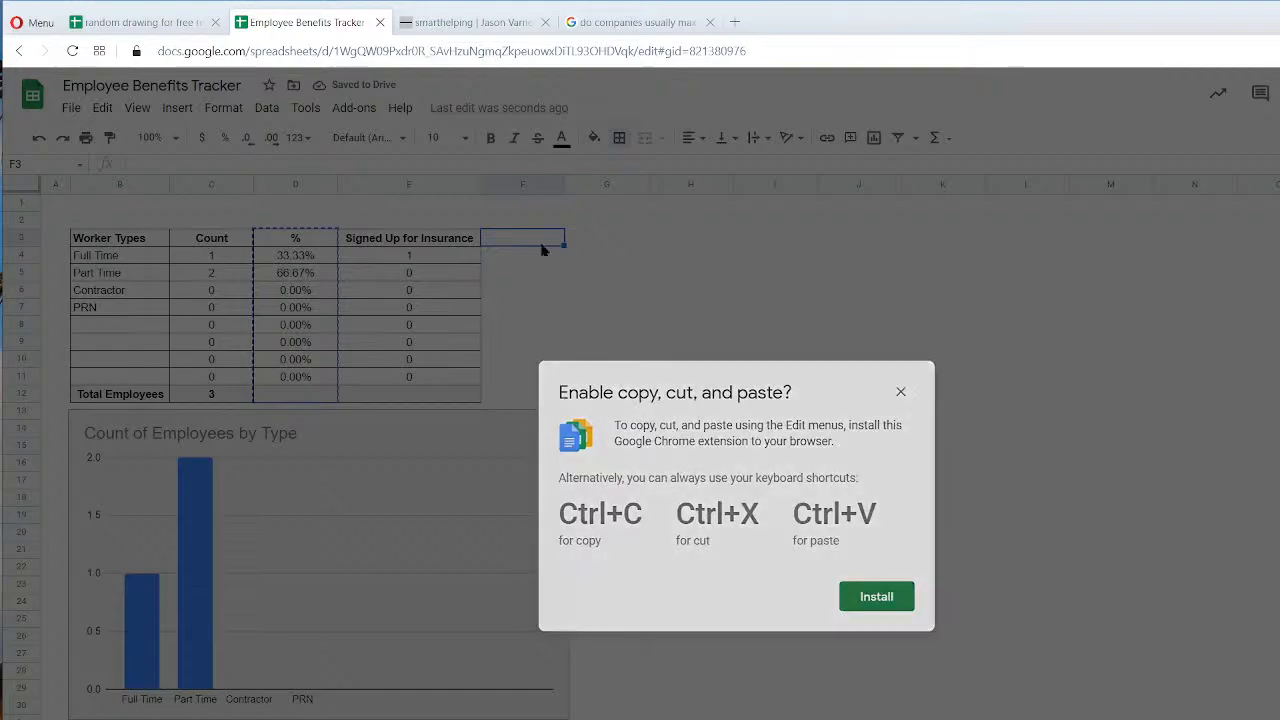
key("ctrl+v")
left_click(725, 325)
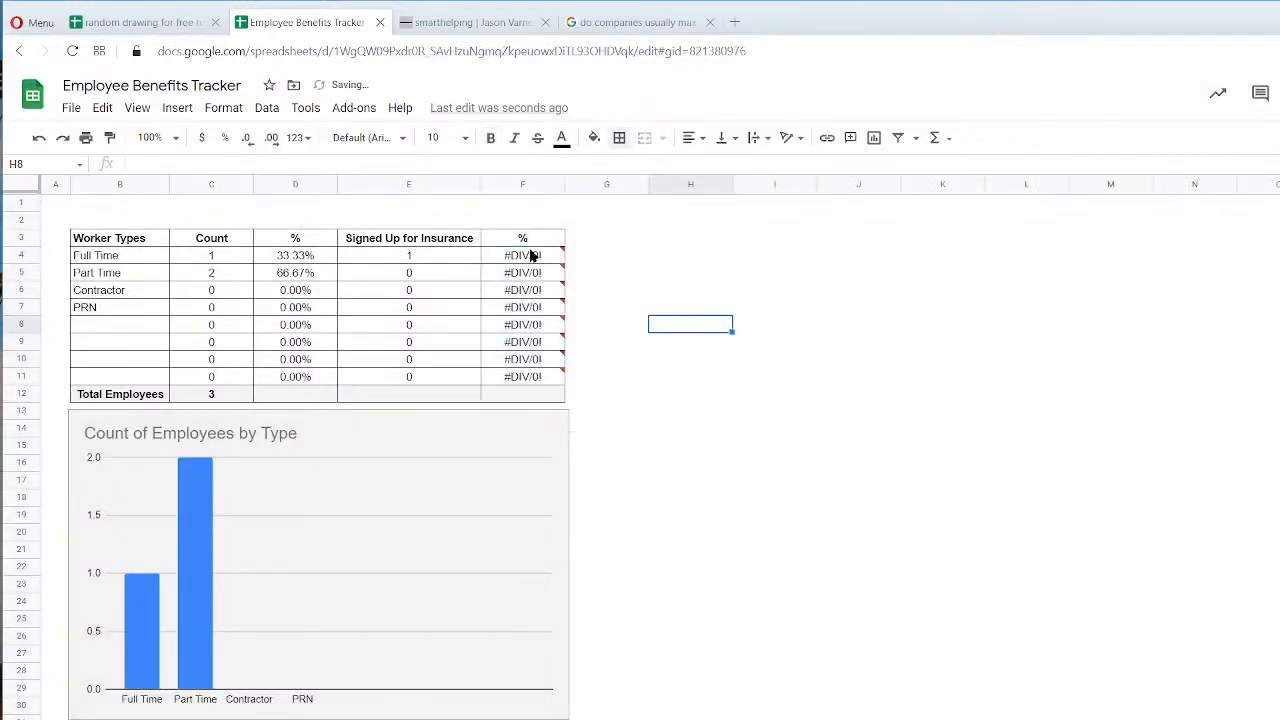
Wrap the percentage formula in F4 in IFERROR with 0 as the fallback value.
left_click(535, 256)
left_click(145, 164)
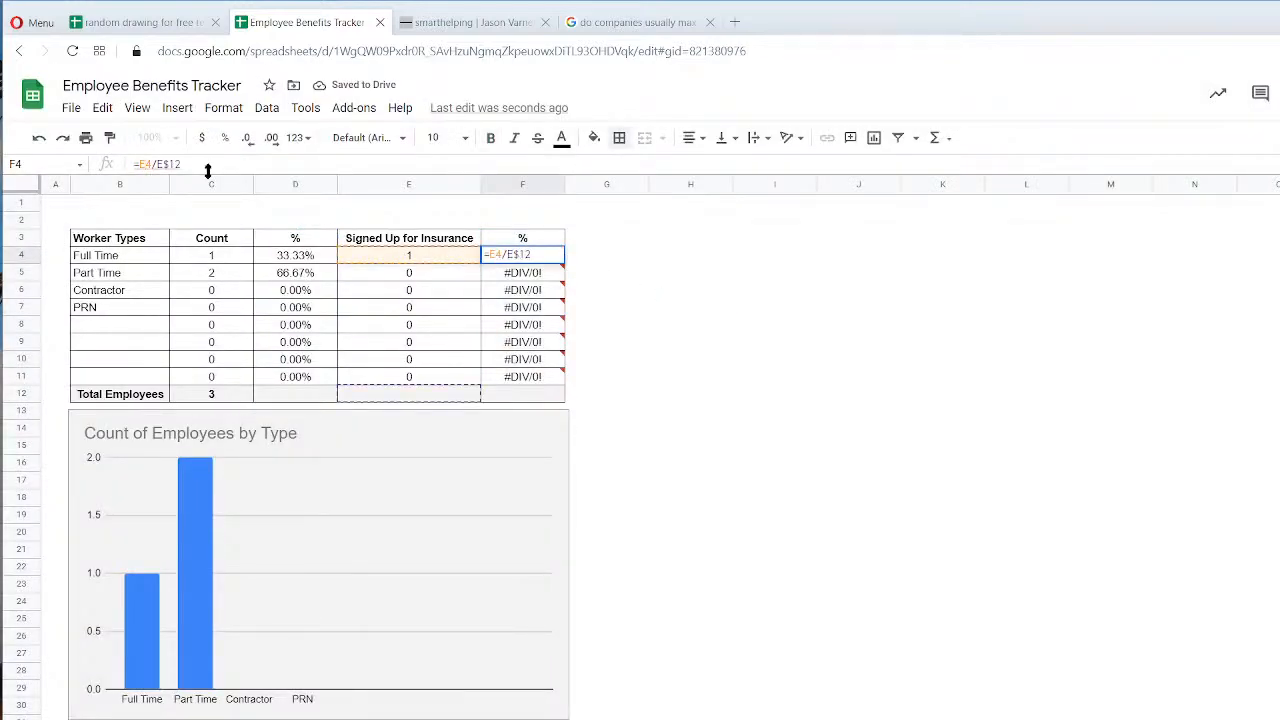
type("iferror(E4/E$12")
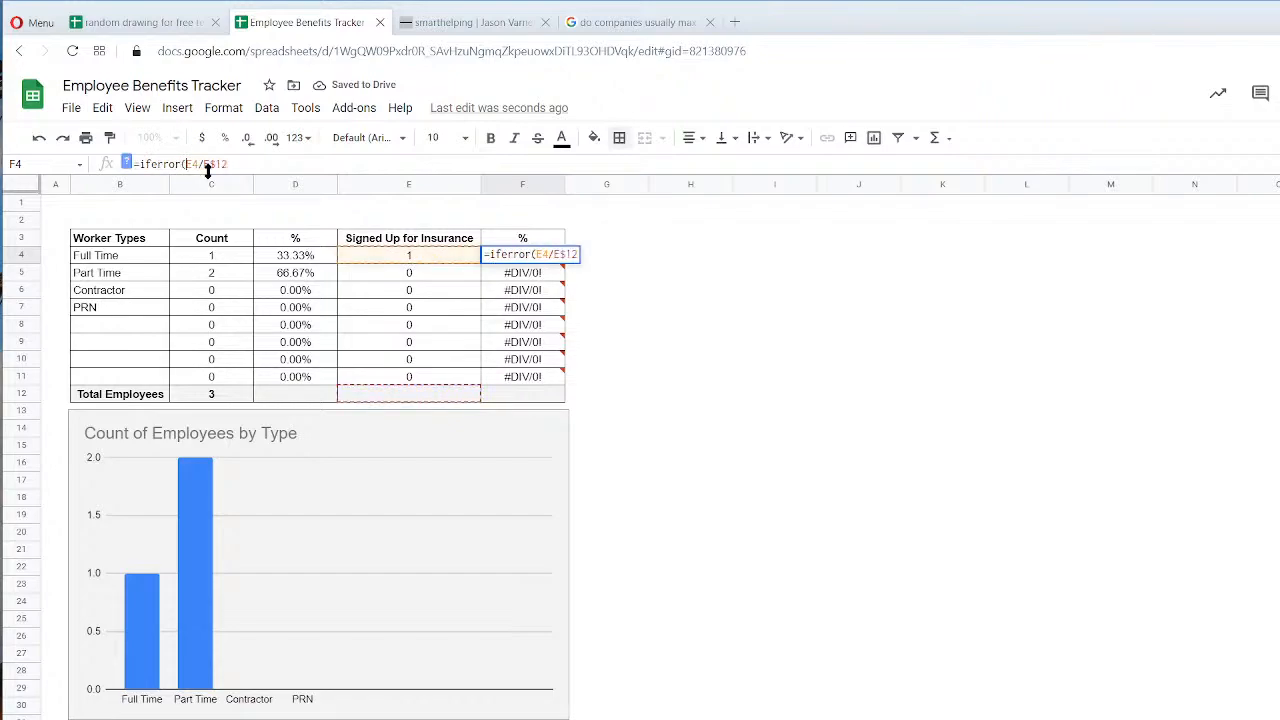
type(",0")
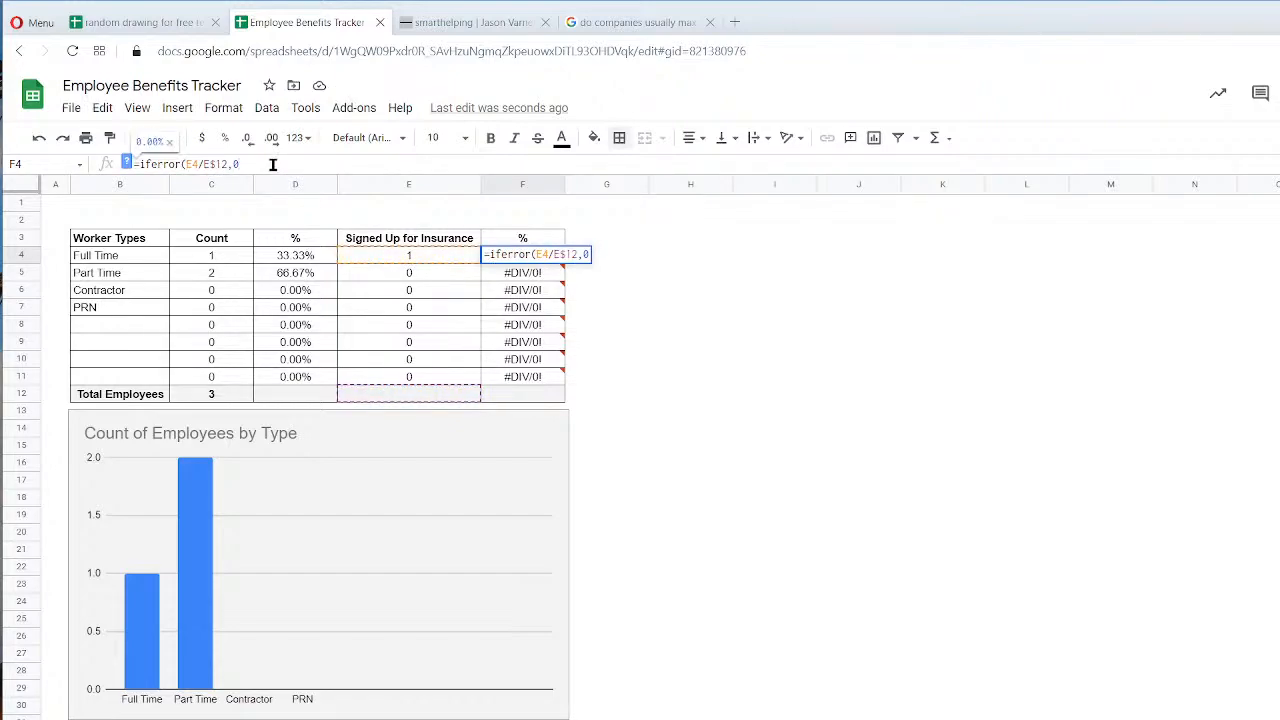
key("Return")
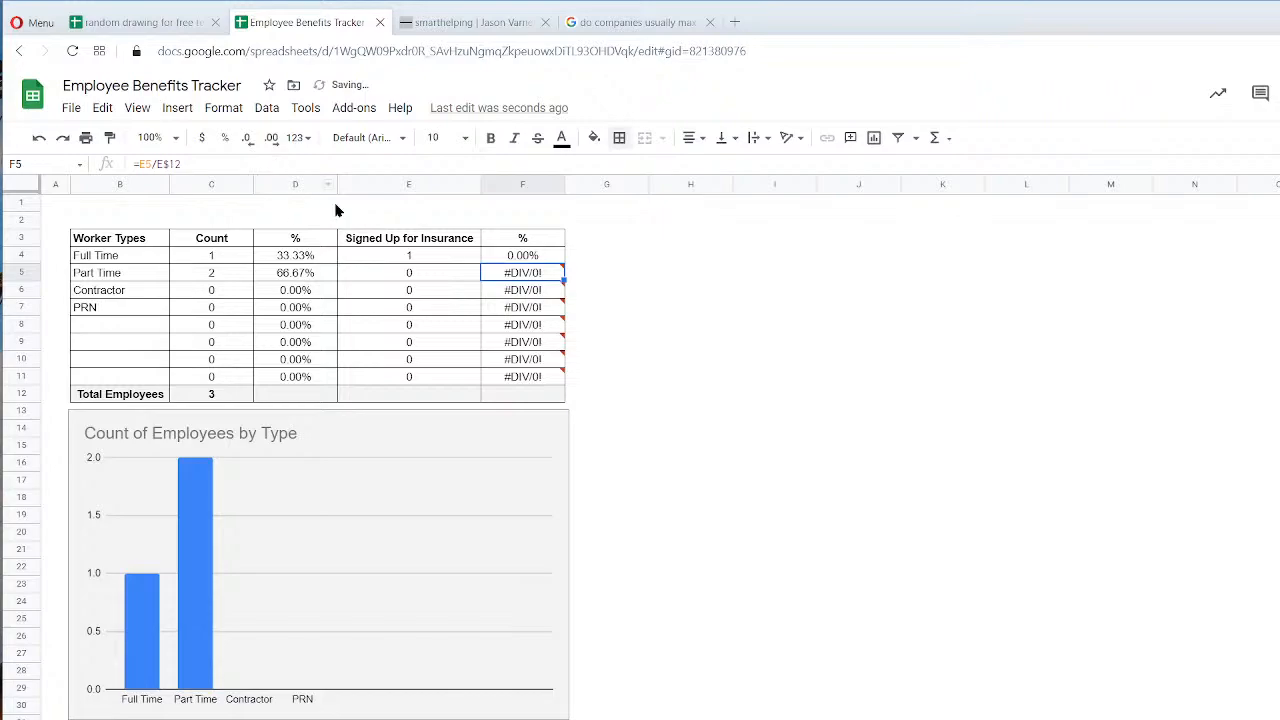
Change the divisor in F4 to C4, giving =iferror(E4/C4,0), and fill the formula down through F11.
left_click(530, 258)
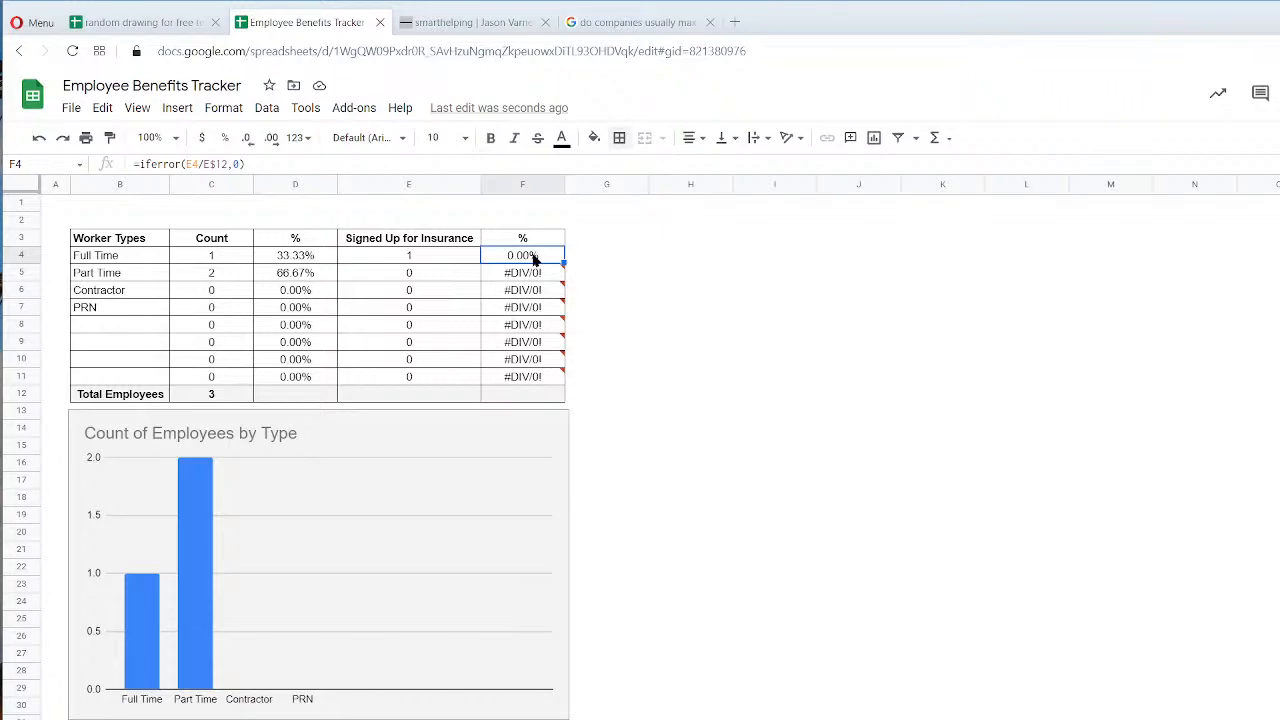
left_click_drag(203, 164, 229, 164)
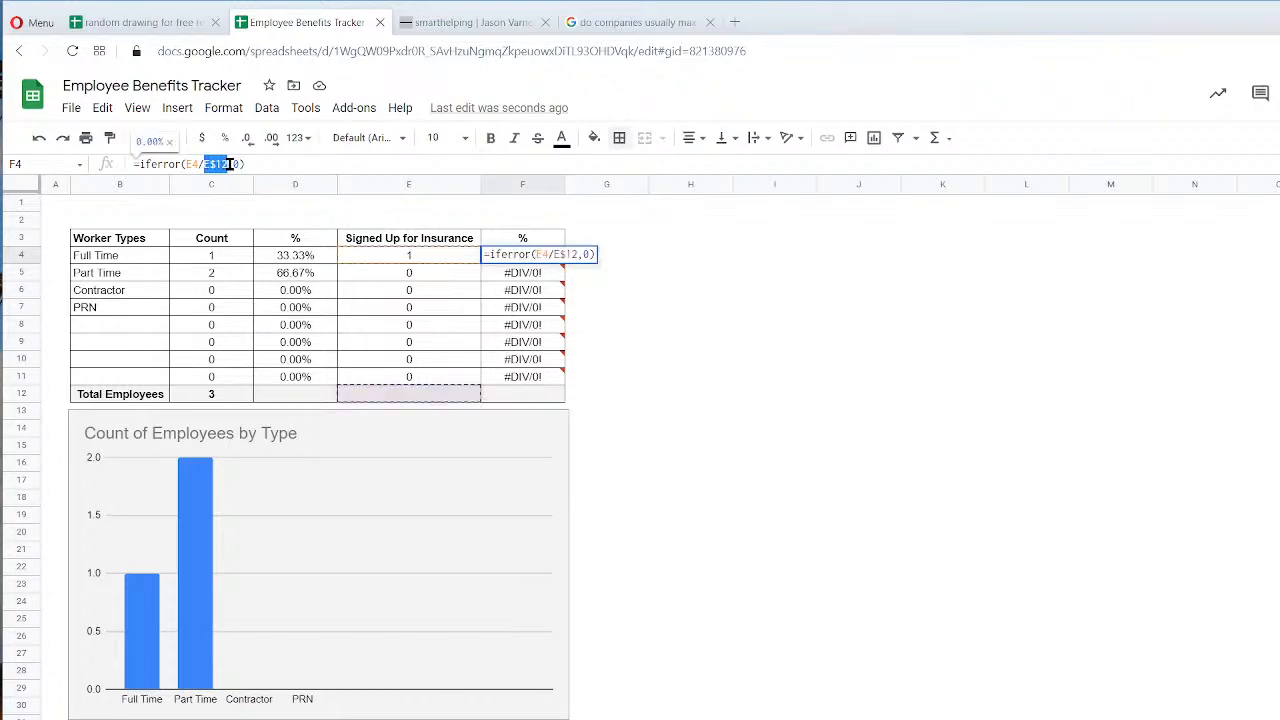
type("C4")
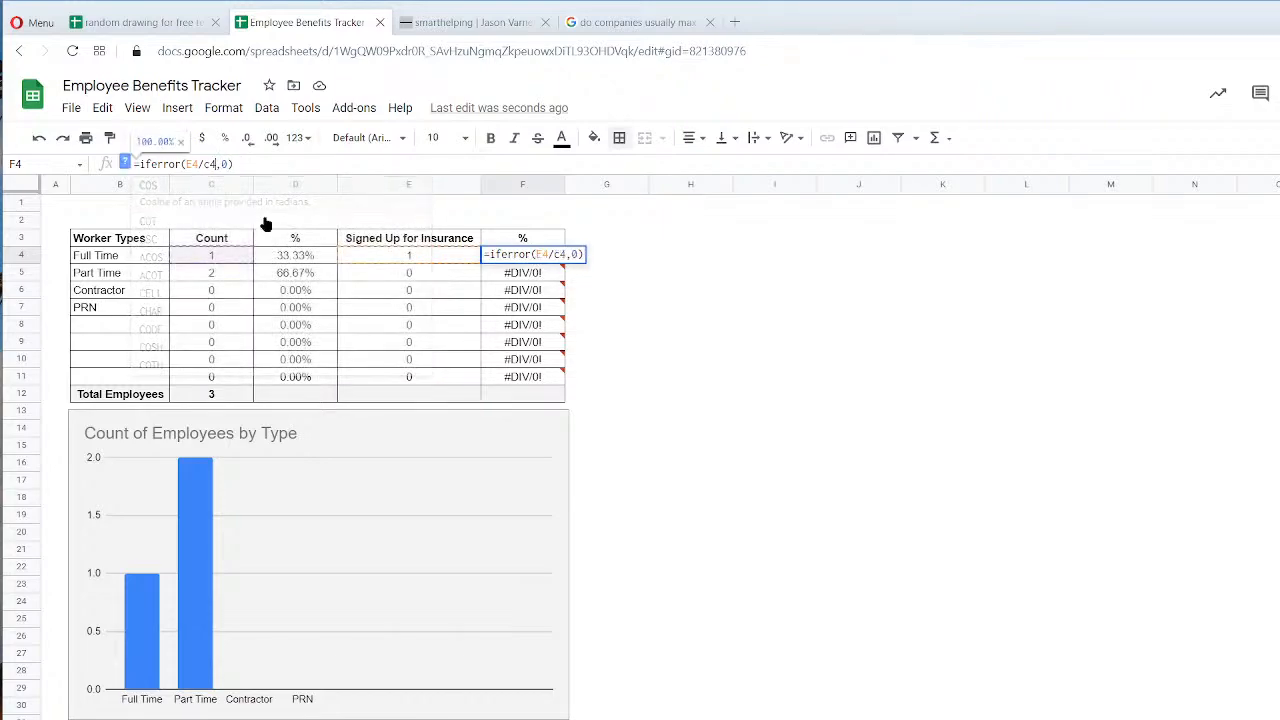
key("Return")
left_click(548, 262)
left_click_drag(563, 262, 553, 376)
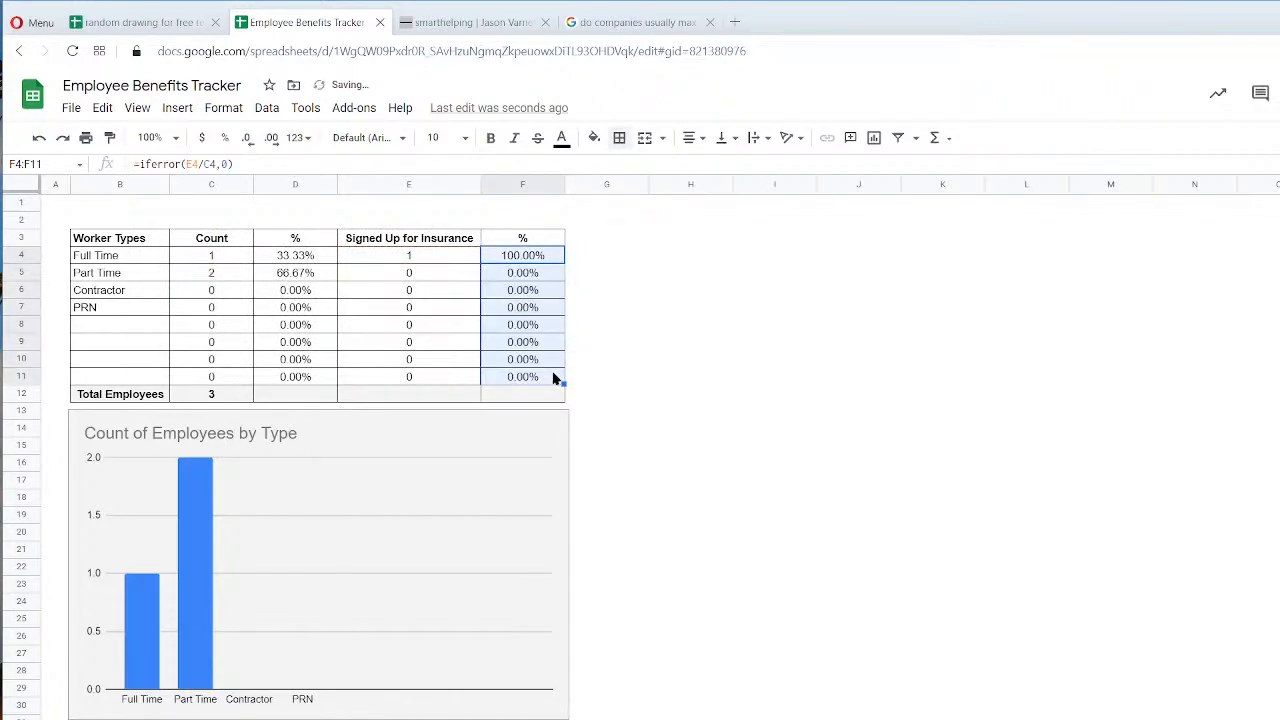
Enter =iferror(E12/C12,0) in total cell F12 and shade it gray like the rest of the total row.
left_click(535, 258)
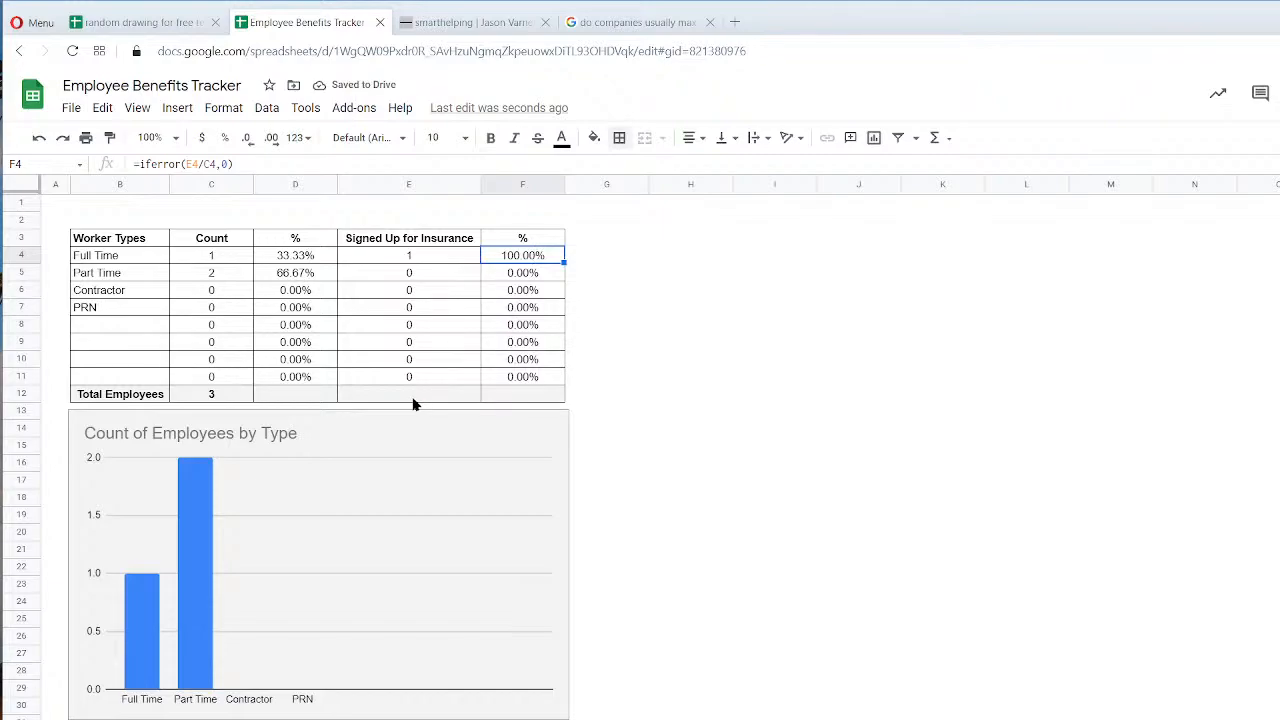
left_click(530, 398)
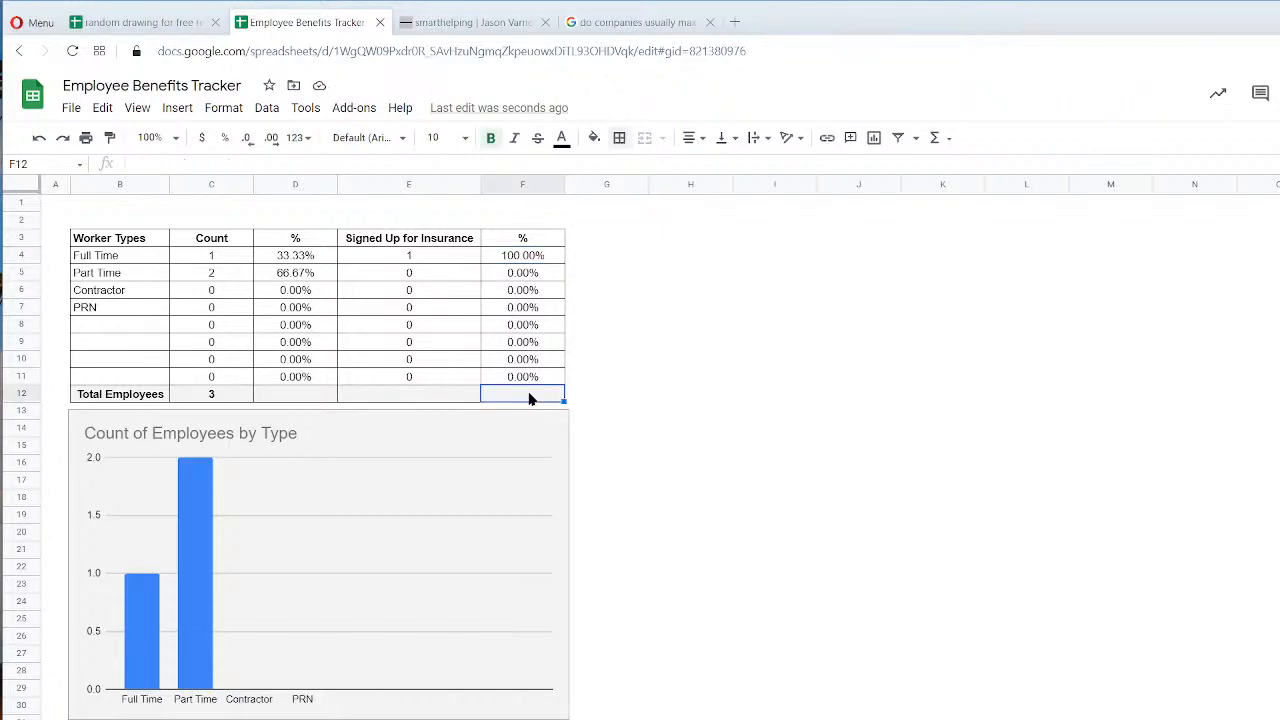
type("=iferror(E12/C12,0)")
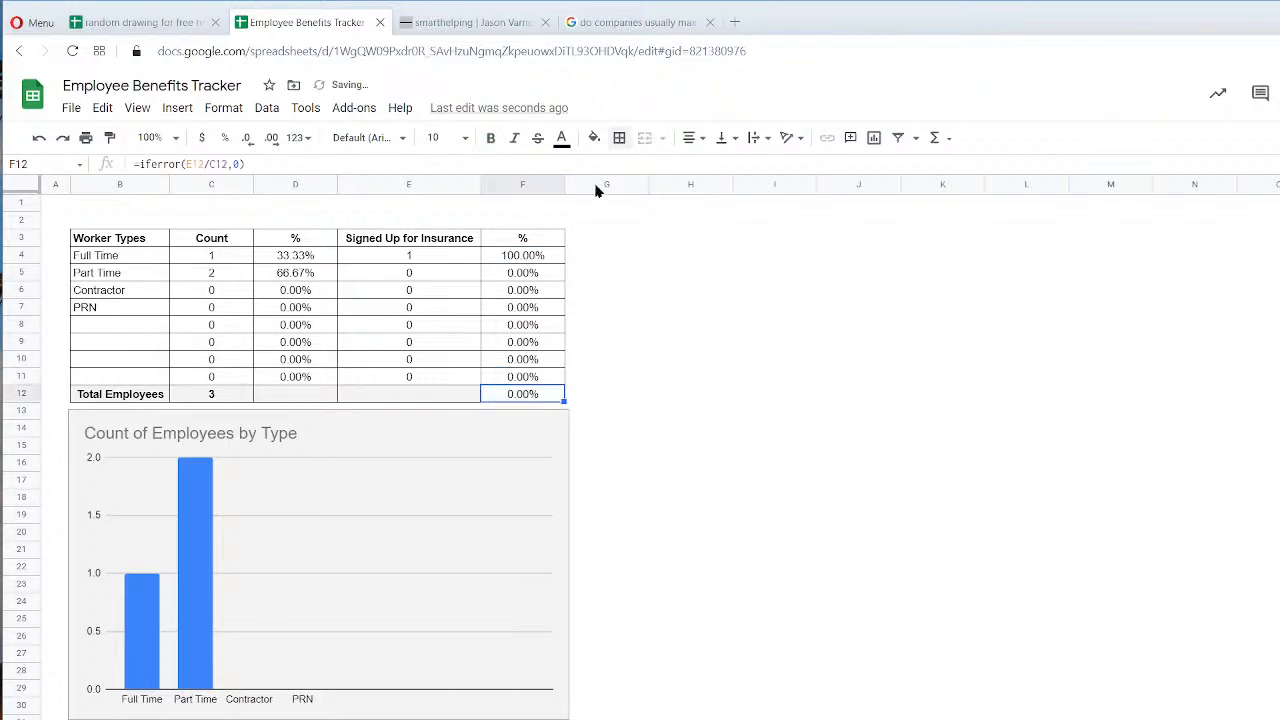
left_click(594, 140)
left_click(803, 420)
left_click(806, 428)
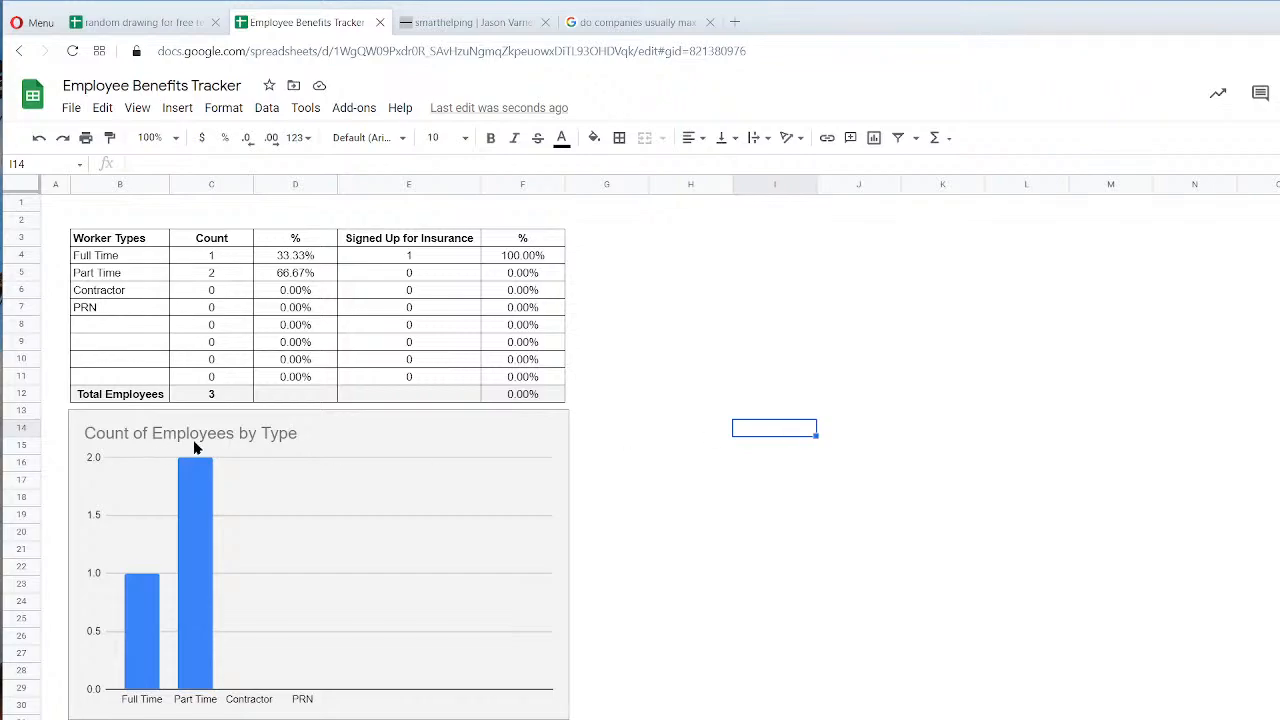
Review how each worker type's employee count relates to its insurance sign-up count and percentage in the Summary table.
left_click(233, 420)
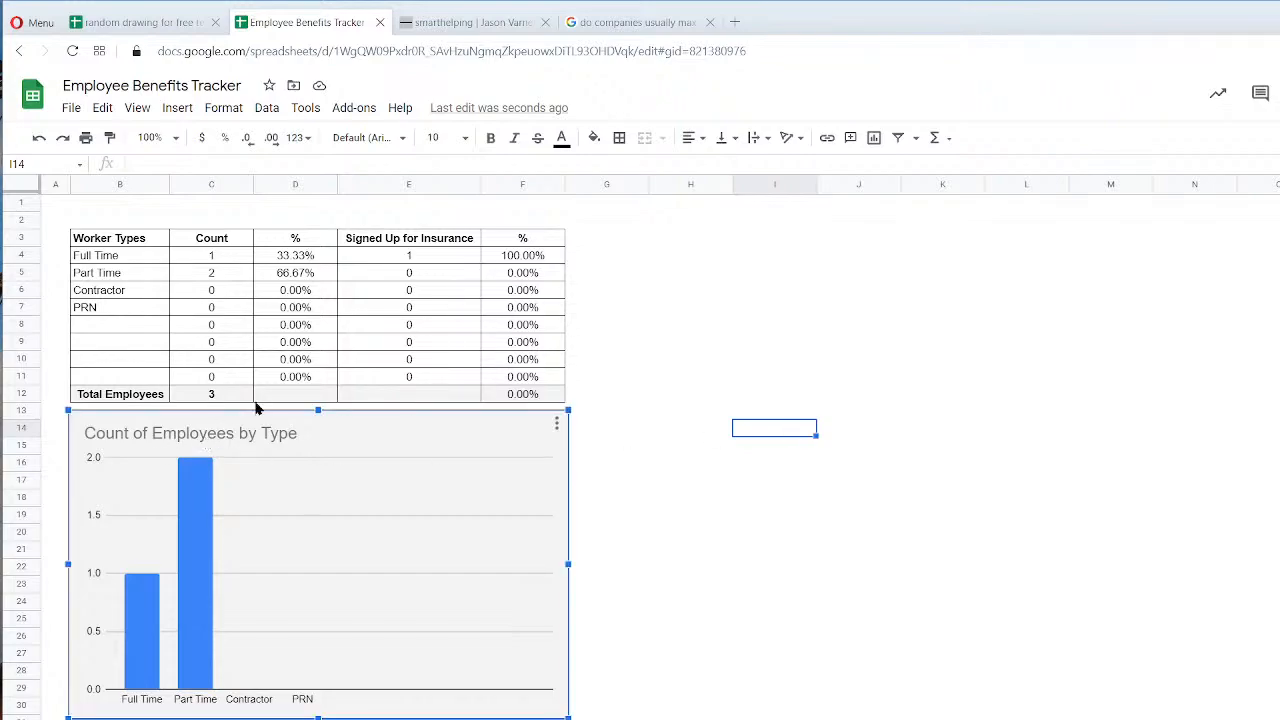
left_click(401, 260)
left_click(408, 326)
left_click_drag(528, 257, 415, 260)
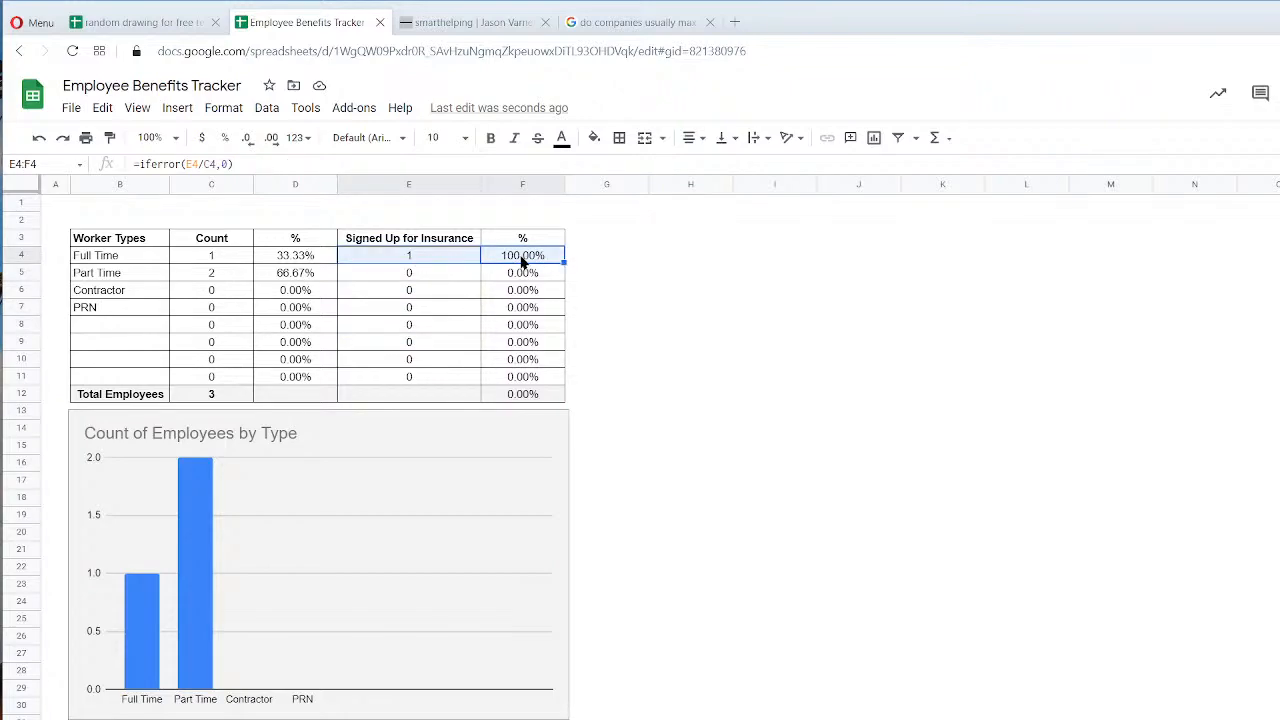
left_click(118, 262)
left_click(210, 263)
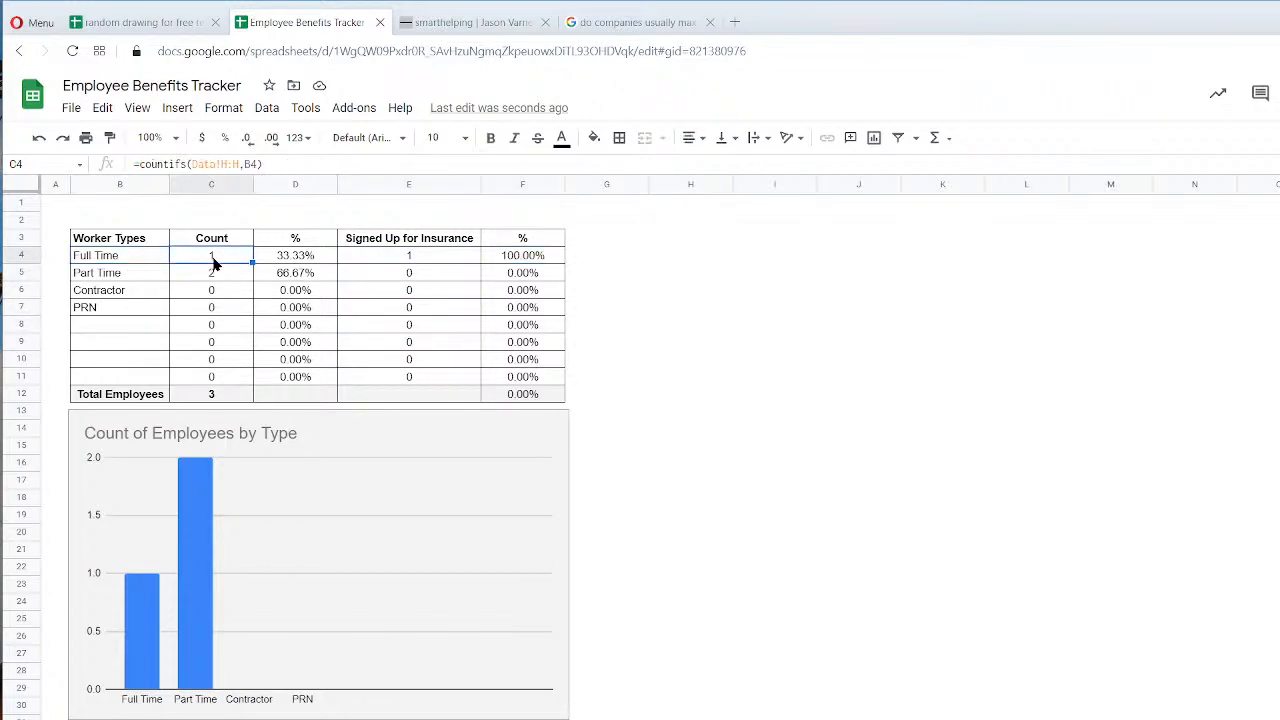
left_click(428, 263)
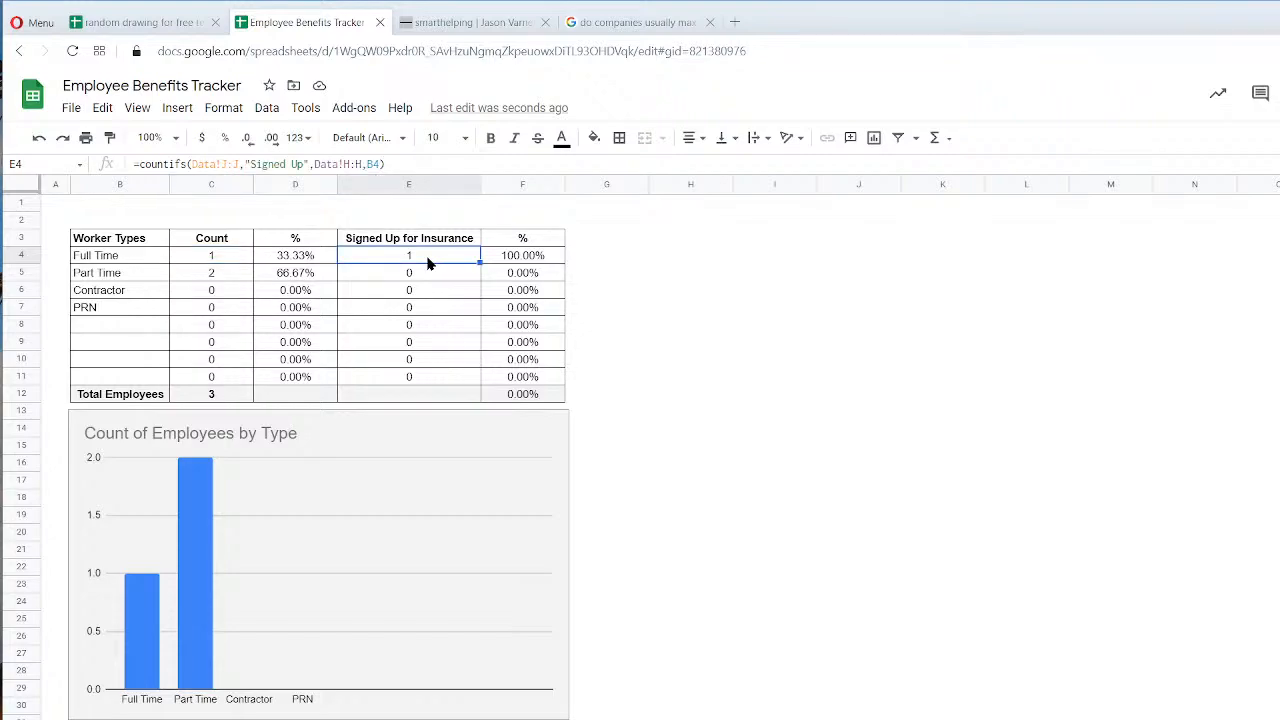
left_click(126, 276)
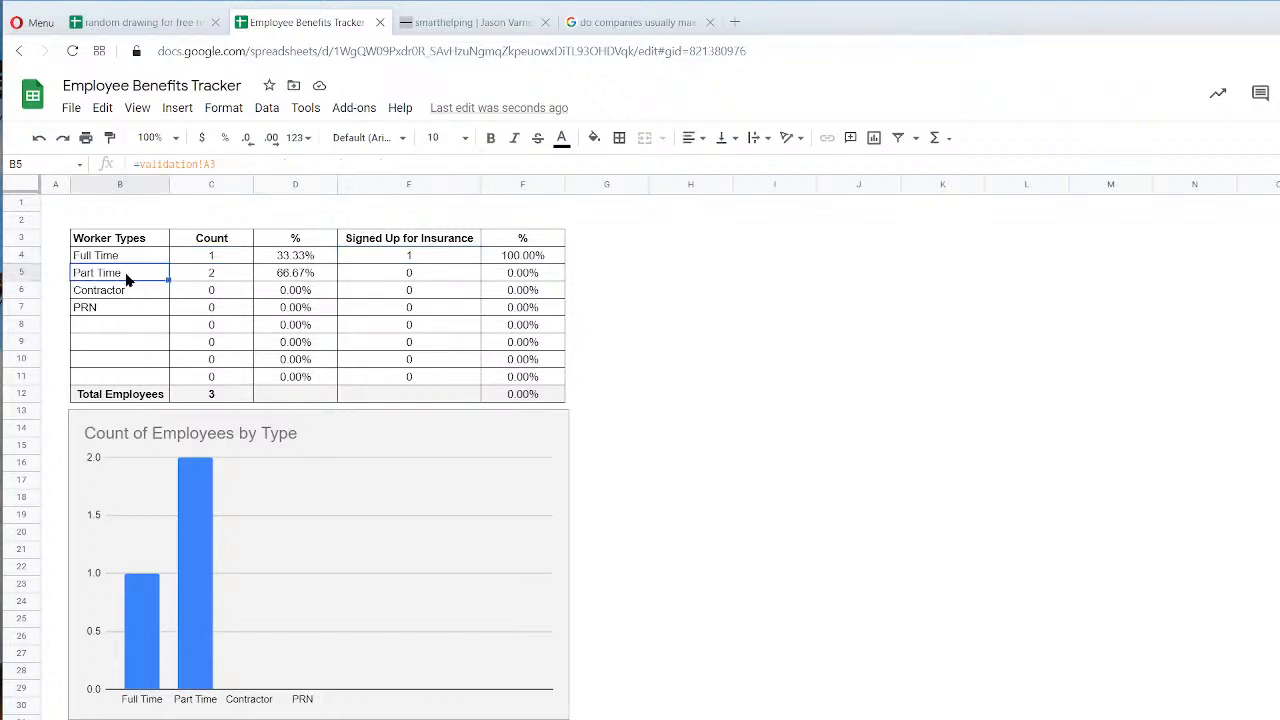
On the Data sheet, set the Insurance Status of the employee in row 3 to Signed up.
left_click(524, 277)
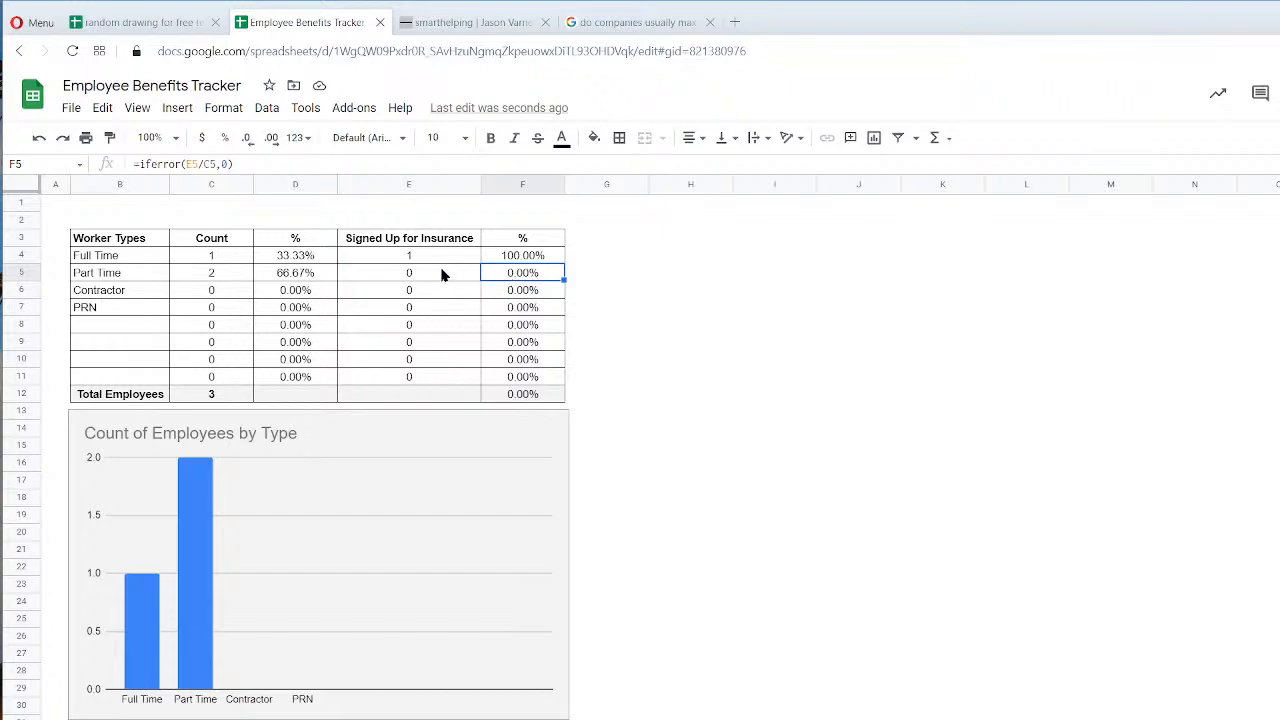
left_click(260, 718)
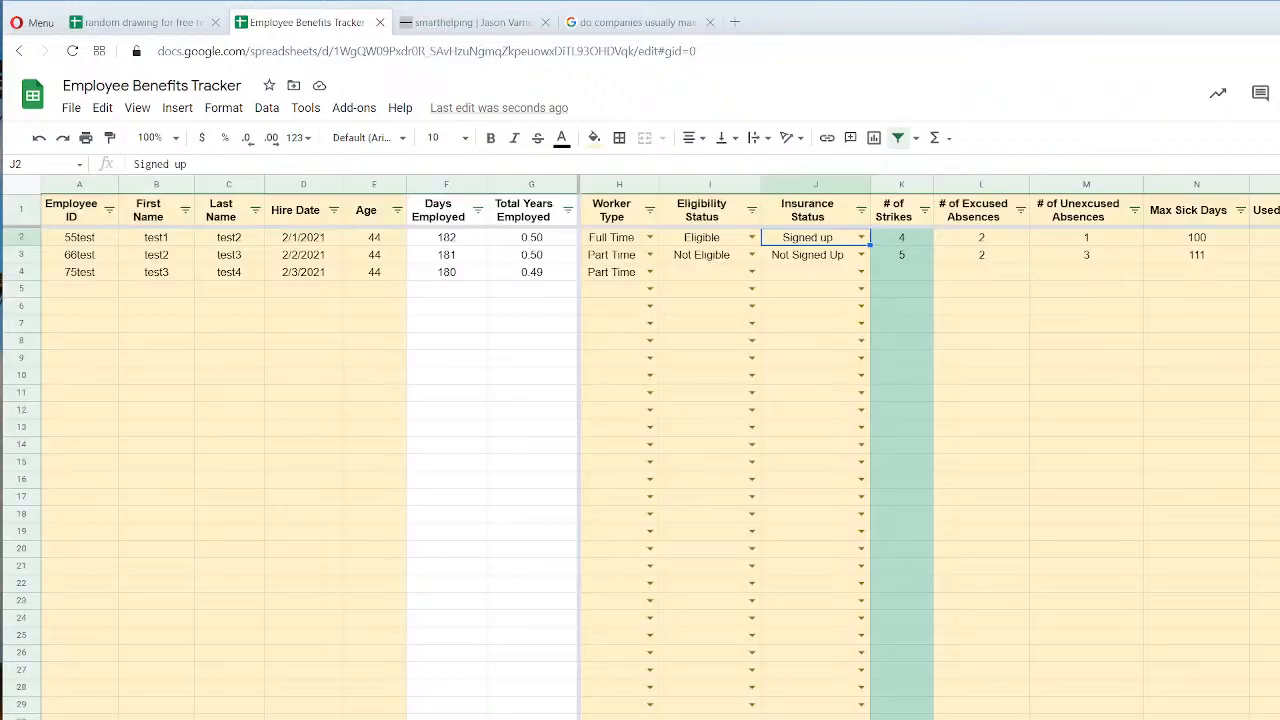
left_click(861, 254)
left_click(817, 277)
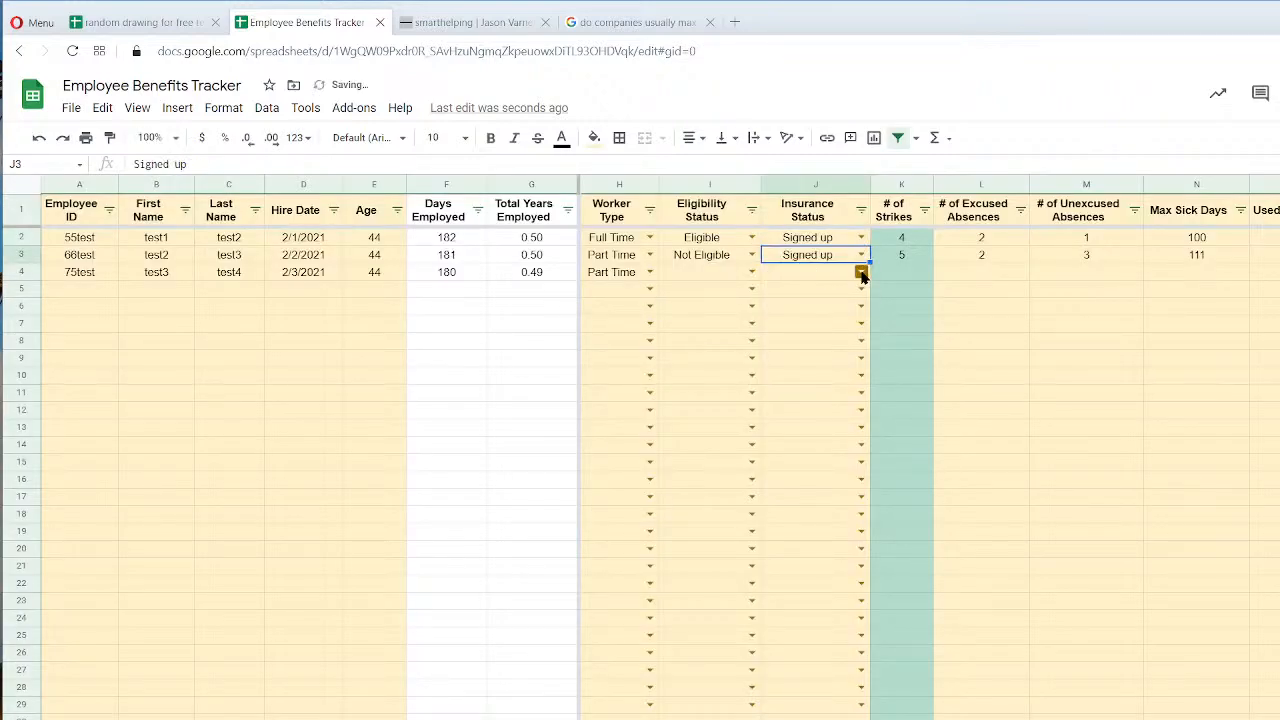
Set the row 4 employee's Insurance Status to Not Signed Up and Eligibility Status to Not Eligible.
left_click(861, 277)
left_click(809, 315)
left_click(727, 268)
left_click(746, 271)
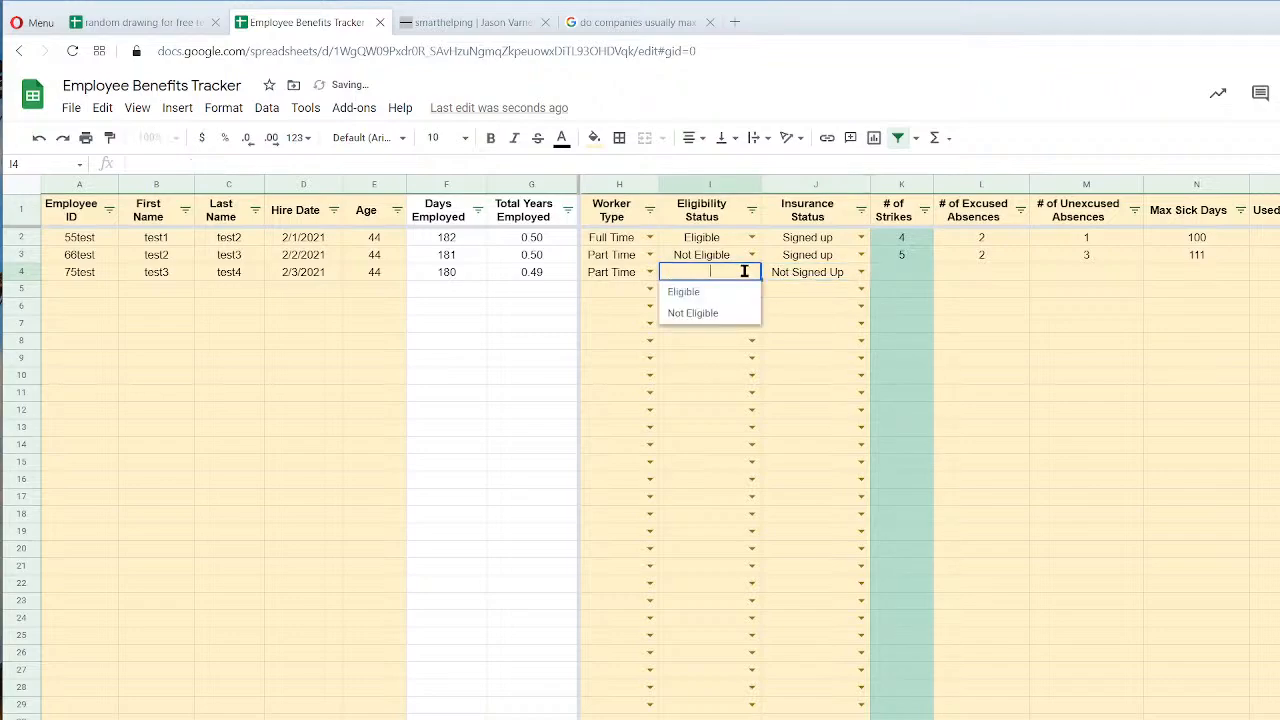
left_click(703, 314)
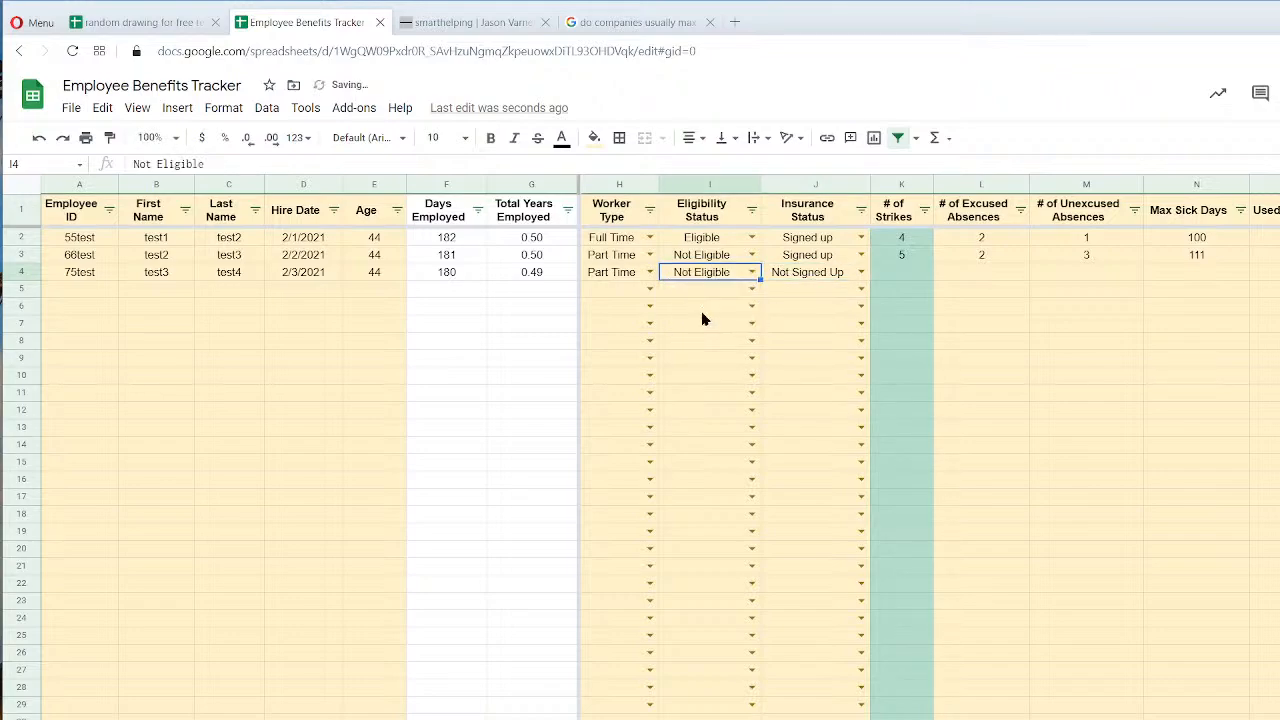
On the Summary sheet, enter the label "Total Employees Eligible for Insurance" in H3.
left_click(562, 718)
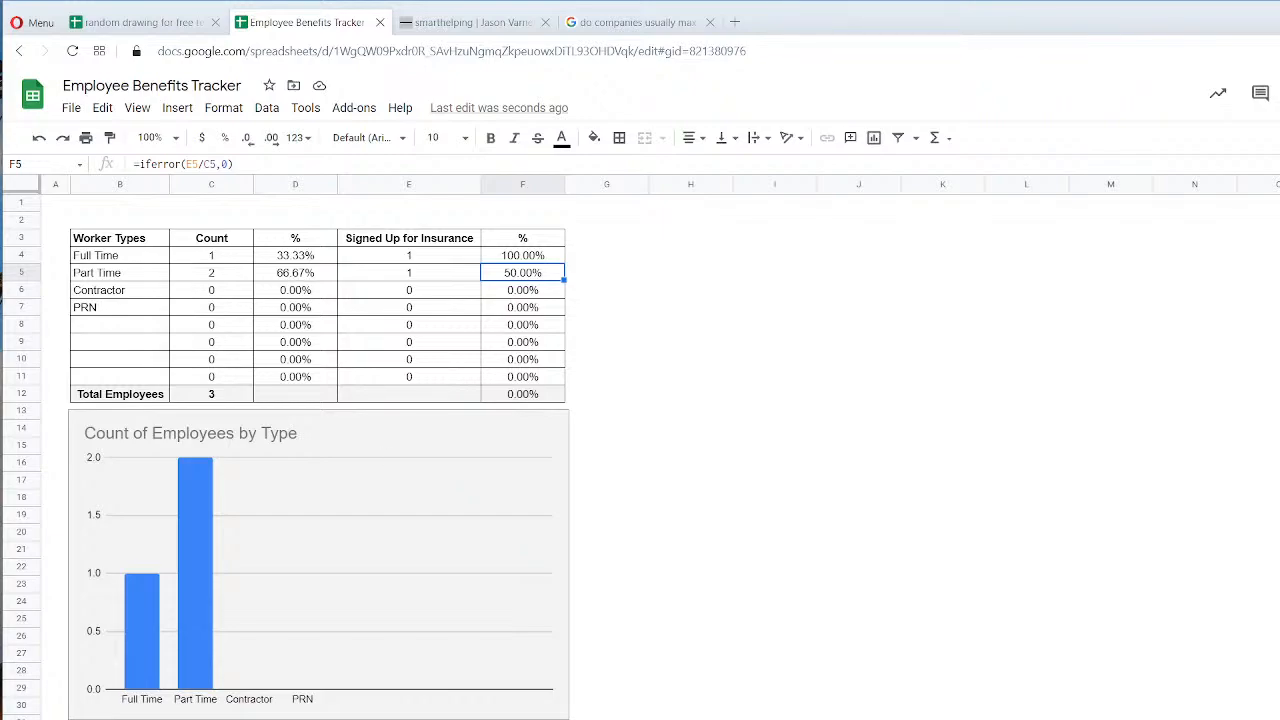
left_click(685, 242)
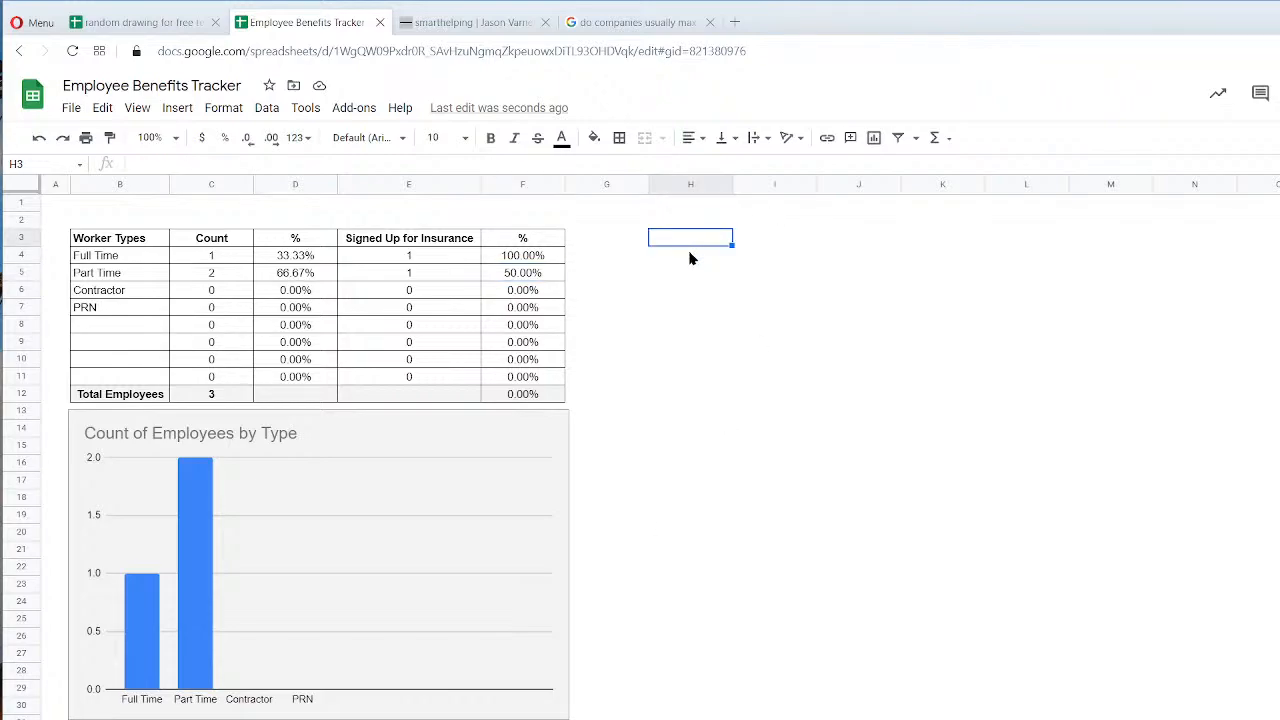
type("Total Employees ")
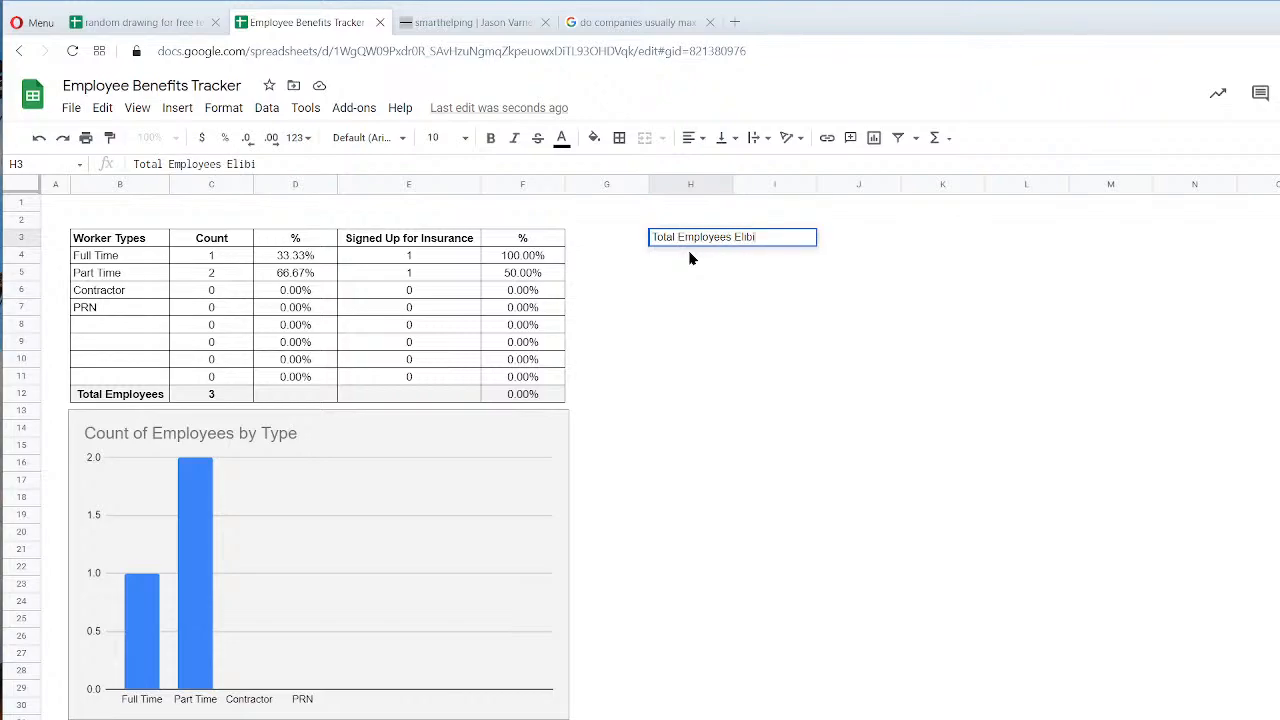
type("Elib")
key("BackSpace")
type("gible for")
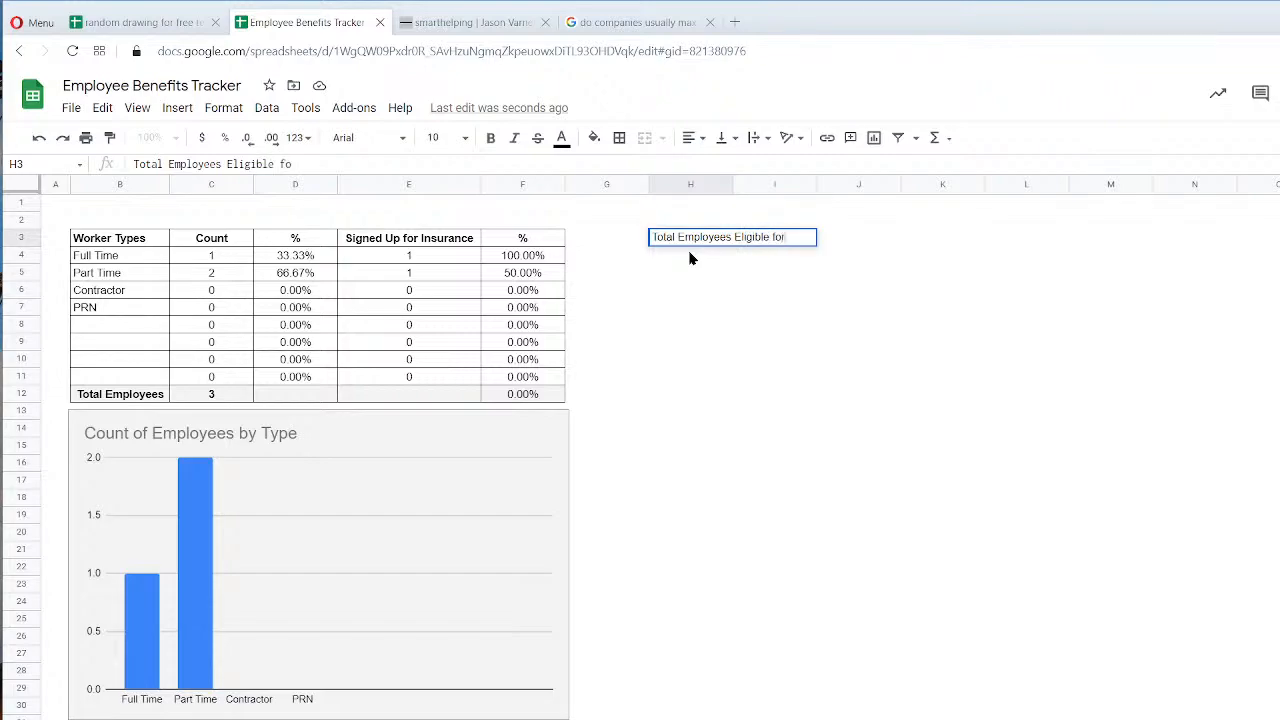
type(" Insurance")
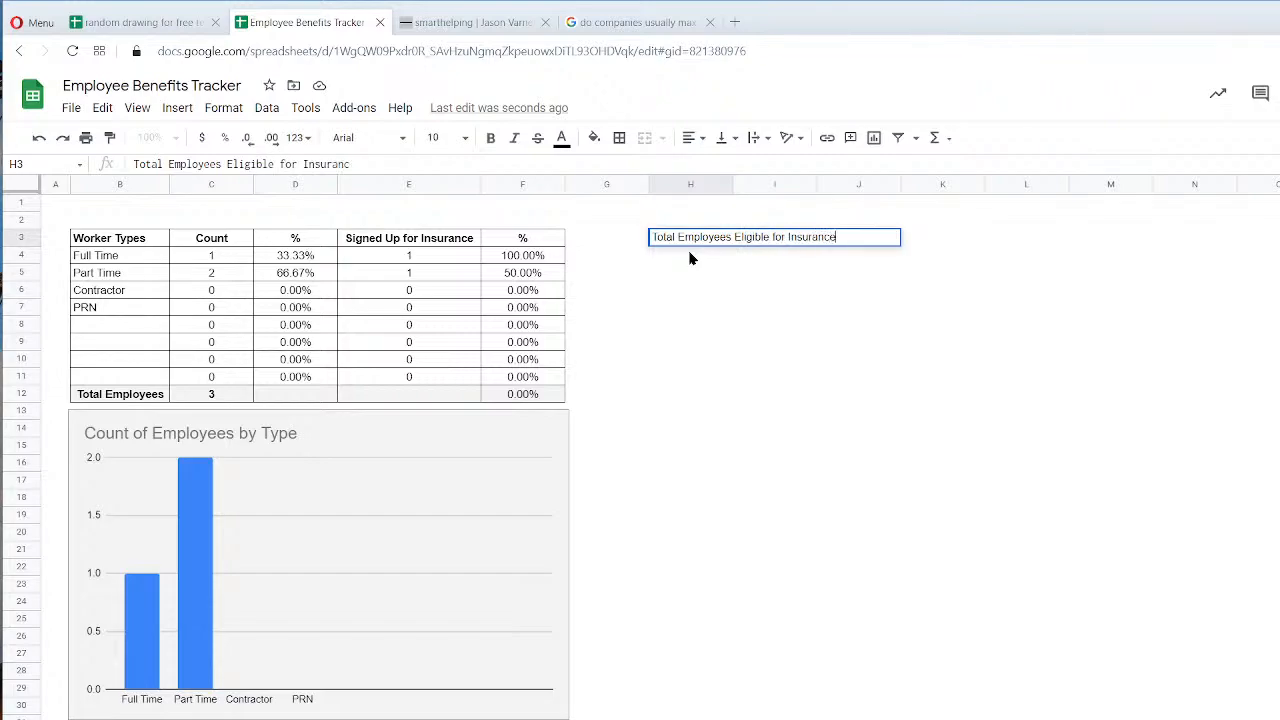
key("Return")
Enter the label "Total Employees Signed up for Insurance" in H4.
type("Total Em")
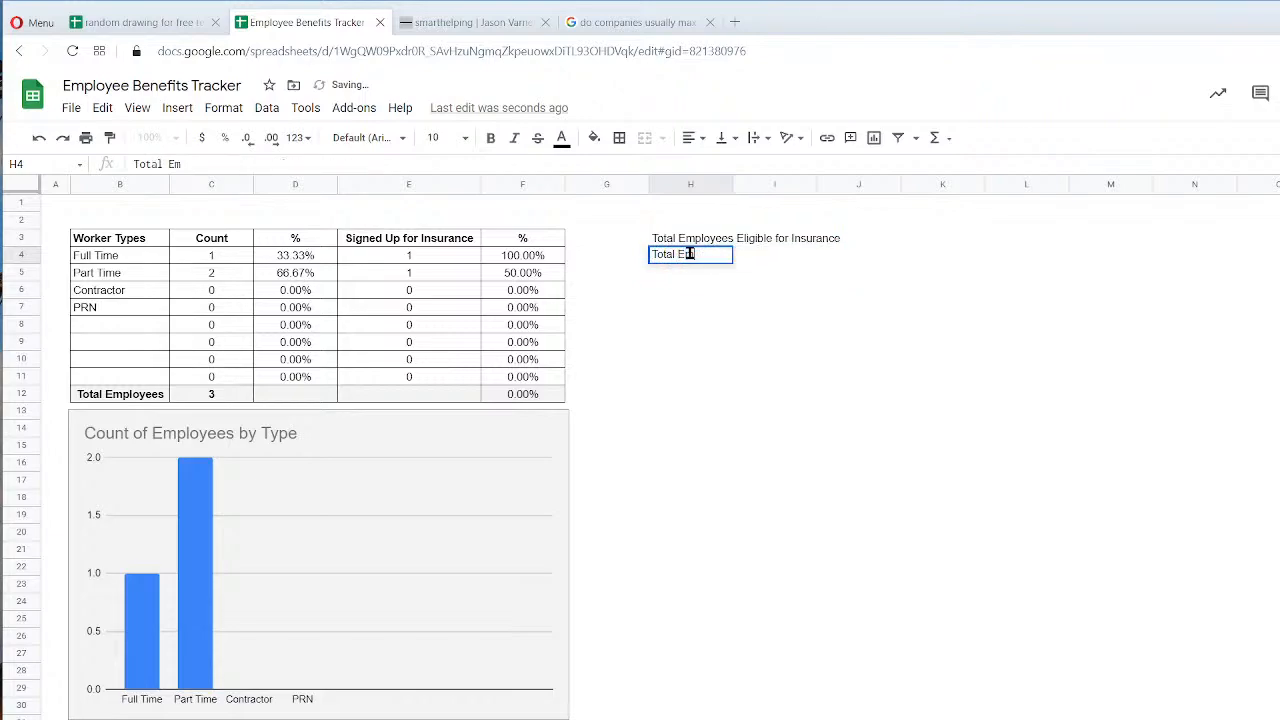
type("ployees")
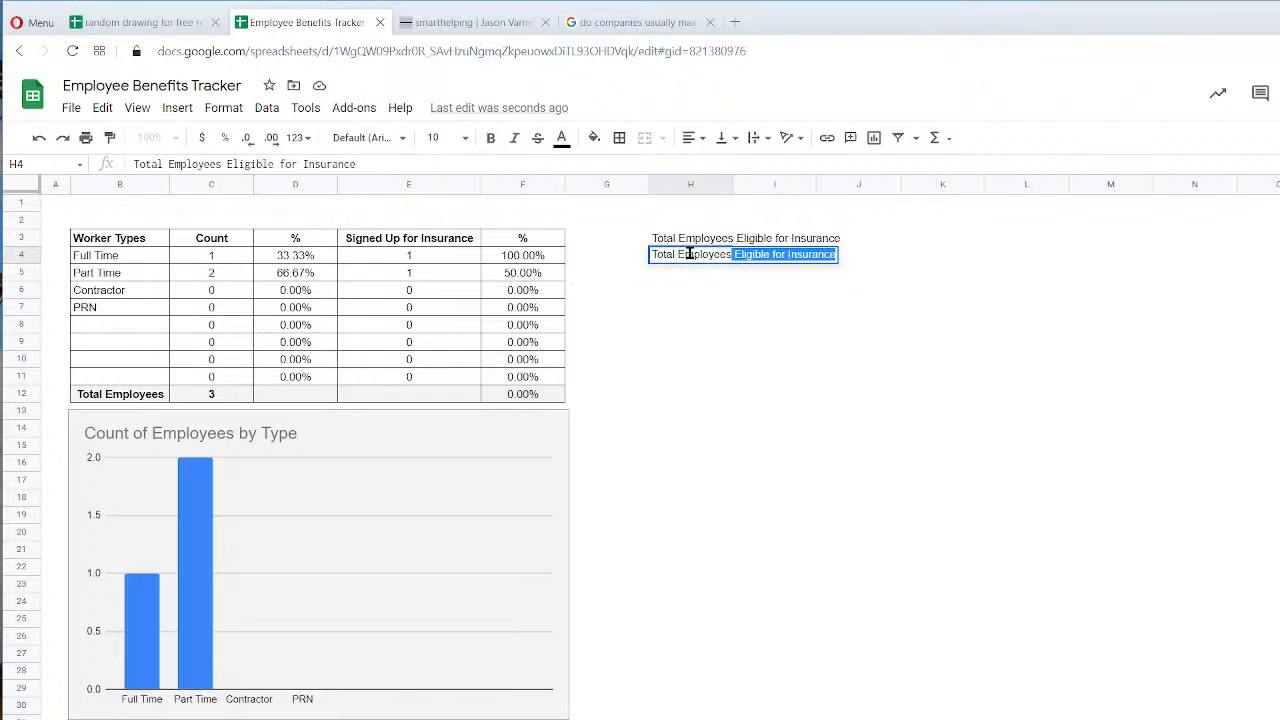
type(" E")
key("BackSpace")
key("BackSpace")
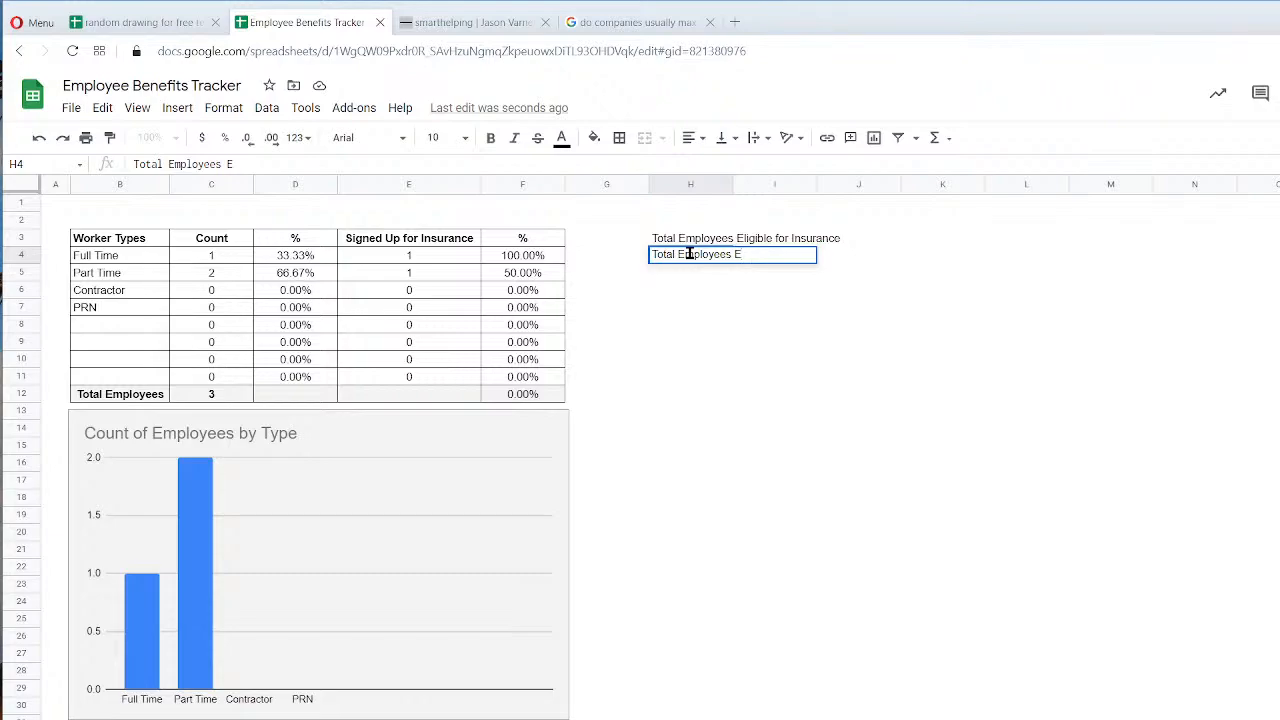
type("Signed up for Ins")
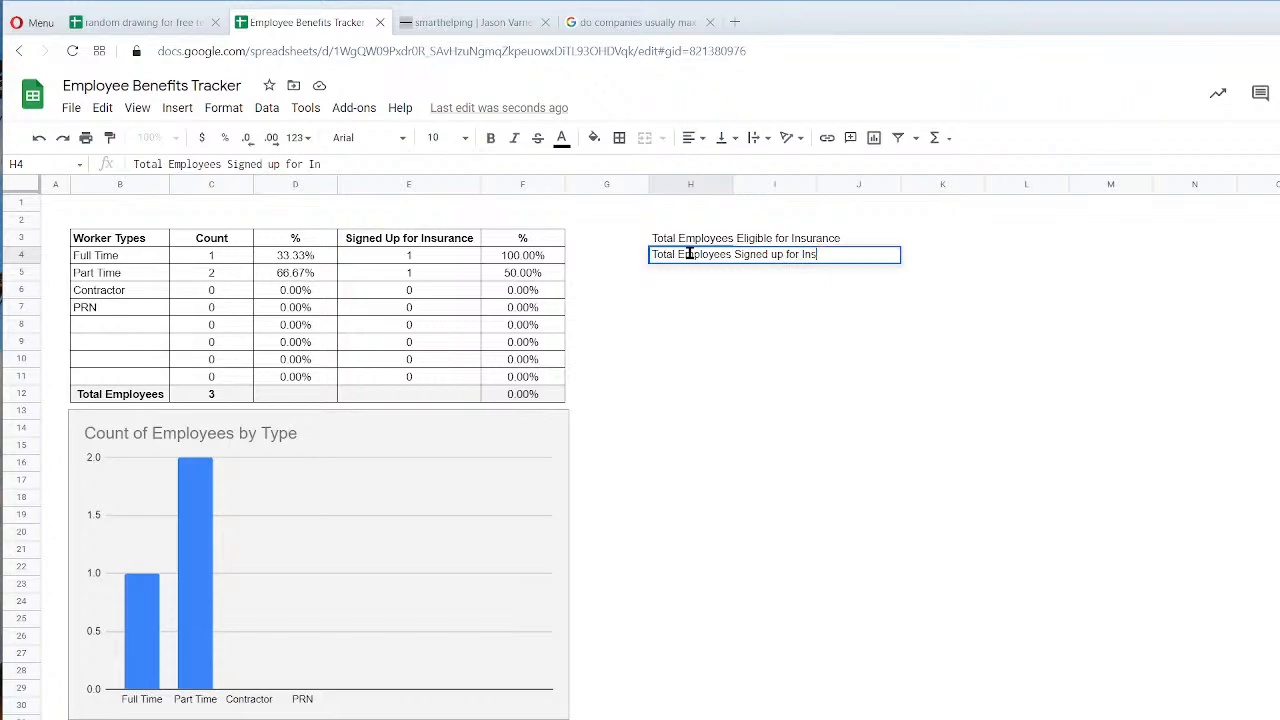
type("urance")
key("Return")
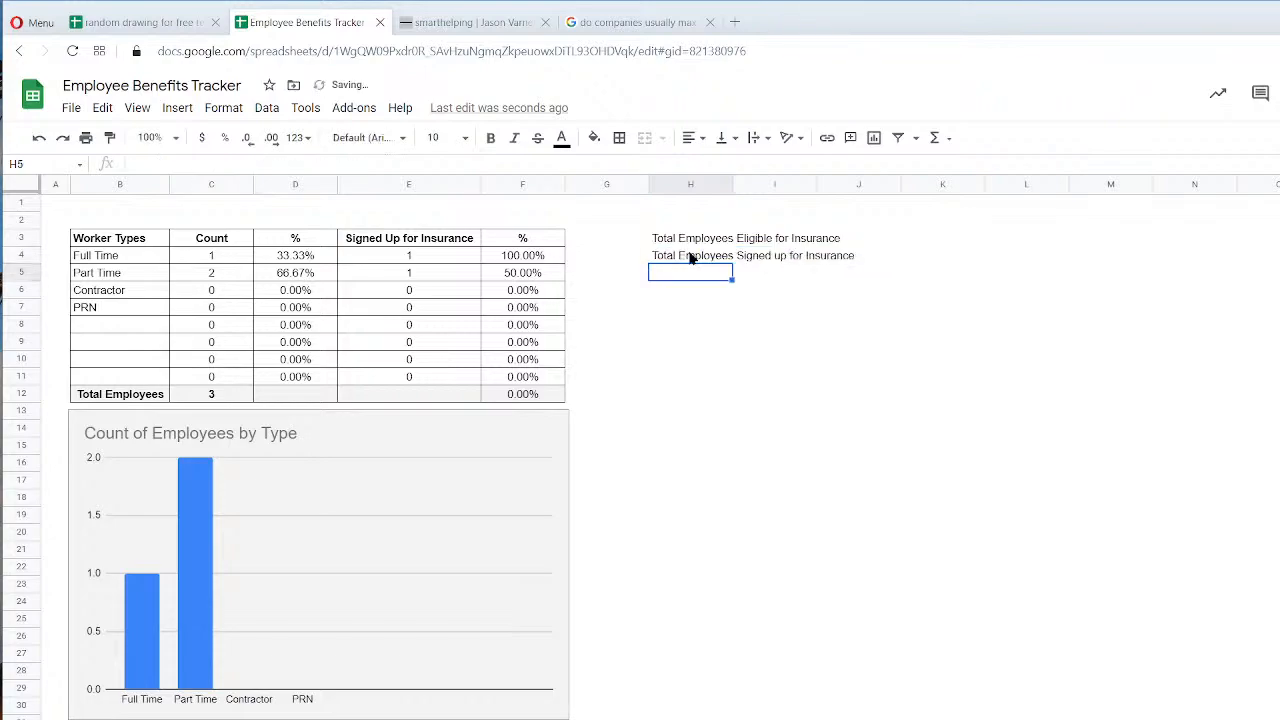
key("Down")
type("Total ")
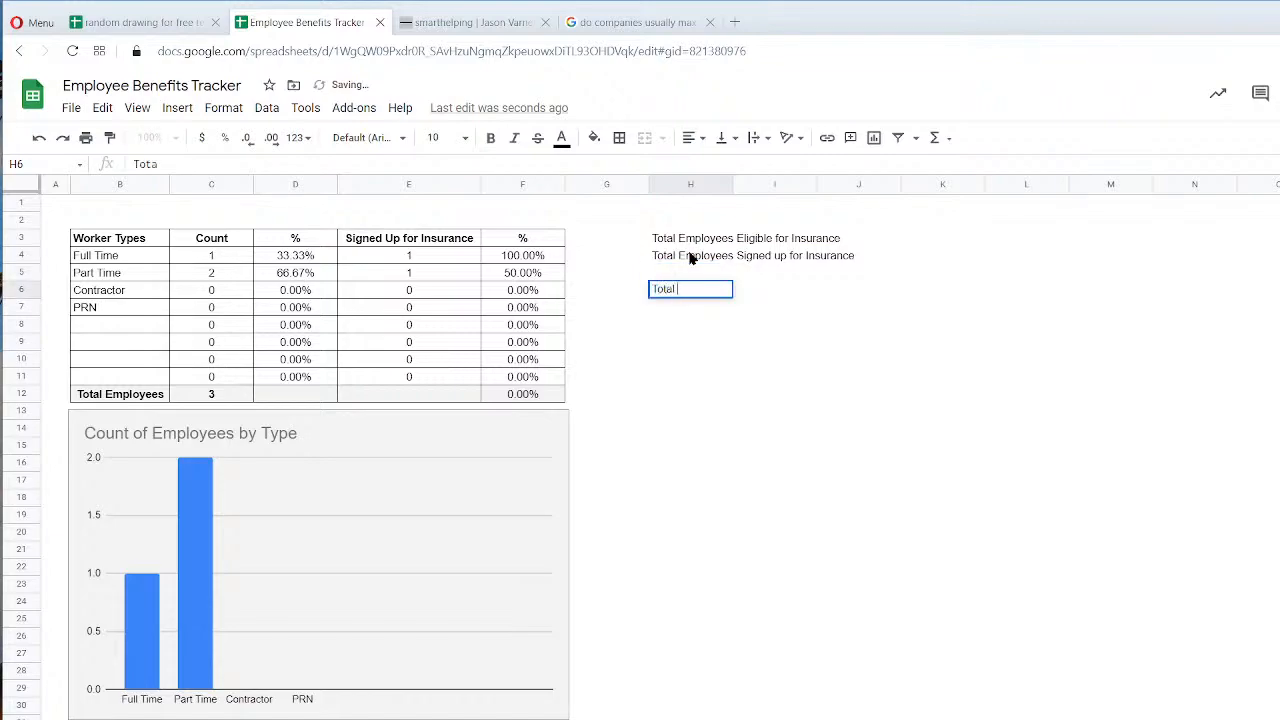
type("Employees")
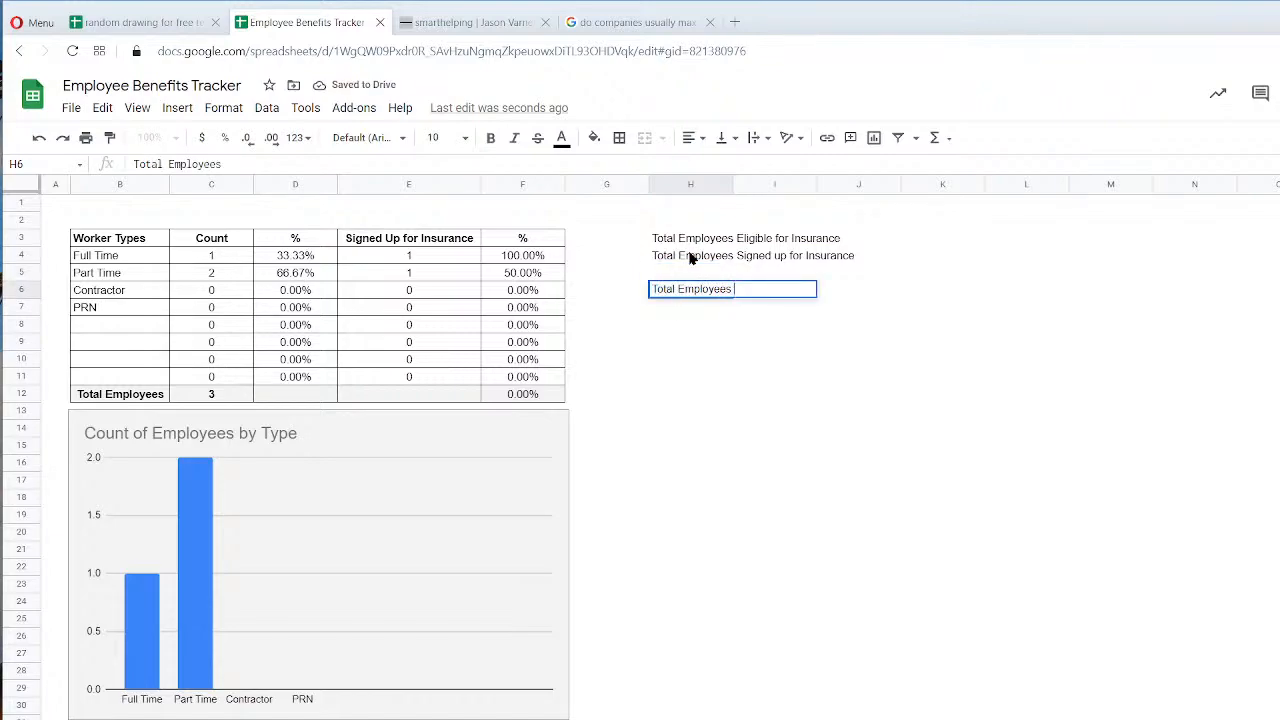
key("BackSpace")
key("BackSpace")
key("BackSpace")
key("BackSpace")
key("BackSpace")
key("BackSpace")
key("BackSpace")
key("BackSpace")
key("BackSpace")
key("BackSpace")
key("BackSpace")
key("BackSpace")
key("BackSpace")
key("BackSpace")
key("BackSpace")
key("BackSpace")
key("Return")
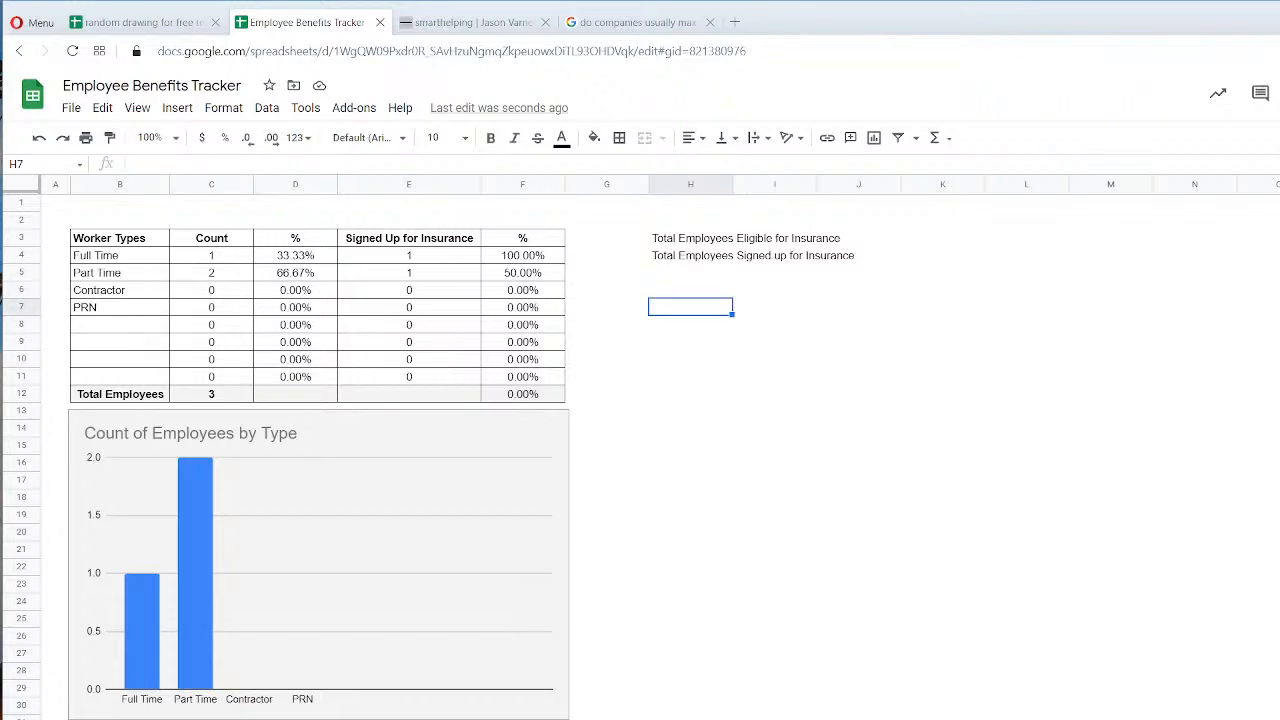
Compare the Eligibility Status and Insurance Status entries of the employees in rows 2 to 4 on the Data sheet.
left_click(200, 718)
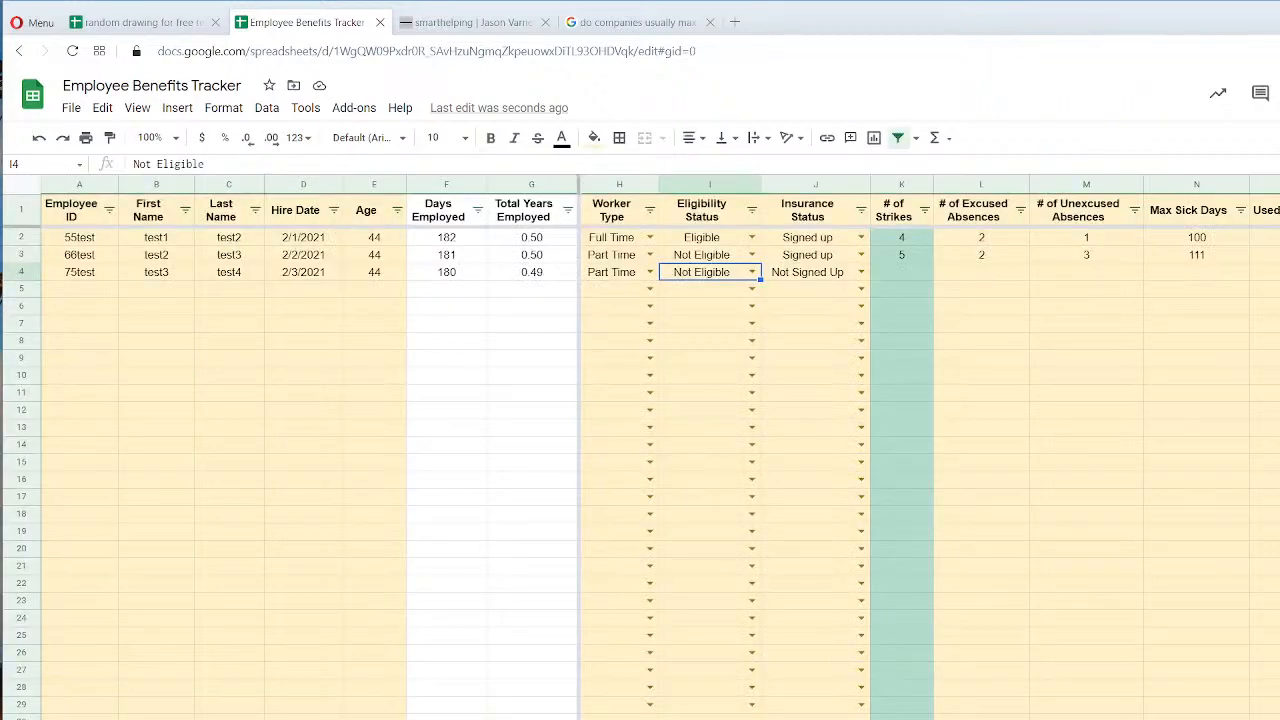
left_click(719, 243)
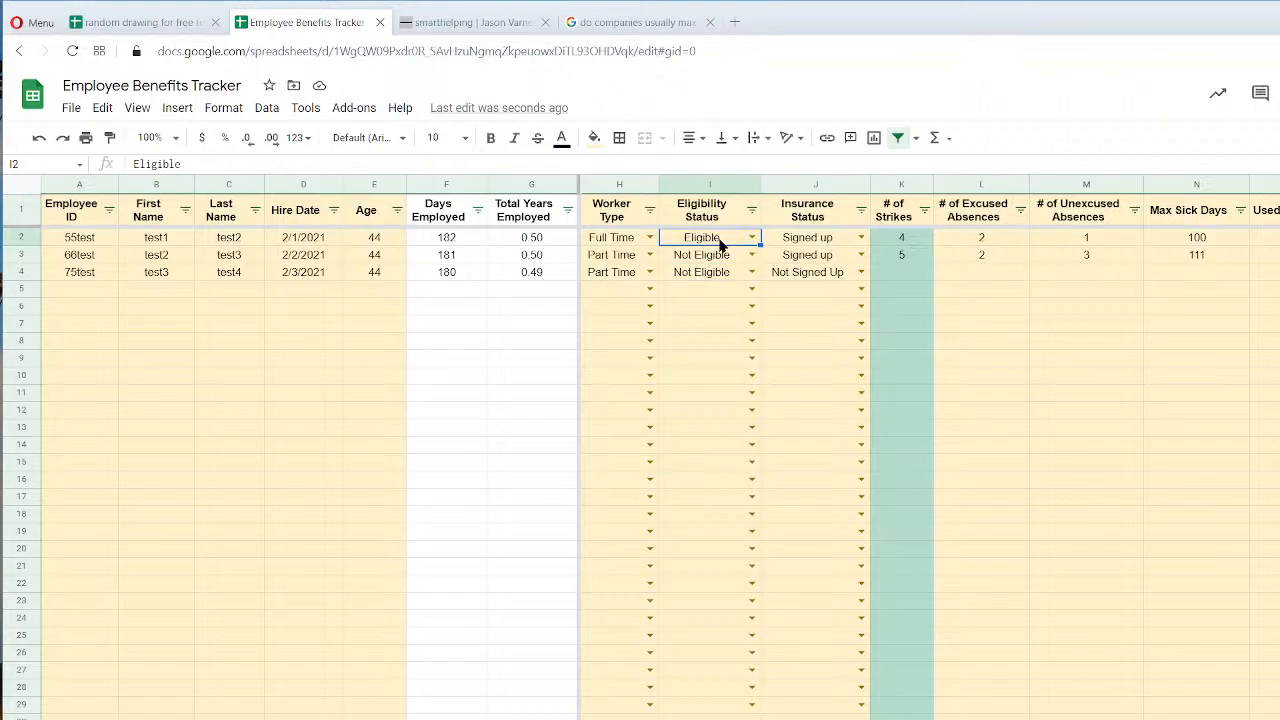
left_click(811, 245)
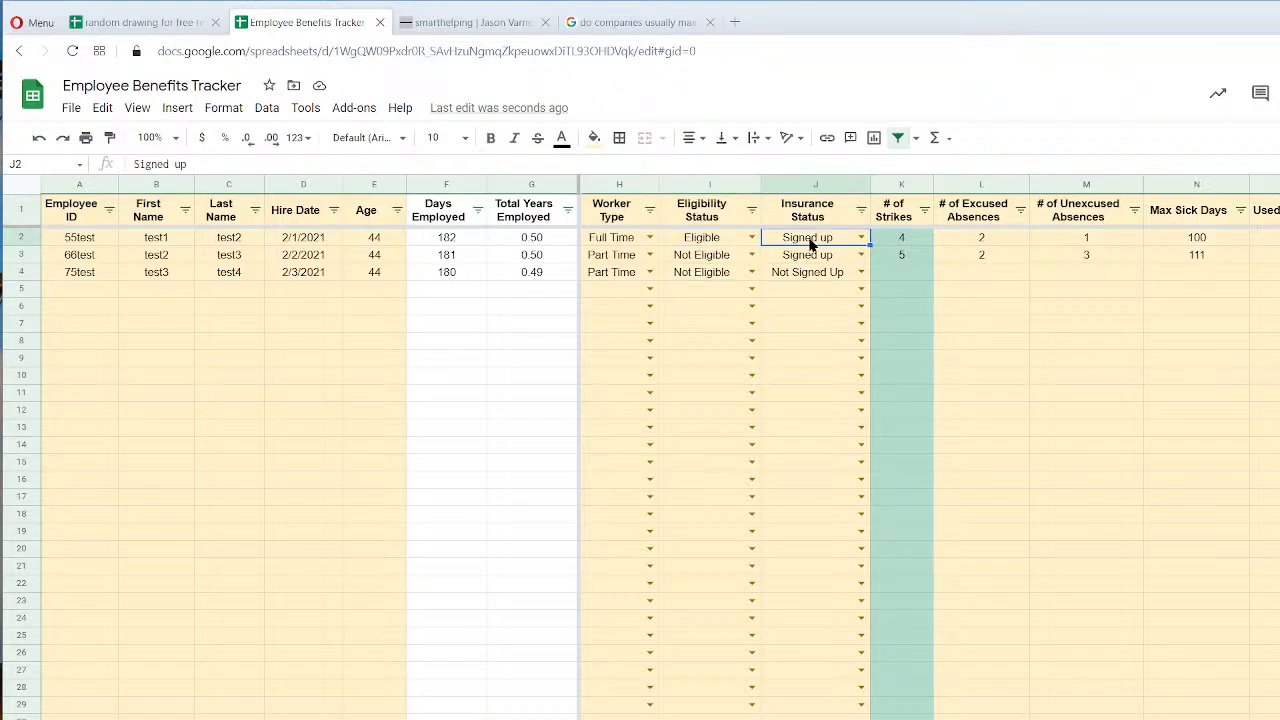
left_click(706, 248)
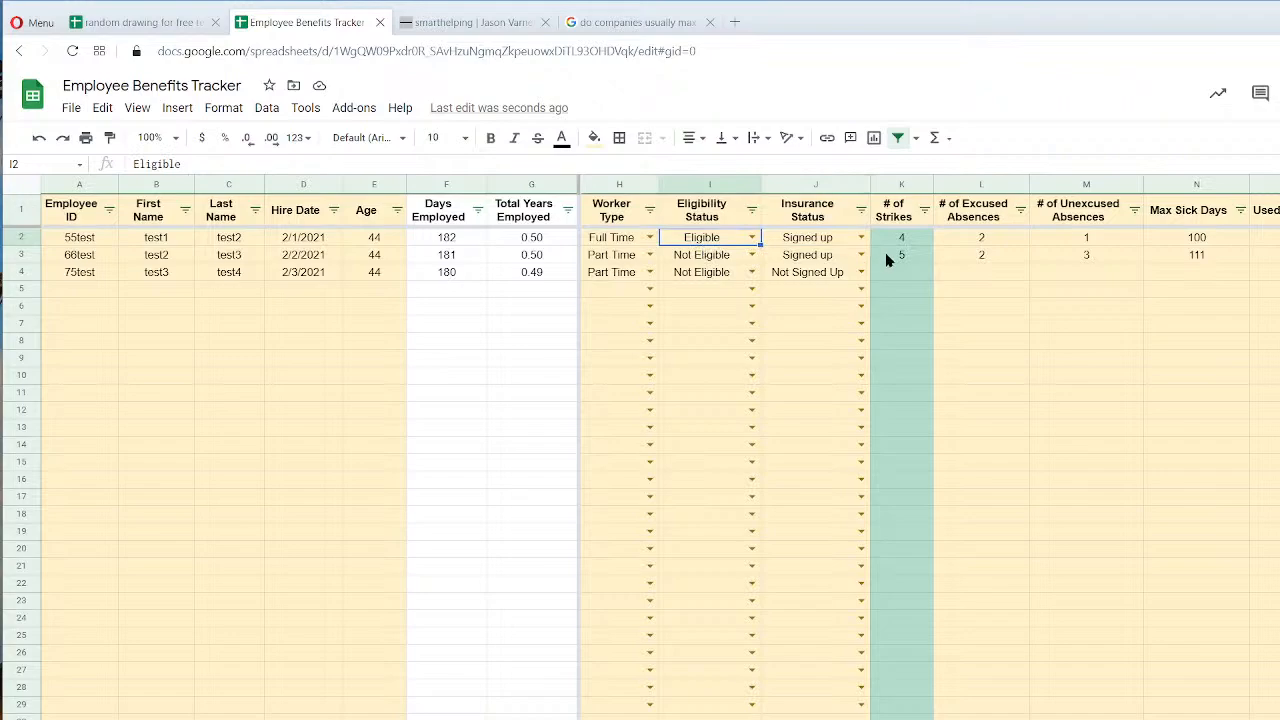
left_click(822, 243)
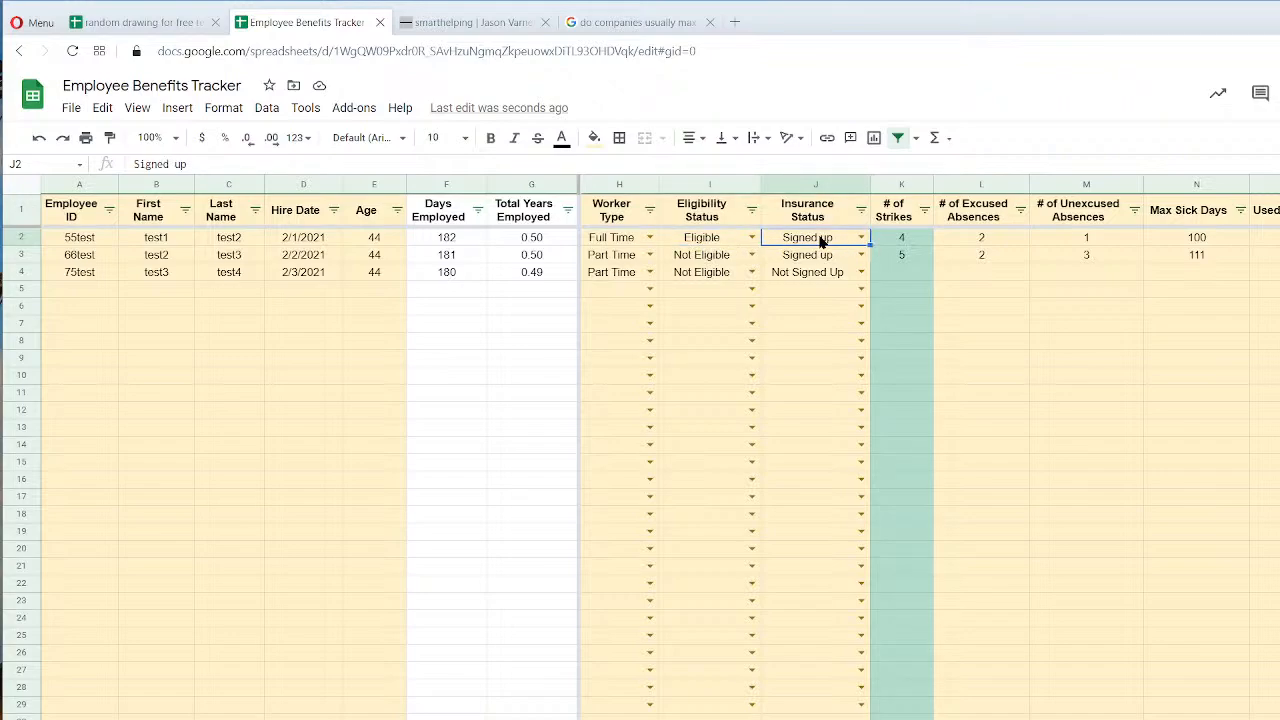
left_click(720, 260)
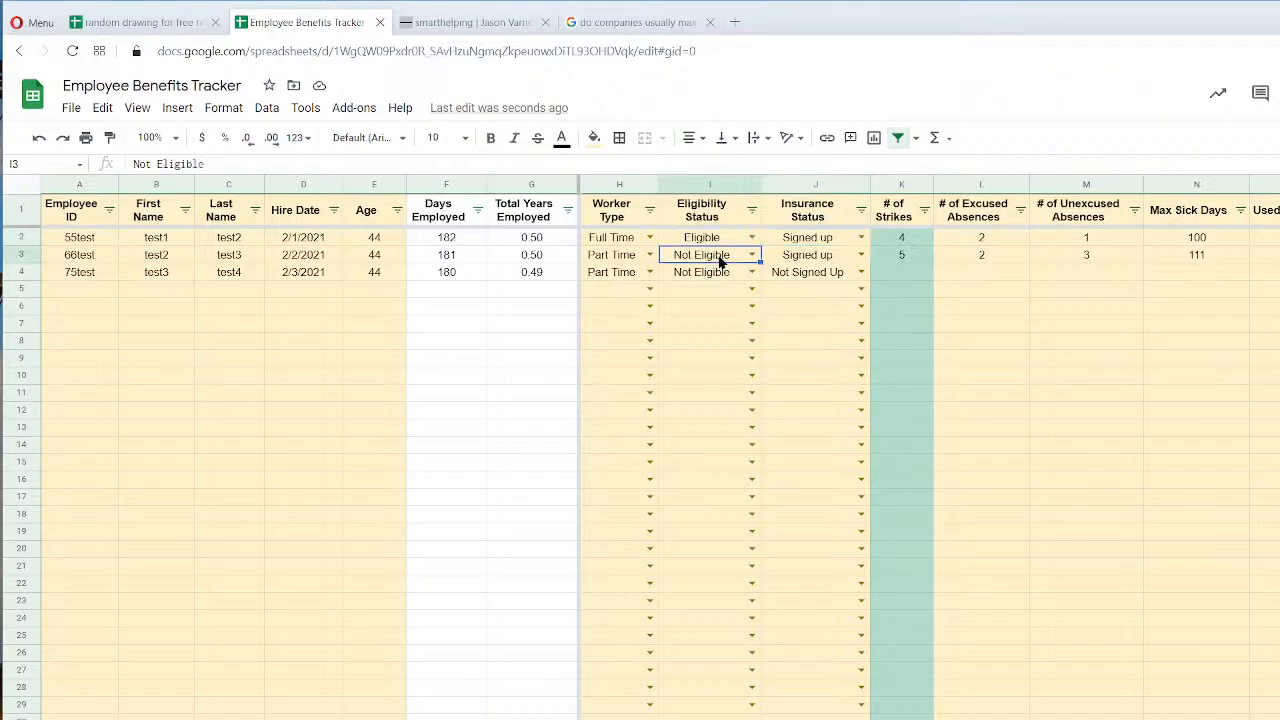
left_click(812, 277)
left_click(725, 276)
left_click(810, 278)
left_click(725, 276)
left_click(786, 278)
left_click(731, 278)
left_click(822, 276)
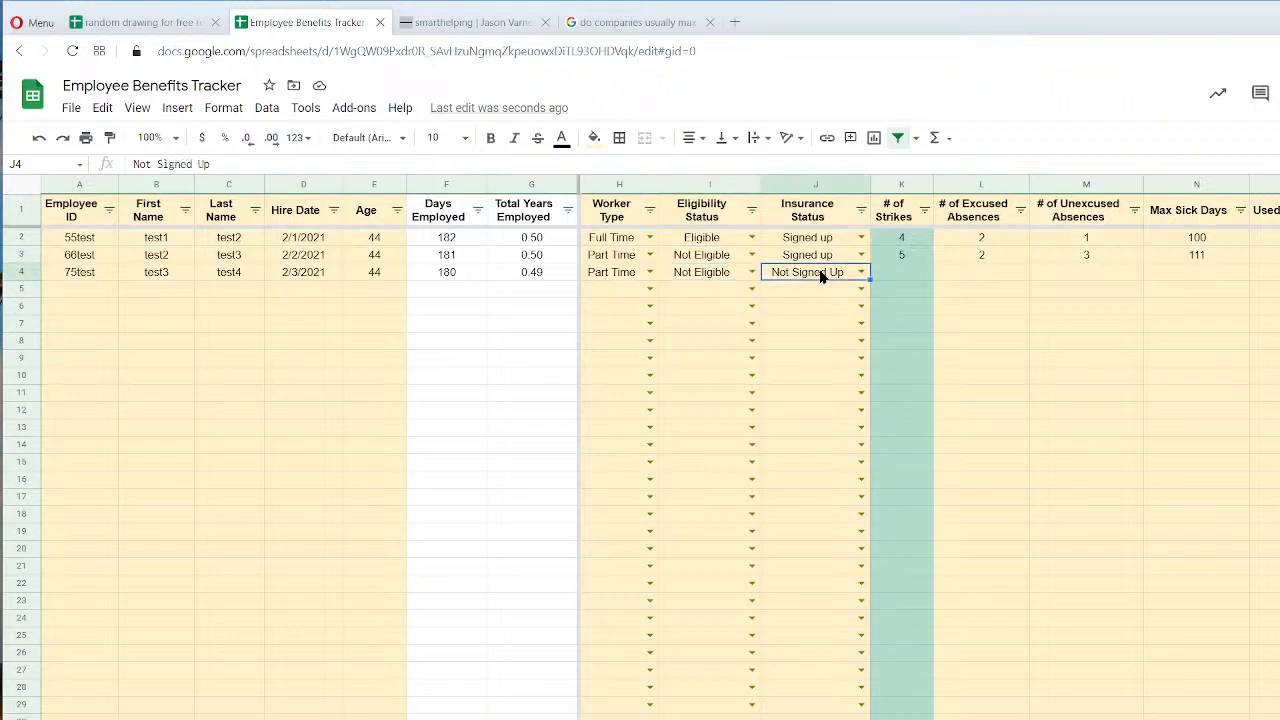
left_click(711, 243)
On the Summary sheet, move the two insurance labels from column H to I3:I4 and right-align them.
left_click(470, 718)
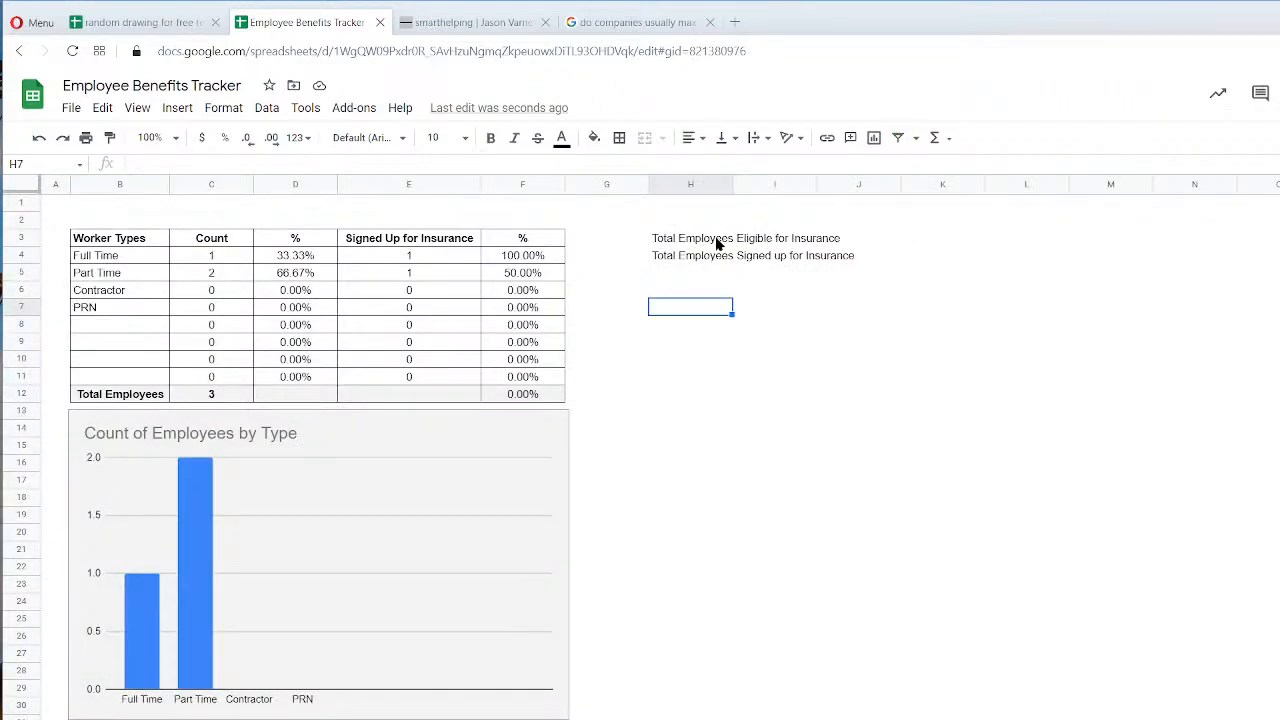
left_click_drag(731, 243, 760, 243)
left_click(695, 137)
left_click(738, 170)
Enter =countifs(Data!I:I,"Eligible") in J3 to count the employees eligible for insurance.
left_click(845, 243)
type("=countifs(")
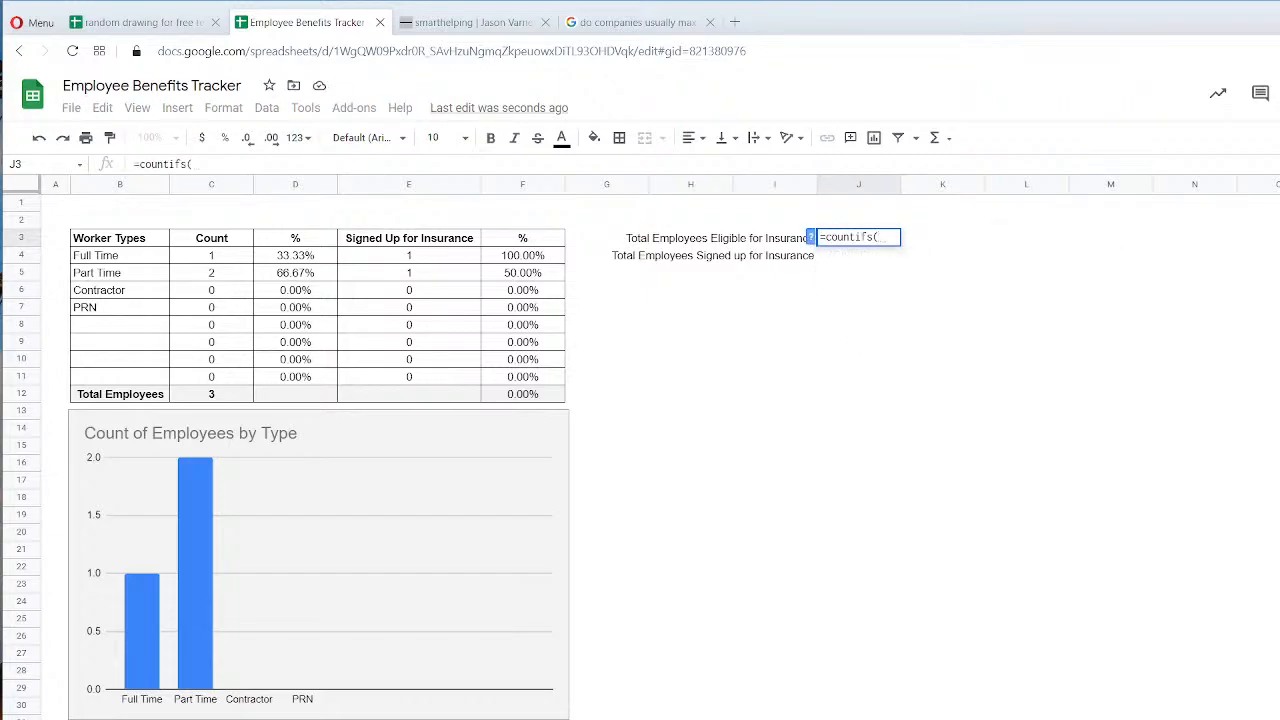
left_click(130, 719)
left_click(712, 185)
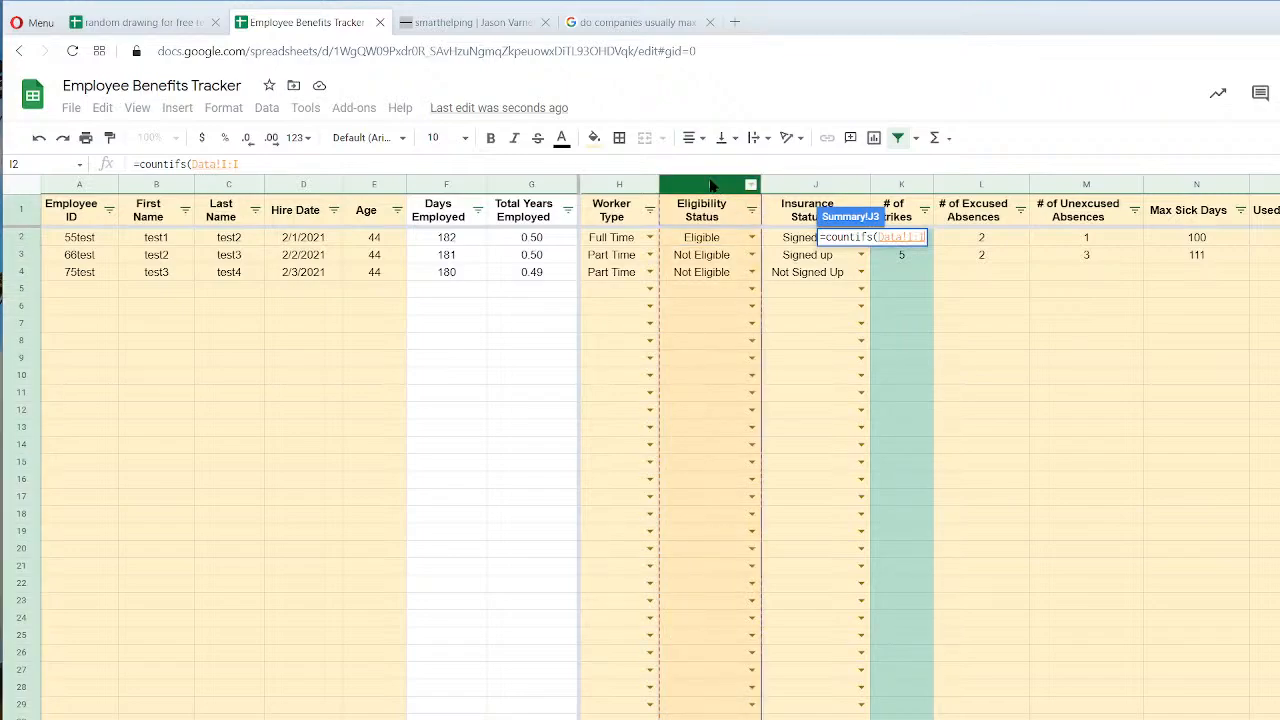
type(",\"El")
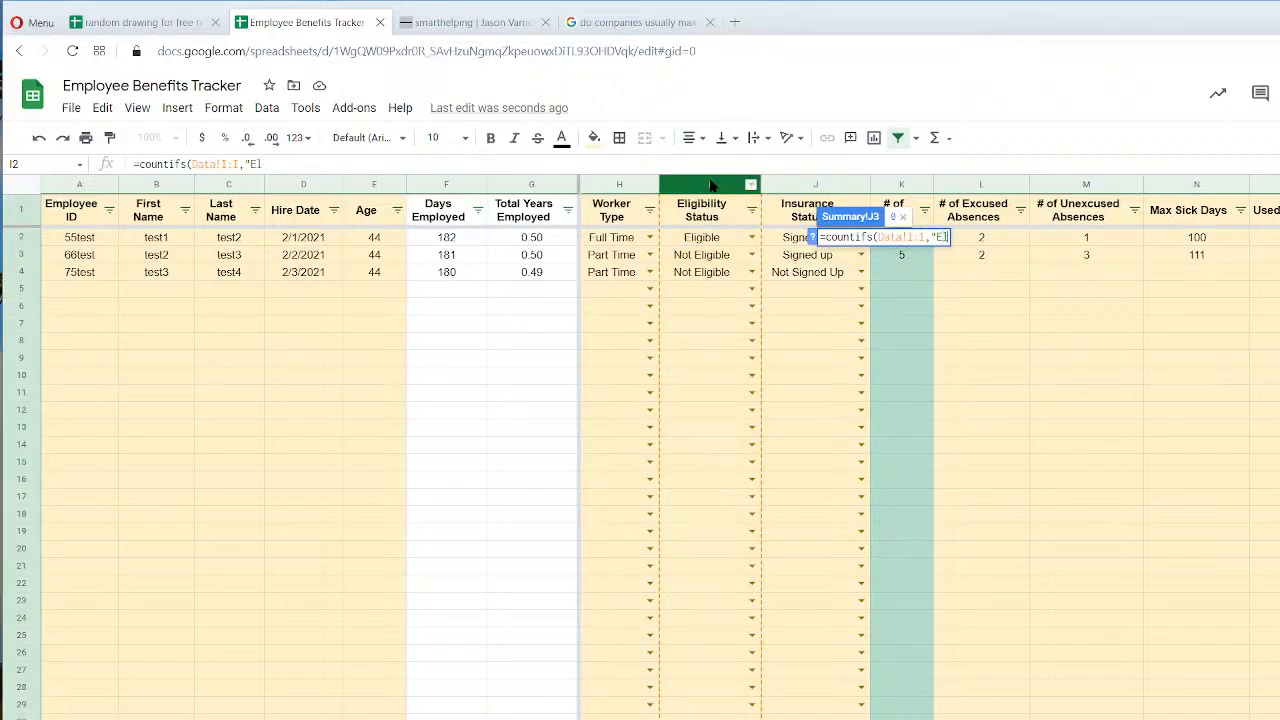
type("igible\")")
key("Return")
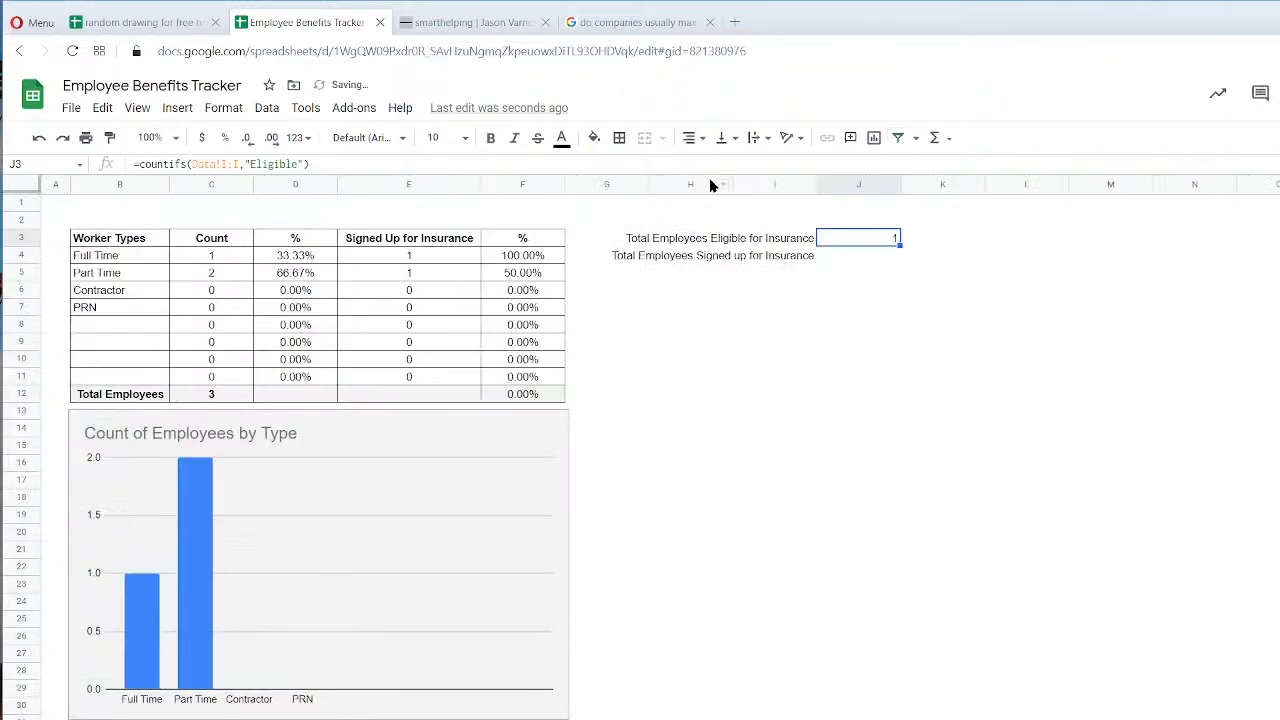
Examine the Eligibility Status and Insurance Status option lists on the validation sheet.
left_click(385, 719)
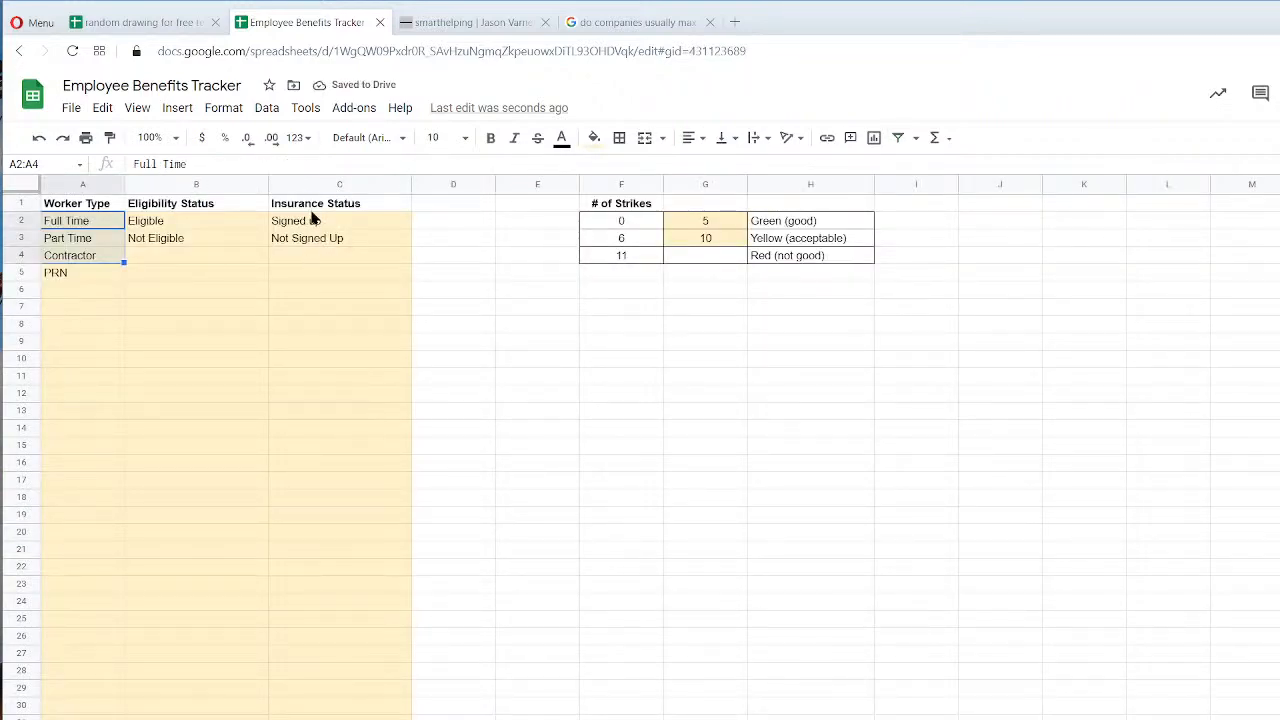
left_click(315, 223)
left_click_drag(315, 223, 314, 246)
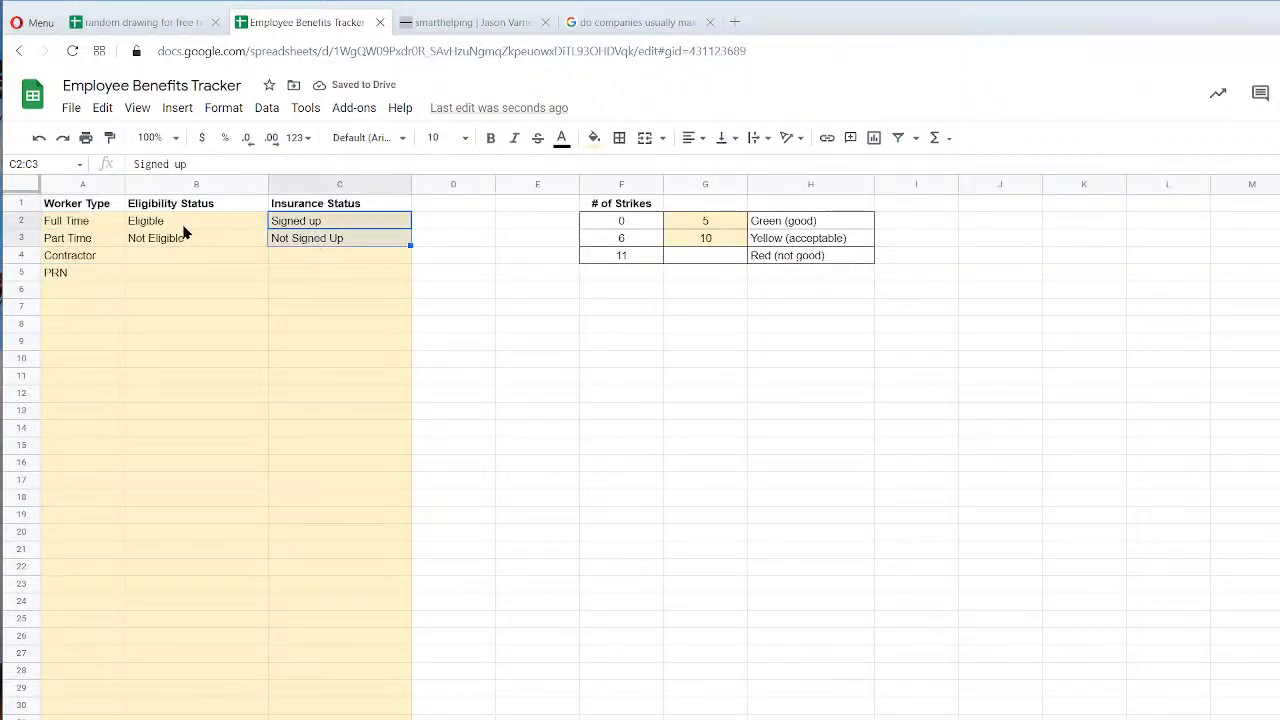
left_click_drag(183, 228, 183, 246)
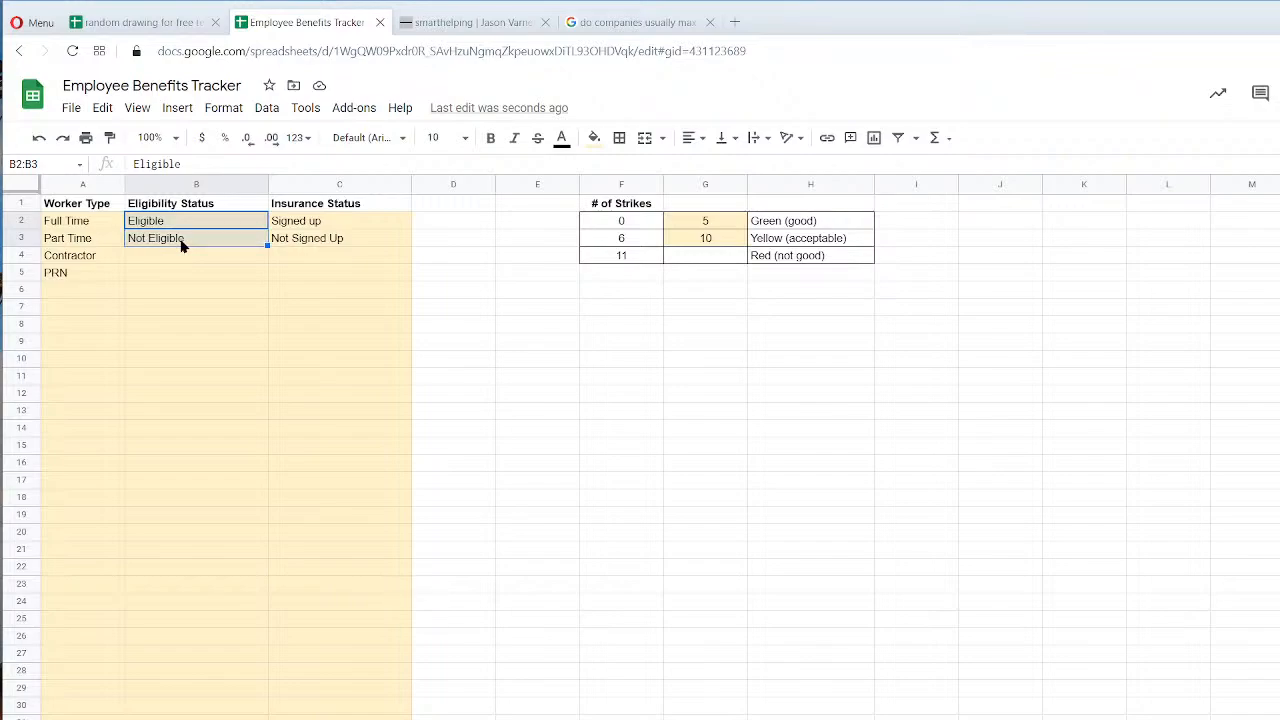
left_click(186, 225)
left_click(185, 241)
left_click(189, 221)
left_click(193, 238)
left_click(199, 223)
left_click(197, 240)
left_click(312, 228)
left_click(313, 245)
left_click(207, 230)
left_click(206, 242)
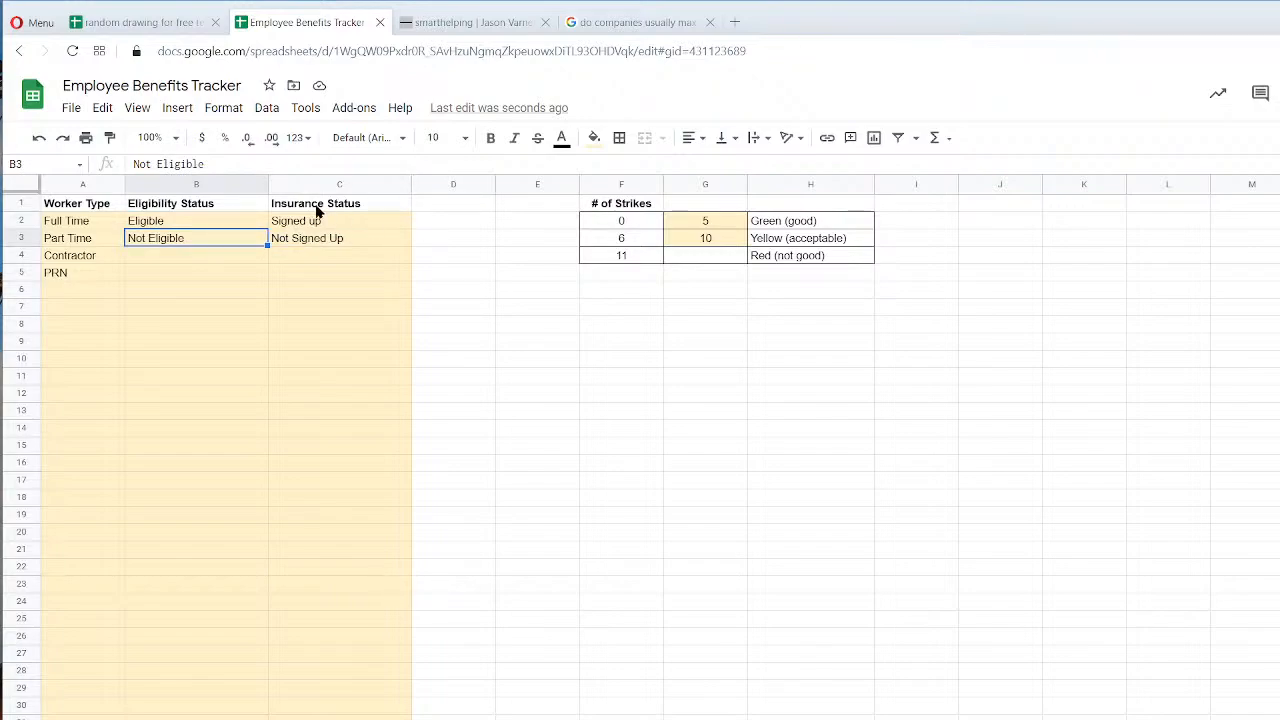
Insert a row above the validation list headers and enter "Don't change" in B1 and "Don't Change" in C1.
right_click(10, 205)
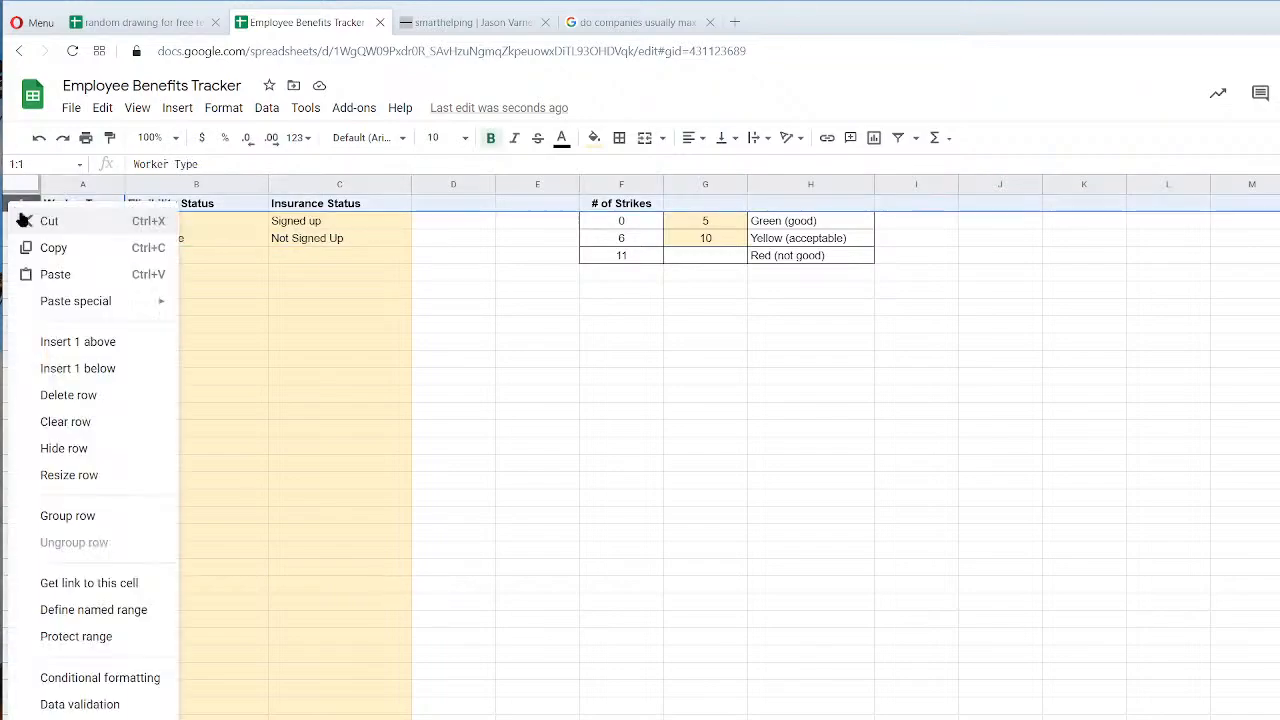
left_click(72, 343)
left_click(306, 328)
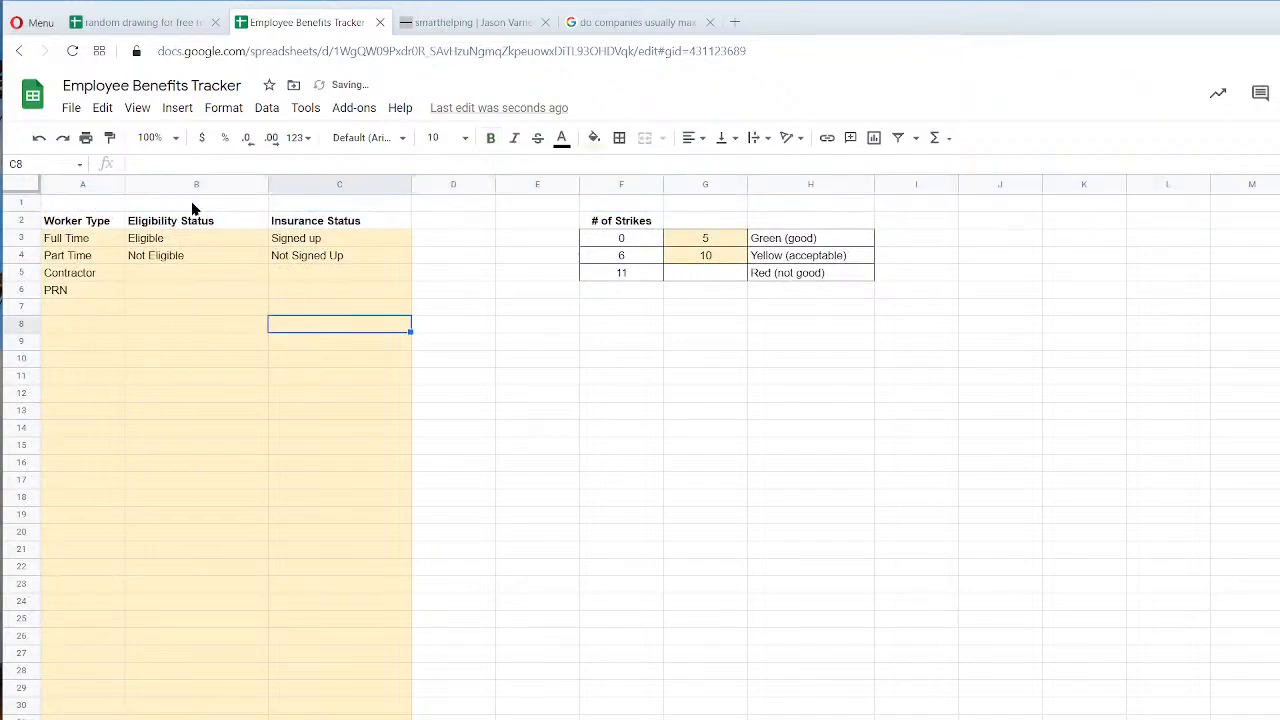
left_click(200, 205)
type("Don't change")
key("Return")
key("Up")
key("Right")
type("Don't Change")
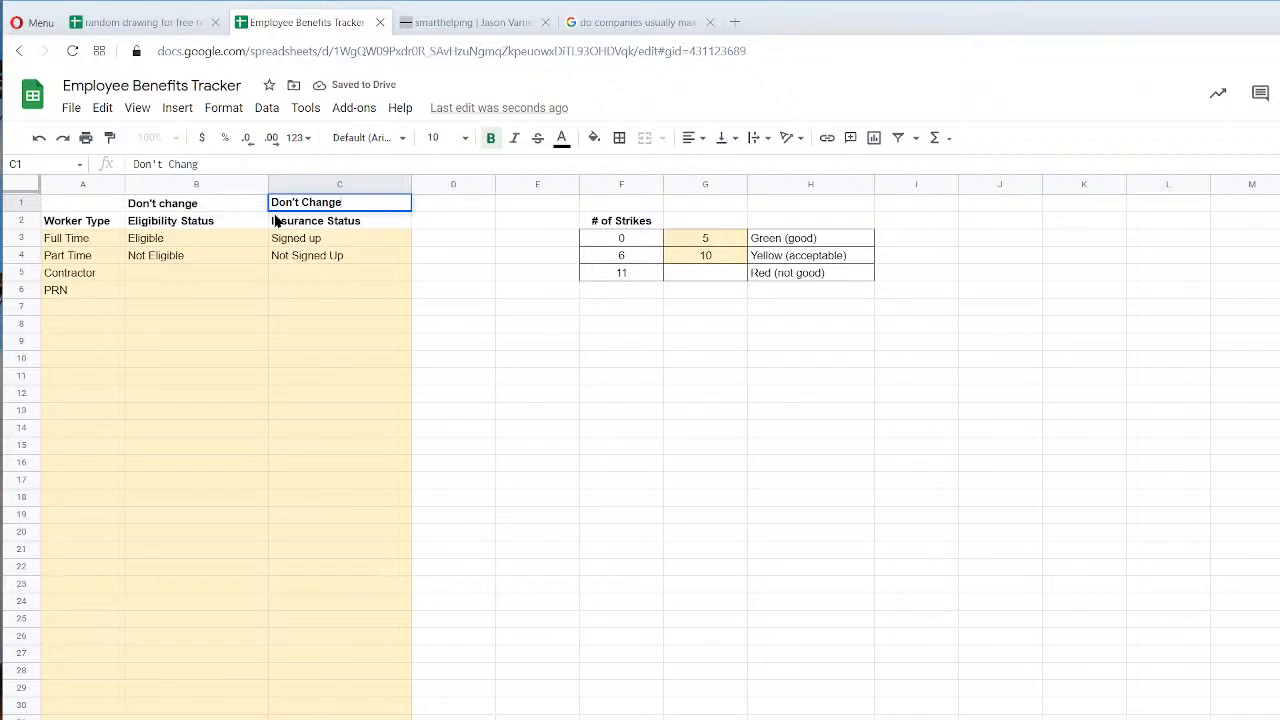
key("Return")
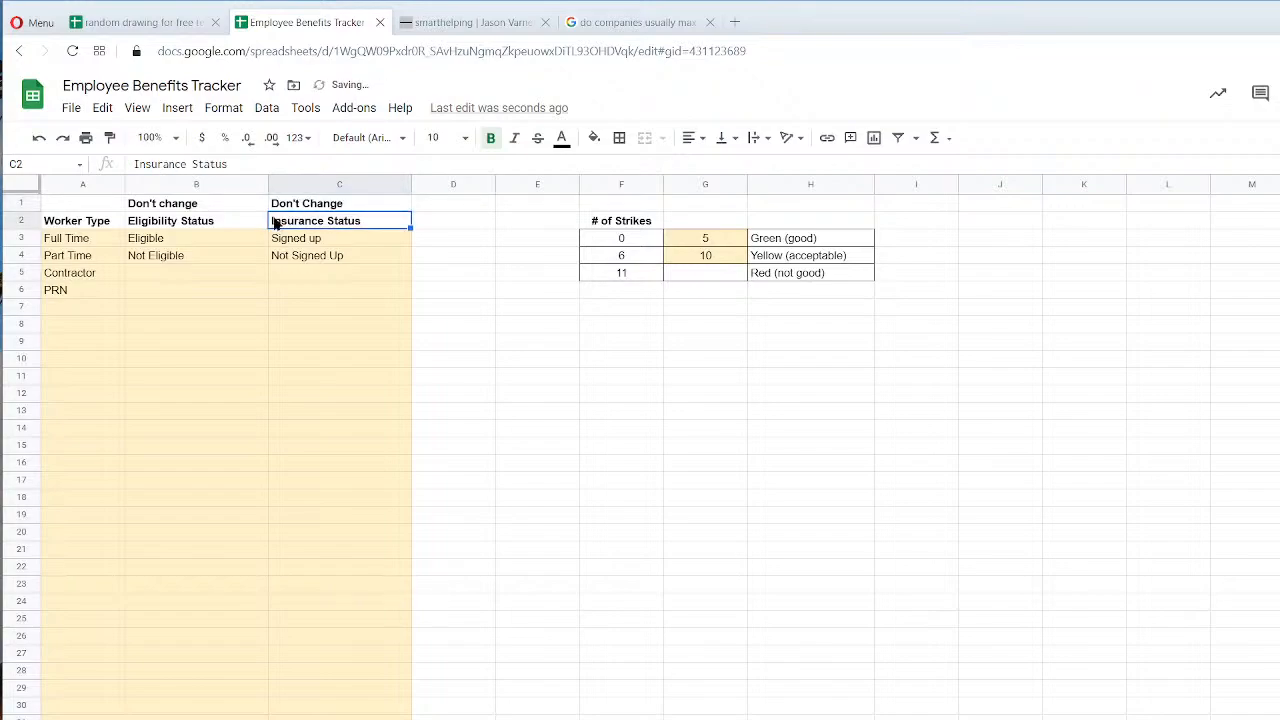
Remove the yellow fill from the Eligibility Status and Insurance Status columns B and C.
left_click_drag(240, 186, 330, 186)
left_click(594, 137)
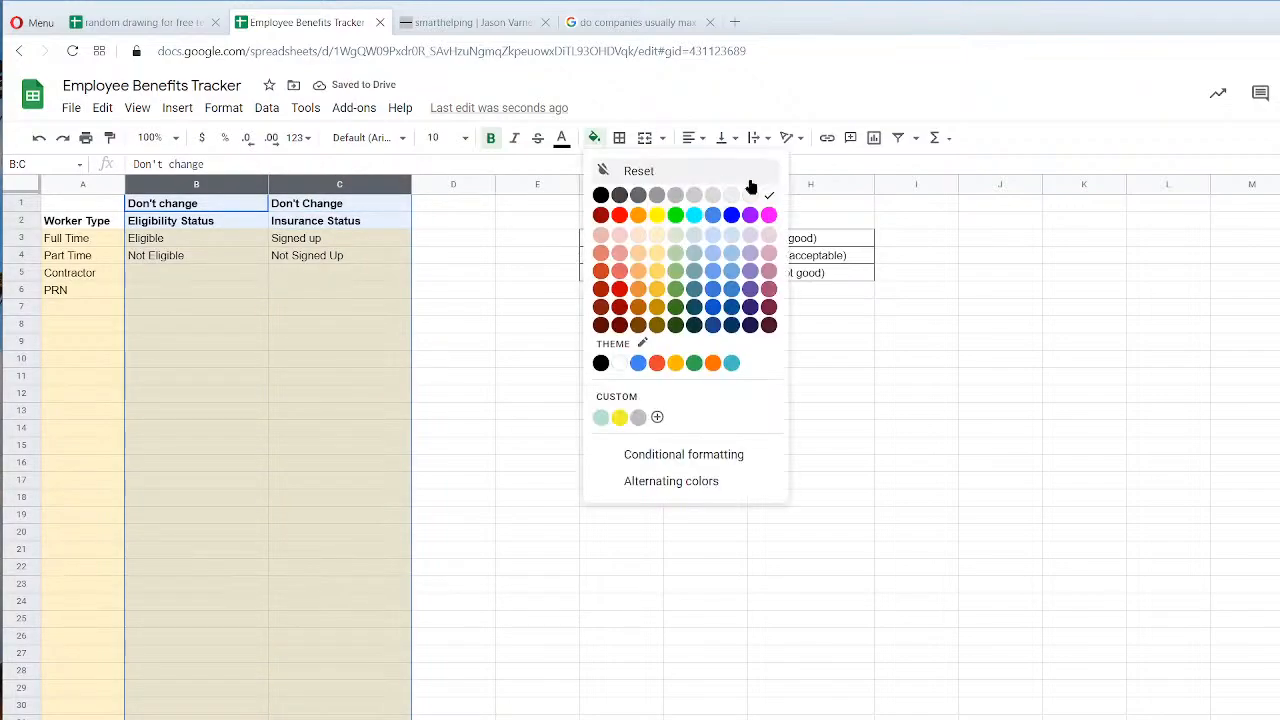
left_click(748, 192)
left_click(622, 432)
left_click_drag(199, 240, 334, 377)
left_click_drag(77, 247, 65, 365)
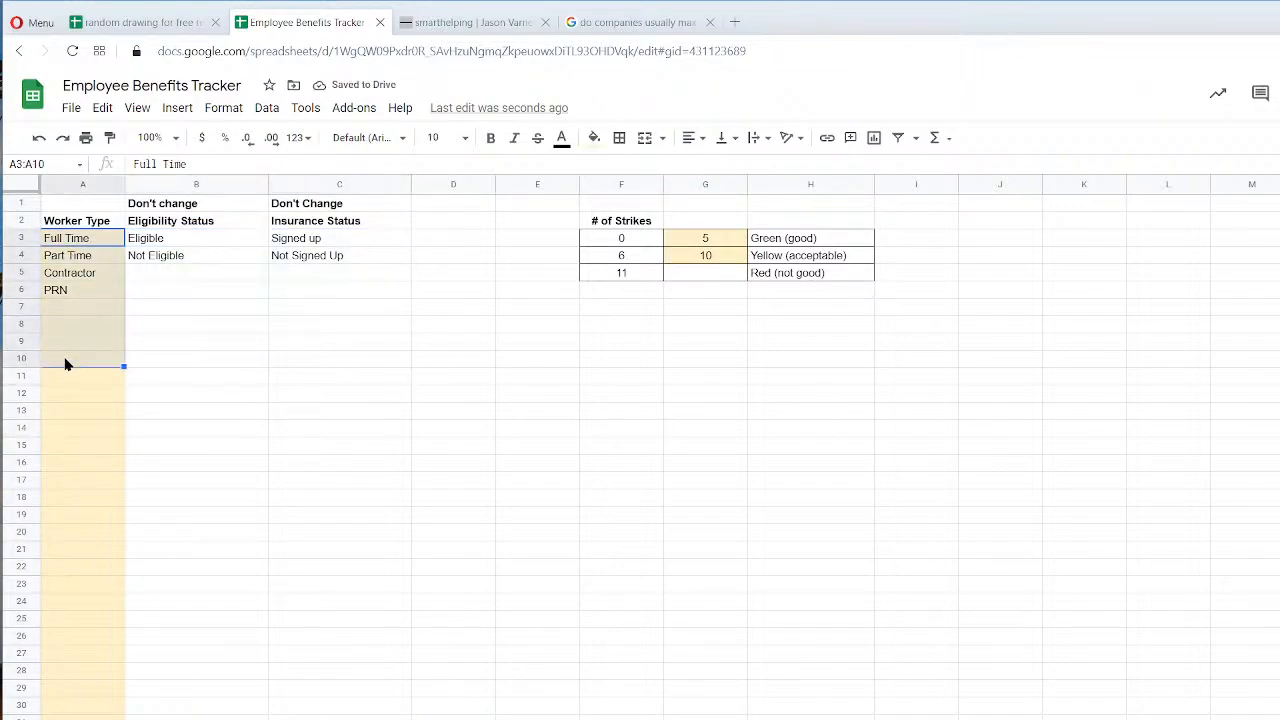
left_click(517, 394)
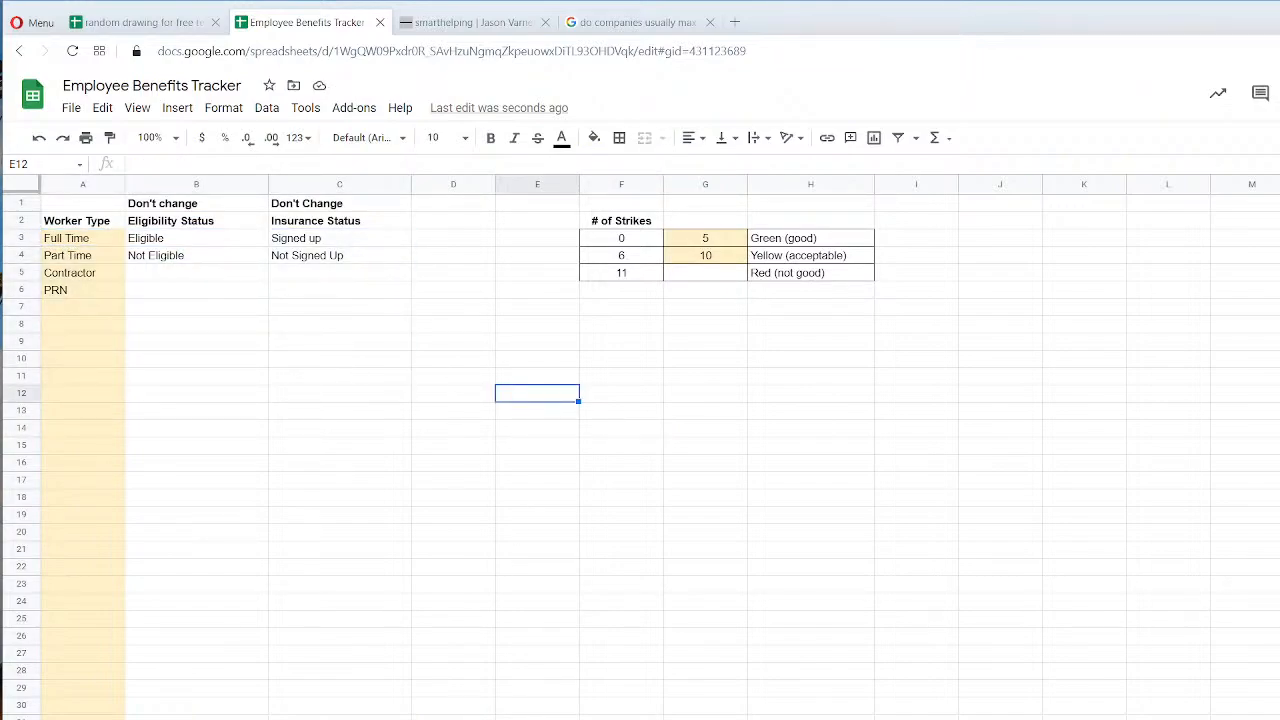
On the Summary sheet, fill the eligible-employee count formula from J3 down into J4.
key("ctrl+shift+Page_Down")
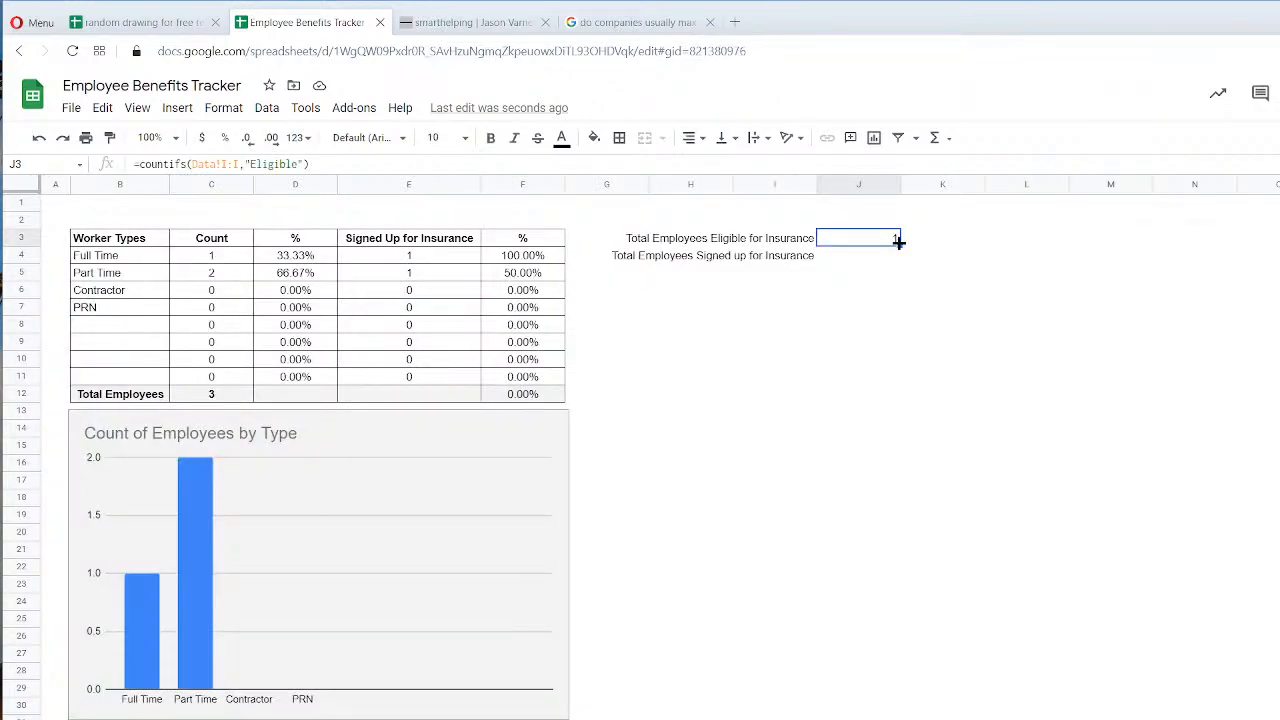
left_click_drag(899, 241, 899, 249)
left_click_drag(897, 253, 894, 254)
left_click(893, 258)
Replace the label in I4 with "Employees Eligible but Not Signed Up".
left_click(776, 260)
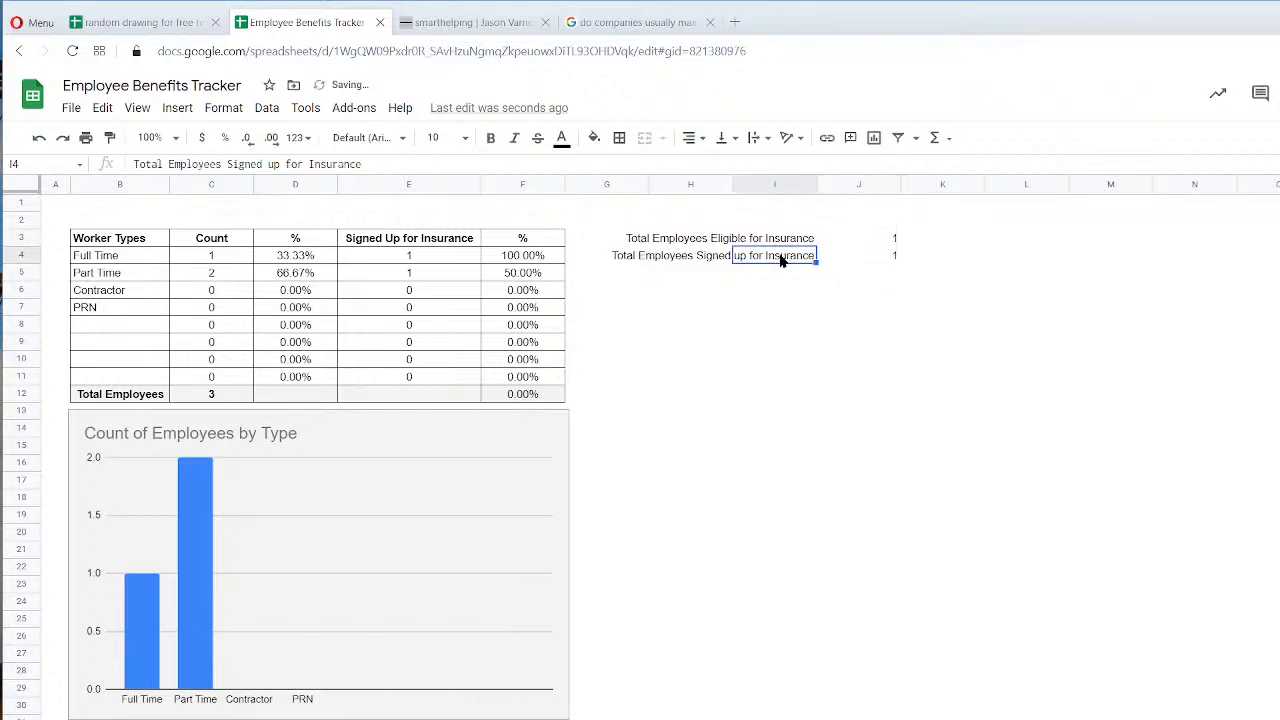
type("E")
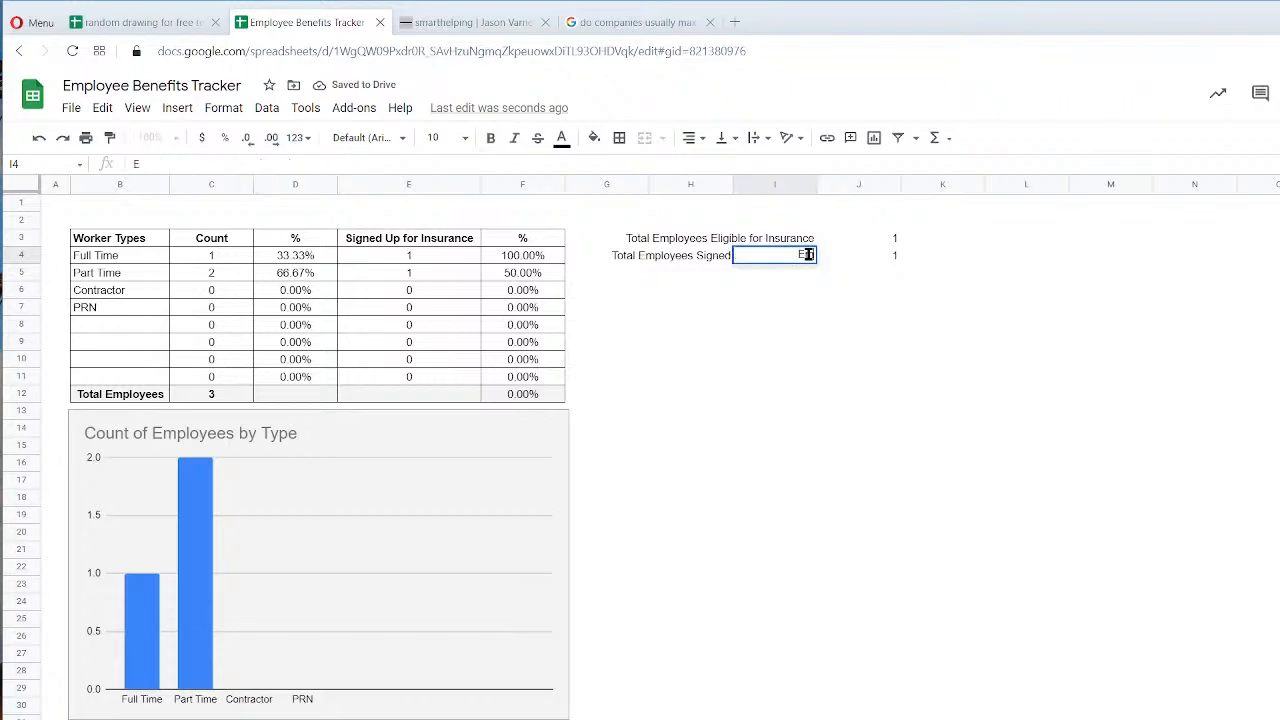
type("mployees Eli")
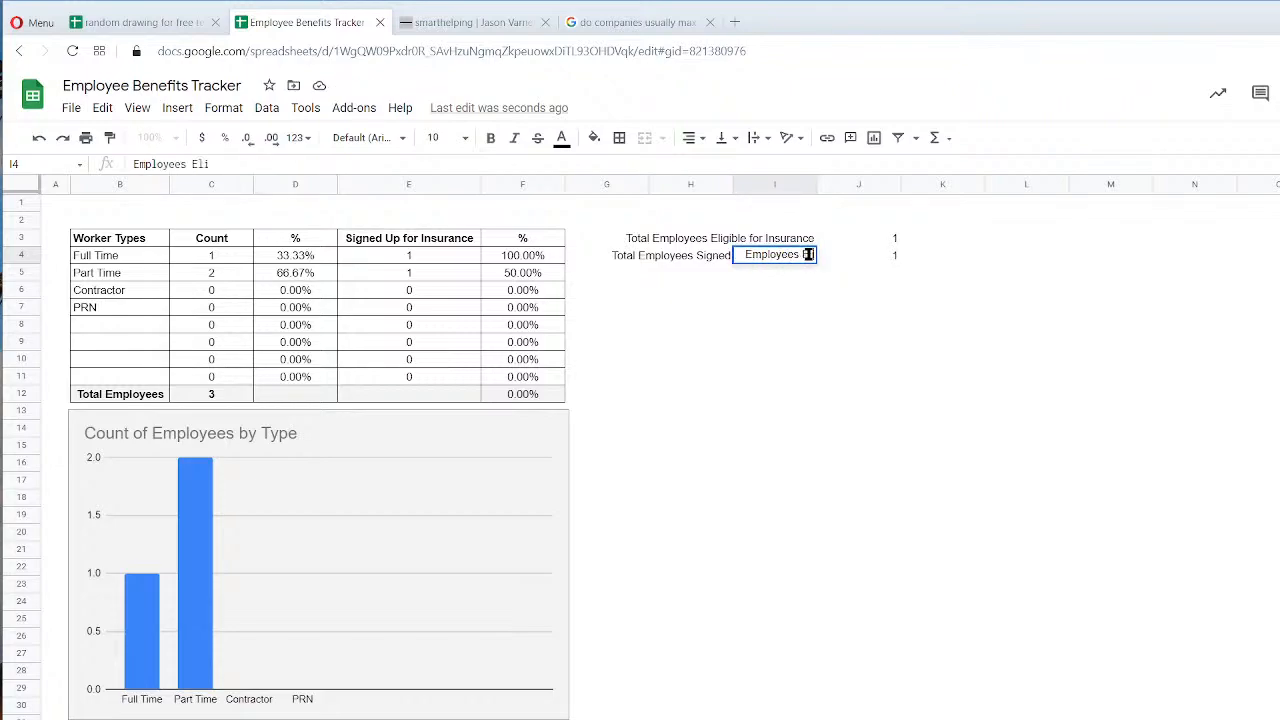
type("gible but Not Signed Up")
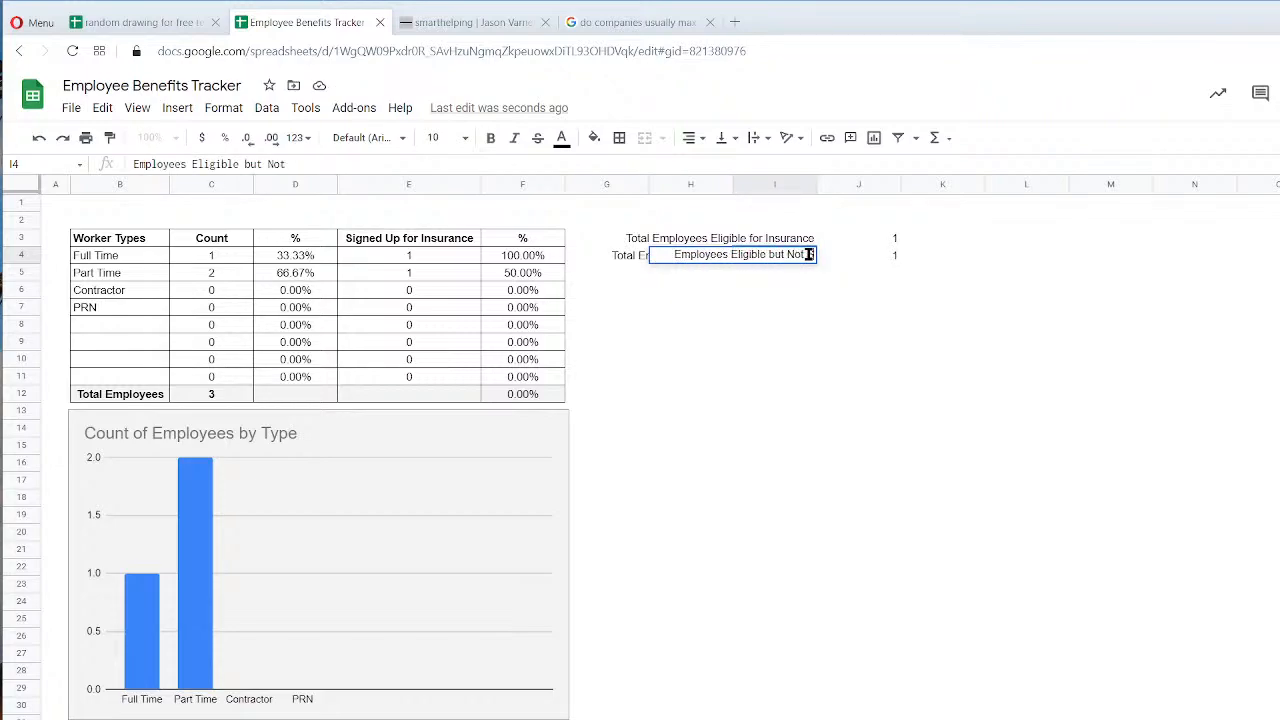
key("Return")
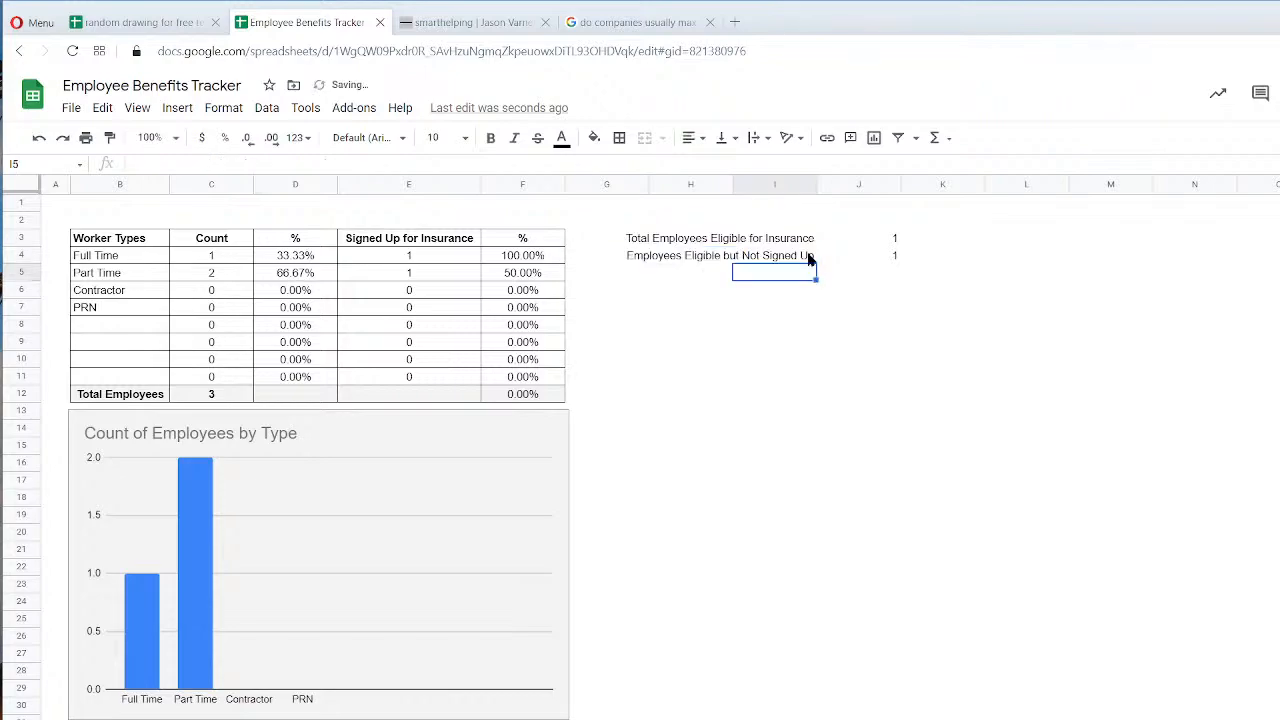
Try to add the Data sheet's Insurance Status column as a second criteria range to the countifs formula in J4.
key("Up")
key("Right")
key("Up")
key("Down")
left_click(344, 160)
key("BackSpace")
type(",")
key("ctrl+shift+Page_Down")
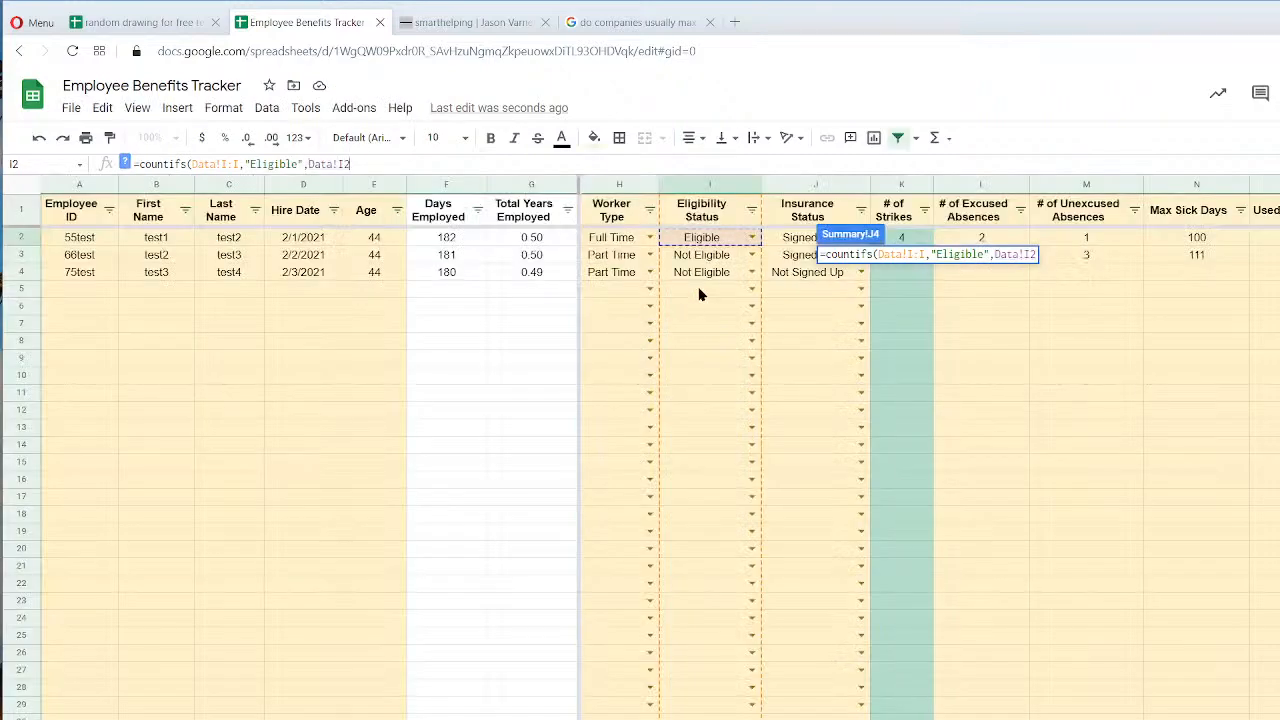
left_click(809, 187)
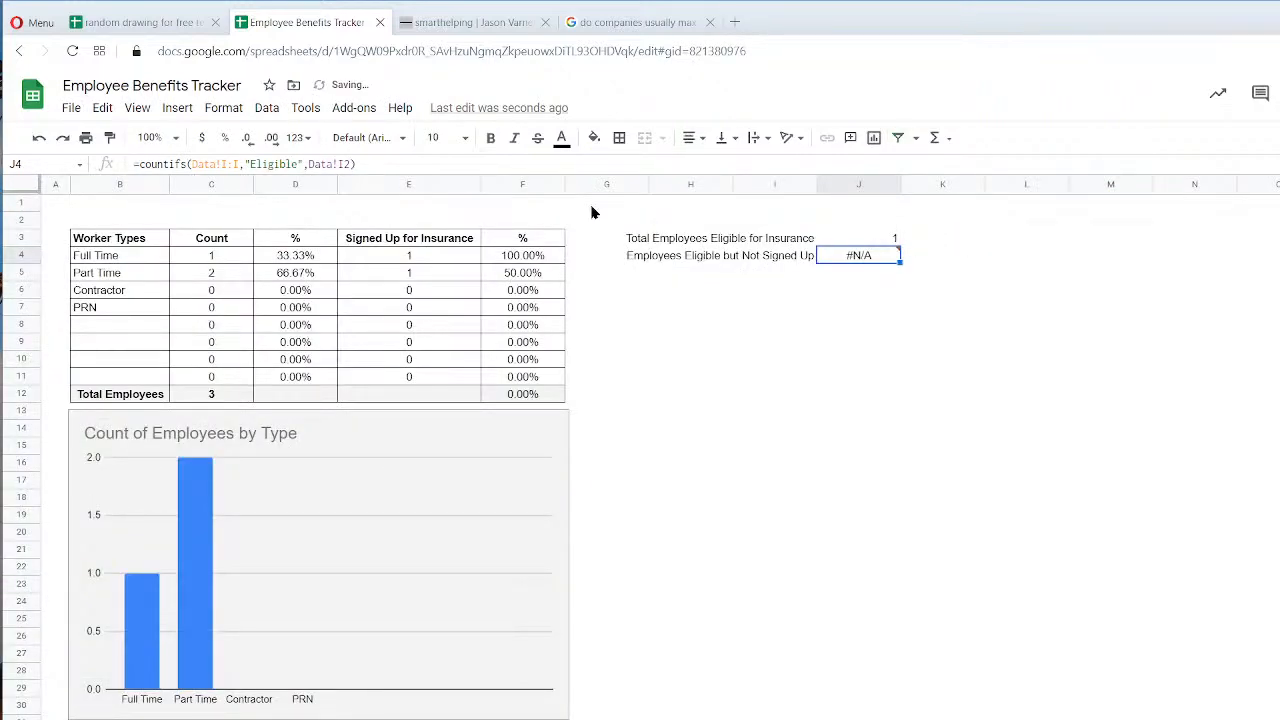
Correct the formula in J4 to =countifs(Data!I:I,"Eligible",Data!J:J,"Not Signed Up").
left_click(370, 162)
key("BackSpace")
key("BackSpace")
key("BackSpace")
key("BackSpace")
key("BackSpace")
key("BackSpace")
key("BackSpace")
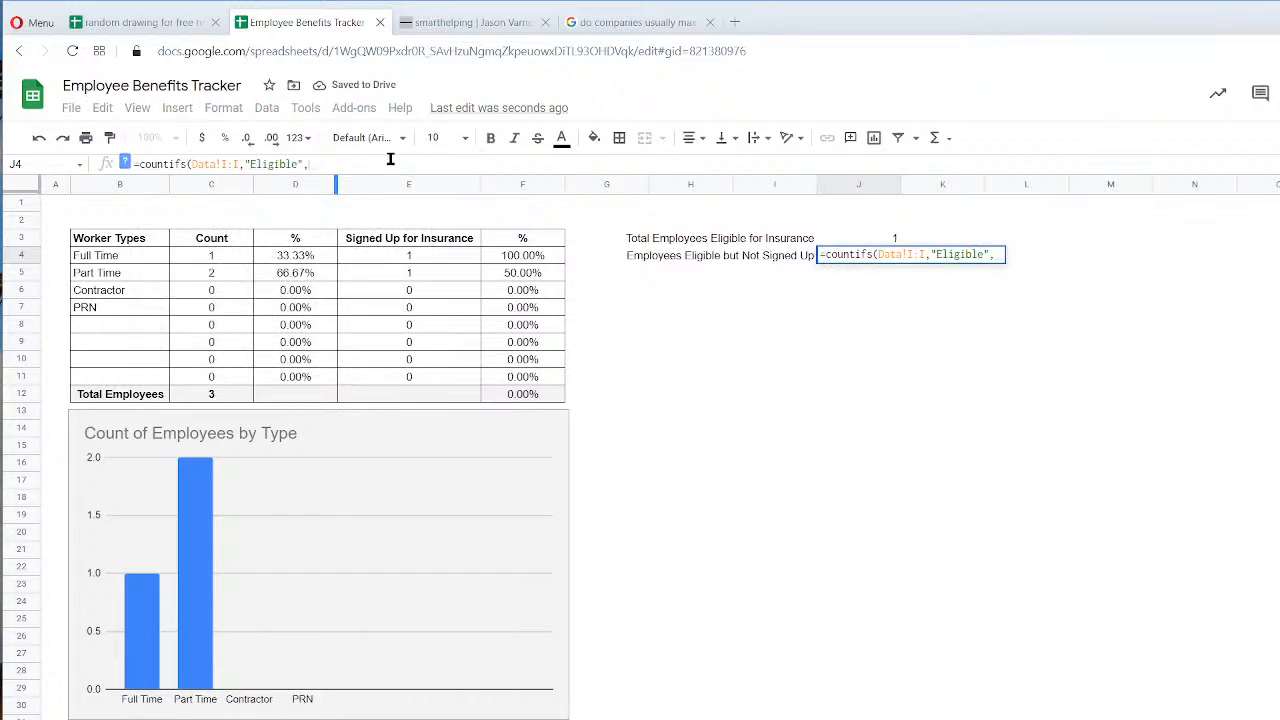
key("ctrl+shift+Page_Down")
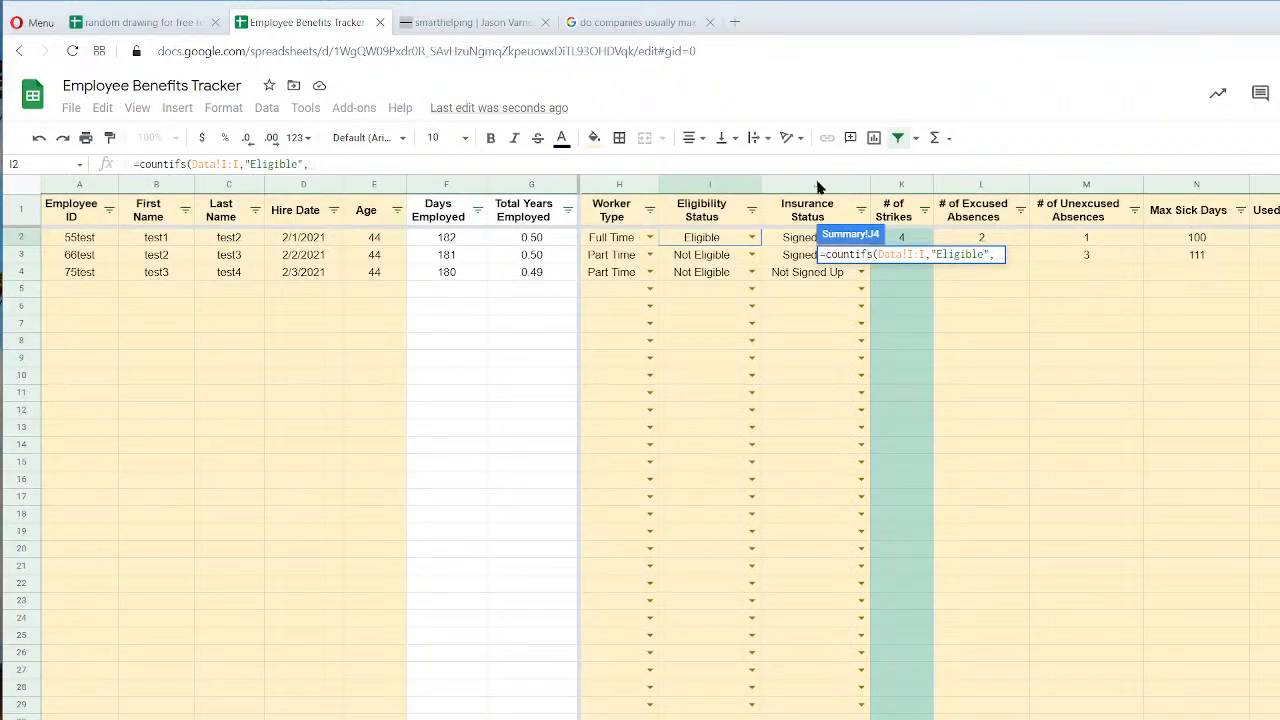
left_click(817, 186)
type(",\"Not Signed ")
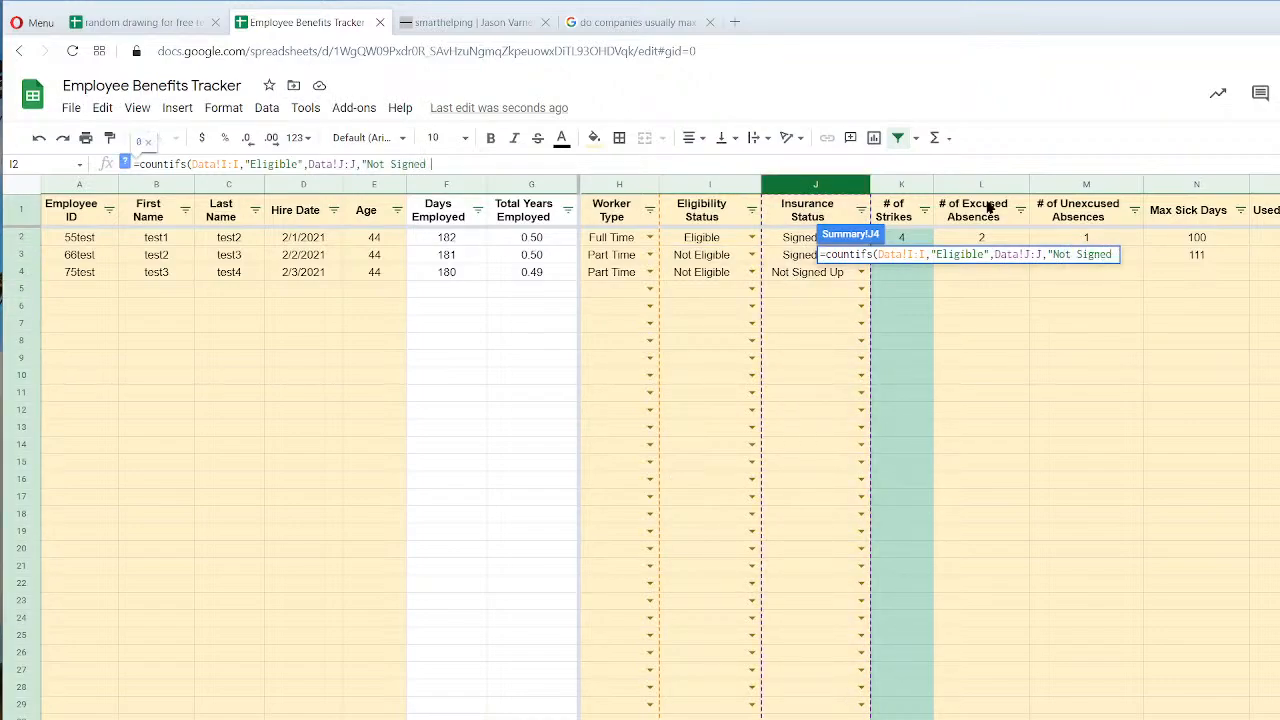
type("Up\")")
key("Return")
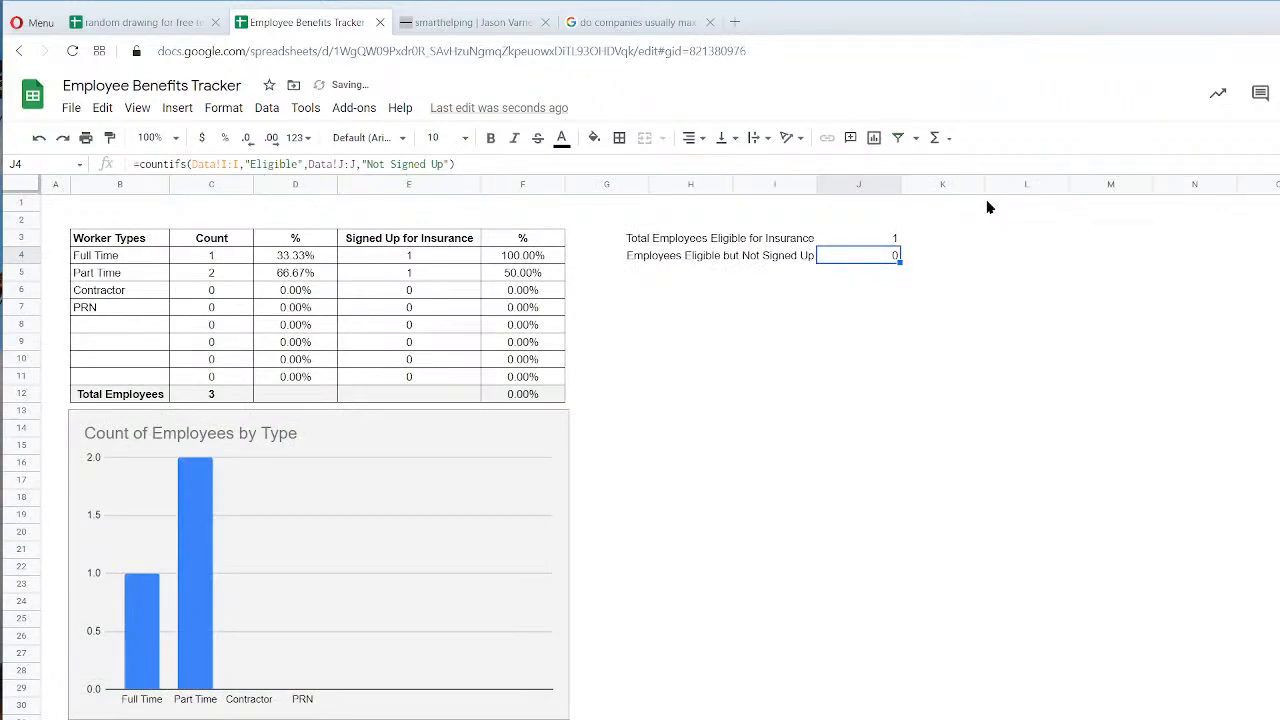
Copy the I4 label down to I5 and change it to "Employees Eligible and Signed Up".
left_click(788, 259)
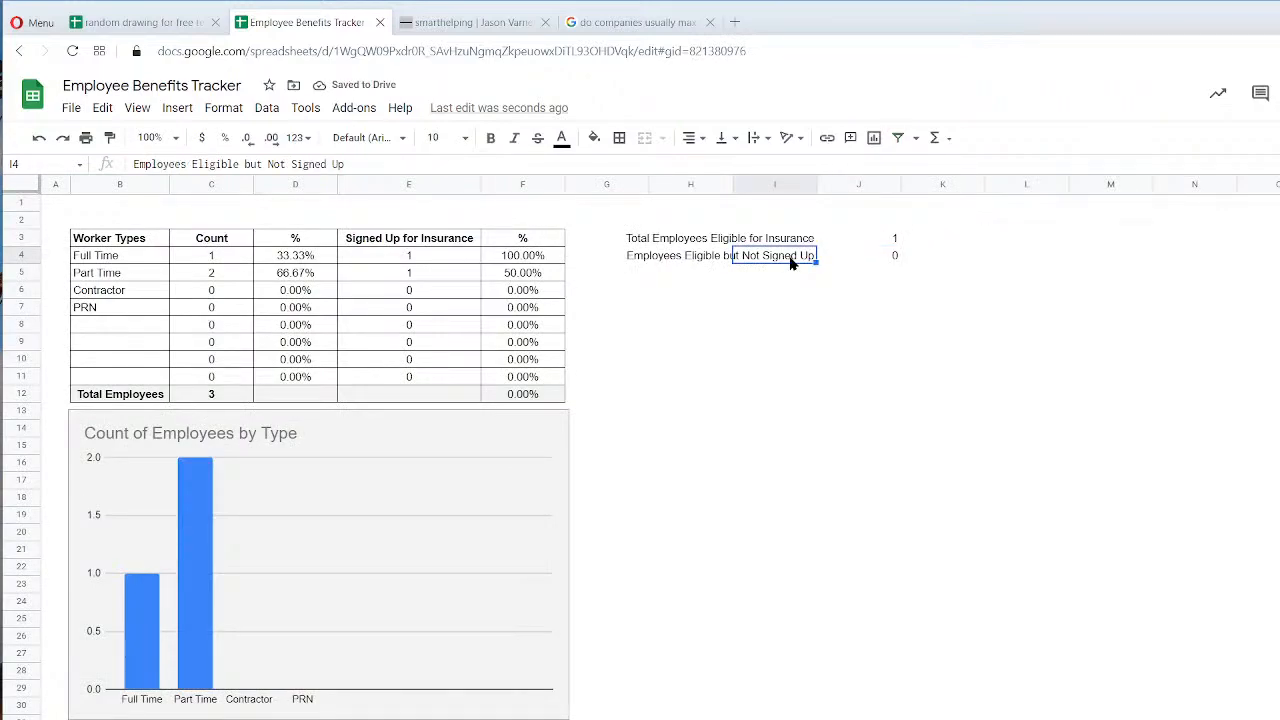
left_click_drag(816, 262, 817, 276)
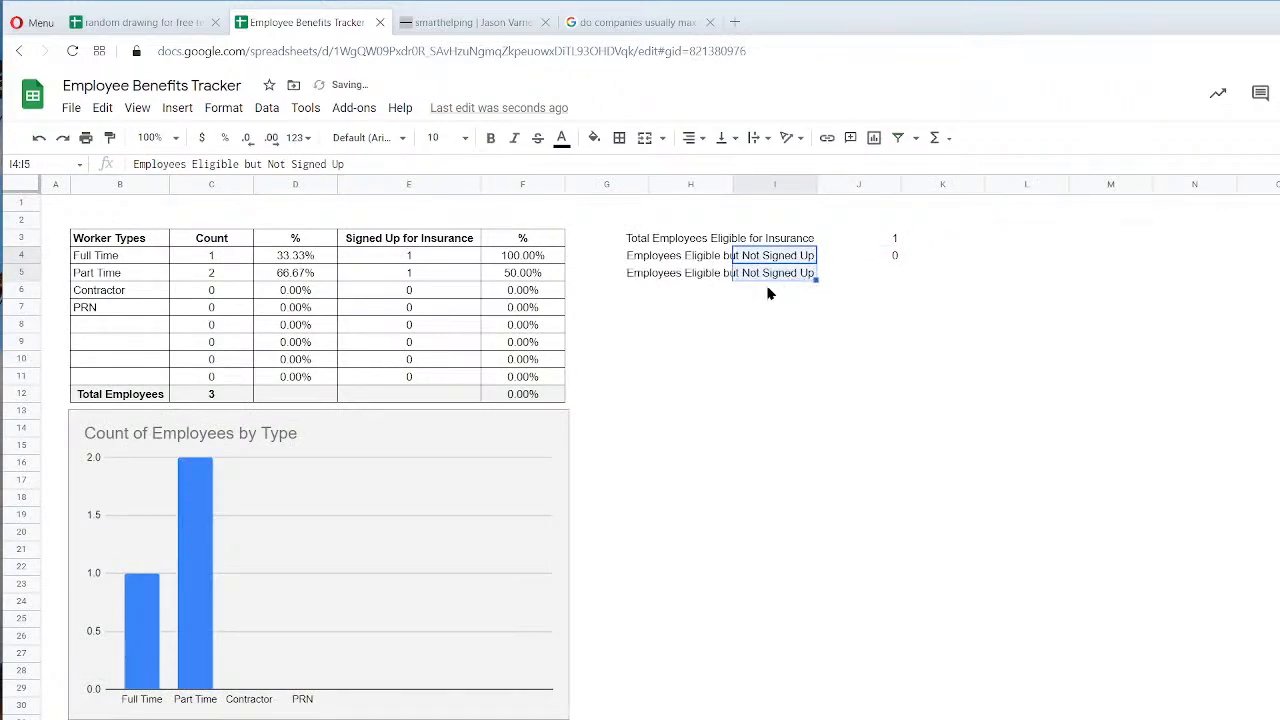
left_click(687, 279)
double_click(787, 277)
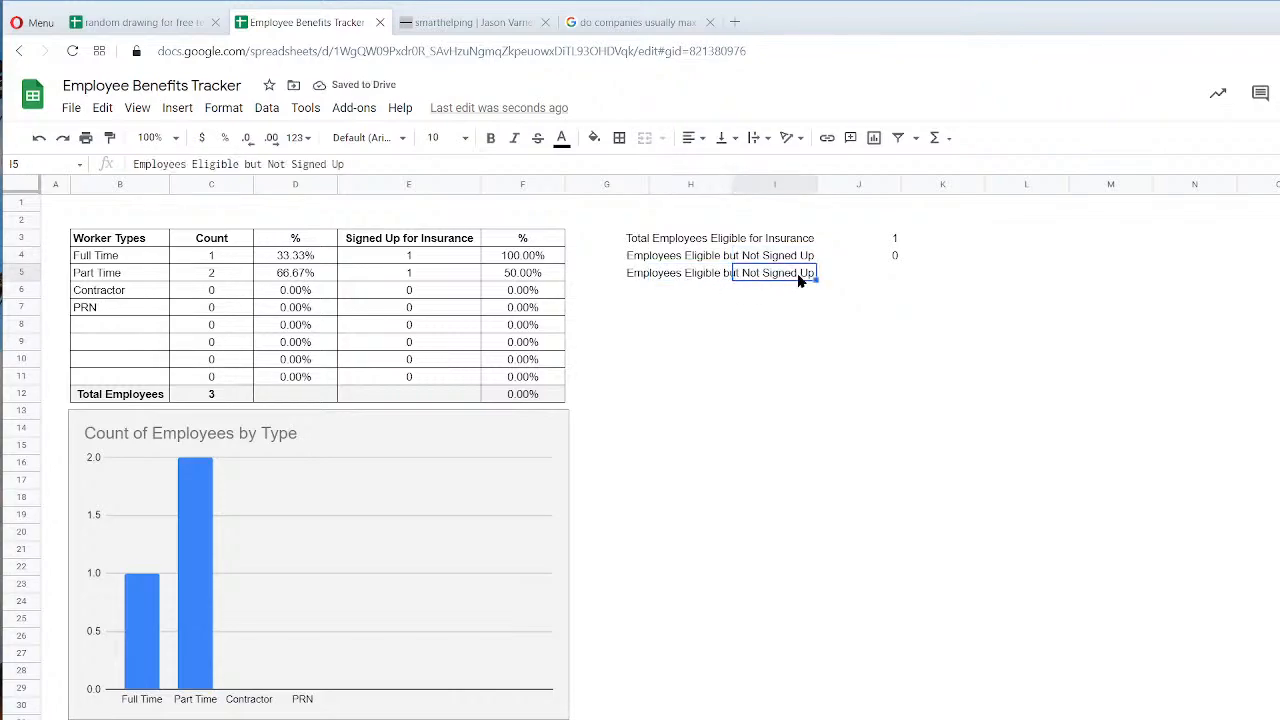
left_click_drag(764, 274, 721, 275)
type("and")
key("Return")
key("Up")
key("Right")
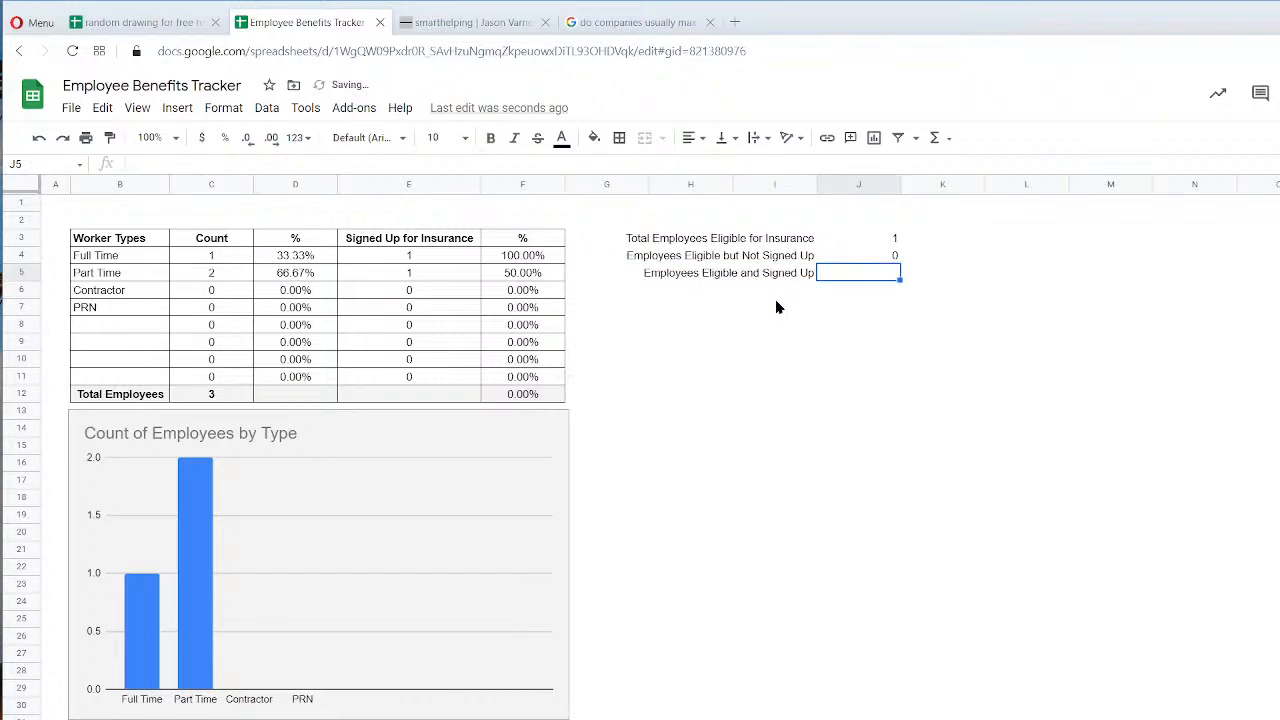
Copy the formula text =countifs(Data!I:I,"Eligible") from J3 into J5.
left_click(888, 242)
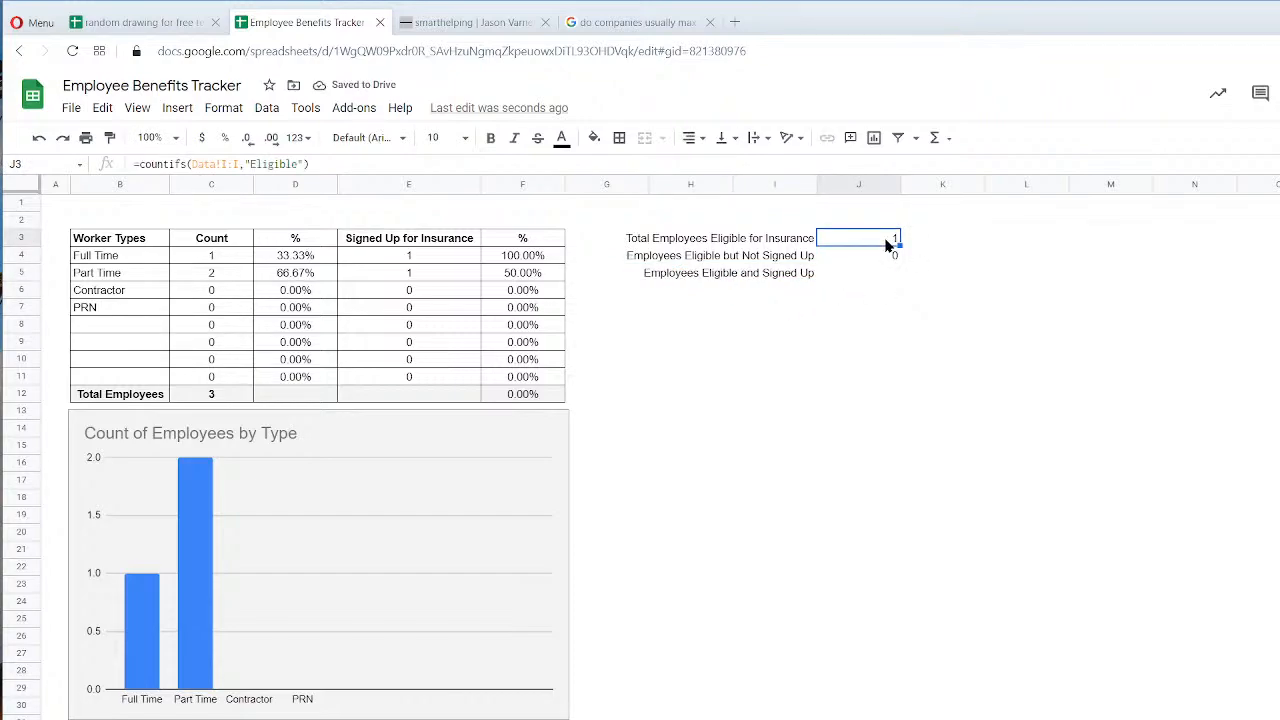
left_click_drag(312, 164, 133, 164)
right_click(153, 158)
left_click(202, 224)
key("Return")
left_click(890, 275)
left_click(366, 159)
key("ctrl+v")
left_click(776, 429)
left_click(882, 270)
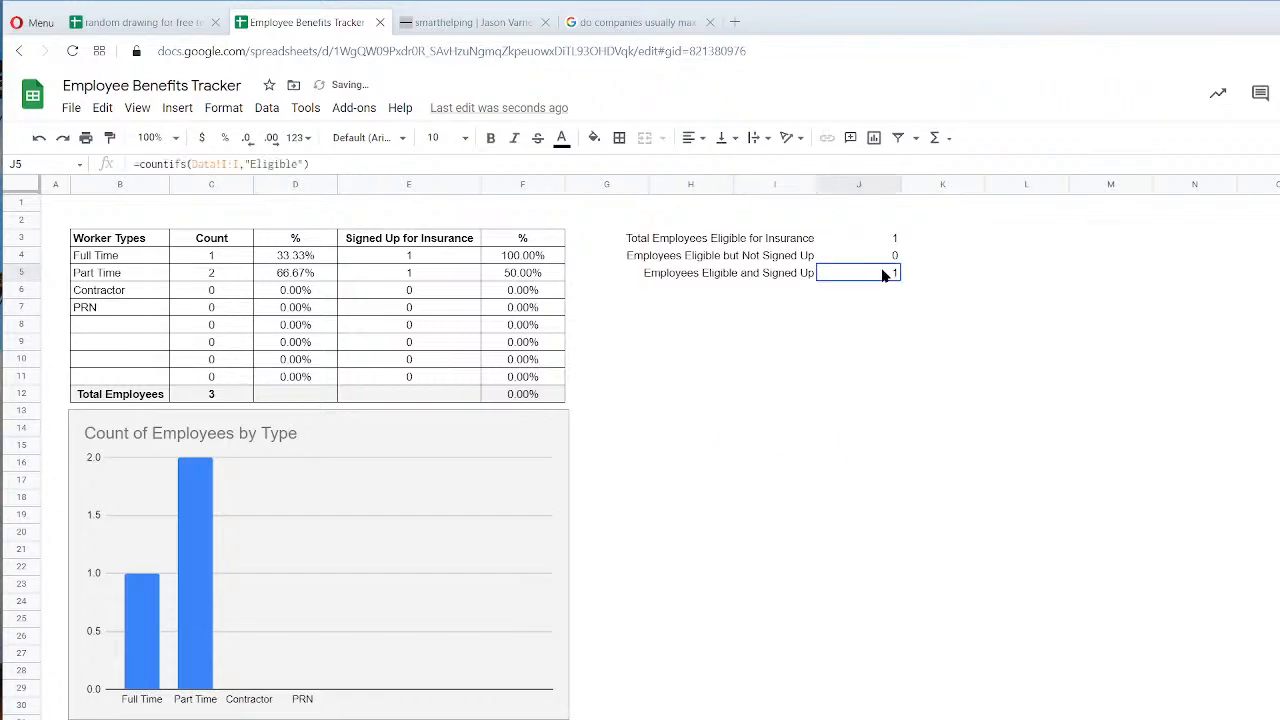
Try to extend the formula in J5 with a second criteria range from the Data sheet.
left_click(333, 165)
key("BackSpace")
type(",")
left_click(555, 719)
type(")")
Rework the formula in J5 to =countifs(Data!I:I,"Eligible",Data!J:J,"Signed Up").
key("BackSpace")
key("BackSpace")
key("BackSpace")
key("BackSpace")
key("BackSpace")
key("BackSpace")
key("BackSpace")
key("BackSpace")
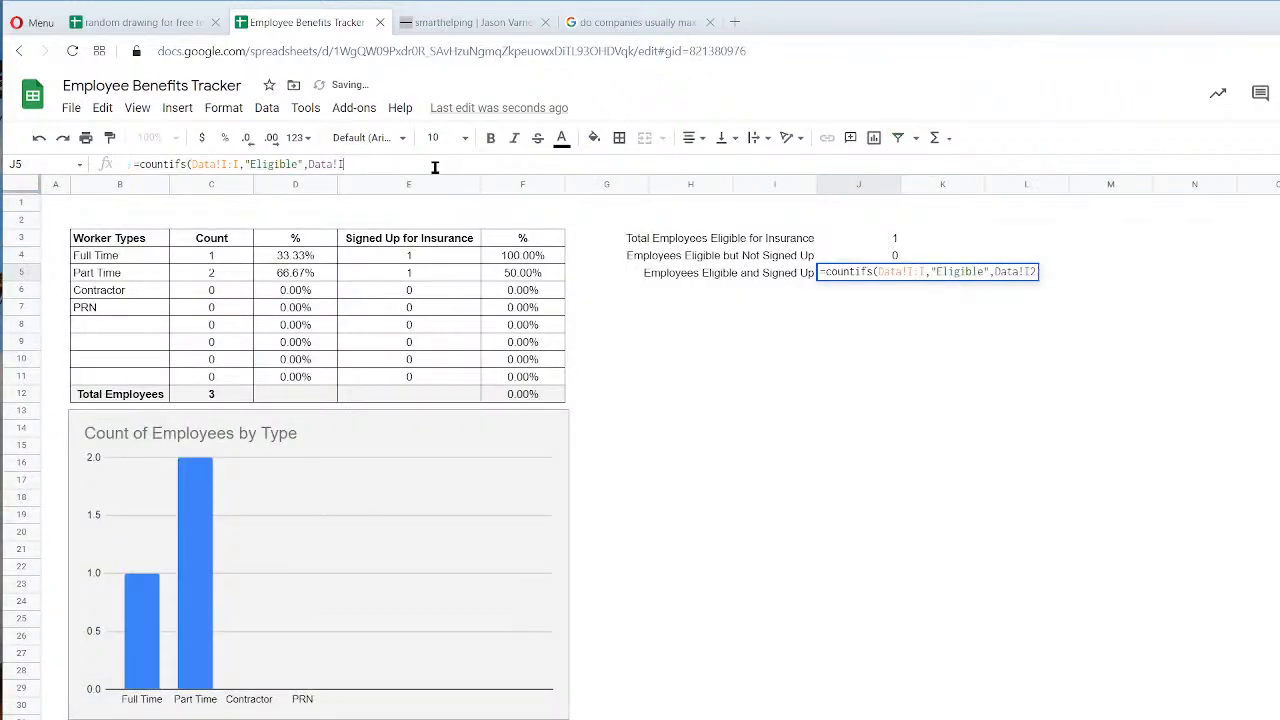
left_click(555, 719)
left_click(826, 188)
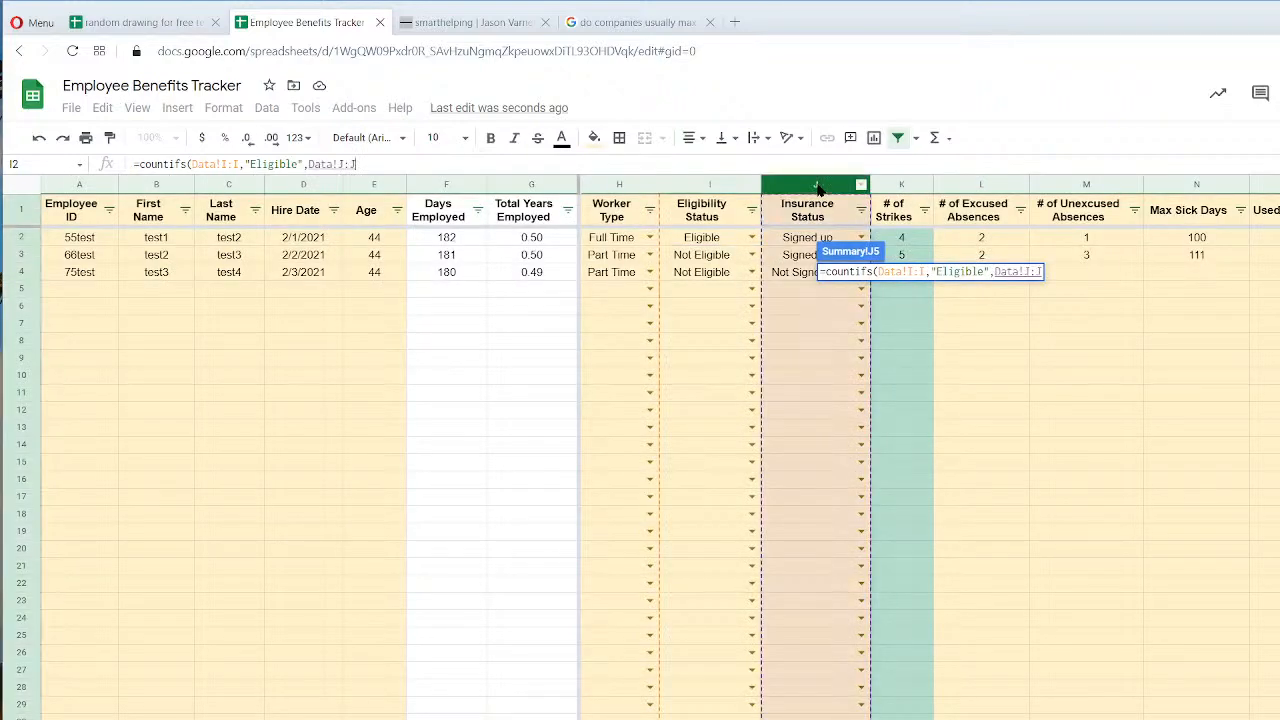
type(",\"Signed Up\"")
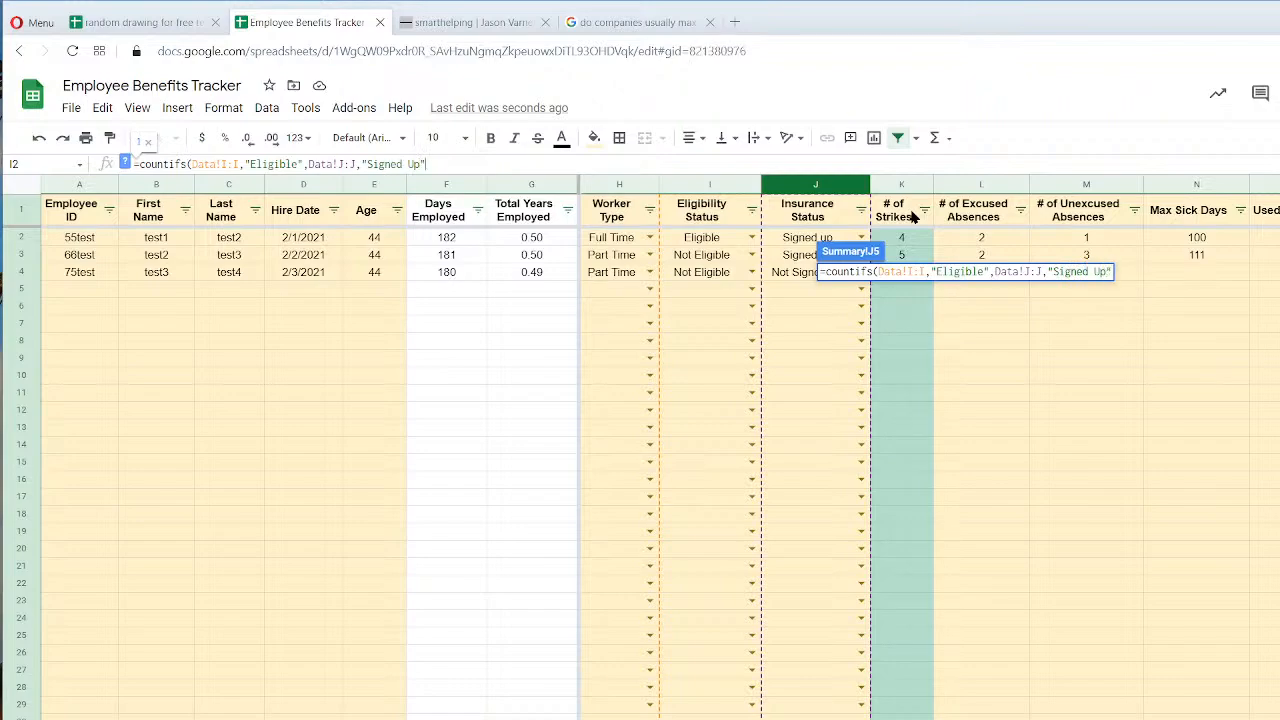
key("Return")
left_click(883, 240)
left_click(870, 276)
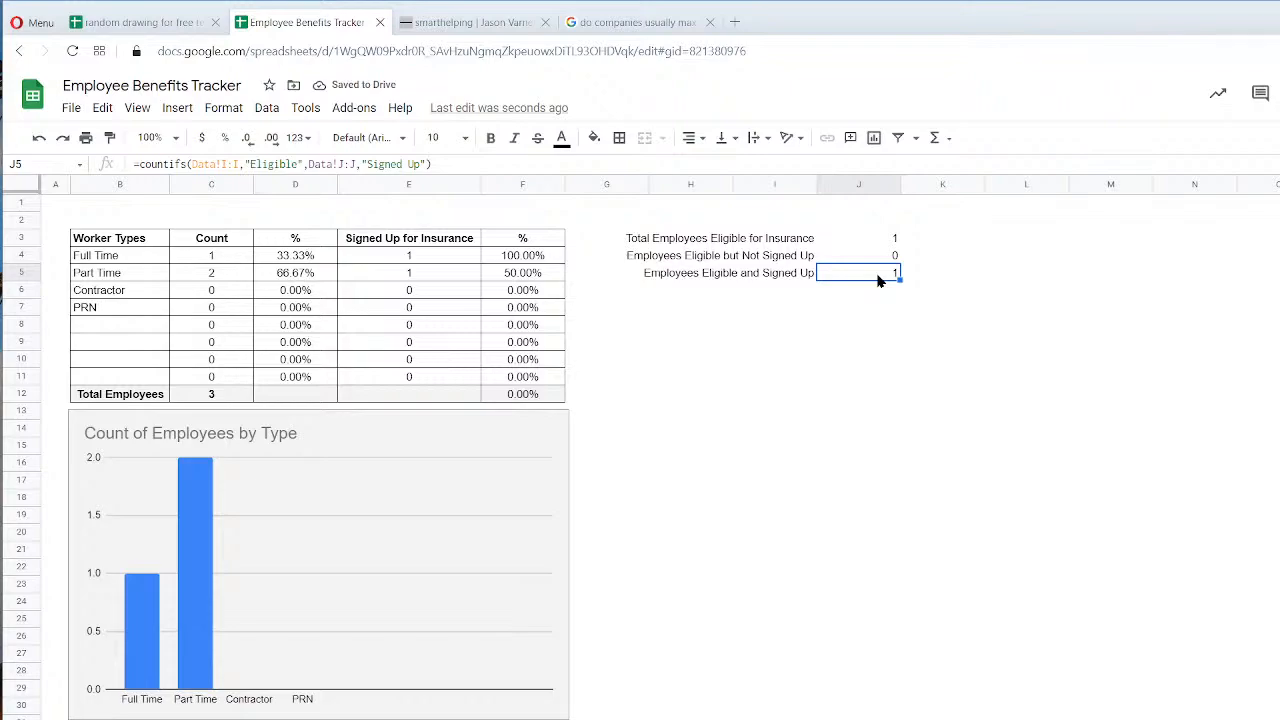
Apply all borders to the insurance count cells J3:J5.
left_click_drag(876, 240, 868, 280)
left_click(619, 137)
left_click(627, 170)
Put an outer border around each insurance label row, G3:I3, G4:I4 and G5:I5.
left_click_drag(780, 240, 641, 244)
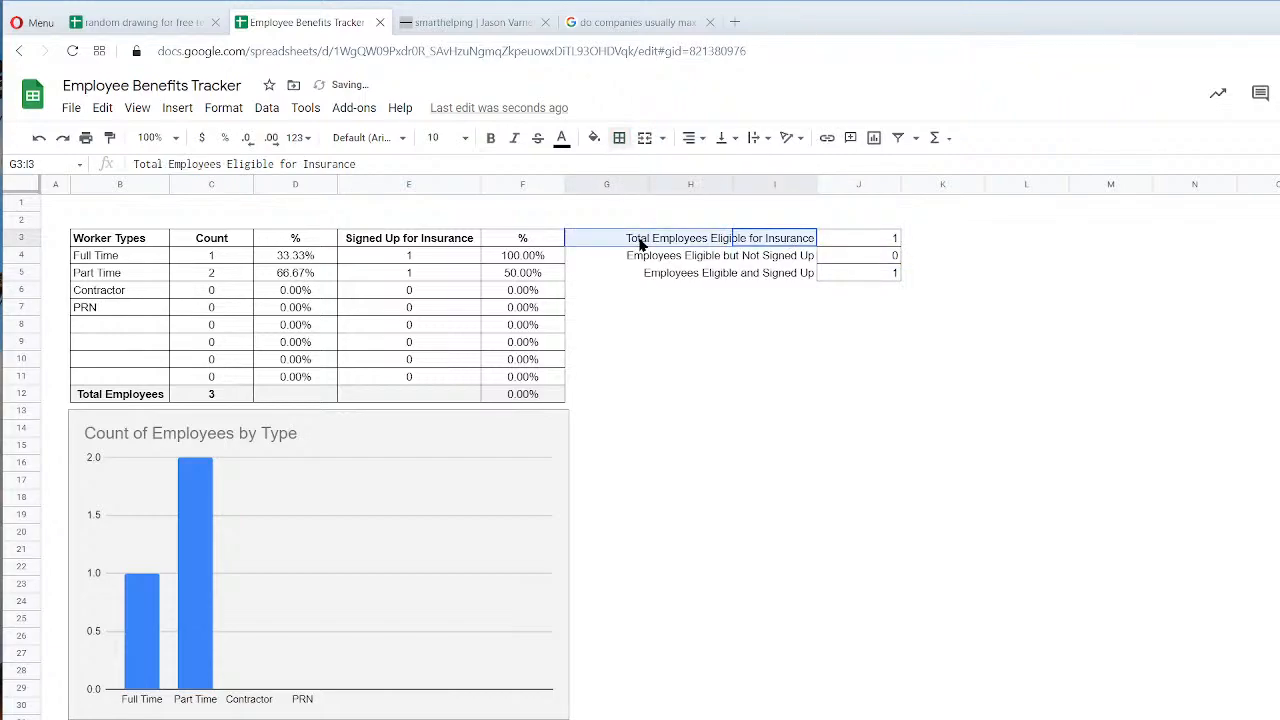
left_click(619, 137)
left_click(716, 169)
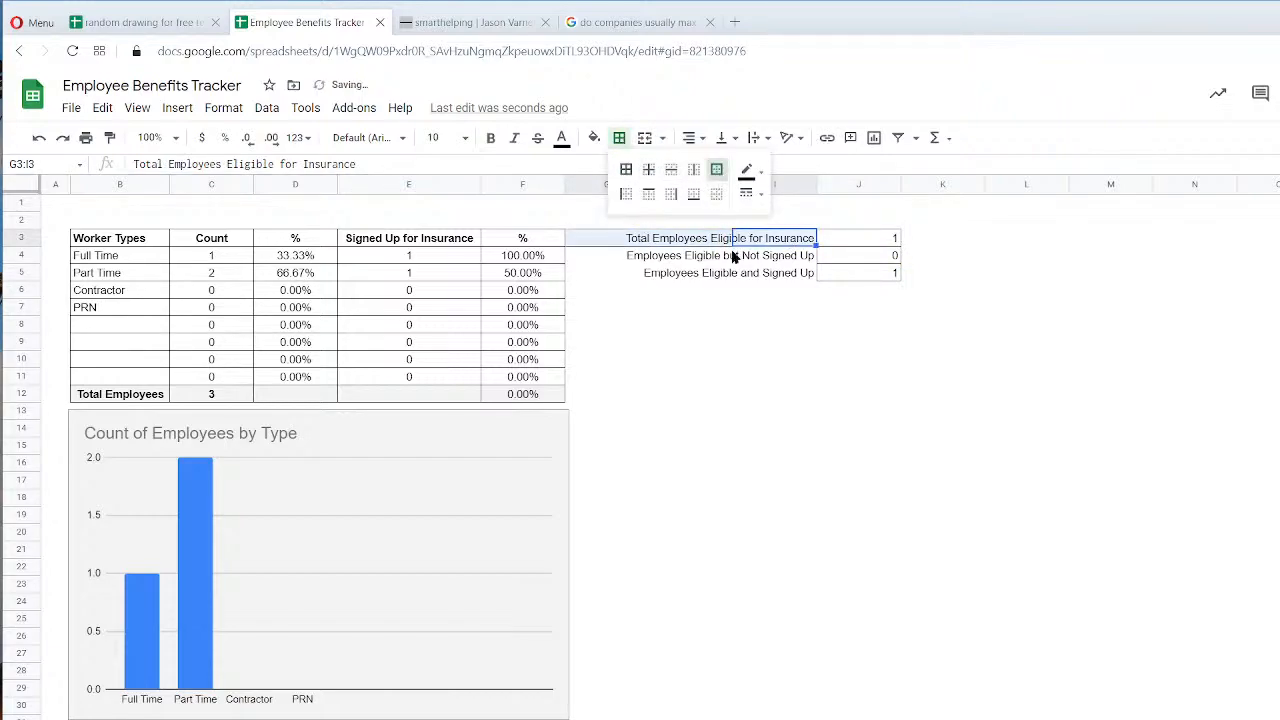
left_click_drag(806, 258, 643, 256)
left_click(619, 137)
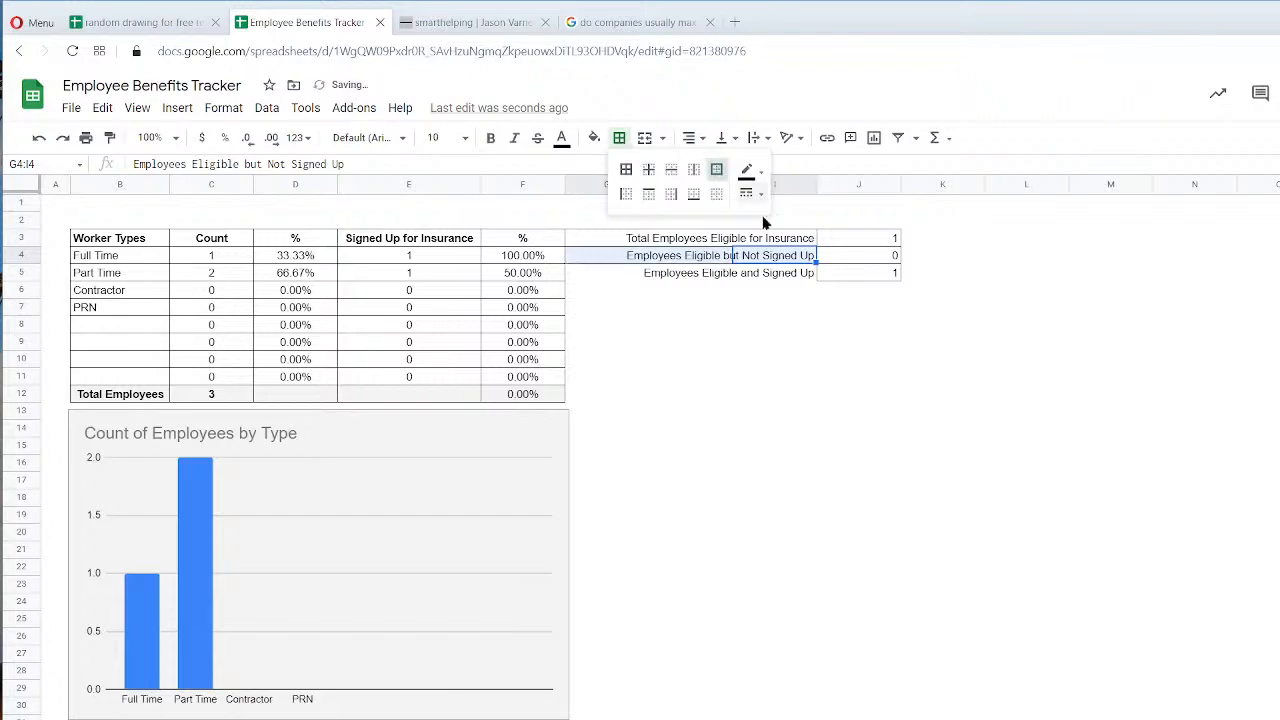
left_click(716, 169)
left_click_drag(806, 273, 643, 273)
left_click(619, 137)
left_click(716, 169)
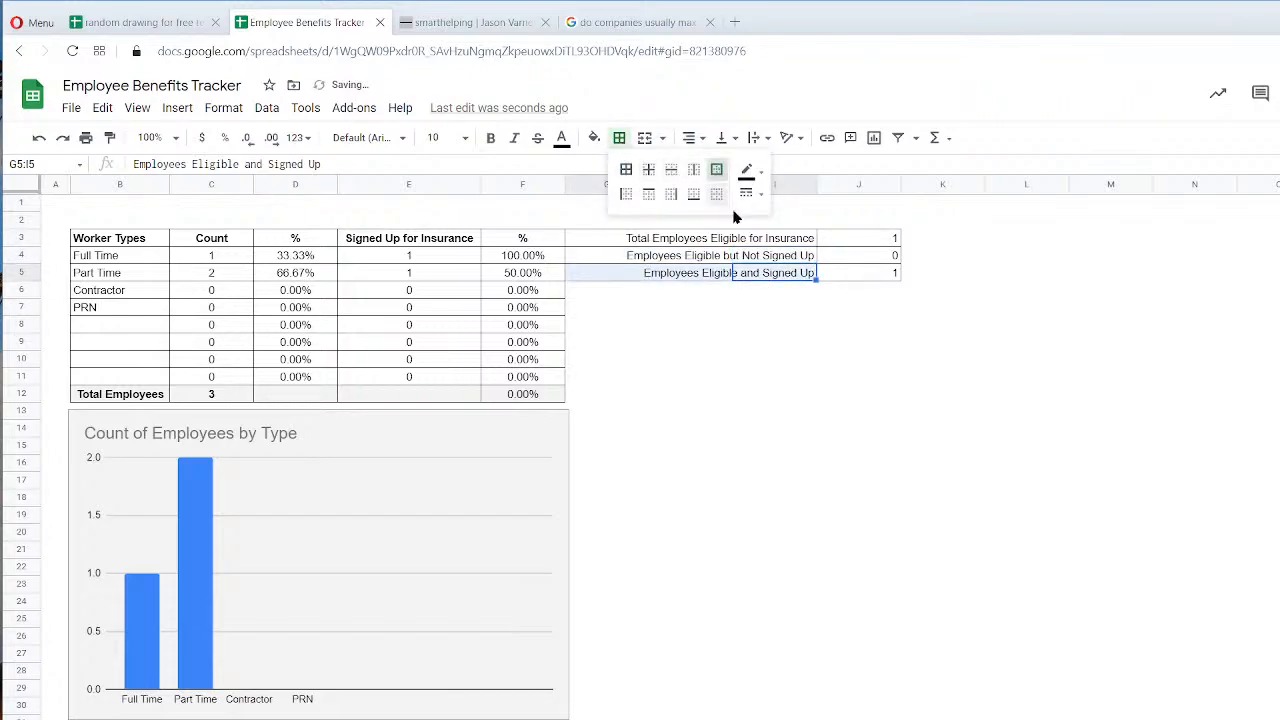
left_click(770, 430)
Compare the insurance counts on the summary with the Eligibility Status and Insurance Status entries on the Data sheet.
left_click(887, 242)
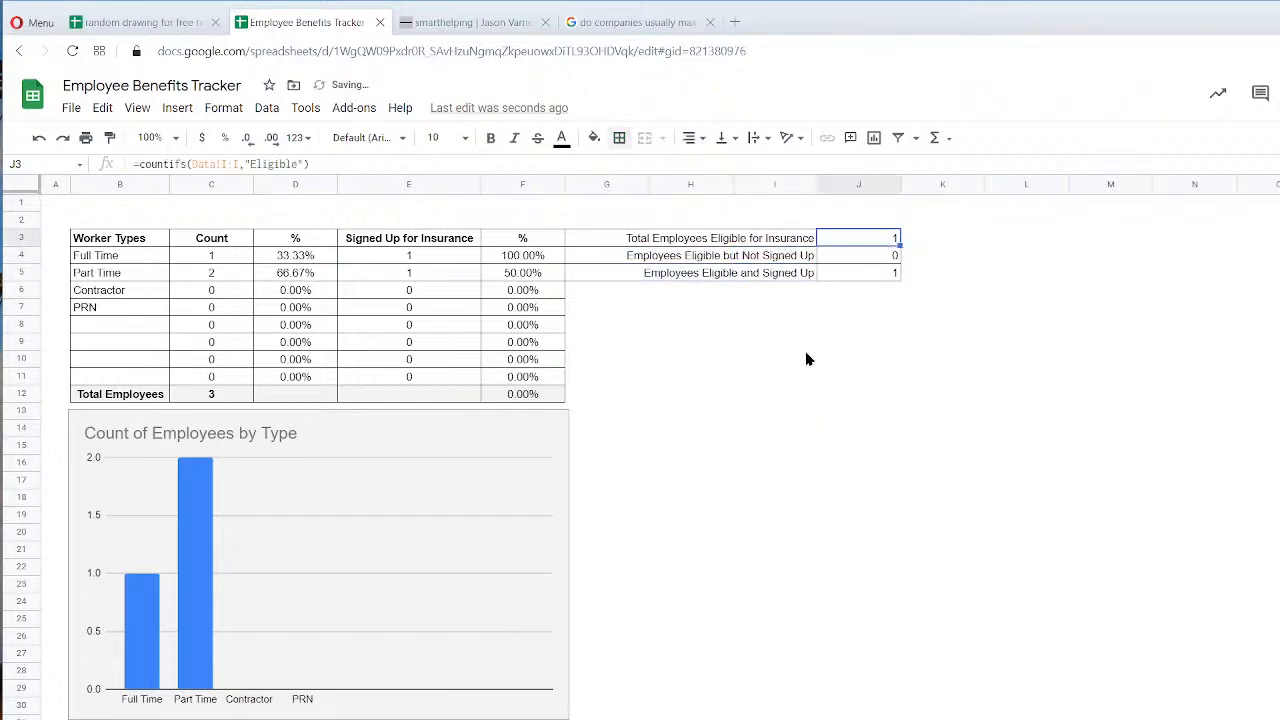
left_click(115, 719)
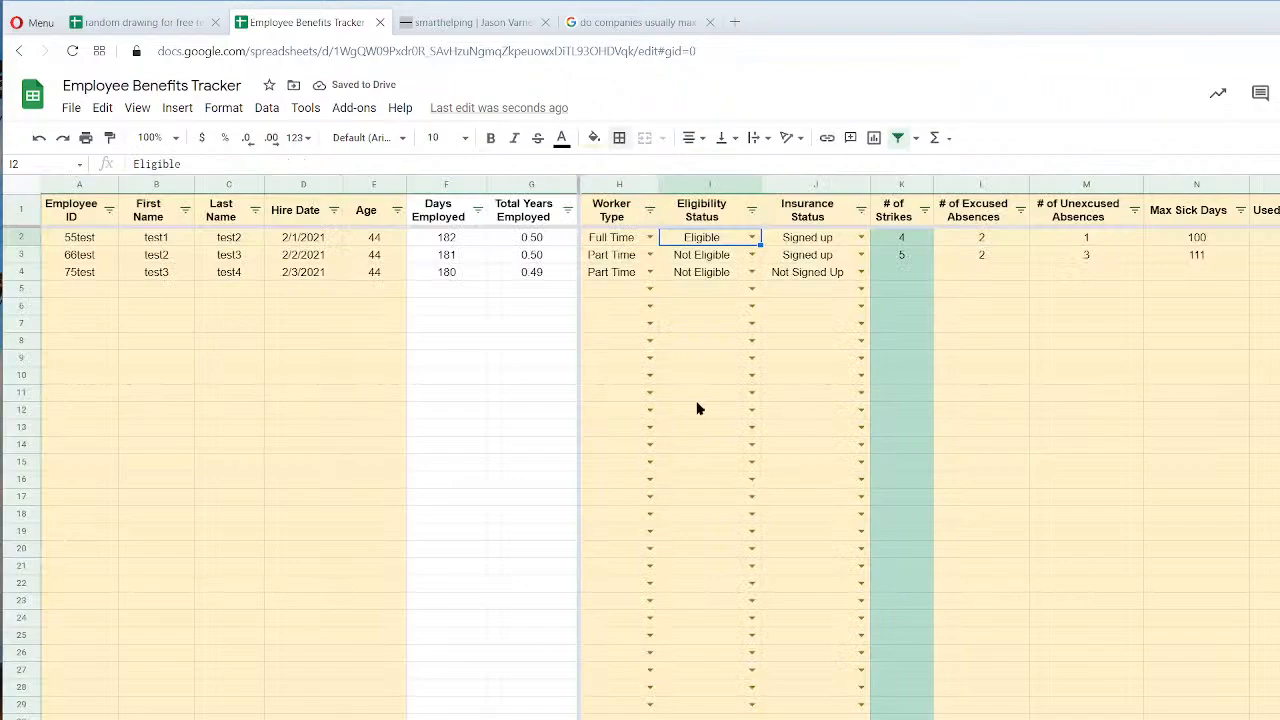
left_click(740, 255)
left_click(751, 255)
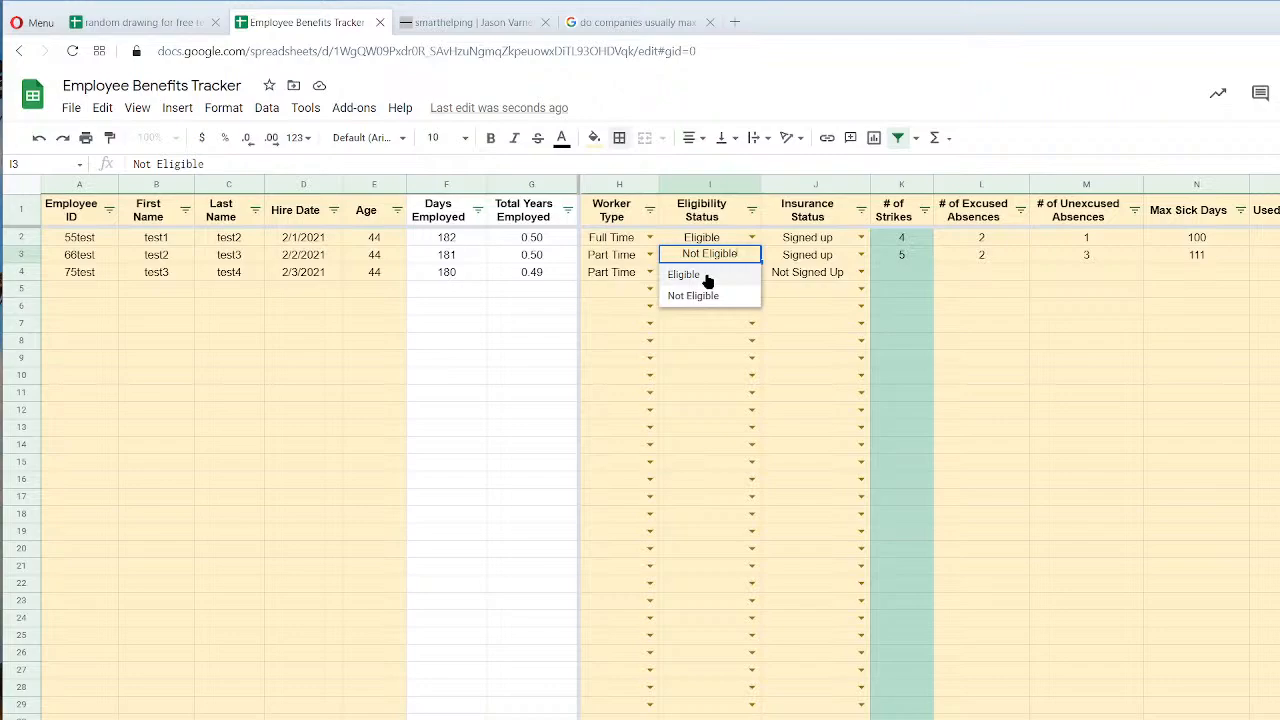
left_click(828, 376)
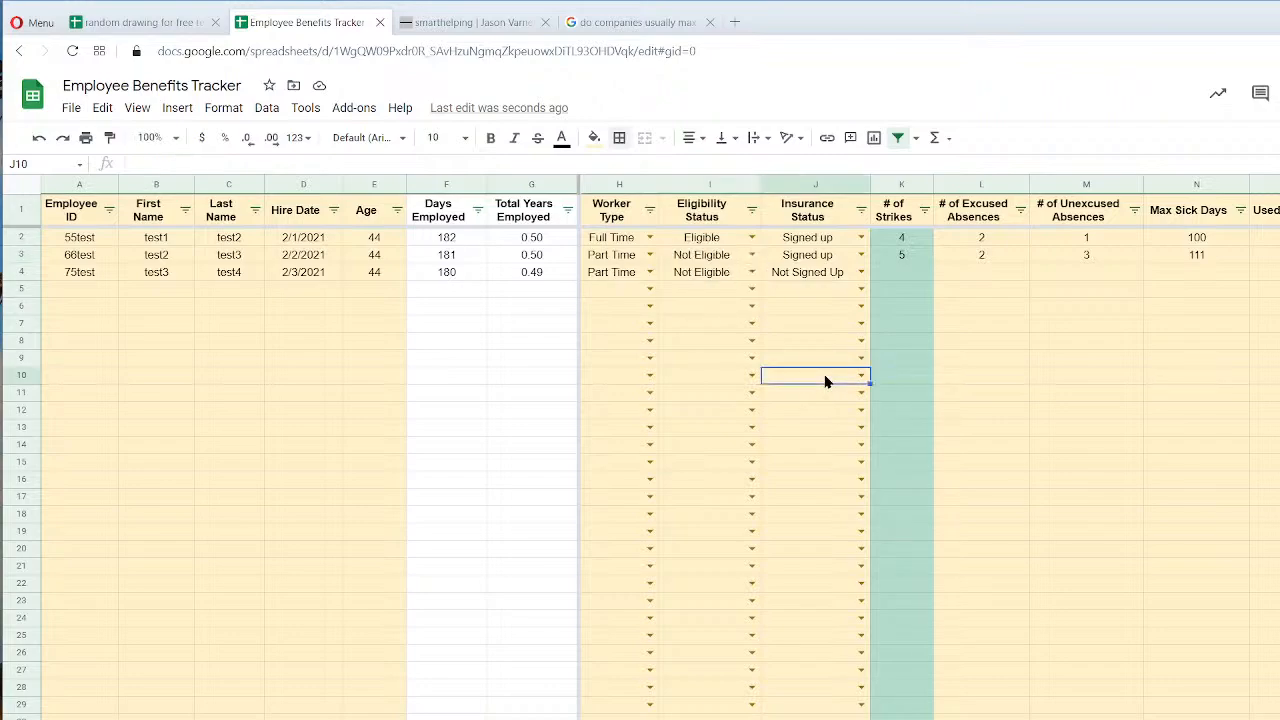
left_click_drag(810, 243, 818, 280)
left_click(714, 243)
left_click(600, 719)
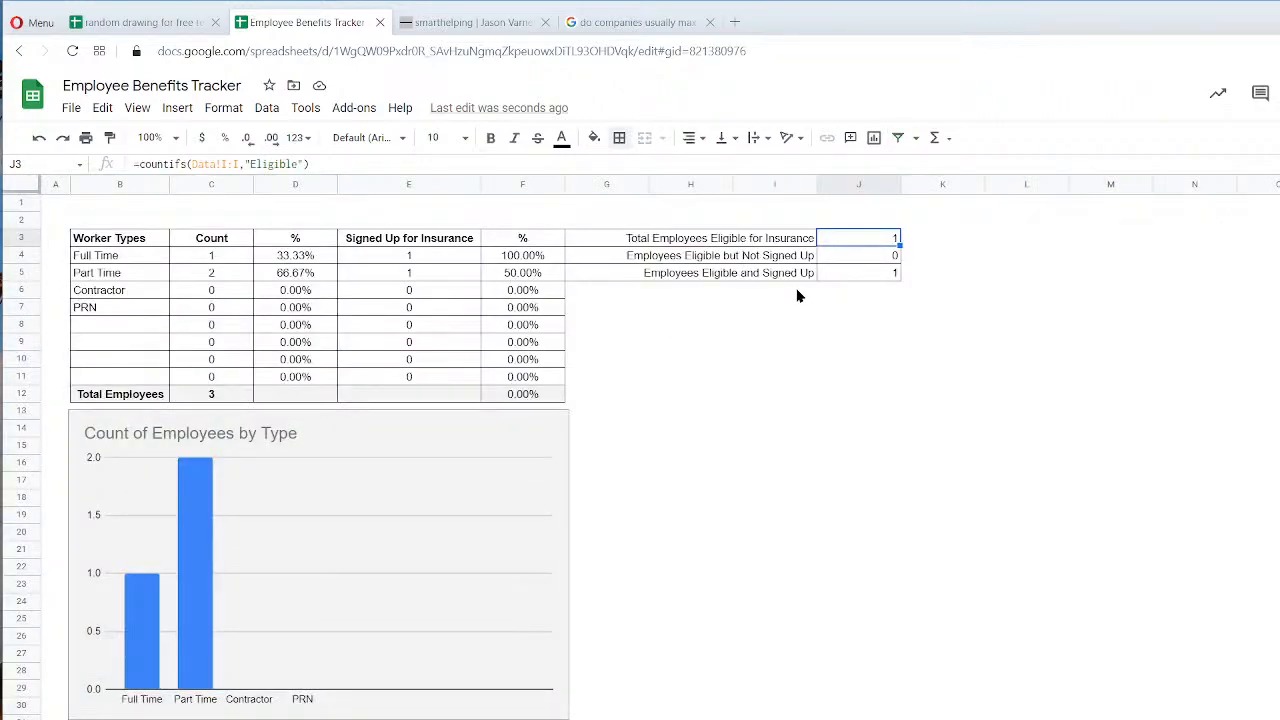
left_click(520, 719)
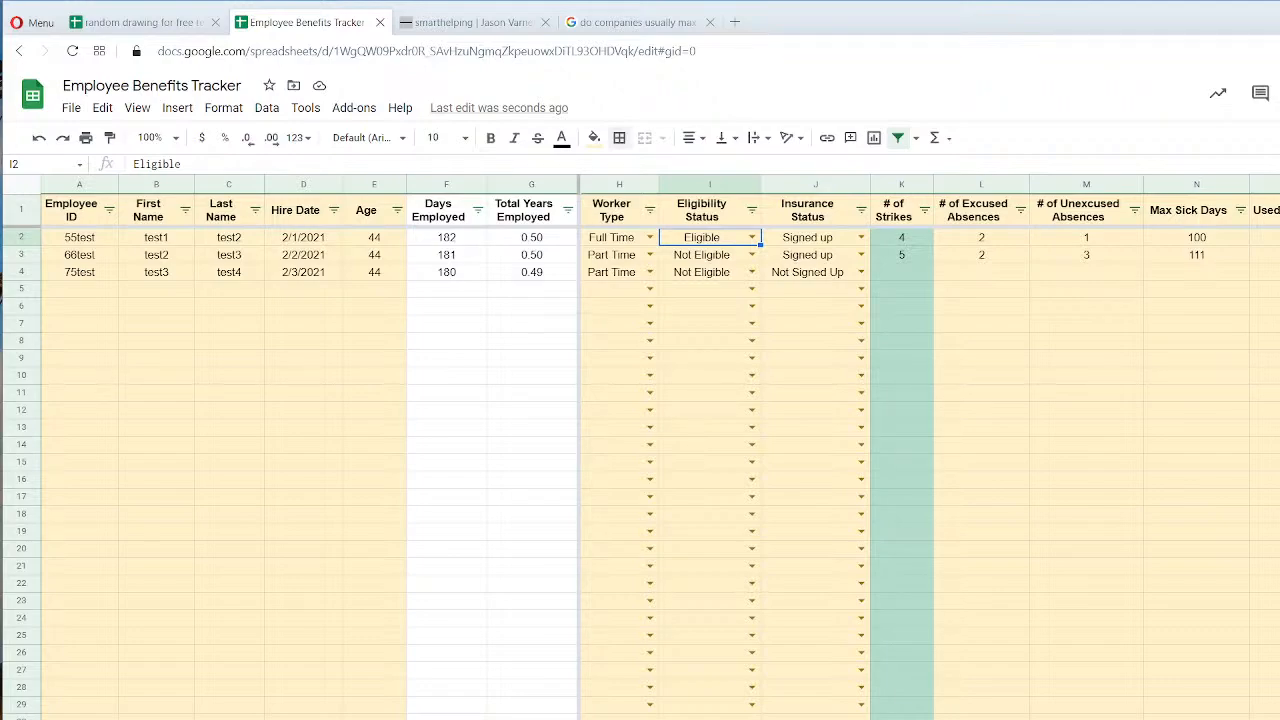
left_click(620, 719)
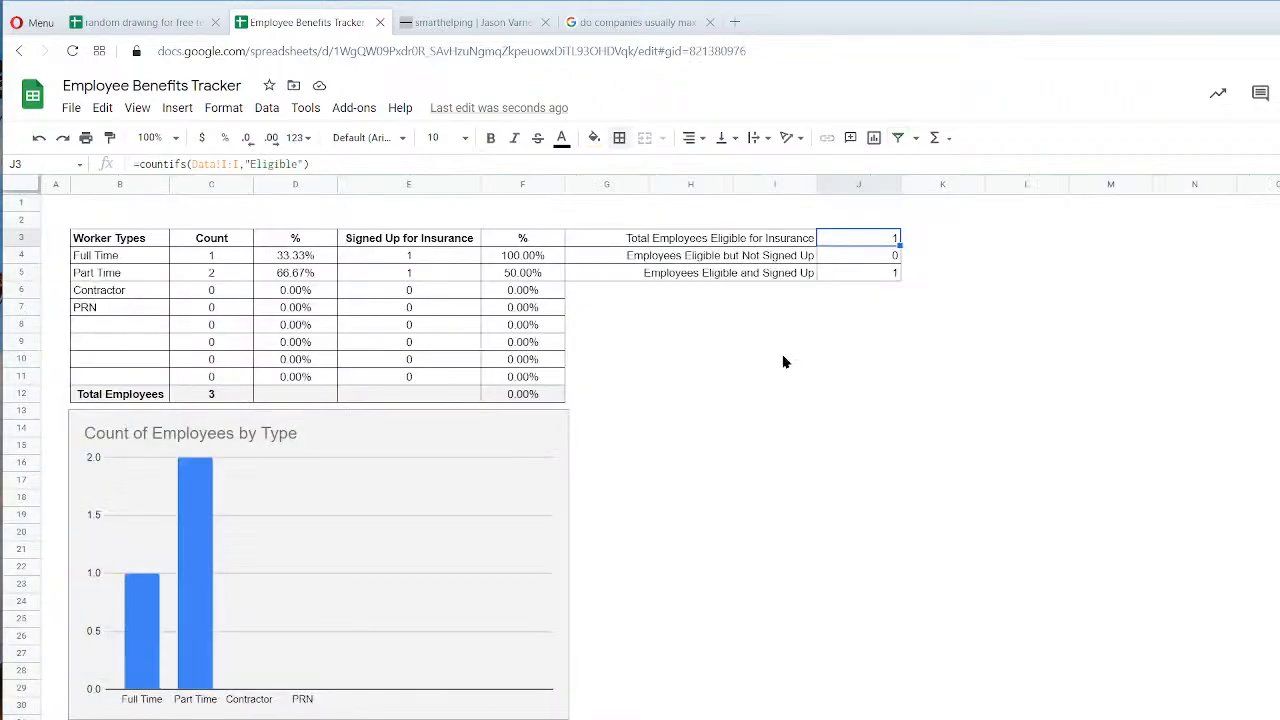
Enter the label "Total Eligible and Signed Up (error)" in I6, below the other insurance labels.
left_click(784, 290)
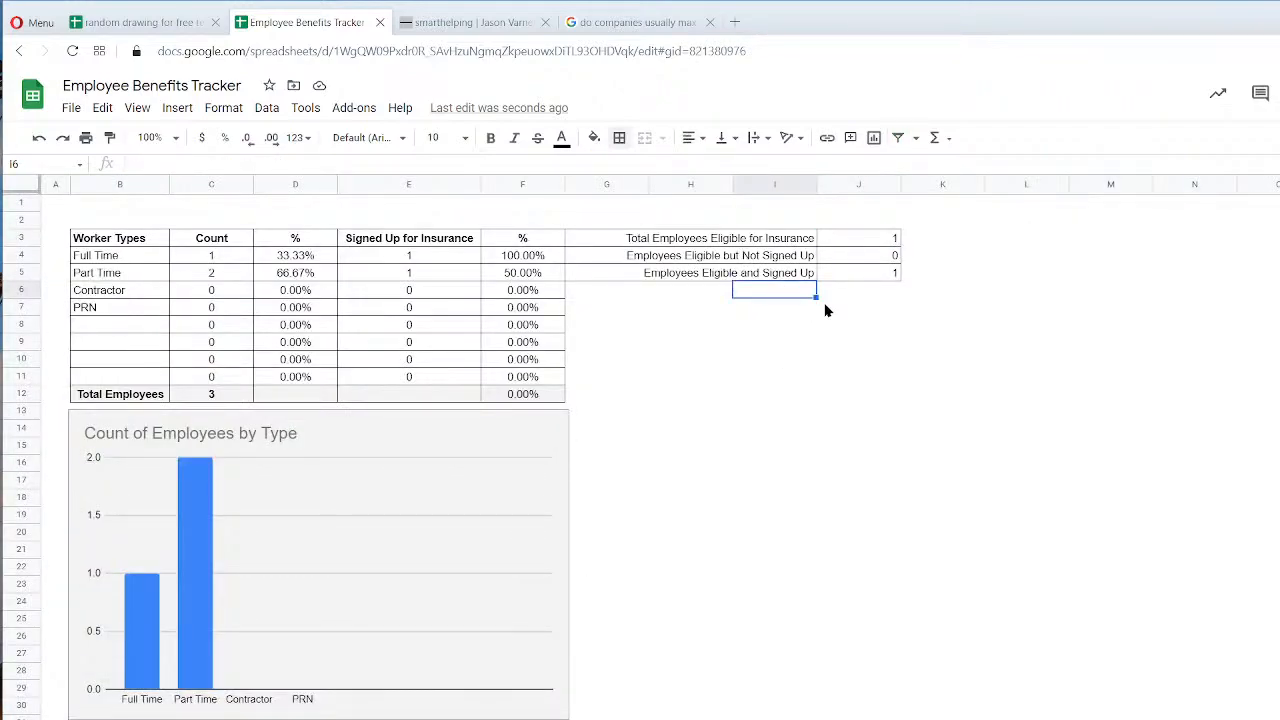
type("Total Eli")
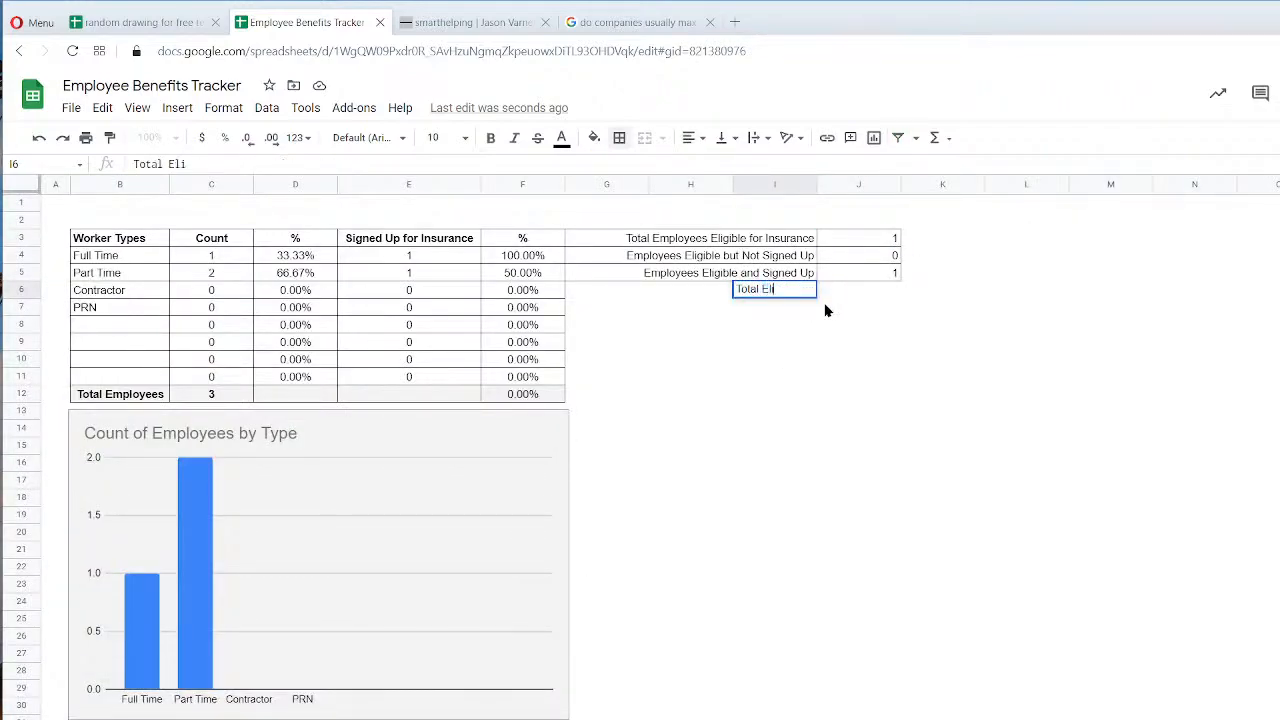
type("gible and Signed Up (error")
key("Return")
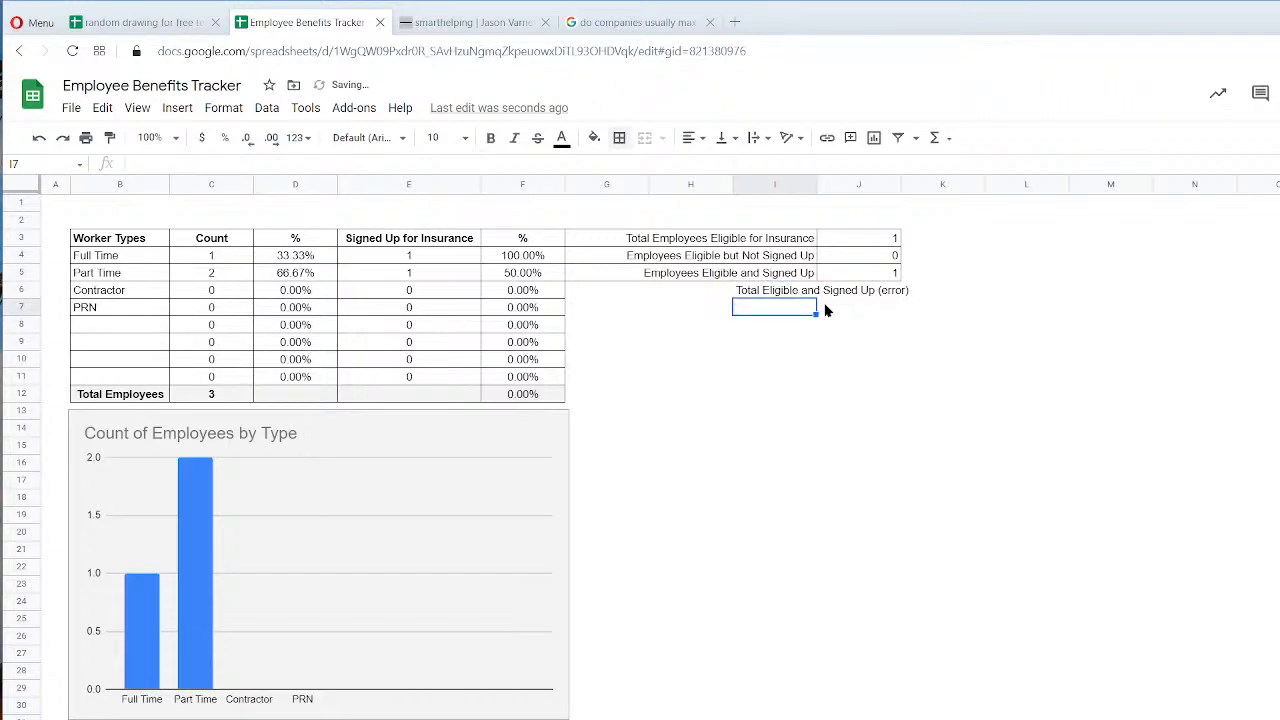
Right-align the error label in I6 and put an outer border around G6:I6.
left_click(810, 292)
left_click(699, 138)
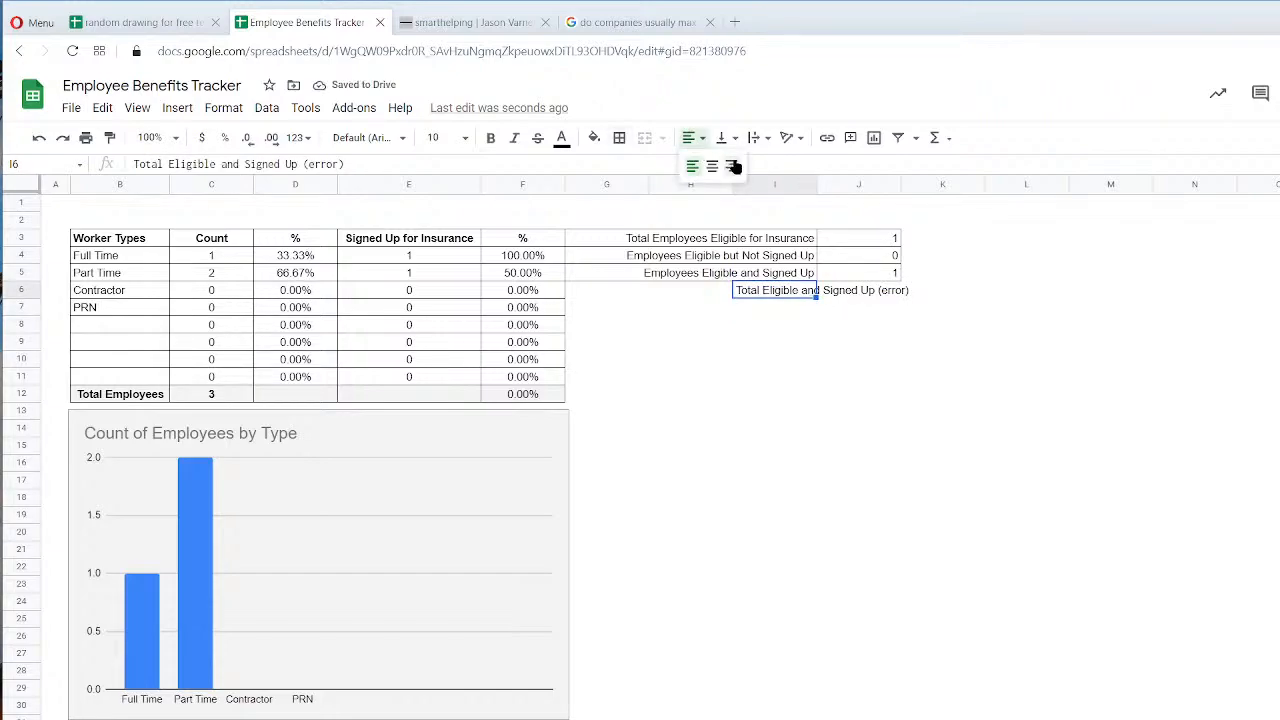
left_click(738, 163)
left_click_drag(734, 297, 625, 297)
left_click(619, 137)
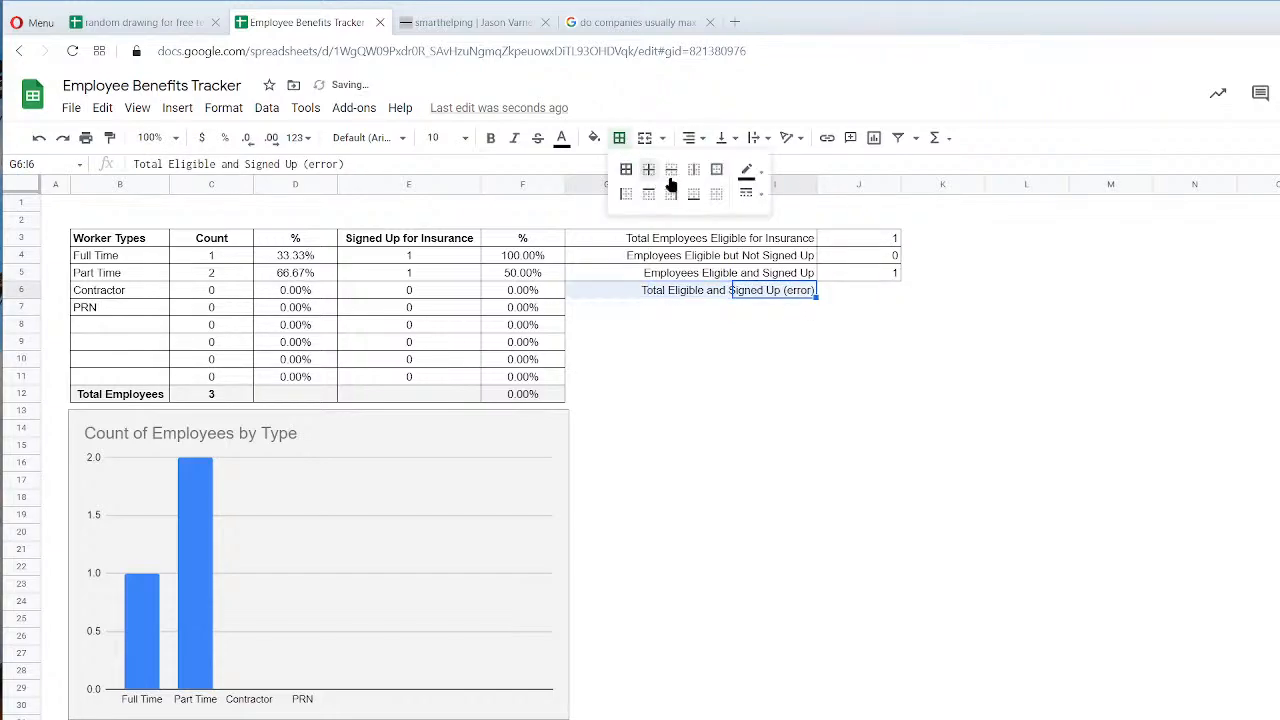
Copy the formula from J5 into J6 and change it to =countifs(Data!I:I,"Not Eligible",Data!J:J,"Signed Up").
left_click(889, 277)
left_click(871, 293)
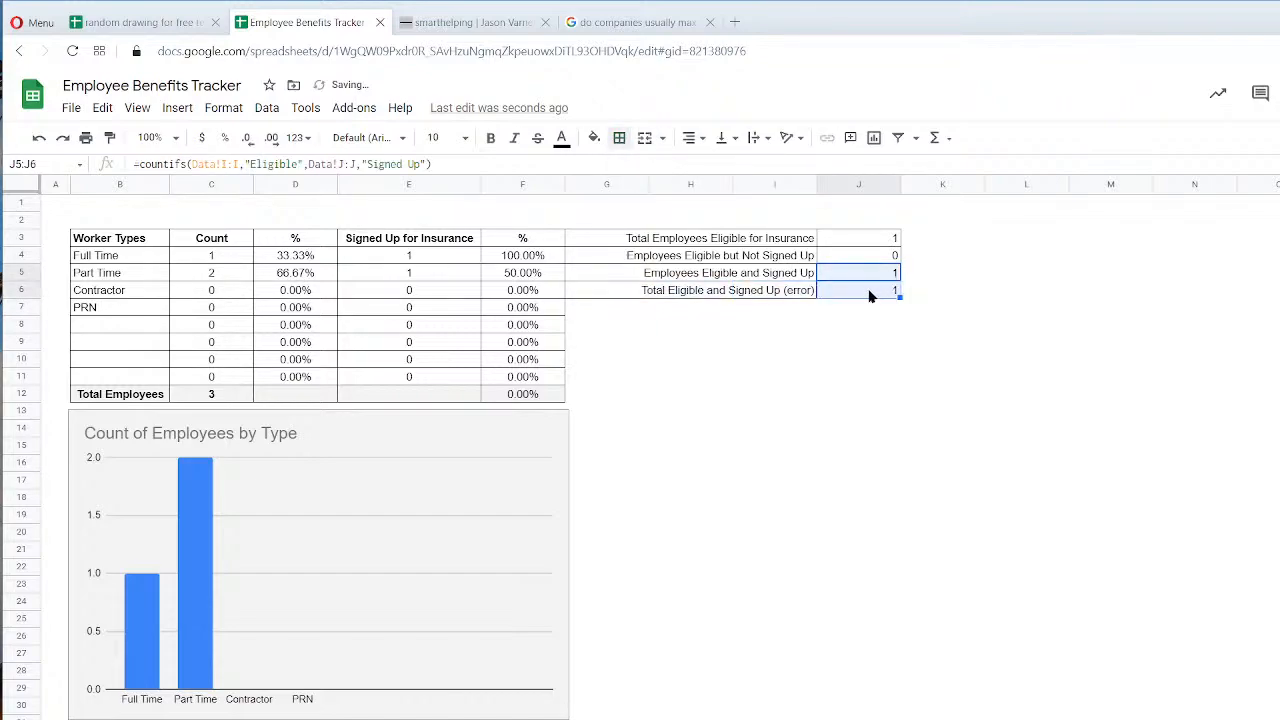
double_click(868, 292)
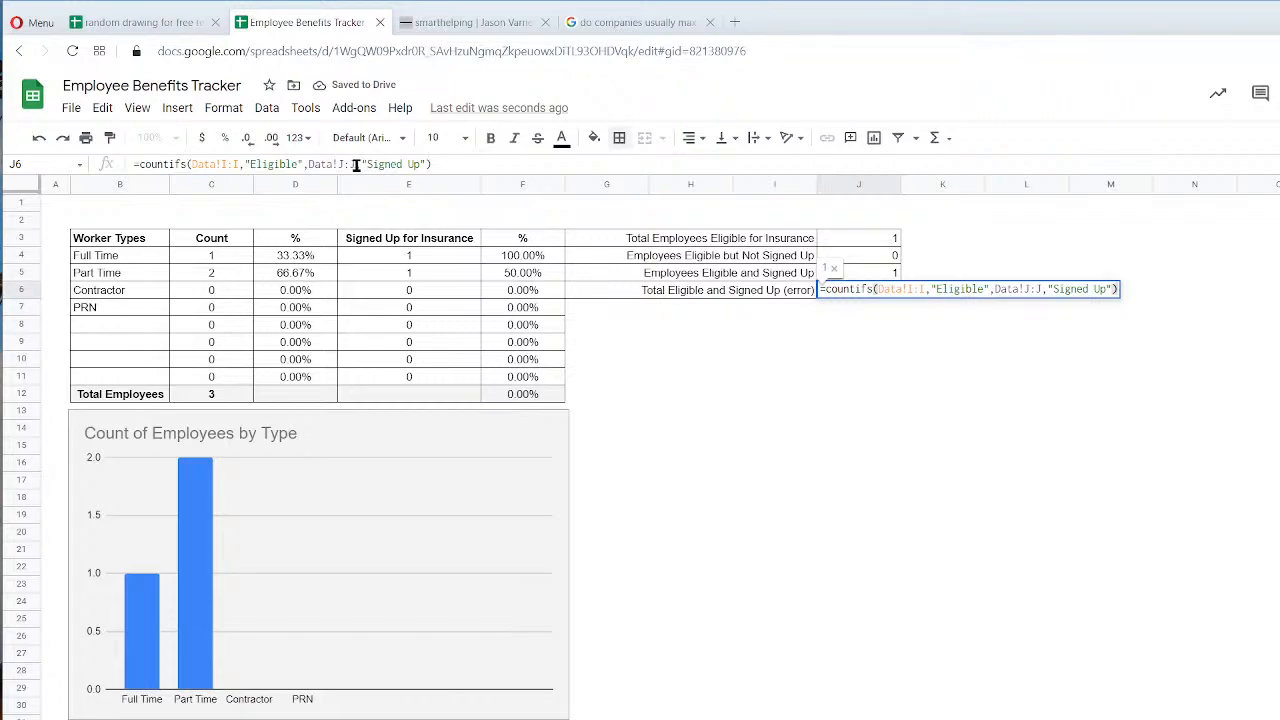
left_click(252, 164)
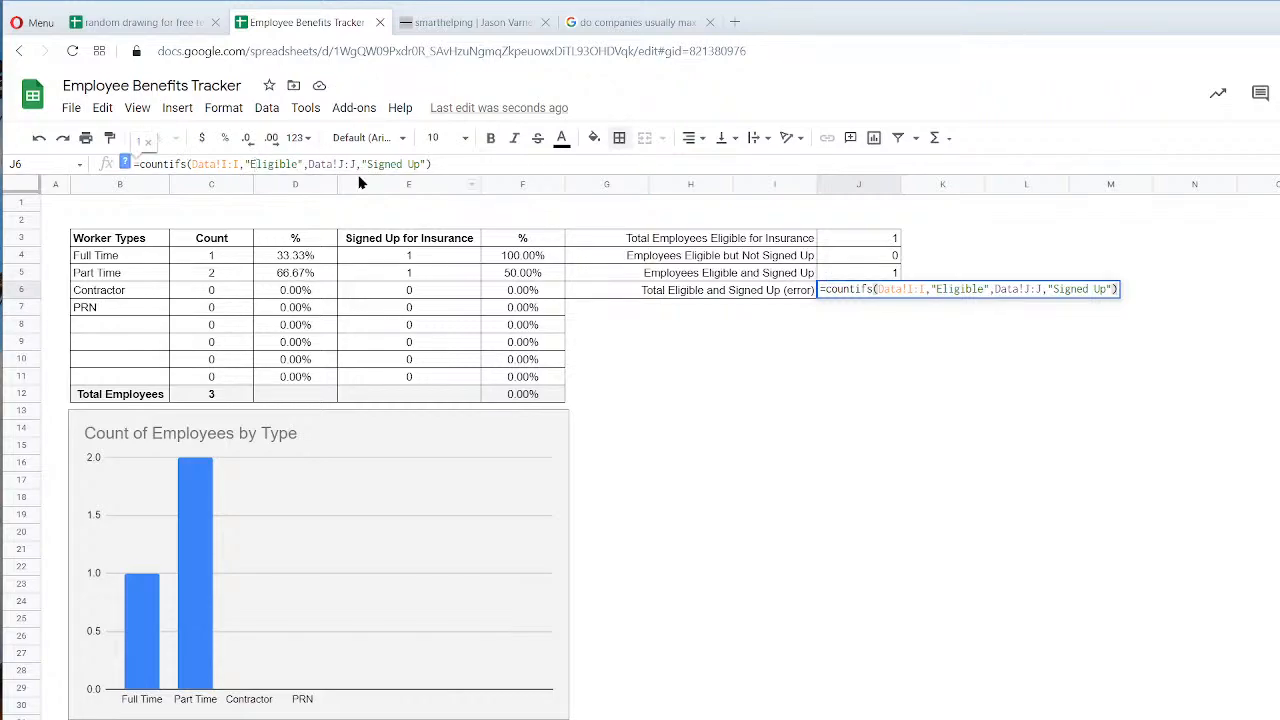
key("Return")
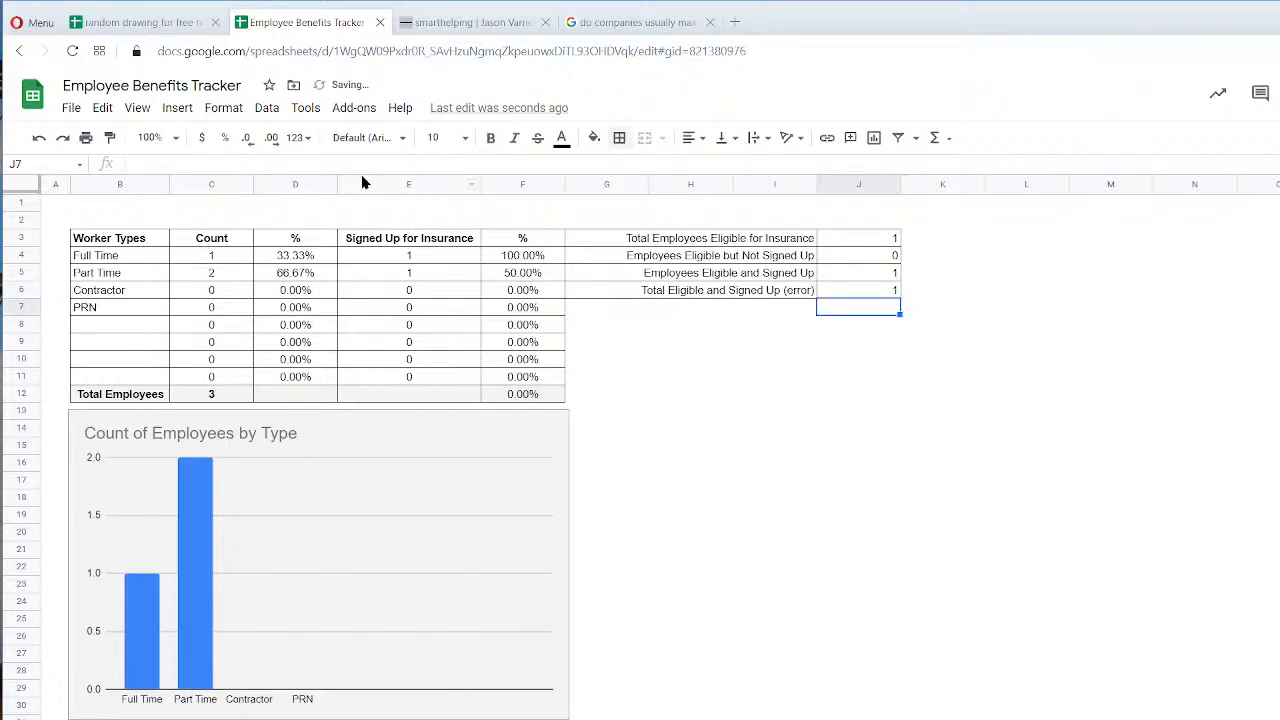
left_click(870, 292)
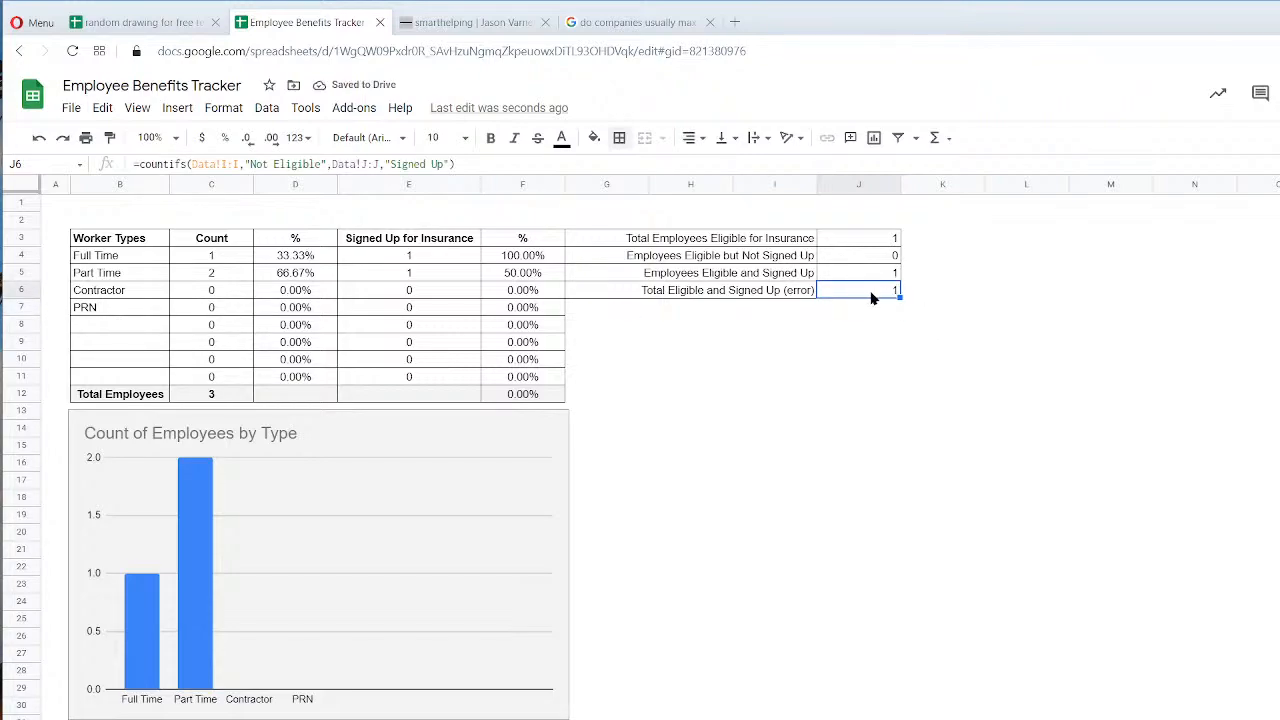
Attach a note to J6 reading "this should always be 0".
left_click_drag(866, 291, 720, 297)
left_click(850, 294)
right_click(865, 294)
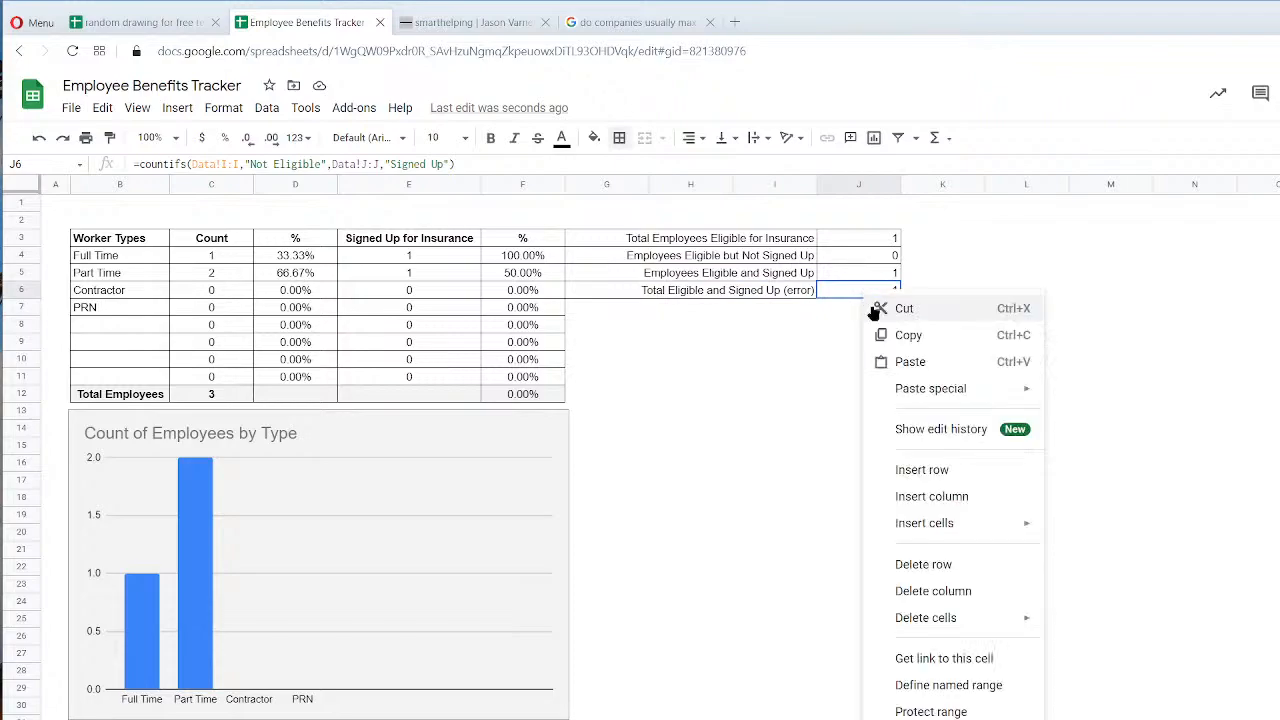
left_click(925, 719)
type("this should always be 0")
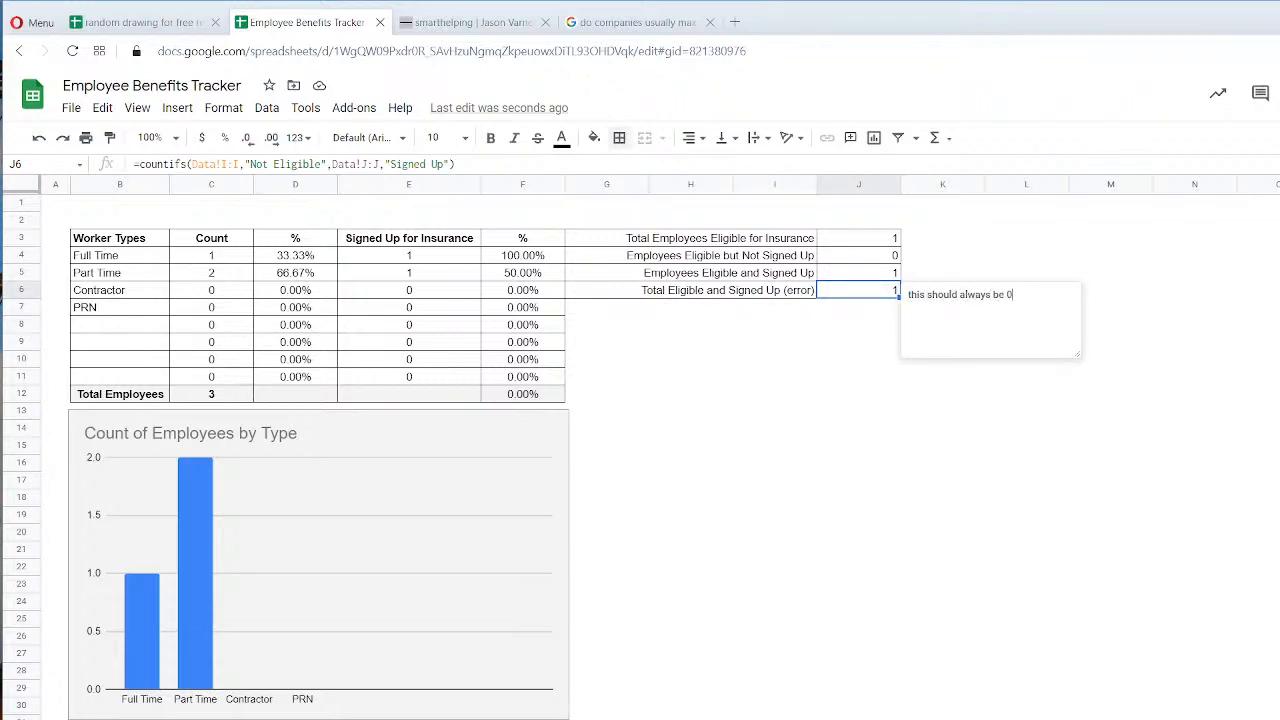
left_click(1169, 640)
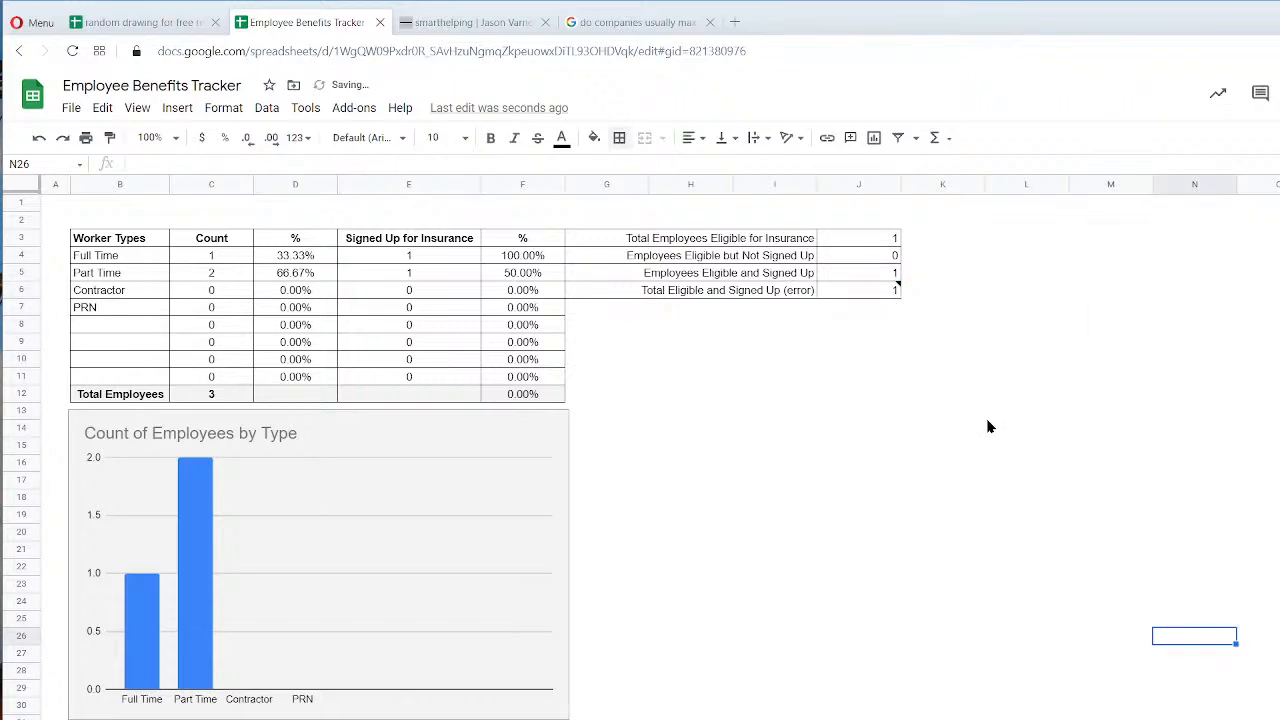
Set the Eligibility Status in row 3 of the Data sheet to Eligible and check the error count in J6 of the summary.
left_click(857, 275)
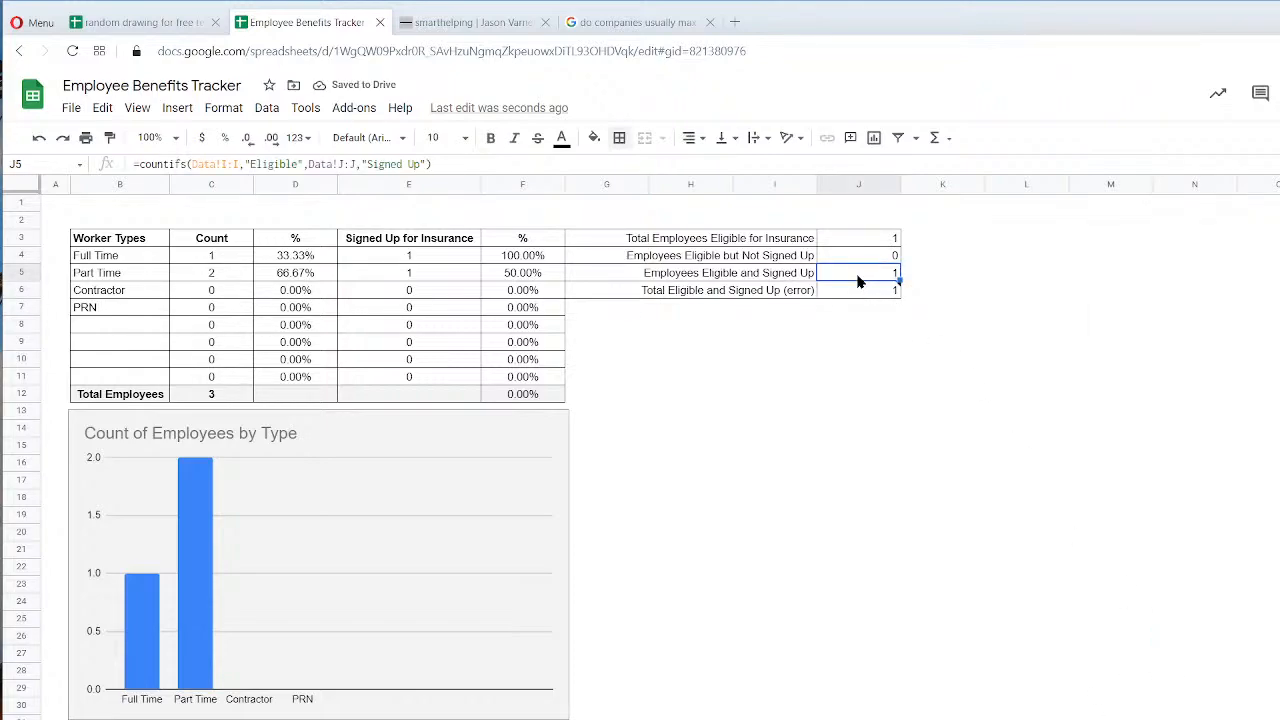
key("ctrl+shift+Page_Up")
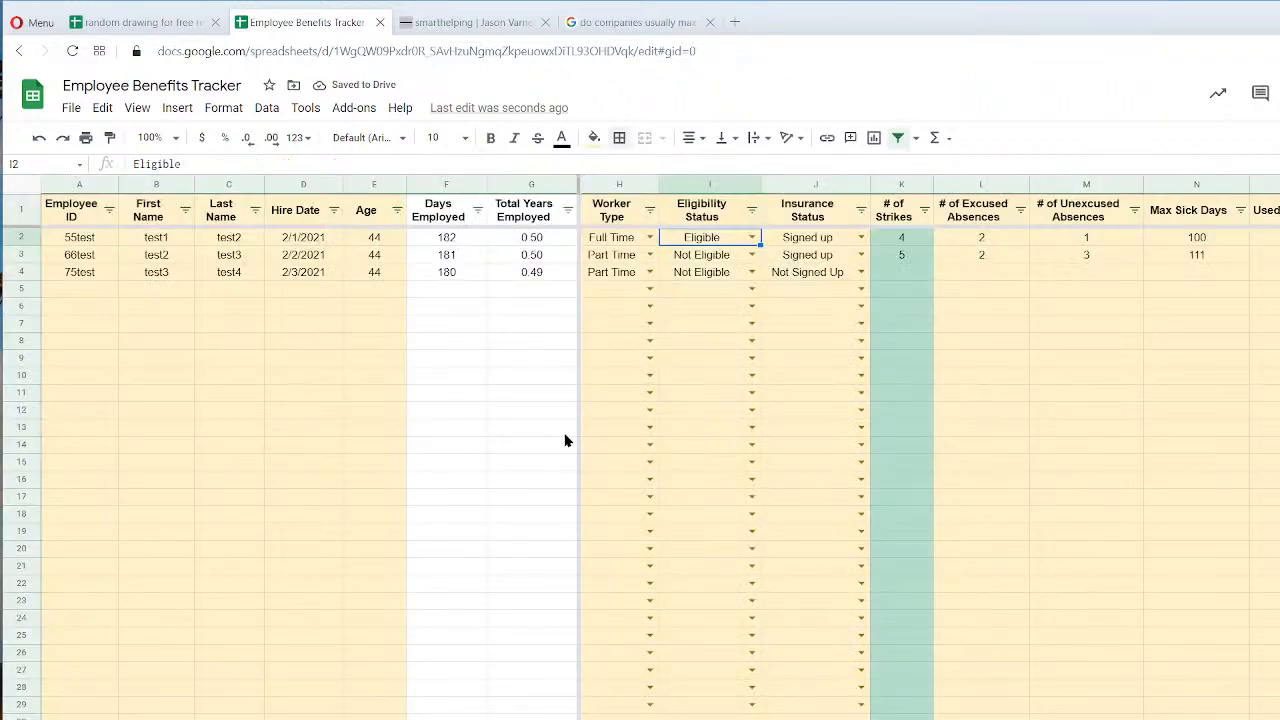
left_click(752, 255)
left_click(711, 276)
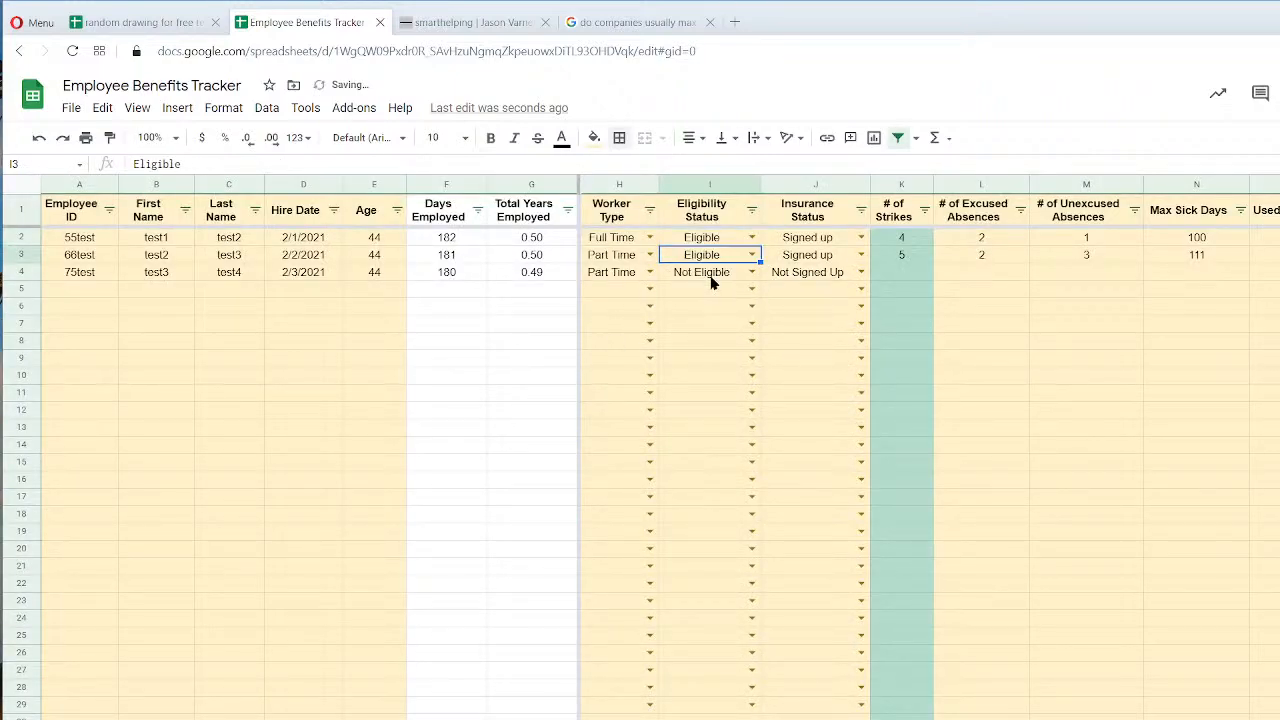
key("ctrl+shift+Page_Down")
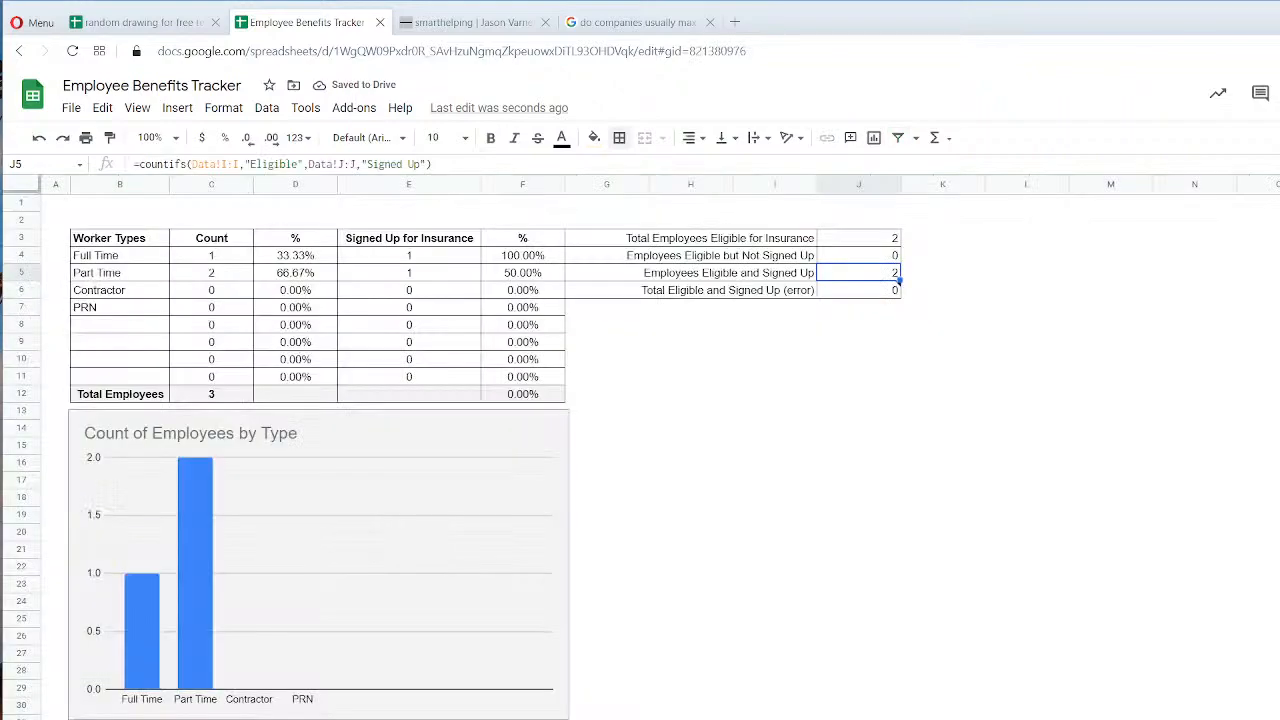
left_click(862, 290)
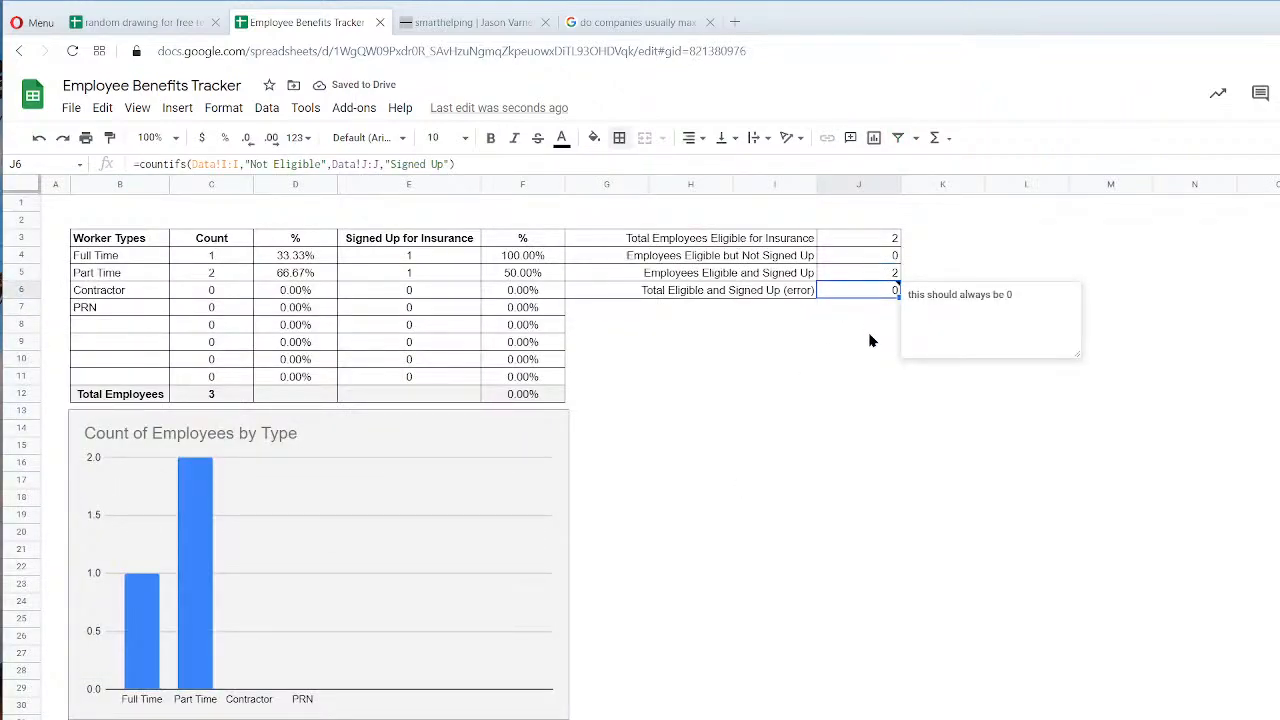
left_click(850, 408)
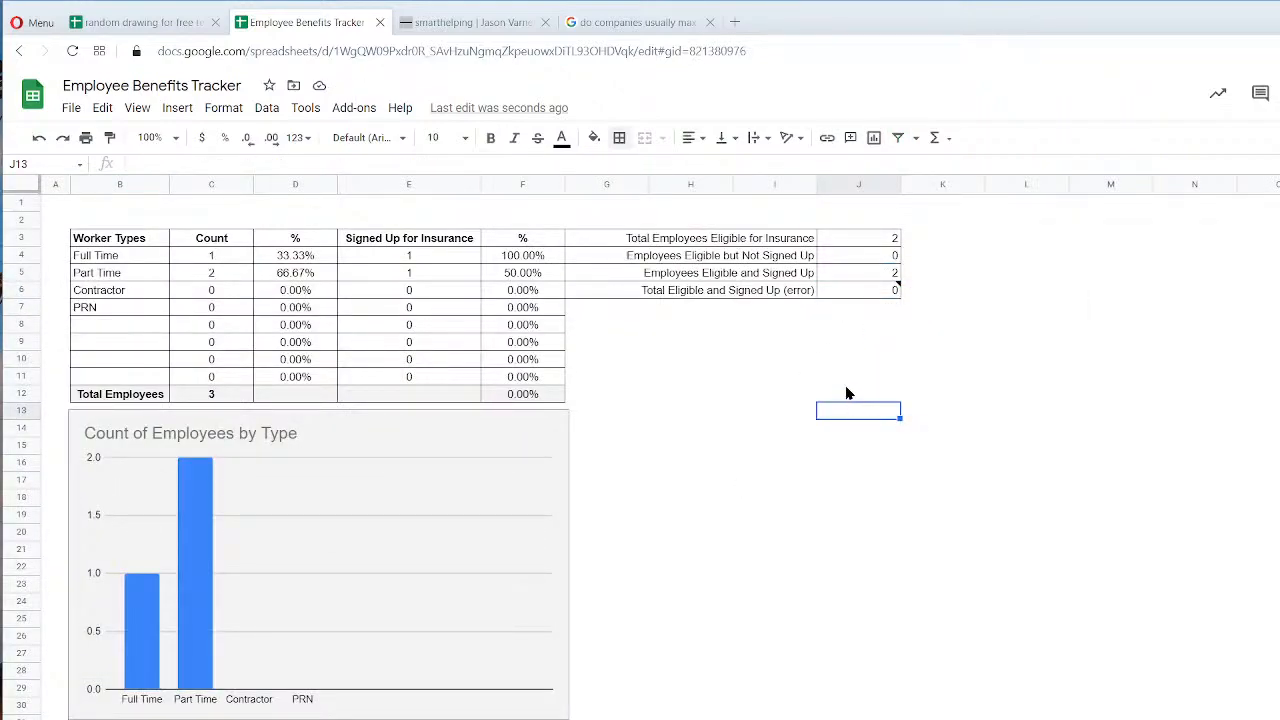
Enter the heading "Insurance Stats" in I2 above the insurance labels and make it bold.
left_click(792, 279)
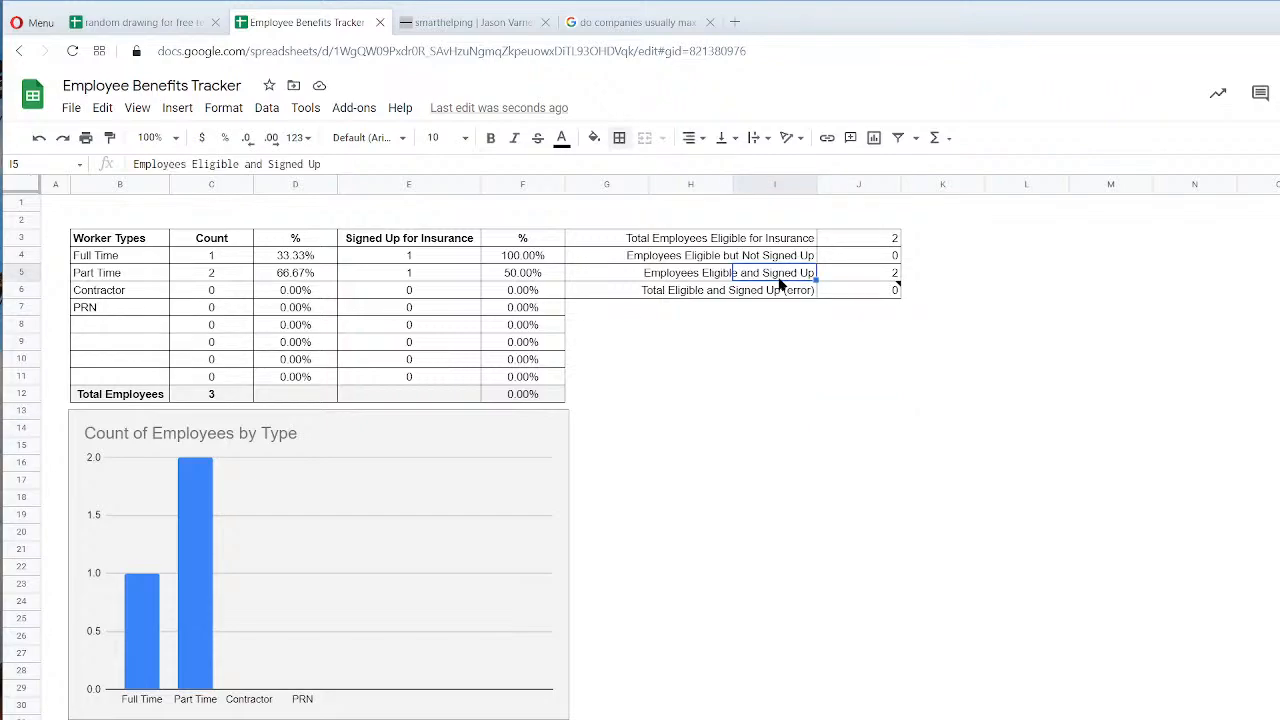
left_click(806, 222)
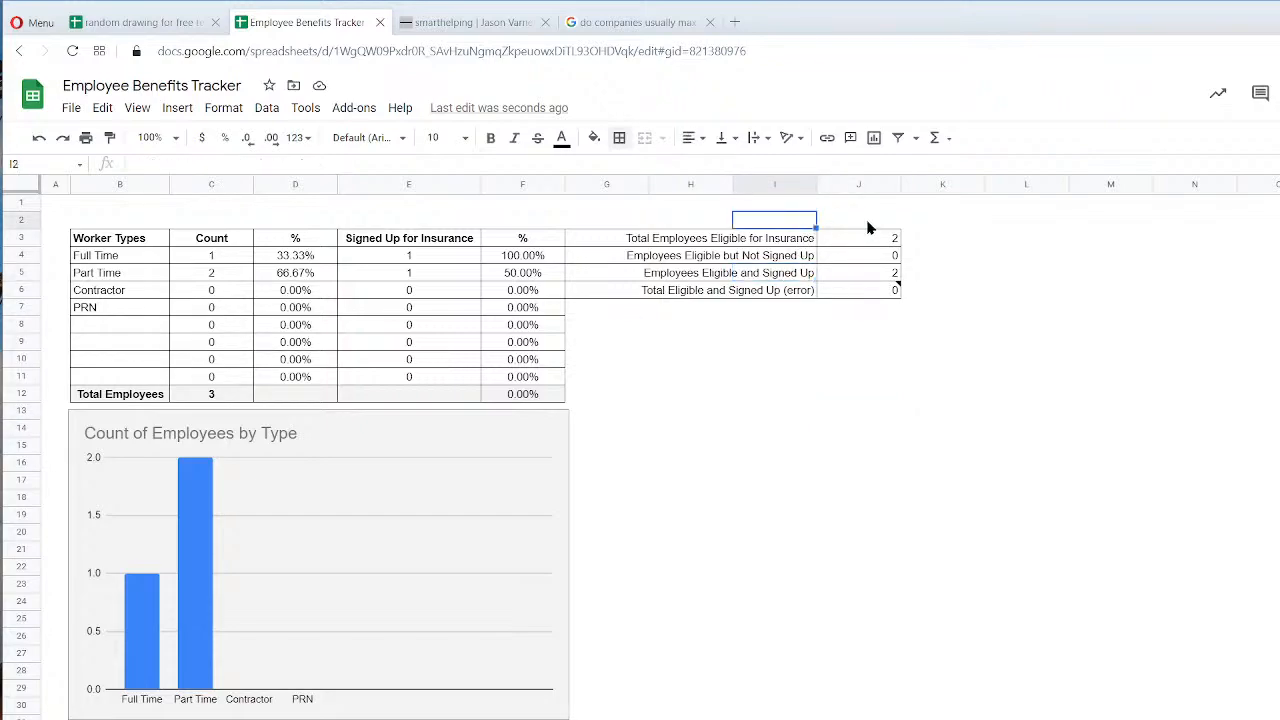
left_click(870, 226)
key("Left")
type("Insurance Stats")
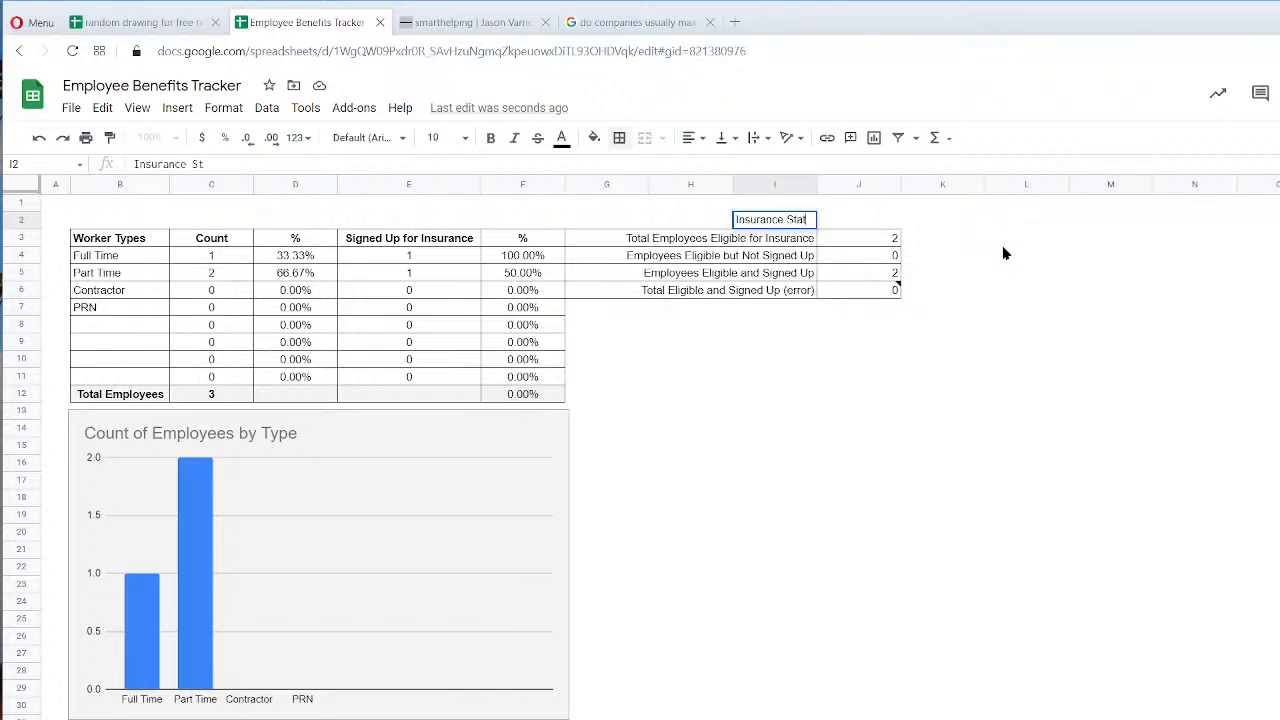
key("Return")
key("Up")
key("ctrl+b")
left_click(1019, 399)
Right-align the Insurance Stats heading in I2.
left_click(795, 221)
left_click(690, 137)
left_click(733, 167)
left_click(943, 490)
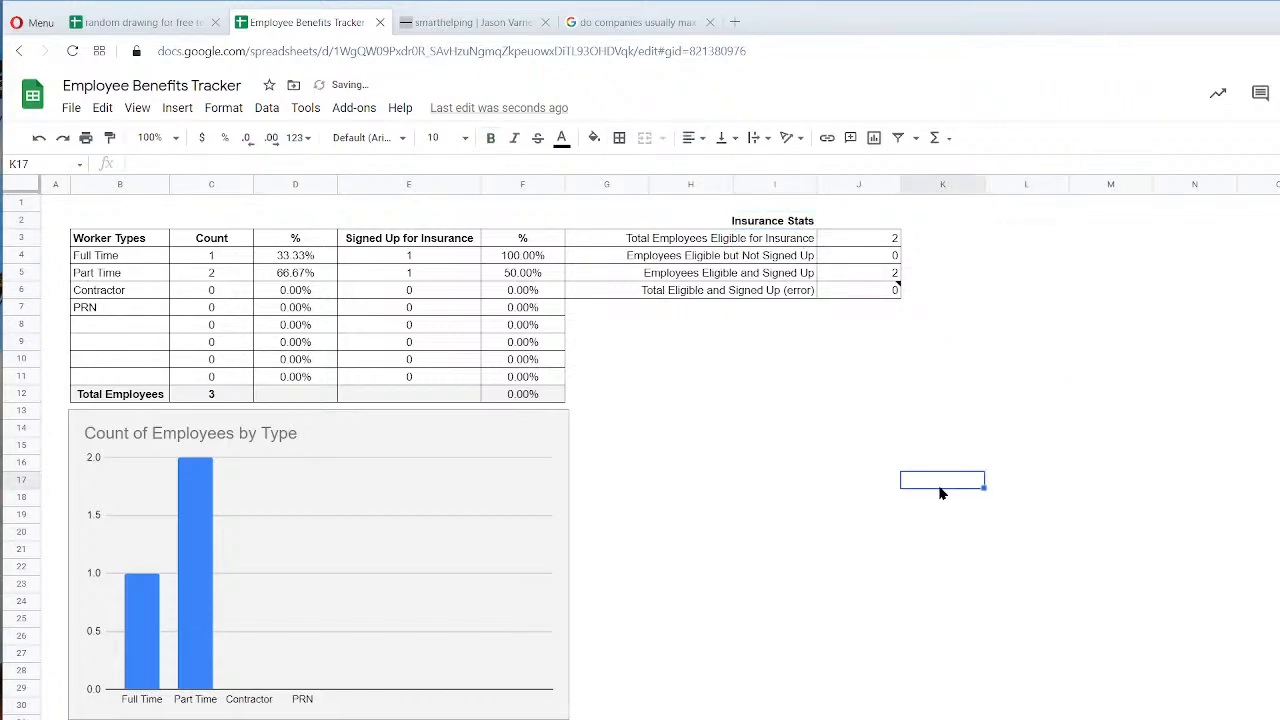
Check the eligible count against the Data sheet, and set the Insurance Status in row 3 there to Not Signed Up.
left_click(772, 242)
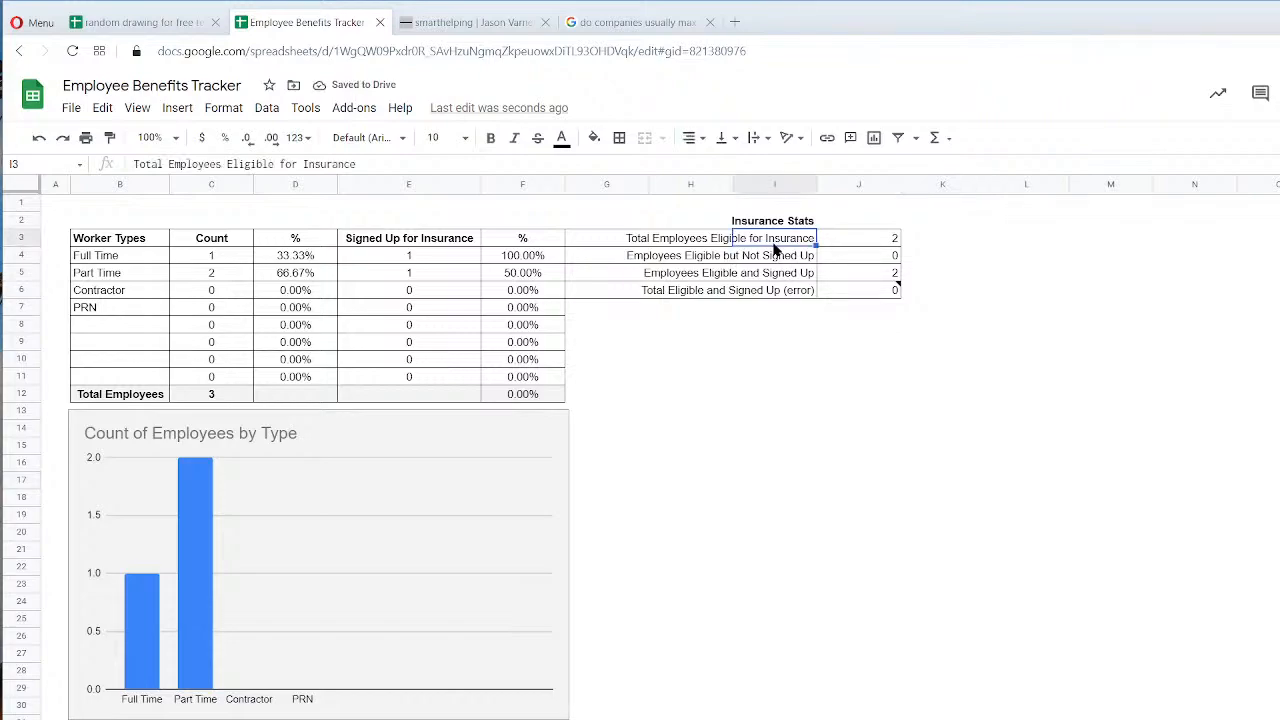
left_click(884, 244)
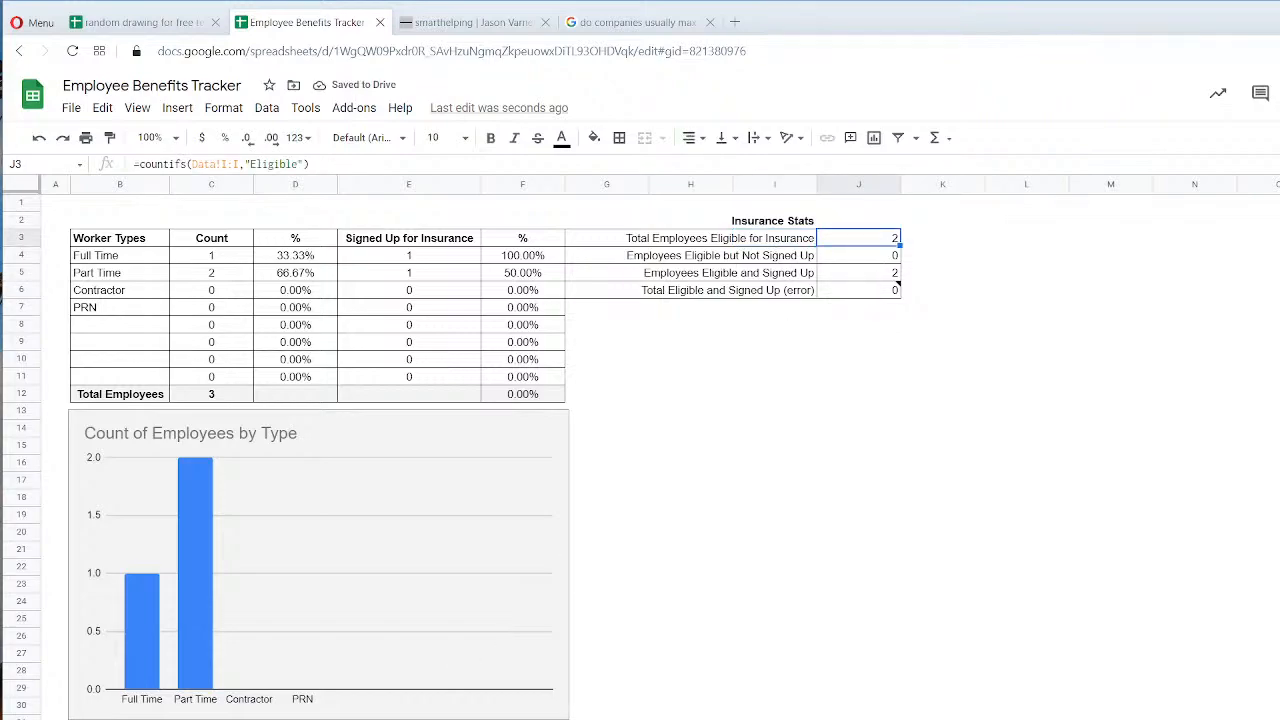
key("ctrl+shift+Page_Up")
left_click_drag(730, 240, 728, 260)
key("ctrl+shift+Page_Down")
left_click(787, 260)
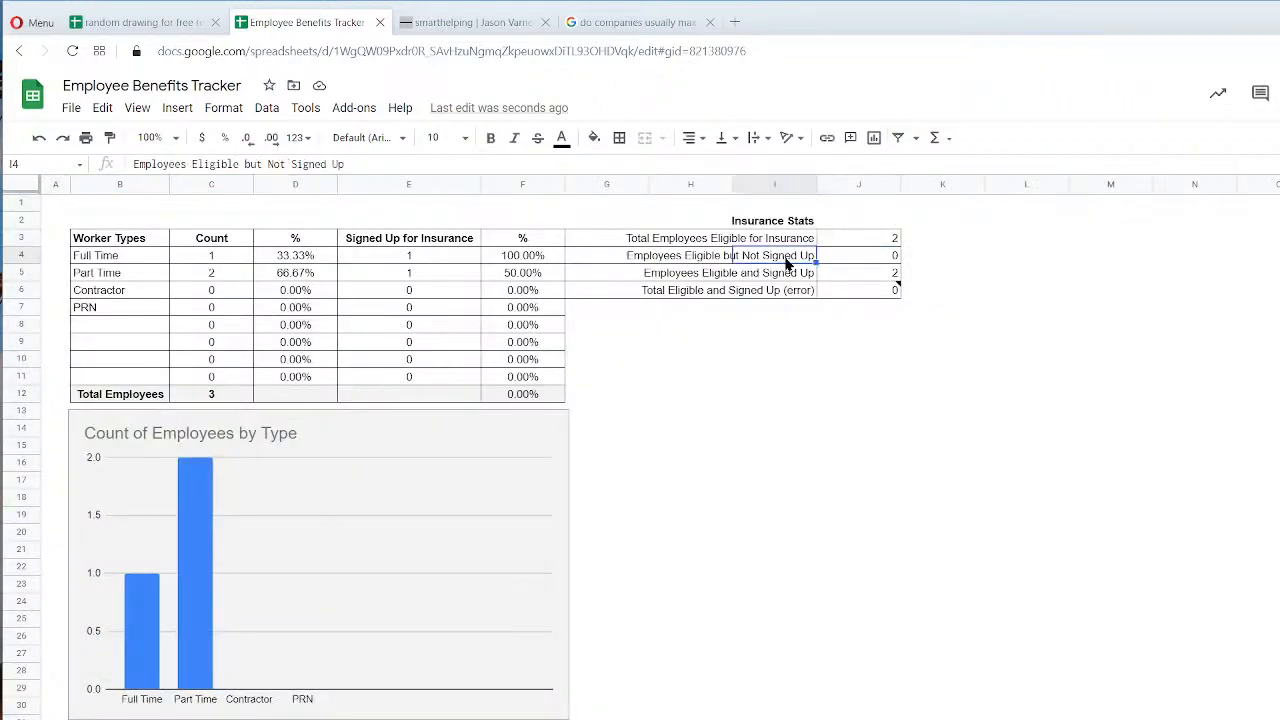
key("ctrl+shift+Page_Up")
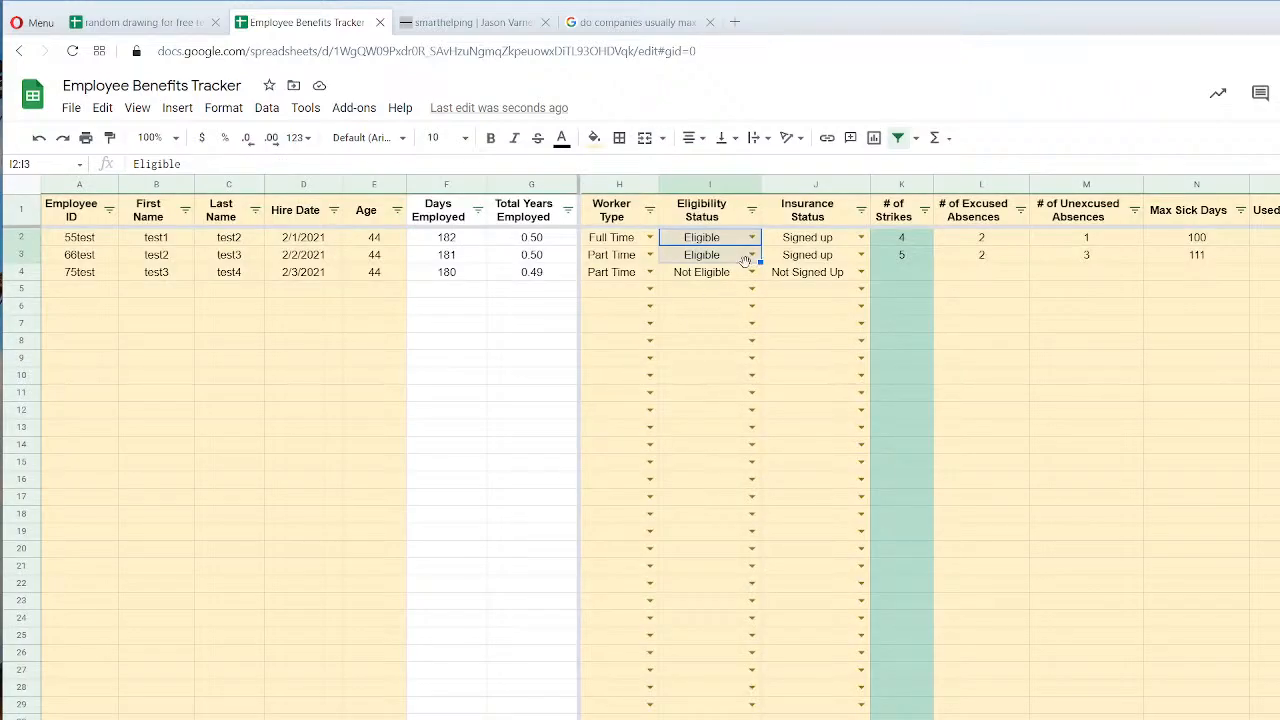
double_click(855, 256)
left_click(828, 295)
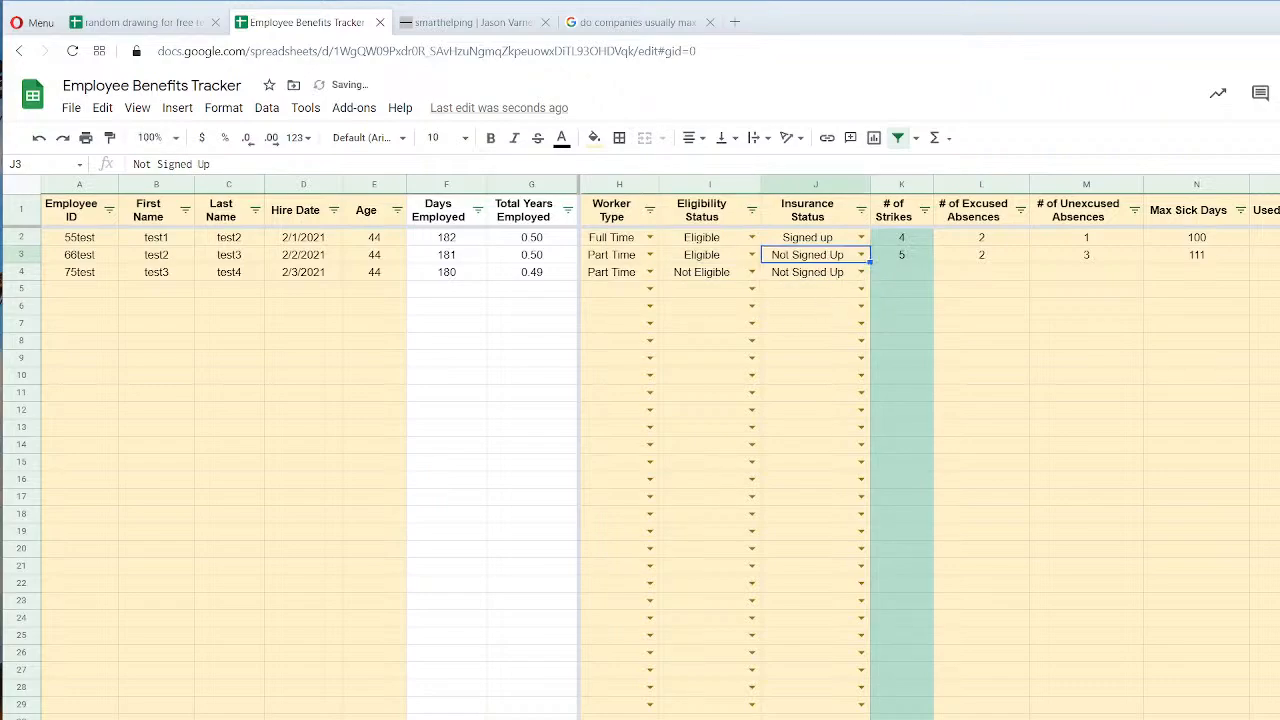
Check the summary sheet's count formulas for eligible employees not signed up and eligible employees signed up.
key("ctrl+shift+Page_Down")
left_click(874, 257)
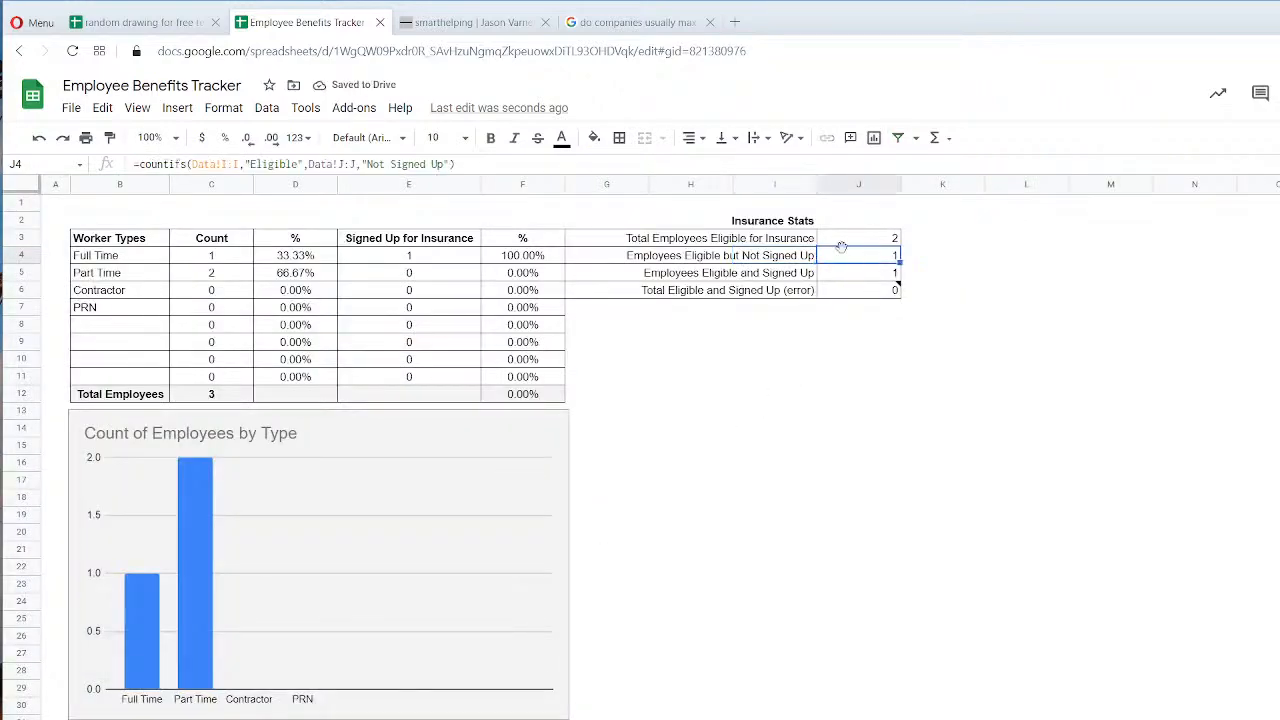
left_click(792, 280)
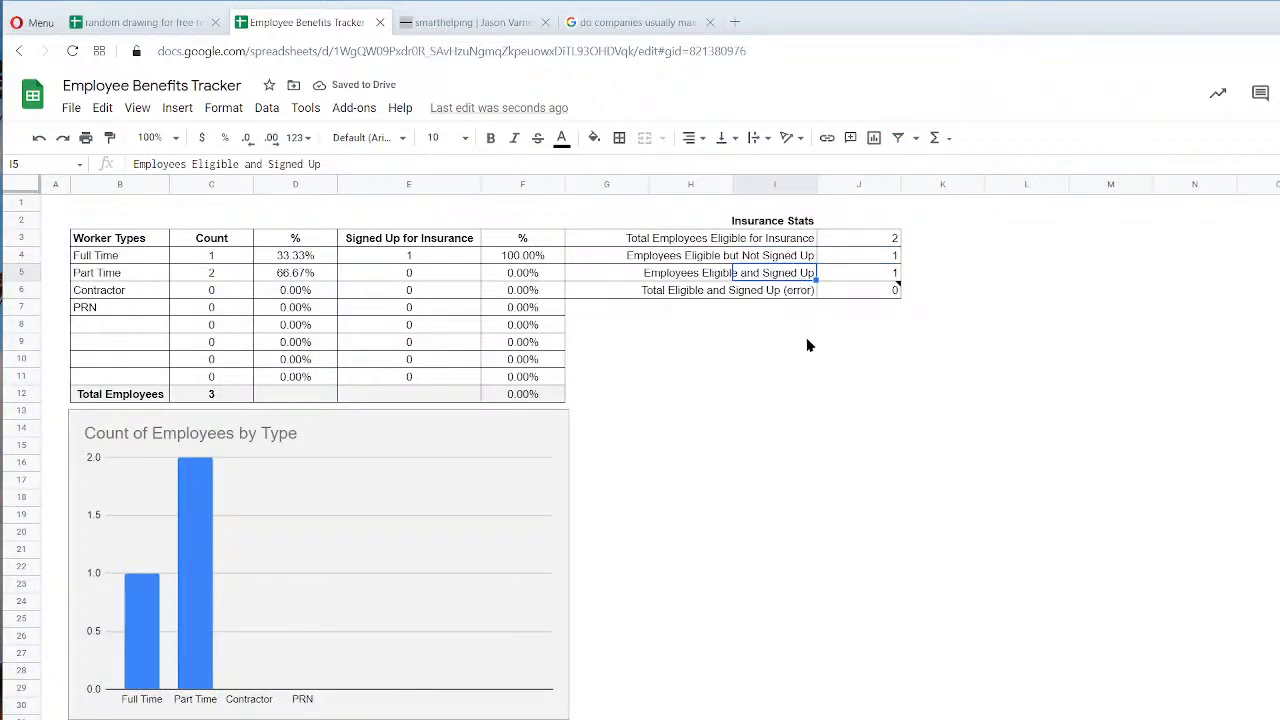
left_click(891, 282)
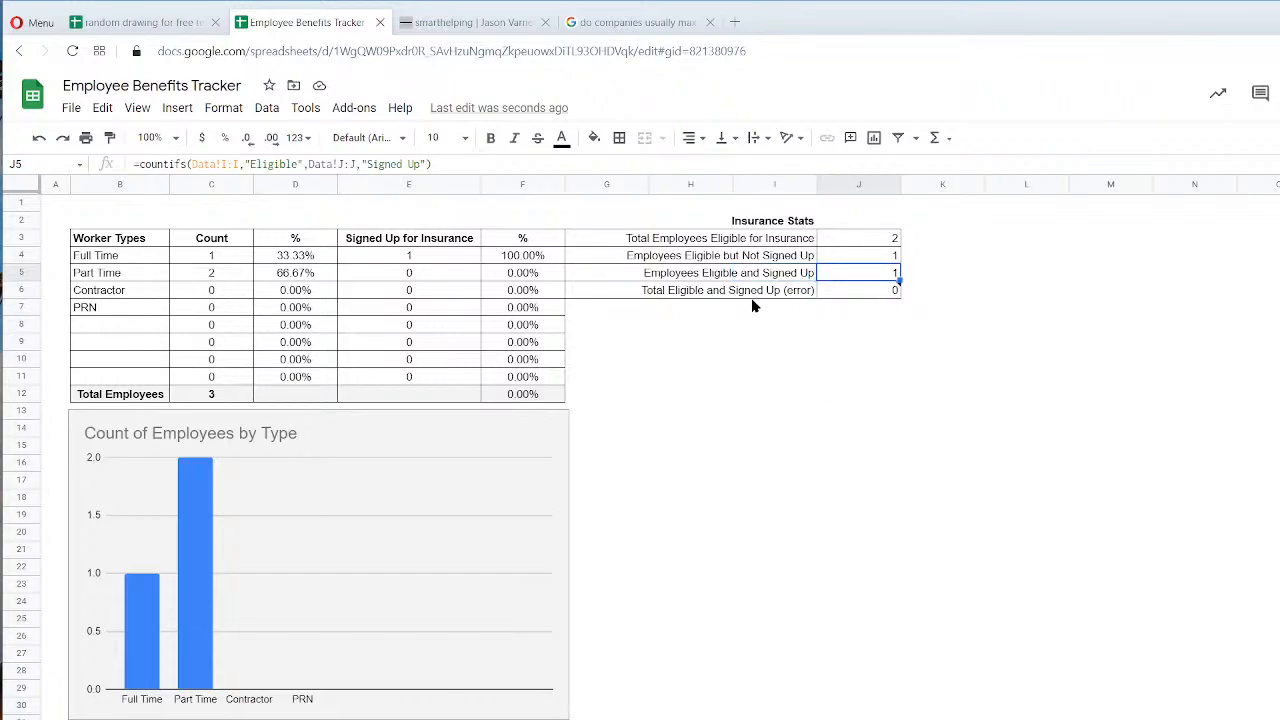
Change the error label in I6 to "Total Not Eligible and Signed Up (error)".
left_click(796, 292)
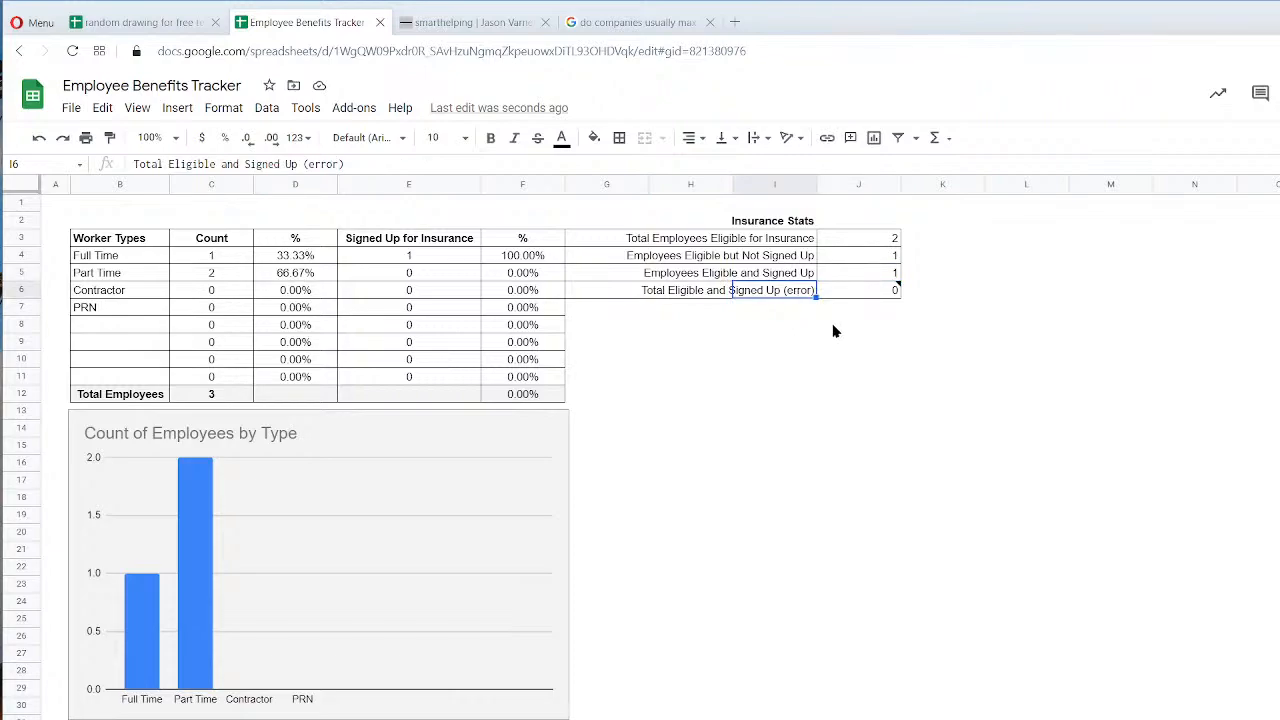
mouse_move(873, 297)
double_click(670, 290)
double_click(802, 294)
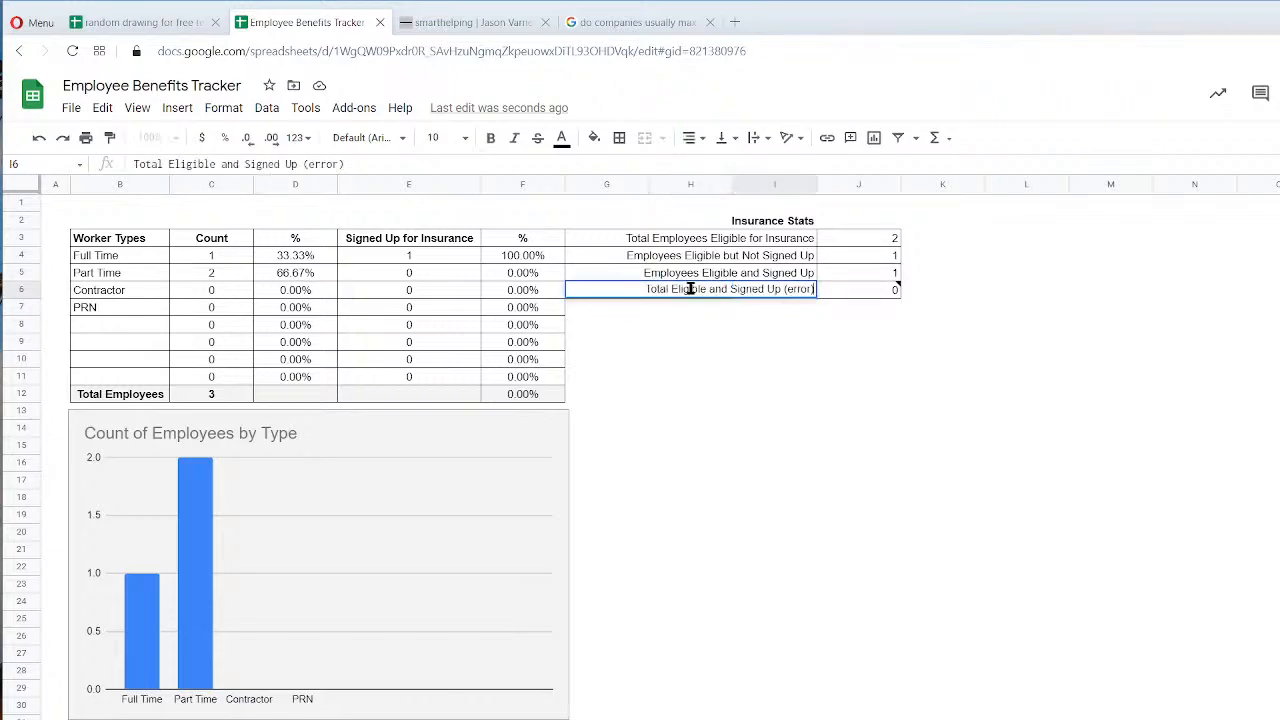
left_click(672, 288)
type("Not")
key("Return")
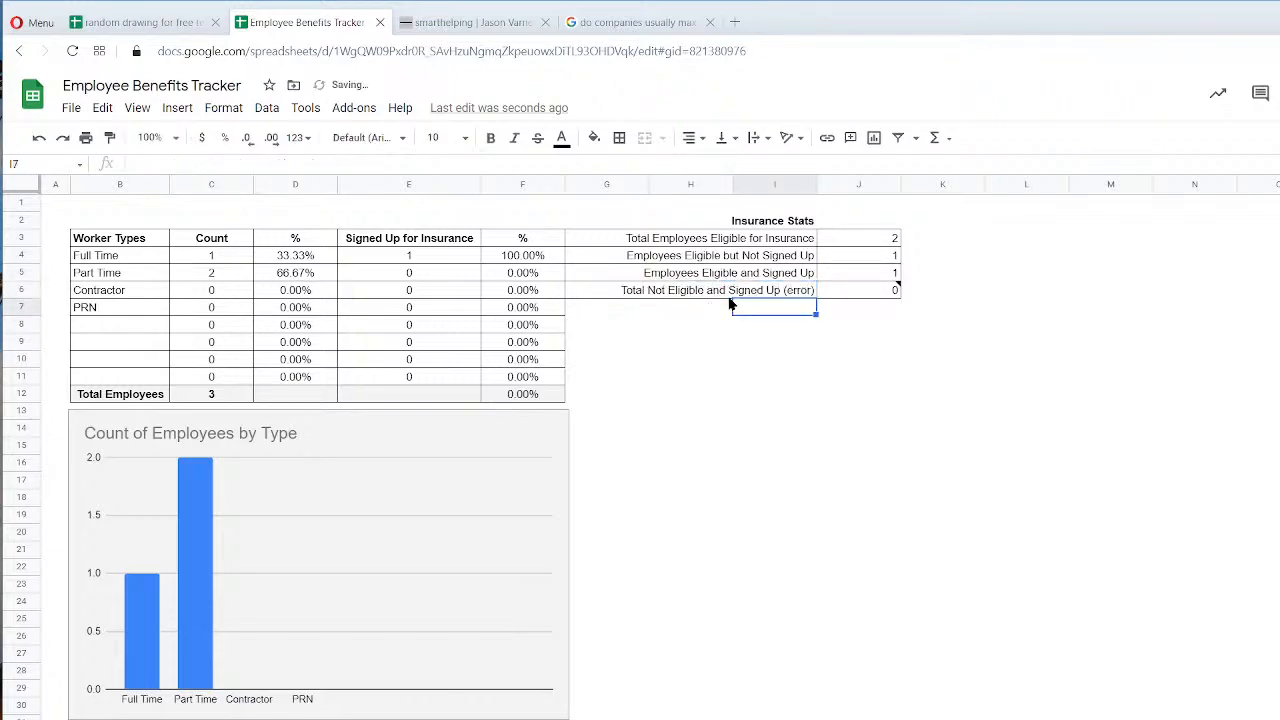
Review the Insurance Stats labels and the formulas in J3 and J4 alongside the Total Employees sum.
left_click(960, 376)
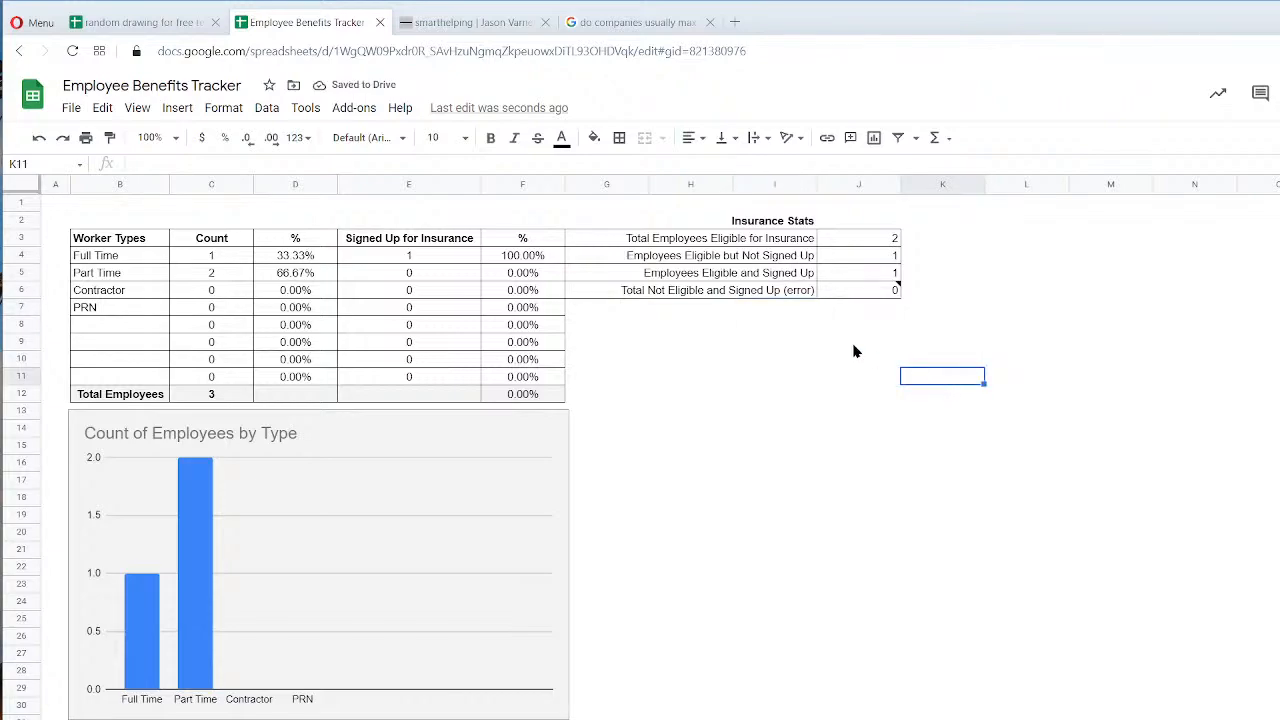
left_click(797, 245)
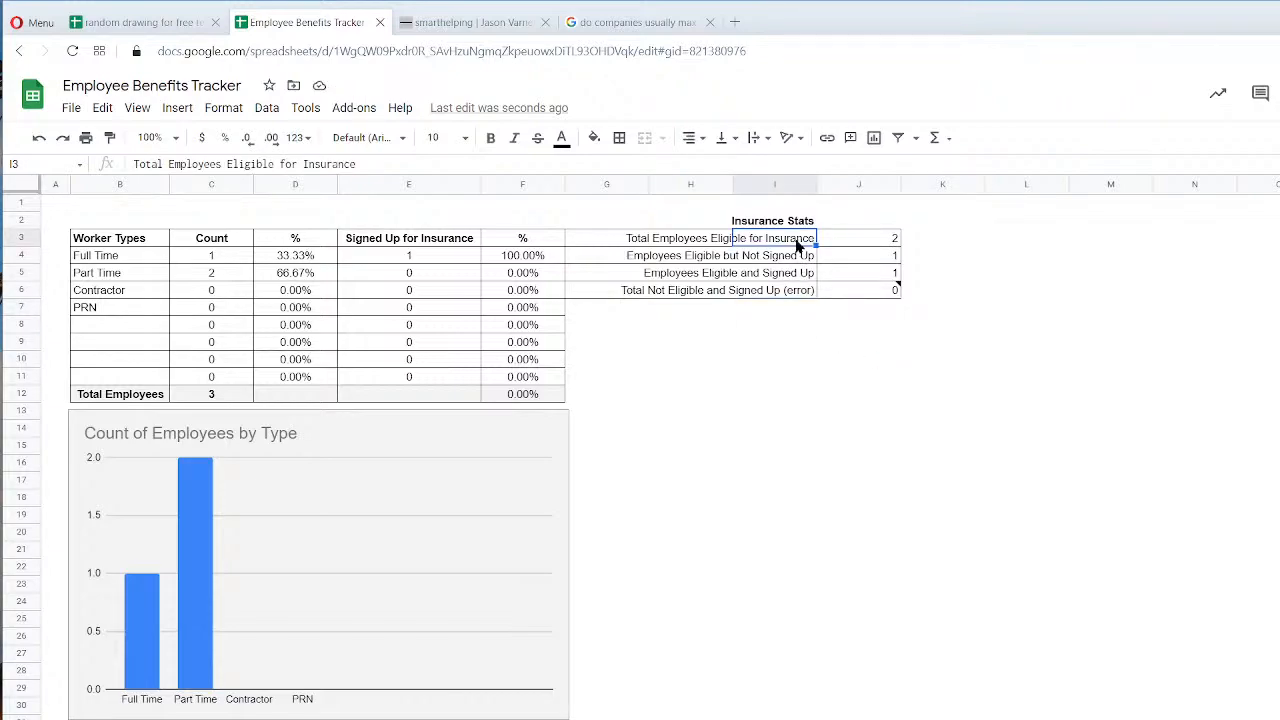
left_click(218, 400)
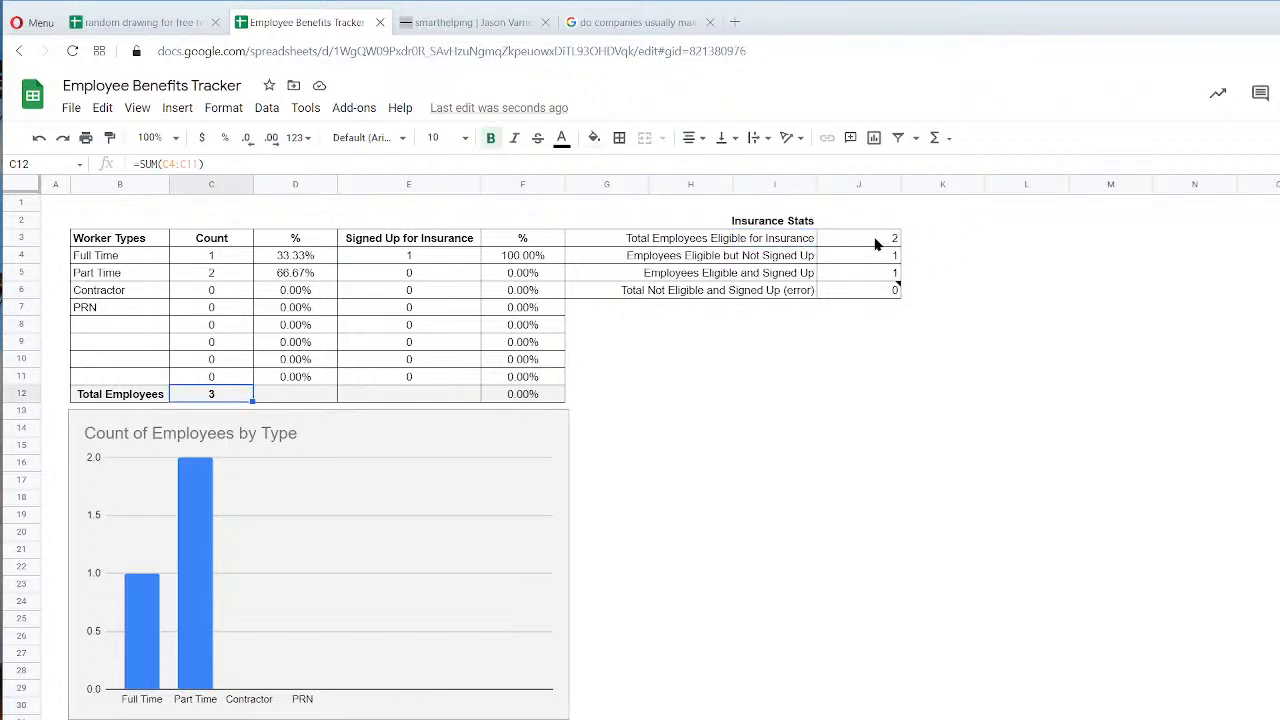
left_click(793, 280)
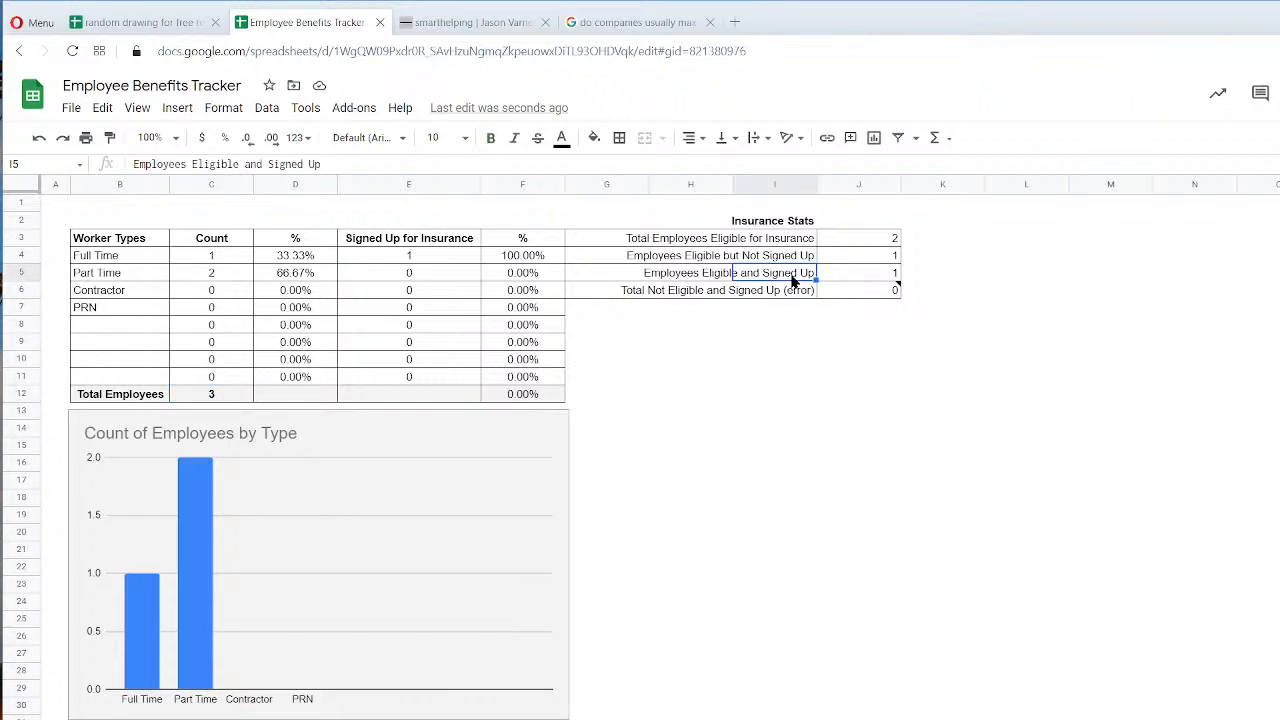
left_click(880, 242)
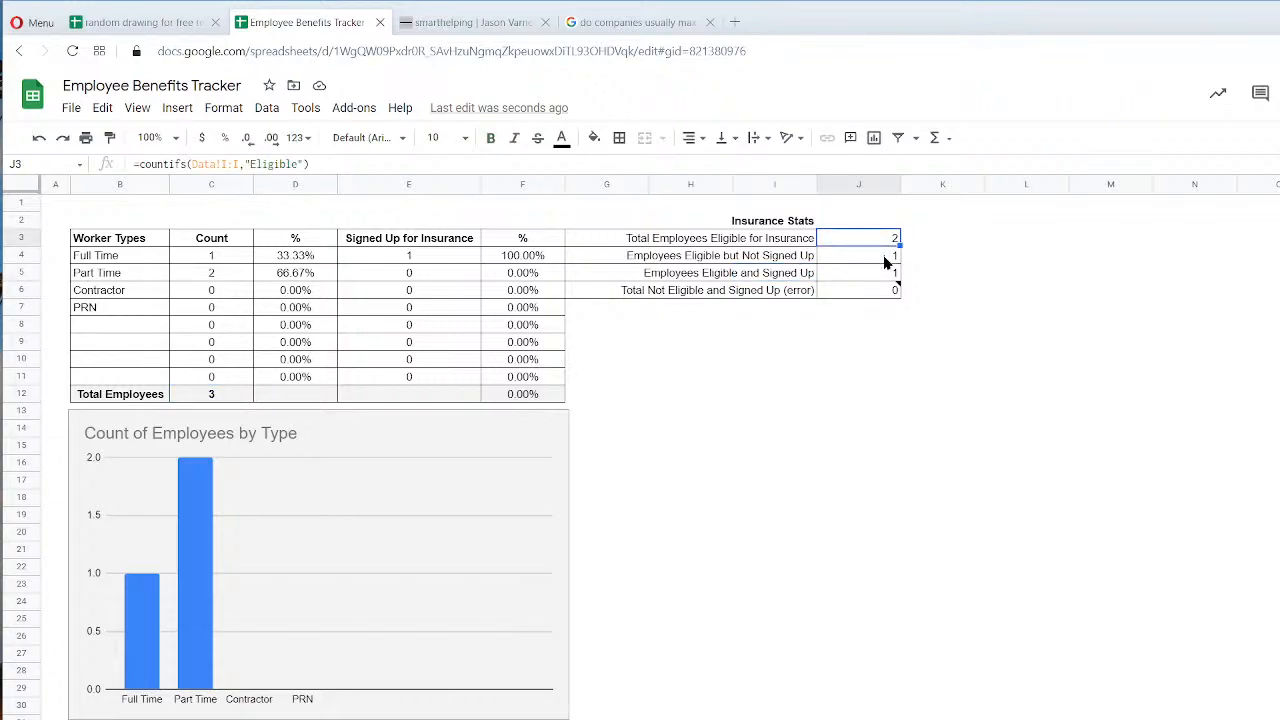
left_click(884, 260)
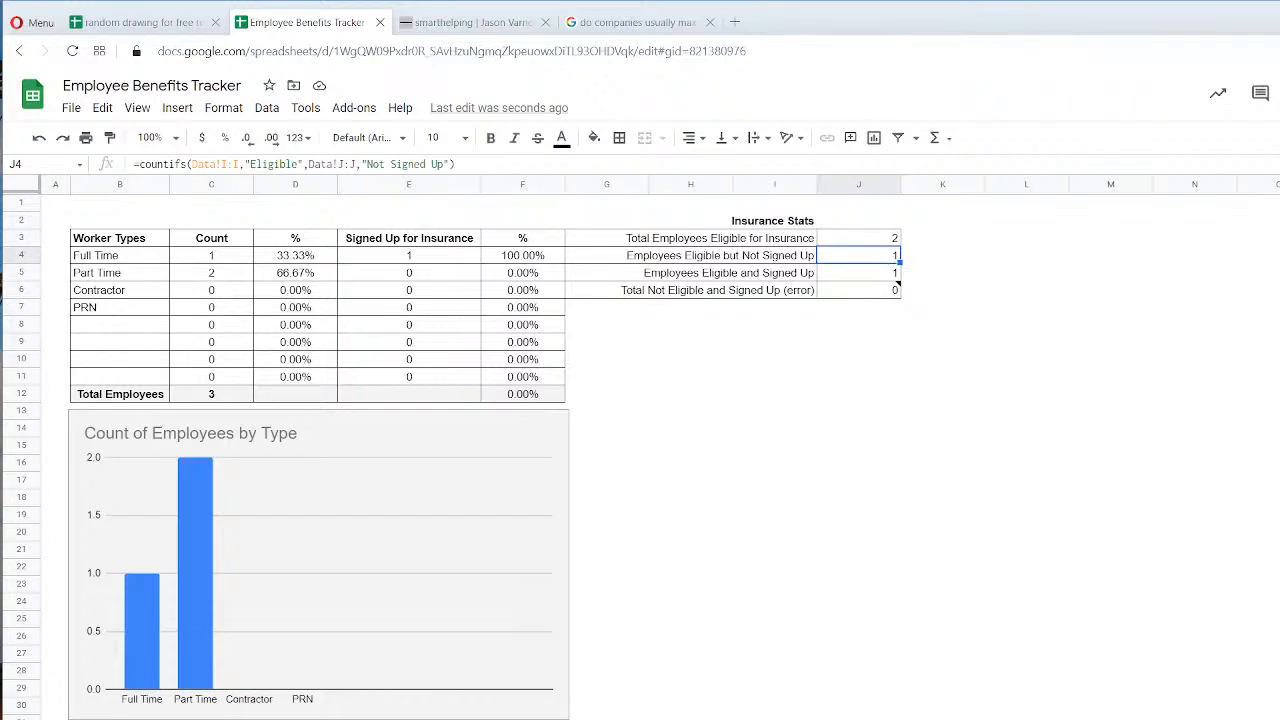
Compare the Eligibility Status and Insurance Status of the employees in rows 2 to 4 of the Data sheet.
left_click(130, 719)
left_click(829, 243)
left_click(690, 246, "shift")
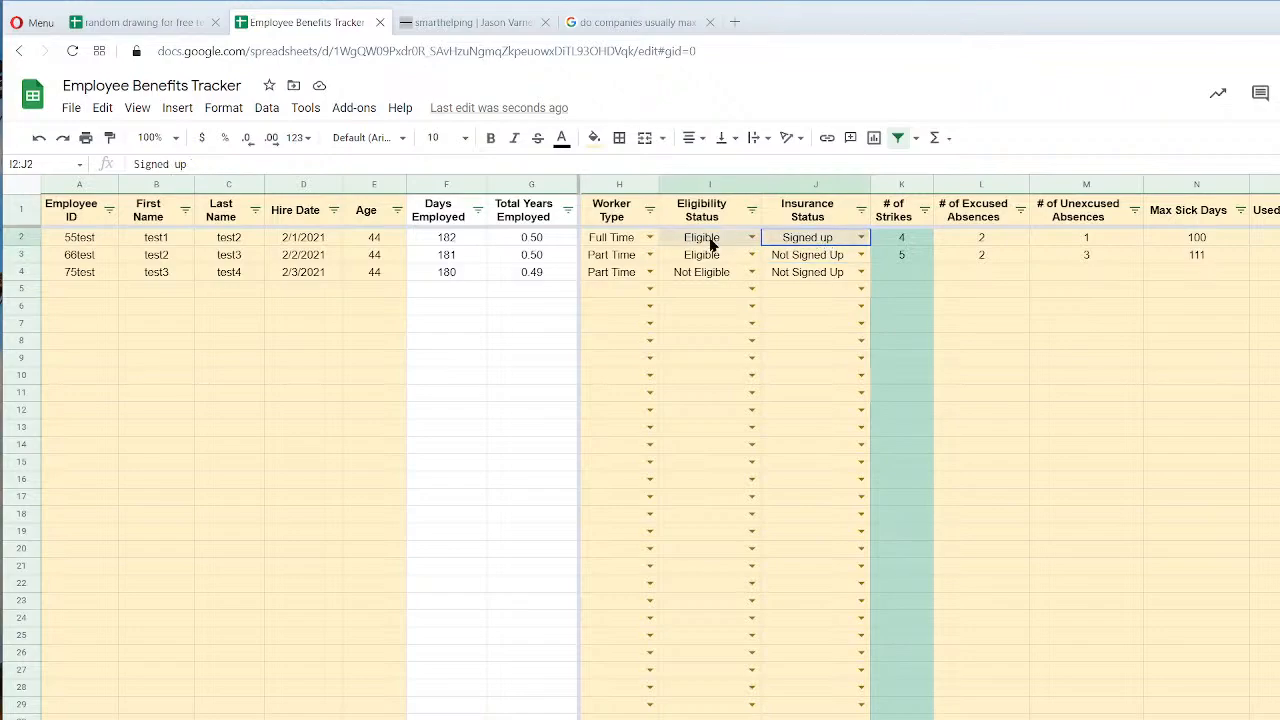
left_click(818, 258)
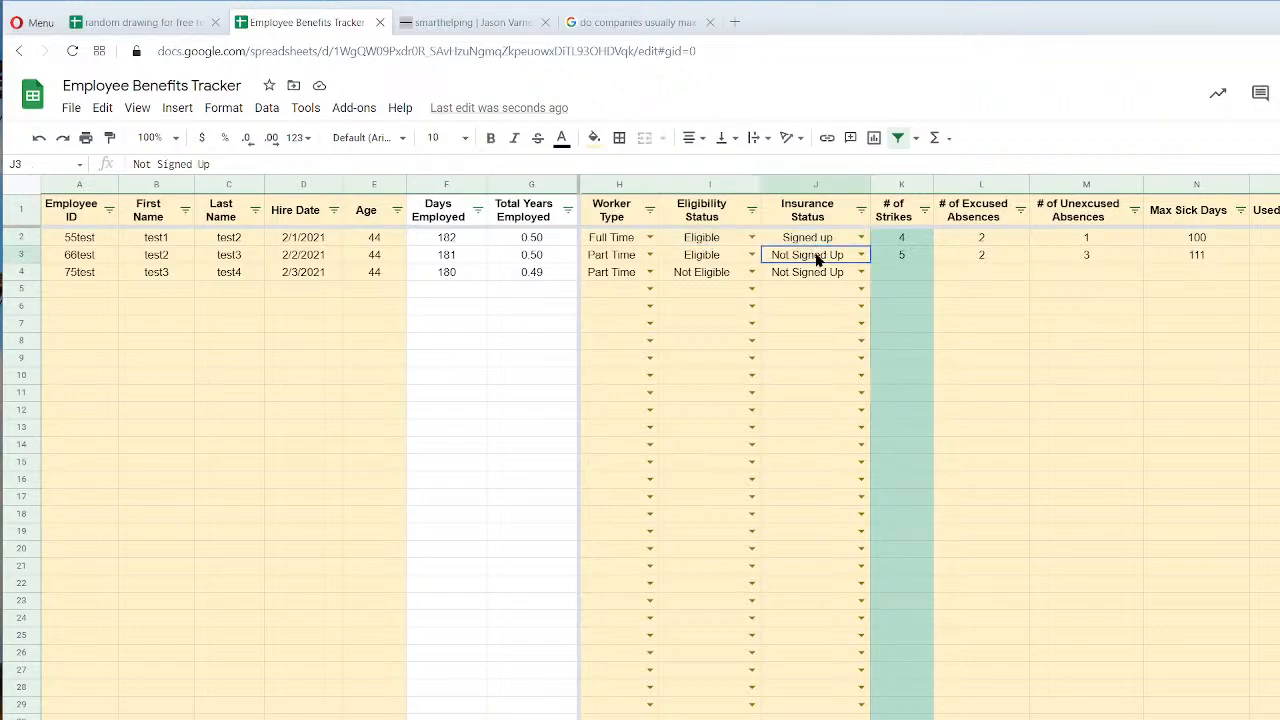
left_click(720, 260)
left_click(808, 277)
left_click(703, 283, "shift")
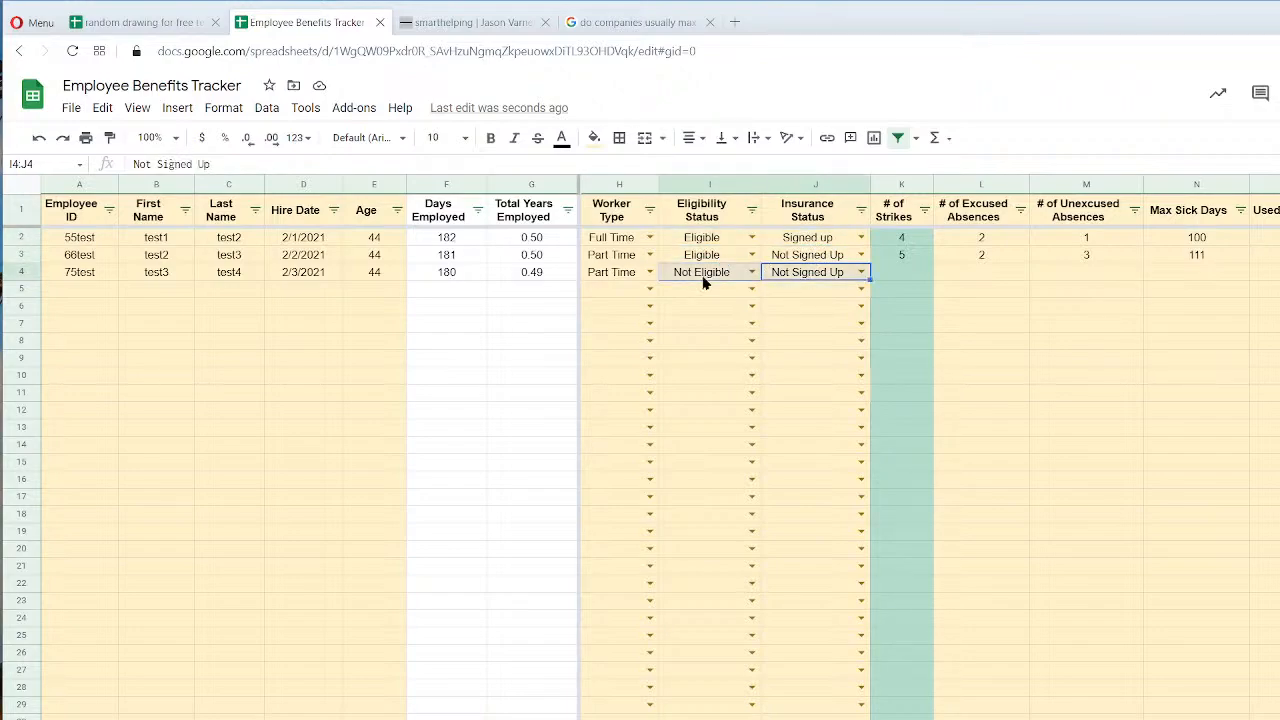
left_click(831, 274)
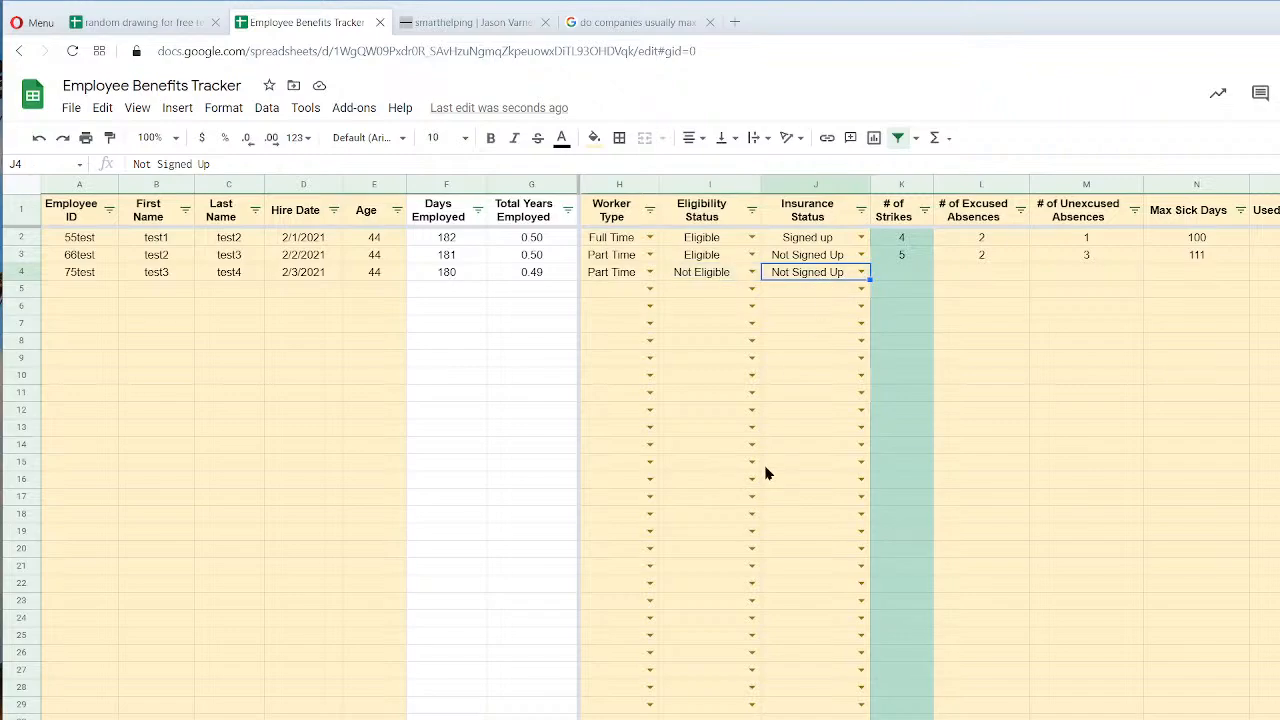
key("alt+Down")
Review the summary's worker type counts, Signed Up for Insurance column and eligibility count formulas.
left_click(943, 536)
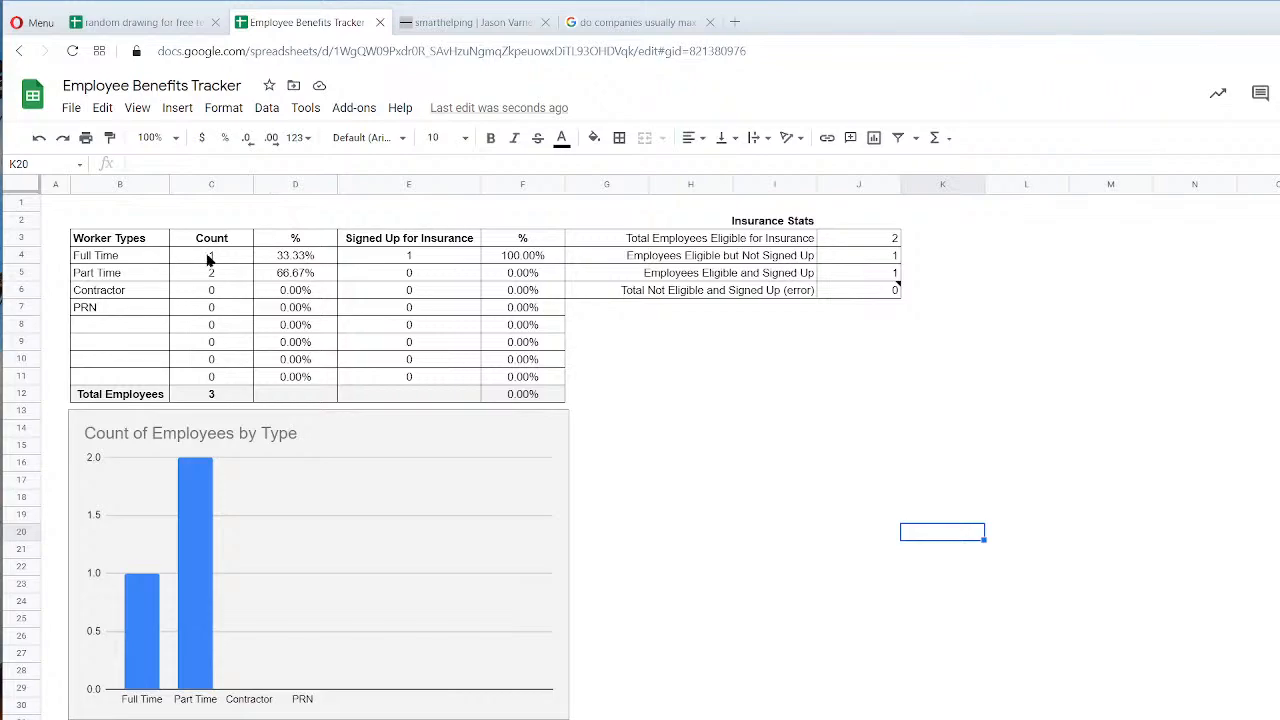
left_click_drag(218, 259, 211, 376)
left_click(425, 258)
left_click(424, 276)
left_click(427, 309)
left_click(417, 366)
left_click(434, 263)
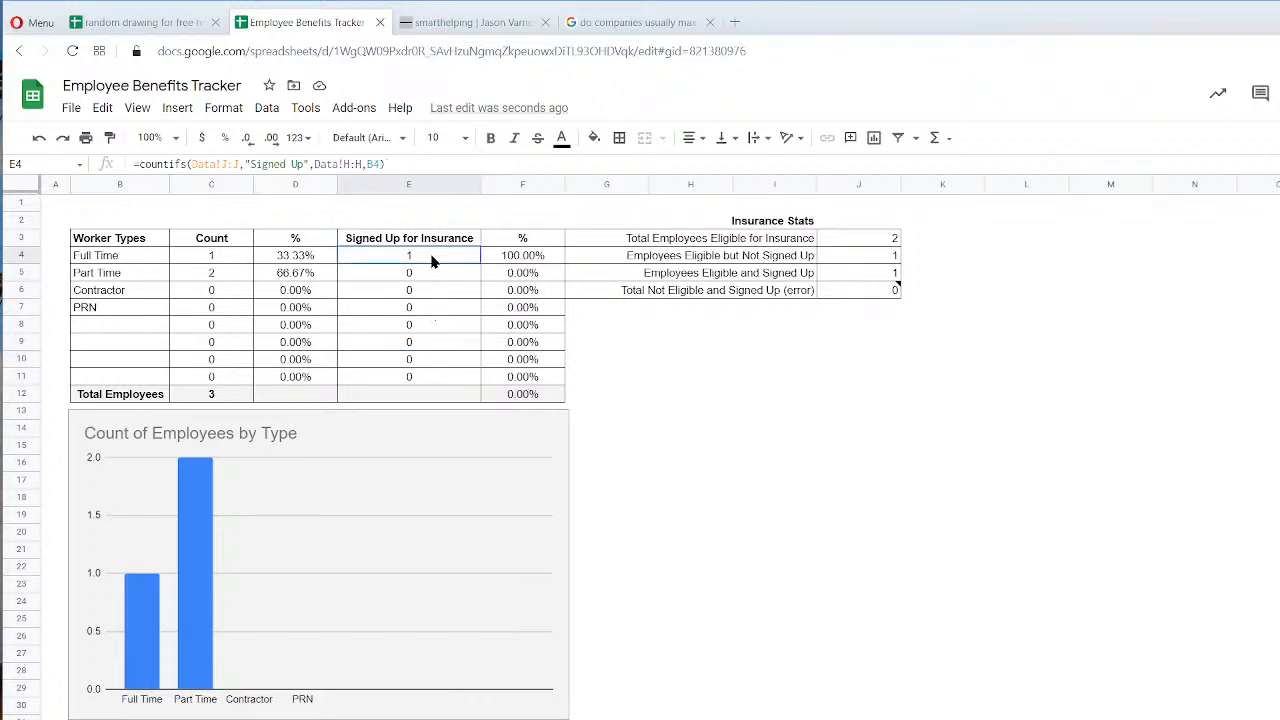
left_click(879, 236)
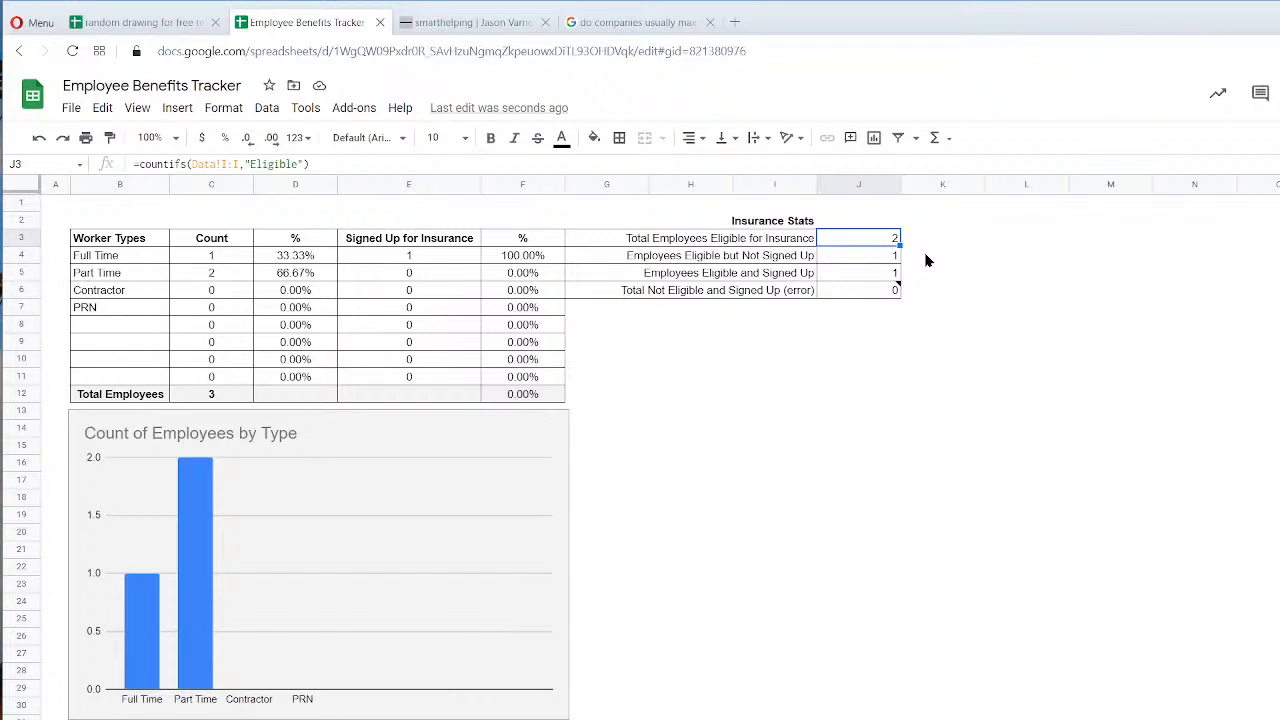
left_click(871, 262)
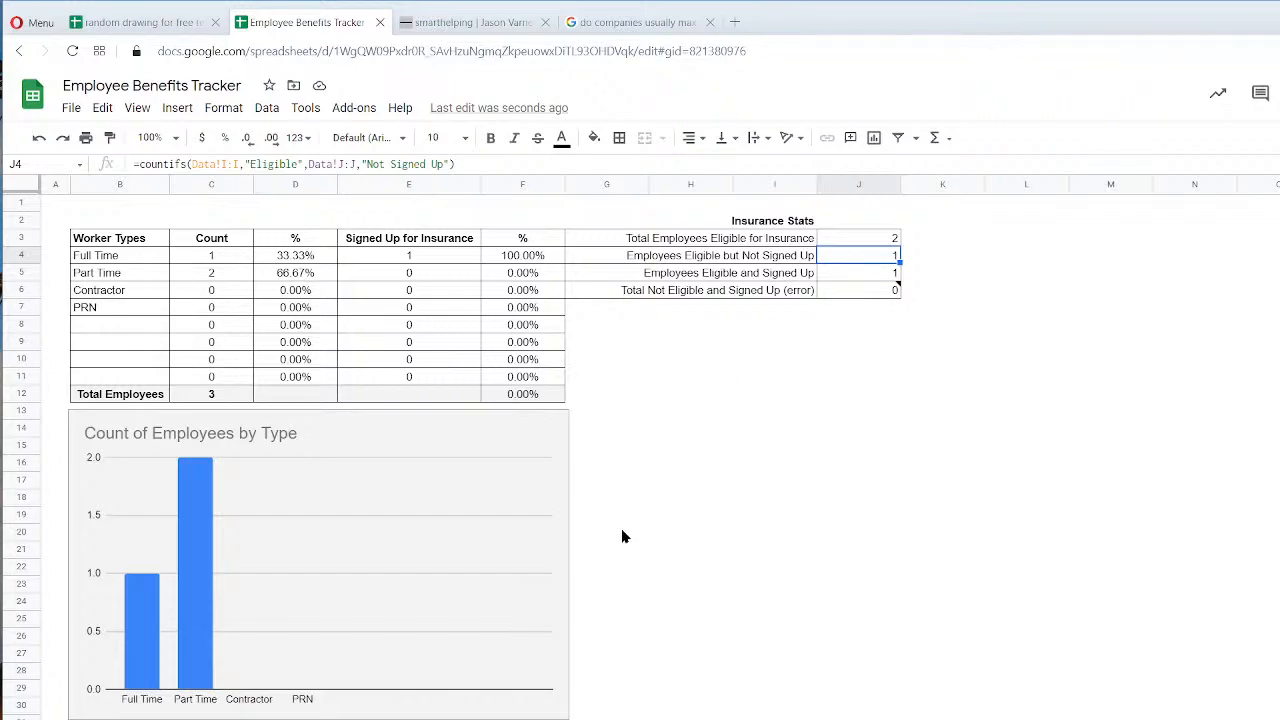
Make the Count of Employees by Type column chart 3D.
left_click(517, 443)
left_click(557, 423)
left_click(475, 449)
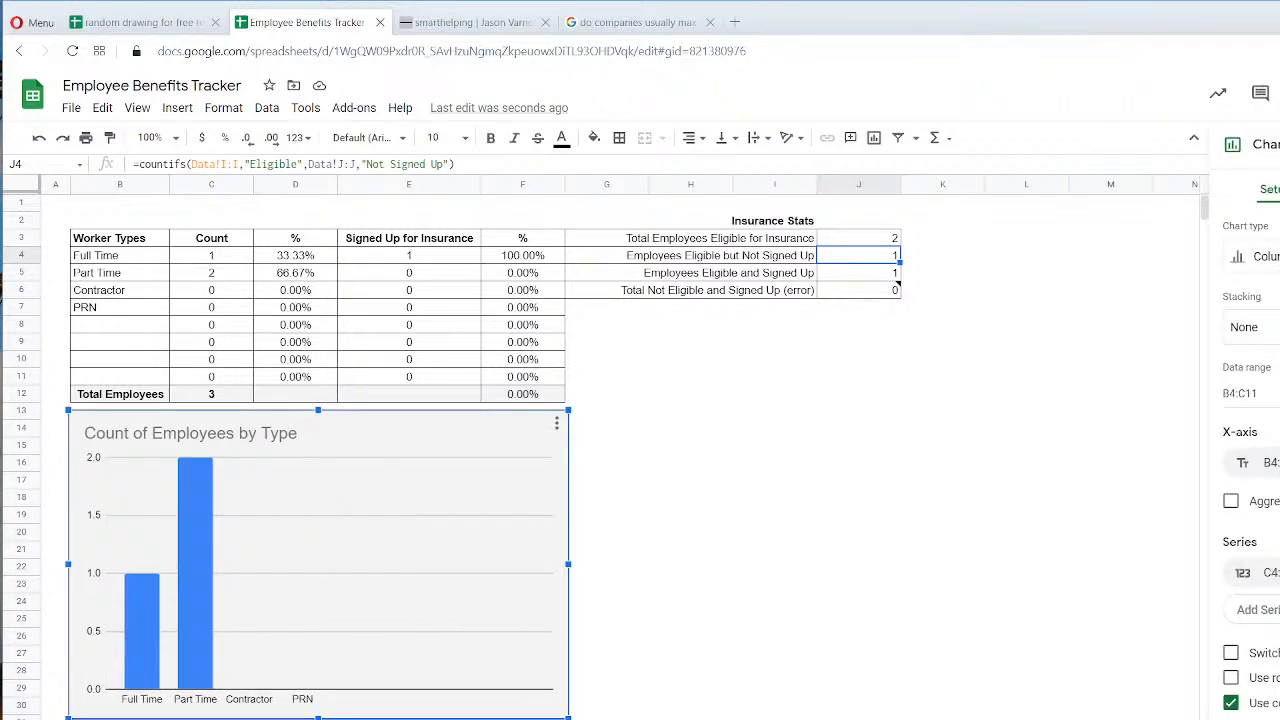
left_click(1279, 189)
left_click(1270, 230)
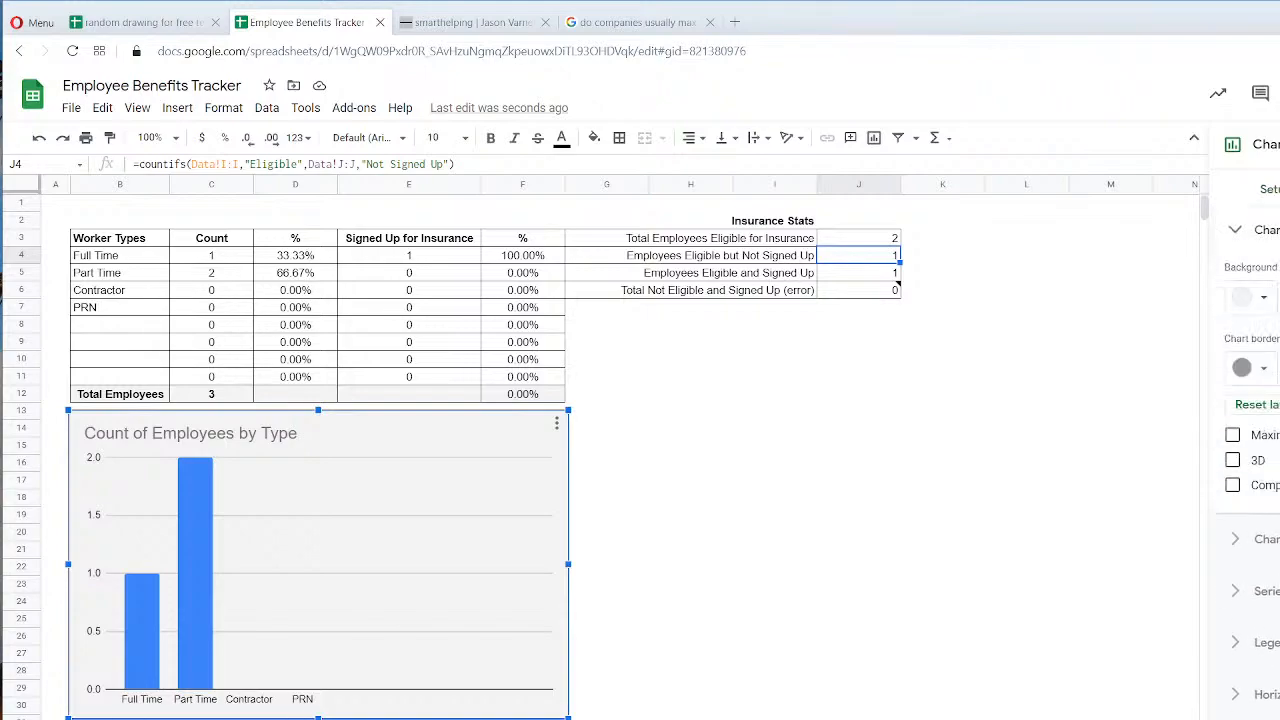
left_click(1232, 461)
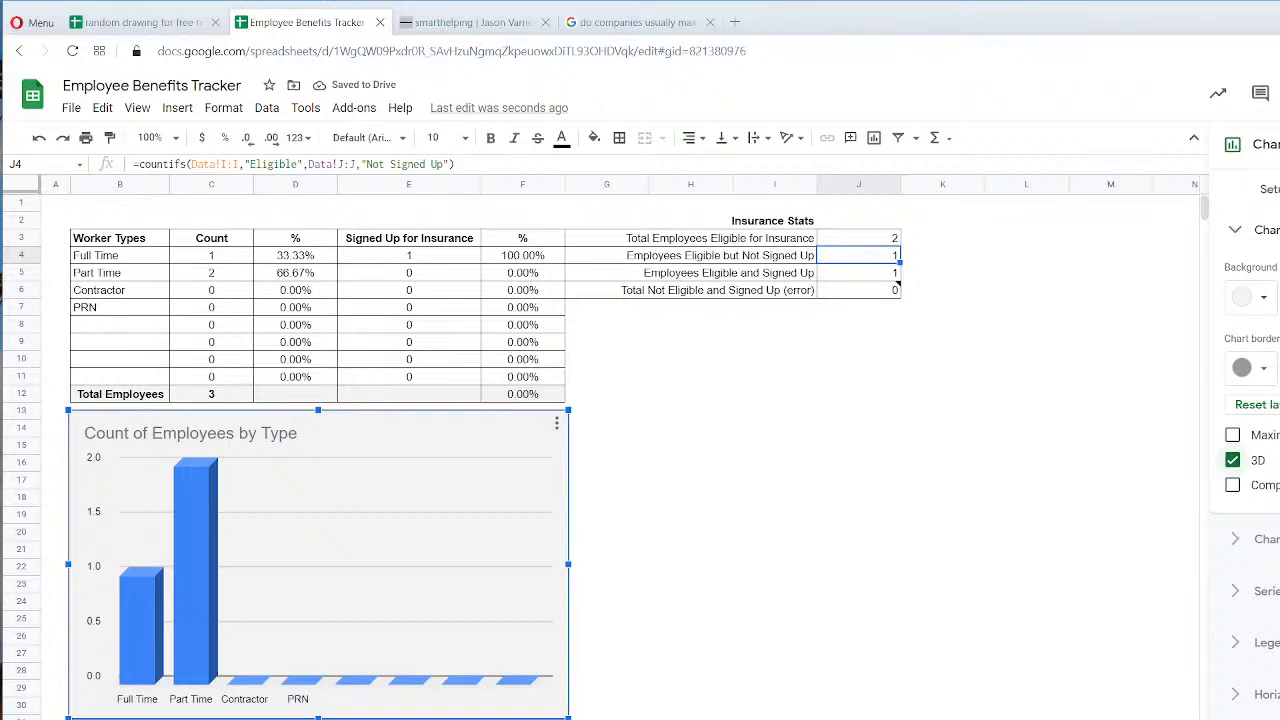
Add data labels to the series of the Count of Employees by Type chart and close the chart editor.
left_click(1270, 189)
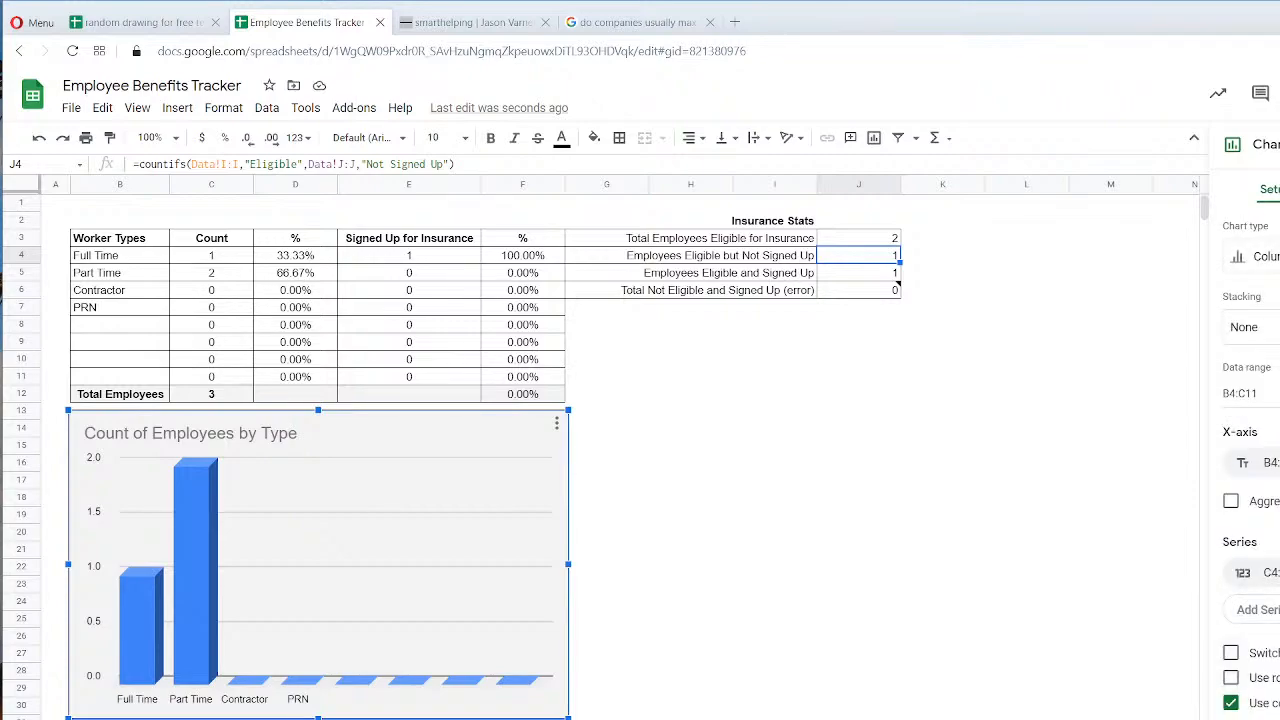
left_click(1279, 189)
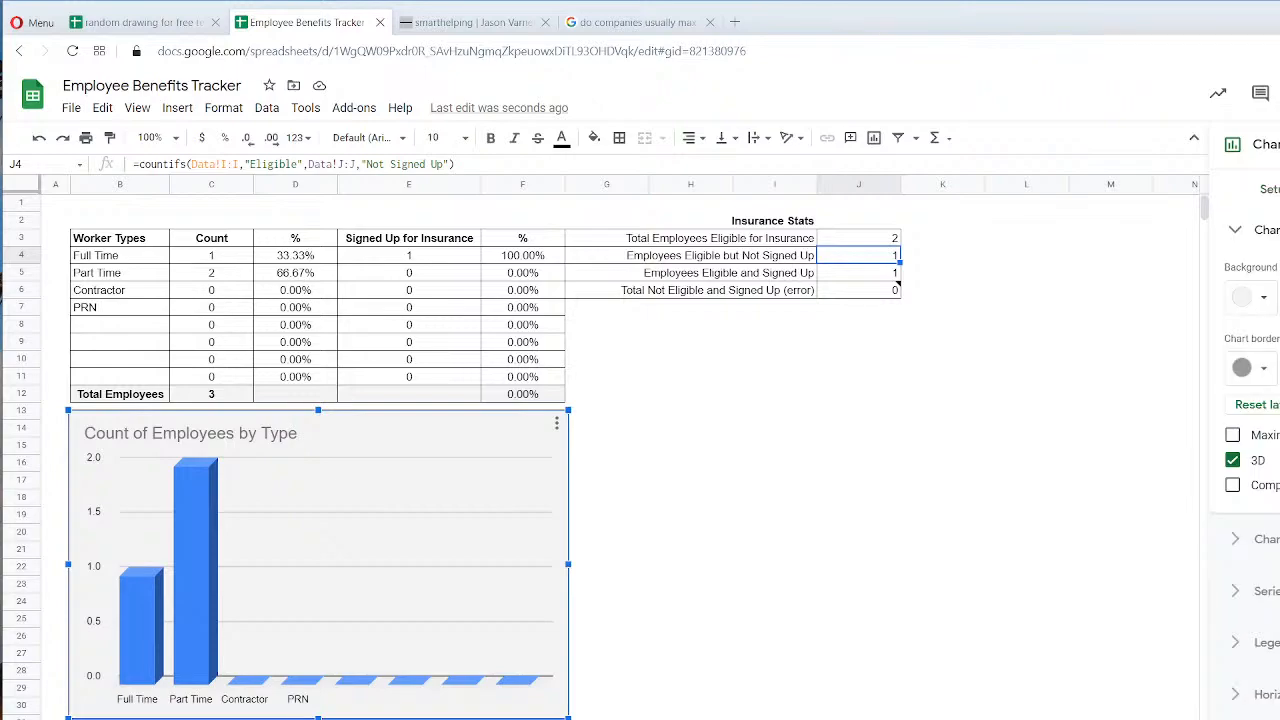
left_click(1276, 594)
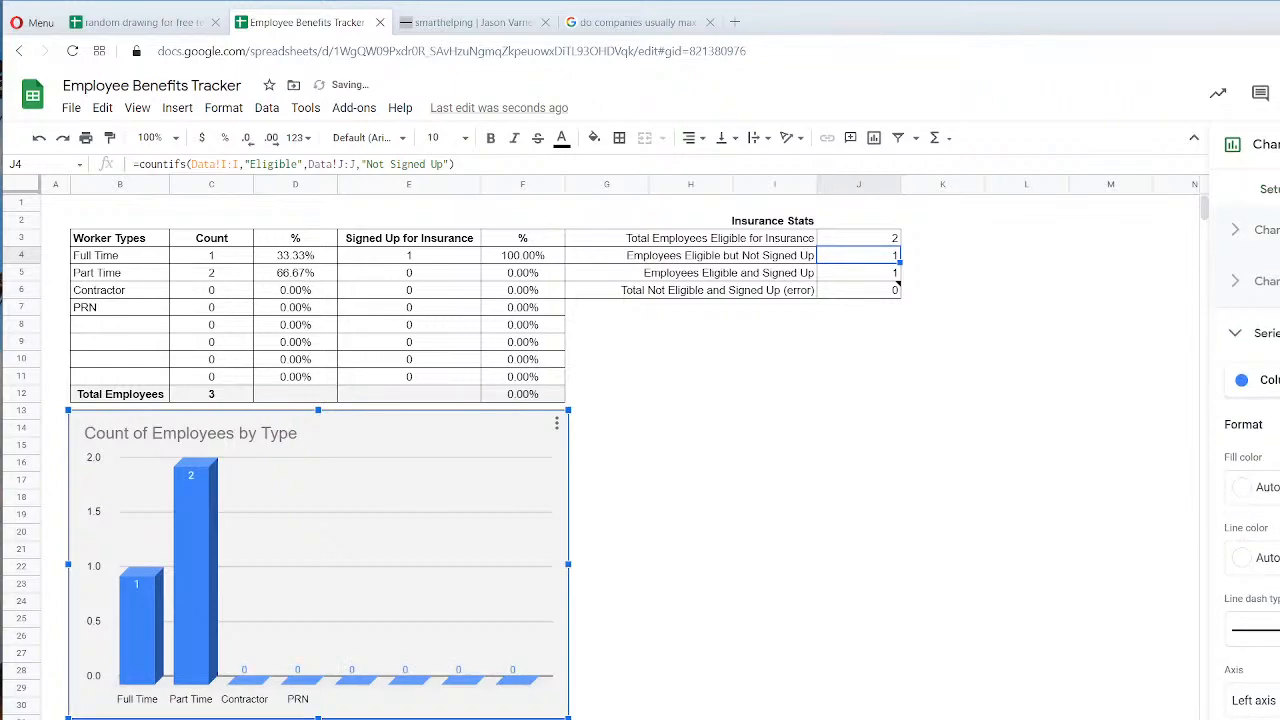
key("Escape")
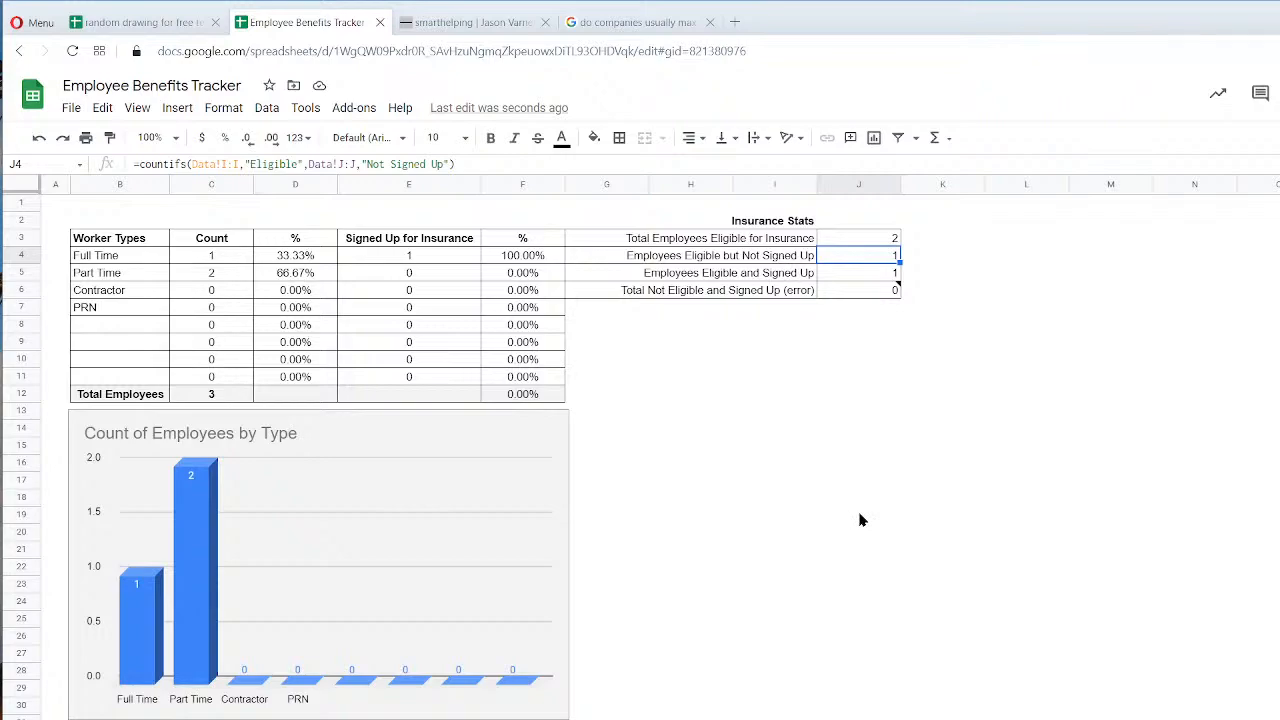
left_click(812, 489)
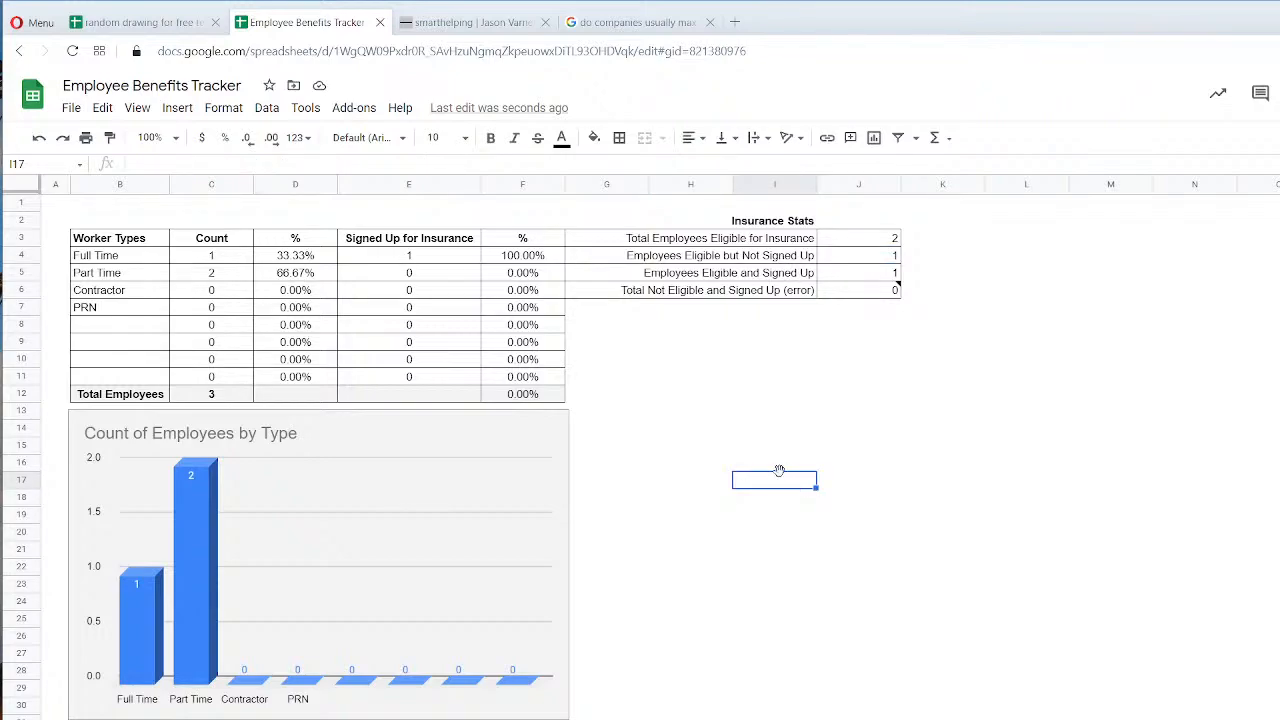
left_click(628, 359)
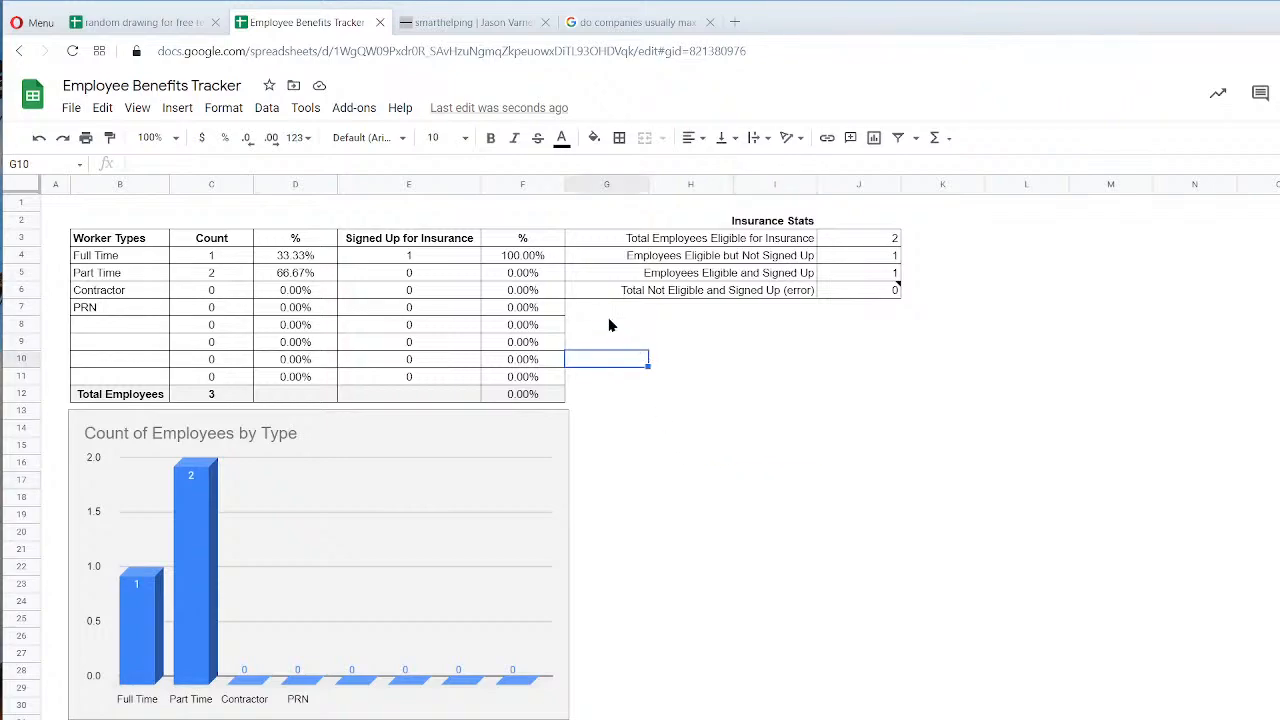
left_click(603, 313)
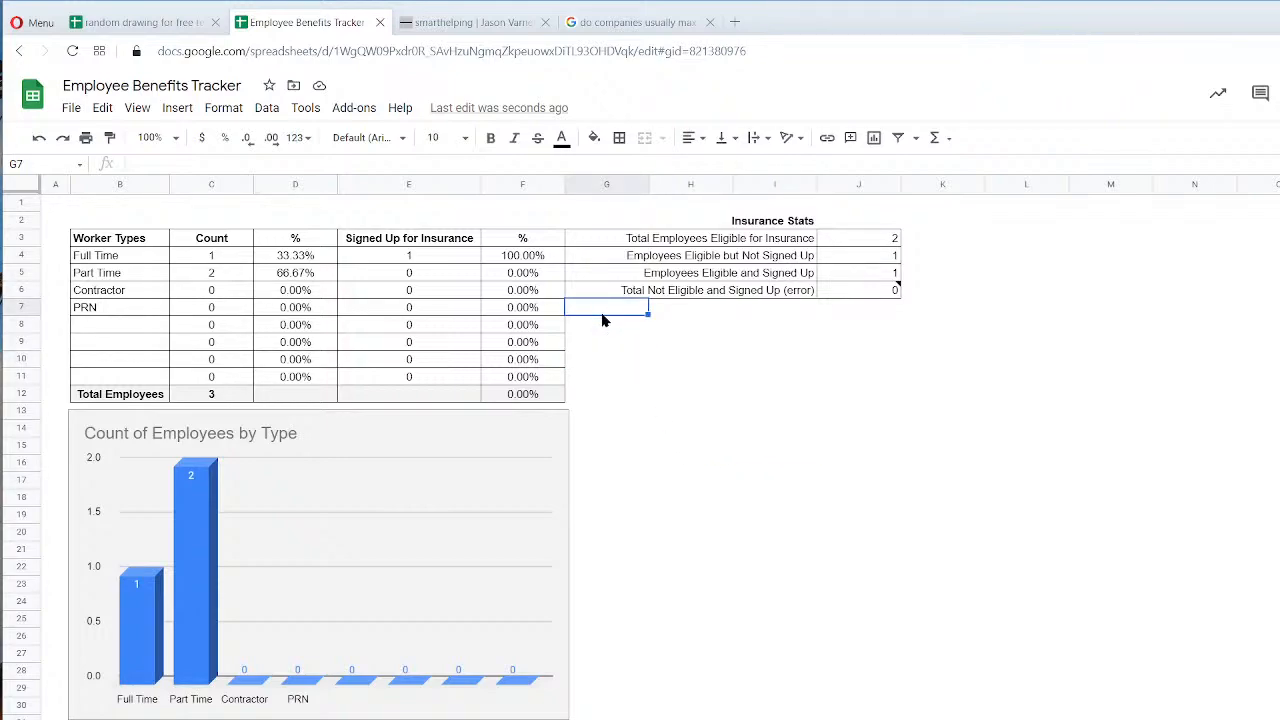
left_click_drag(603, 316, 855, 397)
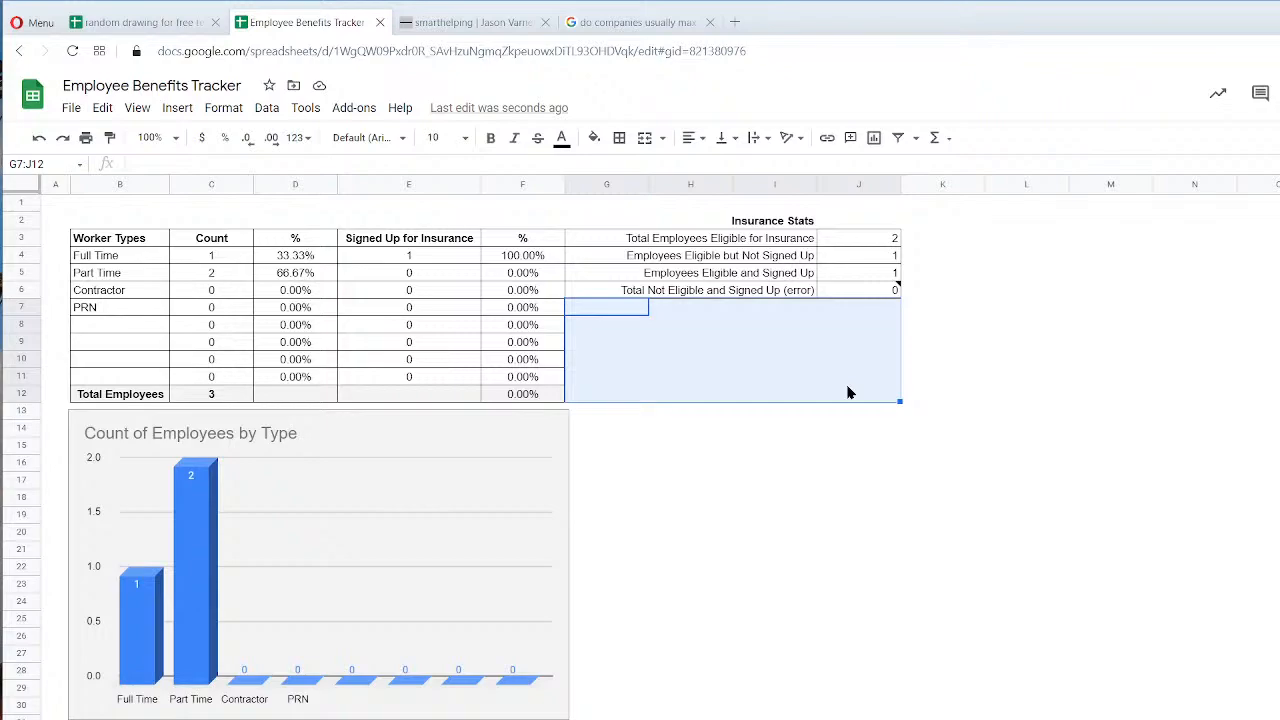
left_click(613, 309)
left_click_drag(613, 309, 860, 394)
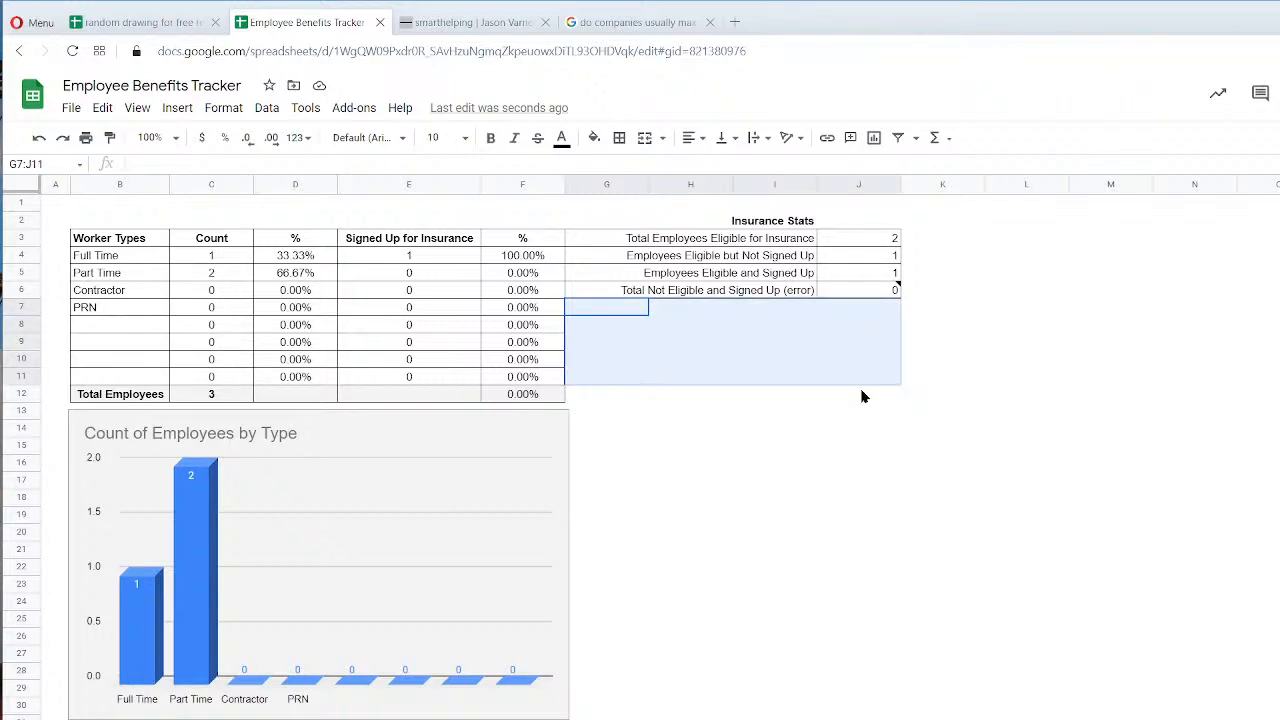
left_click(805, 451)
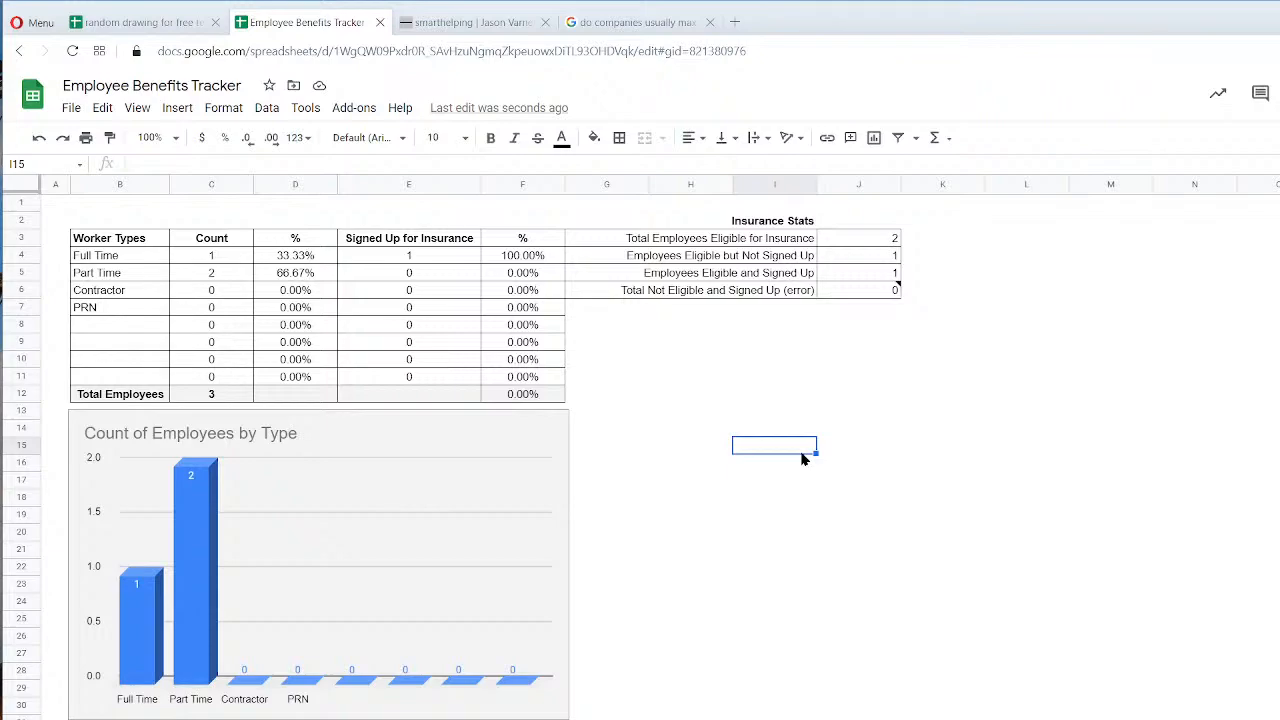
left_click(117, 258)
left_click(212, 262)
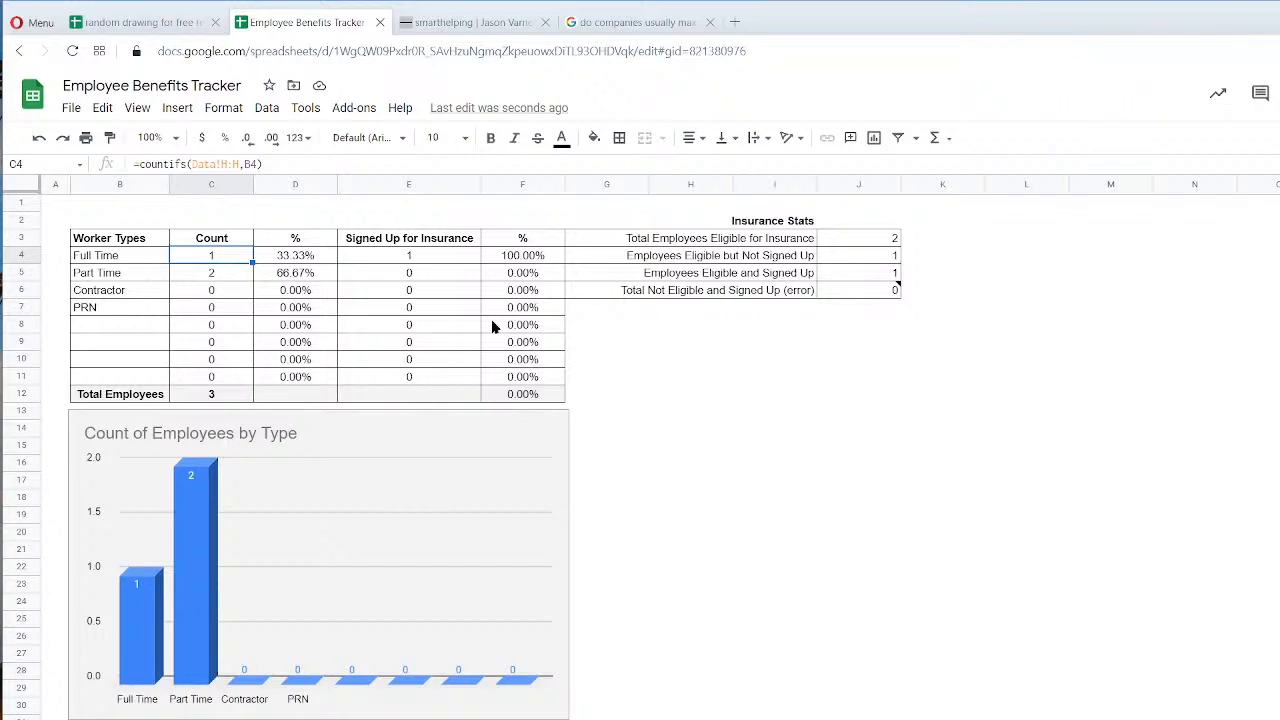
left_click(112, 219)
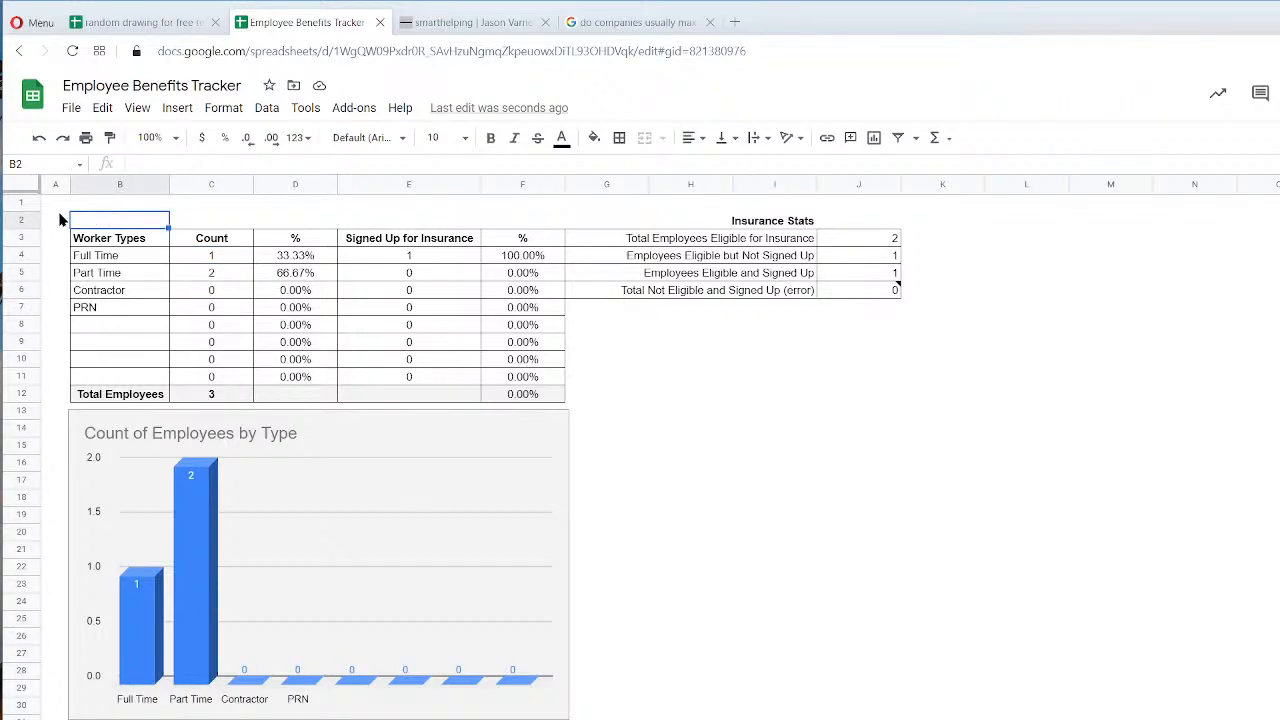
Insert one blank row above row 1 on the summary sheet.
right_click(14, 207)
left_click(60, 341)
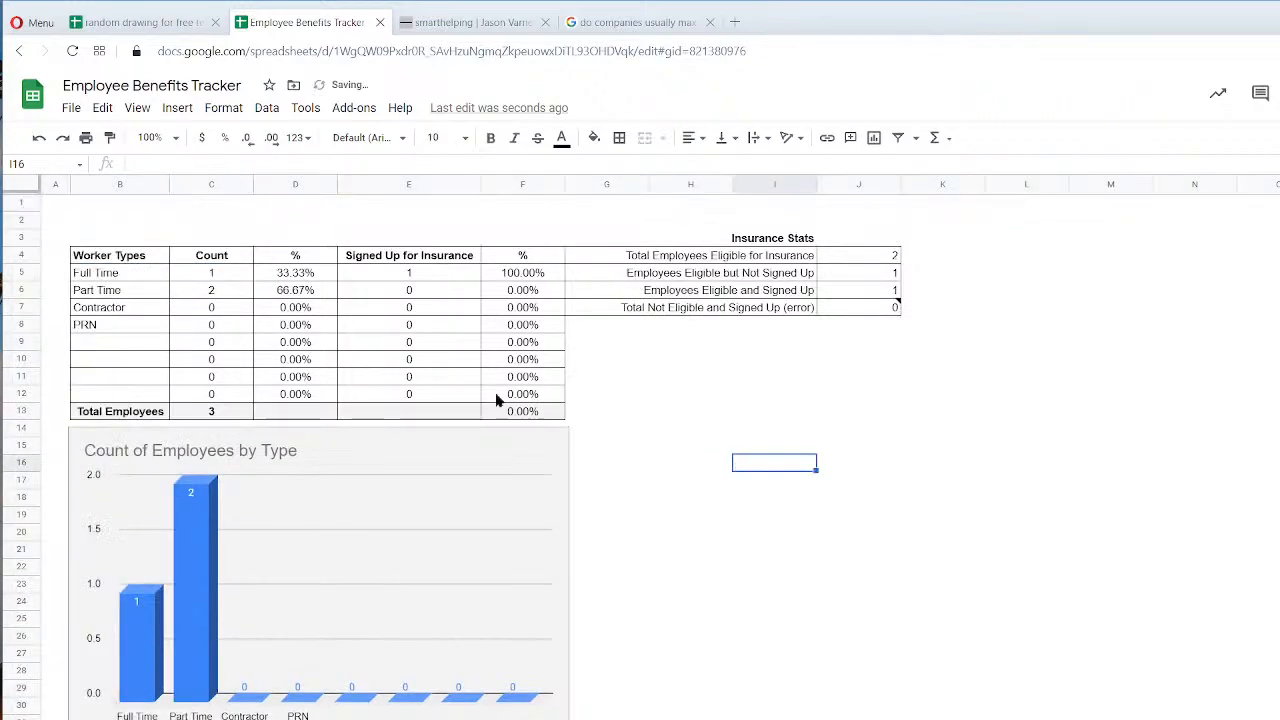
Review the Worker Types, Count and percentage formulas in the summary table.
left_click_drag(120, 276, 124, 400)
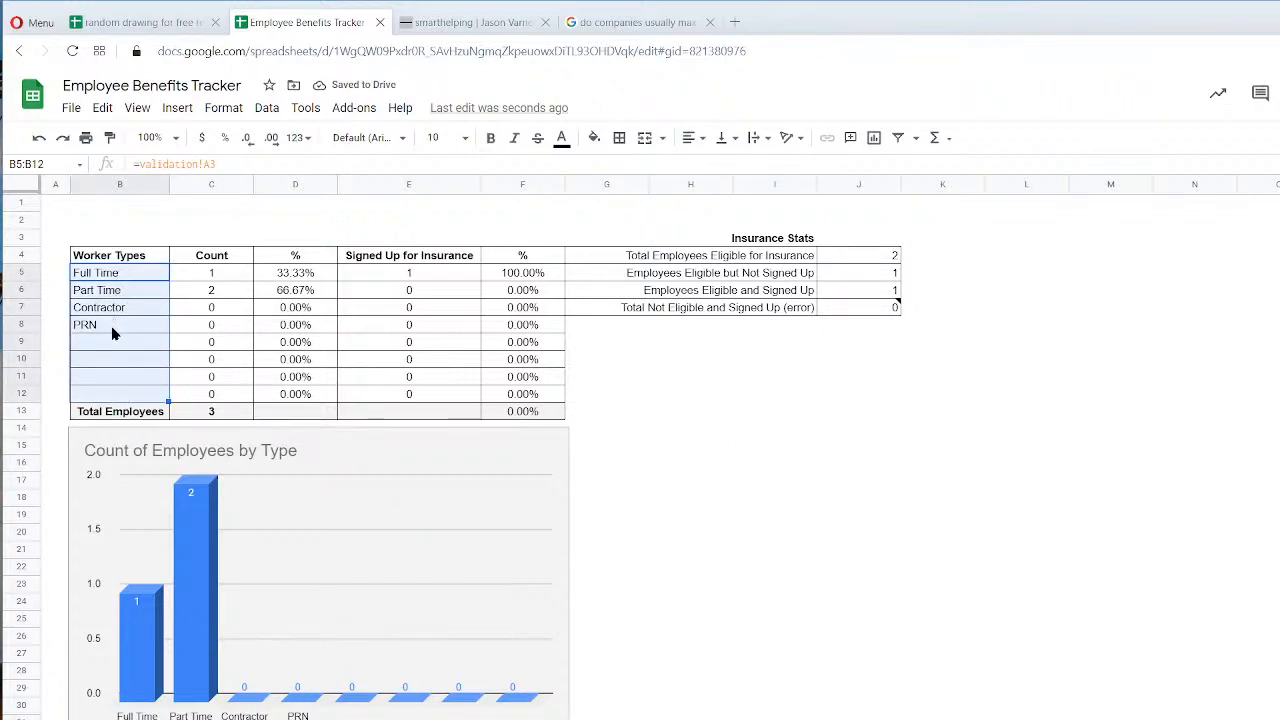
left_click(108, 395)
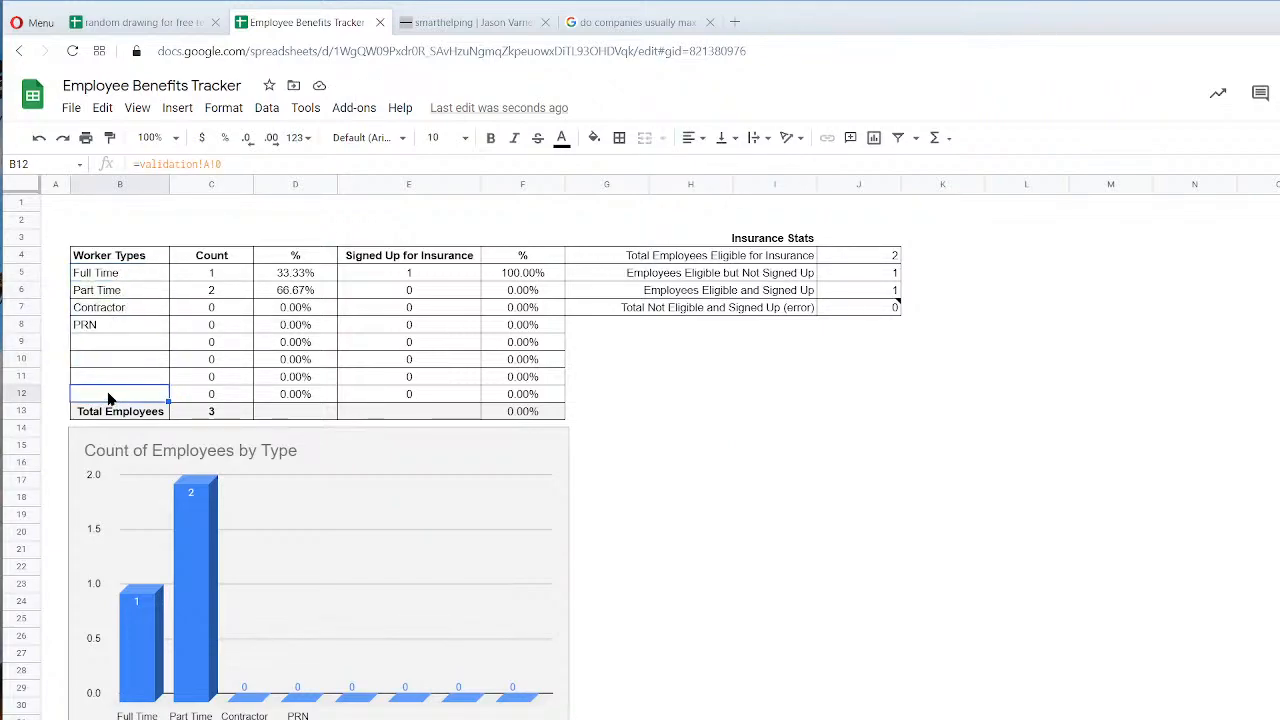
left_click_drag(211, 273, 209, 400)
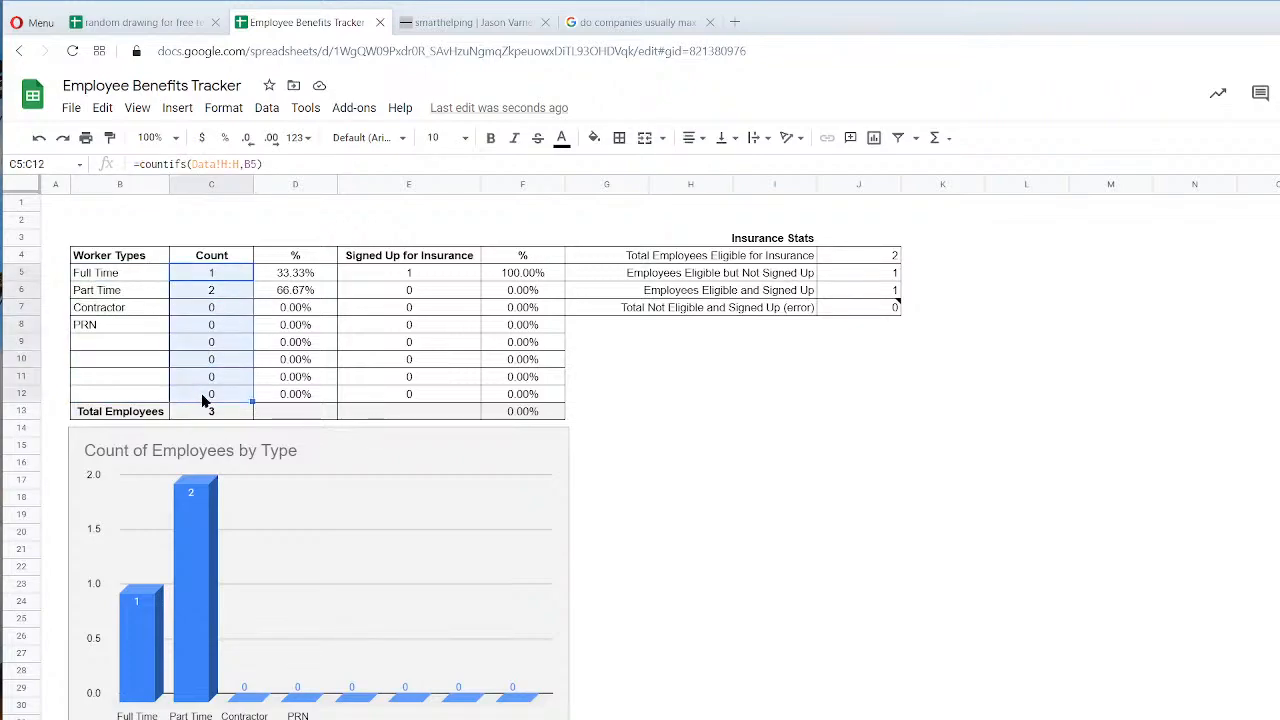
left_click(122, 278)
left_click(123, 296)
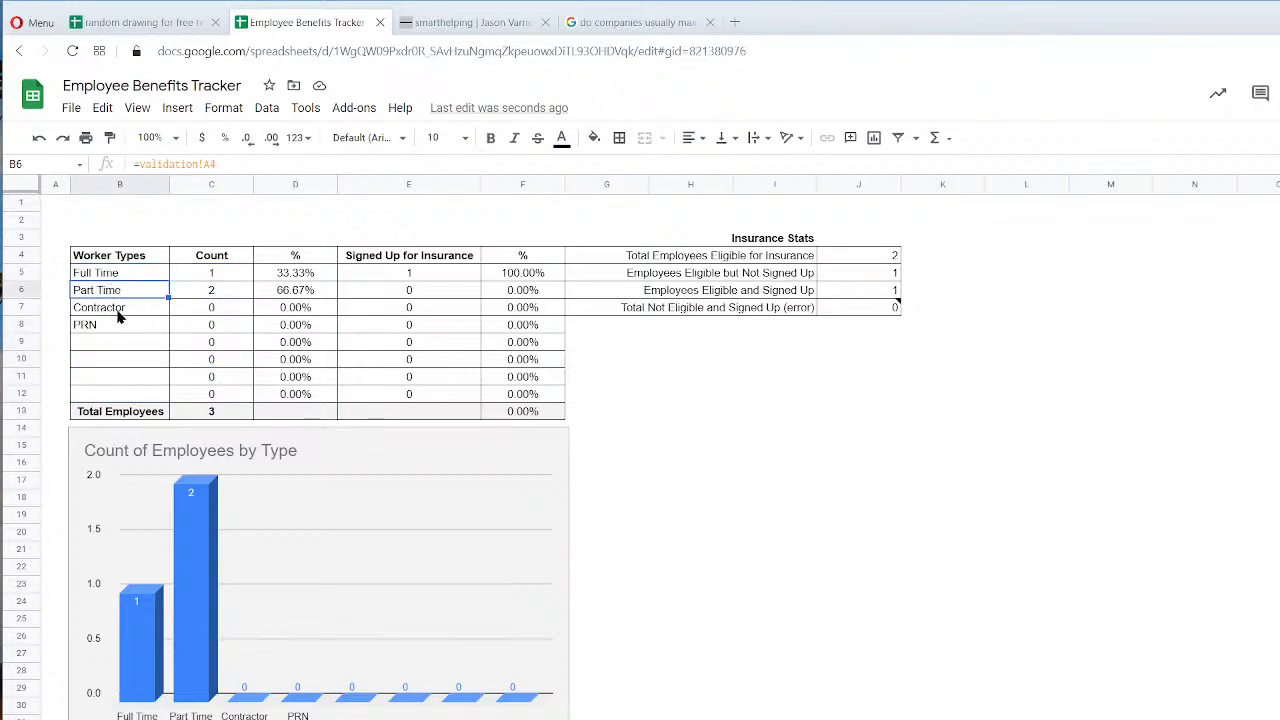
left_click(292, 291)
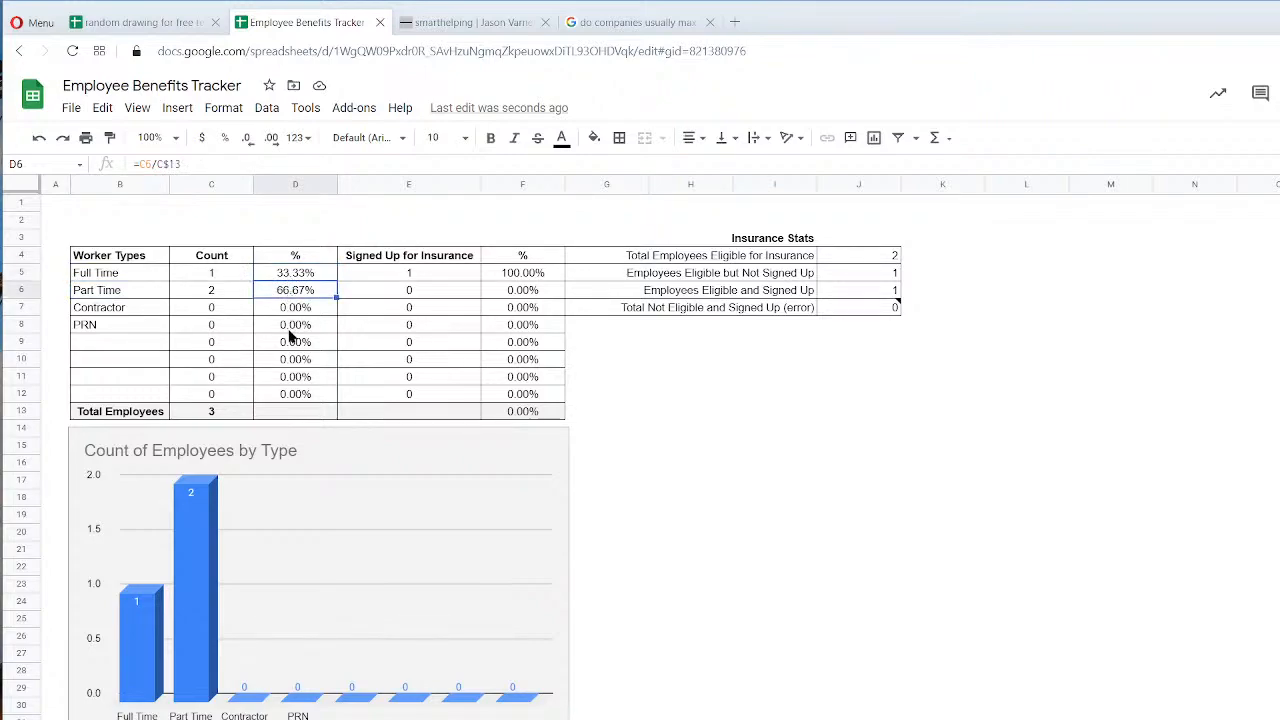
Review the Signed Up for Insurance formulas and their percentage column for each worker type.
left_click(425, 278)
key("Left")
key("Left")
key("Left")
left_click(403, 278)
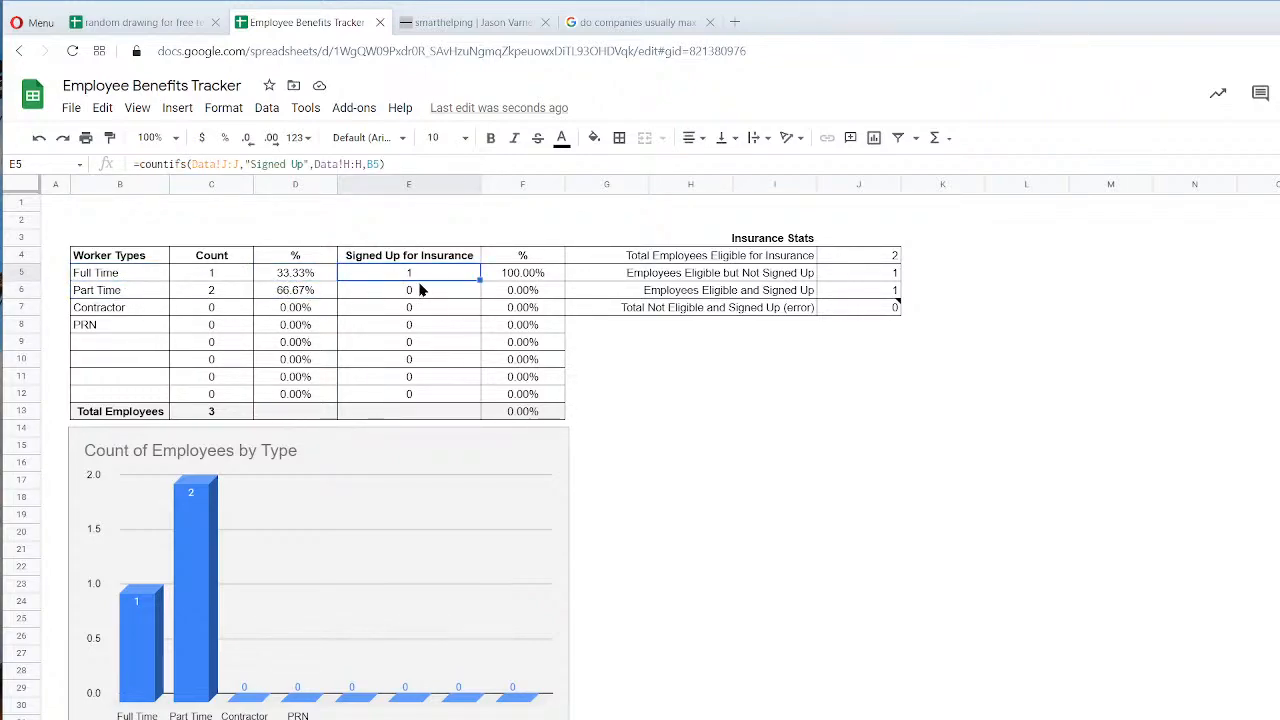
left_click(413, 294)
left_click(409, 331)
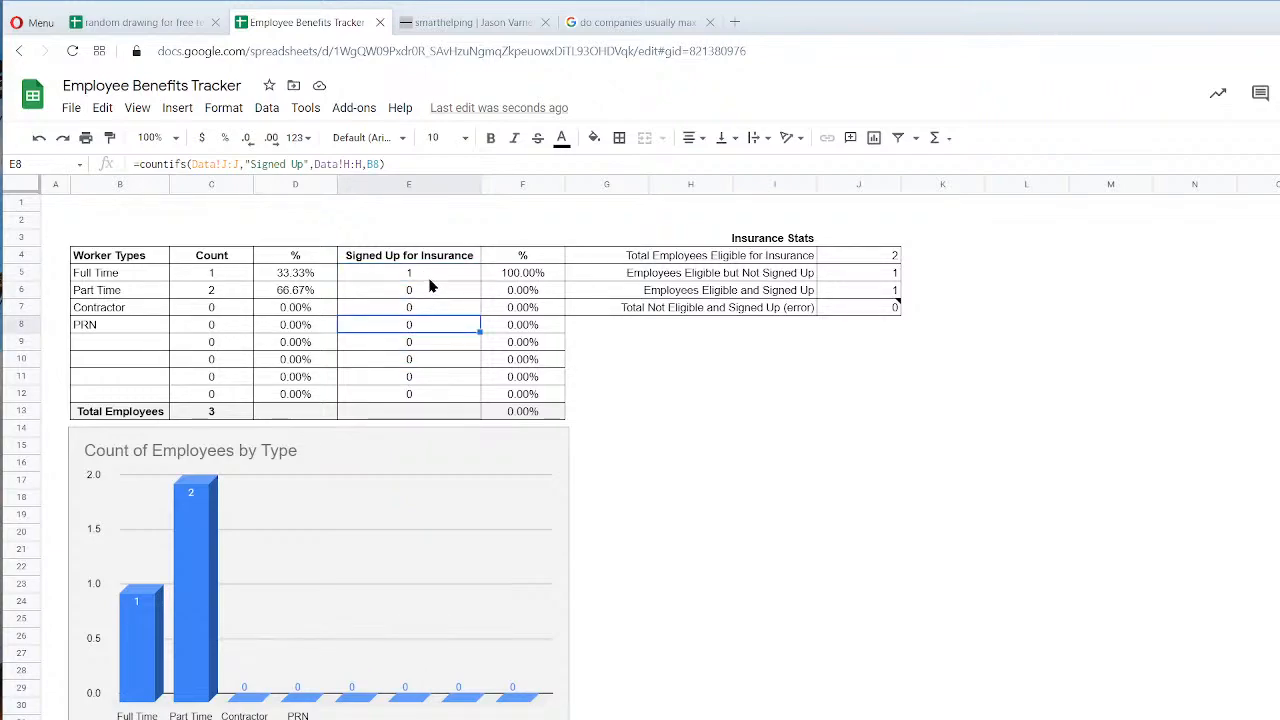
left_click(524, 274)
left_click(528, 342)
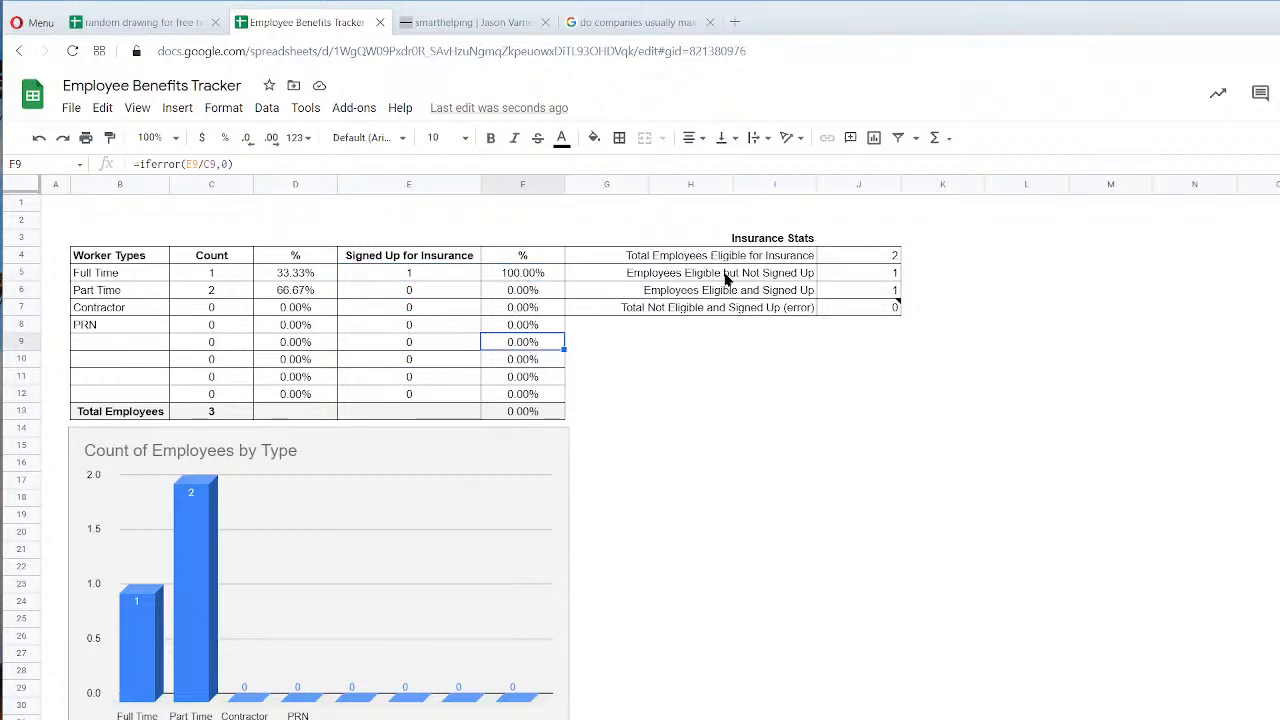
Check each Insurance Stats label against its formula, from Total Employees Eligible for Insurance down to the not eligible error count.
left_click(875, 258)
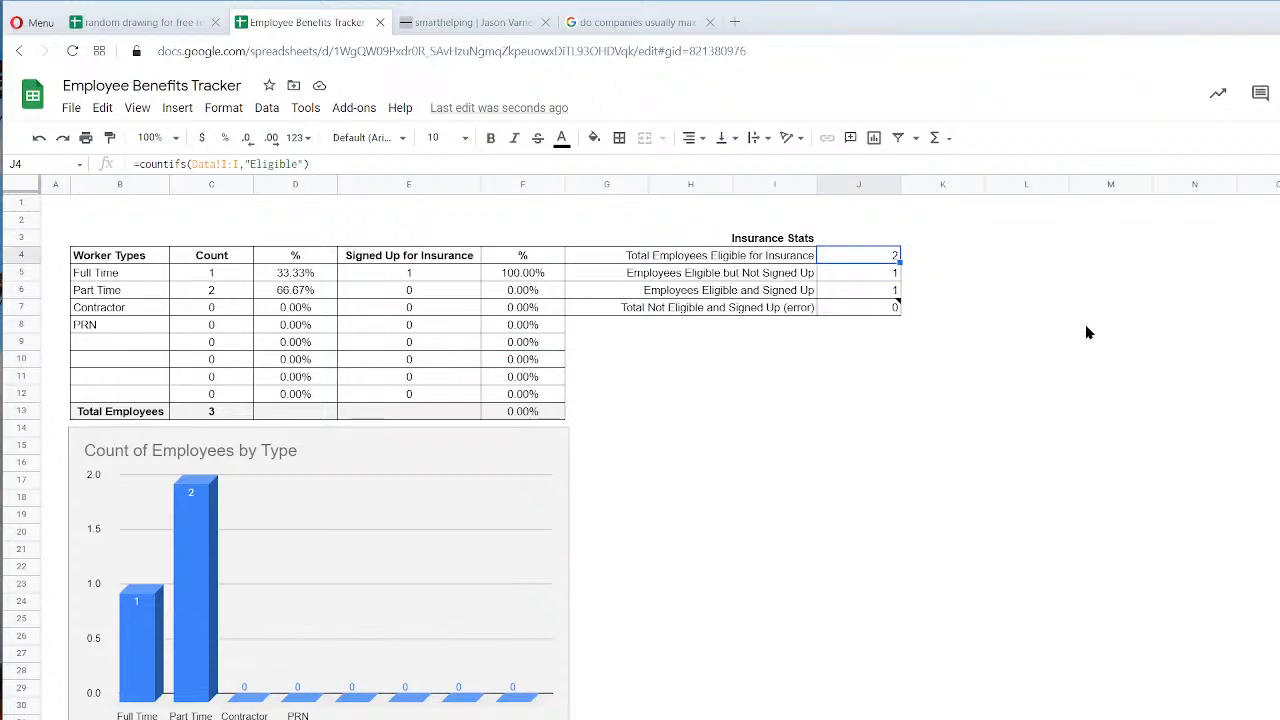
key("Left")
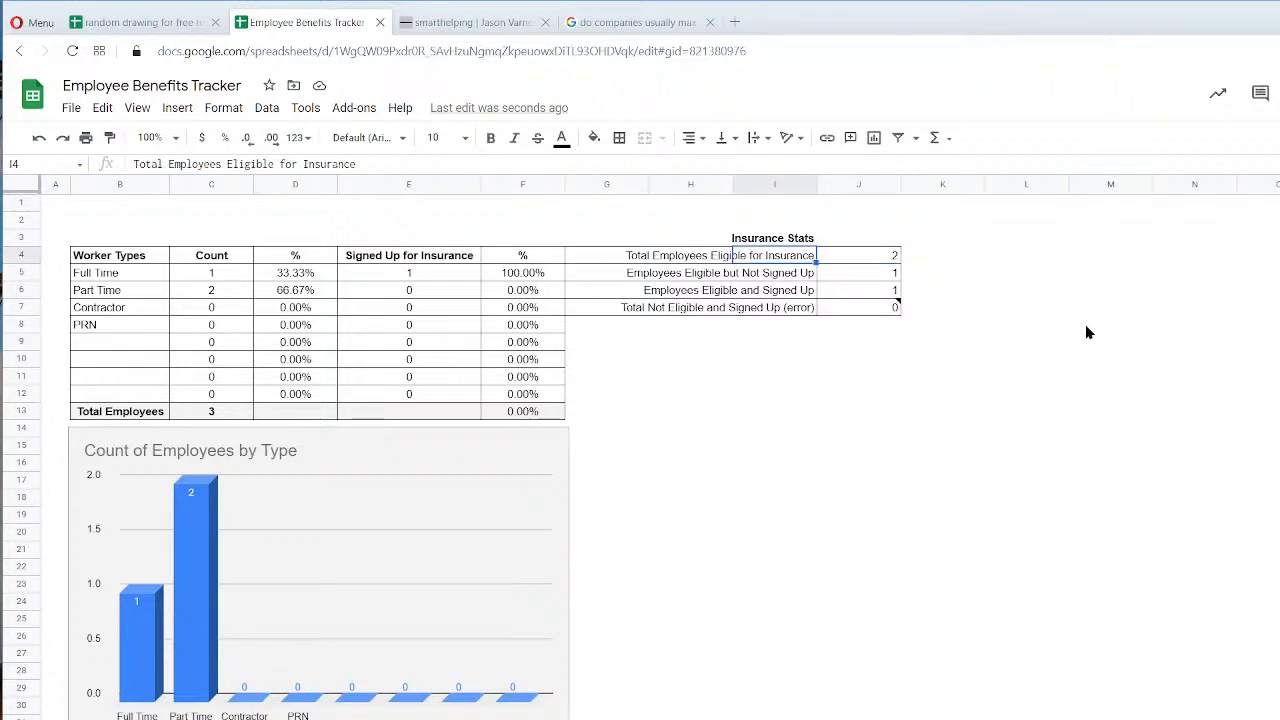
key("Right")
key("Down")
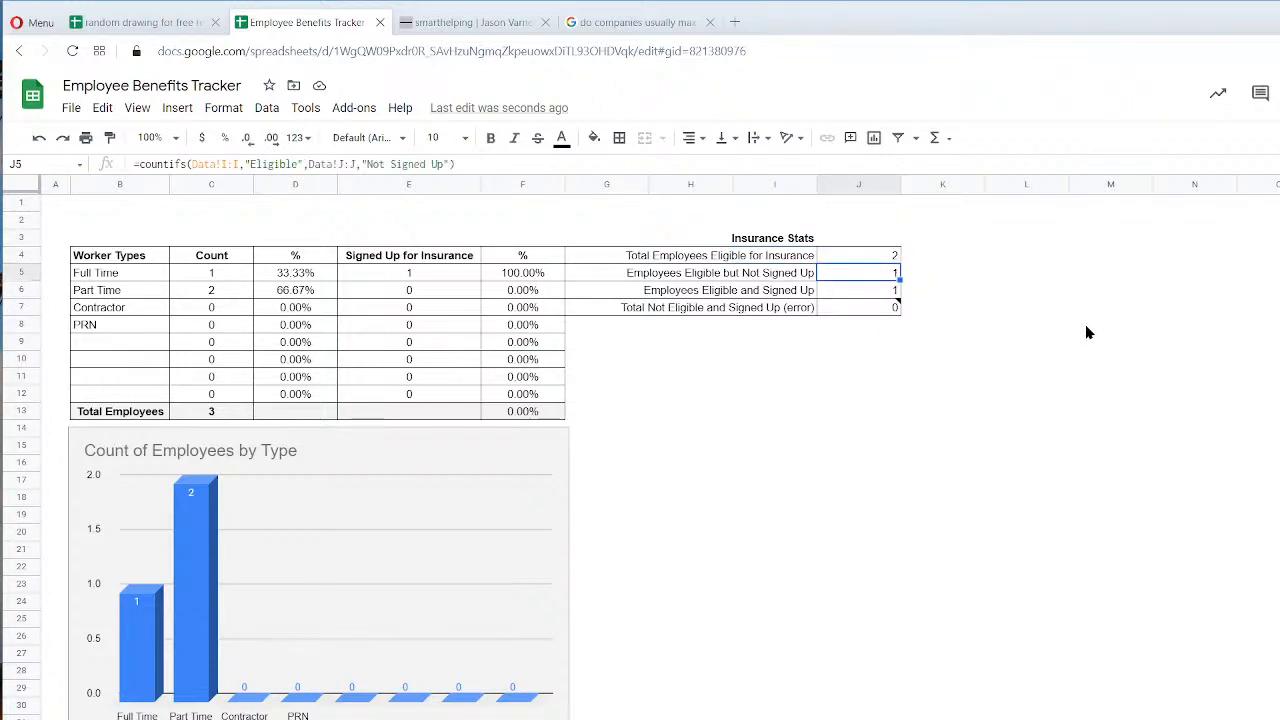
key("Left")
key("Right")
key("Down")
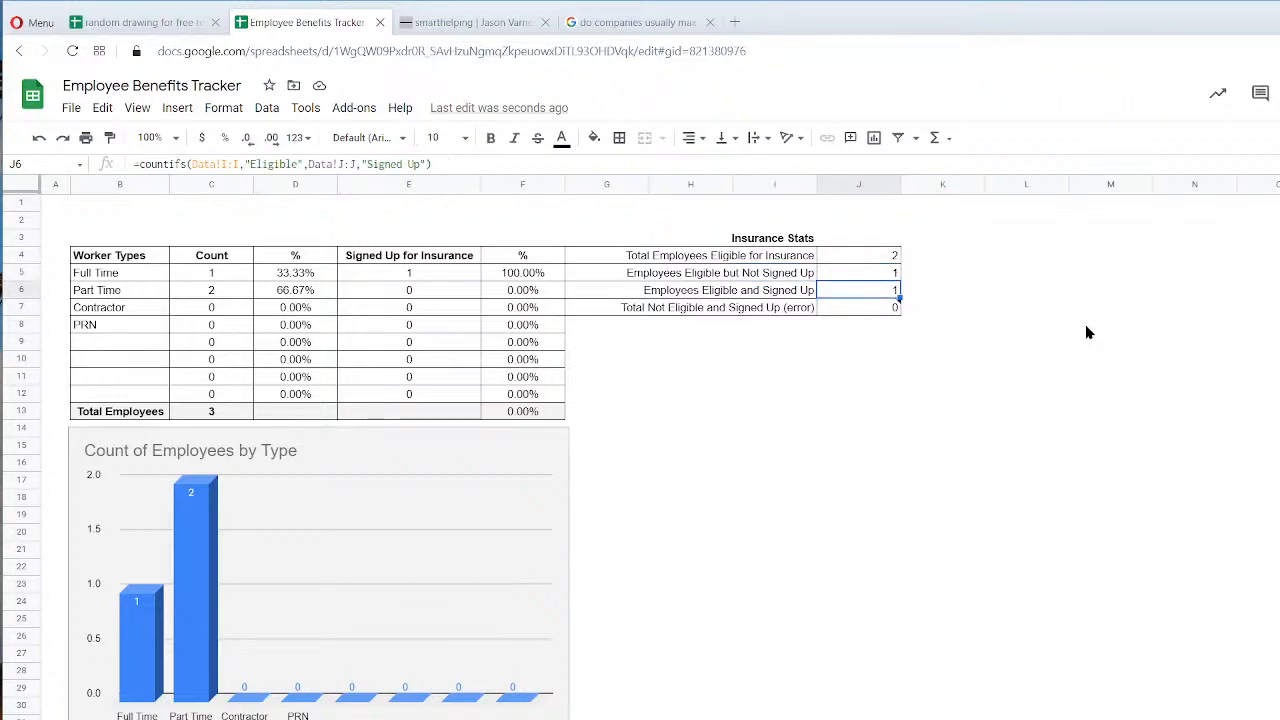
key("Left")
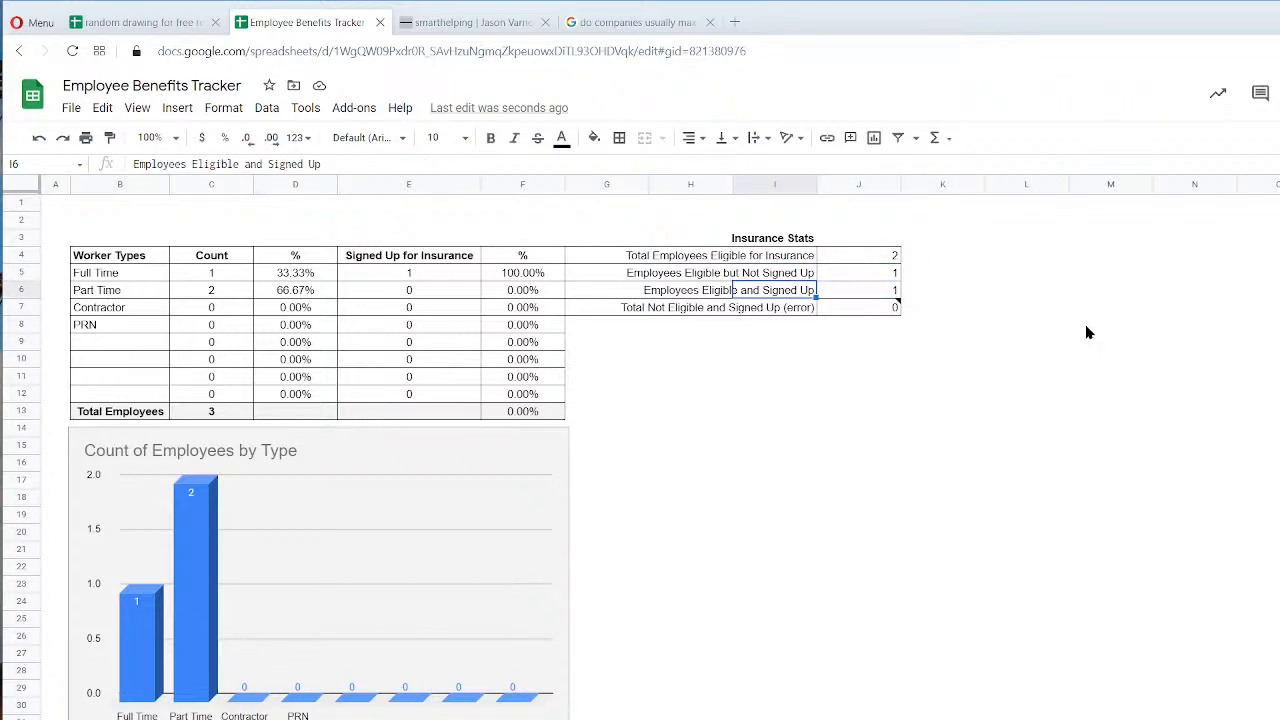
key("Right")
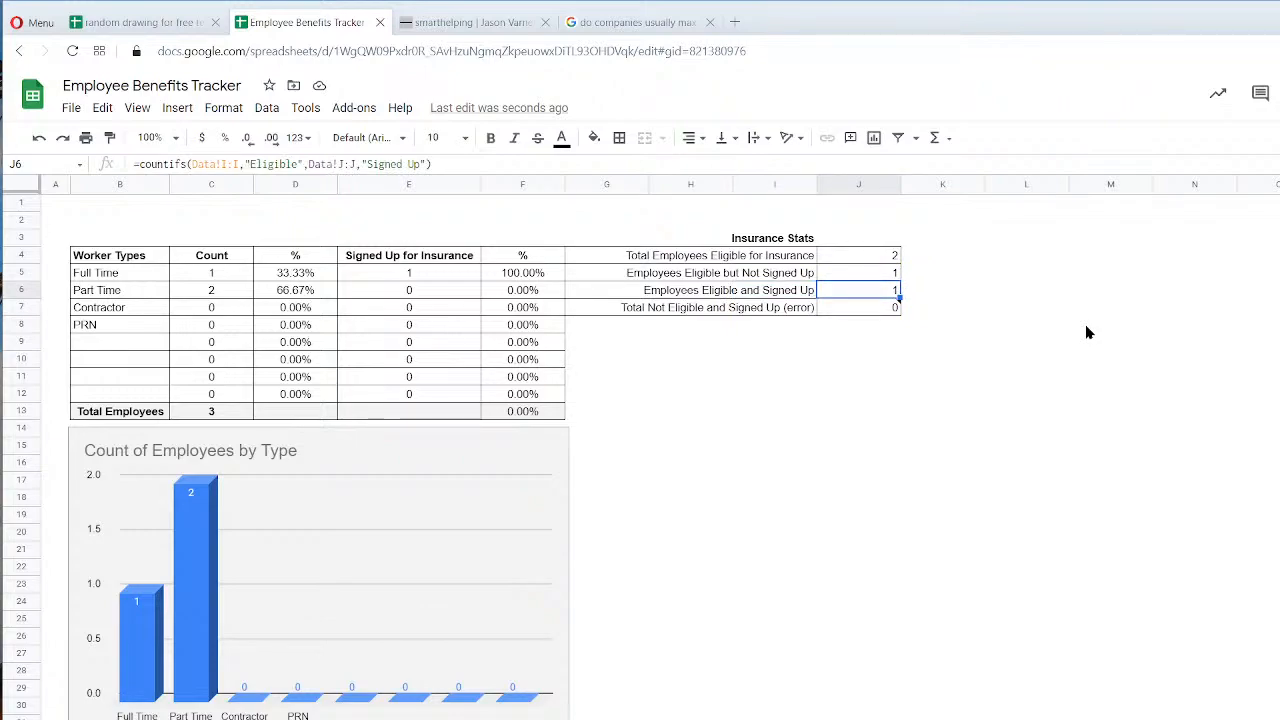
key("Down")
key("Left")
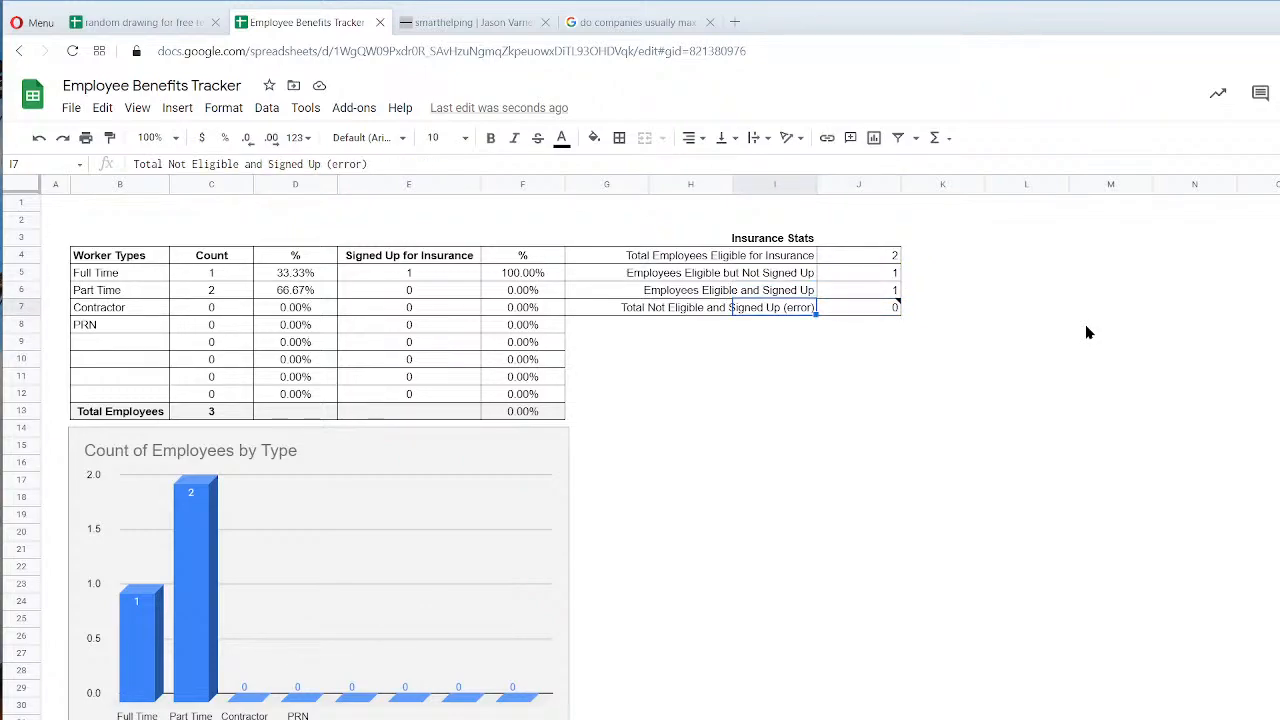
key("Right")
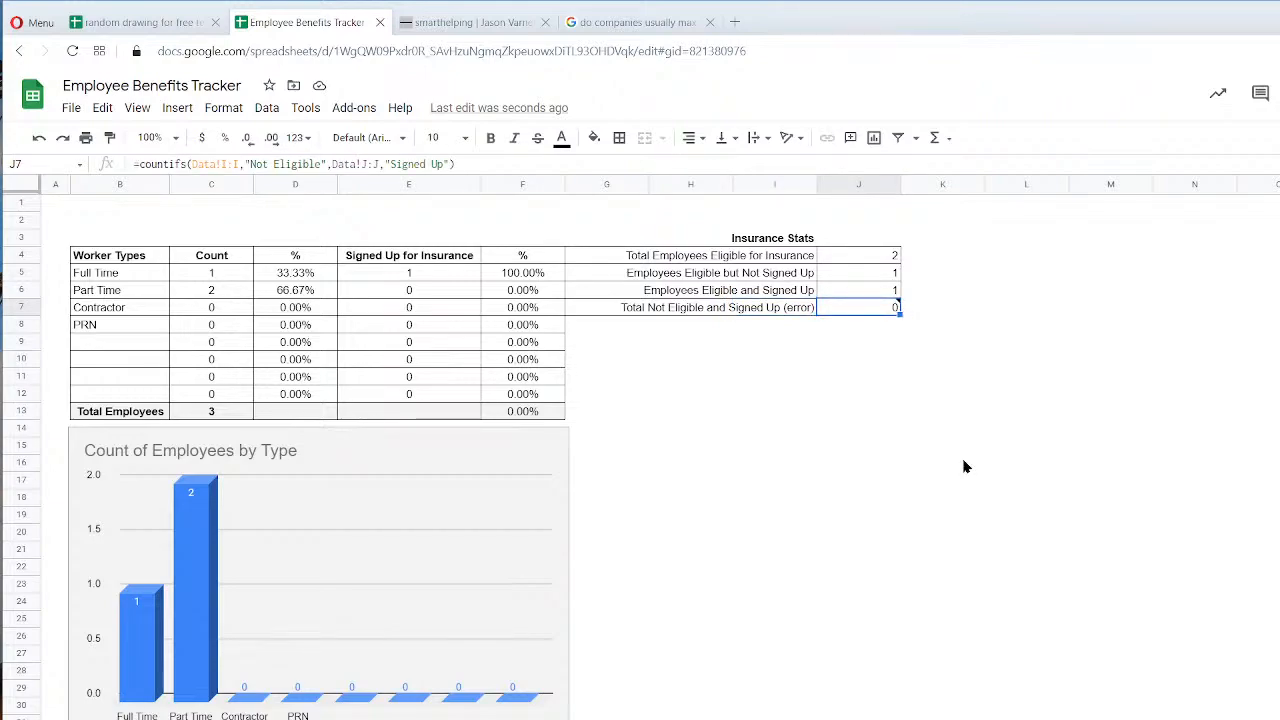
Look over the employee rows on the Data sheet and the Part Time column in the summary chart.
left_click(110, 719)
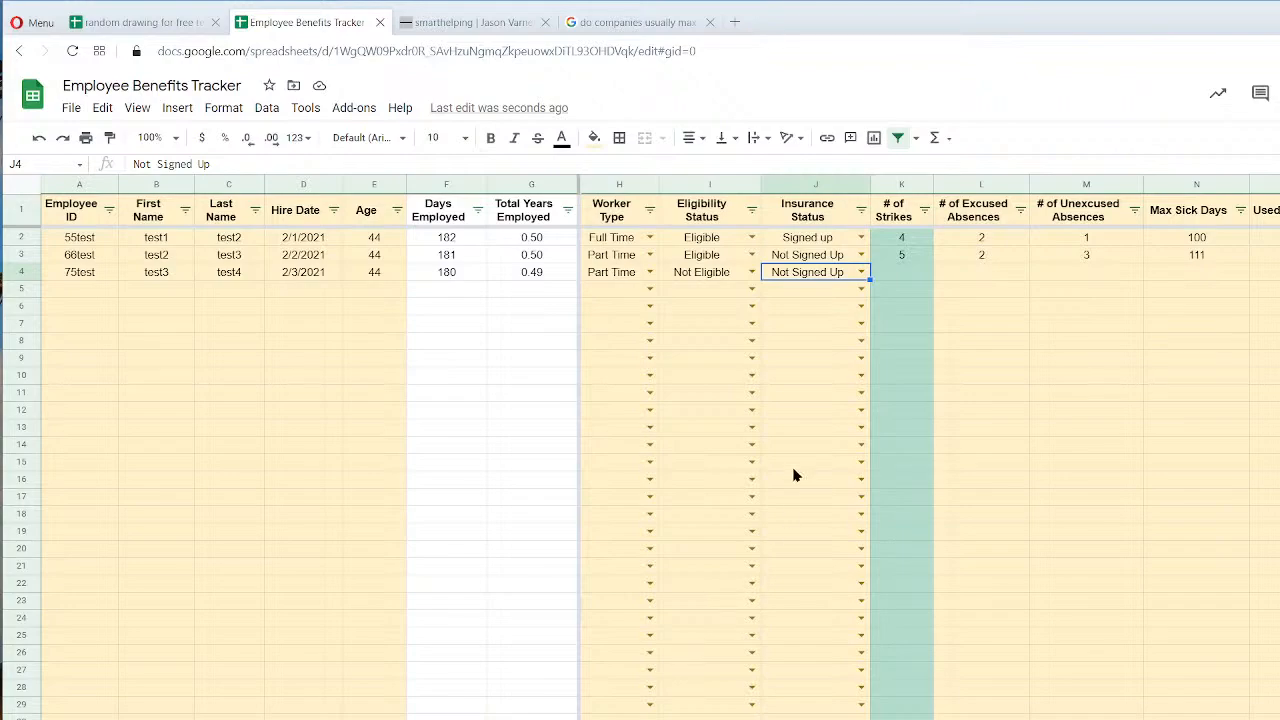
left_click(200, 719)
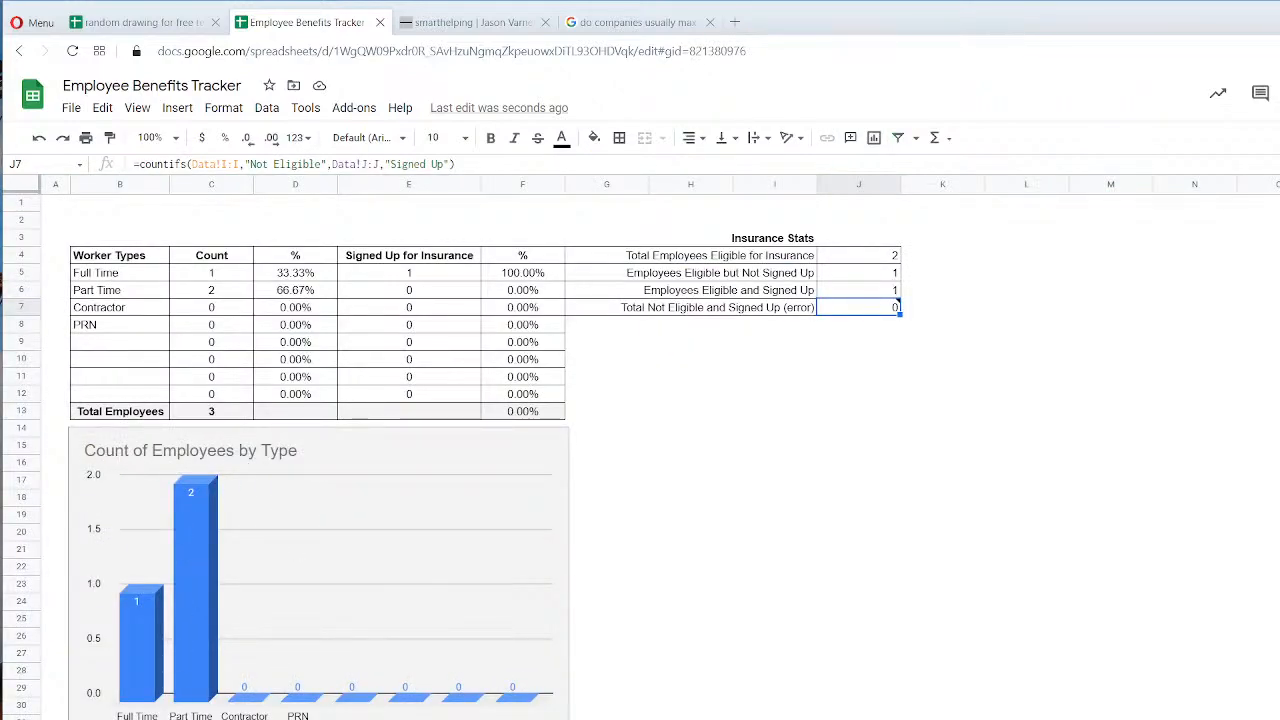
left_click(189, 590)
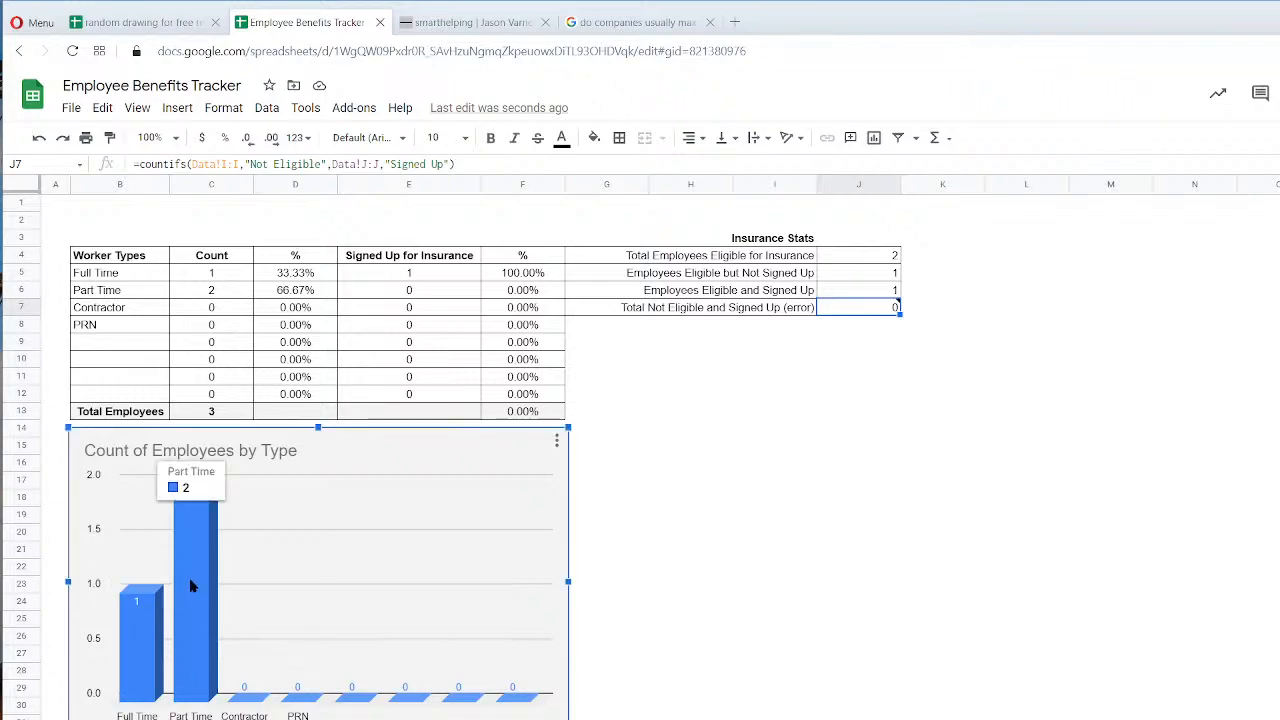
left_click(799, 597)
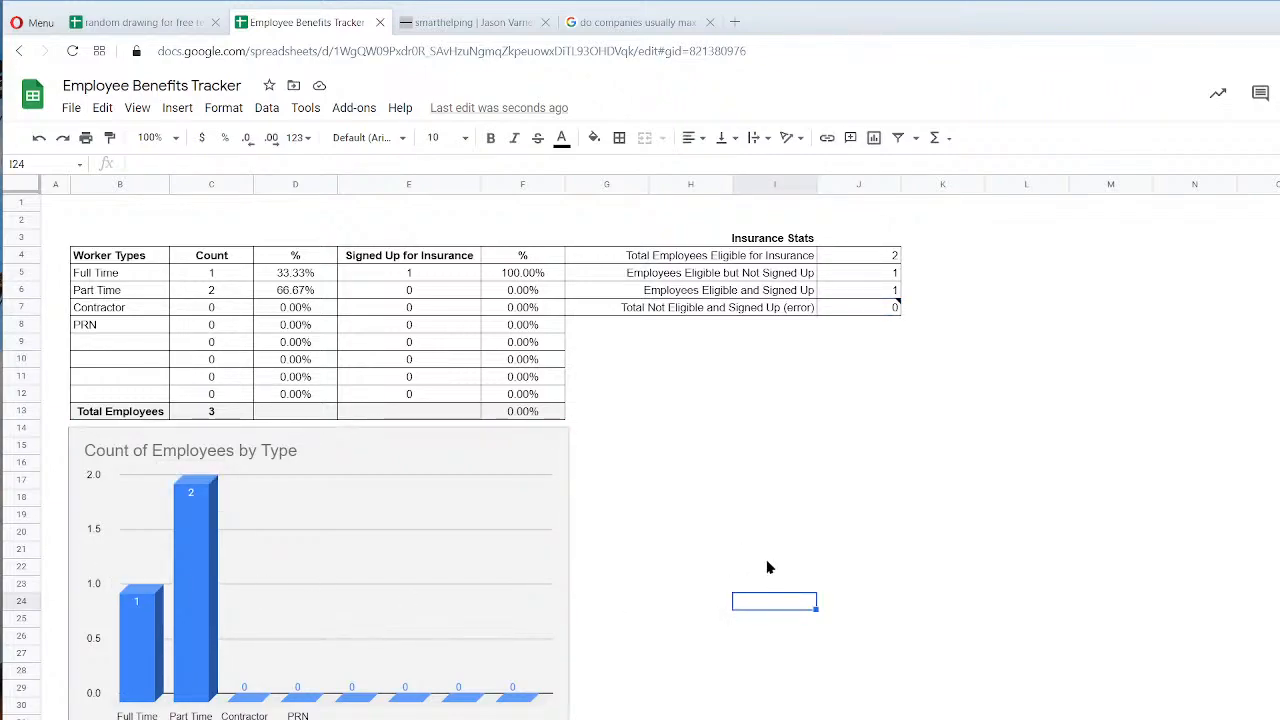
Insert one blank row above row 2 of the summary sheet.
left_click_drag(122, 224, 1150, 228)
right_click(20, 220)
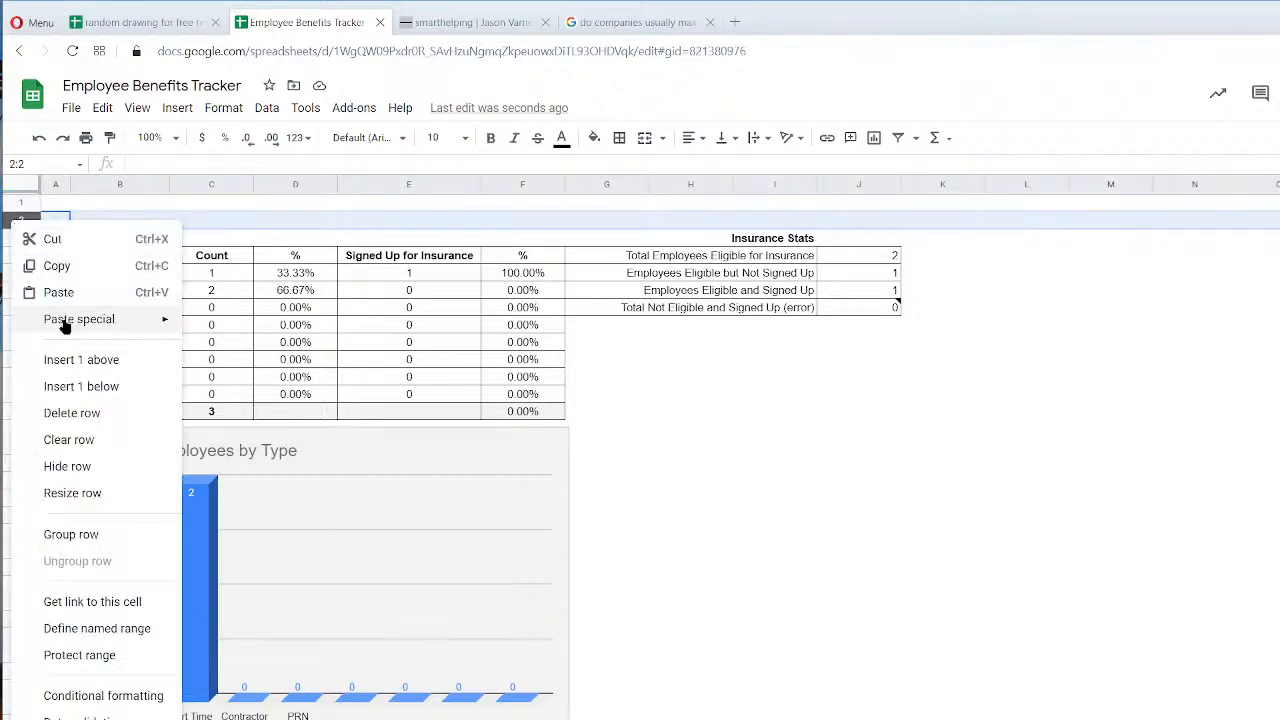
left_click(65, 362)
Merge cells B2 to O2 and enter the title "HR Management Tool".
left_click_drag(131, 222, 1234, 223)
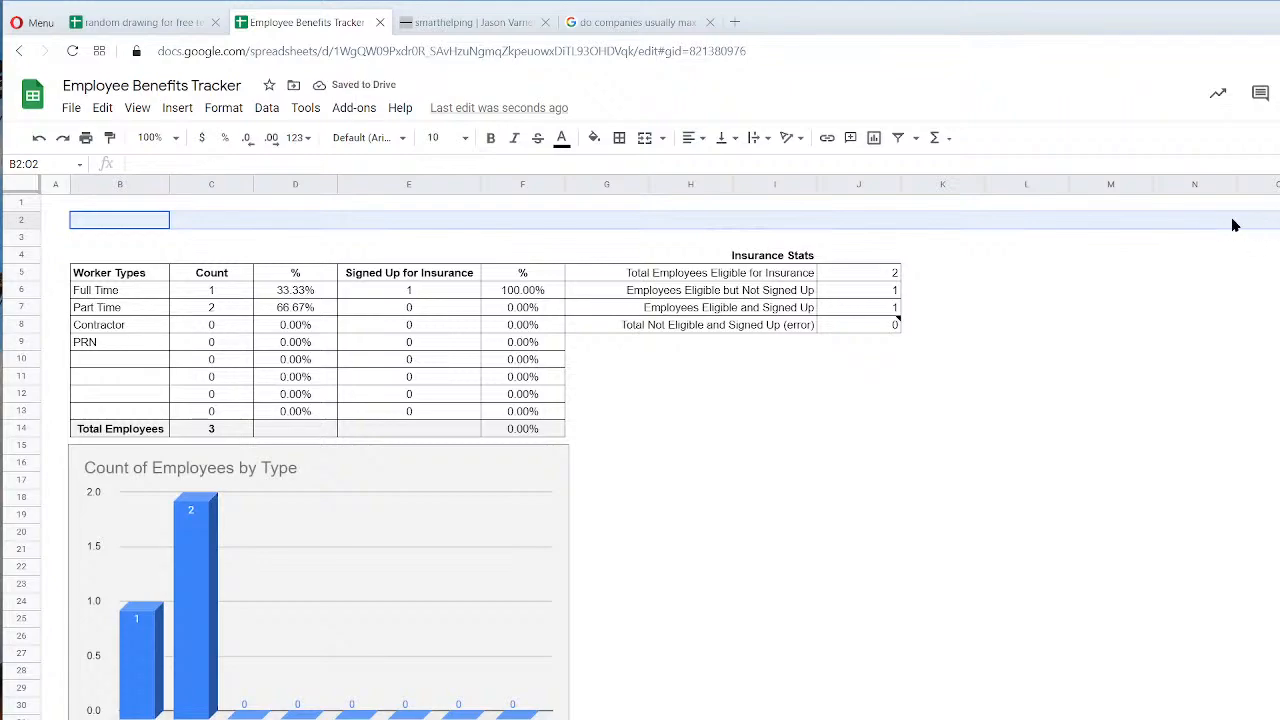
left_click(645, 138)
type("HR Management Tool")
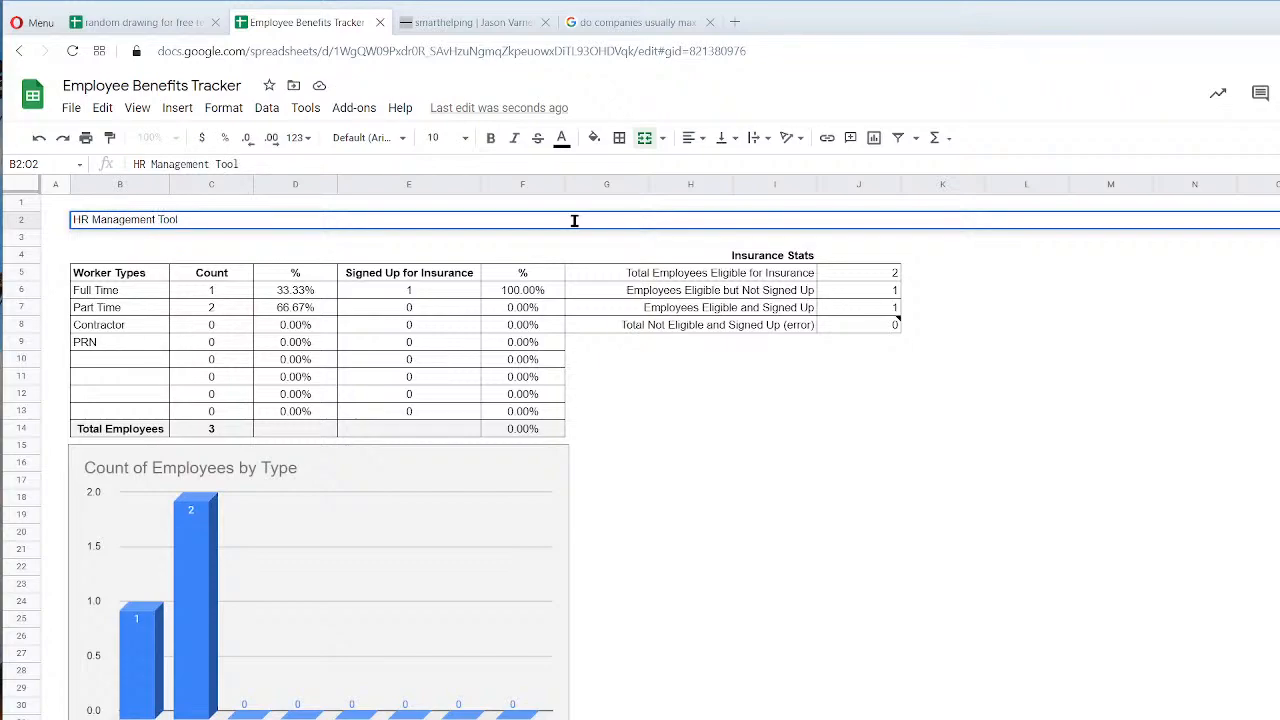
key("Return")
Make the HR Management Tool title bold, set its font size to 14 and centre it horizontally.
left_click(575, 224)
left_click(490, 138)
left_click(464, 139)
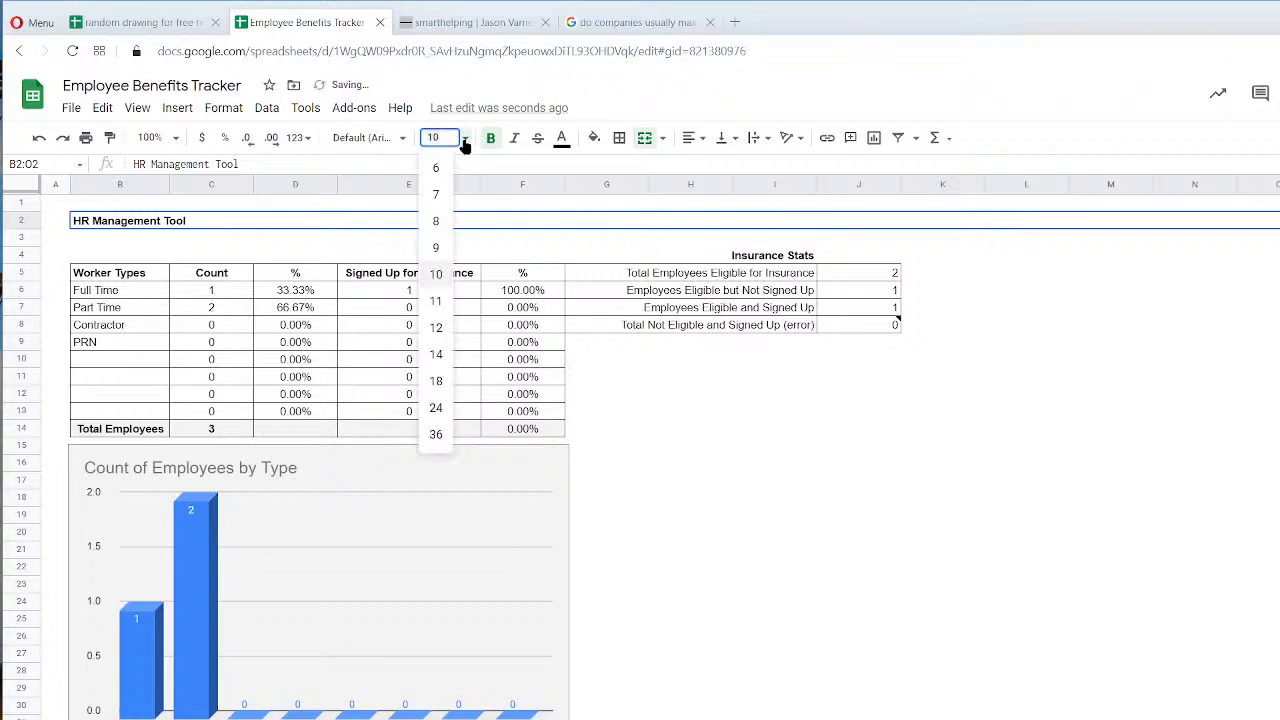
left_click(433, 354)
left_click(688, 138)
left_click(712, 166)
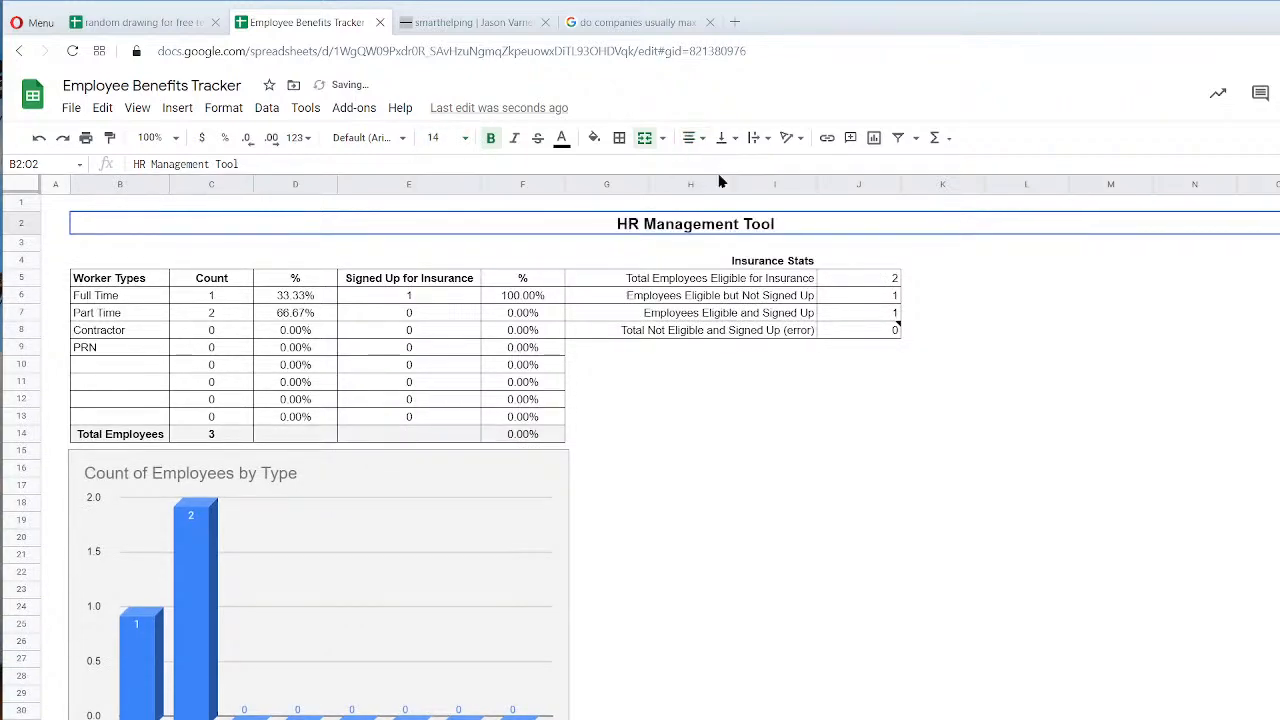
left_click(1090, 557)
Add a bottom border with a thicker line style to the merged title cell.
left_click(680, 225)
left_click(619, 138)
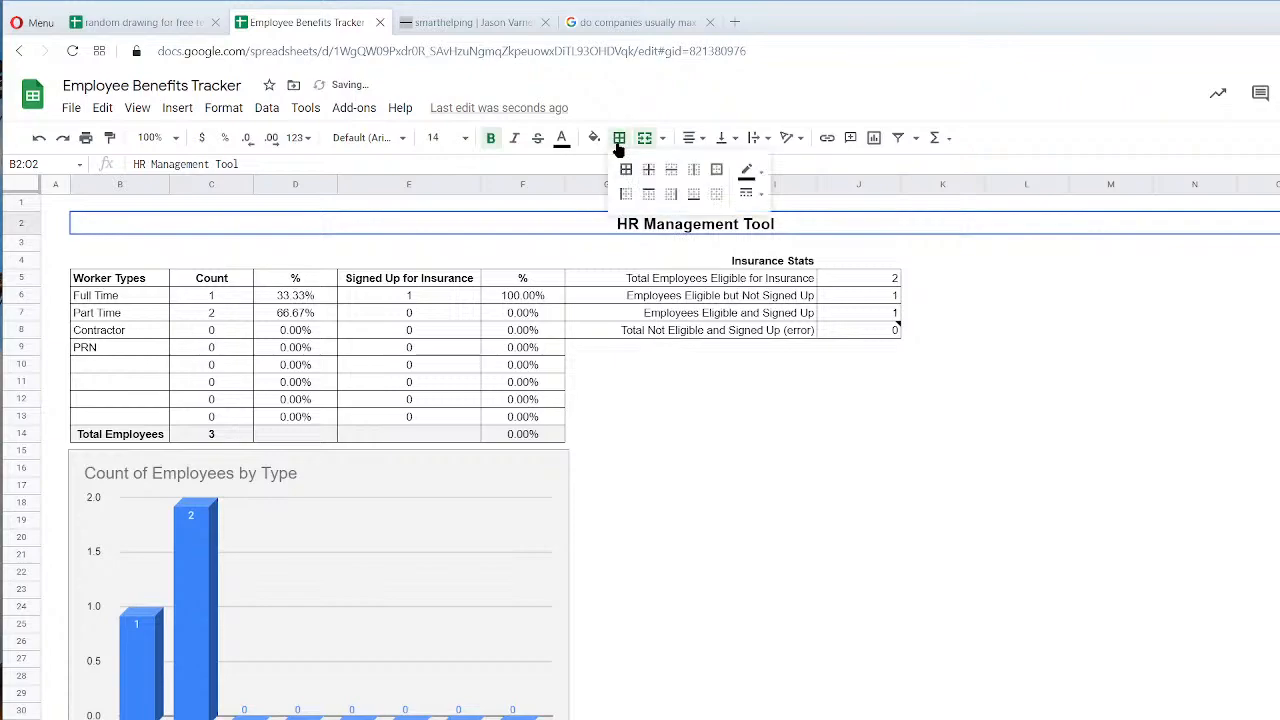
left_click(694, 194)
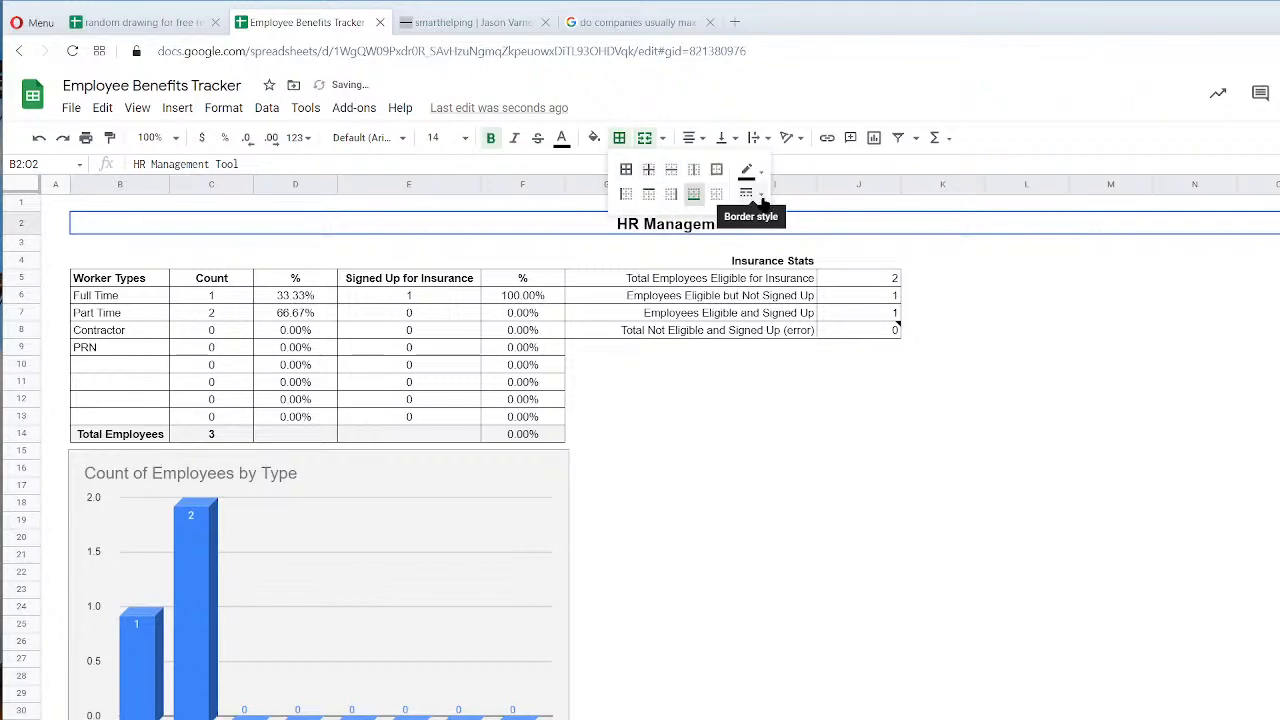
left_click(750, 193)
left_click(777, 236)
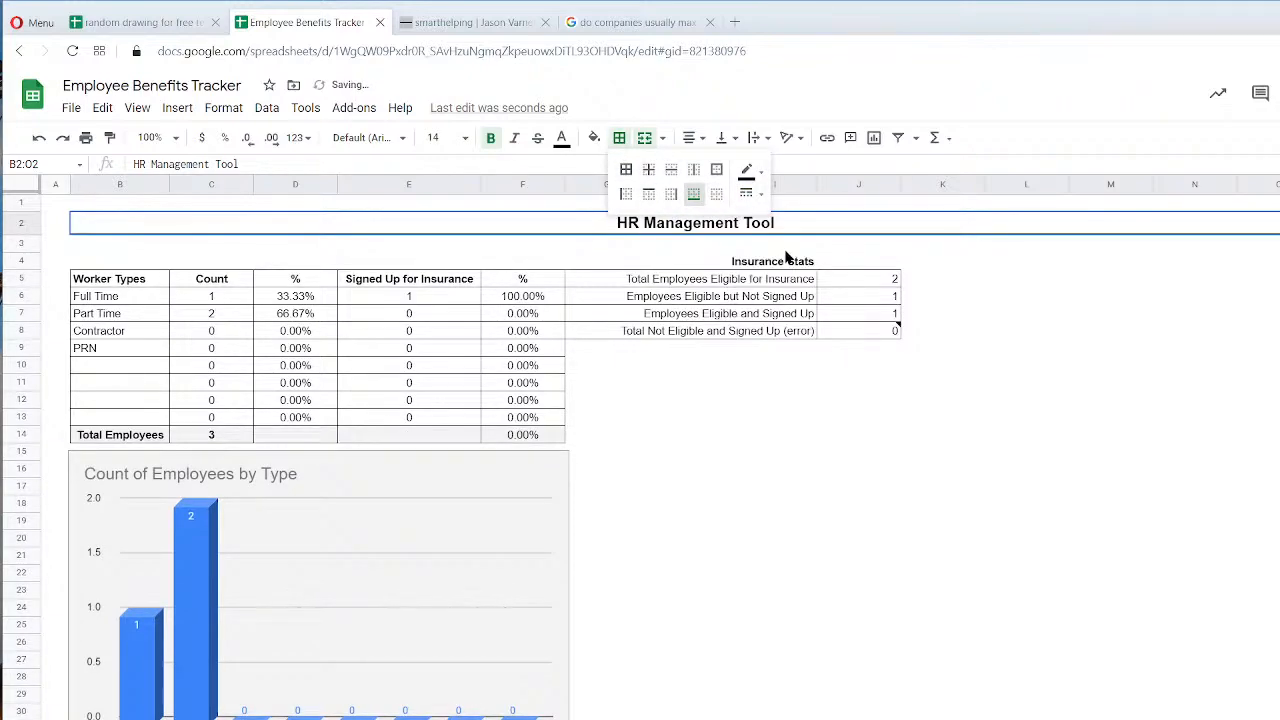
Fill the merged title cell with a very light grey.
left_click(797, 223)
left_click(594, 138)
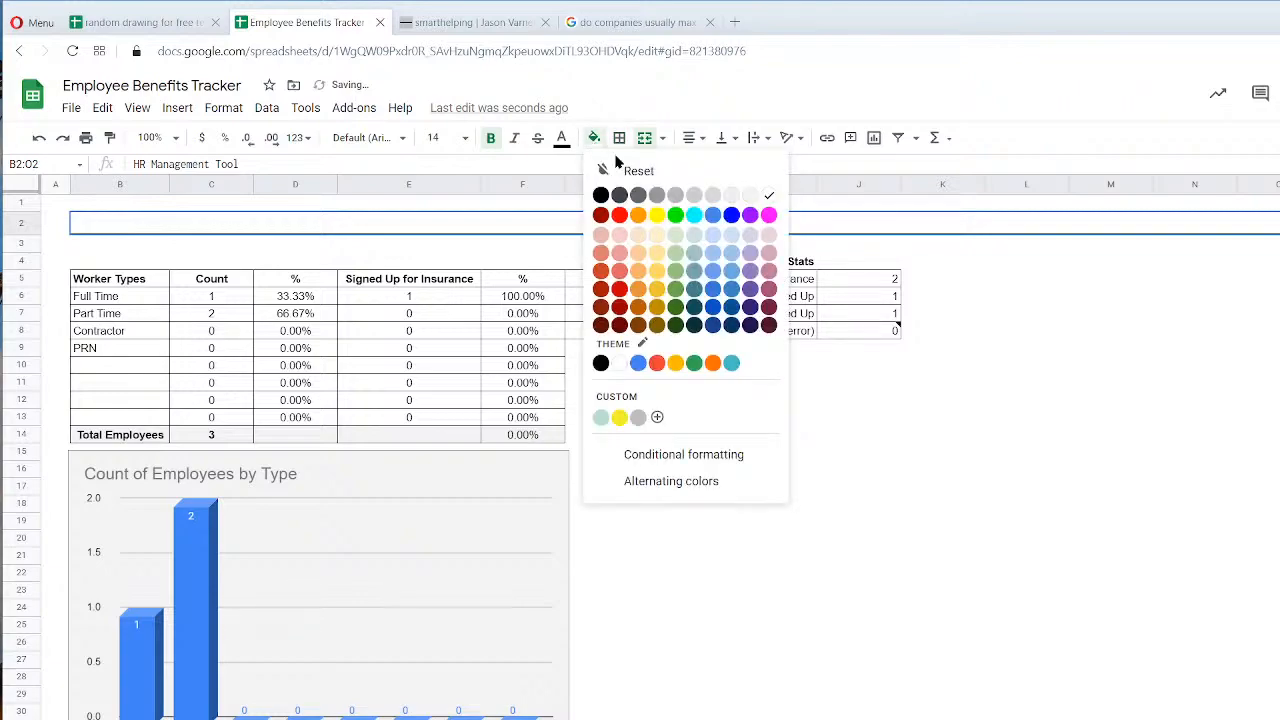
left_click(749, 200)
left_click(1110, 469)
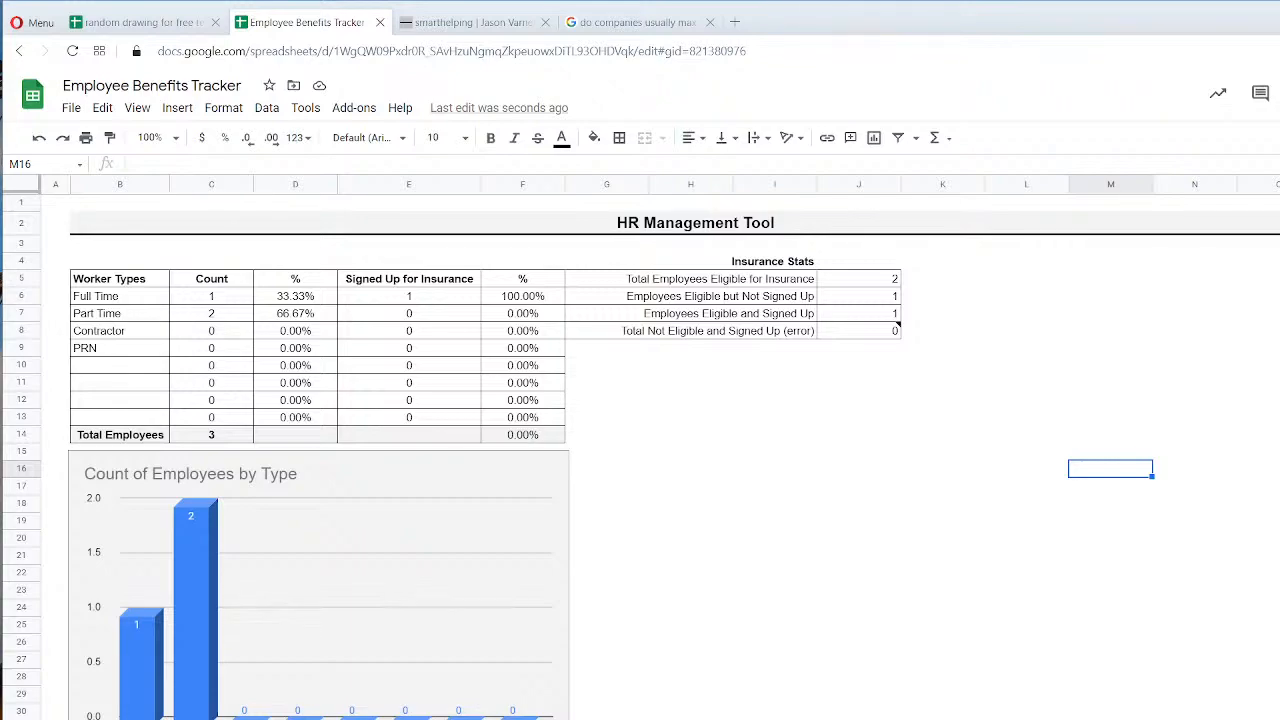
Examine the first Extra Fields column on the Data sheet, including its header and the empty cells in rows 2 to 5.
key("ctrl+shift+Page_Up")
scroll(926, 400, "right", 15)
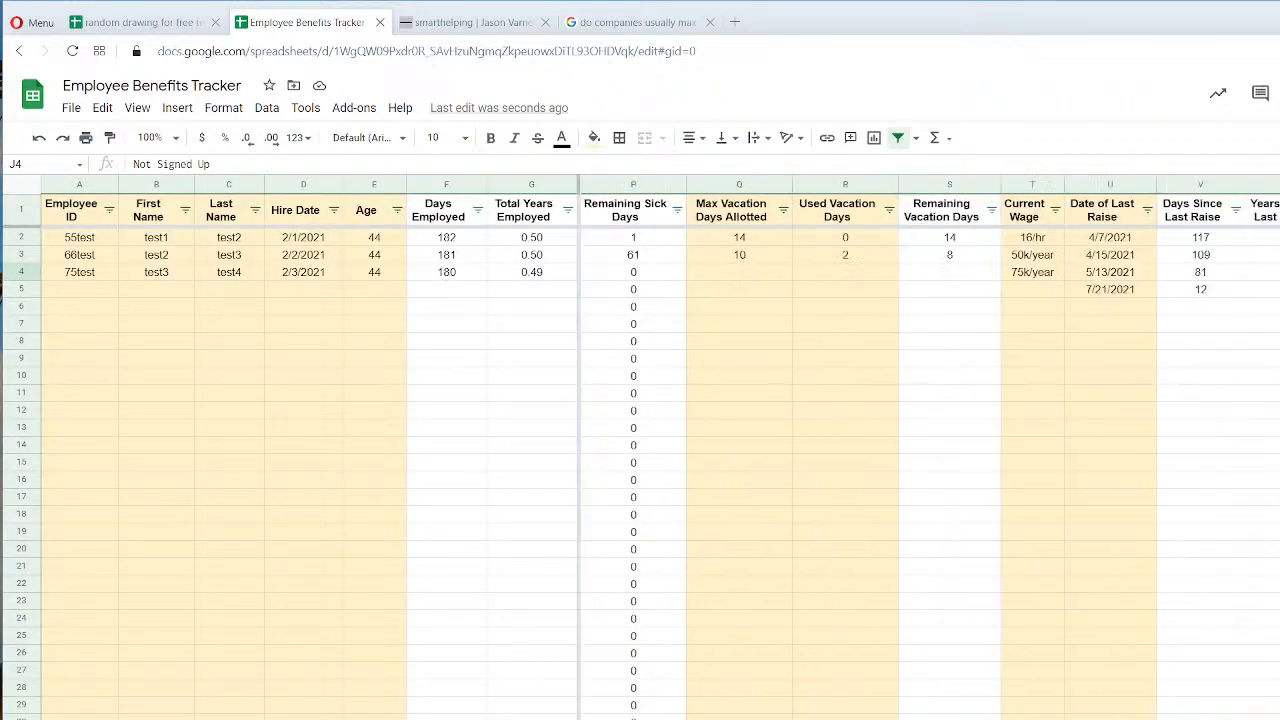
left_click(926, 218)
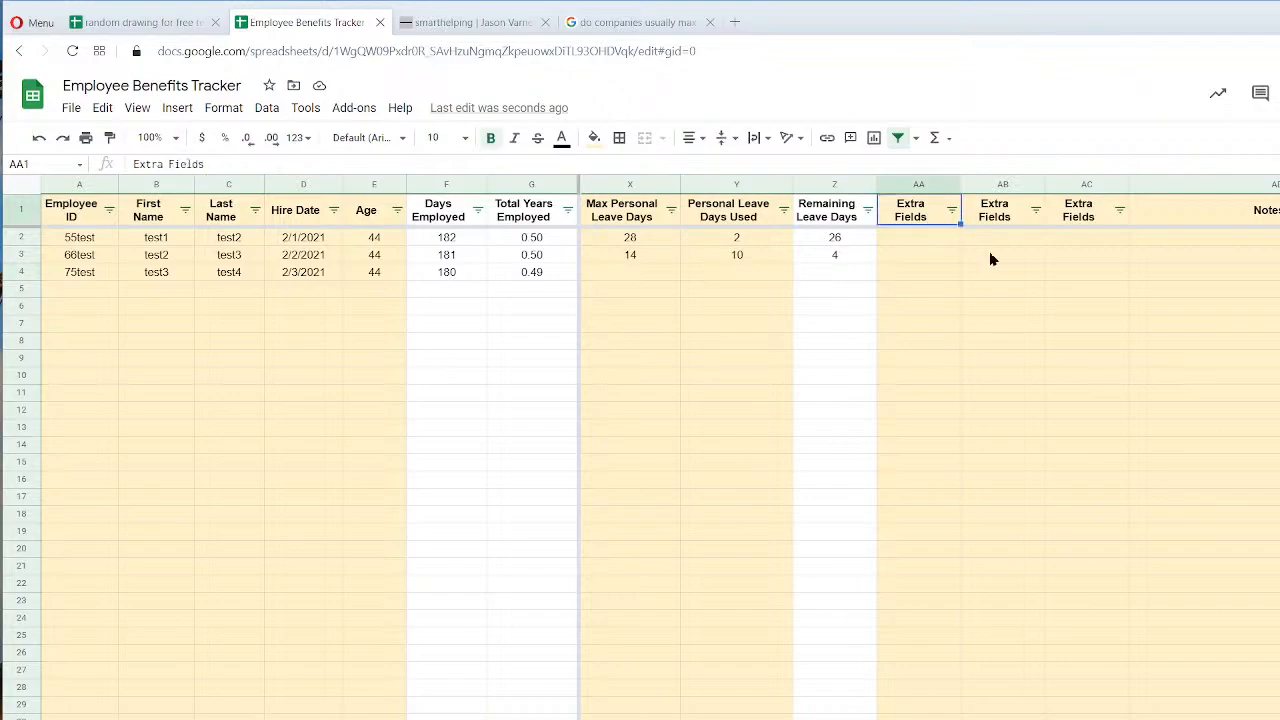
left_click(913, 240)
left_click(918, 299)
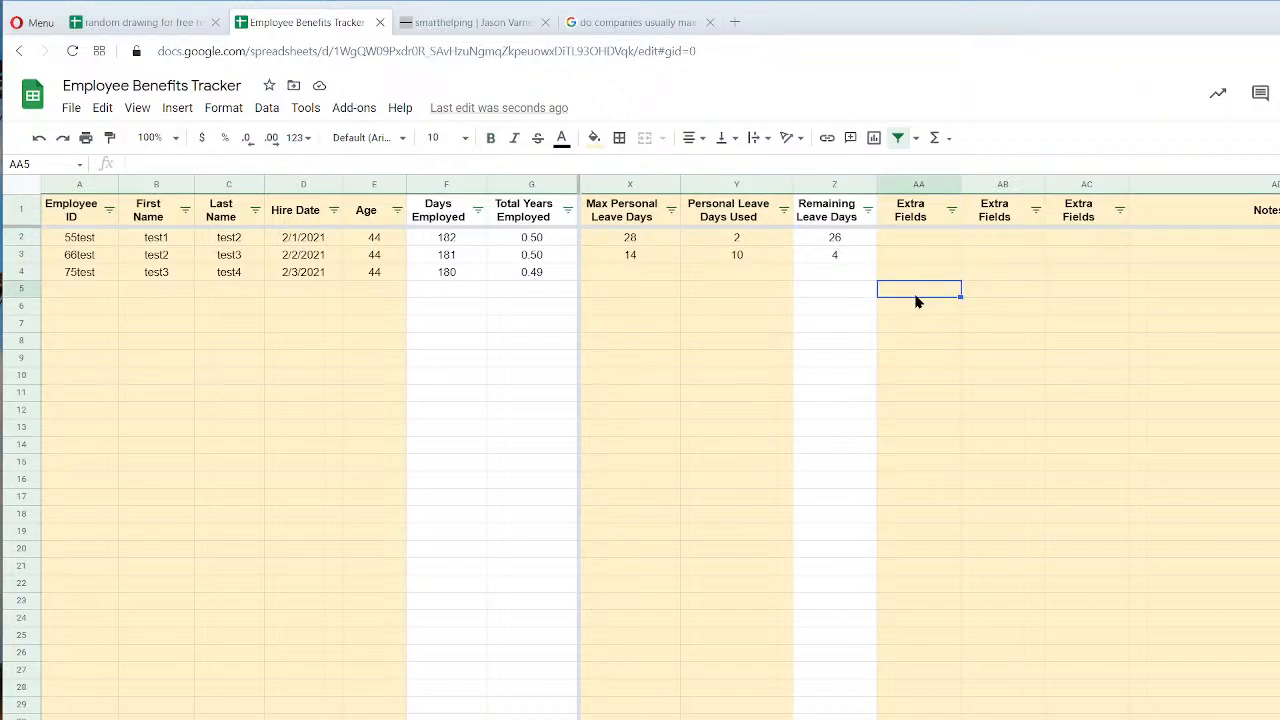
left_click(910, 215)
left_click(912, 238)
left_click(914, 256)
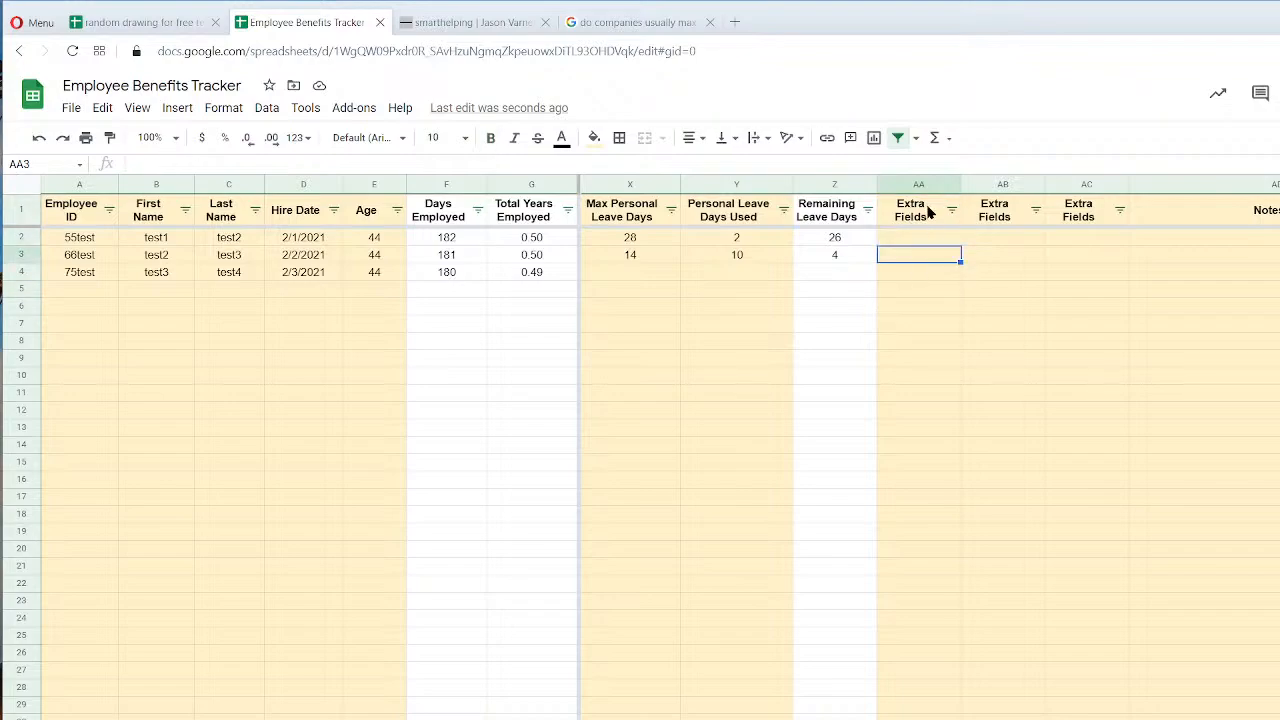
Review the first Extra Fields header, the summary sheet's title, and the Data sheet's excused and unexcused absences for the first two employees.
left_click(929, 213)
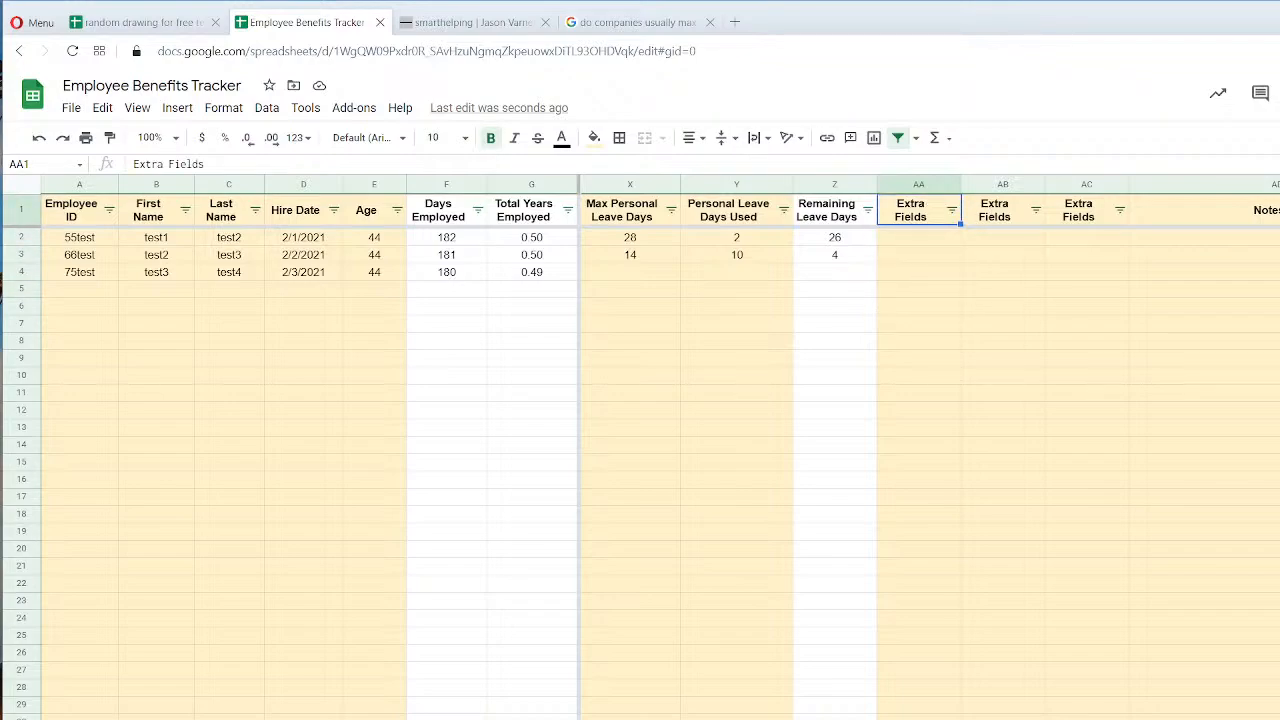
key("ctrl+shift+Page_Down")
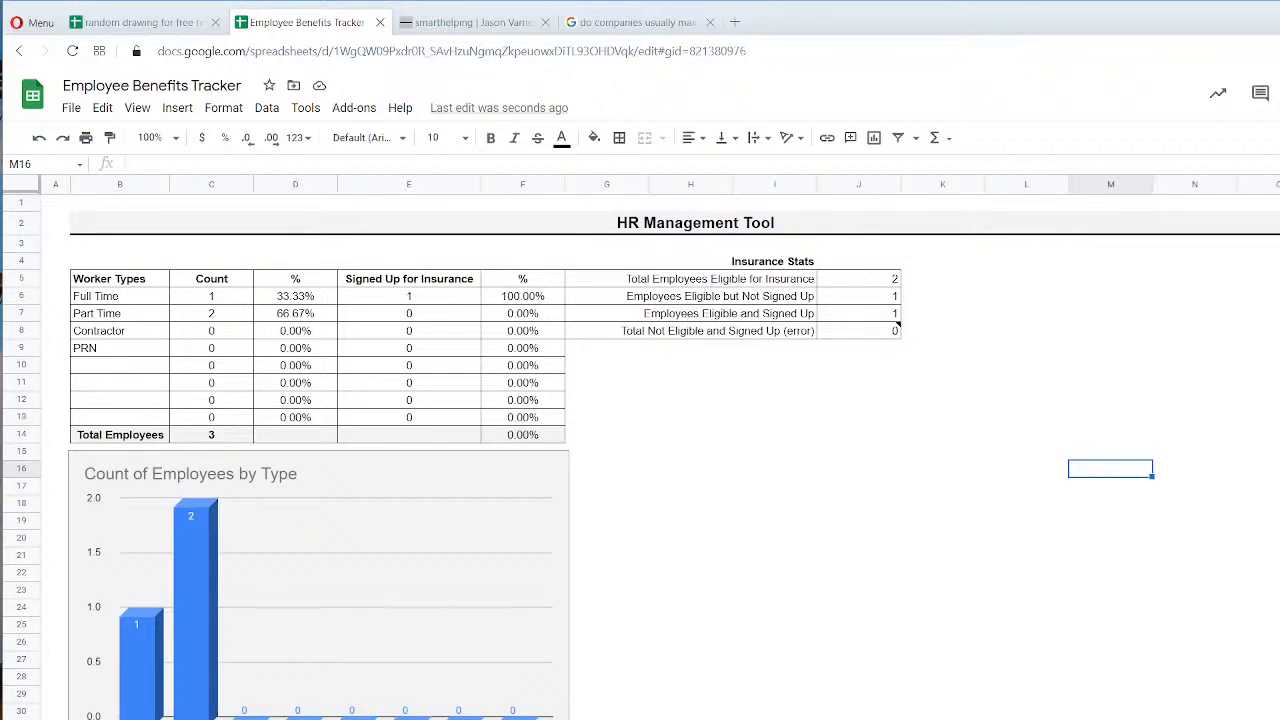
left_click(714, 228)
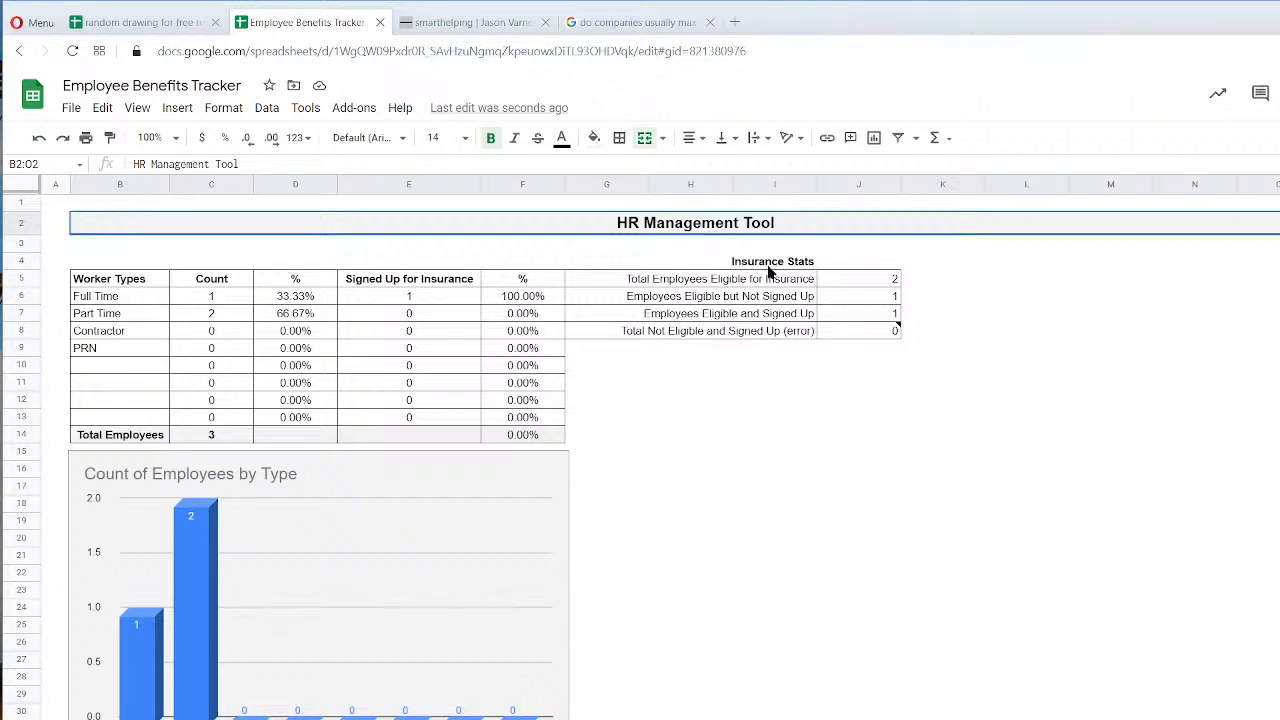
key("ctrl+shift+Page_Up")
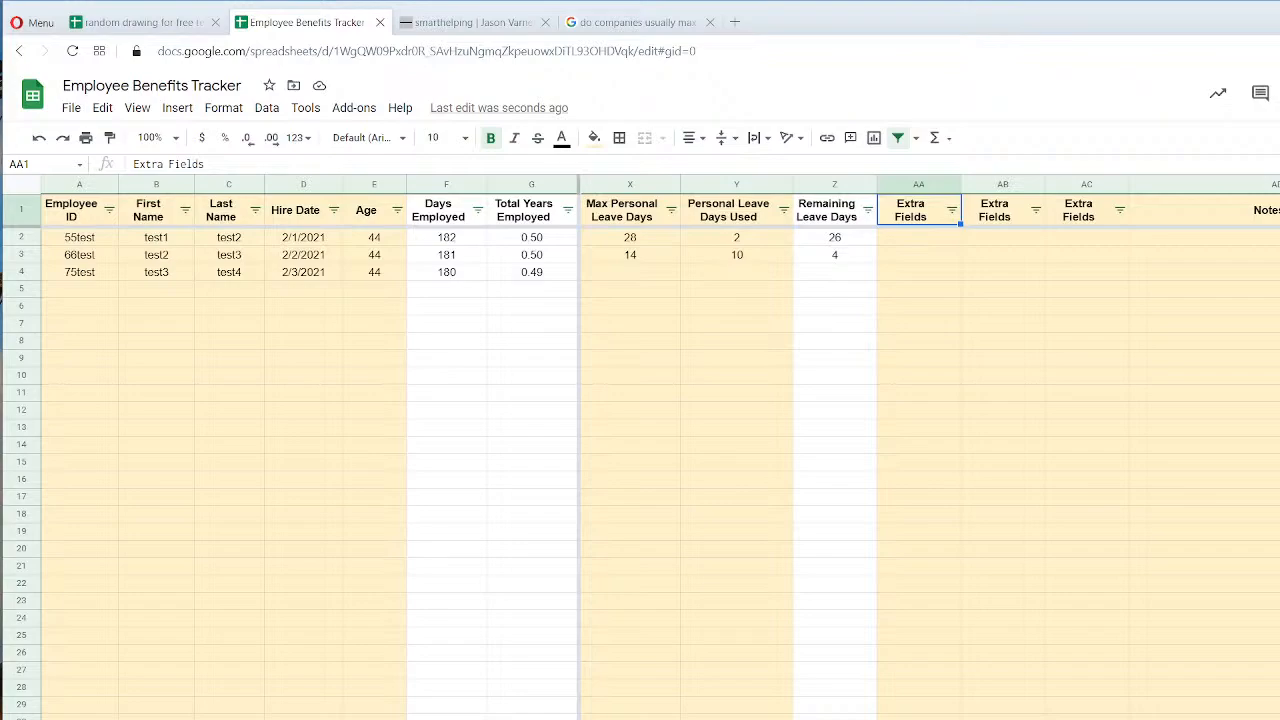
scroll(882, 407, "left", 10)
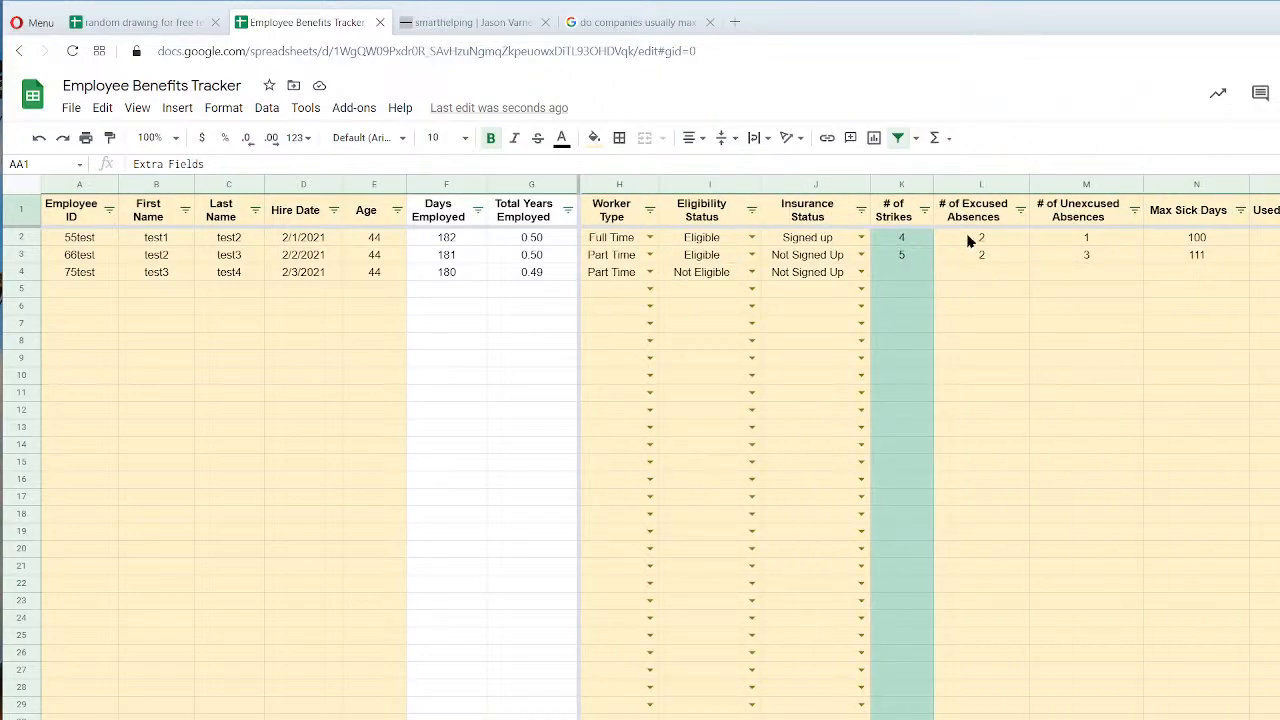
left_click_drag(974, 241, 1089, 249)
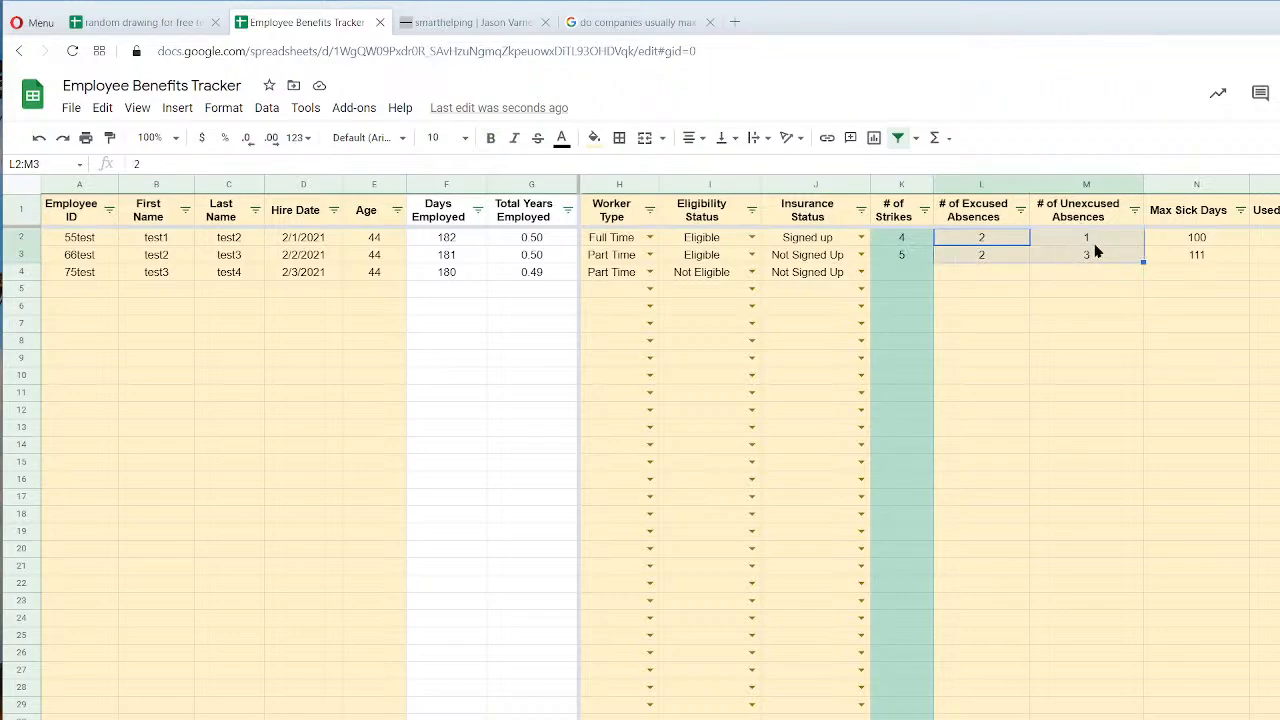
left_click(1110, 390)
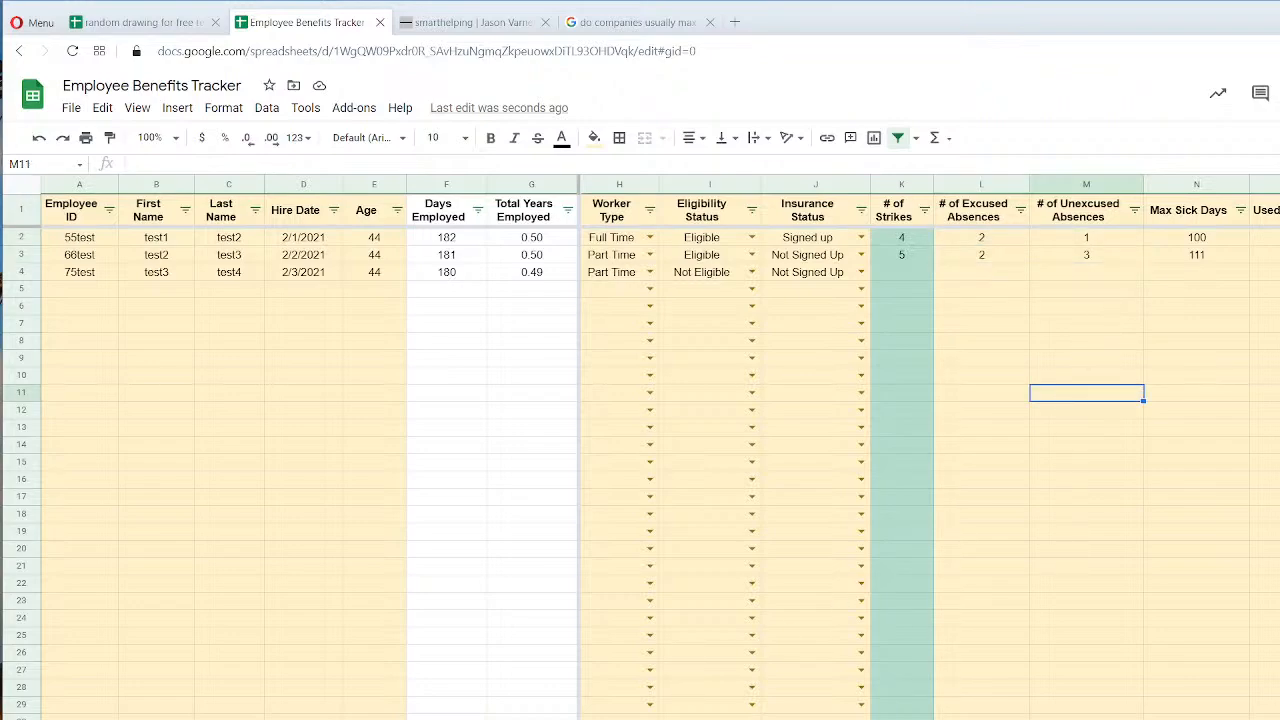
Examine the summary sheet's worker types table and its insurance stats block.
key("ctrl+shift+Page_Down")
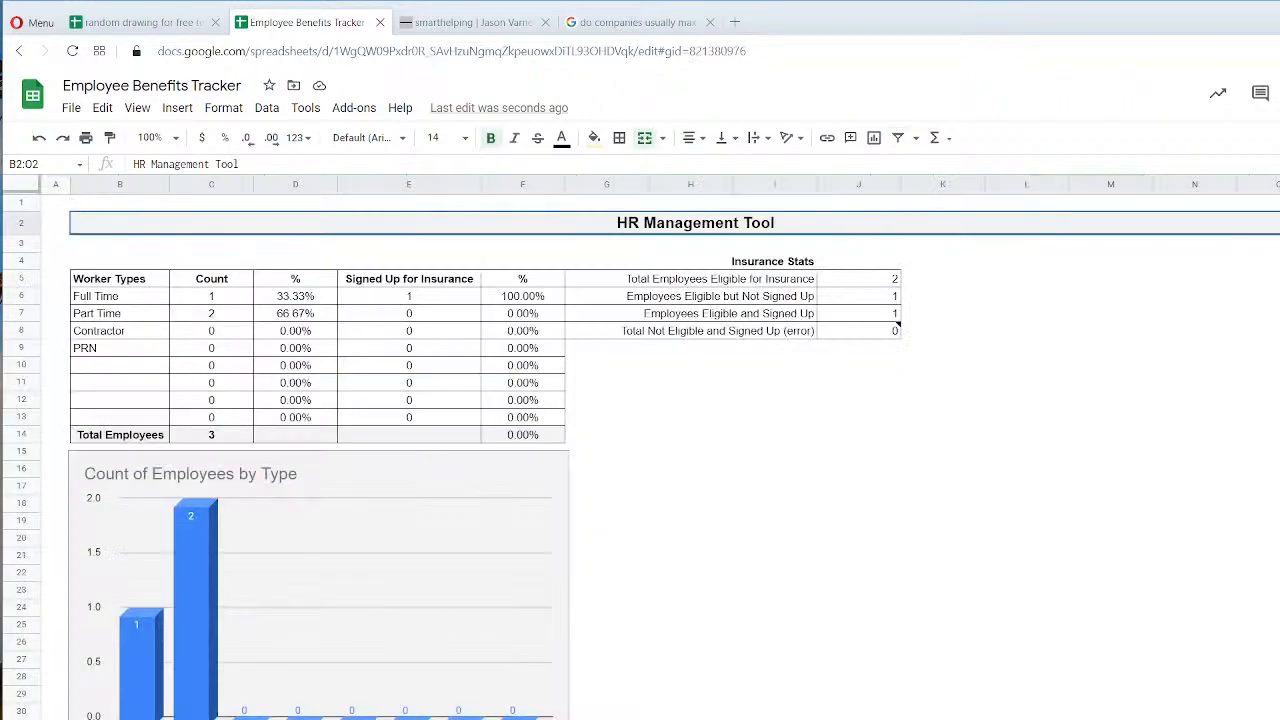
left_click_drag(130, 279, 524, 436)
left_click_drag(712, 288, 897, 323)
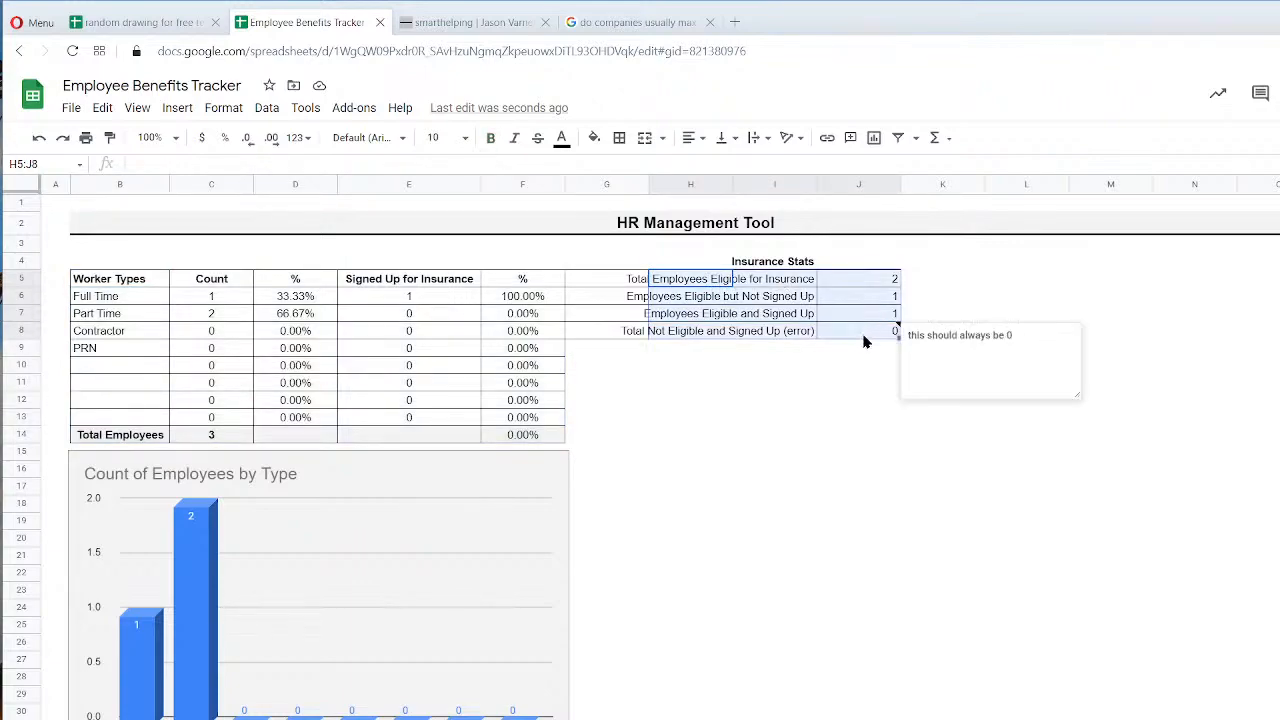
left_click(866, 417)
left_click(741, 455)
On the strikes report sheet, set the 'Less than or equal to 'x' Strikes' threshold to 5.
key("ctrl+shift+Page_Down")
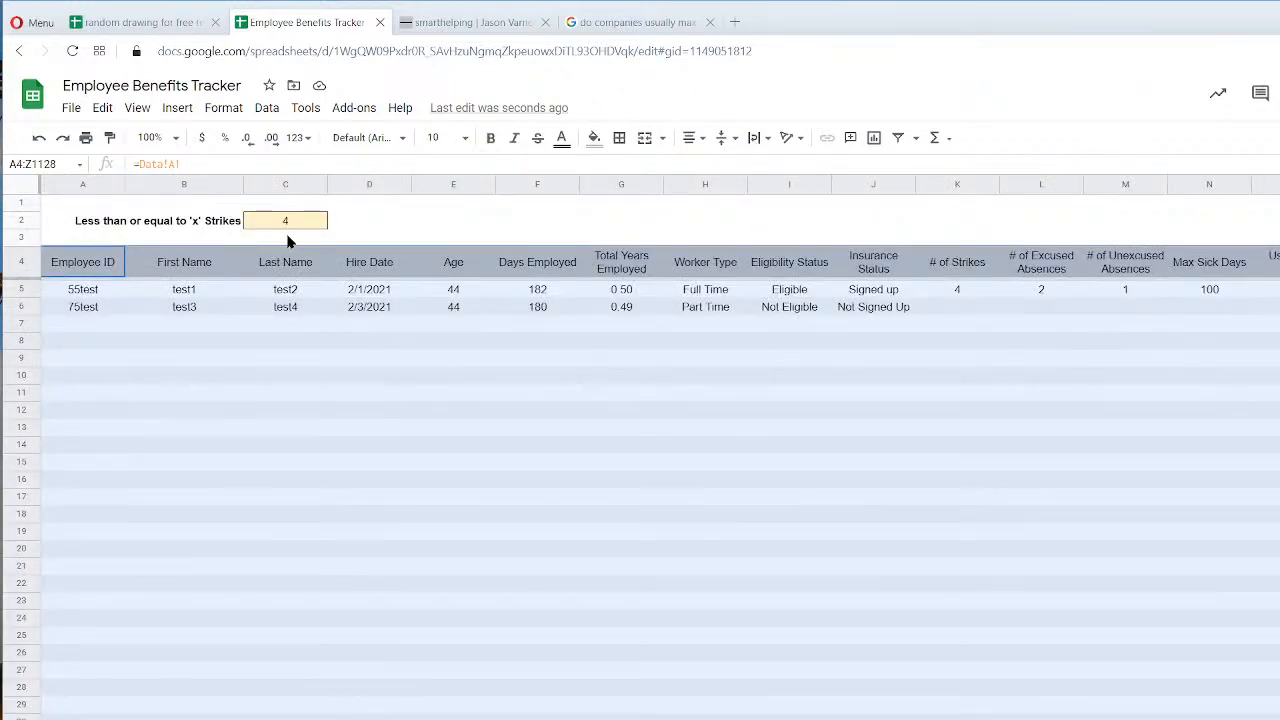
left_click(286, 222)
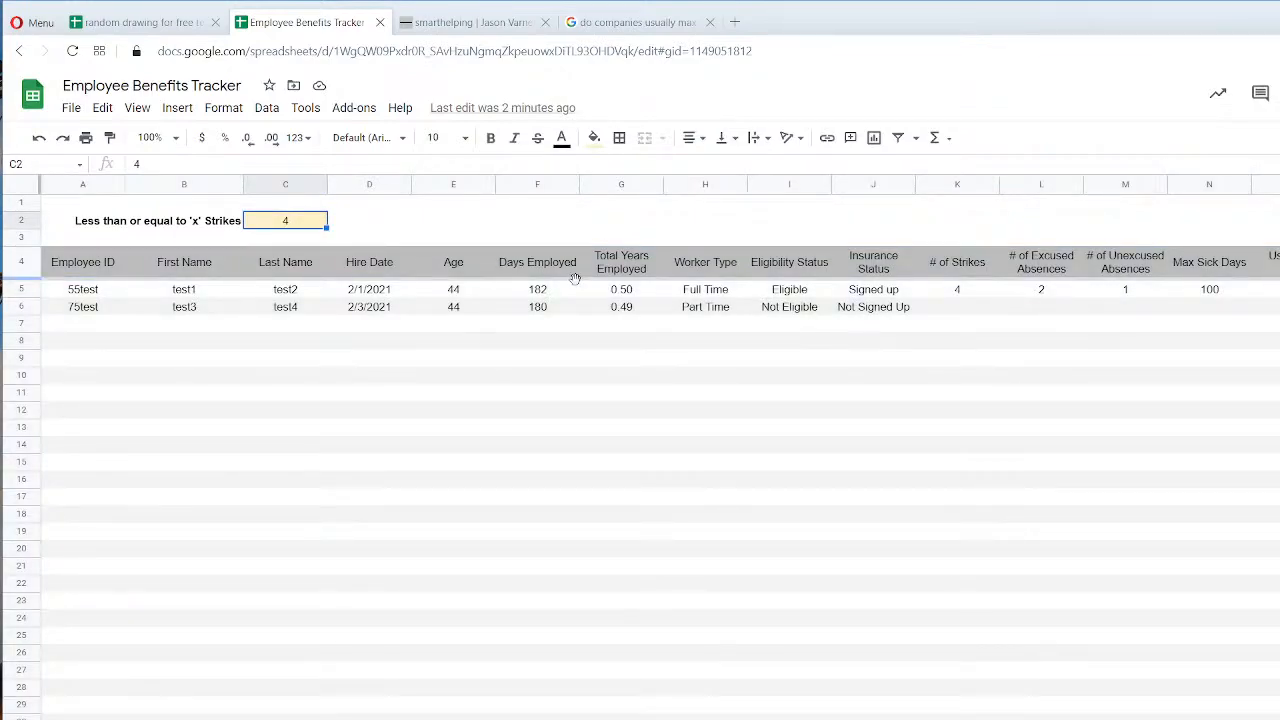
type("5")
key("Return")
key("Up")
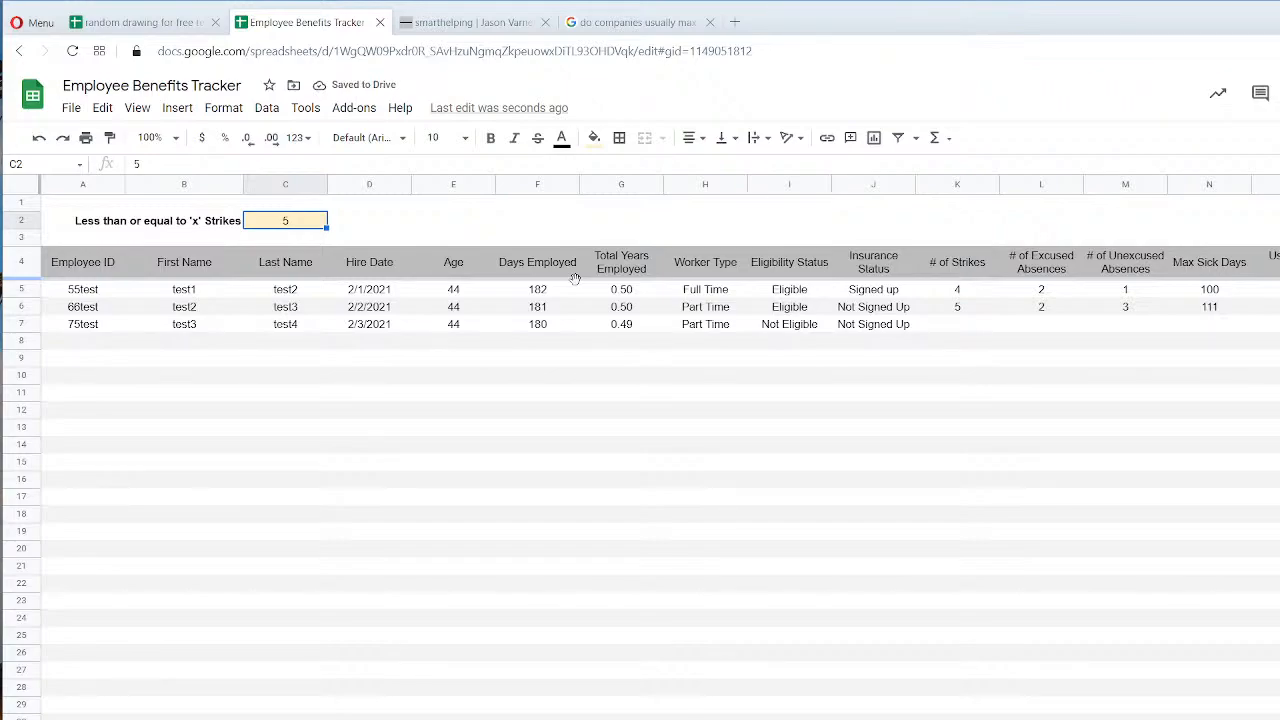
Test the strikes report with thresholds of 4 and 2, and return the threshold to 5.
type("4")
key("Return")
key("Up")
type("2")
key("Return")
key("Up")
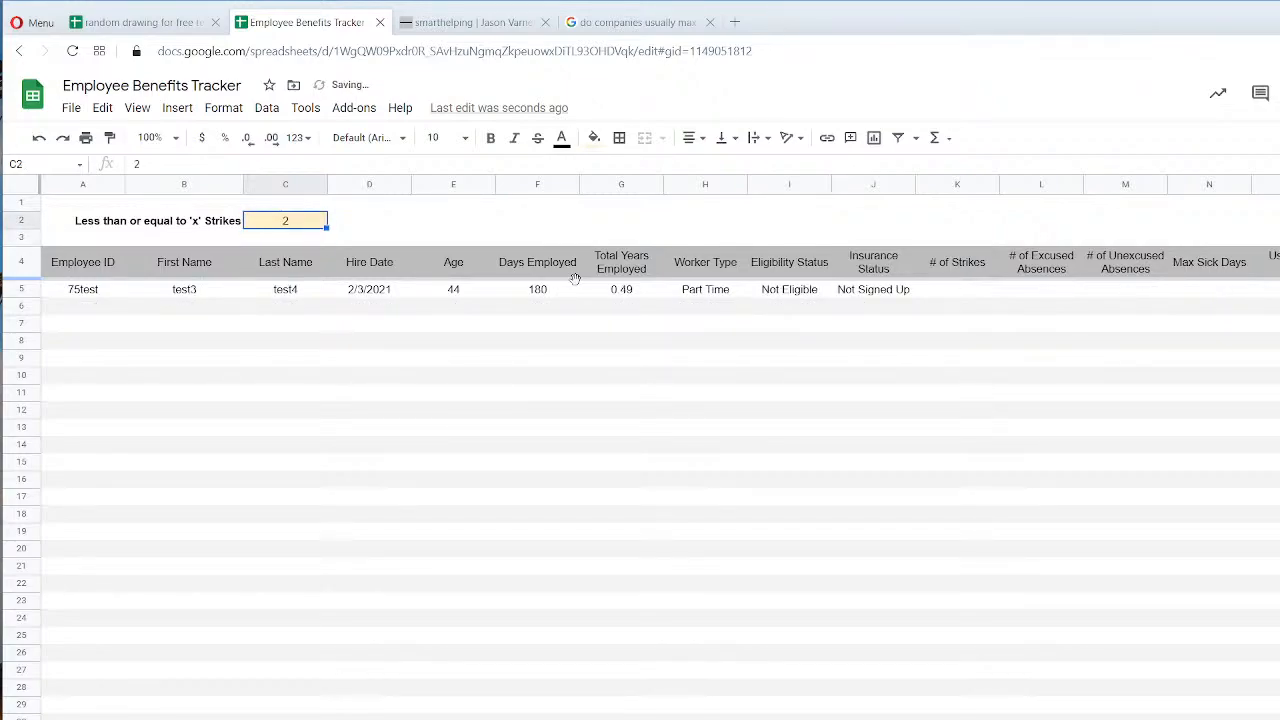
type("5")
key("Return")
key("Up")
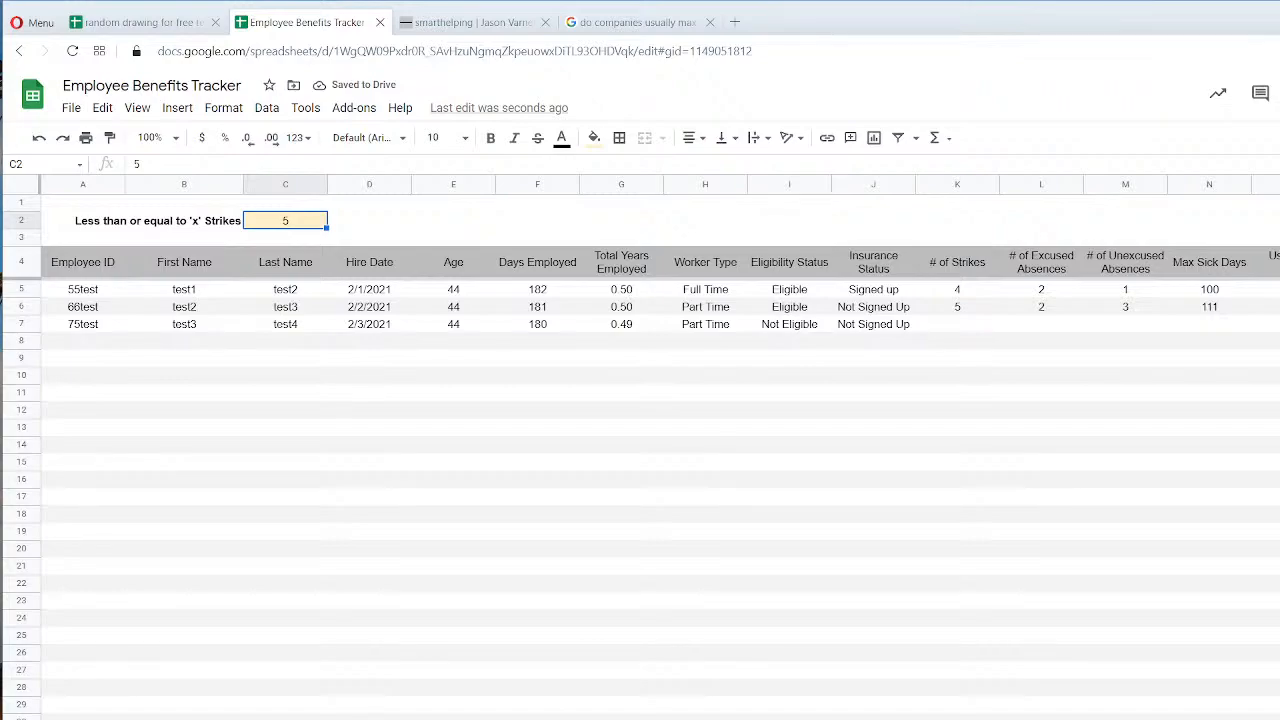
On the worker type report sheet, test the Worker Type selector with Full Time, Part Time and Contractor.
left_click(620, 719)
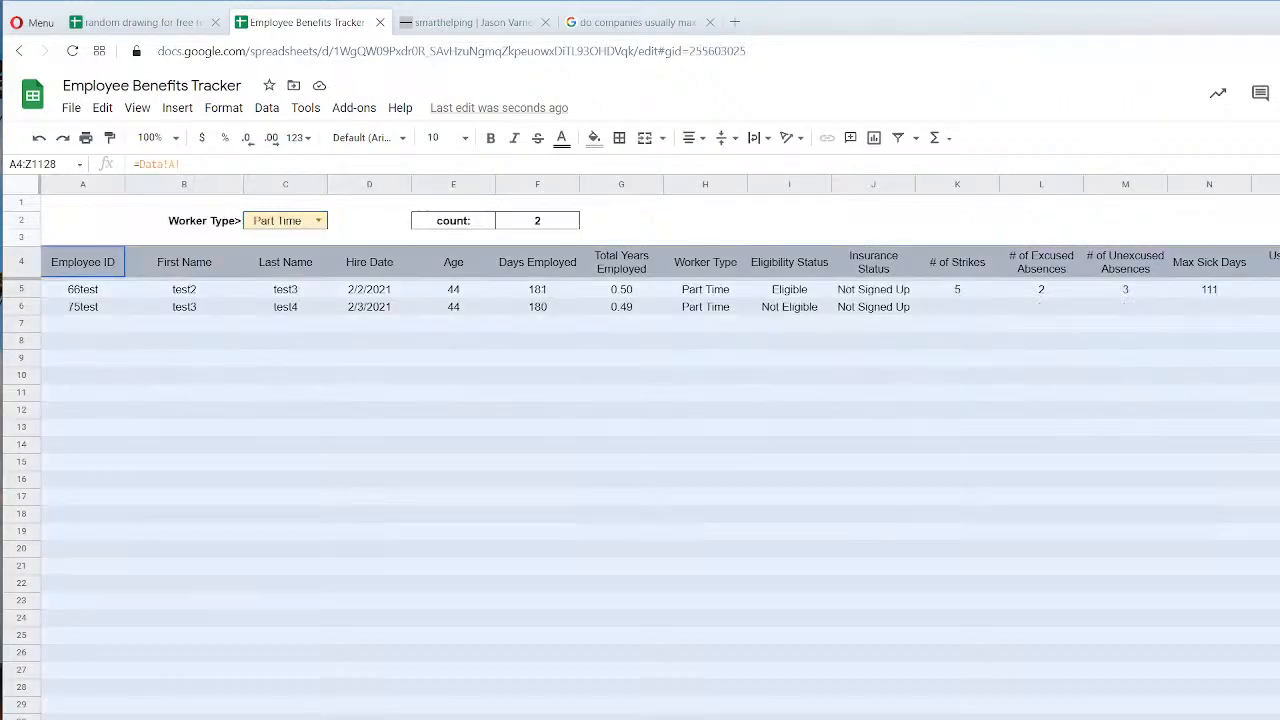
left_click(405, 450)
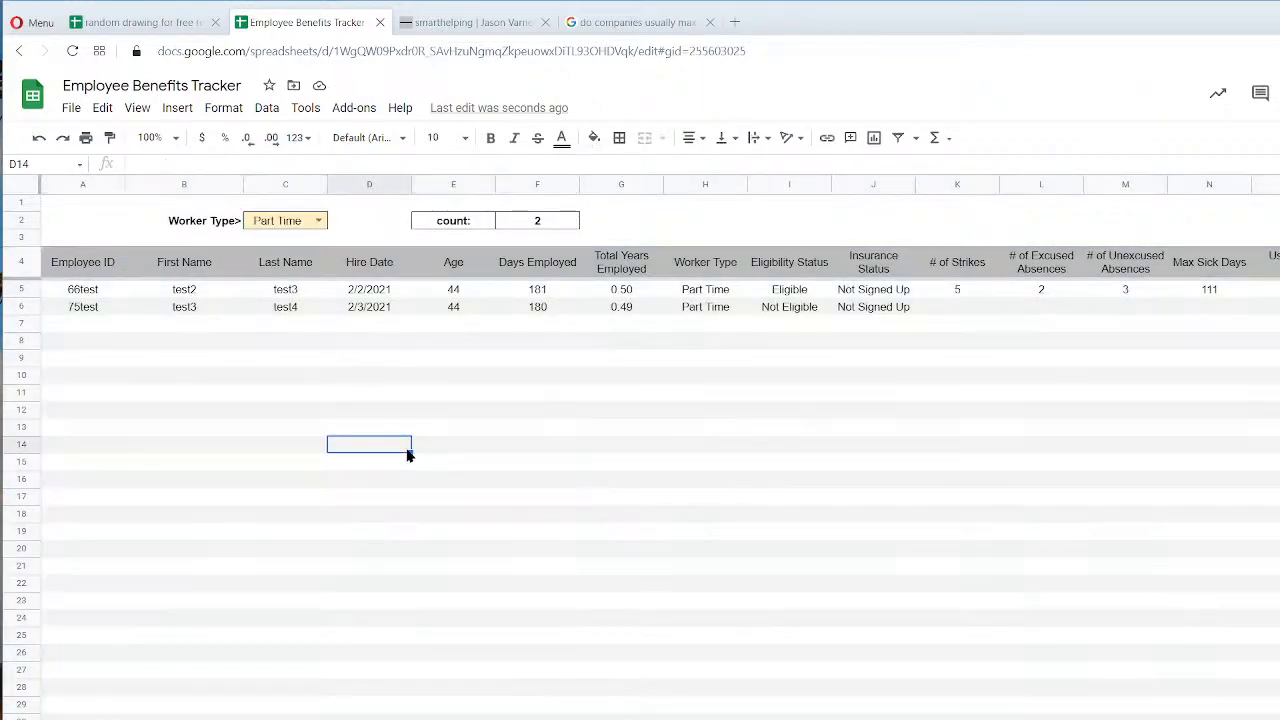
left_click(318, 222)
left_click(676, 466)
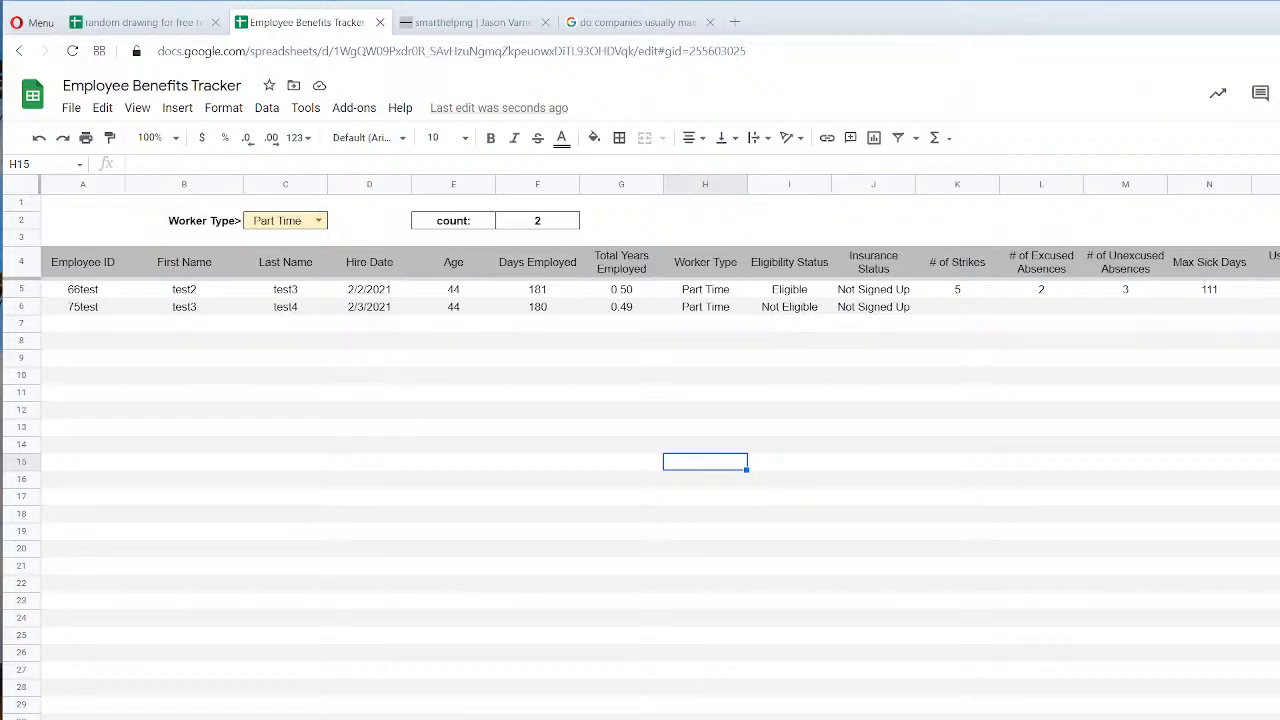
left_click(318, 221)
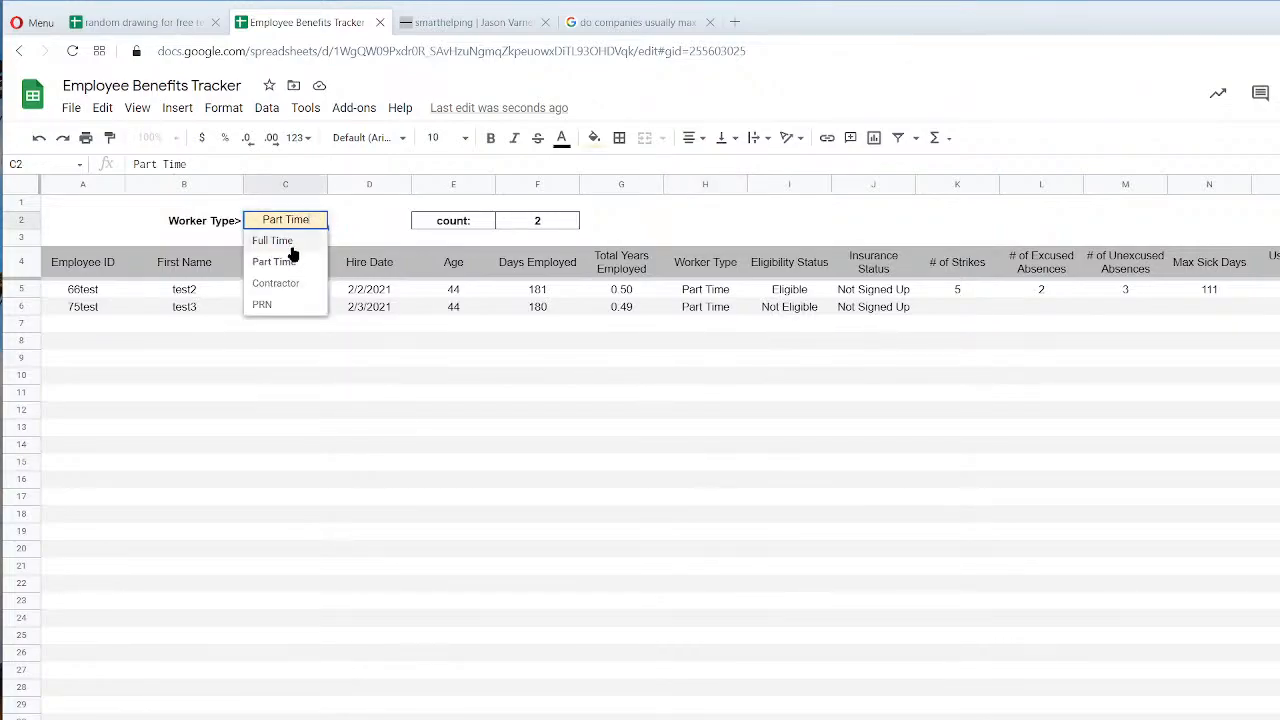
left_click(290, 243)
left_click(318, 222)
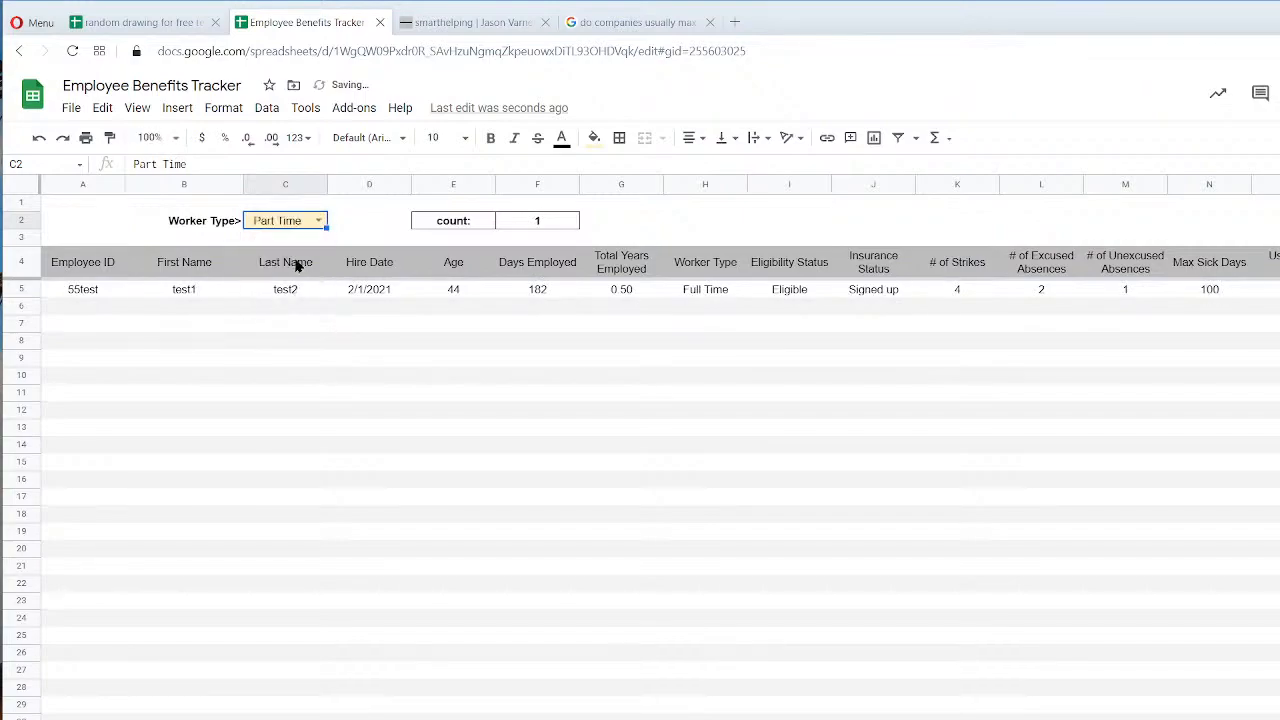
left_click(275, 261)
left_click(317, 219)
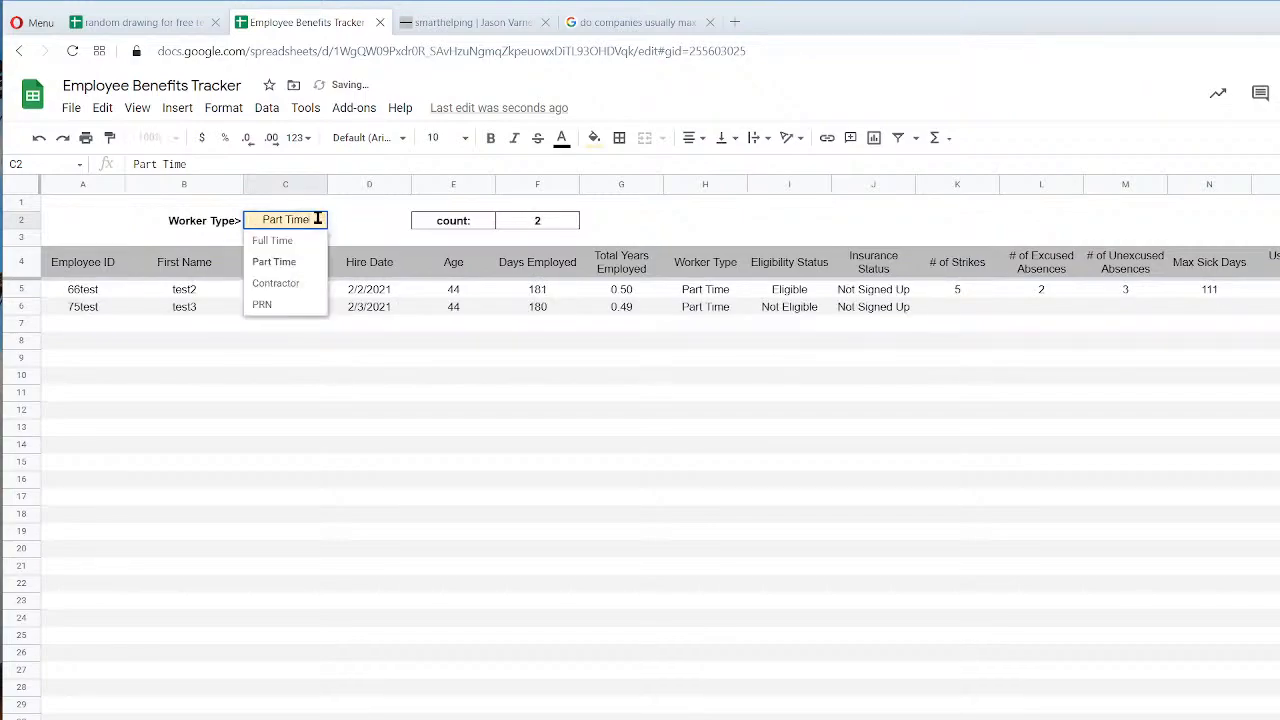
left_click(285, 283)
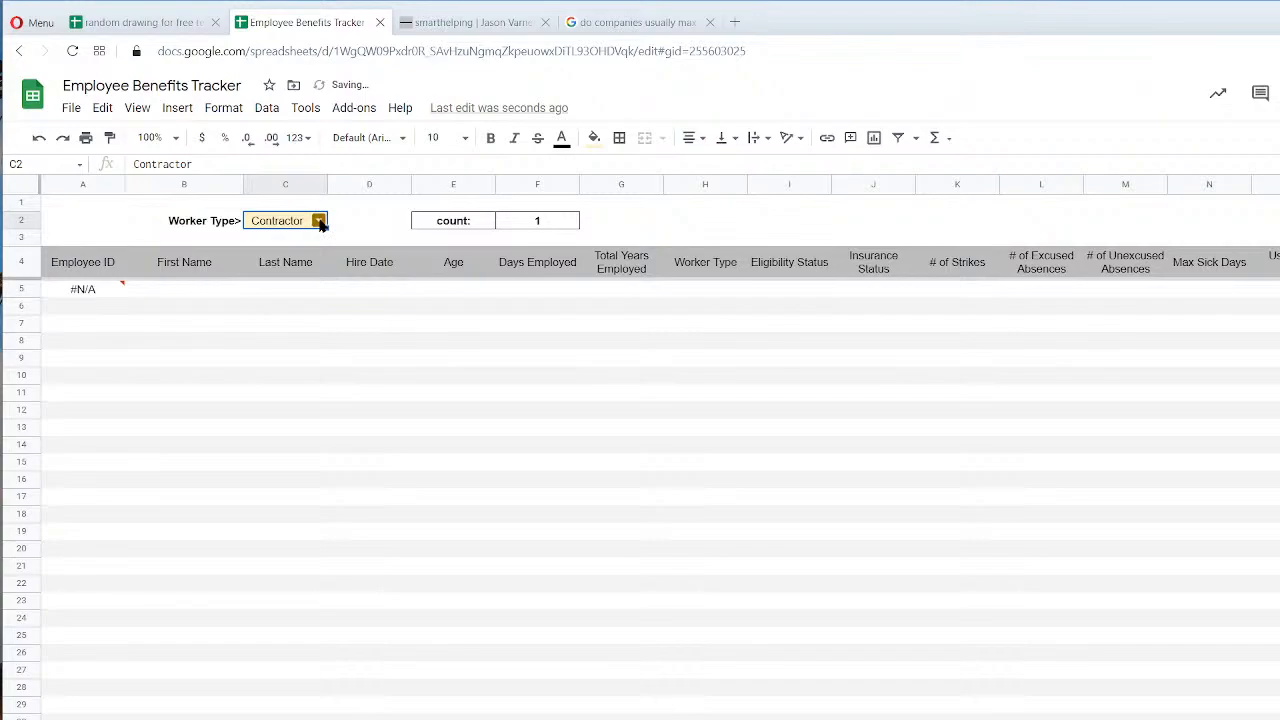
Change the count formula in F2 to =counta(B5:B) so it counts the First Name column.
left_click(538, 225)
double_click(538, 224)
mouse_move(76, 298)
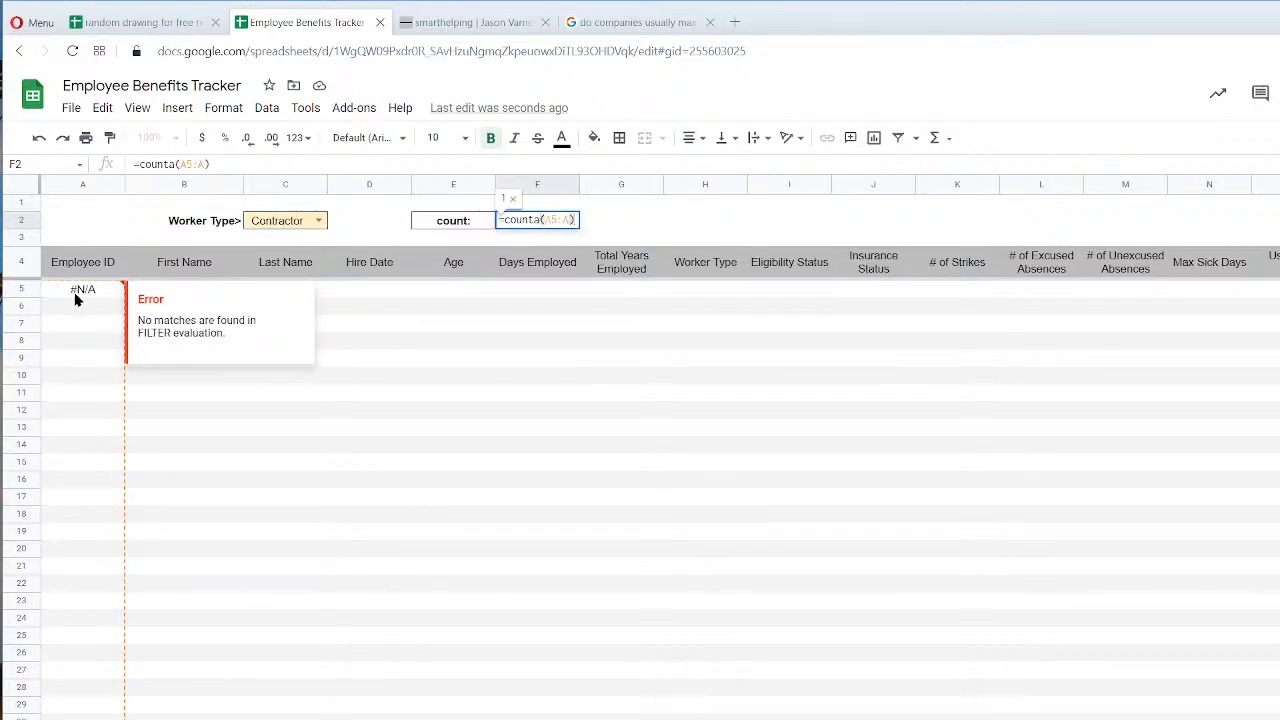
left_click(552, 218)
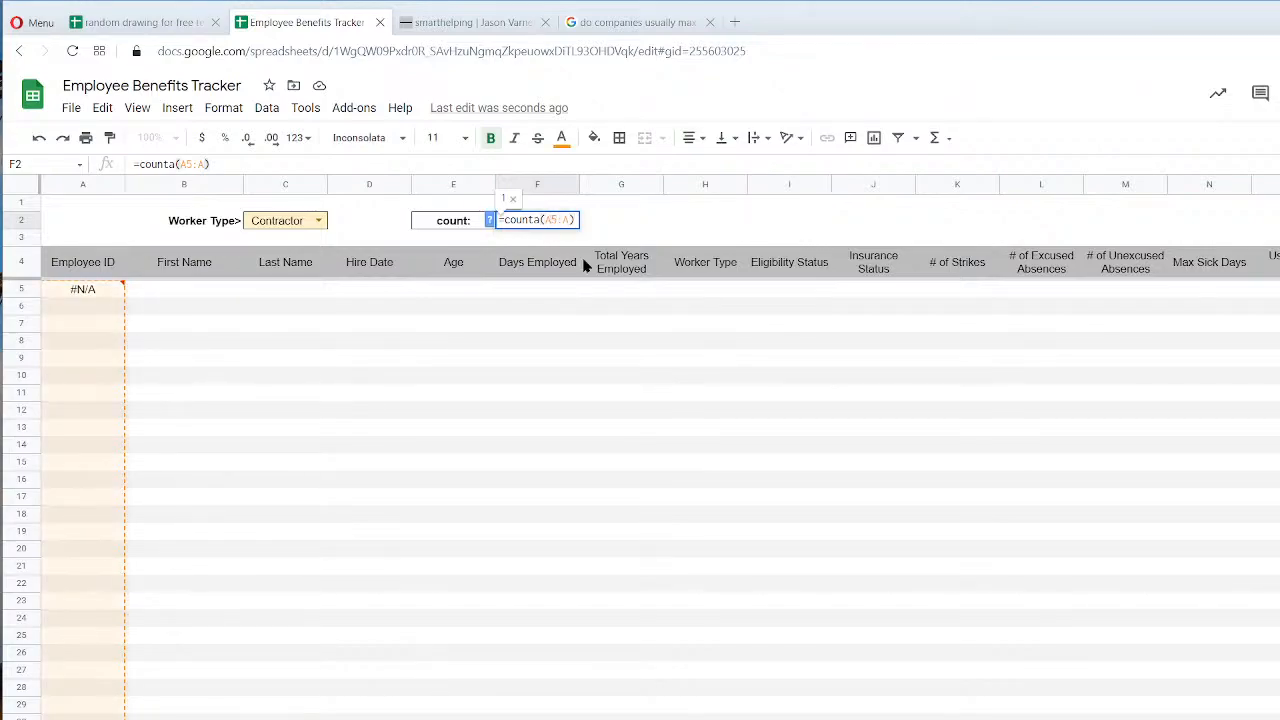
key("BackSpace")
type("b")
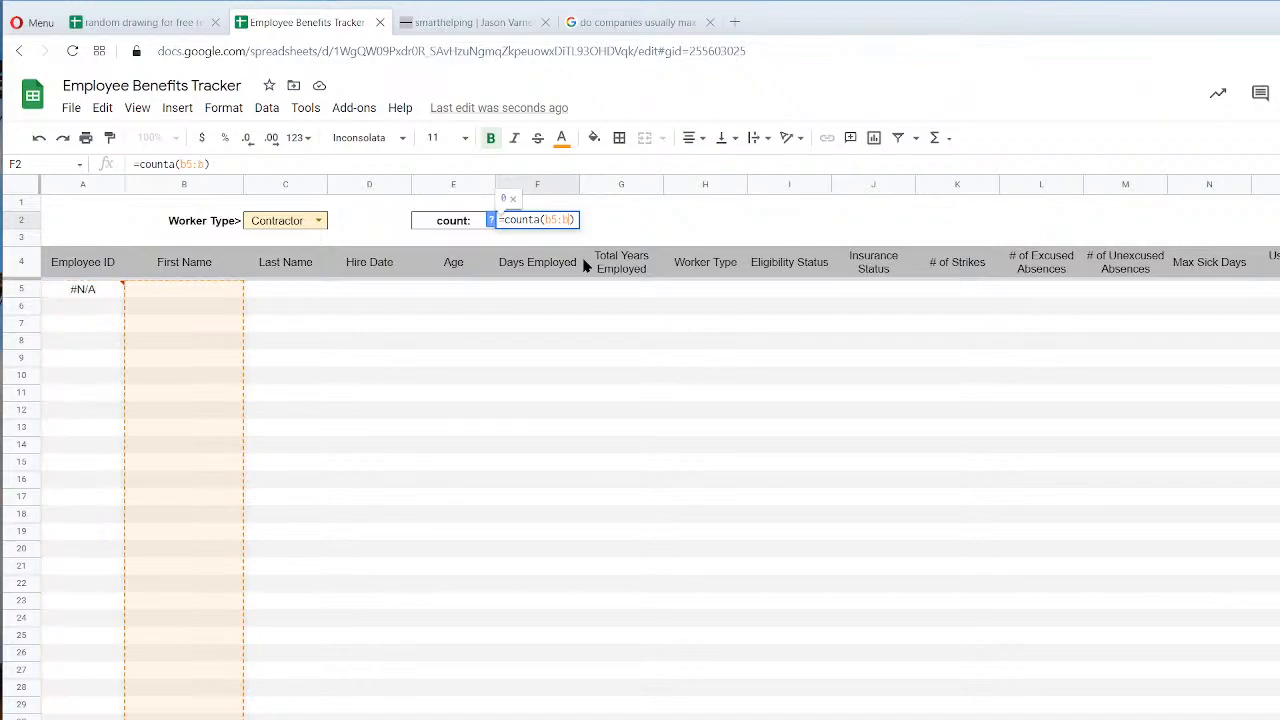
key("Return")
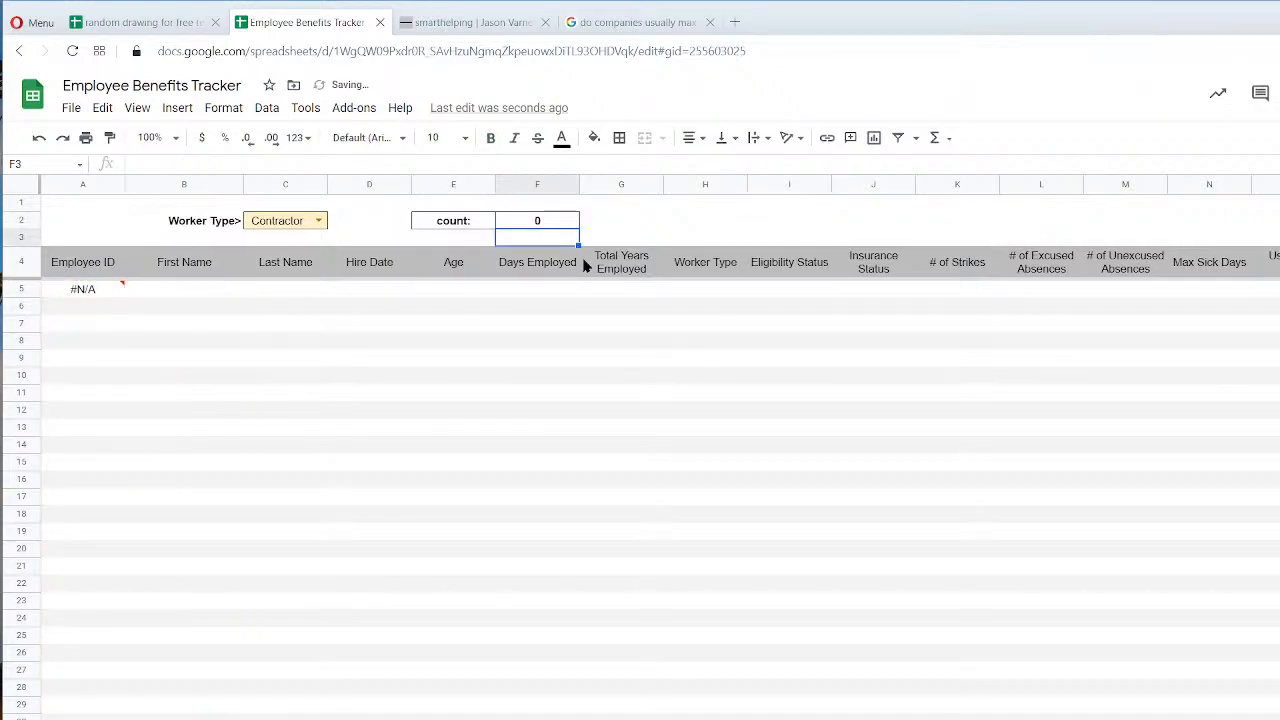
Test the revised count with worker types PRN, Part Time and Full Time, and look over the summary sheet.
left_click(318, 221)
left_click(272, 305)
left_click(318, 220)
left_click(290, 263)
left_click(320, 220)
left_click(295, 244)
left_click(290, 719)
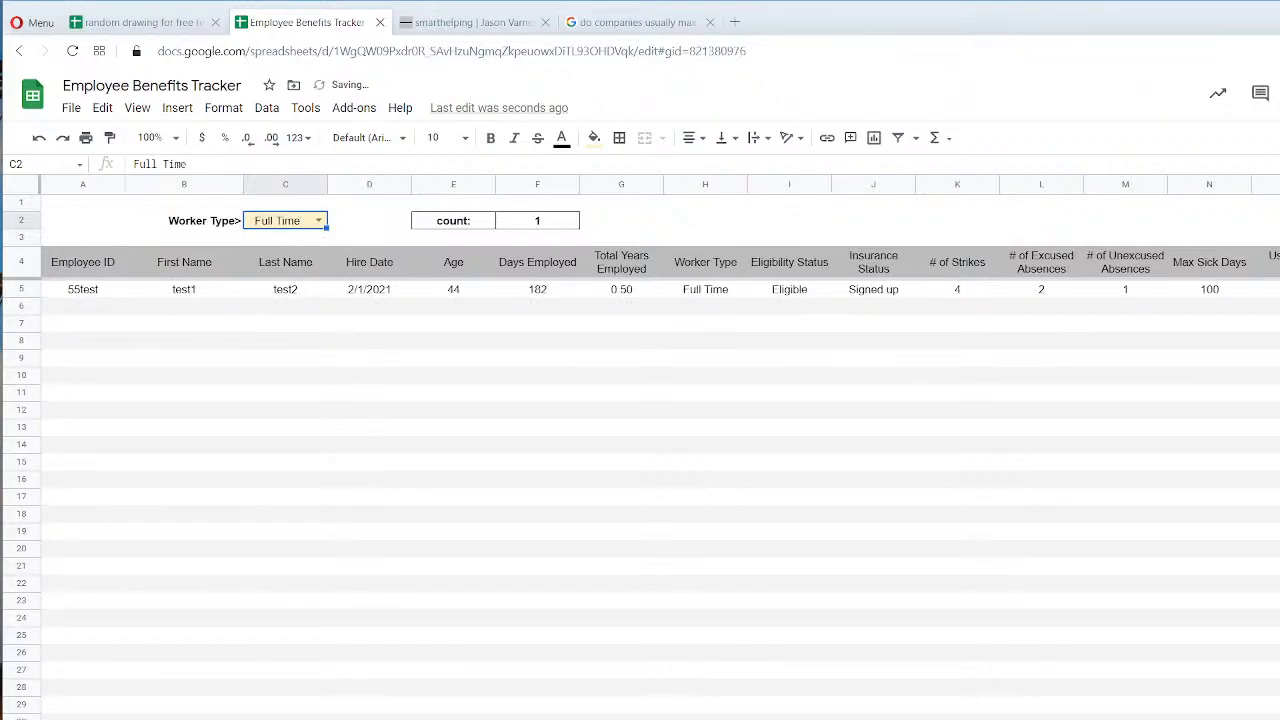
left_click(215, 320)
left_click(218, 302)
Create a filter over the worker type report from its header row, covering A4:Z930.
left_click(230, 719)
scroll(660, 450, "right", 5)
scroll(660, 450, "left", 5)
left_click_drag(78, 268, 1275, 715)
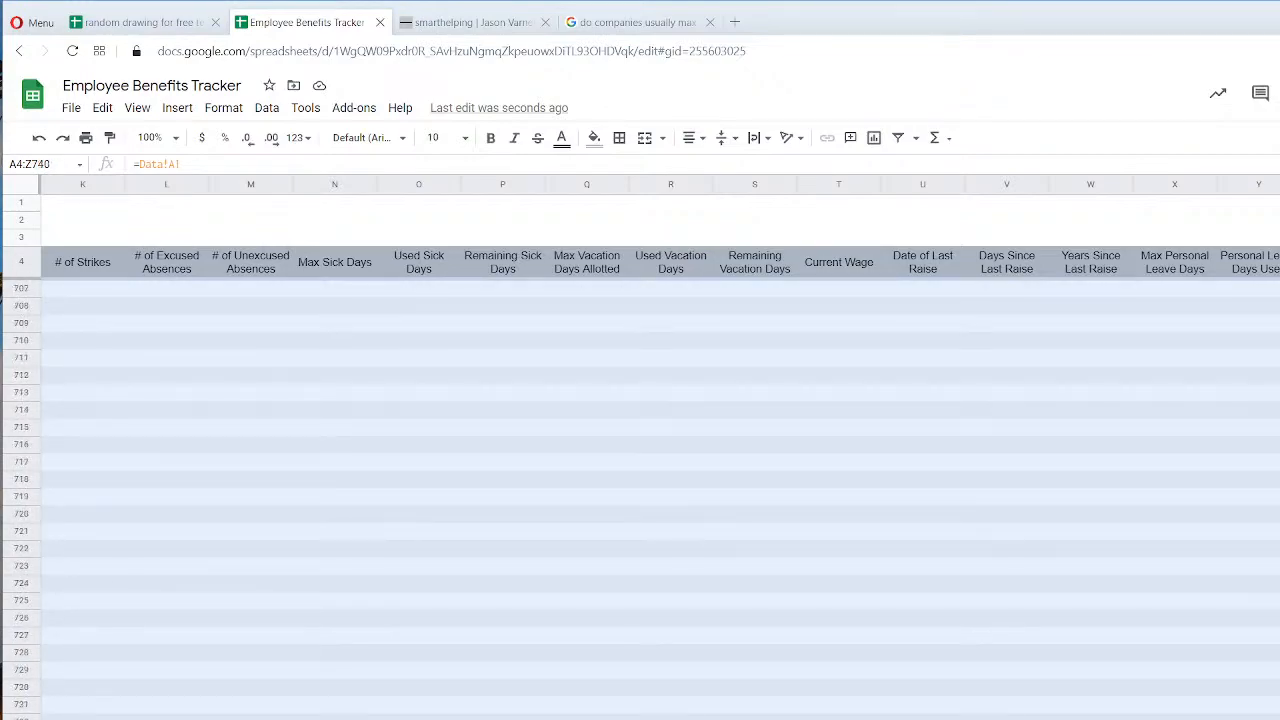
left_click_drag(1275, 715, 1275, 715)
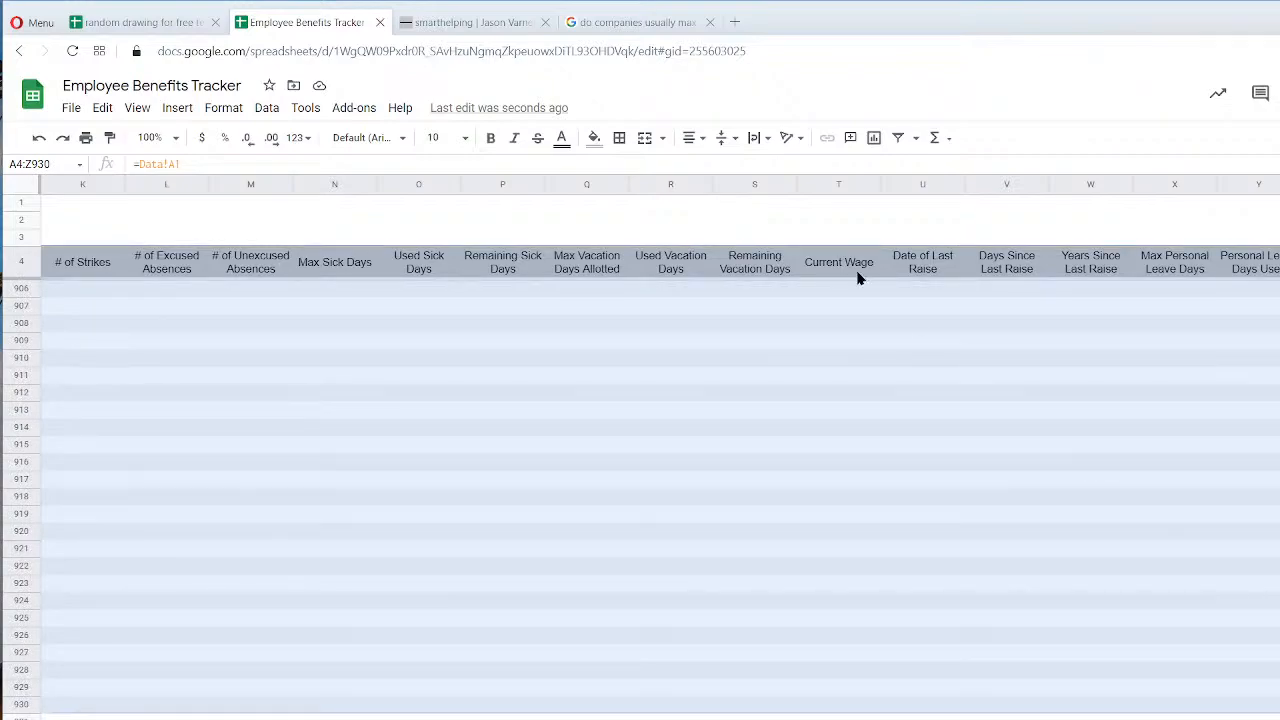
left_click(899, 139)
left_click(1072, 510)
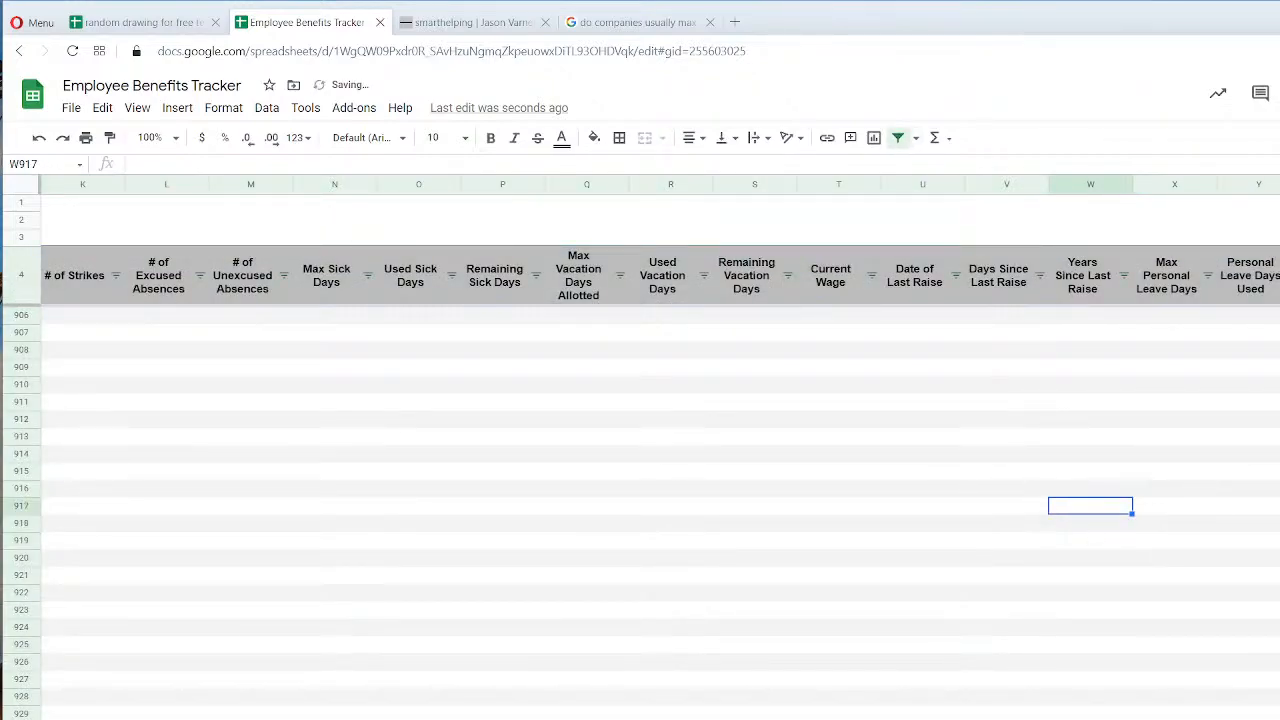
Set the report's worker type to Part Time and inspect the Insurance Status column's filter values without changing them.
scroll(660, 450, "left", 9)
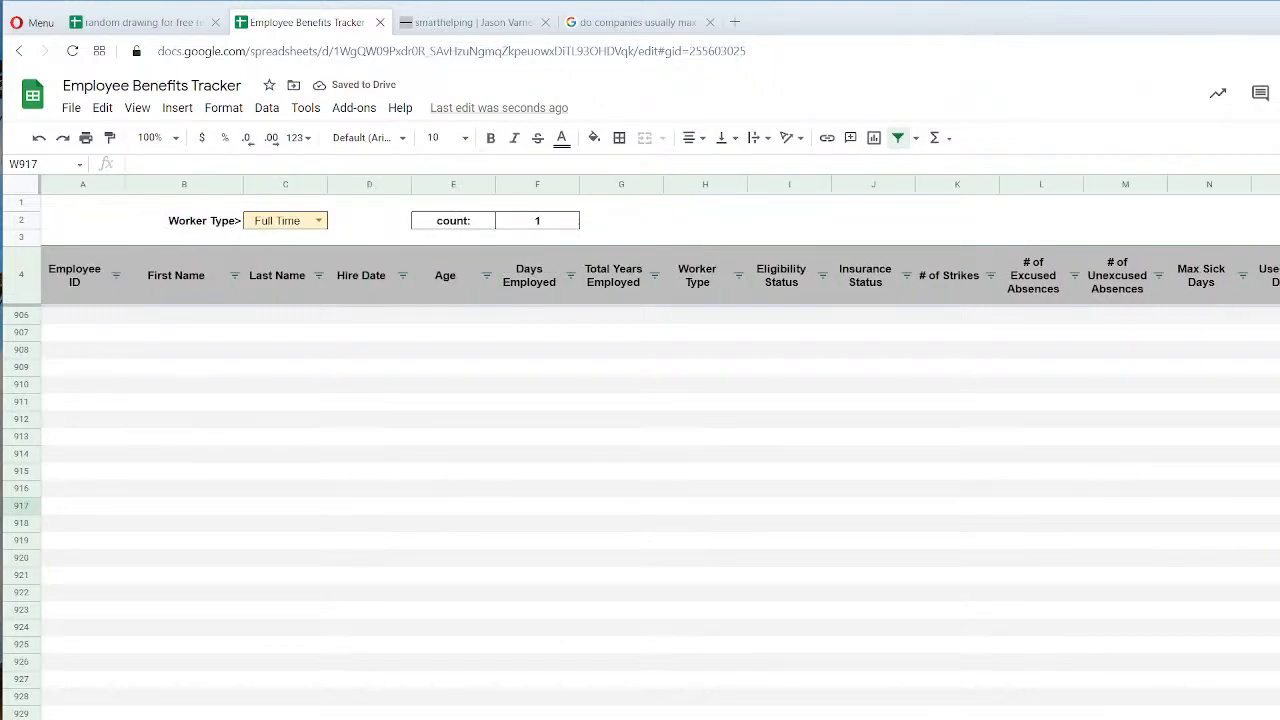
scroll(660, 510, "up", 20)
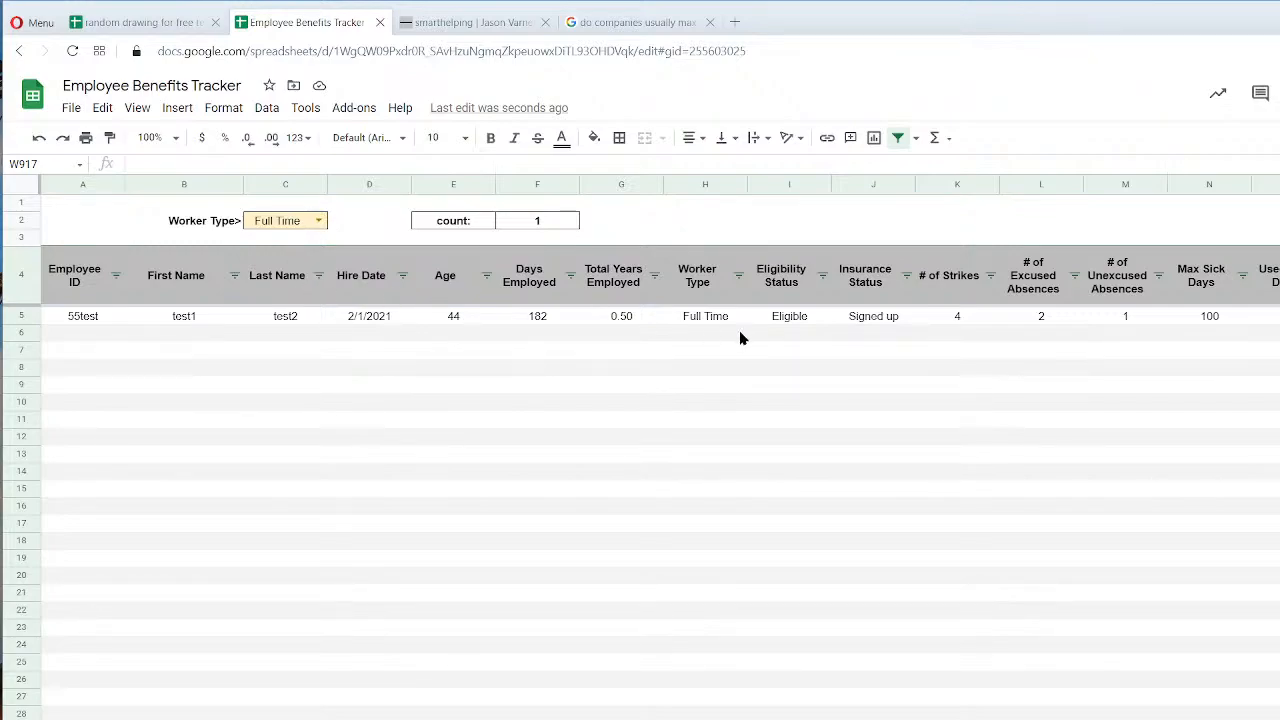
left_click(318, 220)
left_click(278, 262)
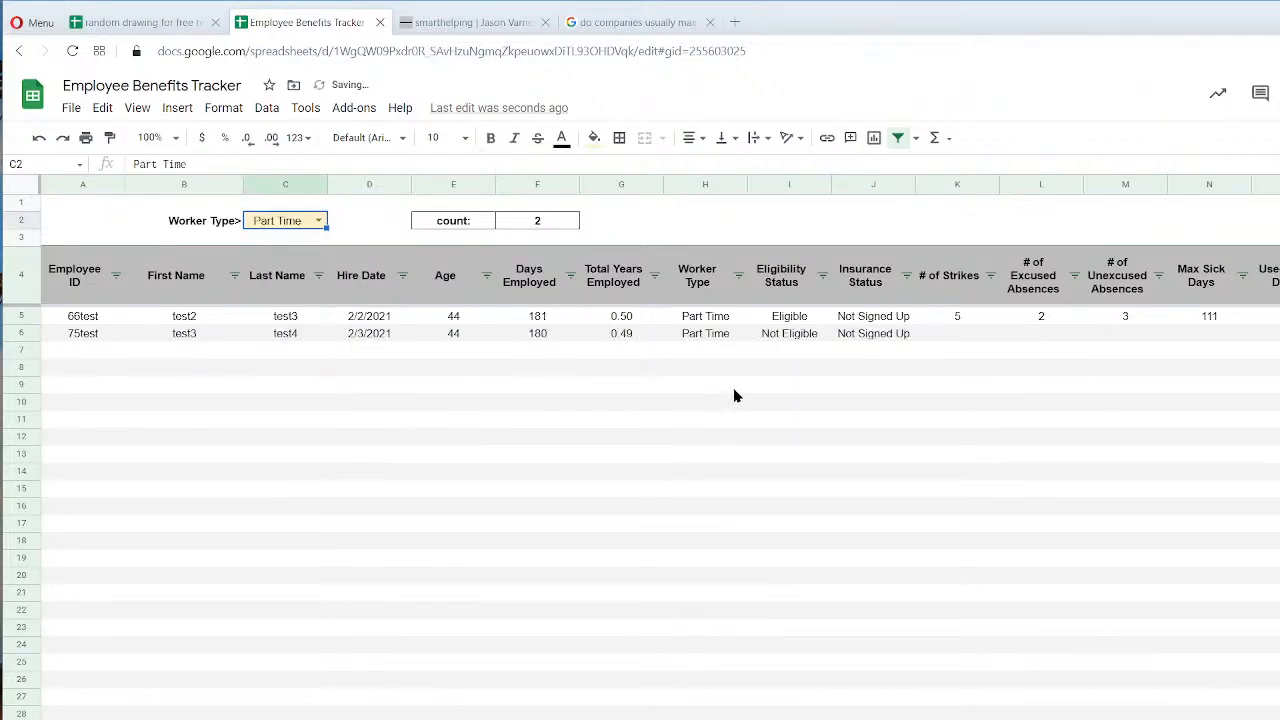
left_click(907, 276)
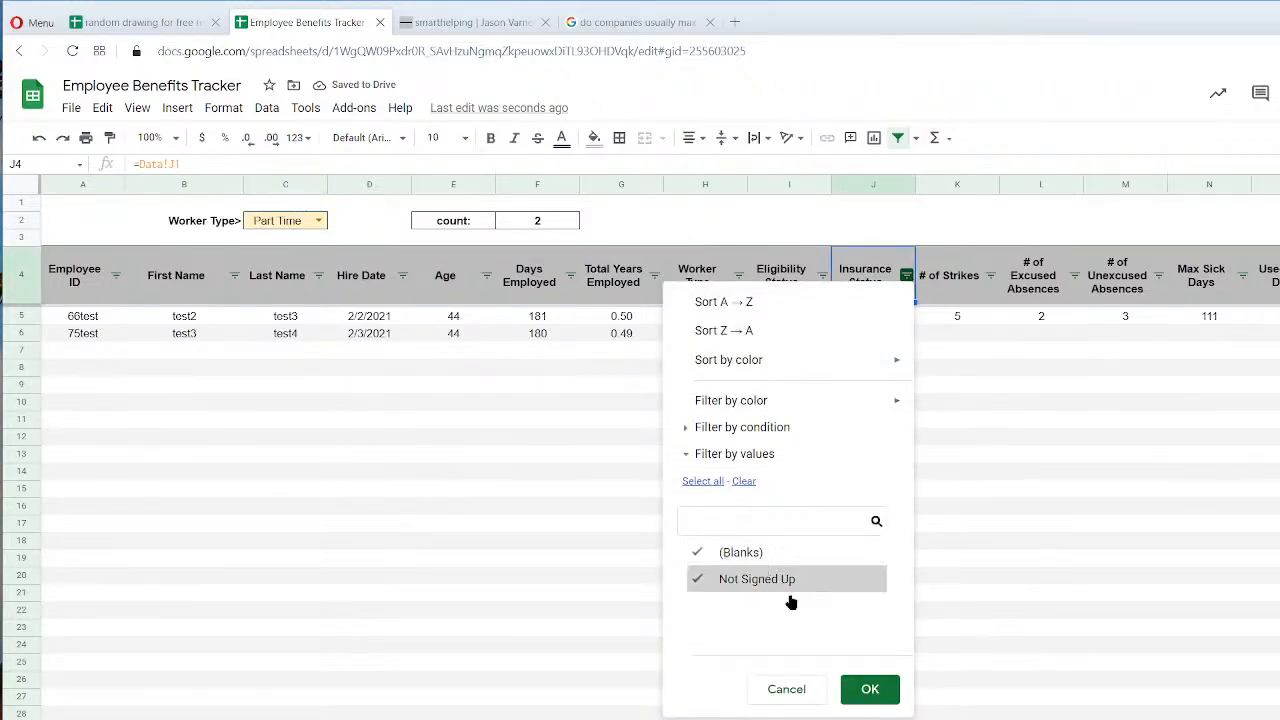
left_click(788, 689)
Filter the Eligibility Status column to show only Not Eligible employees.
left_click(822, 276)
left_click(656, 555)
left_click(662, 580)
left_click(786, 692)
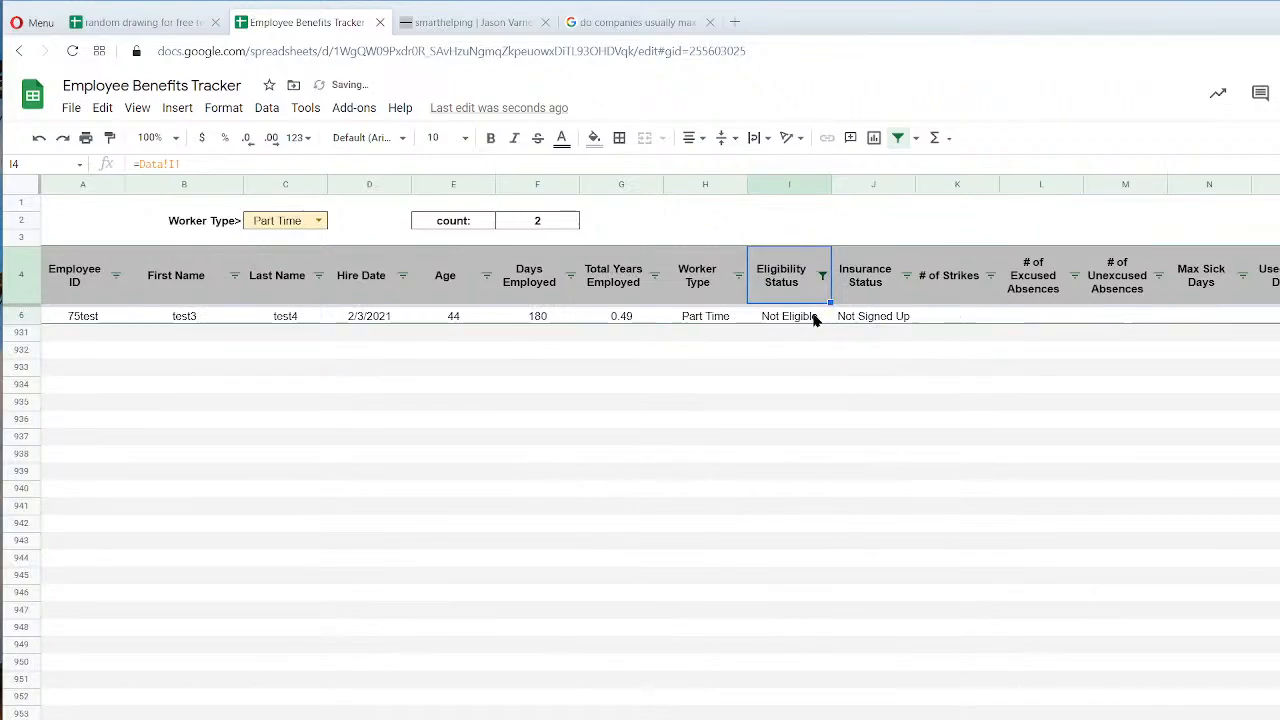
Reset the Eligibility Status filter in the worker type report to include all values.
left_click(822, 279)
left_click(620, 478)
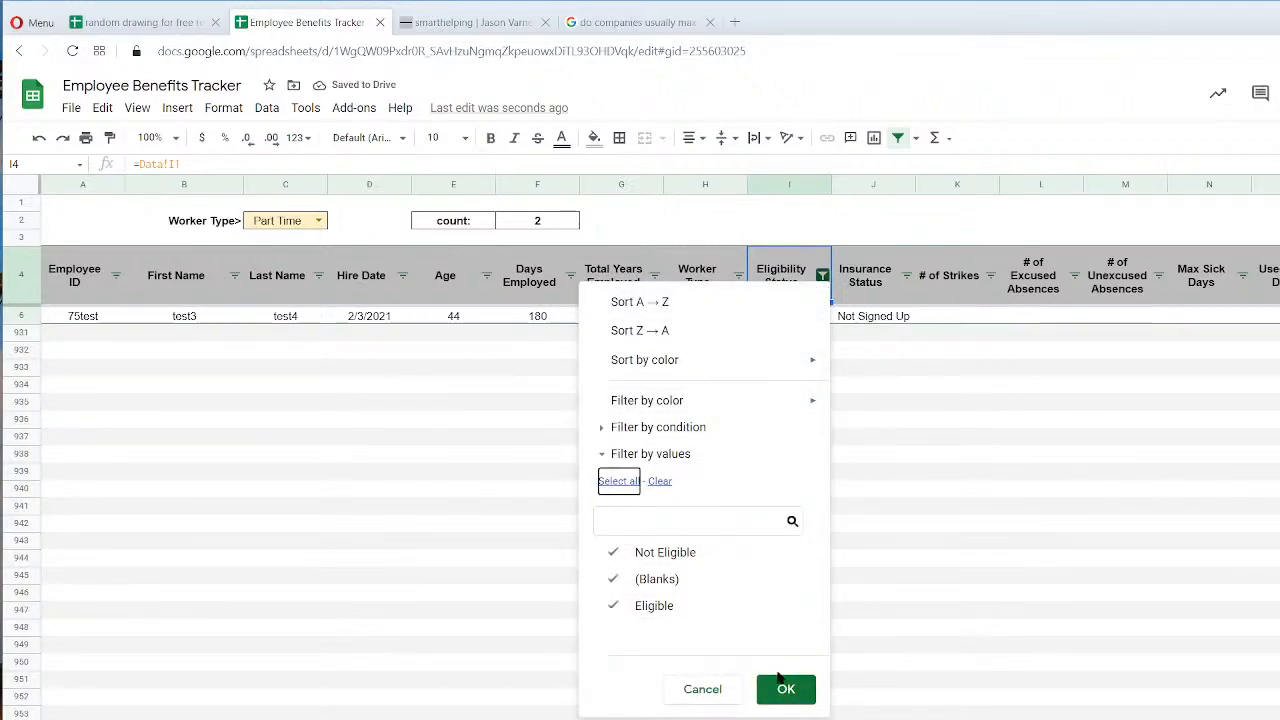
left_click(783, 689)
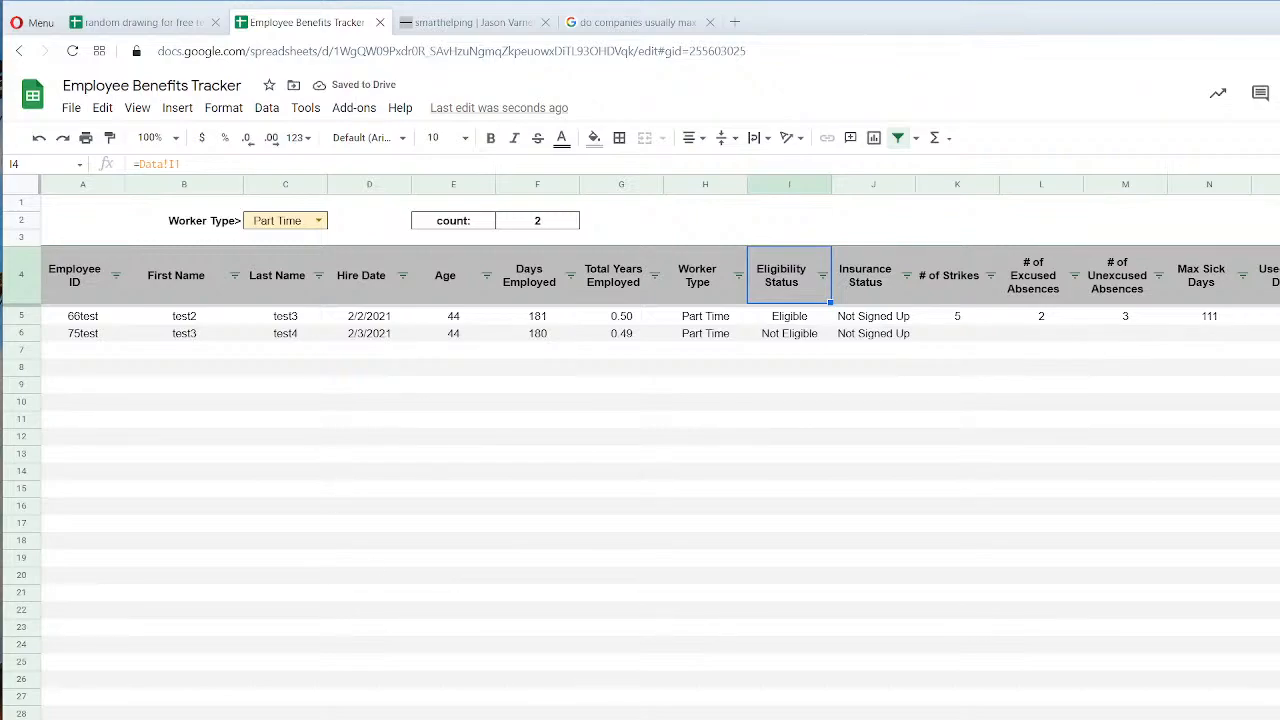
Create a filter over A4:Z1128 in the strikes report, starting from its header row.
left_click(445, 719)
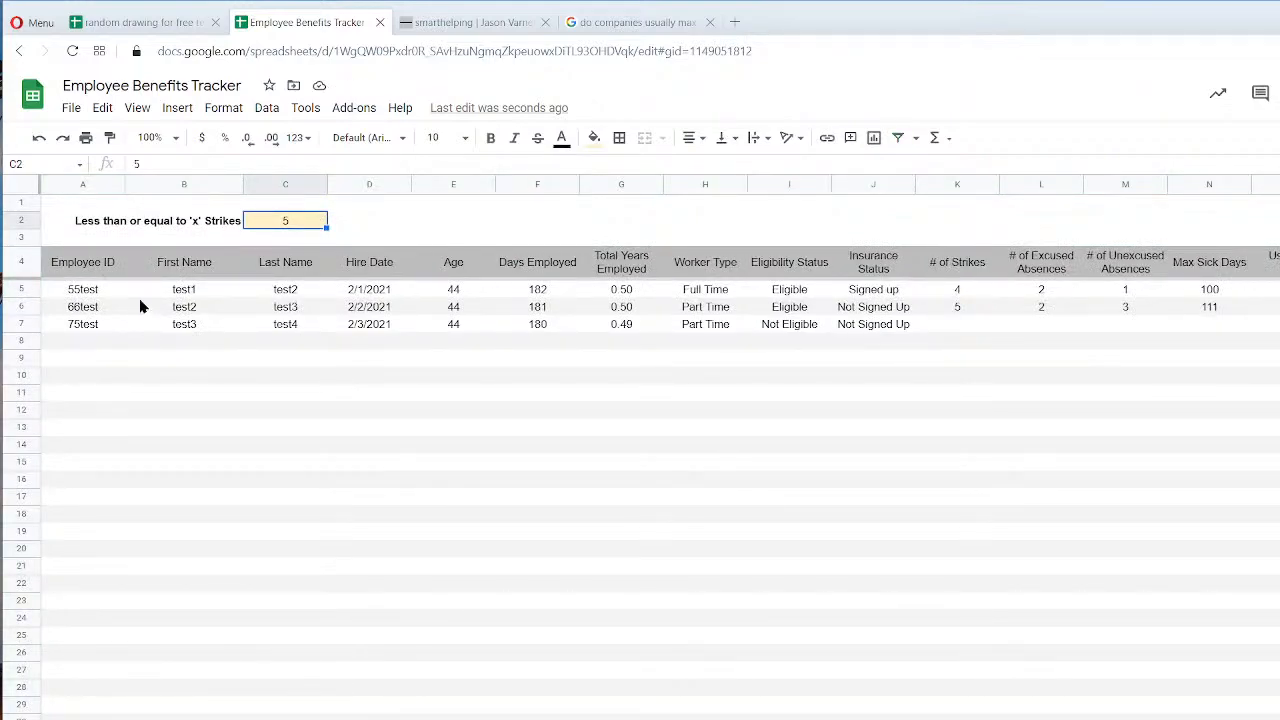
left_click_drag(63, 263, 393, 297)
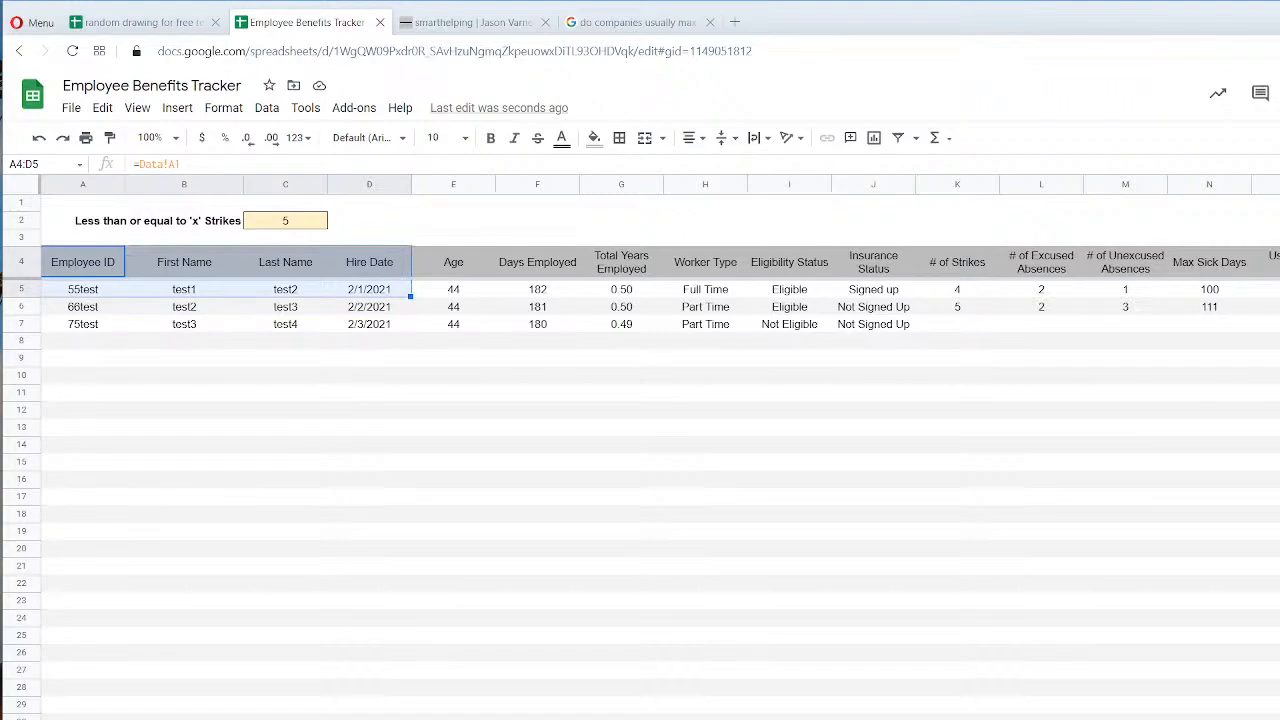
scroll(660, 498, "down", 20)
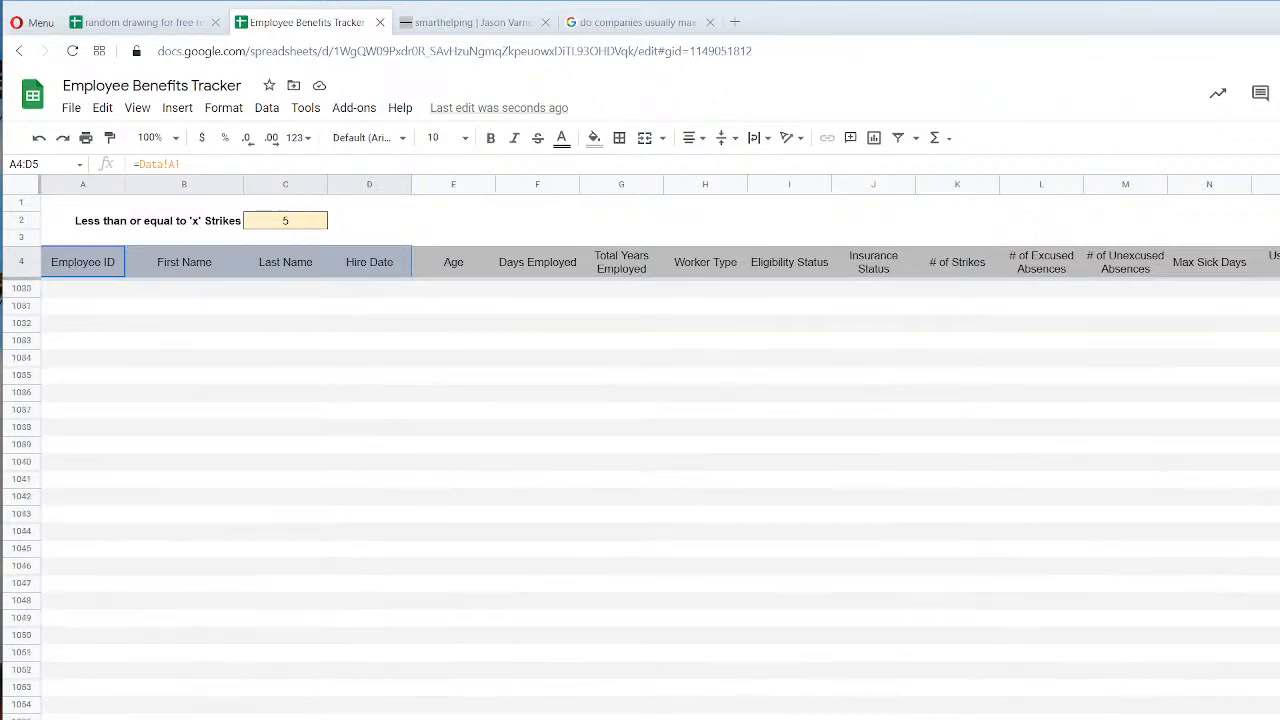
left_click(59, 689)
key("ctrl+shift+Right")
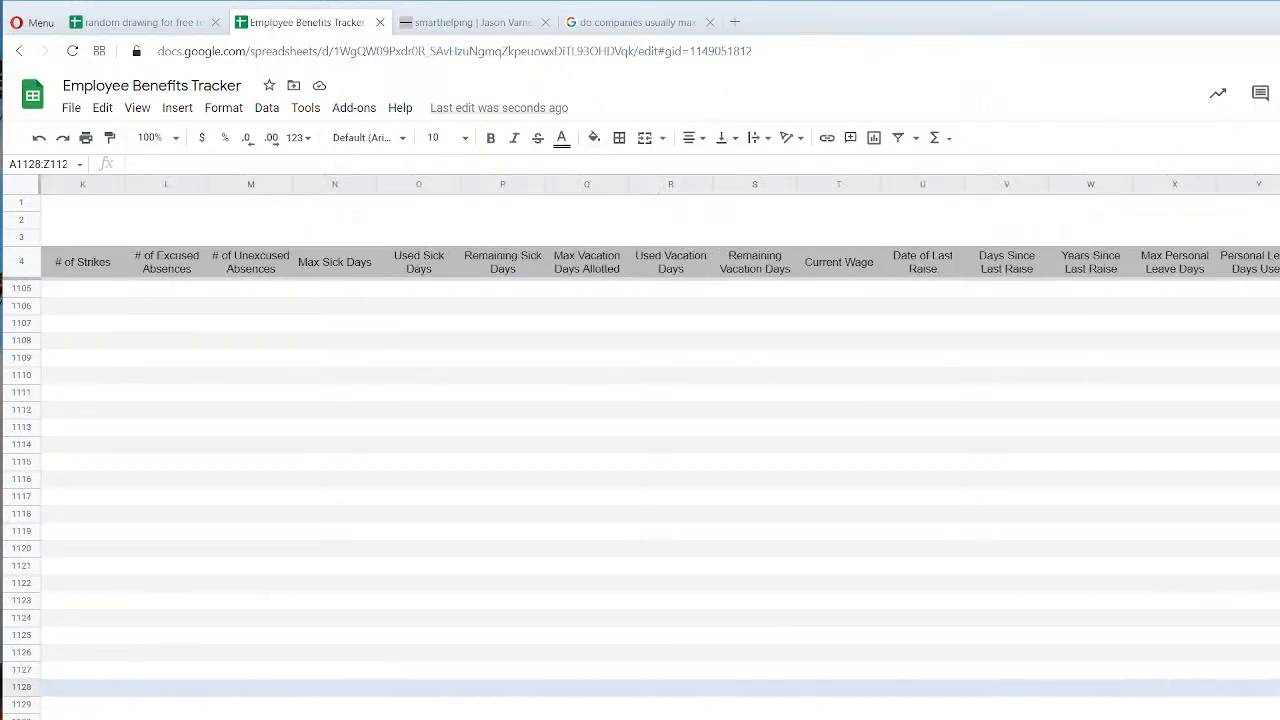
key("ctrl+shift+Up")
left_click_drag(1279, 280, 1279, 262)
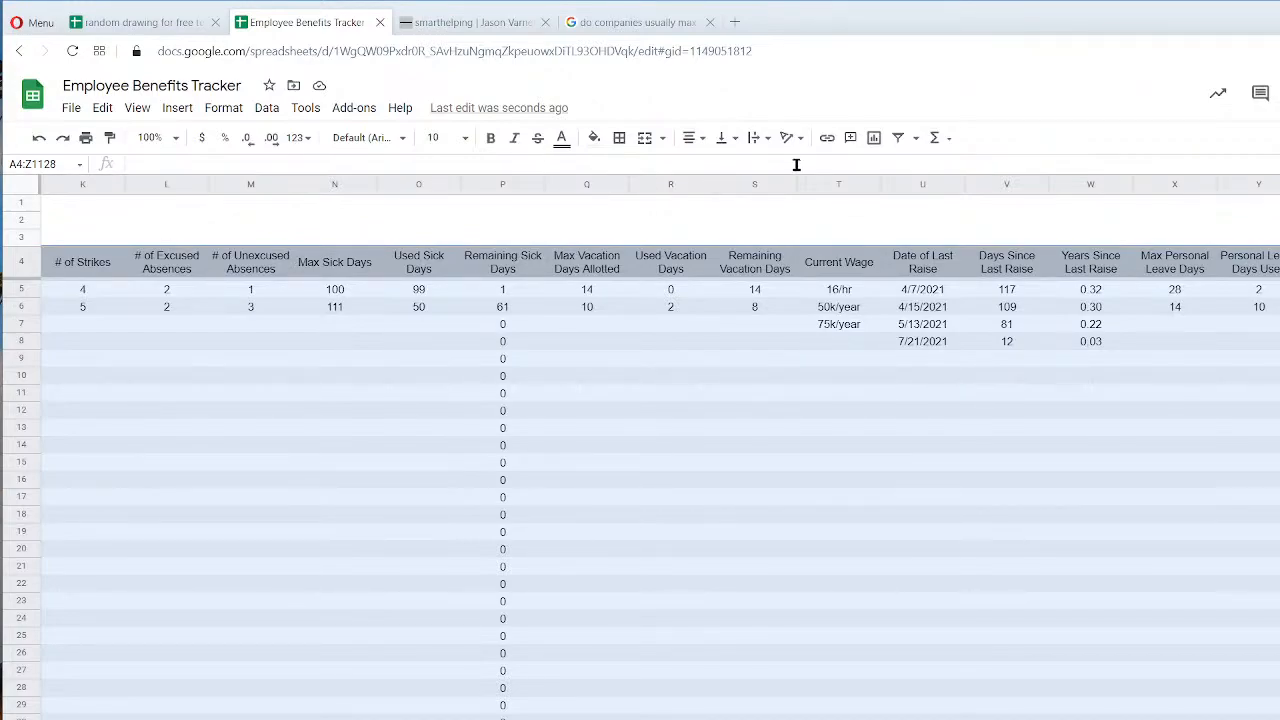
left_click(898, 137)
left_click(1279, 275)
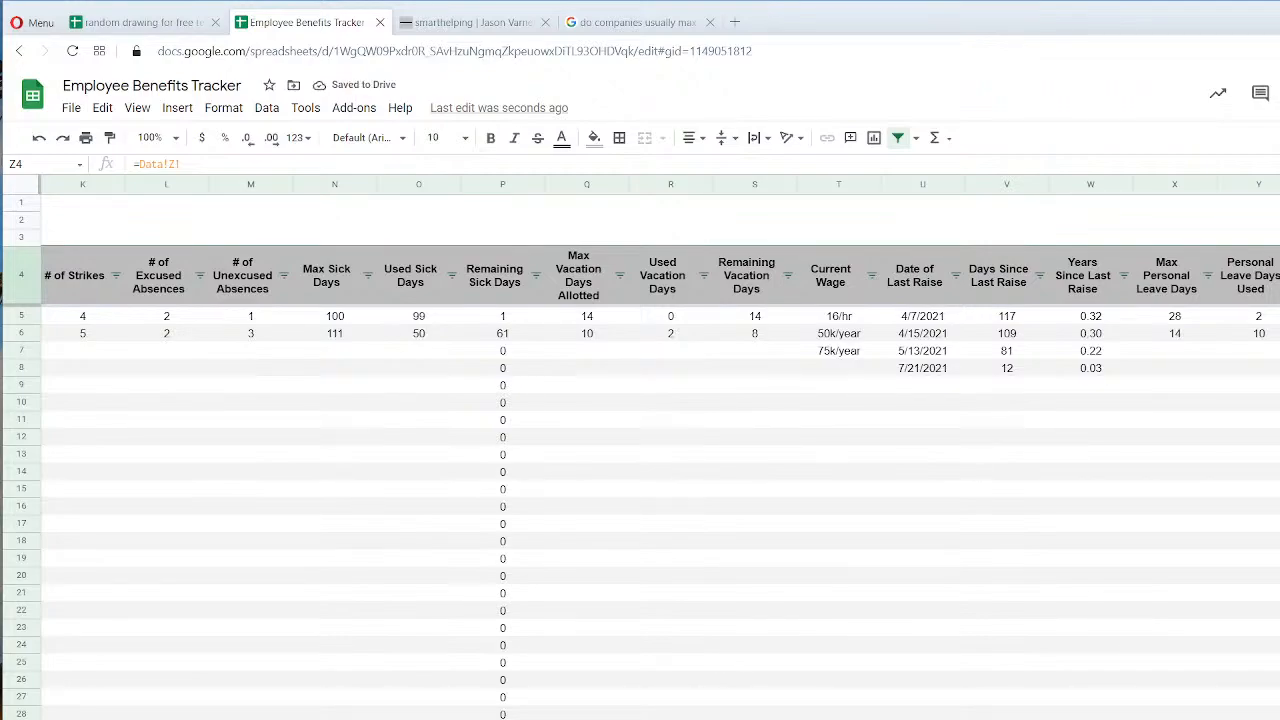
Color the HR Management Tool summary sheet's tab dark magenta and return to the Data sheet.
key("ctrl+shift+Page_Up")
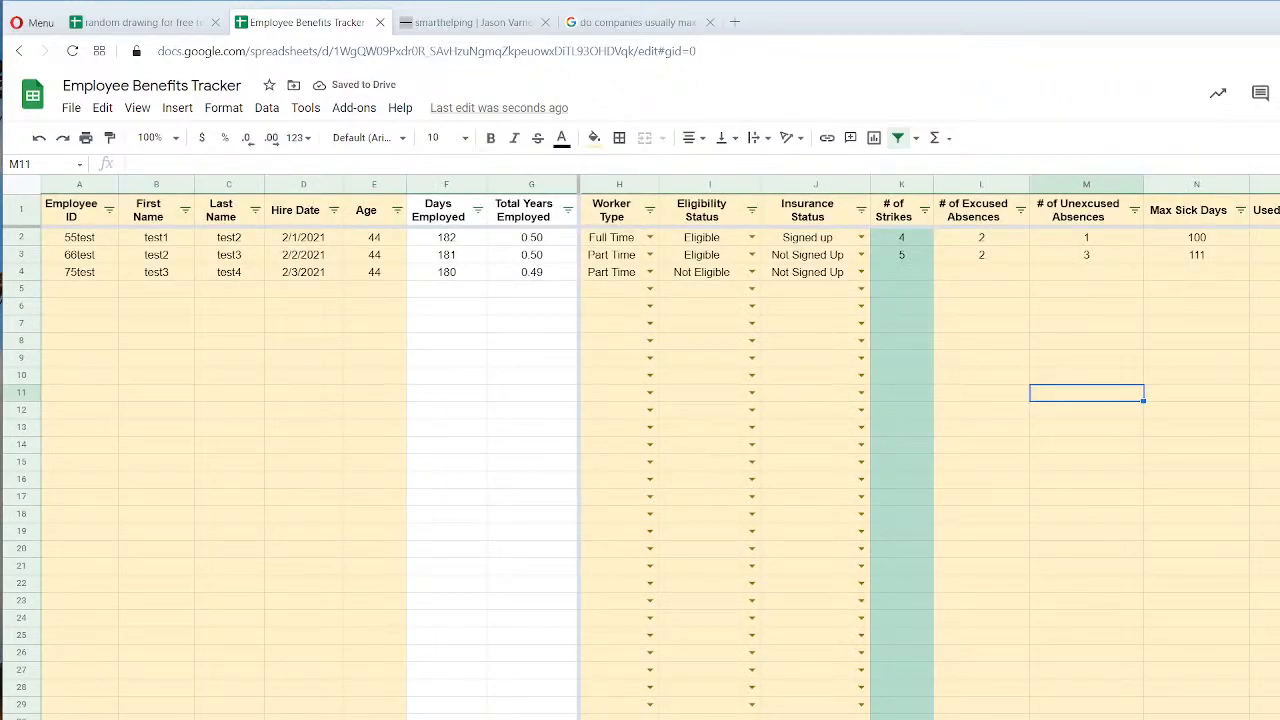
right_click(230, 718)
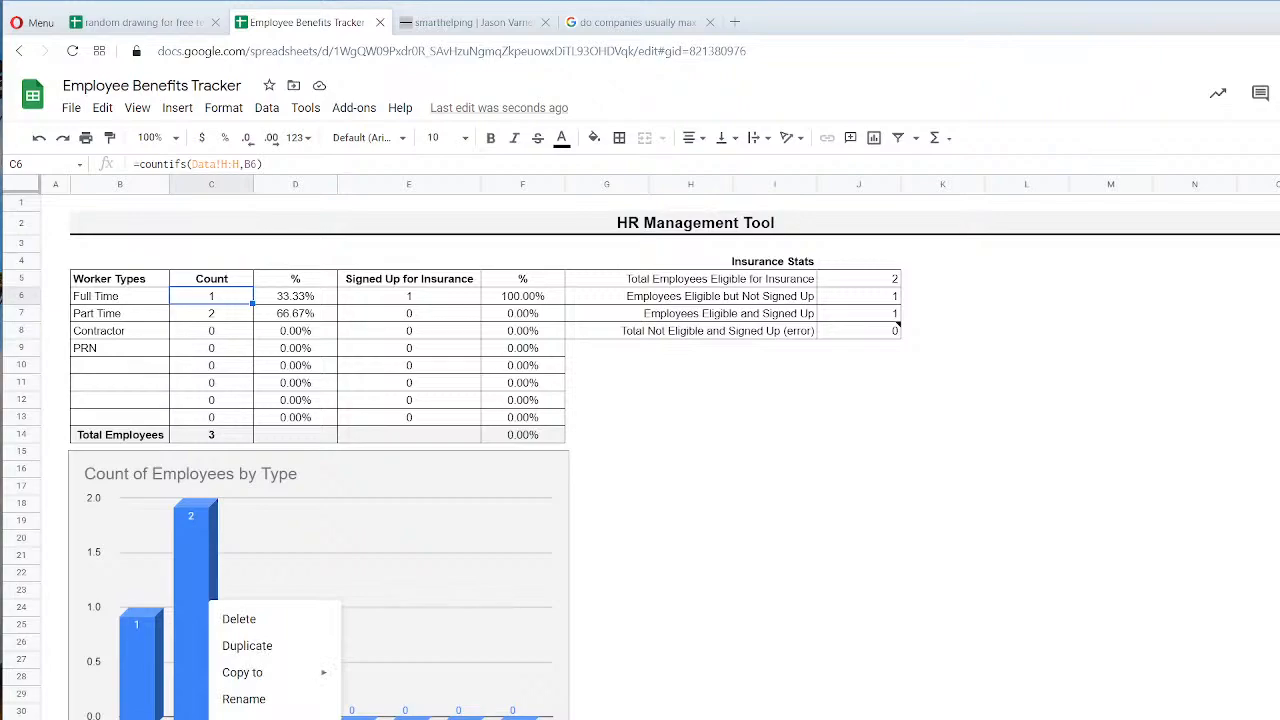
mouse_move(275, 717)
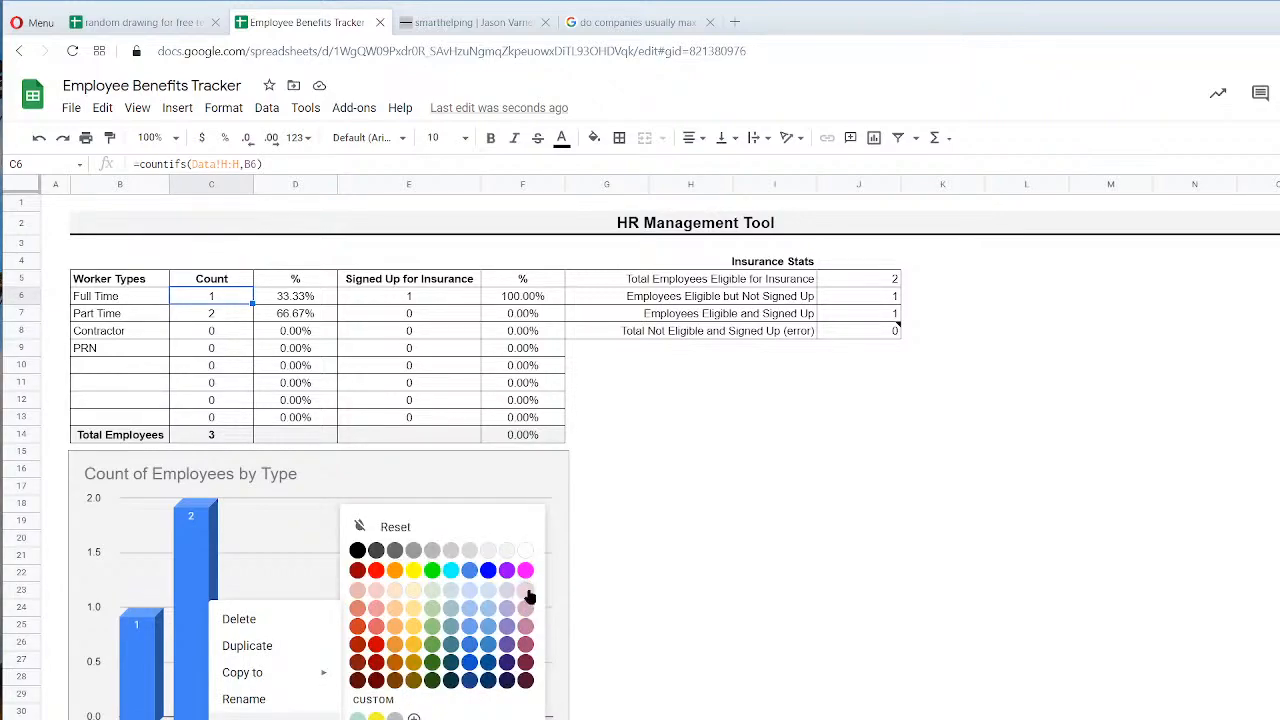
left_click(527, 681)
left_click(170, 718)
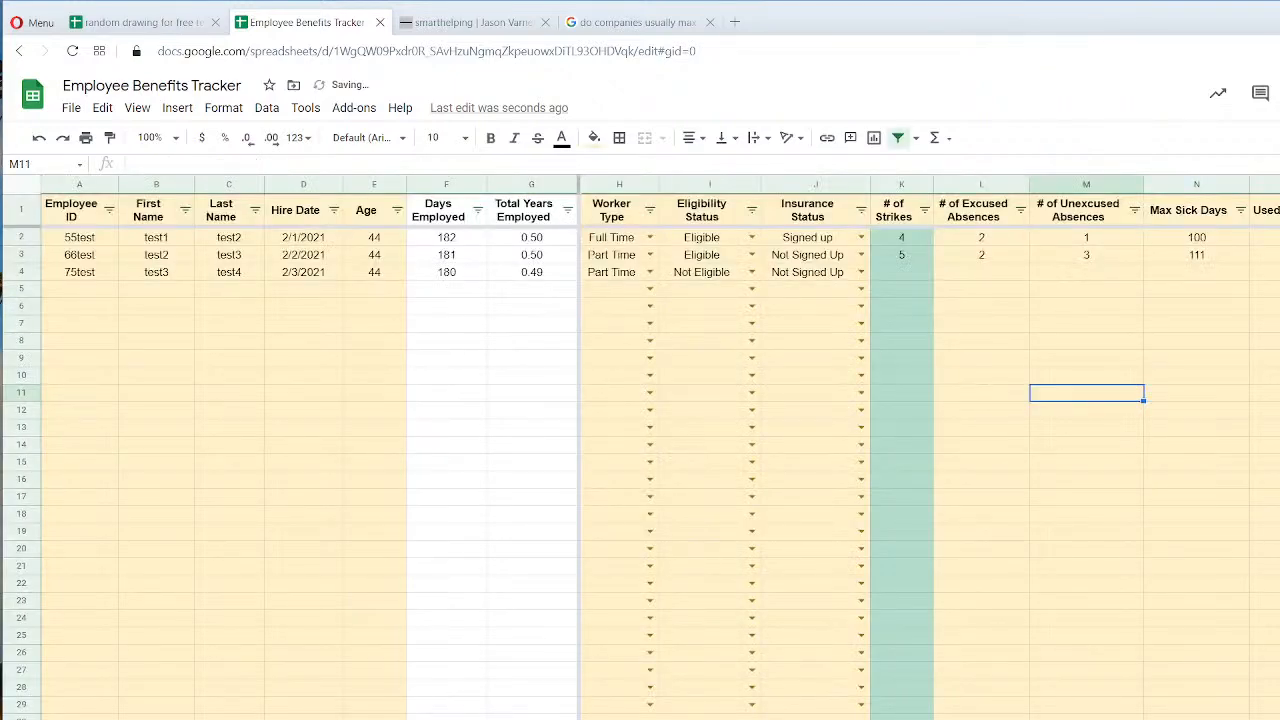
Check the Data sheet's last columns and insert six columns after column Z in the strikes report.
scroll(930, 450, "right", 10)
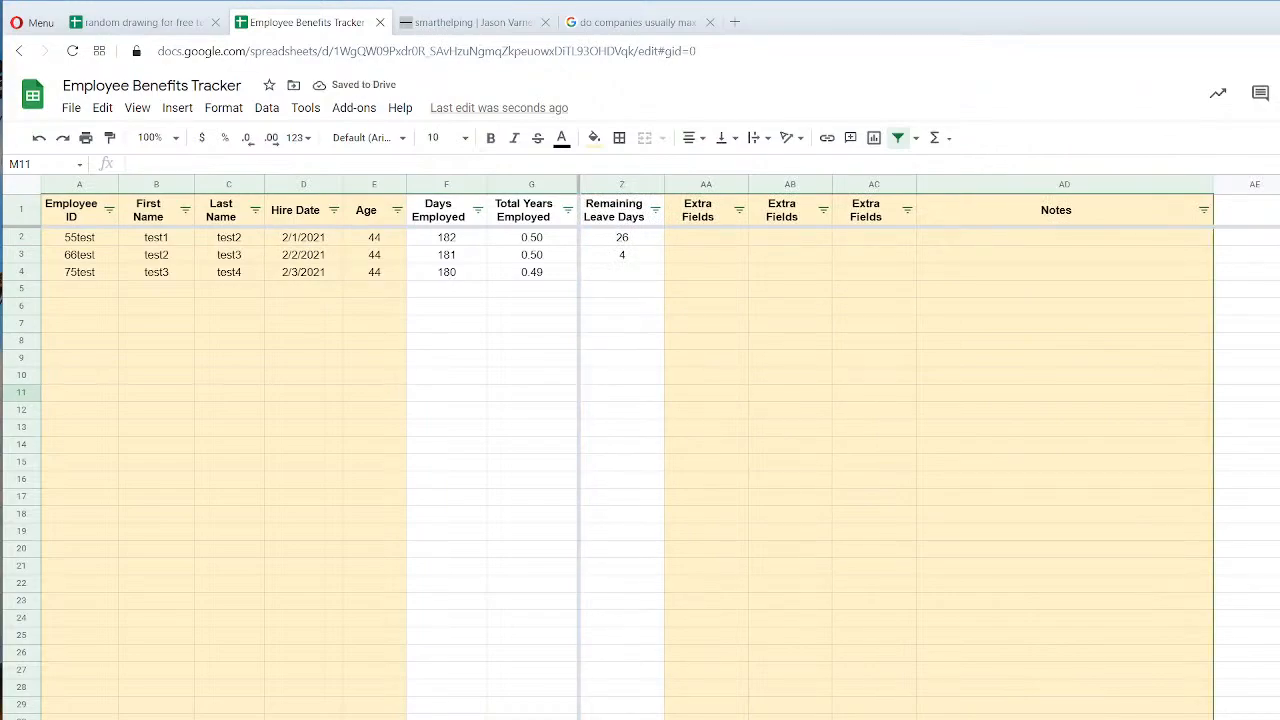
scroll(930, 450, "left", 10)
left_click(345, 718)
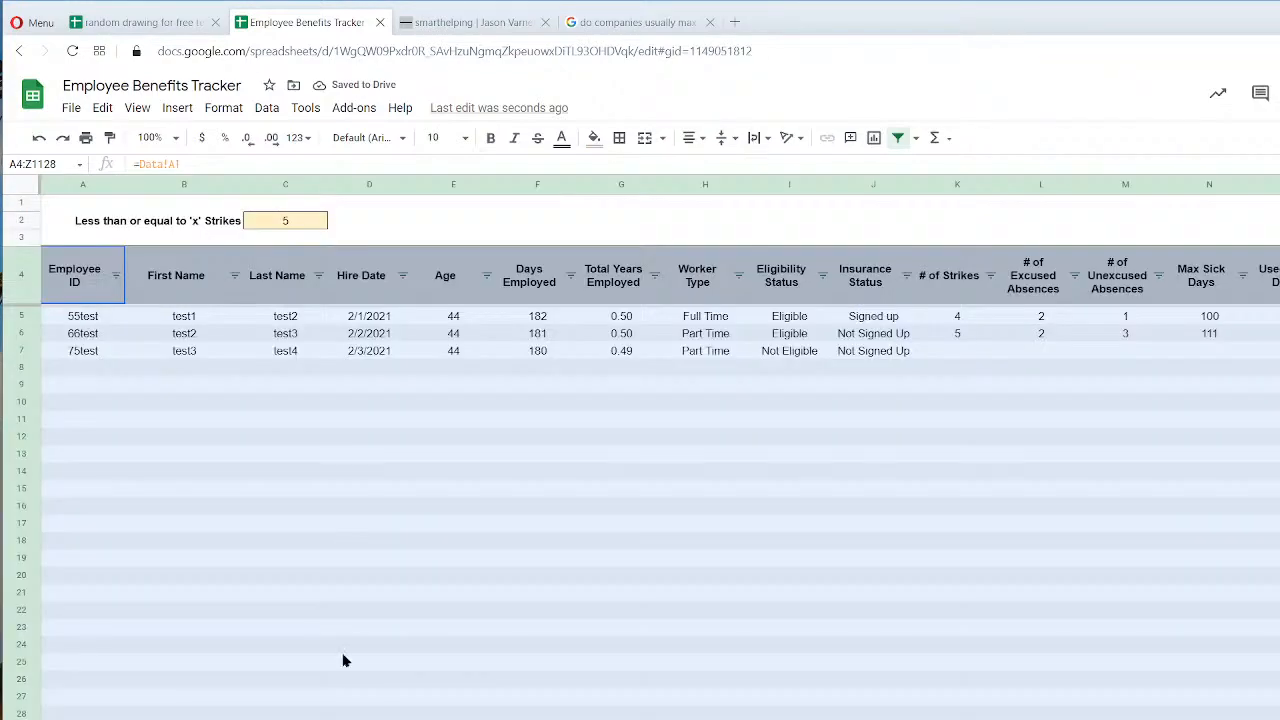
left_click(85, 318)
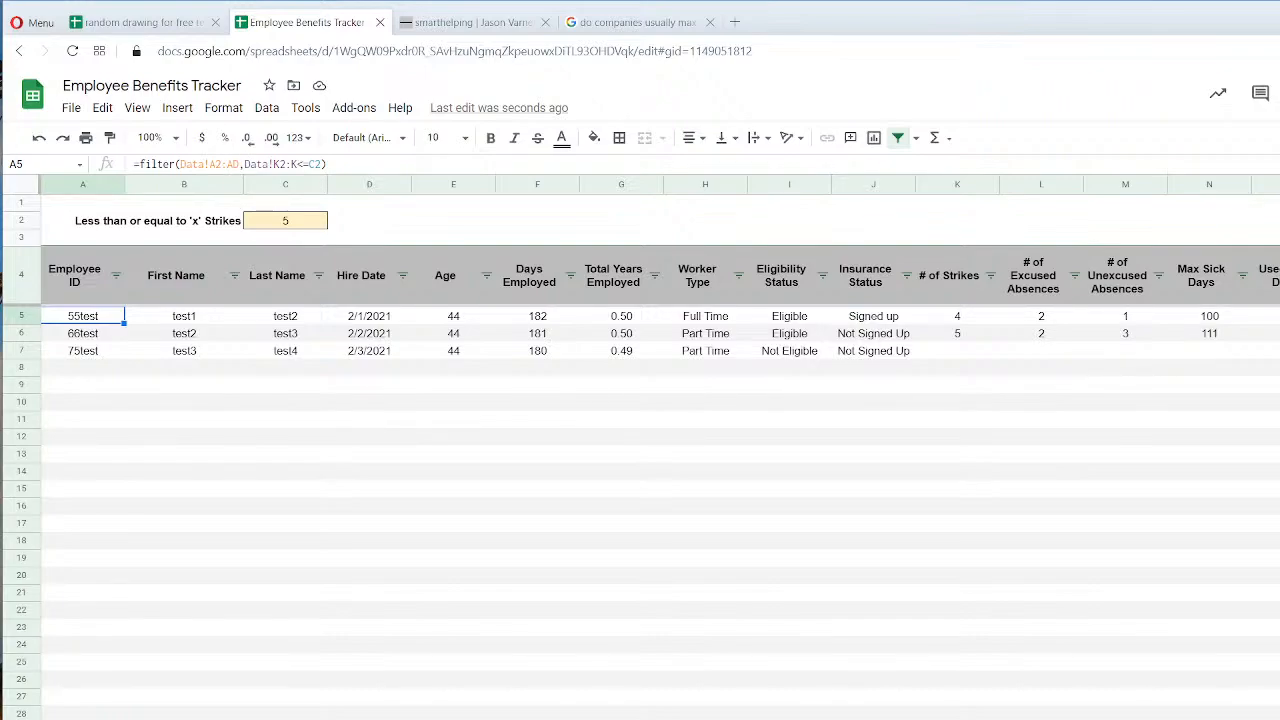
scroll(640, 450, "right", 10)
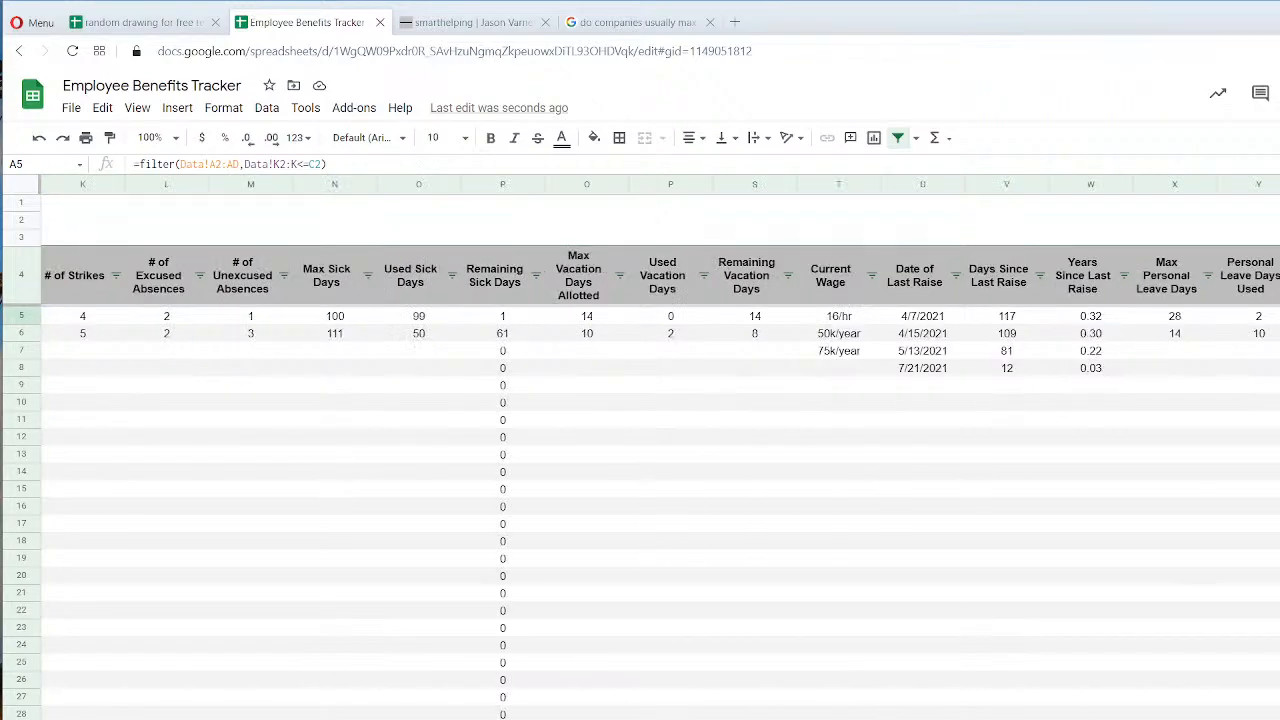
left_click_drag(922, 184, 1270, 184)
right_click(943, 190)
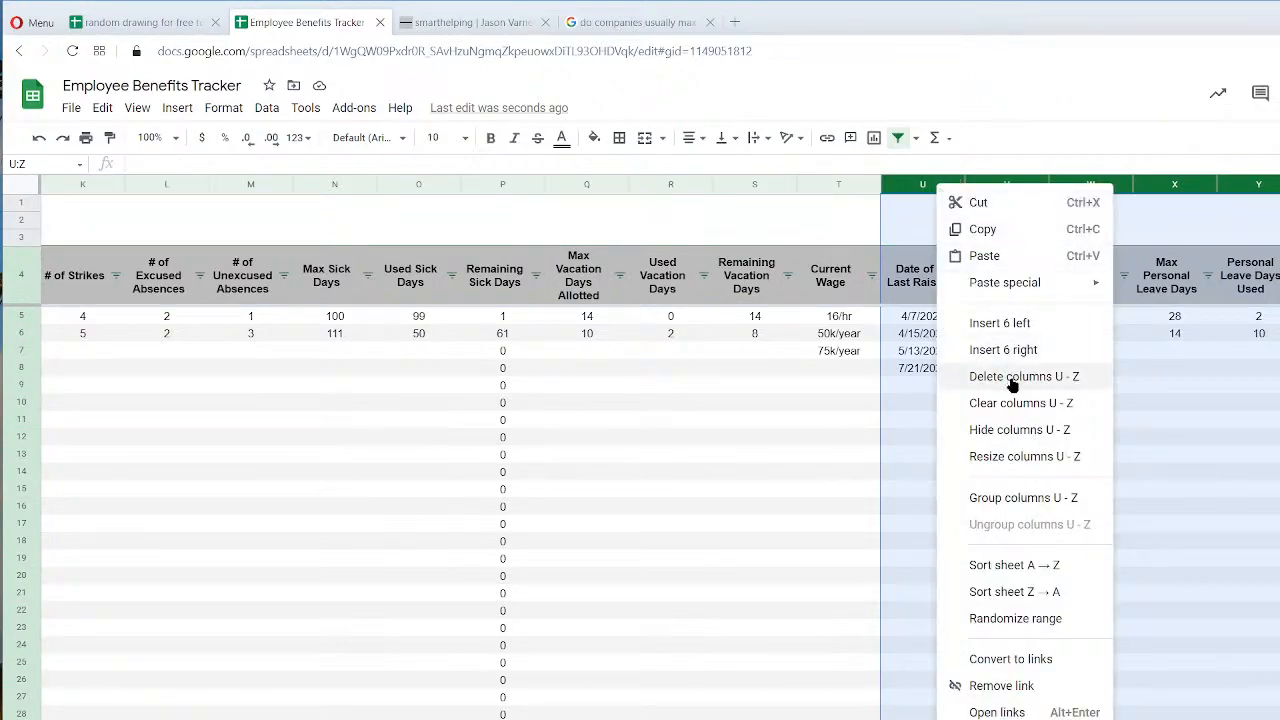
left_click(1003, 350)
Extend the header formula from Z4 through AD4 in the strikes report and remove the report's existing filter.
left_click(857, 294)
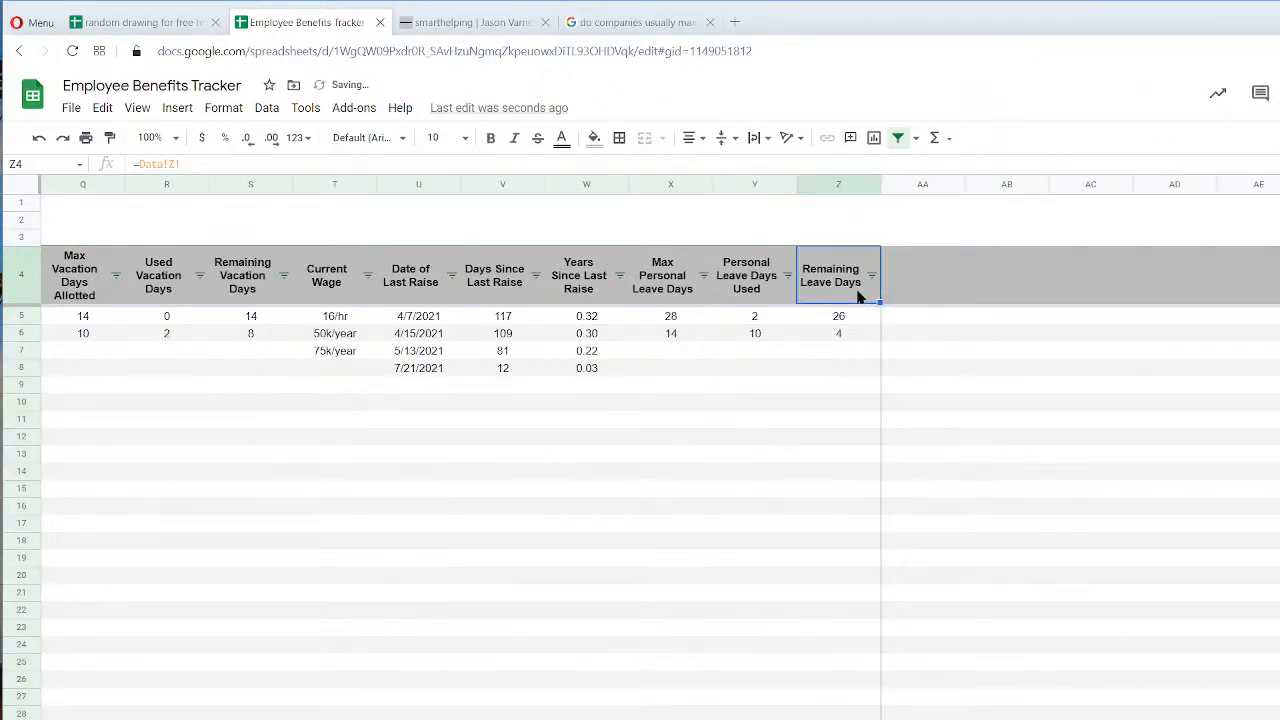
left_click_drag(880, 301, 1008, 295)
left_click(916, 288)
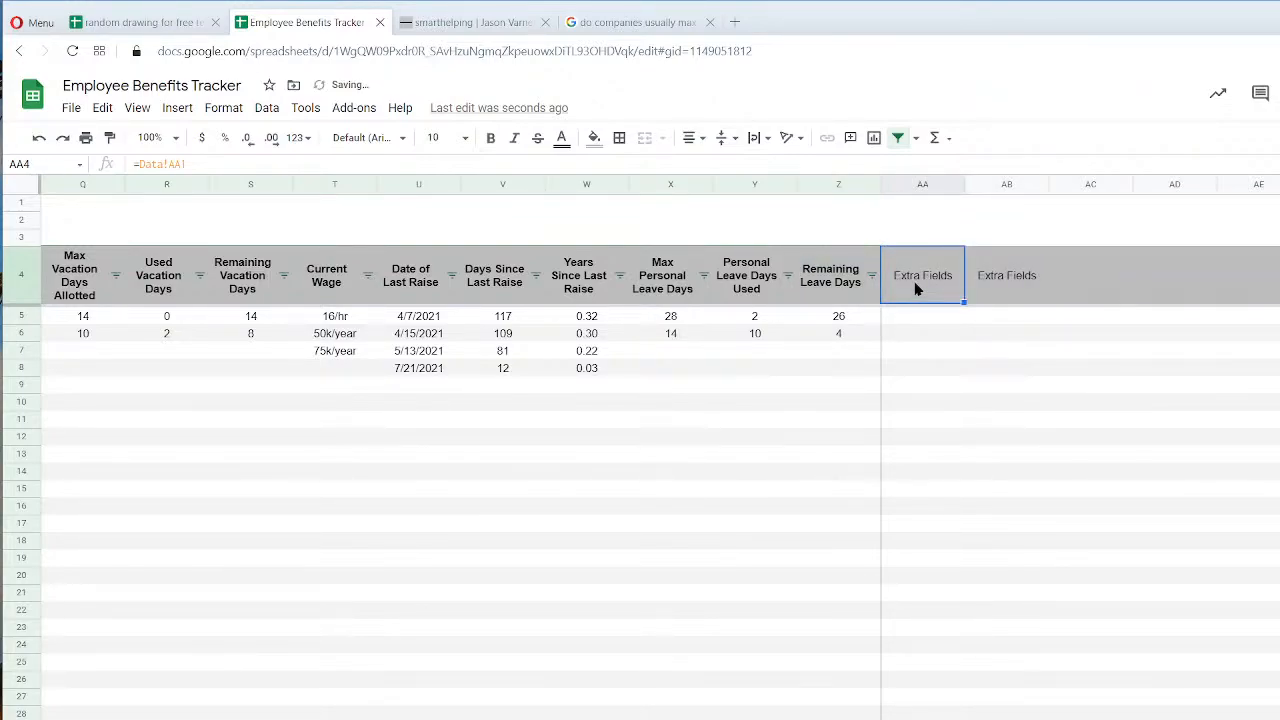
left_click(898, 138)
left_click(851, 270)
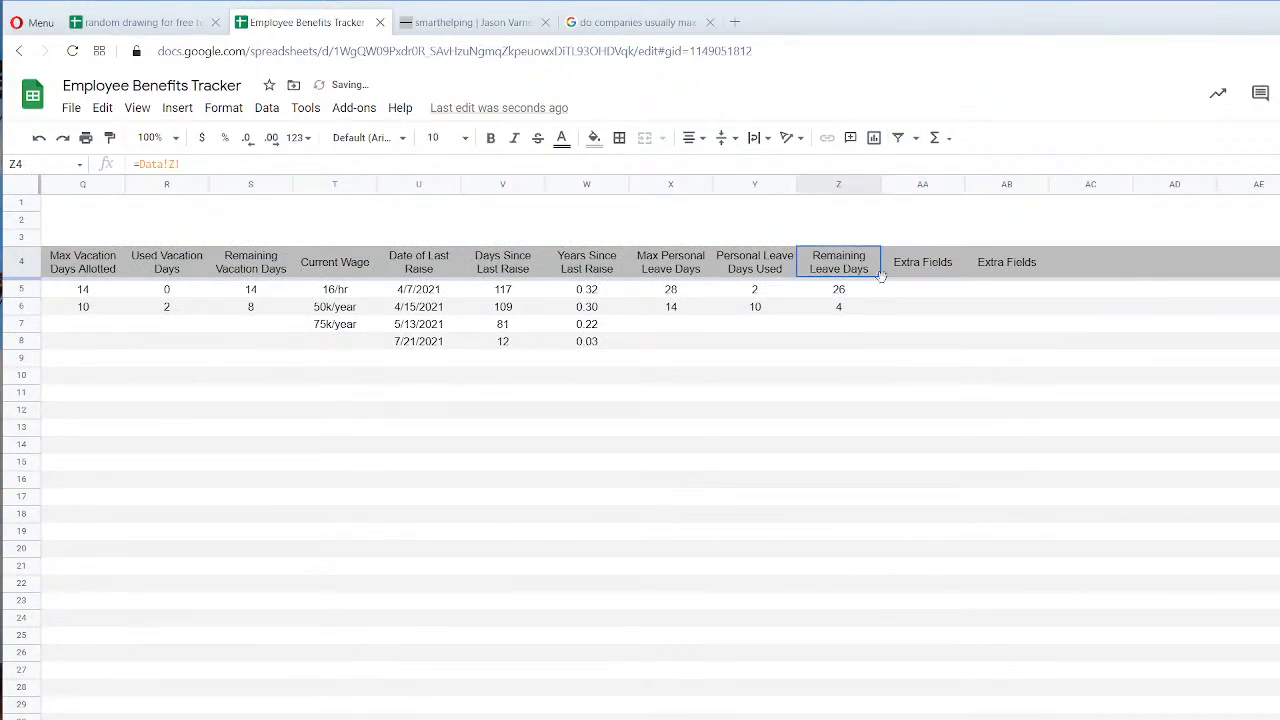
left_click_drag(872, 273, 1182, 275)
Compare the Data sheet's columns with the strikes report's headers, including the extra fields and Notes.
key("ctrl+shift+Page_Up")
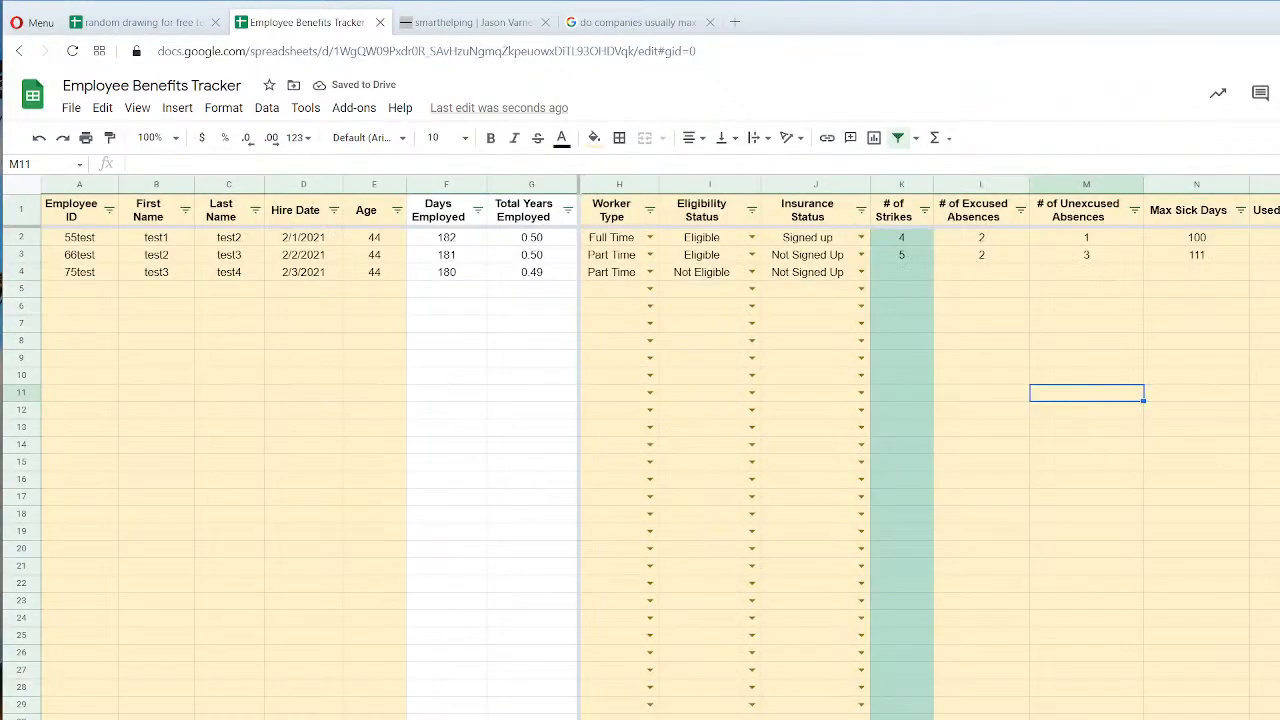
scroll(930, 450, "right", 15)
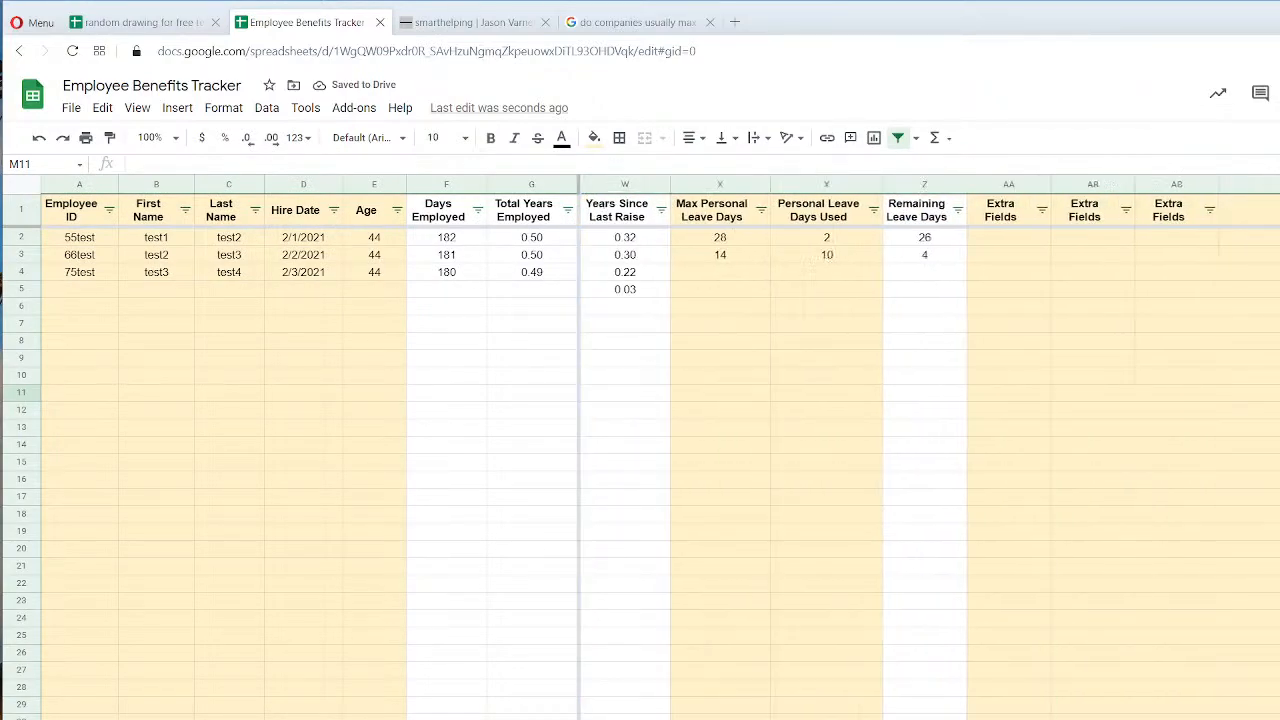
scroll(930, 450, "left", 10)
scroll(930, 450, "left", 6)
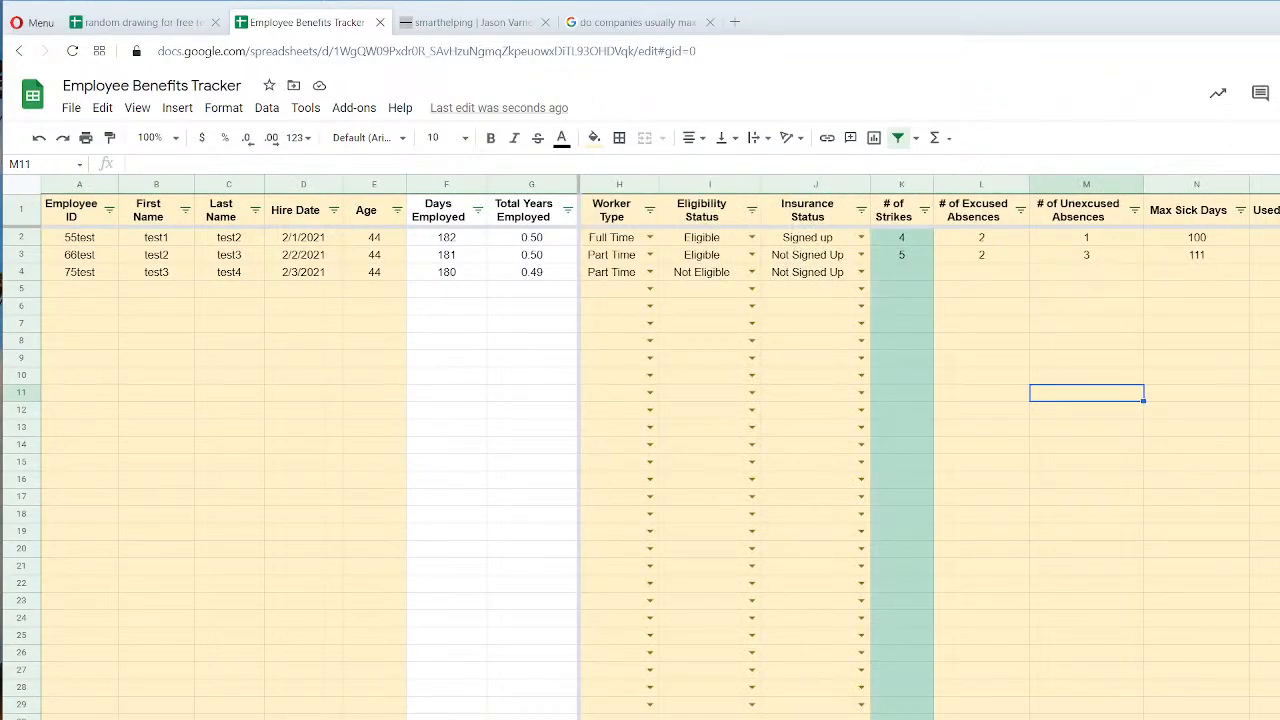
key("ctrl+shift+Page_Down")
scroll(640, 450, "right", 15)
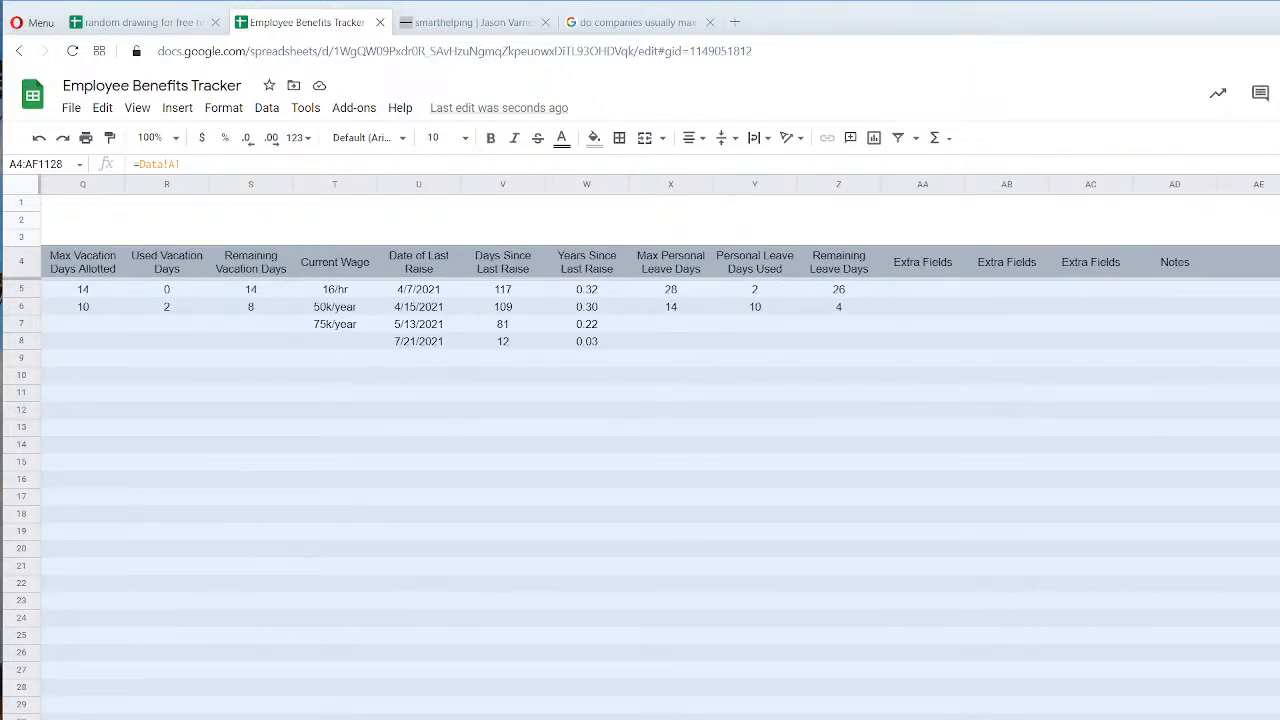
left_click(933, 295)
left_click(1160, 300)
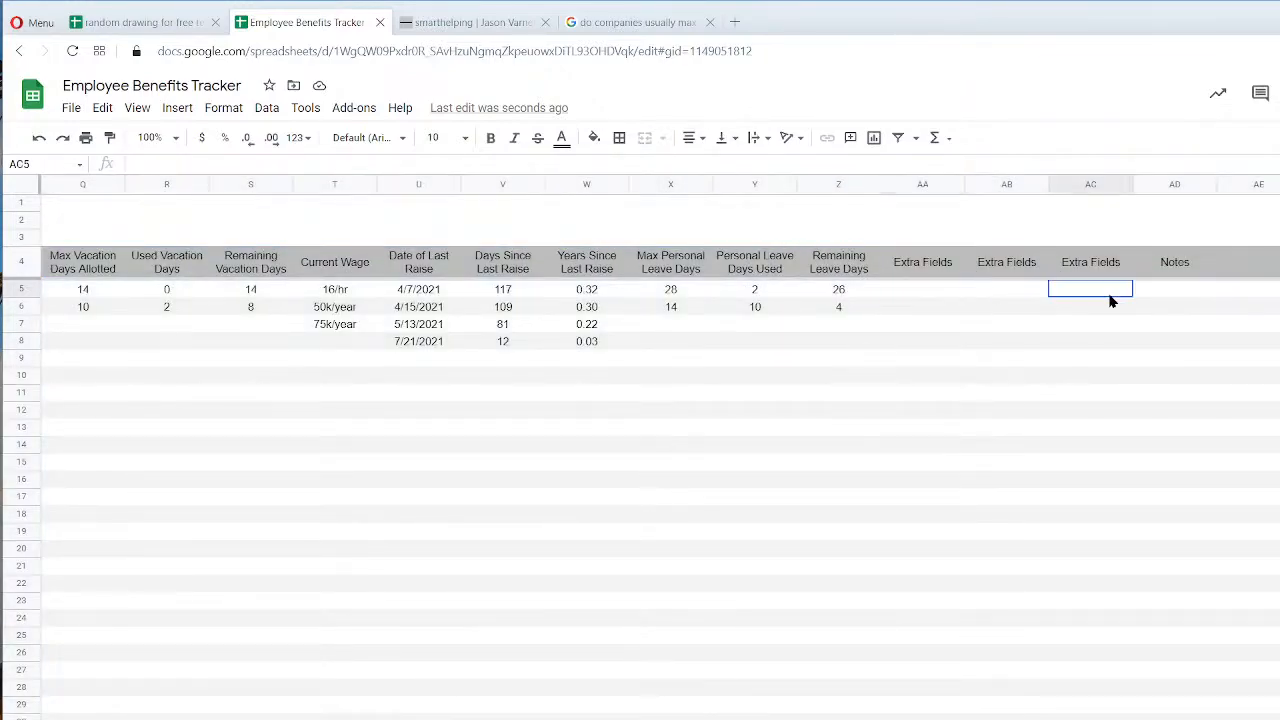
Enter the test notes asdfasf in AD2 and 4f4 in AD3 of the Data sheet's Notes column.
key("ctrl+shift+Page_Down")
key("ctrl+shift+Page_Down")
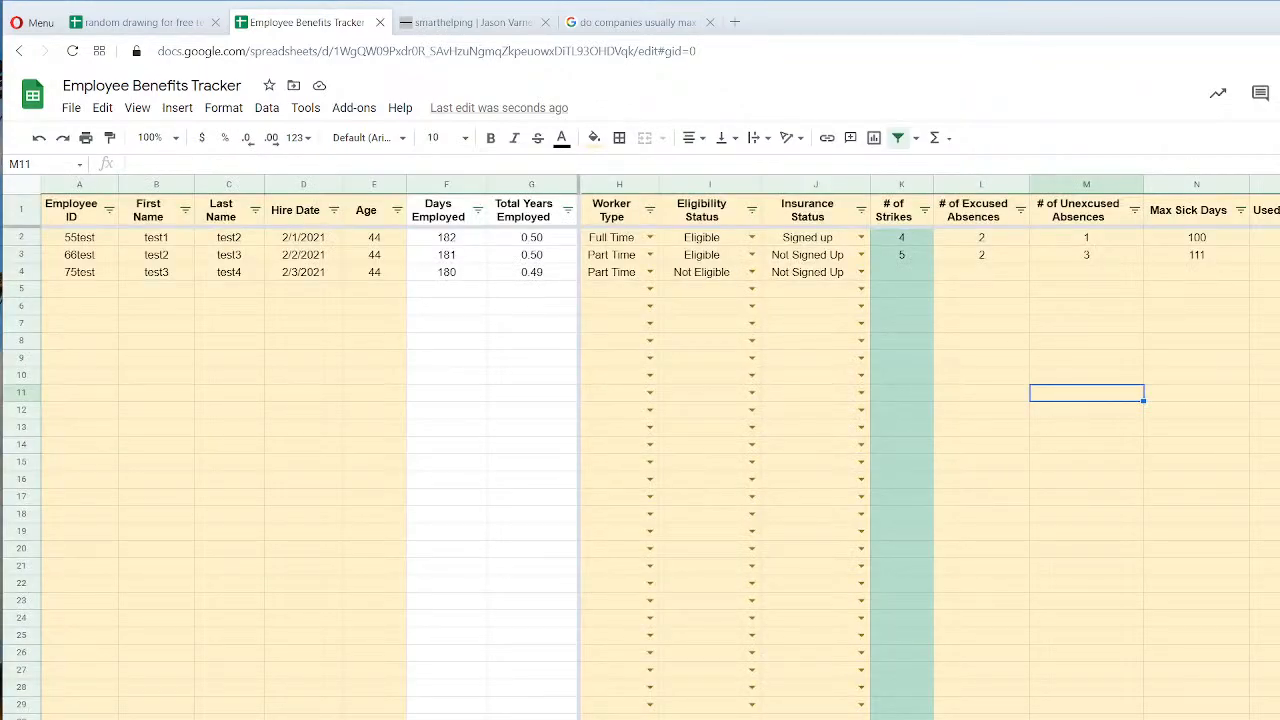
scroll(800, 400, "right", 10)
left_click(751, 240)
type("asdfasf")
key("Return")
type("asdfasf")
left_click(789, 464)
left_click(738, 257)
type("4f4")
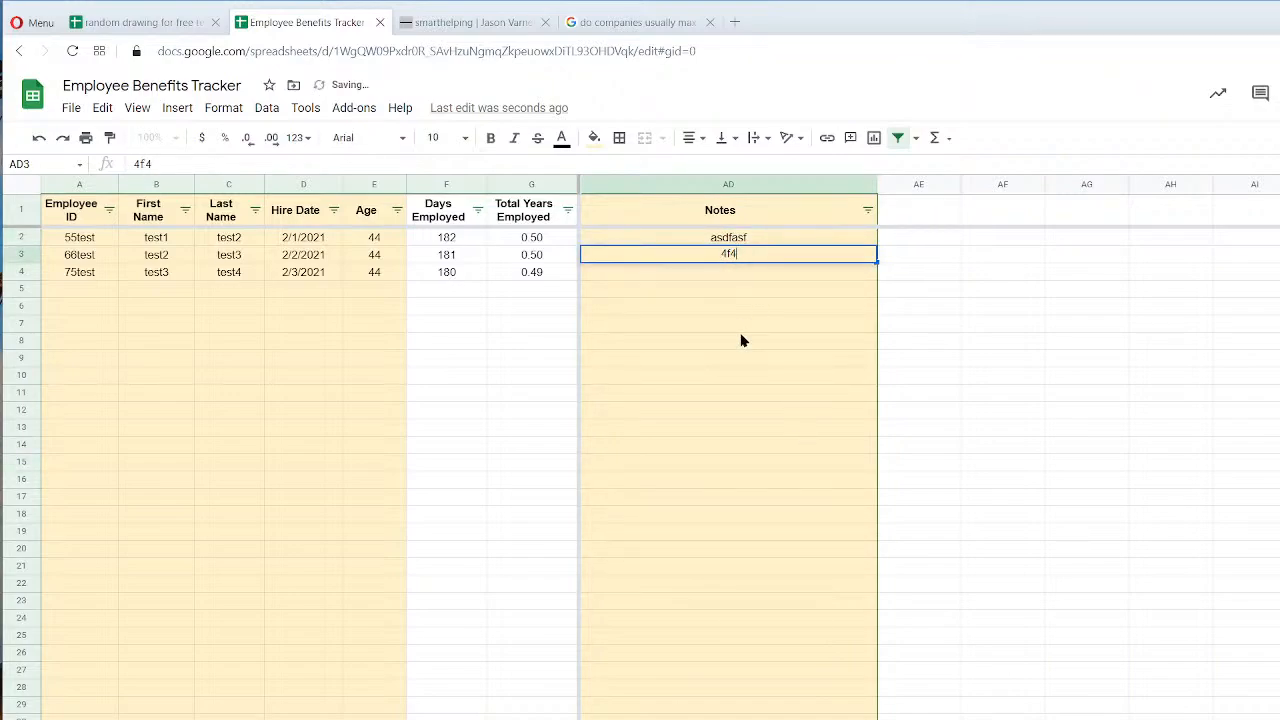
left_click(740, 324)
Check the test notes in the strikes report and widen its Notes column.
left_click(736, 718)
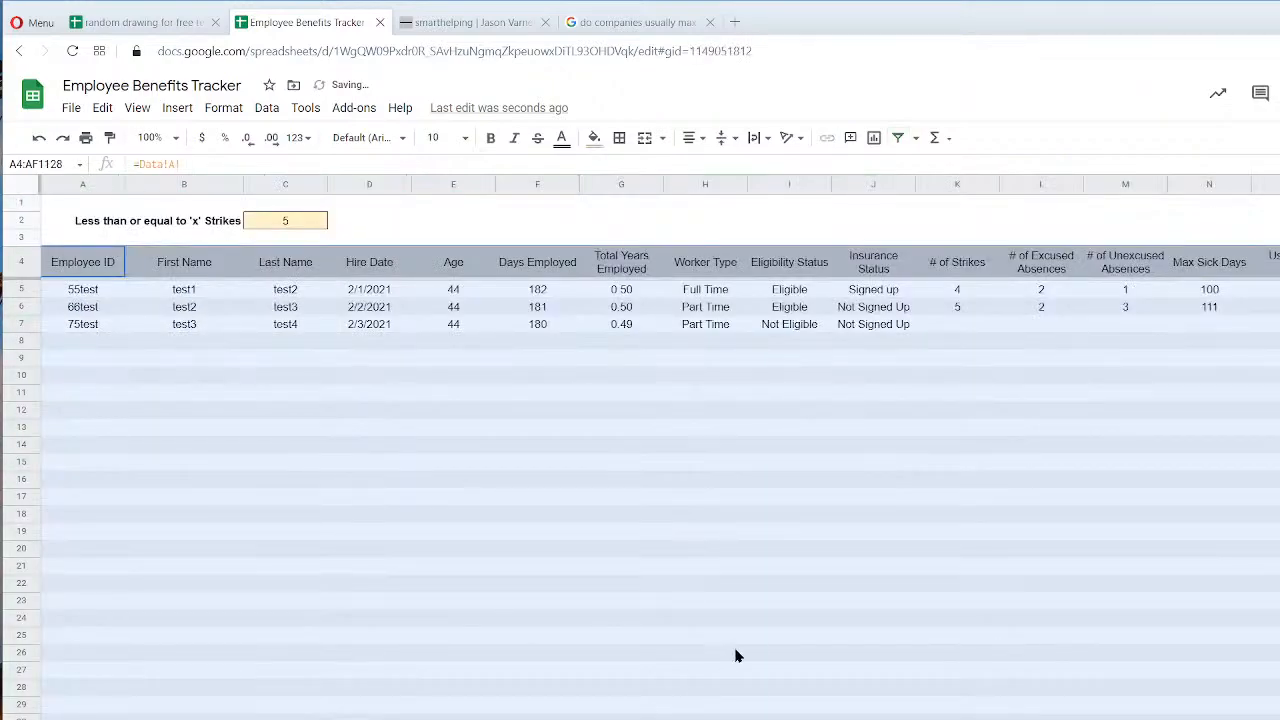
scroll(640, 450, "right", 10)
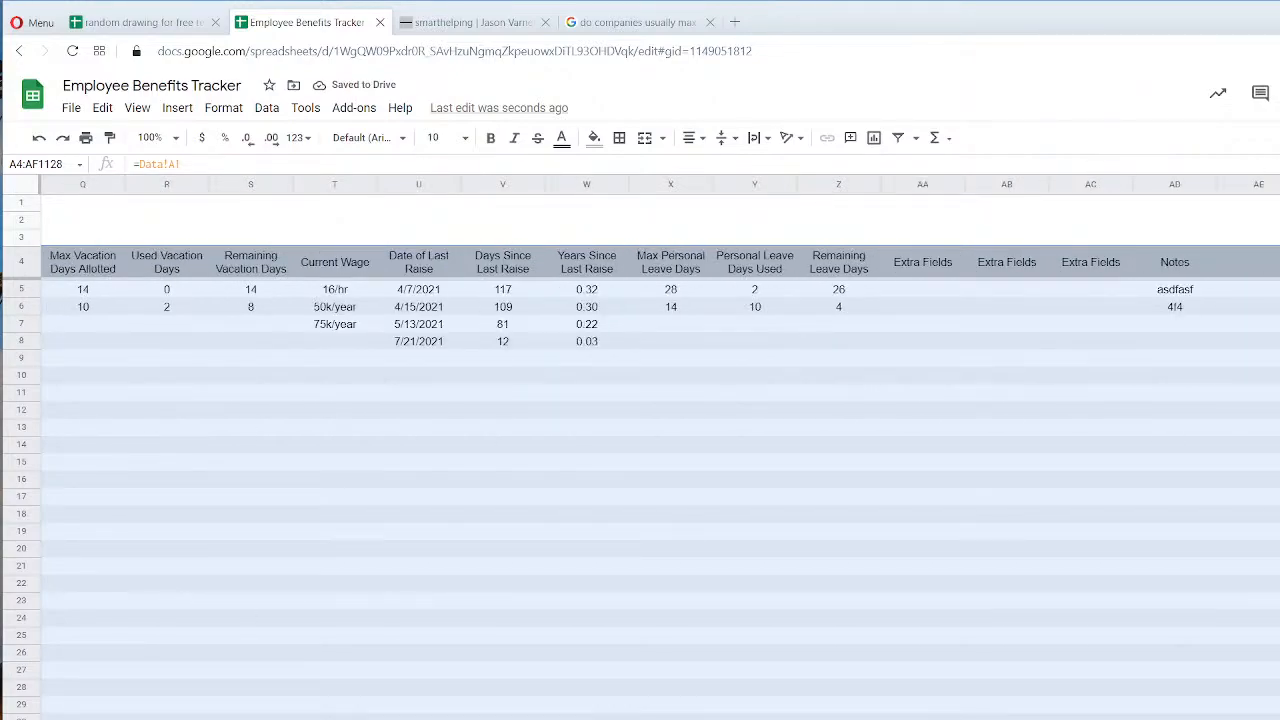
left_click(1195, 307)
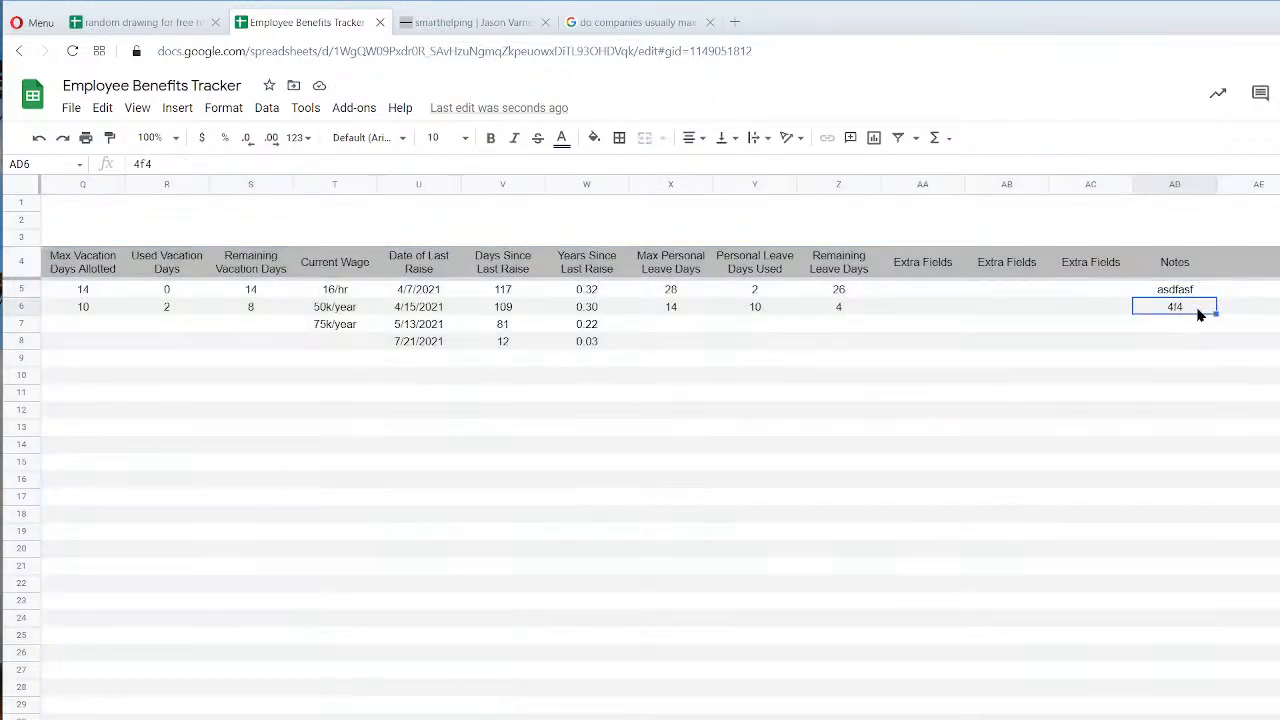
left_click_drag(1217, 184, 1270, 184)
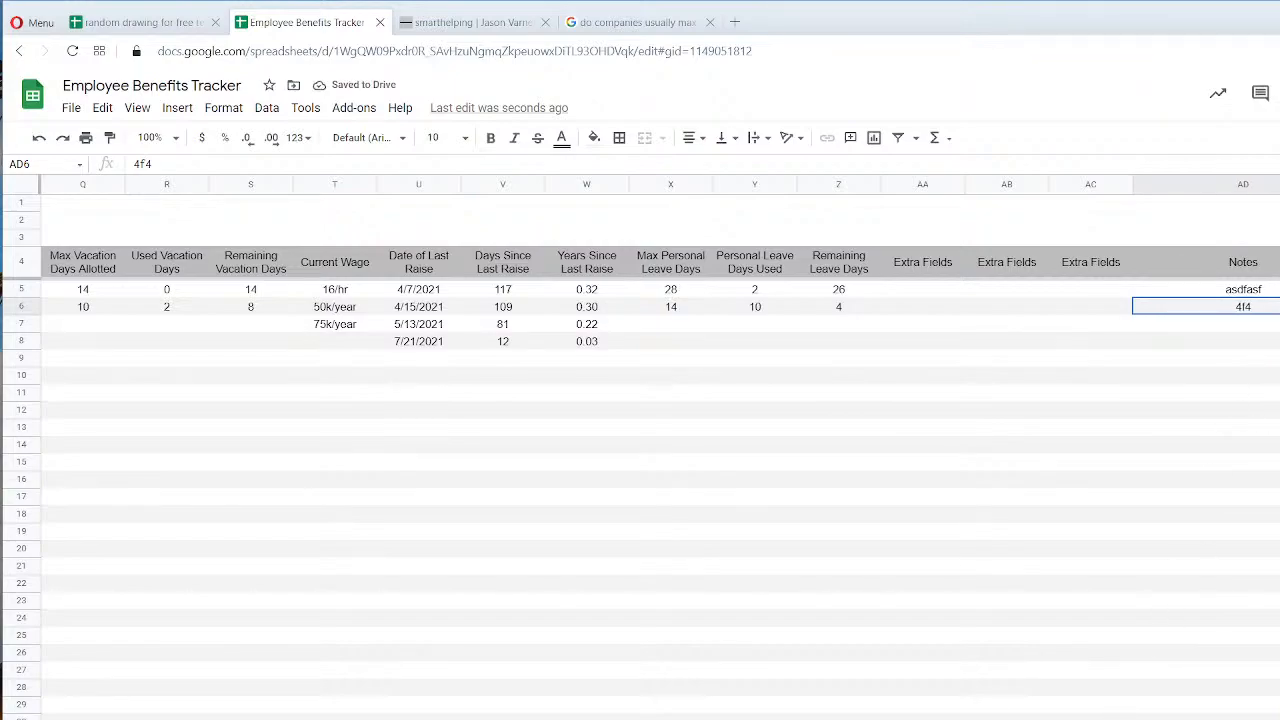
Create a filter over the whole strikes report, covering A4:AD1128.
scroll(660, 490, "down", 20)
scroll(660, 490, "up", 20)
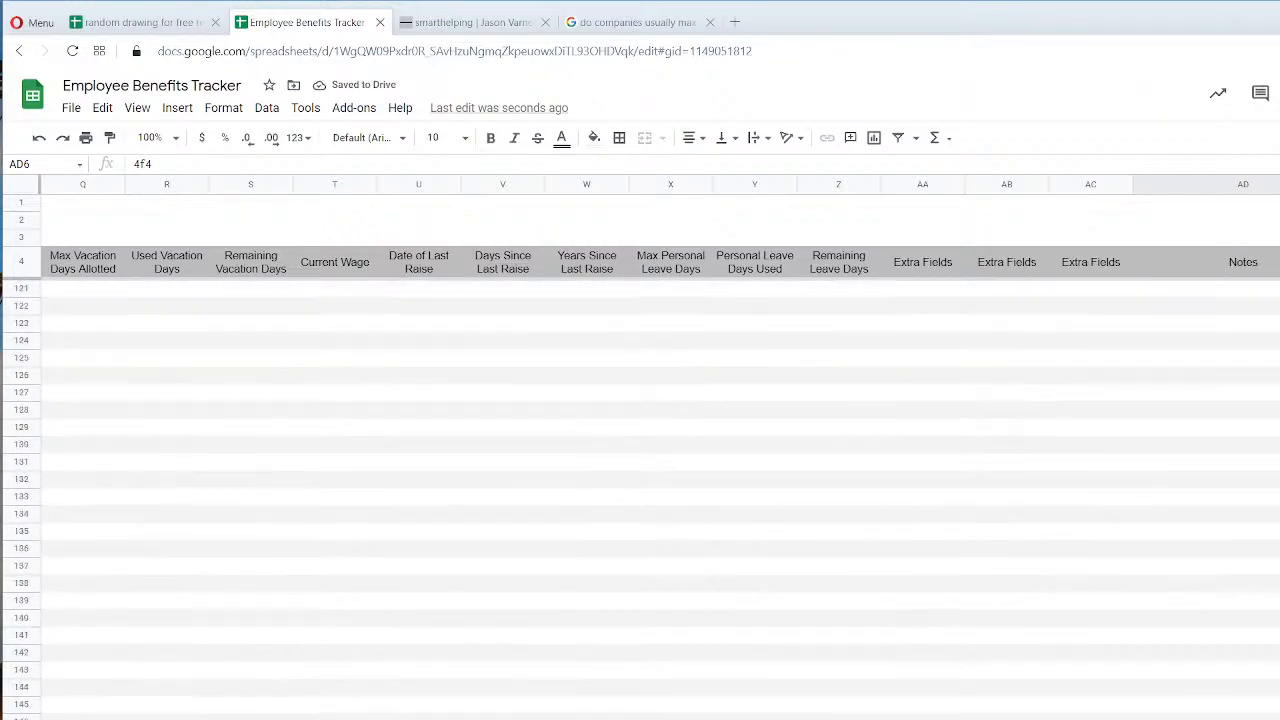
scroll(660, 490, "down", 20)
scroll(660, 490, "down", 20)
scroll(660, 490, "up", 20)
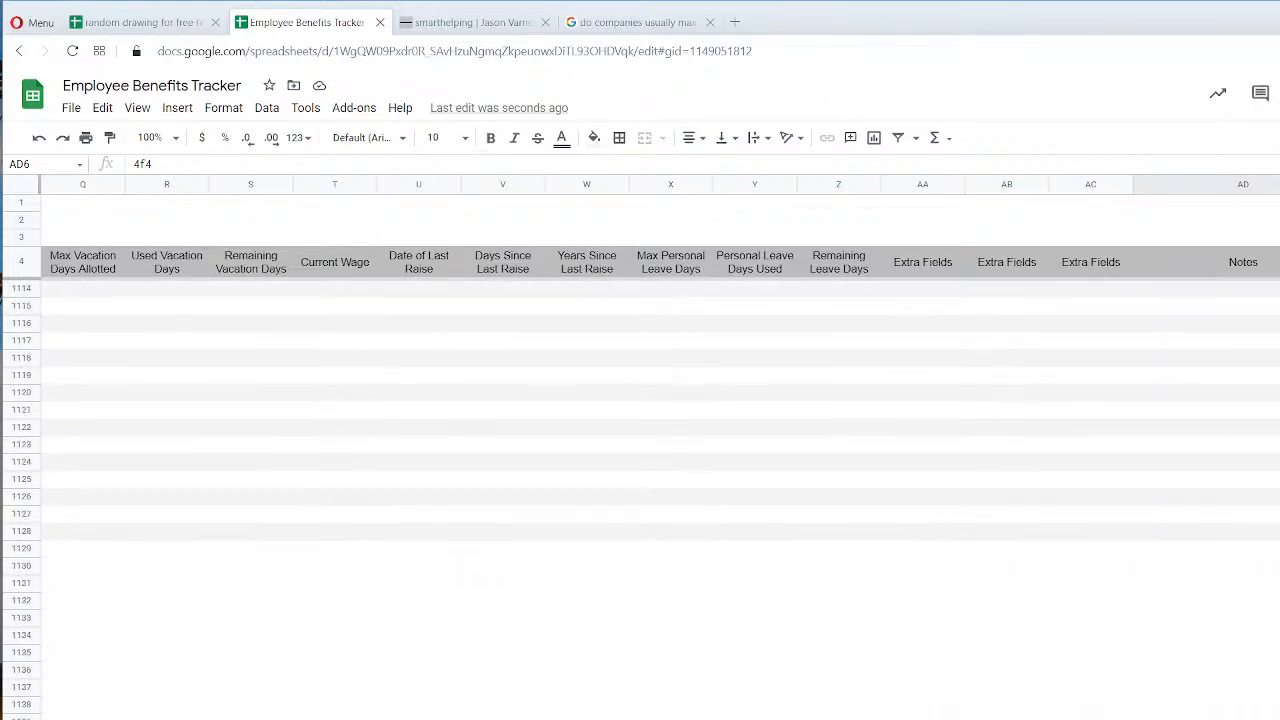
mouse_move(1250, 548)
left_mouse_down()
mouse_move(3, 8)
mouse_move(4, 258)
mouse_move(363, 300)
mouse_move(10, 275)
mouse_move(86, 289)
left_mouse_up()
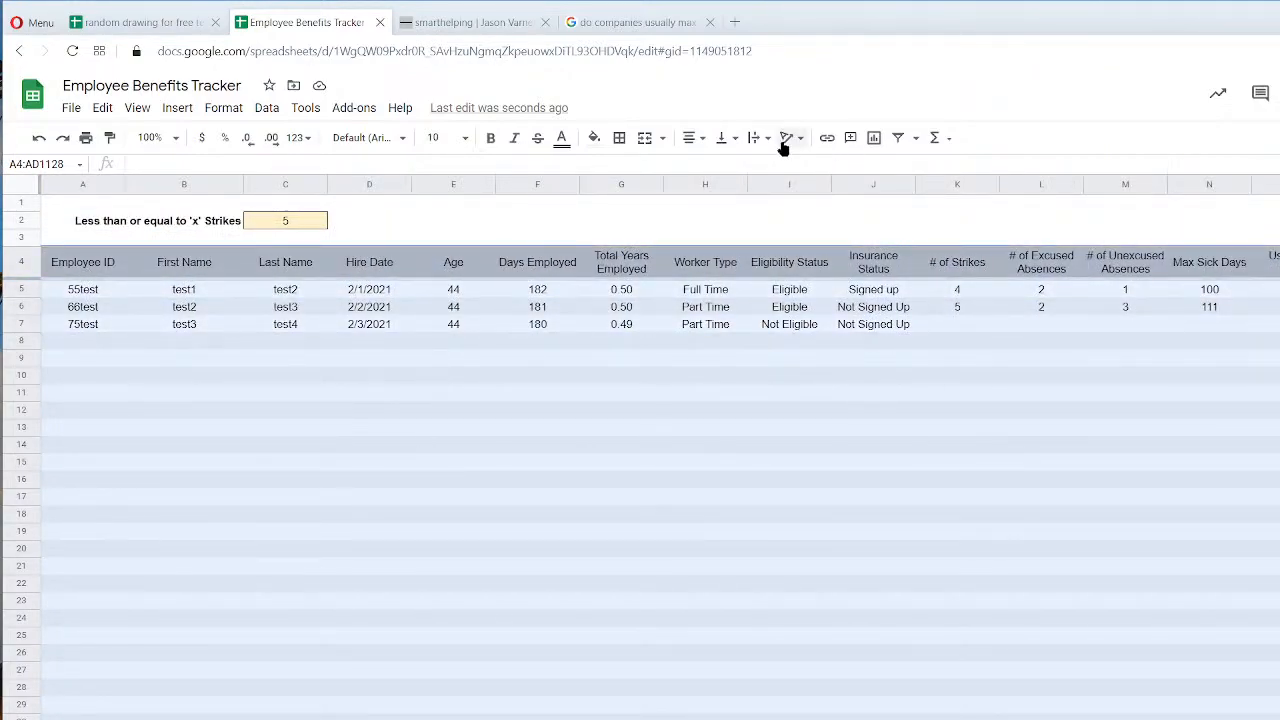
left_click(898, 138)
left_click(651, 489)
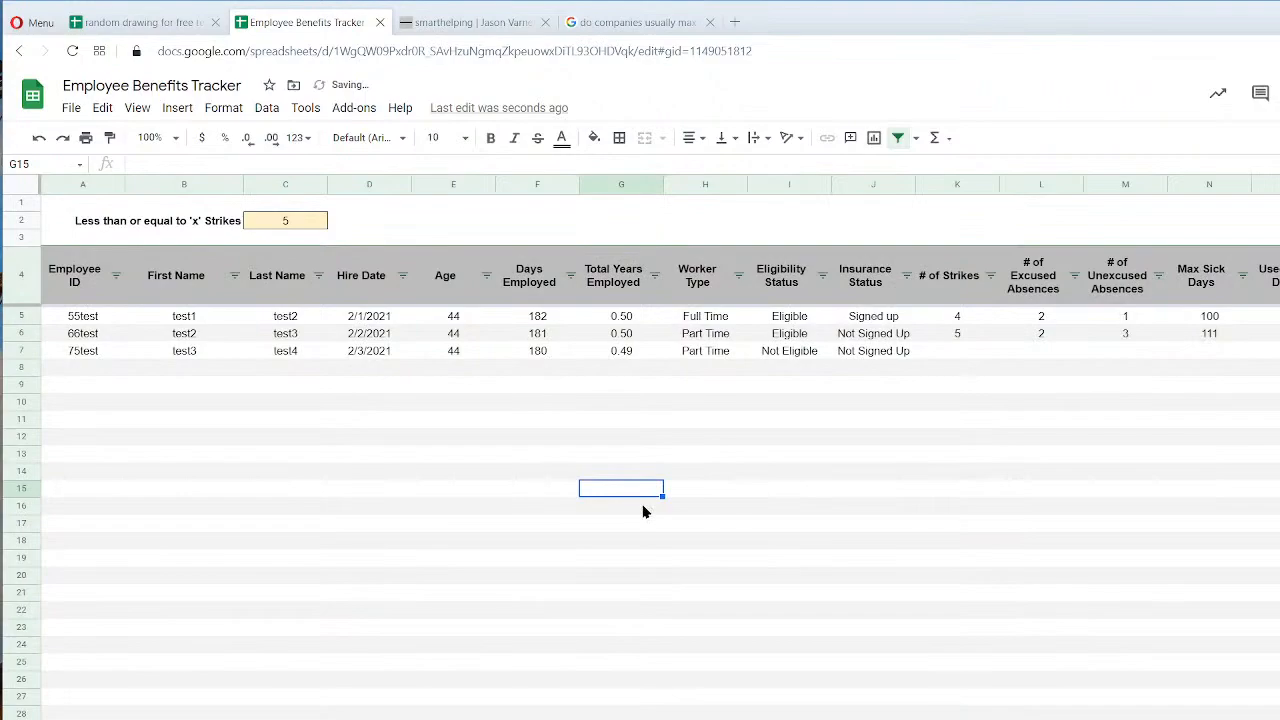
Turn off the worker type report's filter and extend its bold header row from Z4 through AD4 to cover Extra Fields and Notes.
key("ctrl+shift+Page_Up")
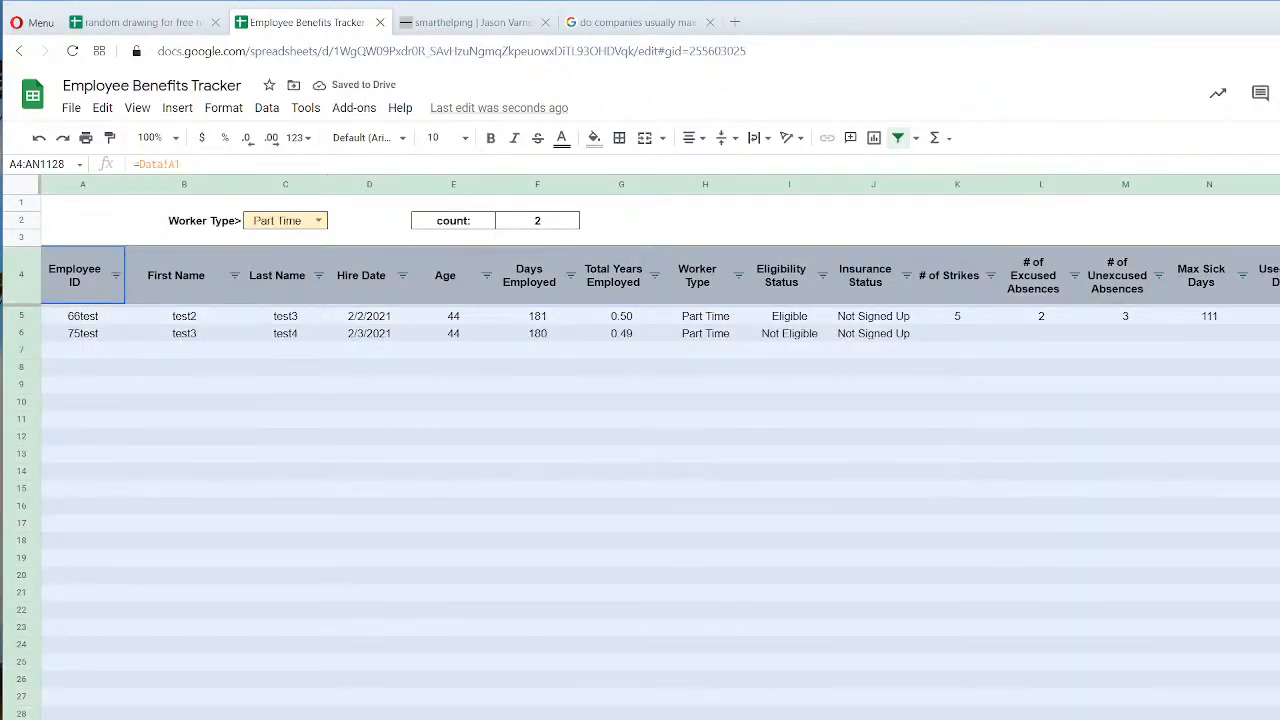
scroll(660, 480, "right", 16)
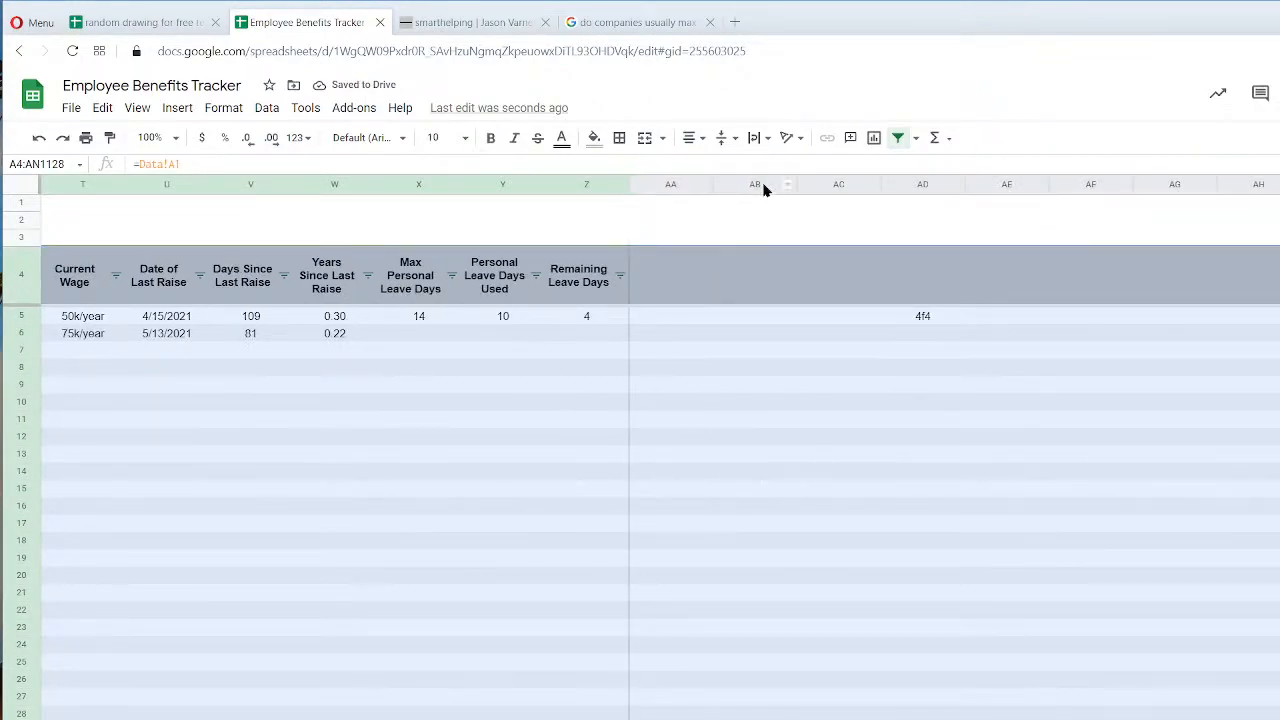
left_click(898, 138)
left_click(620, 272)
left_click_drag(624, 274, 887, 274)
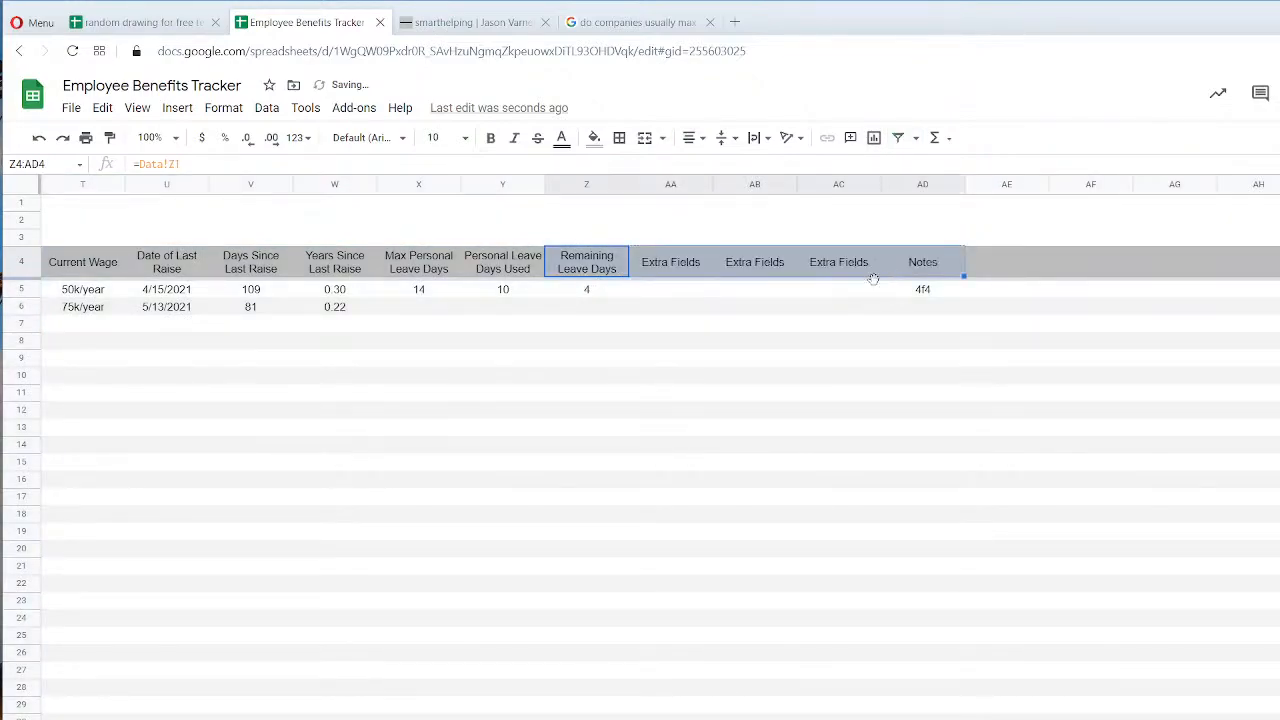
left_click(15, 274)
left_click(491, 137)
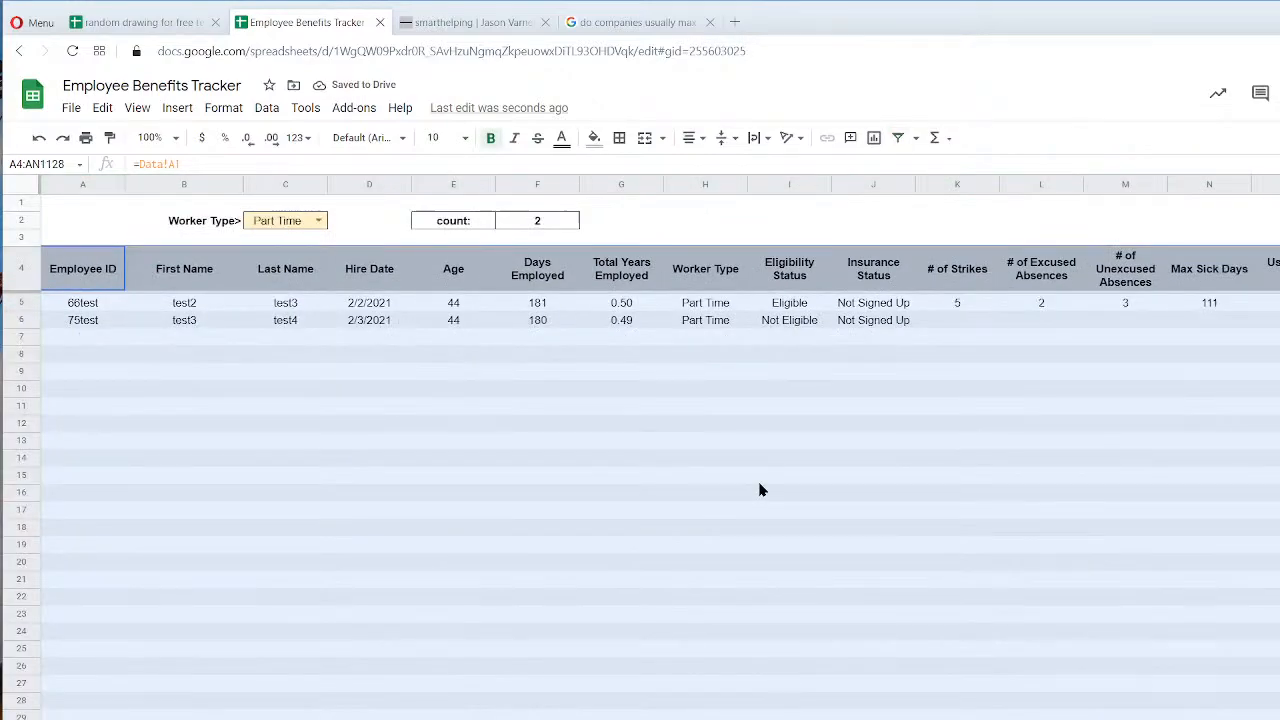
Widen the worker type report's Notes column and create a filter over A4:AD1128.
scroll(660, 460, "right", 15)
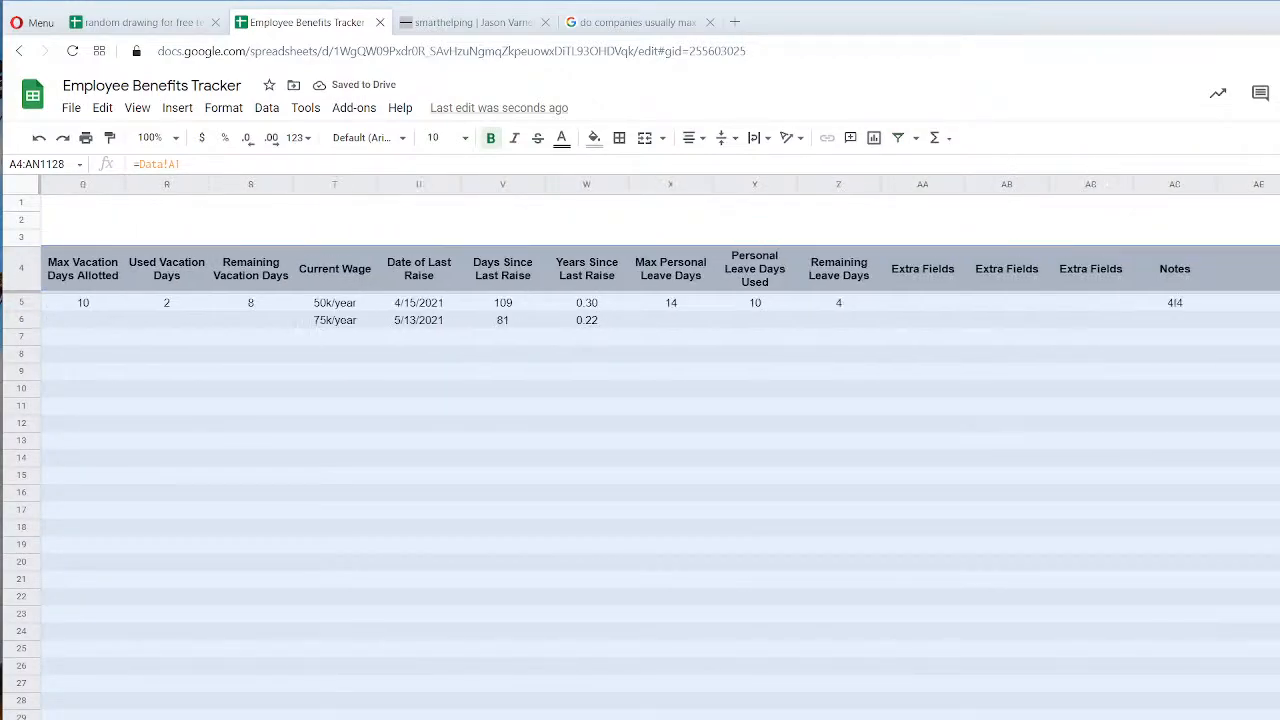
scroll(660, 505, "down", 20)
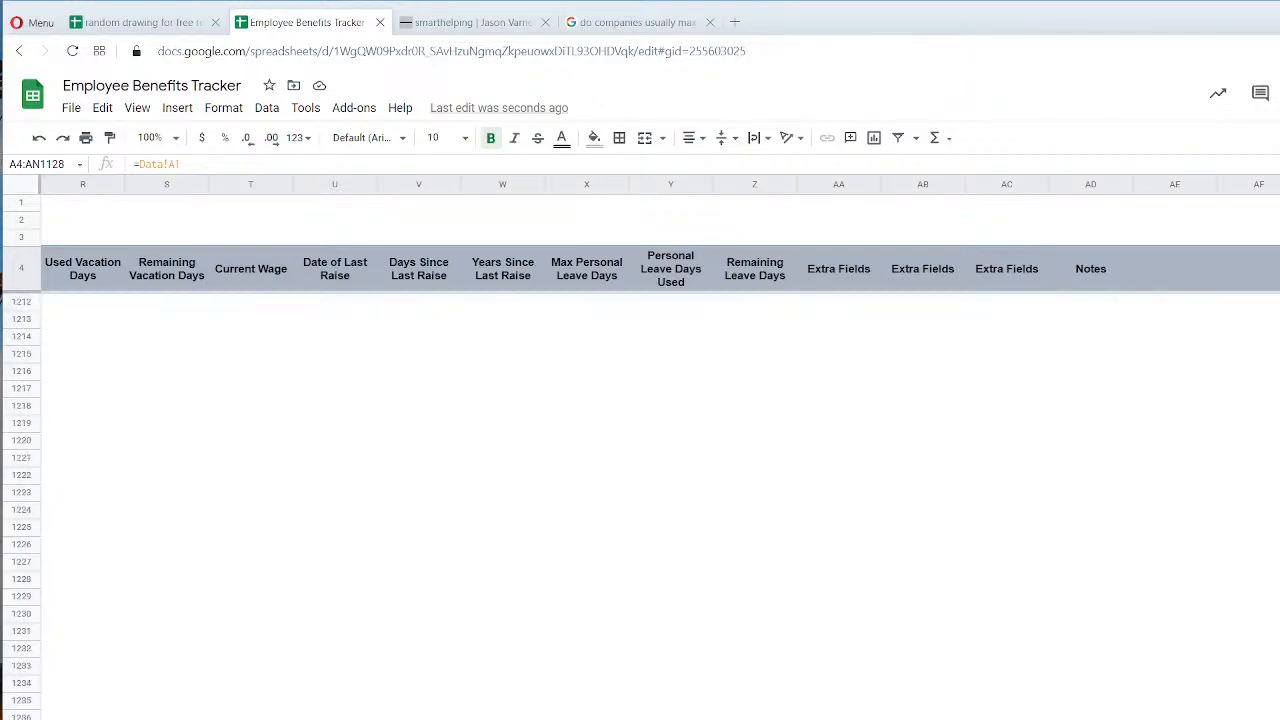
scroll(660, 505, "up", 20)
scroll(1080, 600, "down", 11)
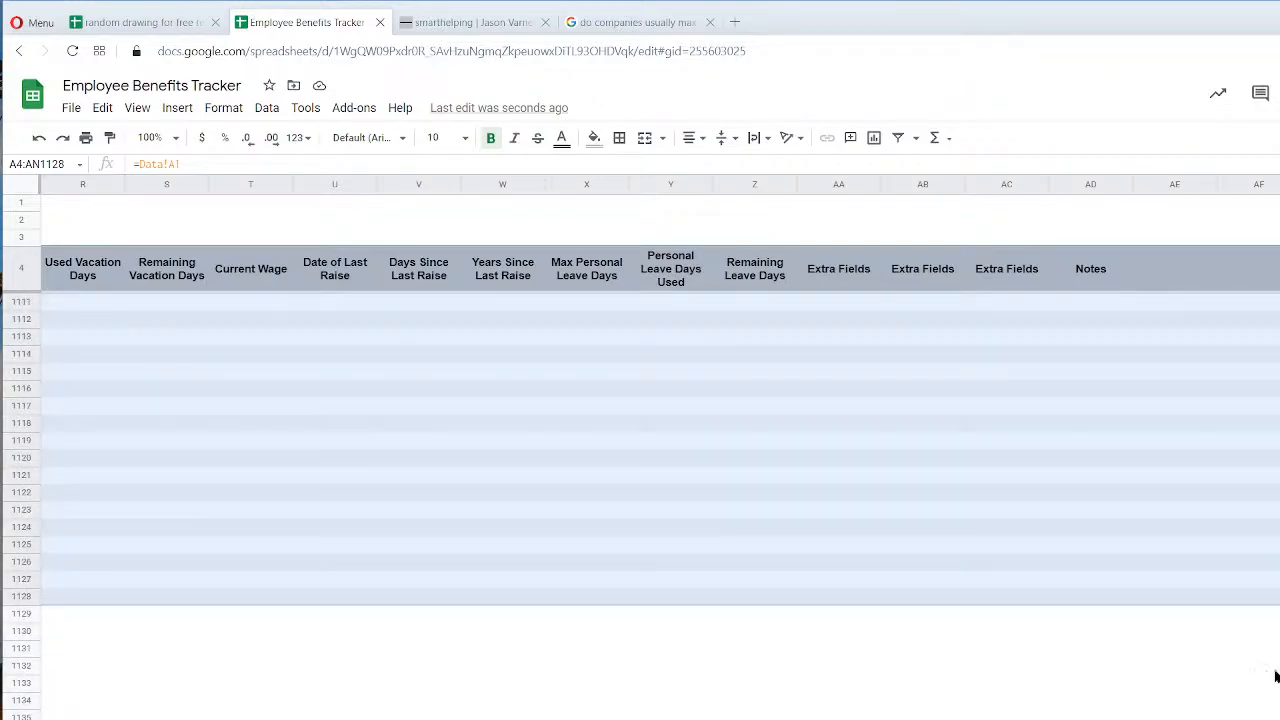
left_click(1085, 598)
left_click_drag(1134, 184, 1274, 186)
left_click_drag(1127, 601, 260, 279)
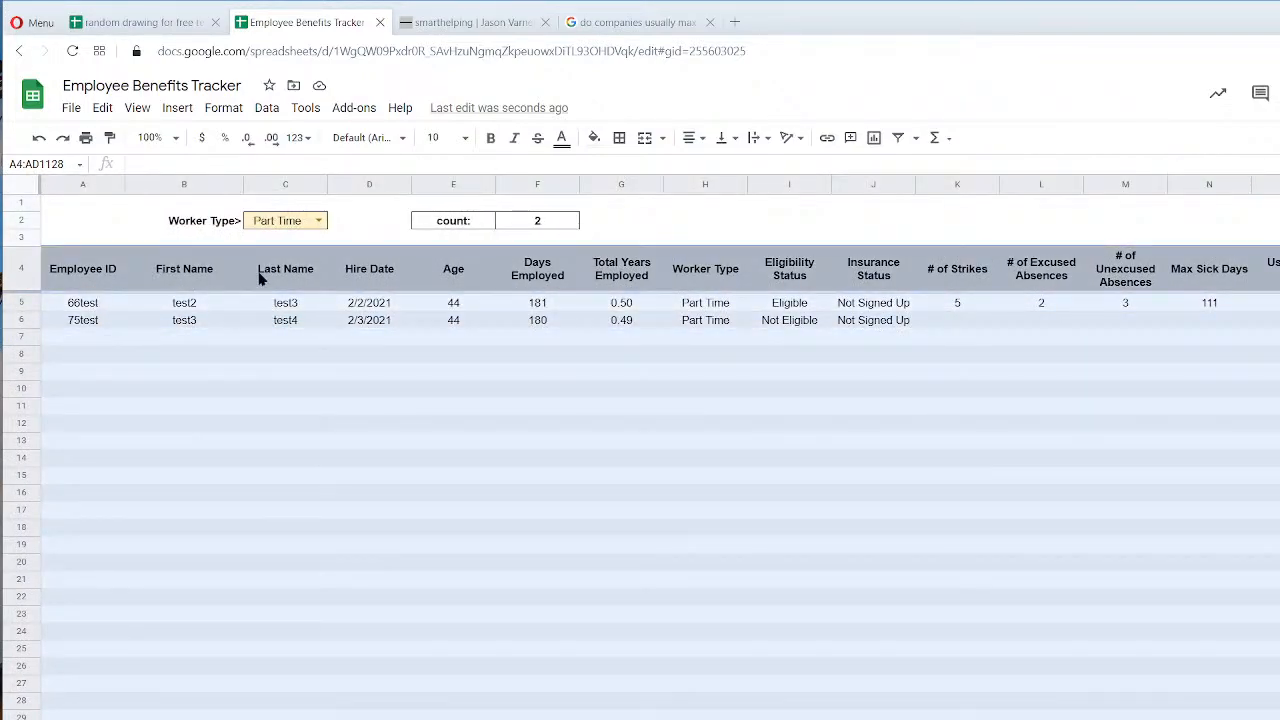
left_click(898, 137)
left_click(800, 438)
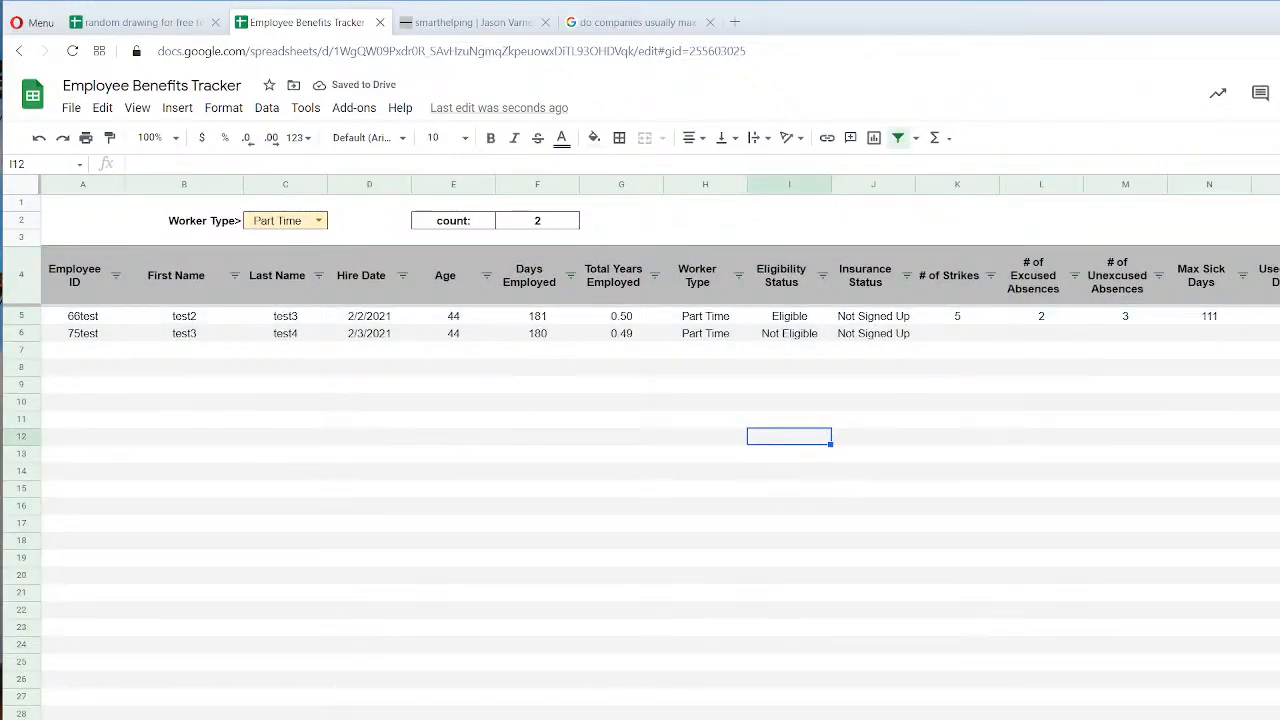
Duplicate the worker type report sheet as the Attendance report.
right_click(468, 716)
left_click(510, 643)
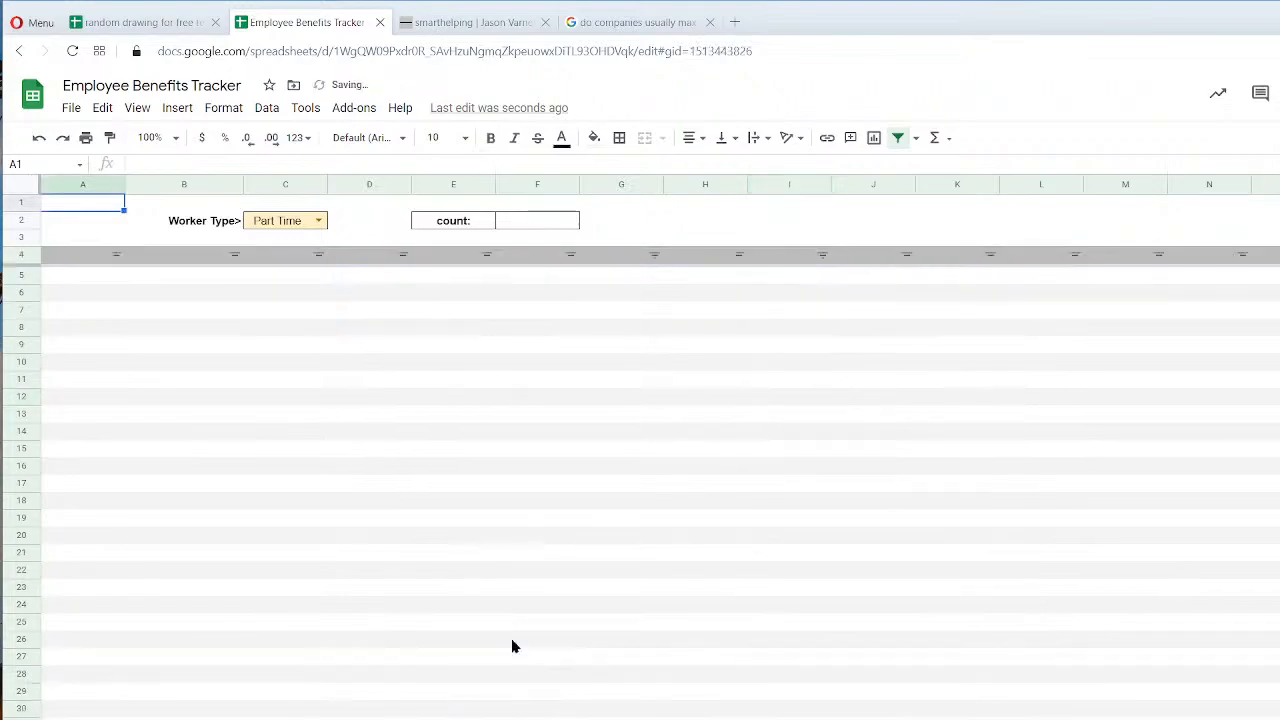
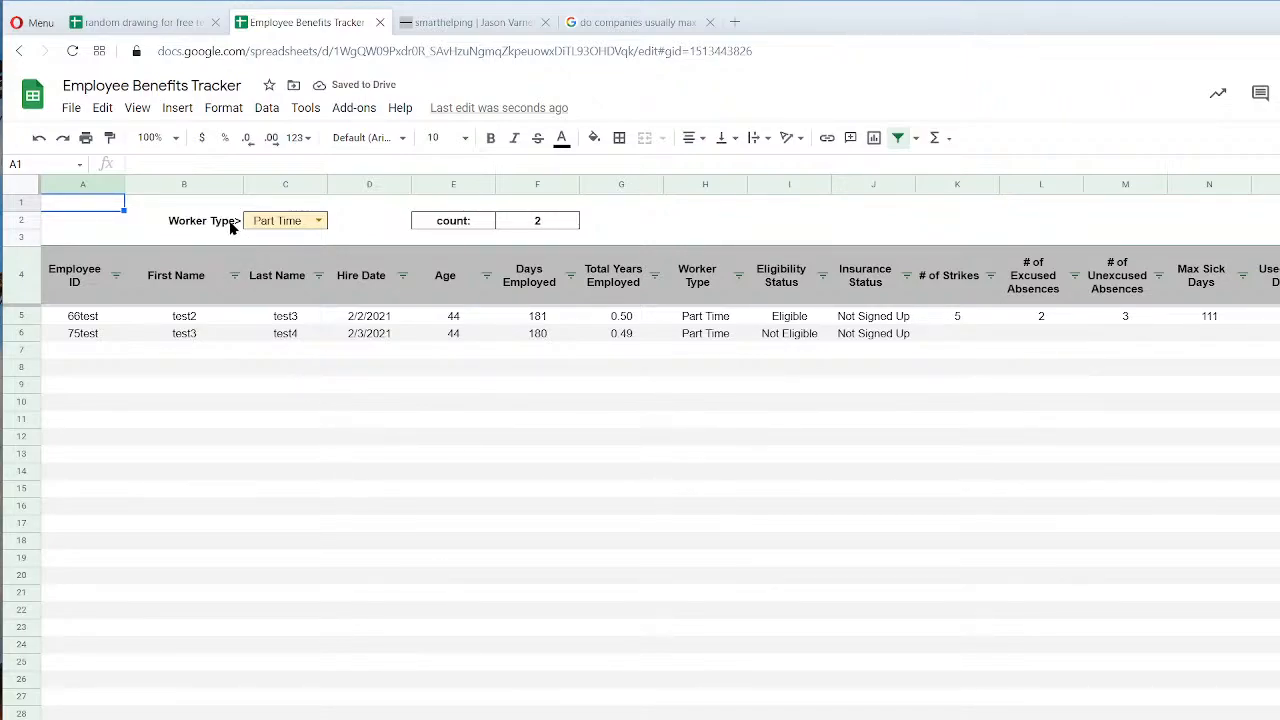
Replace the Attendance sheet's Worker Type criterion in B2:C2 with a copy of the strikes report's label and threshold cells.
left_click(292, 224)
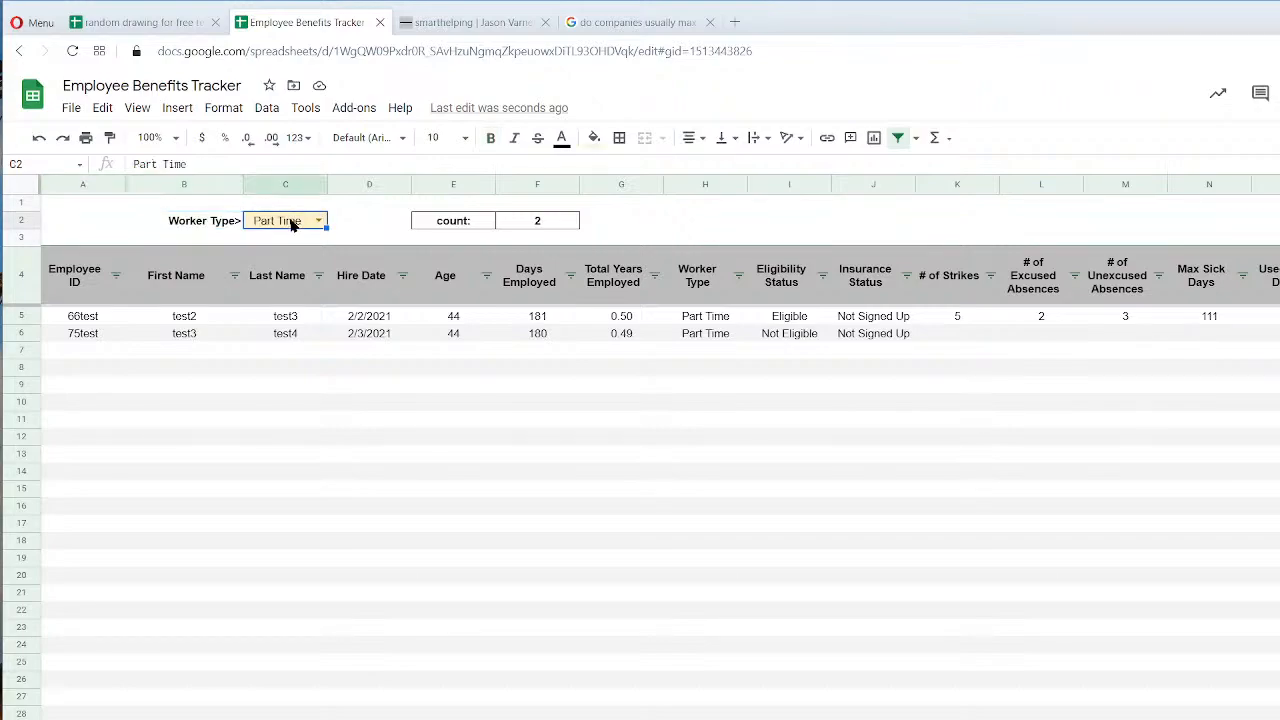
key("ctrl+shift+Page_Down")
left_click_drag(268, 221, 227, 222)
key("ctrl+c")
right_click(227, 220)
key("Escape")
key("ctrl+shift+Page_Up")
left_click_drag(218, 229, 250, 224)
right_click(250, 224)
left_click(263, 289)
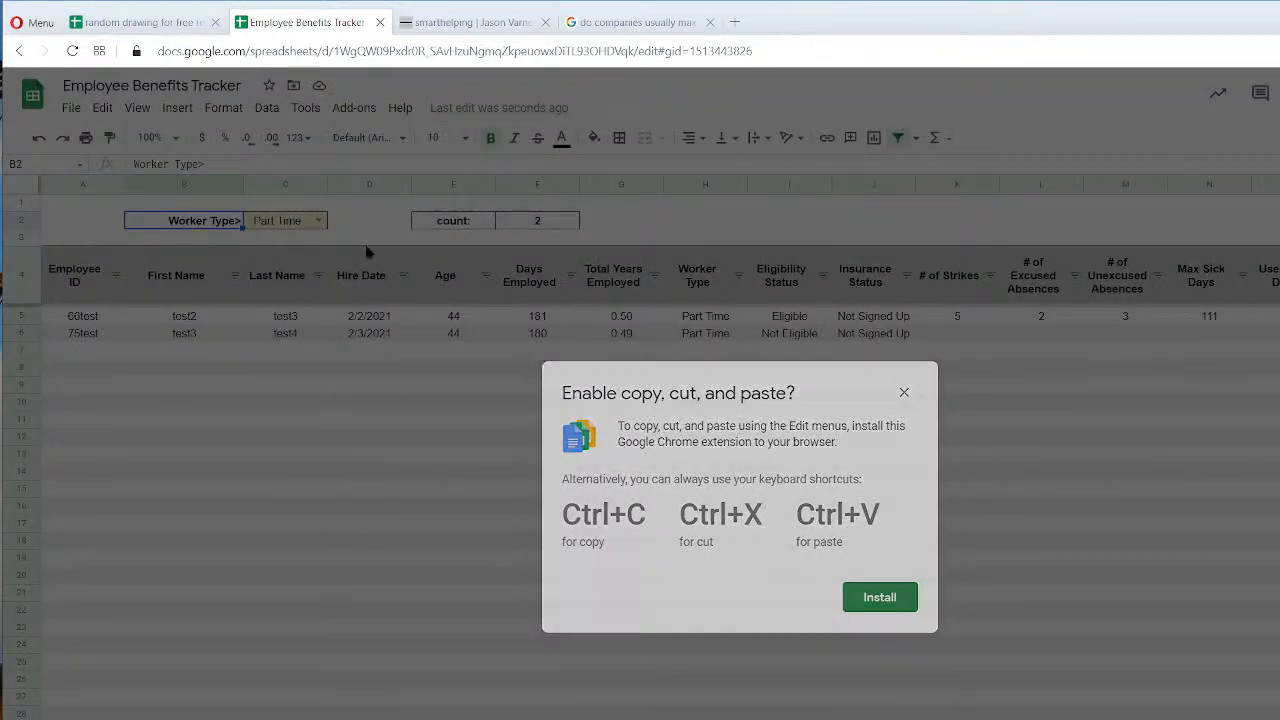
key("Escape")
key("ctrl+v")
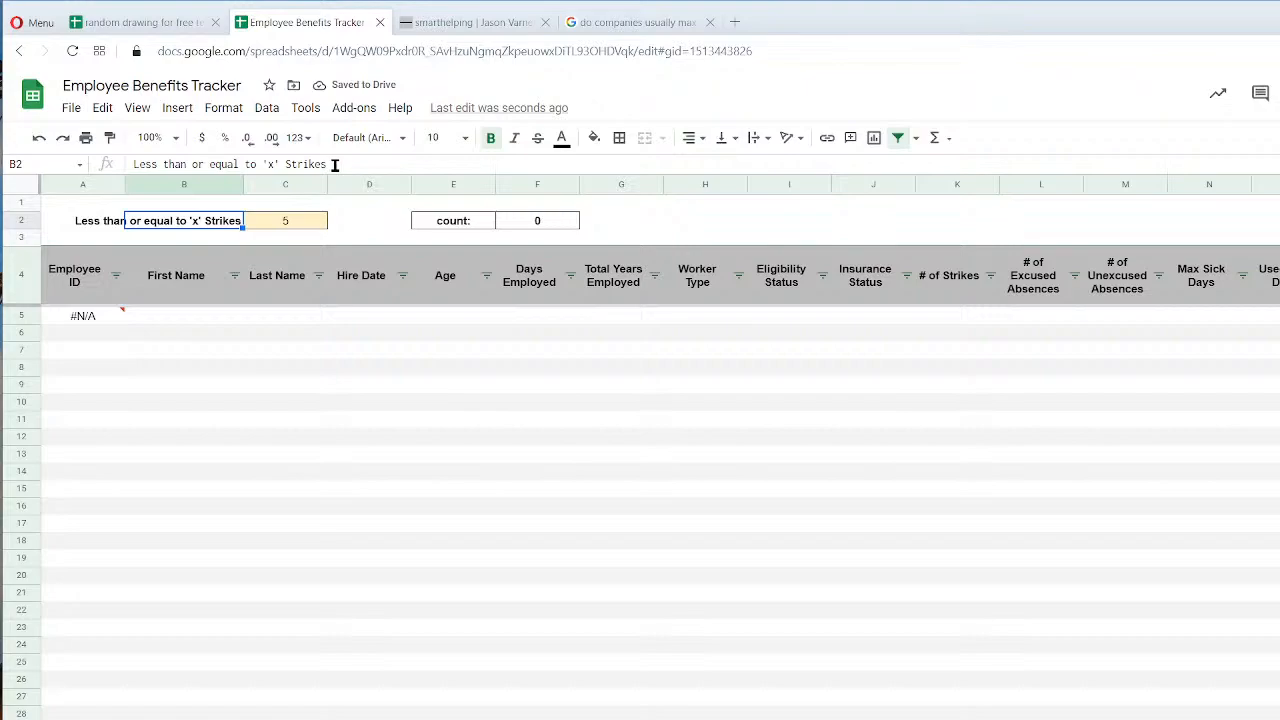
Change the B2 label to "Less than or equal to 'x' Unexcused Absences" and widen column B until the label fits.
left_click_drag(286, 163, 376, 167)
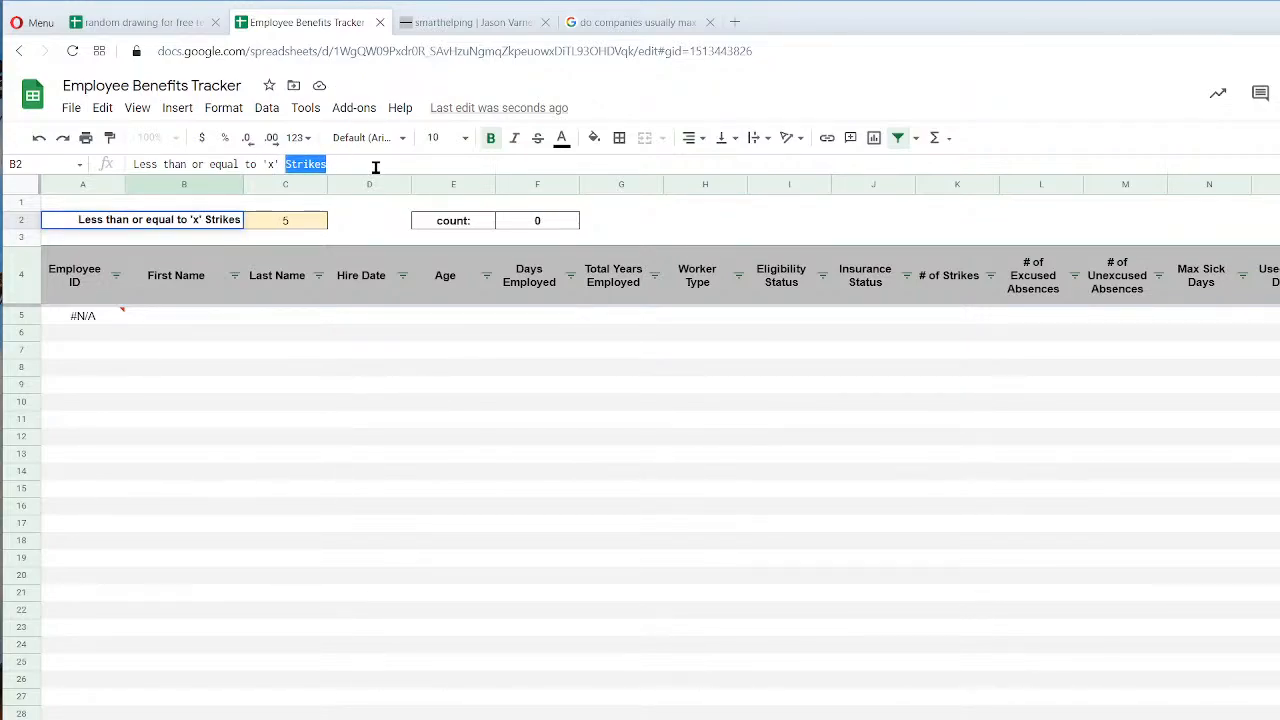
type("Un")
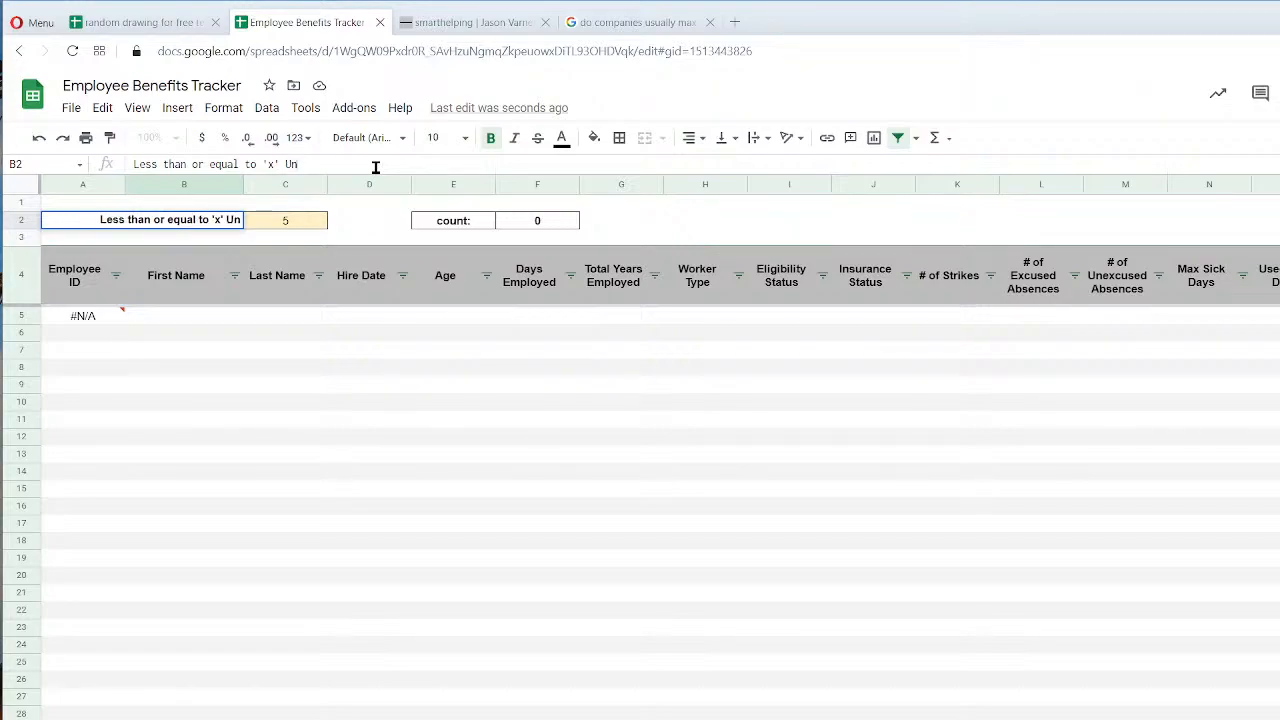
type("ex")
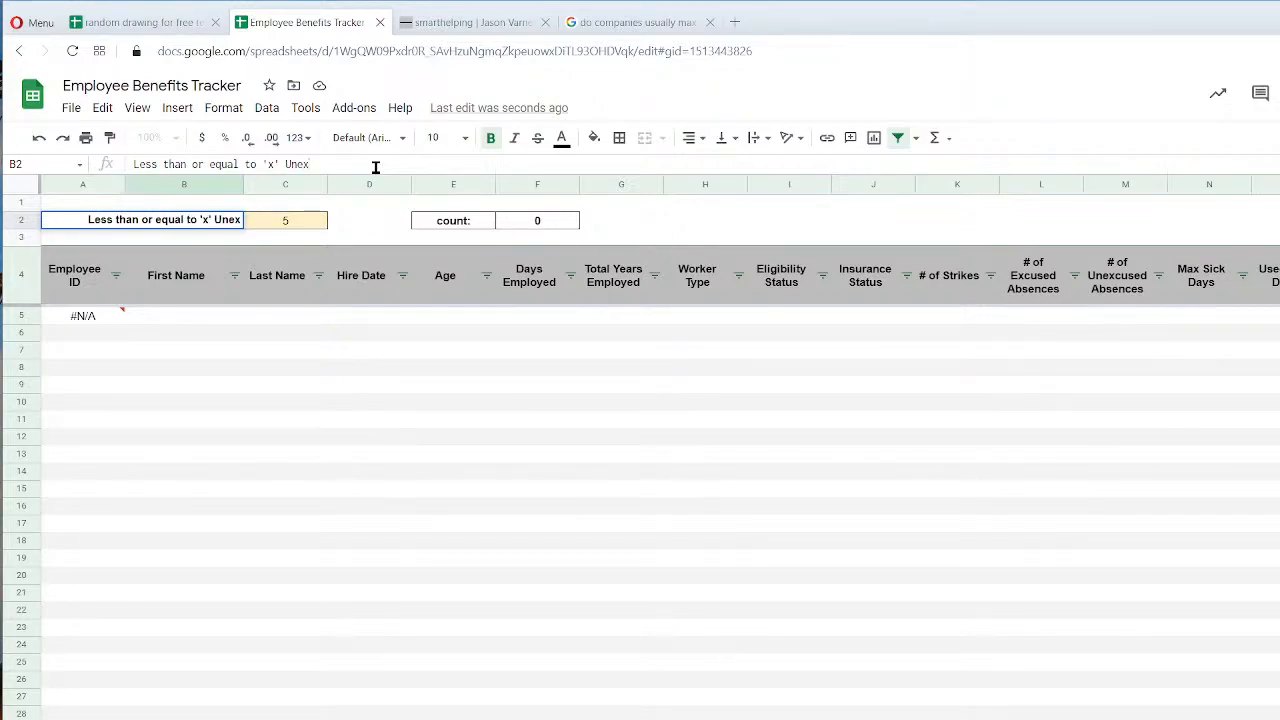
type("cused")
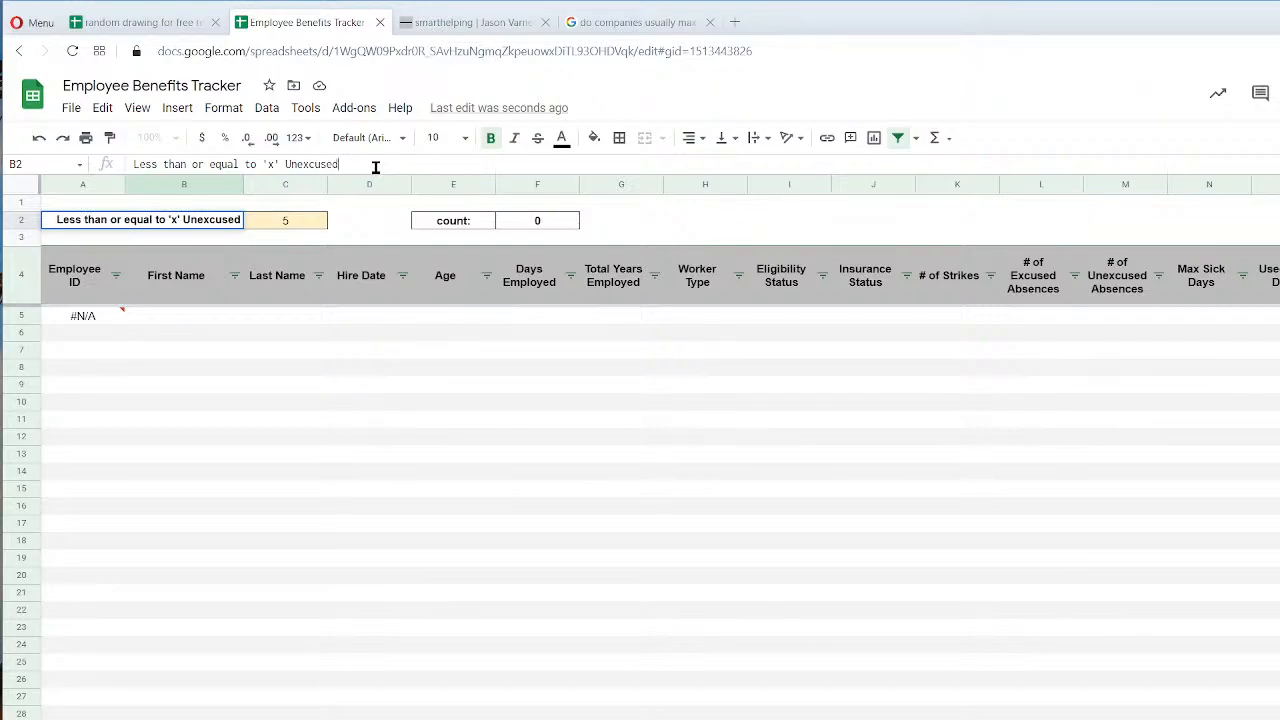
type("Absences")
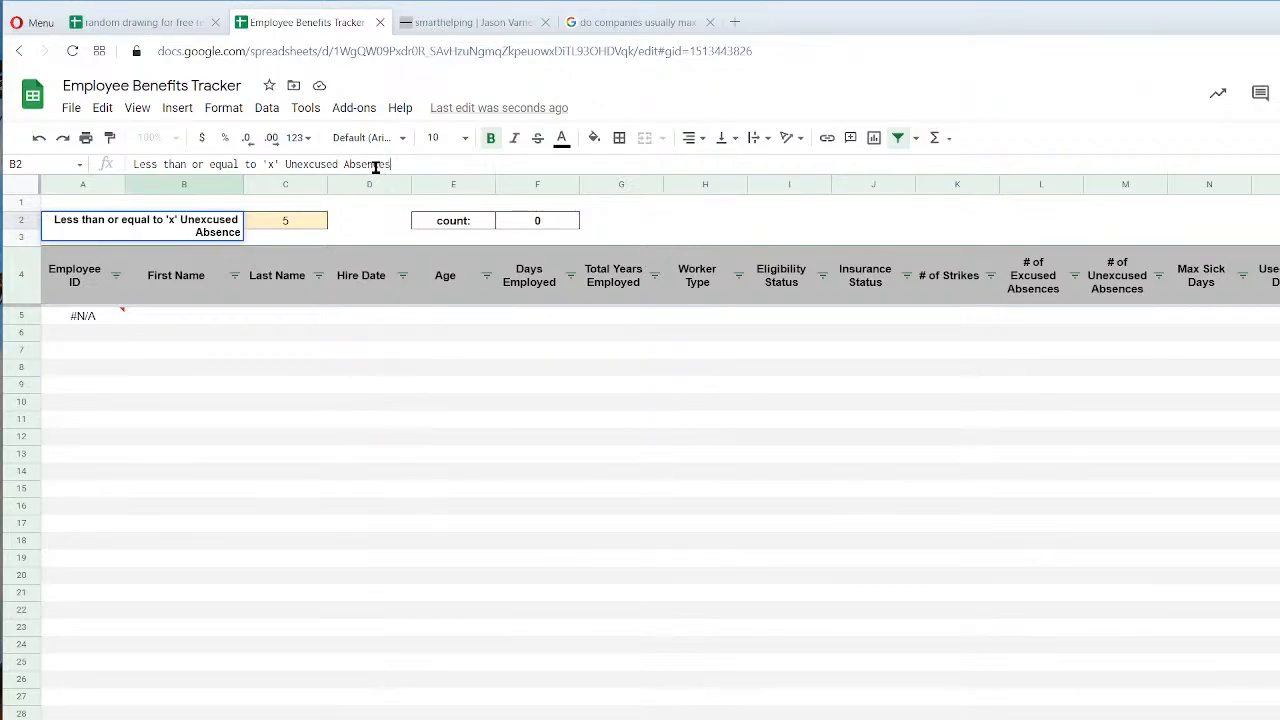
key("Return")
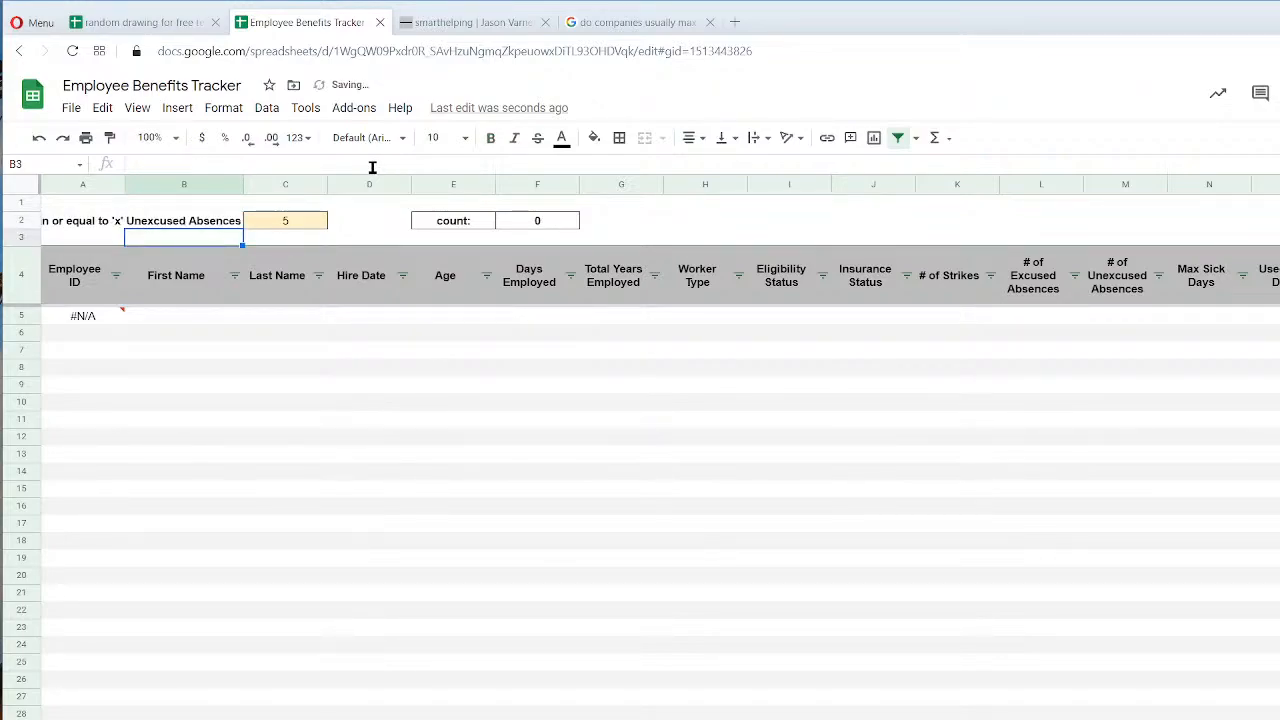
left_click(266, 225)
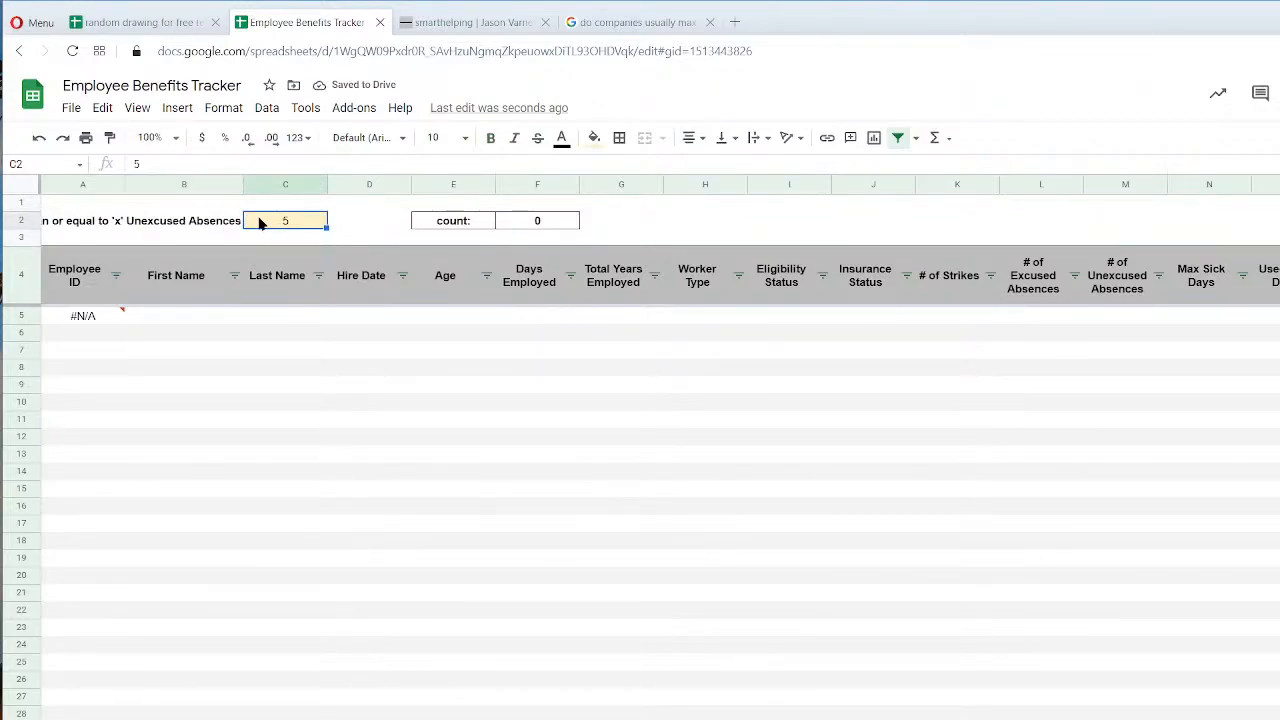
left_click_drag(243, 184, 289, 184)
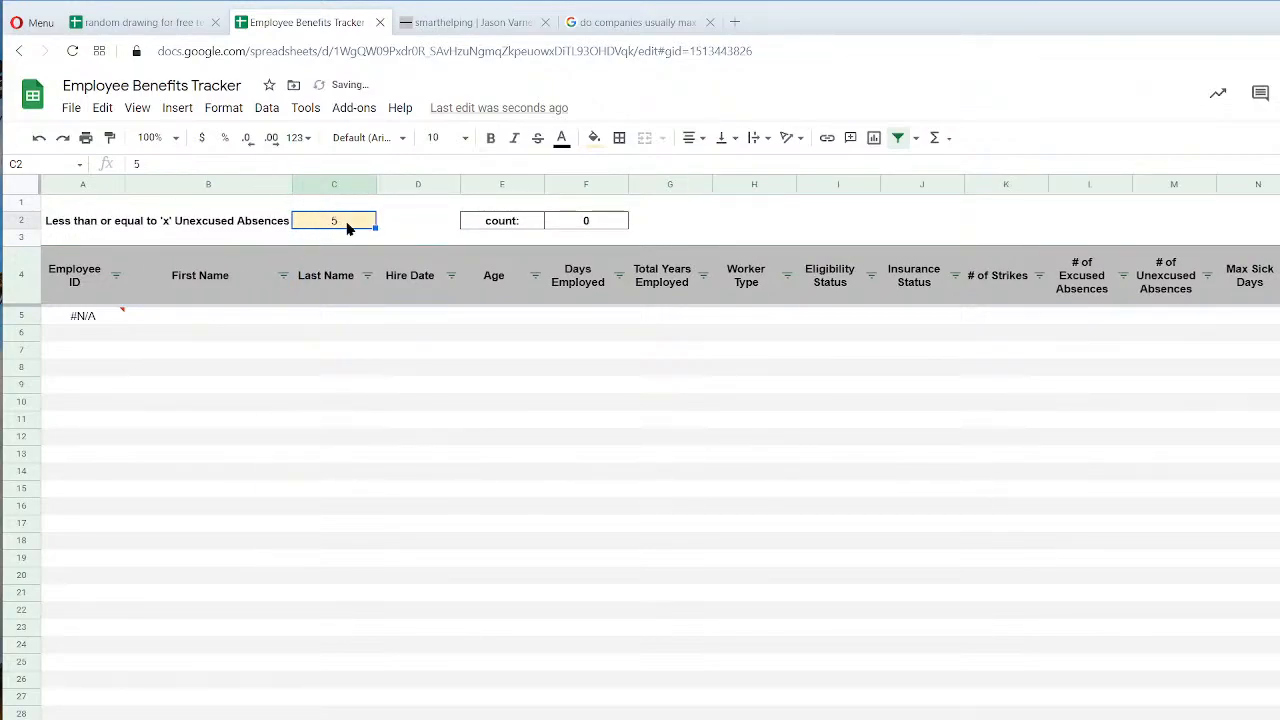
Replace the condition in A5's FILTER formula with Data!M2:M<=, referencing the Data sheet's # of Unexcused Absences column.
left_click(85, 318)
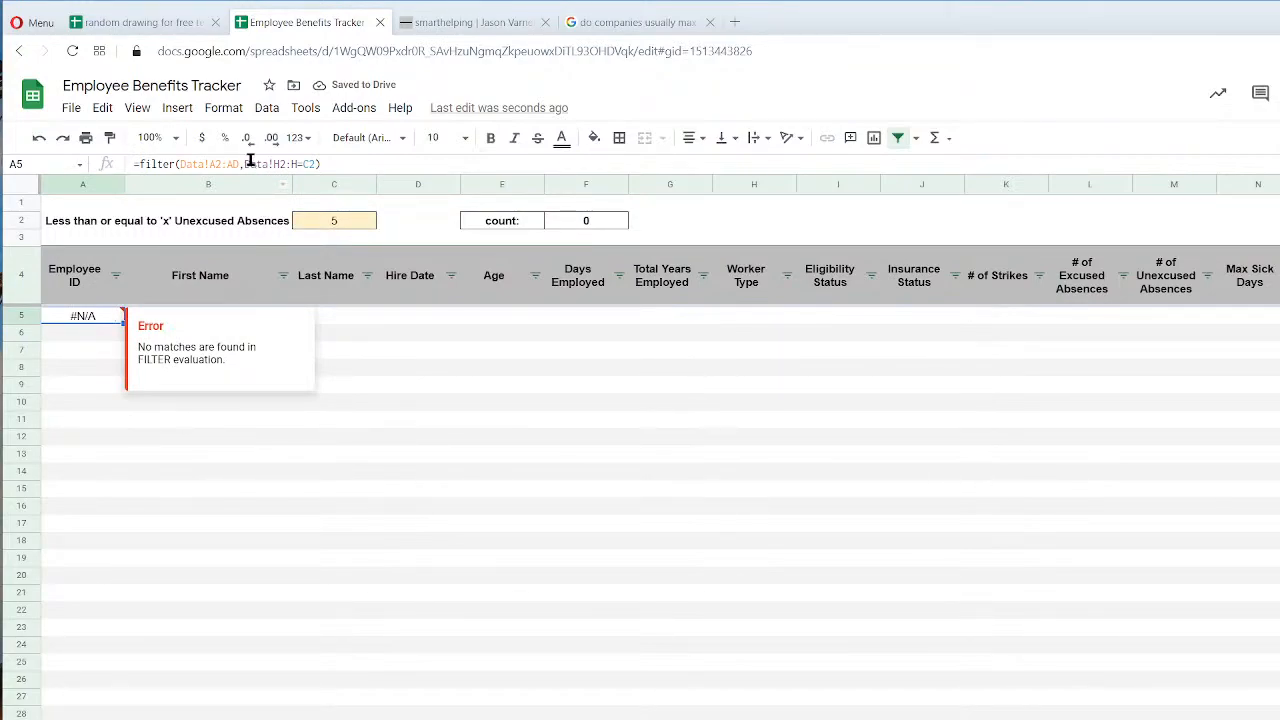
left_click_drag(245, 164, 489, 194)
key("BackSpace")
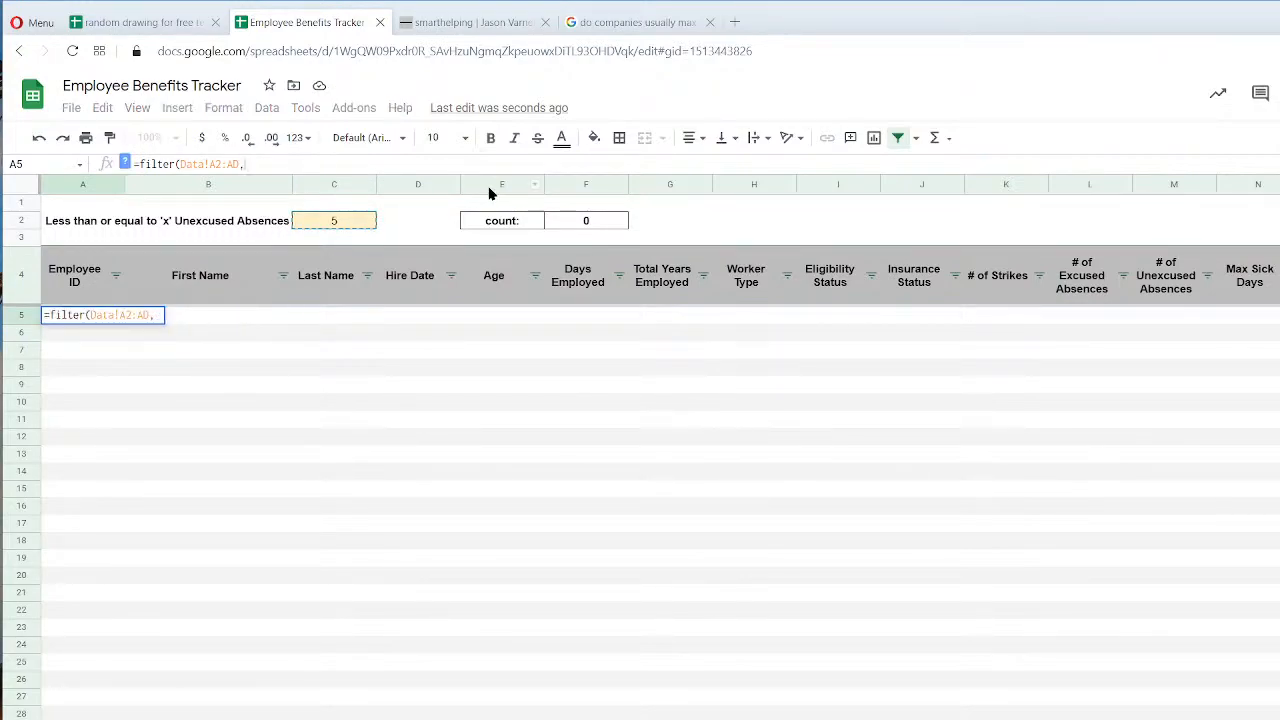
key("ctrl+shift+Page_Up")
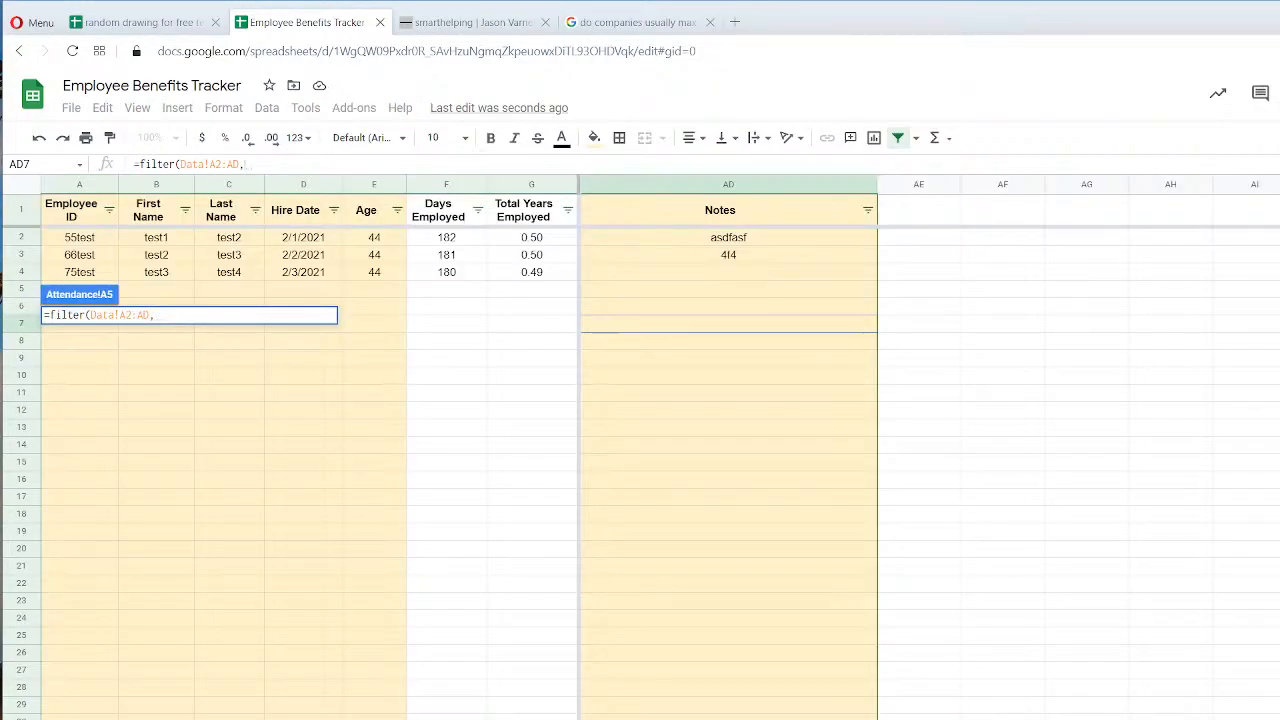
scroll(928, 450, "left", 5)
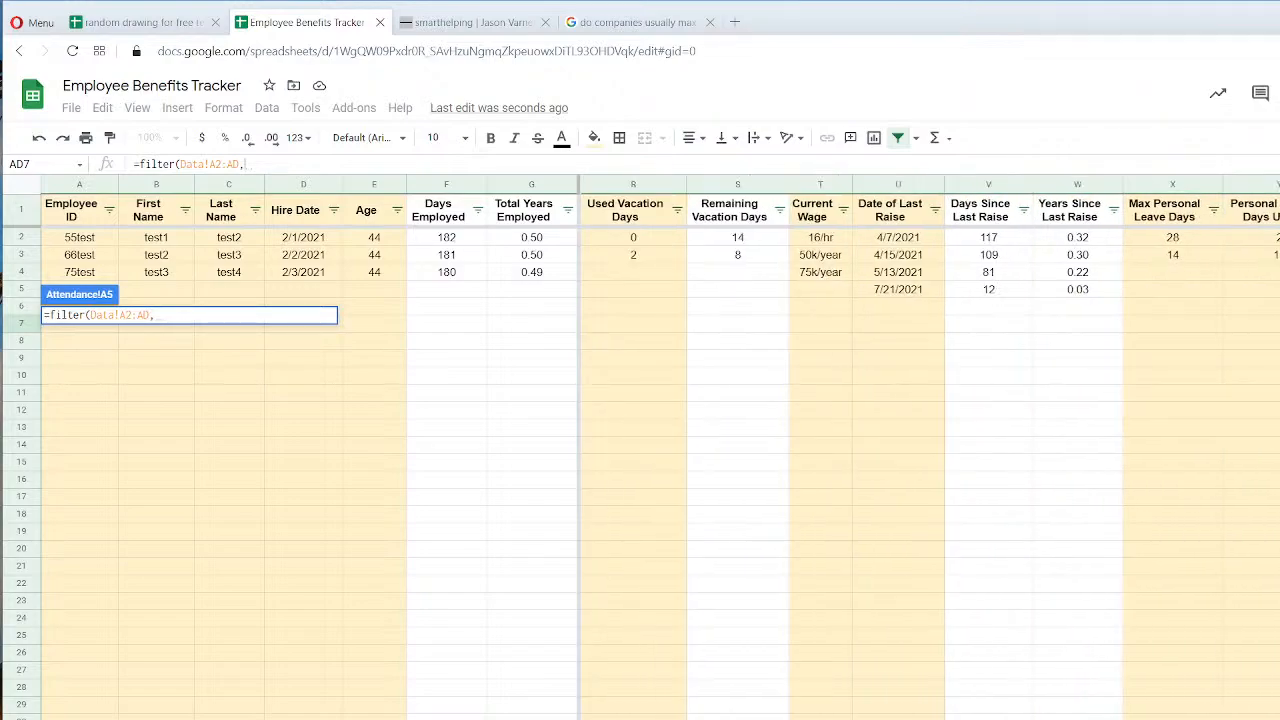
scroll(928, 450, "left", 3)
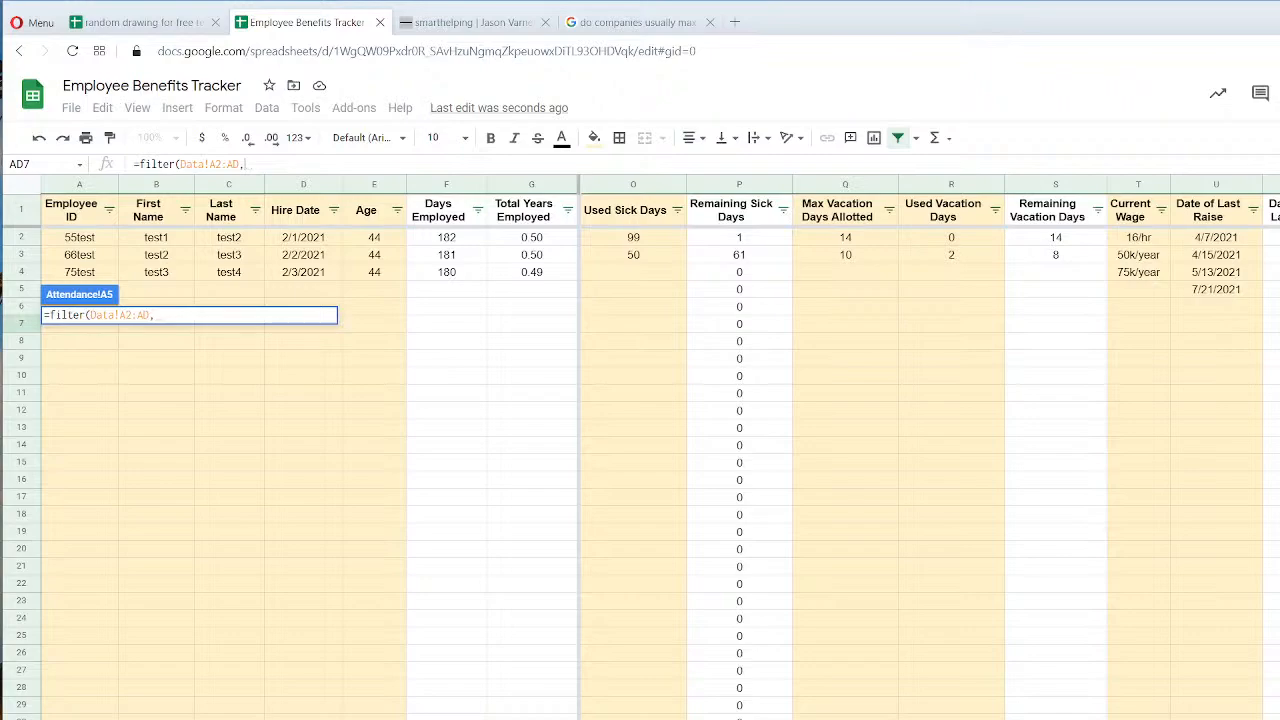
scroll(928, 450, "left", 4)
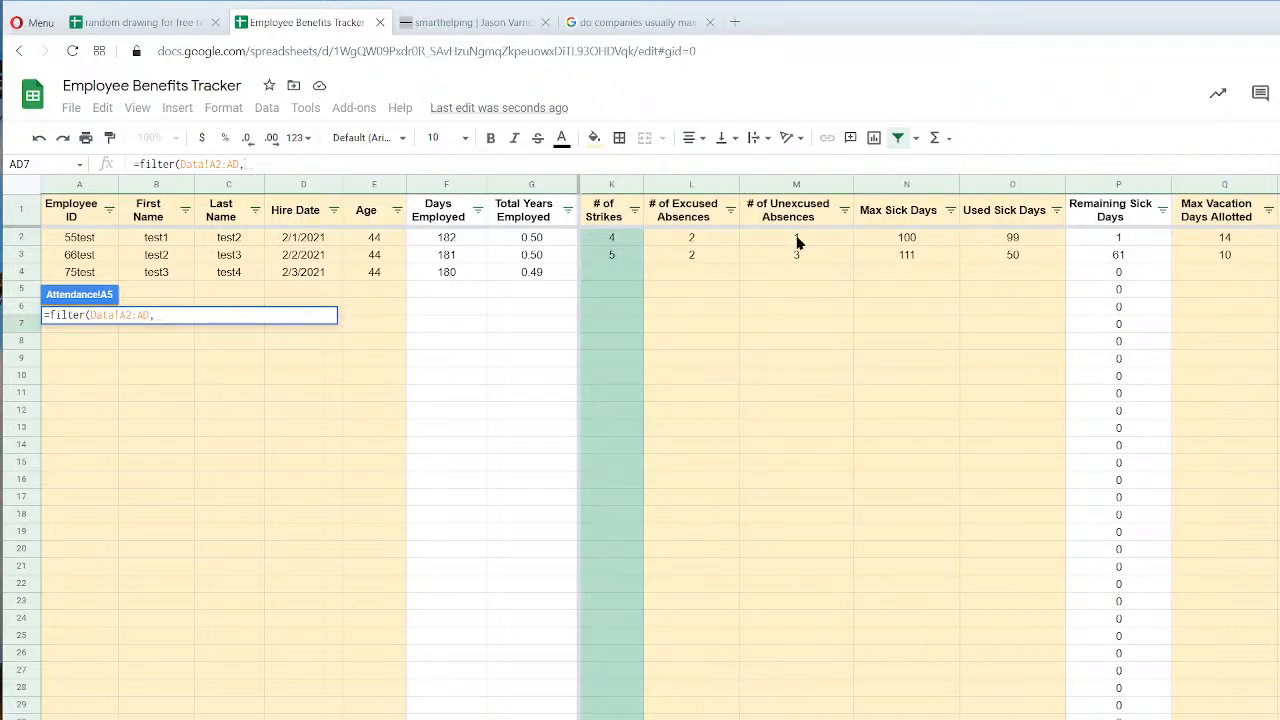
left_click_drag(797, 241, 797, 257)
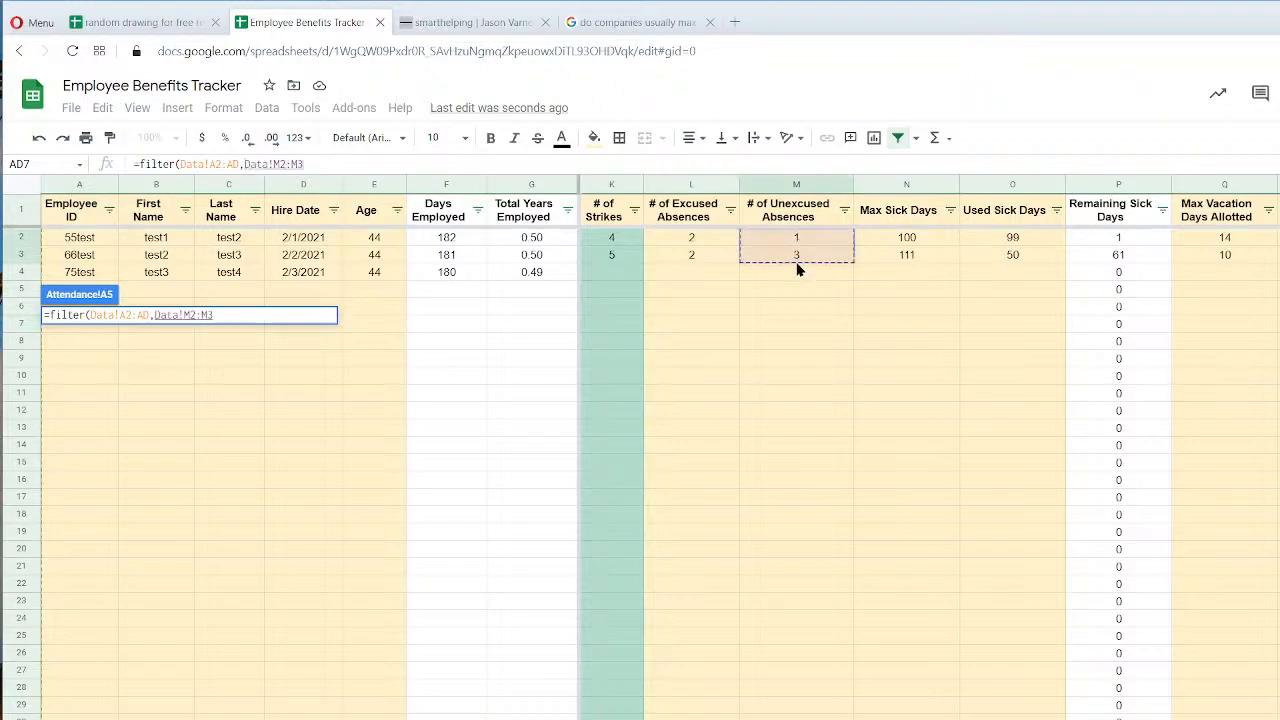
left_click(327, 160)
key("BackSpace")
type("<=")
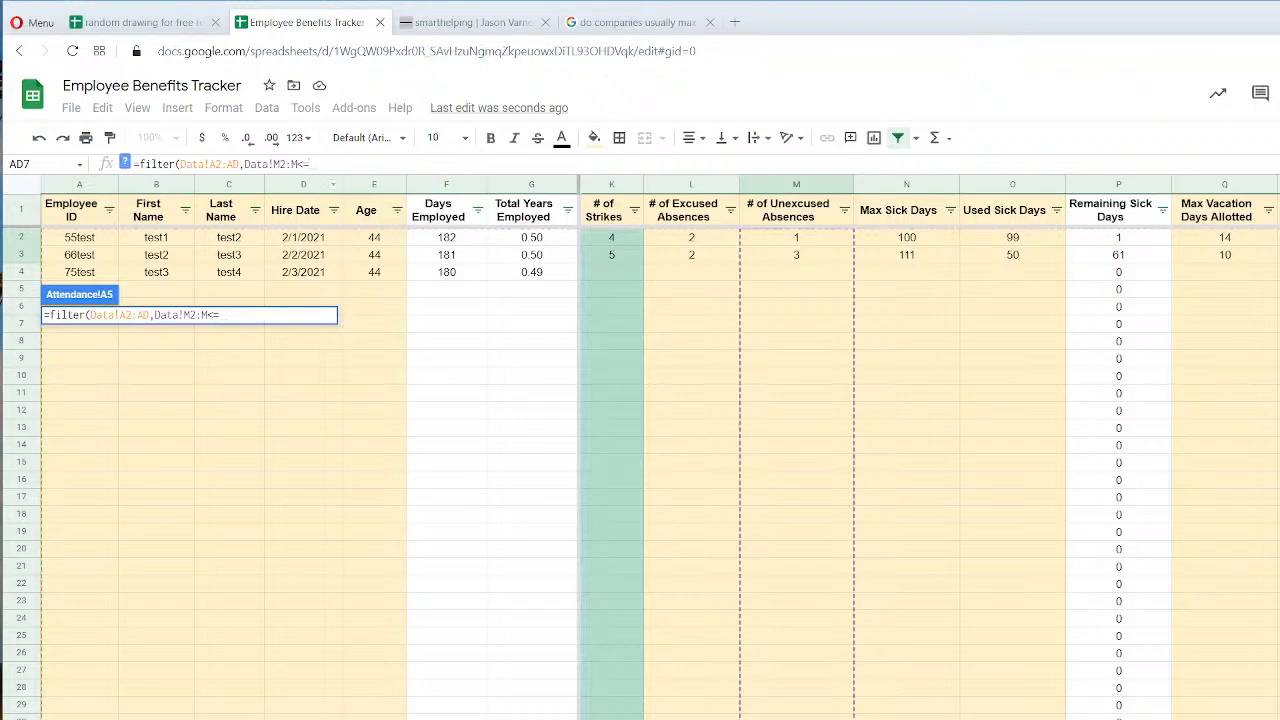
Complete the Attendance report's A5 formula with the threshold cell as =filter(Data!A2:AD,Data!M2:M<=C2).
key("ctrl+shift+Page_Down")
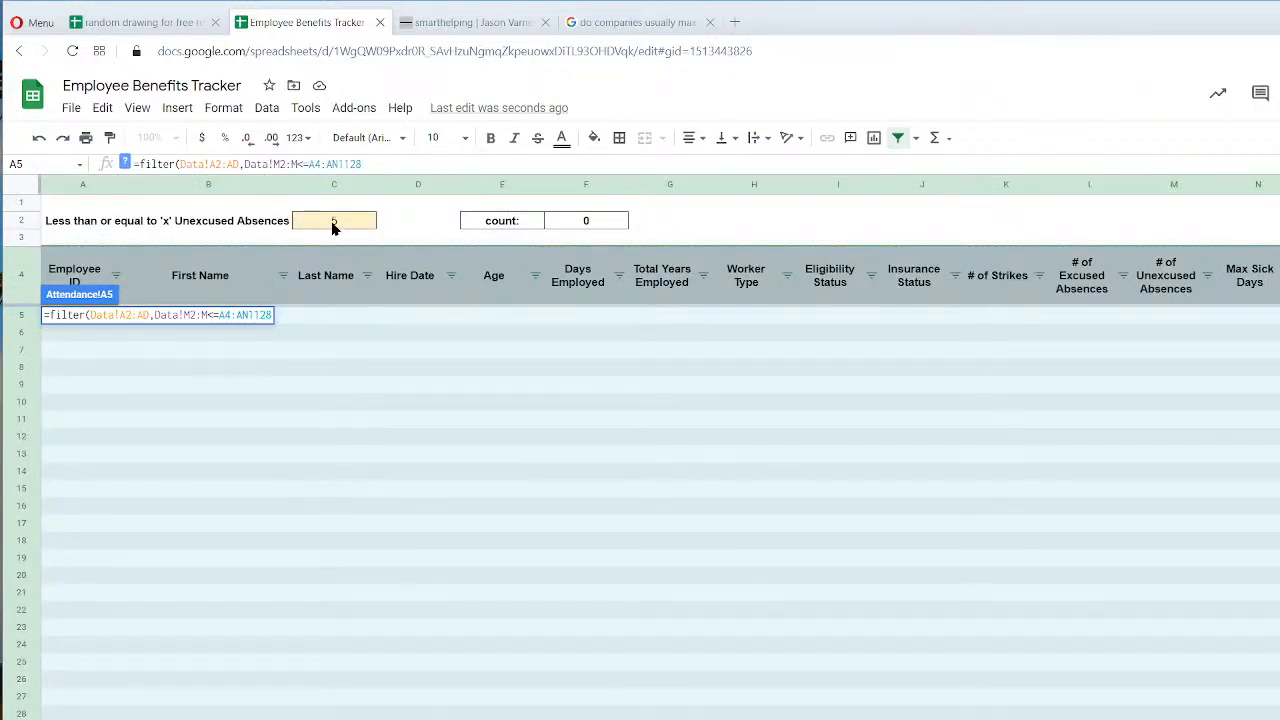
left_click(334, 227)
left_click(95, 316)
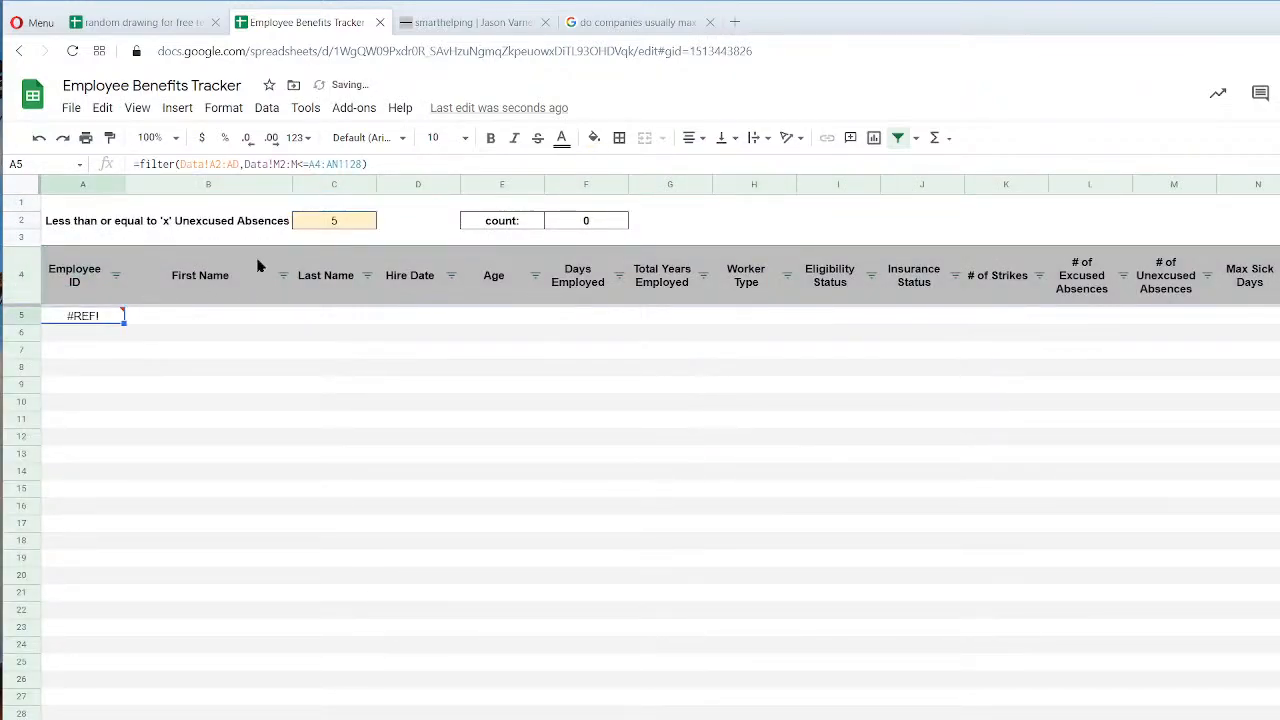
left_click(398, 164)
key("BackSpace")
key("BackSpace")
key("BackSpace")
key("BackSpace")
key("BackSpace")
key("BackSpace")
key("BackSpace")
key("BackSpace")
key("BackSpace")
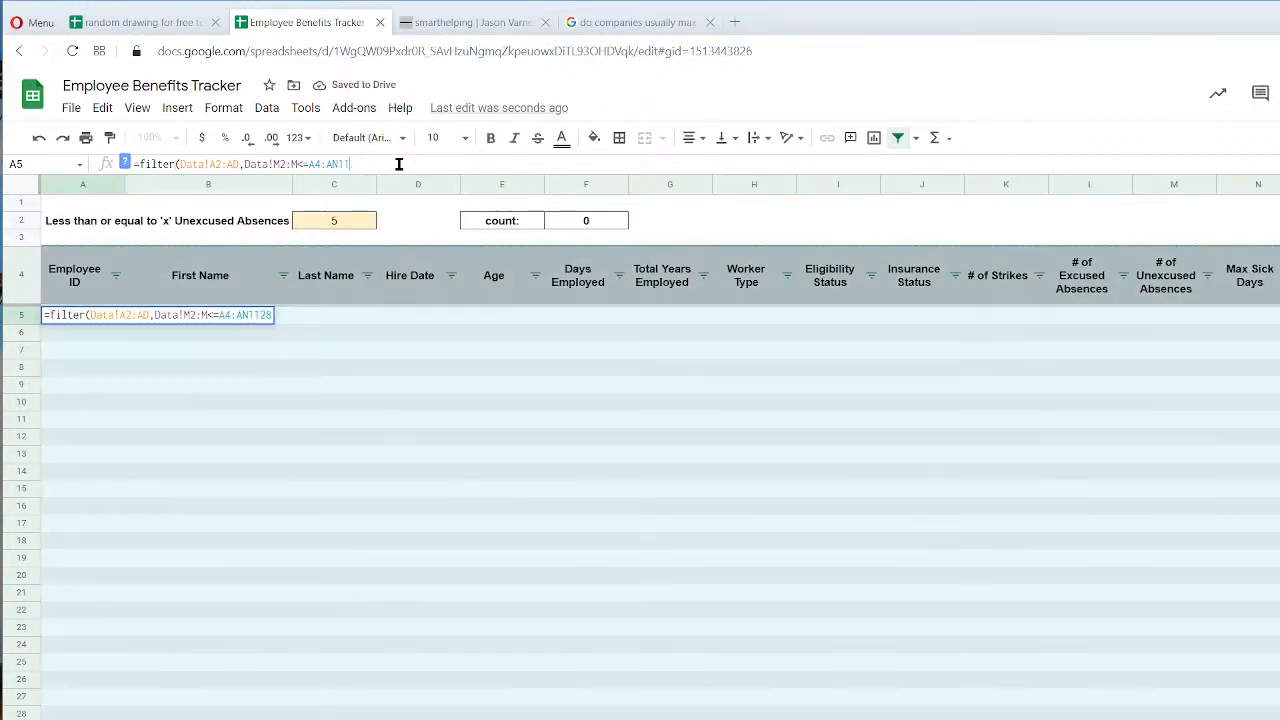
type("c2)")
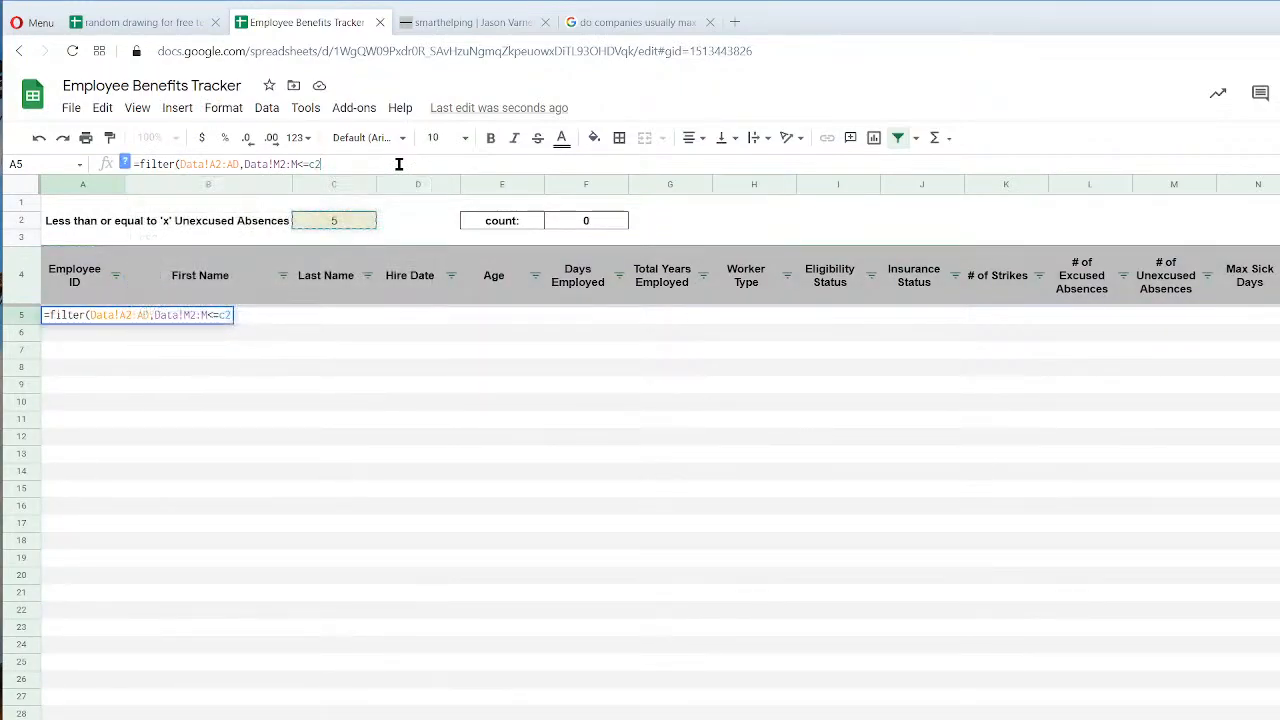
key("Return")
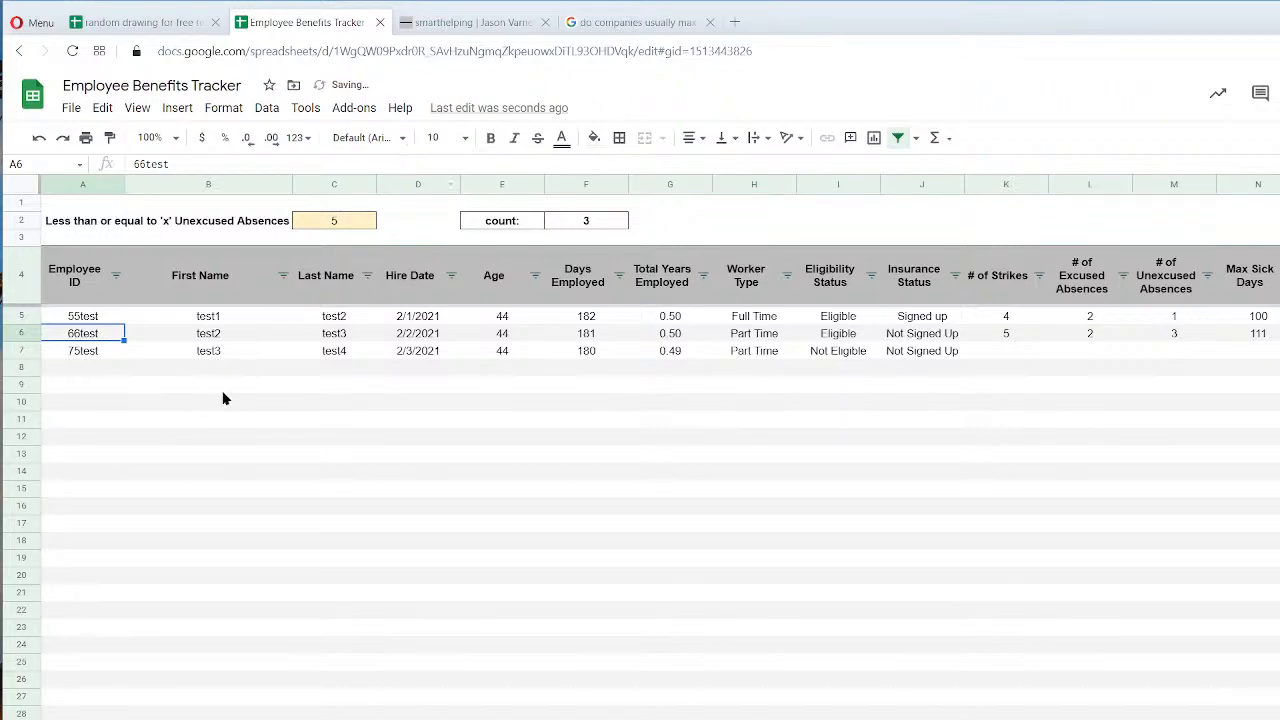
Compare the record count cells on the Attendance, Worker Type and strikes reports.
left_click(85, 318)
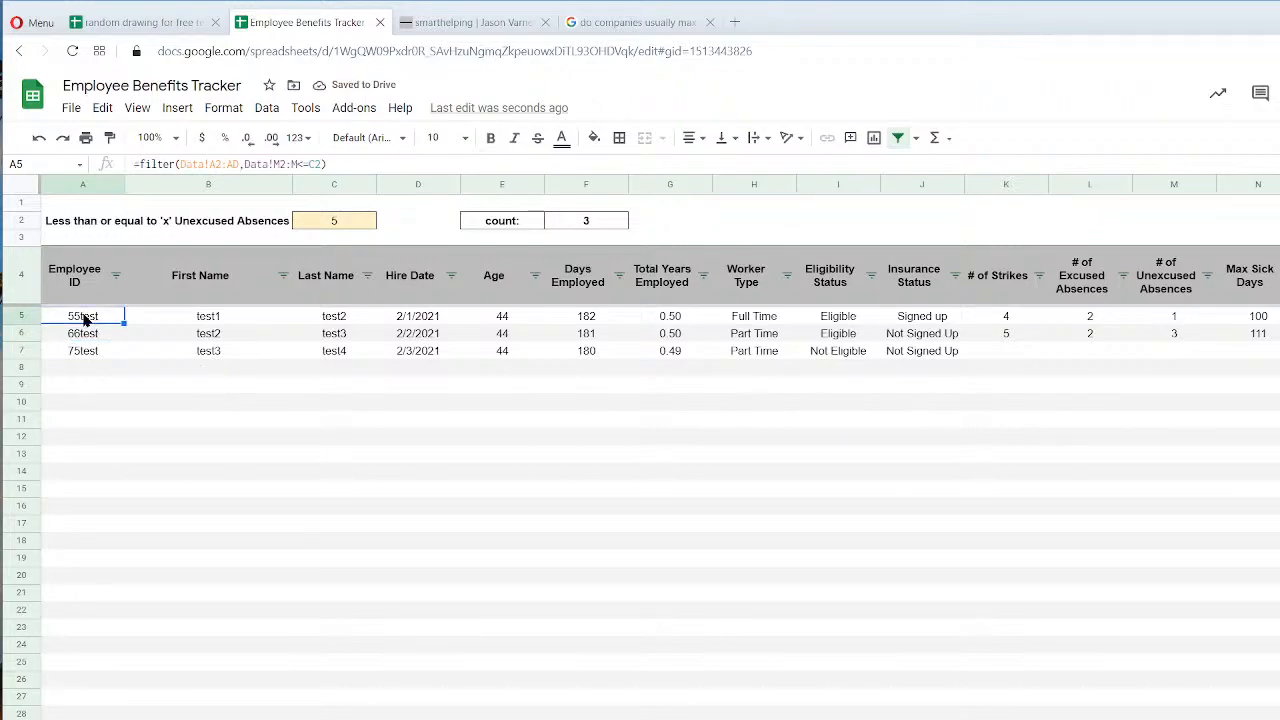
left_click(596, 225)
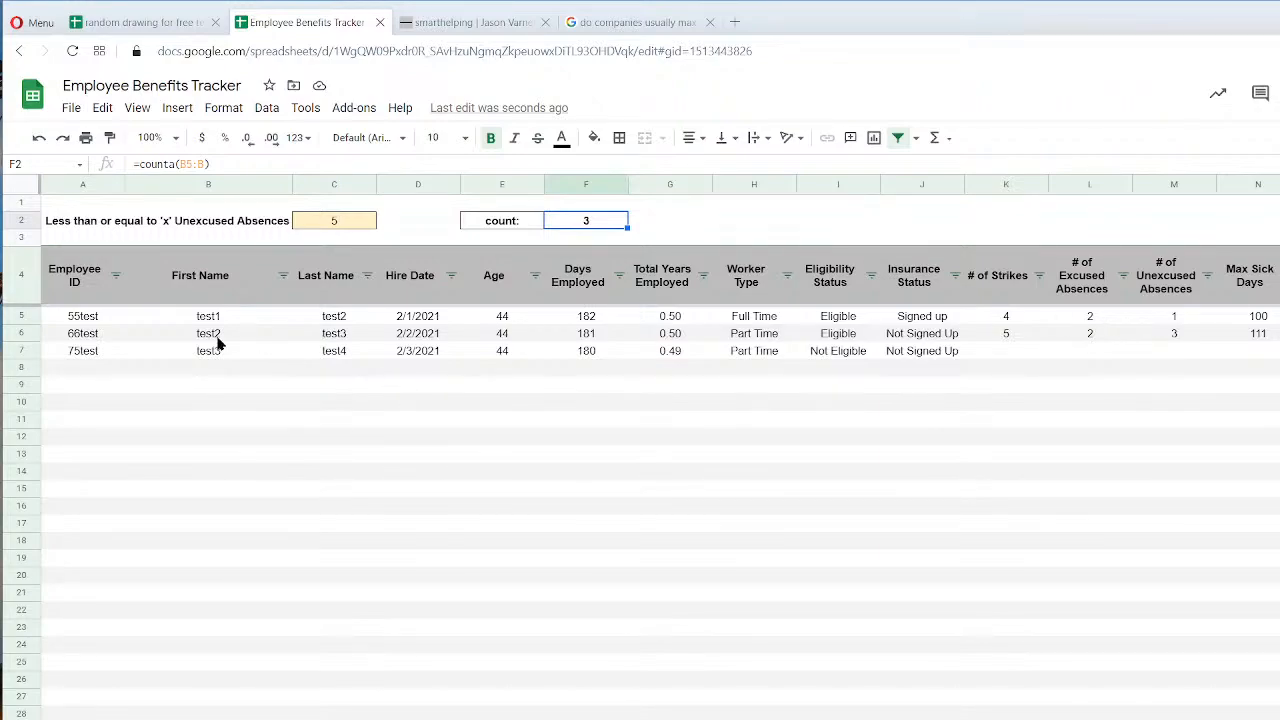
left_click(310, 719)
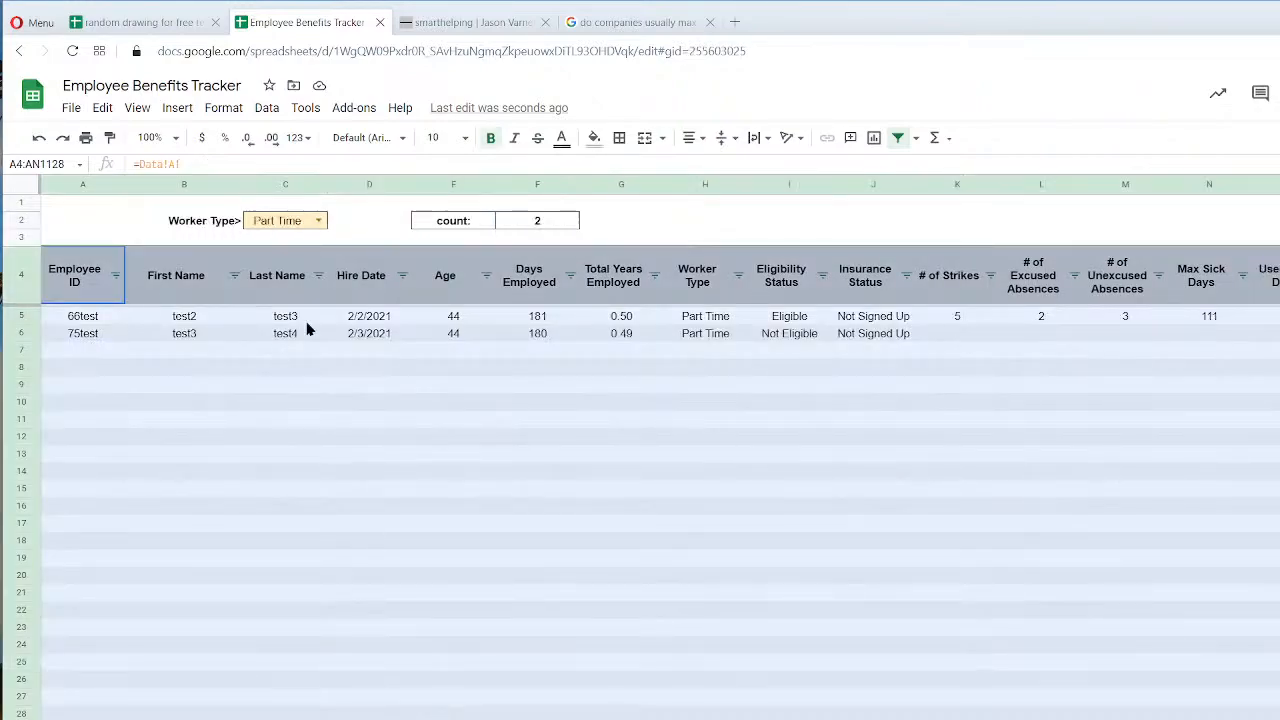
left_click(531, 228)
left_click(390, 719)
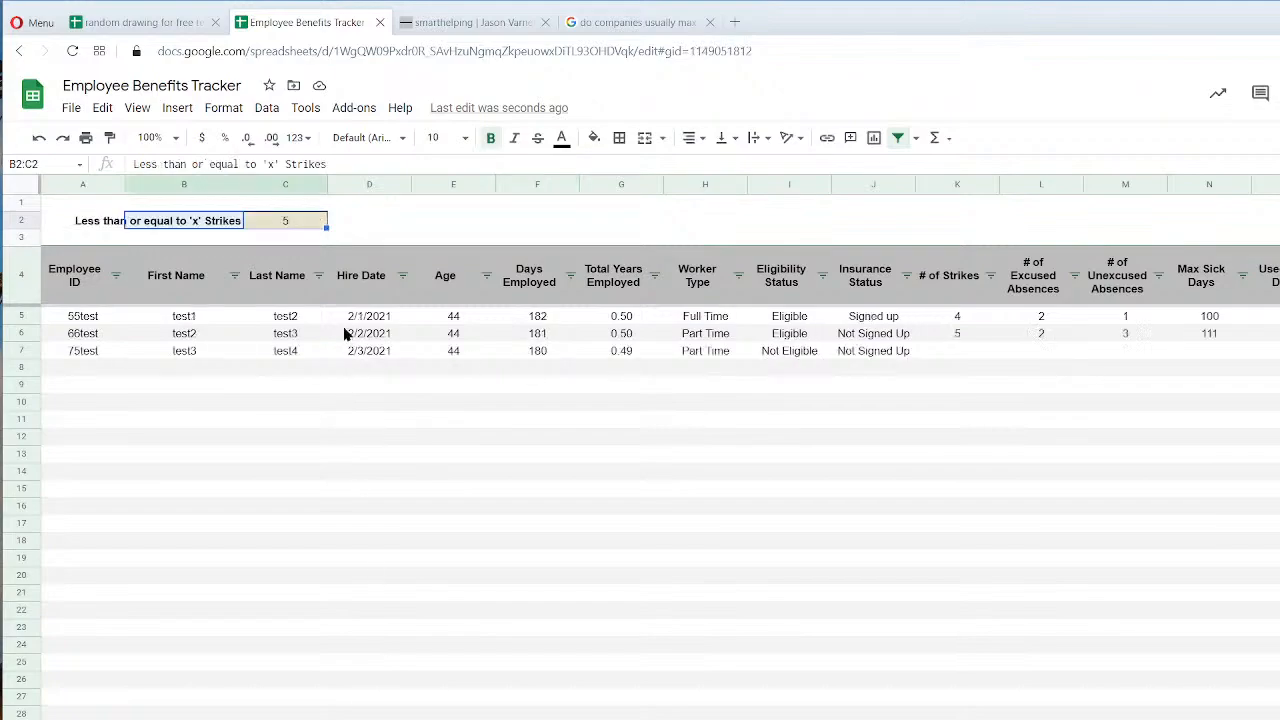
left_click(274, 225)
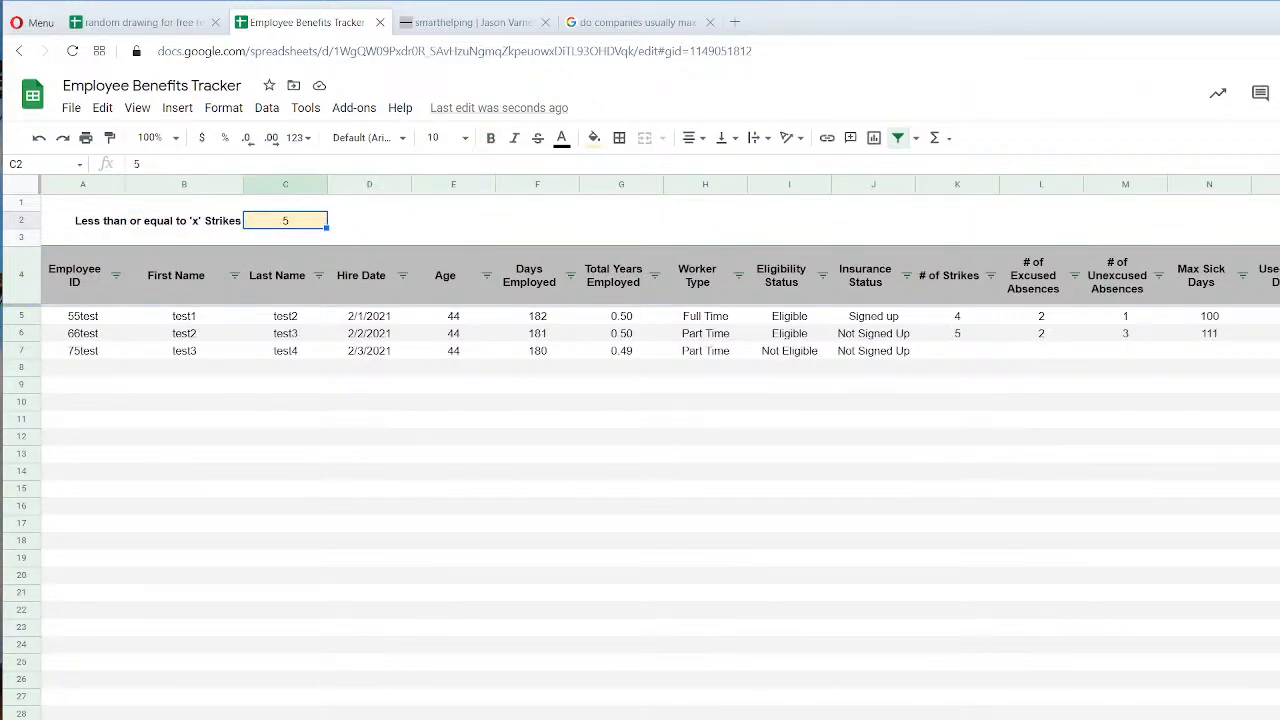
Copy the count label and its counta formula from the Worker Type report into E2:F2 of the strikes report.
left_click(370, 719)
left_click_drag(455, 224, 537, 222)
right_click(538, 222)
left_click(581, 265)
left_click(460, 719)
left_click(455, 228)
right_click(455, 230)
left_click(495, 291)
left_click(903, 392)
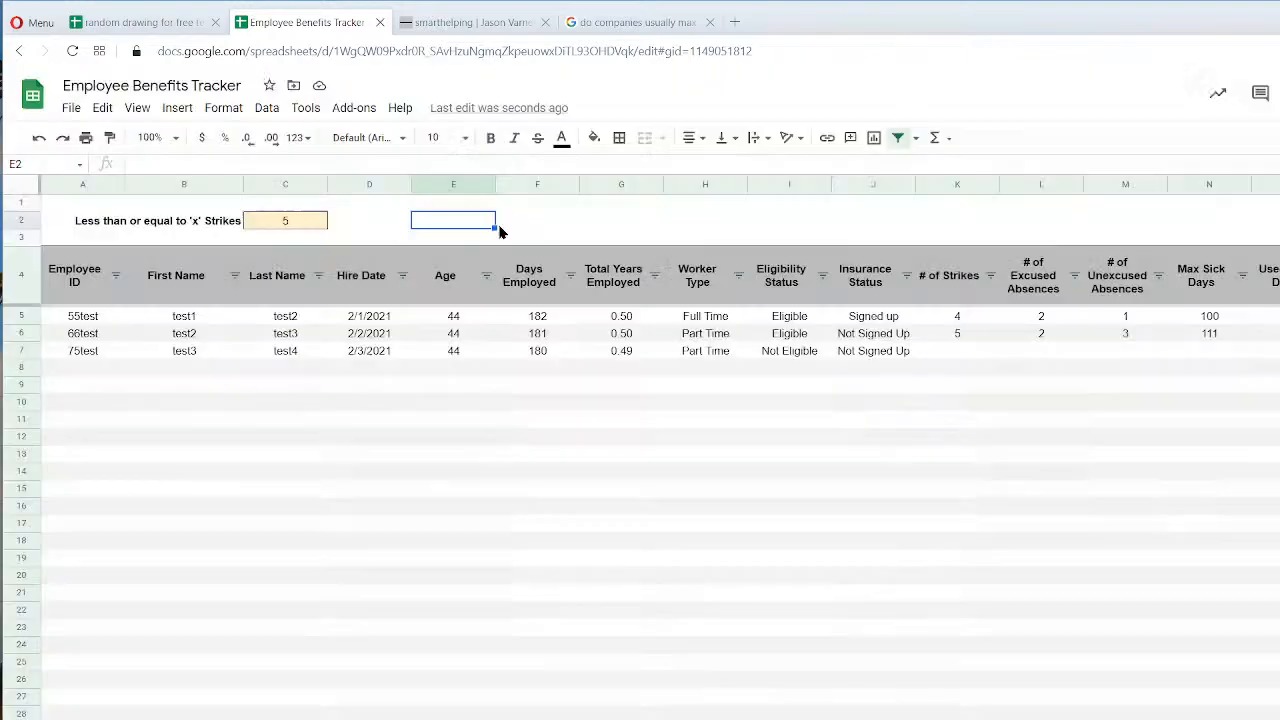
key("ctrl+v")
left_click(537, 222)
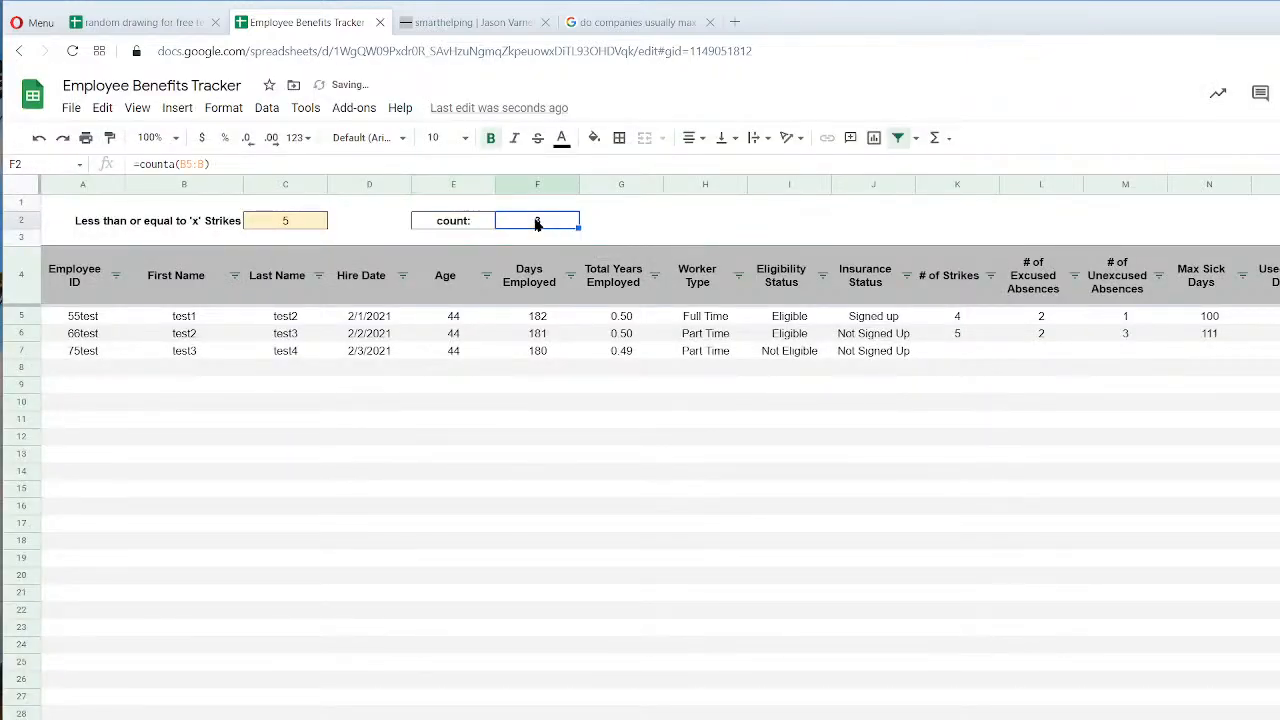
Try the Attendance report with an unexcused absences threshold of 0 in C2.
left_click(465, 719)
left_click(348, 226)
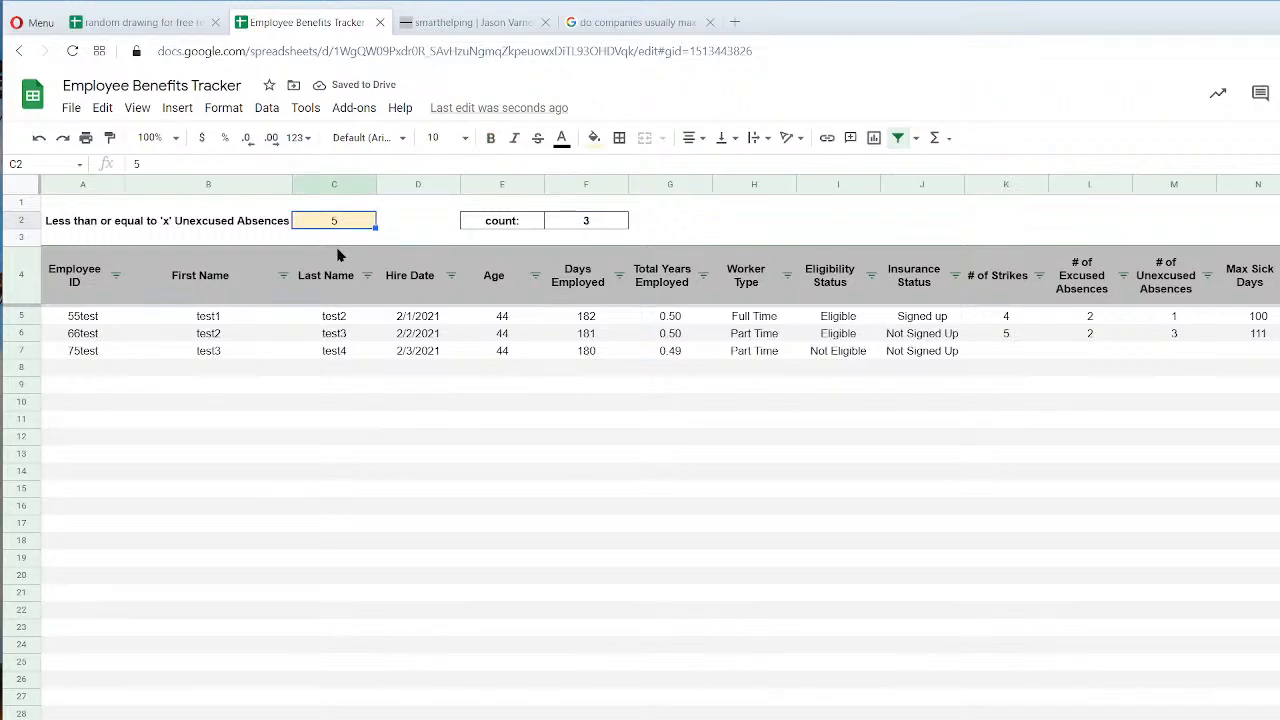
type("0")
key("Return")
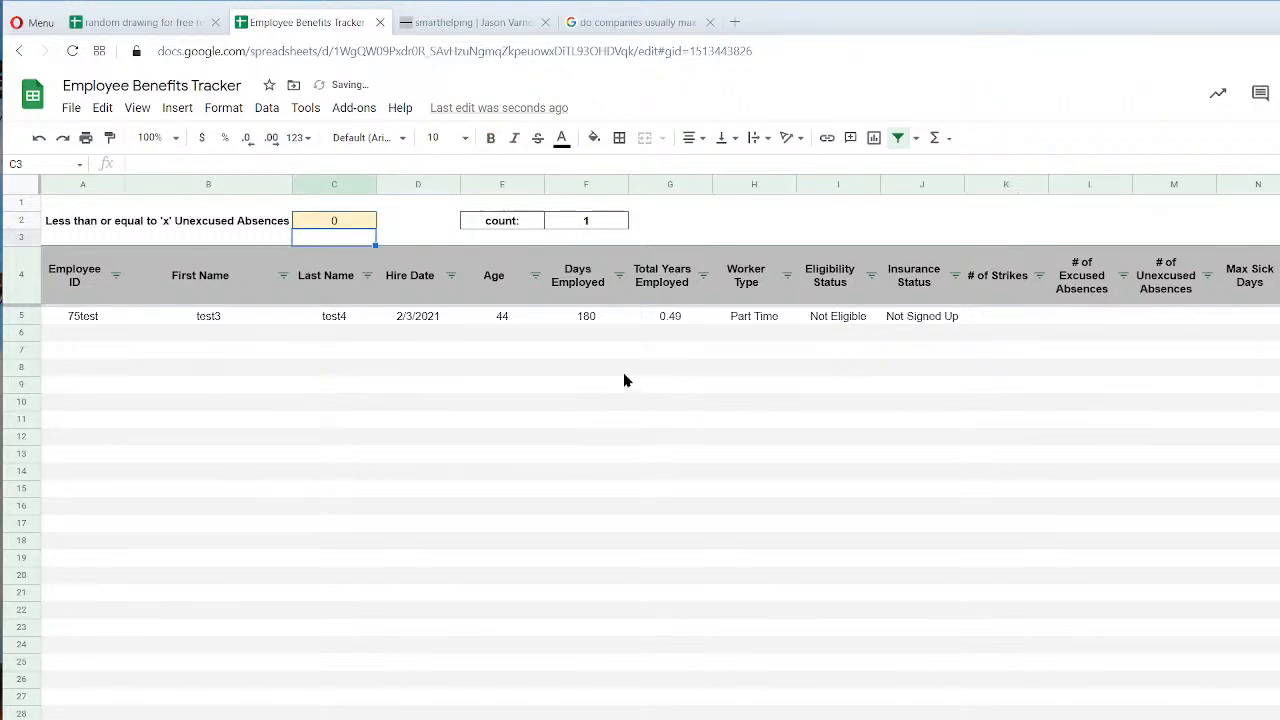
Enter 0 for both # of Unexcused Absences and # of Excused Absences for employee 75test on the Data sheet.
left_click(1088, 317)
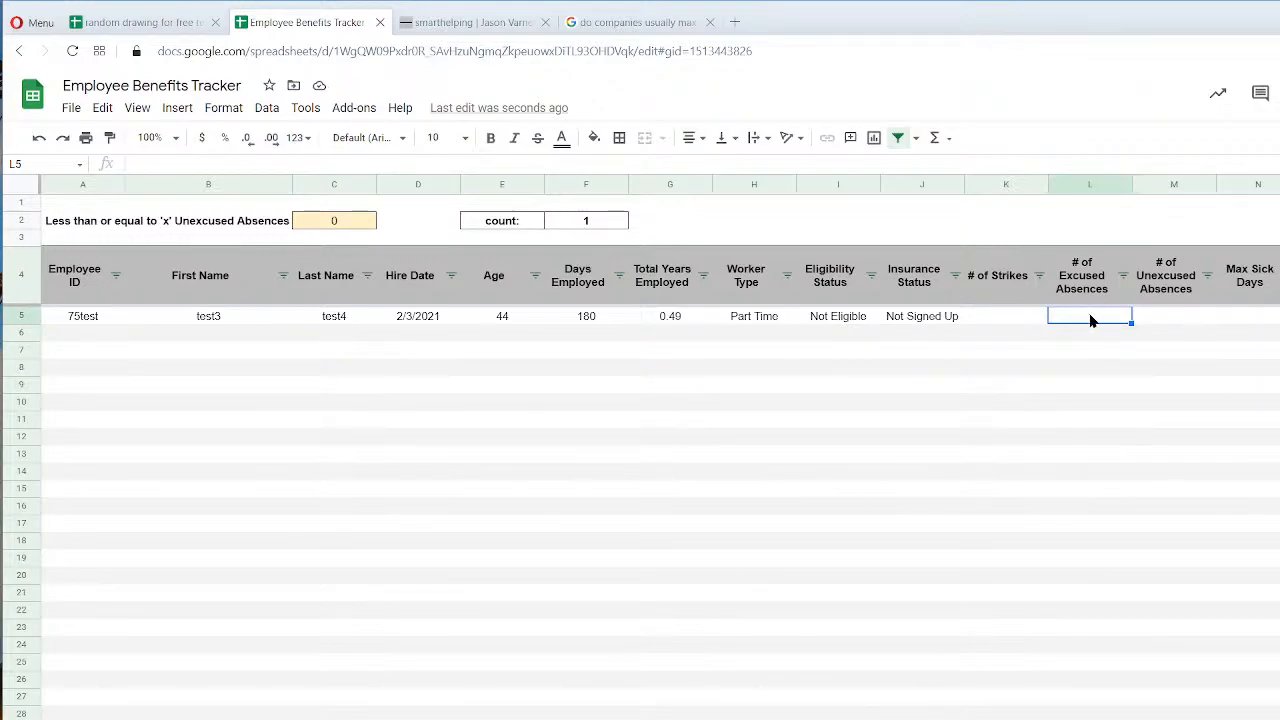
key("ctrl+shift+Page_Up")
key("ctrl+shift+Page_Up")
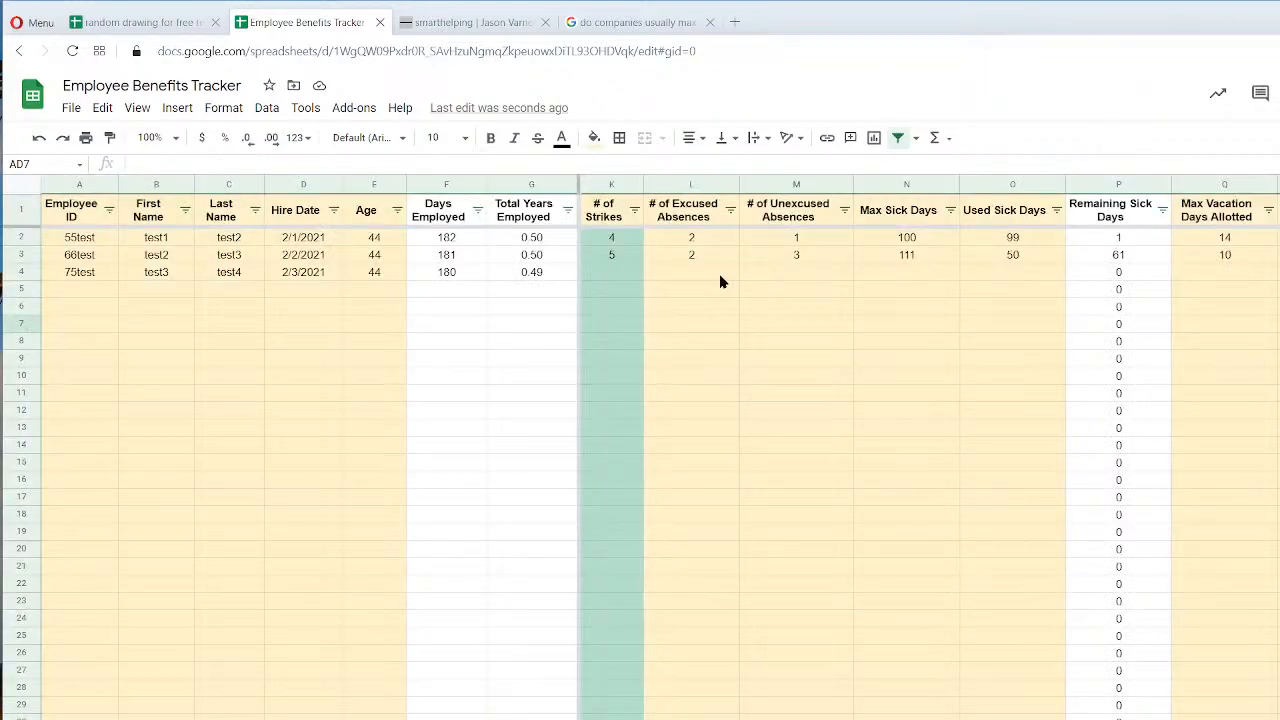
left_click(797, 258)
key("Down")
type("0")
key("Return")
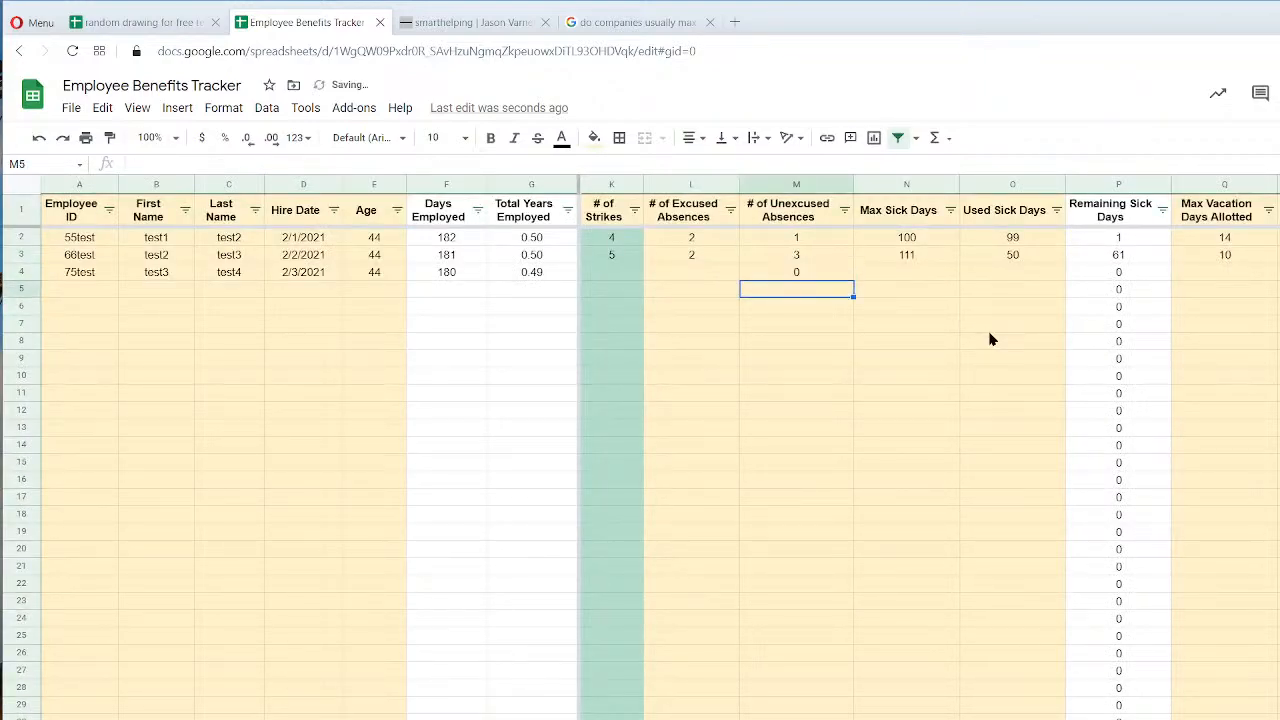
key("Up")
key("Left")
type("0")
key("Return")
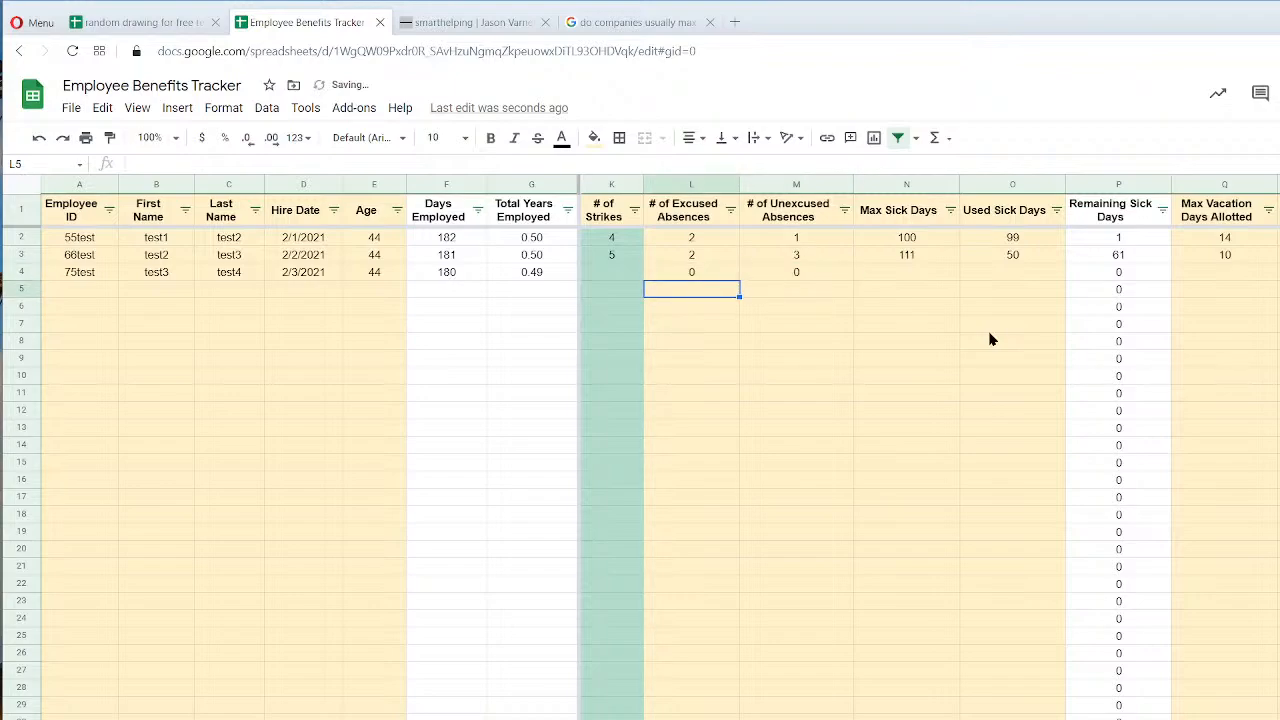
Set # of Strikes to 2 for employee 75test in row 4 of the Data sheet.
key("Up")
key("Left")
key("Left")
key("Left")
key("Left")
key("Left")
key("Left")
key("Left")
key("Left")
key("Left")
key("Left")
key("Left")
key("Right")
key("ctrl+Right")
key("Right")
key("Left")
key("Left")
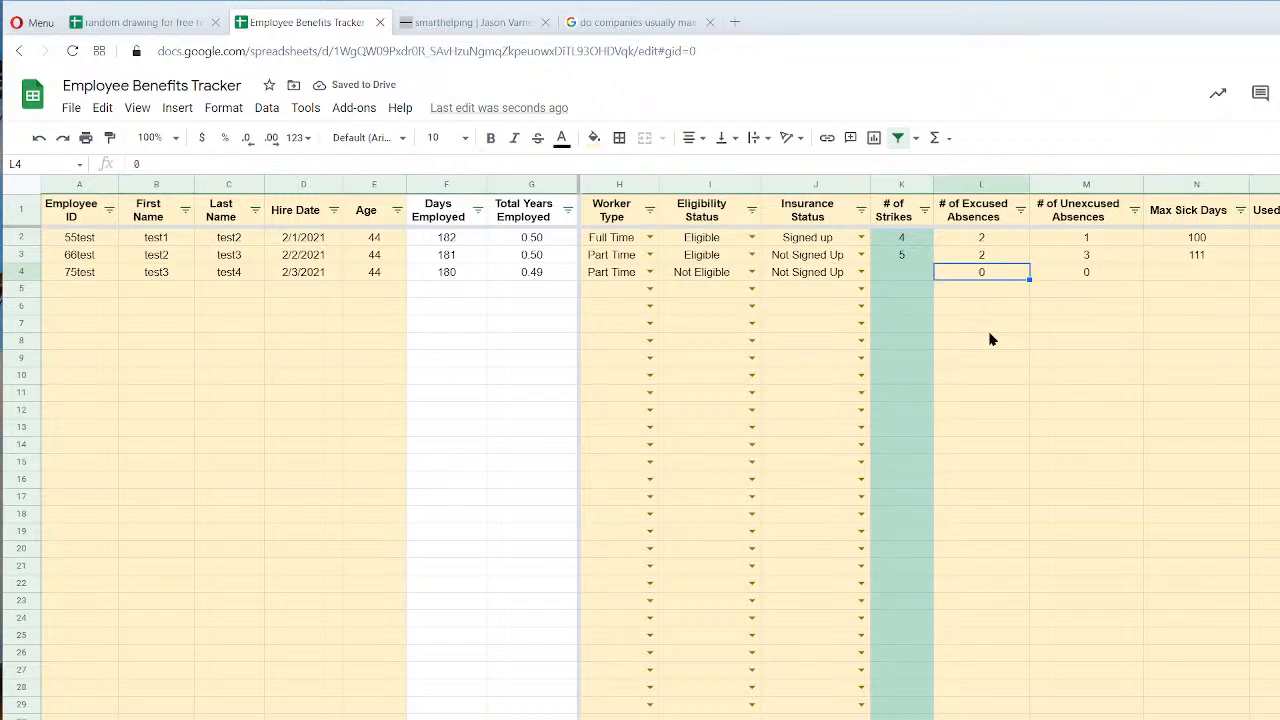
key("Left")
type("2")
key("Return")
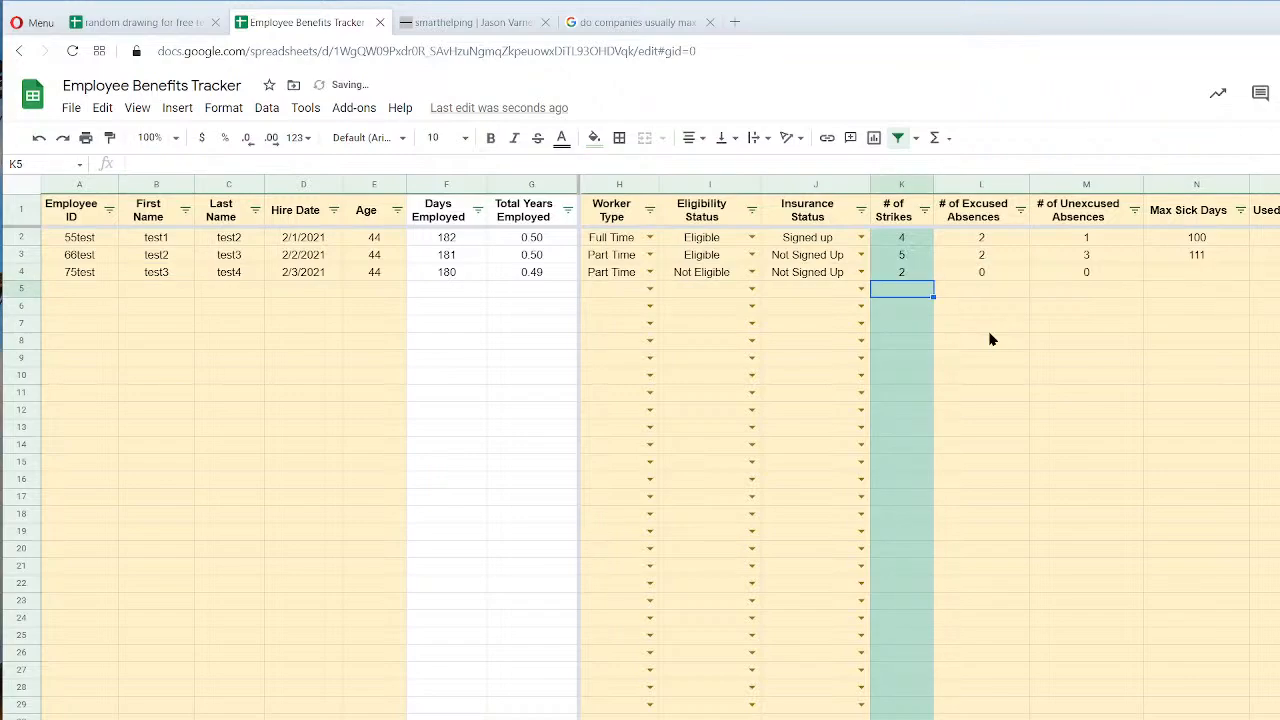
Test the Attendance report's filter with unexcused absences thresholds of 5 and 2 in C2.
key("ctrl+shift+Page_Down")
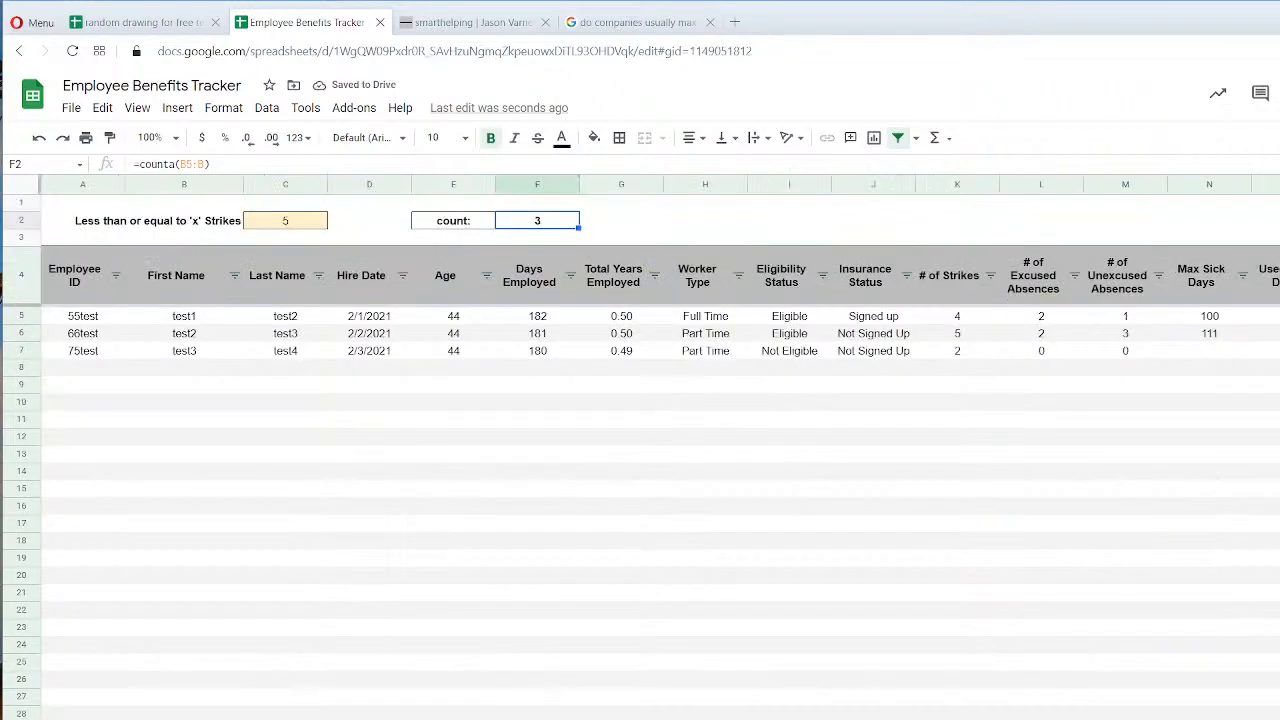
key("ctrl+shift+Page_Down")
key("ctrl+shift+Page_Down")
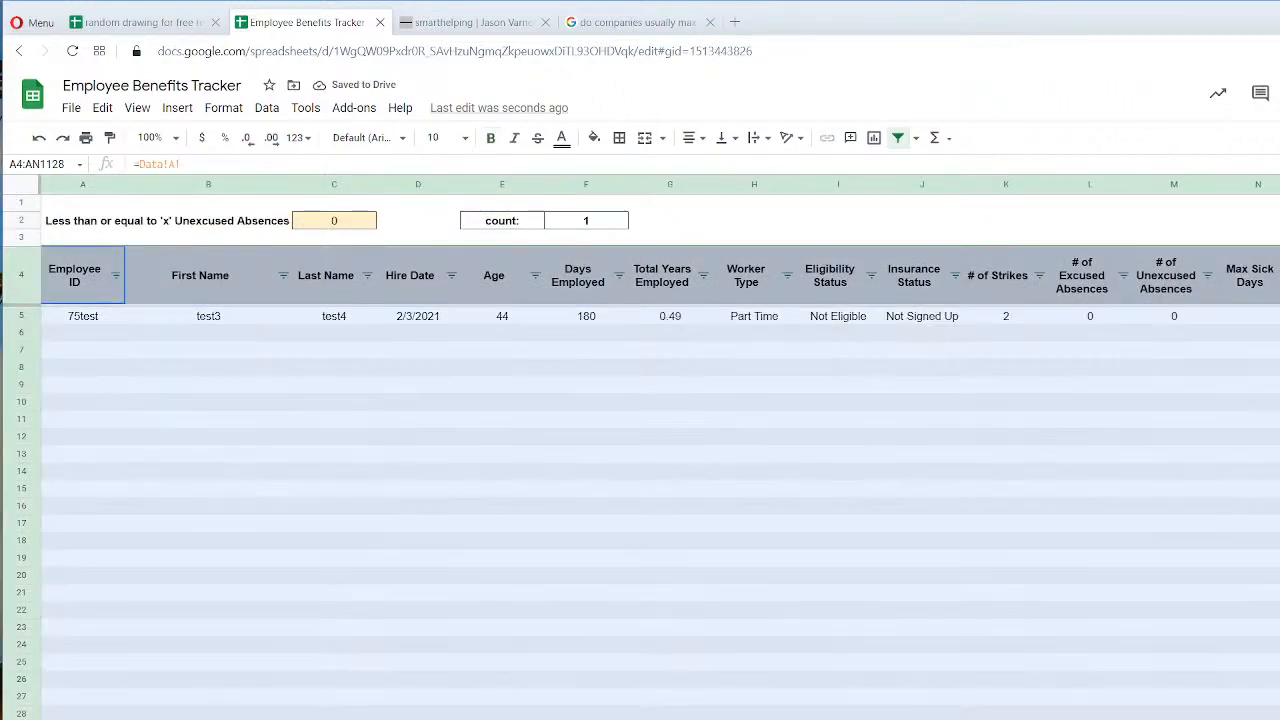
left_click(541, 623)
left_click(338, 223)
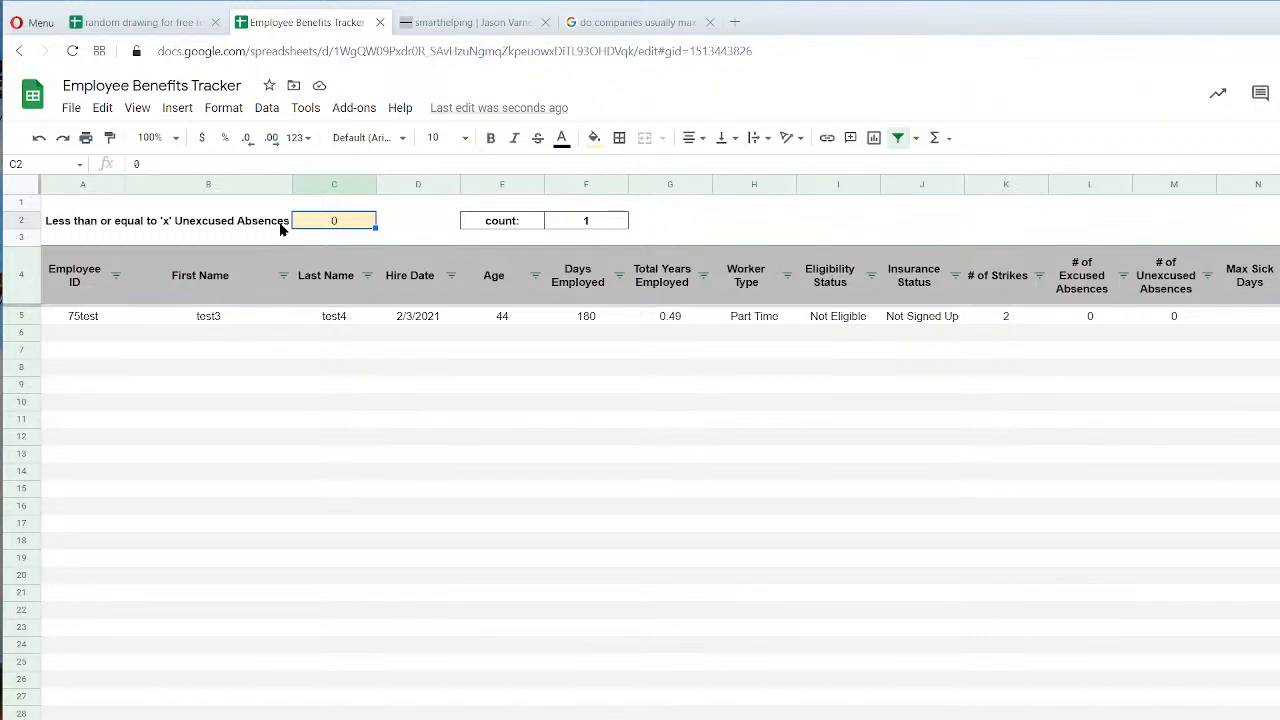
type("5")
key("Return")
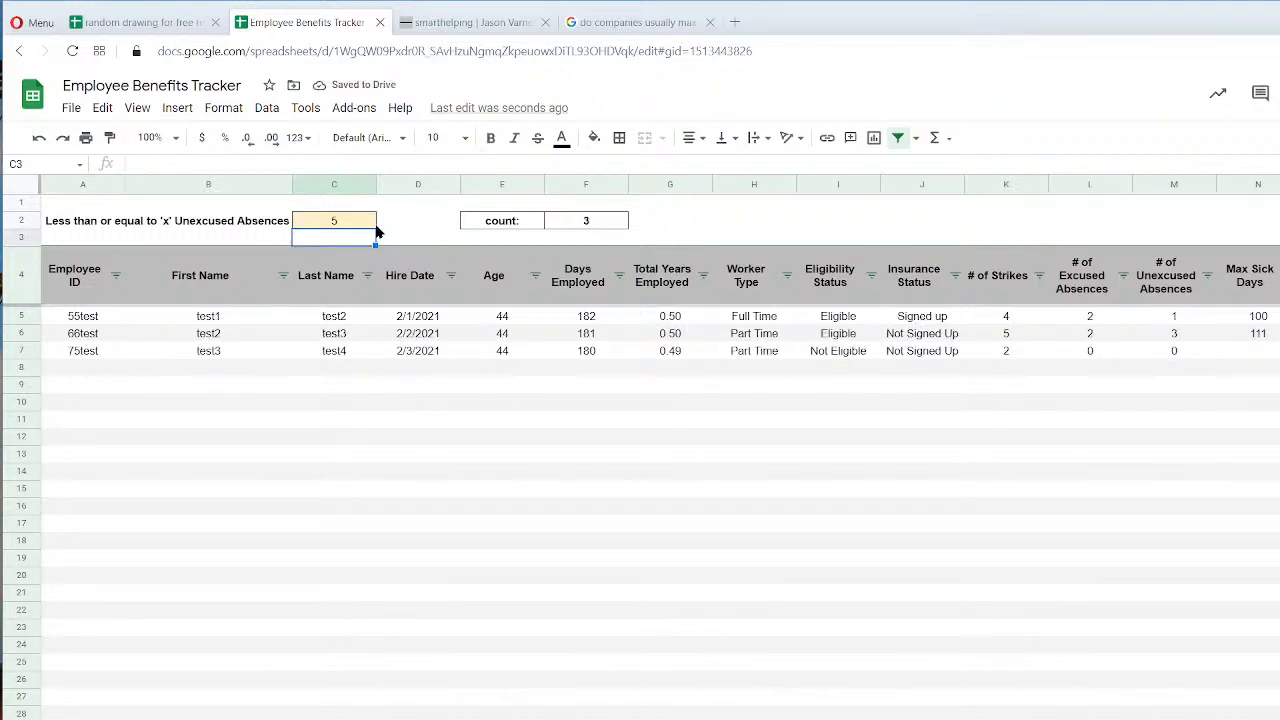
left_click(374, 224)
type("2")
key("Return")
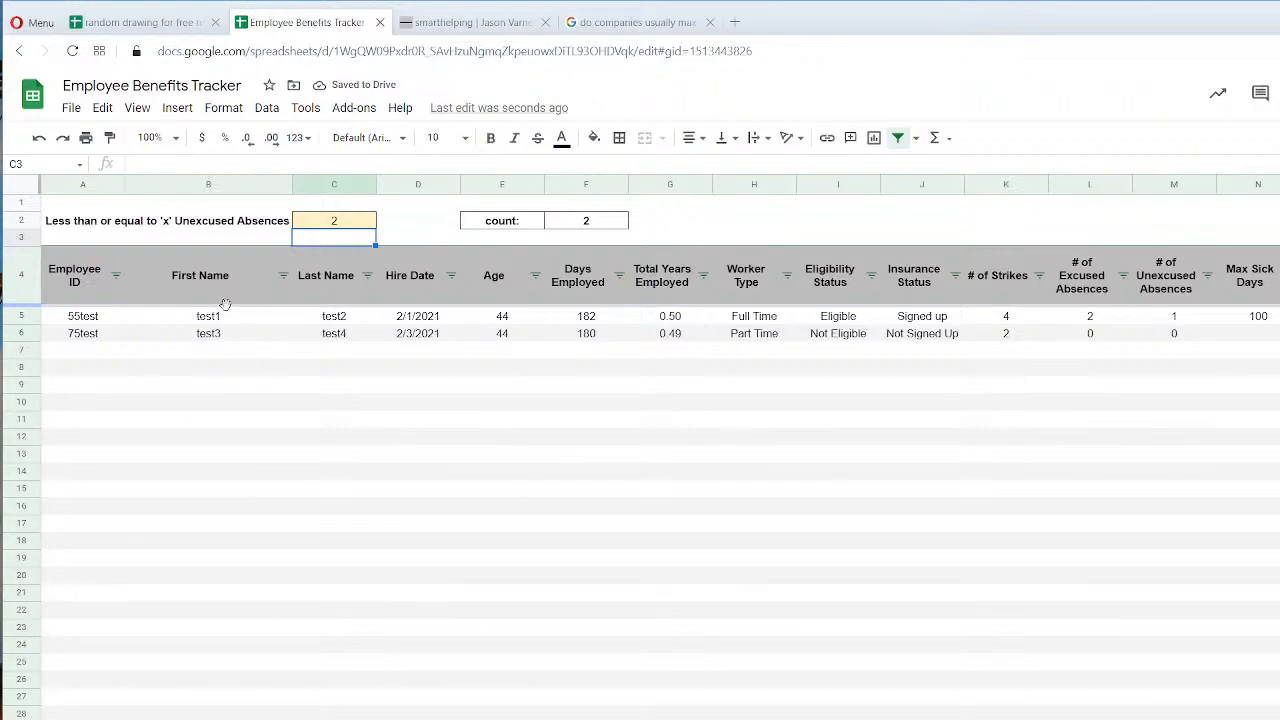
left_click(283, 224)
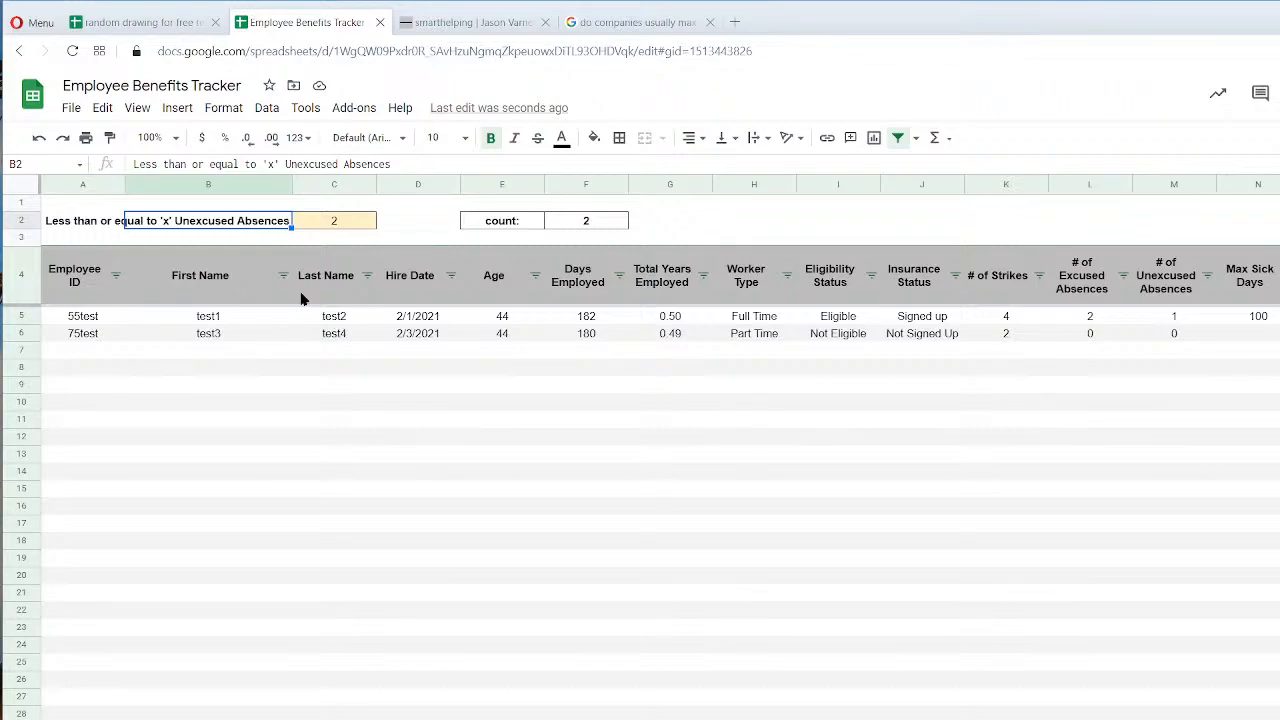
type("Less")
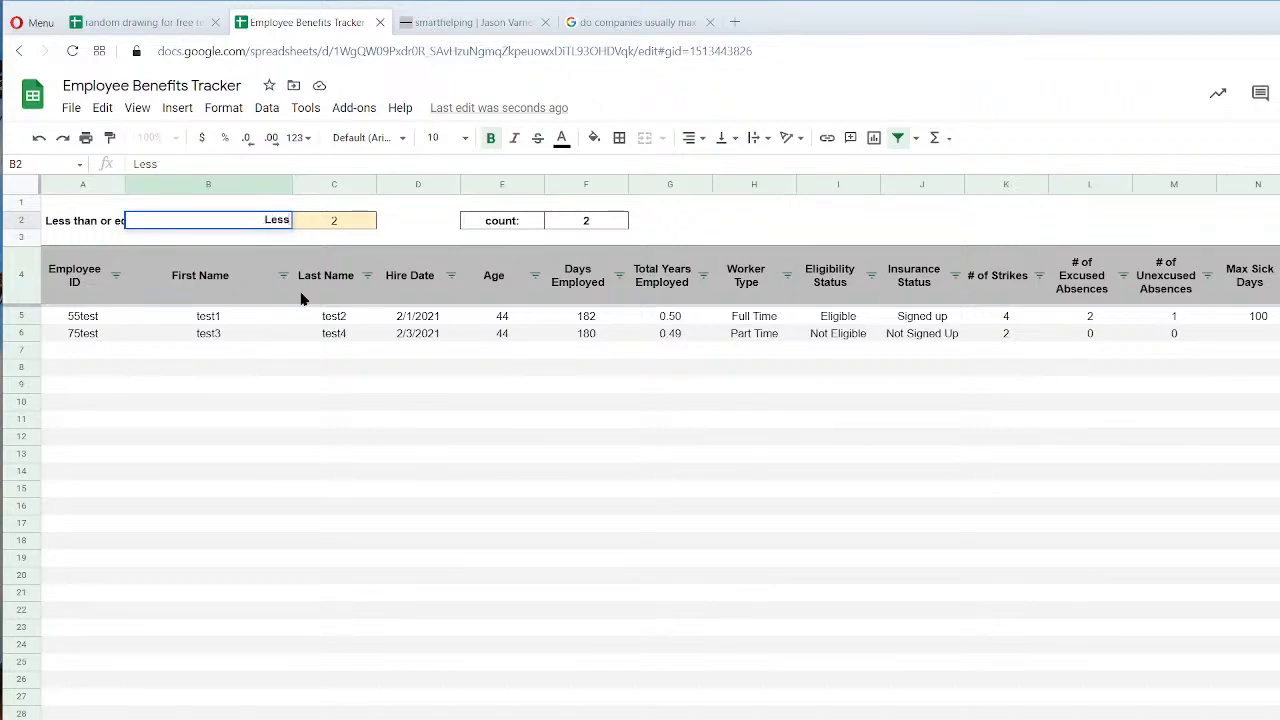
key("BackSpace")
key("BackSpace")
key("BackSpace")
key("BackSpace")
left_click(39, 139)
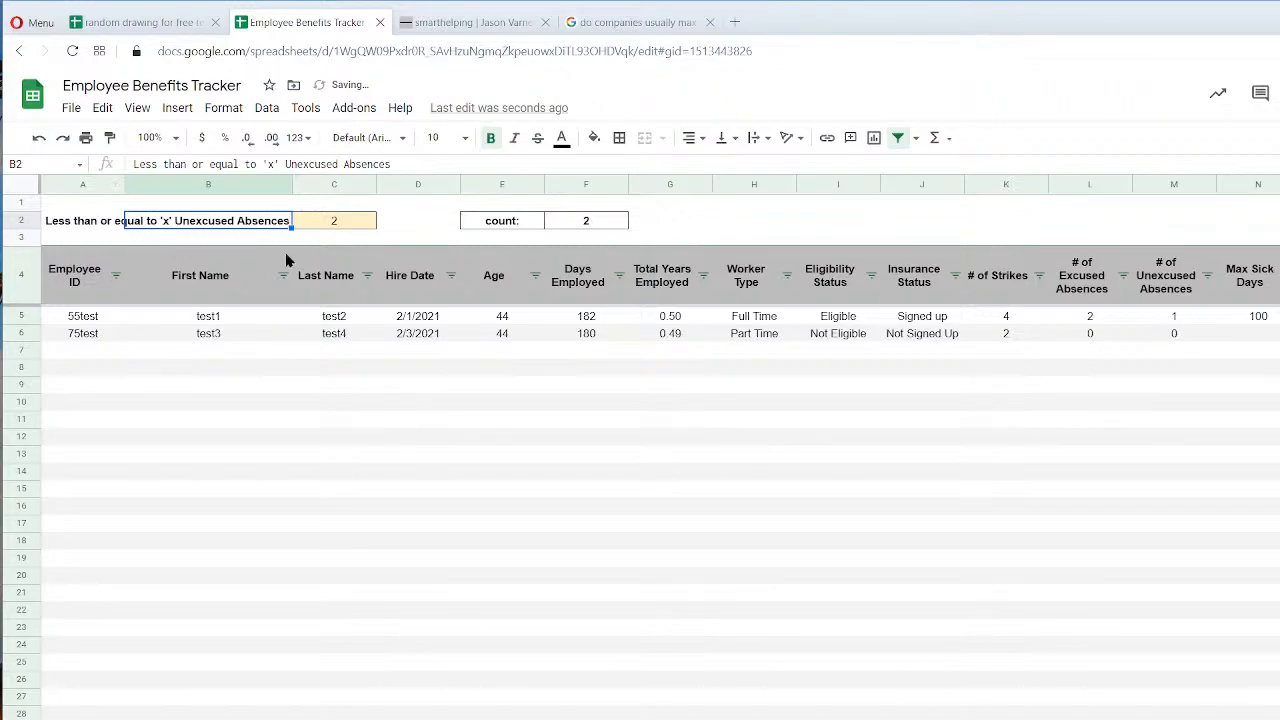
left_click(291, 458)
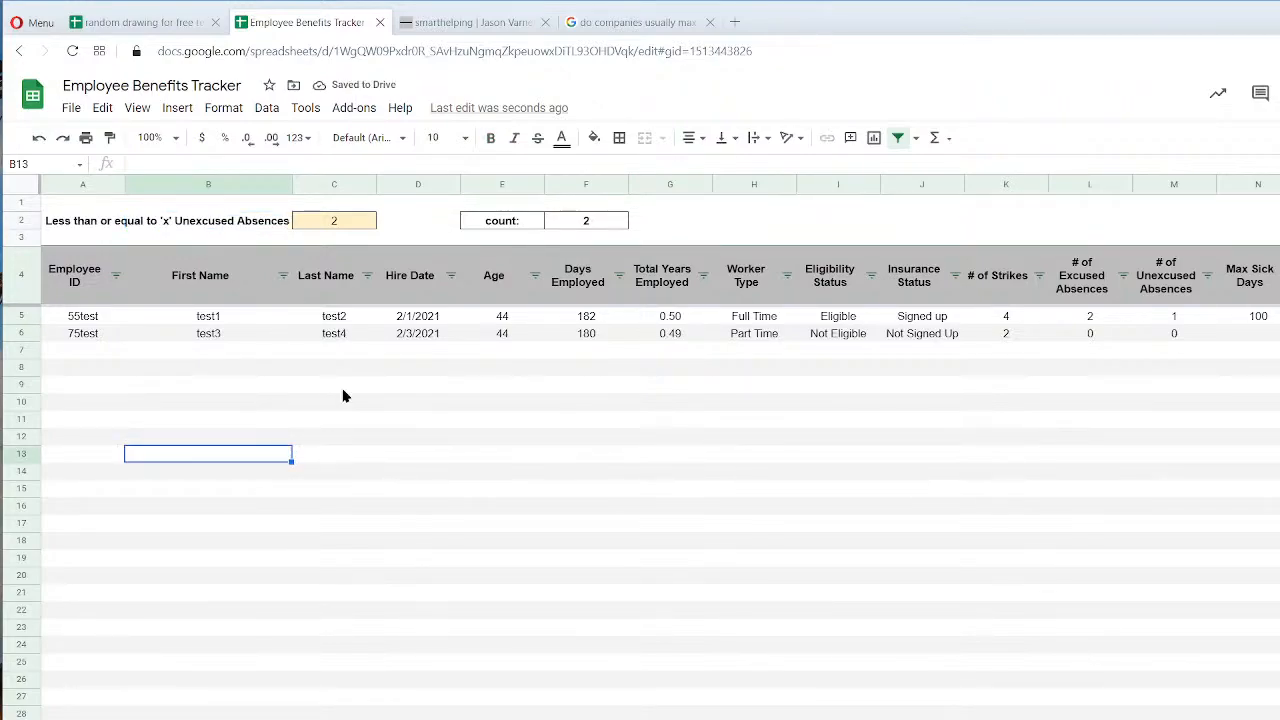
Try thresholds 0 and 5 in C2 of the Attendance report and leave the threshold at 10.
left_click(347, 229)
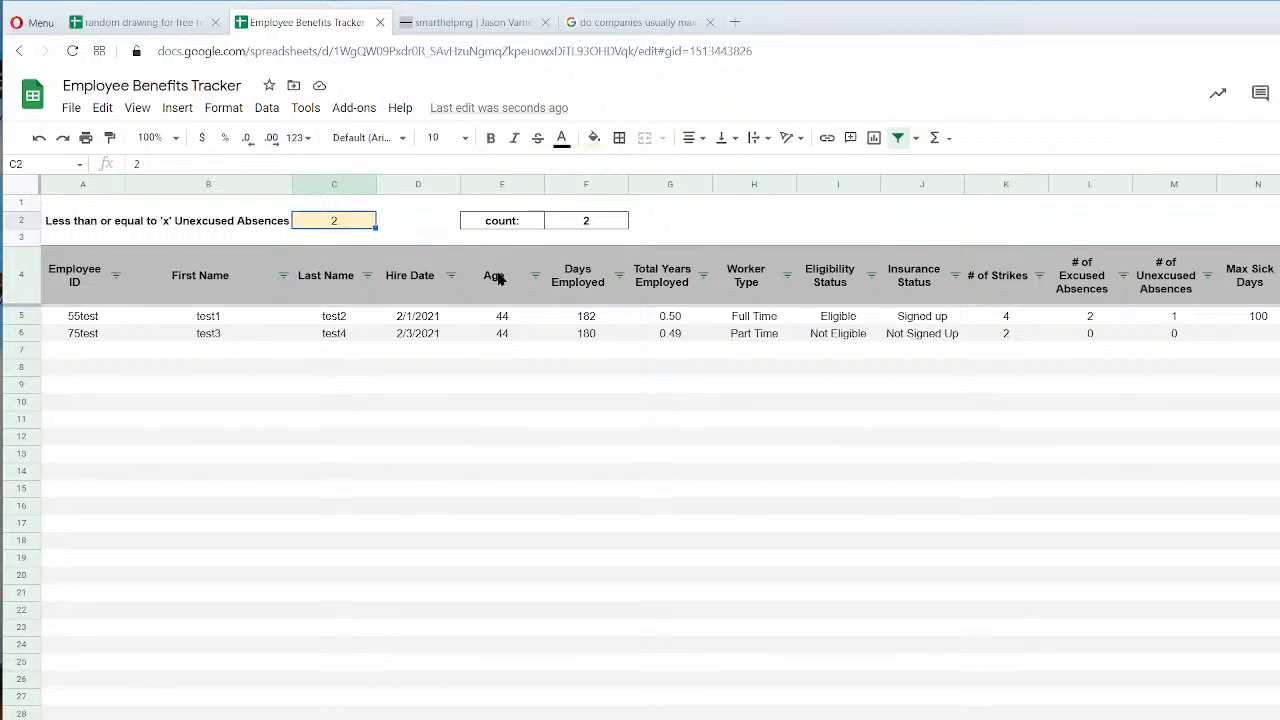
type("0")
key("Return")
type("5")
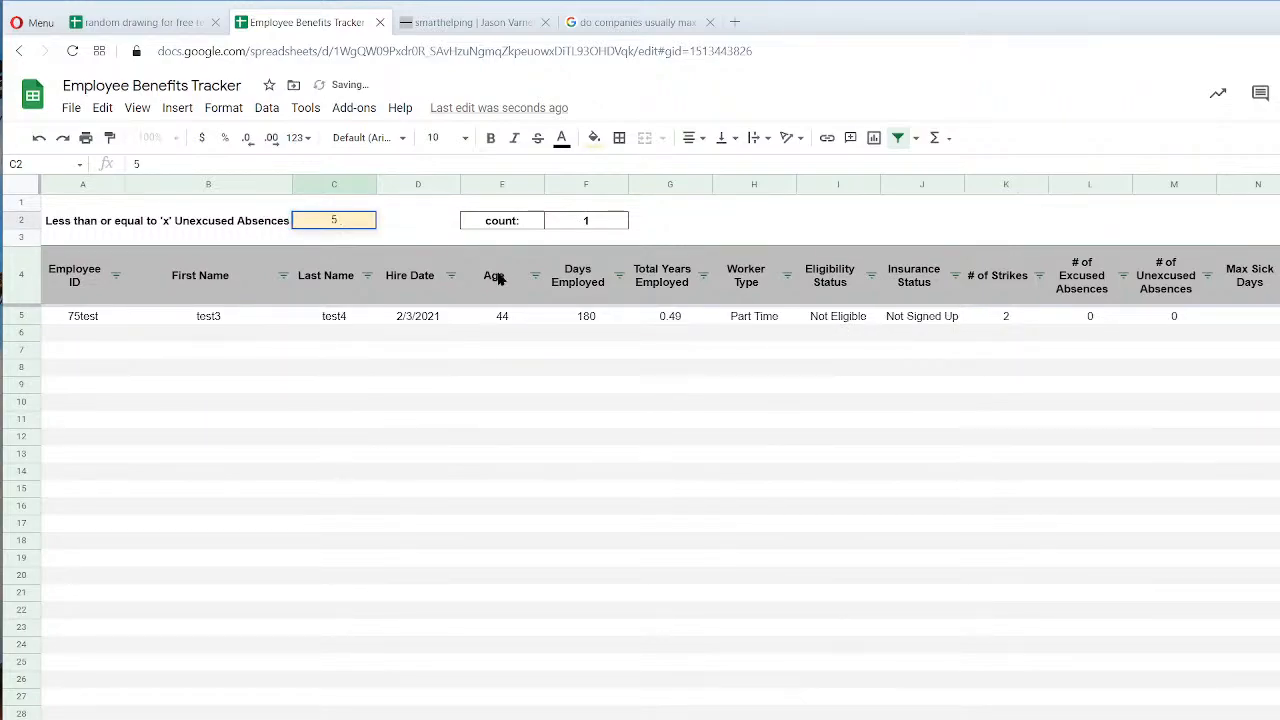
key("Return")
type("10")
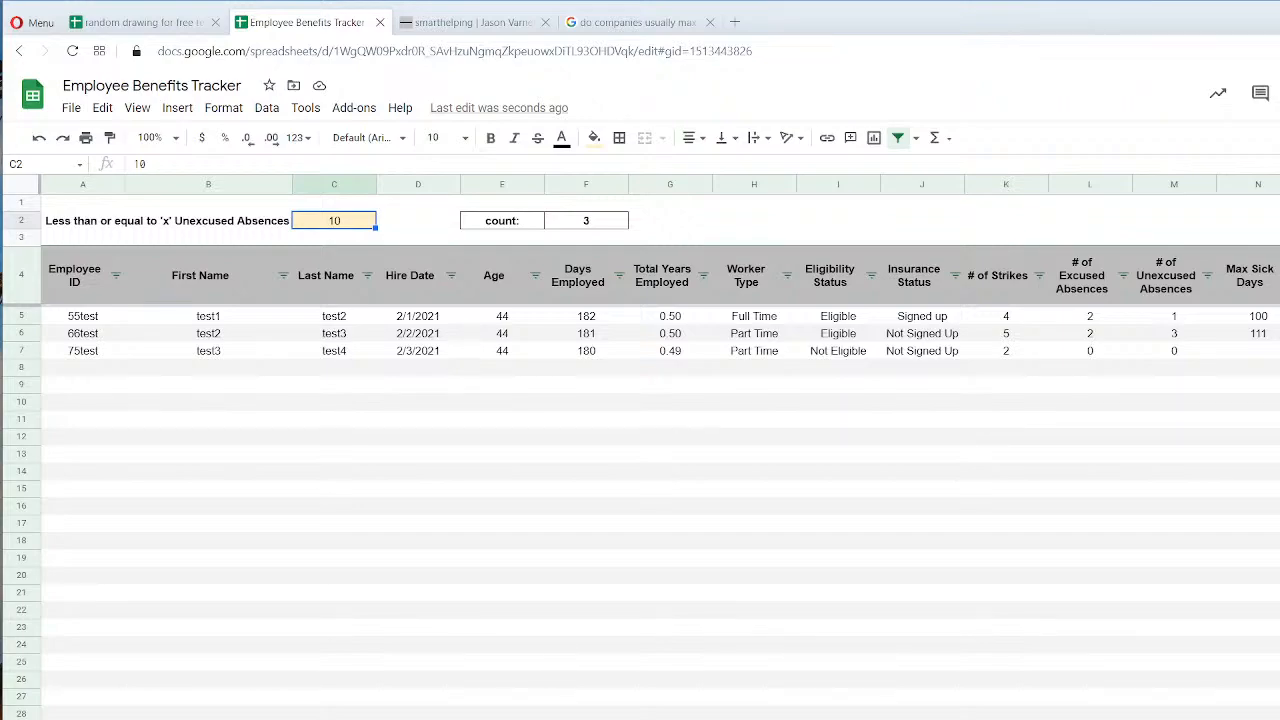
left_click(252, 228)
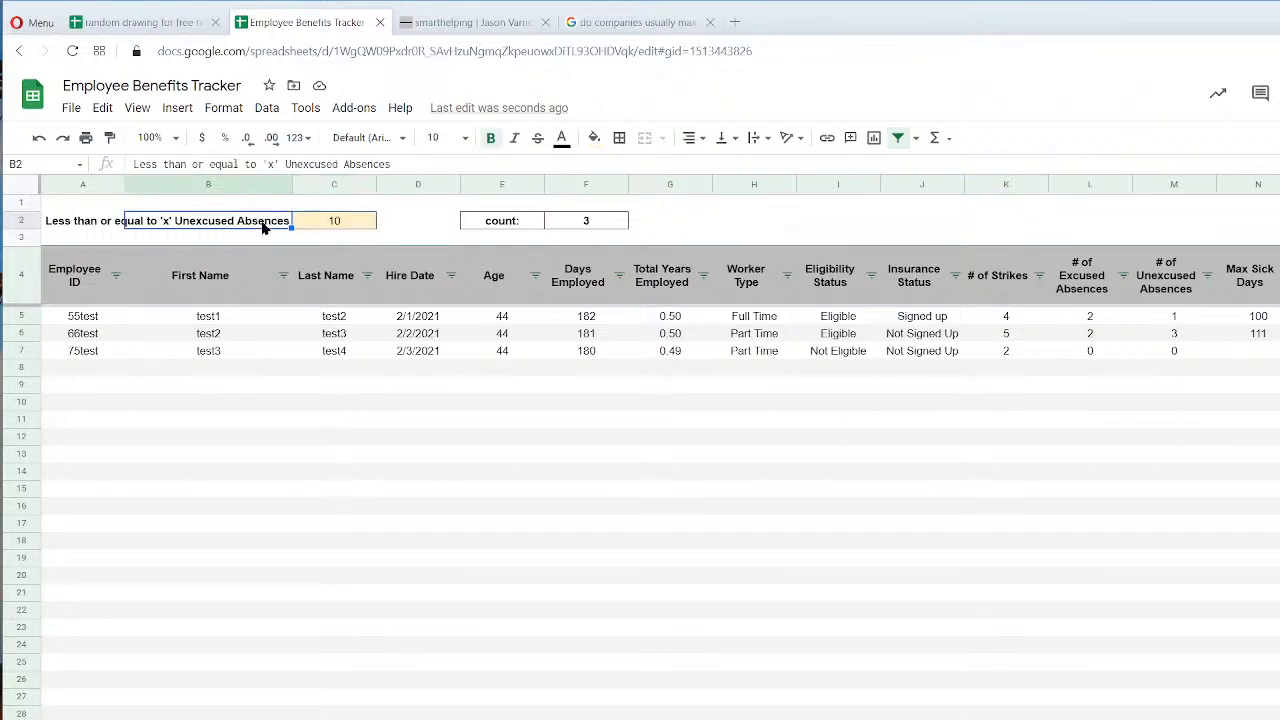
Duplicate the Attendance report sheet and open the copy.
right_click(566, 716)
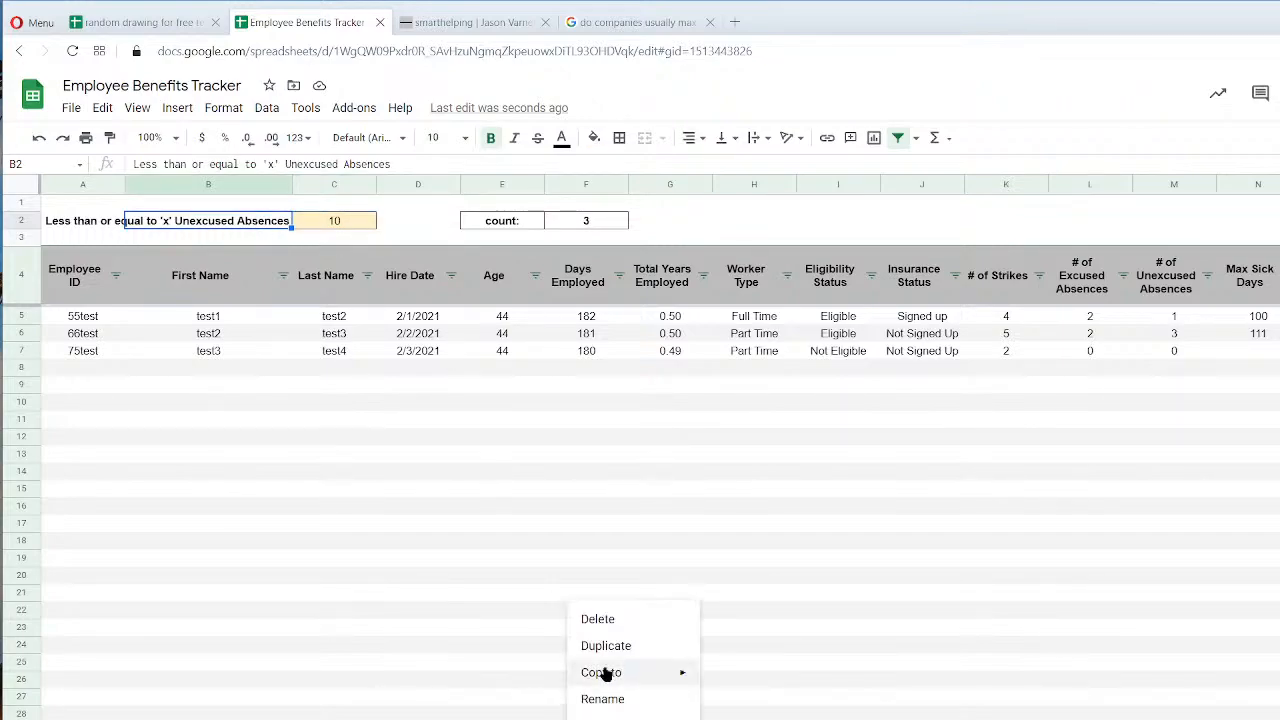
left_click(608, 642)
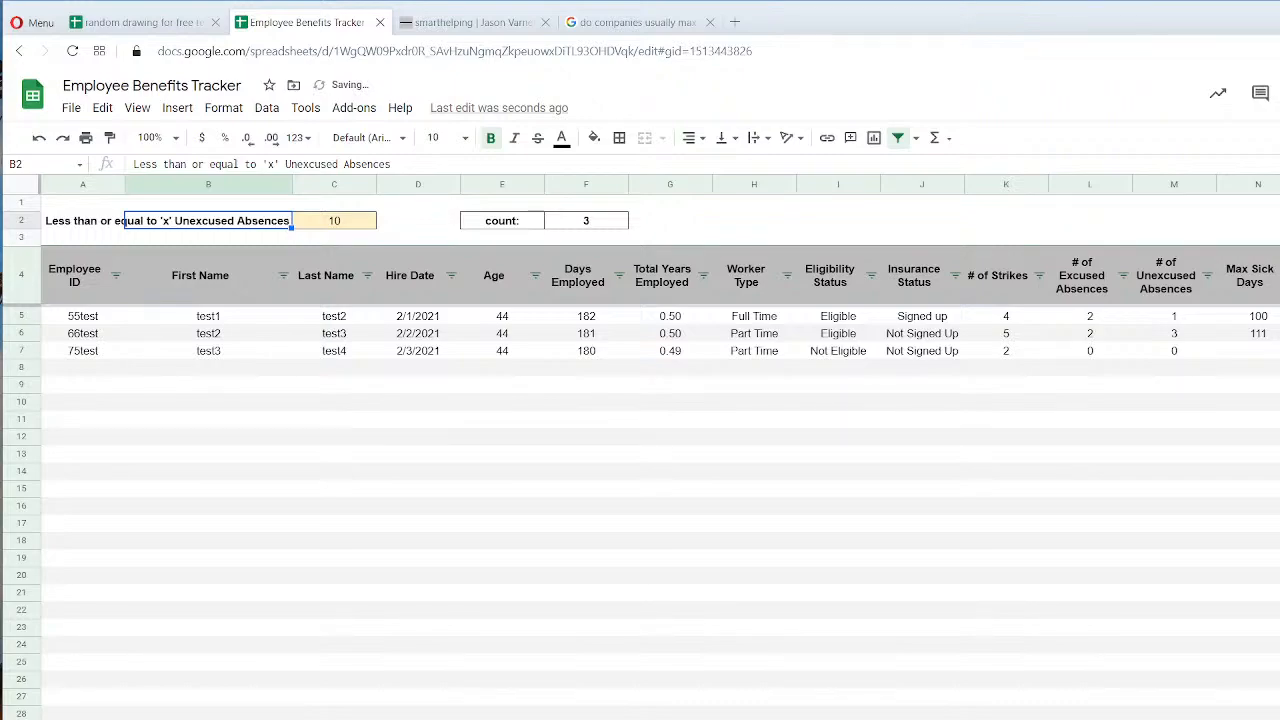
left_click(566, 716)
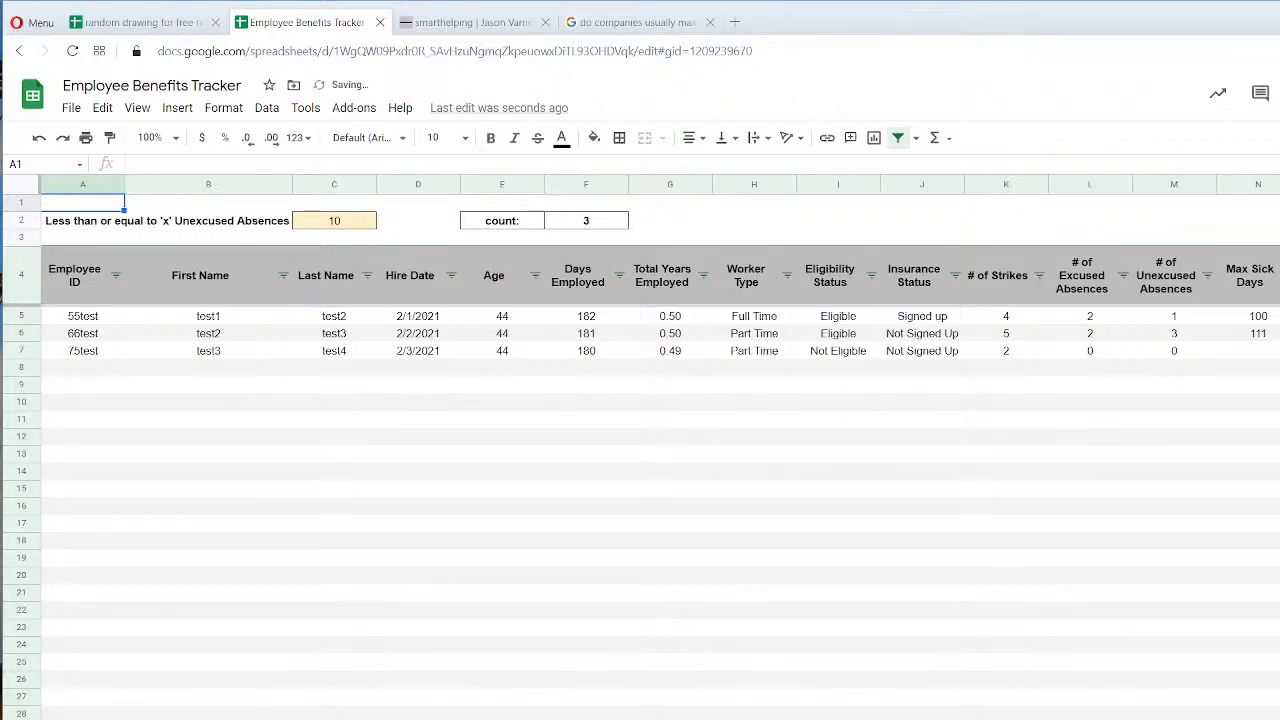
Change the comparison in the copied report's A5 formula to greater than, giving =filter(Data!A2:AD,Data!M2:M>C2).
left_click(80, 318)
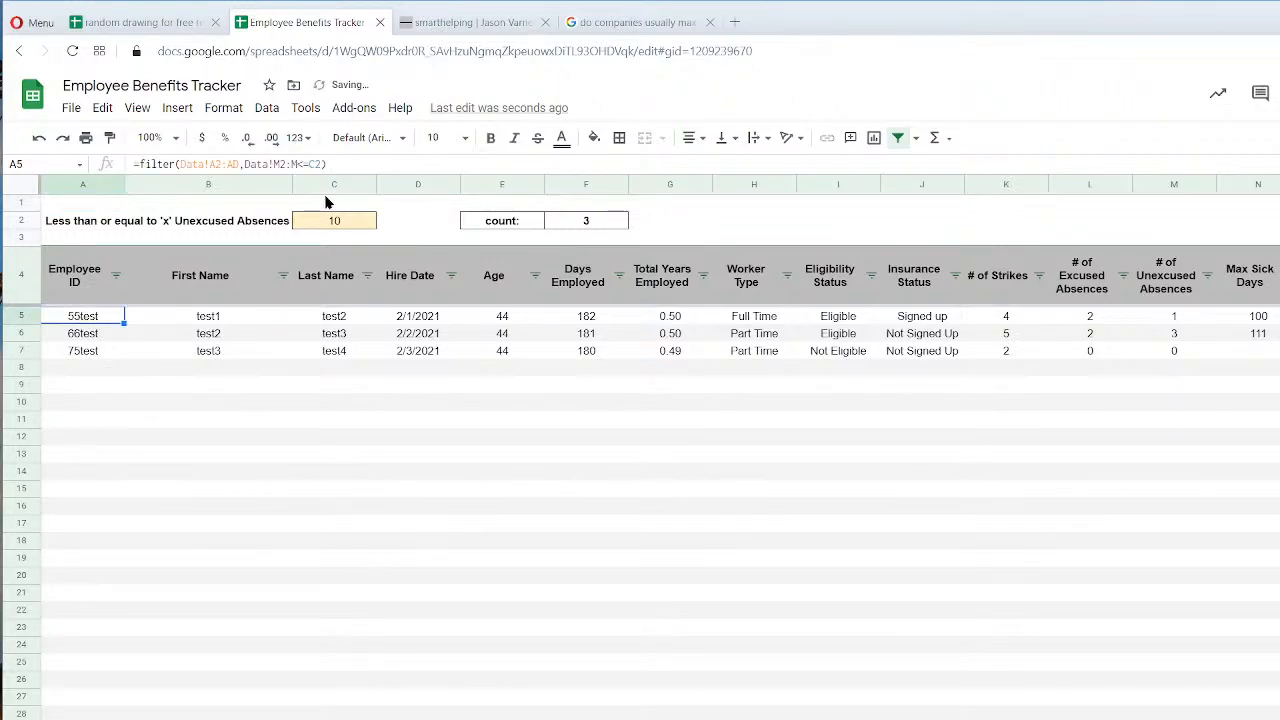
left_click(305, 164)
key("BackSpace")
key("BackSpace")
type(">")
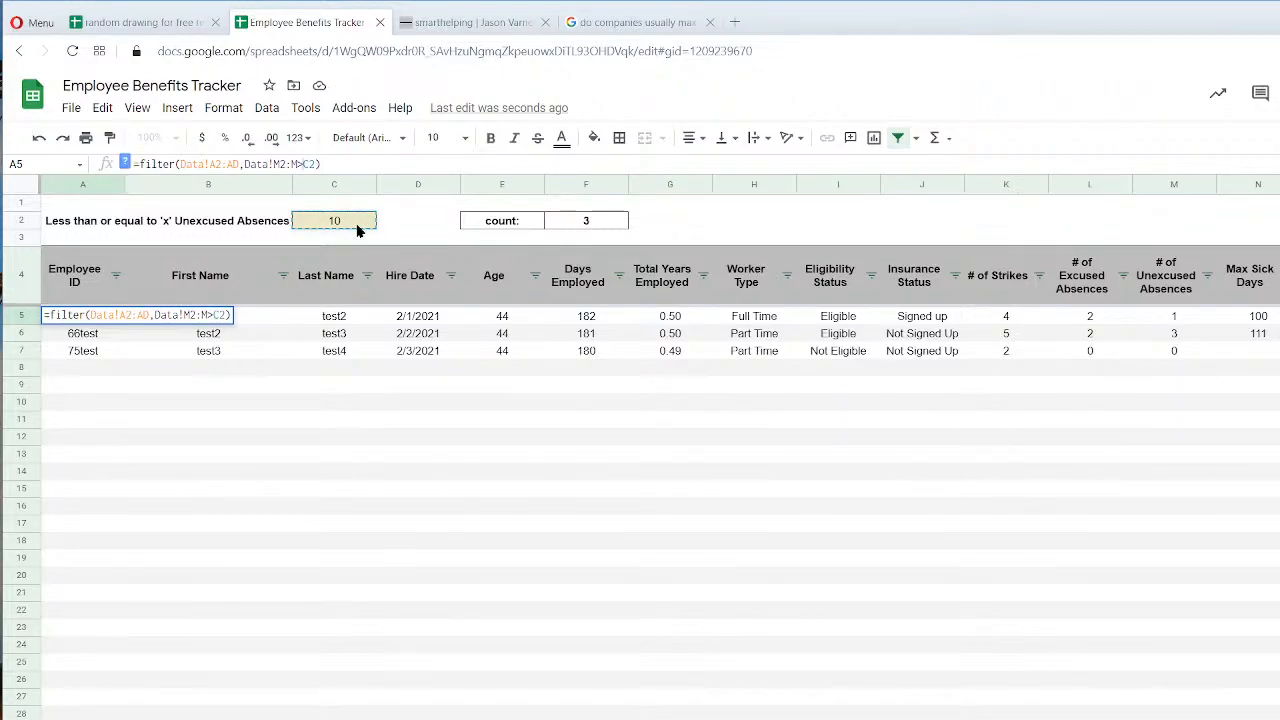
key("Return")
Apply the copied Attendance report's filter formula and try thresholds 5, 2, 1 and 0 in C2, leaving it at 1.
left_click(357, 228)
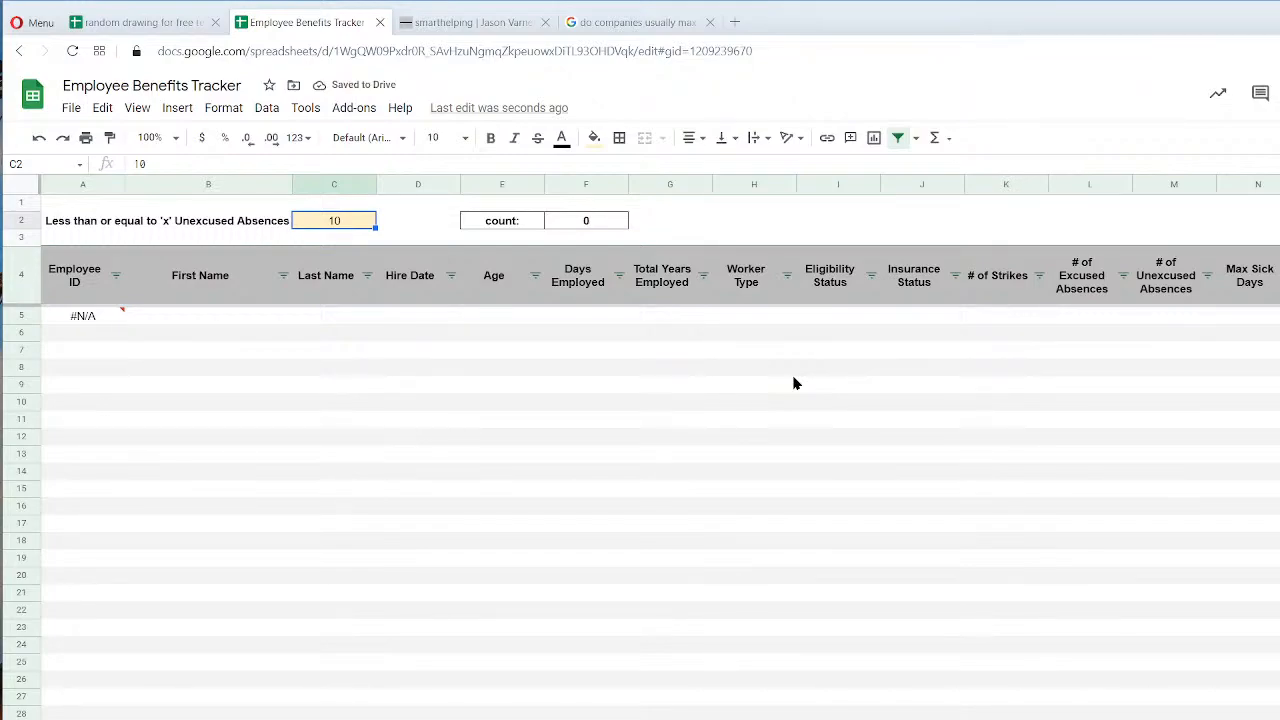
type("5")
key("Return")
key("Up")
type("2")
key("Return")
key("Up")
type("0")
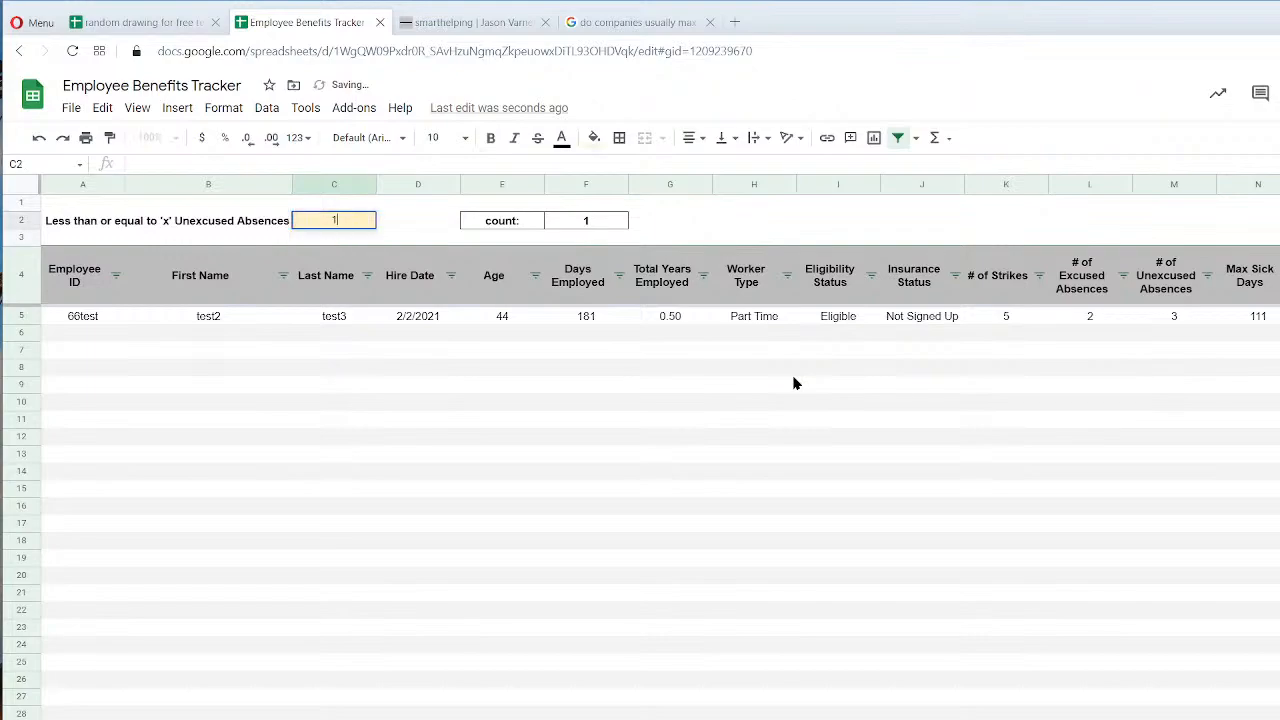
key("Return")
key("Up")
type("0")
key("Return")
key("Up")
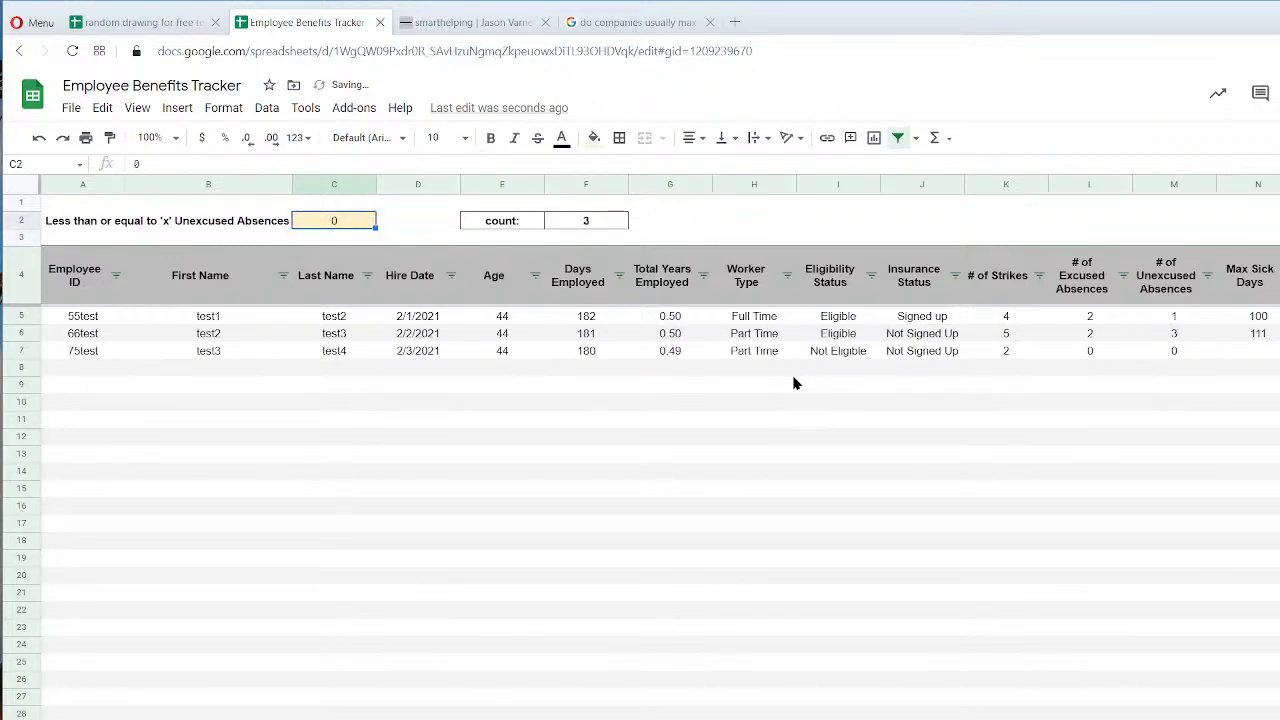
type("1")
key("Return")
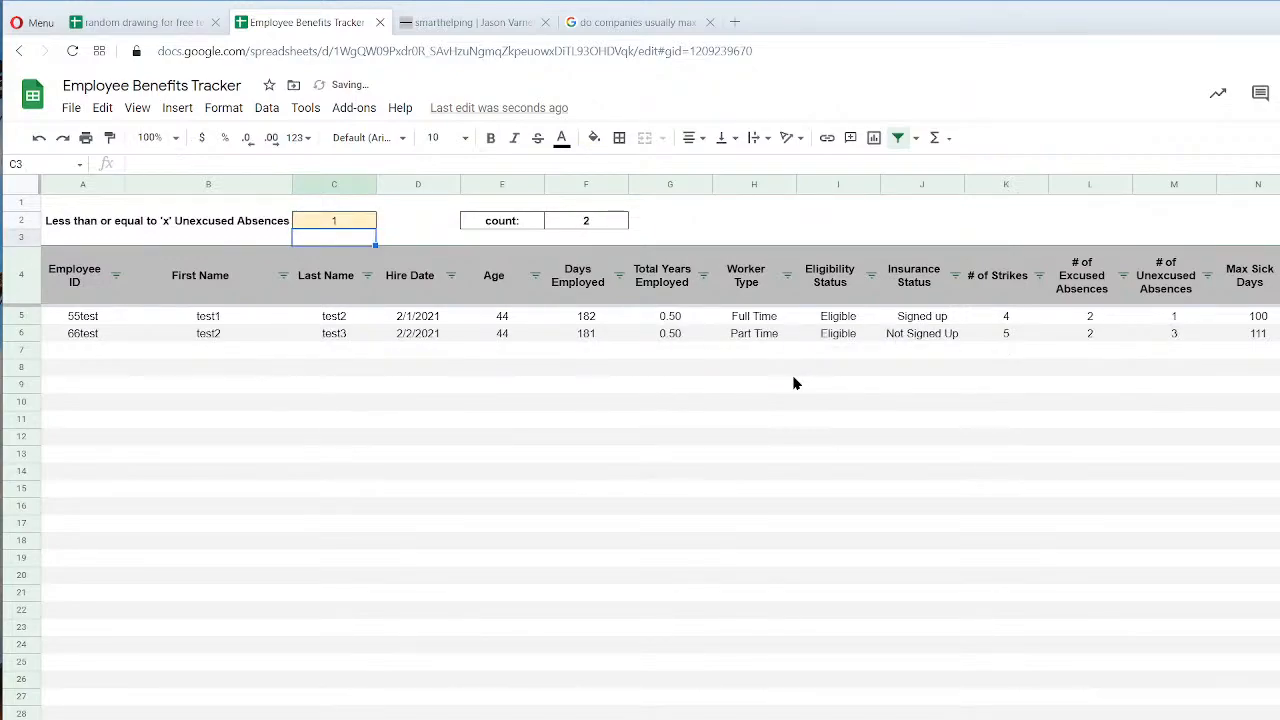
Replace the threshold label in B2 of the copied report with "At least 'x' Unexcused Absenses".
key("Up")
key("Left")
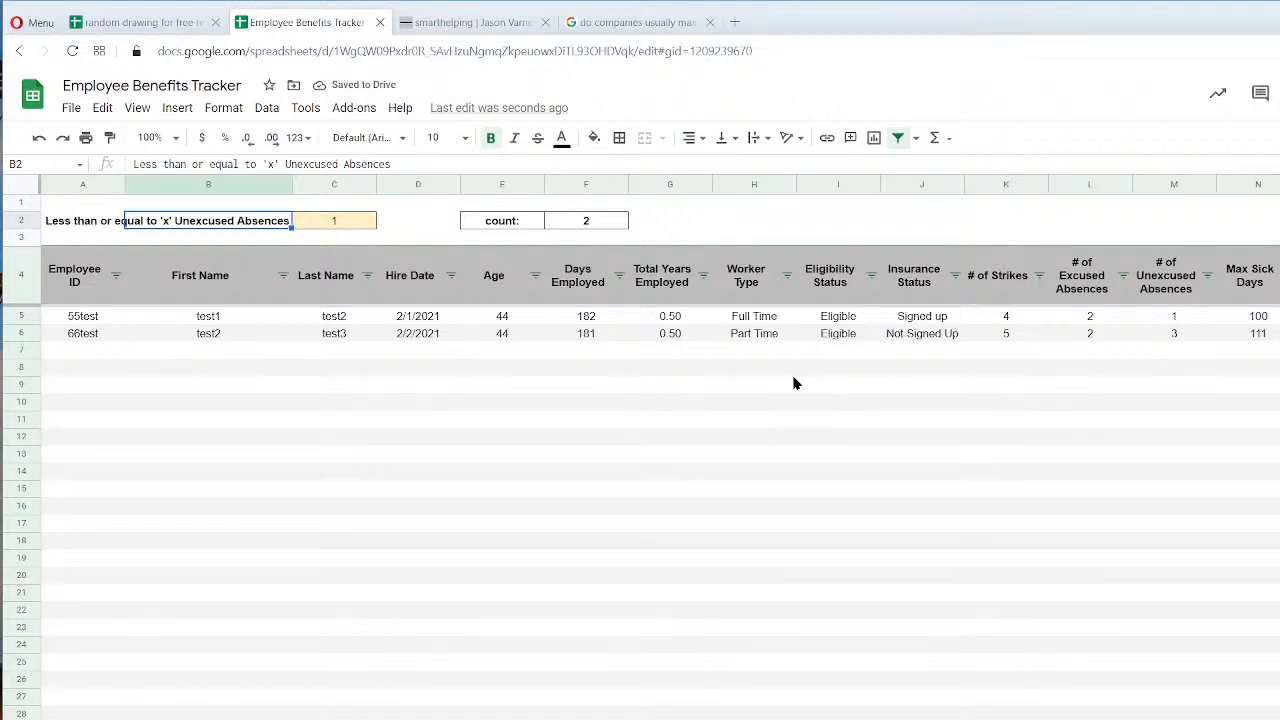
type("Great than")
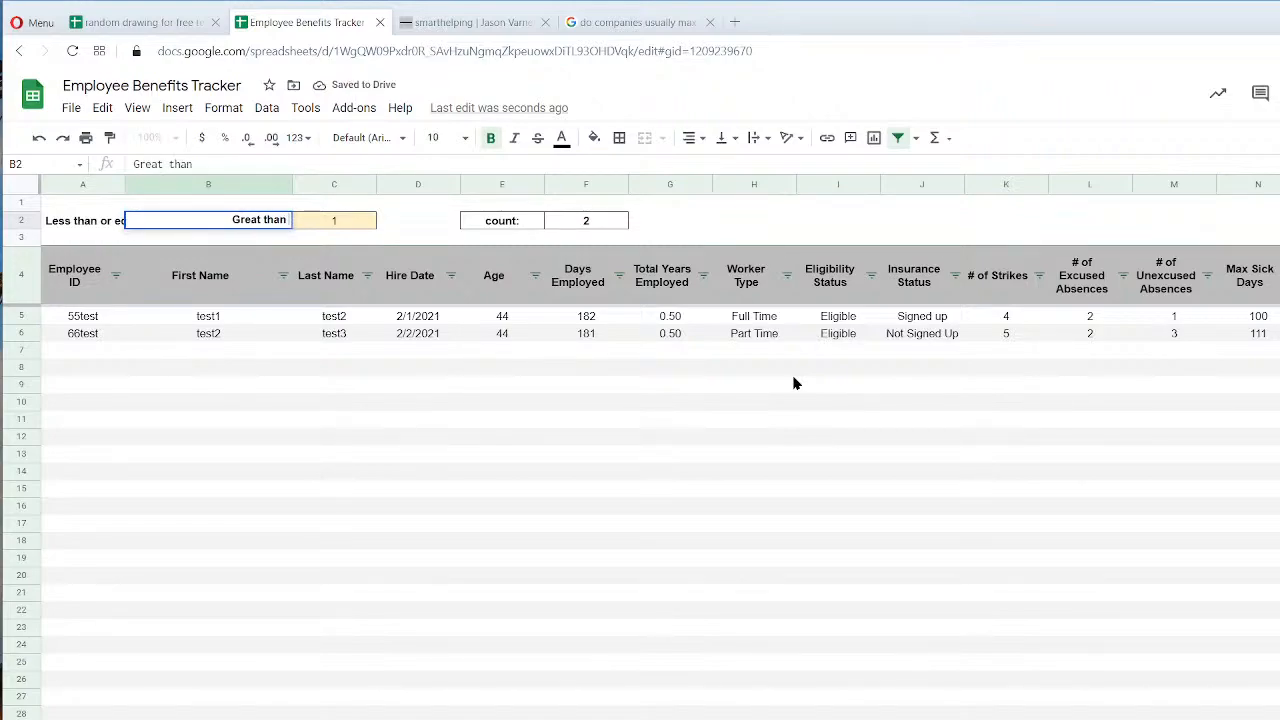
key("BackSpace")
key("BackSpace")
key("BackSpace")
key("BackSpace")
key("BackSpace")
key("BackSpace")
key("BackSpace")
key("BackSpace")
key("BackSpace")
key("BackSpace")
type("At least 'x")
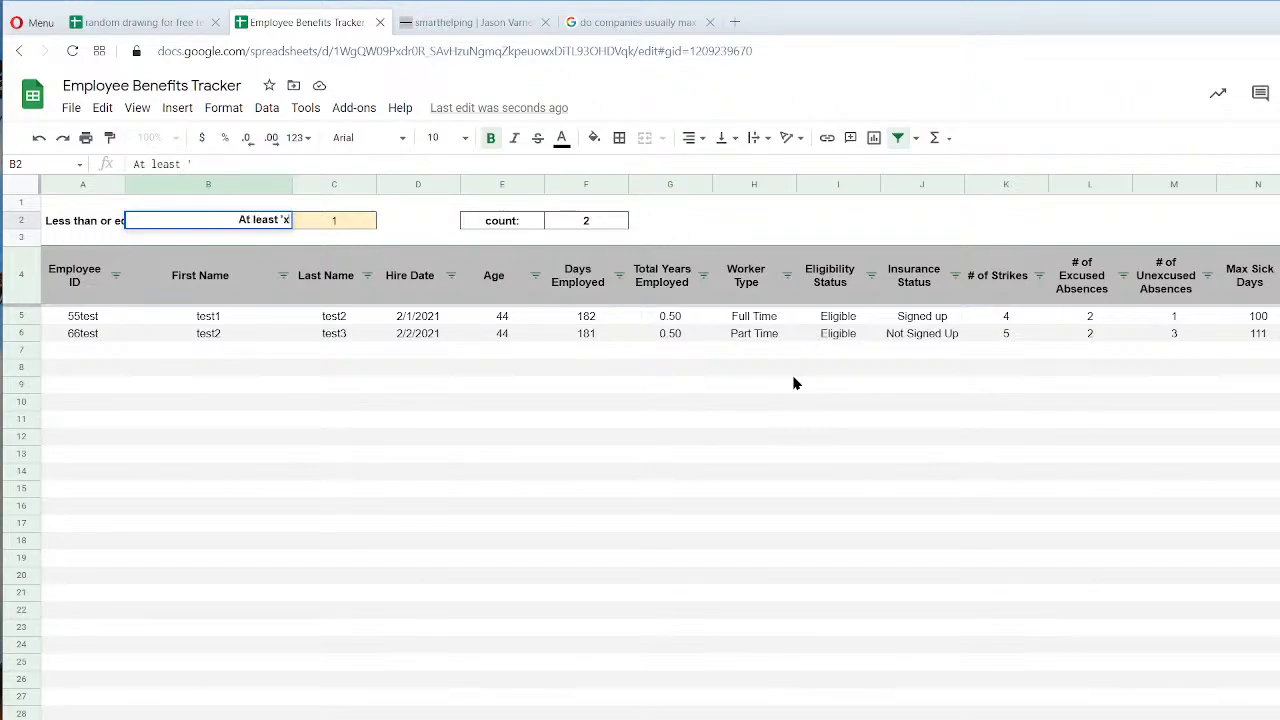
type("' Unexcused")
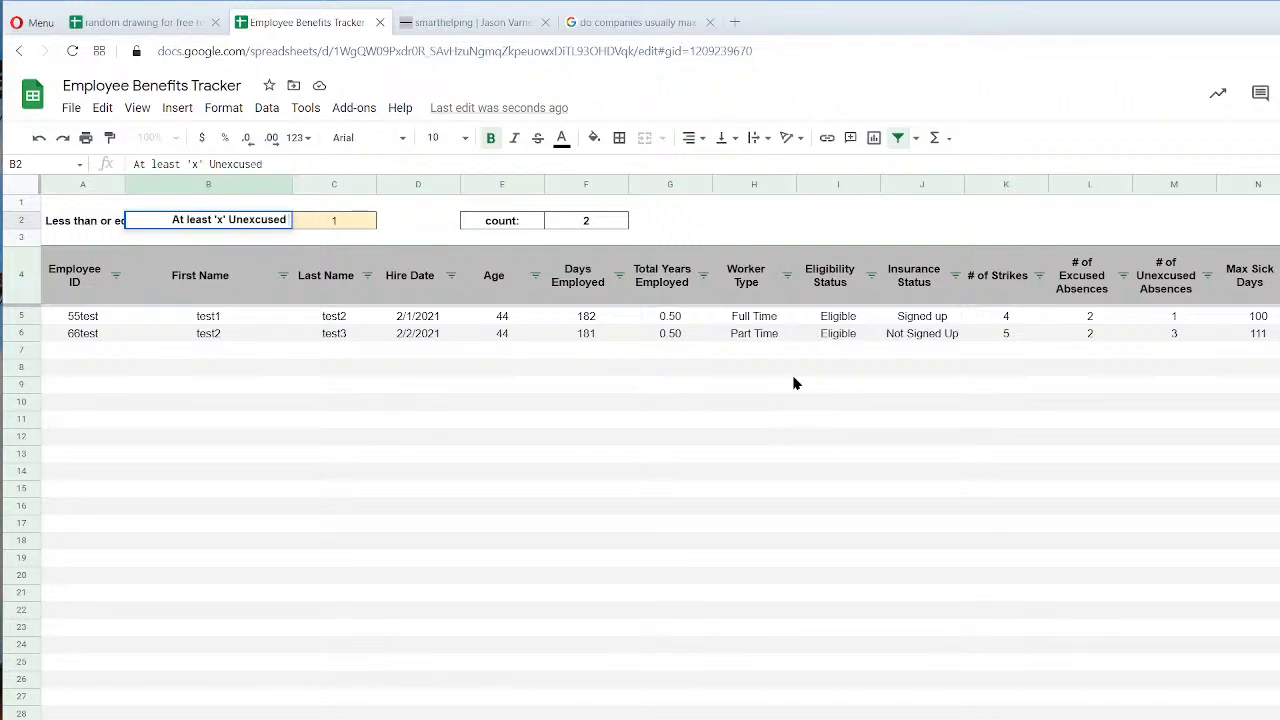
type(" Absenses")
key("Return")
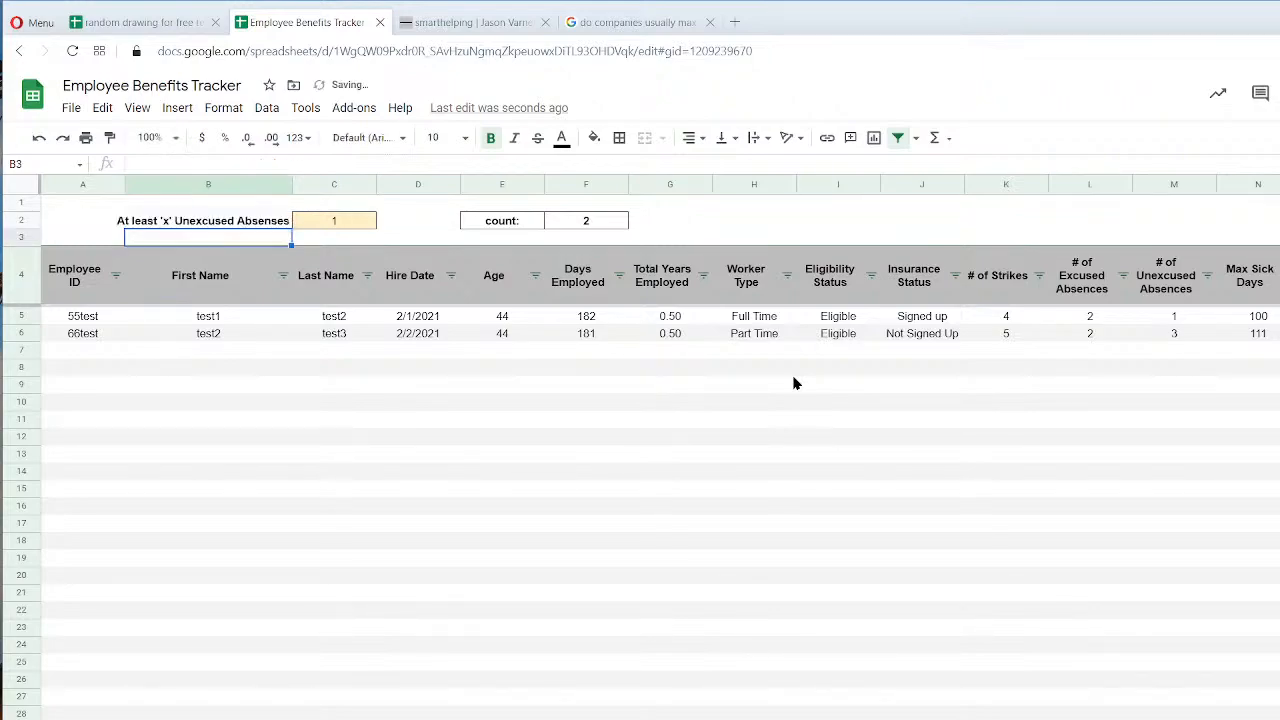
Test the relabeled report's filter with unexcused absence thresholds of 2 and 1 in C2.
left_click(356, 226)
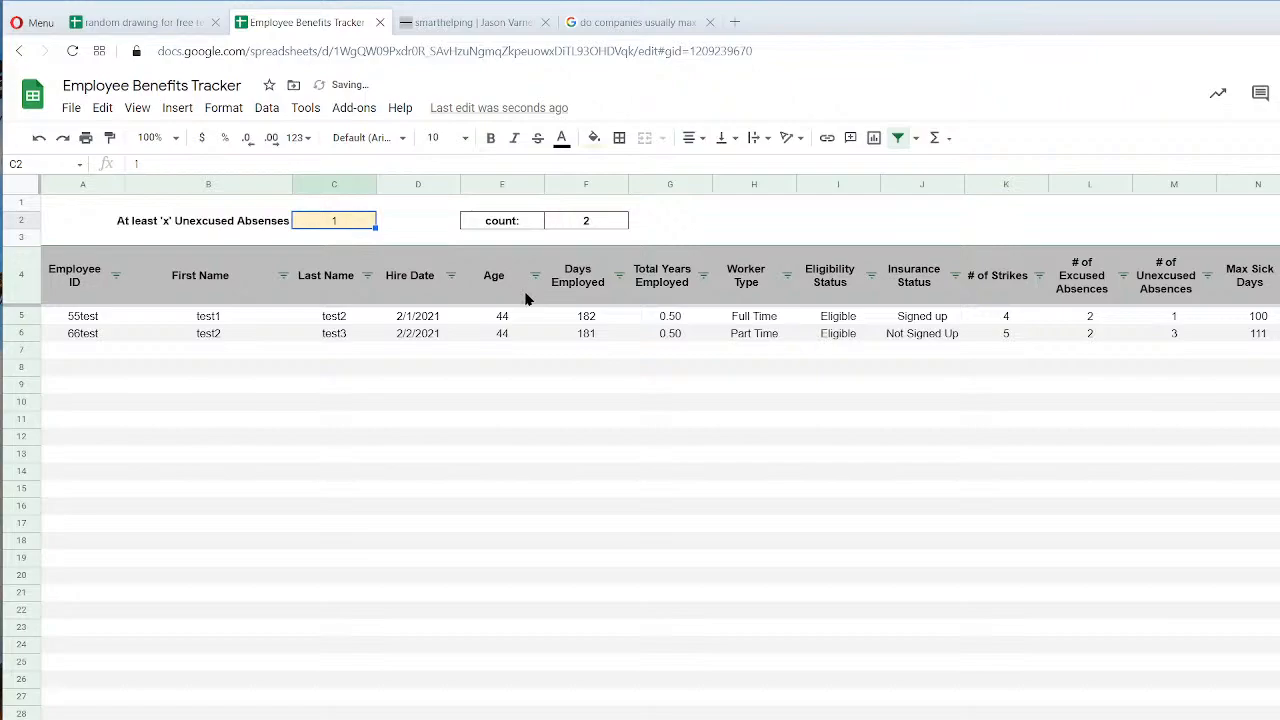
type("2")
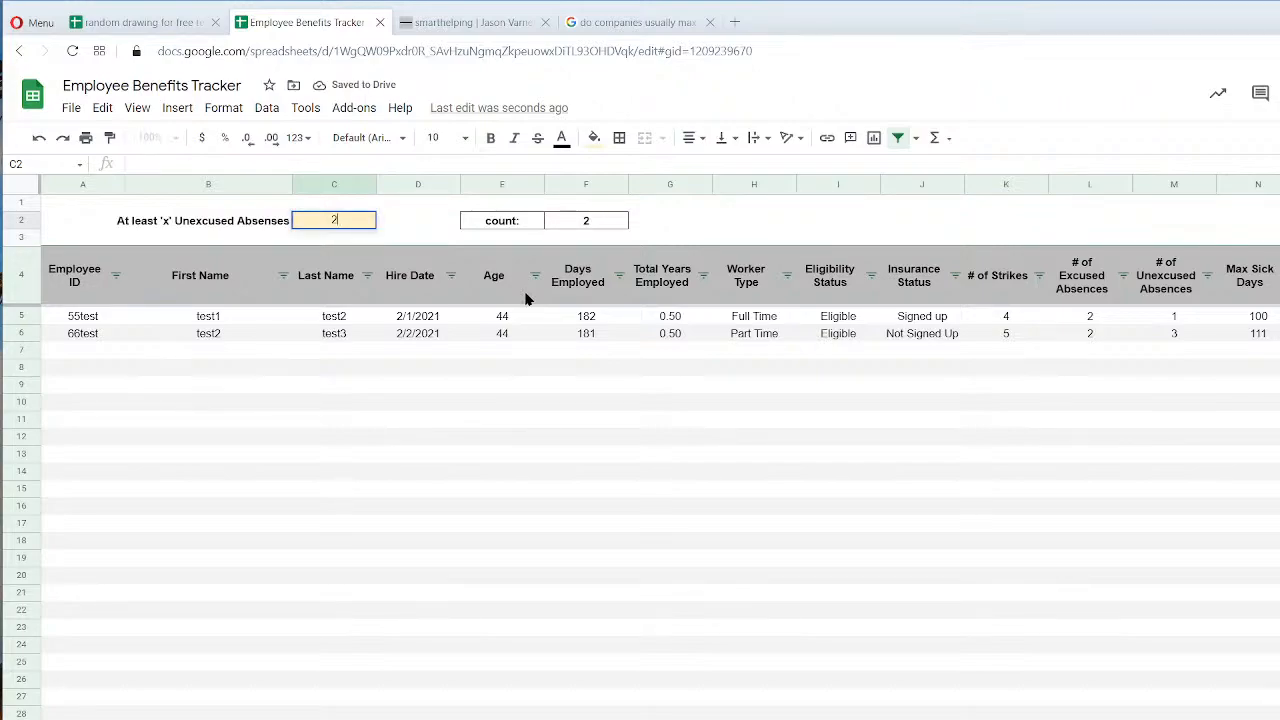
key("Return")
left_click(337, 225)
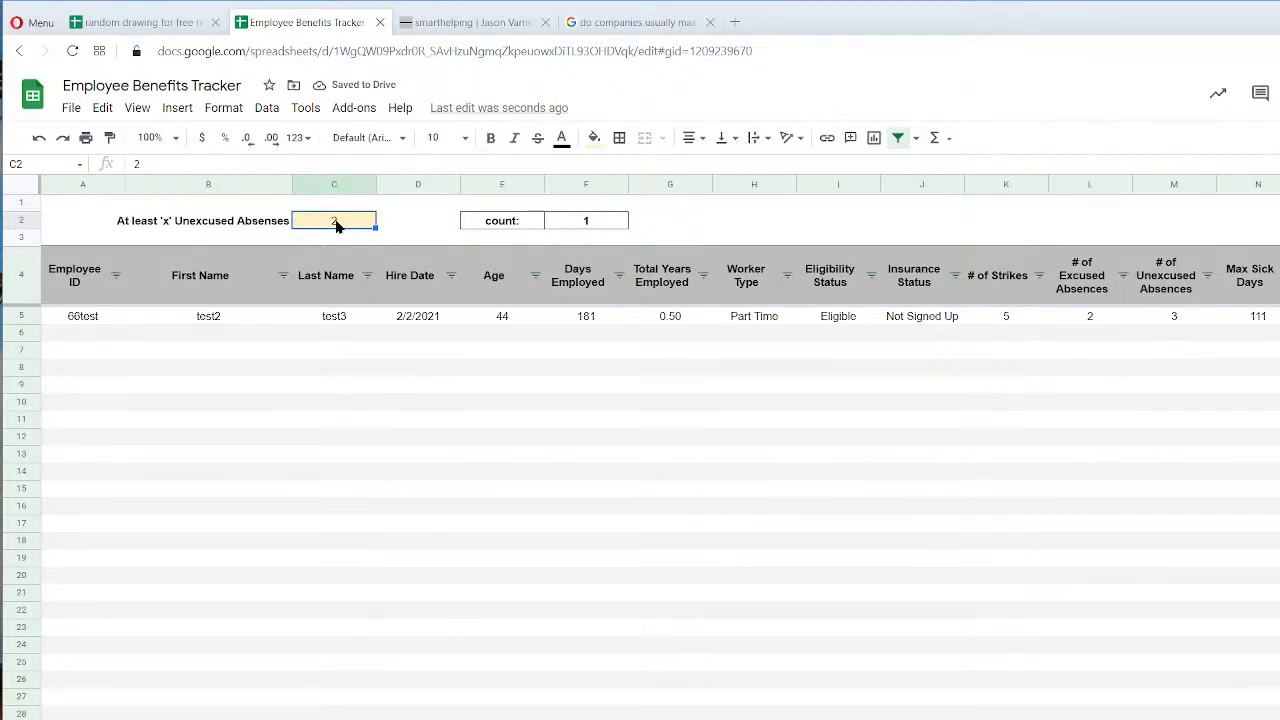
type("1")
key("Return")
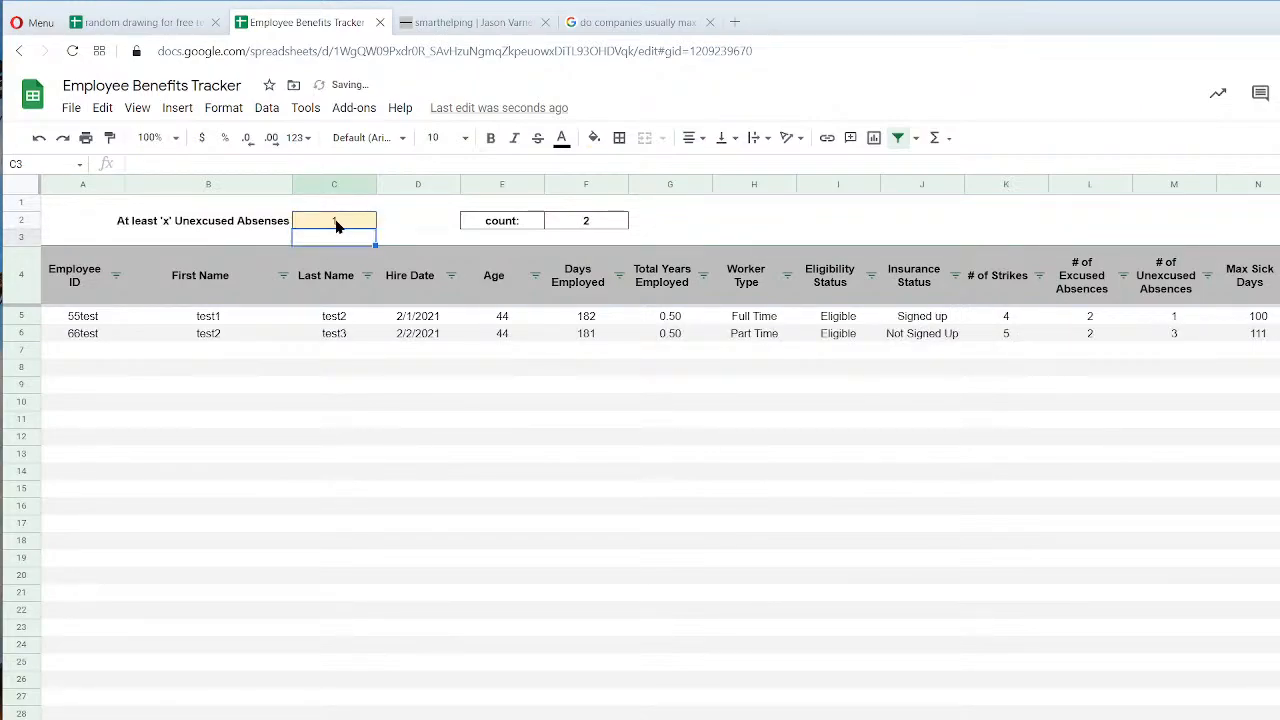
left_click(1180, 338)
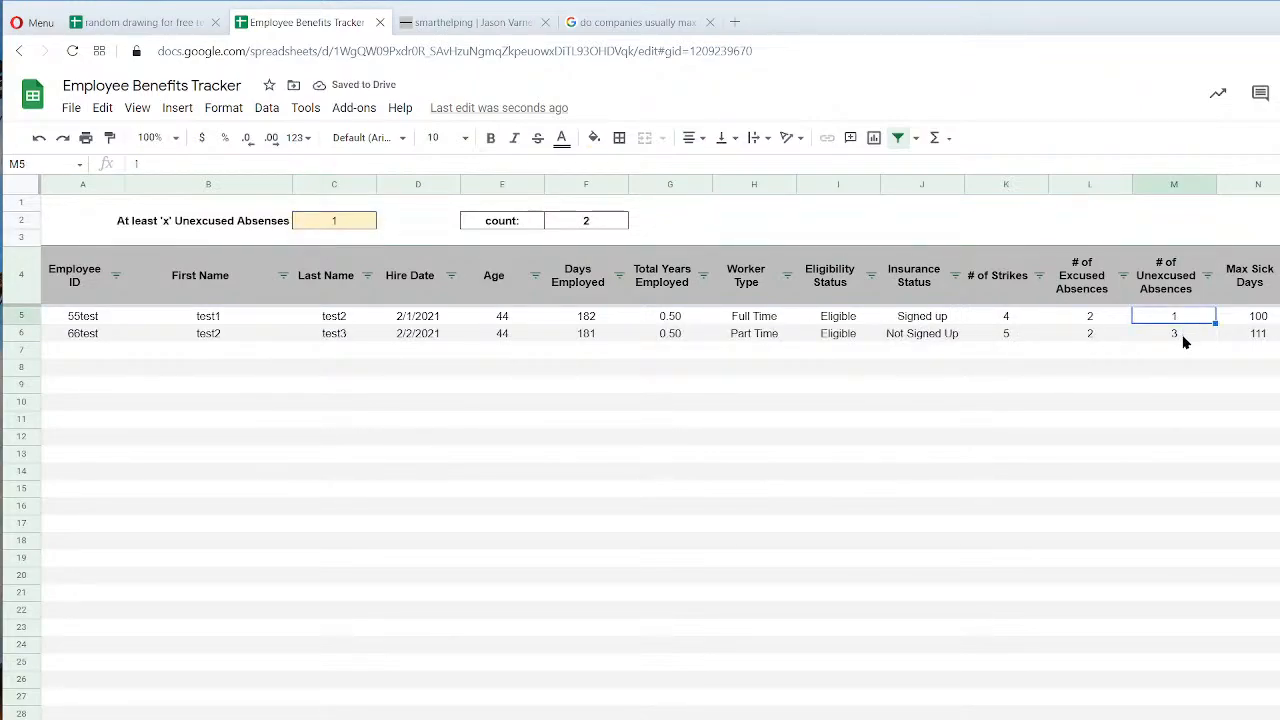
Try a threshold of 2 in C2 of the at-least report, and leave it at 3.
left_click(345, 222)
type("2")
key("Return")
key("Up")
type("3")
key("Return")
key("Up")
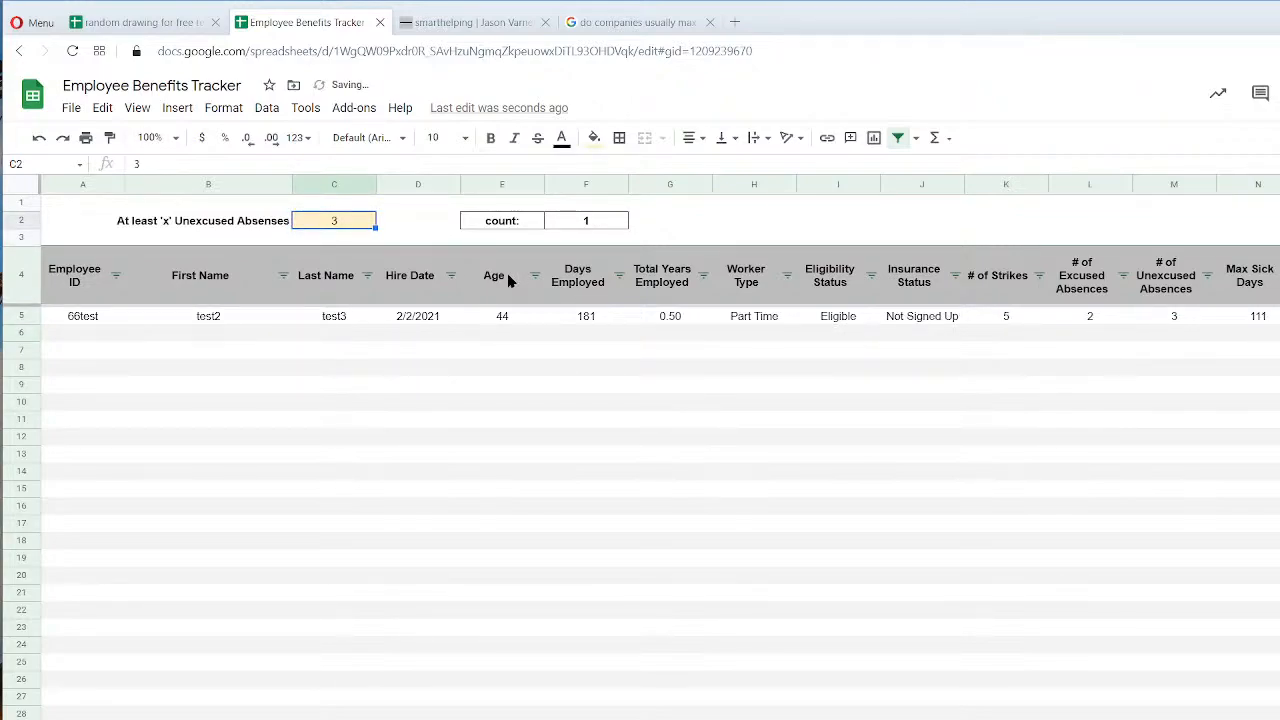
Go through the other report sheets and duplicate the "Less than or equal to 'x' Strikes" report sheet.
key("ctrl+shift+Page_Down")
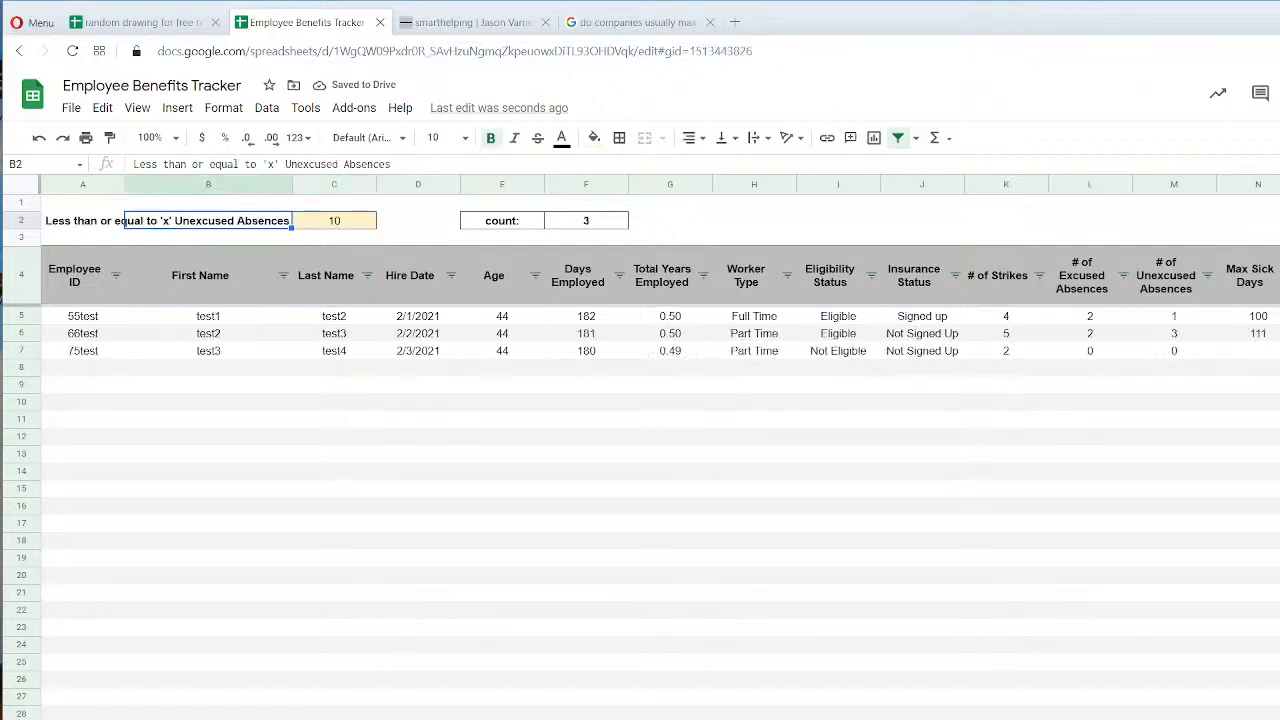
key("ctrl+shift+Page_Down")
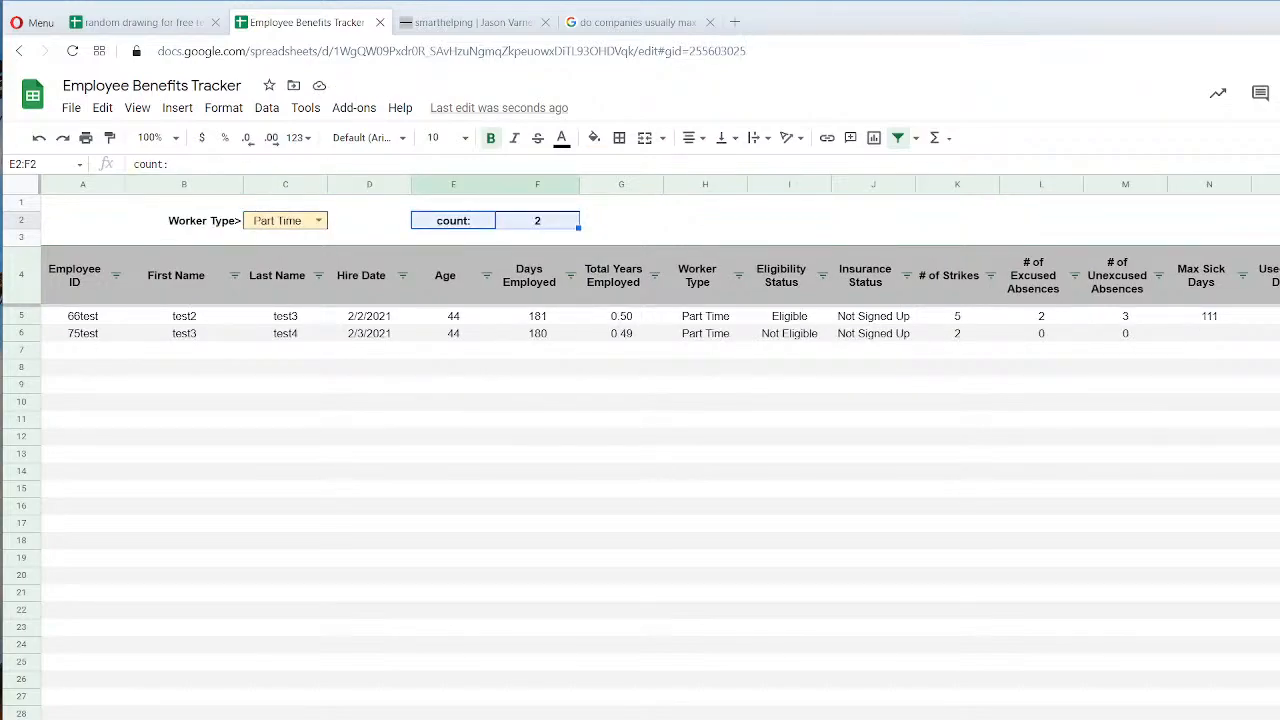
left_click(587, 684)
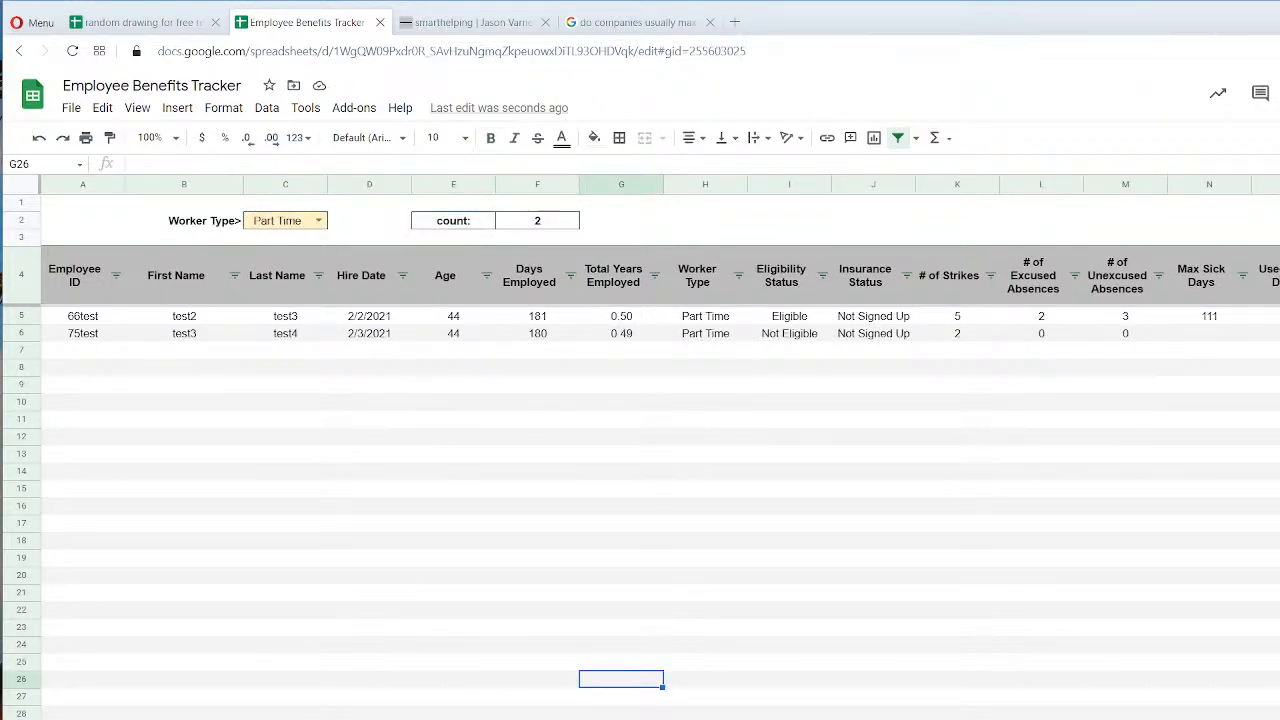
key("ctrl+shift+Page_Down")
key("ctrl+shift+Page_Up")
key("ctrl+shift+Page_Up")
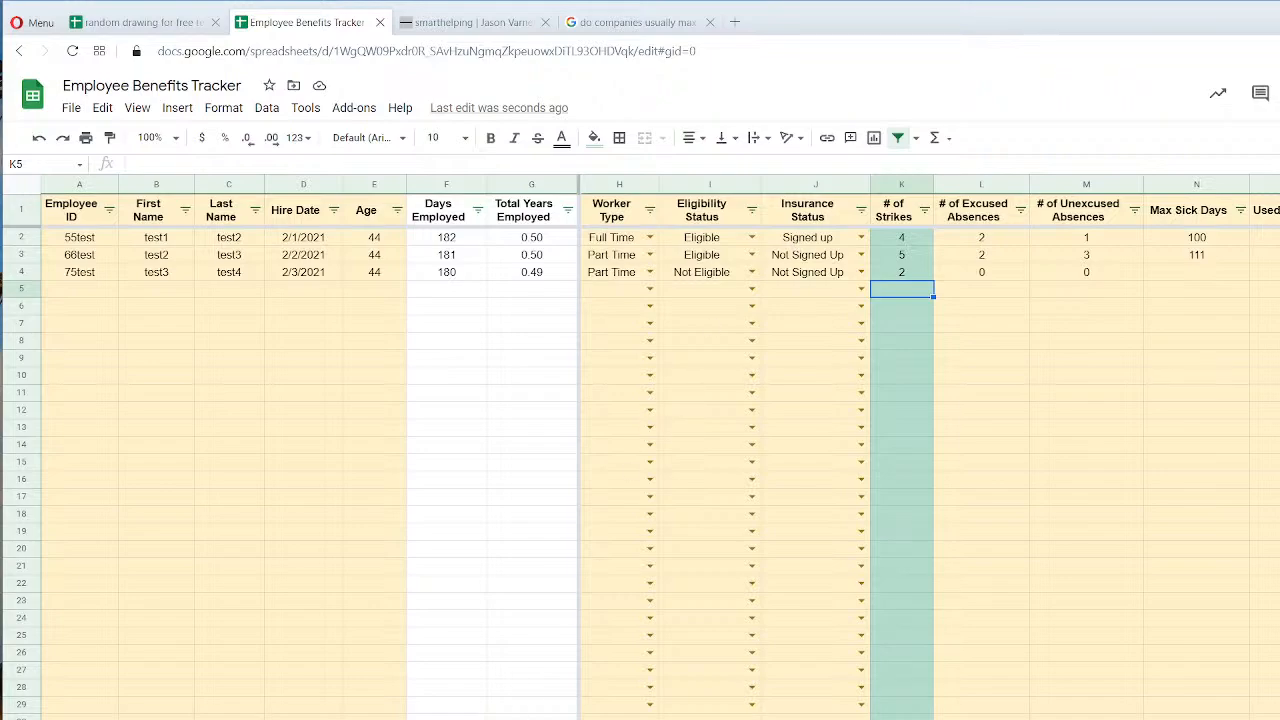
left_click(430, 718)
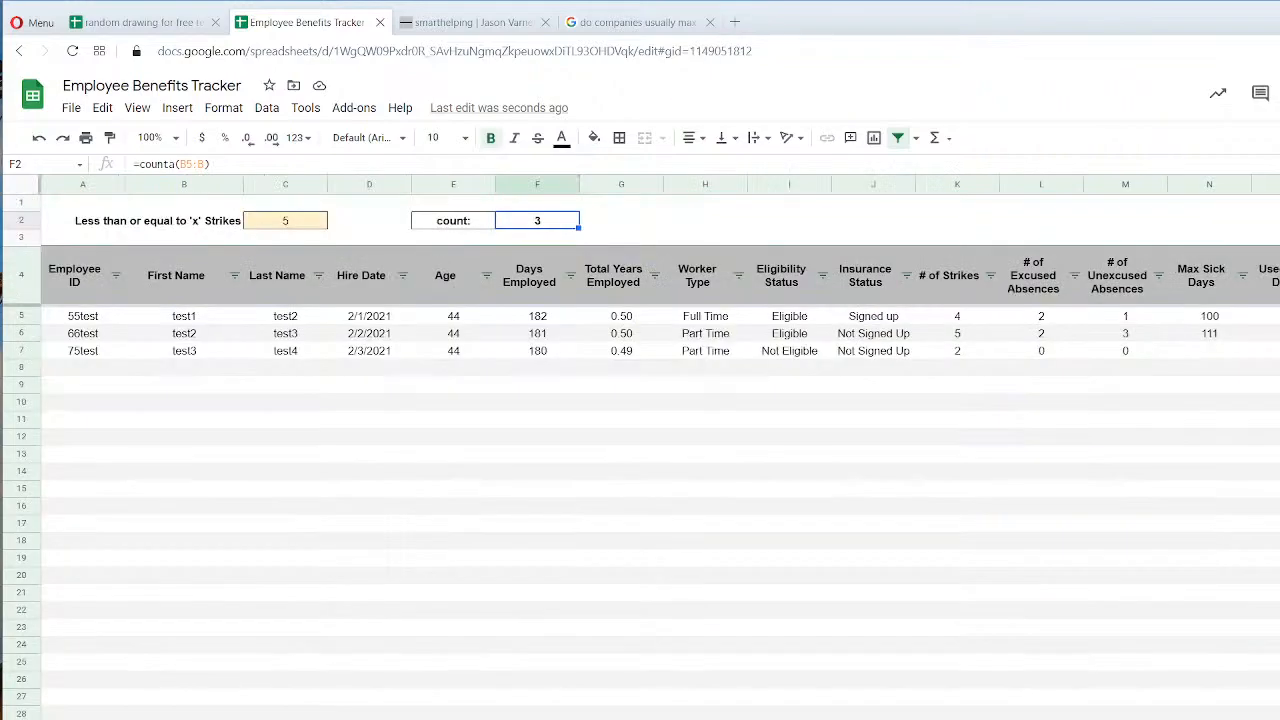
right_click(430, 718)
mouse_move(447, 674)
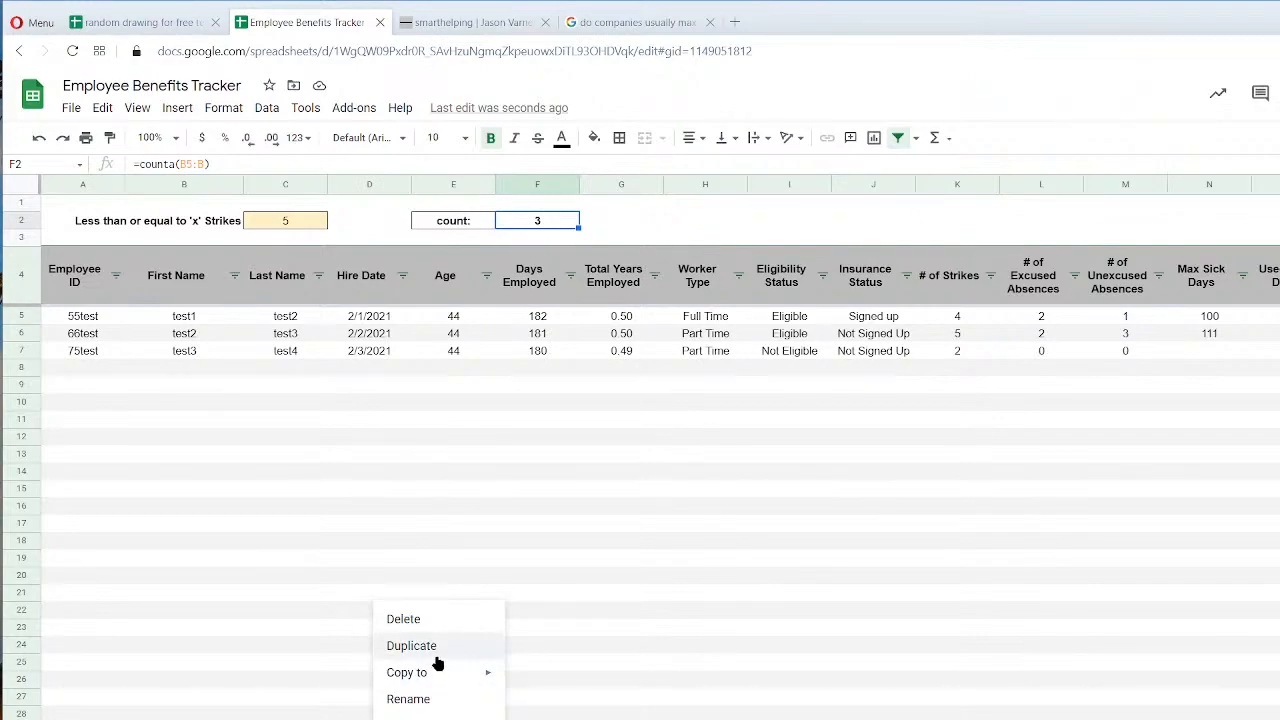
left_click(420, 646)
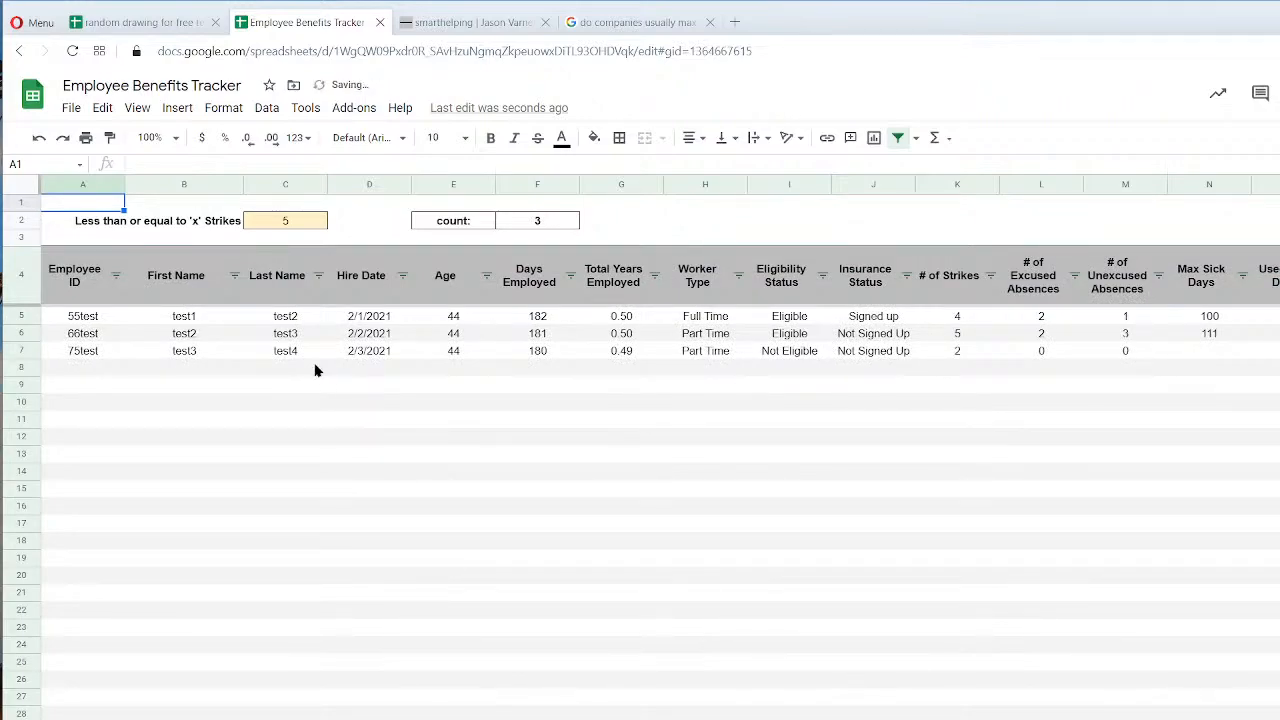
Relabel B2 of the duplicated strikes report as "Insurance Status".
left_click(232, 220)
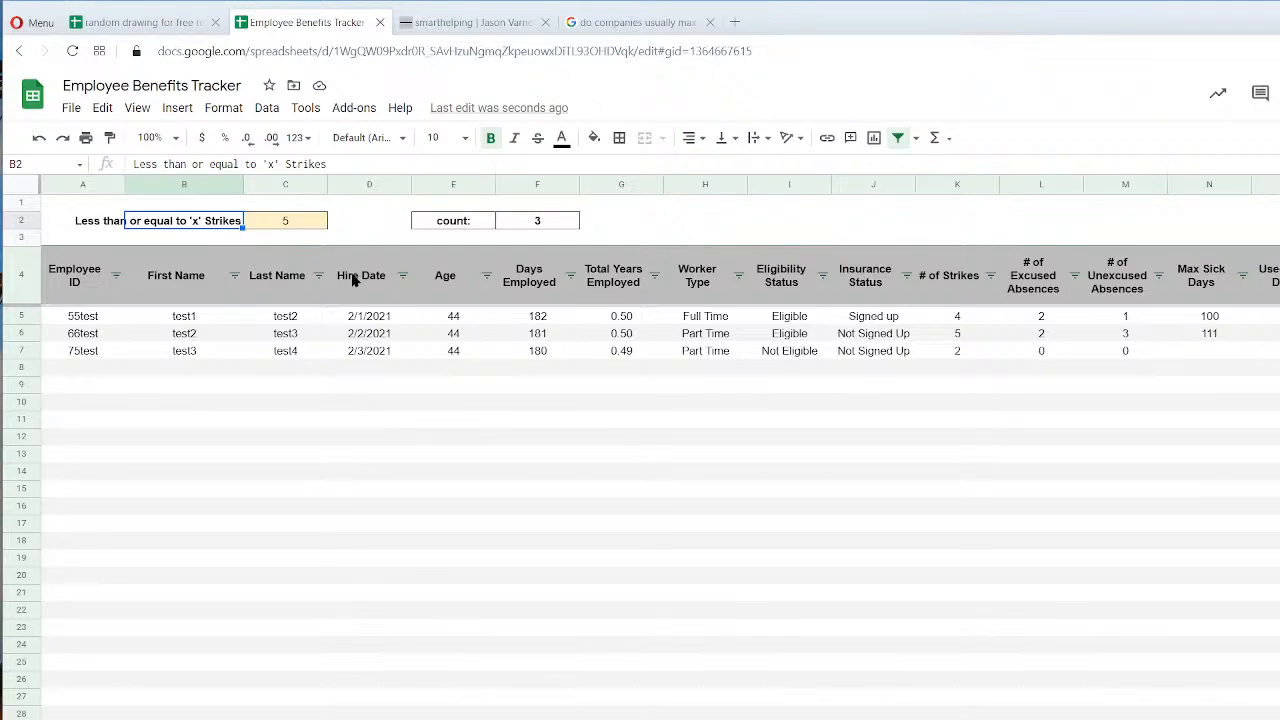
type("Insurance")
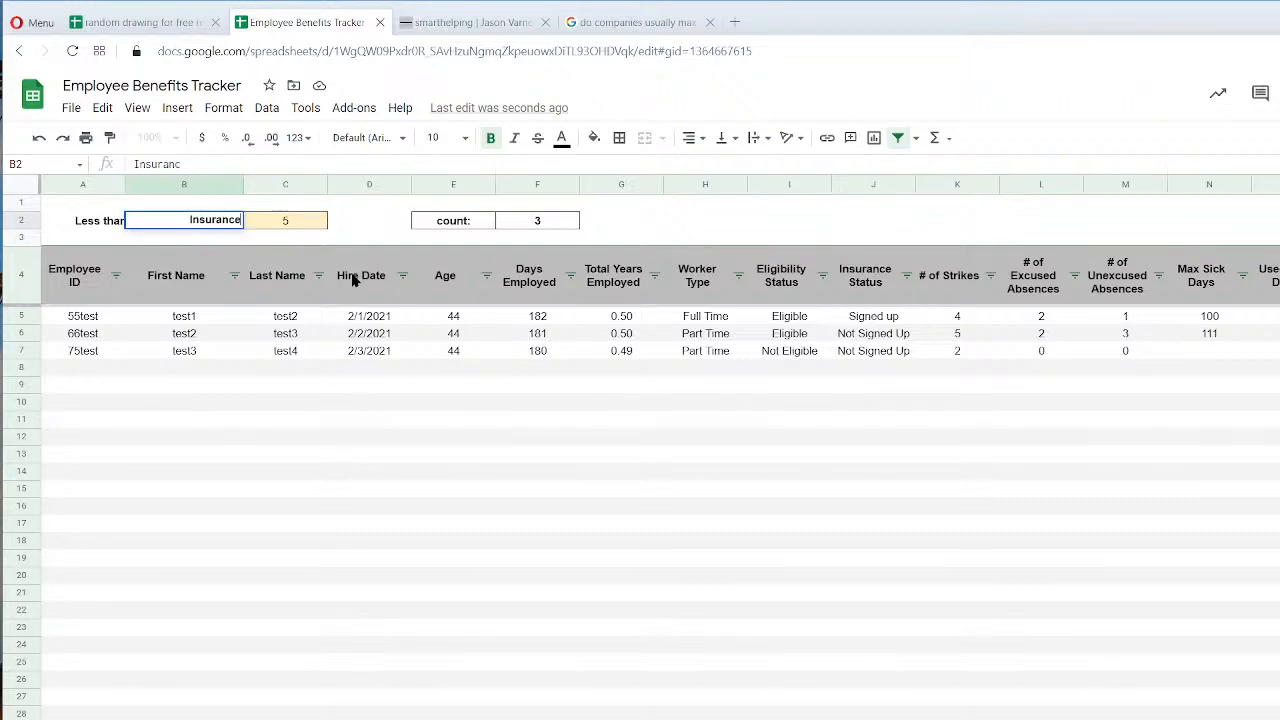
type(" Status")
key("Tab")
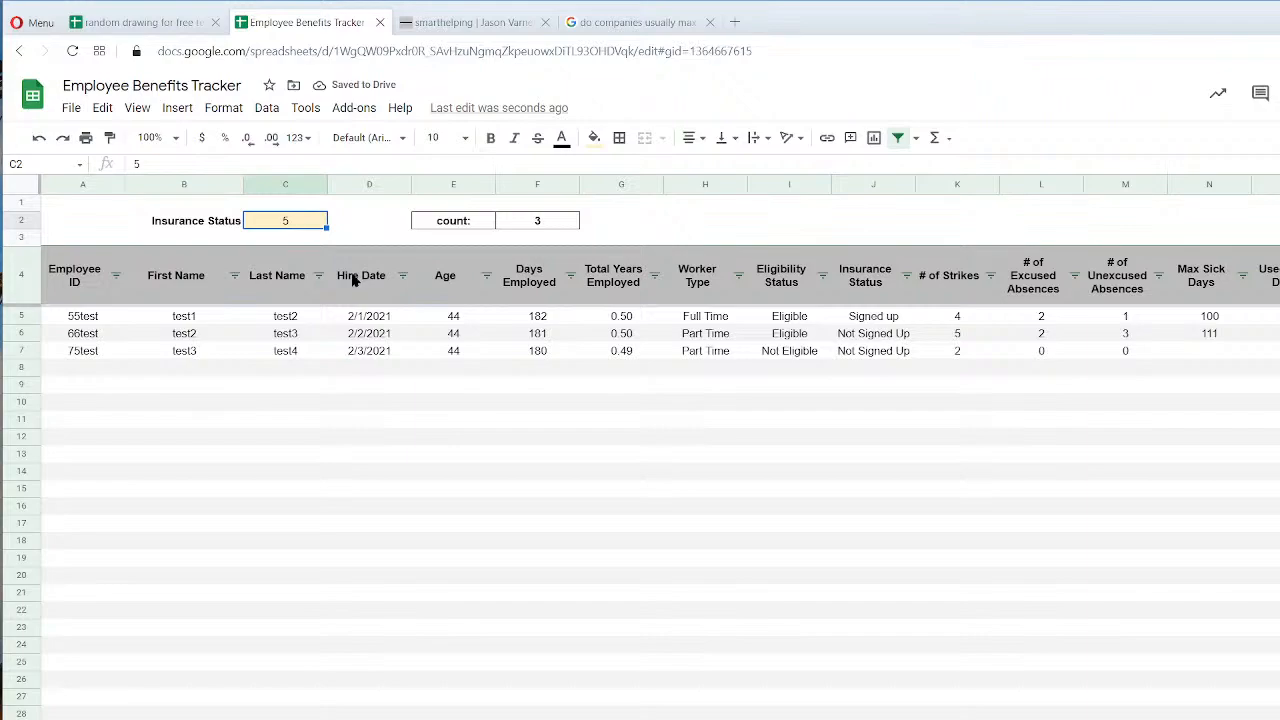
Add data validation to C2 of the Insurance Status report using the list range validation!C3:C4.
left_click(266, 108)
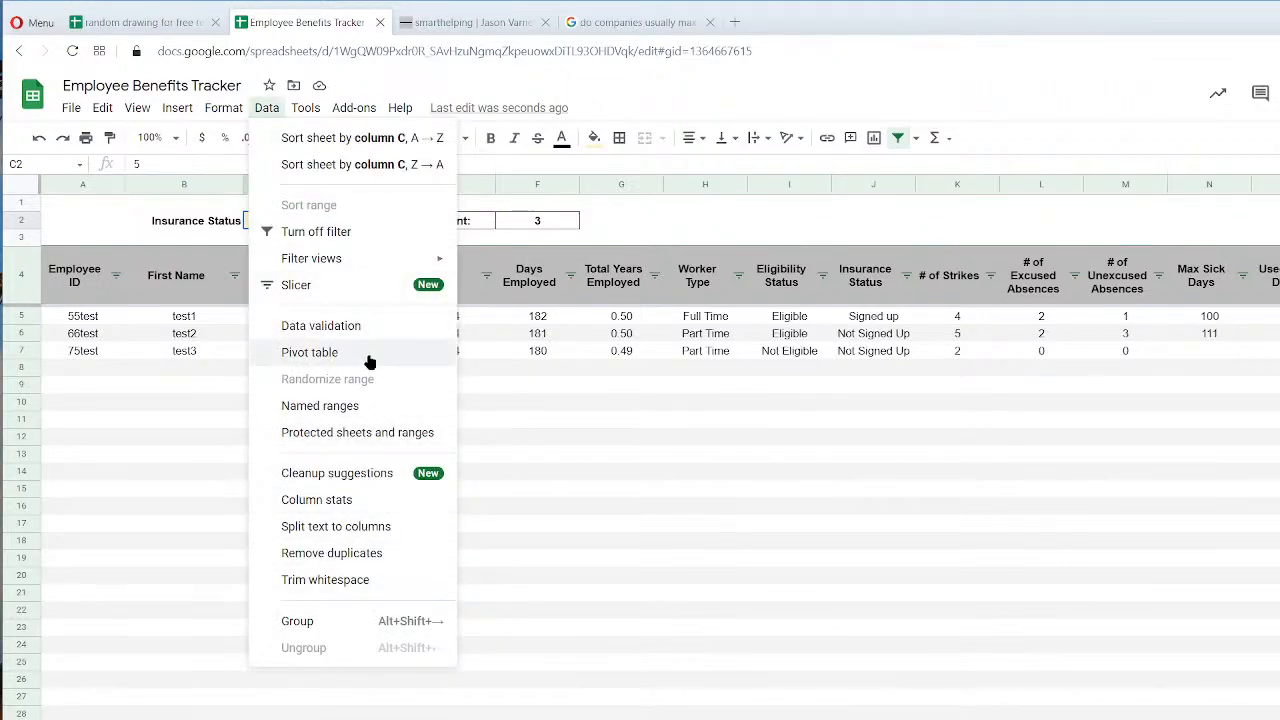
left_click(340, 327)
left_click(875, 450)
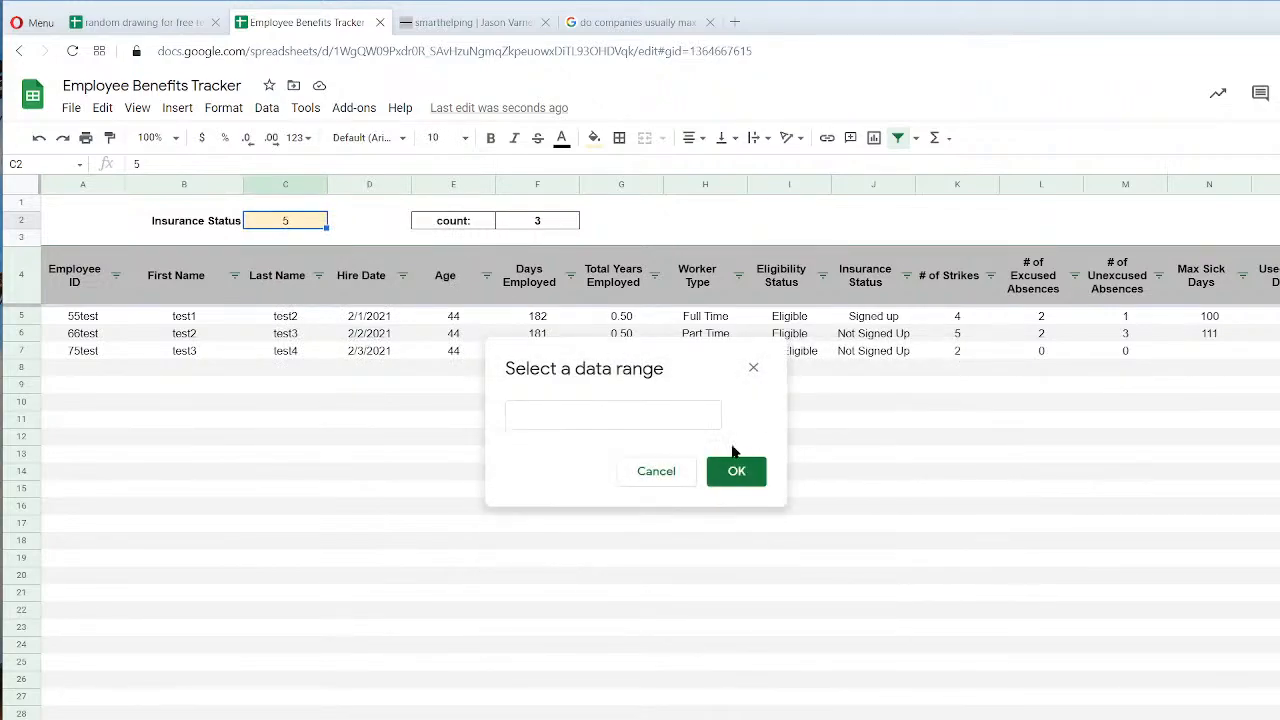
left_click(615, 718)
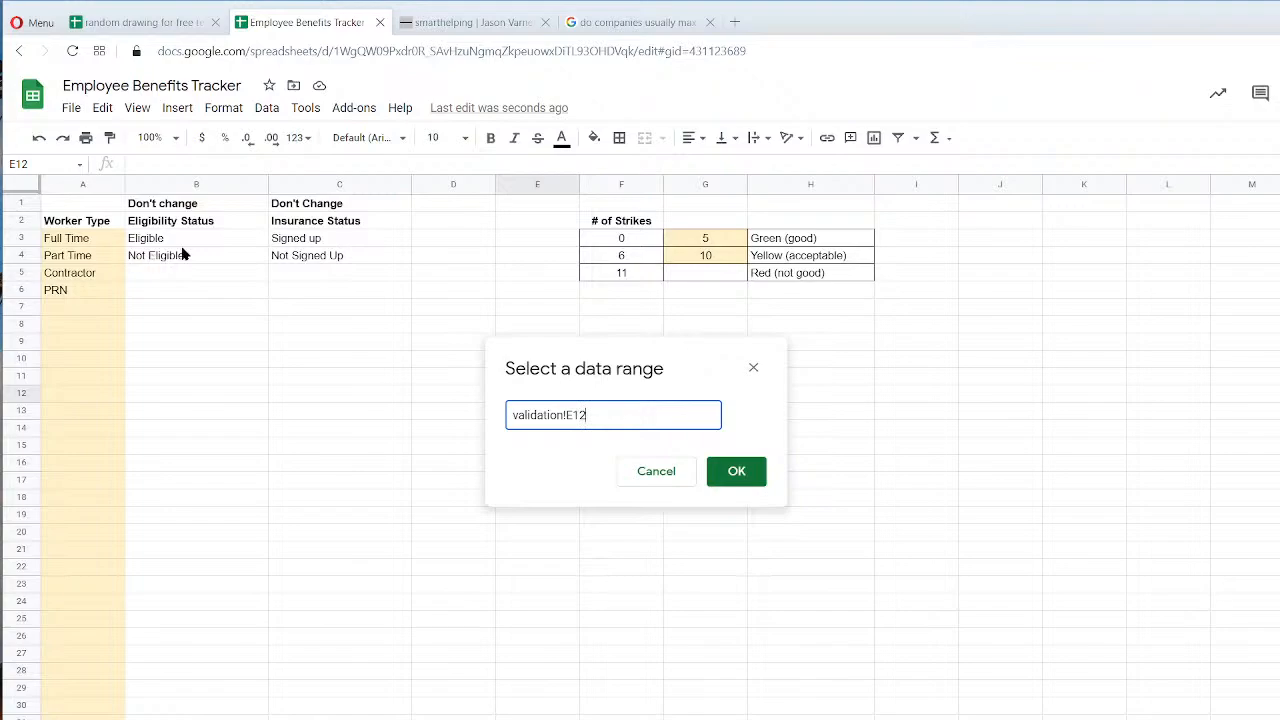
left_click_drag(306, 244, 320, 263)
left_click(633, 422)
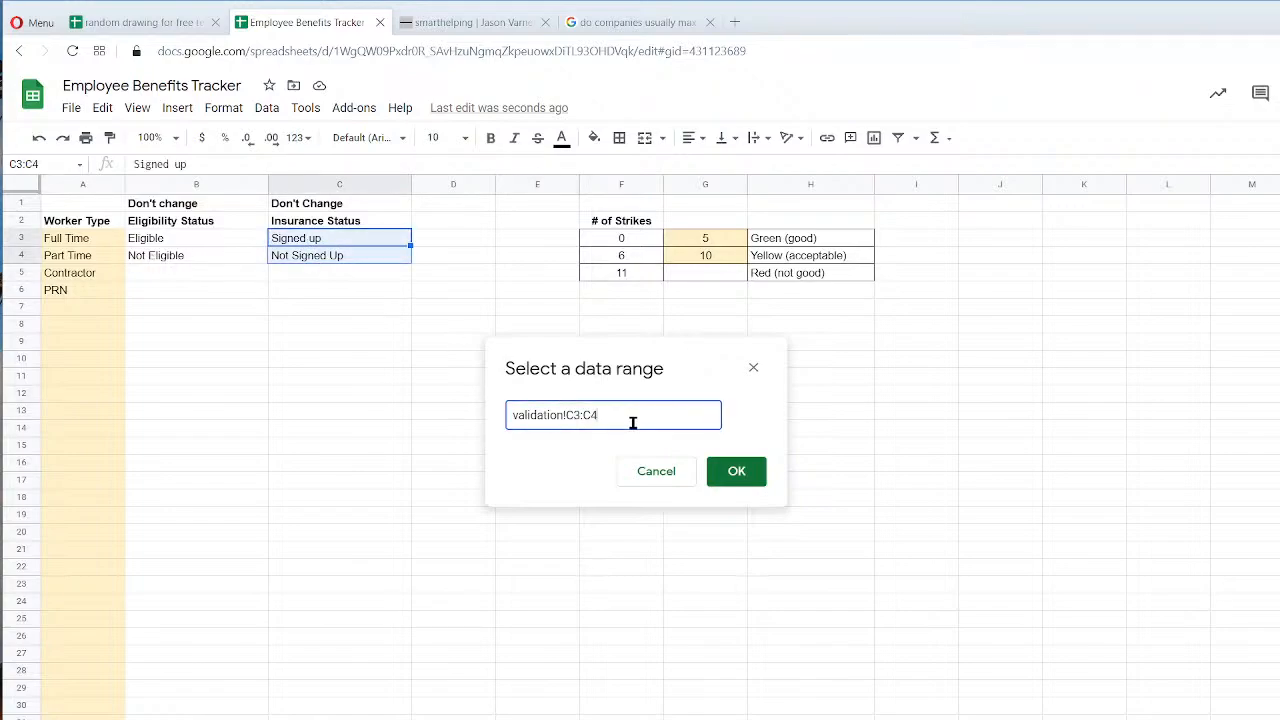
left_click(736, 471)
left_click(942, 620)
Return to the Insurance Status report and choose Signed up as the status in C2.
key("ctrl+shift+Page_Up")
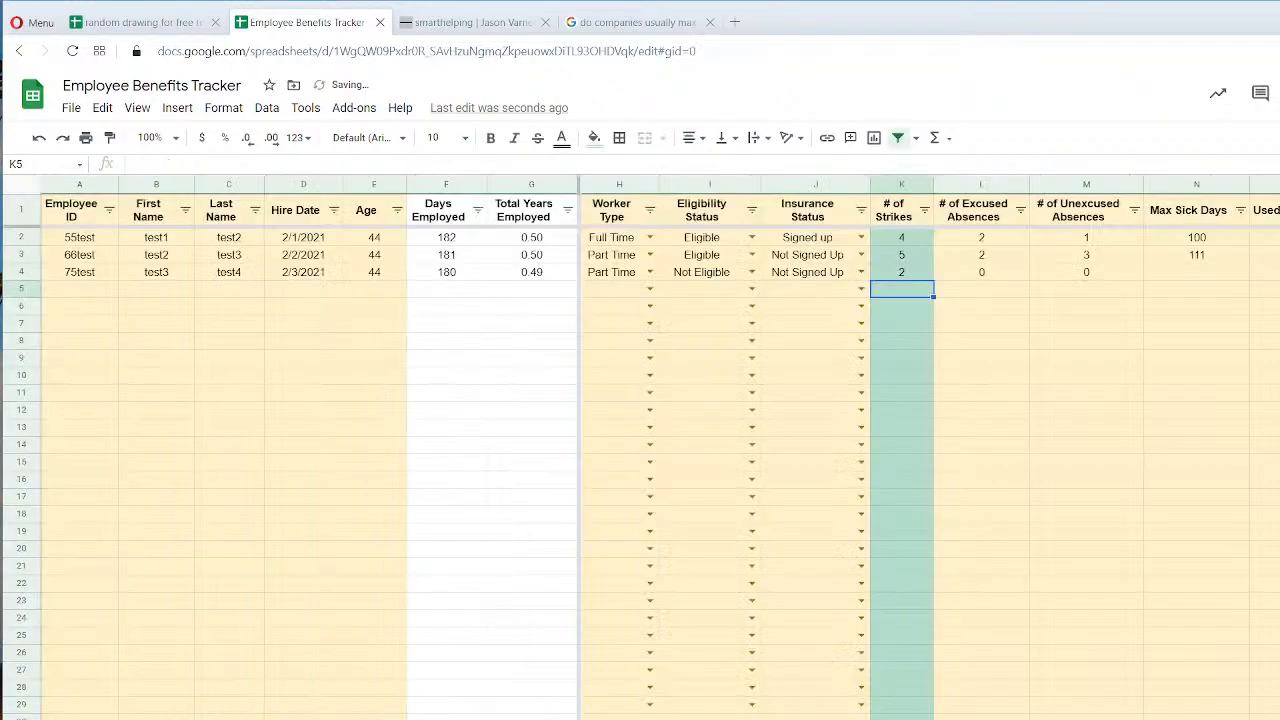
key("ctrl+shift+Page_Down")
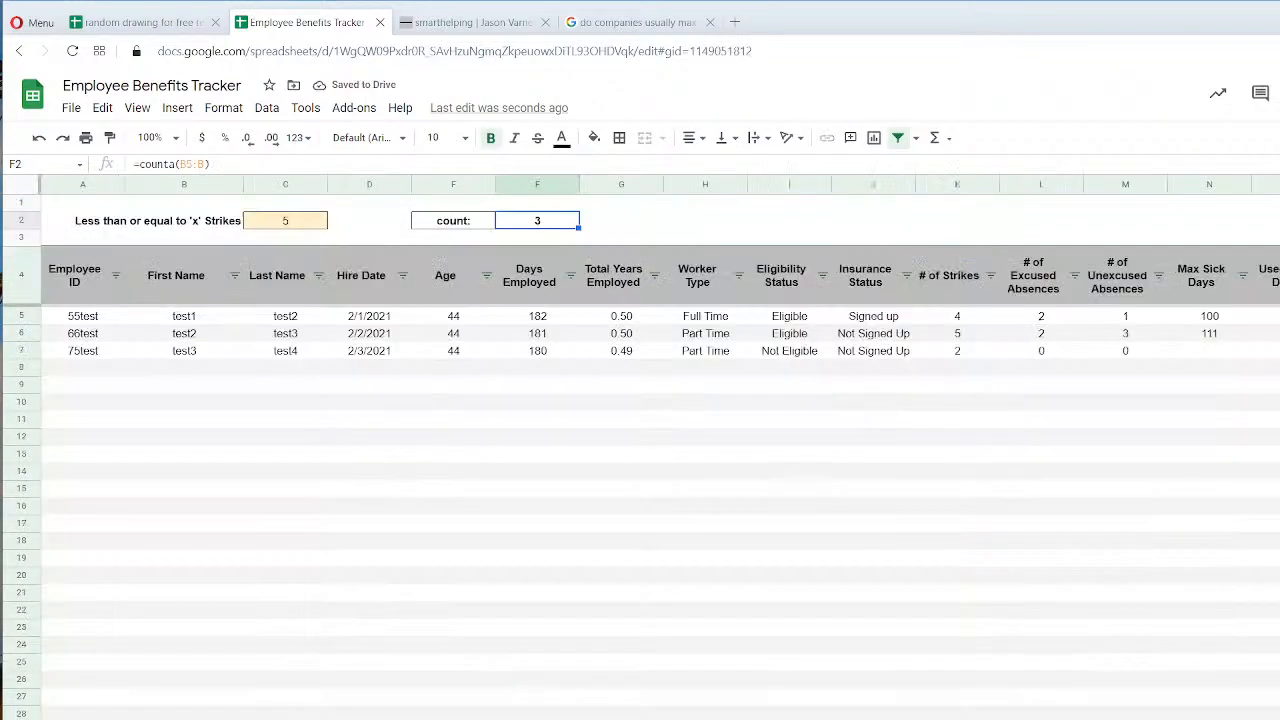
left_click(283, 222)
key("ctrl+shift+Page_Down")
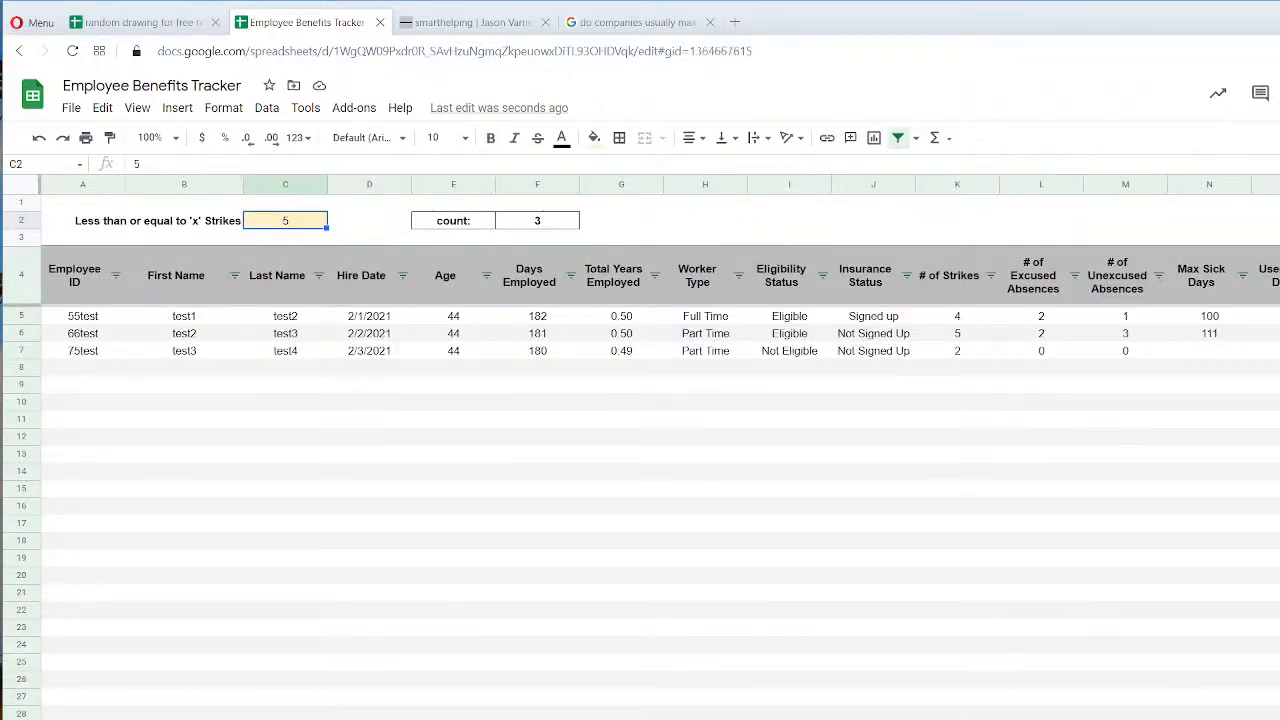
left_click(318, 220)
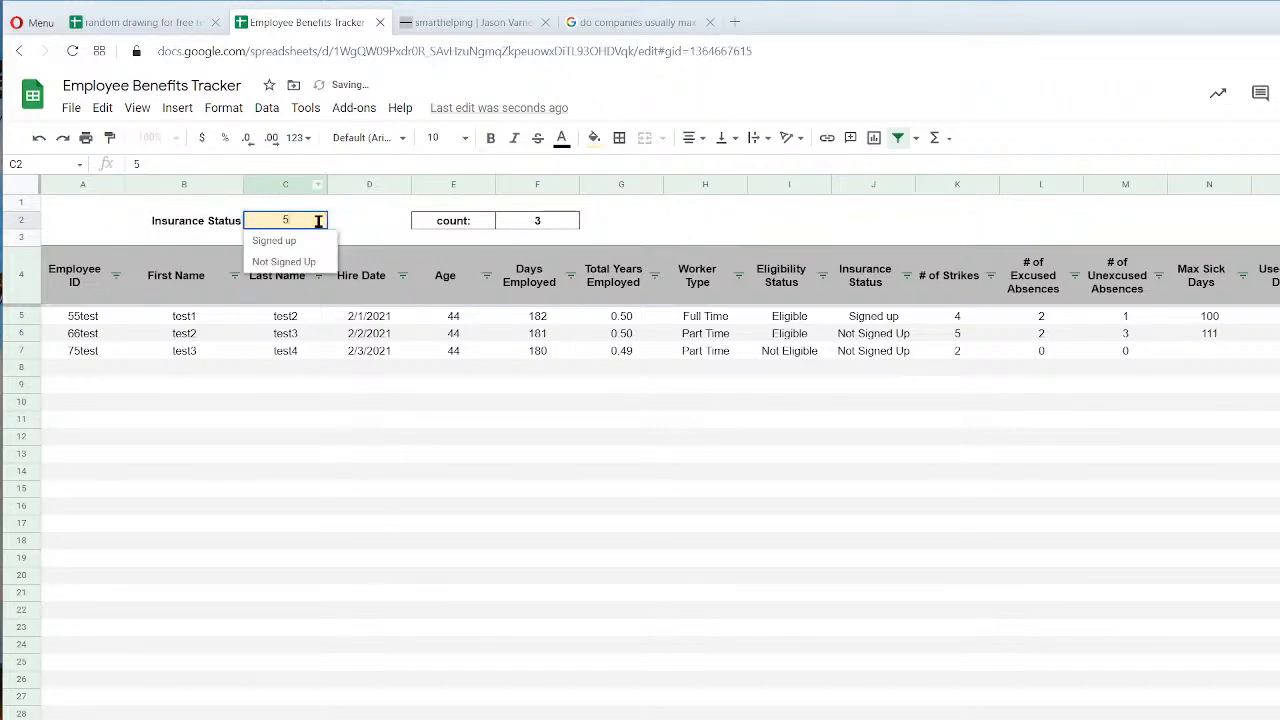
left_click(298, 242)
left_click(75, 322)
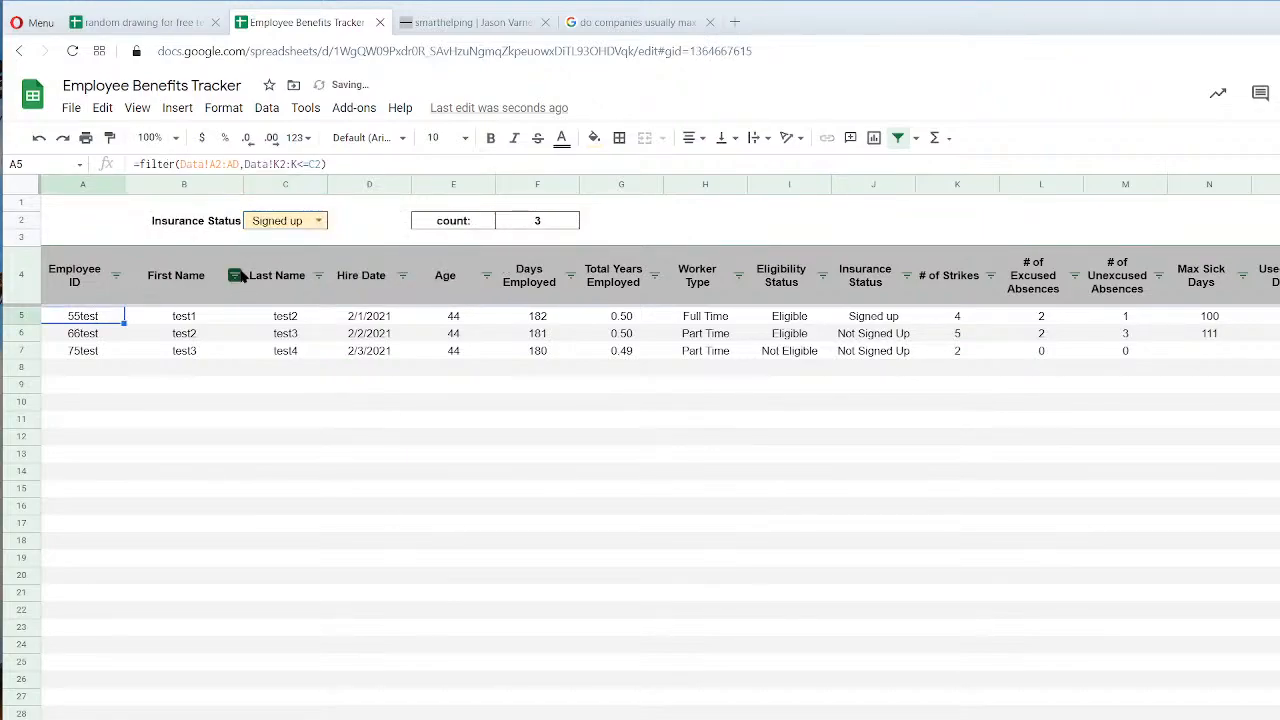
left_click(285, 243)
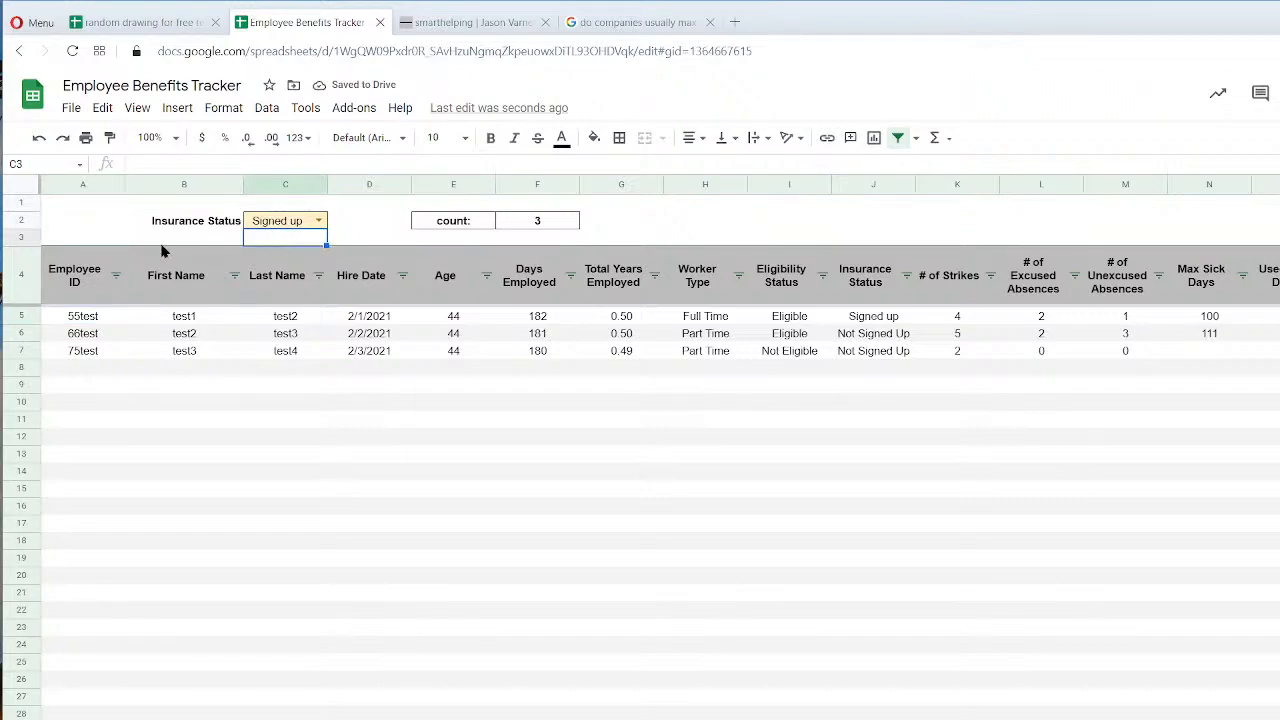
Insert a row above row 3 and duplicate the Insurance Status label and dropdown into B3:C3.
right_click(20, 240)
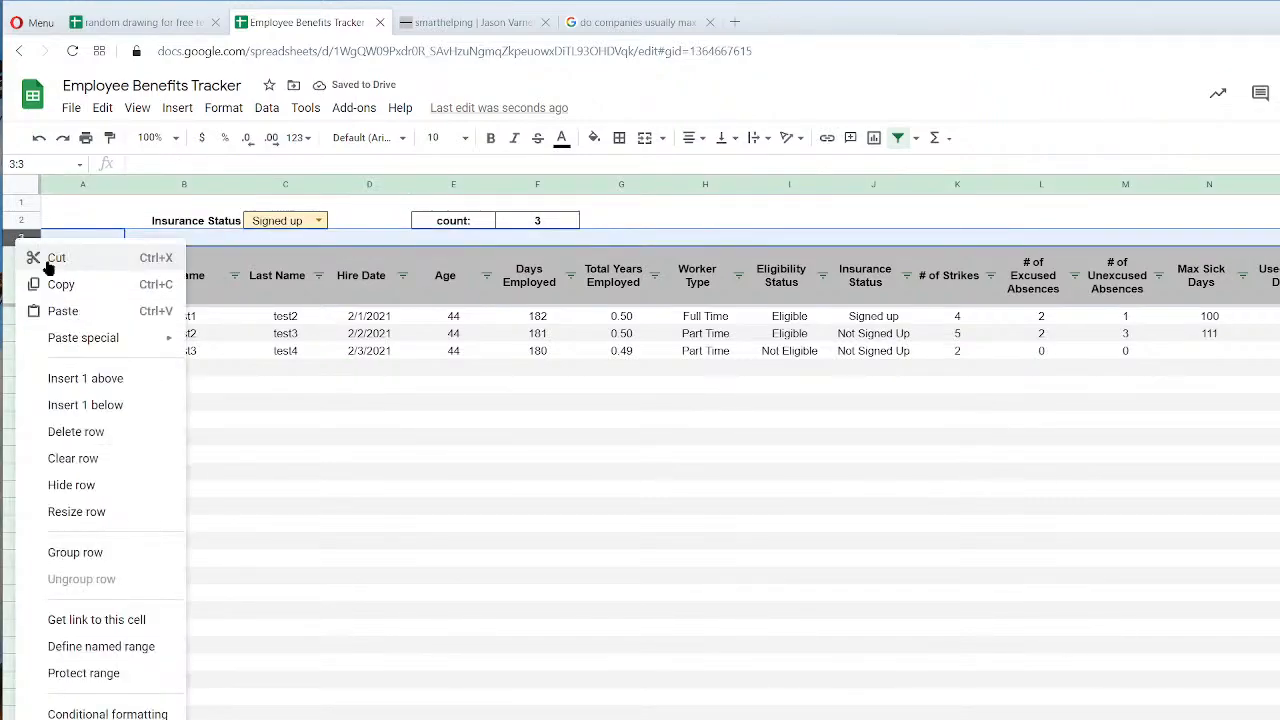
left_click(84, 378)
left_click_drag(229, 220, 326, 240)
left_click(298, 246)
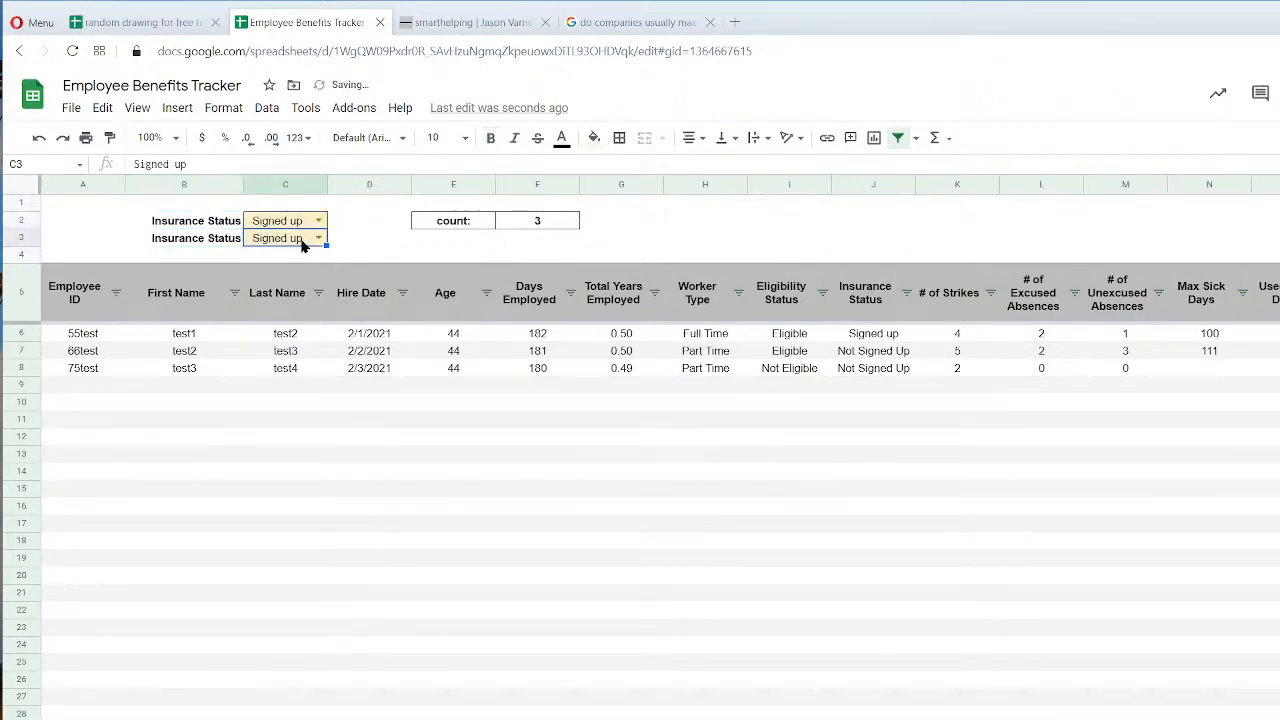
Change C3's data validation list to the eligibility options on the validation sheet and choose Not Eligible.
left_click(268, 108)
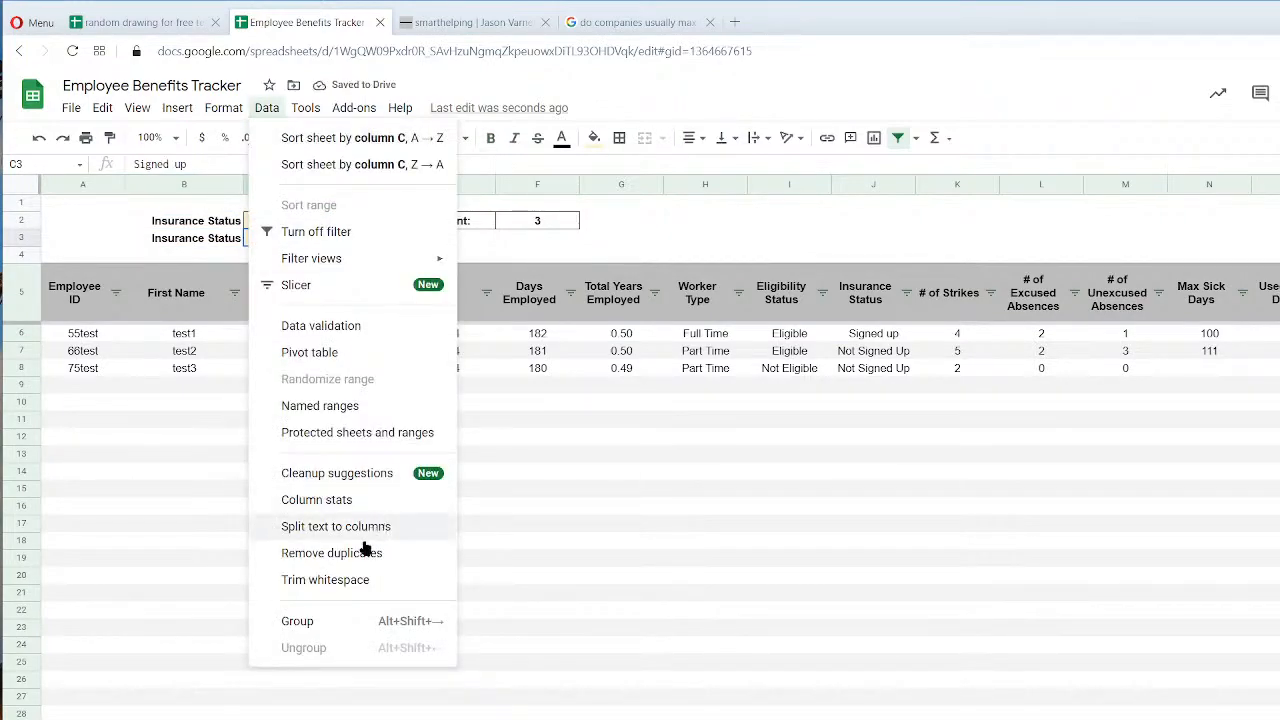
left_click(300, 326)
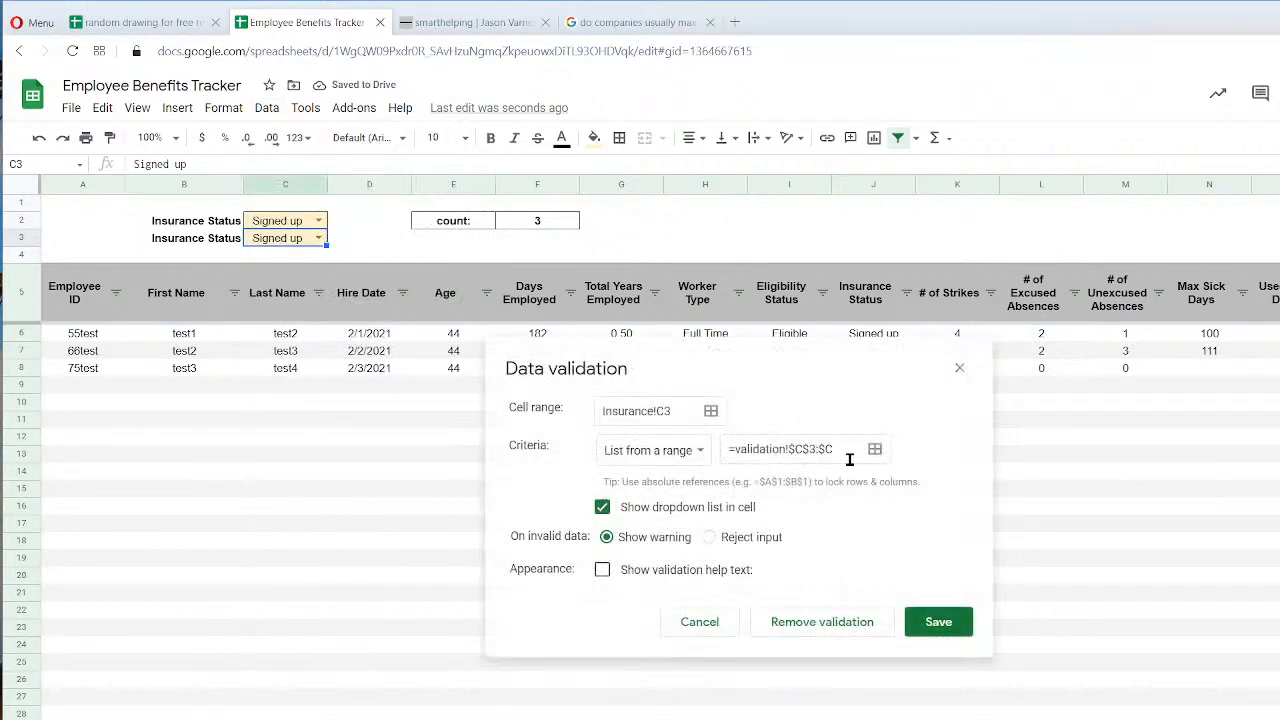
left_click(875, 451)
left_click_drag(751, 417, 313, 410)
key("BackSpace")
left_click(137, 718)
left_click_drag(191, 239, 192, 256)
left_click(614, 412)
left_click(736, 471)
left_click(937, 621)
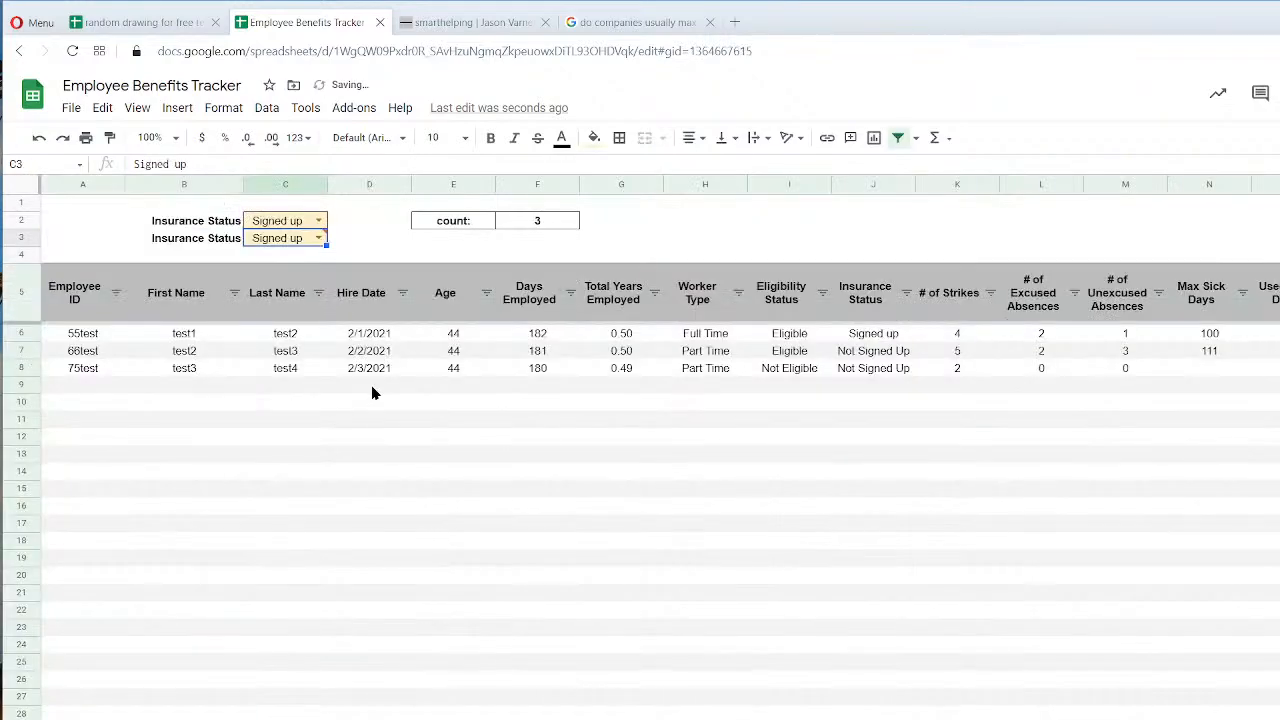
left_click(319, 239)
left_click(297, 281)
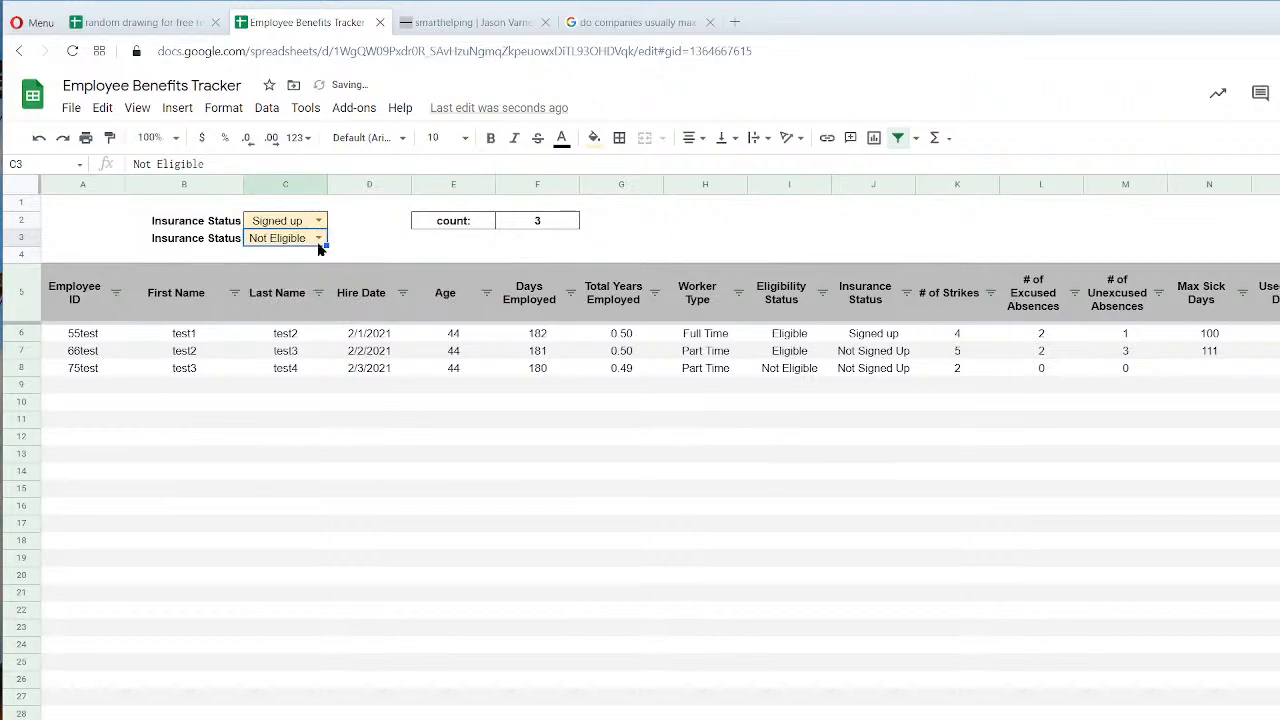
left_click(318, 220)
left_click(363, 210)
right_click(298, 221)
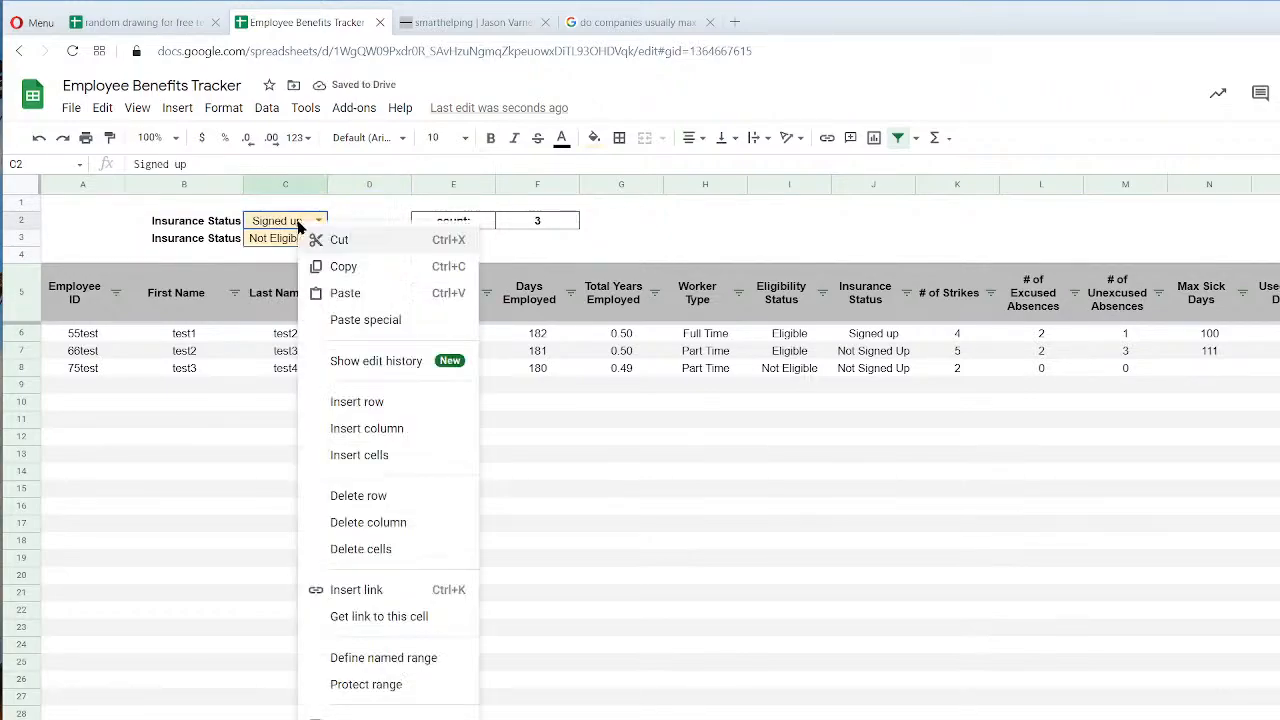
left_click(370, 718)
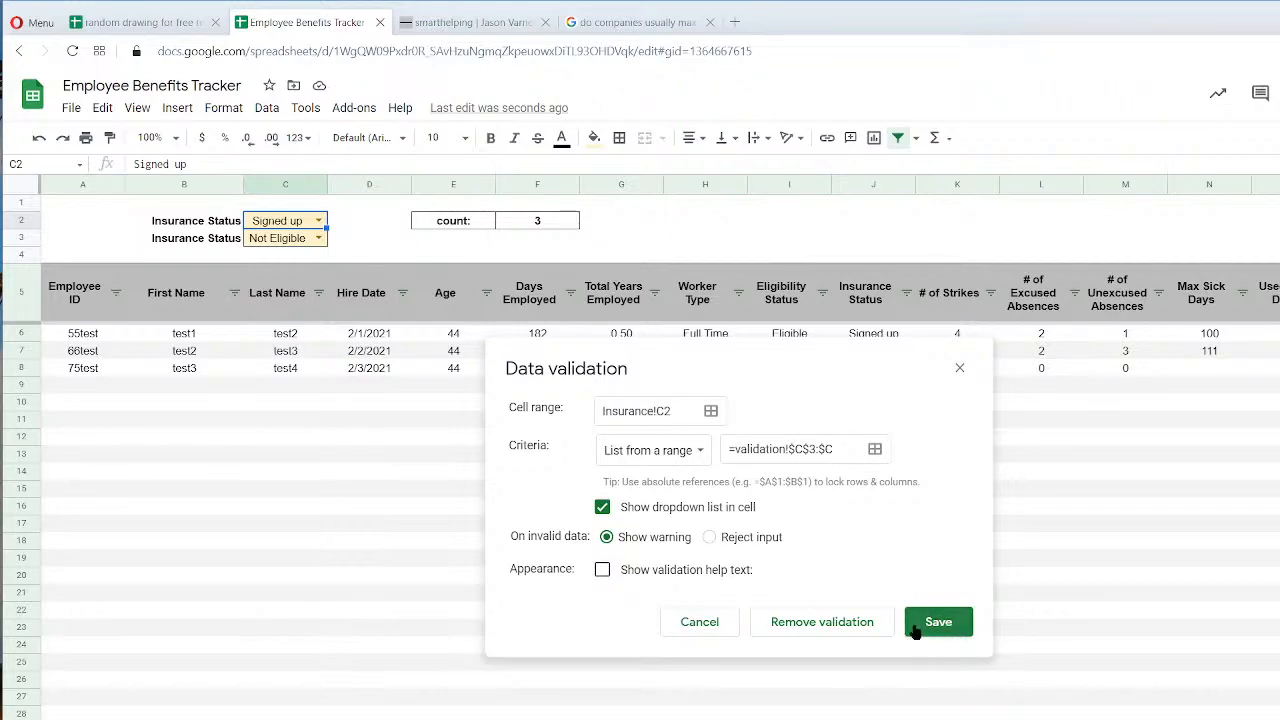
left_click(700, 624)
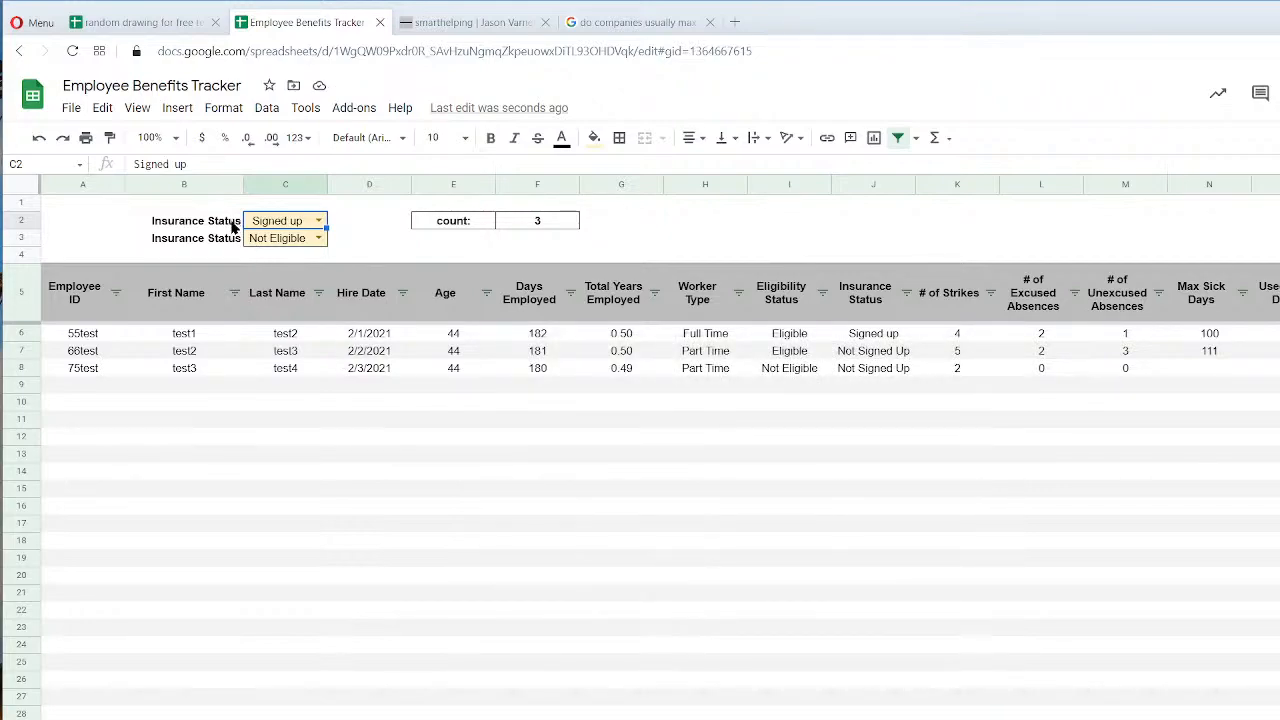
Swap the dropdowns so C2 holds eligibility and C3 insurance status, and label them Eligibility in B2 and Status in B3.
left_click(232, 227)
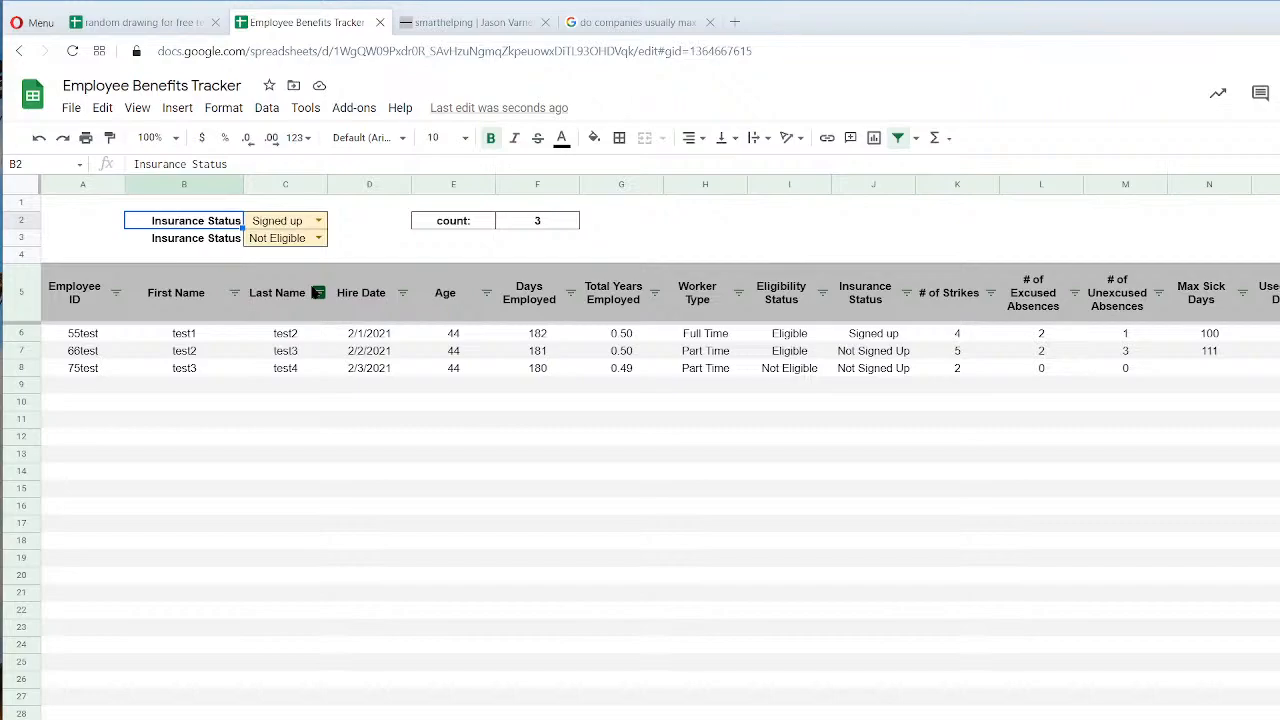
left_click_drag(262, 222, 217, 225)
left_click(224, 225)
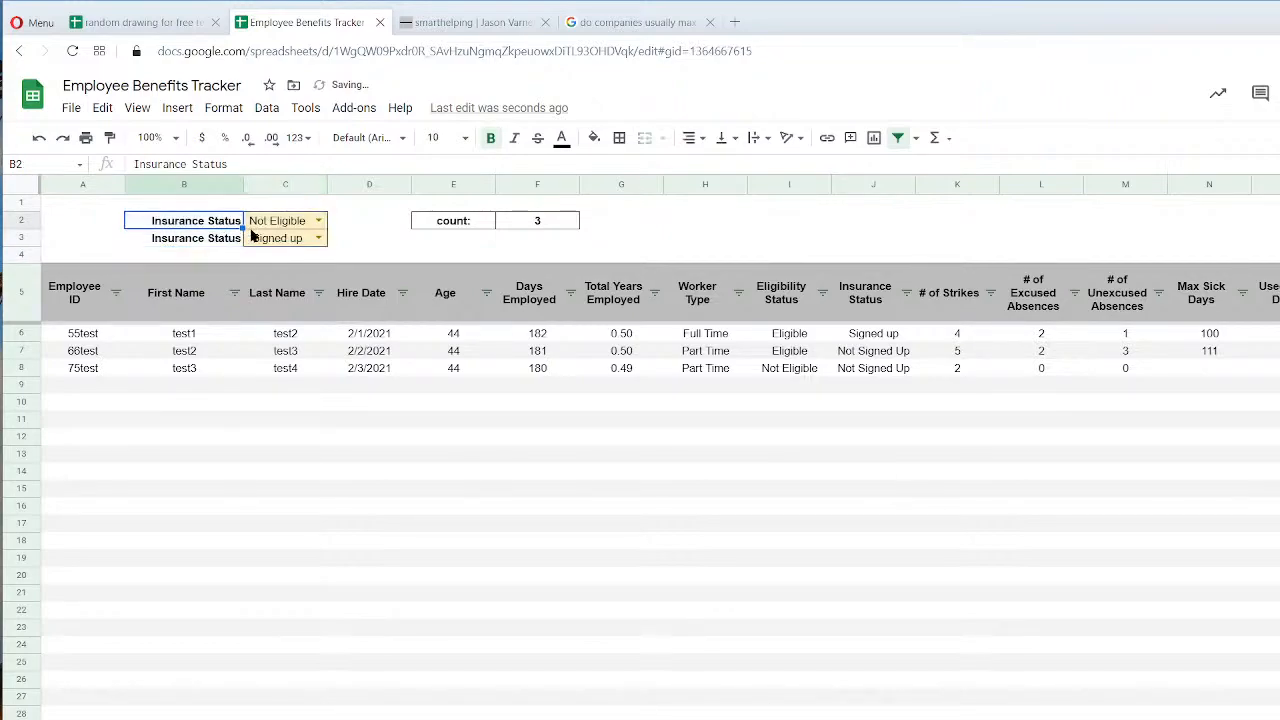
type("Eligibility")
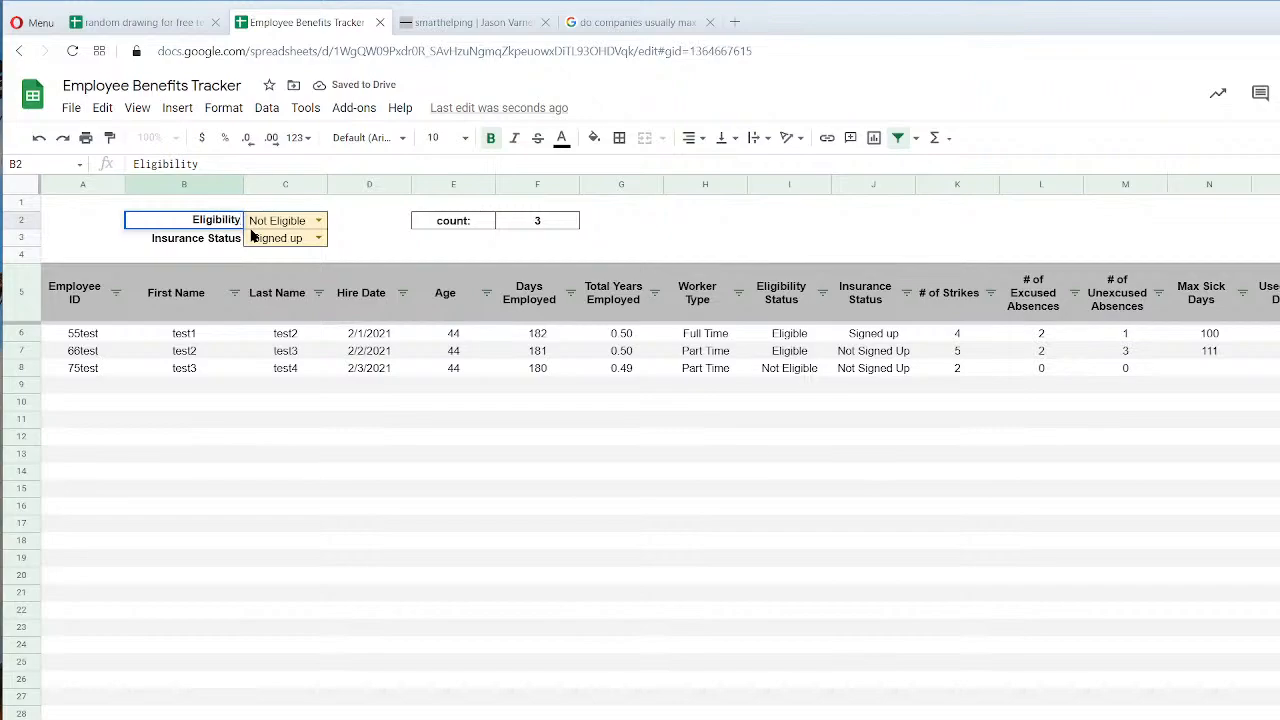
key("Return")
type("Status")
key("Return")
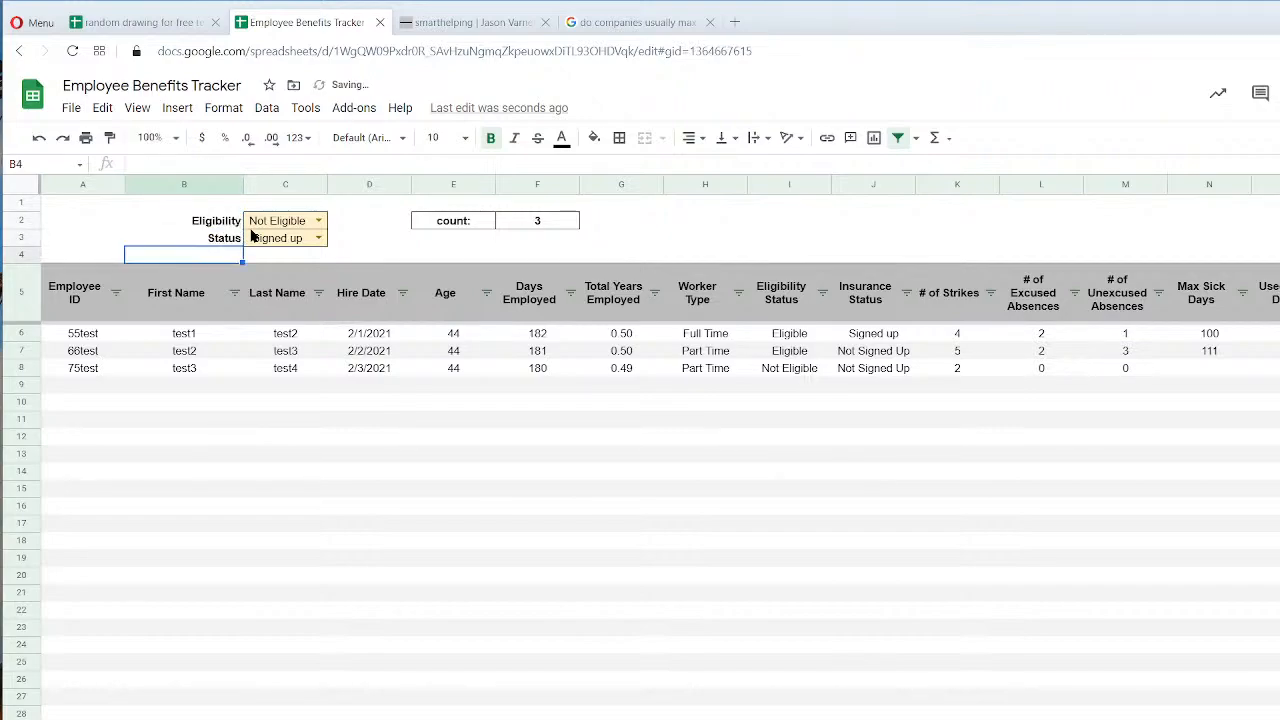
Replace the strikes condition in the A6 filter formula with Data!H2:H=C2.
left_click(86, 336)
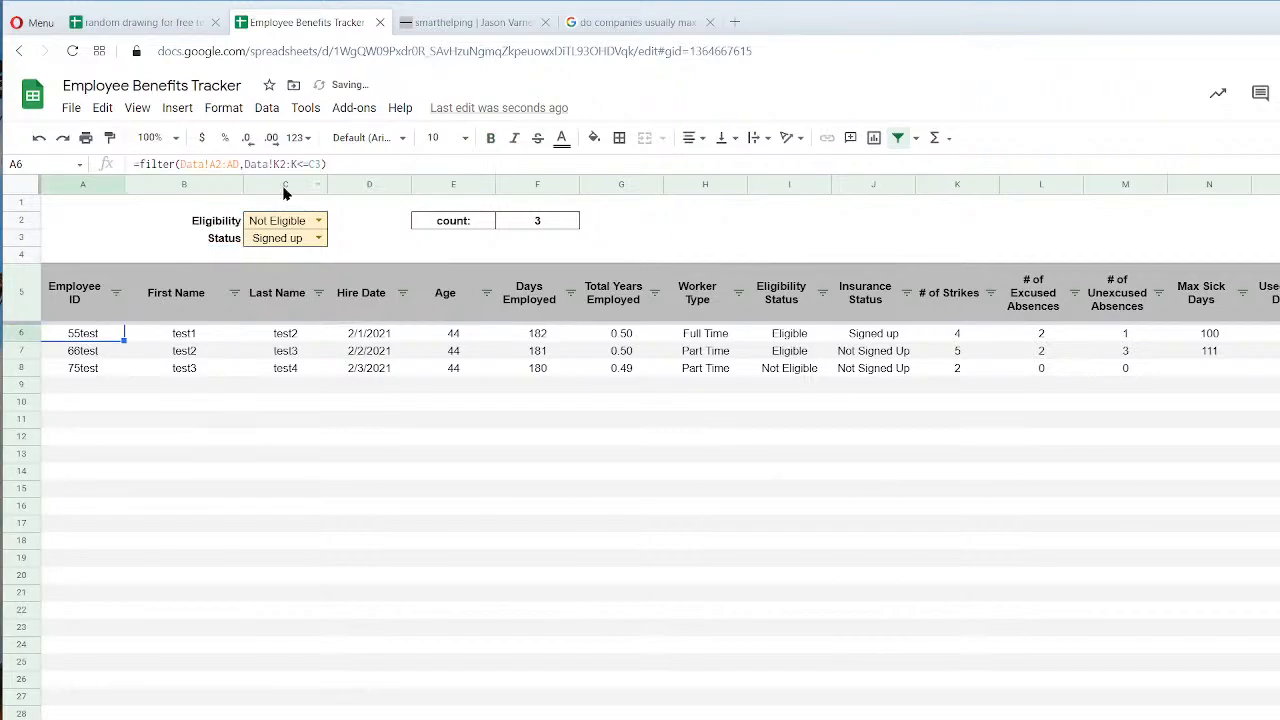
left_click_drag(247, 167, 748, 173)
key("BackSpace")
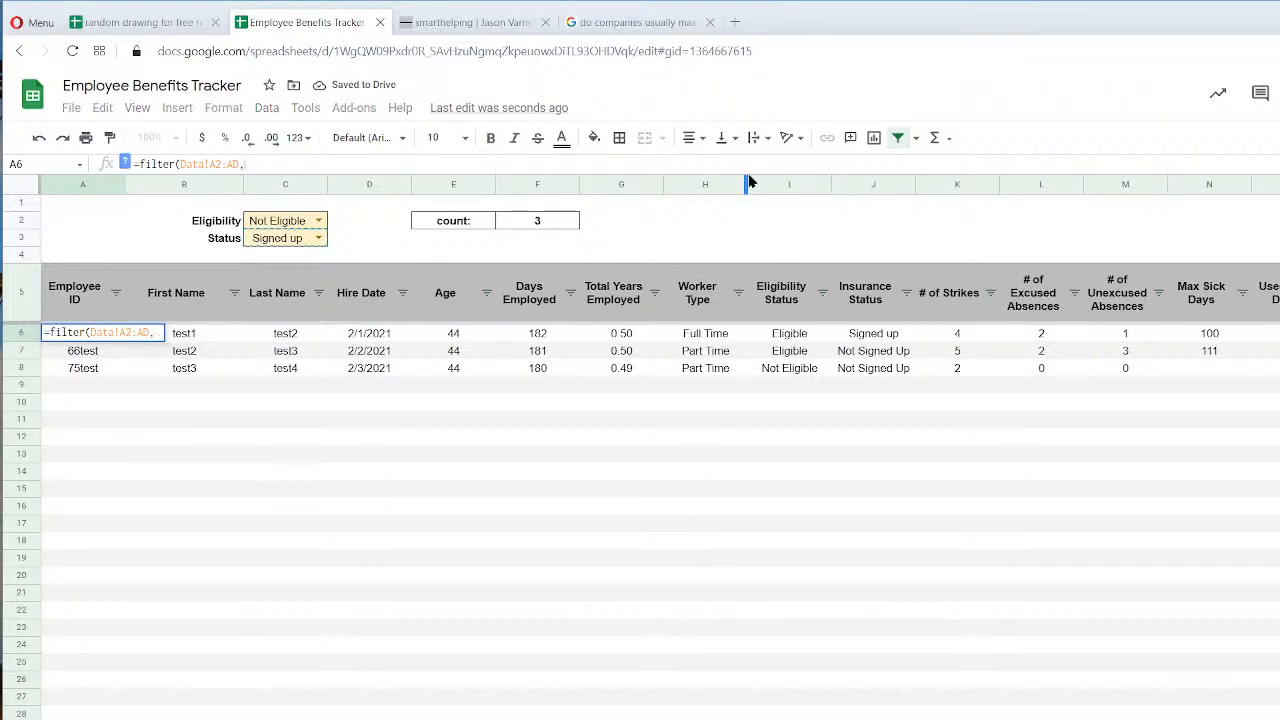
left_click(130, 718)
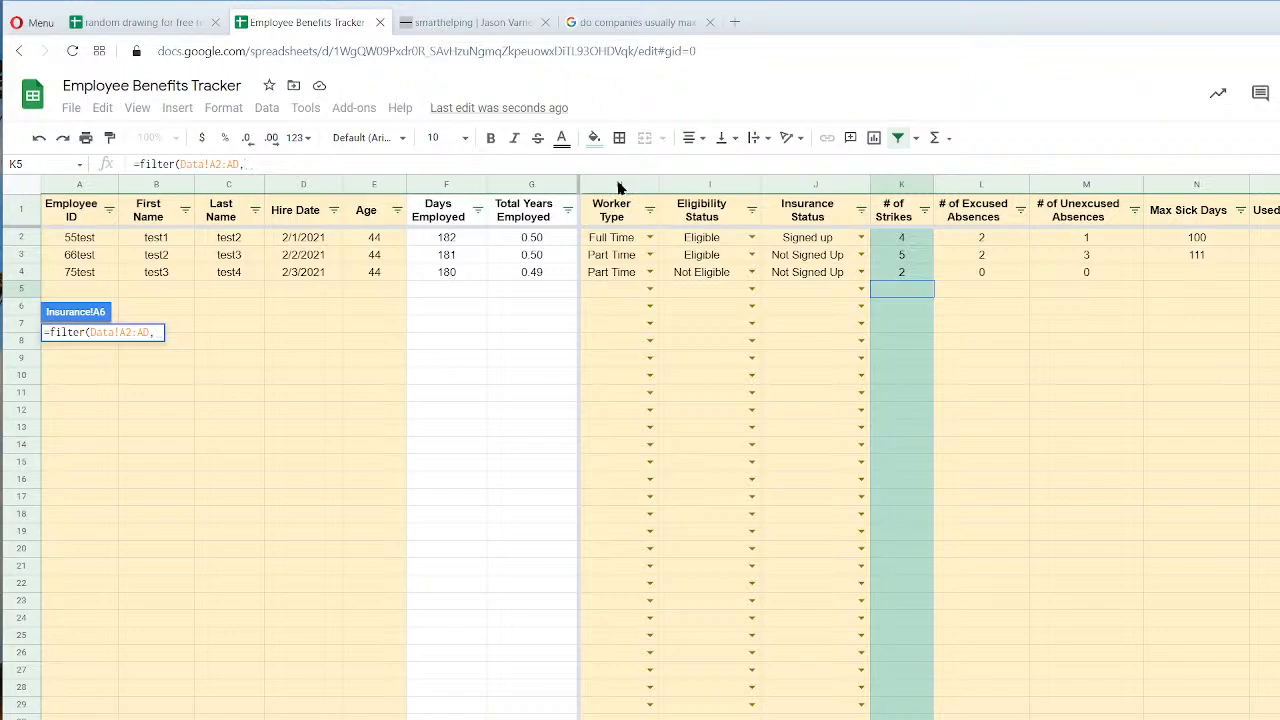
left_click_drag(617, 238, 600, 252)
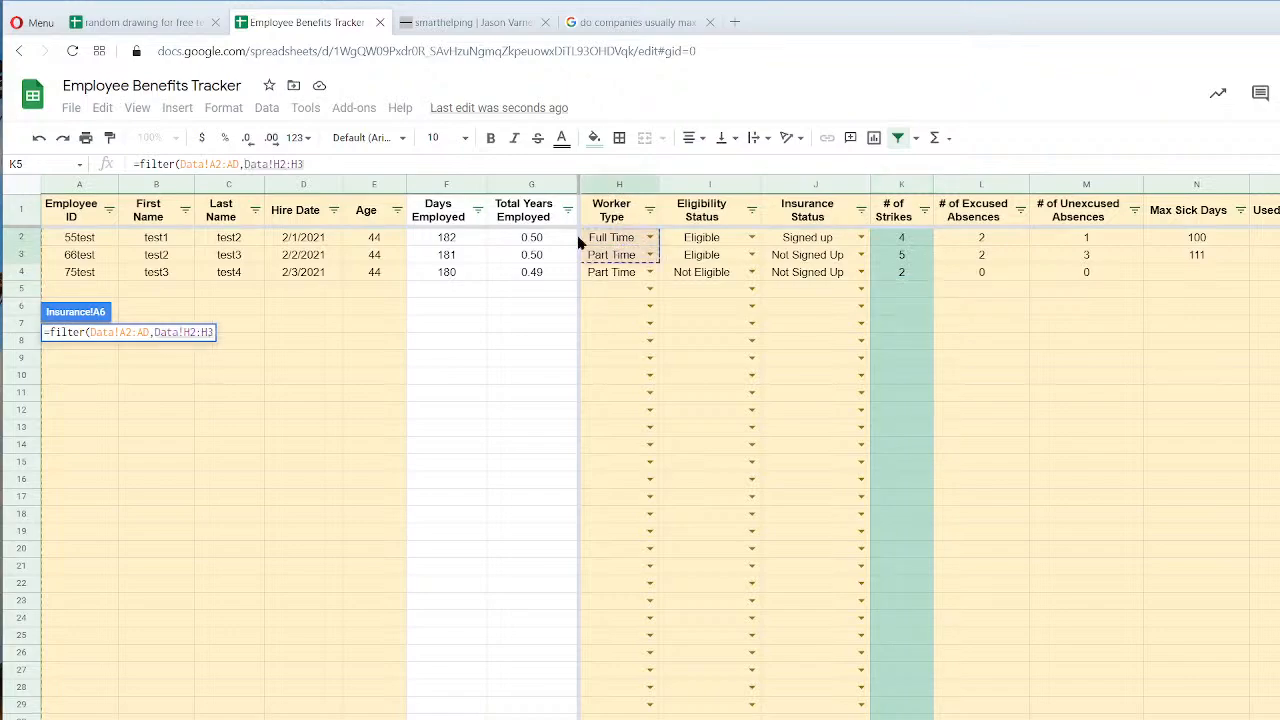
key("BackSpace")
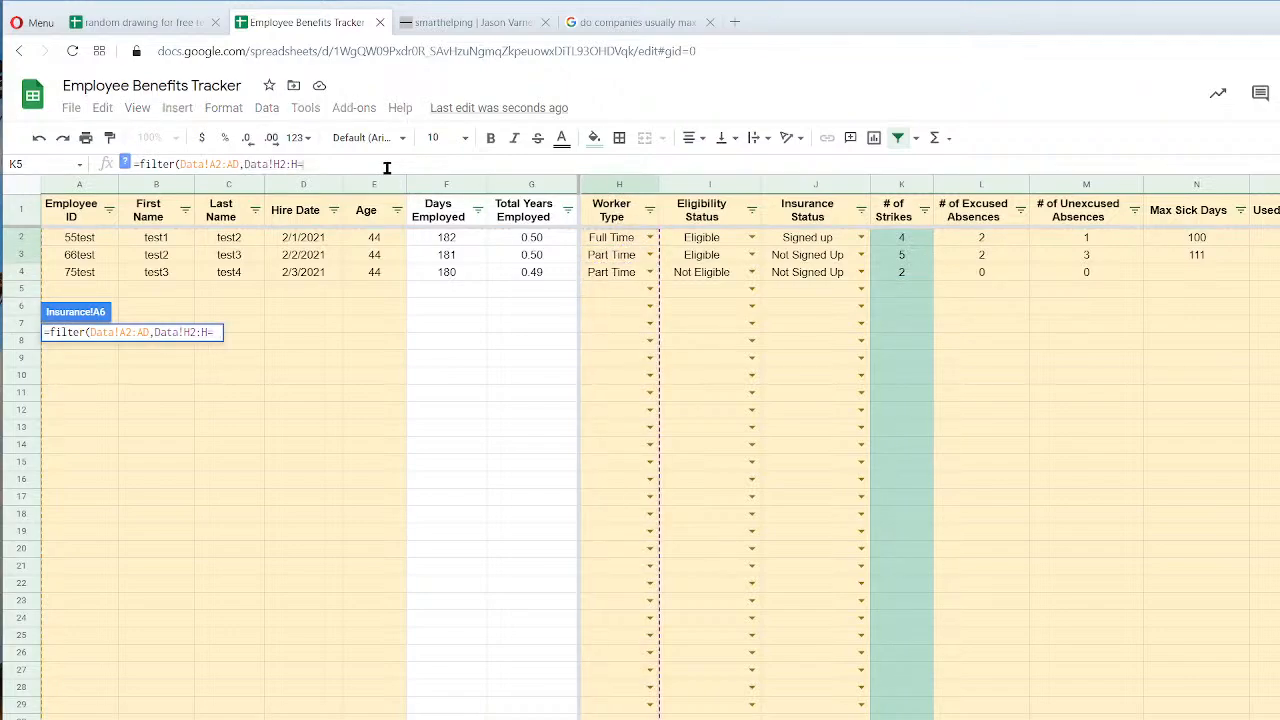
left_click(420, 718)
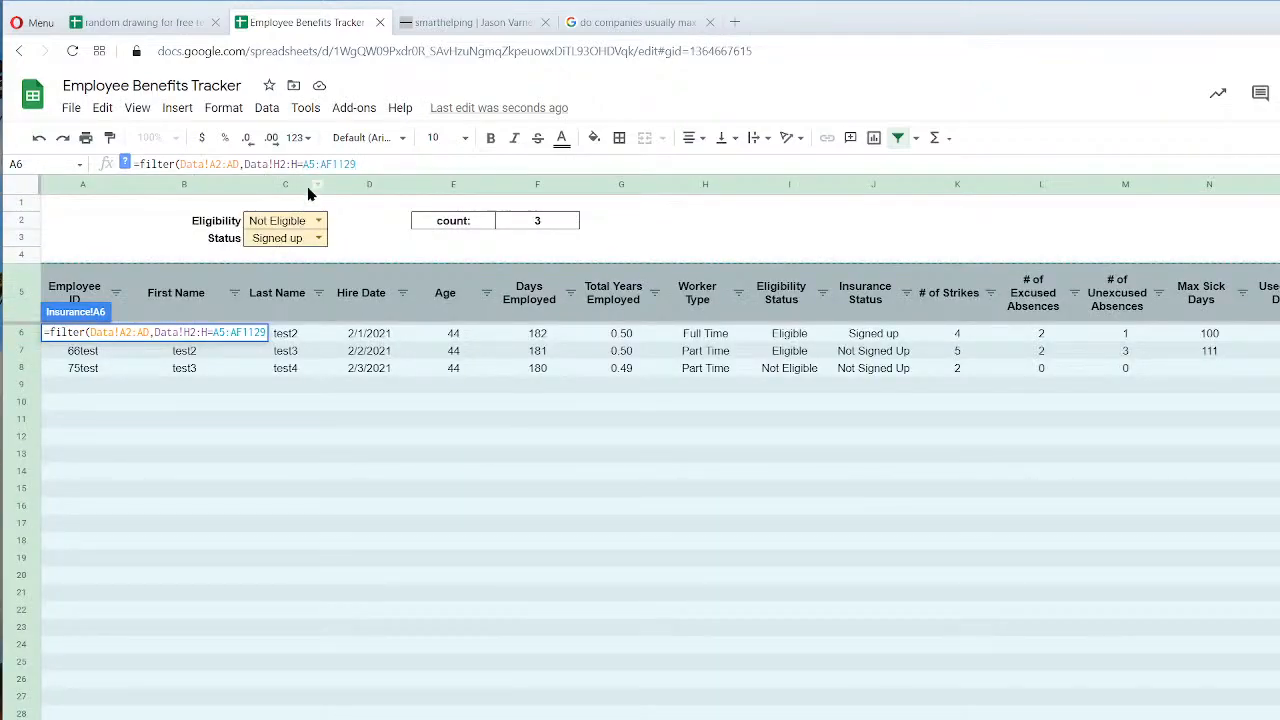
left_click_drag(304, 164, 545, 185)
type("c2")
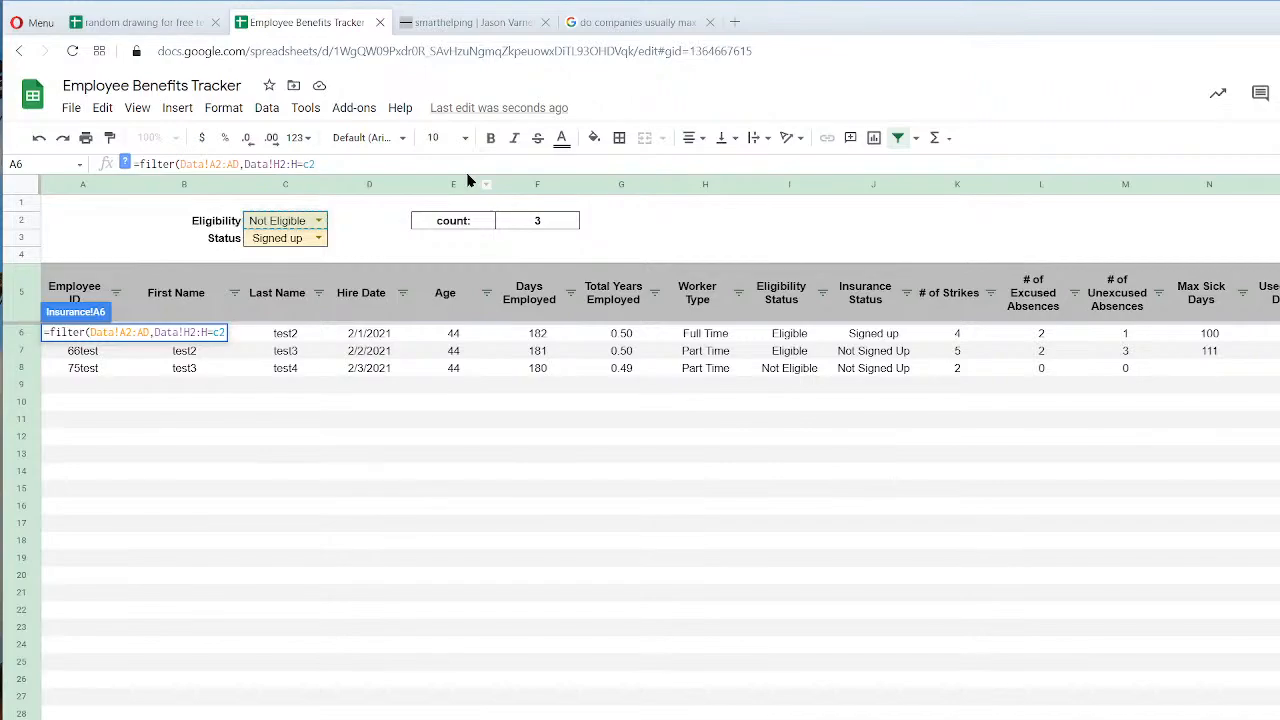
Add Data!I2:I=C3 as a second condition to the A6 filter formula.
type(",Data!H2")
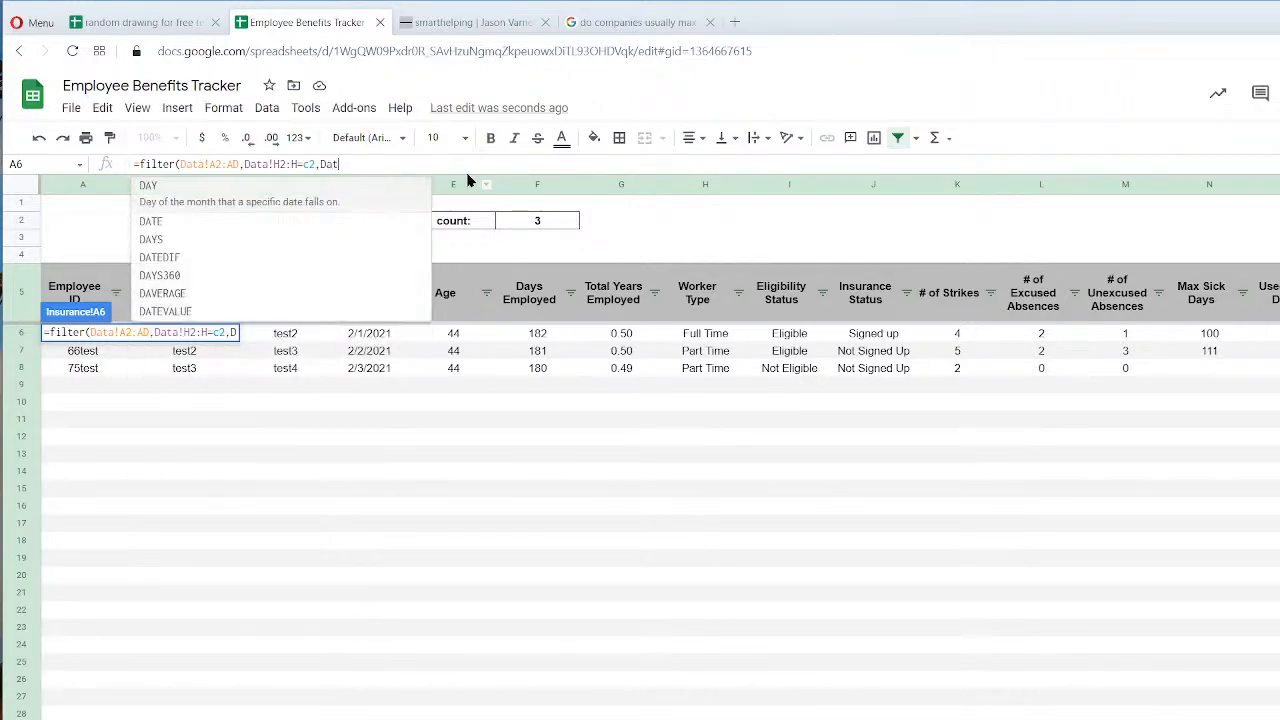
key("BackSpace")
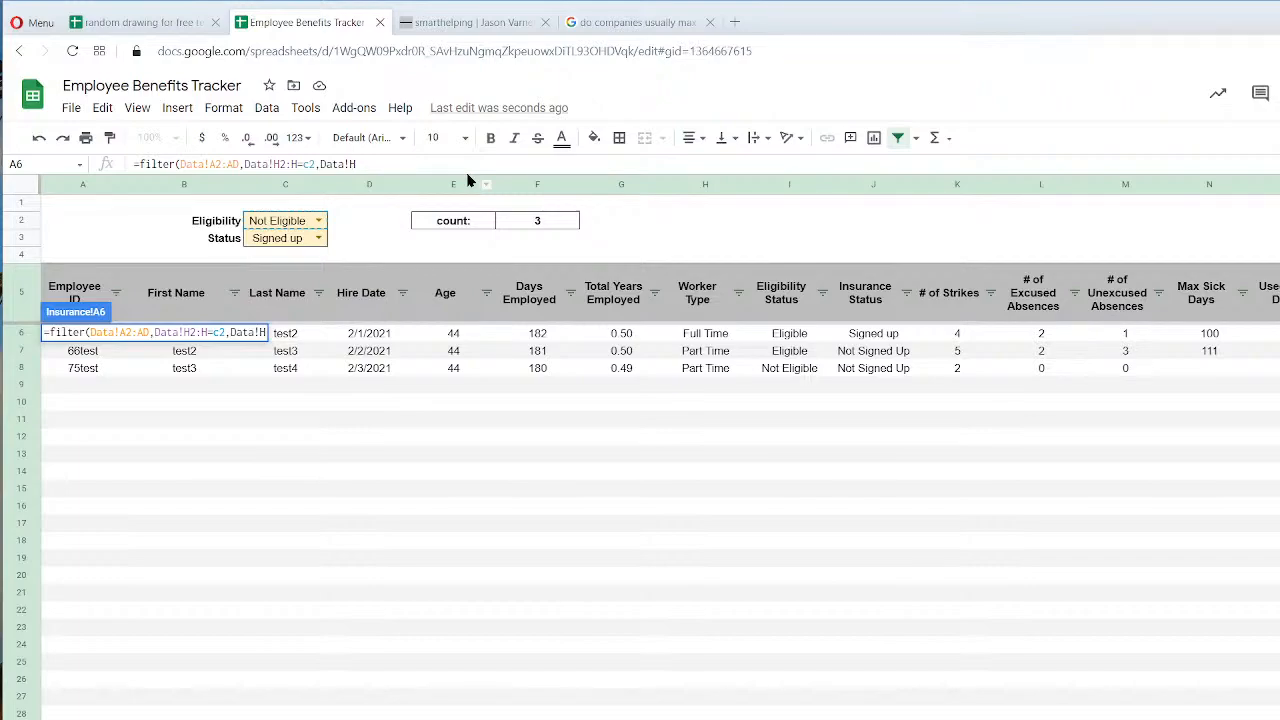
key("BackSpace")
type("i2:i=c3")
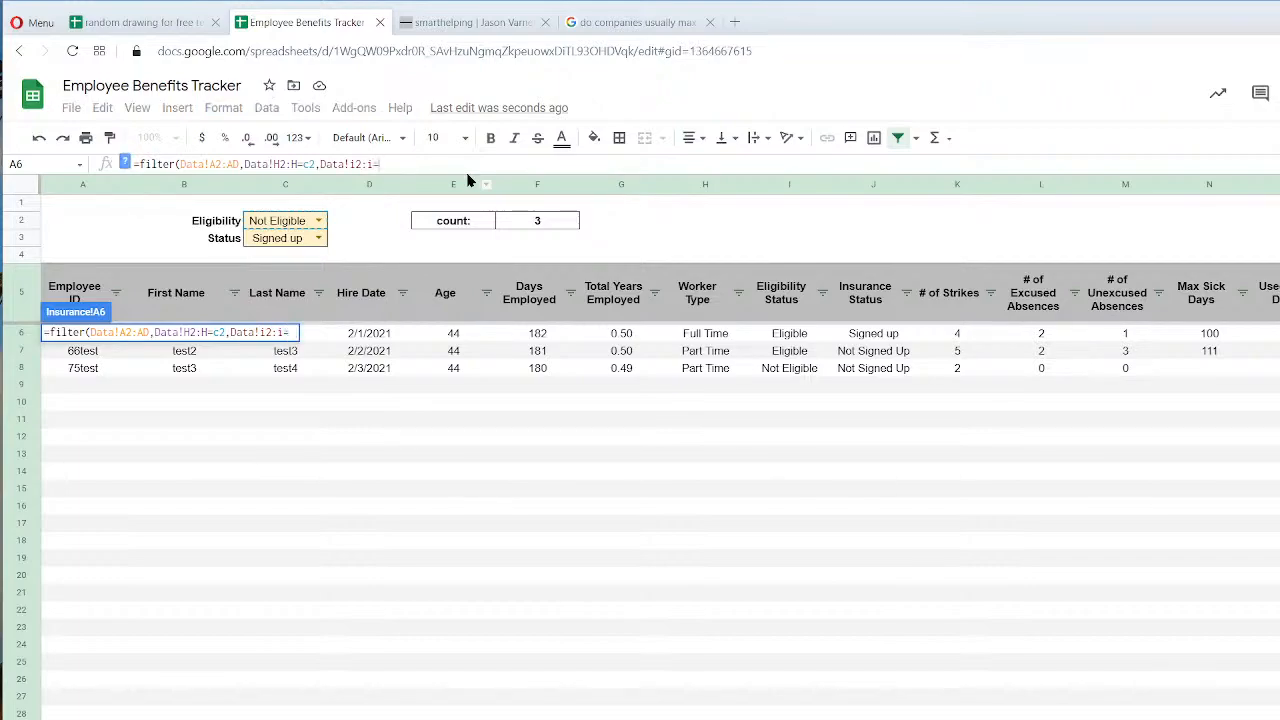
key("Return")
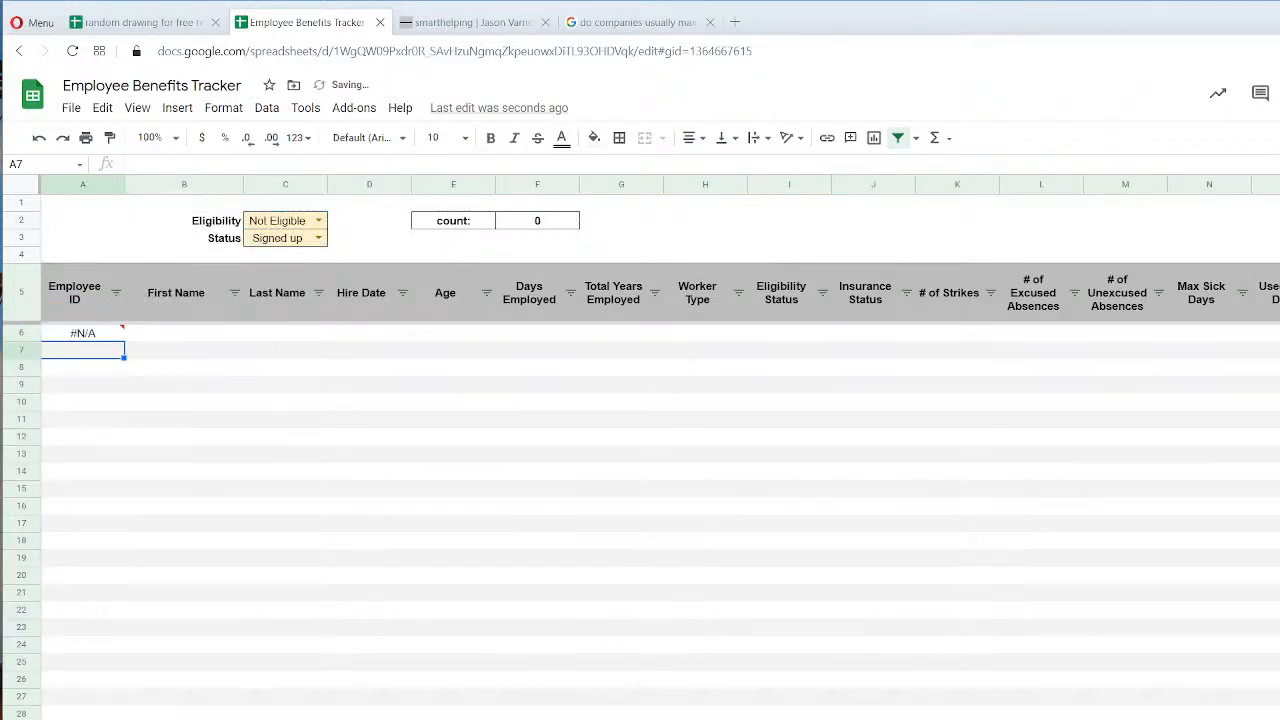
Check the column letters on the Data sheet and change the first condition of the A6 filter to Data!I2:I=C2.
key("alt+Up")
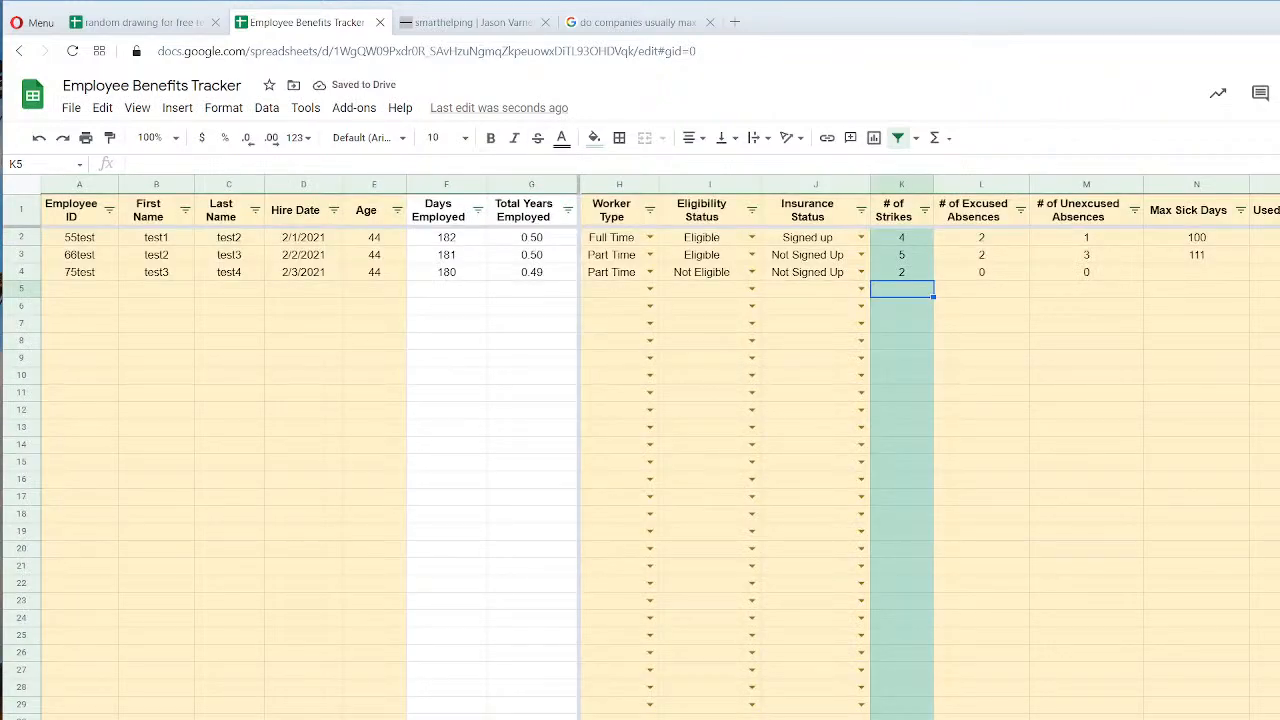
key("alt+Down")
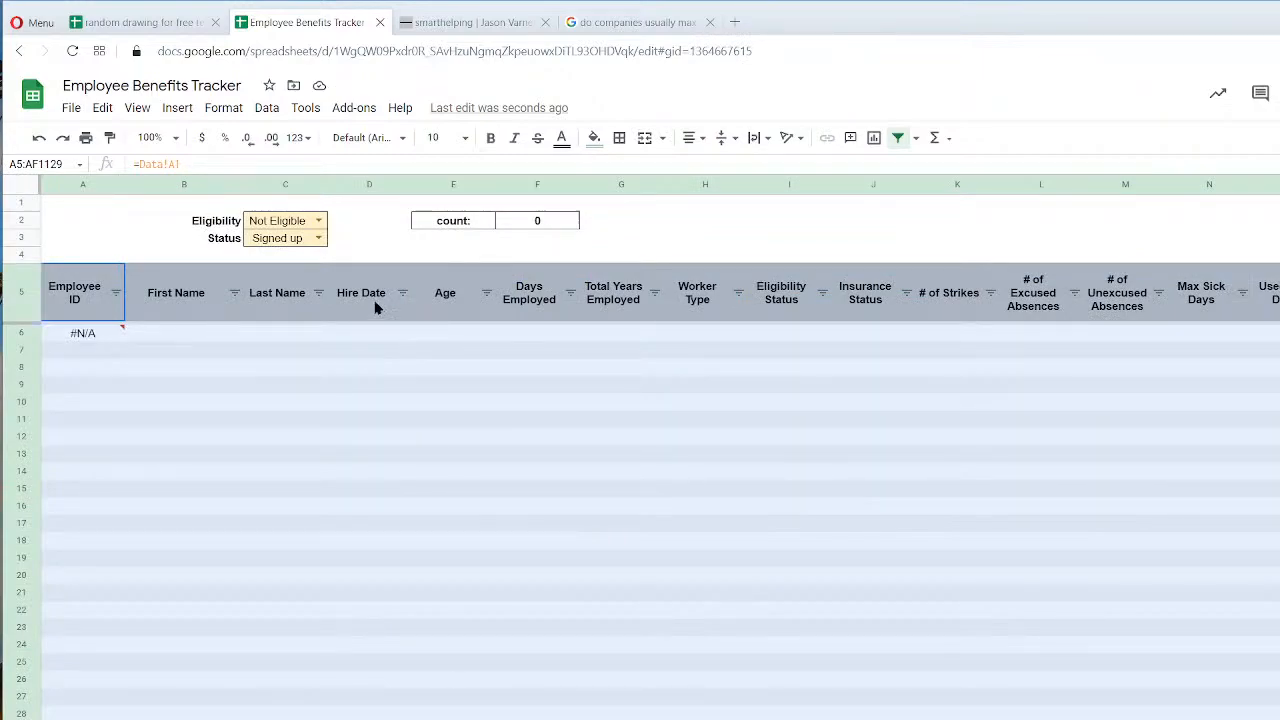
left_click(88, 337)
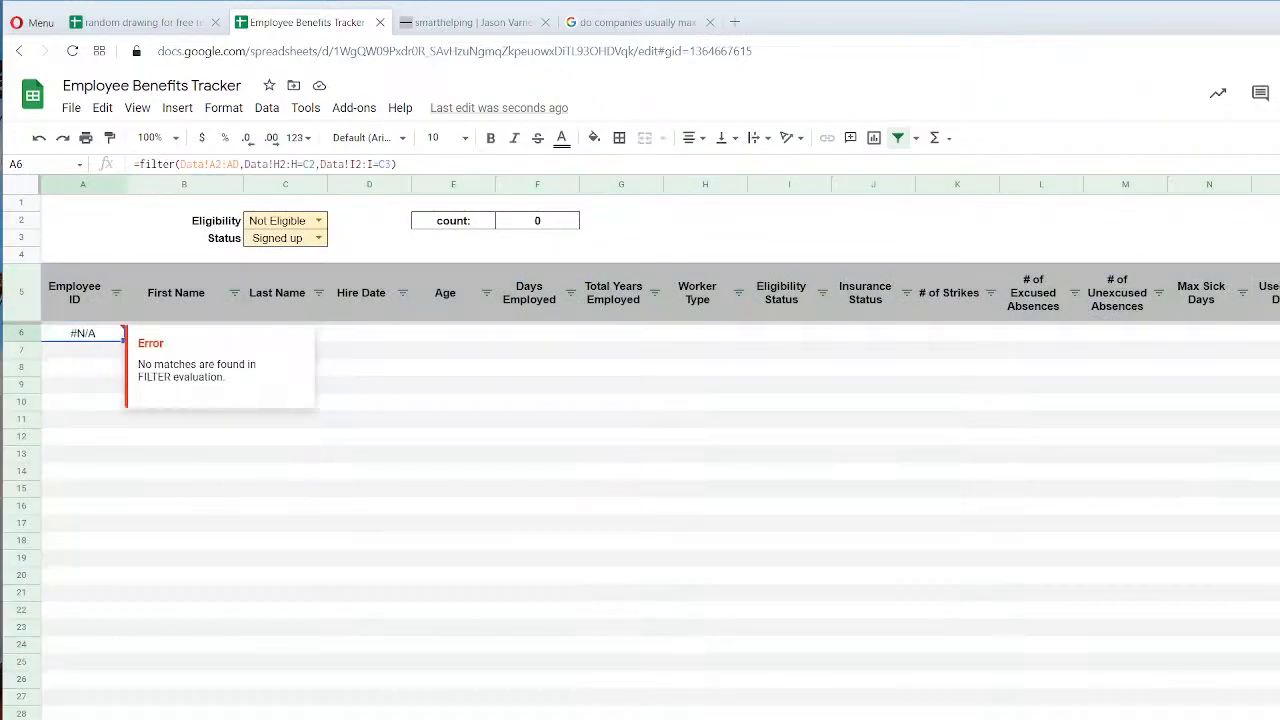
key("alt+Up")
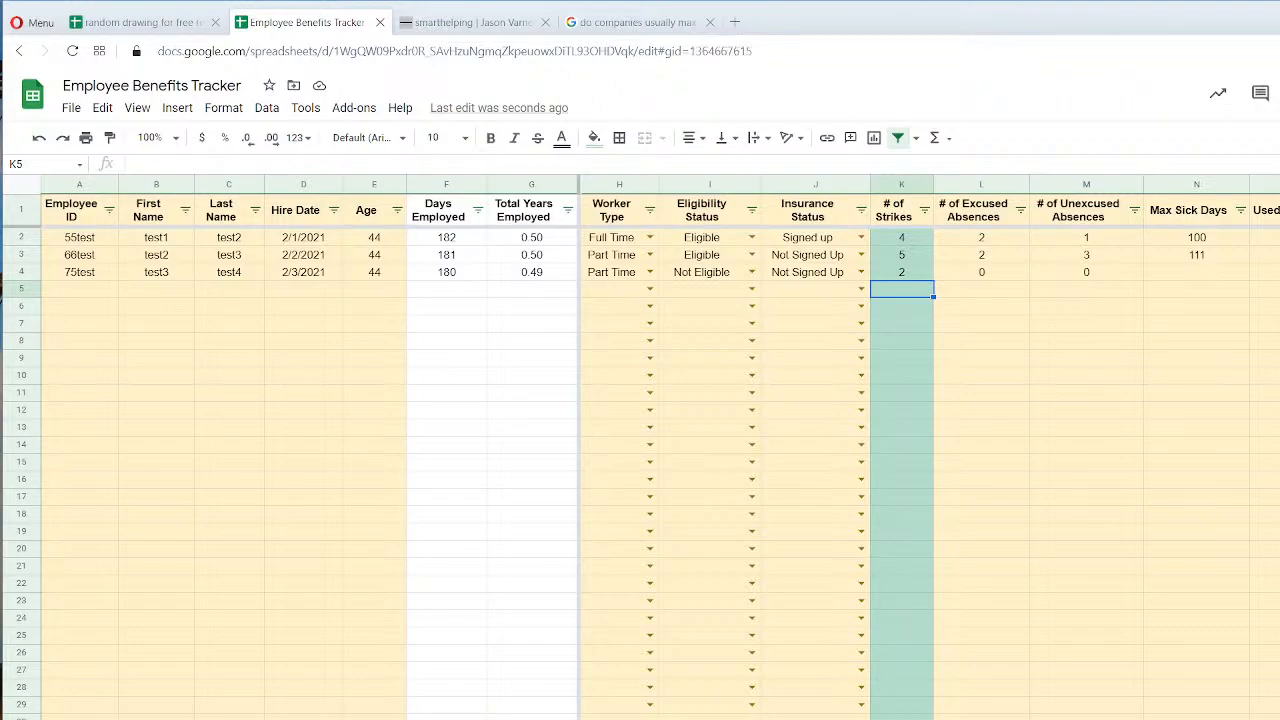
key("alt+Down")
double_click(85, 334)
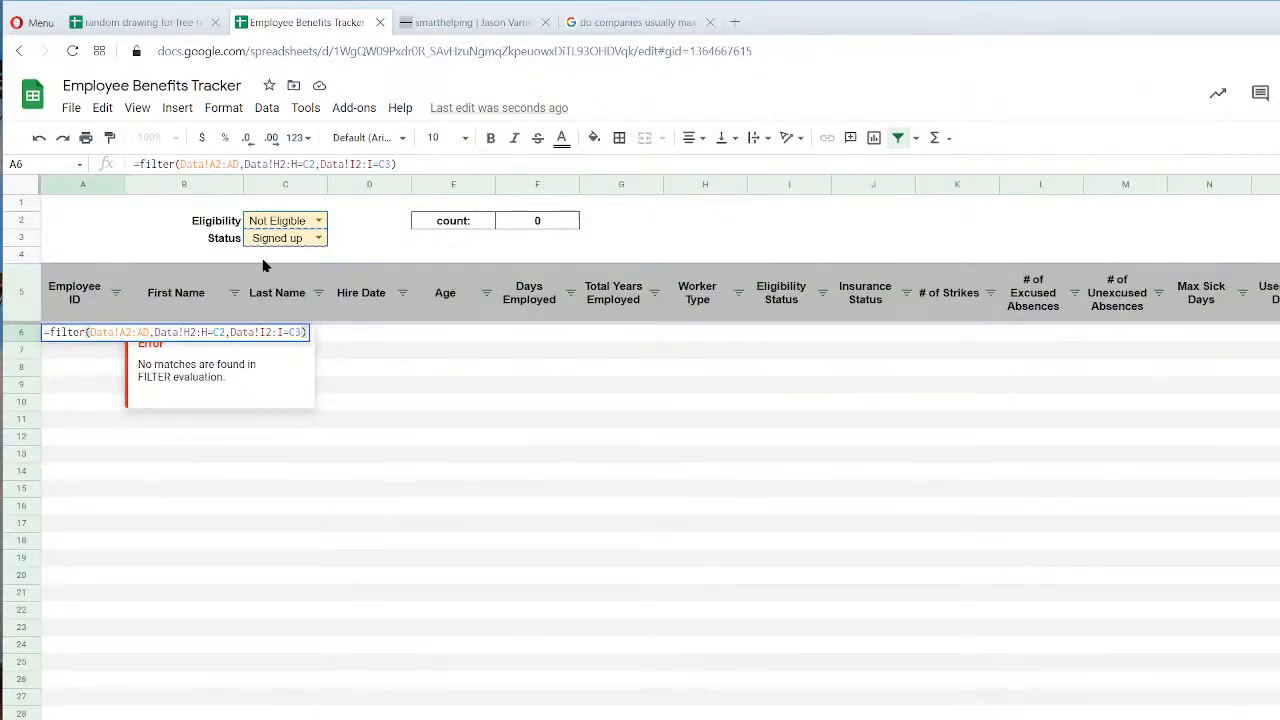
left_click(278, 164)
key("BackSpace")
type("i")
key("BackSpace")
type("i")
Change the second condition of the A6 filter to Data!J2:J=C3.
key("Right")
key("Right")
key("Right")
key("Right")
key("Right")
key("Right")
key("Right")
key("Right")
key("Right")
key("Right")
key("BackSpace")
type("j")
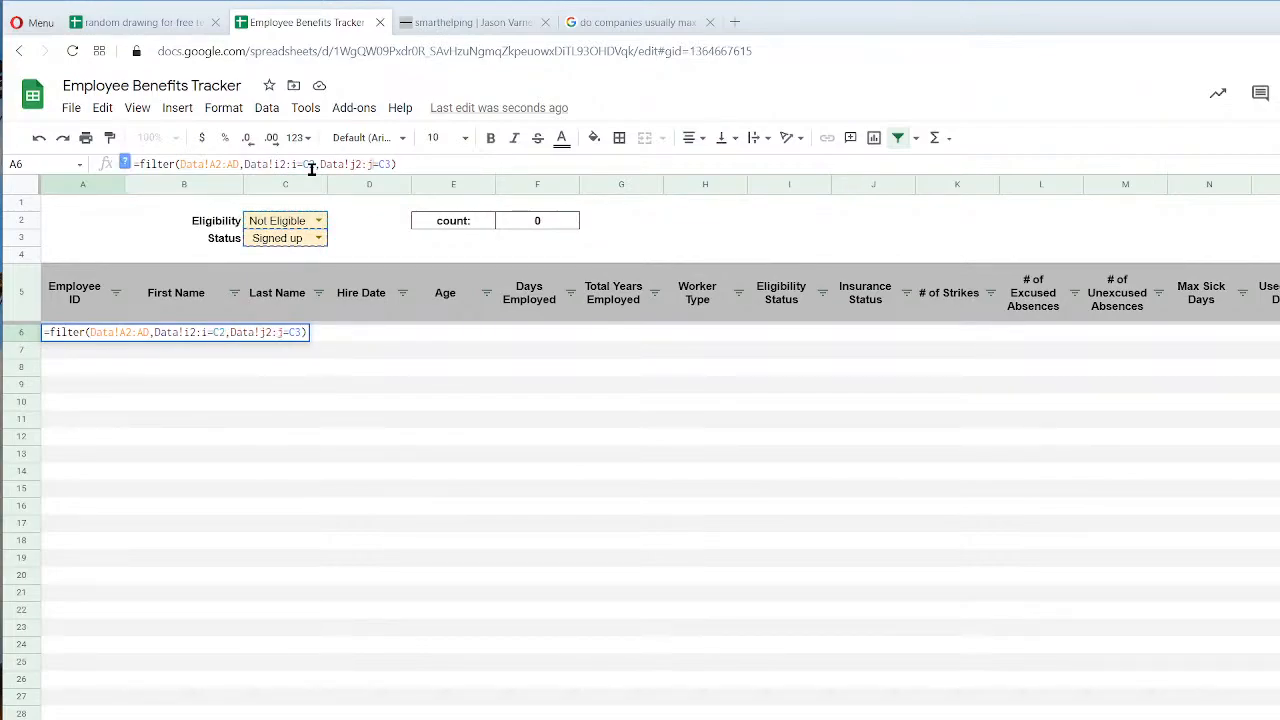
key("Return")
Choose Eligible in C2 and Not Signed Up in C3 to filter the Insurance report.
left_click(316, 221)
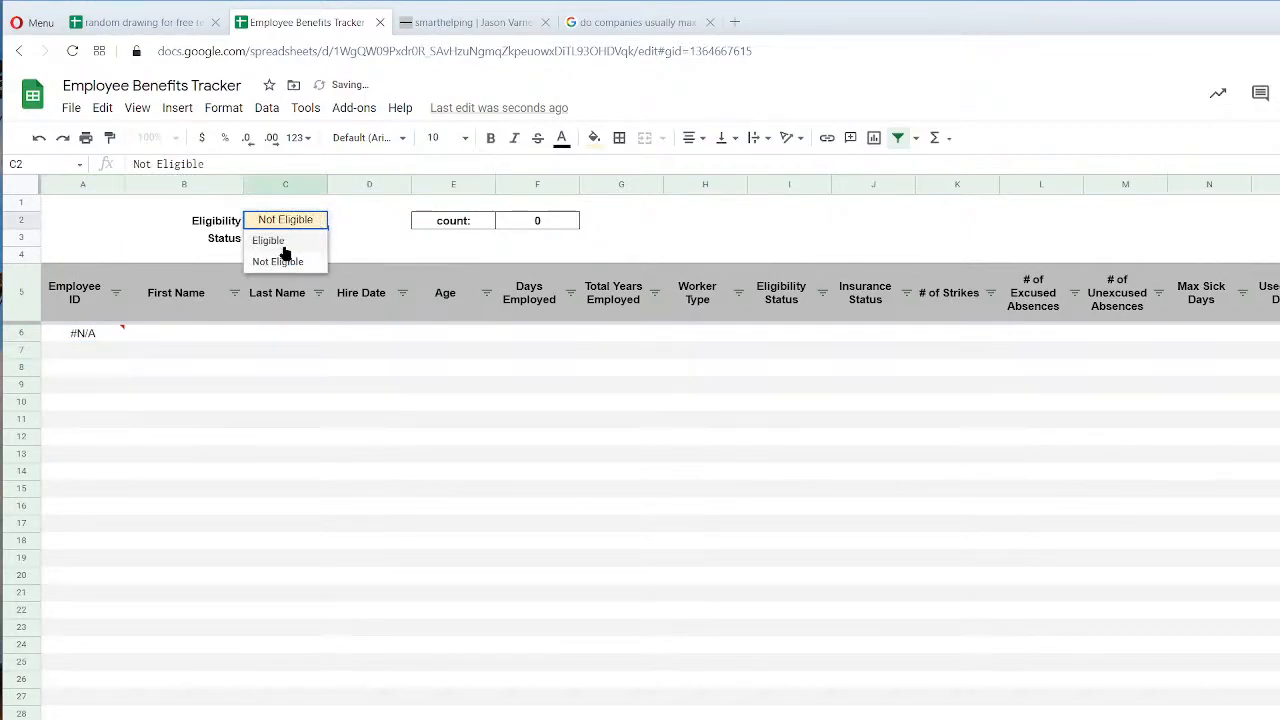
left_click(283, 240)
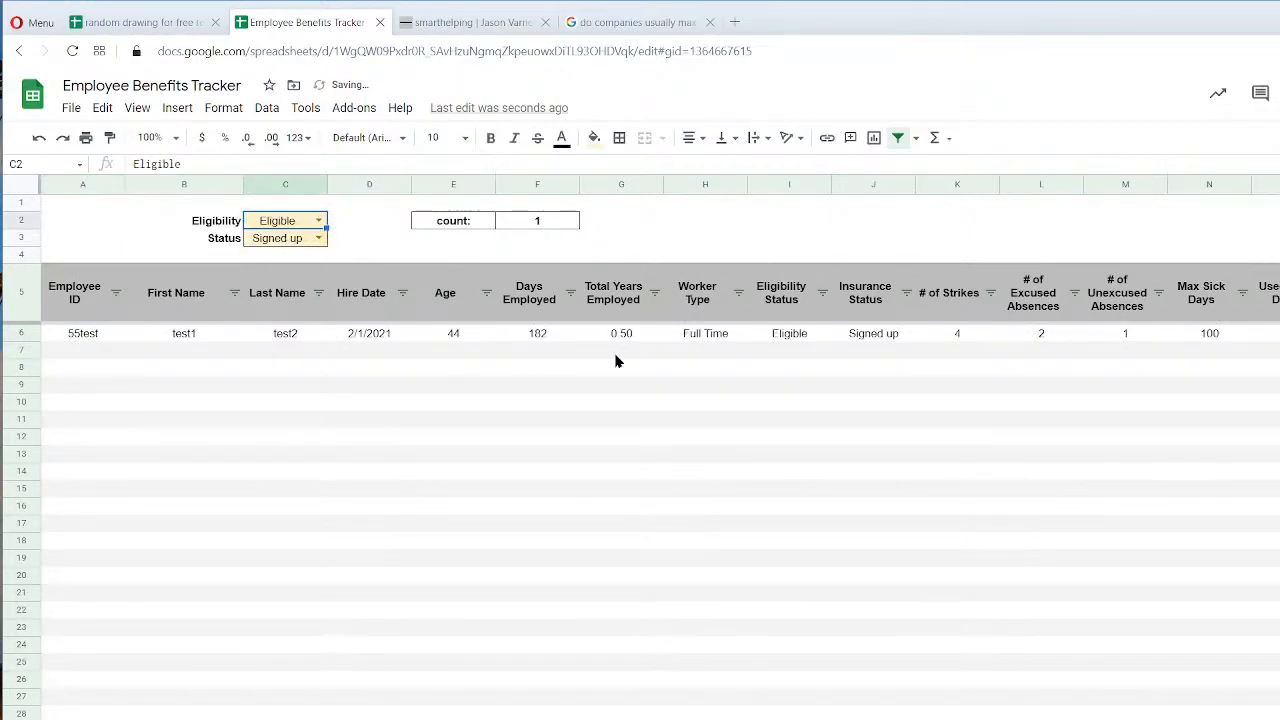
left_click(318, 238)
left_click(291, 279)
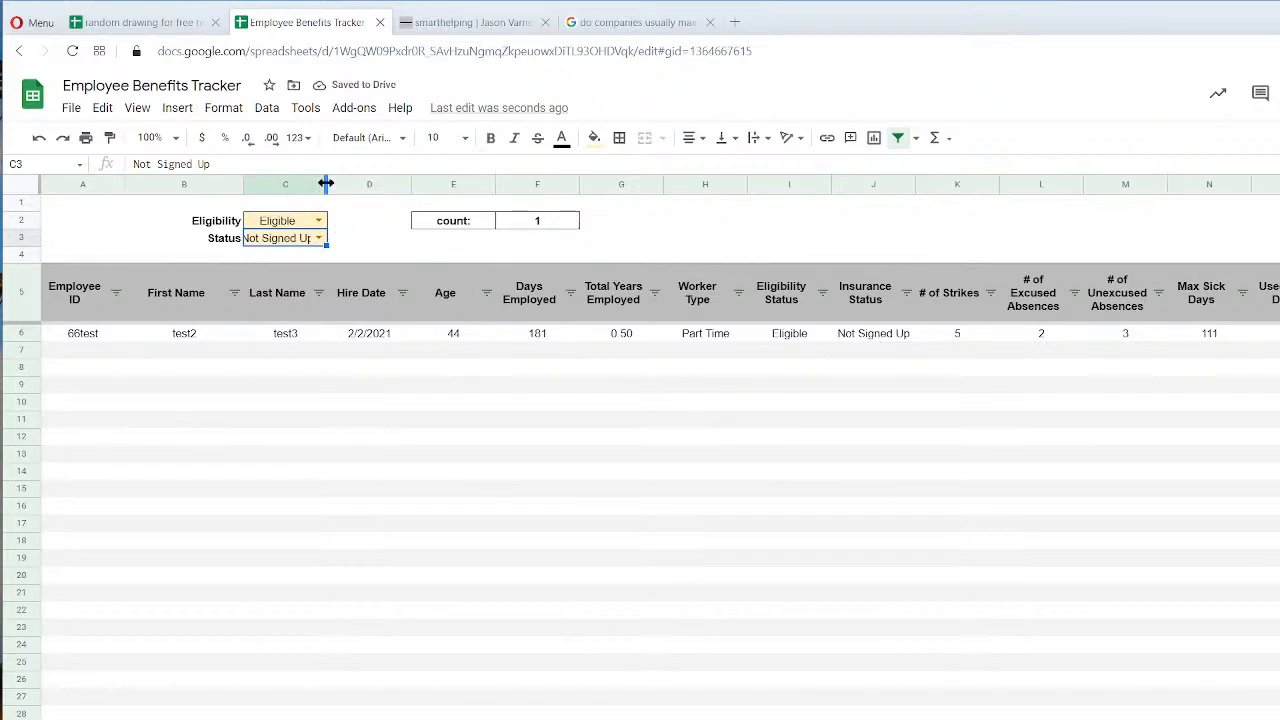
Widen column C so the Status text fits and set the Status filter in C3 to Signed up.
left_click_drag(326, 183, 342, 183)
left_click(300, 225)
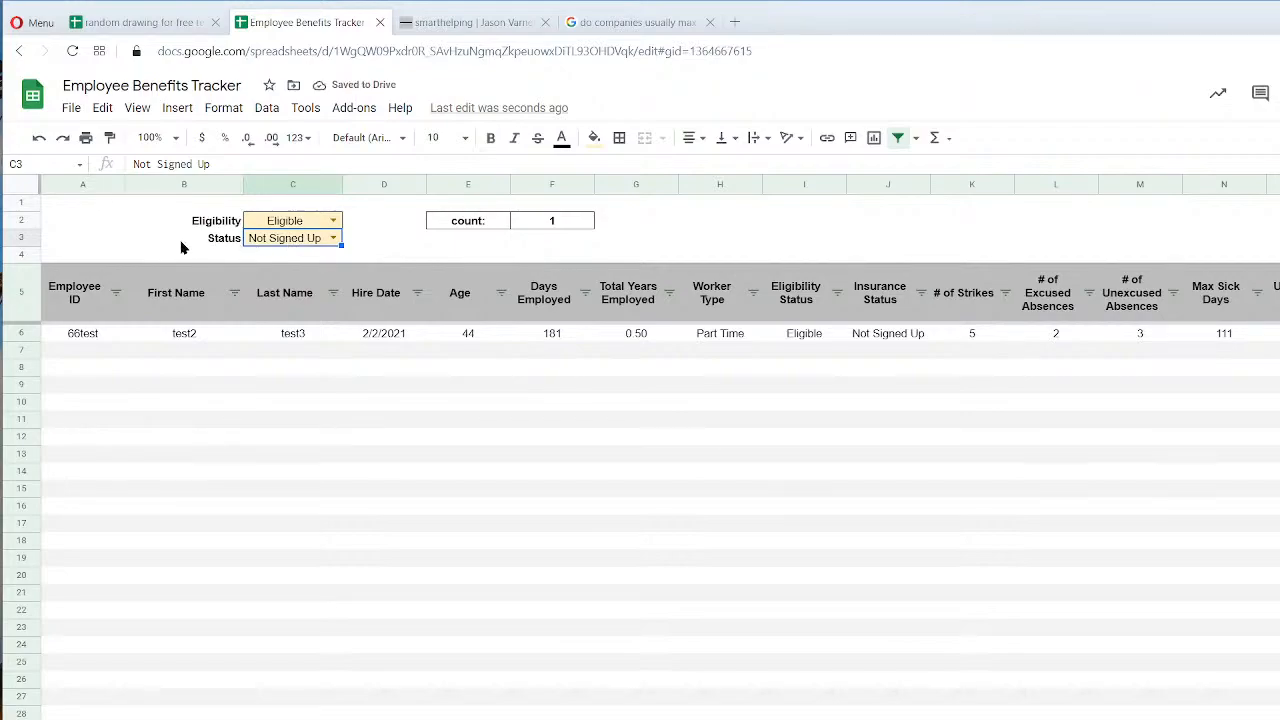
left_click(90, 238)
left_click(333, 238)
left_click(293, 270)
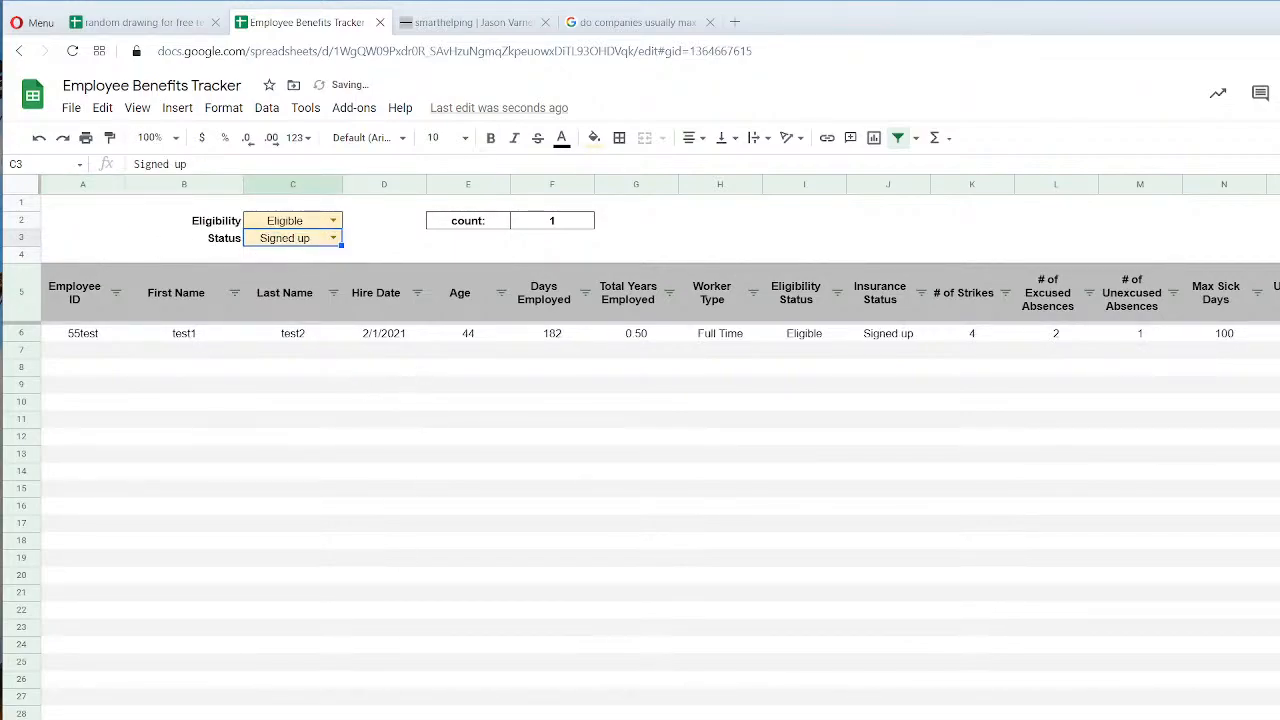
On the Data sheet, set Insurance Status to Signed up for employees 66test and 75test, and 75test's Eligibility Status to Eligible.
left_click(386, 718)
left_click(300, 718)
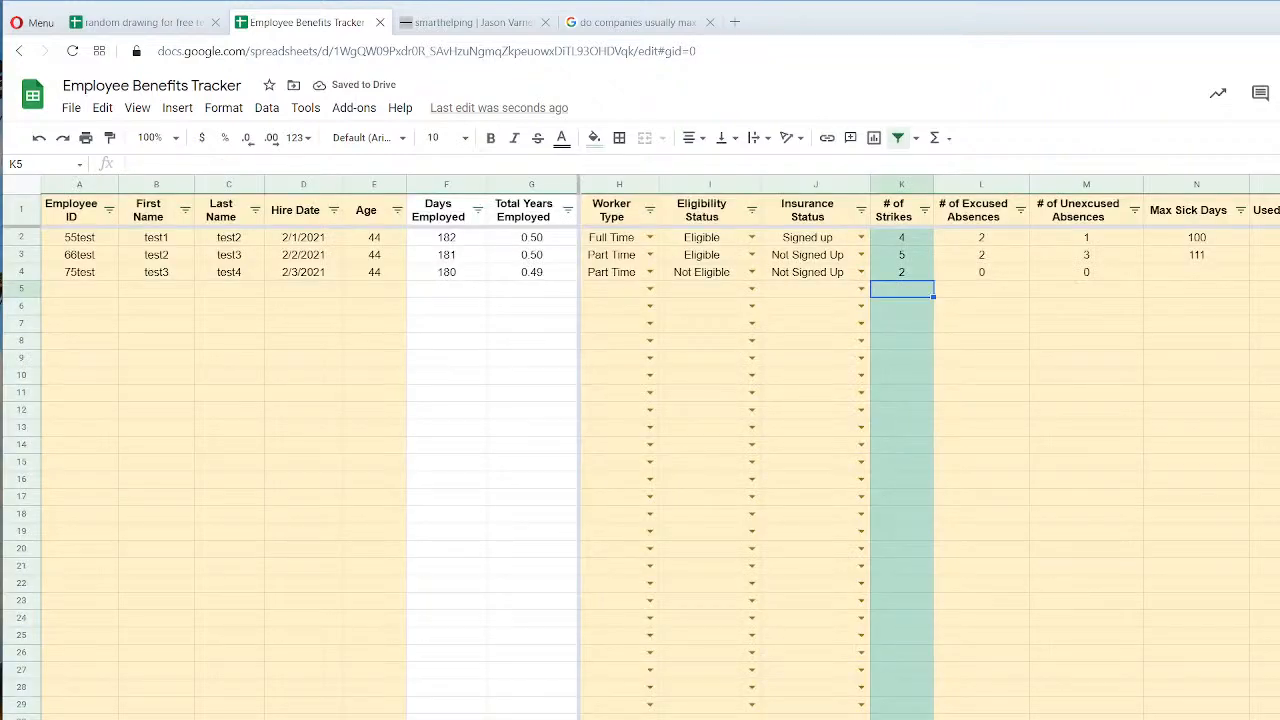
left_click(861, 255)
left_click(834, 277)
left_click(861, 272)
left_click(791, 292)
left_click(748, 273)
left_click(716, 296)
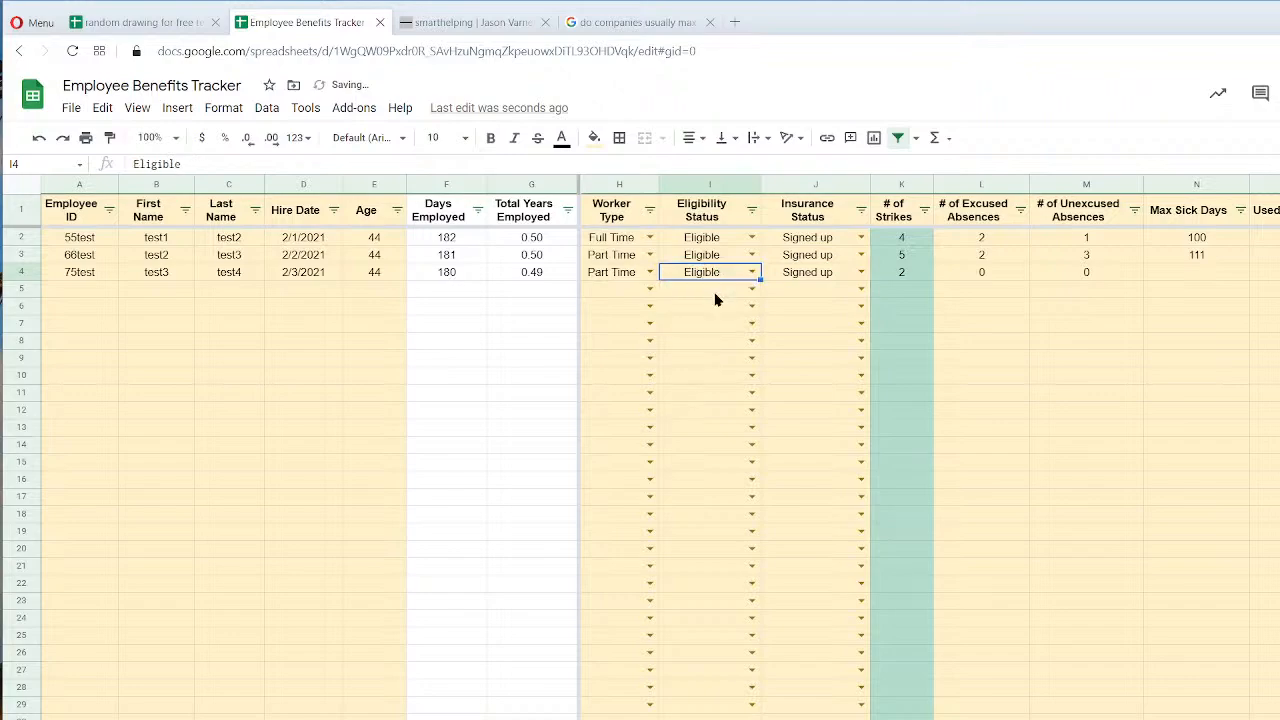
On the eligibility report sheet, set the Status filter to Not Signed Up and the Eligibility filter to Not Eligible.
left_click(340, 718)
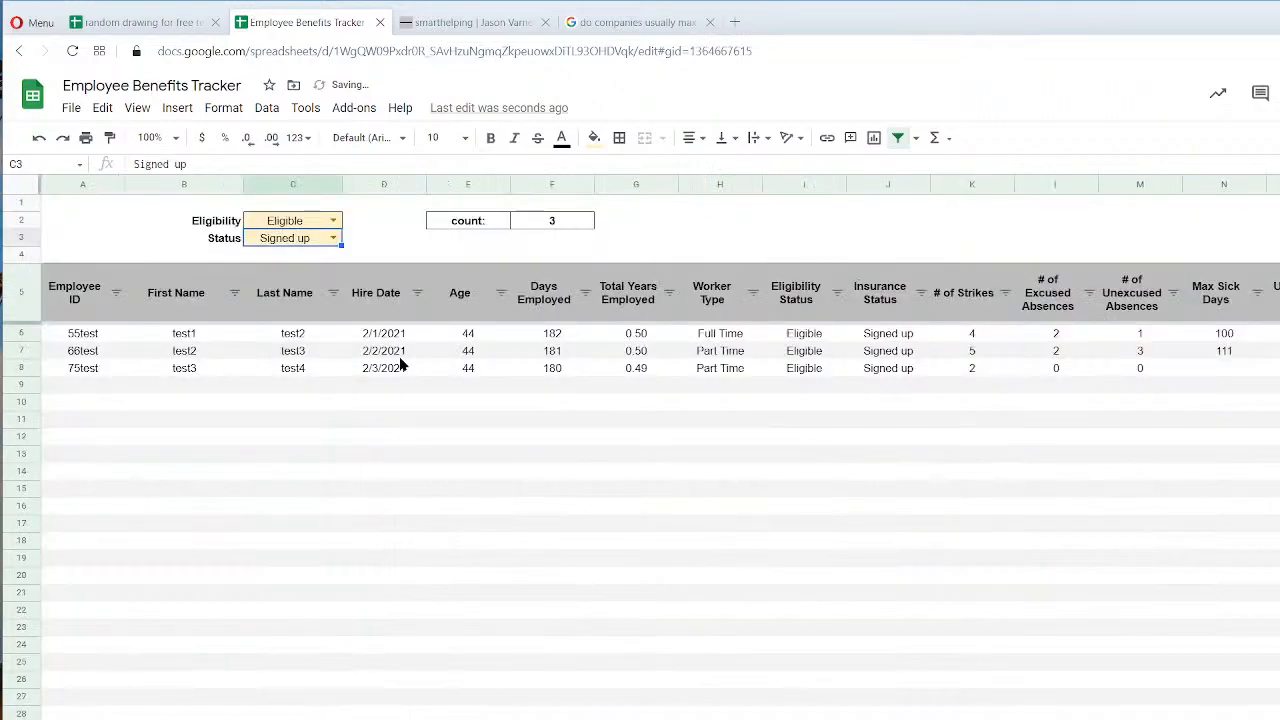
left_click(335, 239)
left_click(281, 262)
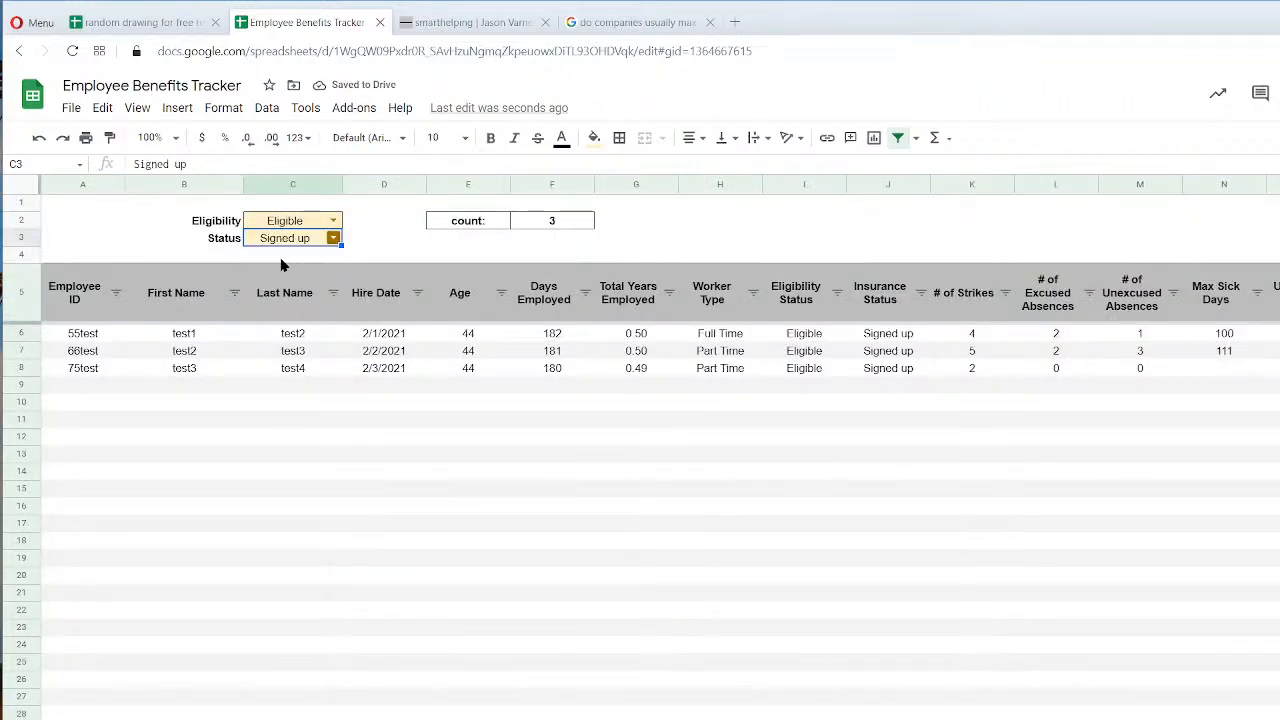
left_click(335, 239)
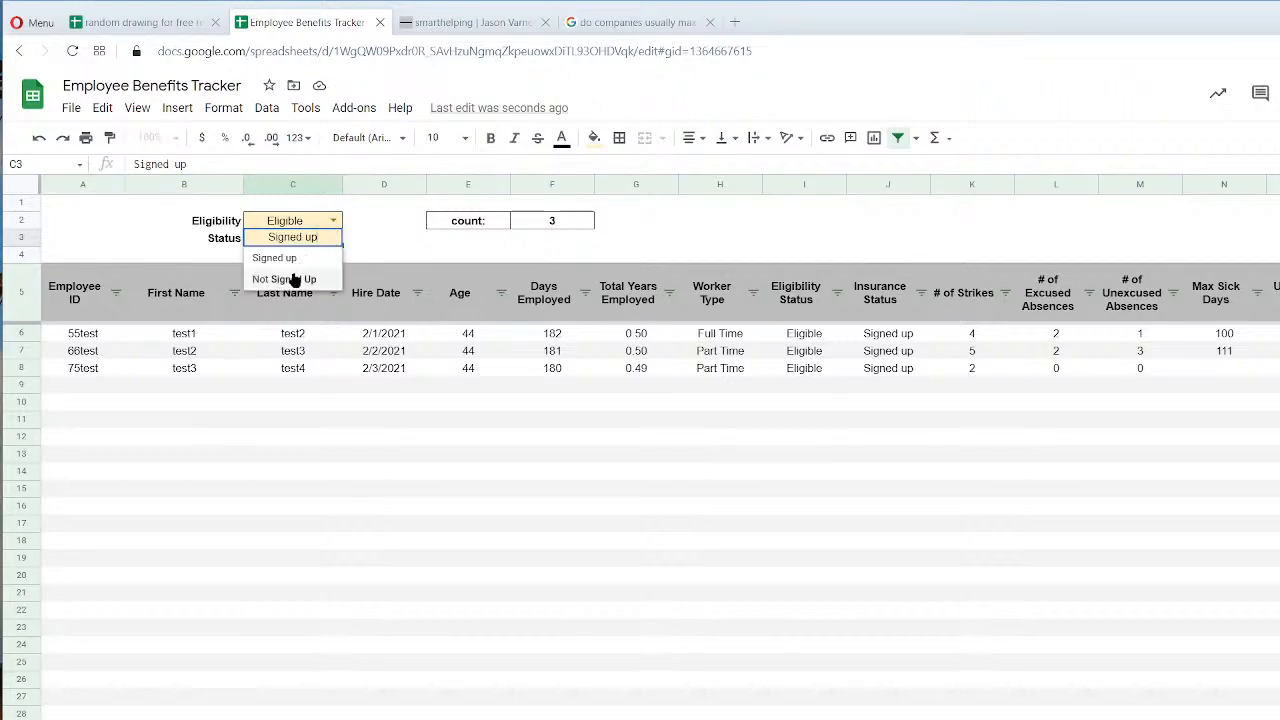
left_click(295, 279)
left_click(334, 222)
left_click(272, 260)
left_click(333, 238)
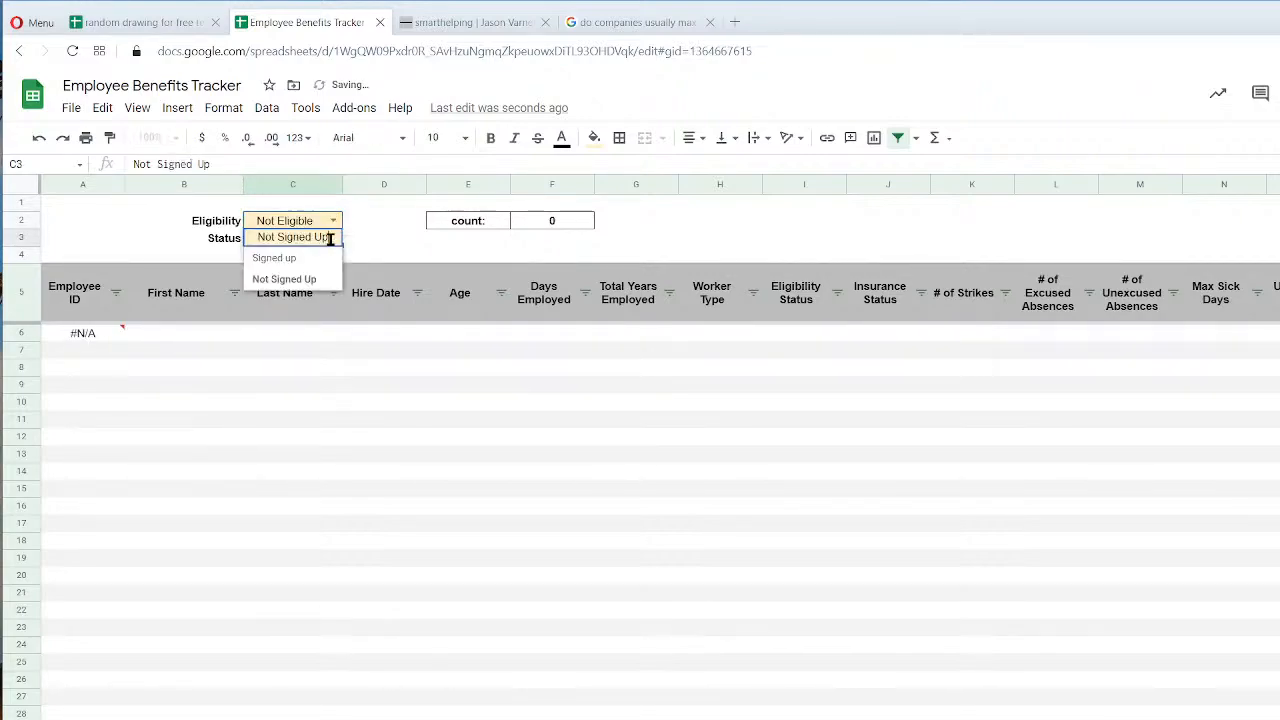
left_click(295, 279)
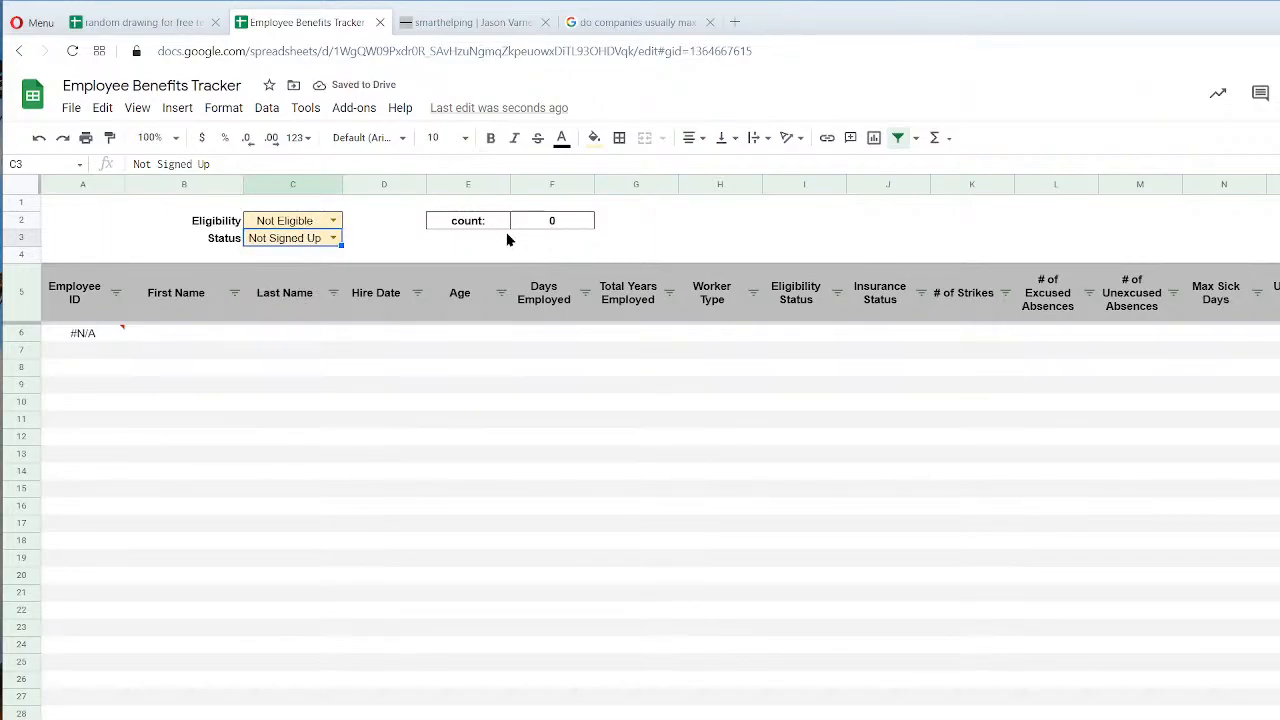
Set the report's Eligibility filter to Eligible and its Status filter to Signed up.
left_click(333, 221)
left_click(335, 241)
left_click(336, 243)
left_click(292, 261)
left_click(483, 449)
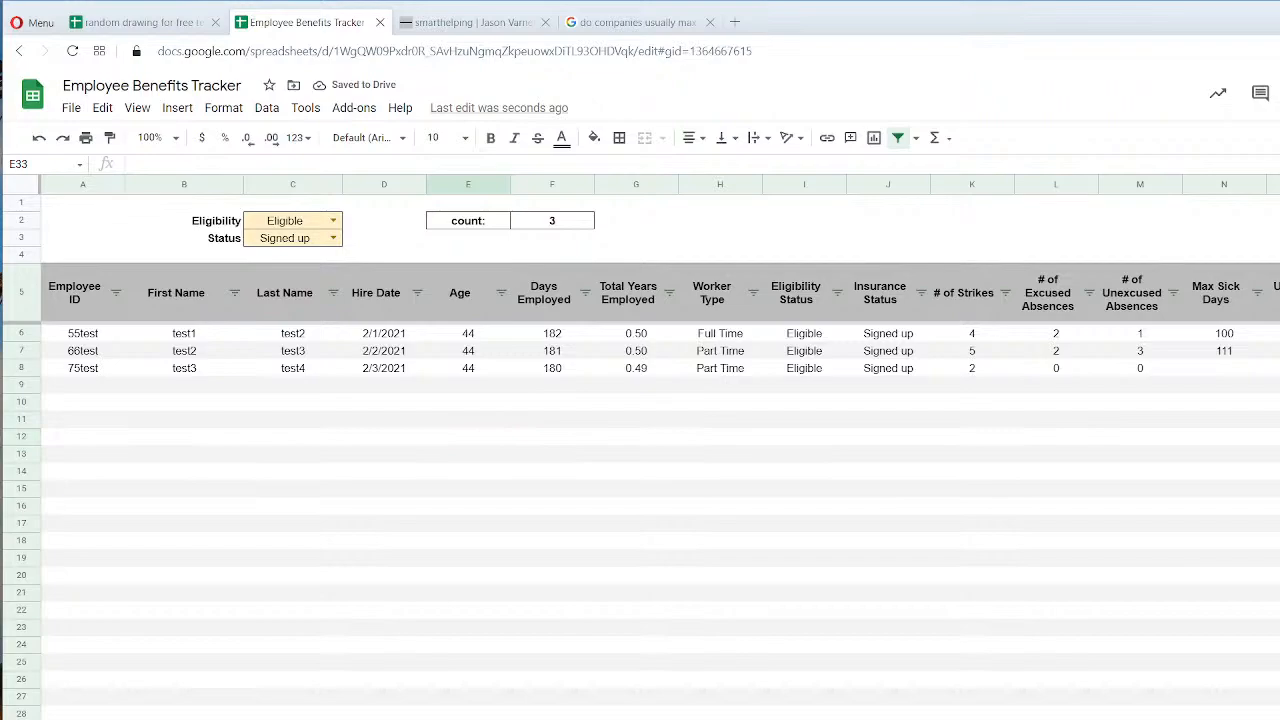
Review the eligibility report's columns through Notes and look over the worker type and unexcused absences report sheets.
scroll(660, 300, "right", 10)
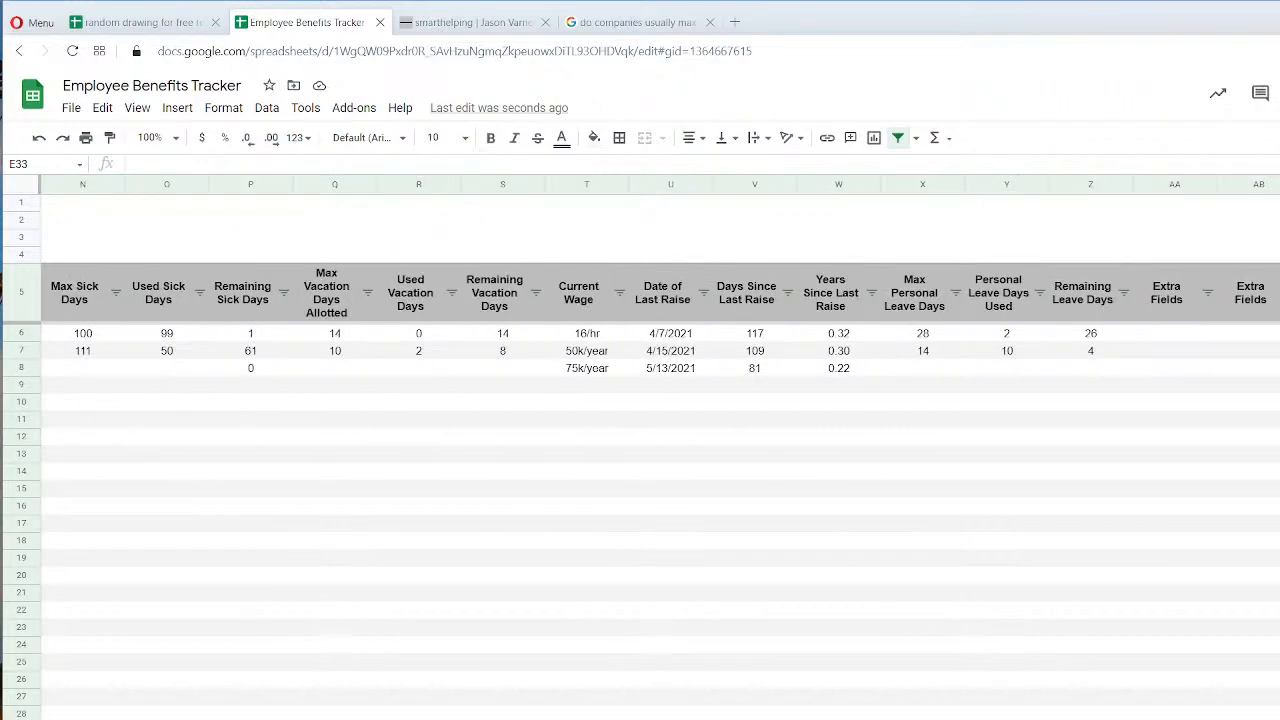
scroll(660, 300, "right", 4)
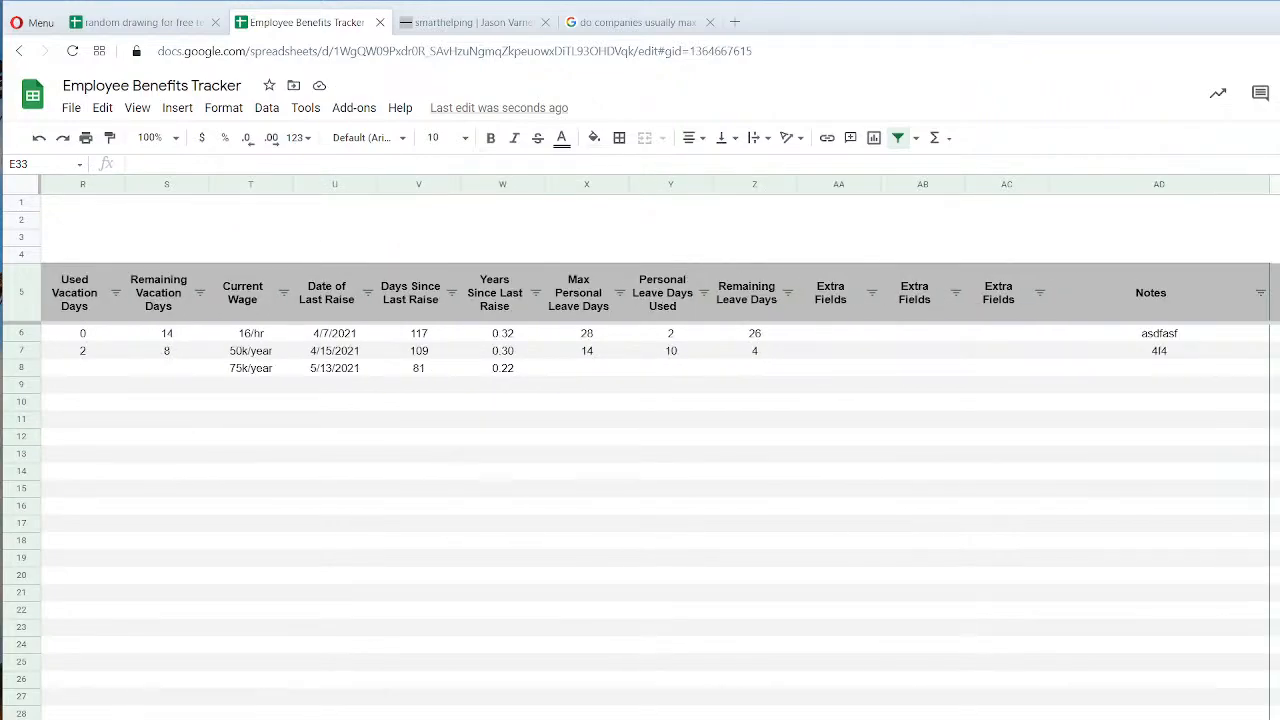
scroll(660, 300, "left", 14)
left_click(350, 600)
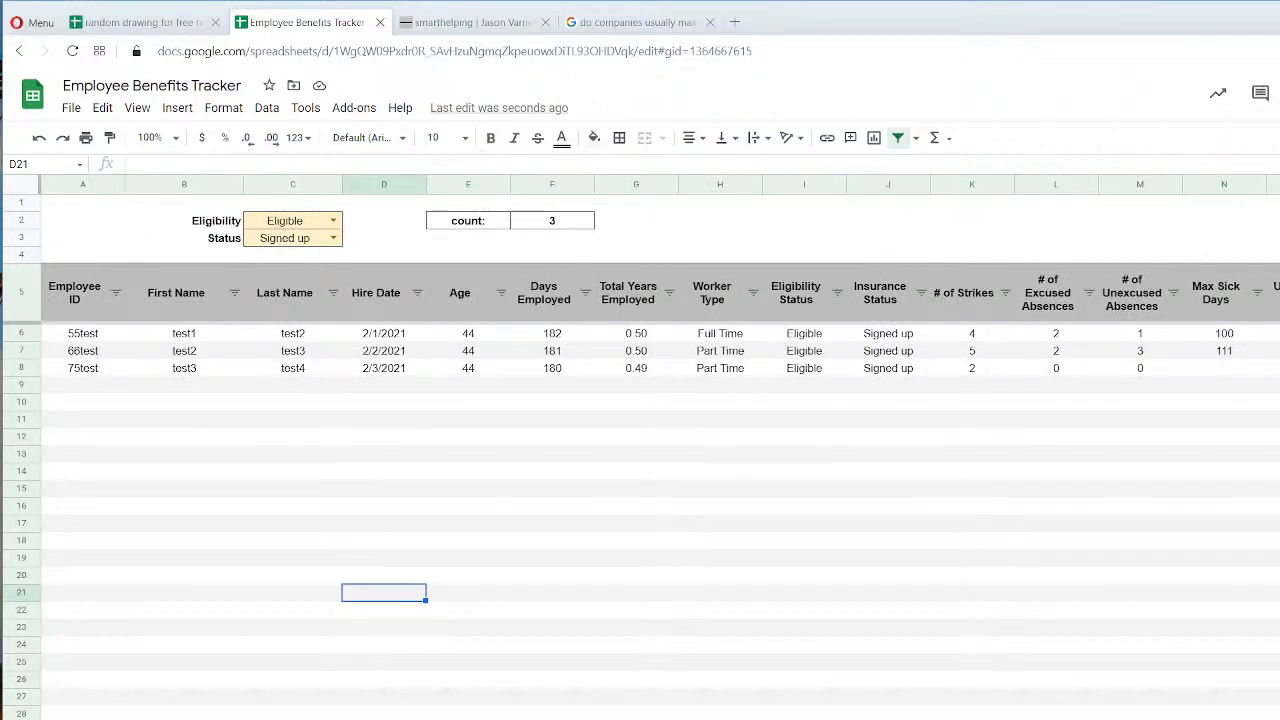
key("ctrl+shift+Page_Down")
key("ctrl+shift+Page_Down")
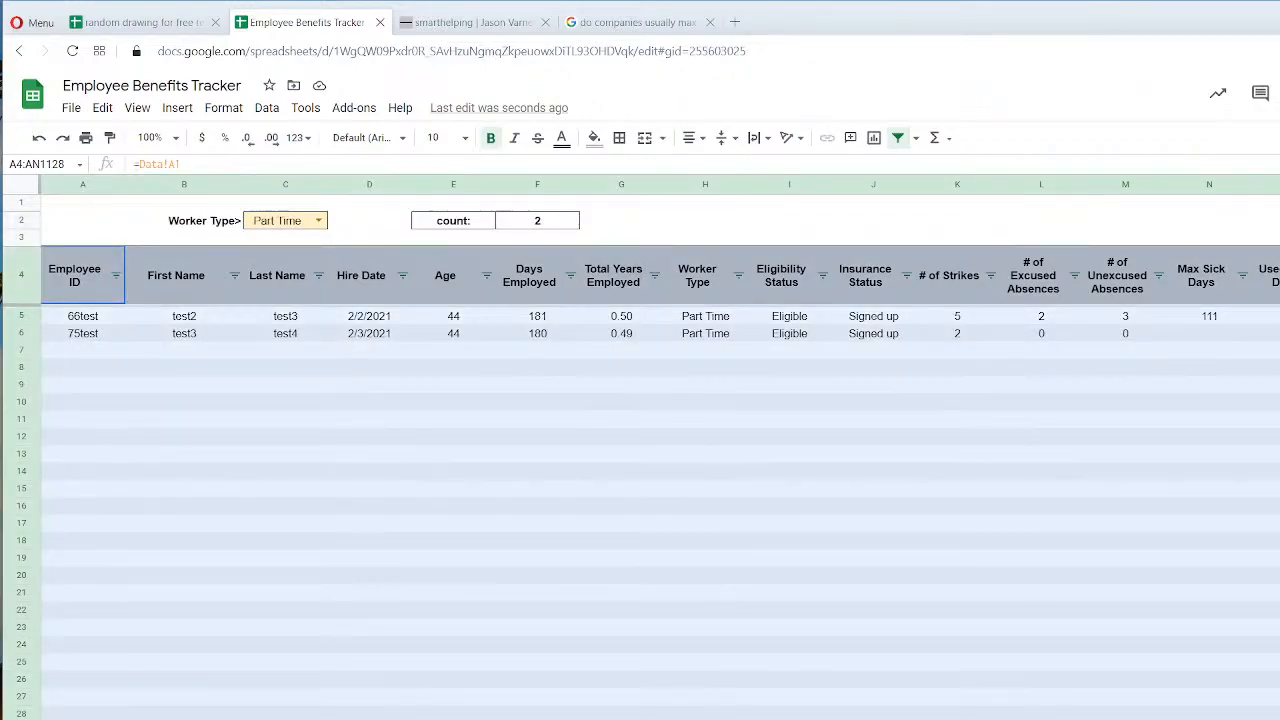
key("ctrl+shift+Page_Down")
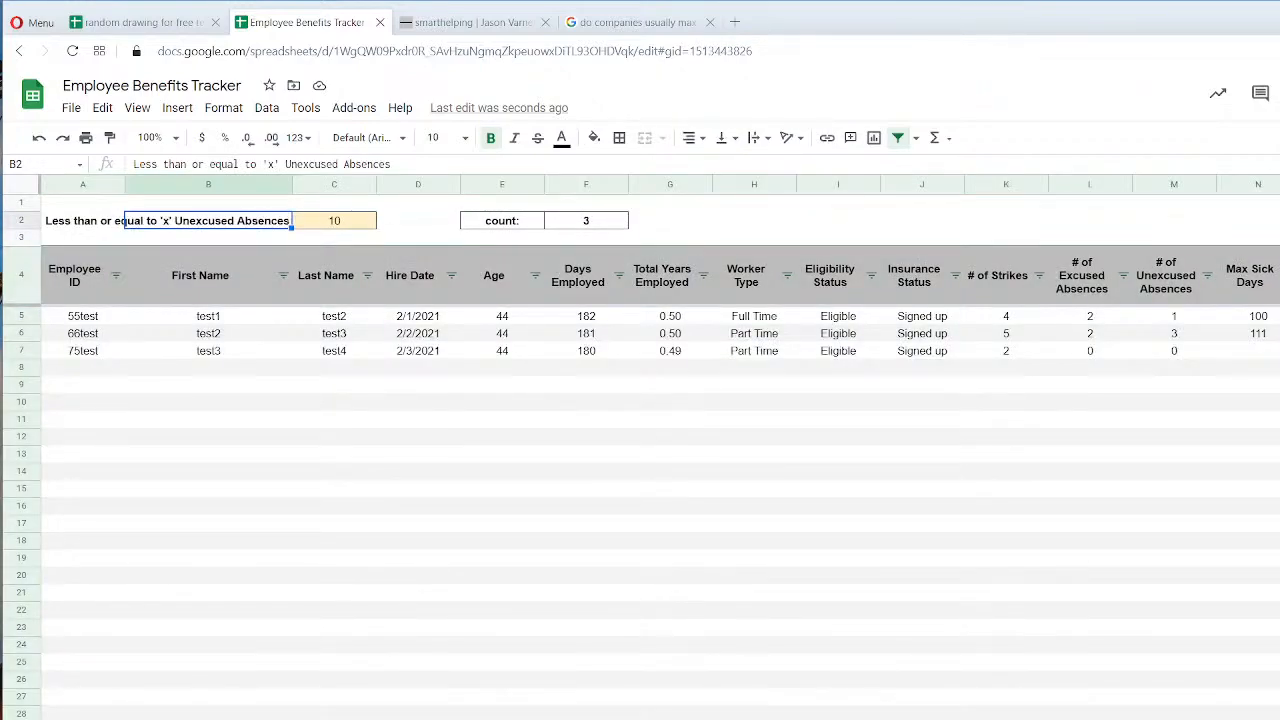
key("ctrl+shift+Page_Down")
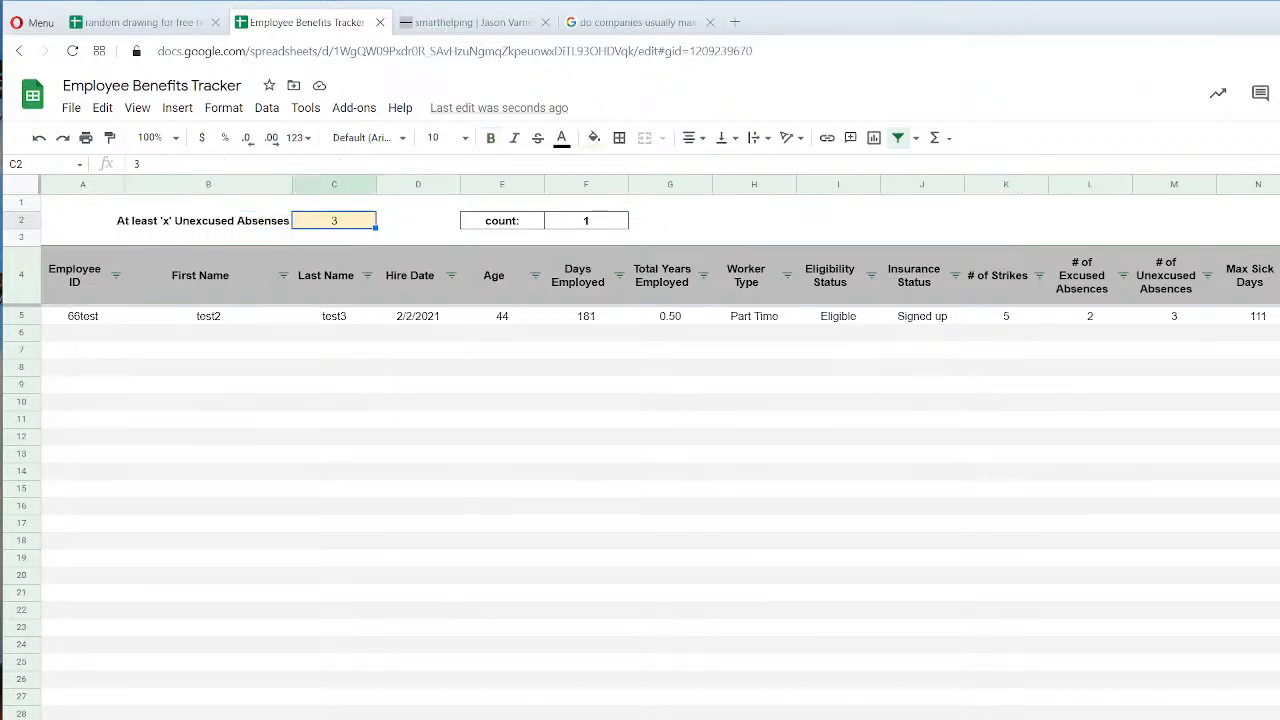
Delete the empty sheet after the report sheets.
left_click(945, 719)
right_click(945, 719)
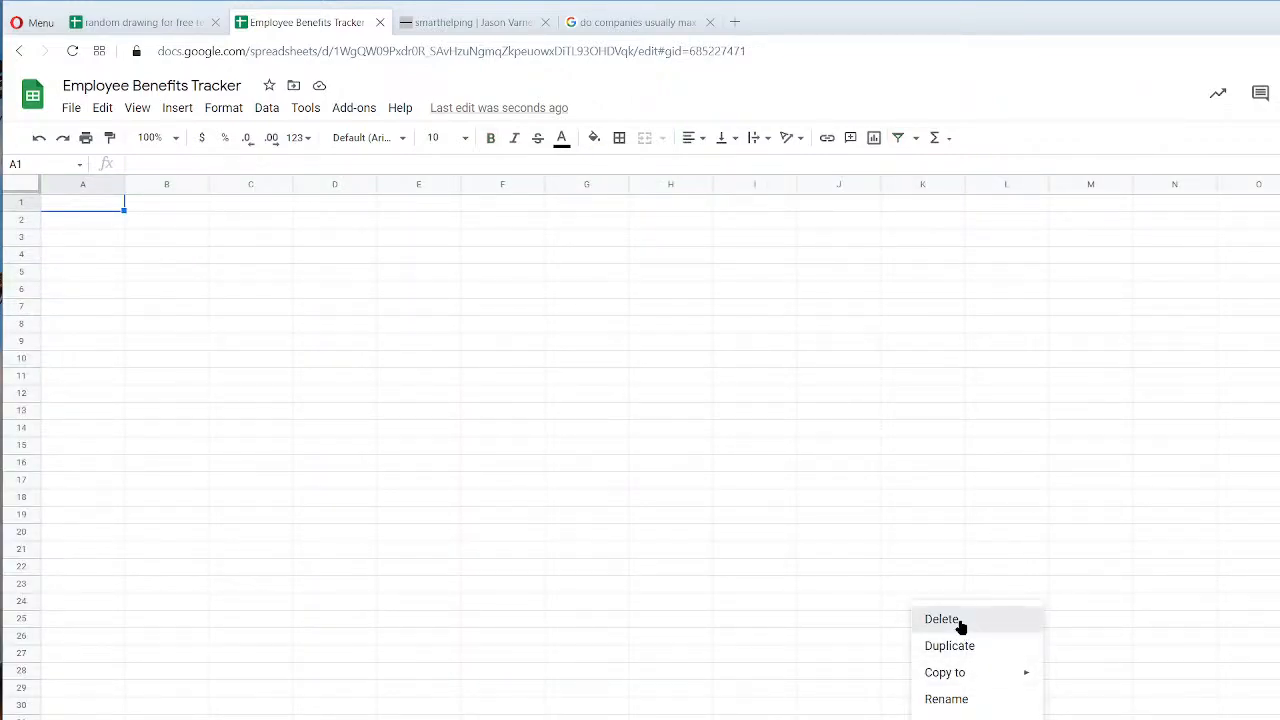
left_click(960, 620)
left_click(921, 548)
Examine the Data sheet's columns from insurance status through sick days, vacation days, wage and last raise.
key("ctrl+shift+Page_Up")
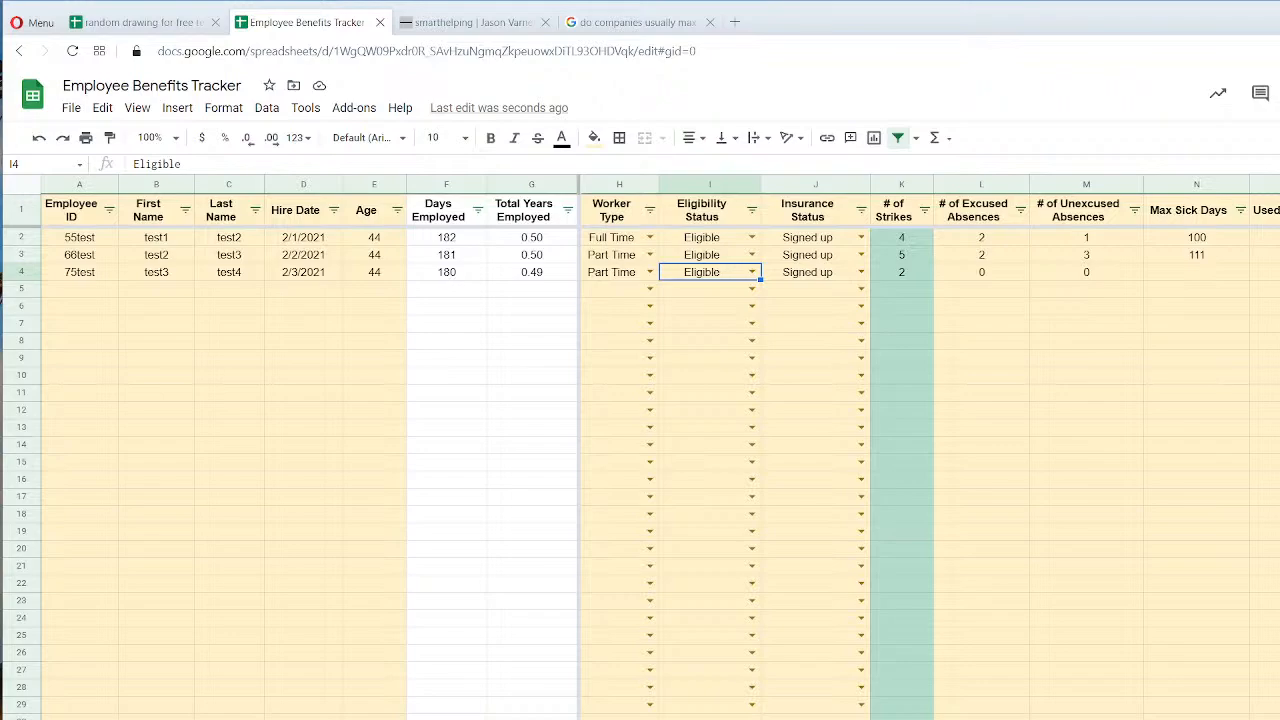
scroll(930, 450, "right", 1)
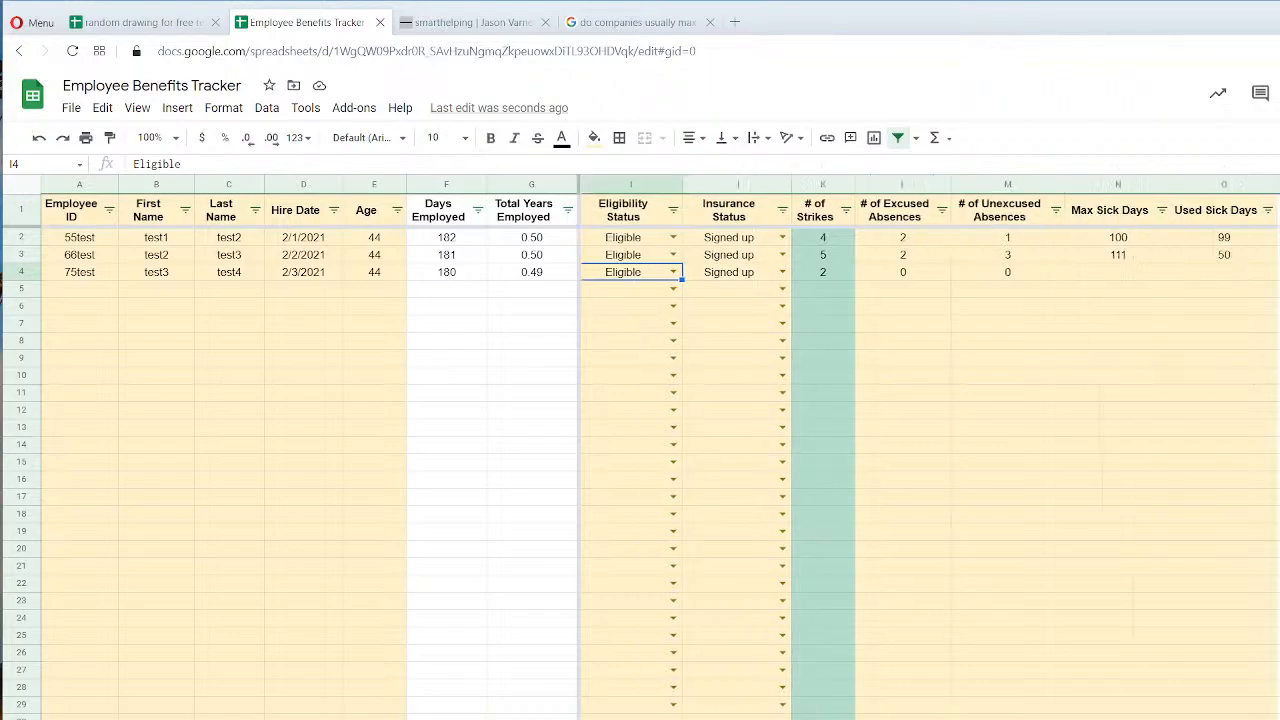
scroll(930, 450, "right", 1)
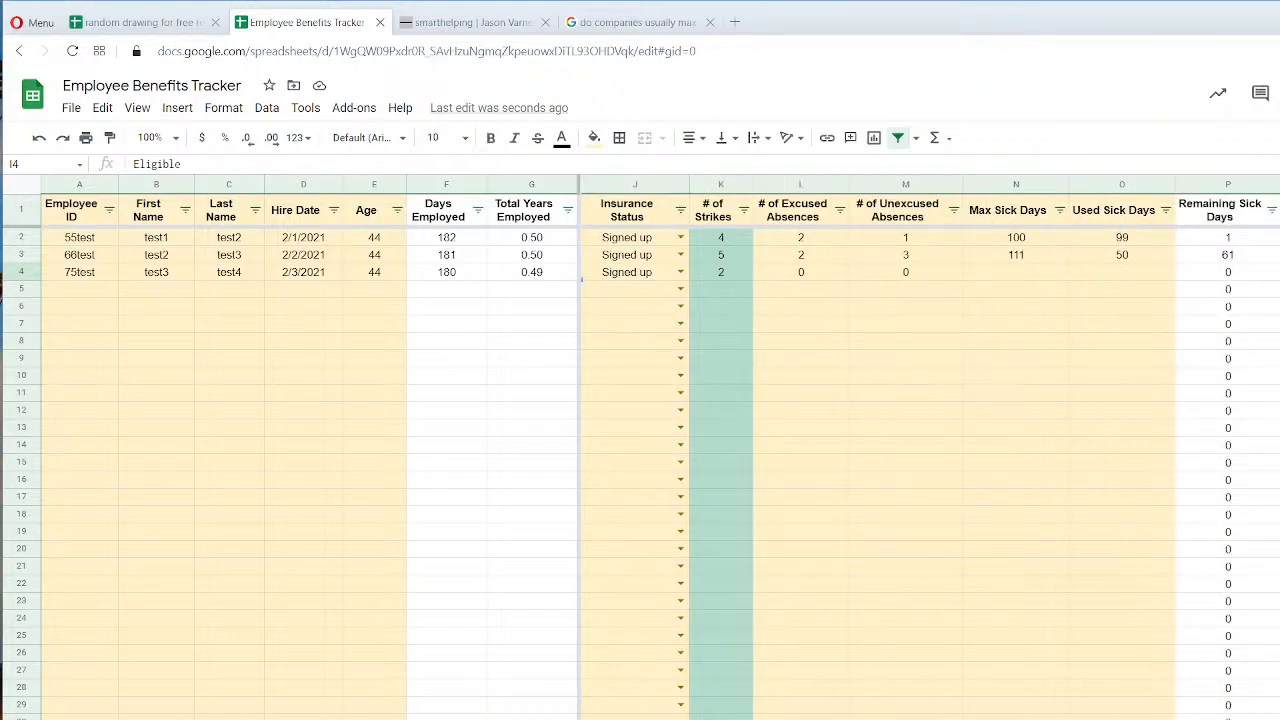
scroll(930, 450, "right", 2)
scroll(930, 450, "right", 2)
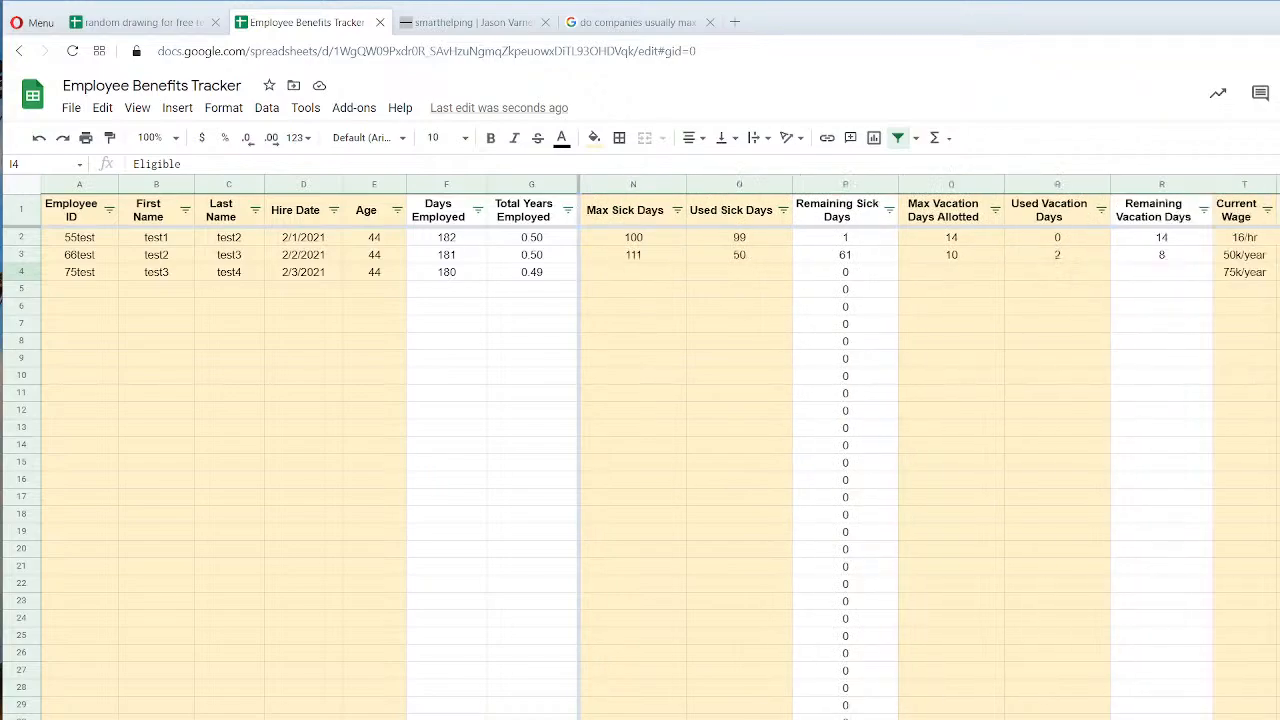
scroll(930, 450, "right", 1)
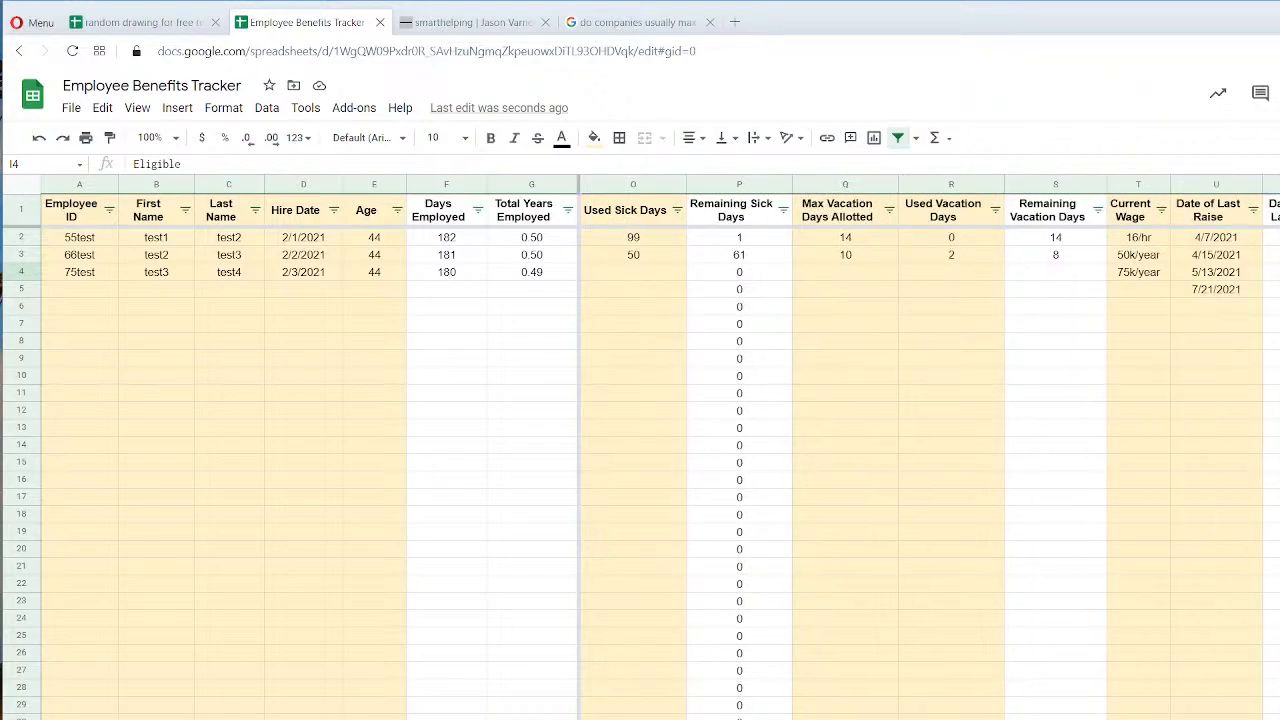
scroll(930, 450, "right", 1)
scroll(930, 450, "right", 1)
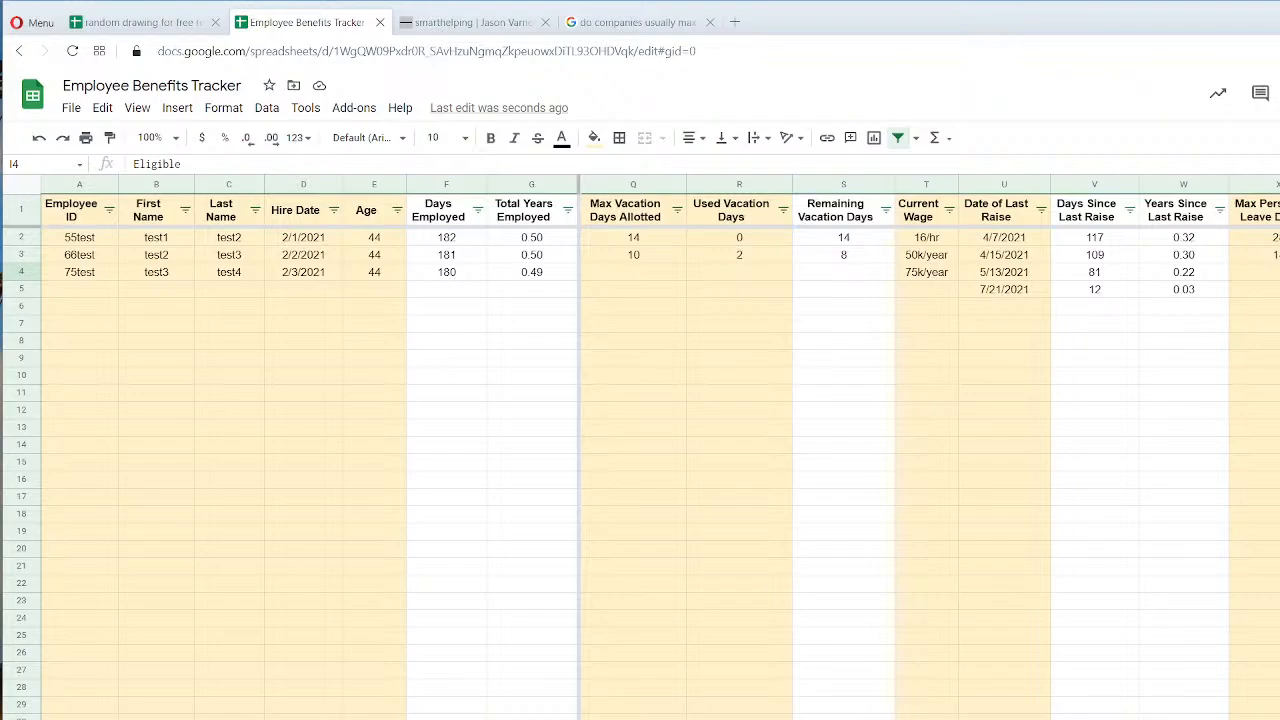
scroll(930, 450, "right", 1)
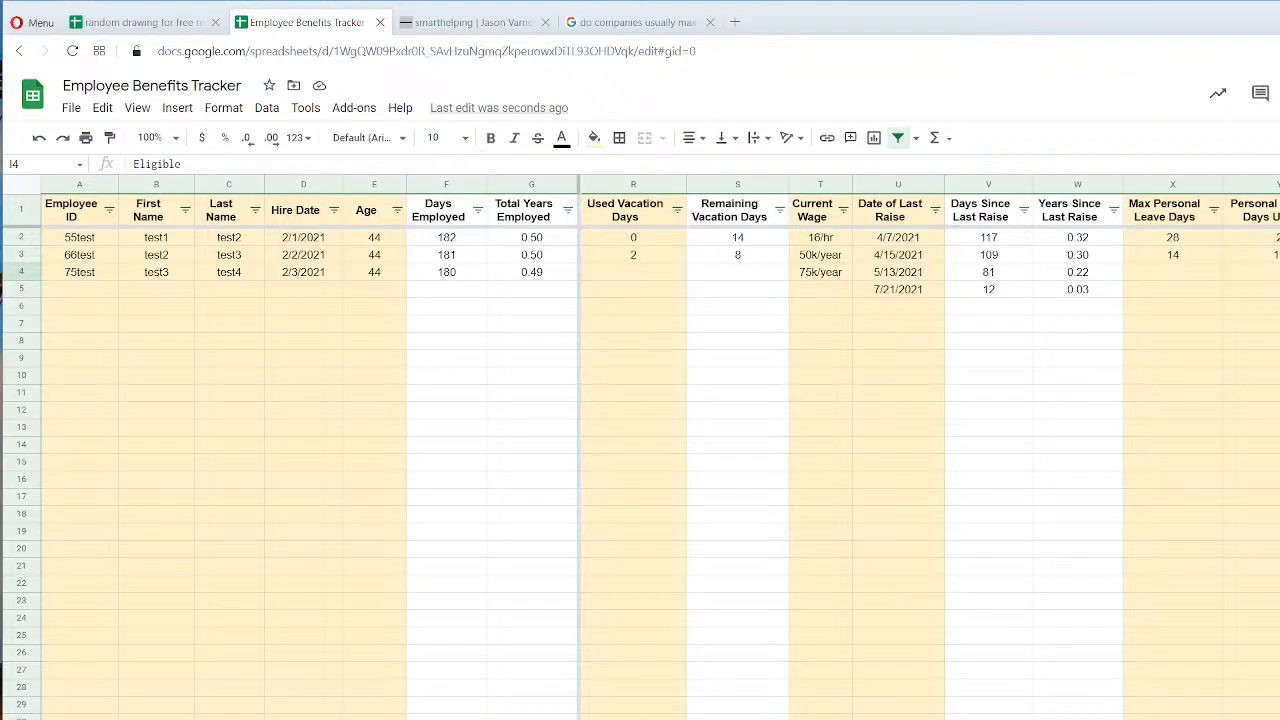
scroll(930, 450, "left", 9)
Duplicate the report sheet that filters employees by at least 'x' unexcused absences.
key("ctrl+shift+Page_Down")
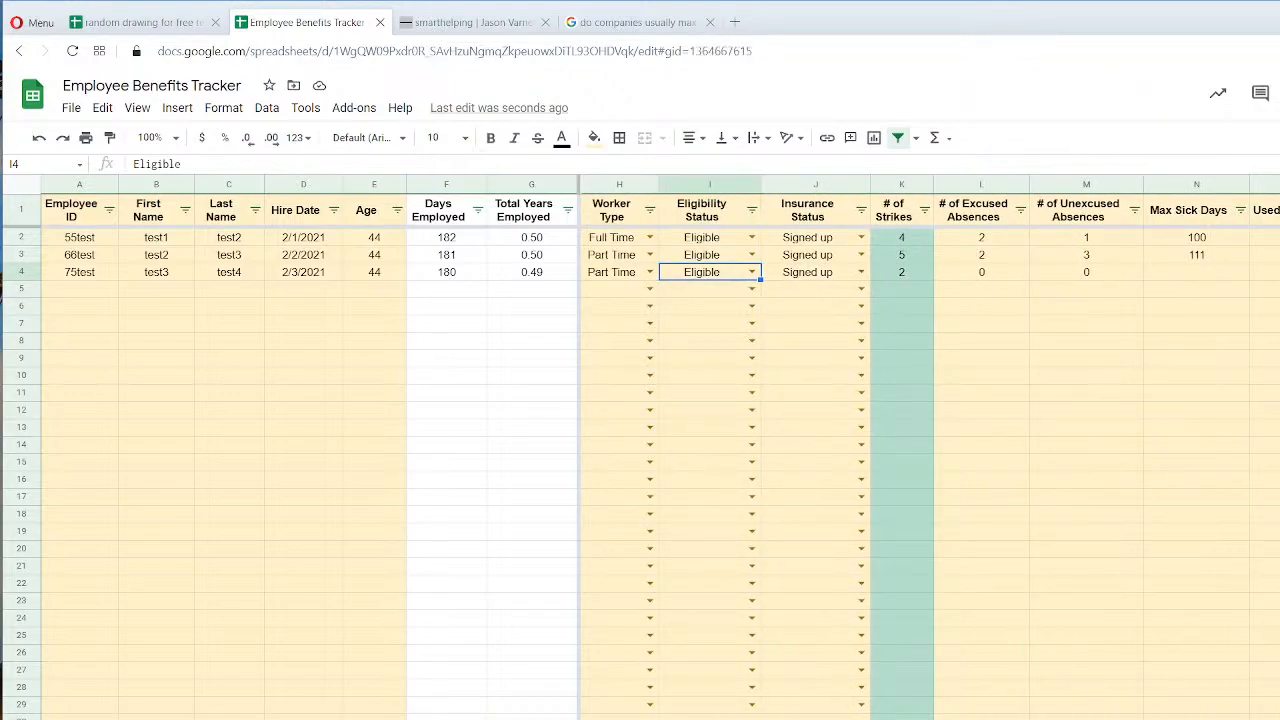
key("ctrl+shift+Page_Down")
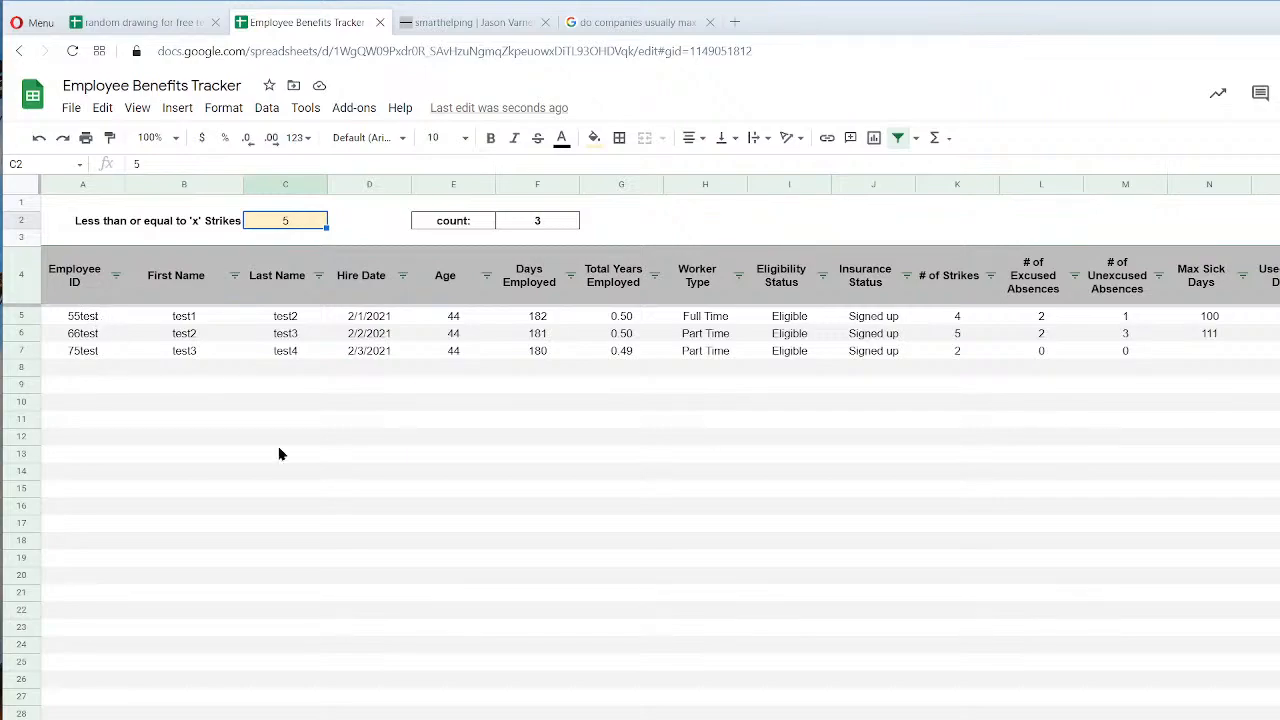
key("ctrl+shift+Page_Down")
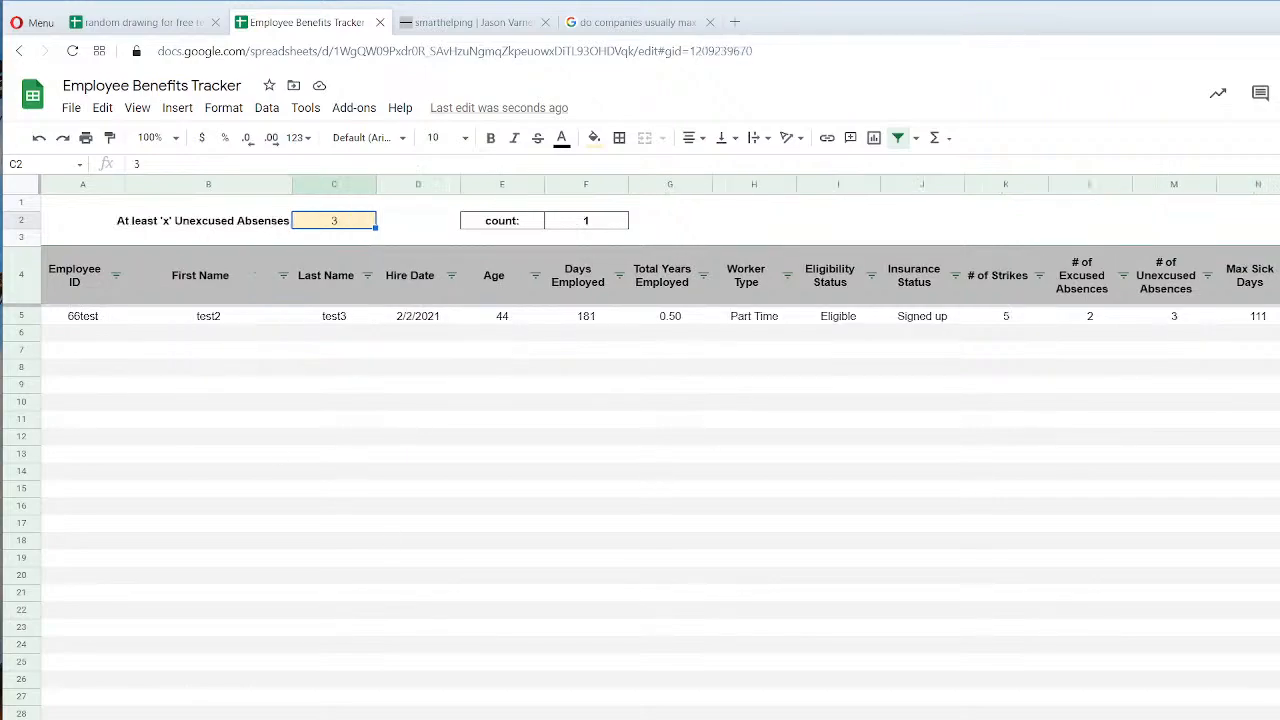
right_click(822, 719)
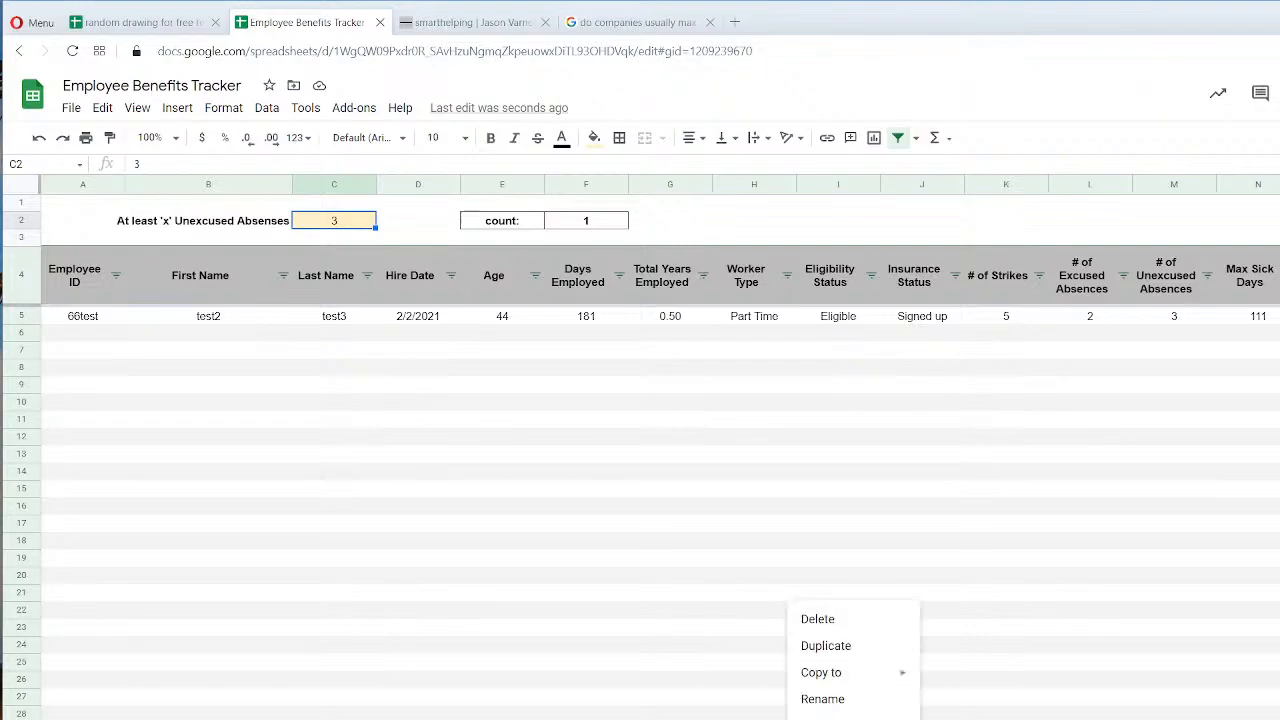
left_click(826, 646)
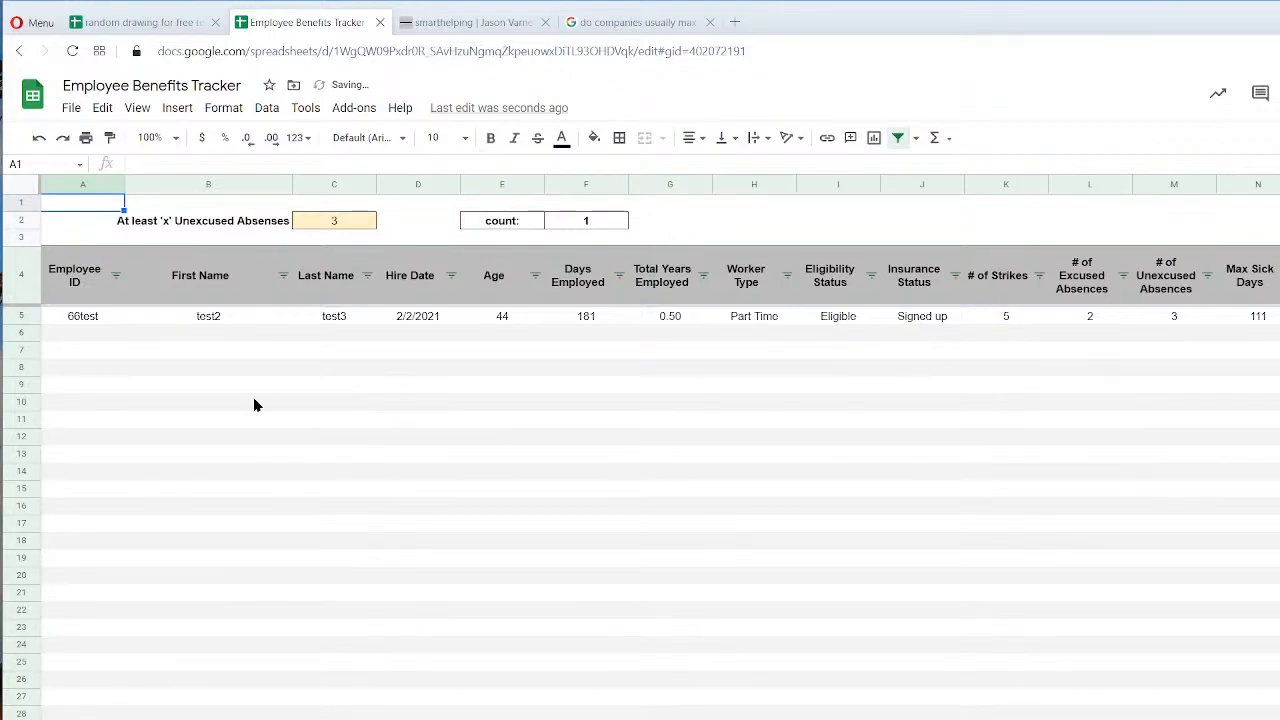
Change the filter label in B2 of the duplicated sheet to "Days Since Last Raise".
left_click(283, 229)
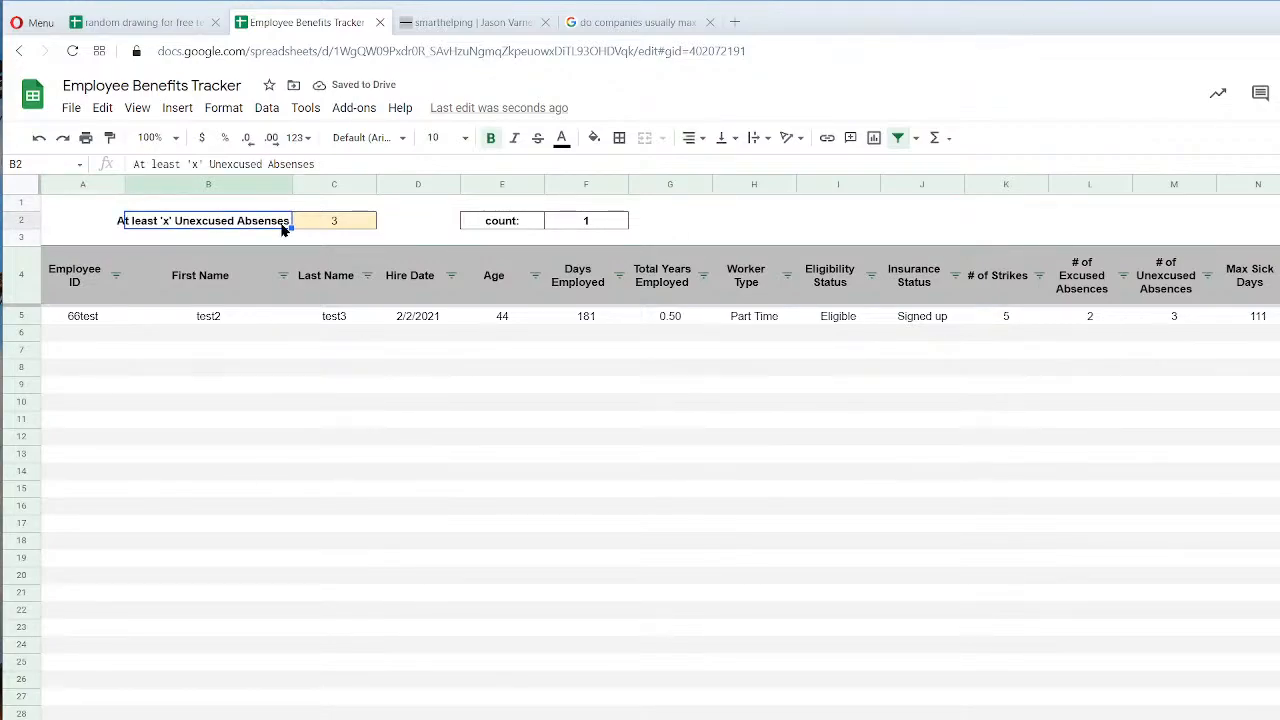
type("Days Since Last Raise")
key("Return")
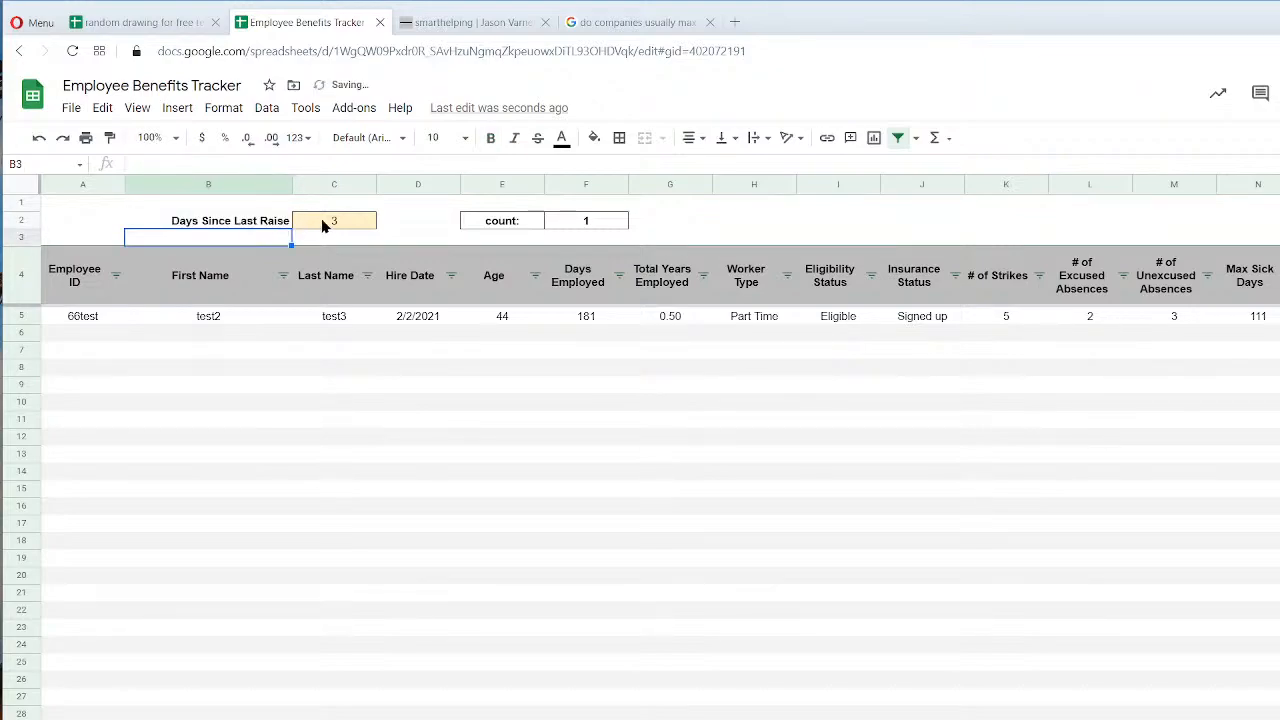
Check the filter formula in A5 and set the days threshold in C2 to 900.
left_click(338, 222)
left_click(72, 322)
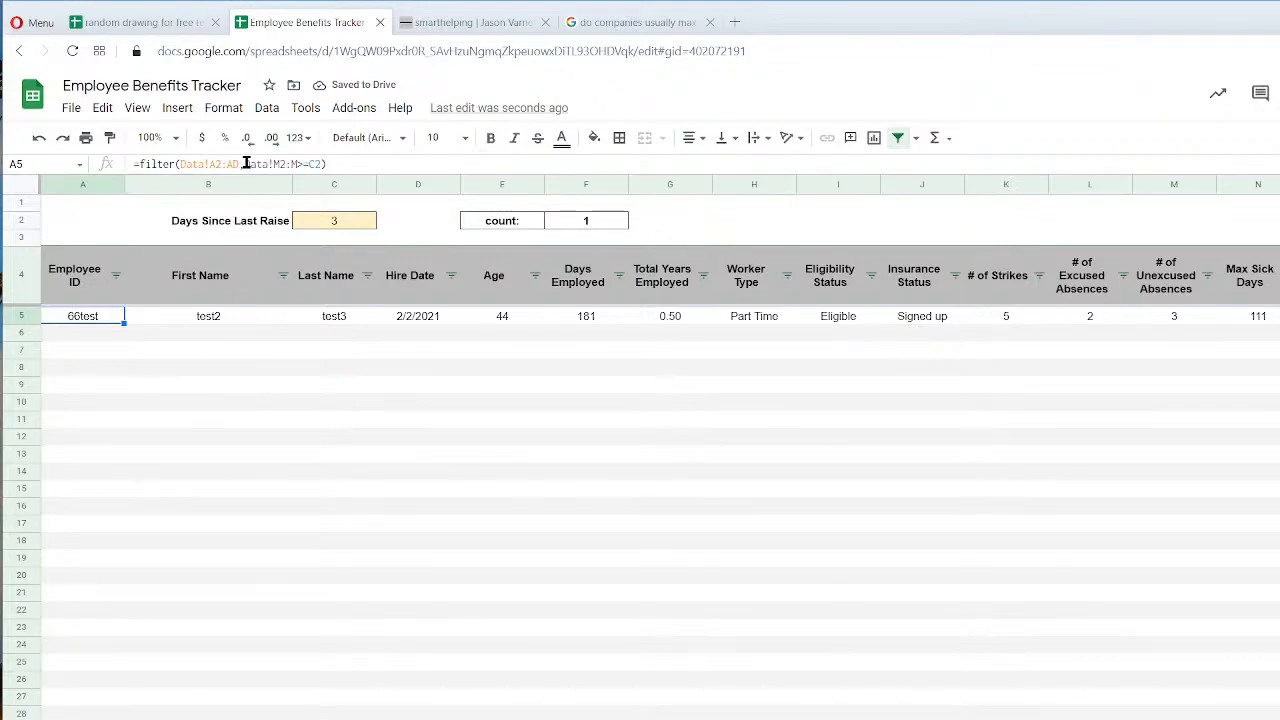
left_click(340, 218)
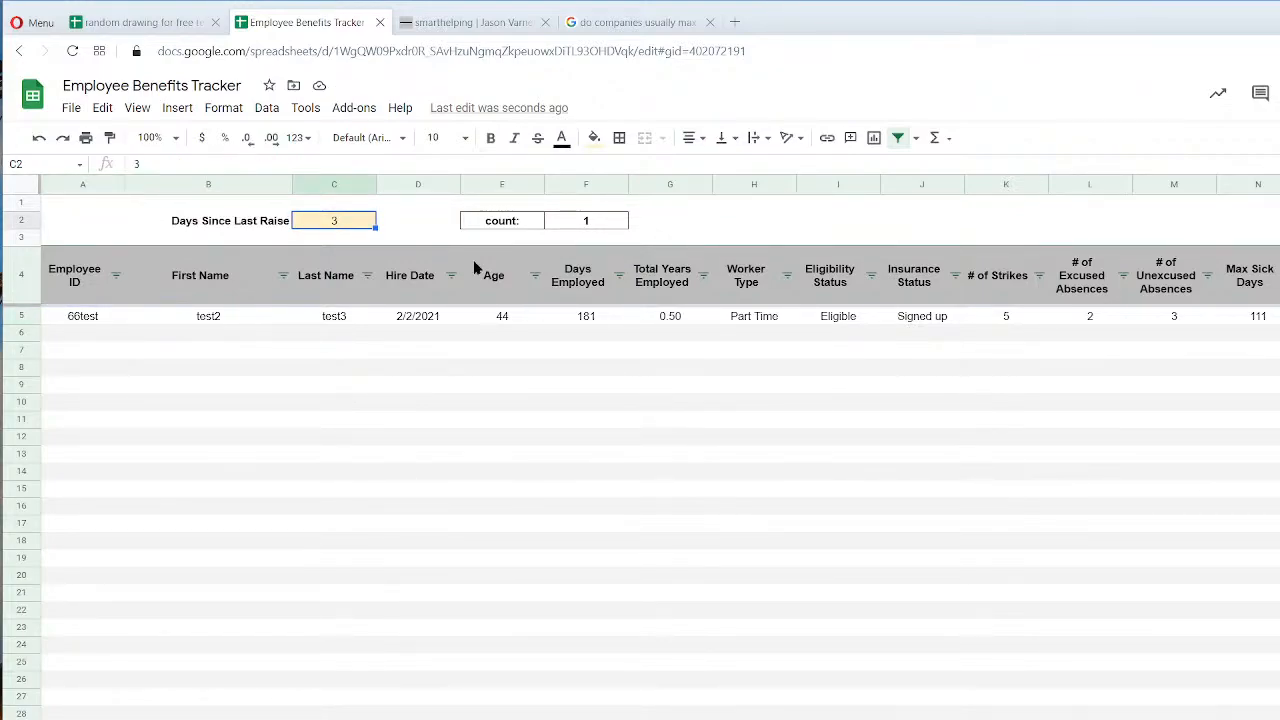
type("250")
key("BackSpace")
key("BackSpace")
key("BackSpace")
type("900")
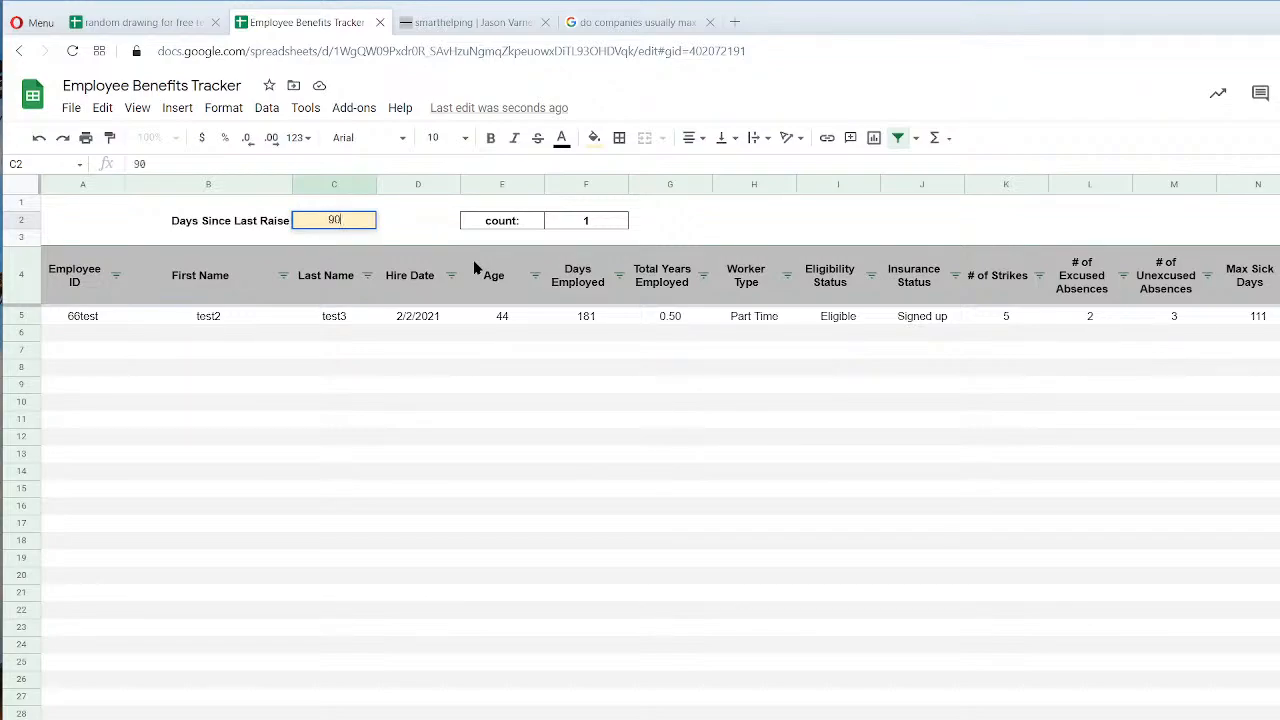
key("Return")
key("Up")
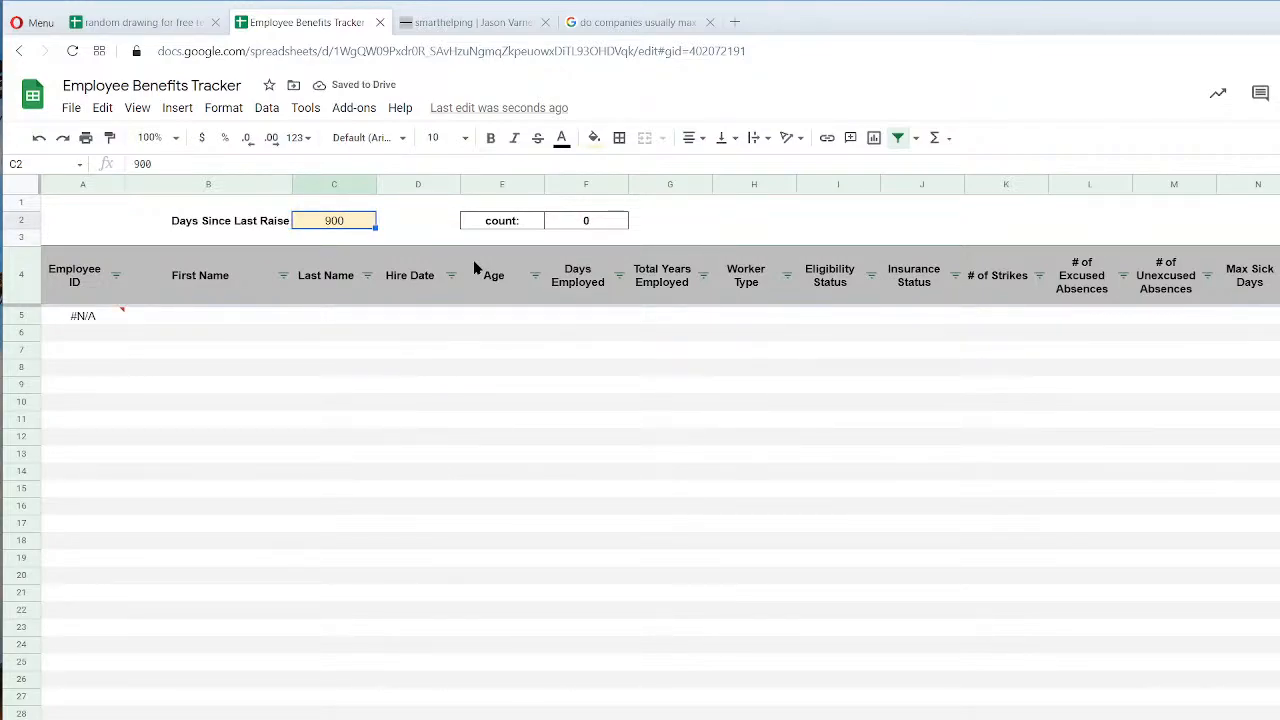
Replace the condition in A5's filter formula so it reads =filter(Data!A2:AD,Data!V2:V>=C2), using the Days Since Last Raise column.
key("Left")
key("Left")
key("Down")
key("Down")
key("Down")
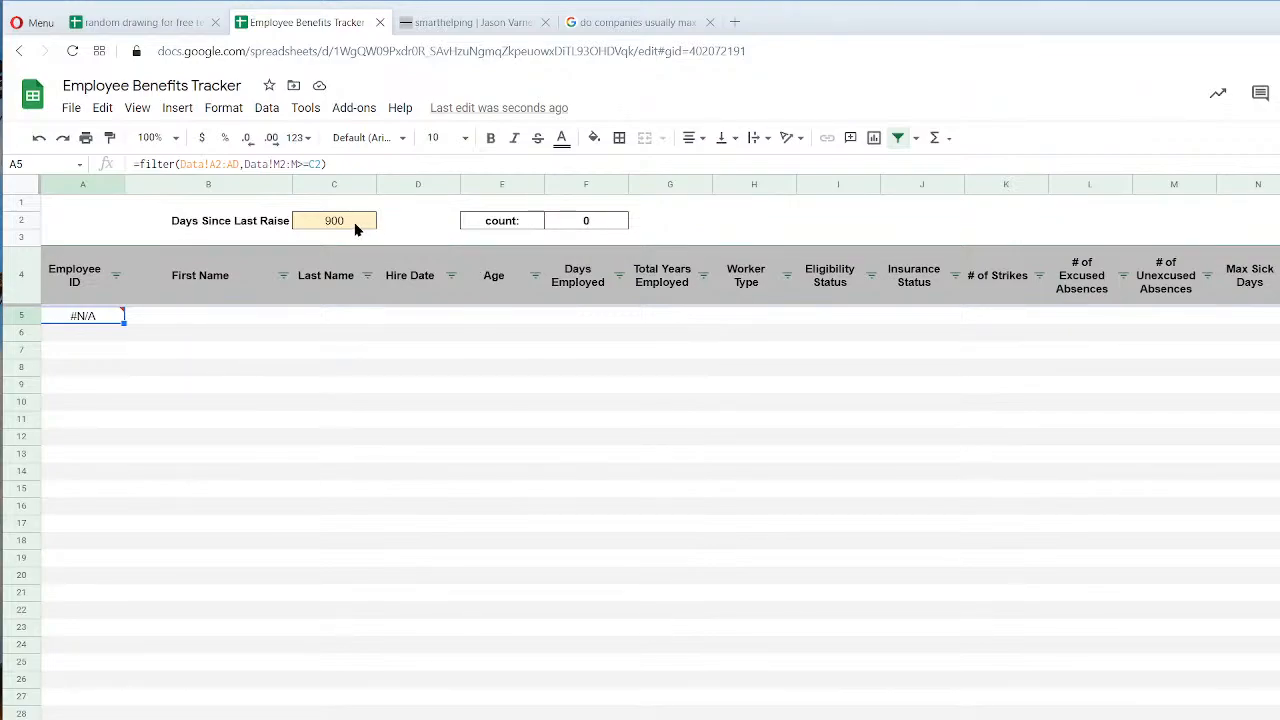
left_click_drag(244, 164, 469, 186)
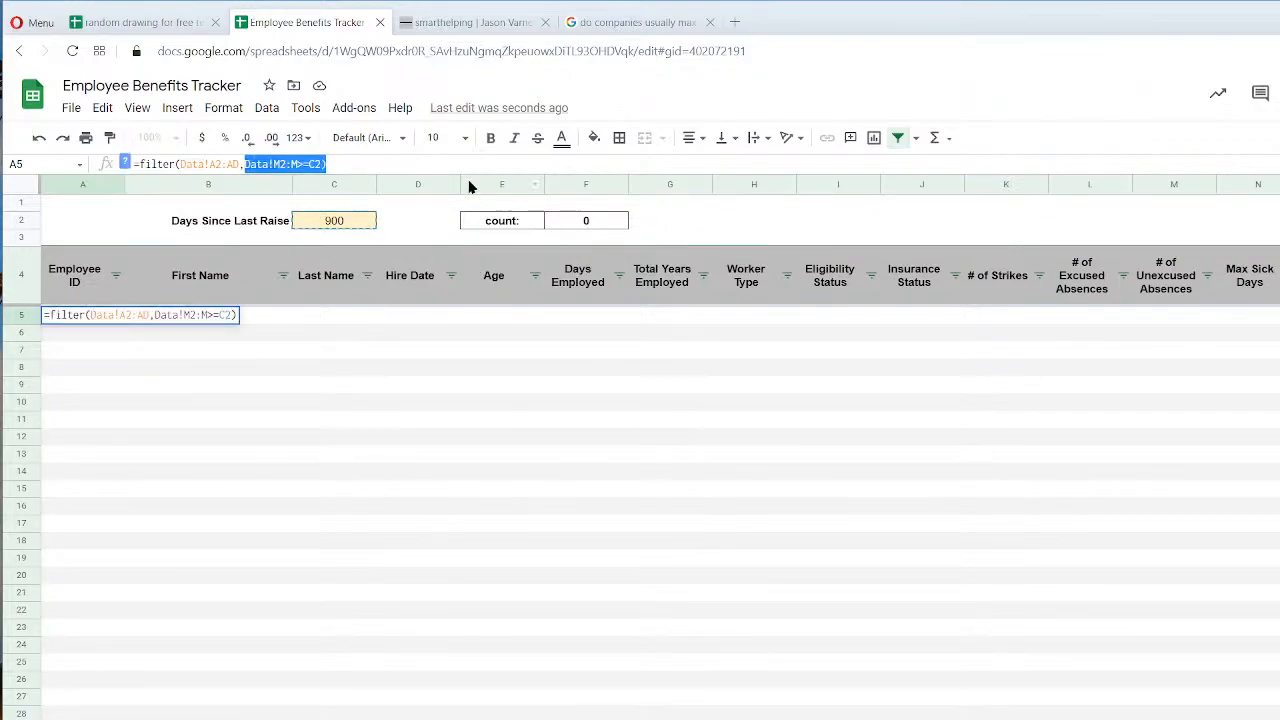
key("BackSpace")
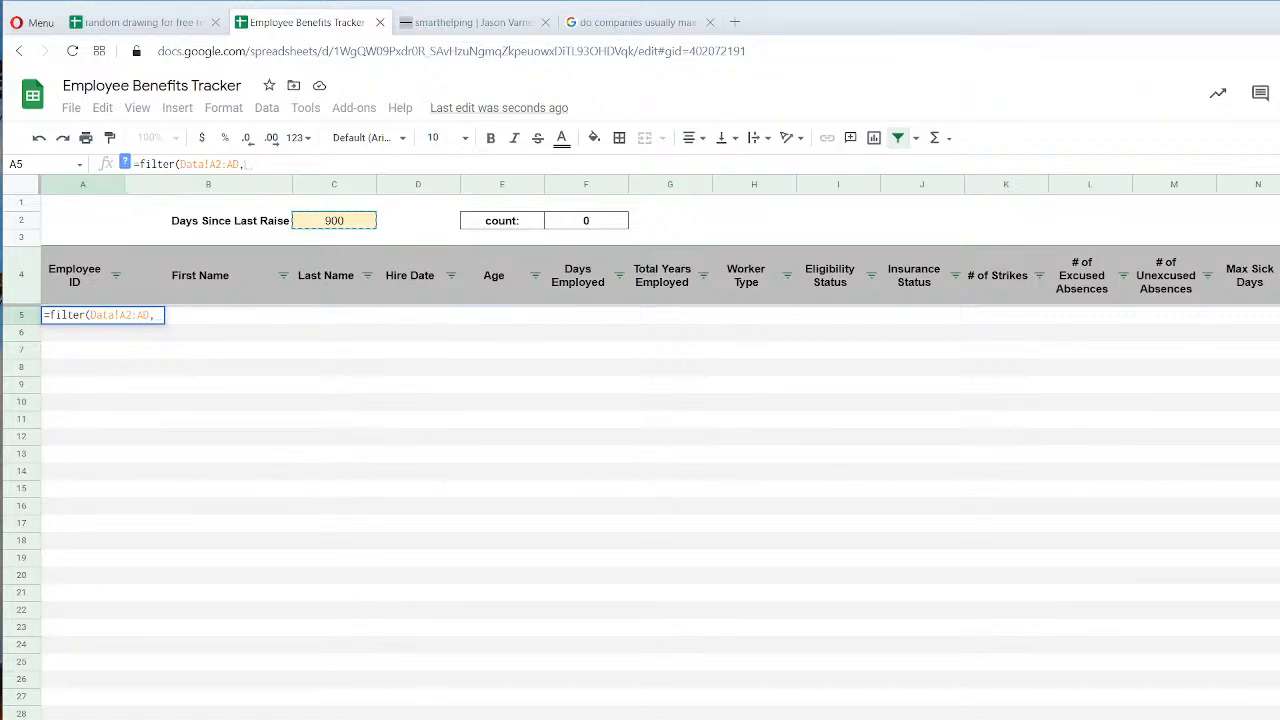
key("ctrl+shift+Page_Up")
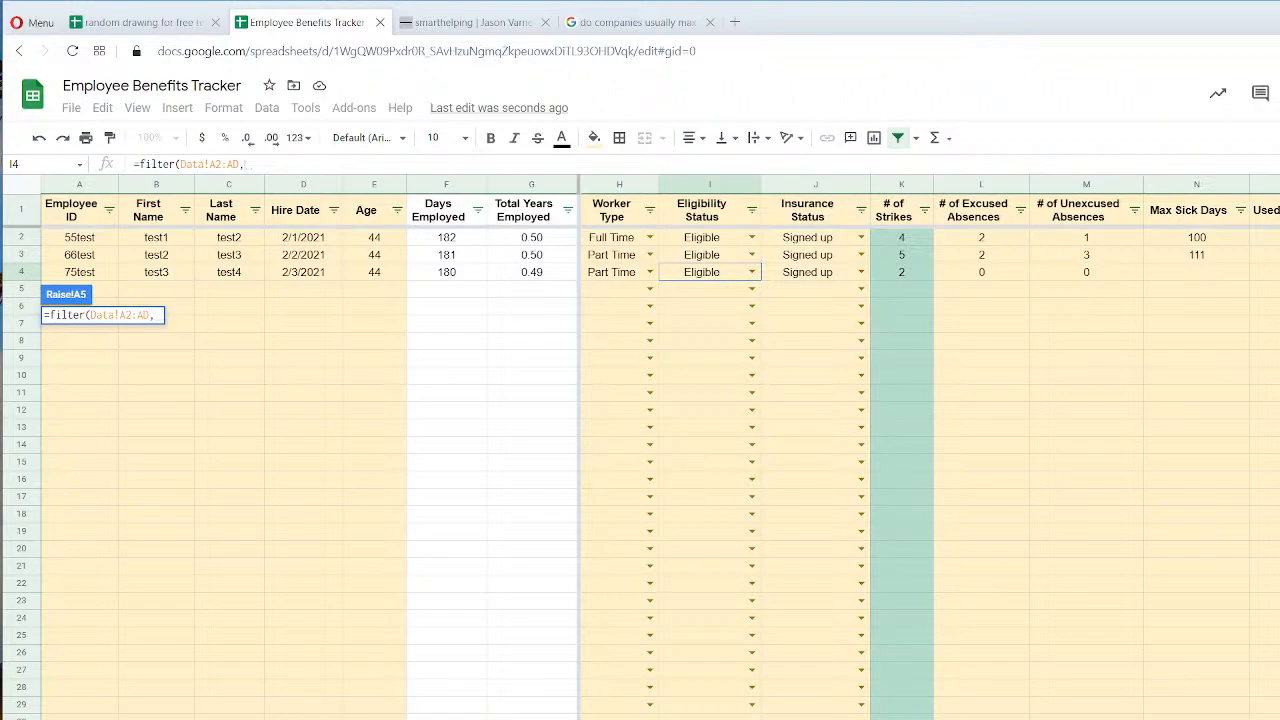
scroll(930, 450, "right", 10)
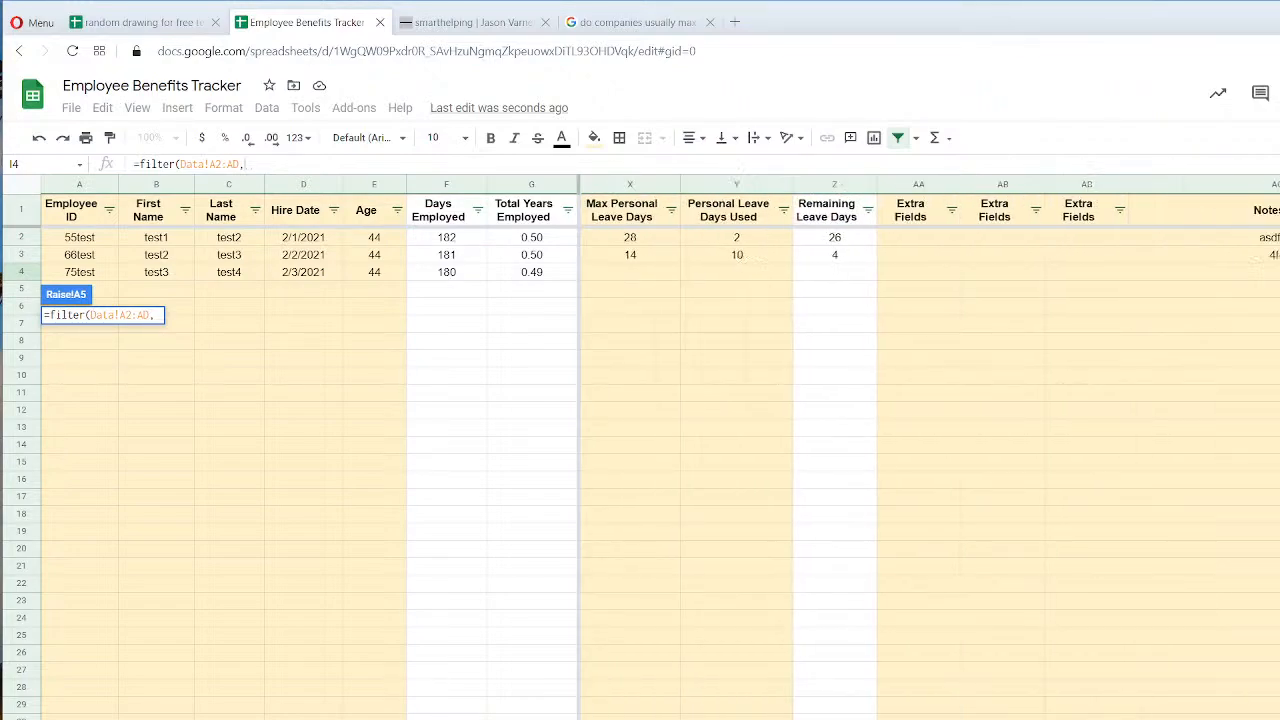
scroll(930, 450, "left", 2)
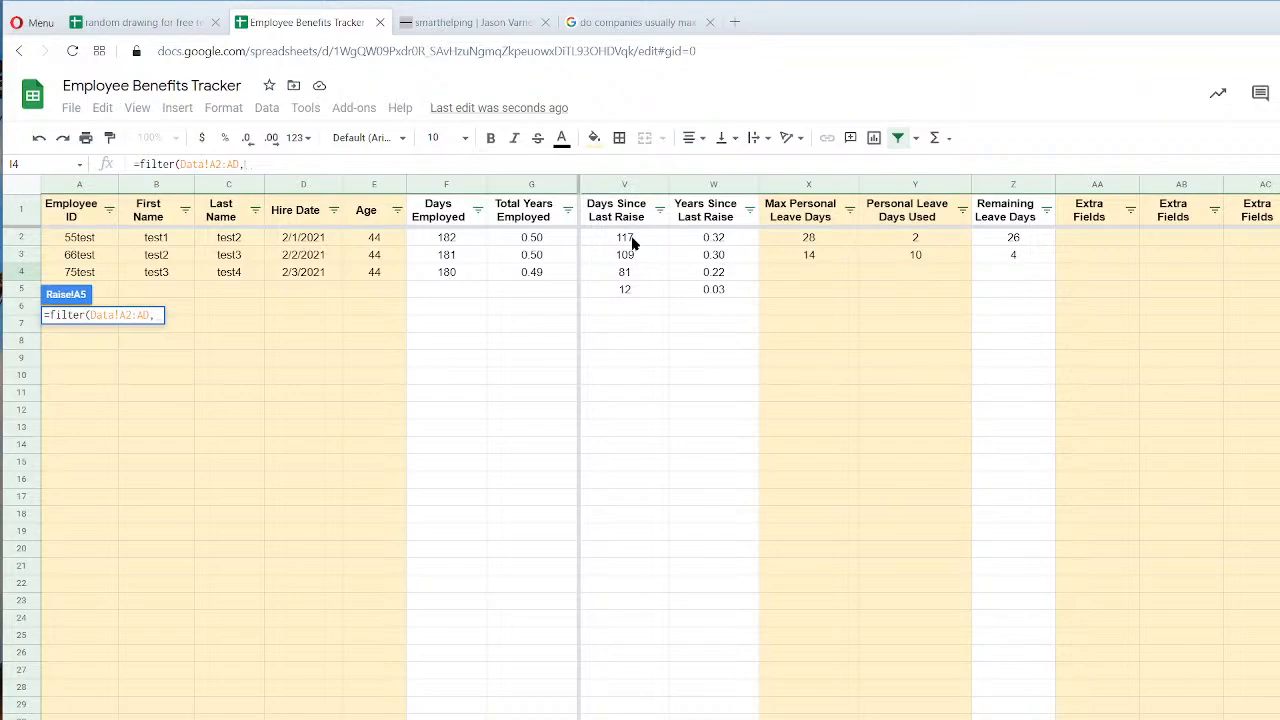
left_click_drag(632, 243, 632, 256)
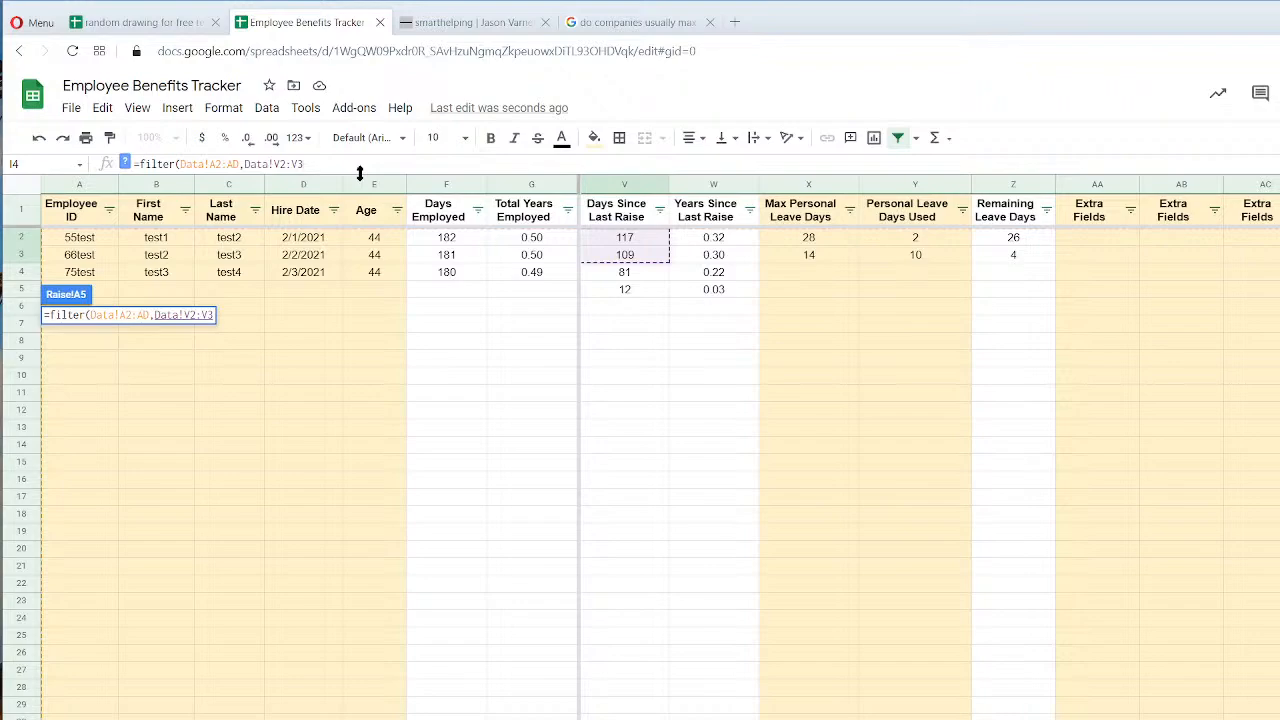
key("BackSpace")
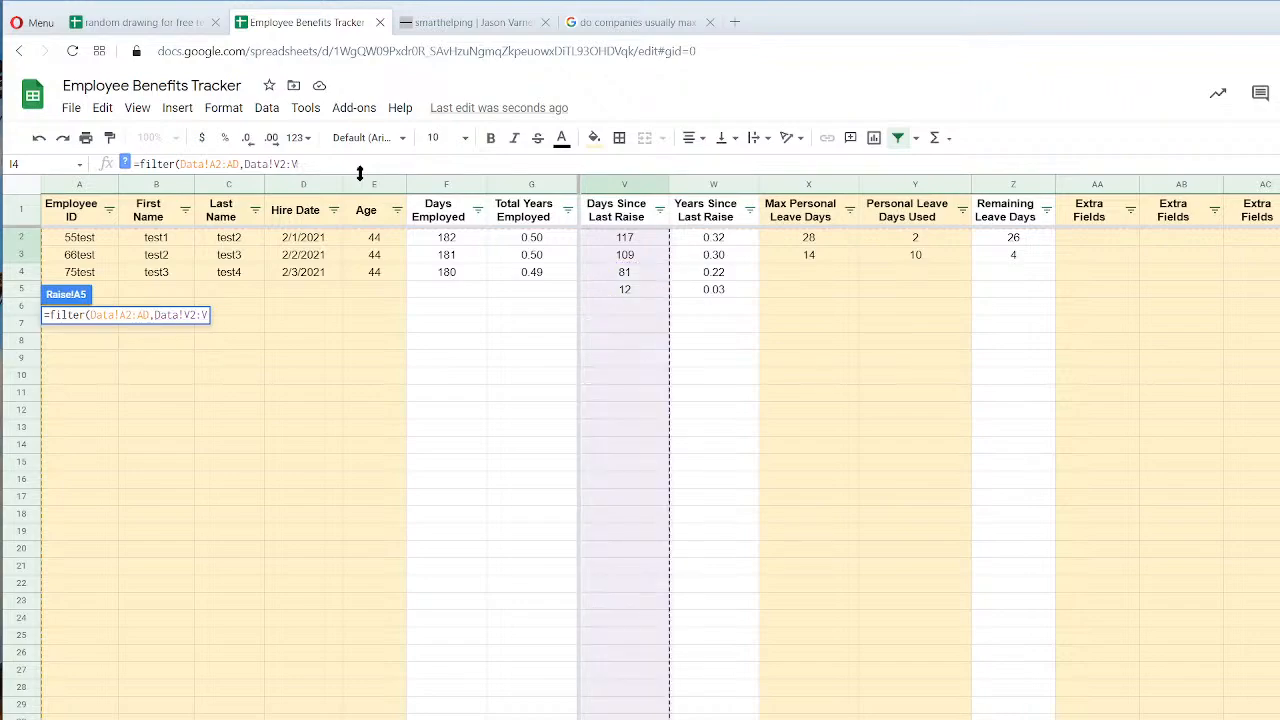
type(">")
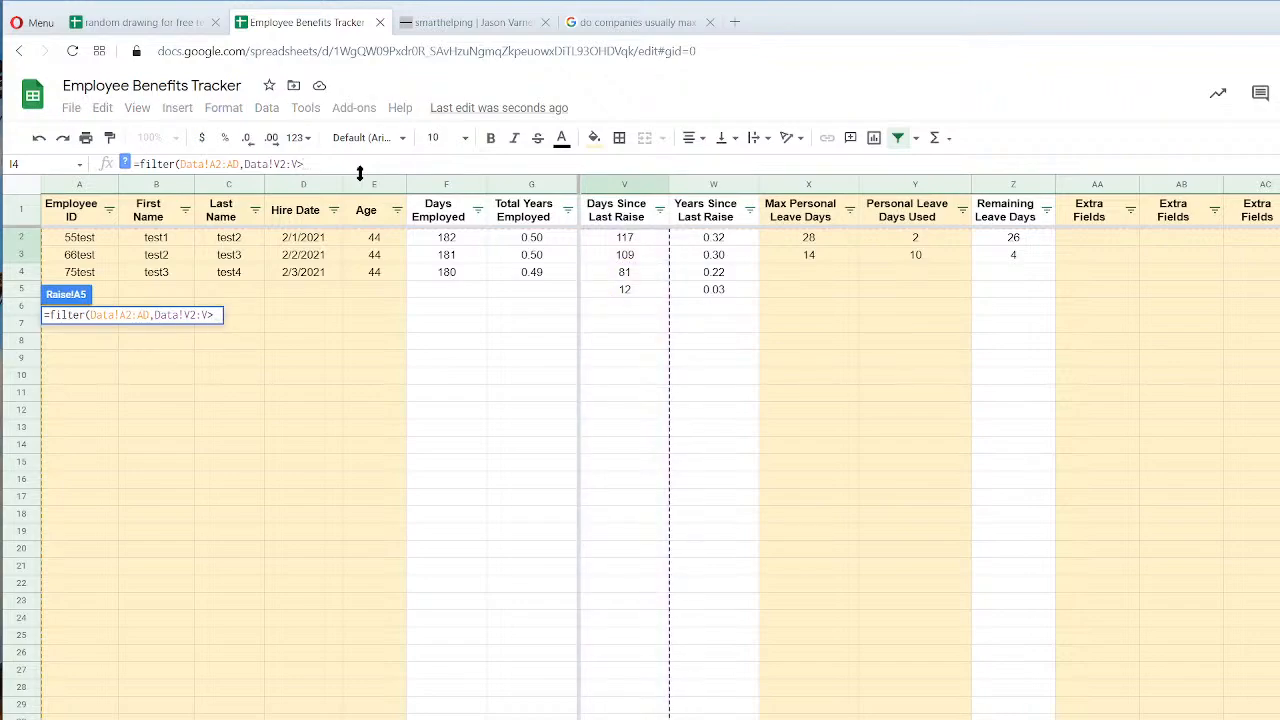
type("=c2")
key("Return")
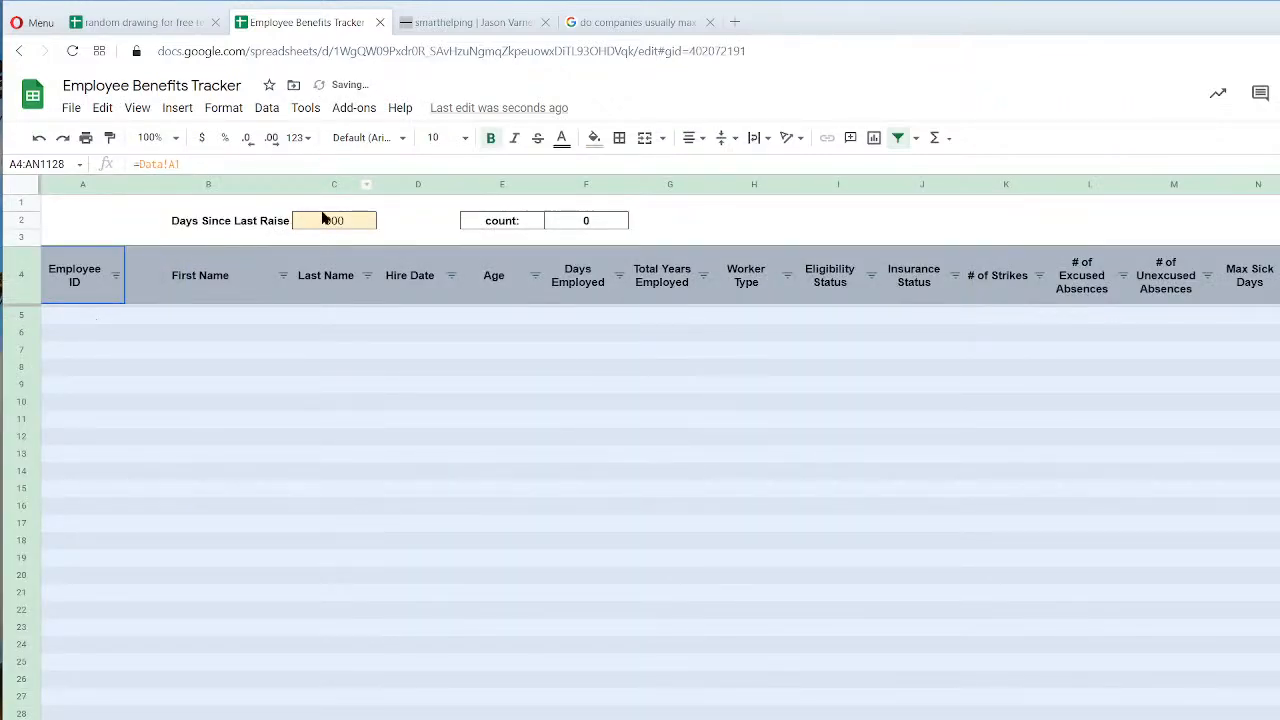
left_click(86, 315)
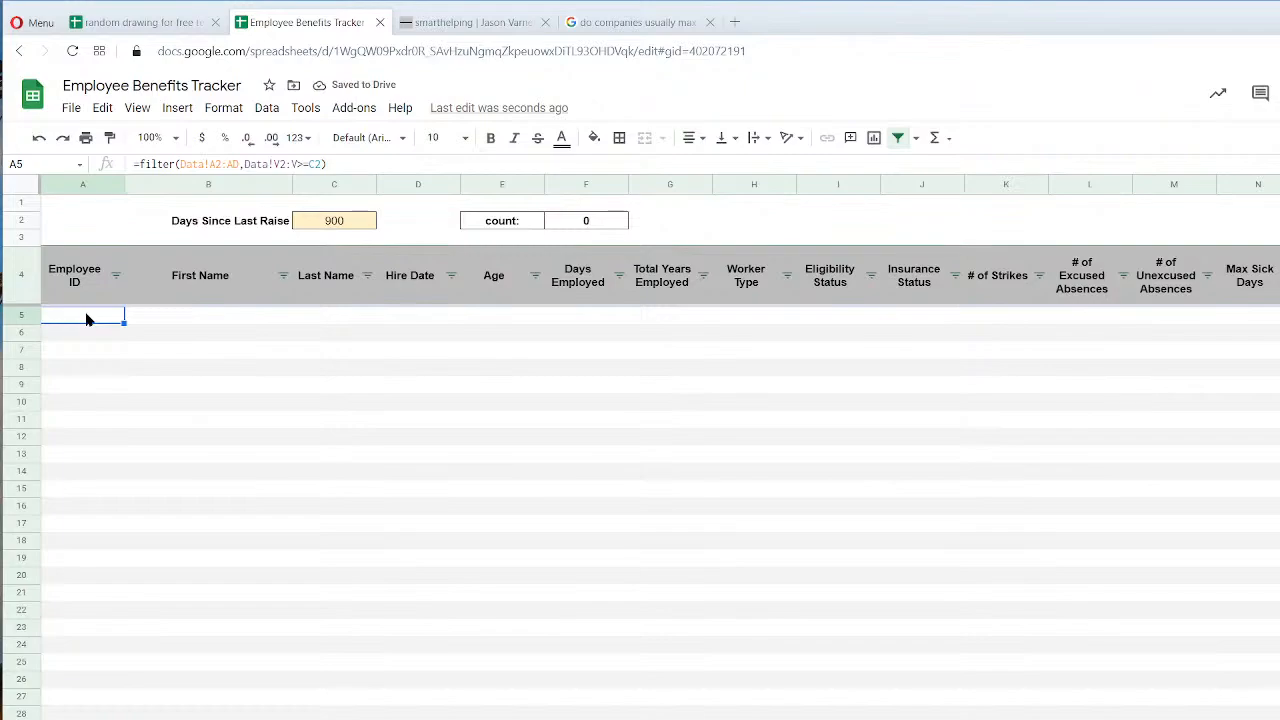
Set the days threshold in C2 to 100.
left_click(286, 229)
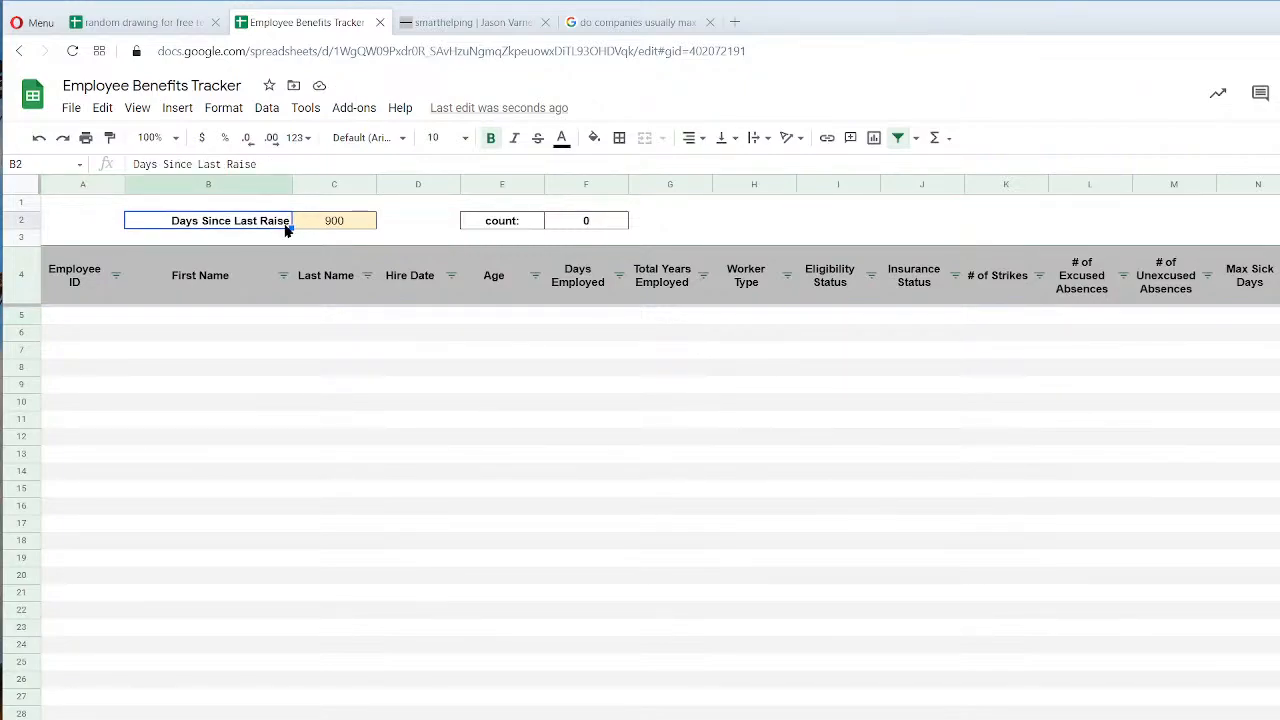
left_click(68, 313)
left_click(372, 221)
type("100")
key("Return")
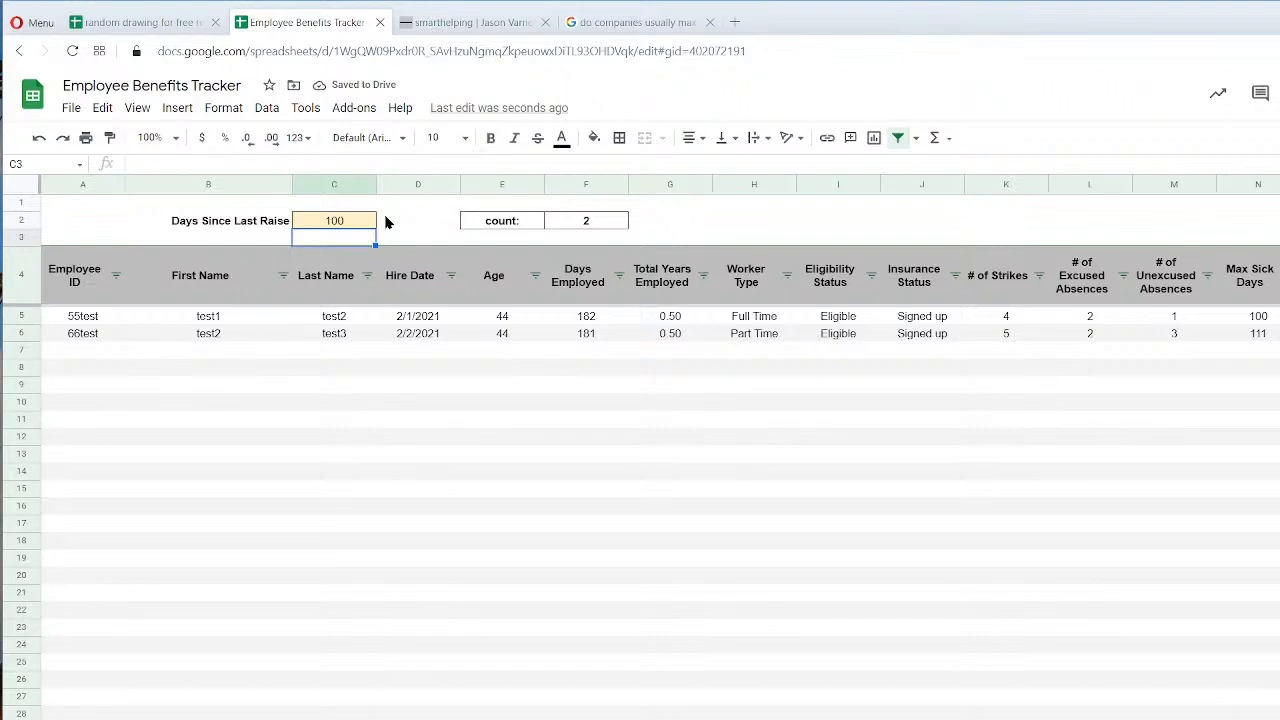
Check the filtered employees' values across row 5 through the Days Since Last Raise and Years Since Last Raise columns.
key("Up")
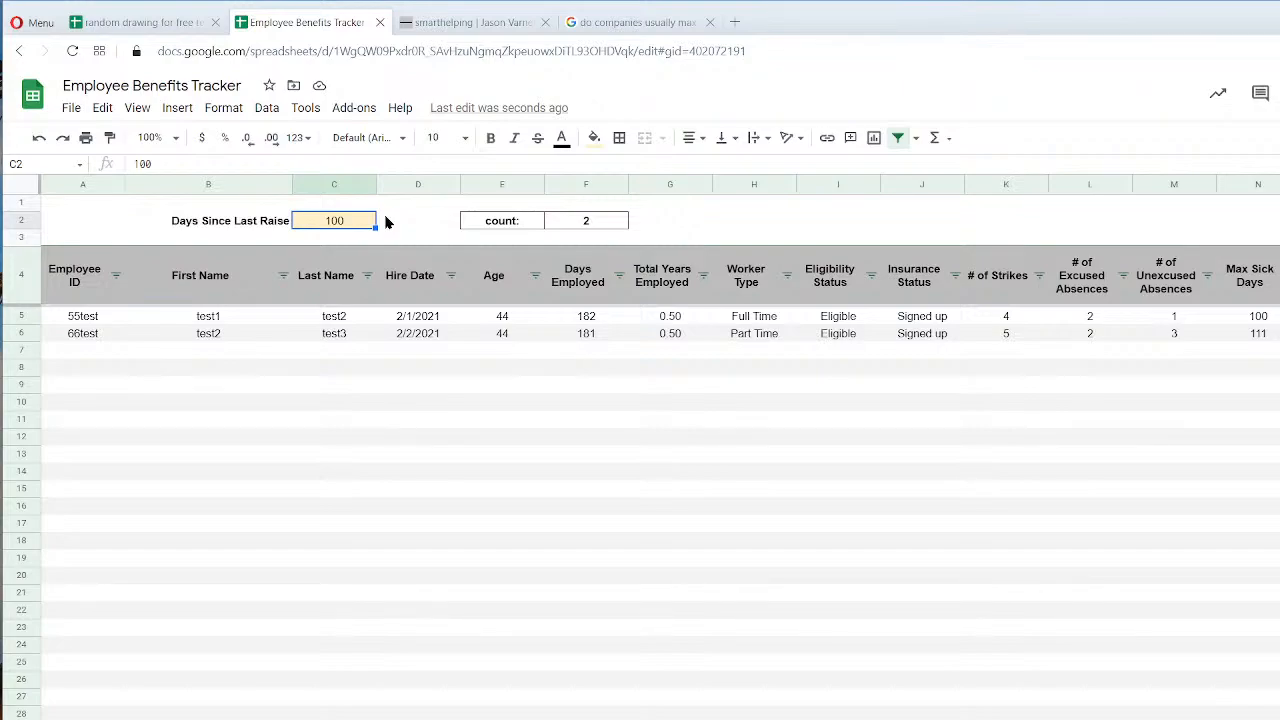
key("Left")
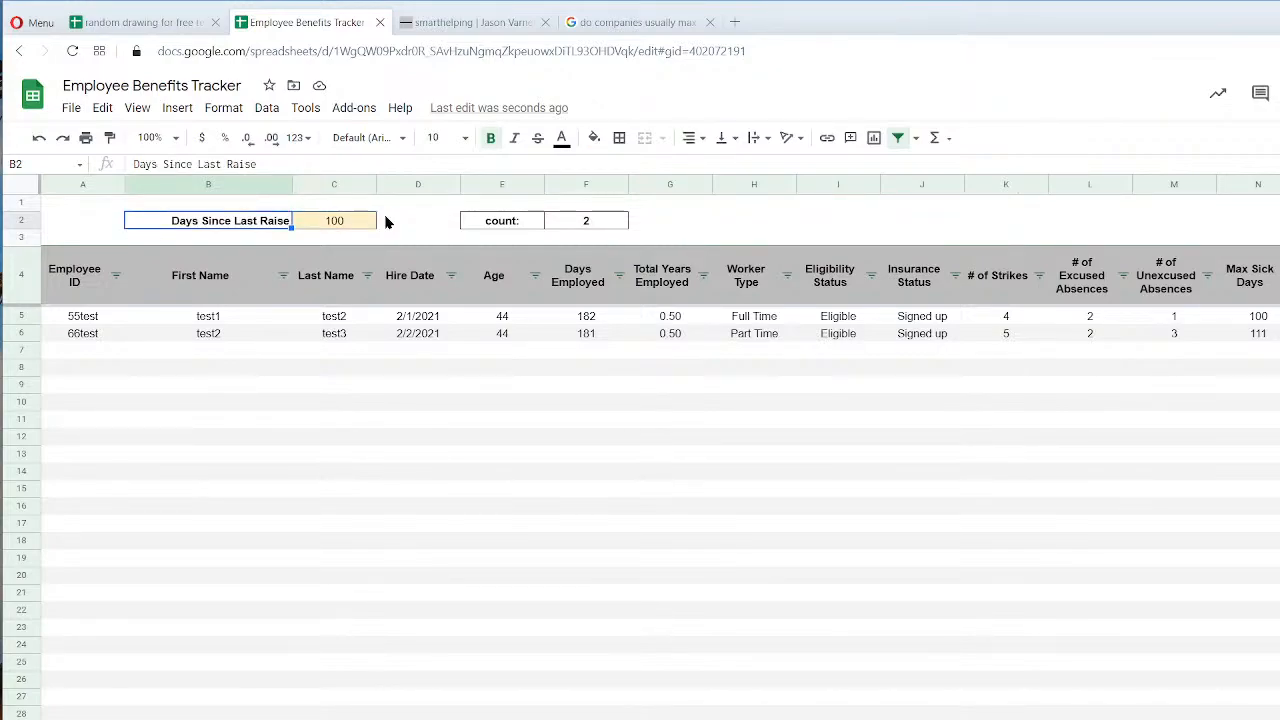
key("Left")
key("Down")
key("Down")
key("Down")
key("Right")
key("Right")
key("Right")
key("Right")
key("Right")
key("Right")
key("Right")
key("Right")
key("Right")
key("Right")
key("Right")
key("Right")
key("Right")
key("Right")
key("Right")
key("Right")
key("Right")
key("Right")
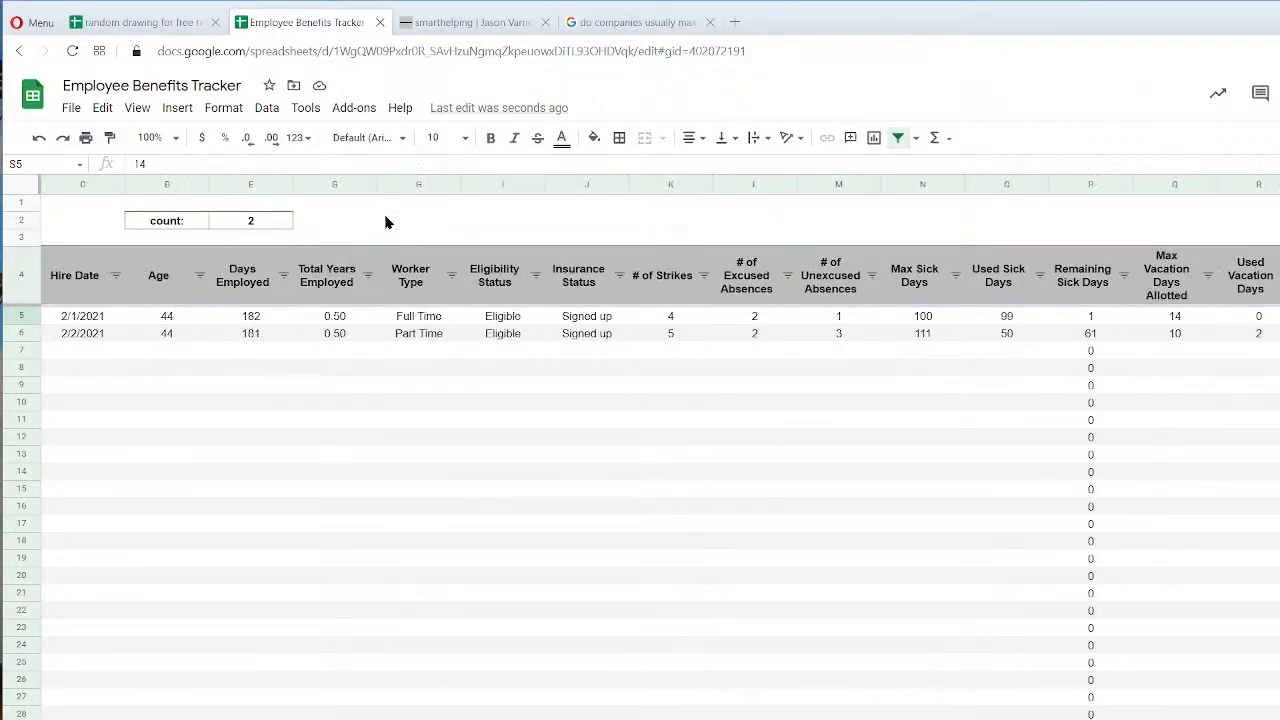
key("Right")
key("Right")
key("Right")
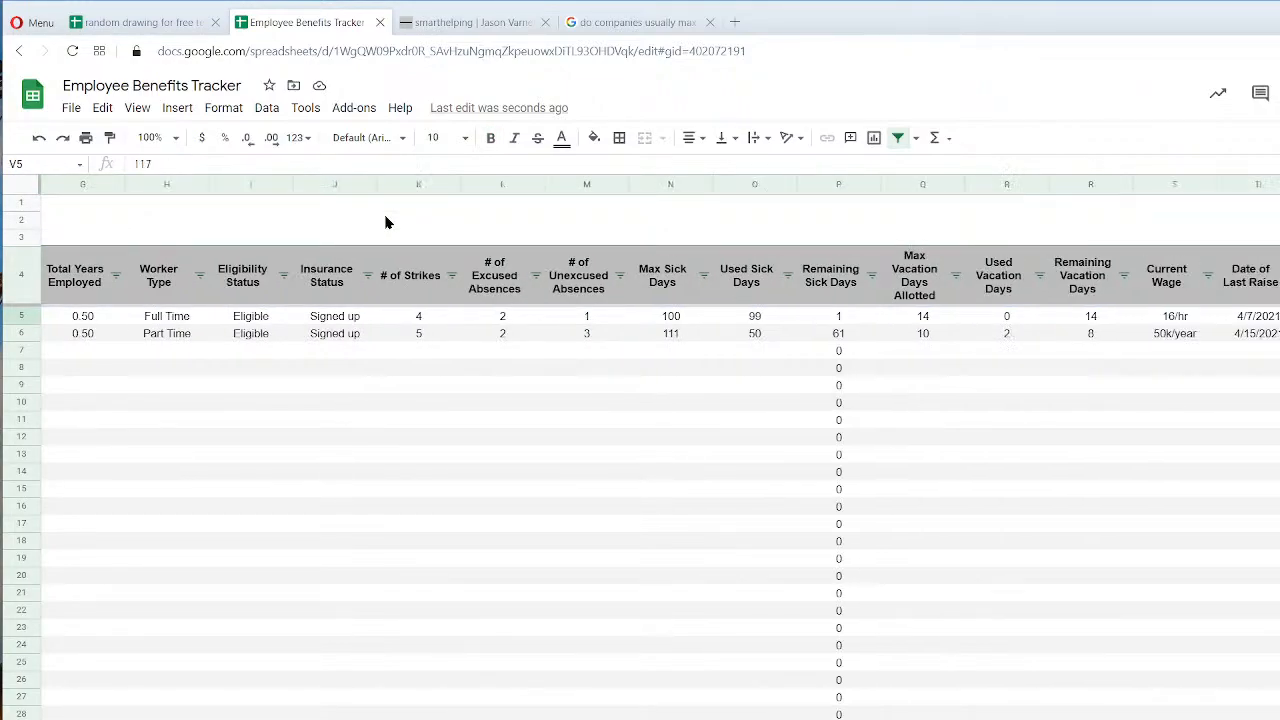
key("Right")
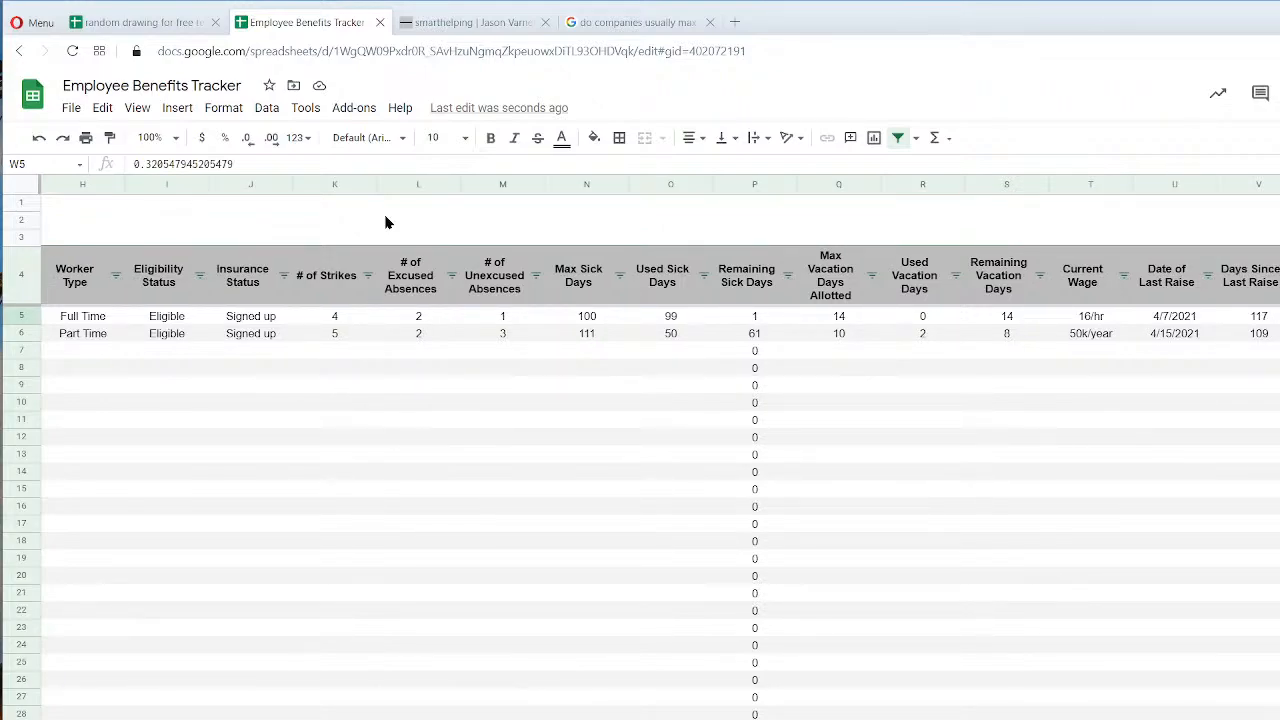
Change the filter label in B2 to "Has Not Gotten a Raise with 'x' days:".
key("Left")
key("Left")
key("Left")
key("Left")
key("Left")
key("Left")
key("Left")
key("Left")
key("Left")
key("Left")
key("Left")
key("Left")
key("Left")
key("Left")
key("Left")
key("Left")
key("Left")
key("Left")
key("Left")
key("Left")
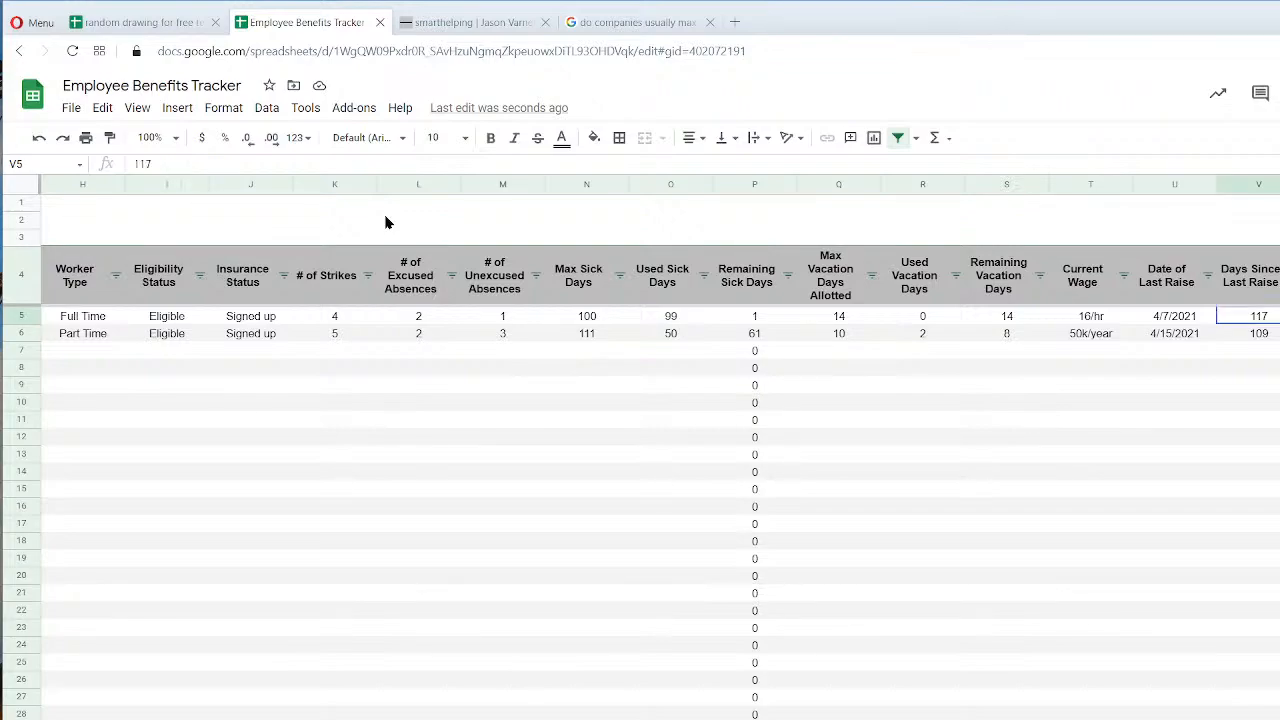
key("Up")
key("Up")
key("Right")
key("Up")
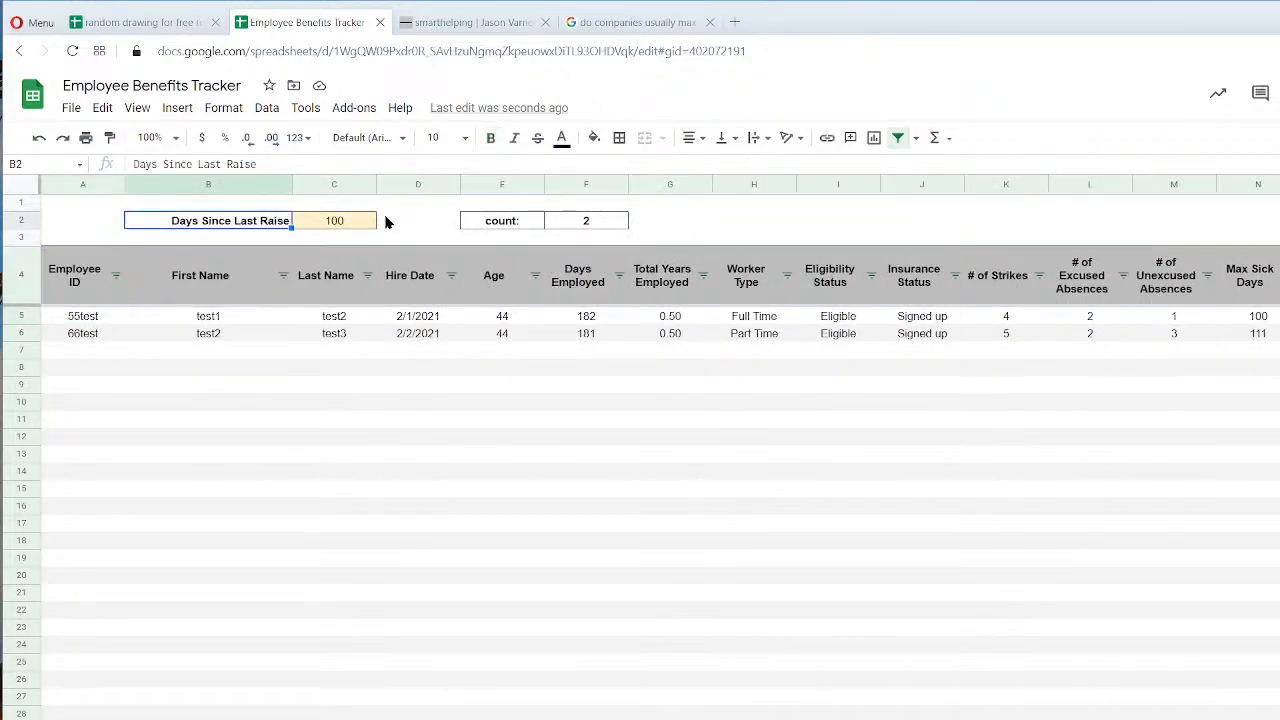
type("Has Not gotten")
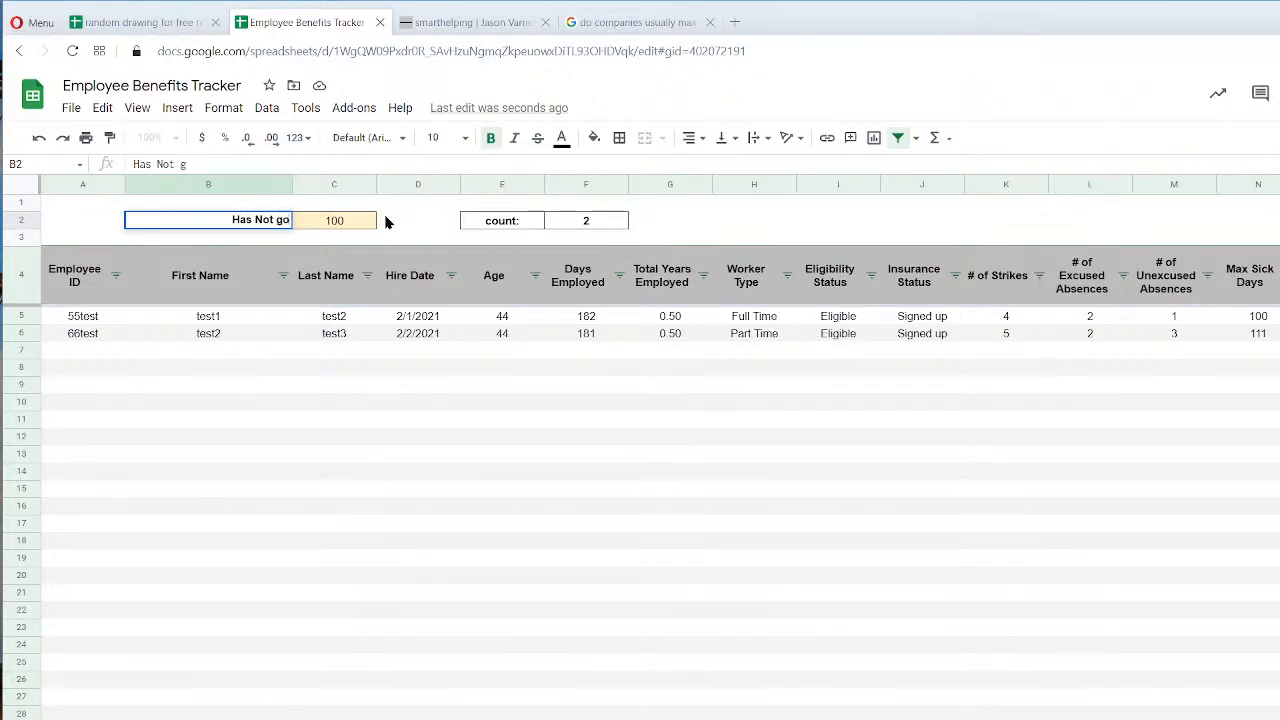
key("BackSpace")
key("BackSpace")
key("BackSpace")
key("BackSpace")
key("BackSpace")
key("BackSpace")
type("Gotten a Rai")
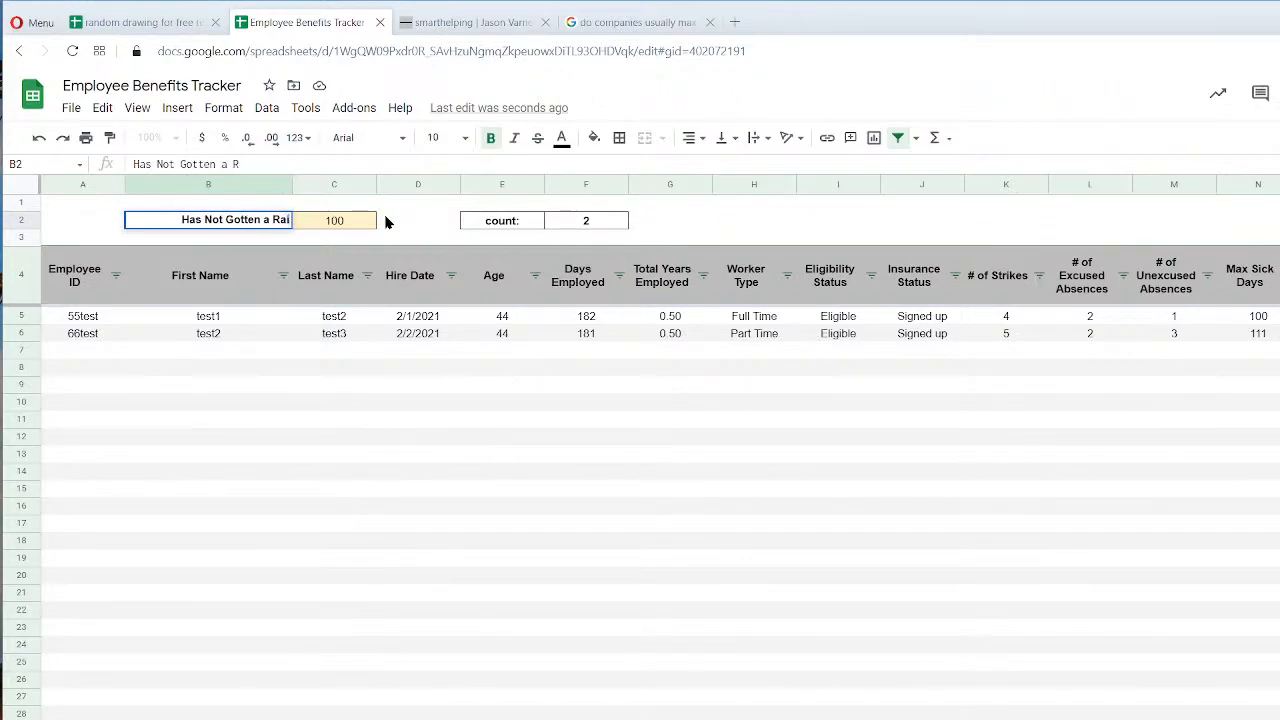
type("se with 'x' days:")
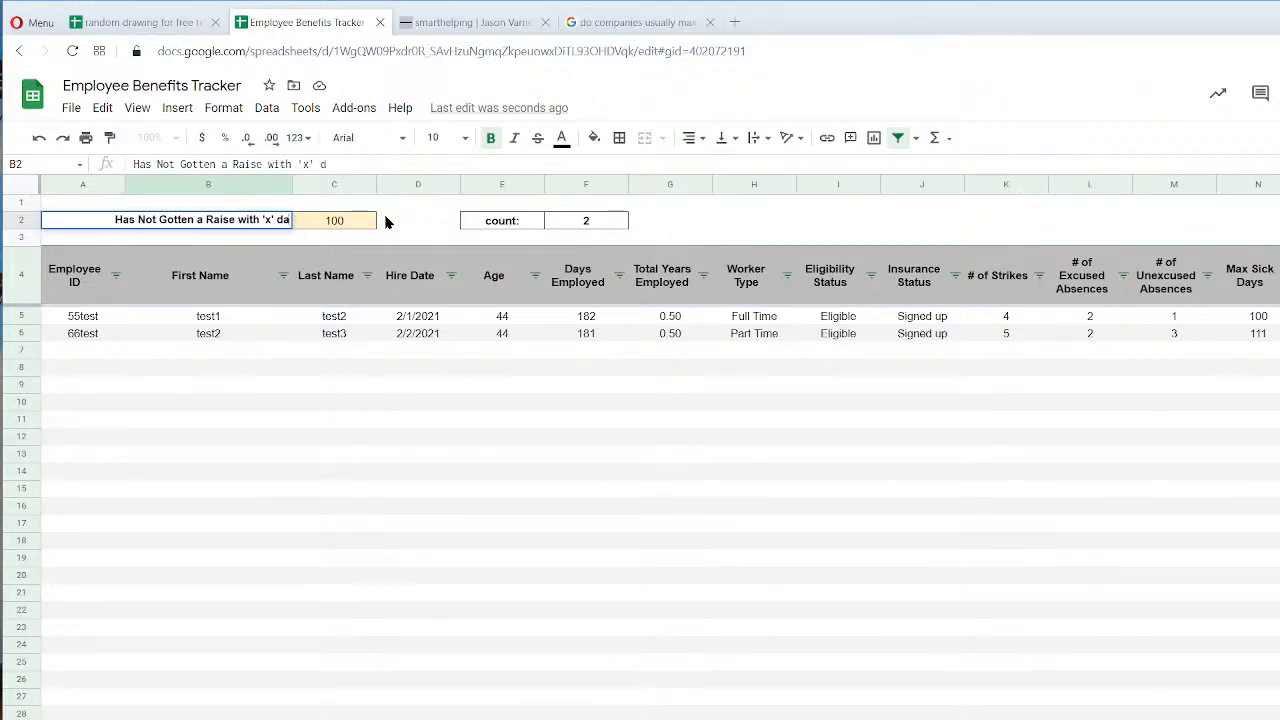
key("Return")
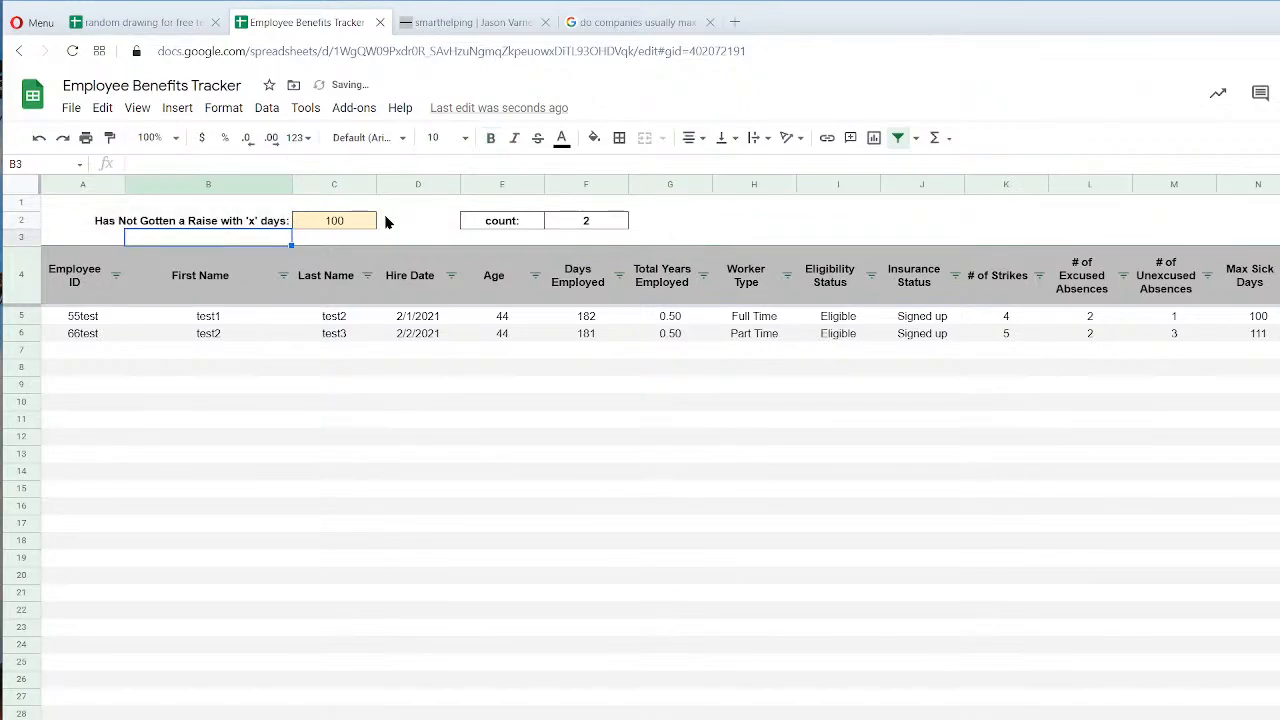
Review the filtered raise columns and set the days threshold in C2 to 900.
key("Up")
key("Right")
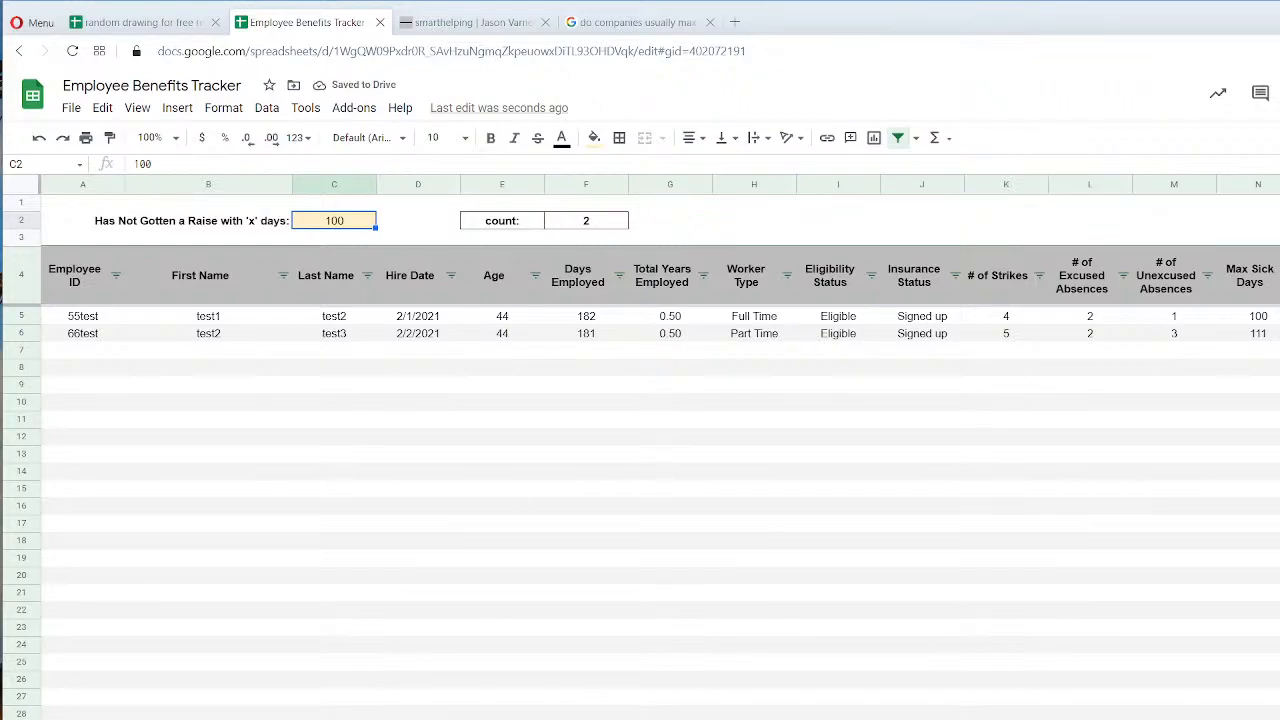
scroll(660, 450, "right", 10)
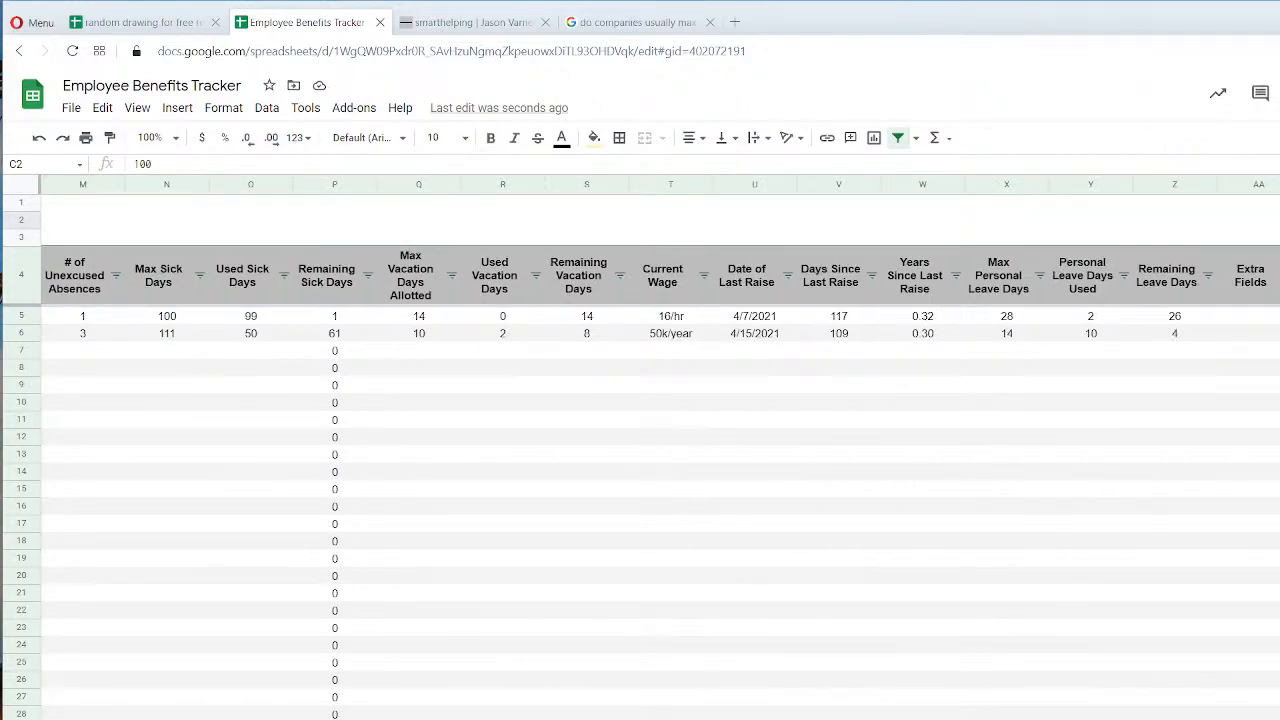
scroll(660, 450, "left", 10)
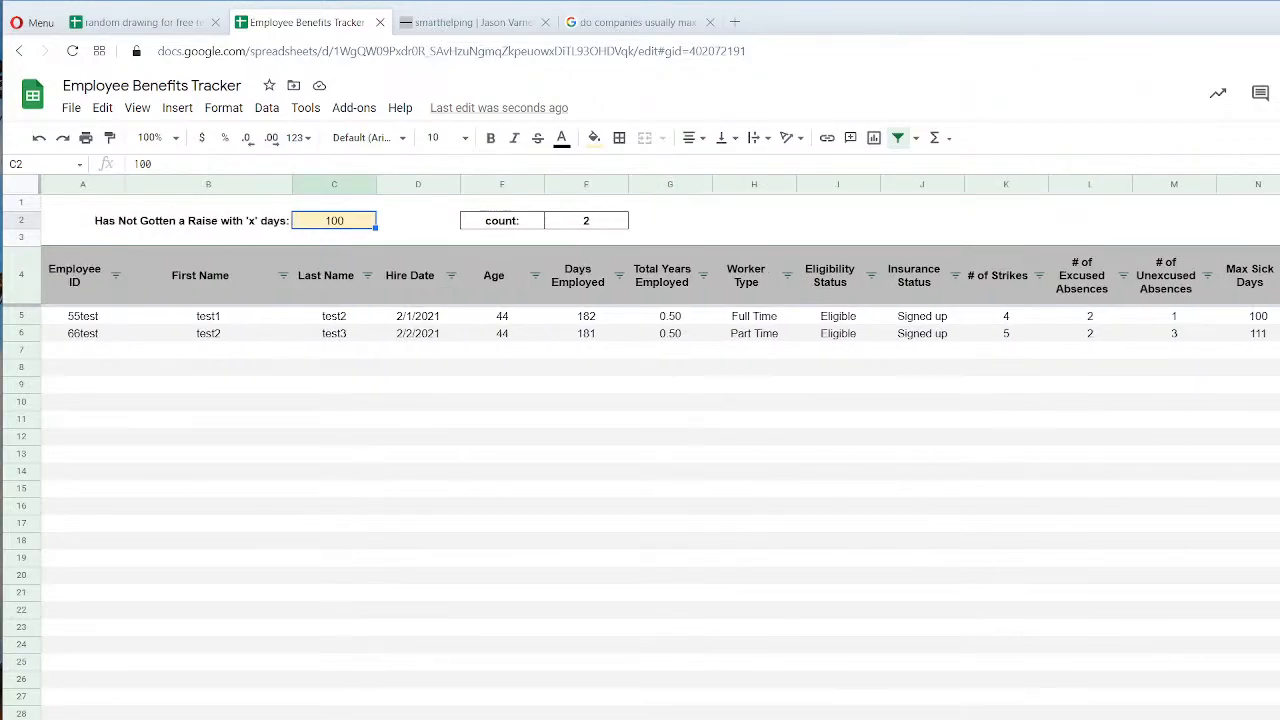
type("900")
key("Return")
left_click(342, 227)
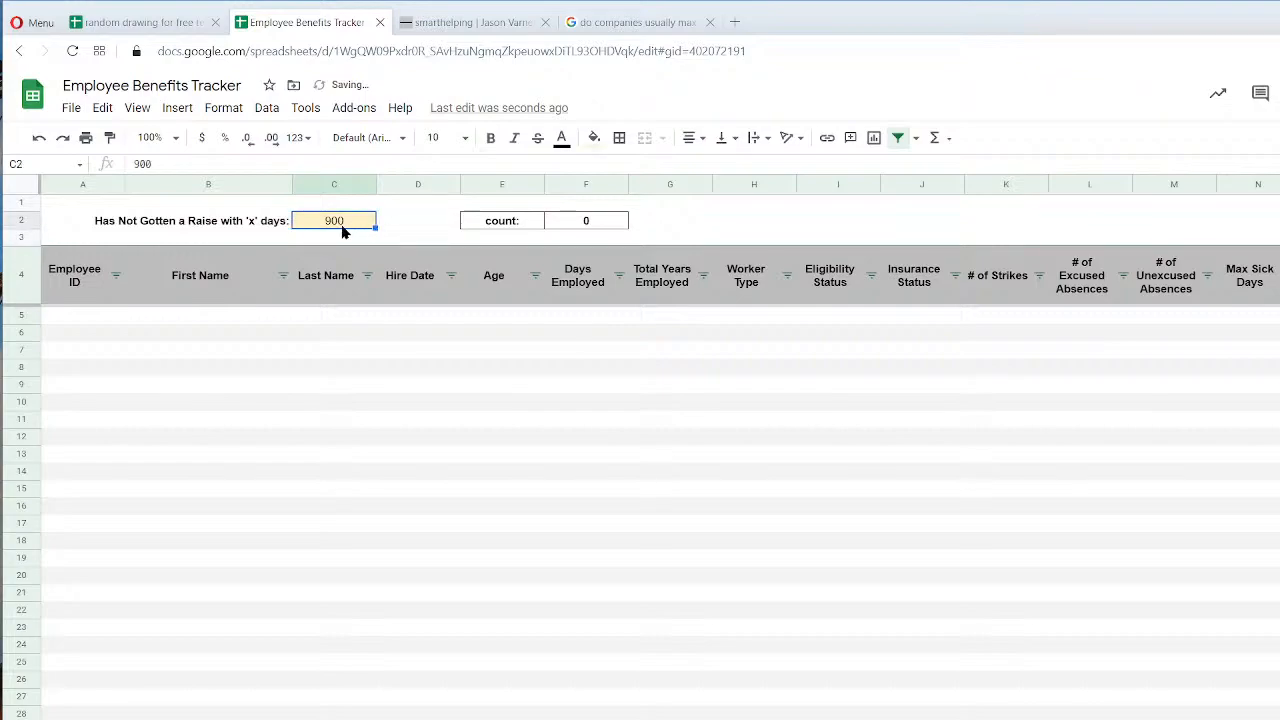
On the Data sheet, change the first employee's Date of Last Raise in U2 to 4/7/2008.
left_click(200, 718)
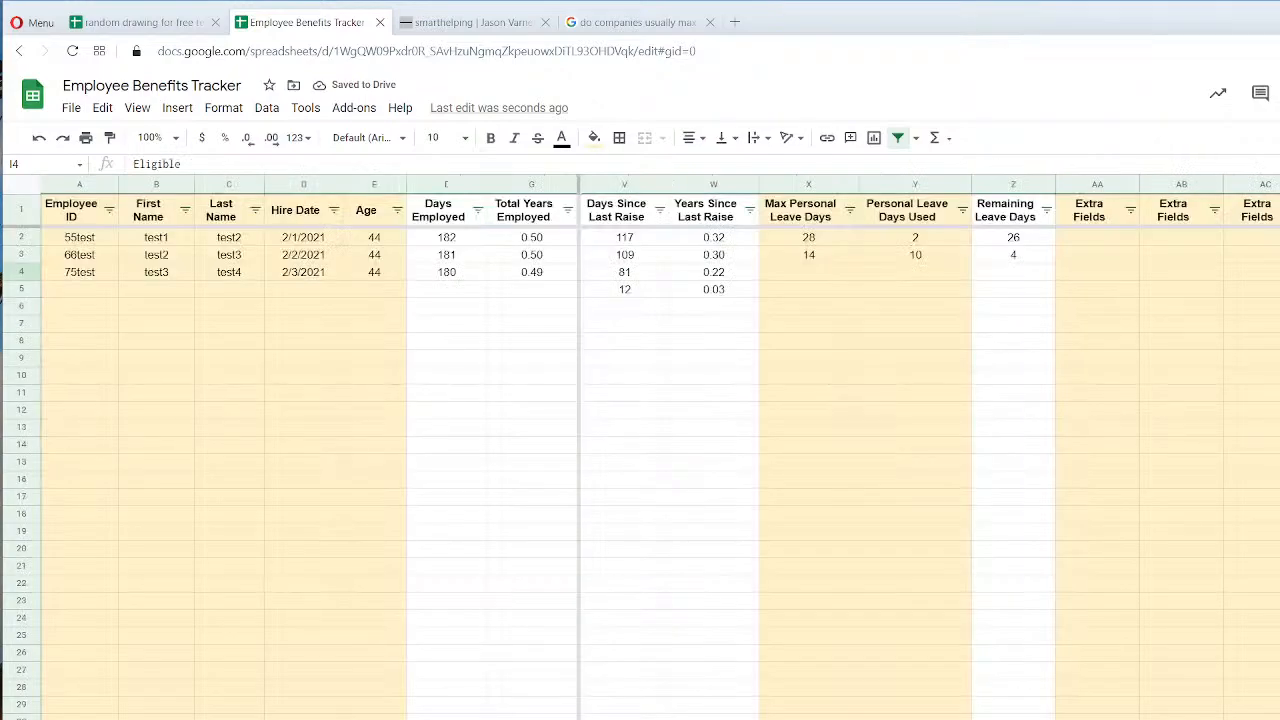
scroll(928, 450, "left", 6)
scroll(928, 450, "right", 12)
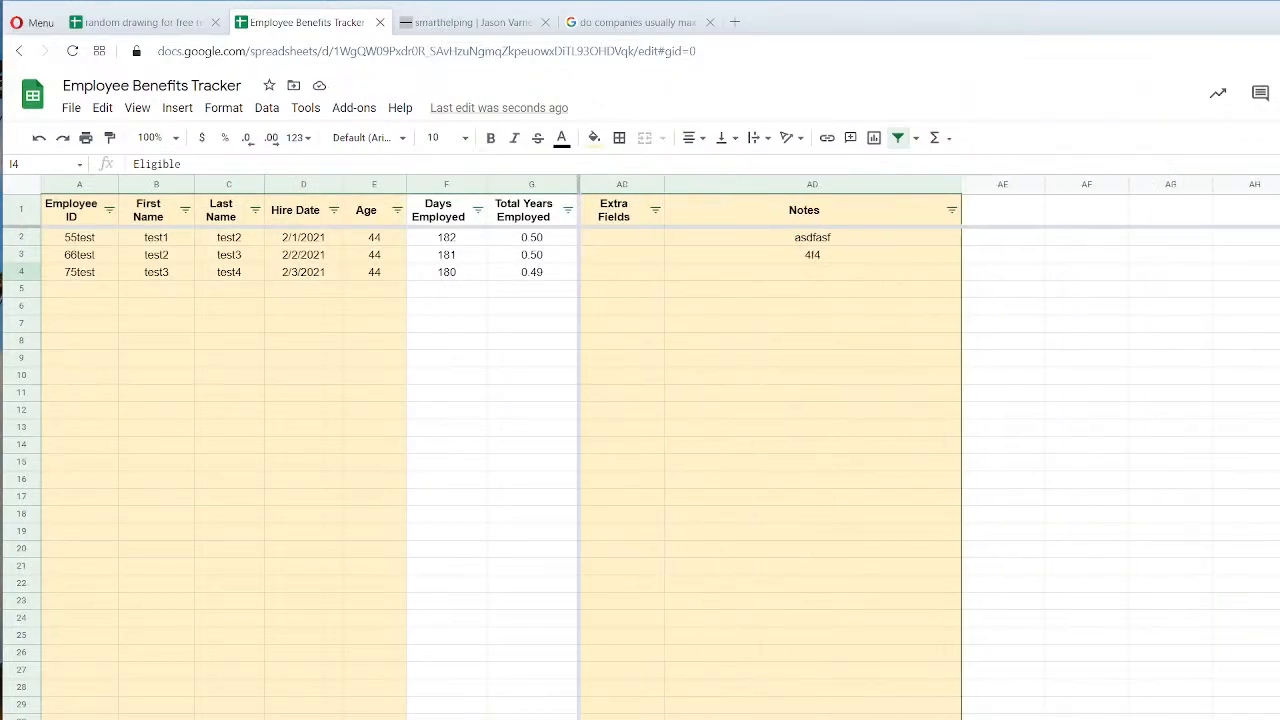
scroll(928, 450, "left", 11)
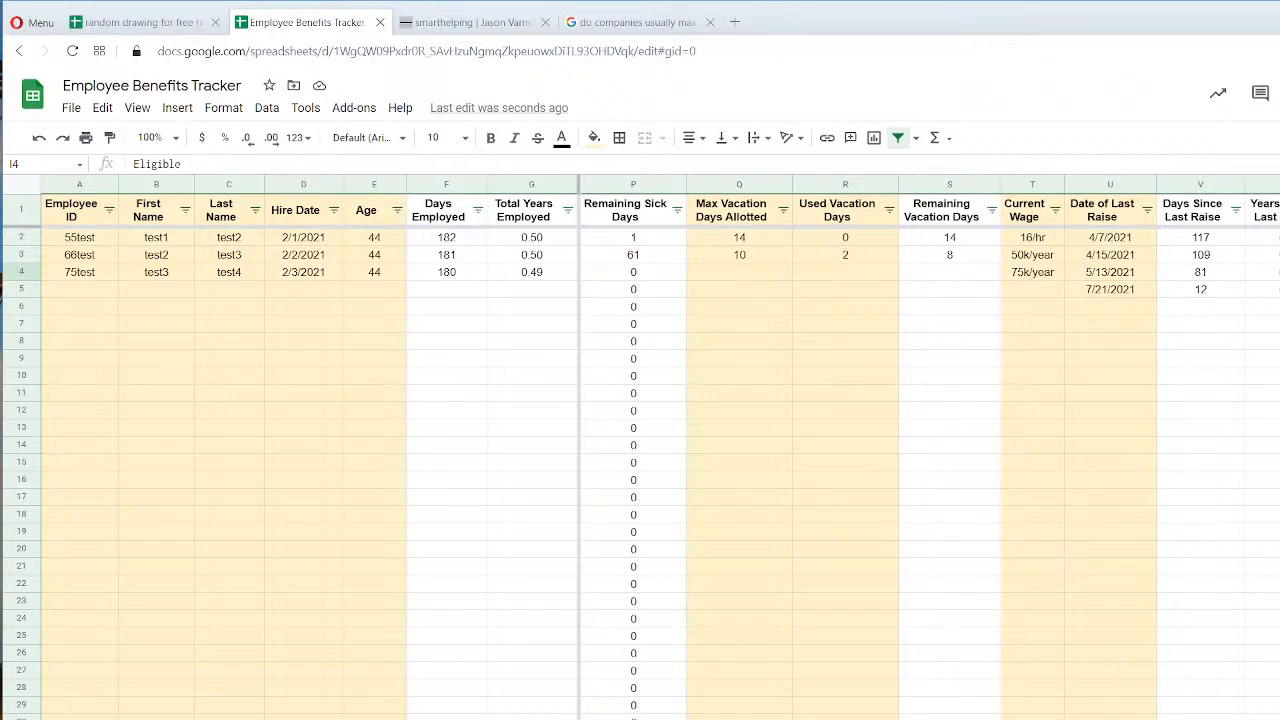
scroll(928, 450, "right", 5)
scroll(928, 450, "left", 4)
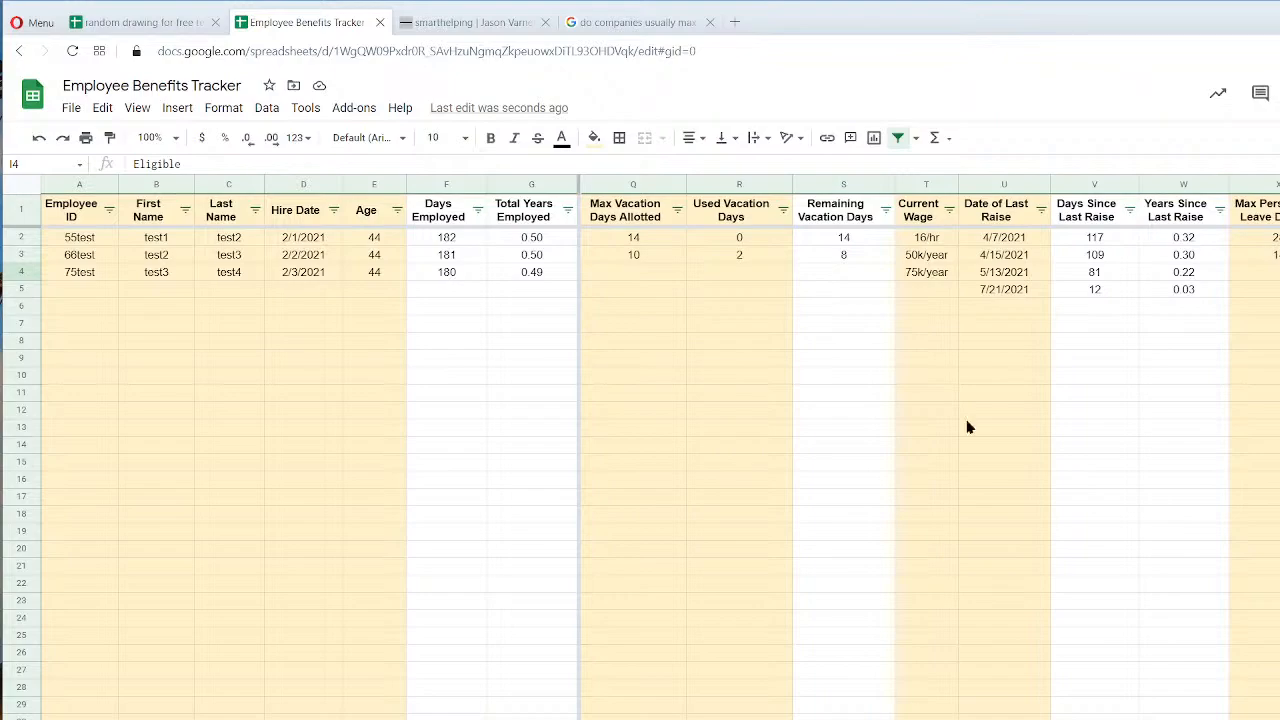
double_click(1010, 243)
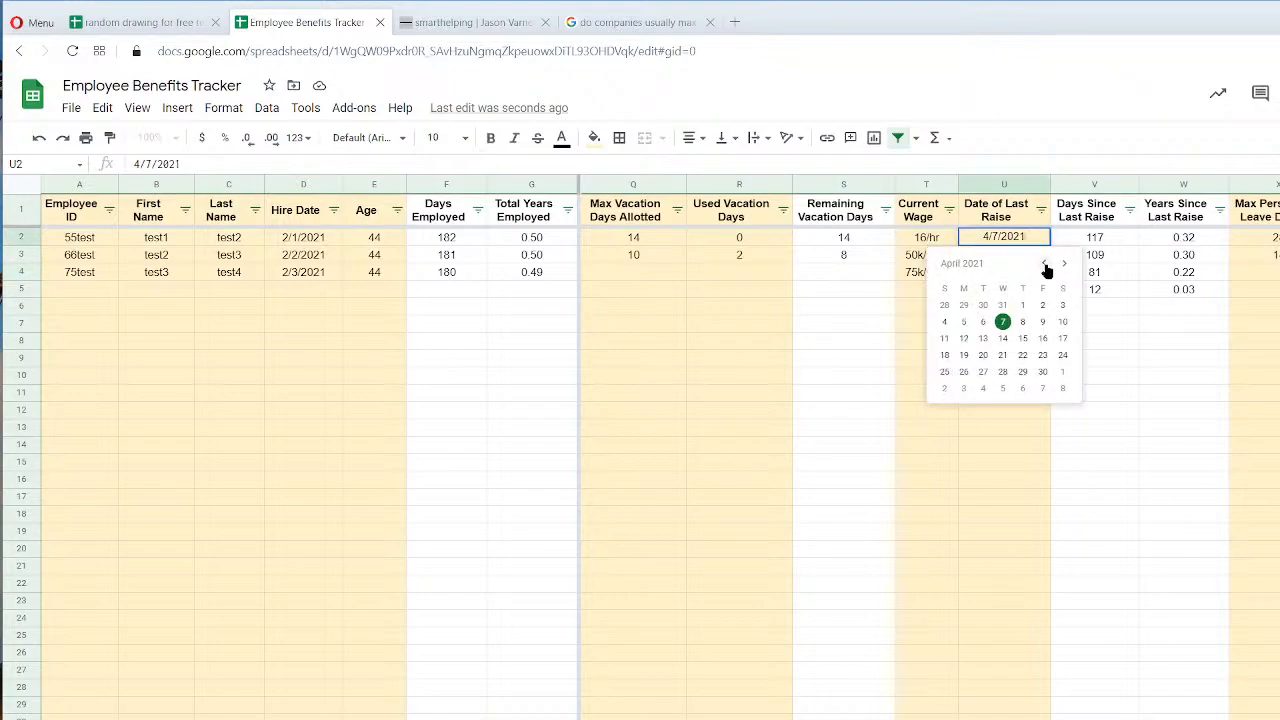
left_click(1046, 236)
key("BackSpace")
key("BackSpace")
type("08")
key("Return")
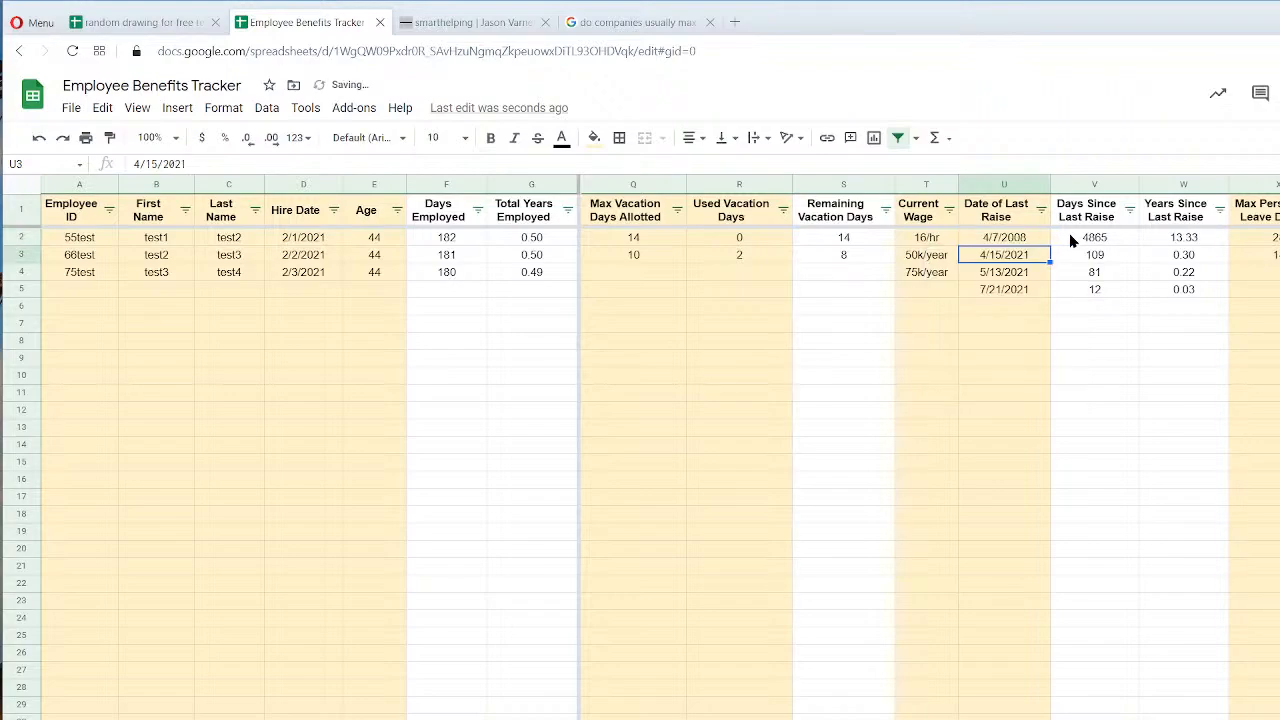
Format the Days Since Last Raise column on the Data sheet as a number with no decimal places.
left_click(1094, 184)
left_click(223, 107)
mouse_move(285, 178)
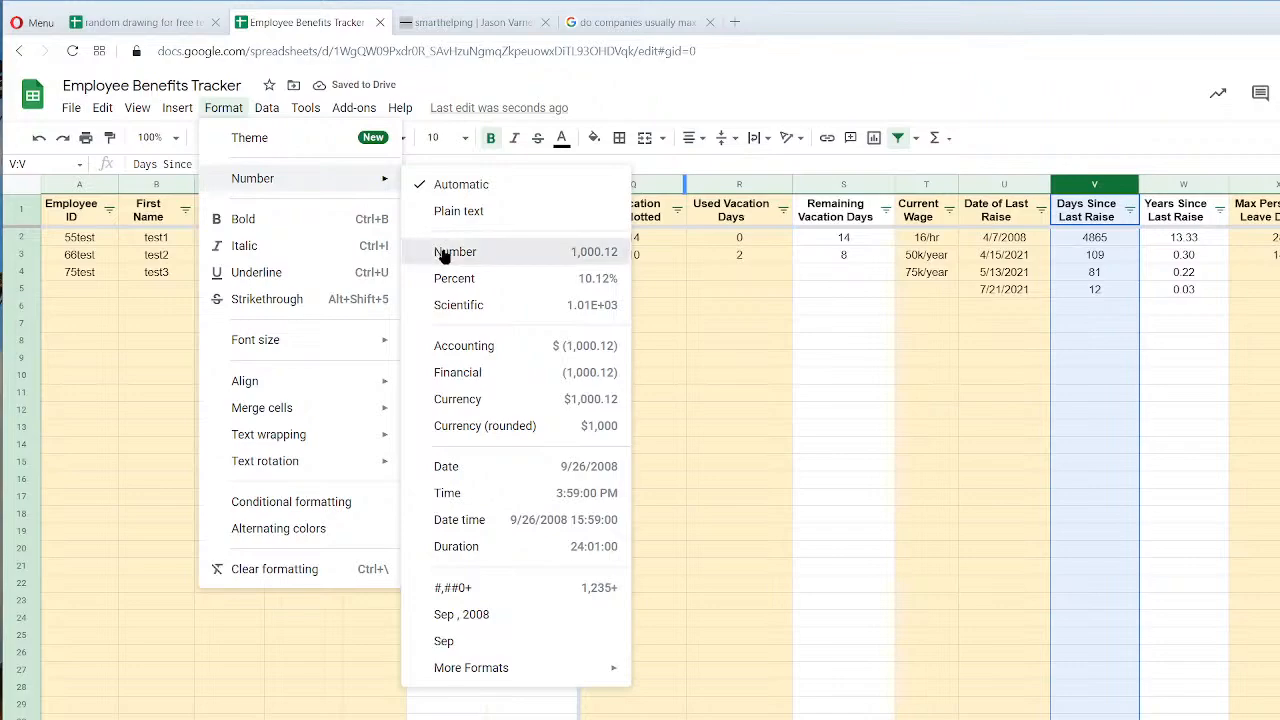
left_click(452, 251)
left_click(246, 138)
left_click(246, 138)
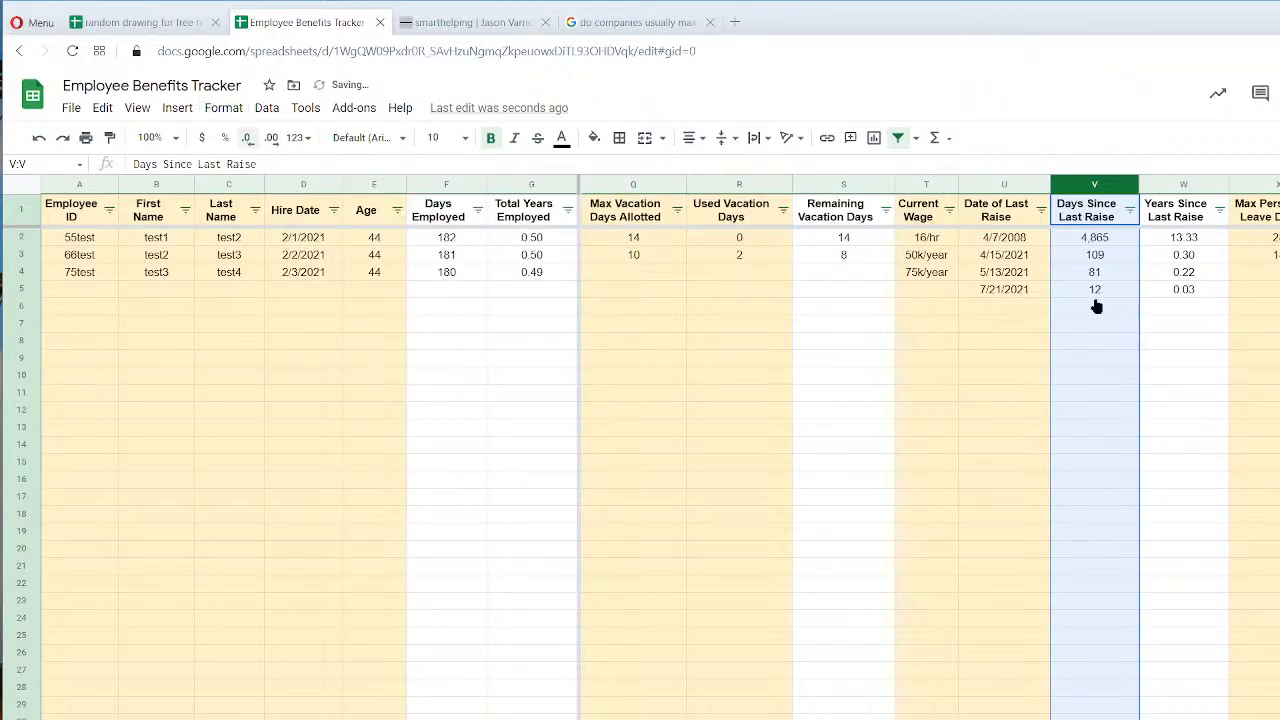
left_click(1114, 244)
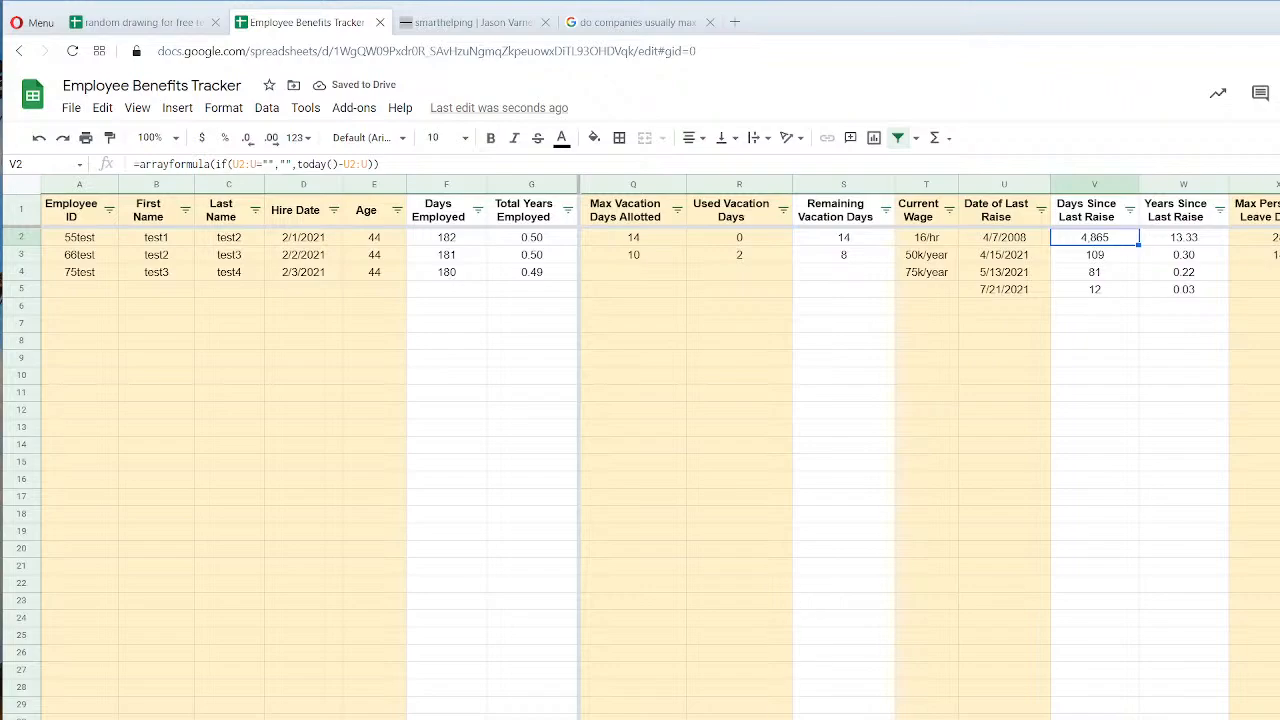
On the raise report sheet, check the filtered row and set the days threshold in C2 to 3000.
left_click(668, 719)
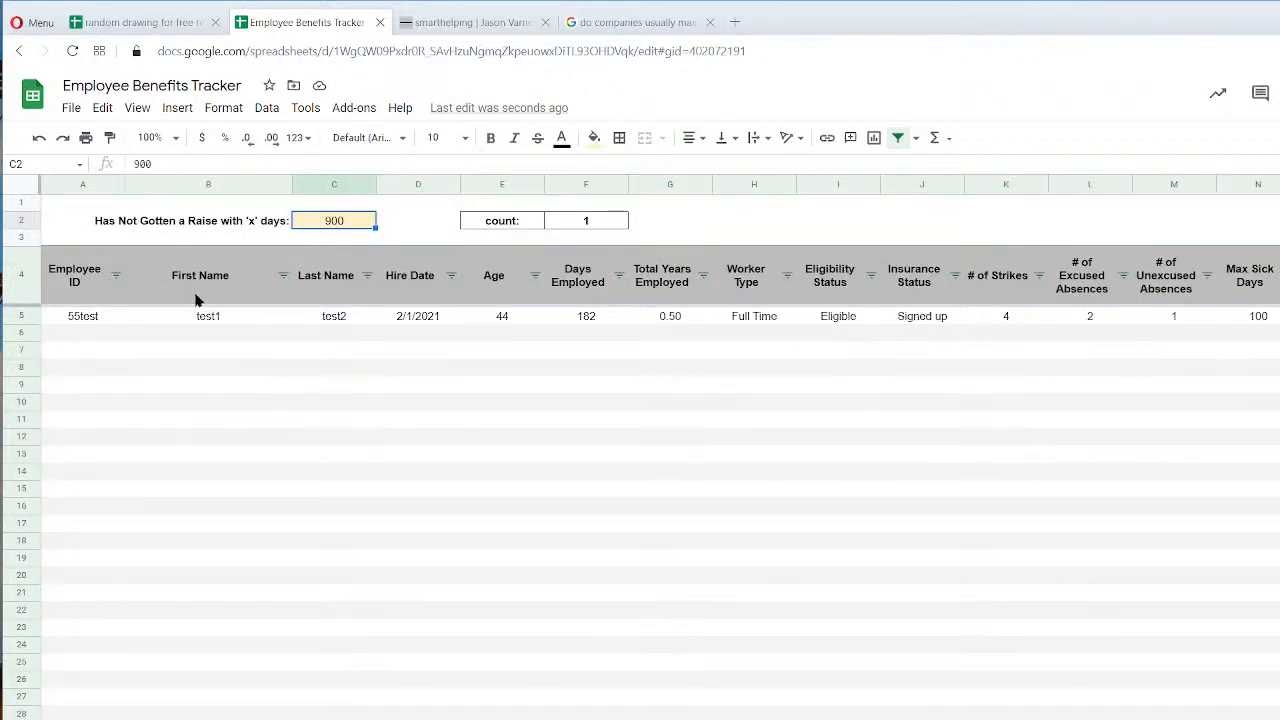
left_click(84, 318)
scroll(660, 450, "right", 8)
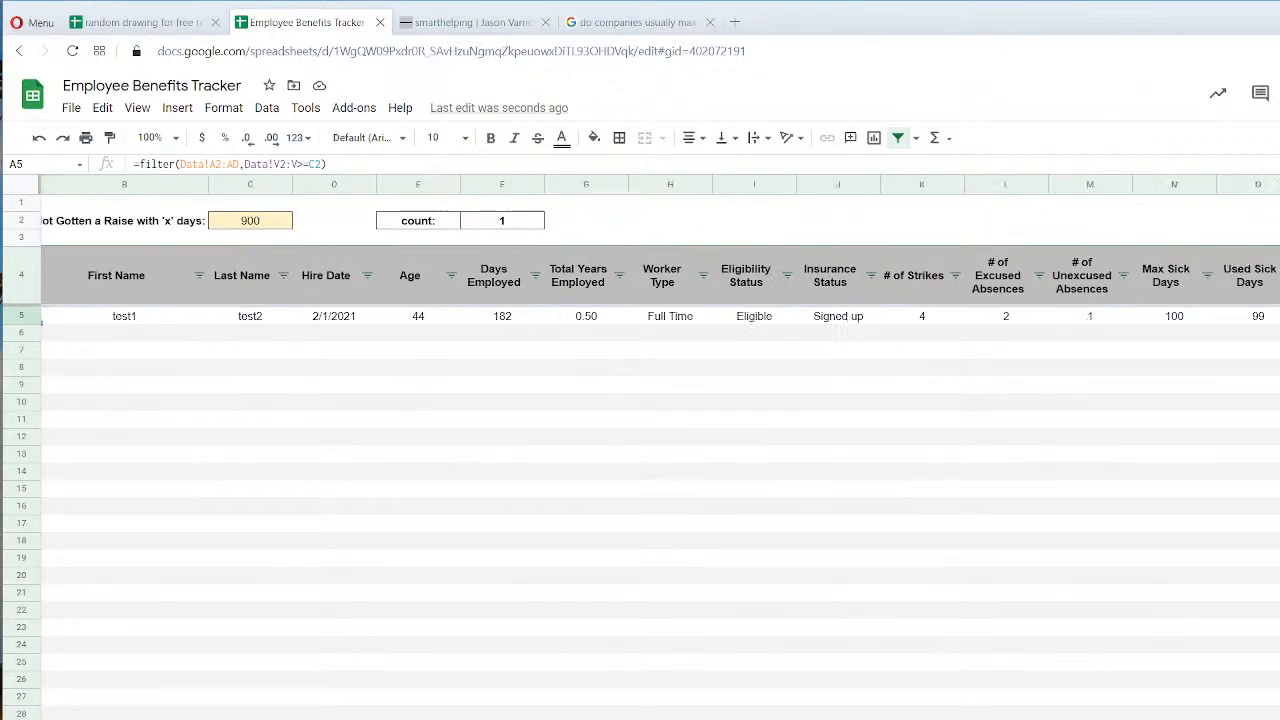
scroll(660, 450, "left", 8)
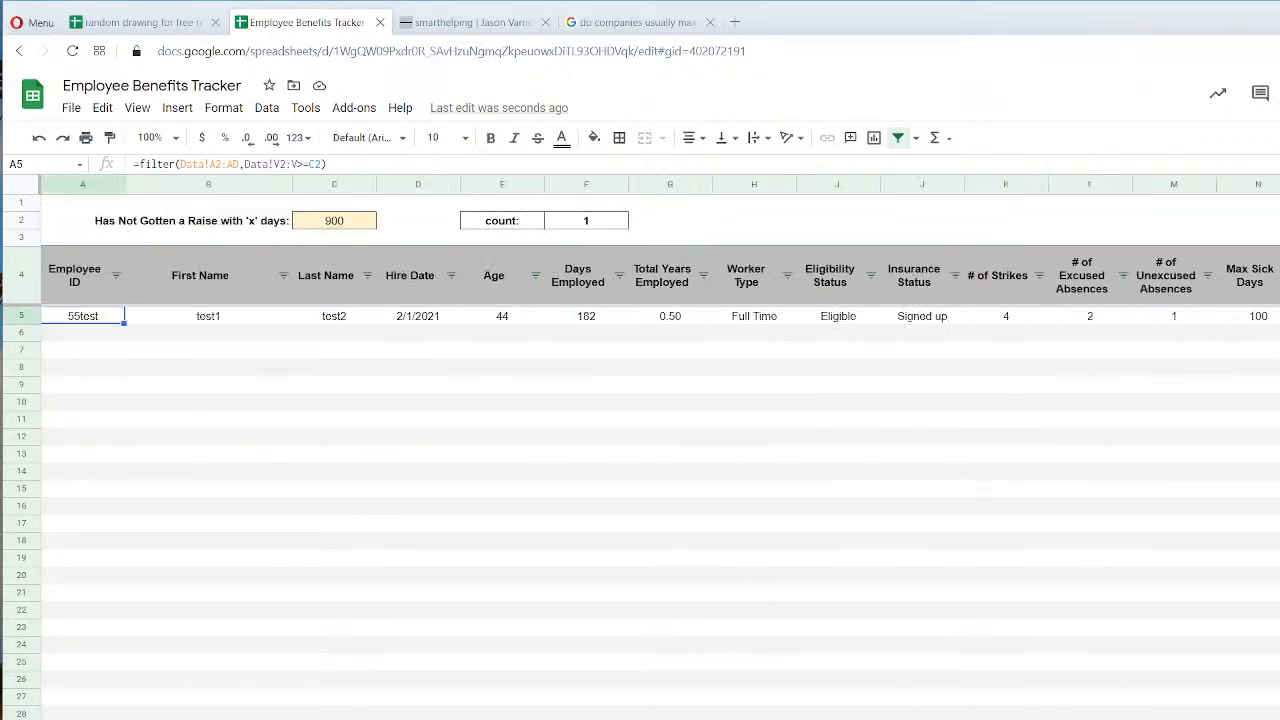
left_click(340, 222)
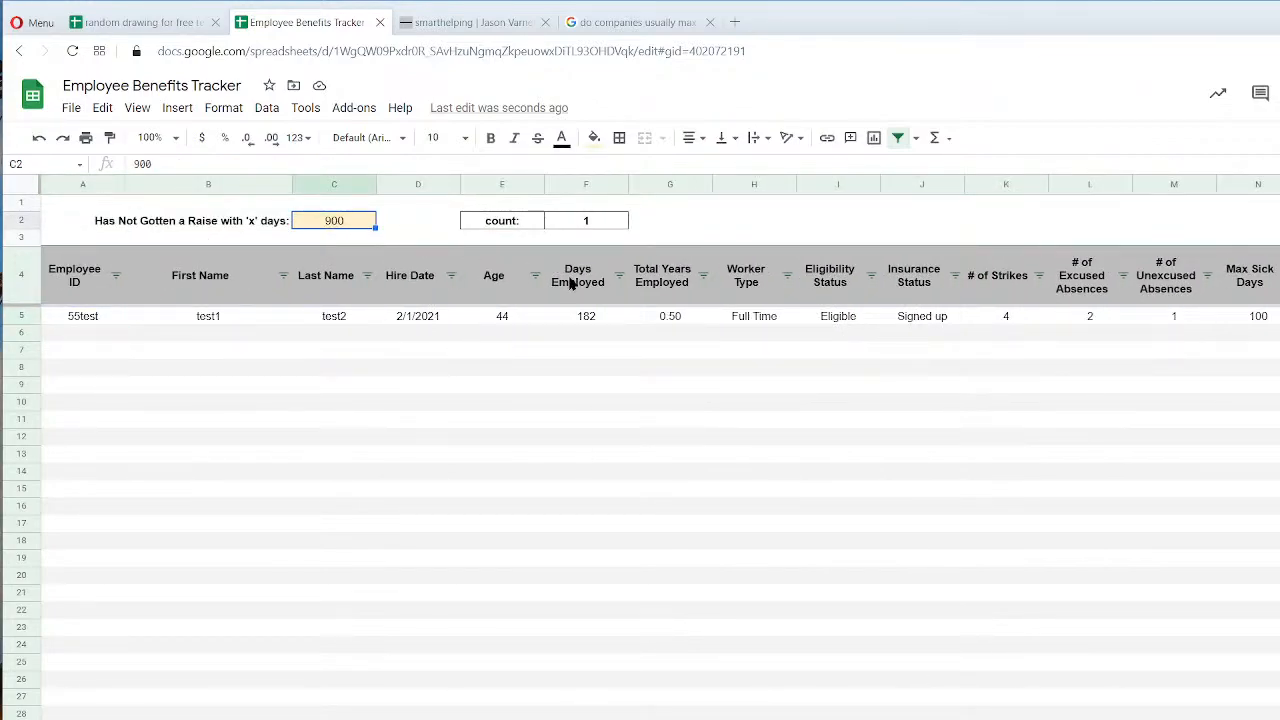
type("3000")
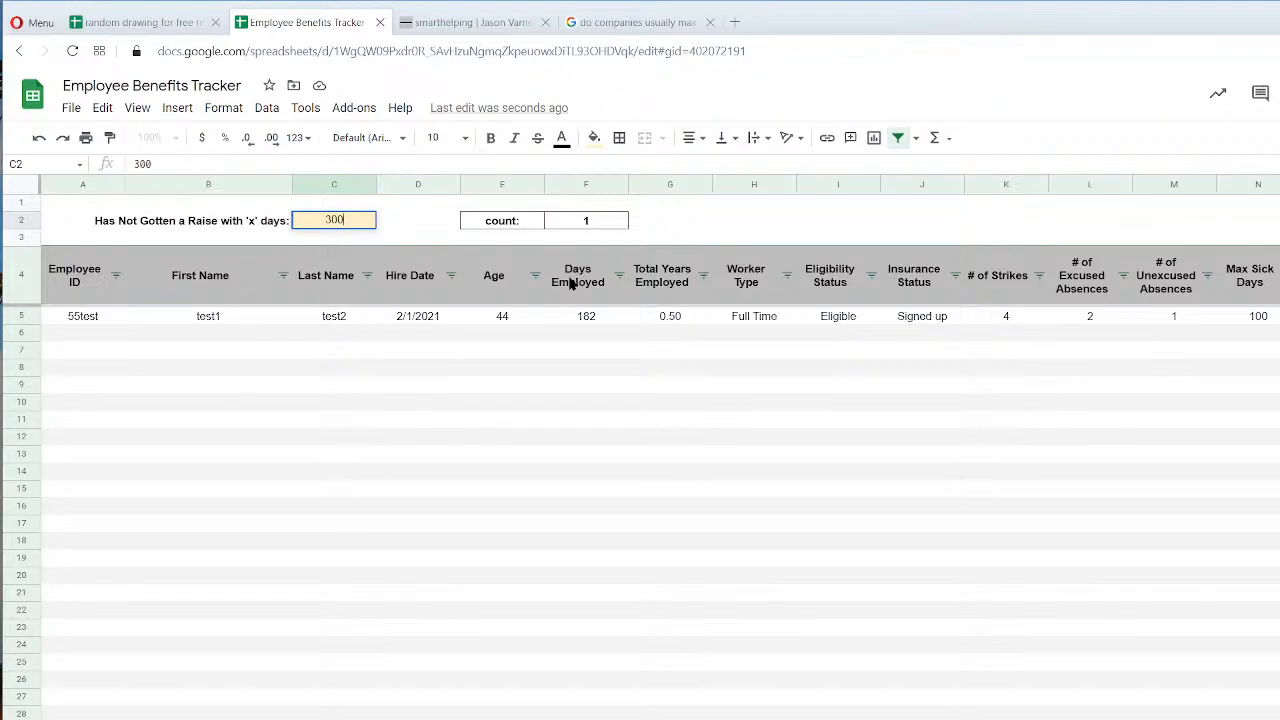
key("Return")
Format the days threshold in C2 as a number with no decimal places.
left_click(334, 222)
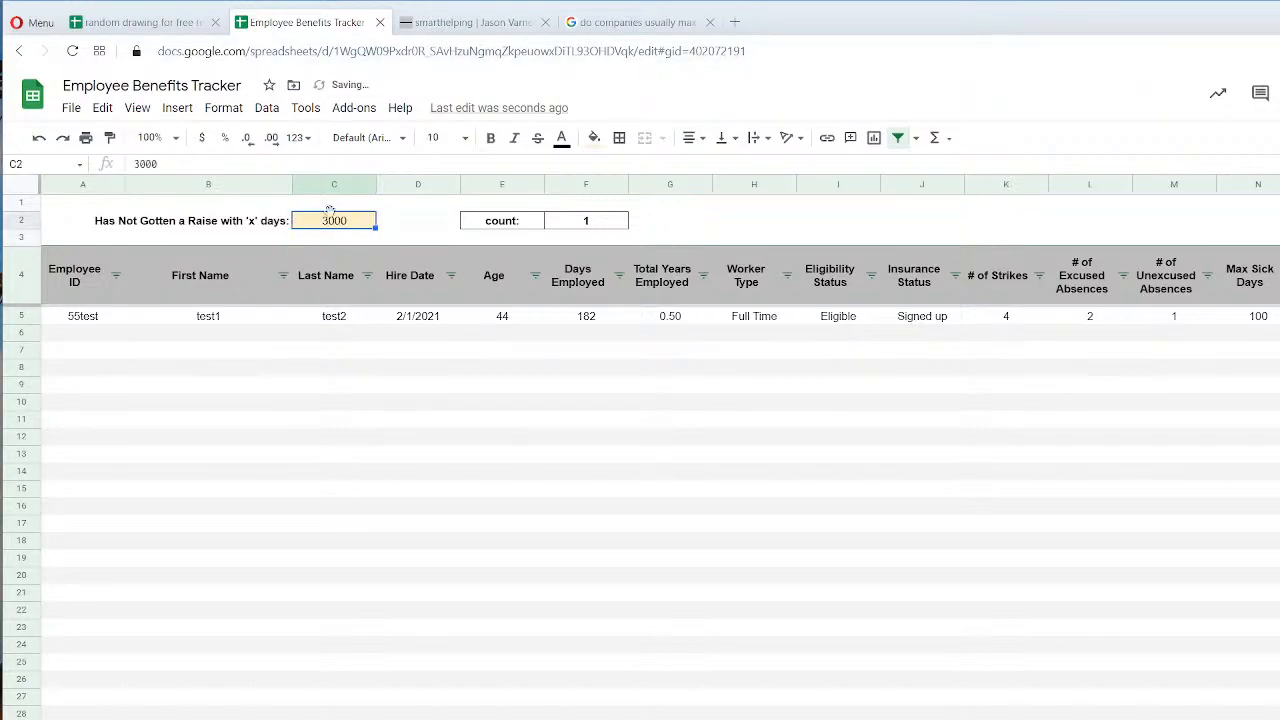
left_click(223, 108)
mouse_move(266, 179)
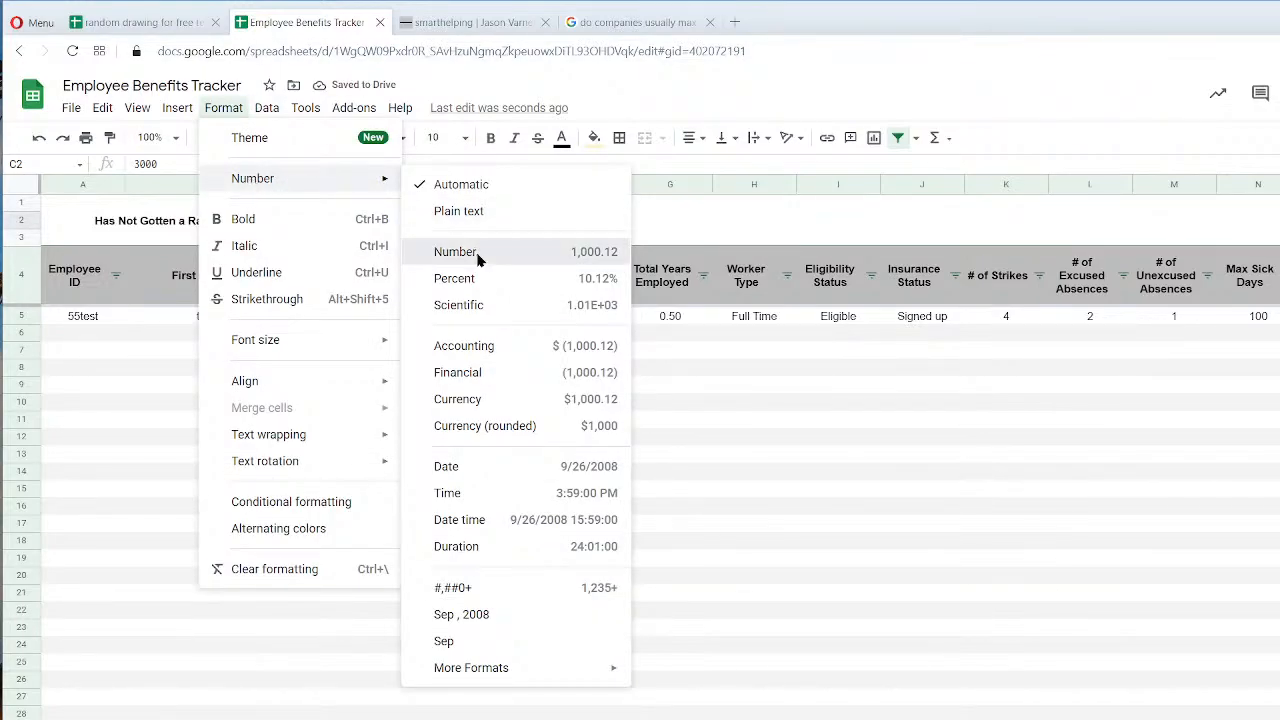
left_click(450, 252)
left_click(247, 139)
left_click(247, 139)
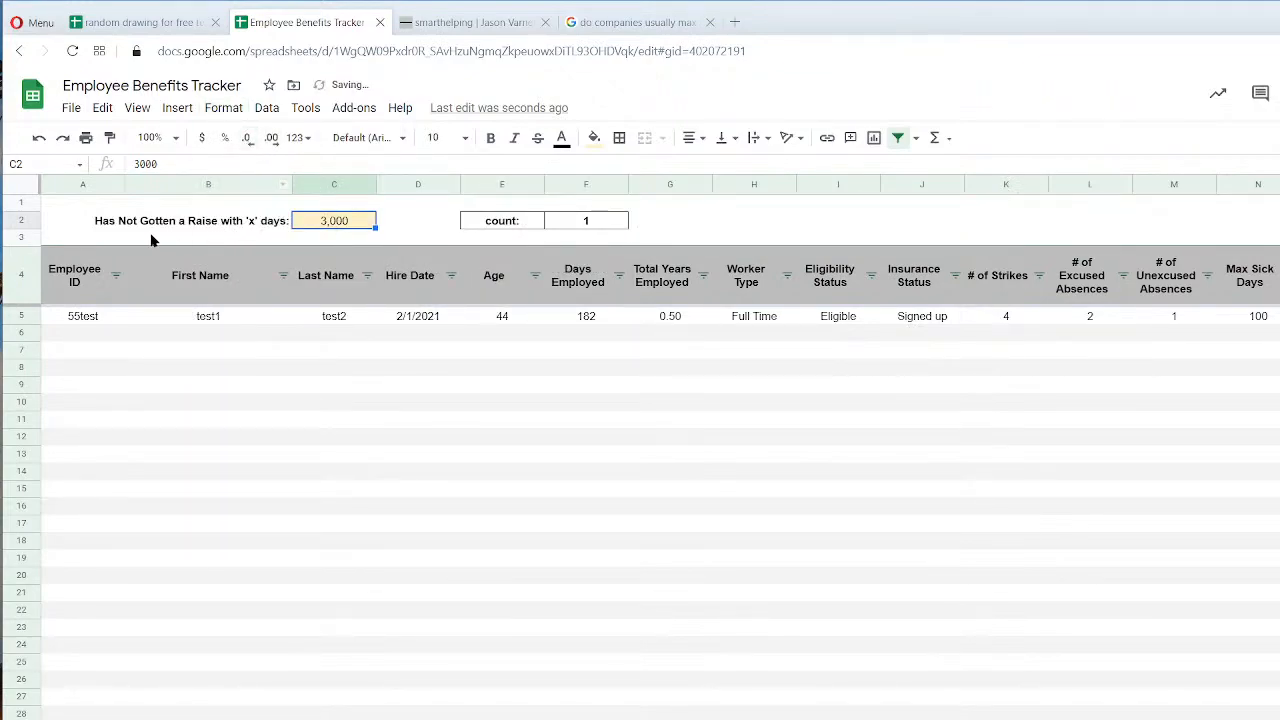
Set the days threshold in C2 to 365 and check the filtered list from row 5 down.
type("365")
key("Return")
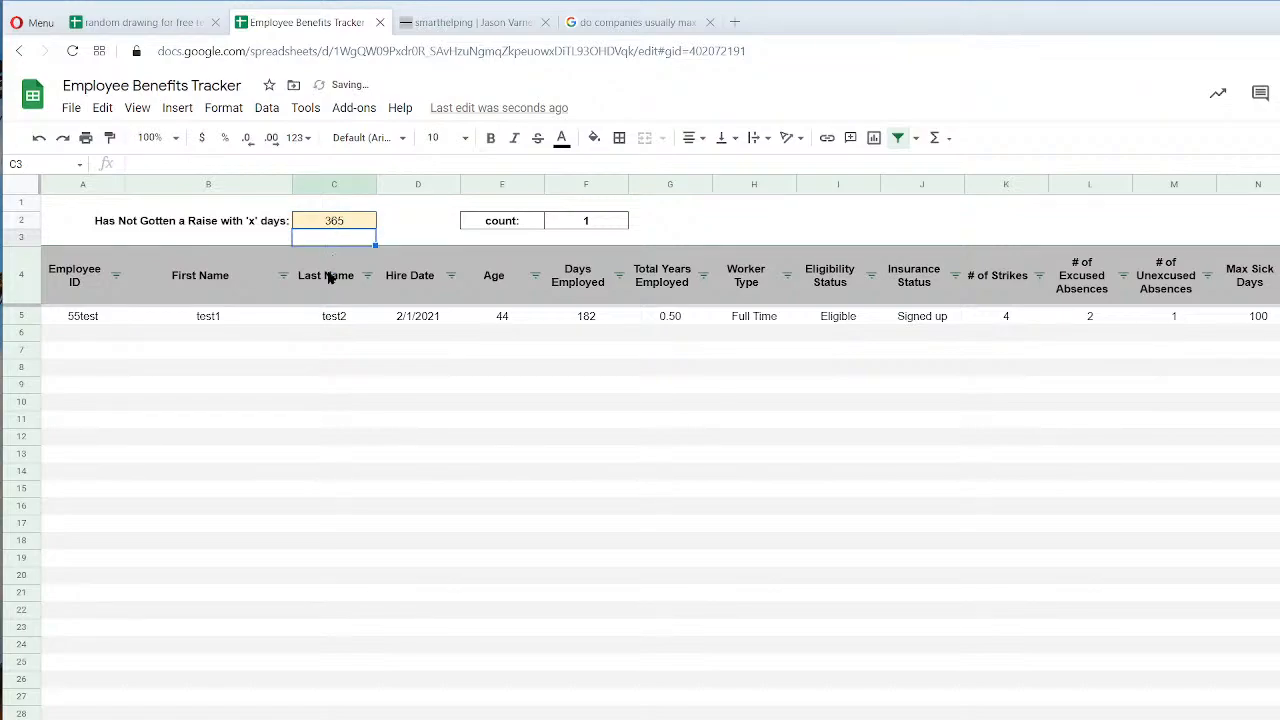
left_click_drag(86, 317, 908, 574)
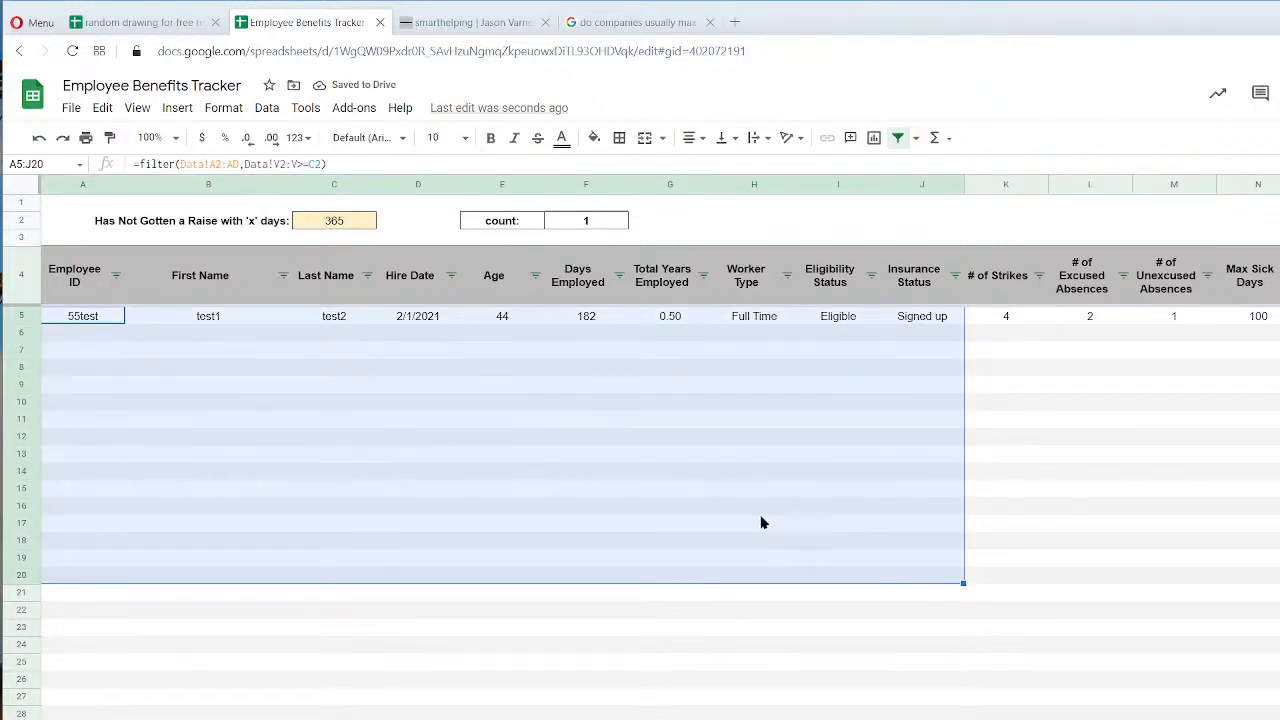
left_click(764, 508)
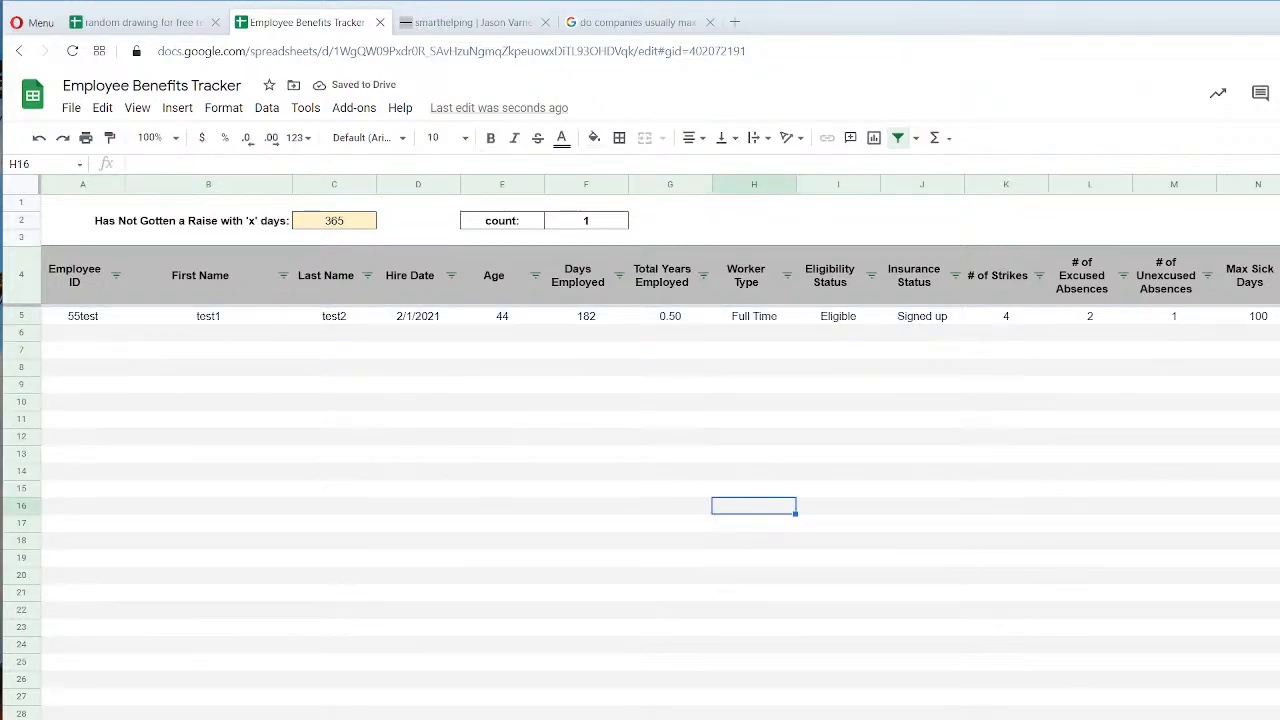
Review the Date of Last Raise entries on the Data sheet and the filtered columns on the raise report sheet.
left_click(150, 718)
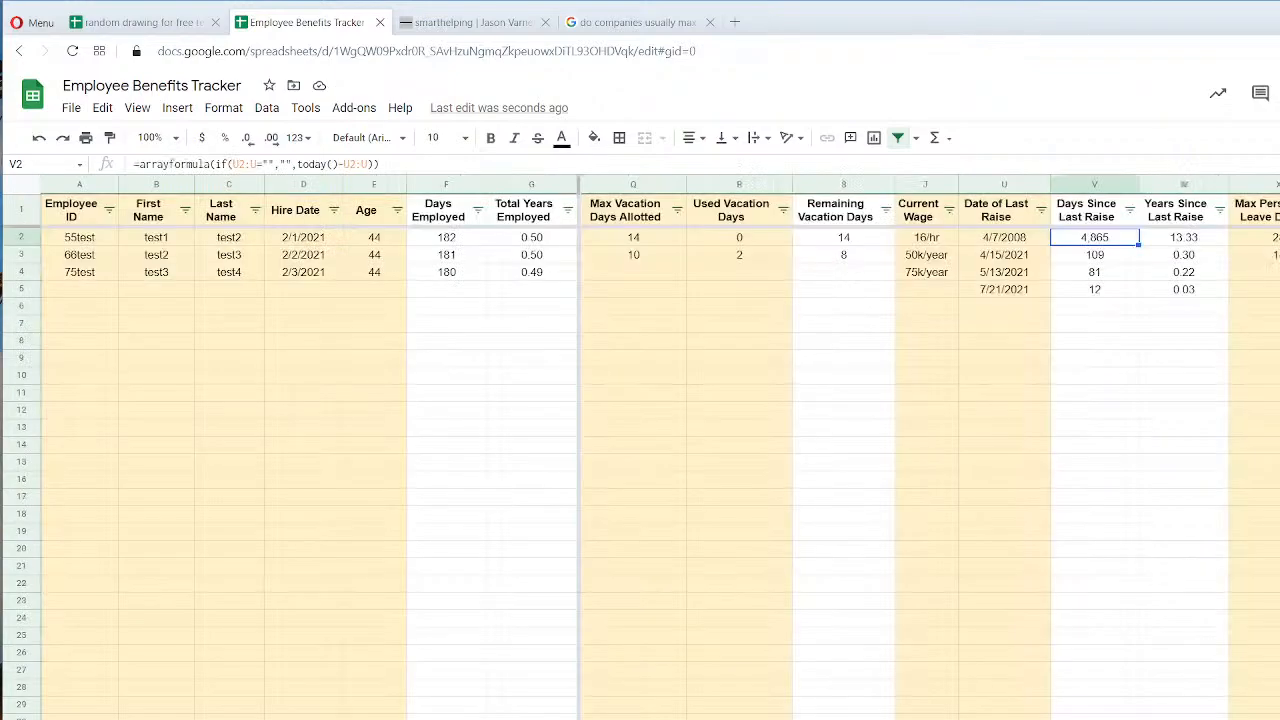
left_click(1012, 240)
left_click(1005, 258)
left_click(1010, 308)
left_click(1016, 400)
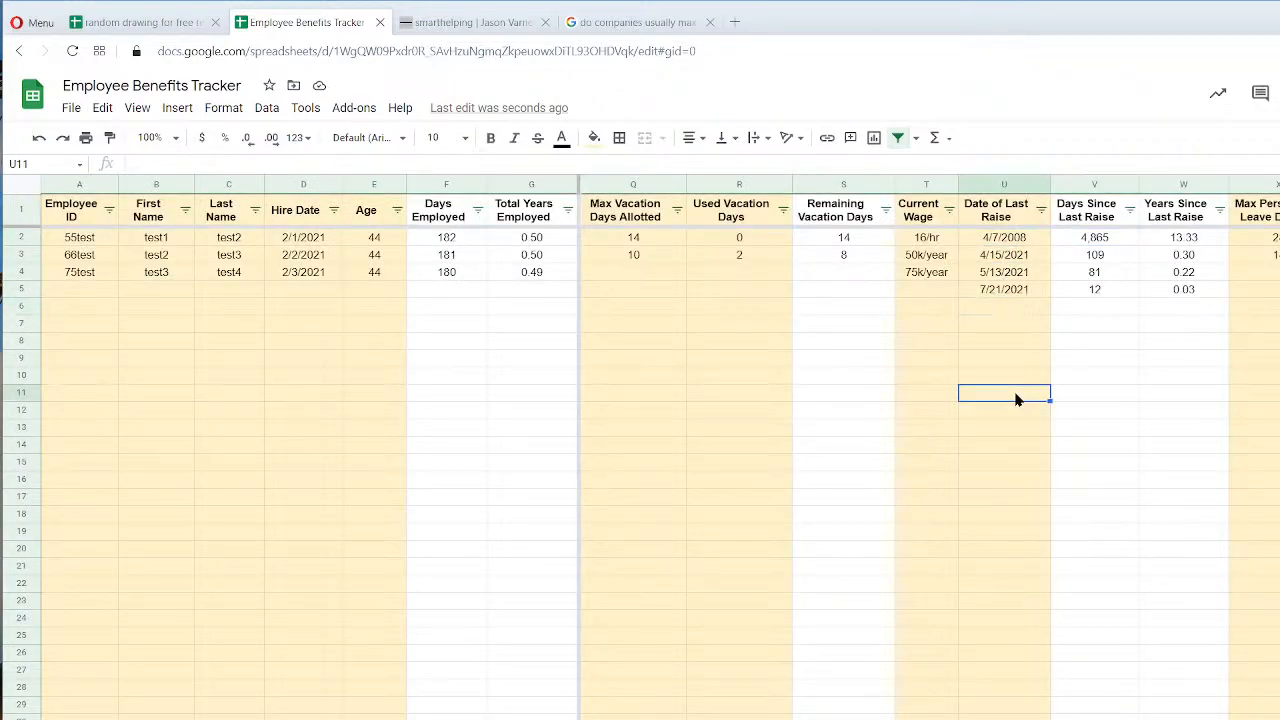
key("ctrl+shift+Page_Down")
left_click(408, 404)
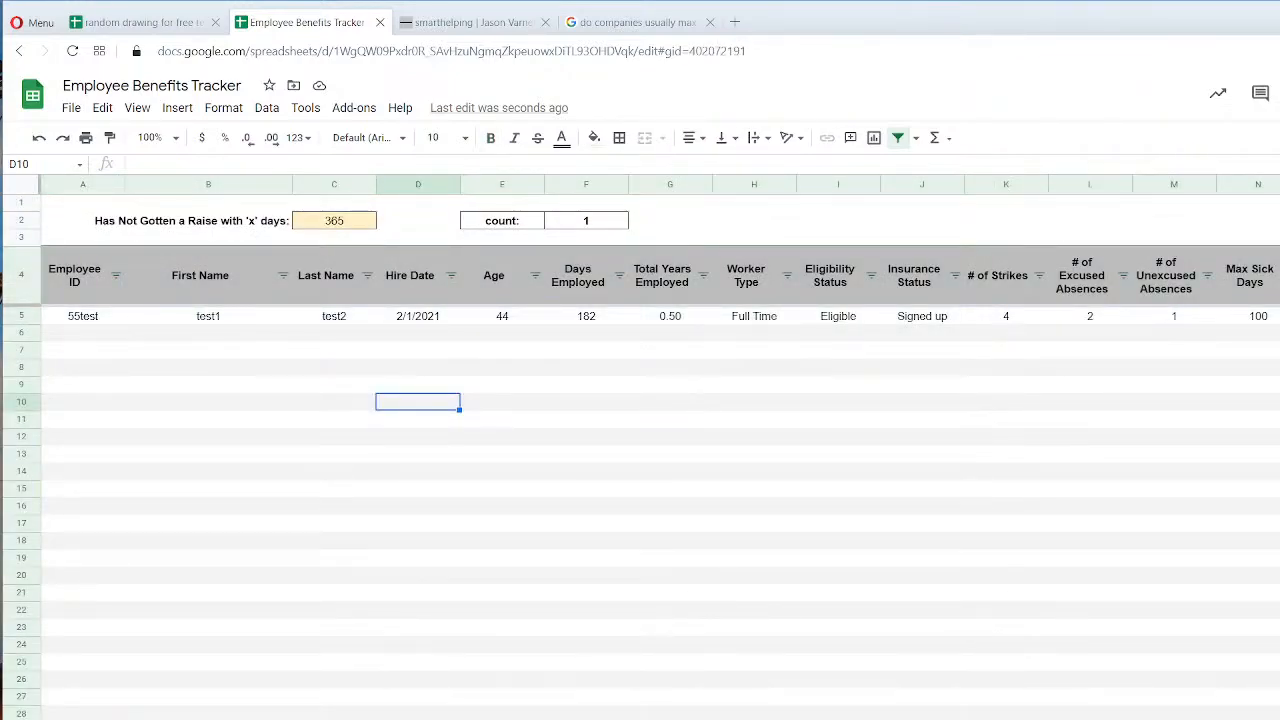
scroll(640, 450, "right", 15)
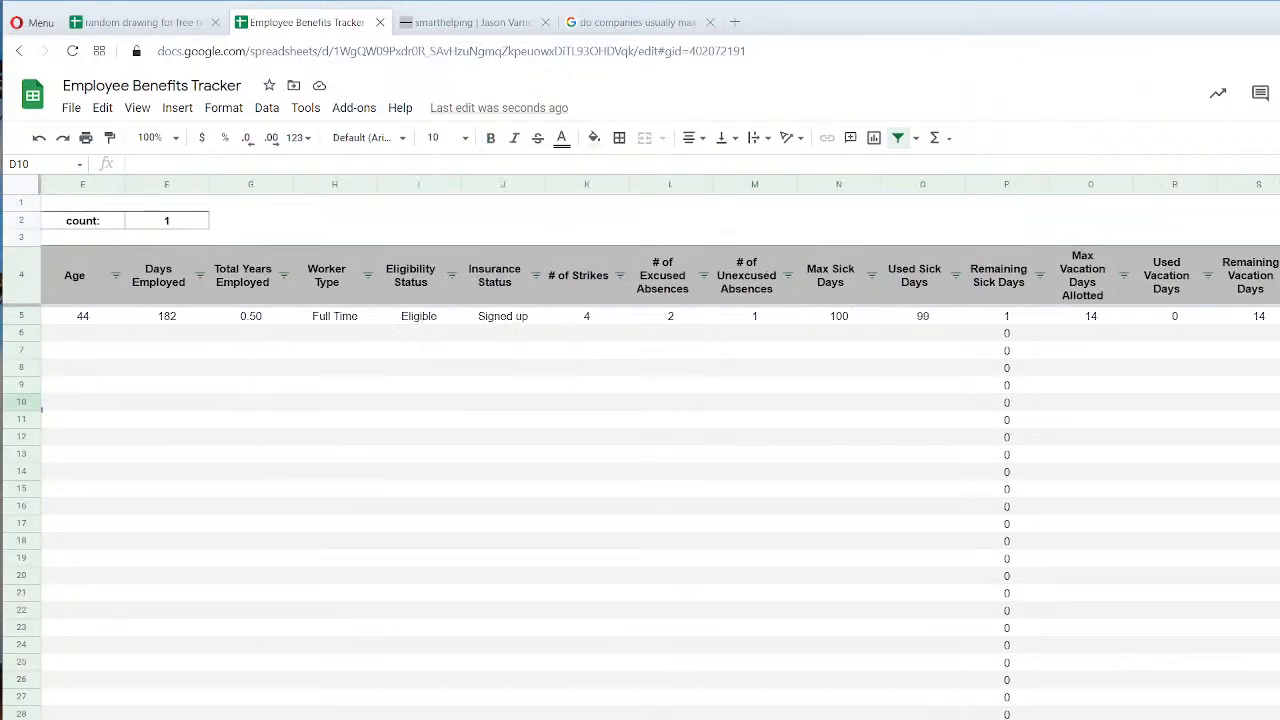
scroll(640, 450, "left", 15)
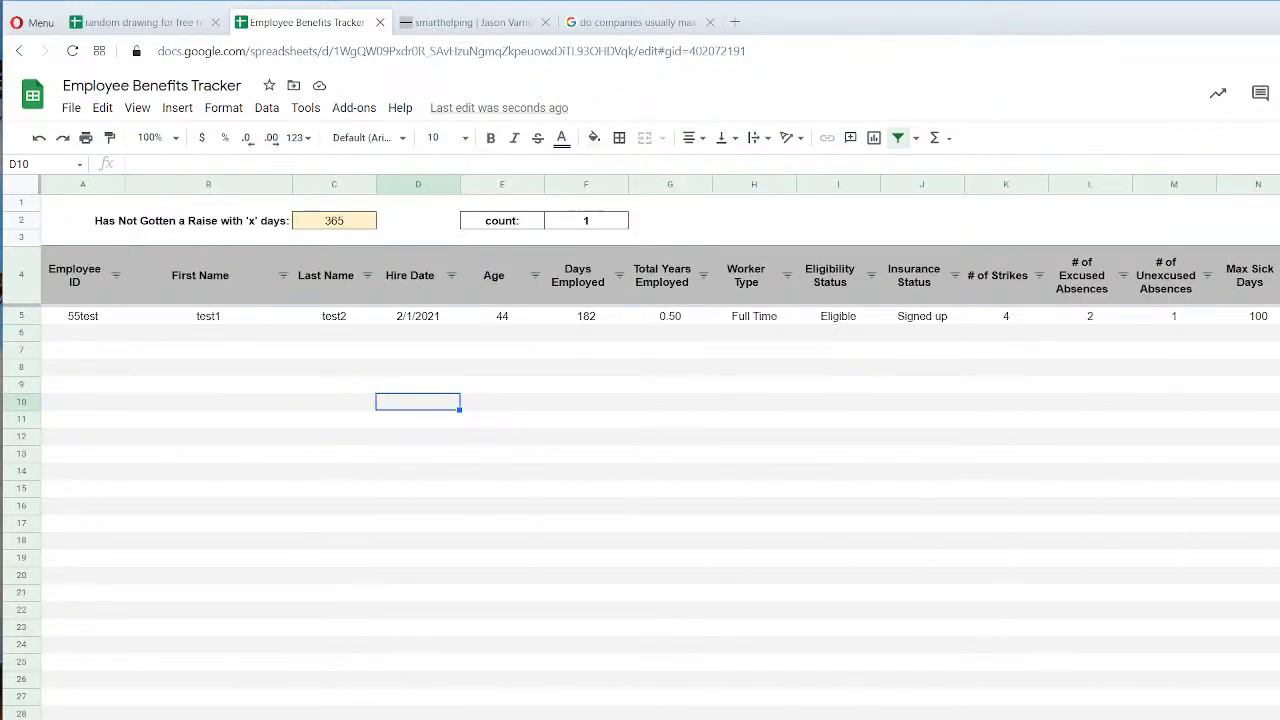
Duplicate the report sheet that filters employees with less than or equal to 'x' strikes.
key("ctrl+shift+Page_Down")
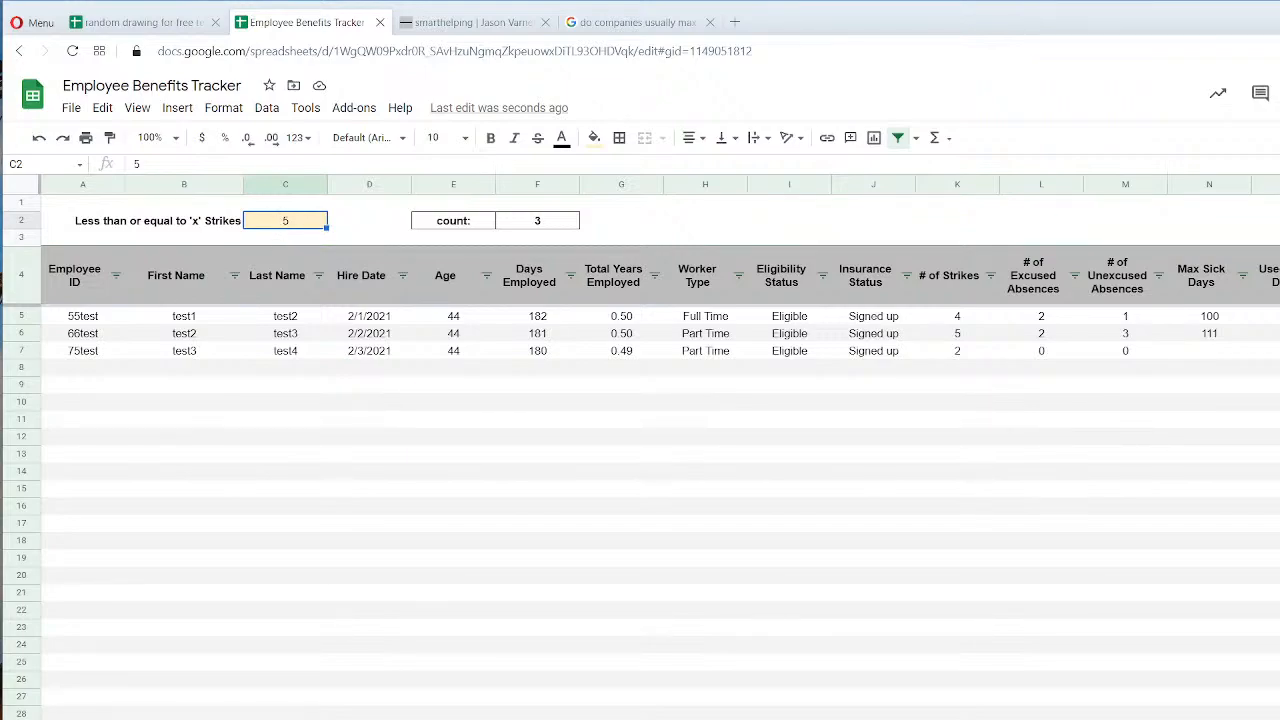
left_click(502, 718)
left_click(502, 718)
left_click(502, 718)
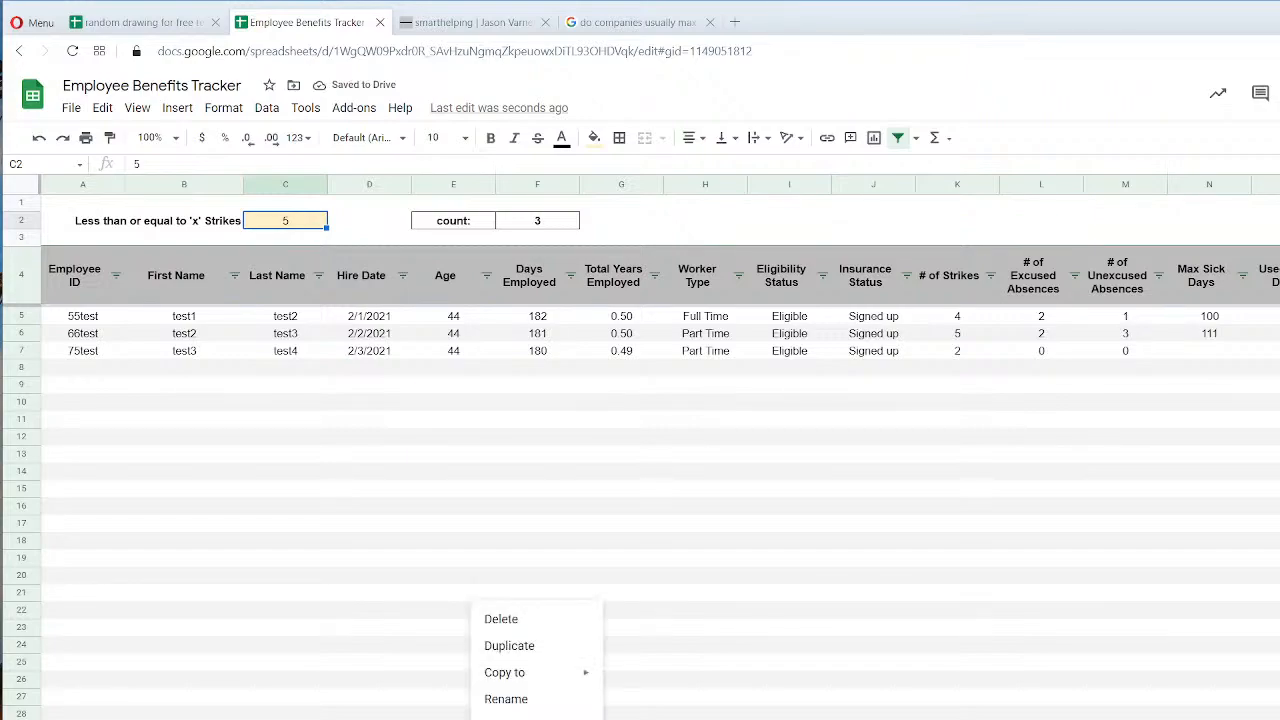
left_click(498, 657)
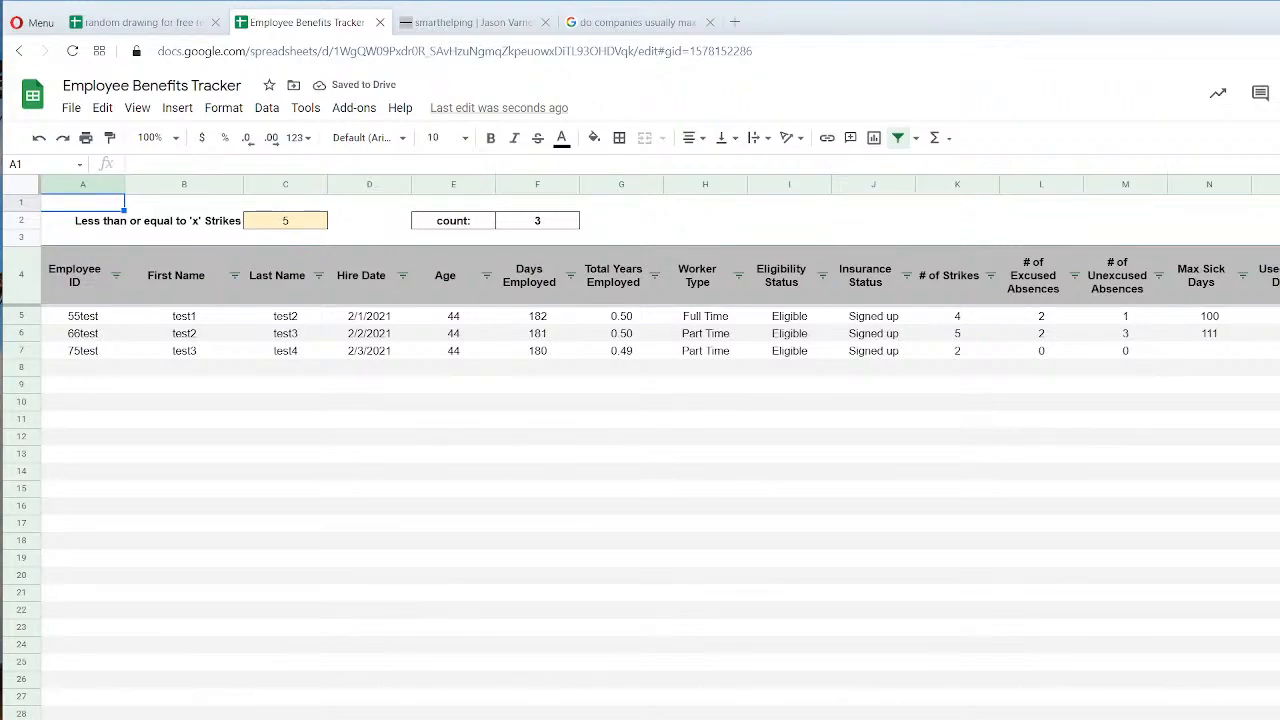
Change the filter label in B2 of the duplicated sheet to "Greater than or equal to 'x' Strikes".
left_click(224, 225)
left_click_drag(158, 164, 115, 165)
type("Gre")
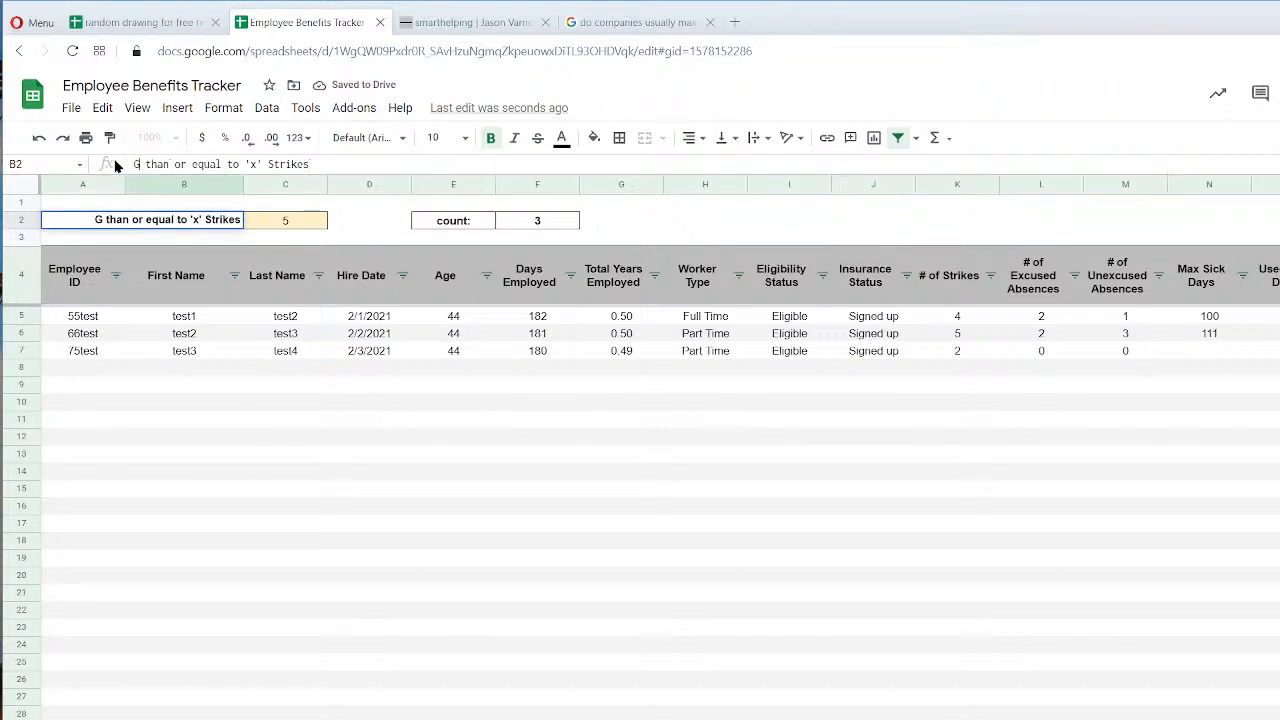
type("ather")
key("BackSpace")
key("BackSpace")
key("BackSpace")
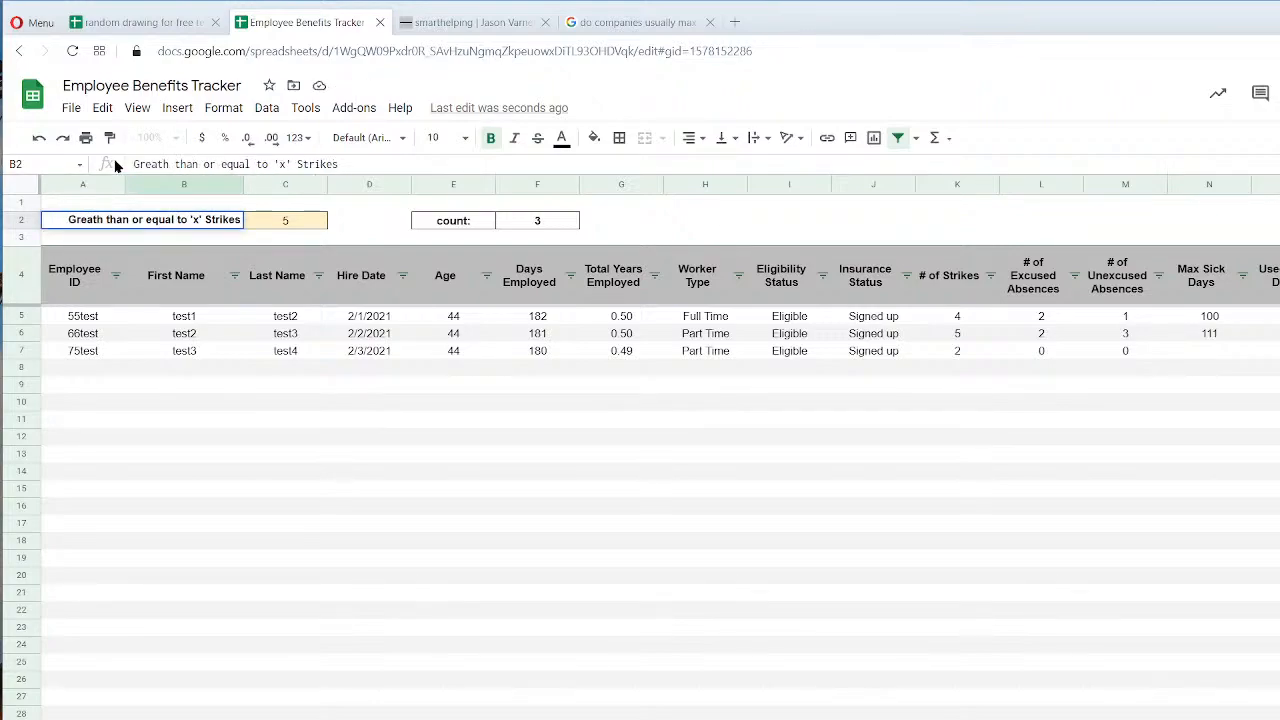
type("er")
key("Return")
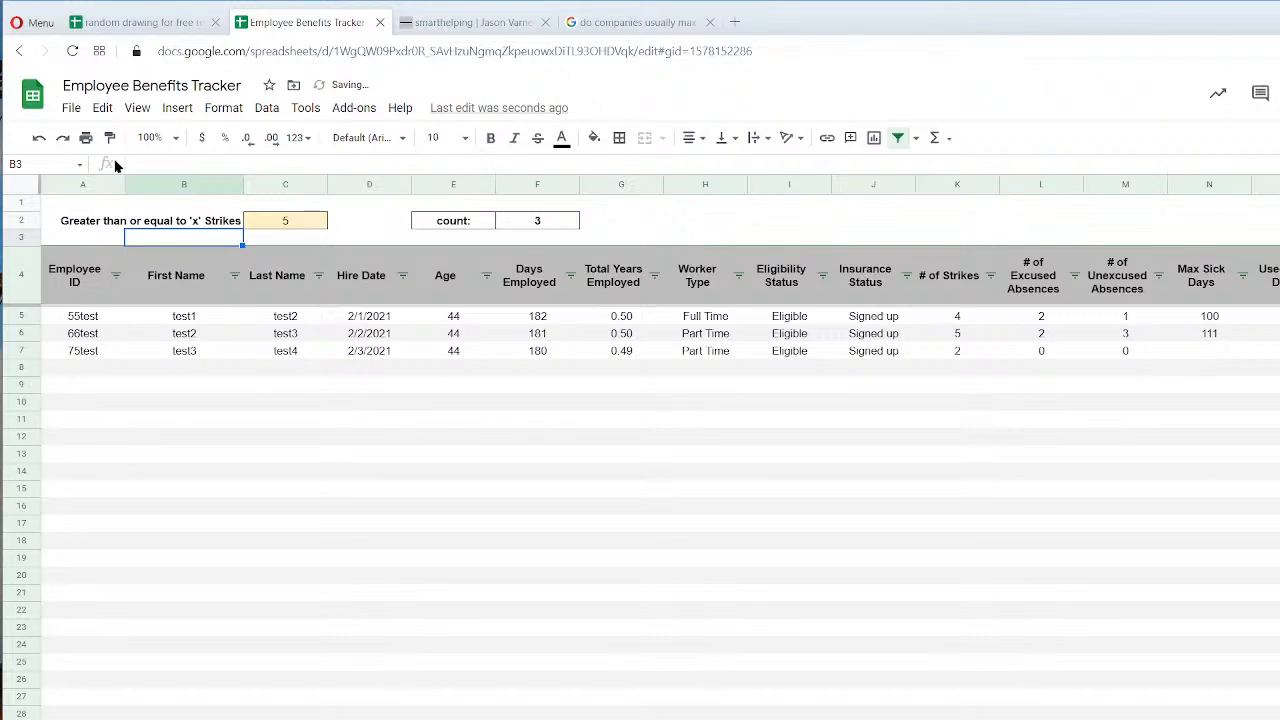
Edit the filter formula in A5 to keep employees whose strikes in Data!K2:K are greater than or equal to C2.
left_click(278, 225)
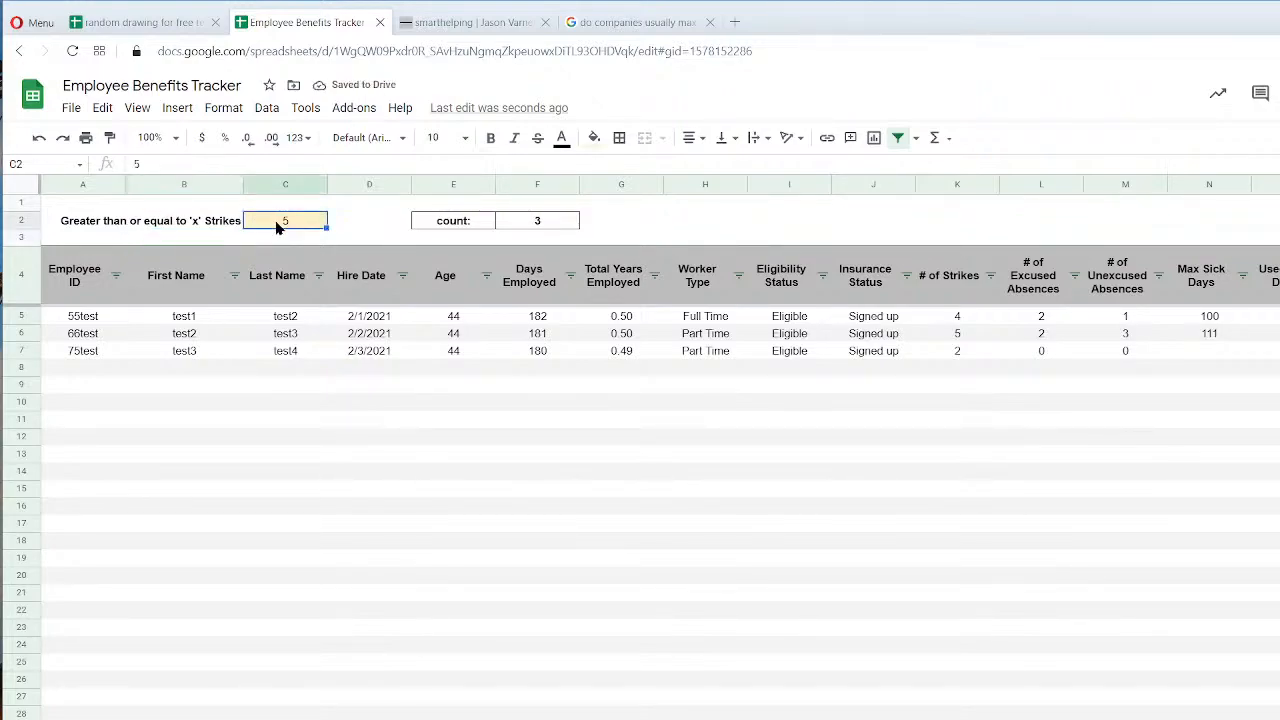
left_click(80, 320)
left_click(310, 163)
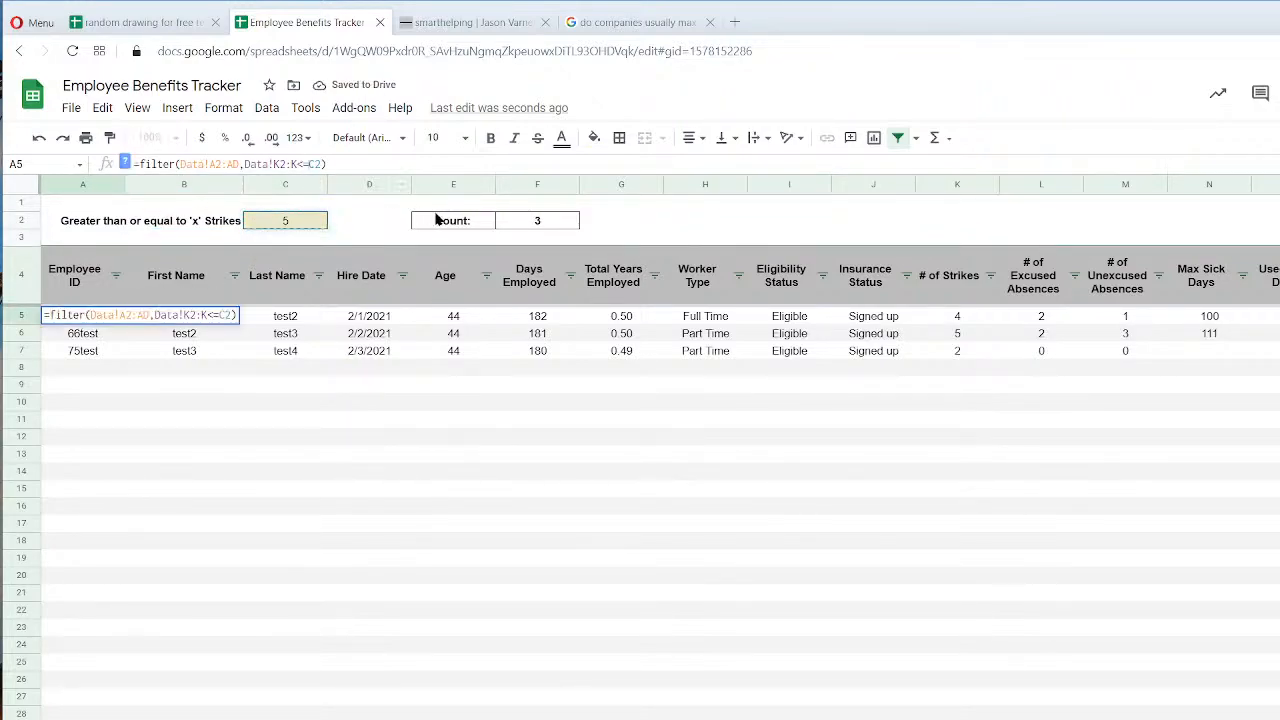
key("BackSpace")
key("BackSpace")
type(">")
key("Return")
left_click(290, 229)
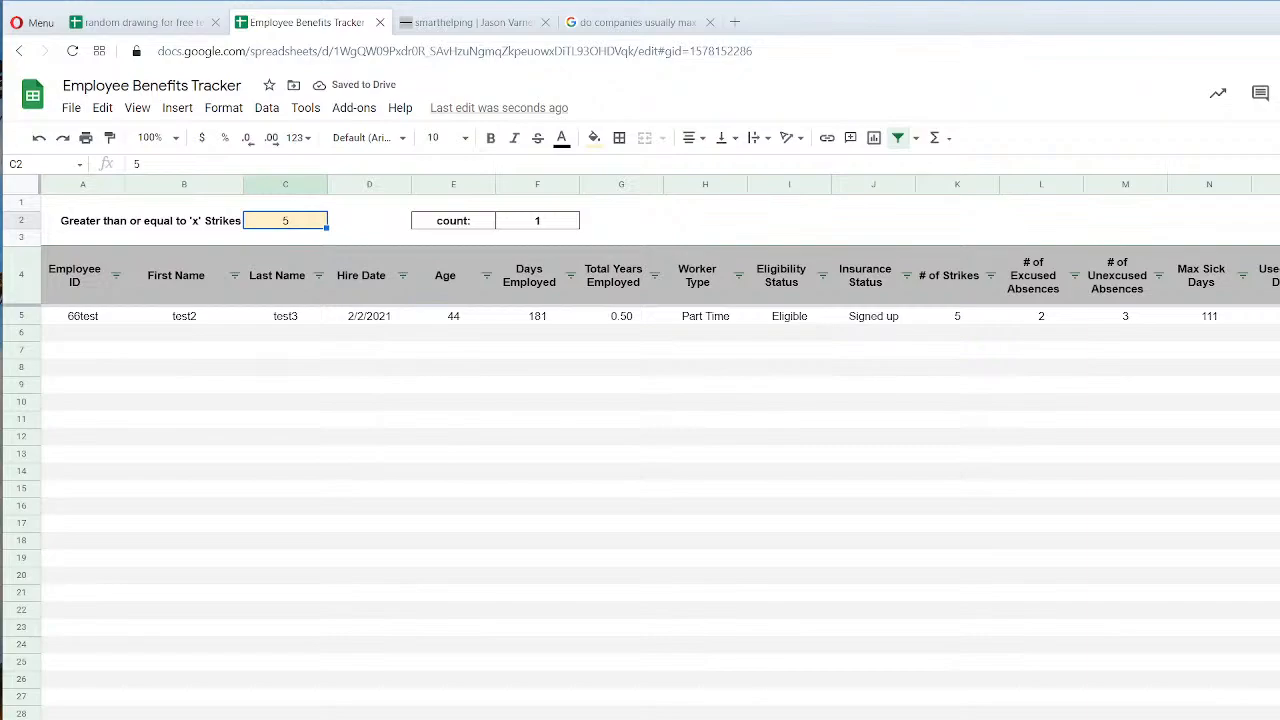
On the "Less than or equal to 'x' Strikes" sheet, set the strikes threshold in C2 to 2.
left_click(390, 719)
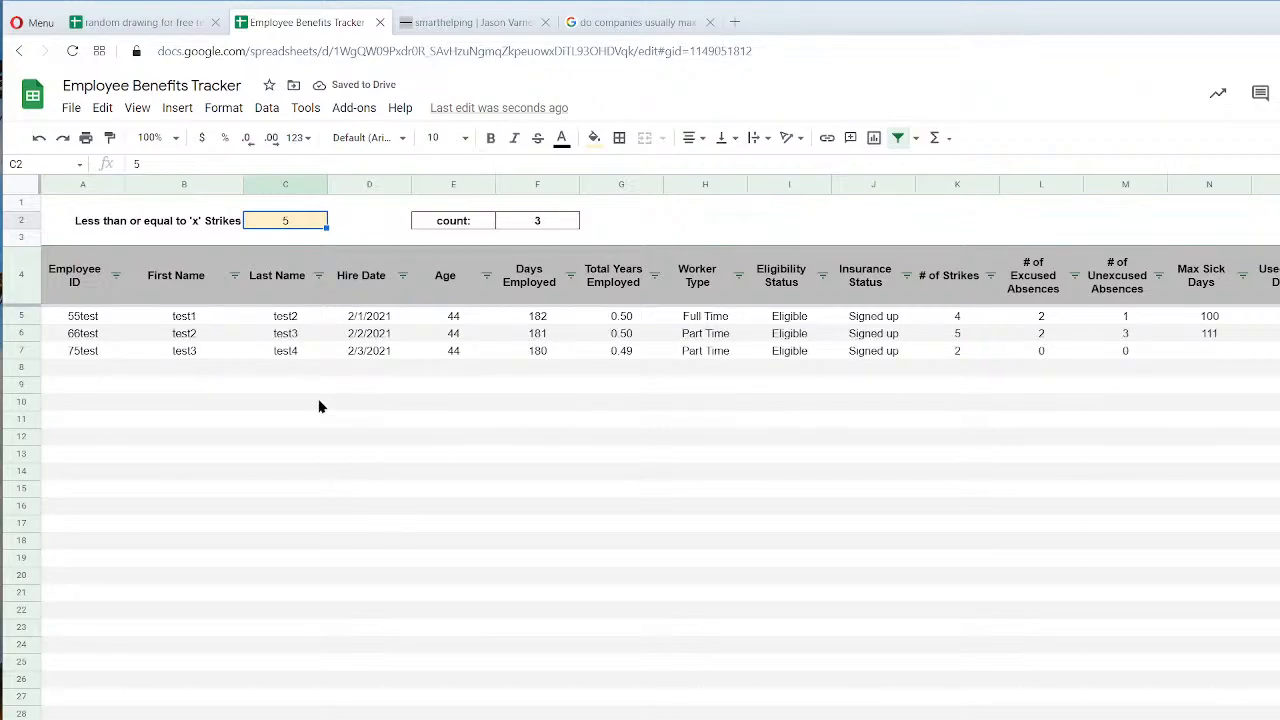
left_click_drag(86, 318, 80, 352)
left_click(288, 227)
type("2")
key("Return")
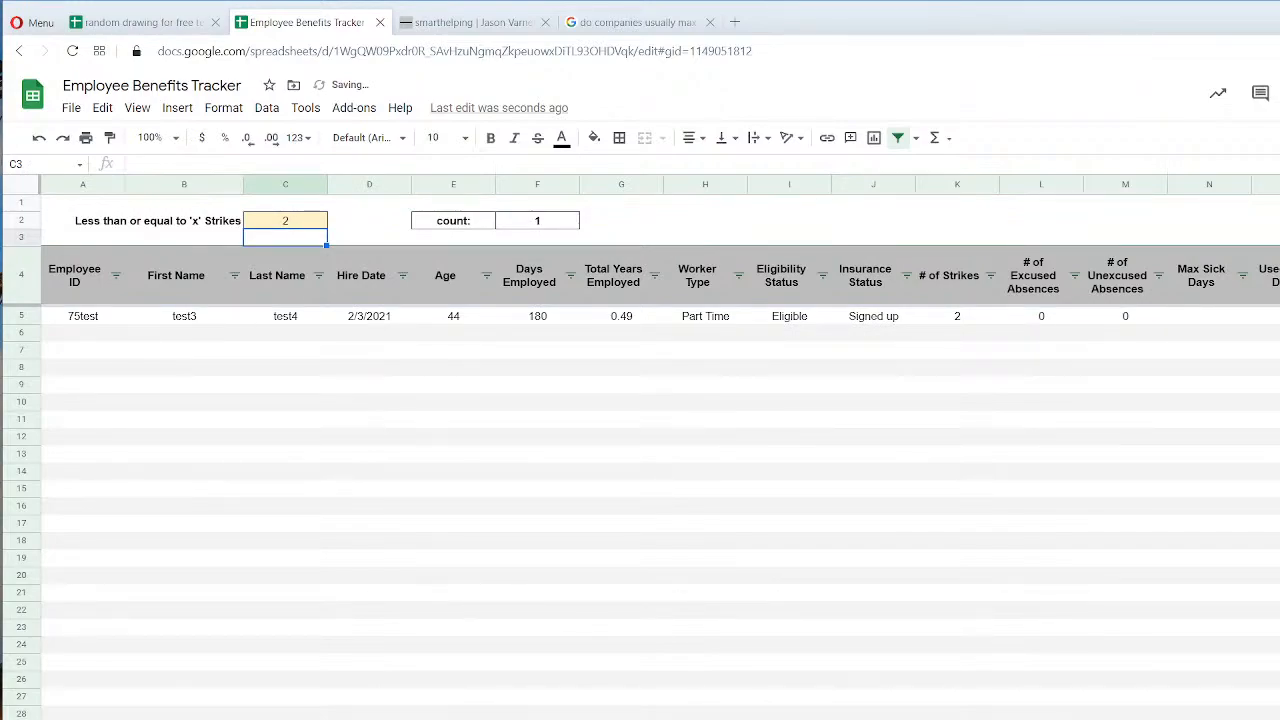
On the Data sheet, try 5 and 6 as the first employee's # of Strikes in K2, ending with 12.
left_click(330, 719)
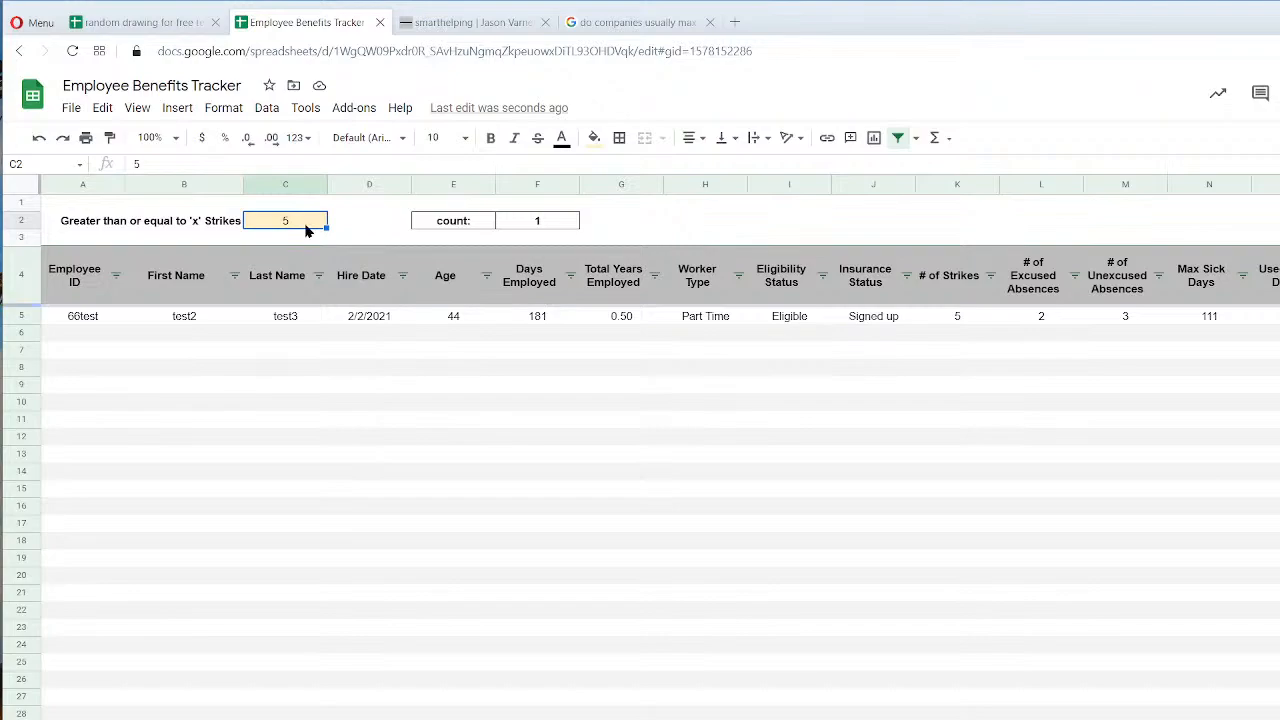
left_click(140, 719)
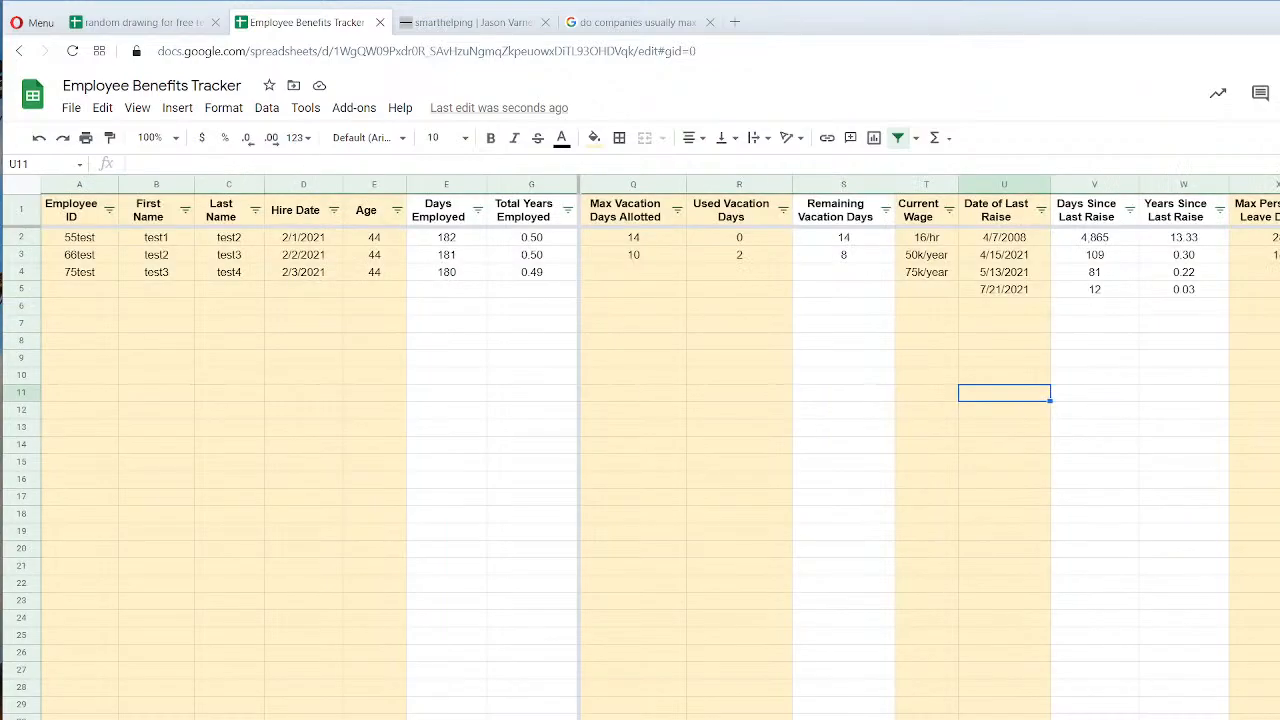
scroll(930, 450, "left", 10)
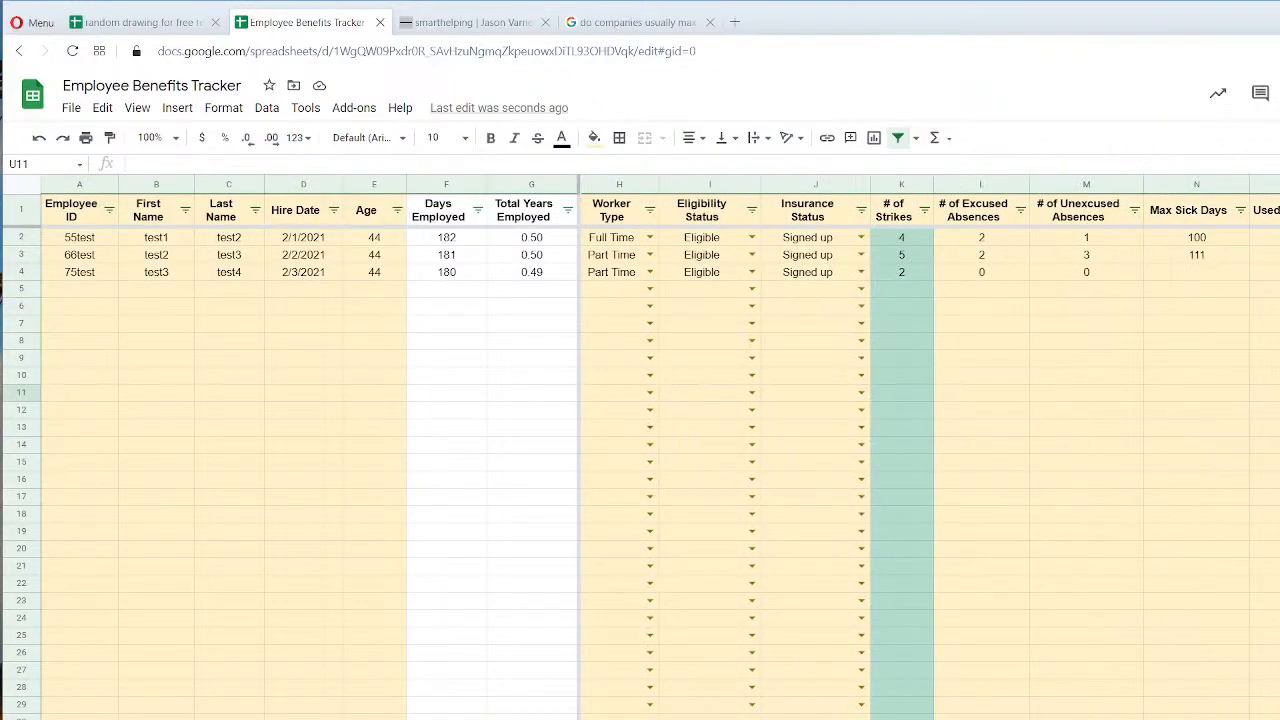
left_click(905, 240)
type("5")
key("Return")
key("Up")
type("6")
key("Return")
key("Up")
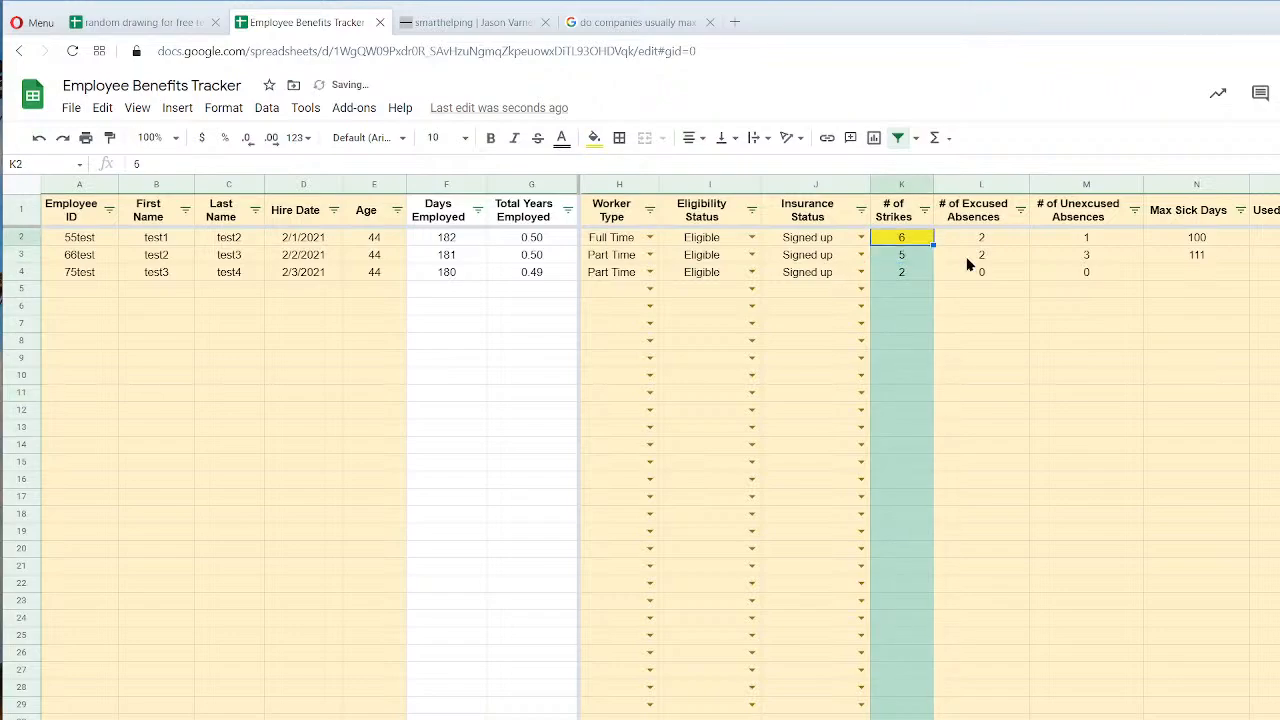
type("12")
key("Return")
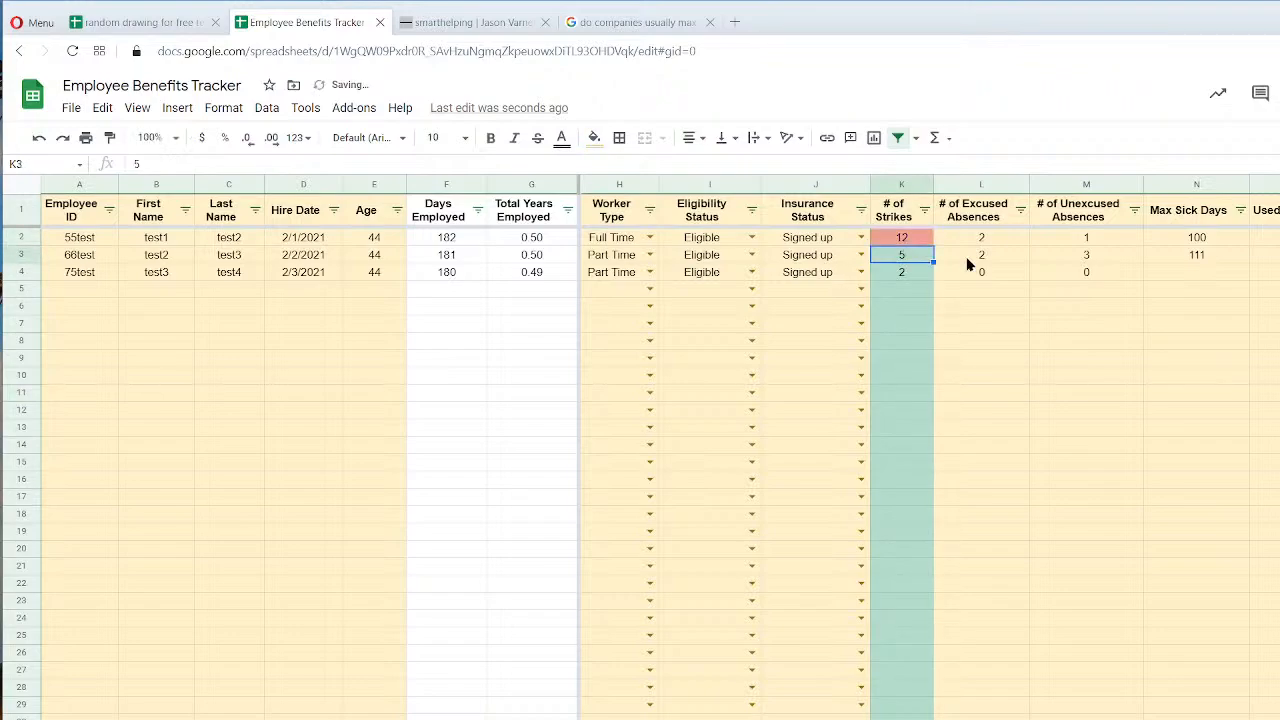
Compare the # of Strikes color thresholds in G3:G4 of the settings sheet with the strikes column on the Data sheet.
key("ctrl+shift+Page_Down")
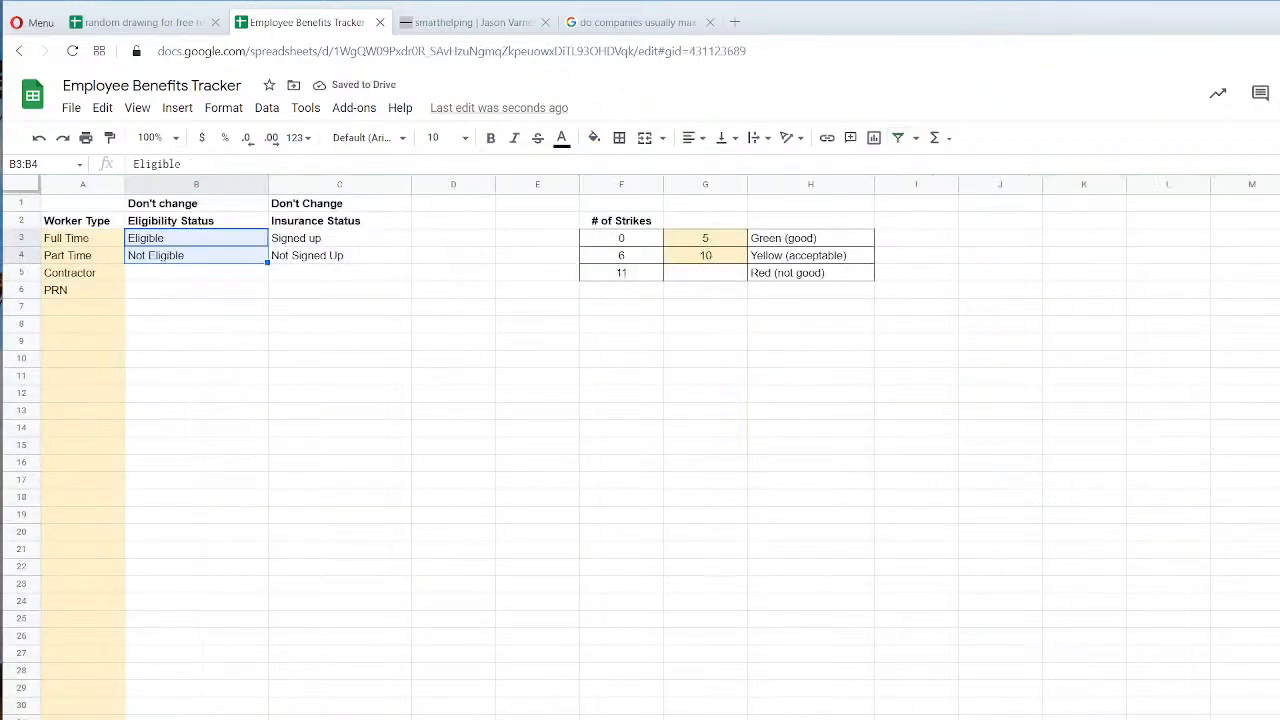
left_click_drag(706, 241, 706, 257)
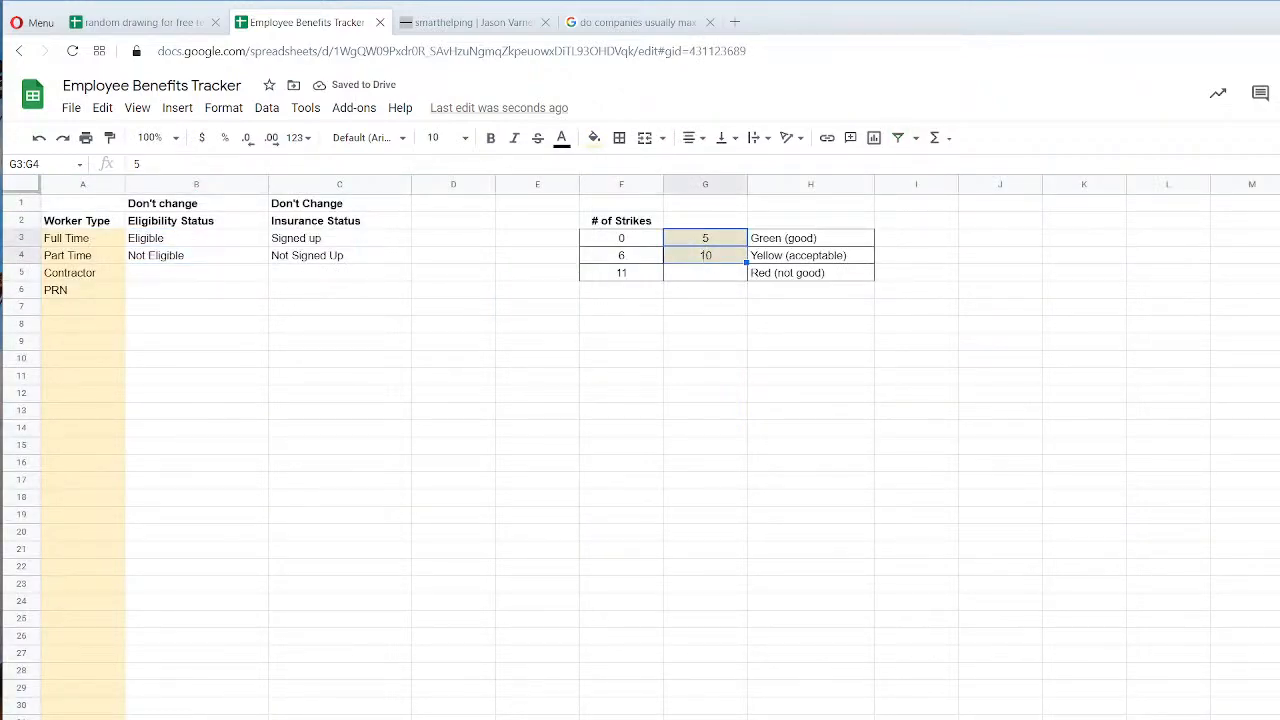
key("ctrl+shift+Page_Up")
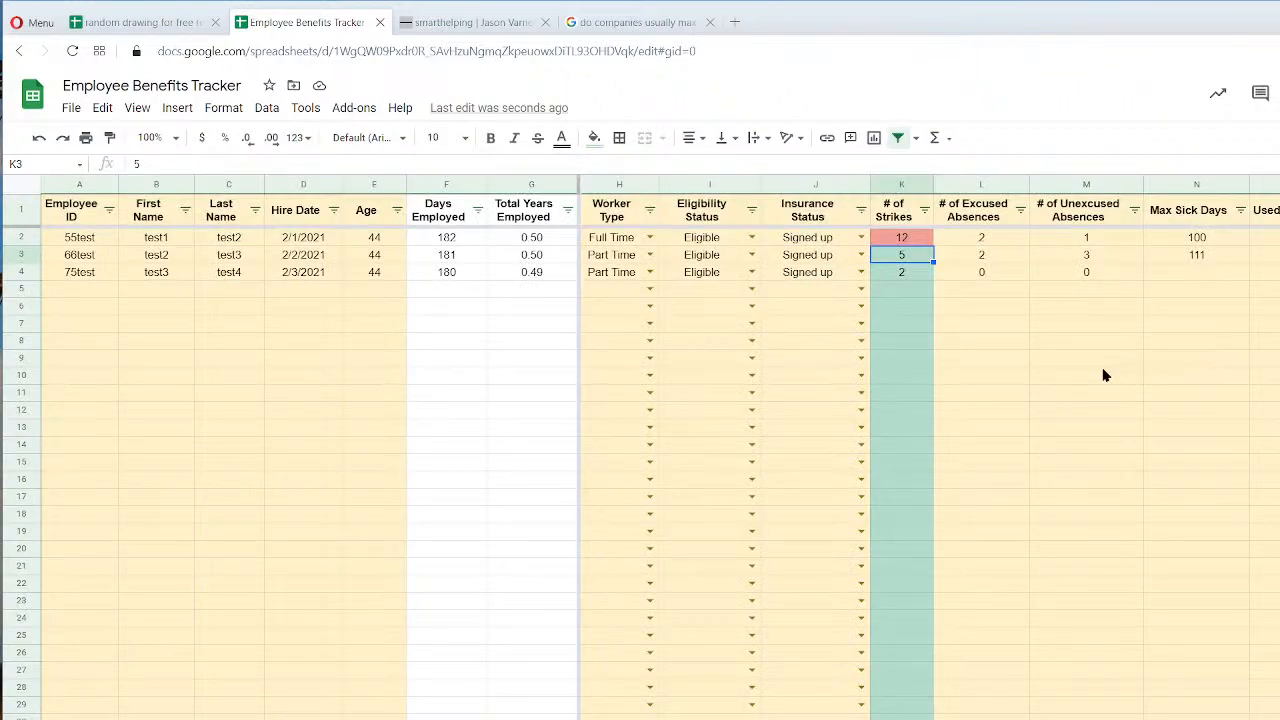
left_click(1041, 480)
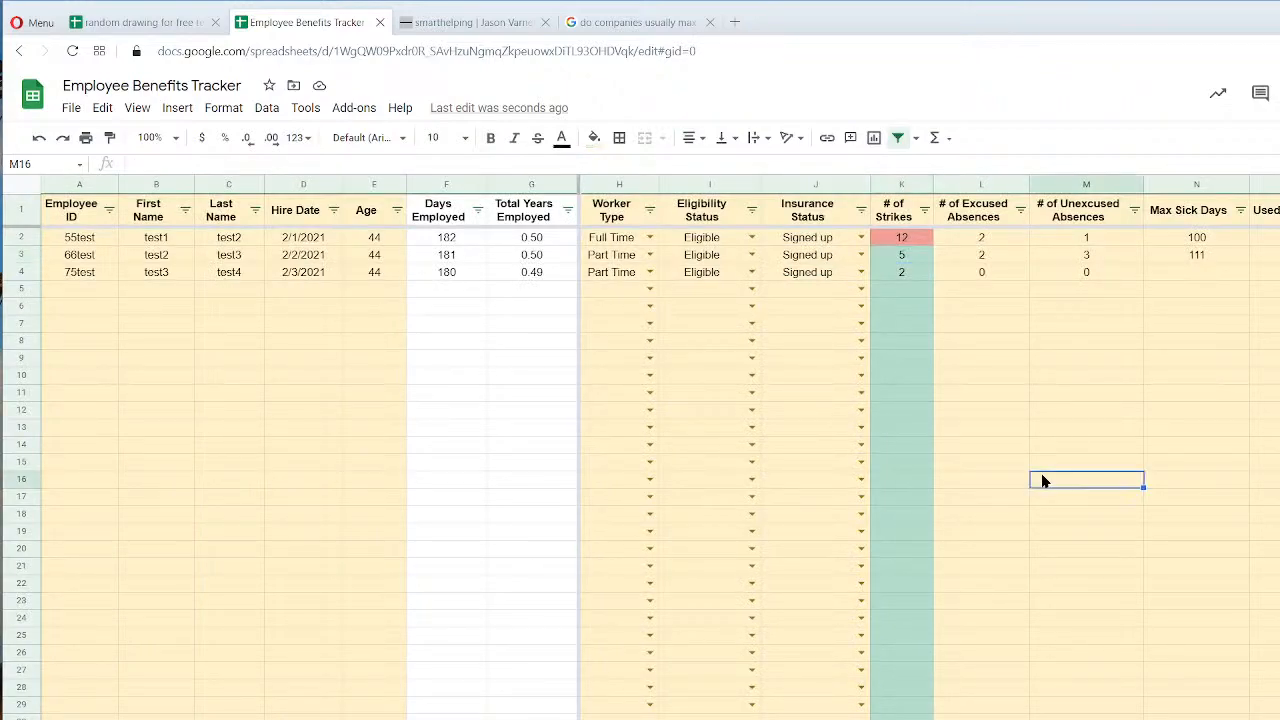
key("ctrl+shift+Page_Down")
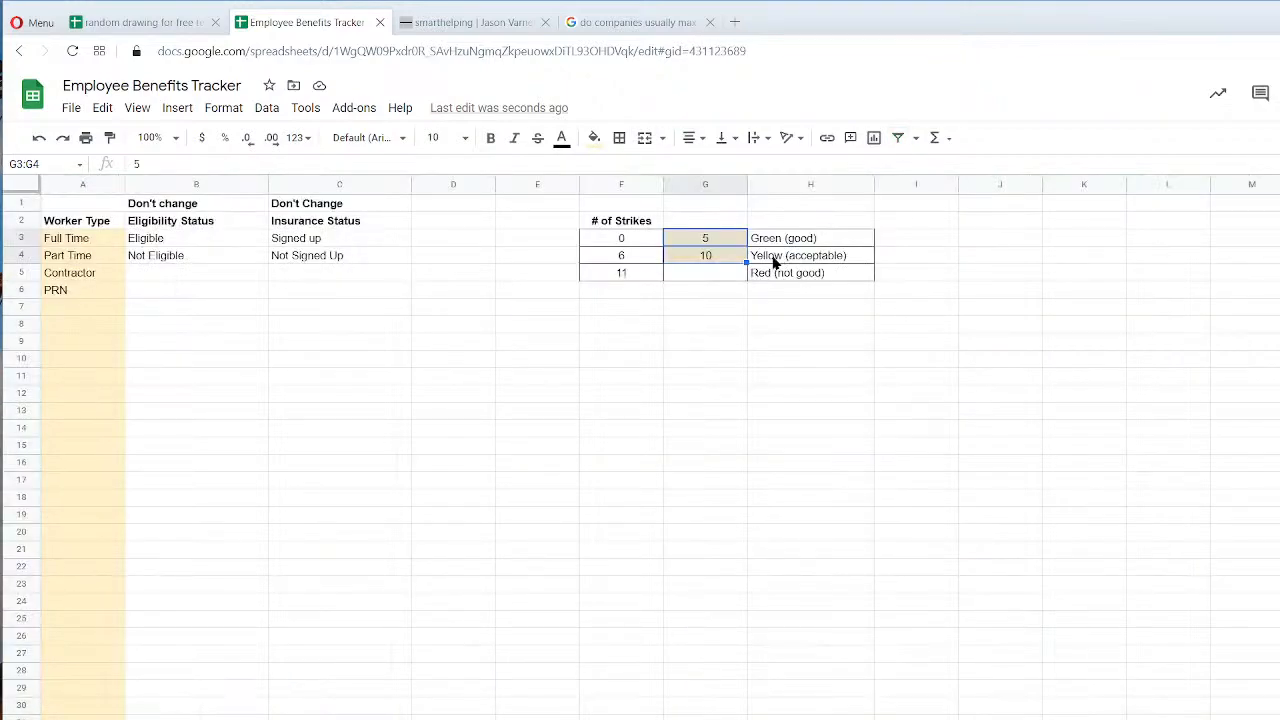
left_click(729, 262)
left_click(702, 417)
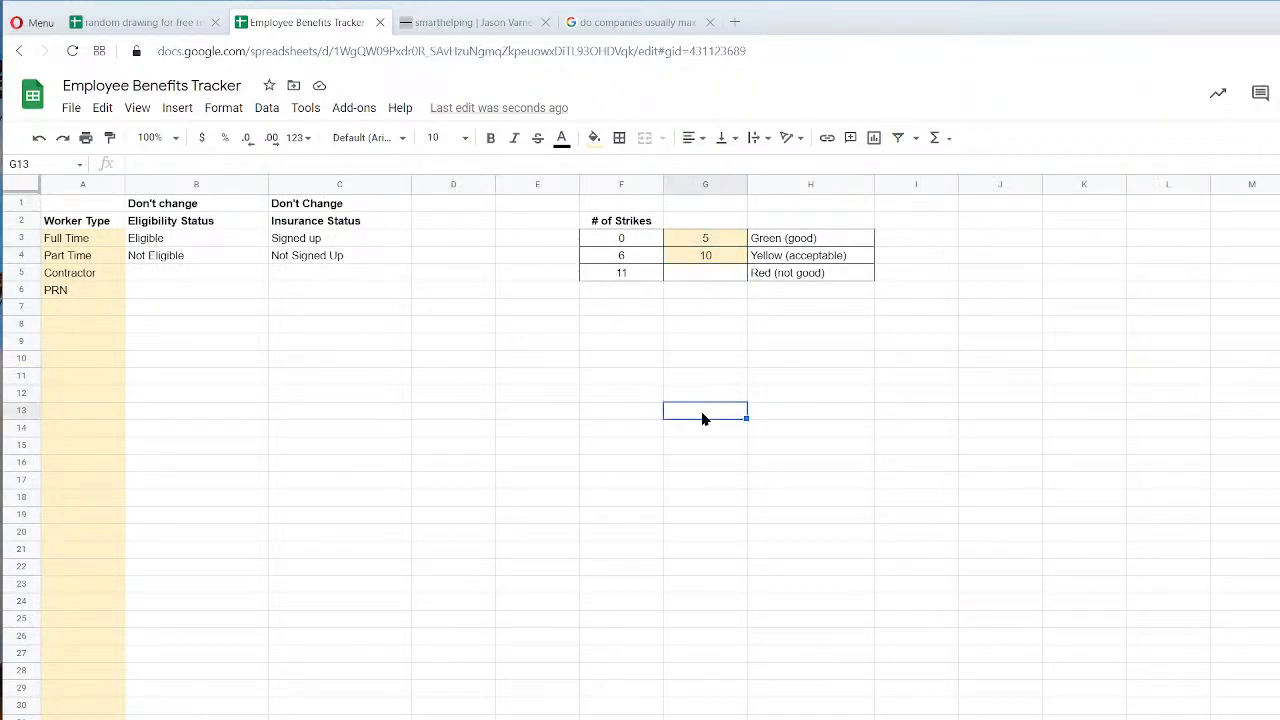
key("ctrl+shift+Page_Up")
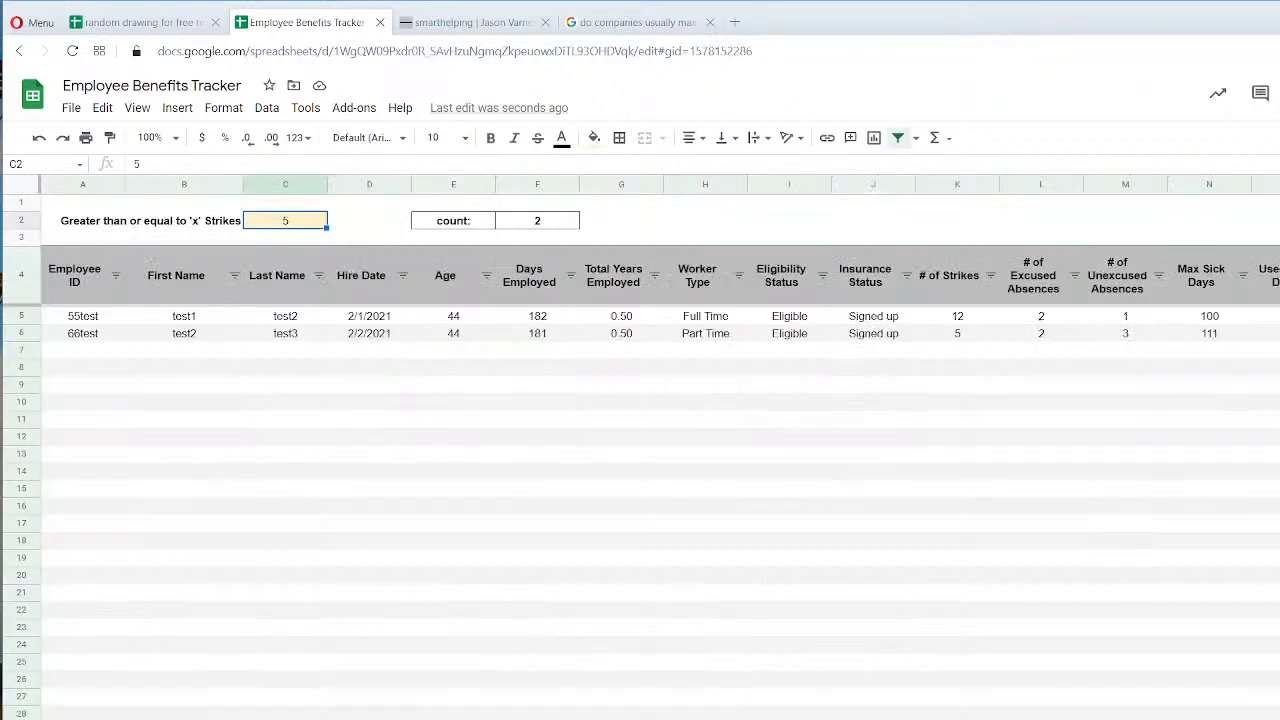
On the "Greater than or equal to 'x' Strikes" sheet, set the strikes threshold in C2 to 10 and check the filtered # of Strikes.
left_click(287, 228)
key("Delete")
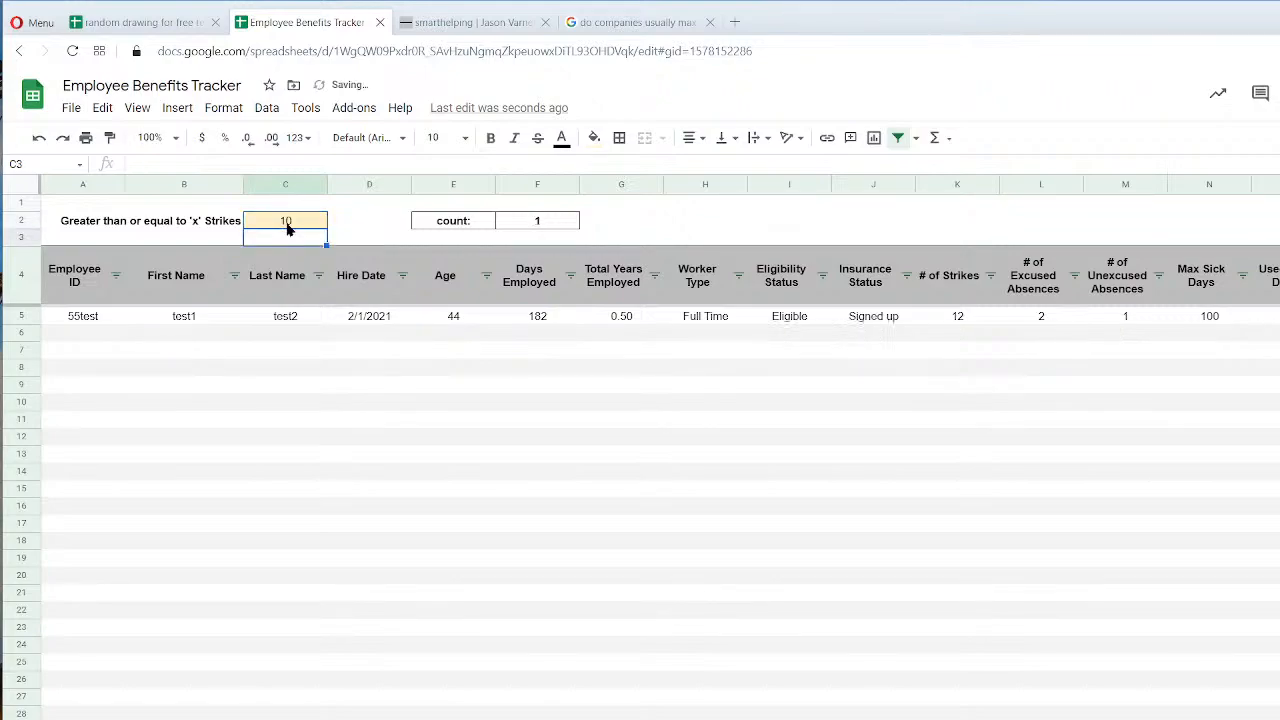
type("10")
key("Return")
key("Up")
left_click(935, 318)
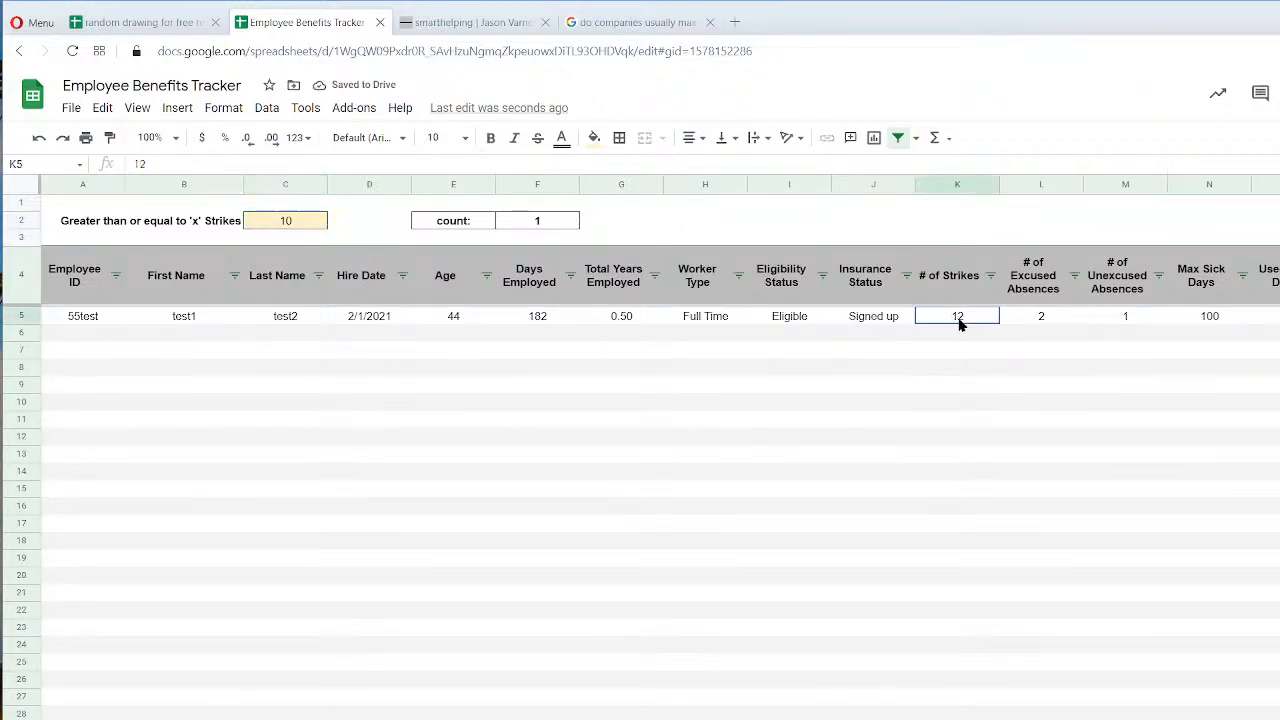
left_click(281, 228)
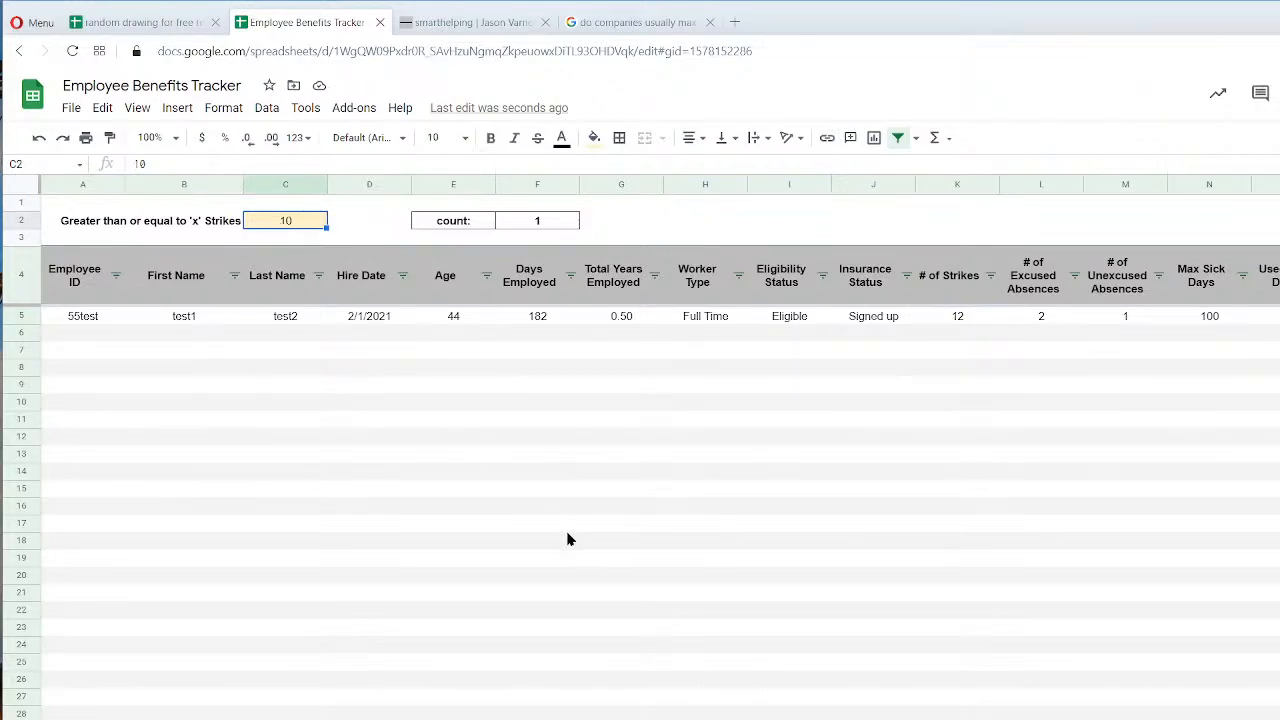
Check the count formula in F2 across the two strikes reports and the Worker Type report.
left_click(542, 227)
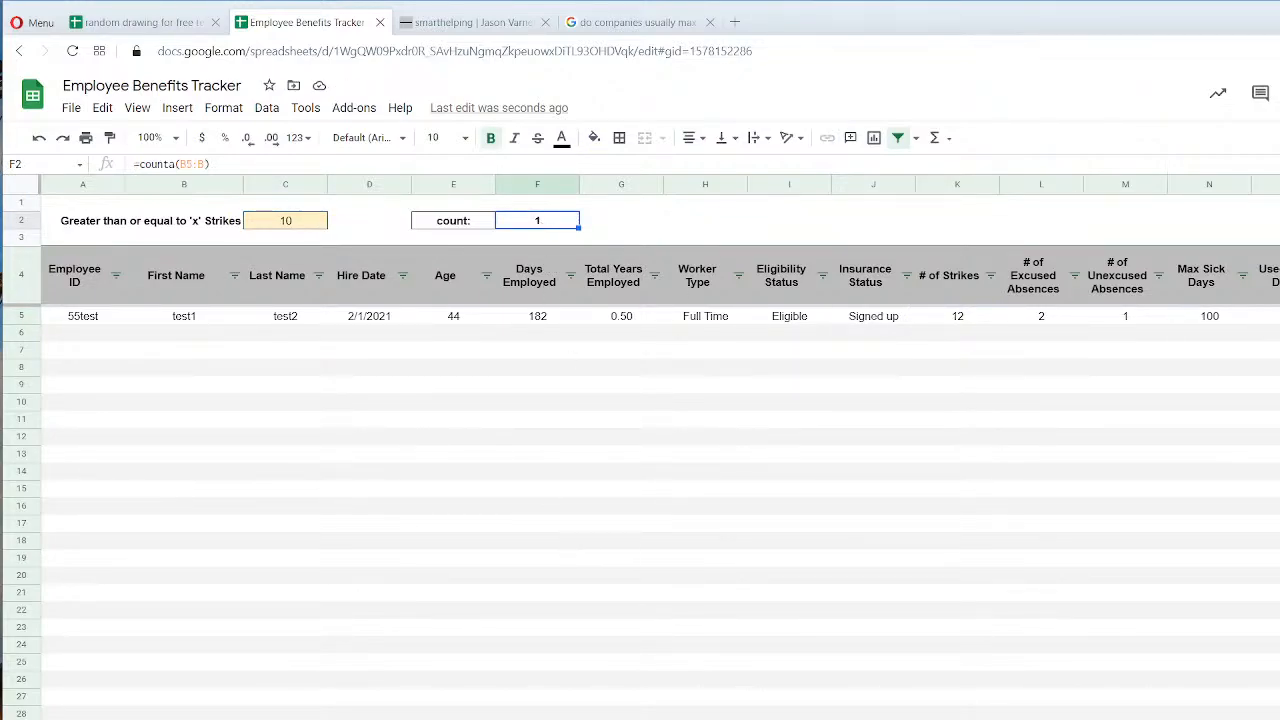
key("ctrl+shift+Page_Down")
left_click(541, 222)
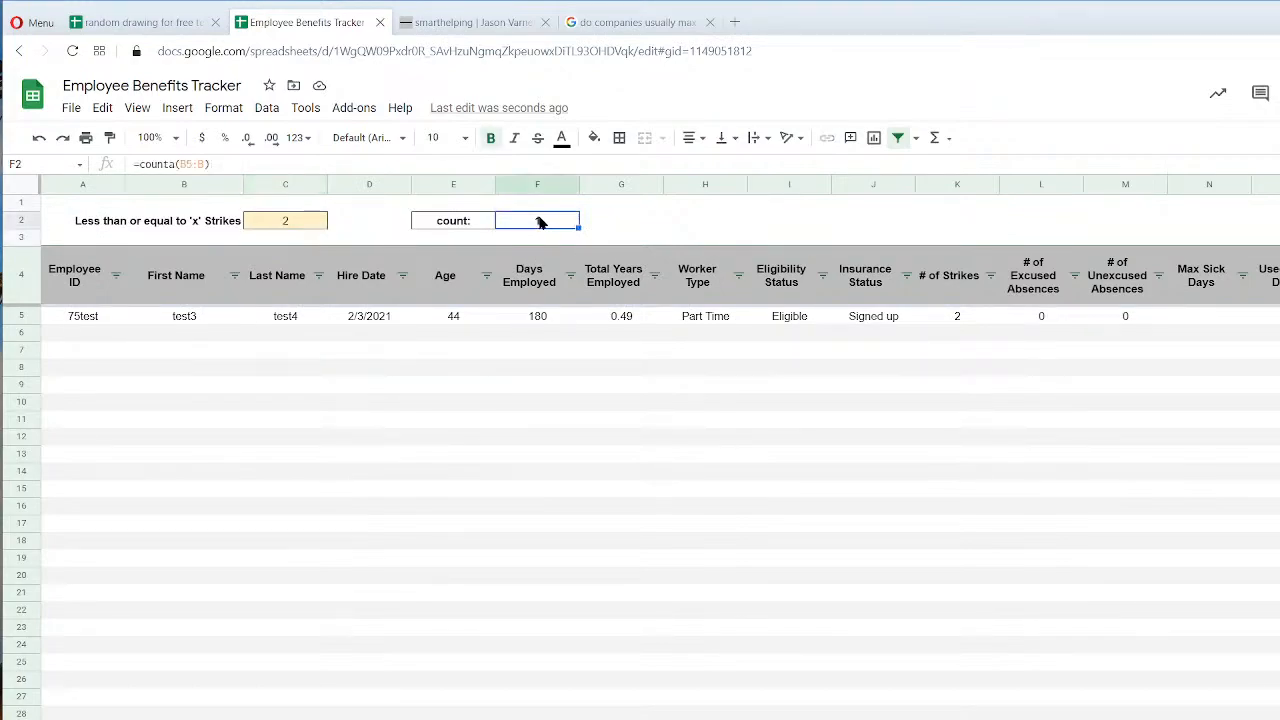
key("ctrl+shift+Page_Down")
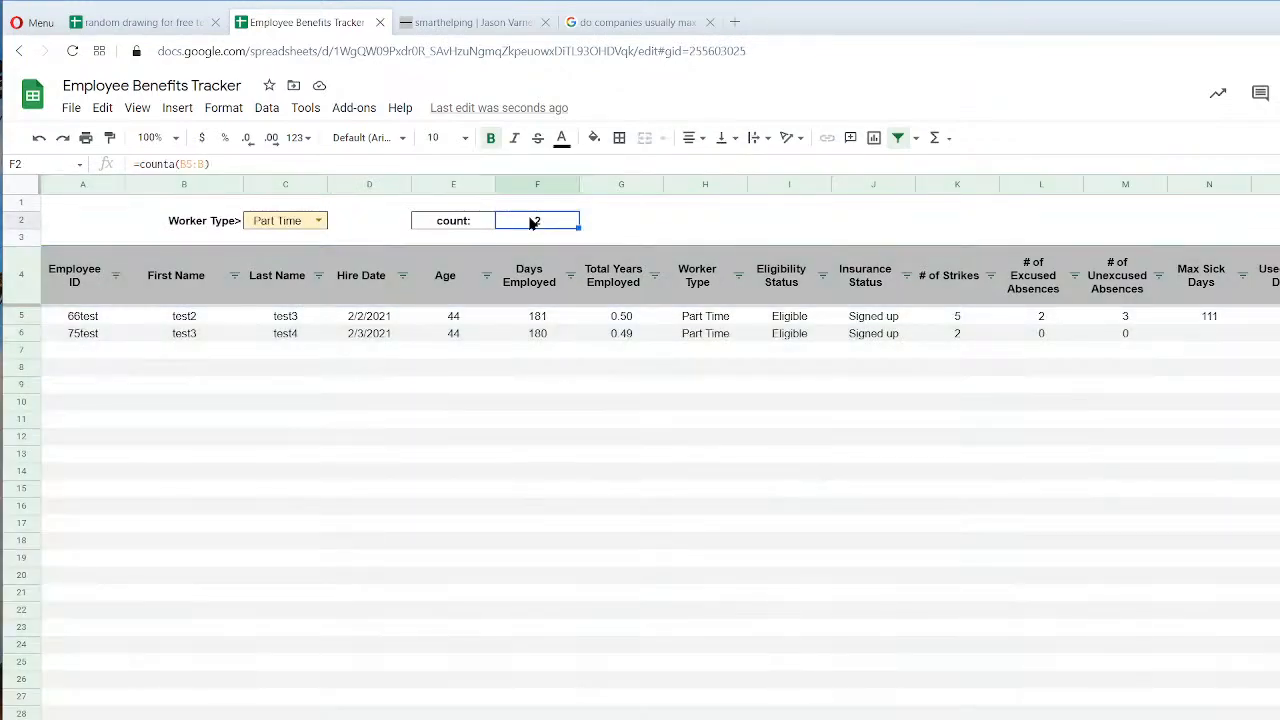
Review the Data sheet's columns through to the personal leave fields, then examine the Days Employed values in F2:F4.
left_click(562, 718)
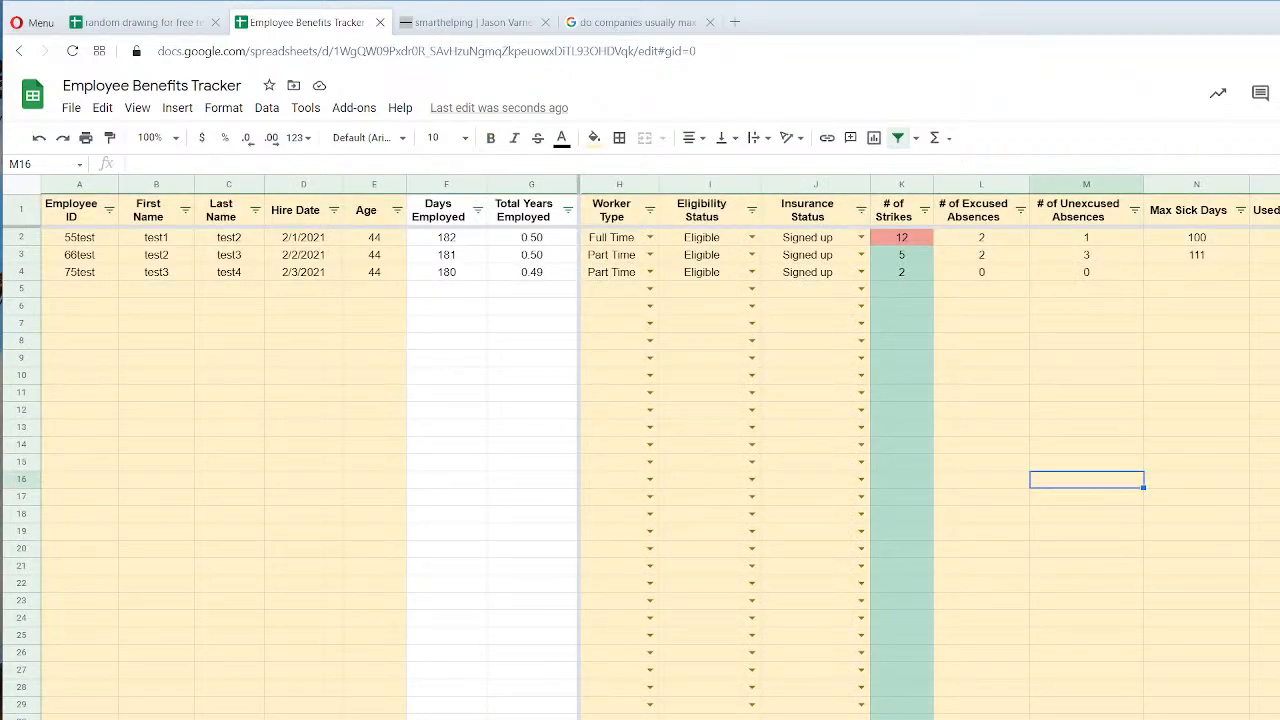
scroll(900, 450, "right", 5)
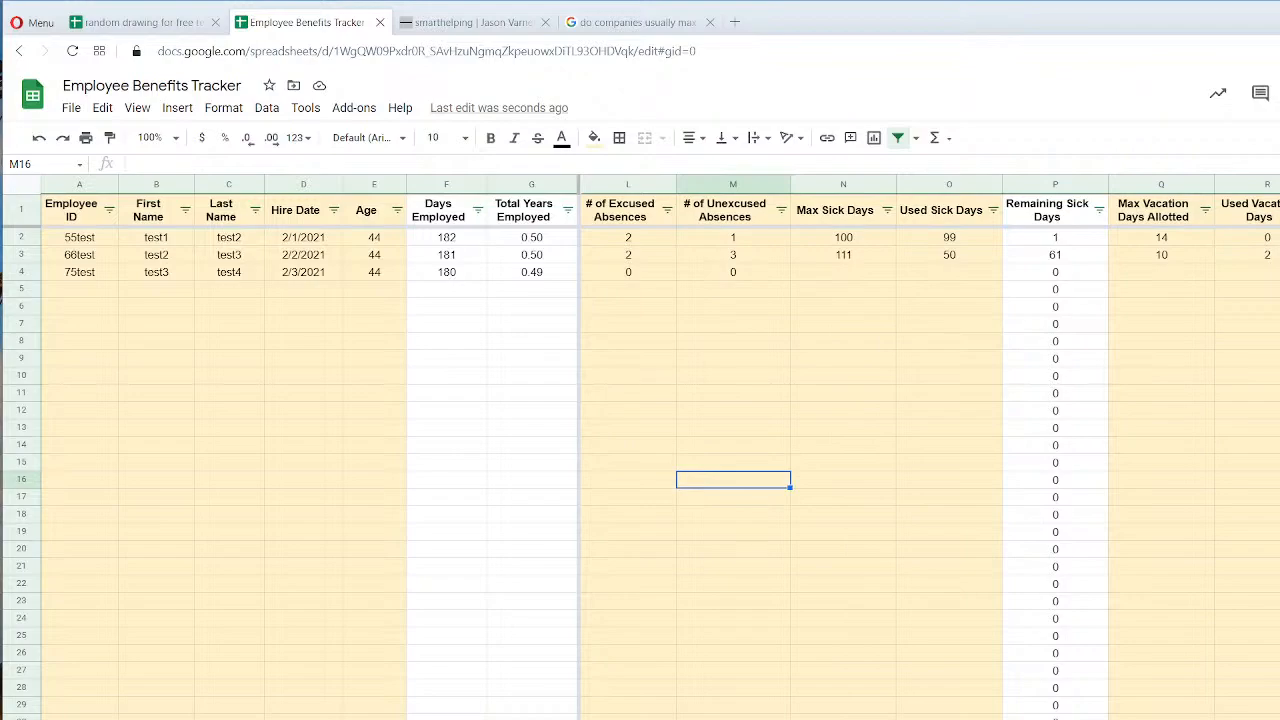
scroll(900, 450, "right", 4)
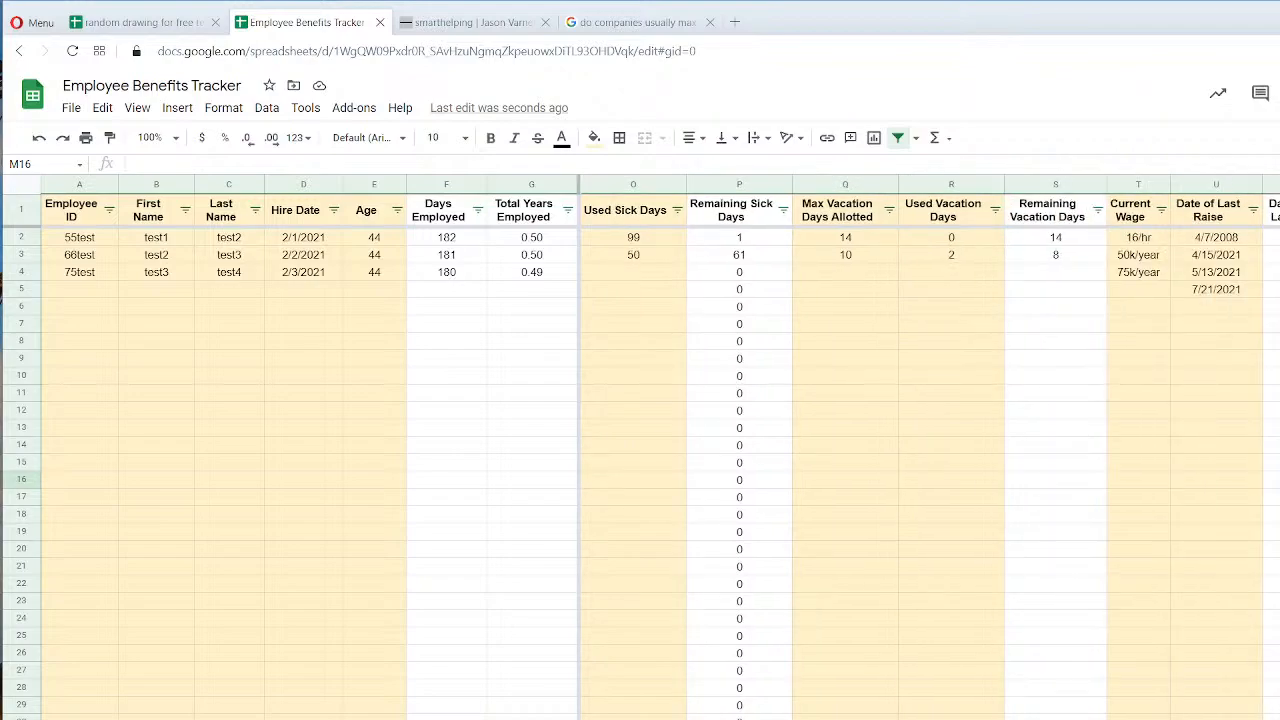
scroll(900, 450, "right", 1)
scroll(900, 450, "right", 8)
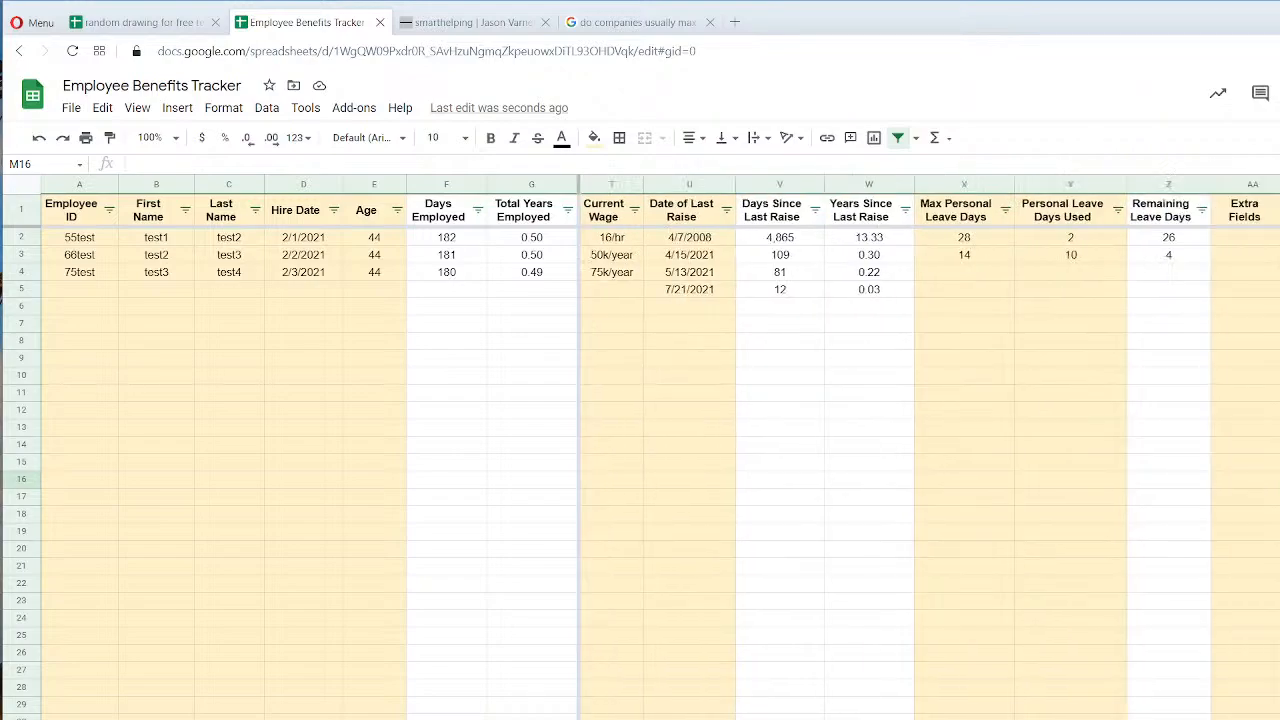
scroll(900, 450, "left", 12)
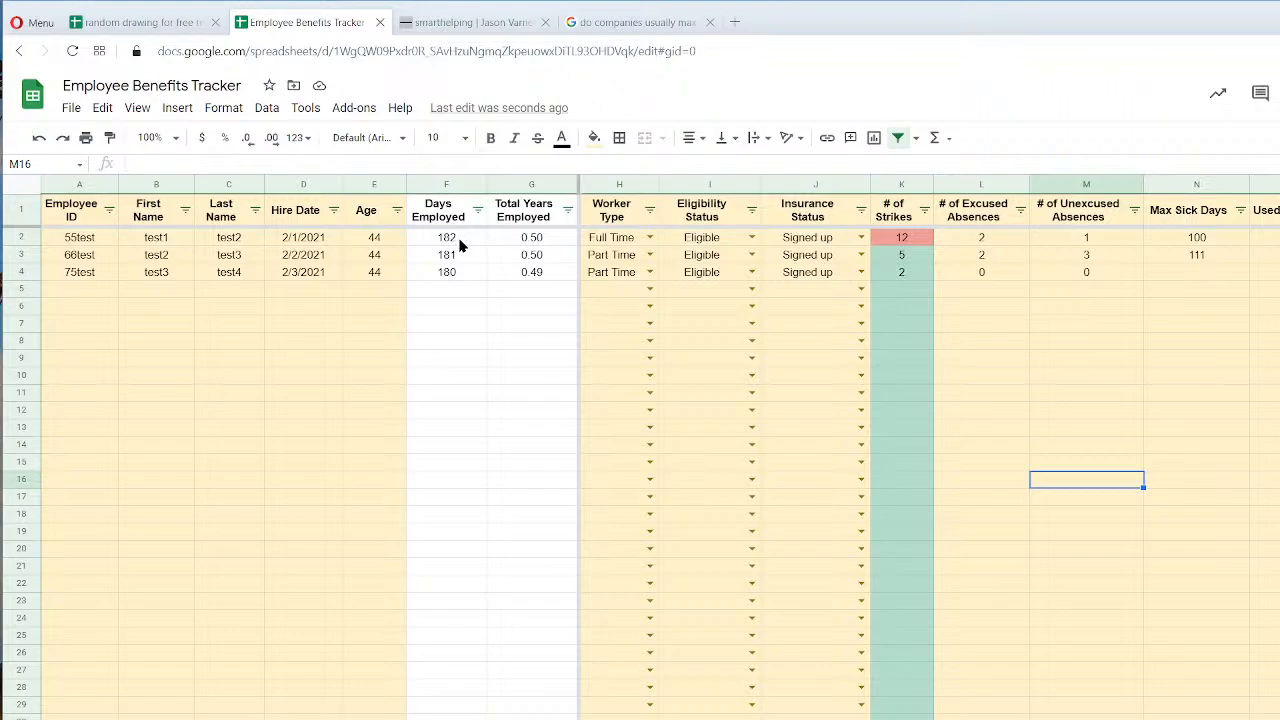
left_click_drag(466, 240, 462, 277)
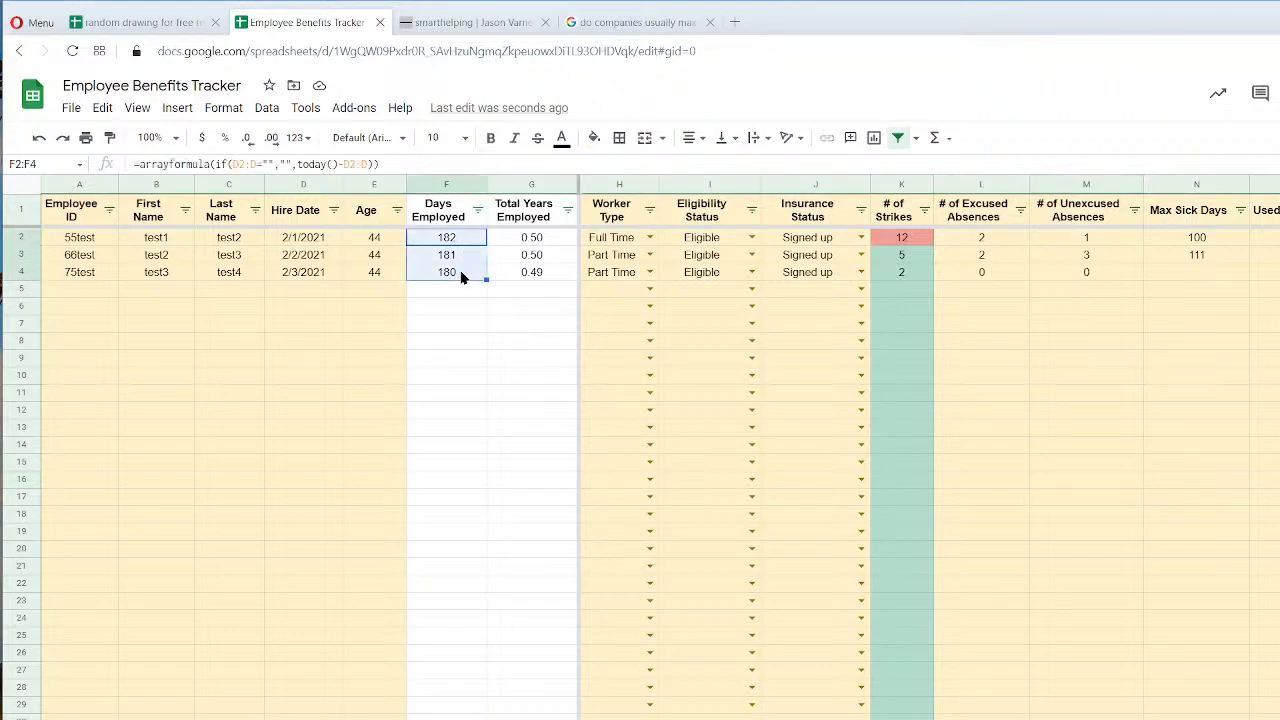
left_click(459, 468)
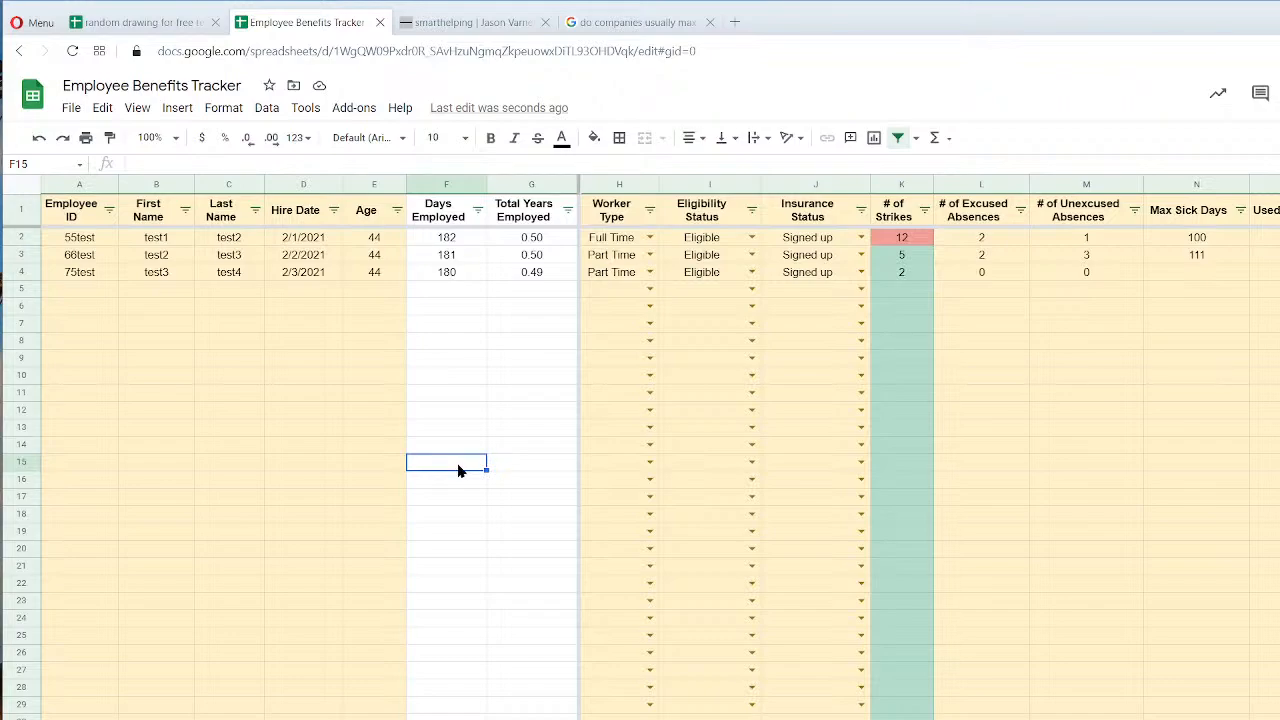
Duplicate the "Has Not Gotten a Raise with 'x' days" report sheet.
key("ctrl+shift+Page_Down")
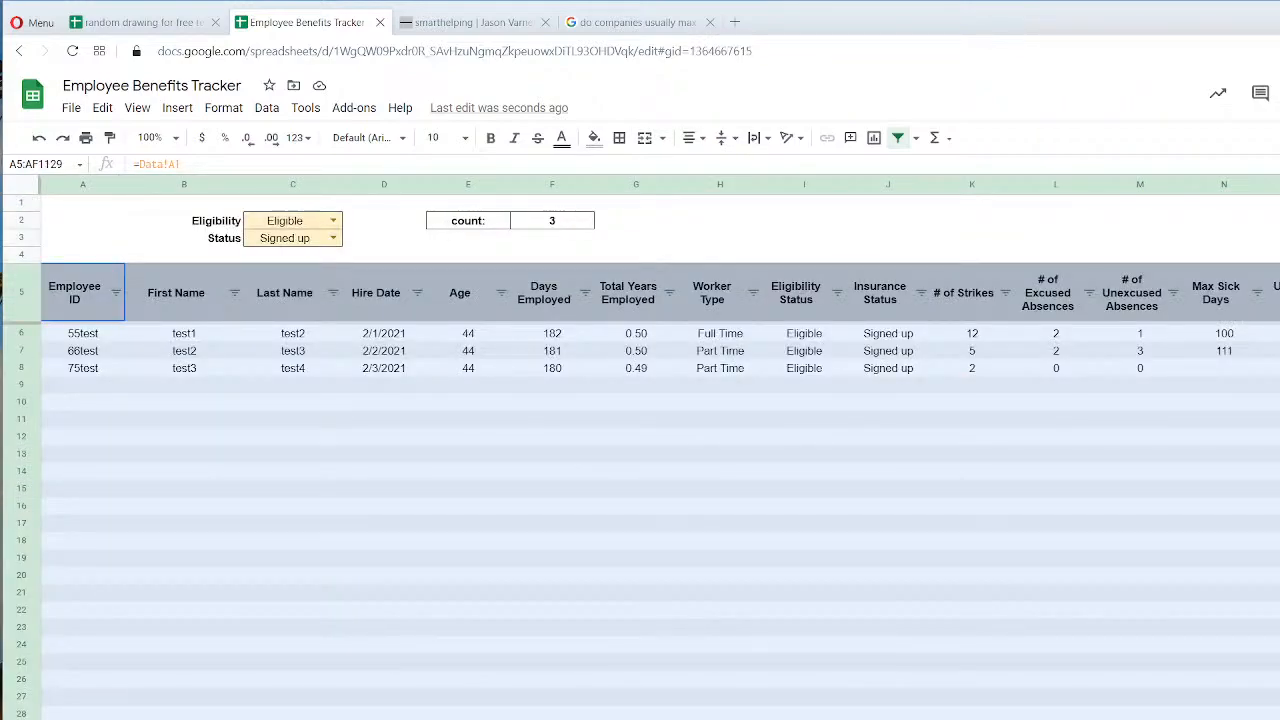
right_click(390, 719)
left_click(392, 645)
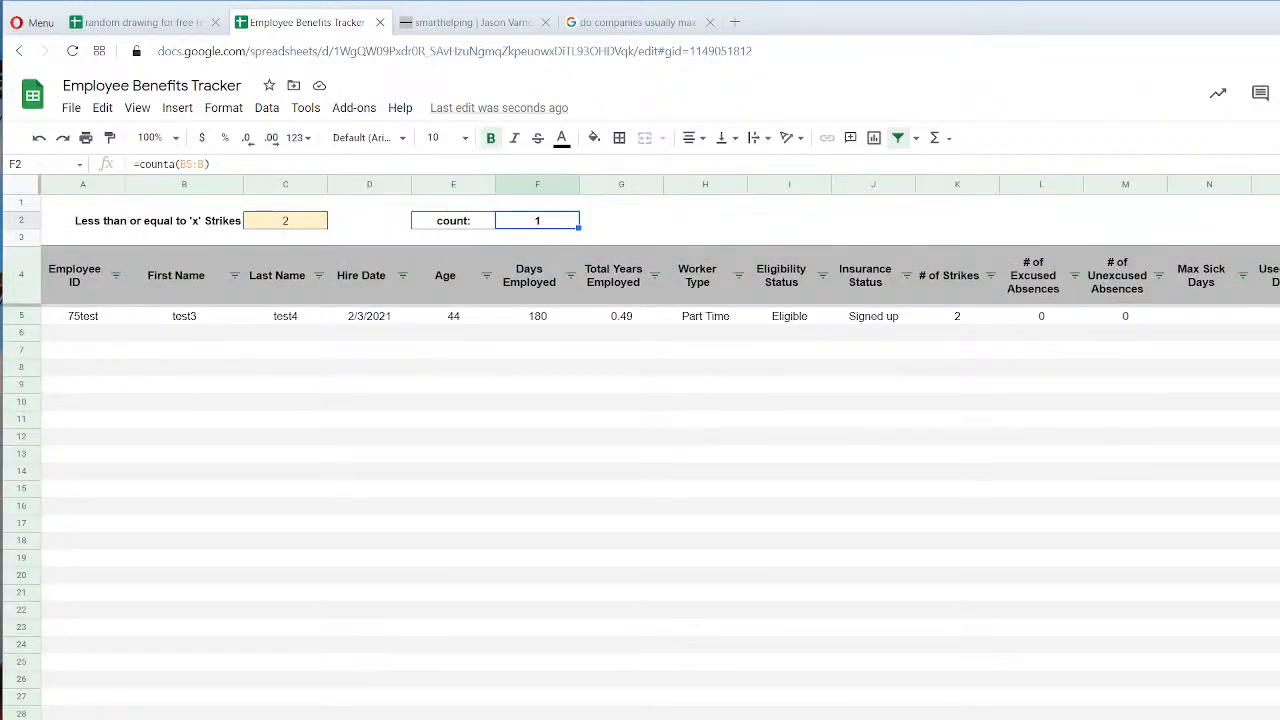
left_click(1030, 719)
right_click(1030, 719)
left_click(1105, 652)
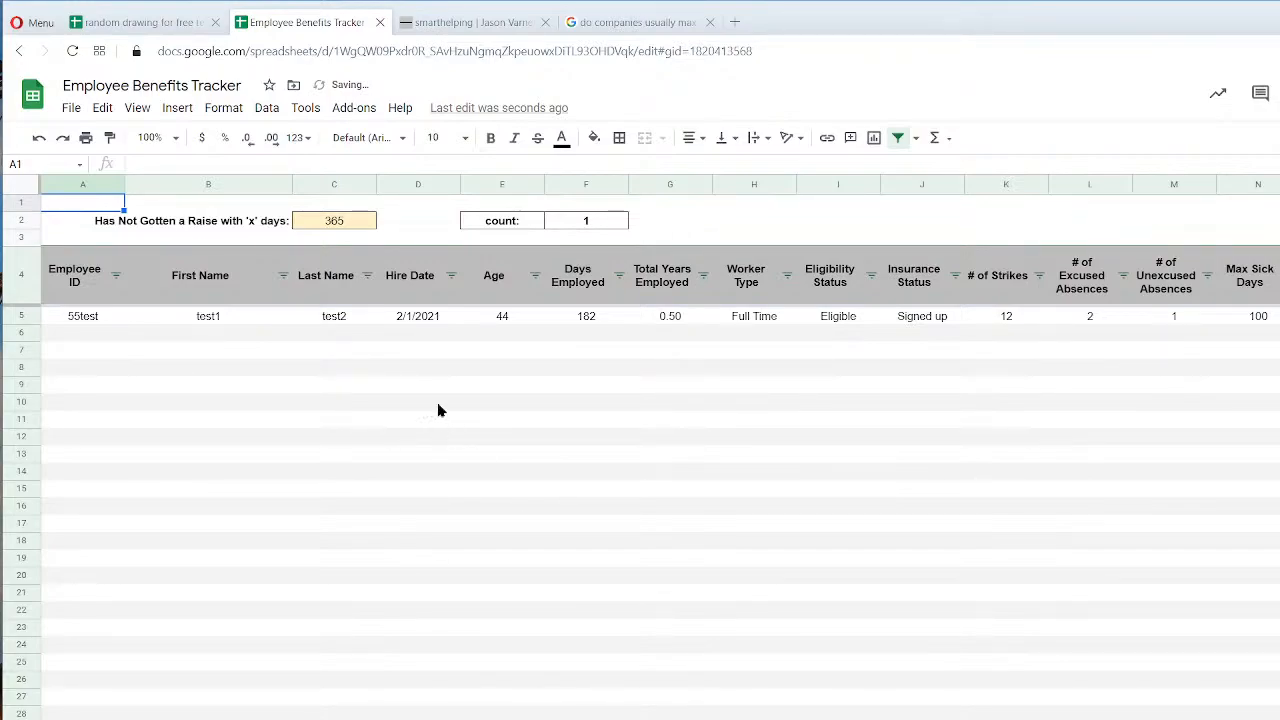
Change the filter label in B2 of the duplicated sheet to "Been Employed for at least 'x' days".
left_click(279, 217)
type("Been Employed for at least 'x' days")
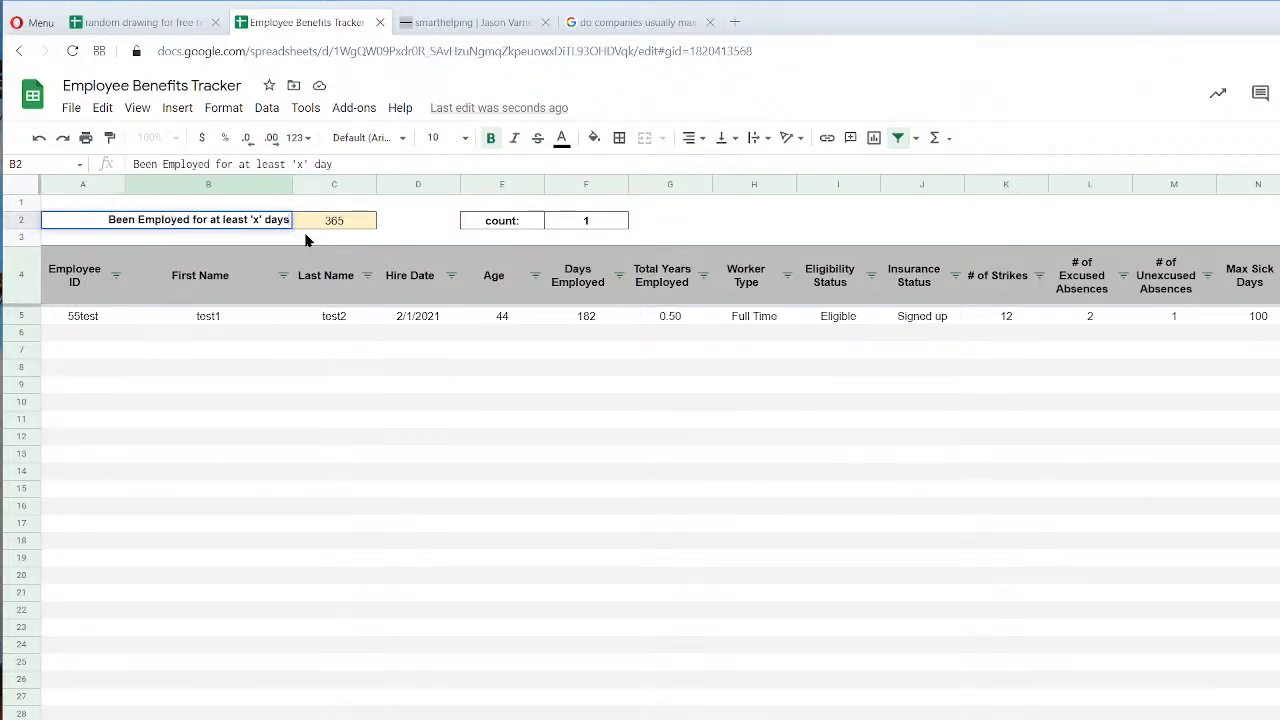
key("Tab")
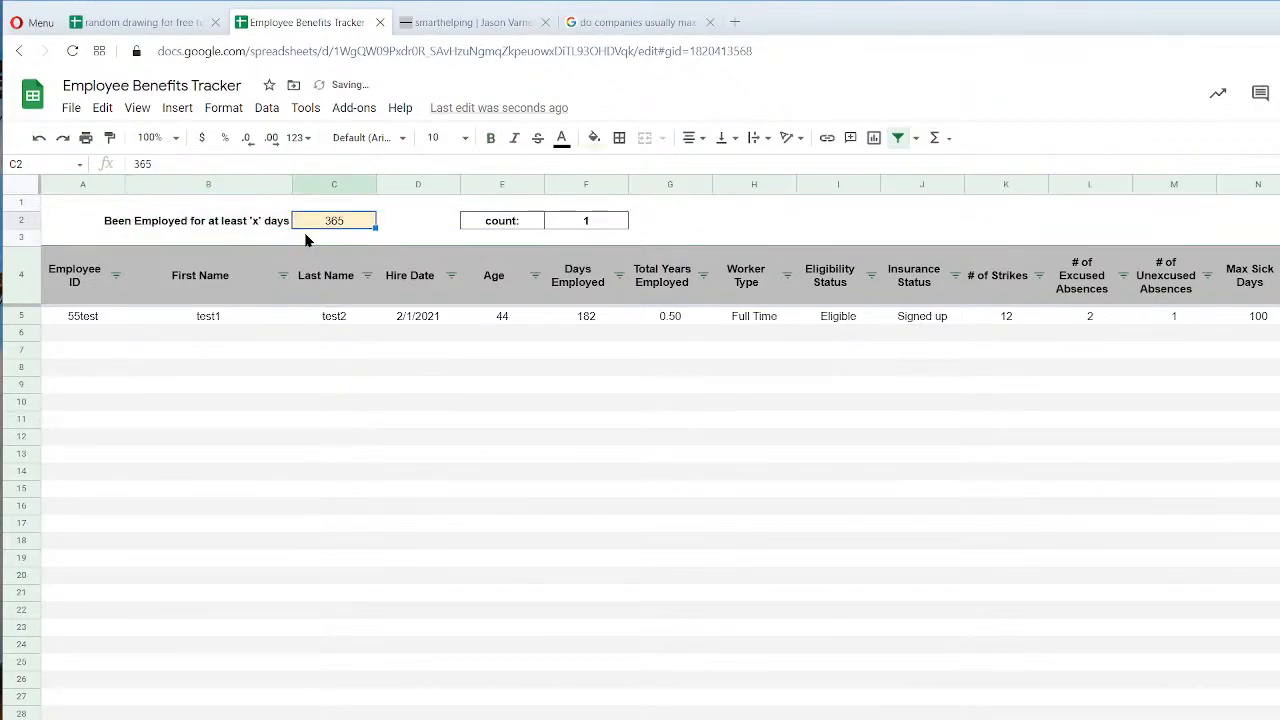
Check the duplicated sheet's filter formula in A5 and days threshold in C2 against the Days Employed column on the Data sheet.
left_click(72, 317)
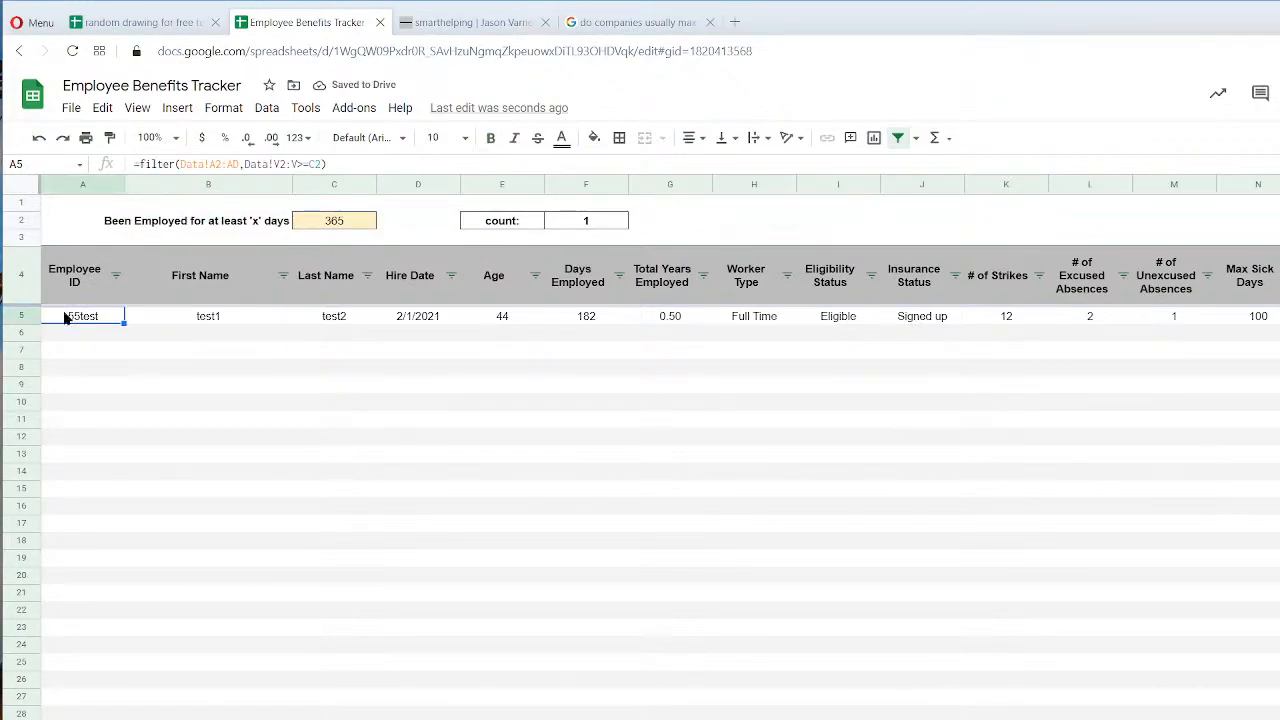
left_click(110, 719)
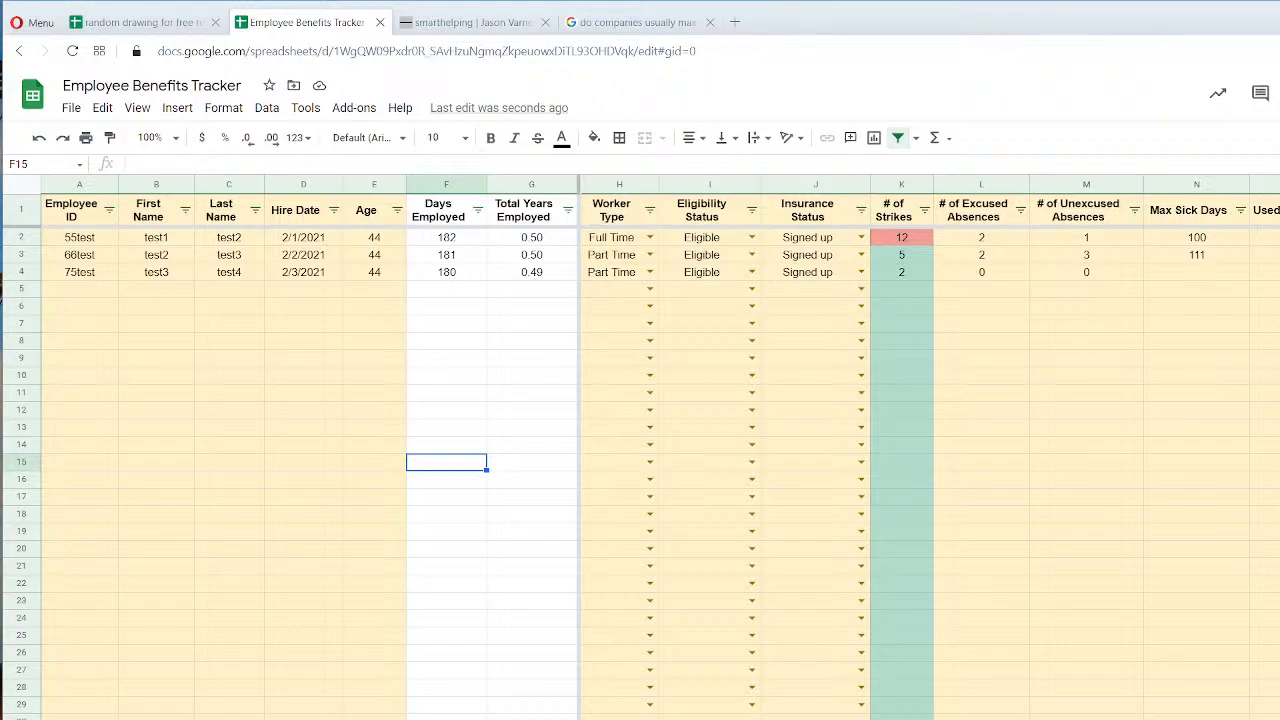
left_click(220, 719)
left_click(350, 227)
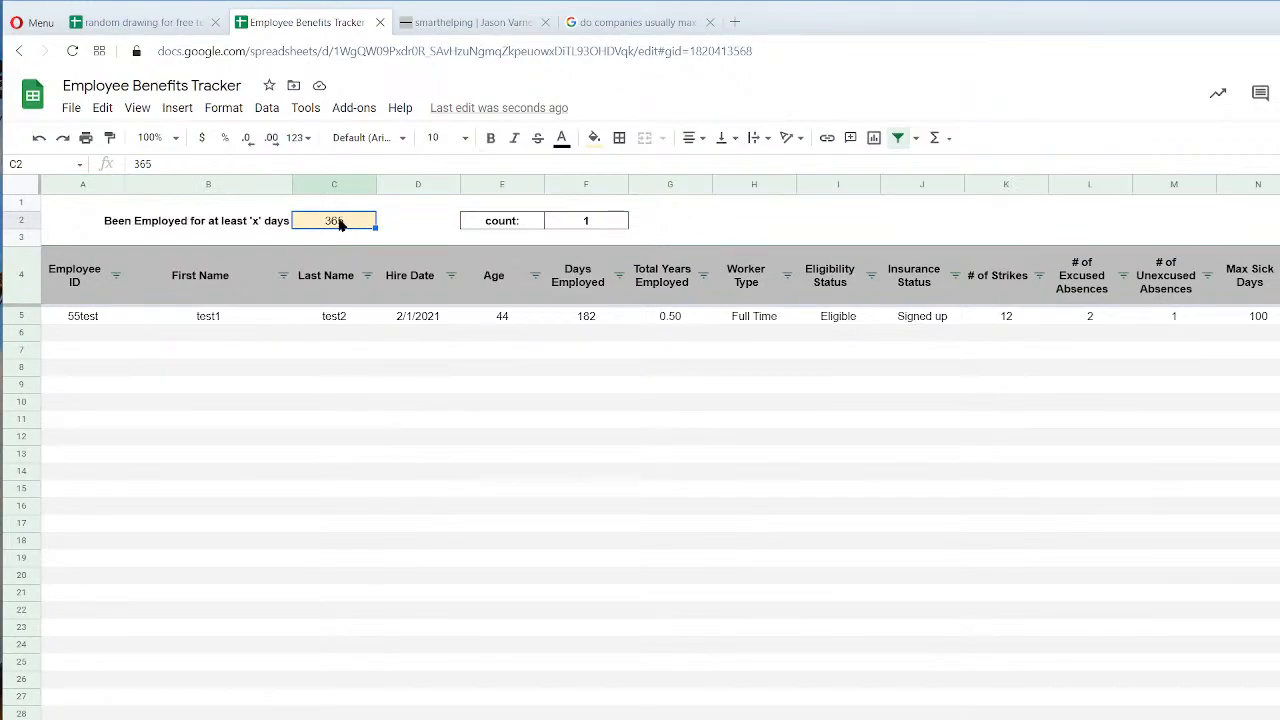
Copy the "Been Employed for at least 'x' days" label from B2.
left_click(286, 205)
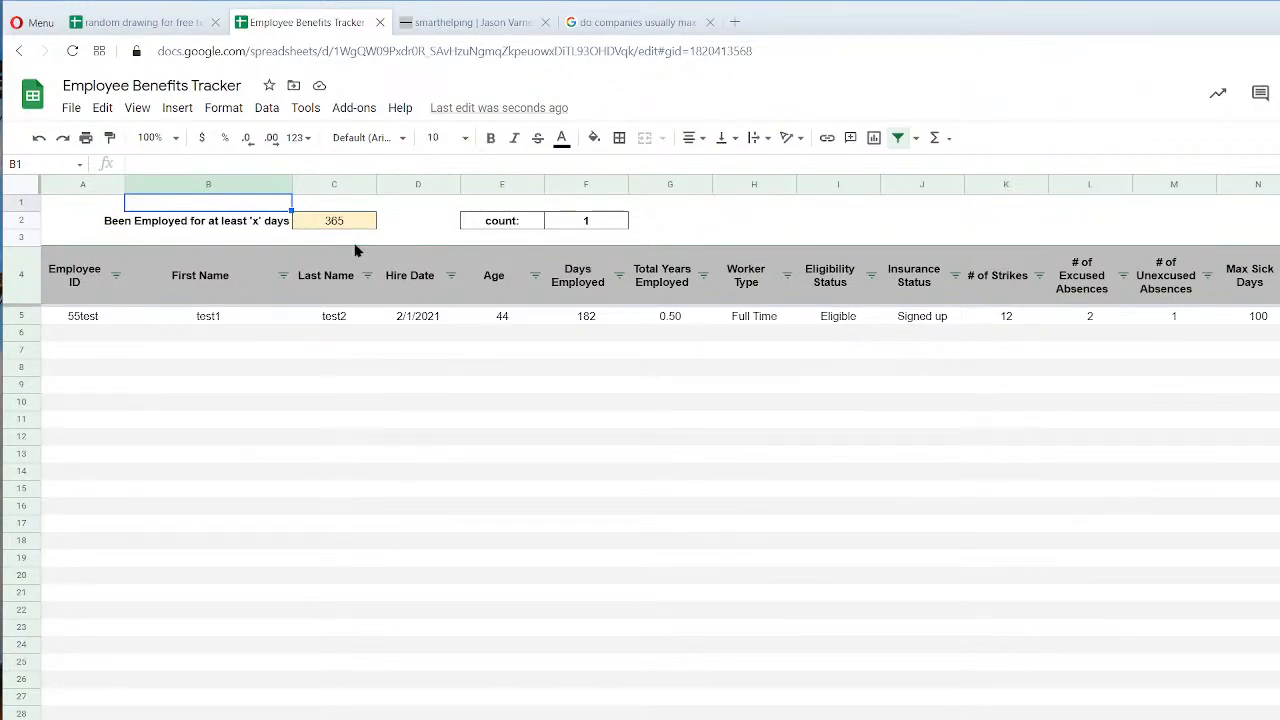
left_click(281, 219)
left_click_drag(277, 212, 277, 224)
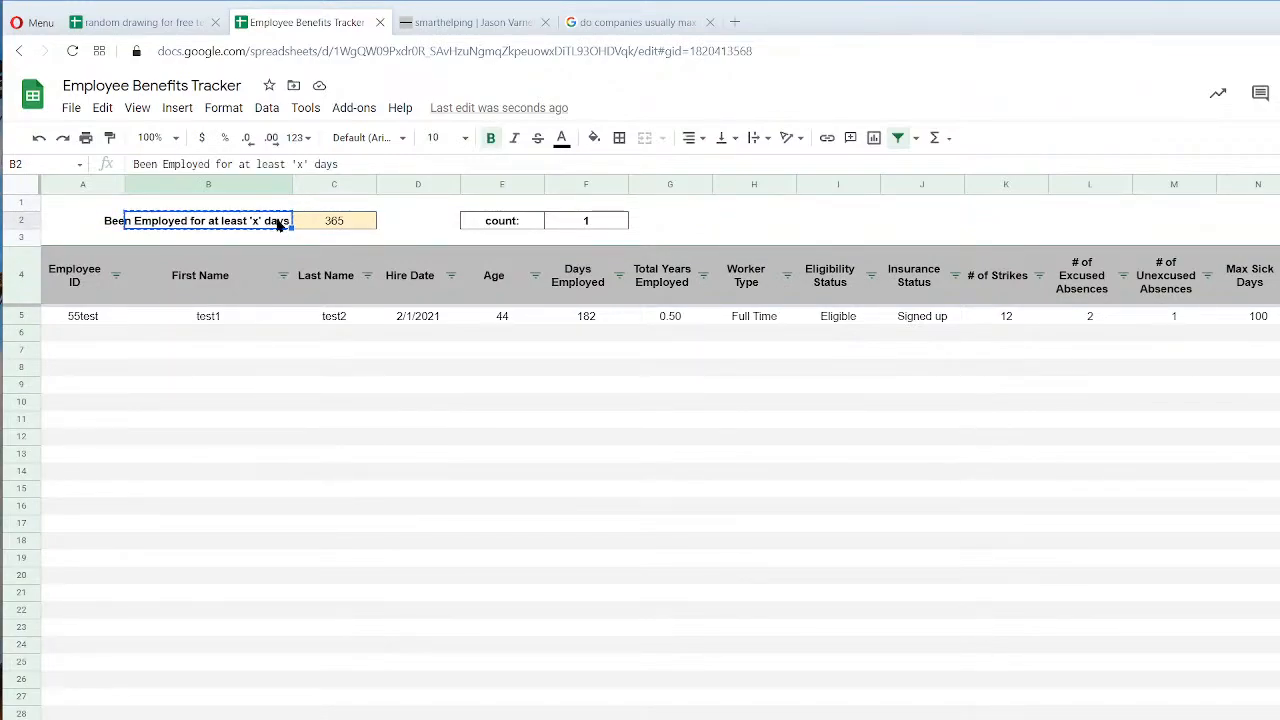
left_click(337, 226)
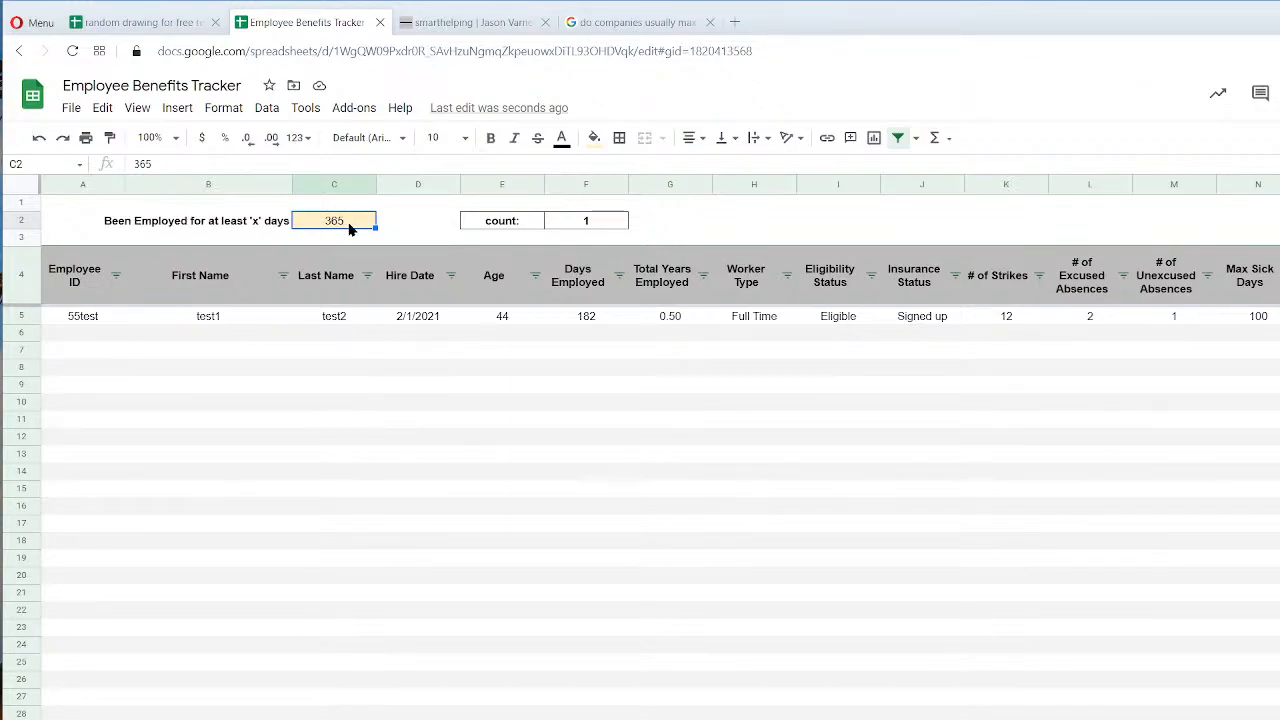
In C3, convert the days threshold to years with =C2/365 and display it with one decimal place.
left_click(321, 241)
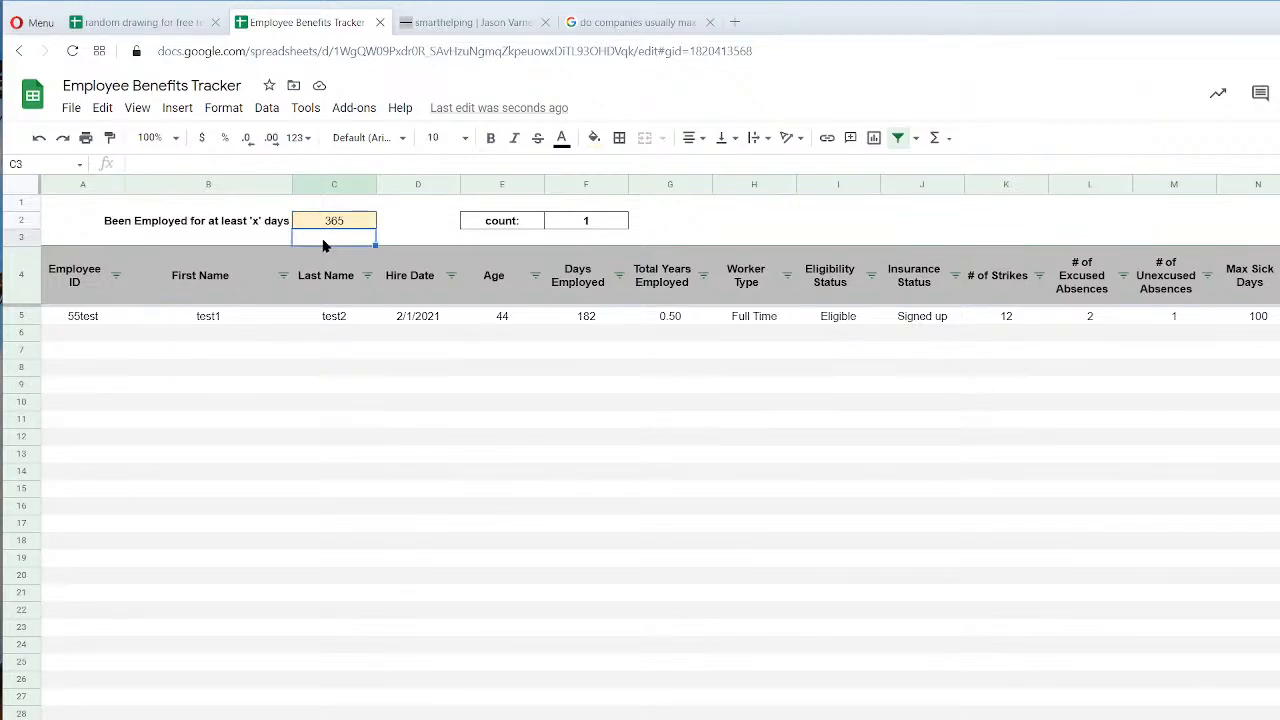
type("=")
left_click(349, 228)
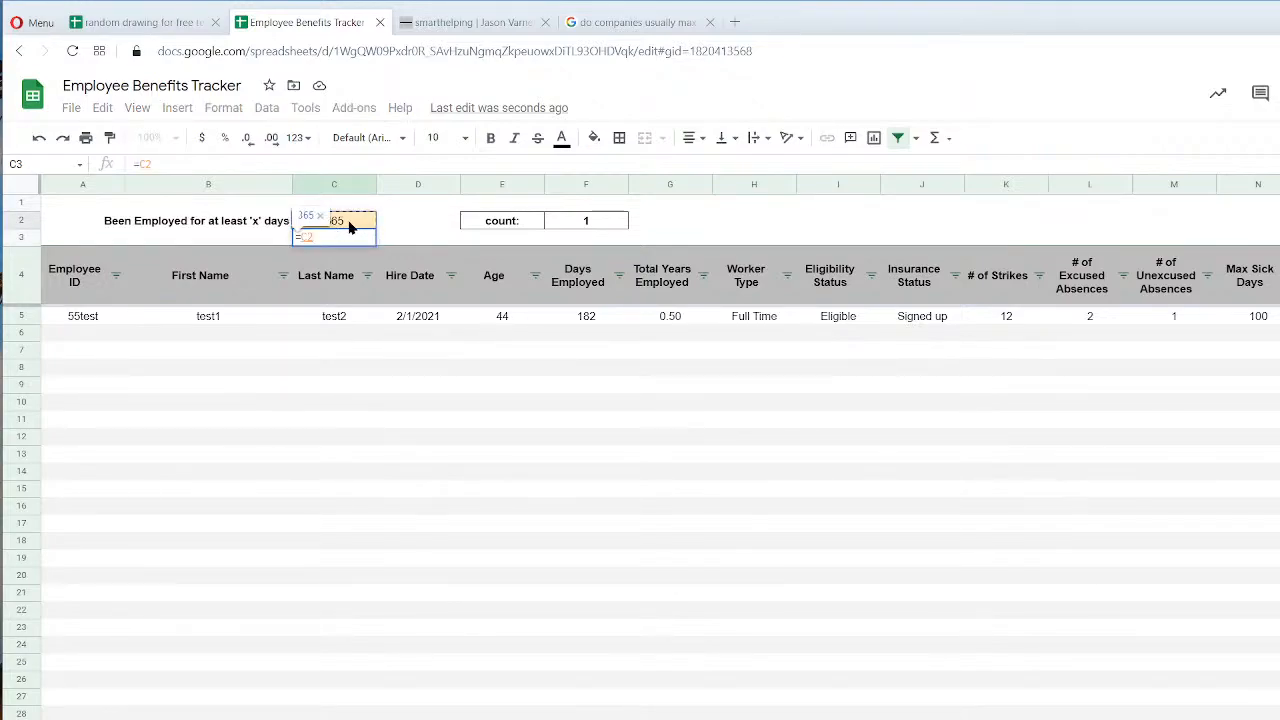
type("/365")
key("Return")
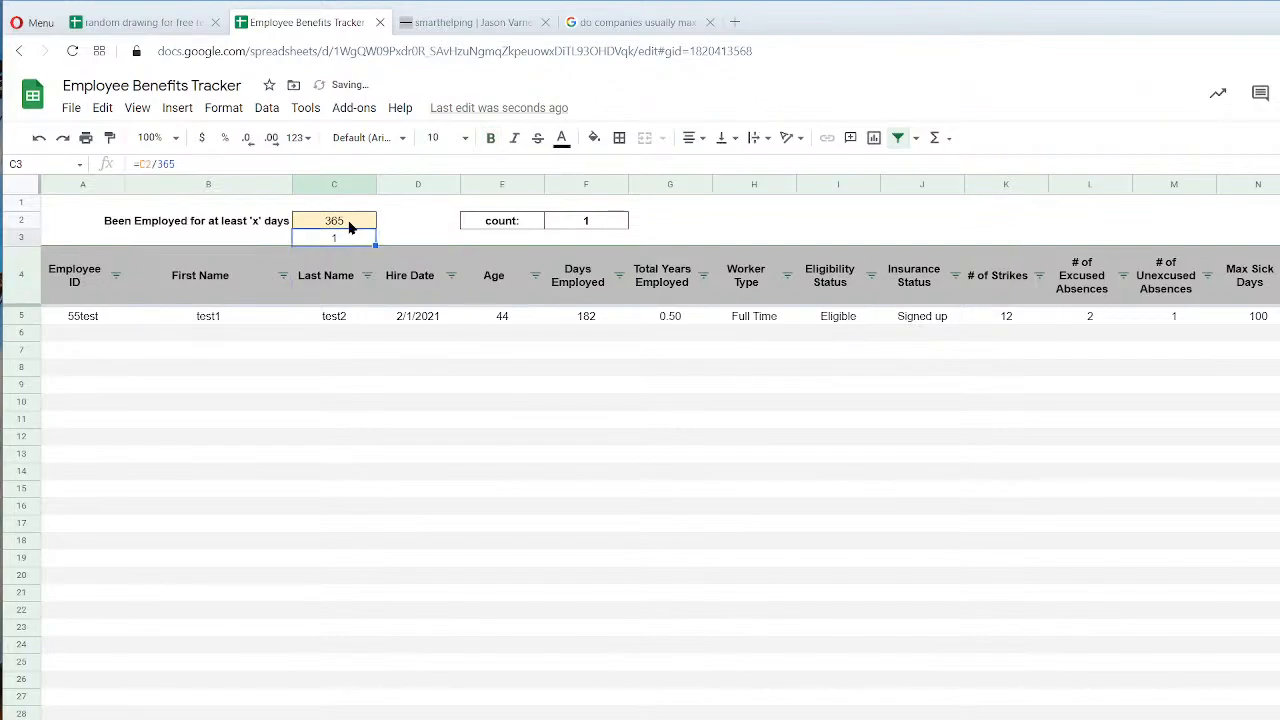
left_click(272, 138)
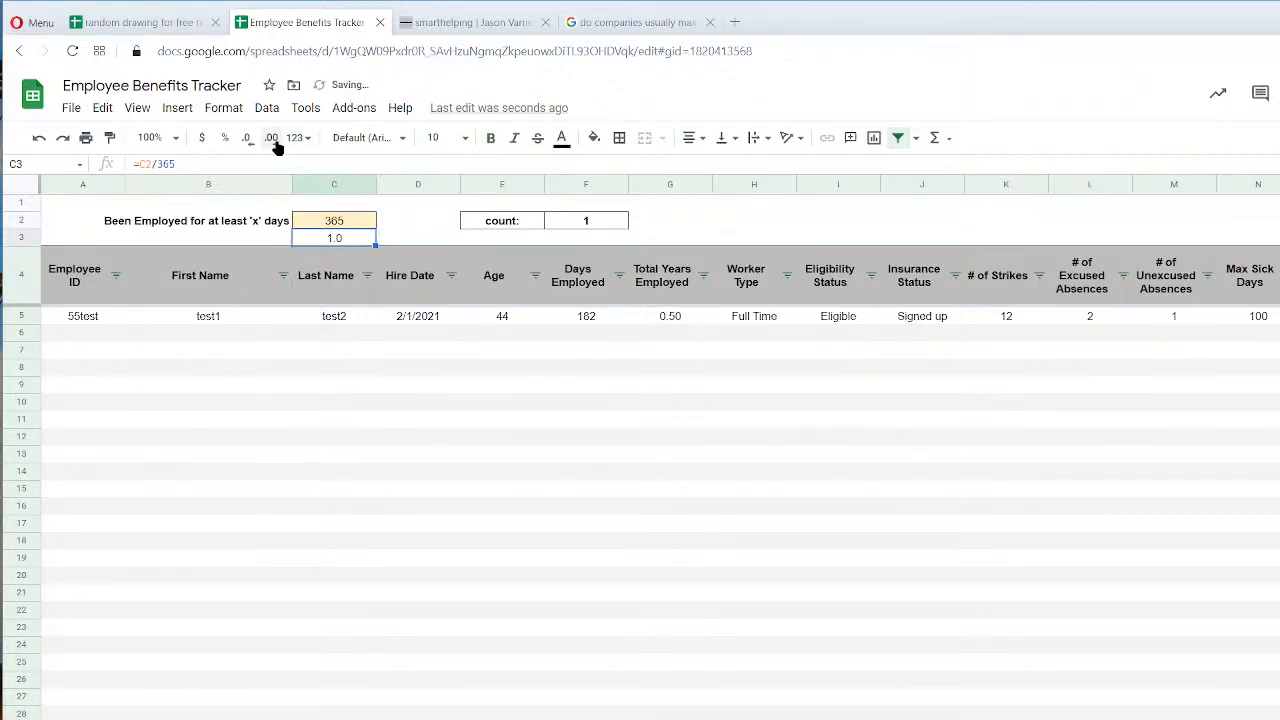
Label the years conversion by entering "Years" in B3 and aligning it right.
left_click(290, 243)
type("Years")
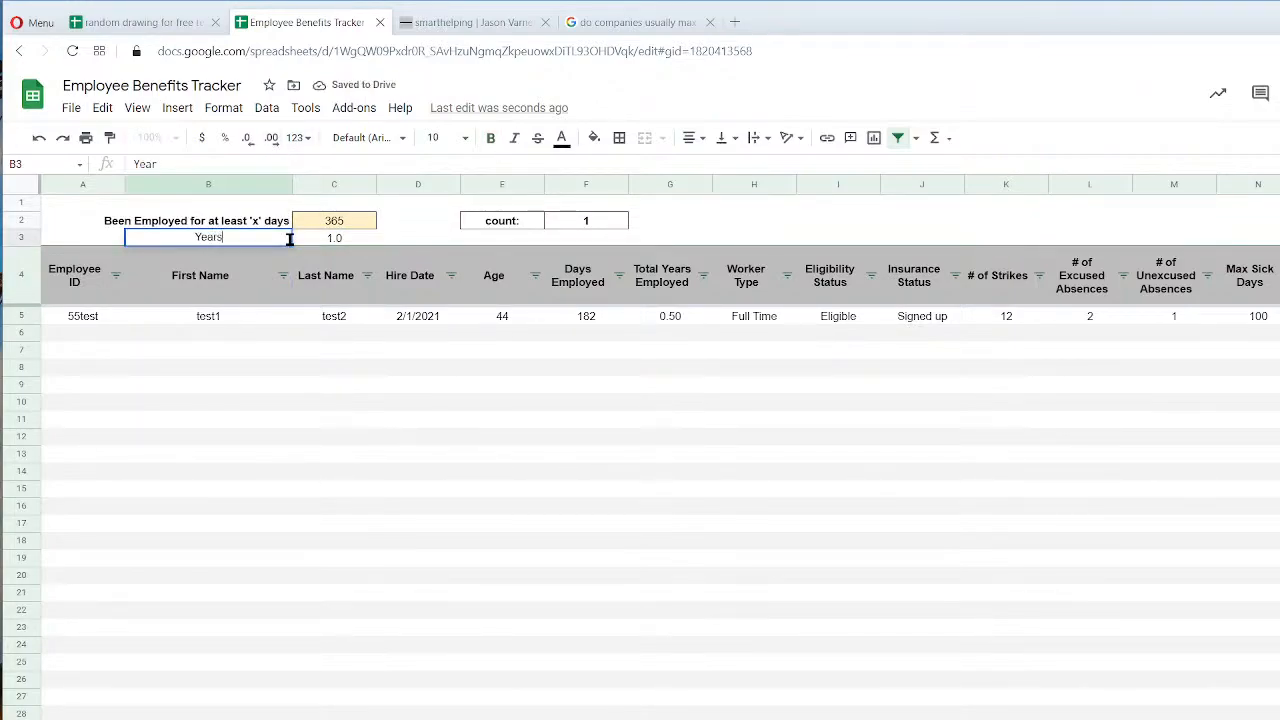
key("Return")
left_click(290, 240)
left_click(692, 138)
left_click(737, 163)
left_click(272, 225)
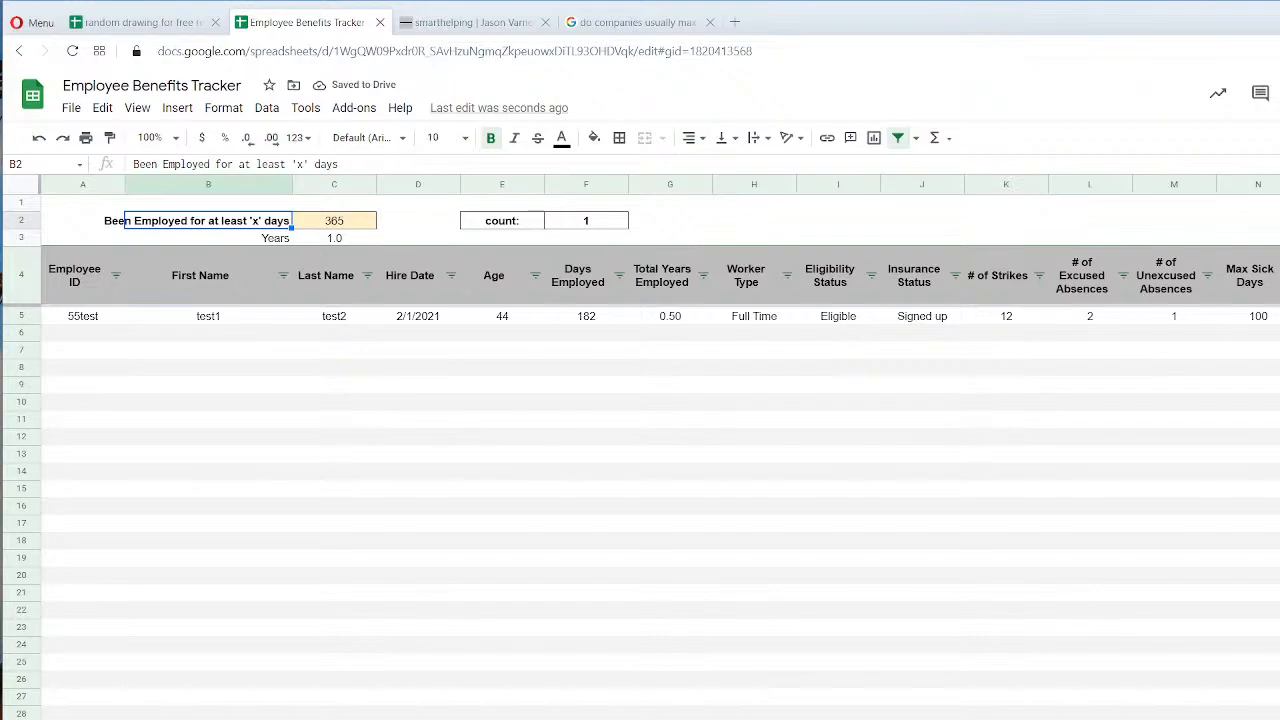
Change the filter condition in A5 to use the Data sheet's Days Employed column, Data!F2:F>=C2.
left_click(345, 718)
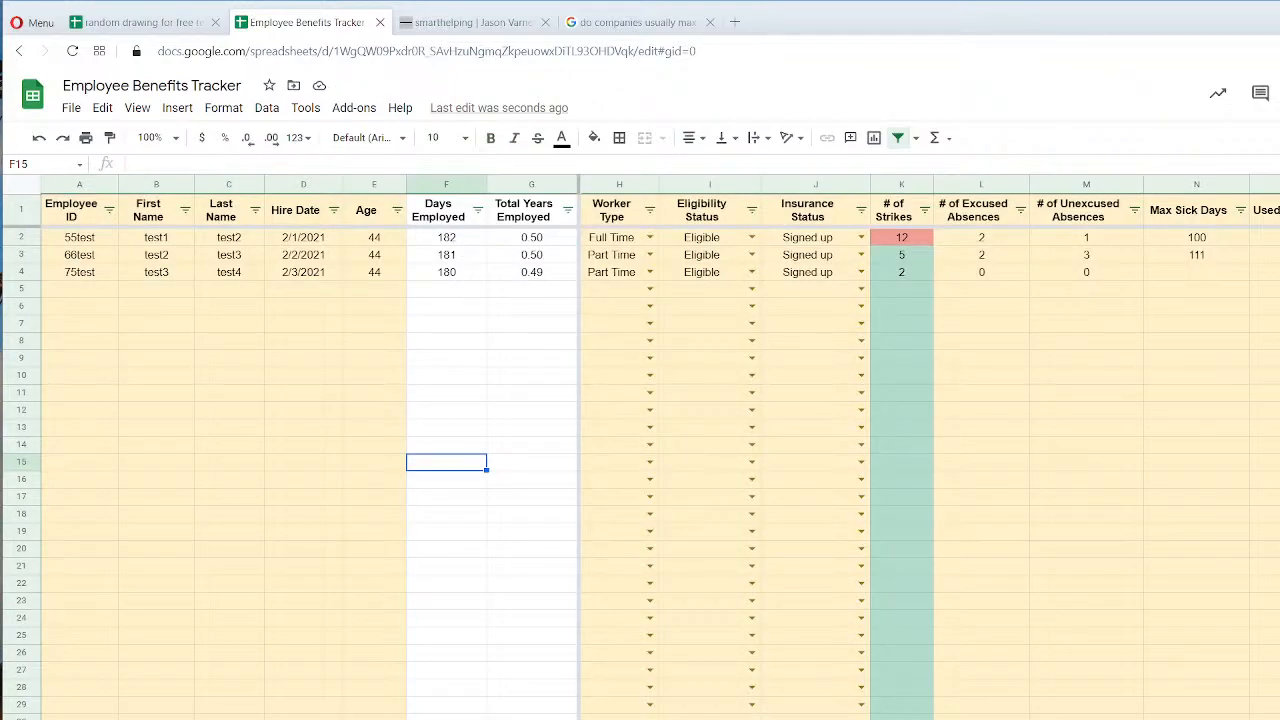
left_click(430, 718)
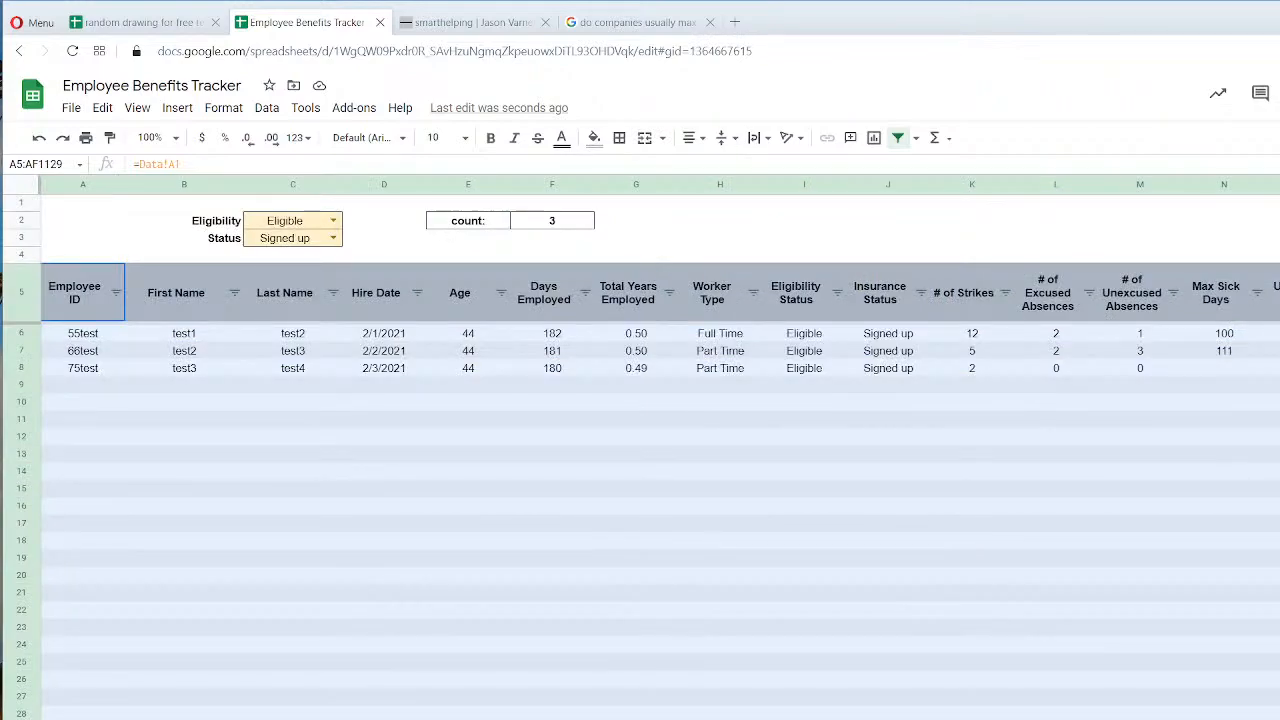
left_click(520, 718)
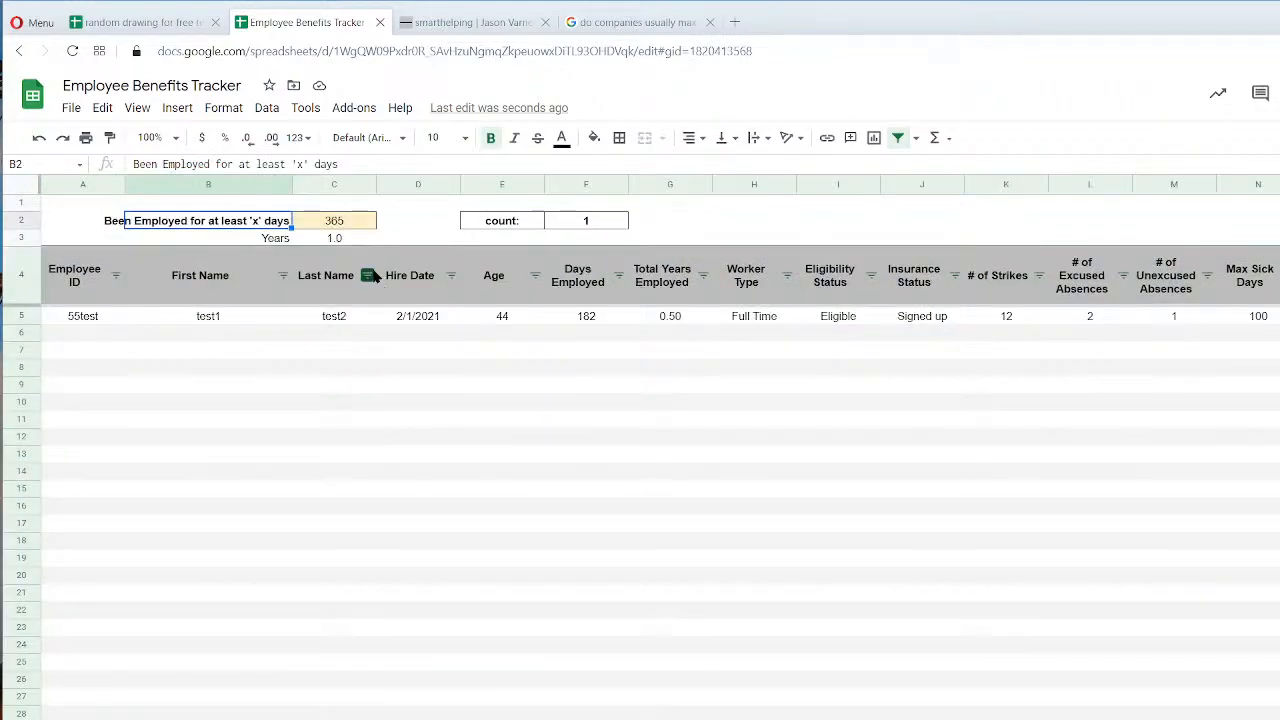
left_click(74, 319)
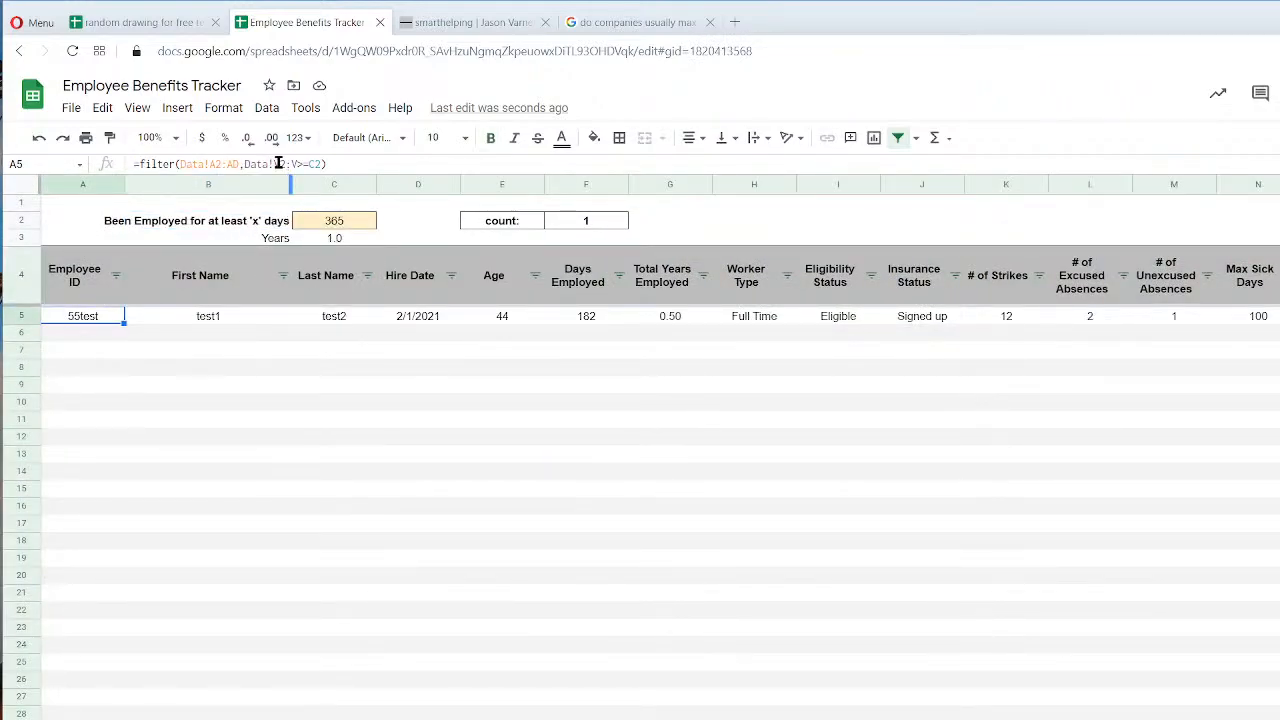
key("Return")
key("BackSpace")
type("f")
key("Delete")
type("f")
key("Return")
Test the days employed filter with thresholds of 100, 90, 70, 50, 10 and 90 in C2.
left_click(315, 224)
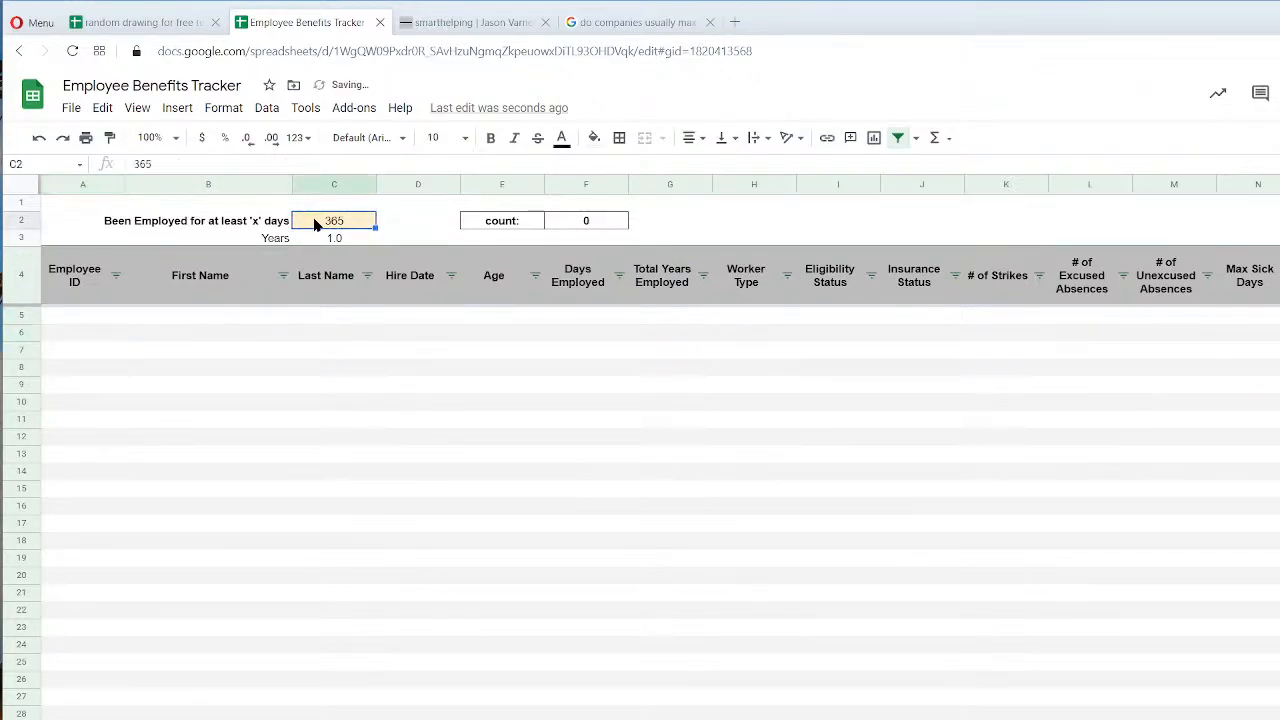
type("100")
key("Return")
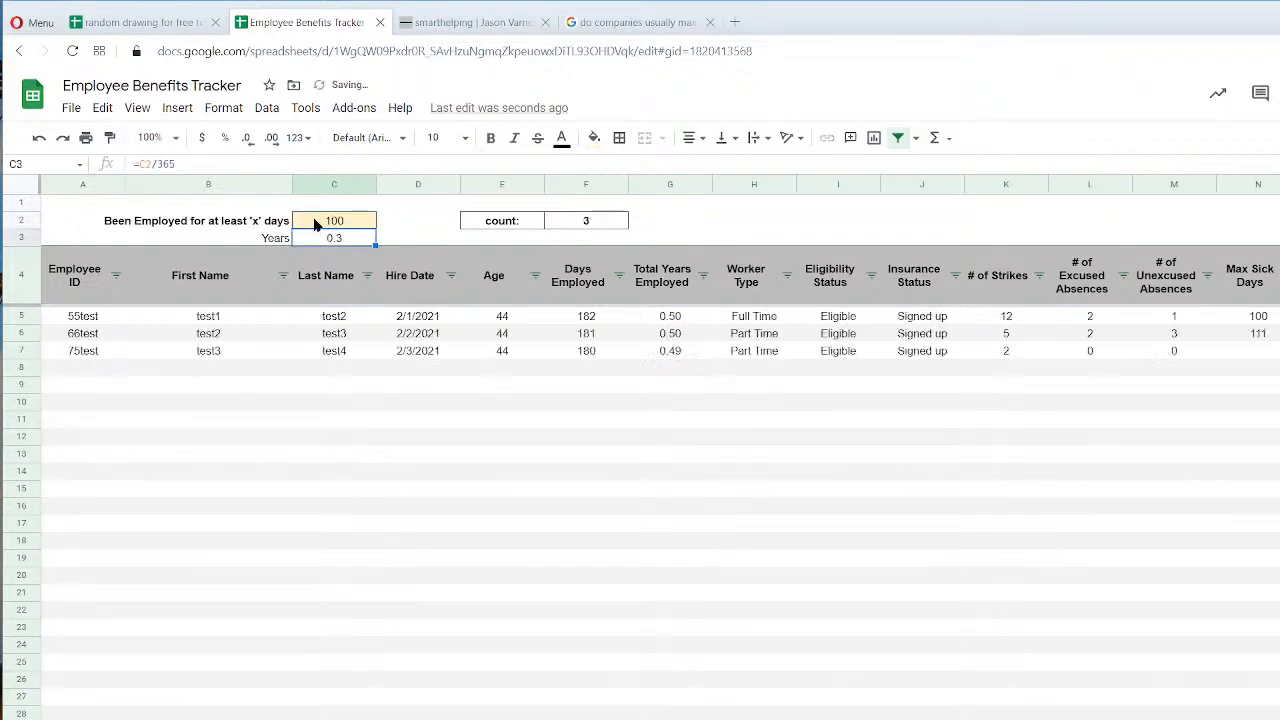
left_click(315, 224)
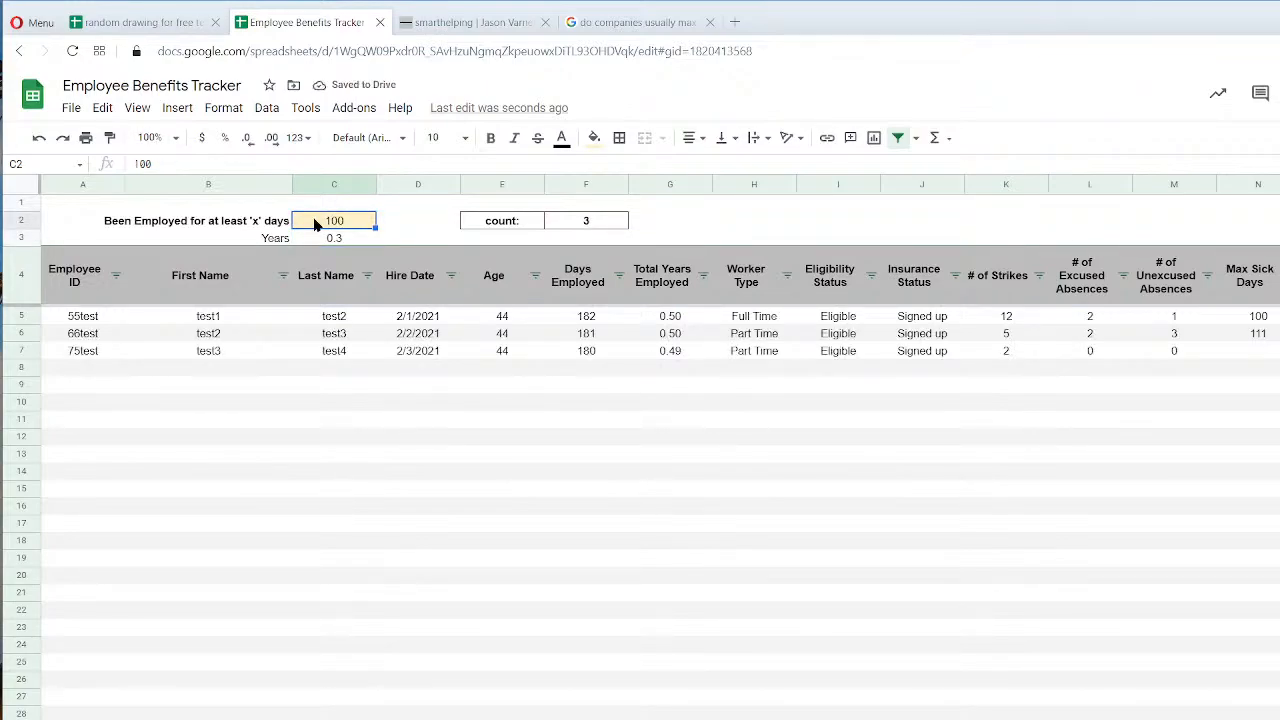
type("90")
key("Return")
left_click(315, 224)
type("70")
key("Return")
left_click(315, 224)
type("50")
key("Return")
left_click(315, 224)
type("10")
key("Return")
left_click(315, 224)
key("Return")
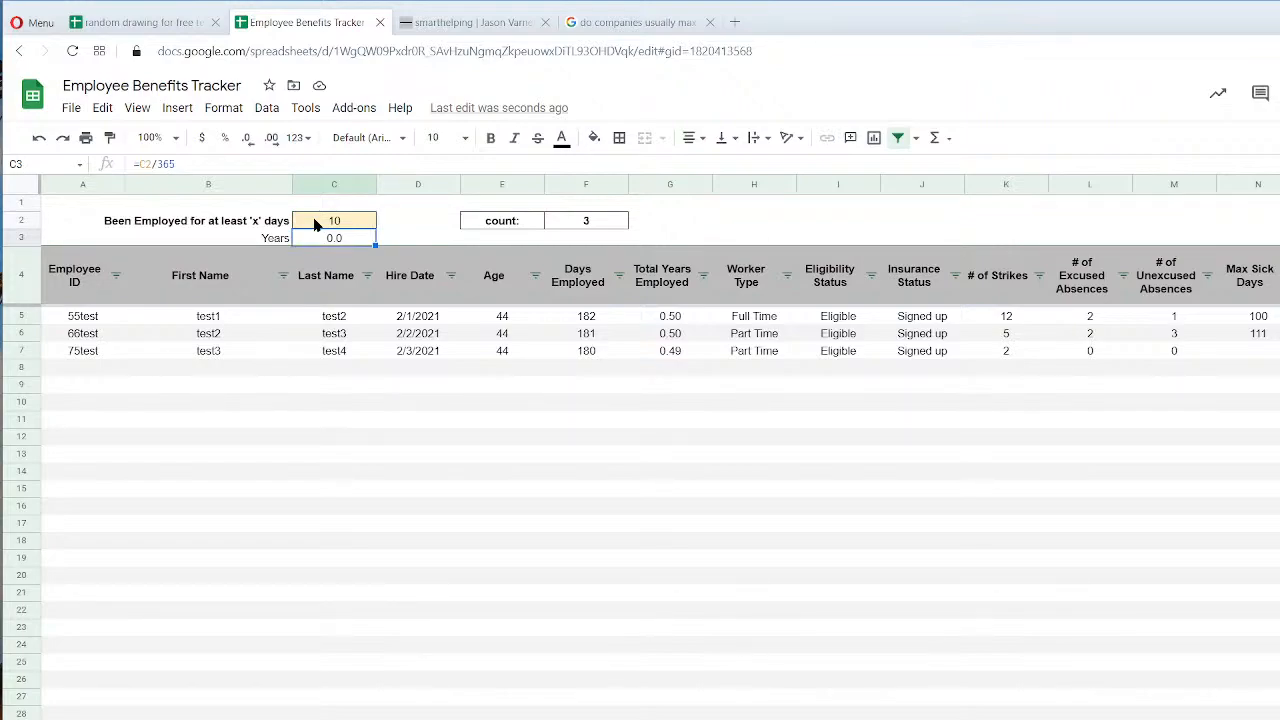
left_click(315, 225)
type("90")
key("Return")
Examine the days threshold in C2, its years conversion in C3 and the filter formula in A5.
left_click(315, 225)
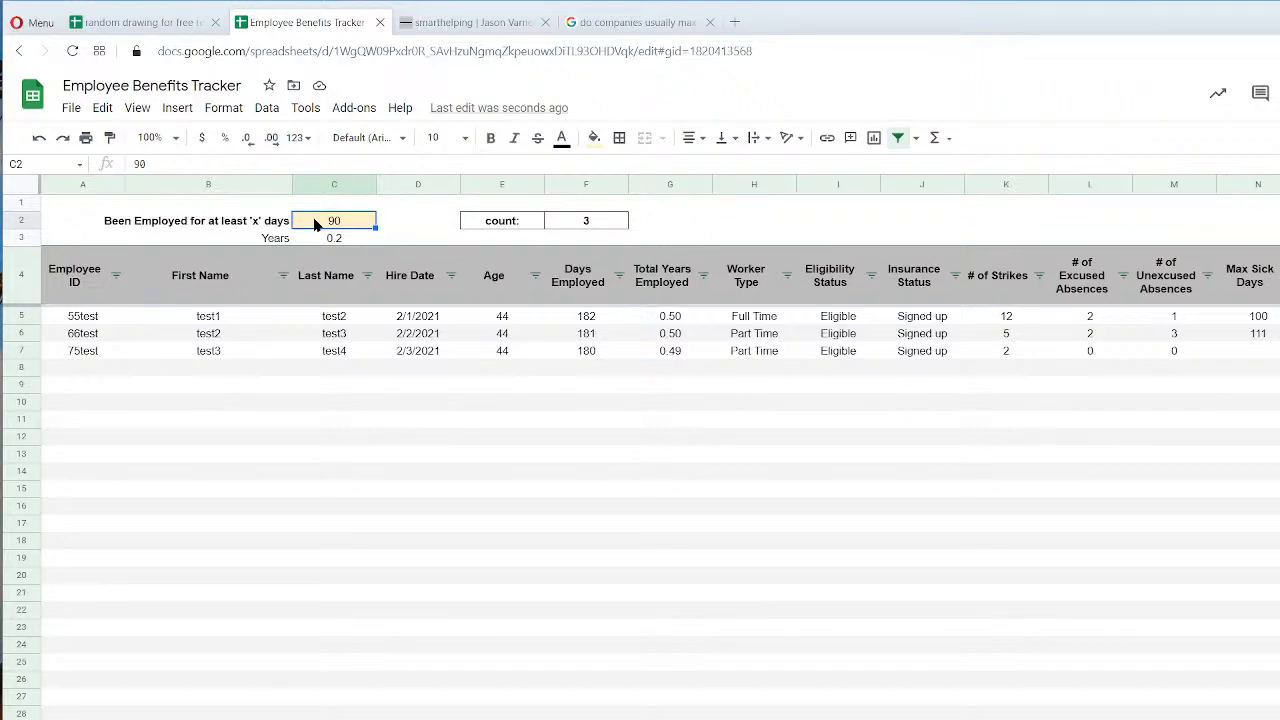
key("Down")
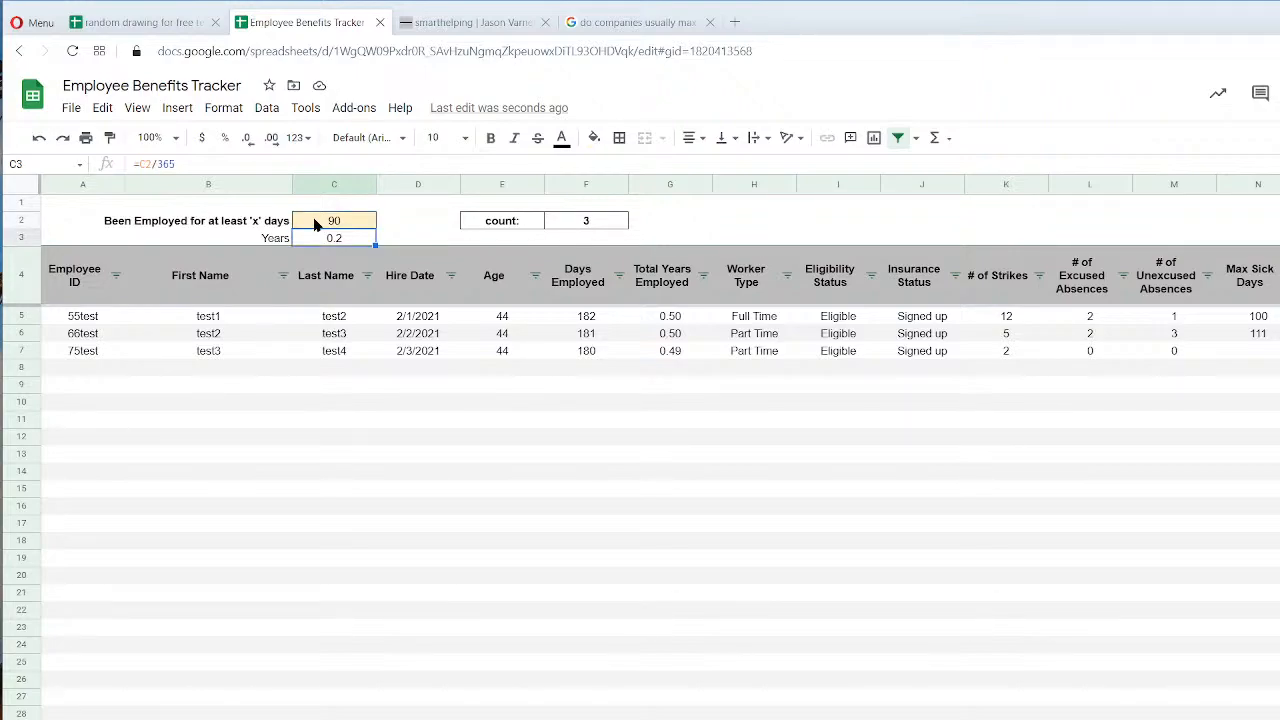
left_click(315, 225)
key("Down")
key("Down")
key("Down")
key("Down")
key("Up")
key("Up")
key("Up")
key("Up")
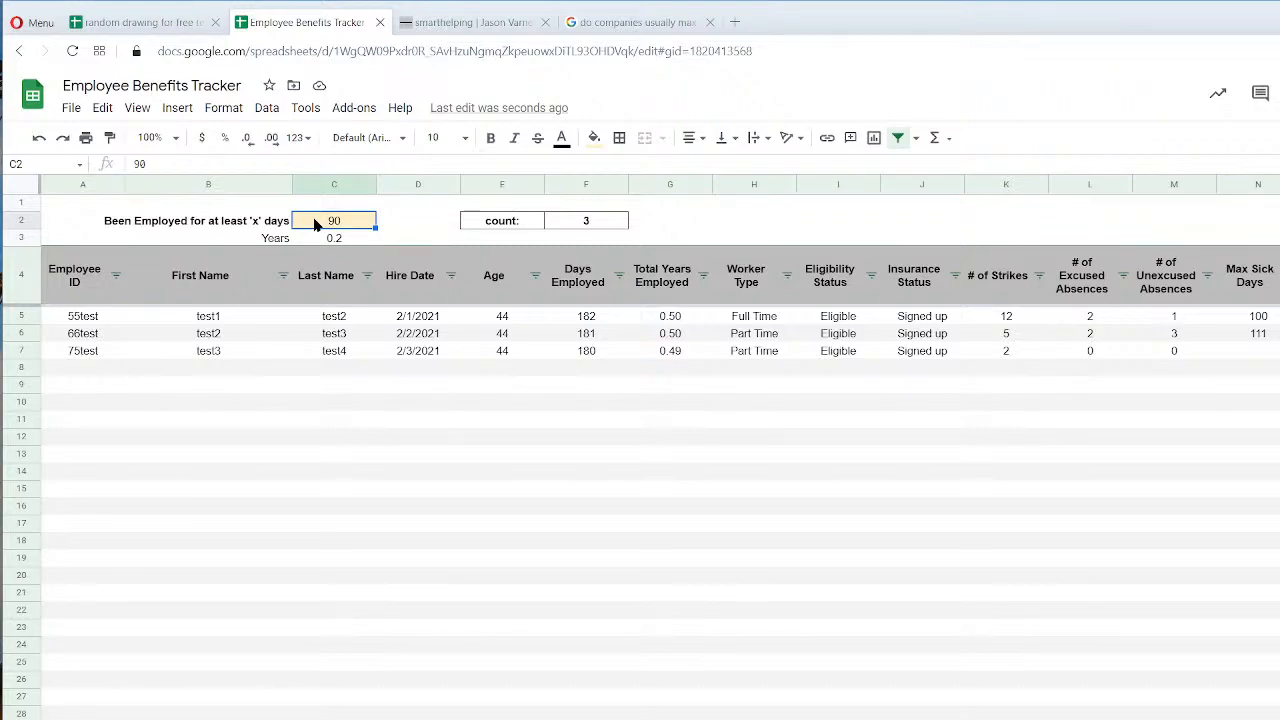
left_click(73, 322)
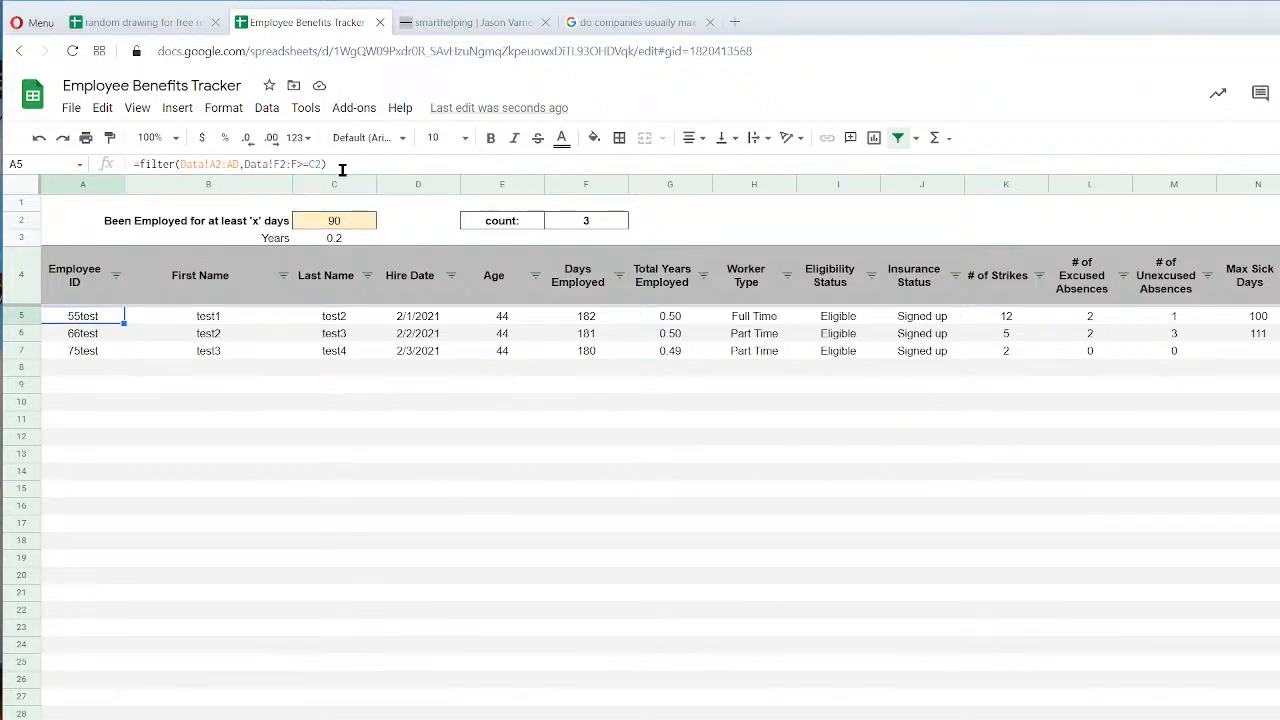
left_click(340, 226)
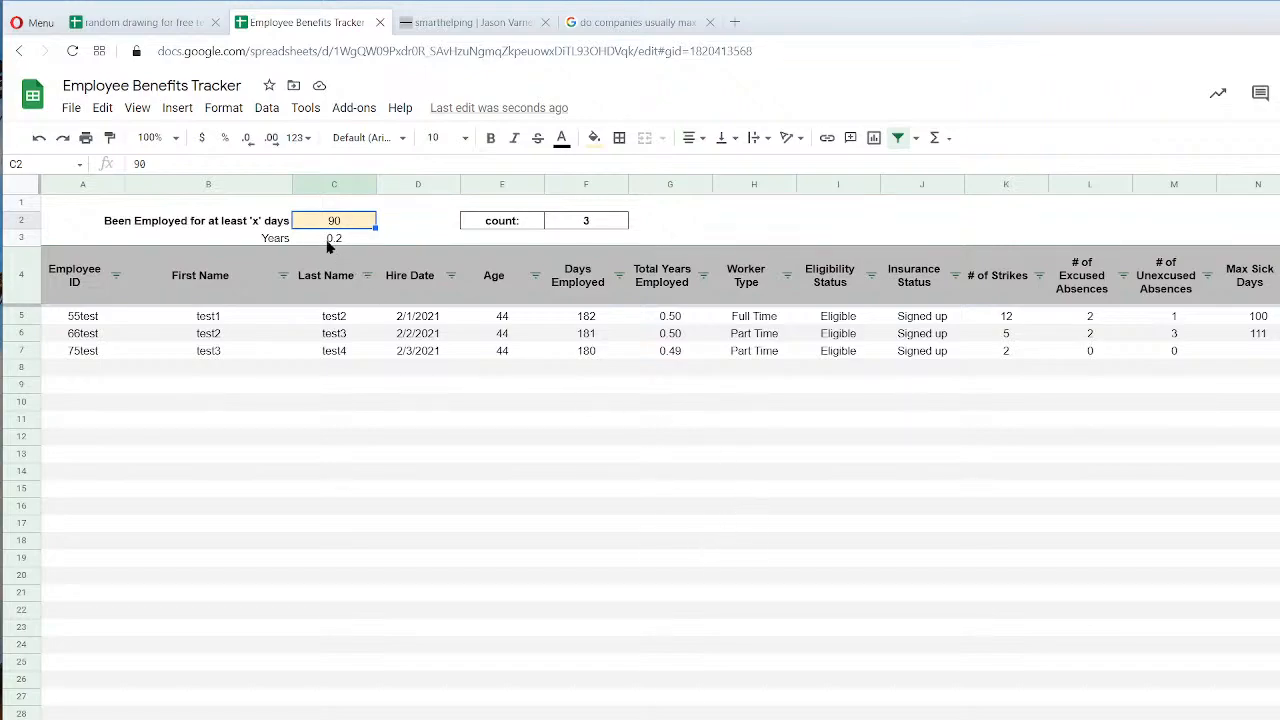
Delete the "Years" label in B3 and the years conversion formula in C3.
left_click(399, 243)
left_click_drag(459, 243, 262, 247)
left_click(342, 243)
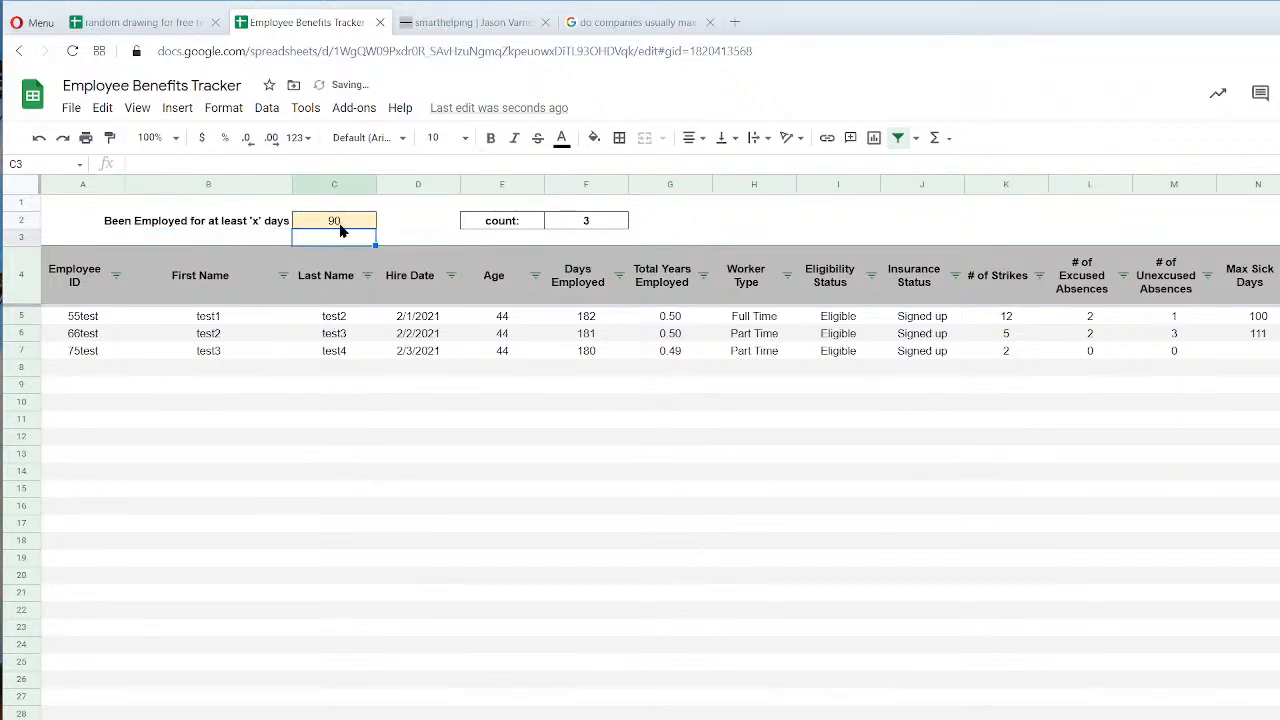
Try days thresholds of 80, 180, 190 and 365 in C2 to test the filtered list.
left_click(341, 231)
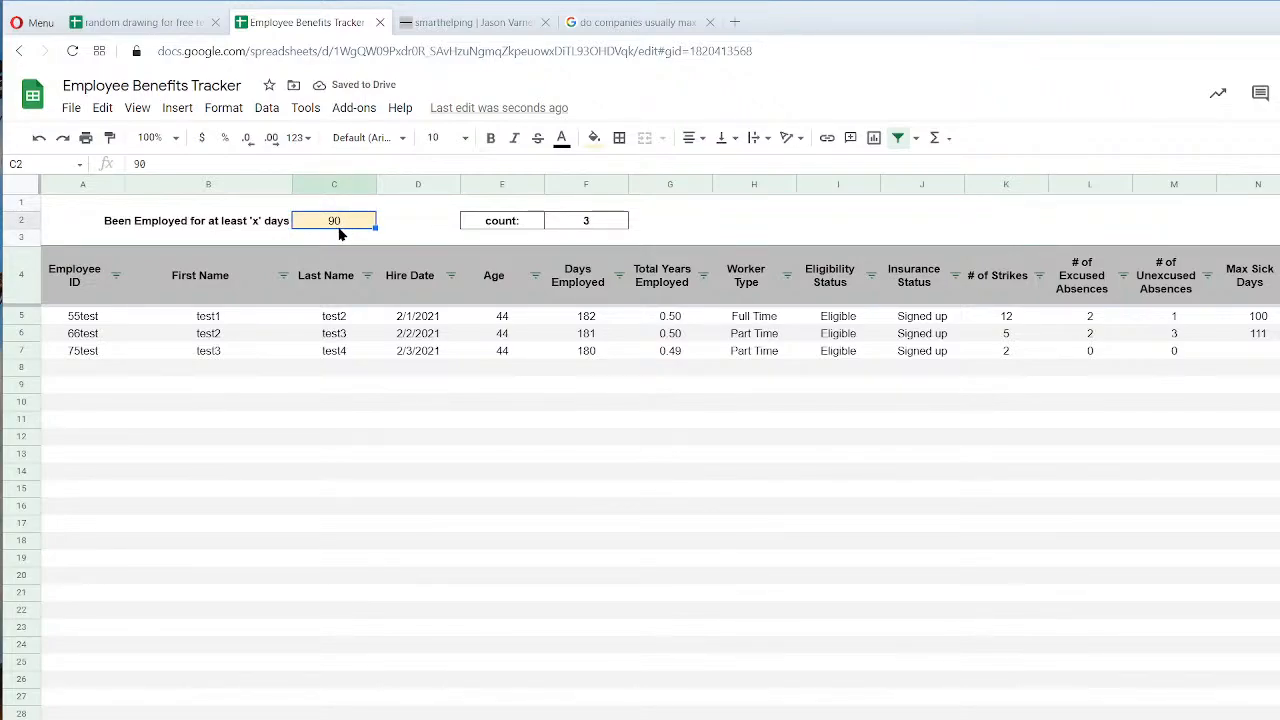
type("80")
key("Return")
key("Down")
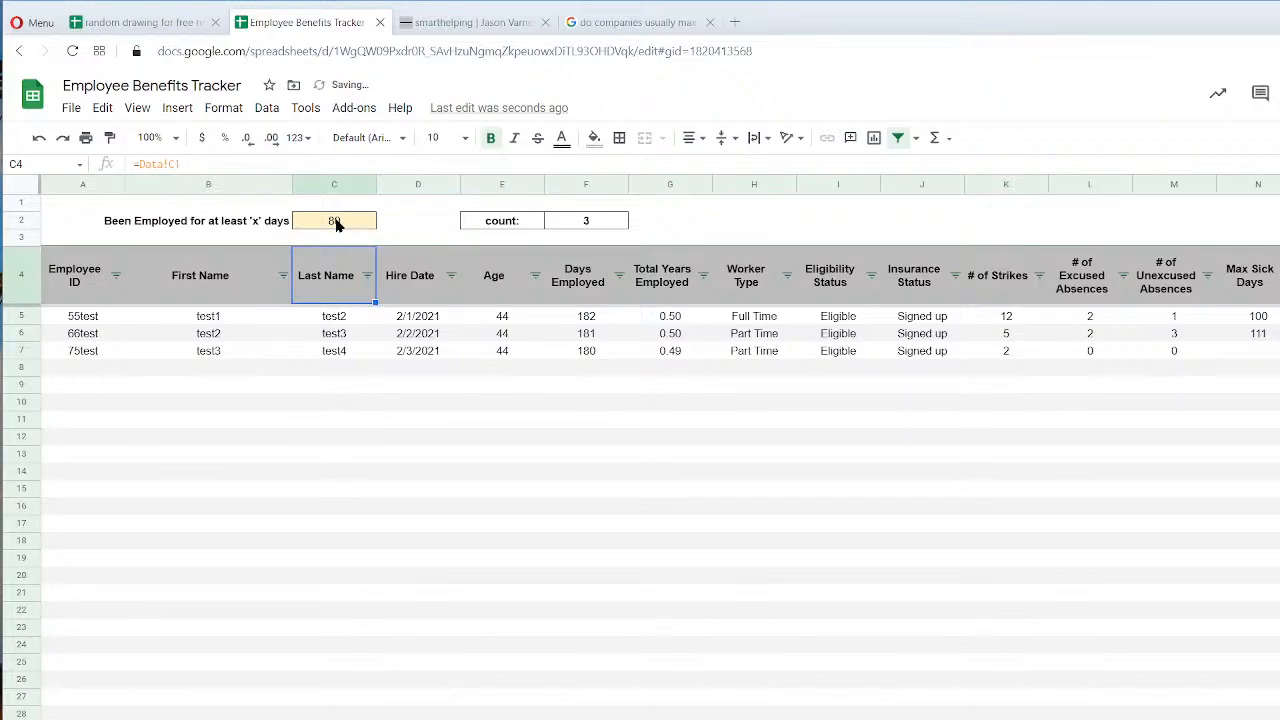
left_click(337, 225)
type("180")
key("Return")
left_click(337, 222)
type("190")
key("Return")
left_click(337, 225)
type("365")
key("Return")
Set the days employed threshold in C2 to 90.
left_click(337, 225)
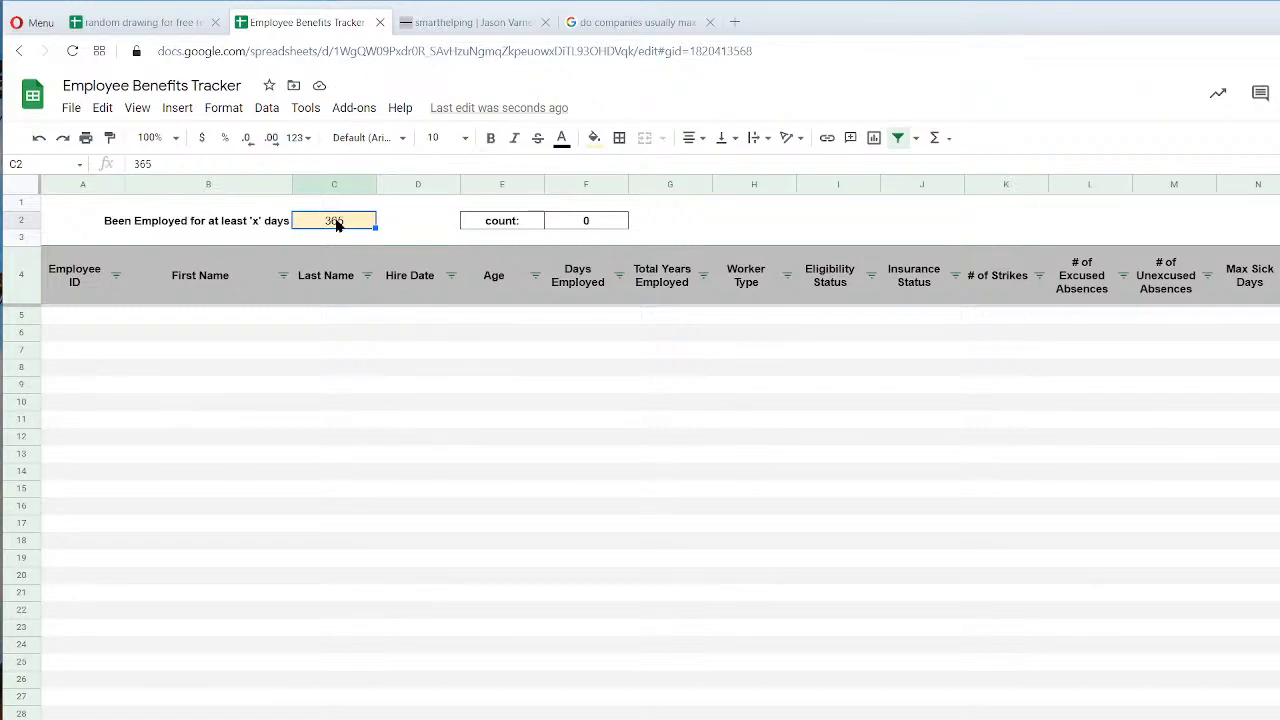
type("90")
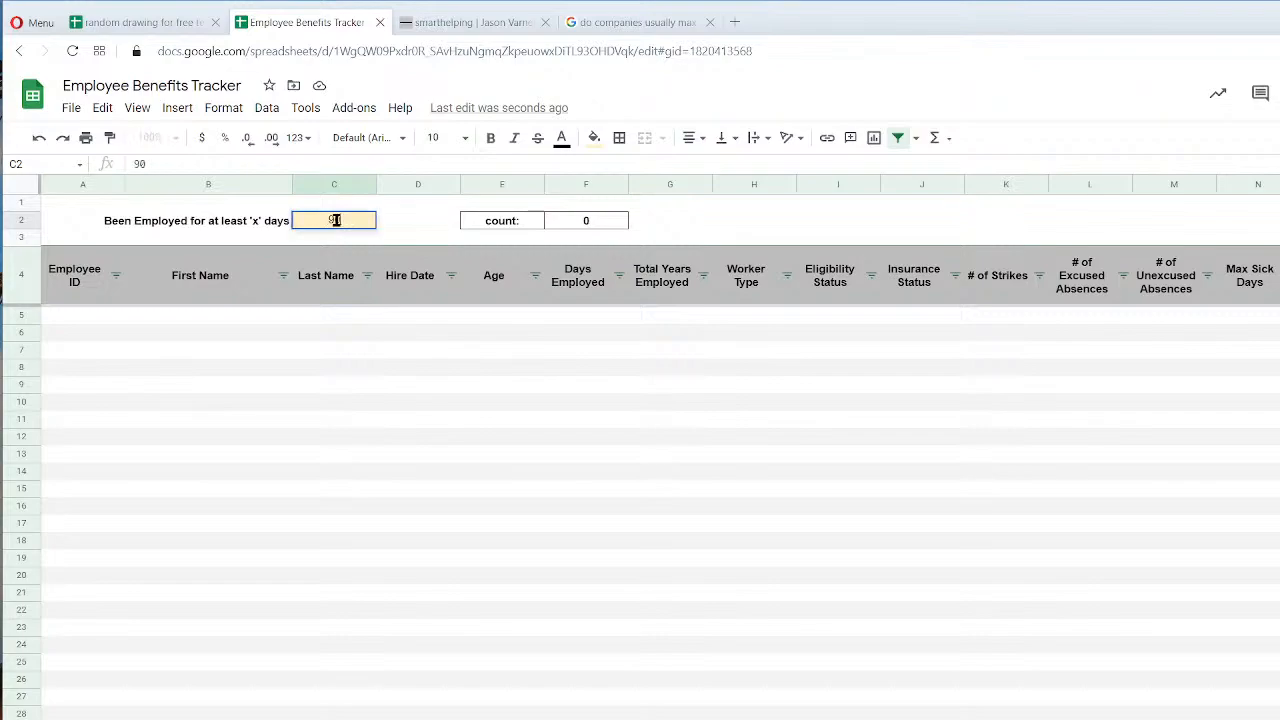
key("Return")
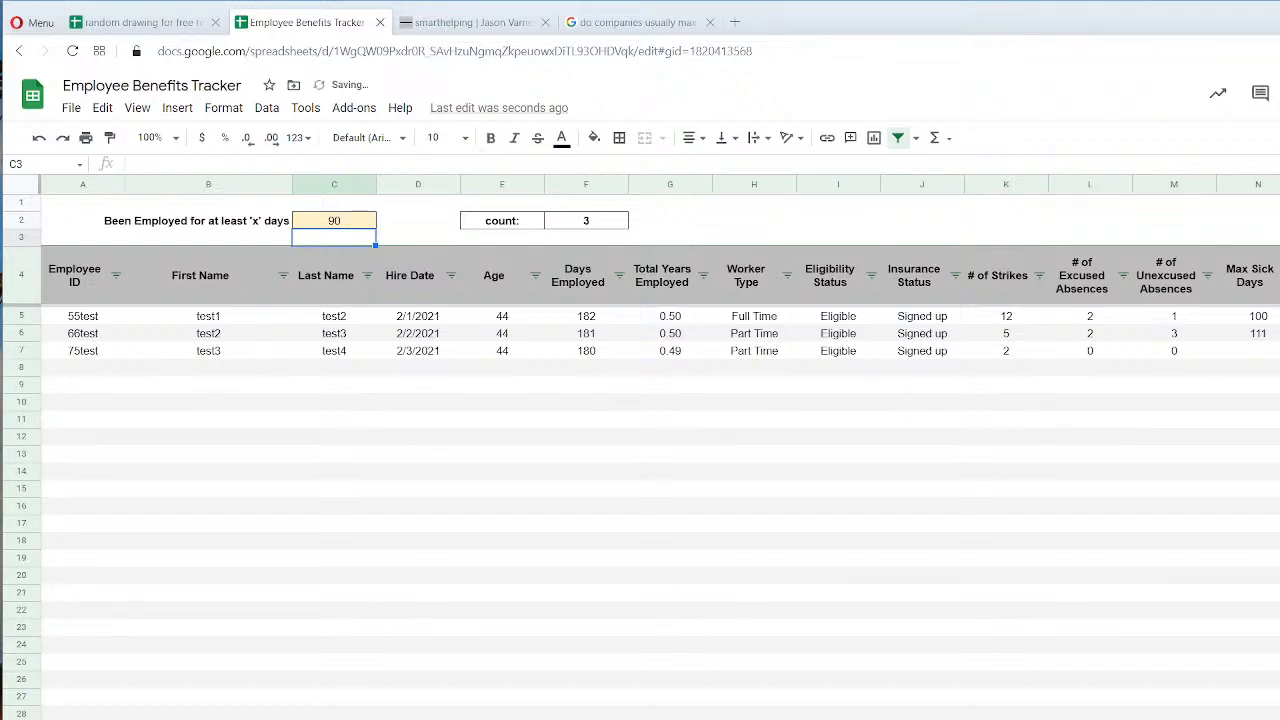
Duplicate the "Been Employed for at least 'x' days" report sheet and compare the copy with the original.
right_click(514, 697)
left_click(491, 649)
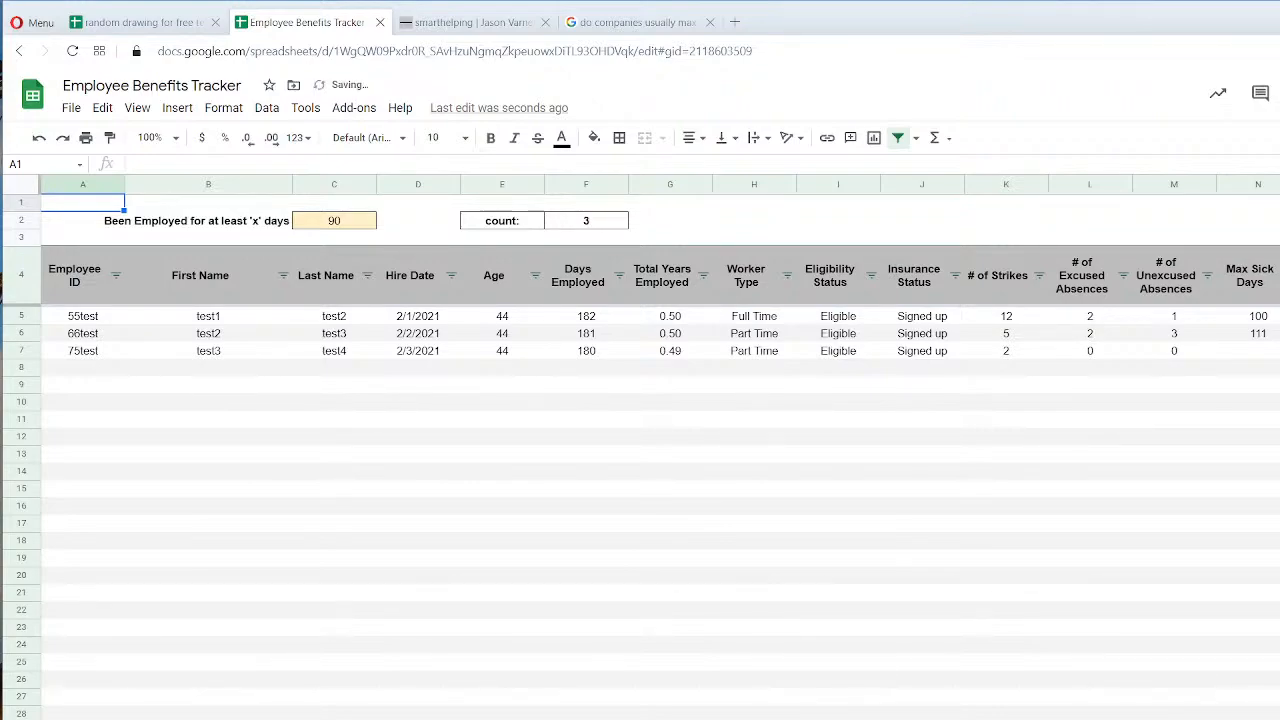
left_click(284, 223)
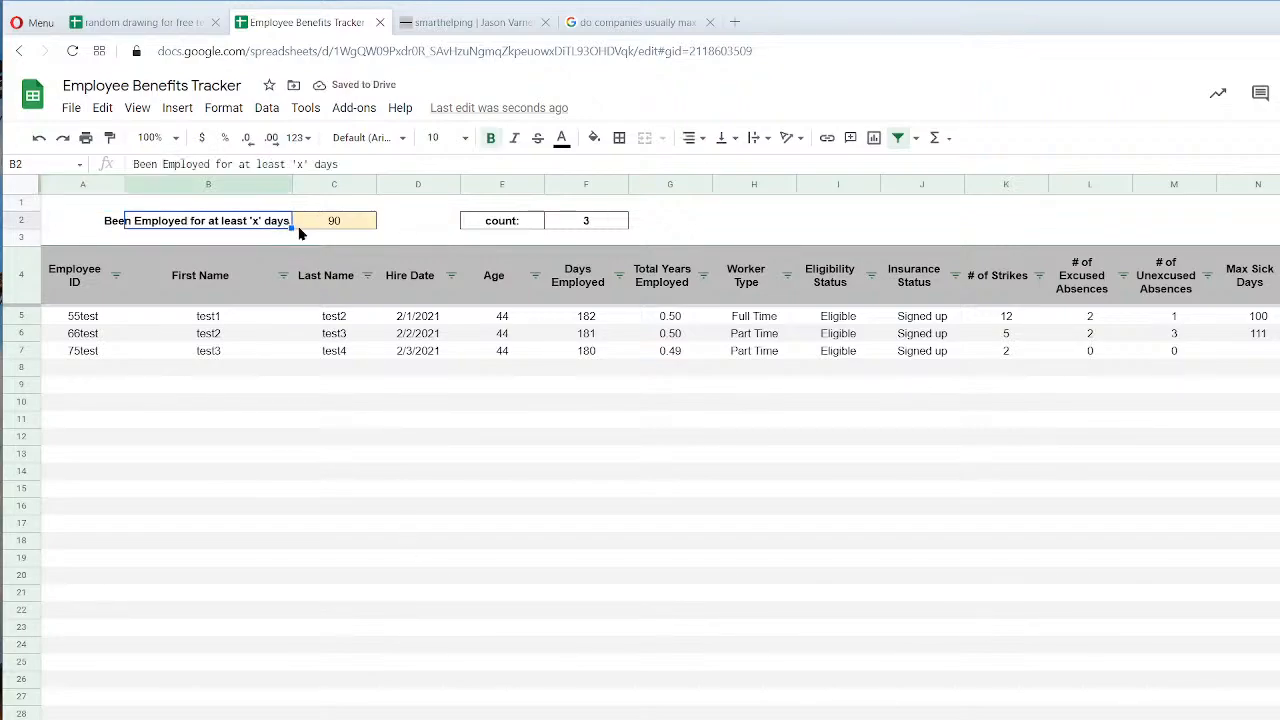
left_click(540, 718)
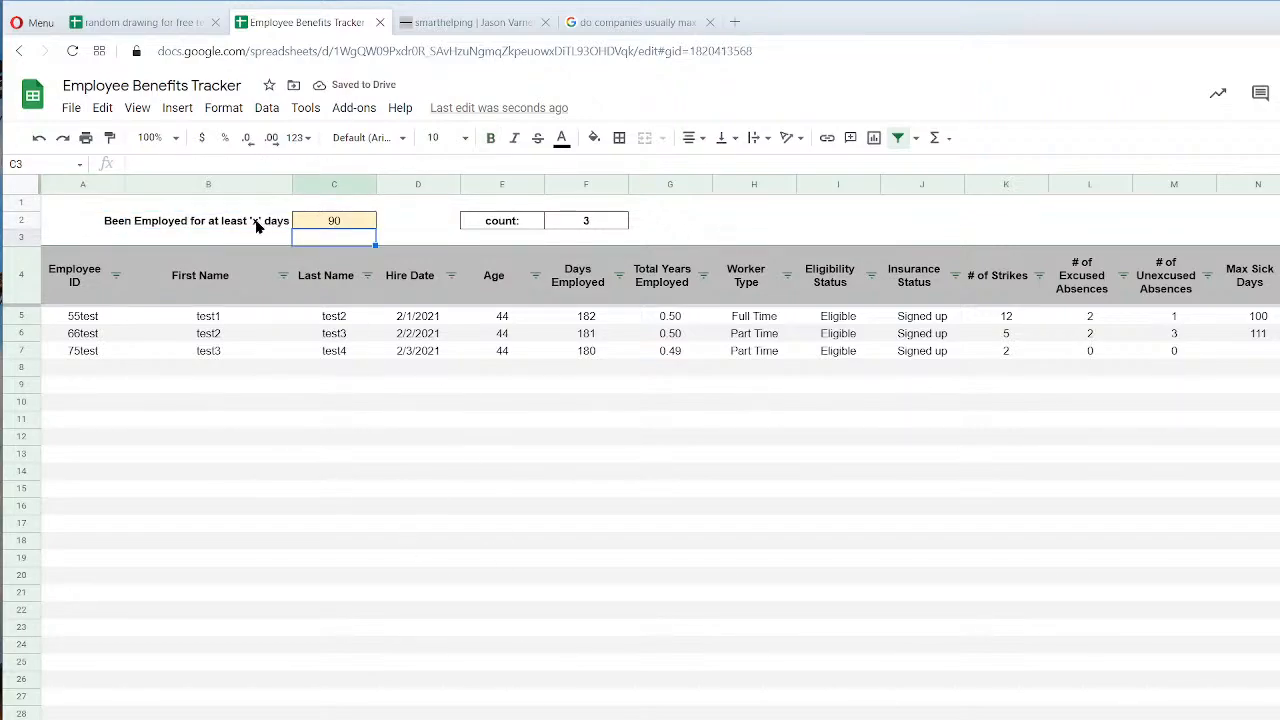
left_click(575, 718)
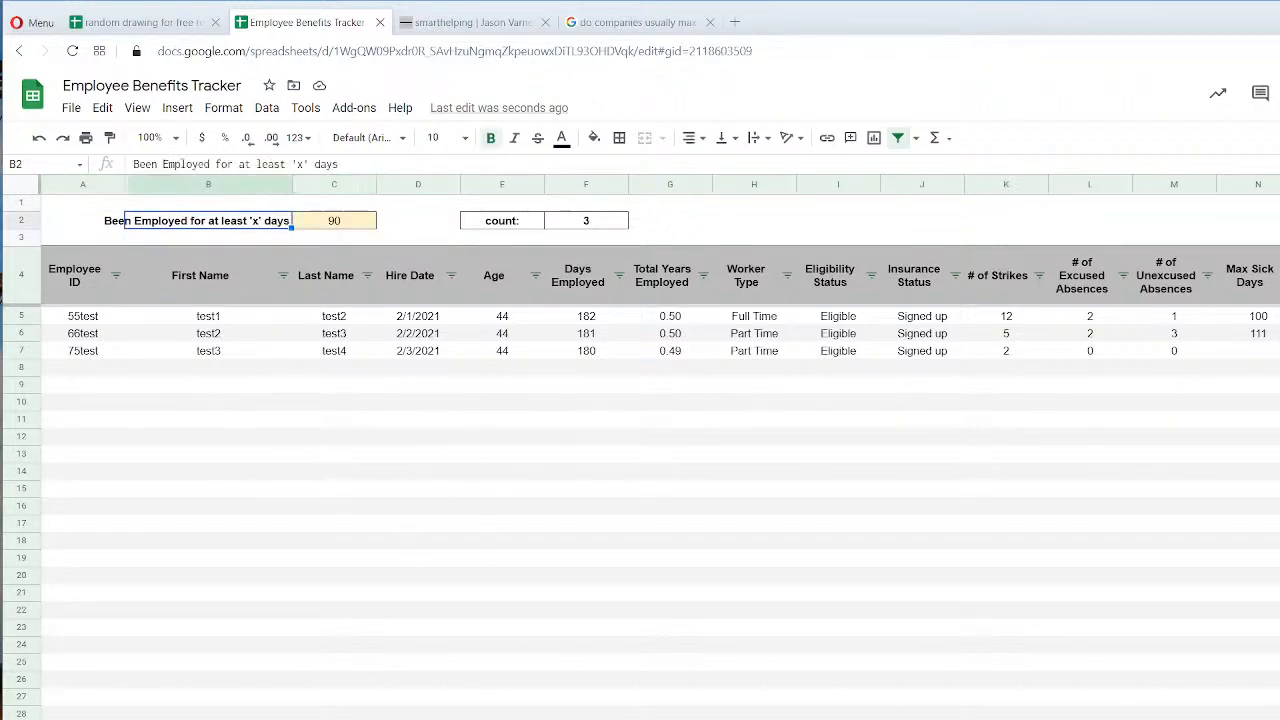
Change the label in B2 of the new copy to "Been Employed for greater than 'x' days".
double_click(275, 224)
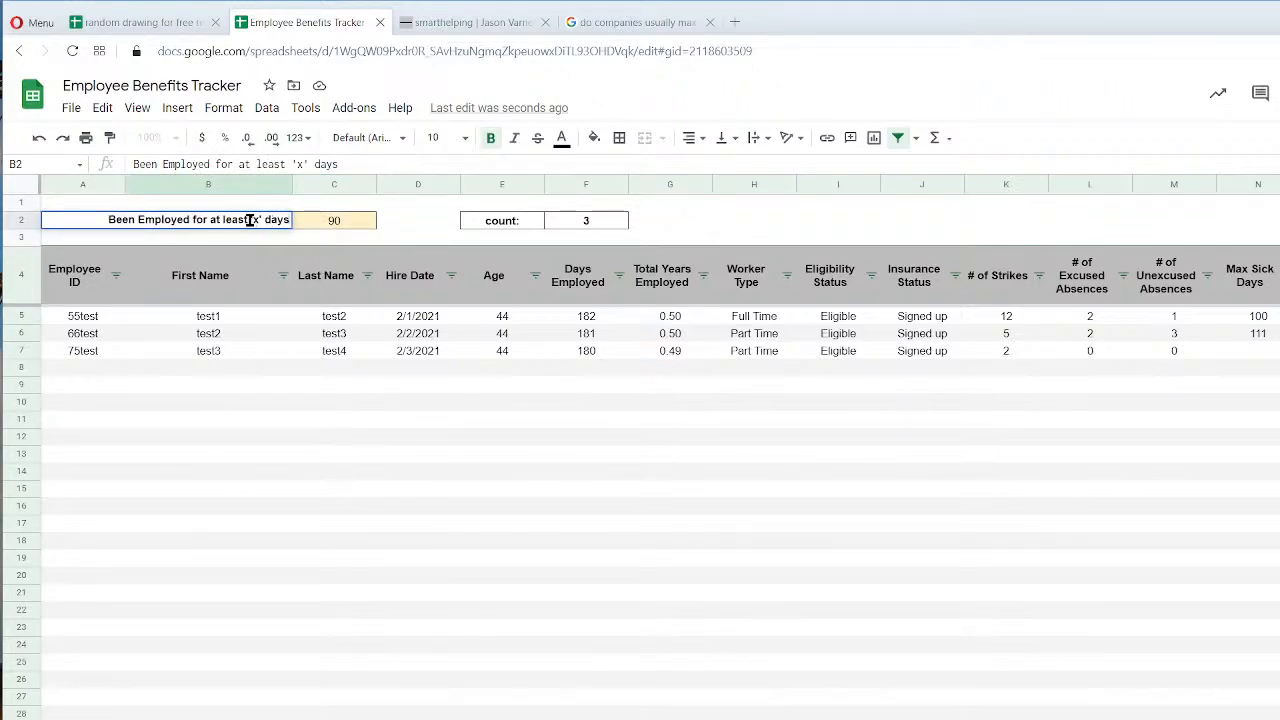
left_click_drag(248, 219, 209, 219)
type("greater than")
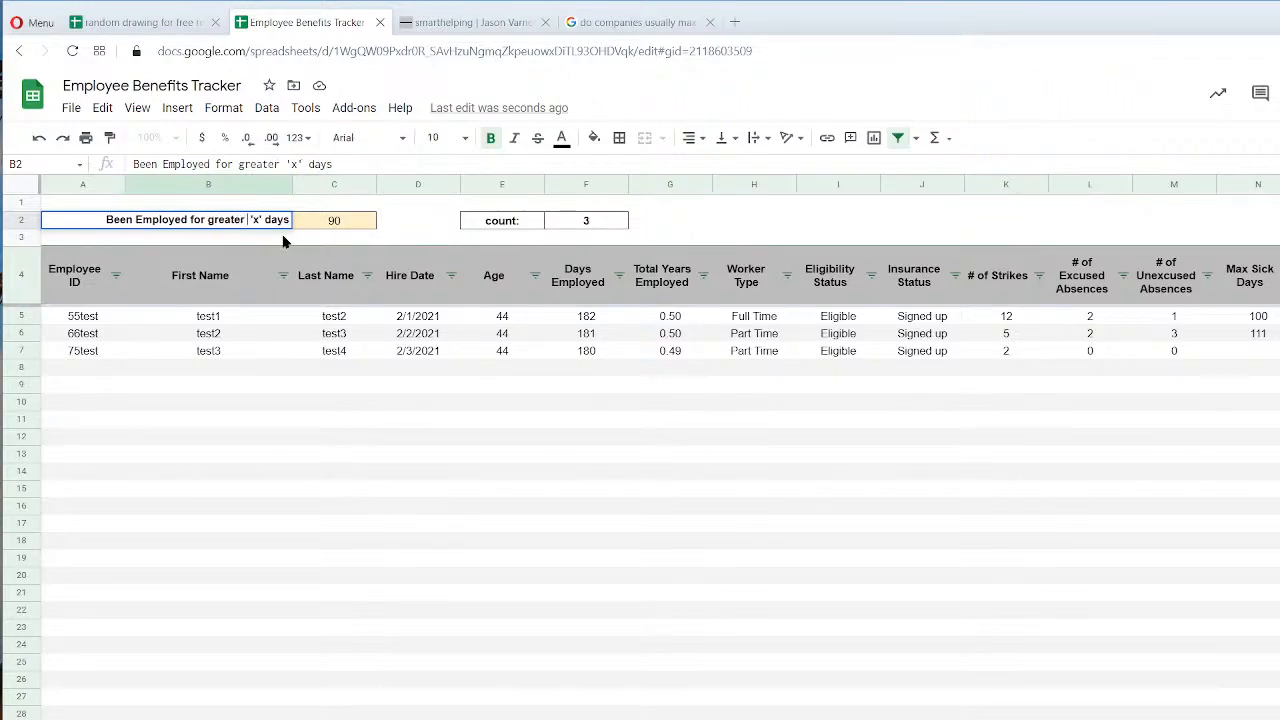
key("Return")
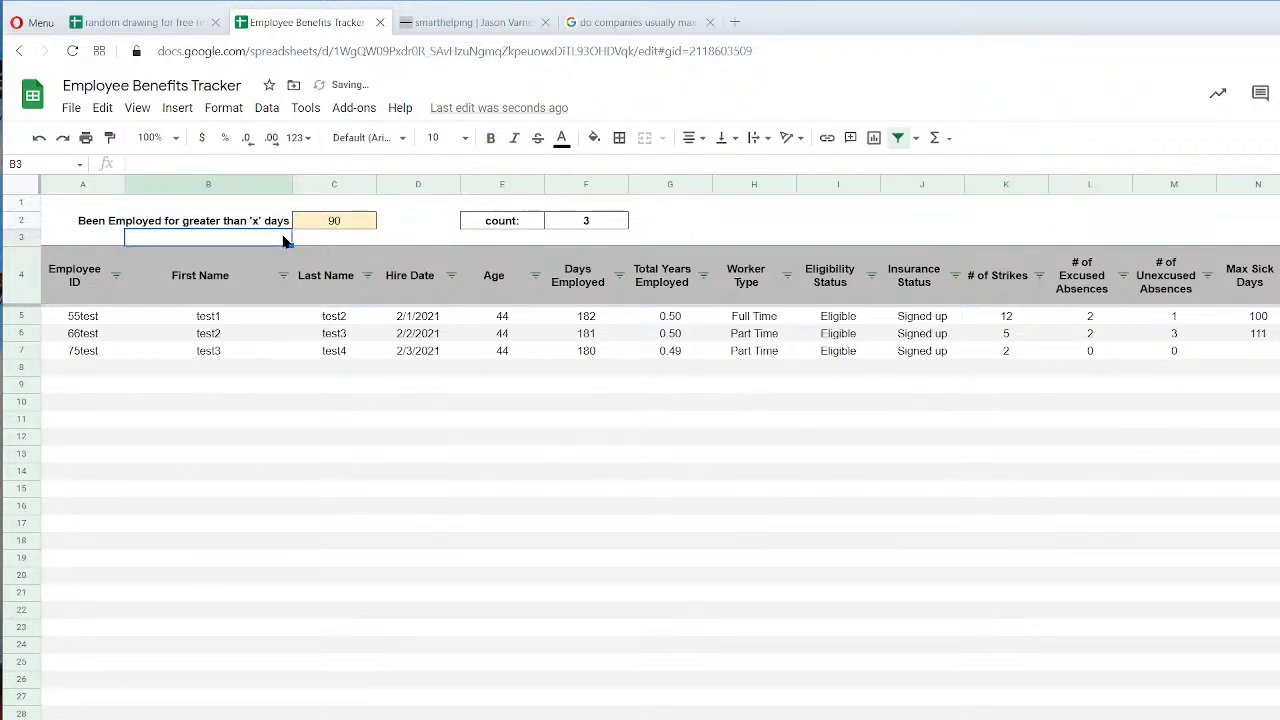
Change the comparison operator in the copy's A5 filter formula to <= against the threshold in C2.
left_click(80, 320)
left_click(309, 163)
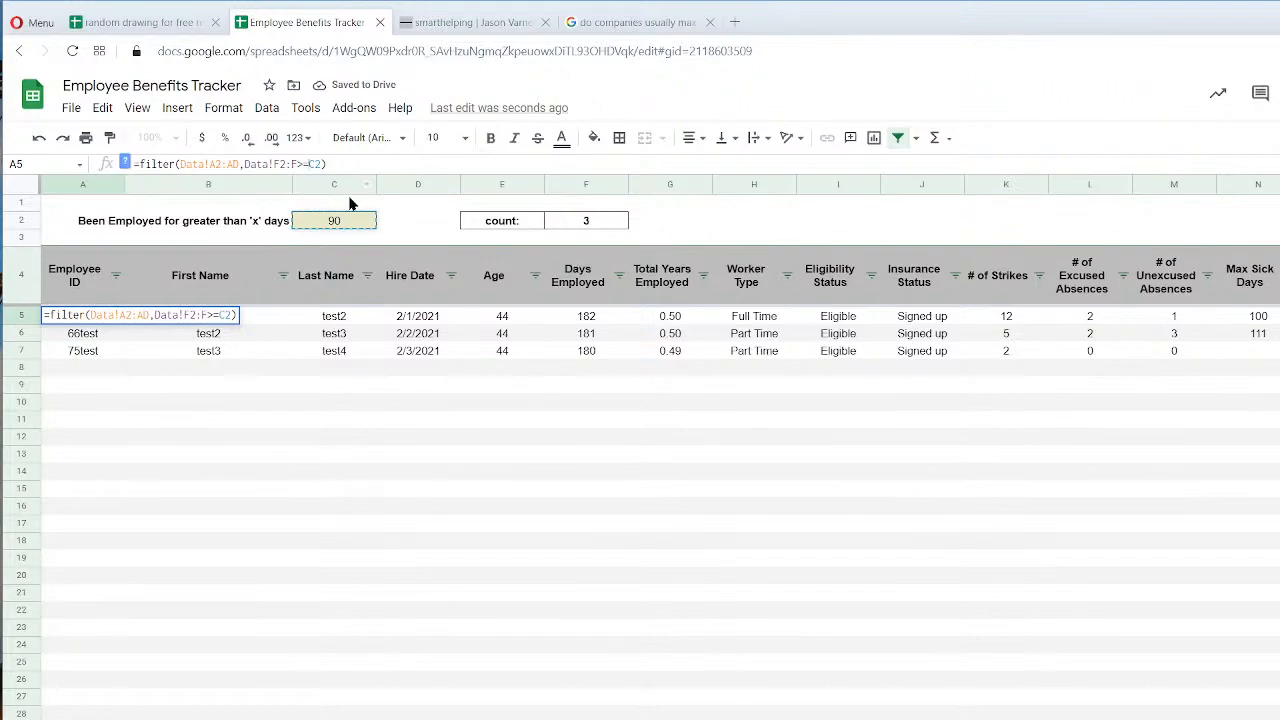
key("BackSpace")
type("<=")
key("Return")
key("Right")
key("Up")
key("Up")
key("Up")
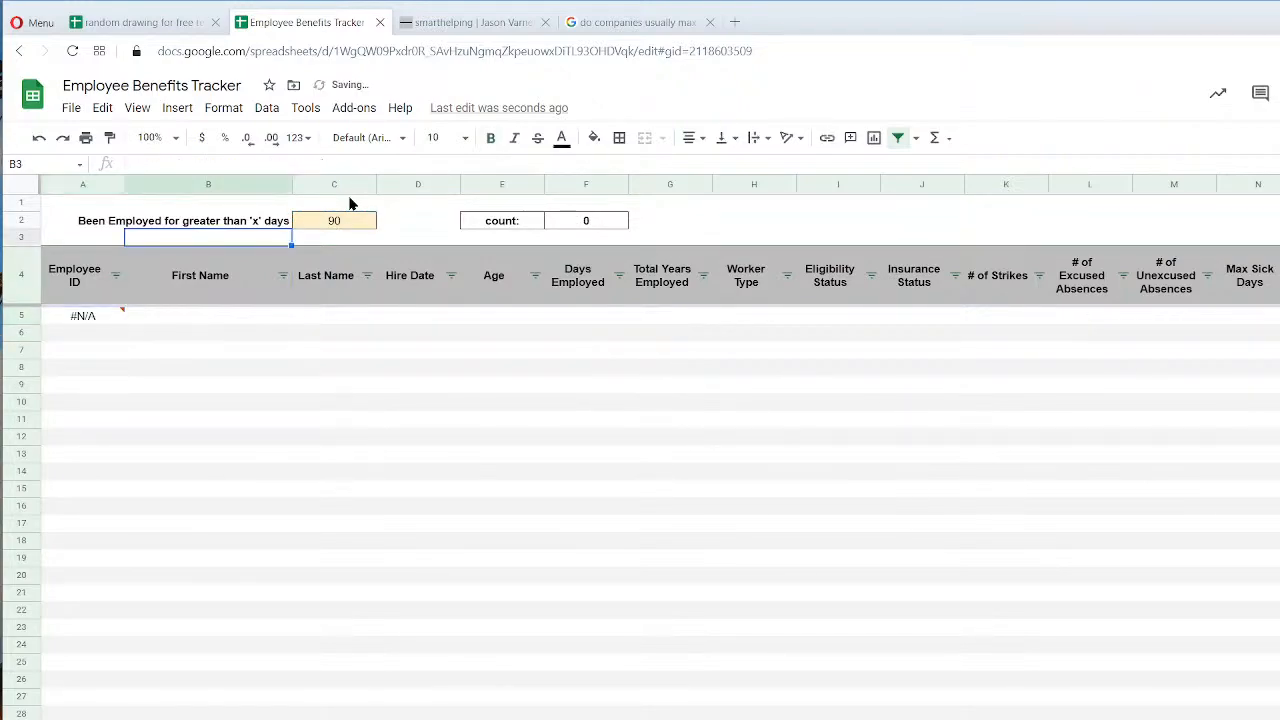
key("Right")
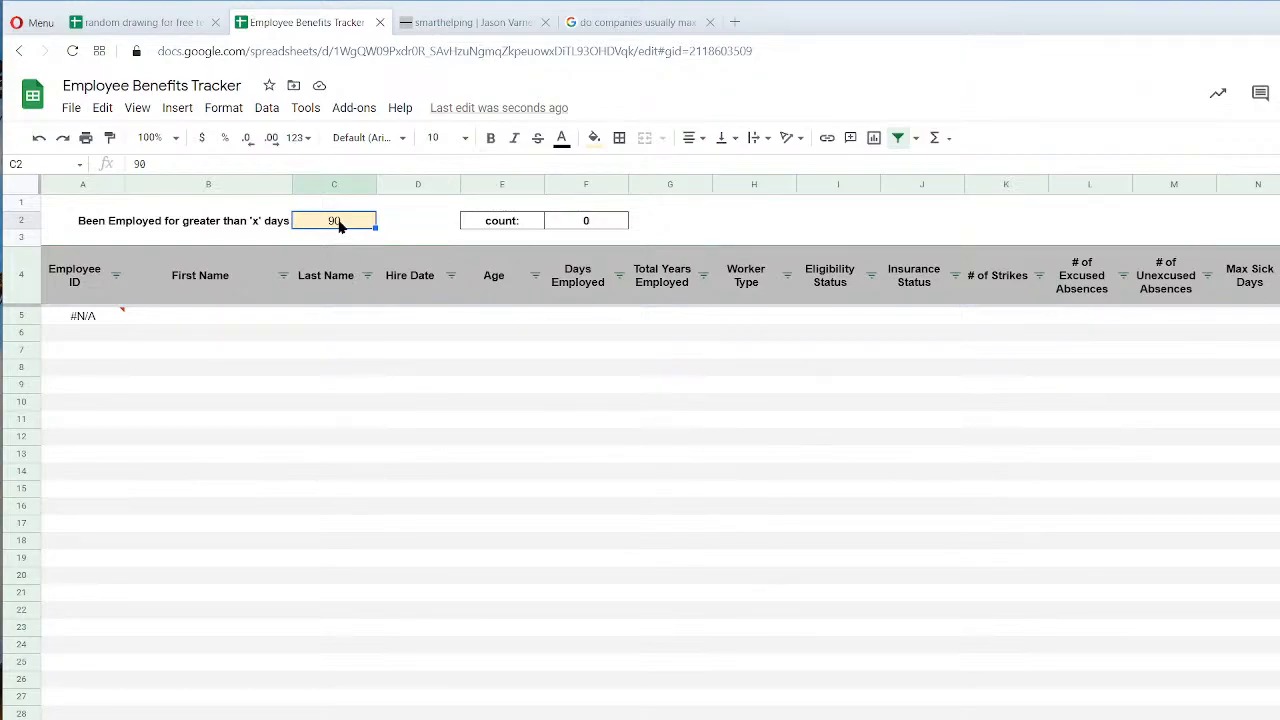
Compare the Days Employed values on the Data sheet with the two report sheets filtered by days employed.
left_click(130, 719)
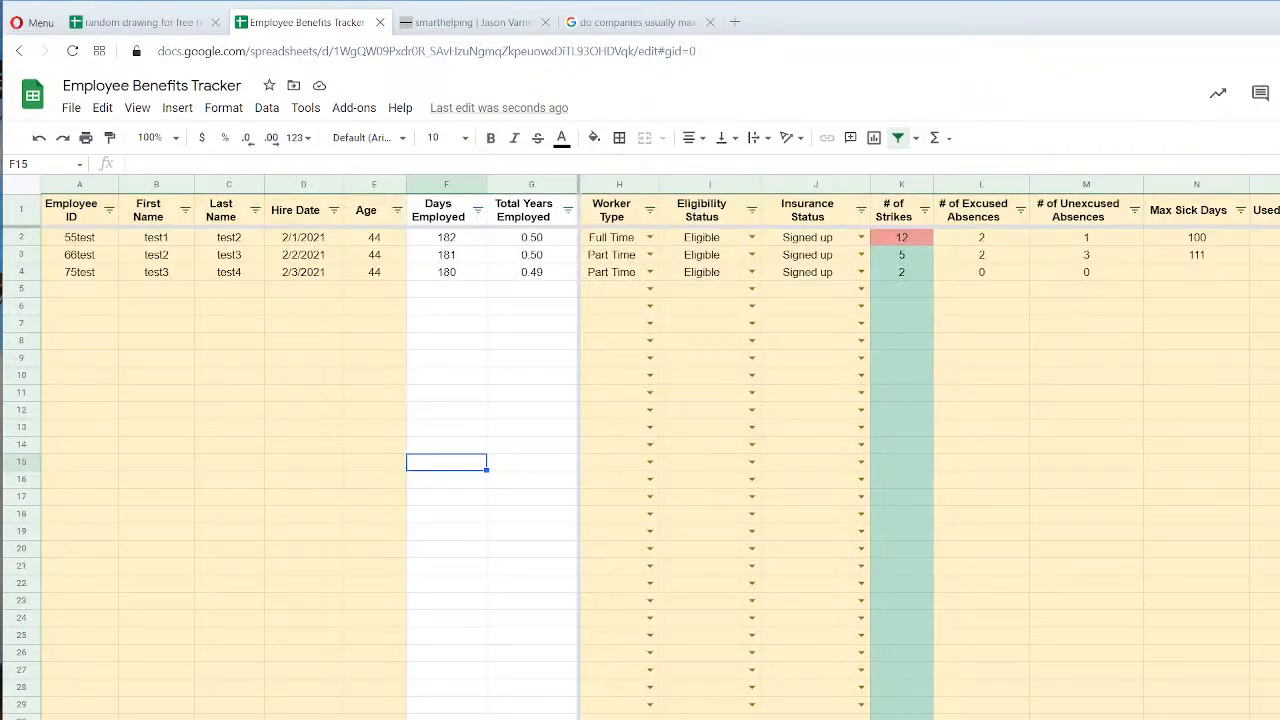
left_click(240, 719)
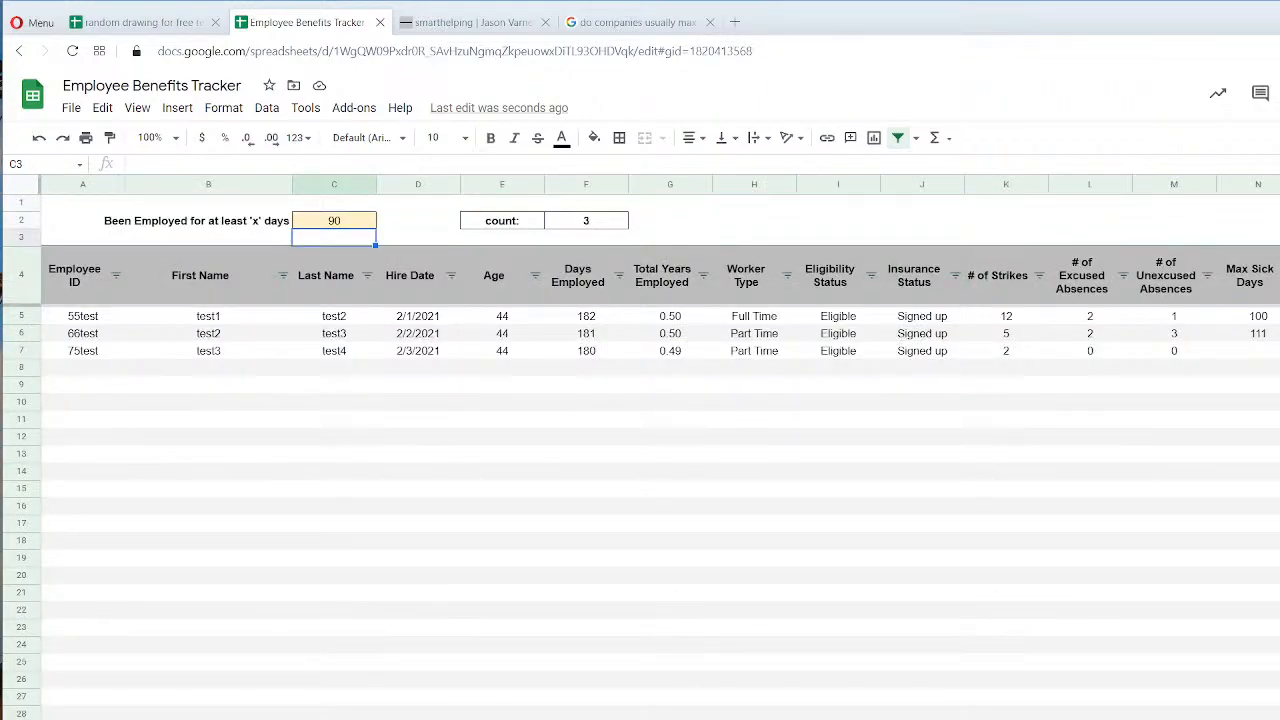
left_click(360, 719)
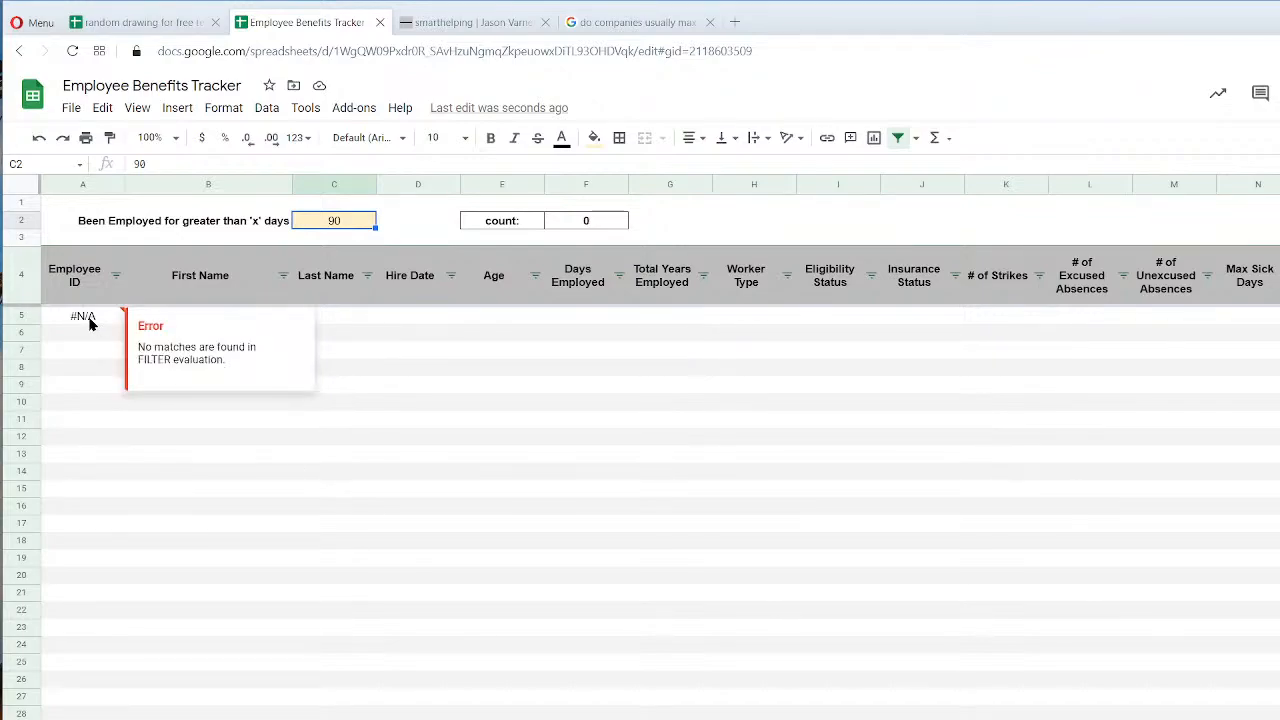
left_click(150, 719)
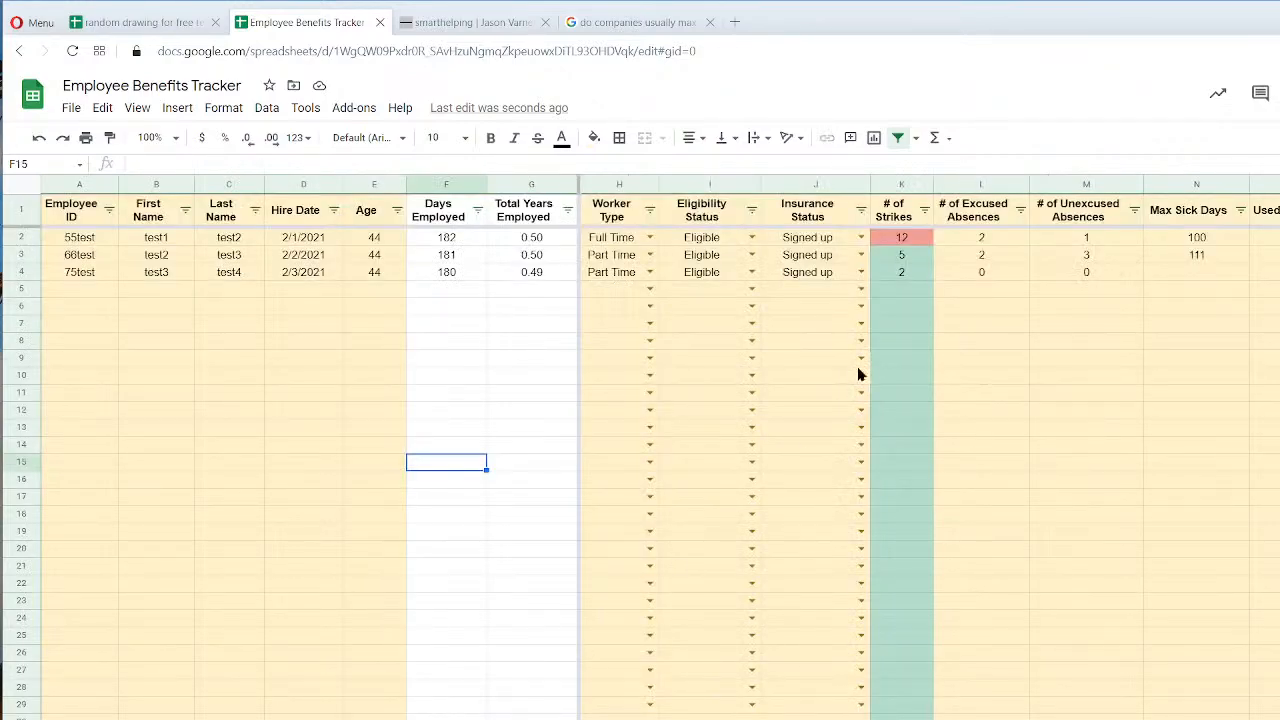
Check the Days Employed formula in F2 on the Data sheet and set the first employee's Hire Date in D2 to 7/6/2021.
left_click(455, 256)
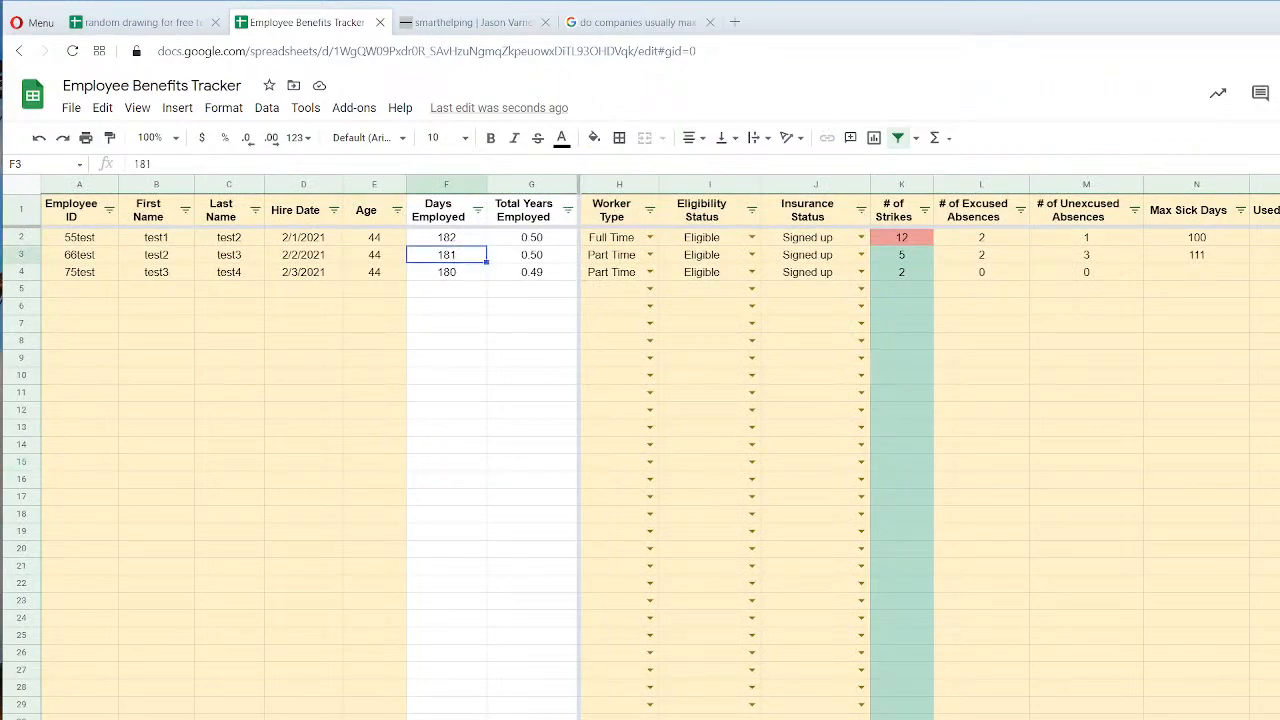
left_click(452, 240)
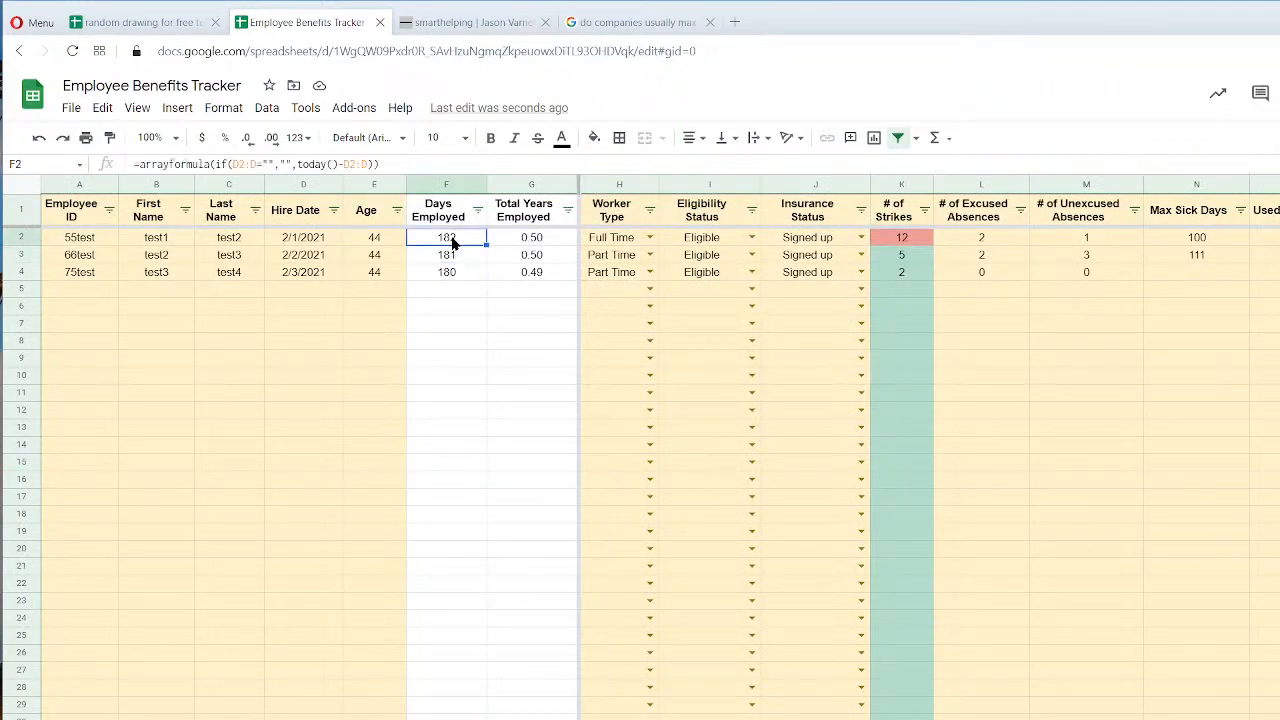
double_click(452, 240)
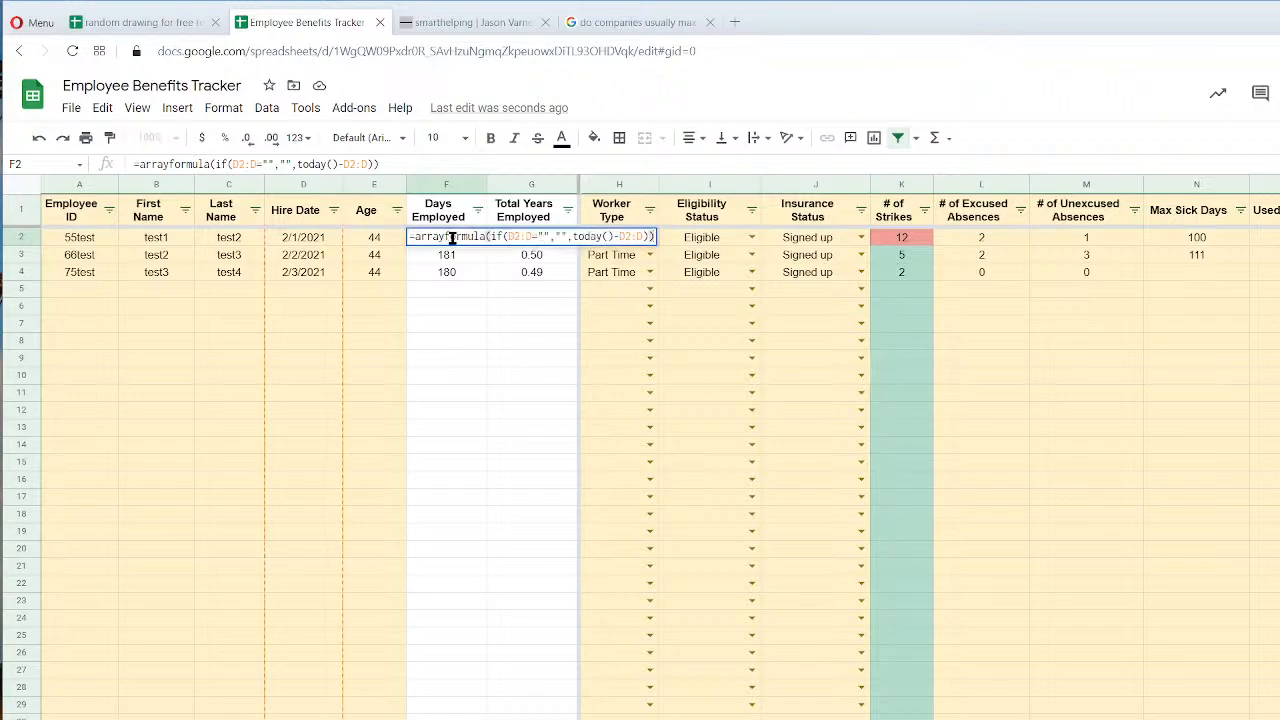
left_click(322, 240)
double_click(322, 240)
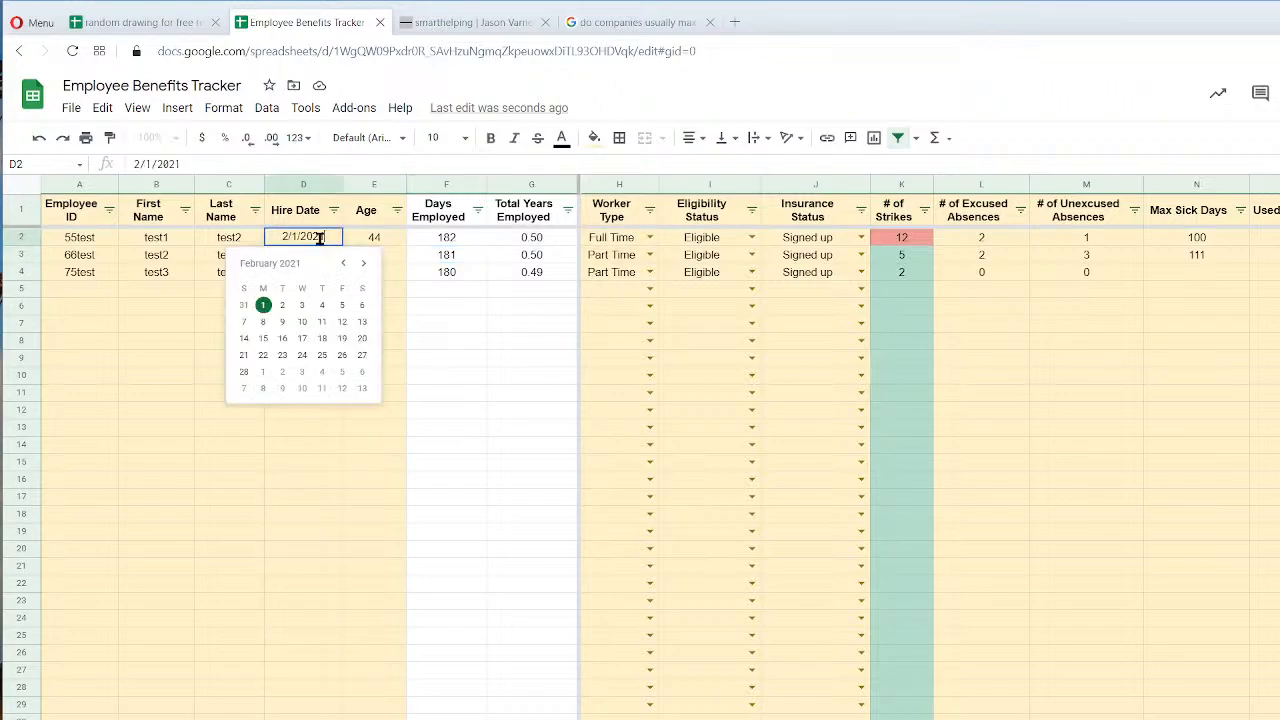
left_click(364, 264)
left_click(364, 264)
left_click(365, 265)
left_click(366, 266)
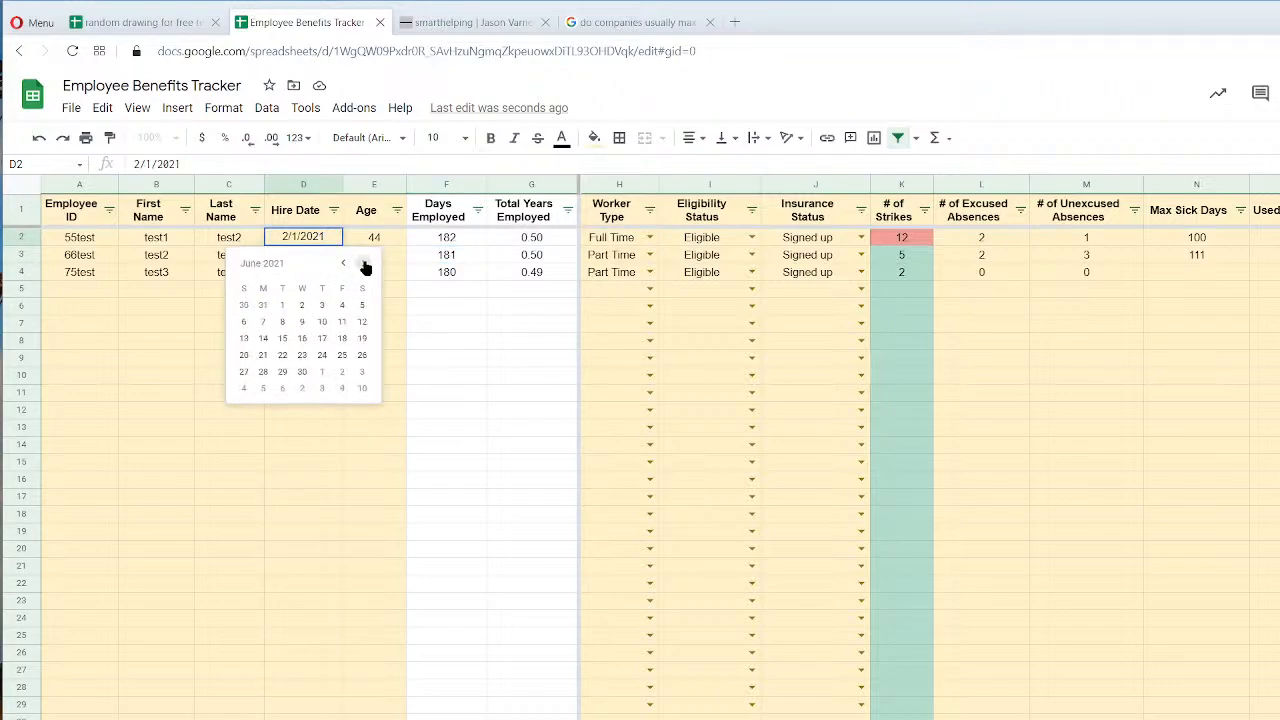
left_click(366, 266)
left_click(366, 266)
left_click(343, 264)
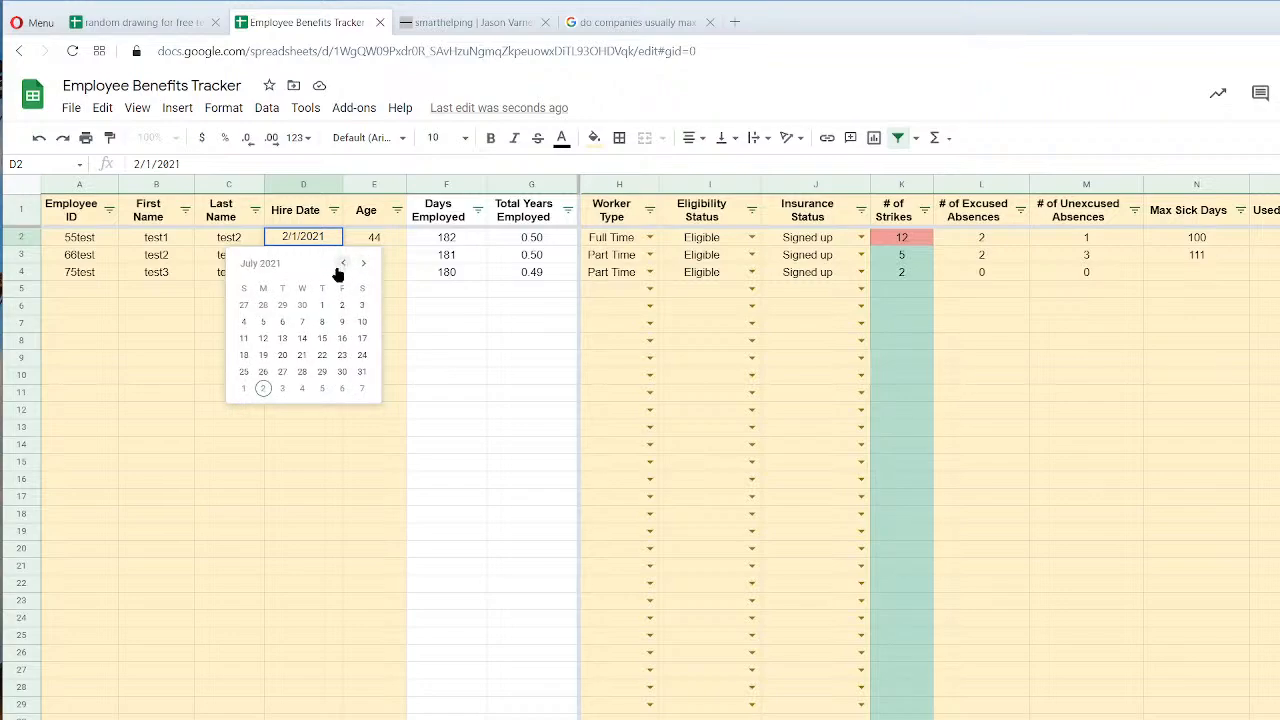
left_click(460, 241)
Change the B2 label on the "Been Employed for greater than 'x' days" report sheet to "Been Employed for less than 'x' days".
left_click(430, 718)
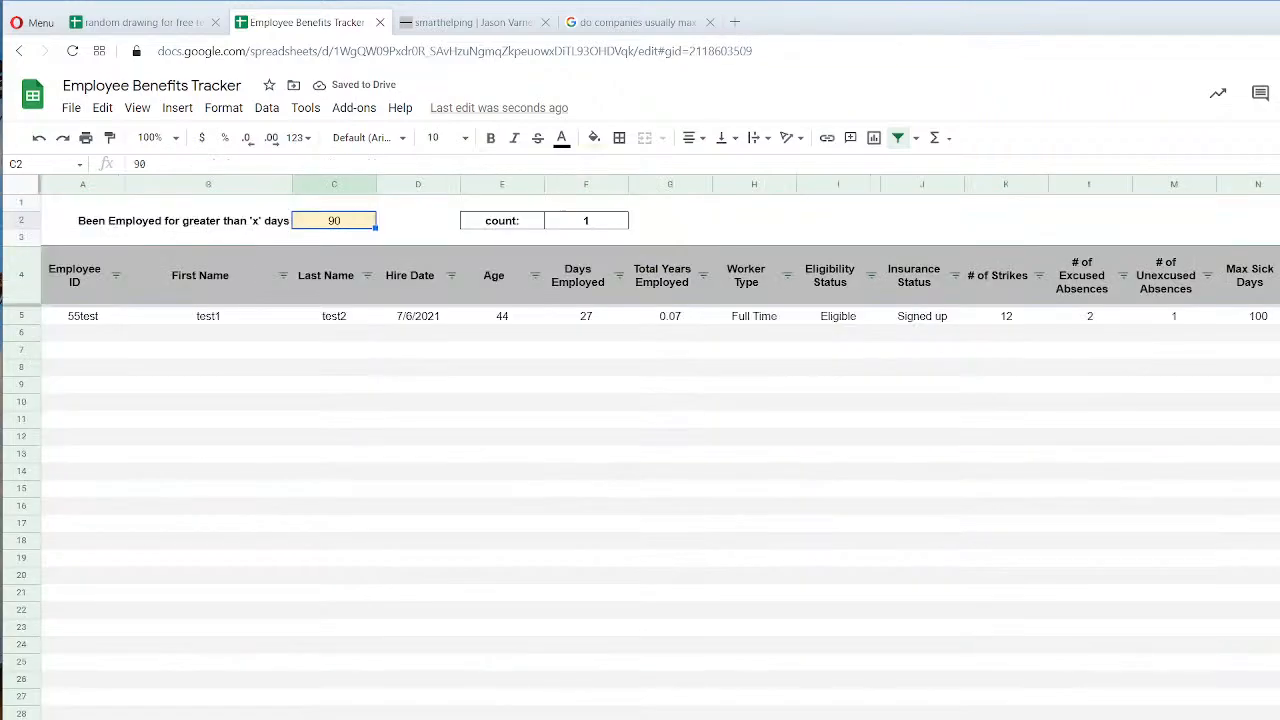
left_click(426, 645)
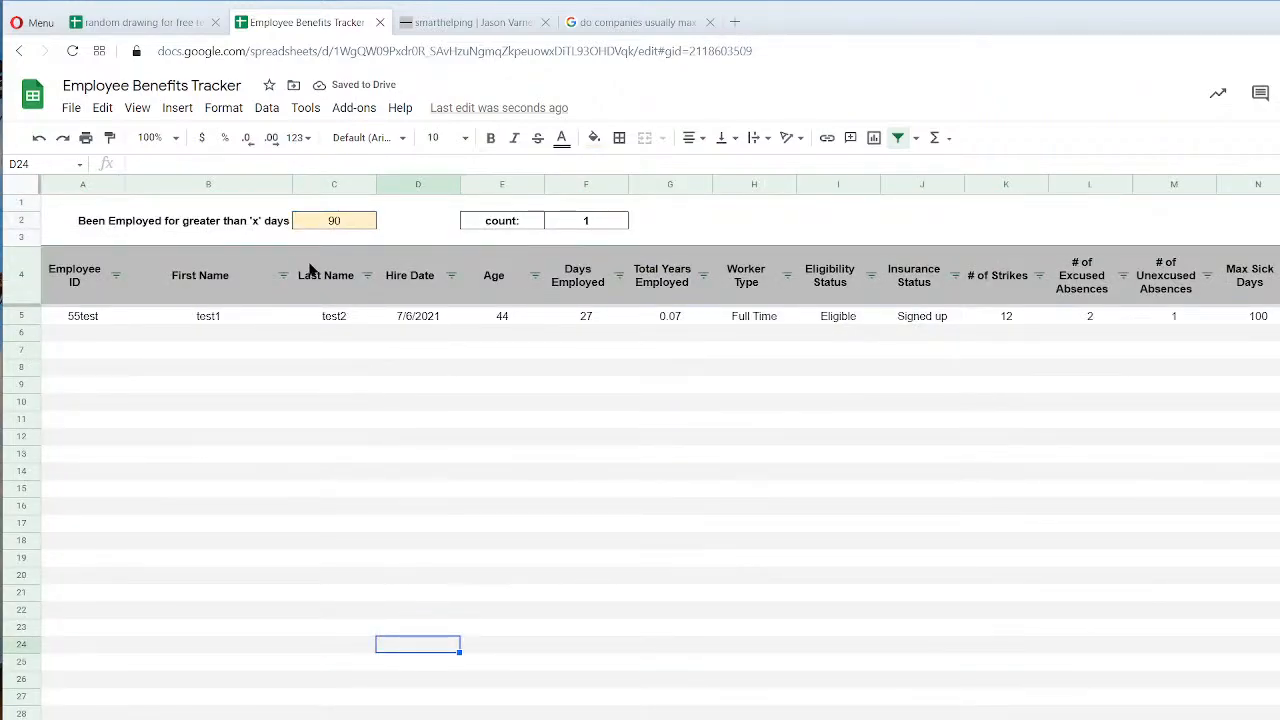
double_click(277, 224)
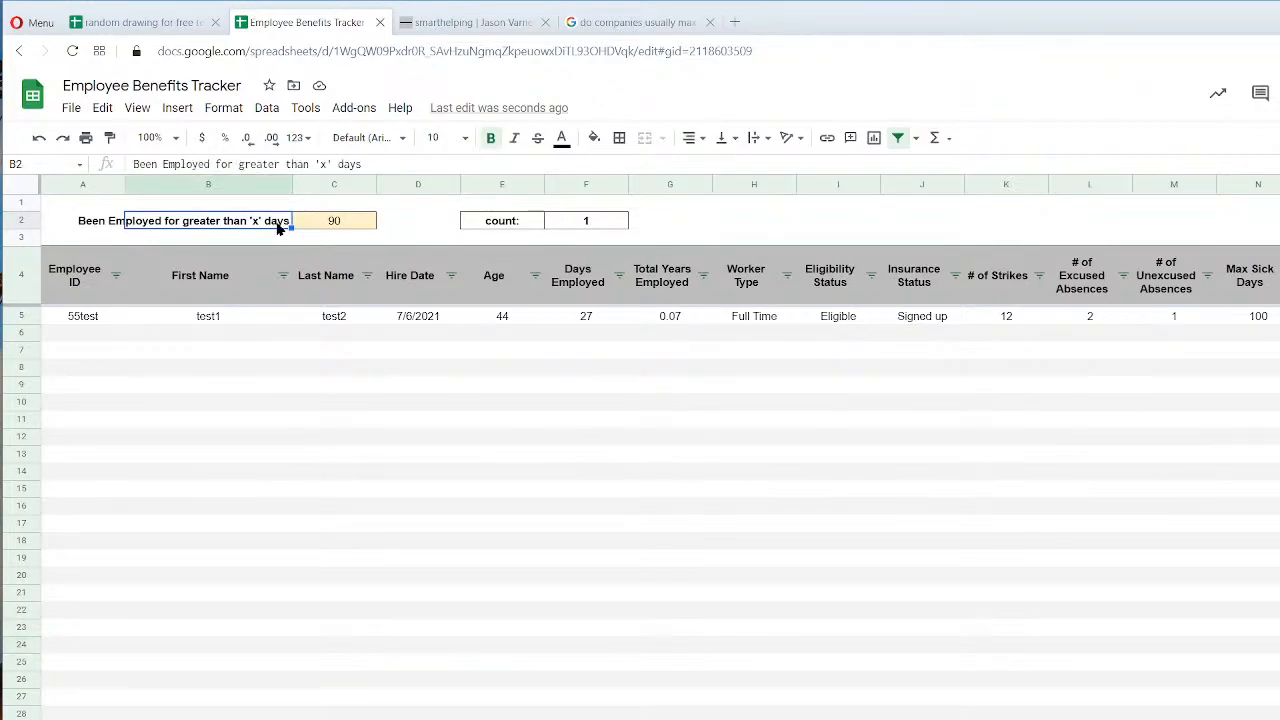
double_click(217, 220)
type("less")
key("Return")
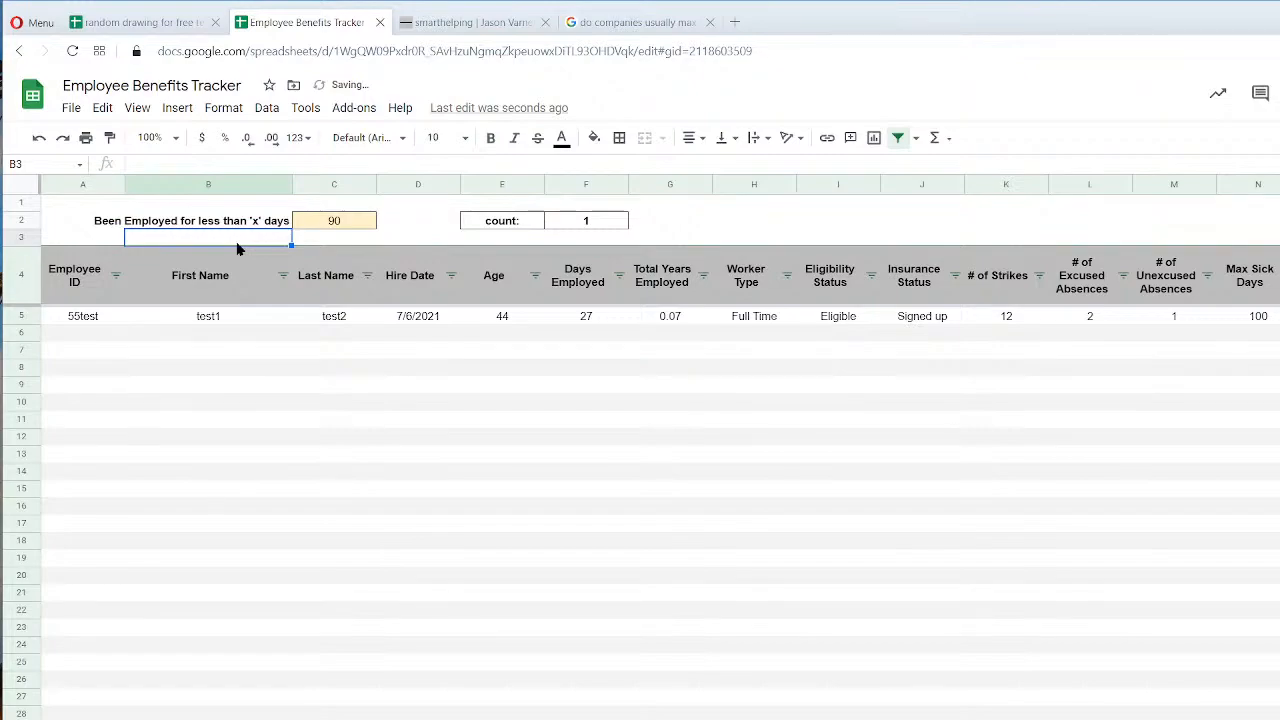
Change the B2 label on the "Been Employed for at least 'x' days" report sheet to "Been Employed for more than 'x' days".
left_click(430, 718)
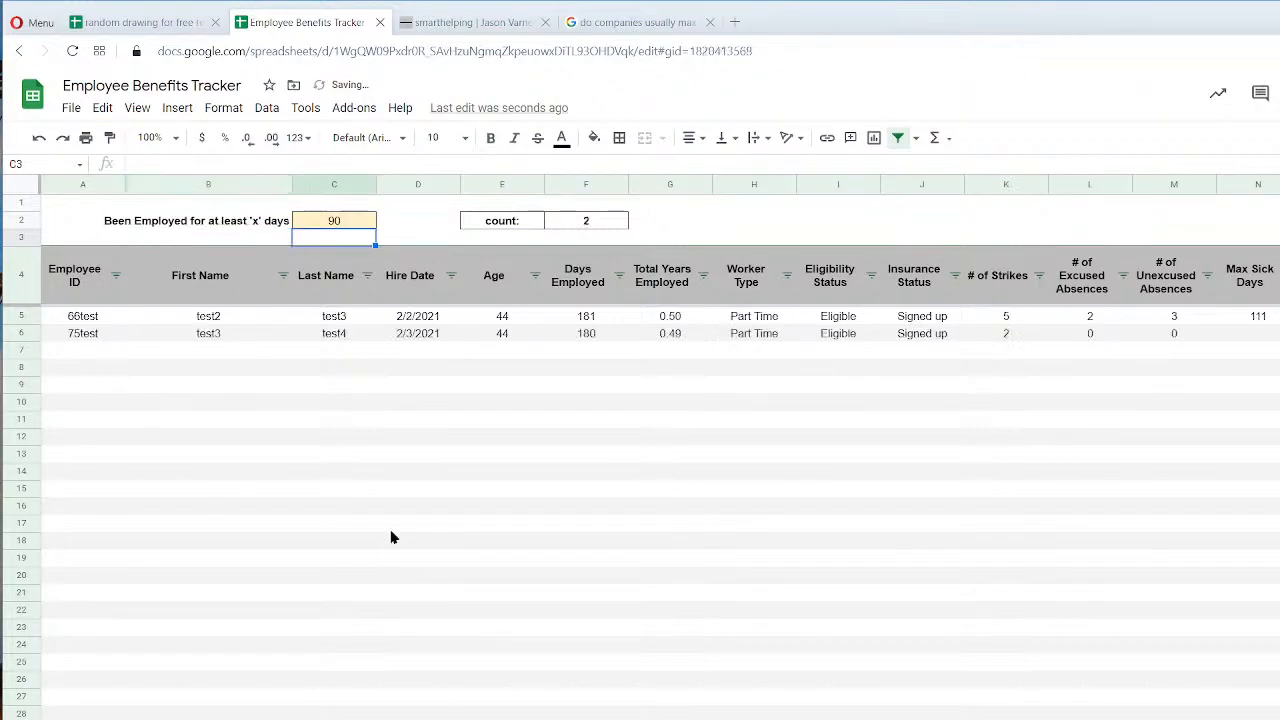
left_click(277, 221)
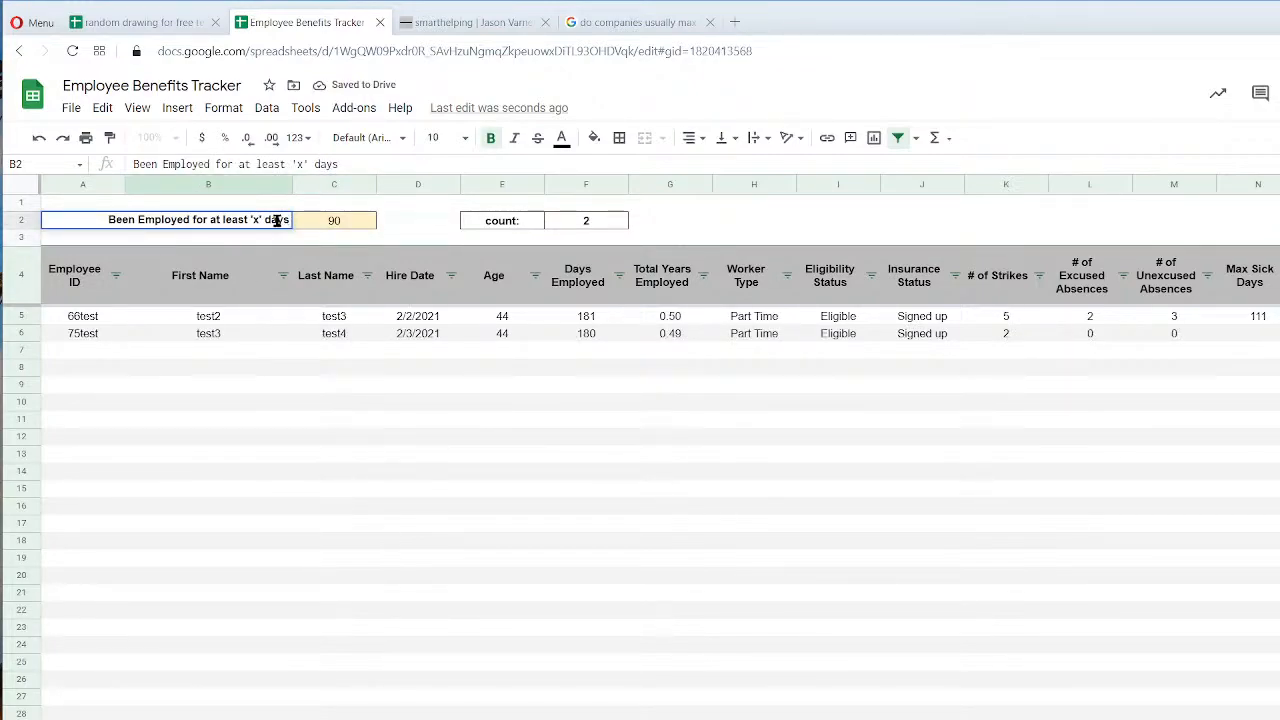
left_click(309, 511)
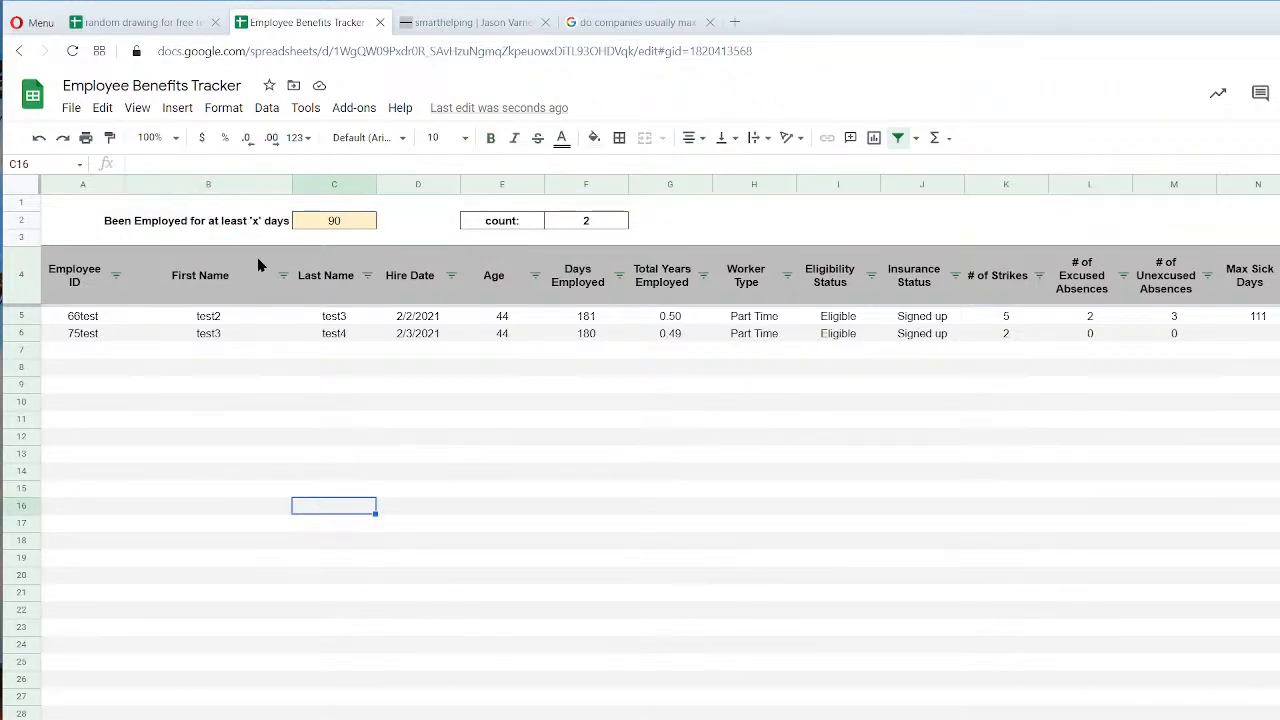
left_click(282, 222)
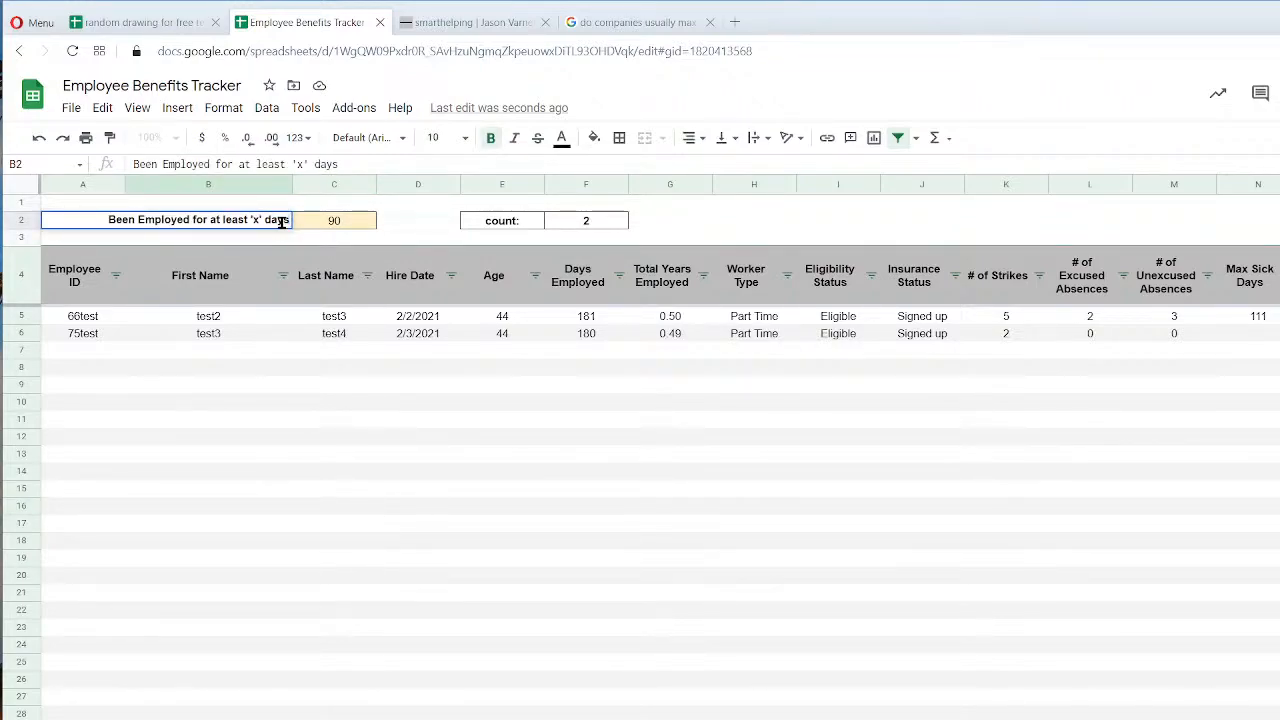
left_click(335, 476)
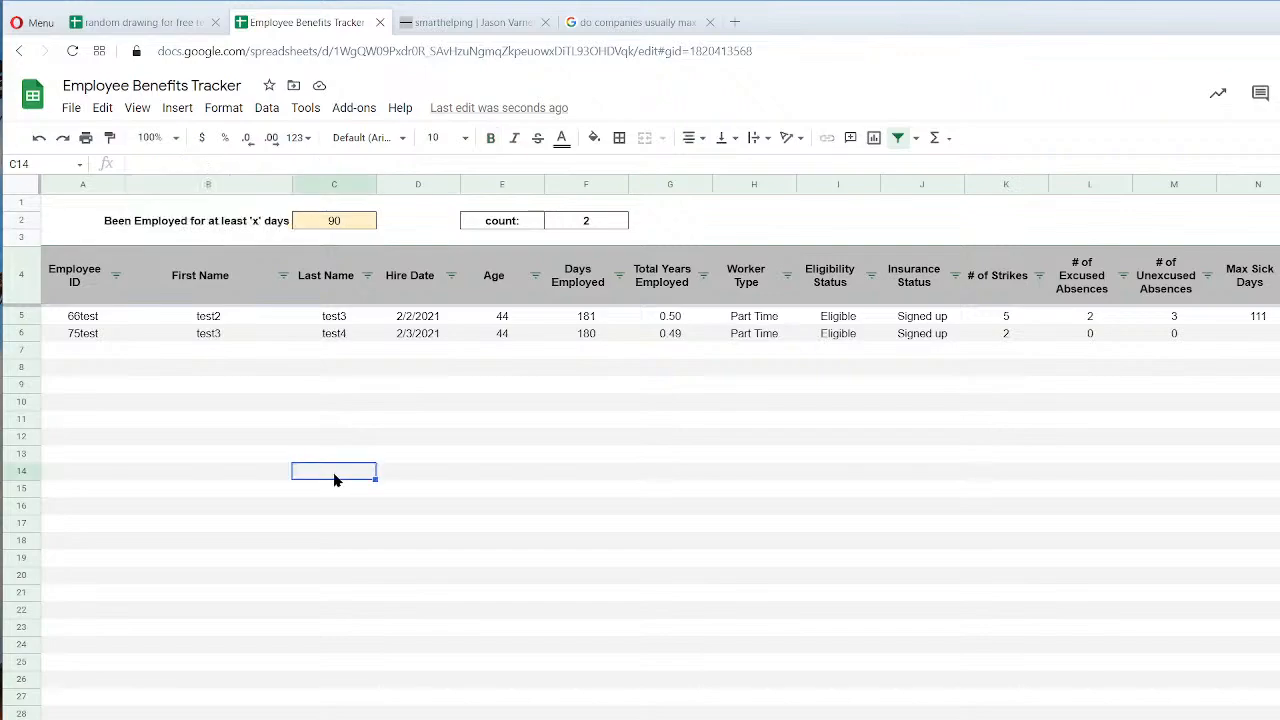
left_click(349, 222)
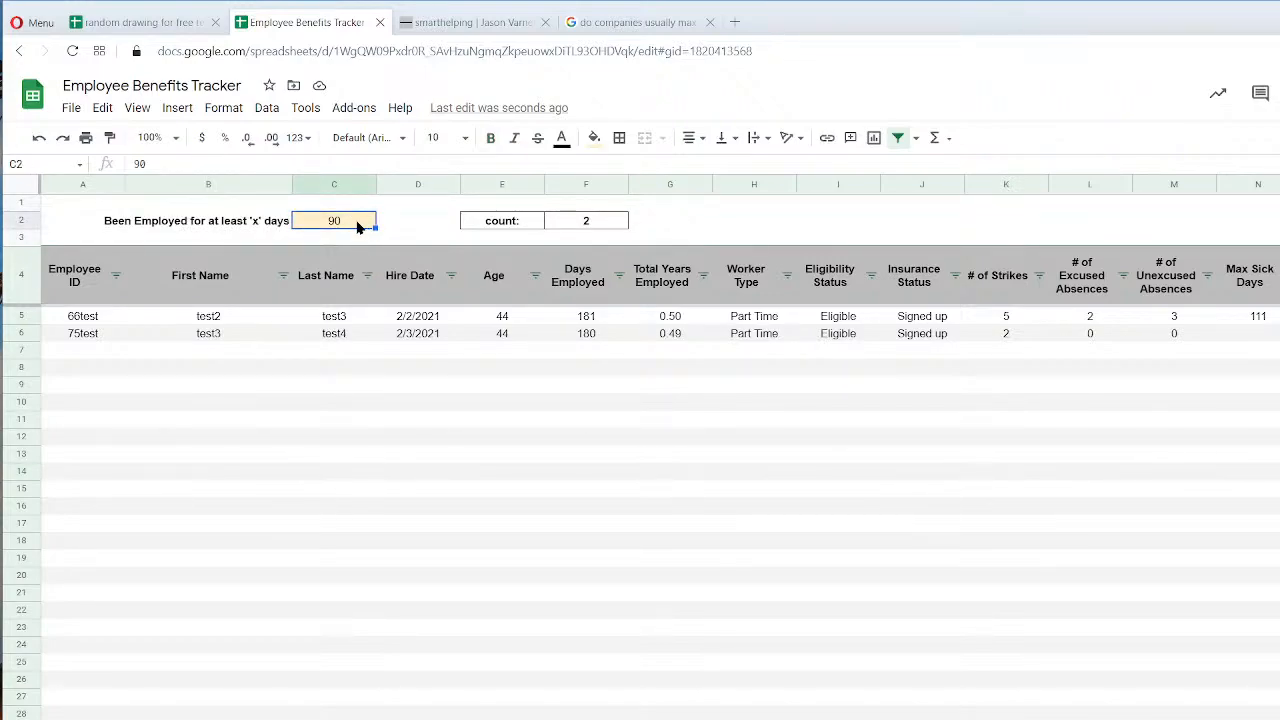
left_click(492, 718)
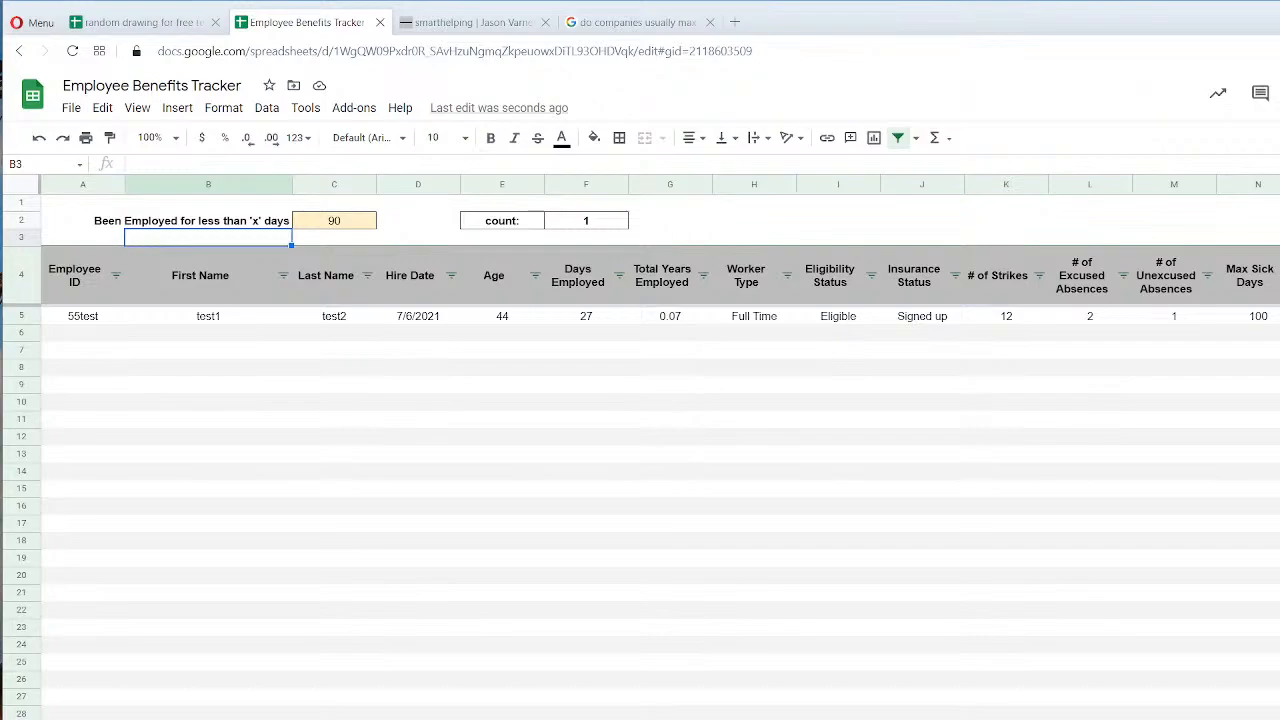
left_click(400, 718)
double_click(283, 226)
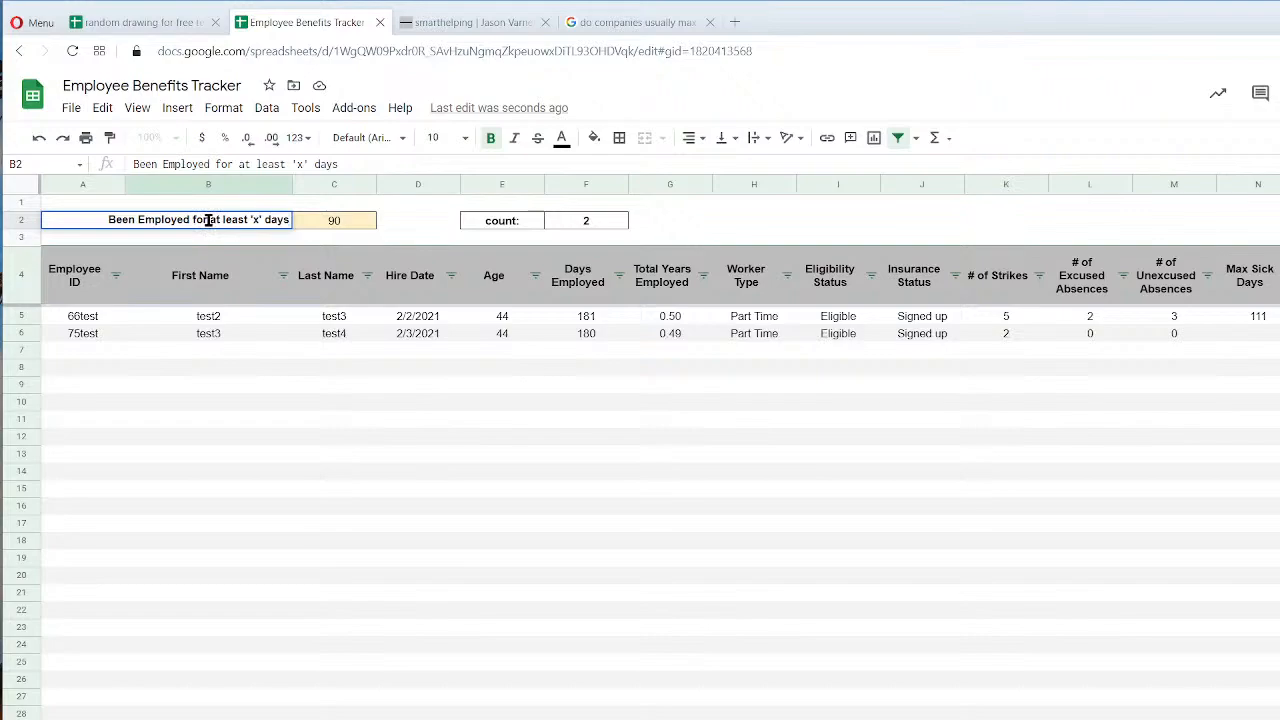
left_click_drag(209, 220, 247, 220)
key("BackSpace")
type("more than")
key("Return")
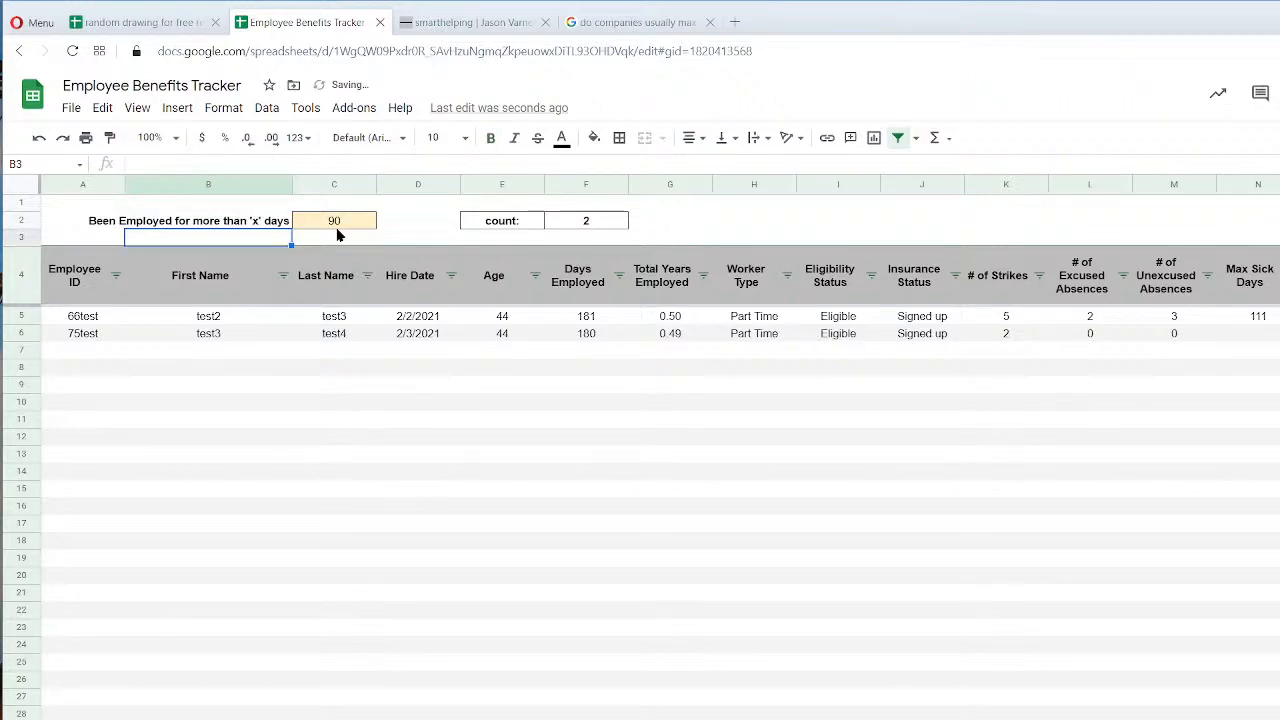
Review the B2 label wording on the report sheets for days employed, strikes and unexcused absences.
key("ctrl+shift+Page_Down")
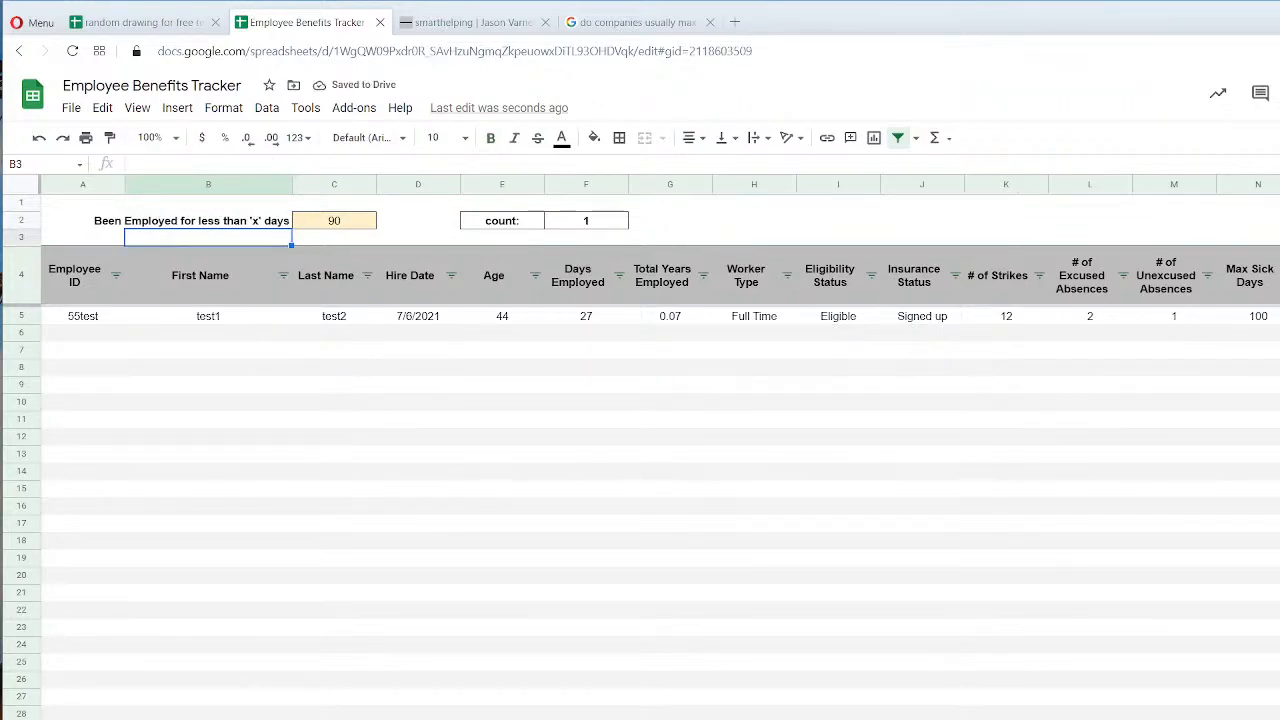
key("ctrl+shift+Page_Down")
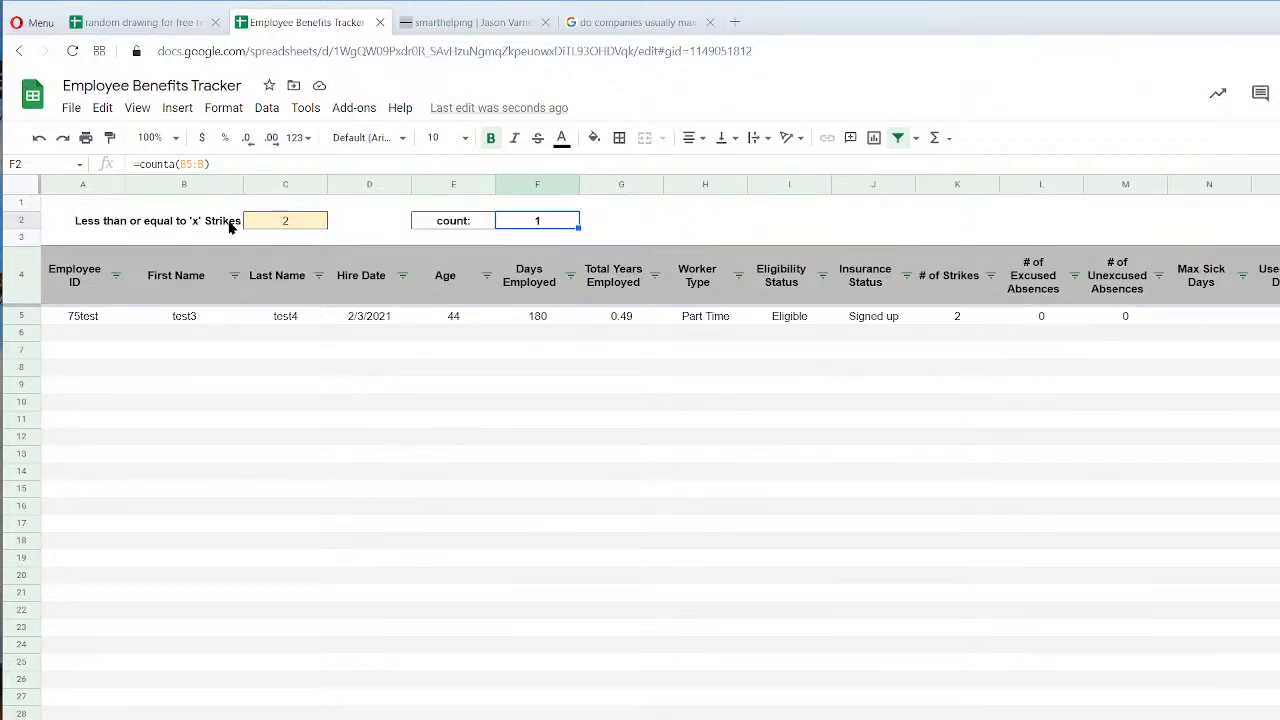
key("ctrl+shift+Page_Up")
key("ctrl+shift+Page_Up")
key("ctrl+shift+Page_Up")
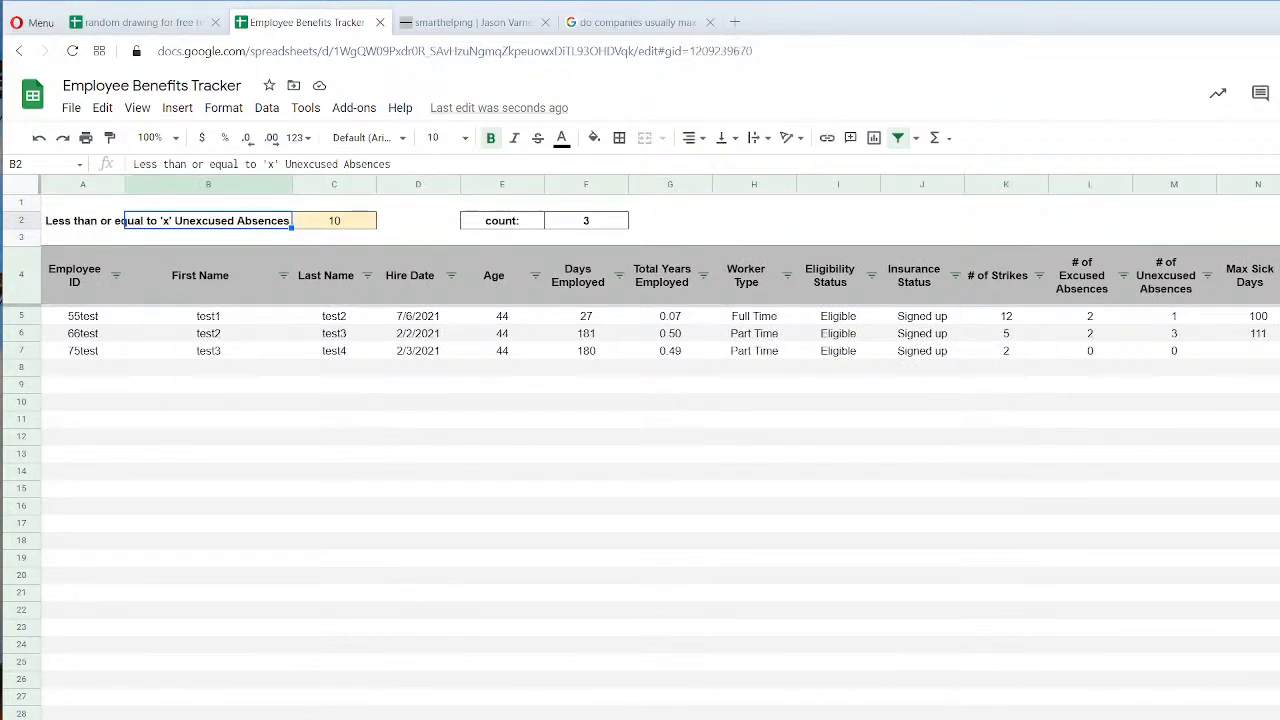
key("ctrl+shift+Page_Up")
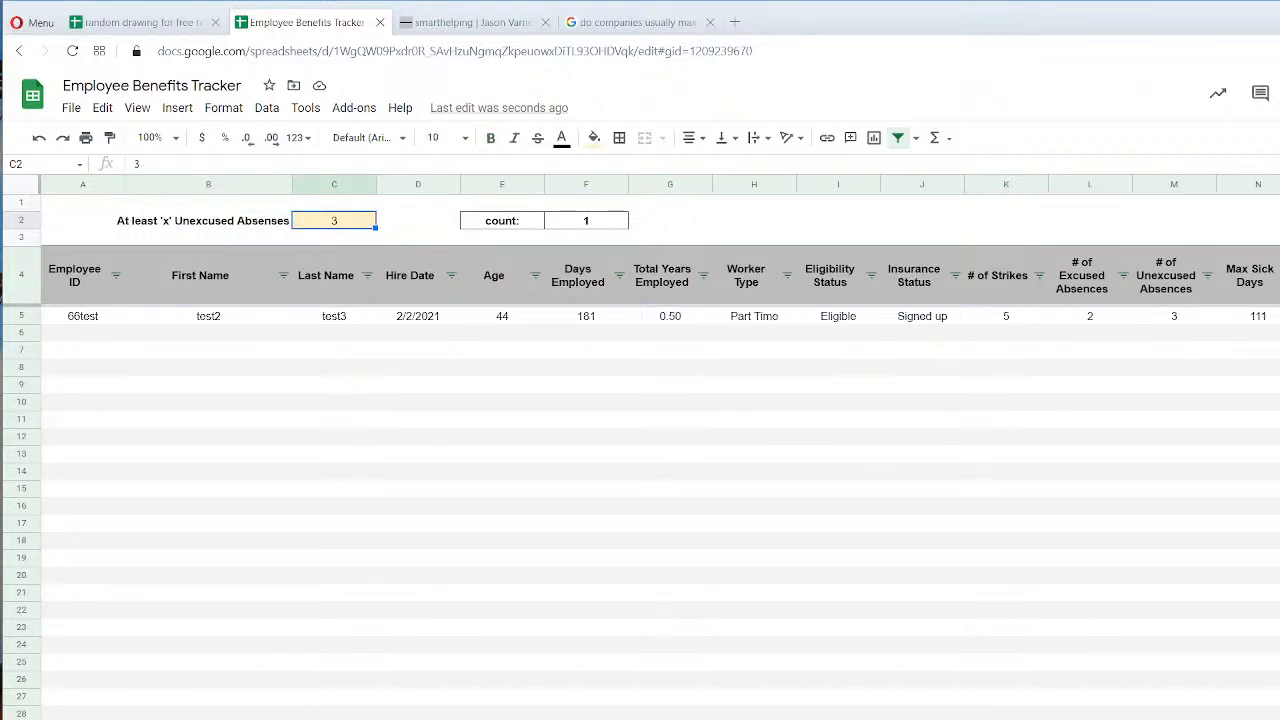
Try rewording the "At least 'x' Unexcused Absenses" label in B2 as "Greater than or equal to 'x' Unexcused Absenses".
left_click(262, 222)
double_click(163, 218)
left_click_drag(163, 218, 82, 265)
type("MOre")
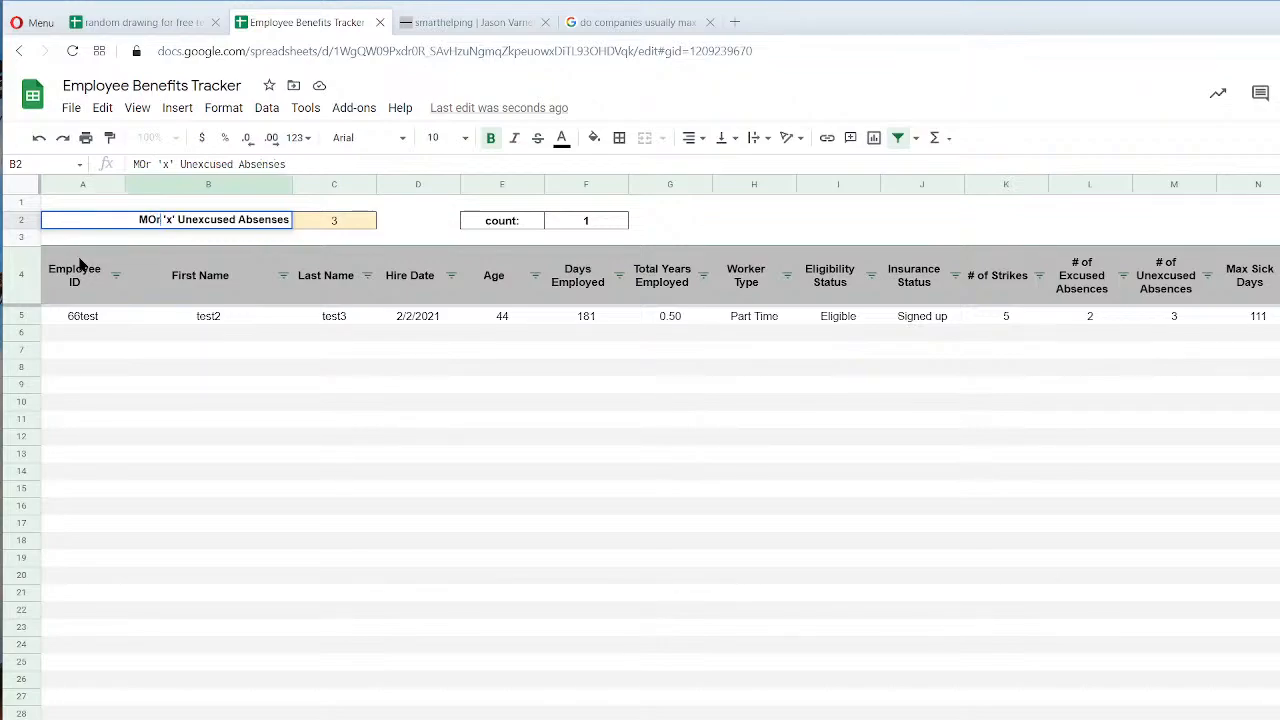
key("BackSpace")
key("BackSpace")
key("BackSpace")
key("BackSpace")
type("ore than ")
type("or greater")
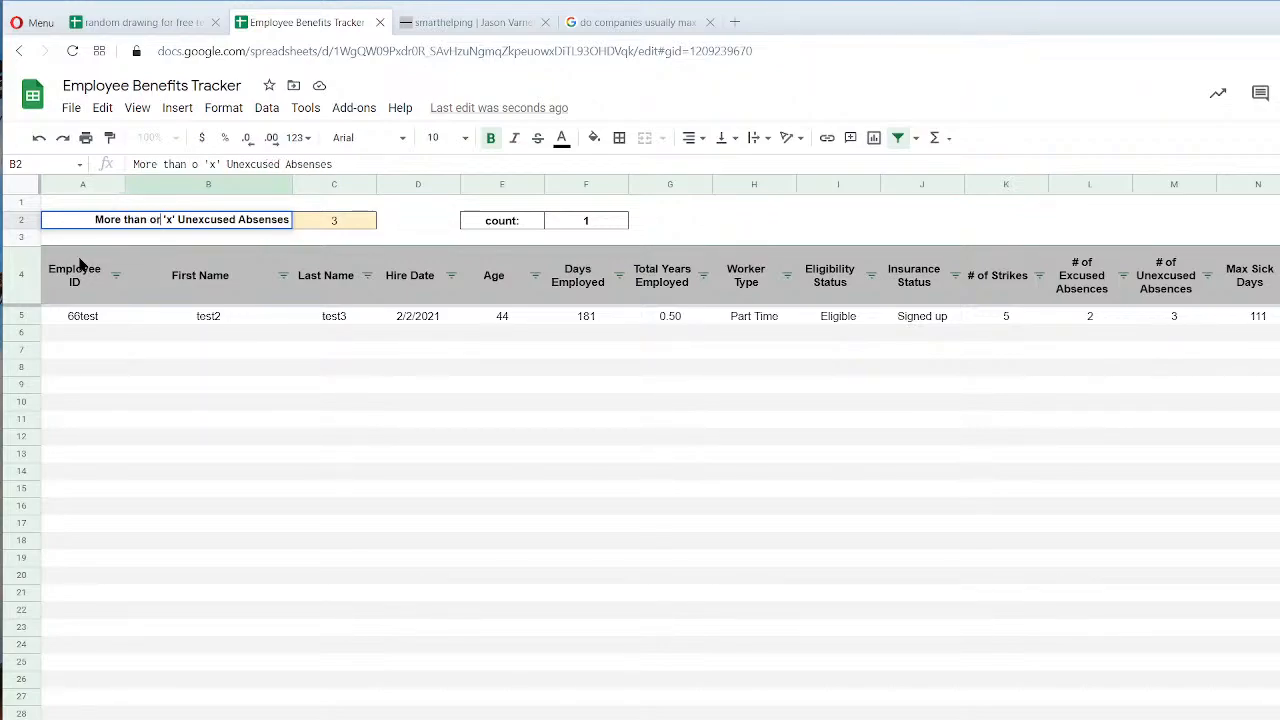
key("BackSpace")
key("BackSpace")
key("BackSpace")
key("BackSpace")
key("BackSpace")
key("BackSpace")
key("BackSpace")
key("BackSpace")
key("BackSpace")
key("BackSpace")
key("BackSpace")
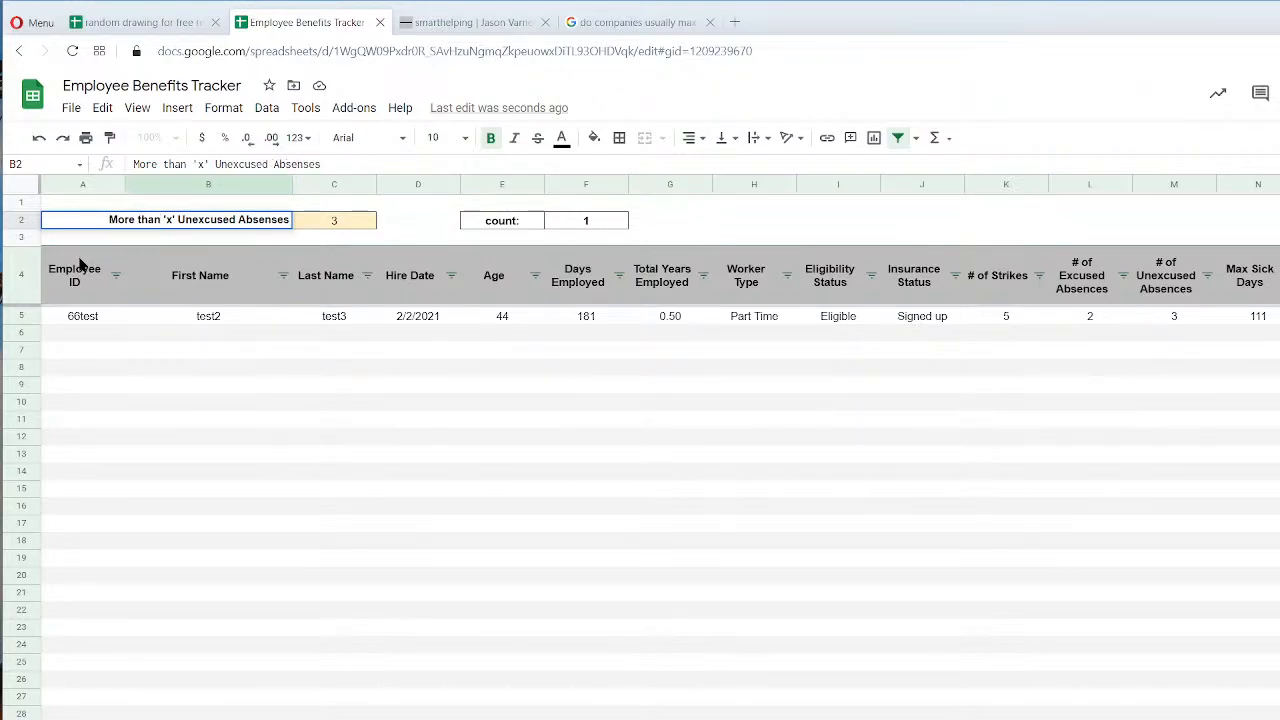
key("BackSpace")
key("BackSpace")
key("BackSpace")
key("BackSpace")
key("BackSpace")
key("BackSpace")
key("BackSpace")
key("BackSpace")
key("BackSpace")
key("BackSpace")
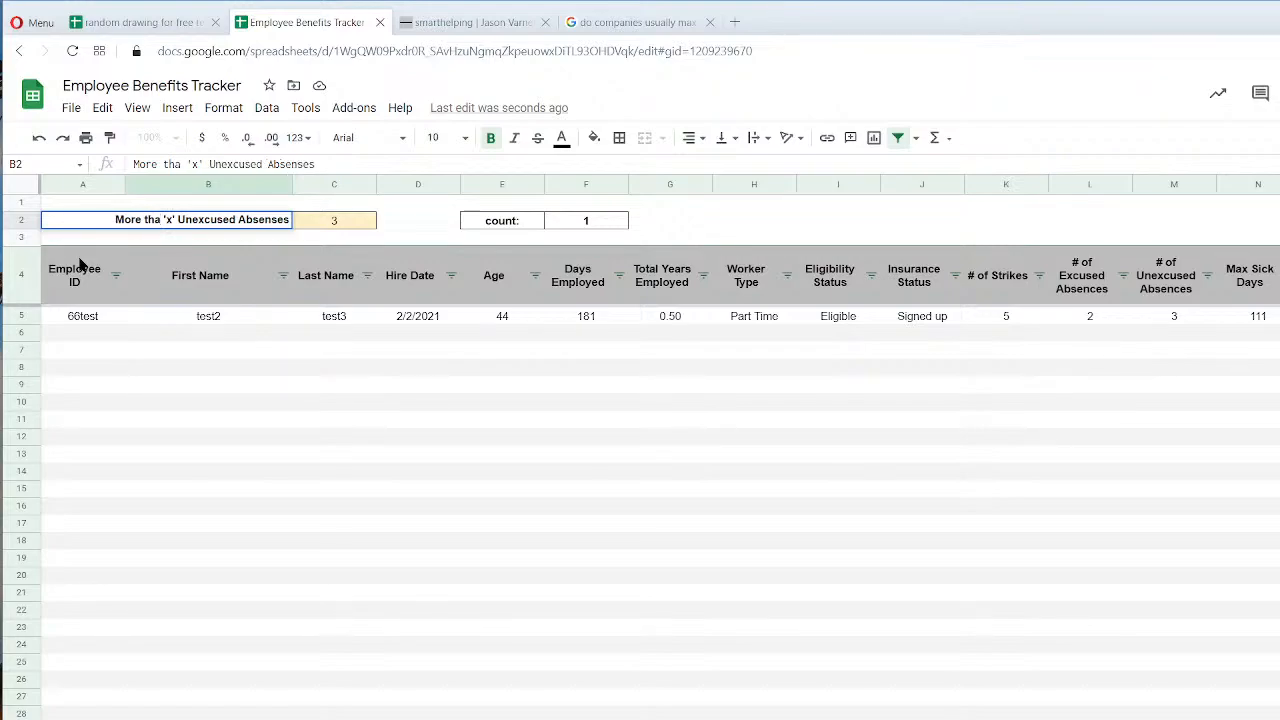
type("Greater ")
type("than or equal to")
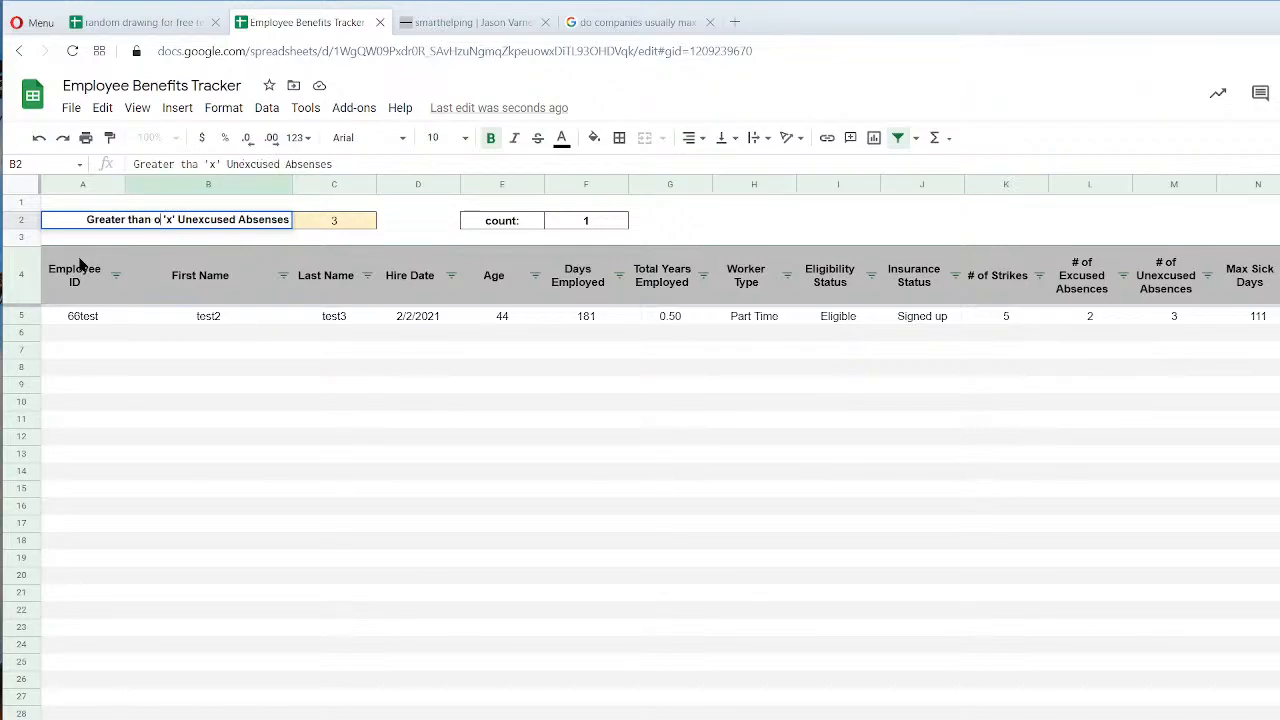
key("Return")
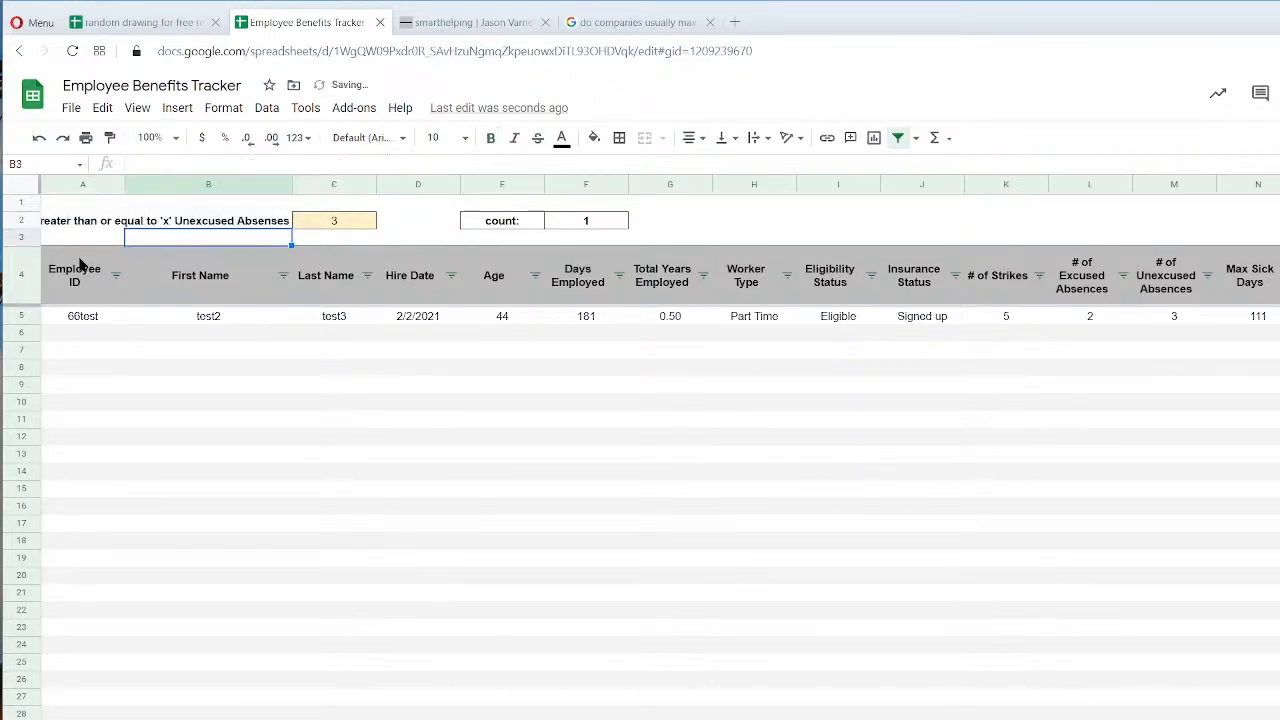
Undo the rewording of the unexcused absences label in B2, restoring "At least 'x' Unexcused Absenses".
left_click(35, 145)
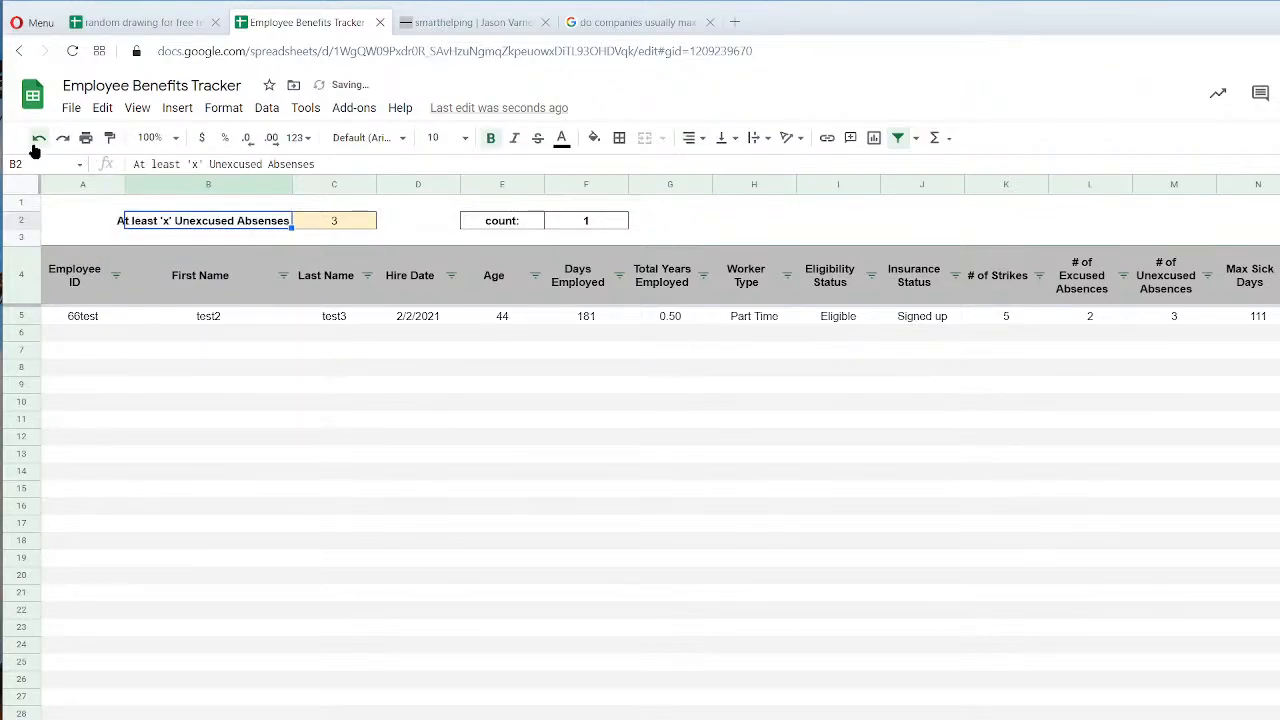
left_click(35, 145)
left_click(62, 145)
left_click(62, 140)
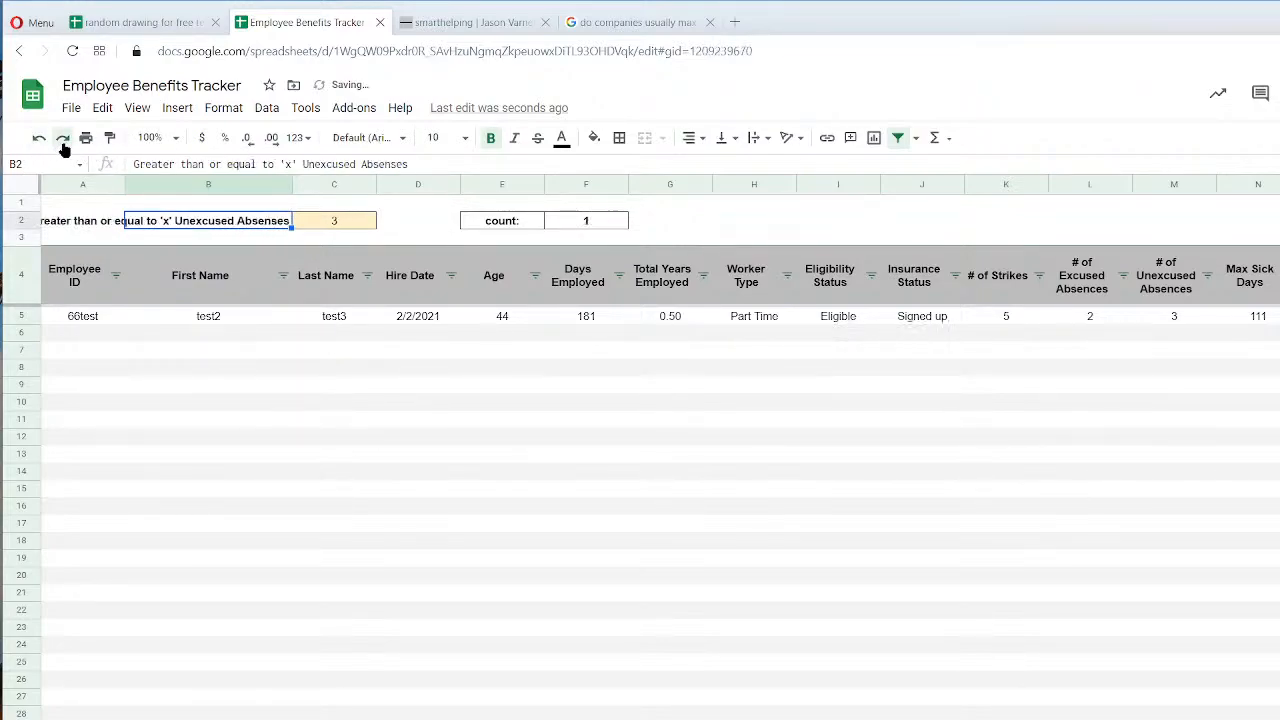
left_click(35, 142)
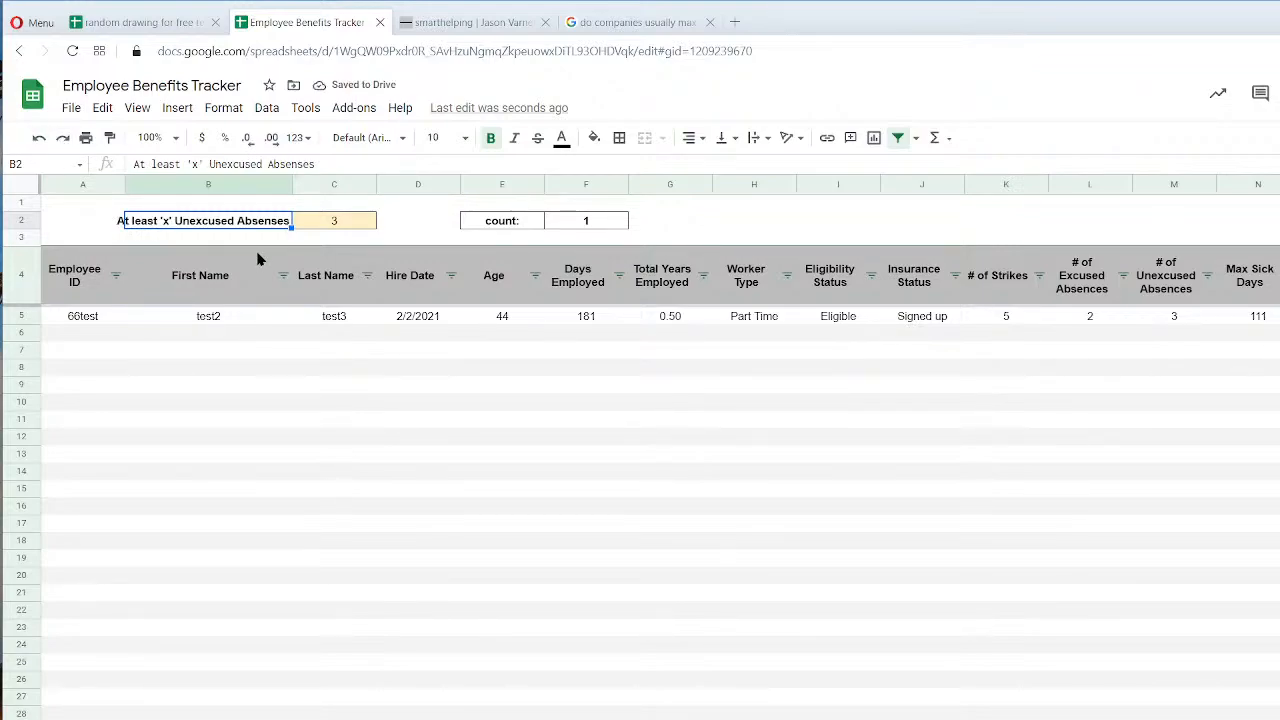
Test the minimum unexcused absences threshold in C2 with the values 2 and 4.
left_click(322, 225)
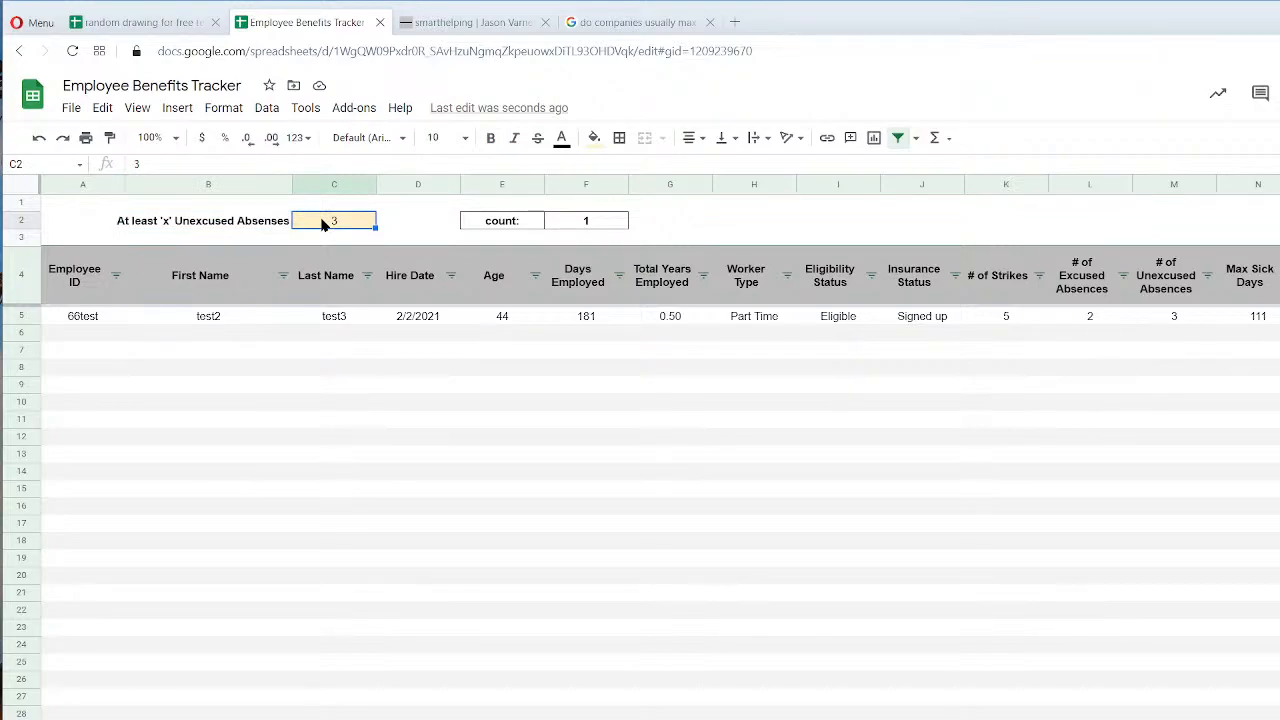
type("4")
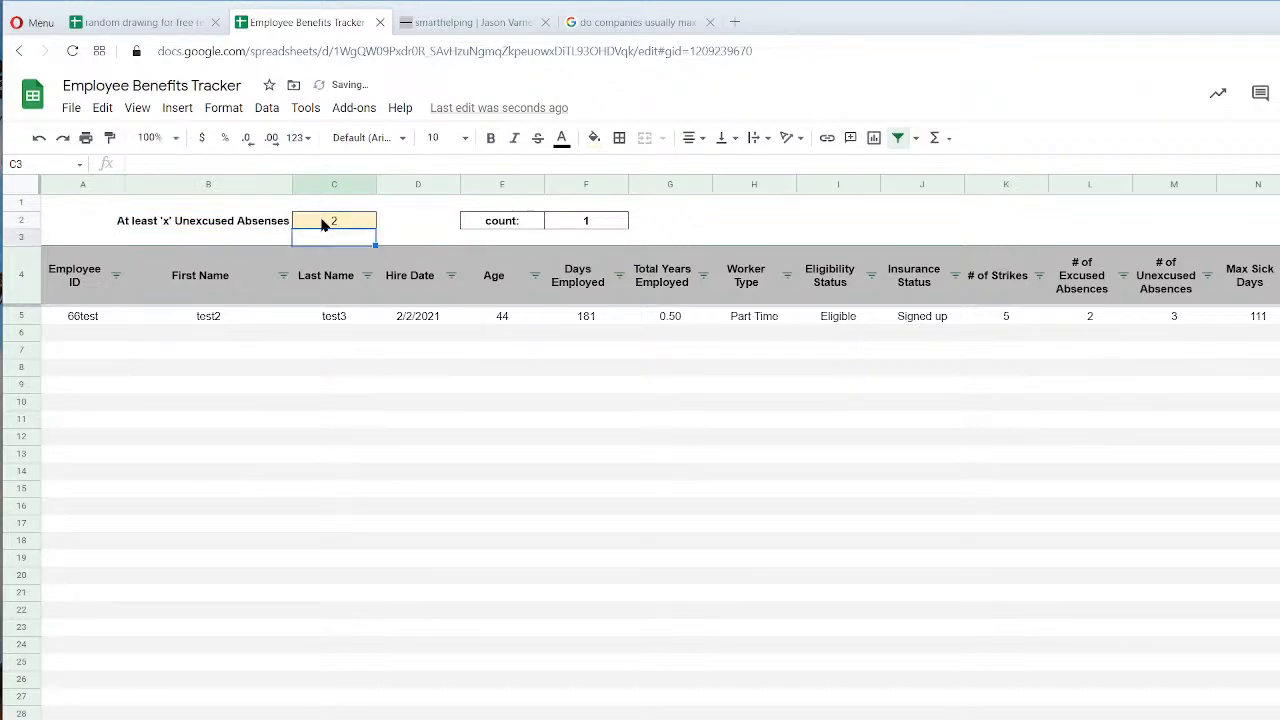
key("Return")
left_click(322, 225)
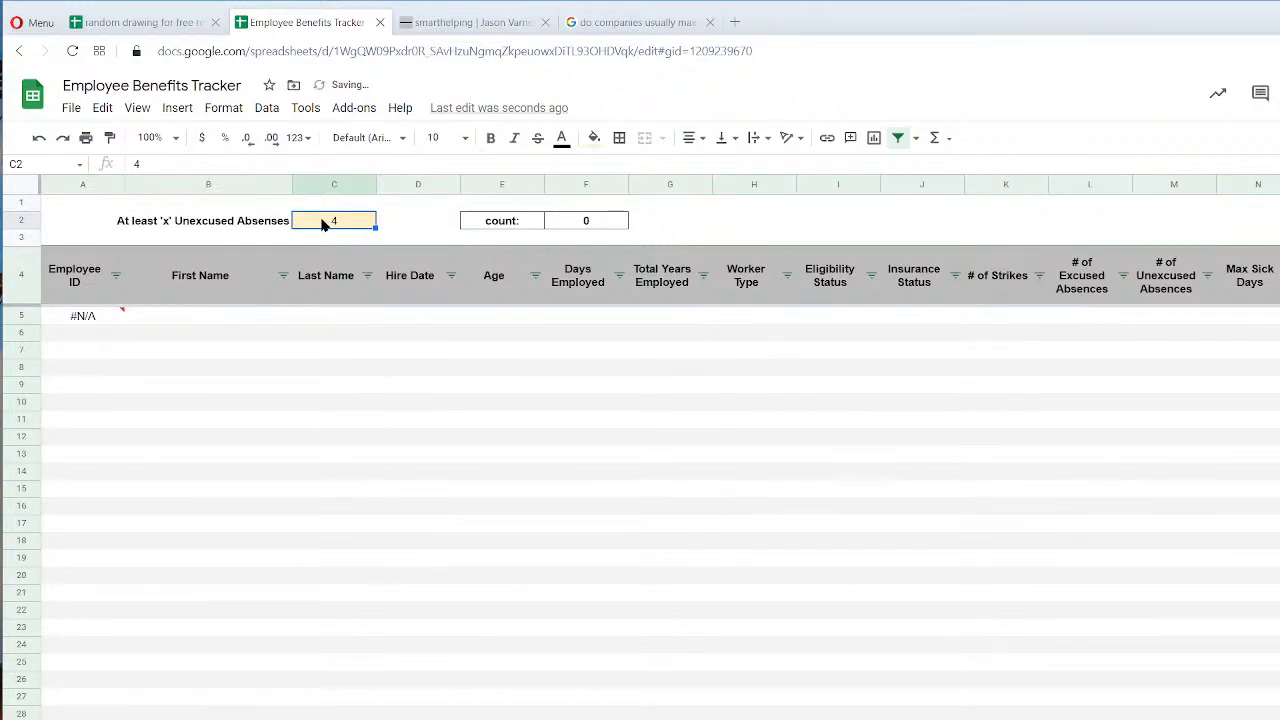
Set C2 to 3 on the "At least 'x' Unexcused Absenses" sheet and to 1 on the "Less than or equal to 'x' Unexcused Absences" sheet.
type("3")
key("Return")
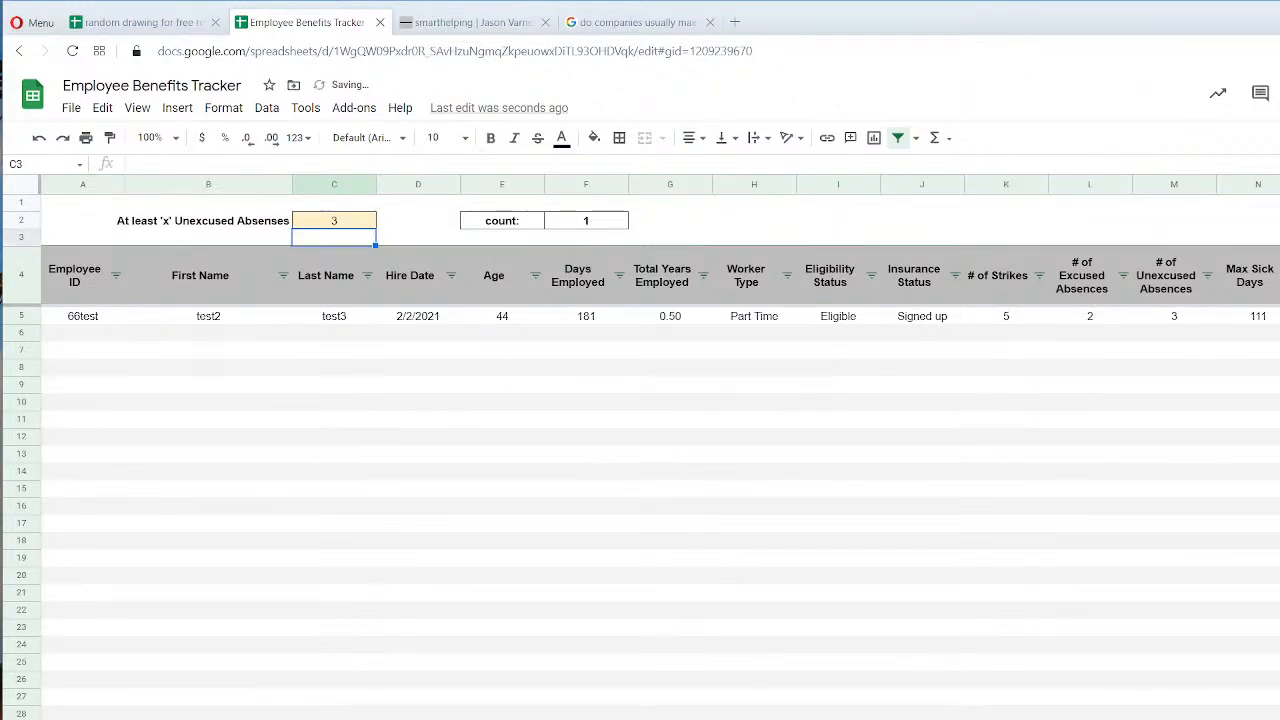
left_click(400, 718)
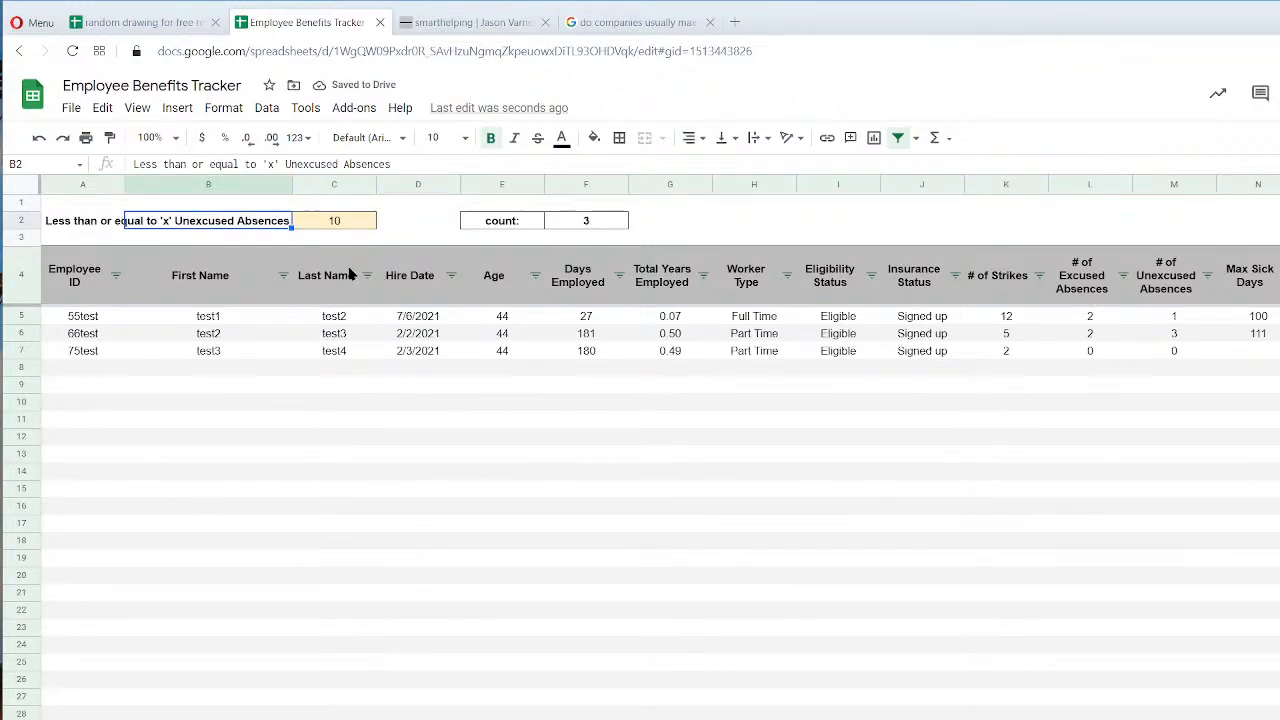
left_click(332, 224)
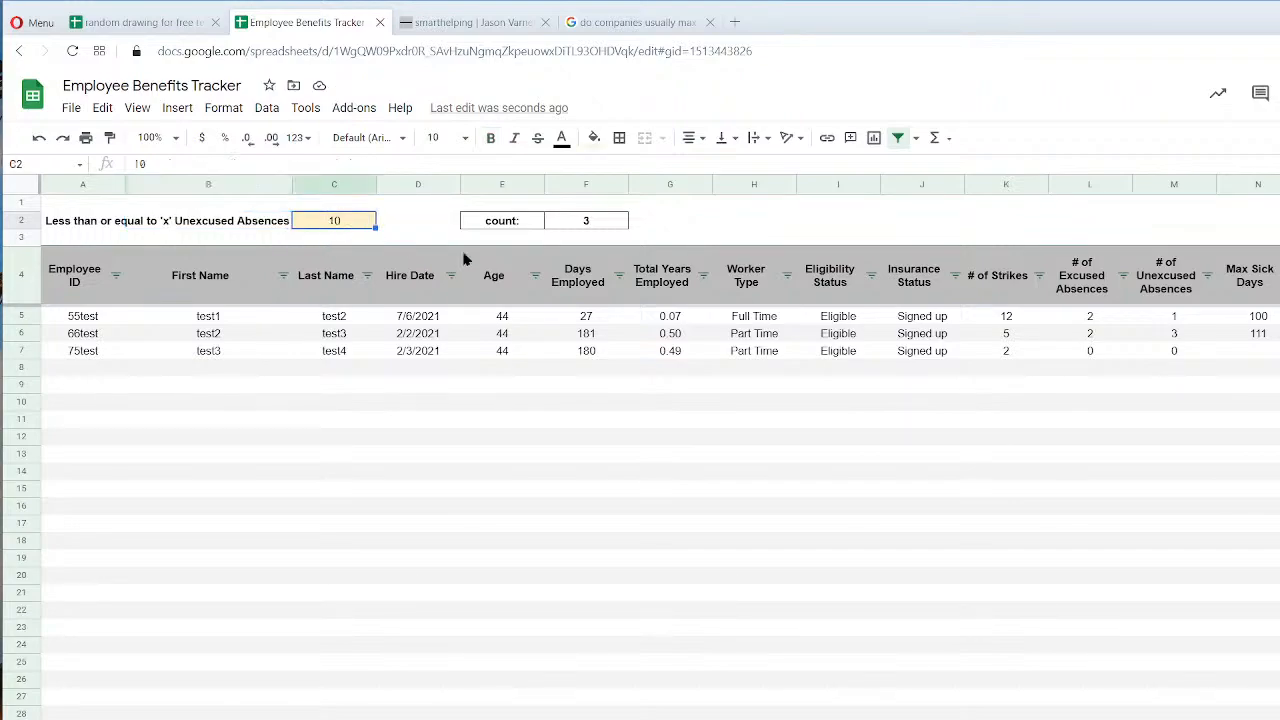
type("1")
key("Return")
key("Up")
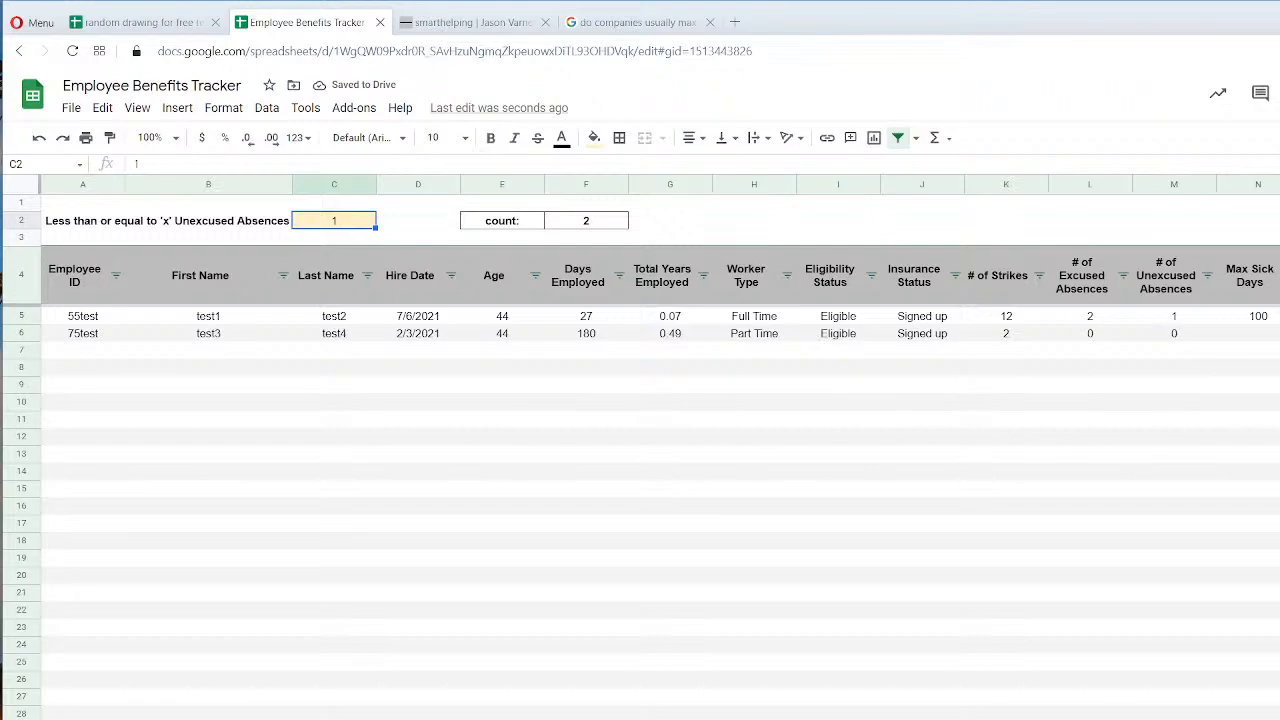
Compare the minimum and maximum unexcused absences sheets, checking their C2 thresholds against the listed employees' unexcused absences.
left_click(480, 718)
left_click(334, 226)
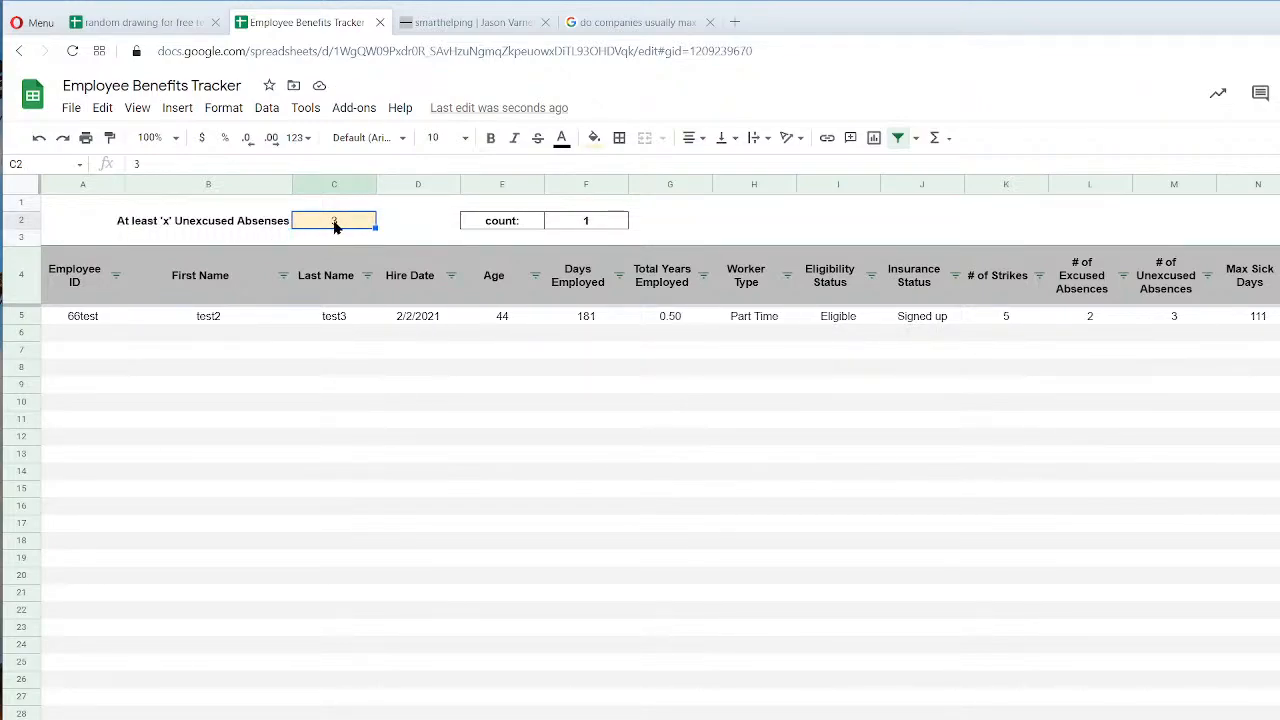
left_click(1183, 318)
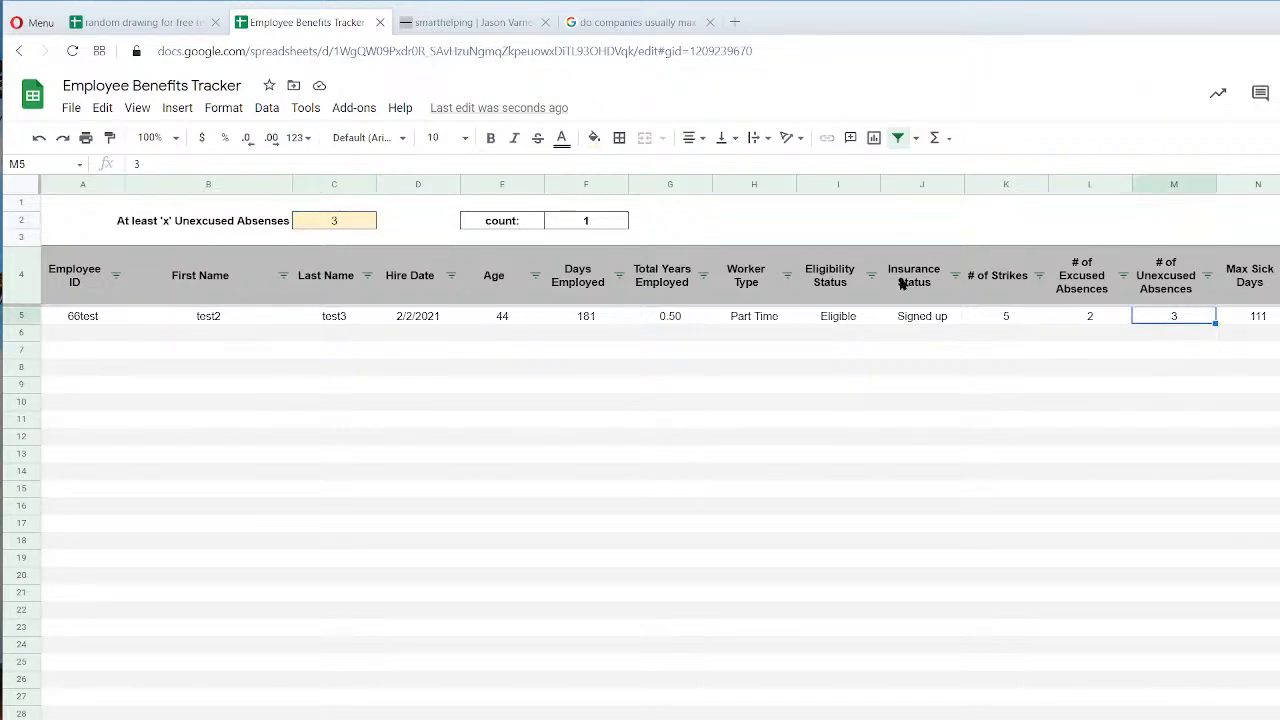
left_click(336, 222)
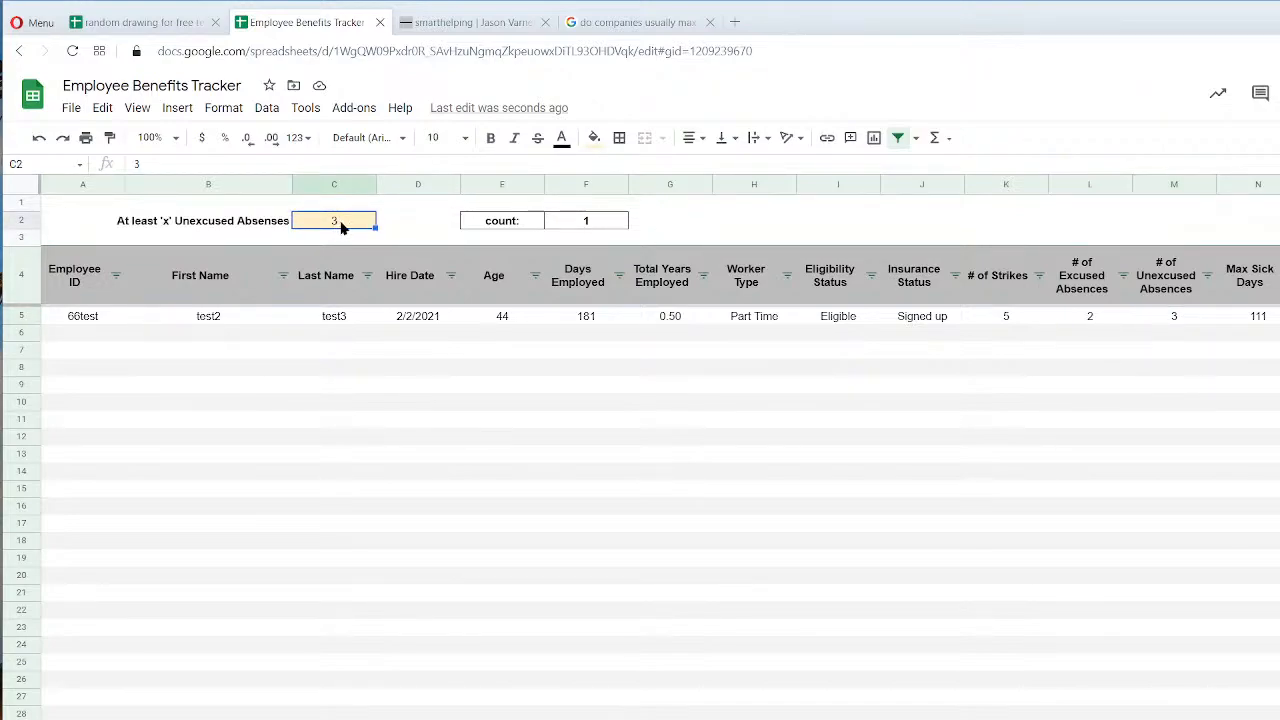
key("ctrl+shift+Page_Down")
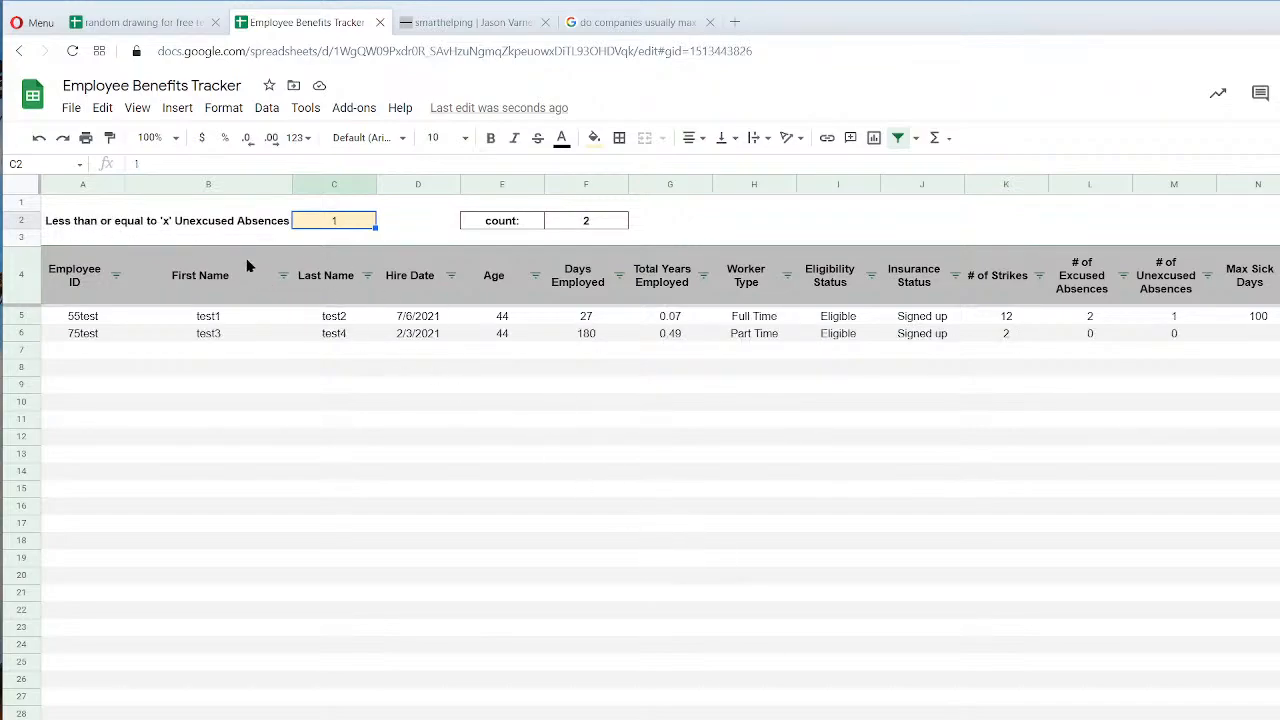
key("ctrl+shift+Page_Up")
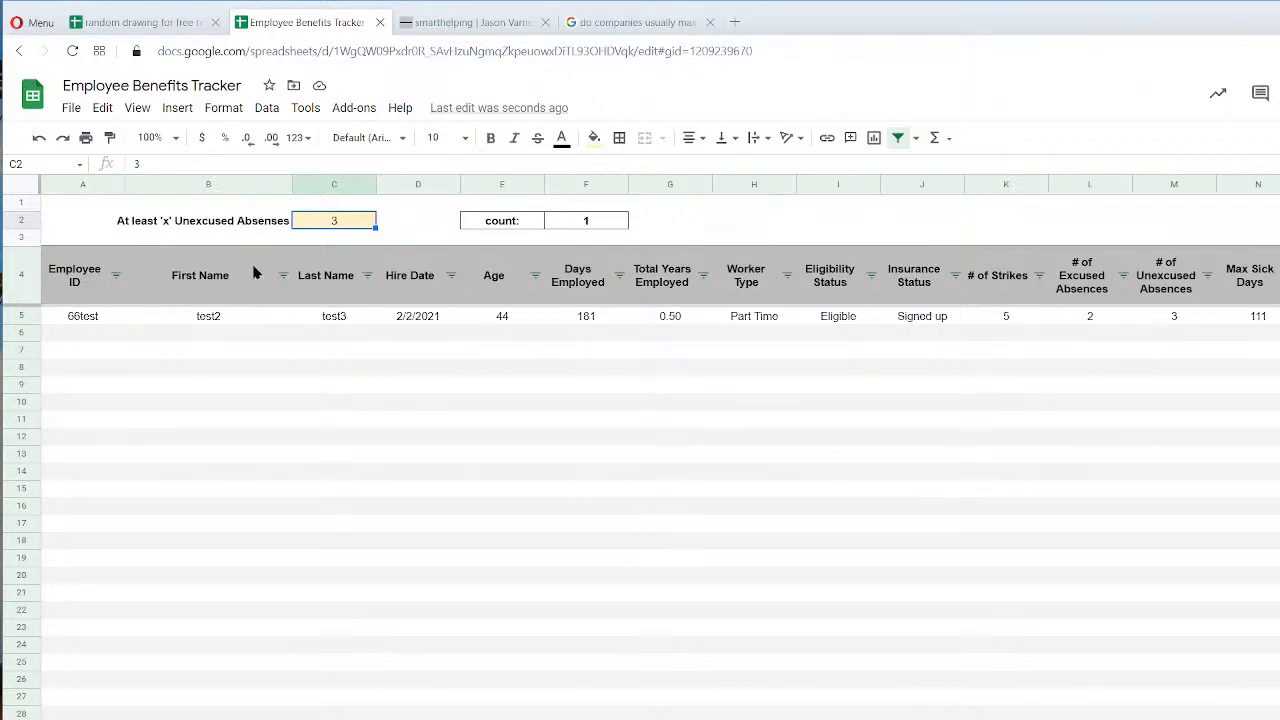
left_click(267, 227)
left_click(334, 225)
key("ctrl+shift+Page_Down")
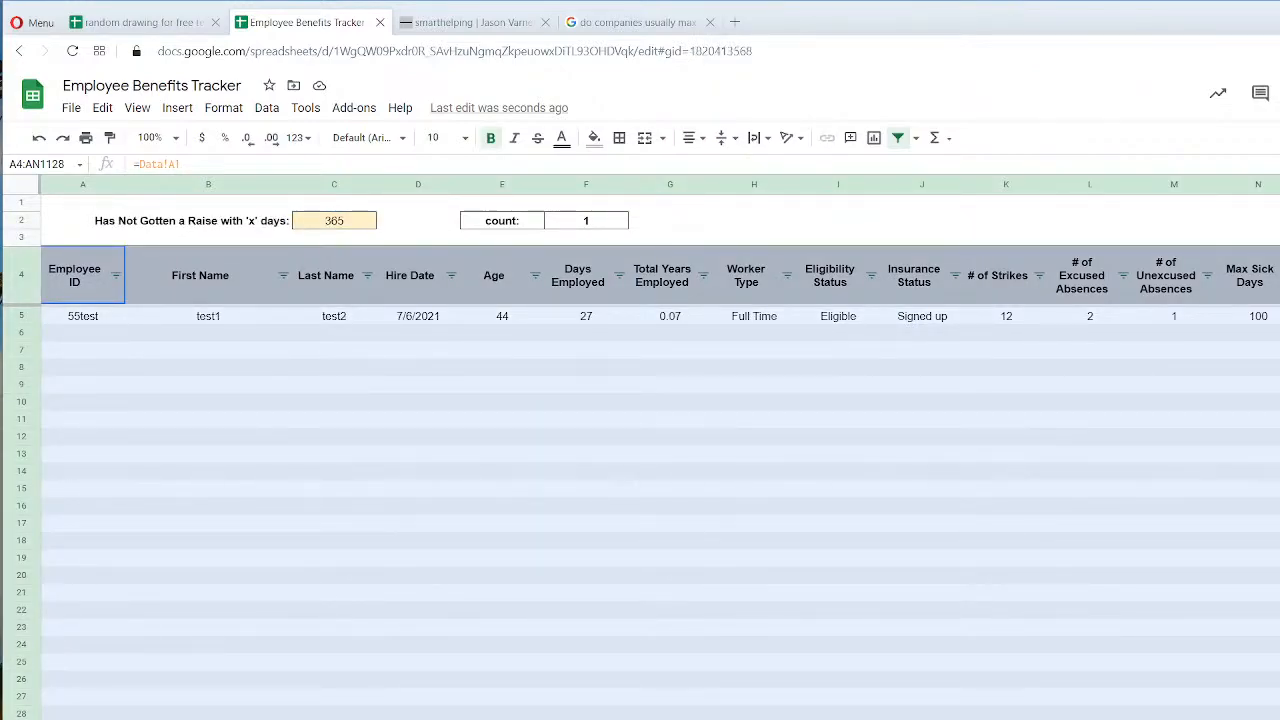
Look through the report sheets, the Data columns and the HR Management Tool dashboard, and examine the Age column on the Data sheet.
key("ctrl+shift+Page_Down")
key("ctrl+shift+Page_Down")
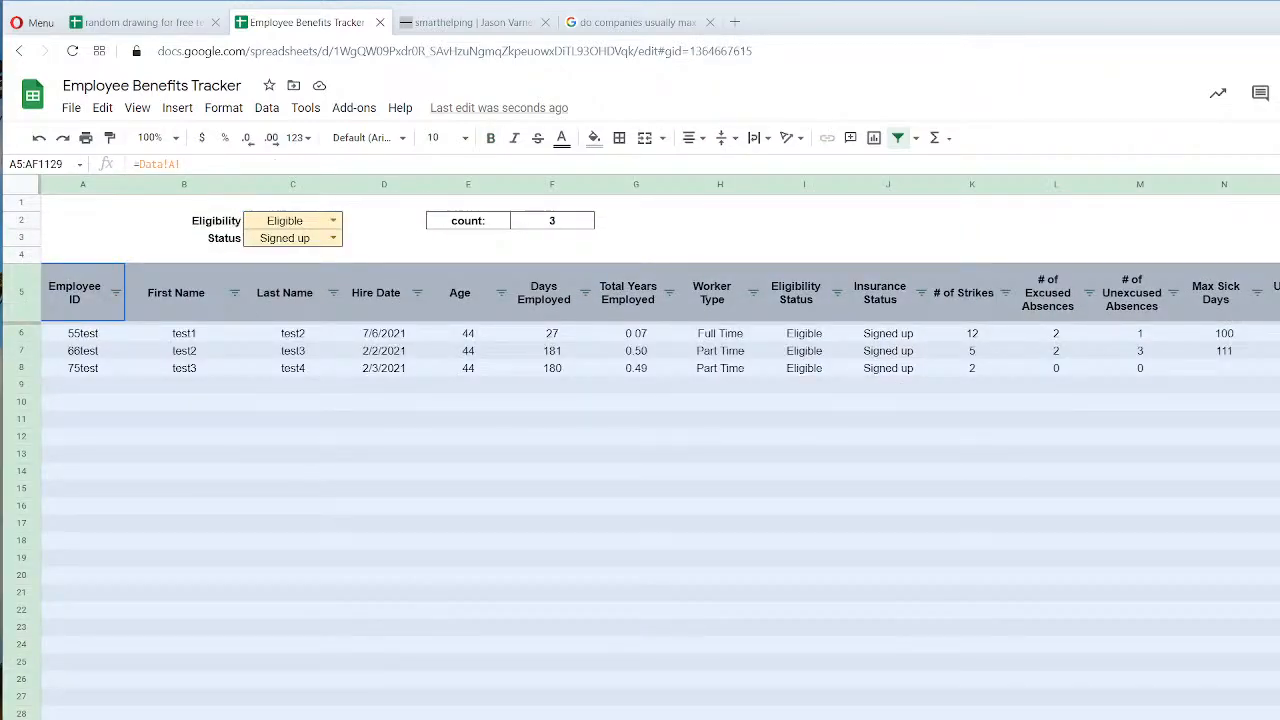
key("ctrl+shift+Page_Up")
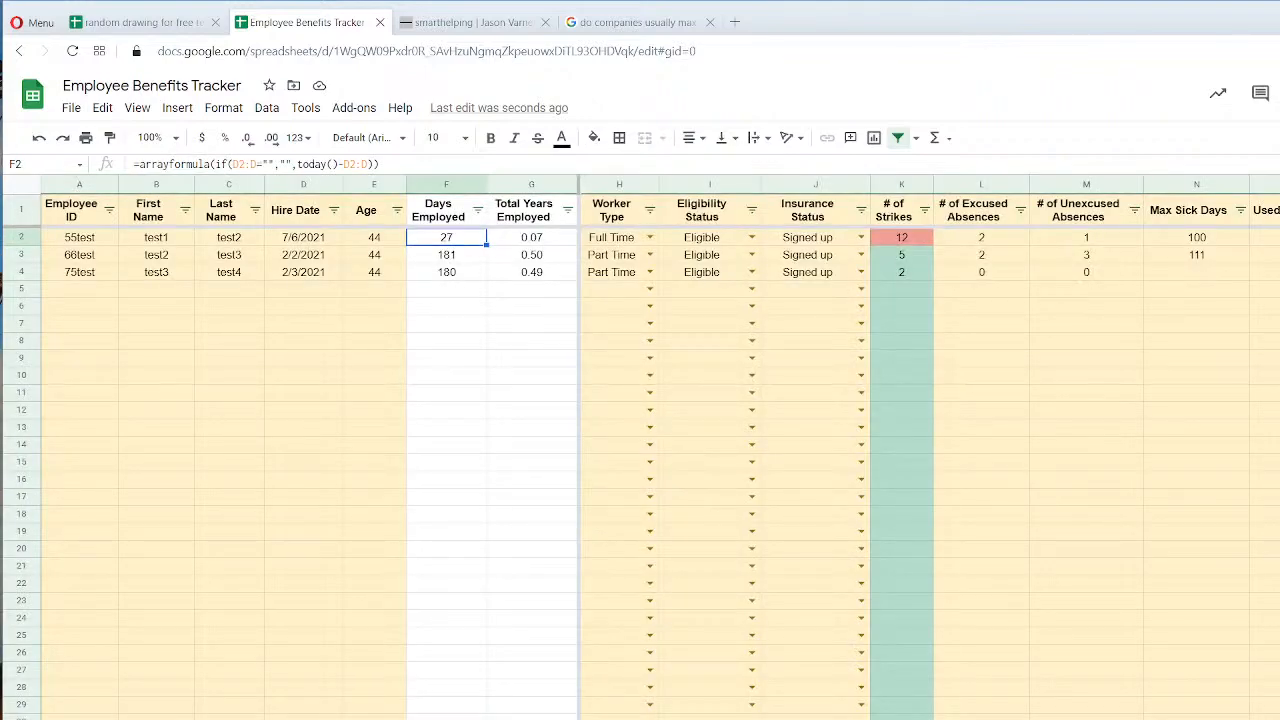
scroll(930, 450, "right", 8)
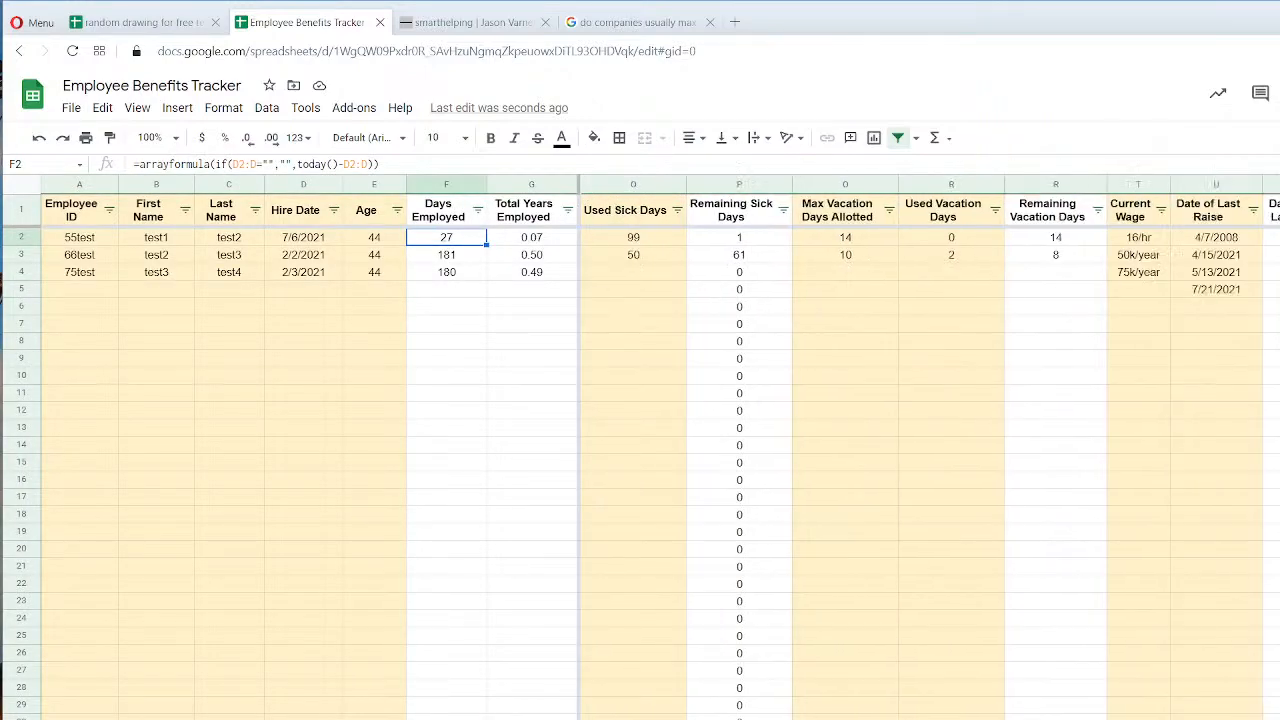
scroll(930, 450, "left", 3)
scroll(930, 450, "left", 7)
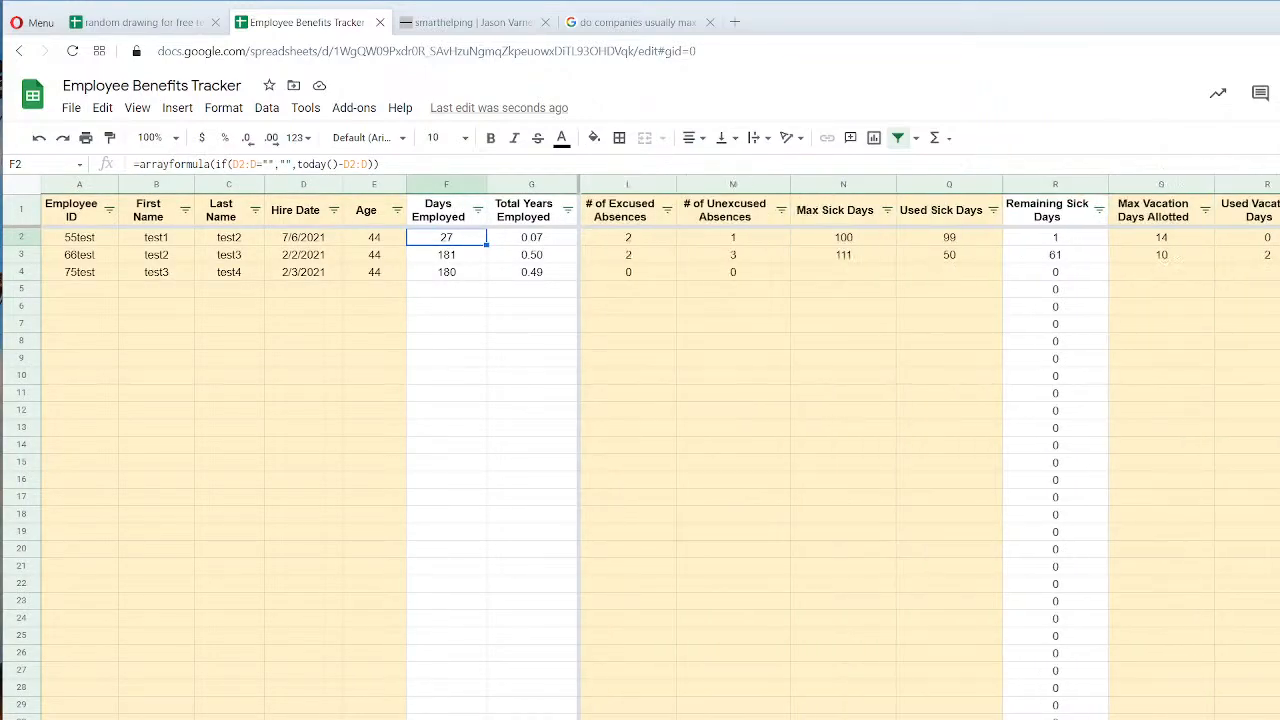
key("ctrl+shift+Page_Down")
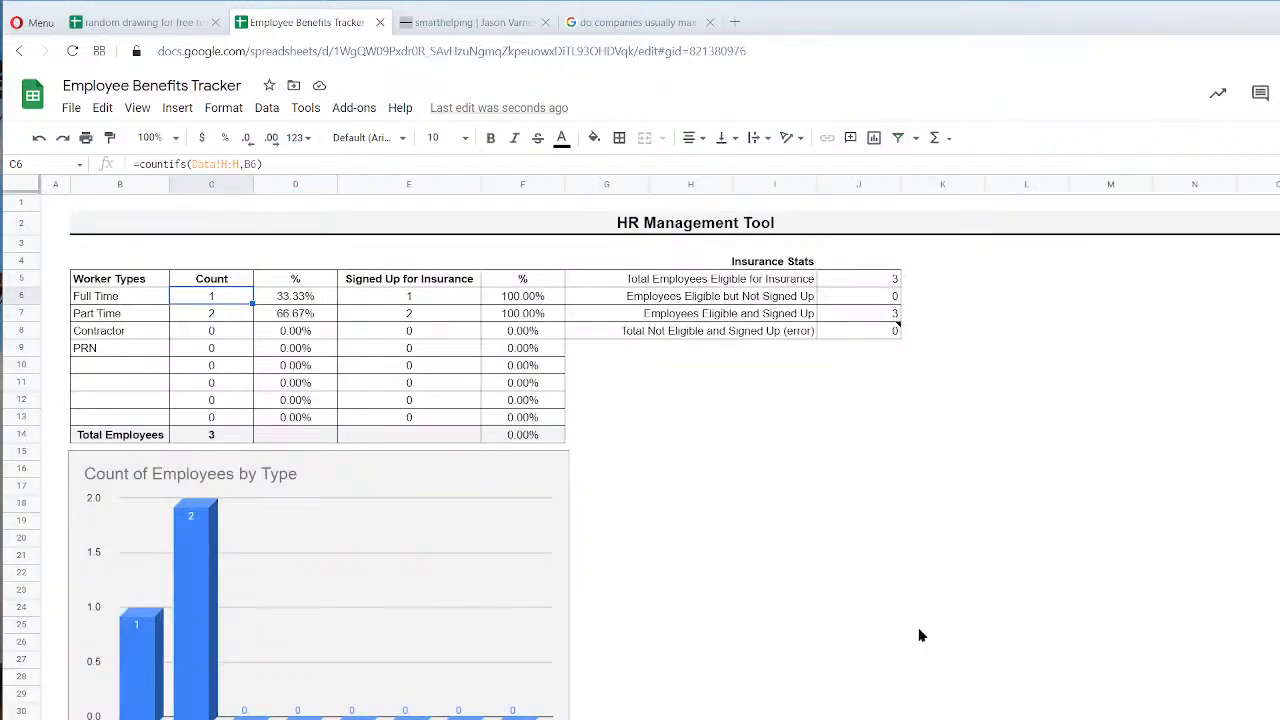
left_click(920, 633)
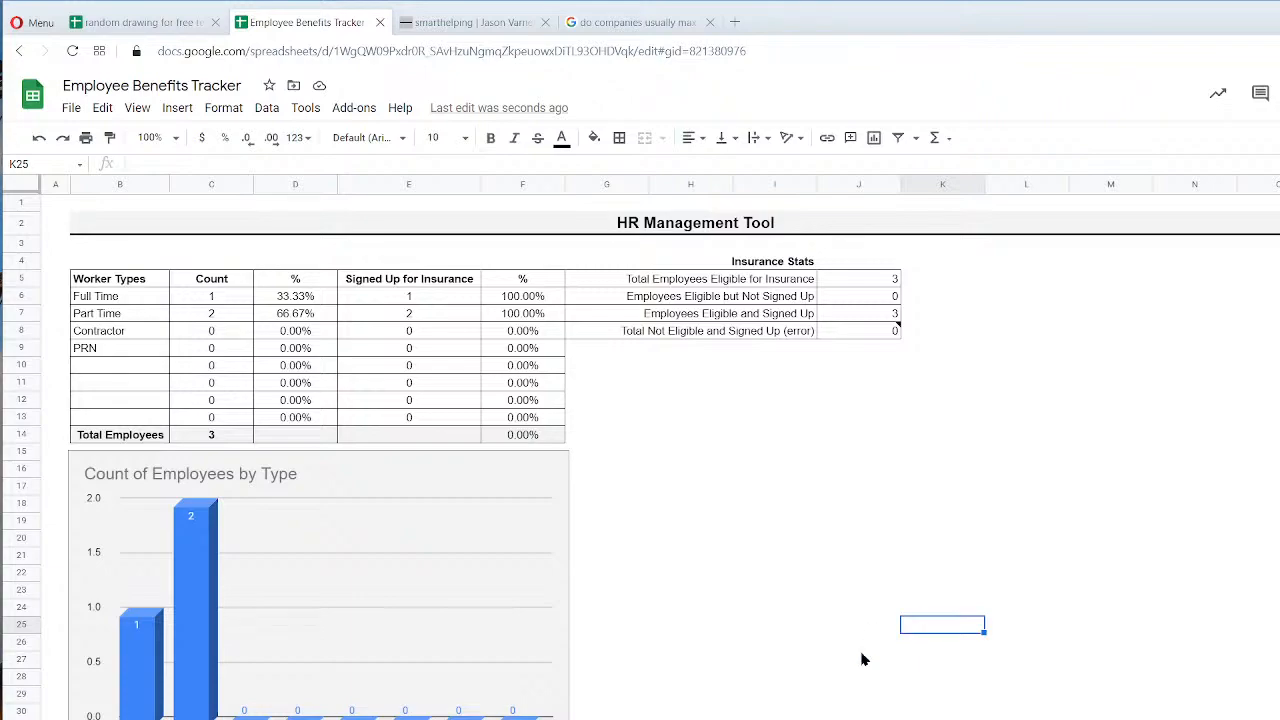
key("ctrl+shift+Page_Up")
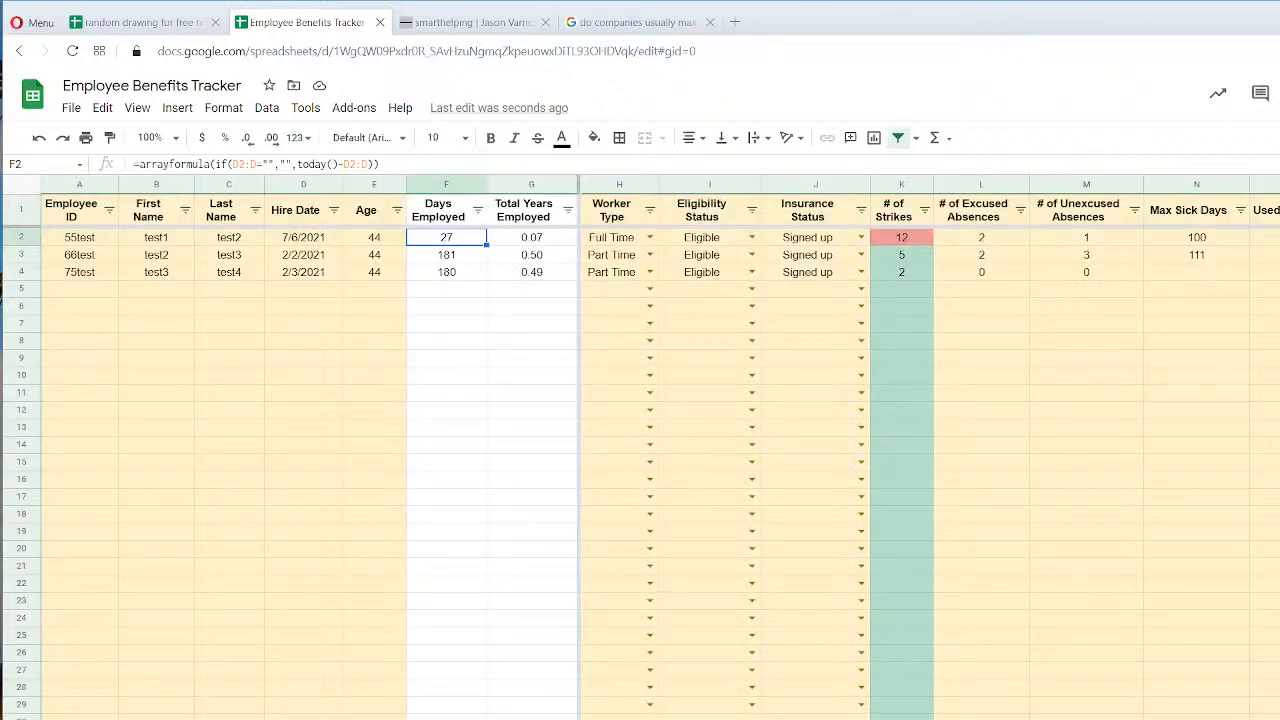
left_click_drag(381, 240, 375, 291)
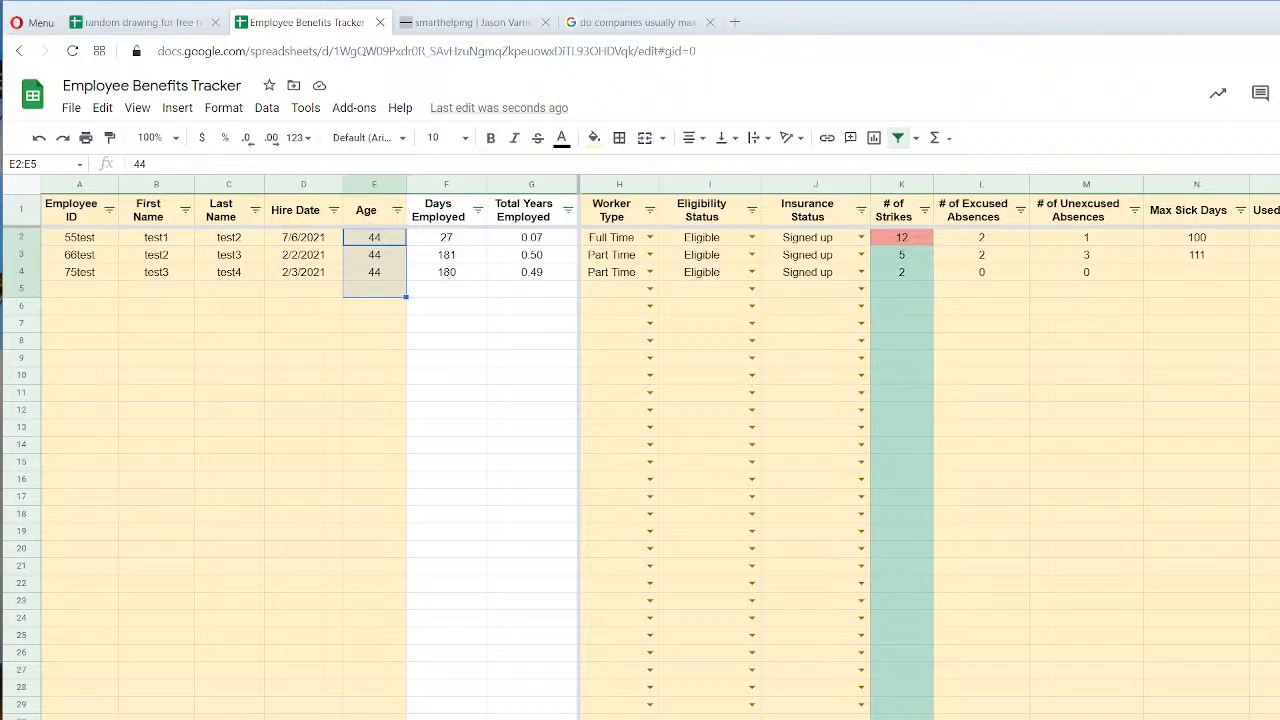
Duplicate the "Greater than or equal to 'x' Strikes" report sheet for use as an age report.
key("ctrl+shift+Page_Down")
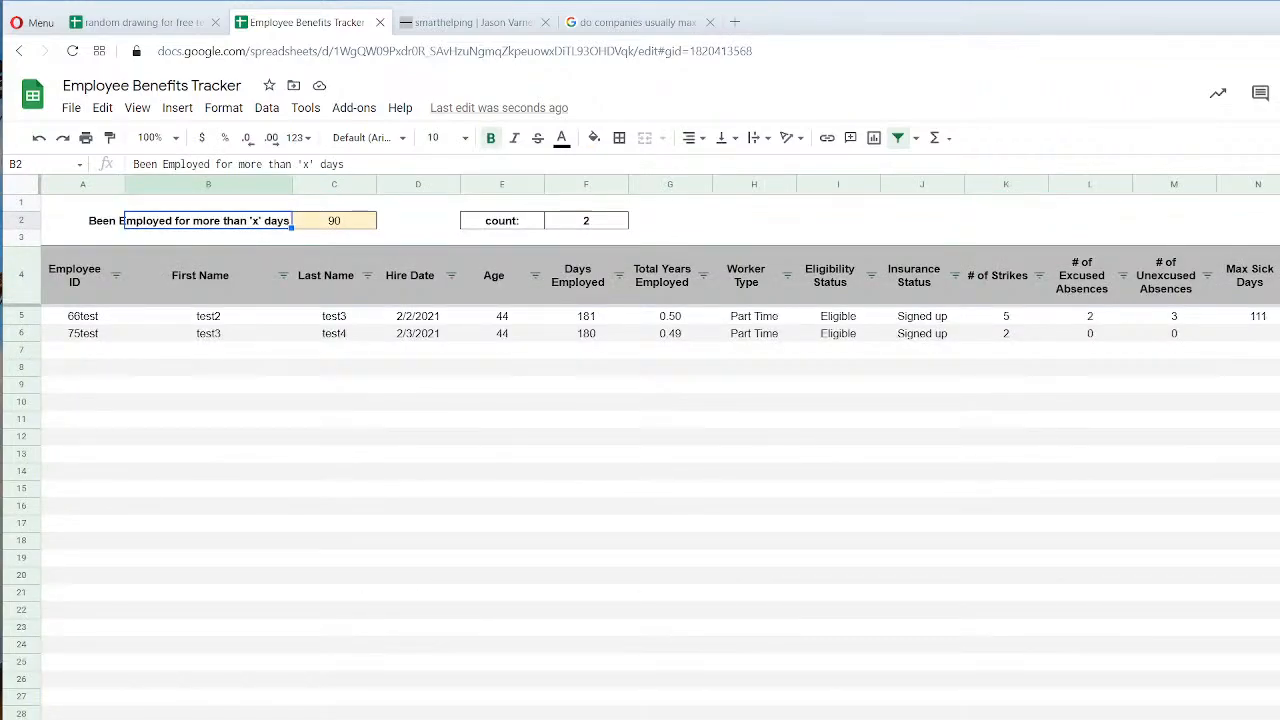
key("ctrl+shift+Page_Down")
right_click(786, 718)
left_click(789, 650)
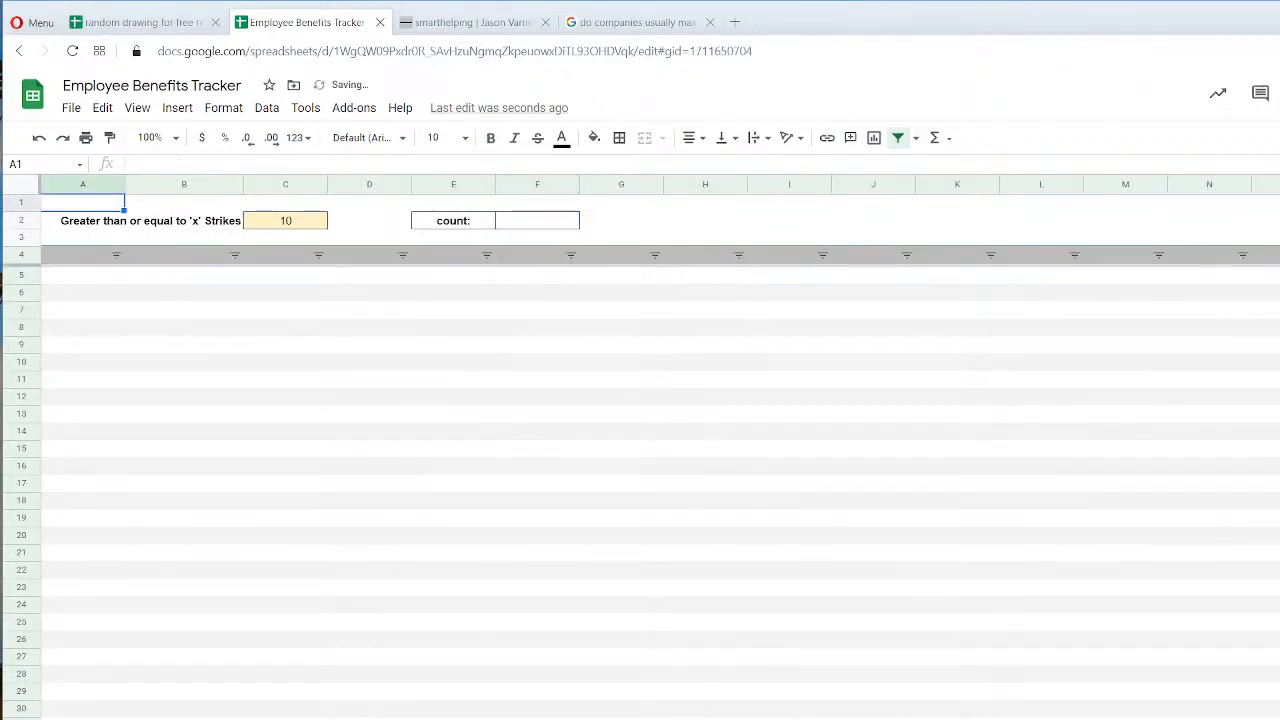
key("ctrl+shift+Page_Down")
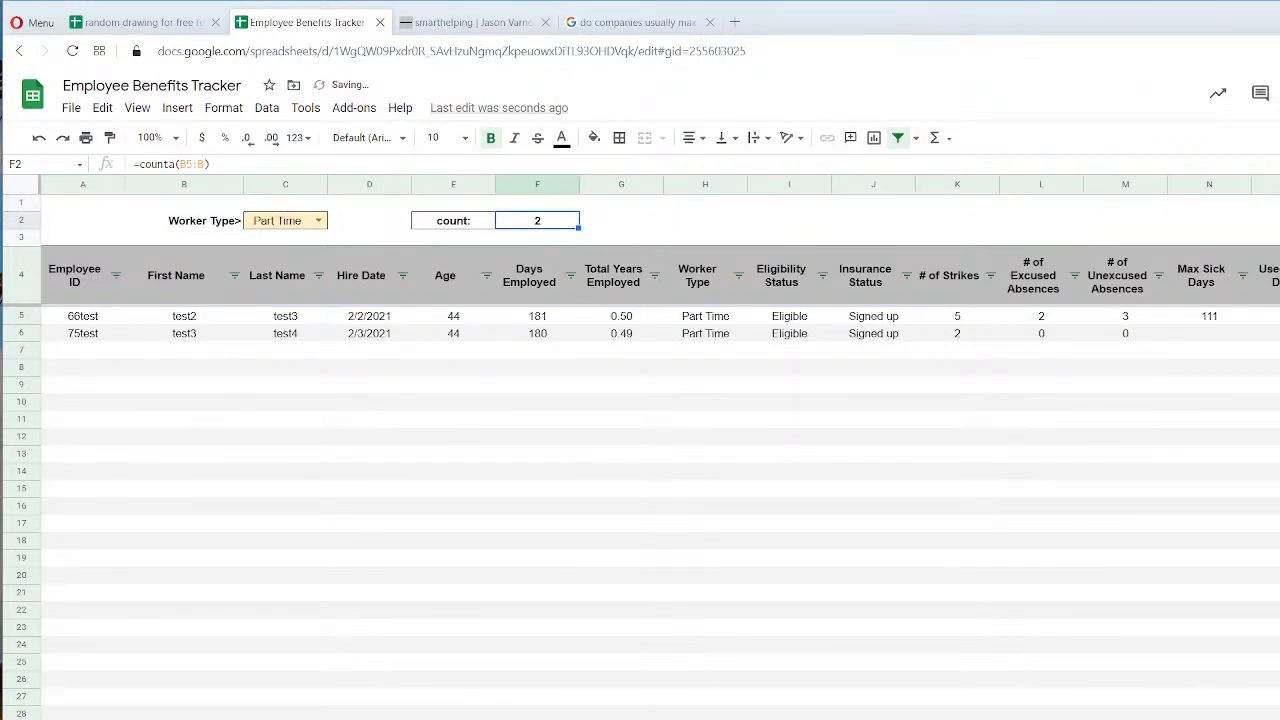
key("ctrl+shift+Page_Up")
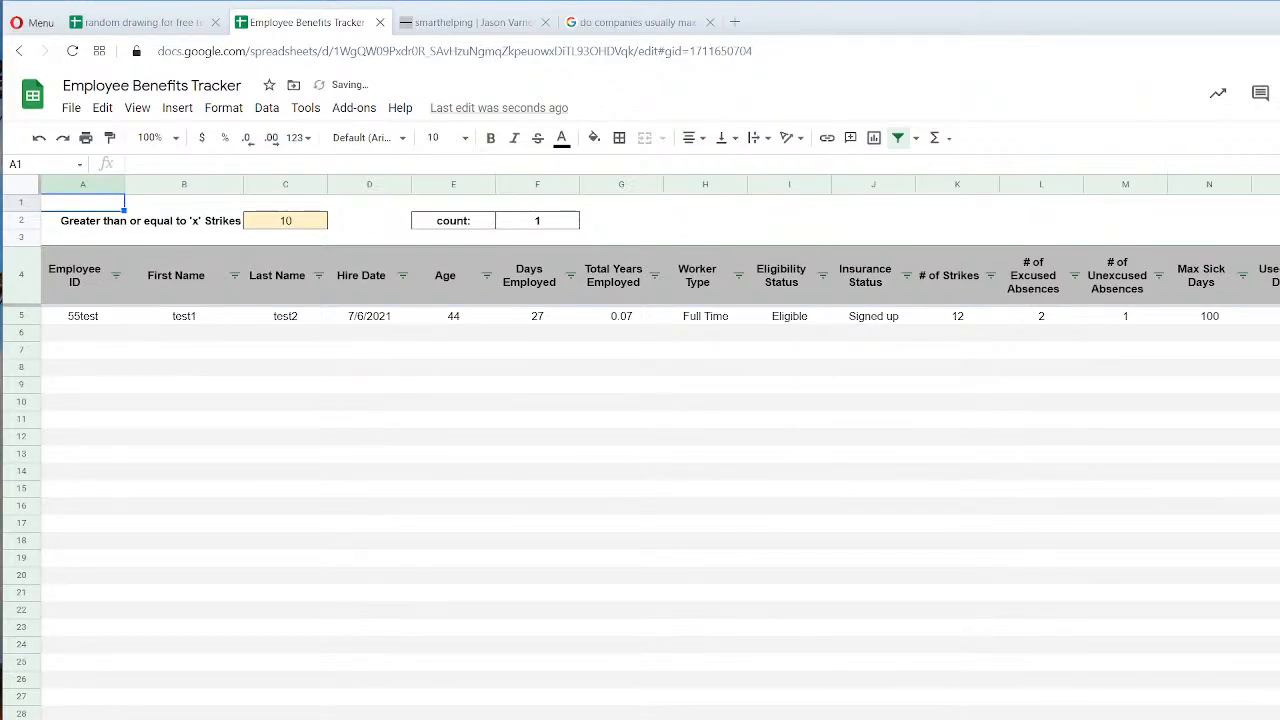
right_click(965, 712)
left_click(1014, 651)
Change the B2 label on the duplicated strikes sheet to "Employees Aged 'x' or less".
left_click(225, 230)
type("Emplo")
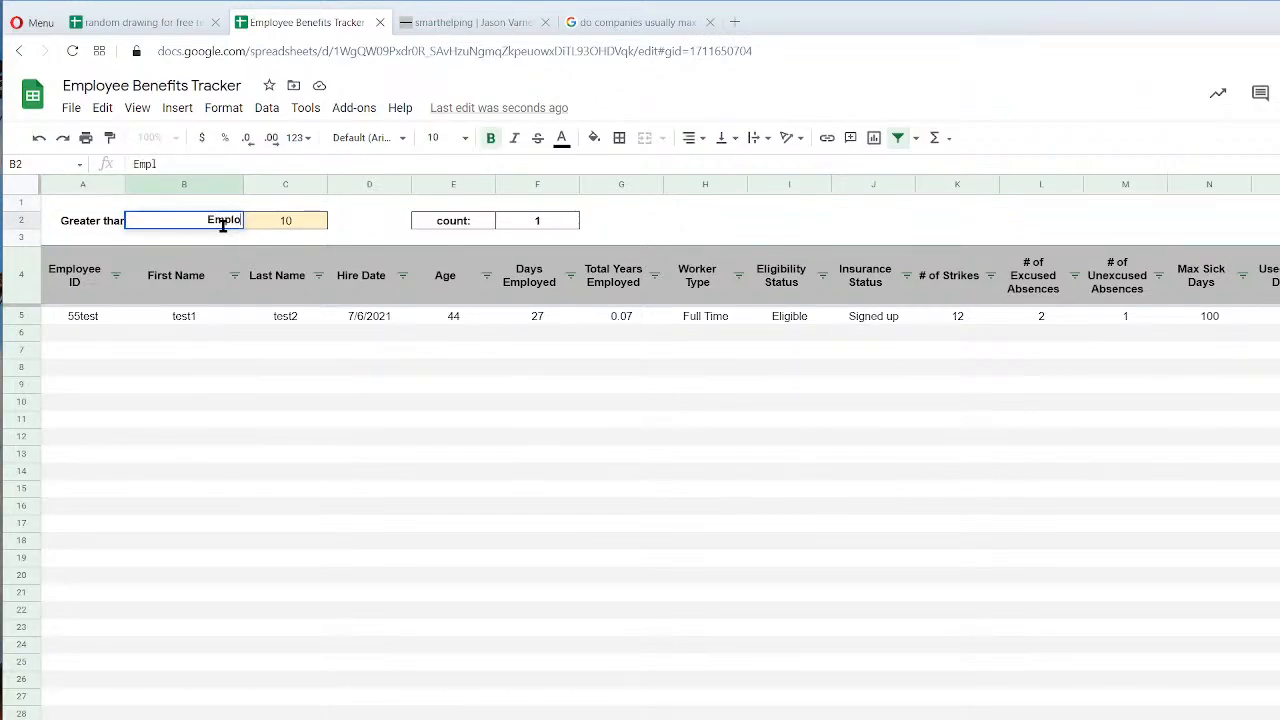
type("yees Aged 'x'")
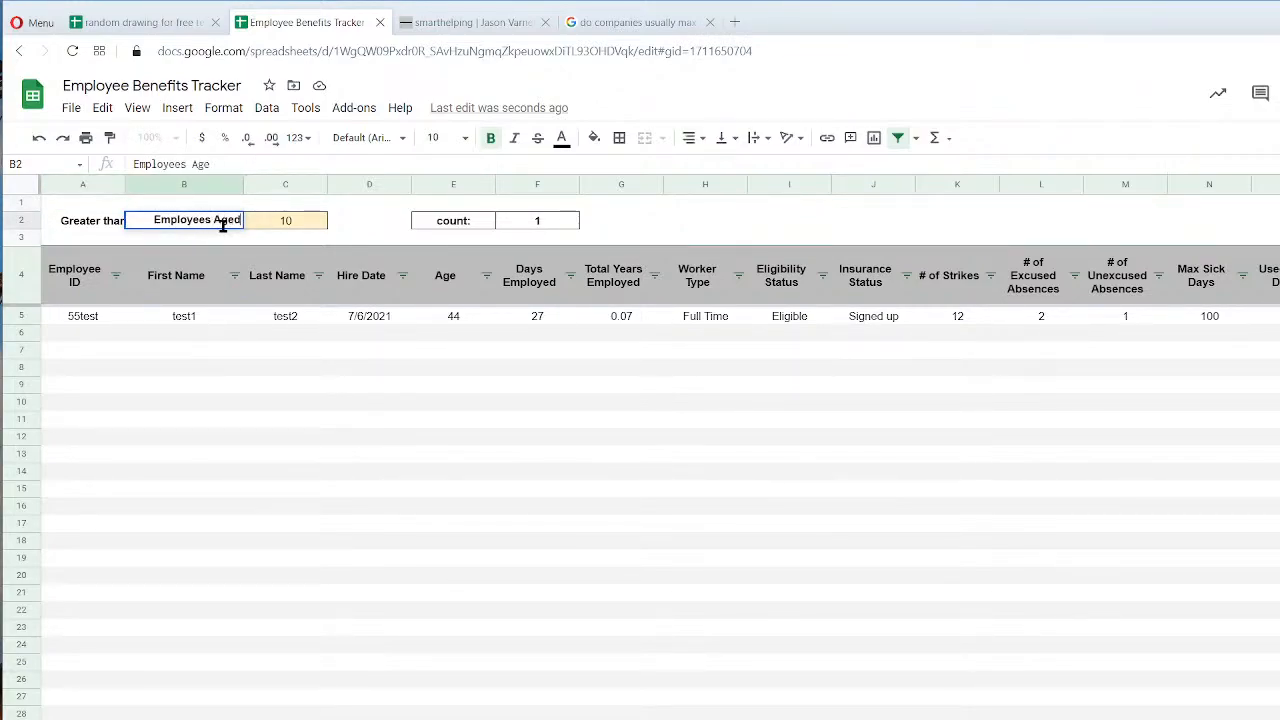
type("less")
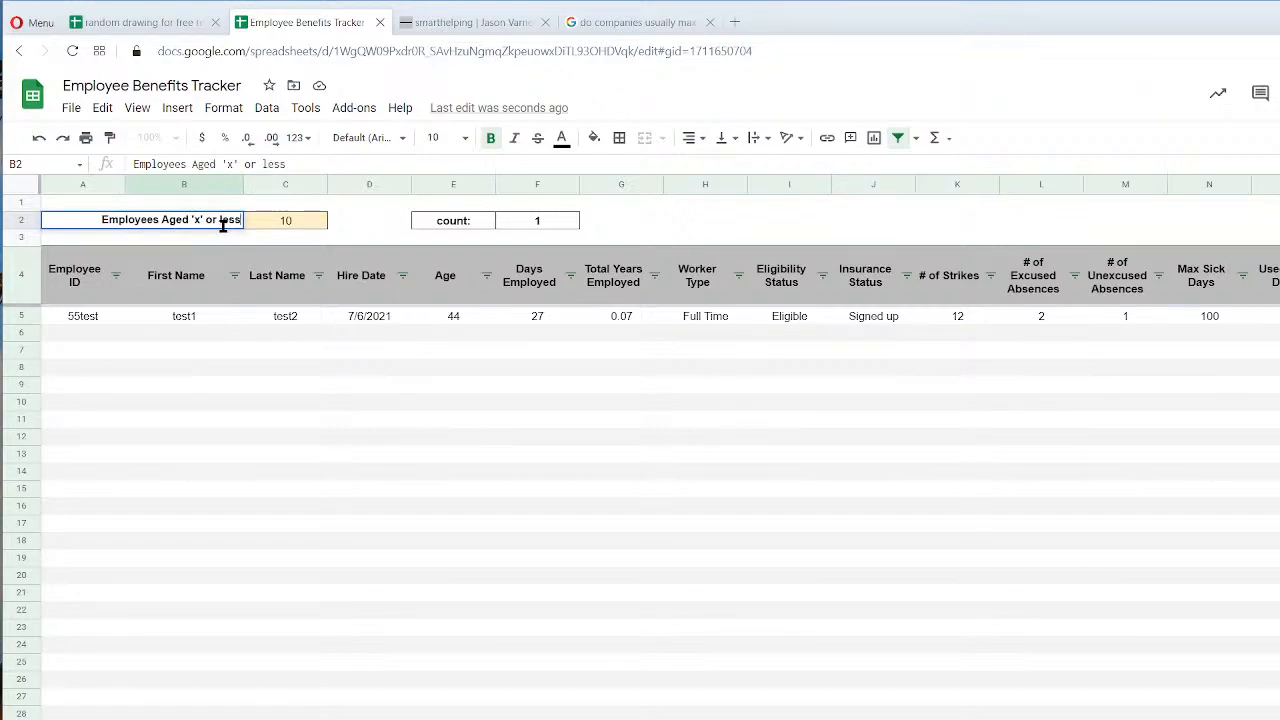
key("Return")
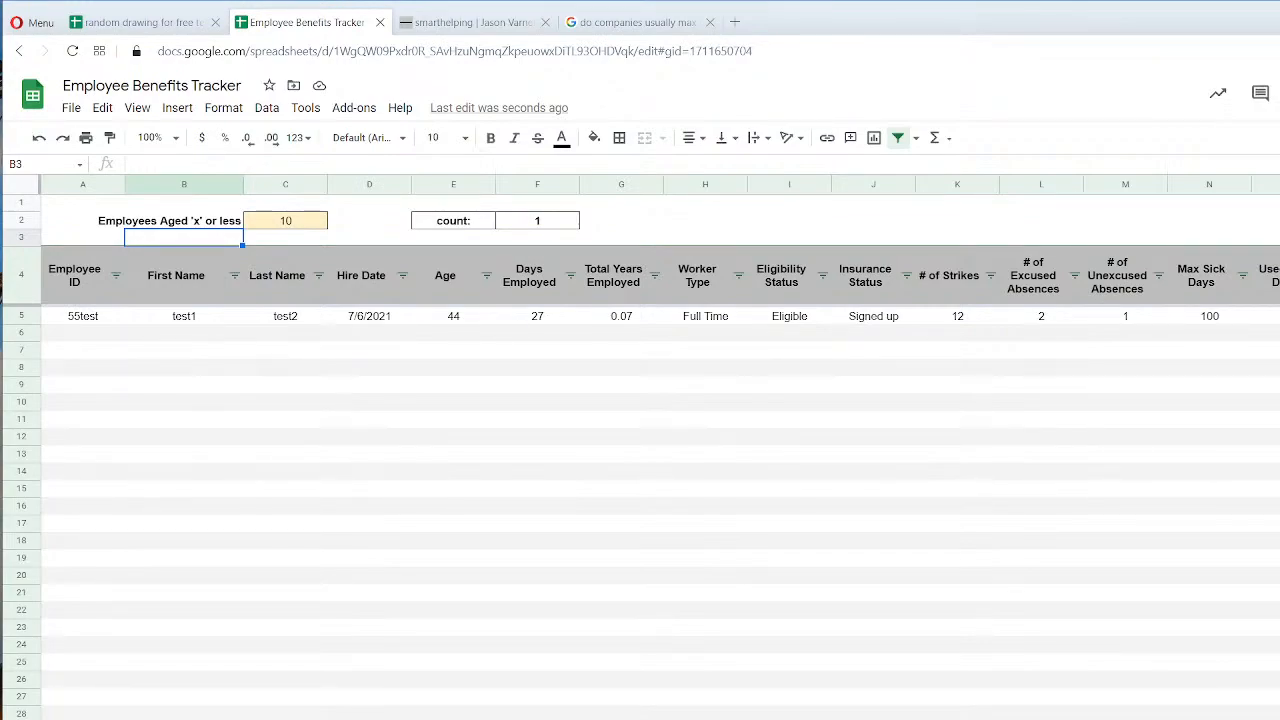
Edit the A5 filter formula to keep rows whose Data sheet age is at most C2: =filter(Data!A2:AD,Data!e2:e<=C2).
key("ctrl+shift+Page_Up")
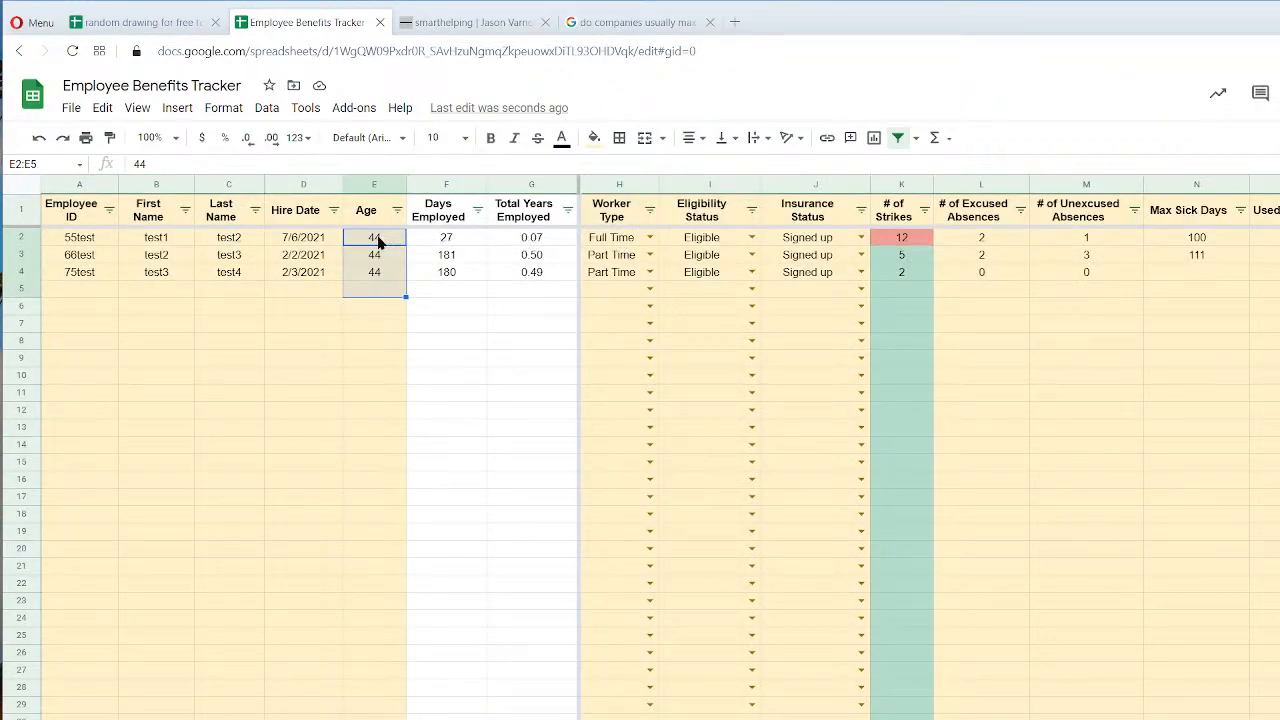
key("ctrl+shift+Page_Down")
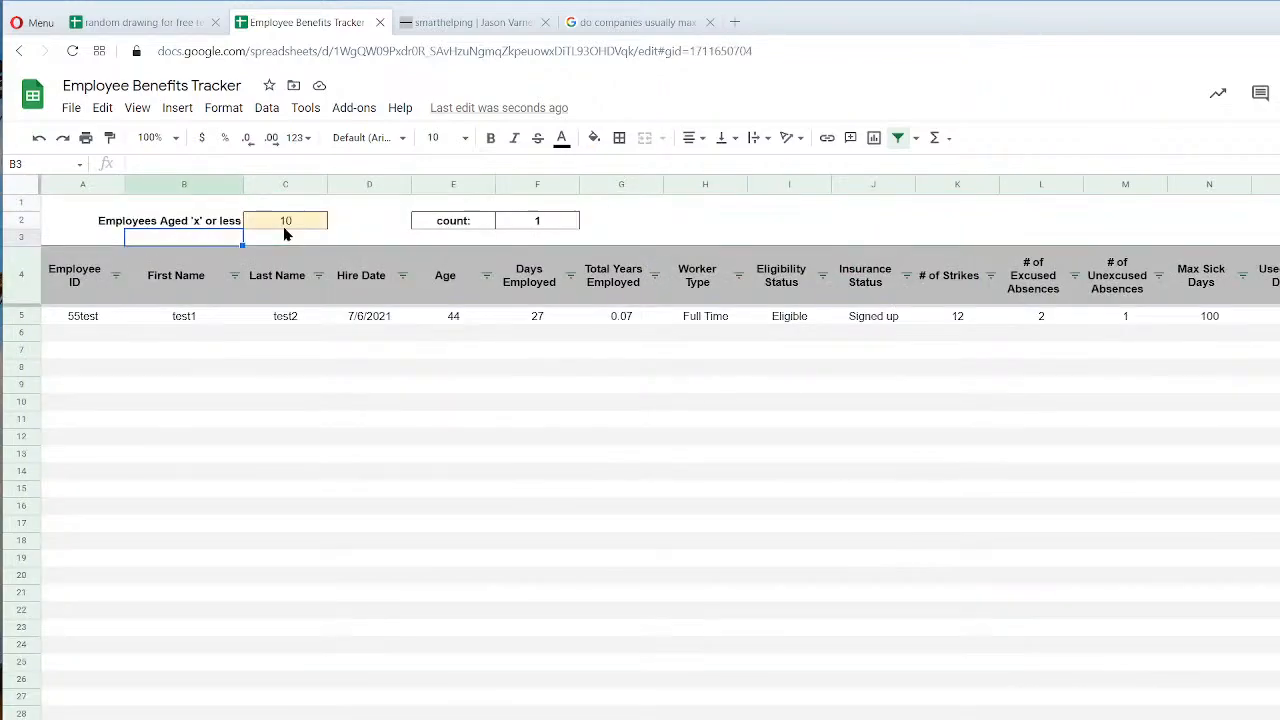
left_click(85, 316)
left_click(279, 164)
key("BackSpace")
type("e")
key("BackSpace")
type("er(Data!A2:AD,Data!e2:e>=C2")
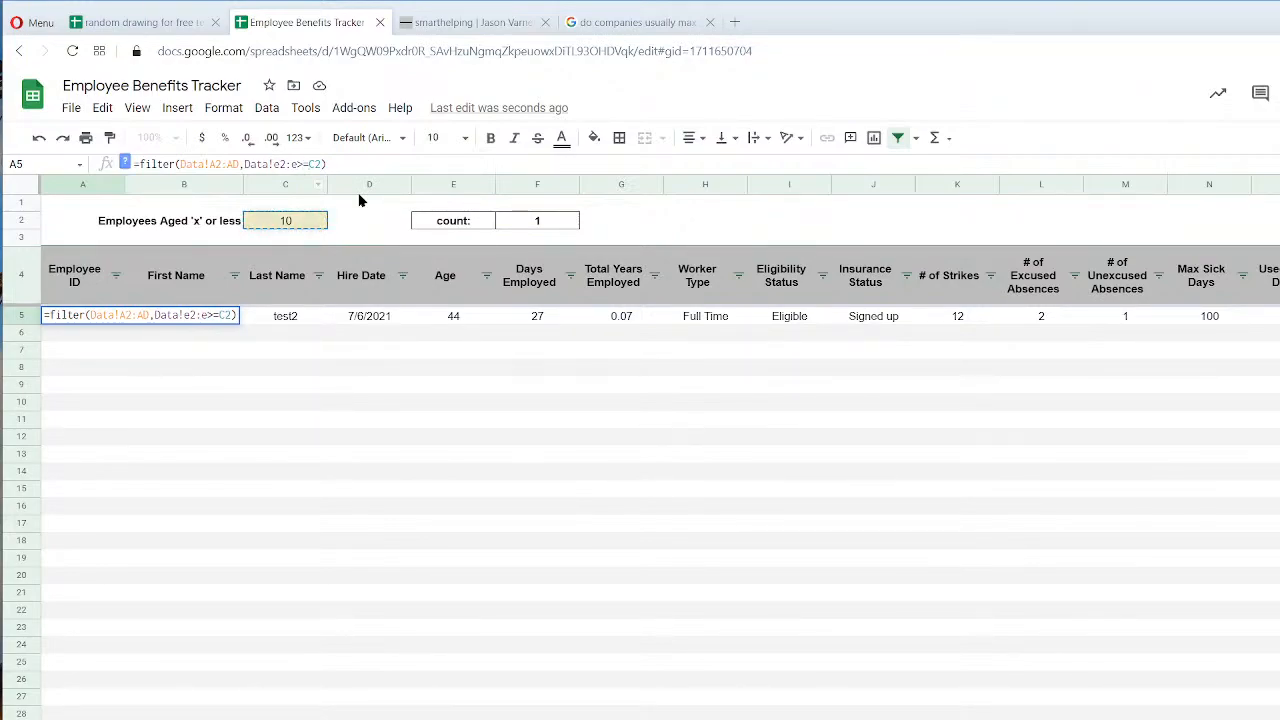
key("BackSpace")
key("BackSpace")
type("<=")
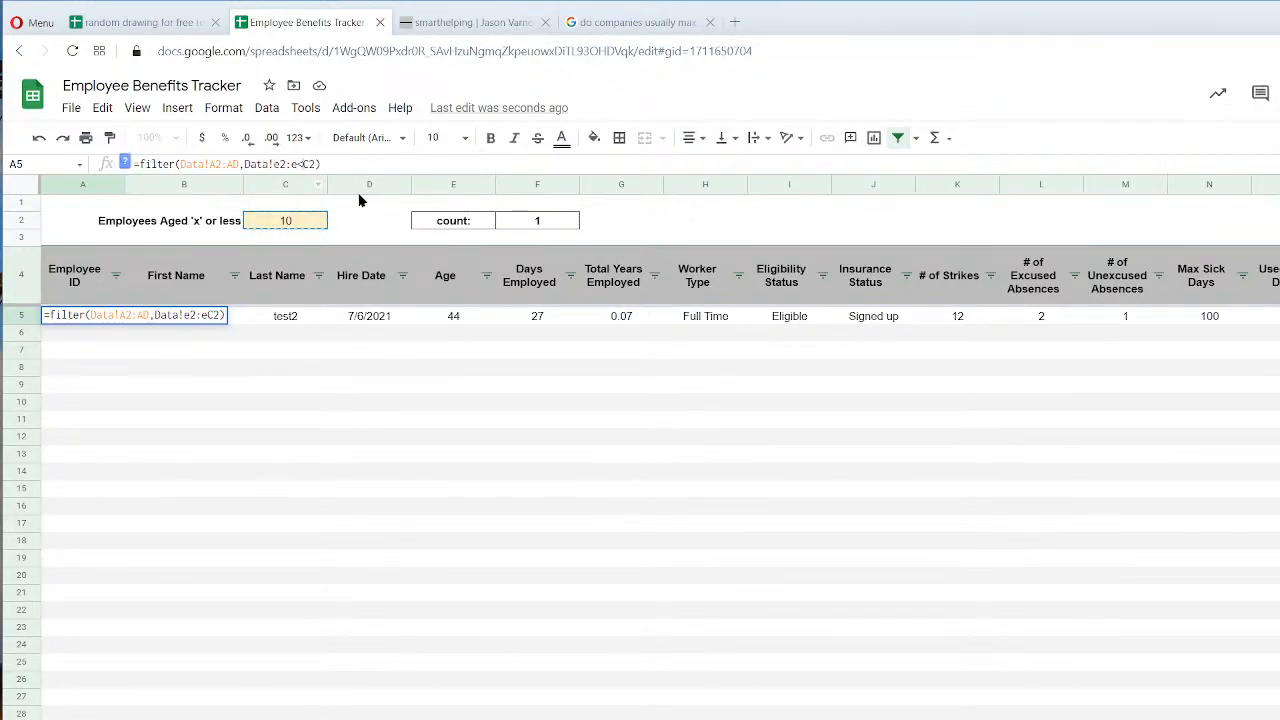
key("Return")
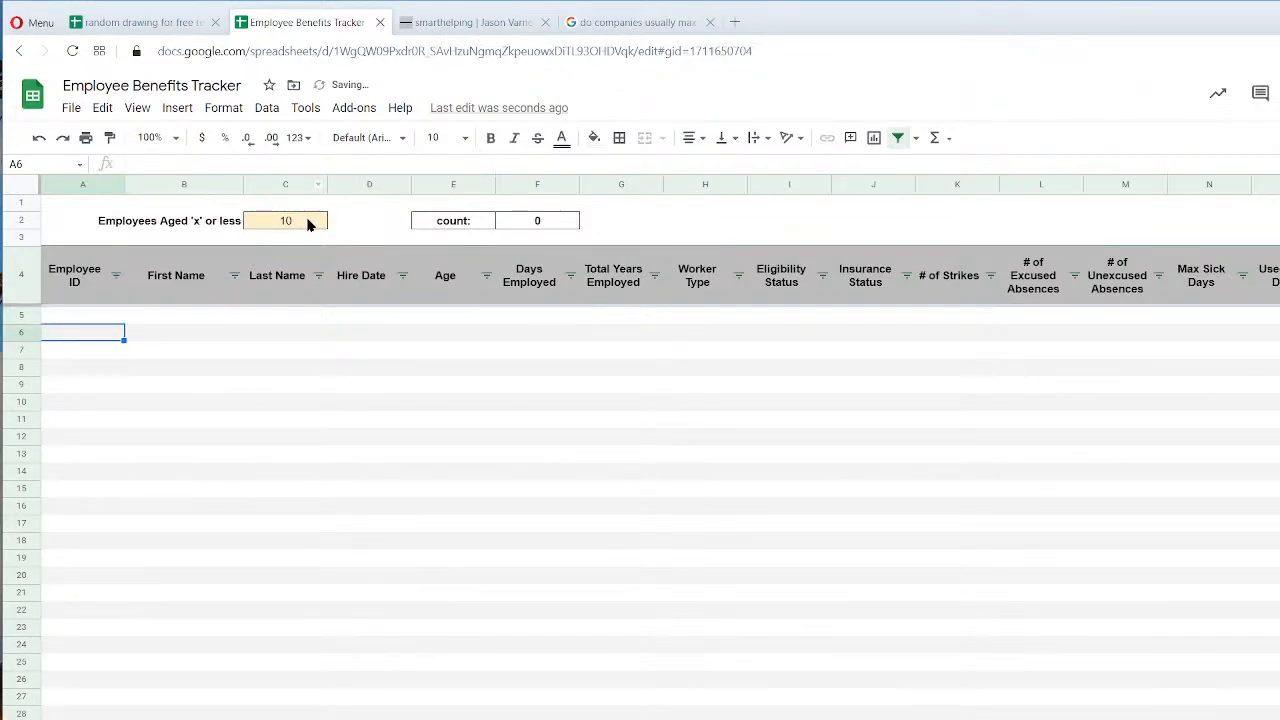
Set the maximum age threshold in C2 of the age report to 45.
left_click(308, 224)
type("45")
key("Return")
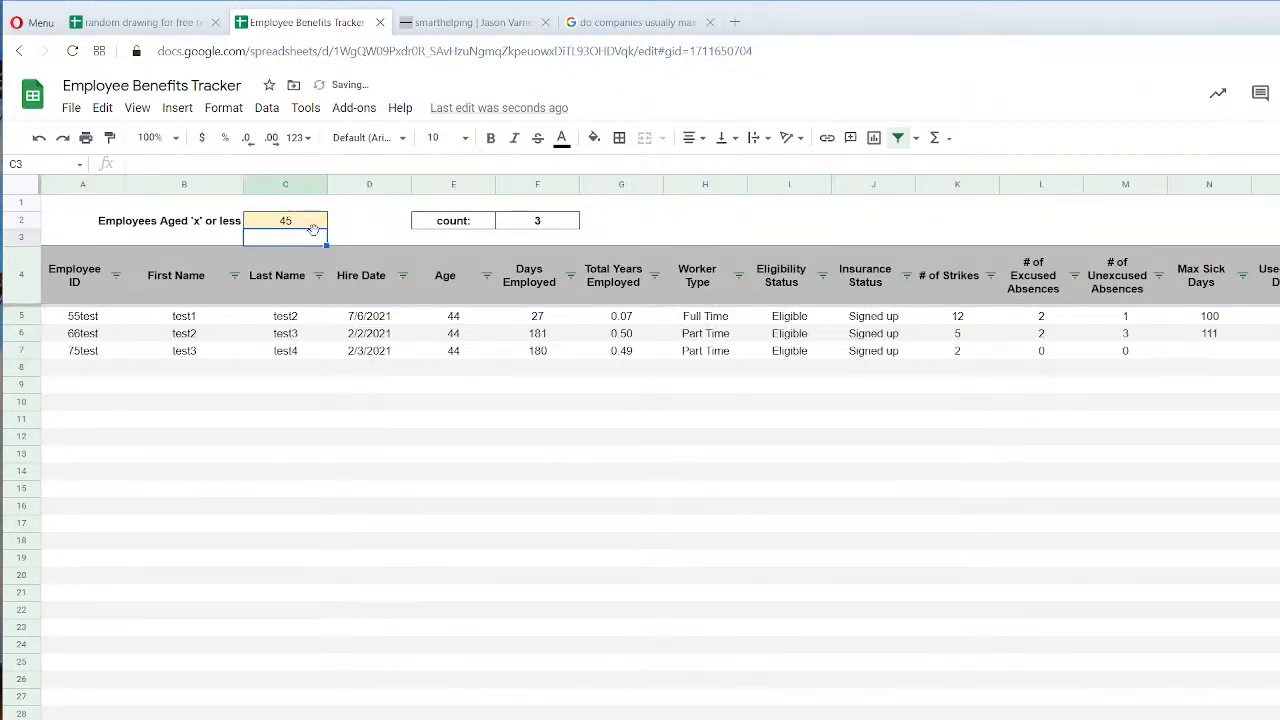
Set the age of employee 66test to 65 in cell E3 of the Data sheet.
left_click(366, 719)
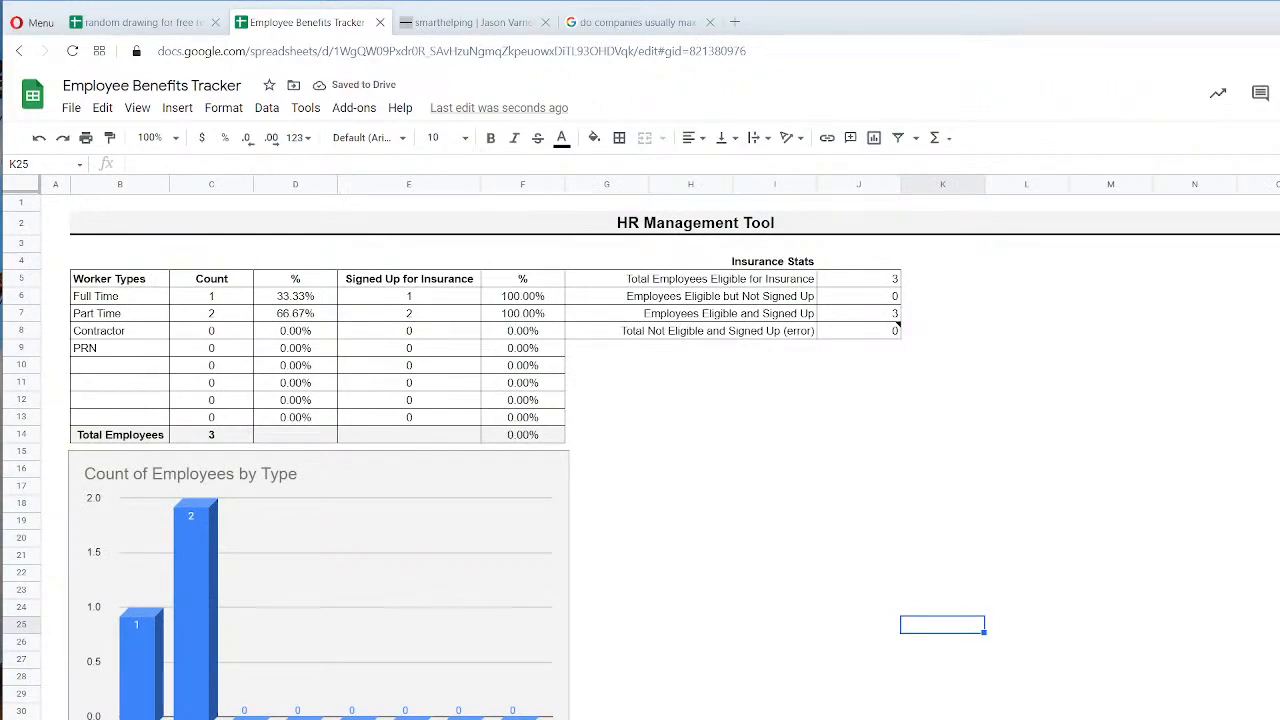
left_click(430, 719)
left_click(383, 256)
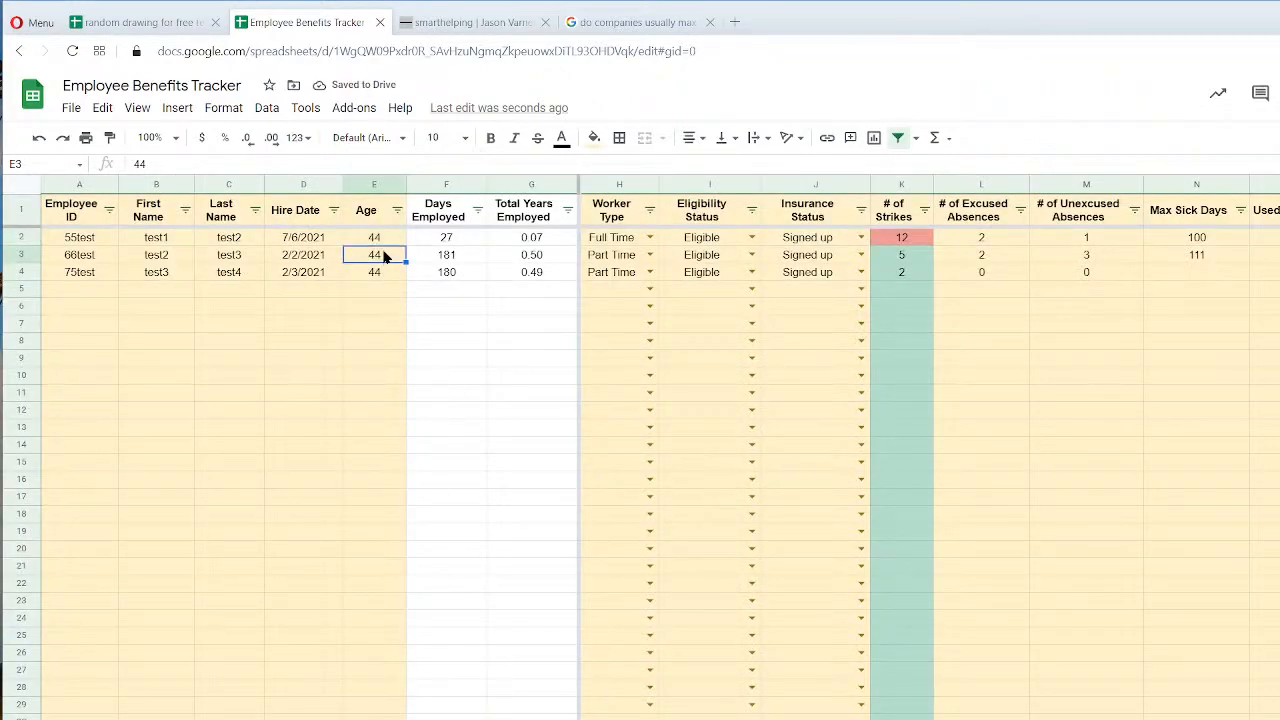
type("65")
key("Return")
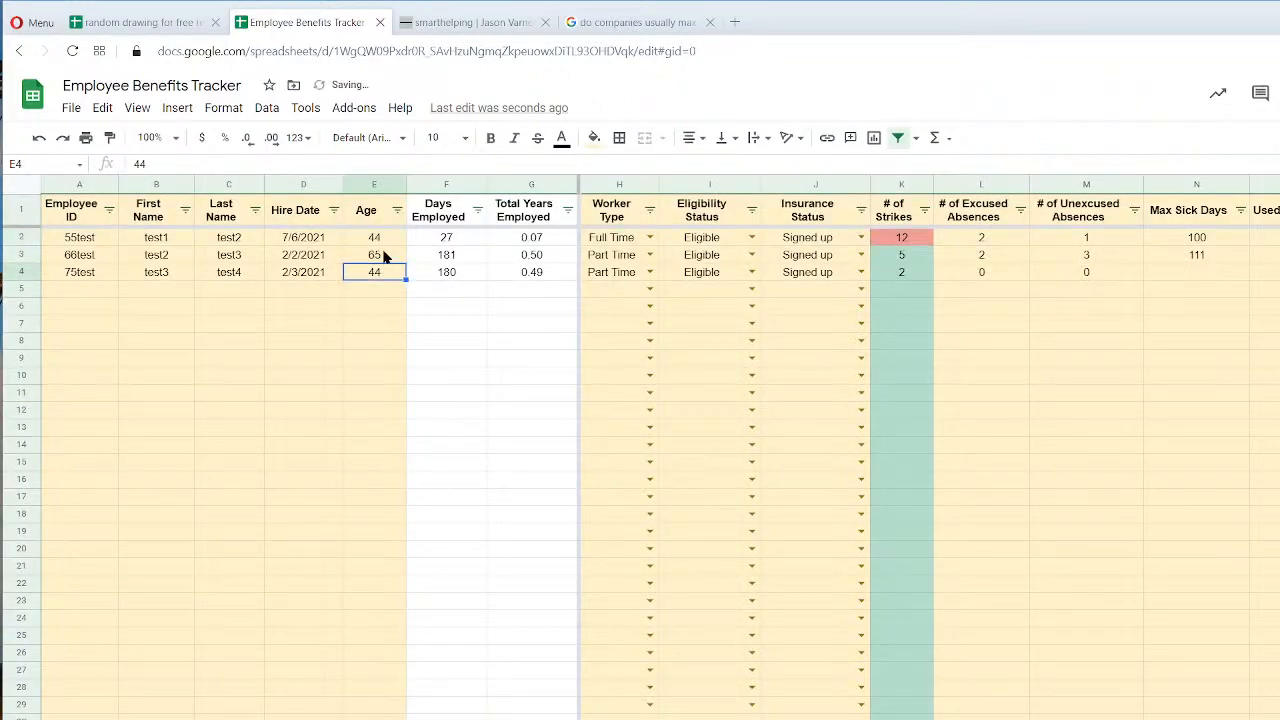
Set the age of employee 75test to 17 in cell E4 of the Data sheet and check the "or less" age report.
type("17")
key("Return")
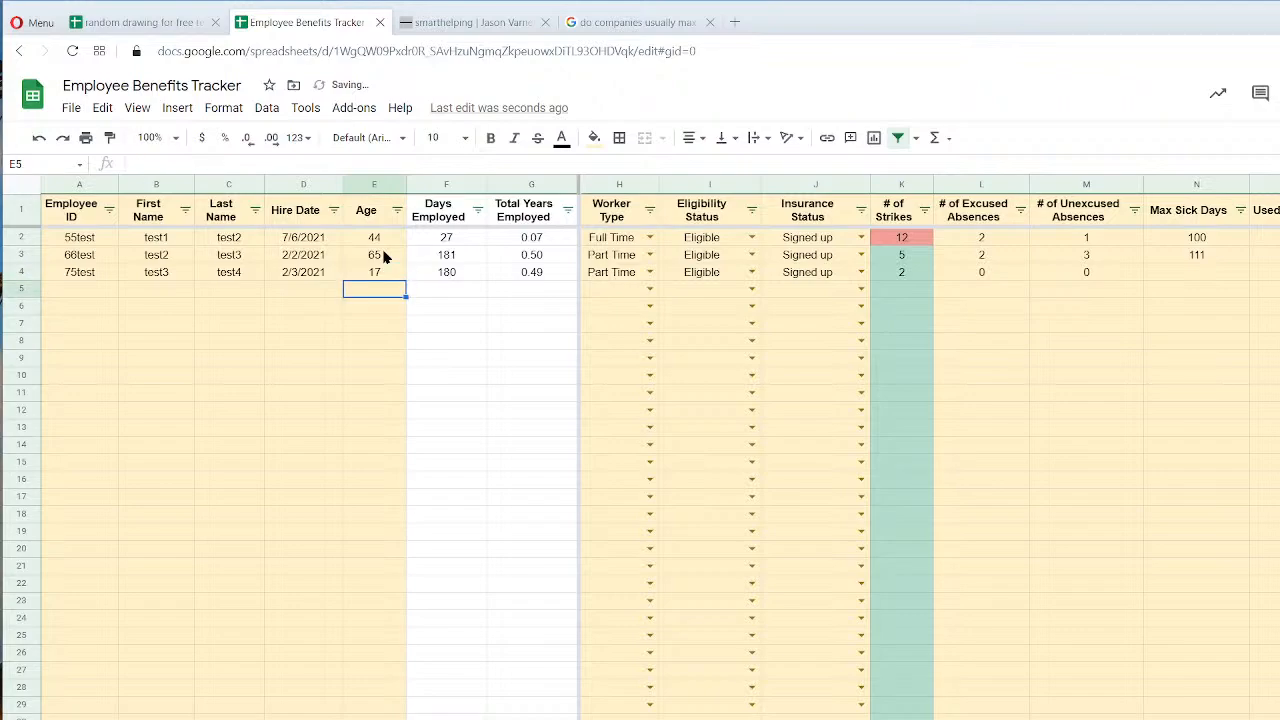
left_click(330, 718)
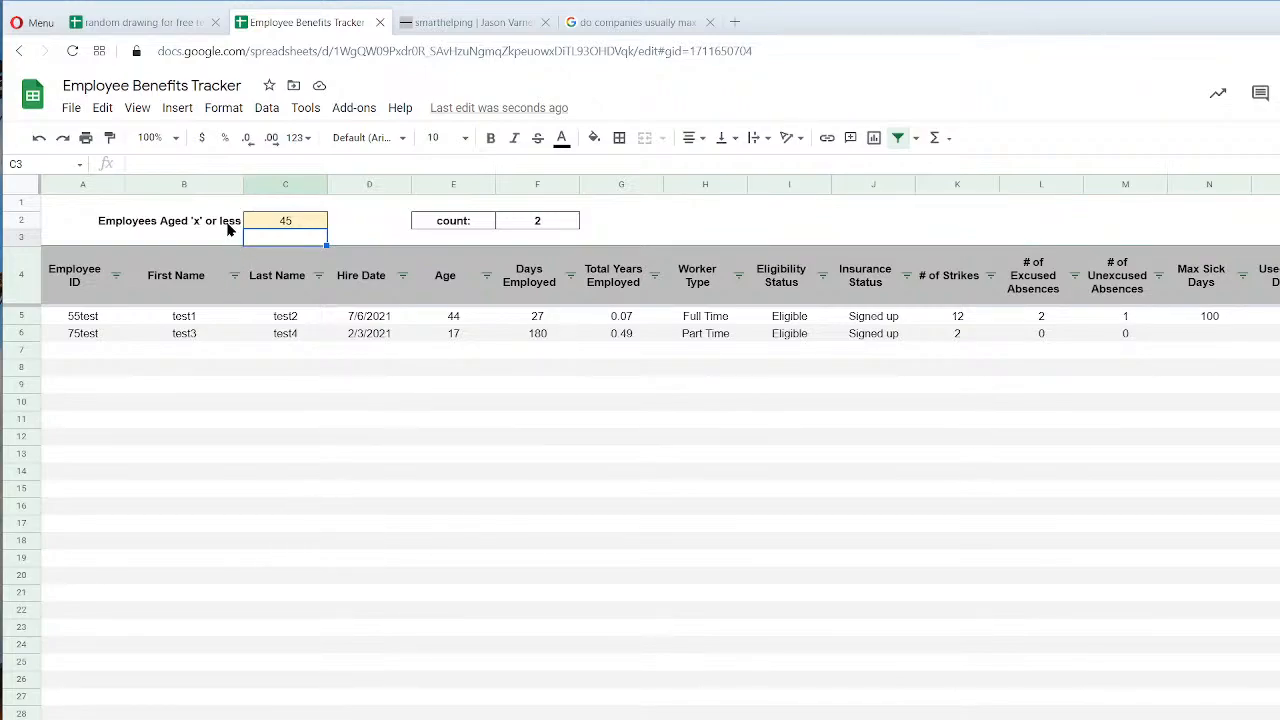
left_click(289, 225)
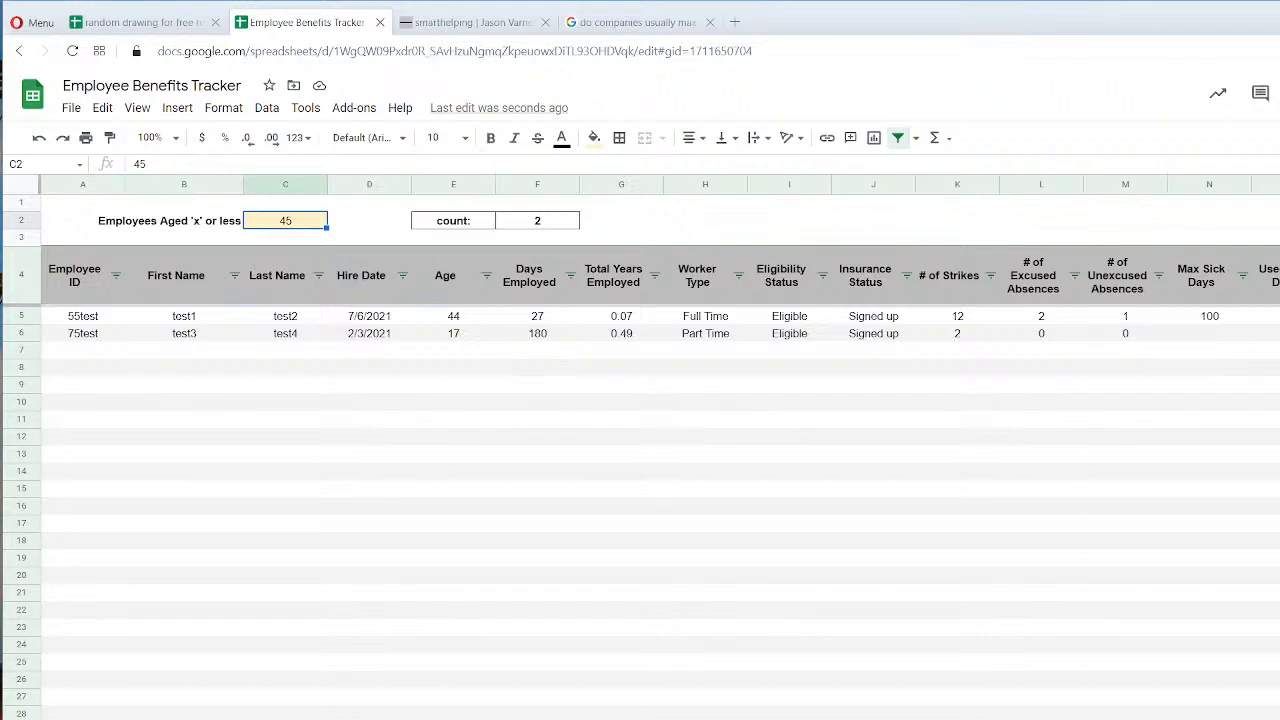
left_click(80, 324)
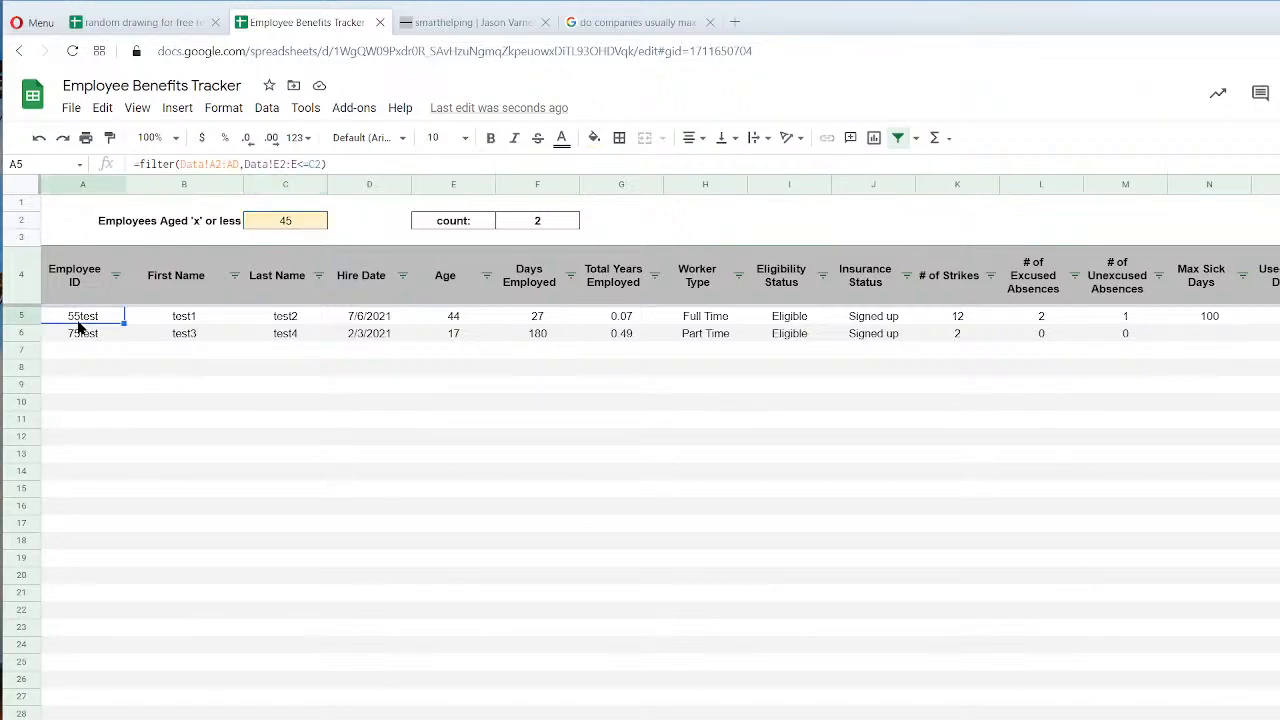
Set the maximum age threshold in C2 of the "or less" age report to 64.
left_click(287, 224)
type("64")
key("Return")
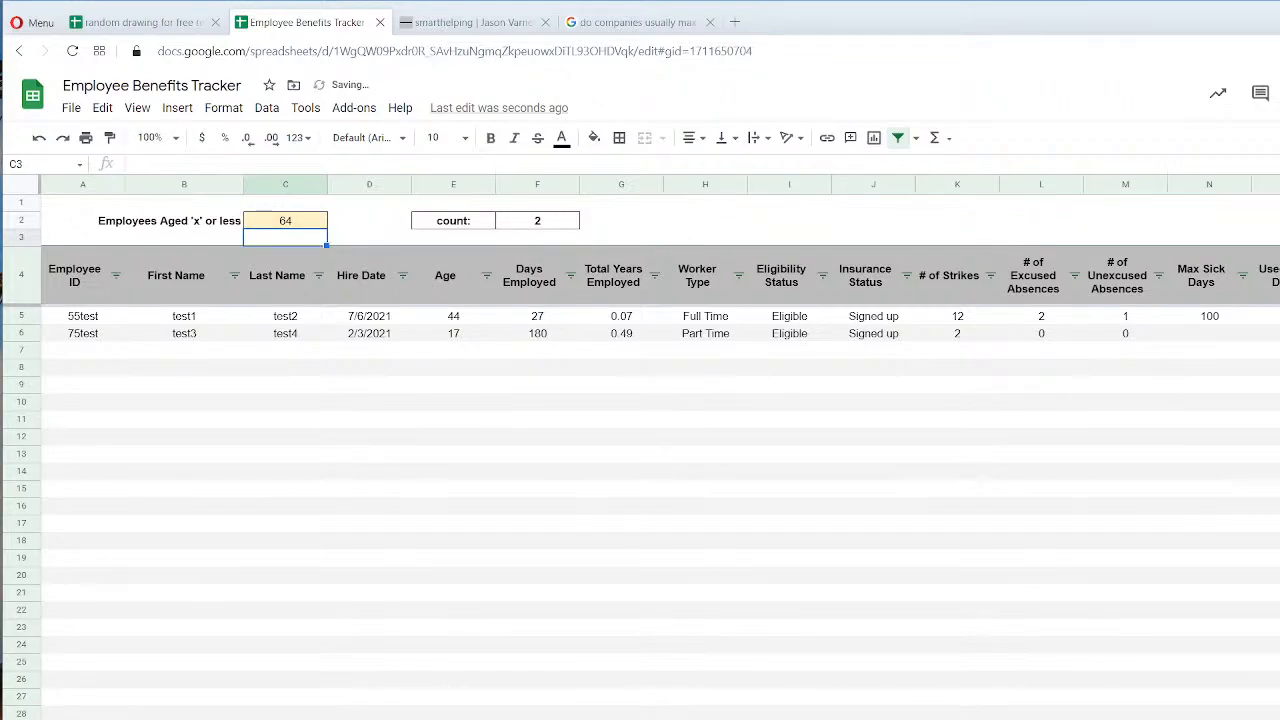
left_click(70, 320)
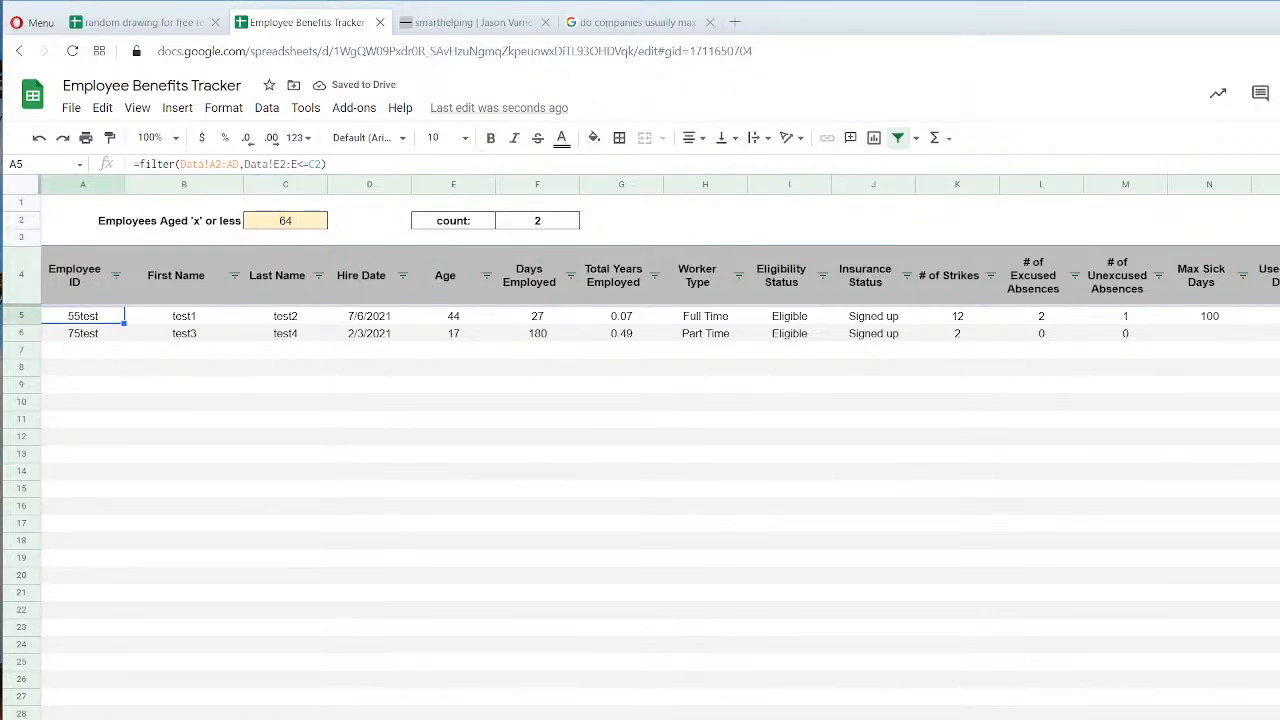
On the duplicated strikes sheet, edit the A5 formula to filter by minimum age: =filter(Data!A2:AD,Data!e2:e>=C2).
left_click(656, 717)
left_click(81, 303)
left_click(79, 318)
left_click(284, 163)
key("BackSpace")
key("BackSpace")
type("e2")
key("Right")
key("Right")
key("BackSpace")
type("e")
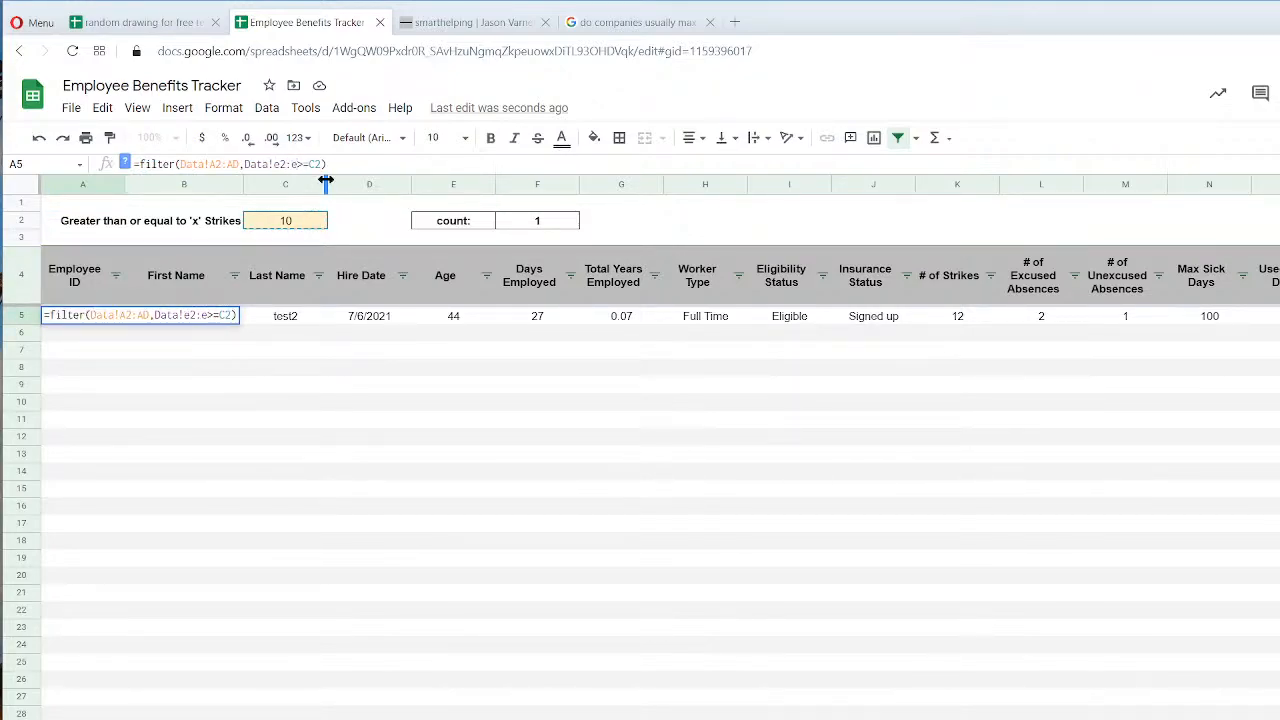
key("Return")
Copy the B2 label "Employees Aged 'x' or less" from the age report into B2 of the duplicated strikes sheet.
left_click(760, 717)
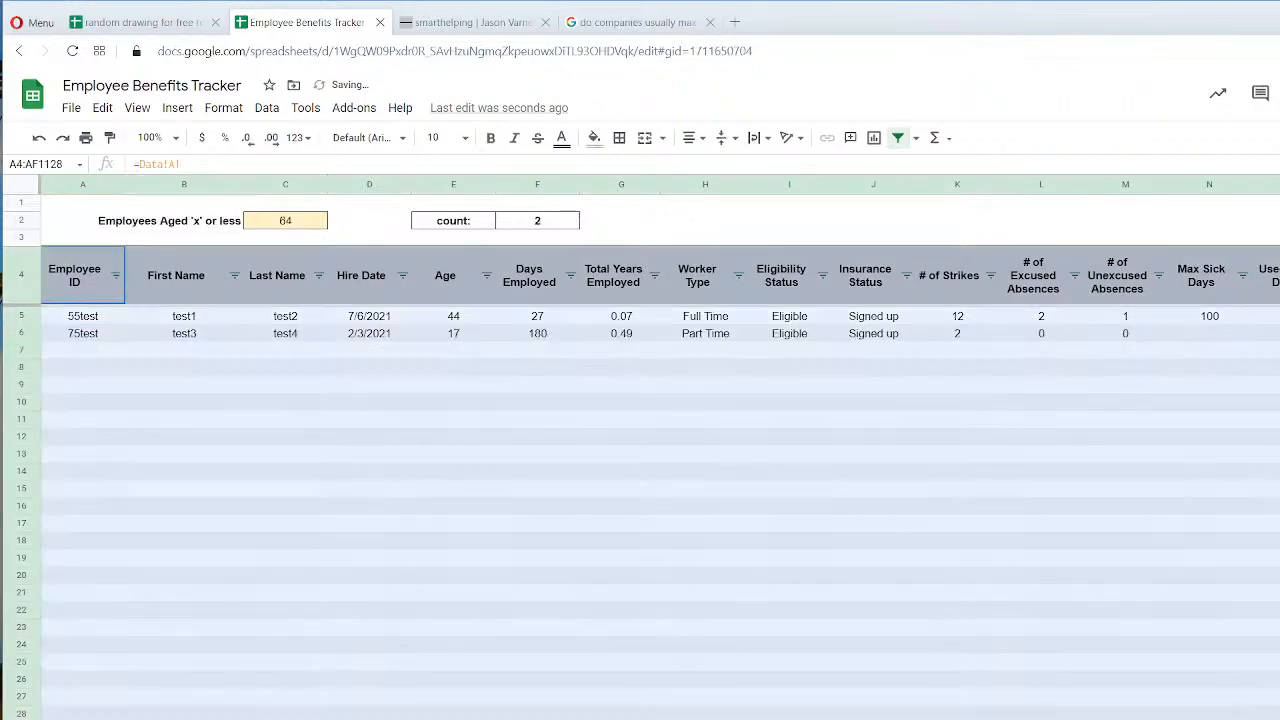
right_click(232, 222)
left_click(270, 266)
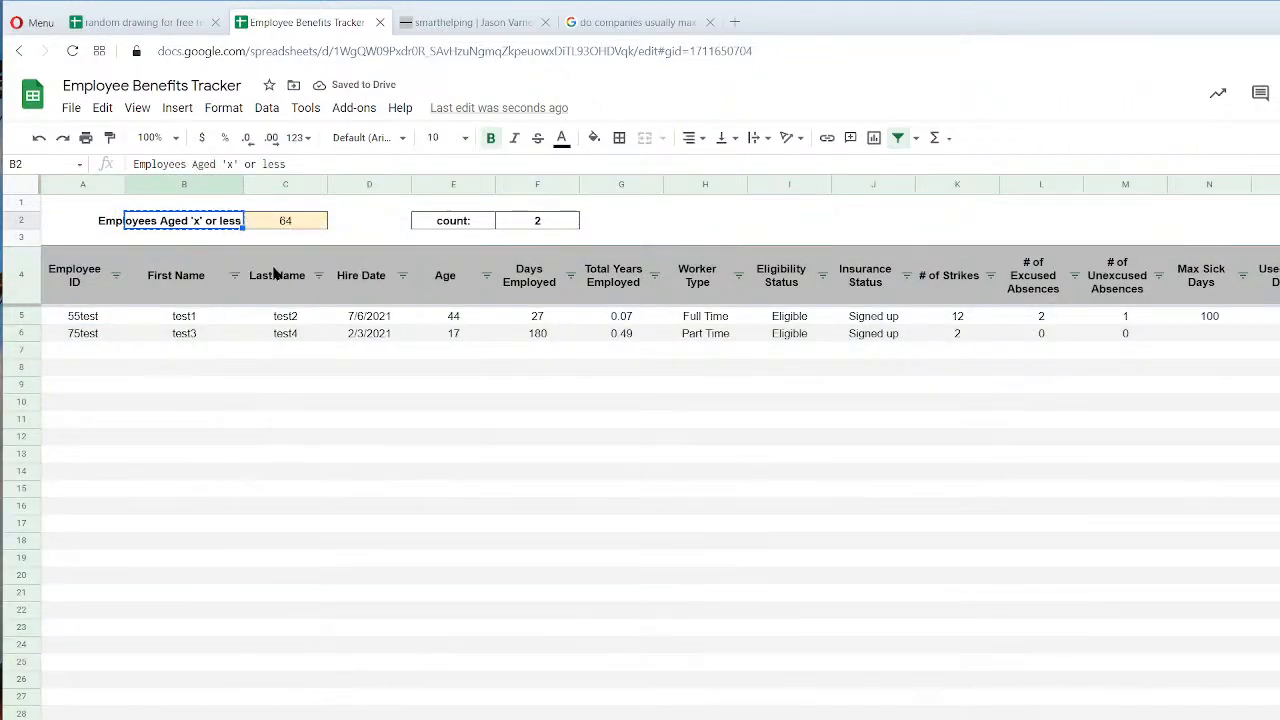
key("ctrl+shift+Page_Down")
right_click(237, 232)
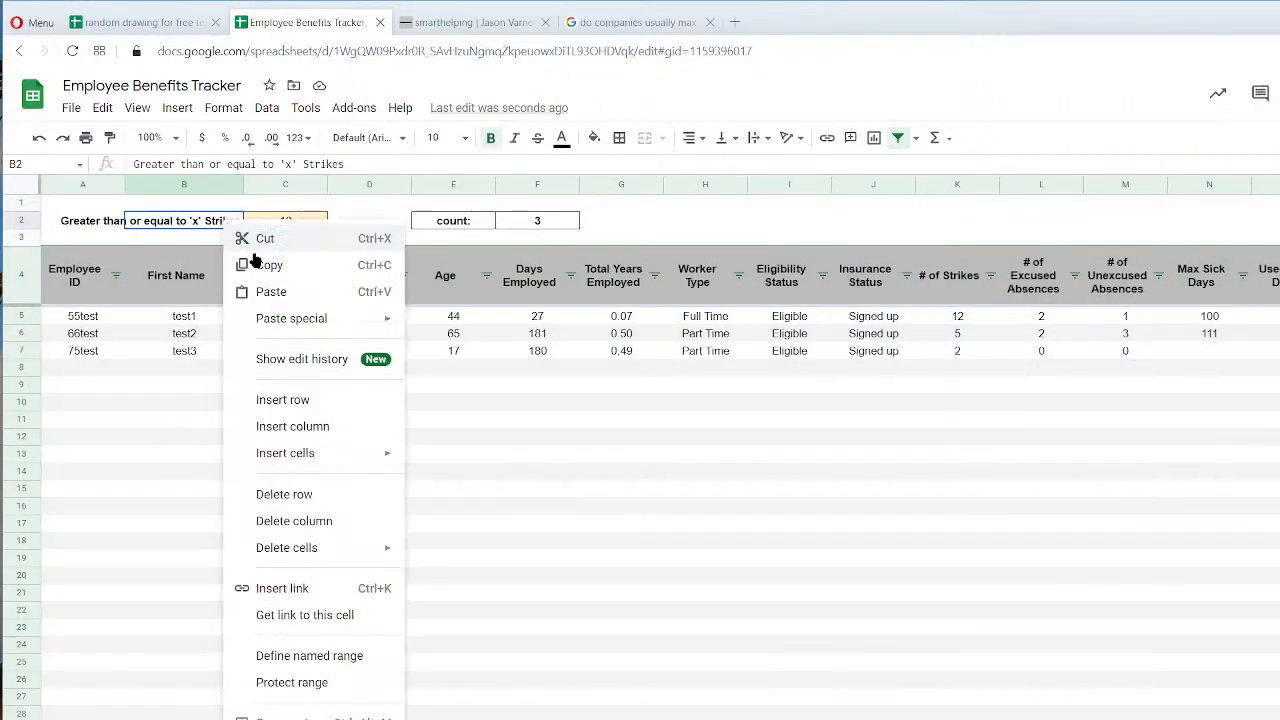
left_click(271, 291)
left_click(903, 390)
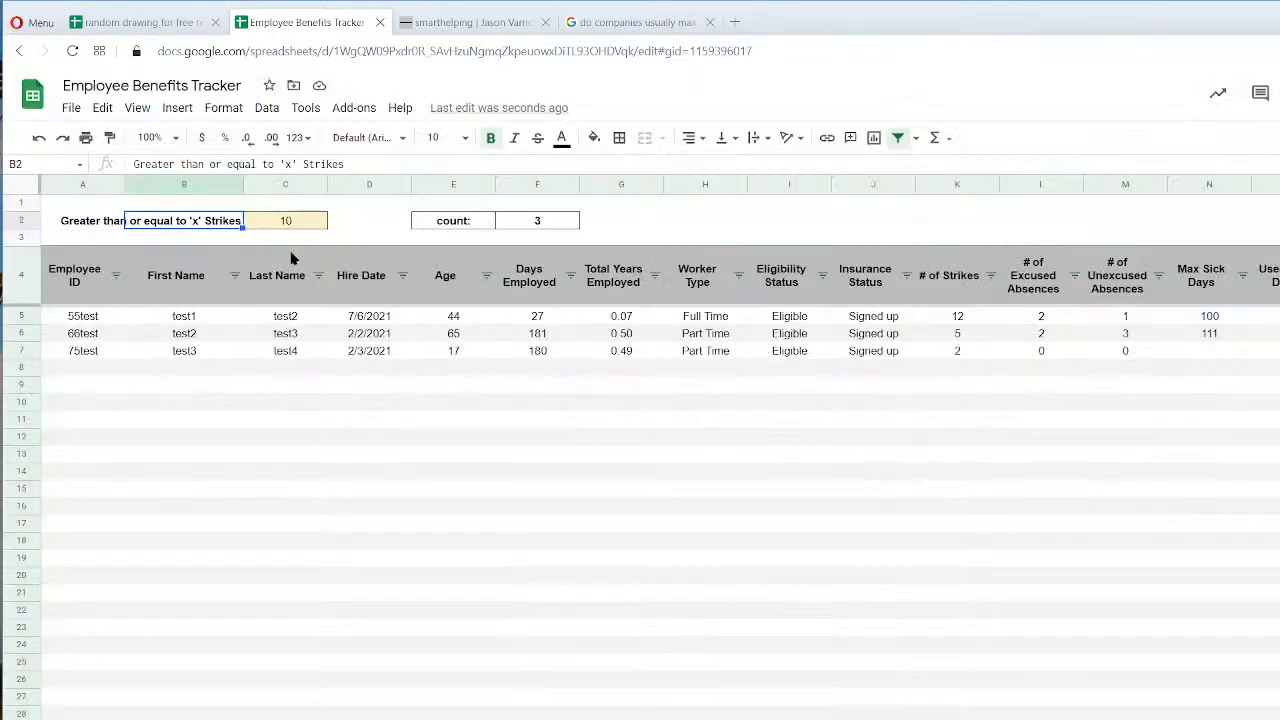
key("ctrl+v")
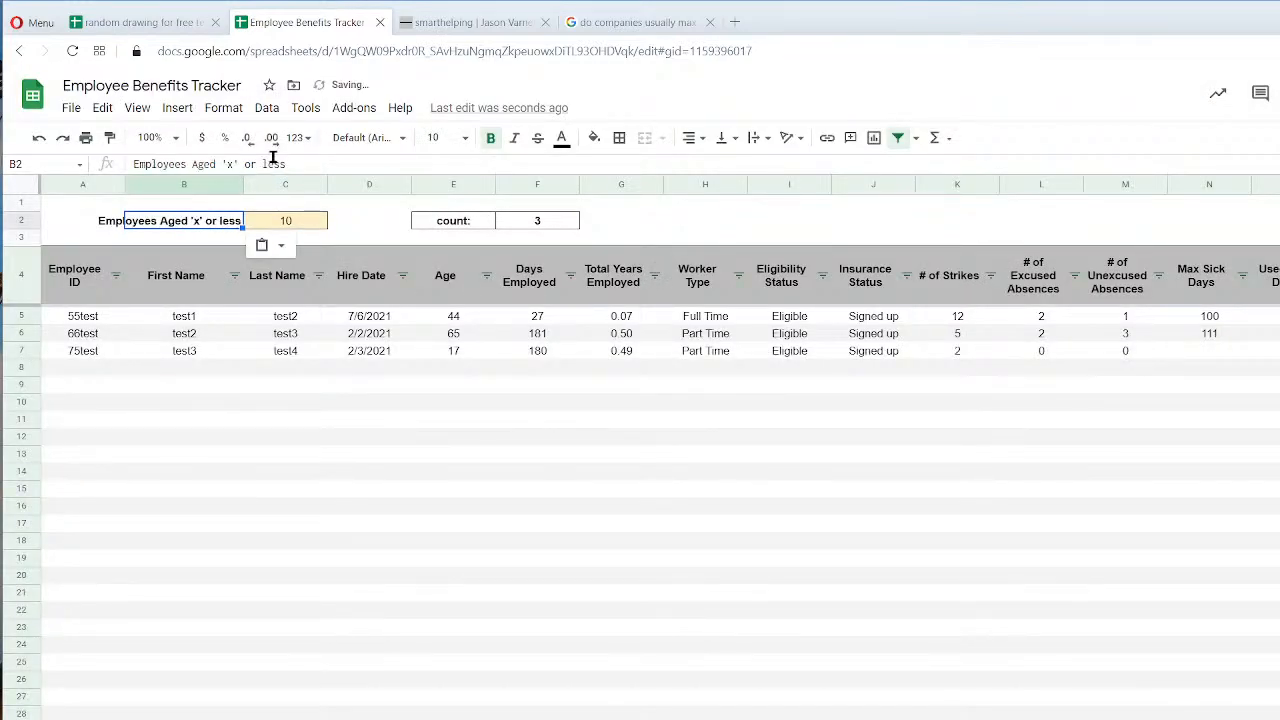
Change the copied B2 label to "Employees Aged 'x' or more".
left_click_drag(263, 165, 368, 168)
type("more")
key("Tab")
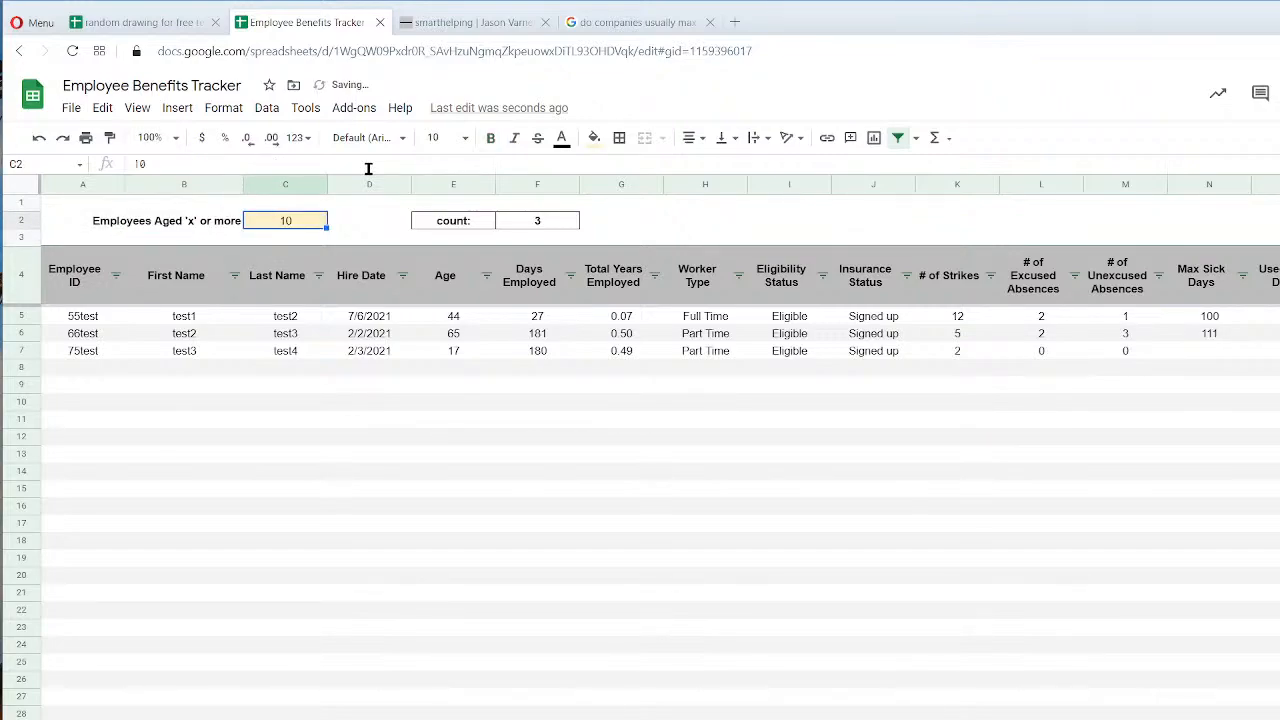
Test the minimum age threshold in C2 of the "or more" report with 18 and 45, and set it to 65.
left_click(87, 320)
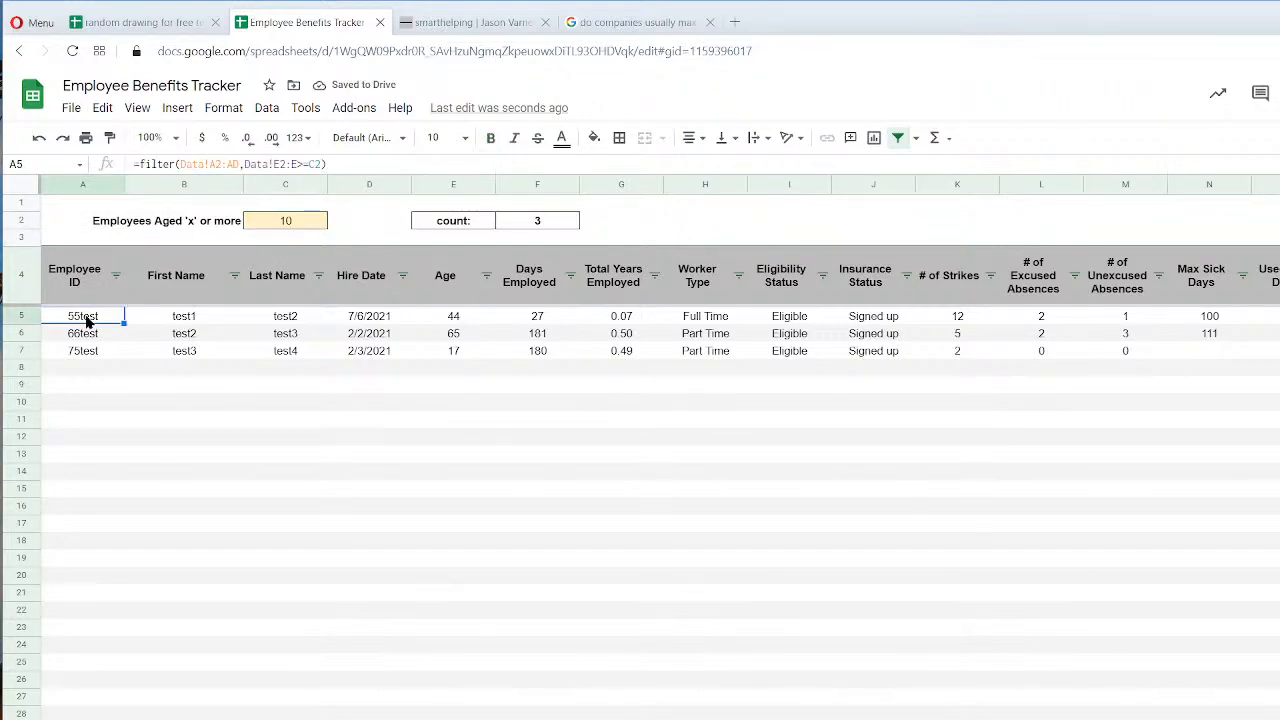
left_click(276, 224)
type("18")
key("Return")
key("Up")
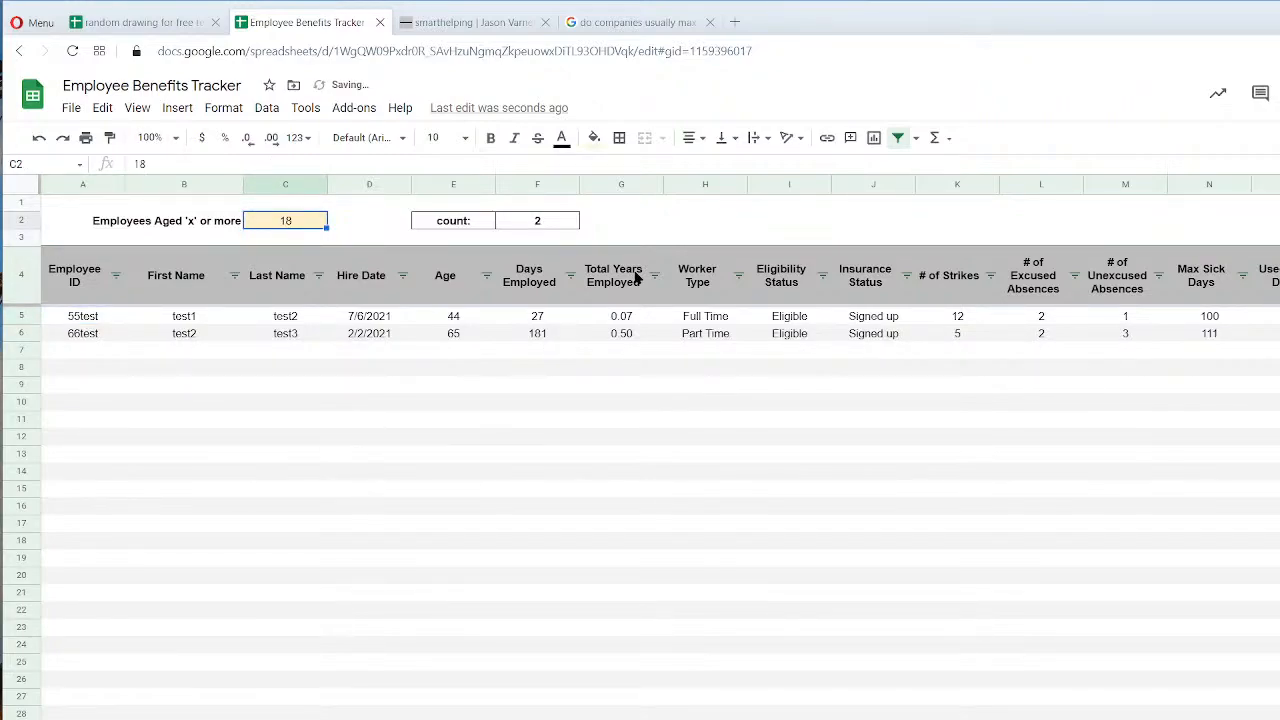
type("45")
key("Return")
key("Up")
type("65")
key("Return")
key("Up")
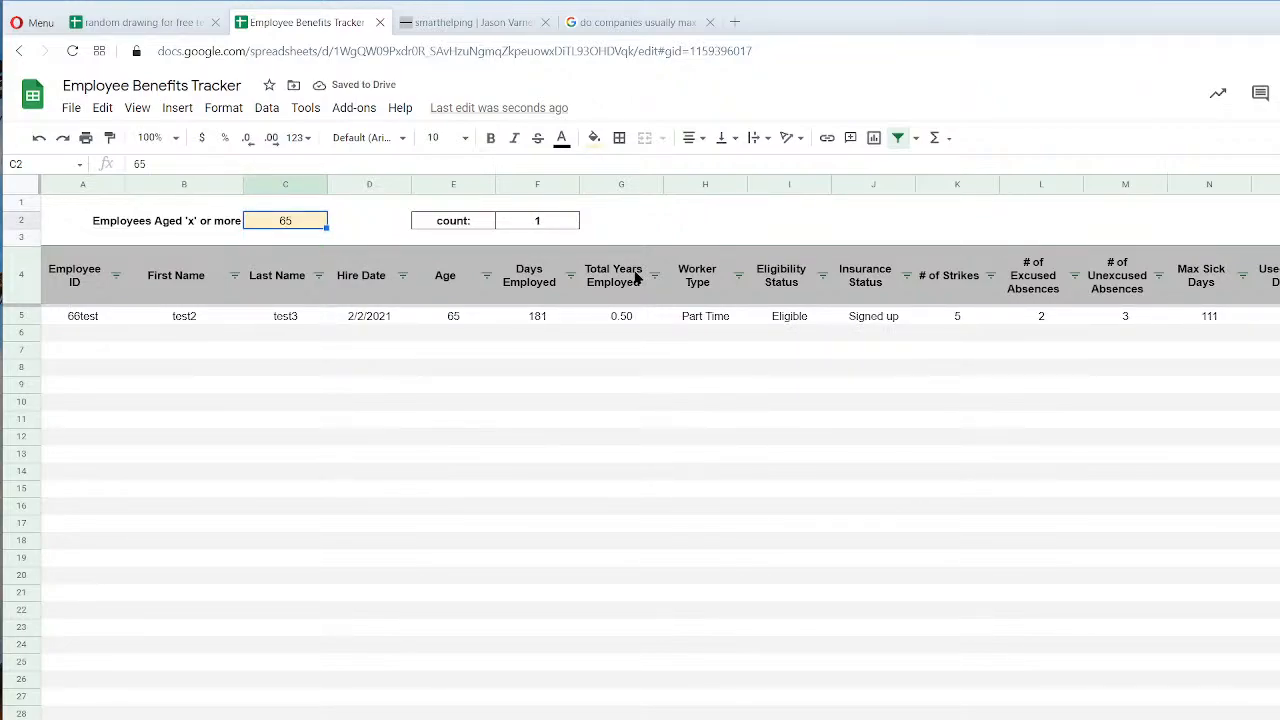
Set the maximum age threshold in C2 of the "or less" age report to 25.
left_click(900, 717)
left_click(300, 228)
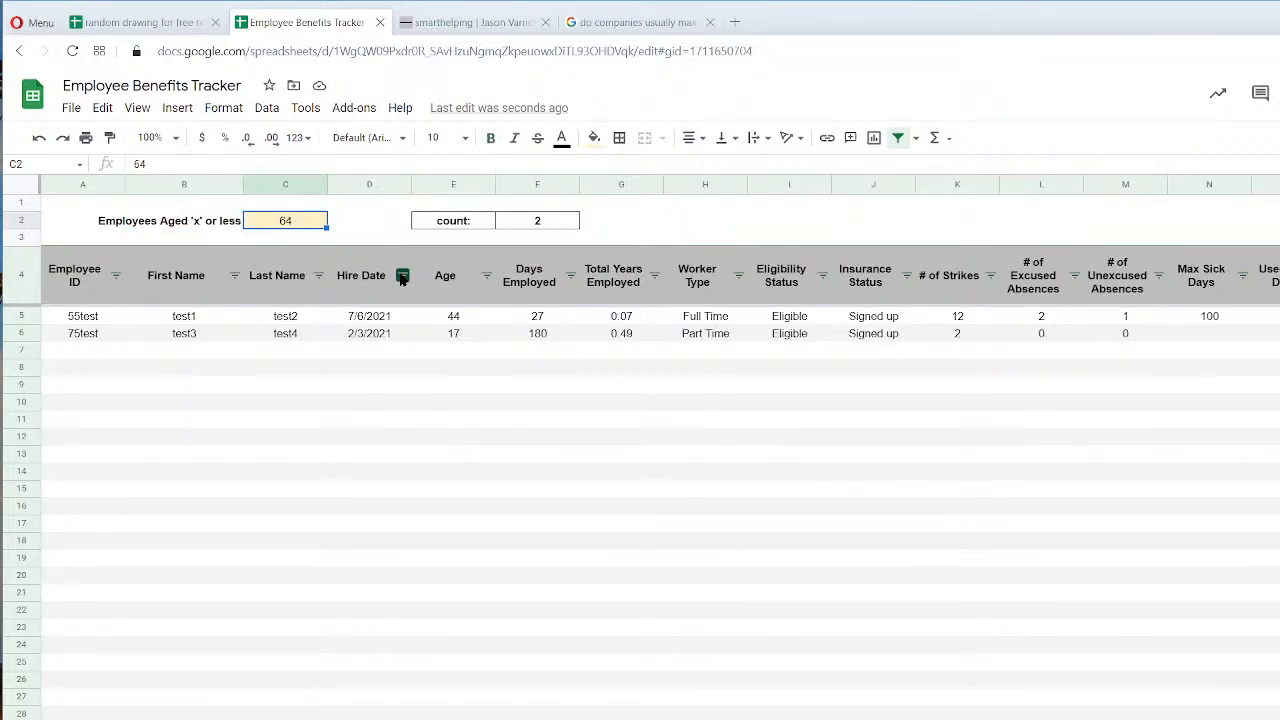
type("25")
key("Return")
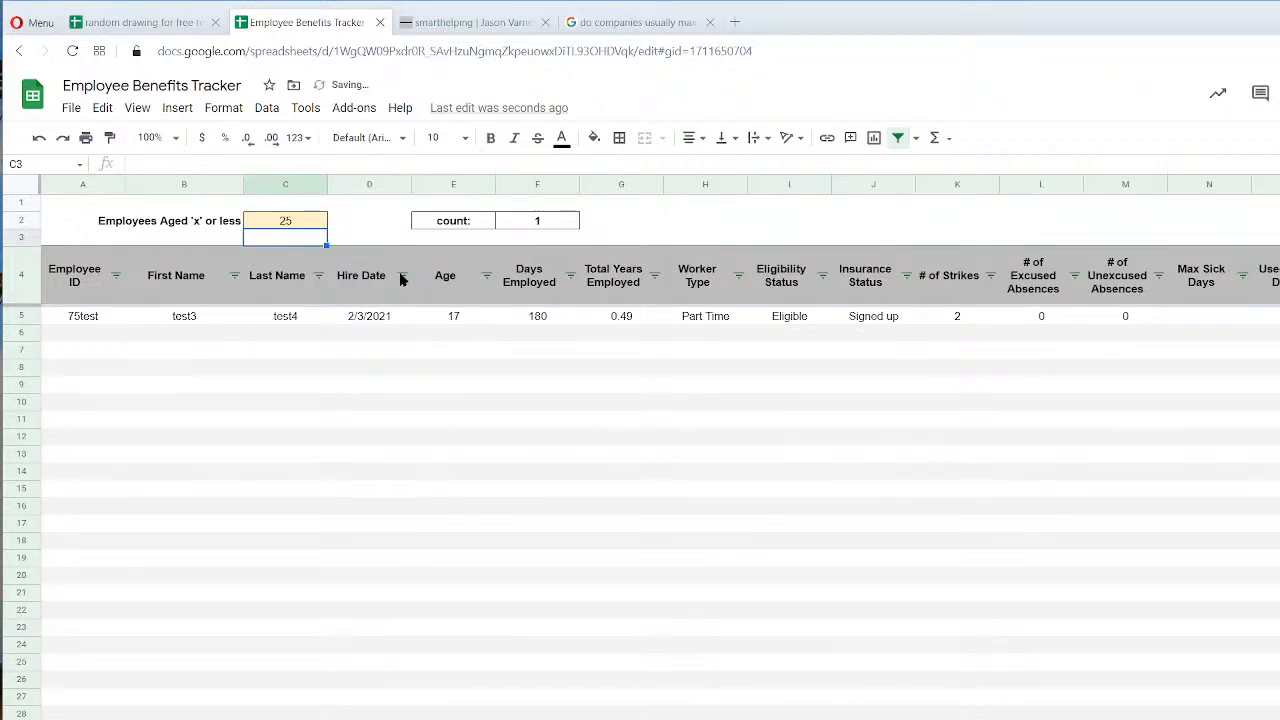
Check the count formula in F2 on both age report sheets.
left_click(537, 222)
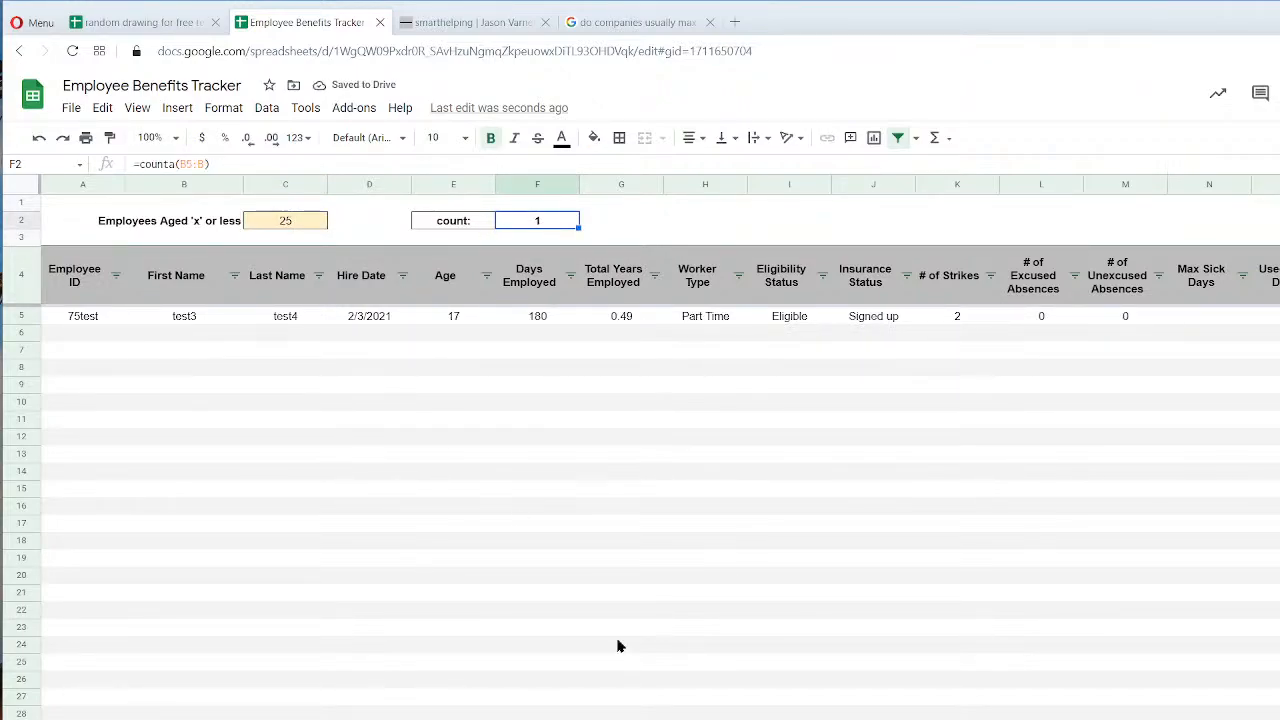
left_click(684, 719)
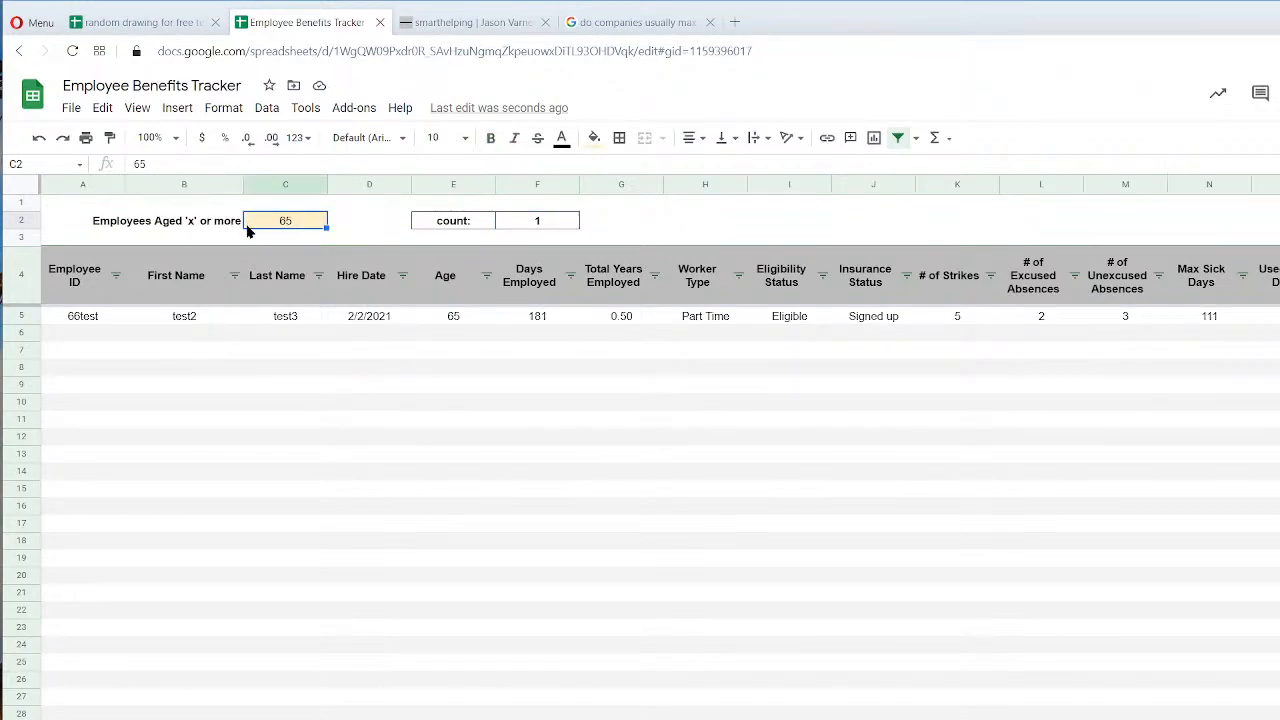
left_click(540, 224)
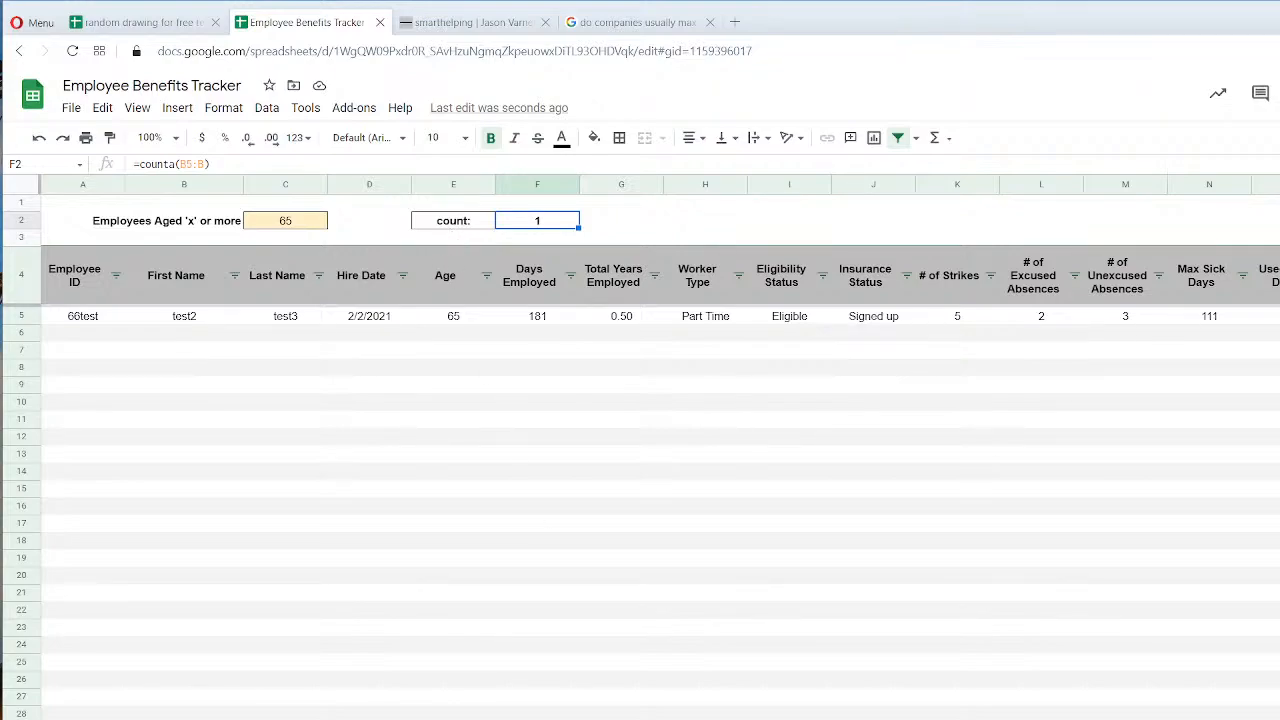
Review the number of strikes and unexcused absences columns on the Data sheet.
key("ctrl+shift+Page_Up")
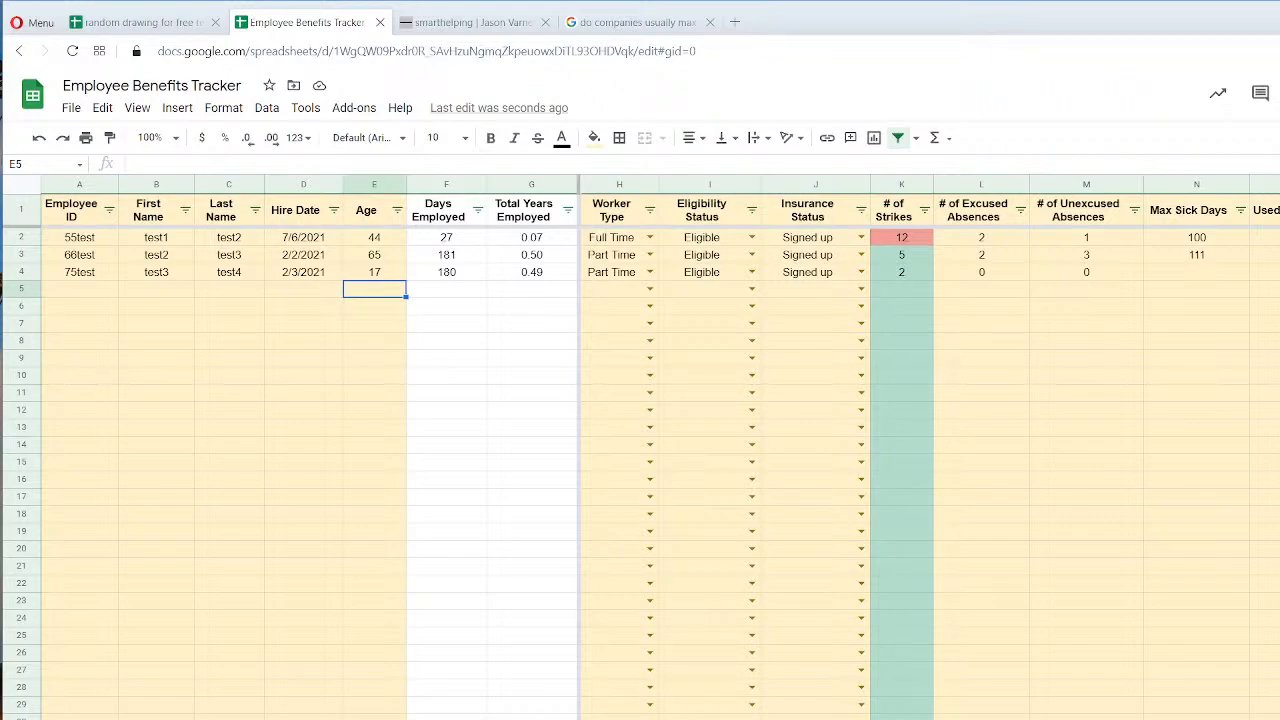
scroll(928, 450, "right", 10)
scroll(928, 450, "left", 10)
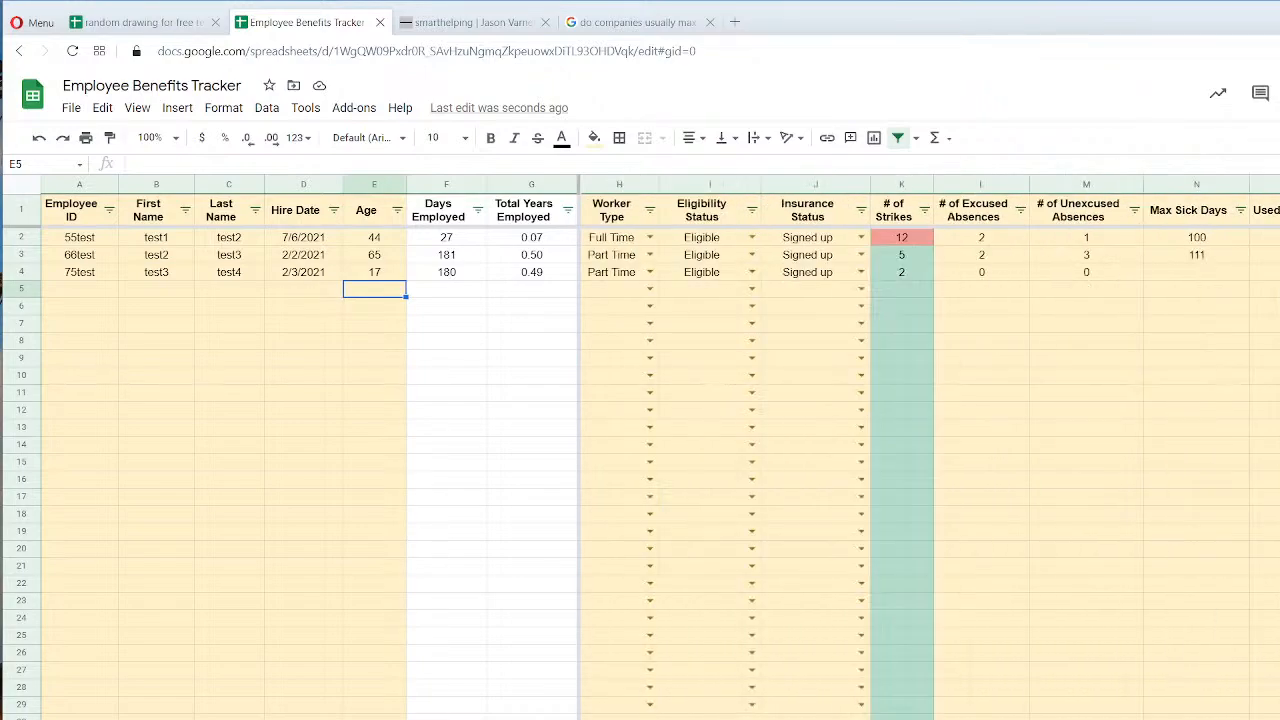
left_click(903, 242)
left_click(904, 258)
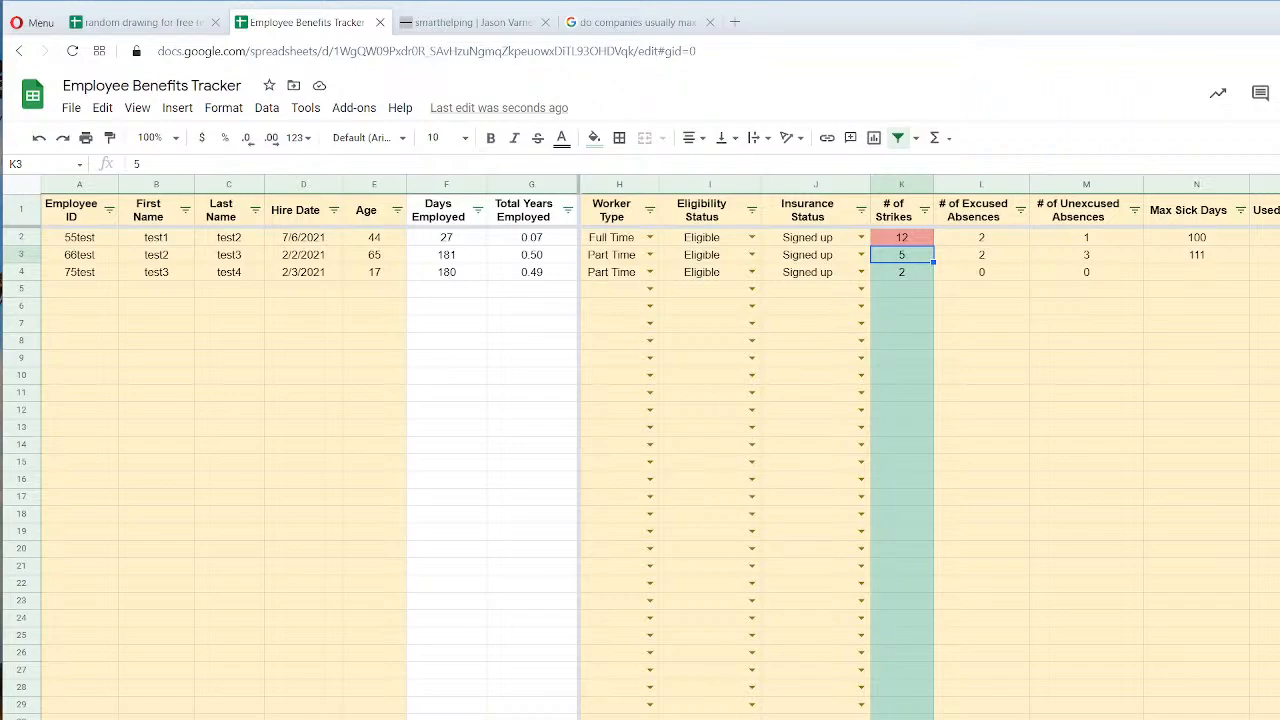
scroll(930, 450, "right", 3)
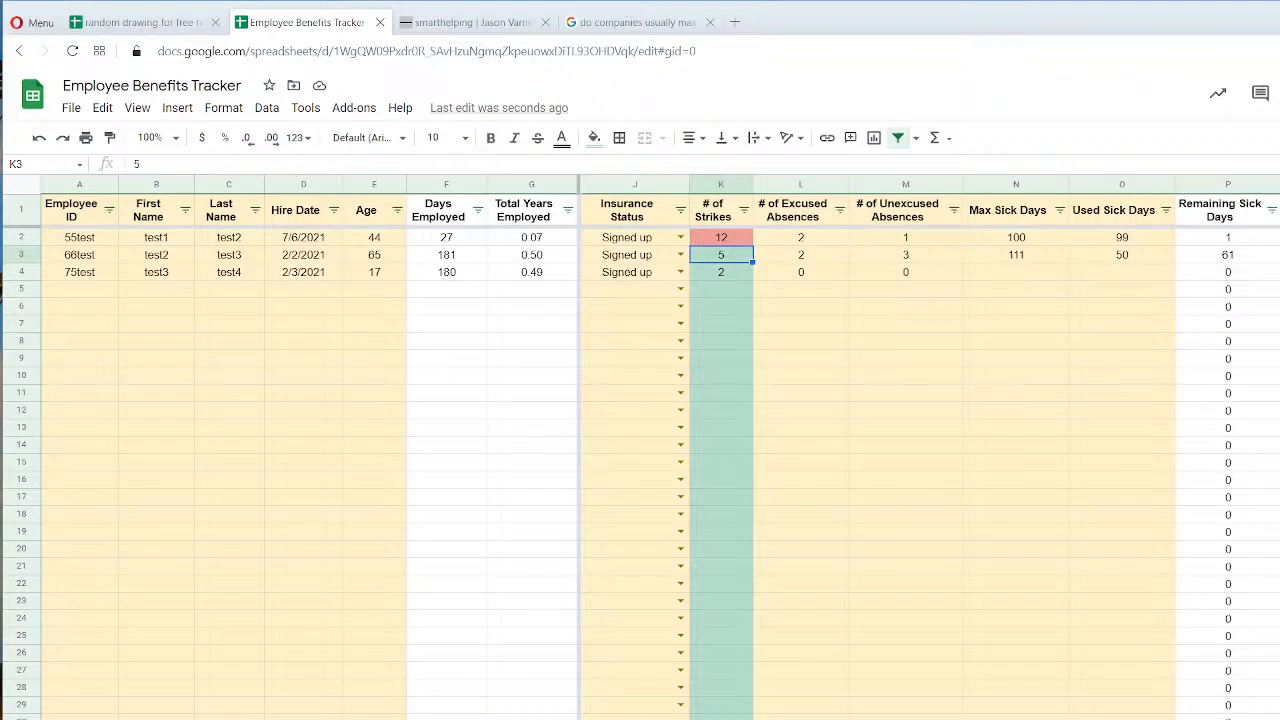
left_click(918, 246)
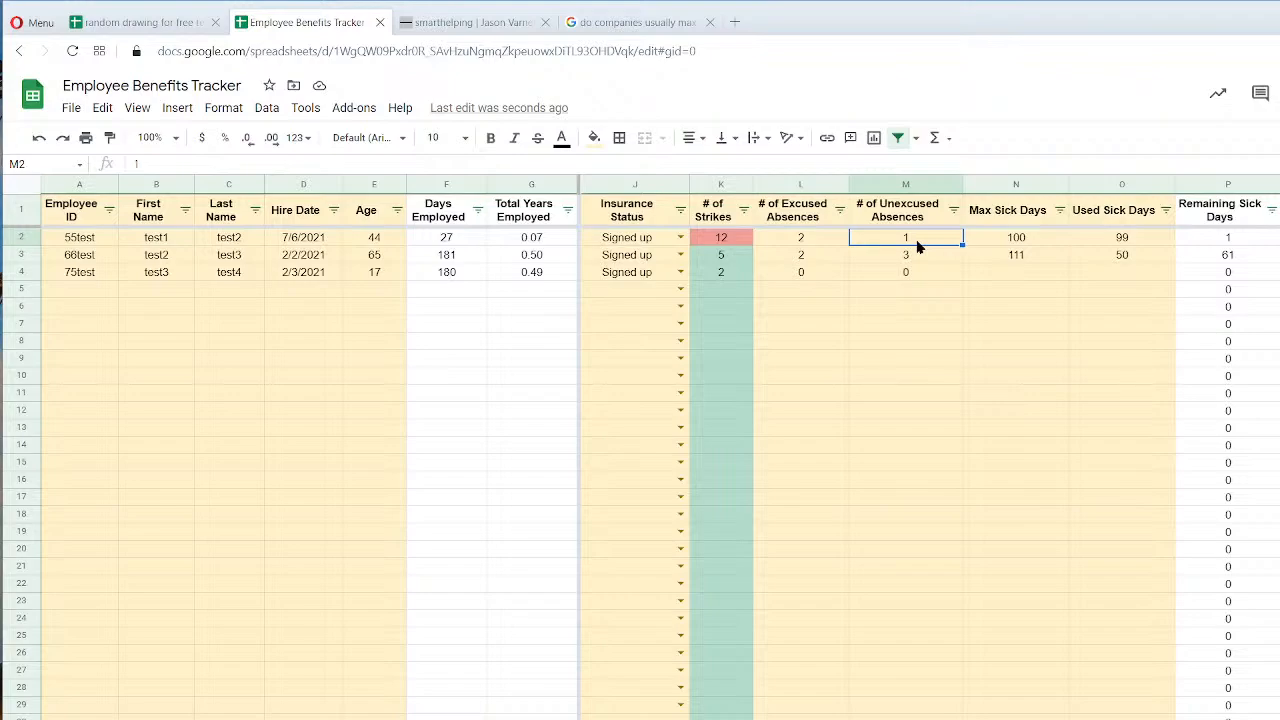
left_click(914, 341)
left_click(918, 246)
left_click(914, 256)
left_click(913, 274)
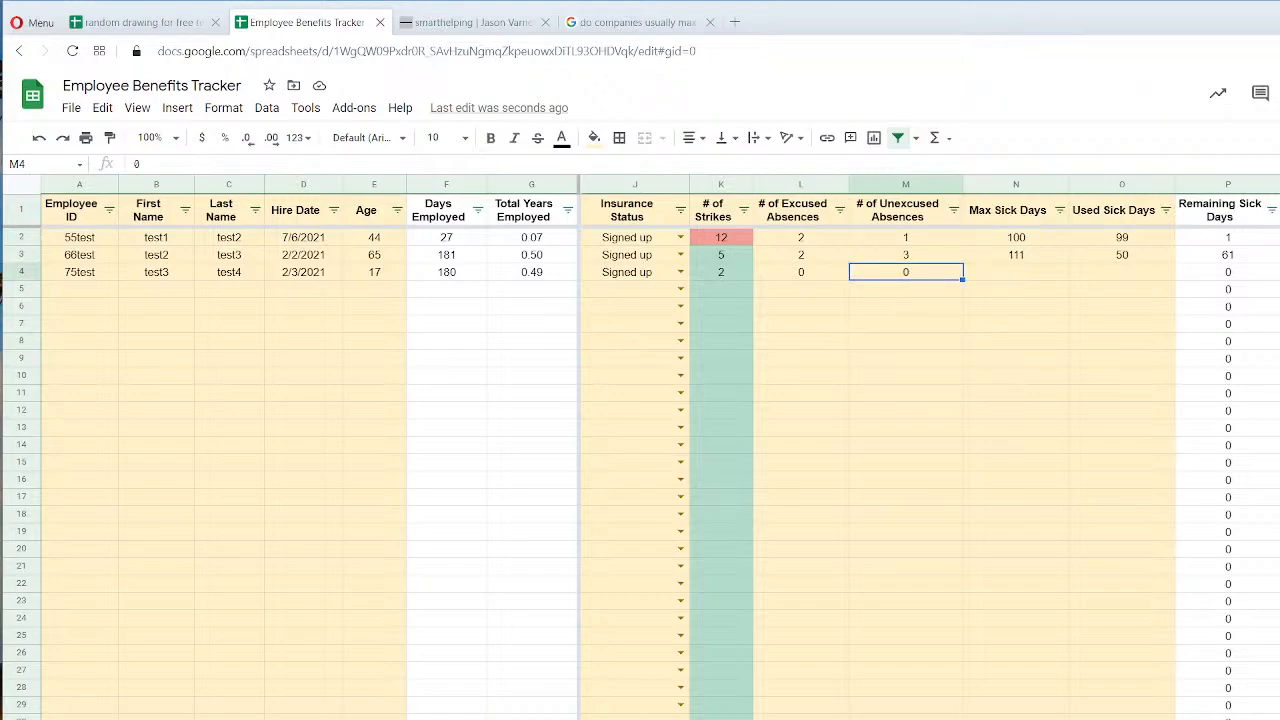
Copy the # of Strikes threshold table F2:H5 on the dropdown-list sheet and paste it at F8.
key("ctrl+shift+Page_Down")
left_click_drag(628, 225, 787, 271)
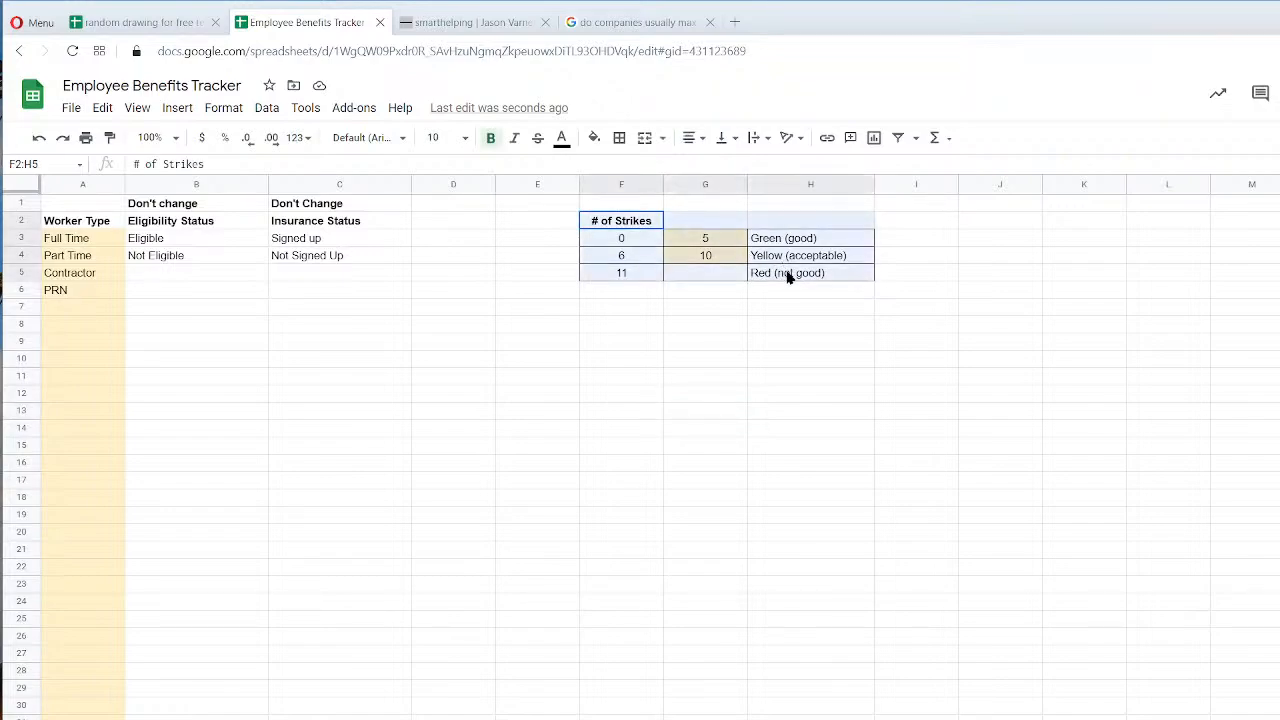
right_click(786, 220)
left_click(831, 262)
left_click(621, 323)
right_click(616, 321)
left_click(661, 386)
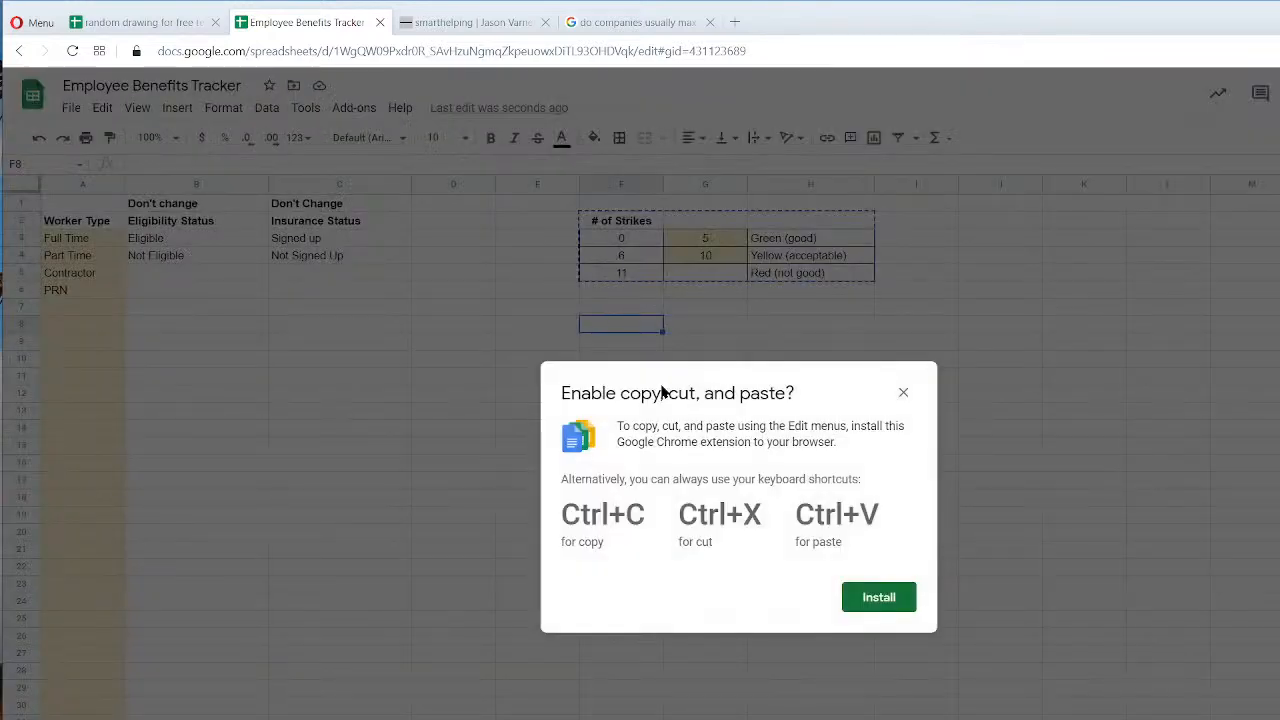
left_click(903, 392)
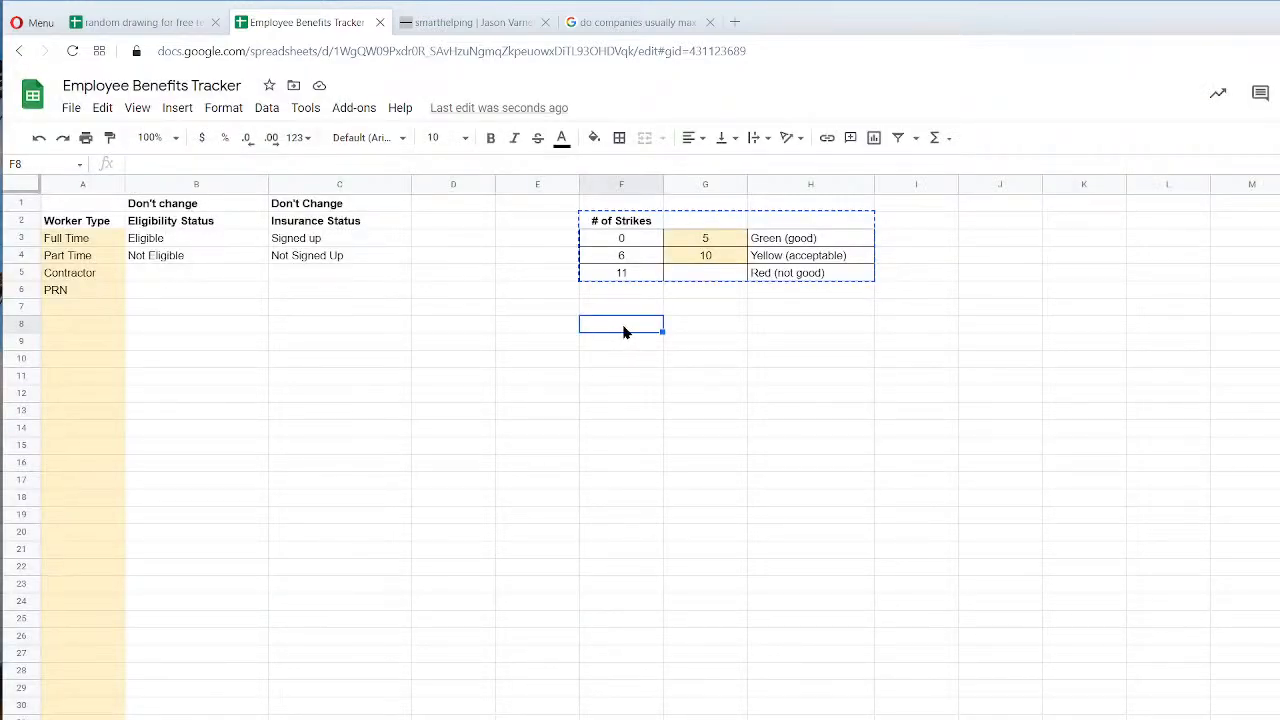
key("ctrl+v")
Title the copied table "Unexcused Absences" in F8 and left-align the title.
type("Unexcu")
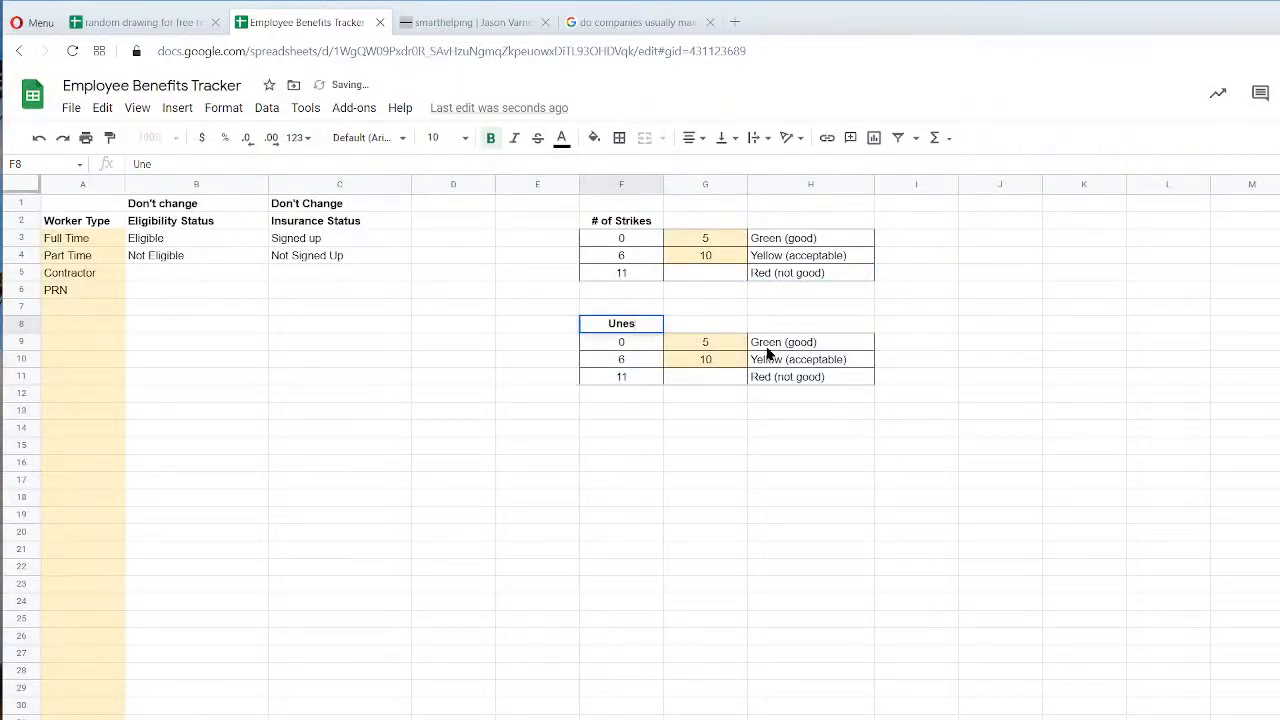
type("sed ")
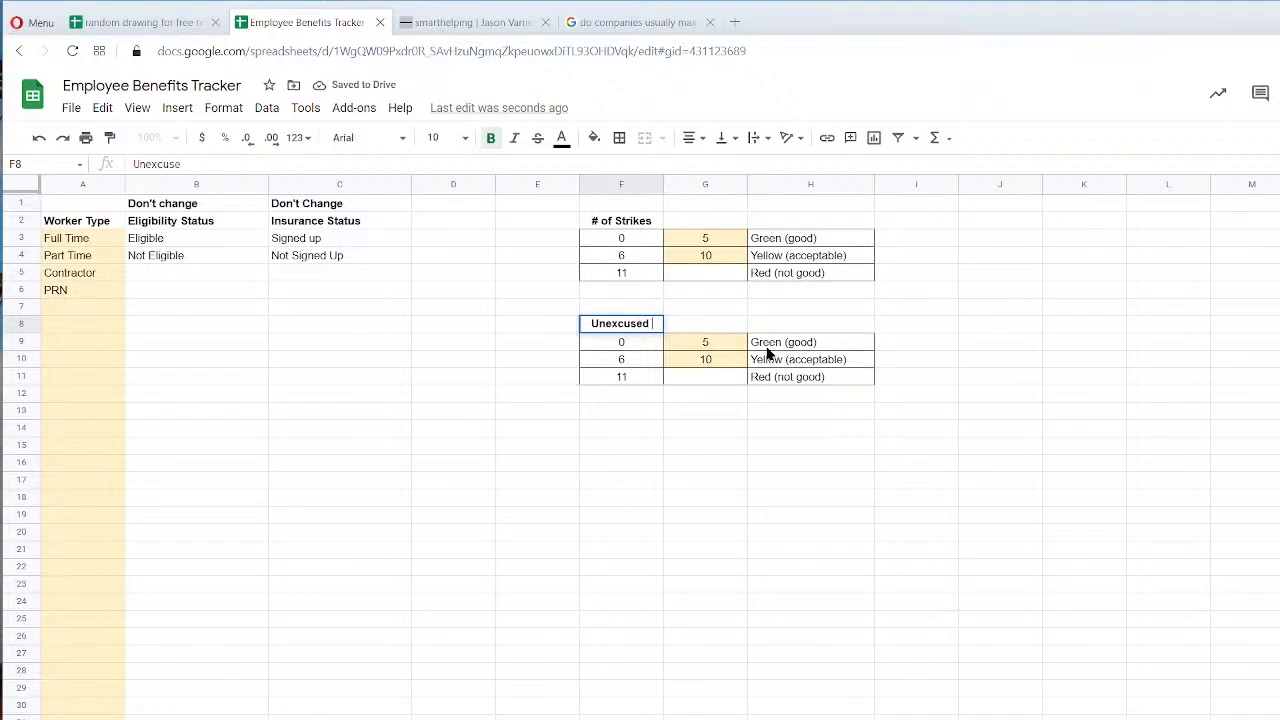
type("Absences")
key("Return")
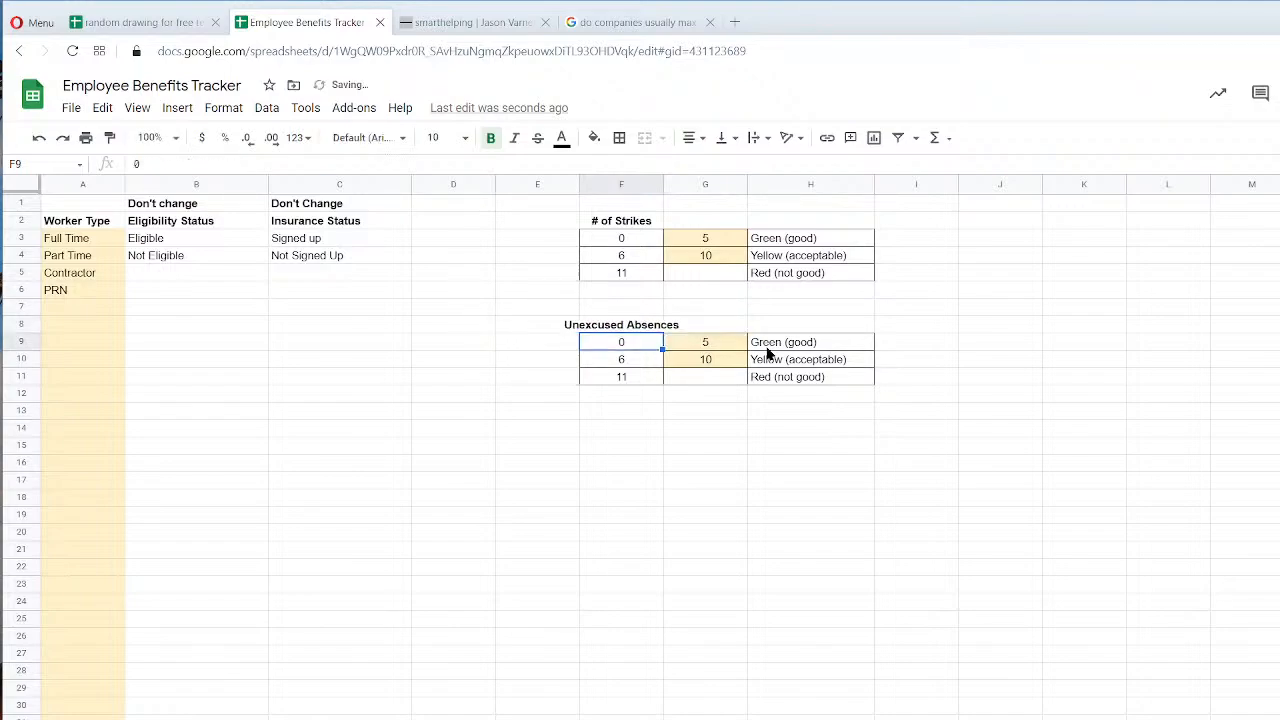
left_click(638, 328)
left_click(692, 137)
left_click(692, 163)
Set the upper limit of the green (good) range for unexcused absences to 10 in G9.
left_click(714, 362)
left_click(728, 343)
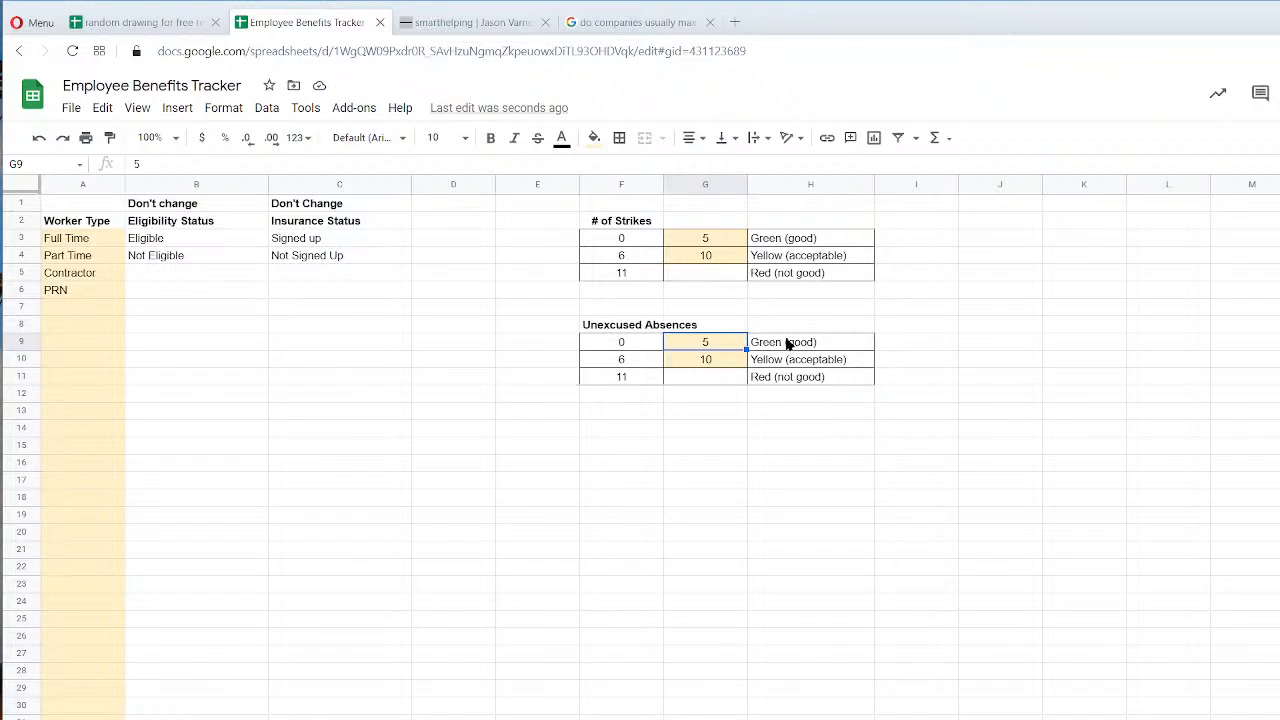
type("10")
key("Return")
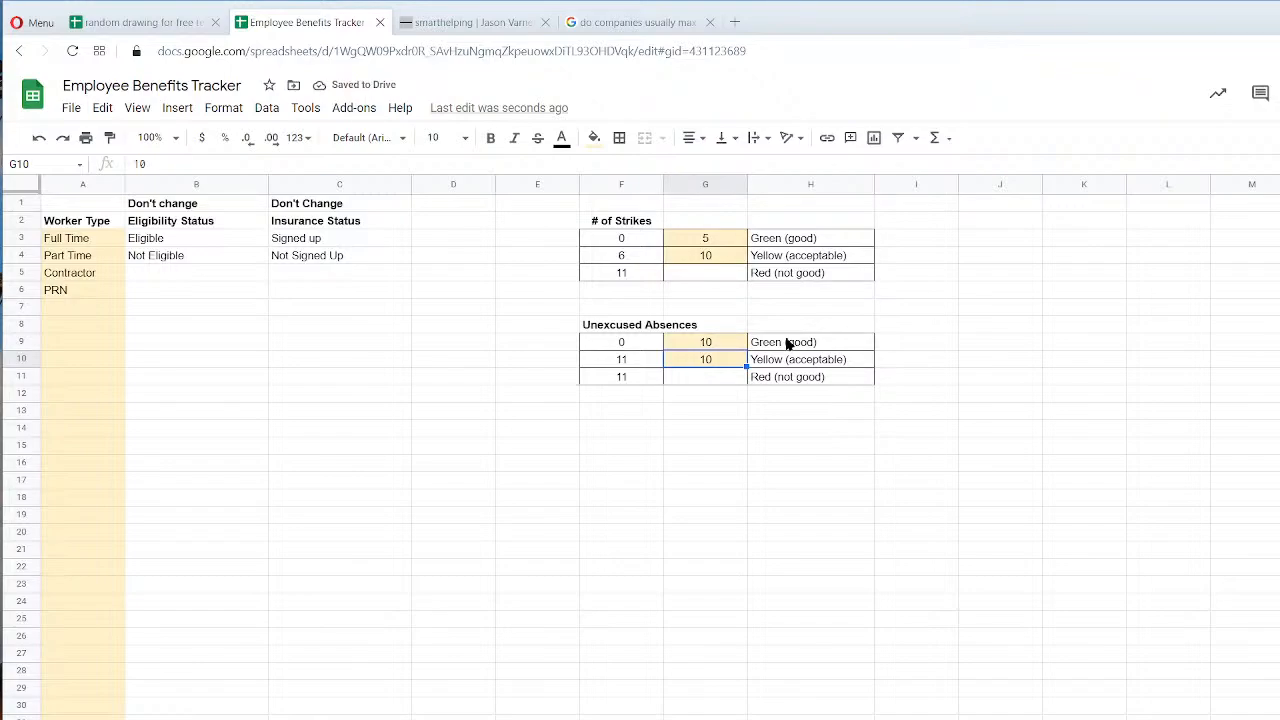
Set the upper limit of the yellow (acceptable) range for unexcused absences to 20 in G10.
type("20")
key("Return")
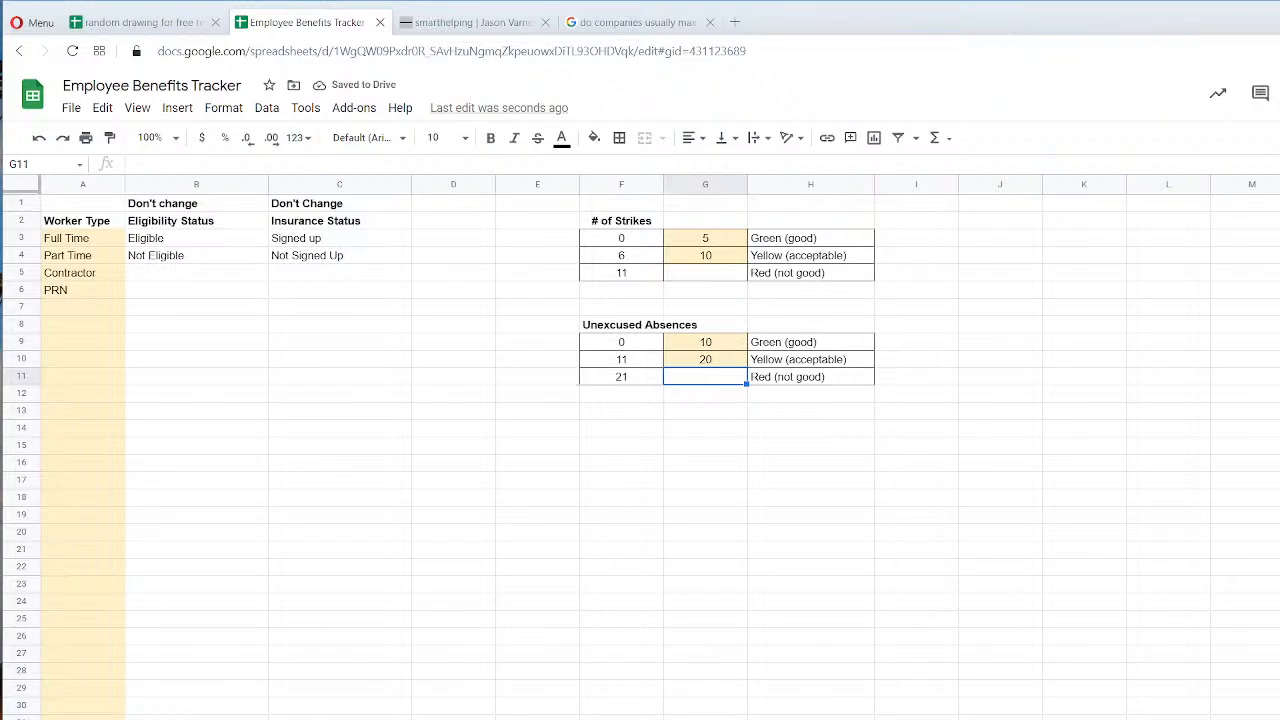
Add an "Unexcused Absences" header in AS1 on the Data sheet, beside the Strikes Range column.
key("ctrl+shift+Page_Up")
scroll(930, 450, "right", 20)
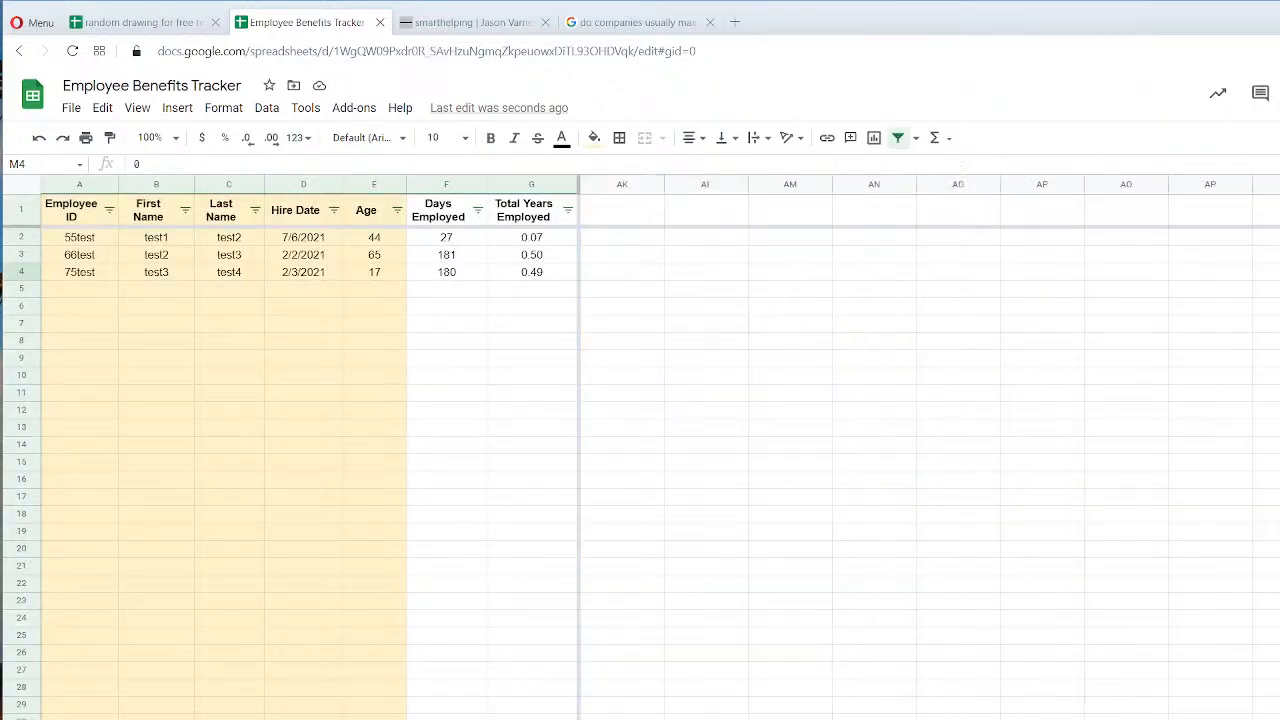
left_click(1279, 237)
left_click(1279, 255)
left_click(1268, 210)
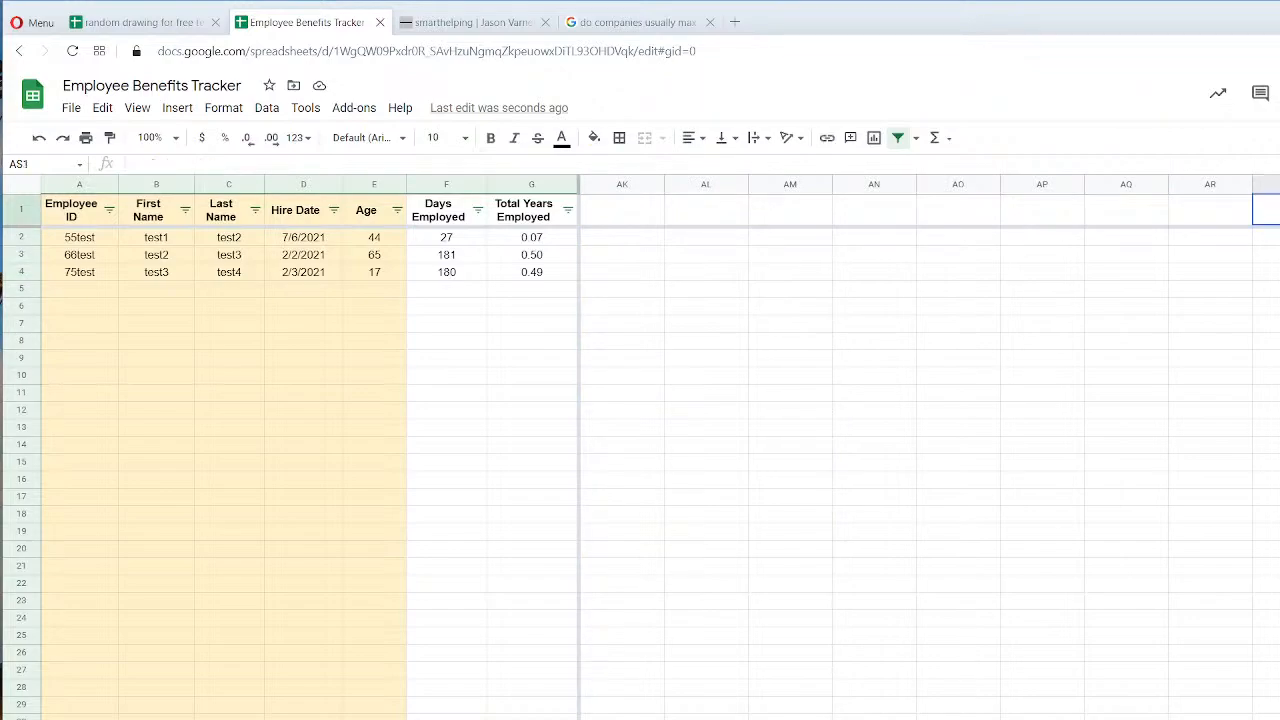
type("Une")
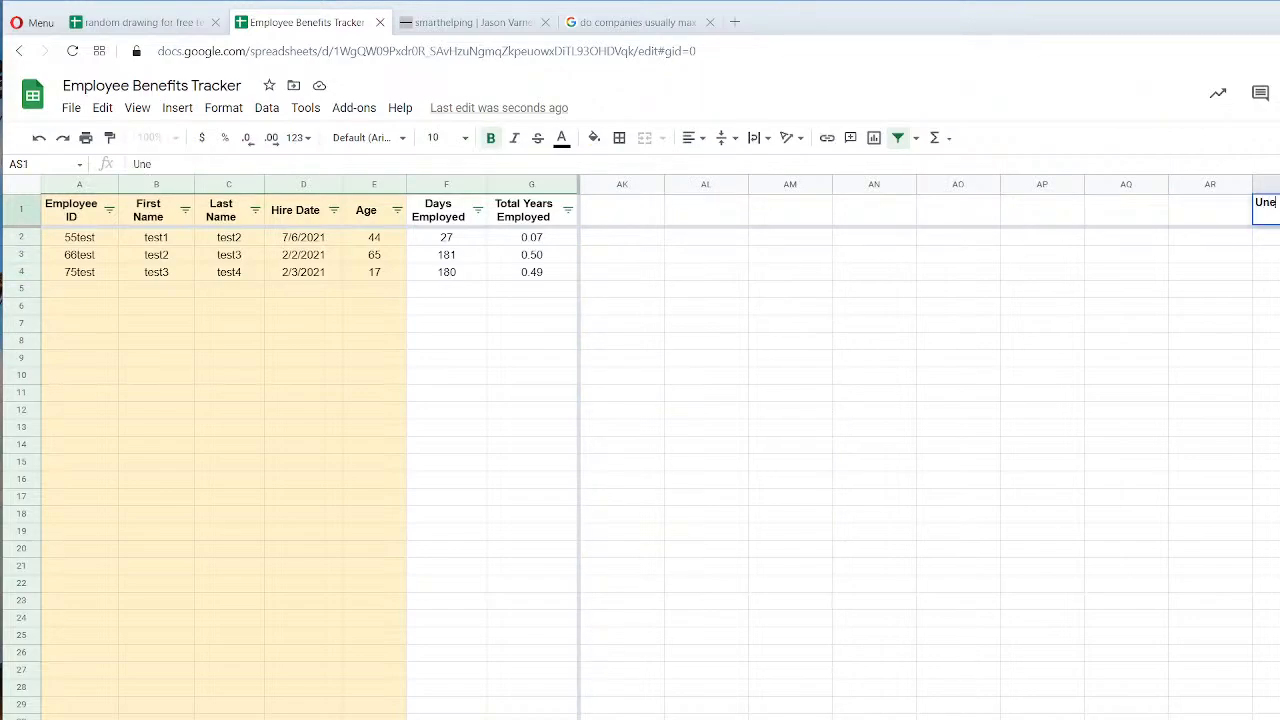
type("xcused Abcense")
key("BackSpace")
key("BackSpace")
key("BackSpace")
key("BackSpace")
key("BackSpace")
type("ense")
key("Return")
Link AS2 to the unexcused absences limit with =validation!G9 and fill the formula down to AS3.
type("=")
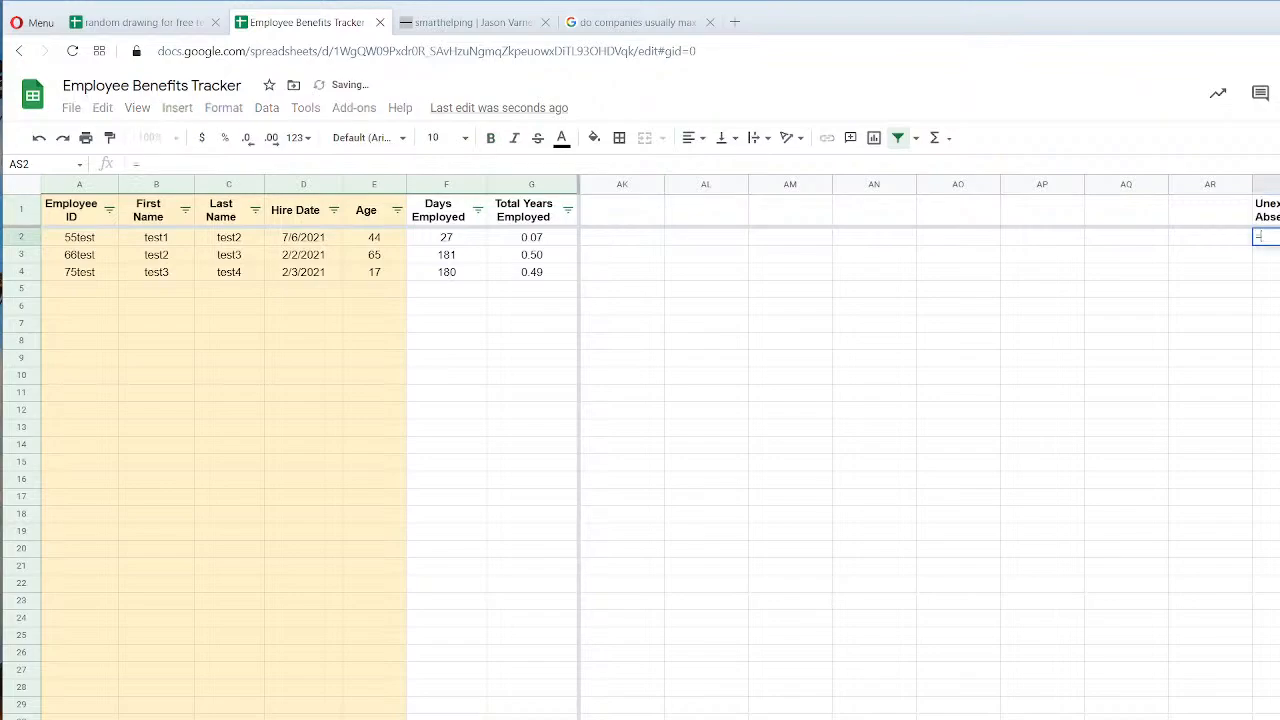
left_click(400, 718)
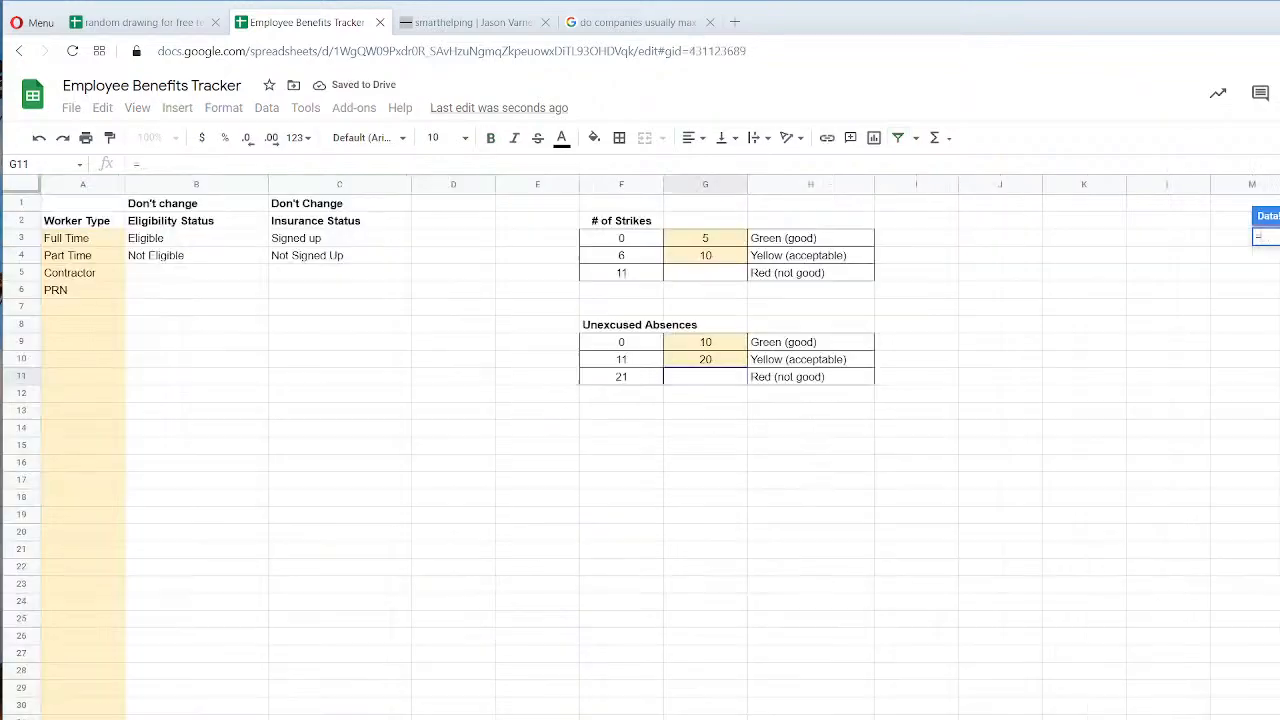
left_click(706, 343)
key("Return")
key("shift+Down")
key("ctrl+d")
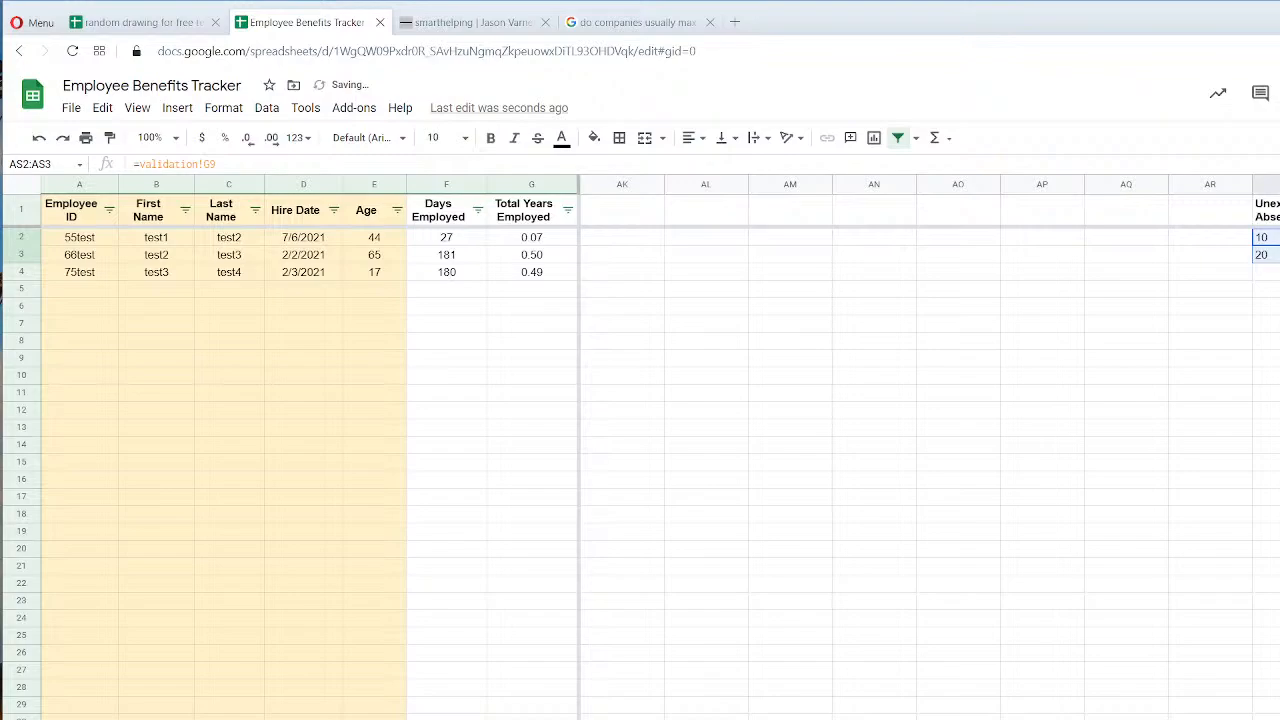
Correct the spelling of "Absences" in the AS1 header.
key("Up")
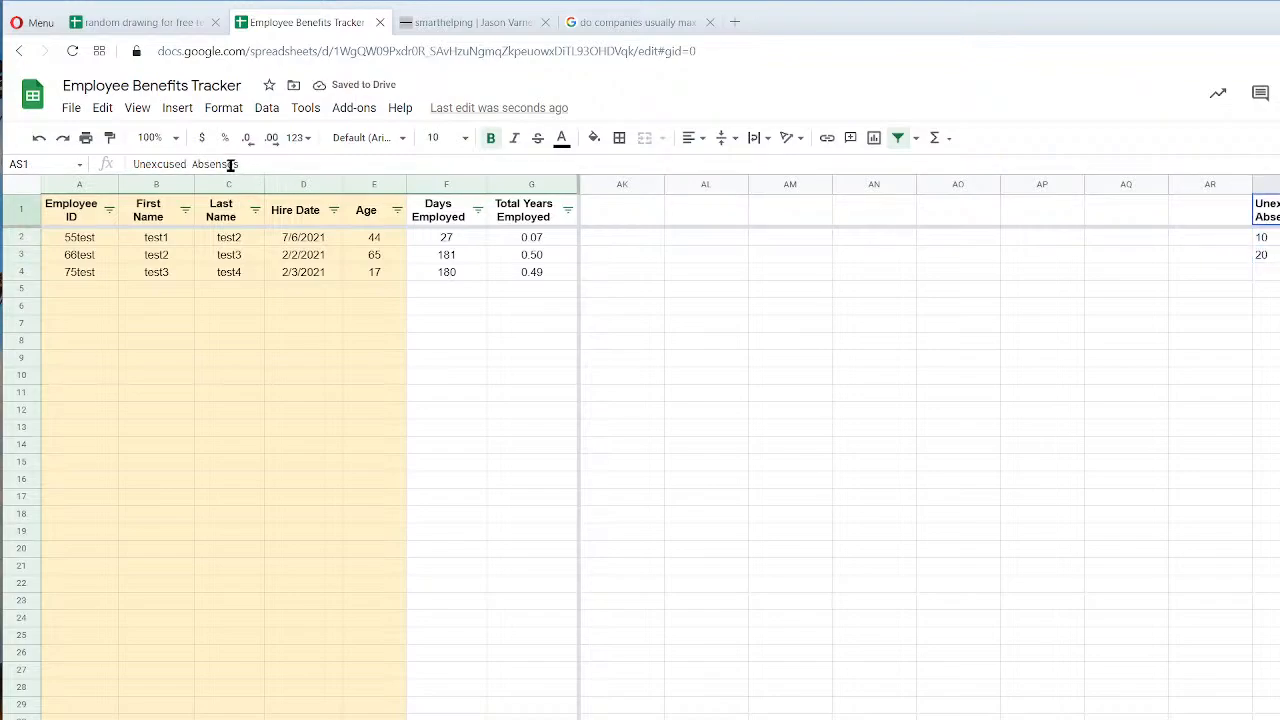
left_click(964, 396)
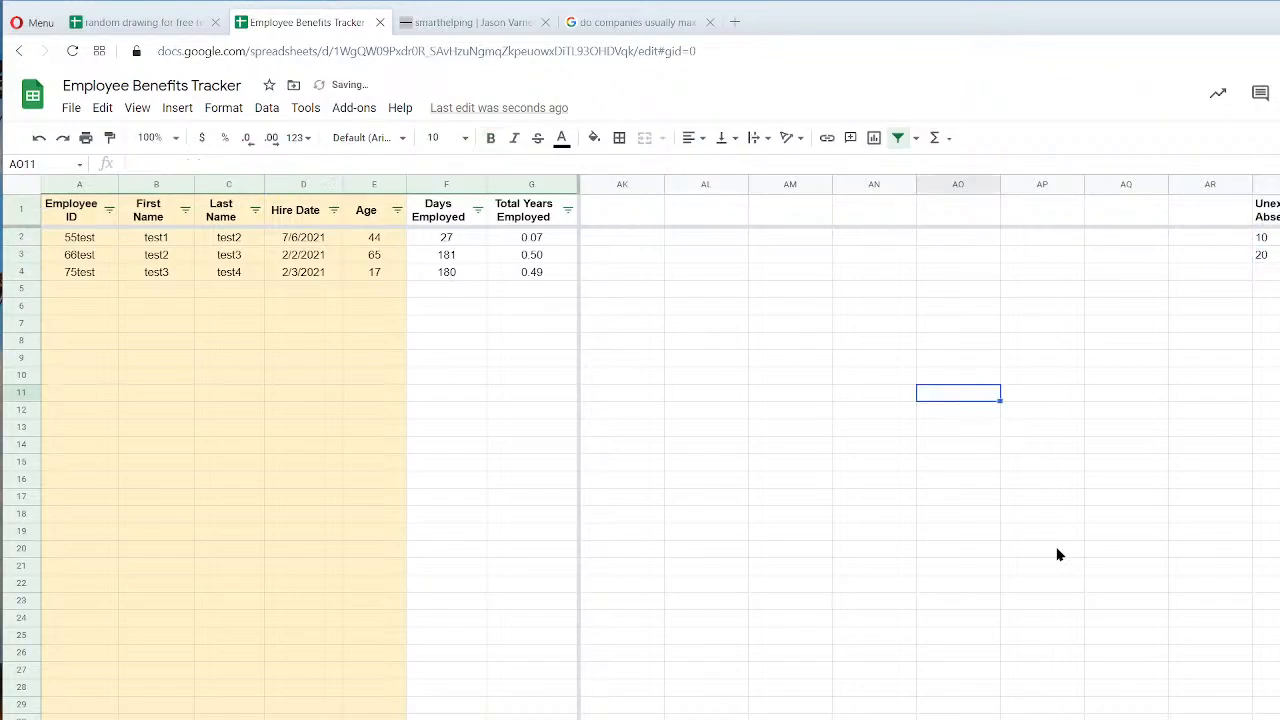
Check the threshold tables on the validation sheet and select the # of Unexcused Absences column M on the Data sheet.
left_click(1046, 718)
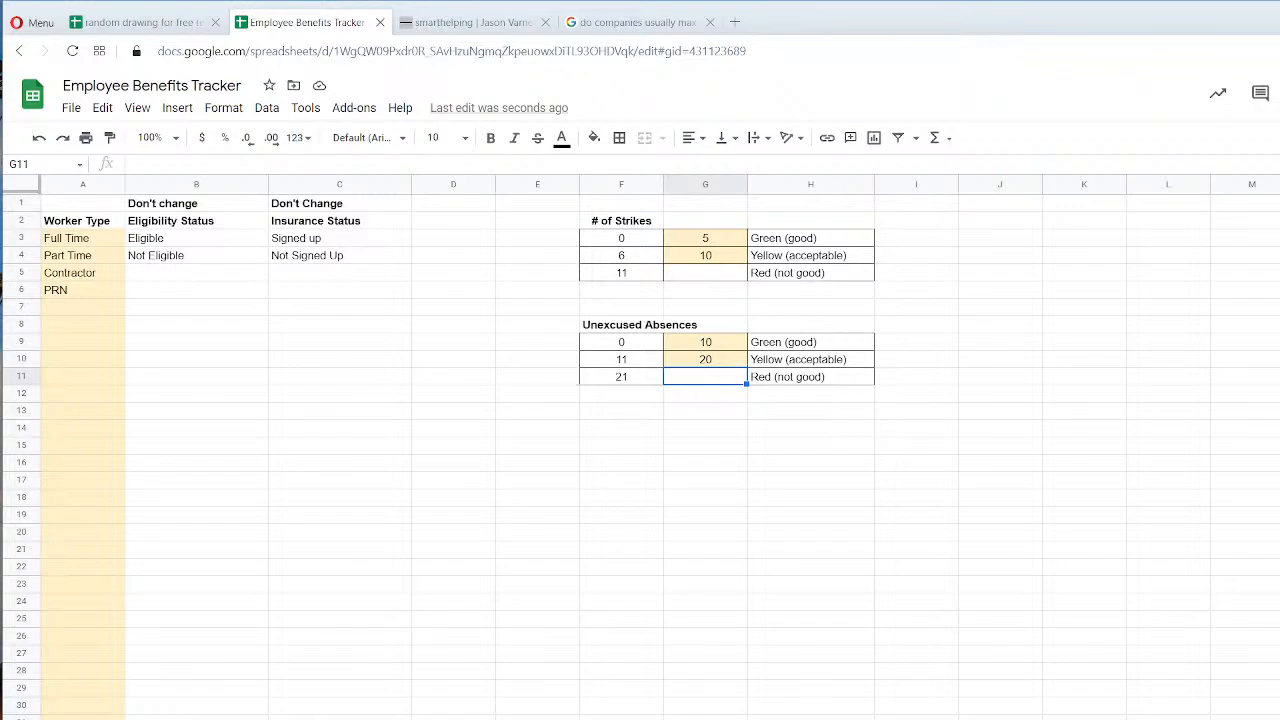
key("ctrl+shift+Page_Up")
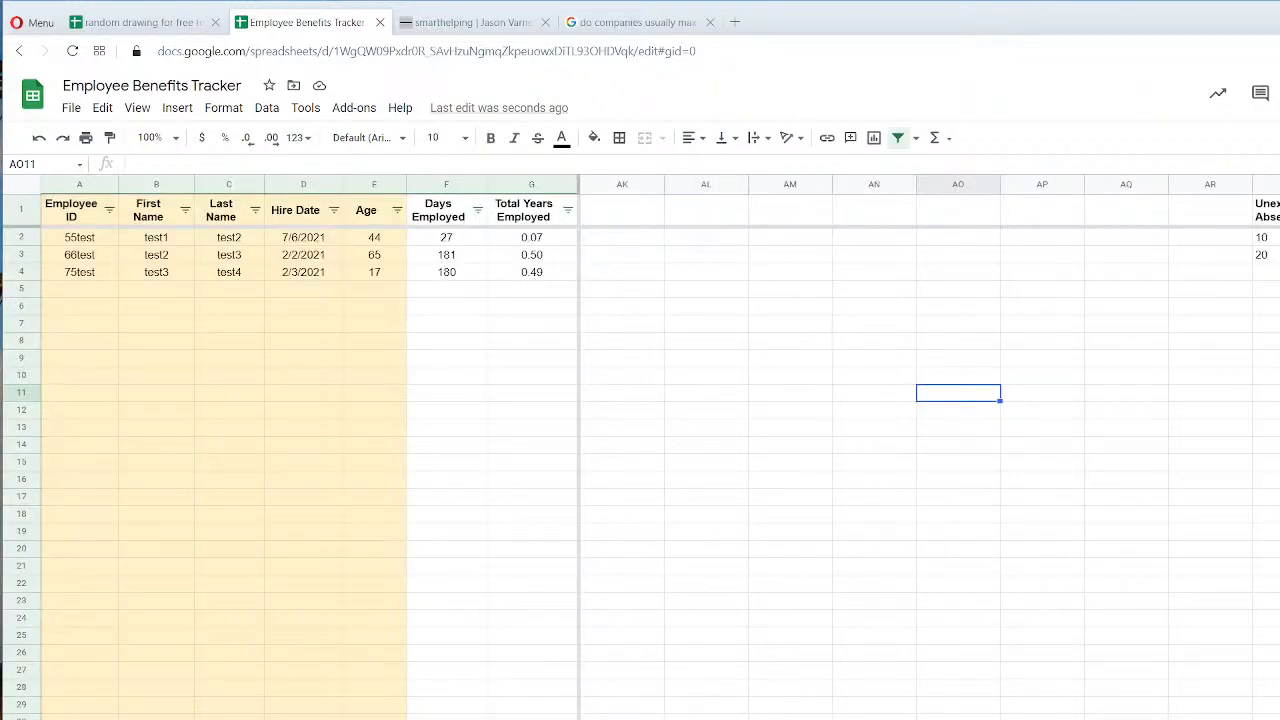
scroll(930, 450, "left", 10)
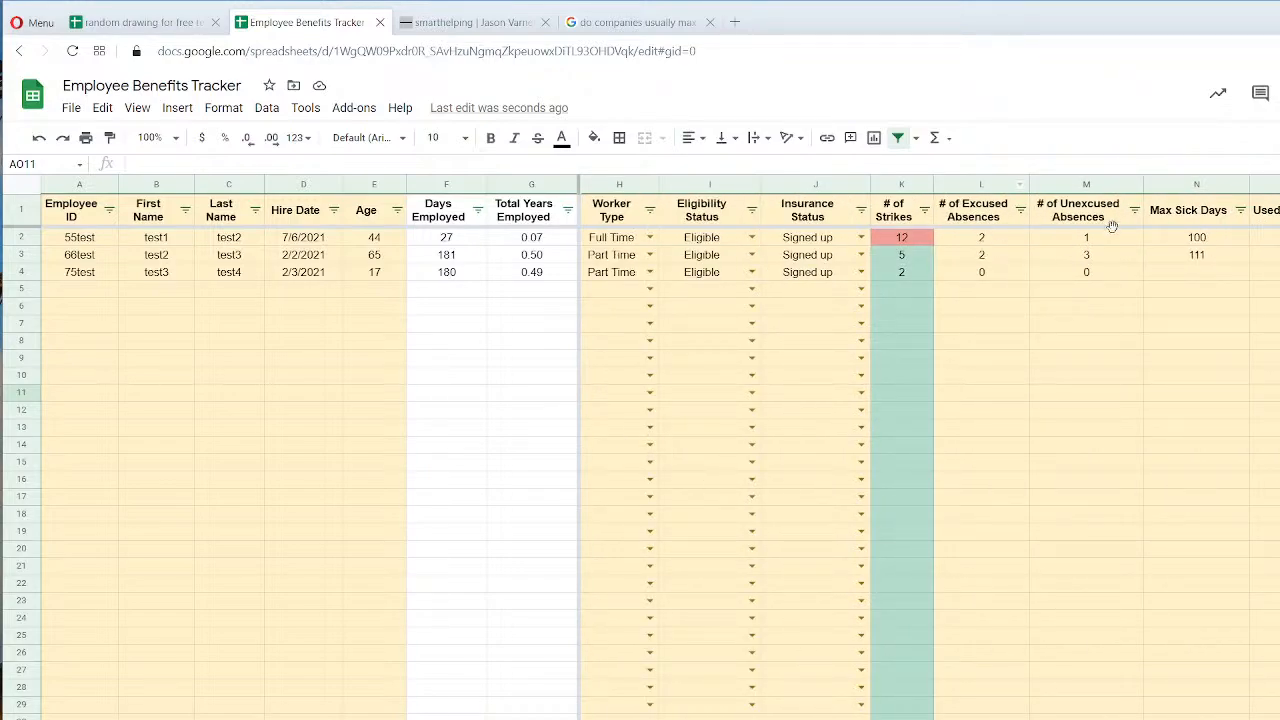
left_click(1092, 187)
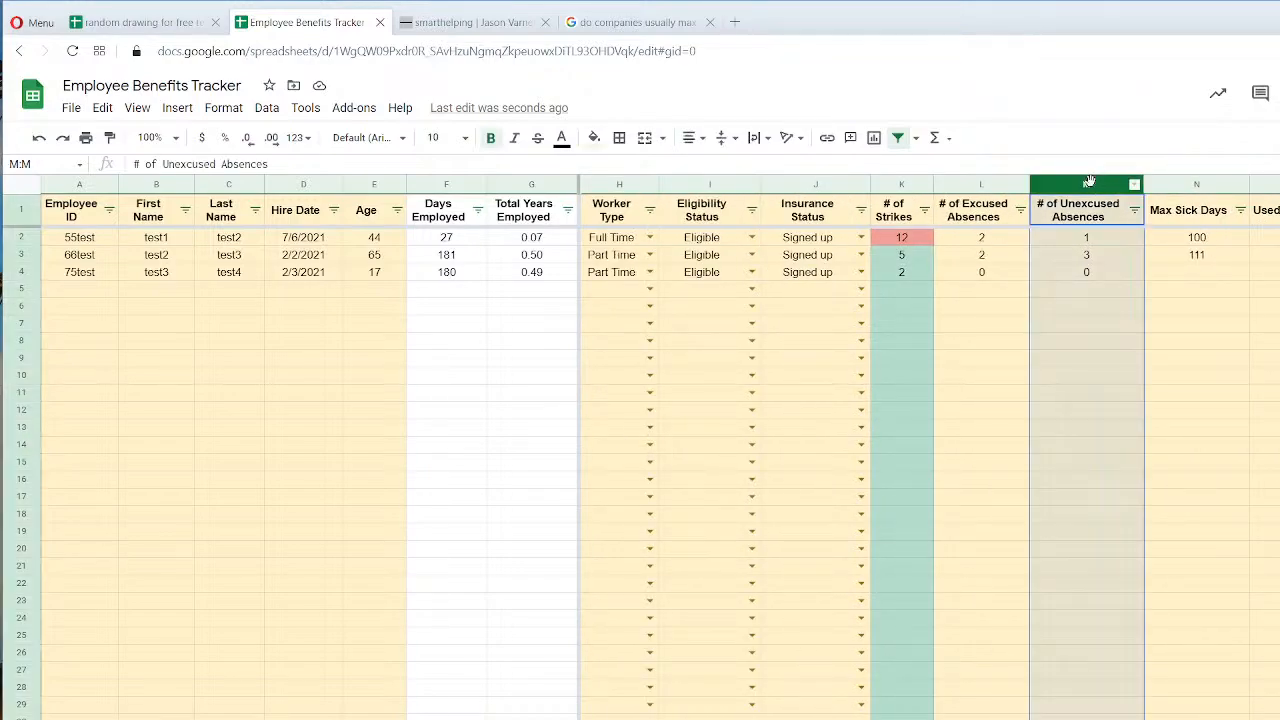
right_click(1092, 187)
left_click(1160, 719)
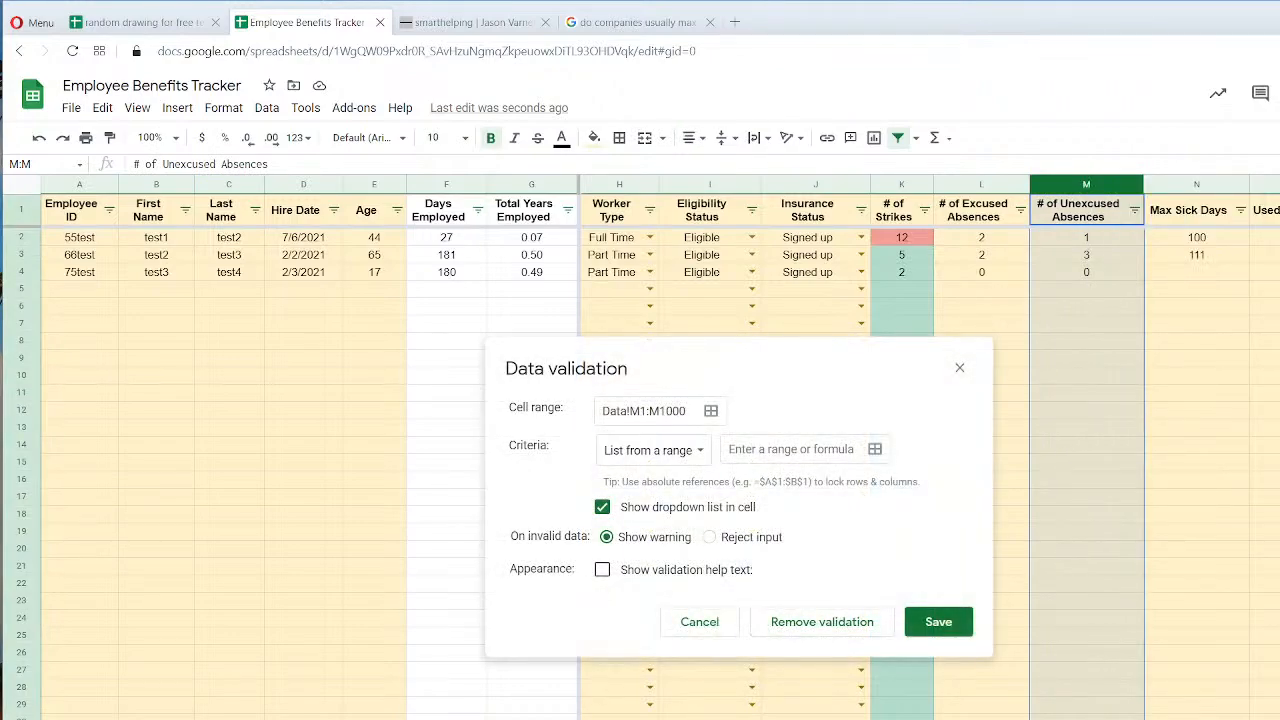
left_click(700, 621)
Start a conditional formatting rule for column M from M2 down with the condition "Less than or equal to".
left_click(220, 107)
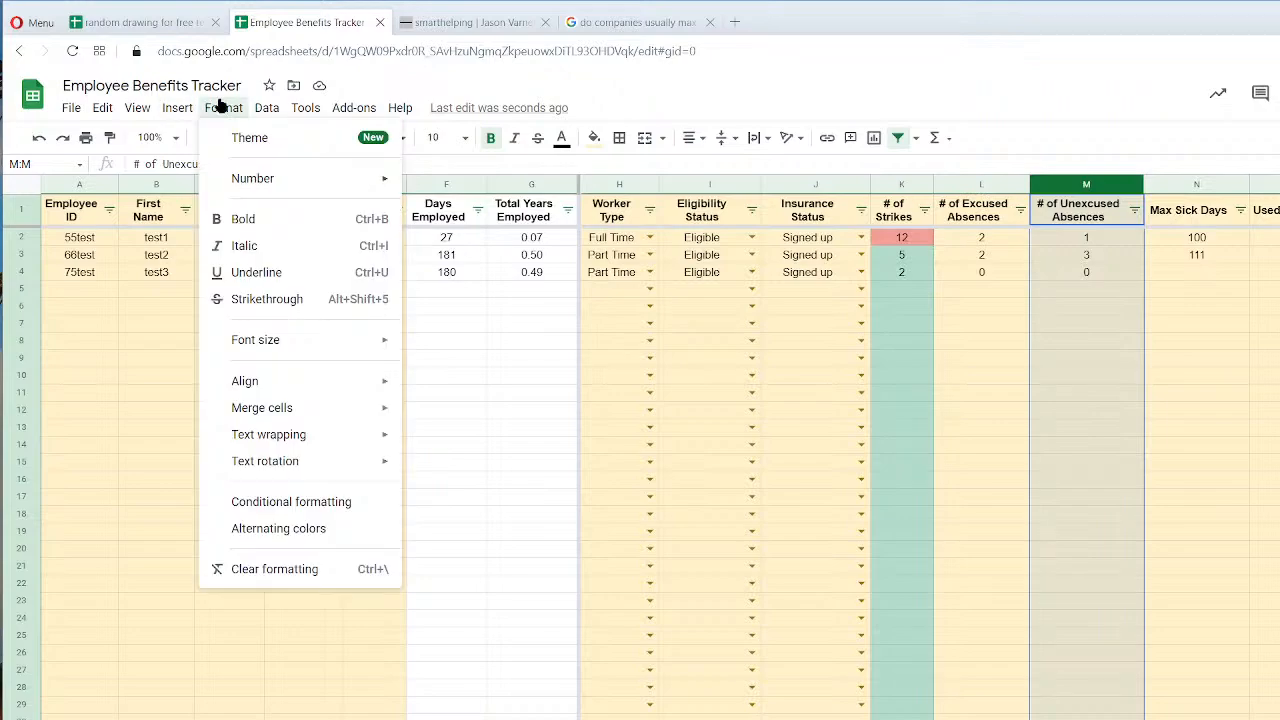
left_click(330, 503)
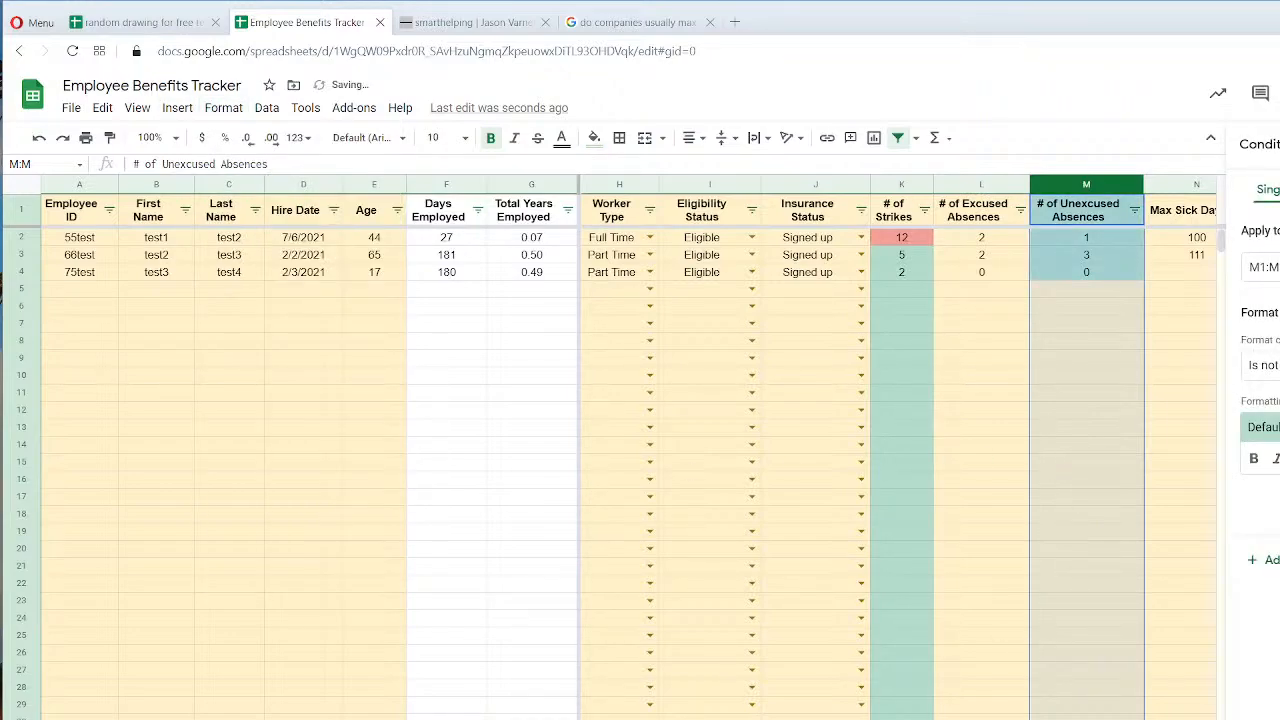
scroll(880, 450, "right", 15)
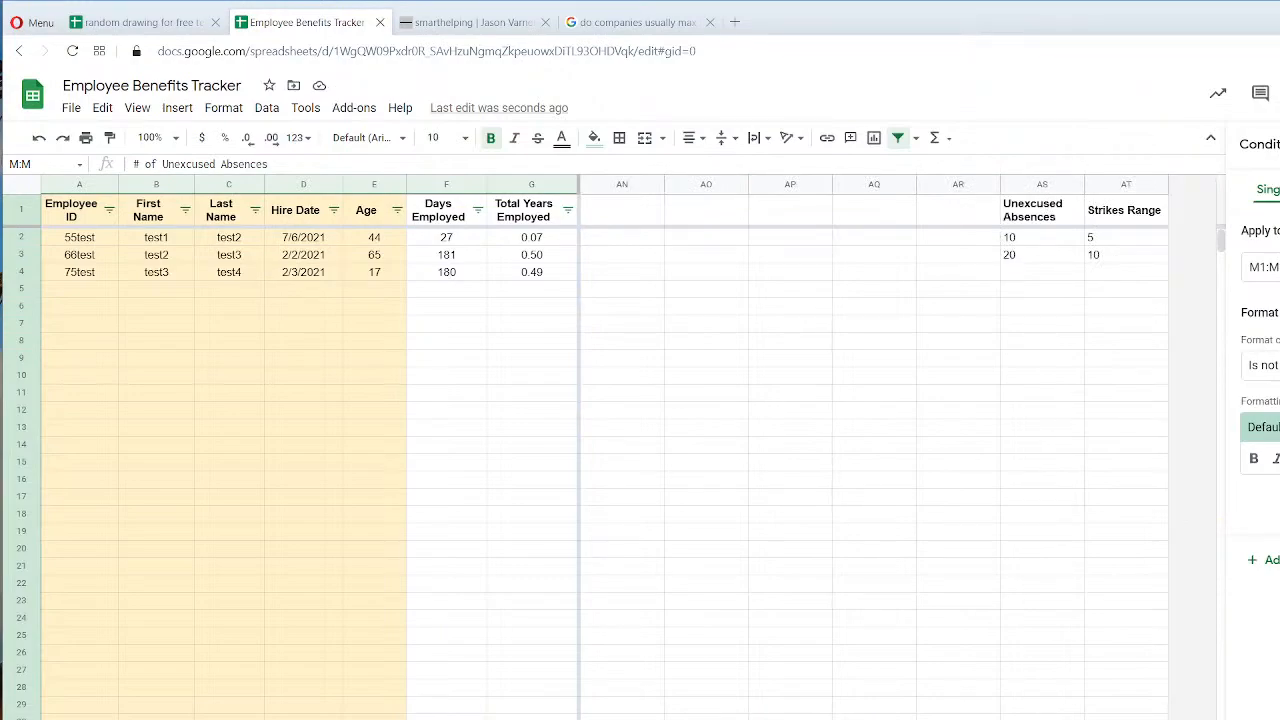
left_click_drag(1268, 264, 1259, 265)
type("2")
left_click(1265, 366)
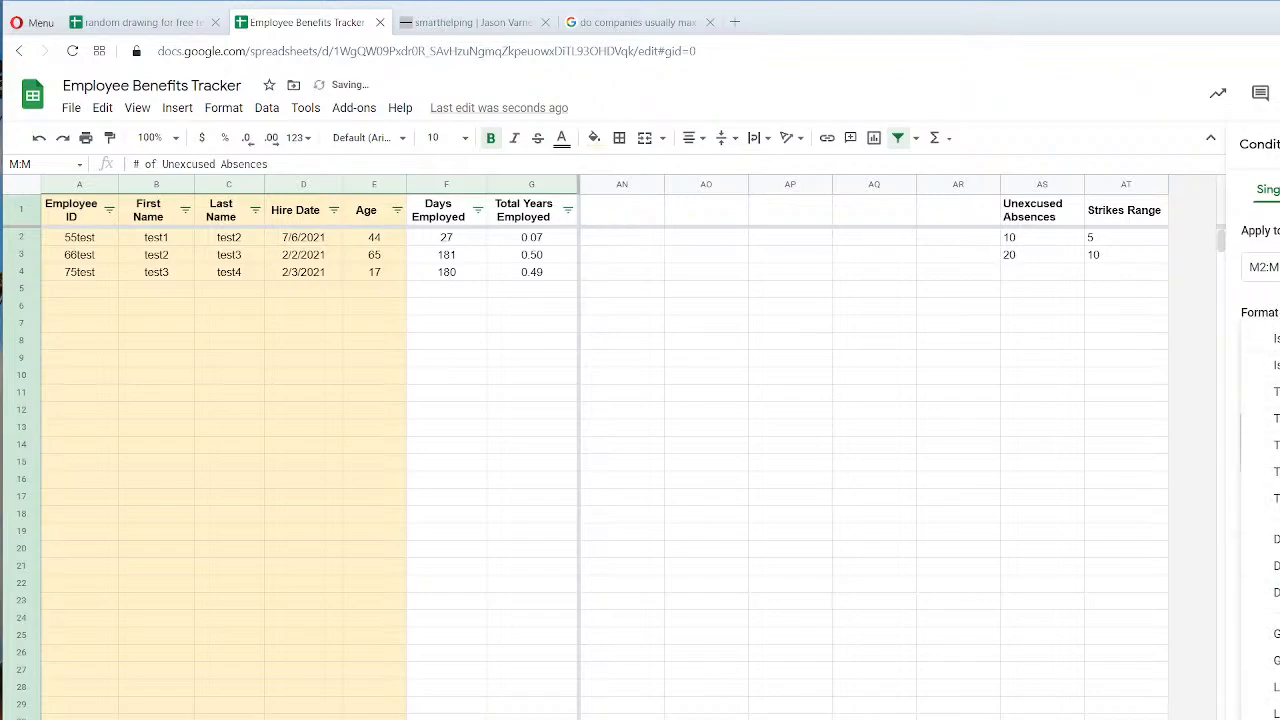
left_click(1270, 715)
left_click(1268, 368)
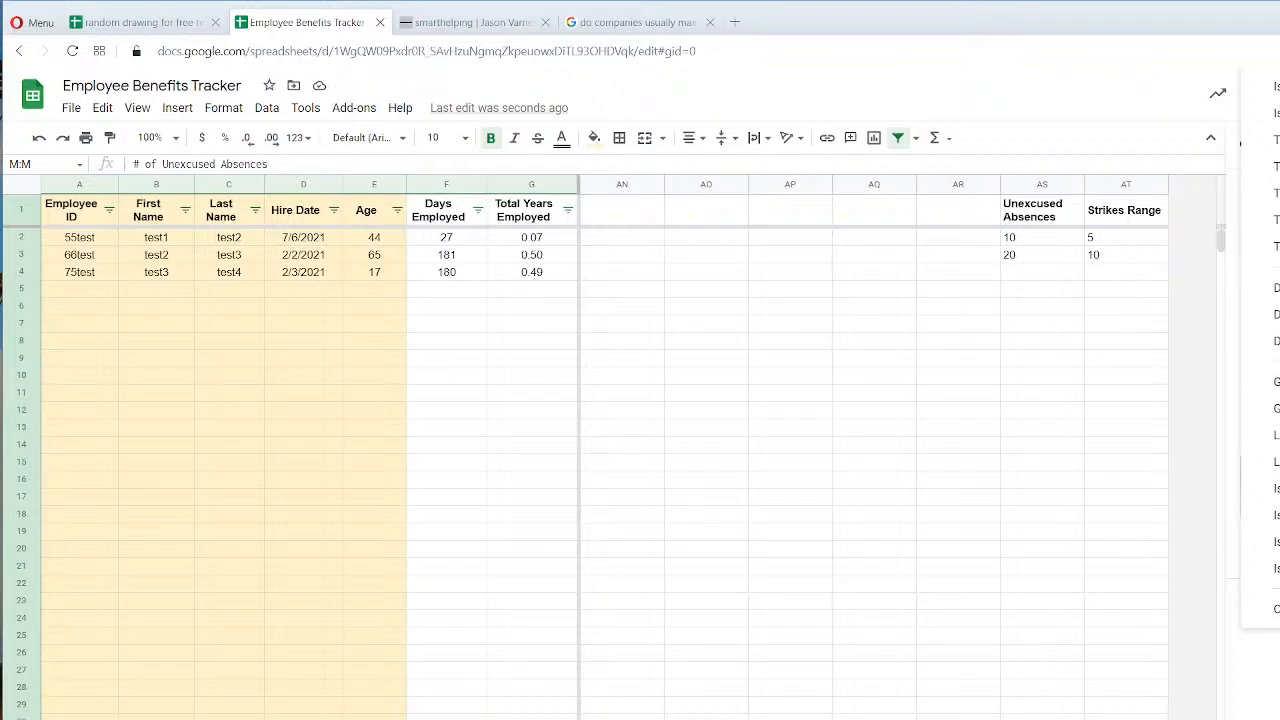
left_click(1268, 461)
Set the rule's comparison value to =AS$2 and its fill color to light green.
left_click(1265, 402)
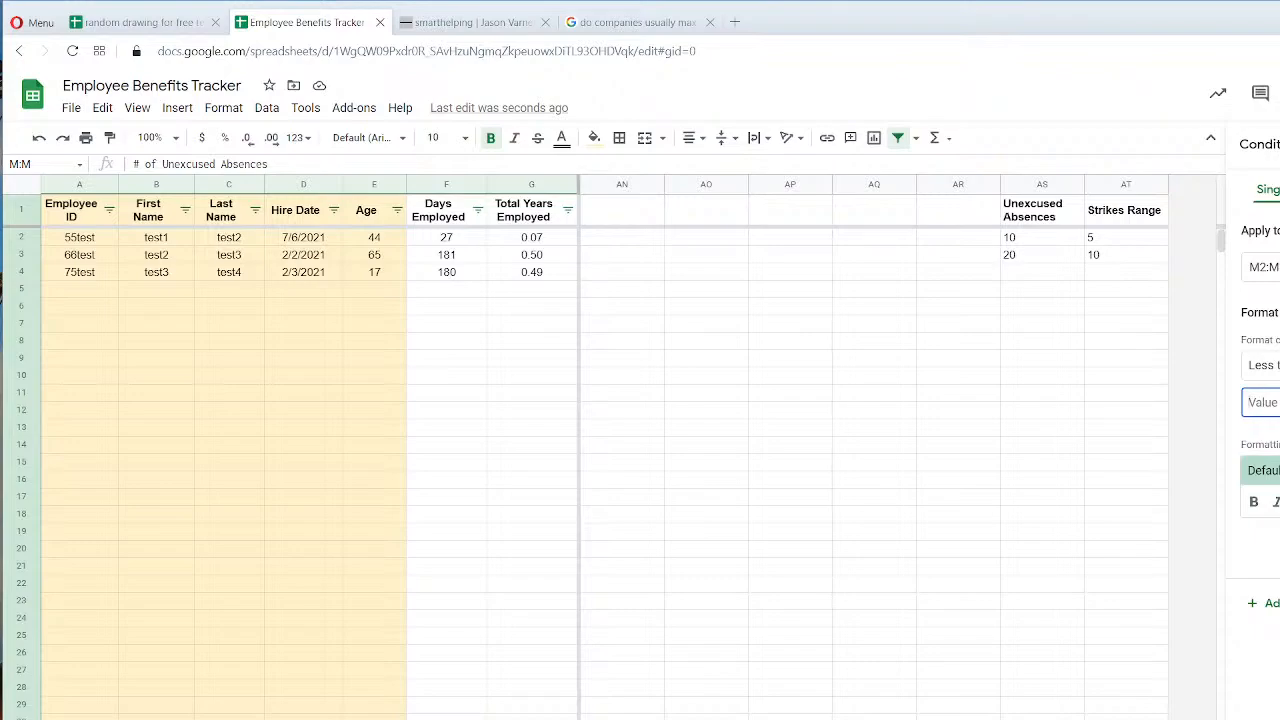
type("=AS2")
key("Left")
type("$")
scroll(897, 460, "left", 20)
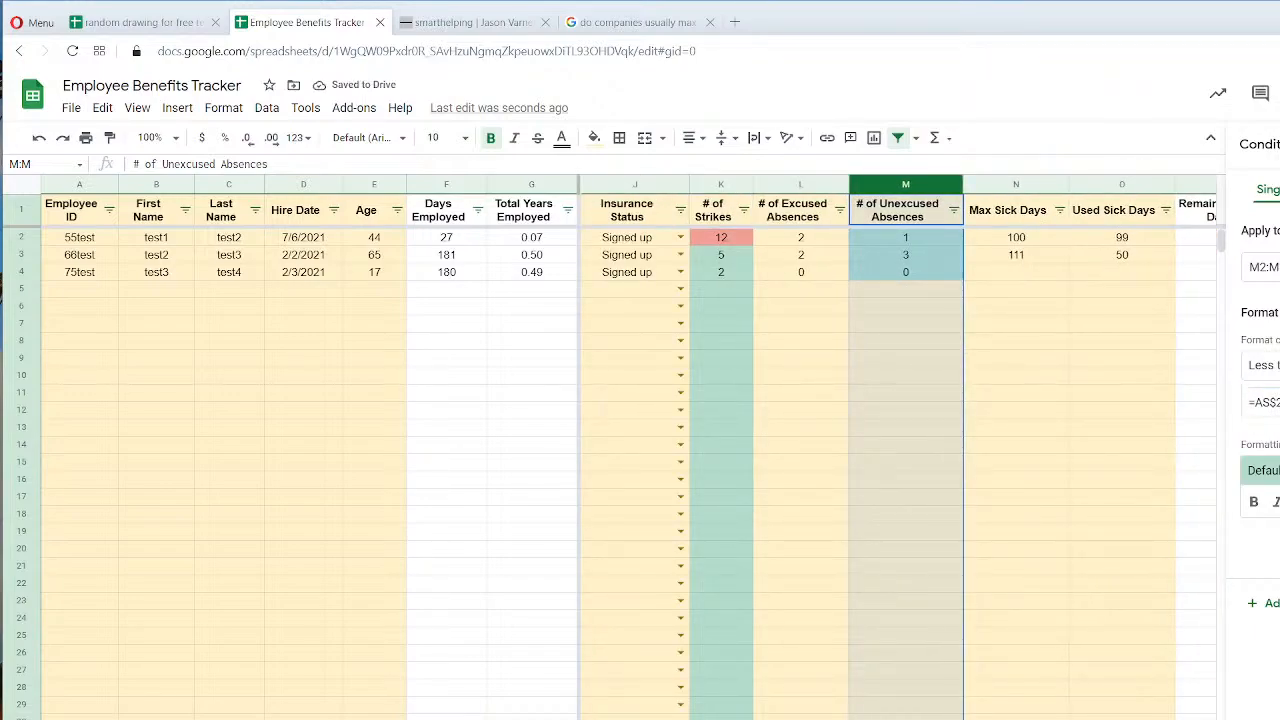
left_click(1279, 502)
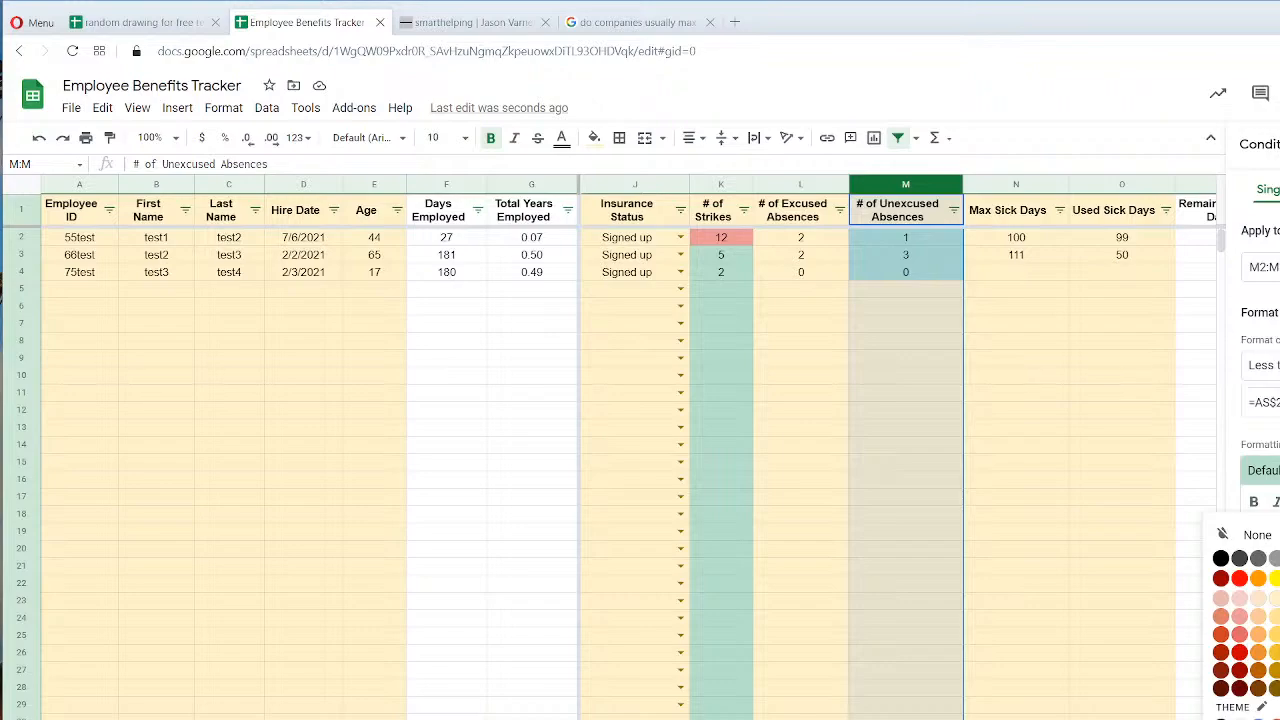
left_click(1279, 598)
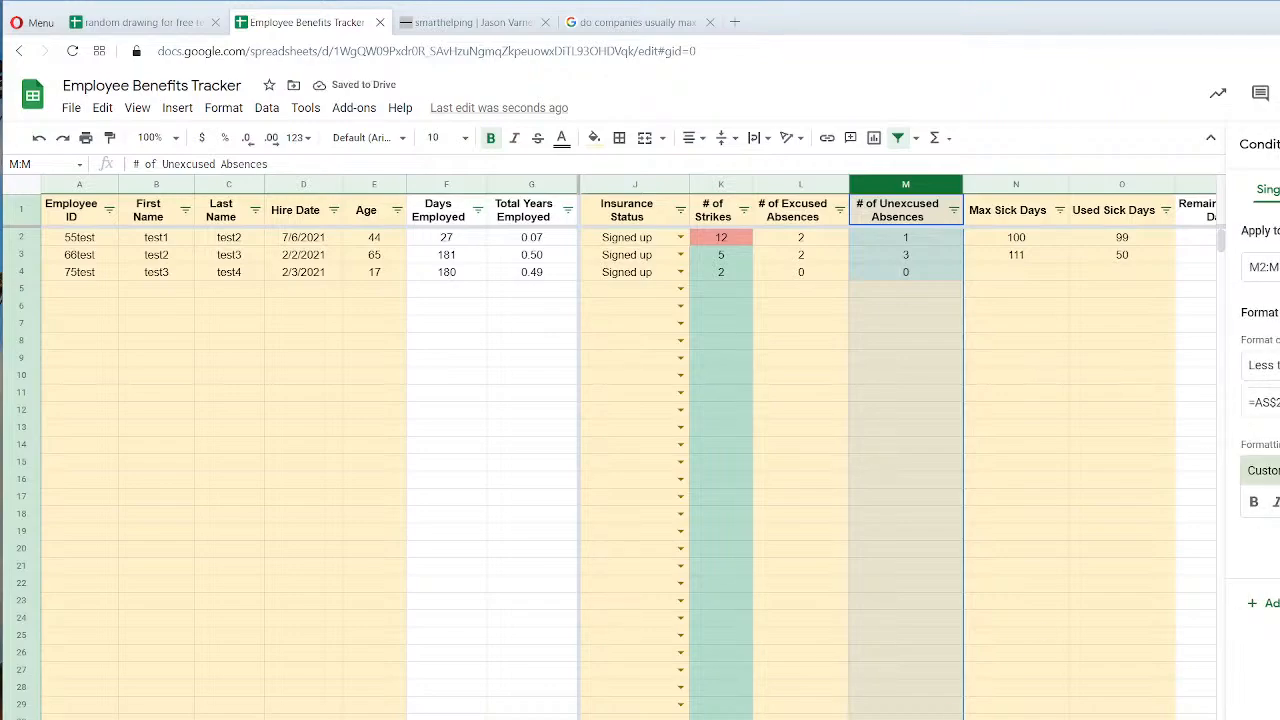
Add a second rule for column M that fills values greater than =AS$2 with yellow.
left_click(1266, 366)
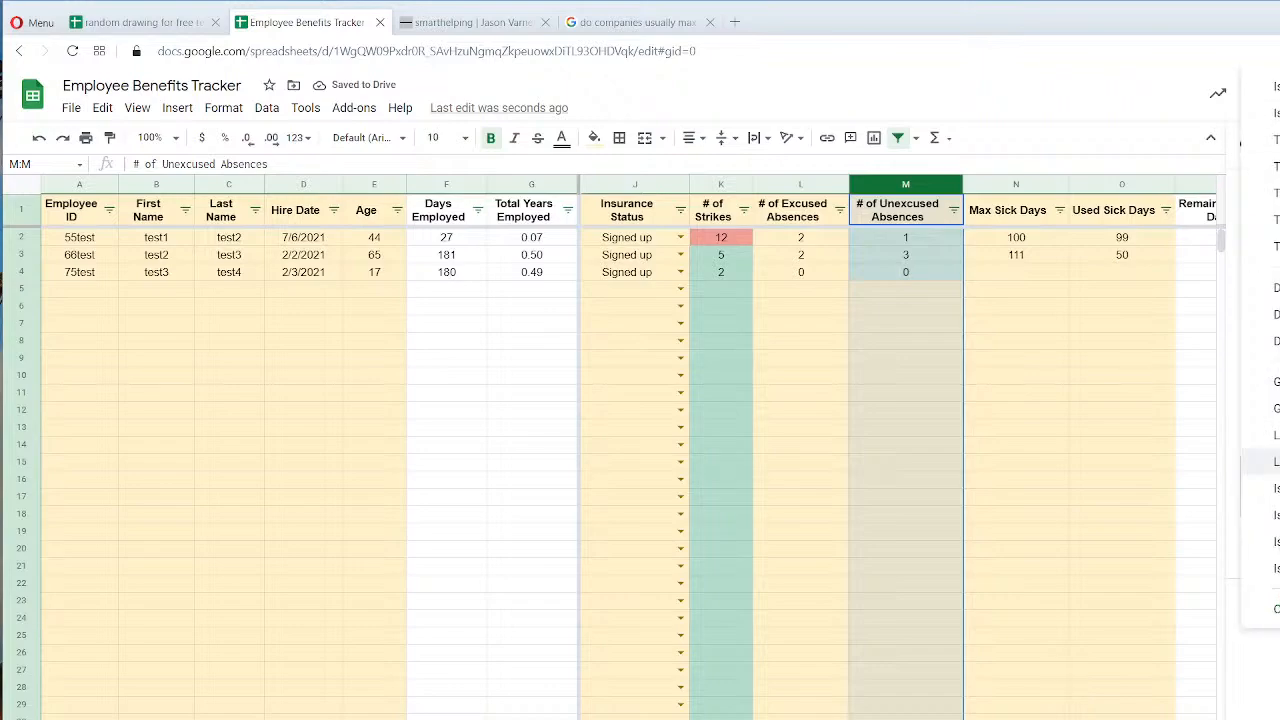
left_click(1265, 381)
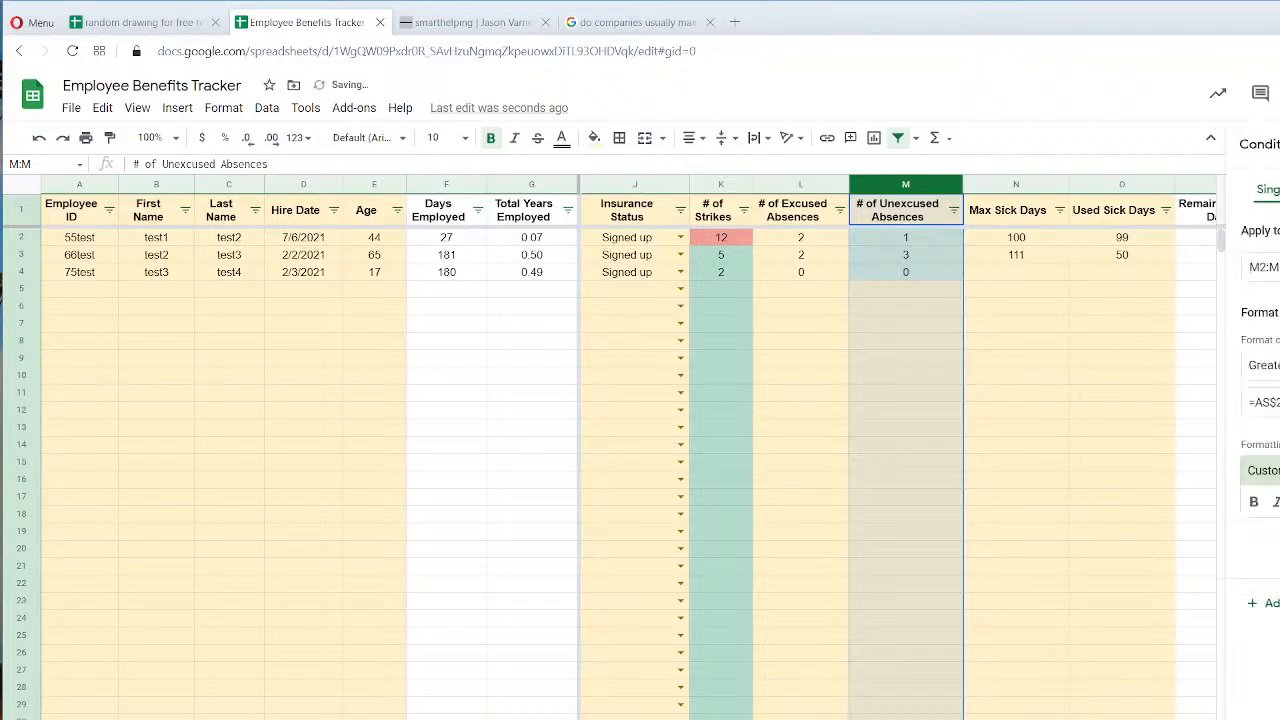
scroll(898, 450, "right", 20)
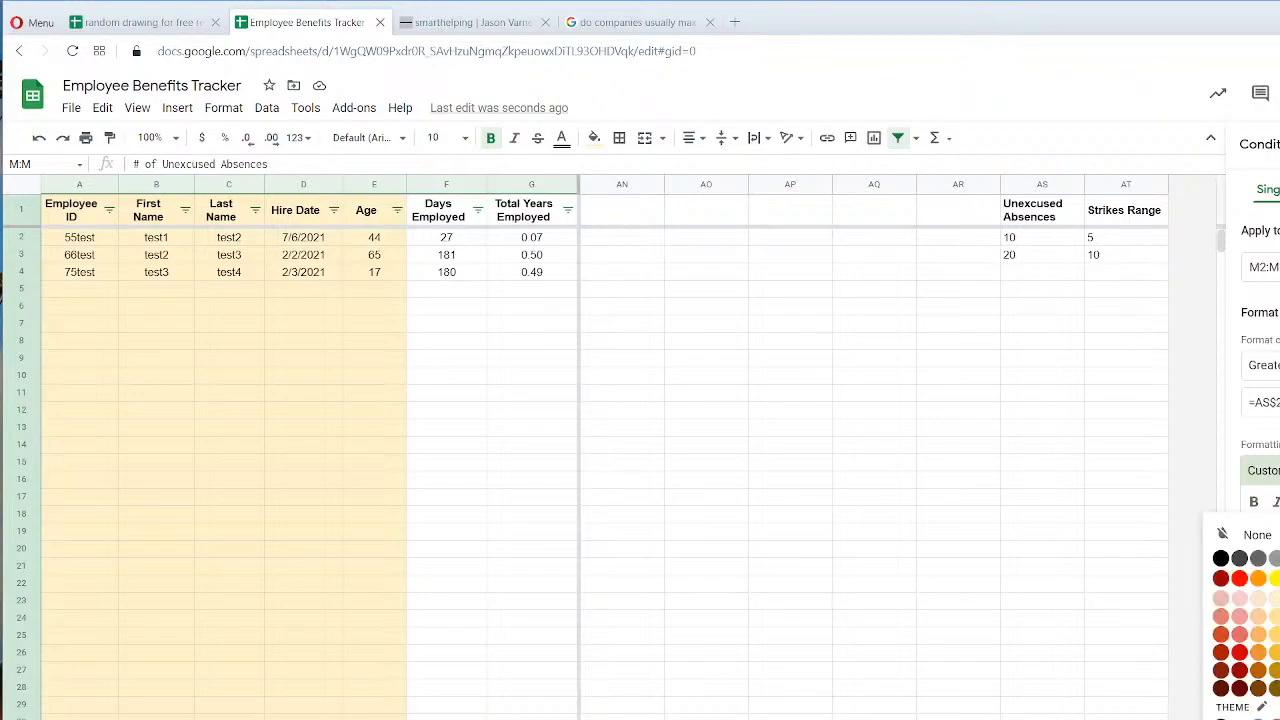
left_click(1276, 578)
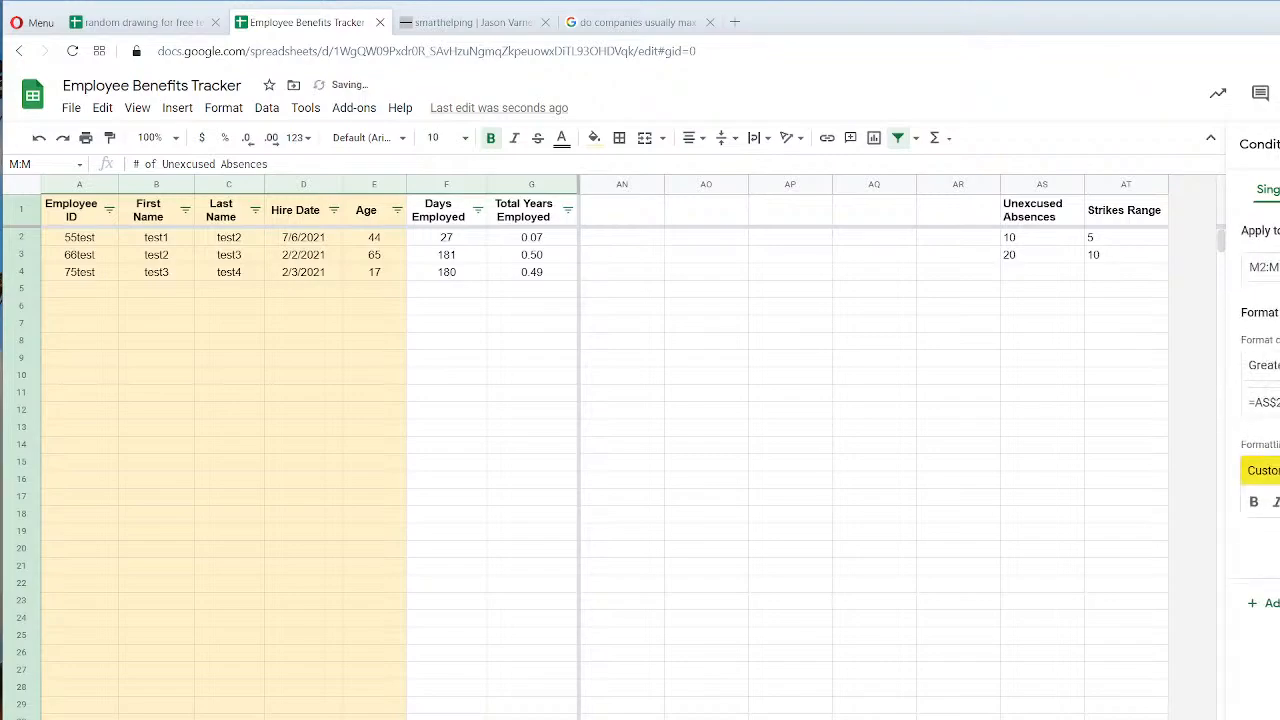
Add a third rule for column M that fills values greater than or equal to =AS$3 with light red.
left_click(1276, 402)
left_click(1265, 366)
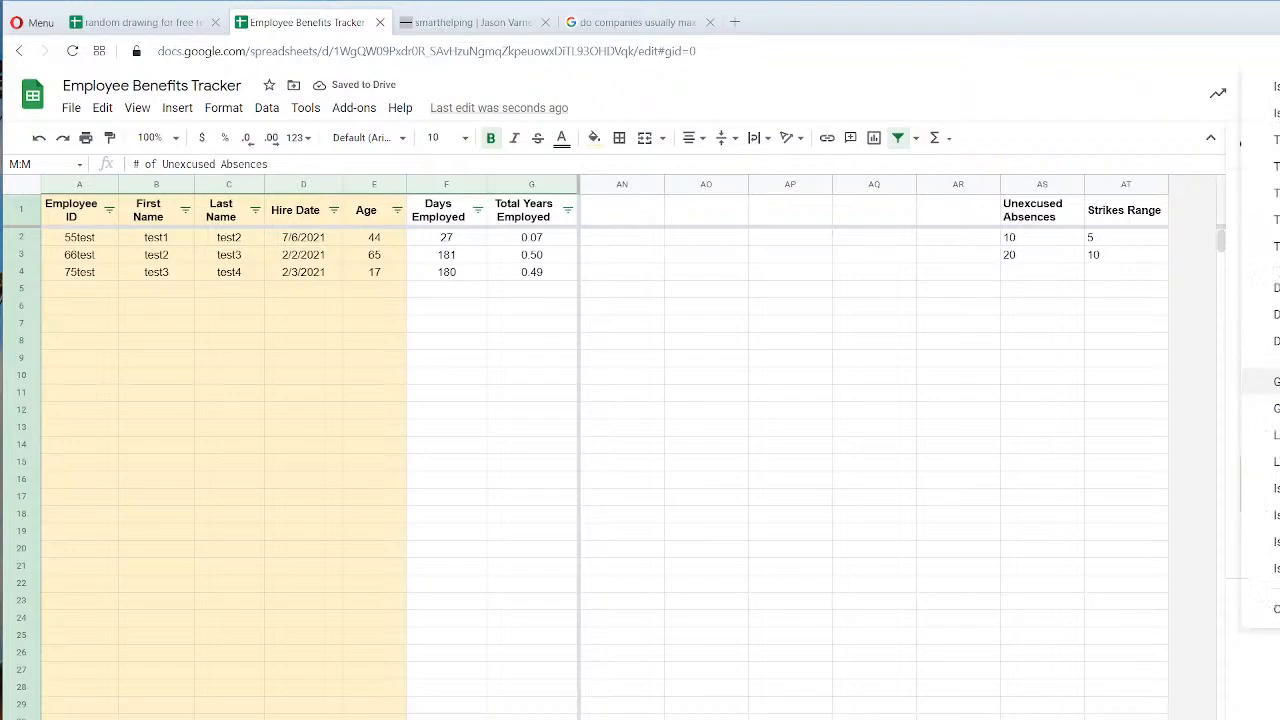
left_click(1262, 408)
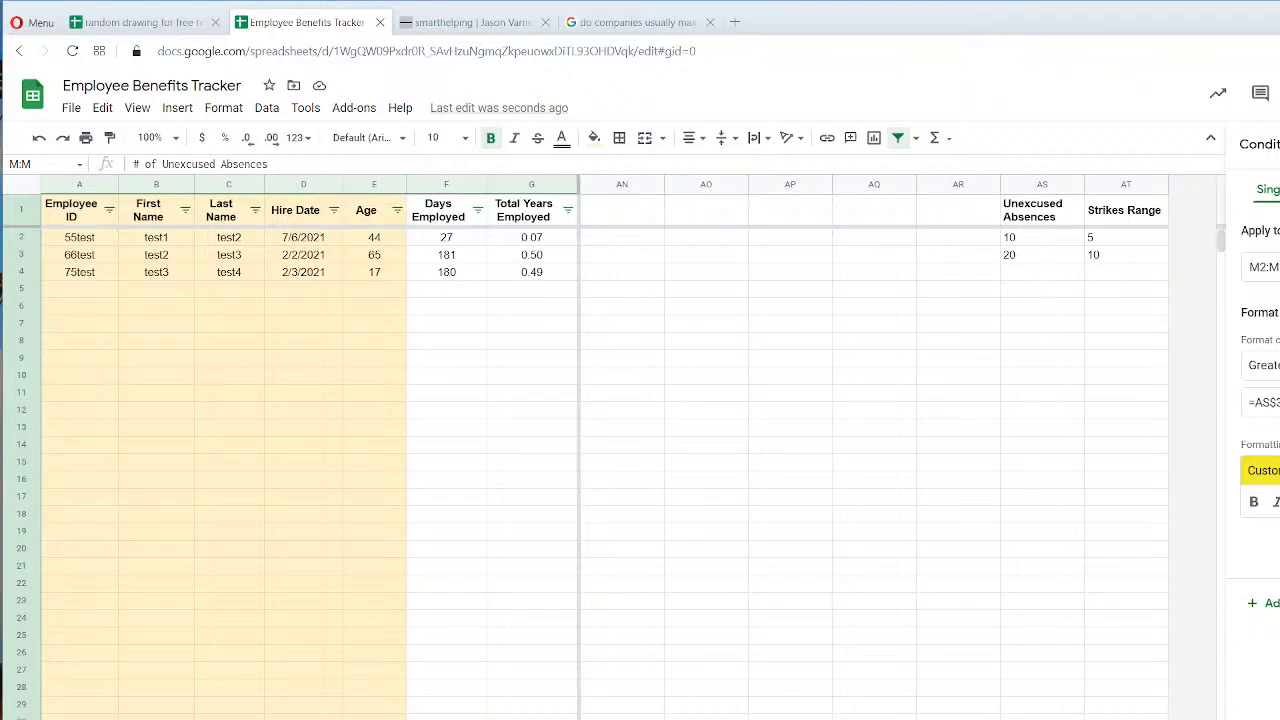
left_click(1264, 365)
left_click(1276, 408)
left_click(1279, 502)
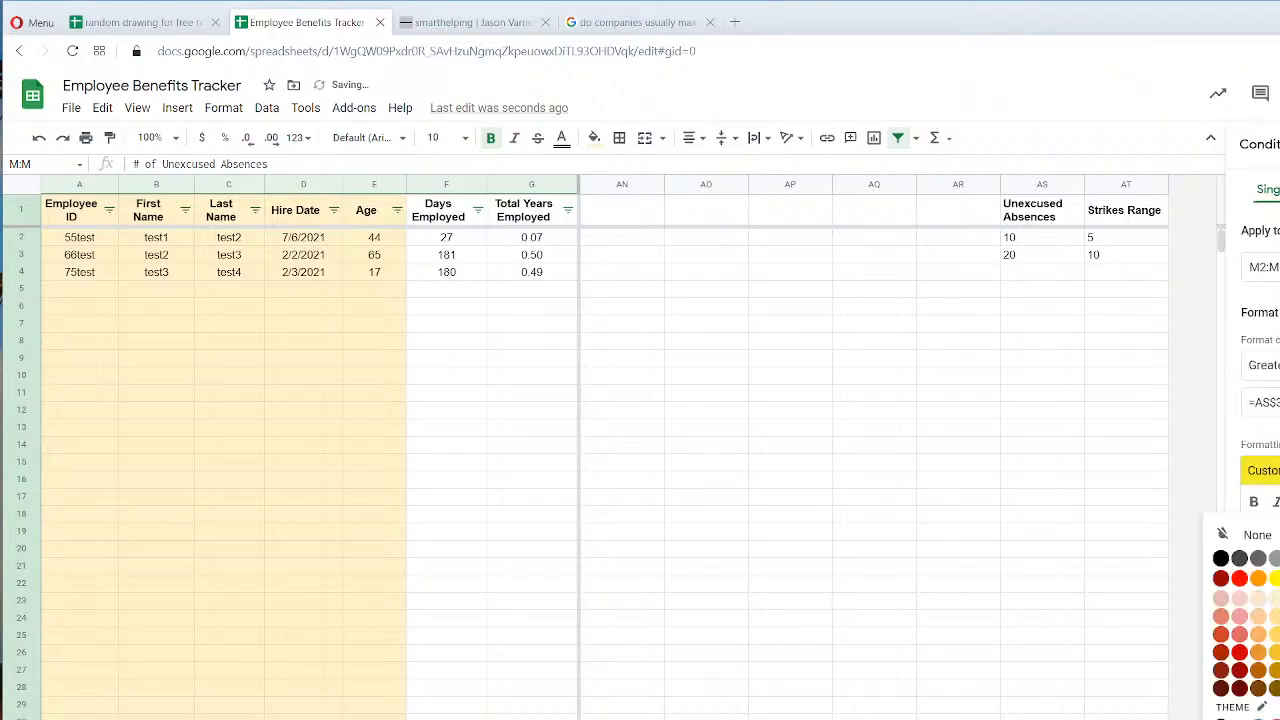
left_click(1238, 600)
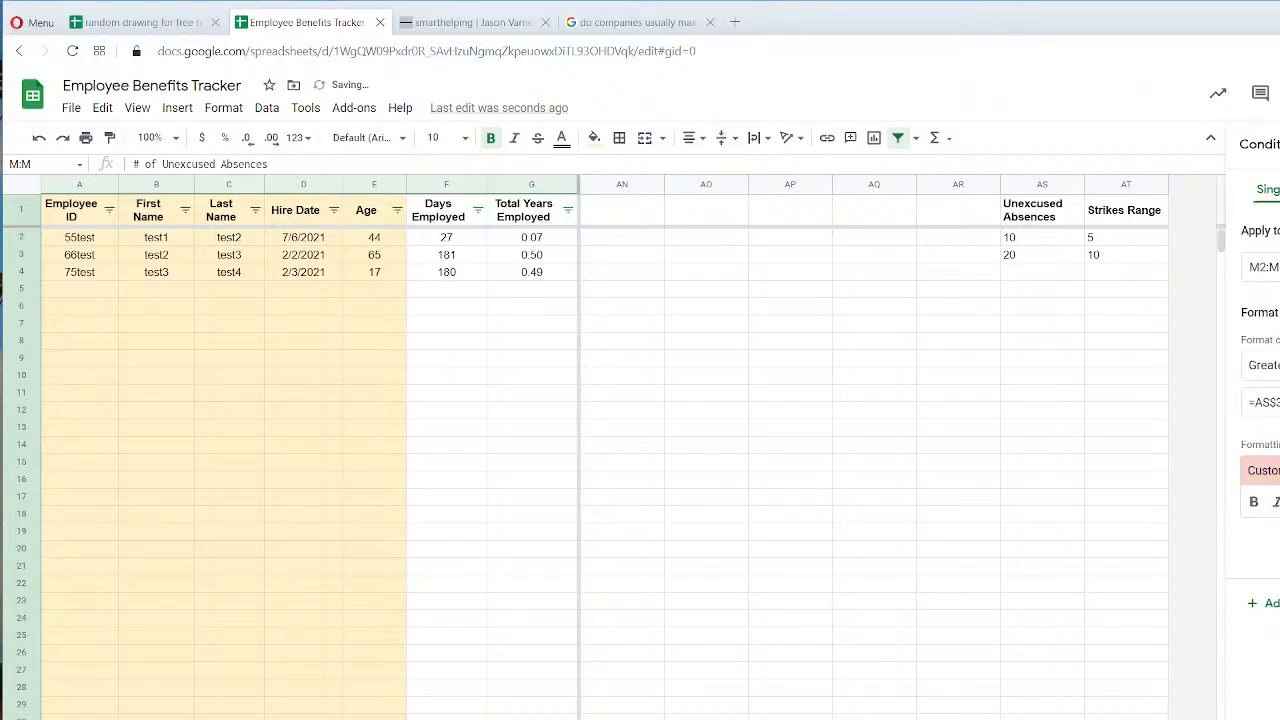
left_click(1279, 548)
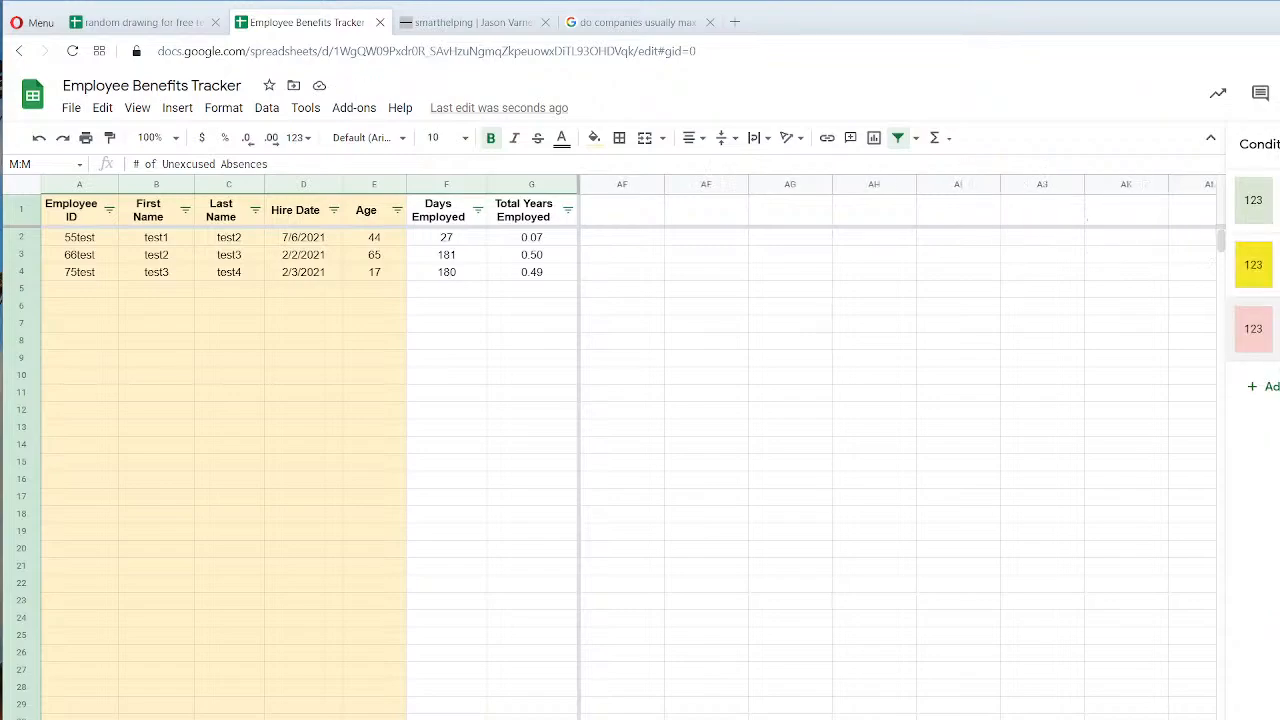
Change the fill color of column M's less-than-or-equal rule to a slightly darker green.
scroll(900, 450, "left", 10)
scroll(900, 450, "left", 5)
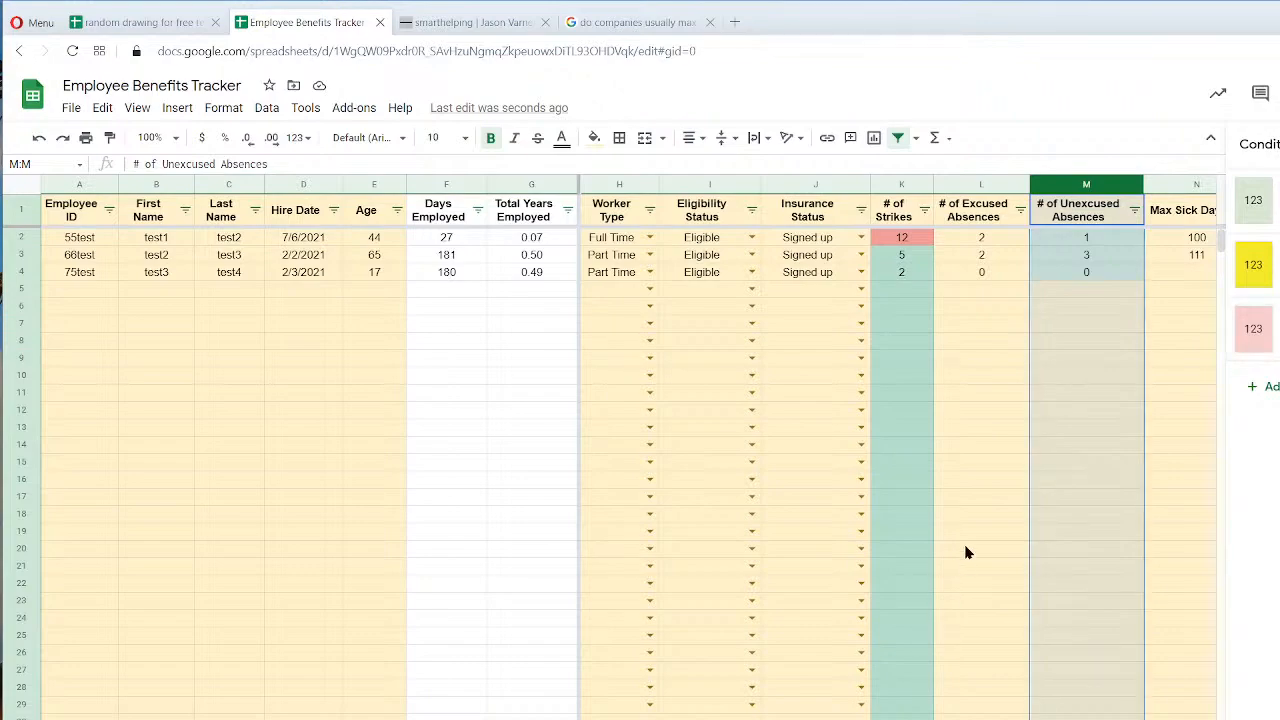
left_click(1075, 462)
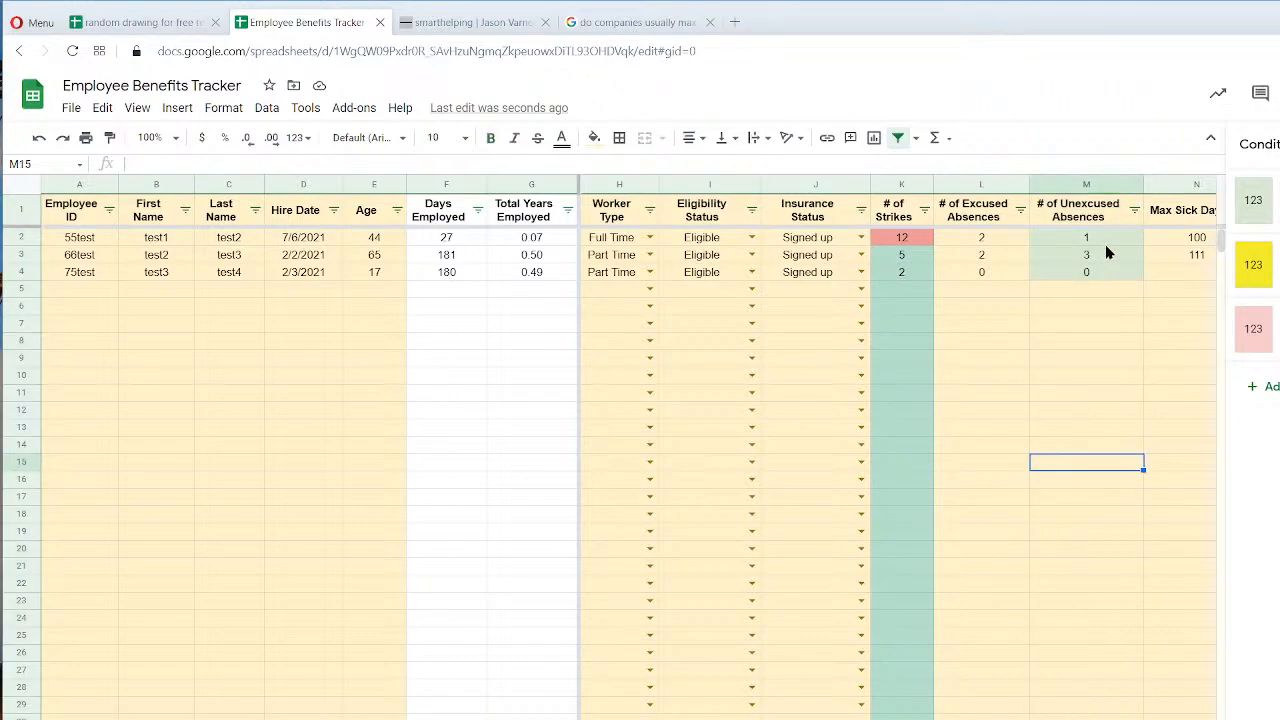
left_click(1265, 200)
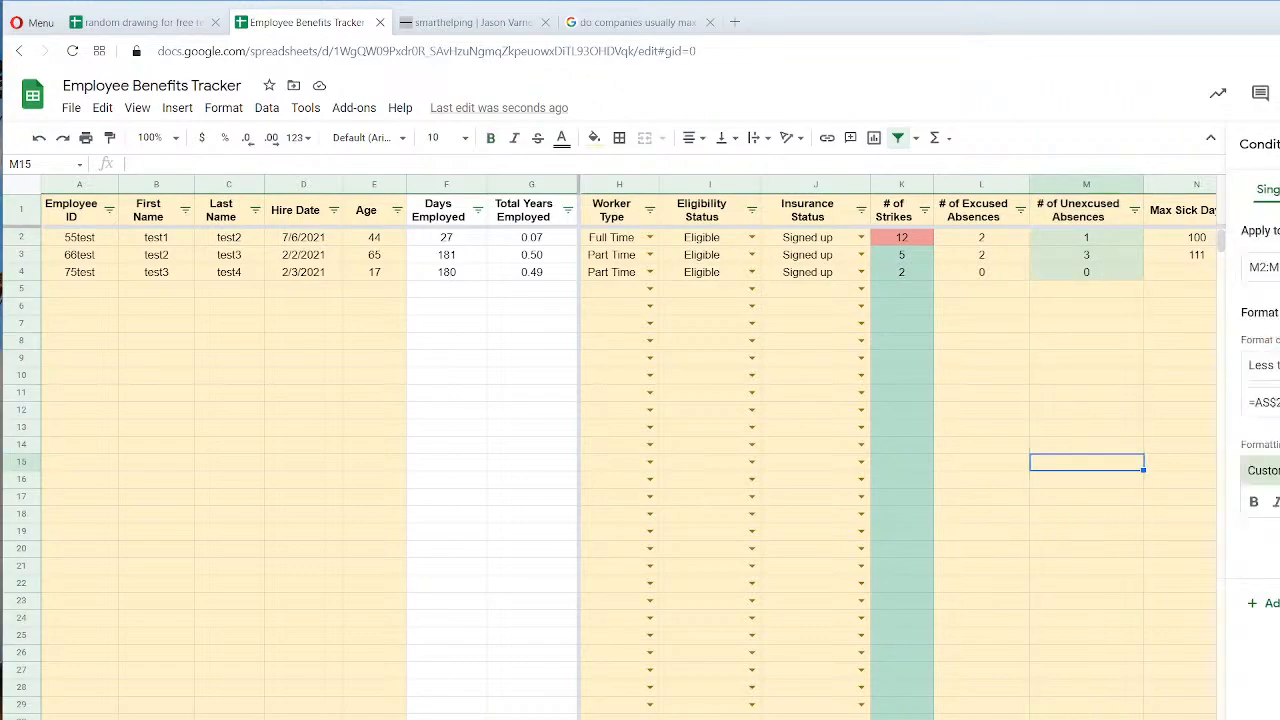
left_click(1278, 502)
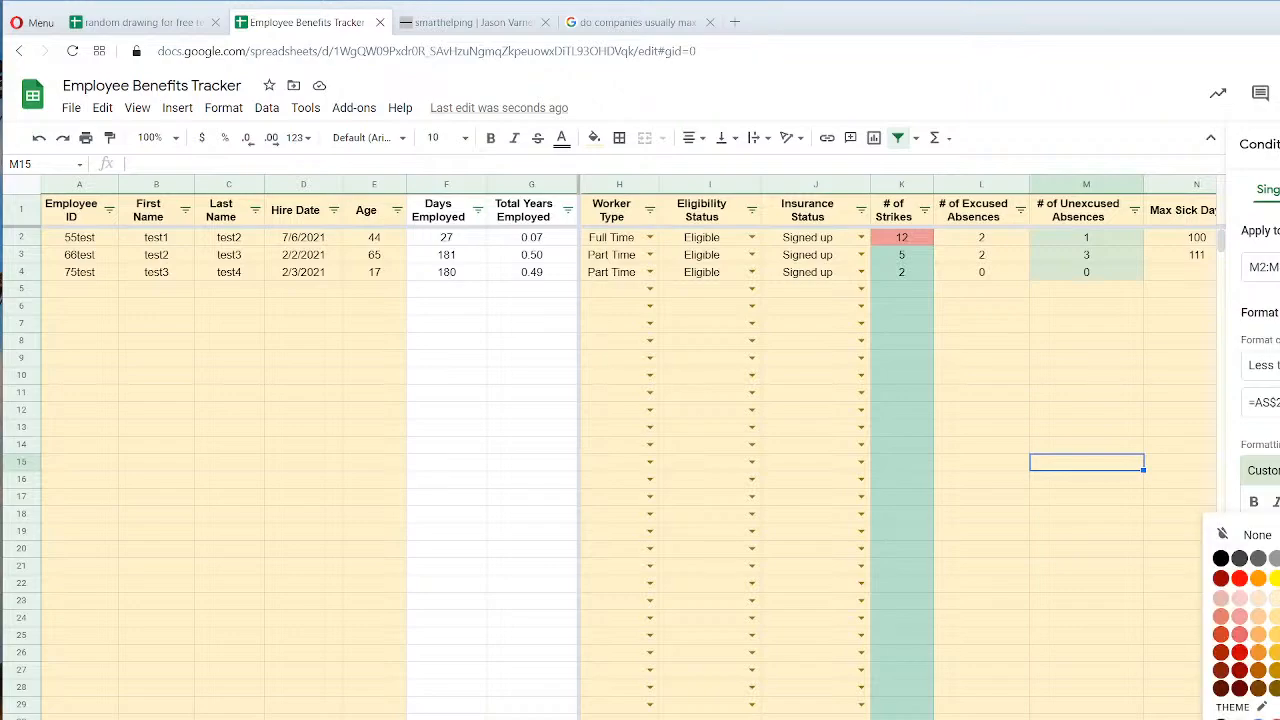
left_click(1279, 616)
left_click(1279, 548)
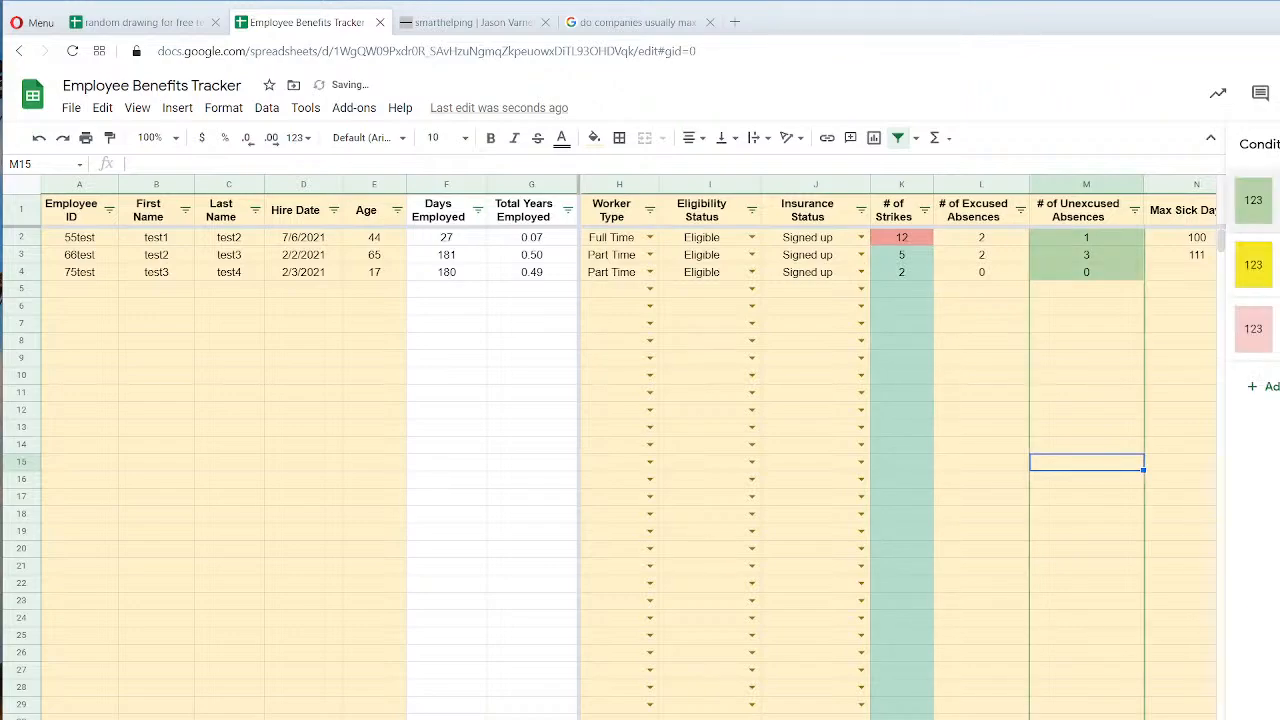
left_click(1088, 553)
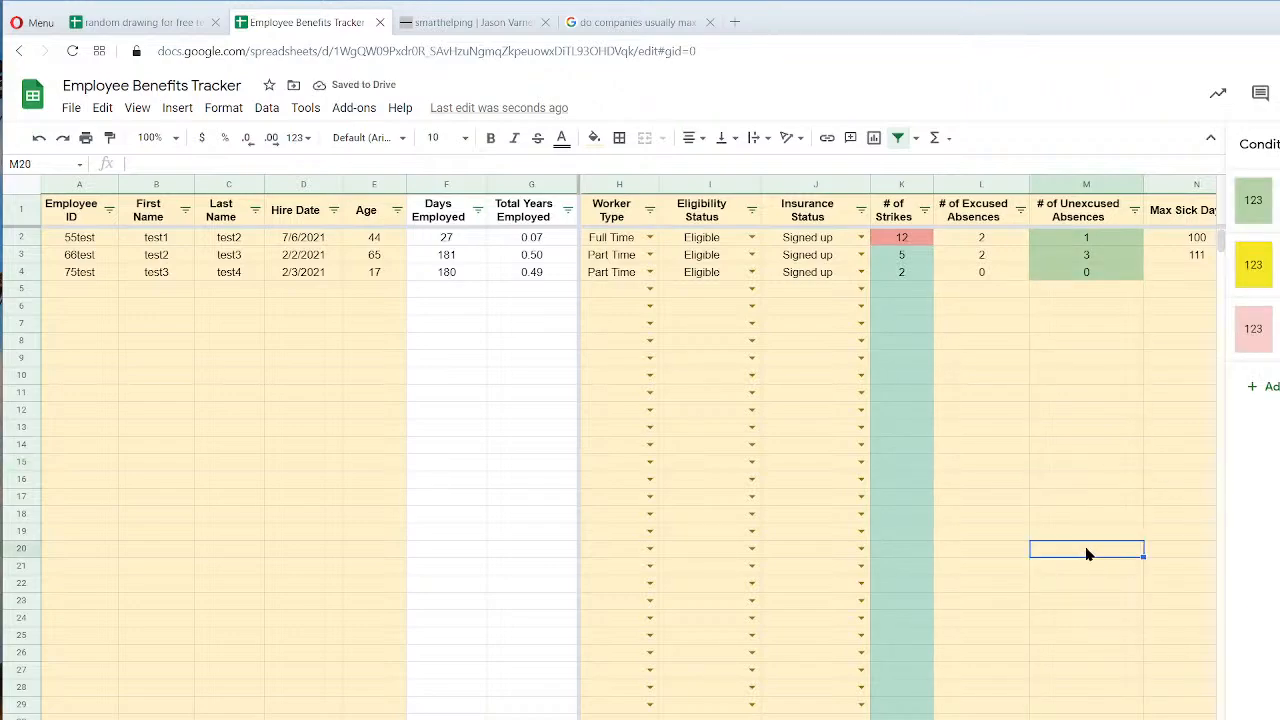
Check the green fill color used by the # of Strikes conditional formatting rule in column K.
left_click(903, 257)
left_click(1279, 264)
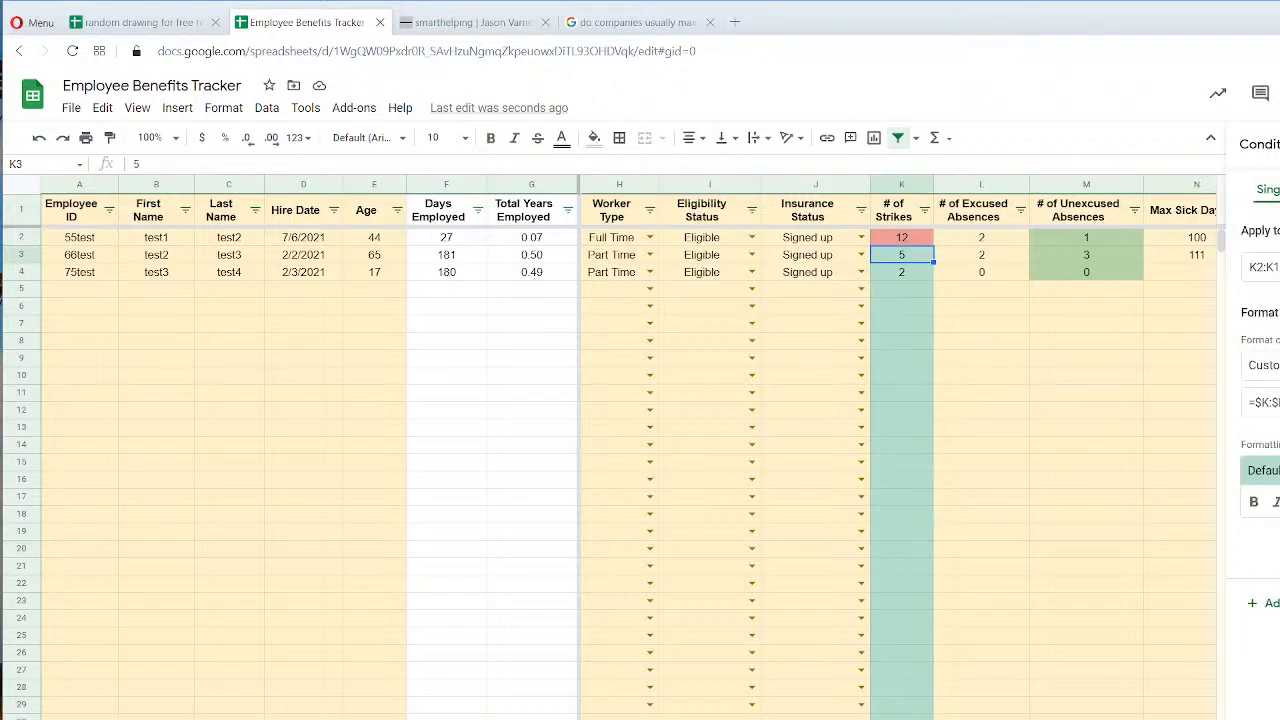
left_click(1279, 502)
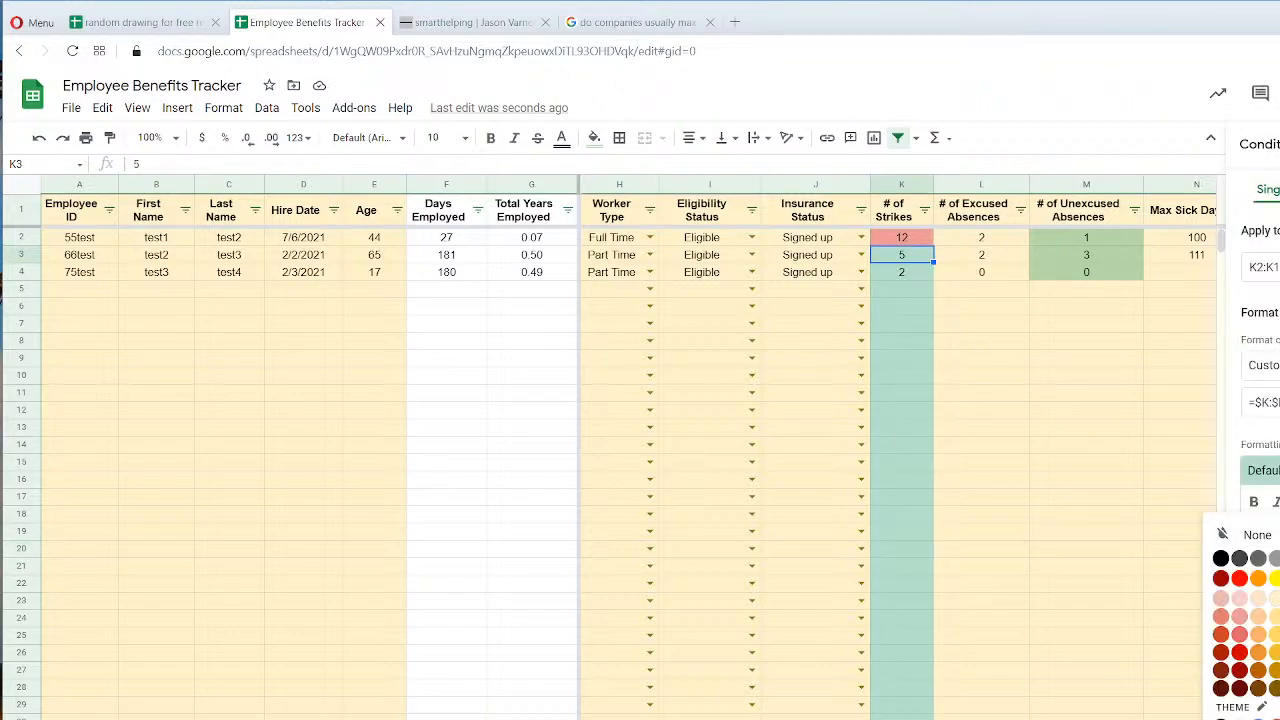
left_click(1029, 465)
left_click(1085, 240)
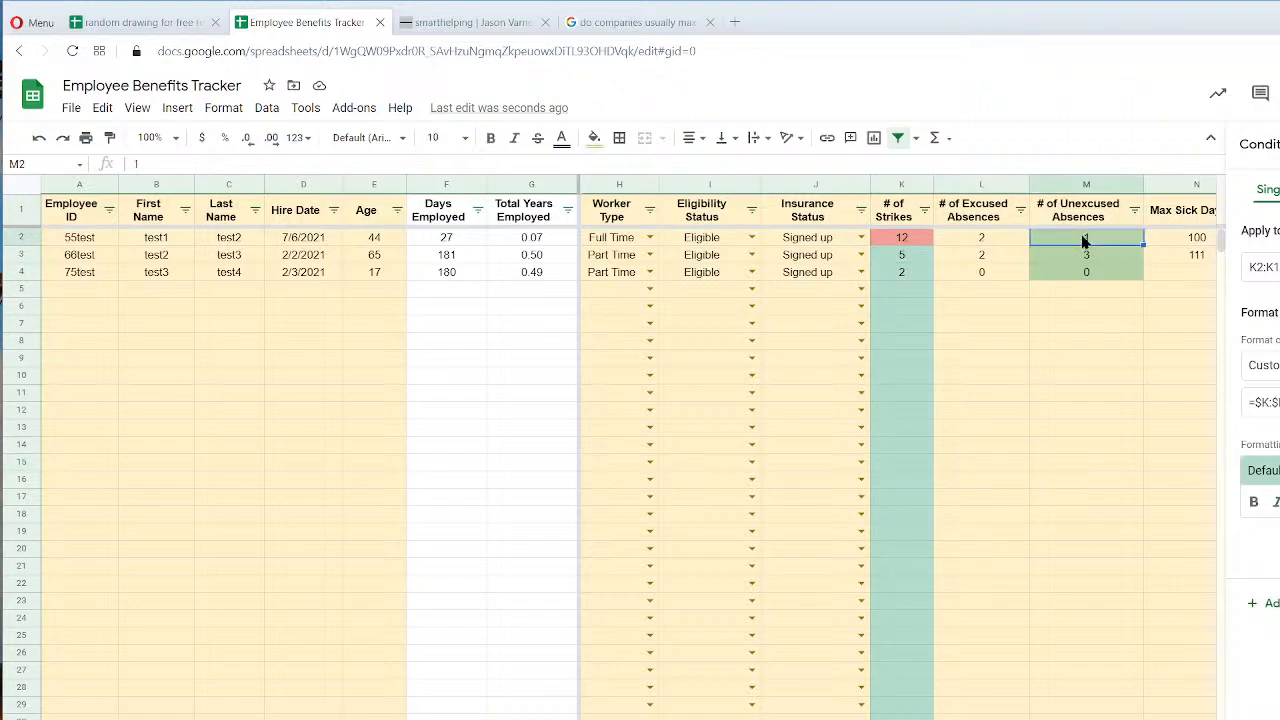
left_click(1279, 144)
left_click(1038, 395)
left_click(1086, 239)
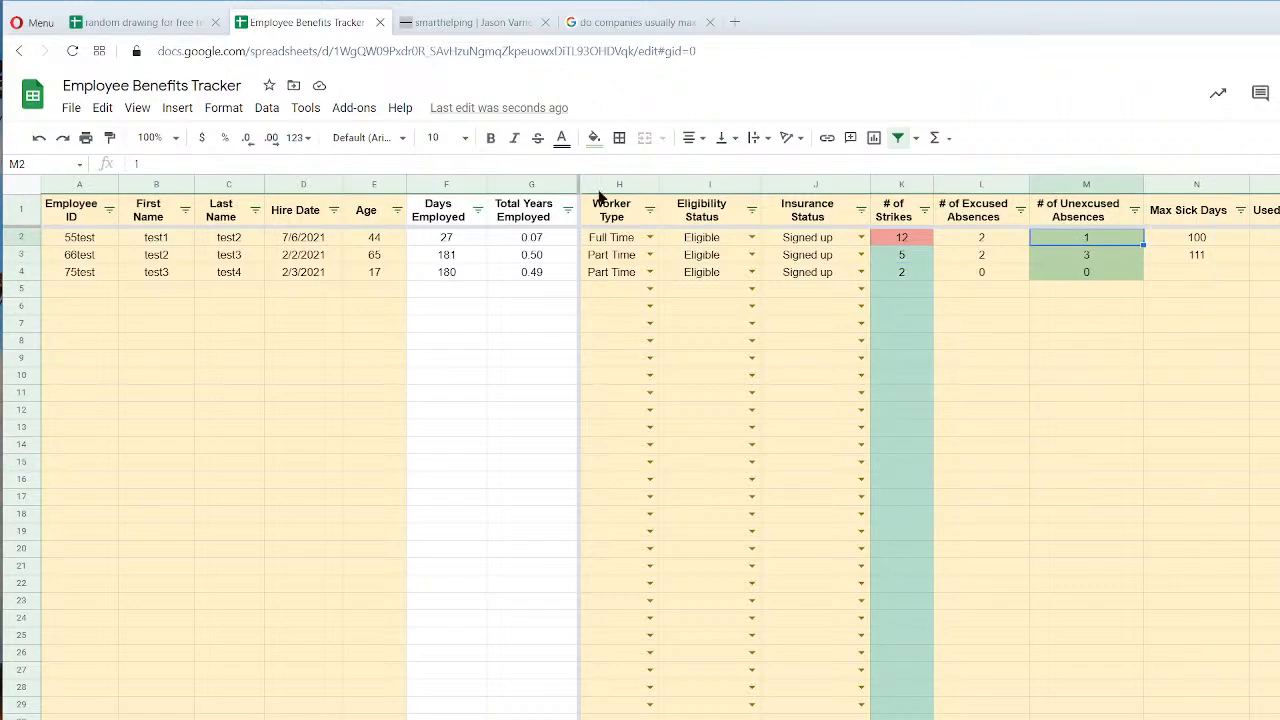
Set the fill of column M's less-than-or-equal rule to the same teal green as the # of Strikes rule.
left_click(218, 108)
left_click(318, 501)
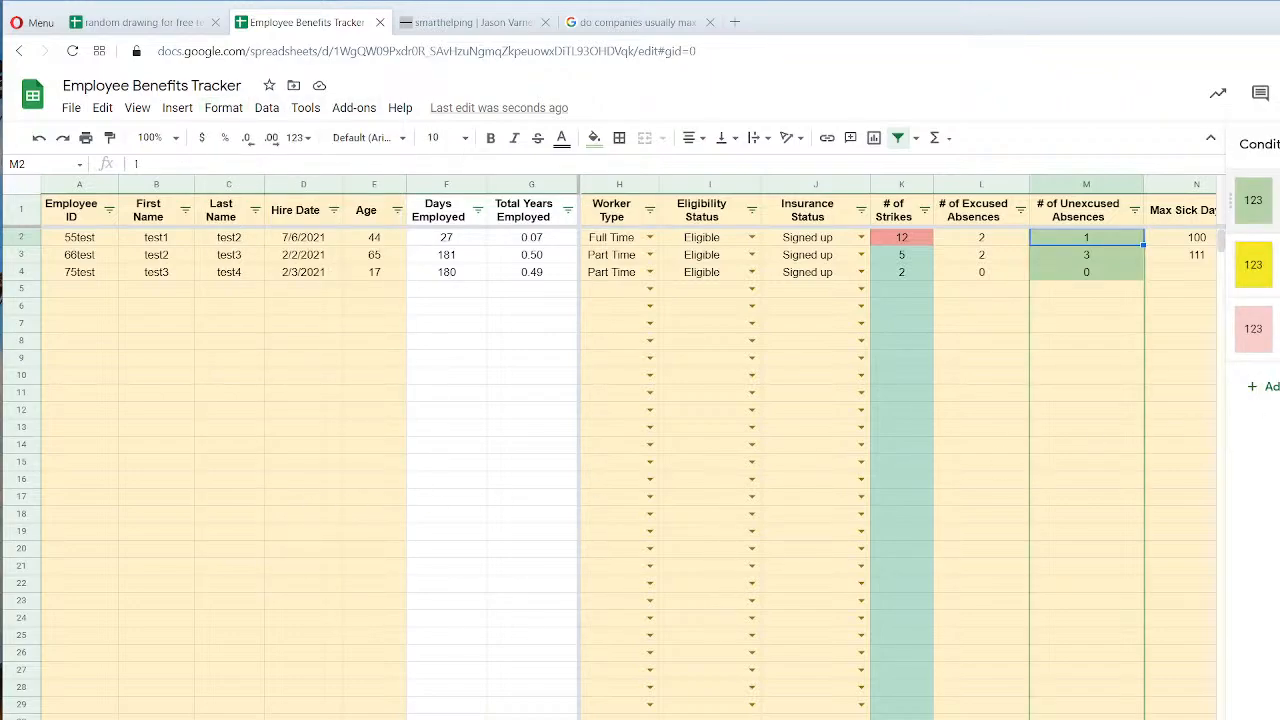
left_click(1275, 201)
left_click(1278, 502)
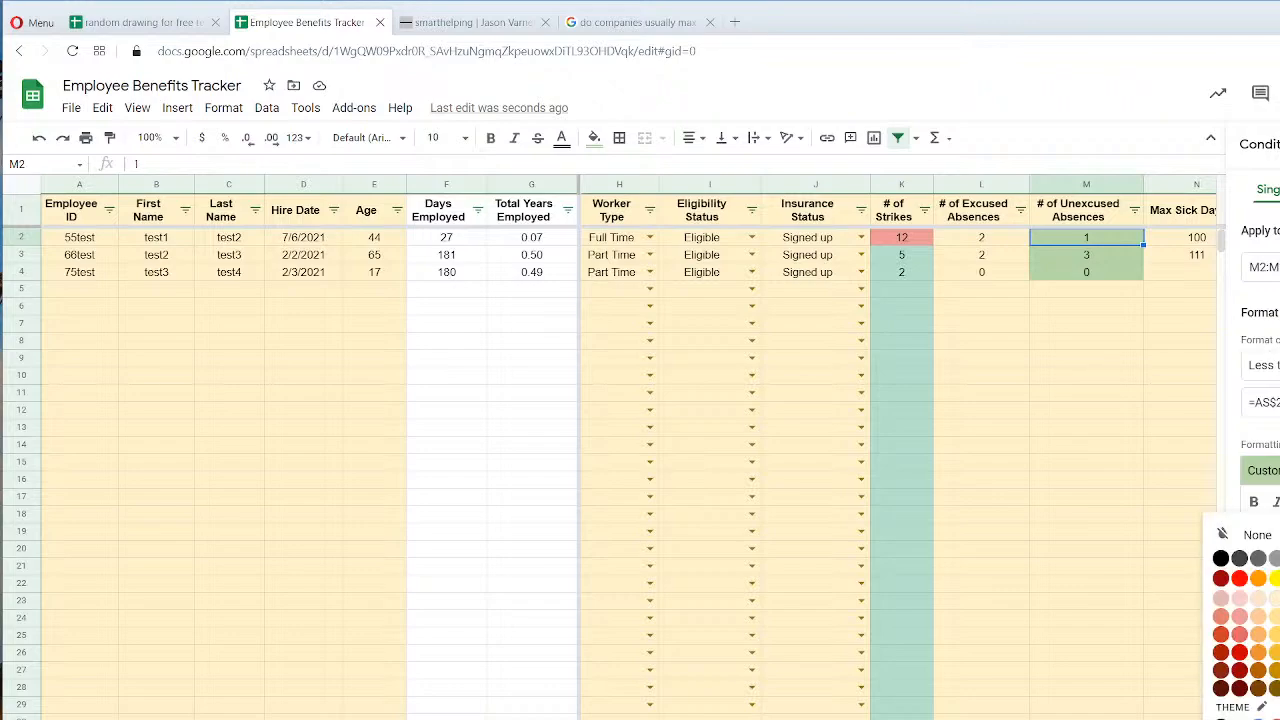
left_click(1258, 718)
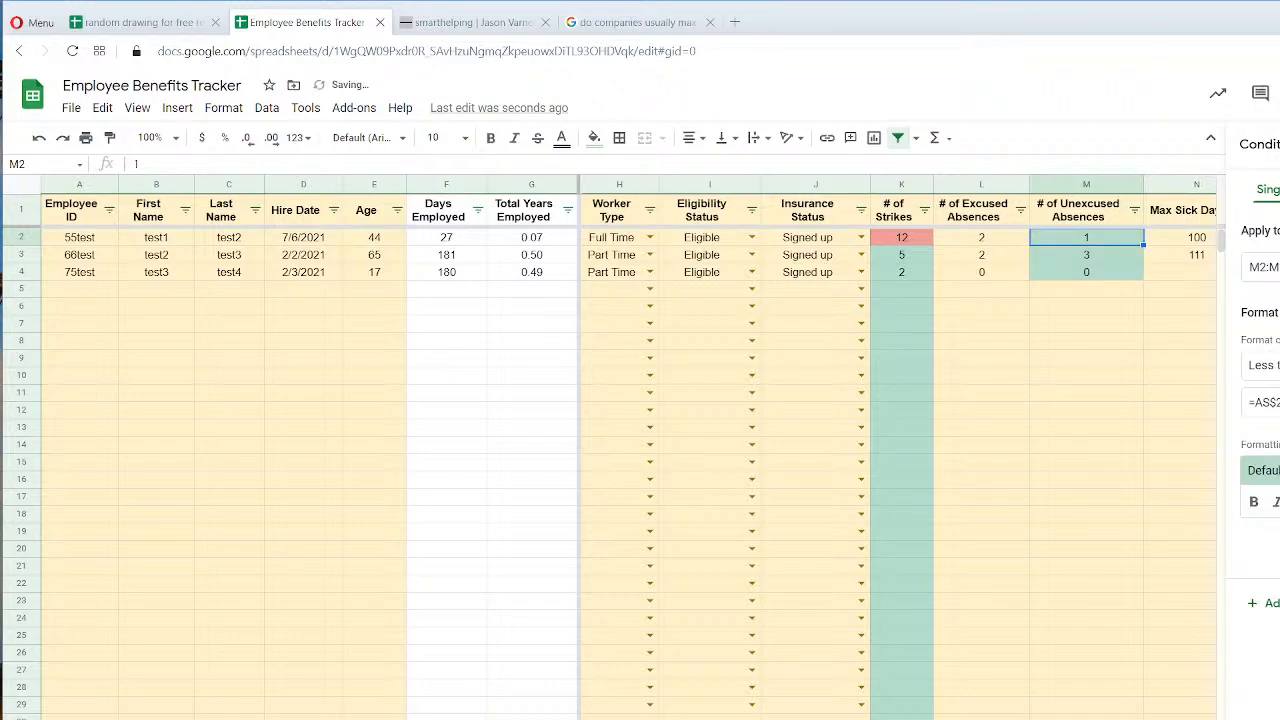
left_click(1089, 466)
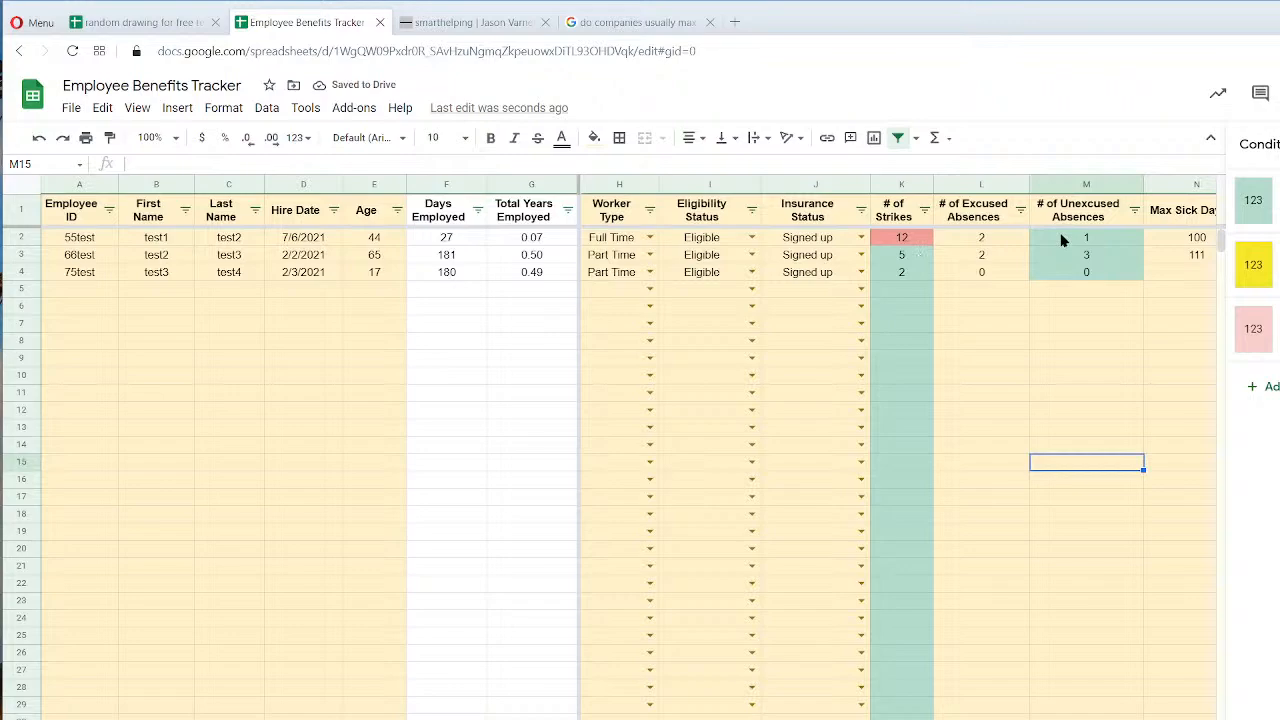
Check the red fill color used by the # of Strikes conditional formatting rule in K2.
left_click(902, 240)
left_click(1253, 264)
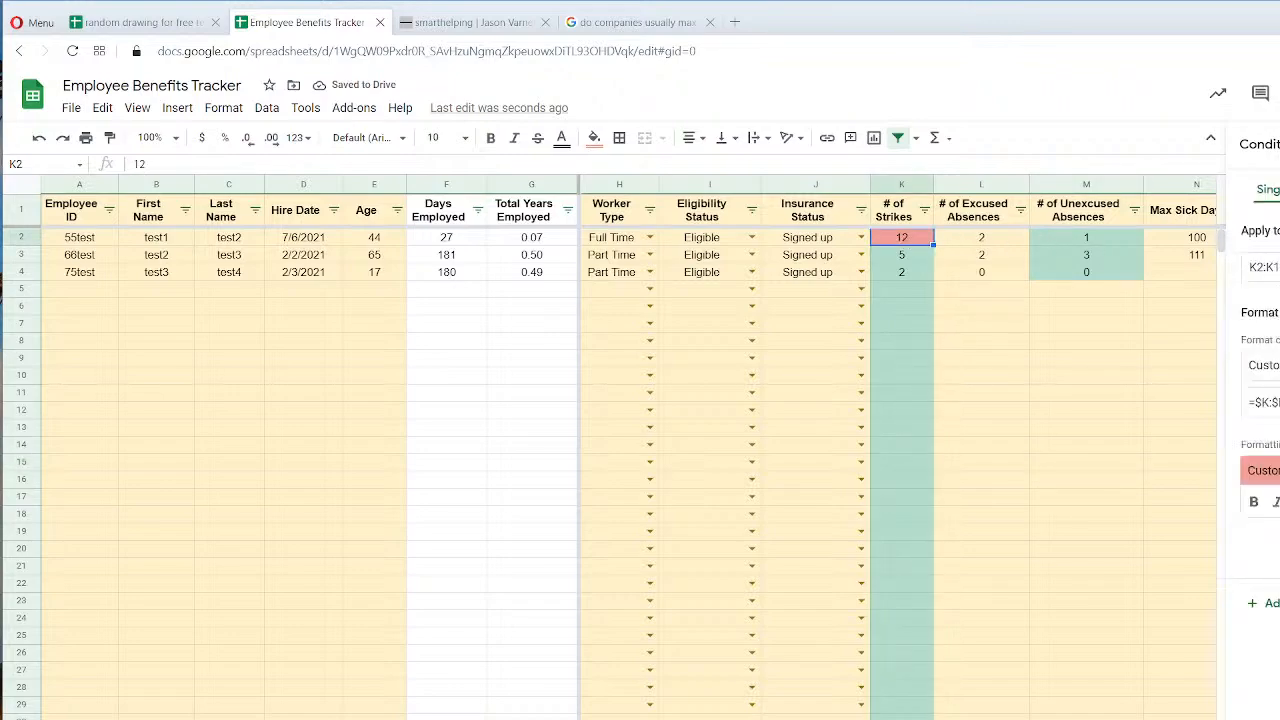
left_click(1279, 502)
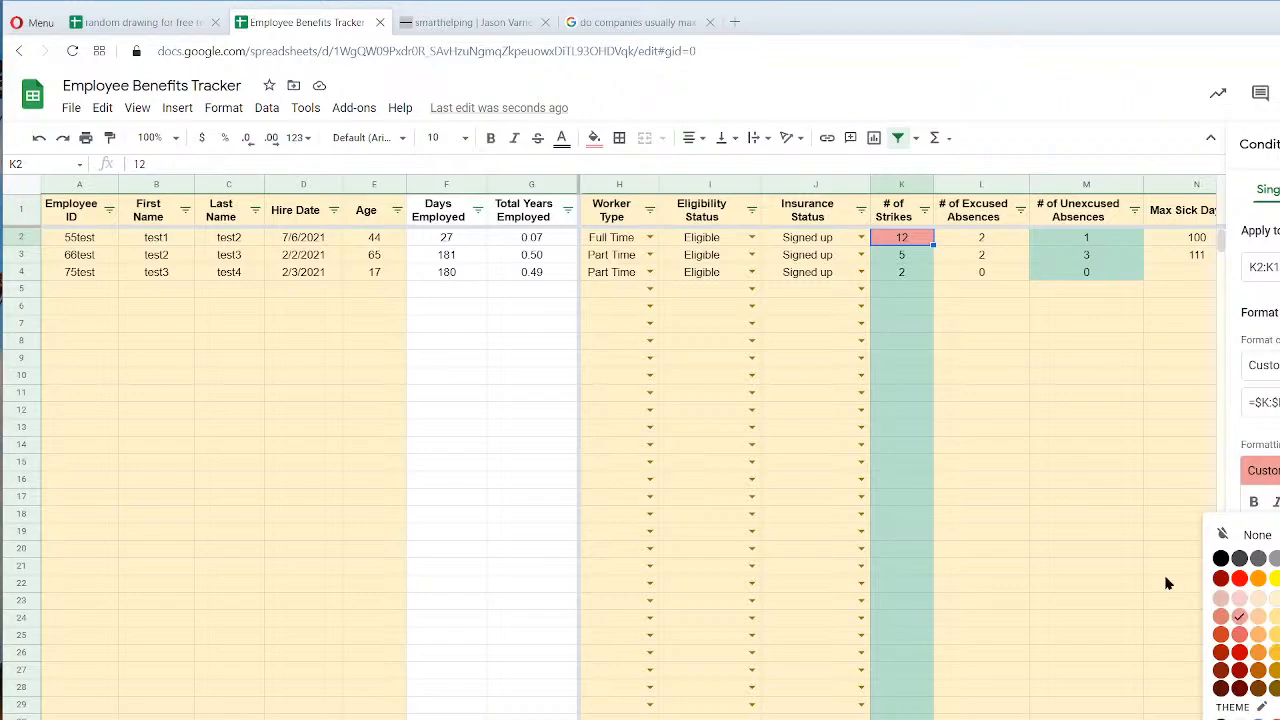
left_click(1279, 144)
Set the fill of column M's greater-than-or-equal rule to the stronger light red used for # of Strikes.
left_click(1102, 243)
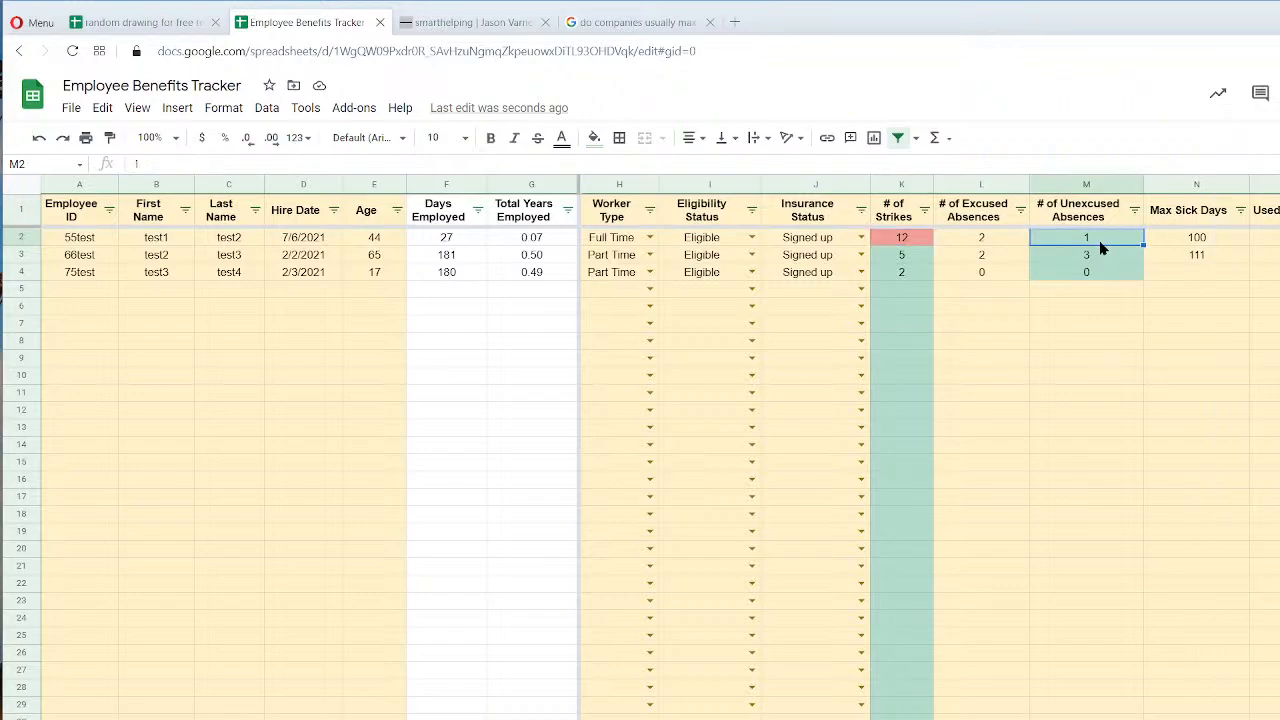
left_click(226, 108)
left_click(335, 502)
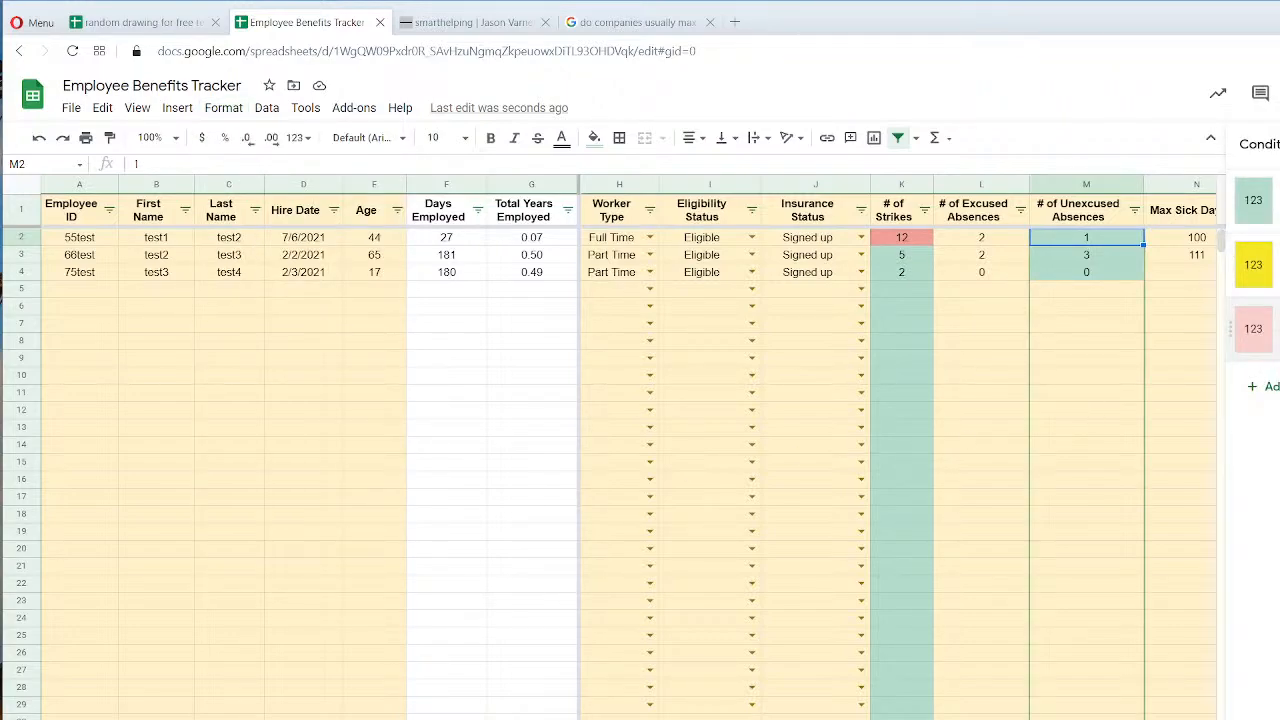
left_click(1258, 328)
left_click(1279, 502)
left_click(1279, 502)
left_click(1279, 502)
left_click(1240, 616)
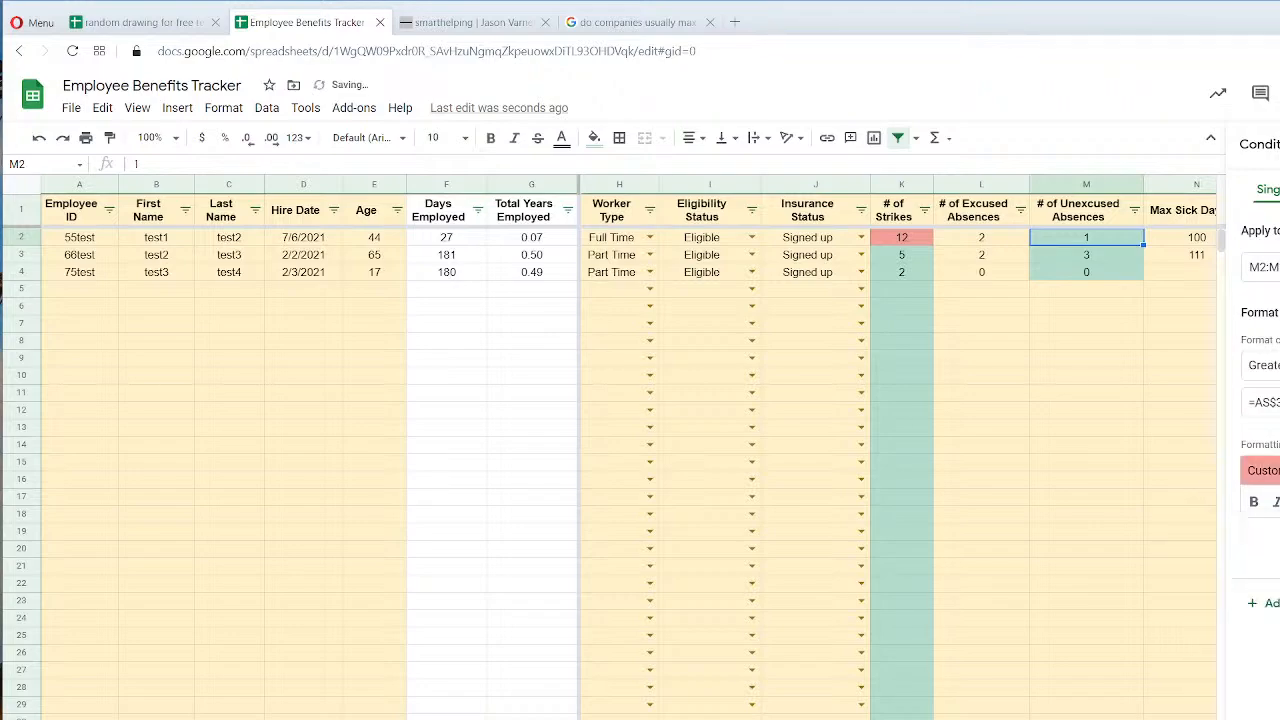
left_click(1279, 552)
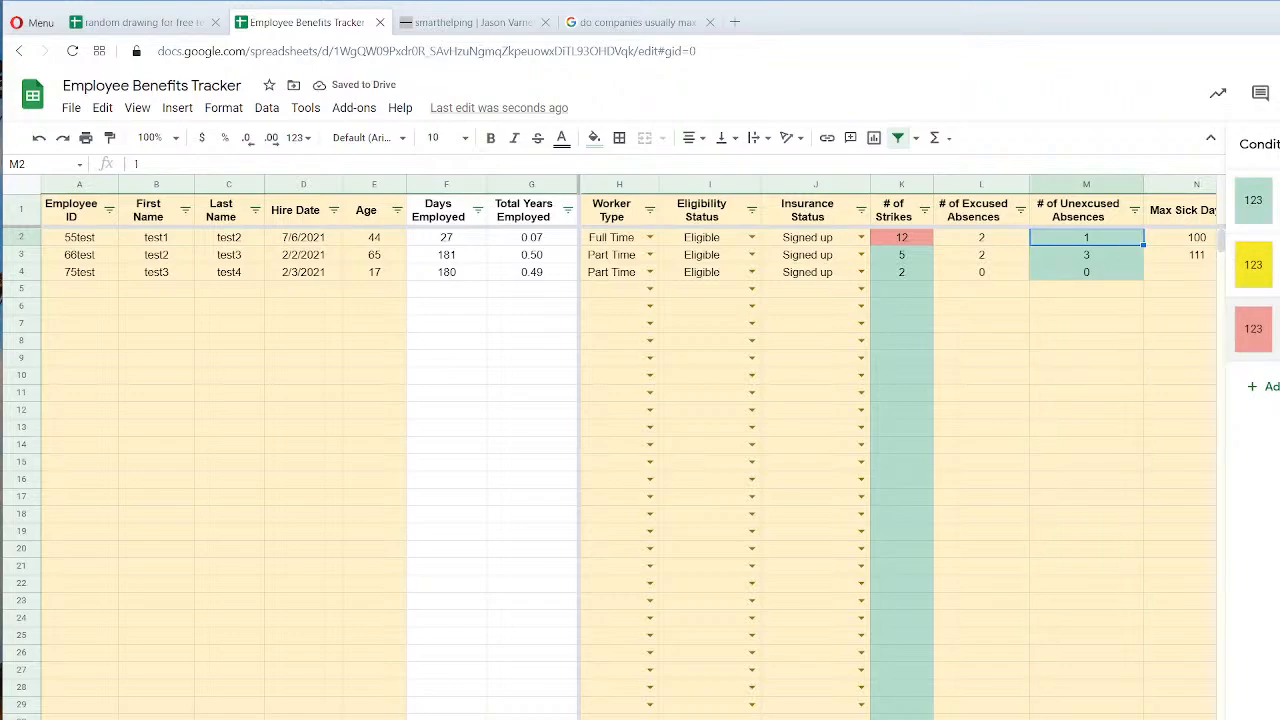
left_click(1279, 144)
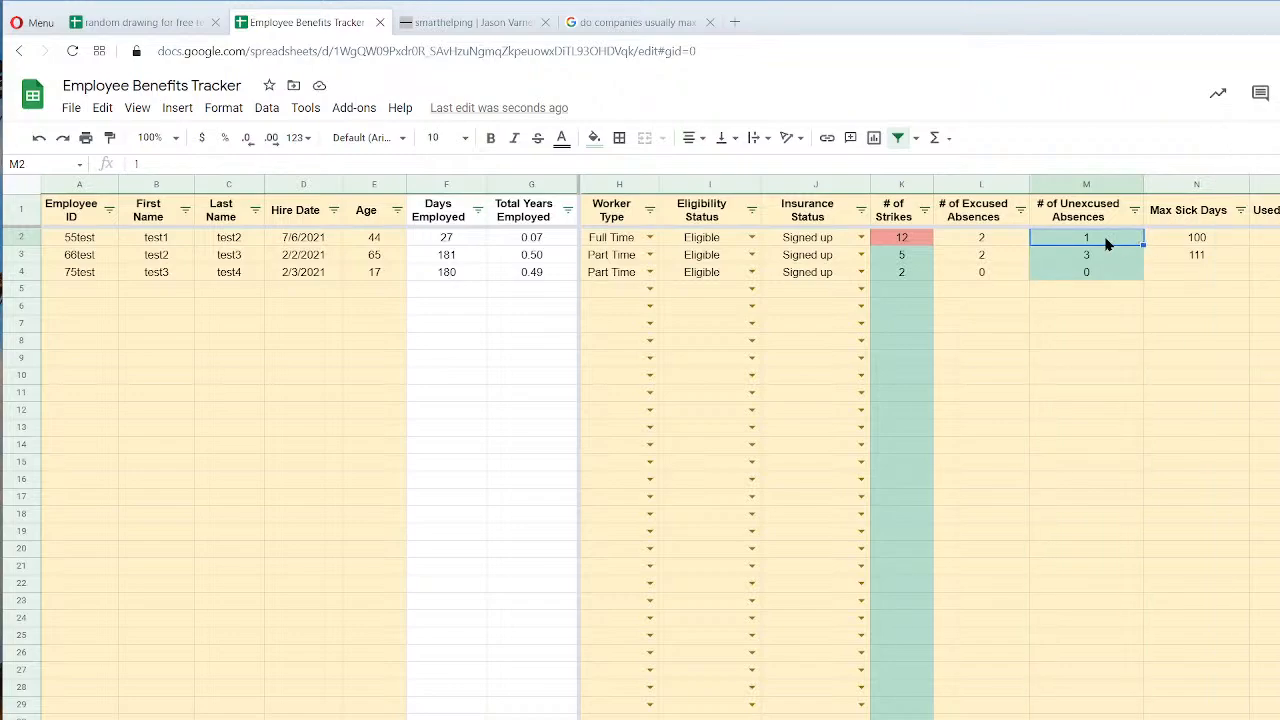
Test the # of Unexcused Absences colors by entering 11 and finally 21 in M2.
type("0")
key("Return")
type("11")
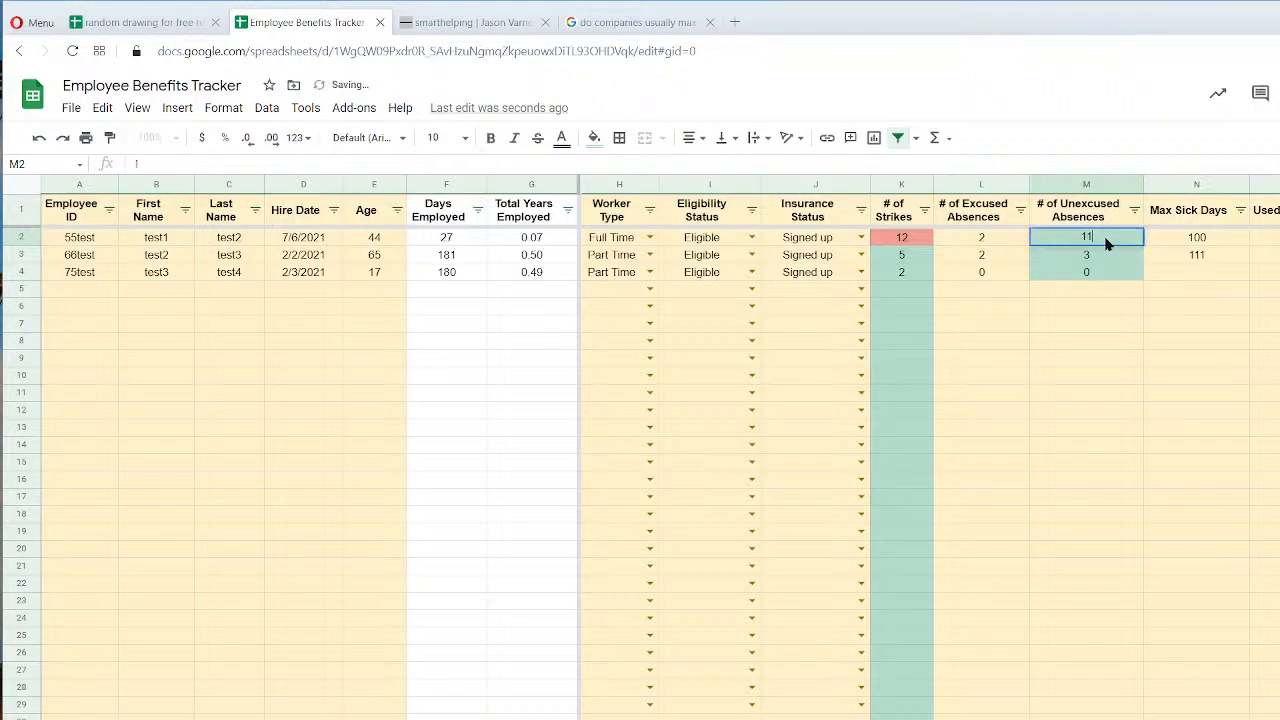
key("Return")
left_click(1106, 243)
type("21")
Move column M's red conditional formatting rule above the yellow rule so it takes priority.
left_click(223, 108)
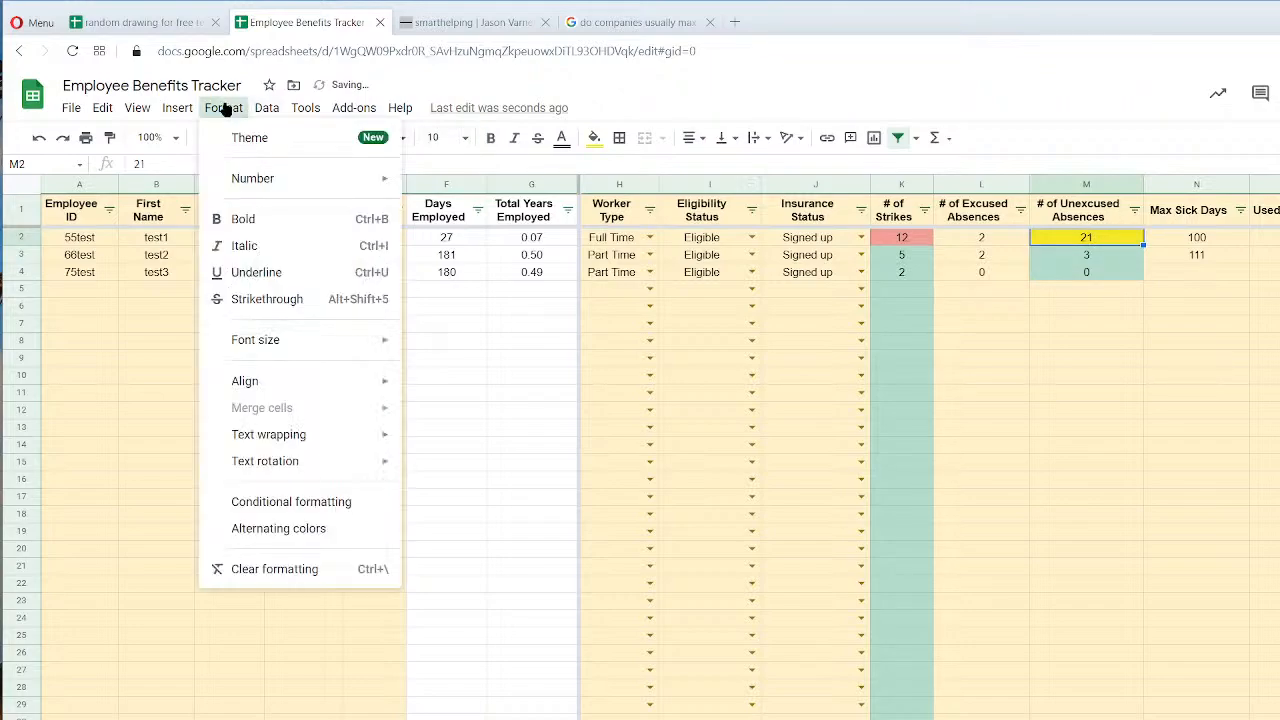
left_click(360, 501)
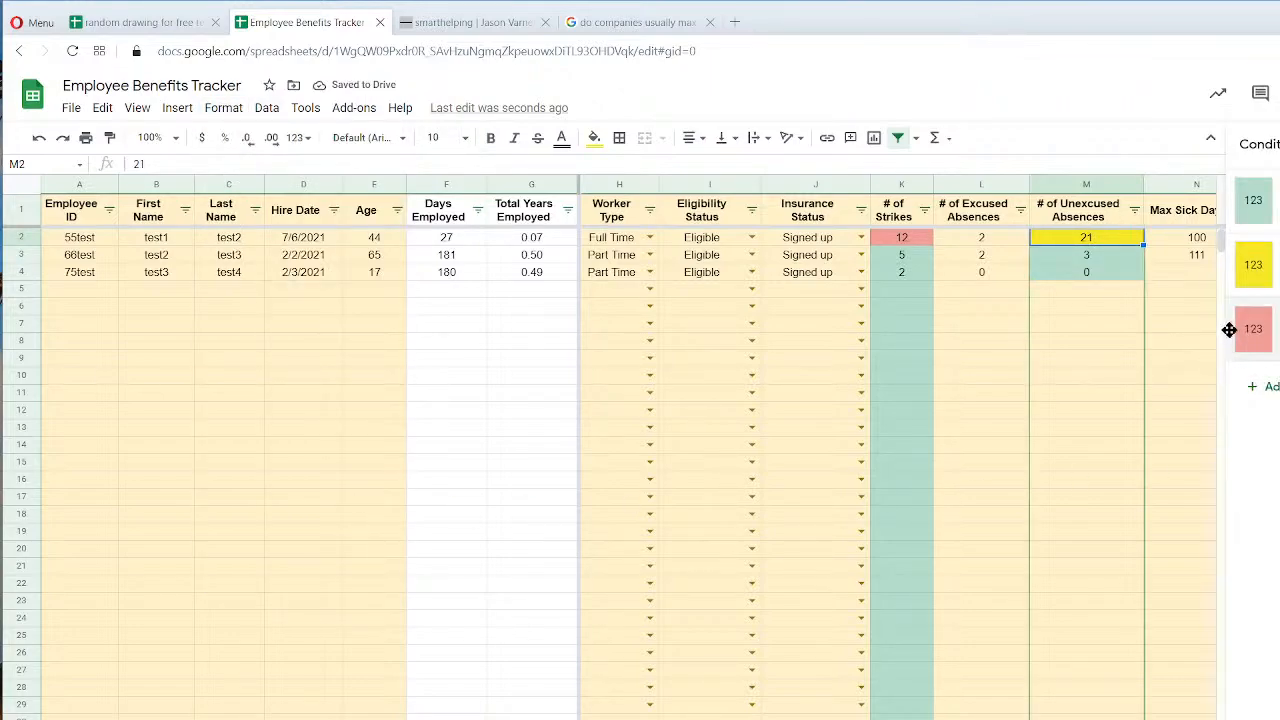
left_click_drag(1230, 329, 1230, 267)
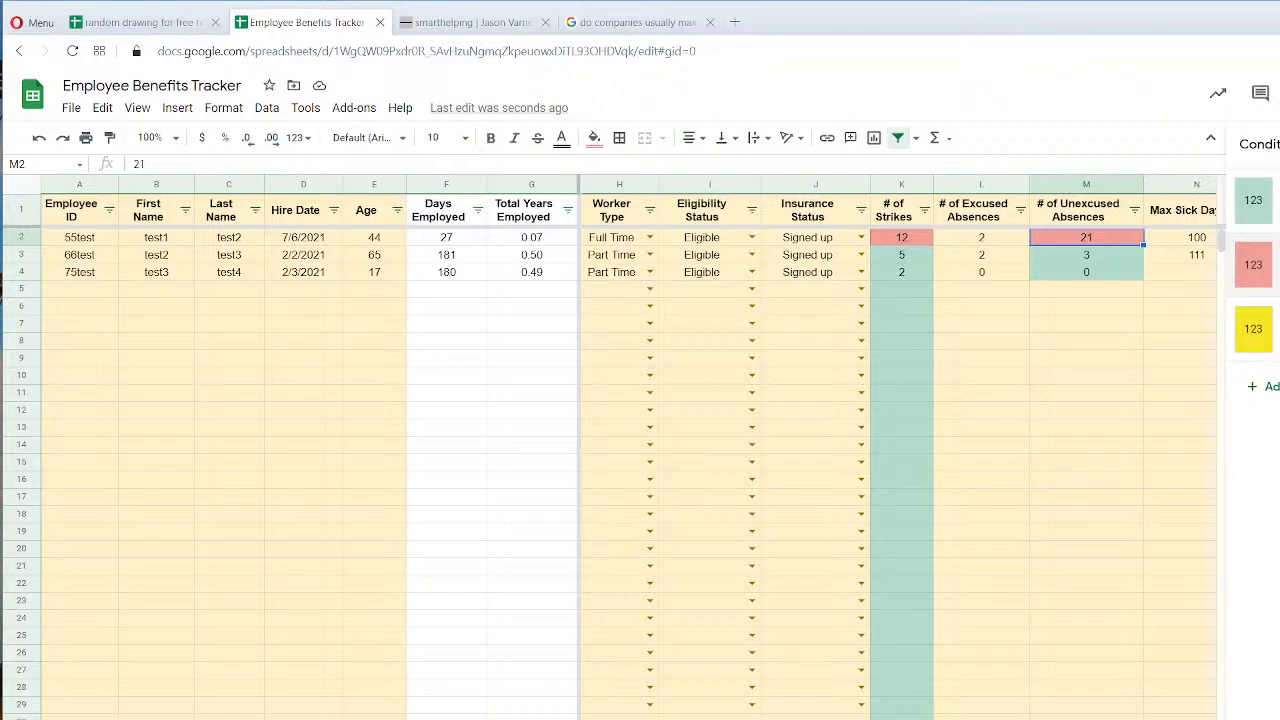
Test the yellow threshold by entering 20 in M2, and undo the entry.
type("20")
key("ctrl+Return")
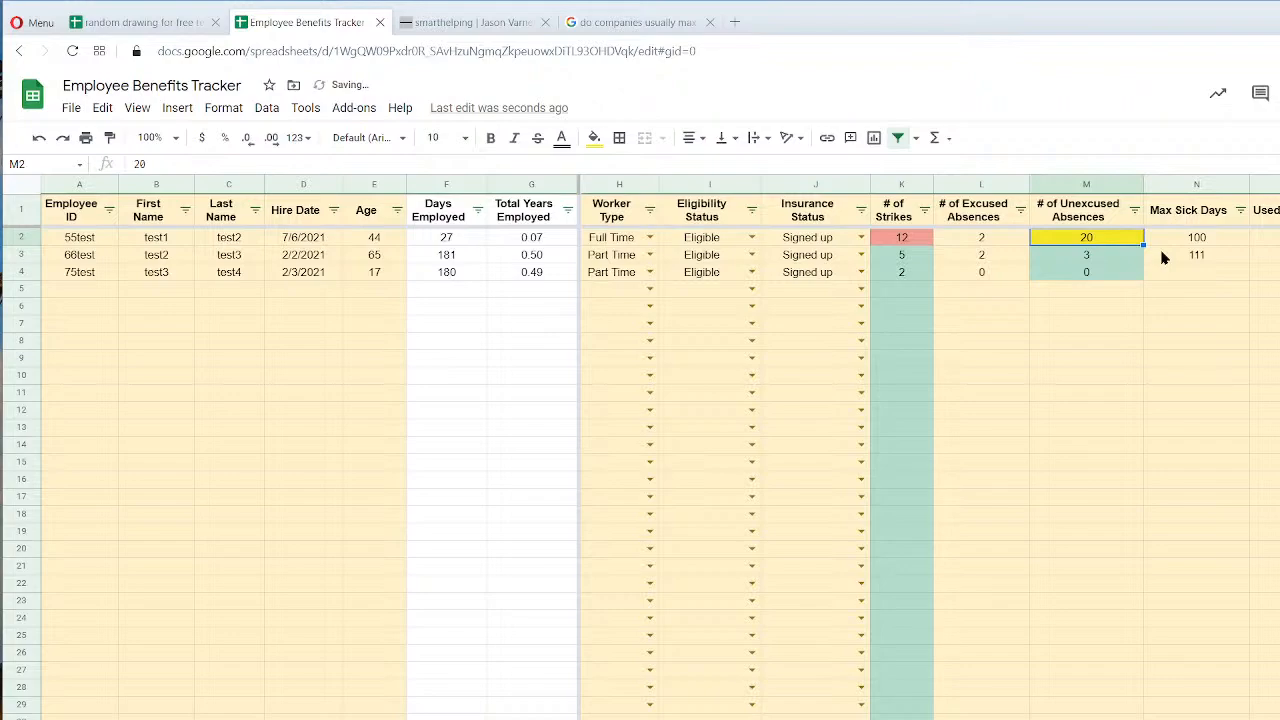
key("ctrl+z")
Enter 11 in M3 and 3 in M4 as # of Unexcused Absences test values.
key("Down")
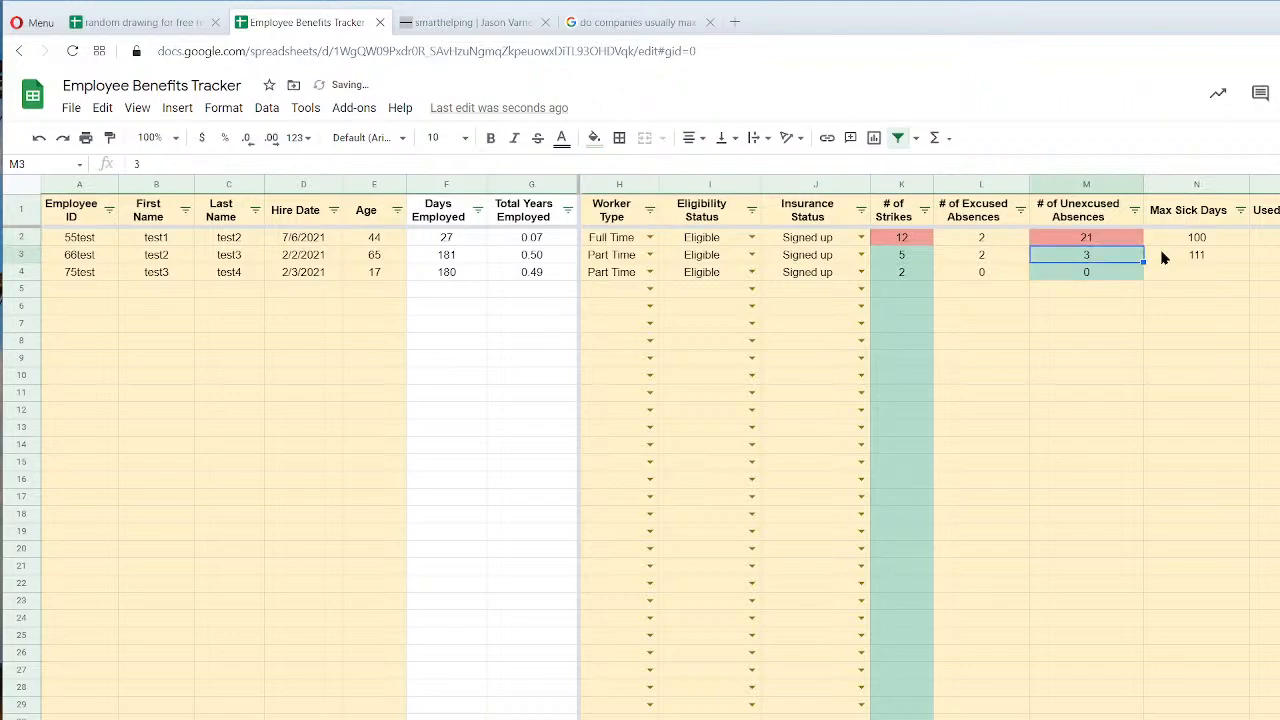
type("11")
key("Return")
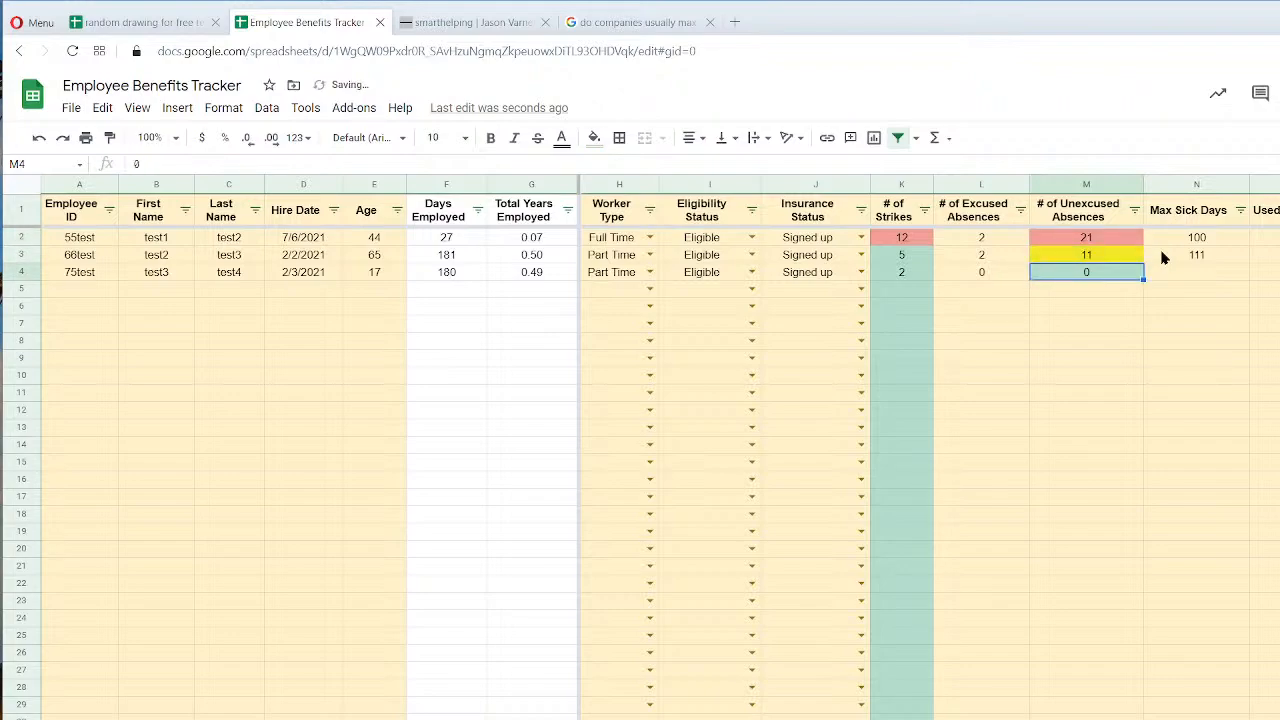
type("3")
key("Return")
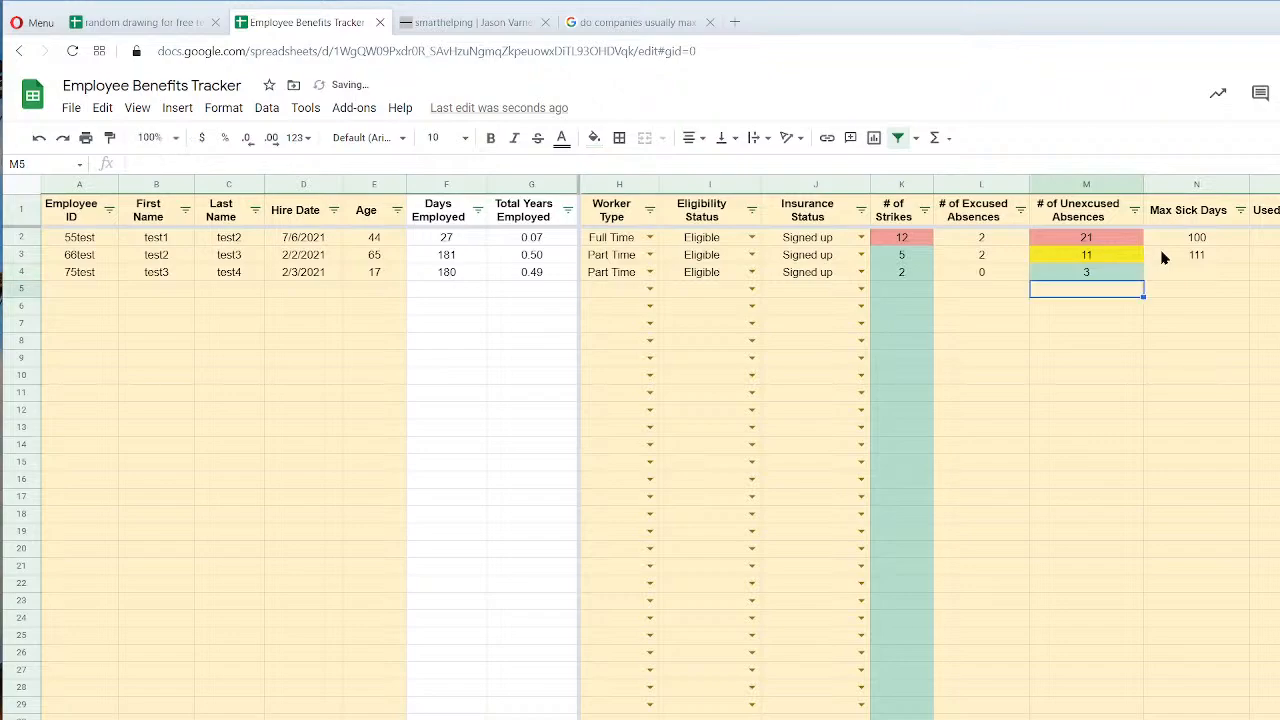
key("Up")
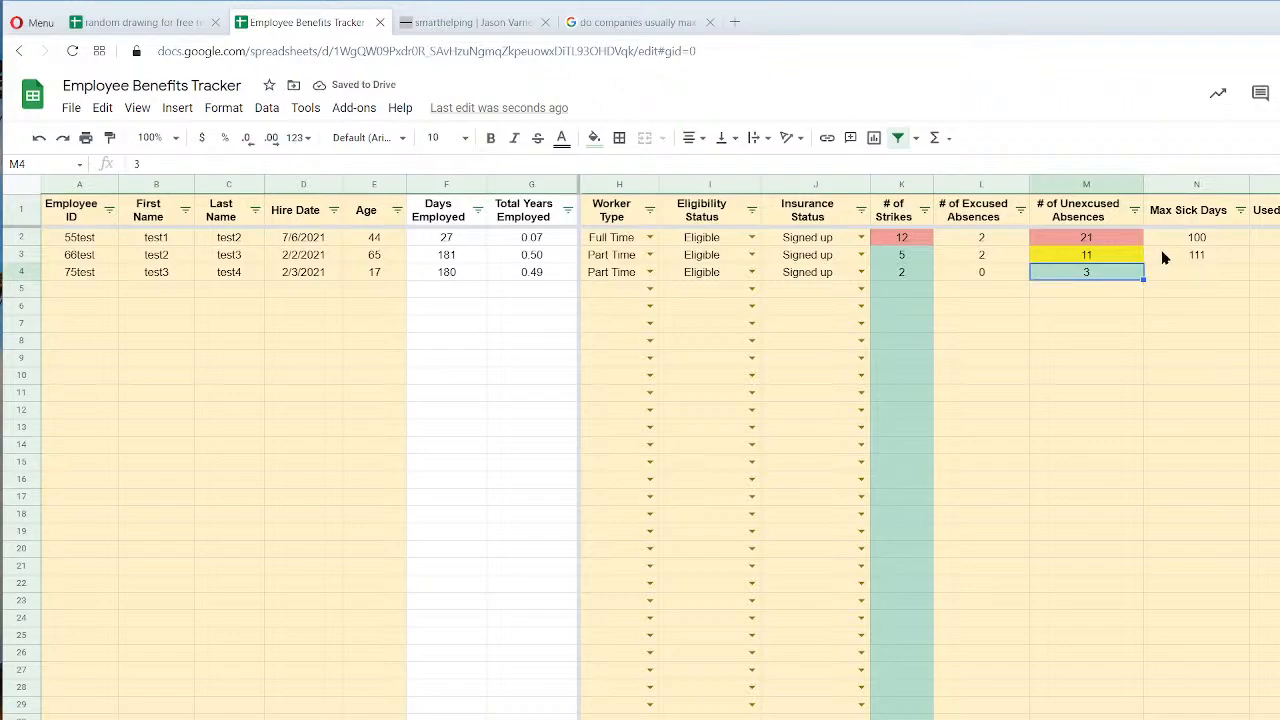
Examine the strike values in column K and the # of Strikes and Unexcused Absences threshold tables on the dropdown settings sheet.
left_click(1090, 412)
left_click_drag(904, 237, 905, 332)
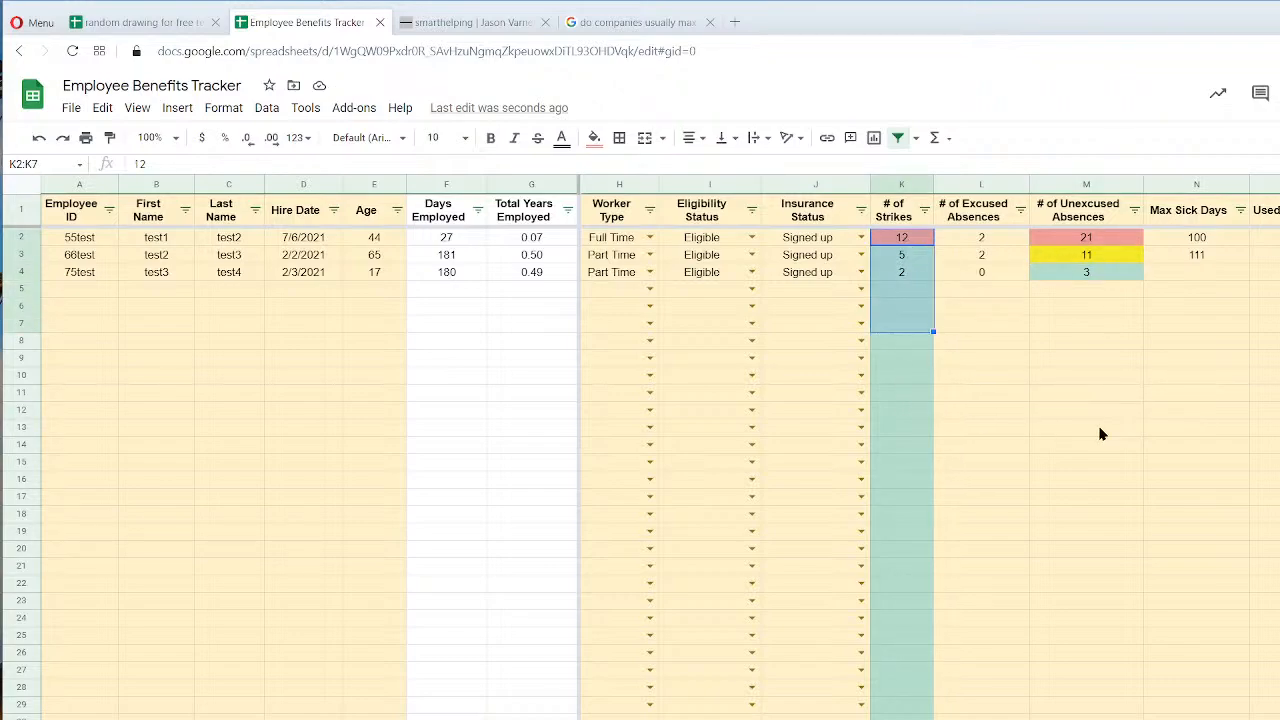
key("ctrl+shift+Page_Down")
left_click(709, 341)
left_click(713, 363)
left_click(713, 240)
left_click(713, 256)
left_click(713, 344)
left_click(716, 362)
left_click(621, 329)
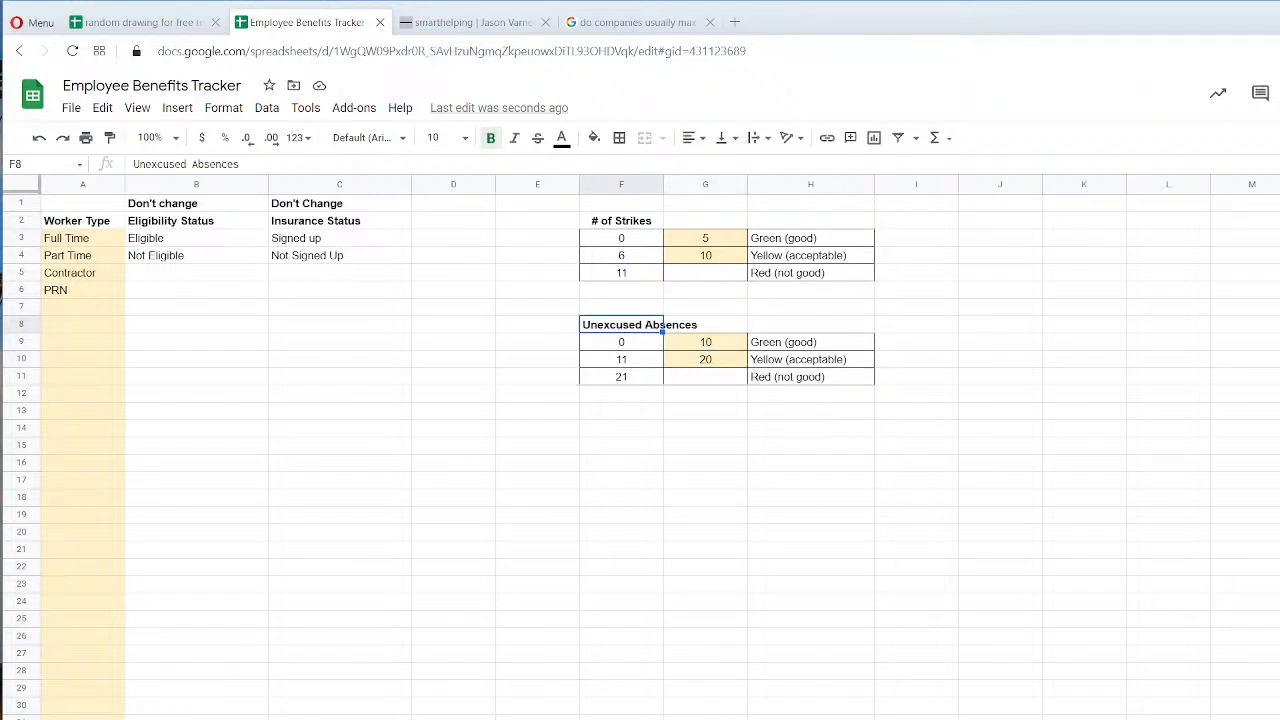
Correct the raise report sheet's label in B2 to read "Has Not Gotten a Raise within 'x' days:".
left_click(408, 719)
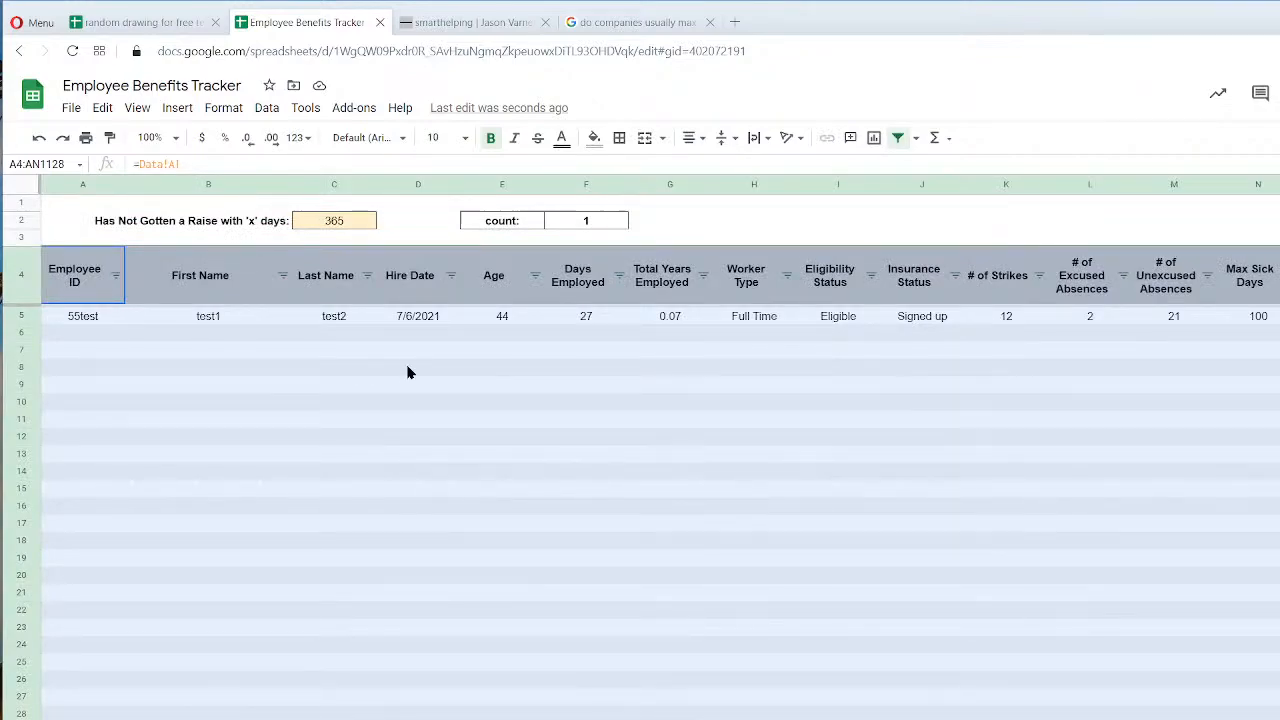
left_click(279, 226)
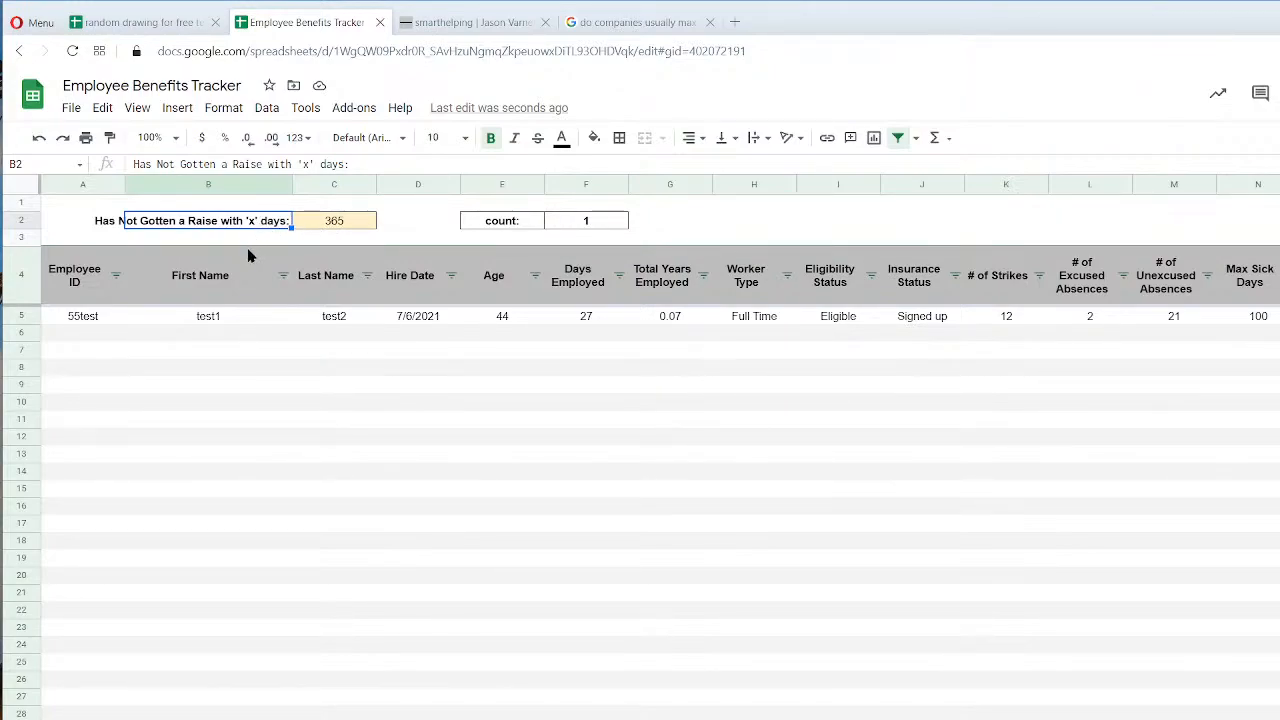
double_click(272, 220)
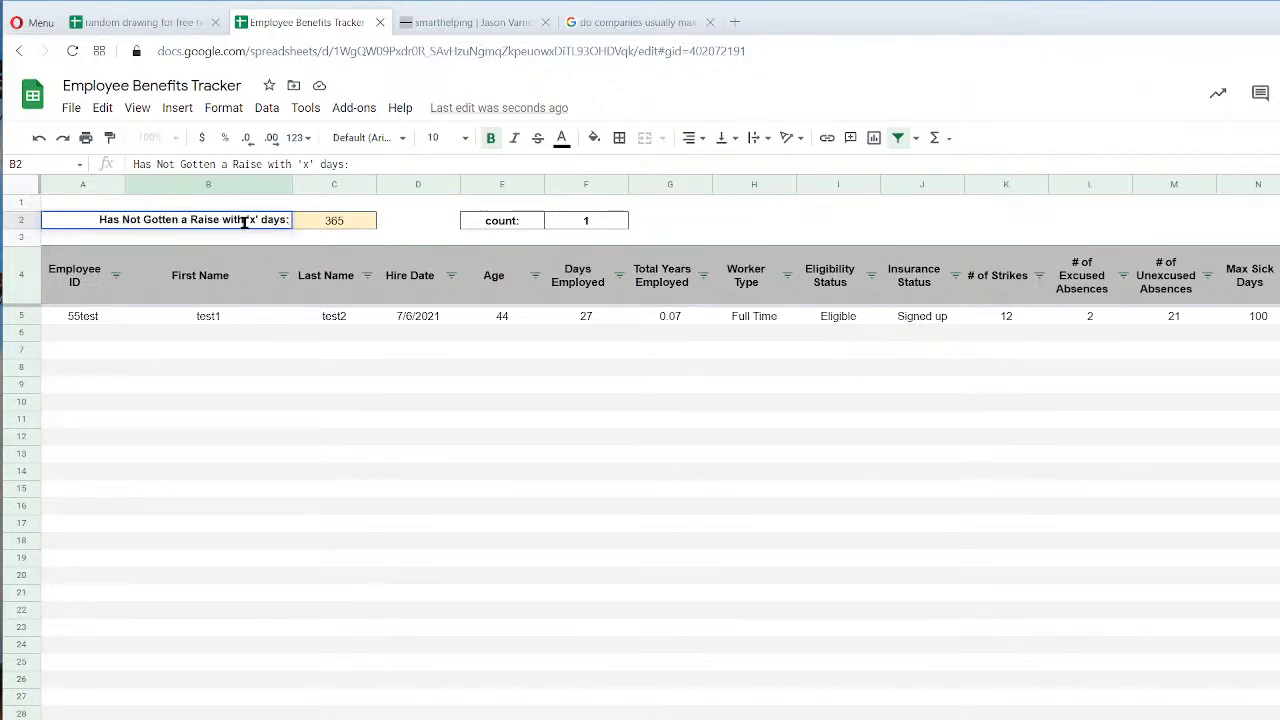
type("in")
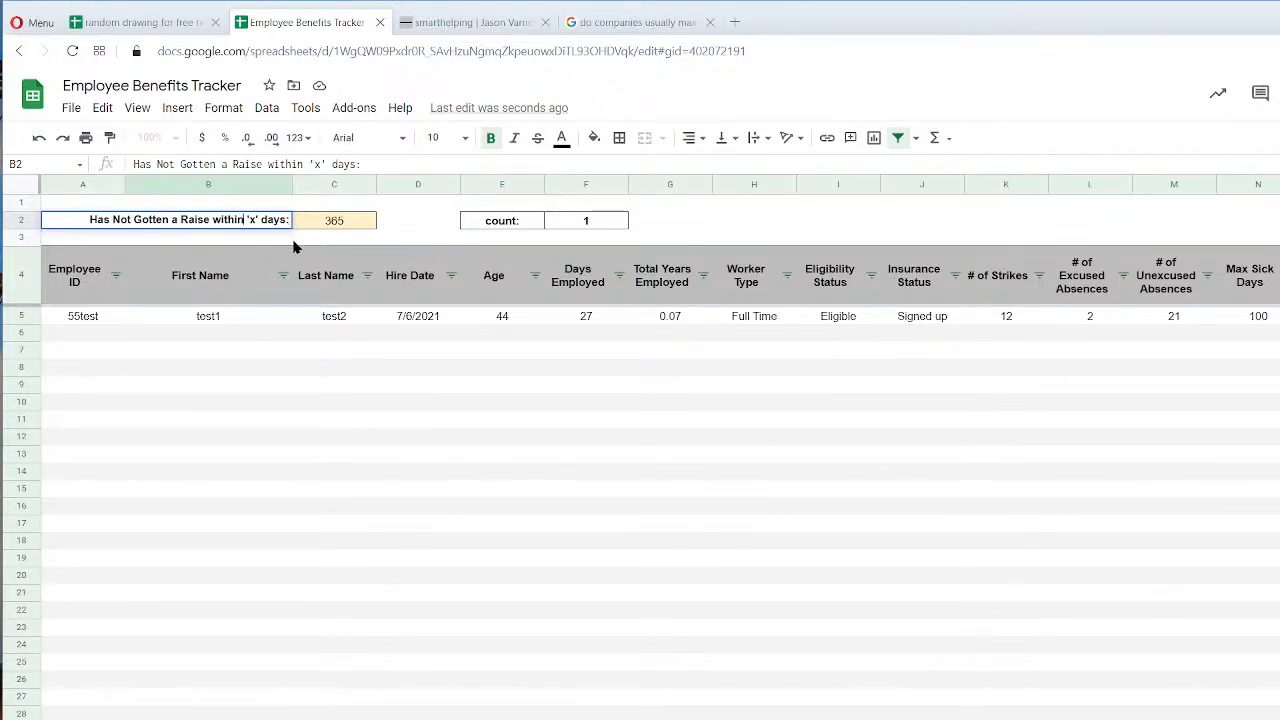
key("Return")
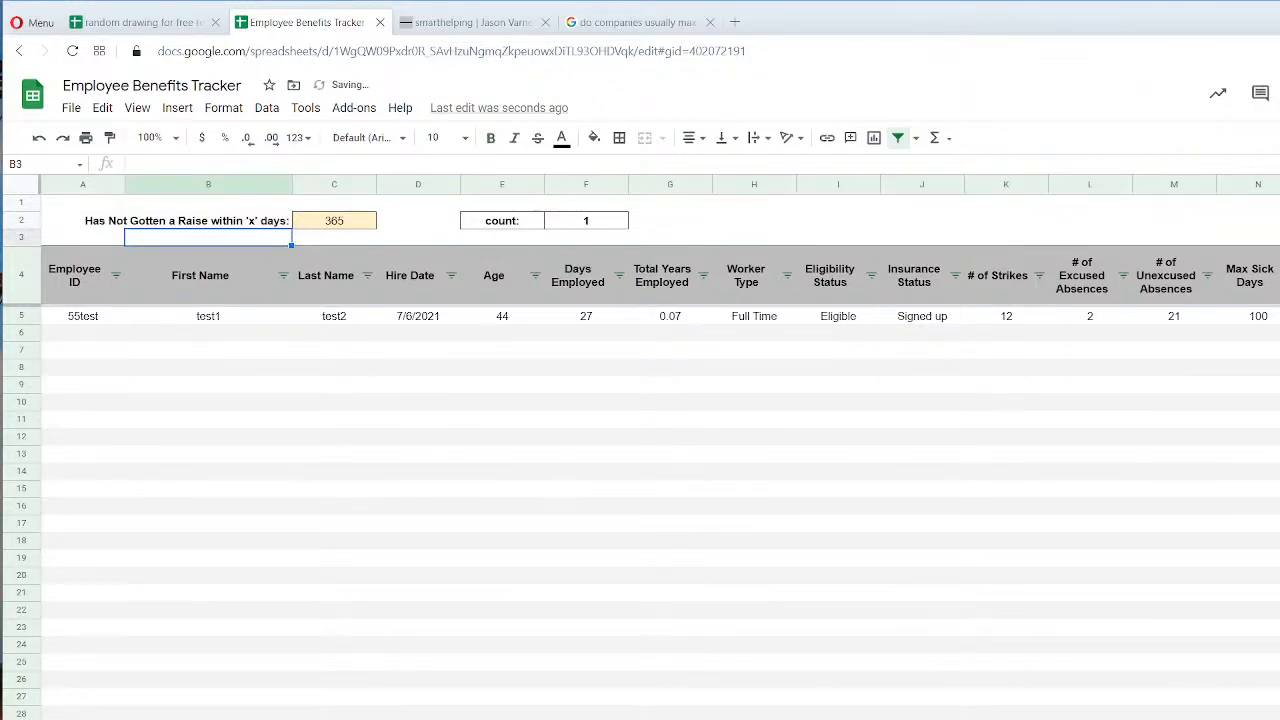
Check the age report sheet, and the filter formula in A5 and day threshold in C2 of the raise report.
key("ctrl+shift+Page_Down")
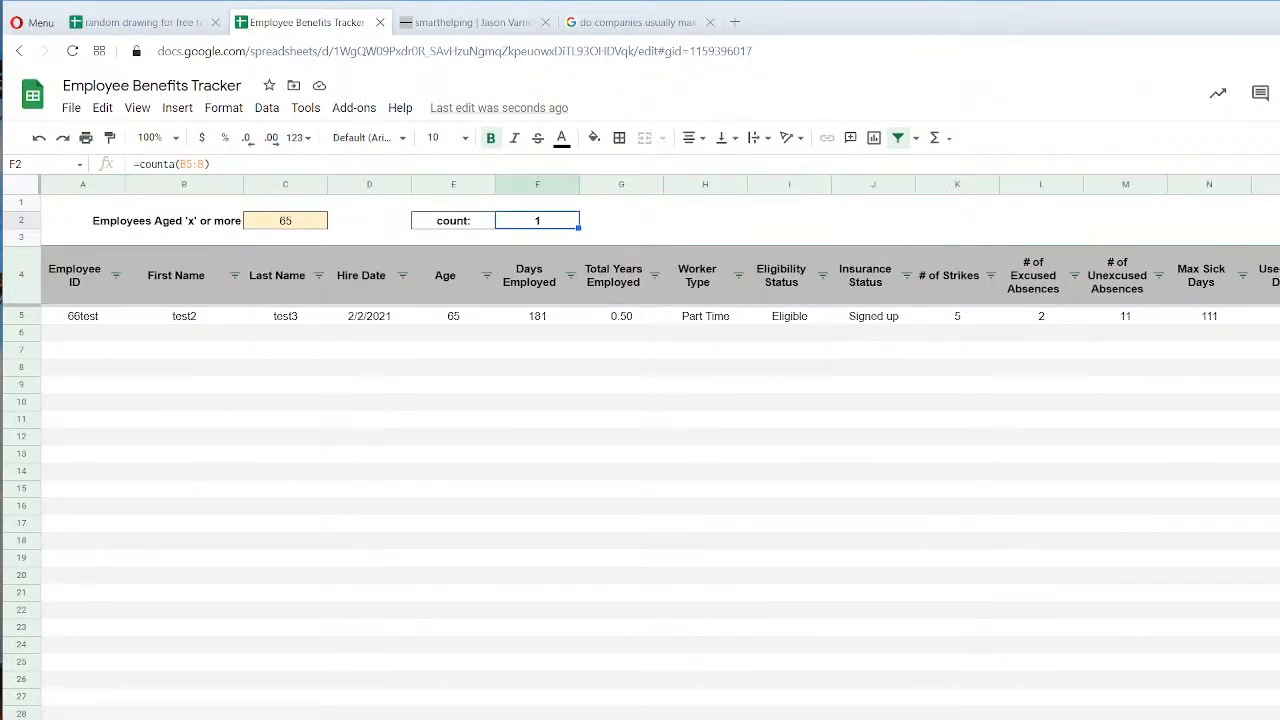
key("ctrl+shift+Page_Up")
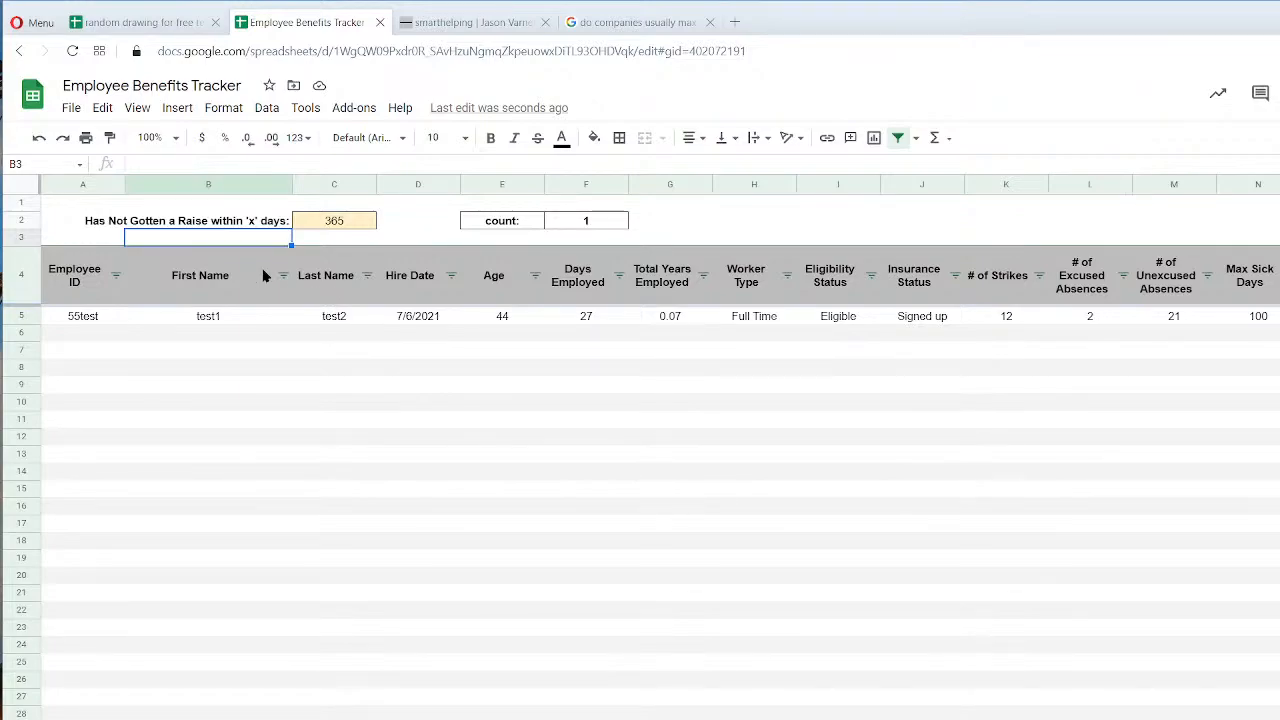
left_click(346, 229)
left_click(80, 318)
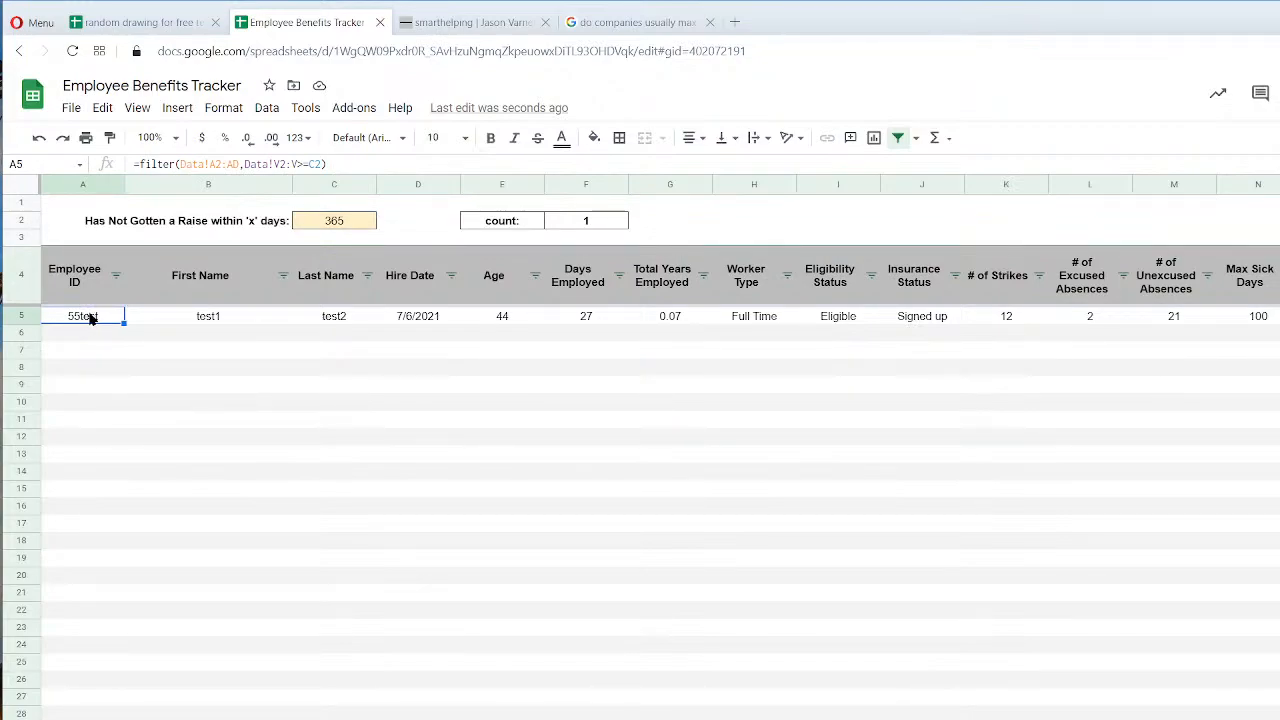
left_click(341, 226)
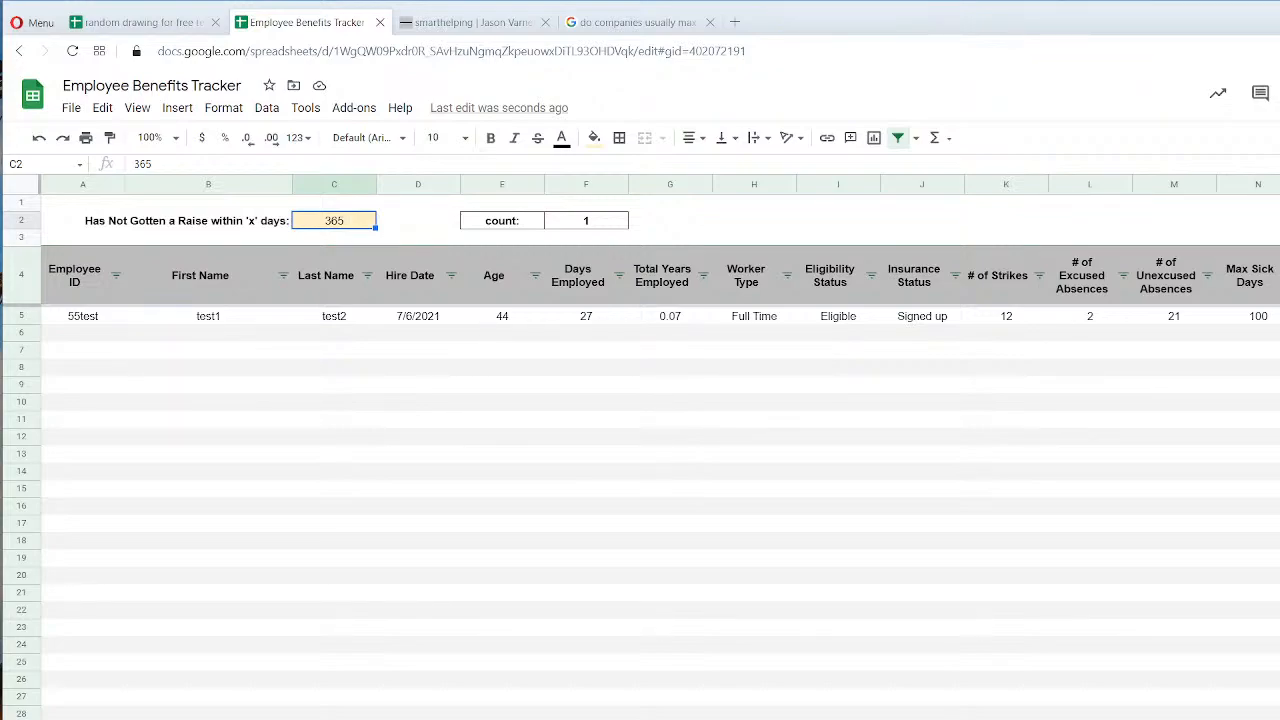
Duplicate the raise report sheet and change the copy's A5 filter condition to Data!V2:V<=C2.
right_click(1000, 712)
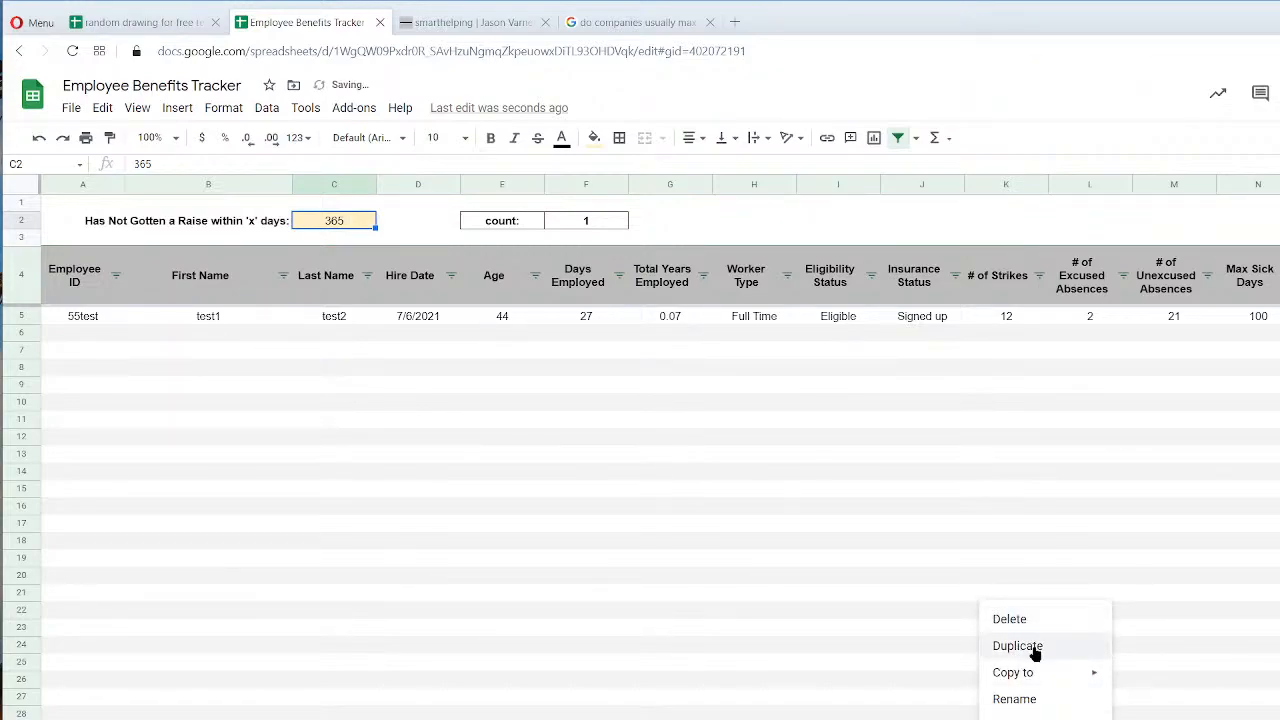
left_click(1034, 647)
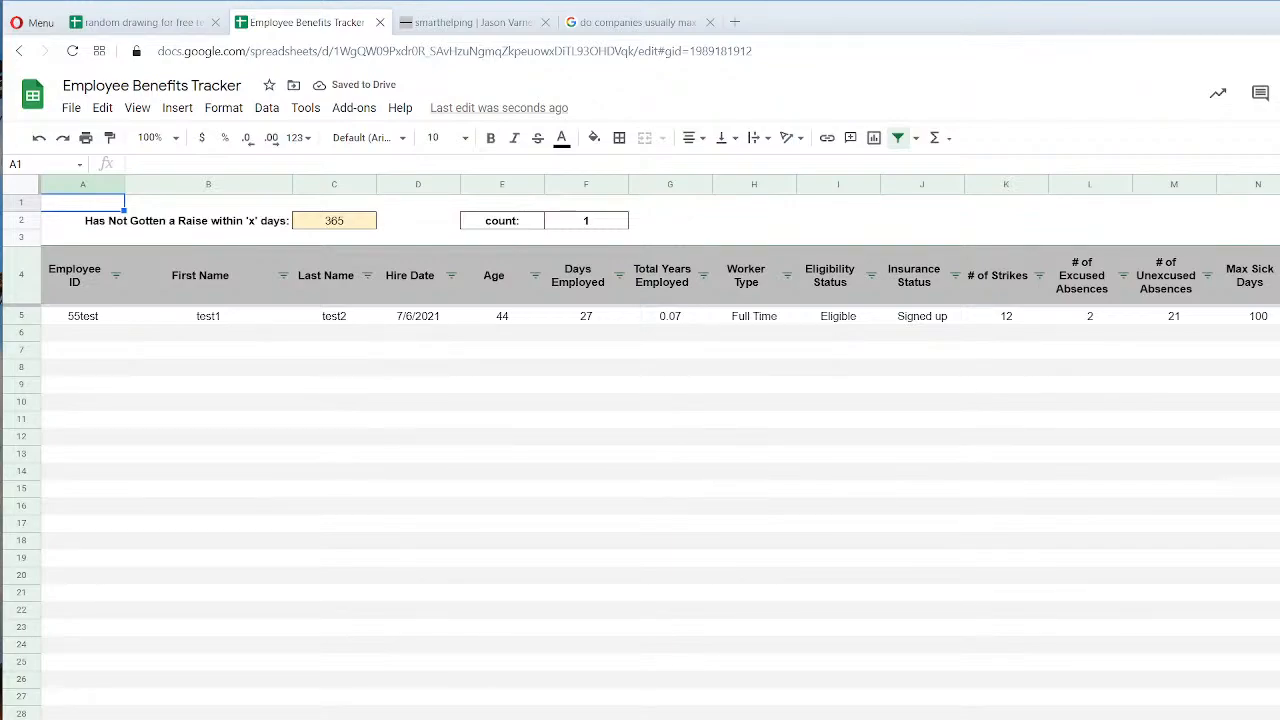
left_click(87, 319)
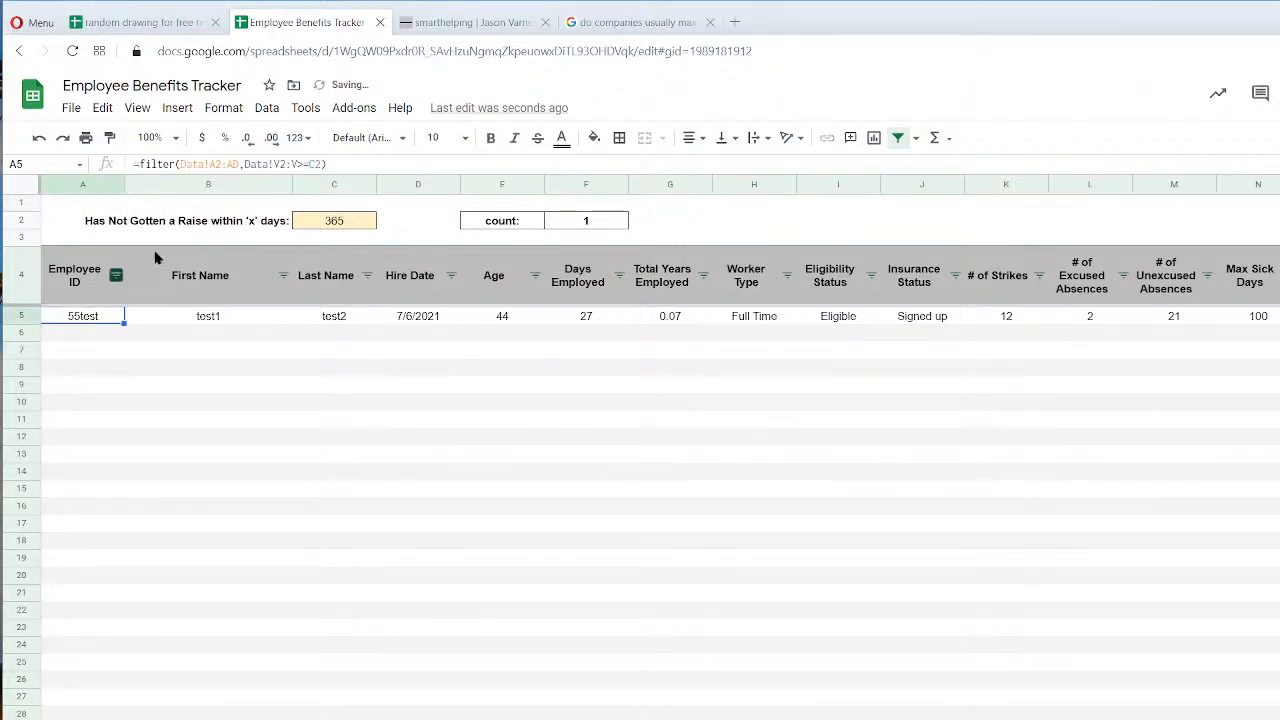
left_click(309, 164)
key("BackSpace")
key("BackSpace")
type("<=")
key("Return")
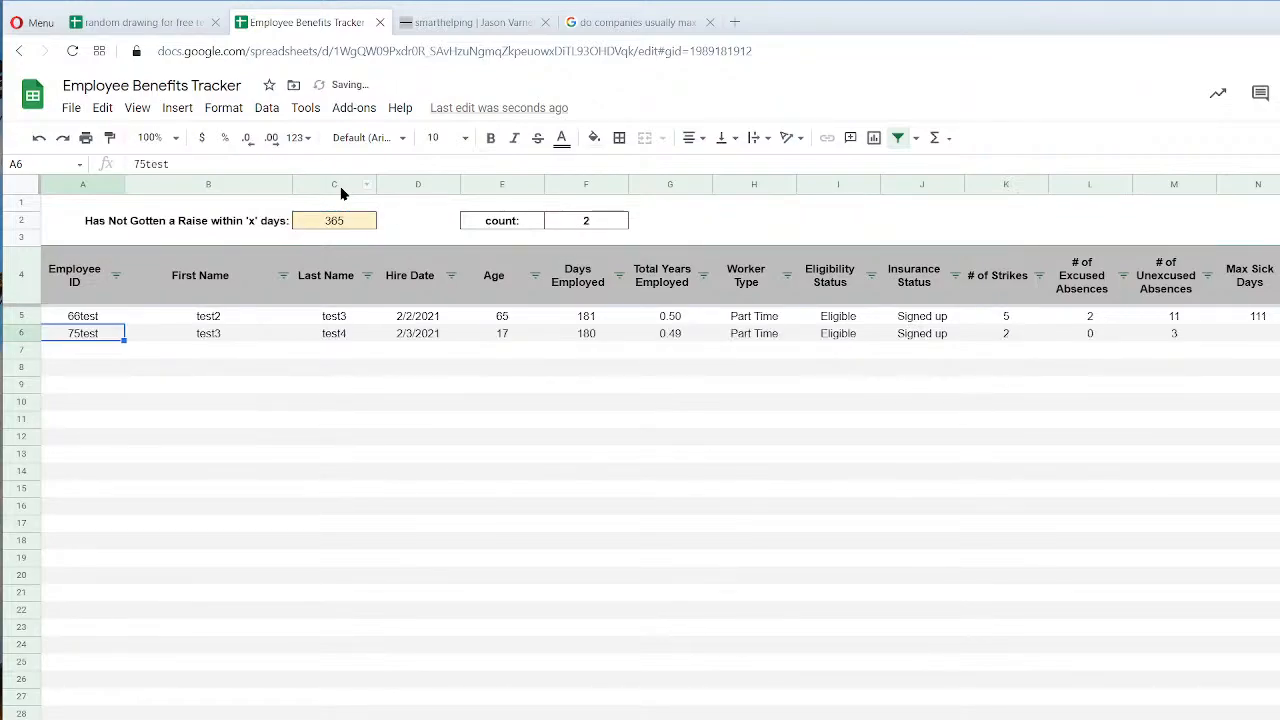
Compare the Date of Last Raise and Days Since Last Raise columns on the duplicated and original raise report sheets.
left_click(355, 230)
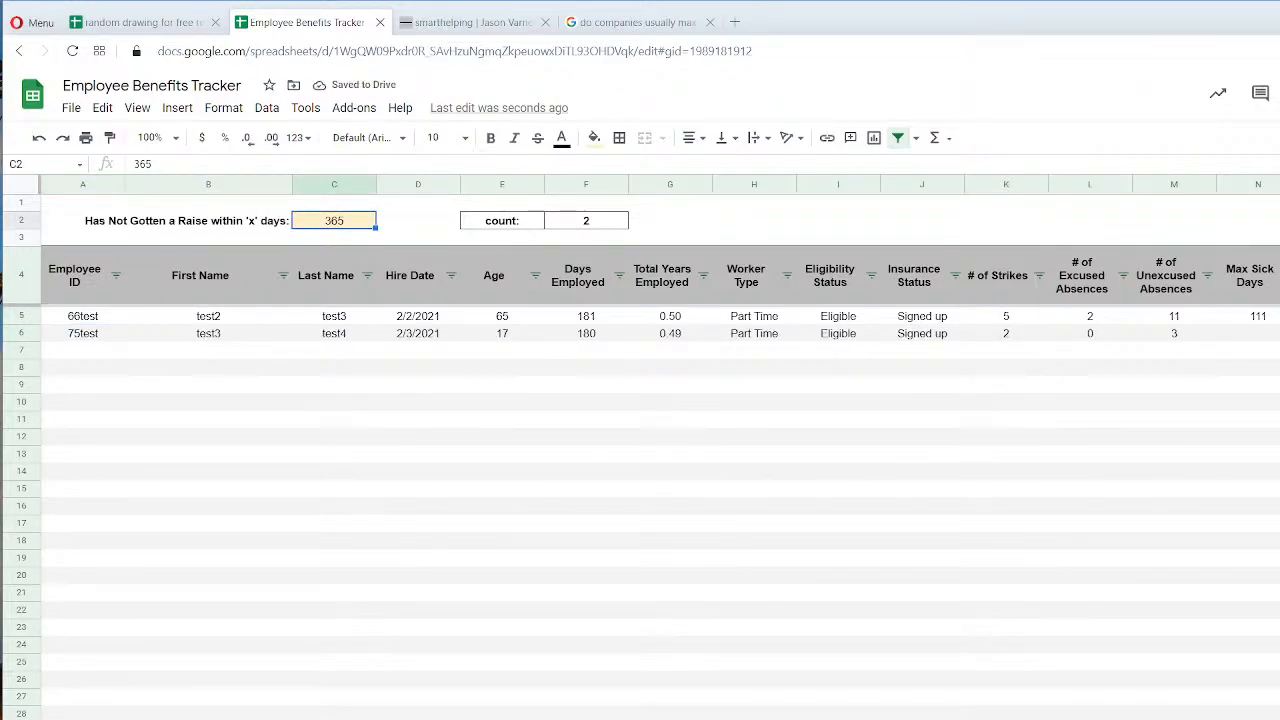
scroll(640, 450, "right", 5)
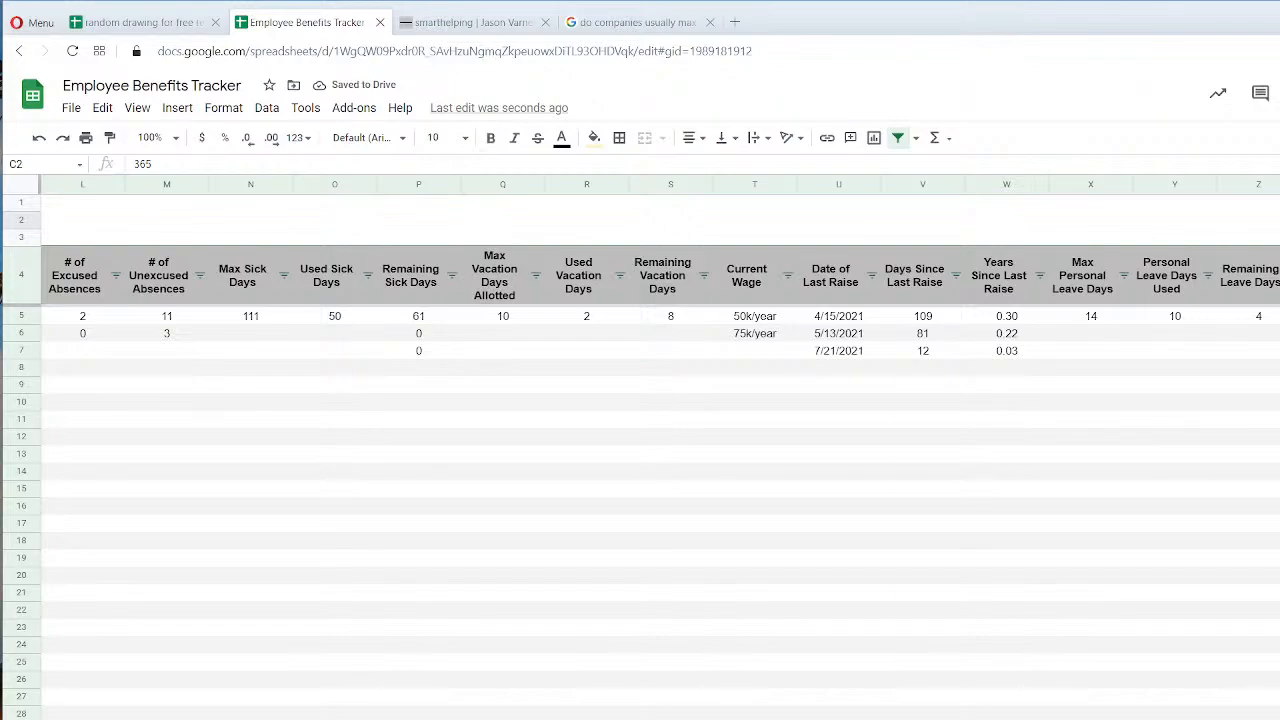
scroll(640, 450, "right", 3)
scroll(640, 450, "right", 2)
scroll(640, 450, "left", 4)
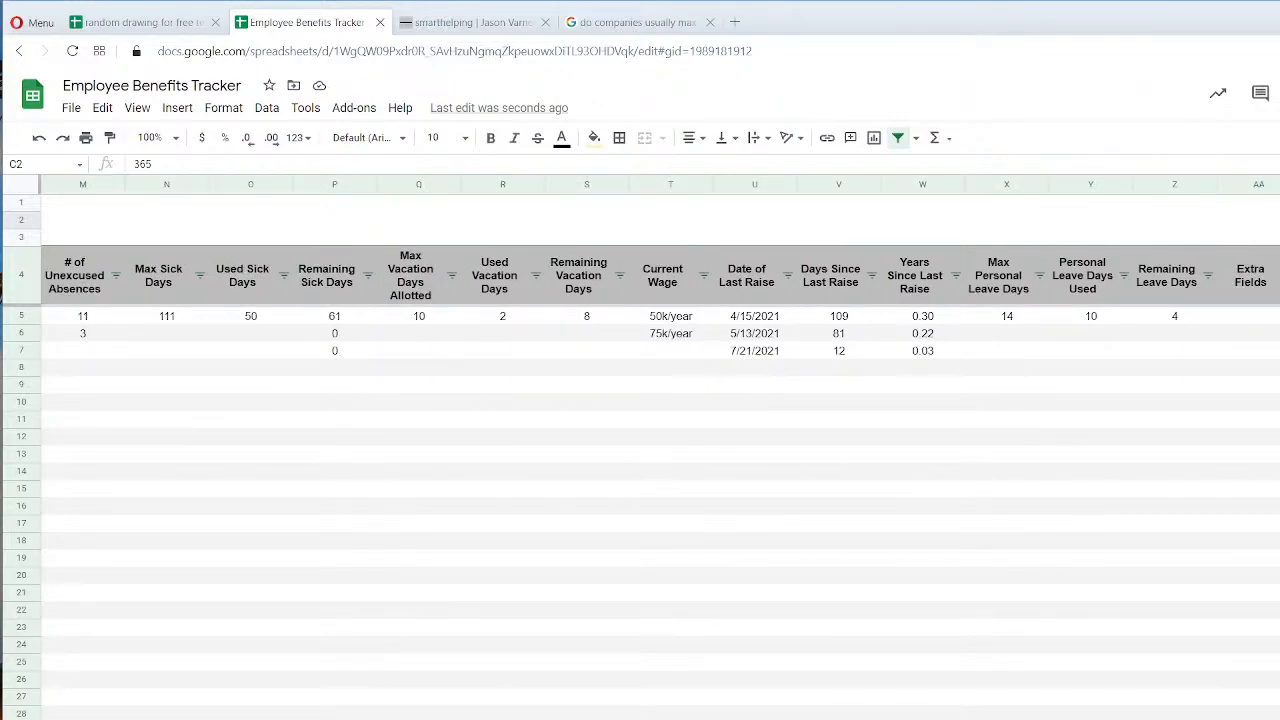
scroll(432, 414, "left", 5)
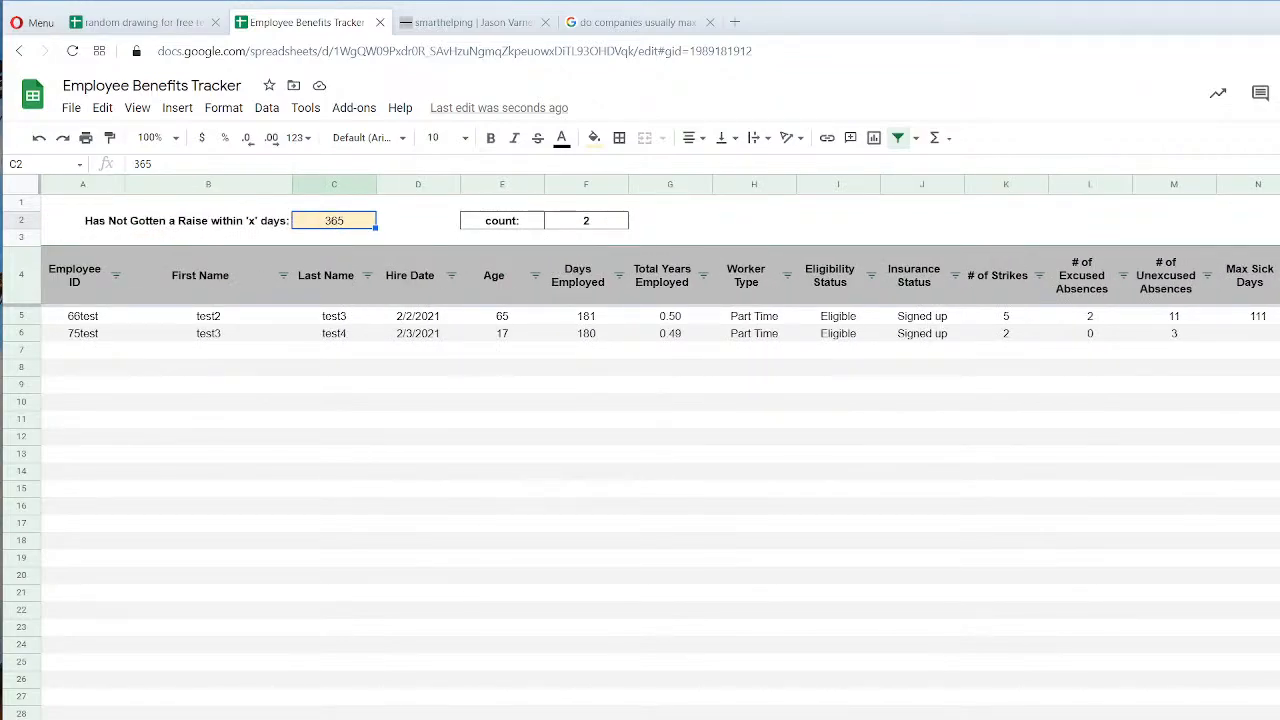
left_click(500, 718)
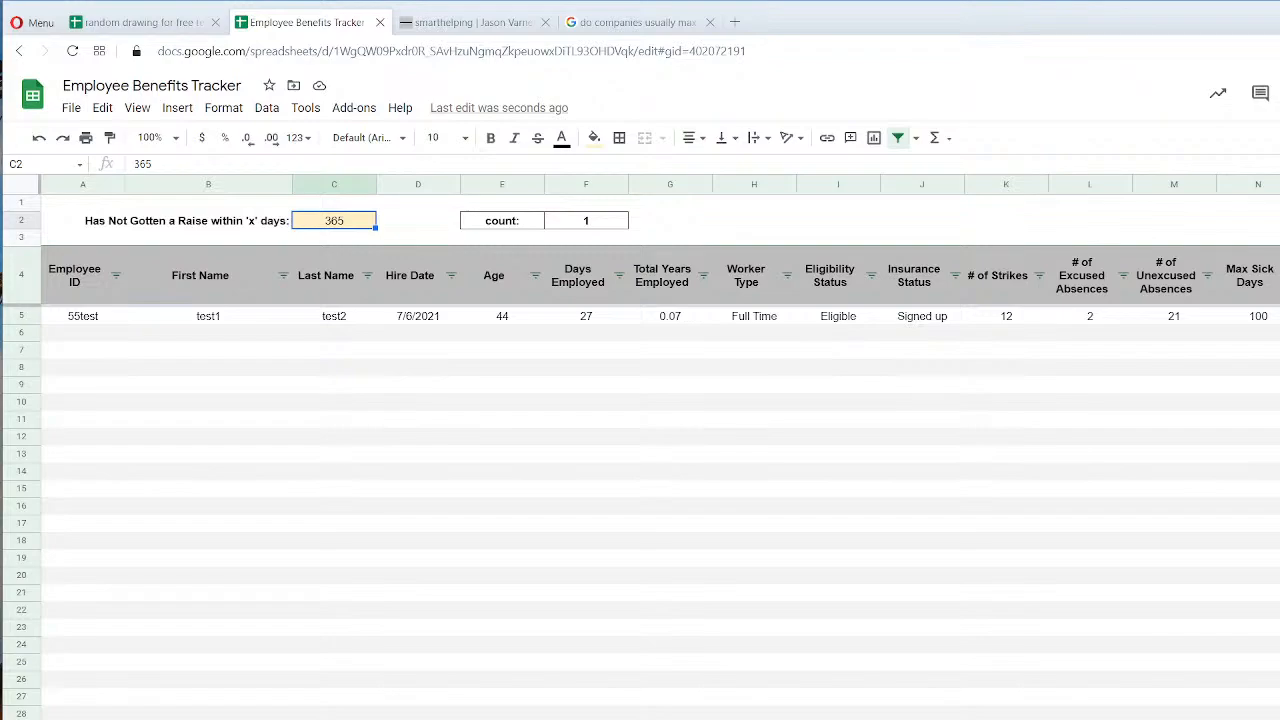
left_click(500, 718)
left_click(500, 718)
scroll(640, 450, "right", 6)
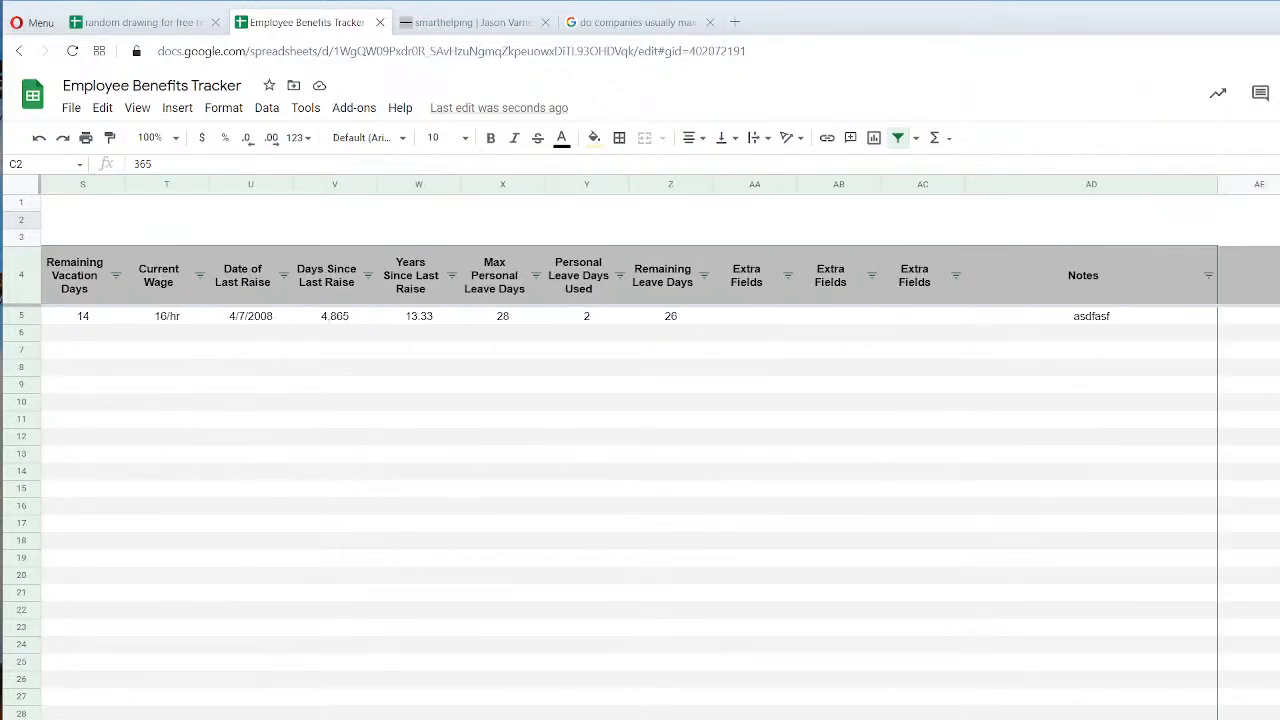
scroll(640, 450, "left", 2)
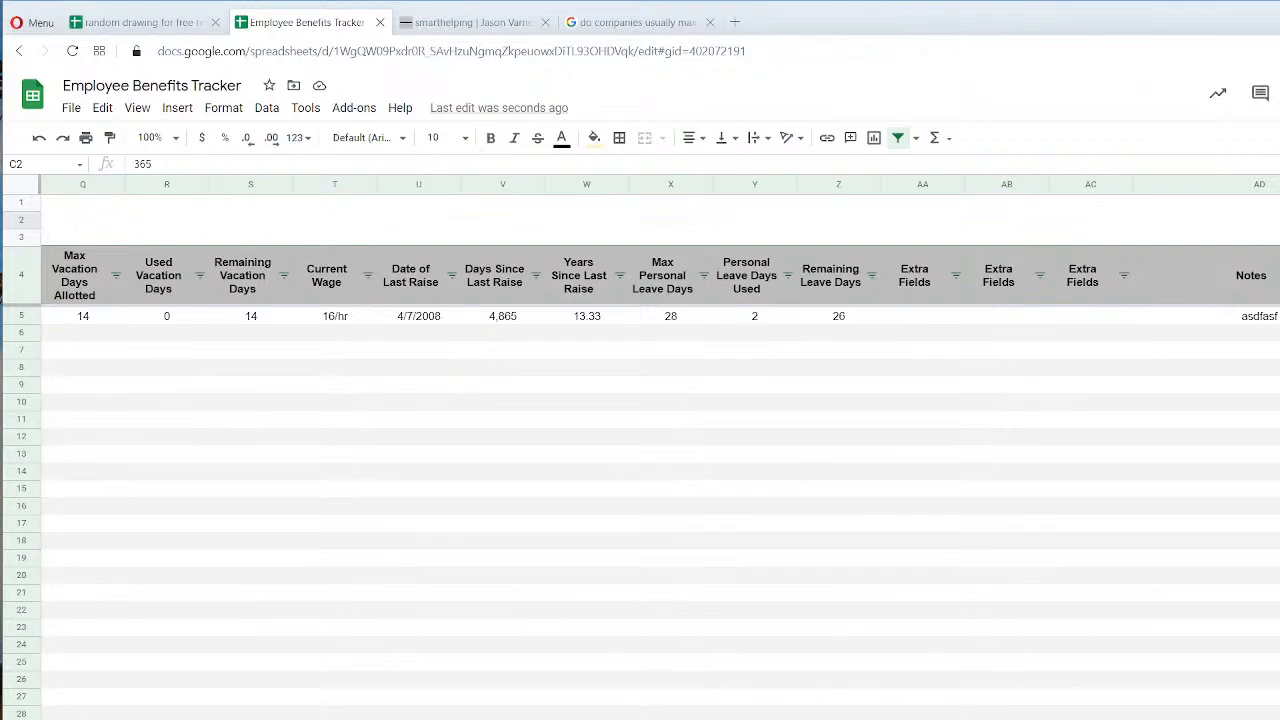
scroll(417, 486, "left", 8)
left_click(403, 457)
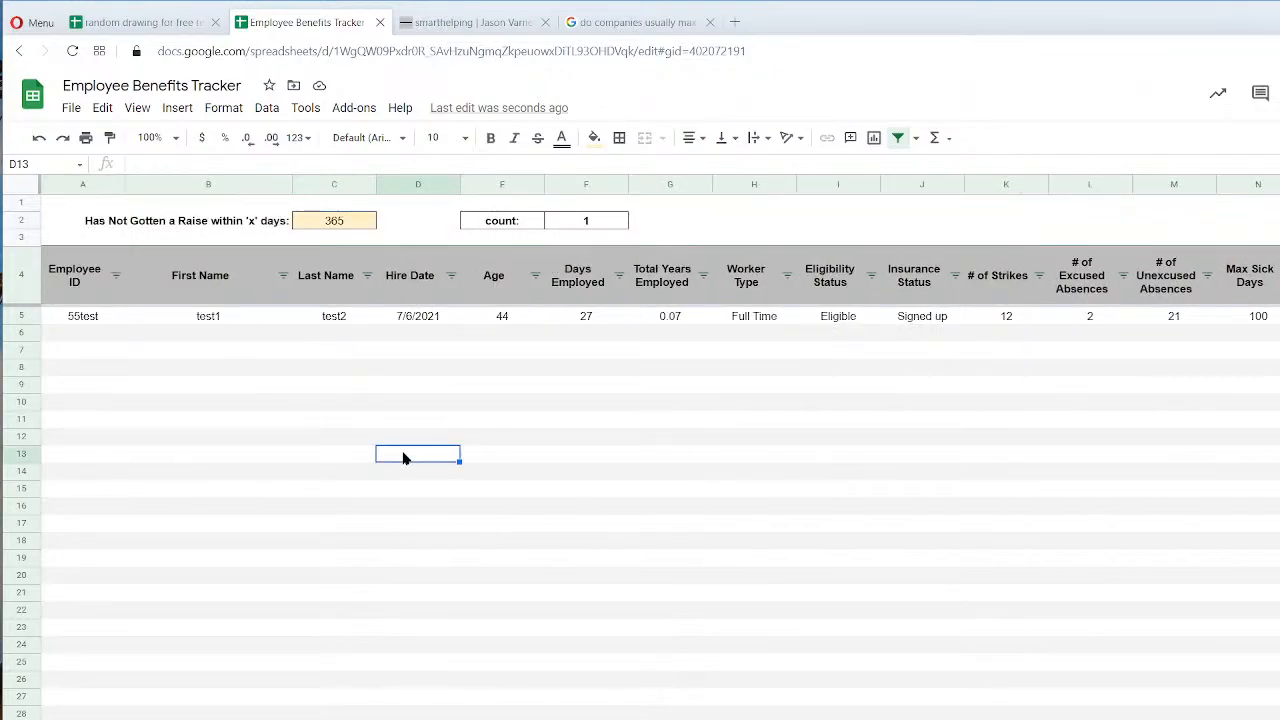
Look over the employee data sheet and the worker type and insurance tables on the HR Management Tool dashboard.
left_click(250, 718)
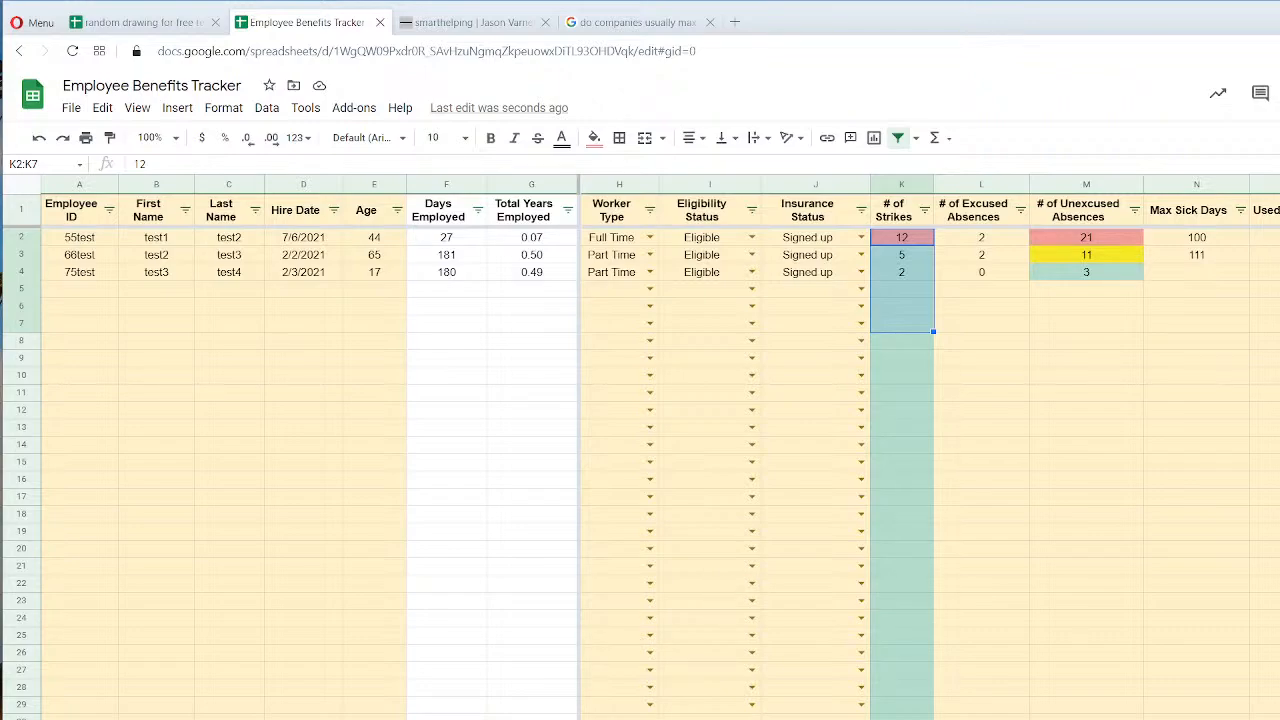
left_click(400, 718)
left_click(854, 526)
left_click(984, 561)
left_click(869, 511)
left_click(963, 553)
left_click(877, 506)
left_click(899, 538)
left_click(1042, 606)
left_click(915, 558)
left_click_drag(1042, 609, 1062, 623)
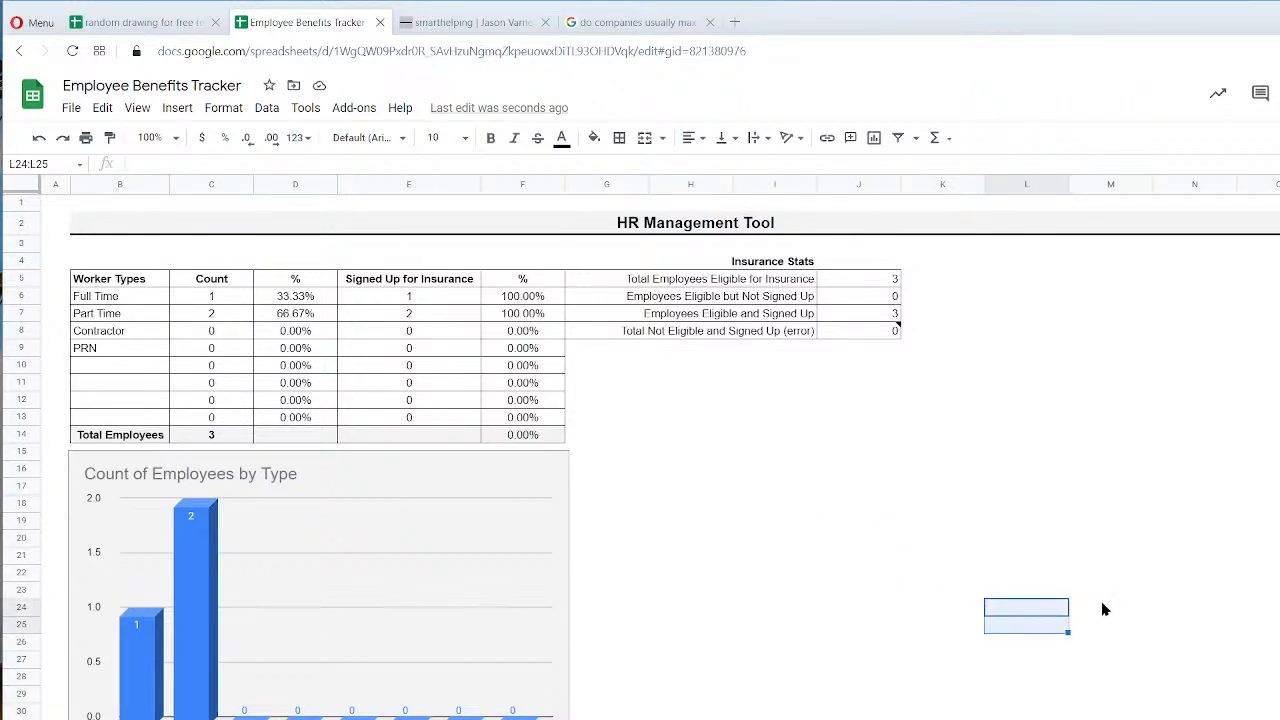
left_click(1104, 609)
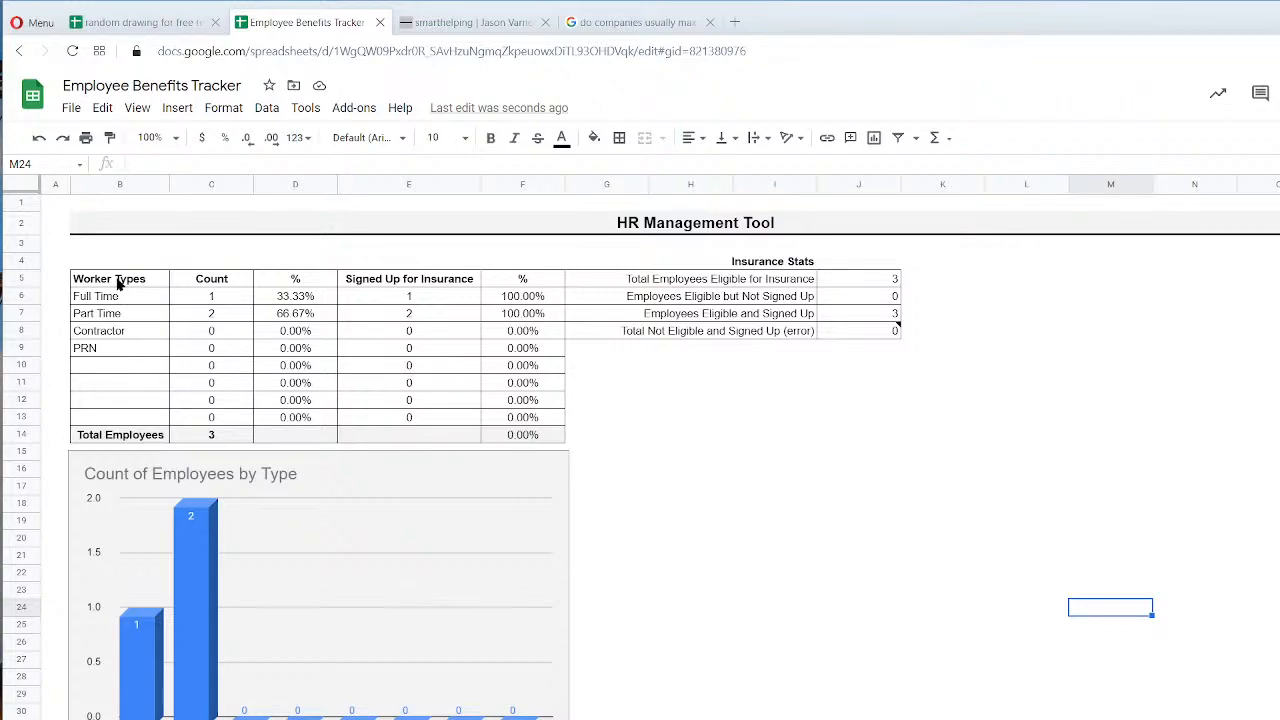
Examine the empty block G9:J14 beneath the Insurance Stats table on the dashboard.
left_click(677, 228)
left_click(706, 387)
left_click_drag(577, 347, 837, 420)
left_click_drag(587, 344, 852, 442)
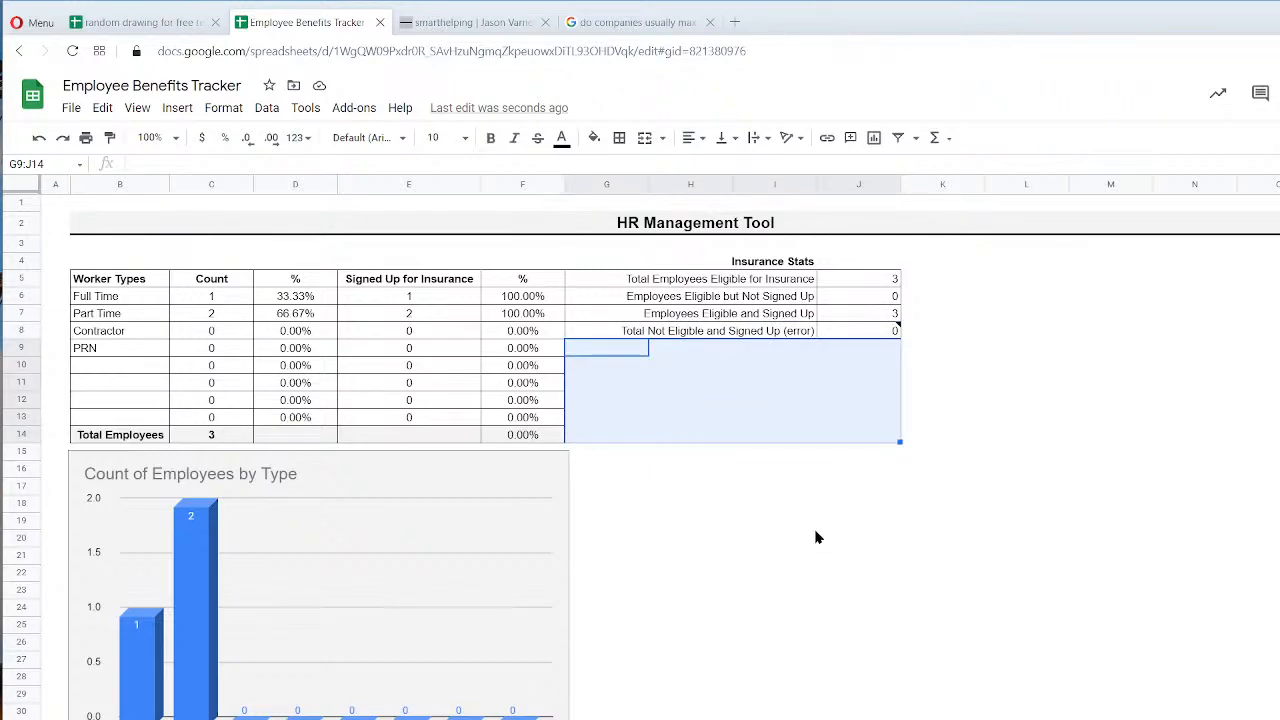
left_click_drag(603, 352, 871, 443)
left_click(617, 350)
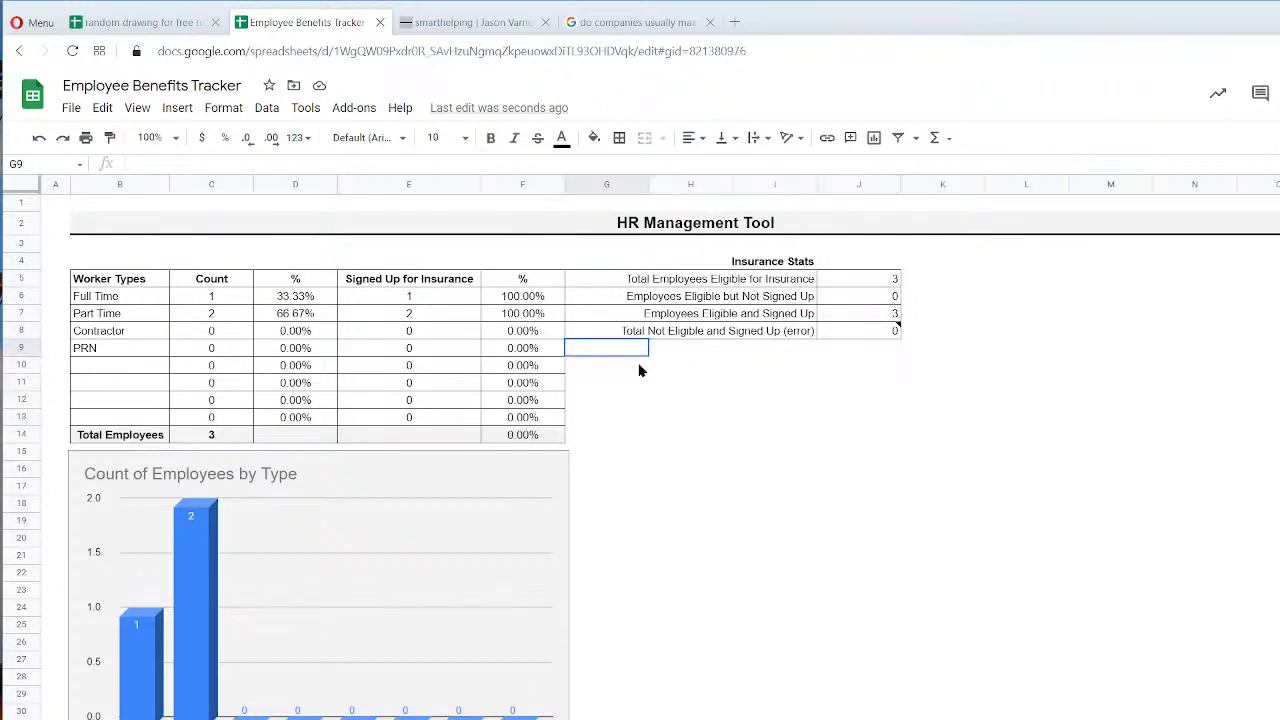
left_click_drag(620, 356, 885, 447)
left_click(941, 527)
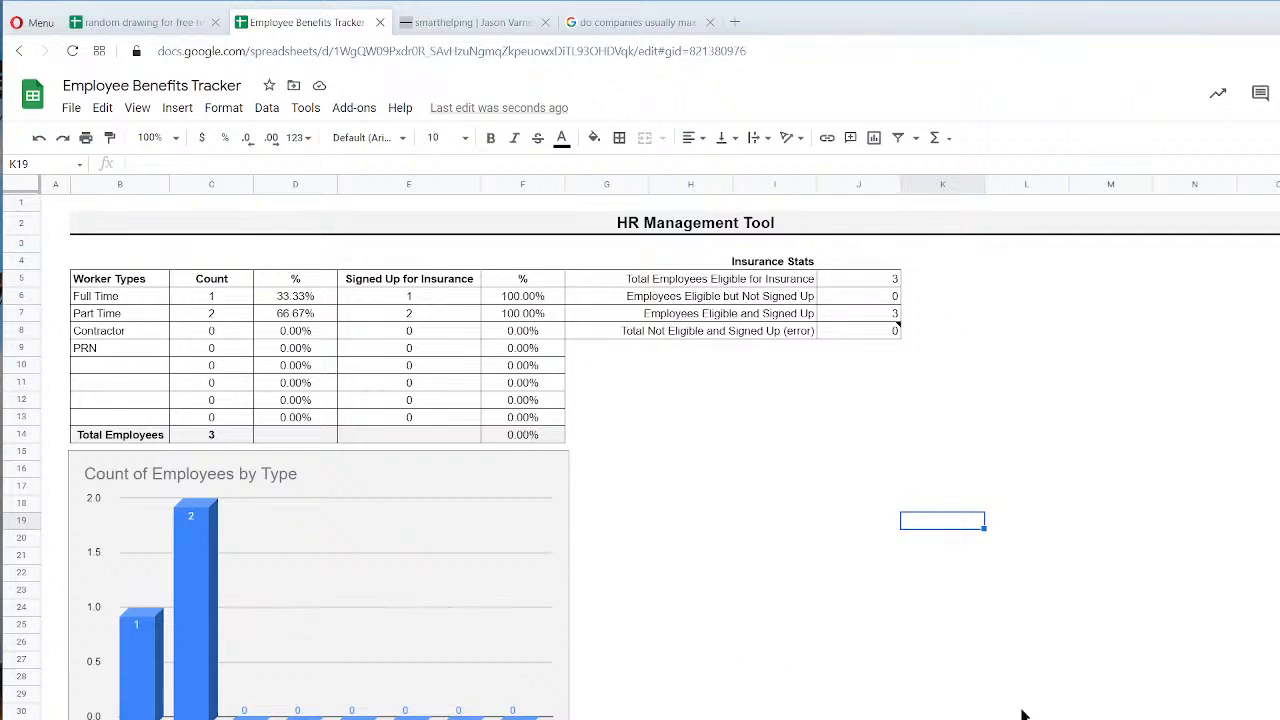
left_click(808, 441)
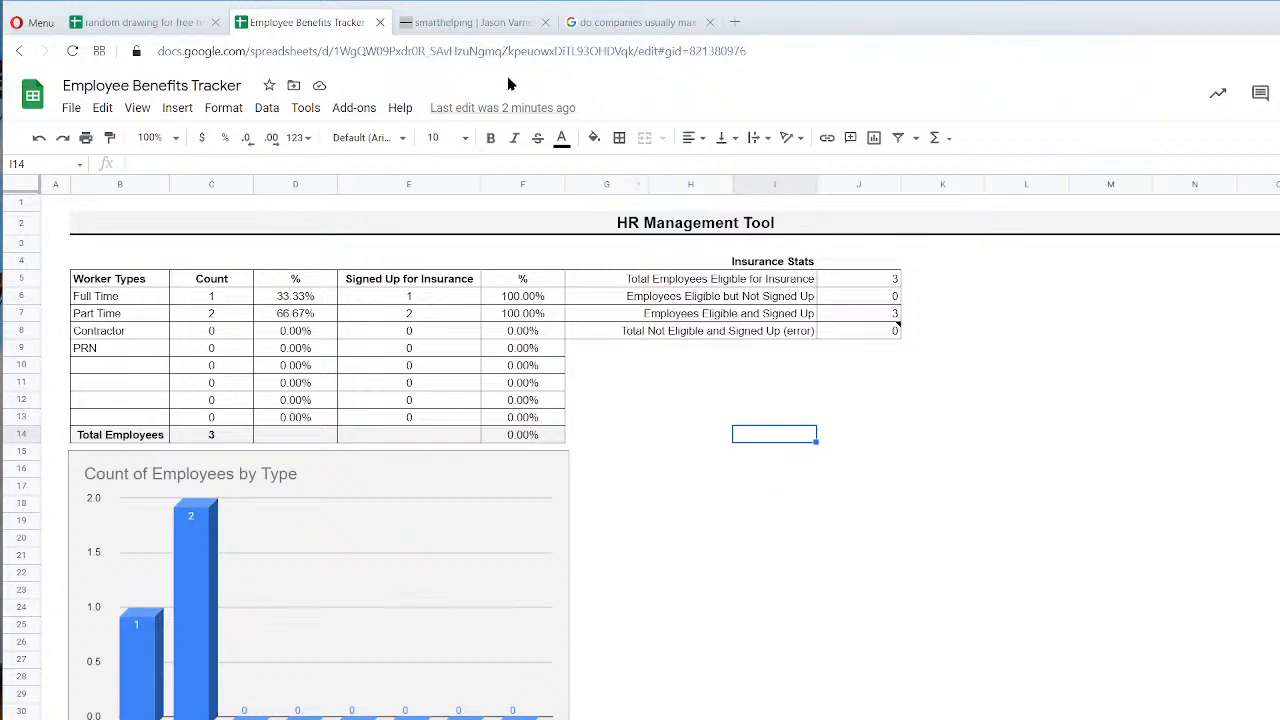
Switch to the smarthelping website and review the Financial Models page, including its Buy by Category options and model listings.
left_click(484, 27)
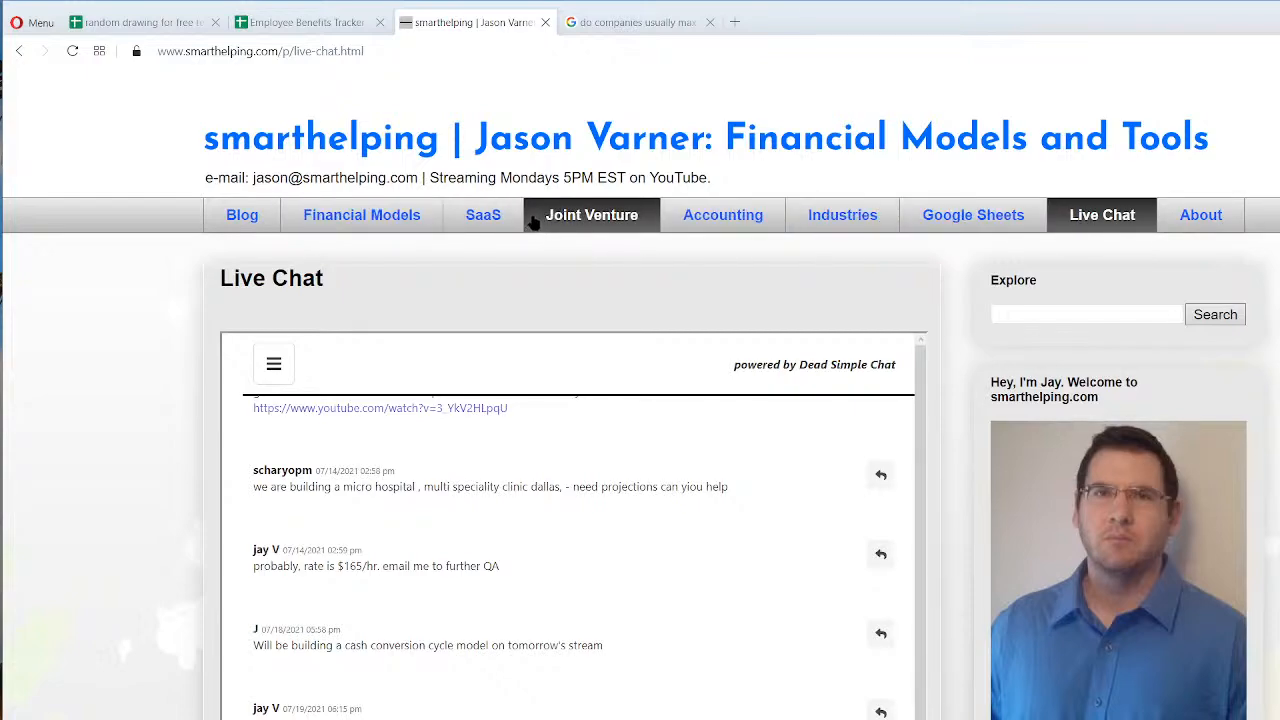
left_click(358, 212)
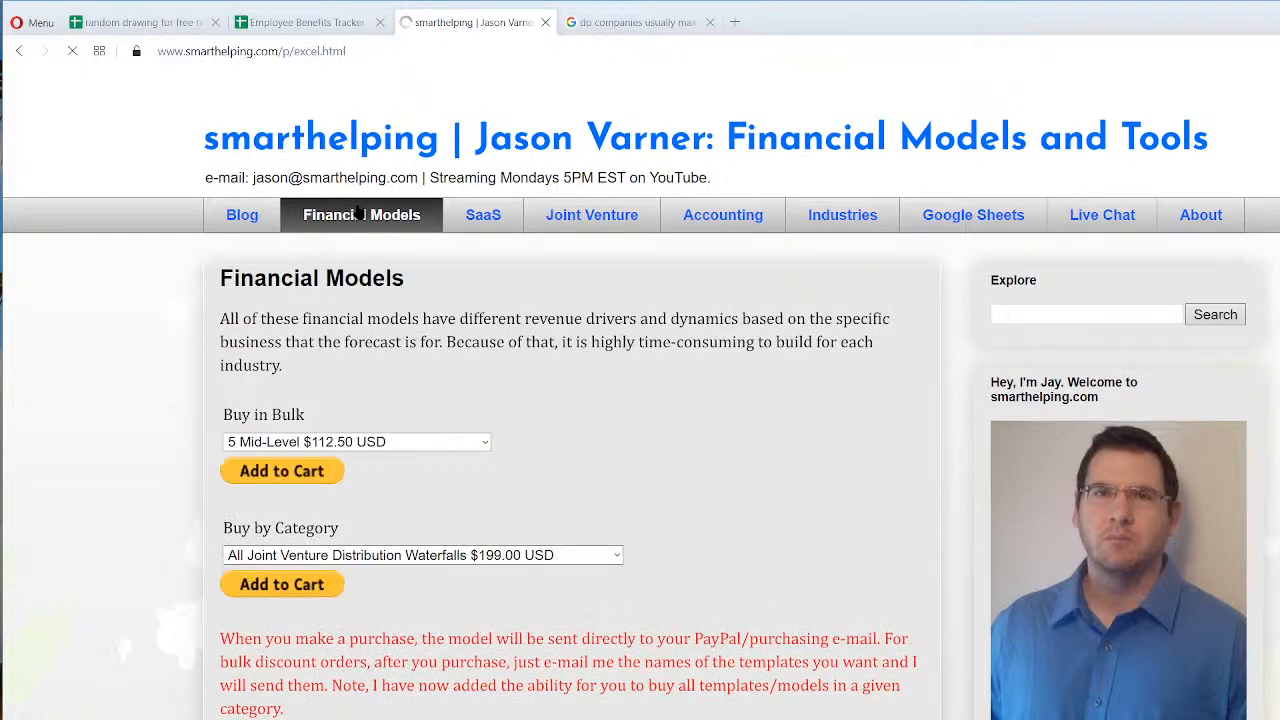
left_click(436, 555)
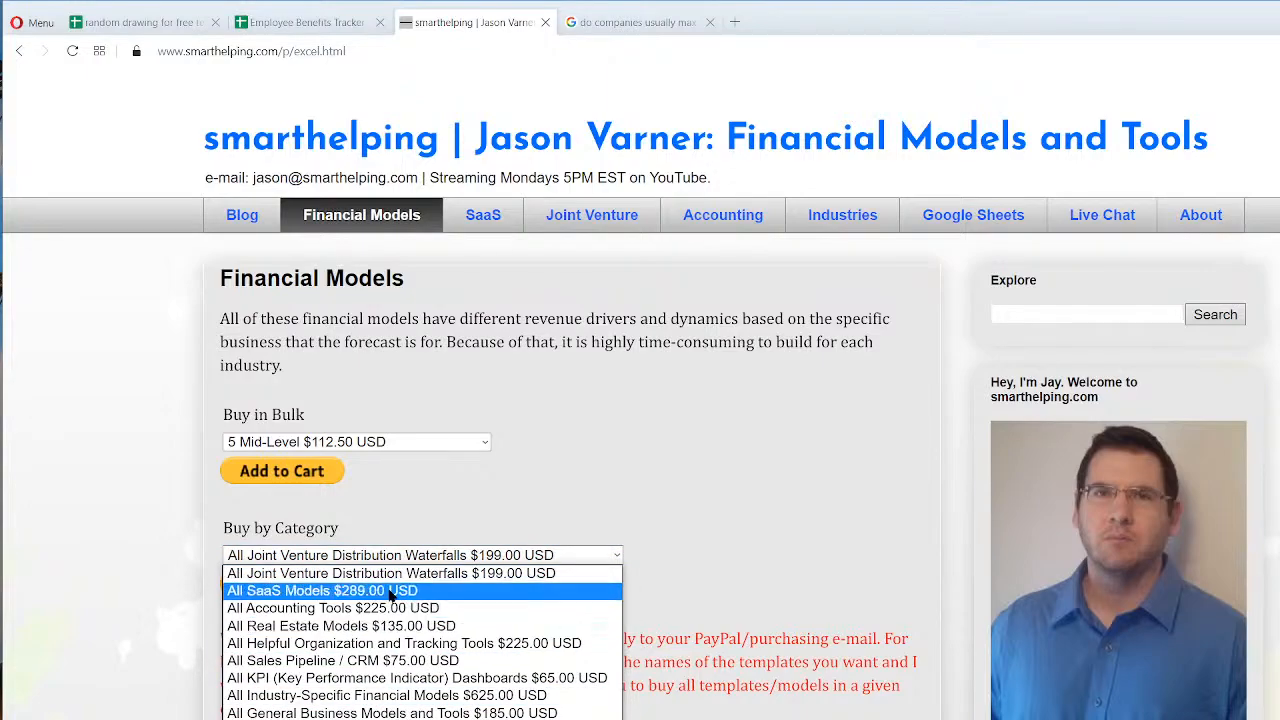
left_click(146, 698)
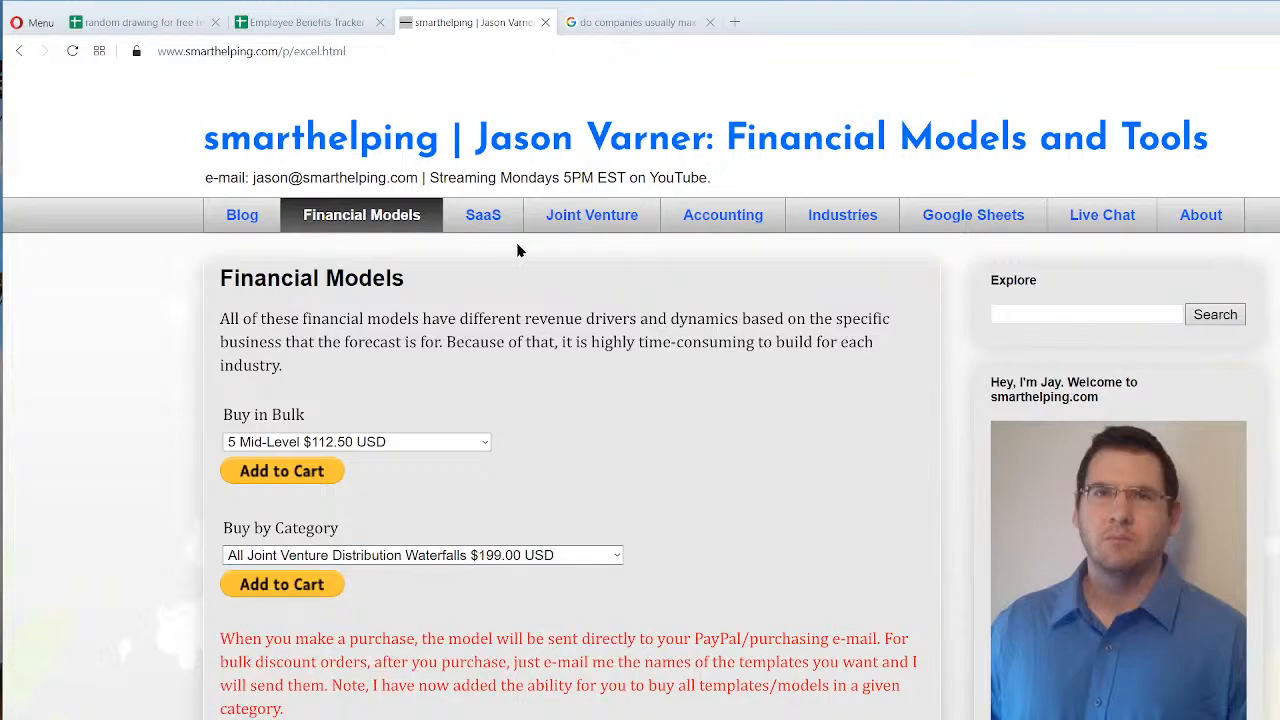
scroll(439, 518, "down", 10)
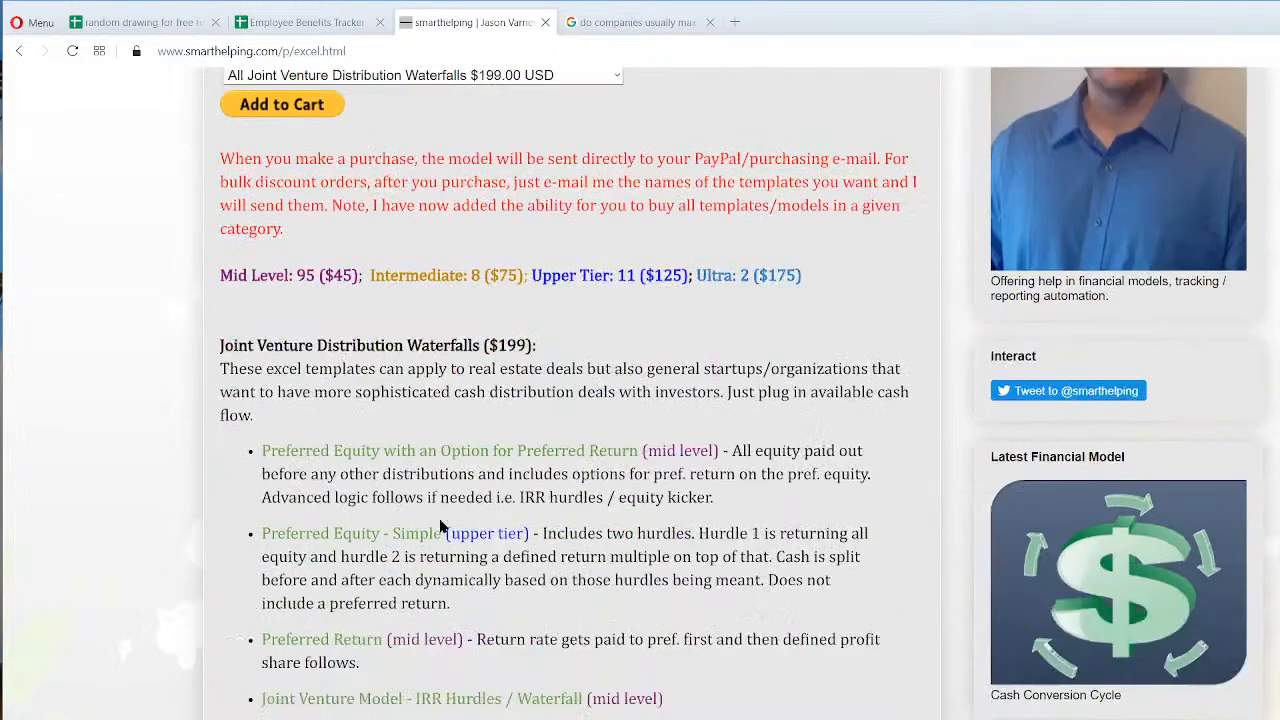
scroll(439, 518, "up", 7)
scroll(440, 525, "up", 3)
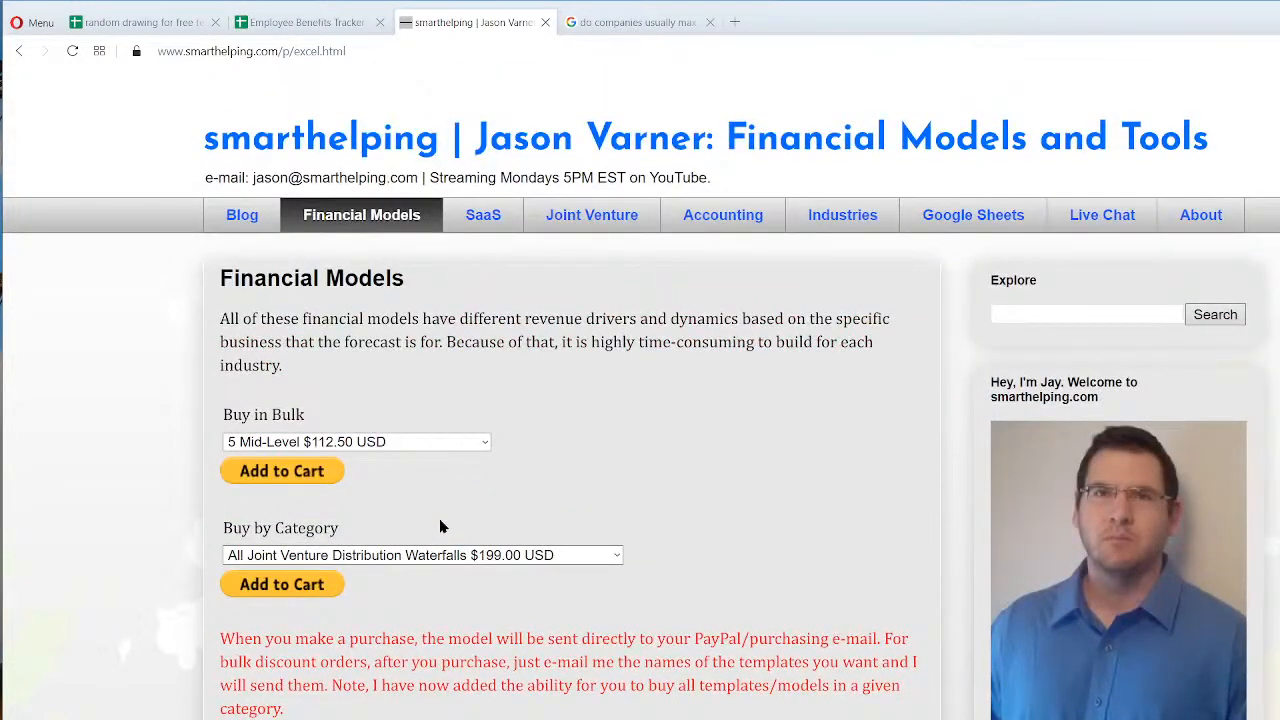